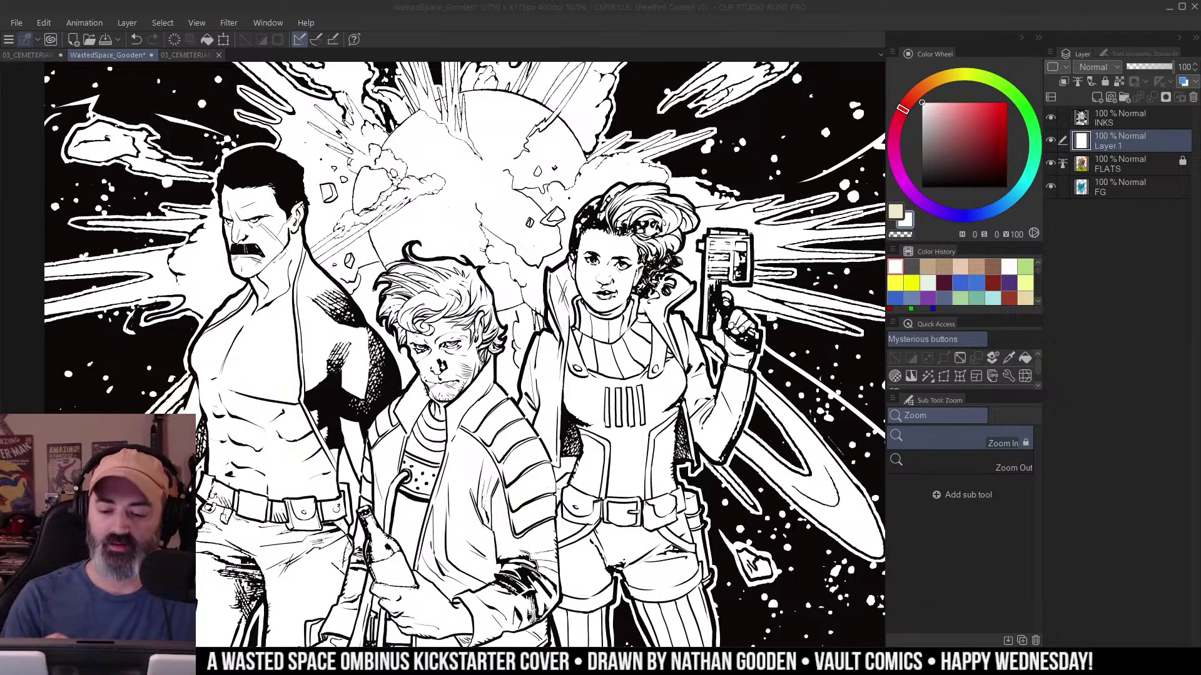
{"action": "left_click", "coordinate": [618, 250]}
{"action": "scroll", "coordinate": [651, 269], "scroll_direction": "down", "scroll_amount": 2}
{"action": "left_click_drag", "start_coordinate": [679, 282], "coordinate": [642, 184]}
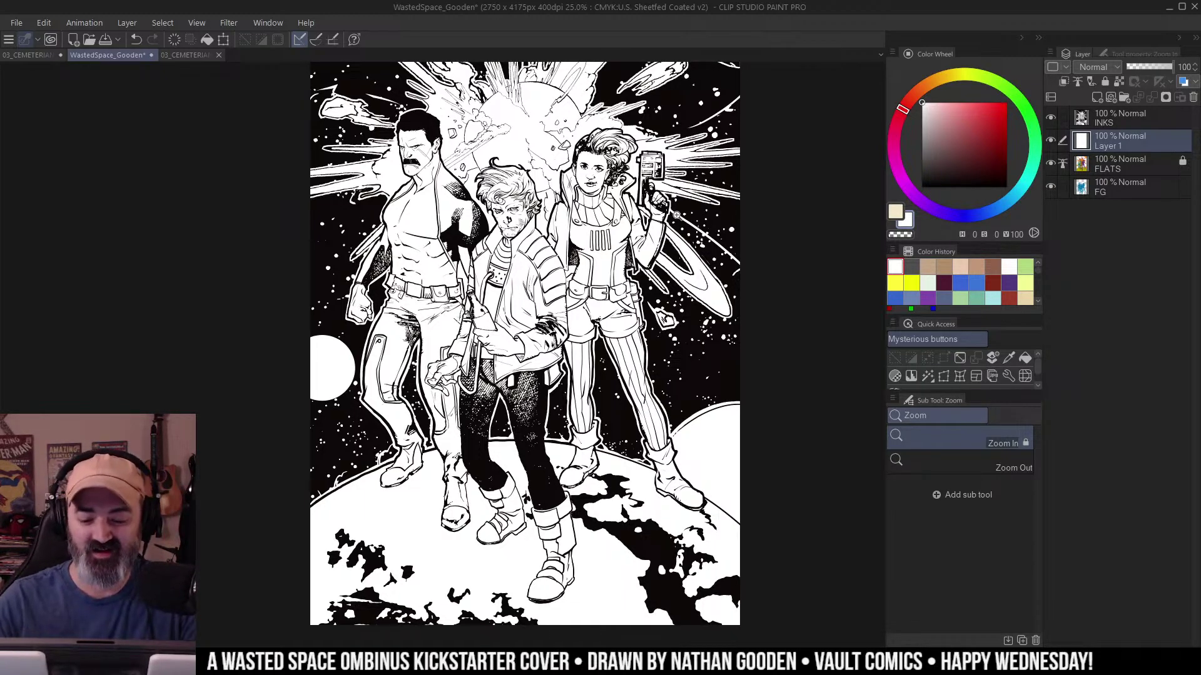
{"action": "left_click", "coordinate": [960, 359]}
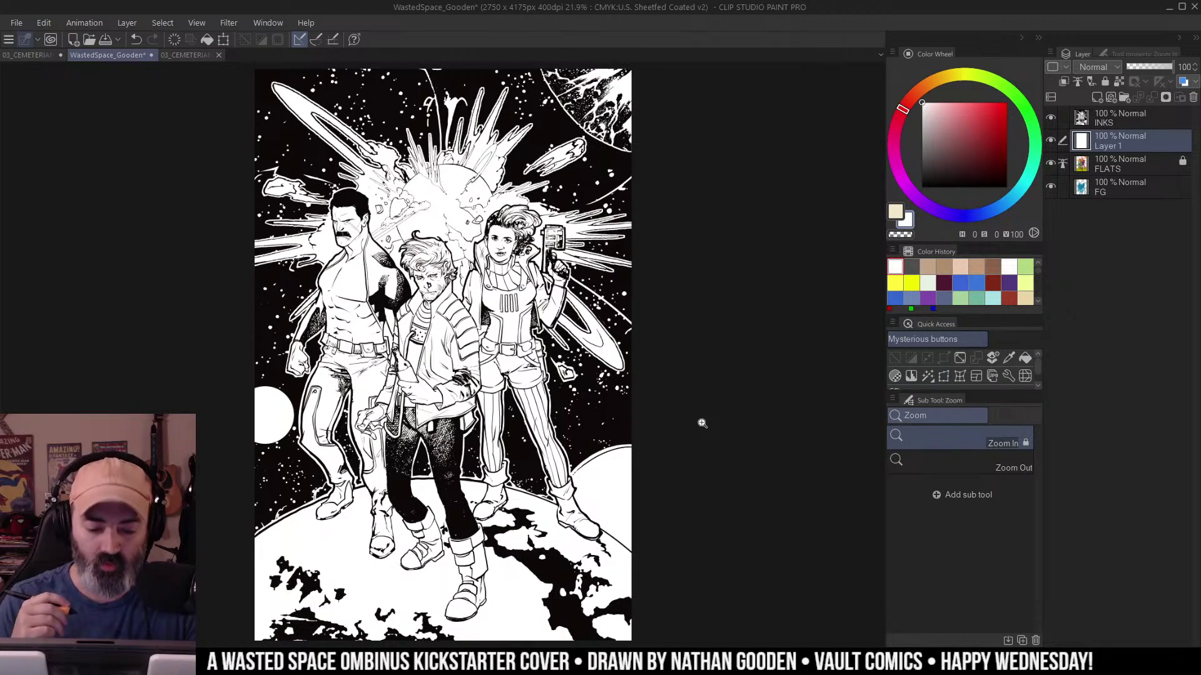
{"action": "left_click_drag", "start_coordinate": [748, 249], "coordinate": [796, 206]}
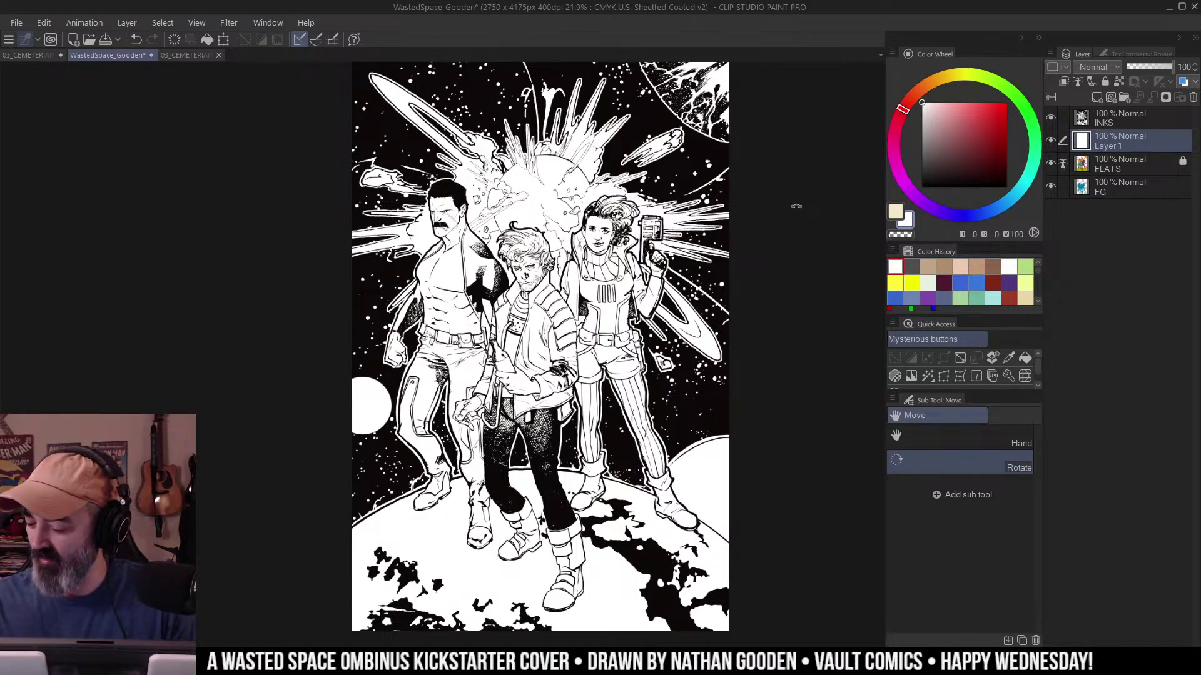
{"action": "key", "text": "m"}
{"action": "left_click_drag", "start_coordinate": [722, 238], "coordinate": [757, 212]}
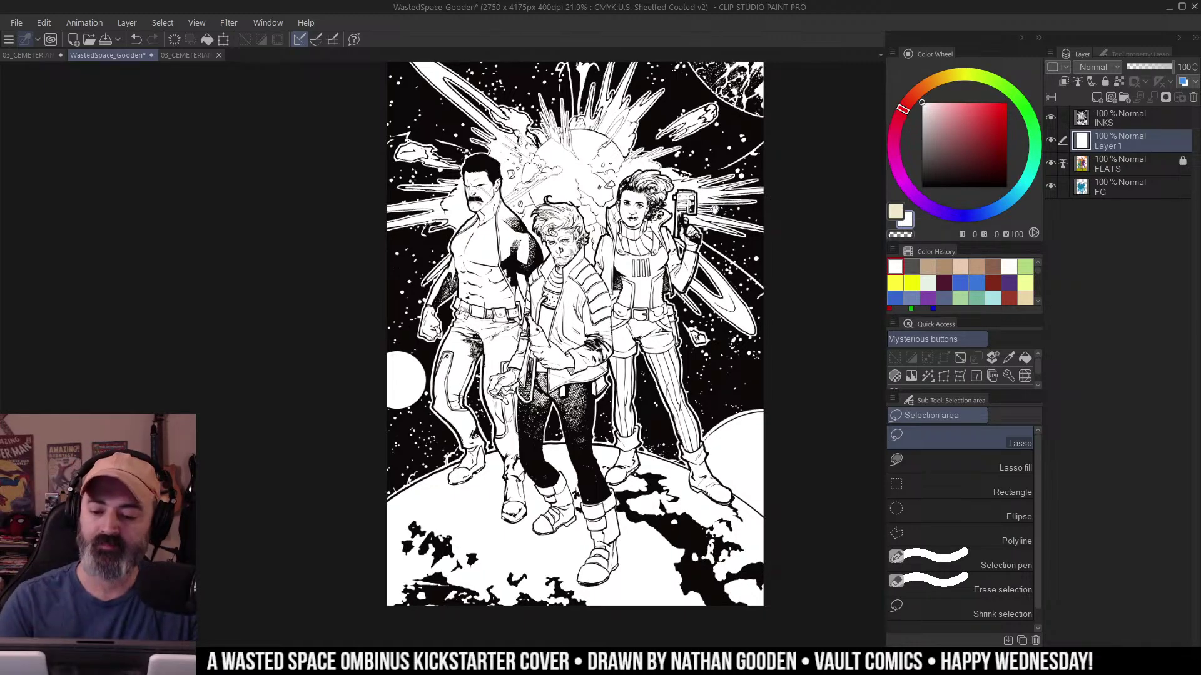
{"action": "left_click_drag", "start_coordinate": [715, 211], "coordinate": [718, 225]}
Fill Layer 1 with a neutral mid-grey at a brightness (V) of 49.
{"action": "left_click_drag", "start_coordinate": [929, 143], "coordinate": [905, 160]}
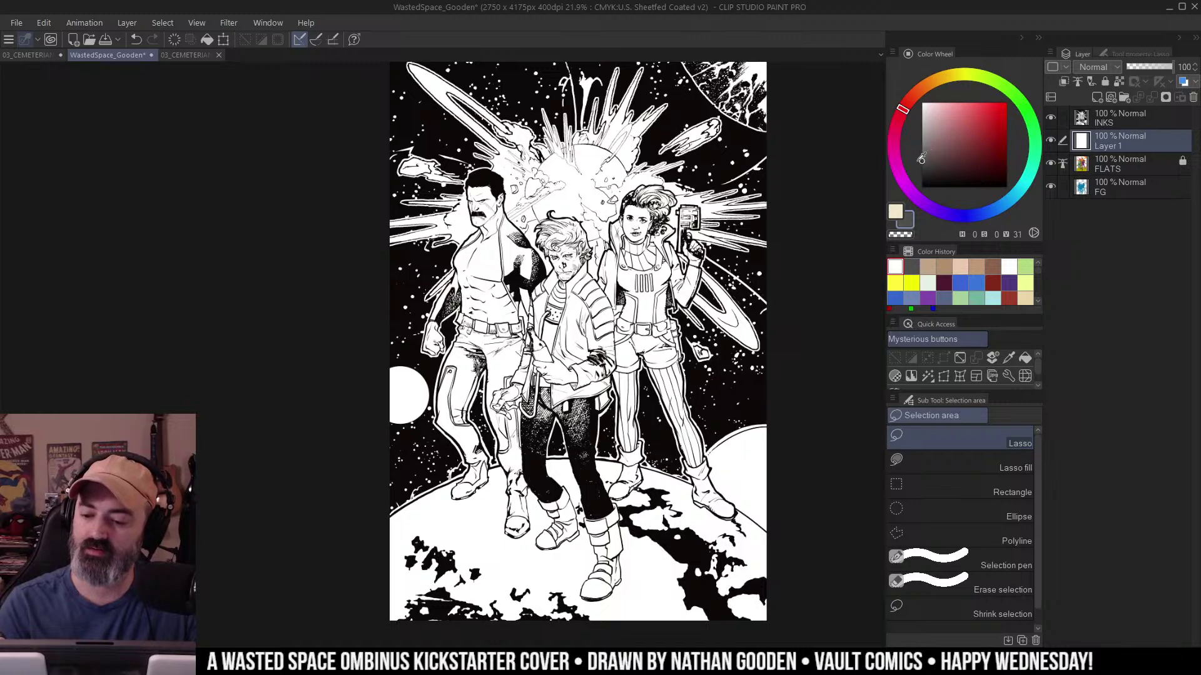
{"action": "mouse_move", "coordinate": [923, 158]}
{"action": "left_mouse_down"}
{"action": "mouse_move", "coordinate": [913, 144]}
{"action": "mouse_move", "coordinate": [941, 140]}
{"action": "mouse_move", "coordinate": [846, 147]}
{"action": "left_mouse_up"}
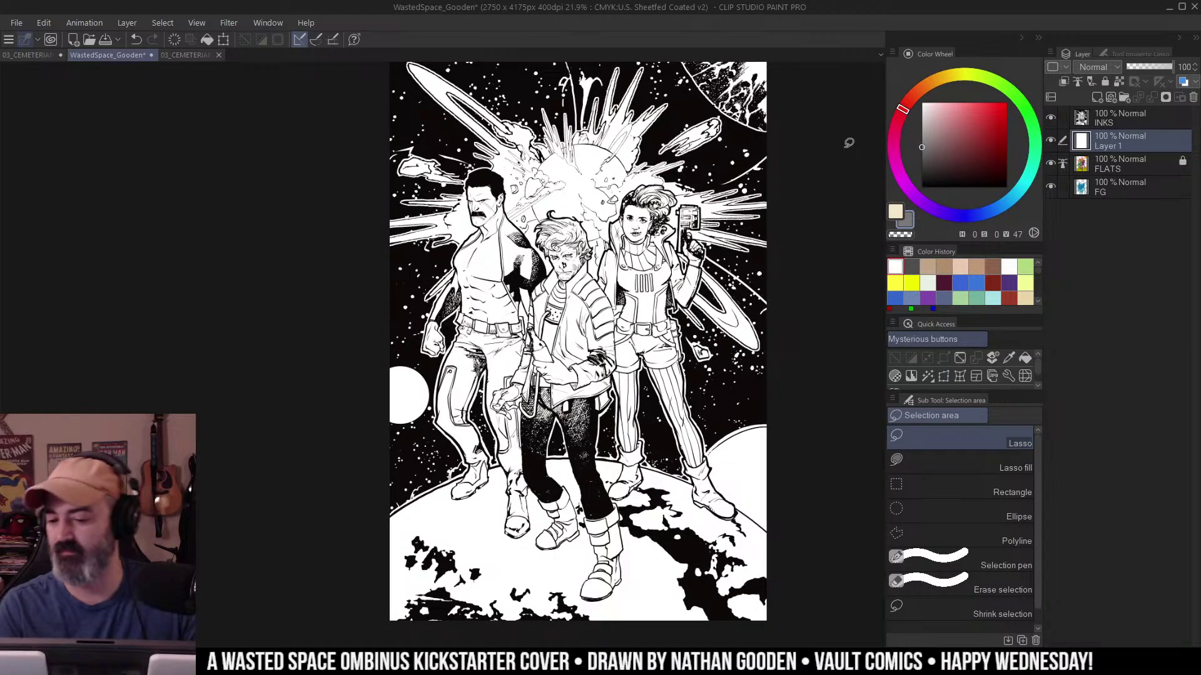
{"action": "left_click_drag", "start_coordinate": [927, 139], "coordinate": [892, 148]}
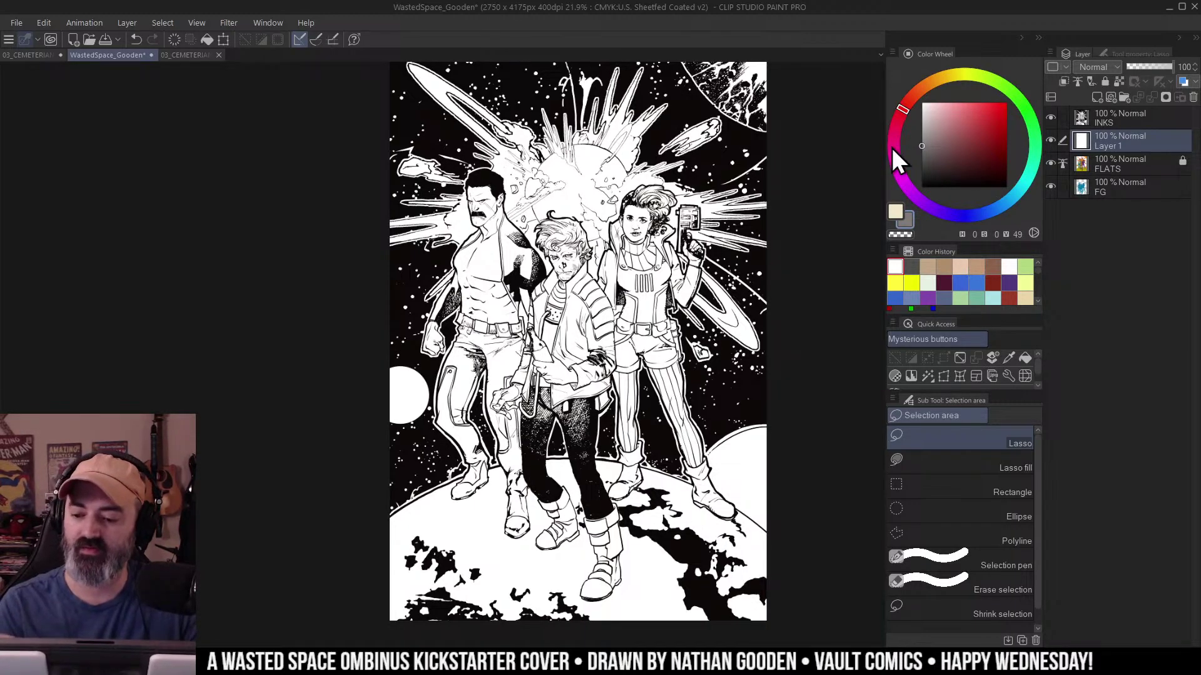
{"action": "key", "text": "g"}
{"action": "left_click", "coordinate": [656, 285]}
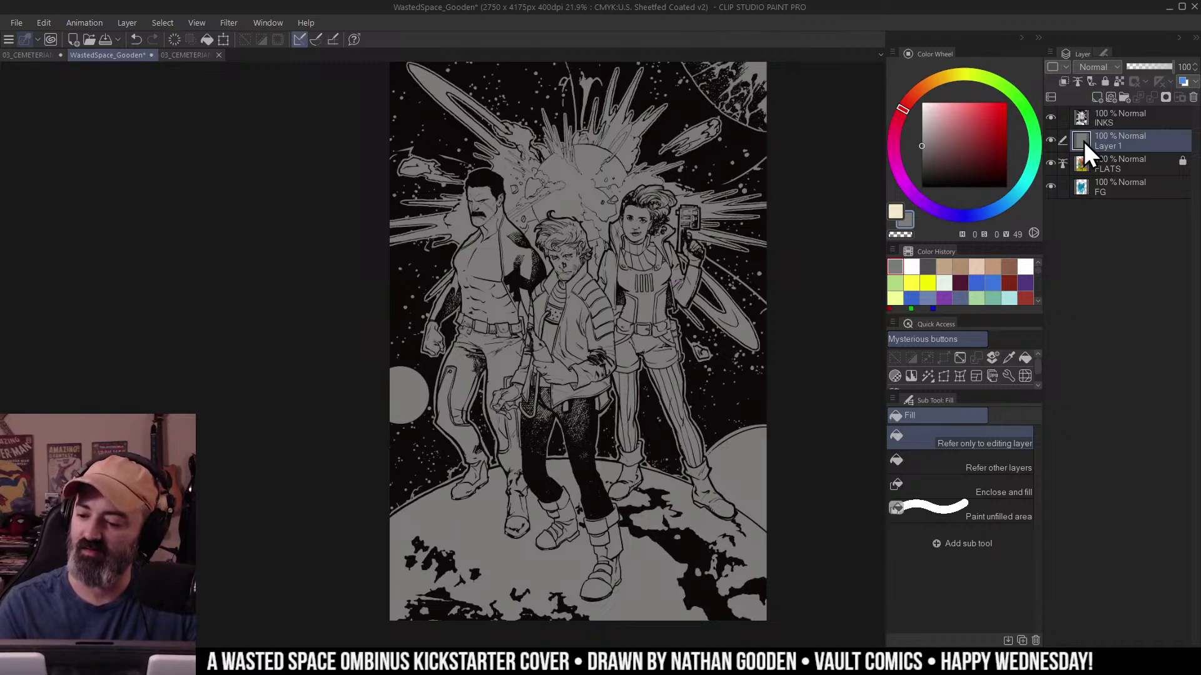
Set the fill colour's brightness (V) to 50 for a neutral mid-grey.
{"action": "left_click", "coordinate": [911, 224]}
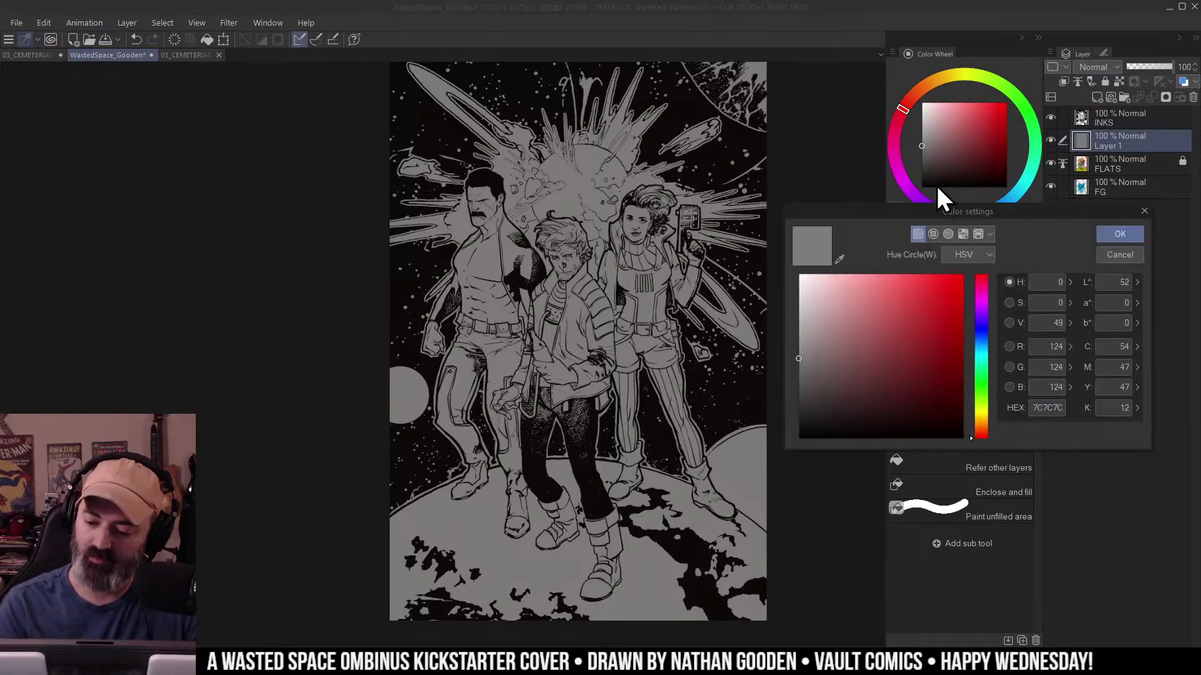
{"action": "double_click", "coordinate": [1055, 324]}
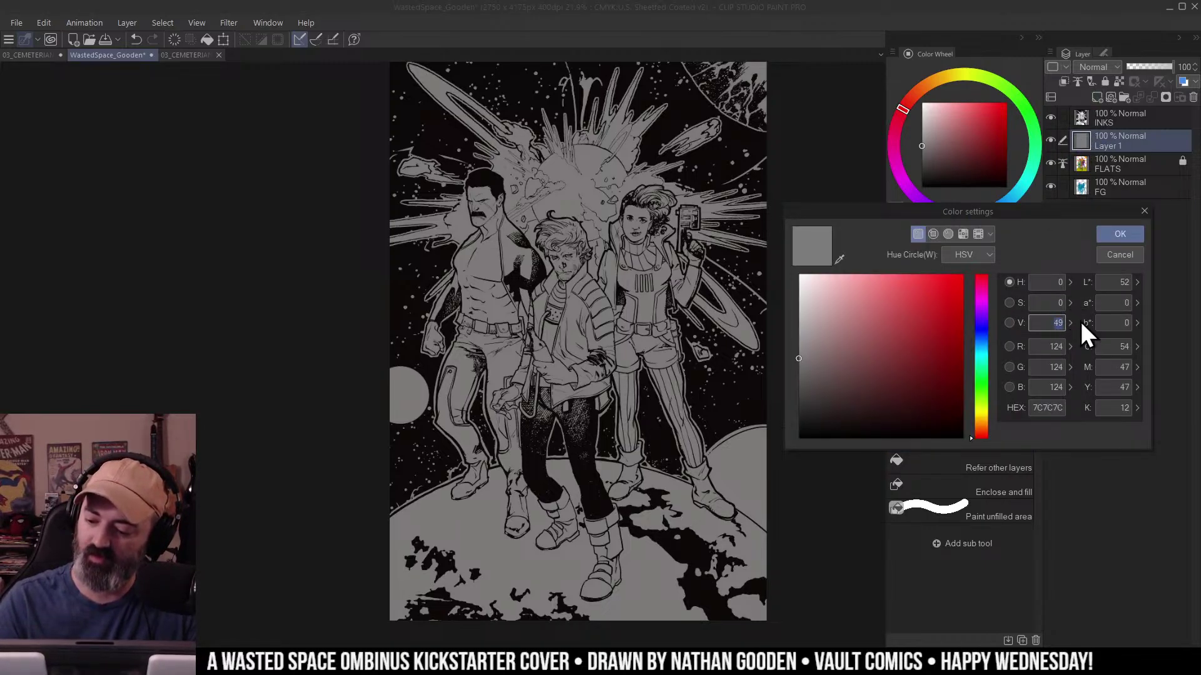
{"action": "type", "text": "50"}
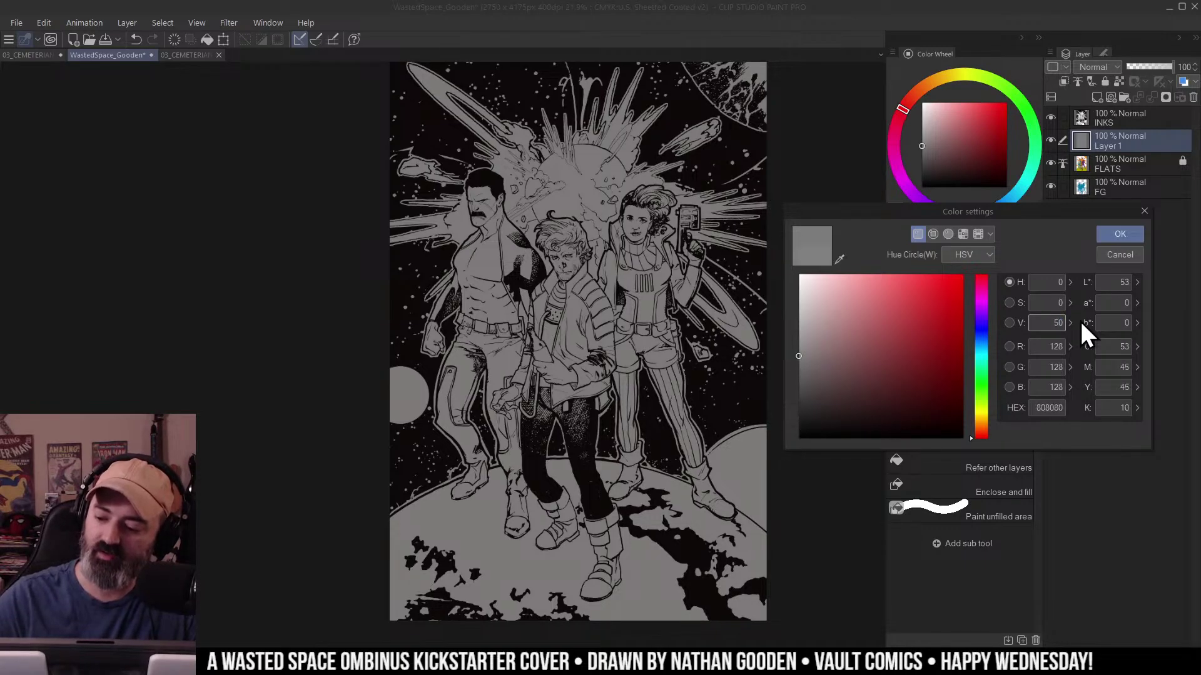
{"action": "key", "text": "Return"}
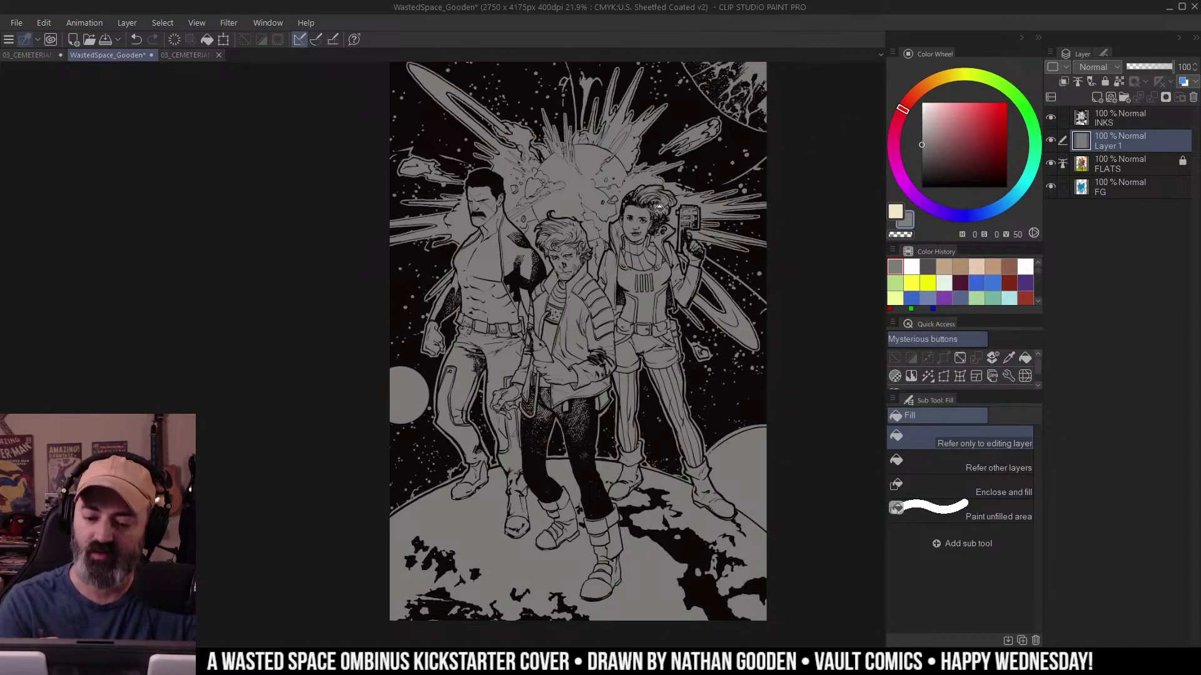
{"action": "key", "text": "m"}
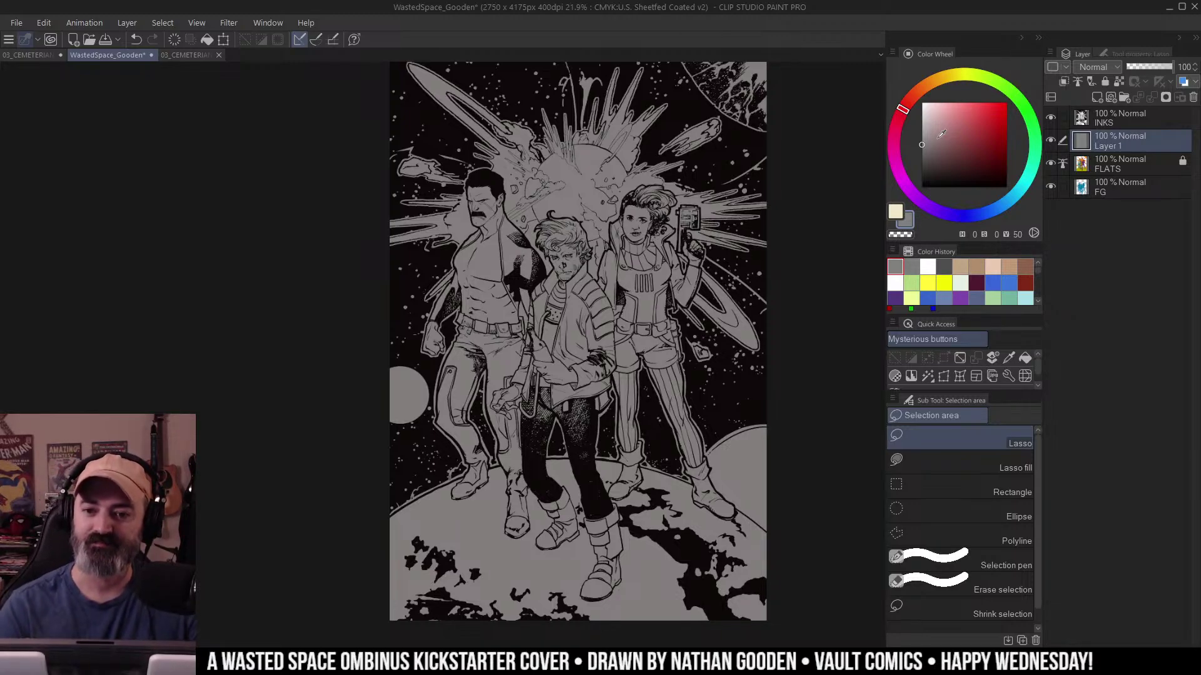
Fill Layer 1 beneath the inks with a neutral dark grey at a brightness (V) of 26.
{"action": "scroll", "coordinate": [777, 263], "scroll_direction": "down", "scroll_amount": 2}
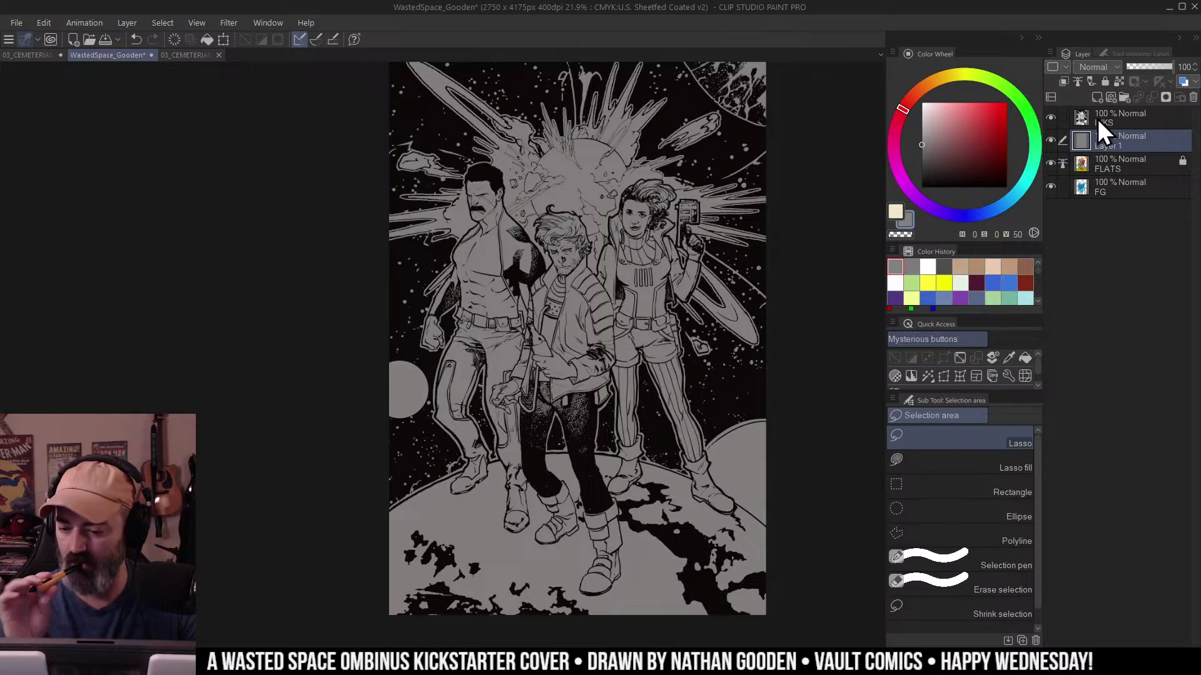
{"action": "left_click_drag", "start_coordinate": [931, 151], "coordinate": [905, 164]}
{"action": "key", "text": "g"}
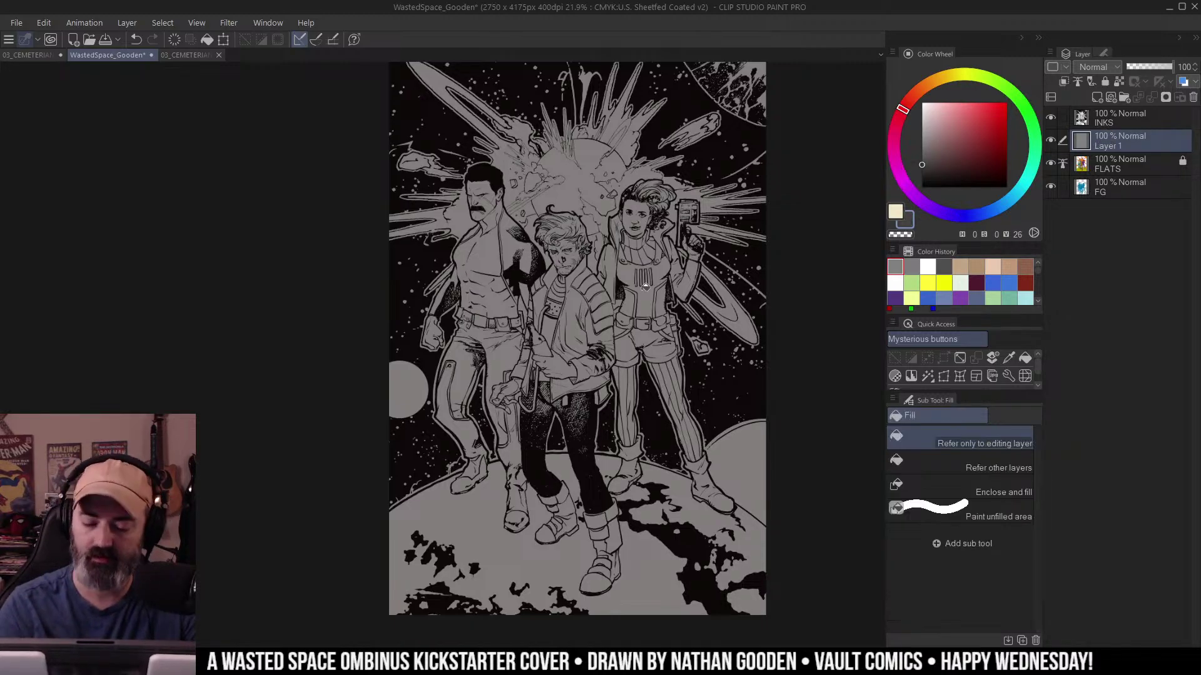
{"action": "left_click", "coordinate": [646, 289]}
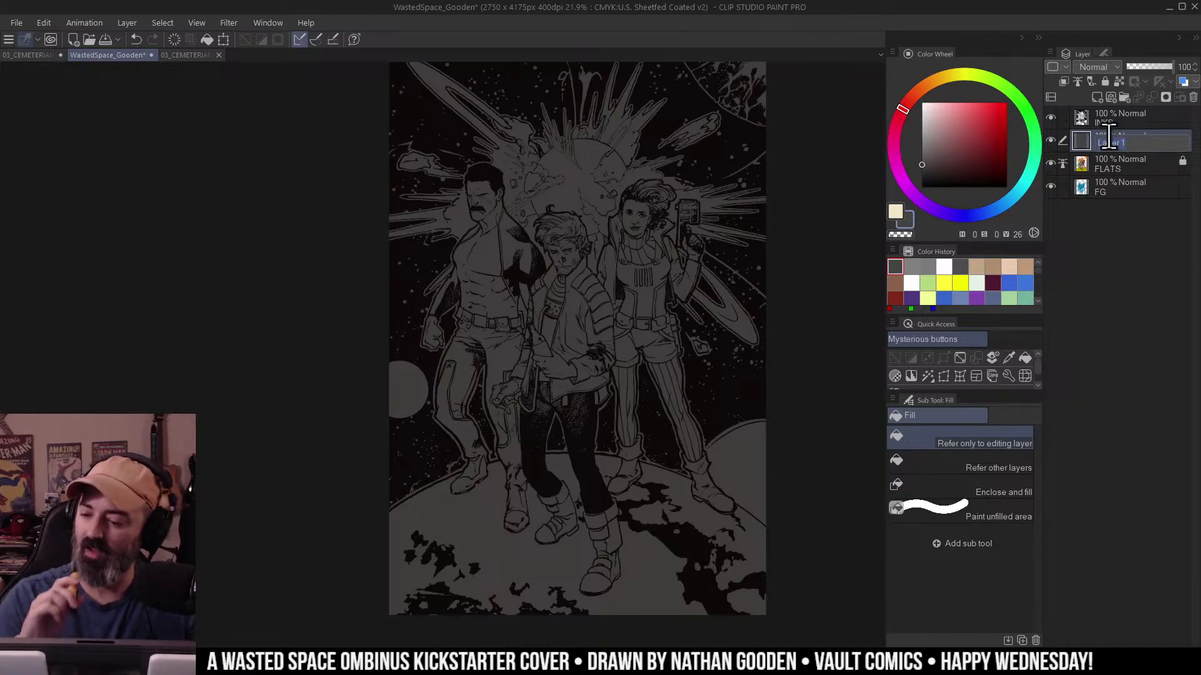
Rename the dark grey fill layer as VALUES.
{"action": "type", "text": "VALUES"}
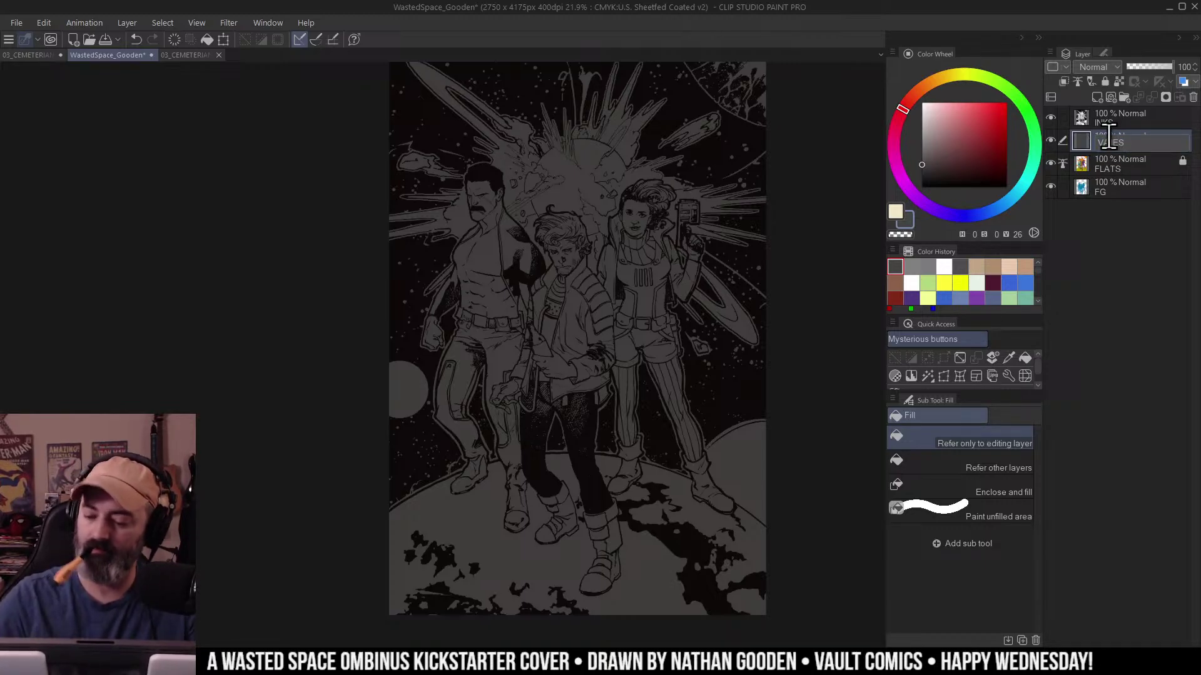
{"action": "key", "text": "Return"}
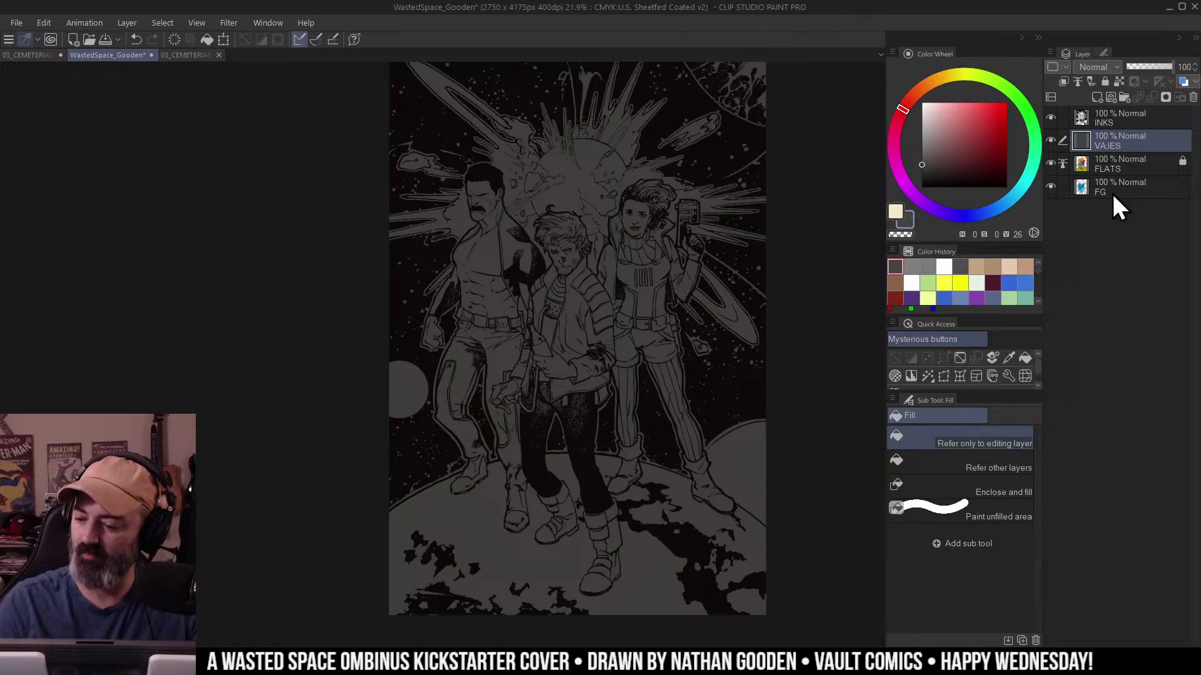
{"action": "double_click", "coordinate": [1111, 143]}
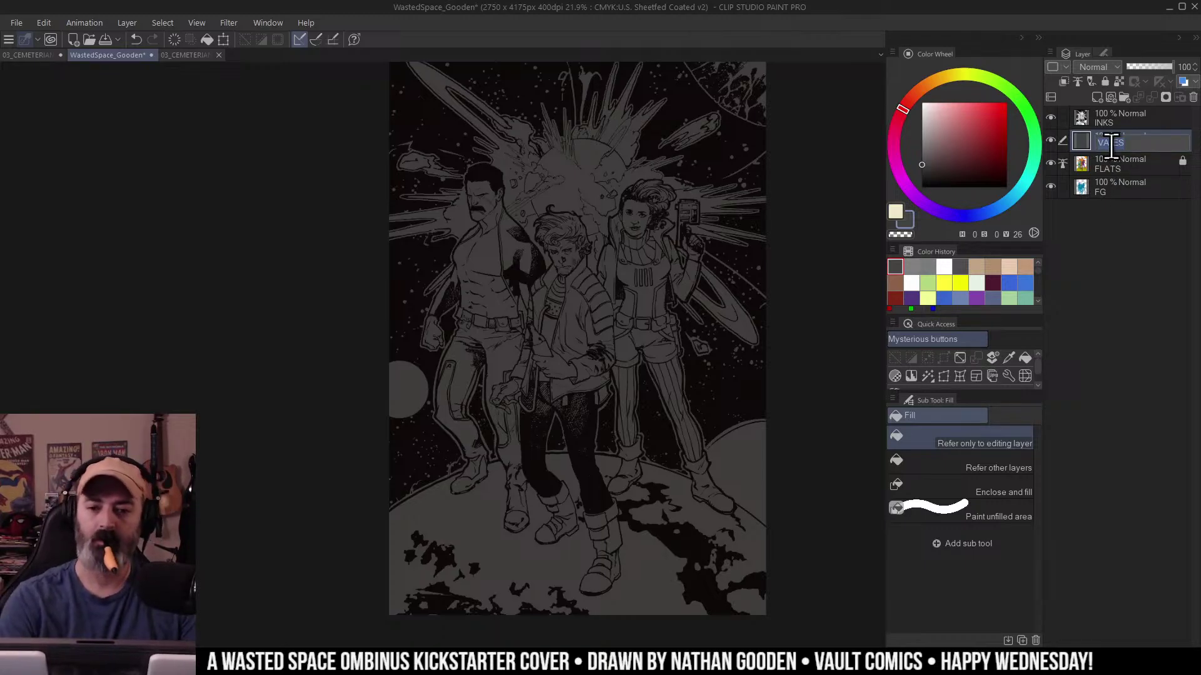
{"action": "type", "text": "VALUES"}
{"action": "key", "text": "Return"}
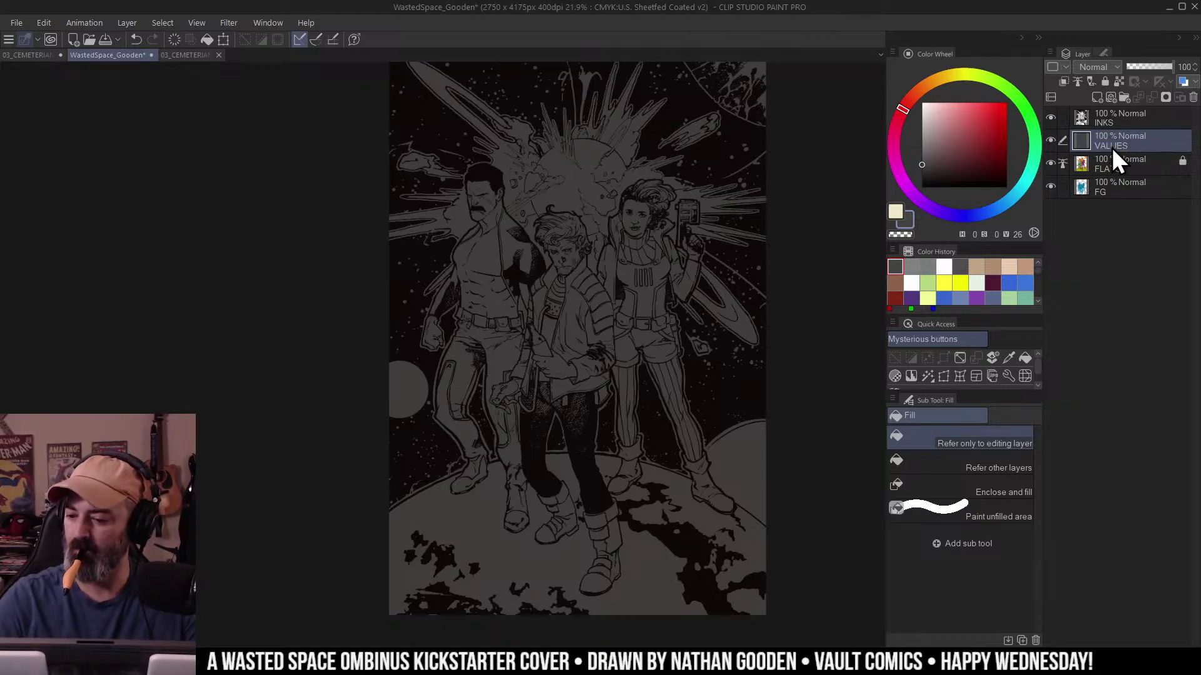
{"action": "key", "text": "ctrl+space"}
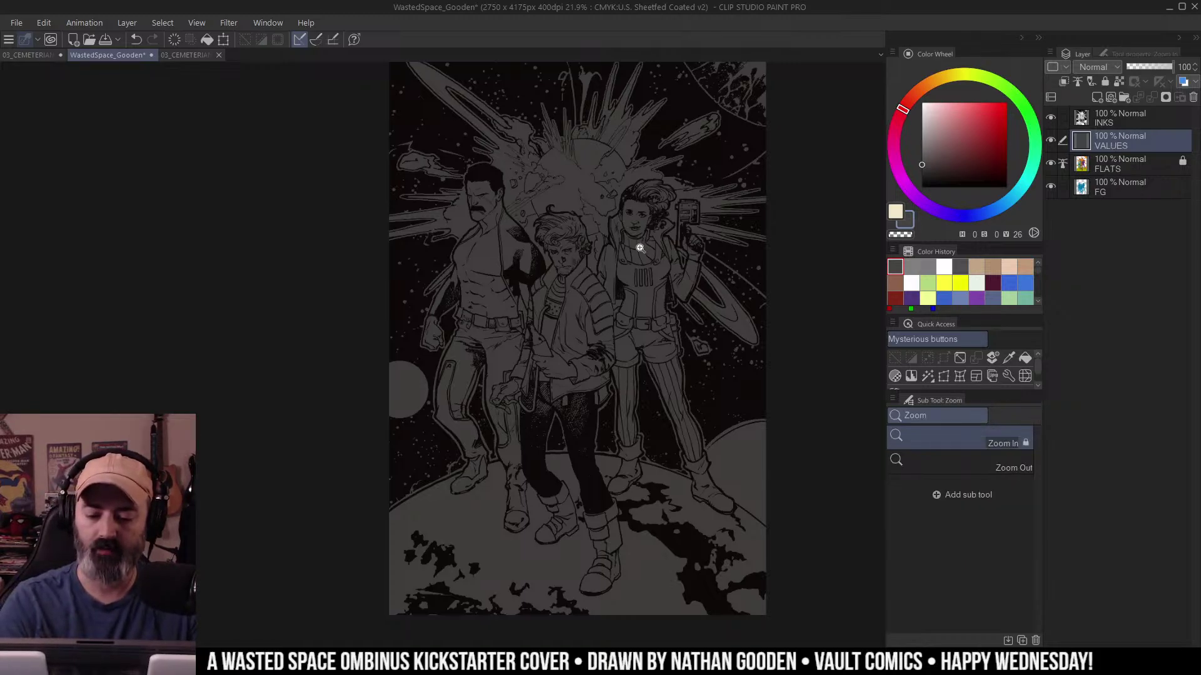
{"action": "left_click", "coordinate": [640, 247]}
{"action": "left_click_drag", "start_coordinate": [660, 247], "coordinate": [665, 306]}
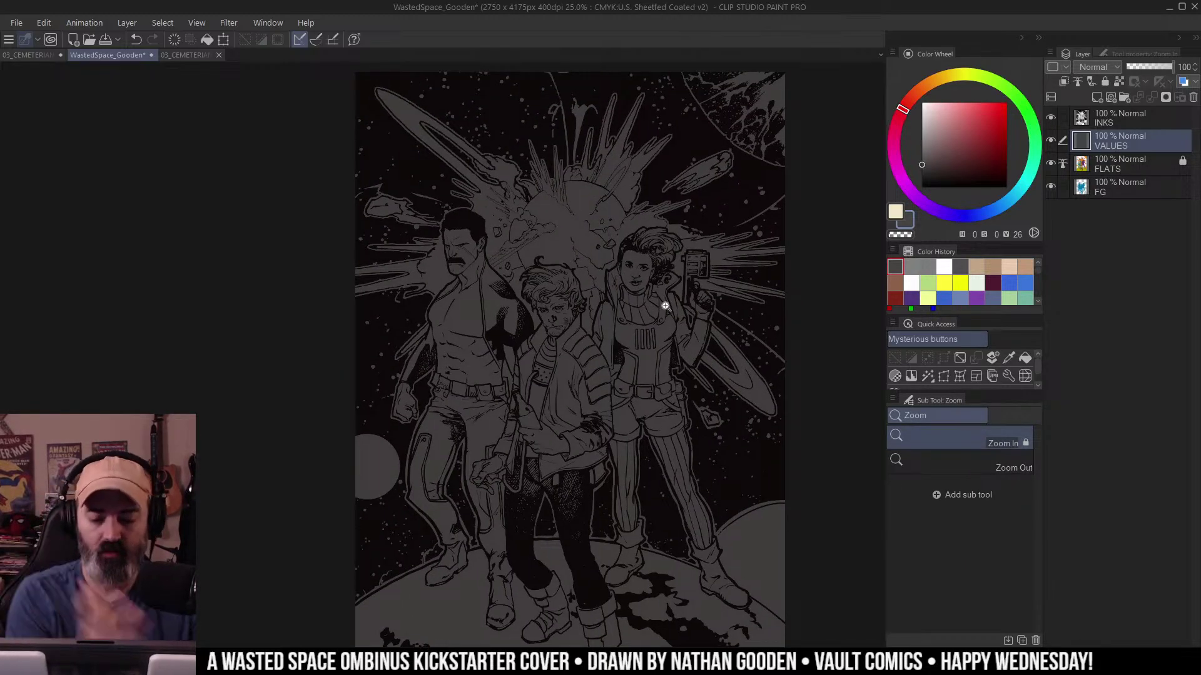
{"action": "left_click_drag", "start_coordinate": [666, 305], "coordinate": [640, 258]}
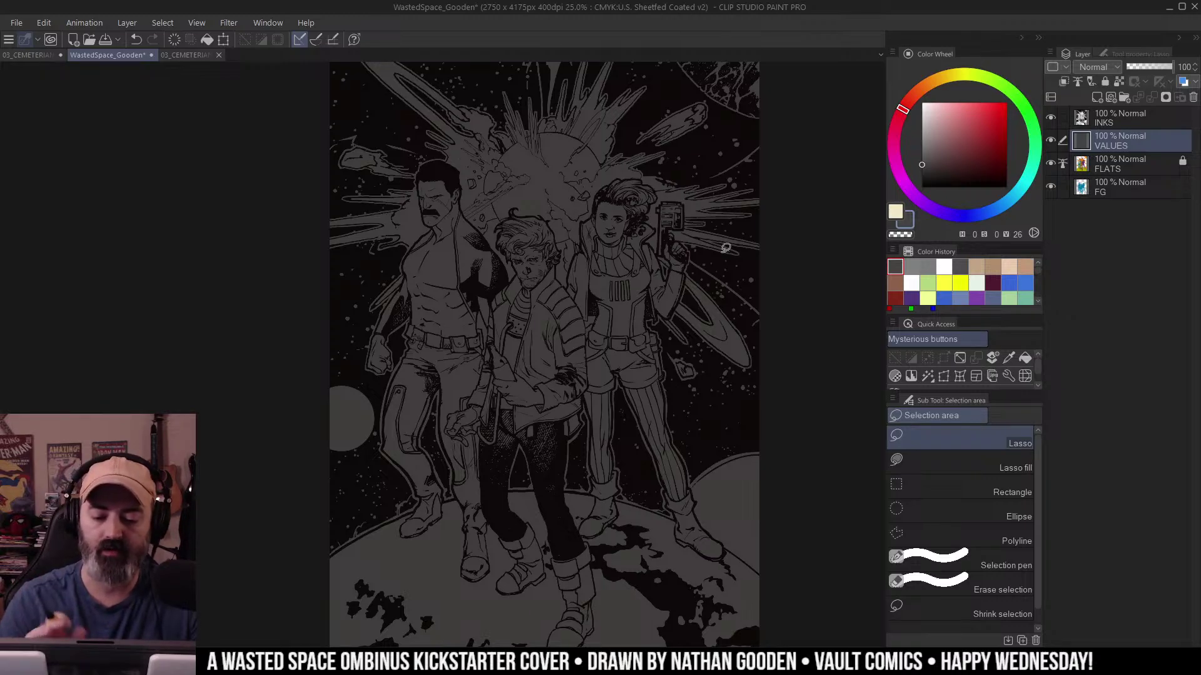
{"action": "key", "text": "/"}
{"action": "left_click", "coordinate": [543, 207]}
{"action": "left_click_drag", "start_coordinate": [590, 255], "coordinate": [691, 397]}
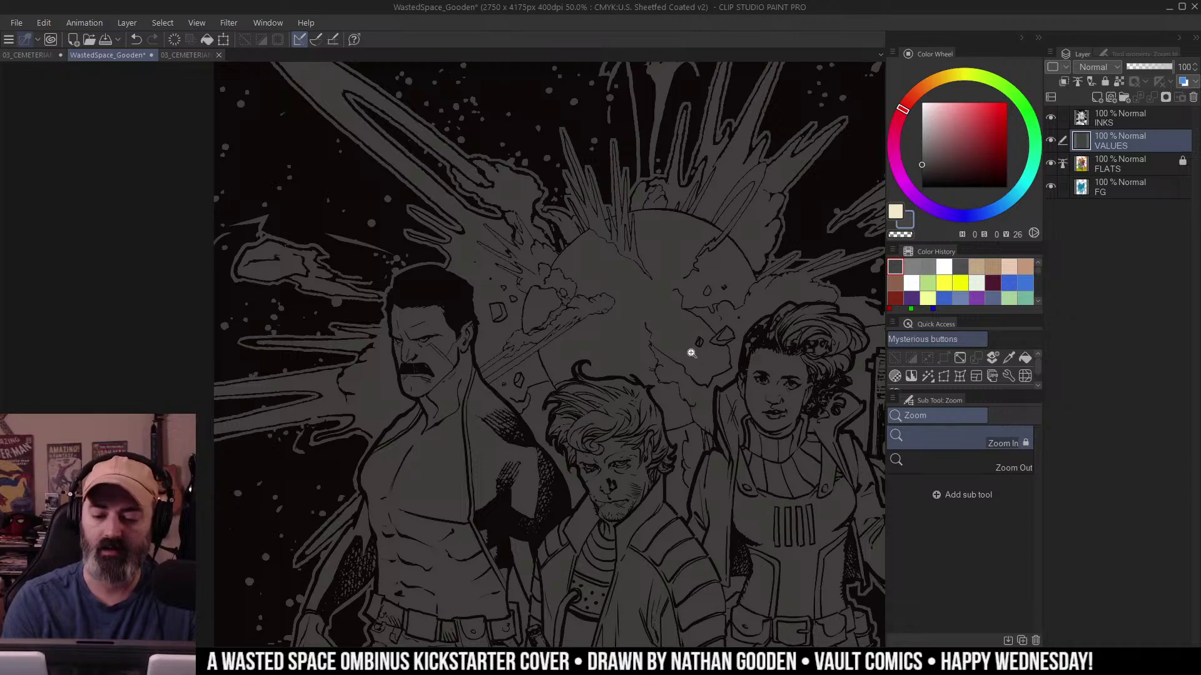
{"action": "key", "text": "m"}
{"action": "mouse_move", "coordinate": [776, 132]}
{"action": "left_mouse_down"}
{"action": "mouse_move", "coordinate": [544, 355]}
{"action": "mouse_move", "coordinate": [710, 207]}
{"action": "mouse_move", "coordinate": [576, 276]}
{"action": "left_mouse_up"}
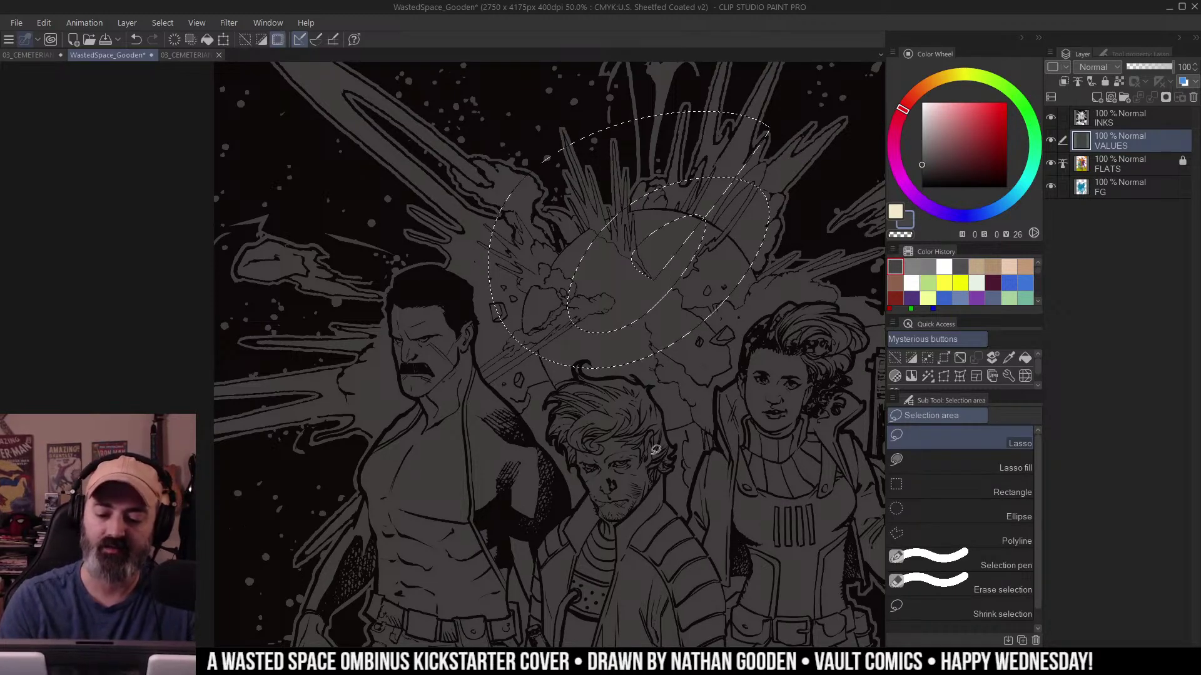
{"action": "key", "text": "ctrl+d"}
{"action": "left_click_drag", "start_coordinate": [760, 377], "coordinate": [661, 204]}
{"action": "key", "text": "/"}
{"action": "left_click", "coordinate": [664, 314], "text": "alt"}
{"action": "left_click_drag", "start_coordinate": [667, 314], "coordinate": [712, 313]}
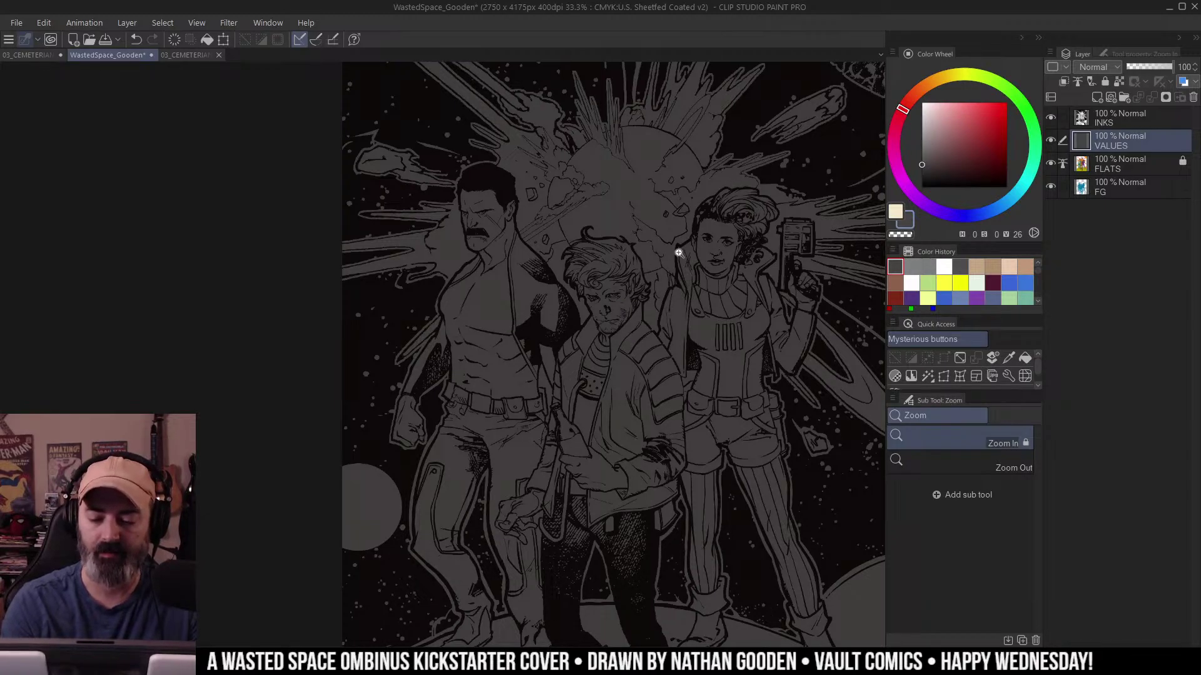
{"action": "left_click", "coordinate": [610, 349]}
{"action": "left_click_drag", "start_coordinate": [617, 348], "coordinate": [658, 424]}
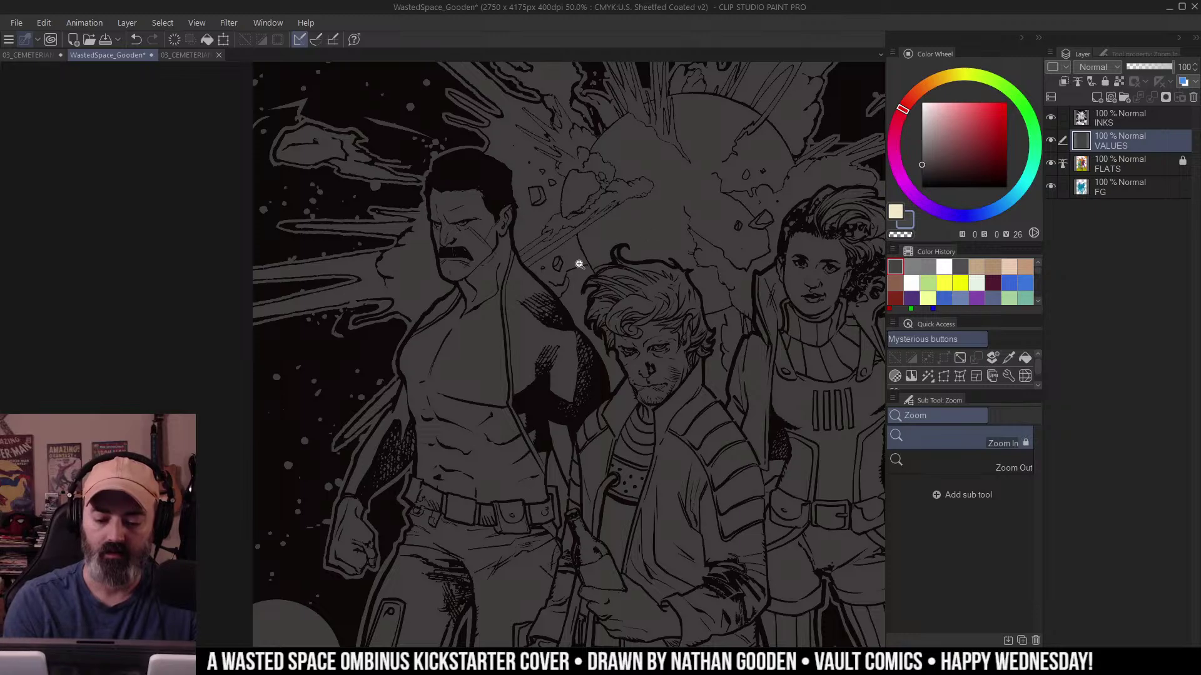
{"action": "key", "text": "m"}
{"action": "left_click_drag", "start_coordinate": [532, 410], "coordinate": [525, 308]}
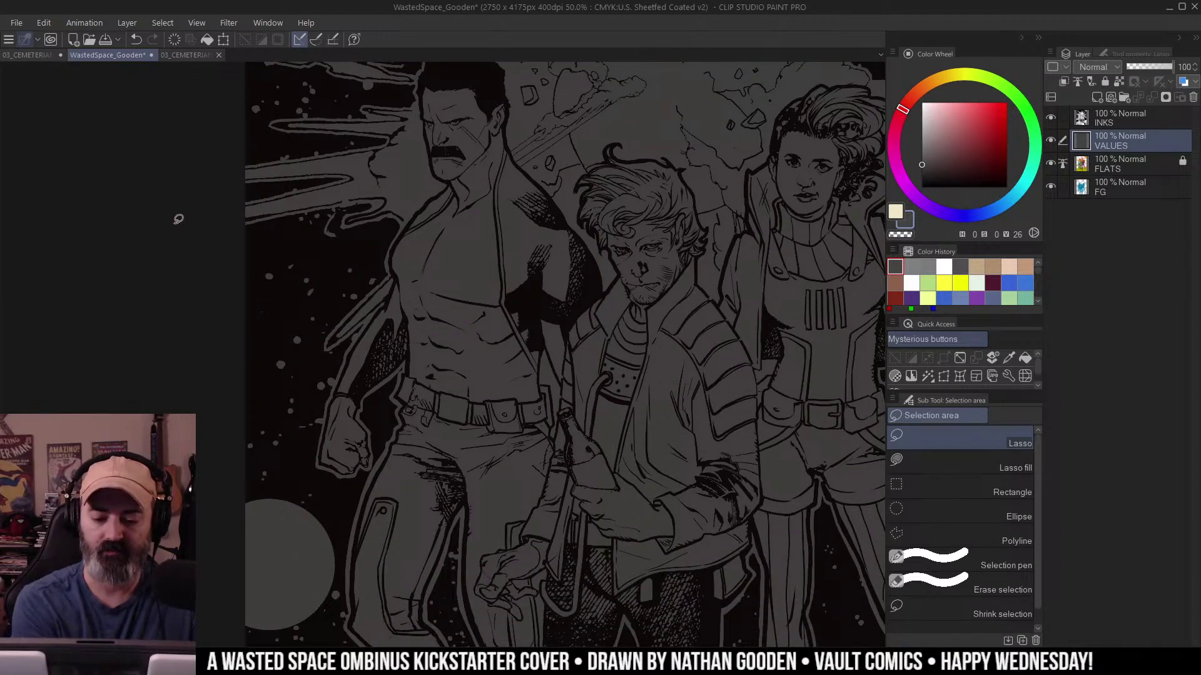
{"action": "mouse_move", "coordinate": [174, 203]}
{"action": "left_mouse_down"}
{"action": "mouse_move", "coordinate": [236, 211]}
{"action": "mouse_move", "coordinate": [498, 272]}
{"action": "left_mouse_up"}
{"action": "key", "text": "ctrl+d"}
{"action": "left_click_drag", "start_coordinate": [729, 293], "coordinate": [599, 275]}
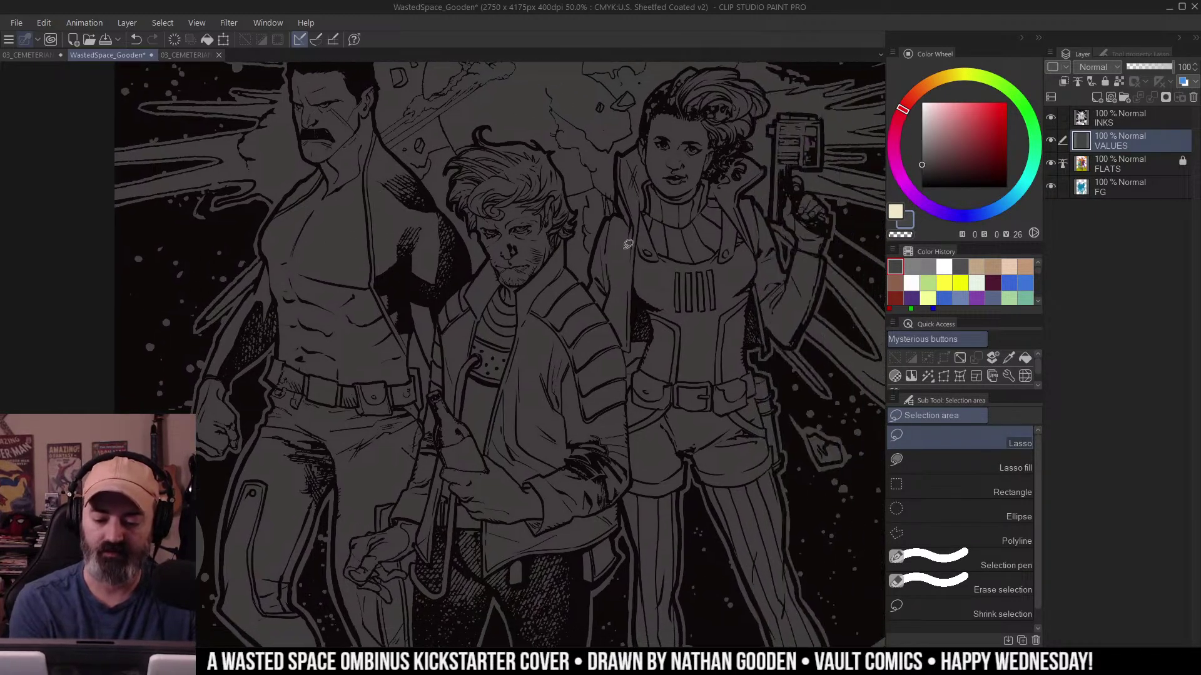
{"action": "left_click_drag", "start_coordinate": [515, 238], "coordinate": [516, 238]}
{"action": "key", "text": "ctrl+d"}
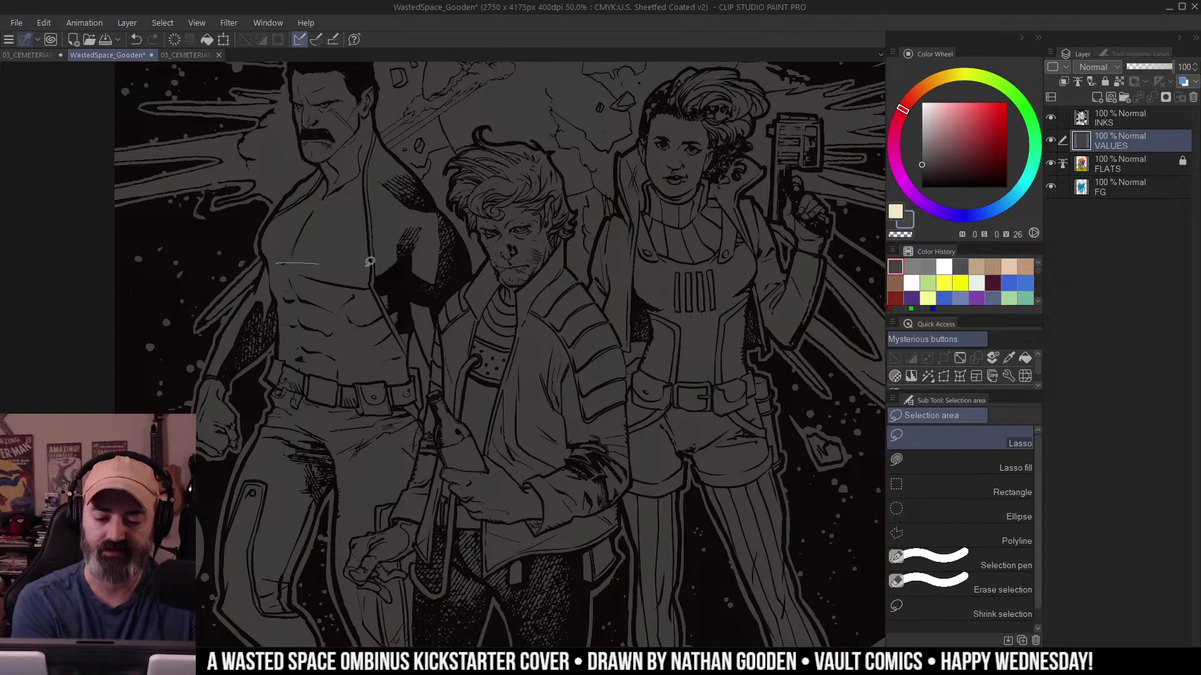
{"action": "mouse_move", "coordinate": [282, 261]}
{"action": "left_mouse_down"}
{"action": "mouse_move", "coordinate": [547, 274]}
{"action": "mouse_move", "coordinate": [514, 325]}
{"action": "left_mouse_up"}
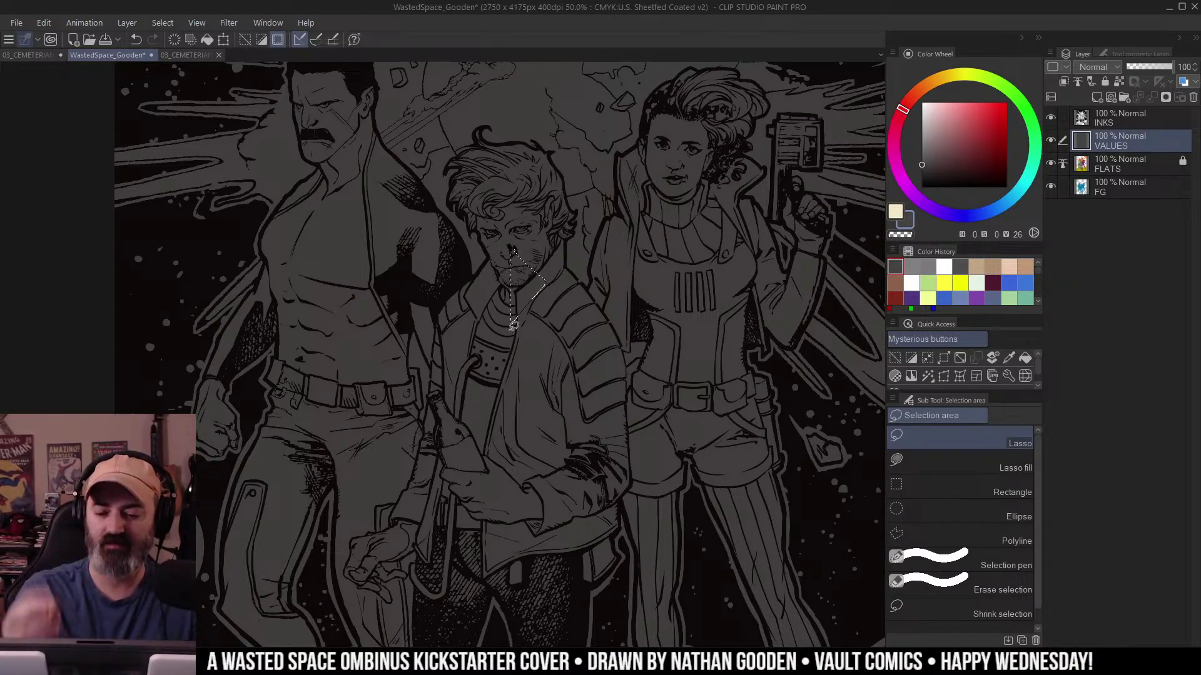
{"action": "key", "text": "ctrl+d"}
{"action": "left_click_drag", "start_coordinate": [775, 170], "coordinate": [756, 228]}
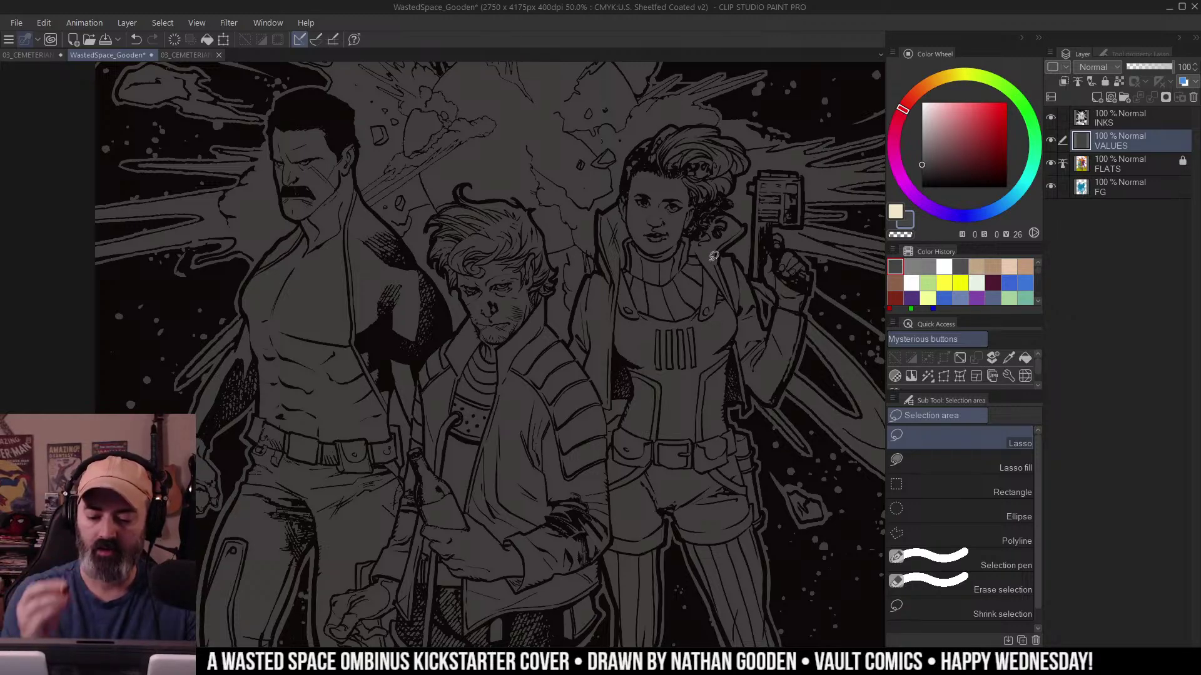
{"action": "key", "text": "slash"}
{"action": "left_click", "coordinate": [546, 352], "text": "alt"}
{"action": "mouse_move", "coordinate": [620, 389]}
{"action": "left_mouse_down"}
{"action": "mouse_move", "coordinate": [621, 338]}
{"action": "mouse_move", "coordinate": [665, 351]}
{"action": "left_mouse_up"}
{"action": "left_click", "coordinate": [629, 335], "text": "alt"}
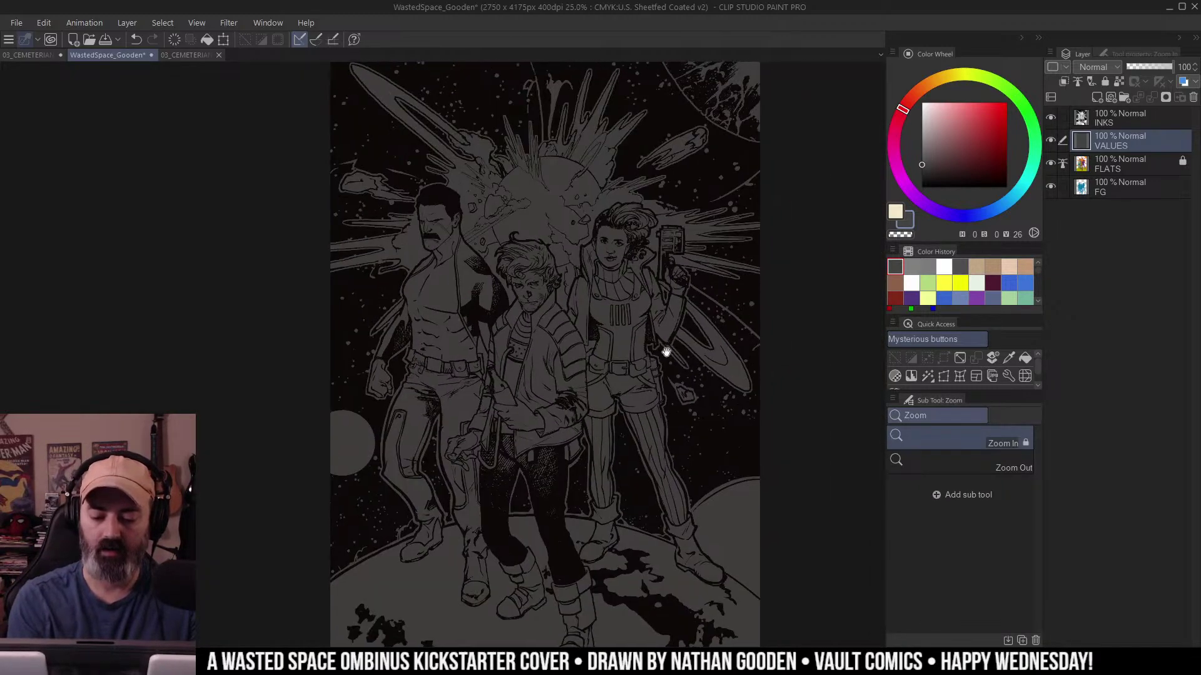
{"action": "key", "text": "m"}
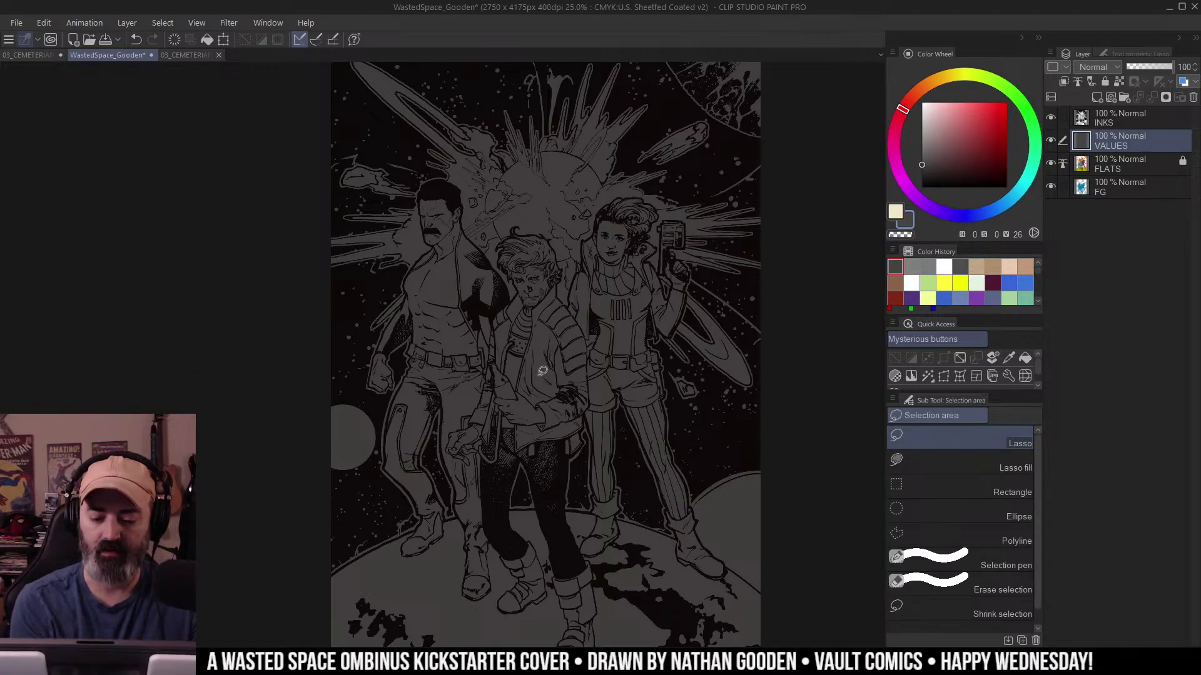
{"action": "left_click_drag", "start_coordinate": [708, 377], "coordinate": [720, 329]}
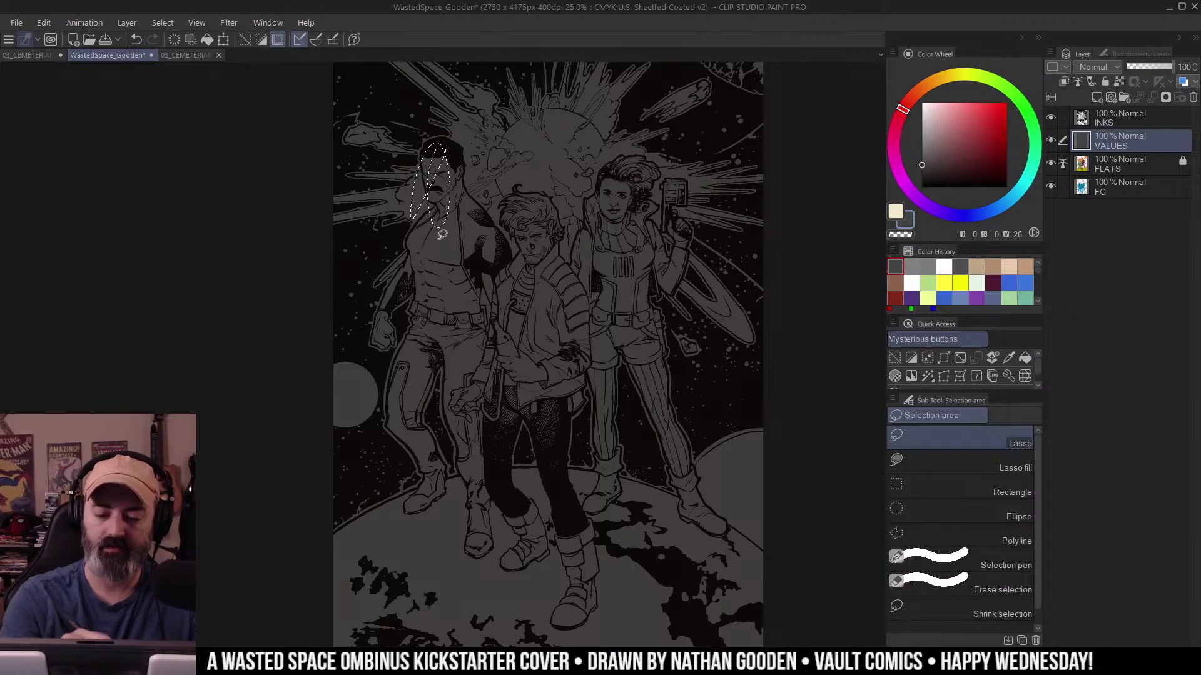
{"action": "left_click_drag", "start_coordinate": [457, 360], "coordinate": [475, 410]}
{"action": "left_click_drag", "start_coordinate": [549, 478], "coordinate": [559, 569]}
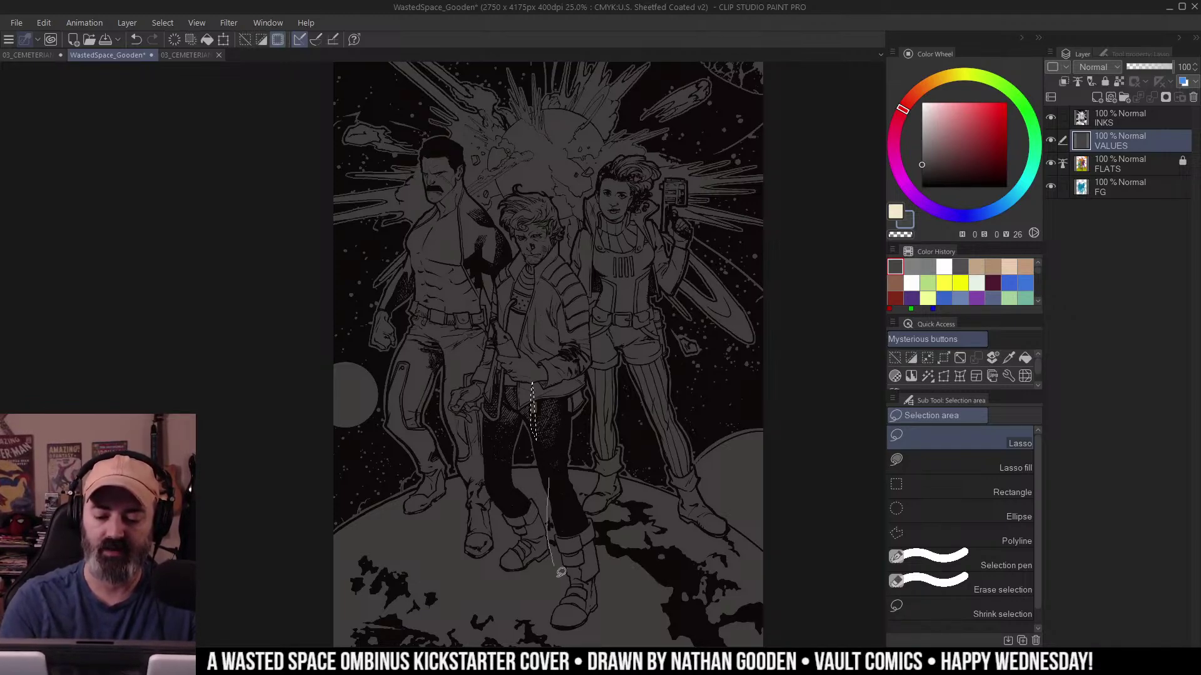
{"action": "key", "text": "ctrl+d"}
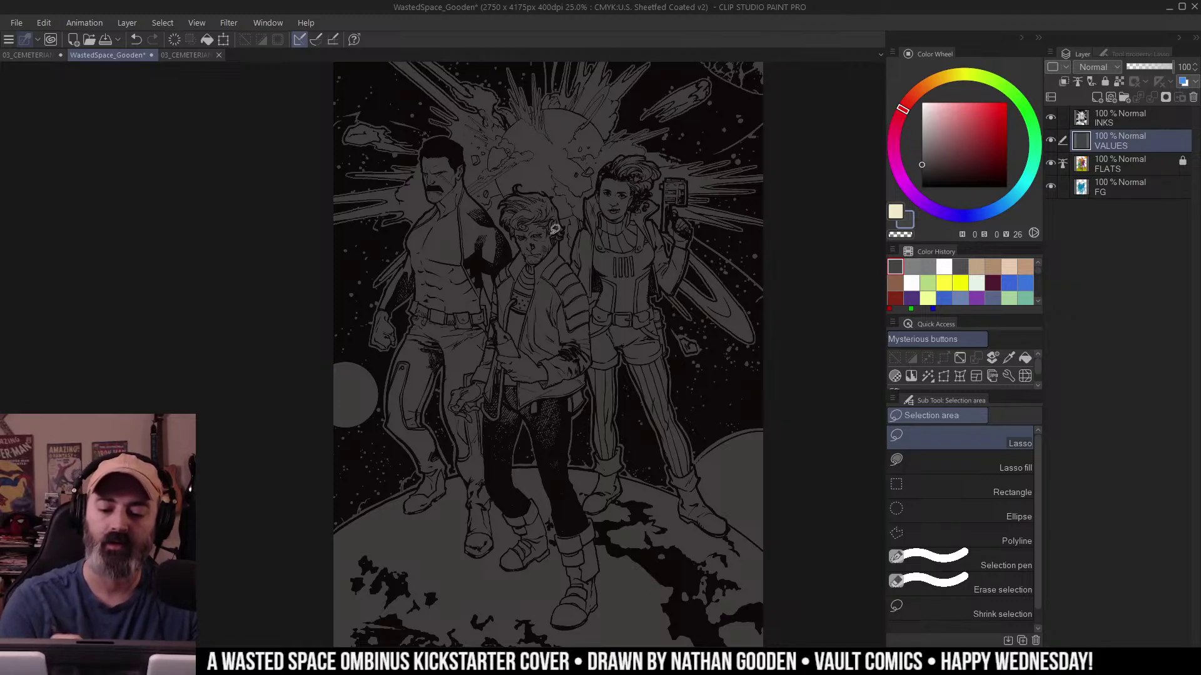
Select the exploding planet and the other background planets by their shared orange flat colour.
{"action": "scroll", "coordinate": [555, 230], "scroll_direction": "up", "scroll_amount": 3}
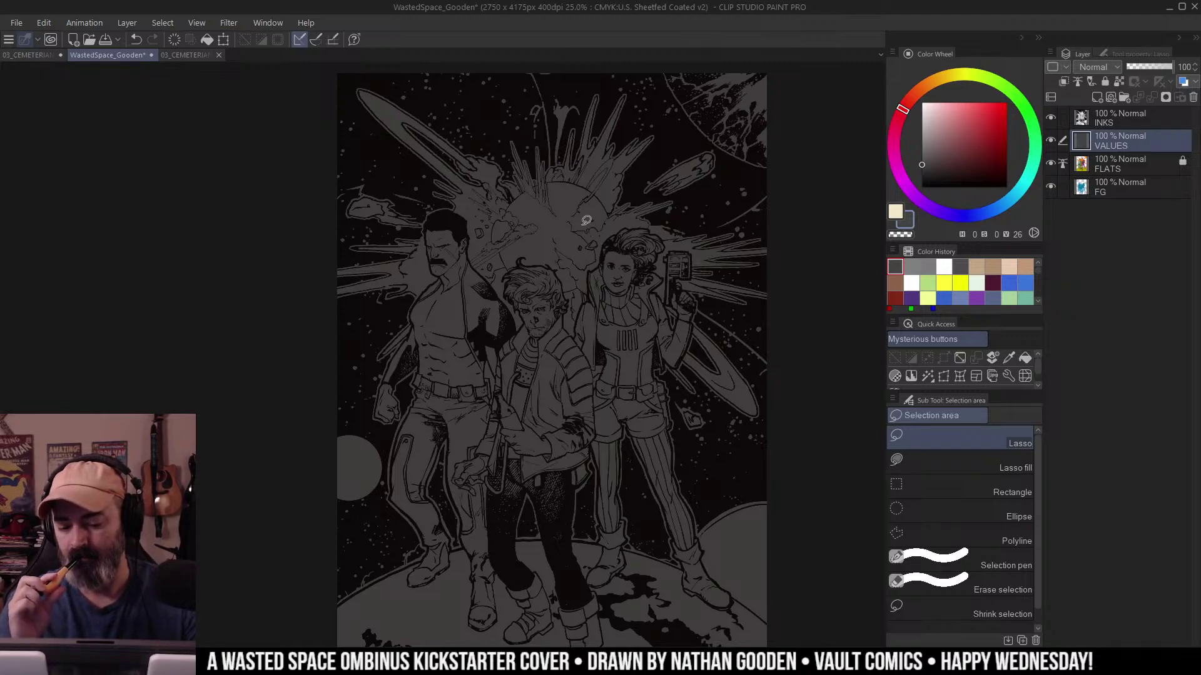
{"action": "key", "text": "w"}
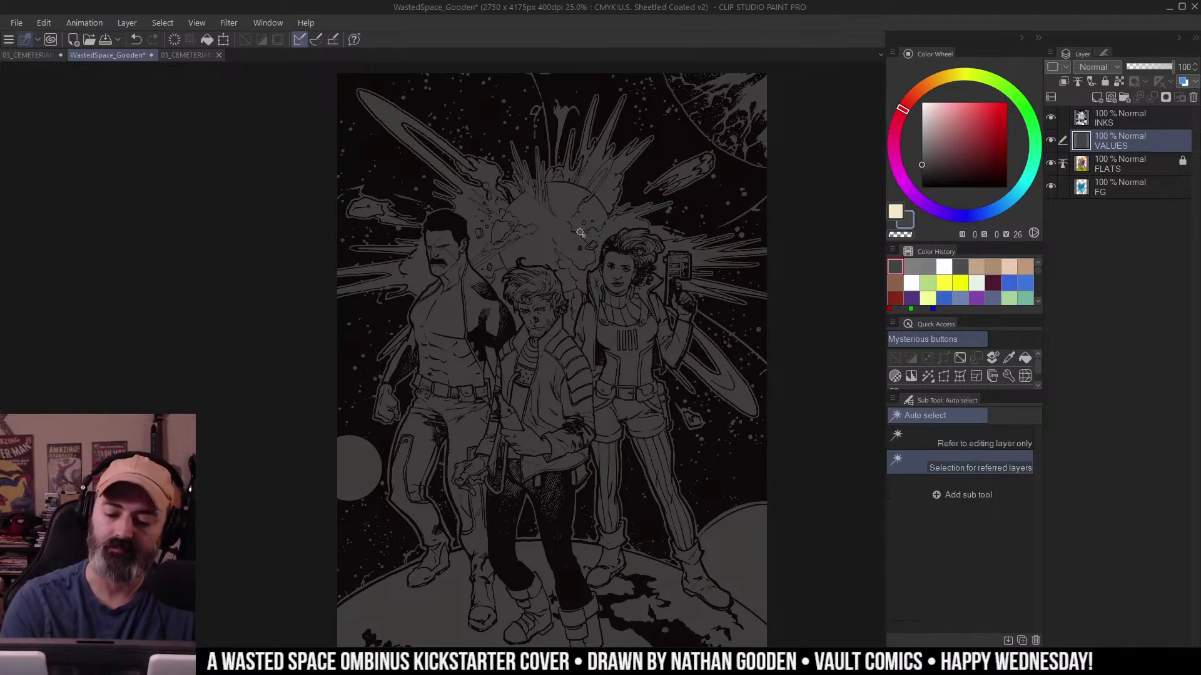
{"action": "left_click", "coordinate": [579, 231]}
{"action": "key", "text": "m"}
{"action": "left_click_drag", "start_coordinate": [675, 235], "coordinate": [670, 257]}
{"action": "scroll", "coordinate": [670, 256], "scroll_direction": "up", "scroll_amount": 2}
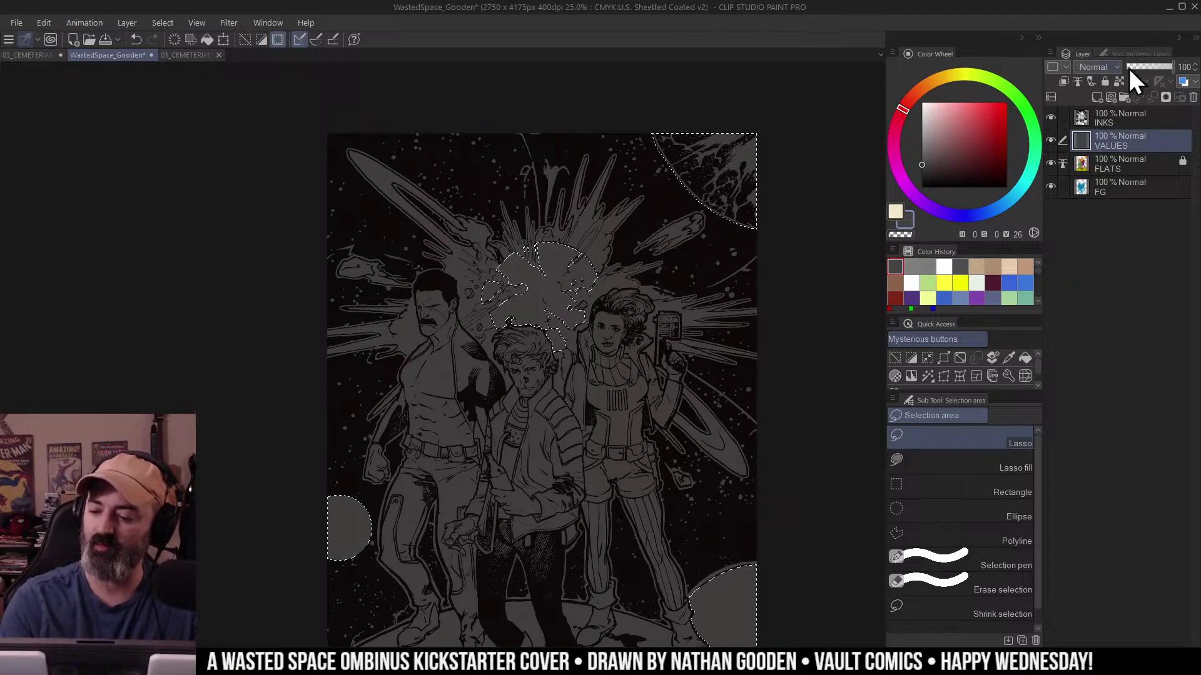
Add a new raster layer above VALUES and set the Soft airbrush colour to a neutral light grey at a brightness (V) of 70.
{"action": "left_click", "coordinate": [1098, 97]}
{"action": "key", "text": "b"}
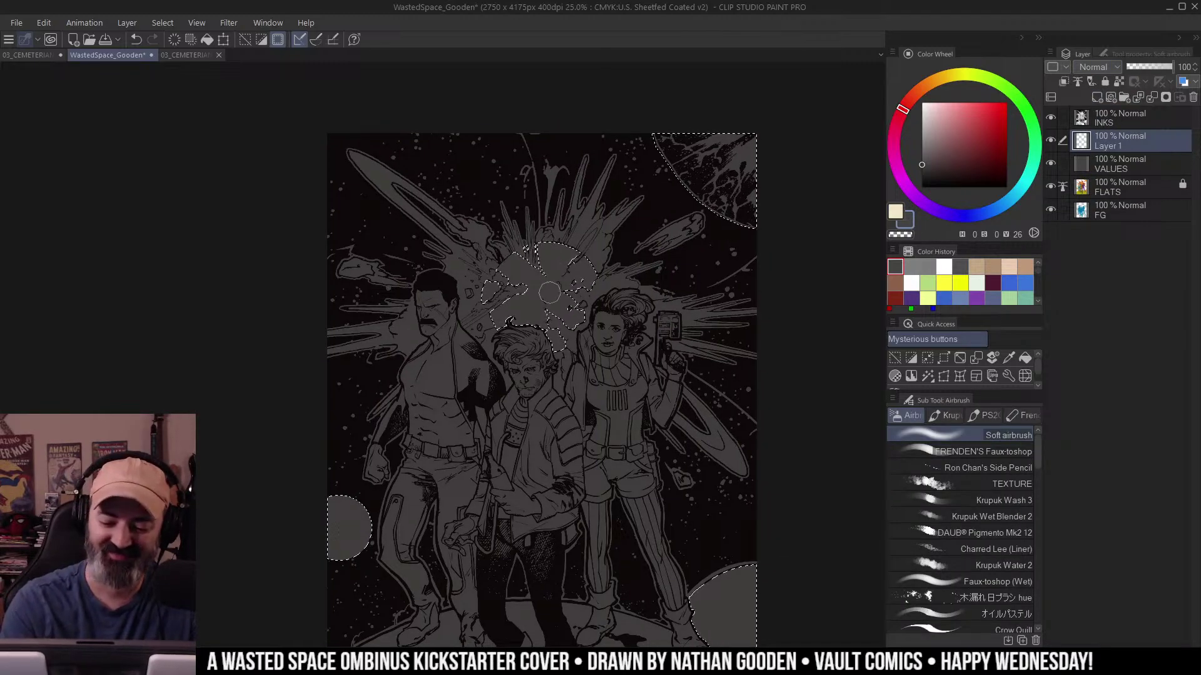
{"action": "left_click", "coordinate": [923, 139]}
{"action": "left_click", "coordinate": [922, 127]}
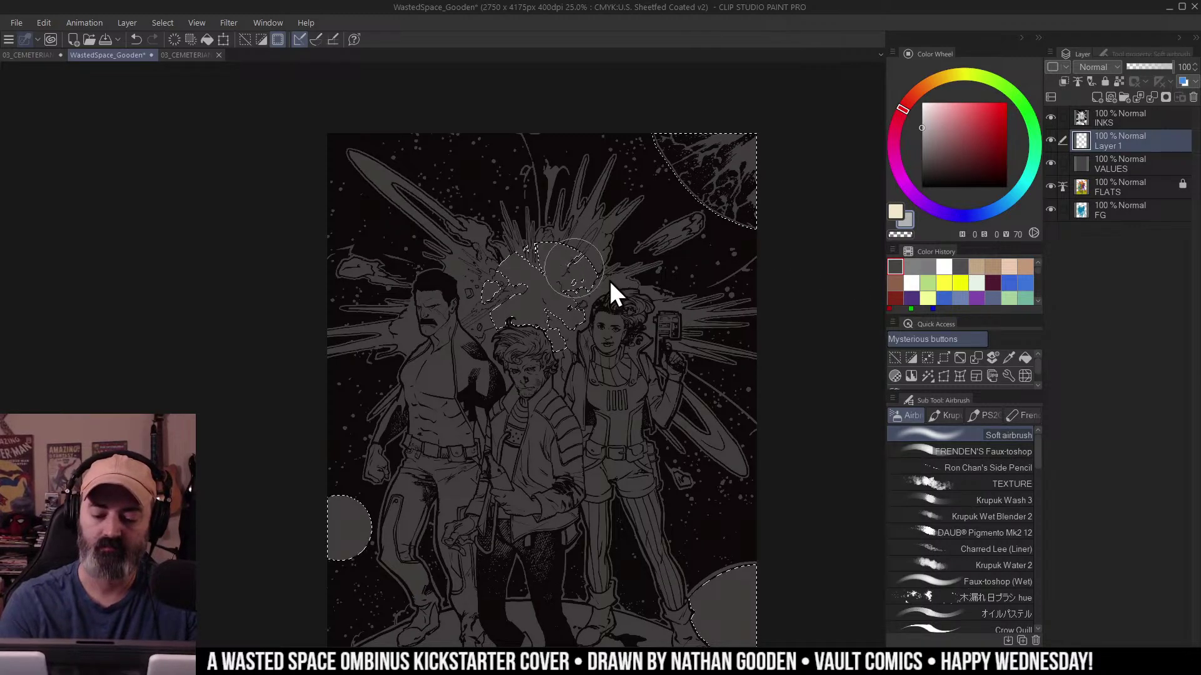
Try airbrushing a light grey glow over the exploding planet on Layer 1, and undo it.
{"action": "left_click_drag", "start_coordinate": [527, 294], "coordinate": [563, 281]}
{"action": "key", "text": "ctrl+d"}
{"action": "key", "text": "ctrl+space"}
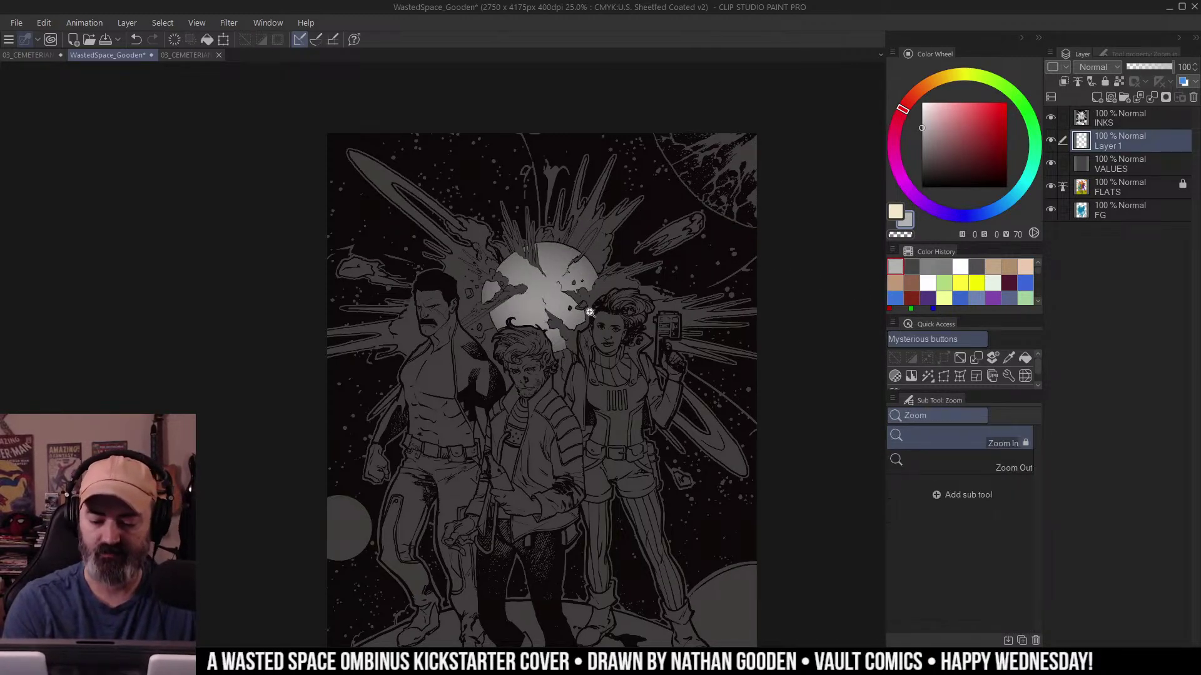
{"action": "left_click", "coordinate": [590, 312]}
{"action": "key", "text": "ctrl+z"}
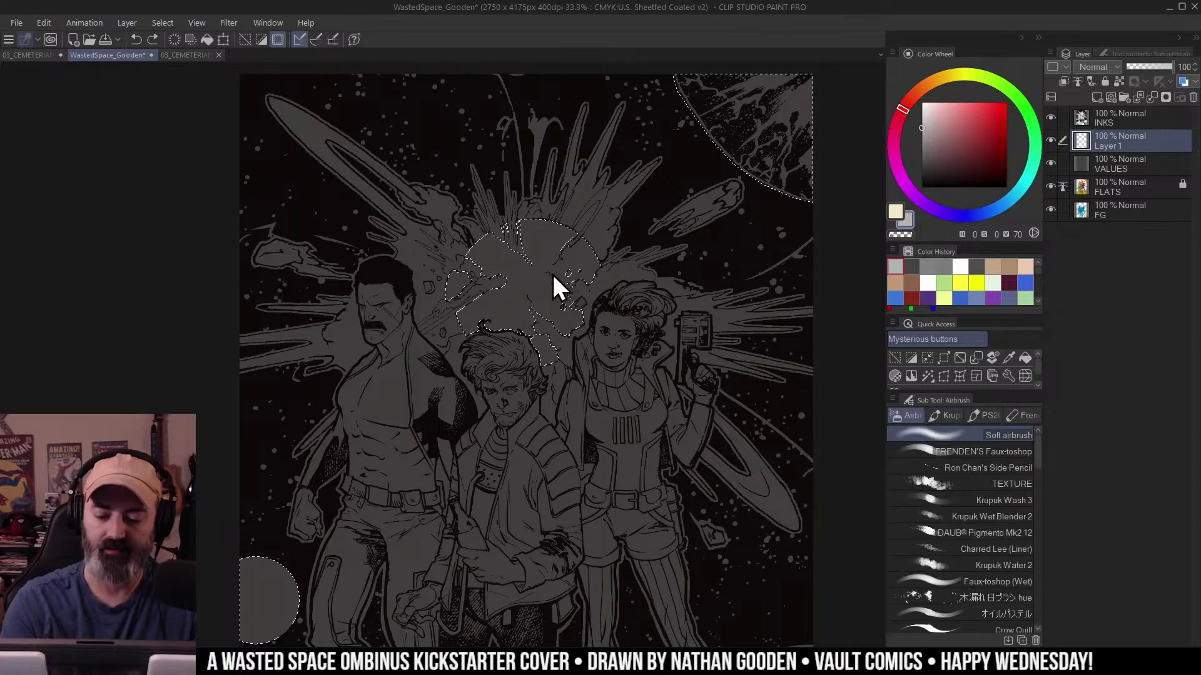
Airbrush a light grey glow across the exploding planet, brightest at its centre, and reduce the brush size.
{"action": "mouse_move", "coordinate": [555, 287]}
{"action": "left_mouse_down"}
{"action": "mouse_move", "coordinate": [540, 244]}
{"action": "mouse_move", "coordinate": [526, 315]}
{"action": "mouse_move", "coordinate": [500, 266]}
{"action": "mouse_move", "coordinate": [551, 268]}
{"action": "mouse_move", "coordinate": [554, 294]}
{"action": "left_mouse_up"}
{"action": "key", "text": "bracketleft"}
{"action": "key", "text": "bracketleft"}
{"action": "key", "text": "bracketleft"}
{"action": "key", "text": "bracketleft"}
{"action": "key", "text": "bracketleft"}
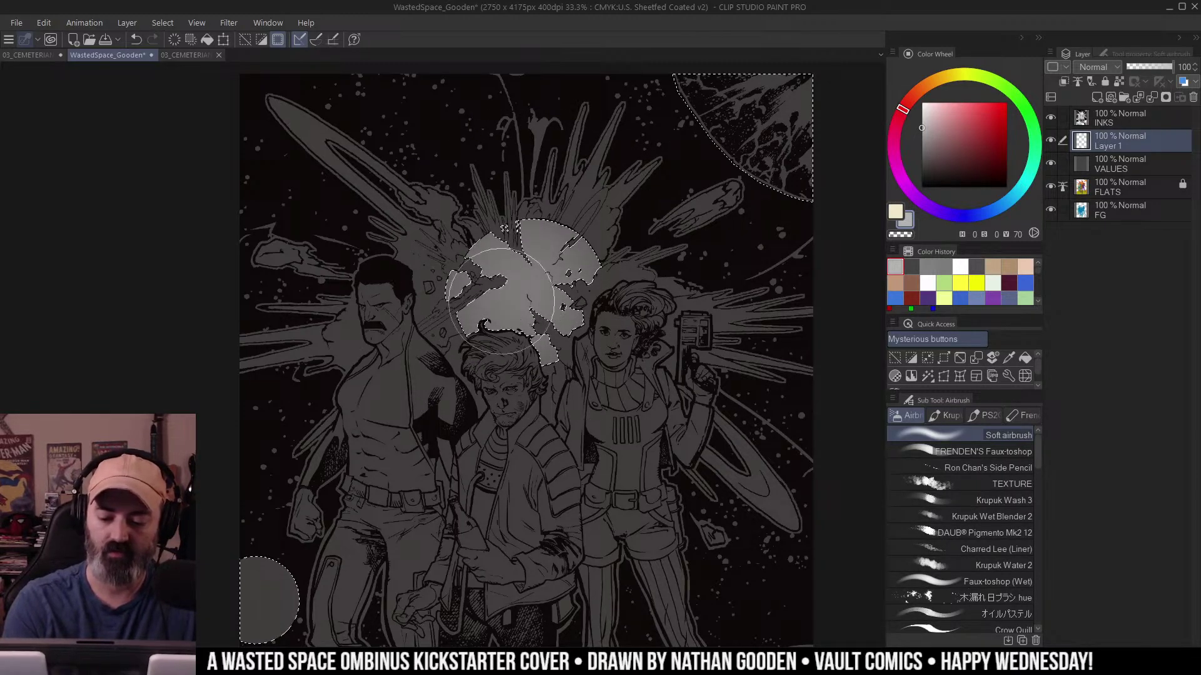
Select the whole explosion burst around the planet, check its coverage with Quick Mask, and hide the selection border.
{"action": "key", "text": "m"}
{"action": "key", "text": "w"}
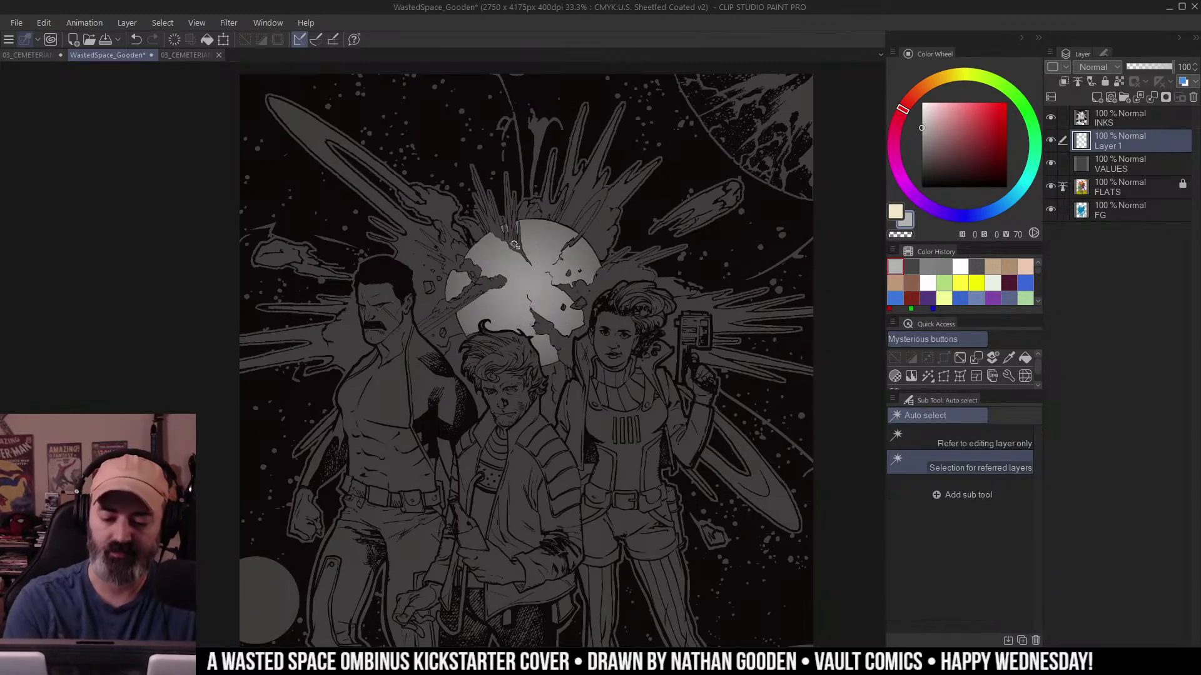
{"action": "left_click", "coordinate": [537, 195]}
{"action": "key", "text": "ctrl+m"}
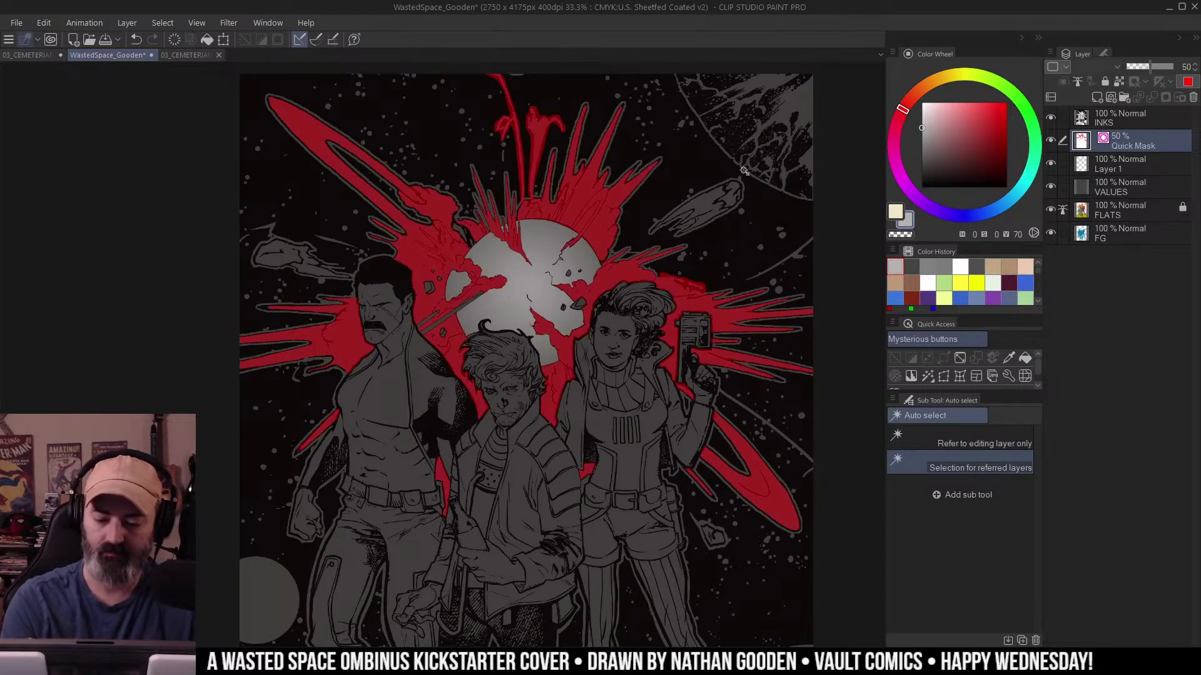
{"action": "key", "text": "ctrl+m"}
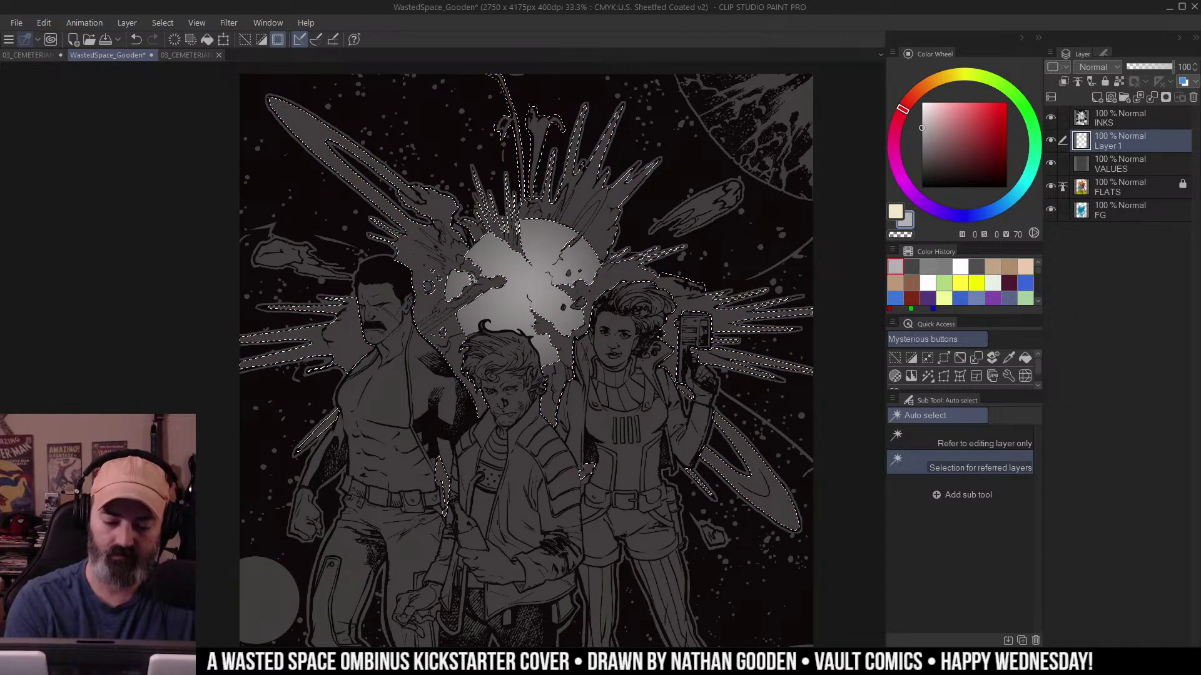
{"action": "key", "text": "ctrl+m"}
{"action": "key", "text": "ctrl+m"}
{"action": "key", "text": "ctrl+h"}
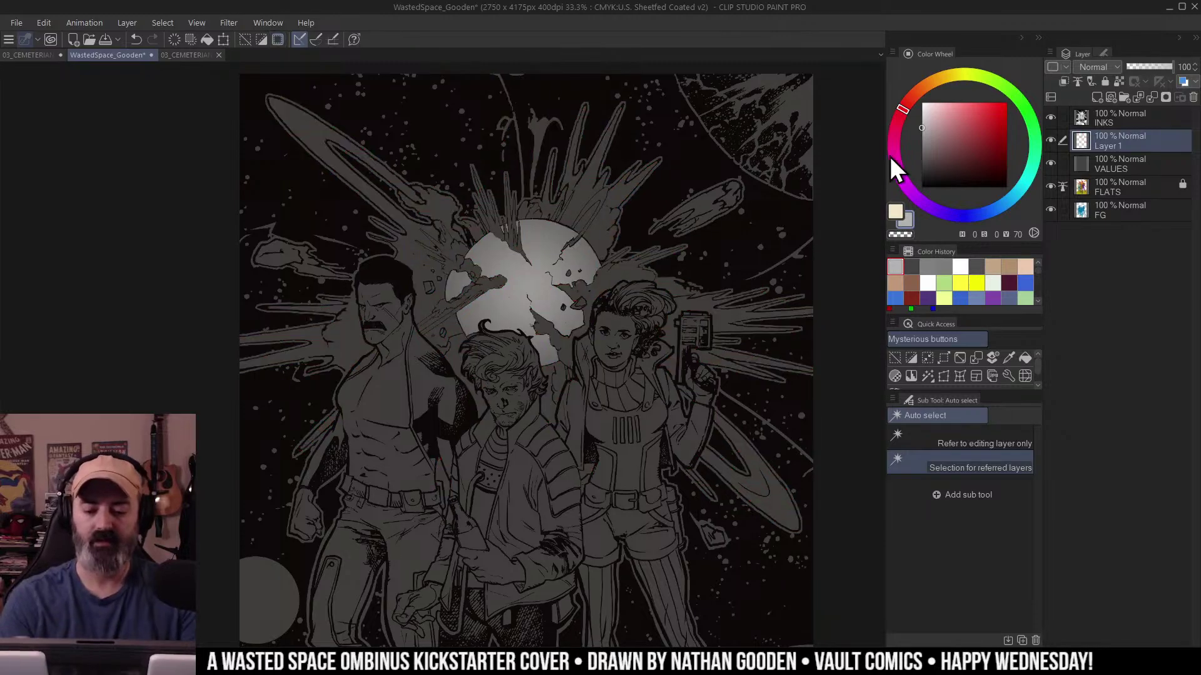
Airbrush a soft light grey glow over the explosion burst, concentrated around the planet's edge.
{"action": "key", "text": "b"}
{"action": "left_click_drag", "start_coordinate": [596, 220], "coordinate": [490, 378]}
{"action": "left_click_drag", "start_coordinate": [605, 251], "coordinate": [466, 357]}
{"action": "left_click", "coordinate": [591, 334], "text": "ctrl+alt"}
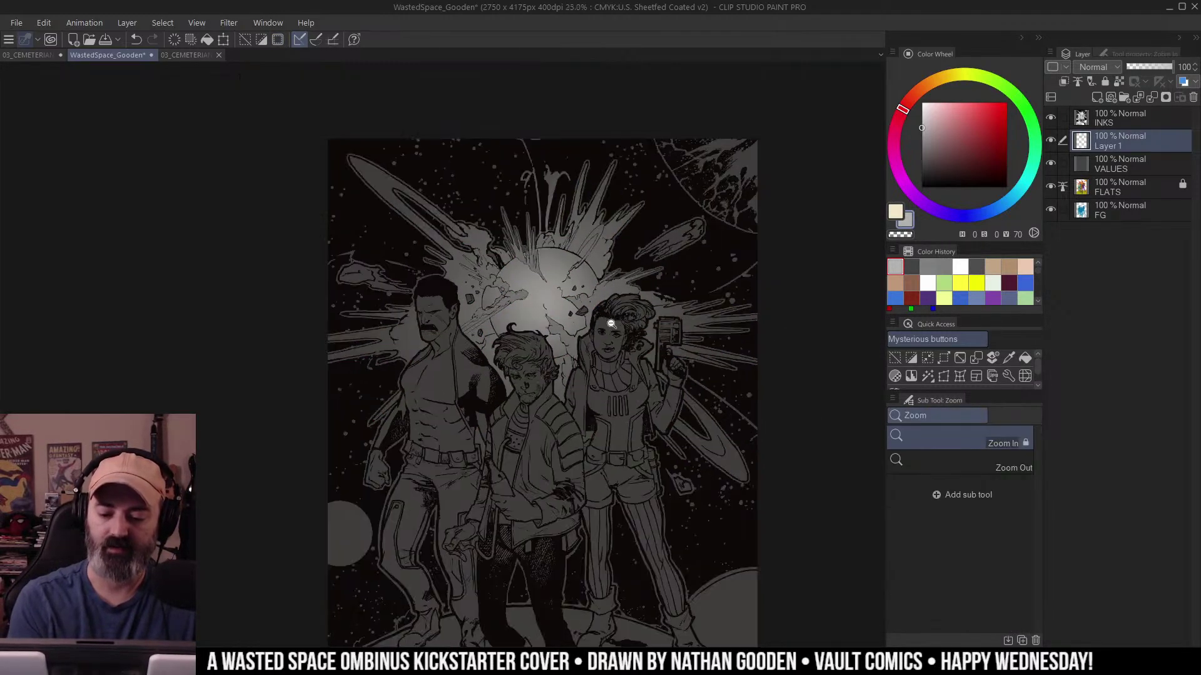
{"action": "left_click_drag", "start_coordinate": [726, 304], "coordinate": [730, 214]}
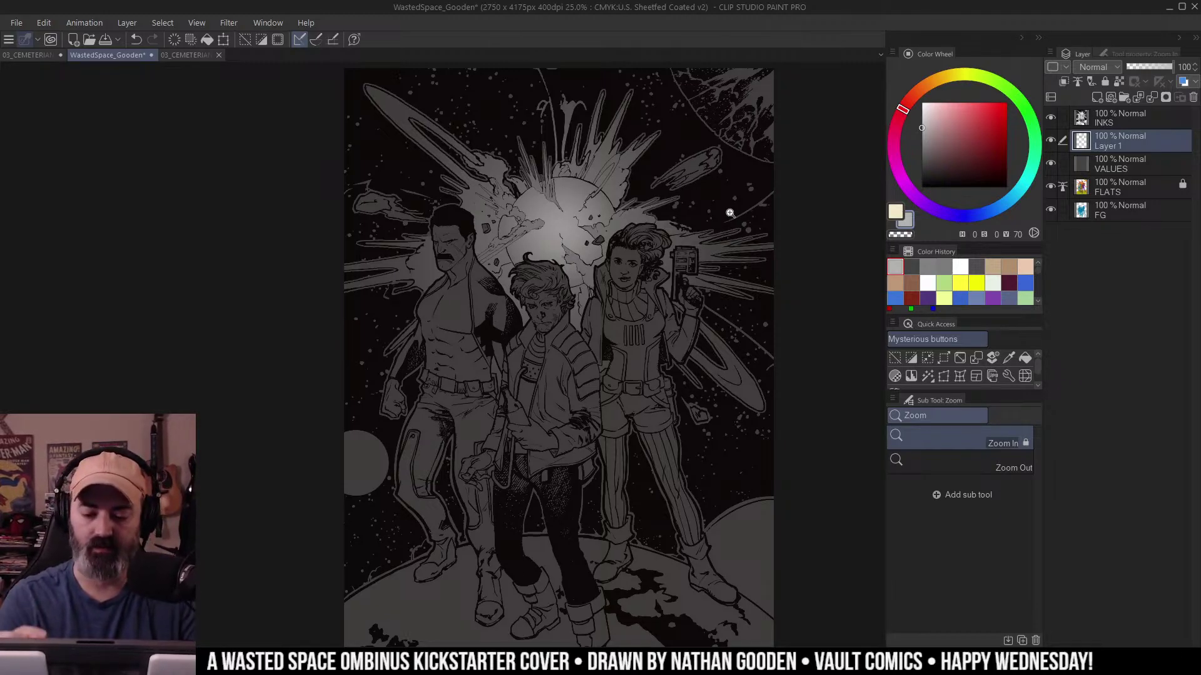
Examine the INKS, Layer 1, FLATS and FG layers by isolating each in turn, and return to Layer 1.
{"action": "left_click", "coordinate": [1119, 116]}
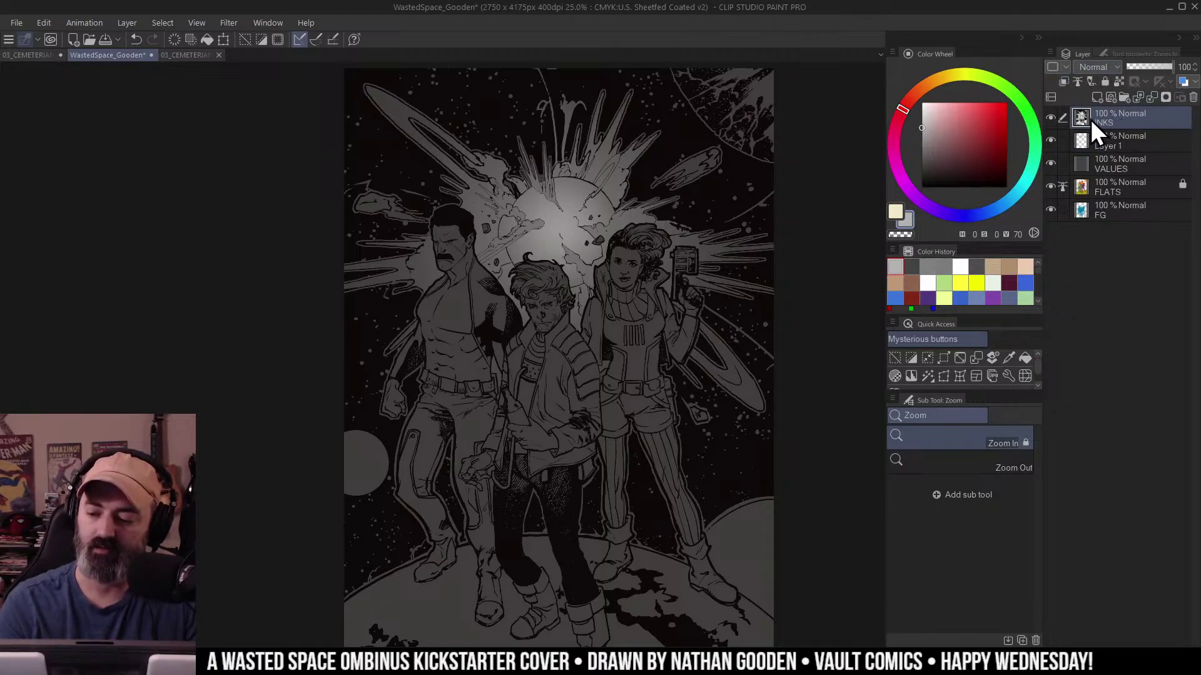
{"action": "left_click", "coordinate": [1050, 117], "text": "alt"}
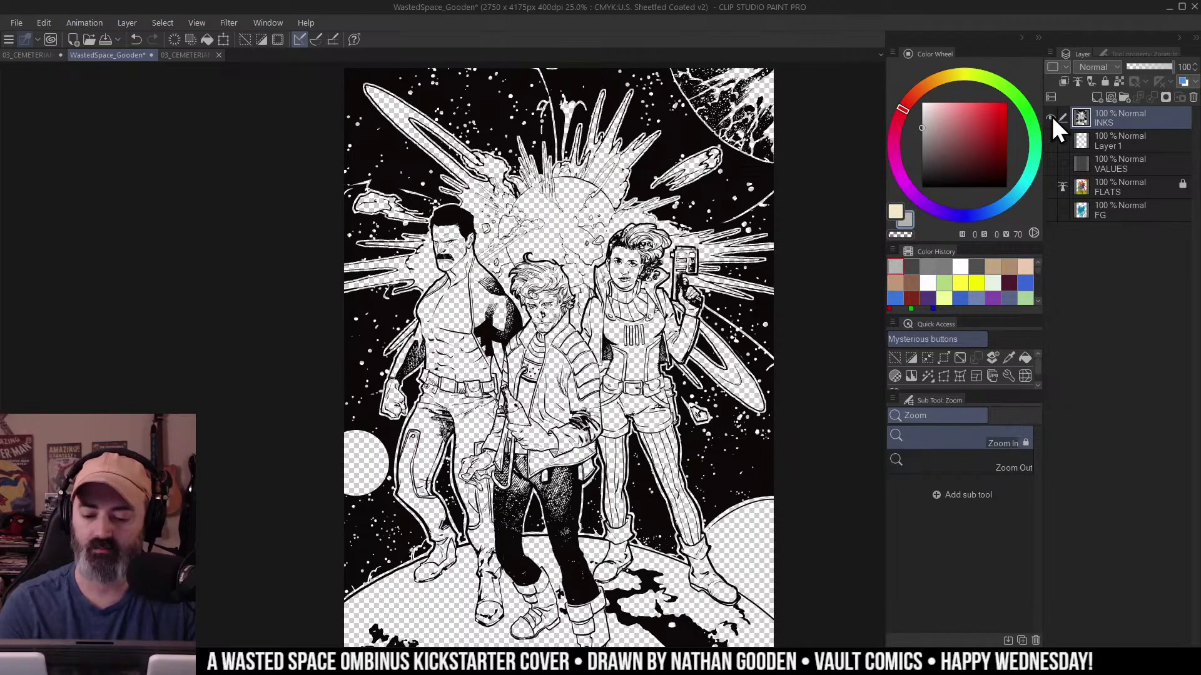
{"action": "left_click", "coordinate": [1050, 118], "text": "alt"}
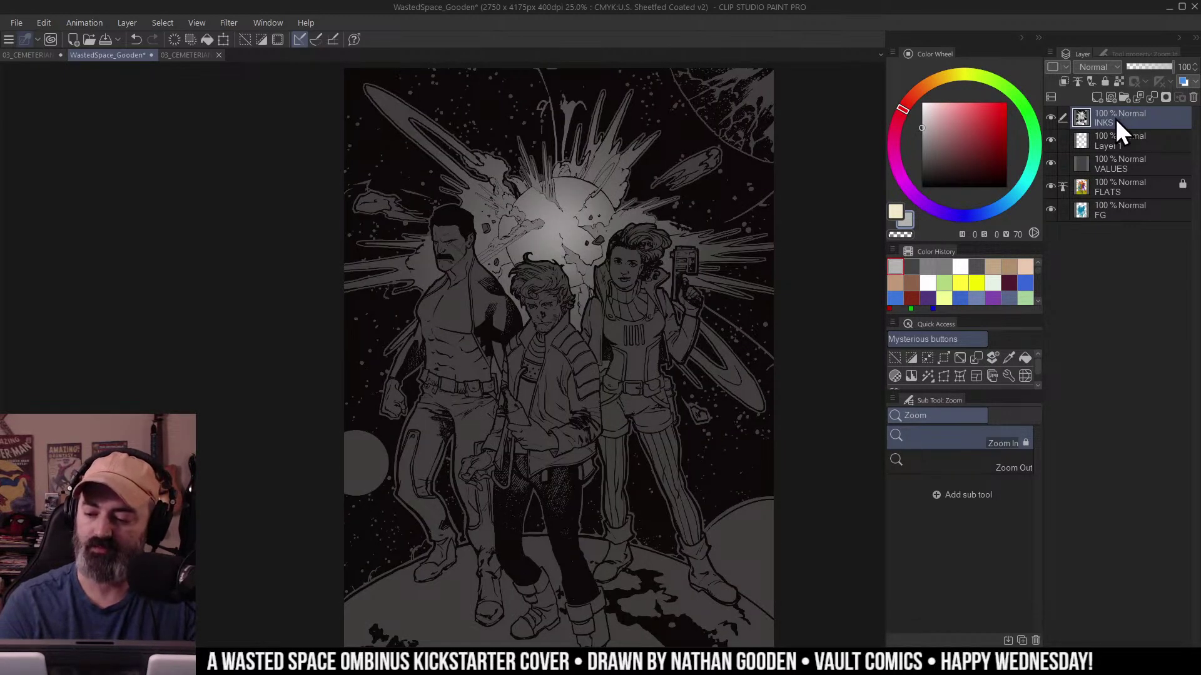
{"action": "key", "text": "m"}
{"action": "scroll", "coordinate": [803, 219], "scroll_direction": "down", "scroll_amount": 1}
{"action": "left_click", "coordinate": [1083, 141]}
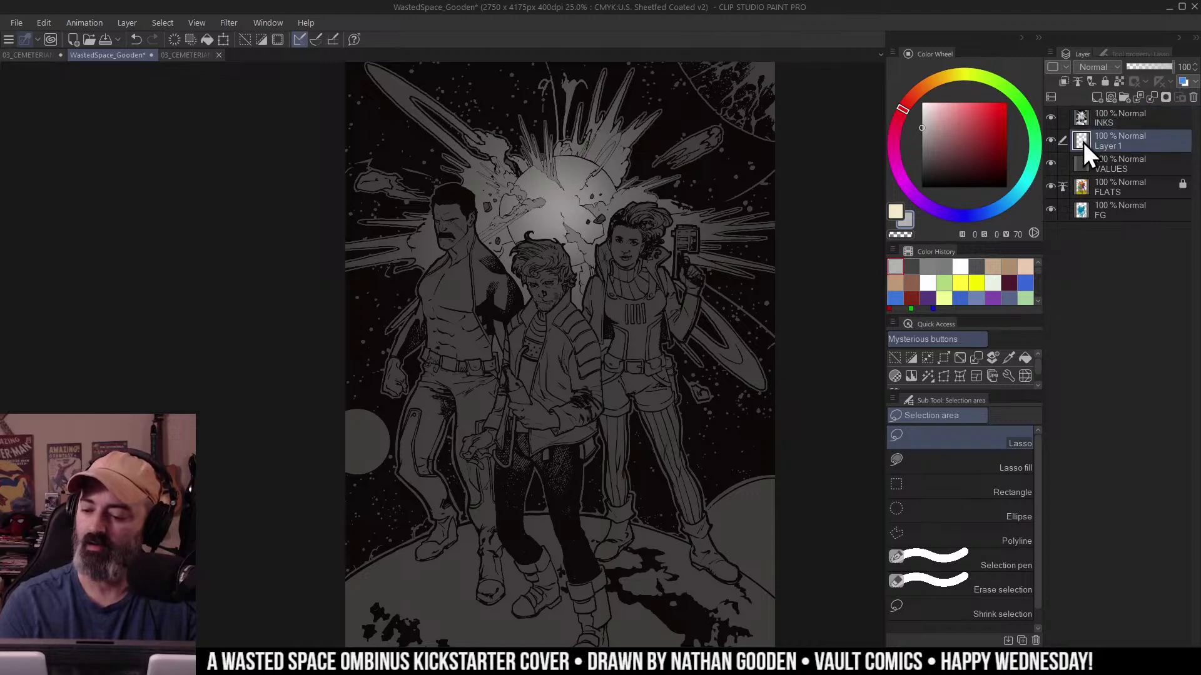
{"action": "left_click", "coordinate": [1051, 140], "text": "alt"}
{"action": "left_click", "coordinate": [1050, 140], "text": "alt"}
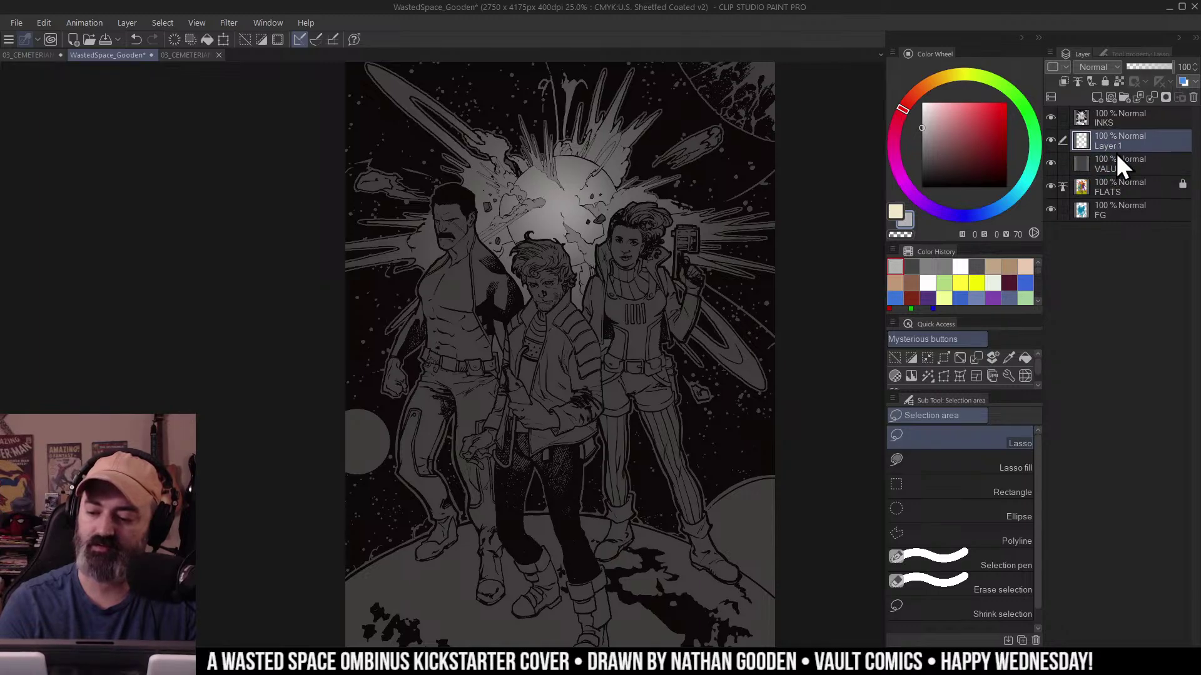
{"action": "left_click", "coordinate": [1051, 186], "text": "alt"}
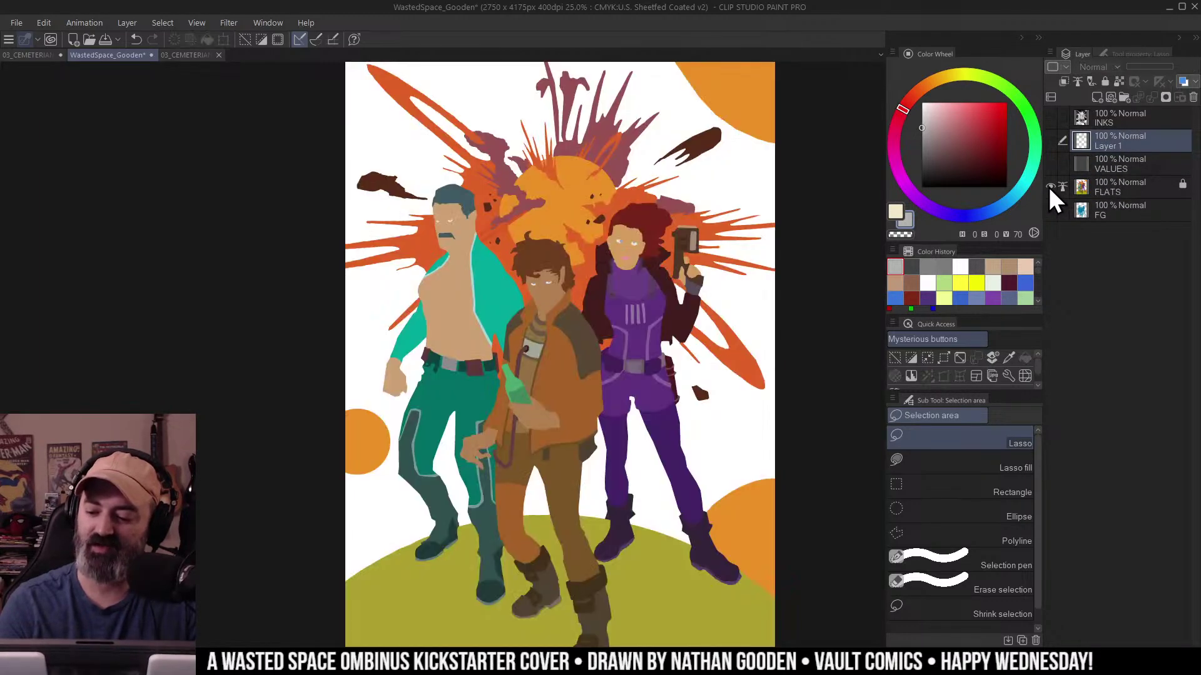
{"action": "left_click", "coordinate": [1050, 186], "text": "alt"}
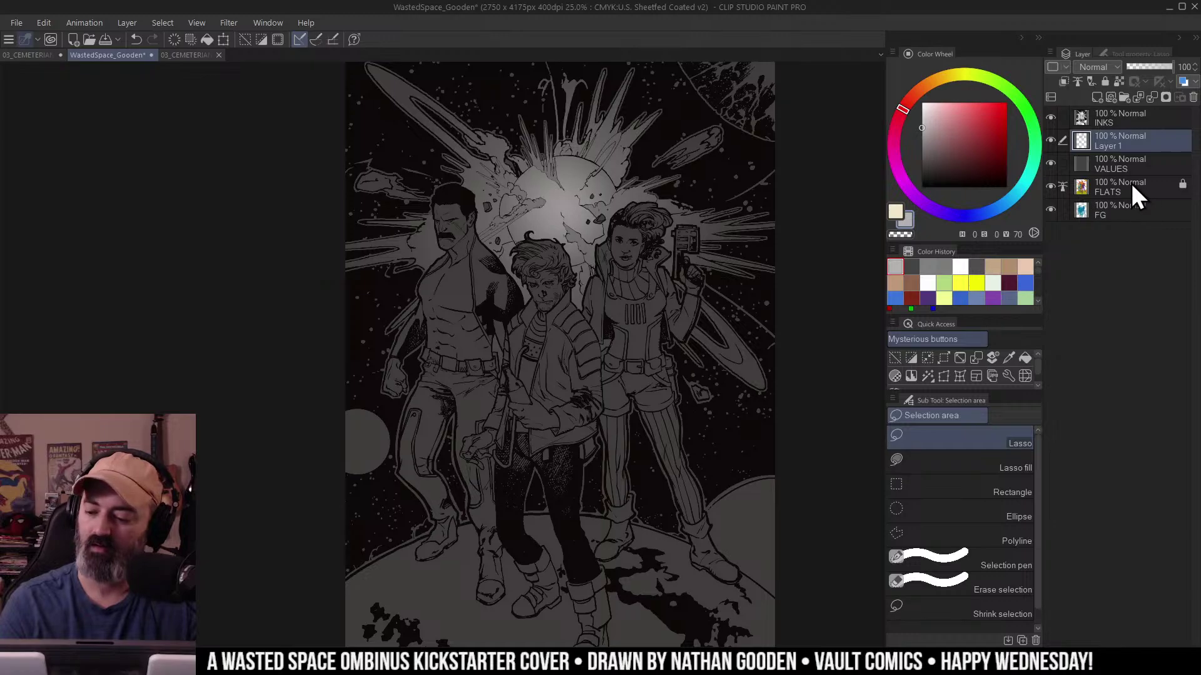
{"action": "left_click", "coordinate": [1077, 216]}
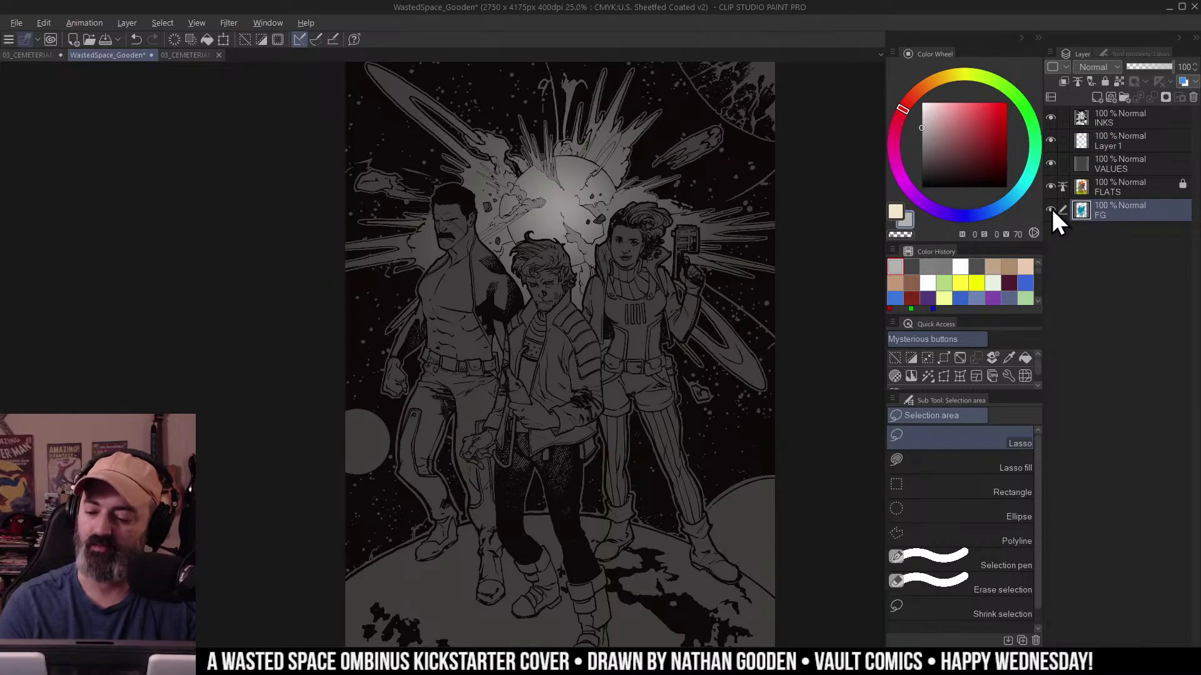
{"action": "left_click", "coordinate": [1052, 209], "text": "alt"}
{"action": "left_click", "coordinate": [1052, 209], "text": "alt"}
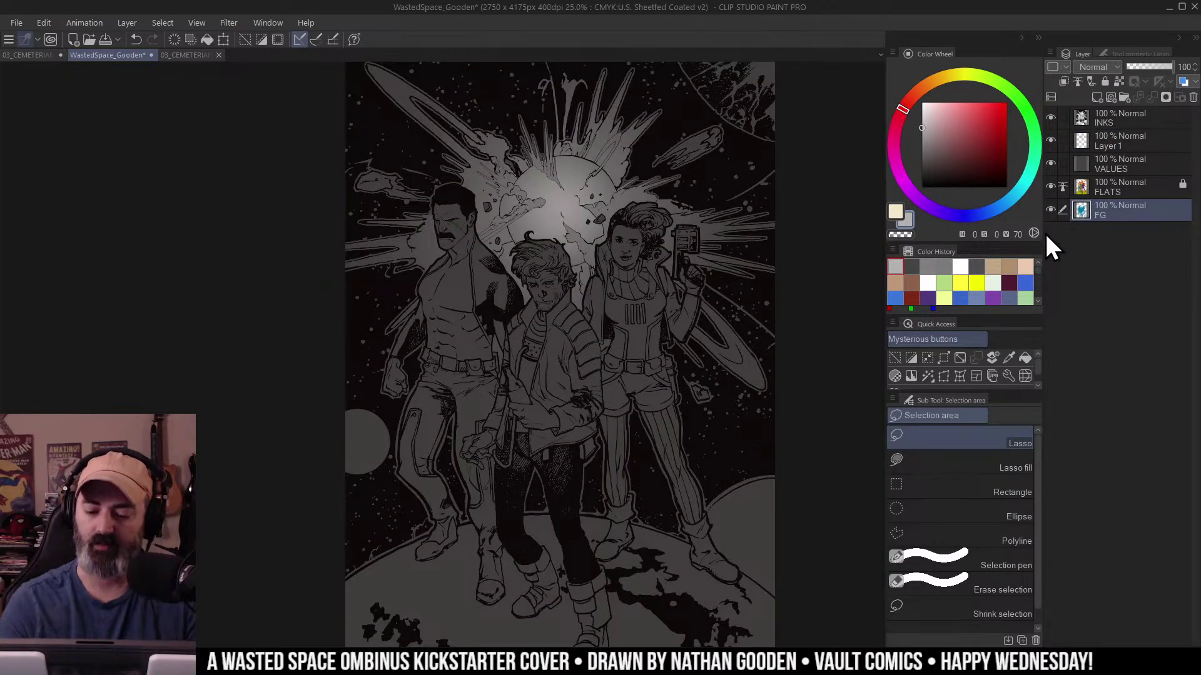
{"action": "left_click", "coordinate": [1101, 142]}
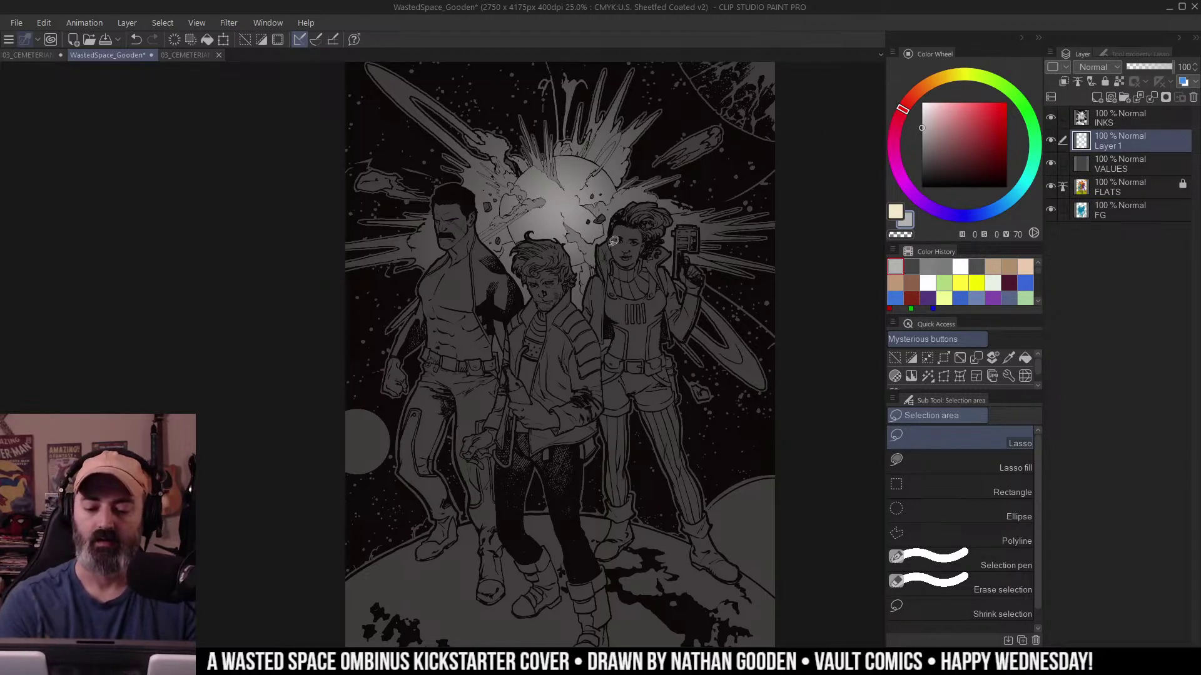
Select the purple debris plumes of the explosion by their flat colour and hide the selection border.
{"action": "key", "text": "w"}
{"action": "scroll", "coordinate": [617, 283], "scroll_direction": "up", "scroll_amount": 1}
{"action": "left_click_drag", "start_coordinate": [619, 218], "coordinate": [670, 341]}
{"action": "left_click", "coordinate": [658, 275]}
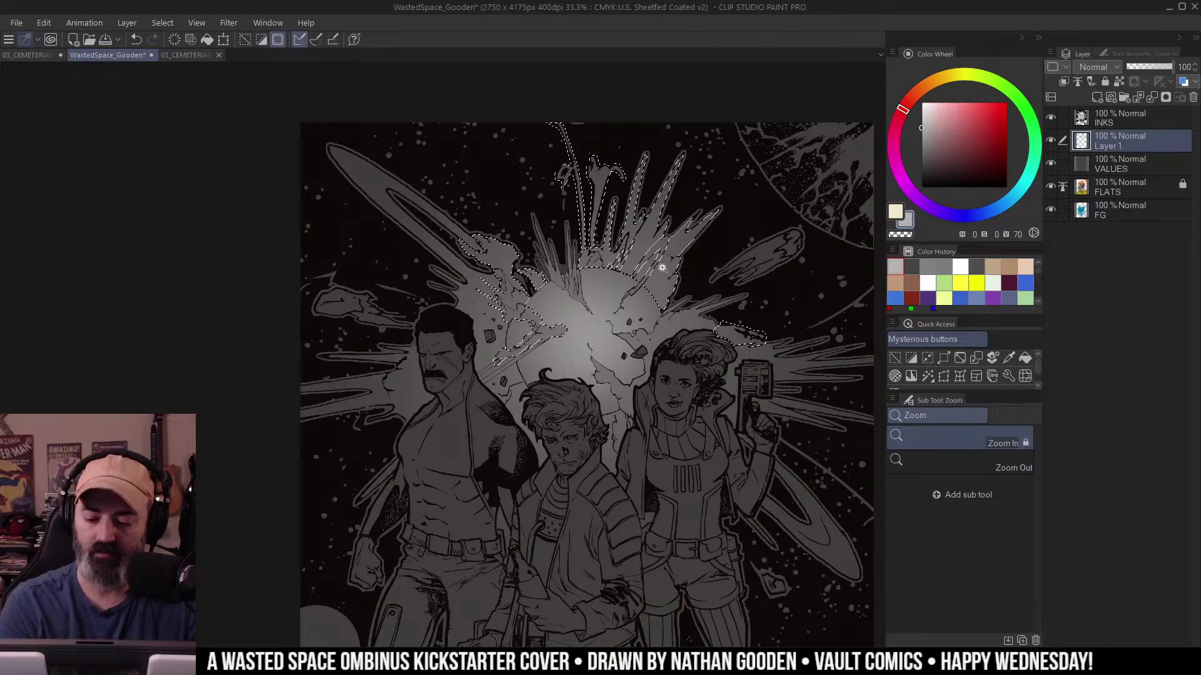
{"action": "key", "text": "ctrl+d"}
{"action": "left_click", "coordinate": [648, 269]}
{"action": "left_click", "coordinate": [648, 269]}
{"action": "key", "text": "ctrl+h"}
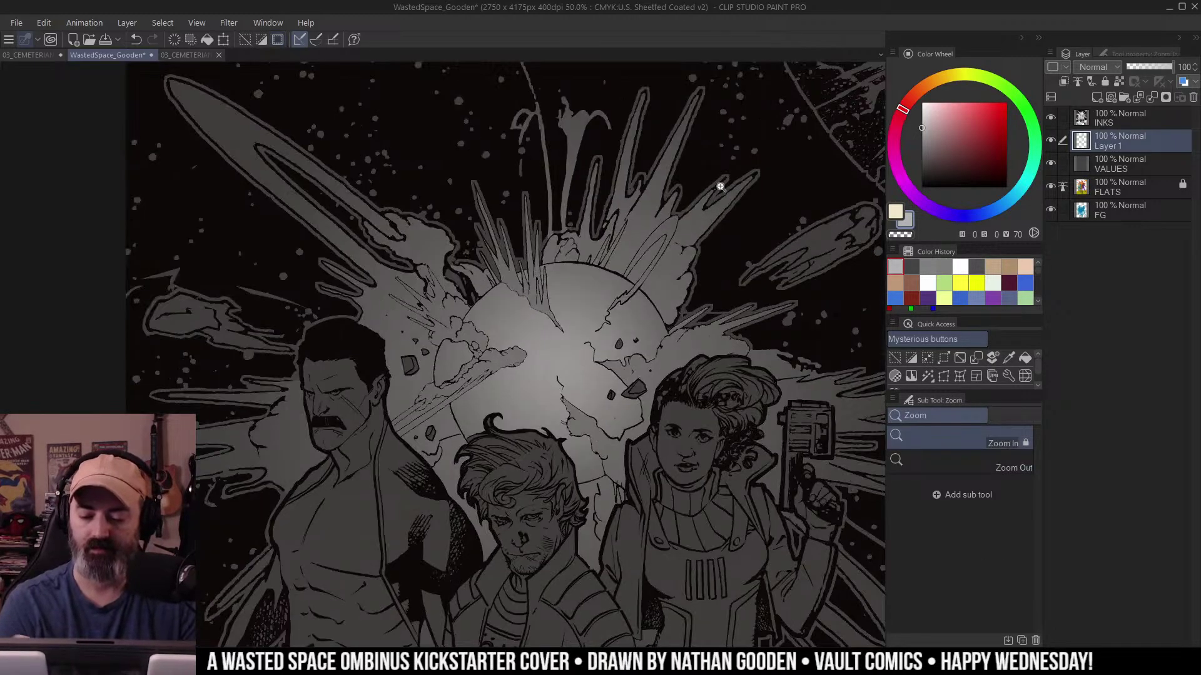
Try airbrushing light grey over the debris plumes with a larger brush, and undo the stroke.
{"action": "key", "text": "b"}
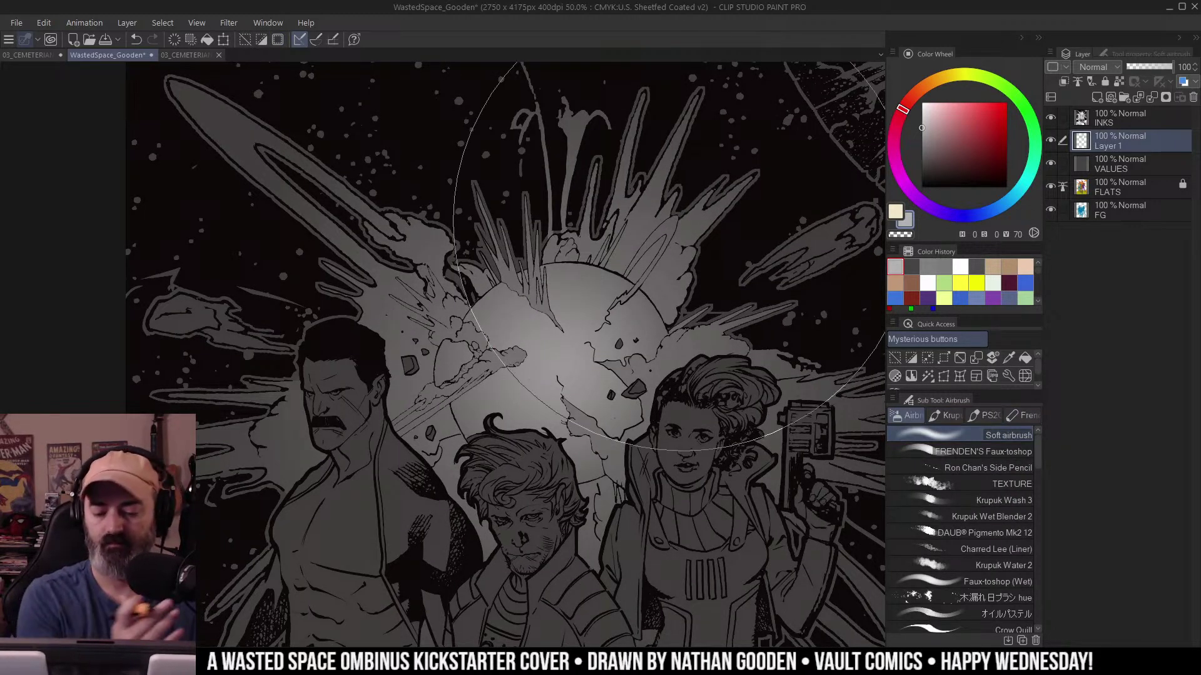
{"action": "left_click_drag", "start_coordinate": [739, 290], "coordinate": [715, 253]}
{"action": "key", "text": "bracketright"}
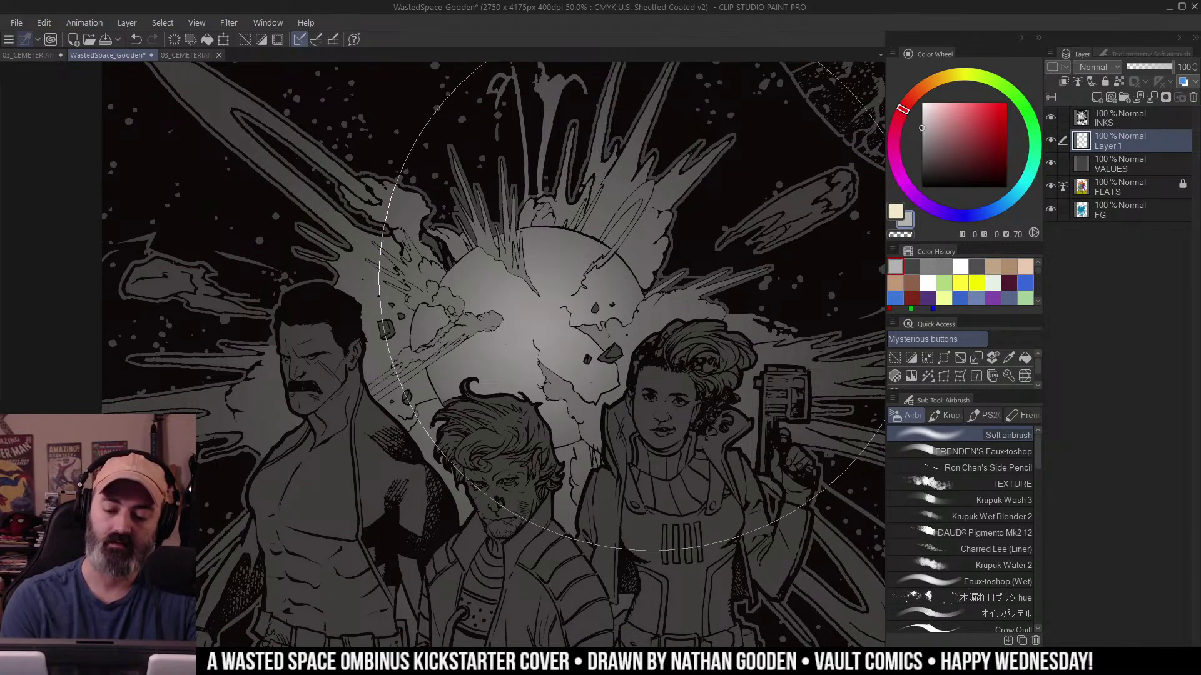
{"action": "left_click_drag", "start_coordinate": [662, 324], "coordinate": [448, 334]}
{"action": "left_click_drag", "start_coordinate": [635, 203], "coordinate": [597, 258]}
{"action": "key", "text": "ctrl+z"}
{"action": "key", "text": "bracketright"}
{"action": "key", "text": "bracketright"}
Select the red-orange burst streaks radiating from the planet by their flat colour and hide the selection border.
{"action": "key", "text": "w"}
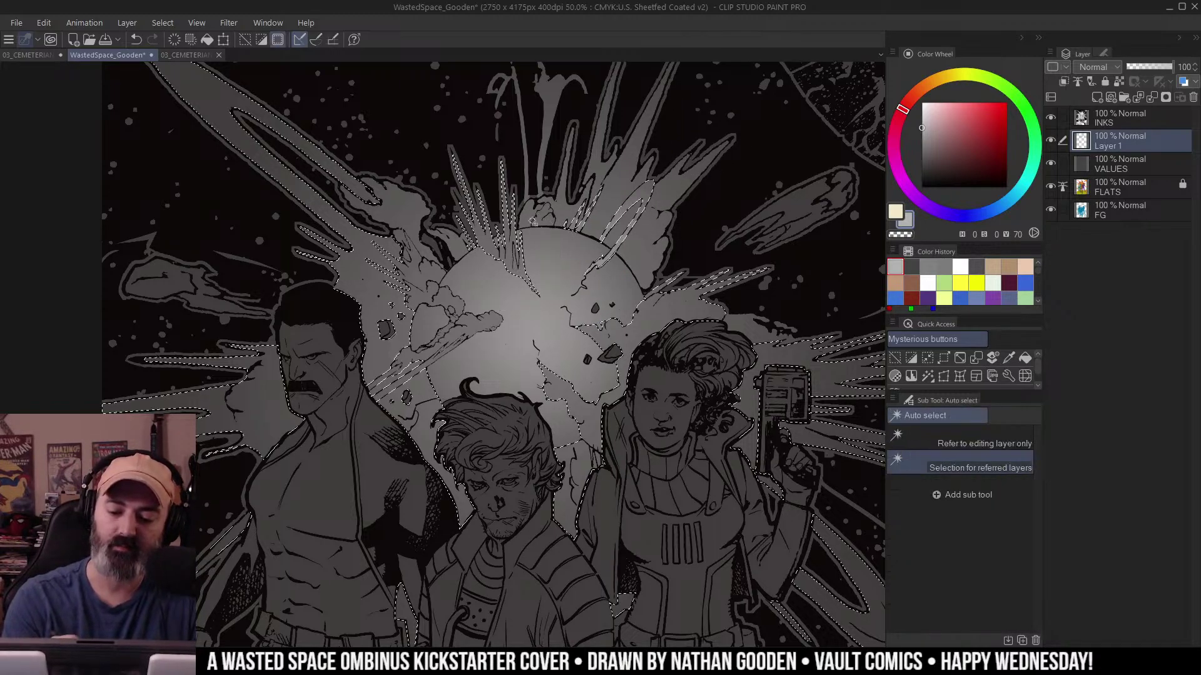
{"action": "left_click", "coordinate": [533, 221]}
{"action": "key", "text": "b"}
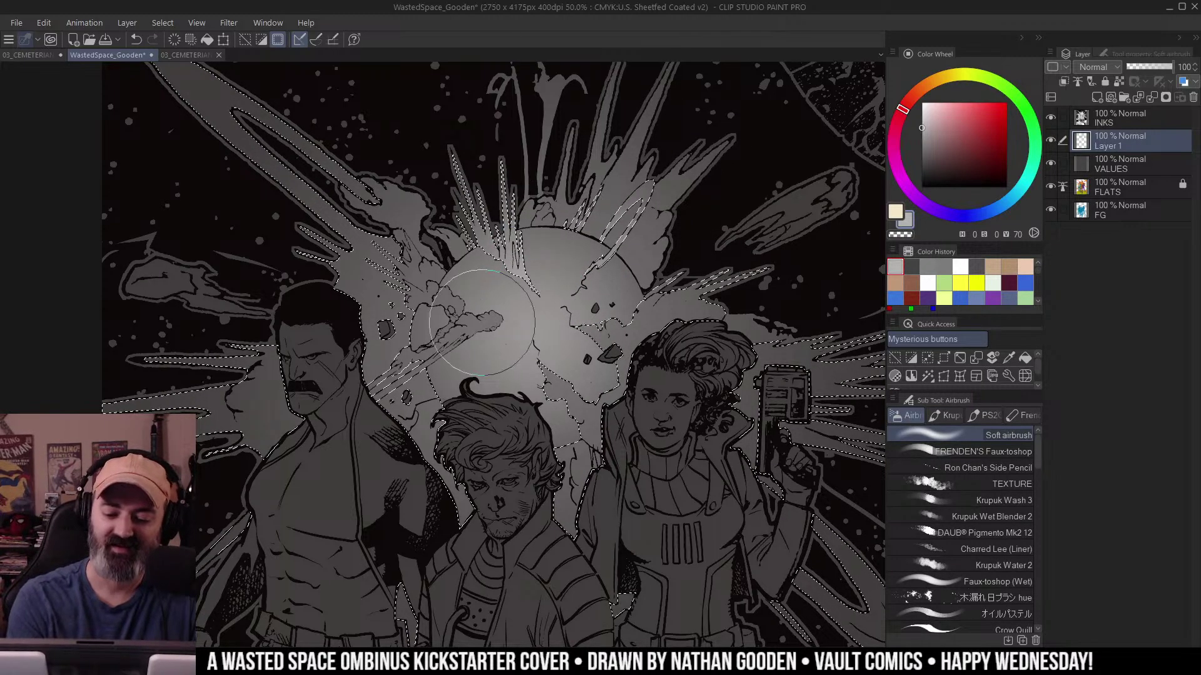
{"action": "key", "text": "m"}
{"action": "key", "text": "ctrl+d"}
{"action": "key", "text": "w"}
{"action": "left_click", "coordinate": [388, 303]}
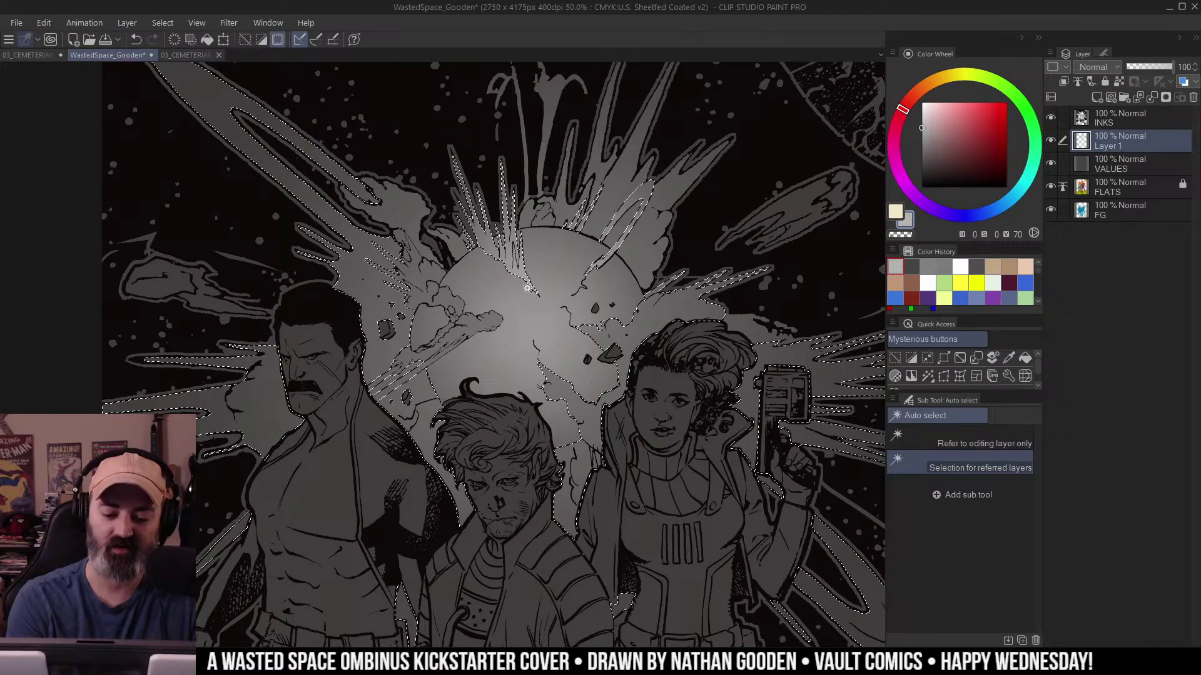
{"action": "left_click", "coordinate": [568, 305], "text": "alt"}
{"action": "key", "text": "ctrl+h"}
Airbrush a brighter light grey glow over the selected burst streaks between the planet and the moustached man.
{"action": "key", "text": "b"}
{"action": "mouse_move", "coordinate": [493, 313]}
{"action": "left_mouse_down"}
{"action": "mouse_move", "coordinate": [482, 348]}
{"action": "mouse_move", "coordinate": [454, 355]}
{"action": "mouse_move", "coordinate": [533, 312]}
{"action": "mouse_move", "coordinate": [421, 391]}
{"action": "left_mouse_up"}
{"action": "left_click_drag", "start_coordinate": [506, 338], "coordinate": [385, 391]}
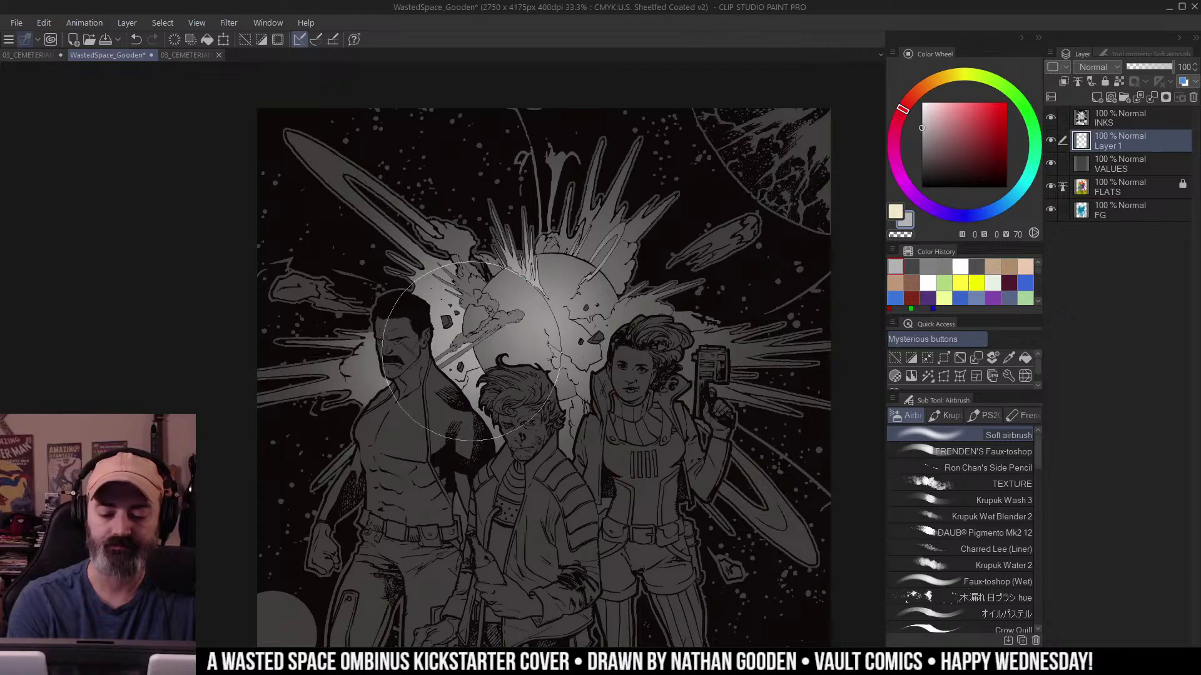
{"action": "mouse_move", "coordinate": [509, 319]}
{"action": "left_mouse_down"}
{"action": "mouse_move", "coordinate": [530, 363]}
{"action": "mouse_move", "coordinate": [503, 228]}
{"action": "mouse_move", "coordinate": [389, 216]}
{"action": "mouse_move", "coordinate": [469, 316]}
{"action": "left_mouse_up"}
{"action": "key", "text": "w"}
{"action": "key", "text": "ctrl+h"}
{"action": "key", "text": "ctrl+h"}
{"action": "key", "text": "b"}
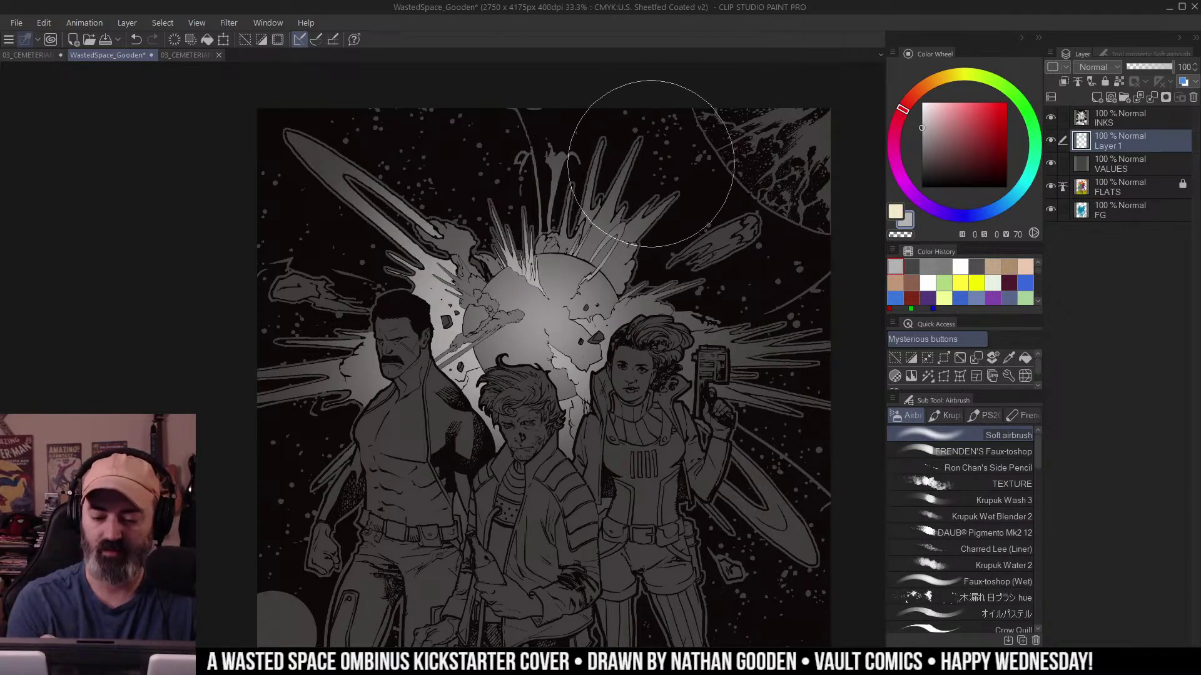
Select the burst around the planet's upper edge by its flat colour, airbrush a light grey glow over it and deselect.
{"action": "key", "text": "w"}
{"action": "key", "text": "ctrl+d"}
{"action": "left_click", "coordinate": [573, 243]}
{"action": "key", "text": "b"}
{"action": "mouse_move", "coordinate": [560, 248]}
{"action": "left_mouse_down"}
{"action": "mouse_move", "coordinate": [564, 310]}
{"action": "mouse_move", "coordinate": [572, 283]}
{"action": "mouse_move", "coordinate": [549, 314]}
{"action": "left_mouse_up"}
{"action": "key", "text": "m"}
{"action": "key", "text": "ctrl+d"}
Select the burst streaks behind the armed woman by flat colour and airbrush light grey over them and the ring, enlarging the brush.
{"action": "left_click_drag", "start_coordinate": [691, 269], "coordinate": [680, 216]}
{"action": "key", "text": "w"}
{"action": "left_click", "coordinate": [650, 241]}
{"action": "key", "text": "ctrl+h"}
{"action": "key", "text": "b"}
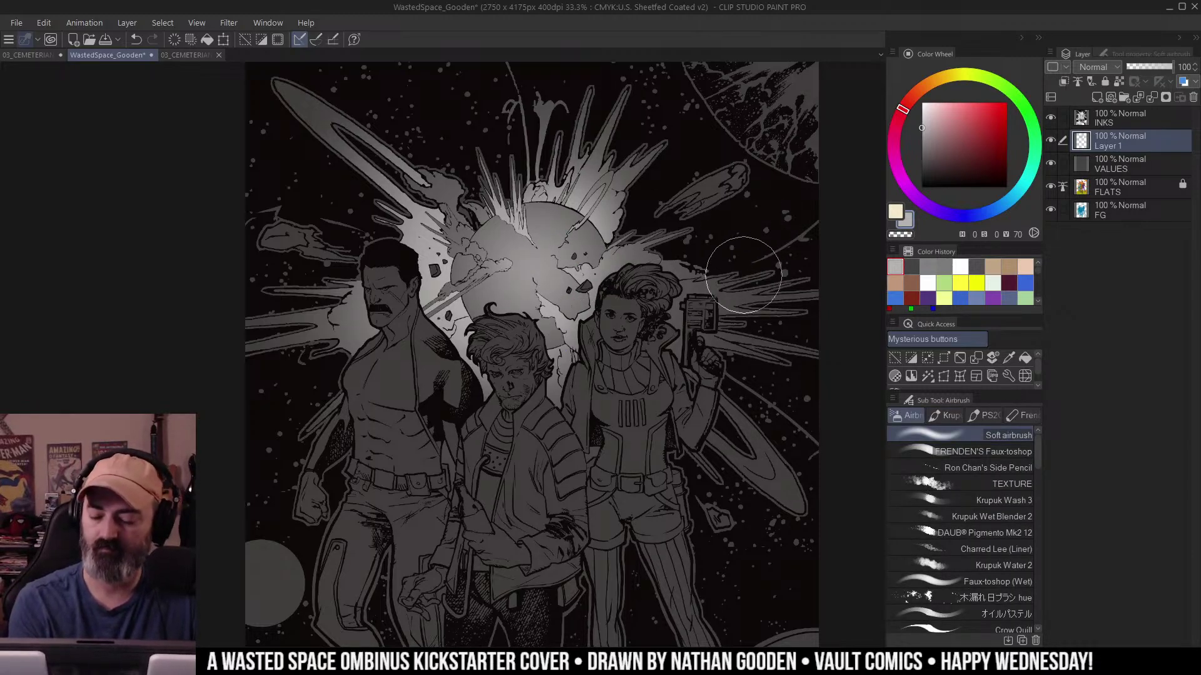
{"action": "left_click_drag", "start_coordinate": [726, 336], "coordinate": [852, 367]}
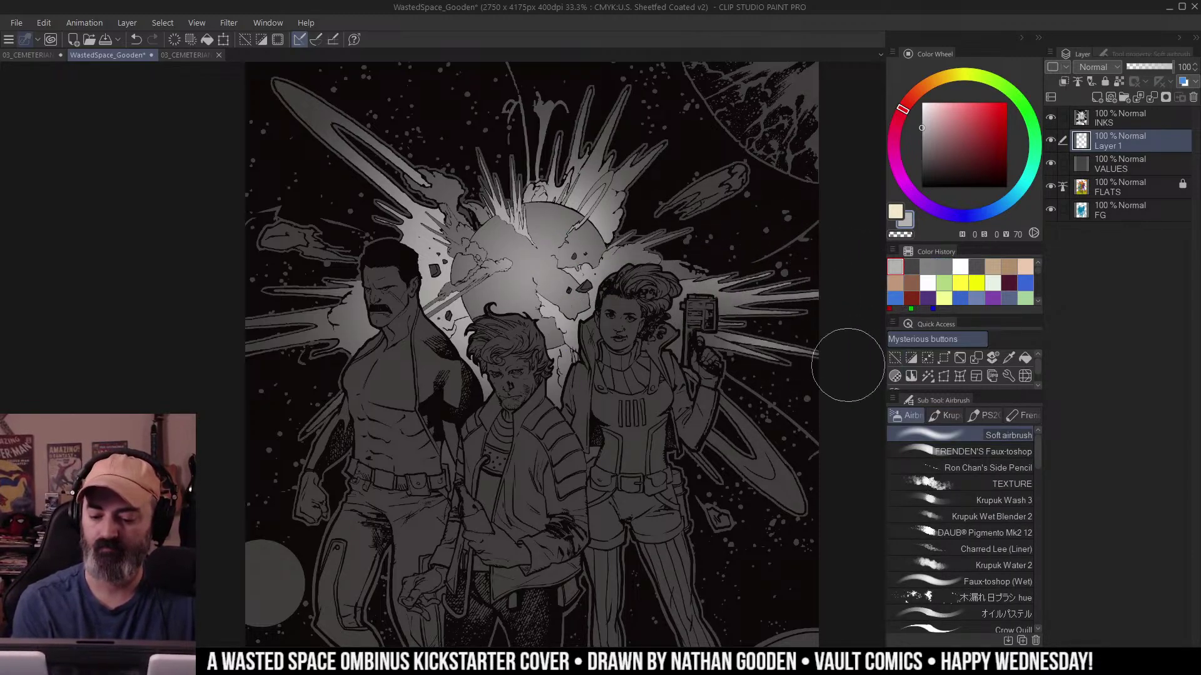
{"action": "key", "text": "]"}
{"action": "key", "text": "]"}
{"action": "left_click_drag", "start_coordinate": [723, 407], "coordinate": [757, 477]}
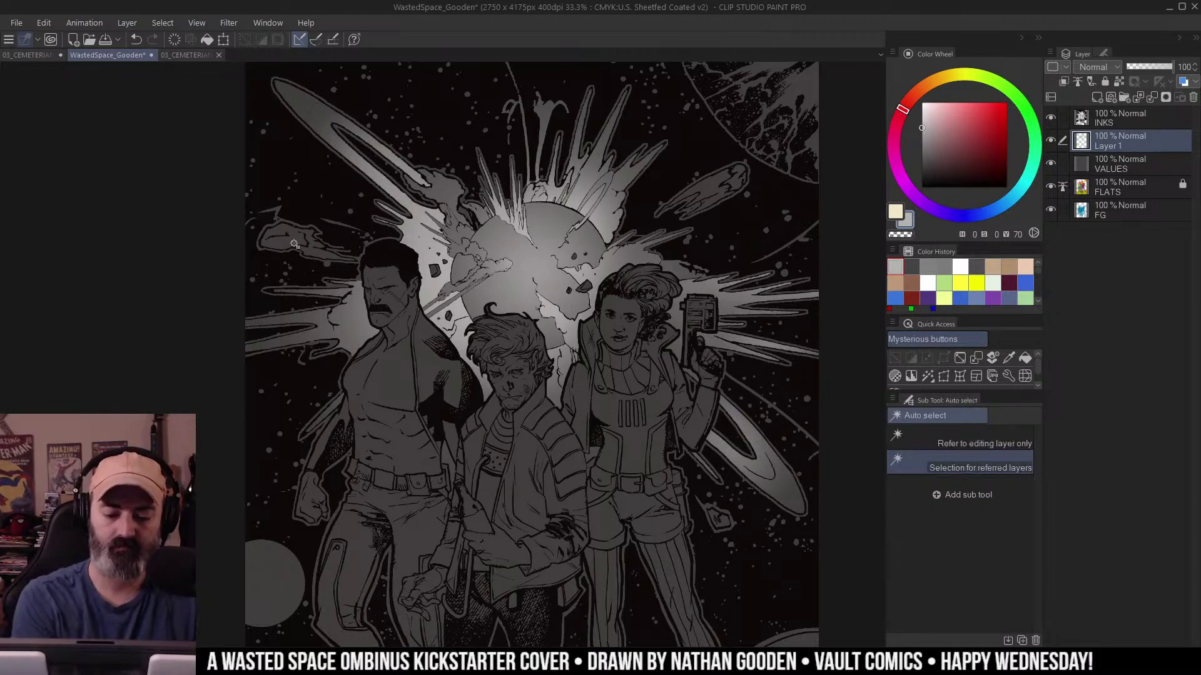
Select the comet-like debris chunks on both sides of the explosion by flat colour, airbrush light grey over them and deselect.
{"action": "key", "text": "m"}
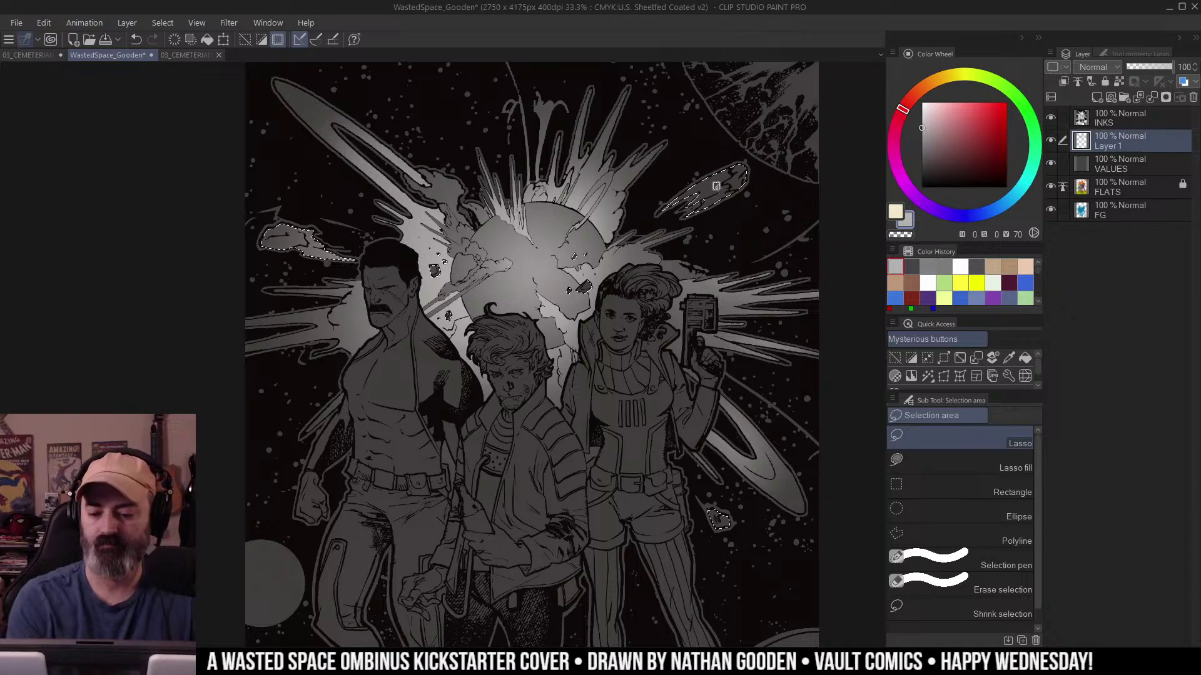
{"action": "key", "text": "b"}
{"action": "key", "text": "w"}
{"action": "key", "text": "ctrl+d"}
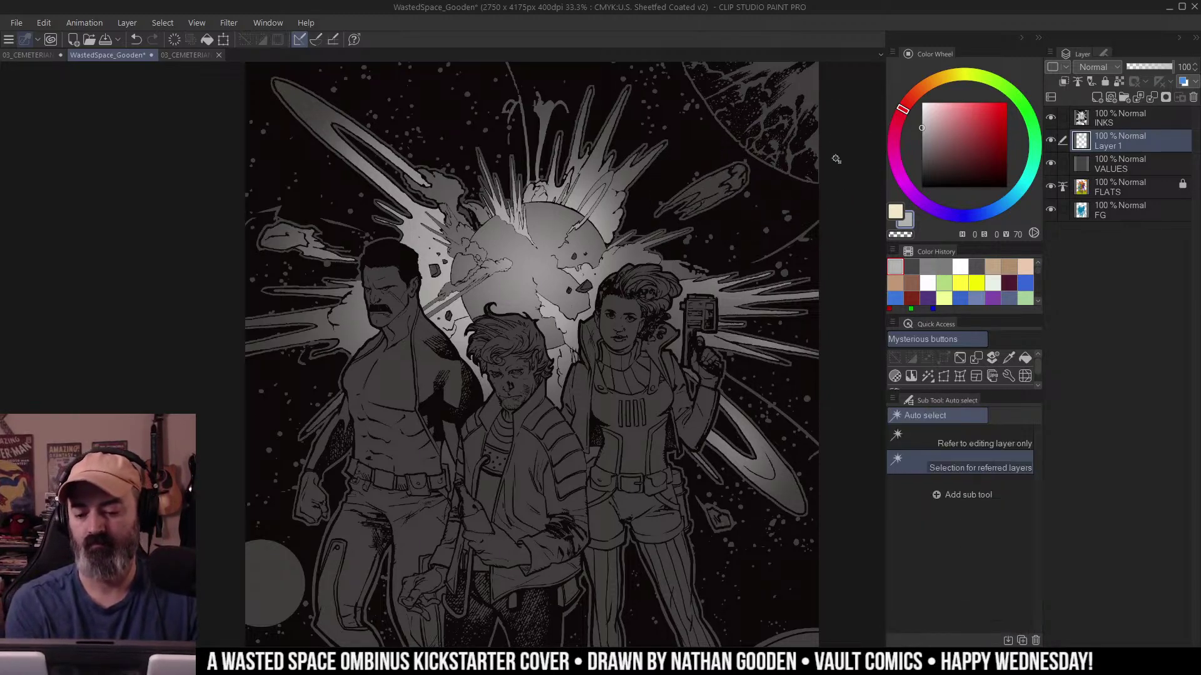
{"action": "key", "text": "b"}
{"action": "key", "text": "w"}
{"action": "left_click", "coordinate": [688, 203]}
{"action": "key", "text": "b"}
{"action": "left_click_drag", "start_coordinate": [698, 195], "coordinate": [657, 220]}
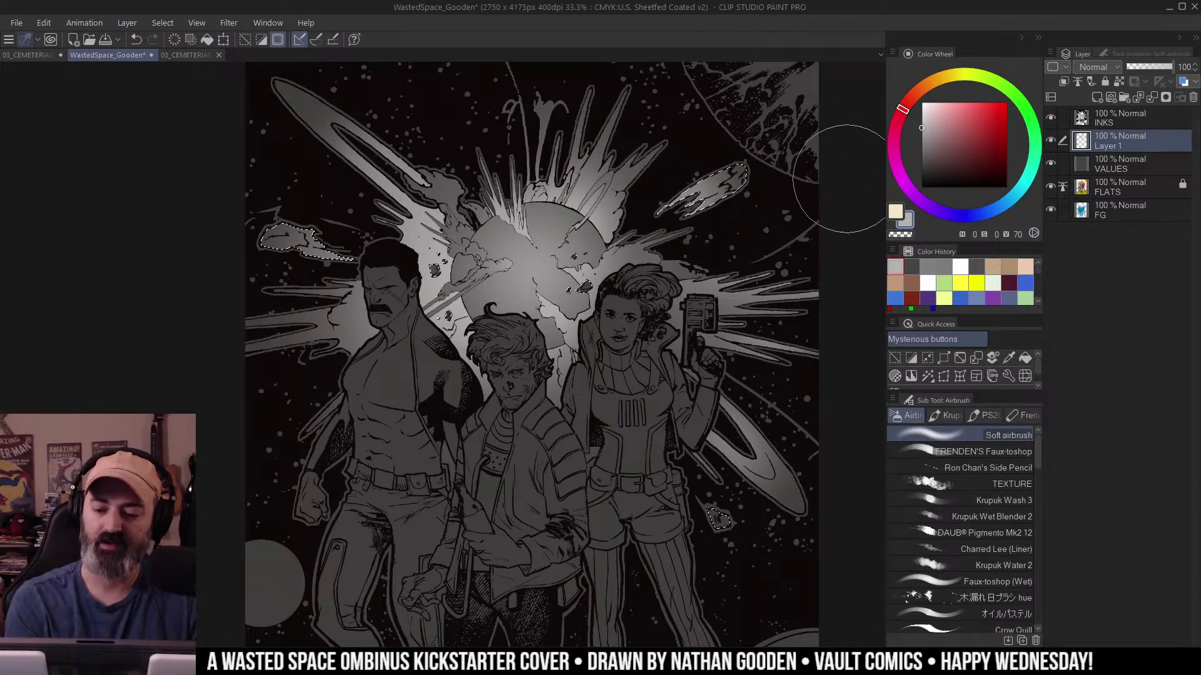
{"action": "key", "text": "ctrl+d"}
Select the exploding planet by its flat colour, ready for the Soft airbrush.
{"action": "key", "text": "ctrl+space"}
{"action": "left_click", "coordinate": [778, 260], "text": "alt"}
{"action": "left_click_drag", "start_coordinate": [801, 285], "coordinate": [769, 272]}
{"action": "left_click", "coordinate": [623, 260]}
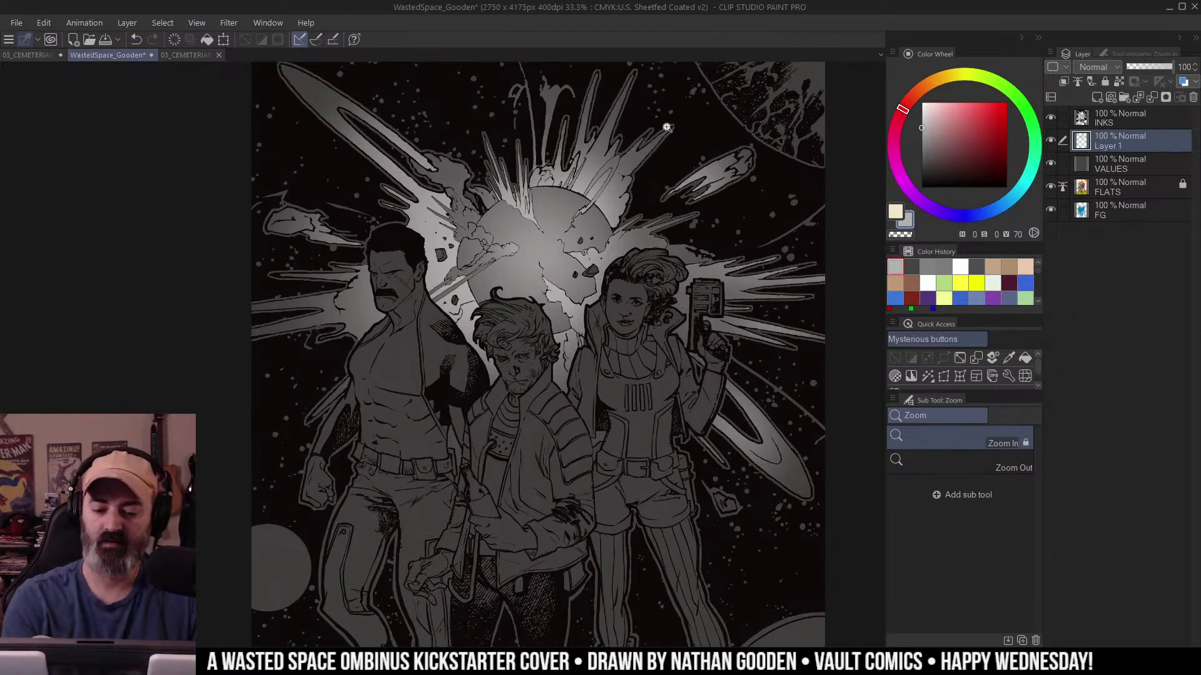
{"action": "key", "text": "w"}
{"action": "key", "text": "ctrl+shift+d"}
{"action": "key", "text": "b"}
{"action": "key", "text": "w"}
{"action": "key", "text": "b"}
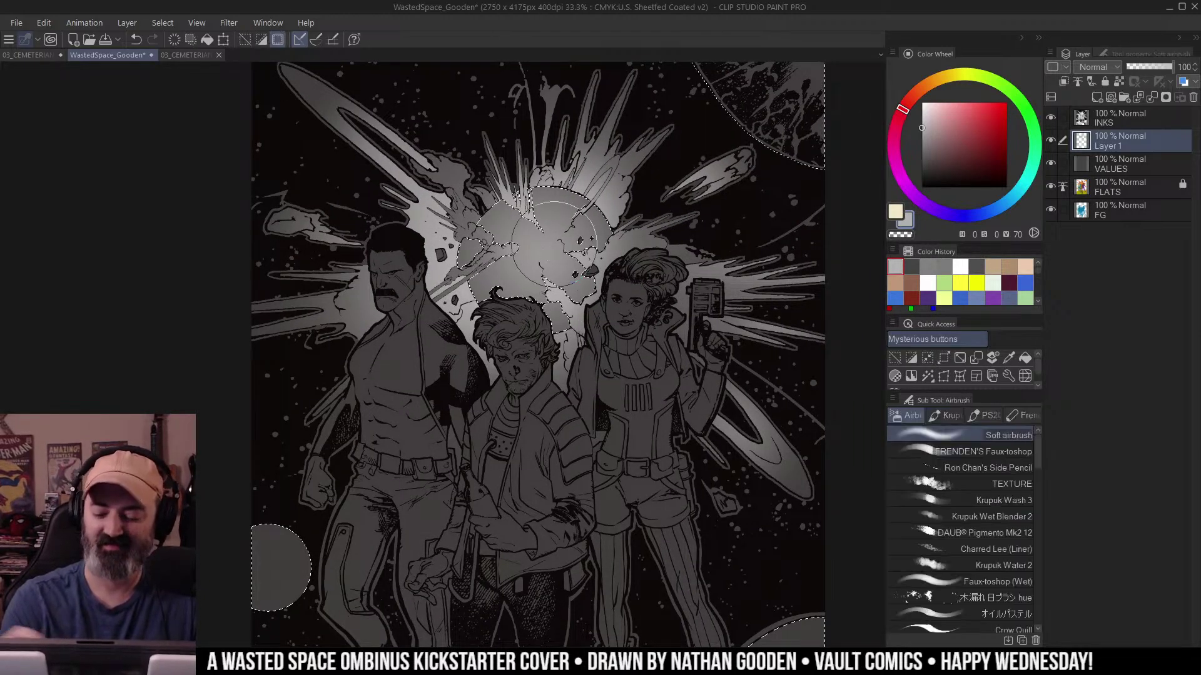
Airbrush a white glow into the planet's centre with a larger brush, and deselect.
{"action": "left_click_drag", "start_coordinate": [924, 108], "coordinate": [925, 81]}
{"action": "key", "text": "bracketright"}
{"action": "key", "text": "bracketright"}
{"action": "left_click_drag", "start_coordinate": [560, 250], "coordinate": [539, 261]}
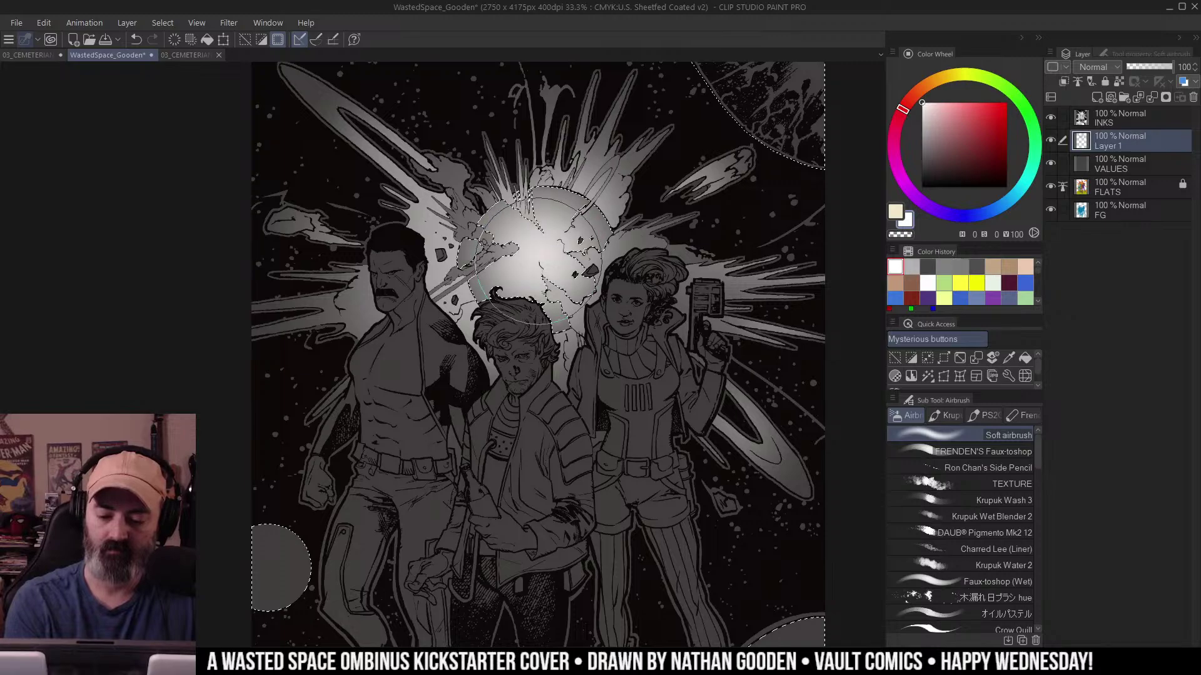
{"action": "key", "text": "ctrl+space"}
{"action": "key", "text": "ctrl+d"}
Sample a light grey from the planet's glow as the painting colour.
{"action": "left_click", "coordinate": [624, 397], "text": "alt"}
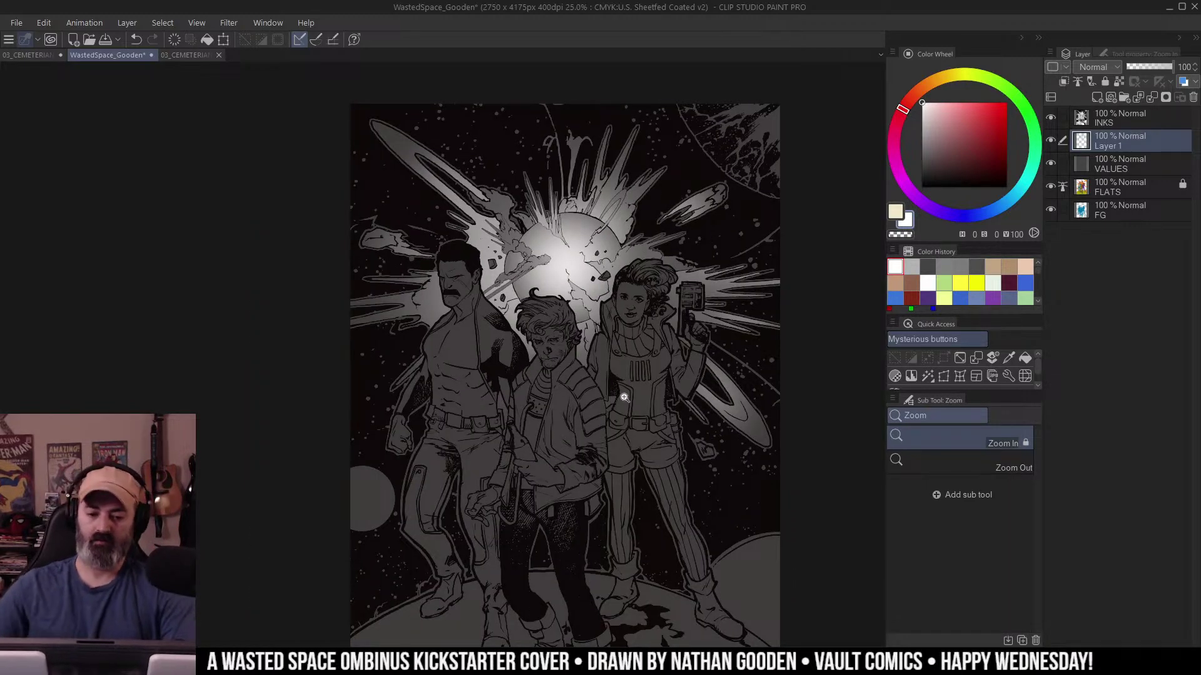
{"action": "left_click", "coordinate": [584, 255]}
{"action": "key", "text": "m"}
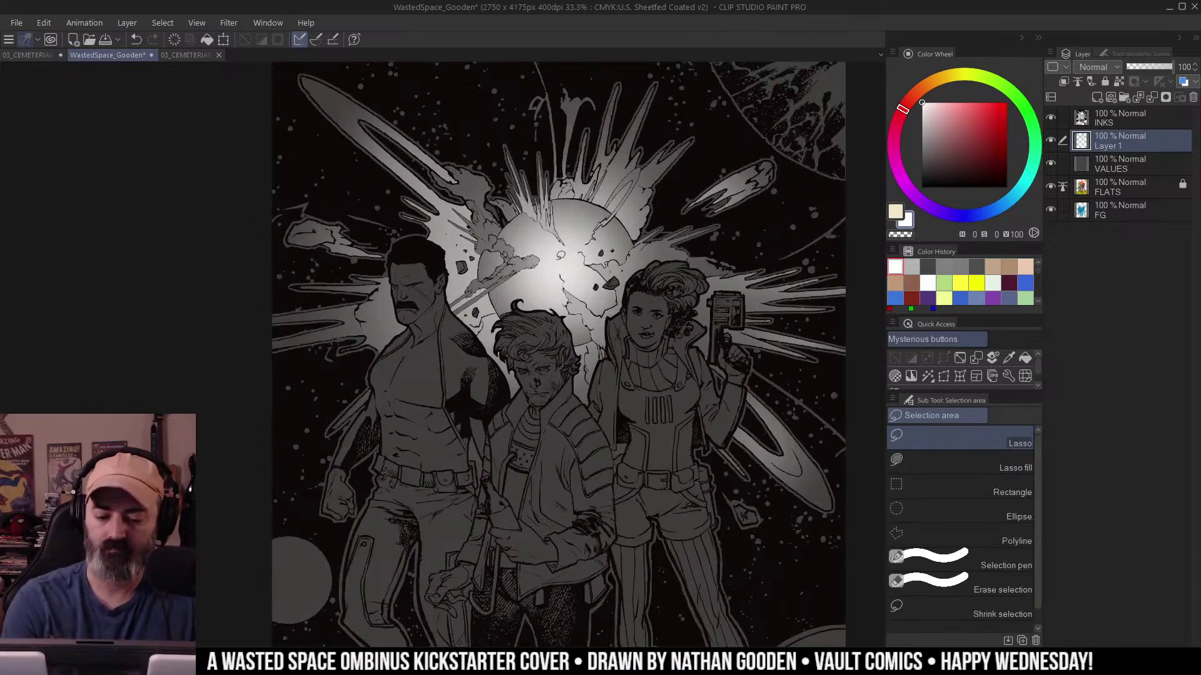
{"action": "right_click", "coordinate": [584, 255]}
{"action": "mouse_move", "coordinate": [606, 355]}
{"action": "left_mouse_down"}
{"action": "mouse_move", "coordinate": [606, 253]}
{"action": "mouse_move", "coordinate": [606, 337]}
{"action": "left_mouse_up"}
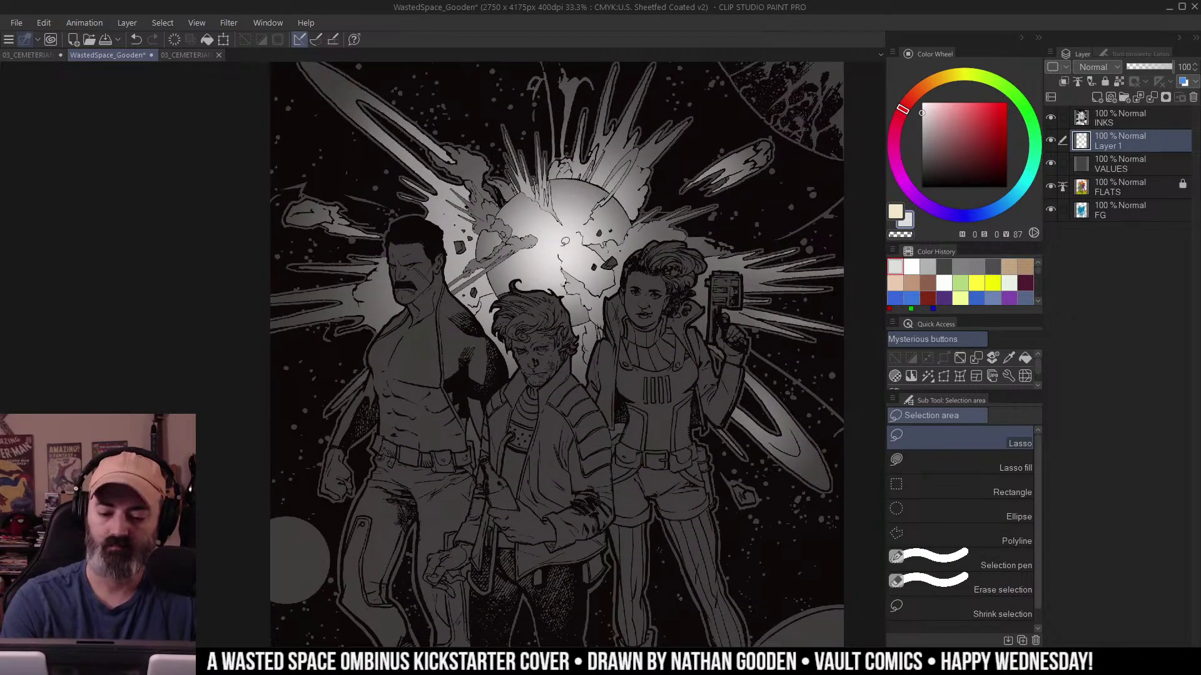
{"action": "left_click_drag", "start_coordinate": [644, 269], "coordinate": [648, 236]}
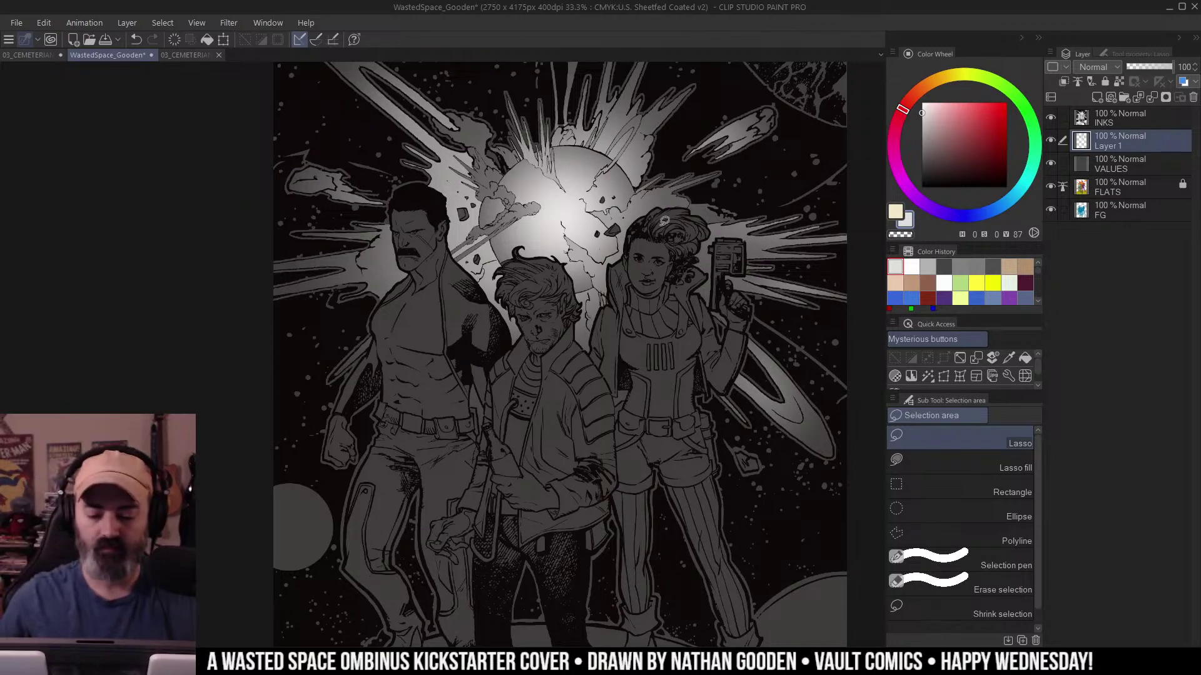
Select the debris plumes by flat colour and paint light grey highlights on the plume above the moustached man with FRENDEN'S Faux-toshop.
{"action": "key", "text": "ctrl+plus"}
{"action": "mouse_move", "coordinate": [664, 220]}
{"action": "left_mouse_down"}
{"action": "mouse_move", "coordinate": [643, 334]}
{"action": "mouse_move", "coordinate": [596, 358]}
{"action": "left_mouse_up"}
{"action": "key", "text": "ctrl+plus"}
{"action": "key", "text": "b"}
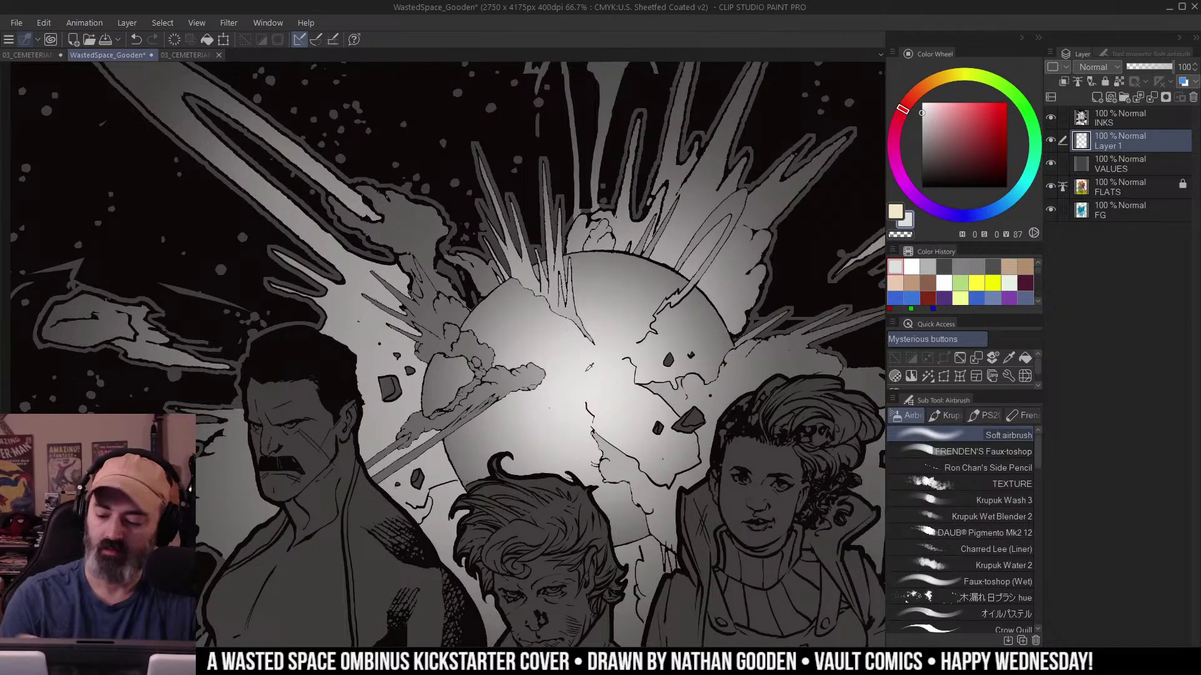
{"action": "key", "text": "w"}
{"action": "left_click", "coordinate": [419, 236]}
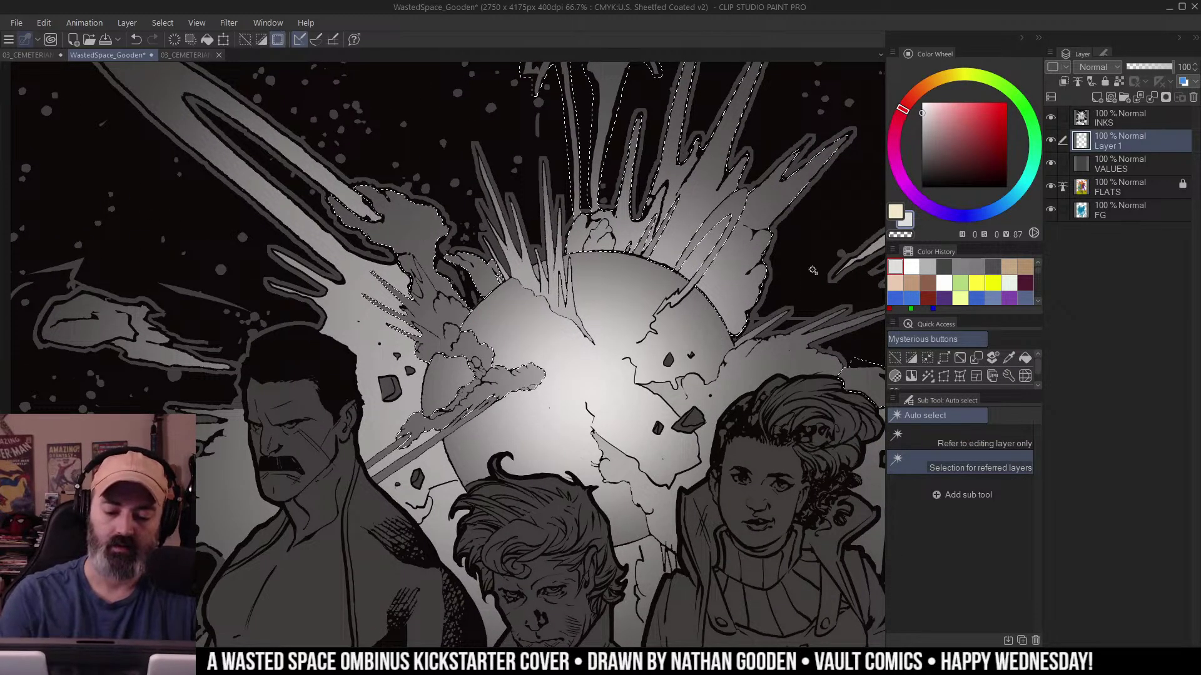
{"action": "key", "text": "b"}
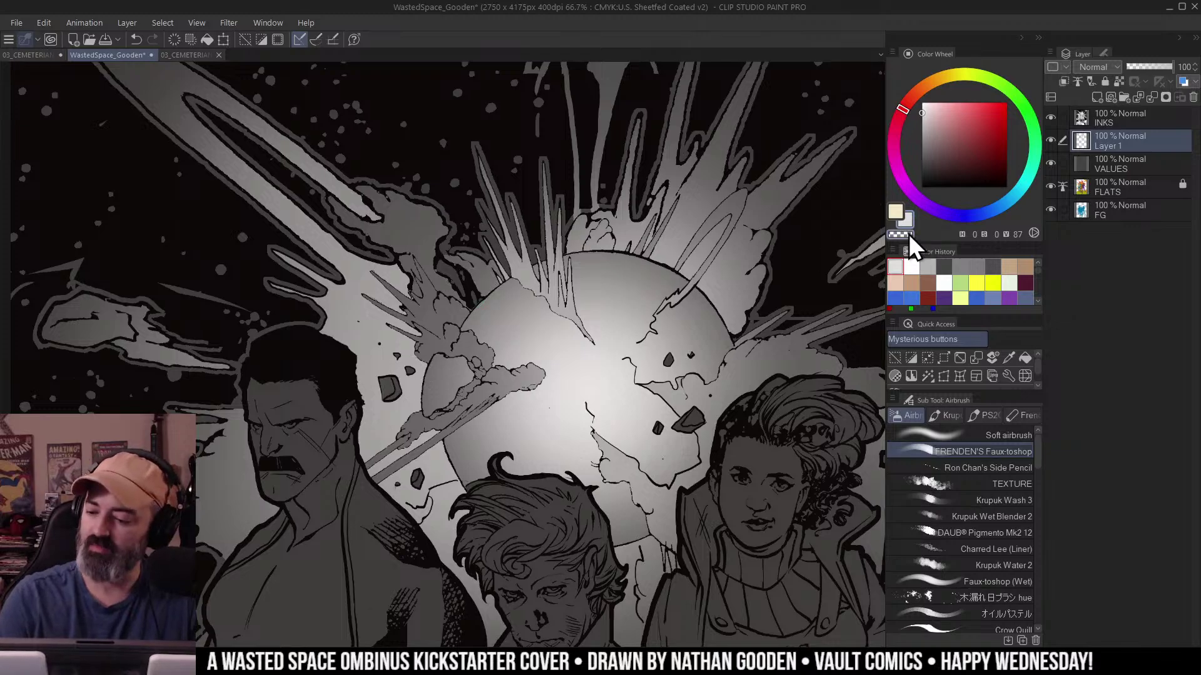
{"action": "mouse_move", "coordinate": [378, 187]}
{"action": "left_mouse_down"}
{"action": "mouse_move", "coordinate": [410, 216]}
{"action": "mouse_move", "coordinate": [396, 212]}
{"action": "mouse_move", "coordinate": [431, 211]}
{"action": "left_mouse_up"}
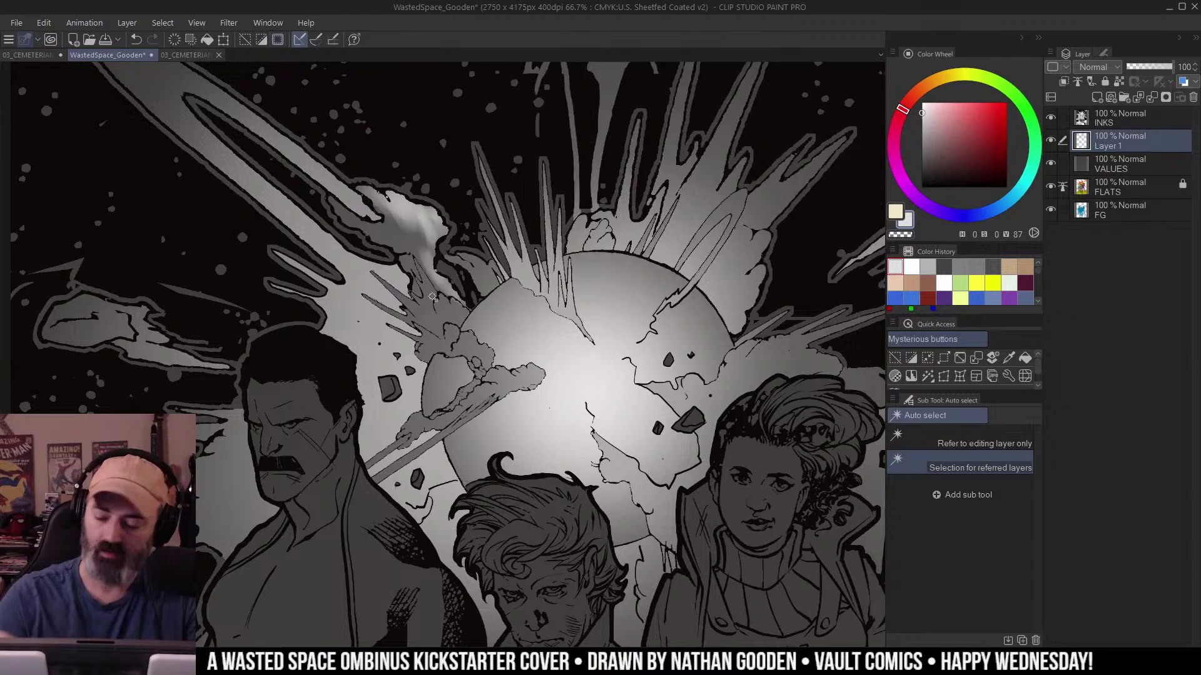
Paint textured light grey tones down the debris plume beside the planet with a resized Krupuk Wash 3 brush.
{"action": "left_click", "coordinate": [1019, 499]}
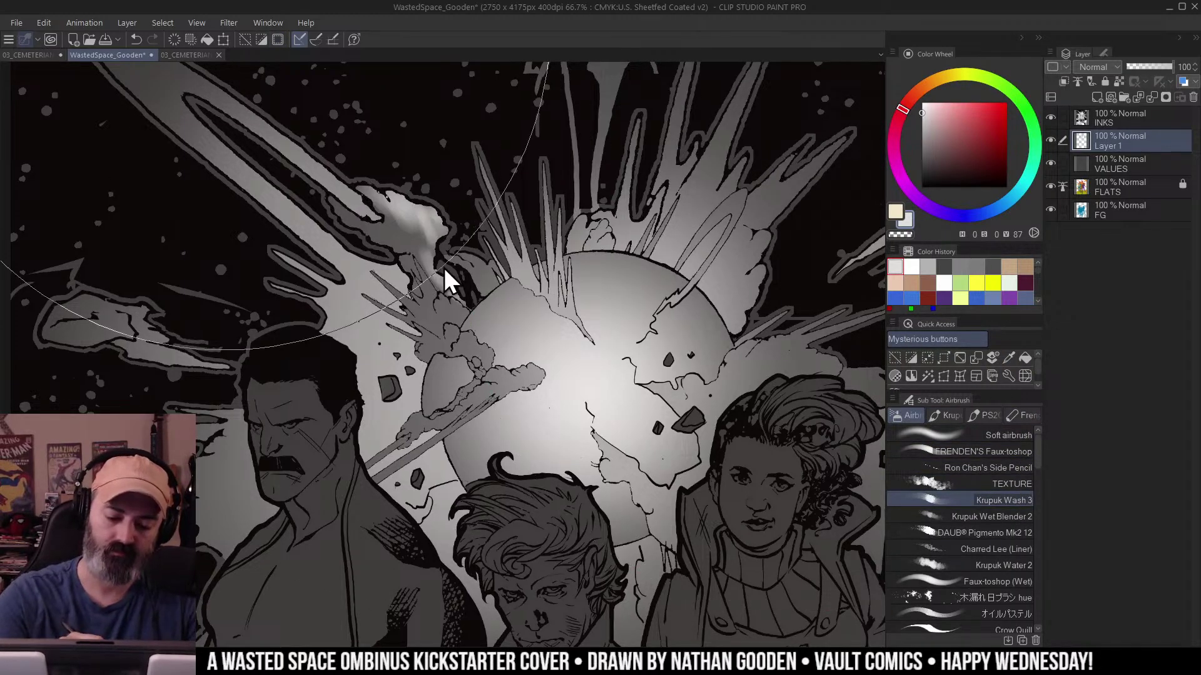
{"action": "left_click_drag", "start_coordinate": [262, 213], "coordinate": [317, 217], "text": "ctrl+alt"}
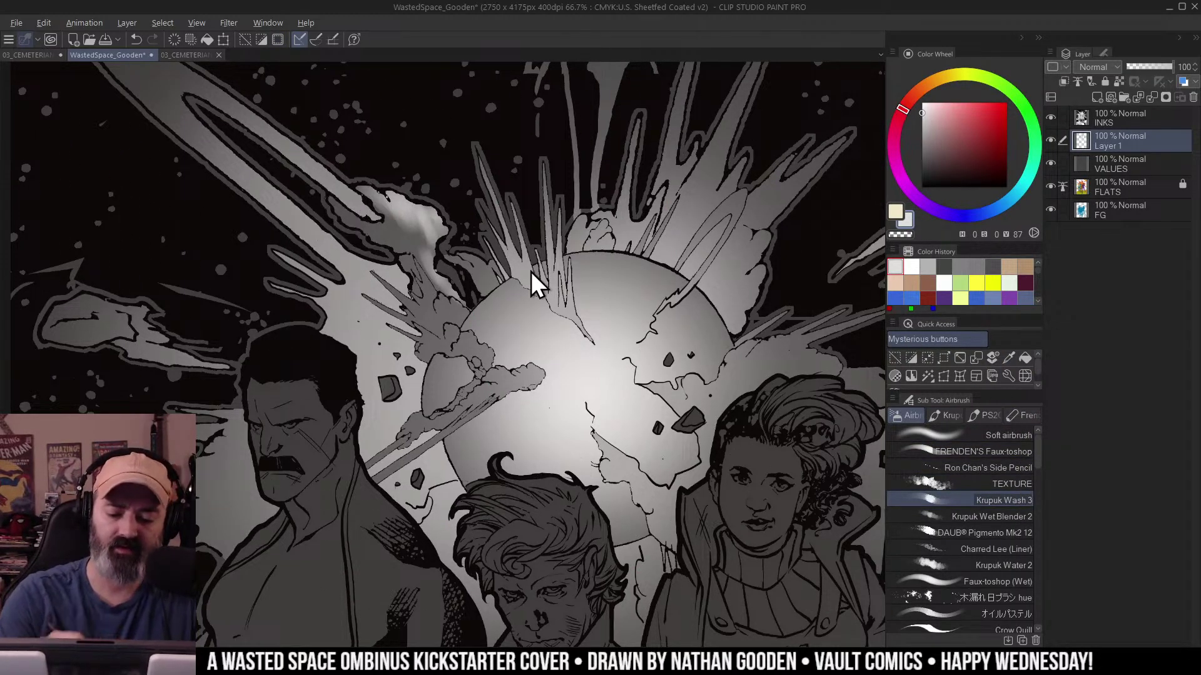
{"action": "mouse_move", "coordinate": [473, 287]}
{"action": "left_mouse_down"}
{"action": "mouse_move", "coordinate": [436, 304]}
{"action": "mouse_move", "coordinate": [437, 290]}
{"action": "mouse_move", "coordinate": [442, 305]}
{"action": "mouse_move", "coordinate": [466, 303]}
{"action": "mouse_move", "coordinate": [445, 340]}
{"action": "mouse_move", "coordinate": [476, 353]}
{"action": "mouse_move", "coordinate": [488, 379]}
{"action": "mouse_move", "coordinate": [447, 437]}
{"action": "mouse_move", "coordinate": [593, 269]}
{"action": "left_mouse_up"}
{"action": "scroll", "coordinate": [484, 333], "scroll_direction": "up", "scroll_amount": 1}
Paint the straight trail under the debris plume at the planet's edge light grey with the wash brush.
{"action": "key", "text": "w"}
{"action": "left_click", "coordinate": [532, 324]}
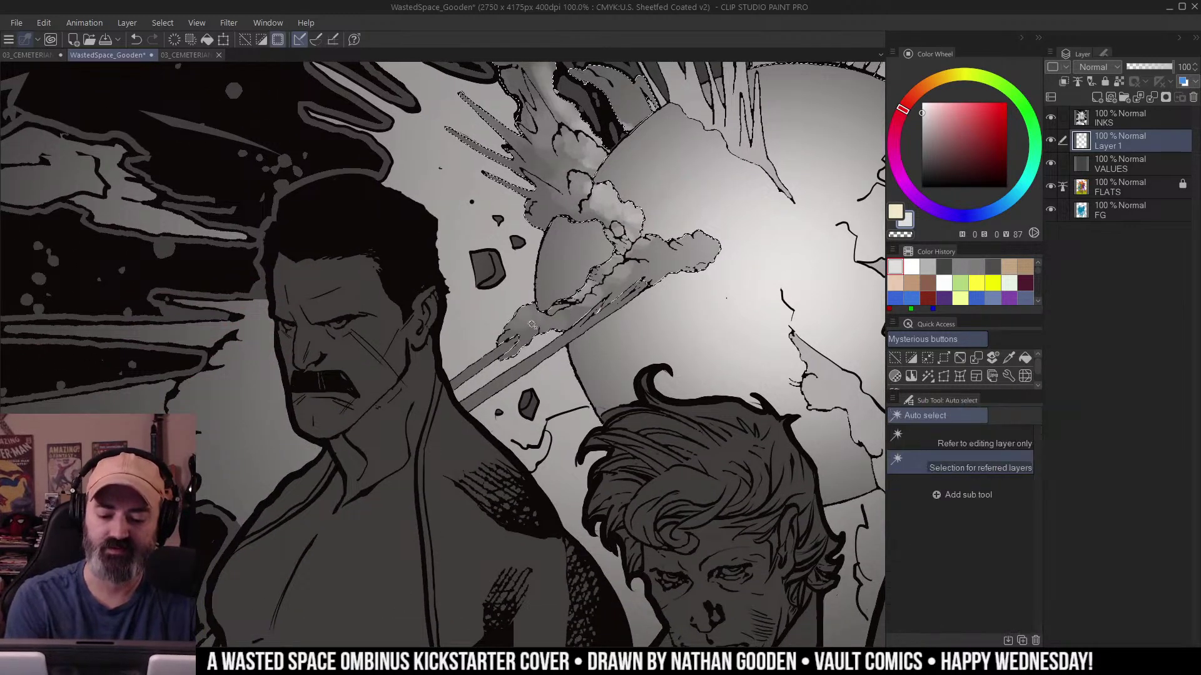
{"action": "key", "text": "ctrl+d"}
{"action": "key", "text": "b"}
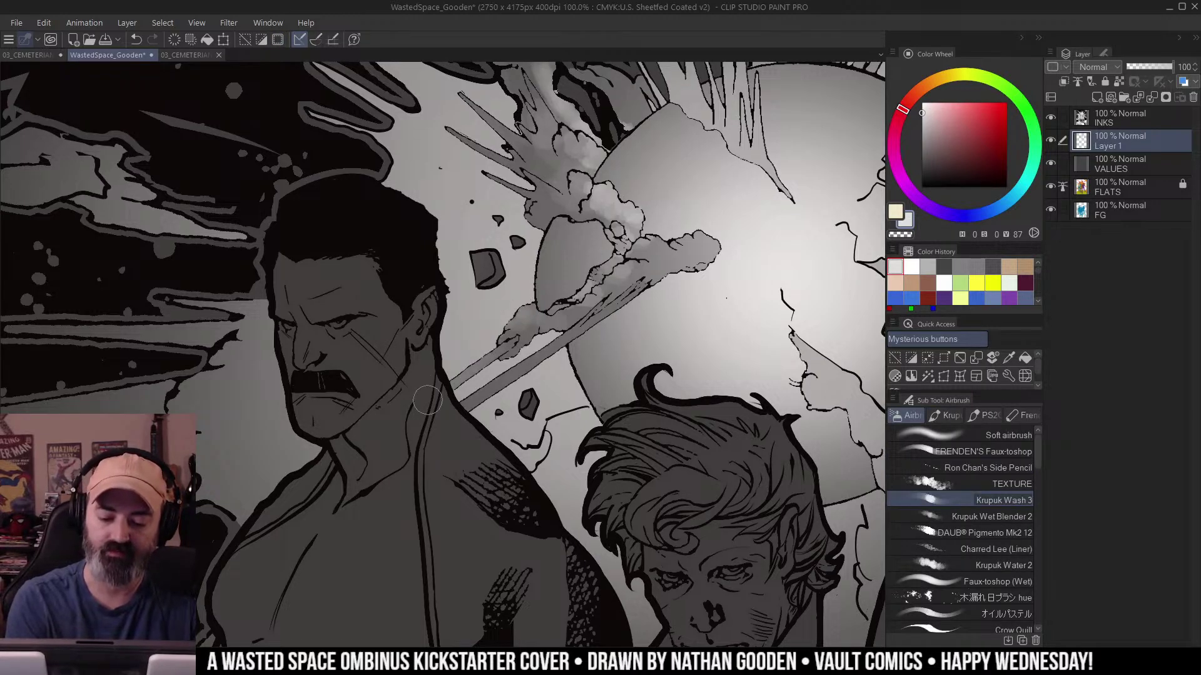
{"action": "mouse_move", "coordinate": [586, 306]}
{"action": "left_mouse_down"}
{"action": "mouse_move", "coordinate": [476, 400]}
{"action": "mouse_move", "coordinate": [623, 293]}
{"action": "left_mouse_up"}
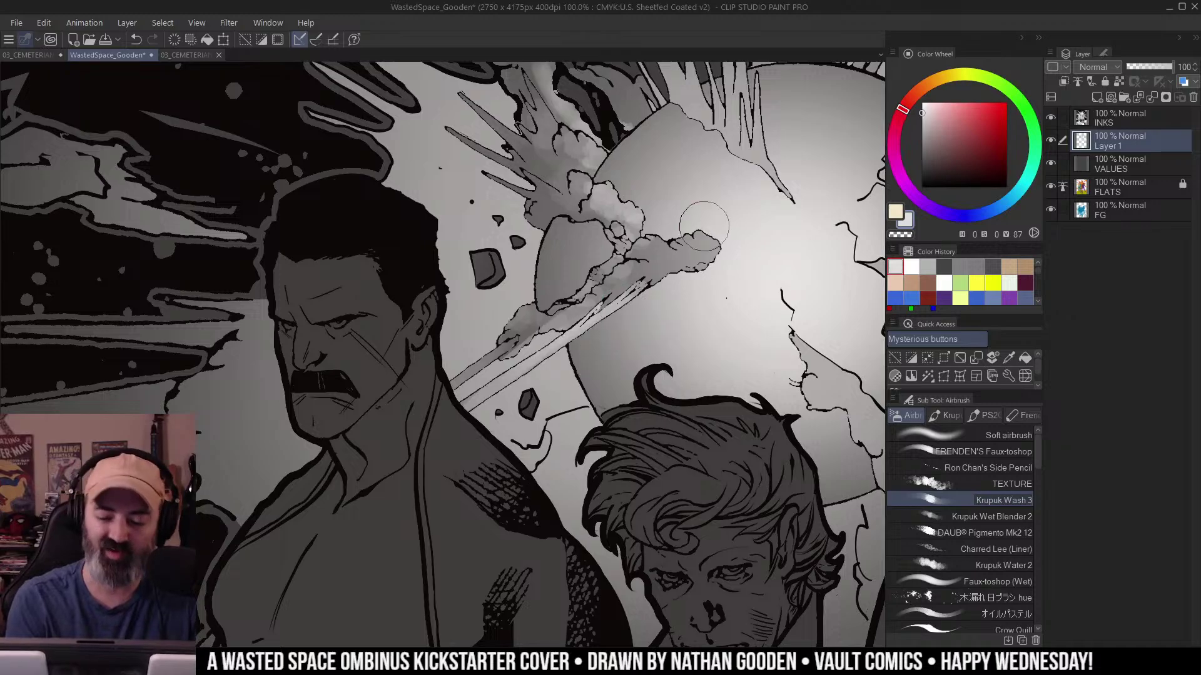
Examine the explosion's light and dark values across the whole cover.
{"action": "left_click", "coordinate": [551, 275], "text": "ctrl+alt"}
{"action": "left_click_drag", "start_coordinate": [838, 222], "coordinate": [647, 215]}
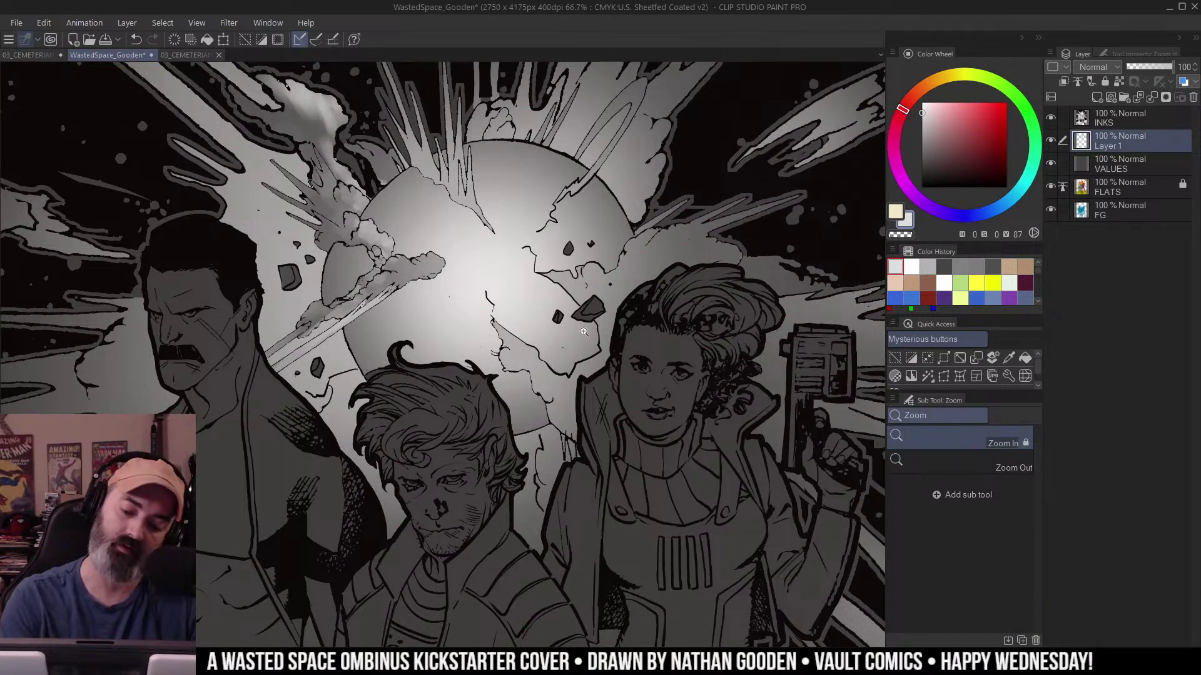
{"action": "left_click", "coordinate": [584, 331], "text": "alt"}
{"action": "left_click", "coordinate": [687, 298], "text": "alt"}
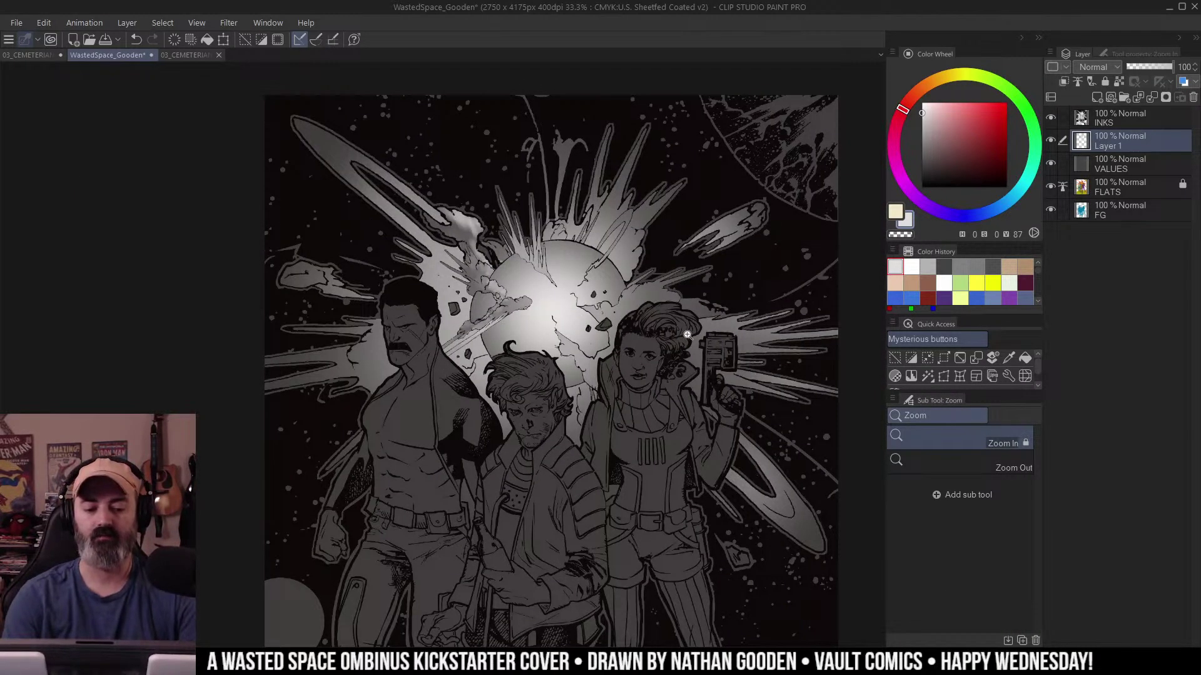
{"action": "left_click_drag", "start_coordinate": [538, 263], "coordinate": [708, 257]}
{"action": "left_click_drag", "start_coordinate": [525, 300], "coordinate": [535, 298]}
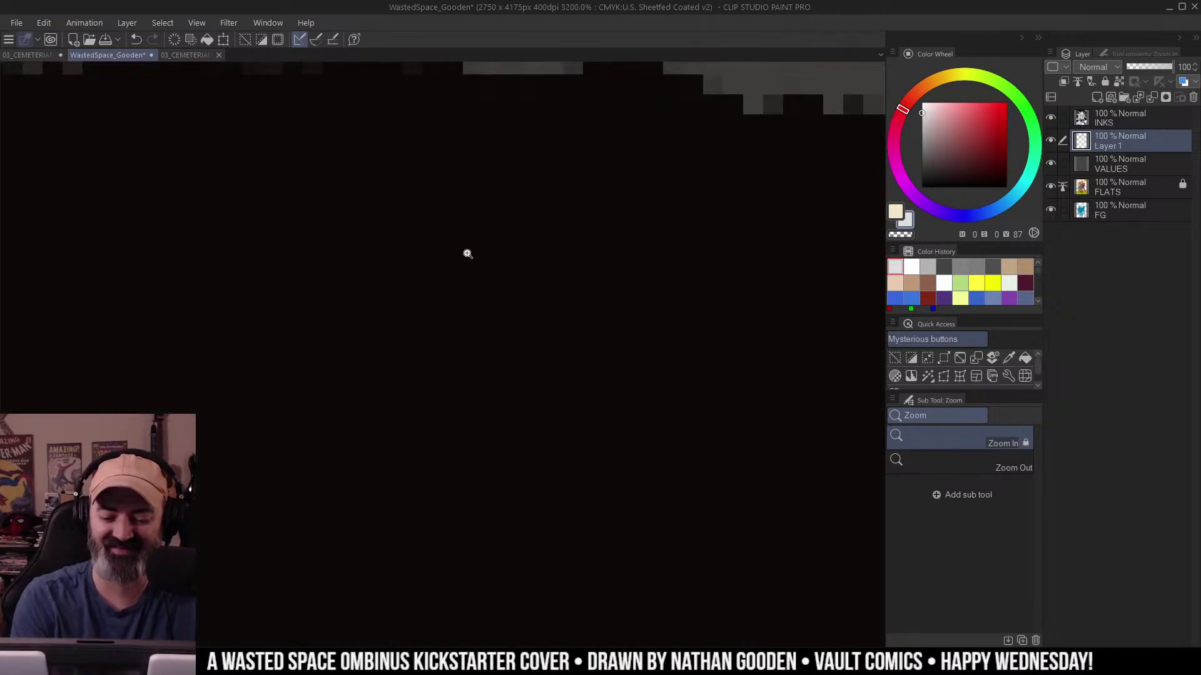
{"action": "left_click", "coordinate": [532, 269], "text": "alt"}
{"action": "left_click", "coordinate": [532, 270], "text": "alt"}
{"action": "left_click", "coordinate": [534, 270], "text": "alt"}
{"action": "left_click", "coordinate": [534, 271], "text": "alt"}
{"action": "left_click", "coordinate": [537, 269], "text": "alt"}
Select the flying debris chunk beside the moustached man's head and paint light grey wash highlights on it.
{"action": "left_click_drag", "start_coordinate": [568, 212], "coordinate": [571, 336]}
{"action": "key", "text": "w"}
{"action": "left_click", "coordinate": [475, 358]}
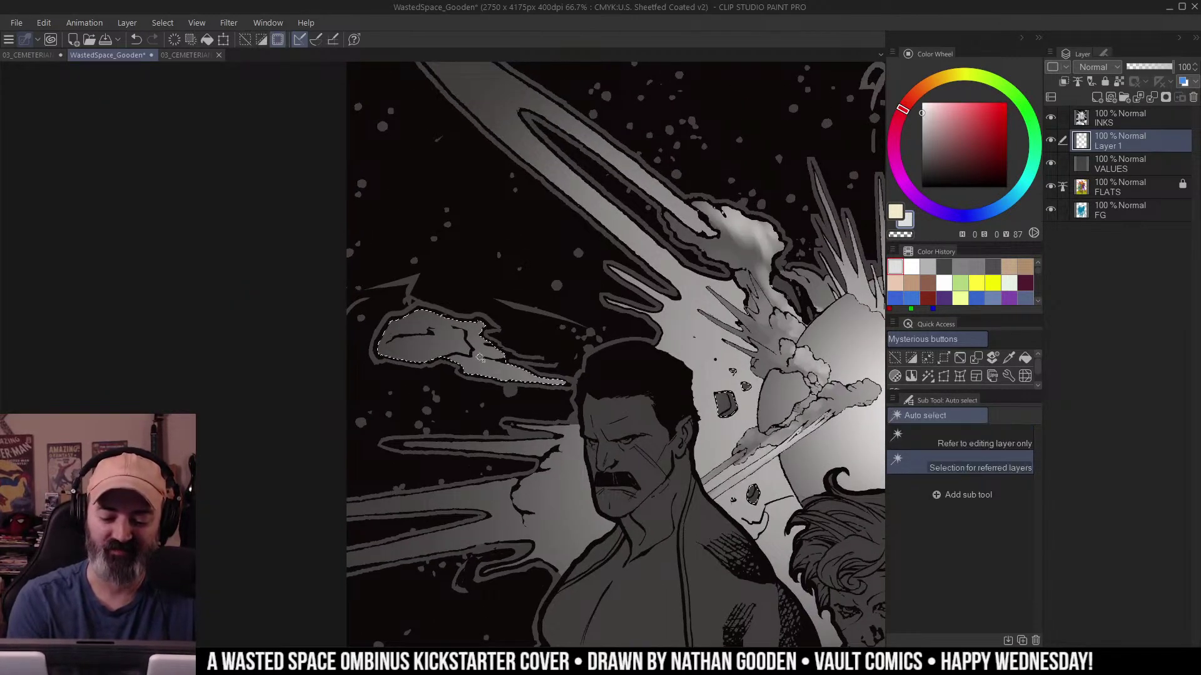
{"action": "key", "text": "slash"}
{"action": "left_click", "coordinate": [491, 385]}
{"action": "key", "text": "ctrl+h"}
{"action": "key", "text": "b"}
{"action": "mouse_move", "coordinate": [415, 304]}
{"action": "left_mouse_down"}
{"action": "mouse_move", "coordinate": [457, 276]}
{"action": "mouse_move", "coordinate": [415, 280]}
{"action": "mouse_move", "coordinate": [442, 318]}
{"action": "mouse_move", "coordinate": [413, 329]}
{"action": "mouse_move", "coordinate": [491, 290]}
{"action": "mouse_move", "coordinate": [506, 336]}
{"action": "mouse_move", "coordinate": [567, 383]}
{"action": "mouse_move", "coordinate": [554, 359]}
{"action": "mouse_move", "coordinate": [483, 353]}
{"action": "mouse_move", "coordinate": [445, 279]}
{"action": "left_mouse_up"}
{"action": "left_click_drag", "start_coordinate": [503, 351], "coordinate": [512, 358]}
{"action": "left_click_drag", "start_coordinate": [705, 391], "coordinate": [644, 300]}
Airbrush brighter light grey over the burst streaks beside the moustached man and the armed woman with the Soft airbrush.
{"action": "key", "text": "slash"}
{"action": "left_click", "coordinate": [645, 336], "text": "alt"}
{"action": "left_click", "coordinate": [645, 338], "text": "alt"}
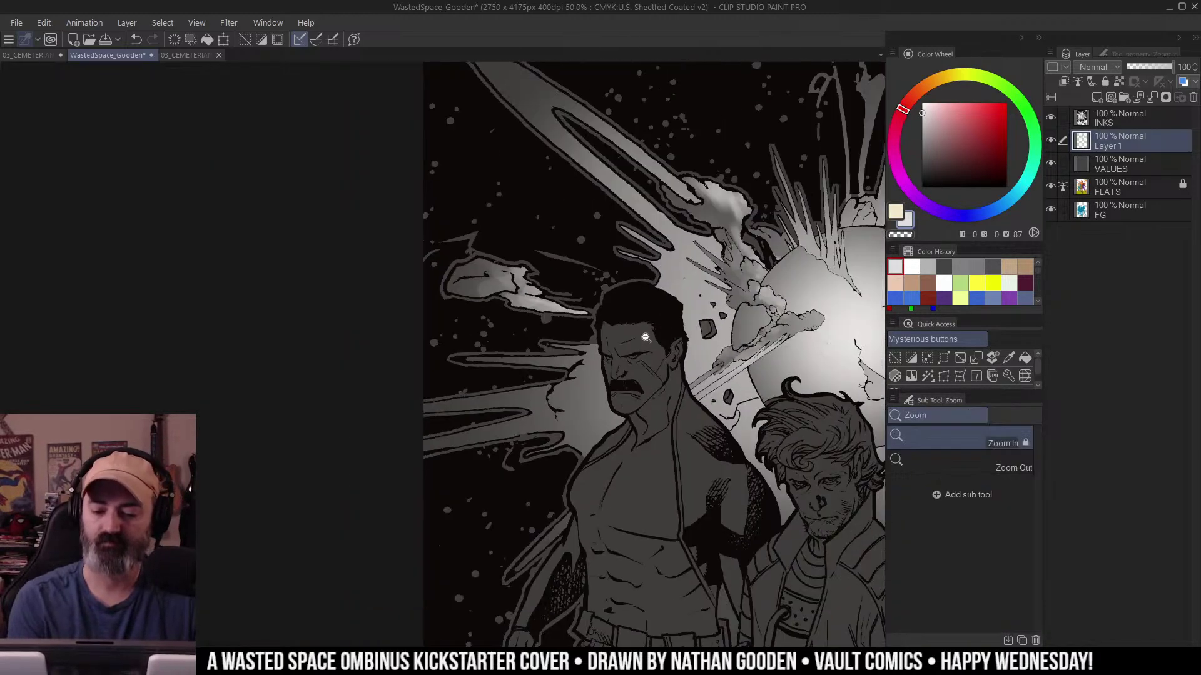
{"action": "left_click_drag", "start_coordinate": [801, 350], "coordinate": [571, 285]}
{"action": "mouse_move", "coordinate": [644, 337]}
{"action": "left_mouse_down"}
{"action": "mouse_move", "coordinate": [687, 310]}
{"action": "mouse_move", "coordinate": [728, 253]}
{"action": "left_mouse_up"}
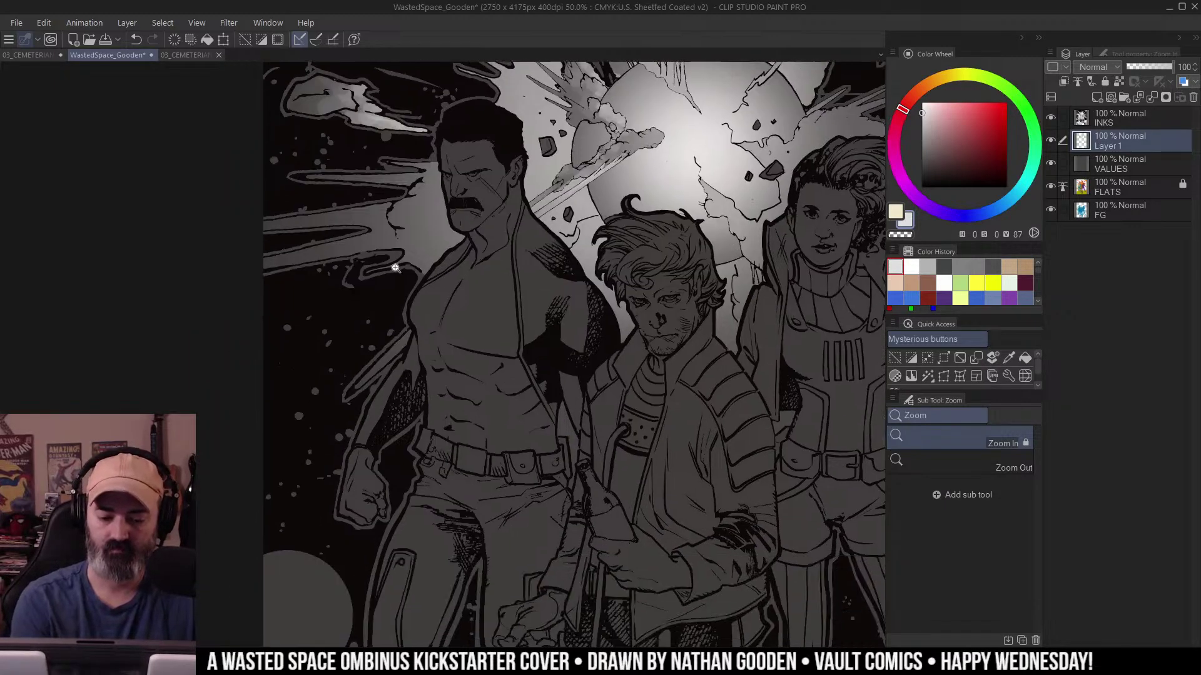
{"action": "left_click", "coordinate": [1014, 436]}
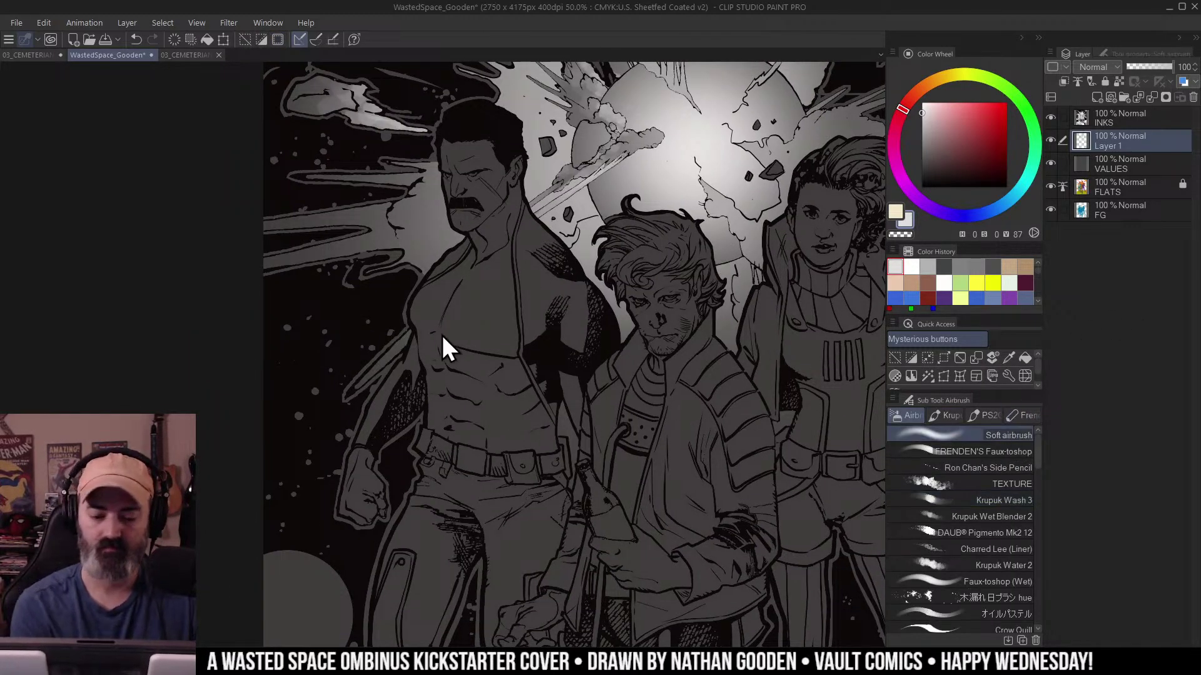
{"action": "mouse_move", "coordinate": [272, 335]}
{"action": "left_mouse_down"}
{"action": "mouse_move", "coordinate": [112, 438]}
{"action": "mouse_move", "coordinate": [300, 288]}
{"action": "left_mouse_up"}
{"action": "left_click_drag", "start_coordinate": [282, 386], "coordinate": [122, 470]}
{"action": "left_click_drag", "start_coordinate": [509, 378], "coordinate": [400, 396]}
{"action": "left_click_drag", "start_coordinate": [595, 357], "coordinate": [394, 373]}
{"action": "left_click_drag", "start_coordinate": [732, 369], "coordinate": [708, 375]}
{"action": "left_click_drag", "start_coordinate": [675, 244], "coordinate": [744, 244]}
{"action": "mouse_move", "coordinate": [785, 253]}
{"action": "left_mouse_down"}
{"action": "mouse_move", "coordinate": [805, 334]}
{"action": "mouse_move", "coordinate": [830, 377]}
{"action": "left_mouse_up"}
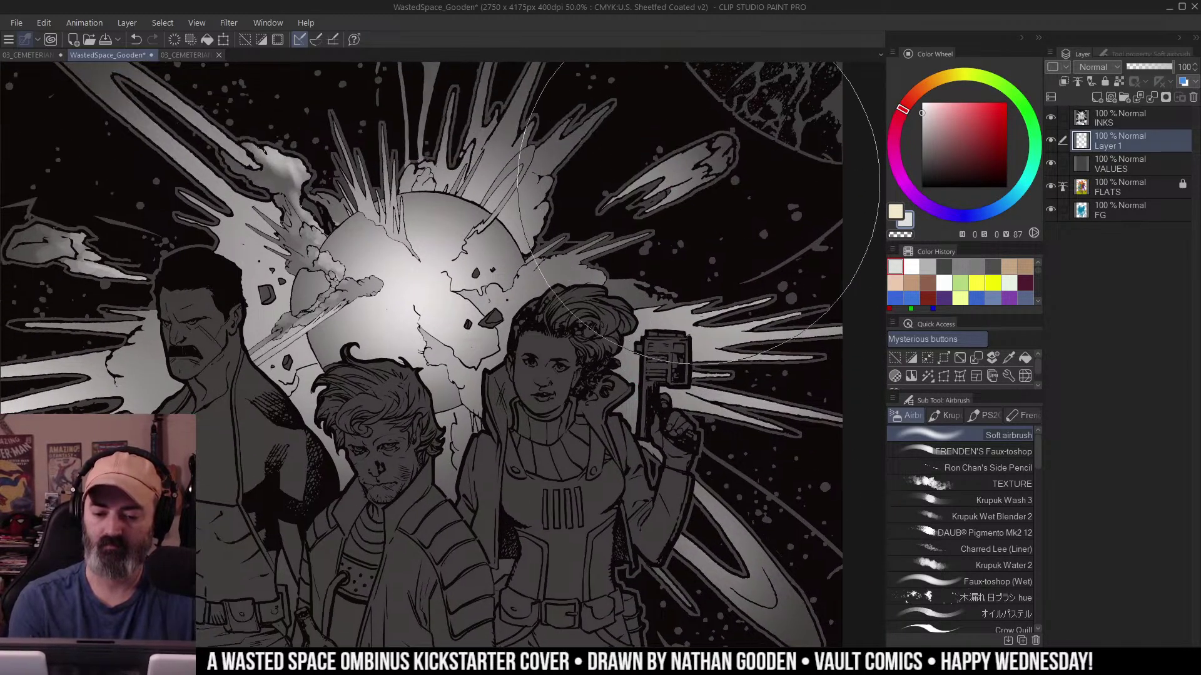
{"action": "left_click_drag", "start_coordinate": [687, 183], "coordinate": [733, 268]}
Select the debris plumes by flat colour, hide the selection border and airbrush light grey over the columns rising above the planet.
{"action": "key", "text": "w"}
{"action": "left_click", "coordinate": [626, 220]}
{"action": "left_click_drag", "start_coordinate": [701, 163], "coordinate": [707, 257]}
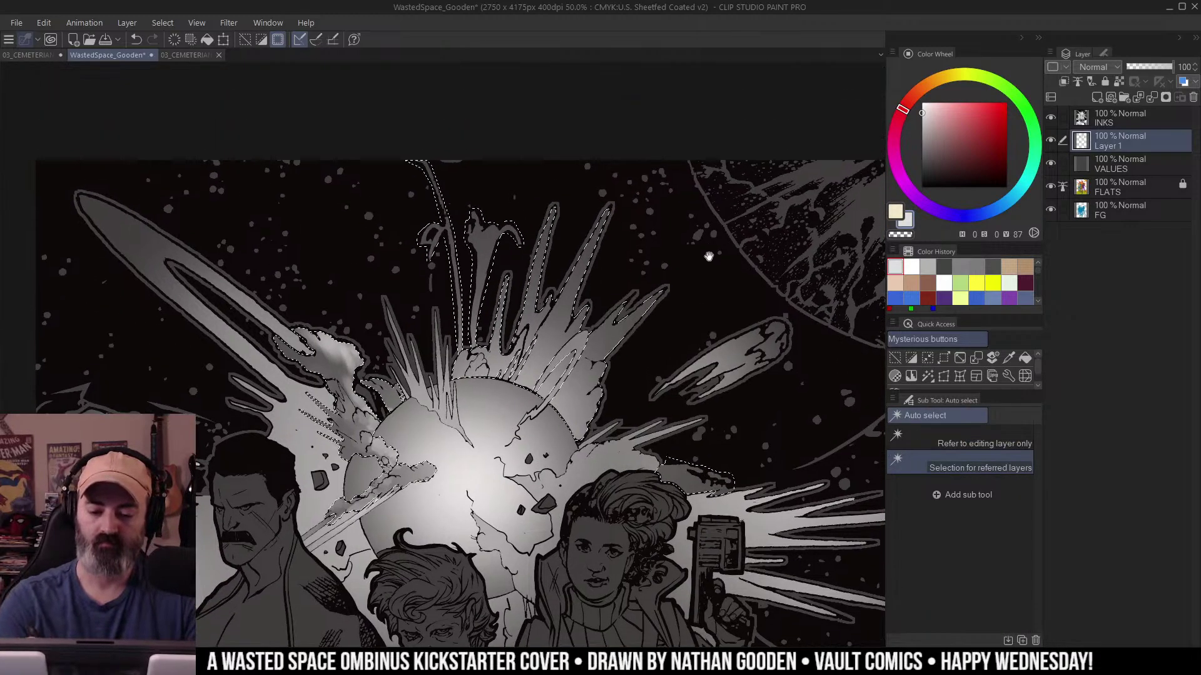
{"action": "key", "text": "ctrl+h"}
{"action": "key", "text": "b"}
{"action": "mouse_move", "coordinate": [441, 296]}
{"action": "left_mouse_down"}
{"action": "mouse_move", "coordinate": [457, 351]}
{"action": "mouse_move", "coordinate": [476, 322]}
{"action": "left_mouse_up"}
Select the smoke clouds drifting across the planet beside the moustached man and paint light grey highlights on them with the Krupuk Wash 3 brush.
{"action": "key", "text": "ctrl+space"}
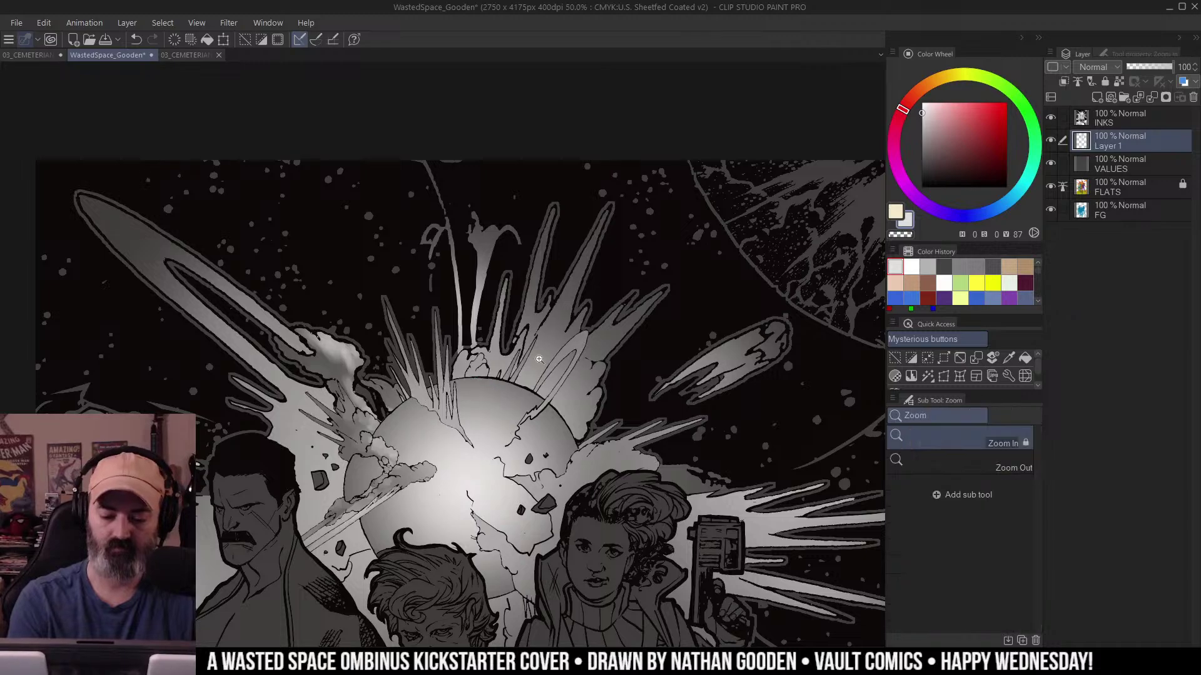
{"action": "left_click", "coordinate": [541, 361], "text": "alt"}
{"action": "left_click", "coordinate": [538, 359], "text": "alt"}
{"action": "left_click_drag", "start_coordinate": [627, 313], "coordinate": [659, 213]}
{"action": "double_click", "coordinate": [527, 361]}
{"action": "left_click", "coordinate": [530, 360]}
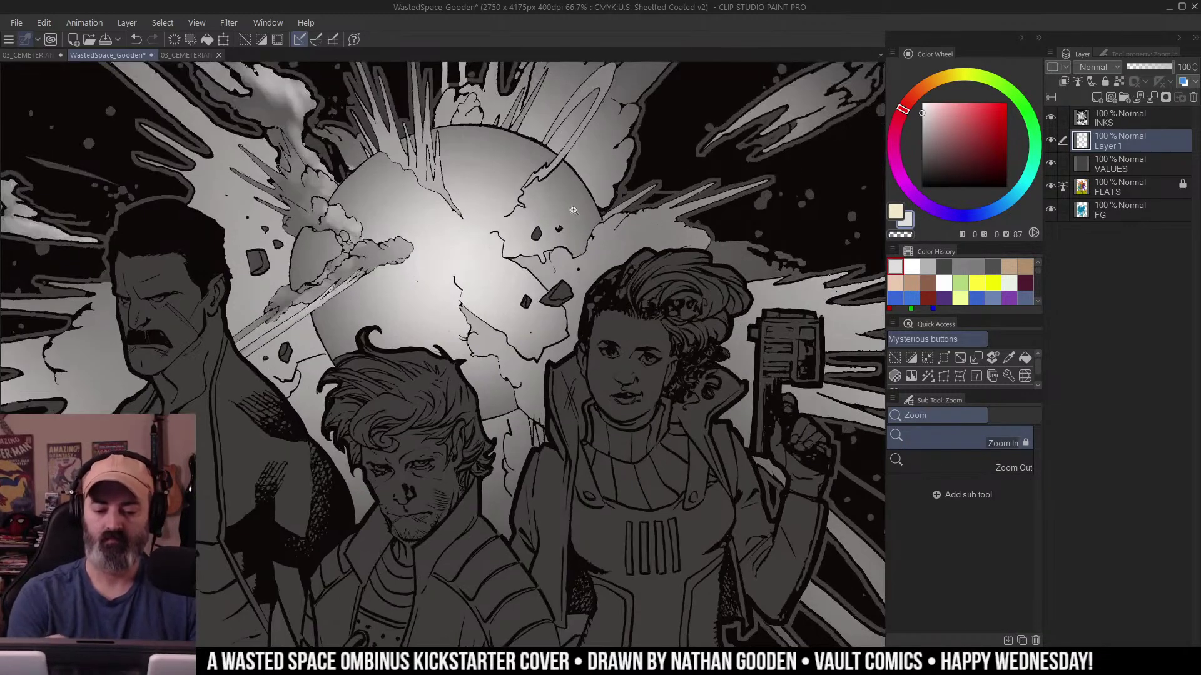
{"action": "key", "text": "w"}
{"action": "key", "text": "b"}
{"action": "left_click", "coordinate": [1016, 501]}
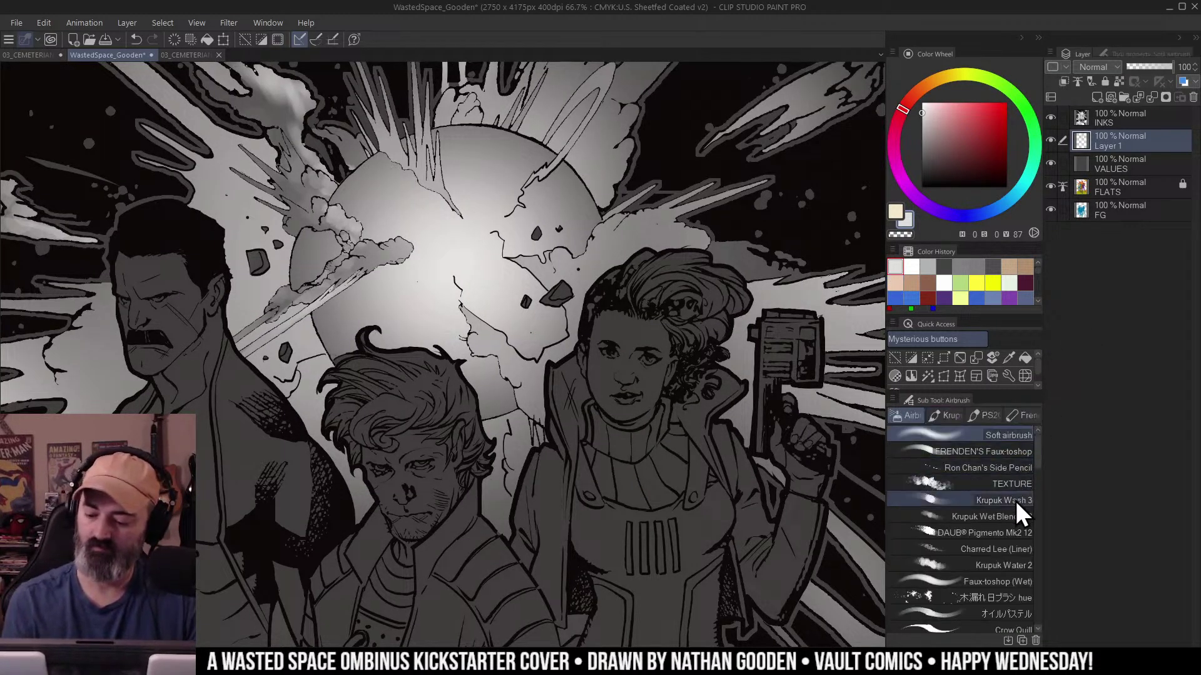
{"action": "key", "text": "ctrl+0"}
{"action": "left_click", "coordinate": [510, 281]}
{"action": "key", "text": "ctrl+h"}
{"action": "key", "text": "ctrl+h"}
{"action": "key", "text": "b"}
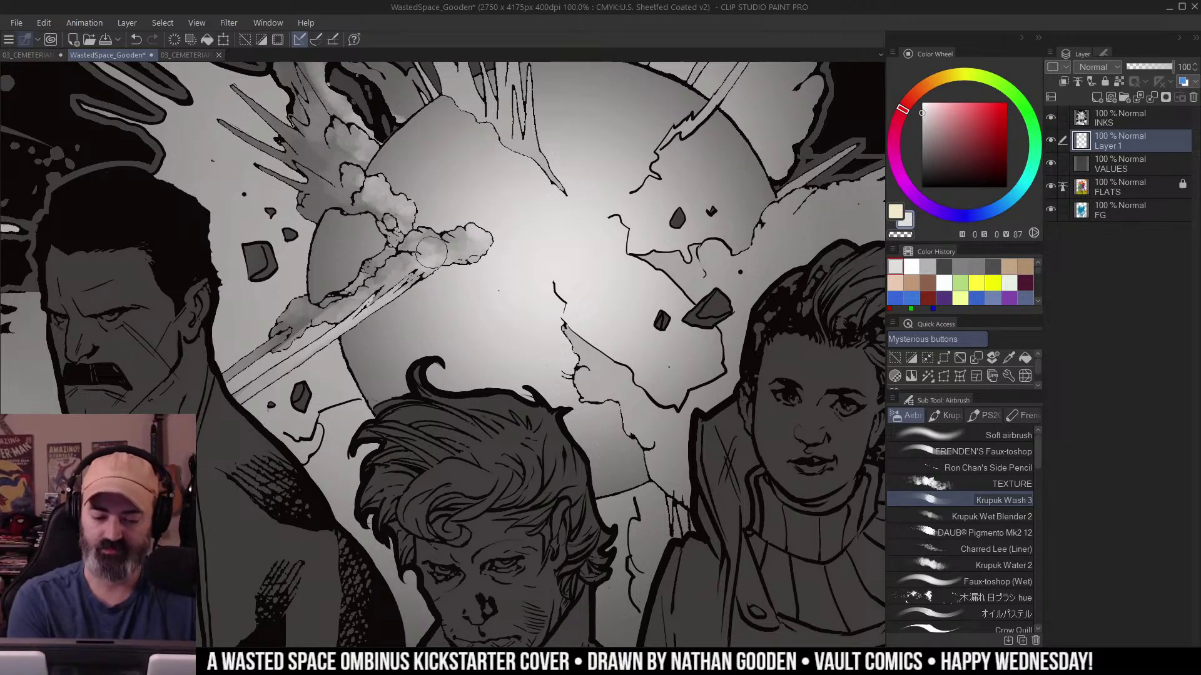
Select the smoke behind the armed woman's head and paint light grey wash on it and the broken planet edge above the young man.
{"action": "left_click_drag", "start_coordinate": [752, 272], "coordinate": [666, 258]}
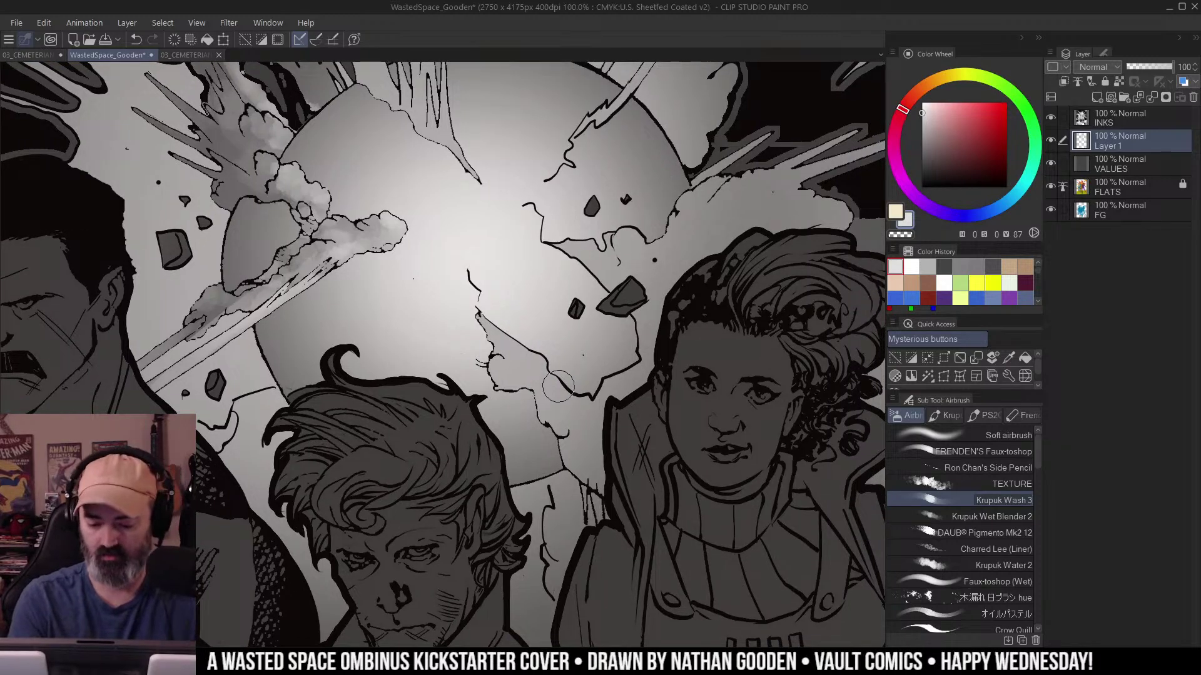
{"action": "key", "text": "w"}
{"action": "left_click", "coordinate": [658, 325]}
{"action": "left_click_drag", "start_coordinate": [658, 325], "coordinate": [577, 331]}
{"action": "key", "text": "ctrl+h"}
{"action": "key", "text": "b"}
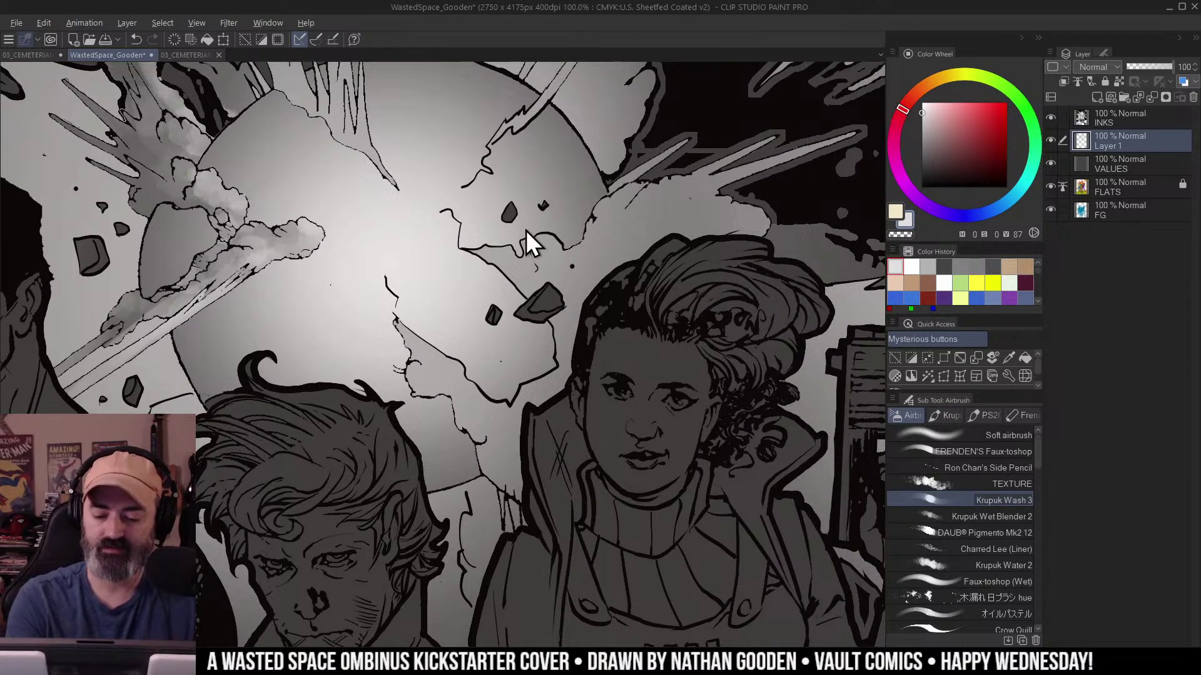
{"action": "mouse_move", "coordinate": [550, 240]}
{"action": "left_mouse_down"}
{"action": "mouse_move", "coordinate": [496, 242]}
{"action": "mouse_move", "coordinate": [581, 248]}
{"action": "mouse_move", "coordinate": [662, 198]}
{"action": "mouse_move", "coordinate": [687, 197]}
{"action": "mouse_move", "coordinate": [700, 226]}
{"action": "mouse_move", "coordinate": [673, 155]}
{"action": "mouse_move", "coordinate": [657, 194]}
{"action": "mouse_move", "coordinate": [596, 257]}
{"action": "mouse_move", "coordinate": [537, 237]}
{"action": "mouse_move", "coordinate": [495, 246]}
{"action": "mouse_move", "coordinate": [569, 288]}
{"action": "mouse_move", "coordinate": [713, 202]}
{"action": "mouse_move", "coordinate": [642, 205]}
{"action": "mouse_move", "coordinate": [554, 298]}
{"action": "mouse_move", "coordinate": [574, 338]}
{"action": "left_mouse_up"}
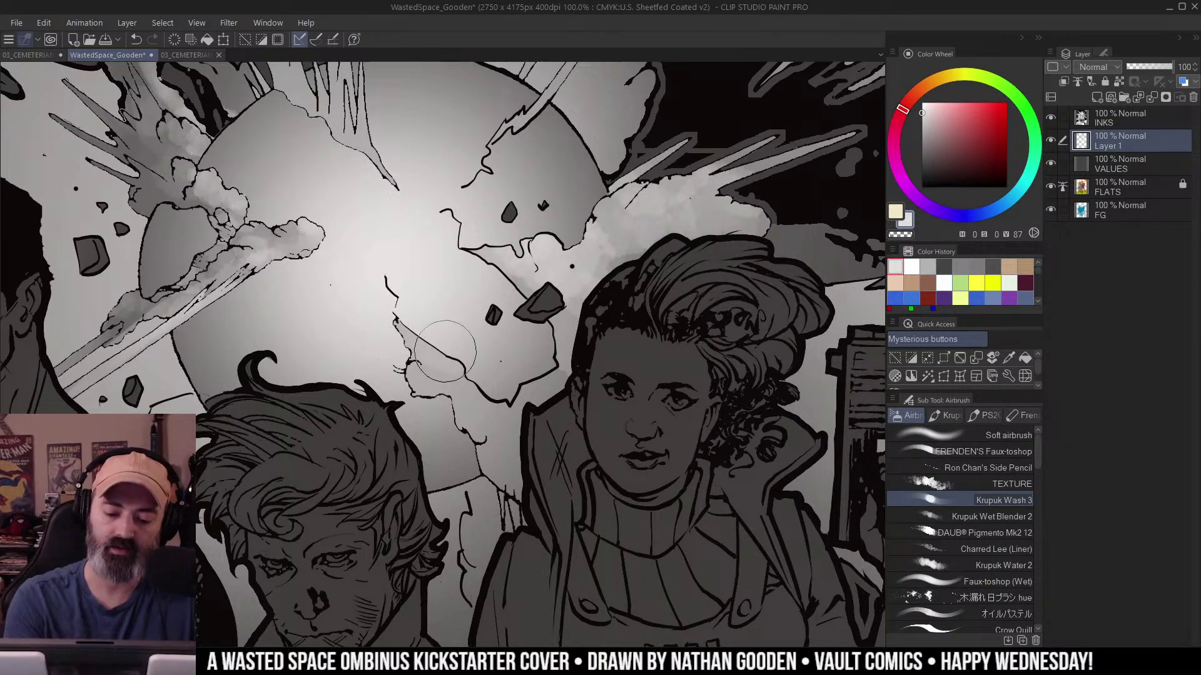
{"action": "mouse_move", "coordinate": [431, 383]}
{"action": "left_mouse_down"}
{"action": "mouse_move", "coordinate": [493, 415]}
{"action": "mouse_move", "coordinate": [512, 397]}
{"action": "mouse_move", "coordinate": [501, 431]}
{"action": "mouse_move", "coordinate": [563, 363]}
{"action": "mouse_move", "coordinate": [447, 363]}
{"action": "left_mouse_up"}
Select the debris plumes above the planet by flat colour, hide the selection border and paint light grey wash highlights on their curling tips.
{"action": "left_click", "coordinate": [561, 368], "text": "alt"}
{"action": "left_click", "coordinate": [560, 368], "text": "alt"}
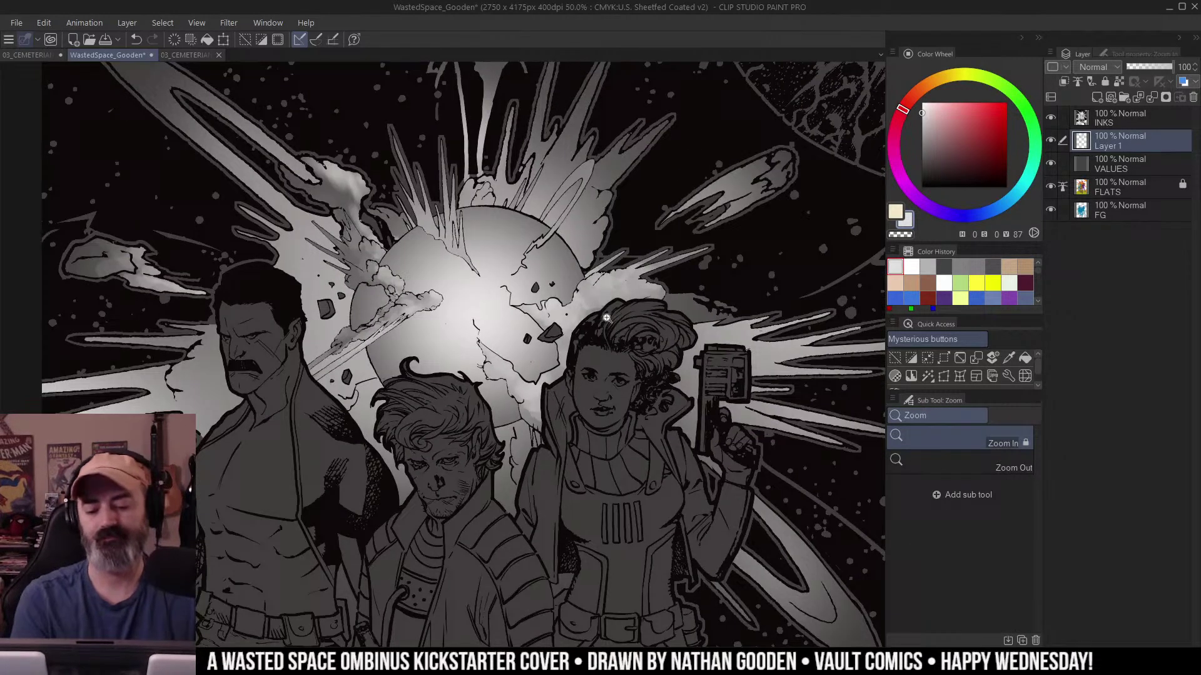
{"action": "left_click", "coordinate": [604, 410], "text": "alt"}
{"action": "left_click_drag", "start_coordinate": [644, 366], "coordinate": [640, 336]}
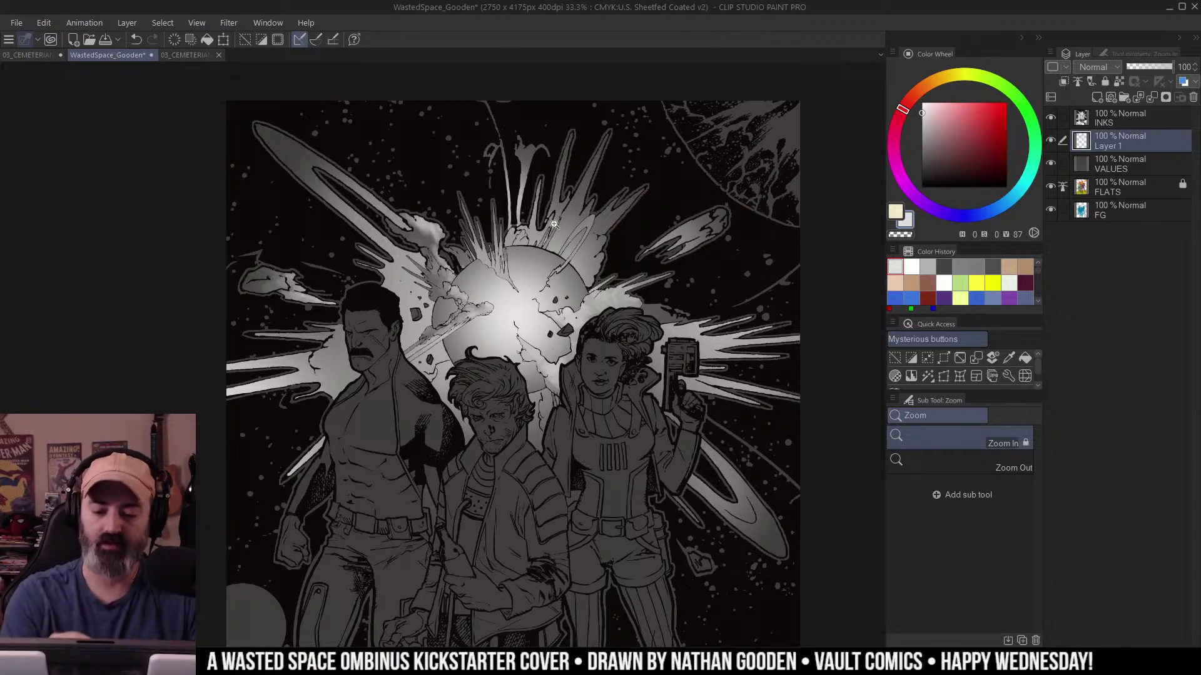
{"action": "left_click", "coordinate": [552, 254]}
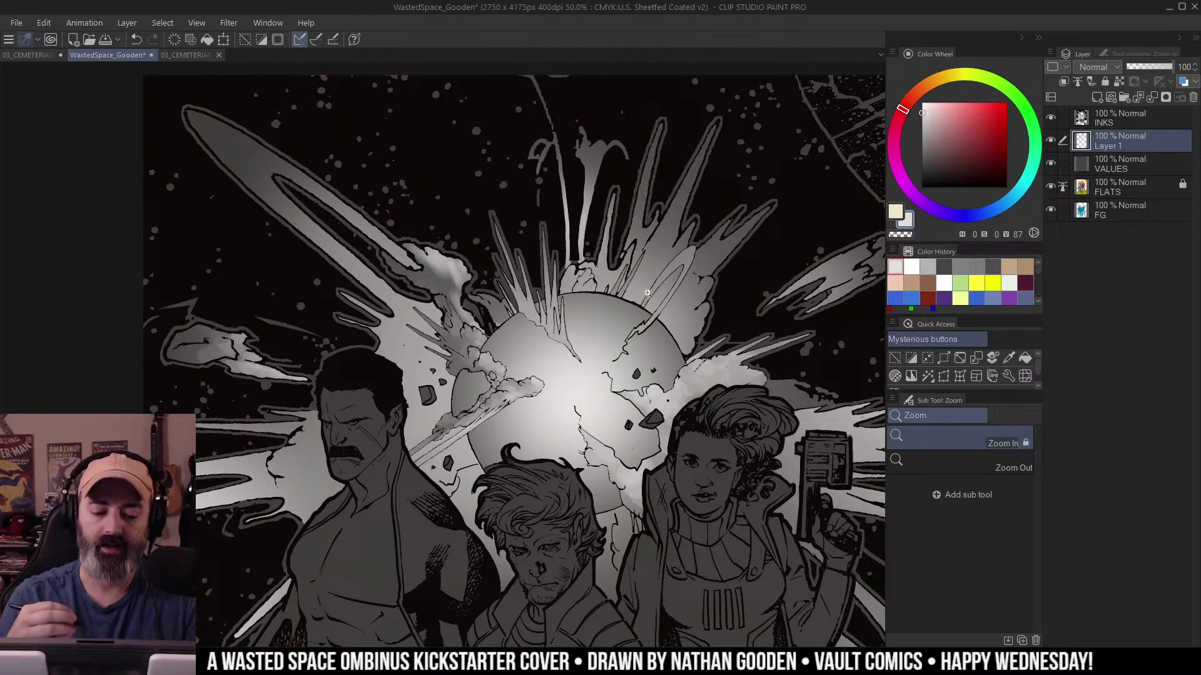
{"action": "left_click", "coordinate": [593, 253]}
{"action": "left_click_drag", "start_coordinate": [624, 234], "coordinate": [605, 394]}
{"action": "key", "text": "b"}
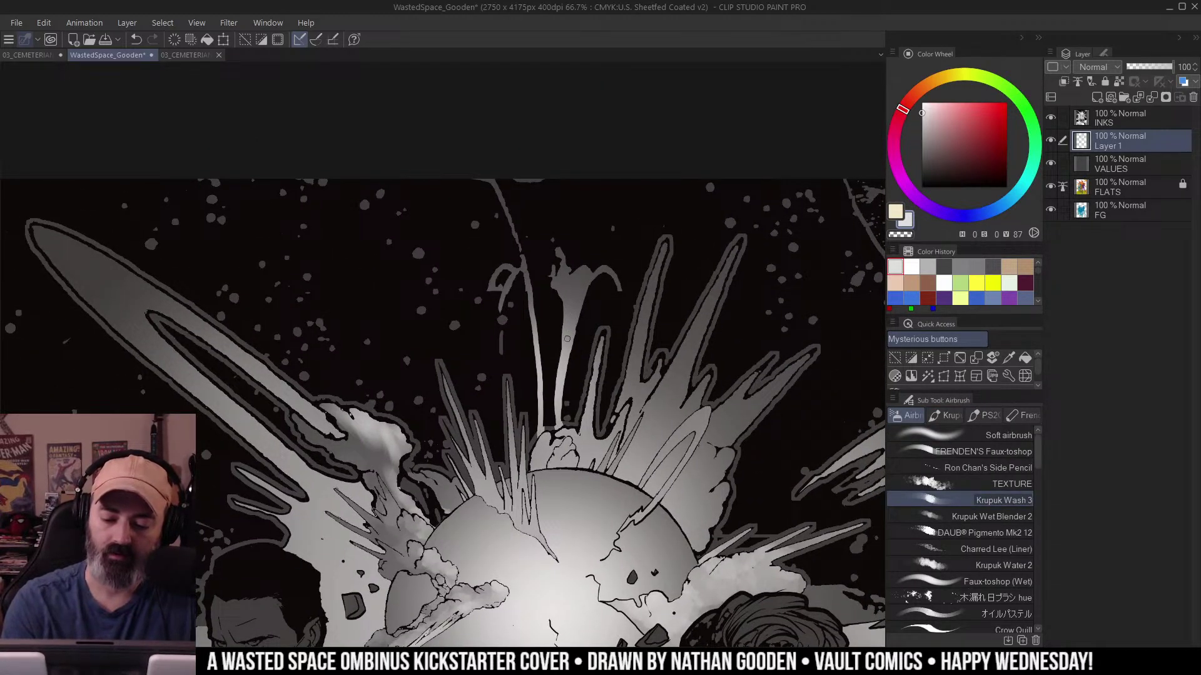
{"action": "key", "text": "m"}
{"action": "key", "text": "w"}
{"action": "left_click", "coordinate": [614, 277]}
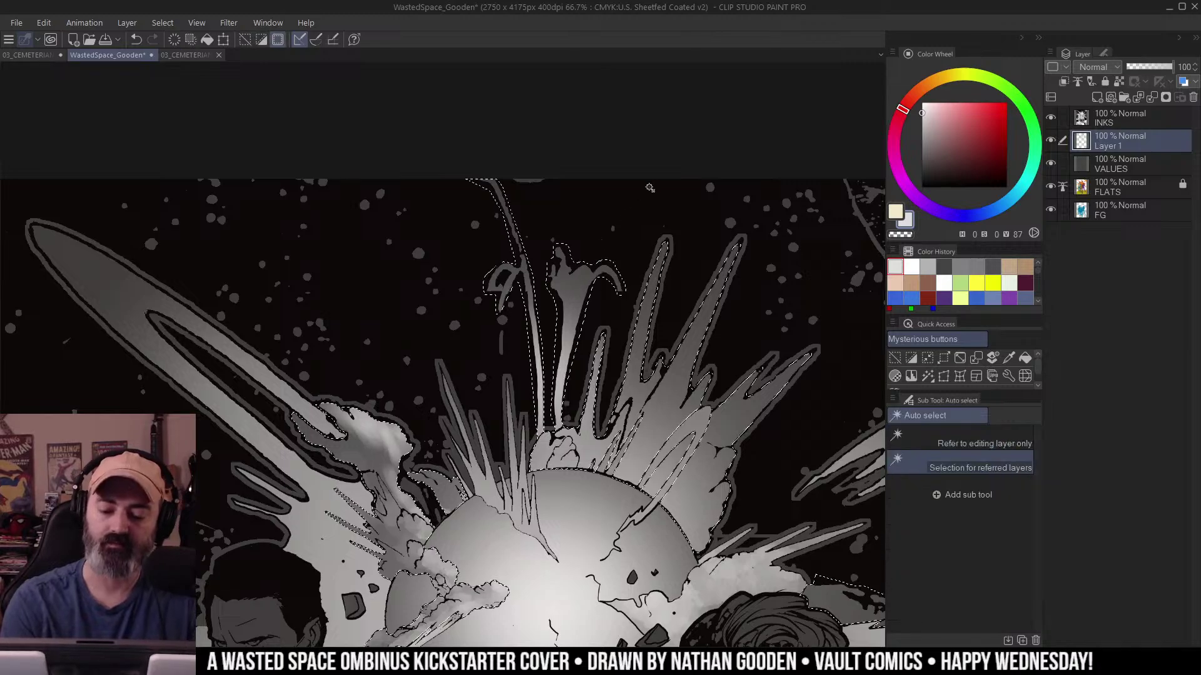
{"action": "key", "text": "ctrl+h"}
{"action": "key", "text": "b"}
{"action": "left_click_drag", "start_coordinate": [598, 273], "coordinate": [564, 363]}
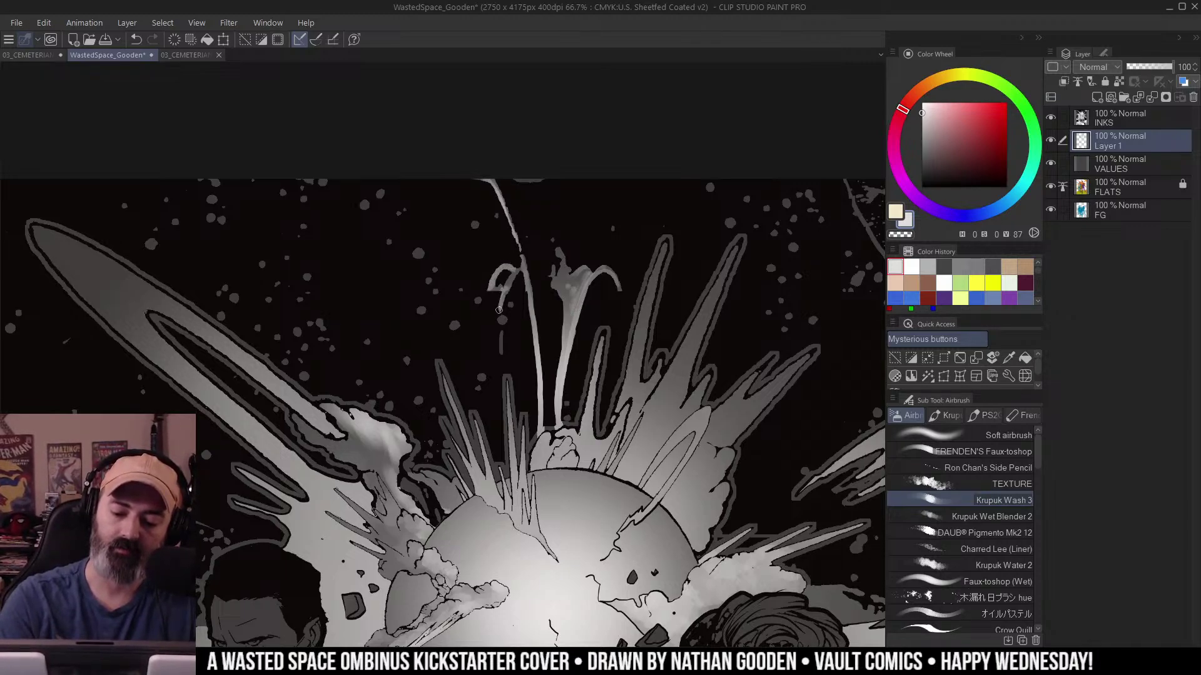
Select the dark sky area by flat colour and paint the small drips falling beneath the curled plume light grey.
{"action": "key", "text": "w"}
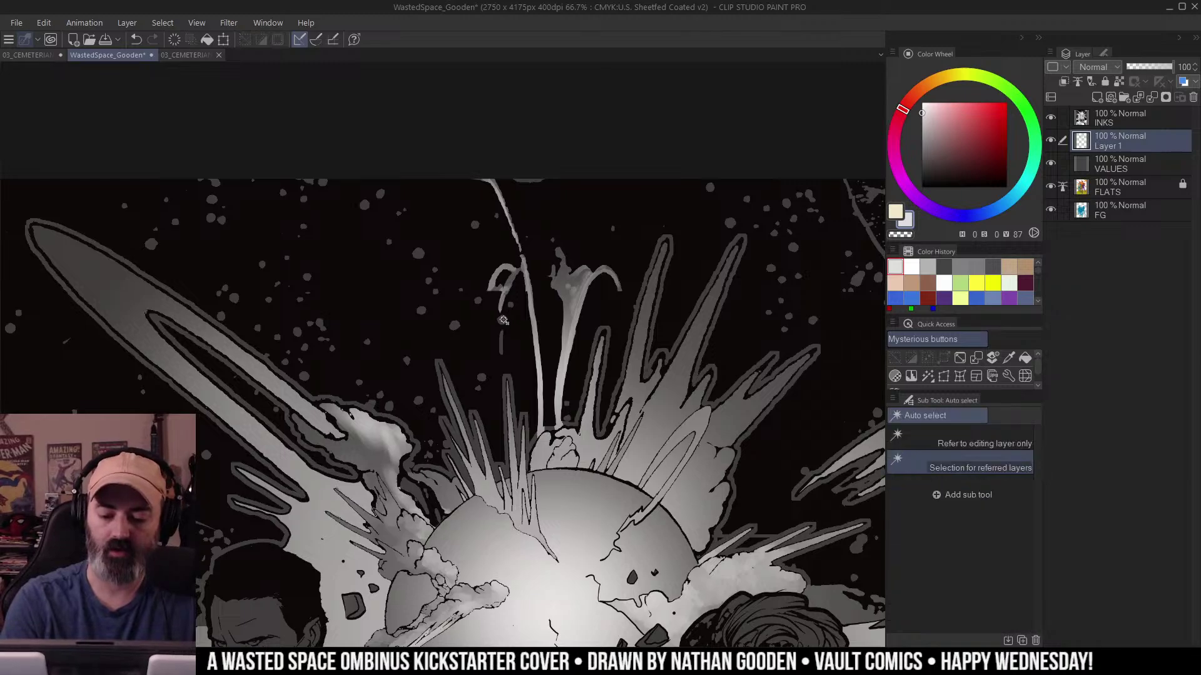
{"action": "key", "text": "m"}
{"action": "key", "text": "w"}
{"action": "left_click", "coordinate": [501, 321]}
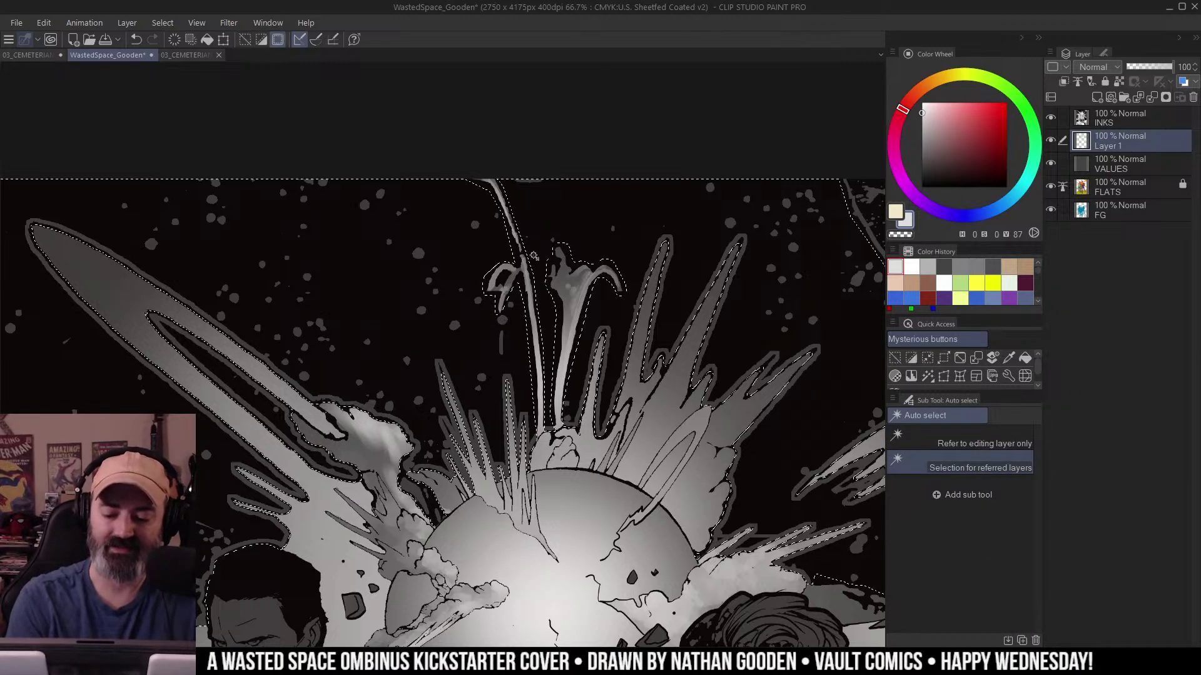
{"action": "key", "text": "ctrl+h"}
{"action": "key", "text": "b"}
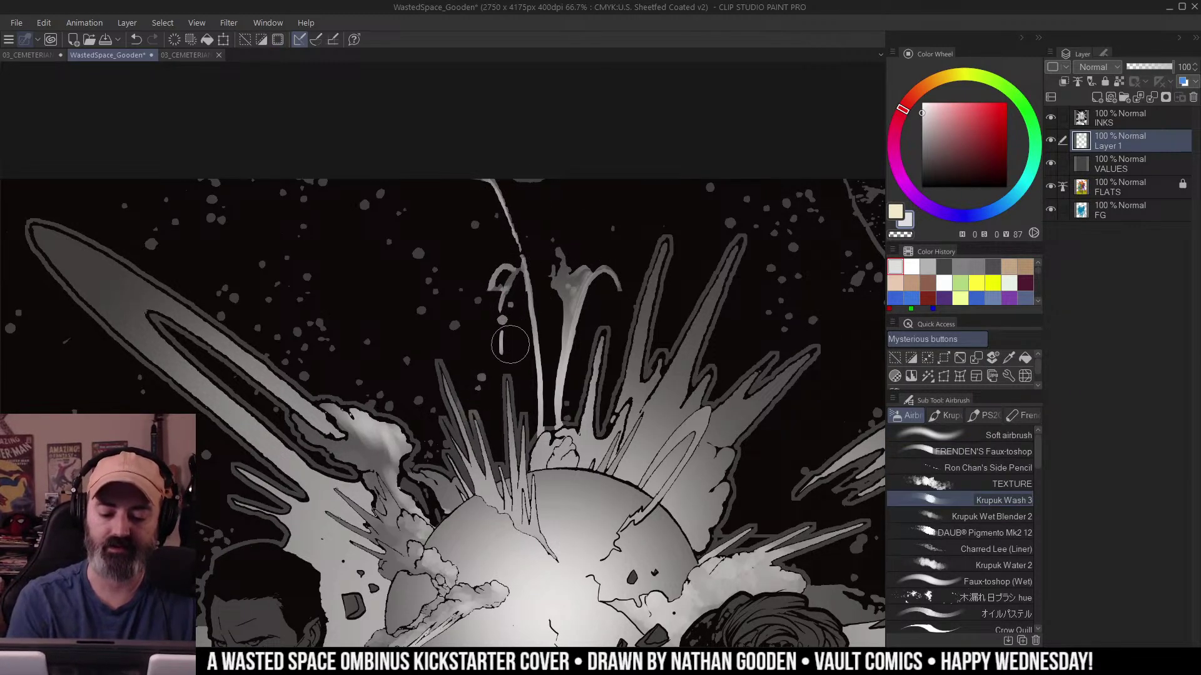
Clear the selection and paint light grey wash highlights on the small smoke puff at the base of the tall plumes.
{"action": "left_click", "coordinate": [594, 383], "text": "ctrl+alt"}
{"action": "left_click_drag", "start_coordinate": [594, 382], "coordinate": [540, 284]}
{"action": "left_click", "coordinate": [589, 337], "text": "ctrl"}
{"action": "left_click", "coordinate": [597, 331], "text": "ctrl"}
{"action": "key", "text": "w"}
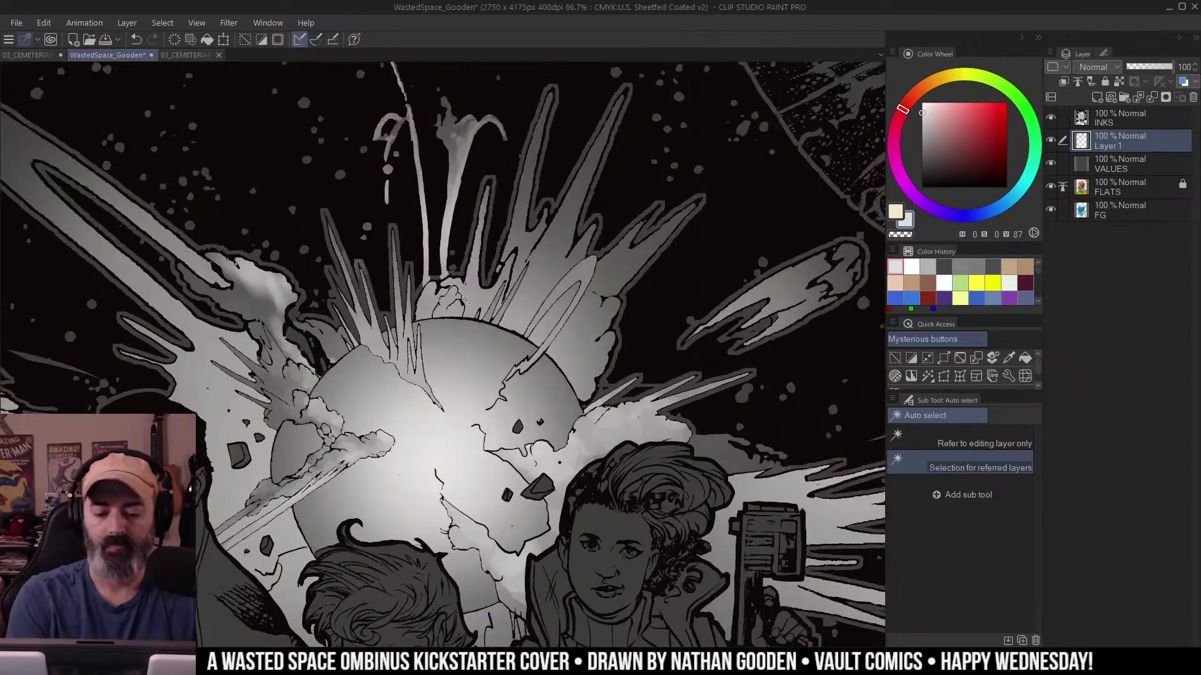
{"action": "key", "text": "ctrl+h"}
{"action": "key", "text": "ctrl+d"}
{"action": "key", "text": "b"}
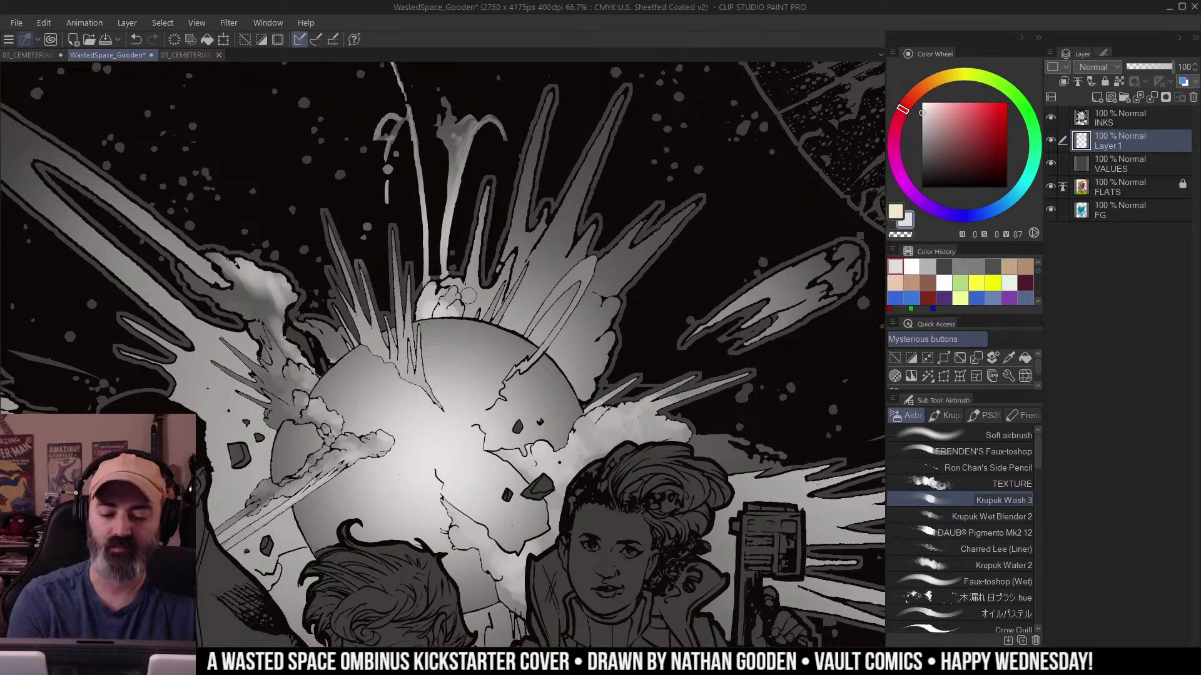
Select the burst streaks by flat colour, brighten the thin streaks beside the smoke puff with a larger wash brush, and deselect.
{"action": "key", "text": "w"}
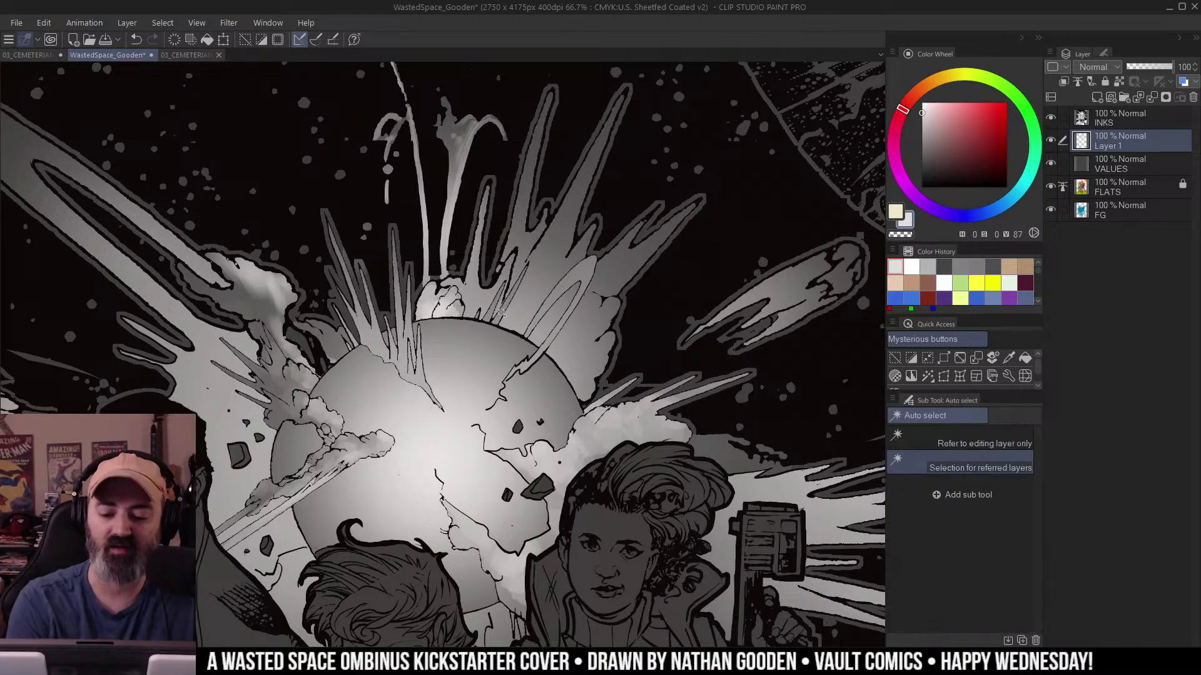
{"action": "left_click", "coordinate": [503, 305]}
{"action": "key", "text": "b"}
{"action": "key", "text": "bracketright"}
{"action": "key", "text": "bracketright"}
{"action": "key", "text": "bracketright"}
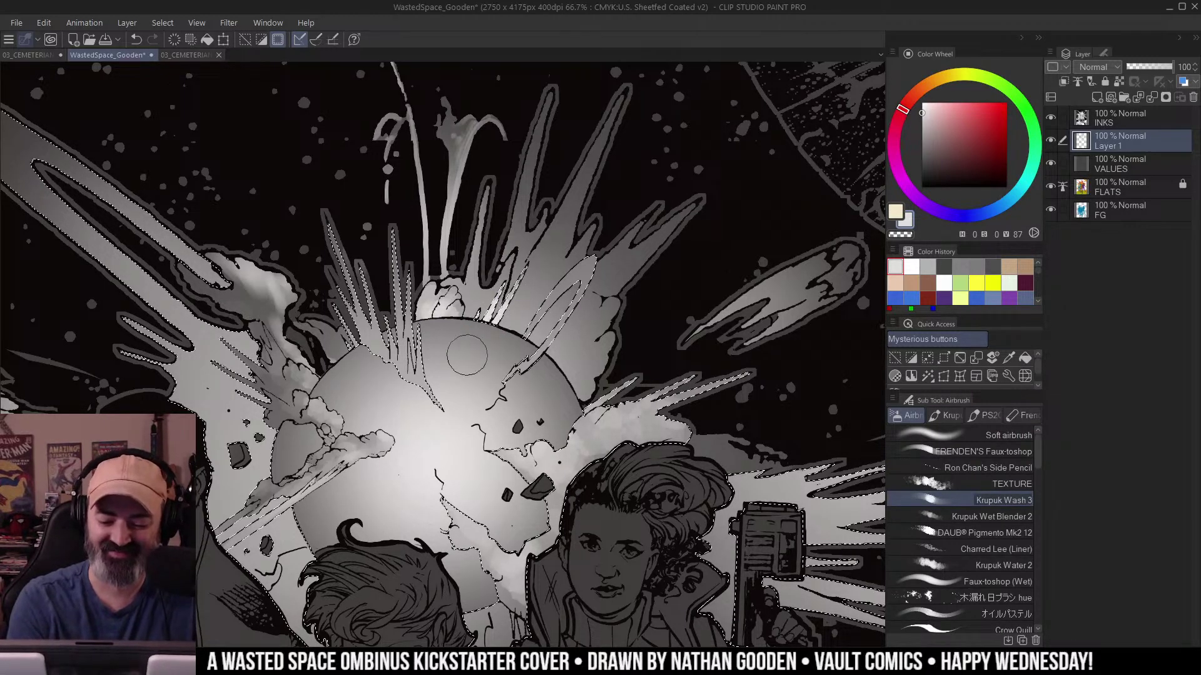
{"action": "key", "text": "w"}
{"action": "key", "text": "b"}
{"action": "key", "text": "m"}
{"action": "key", "text": "ctrl+d"}
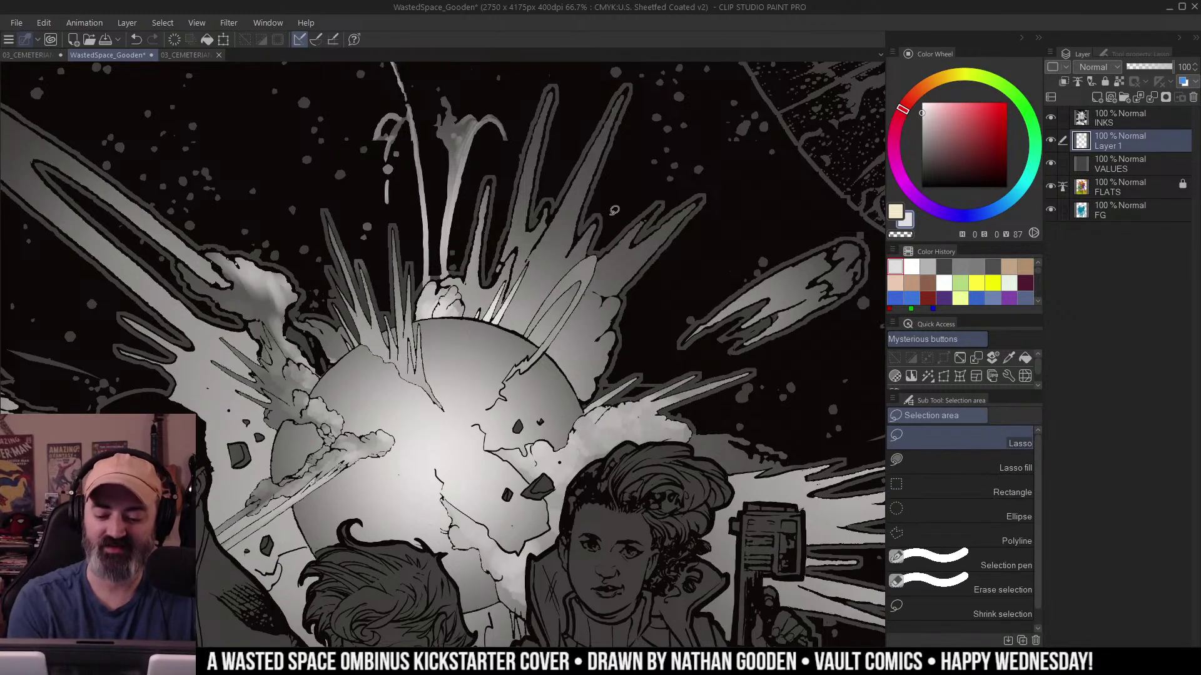
Paint a light grey wash along the looping streak that rises from the planet's cracked upper edge.
{"action": "key", "text": "w"}
{"action": "left_click", "coordinate": [566, 284]}
{"action": "key", "text": "ctrl+d"}
{"action": "key", "text": "b"}
{"action": "mouse_move", "coordinate": [495, 405]}
{"action": "left_mouse_down"}
{"action": "mouse_move", "coordinate": [539, 360]}
{"action": "mouse_move", "coordinate": [530, 377]}
{"action": "mouse_move", "coordinate": [509, 387]}
{"action": "mouse_move", "coordinate": [601, 271]}
{"action": "mouse_move", "coordinate": [569, 297]}
{"action": "left_mouse_up"}
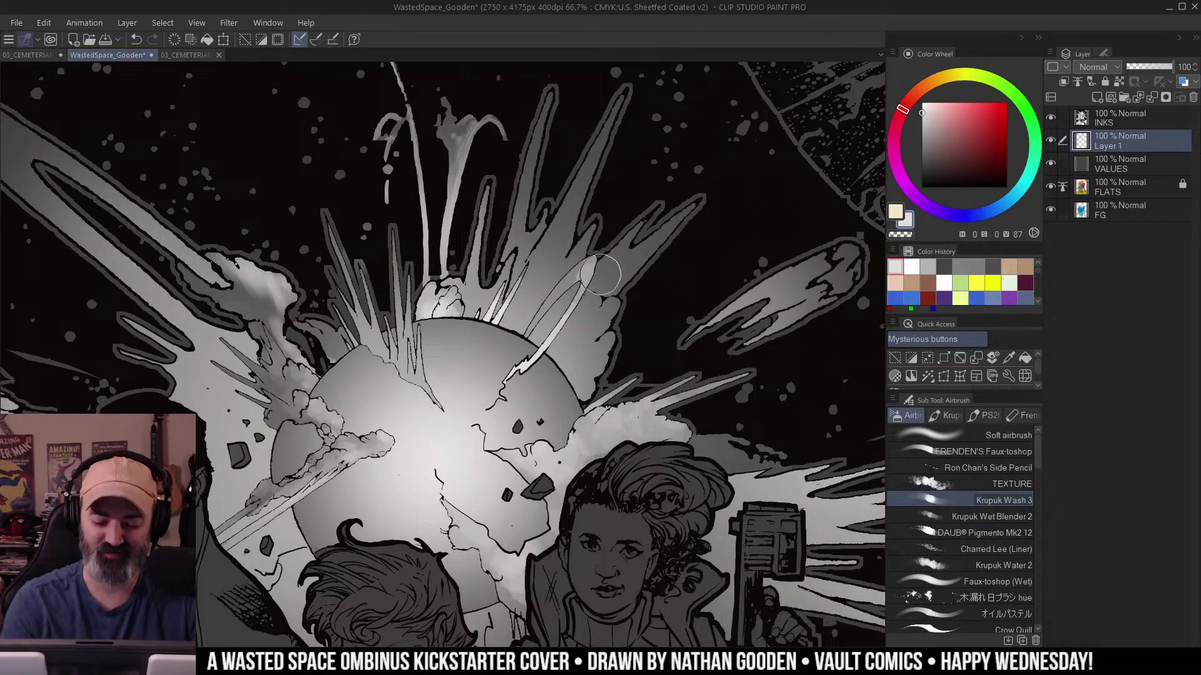
Select the spiked debris burst around the looping streak, hide the selection border and paint light grey wash highlights over it.
{"action": "left_click_drag", "start_coordinate": [636, 329], "coordinate": [638, 303]}
{"action": "key", "text": "w"}
{"action": "left_click", "coordinate": [563, 275]}
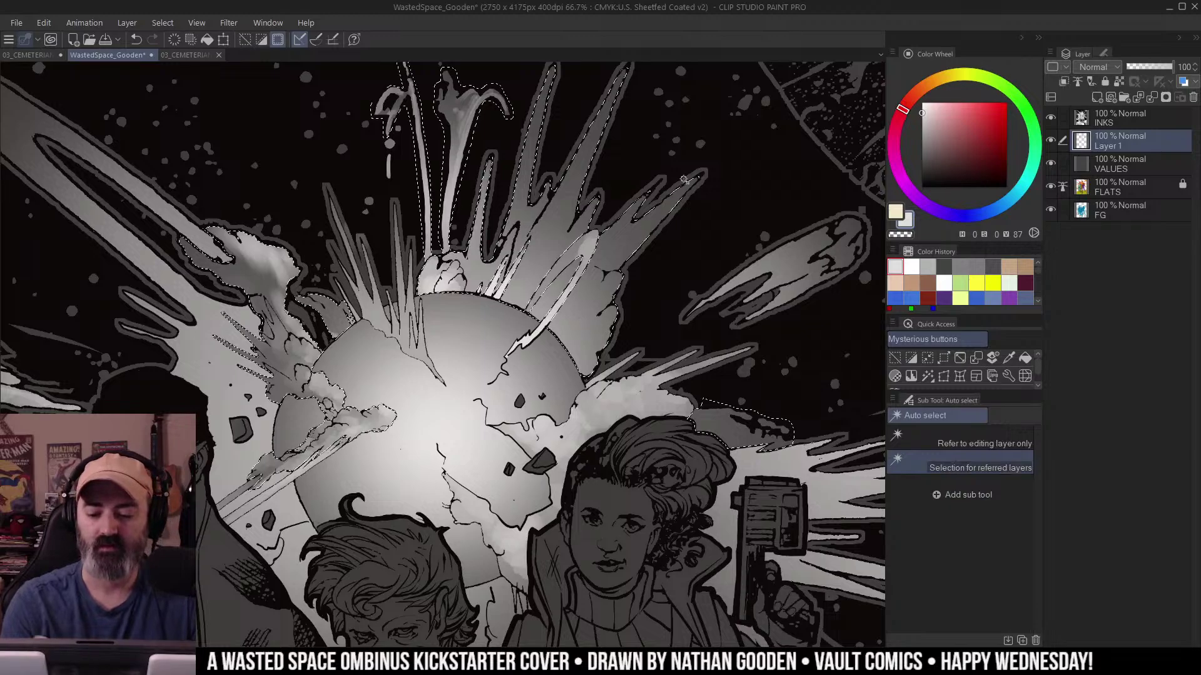
{"action": "key", "text": "ctrl+h"}
{"action": "key", "text": "b"}
{"action": "left_click_drag", "start_coordinate": [521, 291], "coordinate": [589, 299]}
{"action": "mouse_move", "coordinate": [494, 320]}
{"action": "left_mouse_down"}
{"action": "mouse_move", "coordinate": [545, 275]}
{"action": "mouse_move", "coordinate": [596, 290]}
{"action": "mouse_move", "coordinate": [575, 239]}
{"action": "mouse_move", "coordinate": [545, 235]}
{"action": "mouse_move", "coordinate": [605, 248]}
{"action": "mouse_move", "coordinate": [610, 159]}
{"action": "mouse_move", "coordinate": [505, 287]}
{"action": "mouse_move", "coordinate": [537, 313]}
{"action": "mouse_move", "coordinate": [515, 366]}
{"action": "mouse_move", "coordinate": [511, 280]}
{"action": "mouse_move", "coordinate": [488, 327]}
{"action": "left_mouse_up"}
Select the debris smoke between the moustached man and the planet, paint light grey wash highlights on it, and clear the selection.
{"action": "key", "text": "ctrl+space"}
{"action": "left_click_drag", "start_coordinate": [550, 369], "coordinate": [500, 369]}
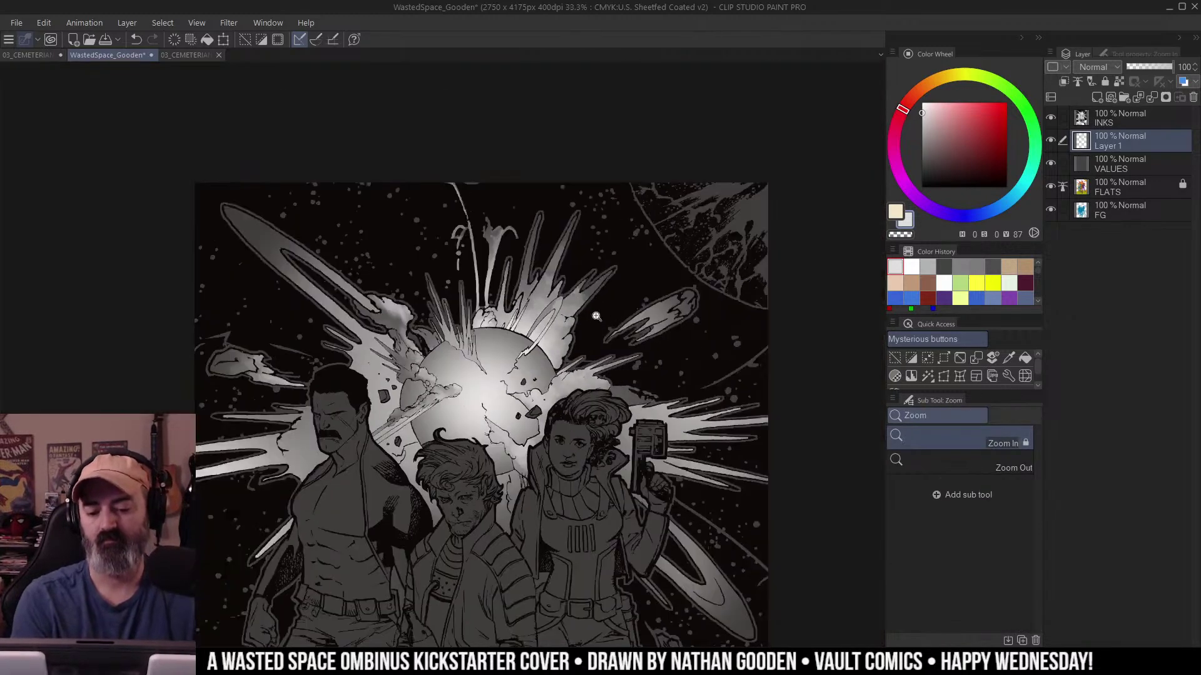
{"action": "left_click_drag", "start_coordinate": [646, 305], "coordinate": [656, 209]}
{"action": "left_click_drag", "start_coordinate": [605, 247], "coordinate": [629, 239]}
{"action": "left_click", "coordinate": [486, 280]}
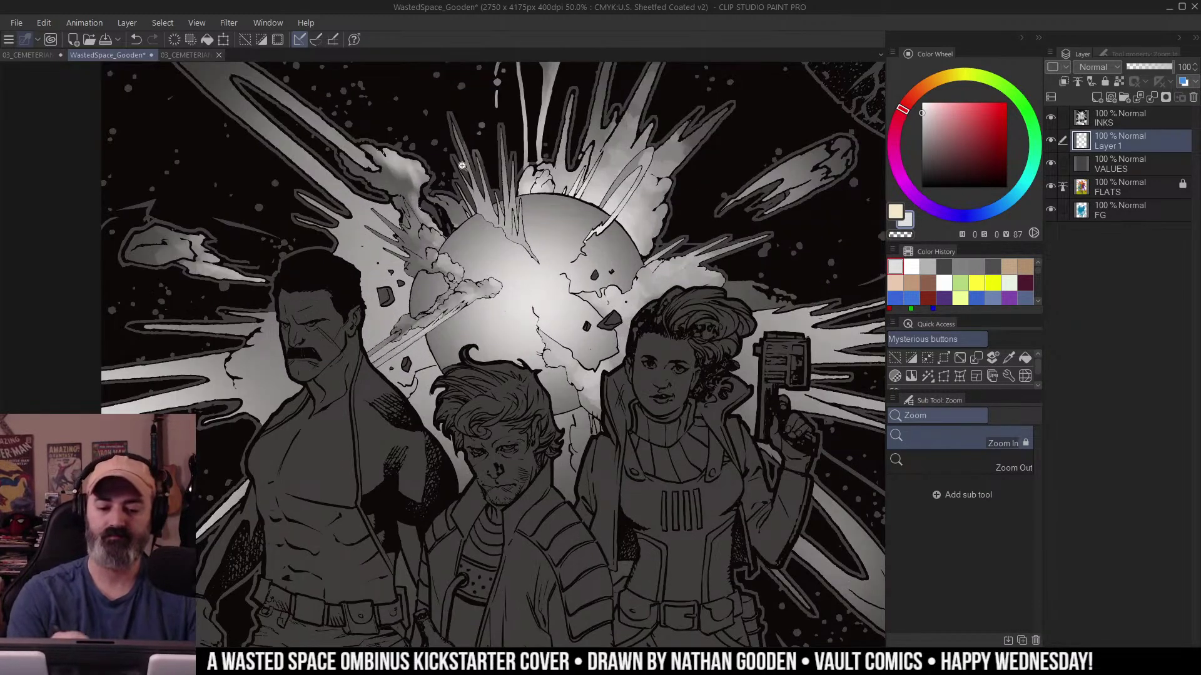
{"action": "key", "text": "w"}
{"action": "left_click", "coordinate": [407, 185]}
{"action": "key", "text": "b"}
{"action": "mouse_move", "coordinate": [425, 213]}
{"action": "left_mouse_down"}
{"action": "mouse_move", "coordinate": [378, 189]}
{"action": "mouse_move", "coordinate": [429, 176]}
{"action": "mouse_move", "coordinate": [439, 201]}
{"action": "mouse_move", "coordinate": [420, 216]}
{"action": "mouse_move", "coordinate": [440, 240]}
{"action": "mouse_move", "coordinate": [436, 268]}
{"action": "mouse_move", "coordinate": [501, 273]}
{"action": "mouse_move", "coordinate": [420, 294]}
{"action": "mouse_move", "coordinate": [403, 338]}
{"action": "left_mouse_up"}
{"action": "key", "text": "ctrl+space"}
{"action": "left_click_drag", "start_coordinate": [580, 301], "coordinate": [544, 300]}
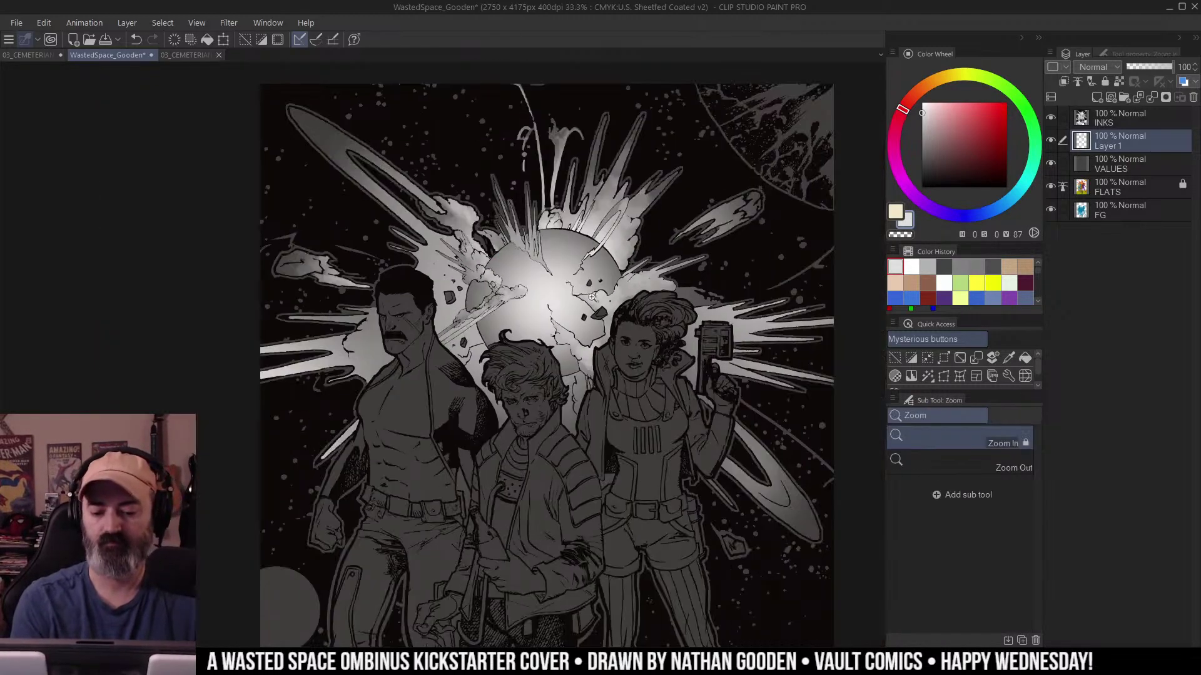
{"action": "left_click_drag", "start_coordinate": [750, 297], "coordinate": [722, 366]}
{"action": "key", "text": "m"}
{"action": "key", "text": "ctrl+d"}
Examine the balance of light and dark values across the whole cover, from the explosion down to the figures' feet.
{"action": "left_click_drag", "start_coordinate": [621, 513], "coordinate": [628, 308]}
{"action": "key", "text": "ctrl+space"}
{"action": "left_click", "coordinate": [628, 308]}
{"action": "left_click", "coordinate": [628, 308], "text": "alt"}
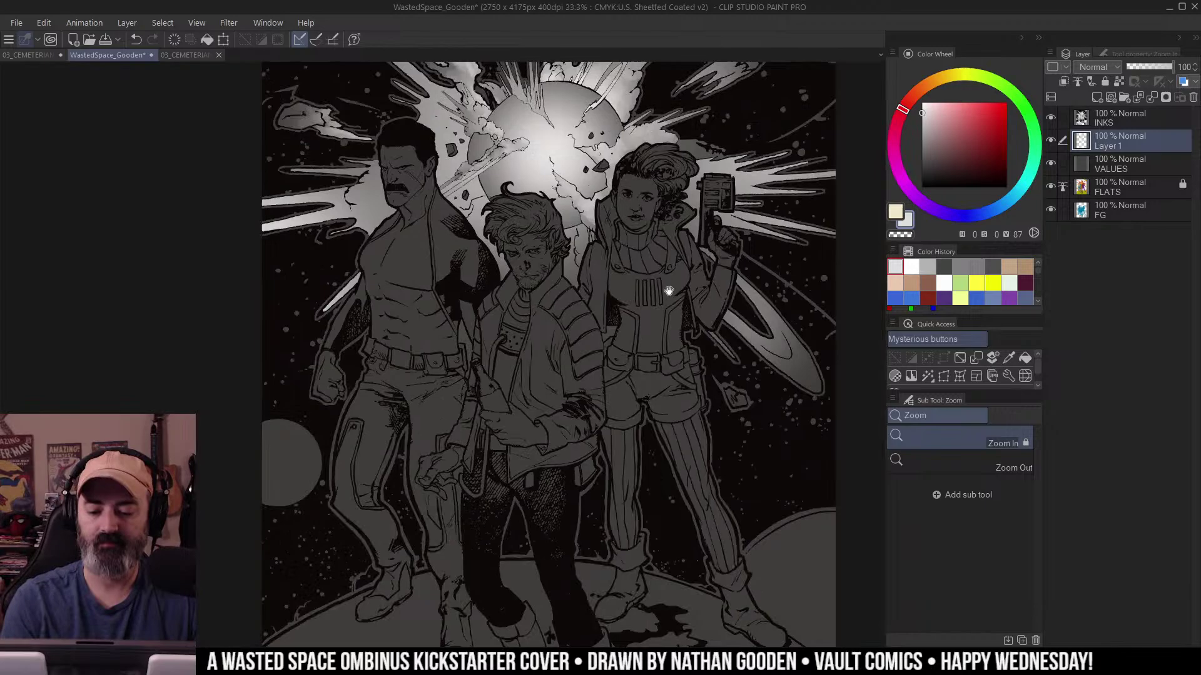
{"action": "left_click", "coordinate": [668, 291], "text": "alt"}
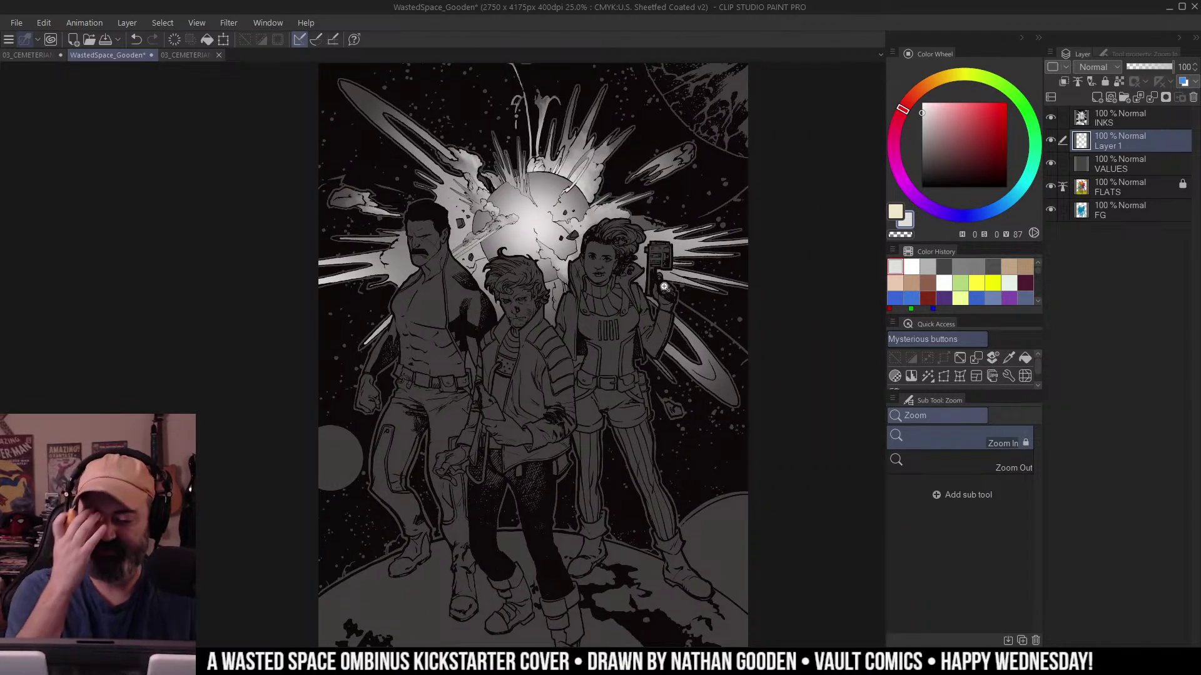
{"action": "left_click_drag", "start_coordinate": [647, 325], "coordinate": [657, 334]}
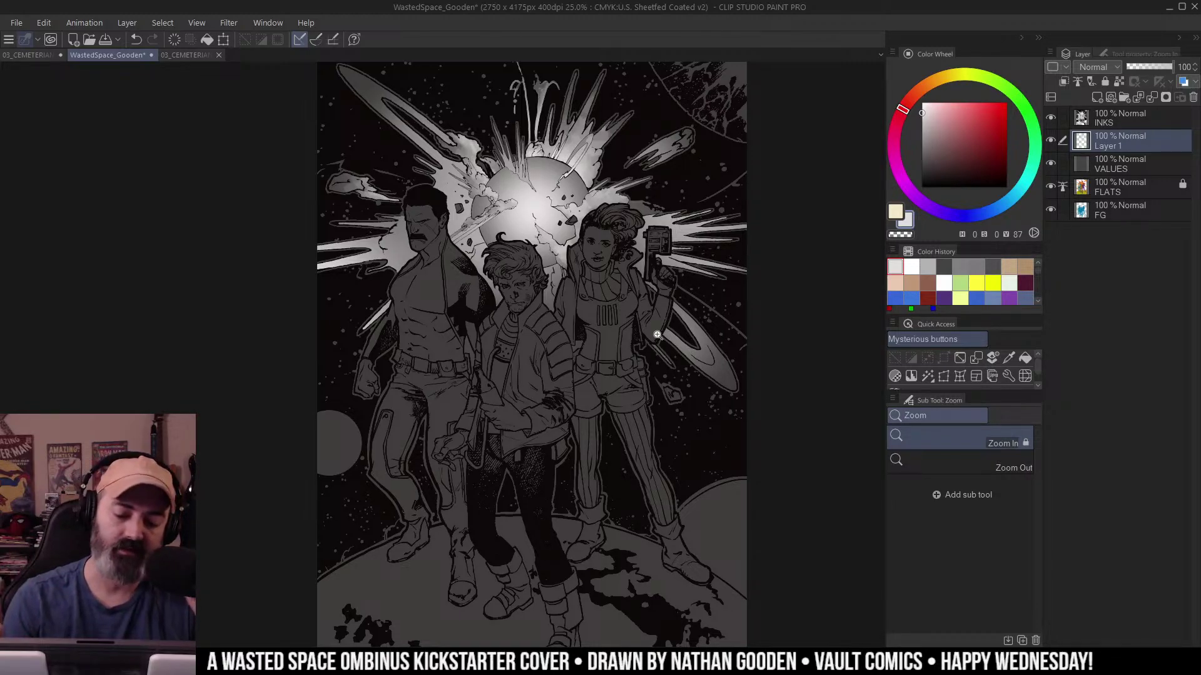
Select the large looping streak above the moustached man and hide the selection border.
{"action": "left_click", "coordinate": [551, 207]}
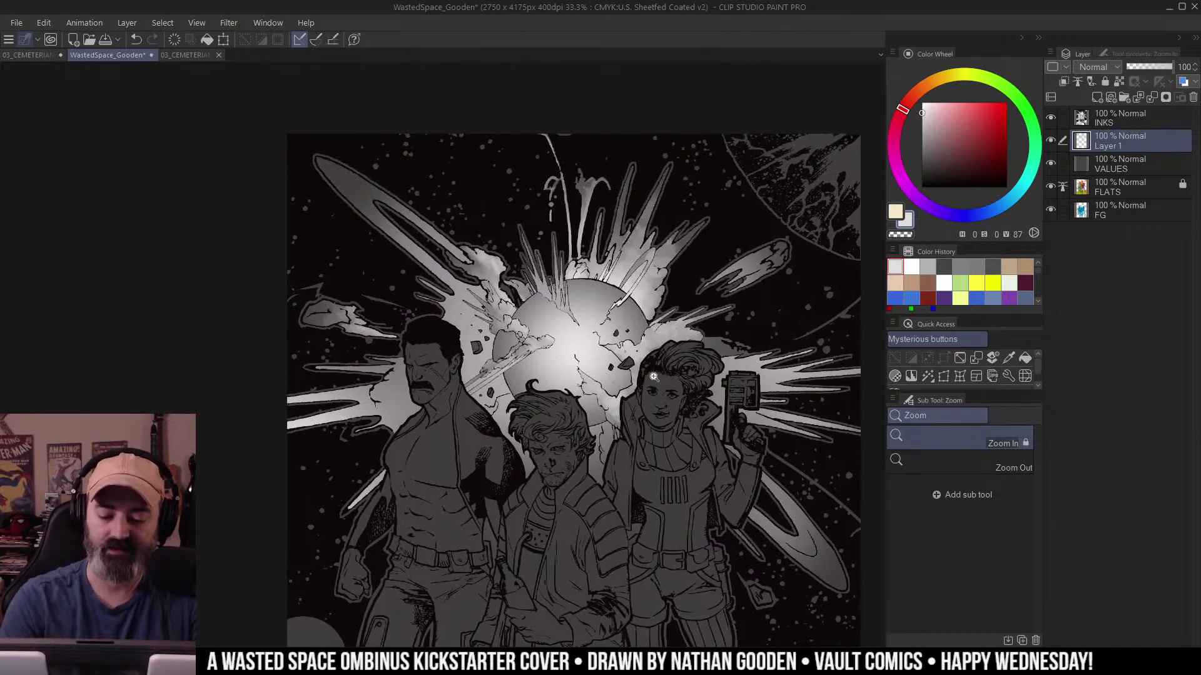
{"action": "left_click", "coordinate": [631, 342]}
{"action": "left_click_drag", "start_coordinate": [415, 119], "coordinate": [576, 242]}
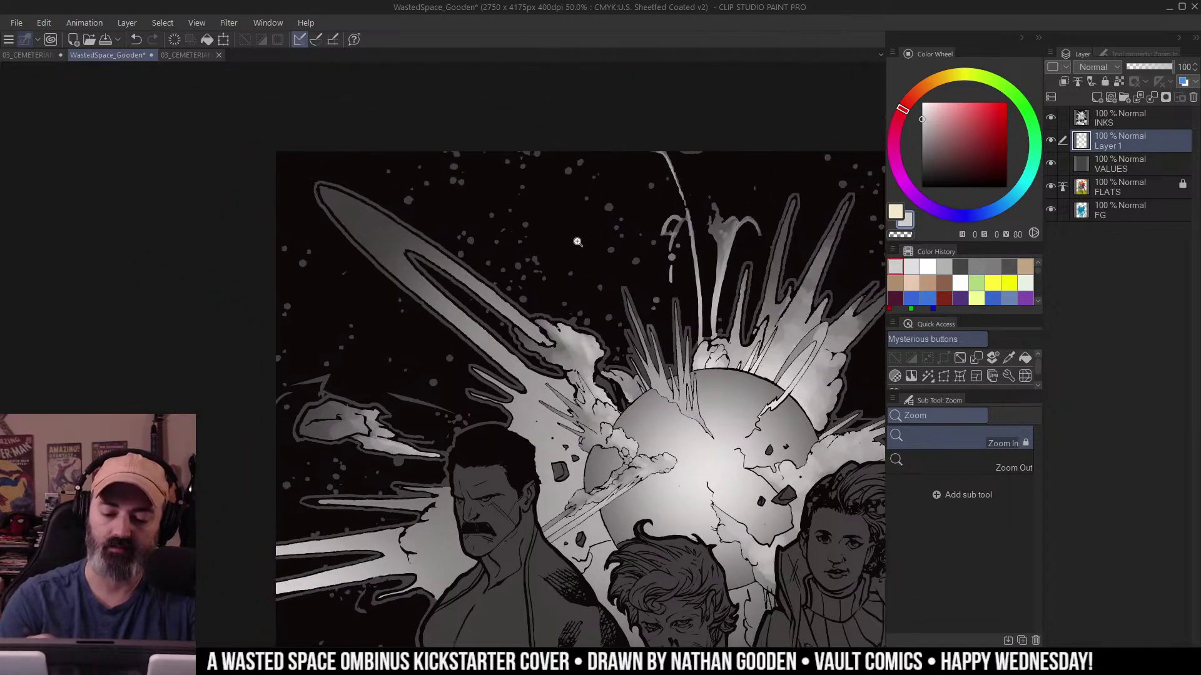
{"action": "key", "text": "w"}
{"action": "left_click", "coordinate": [576, 242]}
{"action": "key", "text": "b"}
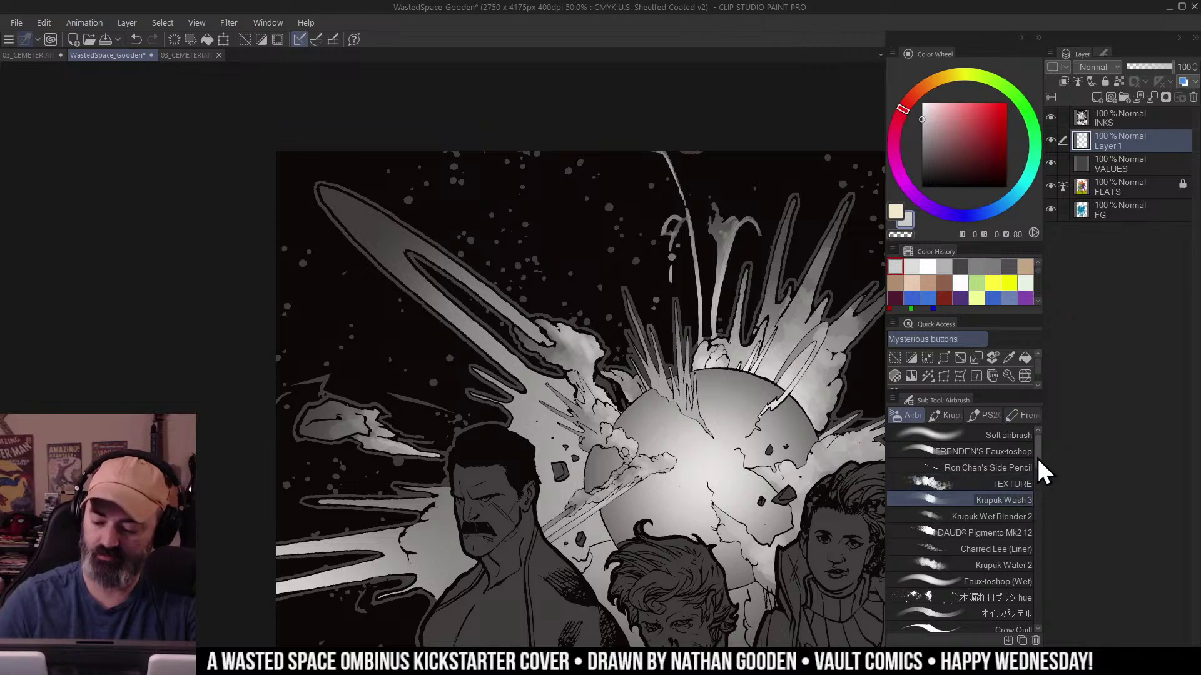
Try smoke highlights along the looping streak with the Smoke Brush, and undo the strokes.
{"action": "scroll", "coordinate": [1035, 457], "scroll_direction": "down", "scroll_amount": 3}
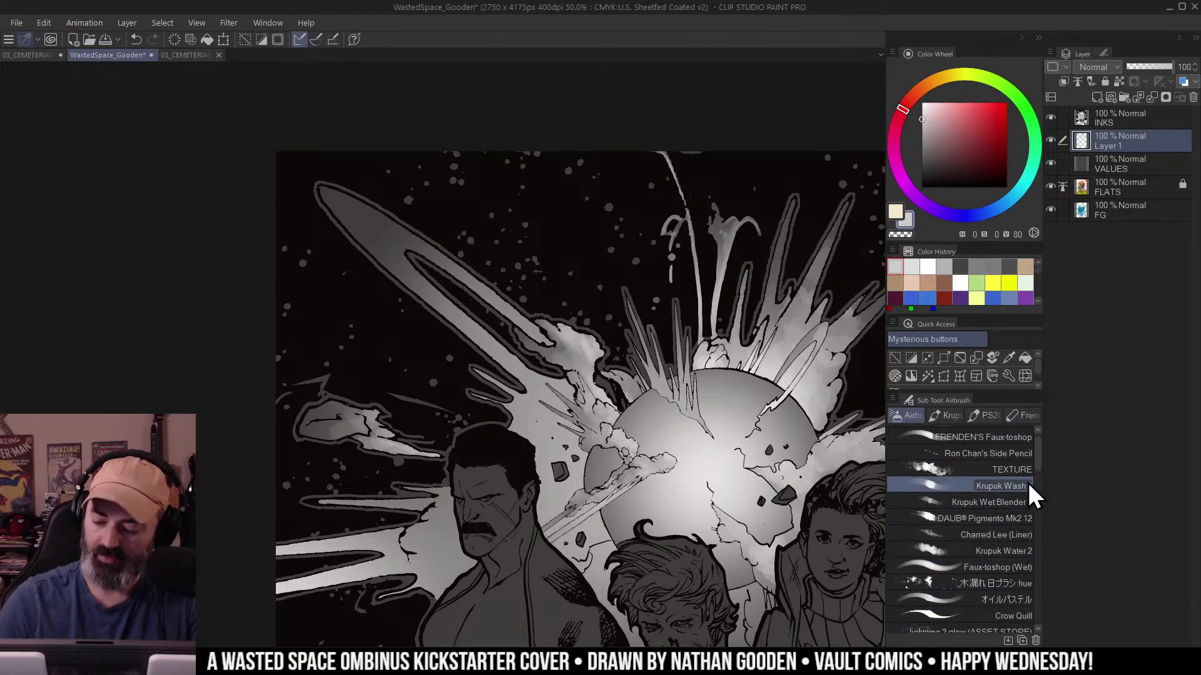
{"action": "left_click_drag", "start_coordinate": [1037, 449], "coordinate": [1034, 509]}
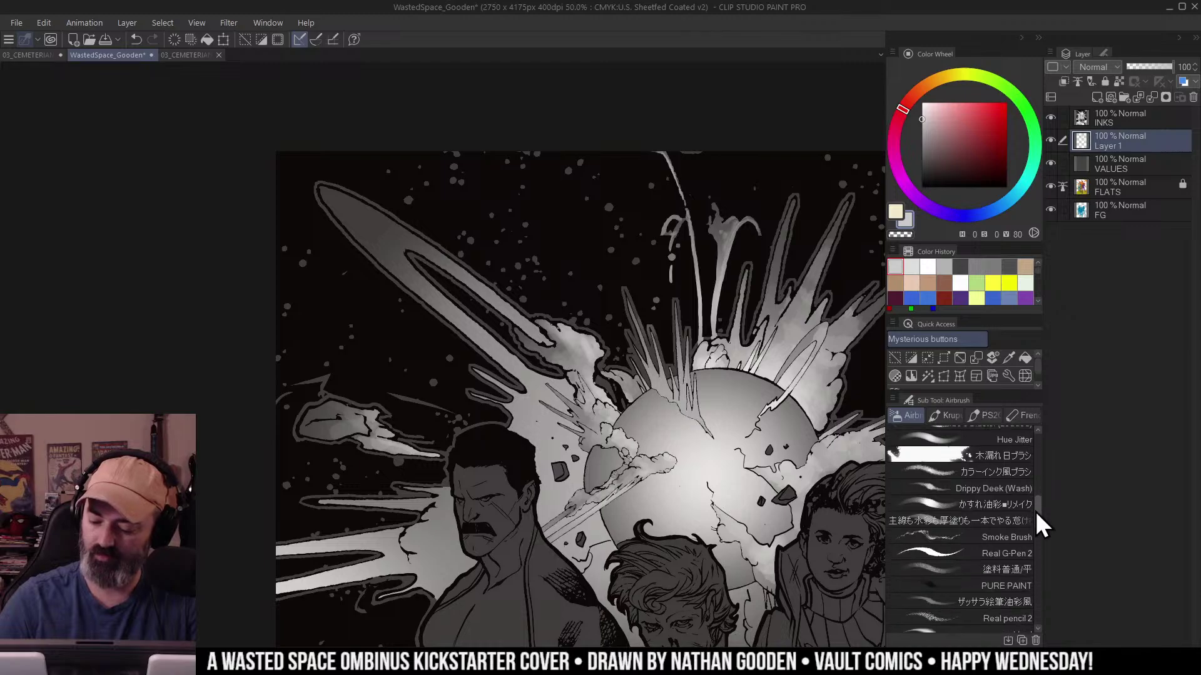
{"action": "left_click", "coordinate": [1021, 537]}
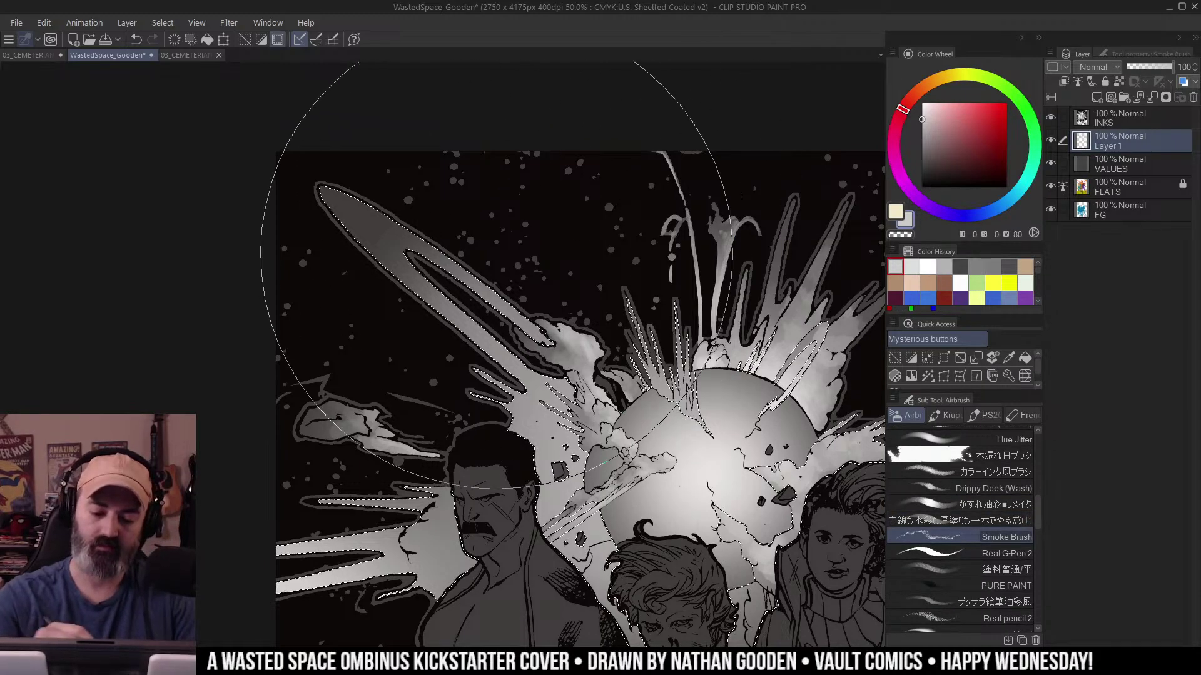
{"action": "left_click_drag", "start_coordinate": [488, 331], "coordinate": [302, 260]}
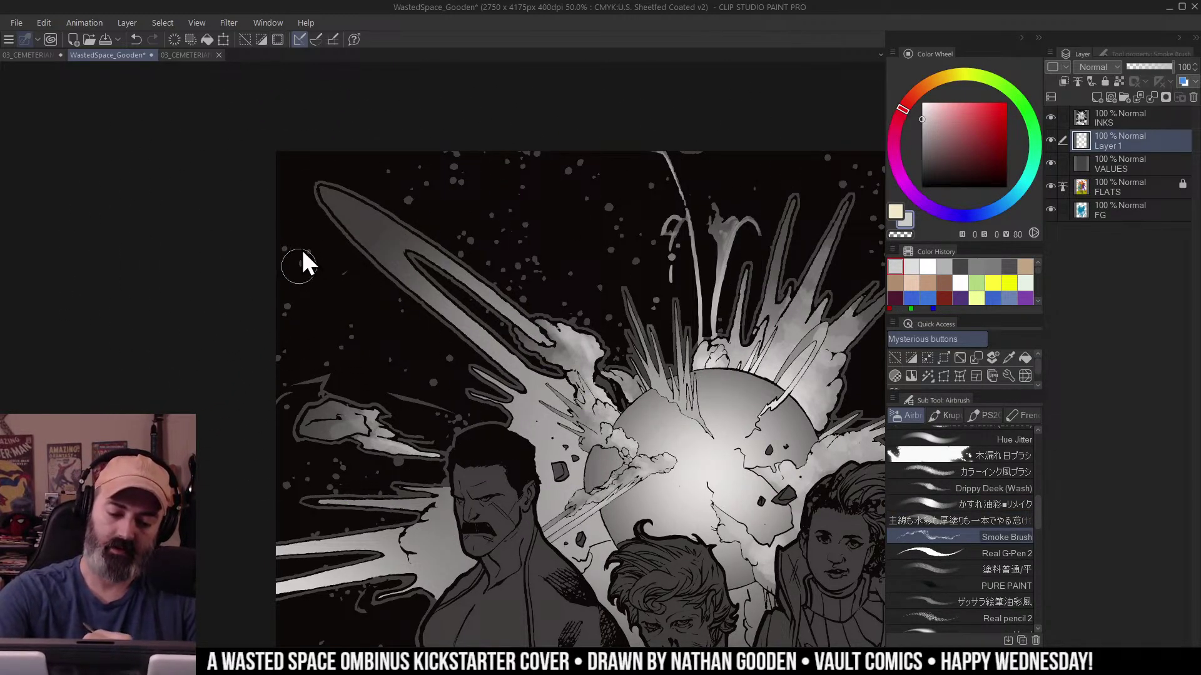
{"action": "mouse_move", "coordinate": [480, 338]}
{"action": "left_mouse_down"}
{"action": "mouse_move", "coordinate": [382, 256]}
{"action": "mouse_move", "coordinate": [331, 188]}
{"action": "left_mouse_up"}
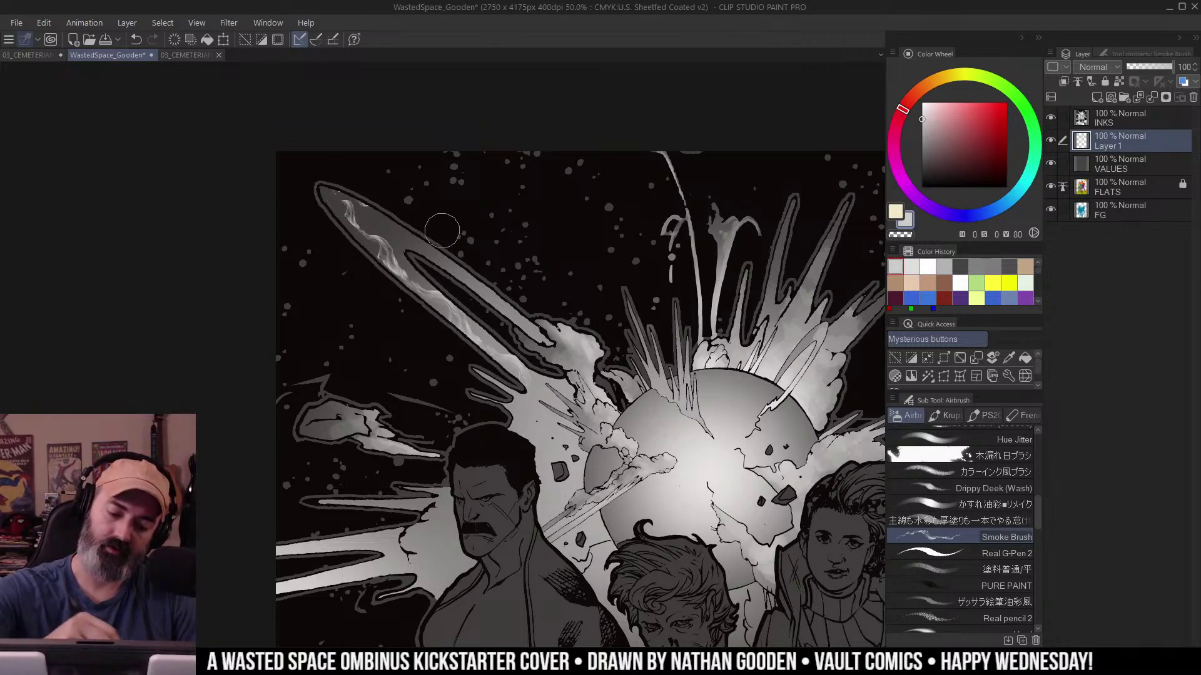
{"action": "mouse_move", "coordinate": [483, 336]}
{"action": "left_mouse_down"}
{"action": "mouse_move", "coordinate": [338, 203]}
{"action": "mouse_move", "coordinate": [536, 338]}
{"action": "mouse_move", "coordinate": [319, 193]}
{"action": "left_mouse_up"}
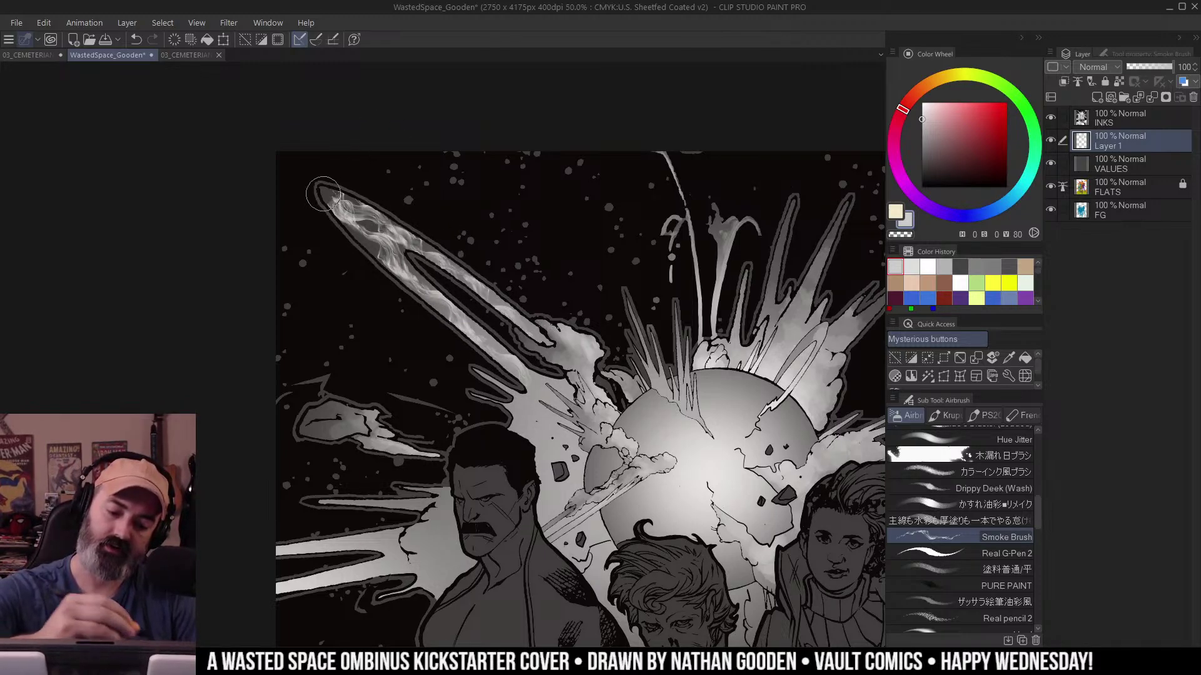
{"action": "key", "text": "ctrl+z"}
{"action": "key", "text": "ctrl+z"}
Paint a light grey wash along the looping streak above the moustached man with the Krupuk Wash 3 brush.
{"action": "scroll", "coordinate": [1016, 456], "scroll_direction": "up", "scroll_amount": 5}
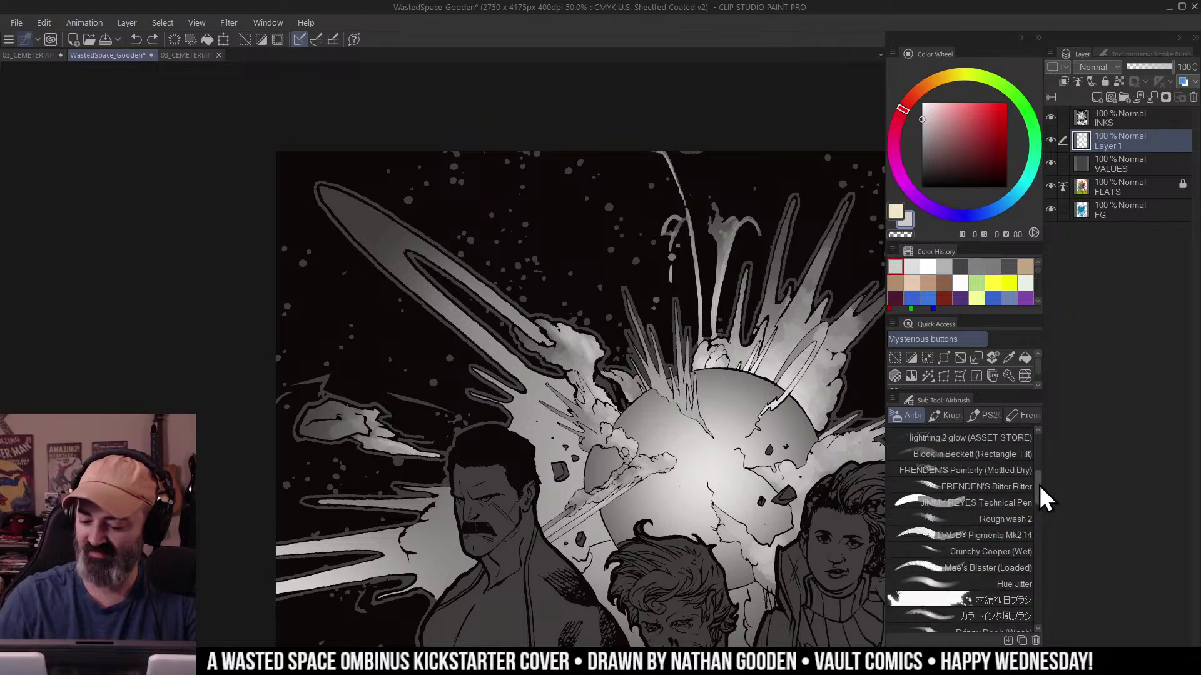
{"action": "left_click", "coordinate": [1015, 436]}
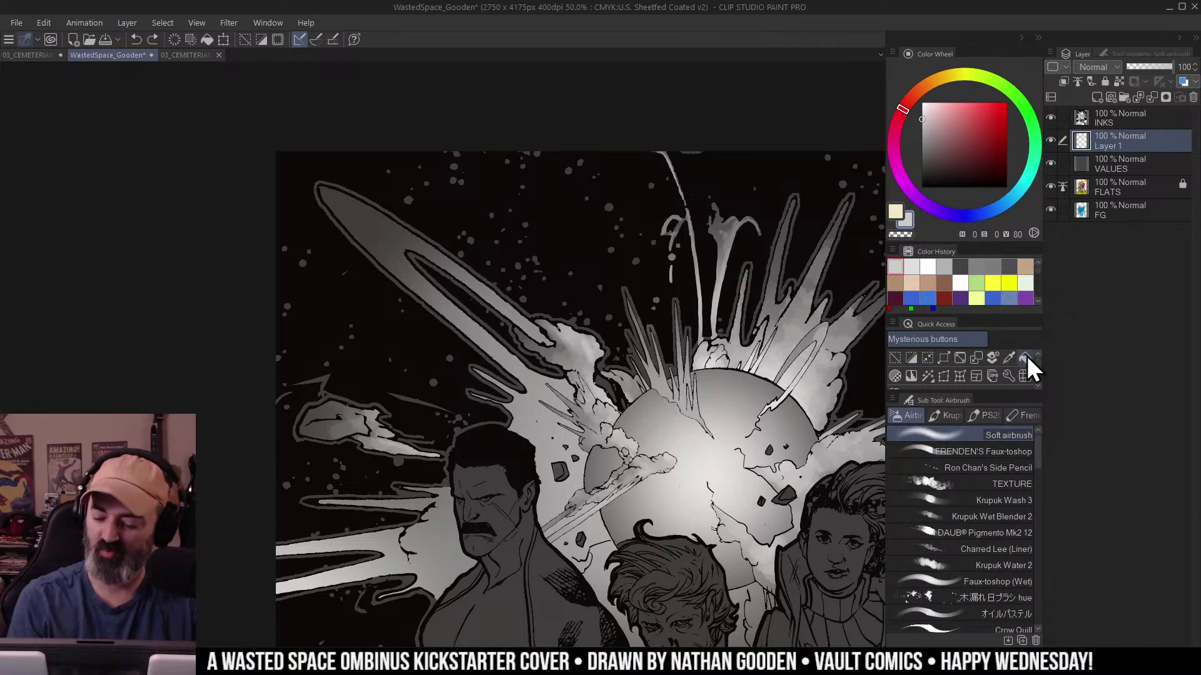
{"action": "left_click", "coordinate": [1019, 501]}
{"action": "mouse_move", "coordinate": [353, 200]}
{"action": "left_mouse_down"}
{"action": "mouse_move", "coordinate": [382, 236]}
{"action": "mouse_move", "coordinate": [354, 187]}
{"action": "left_mouse_up"}
{"action": "left_click_drag", "start_coordinate": [496, 319], "coordinate": [462, 276]}
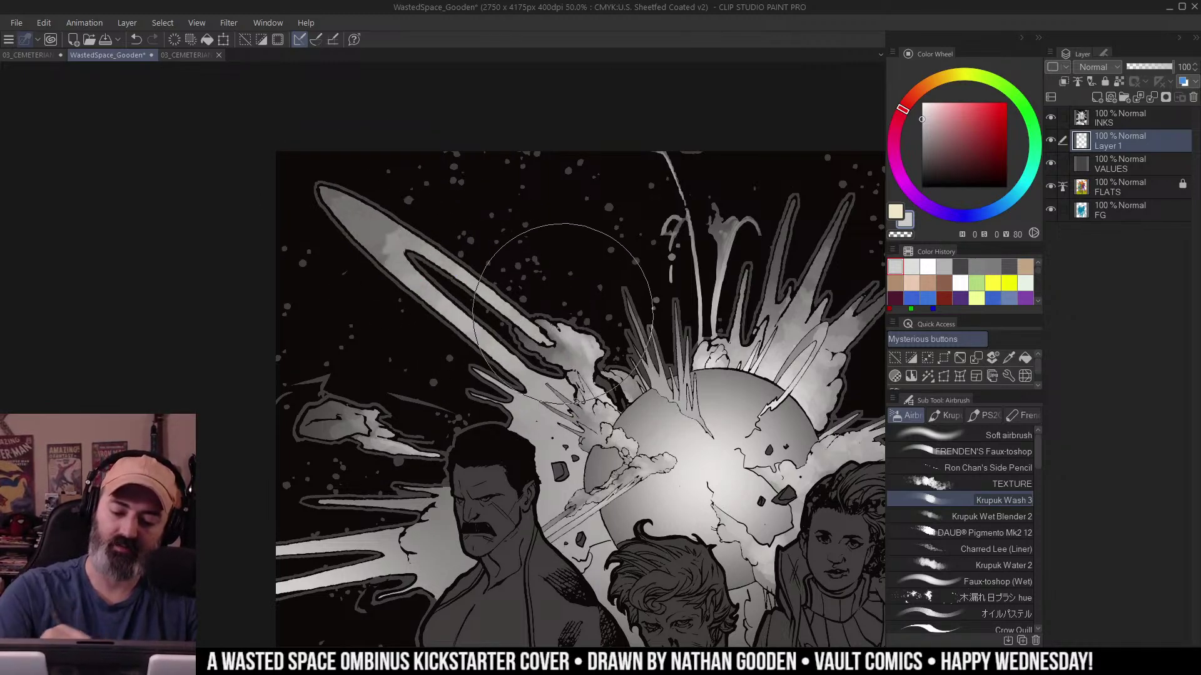
{"action": "mouse_move", "coordinate": [563, 303]}
{"action": "left_mouse_down"}
{"action": "mouse_move", "coordinate": [423, 264]}
{"action": "mouse_move", "coordinate": [384, 230]}
{"action": "mouse_move", "coordinate": [371, 190]}
{"action": "left_mouse_up"}
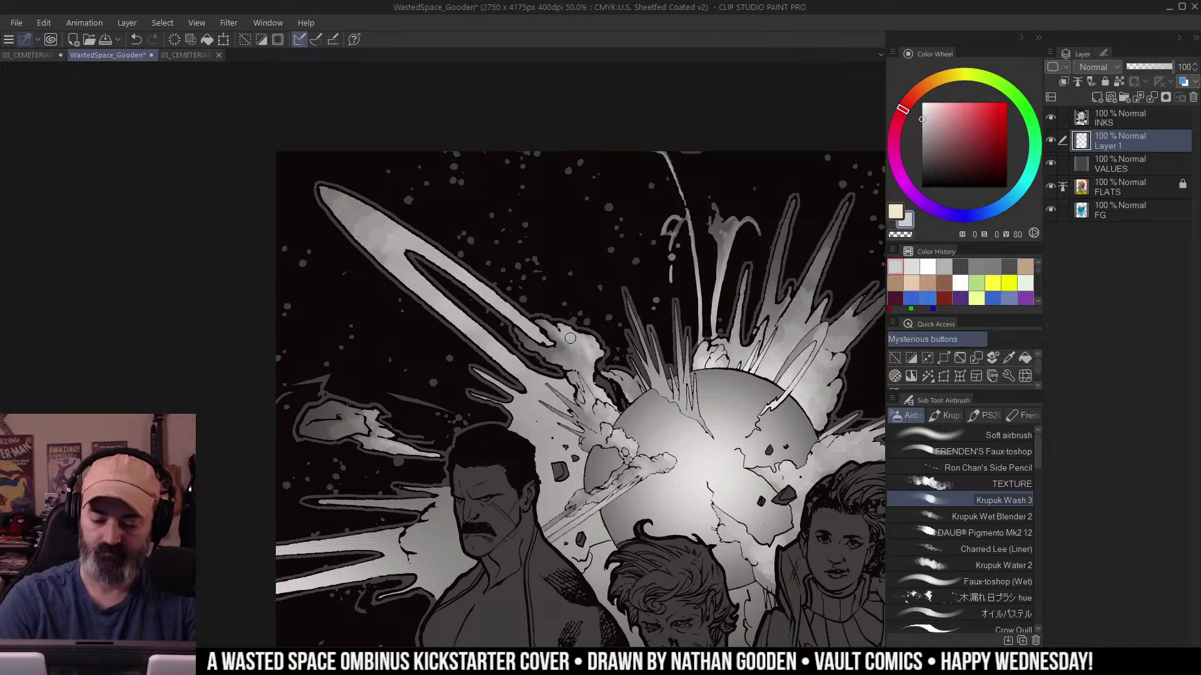
Select the thin debris spikes at the exploding planet's upper-left edge, hide the selection border and paint light grey wash over them.
{"action": "left_click_drag", "start_coordinate": [653, 292], "coordinate": [540, 210]}
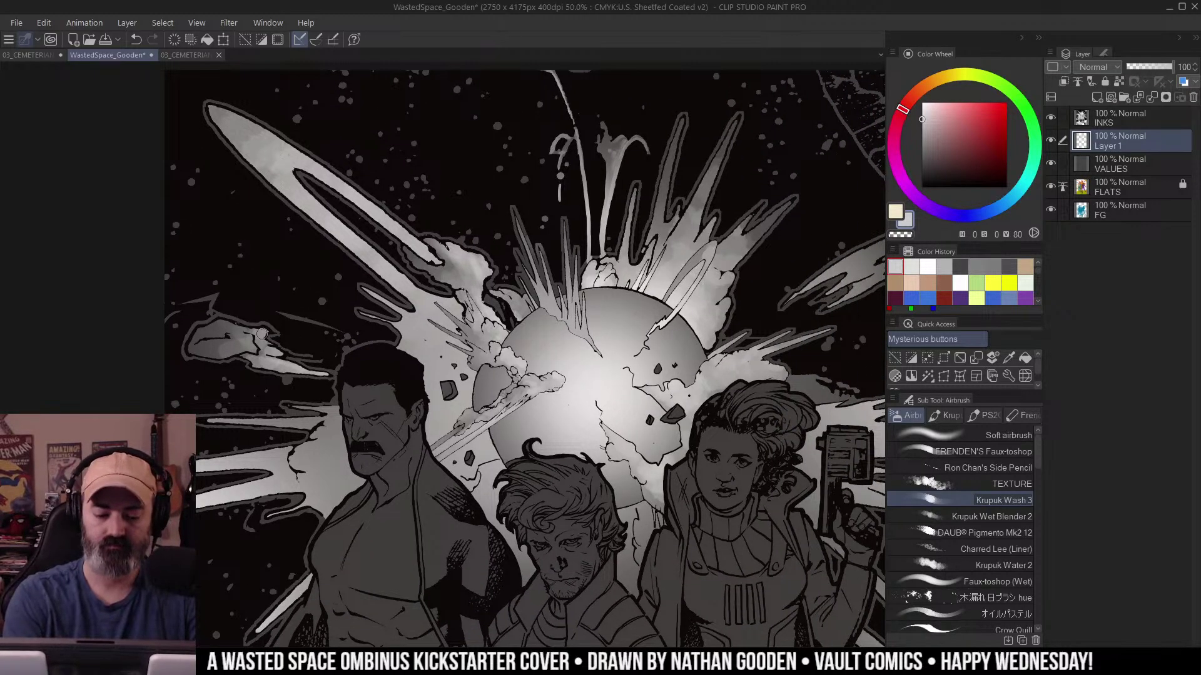
{"action": "left_click_drag", "start_coordinate": [473, 361], "coordinate": [373, 290]}
{"action": "key", "text": "w"}
{"action": "left_click", "coordinate": [426, 207]}
{"action": "key", "text": "ctrl+d"}
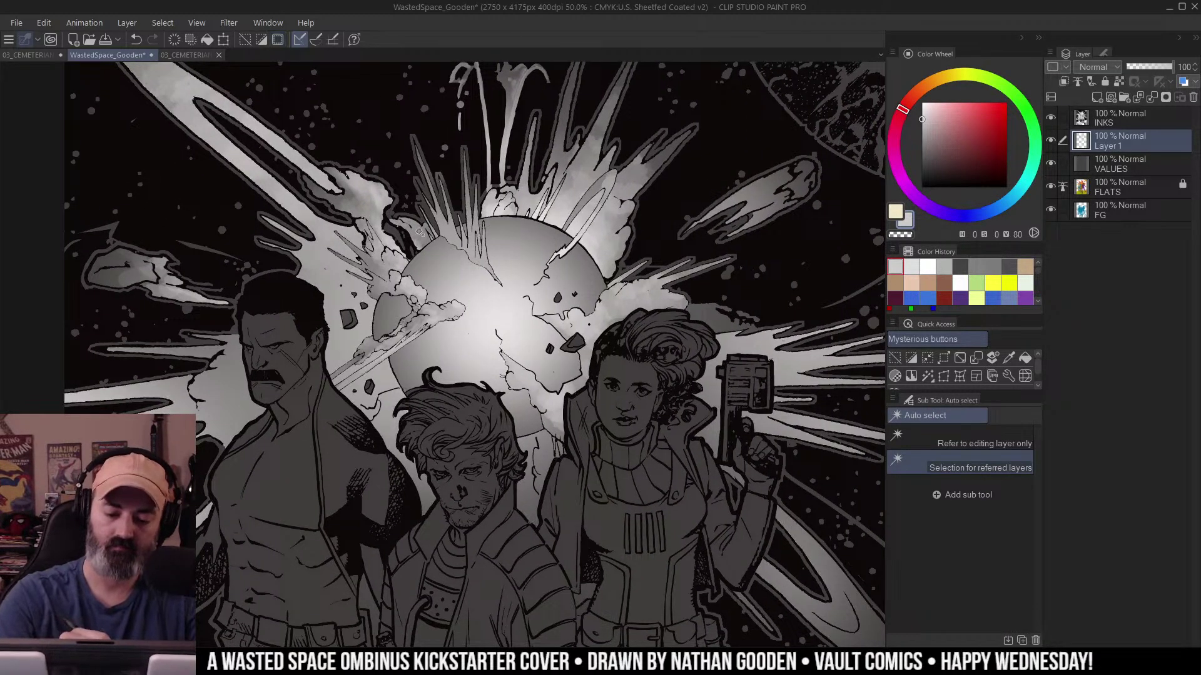
{"action": "key", "text": "b"}
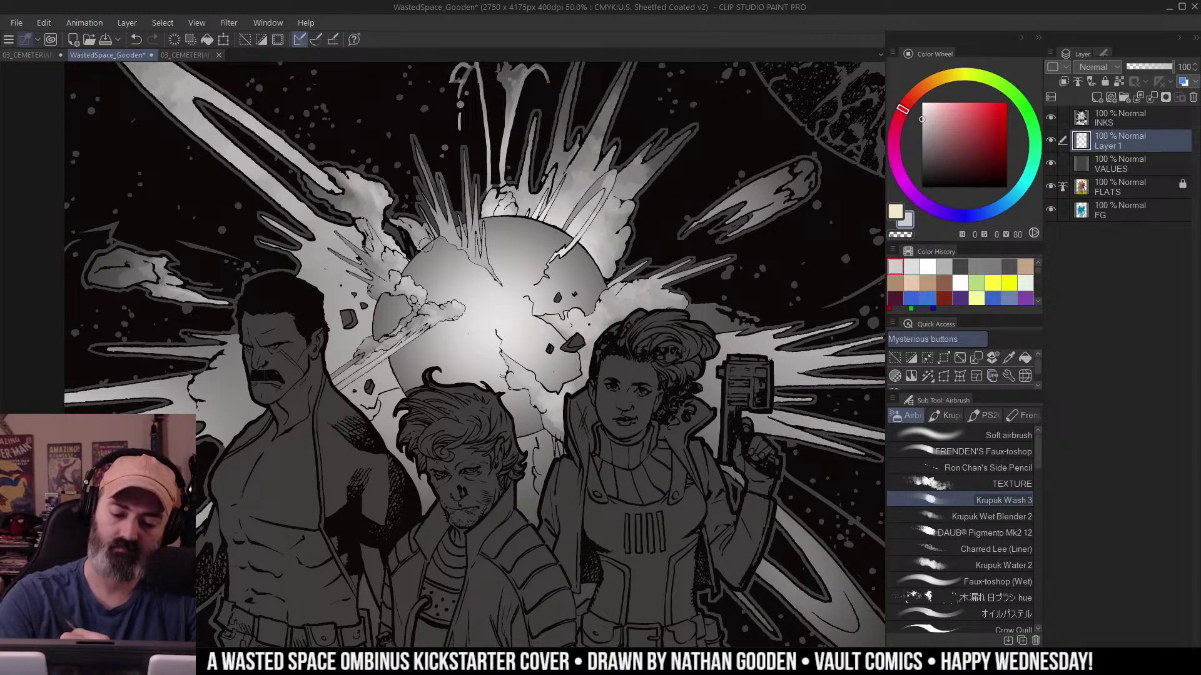
{"action": "left_click_drag", "start_coordinate": [448, 241], "coordinate": [457, 239]}
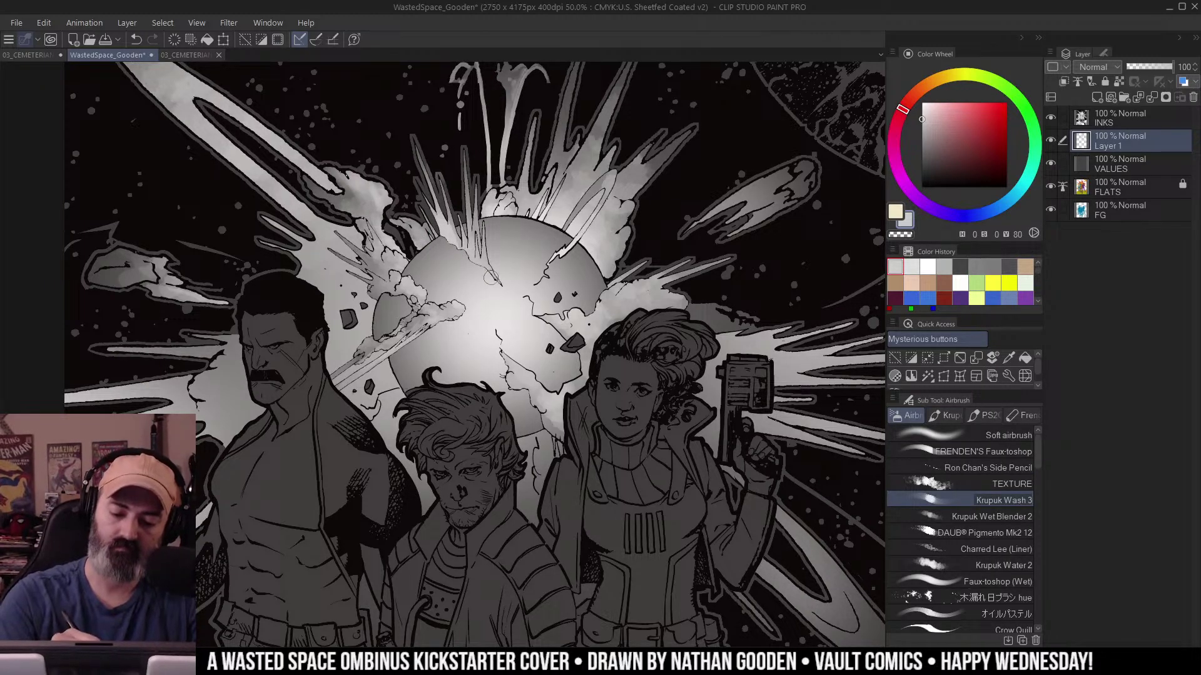
Select the comet-like debris flying off above the woman's pistol, paint light grey wash on it, and clear the selection.
{"action": "key", "text": "w"}
{"action": "left_click", "coordinate": [813, 167]}
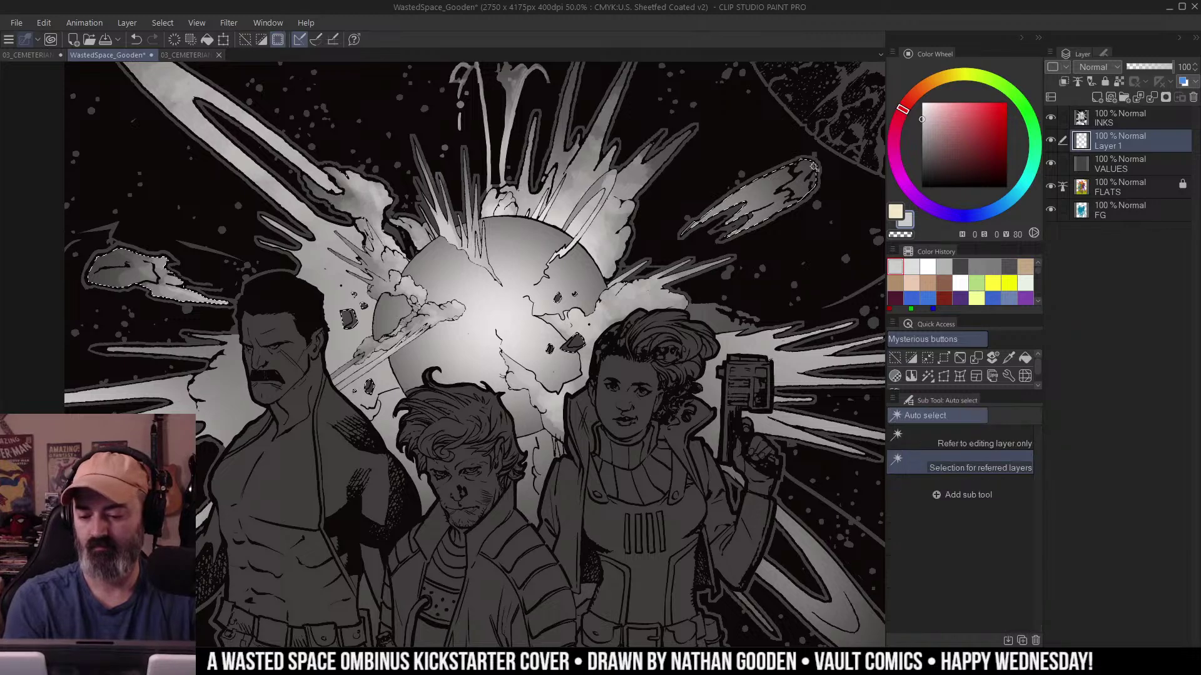
{"action": "key", "text": "ctrl+d"}
{"action": "key", "text": "b"}
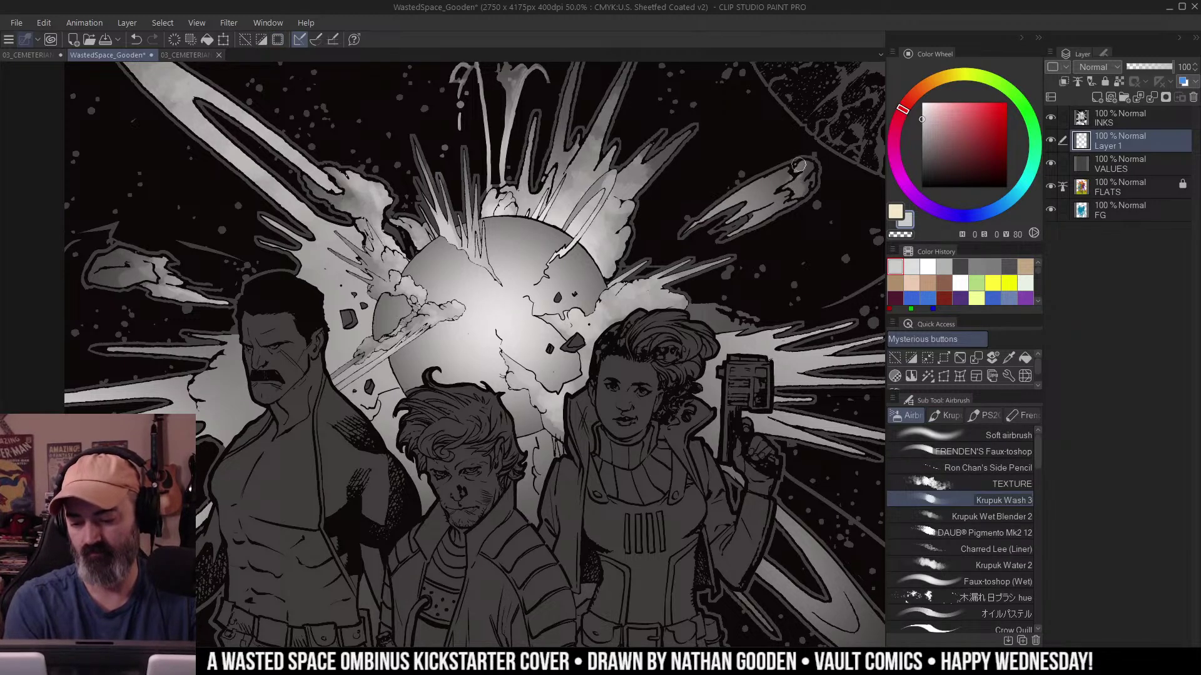
{"action": "mouse_move", "coordinate": [800, 165]}
{"action": "left_mouse_down"}
{"action": "mouse_move", "coordinate": [700, 224]}
{"action": "mouse_move", "coordinate": [734, 236]}
{"action": "mouse_move", "coordinate": [727, 256]}
{"action": "left_mouse_up"}
{"action": "left_click", "coordinate": [677, 264], "text": "ctrl+alt"}
{"action": "left_click", "coordinate": [679, 269], "text": "ctrl+alt"}
{"action": "left_click", "coordinate": [641, 248], "text": "ctrl"}
{"action": "left_click", "coordinate": [641, 249], "text": "ctrl"}
{"action": "key", "text": "w"}
{"action": "key", "text": "ctrl+d"}
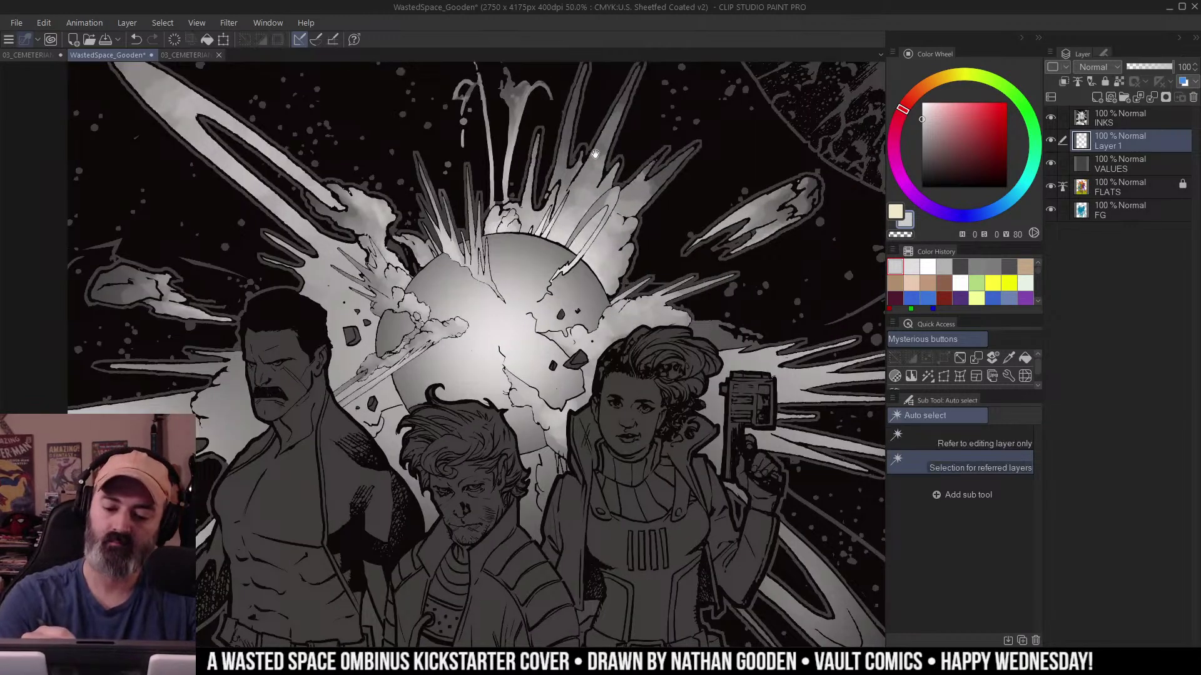
Paint light grey wash highlights along the tall debris spikes bursting from the exploding planet's upper-right edge.
{"action": "left_click_drag", "start_coordinate": [595, 154], "coordinate": [578, 238]}
{"action": "key", "text": "b"}
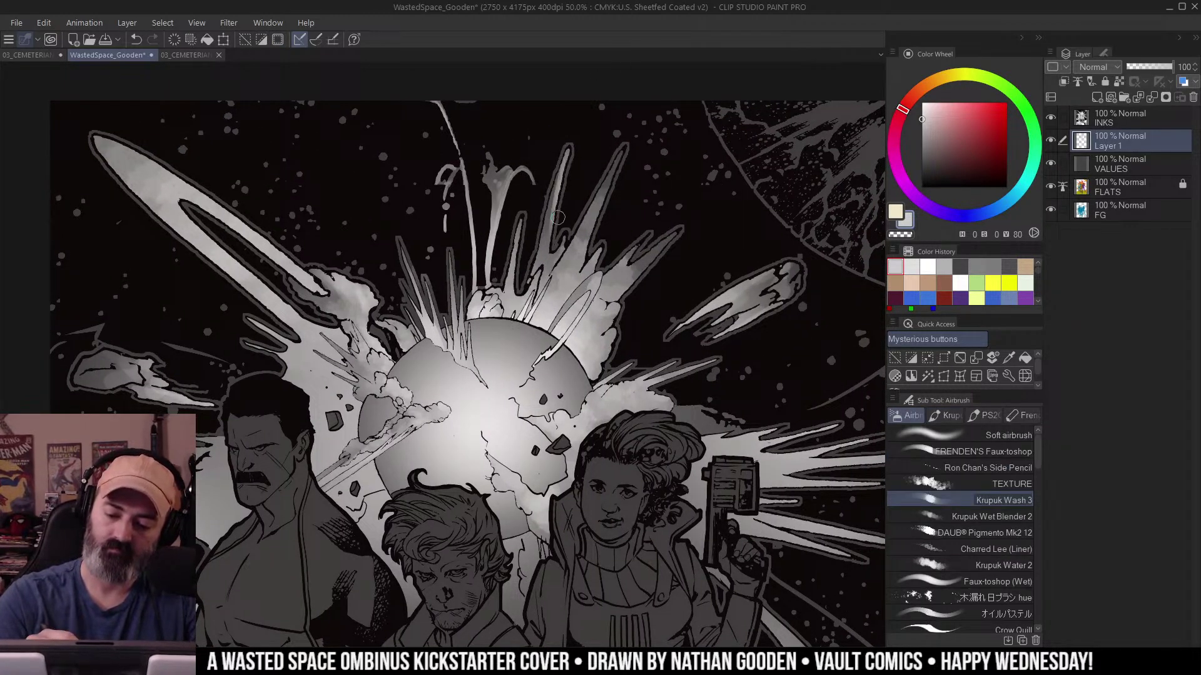
{"action": "left_click_drag", "start_coordinate": [619, 144], "coordinate": [572, 292]}
{"action": "left_click_drag", "start_coordinate": [671, 231], "coordinate": [630, 297]}
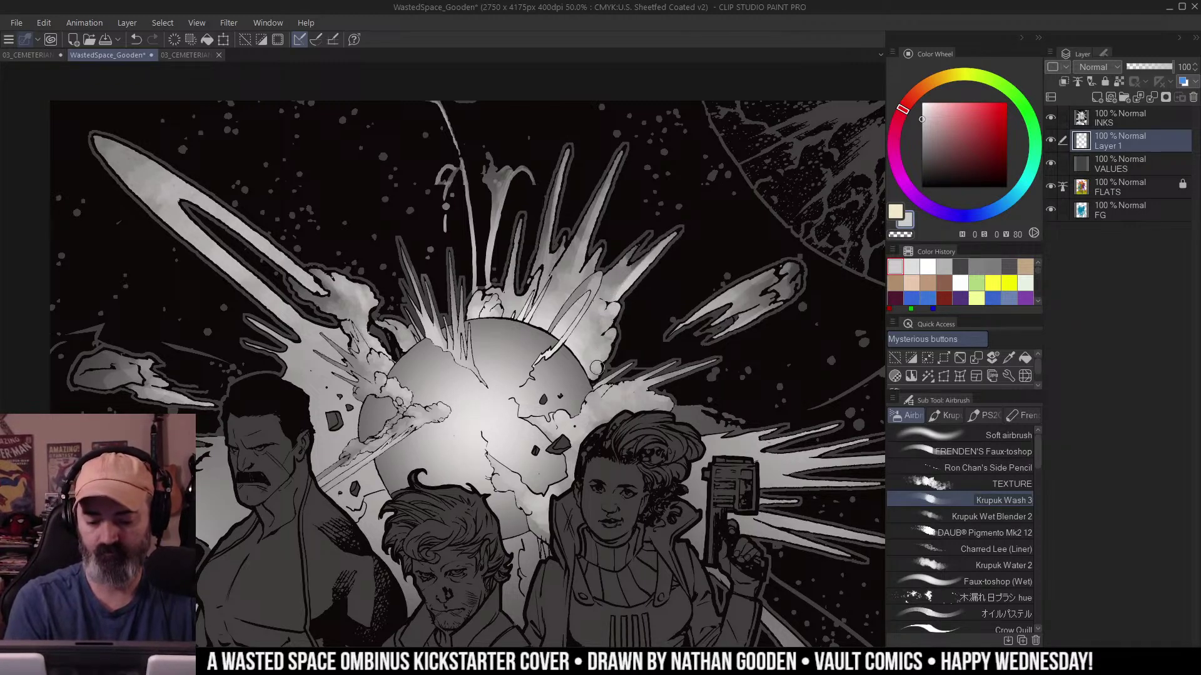
{"action": "key", "text": "/"}
{"action": "left_click", "coordinate": [616, 369], "text": "alt"}
{"action": "left_click_drag", "start_coordinate": [695, 344], "coordinate": [662, 240]}
{"action": "left_click_drag", "start_coordinate": [673, 319], "coordinate": [707, 336]}
{"action": "key", "text": "w"}
{"action": "left_click", "coordinate": [493, 250]}
{"action": "key", "text": "ctrl+d"}
{"action": "key", "text": "b"}
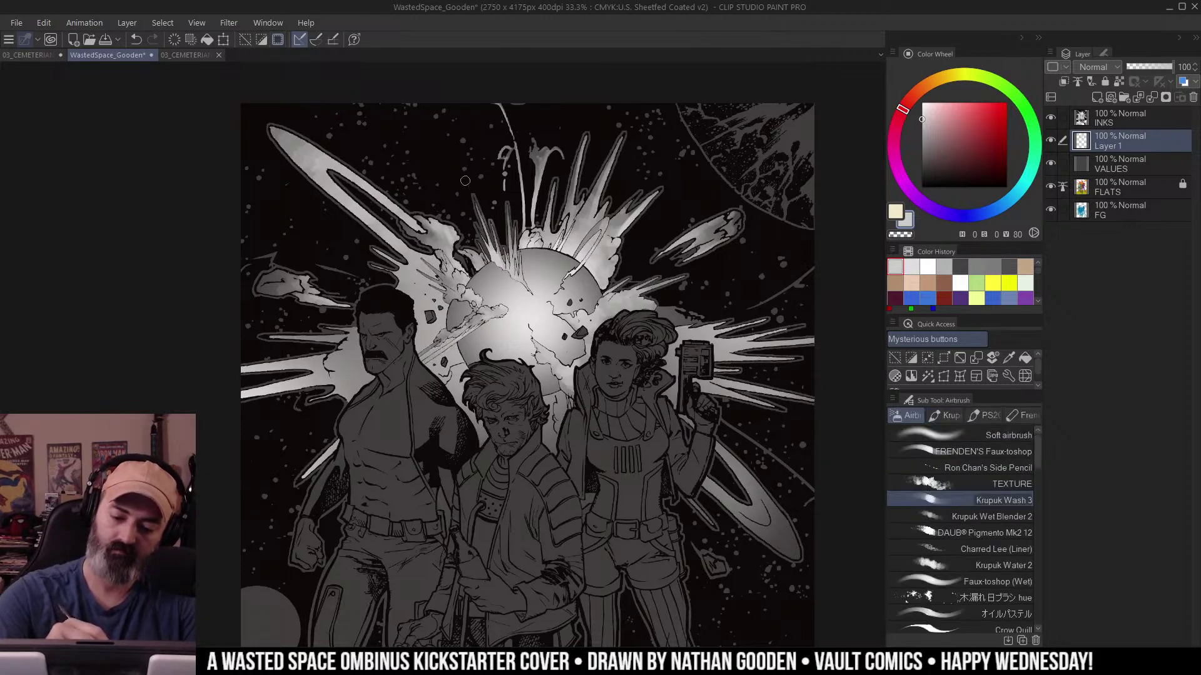
Examine how the brightened explosion reads against the dark figures, both at thumbnail size and closer up.
{"action": "key", "text": "ctrl+minus"}
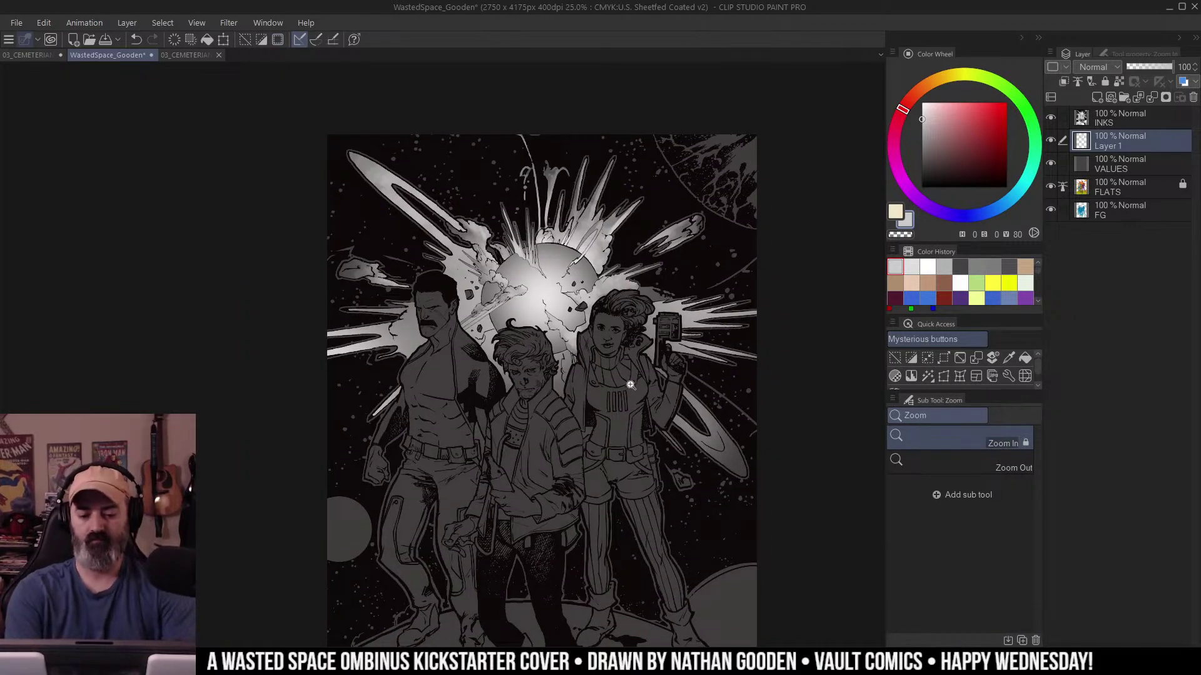
{"action": "key", "text": "ctrl+minus"}
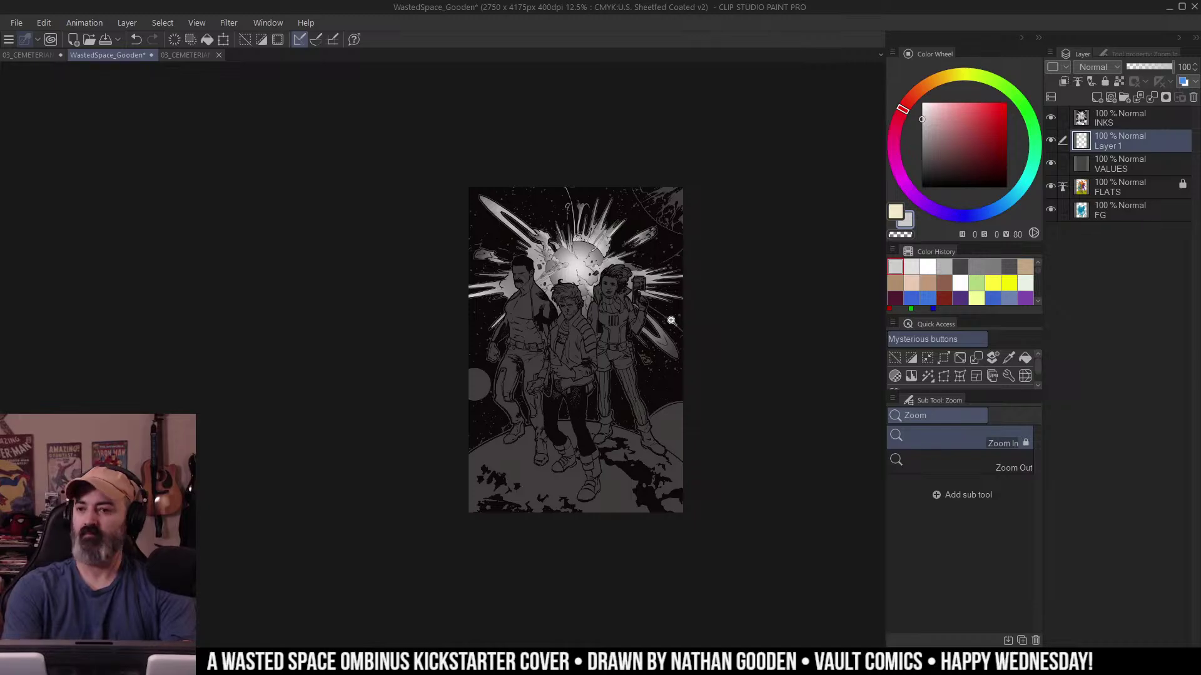
{"action": "scroll", "coordinate": [573, 325], "scroll_direction": "up", "scroll_amount": 3}
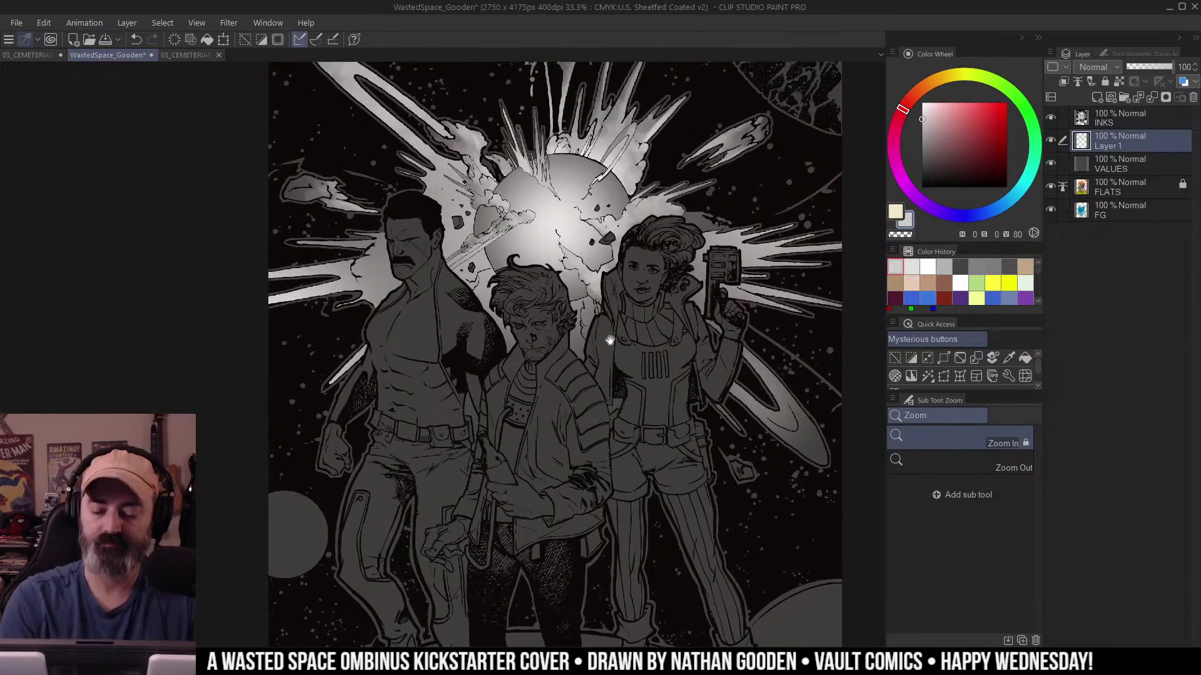
{"action": "key", "text": "m"}
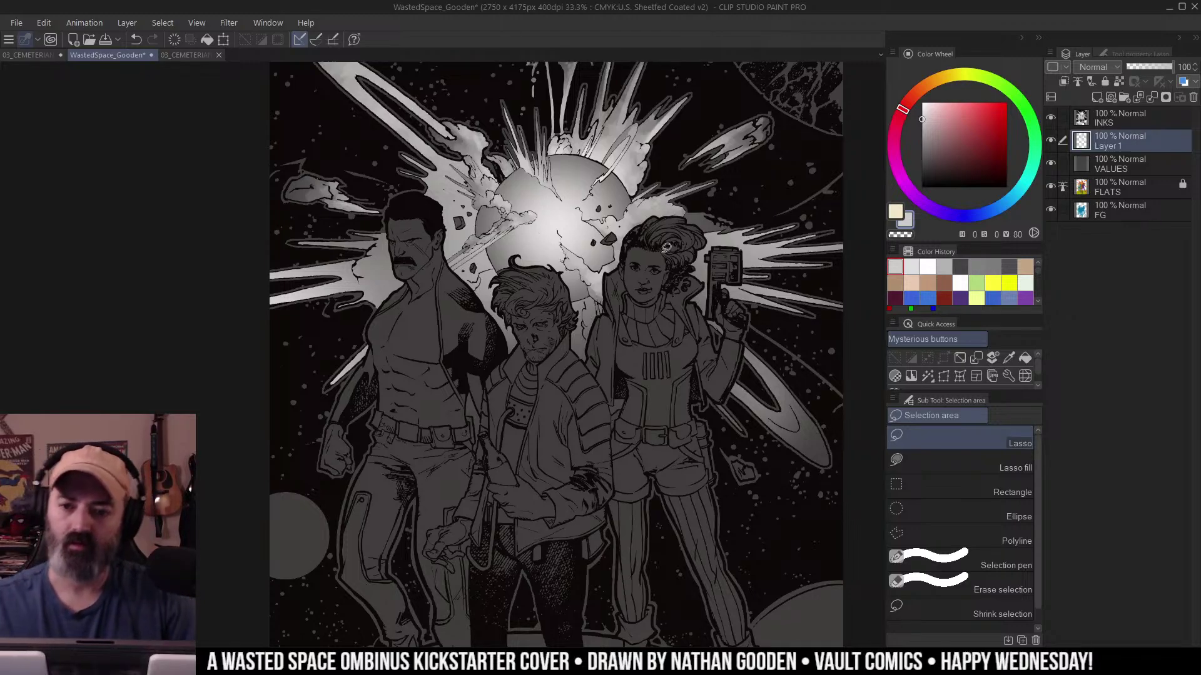
{"action": "left_click_drag", "start_coordinate": [685, 229], "coordinate": [678, 201]}
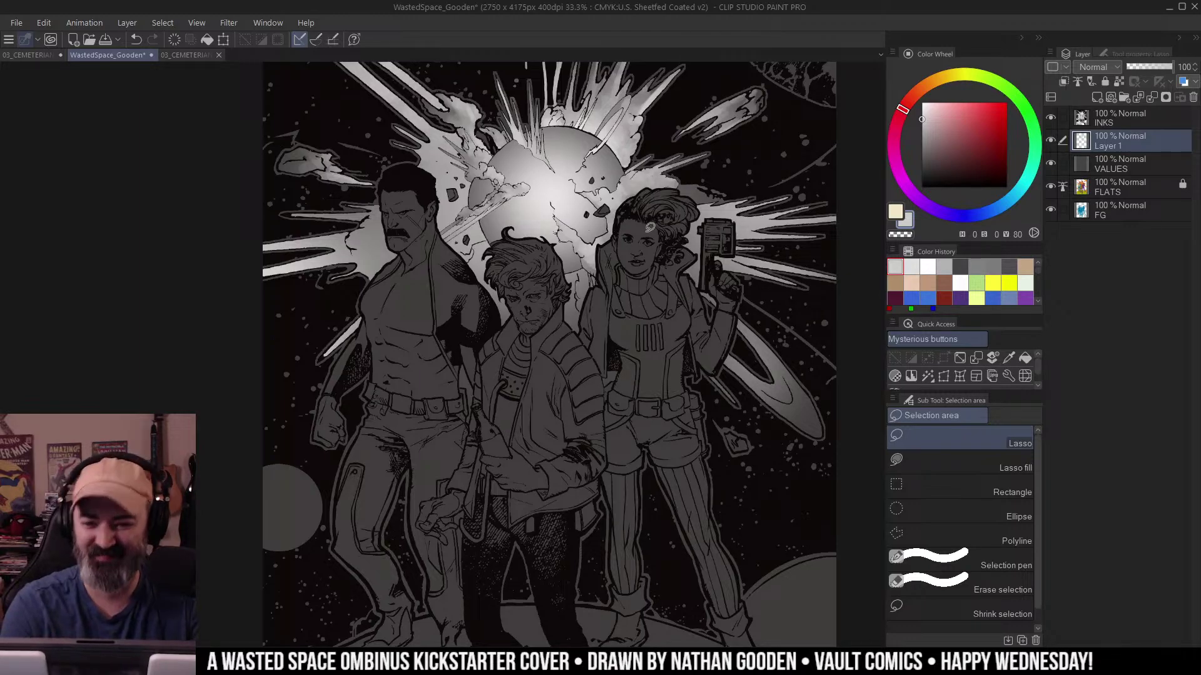
{"action": "key", "text": "slash"}
{"action": "left_click", "coordinate": [635, 312], "text": "alt"}
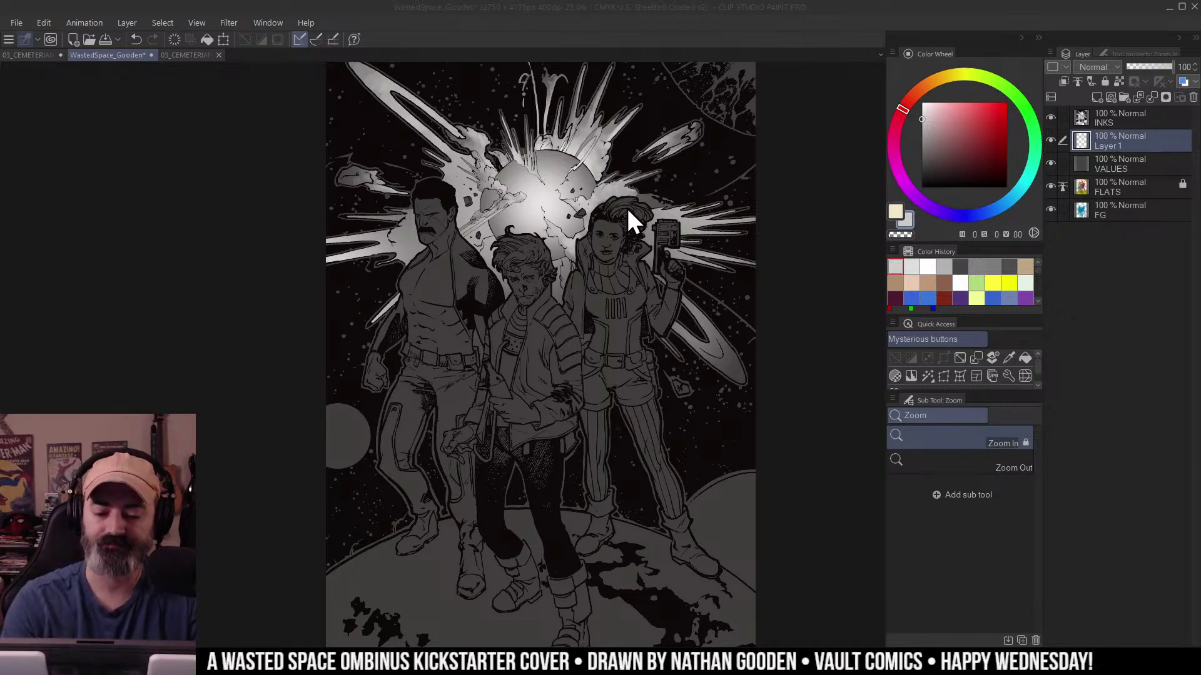
{"action": "left_click", "coordinate": [551, 299]}
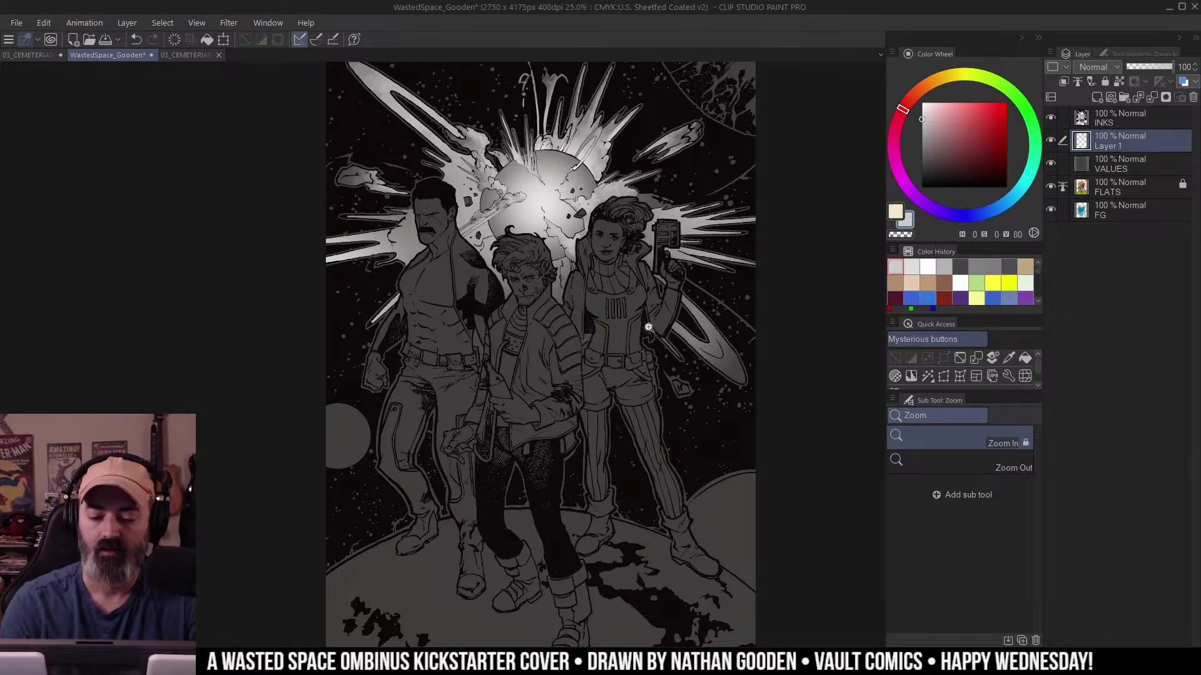
Select the cracked planet in the cover's upper-right corner, wash it light grey with Krupuk Wash 3 and brighten its rim with near-white at V 96.
{"action": "left_click_drag", "start_coordinate": [696, 272], "coordinate": [670, 373]}
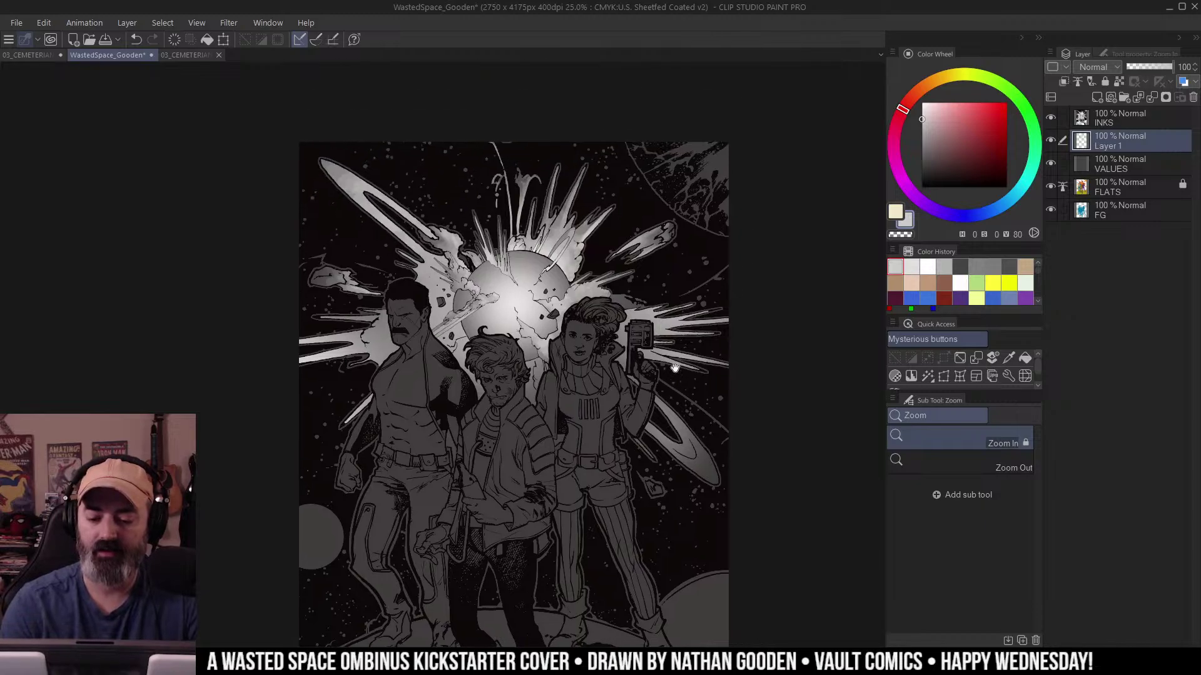
{"action": "key", "text": "w"}
{"action": "left_click", "coordinate": [710, 206]}
{"action": "key", "text": "ctrl+d"}
{"action": "key", "text": "b"}
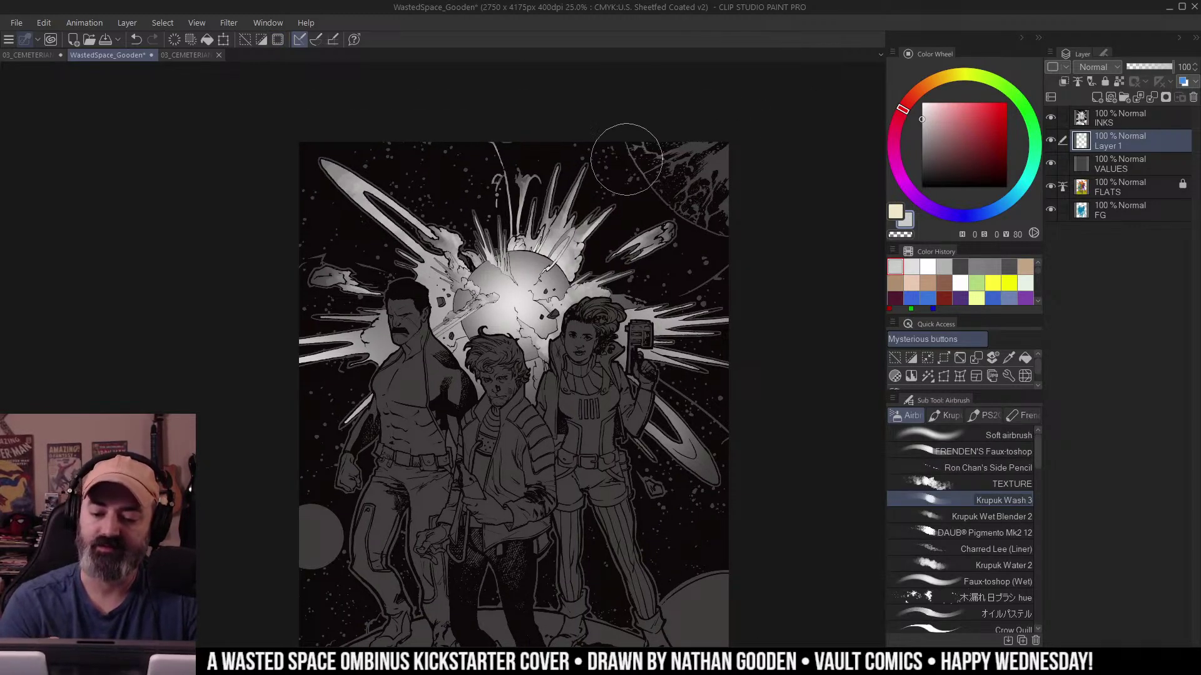
{"action": "left_click_drag", "start_coordinate": [679, 161], "coordinate": [709, 199]}
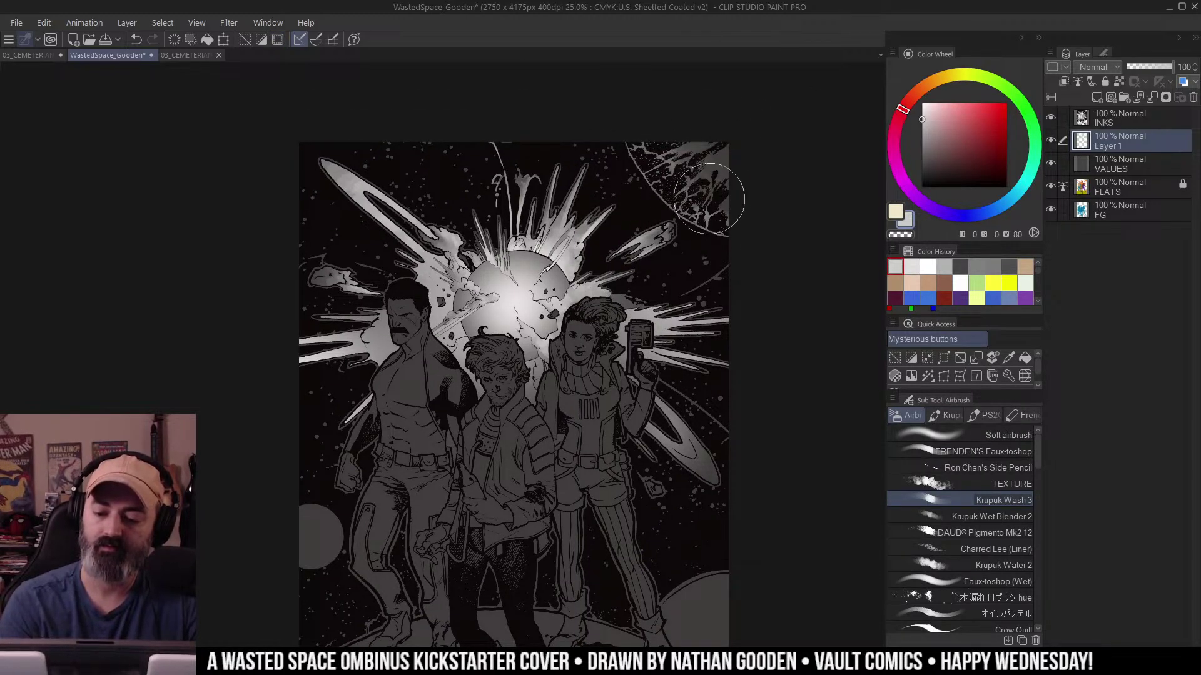
{"action": "left_click_drag", "start_coordinate": [626, 173], "coordinate": [685, 212]}
{"action": "left_click_drag", "start_coordinate": [736, 244], "coordinate": [716, 176]}
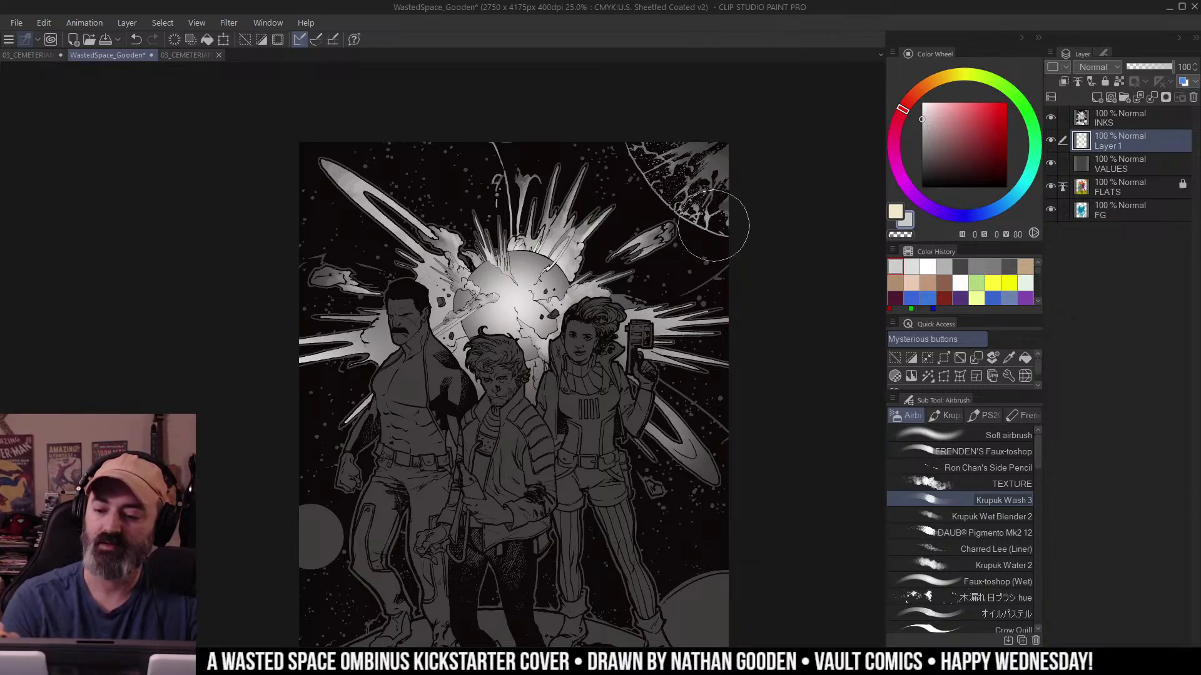
{"action": "left_click", "coordinate": [921, 105]}
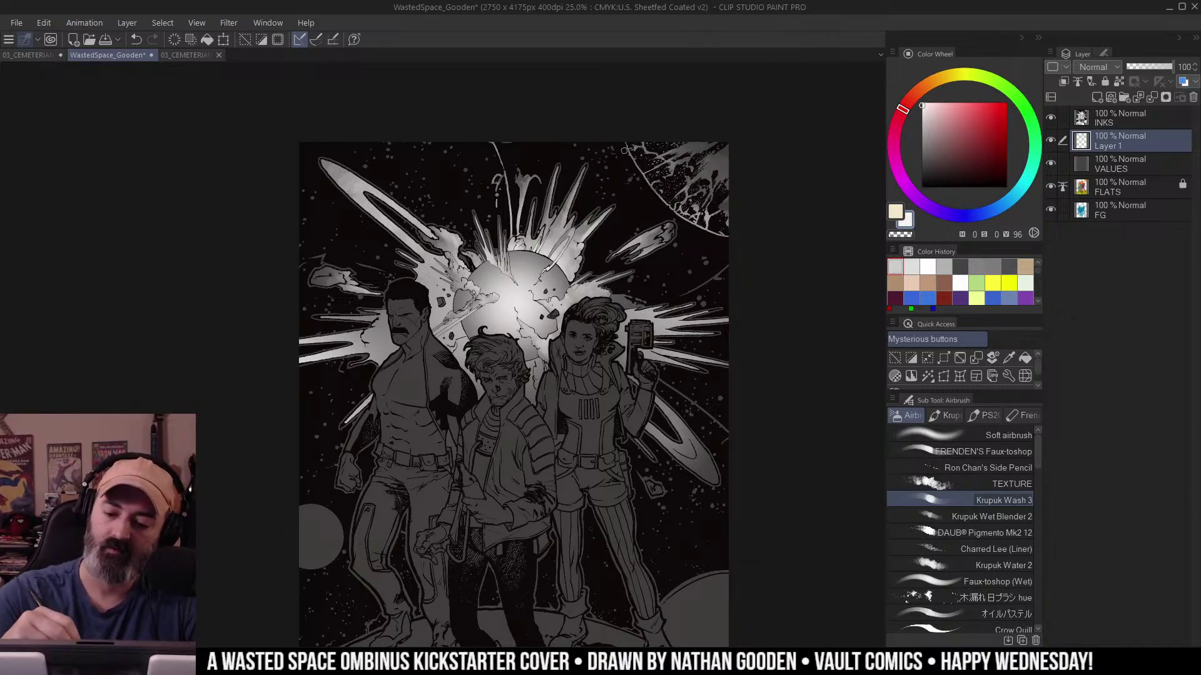
{"action": "mouse_move", "coordinate": [624, 145]}
{"action": "left_mouse_down"}
{"action": "mouse_move", "coordinate": [685, 219]}
{"action": "mouse_move", "coordinate": [727, 238]}
{"action": "left_mouse_up"}
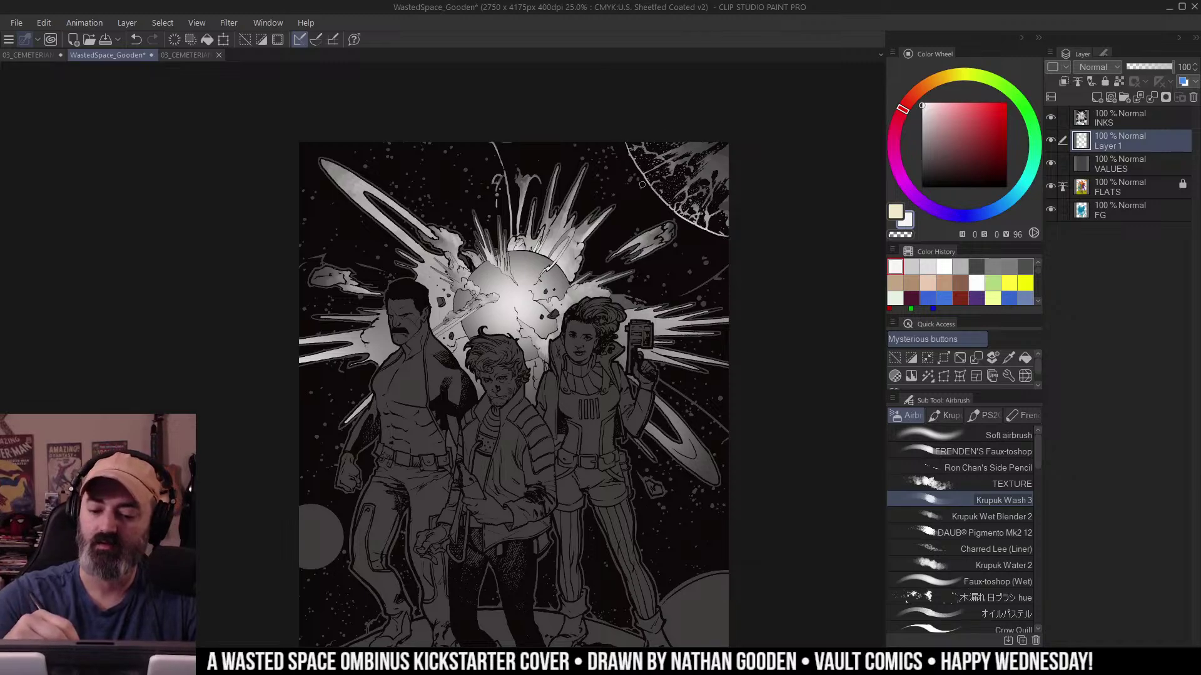
Select the small round planet at the cover's left edge and paint a near-white wash over it.
{"action": "left_click_drag", "start_coordinate": [724, 300], "coordinate": [760, 220]}
{"action": "key", "text": "w"}
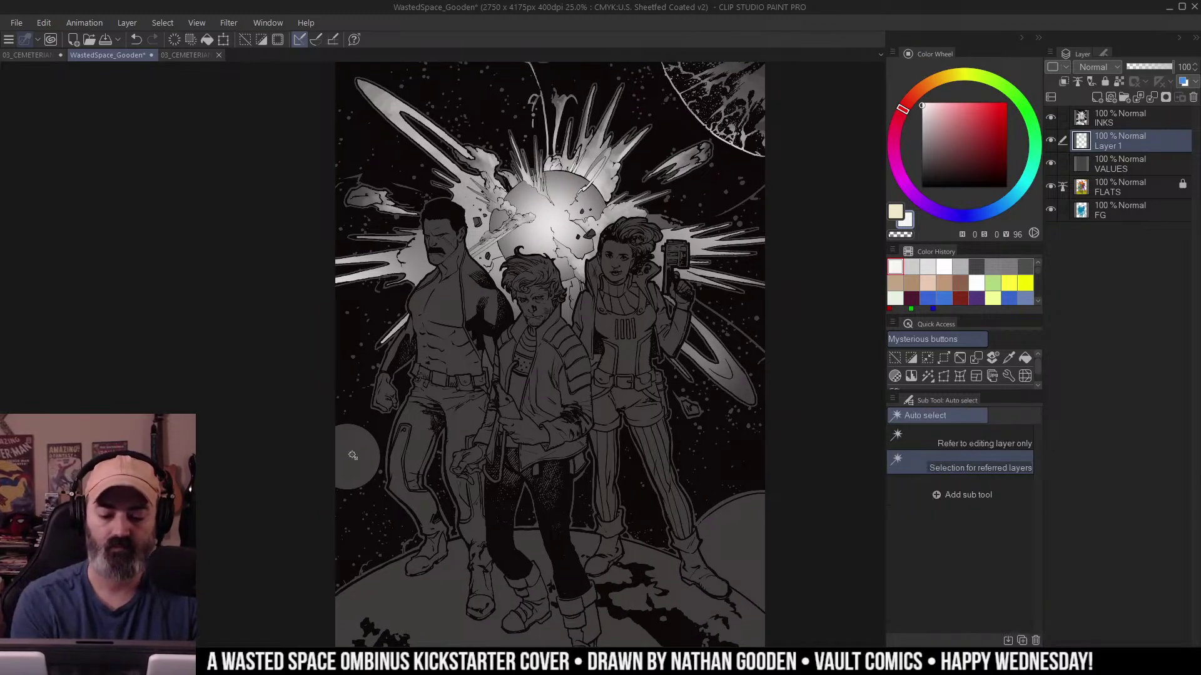
{"action": "left_click", "coordinate": [354, 456]}
{"action": "key", "text": "b"}
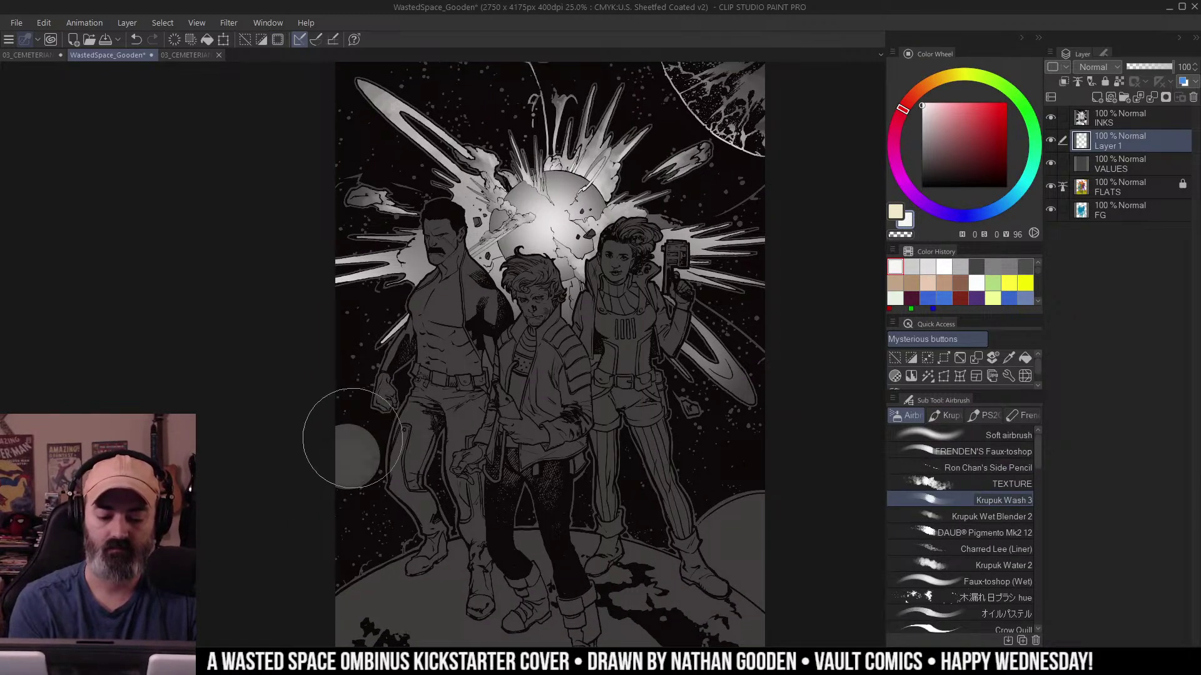
{"action": "mouse_move", "coordinate": [340, 425]}
{"action": "left_mouse_down"}
{"action": "mouse_move", "coordinate": [355, 461]}
{"action": "mouse_move", "coordinate": [315, 476]}
{"action": "mouse_move", "coordinate": [357, 461]}
{"action": "mouse_move", "coordinate": [348, 438]}
{"action": "mouse_move", "coordinate": [365, 448]}
{"action": "mouse_move", "coordinate": [339, 475]}
{"action": "left_mouse_up"}
Select the large planet behind the woman's boots at the right edge, hide the selection border and paint a mottled near-white wash with an enlarged brush.
{"action": "left_click_drag", "start_coordinate": [757, 294], "coordinate": [733, 230]}
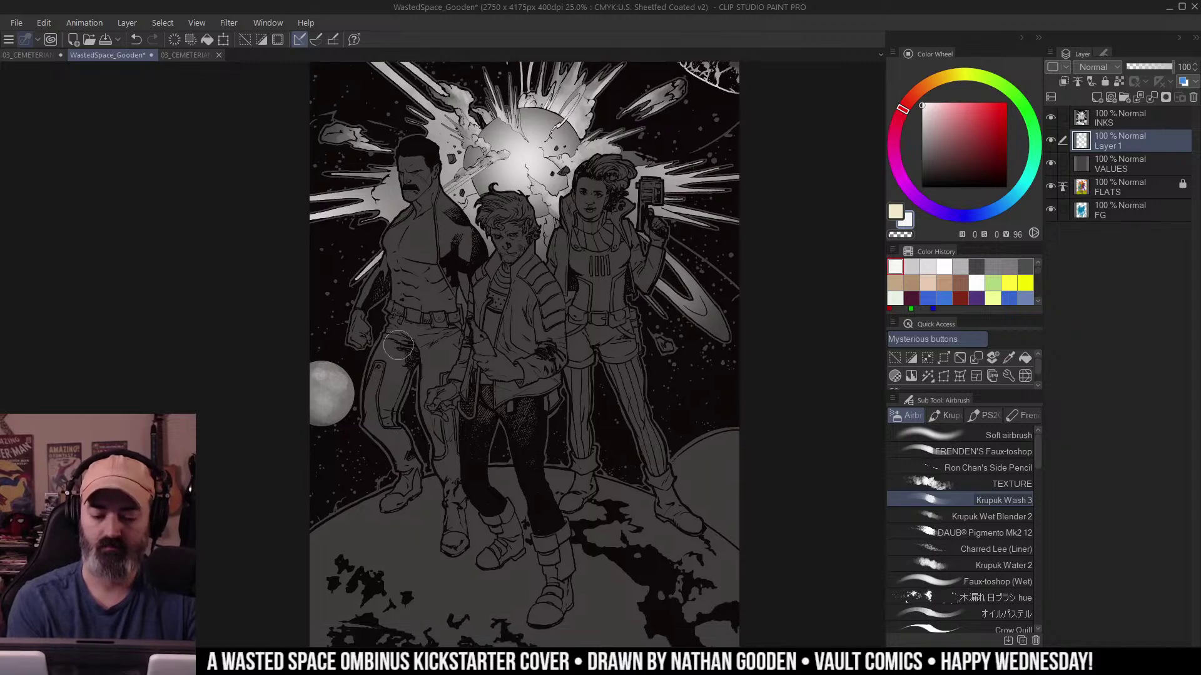
{"action": "key", "text": "w"}
{"action": "left_click", "coordinate": [719, 475]}
{"action": "key", "text": "ctrl+h"}
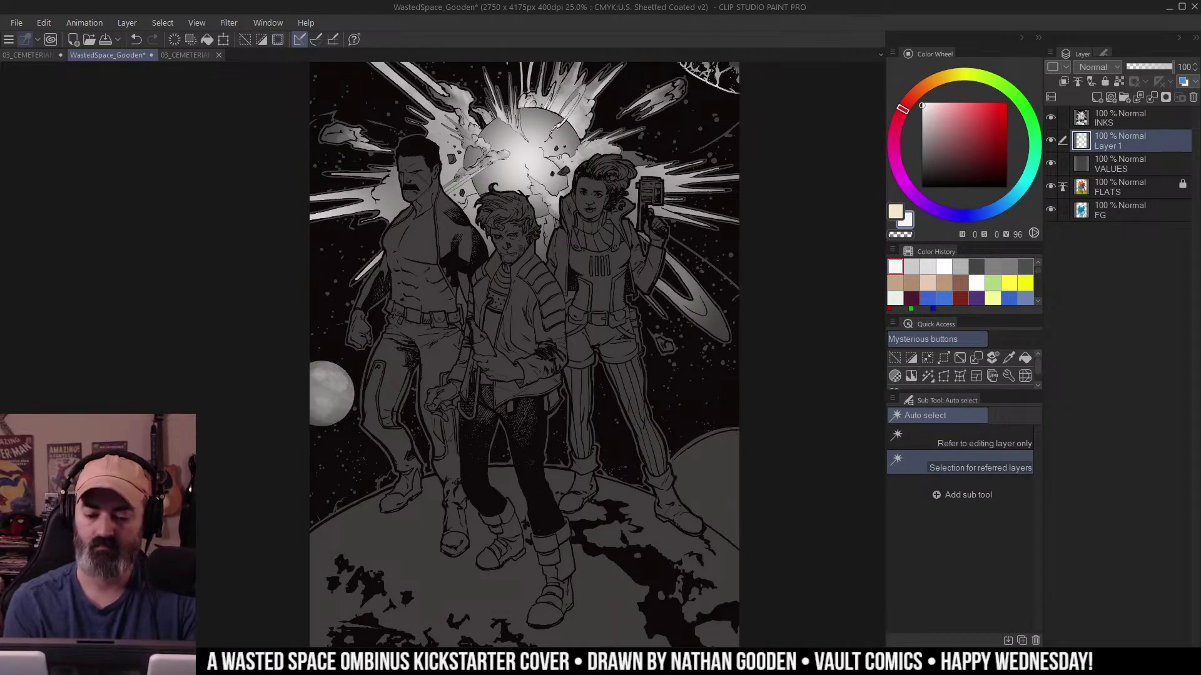
{"action": "key", "text": "b"}
{"action": "key", "text": "]"}
{"action": "key", "text": "]"}
{"action": "key", "text": "]"}
{"action": "key", "text": "]"}
{"action": "key", "text": "]"}
{"action": "key", "text": "]"}
{"action": "mouse_move", "coordinate": [696, 432]}
{"action": "left_mouse_down"}
{"action": "mouse_move", "coordinate": [676, 485]}
{"action": "mouse_move", "coordinate": [729, 442]}
{"action": "mouse_move", "coordinate": [745, 452]}
{"action": "mouse_move", "coordinate": [719, 438]}
{"action": "mouse_move", "coordinate": [643, 463]}
{"action": "mouse_move", "coordinate": [740, 434]}
{"action": "mouse_move", "coordinate": [685, 441]}
{"action": "mouse_move", "coordinate": [701, 474]}
{"action": "mouse_move", "coordinate": [742, 472]}
{"action": "mouse_move", "coordinate": [716, 428]}
{"action": "mouse_move", "coordinate": [699, 492]}
{"action": "mouse_move", "coordinate": [742, 503]}
{"action": "mouse_move", "coordinate": [723, 544]}
{"action": "mouse_move", "coordinate": [661, 502]}
{"action": "mouse_move", "coordinate": [675, 507]}
{"action": "mouse_move", "coordinate": [690, 451]}
{"action": "mouse_move", "coordinate": [740, 418]}
{"action": "mouse_move", "coordinate": [736, 539]}
{"action": "left_mouse_up"}
{"action": "key", "text": "["}
{"action": "key", "text": "["}
{"action": "key", "text": "["}
{"action": "key", "text": "["}
Examine the washed planet behind the woman's boots up close and against the whole cover.
{"action": "key", "text": "ctrl+space"}
{"action": "left_click", "coordinate": [759, 424]}
{"action": "left_click", "coordinate": [702, 375]}
{"action": "left_click", "coordinate": [691, 263]}
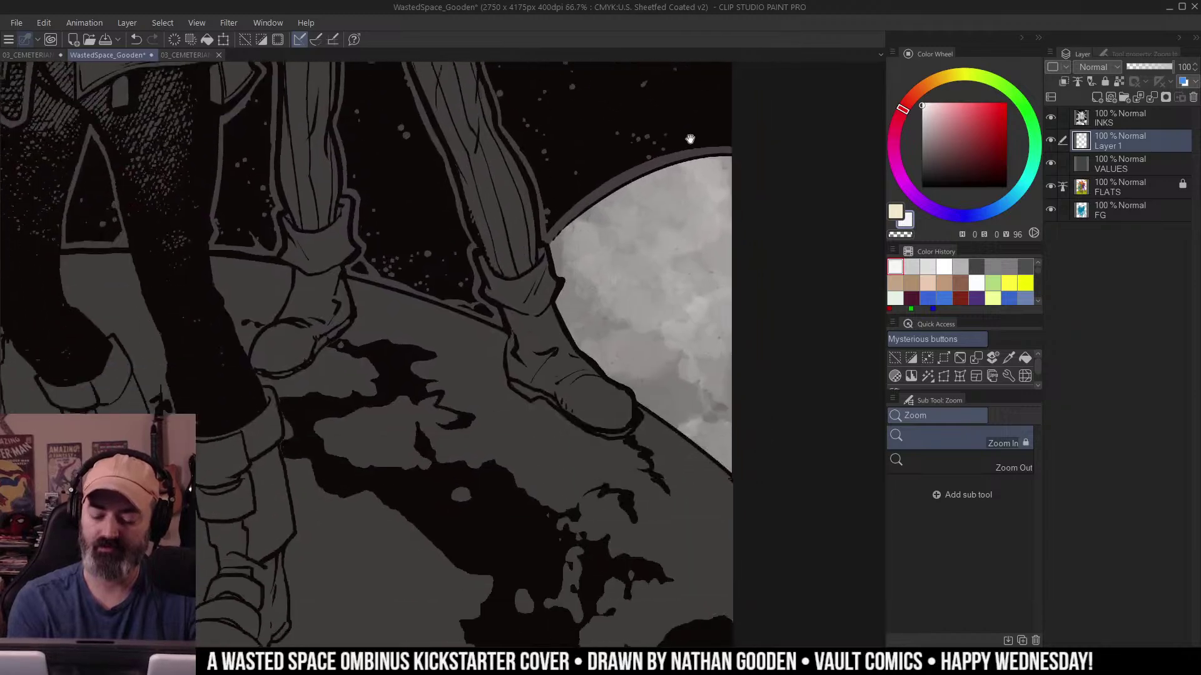
{"action": "left_click", "coordinate": [733, 297]}
{"action": "left_click", "coordinate": [683, 344], "text": "alt"}
{"action": "left_click", "coordinate": [695, 314], "text": "alt"}
{"action": "left_click", "coordinate": [720, 285], "text": "alt"}
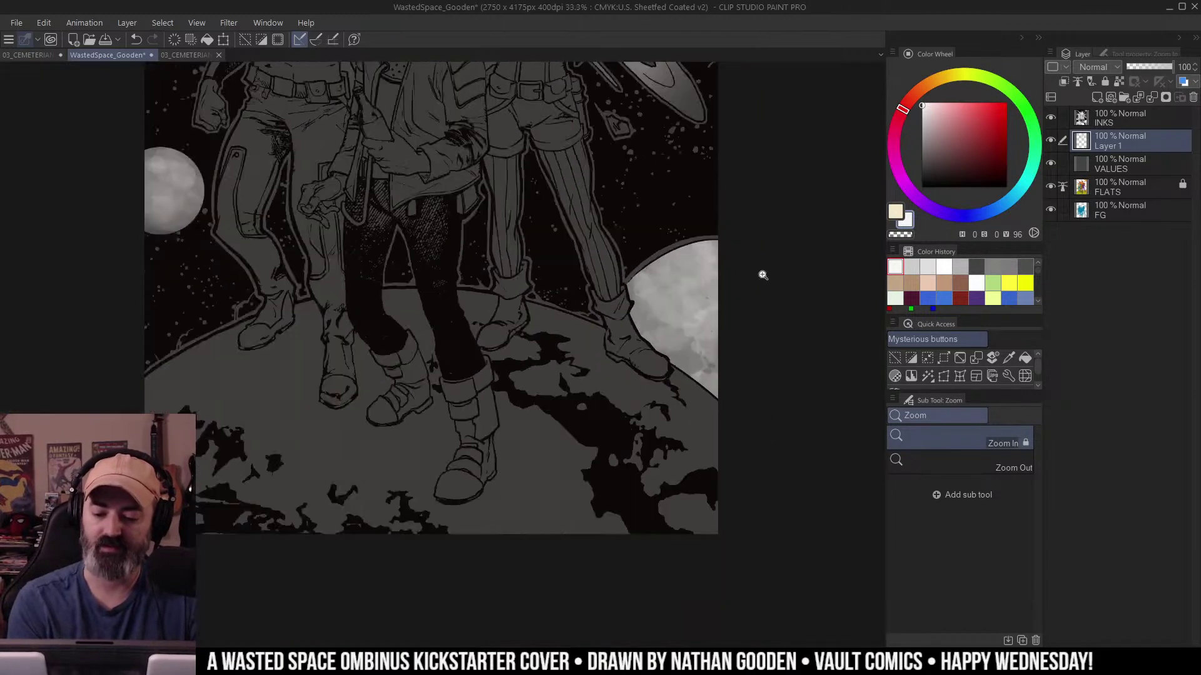
{"action": "left_click_drag", "start_coordinate": [743, 212], "coordinate": [786, 337]}
{"action": "left_click", "coordinate": [754, 341], "text": "alt"}
{"action": "left_click_drag", "start_coordinate": [782, 272], "coordinate": [779, 341]}
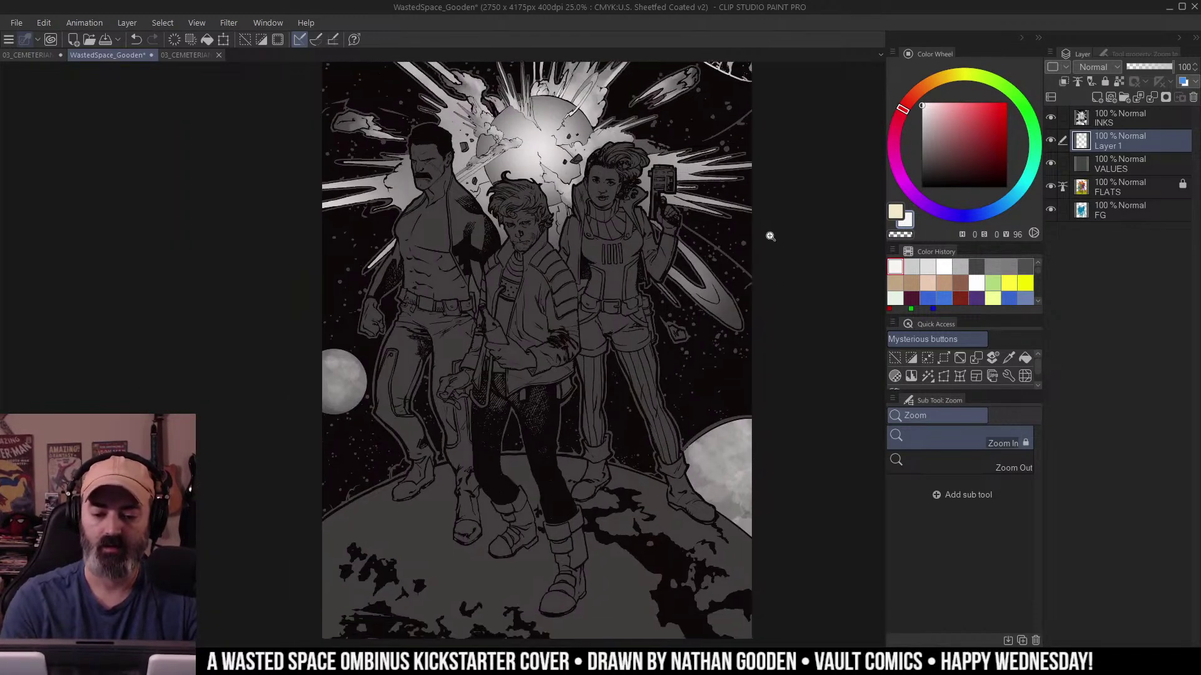
{"action": "left_click_drag", "start_coordinate": [822, 251], "coordinate": [805, 181]}
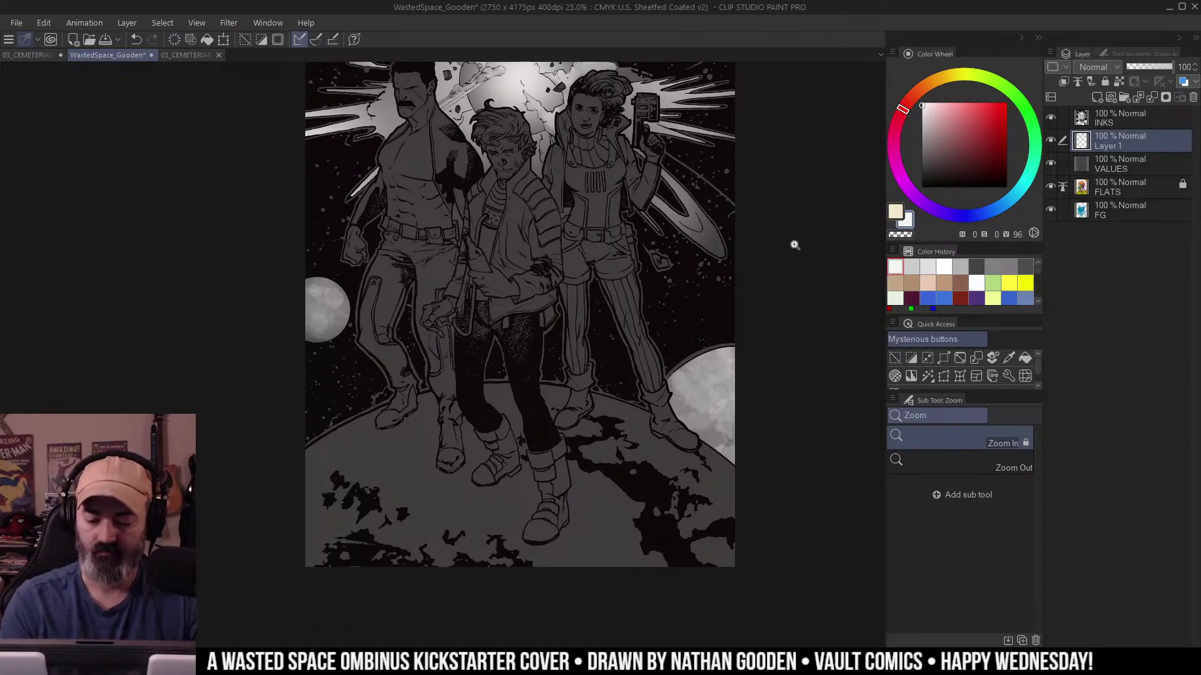
{"action": "key", "text": "w"}
{"action": "key", "text": "ctrl+d"}
{"action": "left_click", "coordinate": [605, 495]}
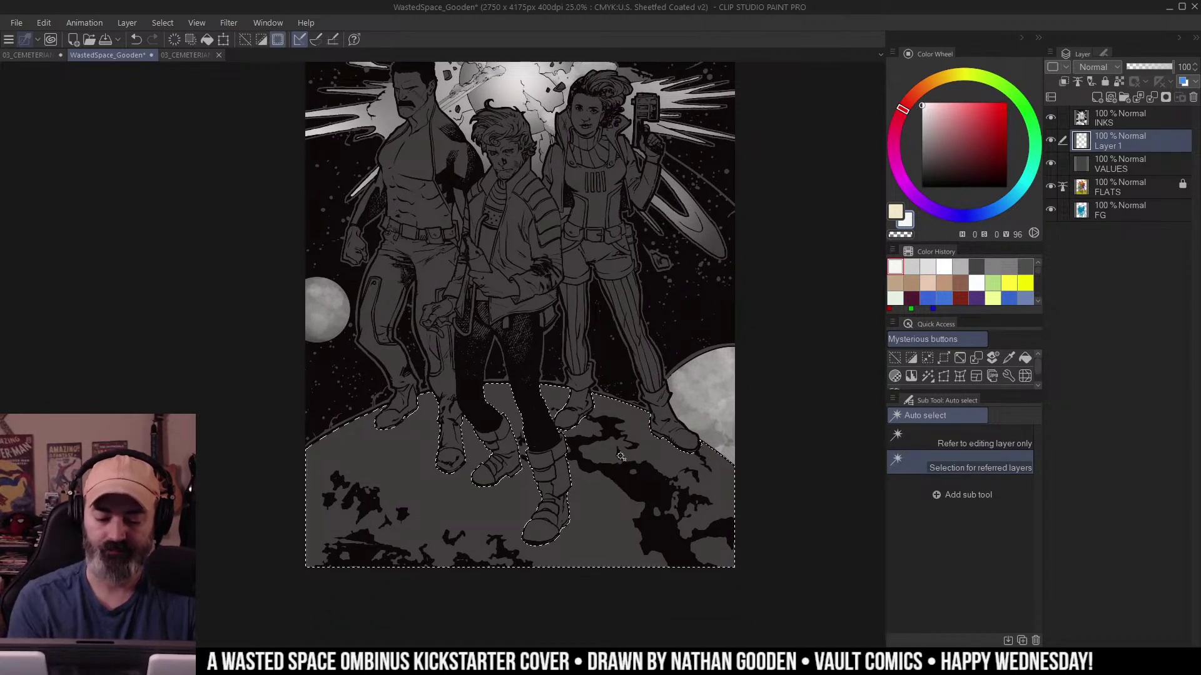
{"action": "left_click", "coordinate": [332, 431], "text": "shift"}
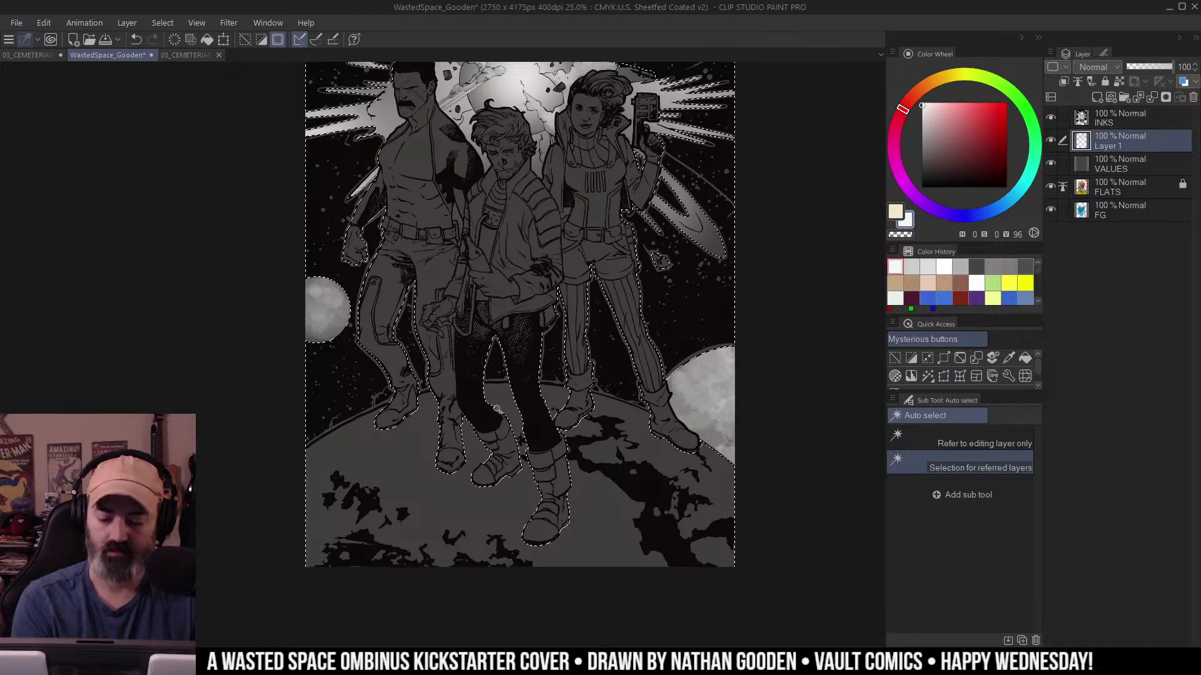
{"action": "key", "text": "m"}
{"action": "key", "text": "ctrl+d"}
{"action": "key", "text": "z"}
{"action": "left_click", "coordinate": [382, 405]}
{"action": "left_click", "coordinate": [383, 402]}
{"action": "left_click", "coordinate": [383, 402]}
{"action": "left_click_drag", "start_coordinate": [389, 421], "coordinate": [512, 357]}
{"action": "key", "text": "m"}
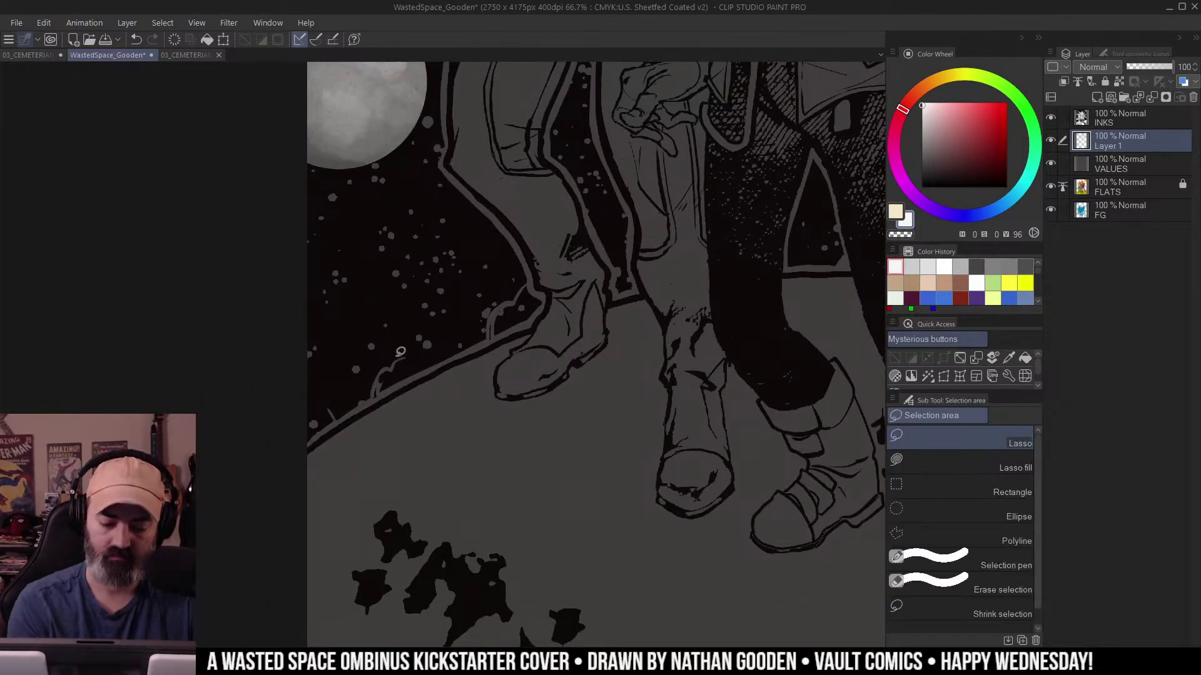
{"action": "left_click_drag", "start_coordinate": [399, 352], "coordinate": [389, 366]}
{"action": "key", "text": "ctrl+d"}
{"action": "key", "text": "z"}
{"action": "left_click", "coordinate": [546, 445], "text": "alt"}
{"action": "left_click", "coordinate": [545, 445], "text": "alt"}
{"action": "left_click", "coordinate": [545, 445], "text": "alt"}
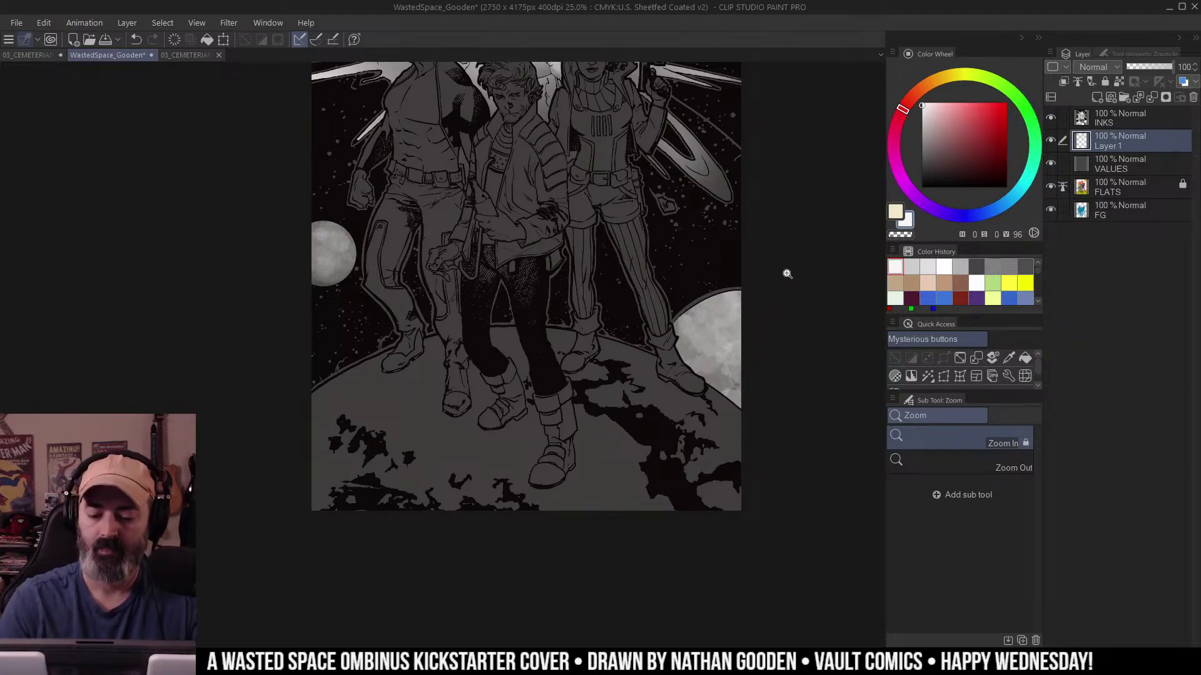
Select the foreground planet under the figures, hide the selection border and paint a sampled grey (V 66) glow on it with the Soft airbrush.
{"action": "key", "text": "w"}
{"action": "left_click", "coordinate": [629, 394]}
{"action": "mouse_move", "coordinate": [748, 246]}
{"action": "left_mouse_down"}
{"action": "mouse_move", "coordinate": [721, 420]}
{"action": "mouse_move", "coordinate": [721, 298]}
{"action": "mouse_move", "coordinate": [708, 298]}
{"action": "left_mouse_up"}
{"action": "key", "text": "z"}
{"action": "left_click", "coordinate": [719, 301], "text": "alt"}
{"action": "key", "text": "ctrl+d"}
{"action": "key", "text": "b"}
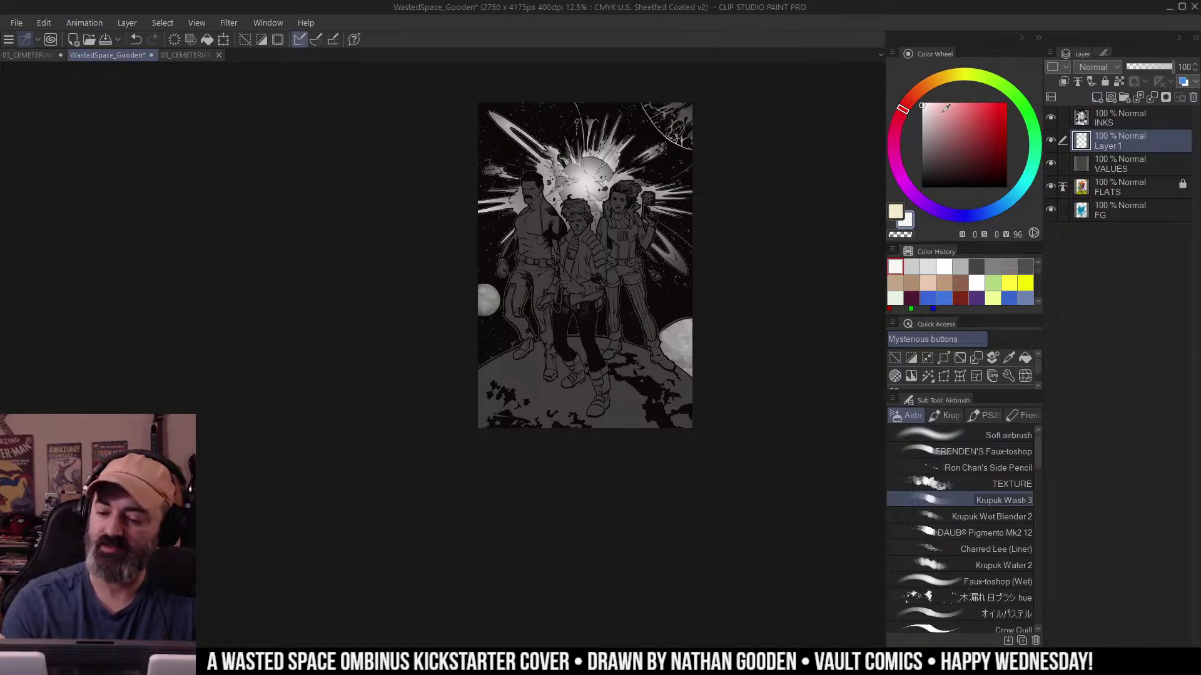
{"action": "left_click", "coordinate": [681, 338], "text": "alt"}
{"action": "left_click", "coordinate": [1013, 435]}
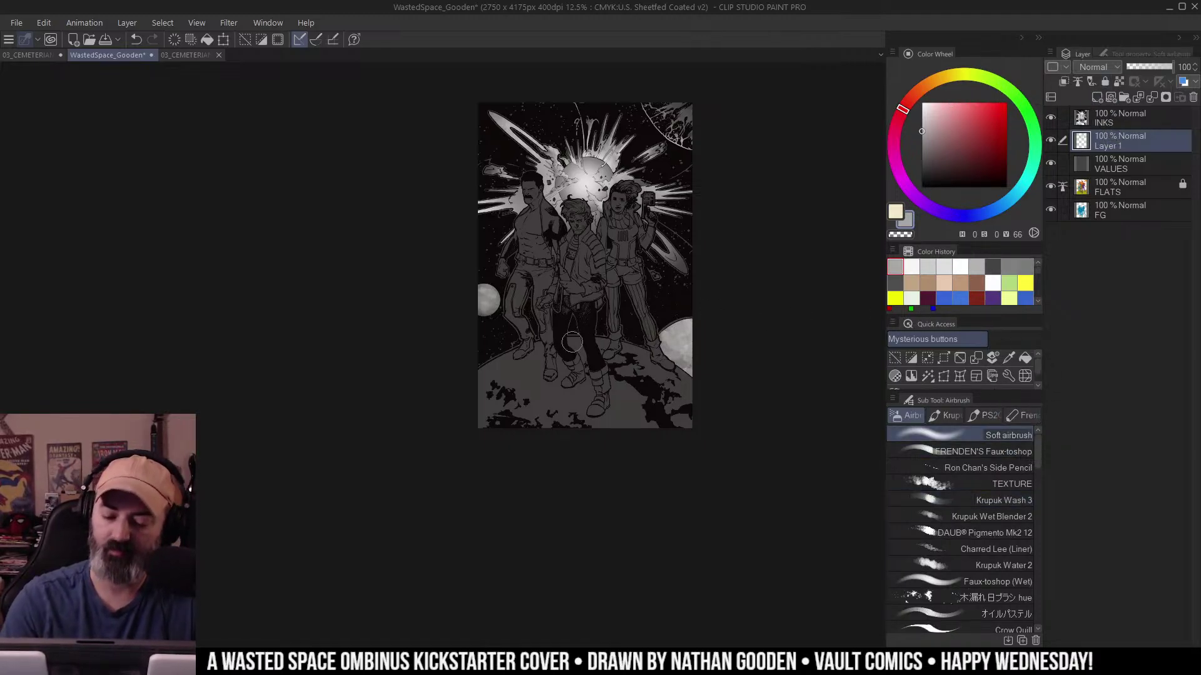
{"action": "left_click_drag", "start_coordinate": [580, 338], "coordinate": [677, 331]}
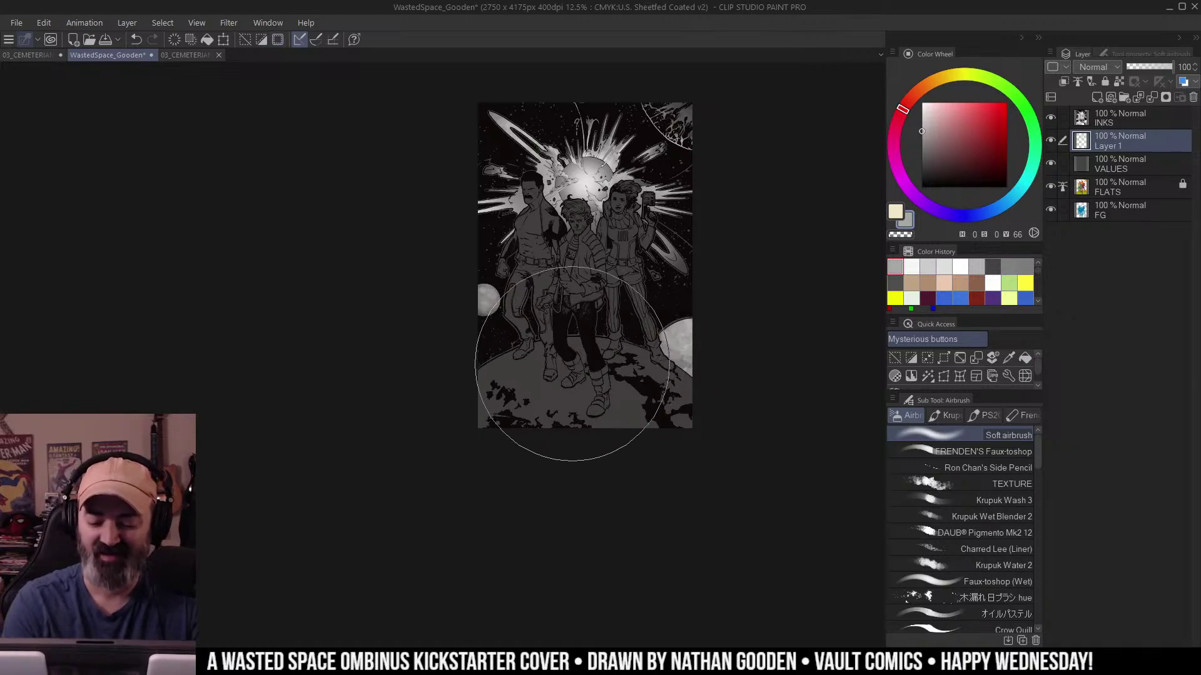
{"action": "left_click_drag", "start_coordinate": [572, 364], "coordinate": [631, 294]}
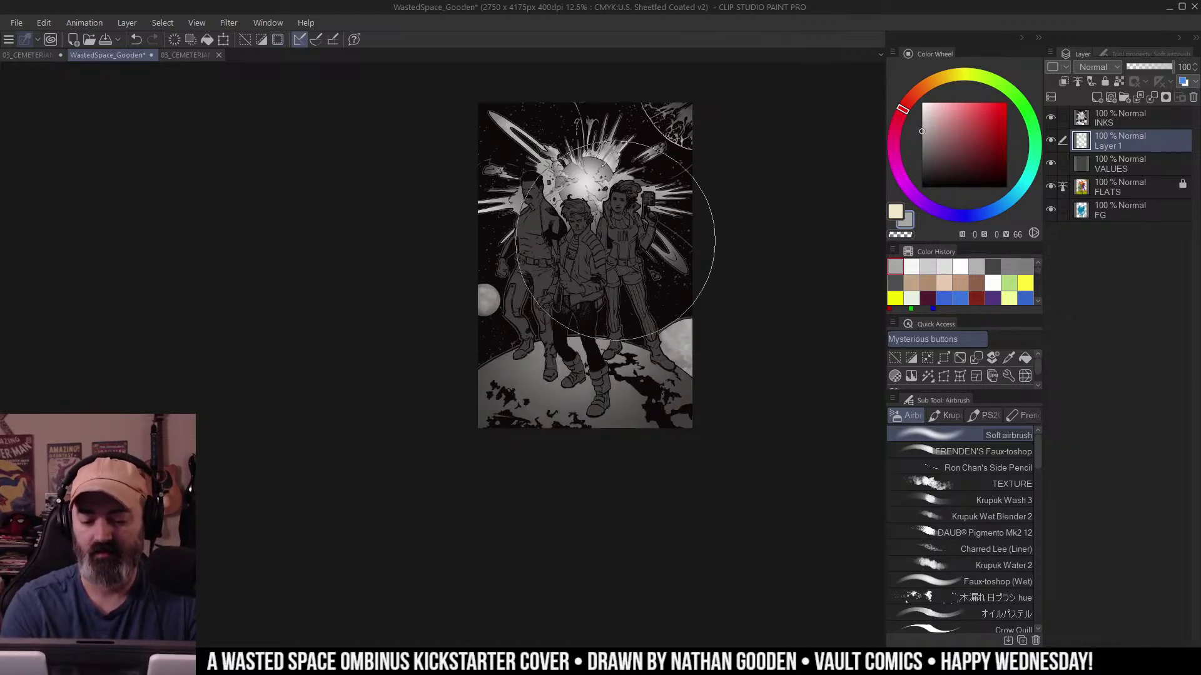
Build up the grey glow along the foreground planet's horizon with a smaller Soft airbrush.
{"action": "key", "text": "["}
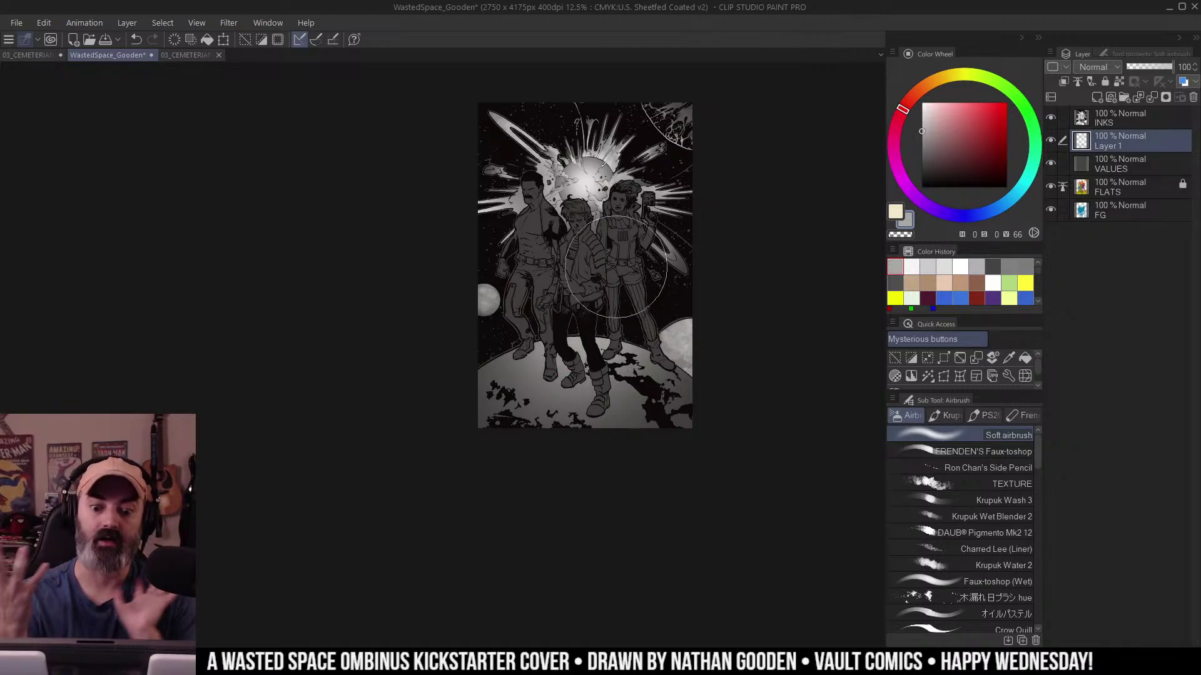
{"action": "mouse_move", "coordinate": [616, 267]}
{"action": "left_mouse_down"}
{"action": "mouse_move", "coordinate": [670, 193]}
{"action": "mouse_move", "coordinate": [702, 255]}
{"action": "mouse_move", "coordinate": [599, 302]}
{"action": "mouse_move", "coordinate": [671, 220]}
{"action": "left_mouse_up"}
{"action": "left_click_drag", "start_coordinate": [555, 354], "coordinate": [588, 319]}
{"action": "left_click_drag", "start_coordinate": [502, 356], "coordinate": [726, 299]}
Select the space above the horizon, hide the selection border and paint the small shapes on the horizon's left side grey with FRENDEN'S Faux-toshop.
{"action": "key", "text": "w"}
{"action": "left_click", "coordinate": [610, 257]}
{"action": "key", "text": "ctrl+h"}
{"action": "key", "text": "b"}
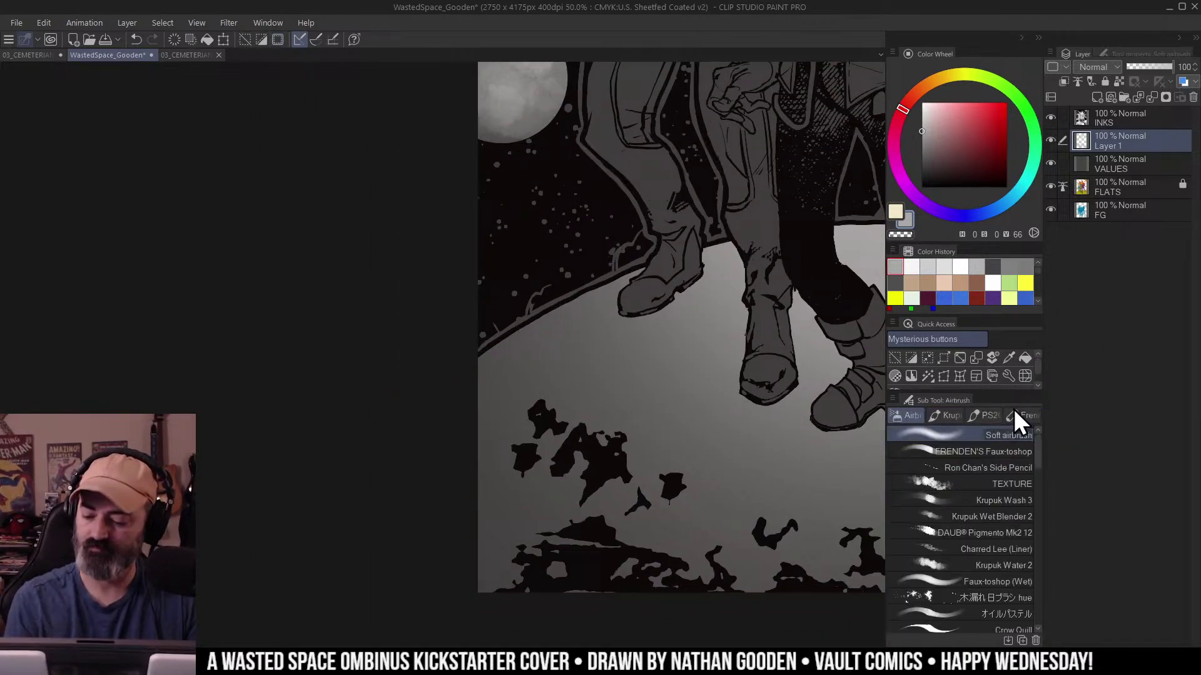
{"action": "left_click", "coordinate": [1007, 453]}
{"action": "mouse_move", "coordinate": [524, 312]}
{"action": "left_mouse_down"}
{"action": "mouse_move", "coordinate": [529, 283]}
{"action": "mouse_move", "coordinate": [496, 329]}
{"action": "mouse_move", "coordinate": [544, 292]}
{"action": "mouse_move", "coordinate": [520, 309]}
{"action": "mouse_move", "coordinate": [608, 275]}
{"action": "mouse_move", "coordinate": [644, 229]}
{"action": "left_mouse_up"}
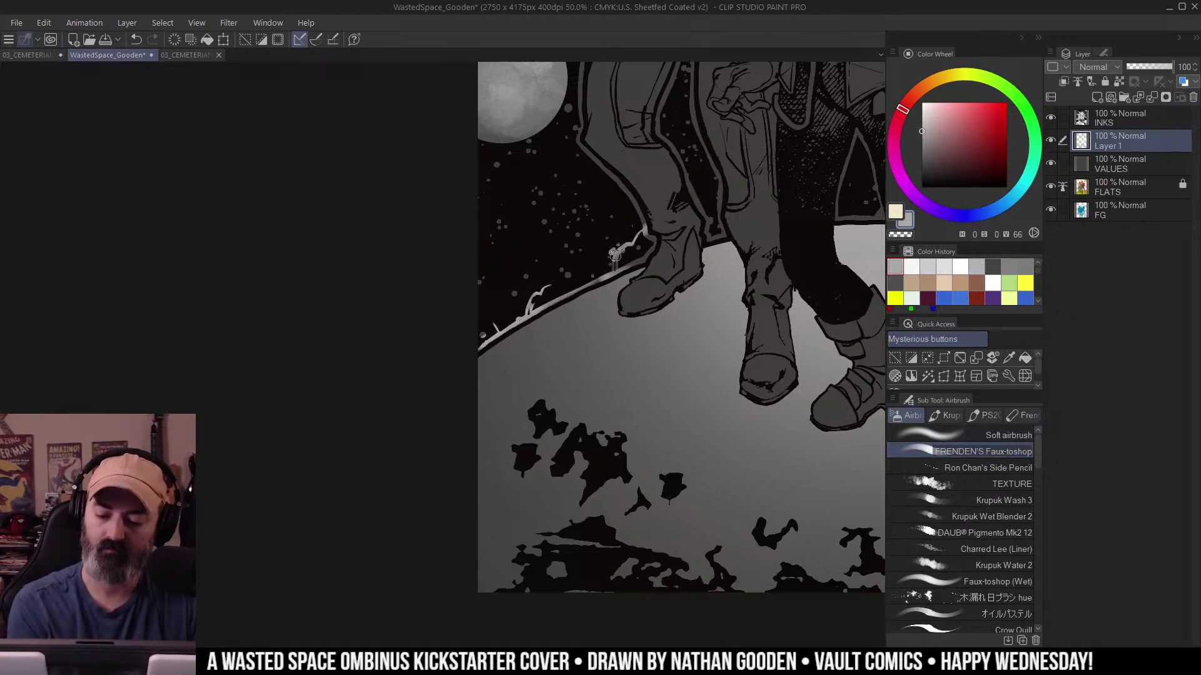
{"action": "mouse_move", "coordinate": [614, 270]}
{"action": "left_mouse_down"}
{"action": "mouse_move", "coordinate": [640, 255]}
{"action": "mouse_move", "coordinate": [645, 231]}
{"action": "mouse_move", "coordinate": [641, 244]}
{"action": "left_mouse_up"}
{"action": "key", "text": "c"}
{"action": "key", "text": "c"}
{"action": "left_click_drag", "start_coordinate": [708, 224], "coordinate": [719, 234]}
Paint the small horizon shapes between the figures' legs and beside the woman's boots grey with FRENDEN'S Faux-toshop.
{"action": "left_click_drag", "start_coordinate": [798, 214], "coordinate": [625, 249]}
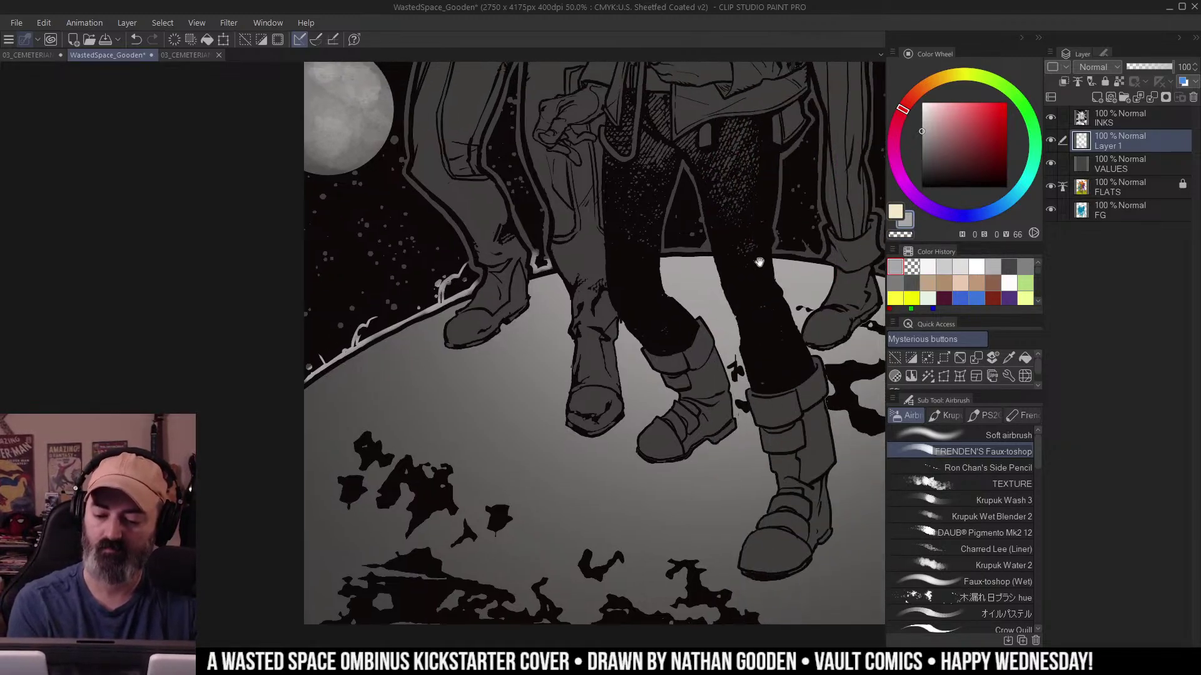
{"action": "left_click_drag", "start_coordinate": [759, 263], "coordinate": [603, 286]}
{"action": "mouse_move", "coordinate": [510, 273]}
{"action": "left_mouse_down"}
{"action": "mouse_move", "coordinate": [538, 272]}
{"action": "mouse_move", "coordinate": [569, 150]}
{"action": "mouse_move", "coordinate": [489, 290]}
{"action": "left_mouse_up"}
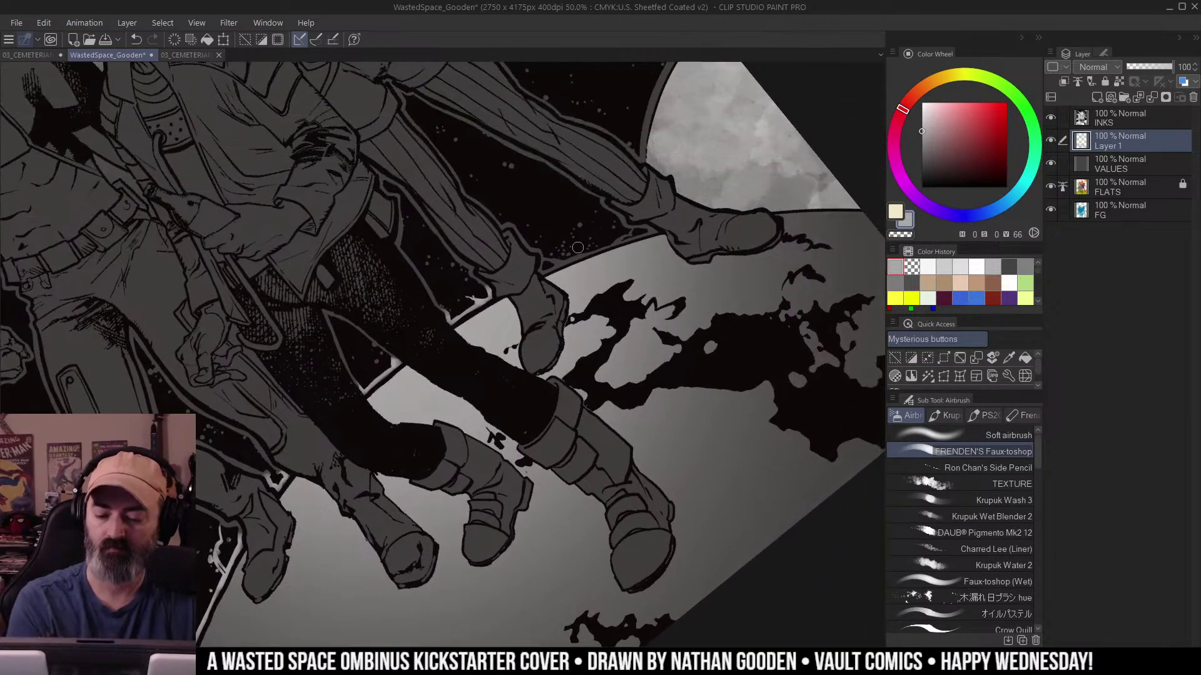
{"action": "mouse_move", "coordinate": [546, 261]}
{"action": "left_mouse_down"}
{"action": "mouse_move", "coordinate": [621, 243]}
{"action": "mouse_move", "coordinate": [629, 224]}
{"action": "mouse_move", "coordinate": [645, 227]}
{"action": "mouse_move", "coordinate": [632, 236]}
{"action": "mouse_move", "coordinate": [659, 232]}
{"action": "left_mouse_up"}
{"action": "left_click_drag", "start_coordinate": [749, 181], "coordinate": [718, 254]}
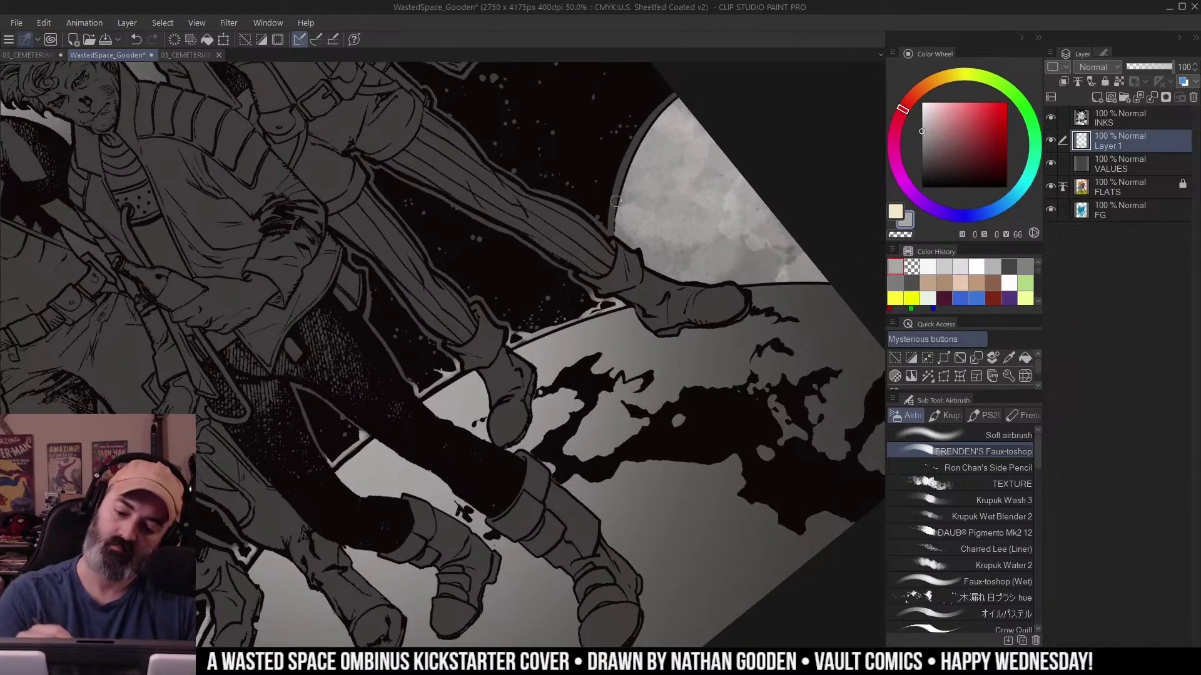
{"action": "left_click", "coordinate": [589, 294], "text": "ctrl+alt"}
{"action": "left_click_drag", "start_coordinate": [755, 212], "coordinate": [695, 375]}
{"action": "left_click_drag", "start_coordinate": [621, 344], "coordinate": [598, 404]}
{"action": "left_click_drag", "start_coordinate": [724, 474], "coordinate": [759, 337]}
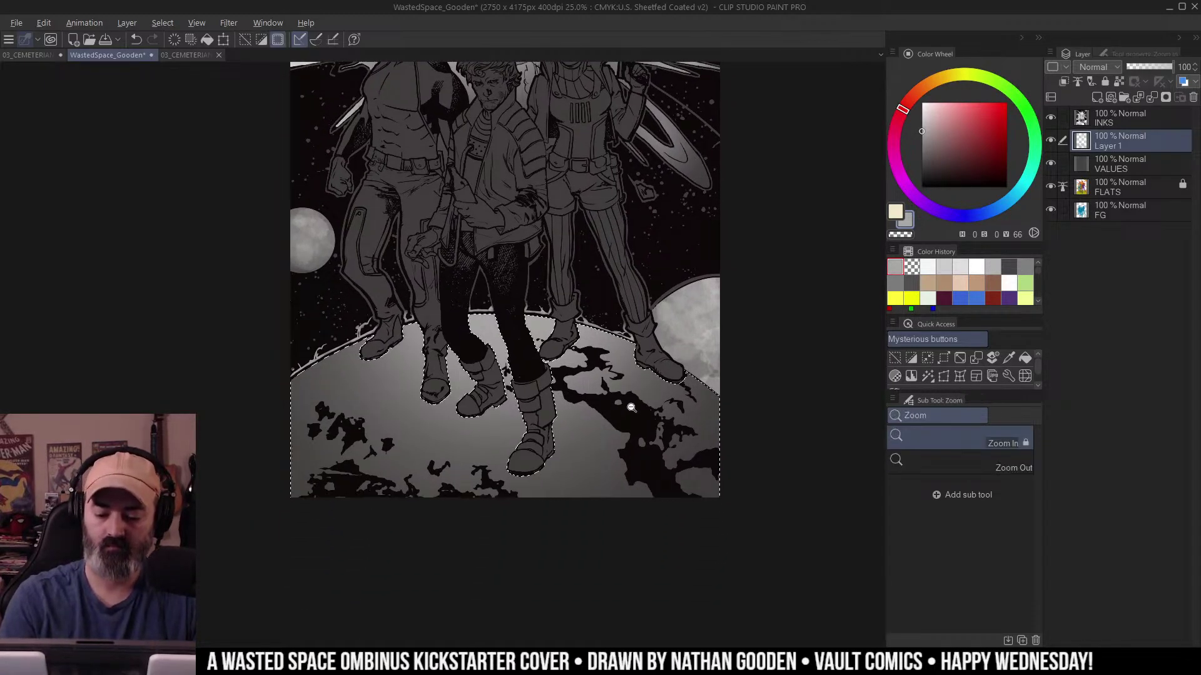
Sample the dark grey (V 26) from the figures and darken the foreground planet's lower area with the Soft airbrush.
{"action": "left_click", "coordinate": [630, 407], "text": "ctrl+alt"}
{"action": "left_click_drag", "start_coordinate": [722, 269], "coordinate": [708, 299]}
{"action": "left_click", "coordinate": [500, 275], "text": "alt"}
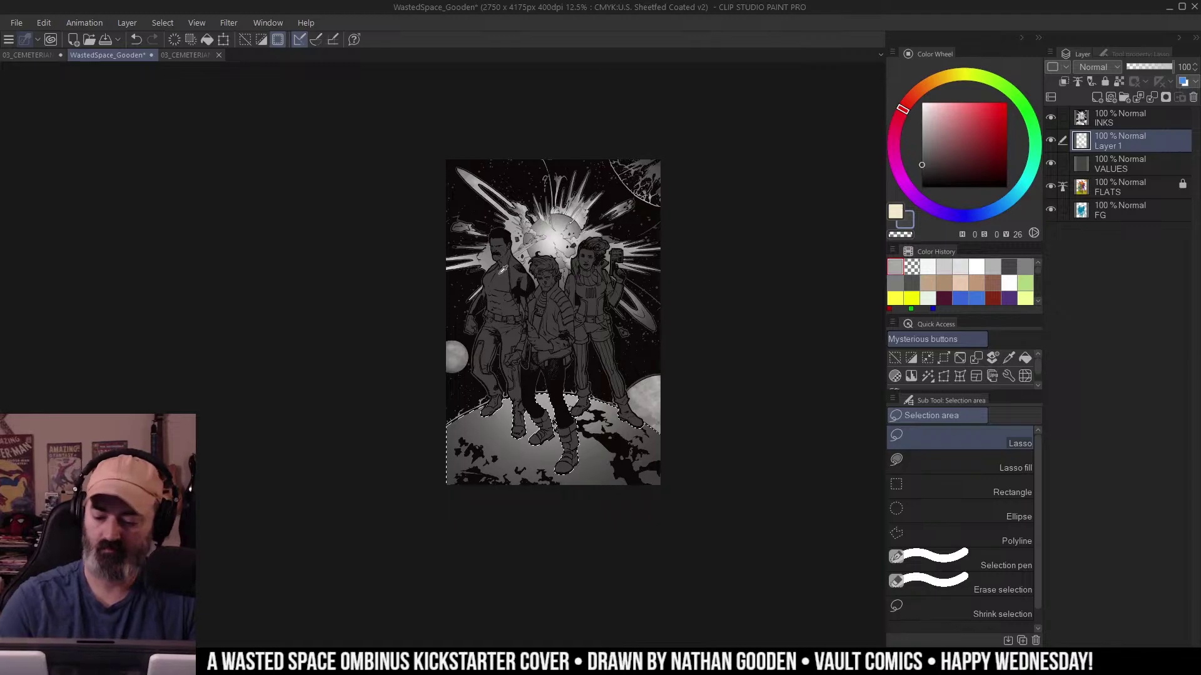
{"action": "key", "text": "b"}
{"action": "left_click", "coordinate": [1019, 440]}
{"action": "key", "text": "ctrl+d"}
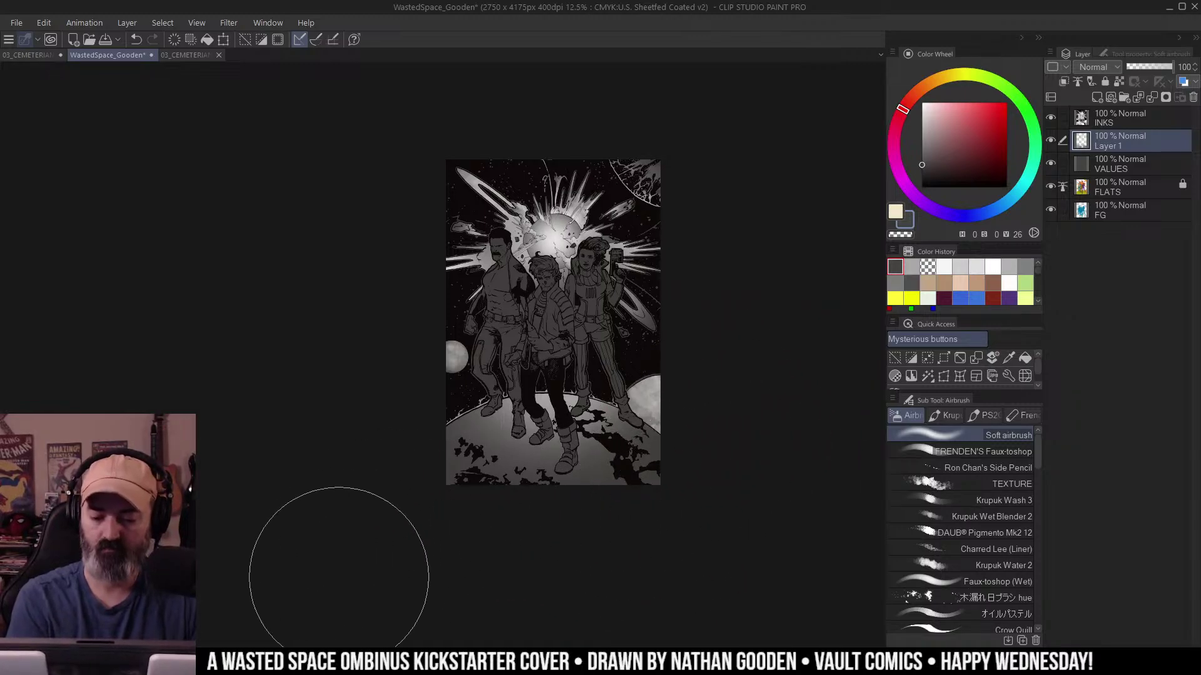
Sample the grey at V 64 from the planet's lit horizon and check the whole cover's values at thumbnail size and closer up.
{"action": "left_click_drag", "start_coordinate": [734, 288], "coordinate": [738, 266]}
{"action": "left_click", "coordinate": [598, 335], "text": "ctrl"}
{"action": "left_click_drag", "start_coordinate": [601, 325], "coordinate": [607, 325]}
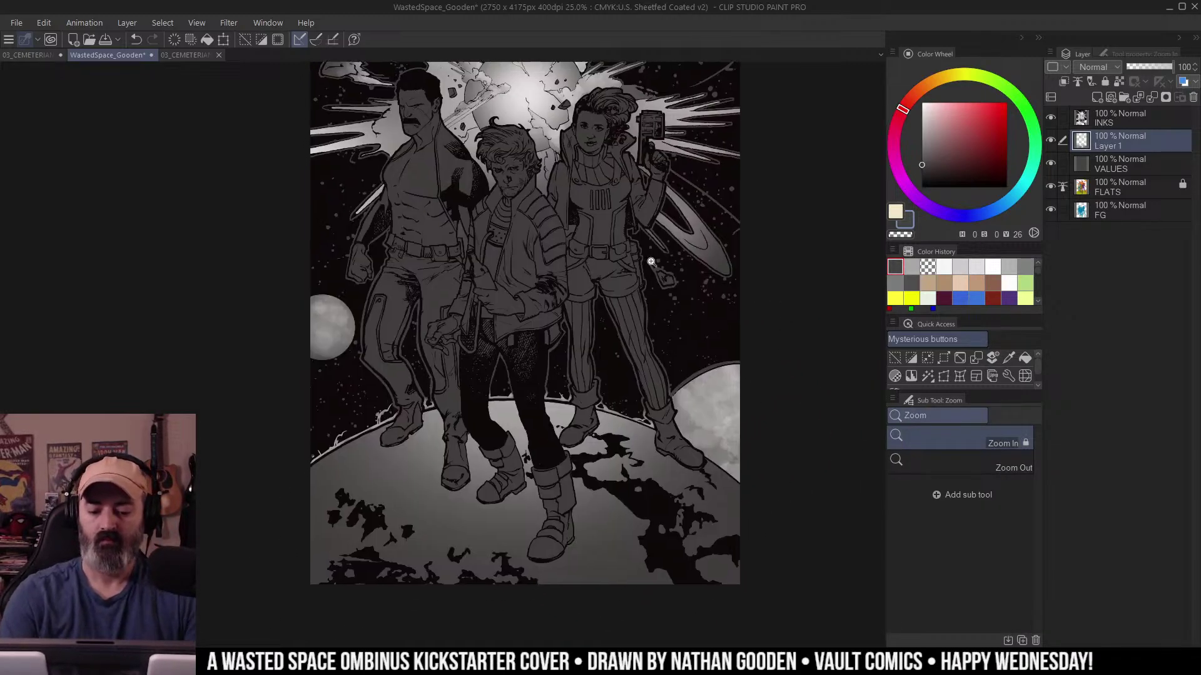
{"action": "key", "text": "m"}
{"action": "left_click", "coordinate": [507, 407], "text": "alt"}
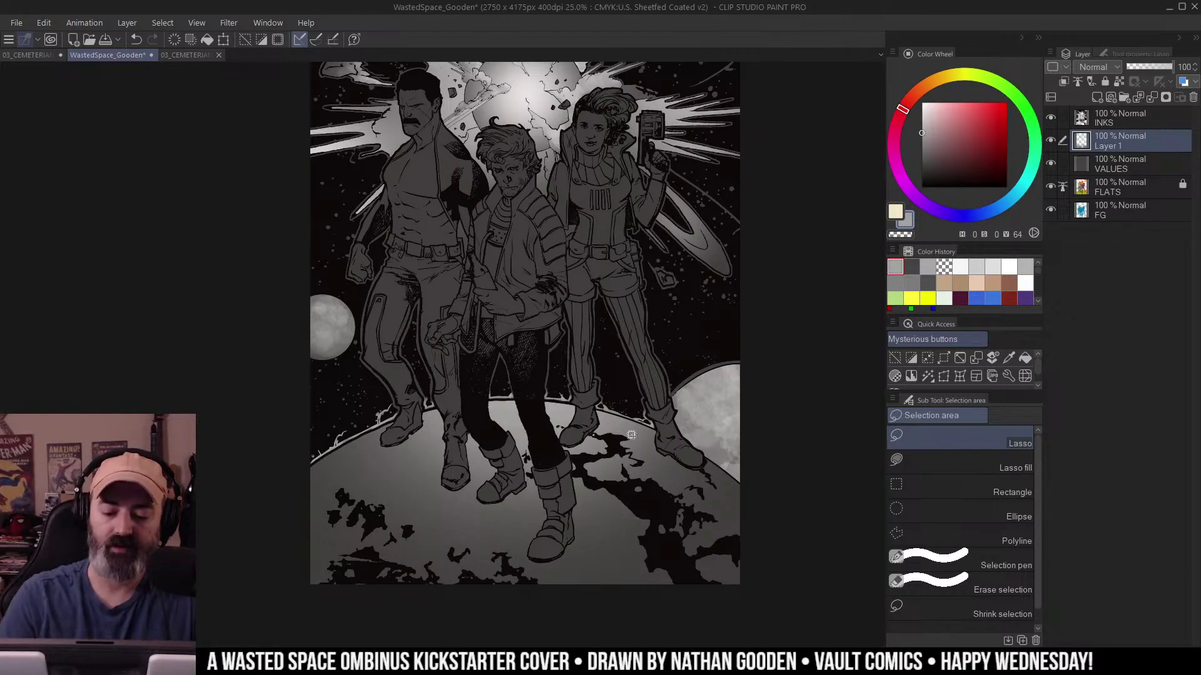
{"action": "left_click", "coordinate": [640, 245], "text": "alt"}
{"action": "left_click_drag", "start_coordinate": [641, 246], "coordinate": [606, 367]}
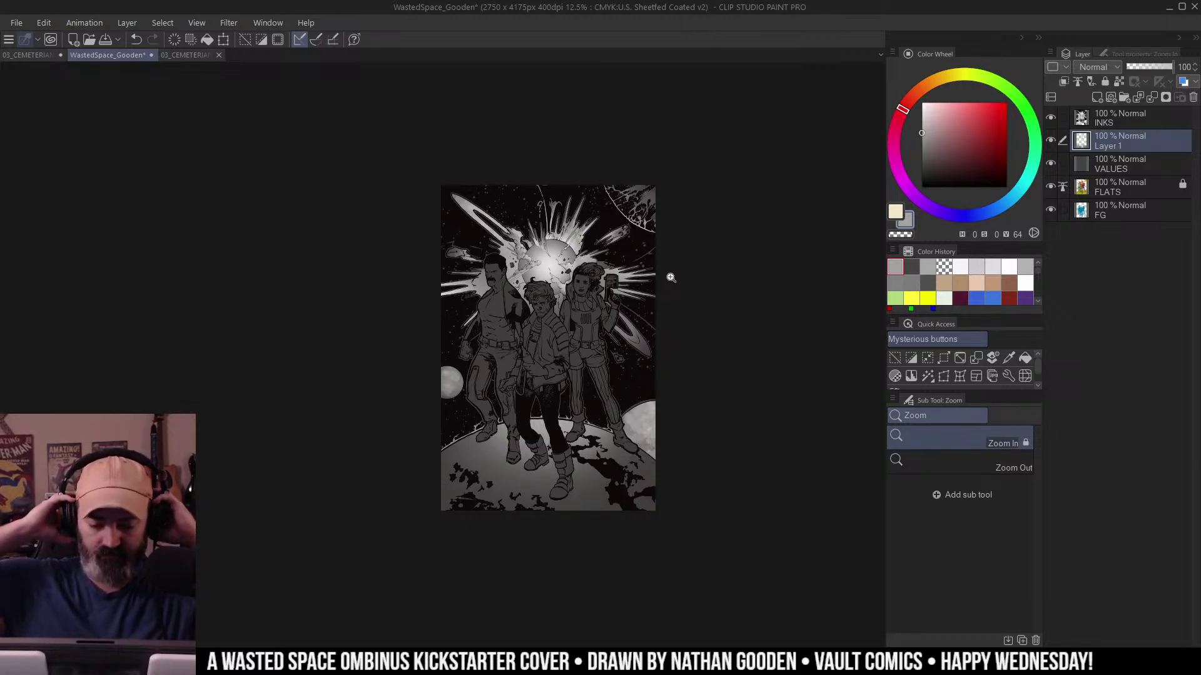
{"action": "left_click", "coordinate": [576, 328]}
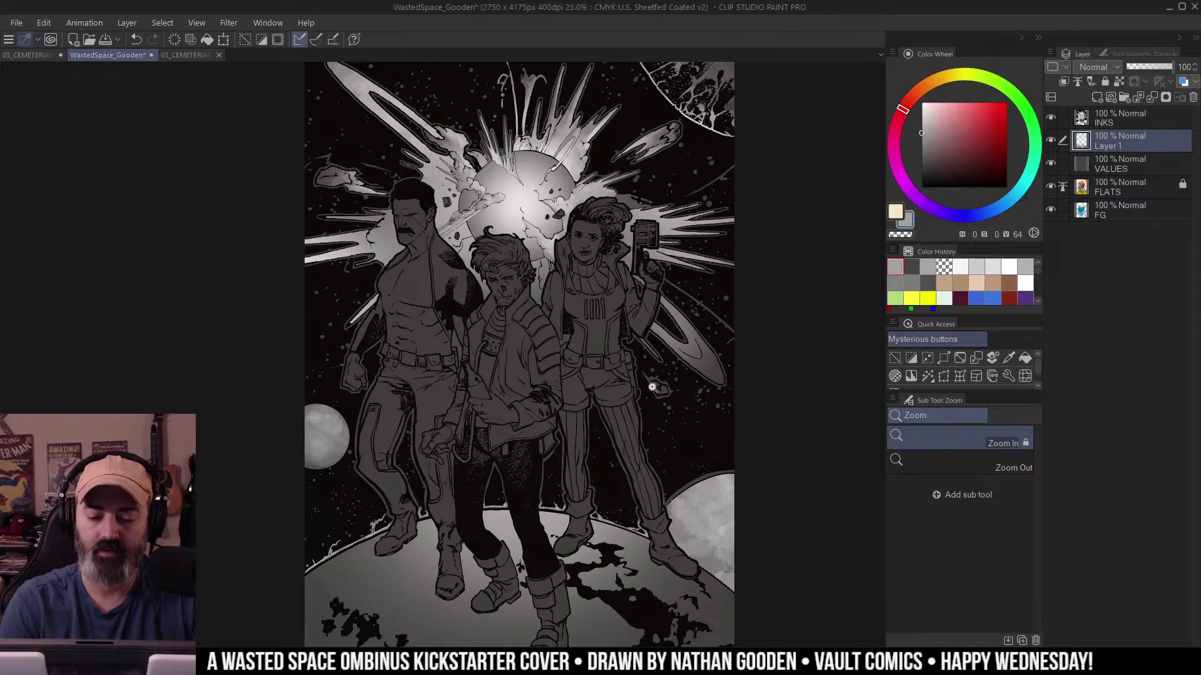
Select the debris chunk beside the mustached man's head and shade it with grey strokes of Krupuk Wash 3.
{"action": "left_click", "coordinate": [466, 147]}
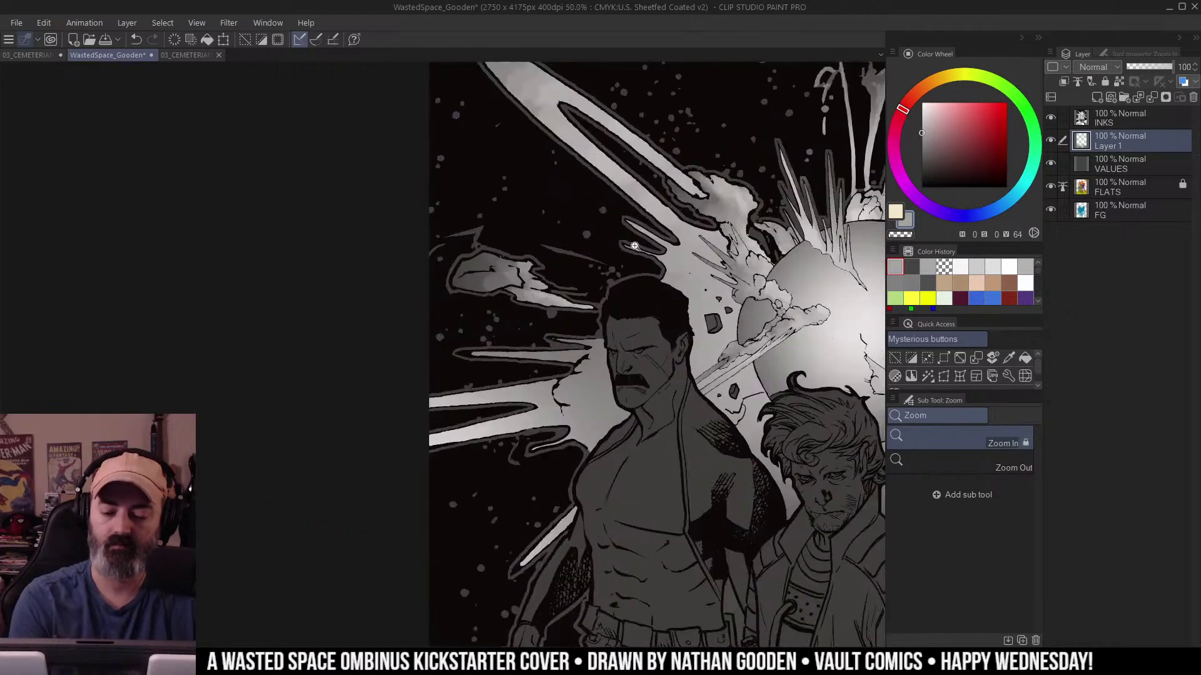
{"action": "key", "text": "w"}
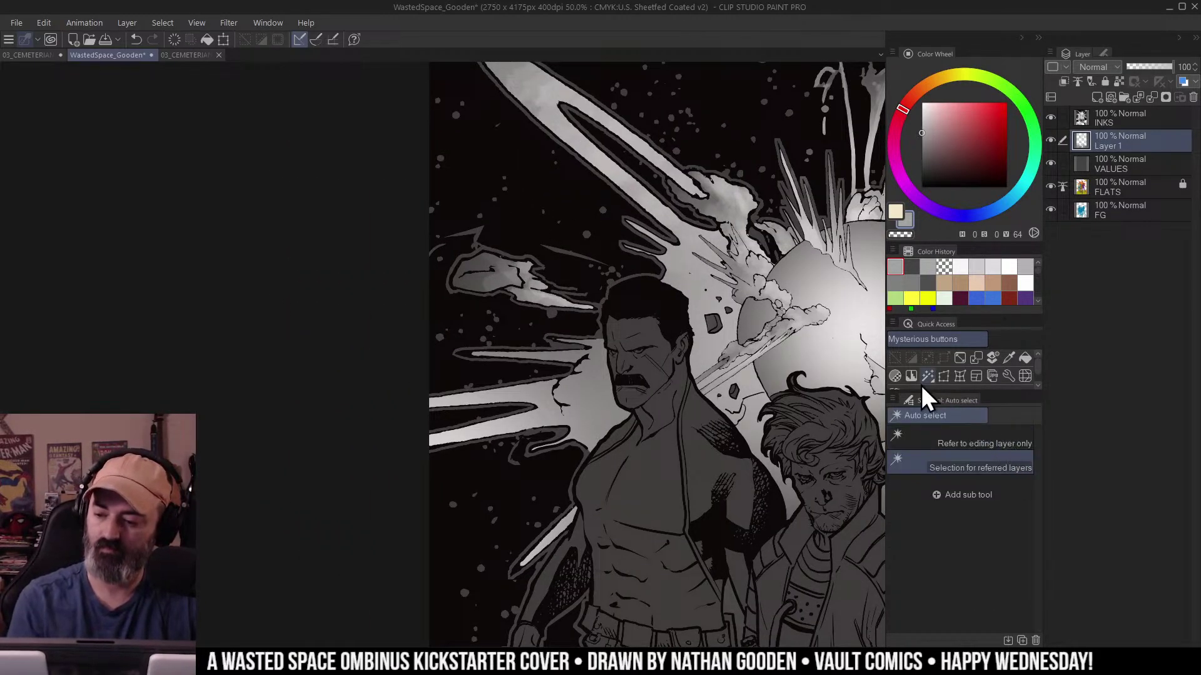
{"action": "left_click", "coordinate": [481, 281]}
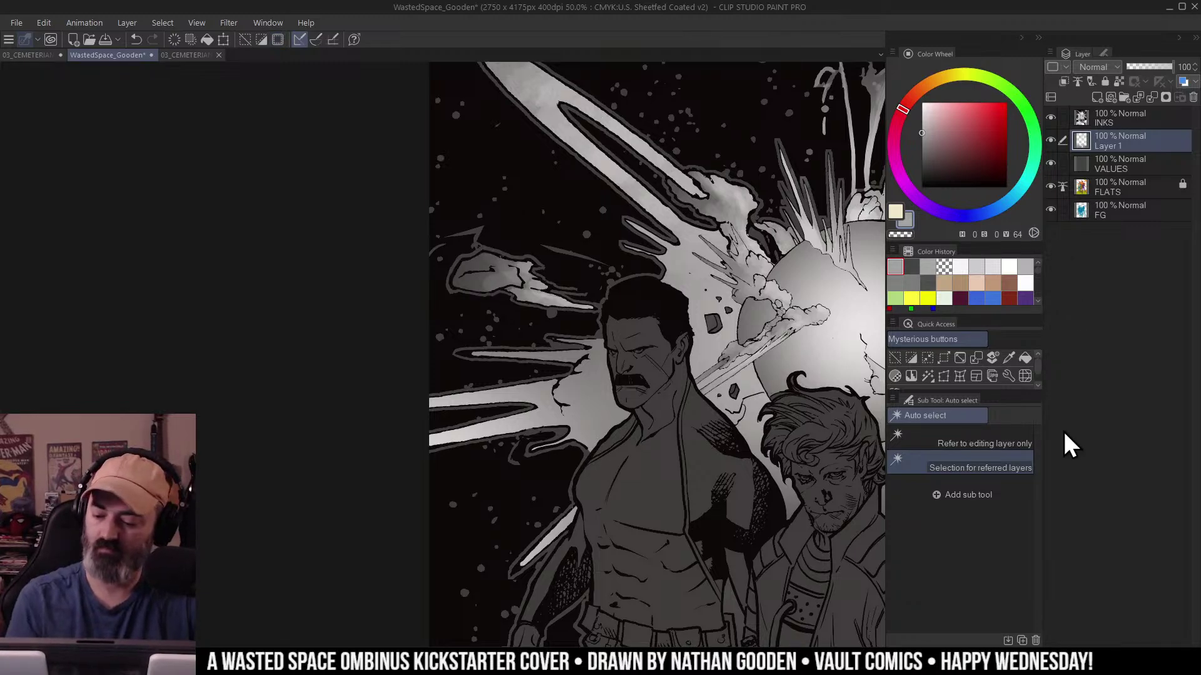
{"action": "key", "text": "b"}
{"action": "left_click", "coordinate": [1023, 500]}
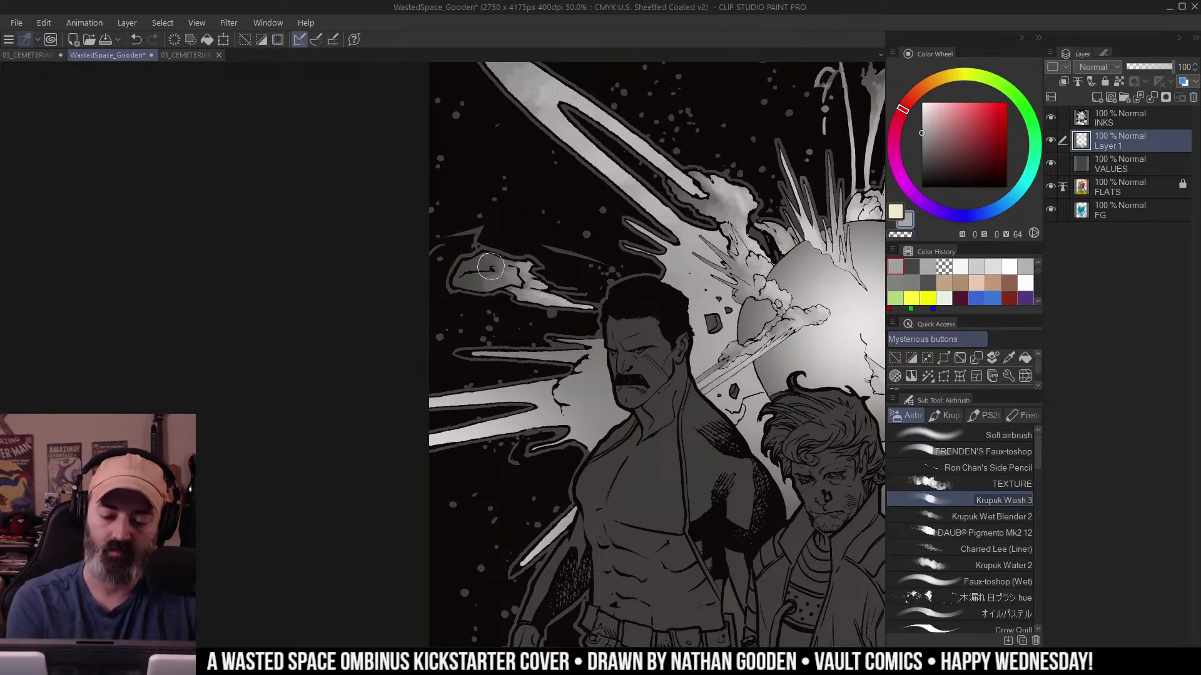
{"action": "key", "text": "["}
{"action": "mouse_move", "coordinate": [491, 267]}
{"action": "left_mouse_down"}
{"action": "mouse_move", "coordinate": [472, 285]}
{"action": "mouse_move", "coordinate": [509, 277]}
{"action": "mouse_move", "coordinate": [487, 262]}
{"action": "mouse_move", "coordinate": [473, 282]}
{"action": "mouse_move", "coordinate": [504, 278]}
{"action": "left_mouse_up"}
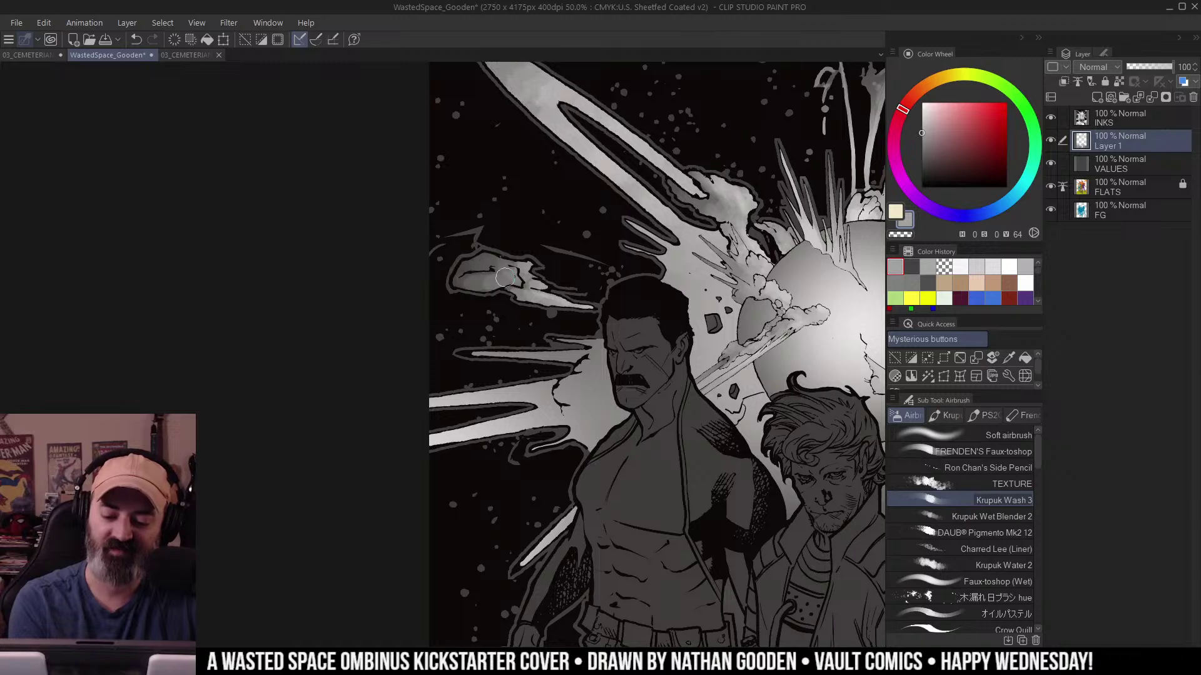
{"action": "key", "text": "m"}
{"action": "key", "text": "ctrl+d"}
Examine the whole cover's values at thumbnail size and closer around the three figures.
{"action": "key", "text": "ctrl+minus"}
{"action": "mouse_move", "coordinate": [801, 380]}
{"action": "left_mouse_down"}
{"action": "mouse_move", "coordinate": [761, 307]}
{"action": "mouse_move", "coordinate": [647, 242]}
{"action": "left_mouse_up"}
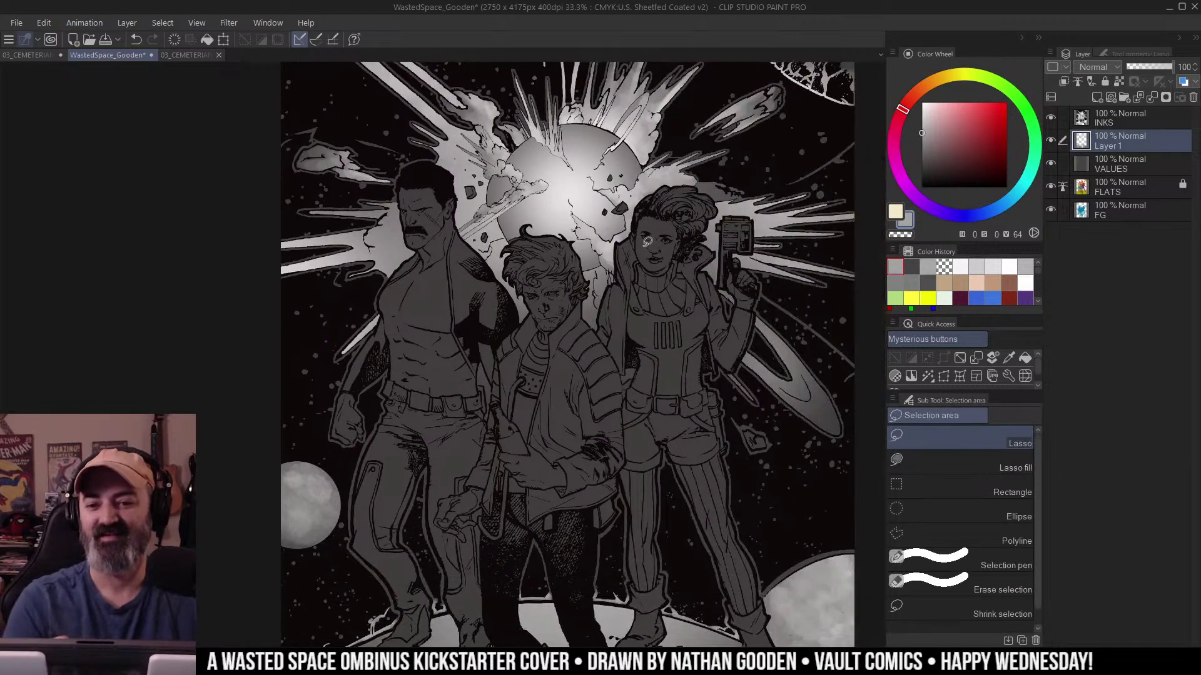
{"action": "key", "text": "/"}
{"action": "left_click", "coordinate": [654, 270], "text": "alt"}
{"action": "left_click_drag", "start_coordinate": [703, 279], "coordinate": [684, 221]}
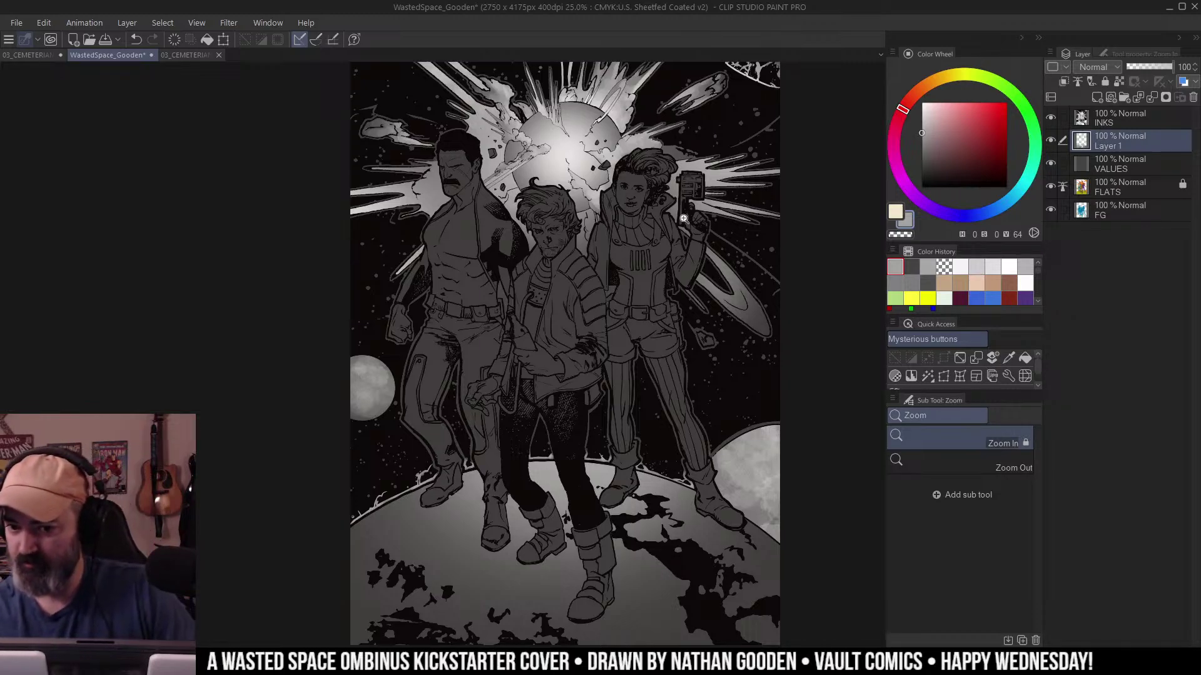
{"action": "left_click", "coordinate": [606, 258], "text": "alt"}
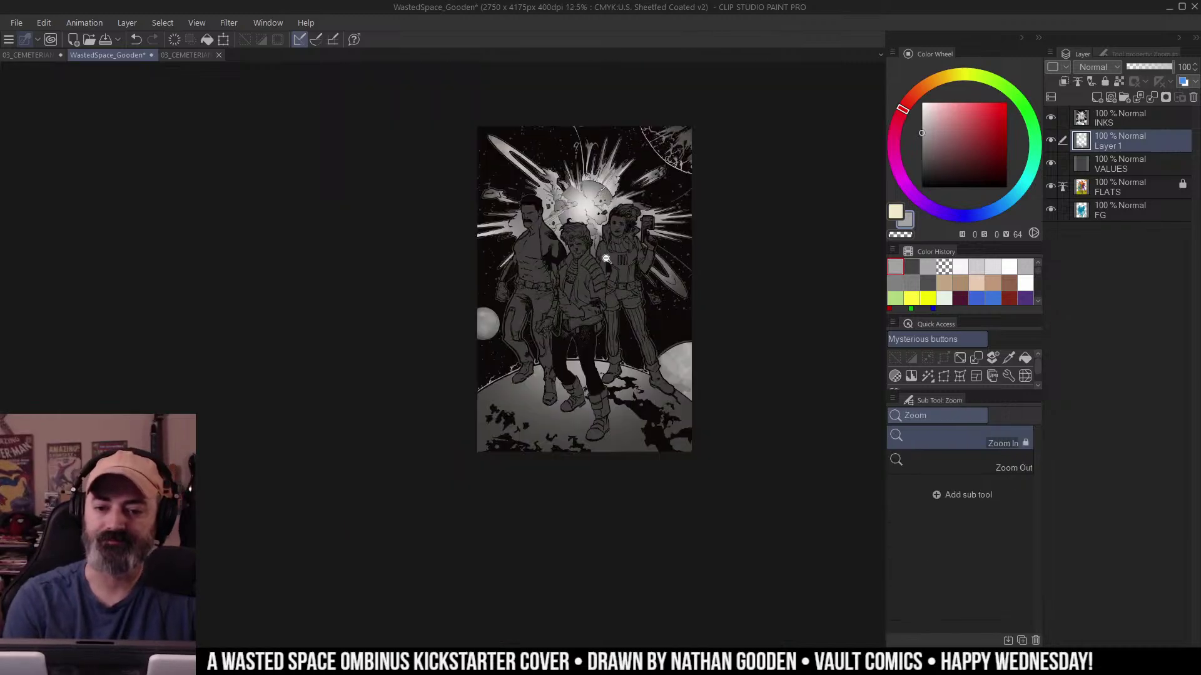
{"action": "left_click_drag", "start_coordinate": [685, 276], "coordinate": [657, 310]}
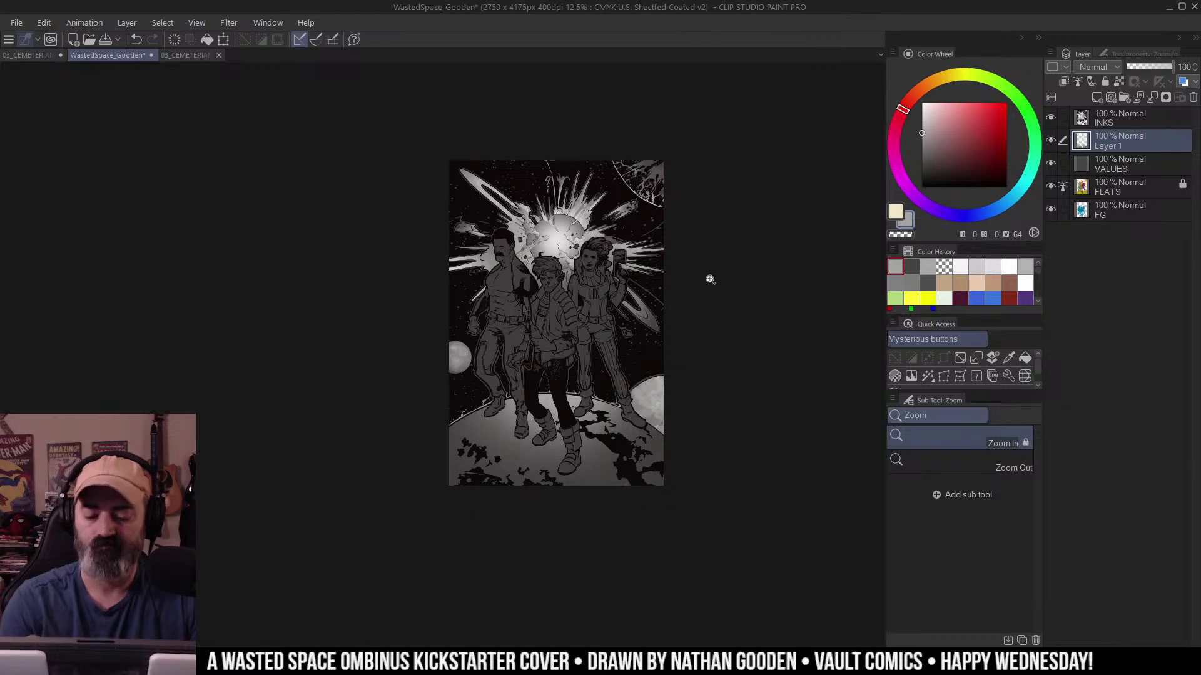
{"action": "left_click", "coordinate": [550, 277]}
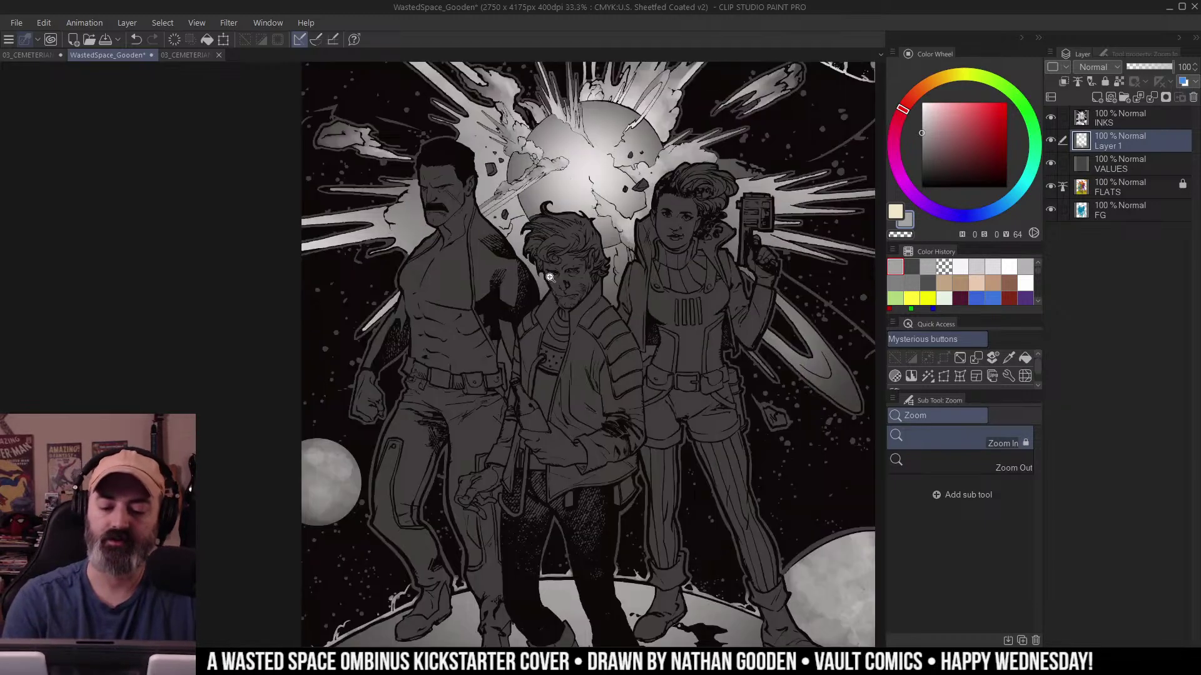
{"action": "left_click", "coordinate": [623, 296]}
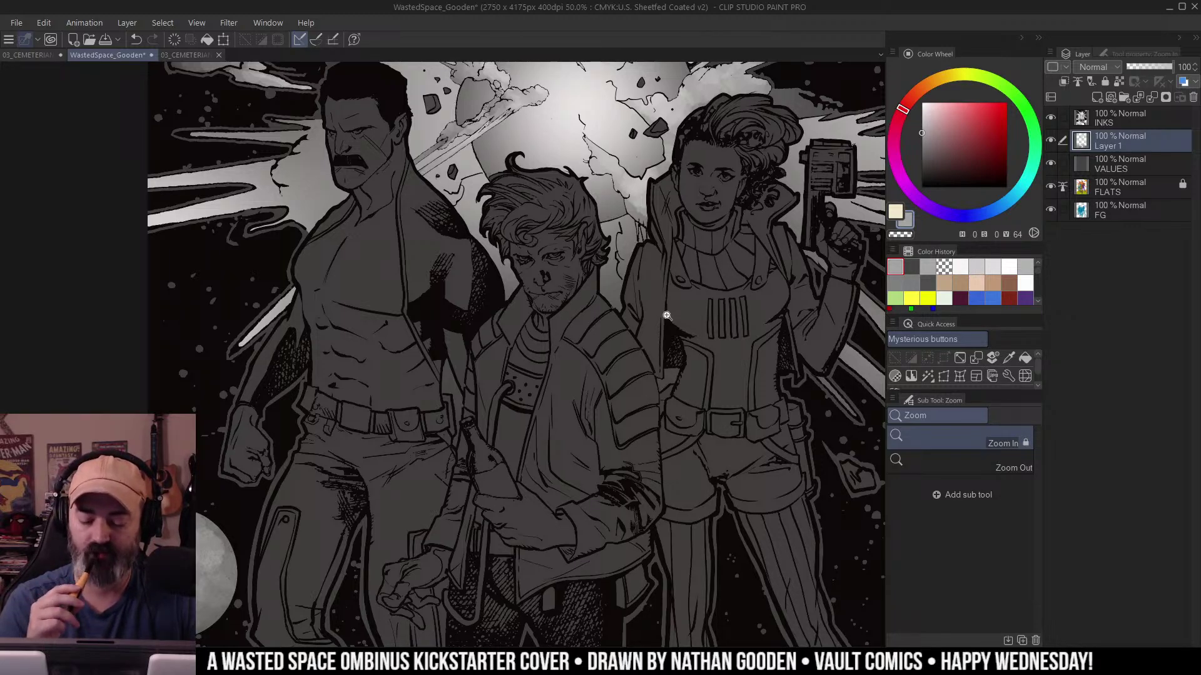
{"action": "scroll", "coordinate": [667, 315], "scroll_direction": "down", "scroll_amount": 2}
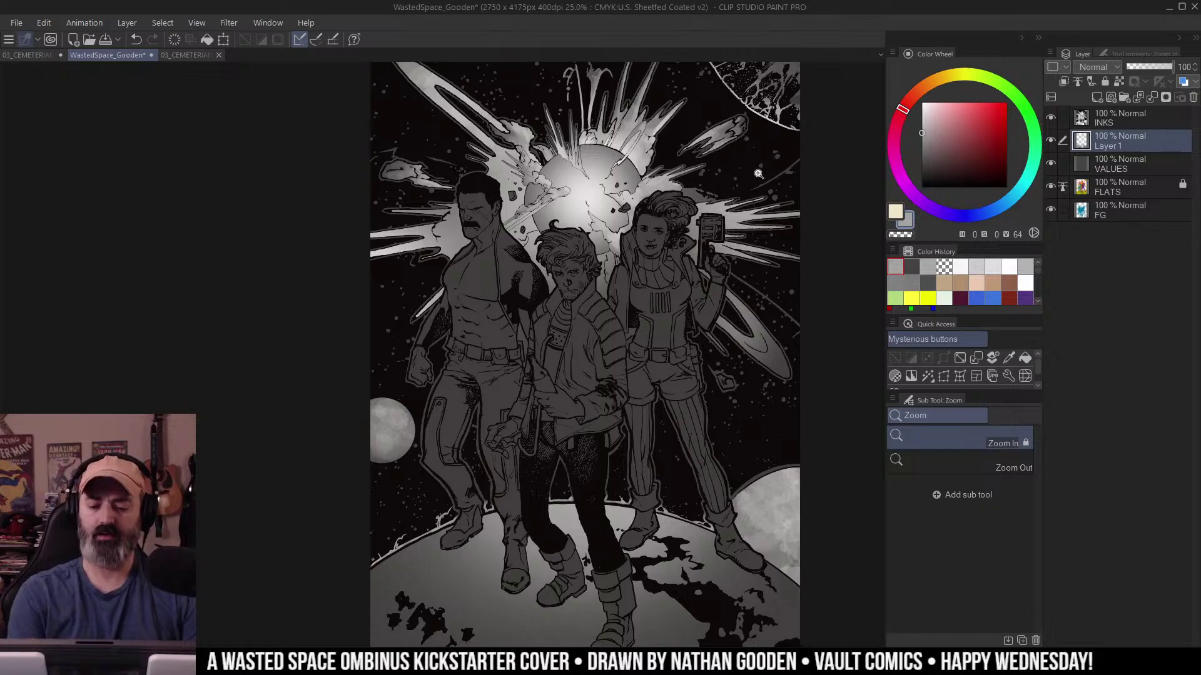
{"action": "left_click_drag", "start_coordinate": [556, 265], "coordinate": [600, 328]}
Clear the trial selection display on the middle man's hair and merge Layer 1 down into the VALUES layer.
{"action": "key", "text": "w"}
{"action": "left_click", "coordinate": [541, 275]}
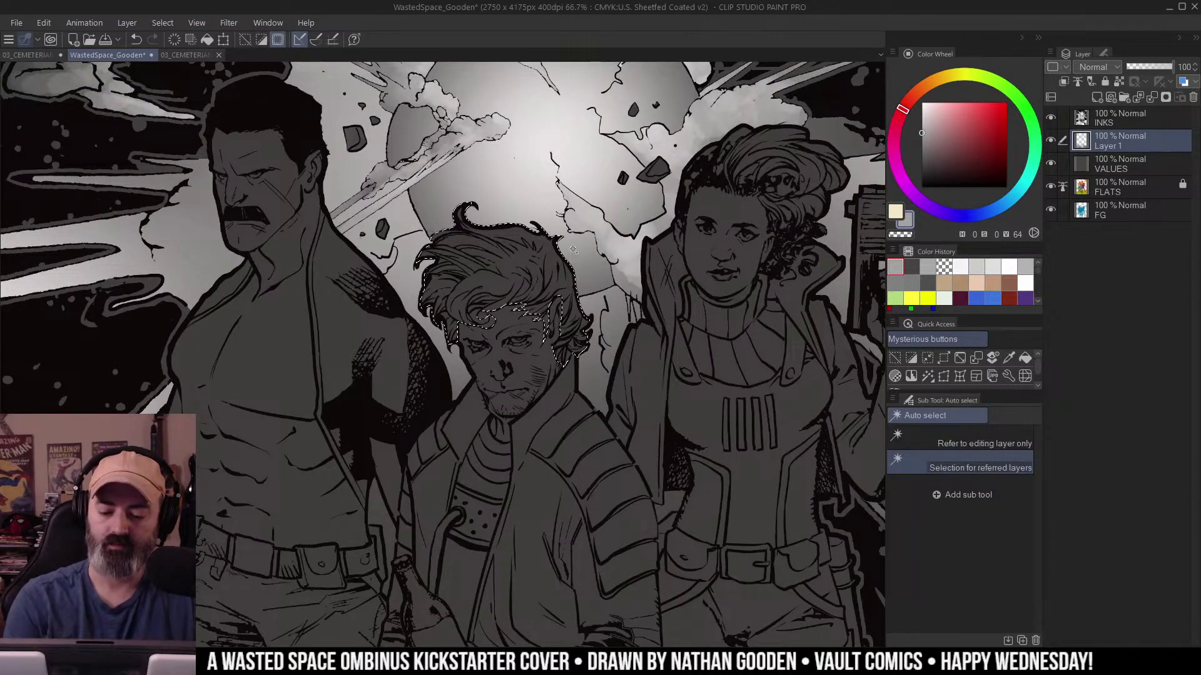
{"action": "key", "text": "ctrl+d"}
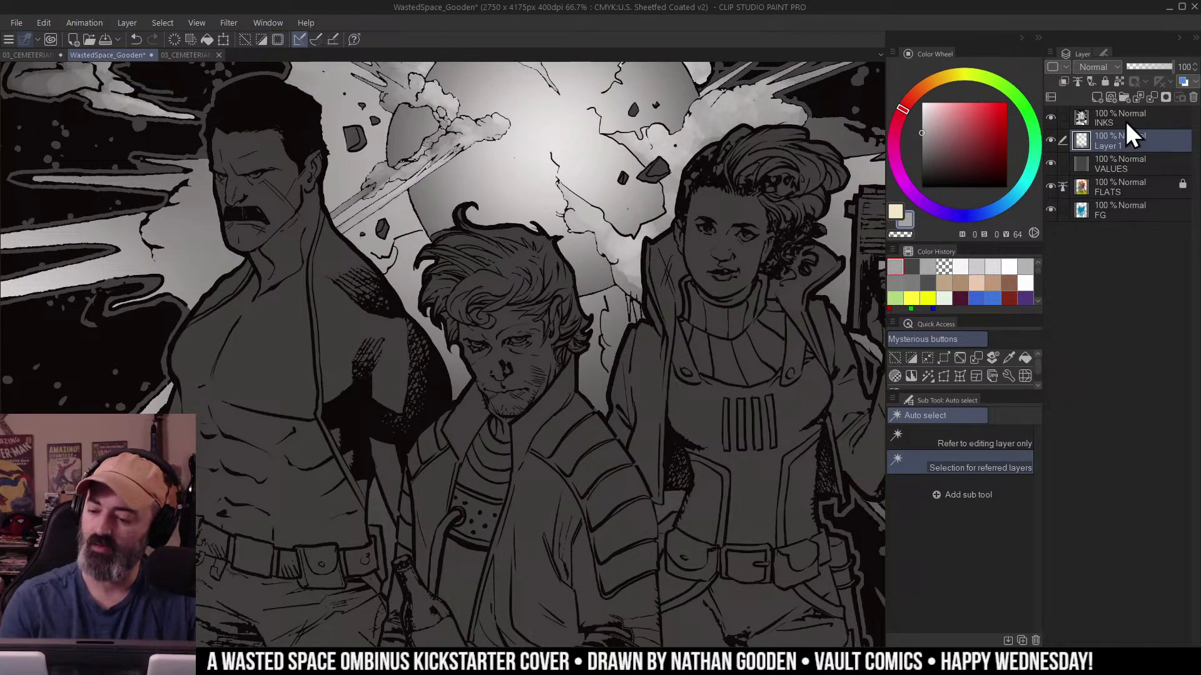
{"action": "right_click", "coordinate": [1131, 143]}
{"action": "left_click", "coordinate": [1134, 410]}
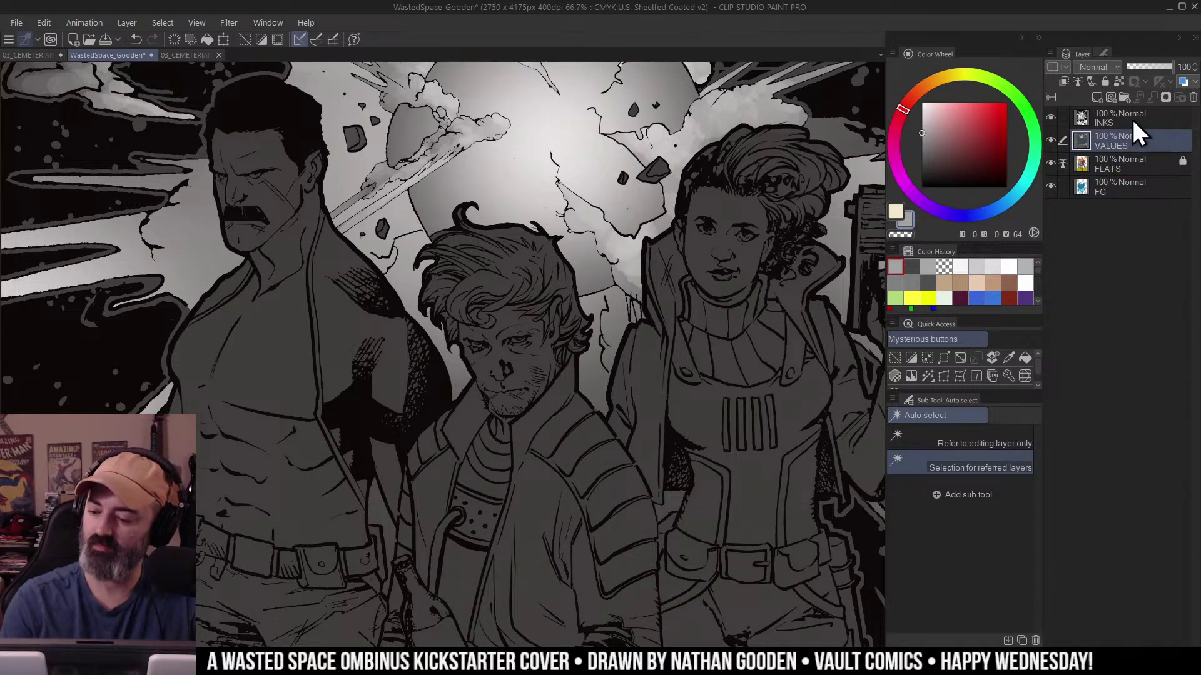
Select the middle man's hair with Auto select on the VALUES layer and hide the selection border.
{"action": "left_click", "coordinate": [550, 288]}
{"action": "left_click", "coordinate": [542, 323], "text": "ctrl"}
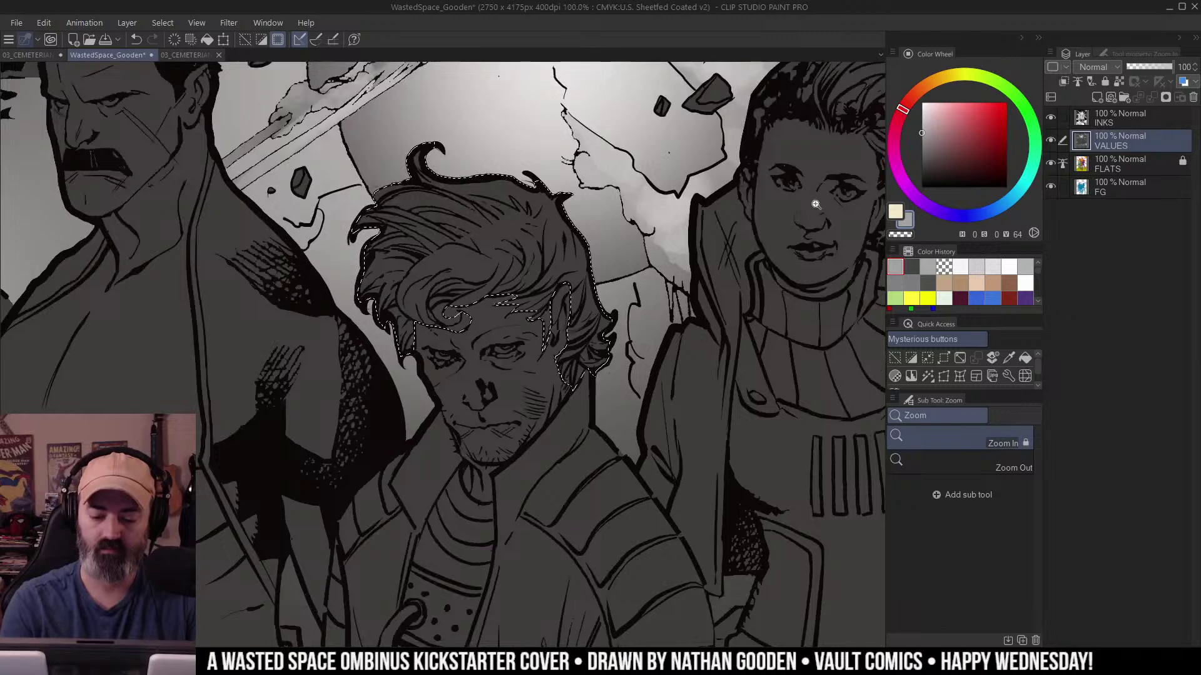
{"action": "key", "text": "ctrl+d"}
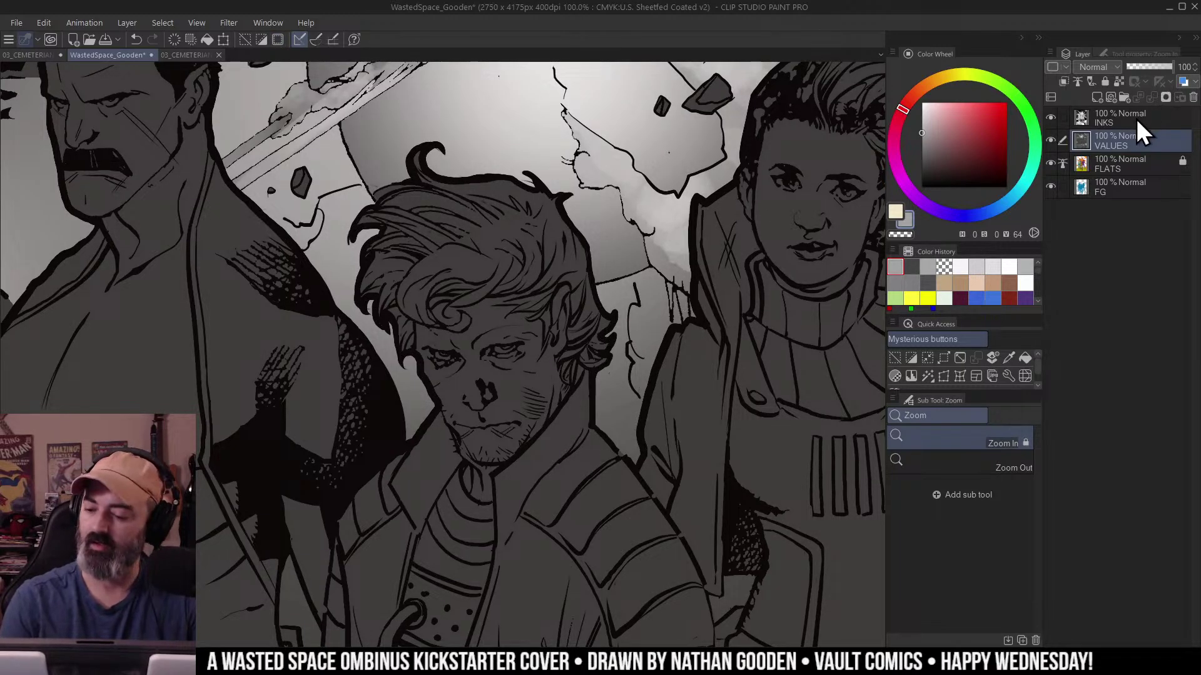
Choose a mid grey (V 59) and paint the middle man's hair with a large Krupuk Wash 3 brush.
{"action": "key", "text": "ctrl+u"}
{"action": "left_click", "coordinate": [973, 182]}
{"action": "key", "text": "b"}
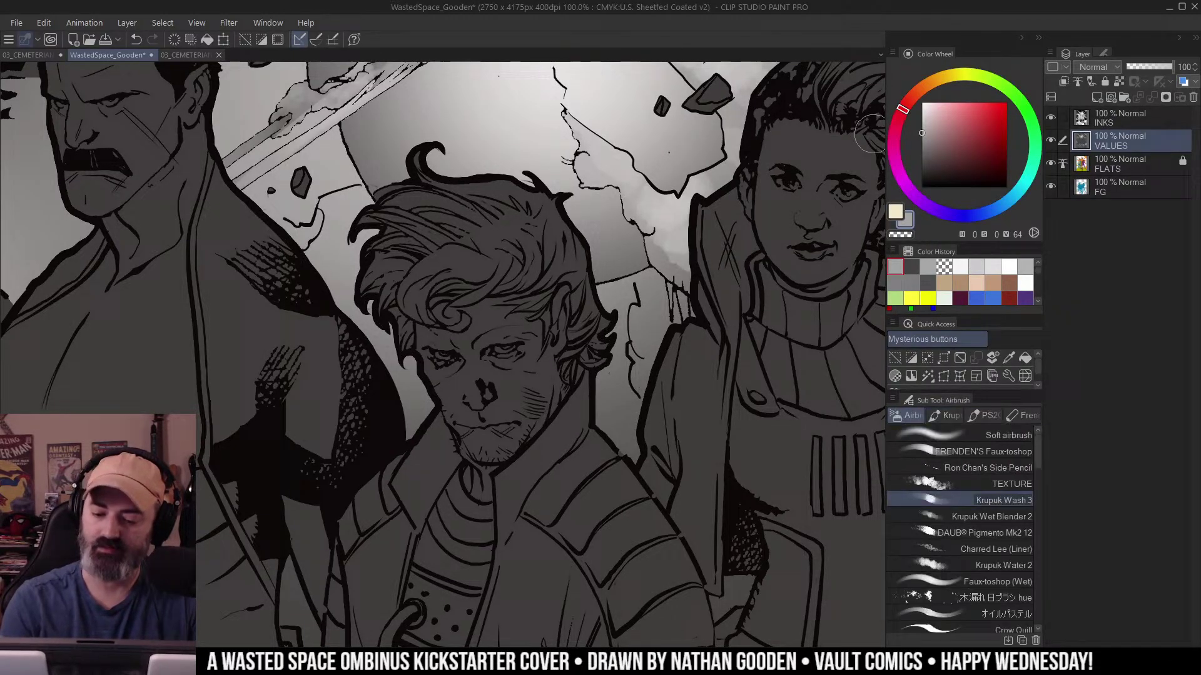
{"action": "left_click", "coordinate": [477, 263], "text": "alt"}
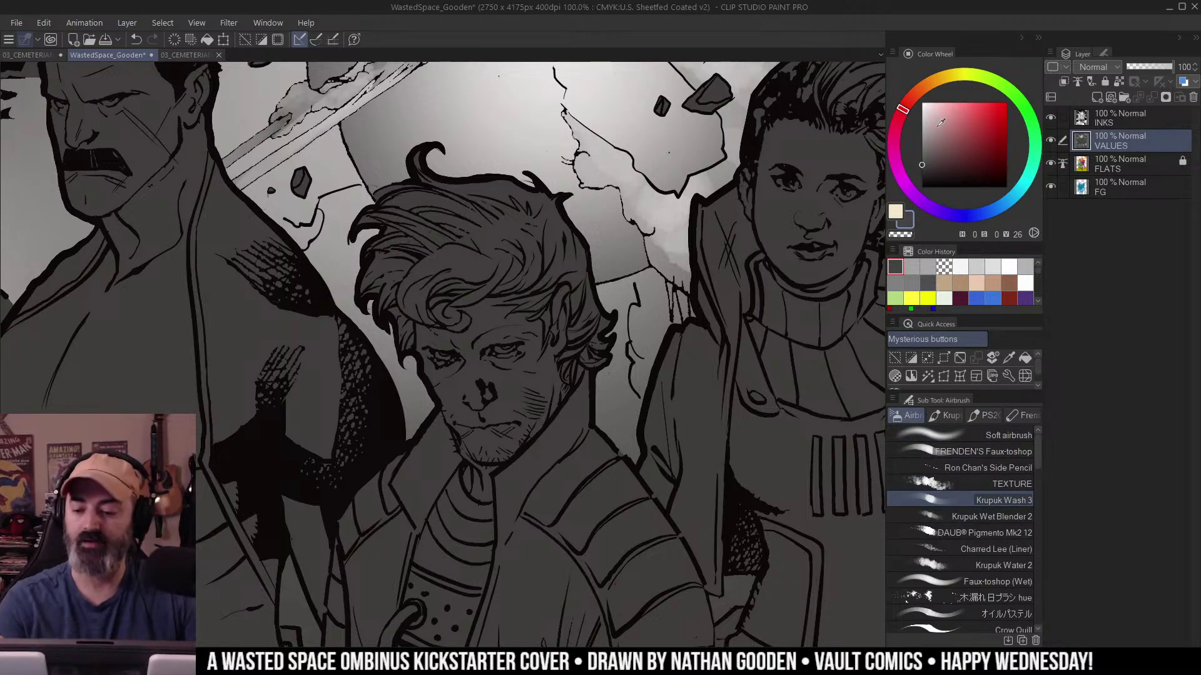
{"action": "left_click", "coordinate": [922, 137]}
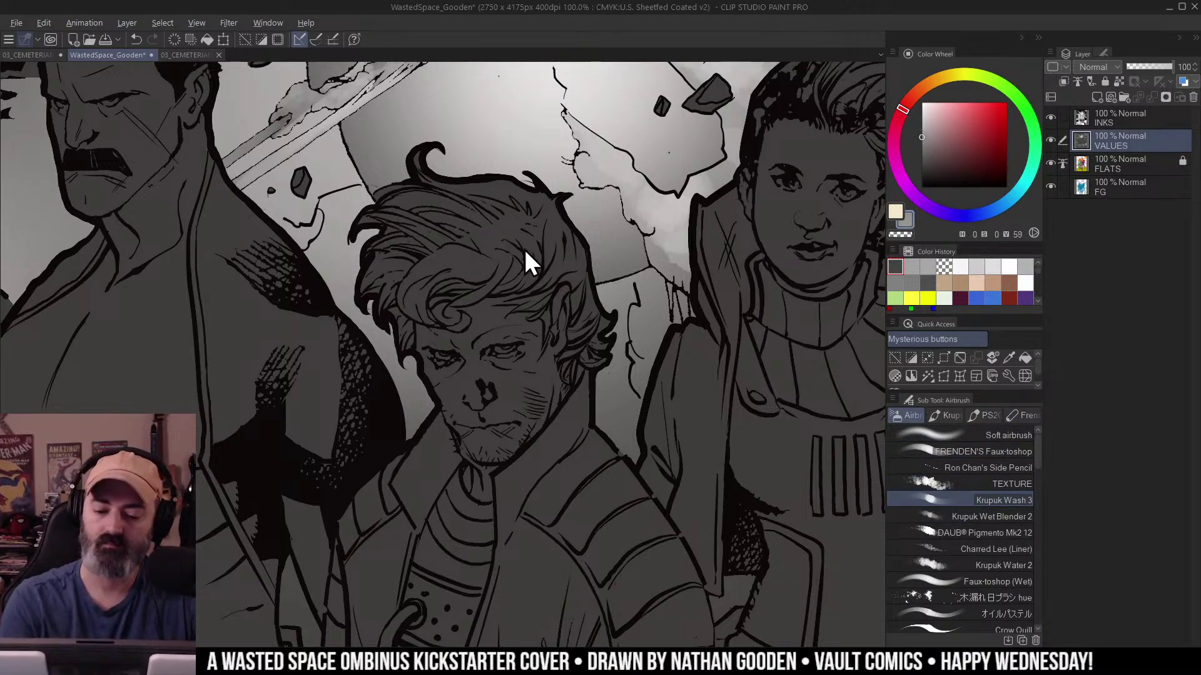
{"action": "mouse_move", "coordinate": [602, 221]}
{"action": "left_mouse_down"}
{"action": "mouse_move", "coordinate": [457, 197]}
{"action": "mouse_move", "coordinate": [456, 231]}
{"action": "mouse_move", "coordinate": [591, 238]}
{"action": "mouse_move", "coordinate": [530, 255]}
{"action": "mouse_move", "coordinate": [474, 308]}
{"action": "mouse_move", "coordinate": [387, 336]}
{"action": "left_mouse_up"}
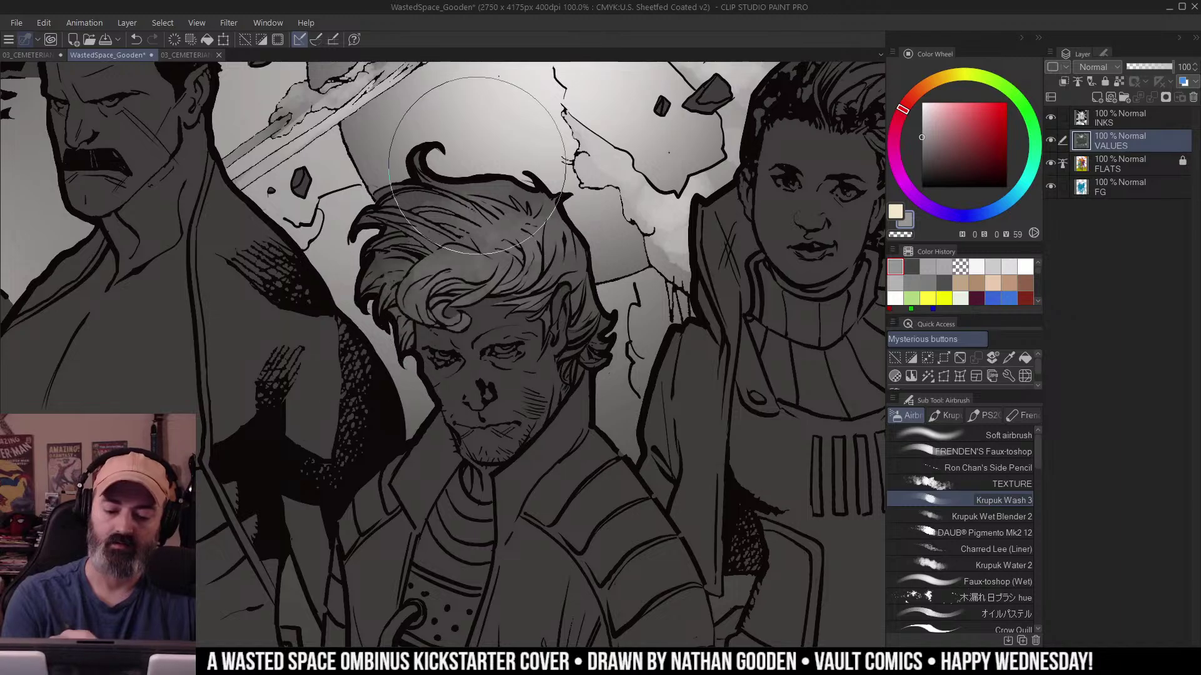
{"action": "mouse_move", "coordinate": [458, 159]}
{"action": "left_mouse_down"}
{"action": "mouse_move", "coordinate": [409, 200]}
{"action": "mouse_move", "coordinate": [556, 182]}
{"action": "mouse_move", "coordinate": [554, 206]}
{"action": "mouse_move", "coordinate": [520, 217]}
{"action": "mouse_move", "coordinate": [565, 201]}
{"action": "left_mouse_up"}
{"action": "key", "text": "bracketleft"}
{"action": "key", "text": "bracketleft"}
{"action": "key", "text": "ctrl+z"}
{"action": "key", "text": "m"}
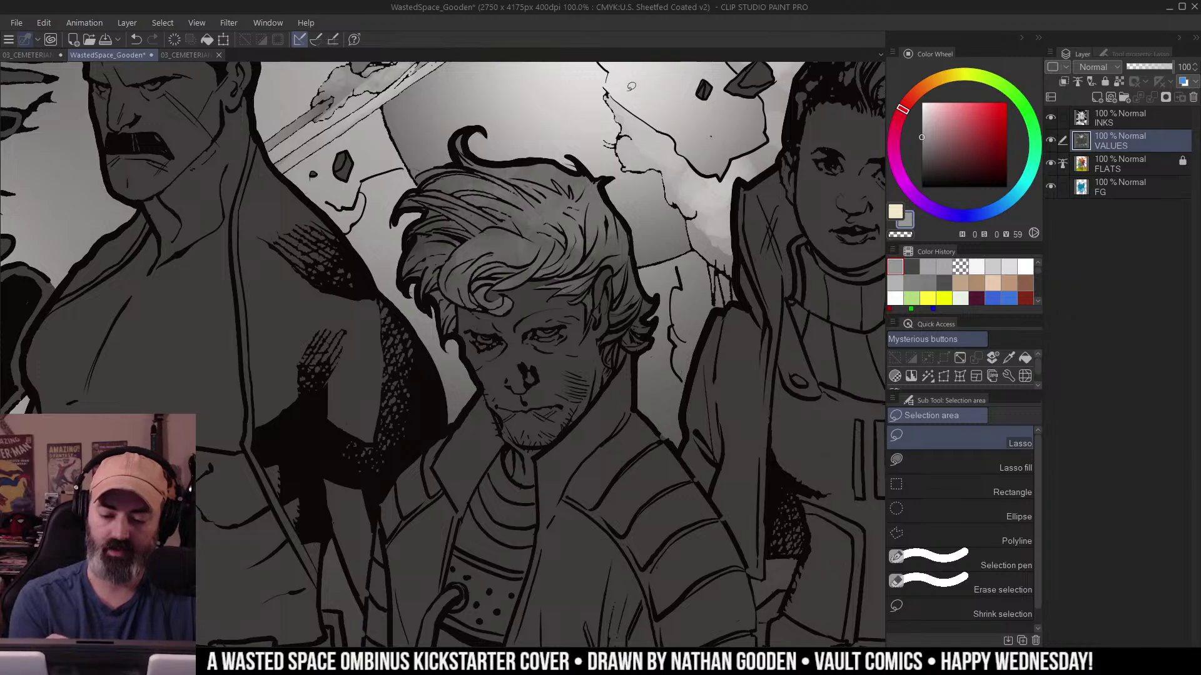
Add a layer named NOTES above INKS and choose a red (S 63, V 88) for annotating with Krupuk Wash 3.
{"action": "scroll", "coordinate": [618, 167], "scroll_direction": "up", "scroll_amount": 1}
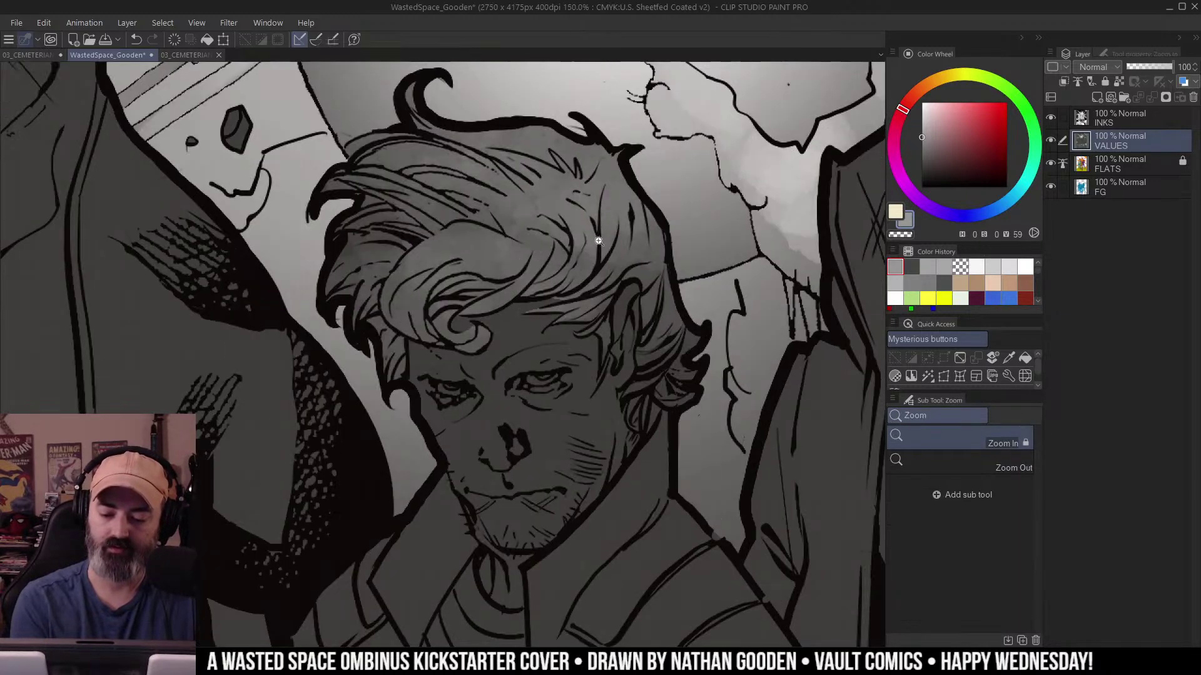
{"action": "left_click", "coordinate": [1105, 119]}
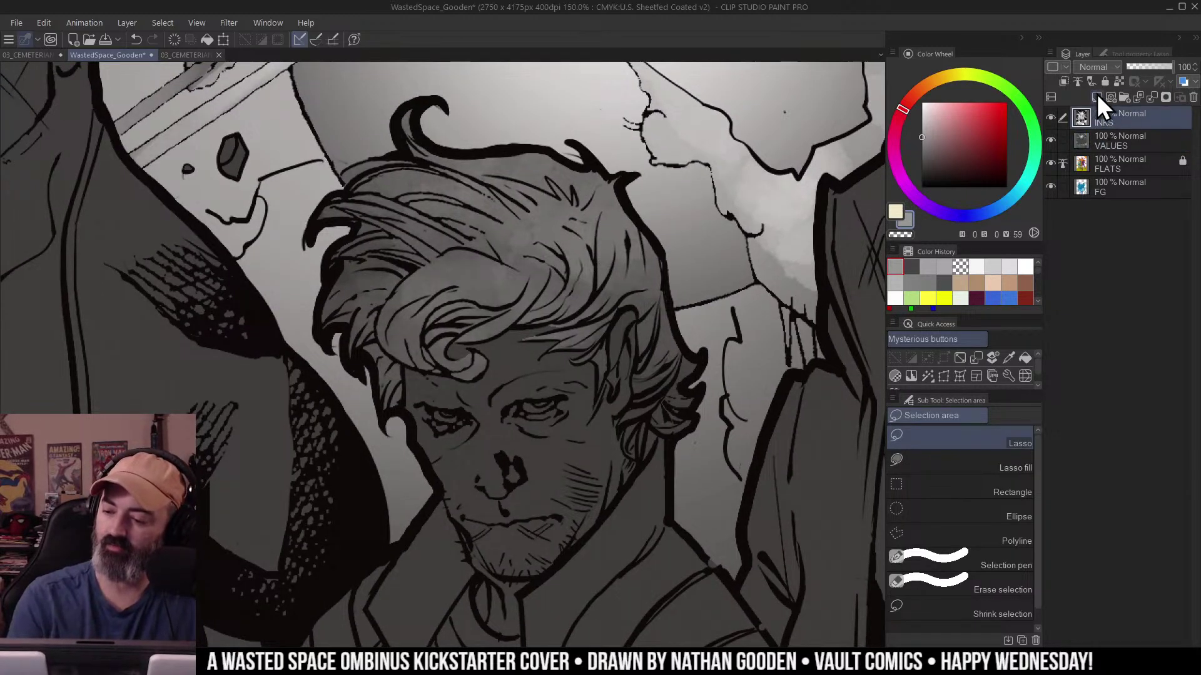
{"action": "left_click", "coordinate": [1097, 96]}
{"action": "key", "text": "b"}
{"action": "left_click", "coordinate": [975, 113]}
{"action": "key", "text": "m"}
{"action": "key", "text": "b"}
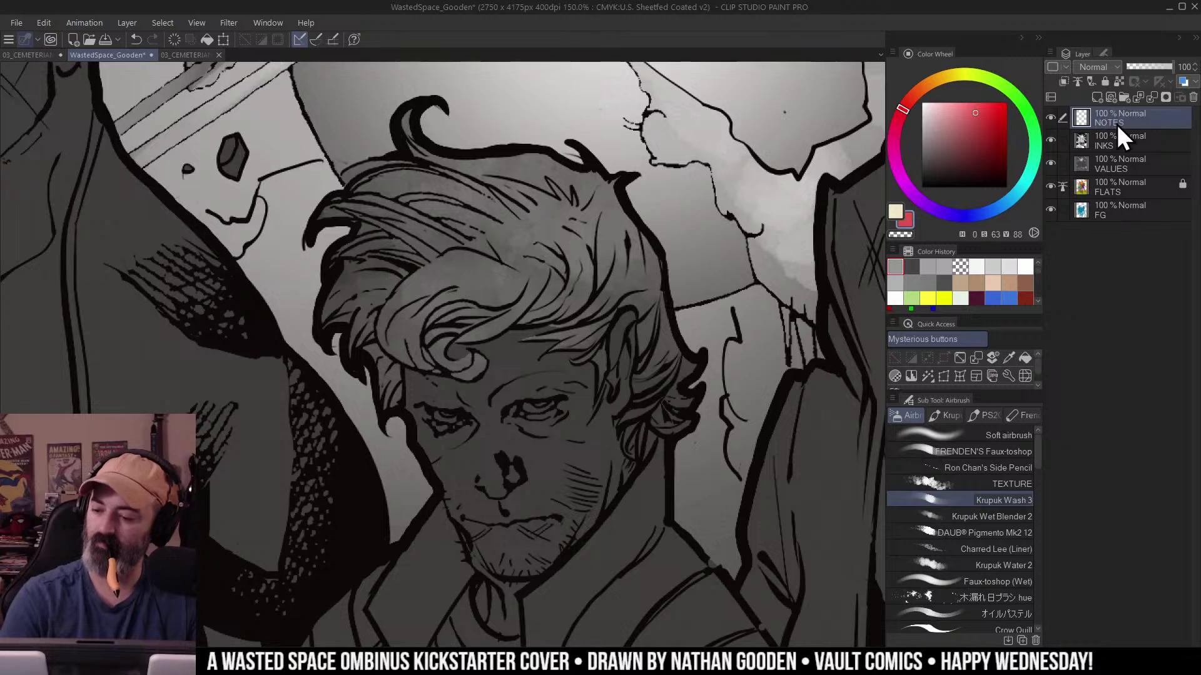
Undo the oversized red test stroke, outline the middle man's front hair sweep with a small brush and divide it into clumps.
{"action": "left_click_drag", "start_coordinate": [582, 286], "coordinate": [619, 252]}
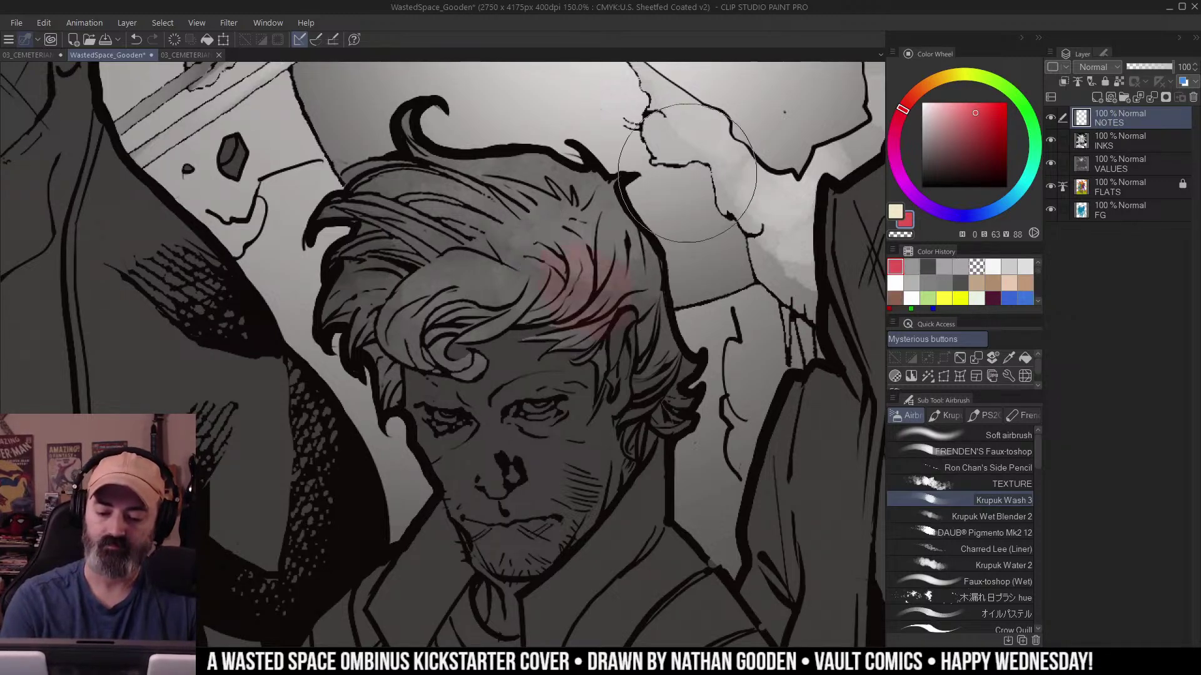
{"action": "key", "text": "ctrl+z"}
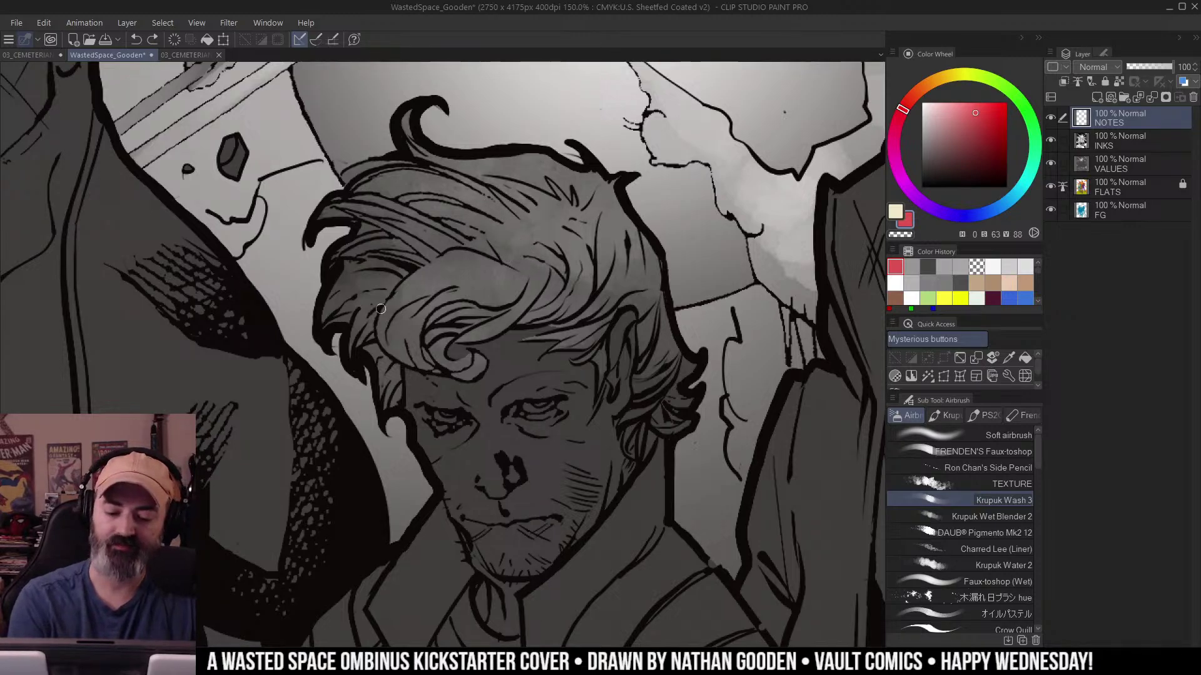
{"action": "mouse_move", "coordinate": [372, 315]}
{"action": "left_mouse_down"}
{"action": "mouse_move", "coordinate": [427, 254]}
{"action": "mouse_move", "coordinate": [465, 248]}
{"action": "mouse_move", "coordinate": [512, 265]}
{"action": "left_mouse_up"}
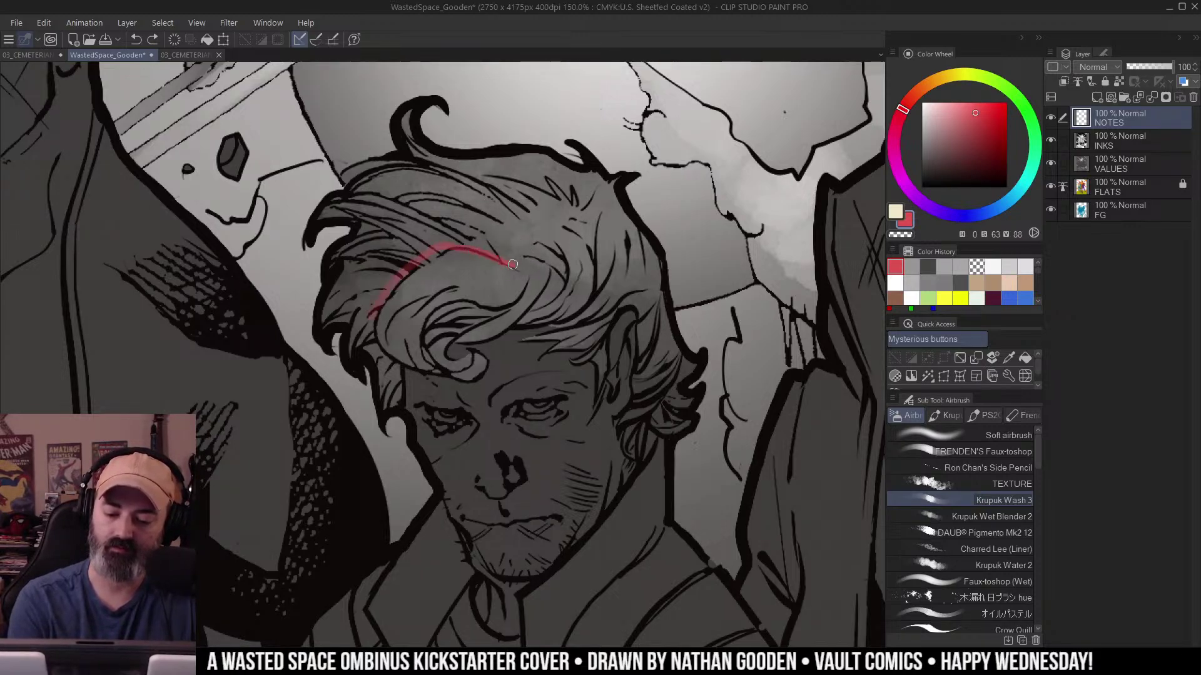
{"action": "left_click_drag", "start_coordinate": [594, 201], "coordinate": [669, 287]}
{"action": "mouse_move", "coordinate": [374, 307]}
{"action": "left_mouse_down"}
{"action": "mouse_move", "coordinate": [375, 342]}
{"action": "mouse_move", "coordinate": [463, 377]}
{"action": "mouse_move", "coordinate": [455, 346]}
{"action": "mouse_move", "coordinate": [497, 323]}
{"action": "mouse_move", "coordinate": [624, 324]}
{"action": "mouse_move", "coordinate": [652, 268]}
{"action": "left_mouse_up"}
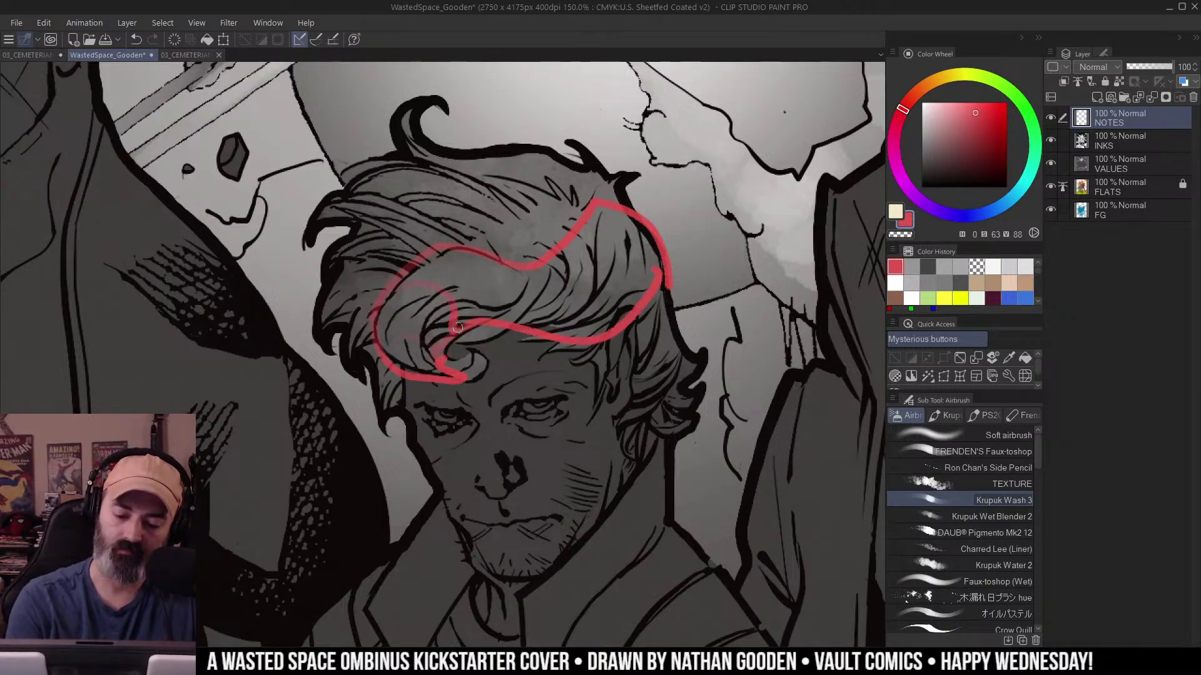
{"action": "mouse_move", "coordinate": [457, 328]}
{"action": "left_mouse_down"}
{"action": "mouse_move", "coordinate": [519, 255]}
{"action": "mouse_move", "coordinate": [564, 329]}
{"action": "left_mouse_up"}
{"action": "left_click_drag", "start_coordinate": [651, 244], "coordinate": [609, 320]}
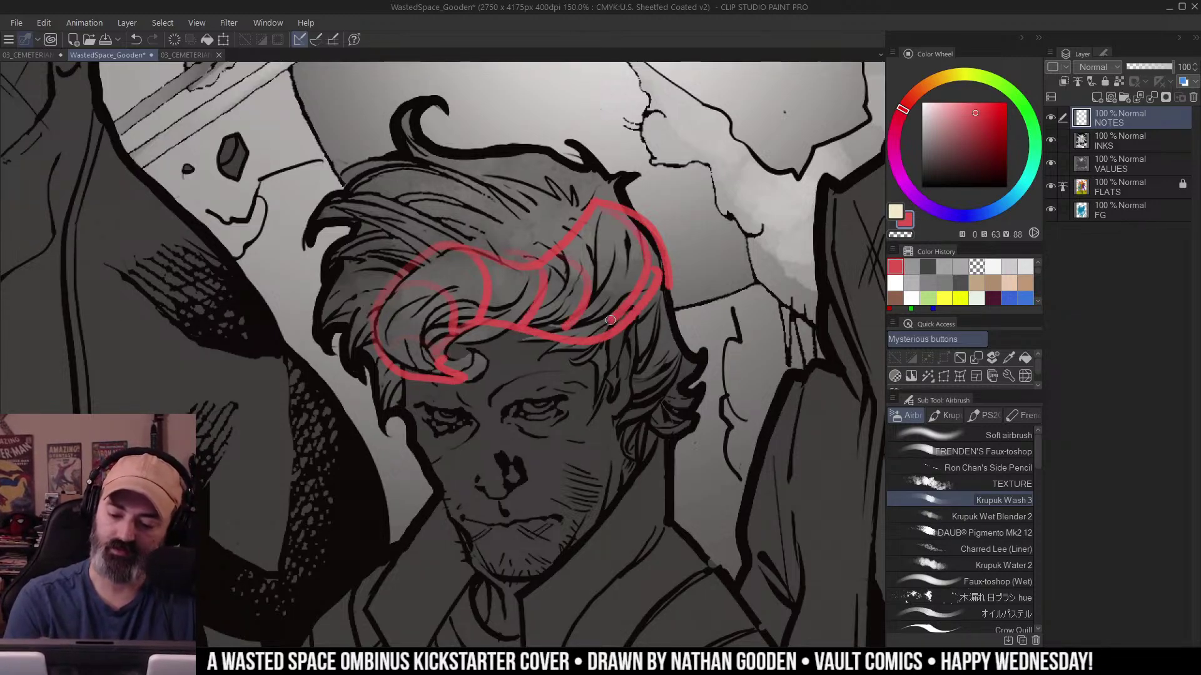
Draw red contour strokes over the crown and the swept-back locks to map the upper hair's large forms.
{"action": "mouse_move", "coordinate": [612, 201]}
{"action": "left_mouse_down"}
{"action": "mouse_move", "coordinate": [519, 207]}
{"action": "mouse_move", "coordinate": [462, 254]}
{"action": "left_mouse_up"}
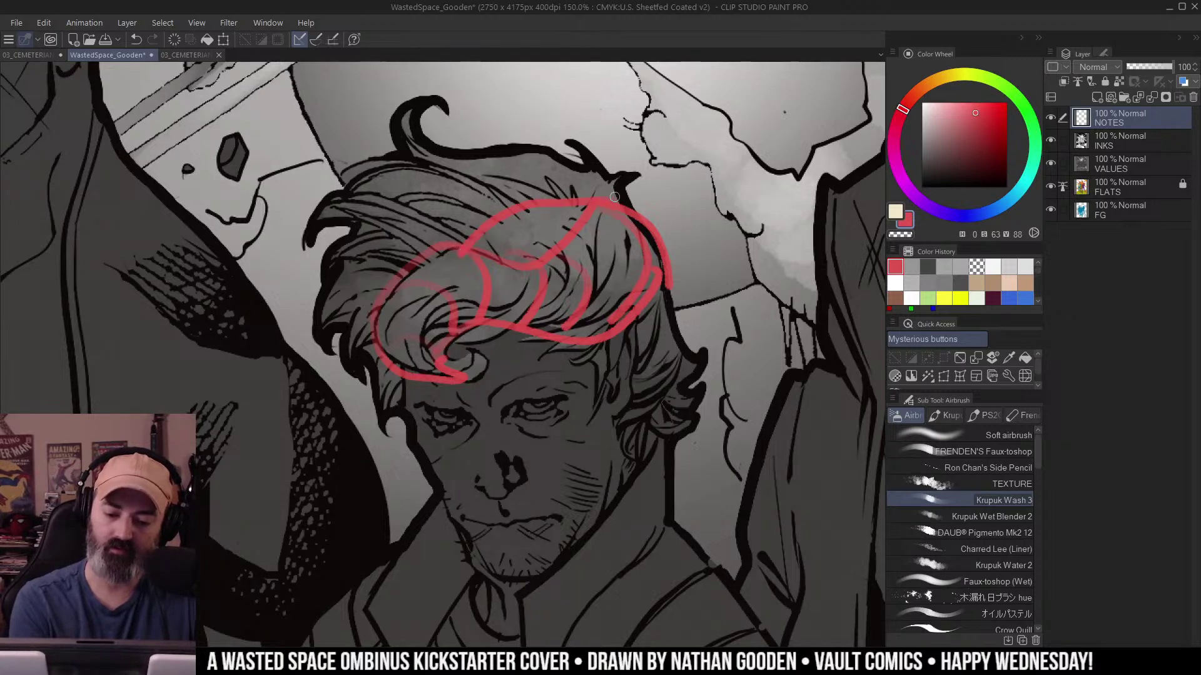
{"action": "mouse_move", "coordinate": [615, 192]}
{"action": "left_mouse_down"}
{"action": "mouse_move", "coordinate": [472, 139]}
{"action": "mouse_move", "coordinate": [251, 256]}
{"action": "mouse_move", "coordinate": [419, 267]}
{"action": "left_mouse_up"}
{"action": "left_click_drag", "start_coordinate": [294, 229], "coordinate": [464, 239]}
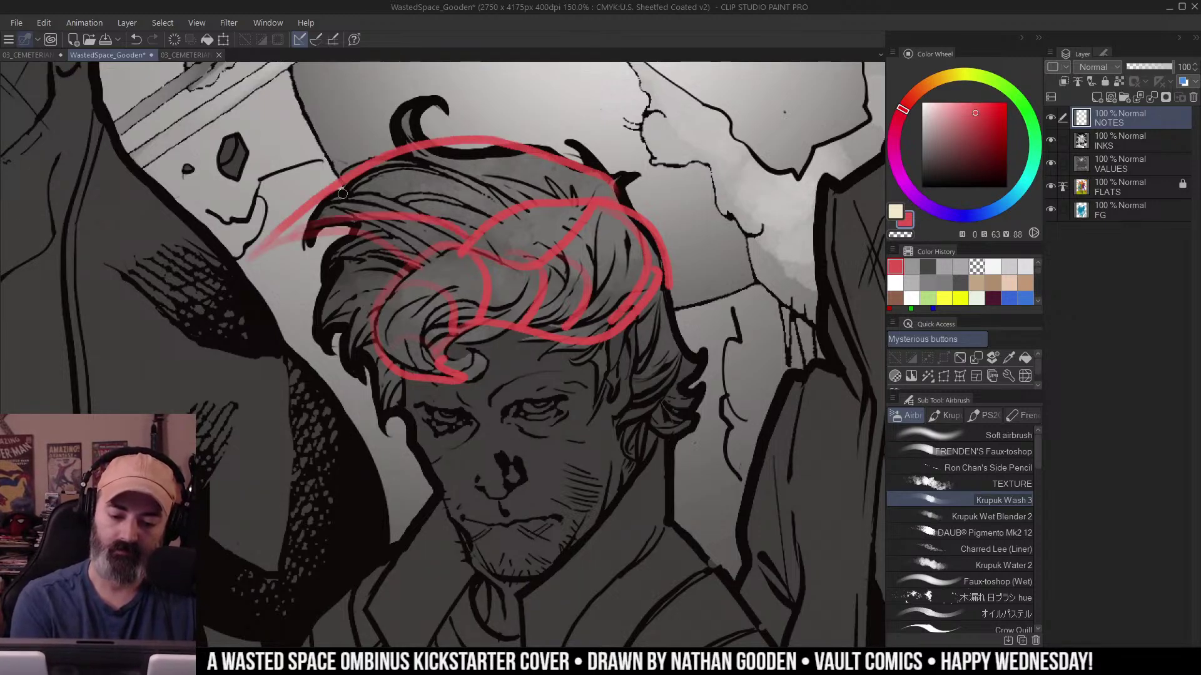
{"action": "left_click_drag", "start_coordinate": [342, 194], "coordinate": [491, 213]}
{"action": "left_click_drag", "start_coordinate": [389, 164], "coordinate": [569, 203]}
{"action": "left_click_drag", "start_coordinate": [576, 156], "coordinate": [402, 148]}
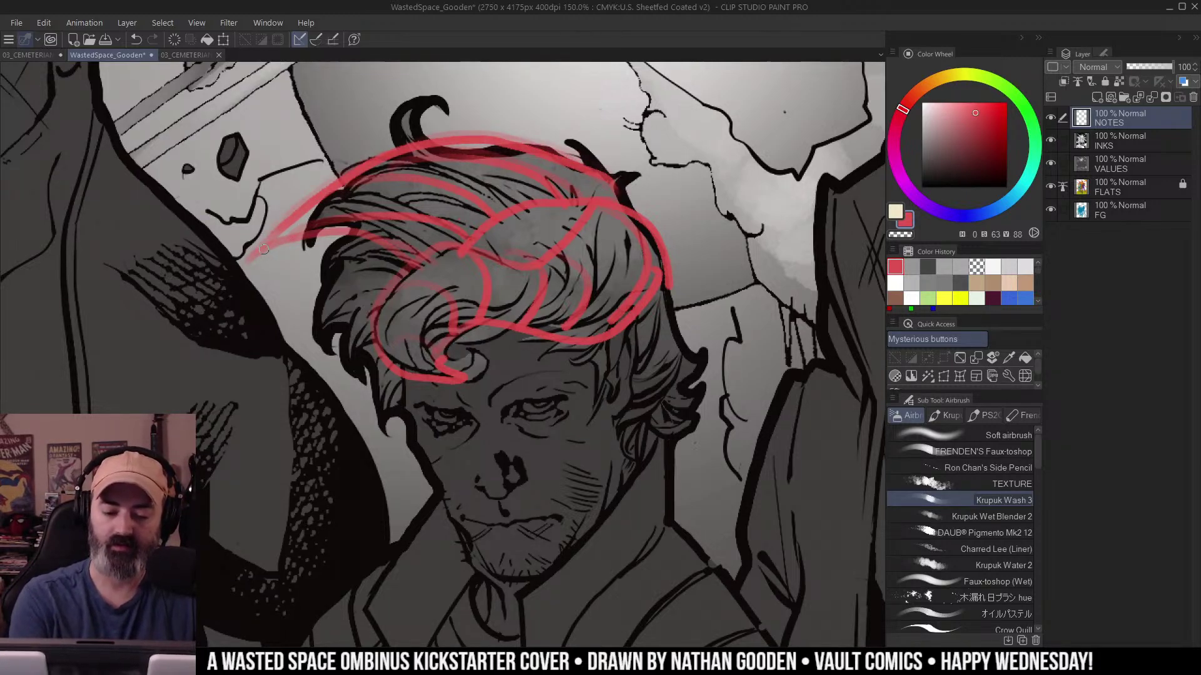
{"action": "mouse_move", "coordinate": [264, 249]}
{"action": "left_mouse_down"}
{"action": "mouse_move", "coordinate": [427, 253]}
{"action": "mouse_move", "coordinate": [585, 464]}
{"action": "mouse_move", "coordinate": [400, 607]}
{"action": "mouse_move", "coordinate": [197, 463]}
{"action": "mouse_move", "coordinate": [289, 246]}
{"action": "left_mouse_up"}
Sketch a red curve around the back of the head and a large circle across the face, and undo the strokes along the jaw.
{"action": "mouse_move", "coordinate": [350, 156]}
{"action": "left_mouse_down"}
{"action": "mouse_move", "coordinate": [654, 215]}
{"action": "mouse_move", "coordinate": [671, 442]}
{"action": "left_mouse_up"}
{"action": "left_click_drag", "start_coordinate": [704, 333], "coordinate": [568, 547]}
{"action": "left_click_drag", "start_coordinate": [685, 359], "coordinate": [580, 533]}
{"action": "left_click_drag", "start_coordinate": [677, 375], "coordinate": [563, 559]}
{"action": "left_click_drag", "start_coordinate": [215, 328], "coordinate": [327, 185]}
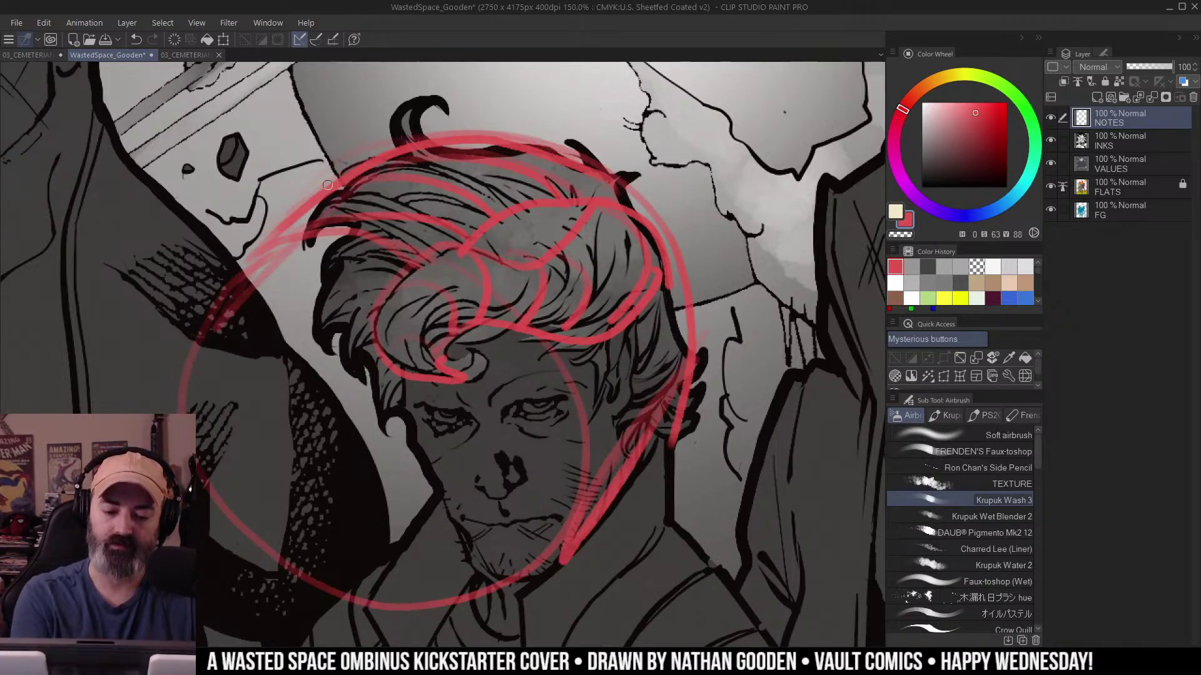
{"action": "key", "text": "ctrl+z"}
{"action": "key", "text": "ctrl+z"}
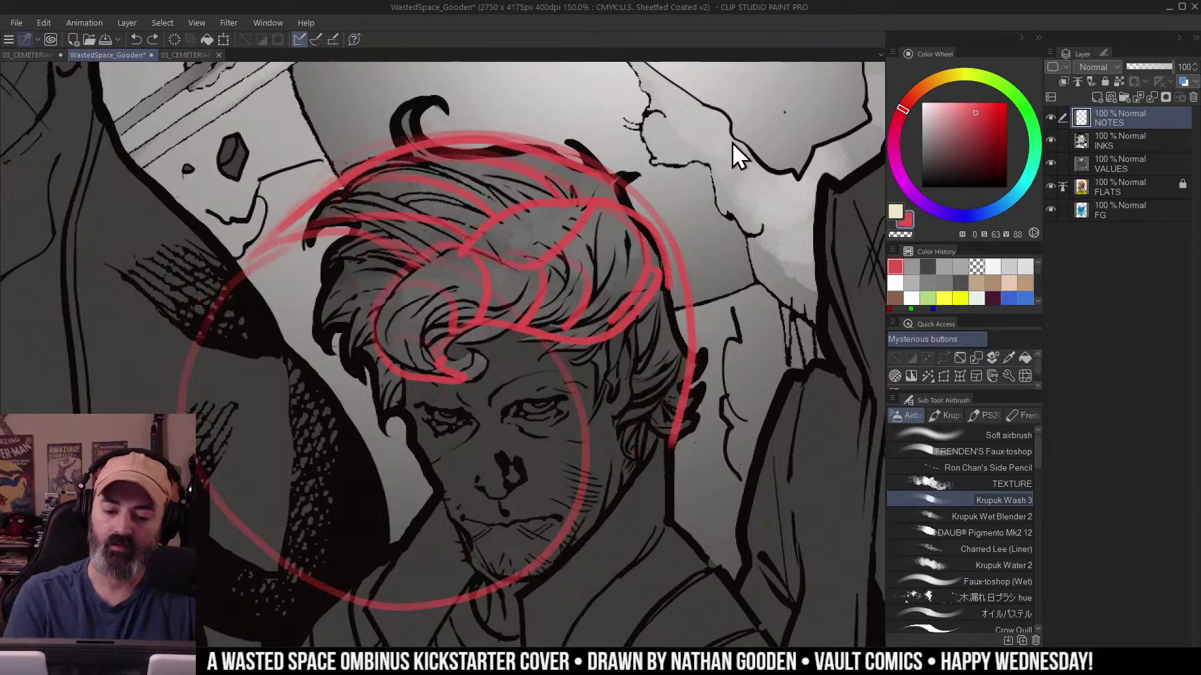
Undo all the remaining red annotation strokes over the middle man's hair and face.
{"action": "key", "text": "ctrl+z"}
{"action": "key", "text": "ctrl+z"}
{"action": "key", "text": "ctrl+z"}
{"action": "key", "text": "ctrl+z"}
{"action": "key", "text": "ctrl+z"}
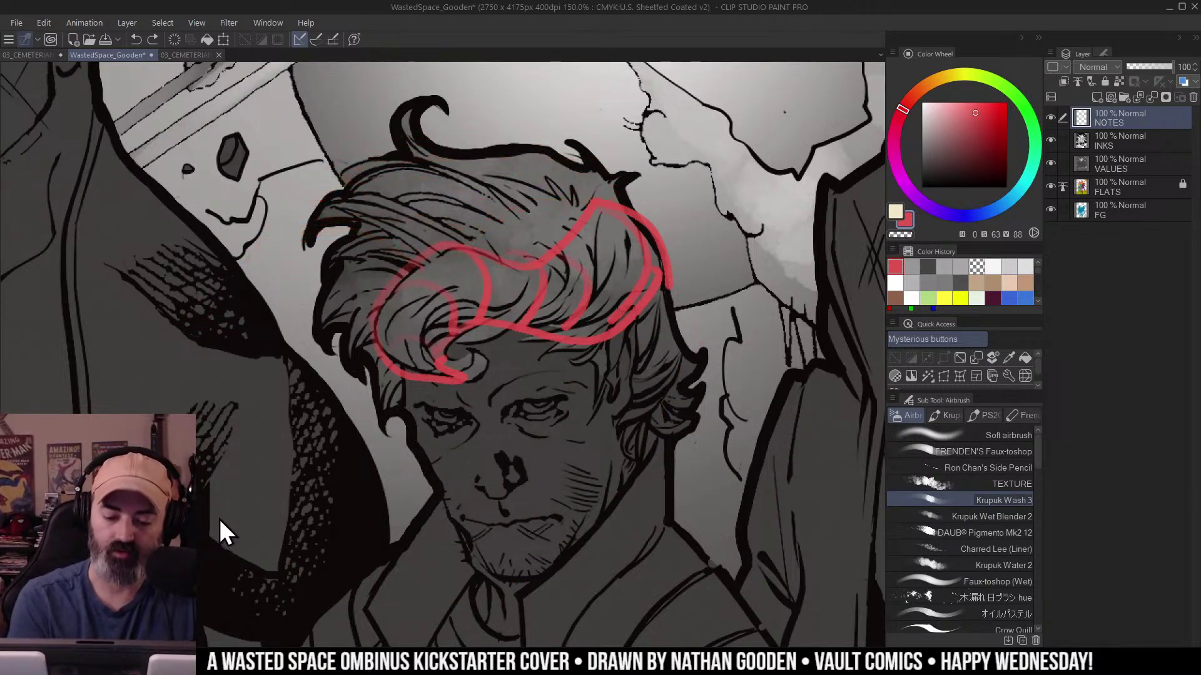
{"action": "key", "text": "ctrl+z"}
{"action": "key", "text": "ctrl+z"}
{"action": "key", "text": "ctrl+z"}
{"action": "key", "text": "ctrl+z"}
{"action": "key", "text": "ctrl+z"}
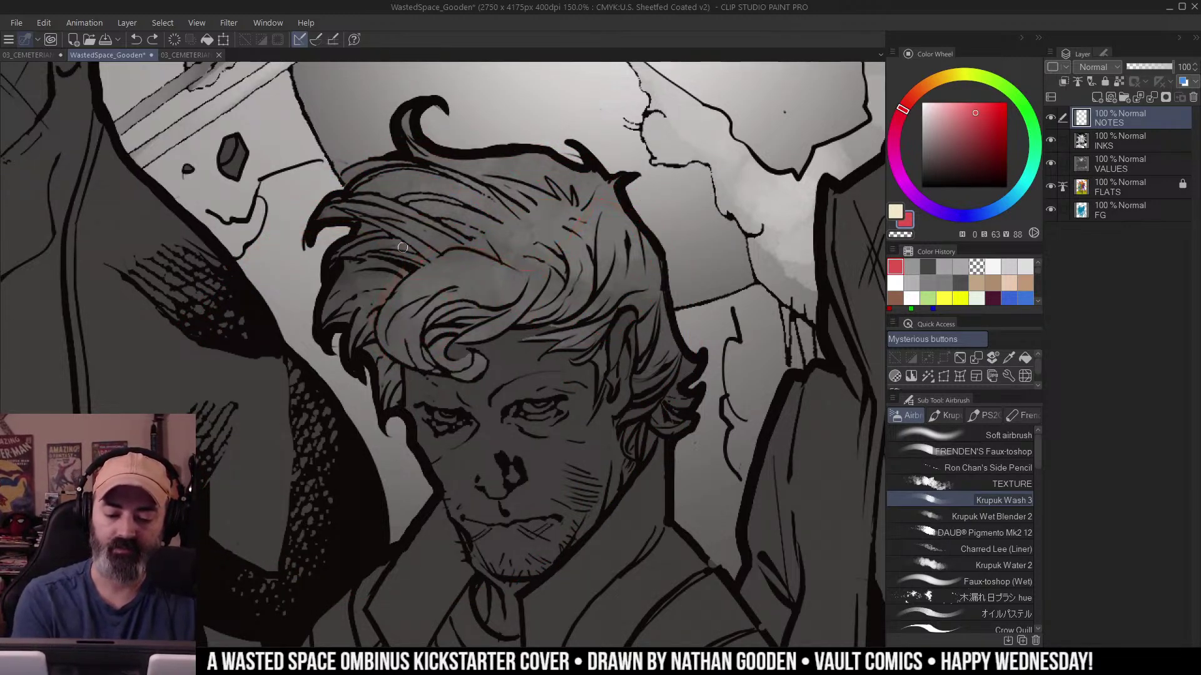
Sketch red curves around the middle man's side locks and circle the clump beside his forehead.
{"action": "mouse_move", "coordinate": [320, 302]}
{"action": "left_mouse_down"}
{"action": "mouse_move", "coordinate": [344, 263]}
{"action": "mouse_move", "coordinate": [405, 275]}
{"action": "left_mouse_up"}
{"action": "left_click_drag", "start_coordinate": [316, 328], "coordinate": [389, 268]}
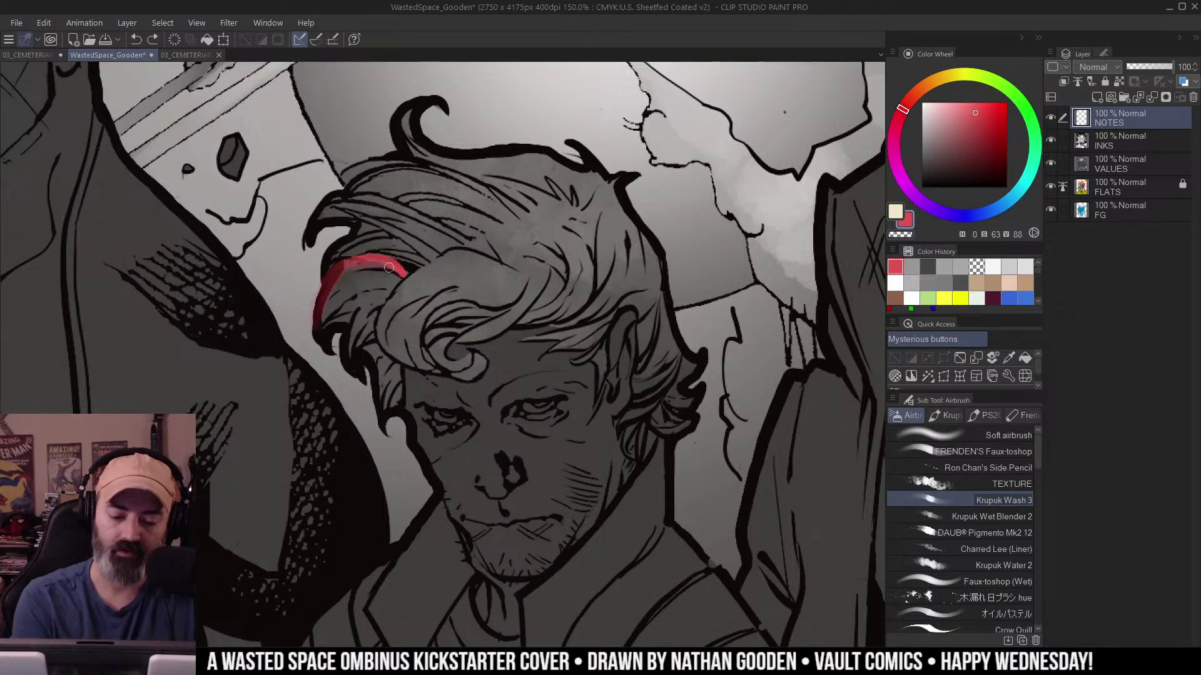
{"action": "mouse_move", "coordinate": [343, 334]}
{"action": "left_mouse_down"}
{"action": "mouse_move", "coordinate": [334, 372]}
{"action": "mouse_move", "coordinate": [418, 371]}
{"action": "mouse_move", "coordinate": [376, 406]}
{"action": "left_mouse_up"}
{"action": "left_click_drag", "start_coordinate": [316, 318], "coordinate": [328, 352]}
{"action": "mouse_move", "coordinate": [429, 337]}
{"action": "left_mouse_down"}
{"action": "mouse_move", "coordinate": [406, 286]}
{"action": "mouse_move", "coordinate": [436, 366]}
{"action": "mouse_move", "coordinate": [400, 406]}
{"action": "left_mouse_up"}
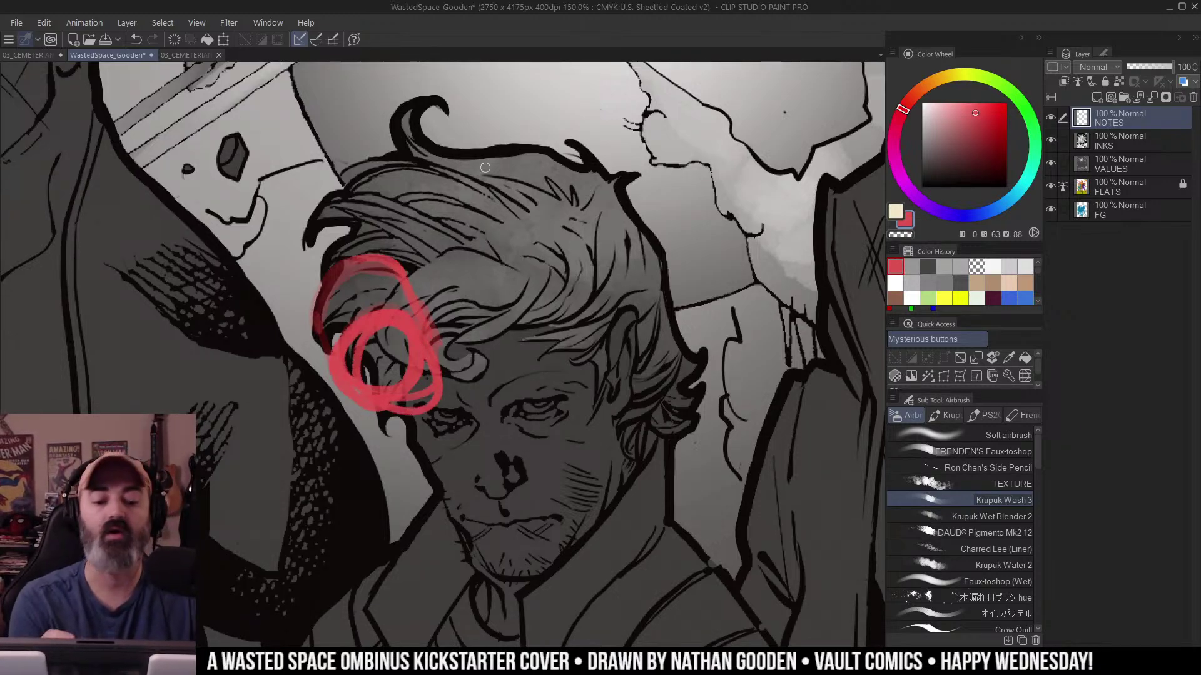
Undo the red sketch on the side locks and the renaming of the notes layer.
{"action": "key", "text": "ctrl+z"}
{"action": "key", "text": "ctrl+z"}
{"action": "key", "text": "ctrl+z"}
{"action": "key", "text": "ctrl+z"}
{"action": "key", "text": "ctrl+z"}
{"action": "key", "text": "ctrl+z"}
{"action": "key", "text": "ctrl+z"}
{"action": "key", "text": "ctrl+z"}
{"action": "key", "text": "ctrl+z"}
{"action": "key", "text": "ctrl+z"}
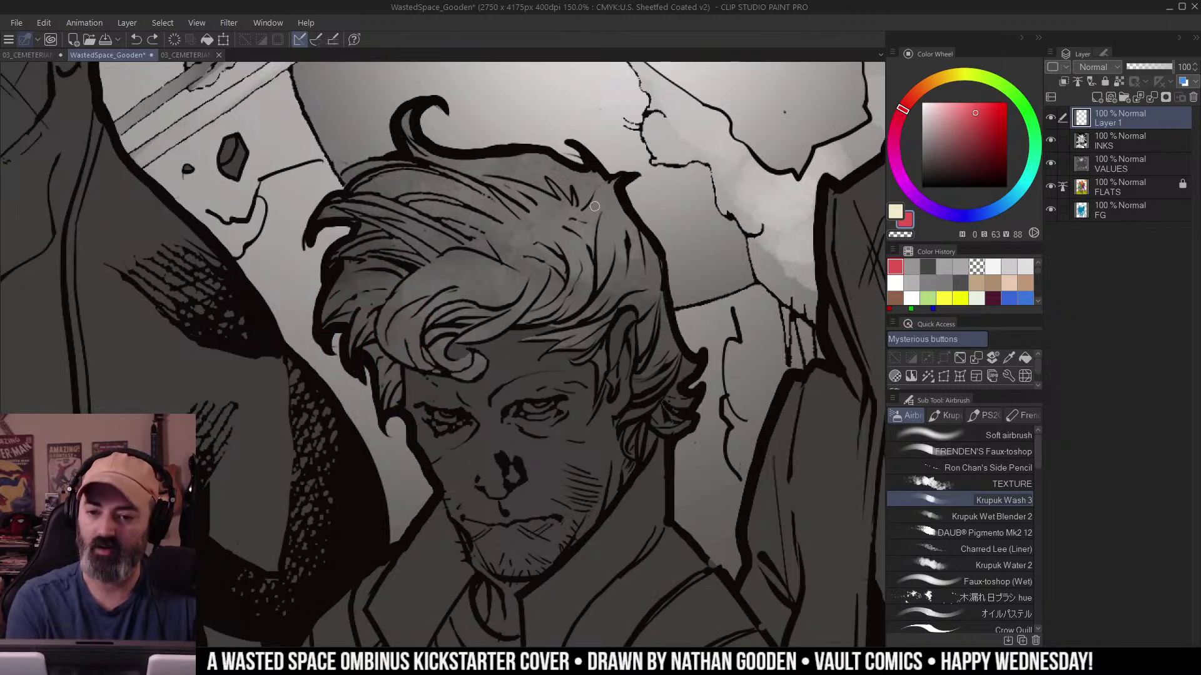
Return to the VALUES layer with Krupuk Wash 3 and sample a mid grey (V 59) from the hair.
{"action": "key", "text": "m"}
{"action": "scroll", "coordinate": [625, 295], "scroll_direction": "down", "scroll_amount": 1}
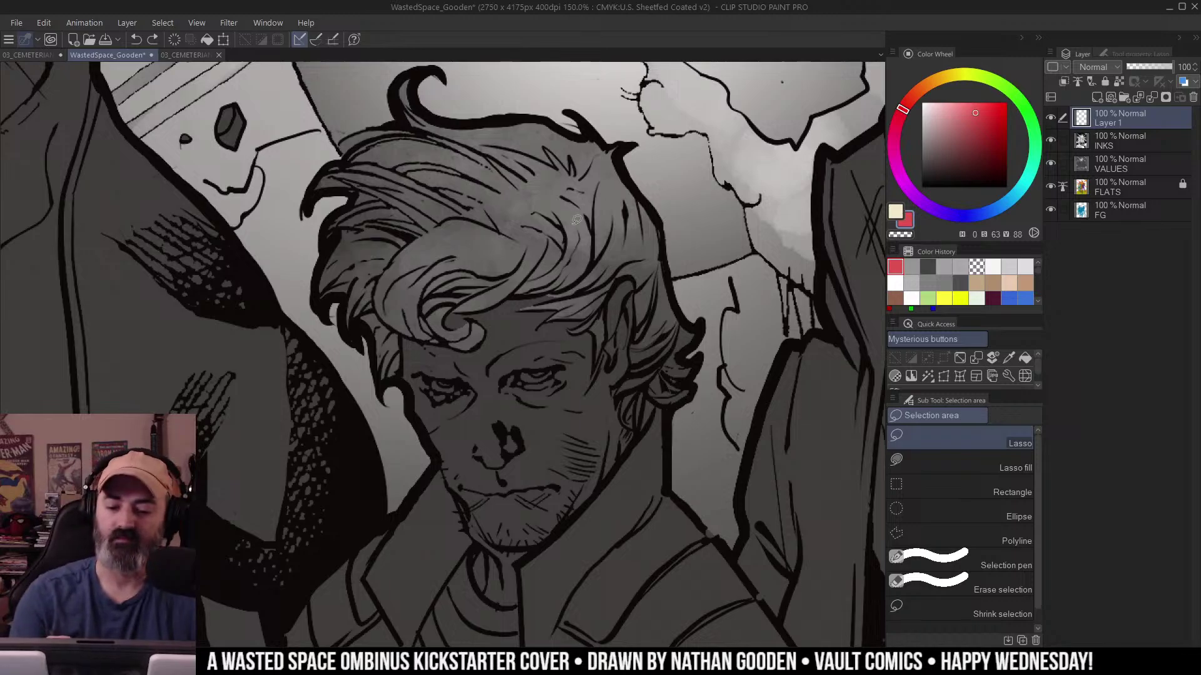
{"action": "scroll", "coordinate": [576, 219], "scroll_direction": "up", "scroll_amount": 1}
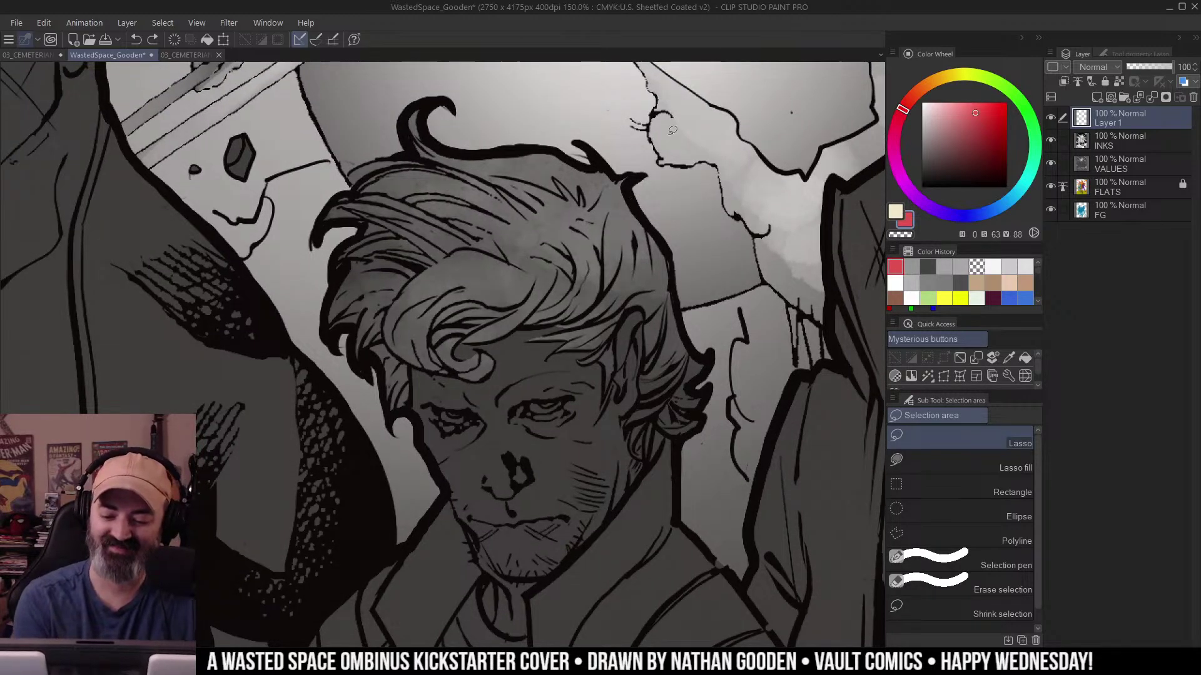
{"action": "key", "text": "b"}
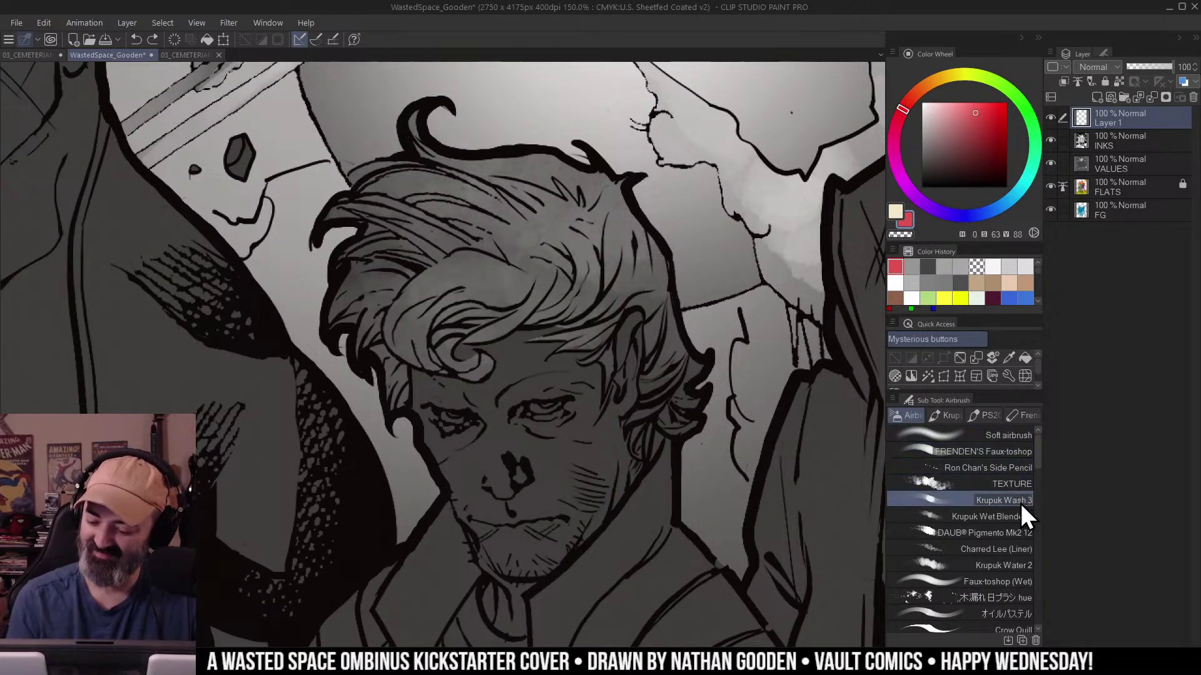
{"action": "left_click", "coordinate": [1100, 161]}
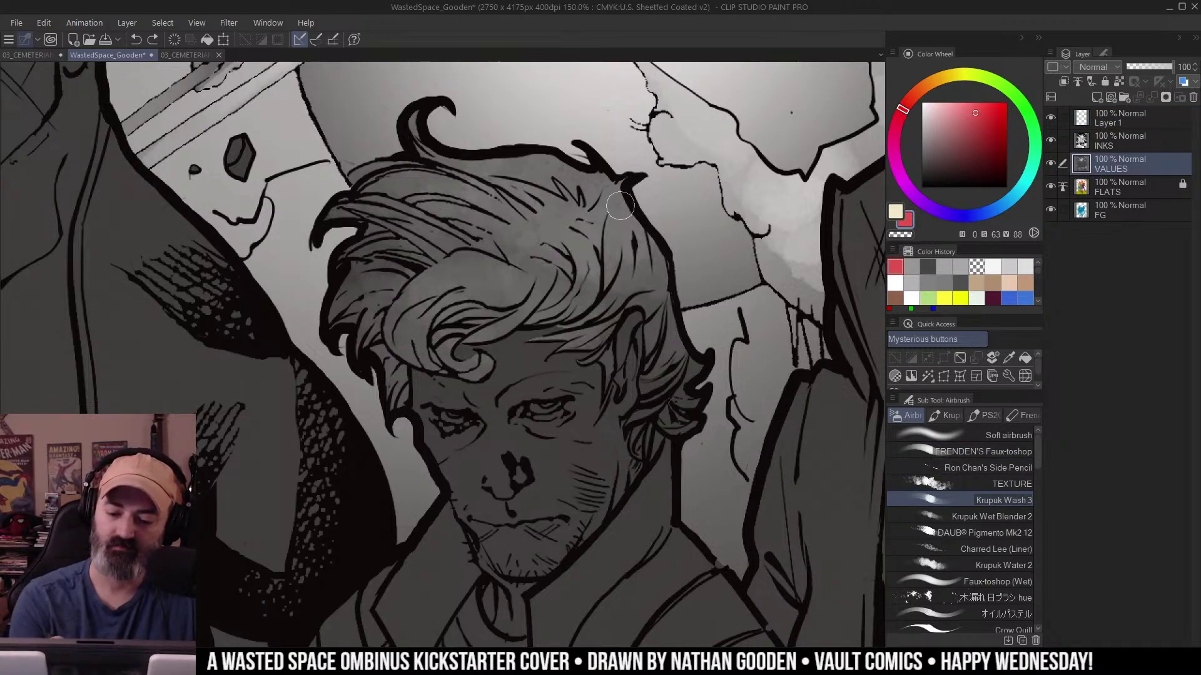
{"action": "key", "text": "ctrl+z"}
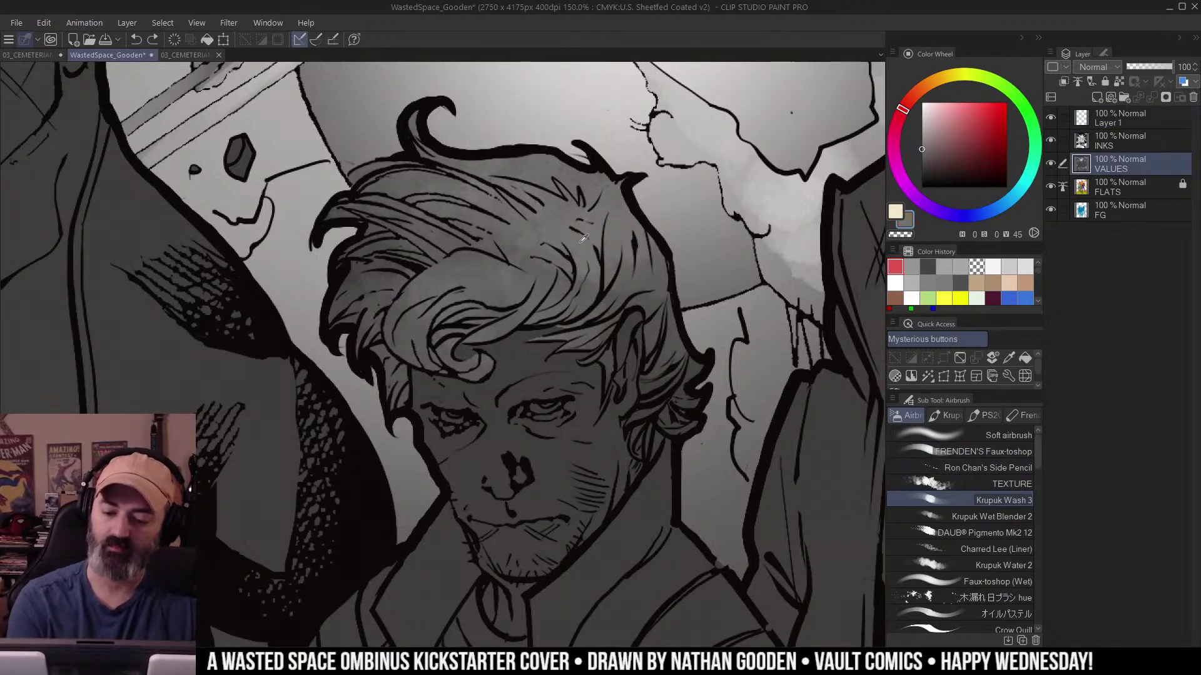
{"action": "left_click", "coordinate": [583, 238], "text": "alt"}
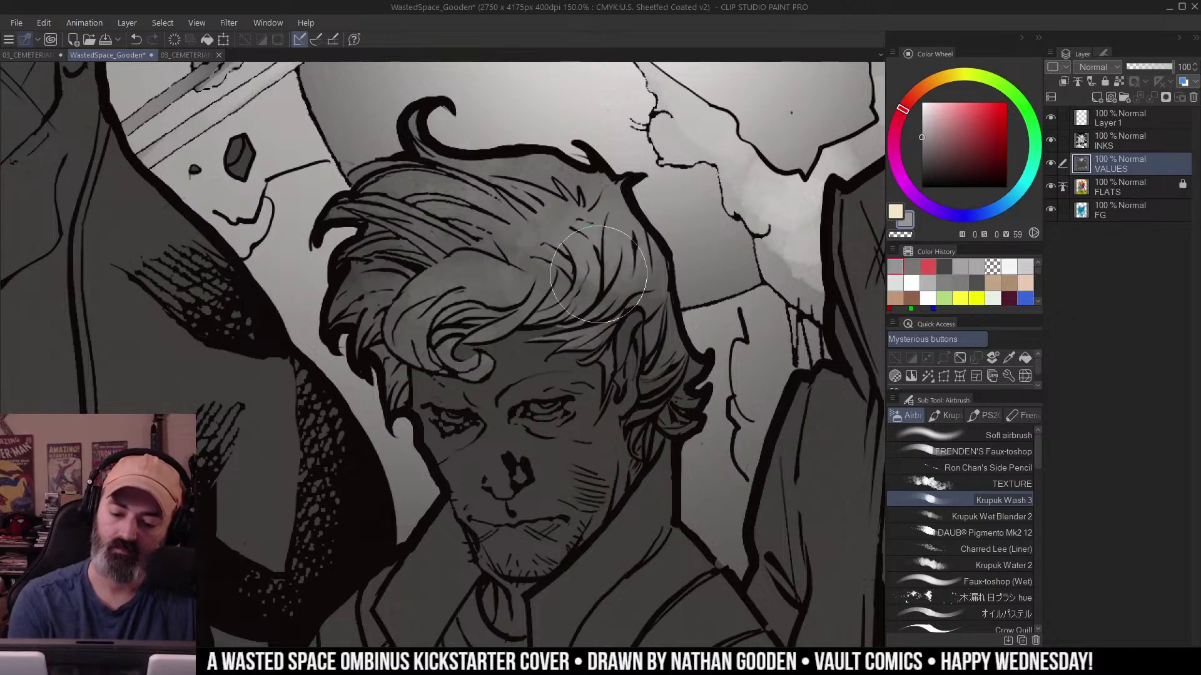
Reduce the brush size and paint the mid grey over the middle man's front hair sweep and crown.
{"action": "key", "text": "bracketleft"}
{"action": "key", "text": "bracketleft"}
{"action": "key", "text": "bracketleft"}
{"action": "key", "text": "bracketleft"}
{"action": "key", "text": "bracketleft"}
{"action": "key", "text": "bracketleft"}
{"action": "left_click_drag", "start_coordinate": [518, 281], "coordinate": [455, 276]}
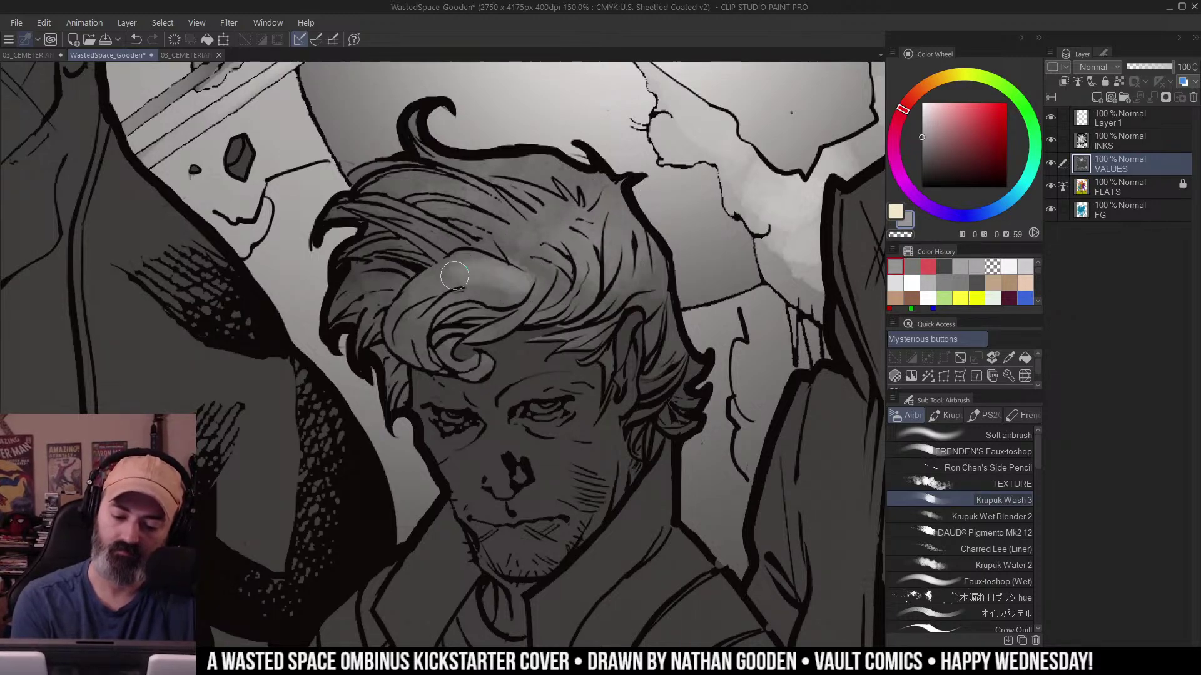
{"action": "mouse_move", "coordinate": [460, 198]}
{"action": "left_mouse_down"}
{"action": "mouse_move", "coordinate": [447, 179]}
{"action": "mouse_move", "coordinate": [576, 178]}
{"action": "left_mouse_up"}
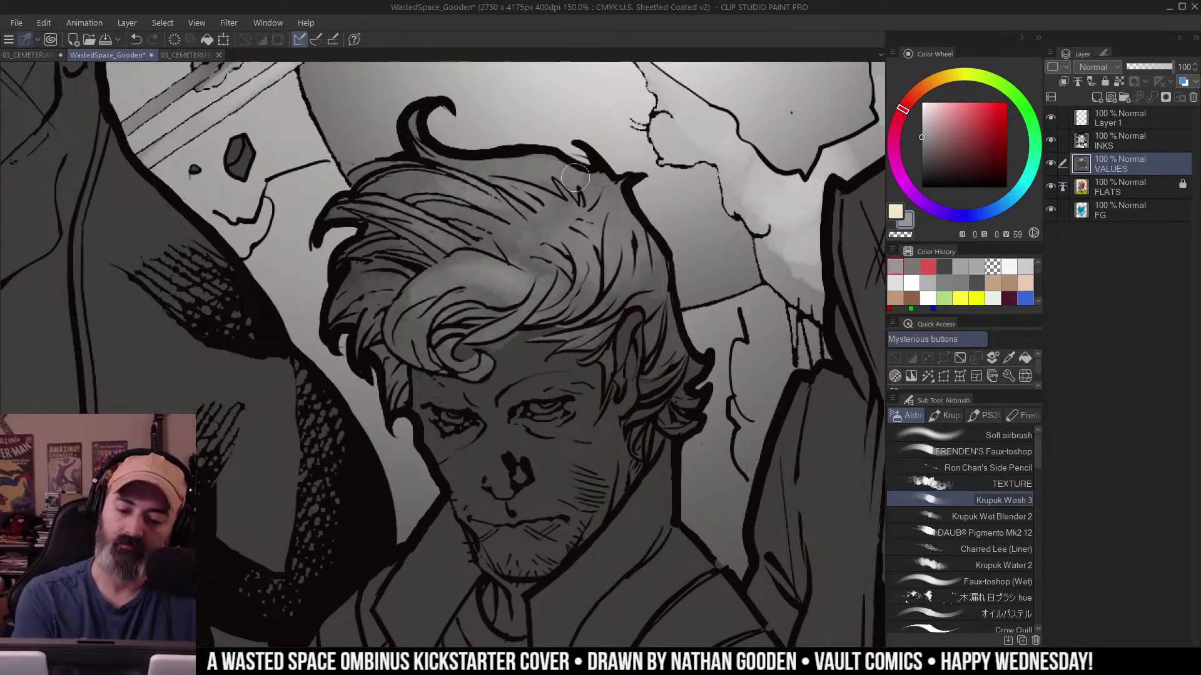
Lasso the lit shapes along the crown's rim and between the locks at the back of the middle man's hair.
{"action": "key", "text": "m"}
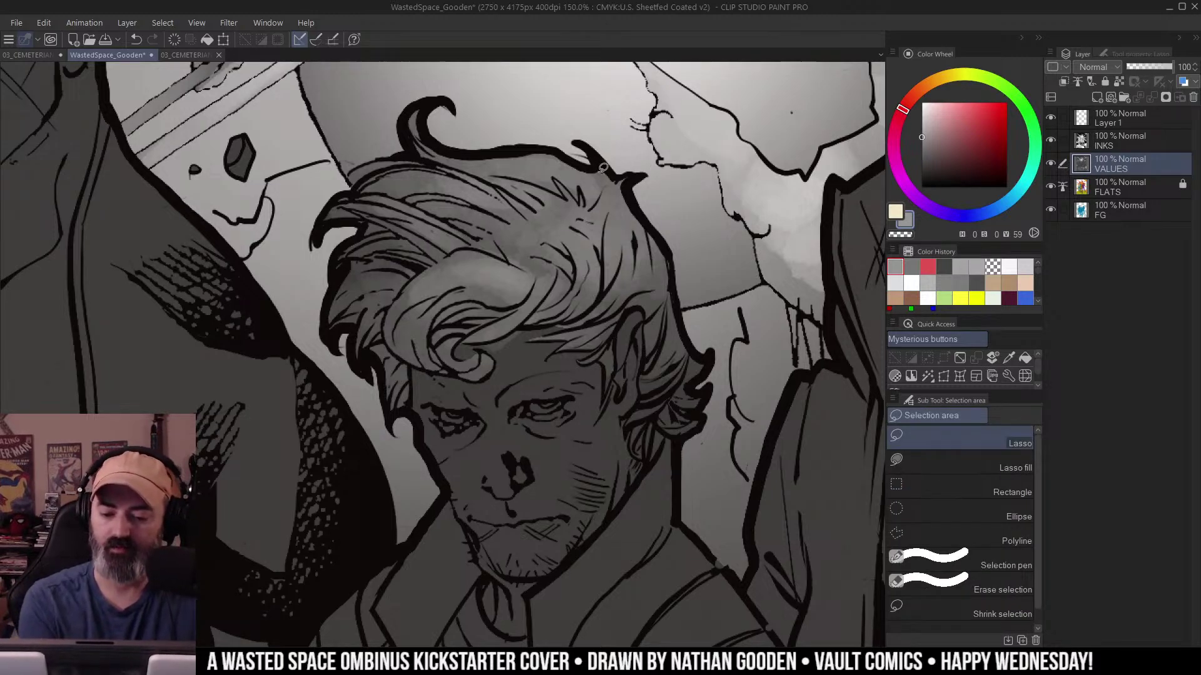
{"action": "left_click_drag", "start_coordinate": [543, 147], "coordinate": [456, 147]}
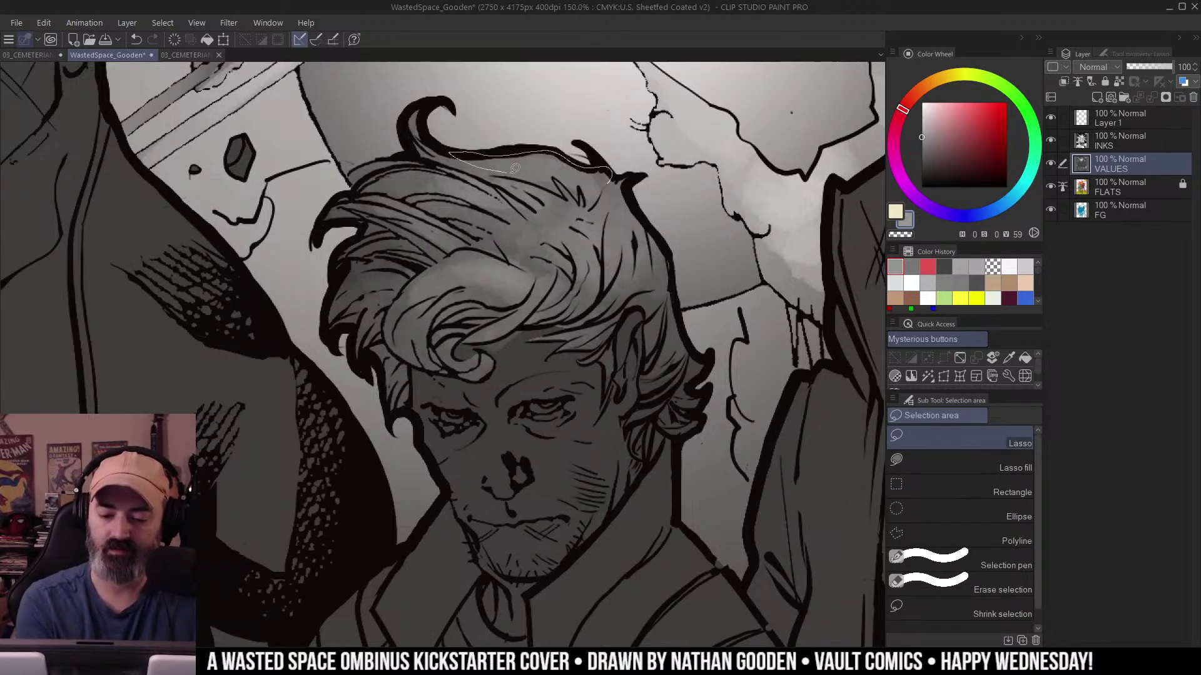
{"action": "mouse_move", "coordinate": [577, 177]}
{"action": "left_mouse_down"}
{"action": "mouse_move", "coordinate": [590, 200]}
{"action": "mouse_move", "coordinate": [556, 191]}
{"action": "left_mouse_up"}
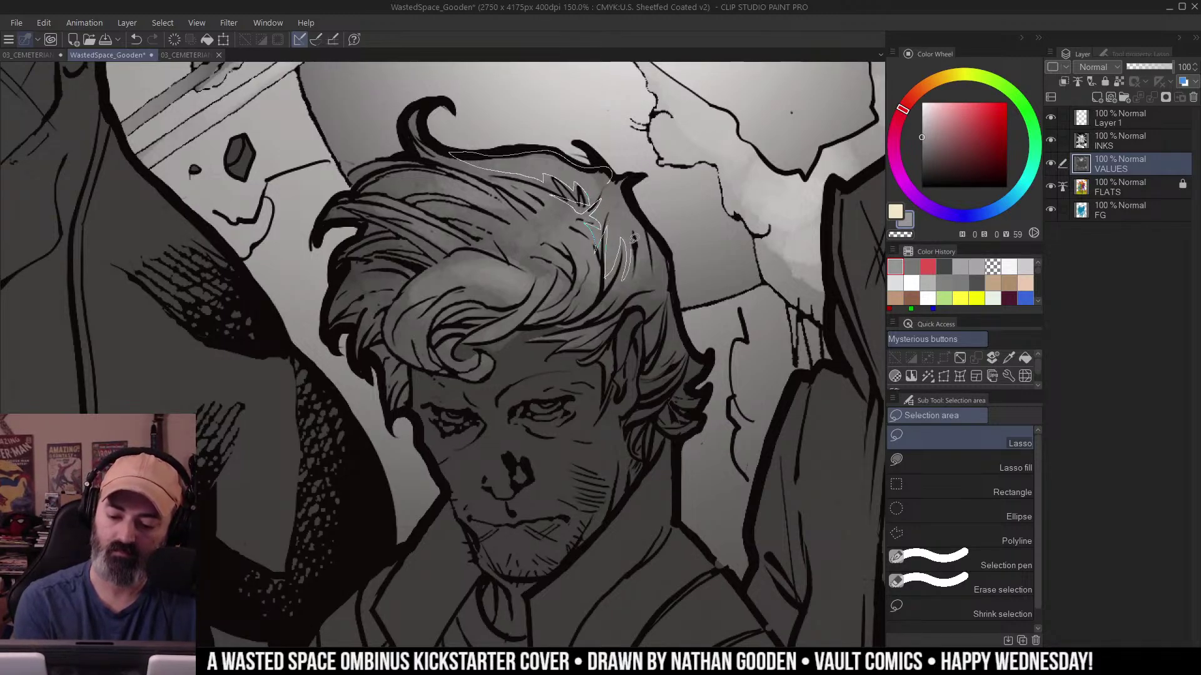
{"action": "left_click_drag", "start_coordinate": [667, 222], "coordinate": [642, 280]}
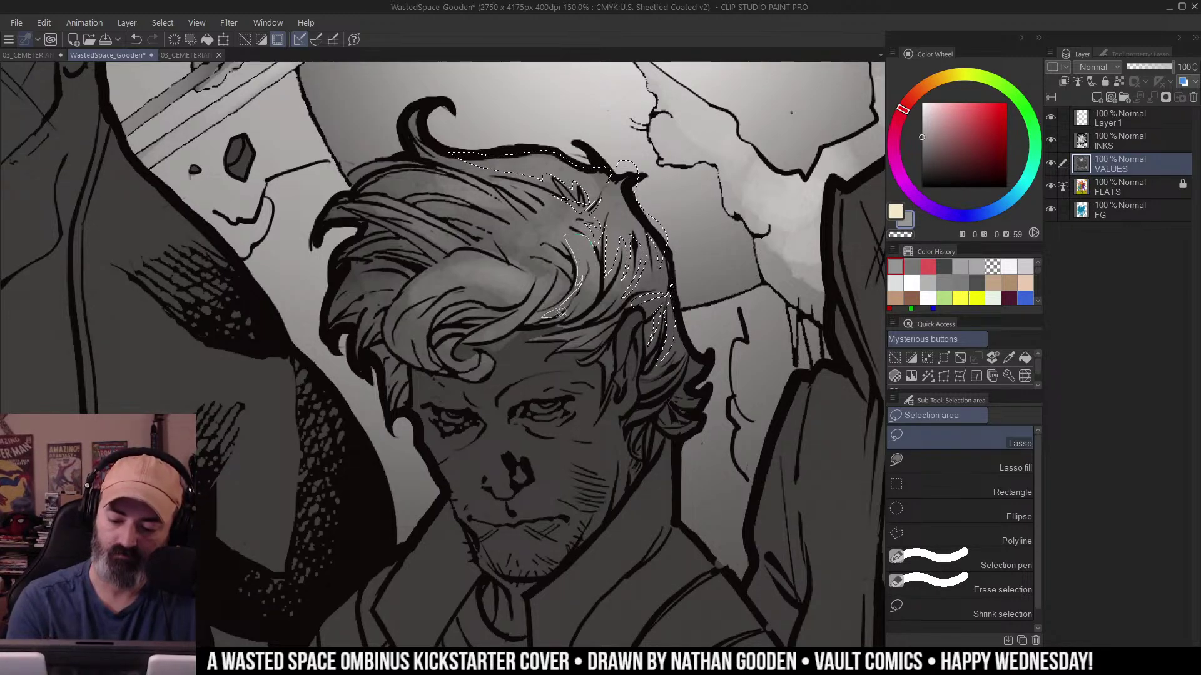
{"action": "left_click_drag", "start_coordinate": [595, 247], "coordinate": [562, 235]}
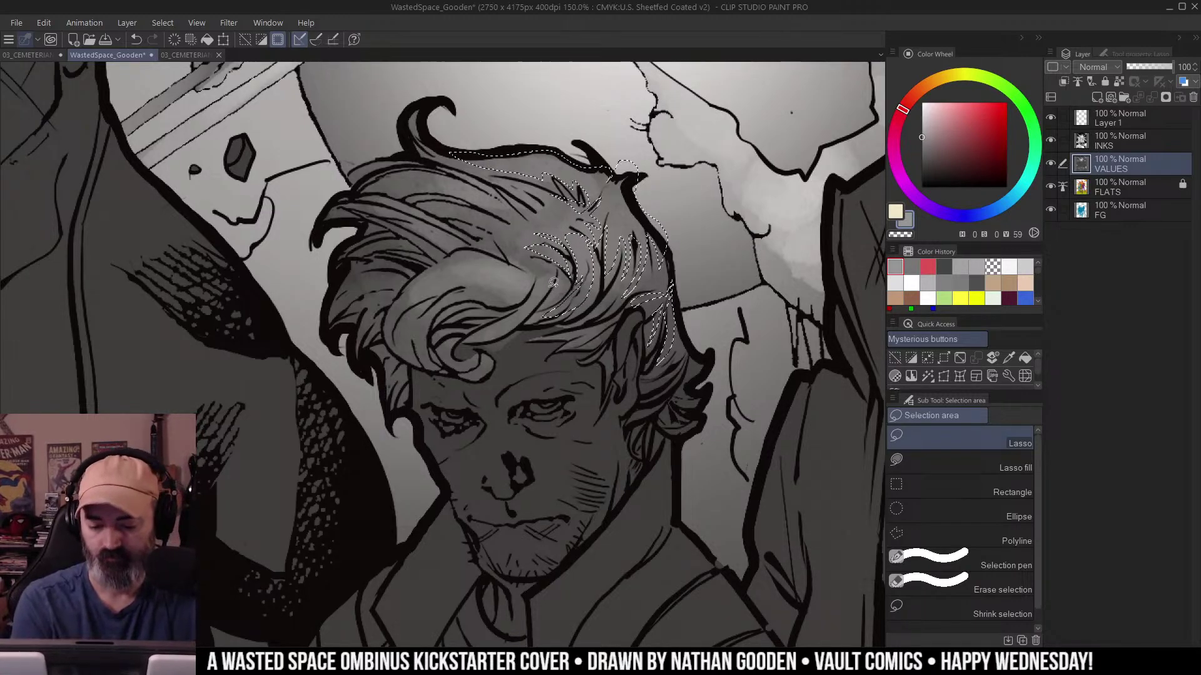
Add the lit shapes of the front hair sweep and its curl to the lasso selection.
{"action": "left_click_drag", "start_coordinate": [496, 325], "coordinate": [561, 268]}
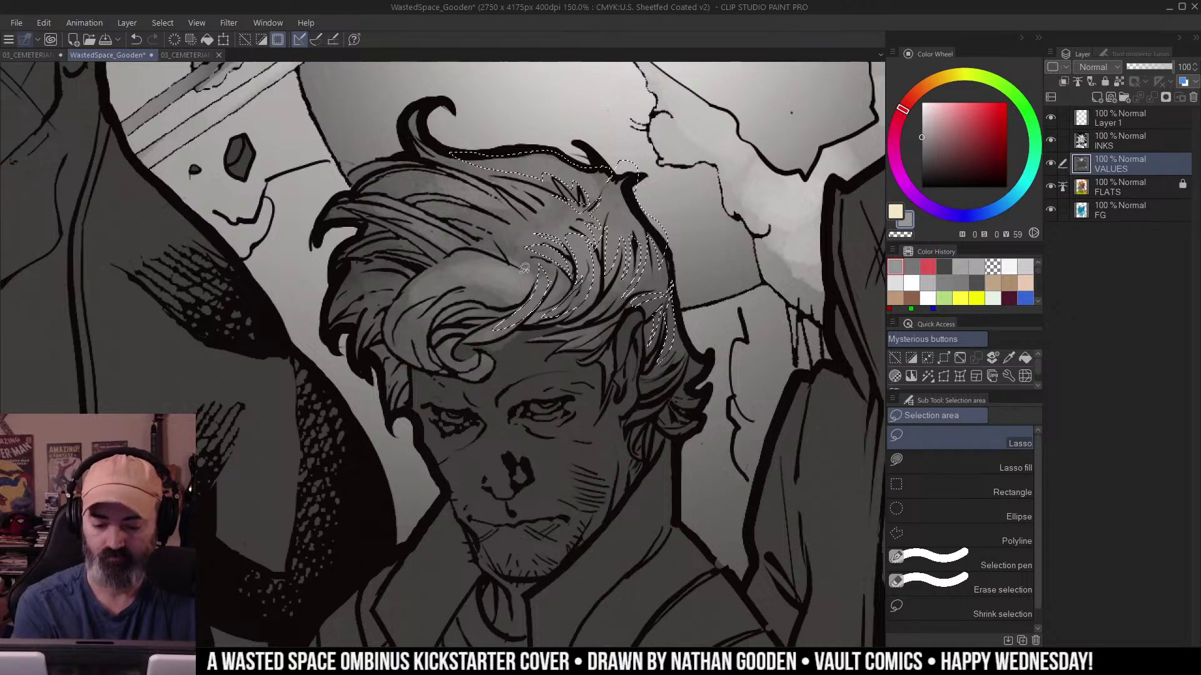
{"action": "left_click_drag", "start_coordinate": [461, 280], "coordinate": [473, 247]}
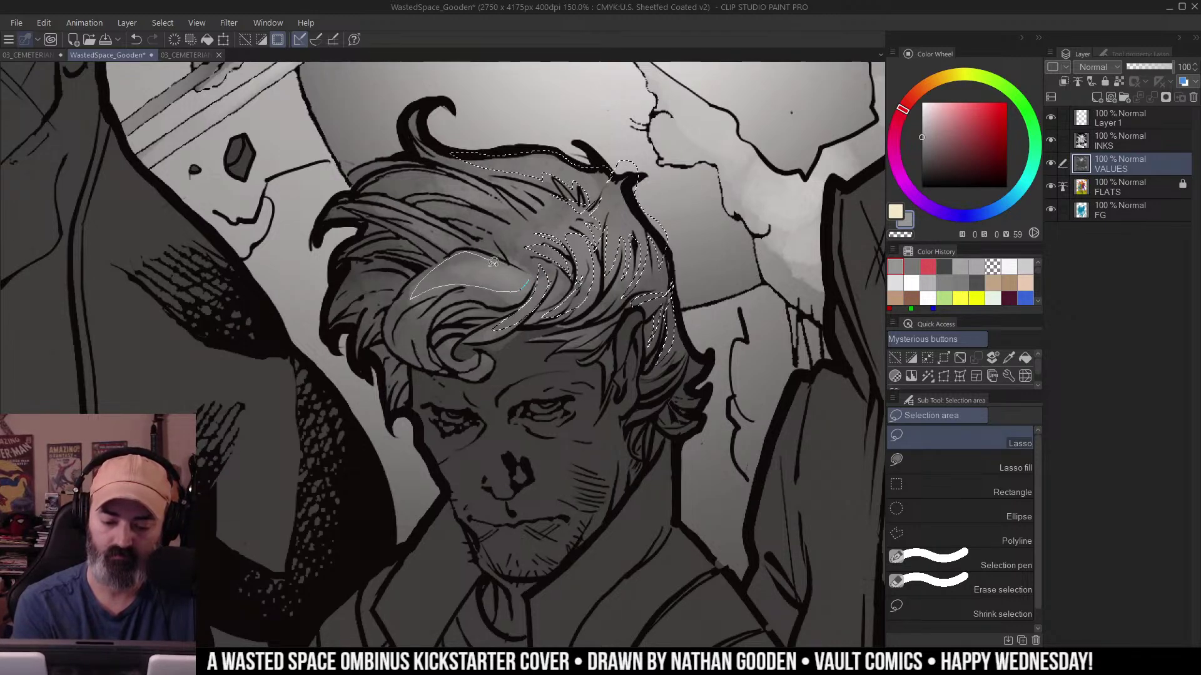
{"action": "mouse_move", "coordinate": [533, 274]}
{"action": "left_mouse_down"}
{"action": "mouse_move", "coordinate": [405, 305]}
{"action": "mouse_move", "coordinate": [415, 297]}
{"action": "mouse_move", "coordinate": [396, 320]}
{"action": "mouse_move", "coordinate": [433, 300]}
{"action": "mouse_move", "coordinate": [411, 336]}
{"action": "mouse_move", "coordinate": [441, 273]}
{"action": "mouse_move", "coordinate": [432, 329]}
{"action": "mouse_move", "coordinate": [429, 304]}
{"action": "mouse_move", "coordinate": [457, 333]}
{"action": "left_mouse_up"}
Extend the lasso selection with slender highlight shapes on the swept-back upper locks.
{"action": "left_click", "coordinate": [551, 326], "text": "alt"}
{"action": "left_click", "coordinate": [594, 291], "text": "alt"}
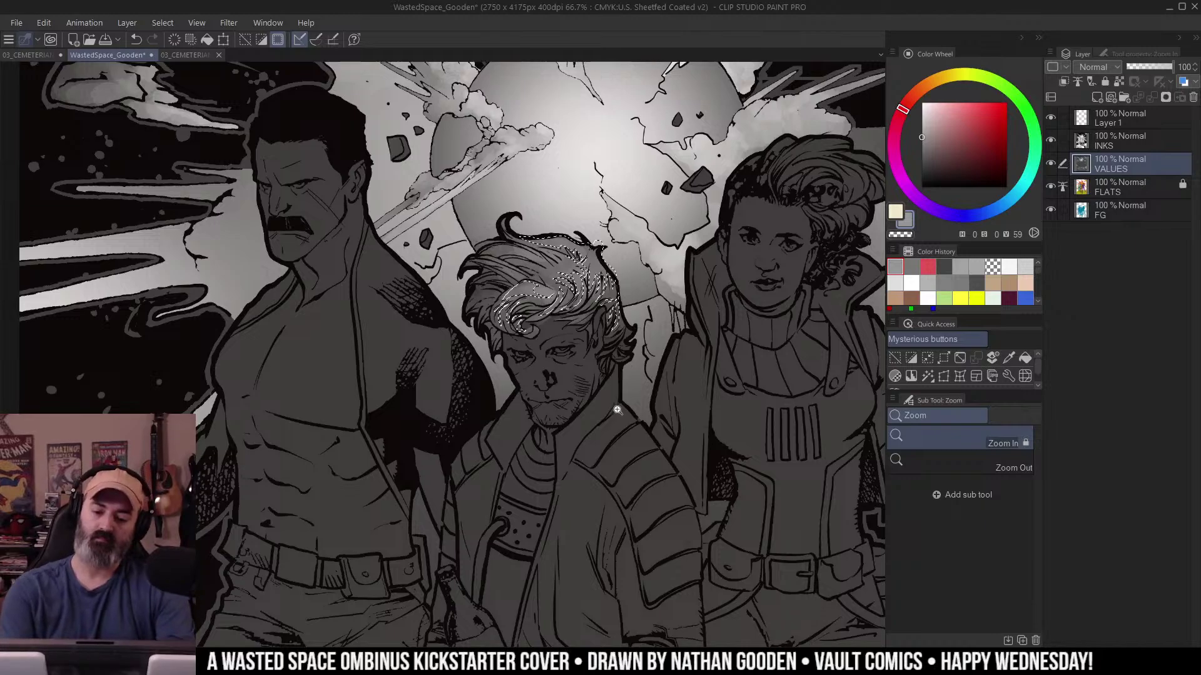
{"action": "left_click", "coordinate": [572, 460], "text": "alt"}
{"action": "left_click", "coordinate": [588, 441], "text": "ctrl"}
{"action": "left_click", "coordinate": [588, 441], "text": "ctrl"}
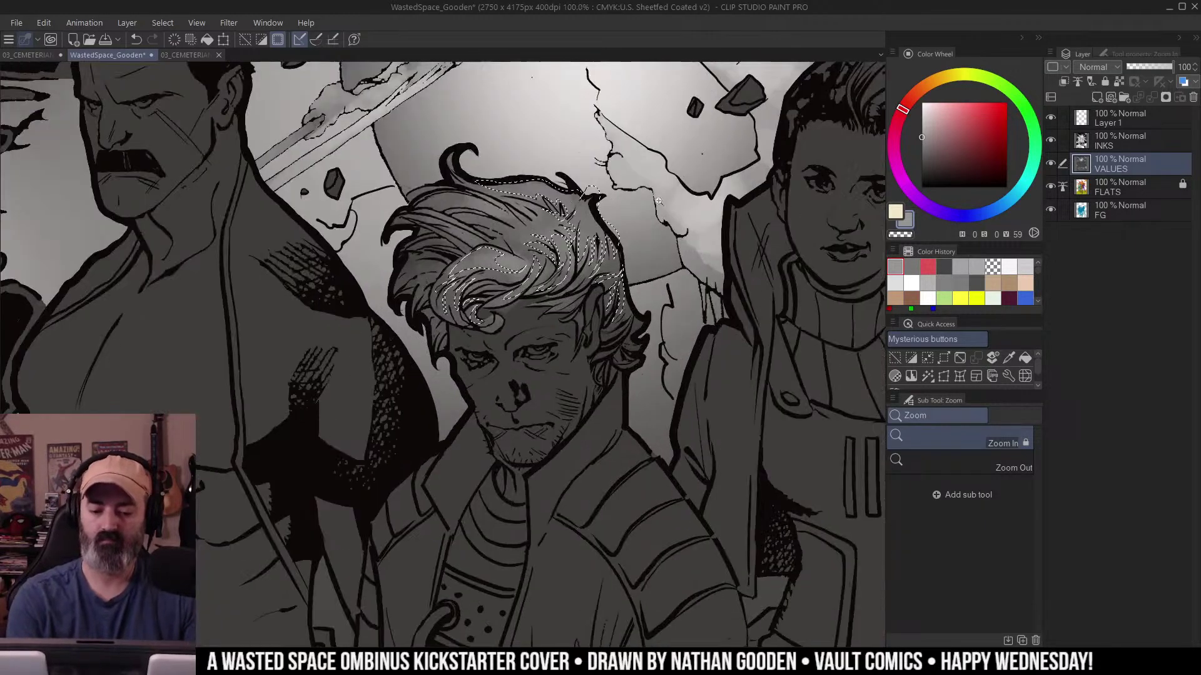
{"action": "left_click", "coordinate": [621, 227], "text": "ctrl"}
{"action": "key", "text": "m"}
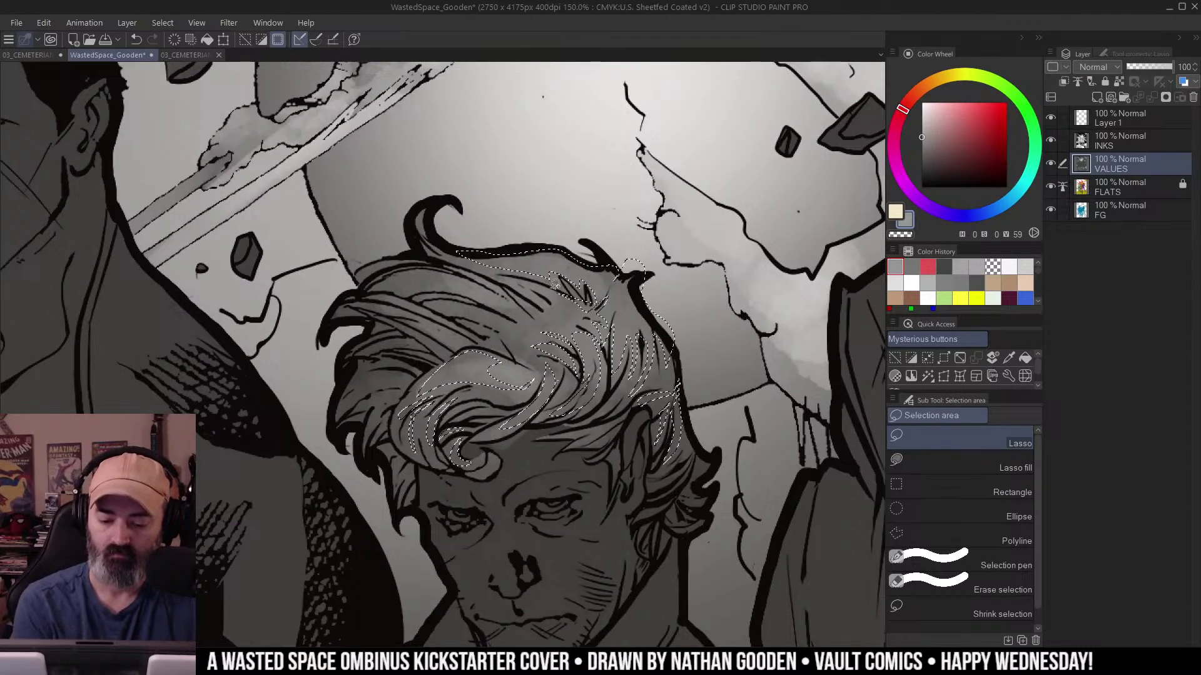
{"action": "mouse_move", "coordinate": [546, 291]}
{"action": "left_mouse_down"}
{"action": "mouse_move", "coordinate": [570, 308]}
{"action": "mouse_move", "coordinate": [494, 274]}
{"action": "left_mouse_up"}
{"action": "key", "text": "shift+space"}
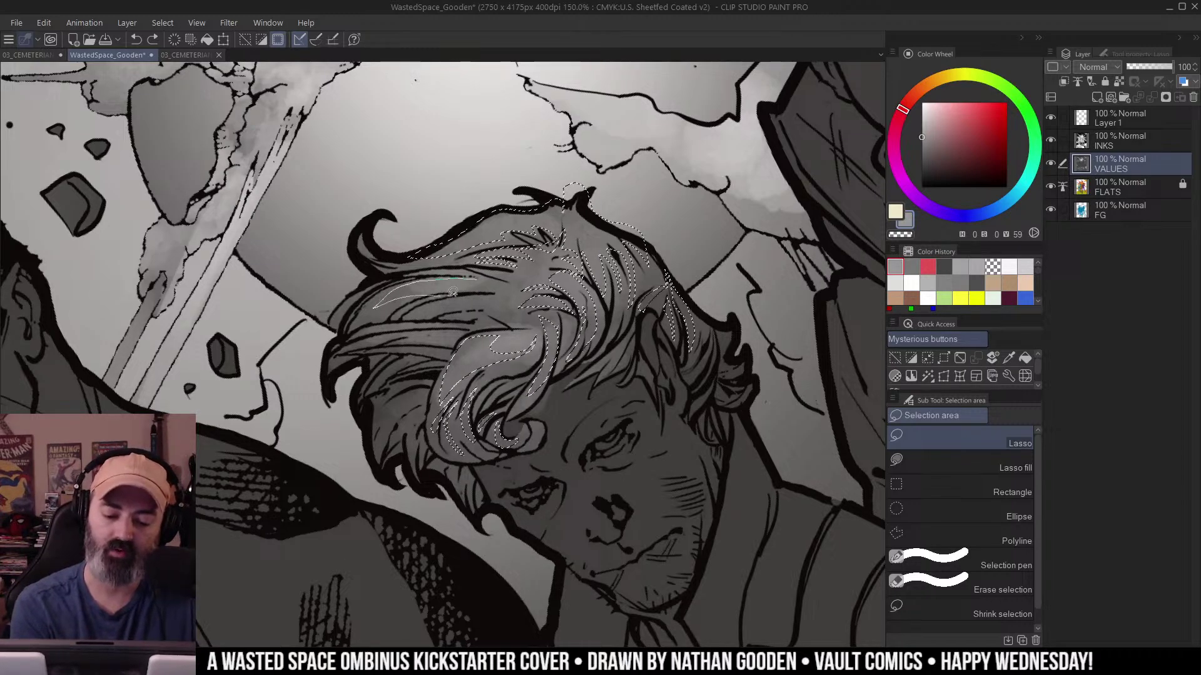
{"action": "left_click_drag", "start_coordinate": [453, 291], "coordinate": [497, 295]}
Hide the selection's outline and choose the Soft airbrush for the hair highlights.
{"action": "key", "text": "shift+space"}
{"action": "mouse_move", "coordinate": [476, 206]}
{"action": "left_mouse_down"}
{"action": "mouse_move", "coordinate": [662, 210]}
{"action": "mouse_move", "coordinate": [722, 161]}
{"action": "left_mouse_up"}
{"action": "key", "text": "space"}
{"action": "mouse_move", "coordinate": [474, 233]}
{"action": "left_mouse_down"}
{"action": "mouse_move", "coordinate": [545, 295]}
{"action": "mouse_move", "coordinate": [502, 278]}
{"action": "mouse_move", "coordinate": [510, 294]}
{"action": "mouse_move", "coordinate": [442, 222]}
{"action": "mouse_move", "coordinate": [475, 233]}
{"action": "left_mouse_up"}
{"action": "key", "text": "ctrl+space"}
{"action": "mouse_move", "coordinate": [633, 254]}
{"action": "left_mouse_down"}
{"action": "mouse_move", "coordinate": [563, 254]}
{"action": "mouse_move", "coordinate": [654, 197]}
{"action": "left_mouse_up"}
{"action": "mouse_move", "coordinate": [518, 281]}
{"action": "left_mouse_down"}
{"action": "mouse_move", "coordinate": [495, 293]}
{"action": "mouse_move", "coordinate": [464, 288]}
{"action": "mouse_move", "coordinate": [492, 282]}
{"action": "mouse_move", "coordinate": [458, 272]}
{"action": "mouse_move", "coordinate": [517, 279]}
{"action": "left_mouse_up"}
{"action": "key", "text": "ctrl+space"}
{"action": "left_click_drag", "start_coordinate": [582, 303], "coordinate": [519, 304]}
{"action": "key", "text": "space"}
{"action": "mouse_move", "coordinate": [722, 292]}
{"action": "left_mouse_down"}
{"action": "mouse_move", "coordinate": [681, 251]}
{"action": "mouse_move", "coordinate": [653, 289]}
{"action": "left_mouse_up"}
{"action": "key", "text": "ctrl+h"}
{"action": "key", "text": "b"}
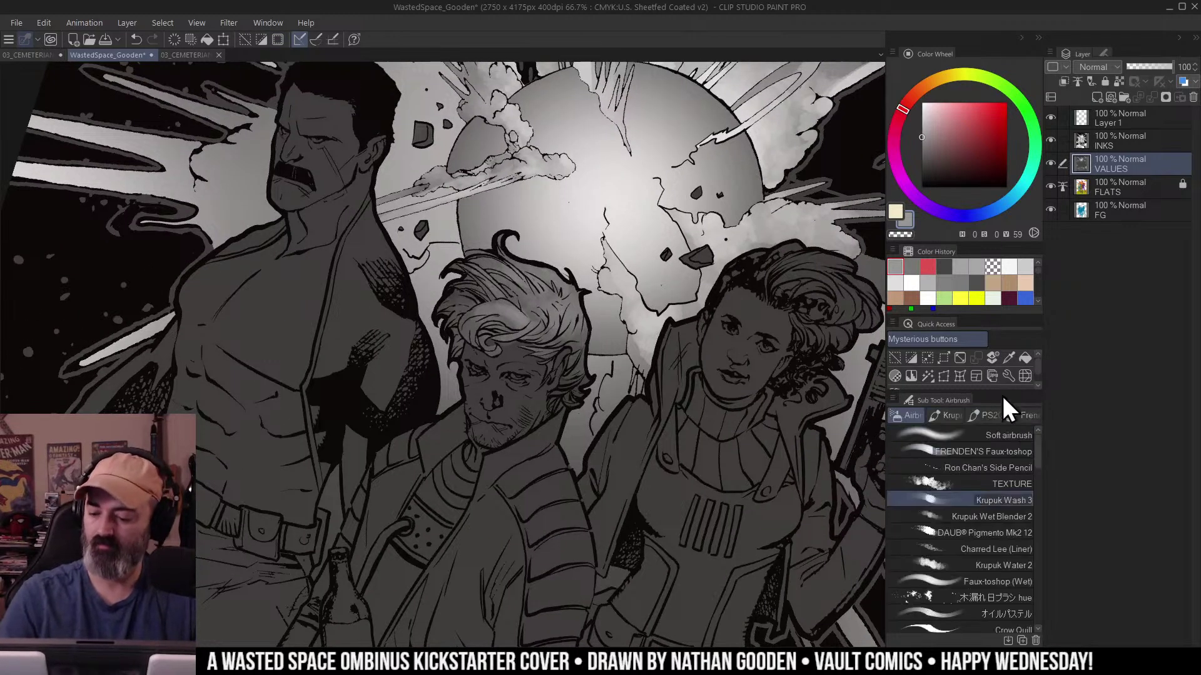
{"action": "left_click", "coordinate": [1001, 435]}
Sample a light grey (V 89), airbrush it over the selected hair shapes, and clear the selection.
{"action": "key", "text": "alt+space"}
{"action": "key", "text": "ctrl+alt+space"}
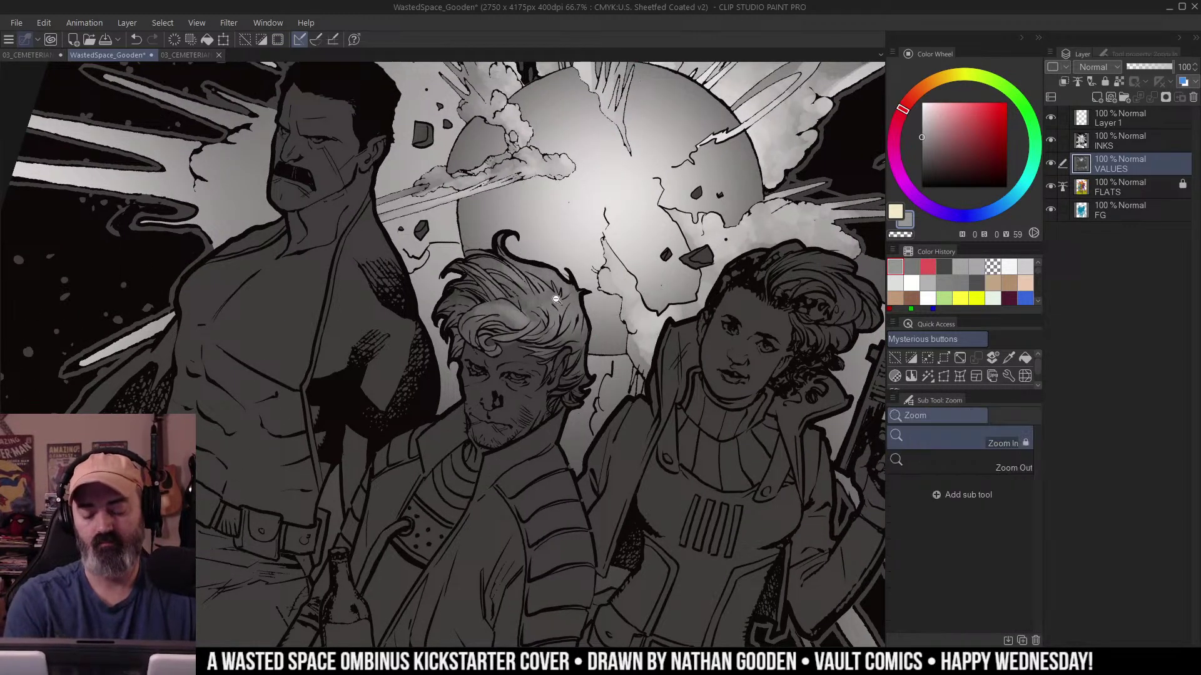
{"action": "left_click", "coordinate": [556, 300], "text": "ctrl+alt"}
{"action": "left_click", "coordinate": [556, 299], "text": "ctrl+alt"}
{"action": "mouse_move", "coordinate": [652, 348]}
{"action": "left_mouse_down"}
{"action": "mouse_move", "coordinate": [688, 267]}
{"action": "mouse_move", "coordinate": [711, 344]}
{"action": "left_mouse_up"}
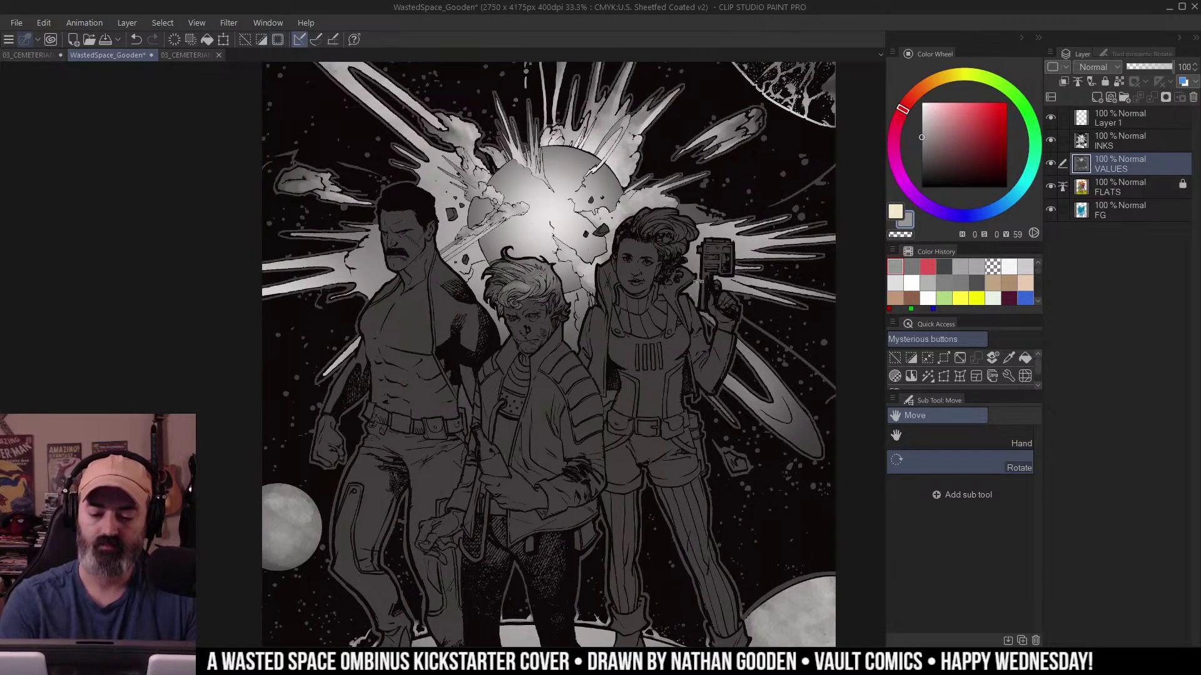
{"action": "key", "text": "ctrl+space"}
{"action": "left_click", "coordinate": [576, 238]}
{"action": "left_click_drag", "start_coordinate": [575, 238], "coordinate": [584, 321]}
{"action": "left_click", "coordinate": [584, 322], "text": "alt"}
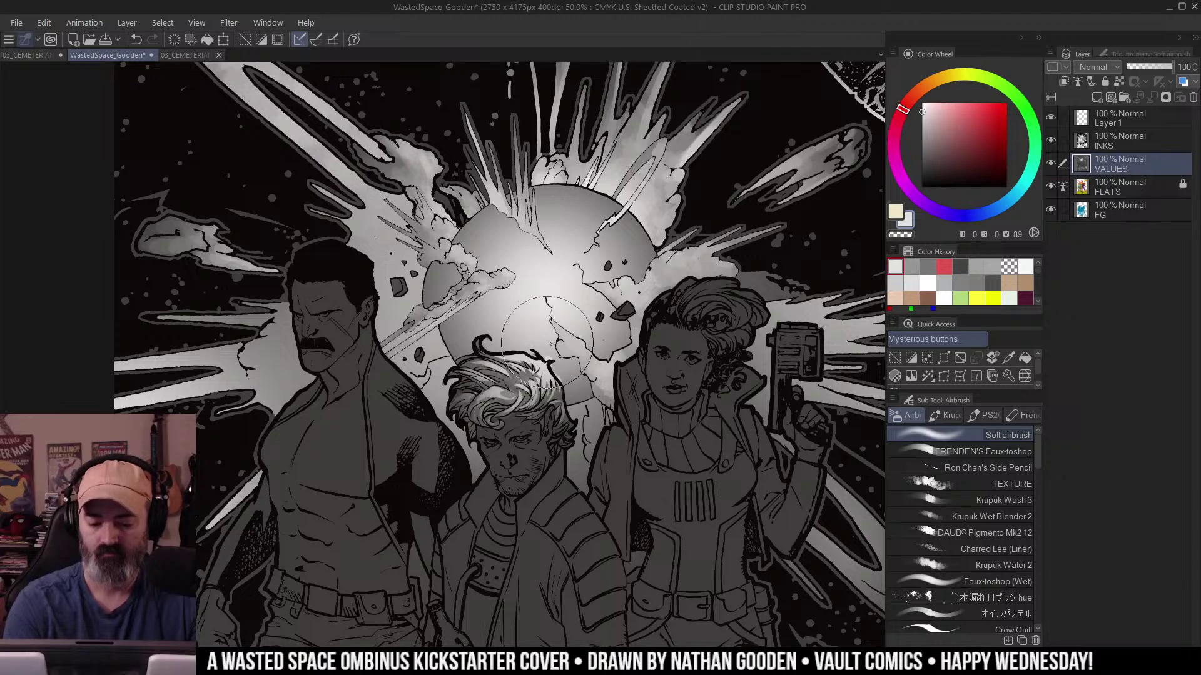
{"action": "left_click_drag", "start_coordinate": [548, 342], "coordinate": [563, 269]}
{"action": "key", "text": "ctrl+plus"}
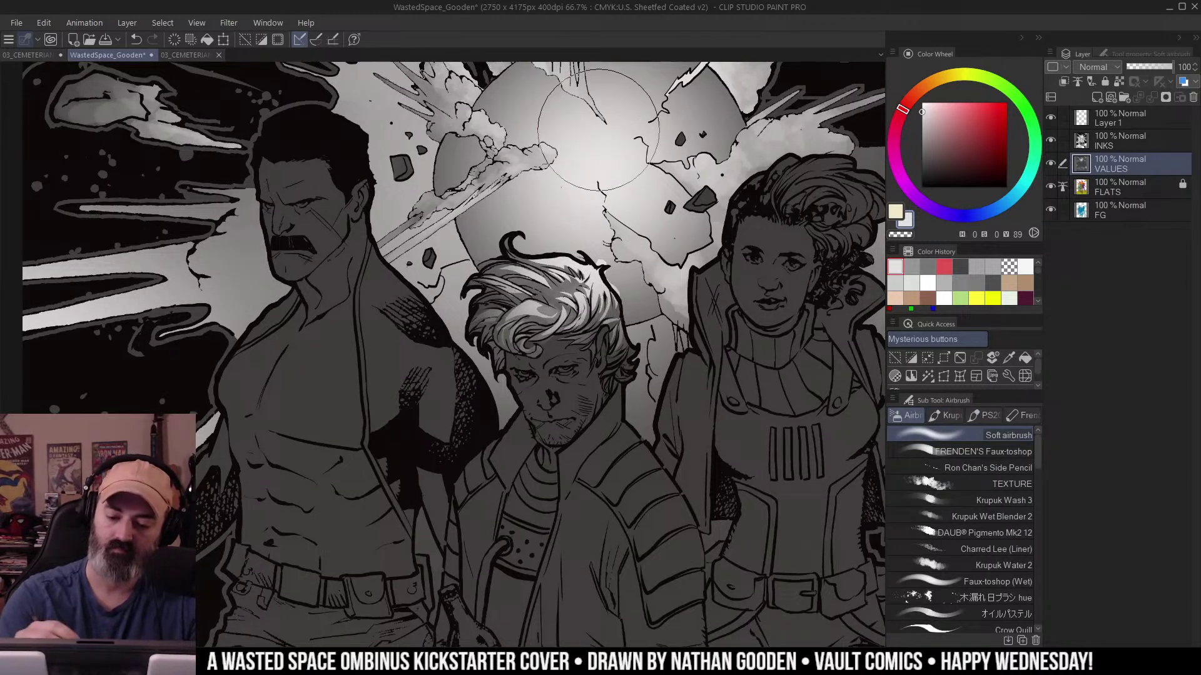
{"action": "key", "text": "w"}
{"action": "key", "text": "m"}
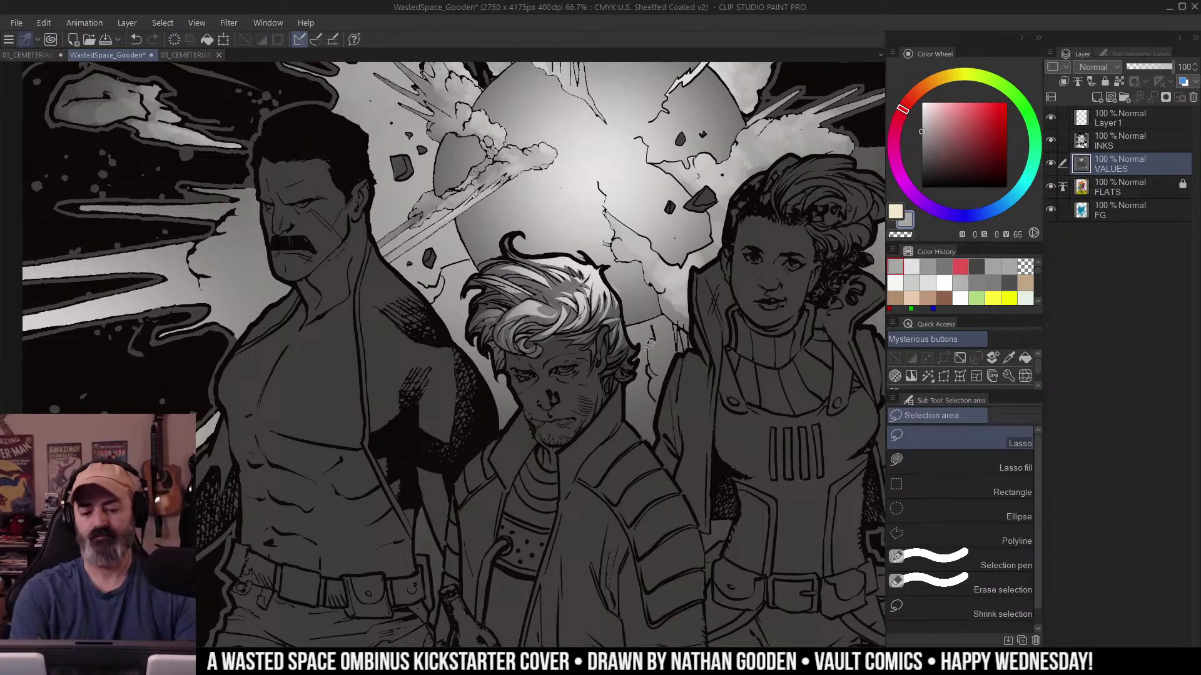
Using Ron Chan's Side Pencil and a sampled light grey (V 85), stroke highlights onto the middle man's back and side locks.
{"action": "key", "text": "/"}
{"action": "left_click", "coordinate": [569, 344], "text": "alt"}
{"action": "left_click", "coordinate": [569, 344], "text": "alt"}
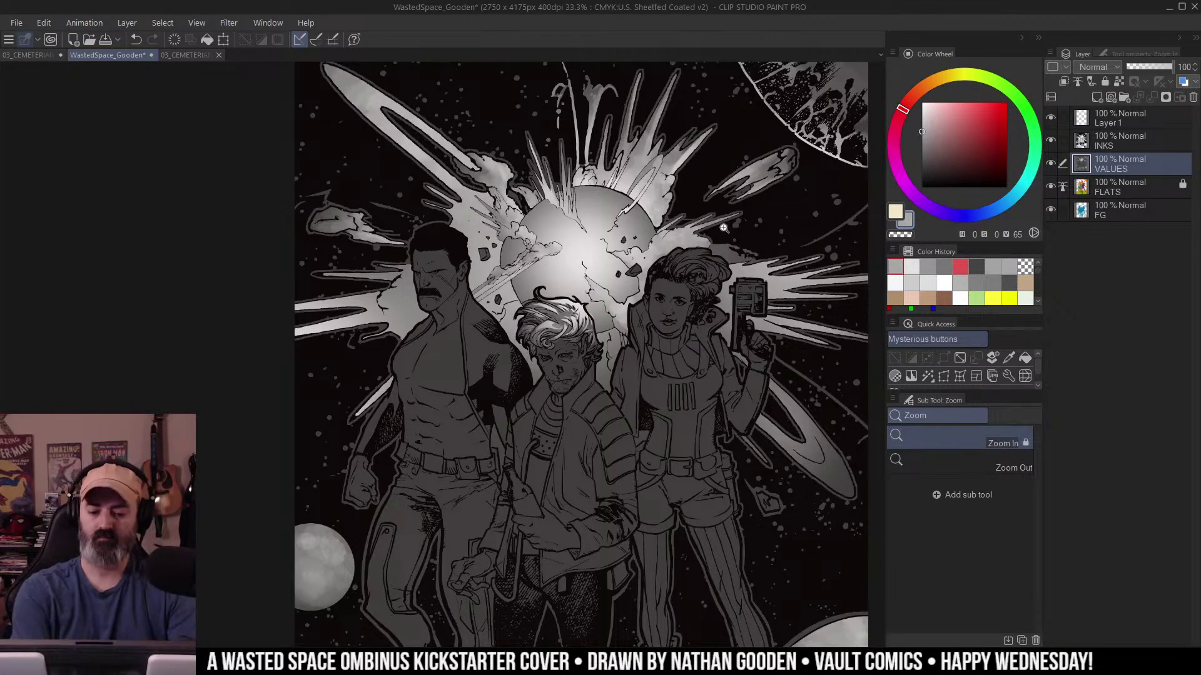
{"action": "left_click", "coordinate": [590, 347]}
{"action": "left_click", "coordinate": [590, 347]}
{"action": "left_click", "coordinate": [590, 347]}
{"action": "key", "text": "b"}
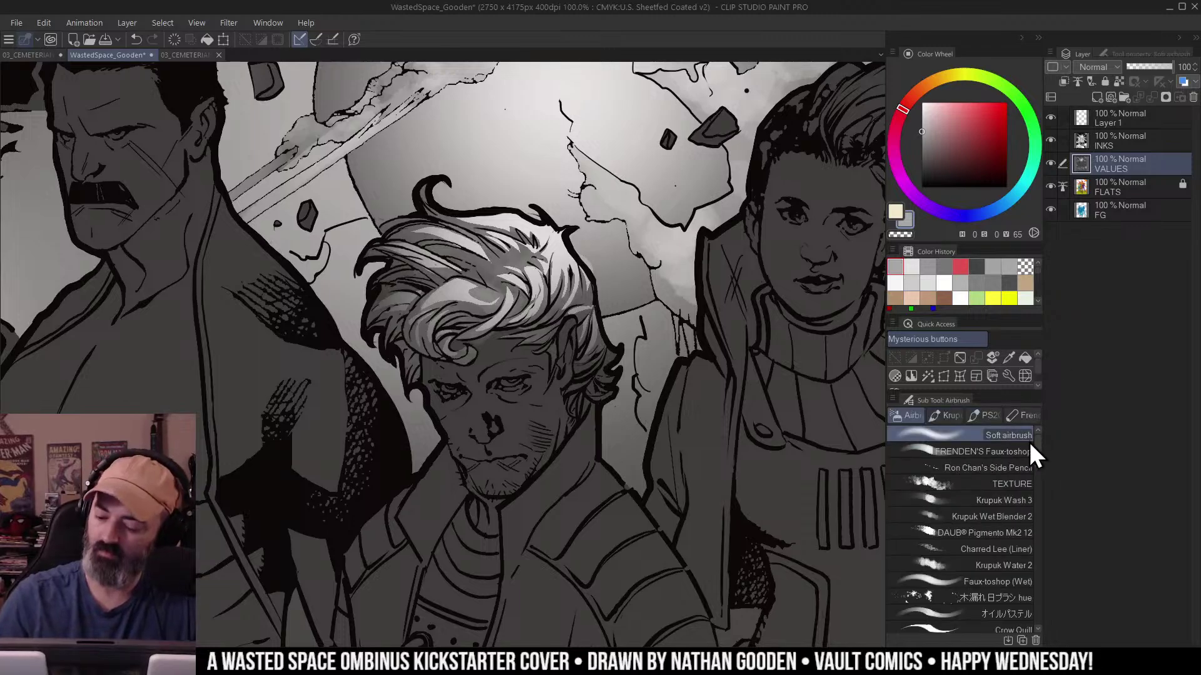
{"action": "left_click", "coordinate": [1029, 466]}
{"action": "left_click", "coordinate": [565, 254], "text": "alt"}
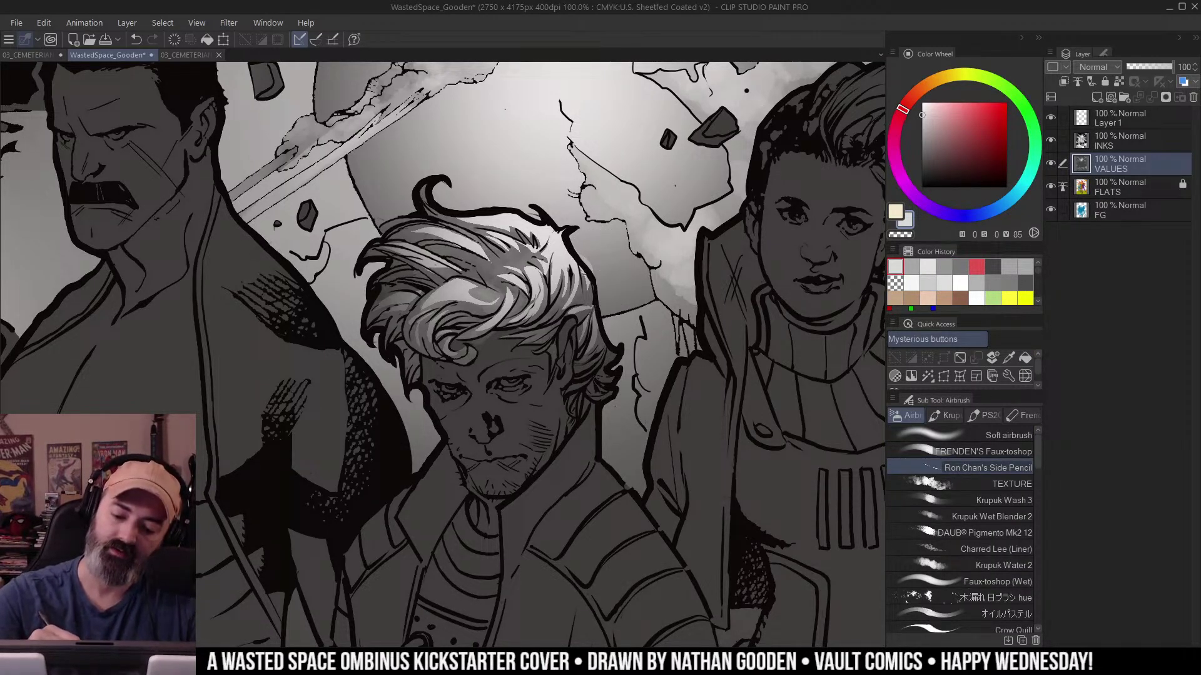
{"action": "mouse_move", "coordinate": [576, 265]}
{"action": "left_mouse_down"}
{"action": "mouse_move", "coordinate": [619, 355]}
{"action": "mouse_move", "coordinate": [587, 286]}
{"action": "left_mouse_up"}
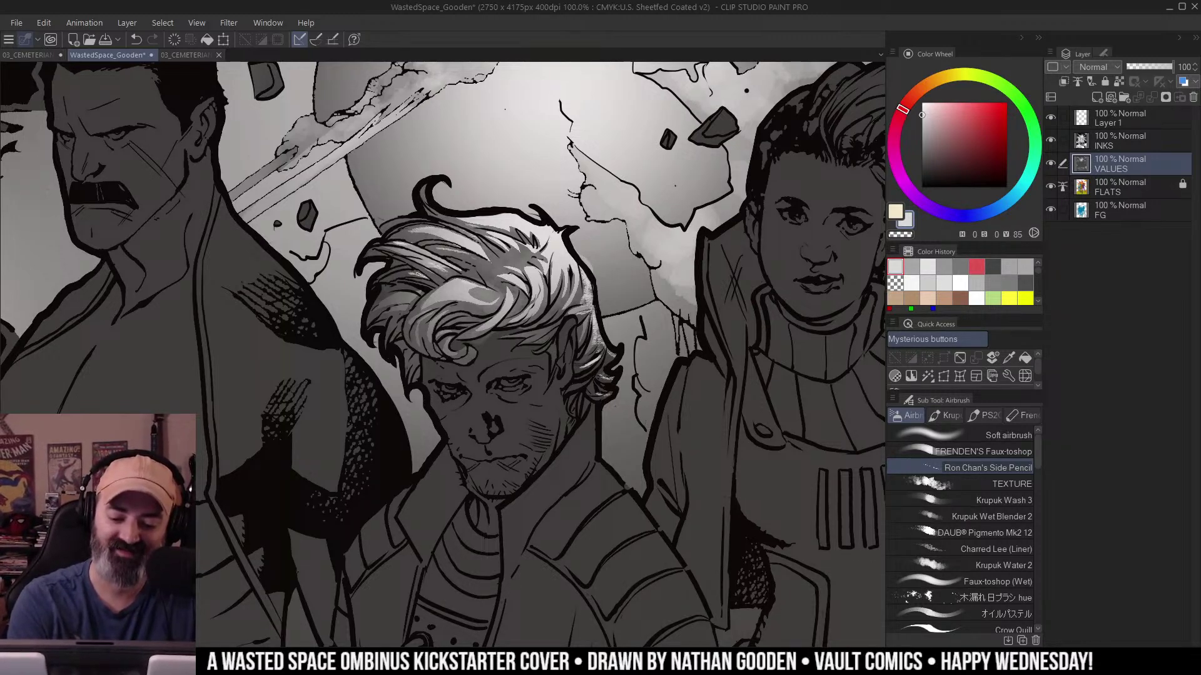
{"action": "mouse_move", "coordinate": [408, 296]}
{"action": "left_mouse_down"}
{"action": "mouse_move", "coordinate": [393, 300]}
{"action": "mouse_move", "coordinate": [403, 310]}
{"action": "left_mouse_up"}
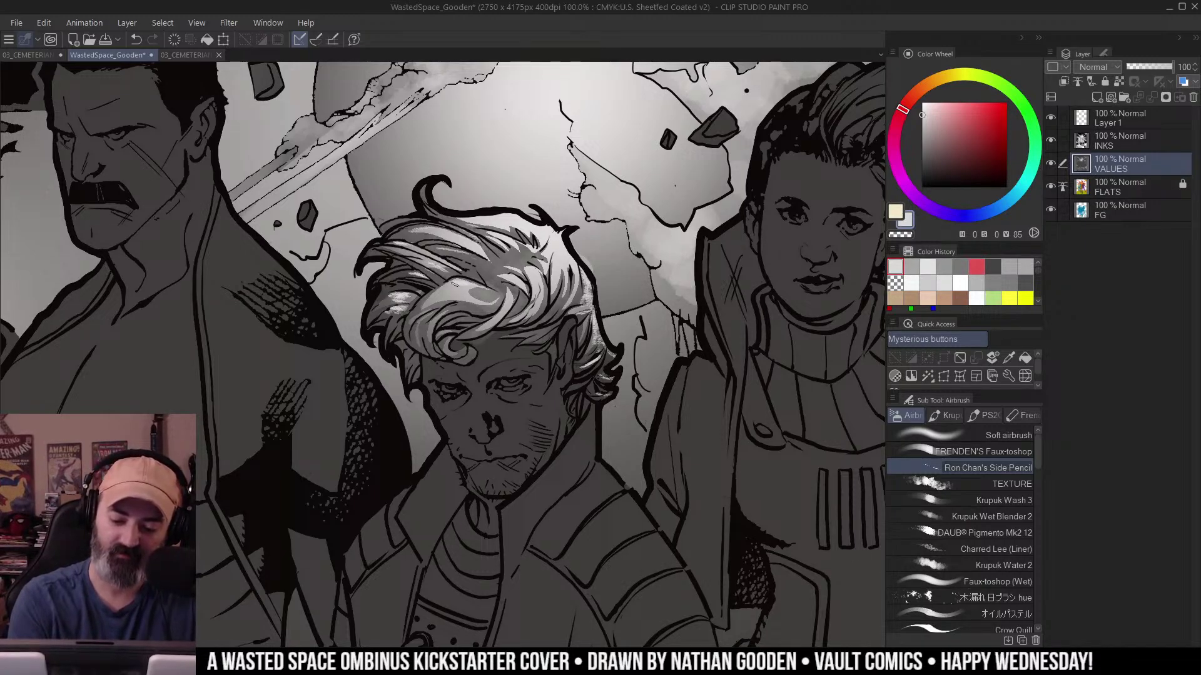
Stroke a light highlight onto the lower front locks of the middle man's hair.
{"action": "mouse_move", "coordinate": [451, 292]}
{"action": "left_mouse_down"}
{"action": "mouse_move", "coordinate": [479, 304]}
{"action": "mouse_move", "coordinate": [420, 337]}
{"action": "left_mouse_up"}
{"action": "key", "text": "/"}
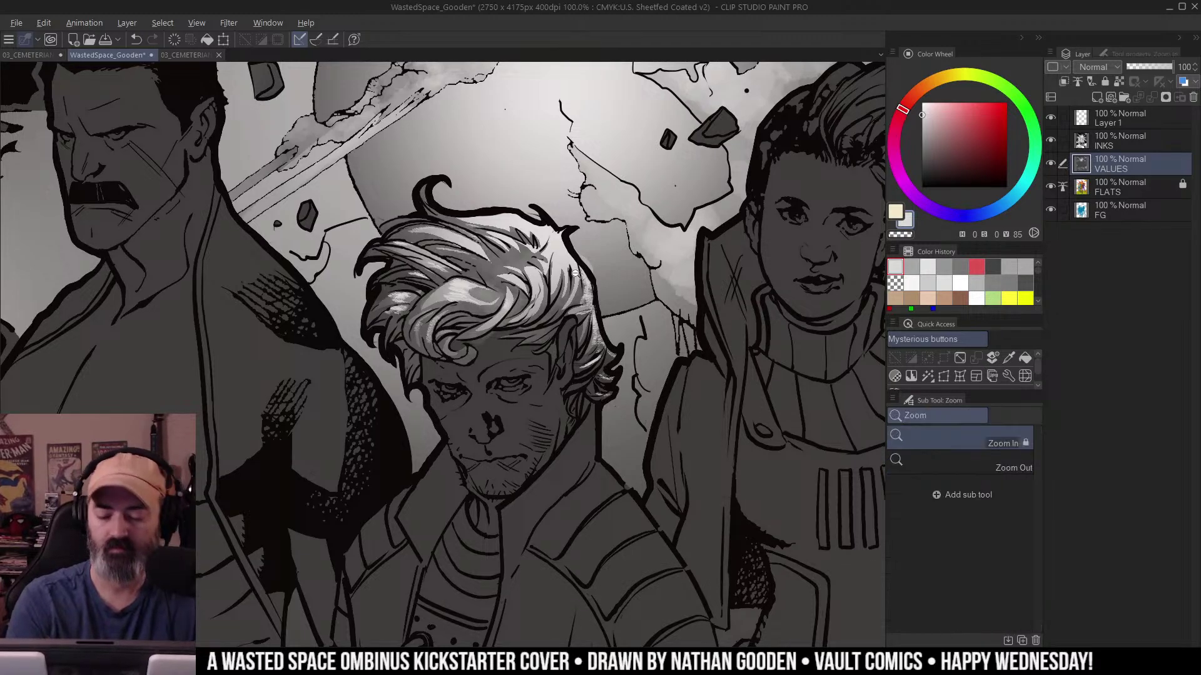
{"action": "left_click", "coordinate": [578, 271], "text": "alt"}
{"action": "left_click", "coordinate": [561, 331], "text": "alt"}
{"action": "left_click", "coordinate": [578, 327]}
{"action": "left_click", "coordinate": [577, 327]}
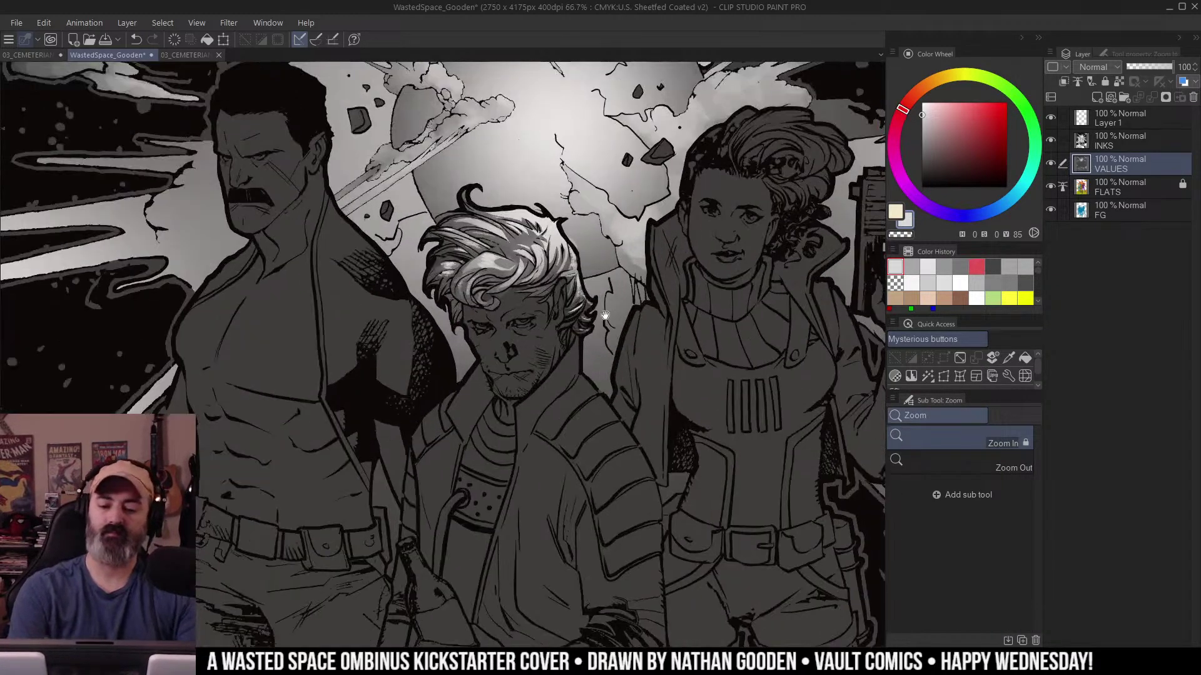
Auto-select the middle man's face using the referred layers and hide the selection outline.
{"action": "mouse_move", "coordinate": [563, 366]}
{"action": "left_mouse_down"}
{"action": "mouse_move", "coordinate": [554, 318]}
{"action": "mouse_move", "coordinate": [570, 346]}
{"action": "left_mouse_up"}
{"action": "key", "text": "w"}
{"action": "left_click", "coordinate": [538, 347]}
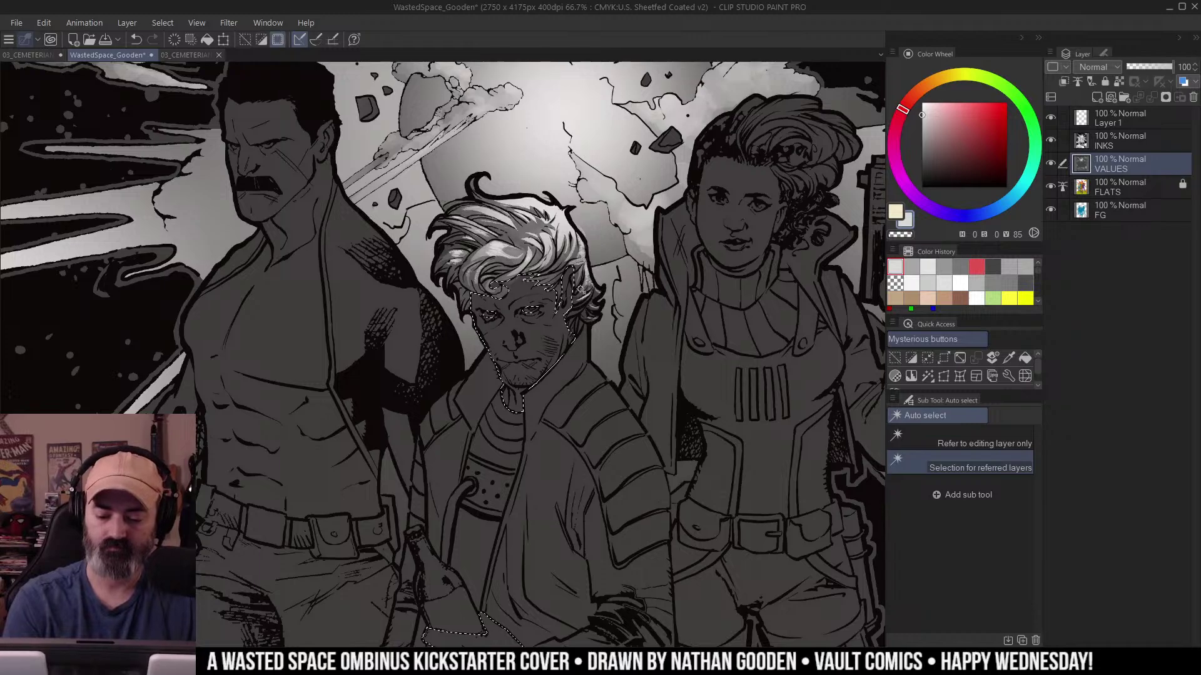
{"action": "key", "text": "/"}
{"action": "left_click", "coordinate": [554, 342]}
{"action": "key", "text": "ctrl+d"}
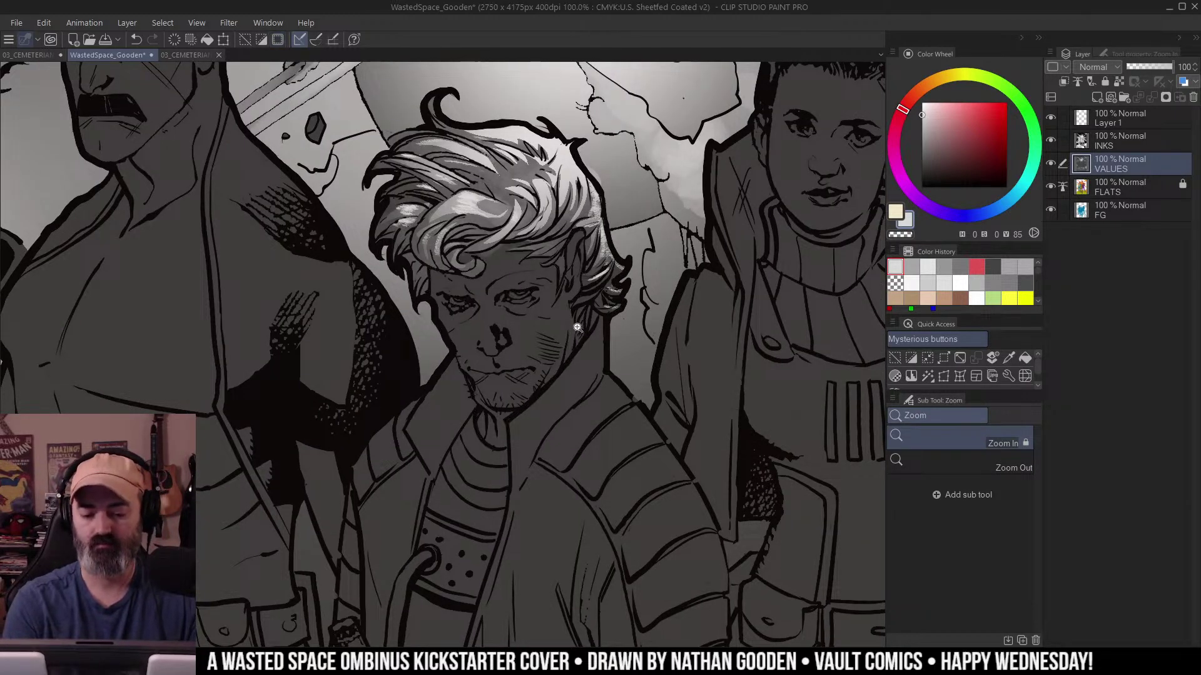
With the Krupuk Wash 3 brush, paint light grey planes on the middle man's forehead, cheeks, nose and neck.
{"action": "left_click", "coordinate": [548, 368], "text": "alt"}
{"action": "left_click", "coordinate": [549, 369], "text": "alt"}
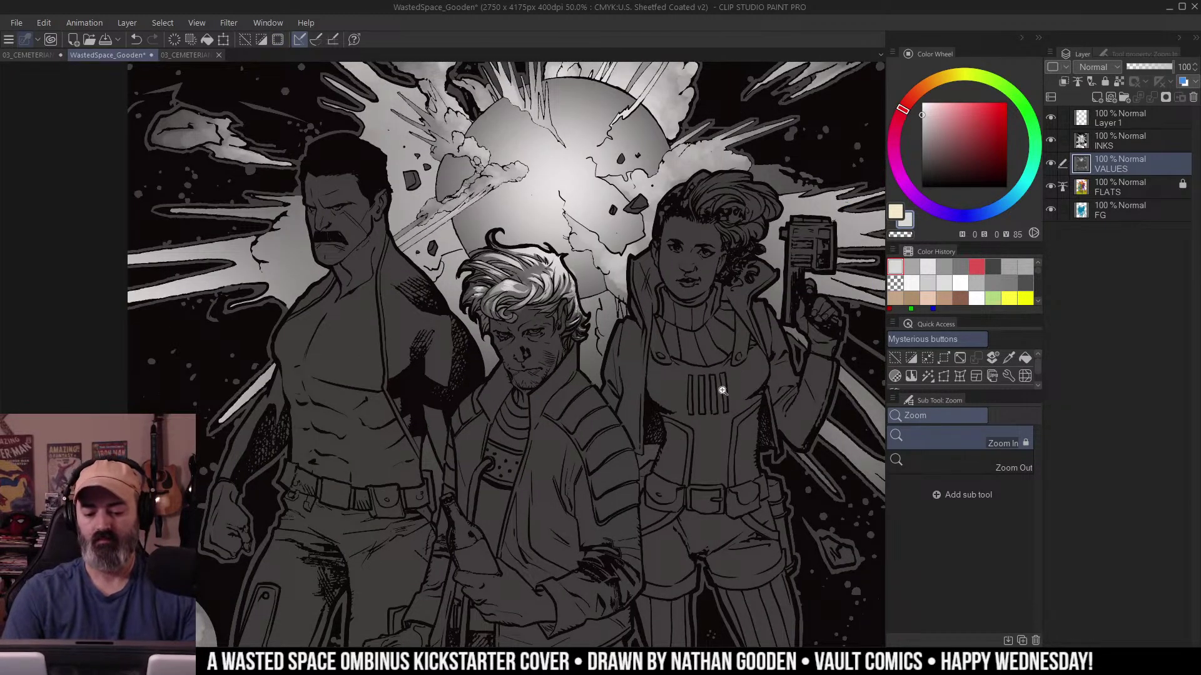
{"action": "left_click", "coordinate": [546, 384]}
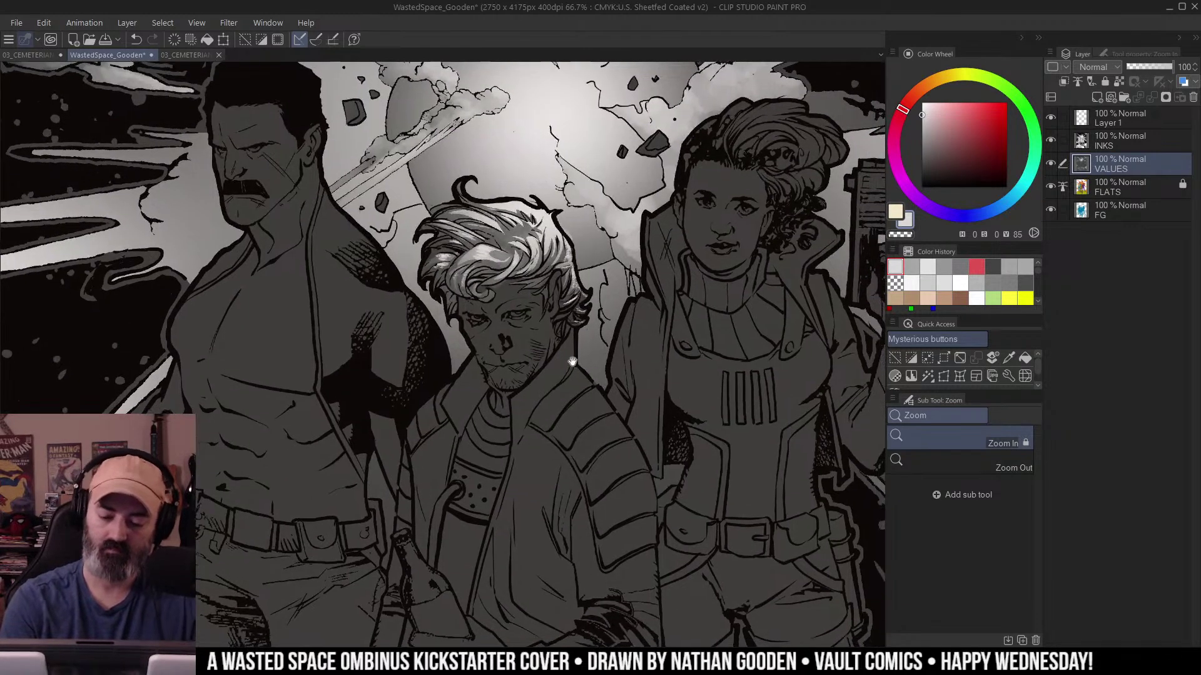
{"action": "left_click", "coordinate": [571, 369]}
{"action": "key", "text": "b"}
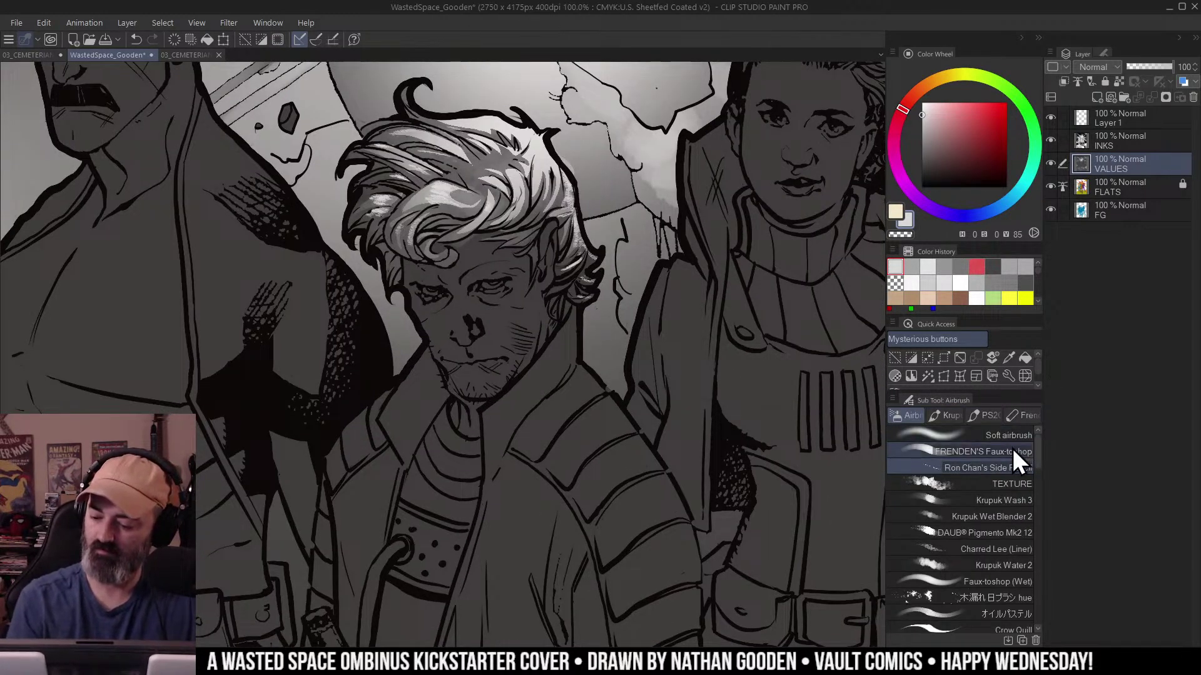
{"action": "left_click", "coordinate": [1026, 502]}
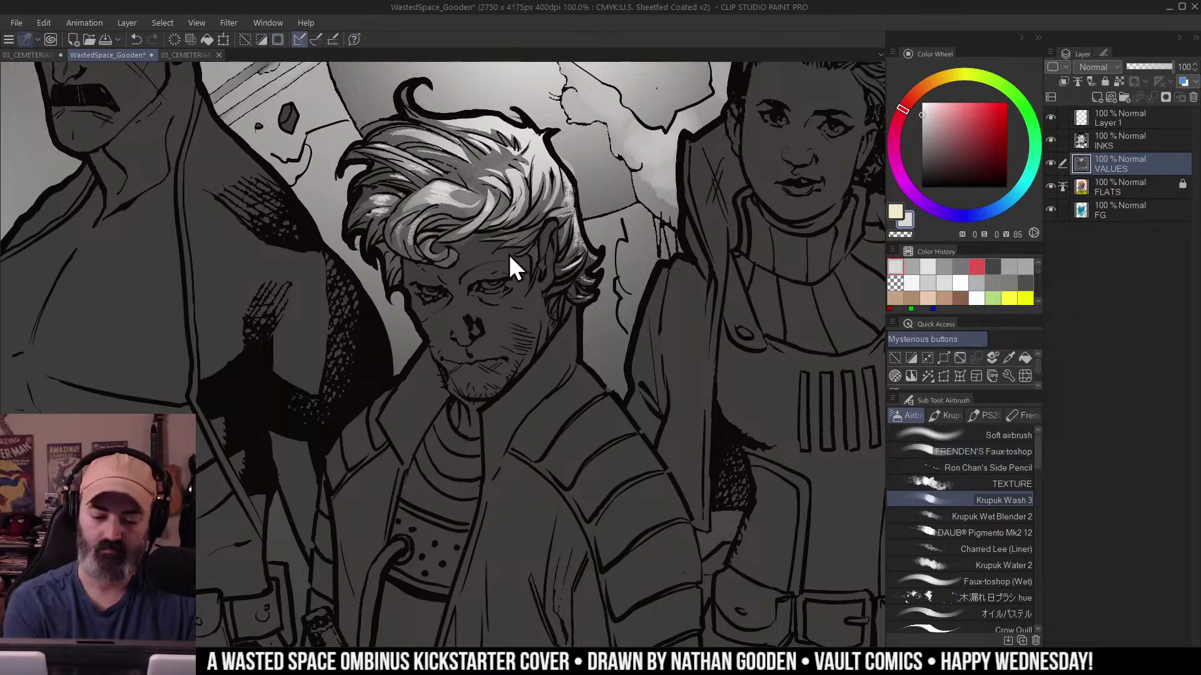
{"action": "mouse_move", "coordinate": [472, 259]}
{"action": "left_mouse_down"}
{"action": "mouse_move", "coordinate": [476, 375]}
{"action": "mouse_move", "coordinate": [435, 330]}
{"action": "mouse_move", "coordinate": [450, 245]}
{"action": "mouse_move", "coordinate": [502, 333]}
{"action": "mouse_move", "coordinate": [449, 329]}
{"action": "left_mouse_up"}
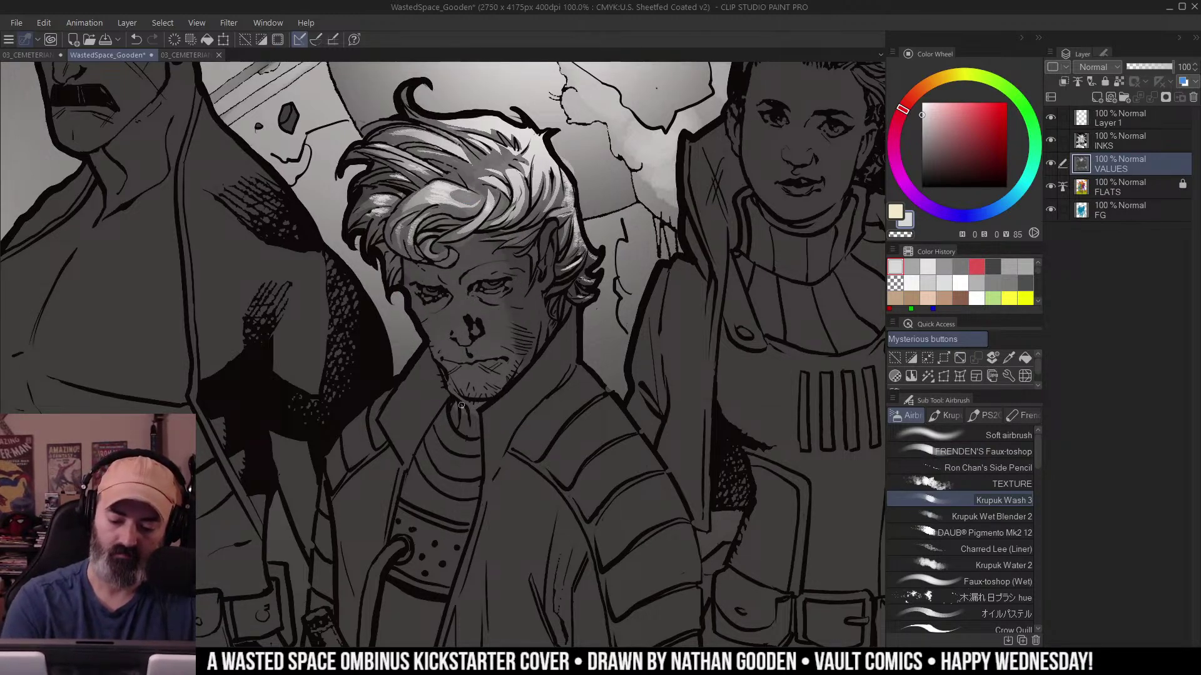
{"action": "left_click_drag", "start_coordinate": [461, 405], "coordinate": [470, 434]}
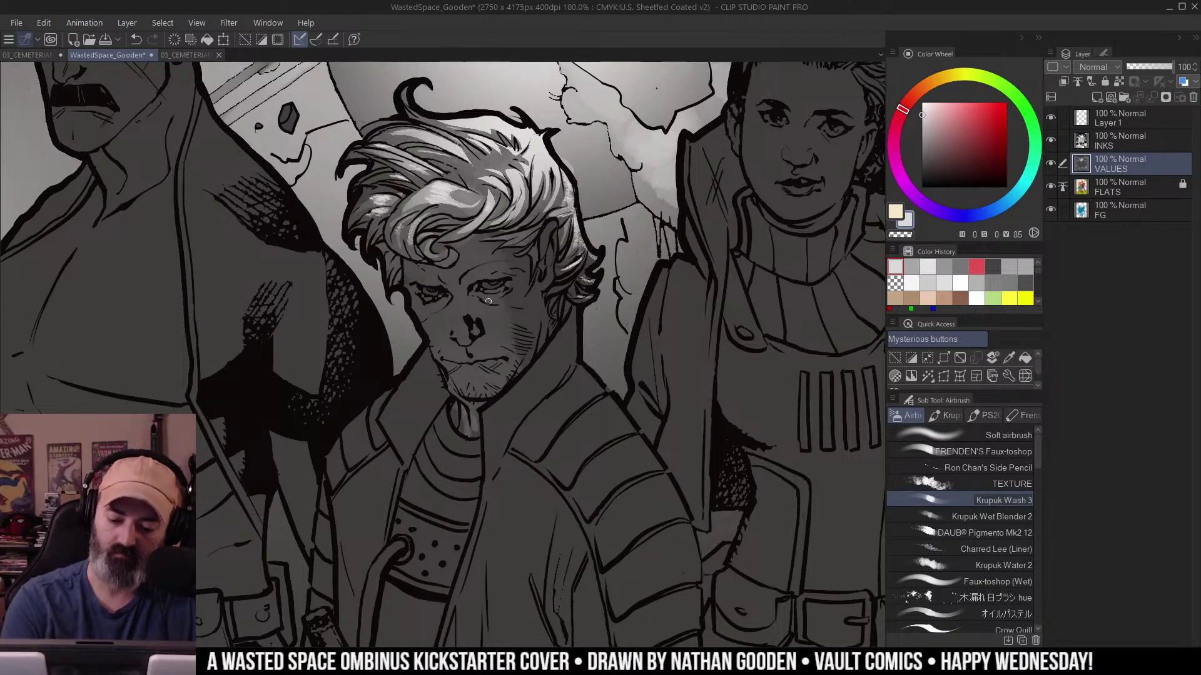
{"action": "mouse_move", "coordinate": [489, 301]}
{"action": "left_mouse_down"}
{"action": "mouse_move", "coordinate": [514, 297]}
{"action": "mouse_move", "coordinate": [484, 298]}
{"action": "mouse_move", "coordinate": [498, 299]}
{"action": "mouse_move", "coordinate": [500, 256]}
{"action": "mouse_move", "coordinate": [471, 279]}
{"action": "mouse_move", "coordinate": [506, 274]}
{"action": "mouse_move", "coordinate": [535, 230]}
{"action": "mouse_move", "coordinate": [454, 282]}
{"action": "mouse_move", "coordinate": [405, 275]}
{"action": "mouse_move", "coordinate": [414, 291]}
{"action": "mouse_move", "coordinate": [416, 273]}
{"action": "mouse_move", "coordinate": [408, 291]}
{"action": "mouse_move", "coordinate": [423, 314]}
{"action": "mouse_move", "coordinate": [469, 293]}
{"action": "mouse_move", "coordinate": [455, 300]}
{"action": "mouse_move", "coordinate": [467, 344]}
{"action": "left_mouse_up"}
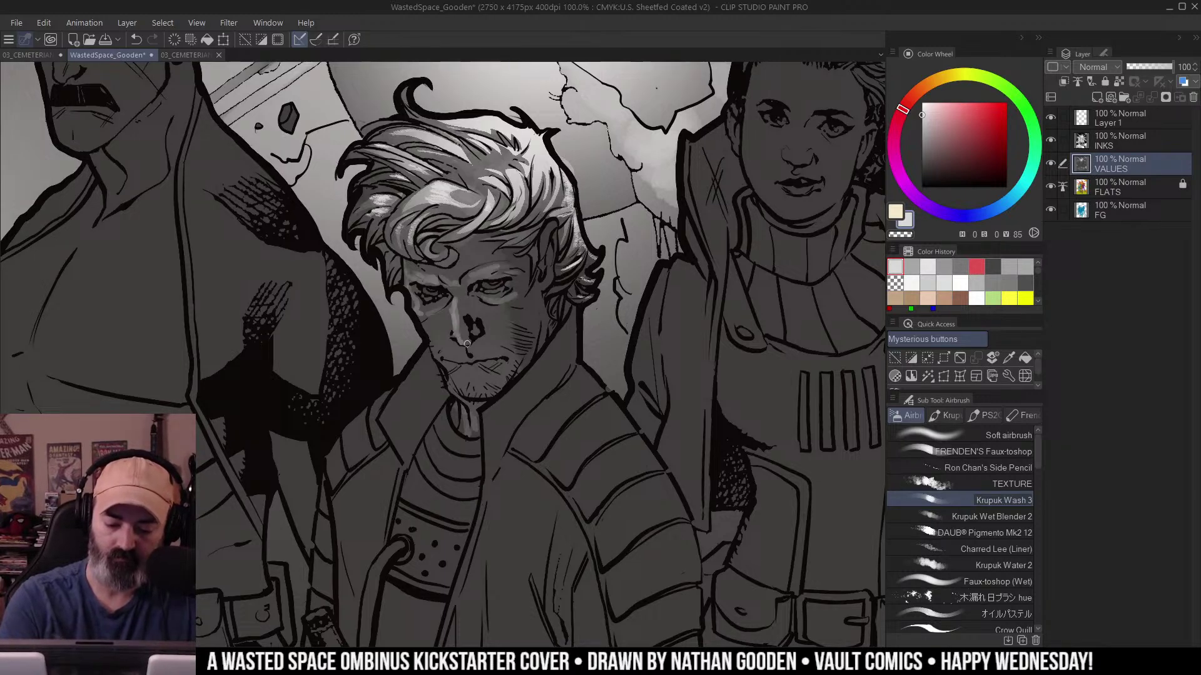
Build up lighter values on the middle man's nose, mouth, chin, brows and eye area, undoing unwanted strokes.
{"action": "mouse_move", "coordinate": [452, 293]}
{"action": "left_mouse_down"}
{"action": "mouse_move", "coordinate": [431, 338]}
{"action": "mouse_move", "coordinate": [429, 322]}
{"action": "mouse_move", "coordinate": [435, 348]}
{"action": "mouse_move", "coordinate": [453, 328]}
{"action": "mouse_move", "coordinate": [452, 311]}
{"action": "mouse_move", "coordinate": [446, 360]}
{"action": "mouse_move", "coordinate": [467, 308]}
{"action": "mouse_move", "coordinate": [453, 386]}
{"action": "mouse_move", "coordinate": [472, 393]}
{"action": "mouse_move", "coordinate": [497, 357]}
{"action": "mouse_move", "coordinate": [470, 371]}
{"action": "left_mouse_up"}
{"action": "key", "text": "ctrl+z"}
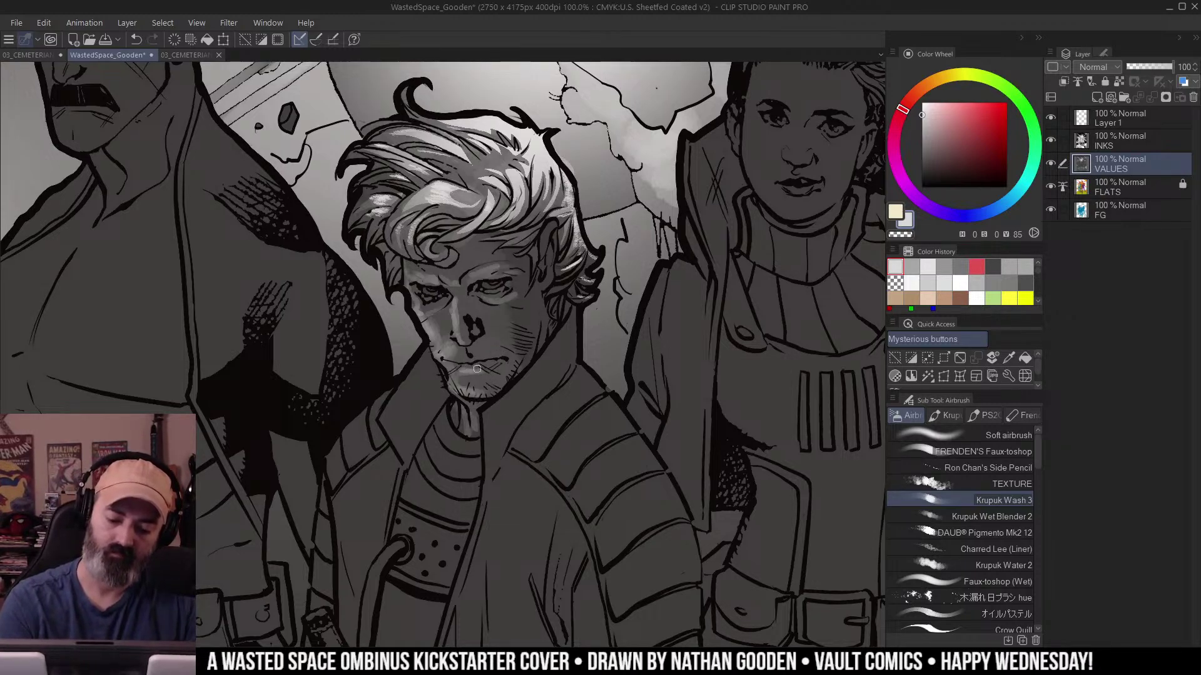
{"action": "key", "text": "ctrl+z"}
{"action": "left_click_drag", "start_coordinate": [465, 370], "coordinate": [469, 370]}
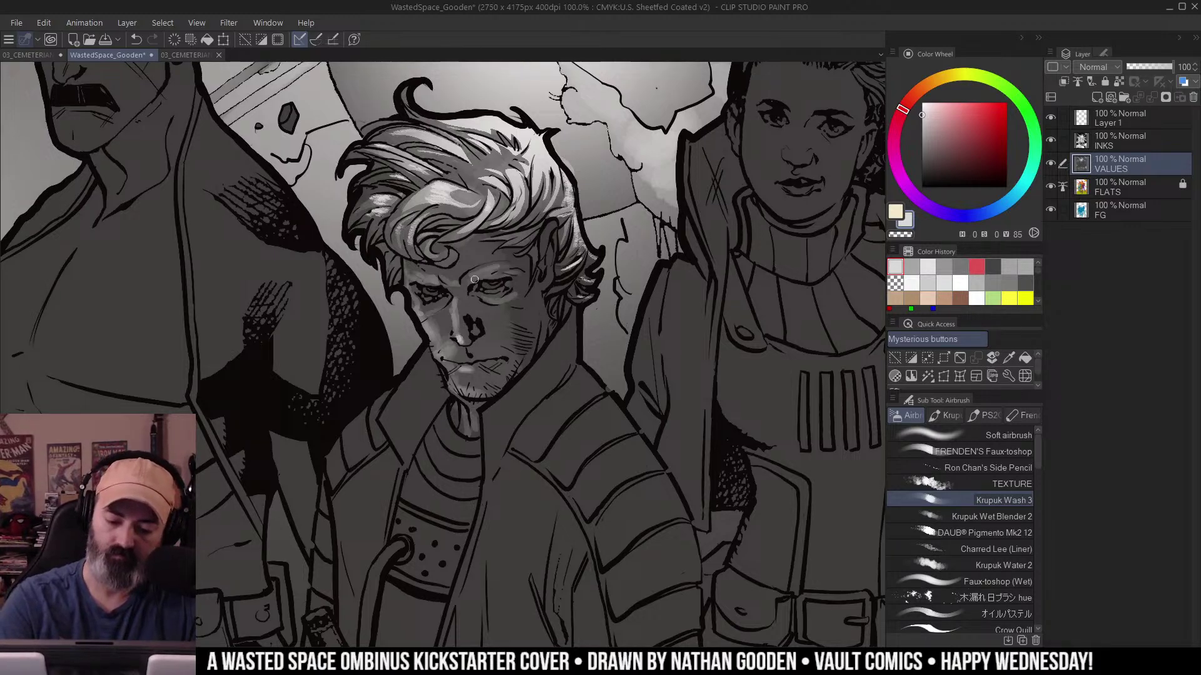
{"action": "mouse_move", "coordinate": [468, 285]}
{"action": "left_mouse_down"}
{"action": "mouse_move", "coordinate": [506, 272]}
{"action": "mouse_move", "coordinate": [409, 283]}
{"action": "left_mouse_up"}
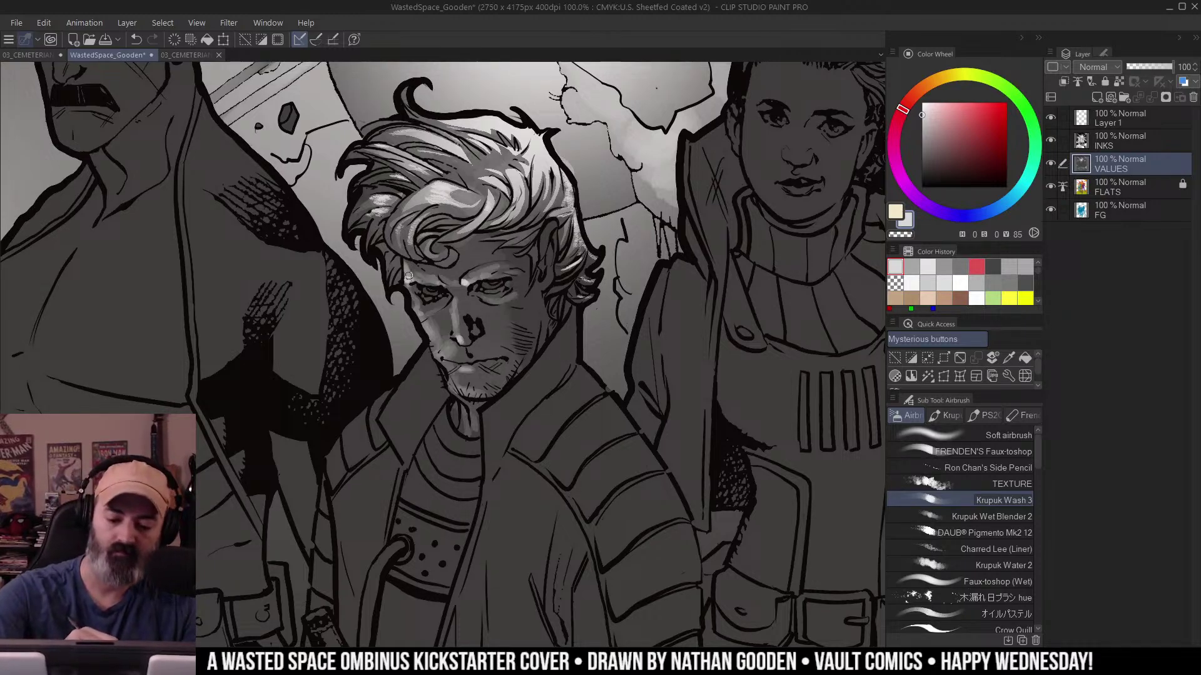
{"action": "left_click_drag", "start_coordinate": [415, 307], "coordinate": [440, 295]}
Lighten the middle man's eyes and brush soft light onto his cheek on the hatched side of the face.
{"action": "key", "text": "w"}
{"action": "key", "text": "b"}
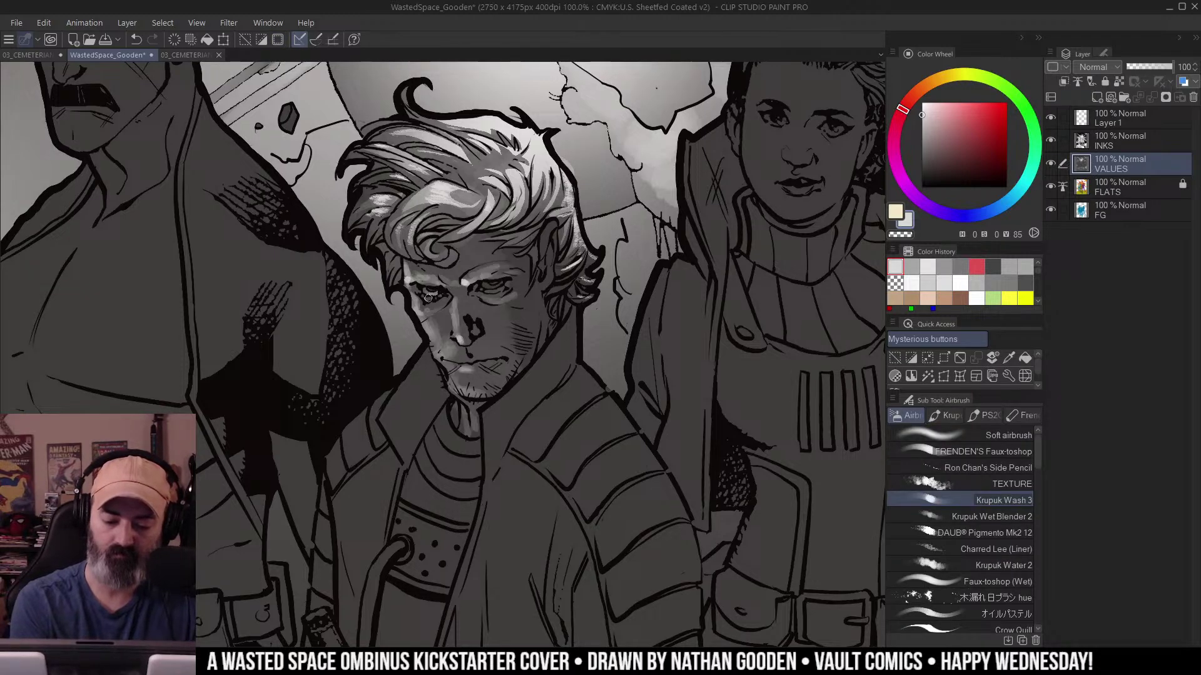
{"action": "key", "text": "alt"}
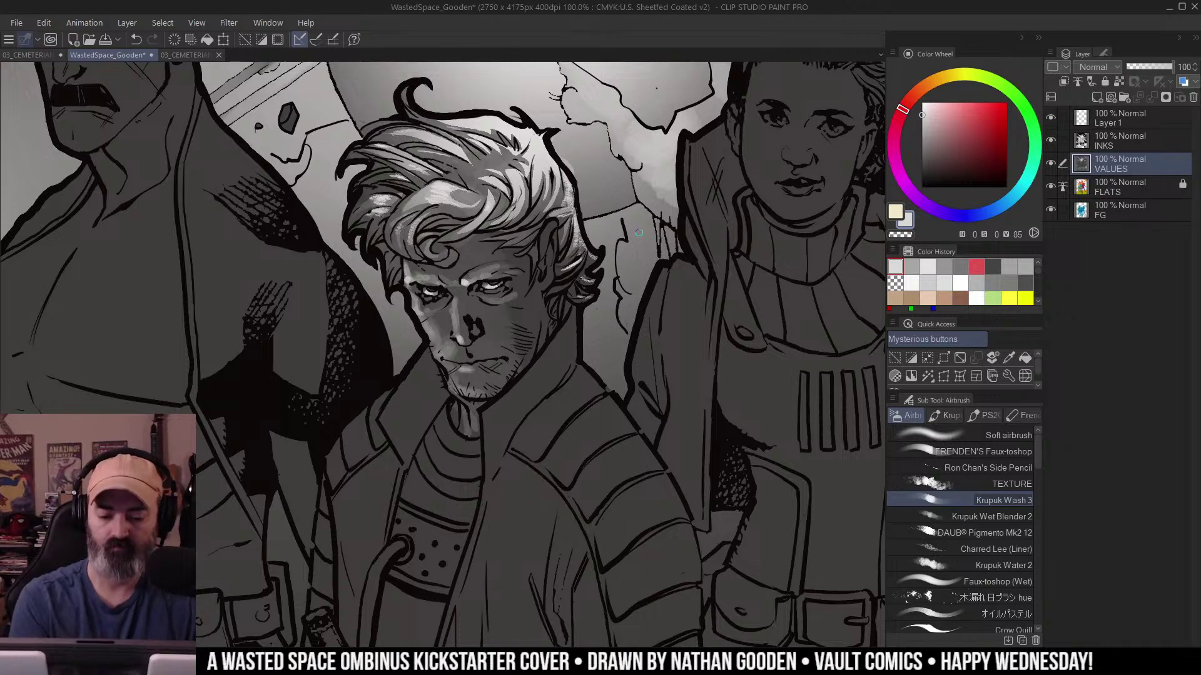
{"action": "key", "text": "alt"}
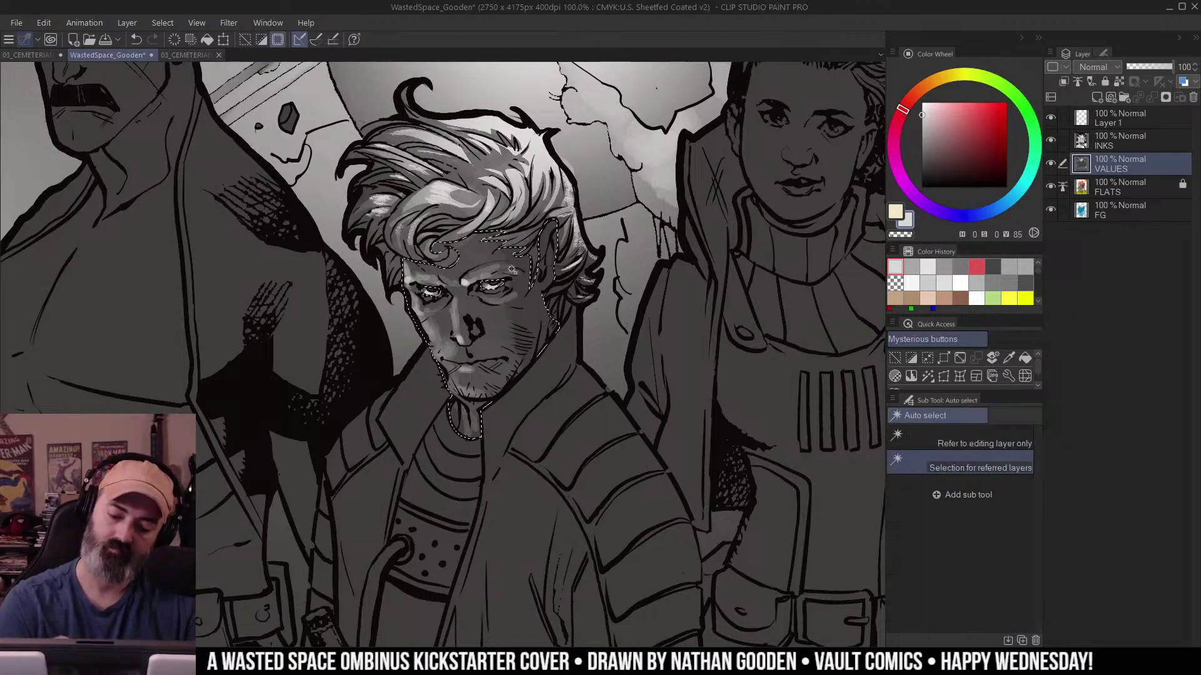
{"action": "mouse_move", "coordinate": [498, 314]}
{"action": "left_mouse_down"}
{"action": "mouse_move", "coordinate": [500, 330]}
{"action": "mouse_move", "coordinate": [519, 287]}
{"action": "left_mouse_up"}
{"action": "key", "text": "ctrl+z"}
{"action": "key", "text": "ctrl+z"}
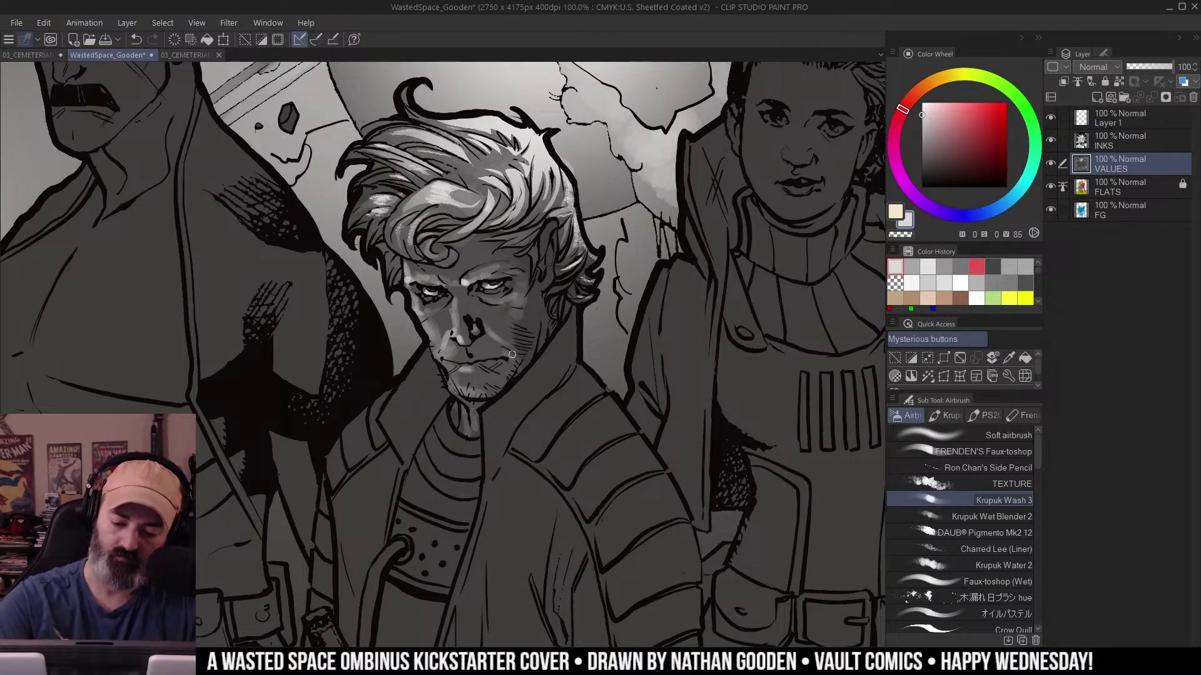
Select the middle man's jacket and paint a light rim along the outer edge of the shoulder nearest the woman.
{"action": "key", "text": "ctrl+space"}
{"action": "left_click", "coordinate": [530, 328], "text": "alt"}
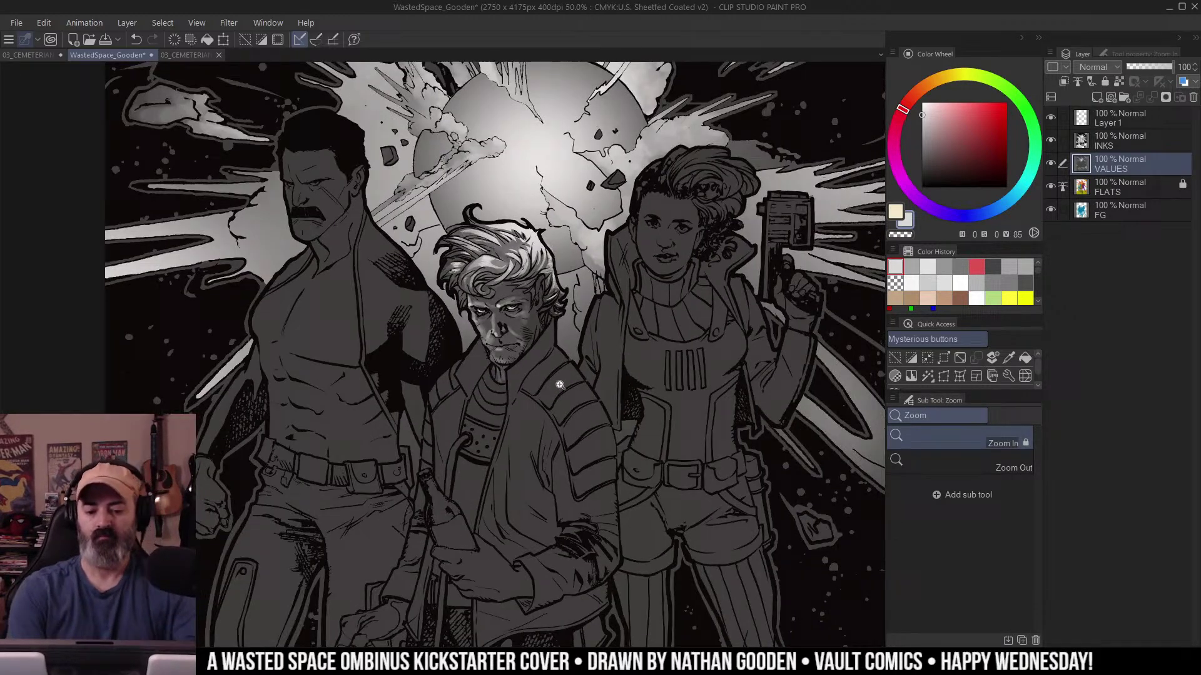
{"action": "left_click", "coordinate": [531, 320]}
{"action": "key", "text": "m"}
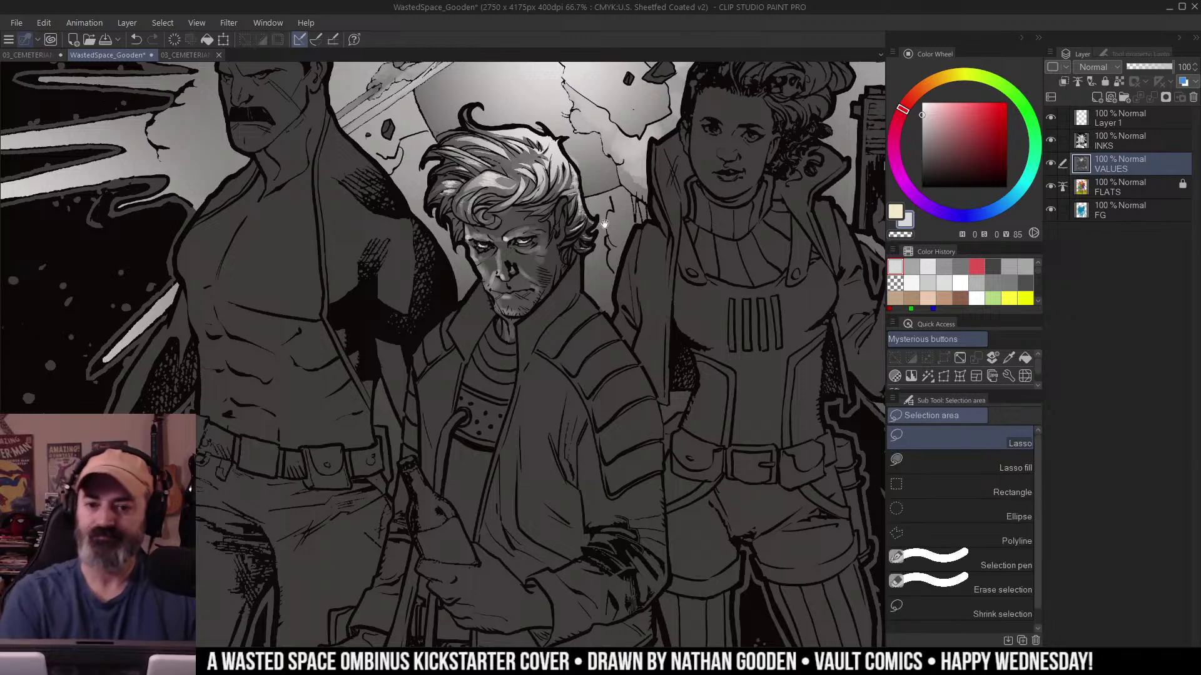
{"action": "scroll", "coordinate": [599, 200], "scroll_direction": "down", "scroll_amount": 2}
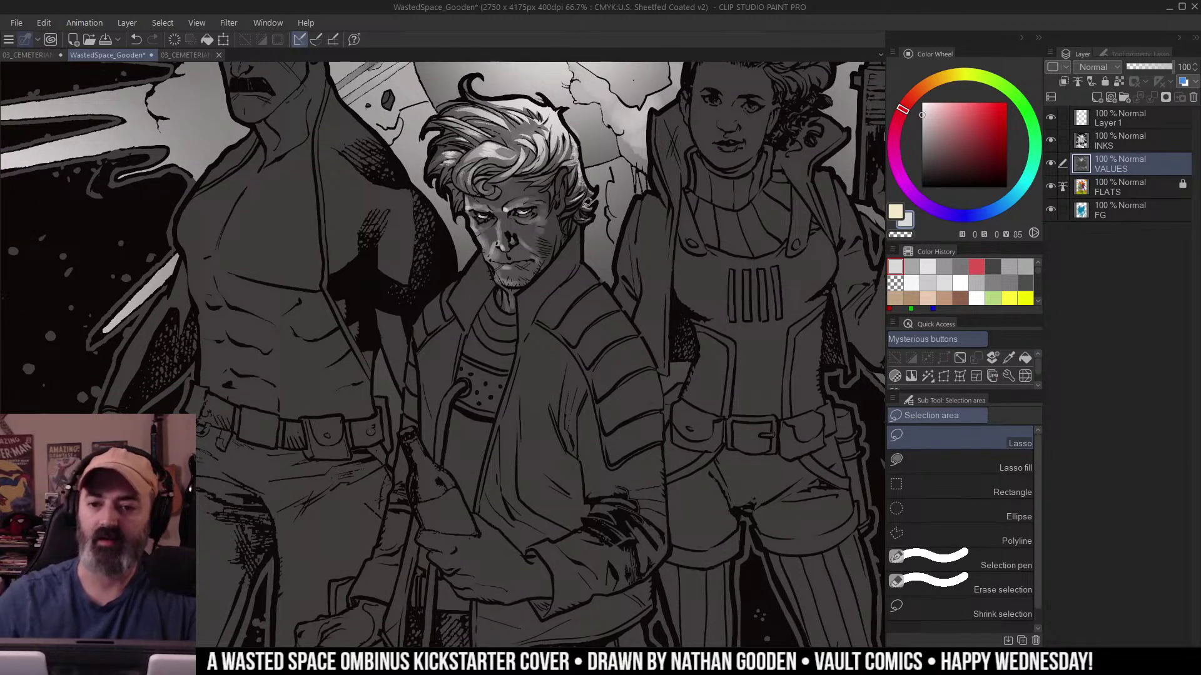
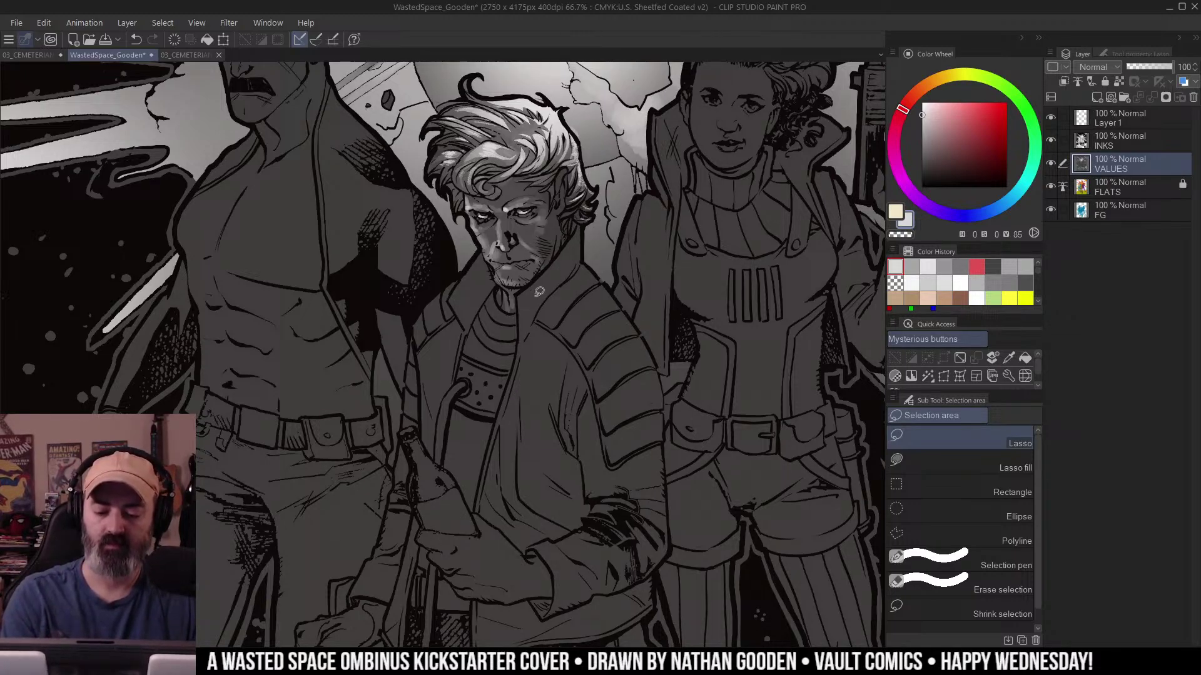
{"action": "key", "text": "w"}
{"action": "mouse_move", "coordinate": [649, 259]}
{"action": "left_mouse_down"}
{"action": "mouse_move", "coordinate": [651, 200]}
{"action": "mouse_move", "coordinate": [646, 276]}
{"action": "mouse_move", "coordinate": [591, 282]}
{"action": "mouse_move", "coordinate": [648, 365]}
{"action": "mouse_move", "coordinate": [626, 328]}
{"action": "mouse_move", "coordinate": [661, 473]}
{"action": "left_mouse_up"}
{"action": "key", "text": "b"}
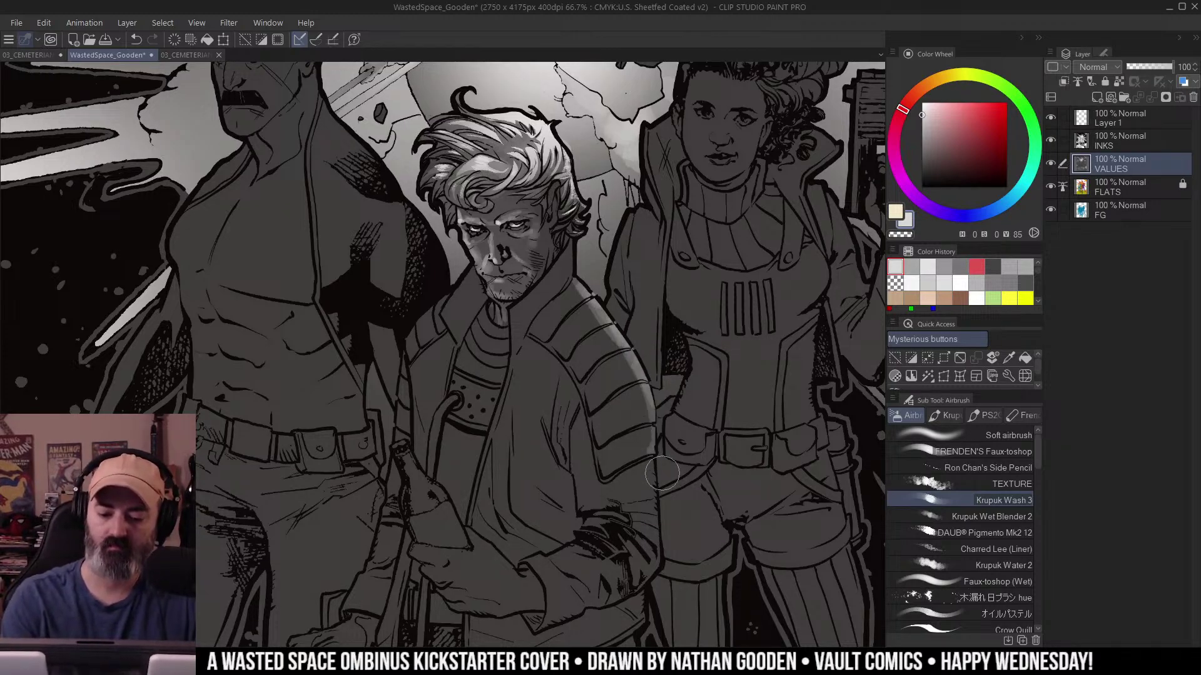
{"action": "mouse_move", "coordinate": [583, 289]}
{"action": "left_mouse_down"}
{"action": "mouse_move", "coordinate": [614, 331]}
{"action": "mouse_move", "coordinate": [569, 283]}
{"action": "left_mouse_up"}
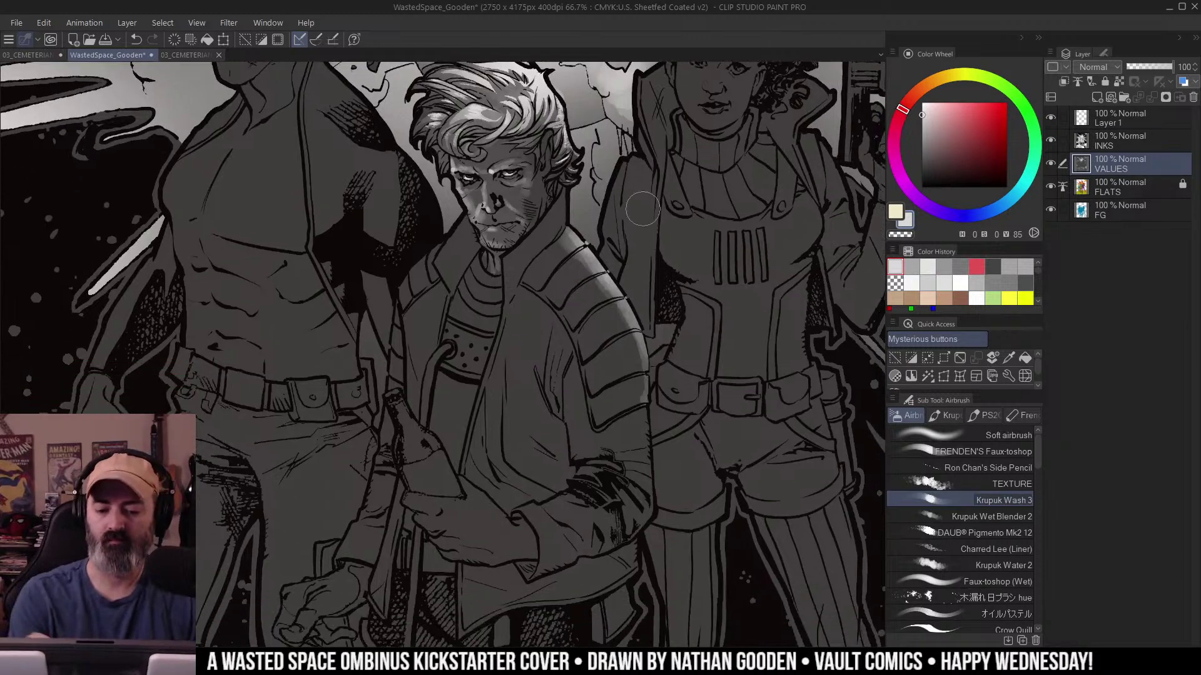
Select the jacket's shoulder area nearest the mustached man, hide the outline, and brush light grey along its edge.
{"action": "left_click", "coordinate": [569, 282], "text": "alt"}
{"action": "left_click", "coordinate": [568, 282], "text": "alt"}
{"action": "double_click", "coordinate": [561, 339]}
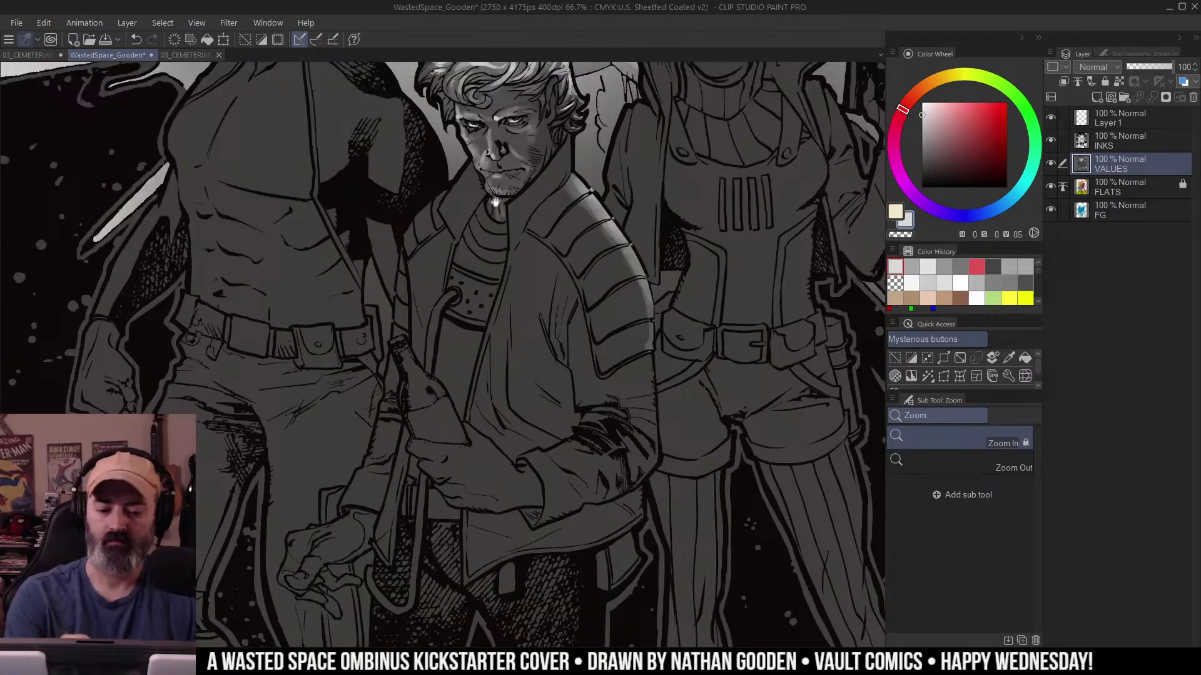
{"action": "left_click_drag", "start_coordinate": [494, 202], "coordinate": [552, 243]}
{"action": "key", "text": "w"}
{"action": "left_click", "coordinate": [474, 263]}
{"action": "key", "text": "ctrl+h"}
{"action": "key", "text": "b"}
{"action": "mouse_move", "coordinate": [479, 247]}
{"action": "left_mouse_down"}
{"action": "mouse_move", "coordinate": [542, 198]}
{"action": "mouse_move", "coordinate": [467, 234]}
{"action": "left_mouse_up"}
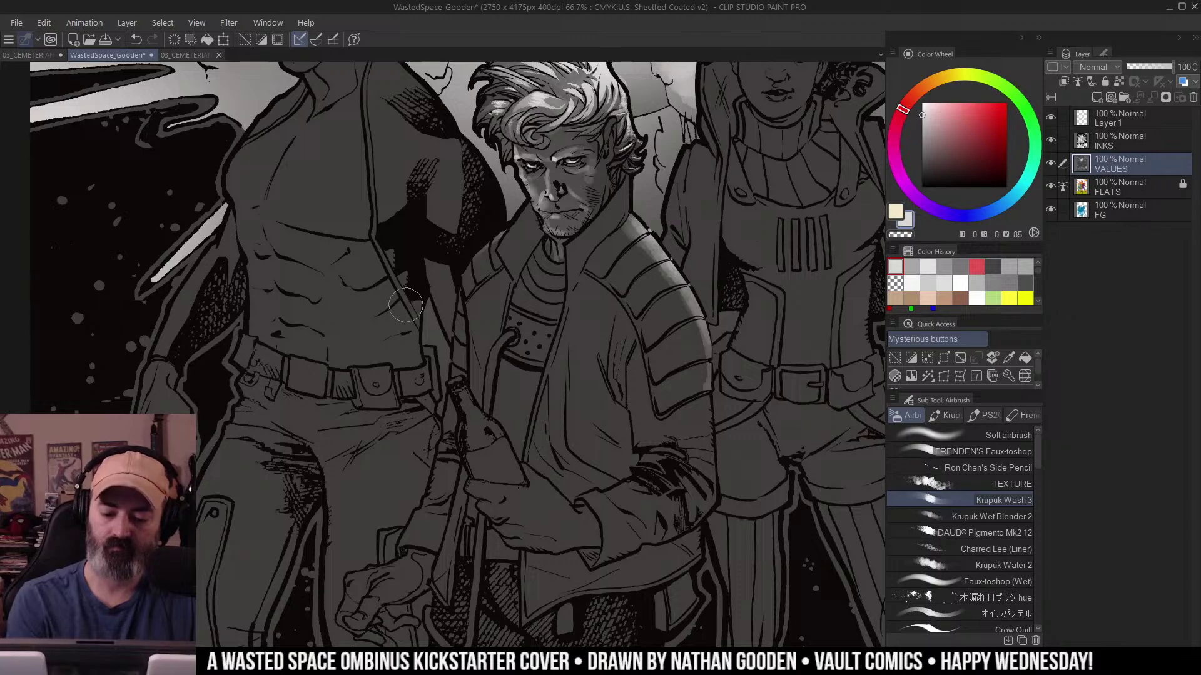
Select the padded jacket shoulder nearest the woman, hide the outline, and wash soft grey over its panels, undoing unwanted strokes.
{"action": "left_click", "coordinate": [643, 281], "text": "ctrl"}
{"action": "key", "text": "w"}
{"action": "left_click", "coordinate": [602, 242]}
{"action": "key", "text": "b"}
{"action": "key", "text": "ctrl+h"}
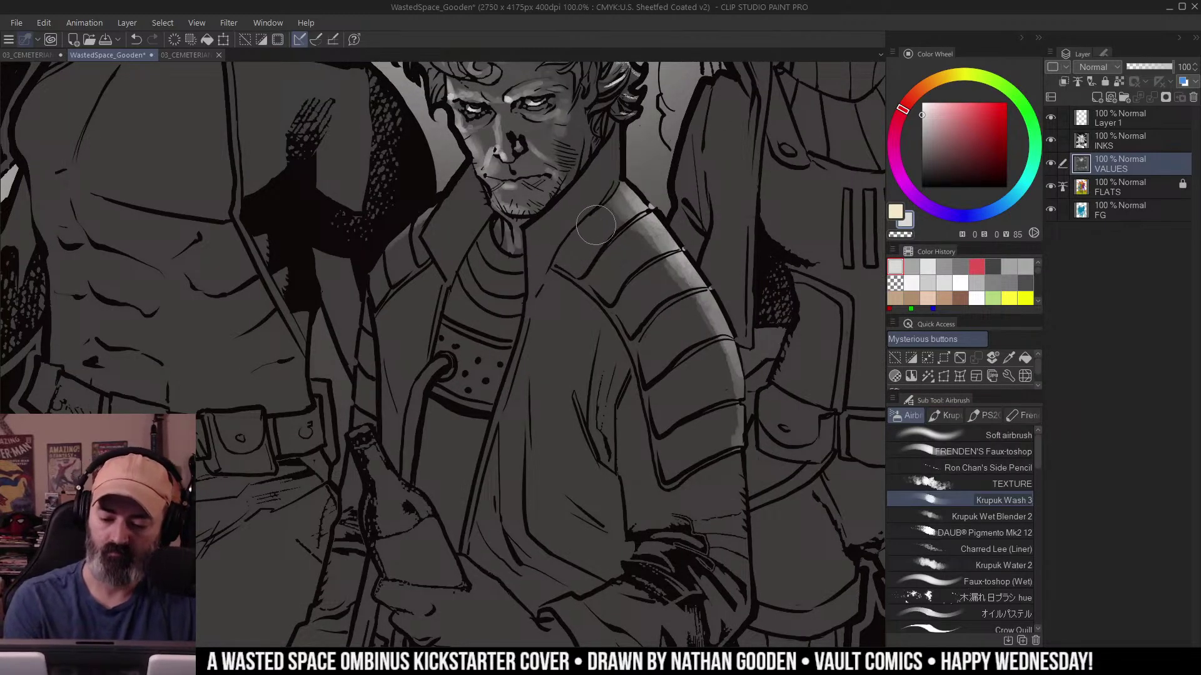
{"action": "mouse_move", "coordinate": [604, 220]}
{"action": "left_mouse_down"}
{"action": "mouse_move", "coordinate": [571, 257]}
{"action": "mouse_move", "coordinate": [633, 248]}
{"action": "mouse_move", "coordinate": [604, 284]}
{"action": "mouse_move", "coordinate": [656, 287]}
{"action": "mouse_move", "coordinate": [626, 318]}
{"action": "mouse_move", "coordinate": [684, 325]}
{"action": "mouse_move", "coordinate": [644, 371]}
{"action": "mouse_move", "coordinate": [702, 378]}
{"action": "mouse_move", "coordinate": [668, 408]}
{"action": "mouse_move", "coordinate": [722, 428]}
{"action": "left_mouse_up"}
{"action": "key", "text": "ctrl+z"}
{"action": "key", "text": "ctrl+z"}
{"action": "key", "text": "ctrl+z"}
{"action": "key", "text": "ctrl+z"}
{"action": "key", "text": "ctrl+z"}
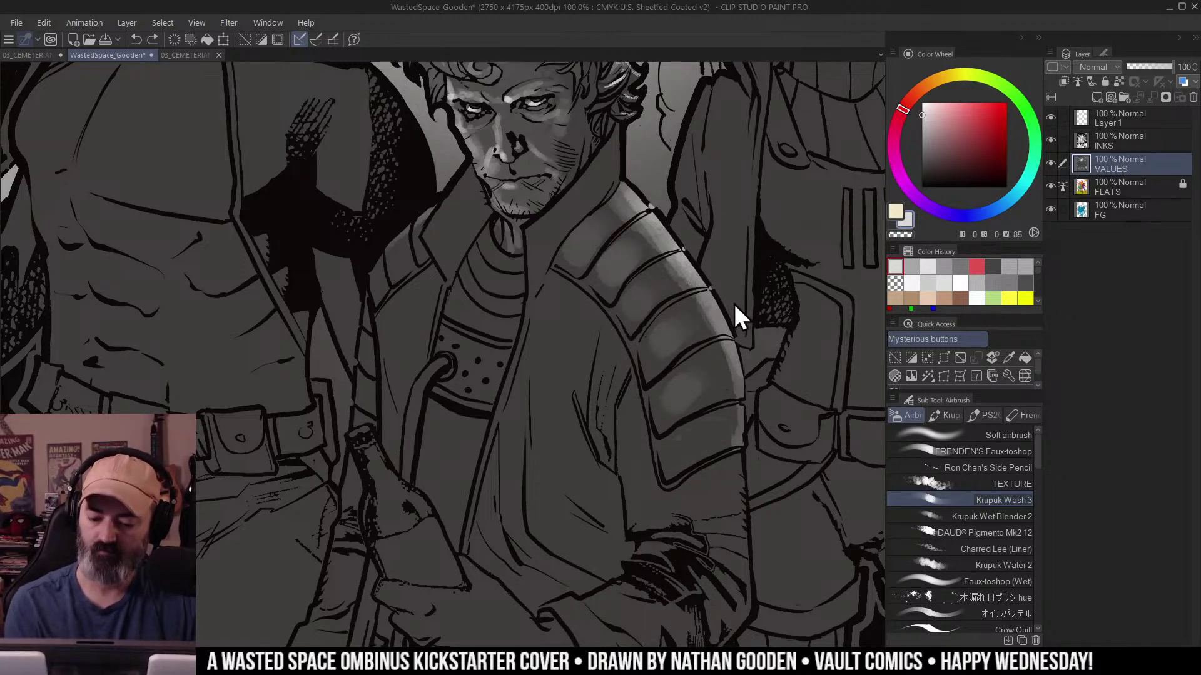
Brush soft grey over the lower sleeve panels and the shoulder panels nearest the mustached man.
{"action": "mouse_move", "coordinate": [675, 306]}
{"action": "left_mouse_down"}
{"action": "mouse_move", "coordinate": [659, 349]}
{"action": "mouse_move", "coordinate": [698, 308]}
{"action": "mouse_move", "coordinate": [662, 370]}
{"action": "mouse_move", "coordinate": [709, 376]}
{"action": "mouse_move", "coordinate": [664, 409]}
{"action": "mouse_move", "coordinate": [728, 394]}
{"action": "mouse_move", "coordinate": [712, 433]}
{"action": "mouse_move", "coordinate": [668, 466]}
{"action": "mouse_move", "coordinate": [753, 377]}
{"action": "left_mouse_up"}
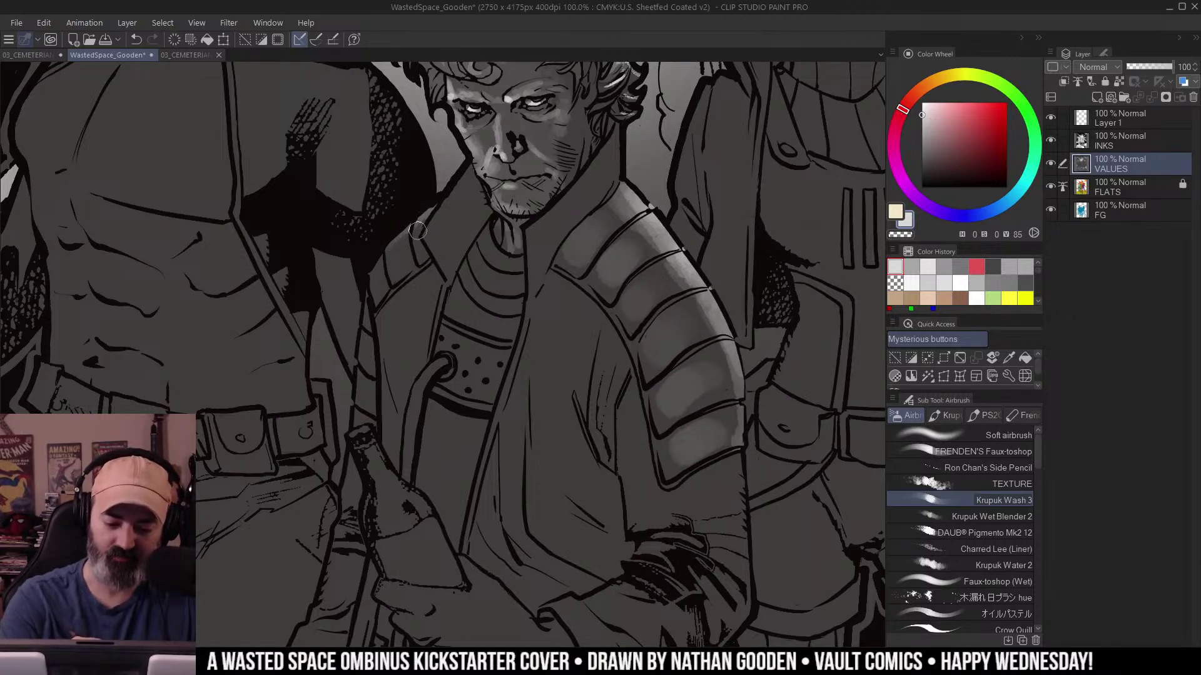
{"action": "key", "text": "ctrl+z"}
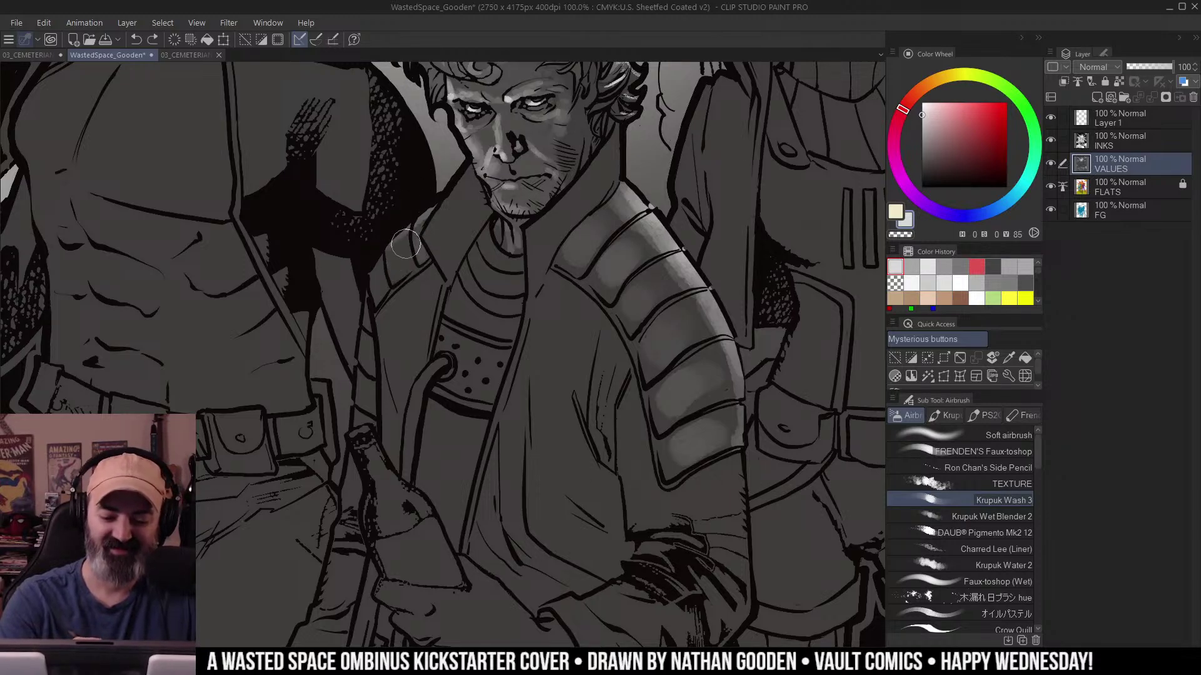
{"action": "mouse_move", "coordinate": [406, 244]}
{"action": "left_mouse_down"}
{"action": "mouse_move", "coordinate": [398, 268]}
{"action": "mouse_move", "coordinate": [369, 266]}
{"action": "mouse_move", "coordinate": [391, 287]}
{"action": "left_mouse_up"}
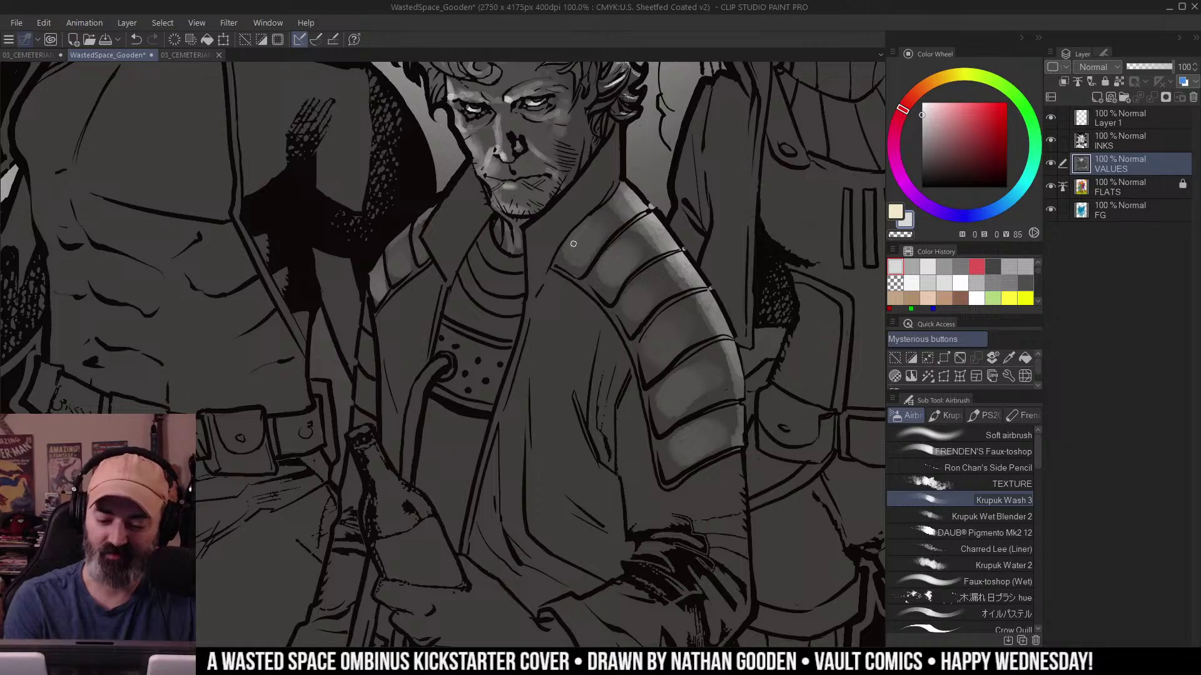
Paint lighter grey highlight marks down the padded shoulder and sleeve panels nearest the woman.
{"action": "mouse_move", "coordinate": [573, 244]}
{"action": "left_mouse_down"}
{"action": "mouse_move", "coordinate": [591, 241]}
{"action": "mouse_move", "coordinate": [590, 225]}
{"action": "left_mouse_up"}
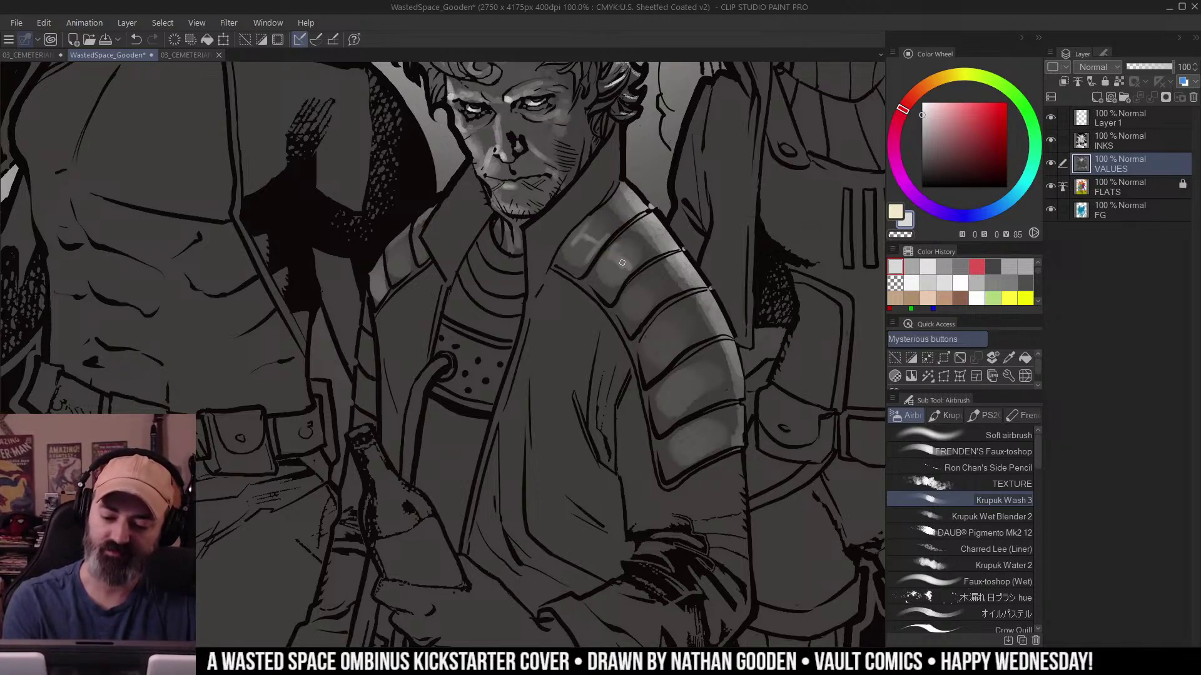
{"action": "left_click_drag", "start_coordinate": [589, 244], "coordinate": [595, 240]}
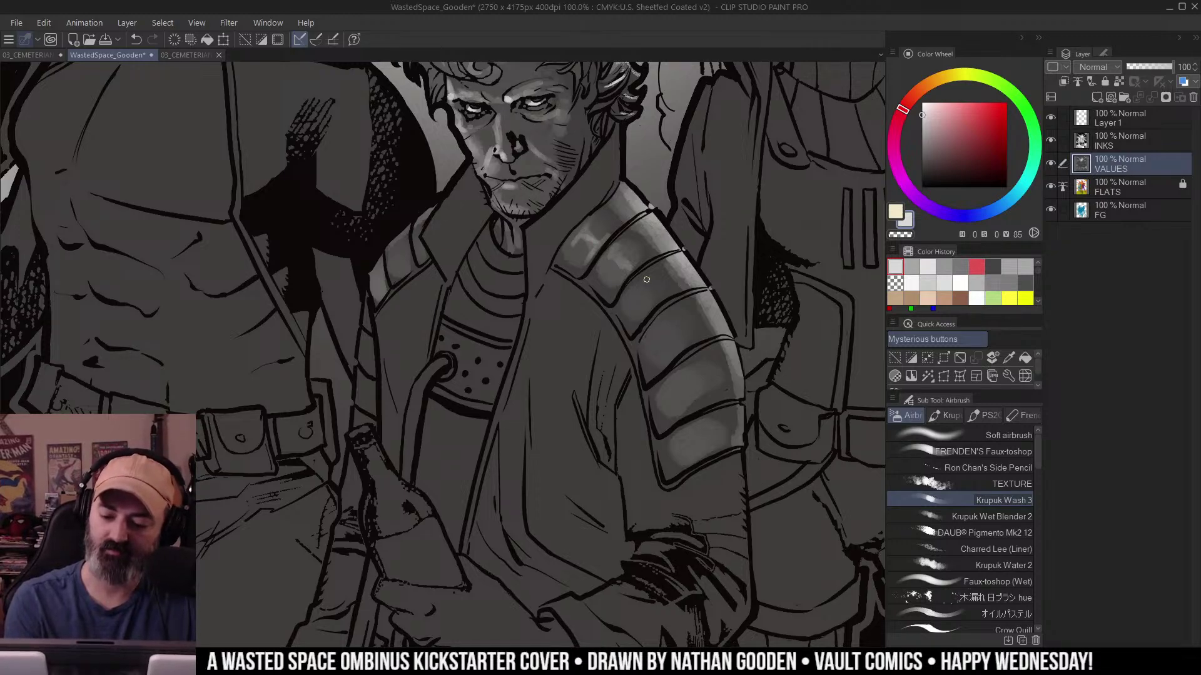
{"action": "left_click_drag", "start_coordinate": [647, 280], "coordinate": [649, 296]}
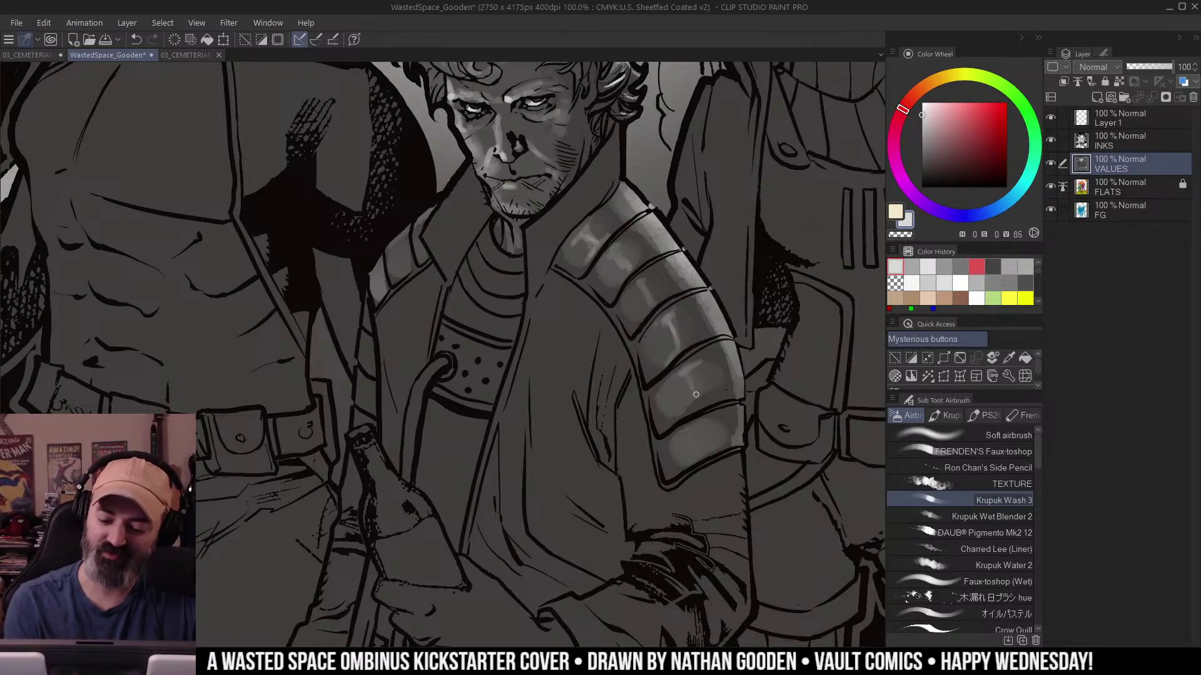
{"action": "mouse_move", "coordinate": [696, 394]}
{"action": "left_mouse_down"}
{"action": "mouse_move", "coordinate": [681, 378]}
{"action": "mouse_move", "coordinate": [677, 419]}
{"action": "left_mouse_up"}
{"action": "scroll", "coordinate": [653, 437], "scroll_direction": "down", "scroll_amount": 3}
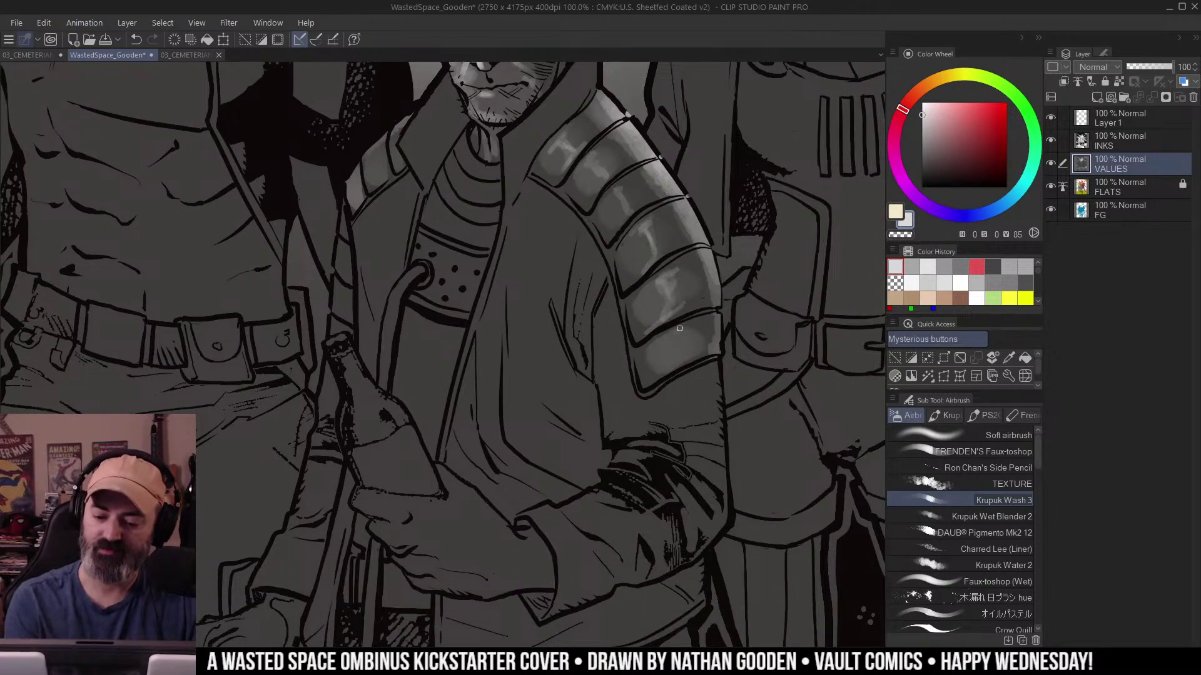
{"action": "key", "text": "ctrl+space"}
{"action": "left_click_drag", "start_coordinate": [718, 328], "coordinate": [669, 327]}
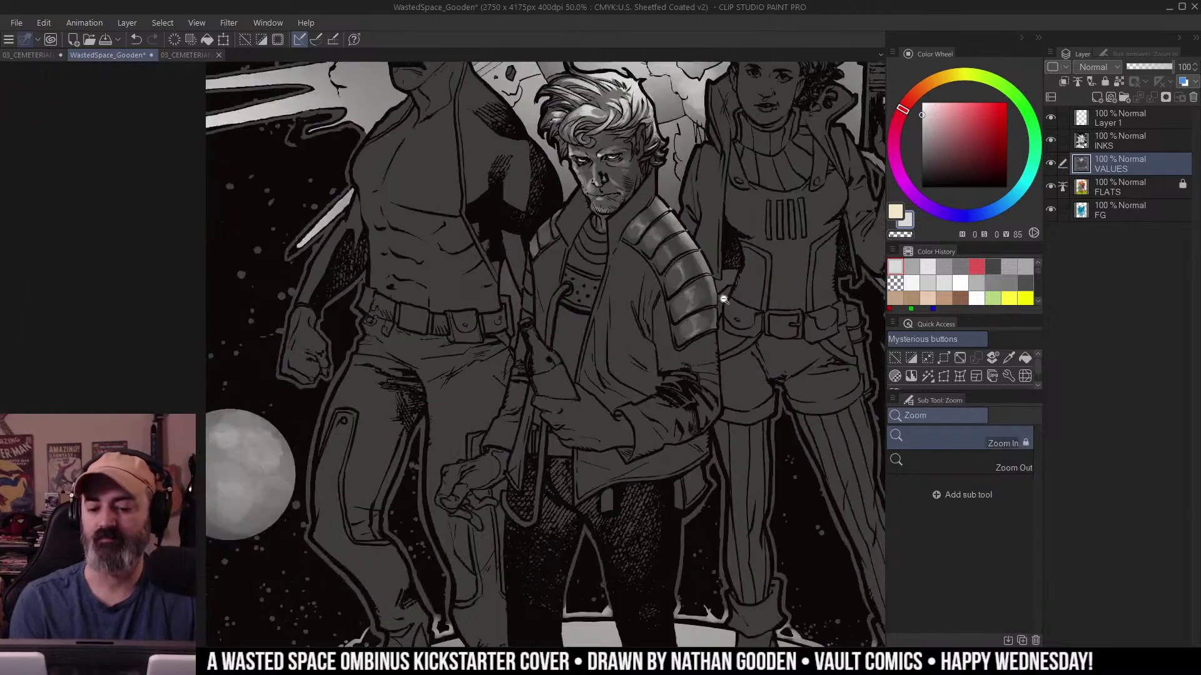
{"action": "left_click_drag", "start_coordinate": [765, 238], "coordinate": [719, 250]}
{"action": "left_click", "coordinate": [672, 293], "text": "ctrl"}
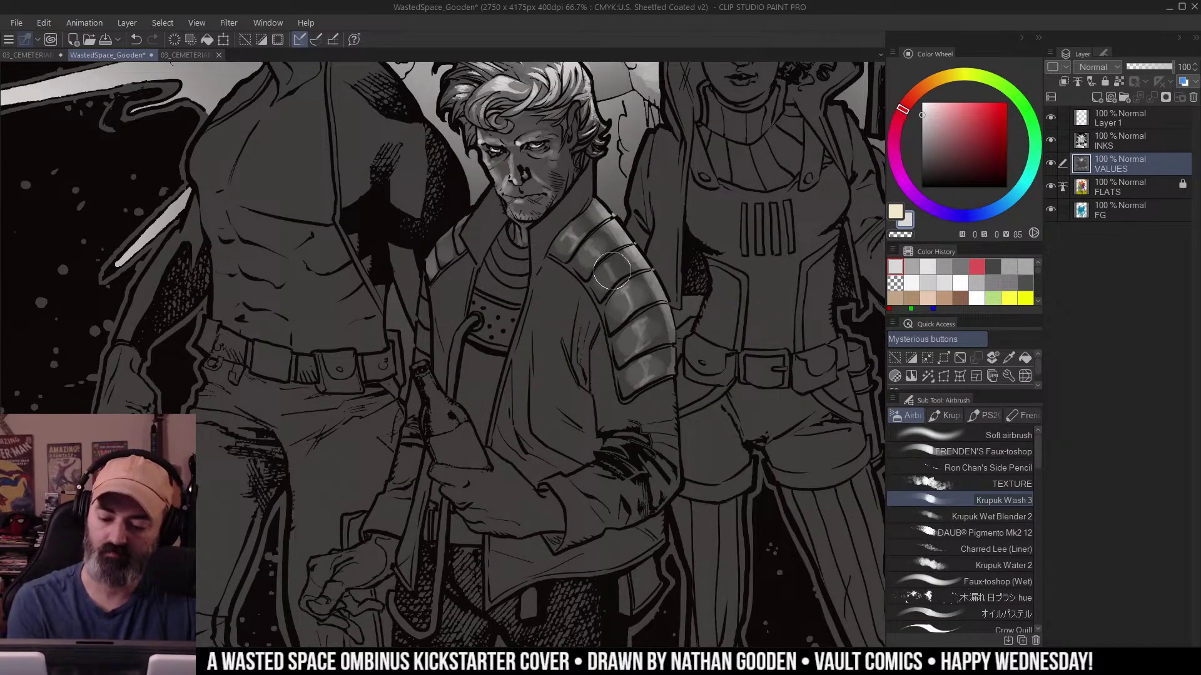
Refine the highlights across the padded shoulder panels nearest the woman with a smaller brush, undoing an unwanted stroke.
{"action": "left_click_drag", "start_coordinate": [608, 274], "coordinate": [627, 255]}
{"action": "key", "text": "["}
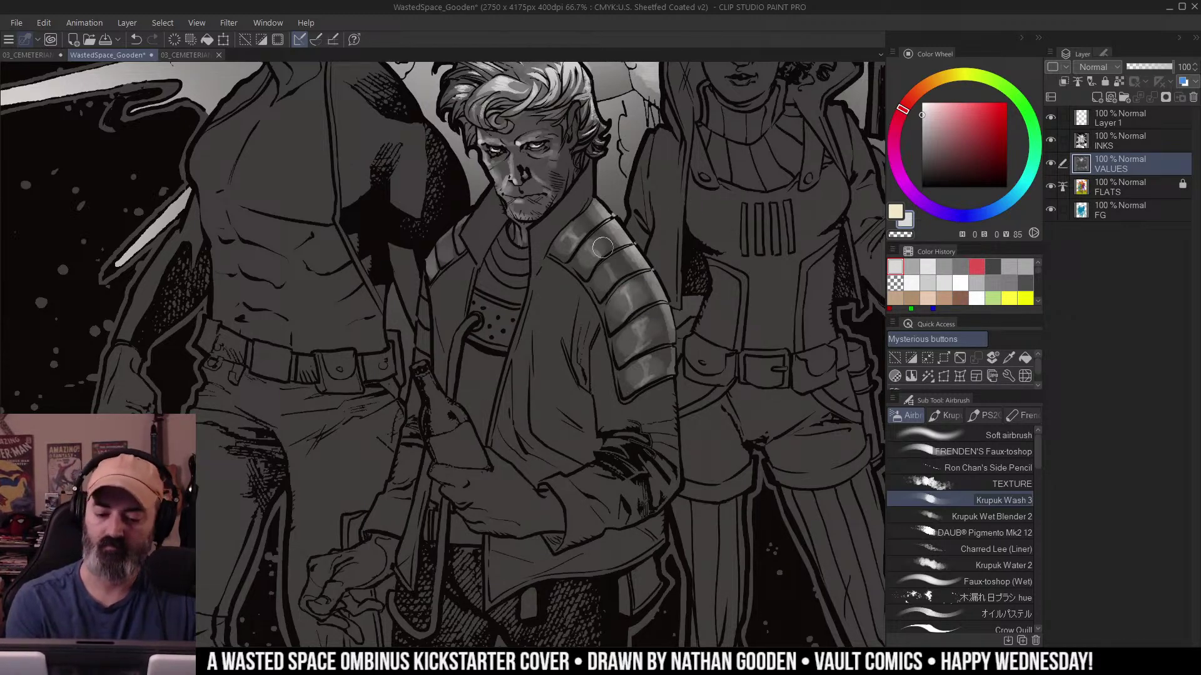
{"action": "left_click", "coordinate": [602, 248], "text": "ctrl"}
{"action": "left_click_drag", "start_coordinate": [573, 189], "coordinate": [553, 211]}
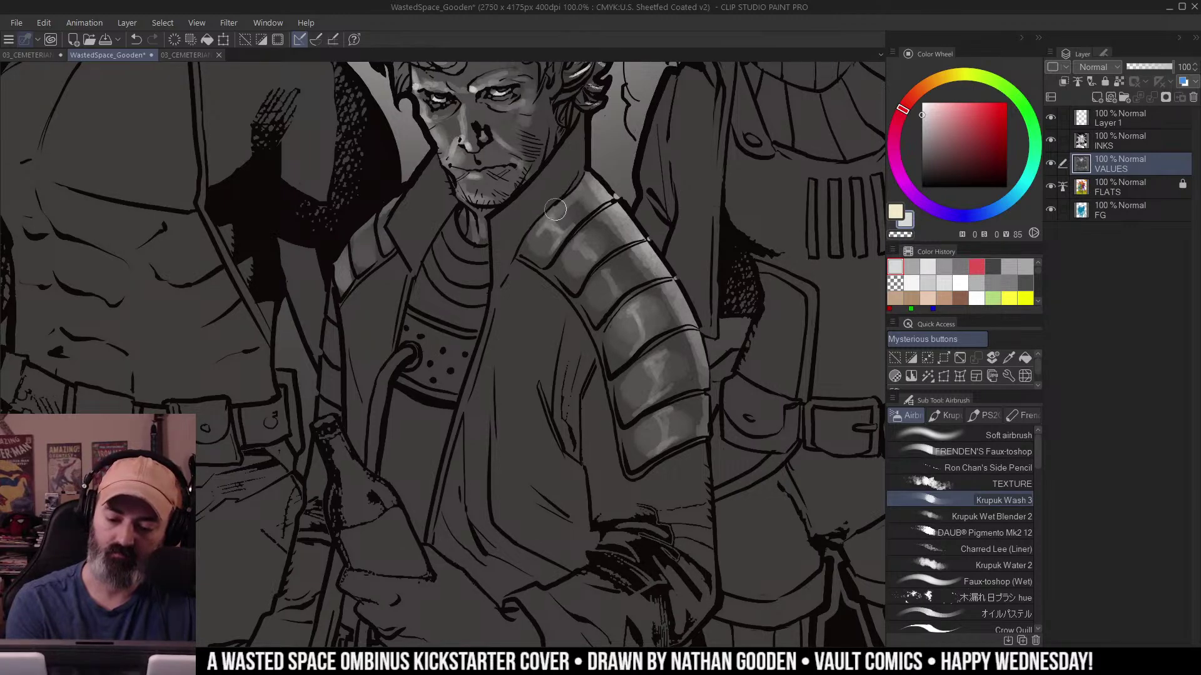
{"action": "key", "text": "ctrl+z"}
{"action": "left_click_drag", "start_coordinate": [544, 256], "coordinate": [590, 225]}
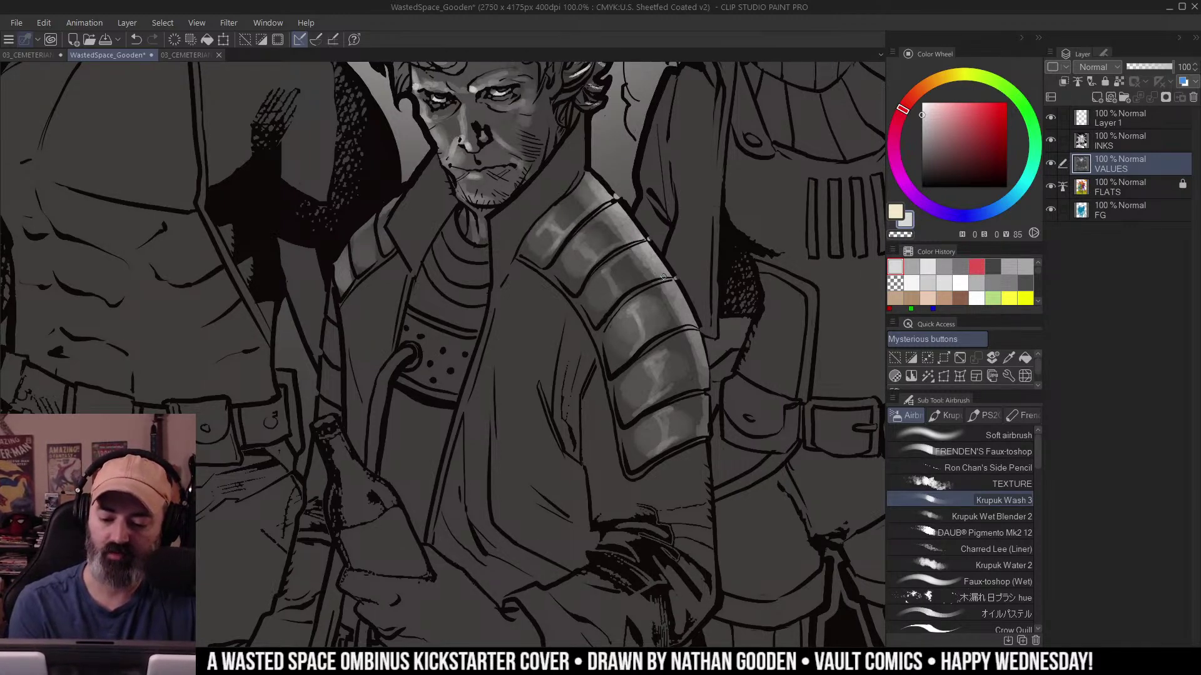
{"action": "mouse_move", "coordinate": [619, 368]}
{"action": "left_mouse_down"}
{"action": "mouse_move", "coordinate": [645, 337]}
{"action": "mouse_move", "coordinate": [629, 381]}
{"action": "left_mouse_up"}
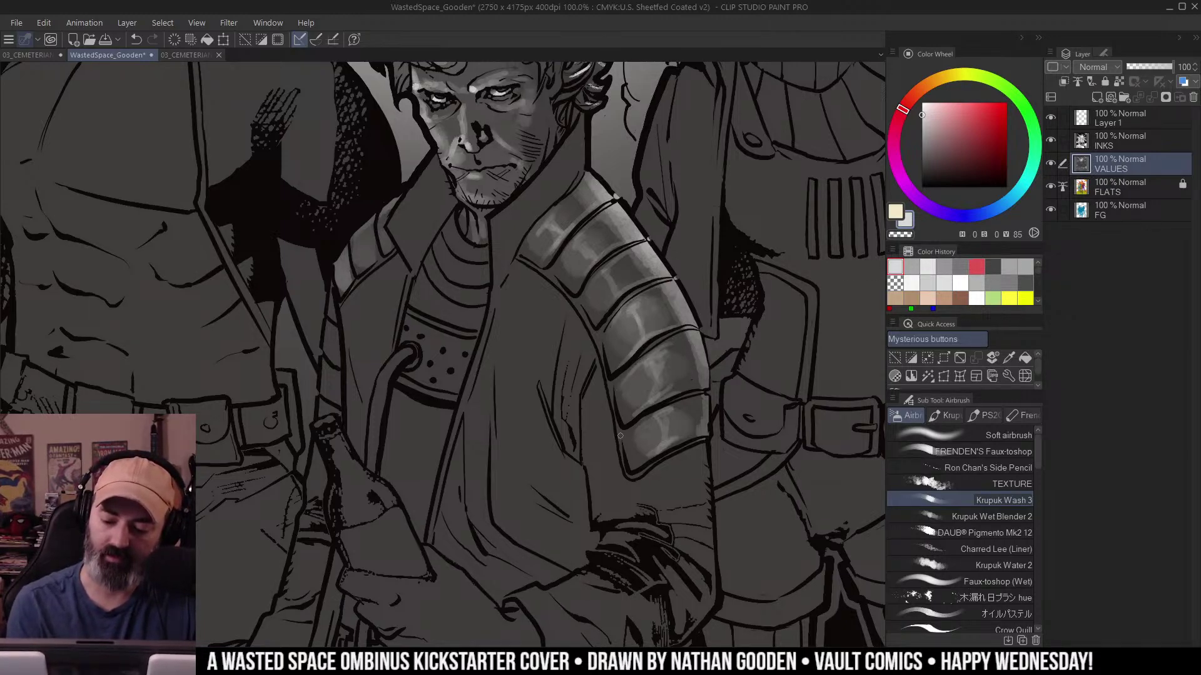
Add light grey highlights to the small padded shoulder panels nearest the mustached man.
{"action": "left_click", "coordinate": [694, 275], "text": "ctrl+alt"}
{"action": "left_click", "coordinate": [694, 275], "text": "ctrl+alt"}
{"action": "left_click", "coordinate": [666, 250], "text": "ctrl"}
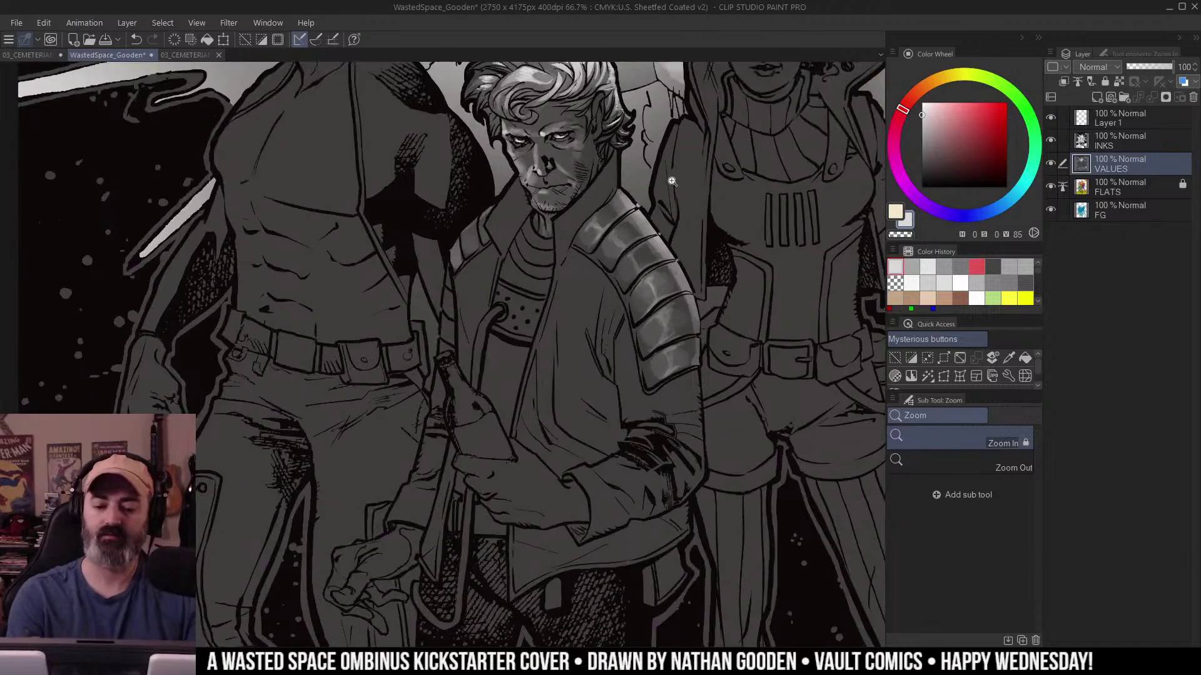
{"action": "left_click", "coordinate": [494, 299], "text": "ctrl"}
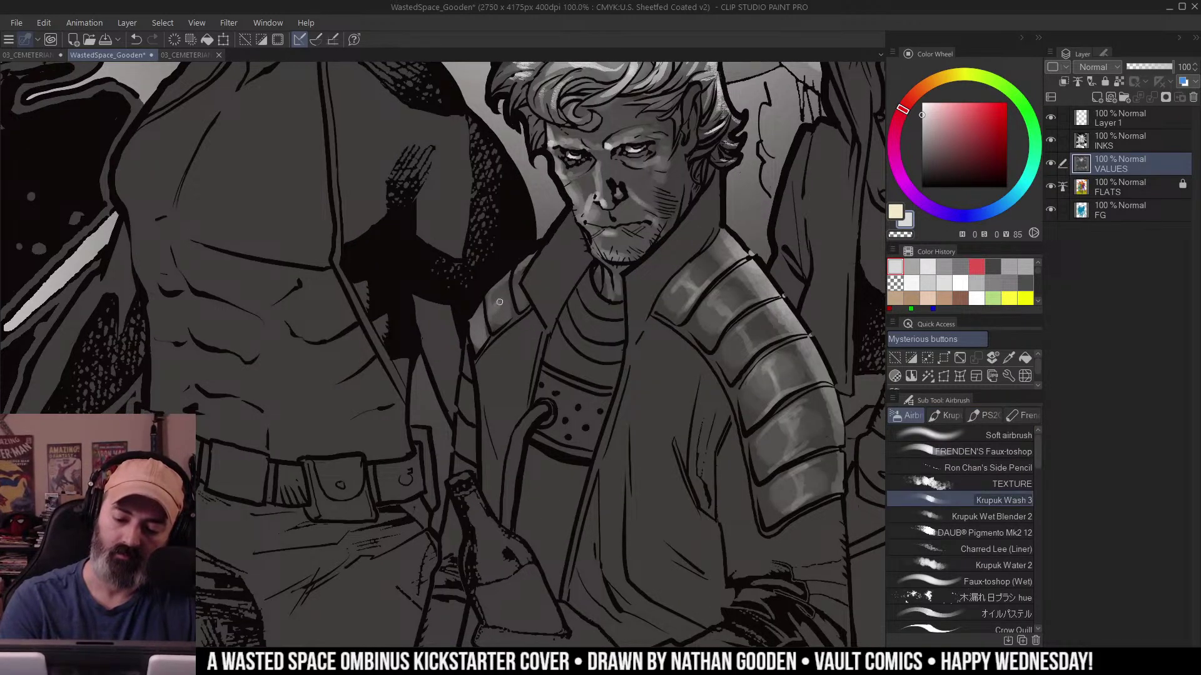
{"action": "left_click_drag", "start_coordinate": [499, 302], "coordinate": [510, 319]}
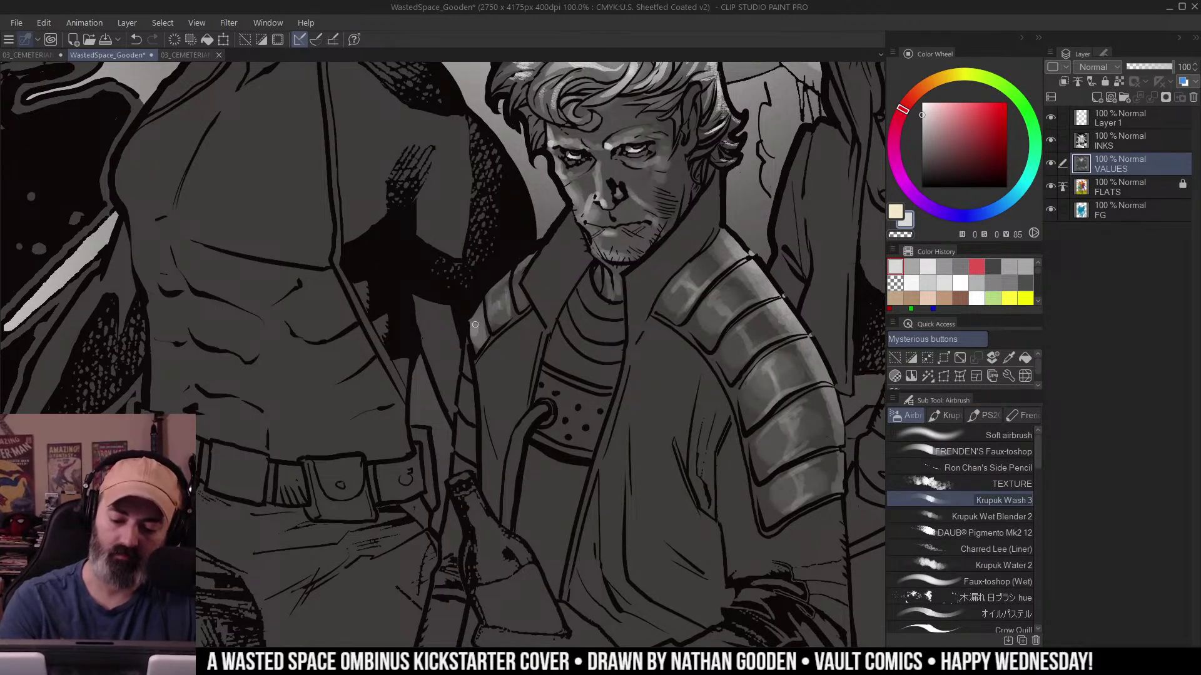
Select the middle man's jacket collar, hide the outline, and brush light grey along its edges, undoing unwanted strokes.
{"action": "left_click", "coordinate": [793, 252], "text": "alt"}
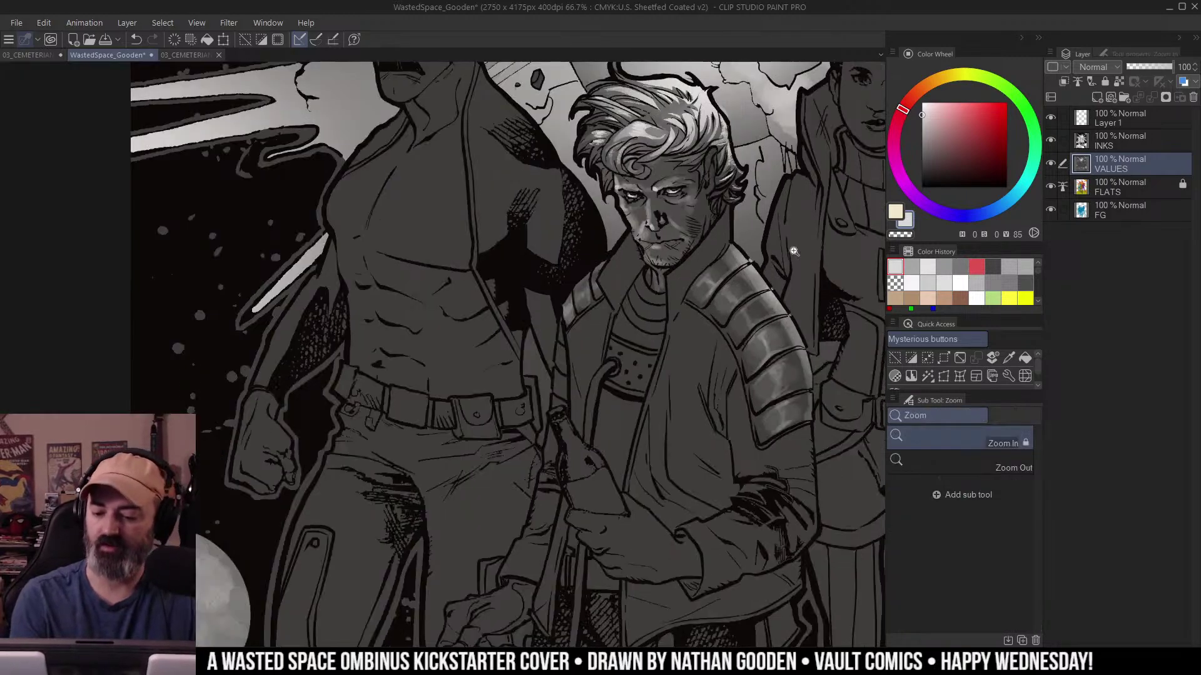
{"action": "left_click_drag", "start_coordinate": [793, 252], "coordinate": [721, 231]}
{"action": "left_click", "coordinate": [722, 301], "text": "alt"}
{"action": "mouse_move", "coordinate": [734, 287]}
{"action": "left_mouse_down"}
{"action": "mouse_move", "coordinate": [694, 281]}
{"action": "mouse_move", "coordinate": [709, 256]}
{"action": "mouse_move", "coordinate": [674, 274]}
{"action": "left_mouse_up"}
{"action": "left_click", "coordinate": [708, 255], "text": "ctrl"}
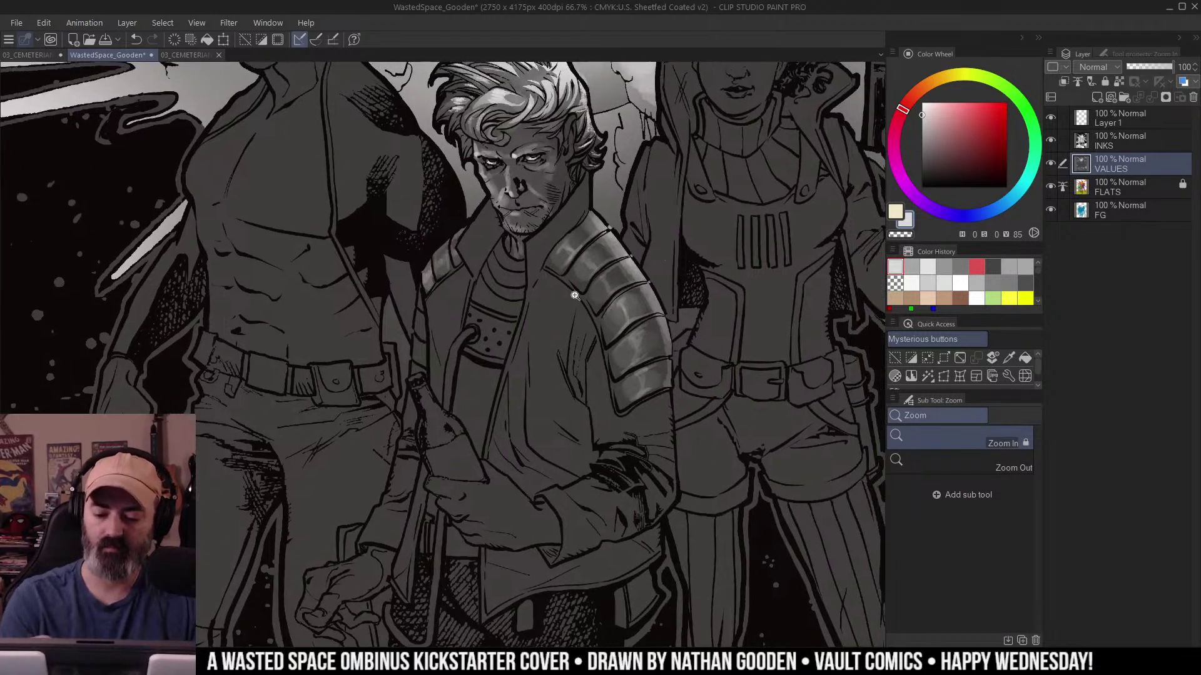
{"action": "key", "text": "w"}
{"action": "left_click", "coordinate": [547, 224]}
{"action": "key", "text": "ctrl+h"}
{"action": "key", "text": "b"}
{"action": "key", "text": "]"}
{"action": "mouse_move", "coordinate": [566, 219]}
{"action": "left_mouse_down"}
{"action": "mouse_move", "coordinate": [519, 286]}
{"action": "mouse_move", "coordinate": [525, 278]}
{"action": "left_mouse_up"}
{"action": "key", "text": "ctrl+z"}
{"action": "key", "text": "ctrl+z"}
{"action": "mouse_move", "coordinate": [550, 213]}
{"action": "left_mouse_down"}
{"action": "mouse_move", "coordinate": [570, 215]}
{"action": "mouse_move", "coordinate": [546, 217]}
{"action": "mouse_move", "coordinate": [549, 204]}
{"action": "mouse_move", "coordinate": [534, 225]}
{"action": "left_mouse_up"}
{"action": "mouse_move", "coordinate": [581, 180]}
{"action": "left_mouse_down"}
{"action": "mouse_move", "coordinate": [525, 247]}
{"action": "mouse_move", "coordinate": [528, 292]}
{"action": "left_mouse_up"}
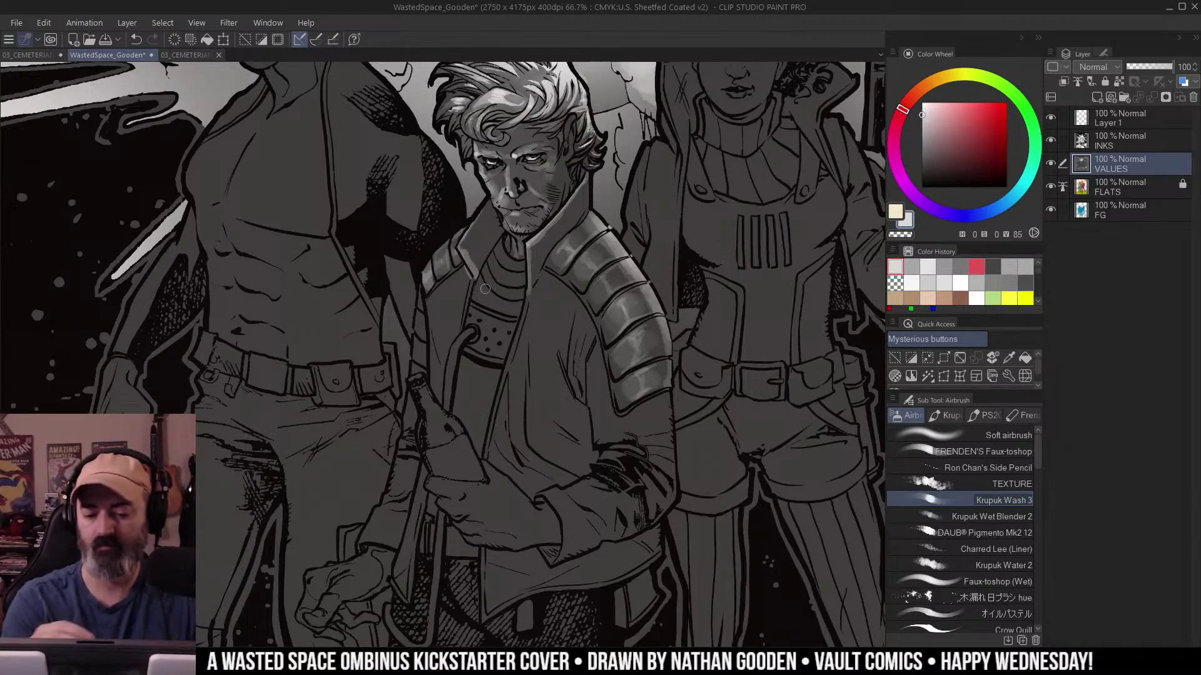
{"action": "key", "text": "ctrl+z"}
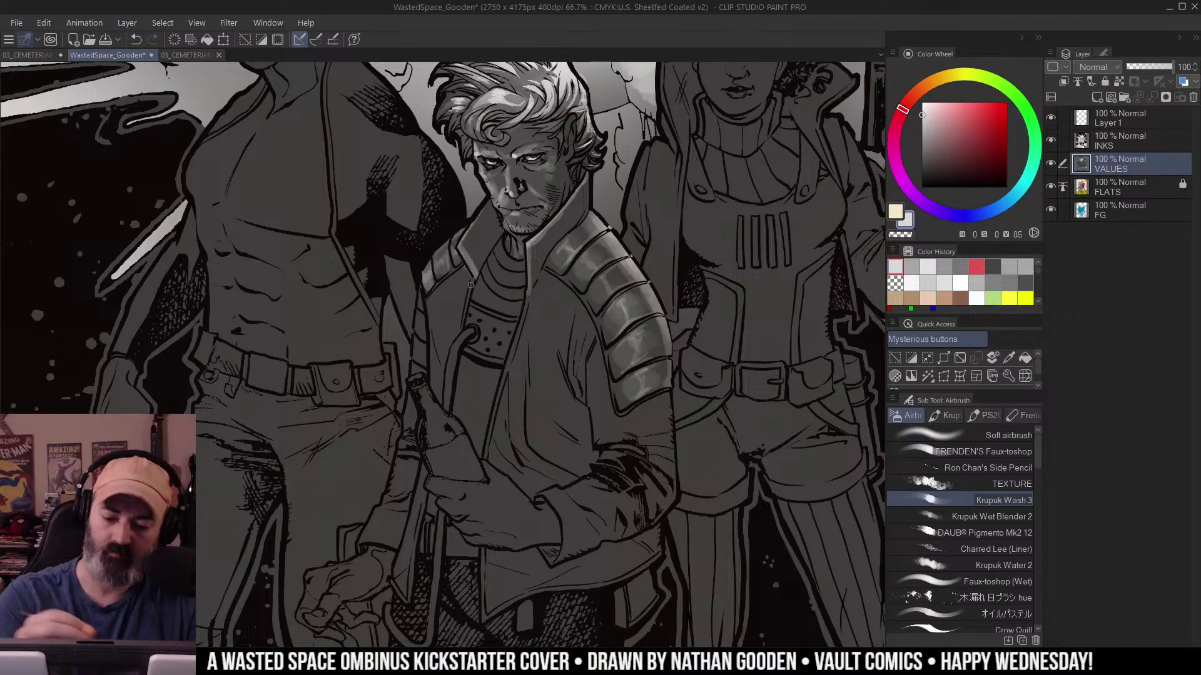
Select the curved bands at the neck of the middle man's shirt and brush soft grey over them.
{"action": "key", "text": "w"}
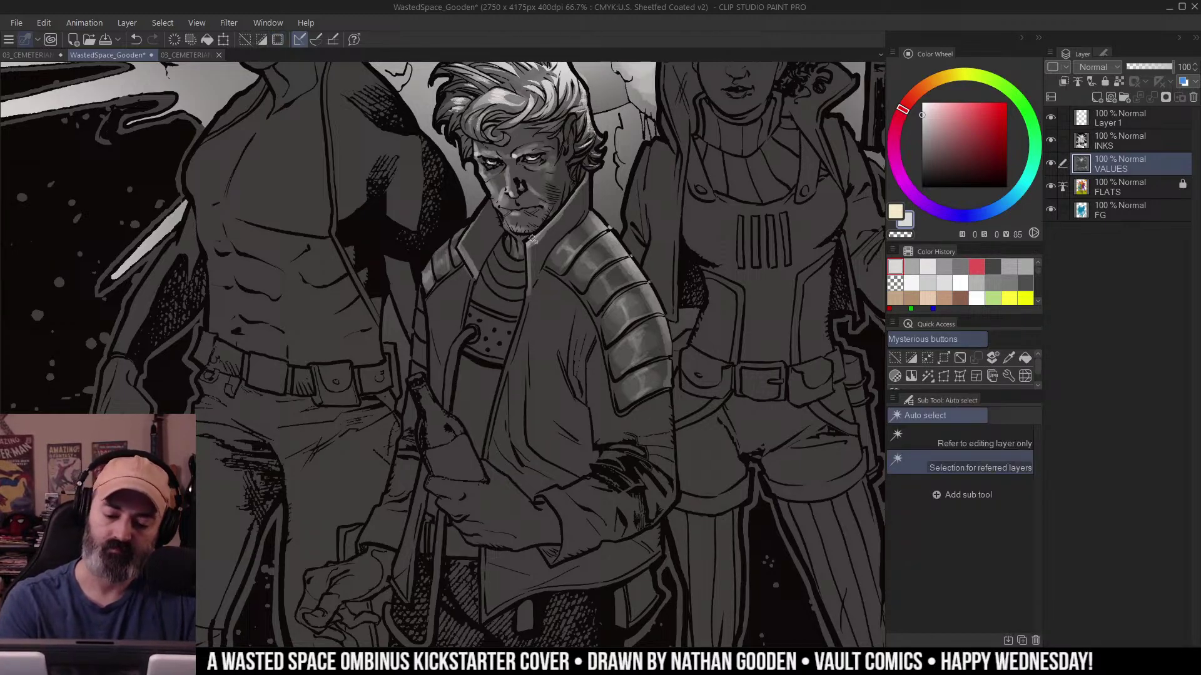
{"action": "key", "text": "b"}
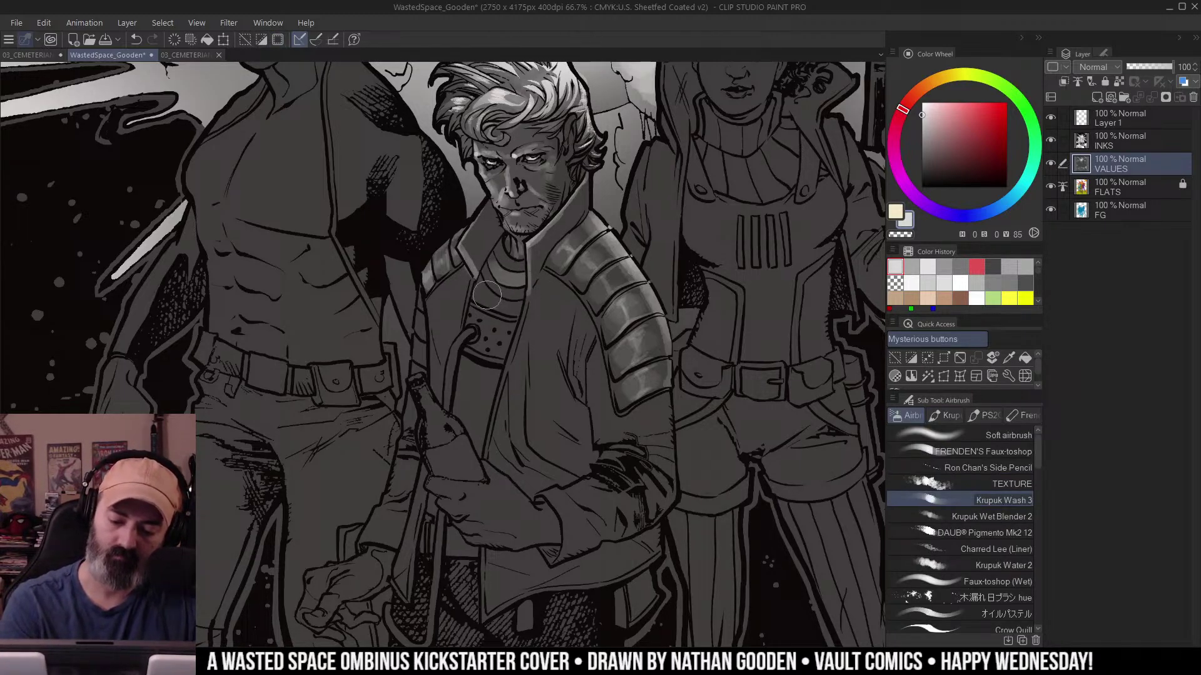
{"action": "key", "text": "w"}
{"action": "key", "text": "b"}
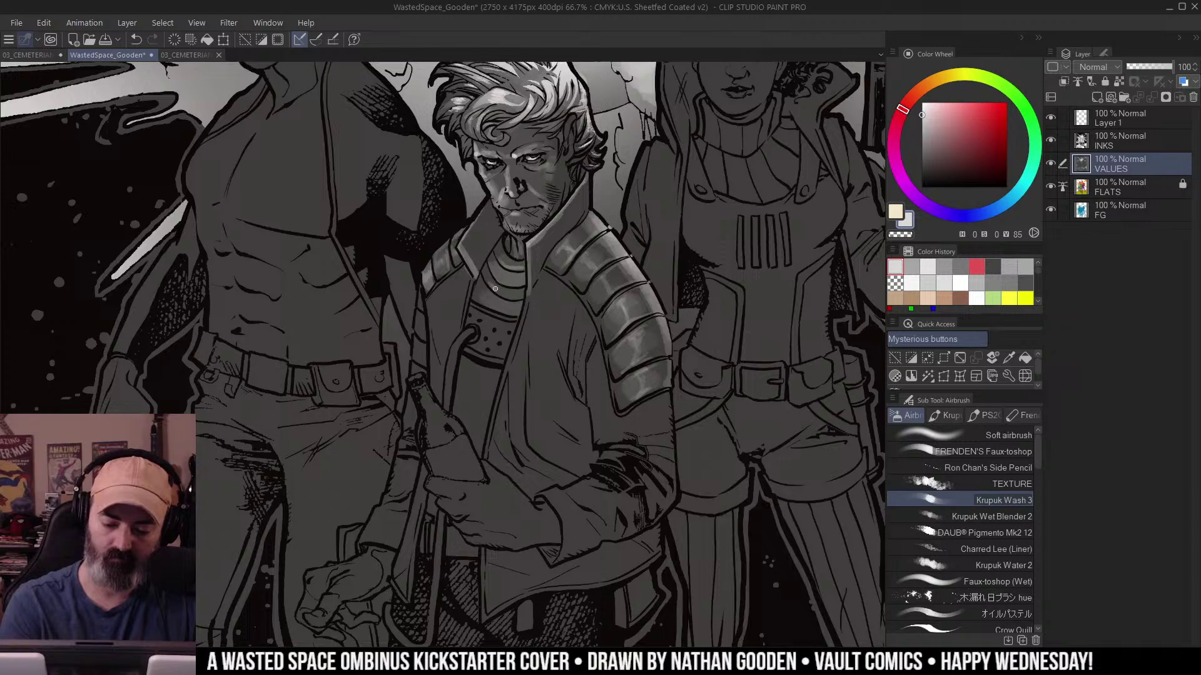
{"action": "key", "text": "slash"}
Select the dotted chest panel and the band above it, hide the outline, and wash soft grey over them.
{"action": "left_click", "coordinate": [548, 281], "text": "alt"}
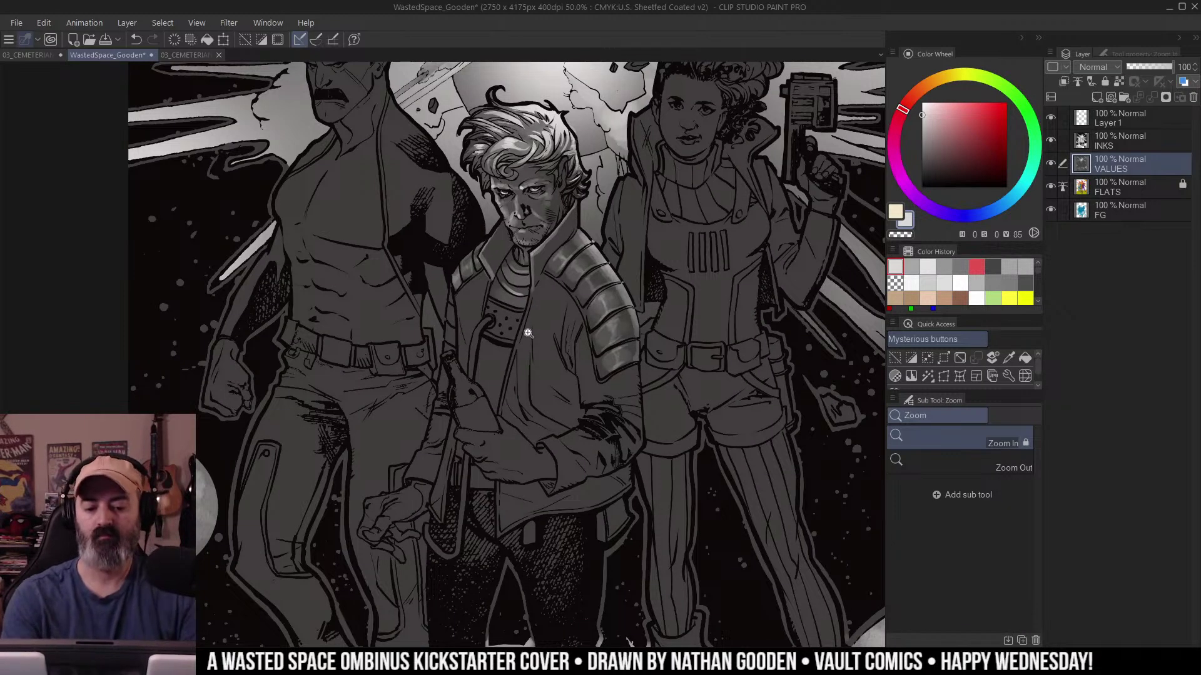
{"action": "left_click", "coordinate": [529, 334]}
{"action": "key", "text": "w"}
{"action": "left_click", "coordinate": [508, 319]}
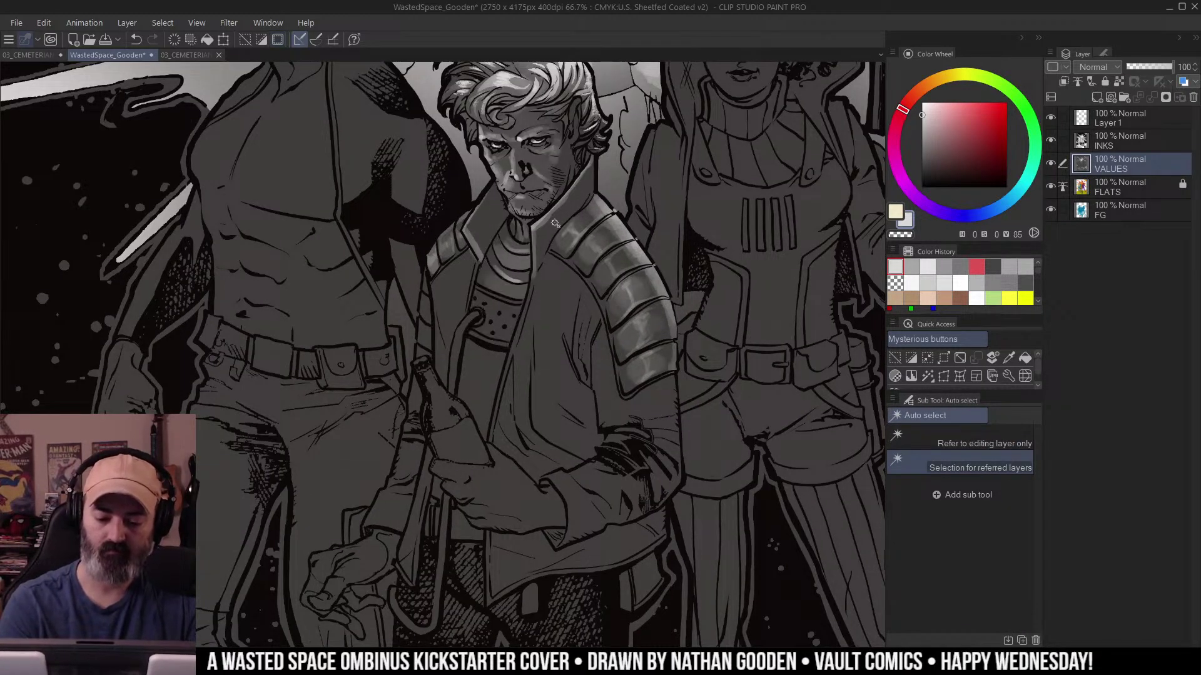
{"action": "key", "text": "b"}
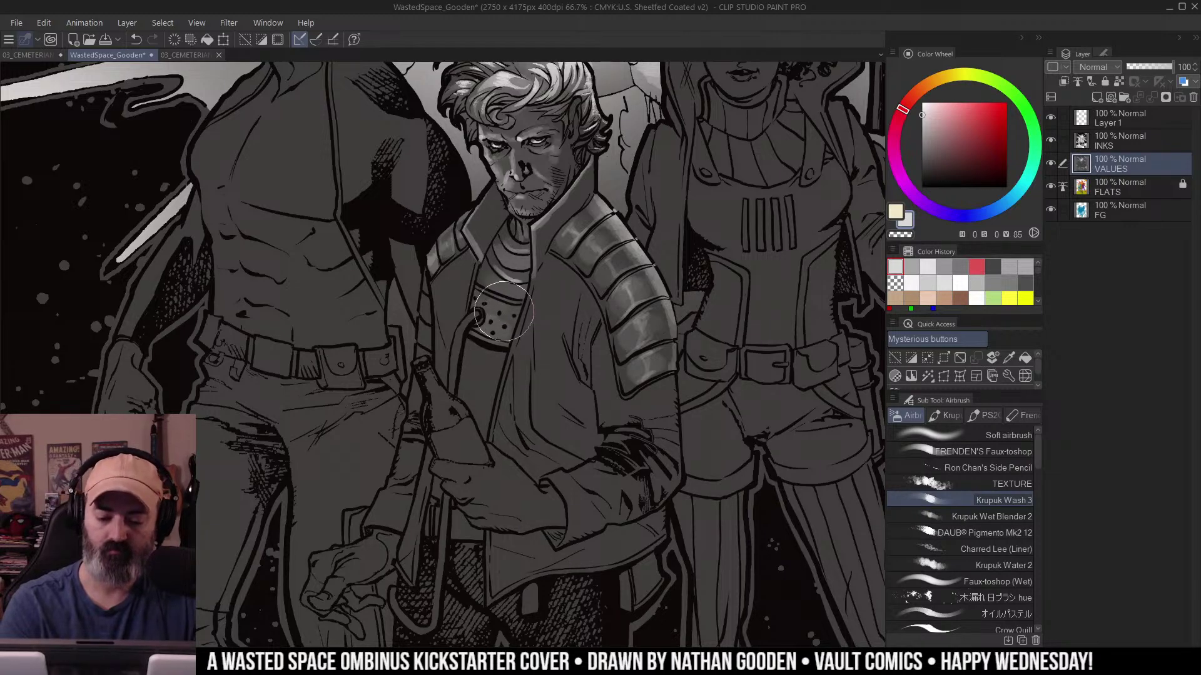
{"action": "key", "text": "w"}
{"action": "left_click", "coordinate": [504, 295]}
{"action": "key", "text": "ctrl+h"}
{"action": "key", "text": "b"}
{"action": "key", "text": "bracketleft"}
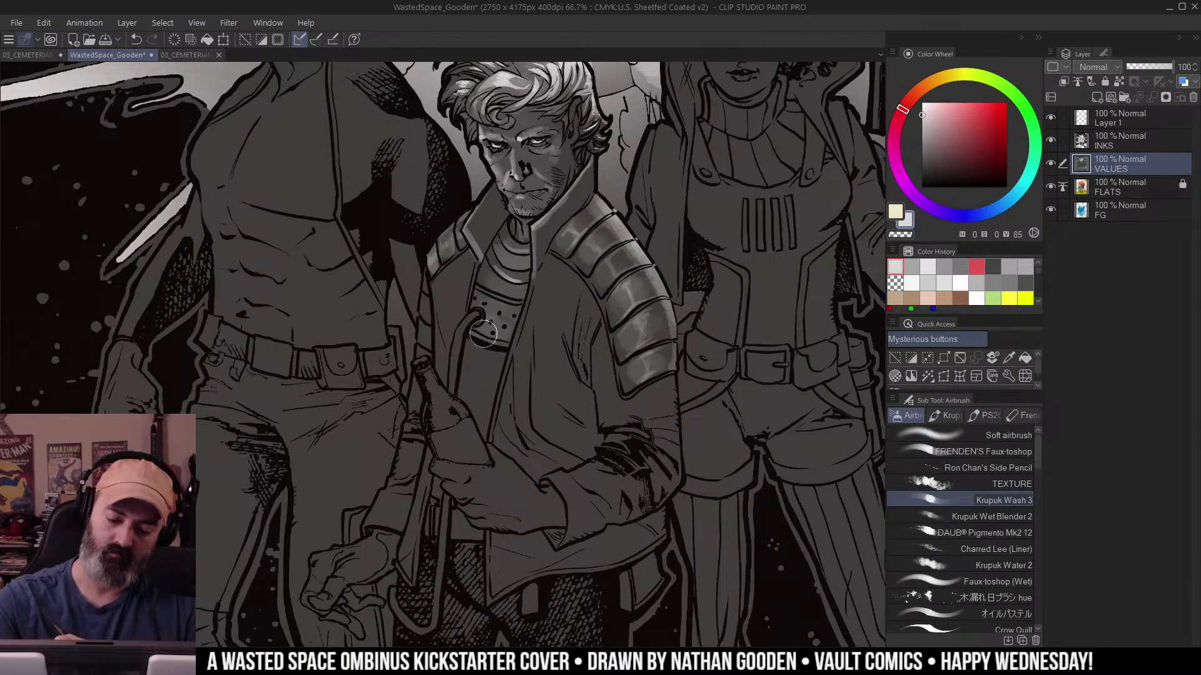
Select the jacket front and narrow sleeve strip nearest the mustached man and shade them with soft grey.
{"action": "key", "text": "w"}
{"action": "left_click", "coordinate": [464, 278]}
{"action": "key", "text": "ctrl+d"}
{"action": "key", "text": "b"}
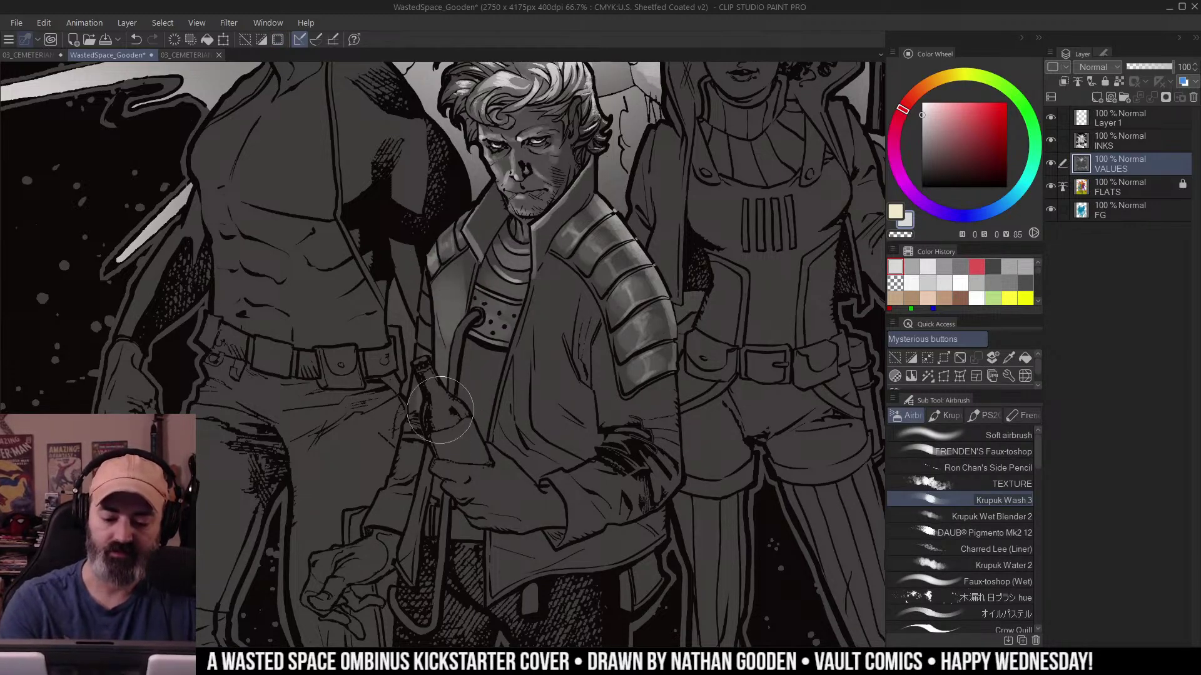
{"action": "key", "text": "w"}
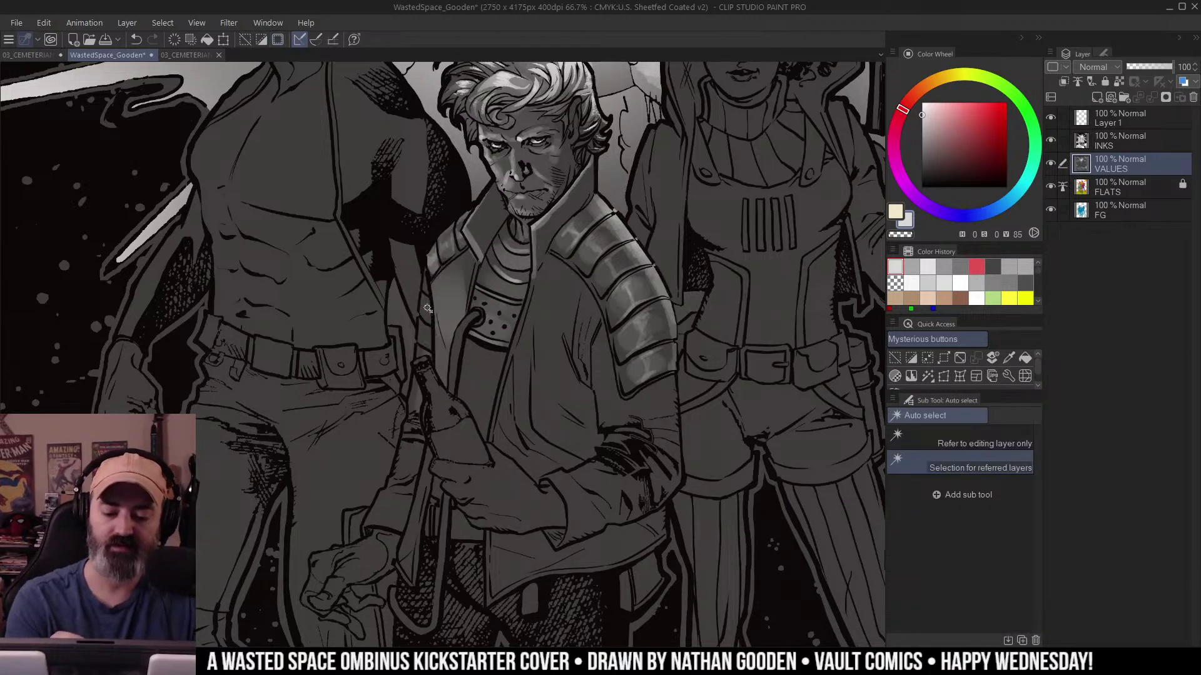
{"action": "key", "text": "b"}
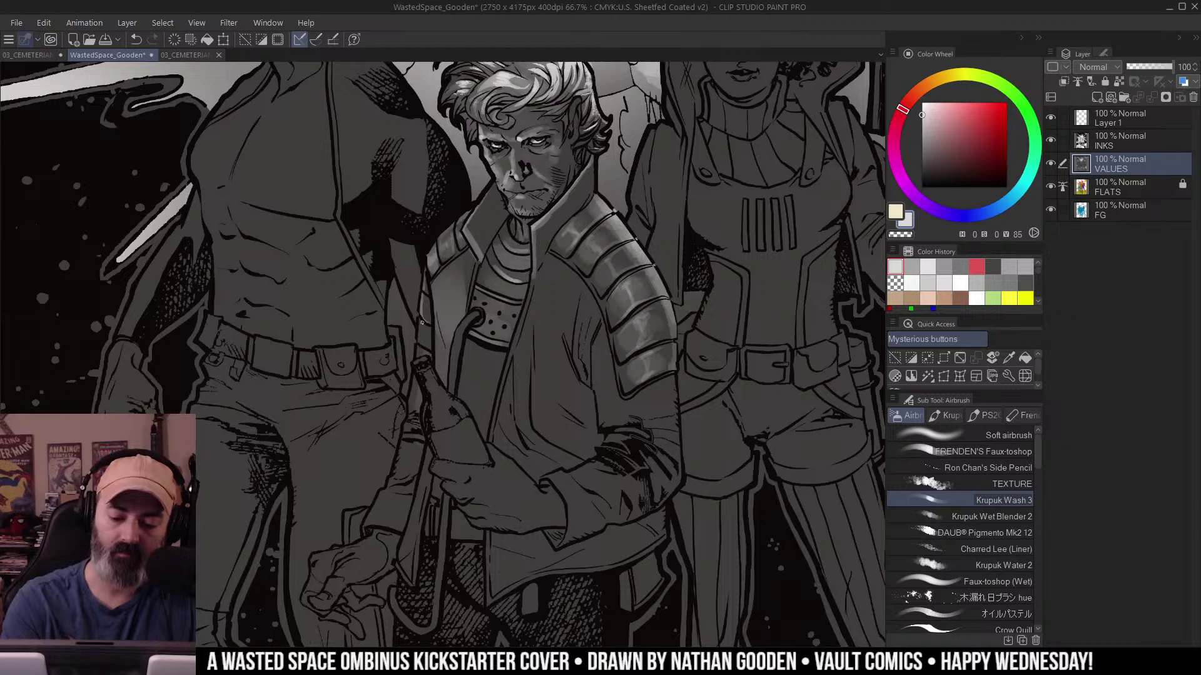
Brush light grey over the lower sleeve and cuff nearest the mustached man with a larger brush, undoing unwanted strokes.
{"action": "left_click", "coordinate": [564, 276], "text": "alt"}
{"action": "left_click_drag", "start_coordinate": [559, 336], "coordinate": [563, 310]}
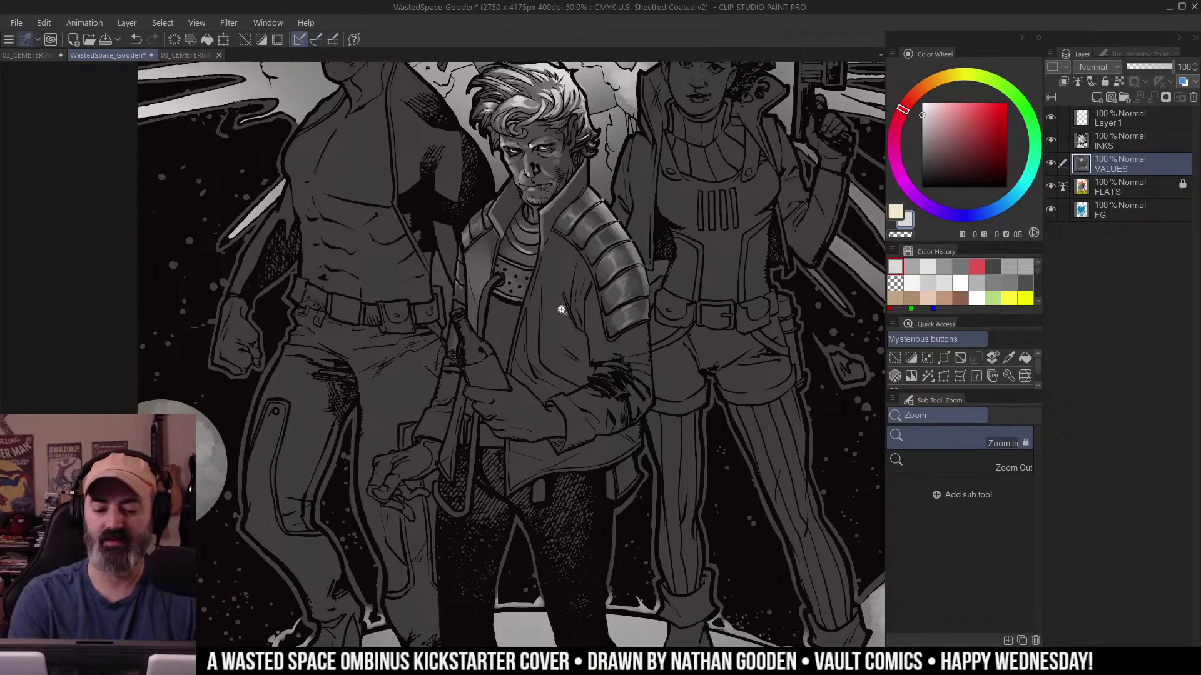
{"action": "left_click", "coordinate": [487, 359], "text": "ctrl"}
{"action": "key", "text": "b"}
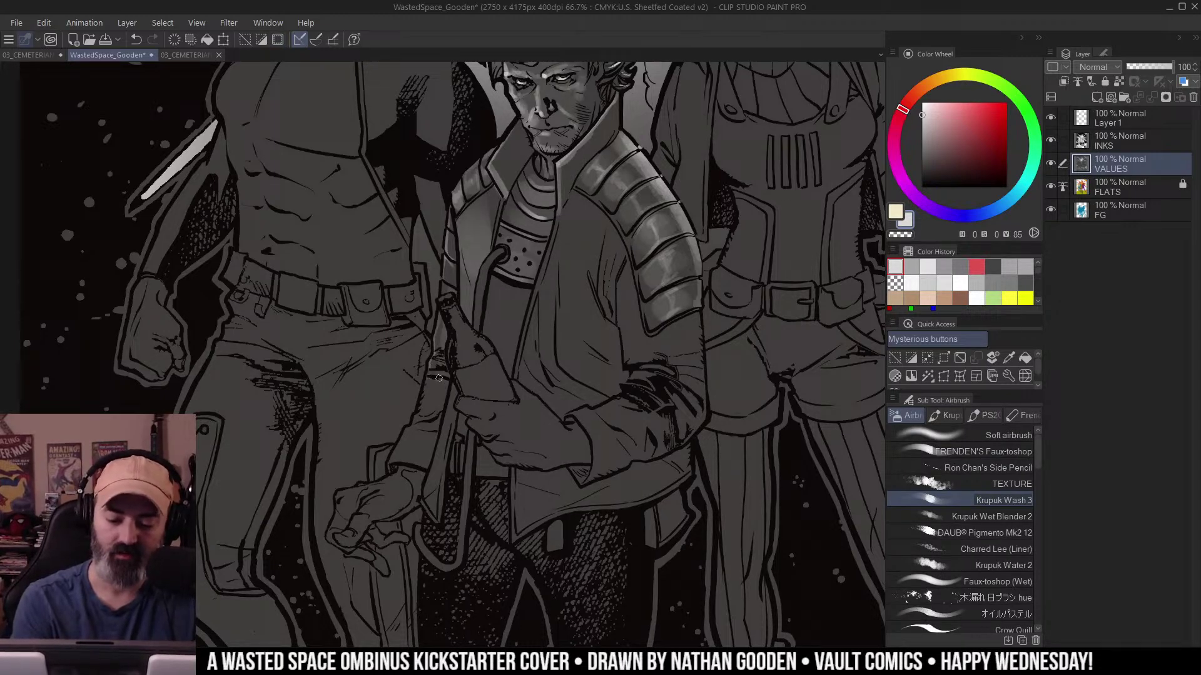
{"action": "key", "text": "]"}
{"action": "key", "text": "]"}
{"action": "key", "text": "]"}
{"action": "left_click_drag", "start_coordinate": [427, 415], "coordinate": [445, 373]}
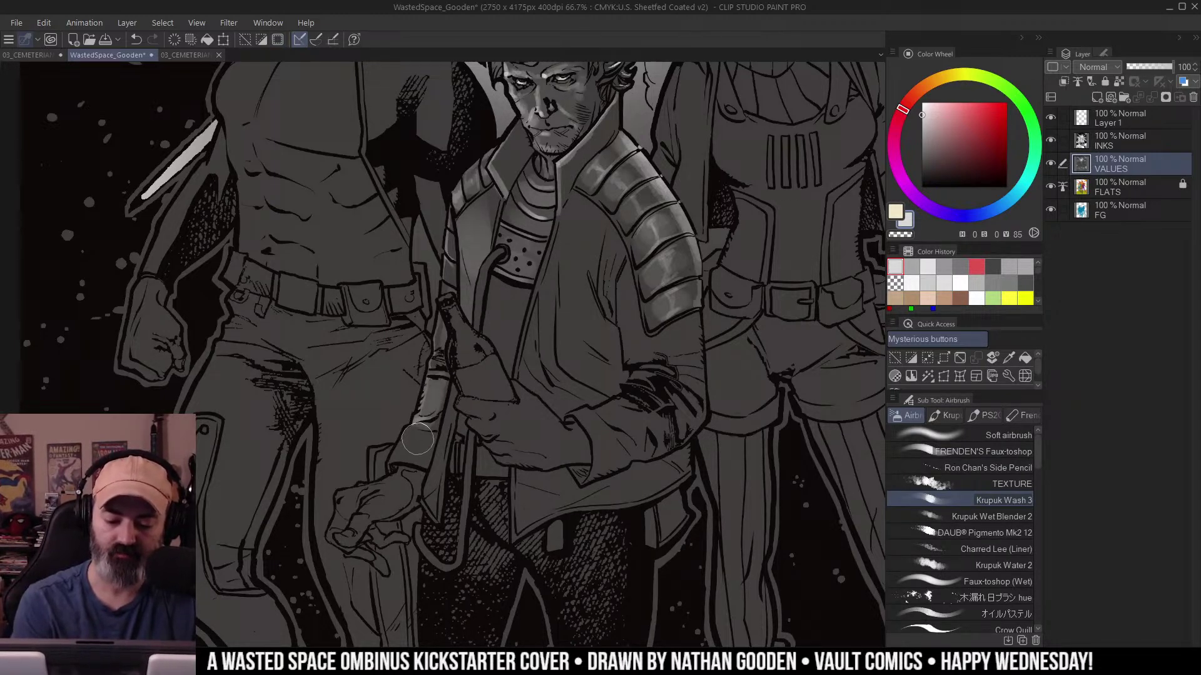
{"action": "mouse_move", "coordinate": [419, 438]}
{"action": "left_mouse_down"}
{"action": "mouse_move", "coordinate": [410, 445]}
{"action": "mouse_move", "coordinate": [422, 446]}
{"action": "left_mouse_up"}
{"action": "key", "text": "ctrl+z"}
{"action": "key", "text": "ctrl+z"}
{"action": "key", "text": "]"}
{"action": "key", "text": "]"}
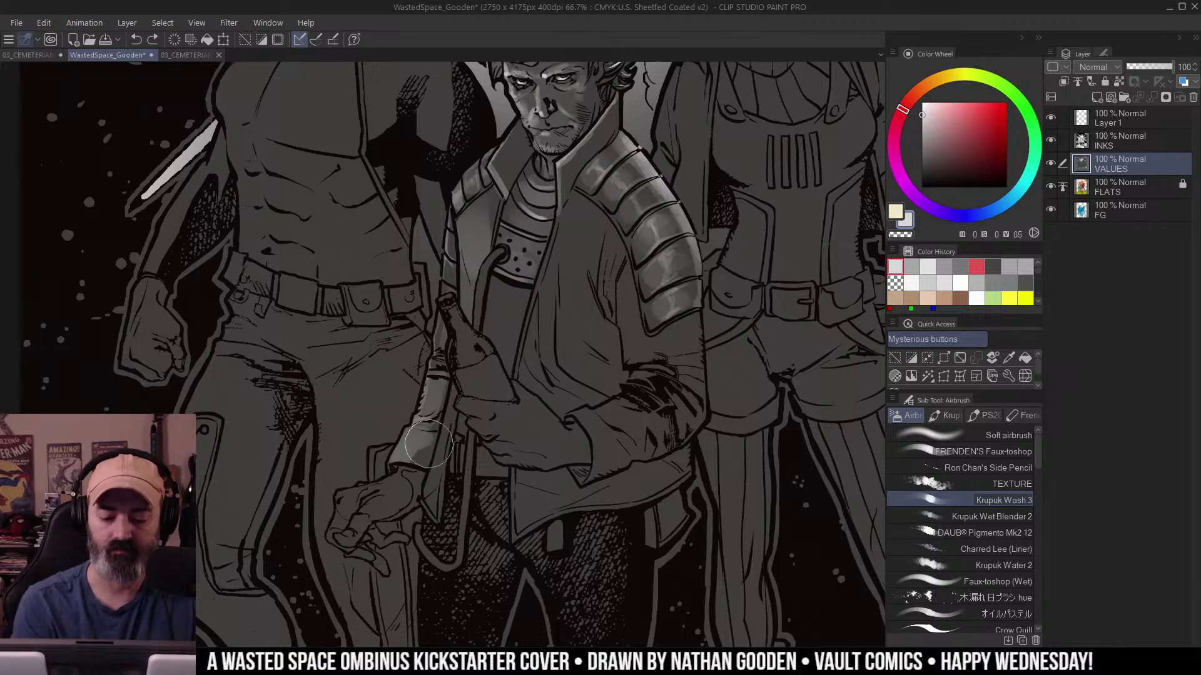
{"action": "key", "text": "ctrl+z"}
Select the jacket front nearest the woman and wash soft grey down from the shoulder, undoing an unwanted stroke.
{"action": "left_click", "coordinate": [619, 333], "text": "alt"}
{"action": "left_click", "coordinate": [607, 352], "text": "ctrl"}
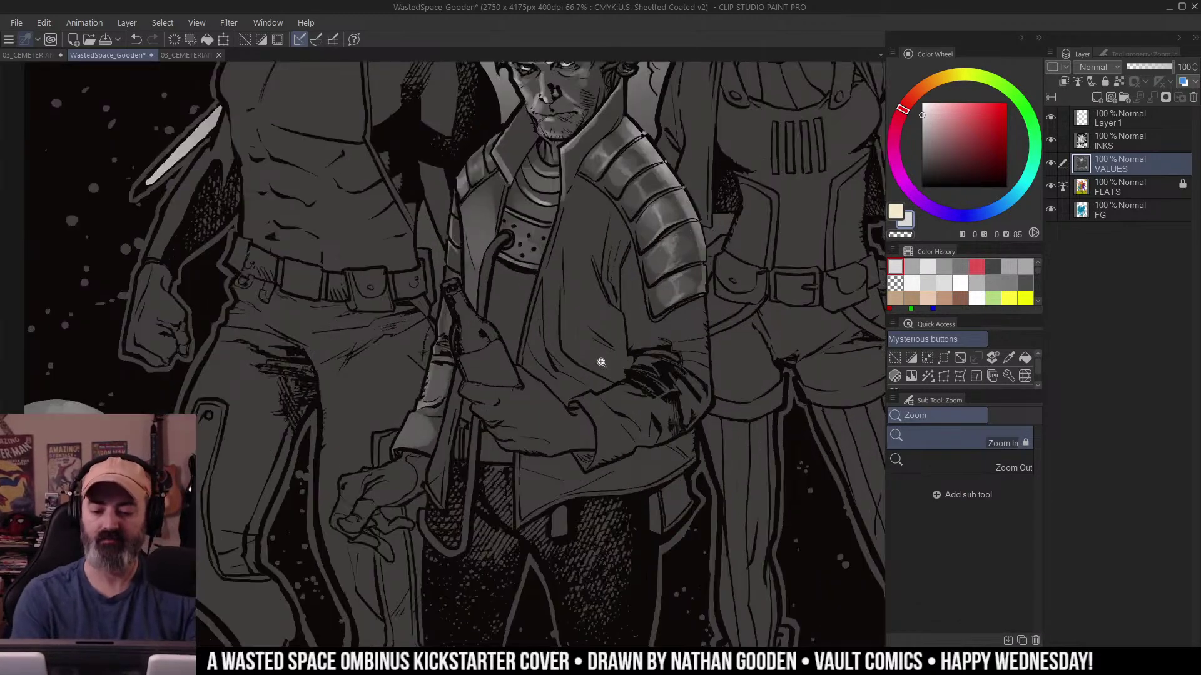
{"action": "left_click_drag", "start_coordinate": [600, 362], "coordinate": [578, 349]}
{"action": "key", "text": "w"}
{"action": "left_click", "coordinate": [587, 199]}
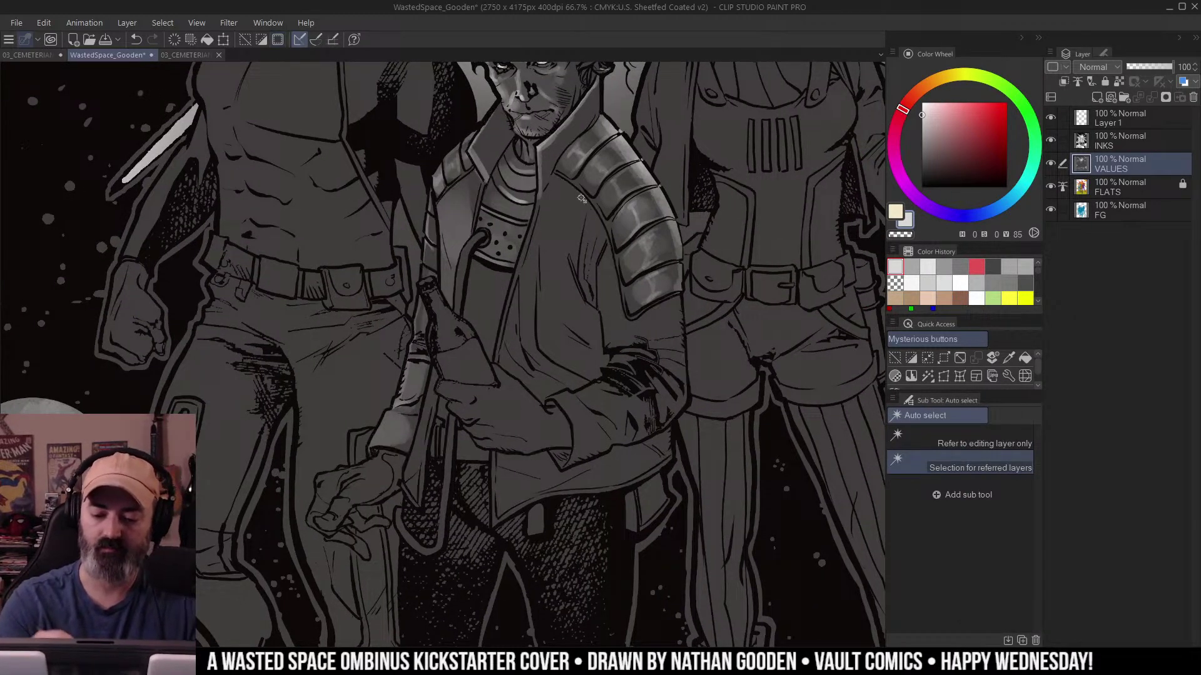
{"action": "key", "text": "b"}
{"action": "key", "text": "["}
{"action": "left_click_drag", "start_coordinate": [564, 183], "coordinate": [557, 249]}
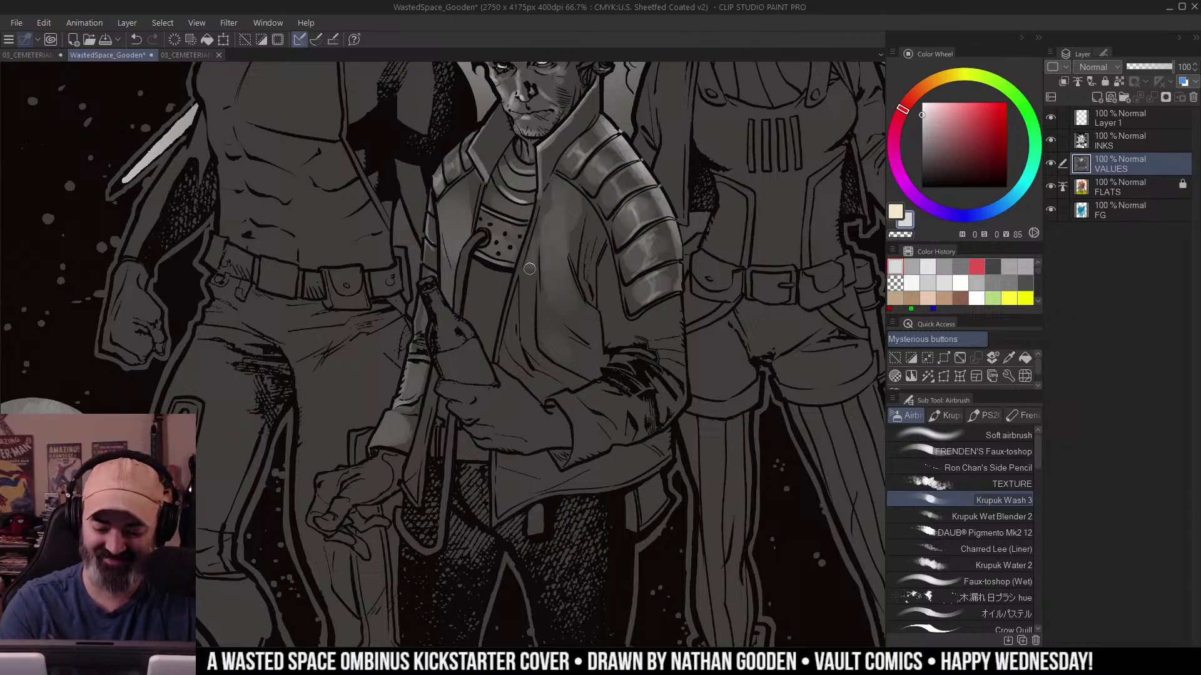
{"action": "key", "text": "ctrl+z"}
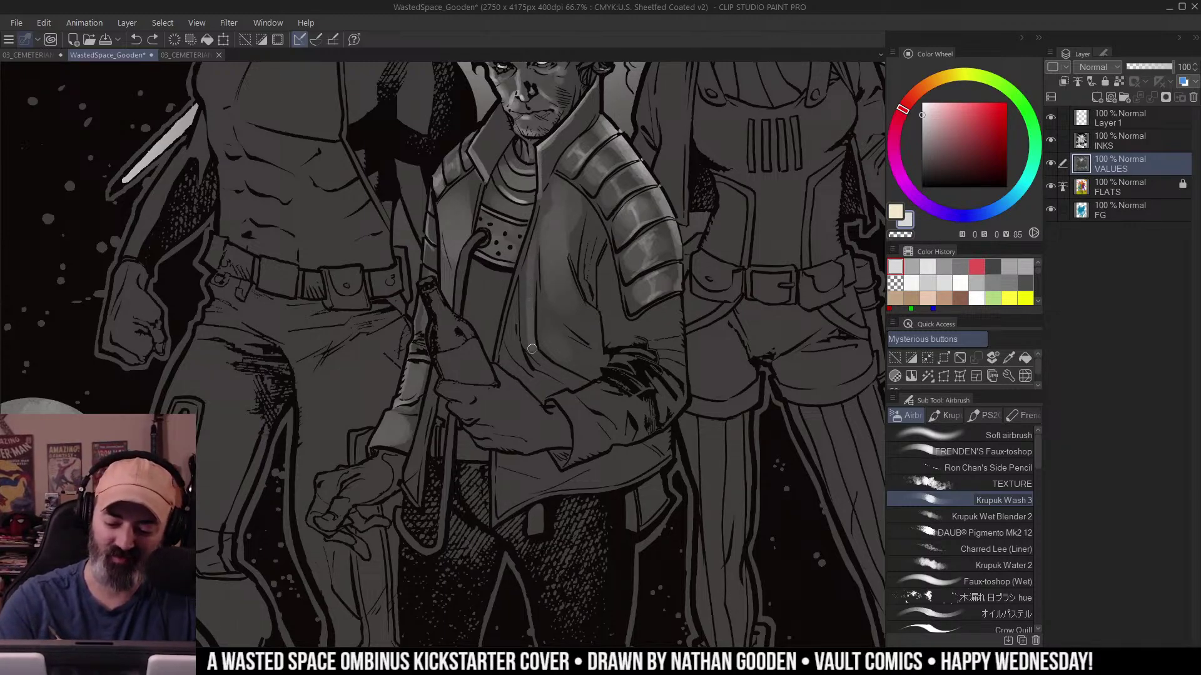
Paint light grey fold highlights down the lower jacket front and brighten the narrow jacket flap hanging below the bottle.
{"action": "mouse_move", "coordinate": [528, 289]}
{"action": "left_mouse_down"}
{"action": "mouse_move", "coordinate": [534, 351]}
{"action": "mouse_move", "coordinate": [560, 377]}
{"action": "left_mouse_up"}
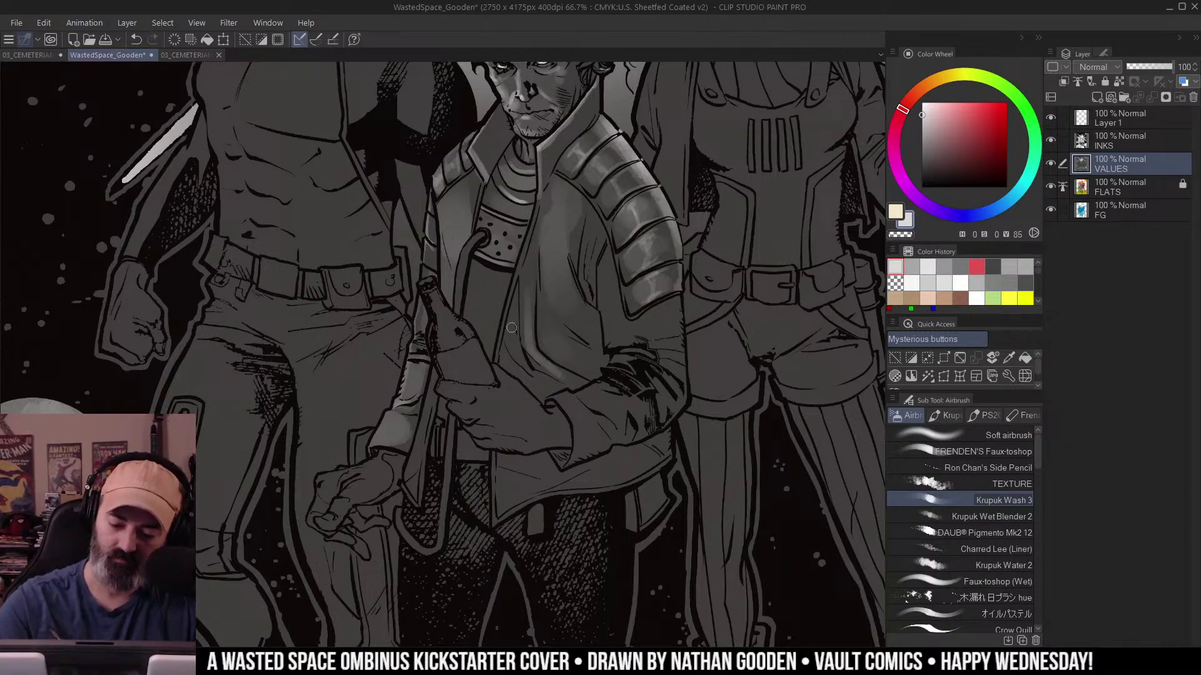
{"action": "mouse_move", "coordinate": [512, 328]}
{"action": "left_mouse_down"}
{"action": "mouse_move", "coordinate": [531, 371]}
{"action": "mouse_move", "coordinate": [547, 329]}
{"action": "mouse_move", "coordinate": [510, 362]}
{"action": "mouse_move", "coordinate": [561, 395]}
{"action": "left_mouse_up"}
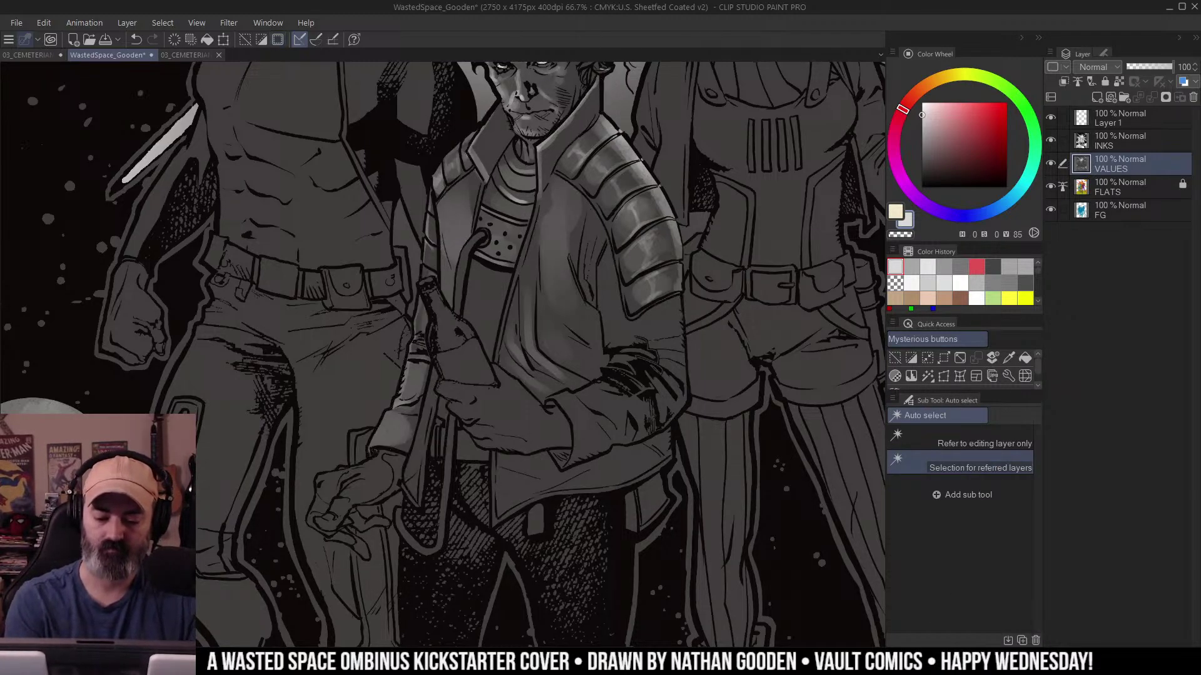
{"action": "mouse_move", "coordinate": [431, 376]}
{"action": "left_mouse_down"}
{"action": "mouse_move", "coordinate": [414, 509]}
{"action": "mouse_move", "coordinate": [451, 376]}
{"action": "mouse_move", "coordinate": [422, 508]}
{"action": "left_mouse_up"}
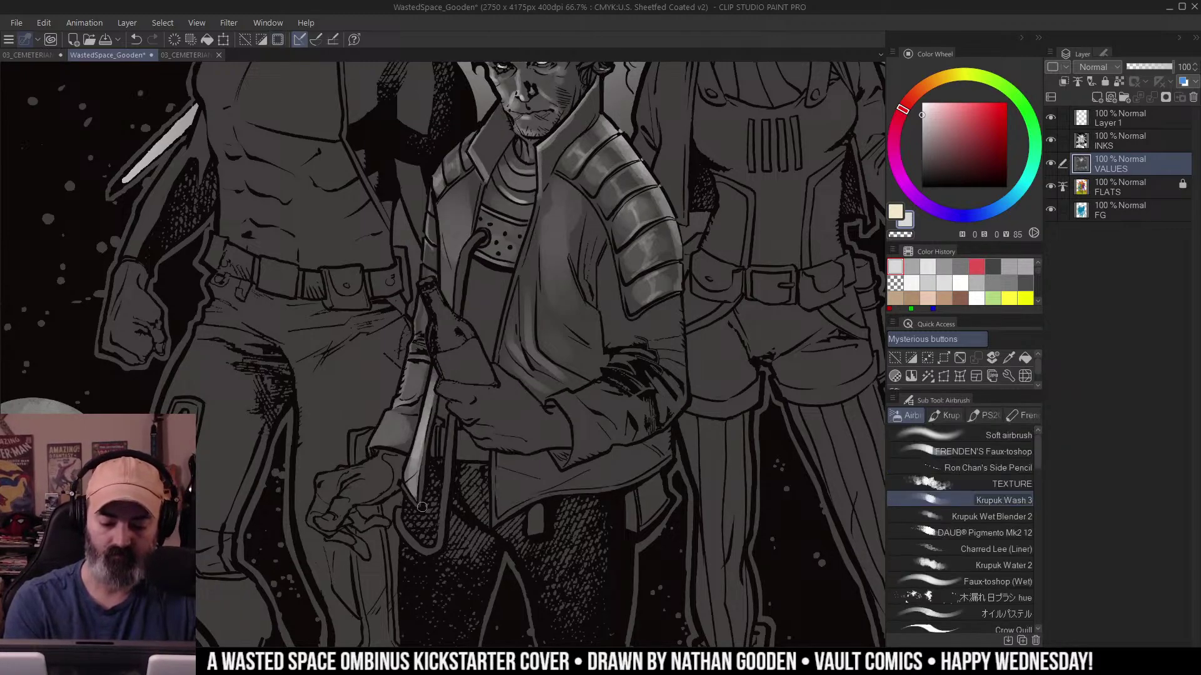
{"action": "left_click_drag", "start_coordinate": [424, 416], "coordinate": [417, 516]}
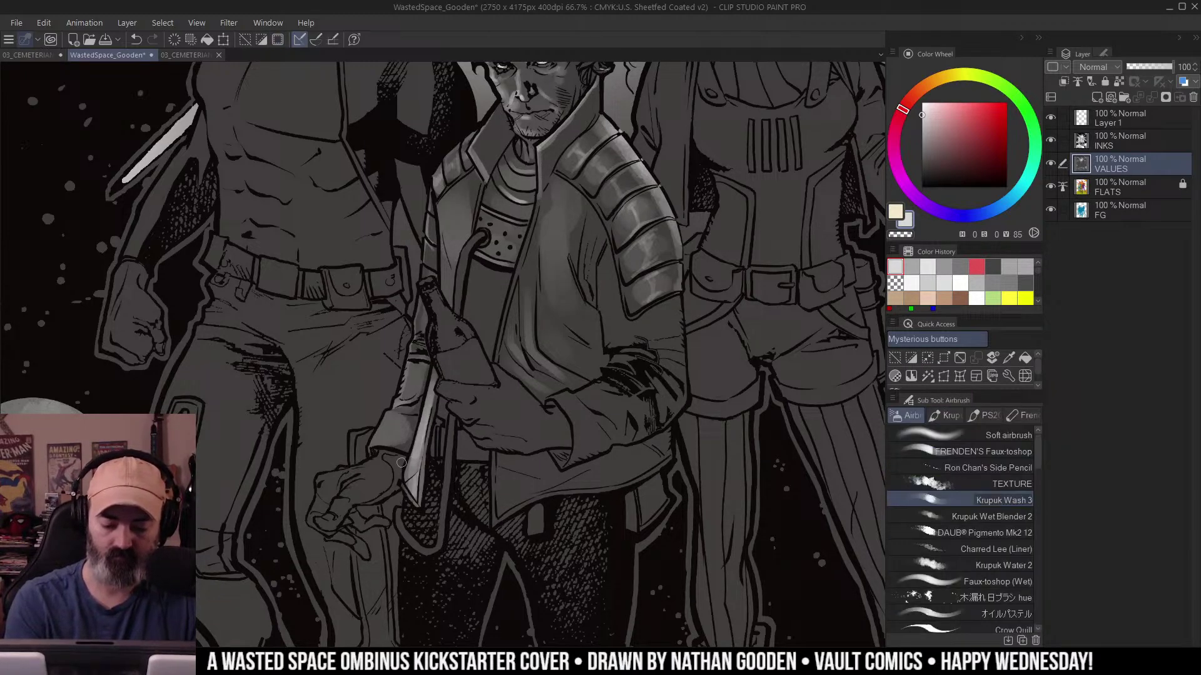
Select the jacket area and wash soft grey along its lower hem with a large brush, undoing an unwanted stroke.
{"action": "mouse_move", "coordinate": [492, 453]}
{"action": "left_mouse_down"}
{"action": "mouse_move", "coordinate": [495, 554]}
{"action": "mouse_move", "coordinate": [523, 508]}
{"action": "mouse_move", "coordinate": [503, 514]}
{"action": "mouse_move", "coordinate": [550, 491]}
{"action": "mouse_move", "coordinate": [527, 462]}
{"action": "left_mouse_up"}
{"action": "key", "text": "w"}
{"action": "left_click", "coordinate": [530, 481]}
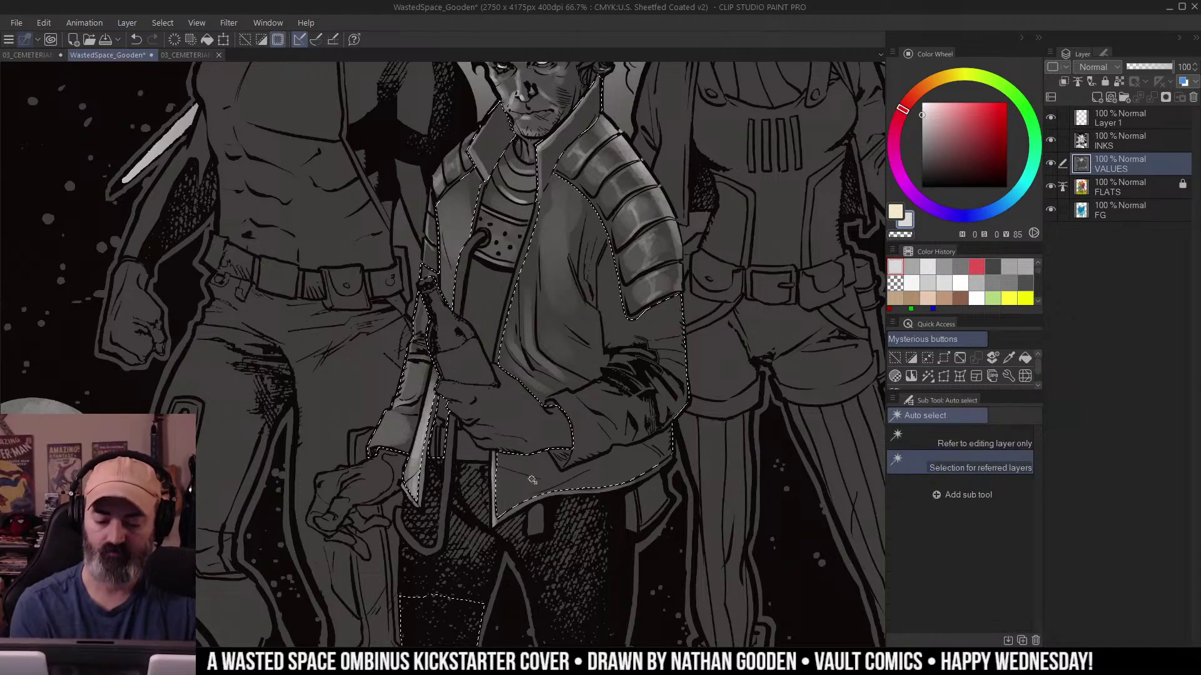
{"action": "key", "text": "b"}
{"action": "left_click_drag", "start_coordinate": [556, 503], "coordinate": [650, 466]}
{"action": "key", "text": "ctrl+z"}
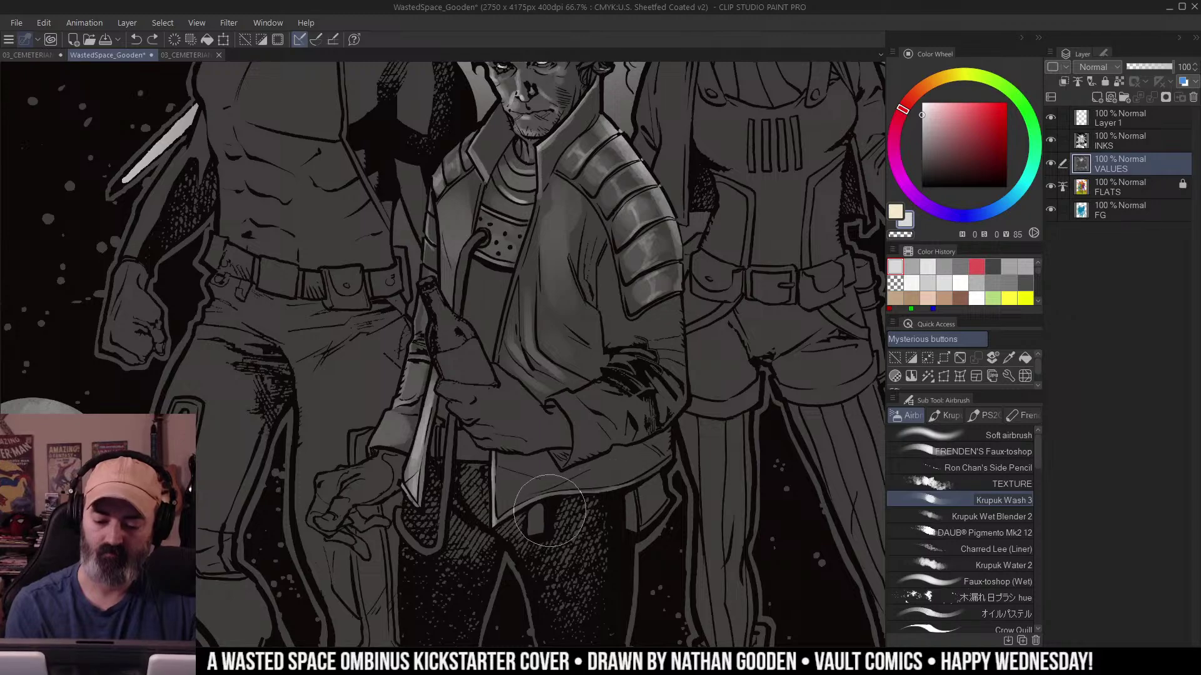
Reselect the jacket and shade the upper sleeve beneath the shoulder armor with light grey using a smaller brush.
{"action": "key", "text": "w"}
{"action": "left_click", "coordinate": [576, 198]}
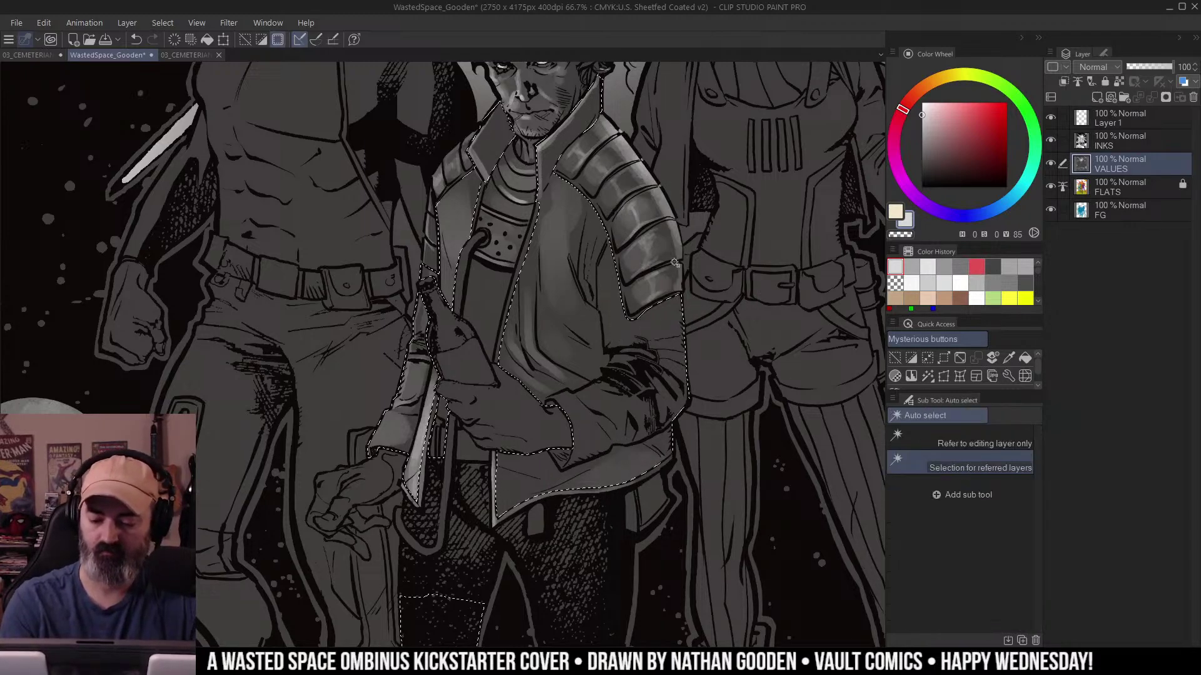
{"action": "key", "text": "b"}
{"action": "key", "text": "bracketleft"}
{"action": "key", "text": "bracketleft"}
{"action": "left_click_drag", "start_coordinate": [629, 255], "coordinate": [628, 314]}
{"action": "left_click", "coordinate": [683, 274], "text": "ctrl"}
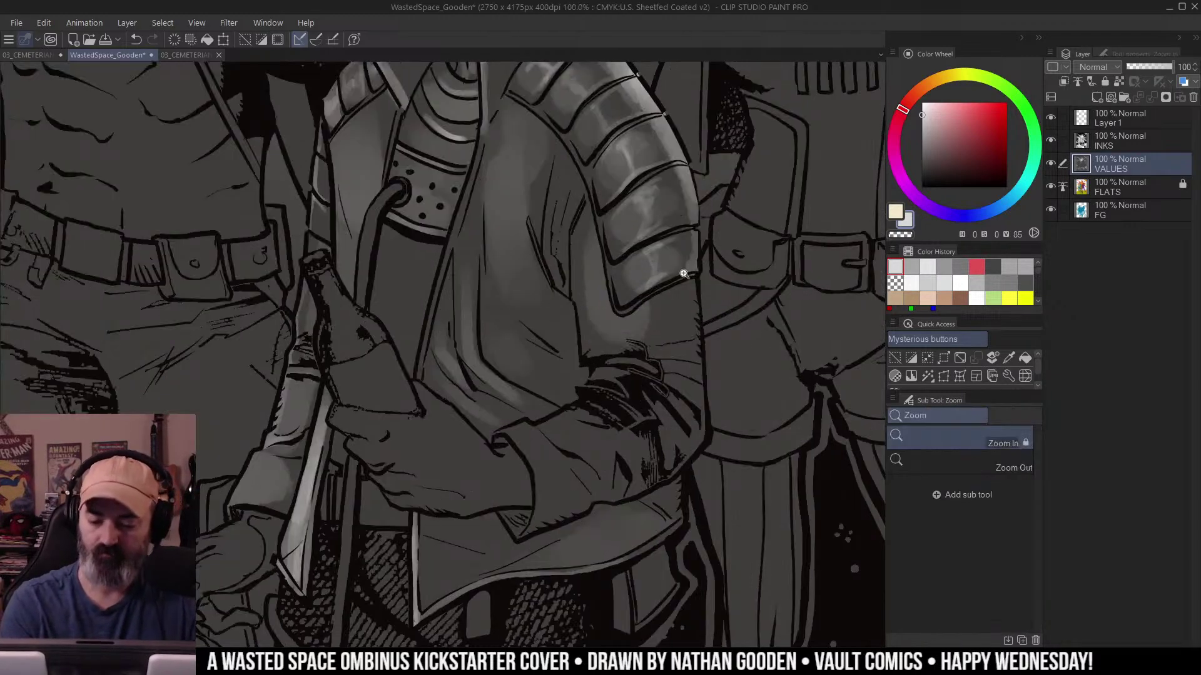
Undo the last stroke and brush light grey highlights onto the jacket's upper sleeve below the shoulder armour with Krupuk Wash 3.
{"action": "key", "text": "ctrl+z"}
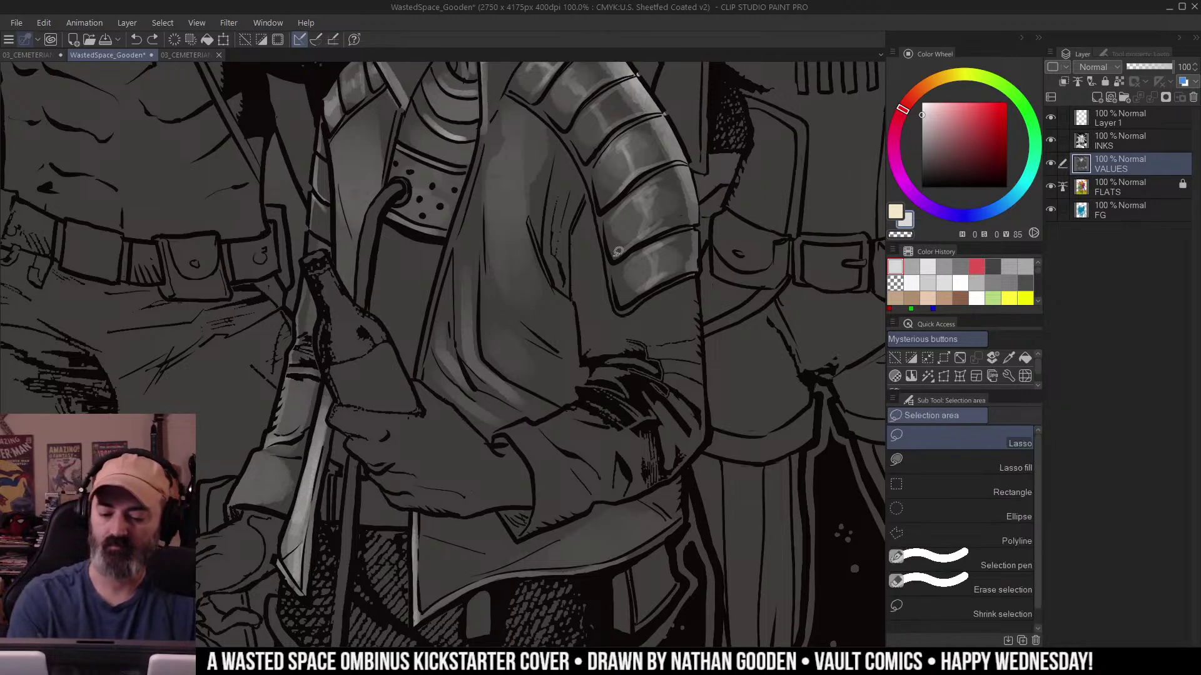
{"action": "mouse_move", "coordinate": [621, 331]}
{"action": "left_mouse_down"}
{"action": "mouse_move", "coordinate": [636, 269]}
{"action": "mouse_move", "coordinate": [615, 291]}
{"action": "mouse_move", "coordinate": [642, 305]}
{"action": "mouse_move", "coordinate": [588, 338]}
{"action": "mouse_move", "coordinate": [691, 331]}
{"action": "mouse_move", "coordinate": [664, 350]}
{"action": "mouse_move", "coordinate": [682, 353]}
{"action": "mouse_move", "coordinate": [615, 363]}
{"action": "mouse_move", "coordinate": [677, 366]}
{"action": "mouse_move", "coordinate": [612, 374]}
{"action": "mouse_move", "coordinate": [691, 394]}
{"action": "mouse_move", "coordinate": [658, 385]}
{"action": "mouse_move", "coordinate": [651, 398]}
{"action": "mouse_move", "coordinate": [709, 361]}
{"action": "left_mouse_up"}
{"action": "key", "text": "bracketleft"}
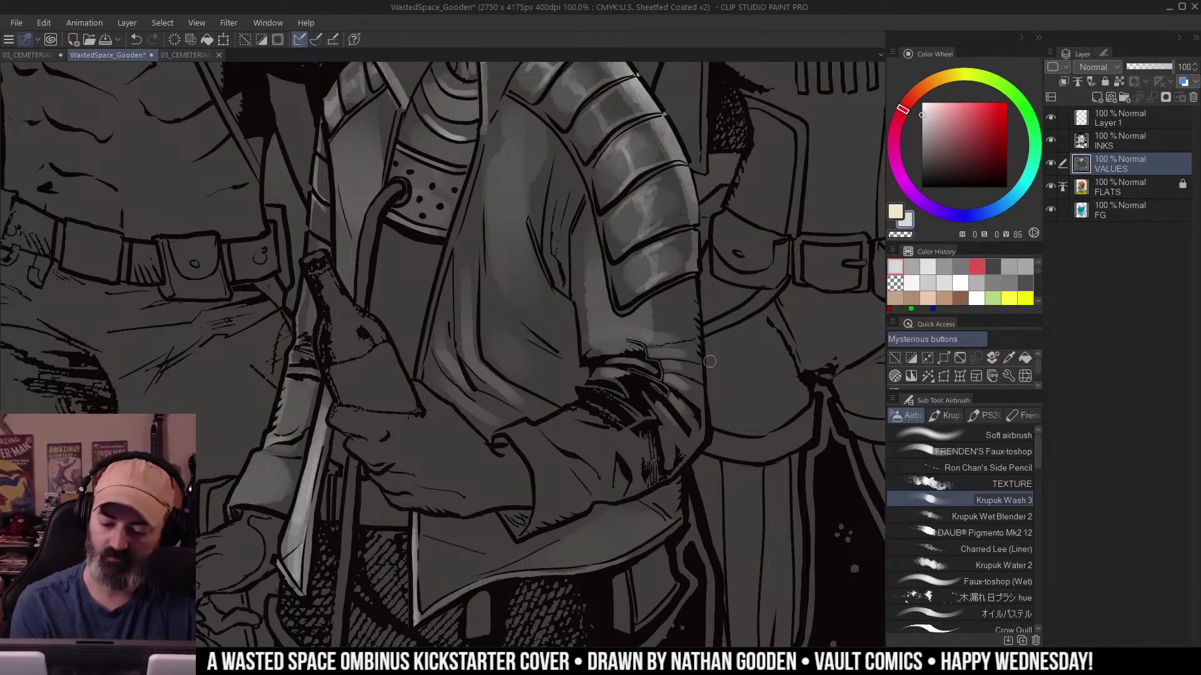
{"action": "left_click_drag", "start_coordinate": [662, 410], "coordinate": [667, 427]}
Paint light grey highlights along the folds of the jacket's bent forearm and cuff, undoing the unwanted strokes.
{"action": "mouse_move", "coordinate": [555, 420]}
{"action": "left_mouse_down"}
{"action": "mouse_move", "coordinate": [599, 416]}
{"action": "mouse_move", "coordinate": [555, 425]}
{"action": "mouse_move", "coordinate": [655, 358]}
{"action": "mouse_move", "coordinate": [602, 435]}
{"action": "left_mouse_up"}
{"action": "key", "text": "ctrl+z"}
{"action": "mouse_move", "coordinate": [514, 471]}
{"action": "left_mouse_down"}
{"action": "mouse_move", "coordinate": [604, 434]}
{"action": "mouse_move", "coordinate": [714, 359]}
{"action": "mouse_move", "coordinate": [530, 436]}
{"action": "mouse_move", "coordinate": [566, 474]}
{"action": "mouse_move", "coordinate": [528, 437]}
{"action": "mouse_move", "coordinate": [557, 467]}
{"action": "mouse_move", "coordinate": [547, 452]}
{"action": "mouse_move", "coordinate": [567, 506]}
{"action": "left_mouse_up"}
{"action": "key", "text": "ctrl+z"}
{"action": "left_click_drag", "start_coordinate": [571, 429], "coordinate": [610, 491]}
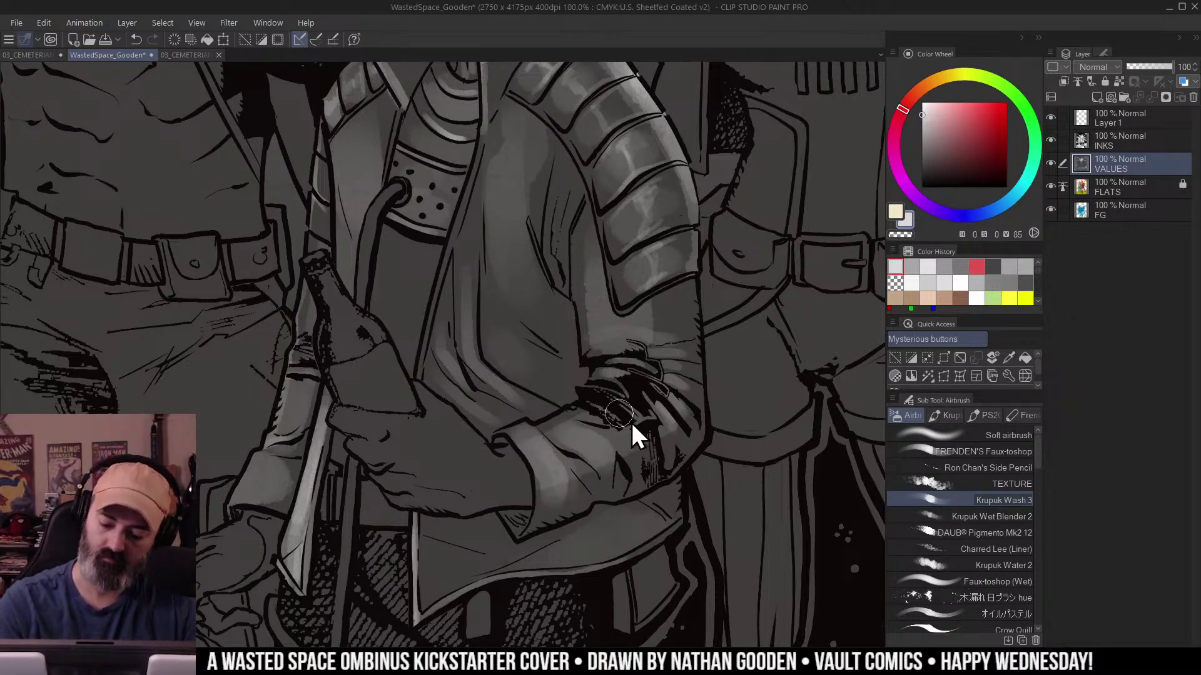
{"action": "mouse_move", "coordinate": [586, 424]}
{"action": "left_mouse_down"}
{"action": "mouse_move", "coordinate": [633, 452]}
{"action": "mouse_move", "coordinate": [643, 483]}
{"action": "left_mouse_up"}
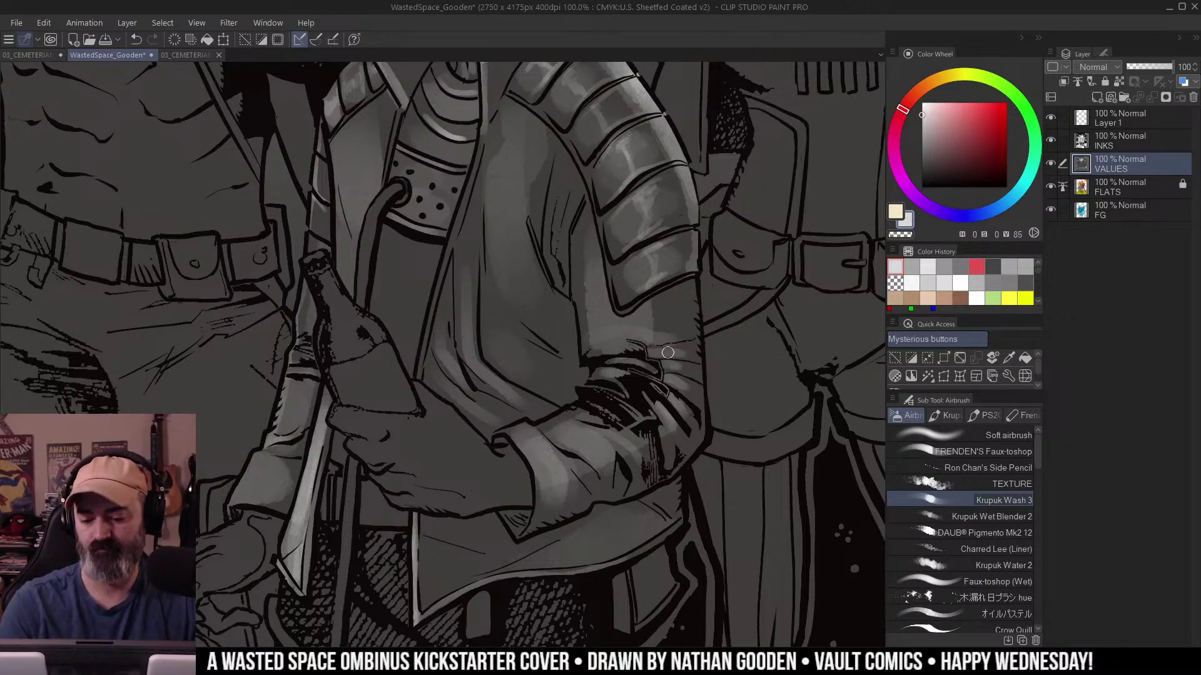
Examine the value balance of the whole cover, comparing the central figure with the two flanking characters and background.
{"action": "left_click", "coordinate": [660, 306], "text": "ctrl+alt"}
{"action": "left_click", "coordinate": [691, 280], "text": "ctrl"}
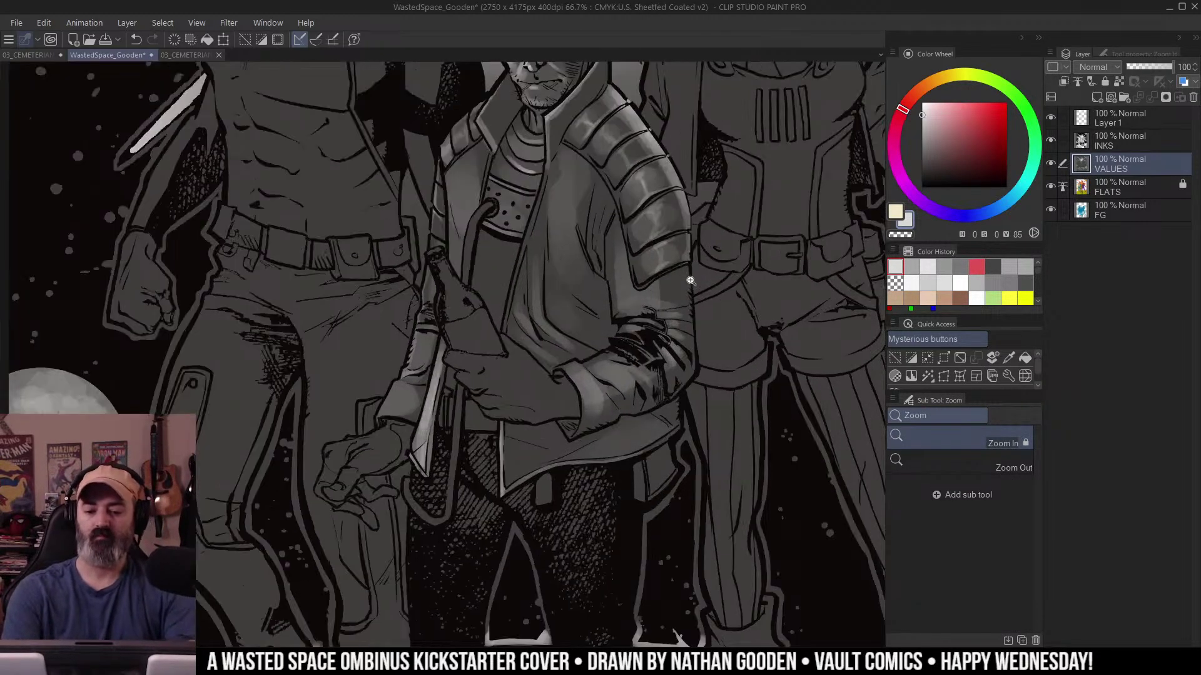
{"action": "left_click", "coordinate": [641, 326], "text": "ctrl+alt"}
{"action": "left_click", "coordinate": [641, 326], "text": "ctrl+alt"}
{"action": "left_click_drag", "start_coordinate": [729, 208], "coordinate": [682, 252]}
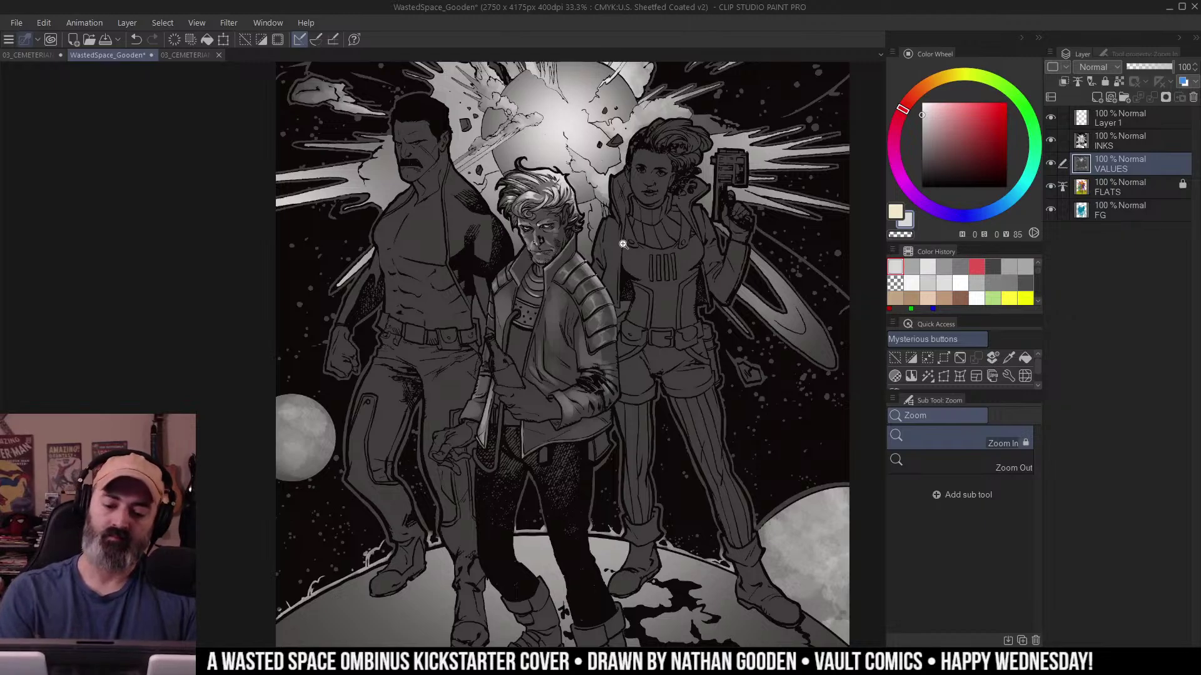
{"action": "left_click_drag", "start_coordinate": [611, 322], "coordinate": [606, 304]}
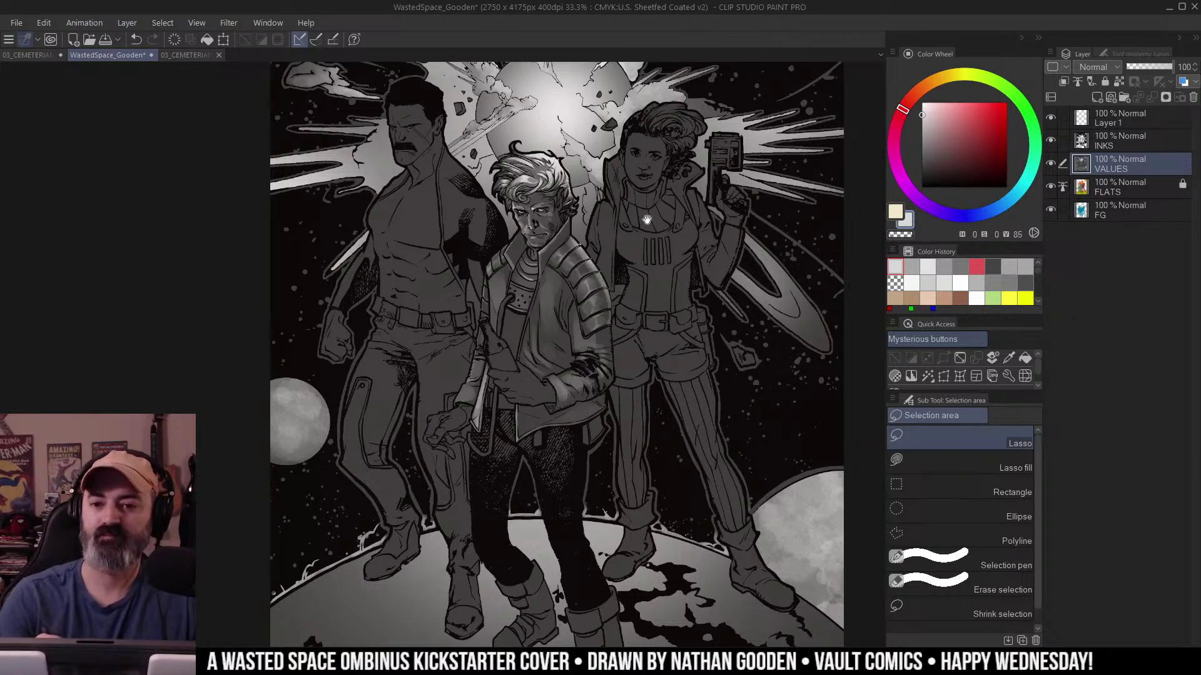
{"action": "scroll", "coordinate": [647, 206], "scroll_direction": "down", "scroll_amount": 1}
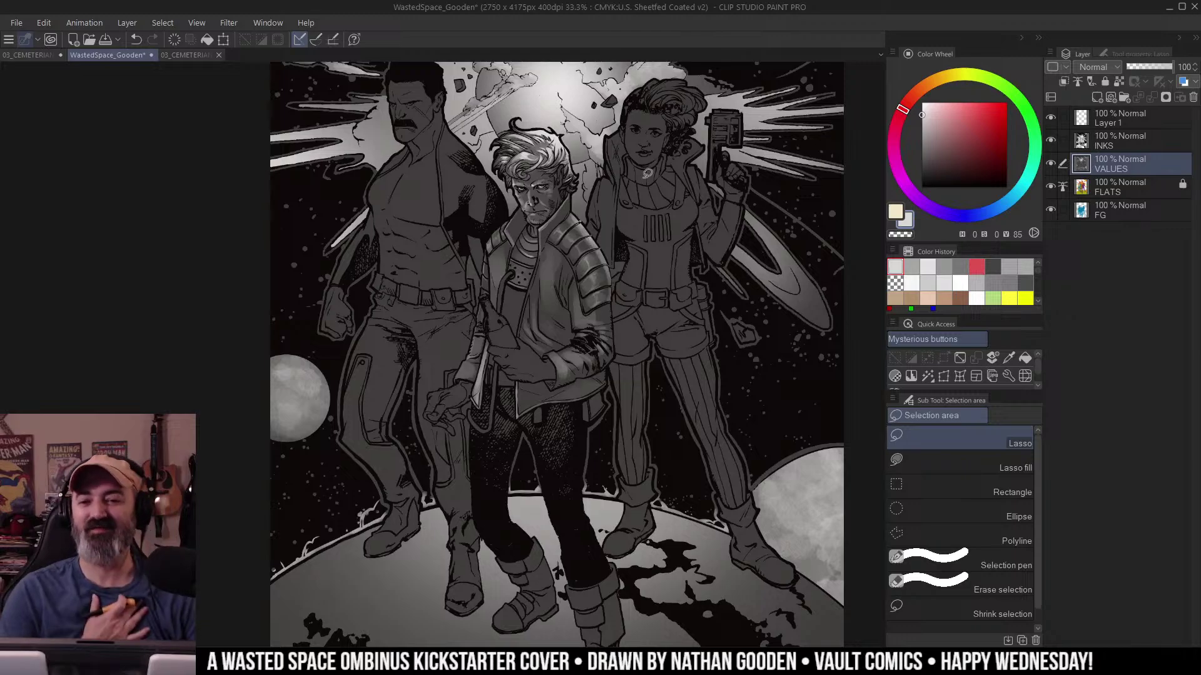
{"action": "left_click_drag", "start_coordinate": [706, 270], "coordinate": [691, 225]}
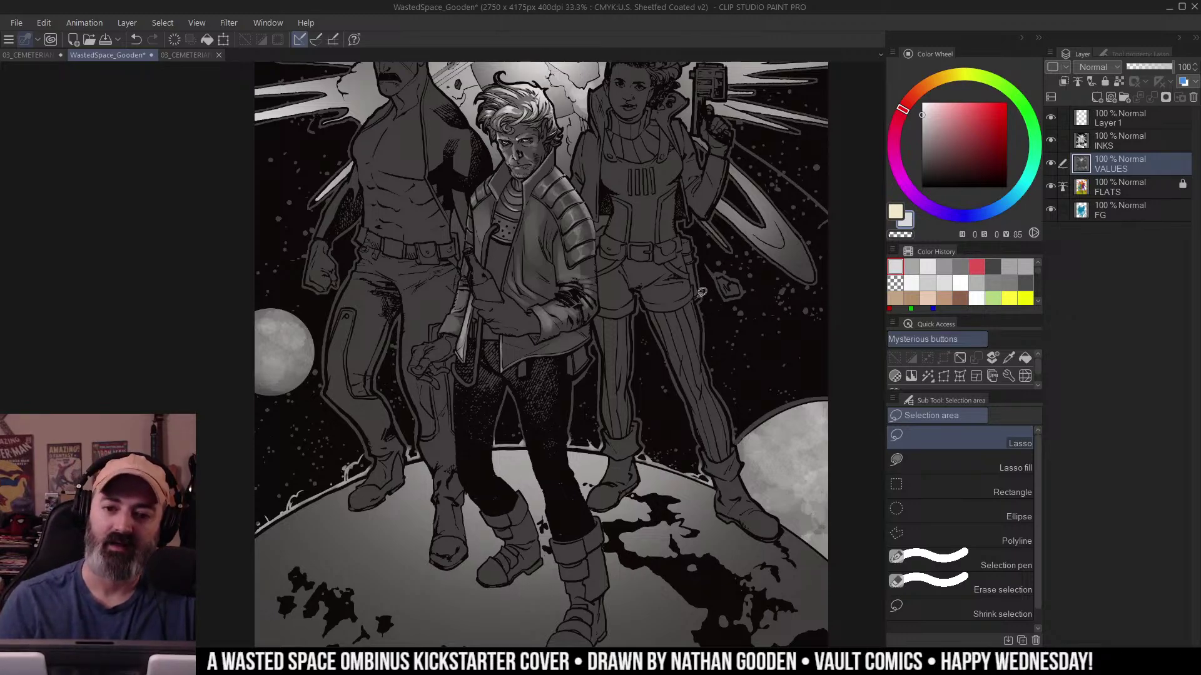
Select the central man's jacket area using Auto select and hide the selection outline.
{"action": "key", "text": "ctrl+space"}
{"action": "left_click", "coordinate": [585, 273]}
{"action": "left_click_drag", "start_coordinate": [603, 270], "coordinate": [615, 399]}
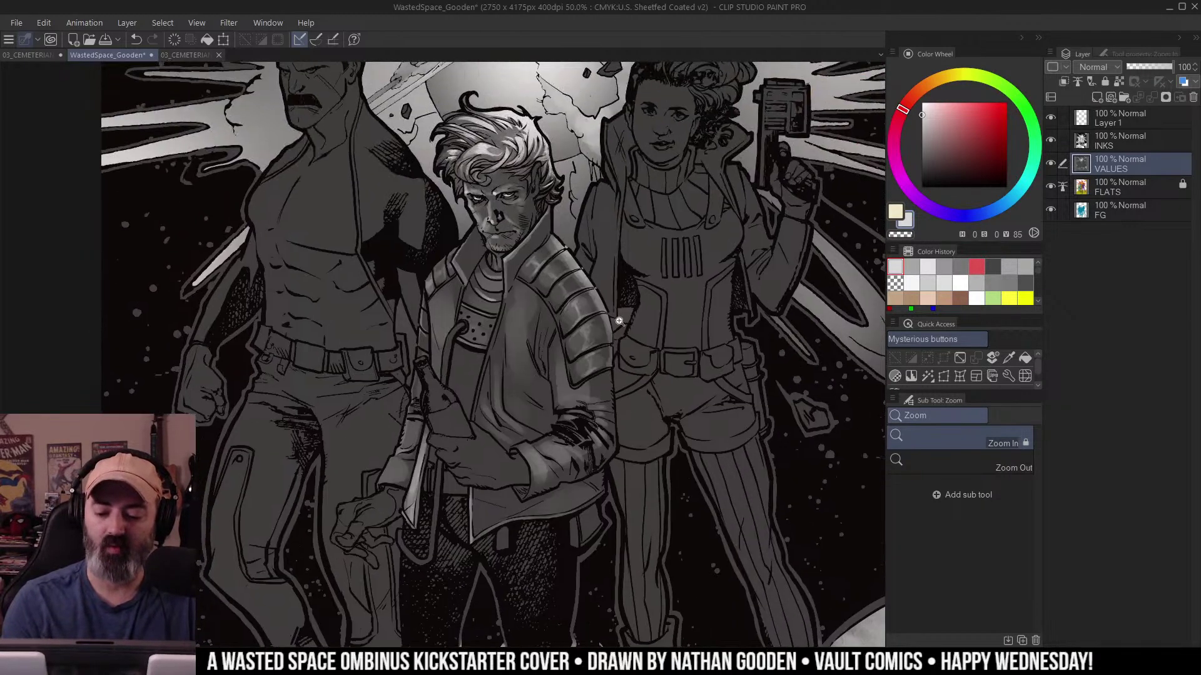
{"action": "left_click", "coordinate": [598, 382], "text": "ctrl"}
{"action": "key", "text": "w"}
{"action": "left_click", "coordinate": [601, 387]}
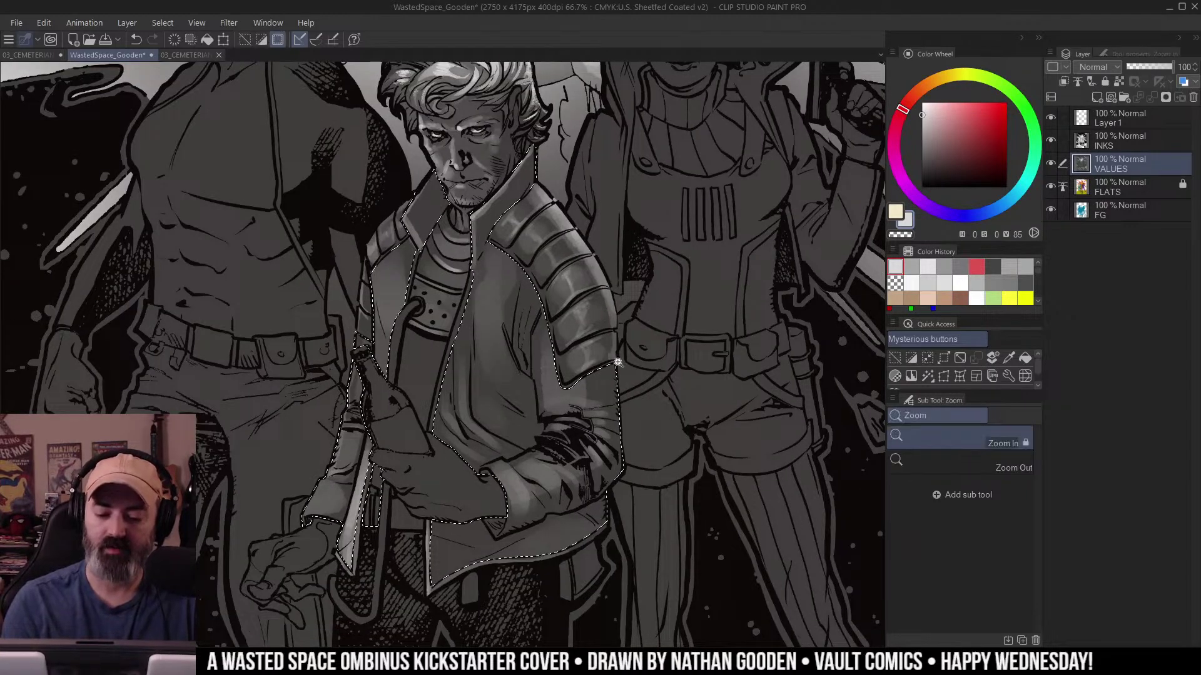
{"action": "left_click", "coordinate": [615, 362], "text": "ctrl+alt"}
{"action": "left_click_drag", "start_coordinate": [682, 286], "coordinate": [623, 280]}
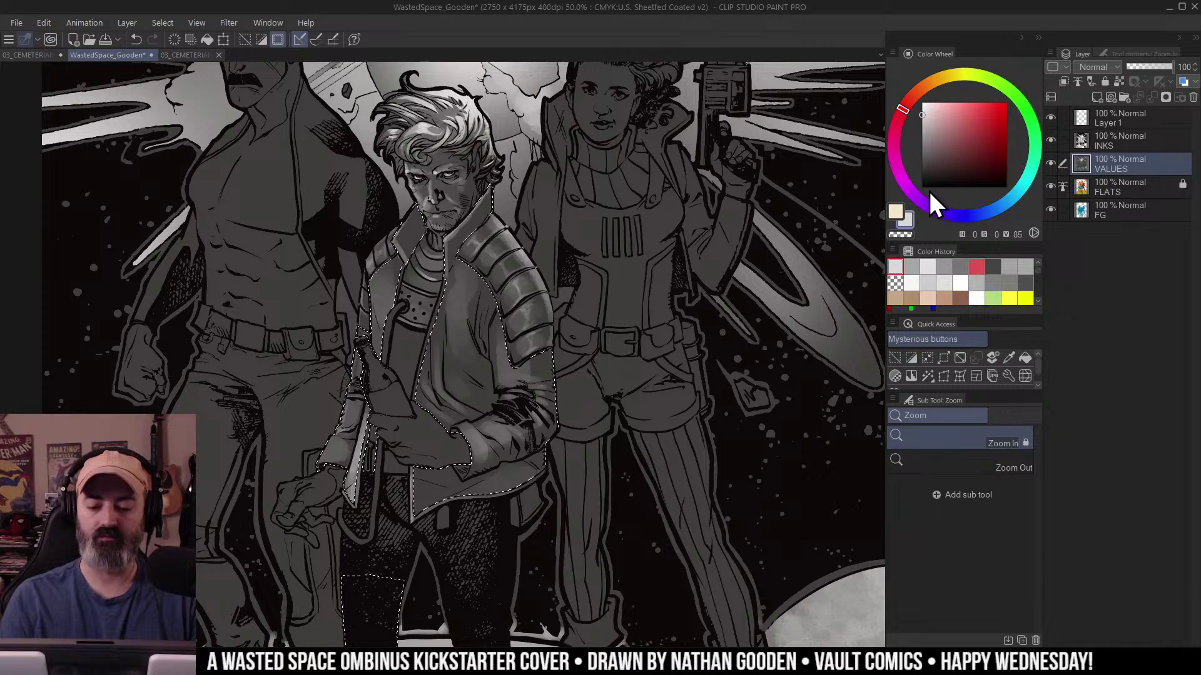
{"action": "left_click_drag", "start_coordinate": [694, 248], "coordinate": [729, 206]}
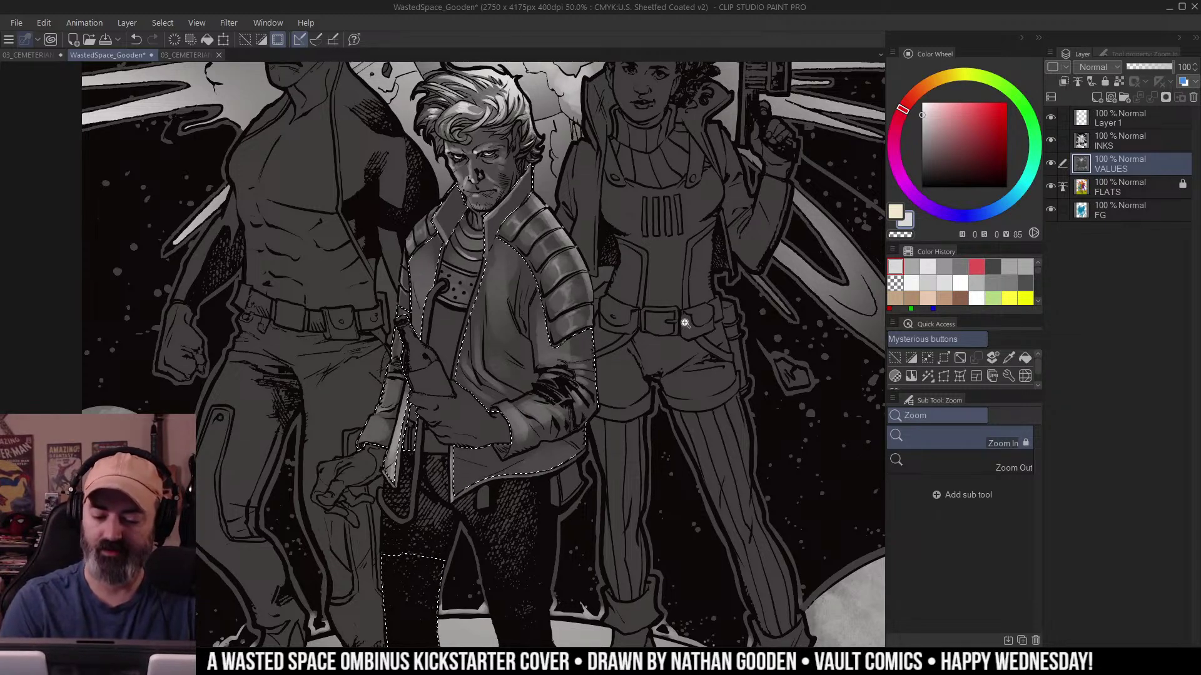
{"action": "key", "text": "ctrl+d"}
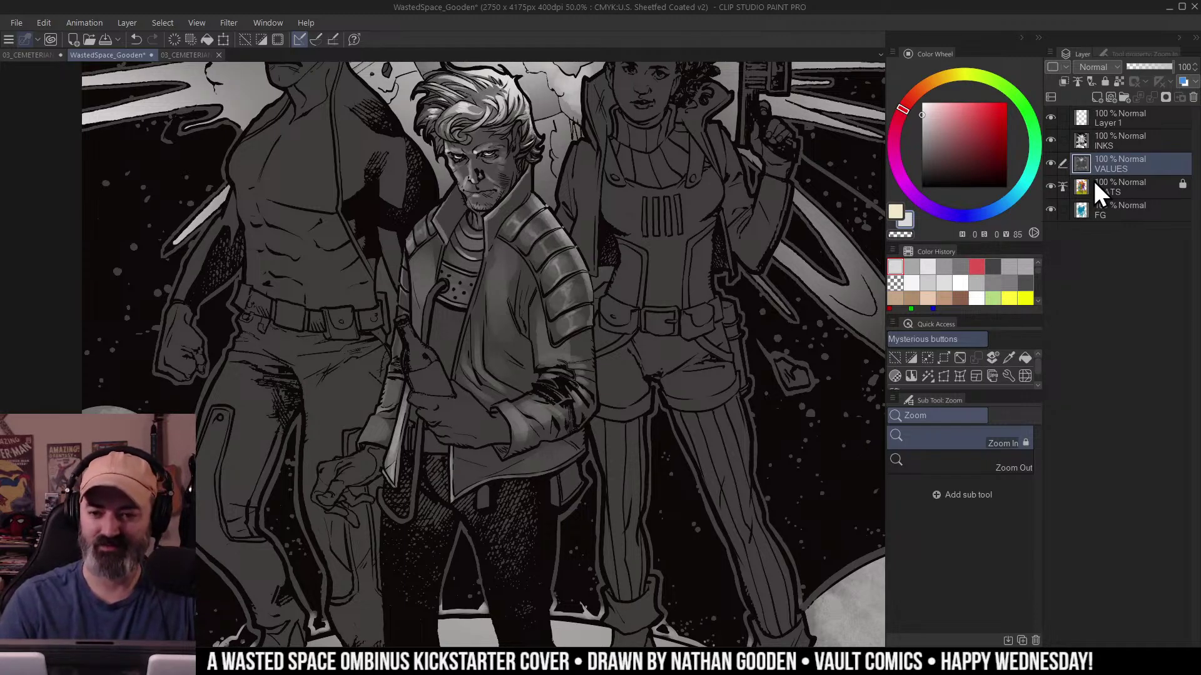
Brighten the selected jacket with Level Correction, lowering the input white point to about two-thirds of the range.
{"action": "key", "text": "ctrl+l"}
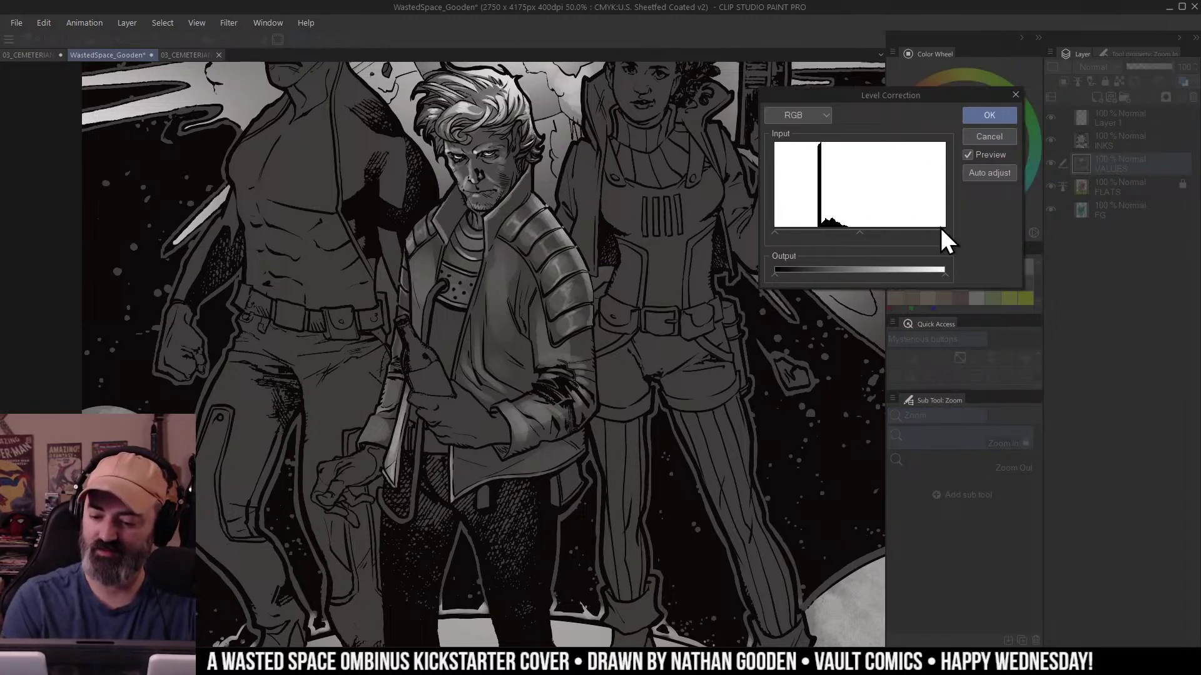
{"action": "left_click_drag", "start_coordinate": [942, 231], "coordinate": [924, 243]}
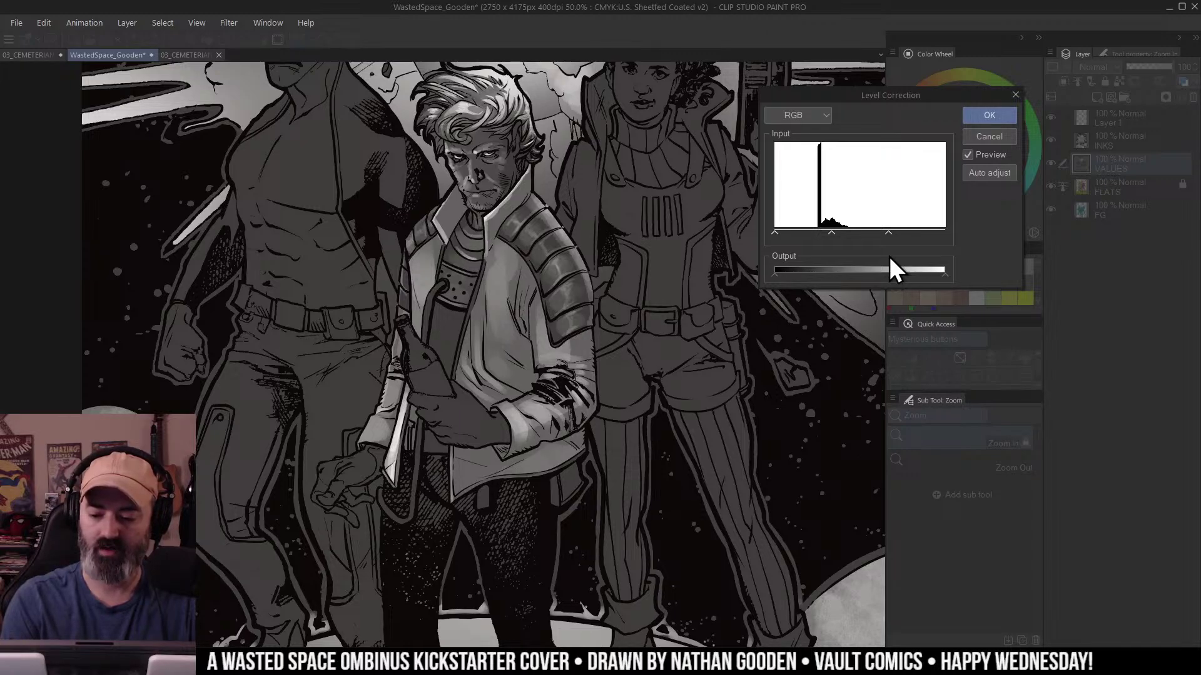
{"action": "left_click", "coordinate": [988, 116]}
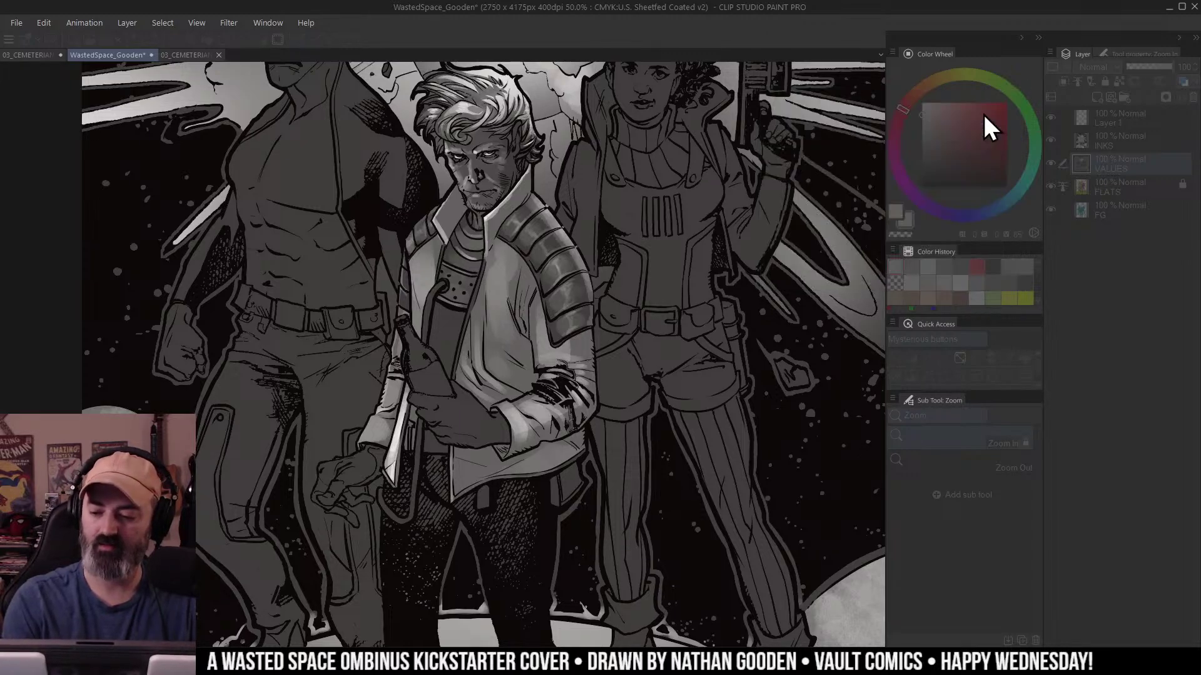
Try painting near-white highlights across the jacket's sleeve, cuff and hem, and undo the strokes.
{"action": "left_click", "coordinate": [514, 417], "text": "alt"}
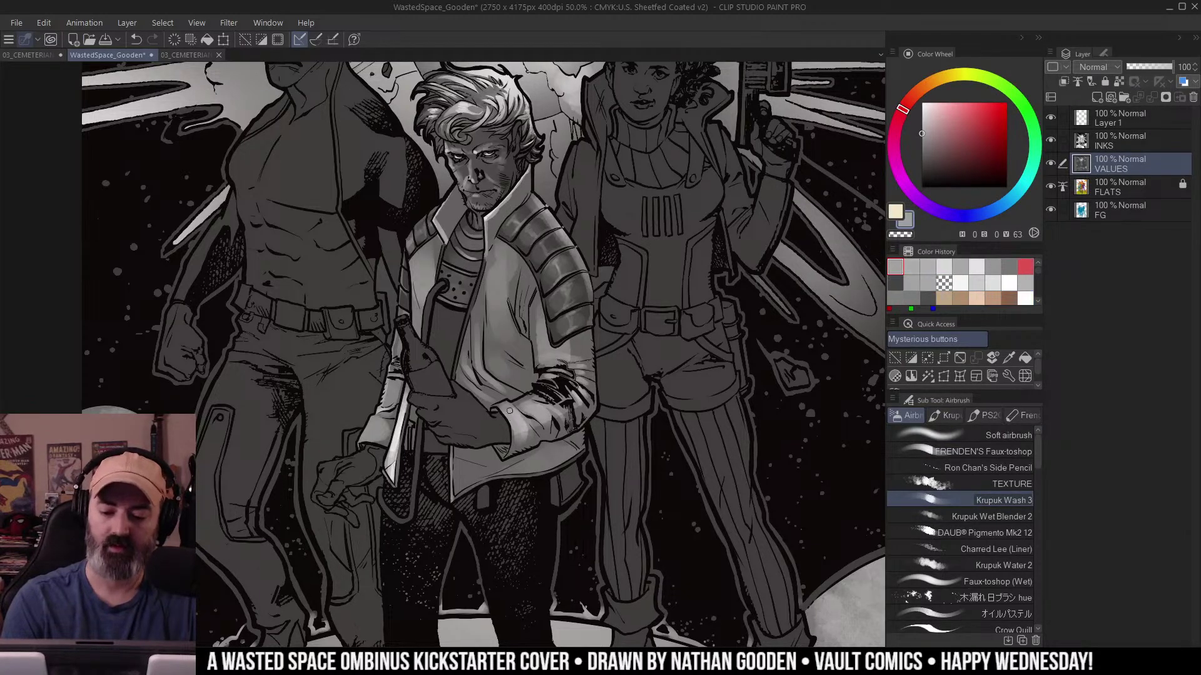
{"action": "left_click_drag", "start_coordinate": [945, 100], "coordinate": [922, 102]}
{"action": "left_click", "coordinate": [538, 394], "text": "alt"}
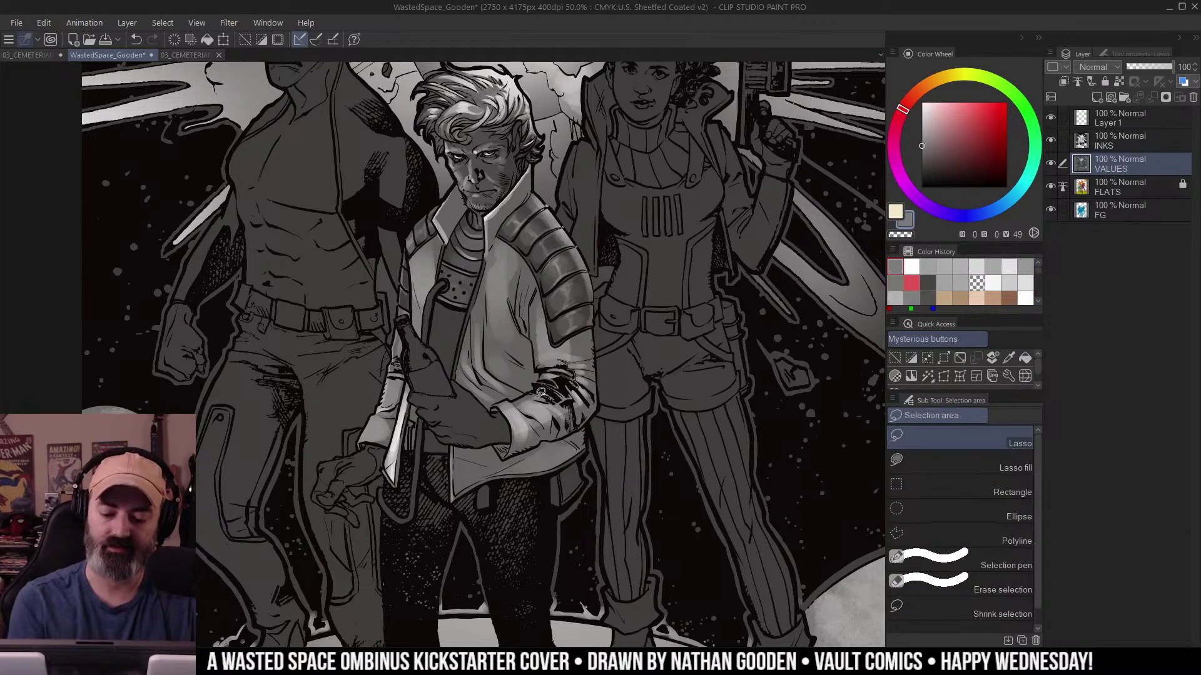
{"action": "left_click_drag", "start_coordinate": [515, 417], "coordinate": [547, 399]}
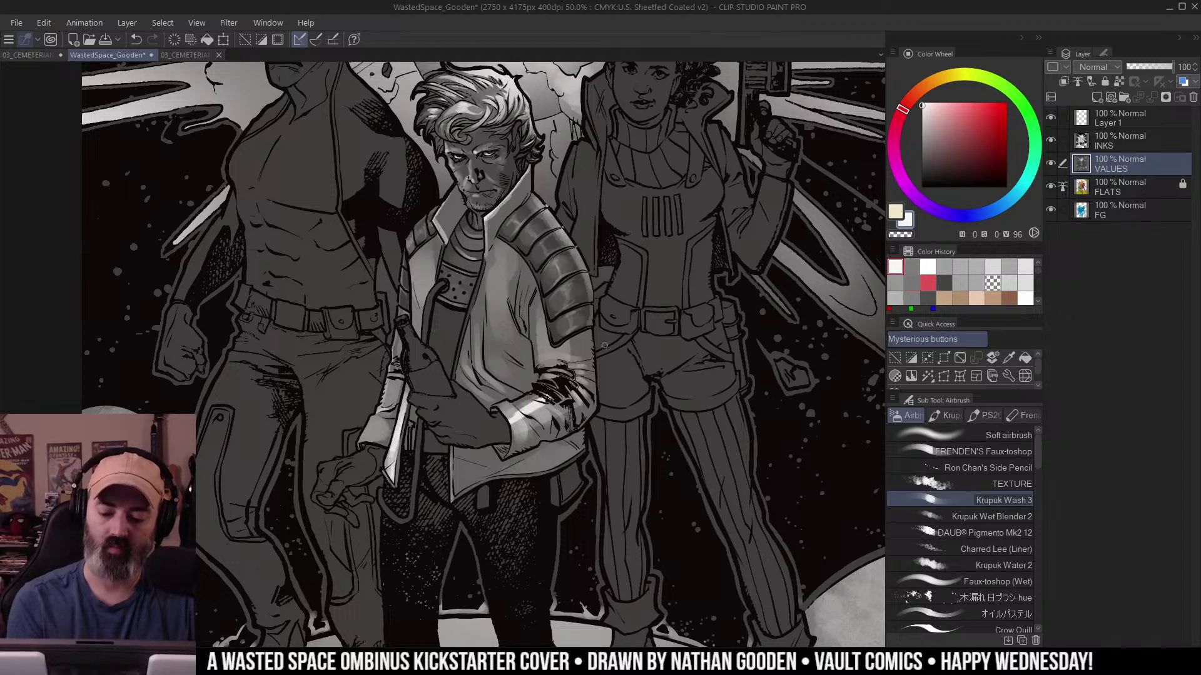
{"action": "key", "text": "ctrl+z"}
{"action": "key", "text": "ctrl+y"}
{"action": "key", "text": "ctrl+y"}
{"action": "key", "text": "ctrl+y"}
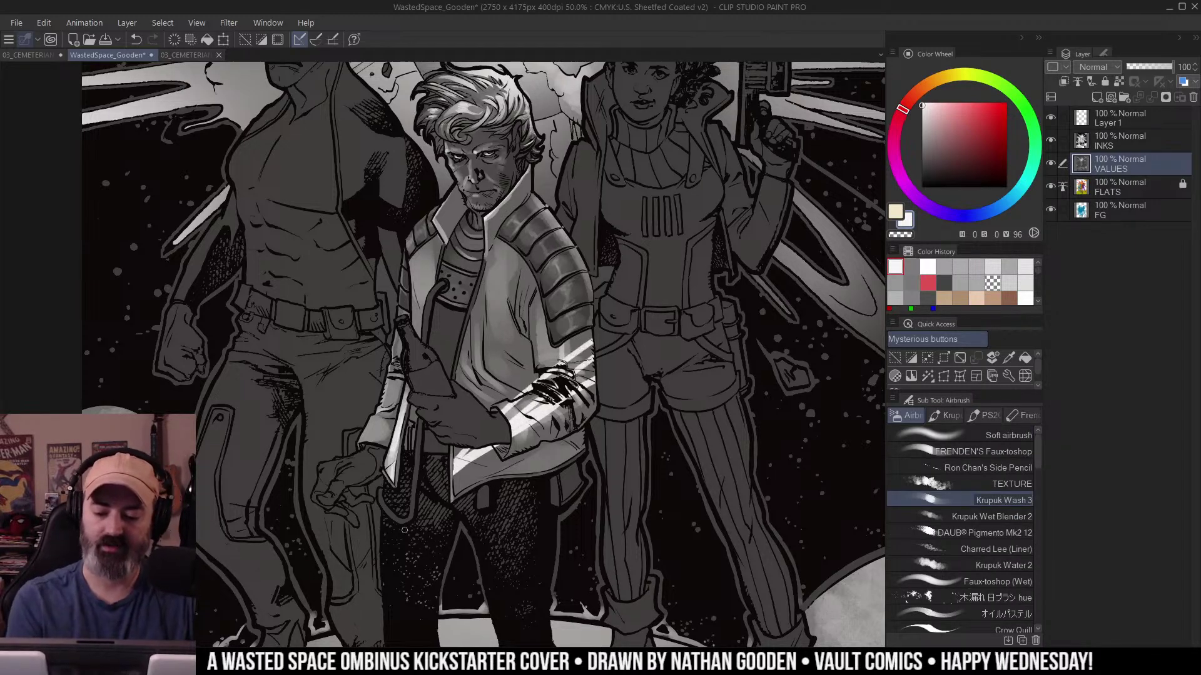
{"action": "key", "text": "ctrl+z"}
{"action": "key", "text": "ctrl+z"}
{"action": "left_click", "coordinate": [559, 351], "text": "alt"}
{"action": "left_click", "coordinate": [549, 369]}
{"action": "left_click", "coordinate": [550, 366]}
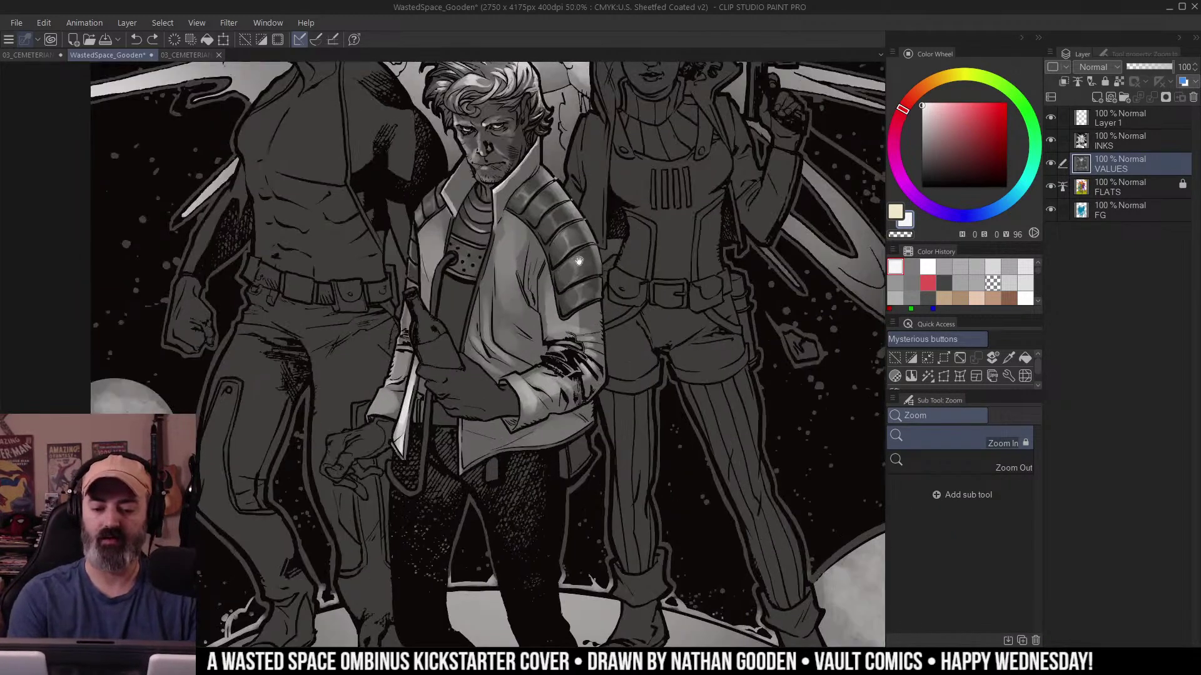
Select the jacket's shoulder armour and paint near-white rim highlights along the outer edges of both shoulders.
{"action": "left_click_drag", "start_coordinate": [572, 266], "coordinate": [606, 350]}
{"action": "left_click", "coordinate": [615, 322]}
{"action": "key", "text": "w"}
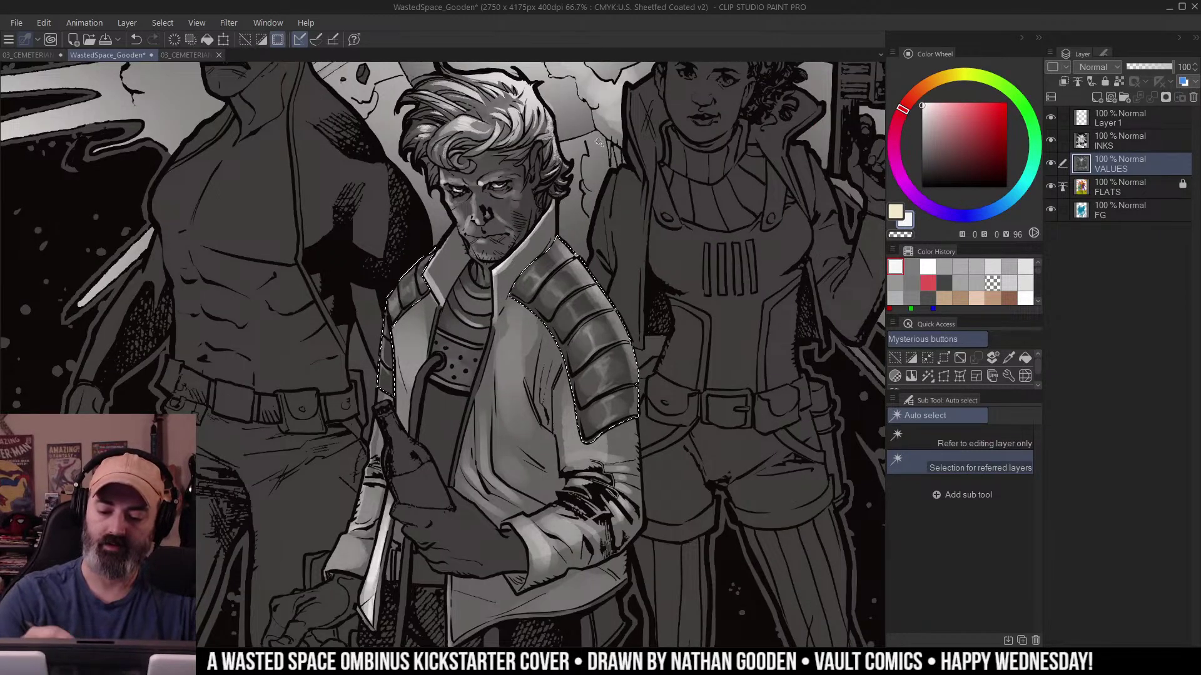
{"action": "key", "text": "b"}
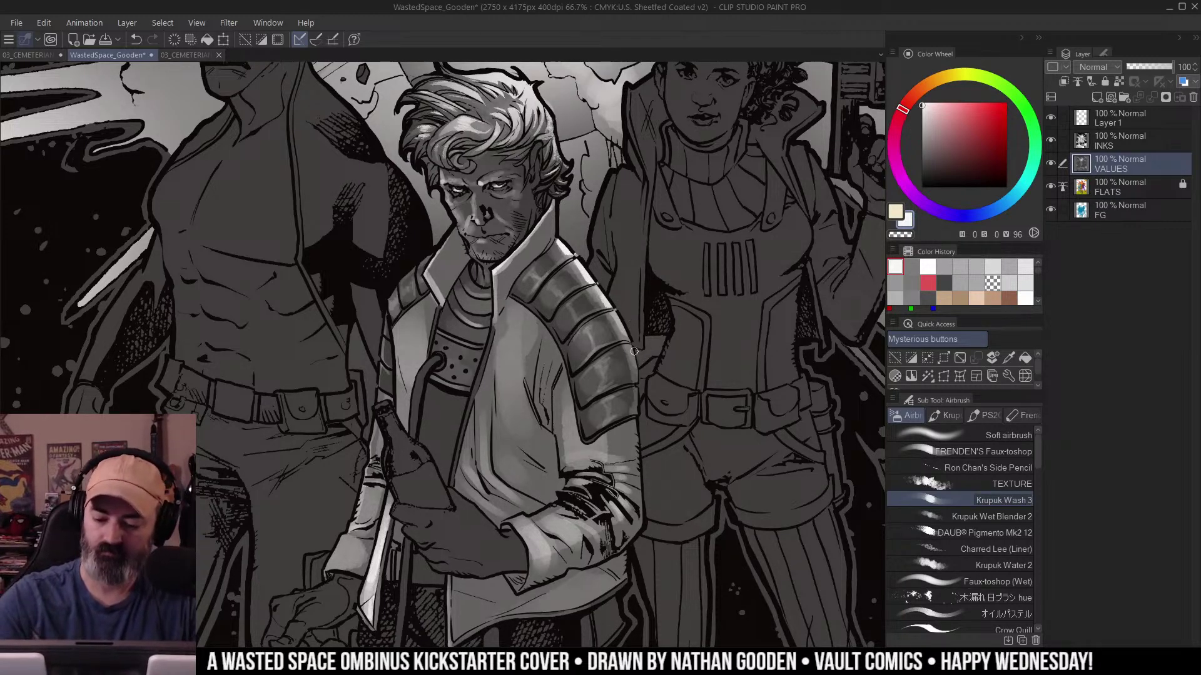
{"action": "key", "text": "/"}
{"action": "key", "text": "alt"}
{"action": "key", "text": "Down"}
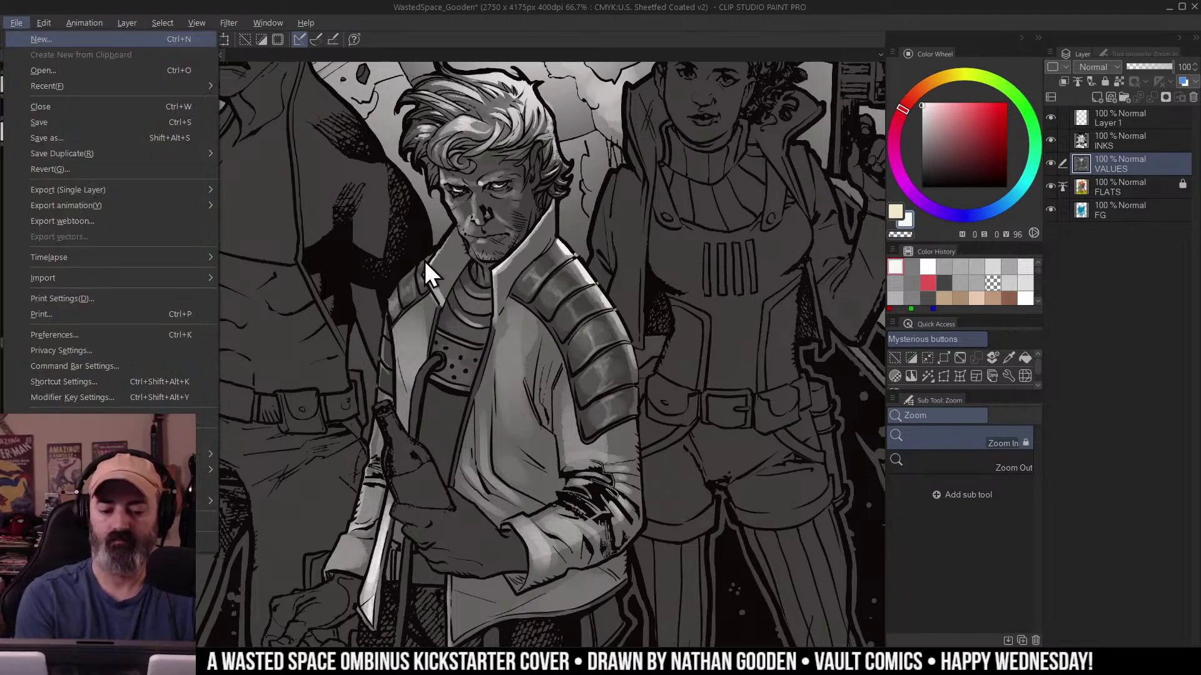
{"action": "left_click", "coordinate": [427, 261]}
{"action": "key", "text": "b"}
{"action": "left_click_drag", "start_coordinate": [430, 254], "coordinate": [386, 298]}
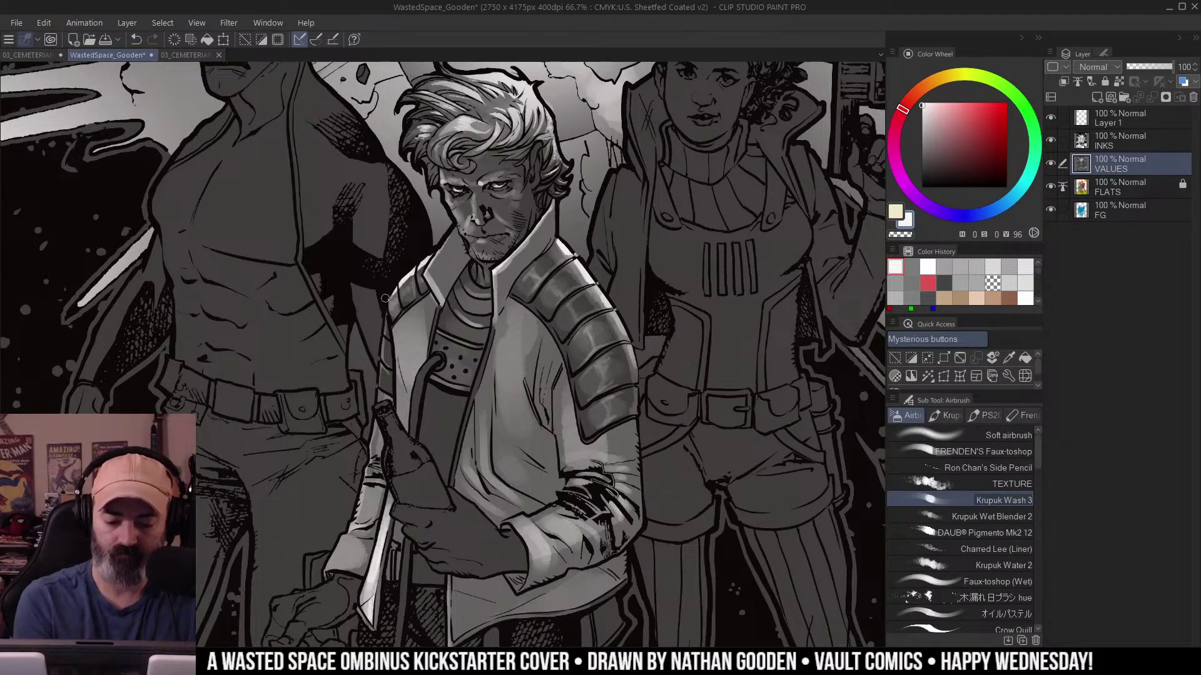
Check the overall values and select the central man's face area with Auto select for brushing.
{"action": "key", "text": "/"}
{"action": "left_click", "coordinate": [620, 280], "text": "alt"}
{"action": "left_click", "coordinate": [621, 281], "text": "alt"}
{"action": "left_click_drag", "start_coordinate": [694, 245], "coordinate": [670, 255]}
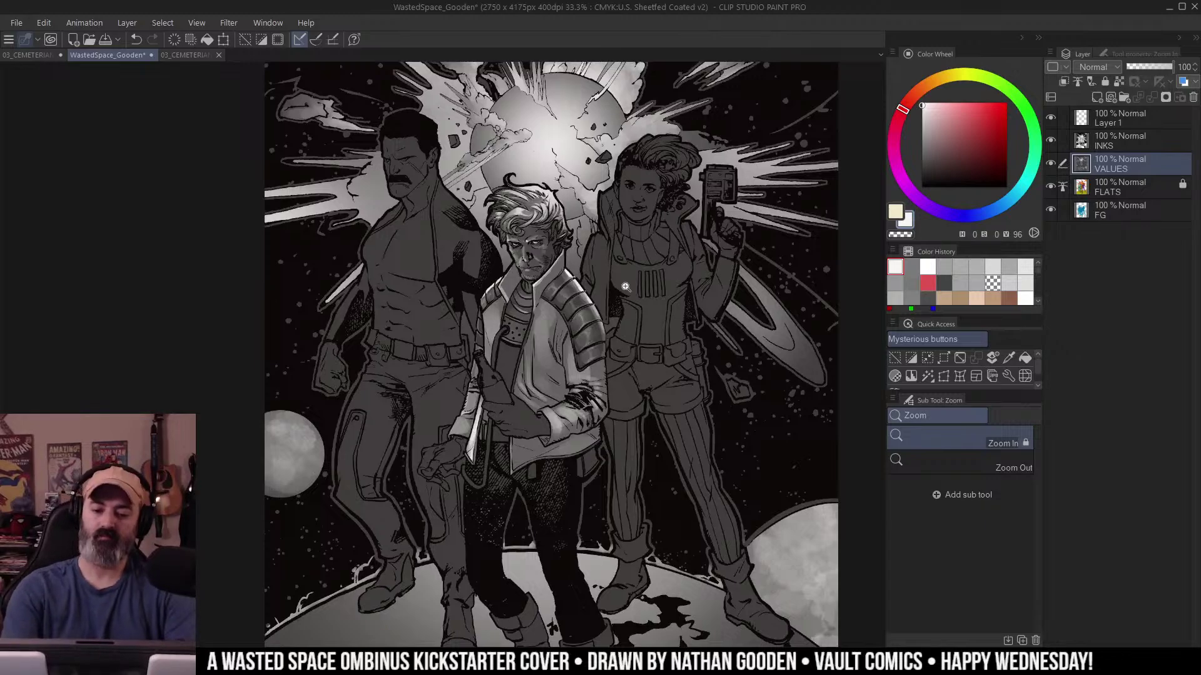
{"action": "left_click", "coordinate": [554, 261]}
{"action": "key", "text": "b"}
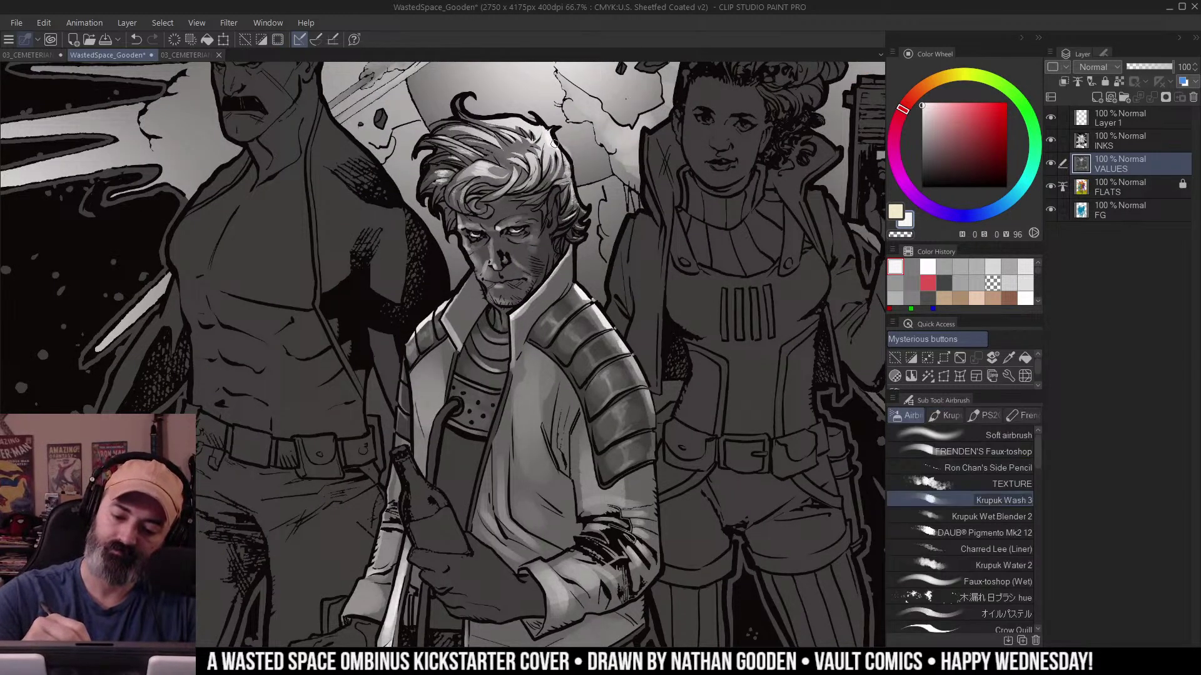
{"action": "key", "text": "w"}
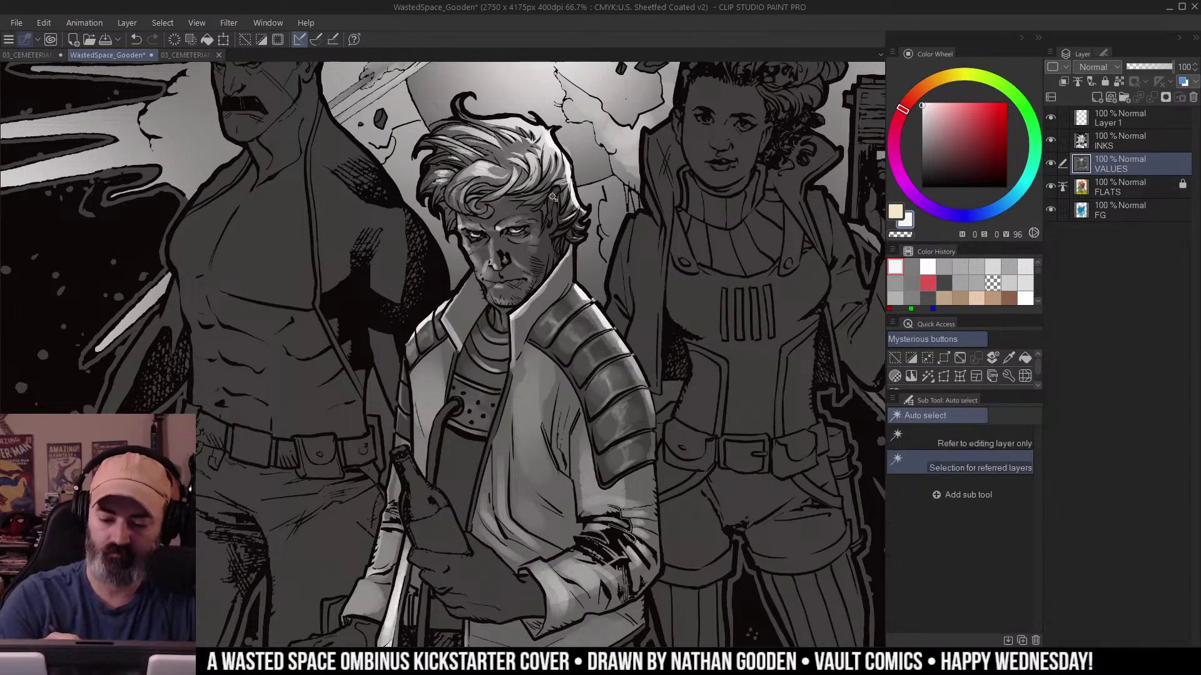
{"action": "key", "text": "b"}
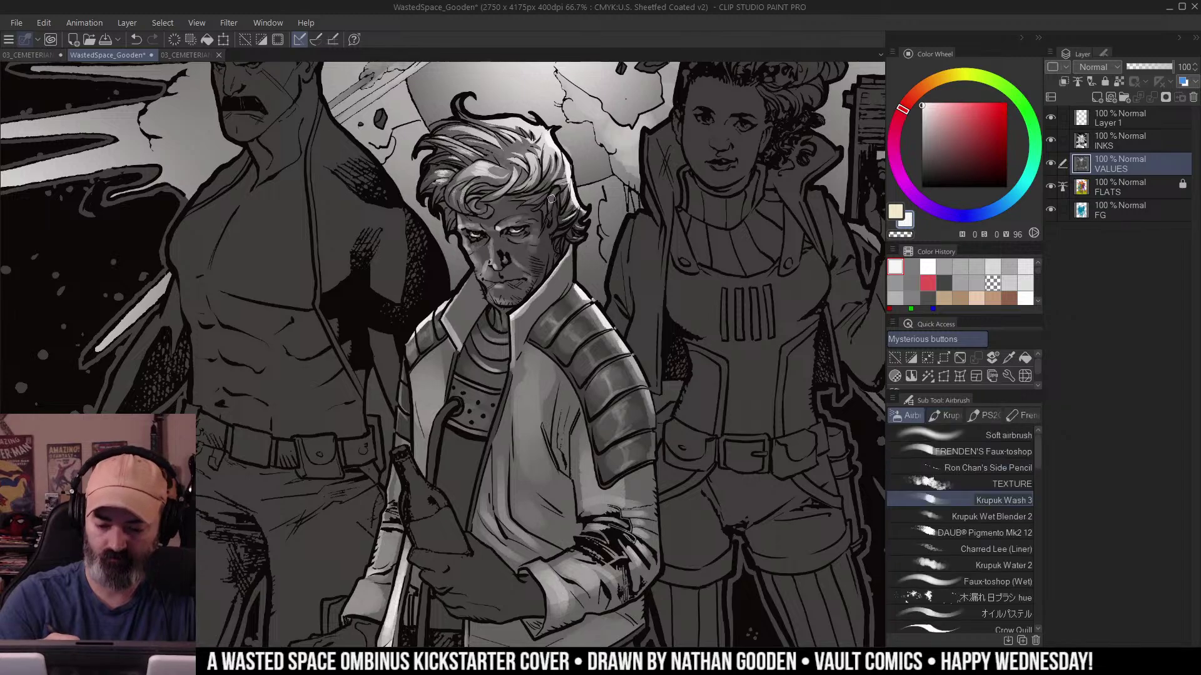
Undo the oversized face stroke and brush soft highlights on the central man's cheeks and nose with a smaller Krupuk Wash 3 brush.
{"action": "key", "text": "z"}
{"action": "left_click", "coordinate": [534, 237]}
{"action": "key", "text": "b"}
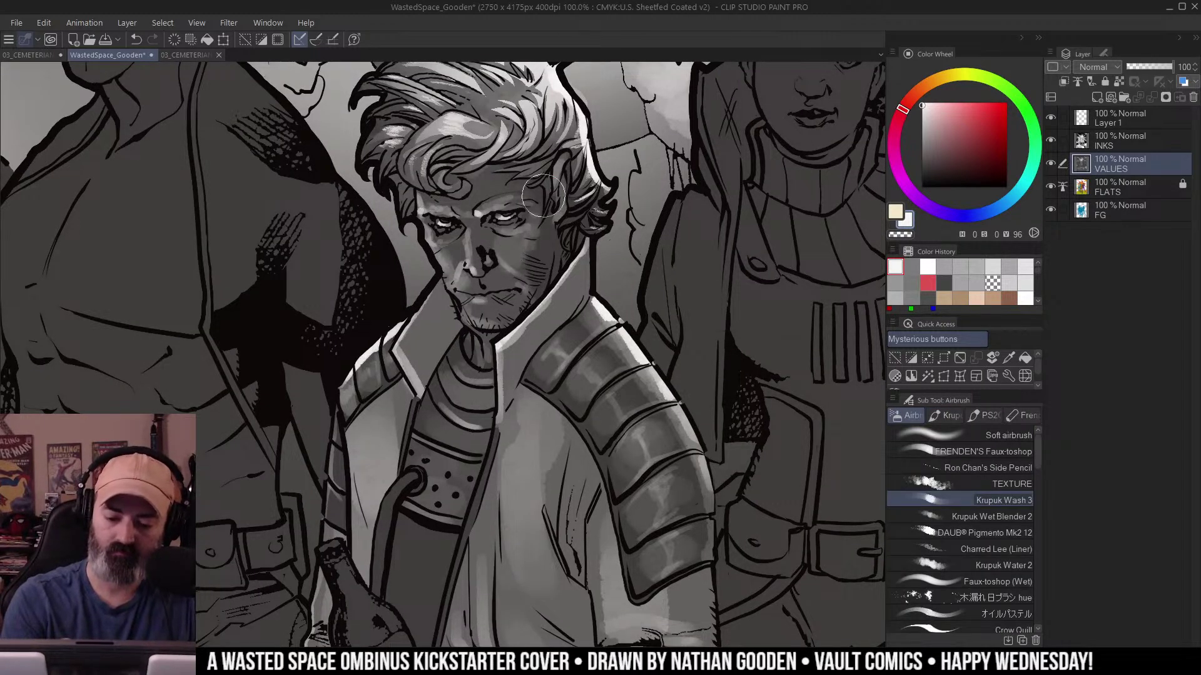
{"action": "key", "text": "ctrl+z"}
{"action": "key", "text": "bracketleft"}
{"action": "key", "text": "bracketleft"}
{"action": "left_click_drag", "start_coordinate": [519, 232], "coordinate": [498, 279]}
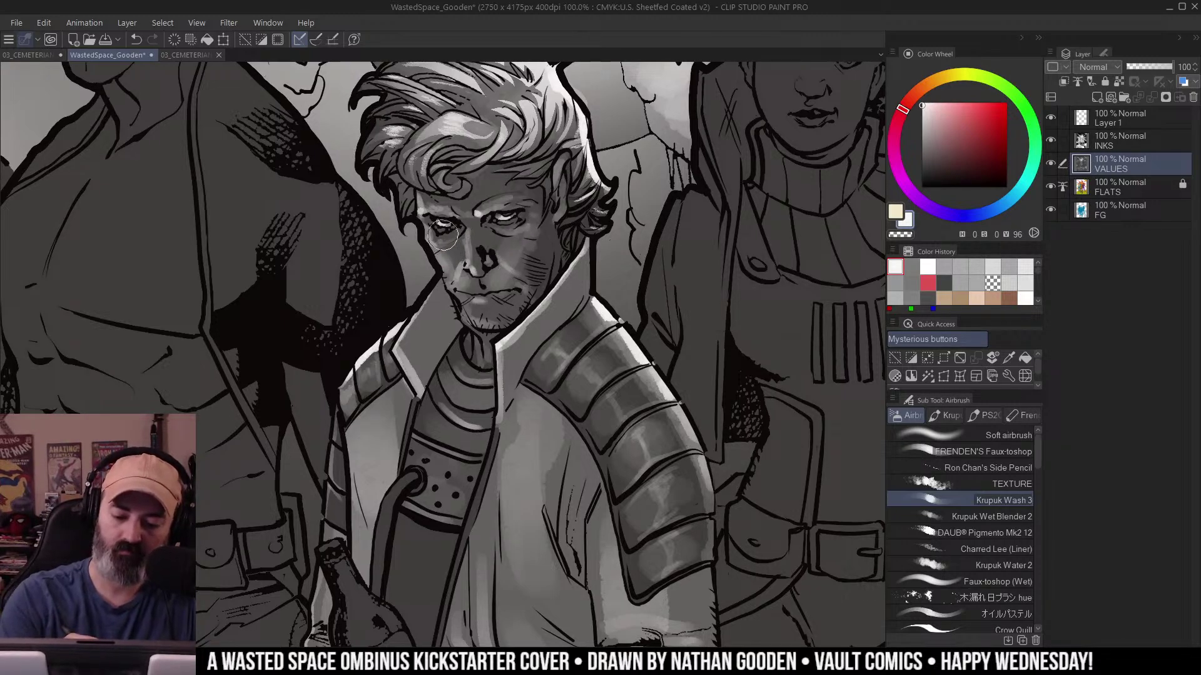
{"action": "left_click_drag", "start_coordinate": [443, 235], "coordinate": [463, 284]}
{"action": "key", "text": "z"}
{"action": "left_click", "coordinate": [537, 274], "text": "alt"}
{"action": "left_click", "coordinate": [537, 274], "text": "alt"}
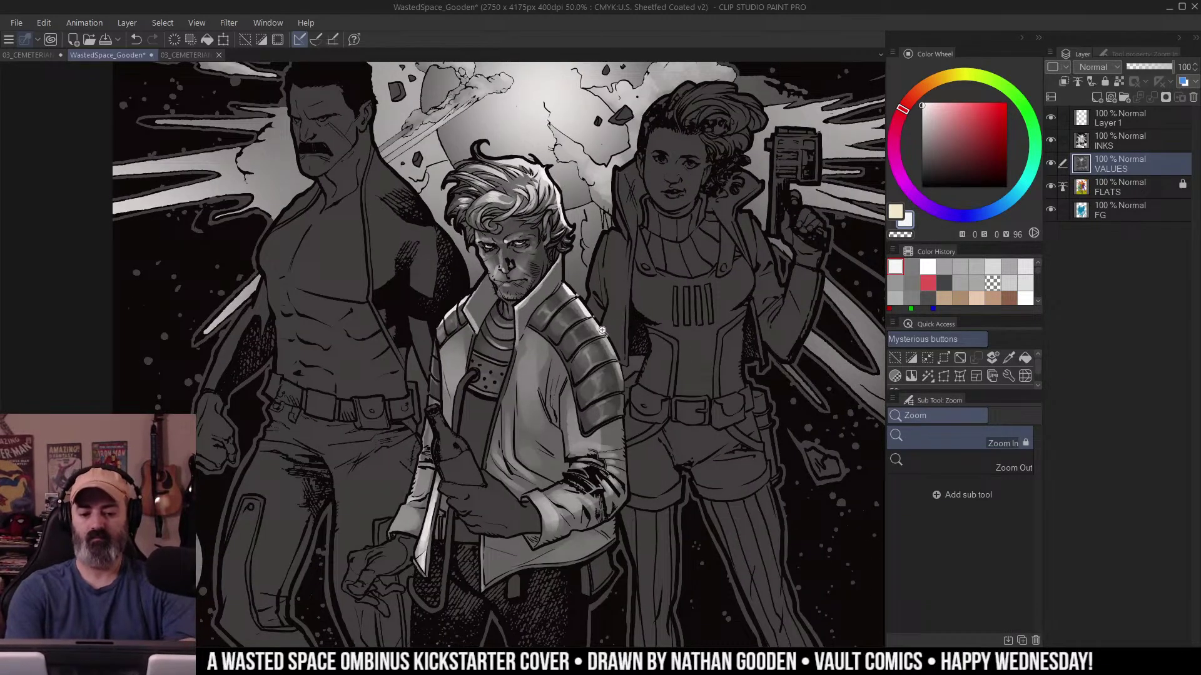
Brush a soft light tone onto the central man's shirt between the open jacket fronts using Krupuk Wash 3.
{"action": "left_click", "coordinate": [538, 304]}
{"action": "key", "text": "b"}
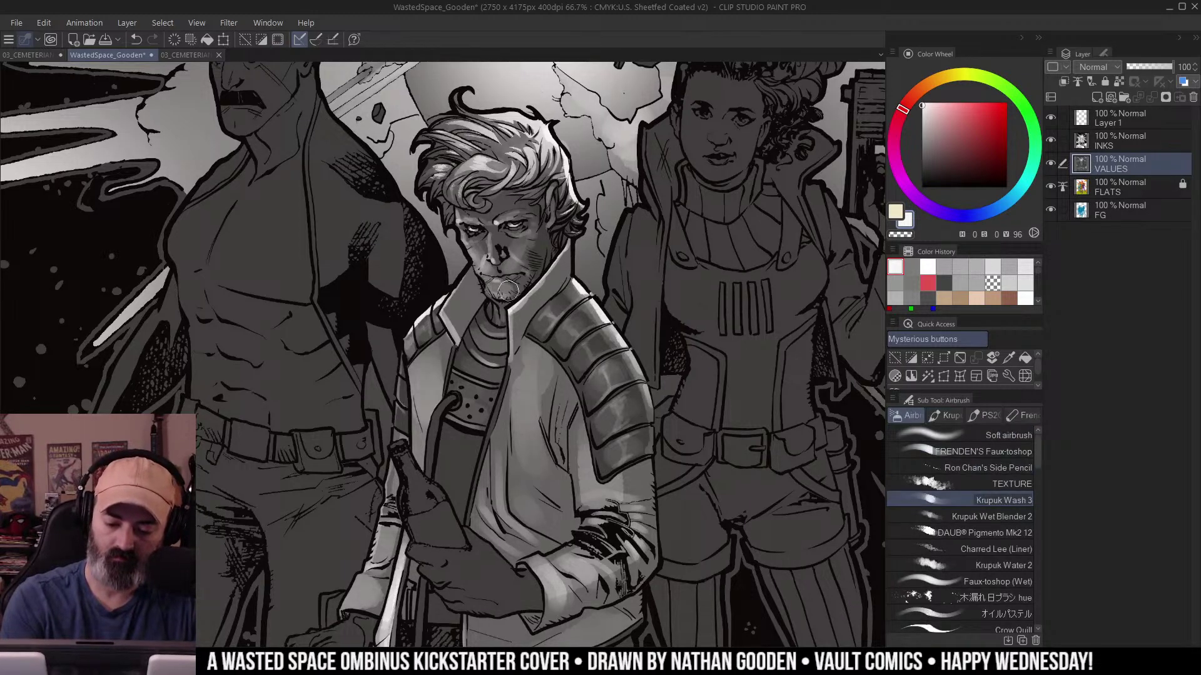
{"action": "key", "text": "z"}
{"action": "scroll", "coordinate": [552, 294], "scroll_direction": "down", "scroll_amount": 1}
{"action": "left_click_drag", "start_coordinate": [612, 487], "coordinate": [638, 394]}
{"action": "key", "text": "b"}
{"action": "left_click_drag", "start_coordinate": [529, 312], "coordinate": [539, 367]}
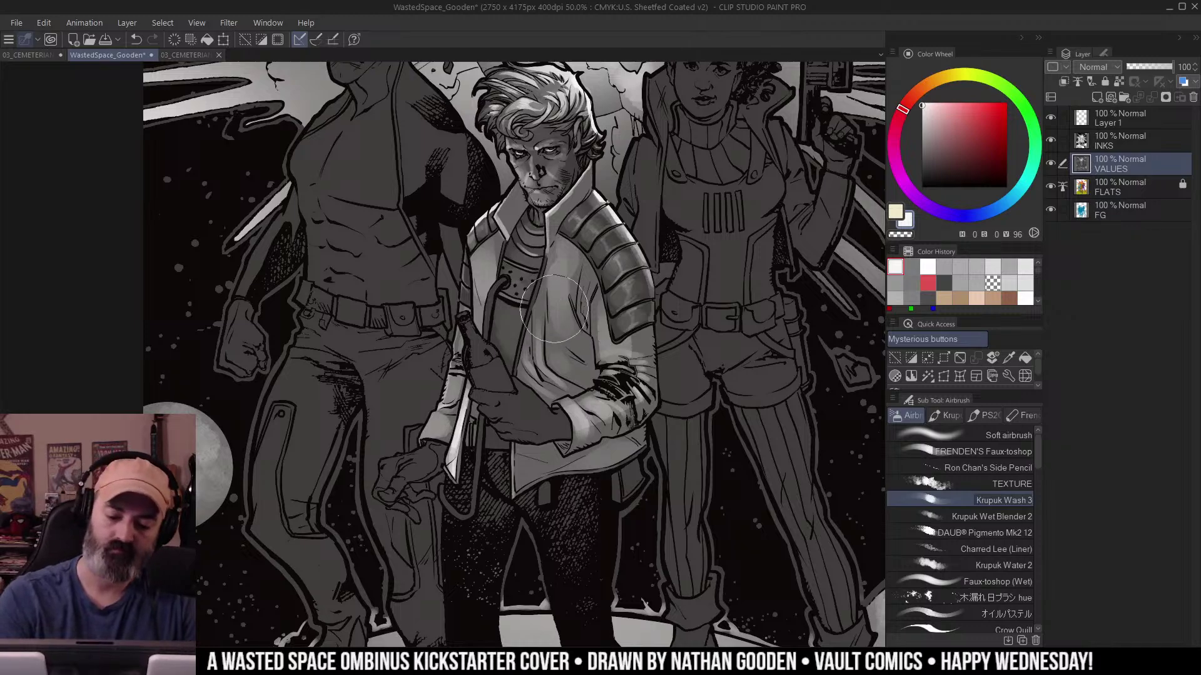
Undo the last shirt stroke and brush a softer light tone down the central man's shirt between the jacket fronts.
{"action": "key", "text": "ctrl+z"}
{"action": "left_click_drag", "start_coordinate": [535, 298], "coordinate": [525, 341]}
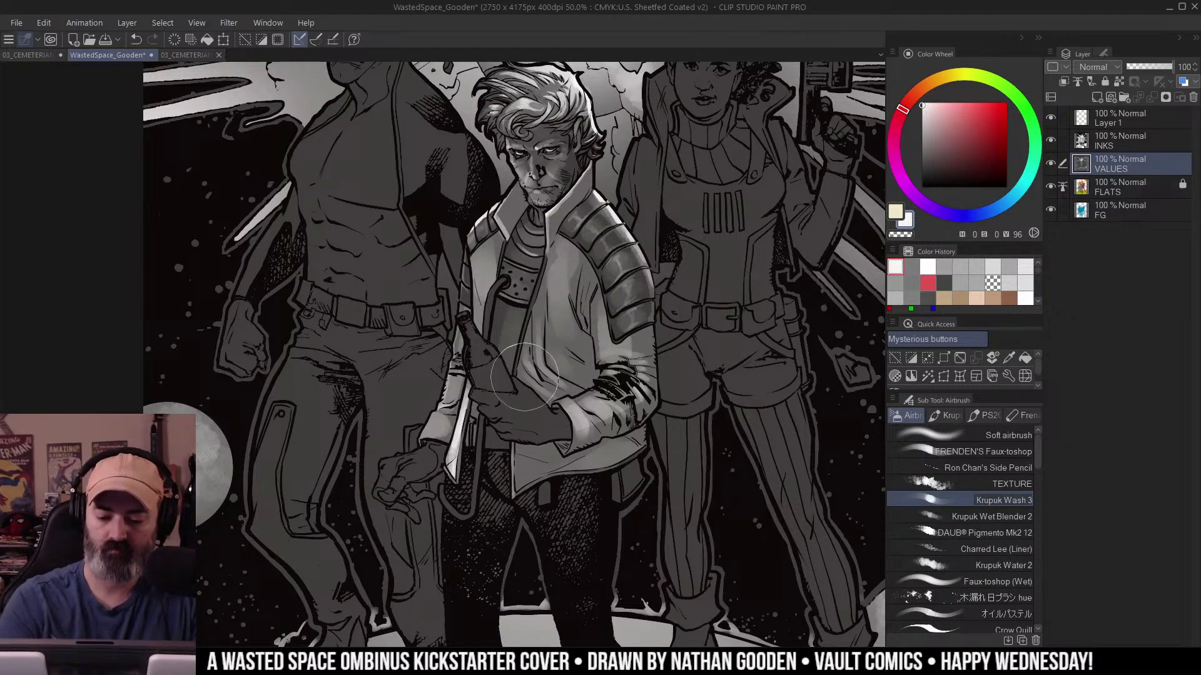
{"action": "left_click", "coordinate": [488, 312], "text": "ctrl"}
{"action": "left_click_drag", "start_coordinate": [488, 313], "coordinate": [576, 239]}
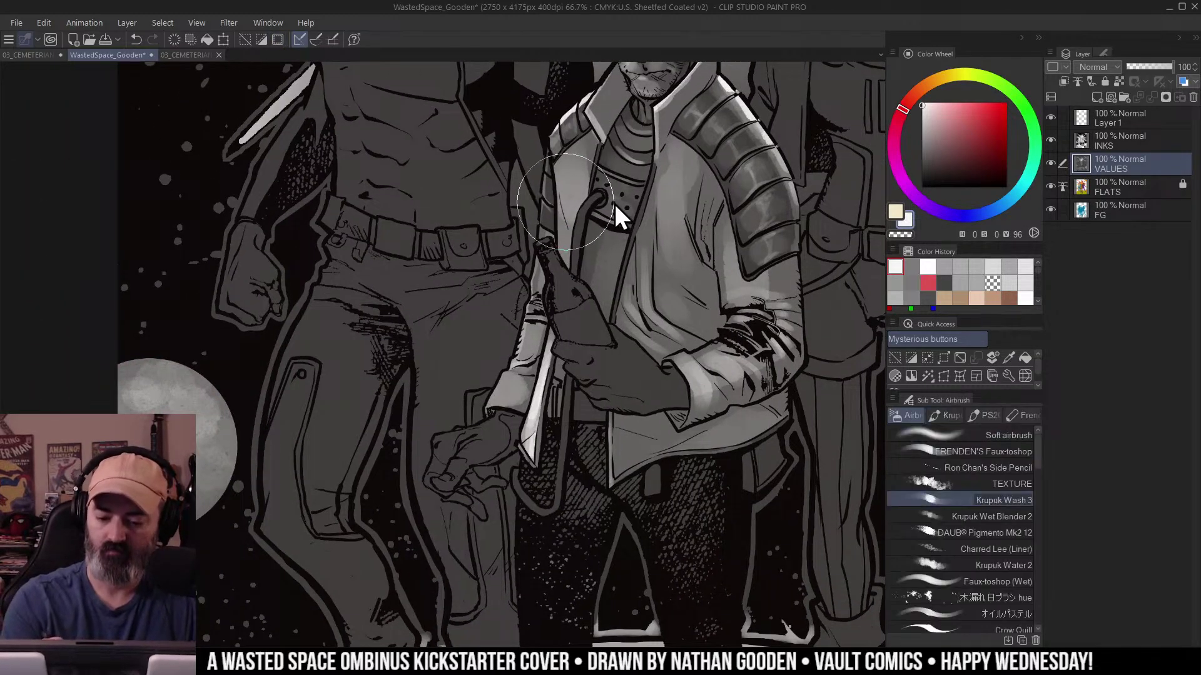
{"action": "left_click_drag", "start_coordinate": [616, 189], "coordinate": [603, 173]}
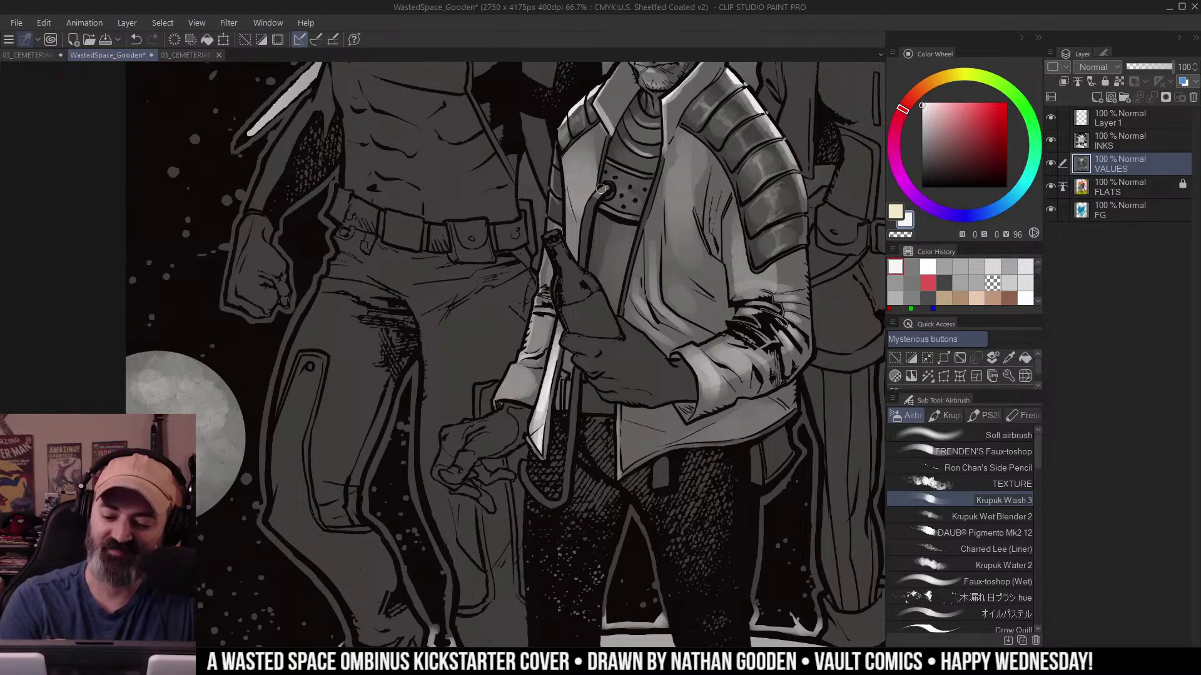
Brush a light tone along the tube hanging from the central man's chest plate, with near-white highlights on its hooked end and upper bend.
{"action": "scroll", "coordinate": [600, 189], "scroll_direction": "up", "scroll_amount": 2}
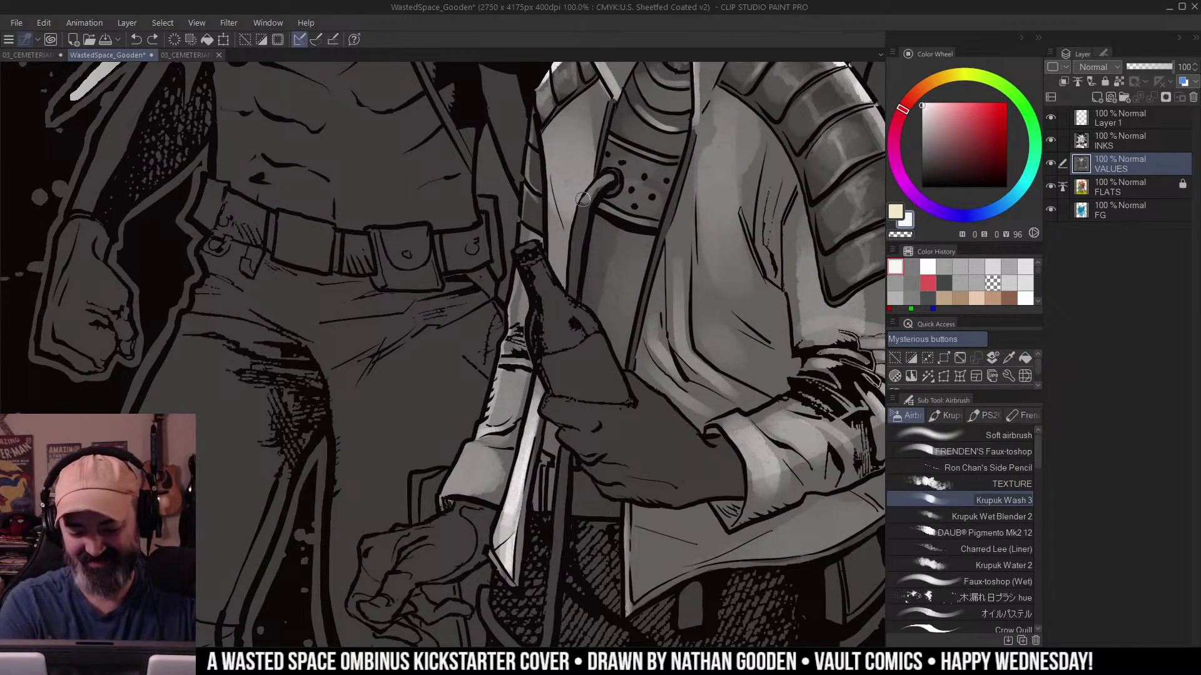
{"action": "left_click_drag", "start_coordinate": [571, 292], "coordinate": [596, 186]}
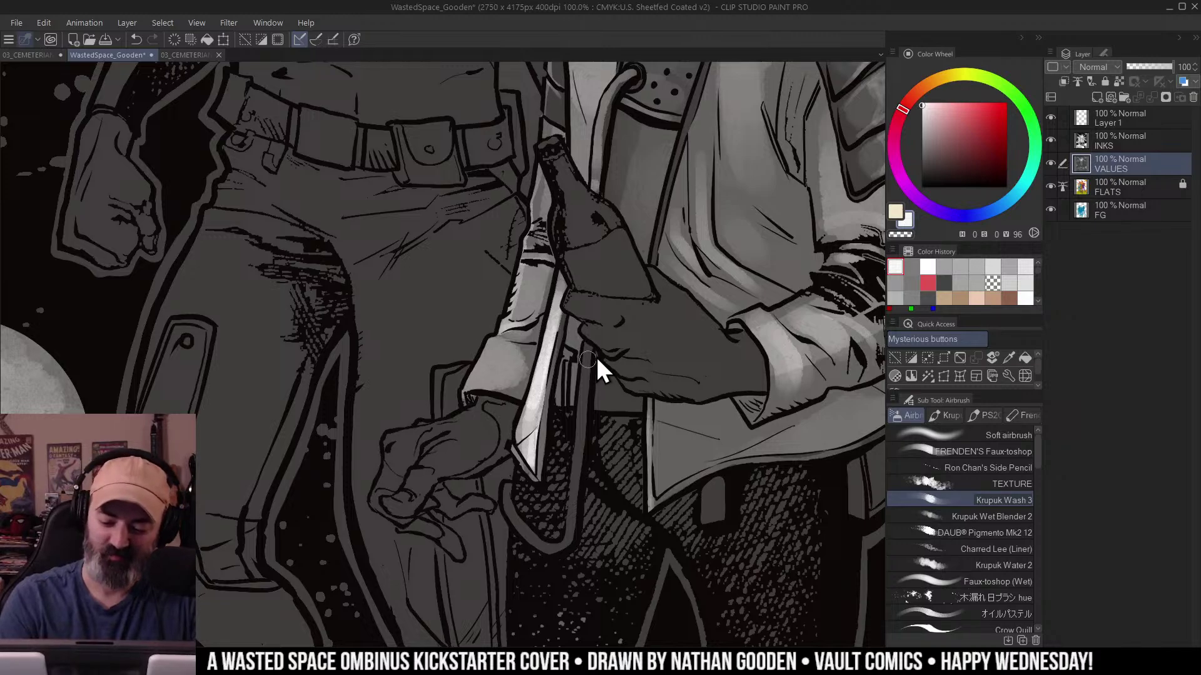
{"action": "left_click_drag", "start_coordinate": [583, 346], "coordinate": [564, 543]}
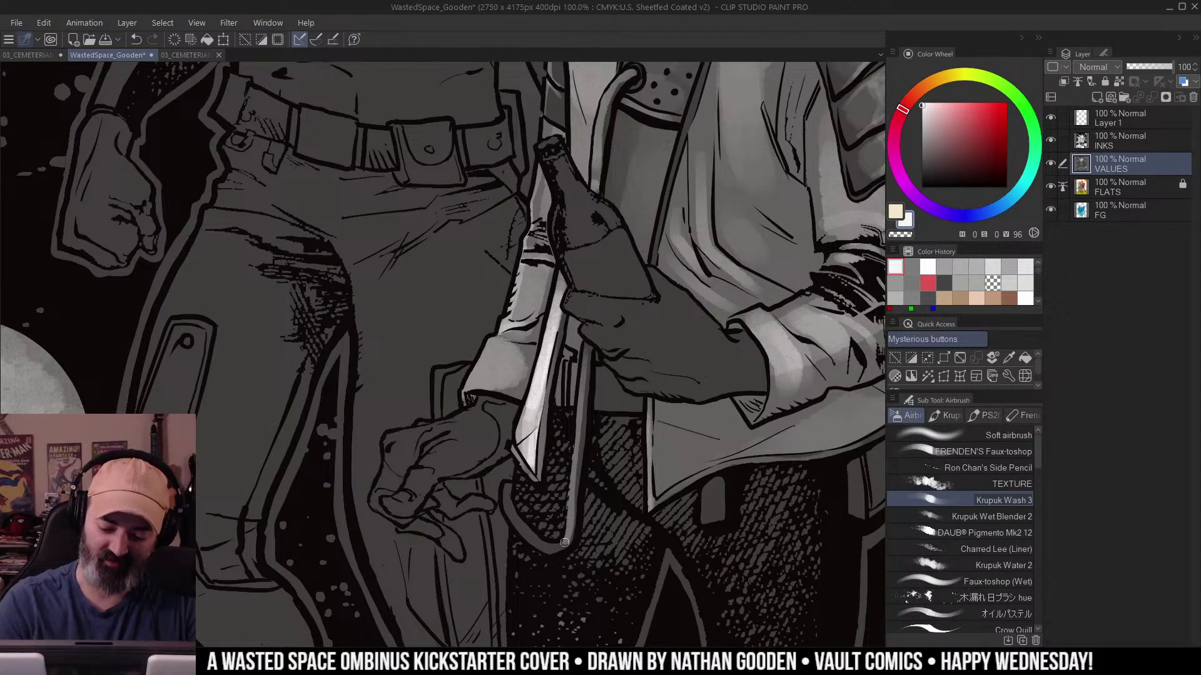
{"action": "mouse_move", "coordinate": [507, 487]}
{"action": "left_mouse_down"}
{"action": "mouse_move", "coordinate": [509, 511]}
{"action": "mouse_move", "coordinate": [537, 542]}
{"action": "left_mouse_up"}
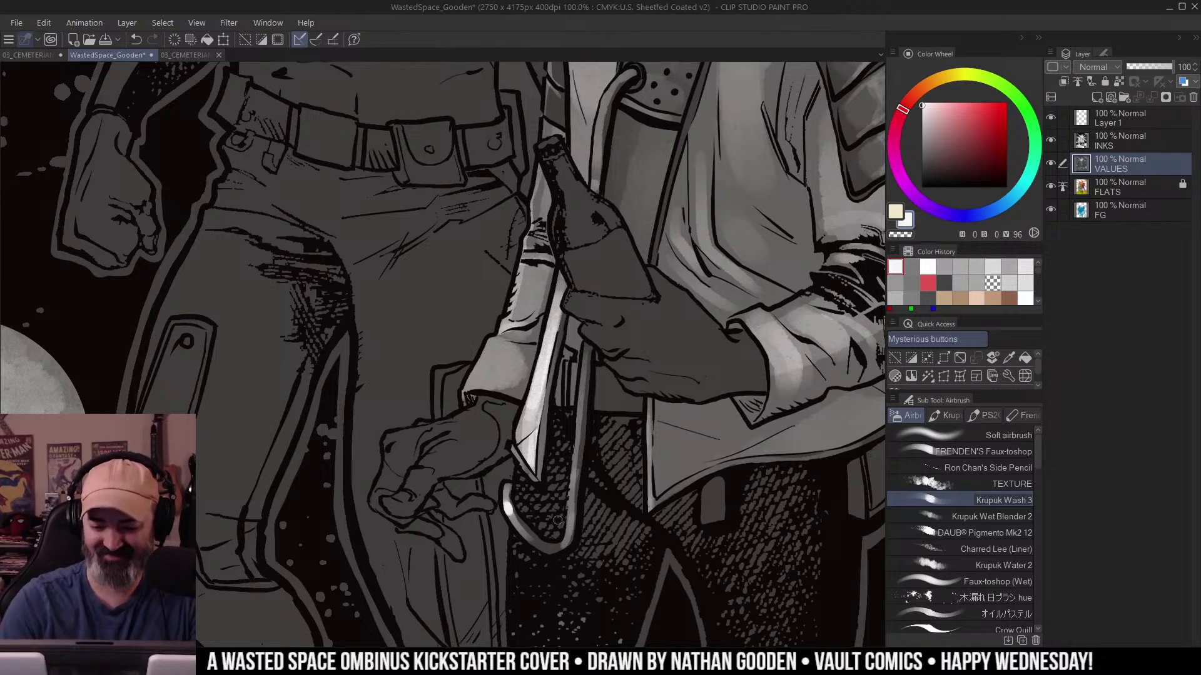
{"action": "left_click_drag", "start_coordinate": [666, 217], "coordinate": [618, 334]}
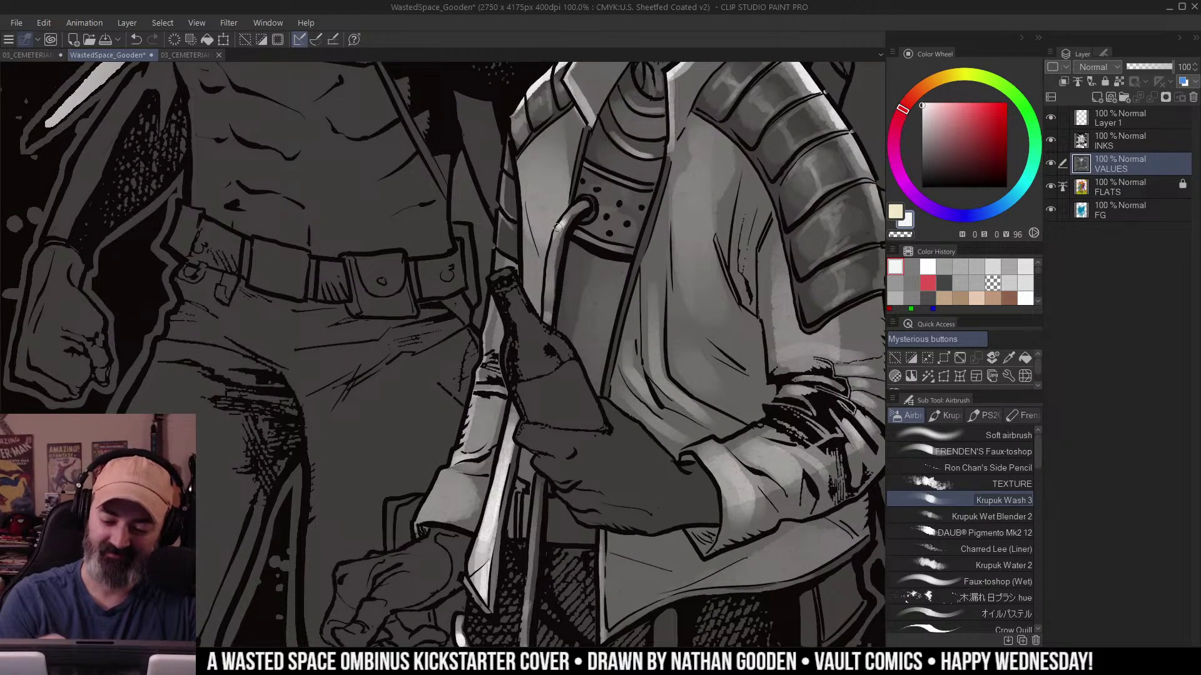
{"action": "mouse_move", "coordinate": [564, 219]}
{"action": "left_mouse_down"}
{"action": "mouse_move", "coordinate": [549, 260]}
{"action": "mouse_move", "coordinate": [563, 268]}
{"action": "left_mouse_up"}
Clear the current selection and select the hand holding the bottle with Auto select, ready for Krupuk Wash 3.
{"action": "left_click_drag", "start_coordinate": [681, 322], "coordinate": [662, 349]}
{"action": "left_click_drag", "start_coordinate": [706, 298], "coordinate": [660, 355]}
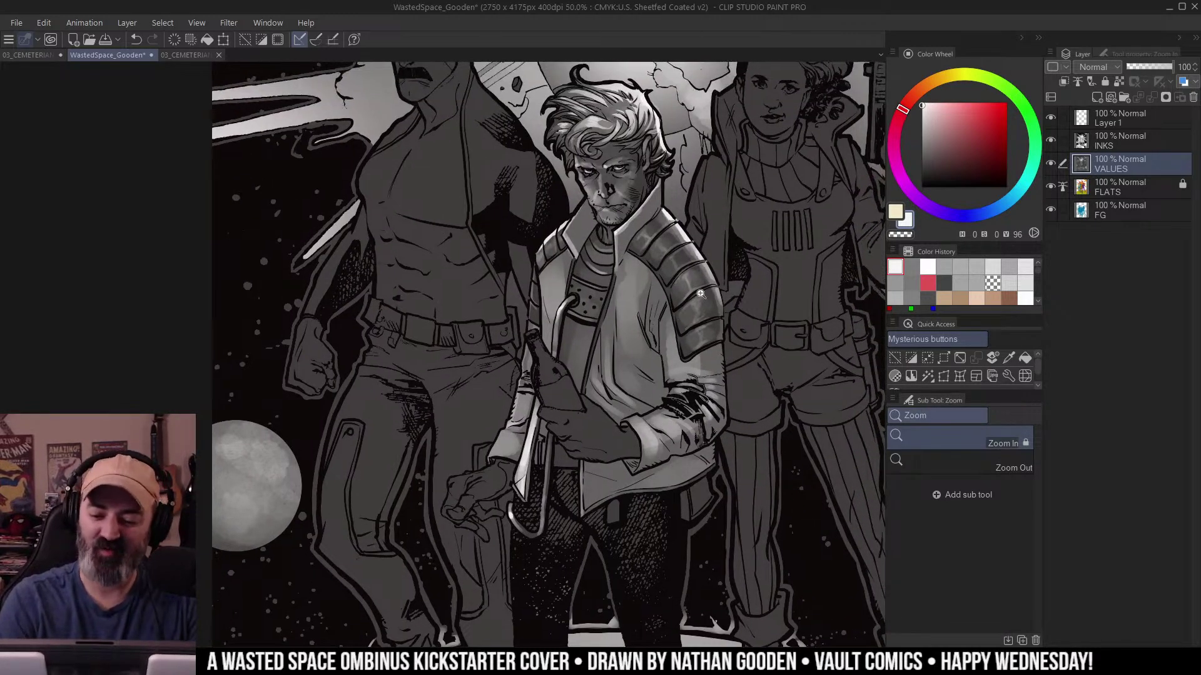
{"action": "left_click_drag", "start_coordinate": [707, 194], "coordinate": [682, 172]}
{"action": "key", "text": "m"}
{"action": "key", "text": "ctrl+d"}
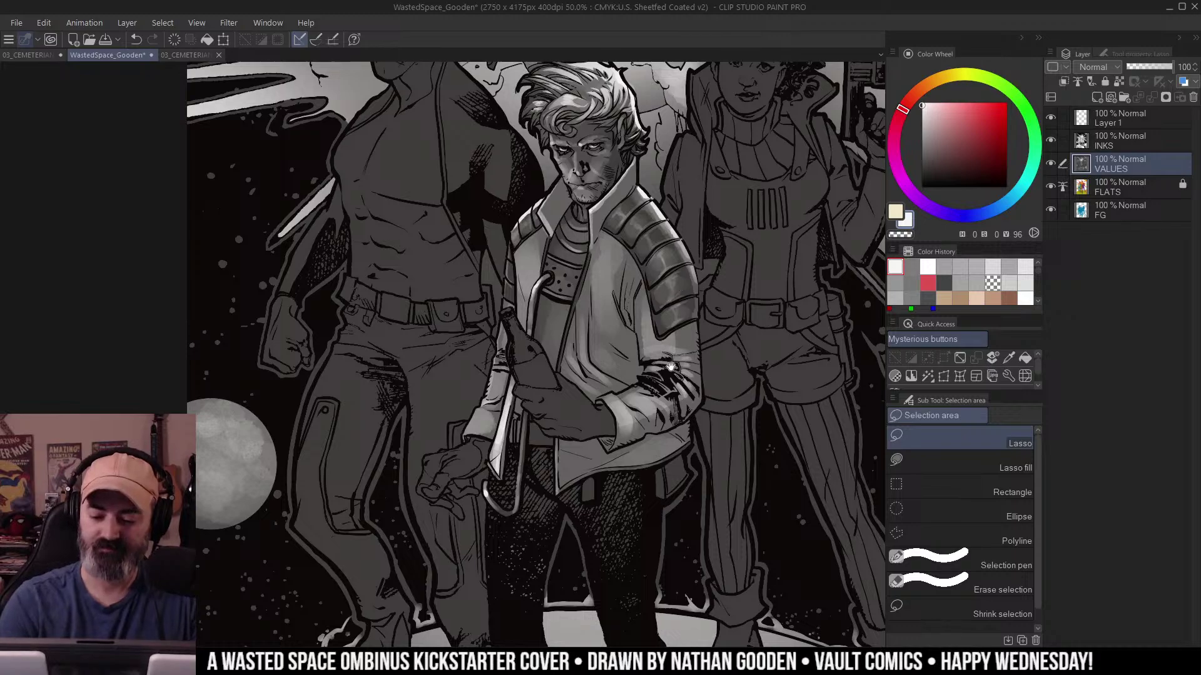
{"action": "left_click_drag", "start_coordinate": [670, 366], "coordinate": [651, 356]}
{"action": "left_click", "coordinate": [575, 388], "text": "ctrl"}
{"action": "key", "text": "w"}
{"action": "left_click", "coordinate": [568, 394]}
{"action": "mouse_move", "coordinate": [562, 388]}
{"action": "left_mouse_down"}
{"action": "mouse_move", "coordinate": [665, 328]}
{"action": "mouse_move", "coordinate": [659, 278]}
{"action": "left_mouse_up"}
{"action": "left_click", "coordinate": [634, 355], "text": "ctrl"}
{"action": "key", "text": "b"}
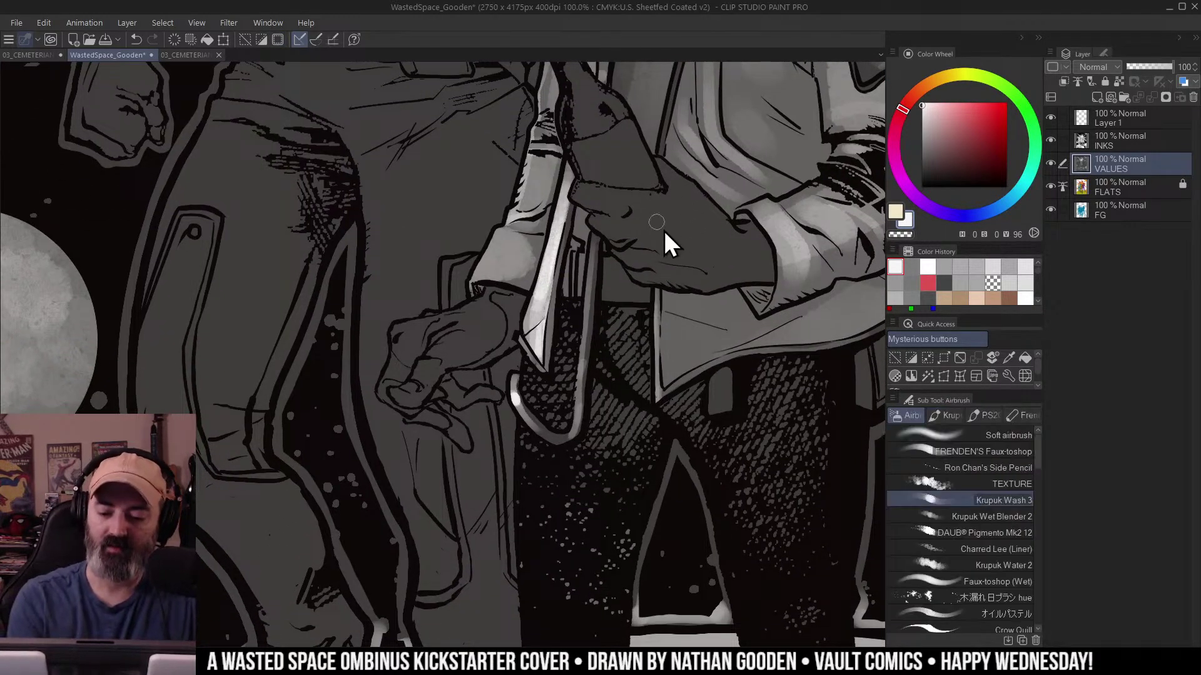
Brush light tones onto the fingers and back of the bottle-holding hand, enlarging the Krupuk Wash 3 brush for the broader area.
{"action": "mouse_move", "coordinate": [593, 195]}
{"action": "left_mouse_down"}
{"action": "mouse_move", "coordinate": [602, 219]}
{"action": "mouse_move", "coordinate": [611, 230]}
{"action": "mouse_move", "coordinate": [657, 247]}
{"action": "mouse_move", "coordinate": [619, 256]}
{"action": "mouse_move", "coordinate": [653, 268]}
{"action": "mouse_move", "coordinate": [644, 275]}
{"action": "mouse_move", "coordinate": [685, 233]}
{"action": "left_mouse_up"}
{"action": "mouse_move", "coordinate": [658, 193]}
{"action": "left_mouse_down", "text": "ctrl+alt"}
{"action": "mouse_move", "coordinate": [665, 214]}
{"action": "mouse_move", "coordinate": [714, 233]}
{"action": "left_mouse_up", "text": "ctrl+alt"}
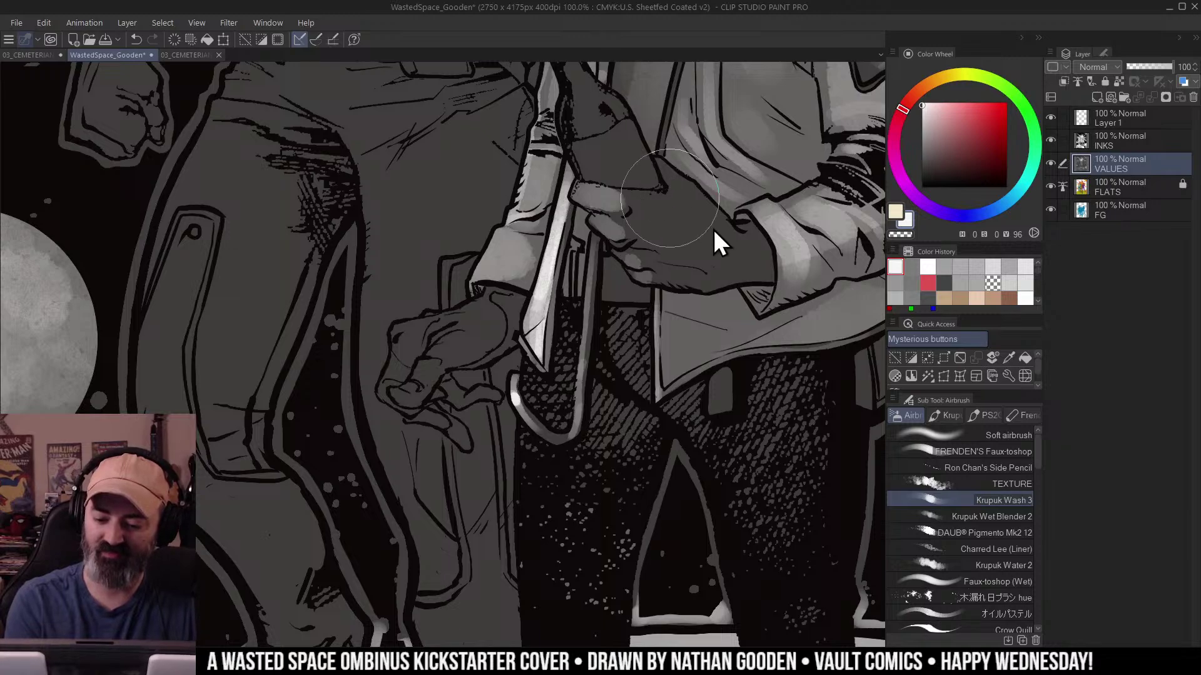
{"action": "mouse_move", "coordinate": [591, 216]}
{"action": "left_mouse_down"}
{"action": "mouse_move", "coordinate": [804, 279]}
{"action": "mouse_move", "coordinate": [584, 209]}
{"action": "mouse_move", "coordinate": [629, 251]}
{"action": "mouse_move", "coordinate": [787, 284]}
{"action": "mouse_move", "coordinate": [582, 227]}
{"action": "mouse_move", "coordinate": [658, 275]}
{"action": "mouse_move", "coordinate": [738, 266]}
{"action": "mouse_move", "coordinate": [609, 213]}
{"action": "mouse_move", "coordinate": [753, 269]}
{"action": "left_mouse_up"}
{"action": "key", "text": "r"}
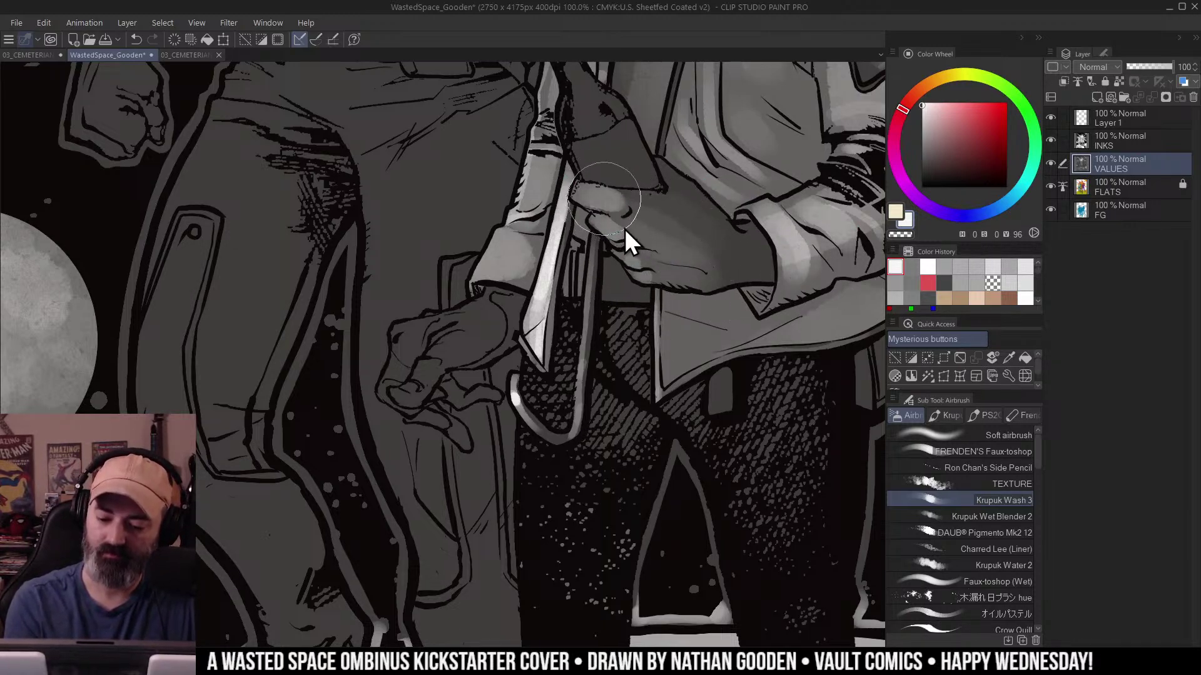
{"action": "mouse_move", "coordinate": [614, 203]}
{"action": "left_mouse_down"}
{"action": "mouse_move", "coordinate": [786, 341]}
{"action": "mouse_move", "coordinate": [526, 273]}
{"action": "mouse_move", "coordinate": [537, 310]}
{"action": "mouse_move", "coordinate": [503, 360]}
{"action": "left_mouse_up"}
Undo the poor stroke on the back of the bottle-holding hand and model it with softer tones sampled from the hand.
{"action": "key", "text": "shift+space"}
{"action": "mouse_move", "coordinate": [648, 386]}
{"action": "left_mouse_down"}
{"action": "mouse_move", "coordinate": [535, 168]}
{"action": "mouse_move", "coordinate": [669, 217]}
{"action": "left_mouse_up"}
{"action": "mouse_move", "coordinate": [534, 249]}
{"action": "left_mouse_down"}
{"action": "mouse_move", "coordinate": [623, 265]}
{"action": "mouse_move", "coordinate": [661, 249]}
{"action": "left_mouse_up"}
{"action": "left_click_drag", "start_coordinate": [696, 301], "coordinate": [616, 349]}
{"action": "key", "text": "c"}
{"action": "mouse_move", "coordinate": [644, 259]}
{"action": "left_mouse_down"}
{"action": "mouse_move", "coordinate": [687, 299]}
{"action": "mouse_move", "coordinate": [663, 271]}
{"action": "mouse_move", "coordinate": [698, 294]}
{"action": "mouse_move", "coordinate": [607, 338]}
{"action": "mouse_move", "coordinate": [682, 319]}
{"action": "left_mouse_up"}
{"action": "key", "text": "ctrl+z"}
{"action": "left_click", "coordinate": [657, 265], "text": "alt"}
{"action": "mouse_move", "coordinate": [610, 195]}
{"action": "left_mouse_down"}
{"action": "mouse_move", "coordinate": [638, 230]}
{"action": "mouse_move", "coordinate": [673, 332]}
{"action": "left_mouse_up"}
{"action": "left_click", "coordinate": [583, 380], "text": "ctrl"}
Sample a light grey of value 86 from the jacket's bright edge and paint a highlight on the bottle-holding hand's knuckle.
{"action": "left_click", "coordinate": [533, 267], "text": "alt"}
{"action": "left_click", "coordinate": [921, 122]}
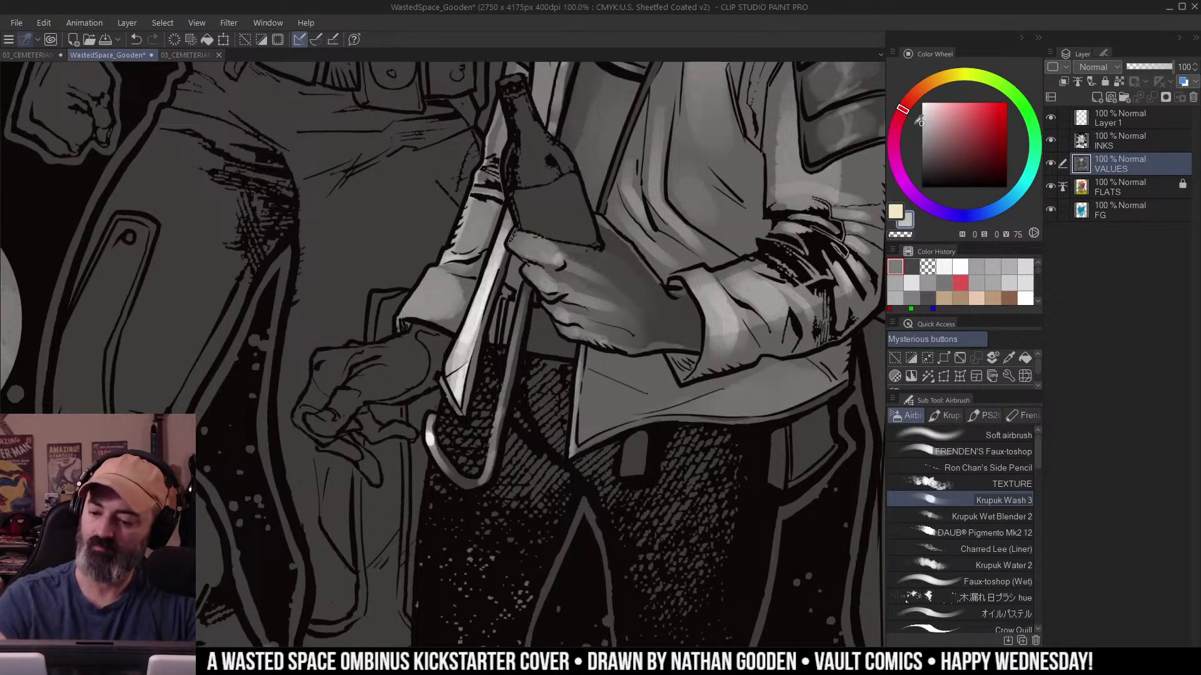
{"action": "left_click", "coordinate": [476, 320], "text": "alt"}
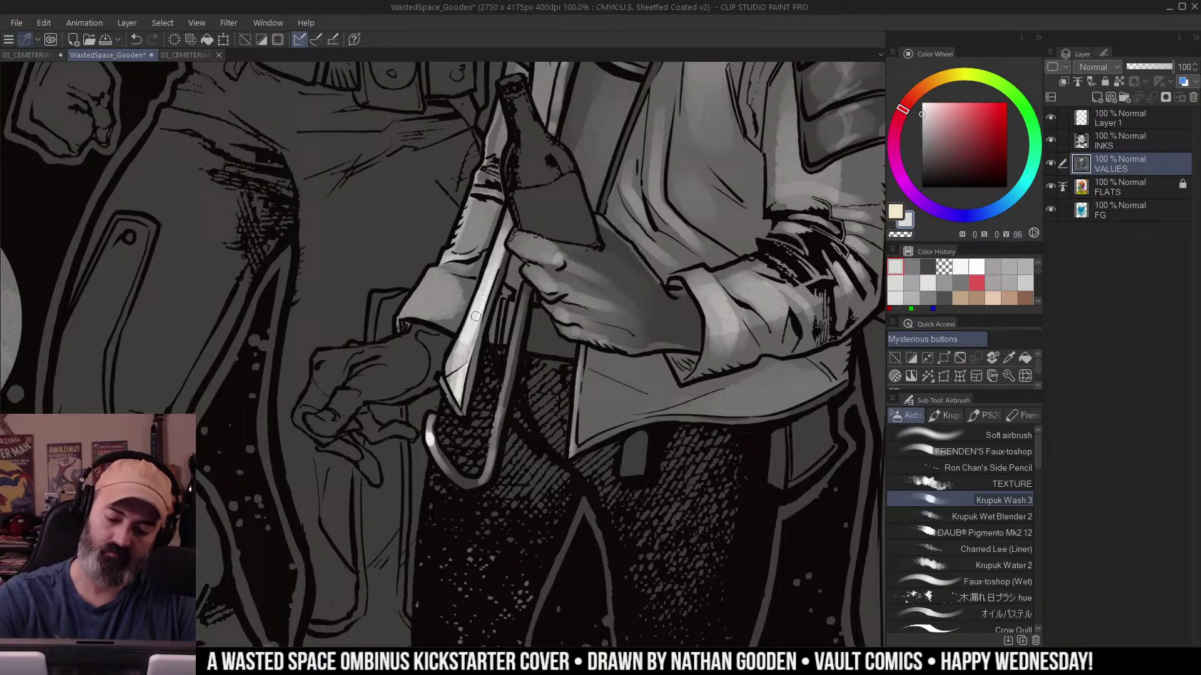
{"action": "left_click", "coordinate": [910, 267]}
{"action": "left_click", "coordinate": [895, 266]}
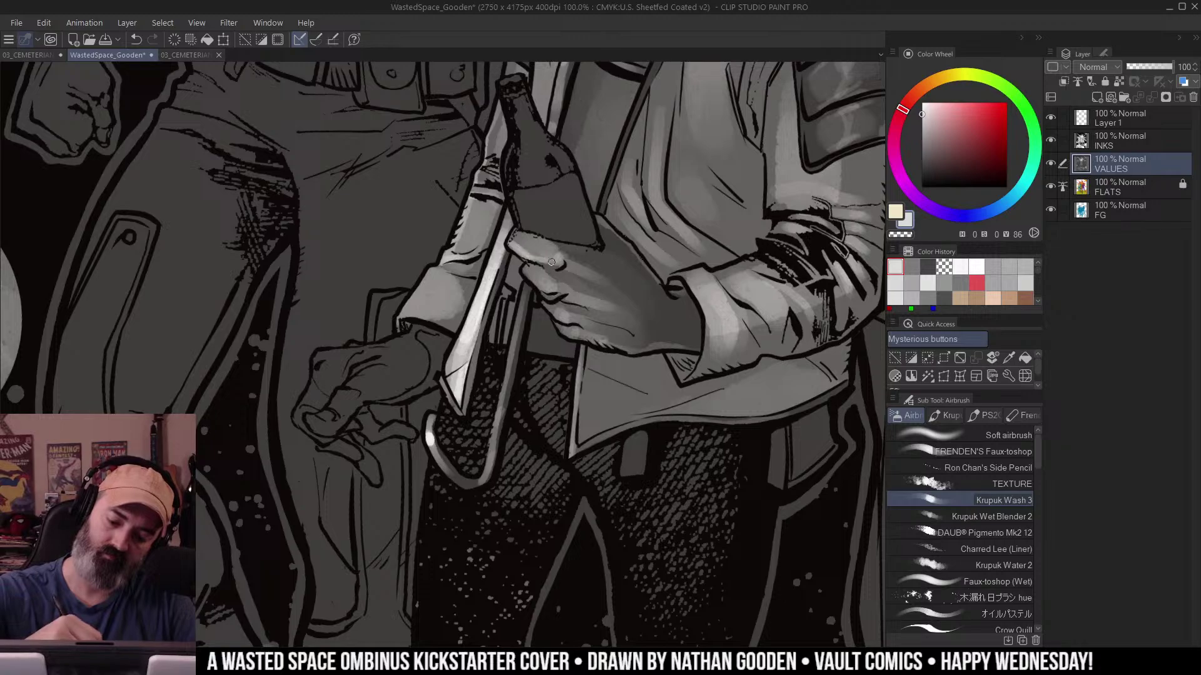
{"action": "left_click_drag", "start_coordinate": [542, 274], "coordinate": [547, 289]}
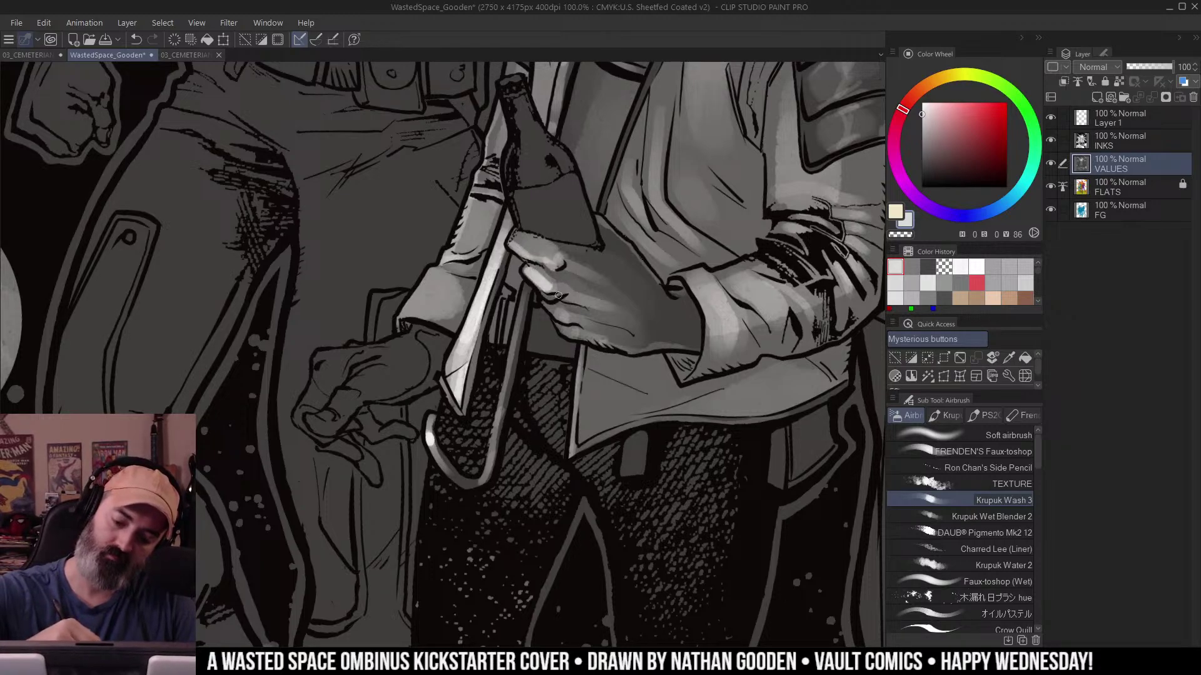
Select the bottle with Auto select and brush light grey tones down its neck and label using Krupuk Wash 3.
{"action": "left_click", "coordinate": [627, 316], "text": "ctrl+alt"}
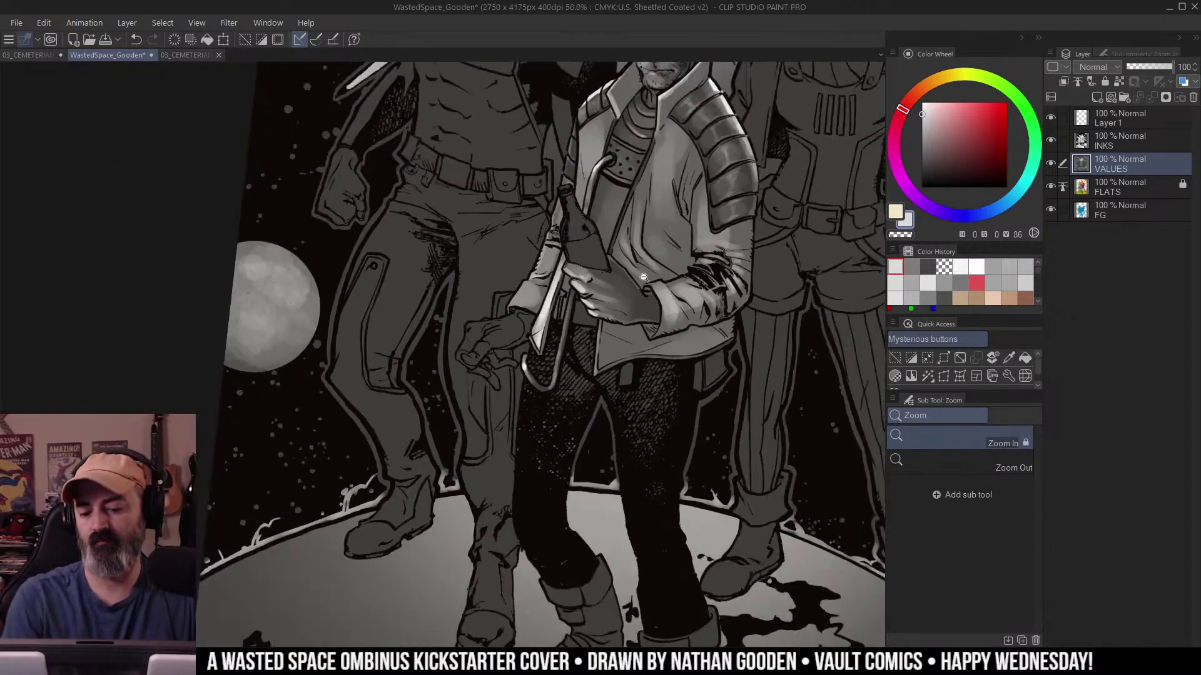
{"action": "left_click_drag", "start_coordinate": [685, 266], "coordinate": [653, 298]}
{"action": "left_click_drag", "start_coordinate": [627, 338], "coordinate": [683, 306]}
{"action": "left_click", "coordinate": [626, 289], "text": "ctrl"}
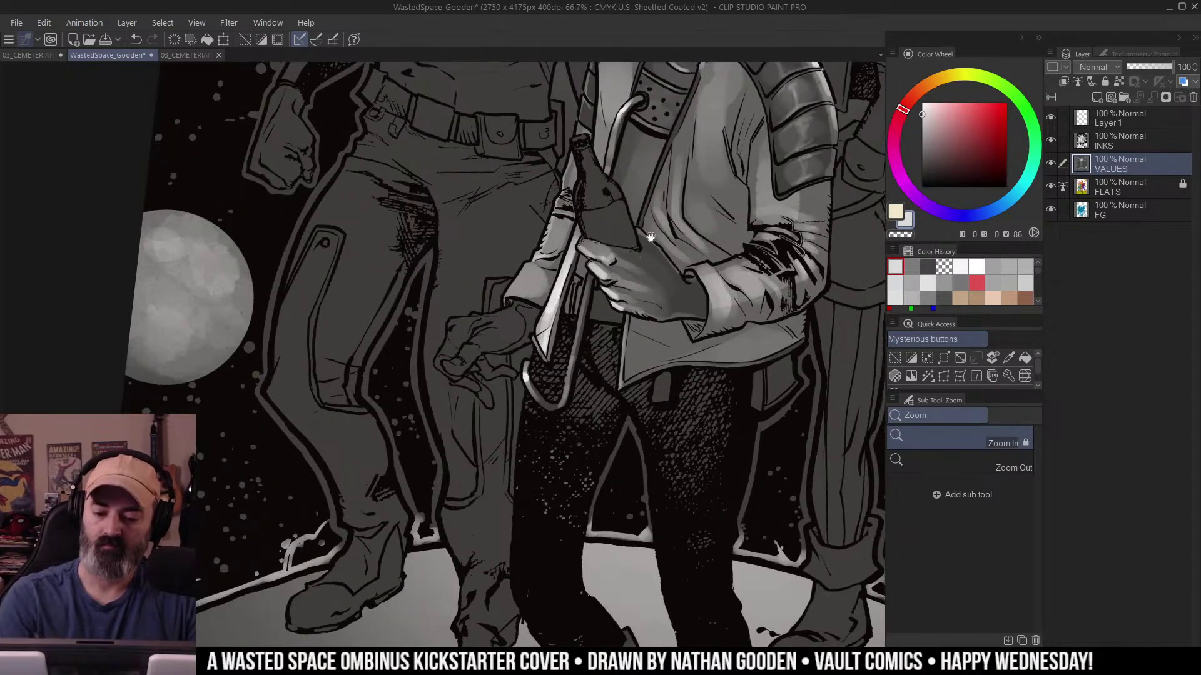
{"action": "left_click_drag", "start_coordinate": [651, 238], "coordinate": [627, 312]}
{"action": "key", "text": "w"}
{"action": "left_click", "coordinate": [590, 292]}
{"action": "key", "text": "b"}
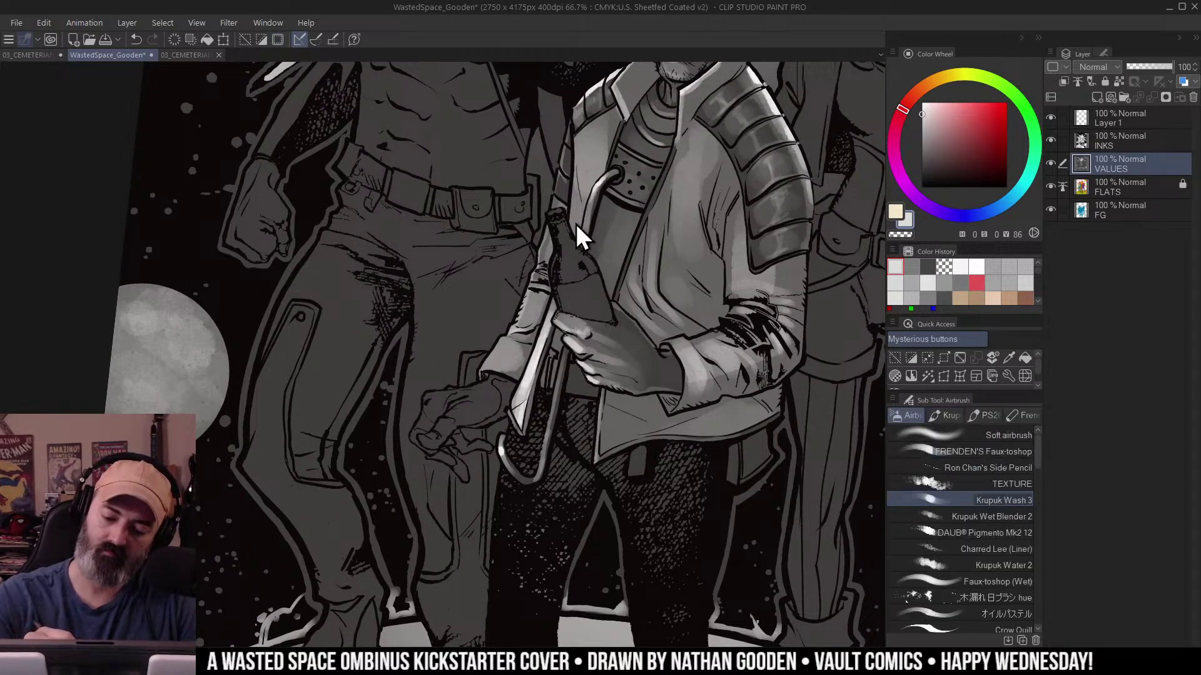
{"action": "mouse_move", "coordinate": [556, 217]}
{"action": "left_mouse_down"}
{"action": "mouse_move", "coordinate": [572, 288]}
{"action": "mouse_move", "coordinate": [580, 269]}
{"action": "mouse_move", "coordinate": [564, 265]}
{"action": "mouse_move", "coordinate": [567, 283]}
{"action": "mouse_move", "coordinate": [579, 267]}
{"action": "mouse_move", "coordinate": [597, 324]}
{"action": "left_mouse_up"}
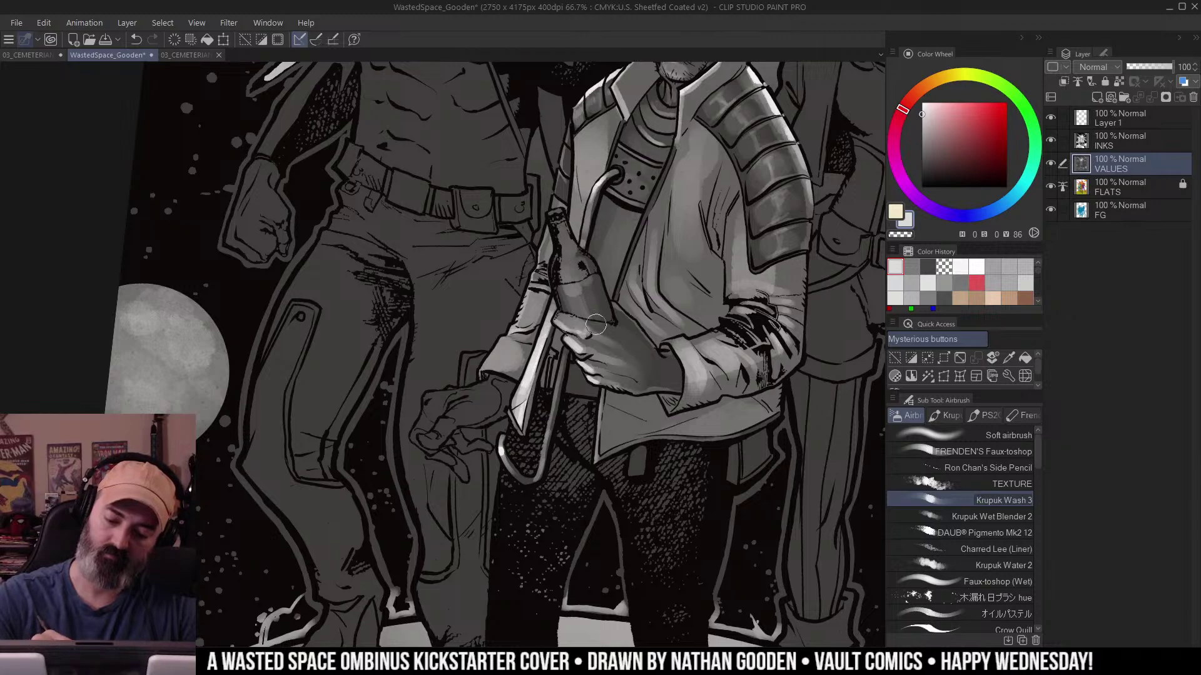
Select the bottle's glass and then its cap with Auto select, and brush bright highlights onto both.
{"action": "key", "text": "w"}
{"action": "left_click", "coordinate": [569, 265]}
{"action": "key", "text": "b"}
{"action": "mouse_move", "coordinate": [584, 270]}
{"action": "left_mouse_down"}
{"action": "mouse_move", "coordinate": [555, 219]}
{"action": "mouse_move", "coordinate": [569, 284]}
{"action": "mouse_move", "coordinate": [565, 257]}
{"action": "left_mouse_up"}
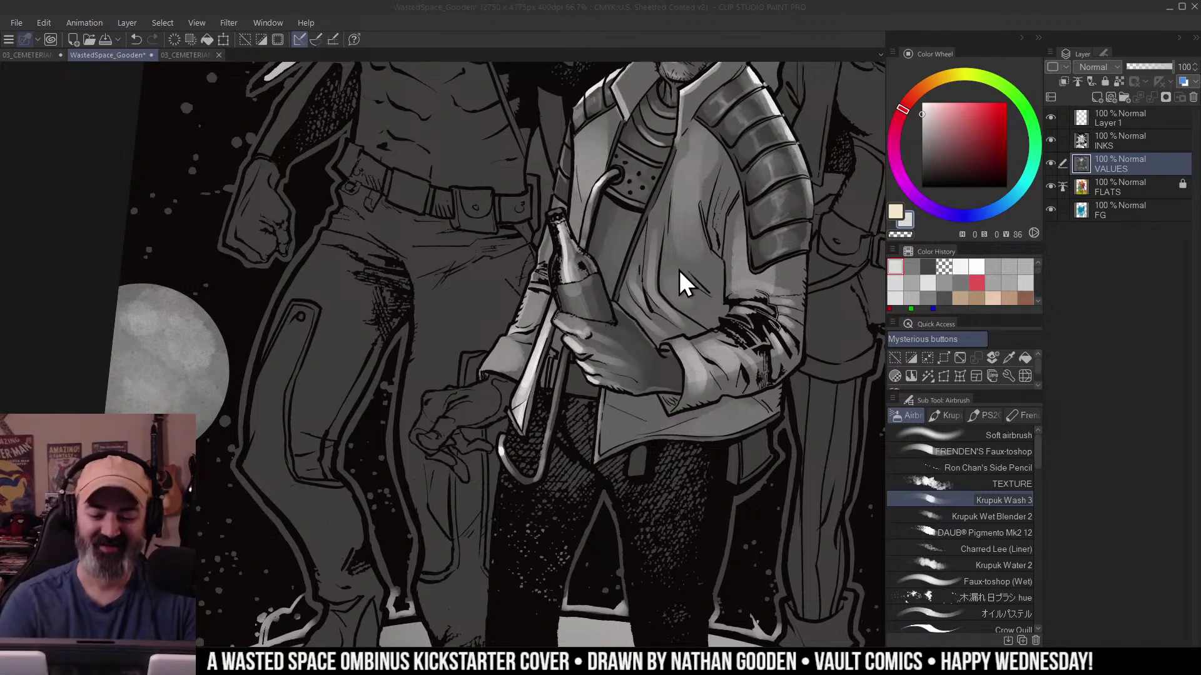
{"action": "left_click", "coordinate": [580, 272]}
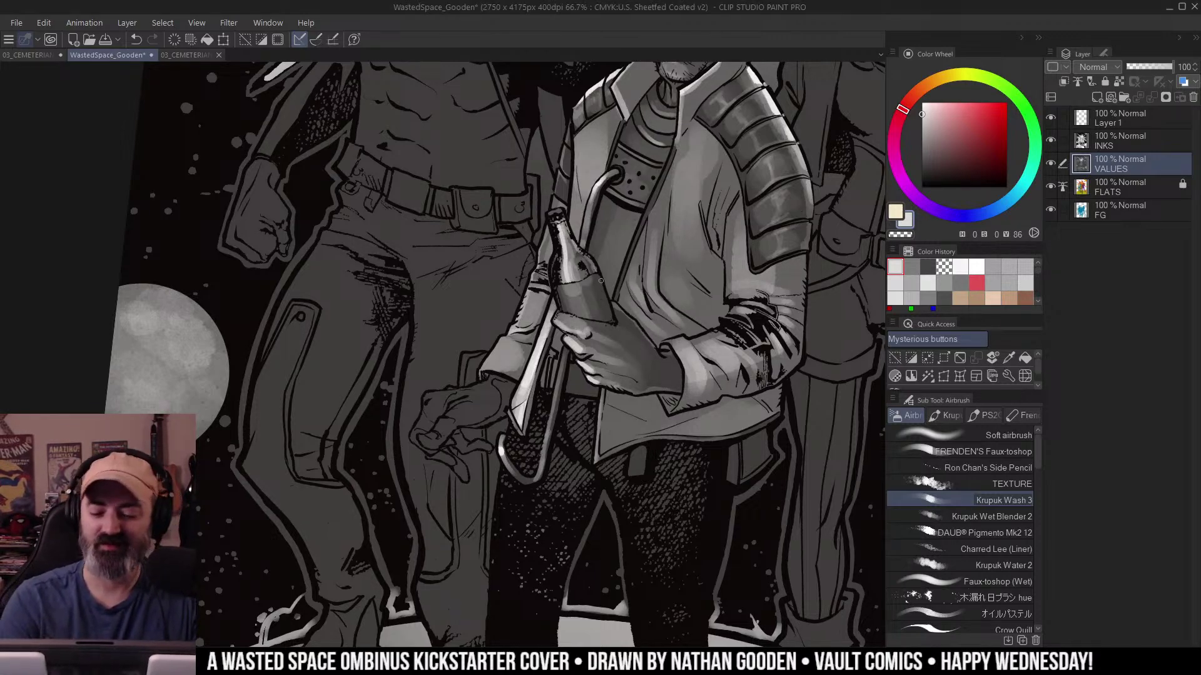
{"action": "key", "text": "w"}
{"action": "left_click", "coordinate": [559, 215]}
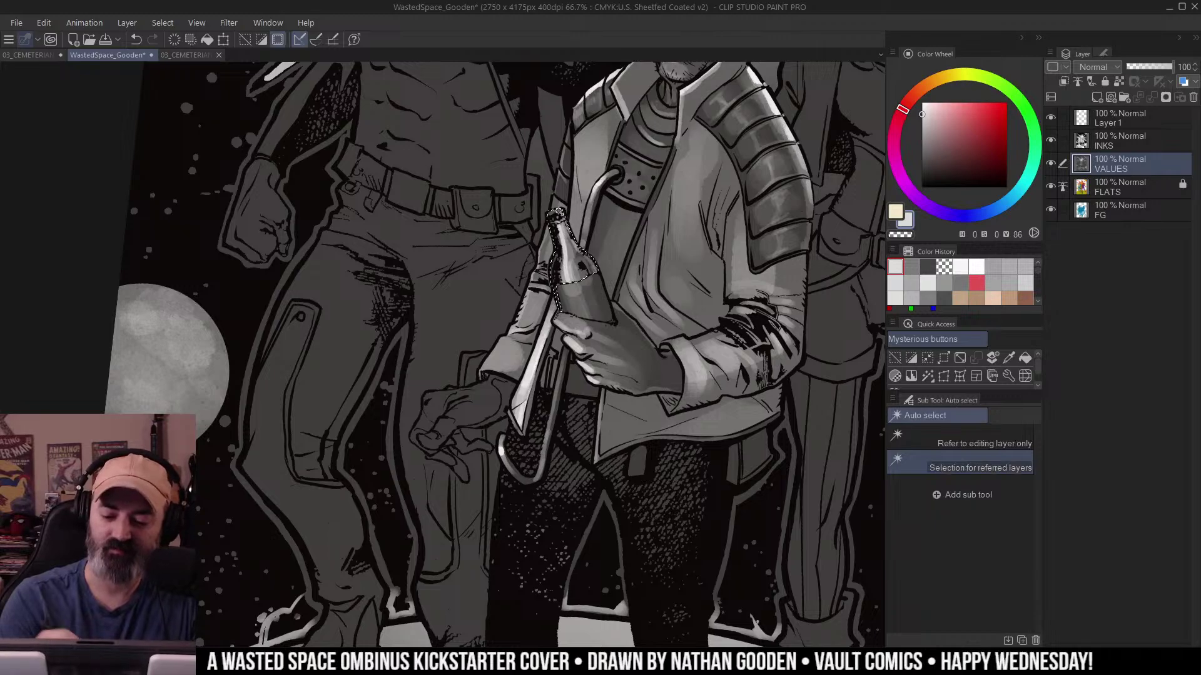
{"action": "key", "text": "b"}
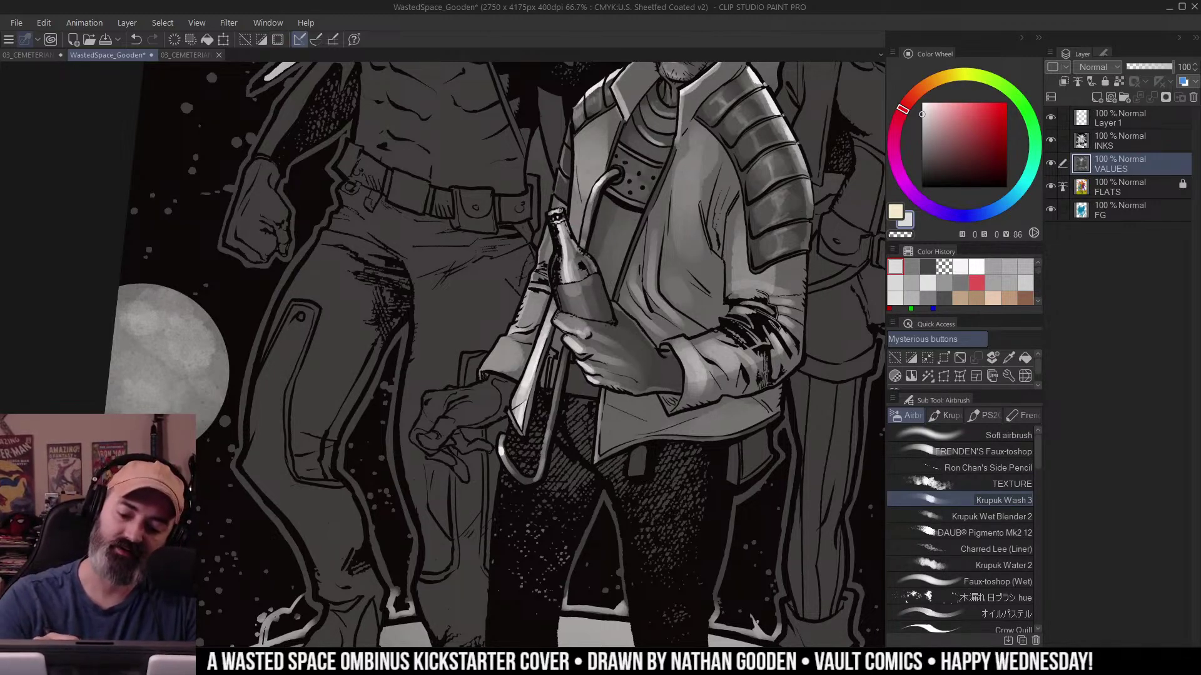
Select the central man's lowered hand with Auto select, ready for brushing with Krupuk Wash 3.
{"action": "key", "text": "slash"}
{"action": "left_click", "coordinate": [628, 293], "text": "alt"}
{"action": "left_click", "coordinate": [628, 293], "text": "alt"}
{"action": "left_click", "coordinate": [629, 301]}
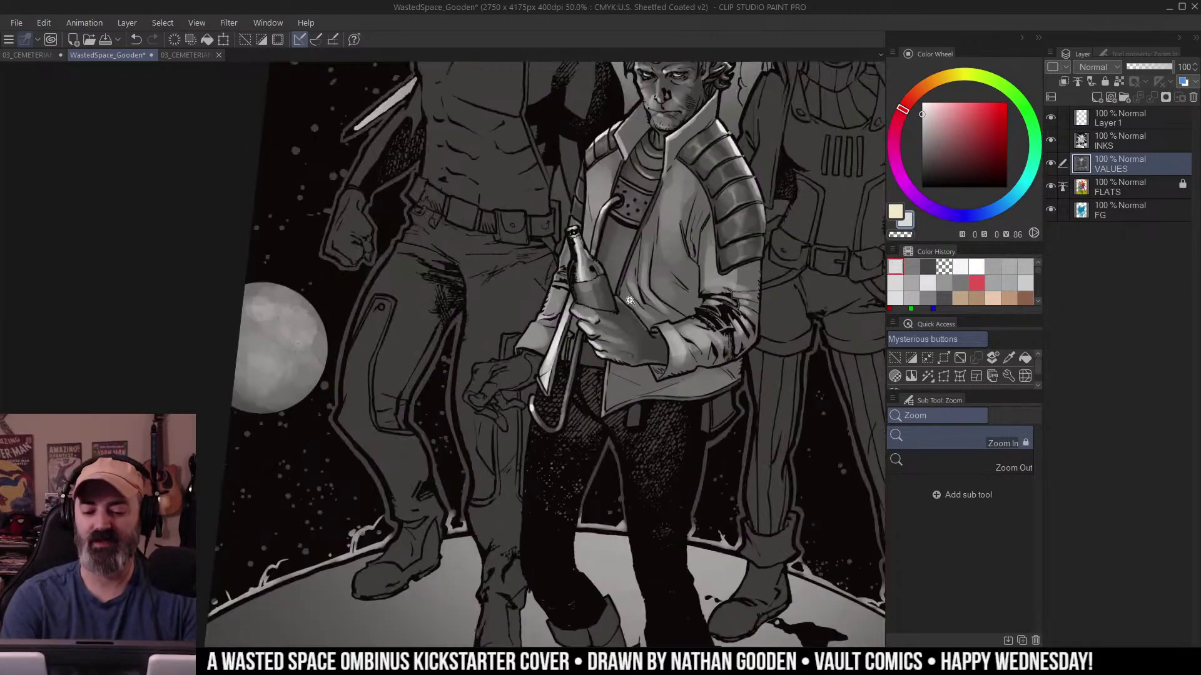
{"action": "left_click_drag", "start_coordinate": [630, 300], "coordinate": [561, 317]}
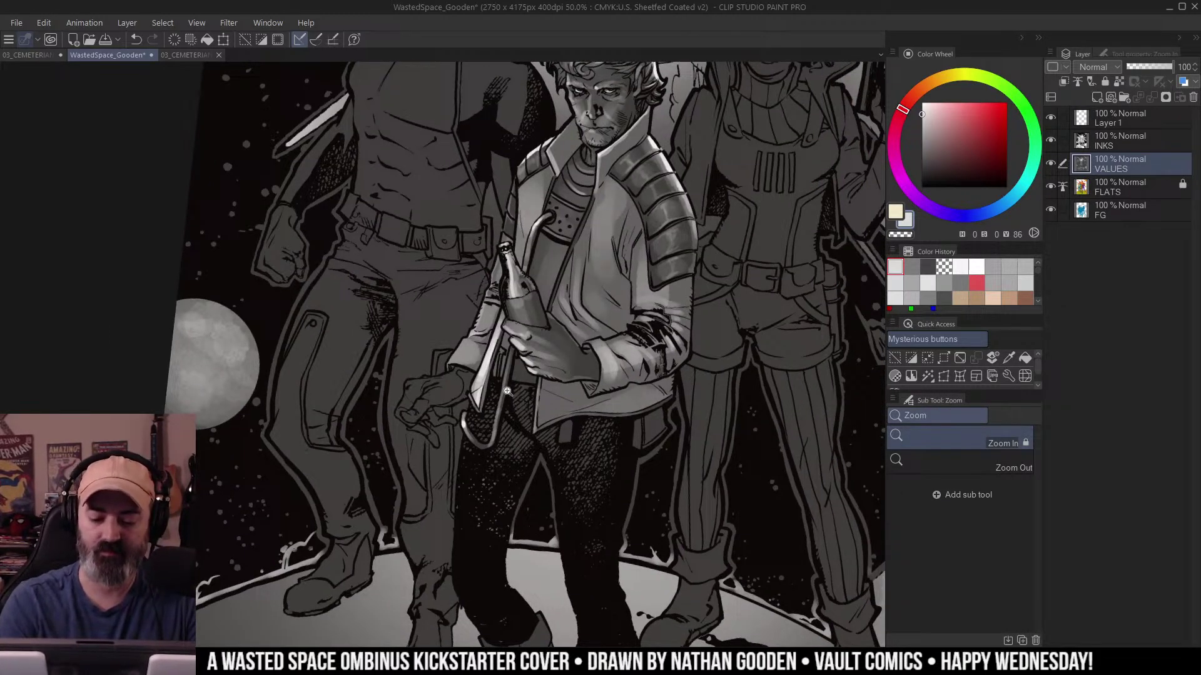
{"action": "left_click", "coordinate": [509, 392]}
{"action": "key", "text": "r"}
{"action": "key", "text": "w"}
{"action": "left_click", "coordinate": [569, 355]}
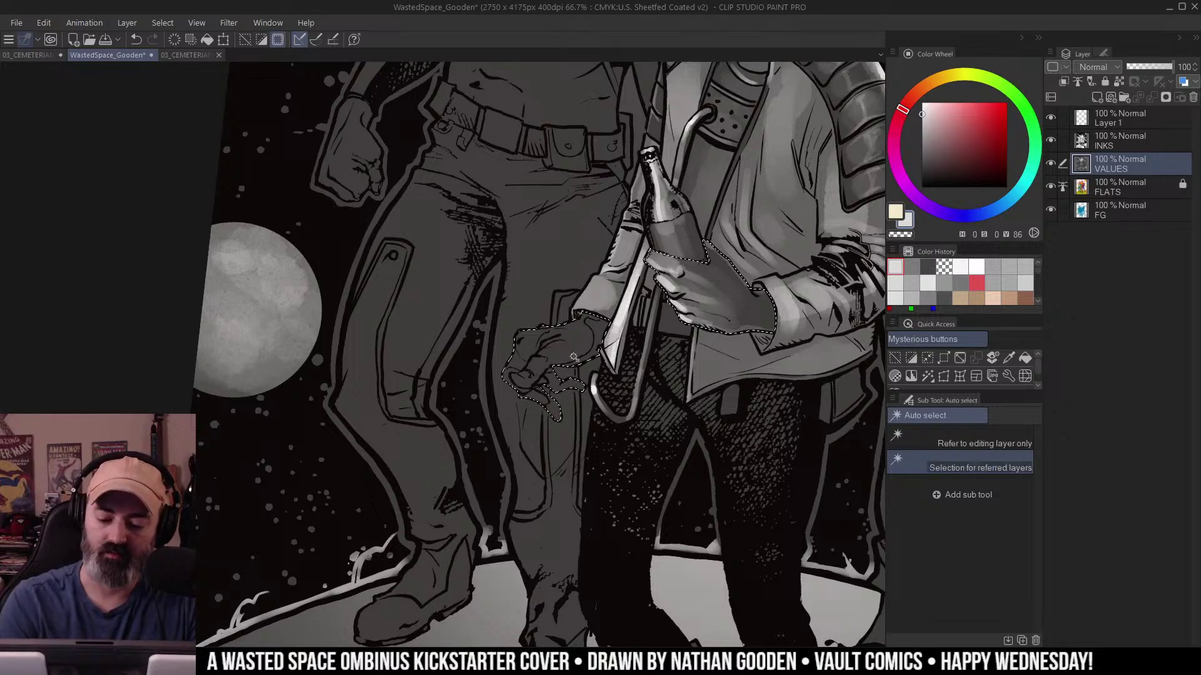
{"action": "key", "text": "slash"}
{"action": "left_click", "coordinate": [572, 369]}
{"action": "key", "text": "b"}
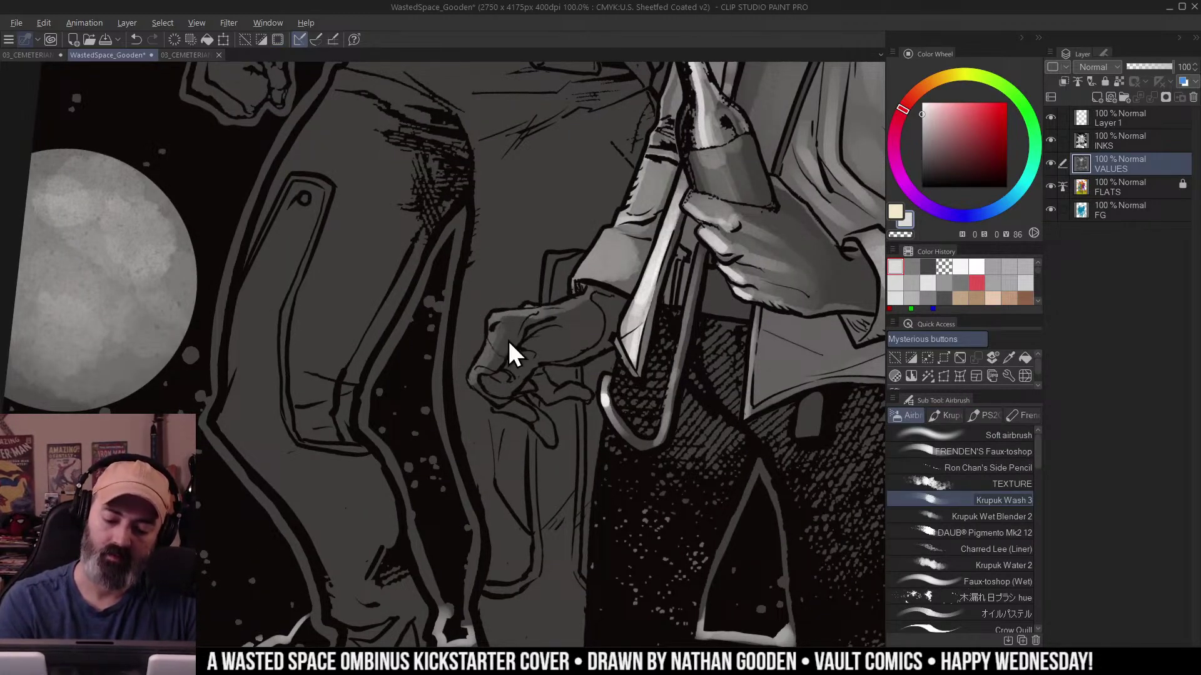
Brush light tones and bright highlights on the lowered hand's fingers and back, undoing the stray stroke.
{"action": "mouse_move", "coordinate": [519, 359]}
{"action": "left_mouse_down"}
{"action": "mouse_move", "coordinate": [578, 321]}
{"action": "mouse_move", "coordinate": [572, 337]}
{"action": "mouse_move", "coordinate": [591, 313]}
{"action": "left_mouse_up"}
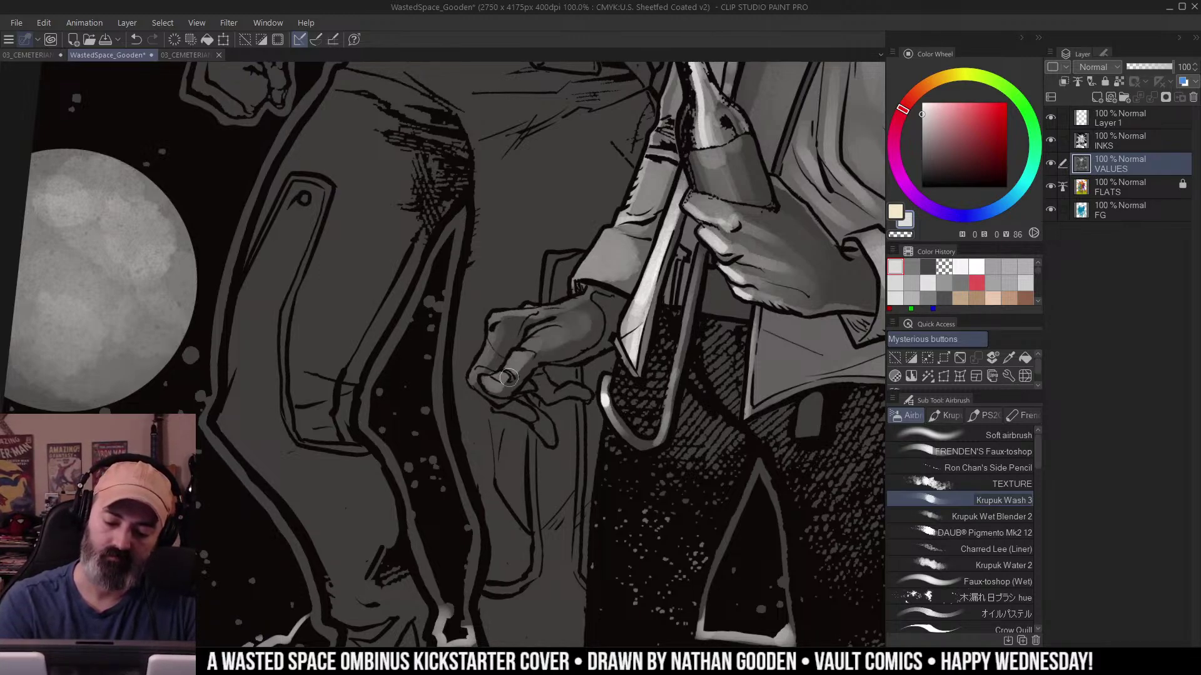
{"action": "mouse_move", "coordinate": [547, 431]}
{"action": "left_mouse_down"}
{"action": "mouse_move", "coordinate": [541, 387]}
{"action": "mouse_move", "coordinate": [583, 401]}
{"action": "mouse_move", "coordinate": [524, 390]}
{"action": "left_mouse_up"}
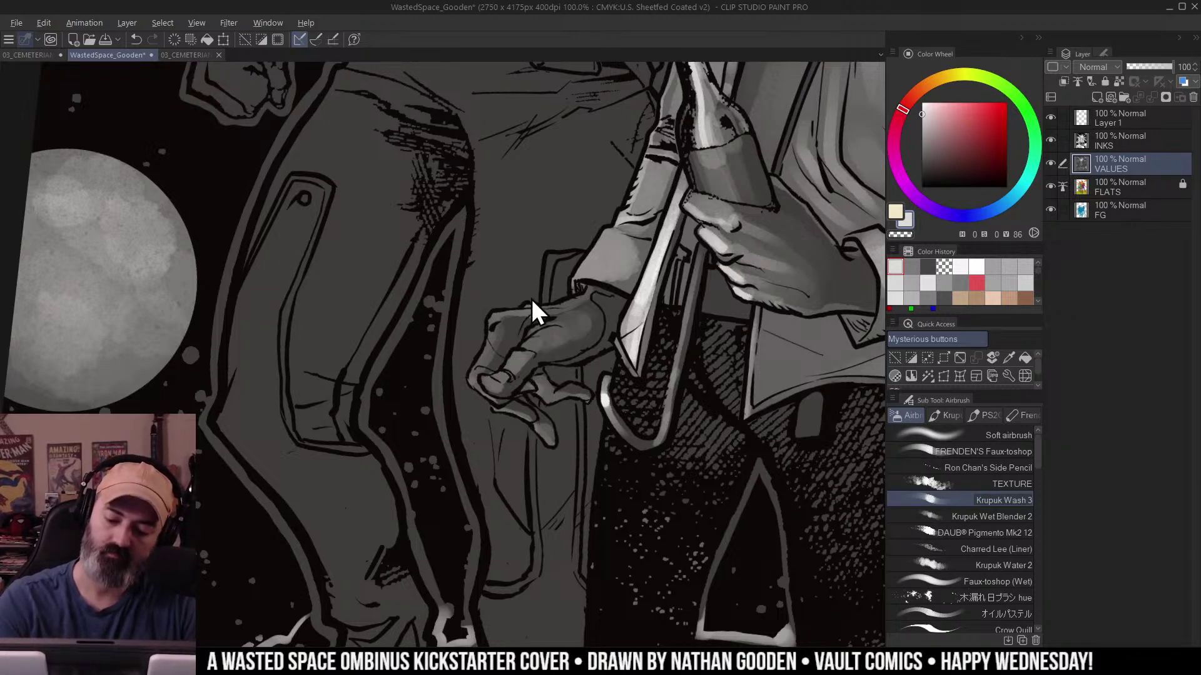
{"action": "key", "text": "alt"}
{"action": "mouse_move", "coordinate": [522, 287]}
{"action": "left_mouse_down"}
{"action": "mouse_move", "coordinate": [528, 257]}
{"action": "mouse_move", "coordinate": [498, 286]}
{"action": "mouse_move", "coordinate": [478, 345]}
{"action": "mouse_move", "coordinate": [463, 333]}
{"action": "mouse_move", "coordinate": [497, 369]}
{"action": "mouse_move", "coordinate": [509, 343]}
{"action": "mouse_move", "coordinate": [538, 397]}
{"action": "mouse_move", "coordinate": [550, 367]}
{"action": "left_mouse_up"}
{"action": "key", "text": "ctrl+z"}
{"action": "key", "text": "ctrl+space"}
{"action": "left_click_drag", "start_coordinate": [712, 334], "coordinate": [630, 306]}
{"action": "left_click", "coordinate": [559, 292], "text": "ctrl"}
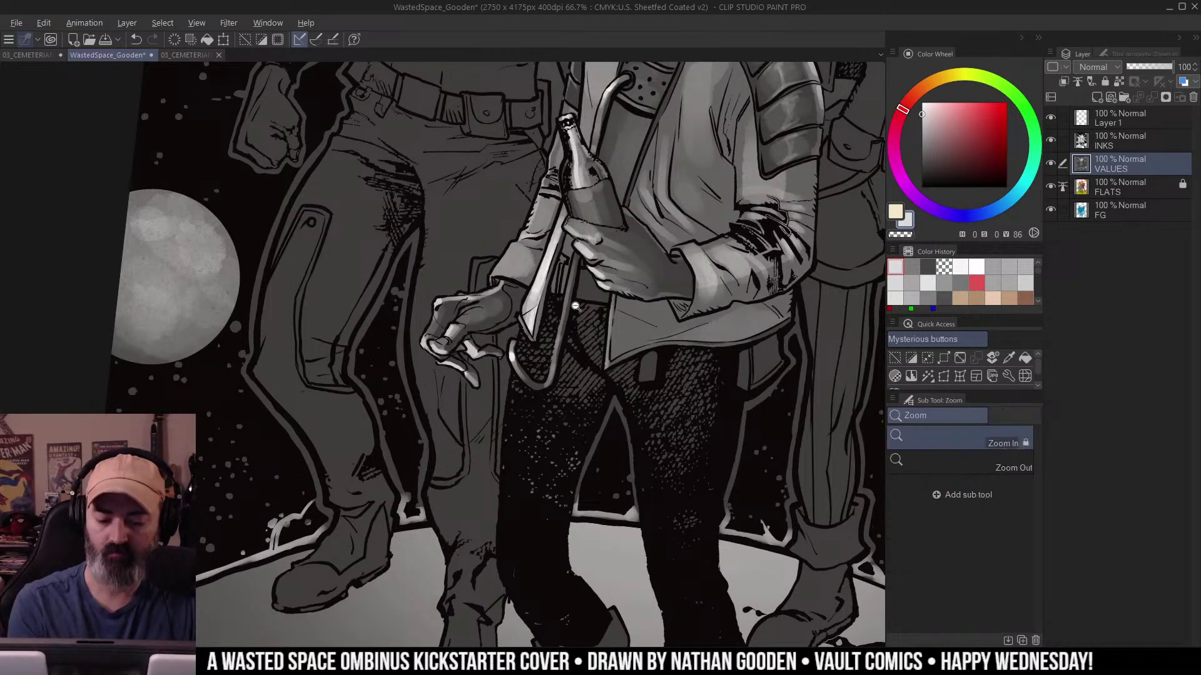
{"action": "left_click", "coordinate": [481, 299], "text": "ctrl"}
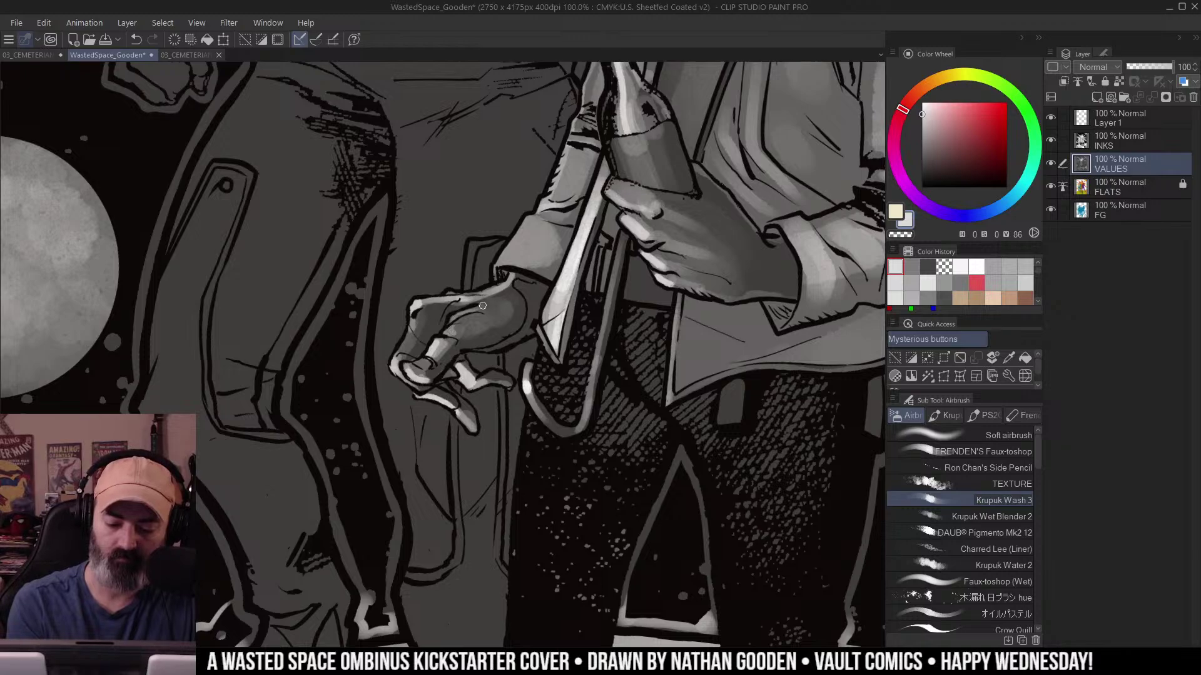
Check how the painted hands, bottle and jacket values read against the whole group of figures.
{"action": "key", "text": "ctrl+space"}
{"action": "left_click_drag", "start_coordinate": [520, 270], "coordinate": [449, 270]}
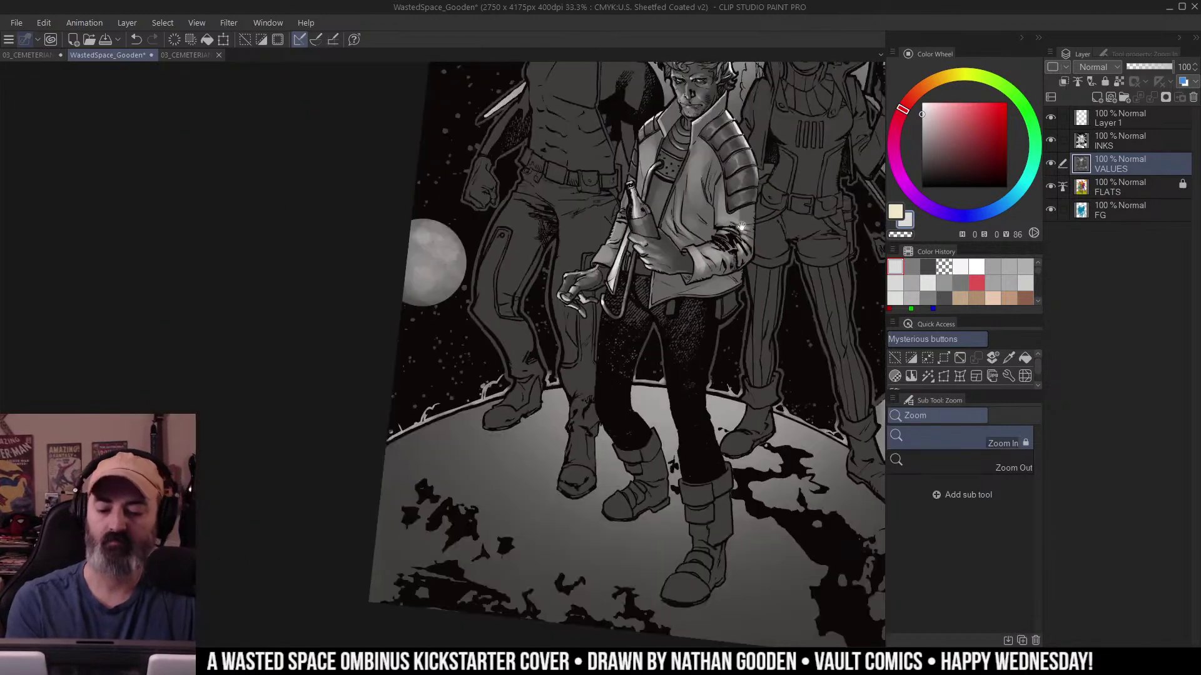
{"action": "left_click_drag", "start_coordinate": [801, 231], "coordinate": [584, 318]}
{"action": "left_click_drag", "start_coordinate": [641, 222], "coordinate": [624, 202]}
{"action": "left_click_drag", "start_coordinate": [613, 344], "coordinate": [659, 310]}
{"action": "key", "text": "ctrl+space"}
{"action": "left_click_drag", "start_coordinate": [594, 338], "coordinate": [610, 338]}
{"action": "left_click_drag", "start_coordinate": [604, 329], "coordinate": [618, 370]}
{"action": "left_click_drag", "start_coordinate": [625, 357], "coordinate": [685, 286]}
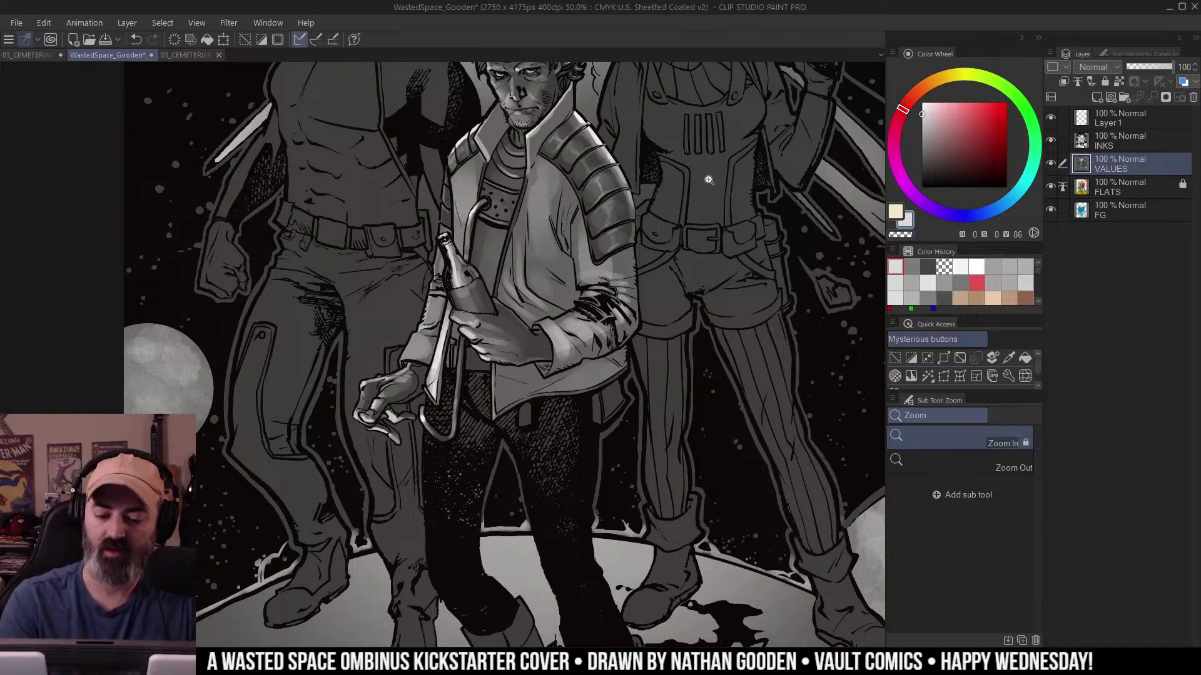
Select the belt tab and the hip piece below the jacket with Auto select, and brush light tones onto both with Krupuk Wash 3.
{"action": "scroll", "coordinate": [622, 322], "scroll_direction": "up", "scroll_amount": 1}
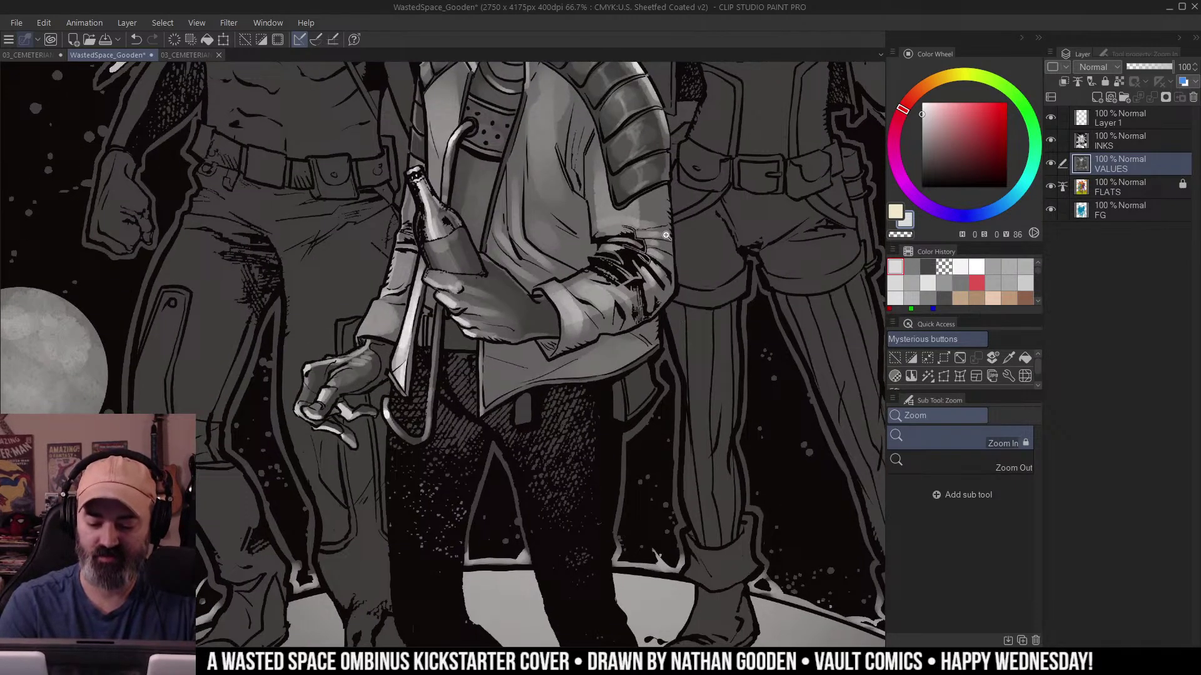
{"action": "key", "text": "w"}
{"action": "left_click", "coordinate": [522, 413]}
{"action": "key", "text": "b"}
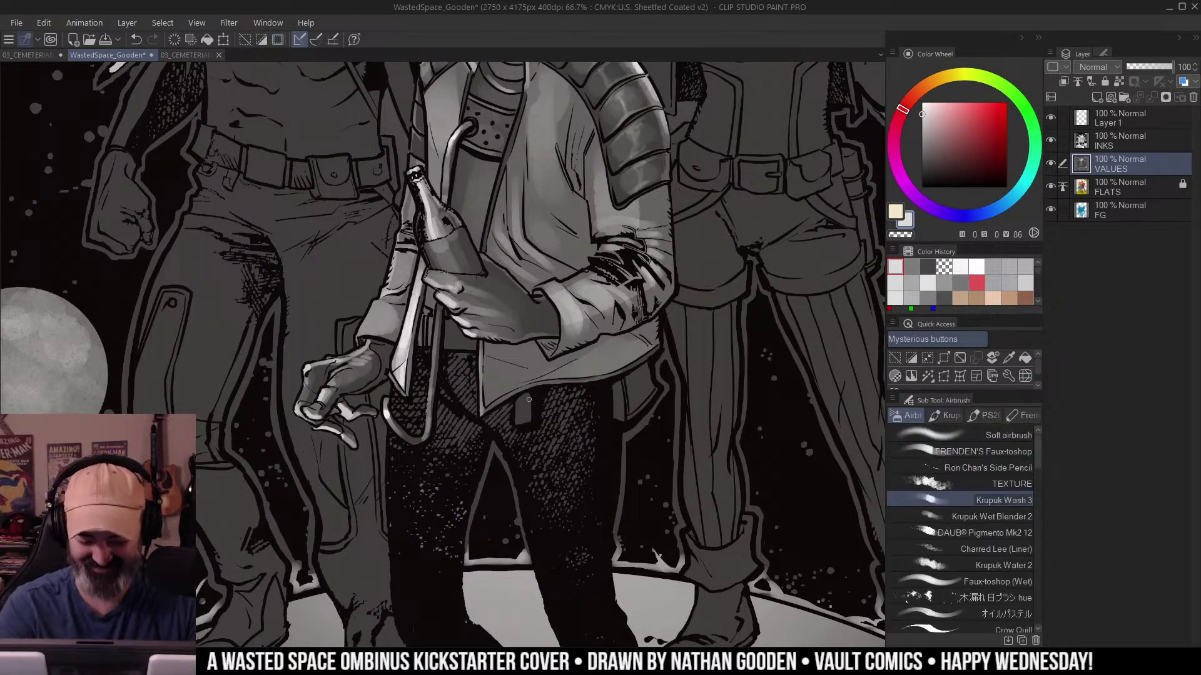
{"action": "mouse_move", "coordinate": [527, 404]}
{"action": "left_mouse_down", "text": "ctrl+alt"}
{"action": "mouse_move", "coordinate": [549, 407]}
{"action": "mouse_move", "coordinate": [507, 454]}
{"action": "left_mouse_up", "text": "ctrl+alt"}
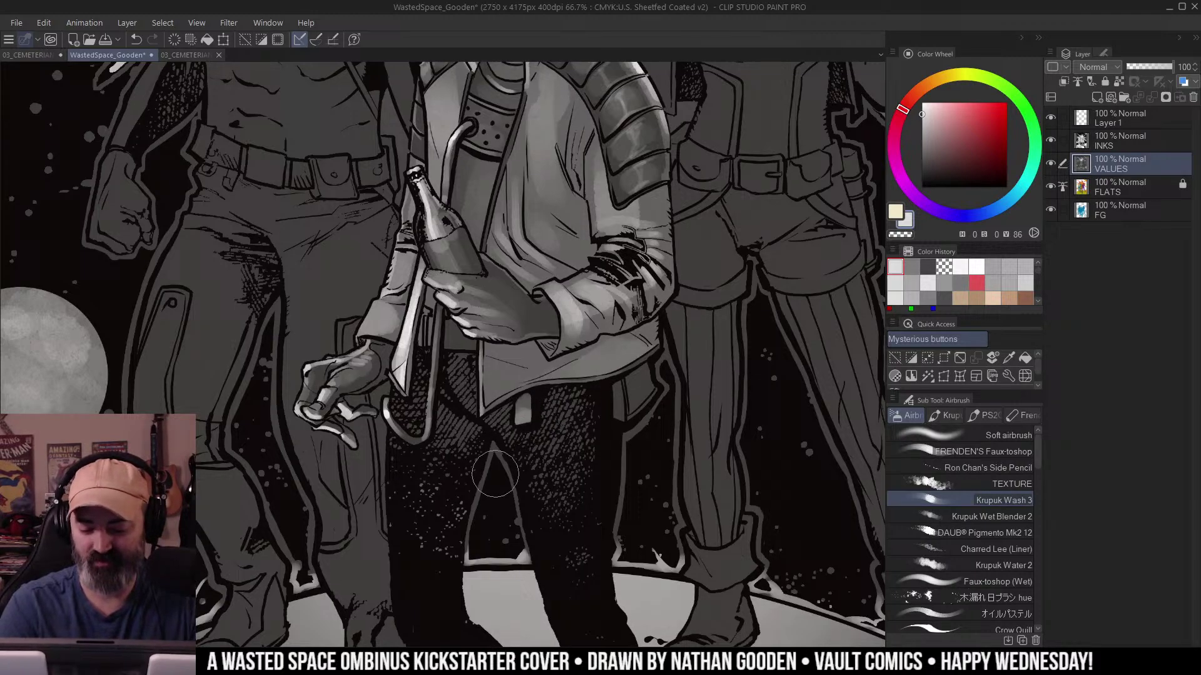
{"action": "mouse_move", "coordinate": [653, 376]}
{"action": "left_mouse_down"}
{"action": "mouse_move", "coordinate": [651, 438]}
{"action": "mouse_move", "coordinate": [651, 426]}
{"action": "left_mouse_up"}
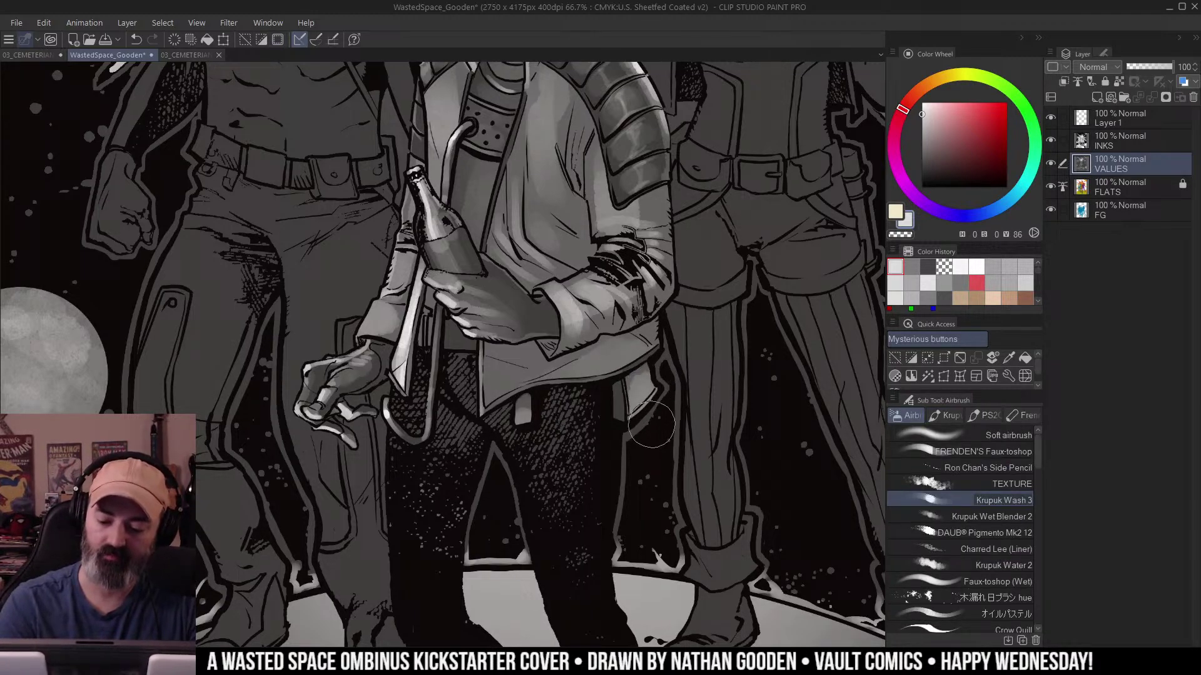
Select the central man's boots with Auto select and hide the selection outline.
{"action": "scroll", "coordinate": [651, 426], "scroll_direction": "down", "scroll_amount": 2}
{"action": "key", "text": "w"}
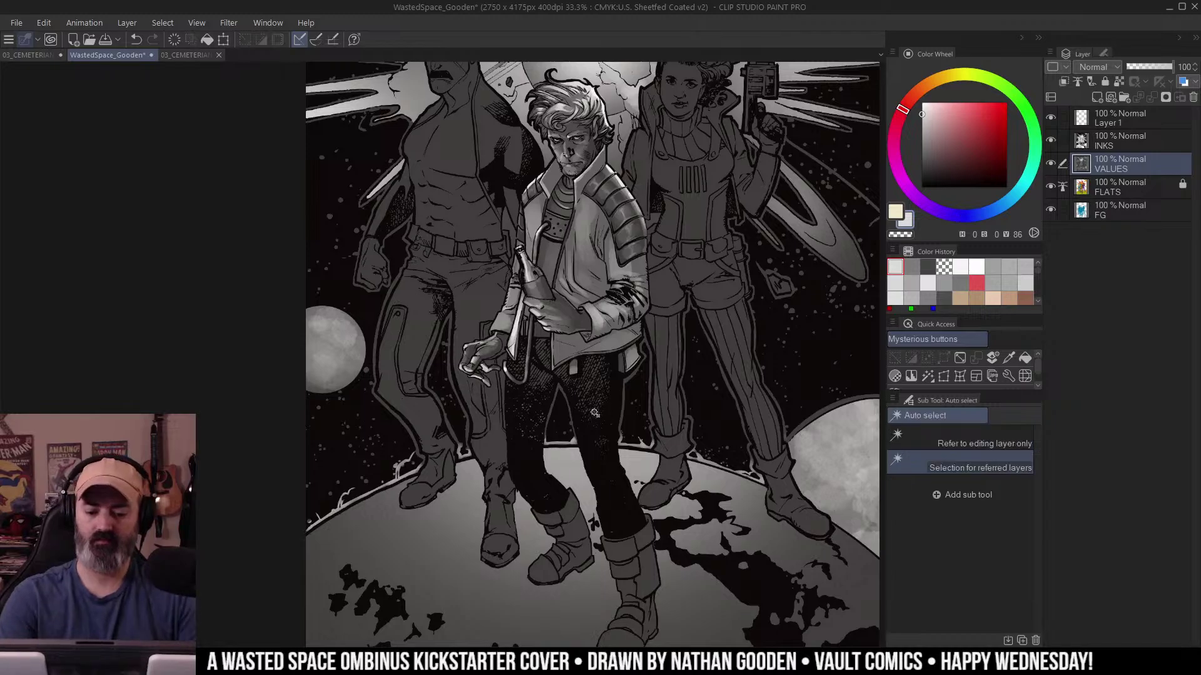
{"action": "left_click", "coordinate": [595, 413]}
{"action": "left_click_drag", "start_coordinate": [639, 478], "coordinate": [625, 306]}
{"action": "left_click", "coordinate": [627, 313], "text": "ctrl"}
{"action": "left_click", "coordinate": [636, 339], "text": "ctrl"}
{"action": "left_click_drag", "start_coordinate": [664, 405], "coordinate": [676, 337]}
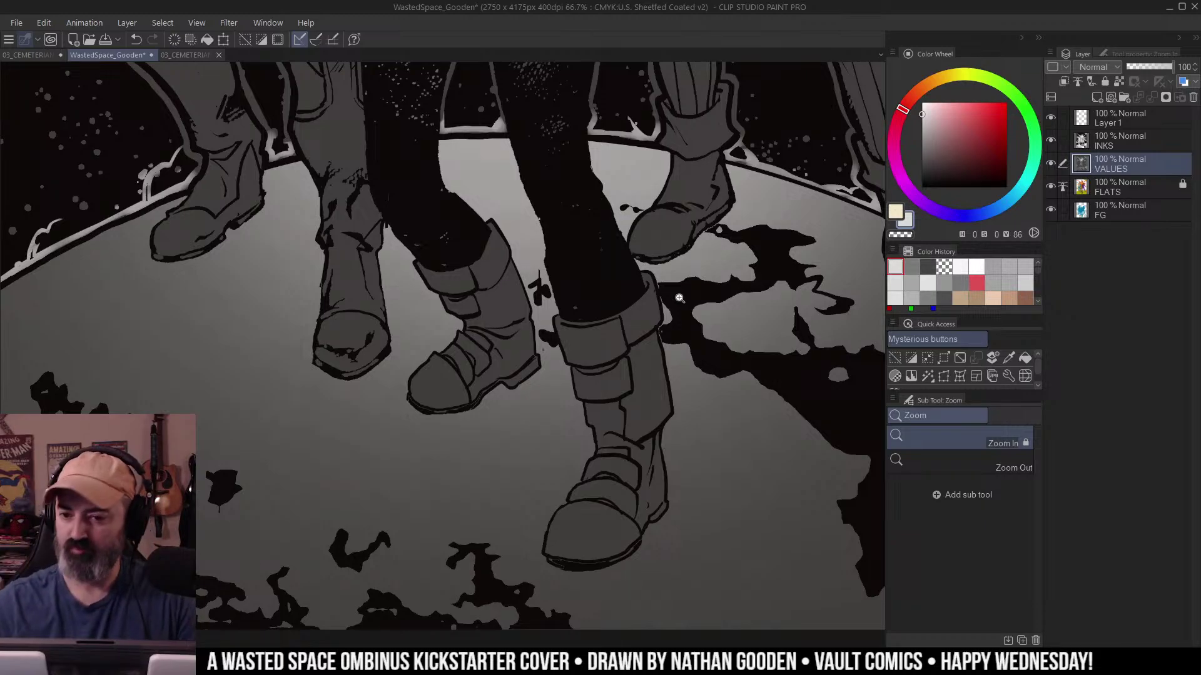
{"action": "key", "text": "m"}
{"action": "left_click_drag", "start_coordinate": [686, 231], "coordinate": [694, 193]}
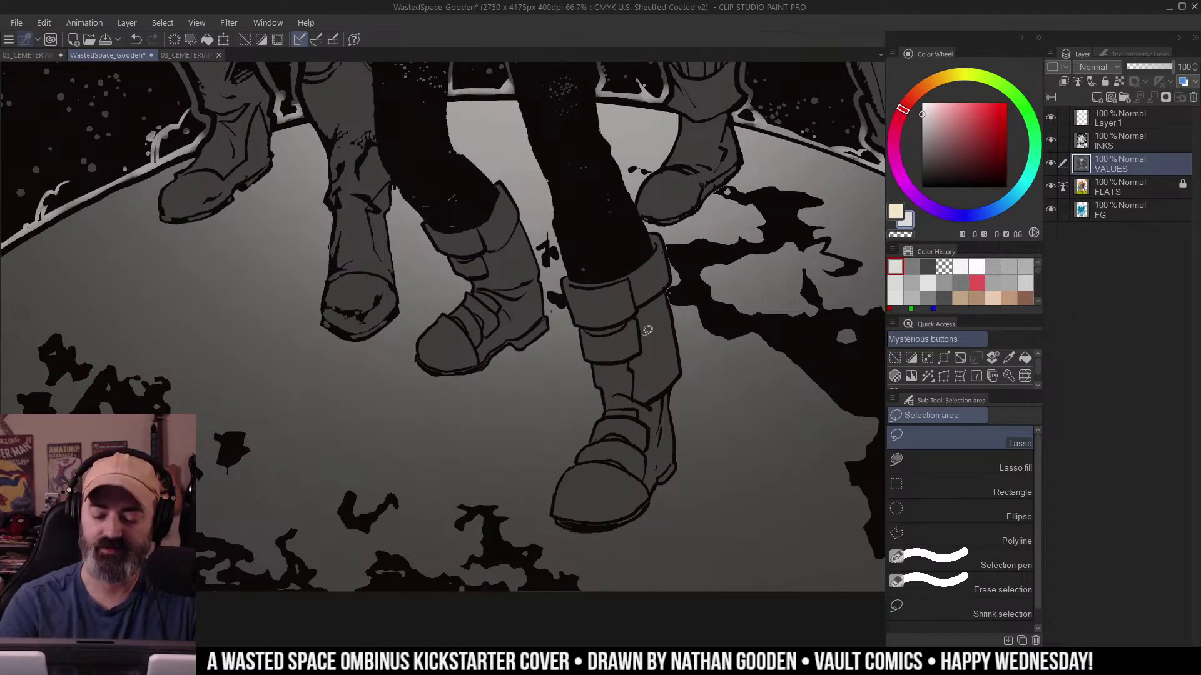
{"action": "key", "text": "w"}
{"action": "key", "text": "ctrl+d"}
{"action": "left_click", "coordinate": [649, 371]}
{"action": "left_click", "coordinate": [619, 314], "text": "shift"}
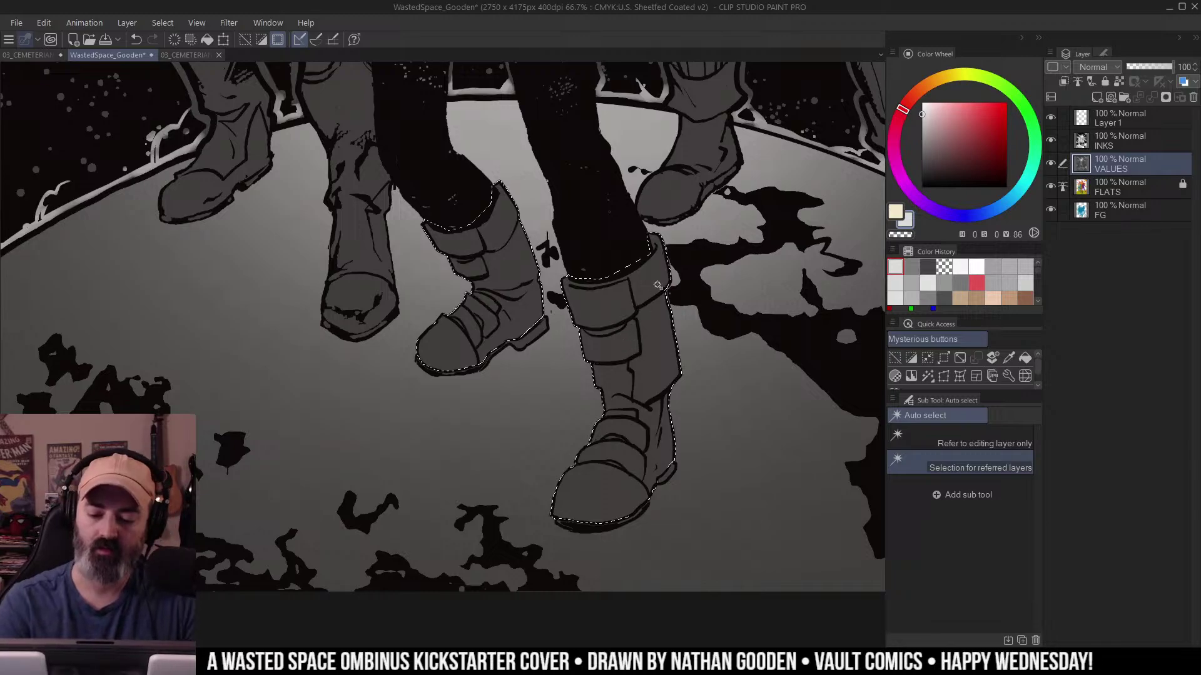
{"action": "key", "text": "ctrl+h"}
Brush light tones over the front boot's cuff, shaft, straps, toe cap and heel with Krupuk Wash 3, undoing the stray stroke.
{"action": "key", "text": "b"}
{"action": "mouse_move", "coordinate": [639, 282]}
{"action": "left_mouse_down"}
{"action": "mouse_move", "coordinate": [598, 303]}
{"action": "mouse_move", "coordinate": [635, 289]}
{"action": "mouse_move", "coordinate": [684, 228]}
{"action": "mouse_move", "coordinate": [621, 334]}
{"action": "mouse_move", "coordinate": [598, 348]}
{"action": "mouse_move", "coordinate": [637, 333]}
{"action": "mouse_move", "coordinate": [658, 301]}
{"action": "mouse_move", "coordinate": [645, 362]}
{"action": "mouse_move", "coordinate": [619, 378]}
{"action": "mouse_move", "coordinate": [654, 361]}
{"action": "left_mouse_up"}
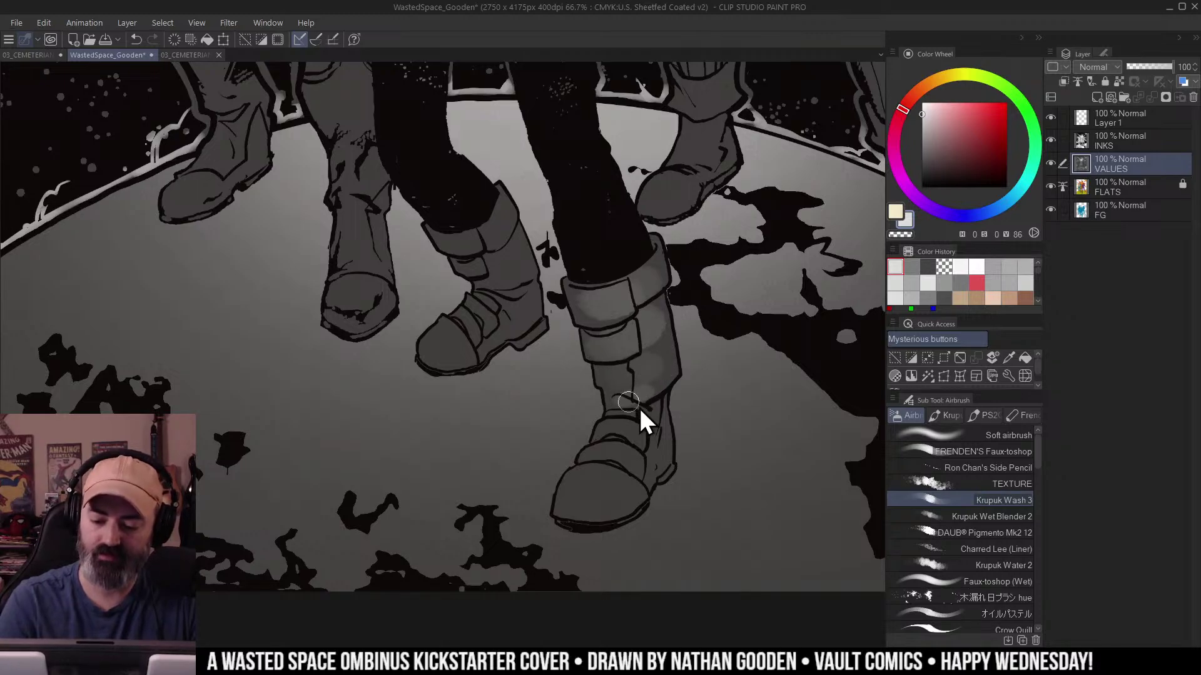
{"action": "key", "text": "ctrl+z"}
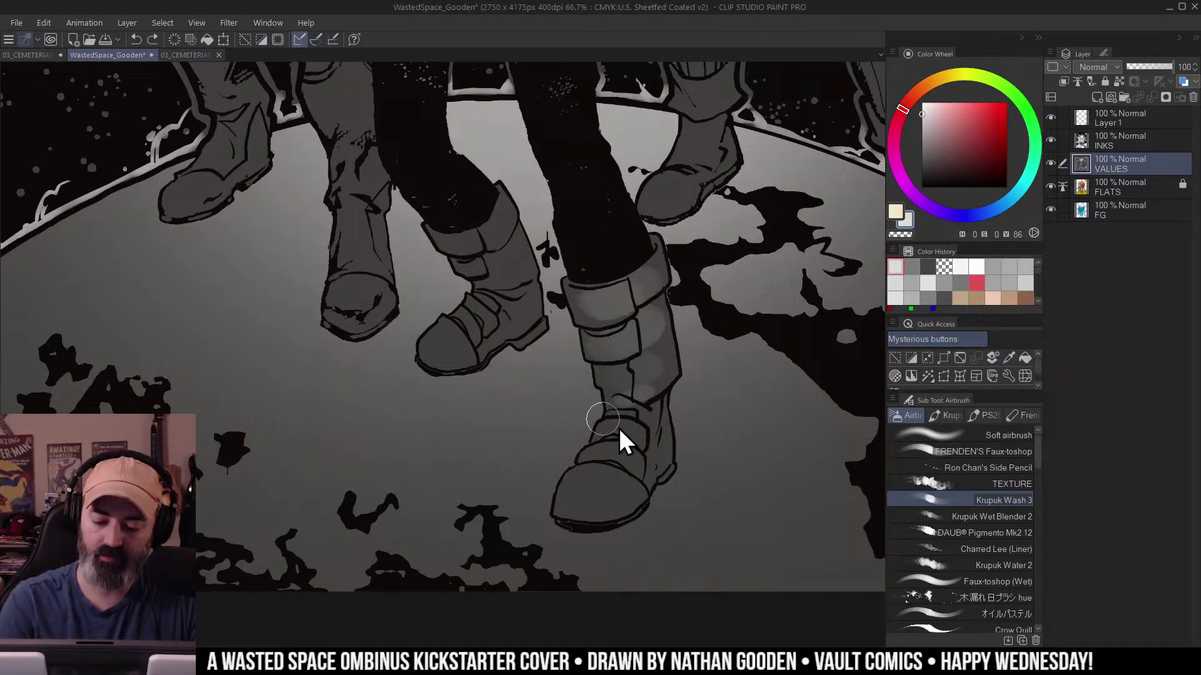
{"action": "mouse_move", "coordinate": [607, 425]}
{"action": "left_mouse_down"}
{"action": "mouse_move", "coordinate": [585, 456]}
{"action": "mouse_move", "coordinate": [645, 461]}
{"action": "mouse_move", "coordinate": [601, 488]}
{"action": "left_mouse_up"}
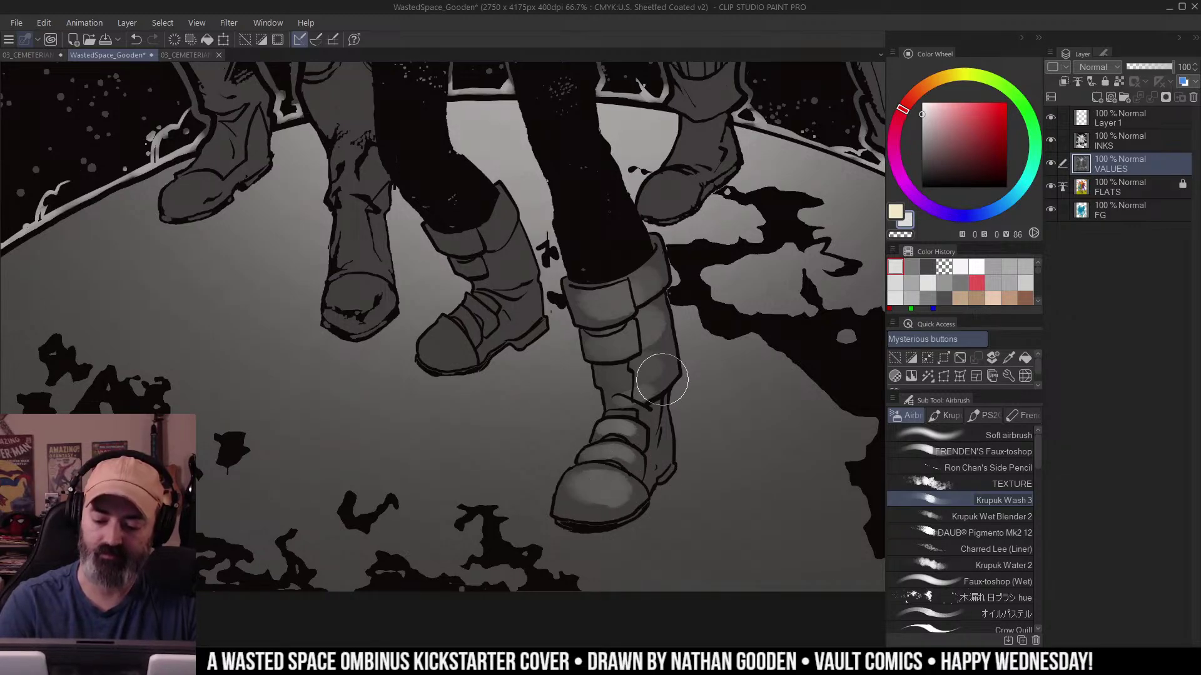
{"action": "left_click_drag", "start_coordinate": [648, 445], "coordinate": [627, 442]}
{"action": "left_click_drag", "start_coordinate": [658, 401], "coordinate": [648, 454]}
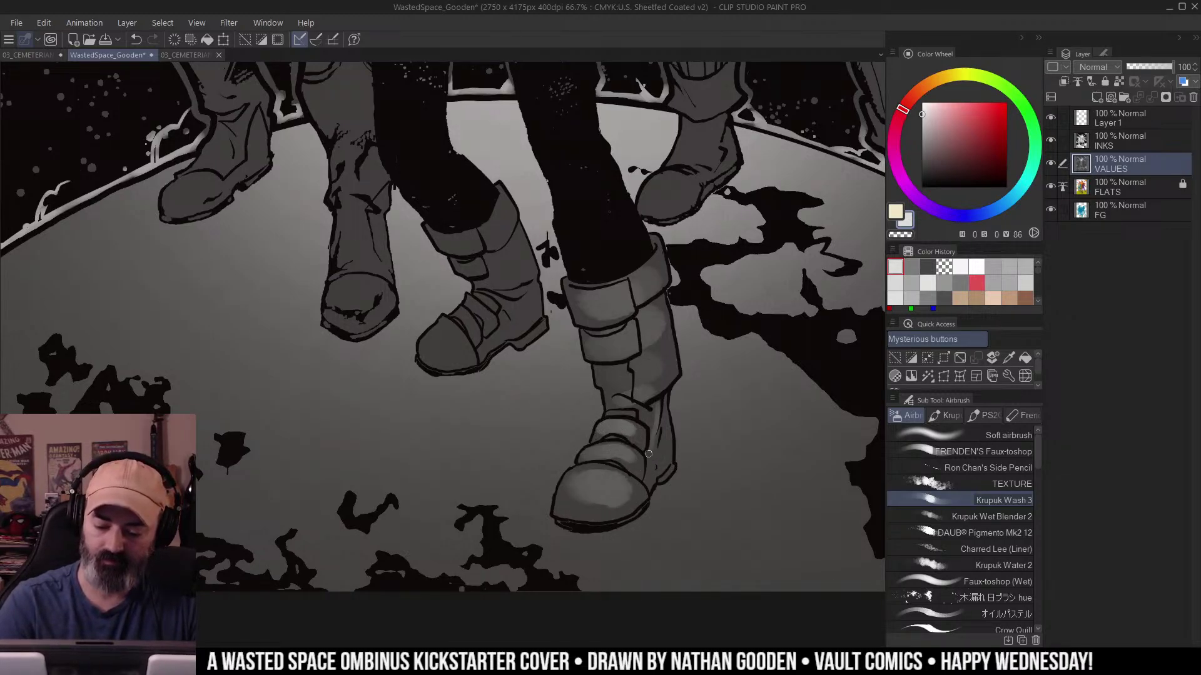
{"action": "left_click_drag", "start_coordinate": [666, 400], "coordinate": [673, 463]}
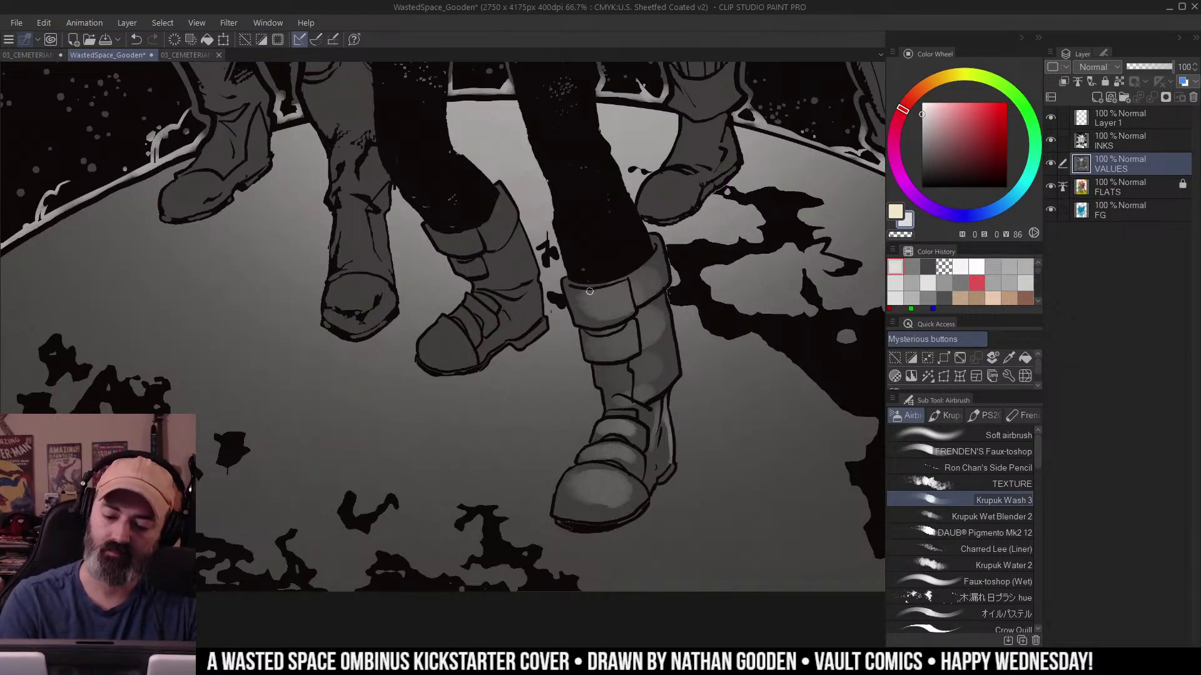
Brush thin light edges along the front boot's cuff, straps and outer side.
{"action": "mouse_move", "coordinate": [590, 291]}
{"action": "left_mouse_down"}
{"action": "mouse_move", "coordinate": [643, 272]}
{"action": "mouse_move", "coordinate": [632, 307]}
{"action": "left_mouse_up"}
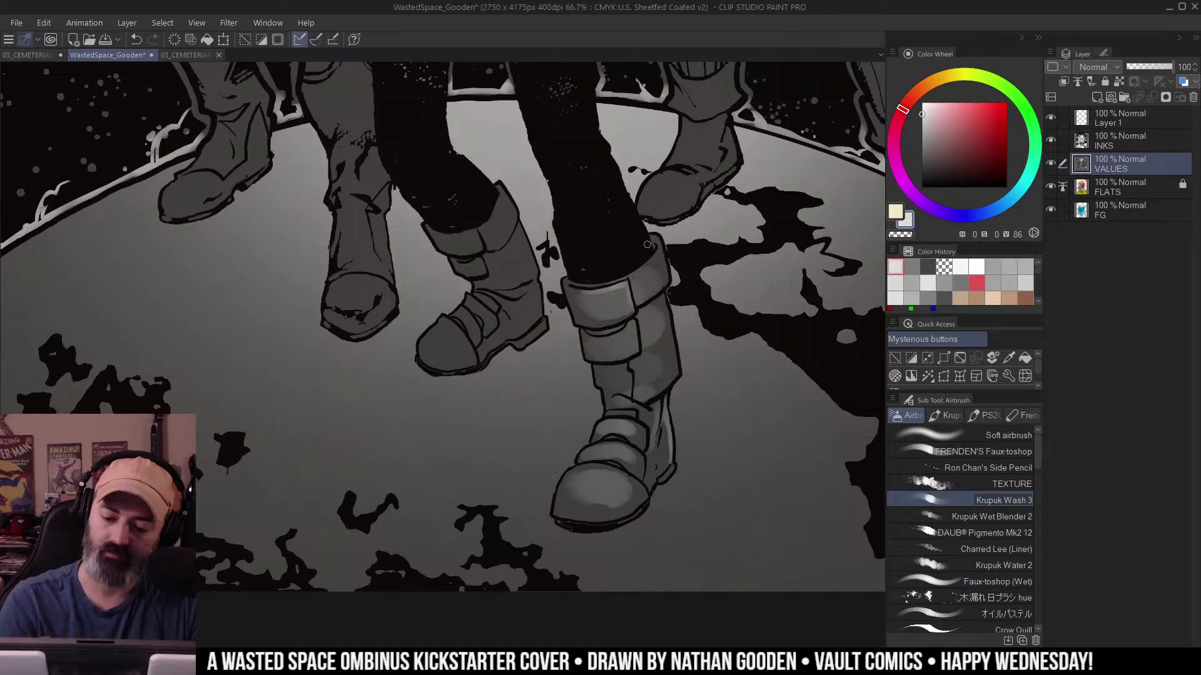
{"action": "left_click_drag", "start_coordinate": [564, 280], "coordinate": [597, 329]}
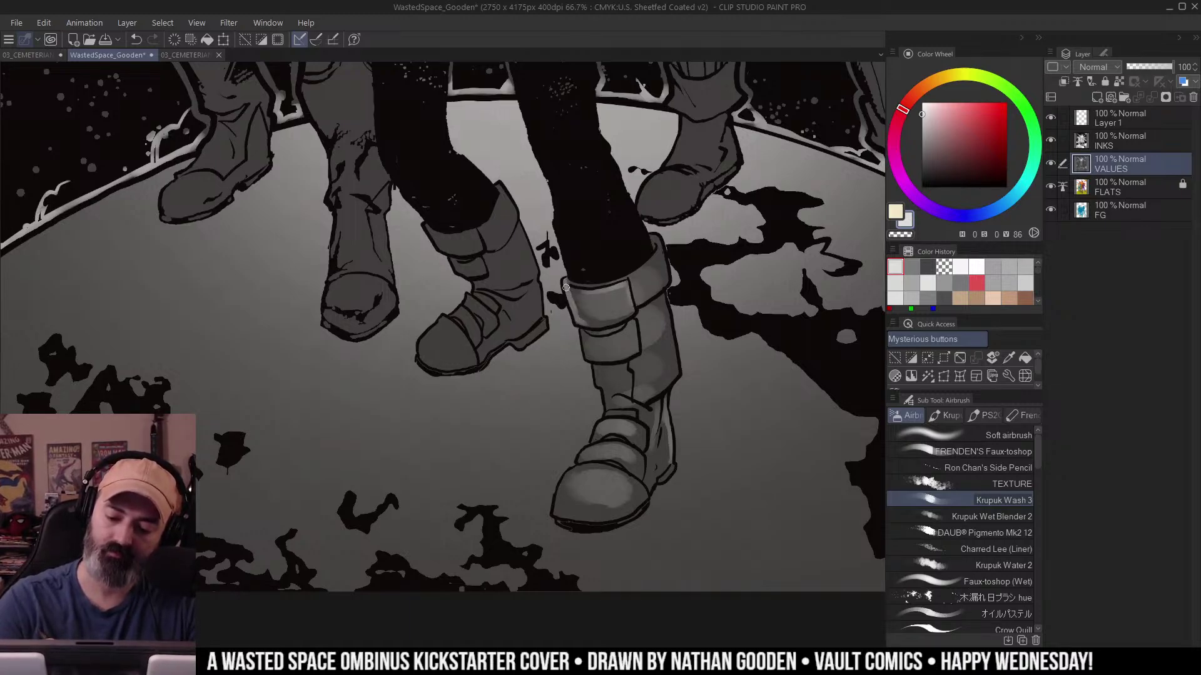
{"action": "left_click_drag", "start_coordinate": [565, 287], "coordinate": [608, 414]}
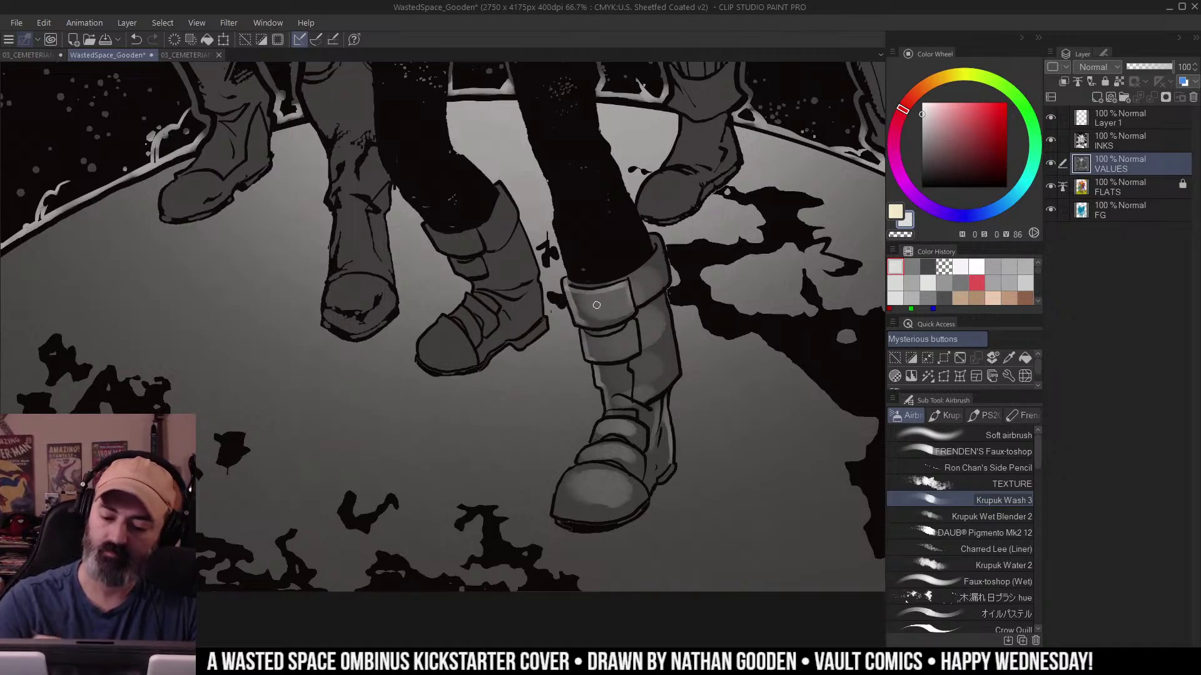
{"action": "left_click_drag", "start_coordinate": [583, 332], "coordinate": [608, 403]}
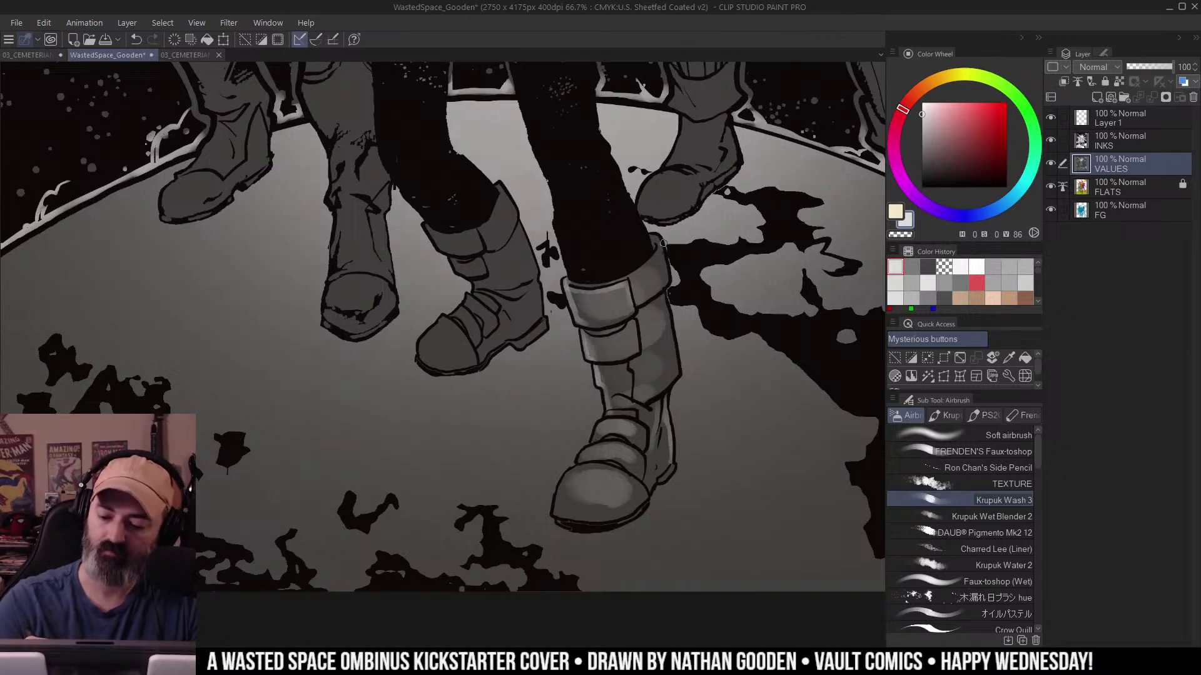
{"action": "mouse_move", "coordinate": [663, 244]}
{"action": "left_mouse_down"}
{"action": "mouse_move", "coordinate": [678, 377]}
{"action": "mouse_move", "coordinate": [656, 429]}
{"action": "left_mouse_up"}
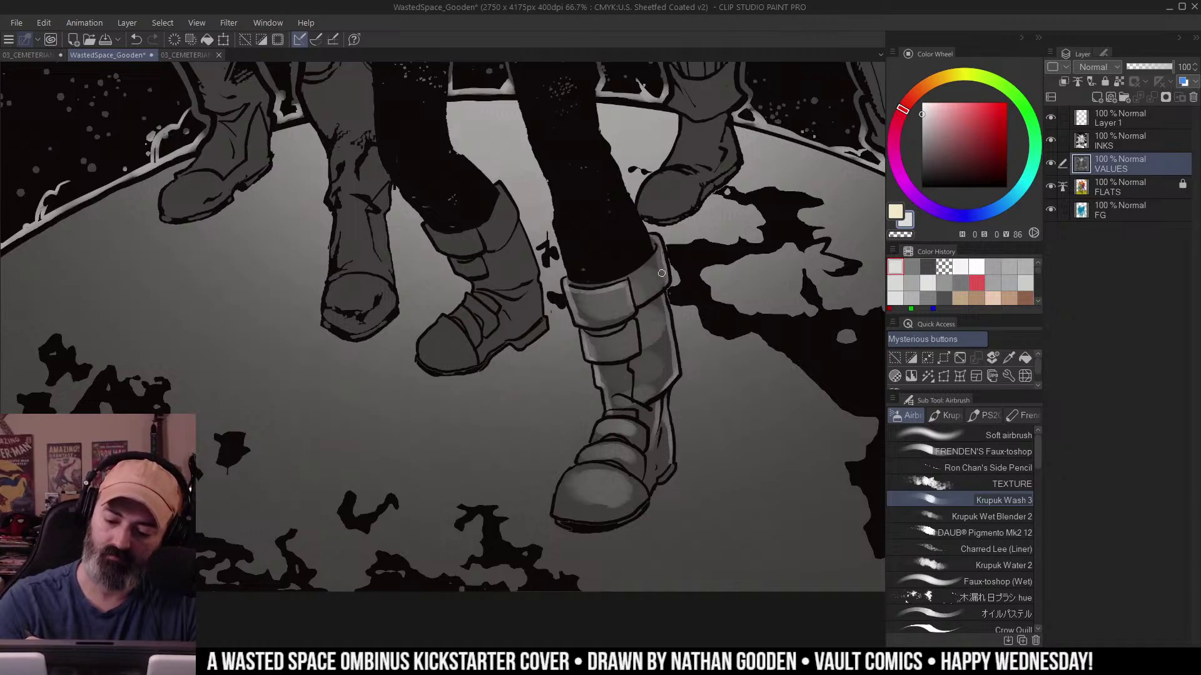
{"action": "left_click_drag", "start_coordinate": [662, 274], "coordinate": [652, 284]}
{"action": "left_click_drag", "start_coordinate": [667, 325], "coordinate": [657, 388]}
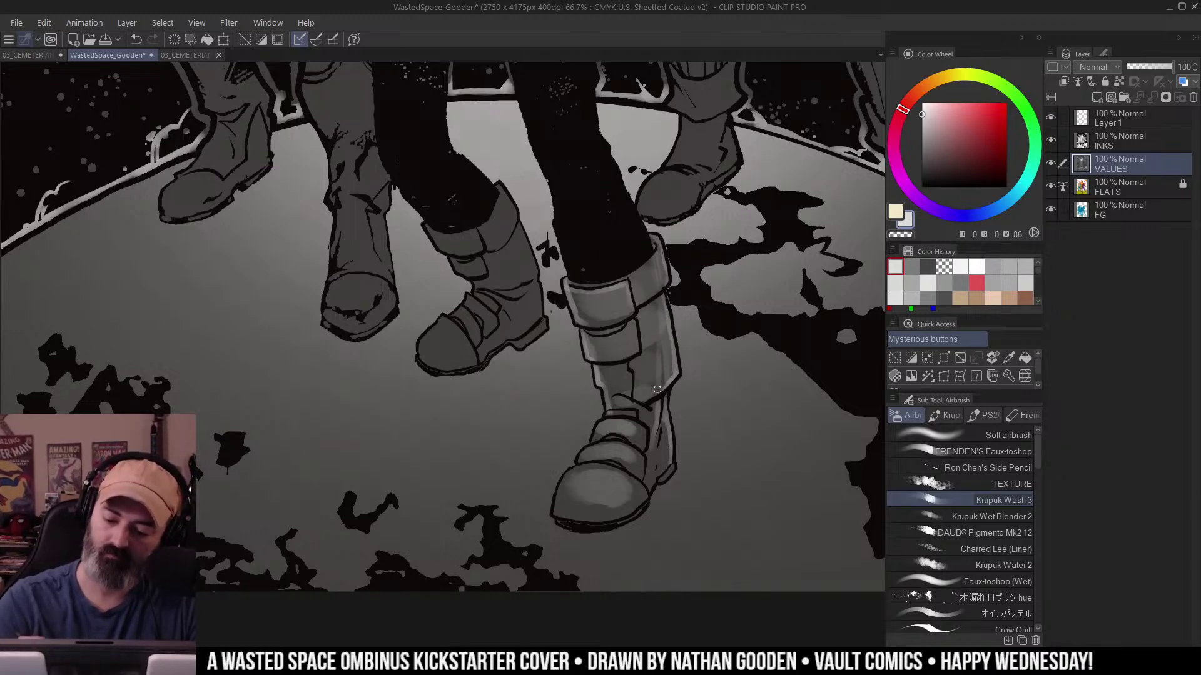
Brush a bright highlight on the front boot's toe cap and vertical highlights down its cuff, straps and shaft.
{"action": "left_click_drag", "start_coordinate": [710, 321], "coordinate": [690, 242]}
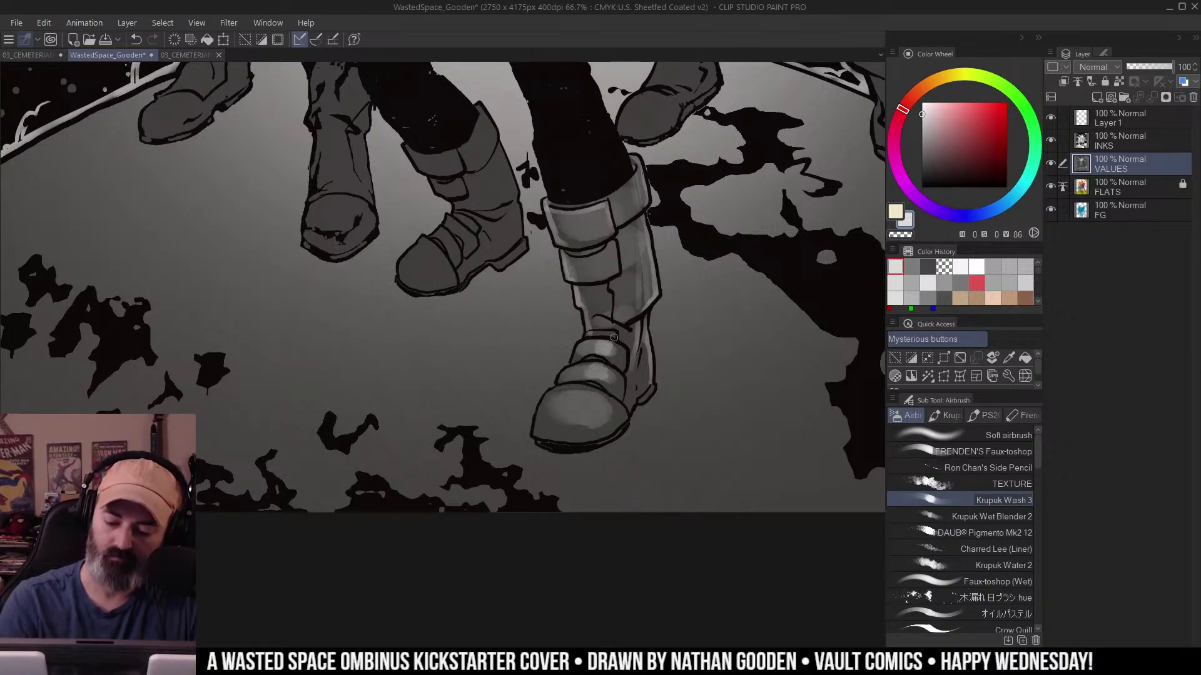
{"action": "left_click_drag", "start_coordinate": [587, 400], "coordinate": [594, 395]}
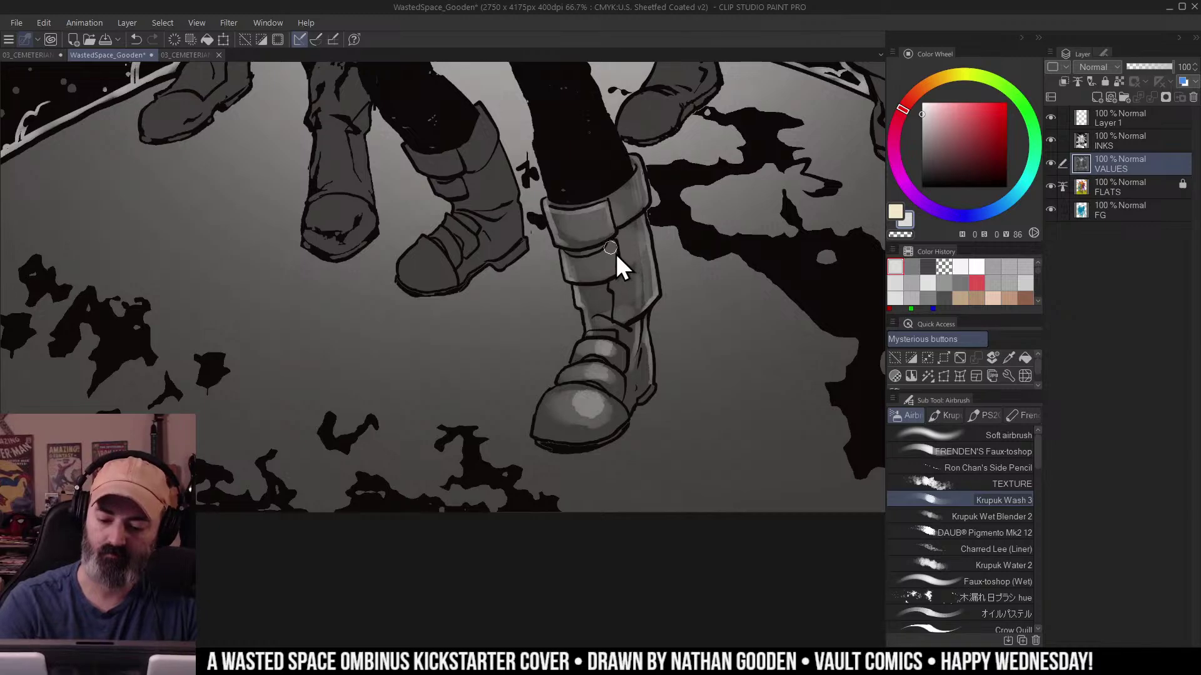
{"action": "mouse_move", "coordinate": [567, 210]}
{"action": "left_mouse_down"}
{"action": "mouse_move", "coordinate": [599, 206]}
{"action": "mouse_move", "coordinate": [590, 212]}
{"action": "mouse_move", "coordinate": [614, 245]}
{"action": "mouse_move", "coordinate": [602, 252]}
{"action": "mouse_move", "coordinate": [603, 317]}
{"action": "left_mouse_up"}
{"action": "key", "text": "bracketright"}
{"action": "left_click_drag", "start_coordinate": [625, 174], "coordinate": [627, 202]}
{"action": "left_click_drag", "start_coordinate": [637, 241], "coordinate": [636, 277]}
Select only the central man's rear boot using Lasso and Auto select, and hide the selection outline.
{"action": "left_click", "coordinate": [654, 244], "text": "alt"}
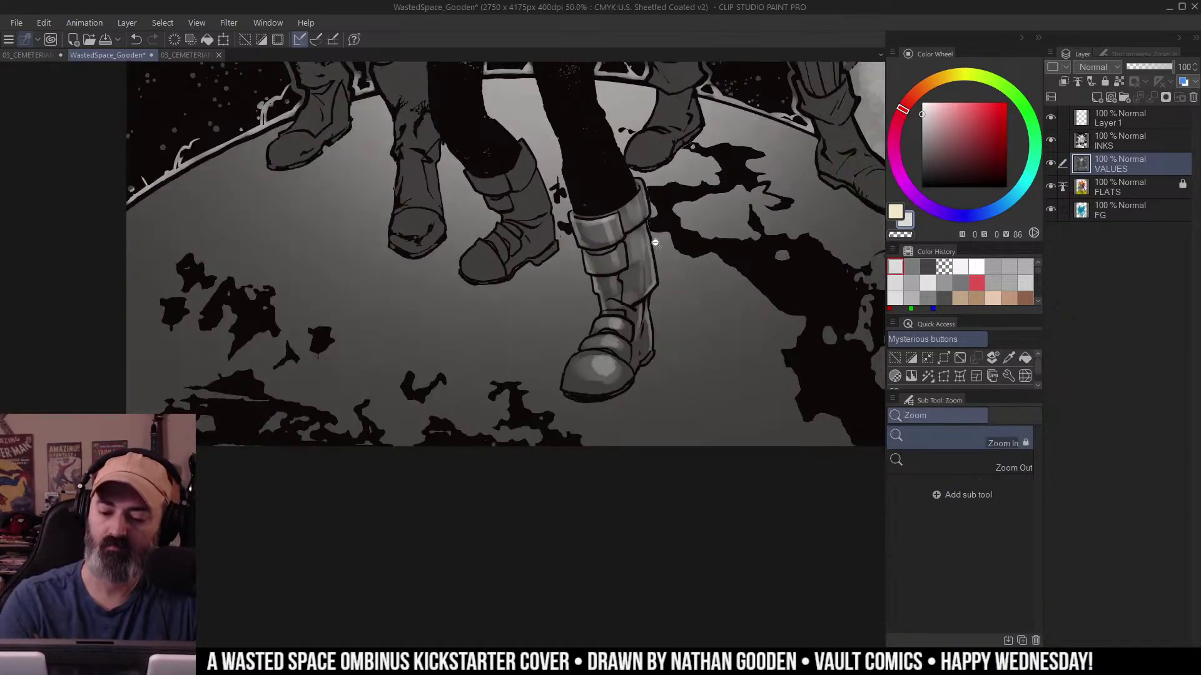
{"action": "left_click", "coordinate": [656, 243], "text": "alt"}
{"action": "left_click_drag", "start_coordinate": [681, 186], "coordinate": [638, 379]}
{"action": "left_click_drag", "start_coordinate": [652, 316], "coordinate": [647, 271]}
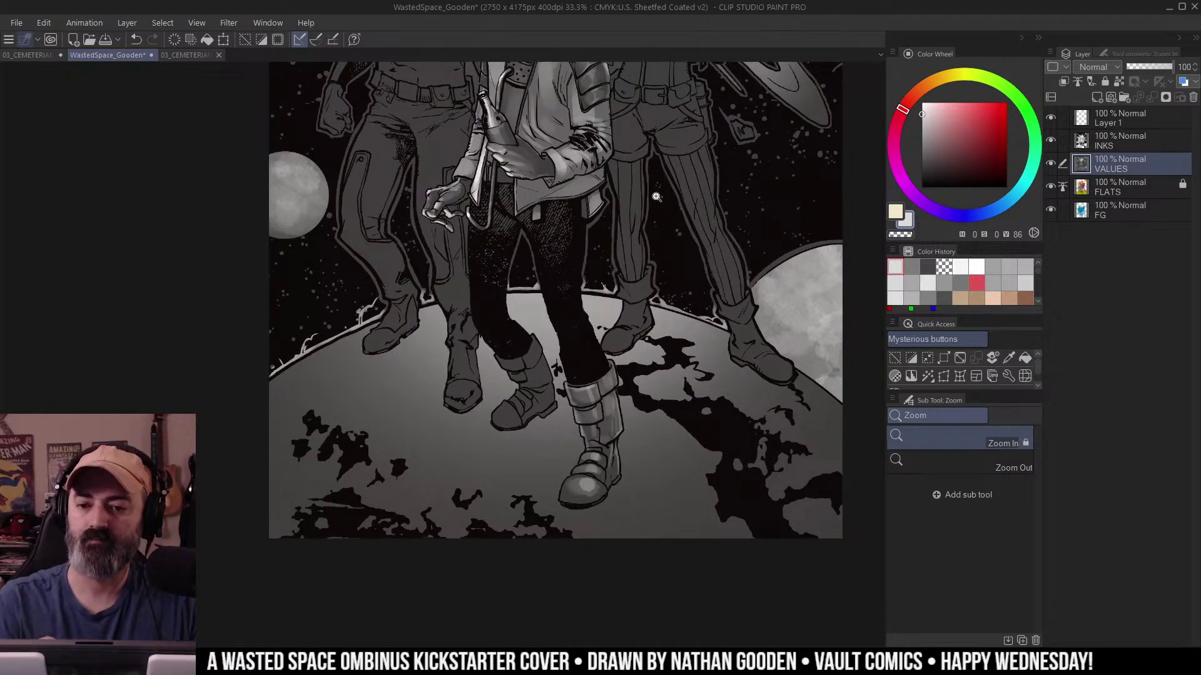
{"action": "key", "text": "m"}
{"action": "scroll", "coordinate": [657, 250], "scroll_direction": "down", "scroll_amount": 1}
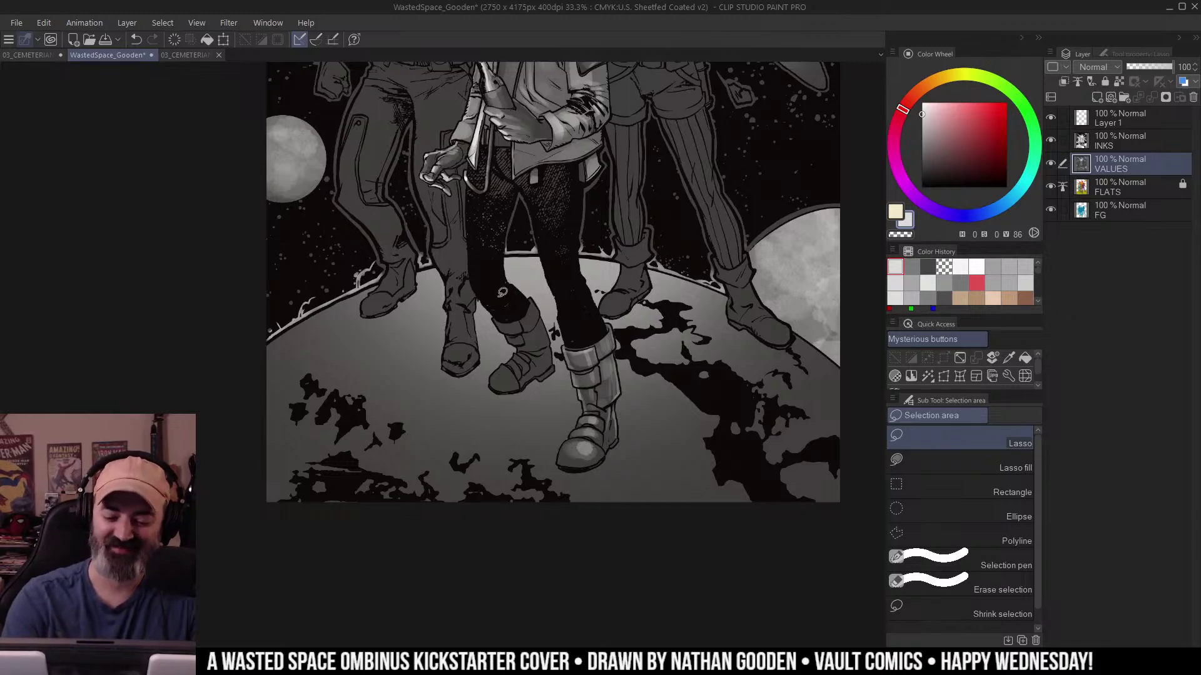
{"action": "scroll", "coordinate": [500, 294], "scroll_direction": "up", "scroll_amount": 2}
{"action": "mouse_move", "coordinate": [476, 289]}
{"action": "left_mouse_down"}
{"action": "mouse_move", "coordinate": [453, 382]}
{"action": "mouse_move", "coordinate": [496, 507]}
{"action": "mouse_move", "coordinate": [574, 445]}
{"action": "mouse_move", "coordinate": [589, 414]}
{"action": "mouse_move", "coordinate": [553, 277]}
{"action": "mouse_move", "coordinate": [454, 287]}
{"action": "mouse_move", "coordinate": [446, 401]}
{"action": "mouse_move", "coordinate": [512, 485]}
{"action": "mouse_move", "coordinate": [570, 320]}
{"action": "left_mouse_up"}
{"action": "key", "text": "ctrl+d"}
{"action": "key", "text": "w"}
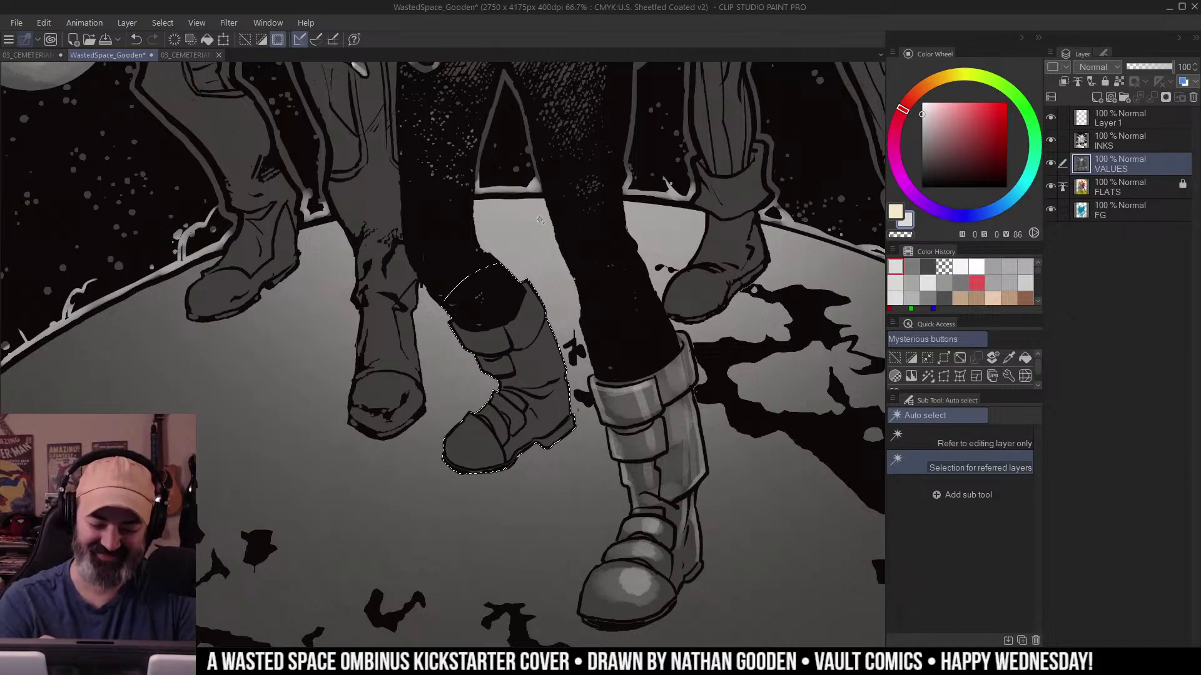
{"action": "key", "text": "ctrl+d"}
Brush light tones onto the rear boot's cuff, shaft, straps and toe with Krupuk Wash 3, undoing the unwanted strokes.
{"action": "key", "text": "b"}
{"action": "mouse_move", "coordinate": [505, 330]}
{"action": "left_mouse_down"}
{"action": "mouse_move", "coordinate": [482, 333]}
{"action": "mouse_move", "coordinate": [539, 304]}
{"action": "left_mouse_up"}
{"action": "key", "text": "["}
{"action": "key", "text": "["}
{"action": "mouse_move", "coordinate": [512, 371]}
{"action": "left_mouse_down"}
{"action": "mouse_move", "coordinate": [536, 373]}
{"action": "mouse_move", "coordinate": [572, 287]}
{"action": "mouse_move", "coordinate": [526, 392]}
{"action": "mouse_move", "coordinate": [501, 401]}
{"action": "mouse_move", "coordinate": [514, 421]}
{"action": "mouse_move", "coordinate": [488, 414]}
{"action": "mouse_move", "coordinate": [501, 431]}
{"action": "mouse_move", "coordinate": [528, 408]}
{"action": "mouse_move", "coordinate": [487, 446]}
{"action": "mouse_move", "coordinate": [461, 430]}
{"action": "mouse_move", "coordinate": [485, 437]}
{"action": "mouse_move", "coordinate": [521, 383]}
{"action": "mouse_move", "coordinate": [545, 400]}
{"action": "mouse_move", "coordinate": [522, 379]}
{"action": "mouse_move", "coordinate": [530, 399]}
{"action": "mouse_move", "coordinate": [549, 402]}
{"action": "mouse_move", "coordinate": [580, 364]}
{"action": "mouse_move", "coordinate": [532, 432]}
{"action": "left_mouse_up"}
{"action": "key", "text": "ctrl+z"}
{"action": "key", "text": "]"}
{"action": "key", "text": "]"}
{"action": "key", "text": "ctrl+z"}
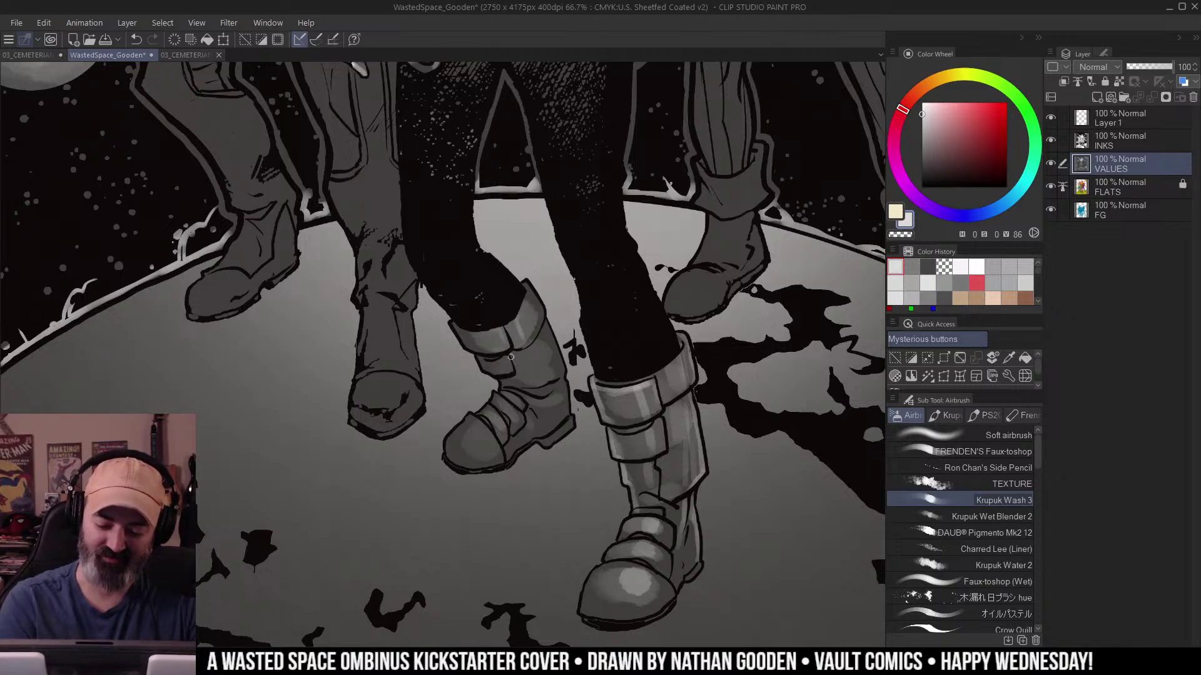
Brush brighter highlights on the rear boot's shaft, instep straps and toe cap, and light edges along its cuff and back.
{"action": "left_click_drag", "start_coordinate": [527, 357], "coordinate": [534, 384]}
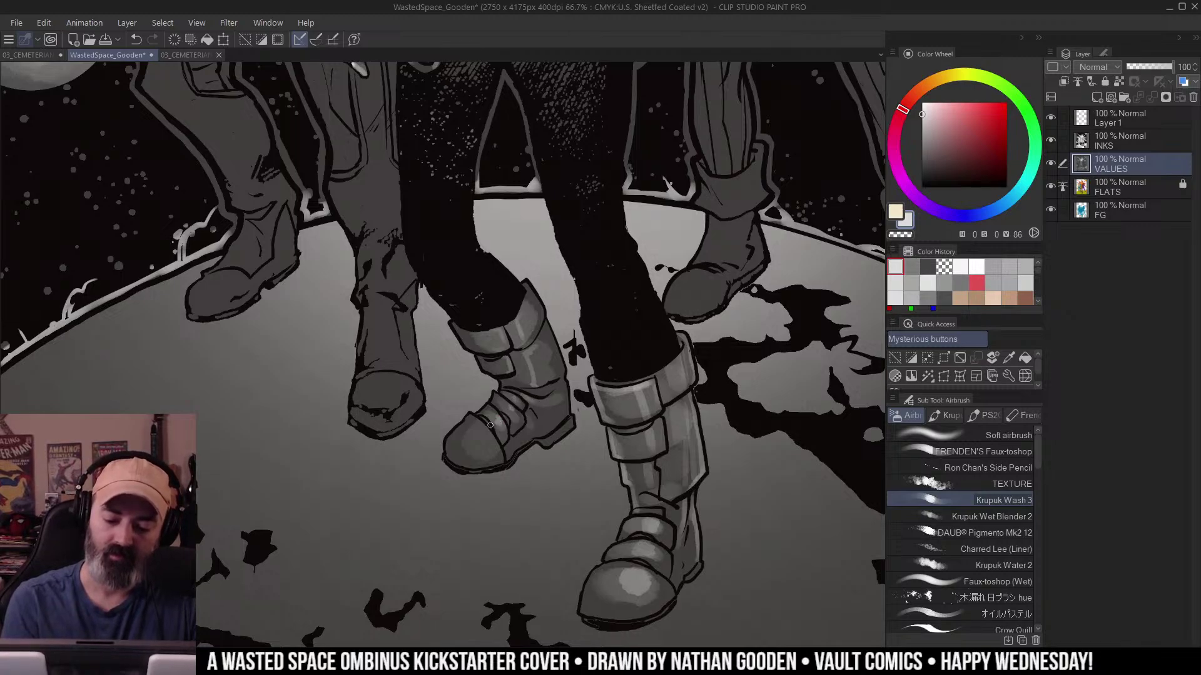
{"action": "mouse_move", "coordinate": [491, 425]}
{"action": "left_mouse_down"}
{"action": "mouse_move", "coordinate": [451, 450]}
{"action": "mouse_move", "coordinate": [473, 412]}
{"action": "mouse_move", "coordinate": [449, 459]}
{"action": "left_mouse_up"}
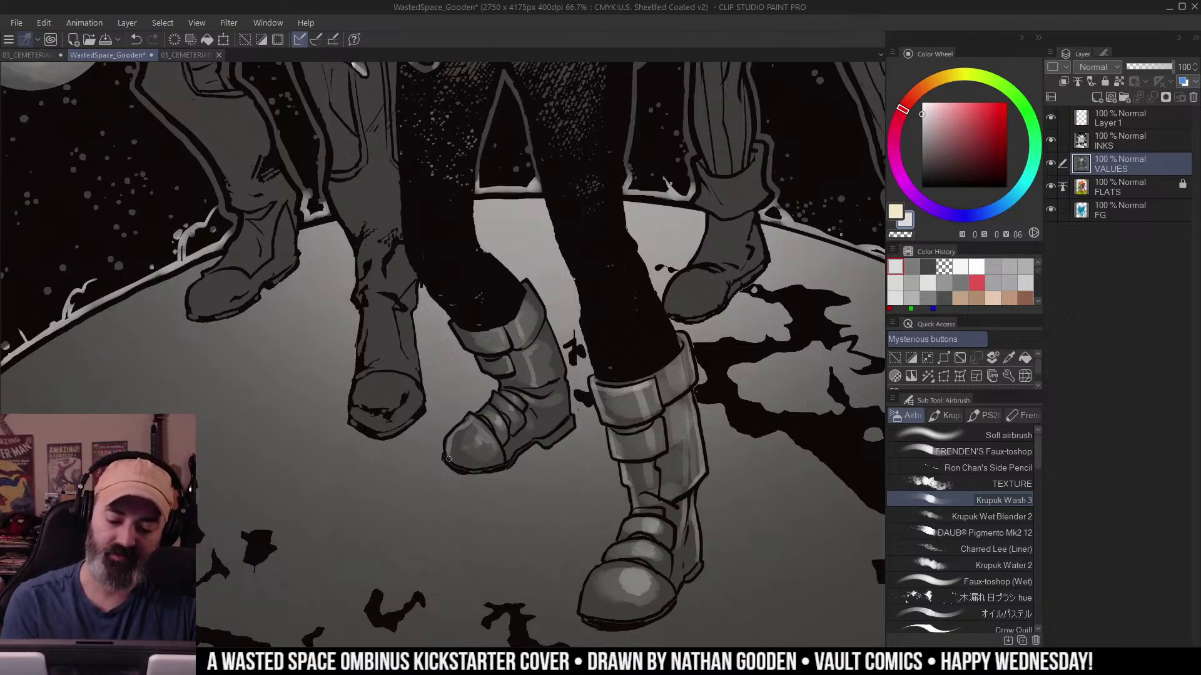
{"action": "left_click_drag", "start_coordinate": [451, 322], "coordinate": [471, 354]}
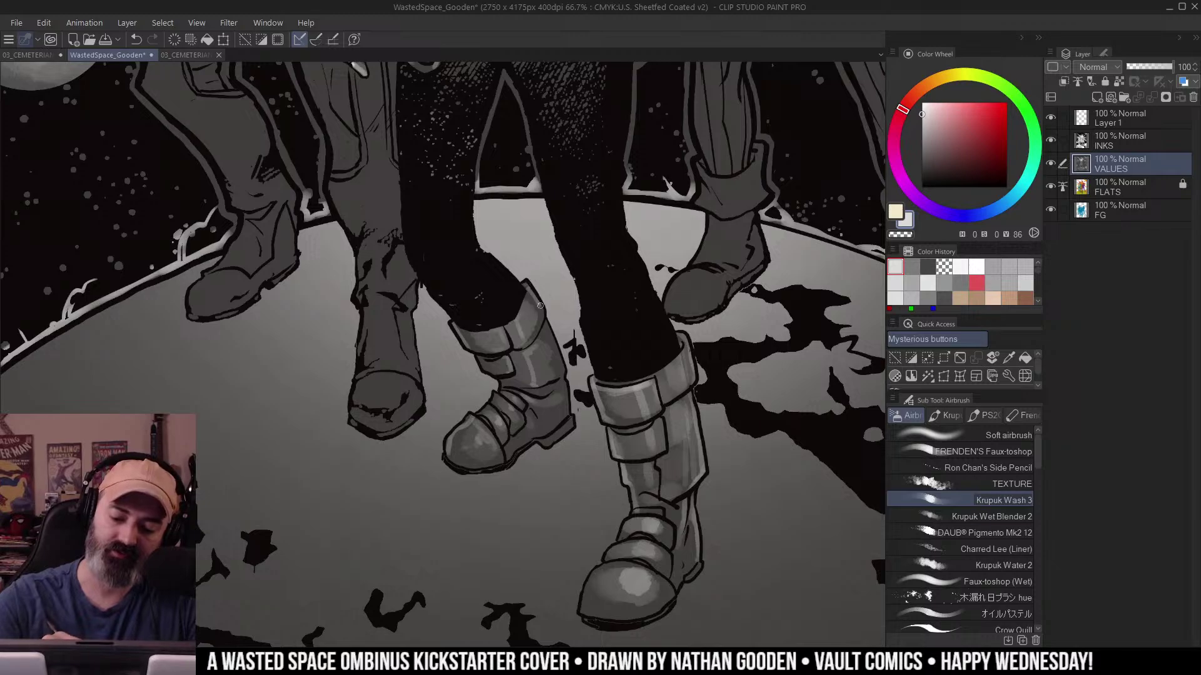
{"action": "left_click_drag", "start_coordinate": [570, 405], "coordinate": [565, 381]}
Check how the painted boots read against the central figure, the ground and the rest of the group.
{"action": "left_click", "coordinate": [616, 349], "text": "alt"}
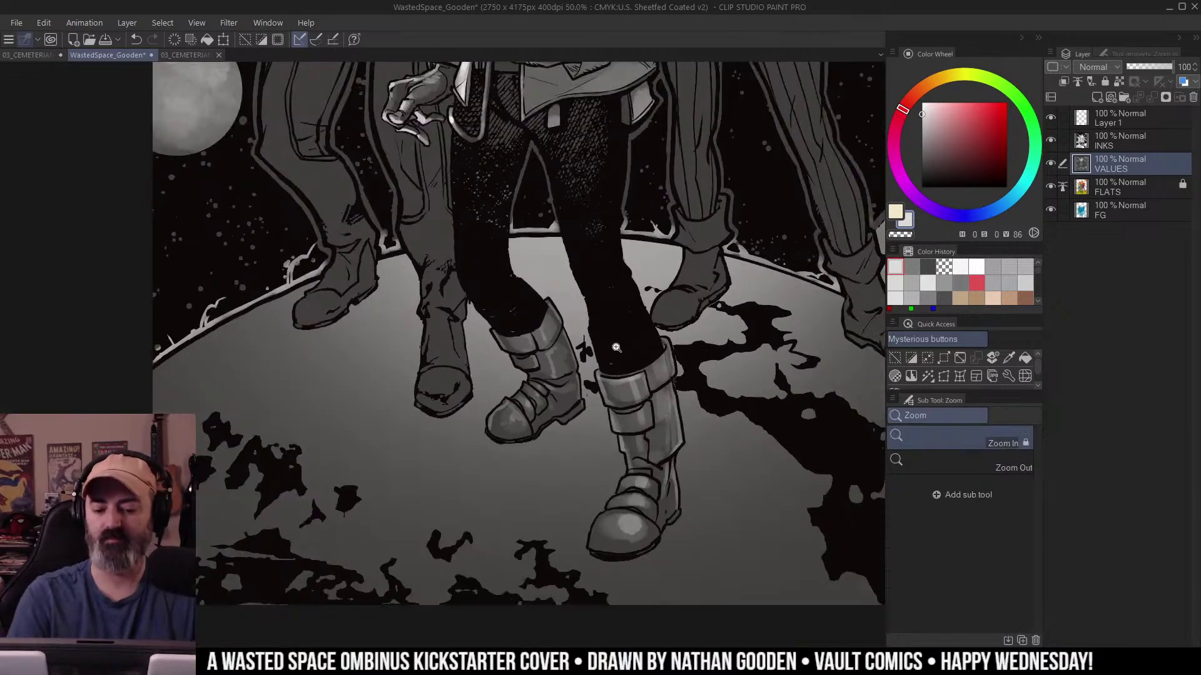
{"action": "left_click", "coordinate": [680, 447], "text": "alt"}
{"action": "left_click_drag", "start_coordinate": [764, 351], "coordinate": [714, 352]}
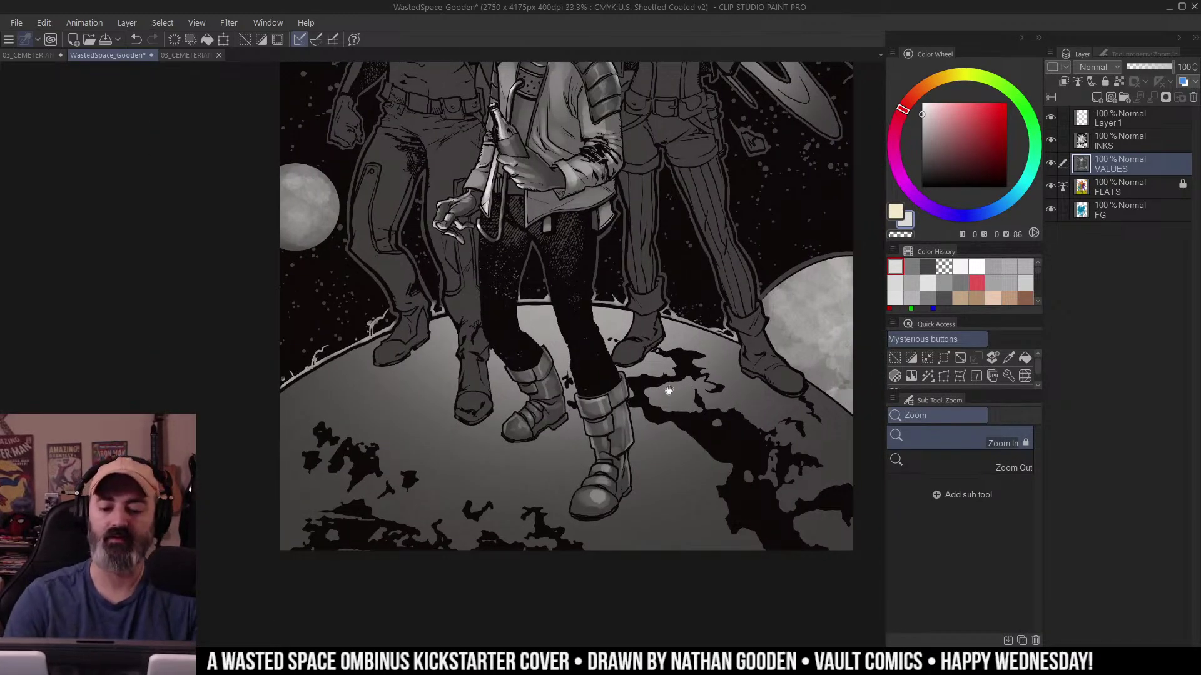
{"action": "left_click_drag", "start_coordinate": [668, 391], "coordinate": [536, 343]}
{"action": "left_click", "coordinate": [564, 373]}
{"action": "left_click", "coordinate": [619, 348], "text": "alt"}
{"action": "left_click", "coordinate": [620, 348], "text": "alt"}
{"action": "left_click", "coordinate": [626, 344], "text": "alt"}
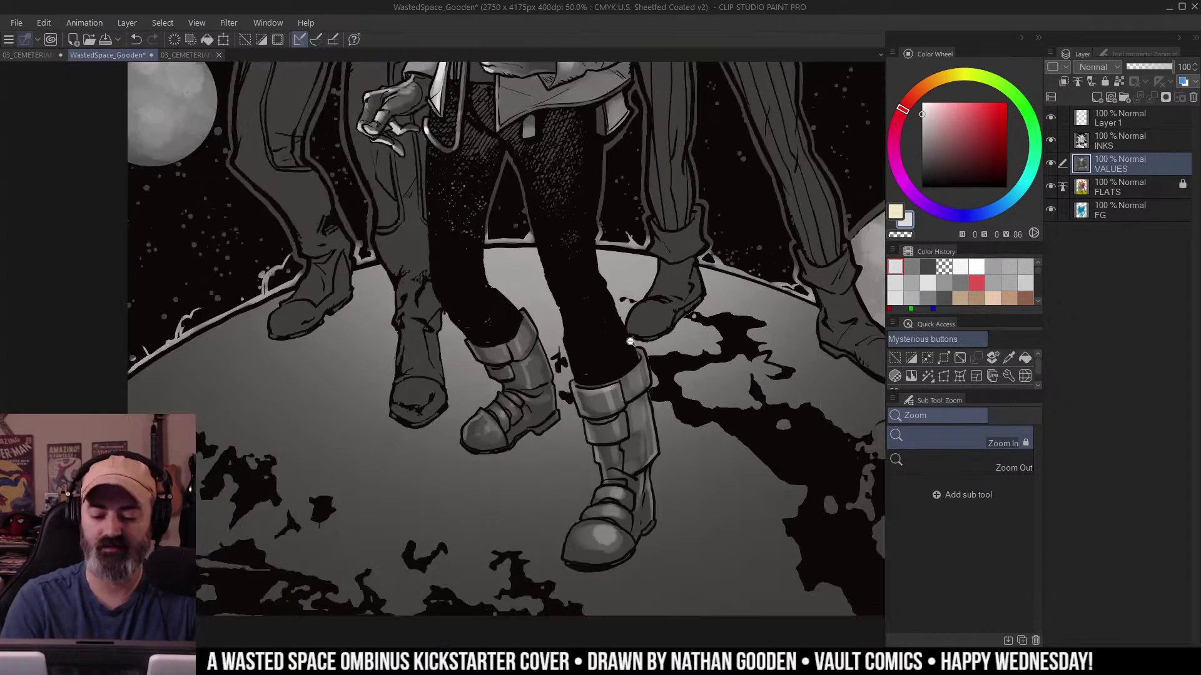
{"action": "left_click", "coordinate": [630, 341], "text": "alt"}
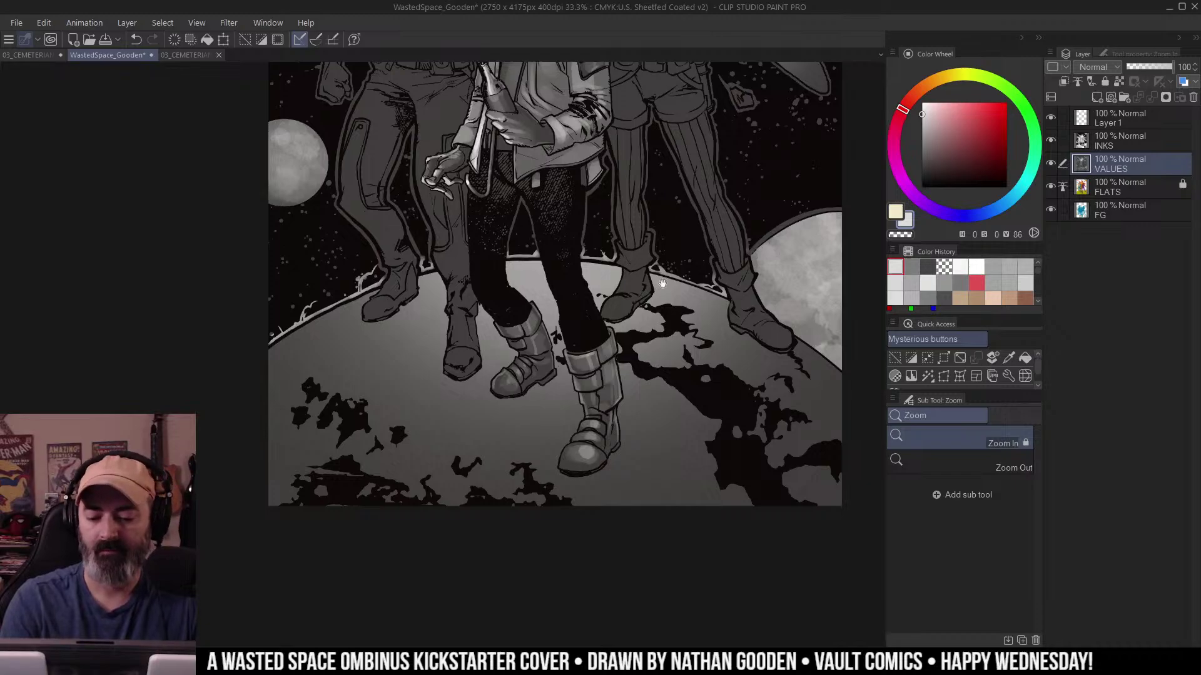
{"action": "left_click_drag", "start_coordinate": [663, 283], "coordinate": [656, 387]}
{"action": "key", "text": "m"}
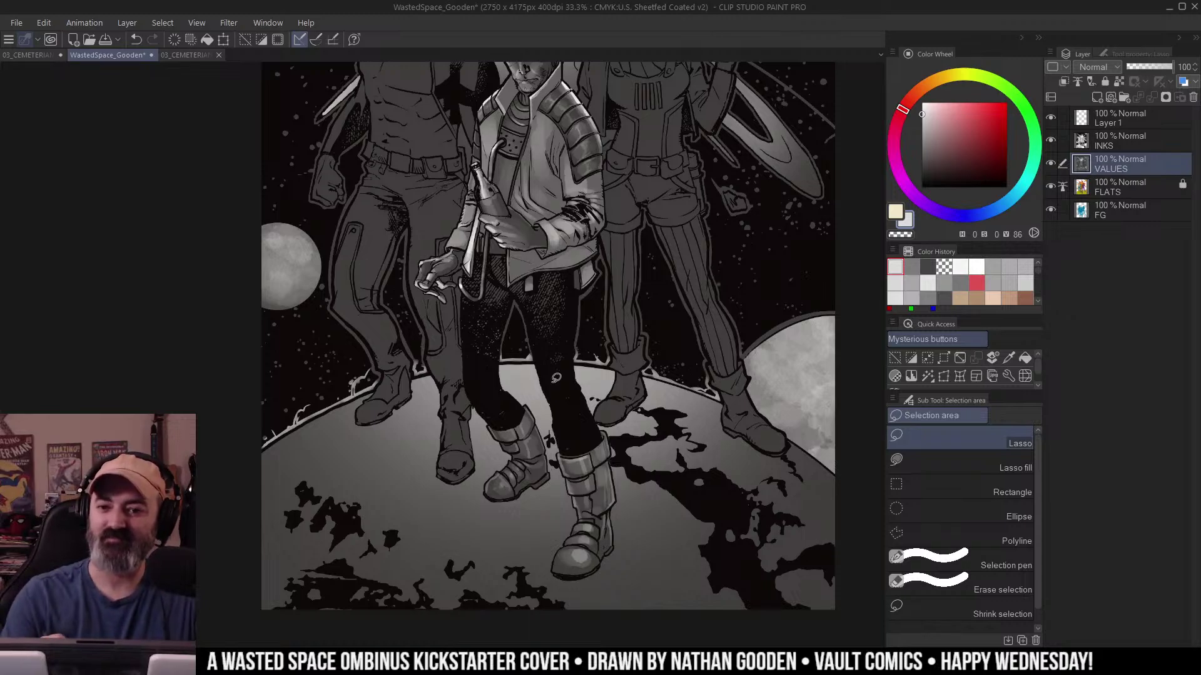
{"action": "scroll", "coordinate": [709, 203], "scroll_direction": "down", "scroll_amount": 2}
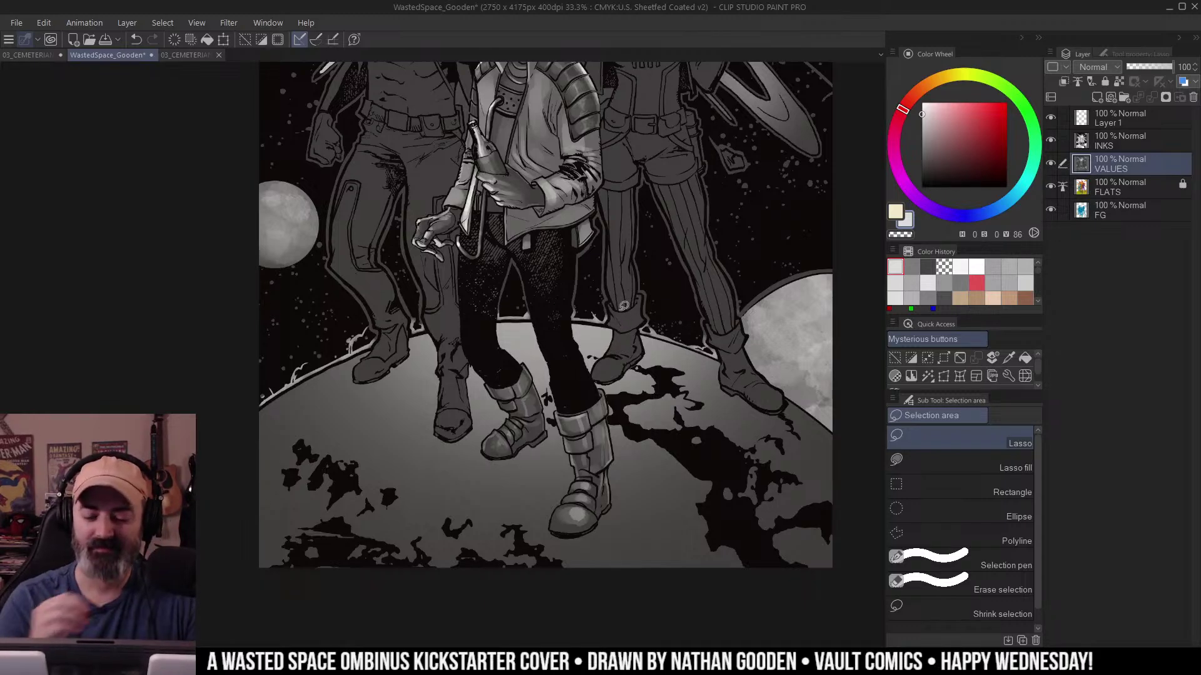
Select the central man's jacket using Auto select and hide the selection outline.
{"action": "scroll", "coordinate": [625, 262], "scroll_direction": "up", "scroll_amount": 5}
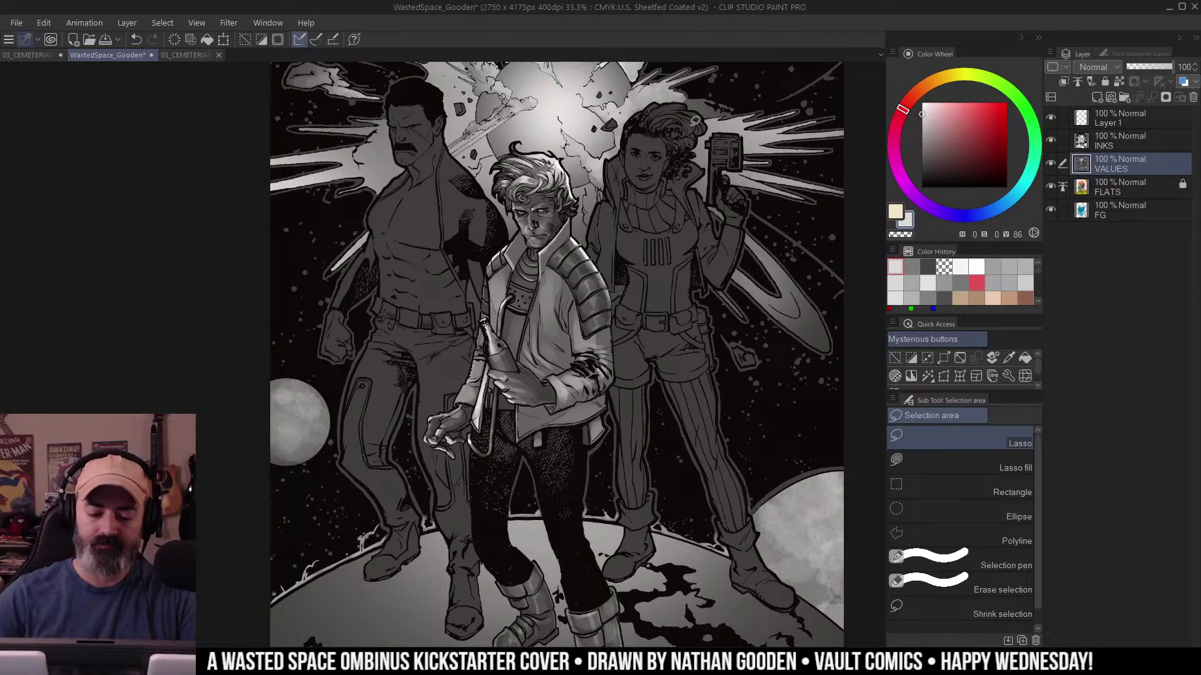
{"action": "key", "text": "w"}
{"action": "key", "text": "ctrl+plus"}
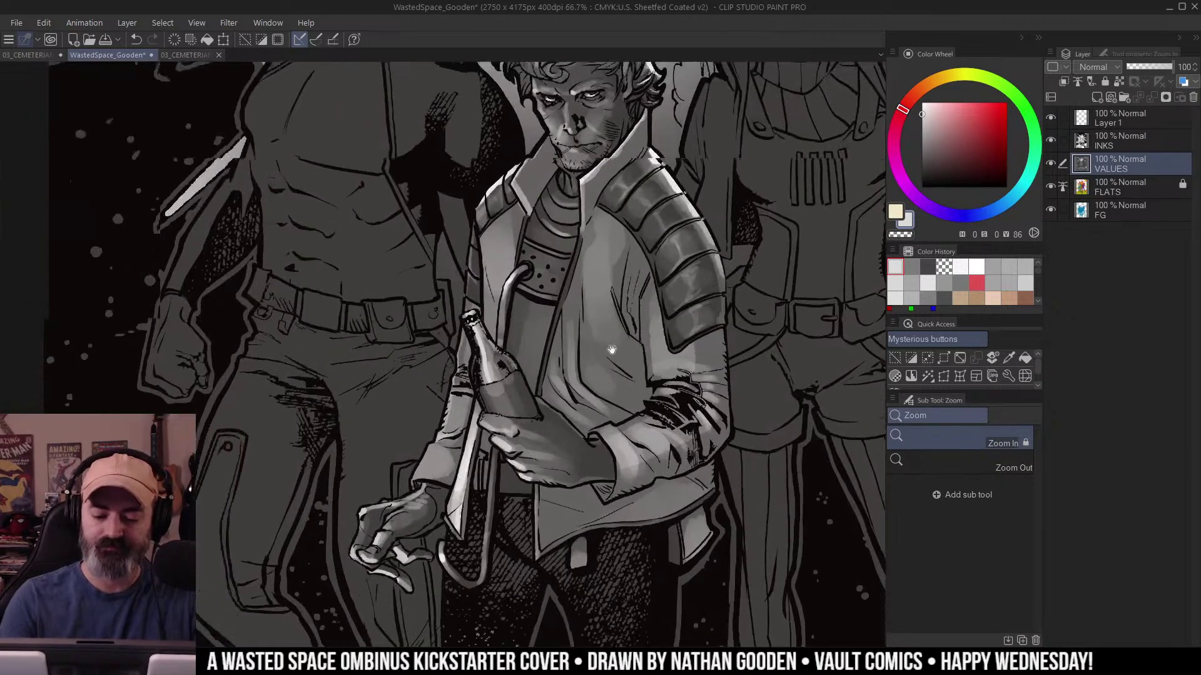
{"action": "left_click", "coordinate": [556, 288]}
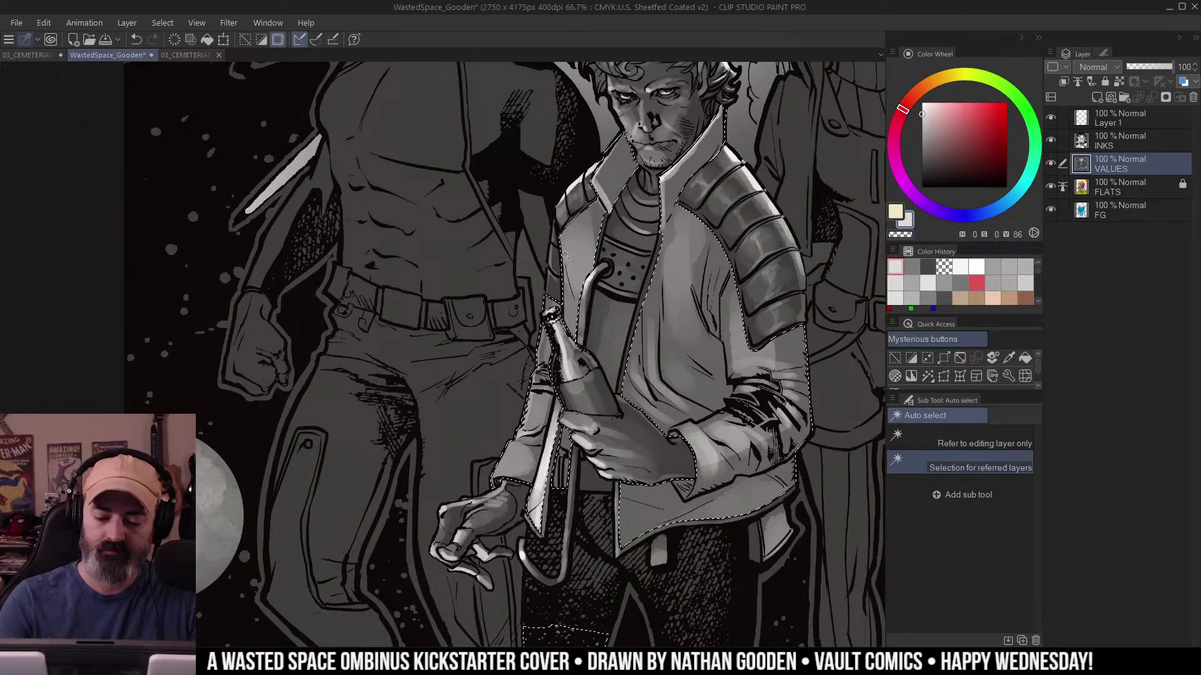
{"action": "key", "text": "ctrl+d"}
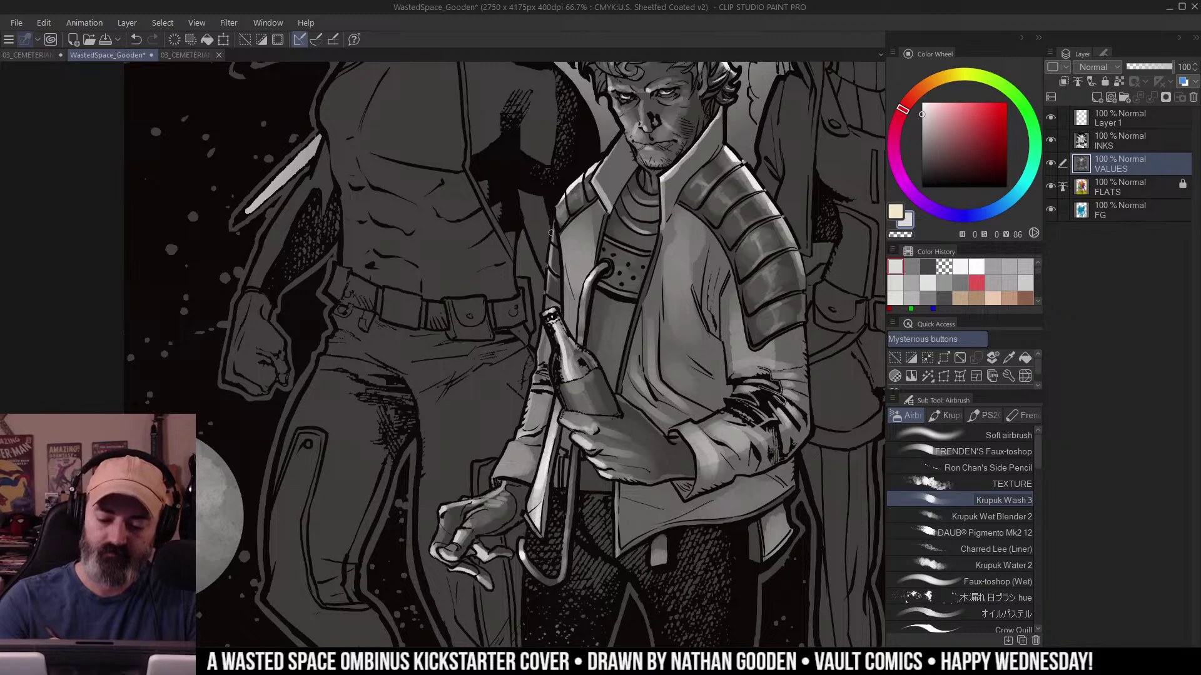
Check how the jacket's values read against the shoulder armour and the surrounding figures.
{"action": "left_click_drag", "start_coordinate": [551, 233], "coordinate": [547, 299]}
{"action": "left_click", "coordinate": [674, 355], "text": "alt"}
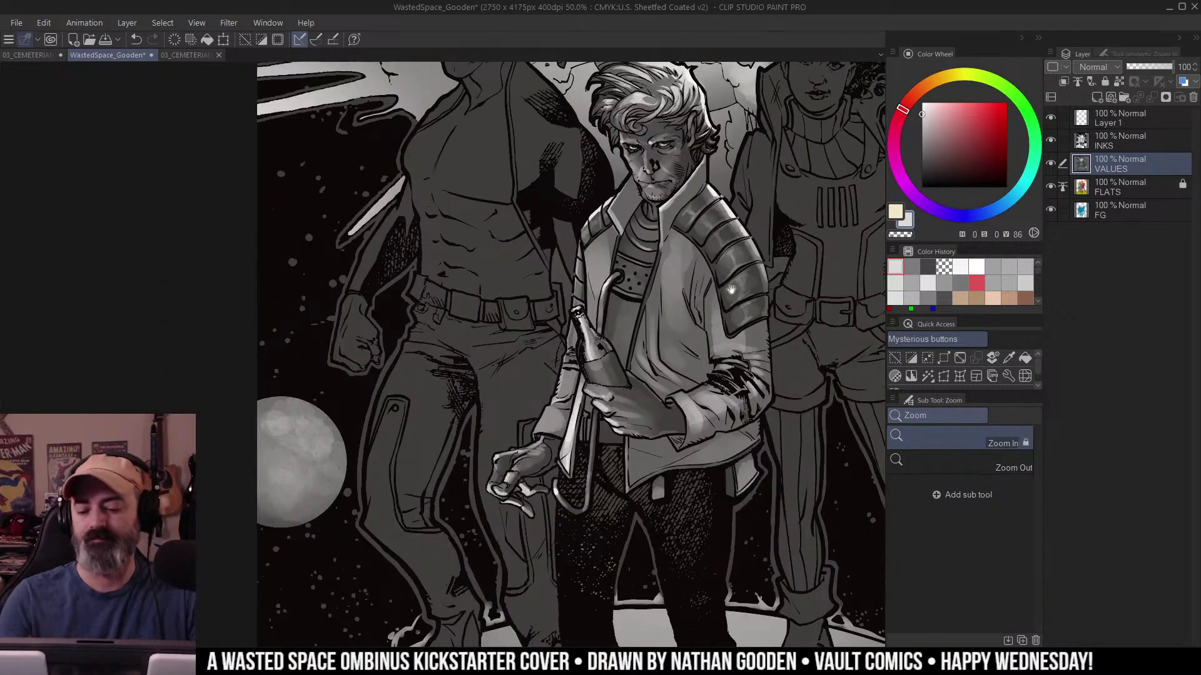
{"action": "left_click_drag", "start_coordinate": [674, 355], "coordinate": [647, 323]}
{"action": "left_click", "coordinate": [604, 320], "text": "alt"}
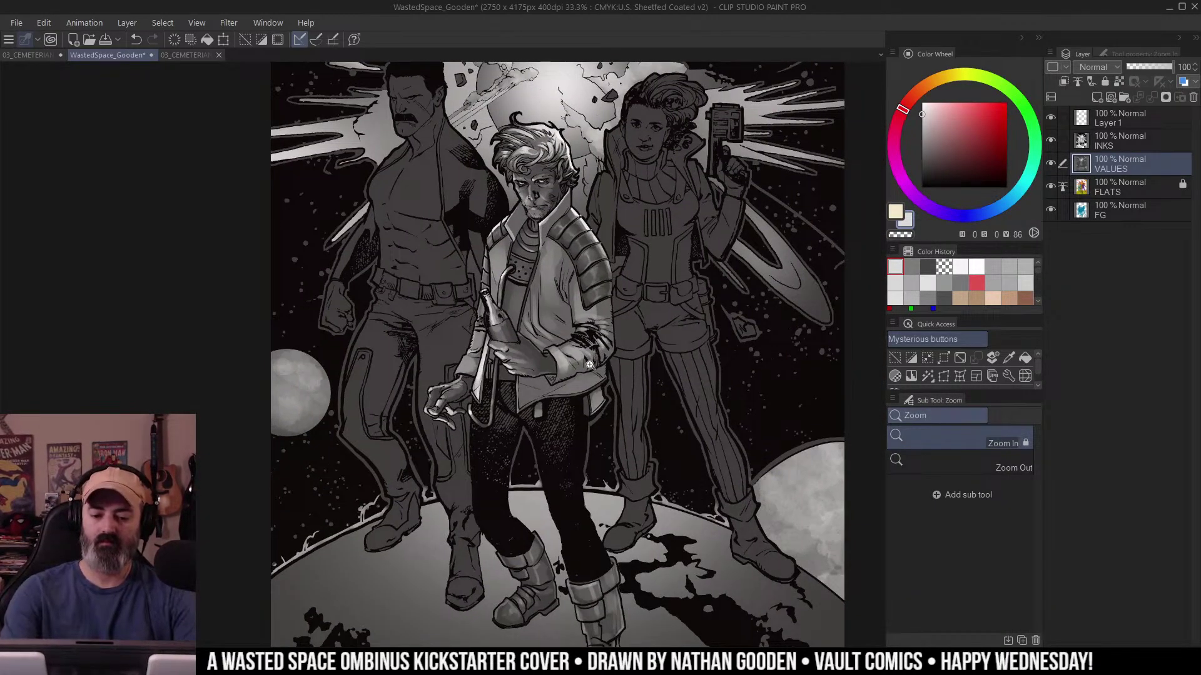
{"action": "left_click", "coordinate": [606, 292]}
{"action": "left_click", "coordinate": [519, 283]}
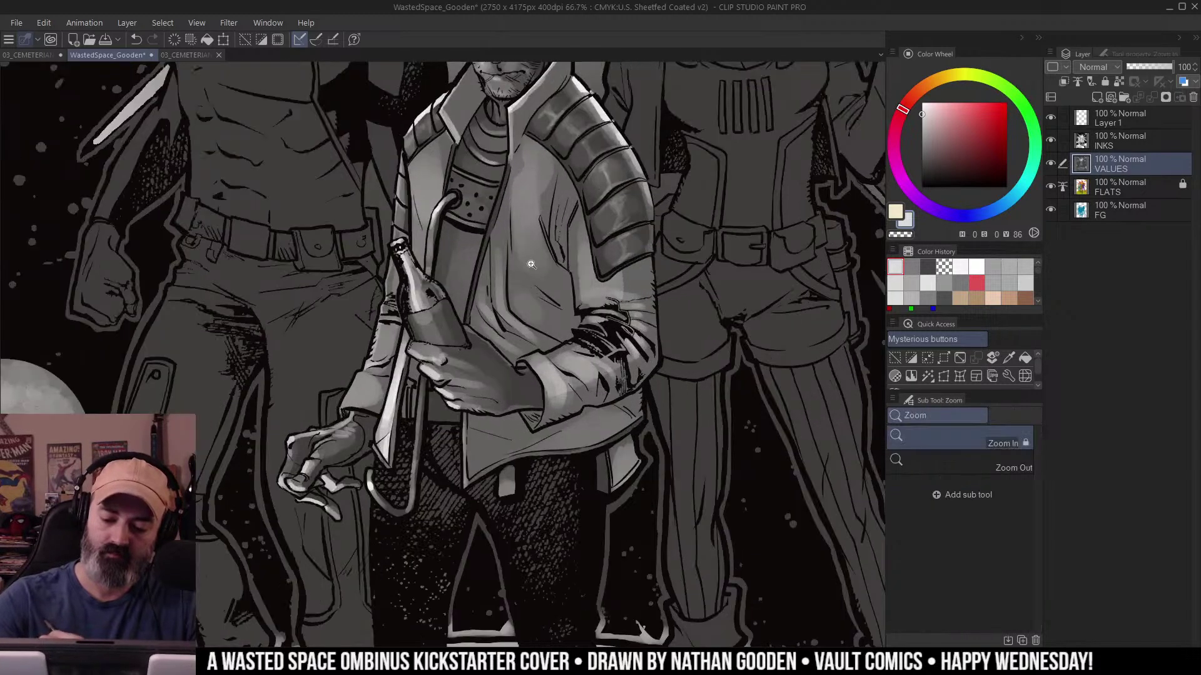
{"action": "key", "text": "ctrl+space"}
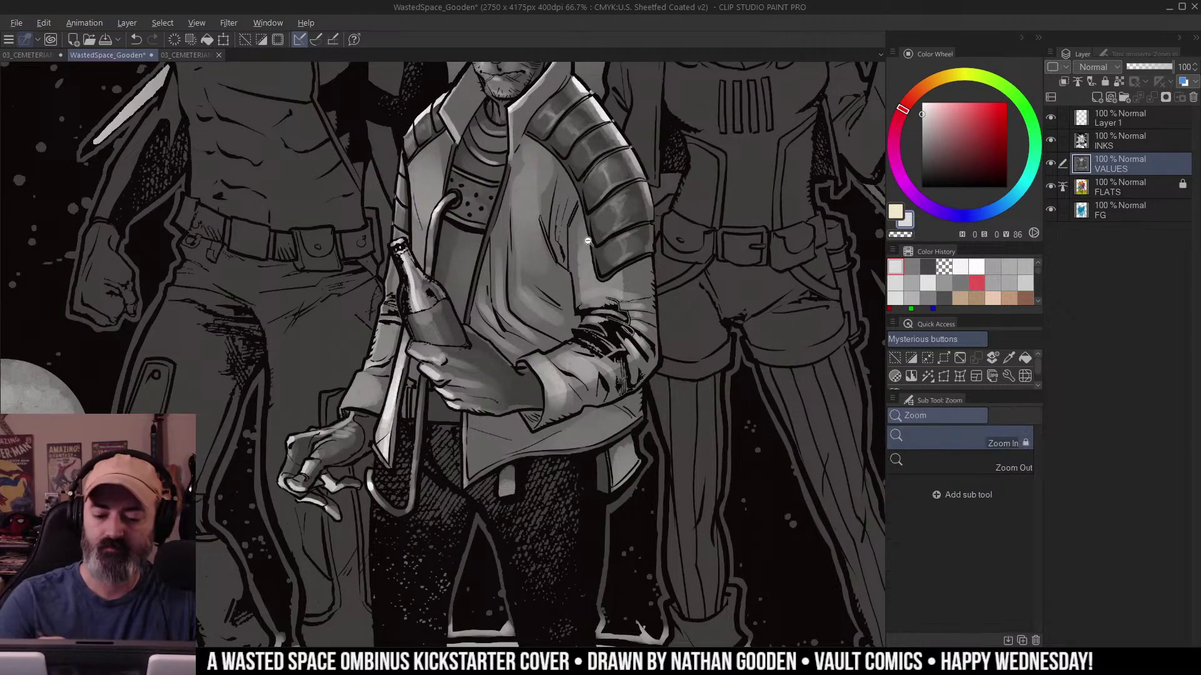
{"action": "key", "text": "alt+f"}
{"action": "key", "text": "Escape"}
{"action": "key", "text": "w"}
{"action": "key", "text": "b"}
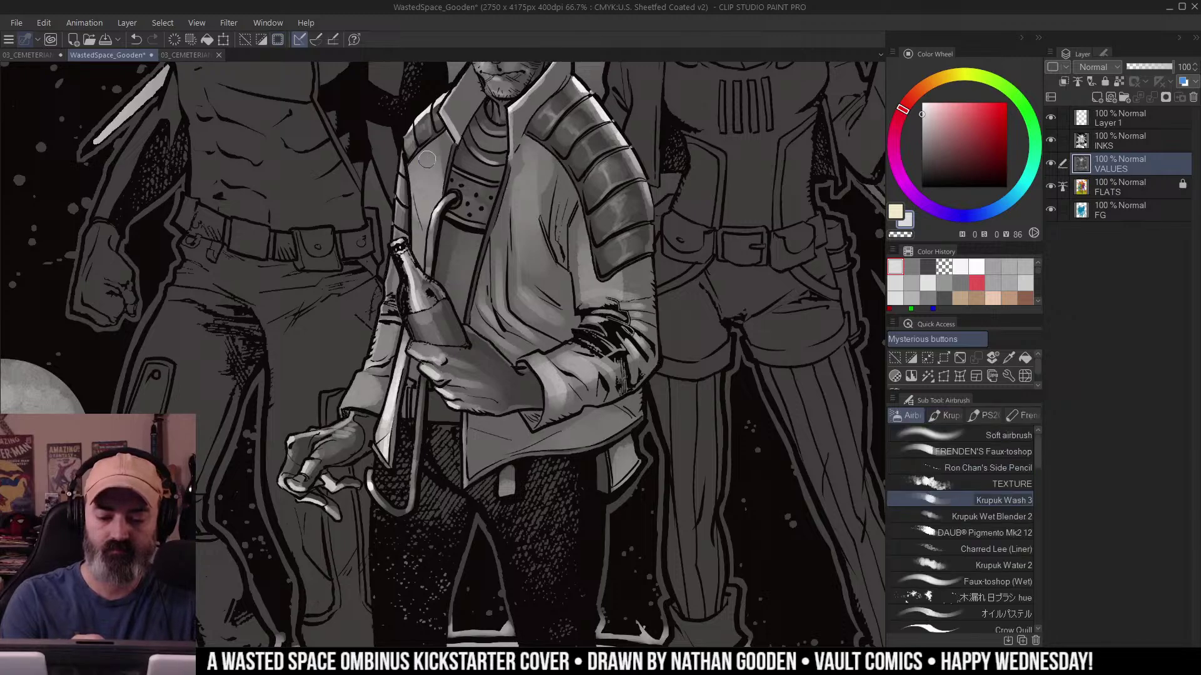
Brush tones onto the jacket's chest panel, the bottle arm's outer sleeve edge and its cuff with Krupuk Wash 3.
{"action": "left_click", "coordinate": [557, 185]}
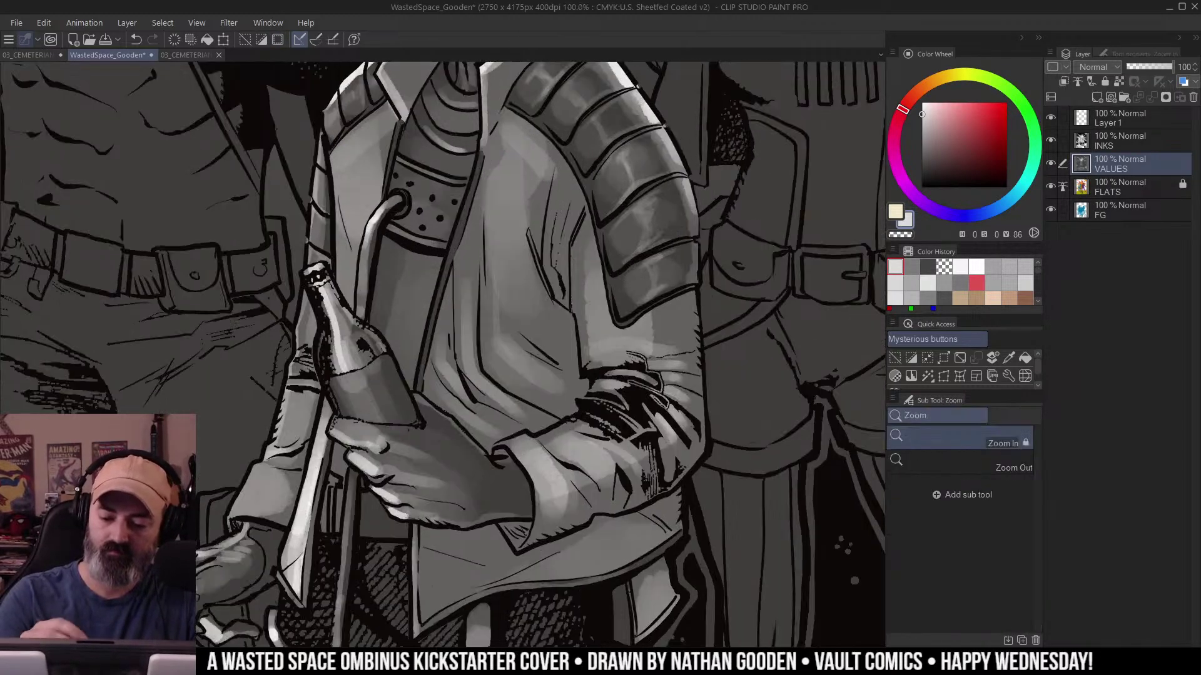
{"action": "mouse_move", "coordinate": [558, 165]}
{"action": "left_mouse_down"}
{"action": "mouse_move", "coordinate": [548, 215]}
{"action": "mouse_move", "coordinate": [565, 184]}
{"action": "mouse_move", "coordinate": [559, 221]}
{"action": "mouse_move", "coordinate": [574, 197]}
{"action": "mouse_move", "coordinate": [562, 260]}
{"action": "mouse_move", "coordinate": [545, 253]}
{"action": "mouse_move", "coordinate": [556, 302]}
{"action": "left_mouse_up"}
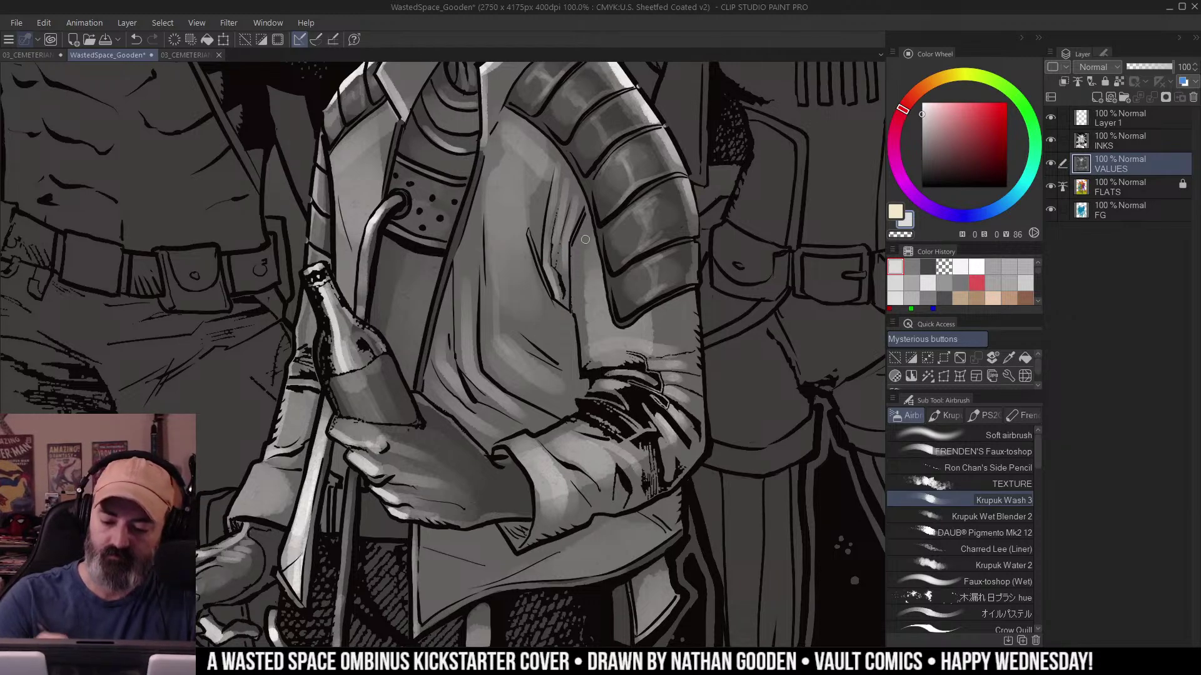
{"action": "left_click_drag", "start_coordinate": [690, 291], "coordinate": [700, 406]}
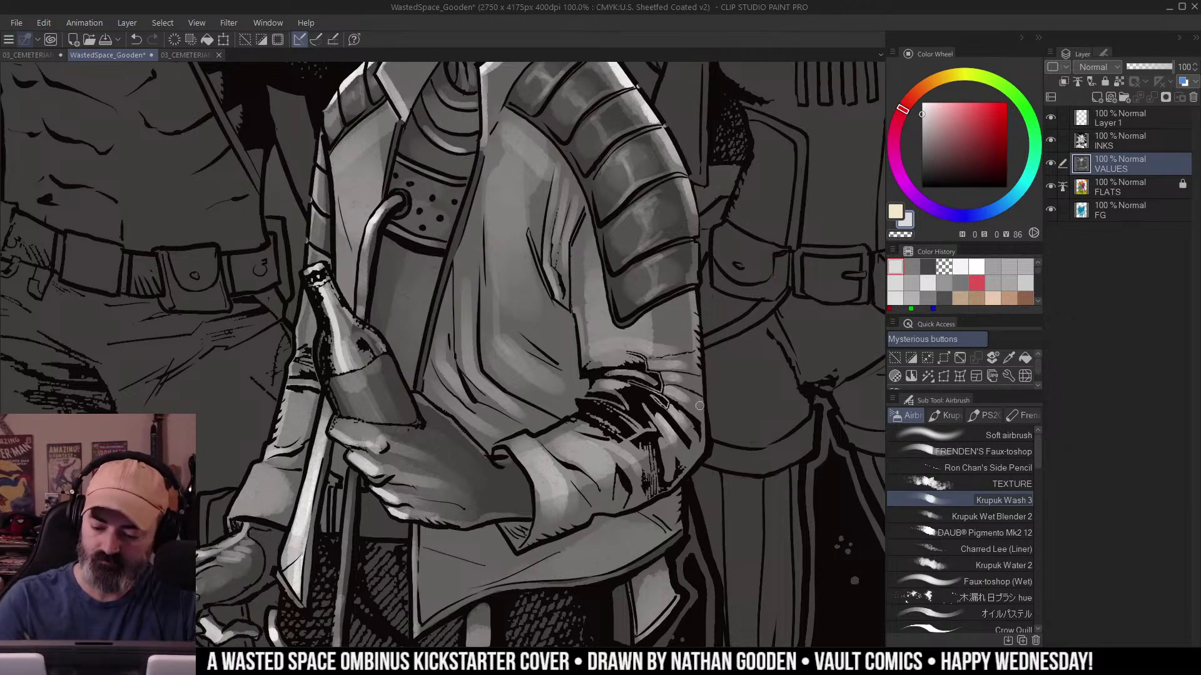
{"action": "left_click_drag", "start_coordinate": [691, 299], "coordinate": [702, 447]}
{"action": "left_click_drag", "start_coordinate": [724, 371], "coordinate": [718, 290]}
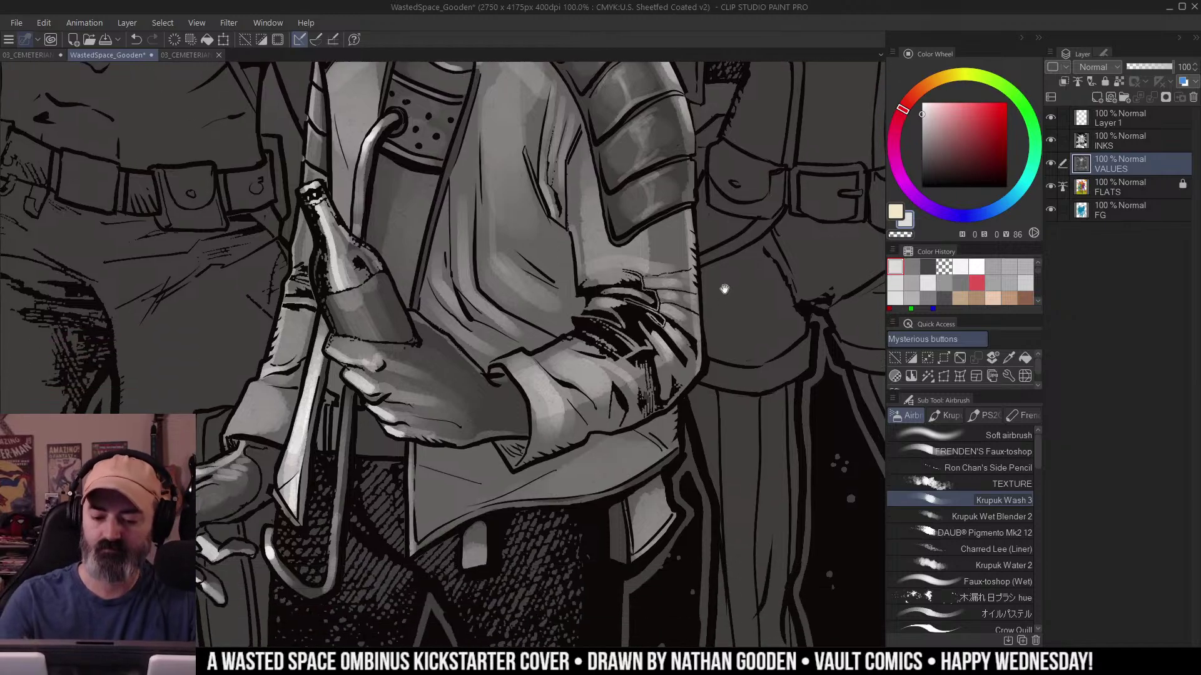
{"action": "mouse_move", "coordinate": [534, 427]}
{"action": "left_mouse_down"}
{"action": "mouse_move", "coordinate": [526, 461]}
{"action": "mouse_move", "coordinate": [580, 442]}
{"action": "left_mouse_up"}
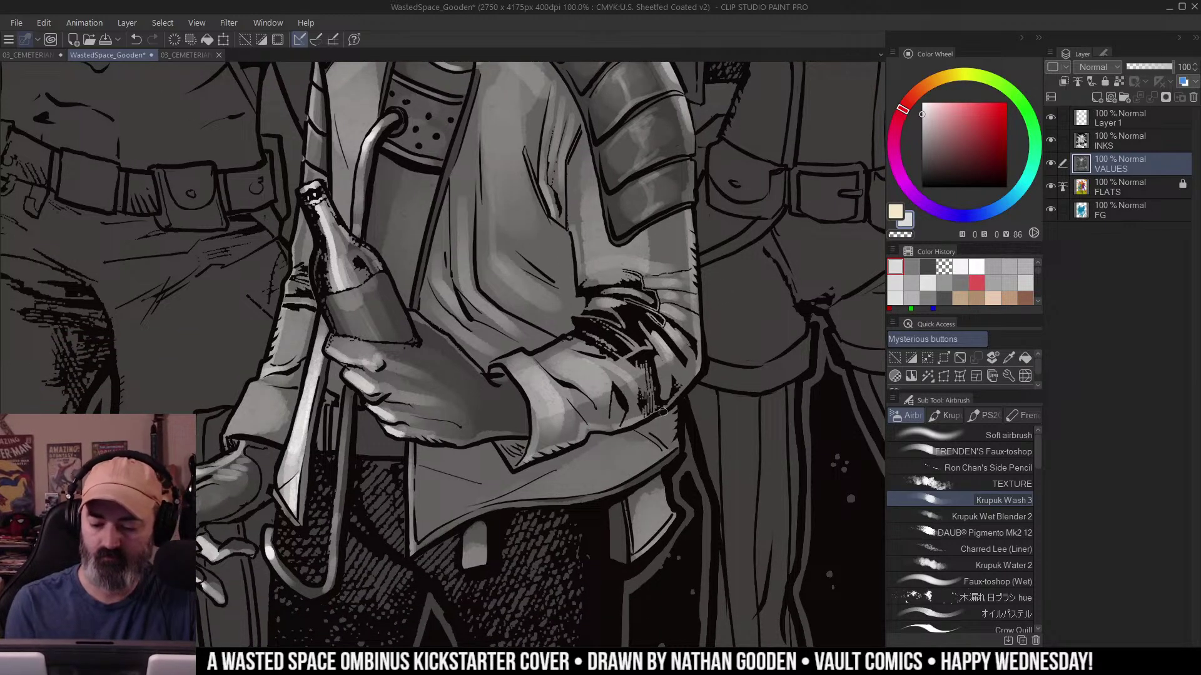
Brush soft tones down the jacket's front panel and along its folds above the bottle hand.
{"action": "left_click_drag", "start_coordinate": [640, 189], "coordinate": [666, 272]}
{"action": "mouse_move", "coordinate": [494, 253]}
{"action": "left_mouse_down"}
{"action": "mouse_move", "coordinate": [491, 332]}
{"action": "mouse_move", "coordinate": [517, 405]}
{"action": "left_mouse_up"}
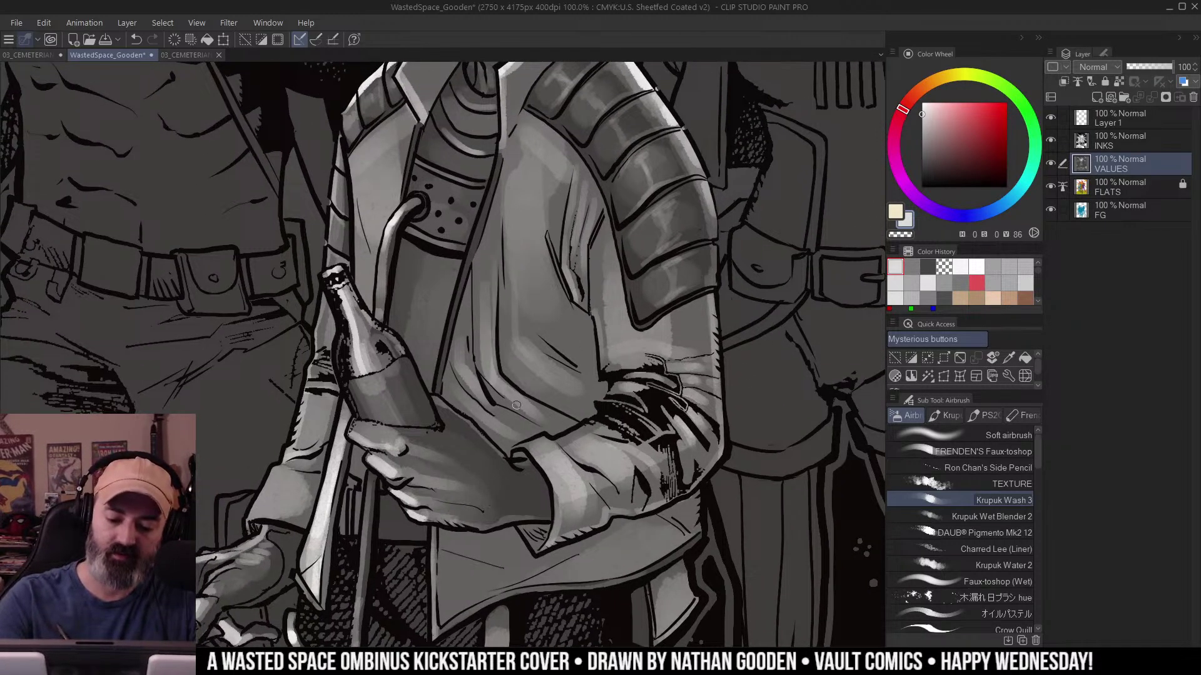
{"action": "left_click_drag", "start_coordinate": [546, 240], "coordinate": [565, 302]}
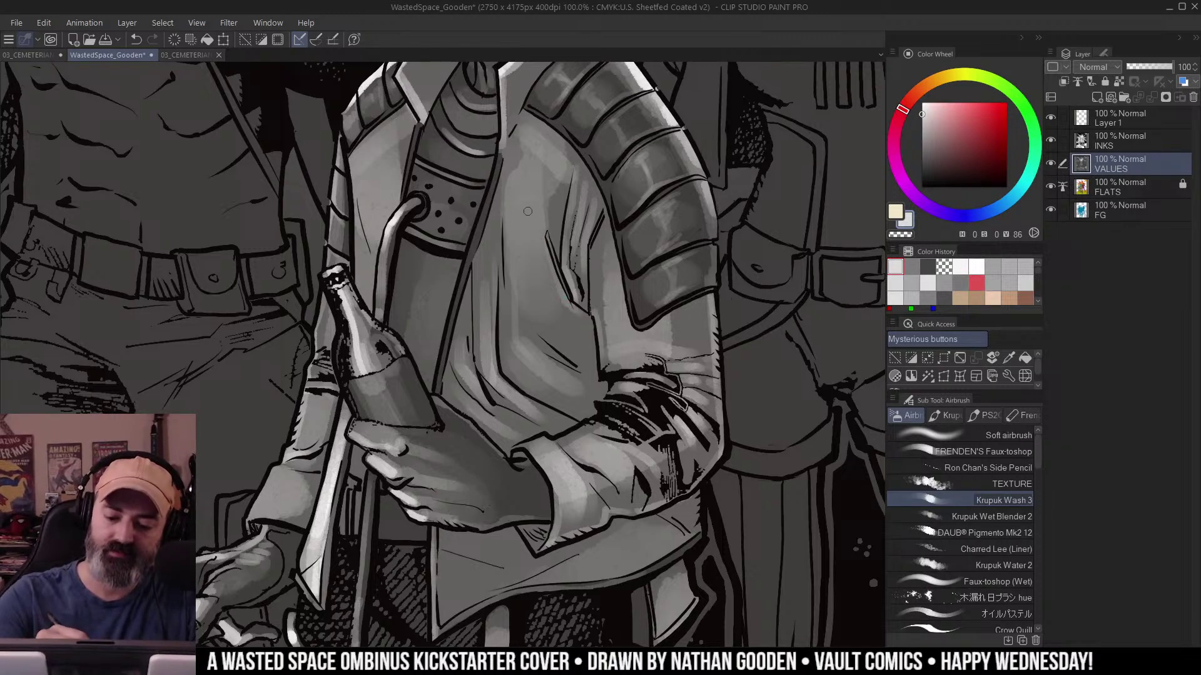
{"action": "left_click_drag", "start_coordinate": [528, 211], "coordinate": [562, 298]}
{"action": "left_click", "coordinate": [610, 253], "text": "ctrl+alt"}
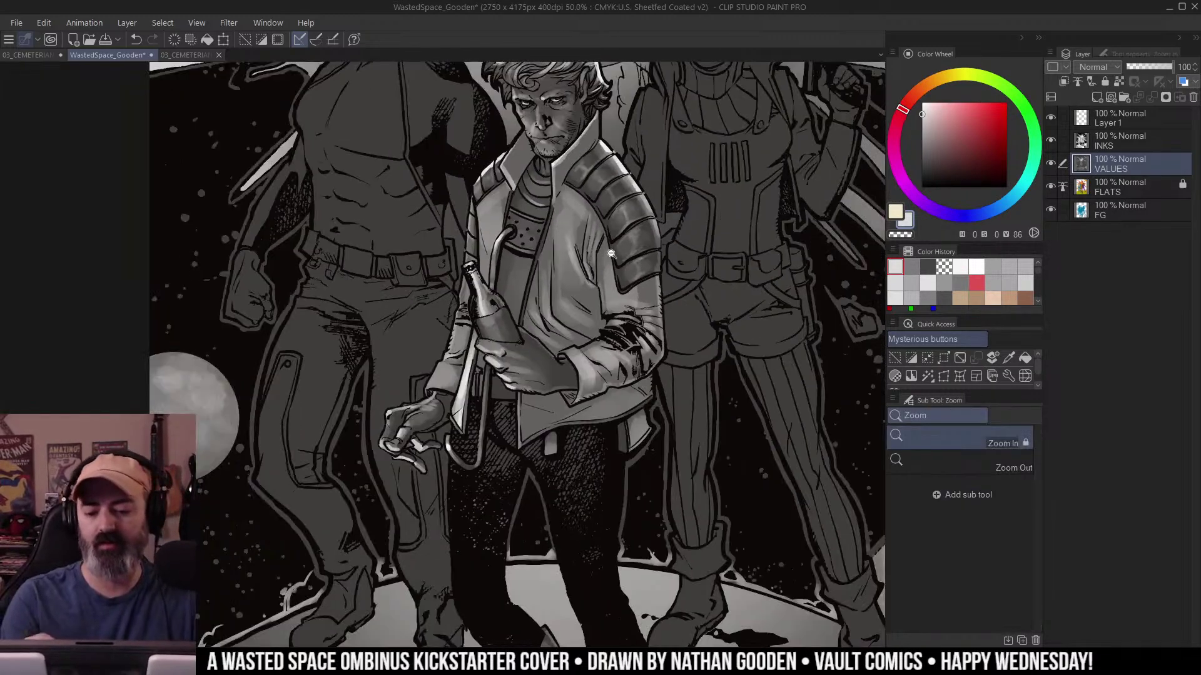
Brush a light tone onto the jacket cuff of the central man's lowered arm.
{"action": "left_click", "coordinate": [604, 275], "text": "ctrl"}
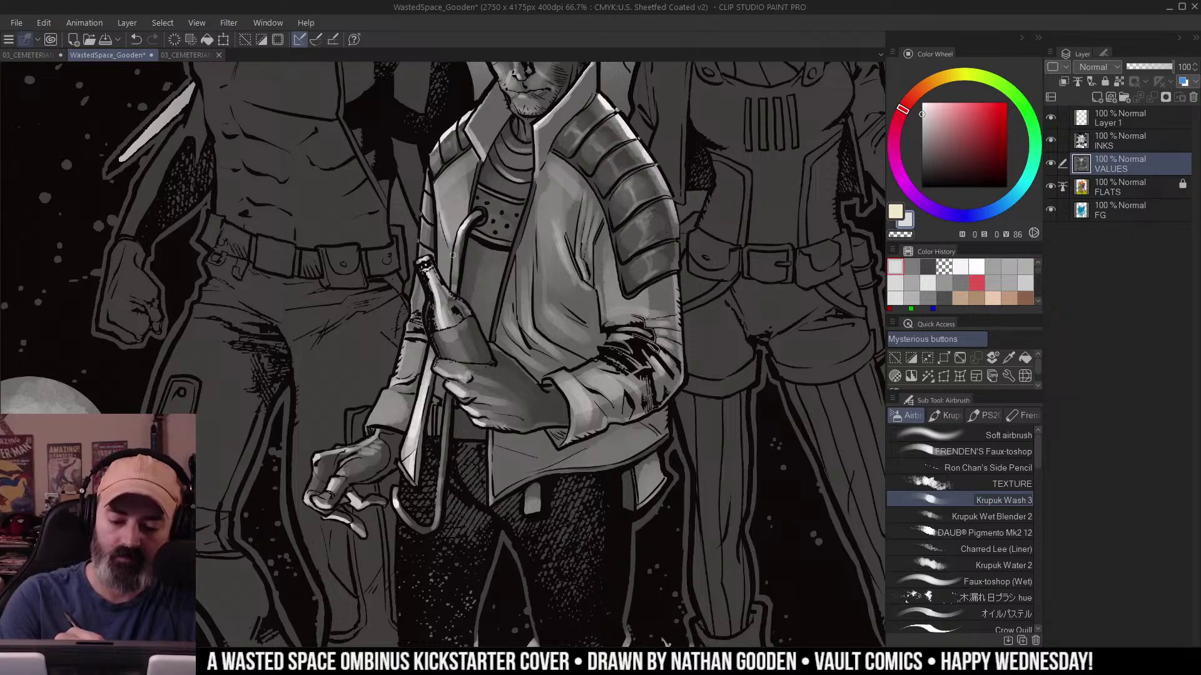
{"action": "left_click_drag", "start_coordinate": [659, 291], "coordinate": [812, 276]}
{"action": "left_click", "coordinate": [811, 276], "text": "ctrl"}
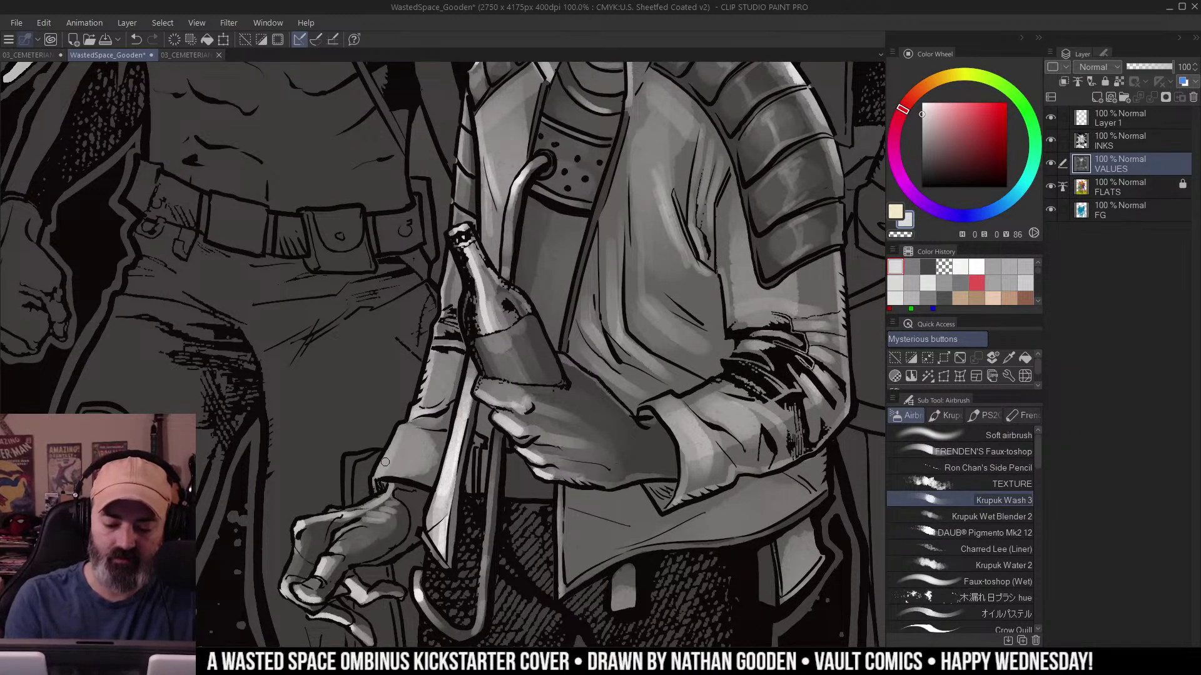
{"action": "left_click_drag", "start_coordinate": [408, 423], "coordinate": [404, 473]}
Clear the jacket selection and check how the central figure reads against the whole cover.
{"action": "left_click", "coordinate": [462, 413], "text": "alt"}
{"action": "left_click", "coordinate": [461, 413], "text": "alt"}
{"action": "left_click_drag", "start_coordinate": [634, 272], "coordinate": [652, 275]}
{"action": "left_click", "coordinate": [672, 169], "text": "ctrl+alt"}
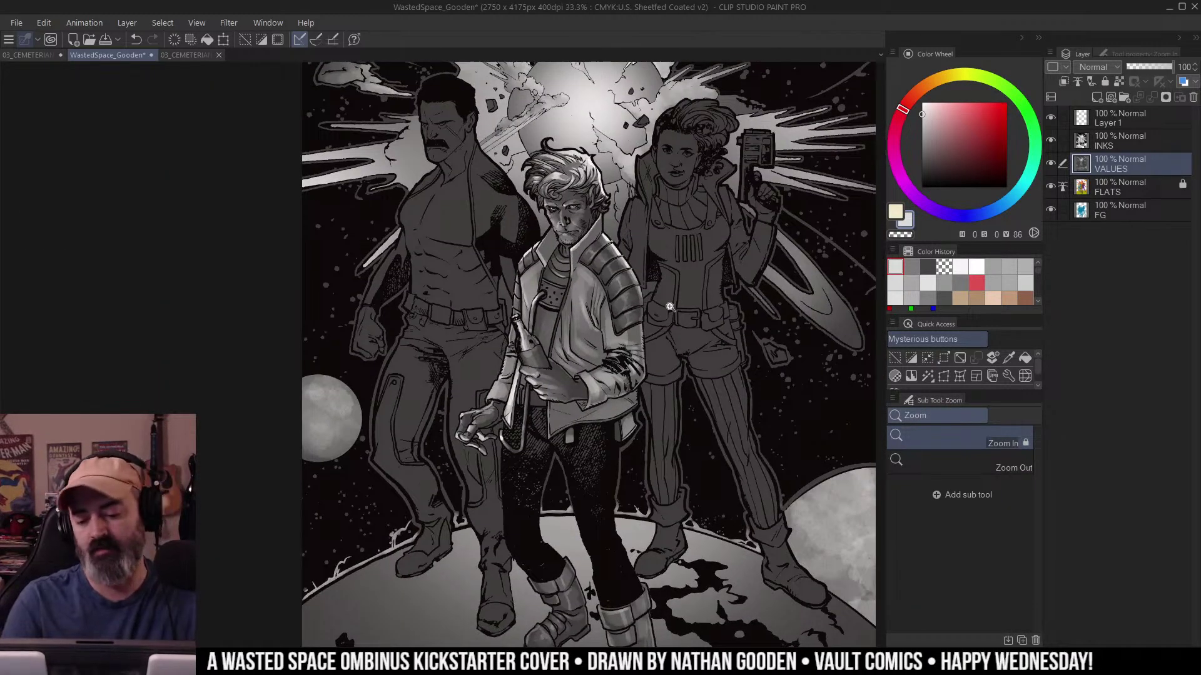
{"action": "left_click_drag", "start_coordinate": [697, 301], "coordinate": [684, 287]}
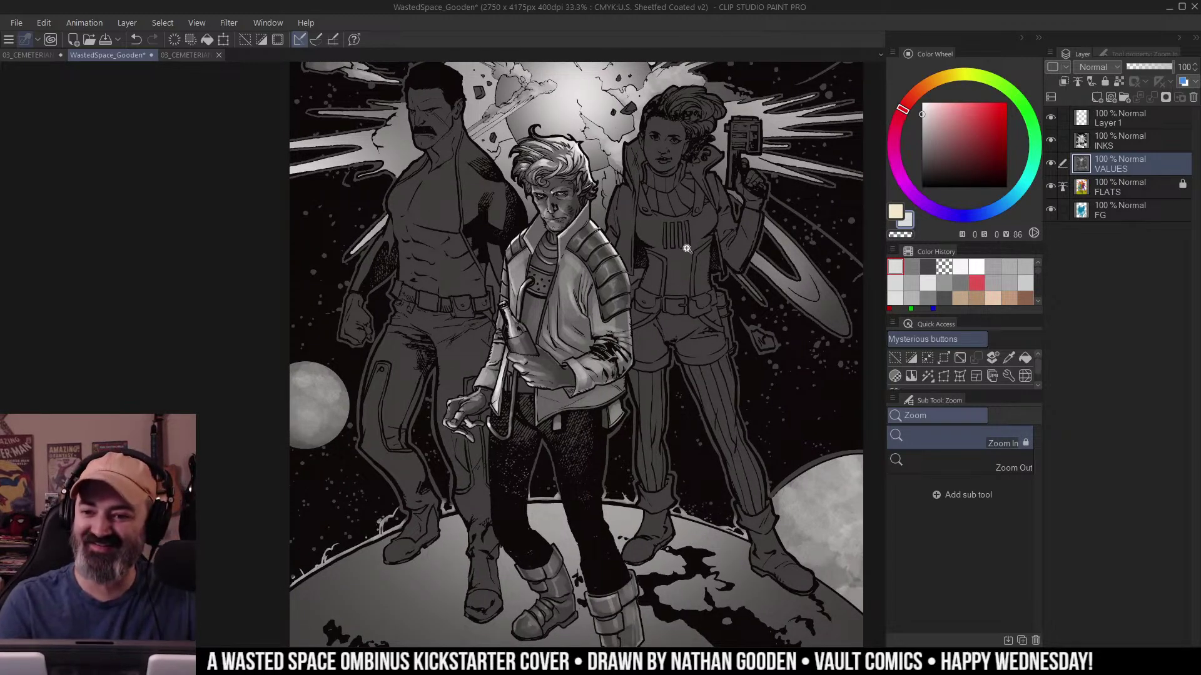
{"action": "key", "text": "m"}
{"action": "key", "text": "ctrl+d"}
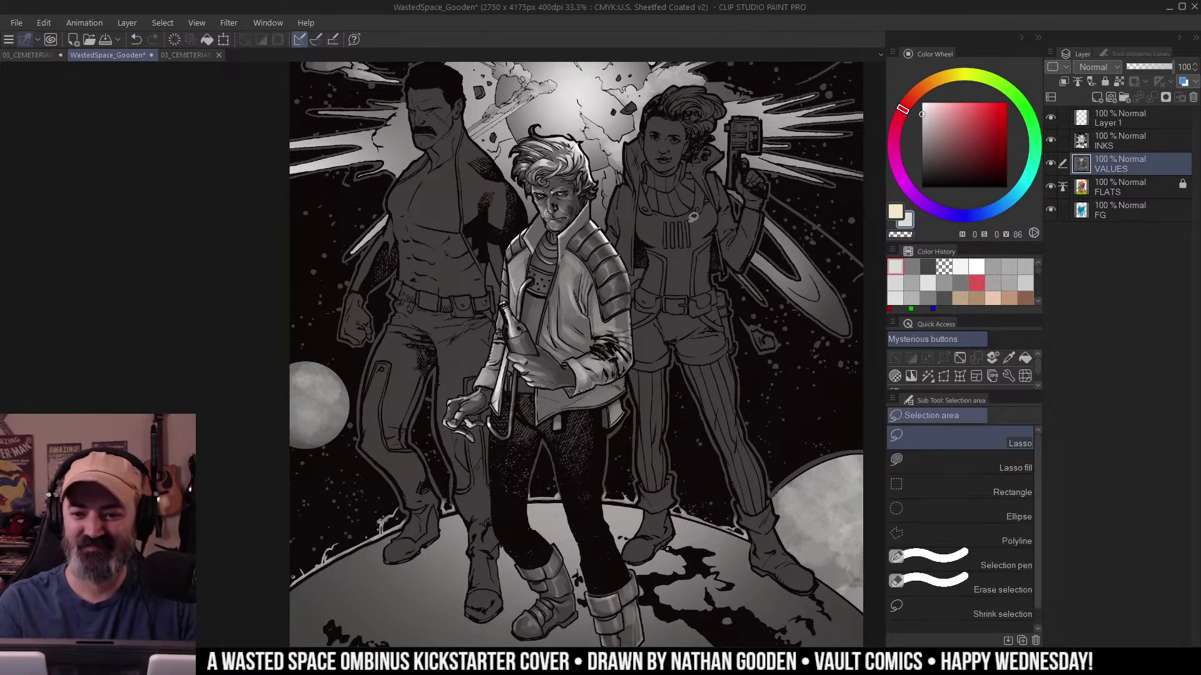
{"action": "left_click_drag", "start_coordinate": [721, 230], "coordinate": [716, 188]}
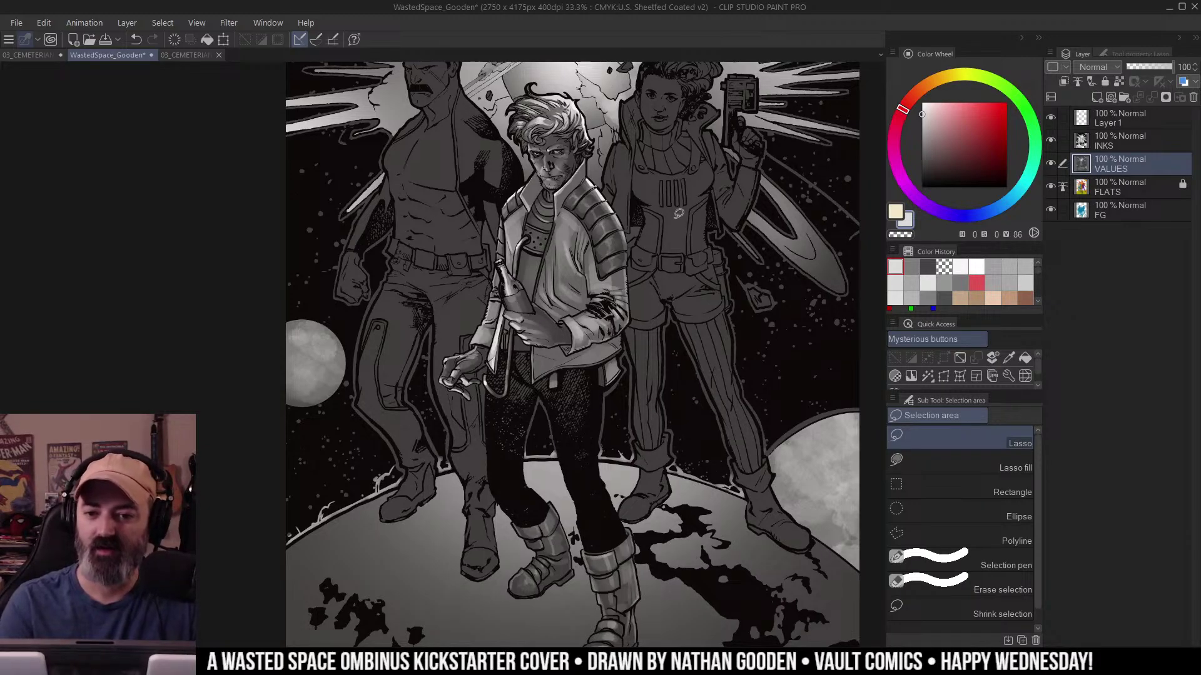
{"action": "left_click_drag", "start_coordinate": [680, 211], "coordinate": [688, 244]}
{"action": "key", "text": "ctrl+space"}
{"action": "left_click", "coordinate": [678, 233], "text": "alt"}
{"action": "left_click_drag", "start_coordinate": [660, 164], "coordinate": [661, 214]}
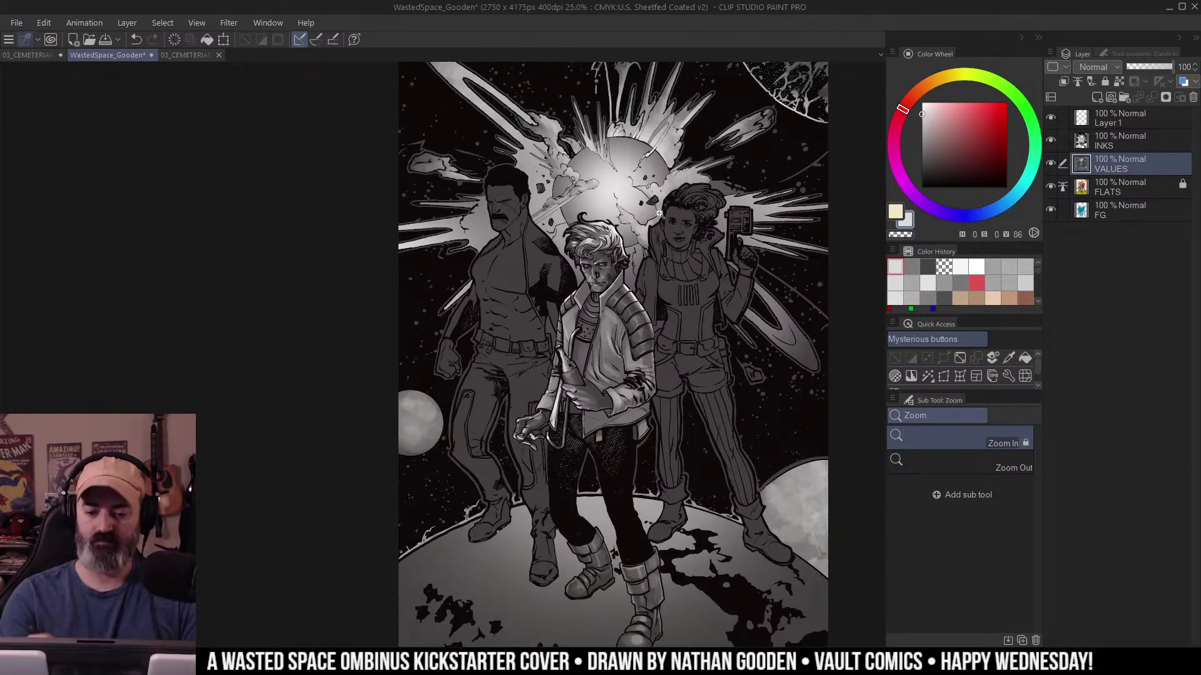
Select the moustached man's bare skin using Auto select and hide the selection outline.
{"action": "left_click_drag", "start_coordinate": [519, 259], "coordinate": [558, 223]}
{"action": "left_click_drag", "start_coordinate": [634, 223], "coordinate": [542, 270]}
{"action": "left_click", "coordinate": [510, 327]}
{"action": "key", "text": "w"}
{"action": "left_click", "coordinate": [446, 218]}
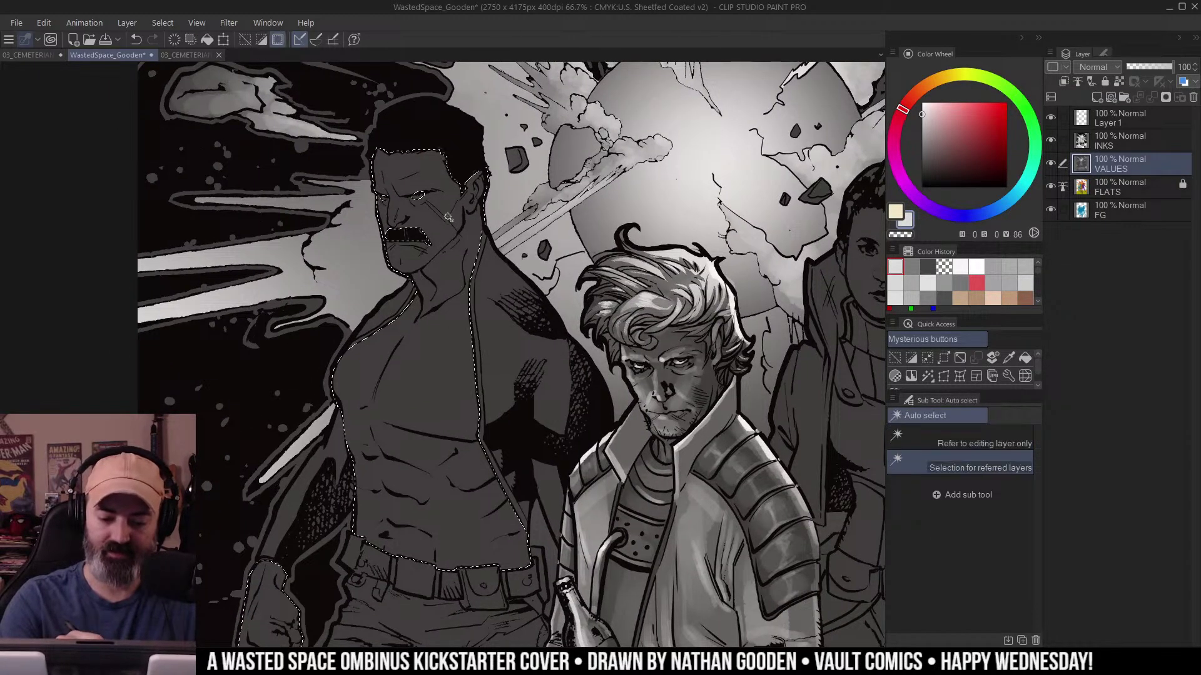
{"action": "left_click_drag", "start_coordinate": [518, 194], "coordinate": [621, 274]}
{"action": "key", "text": "ctrl+h"}
{"action": "key", "text": "b"}
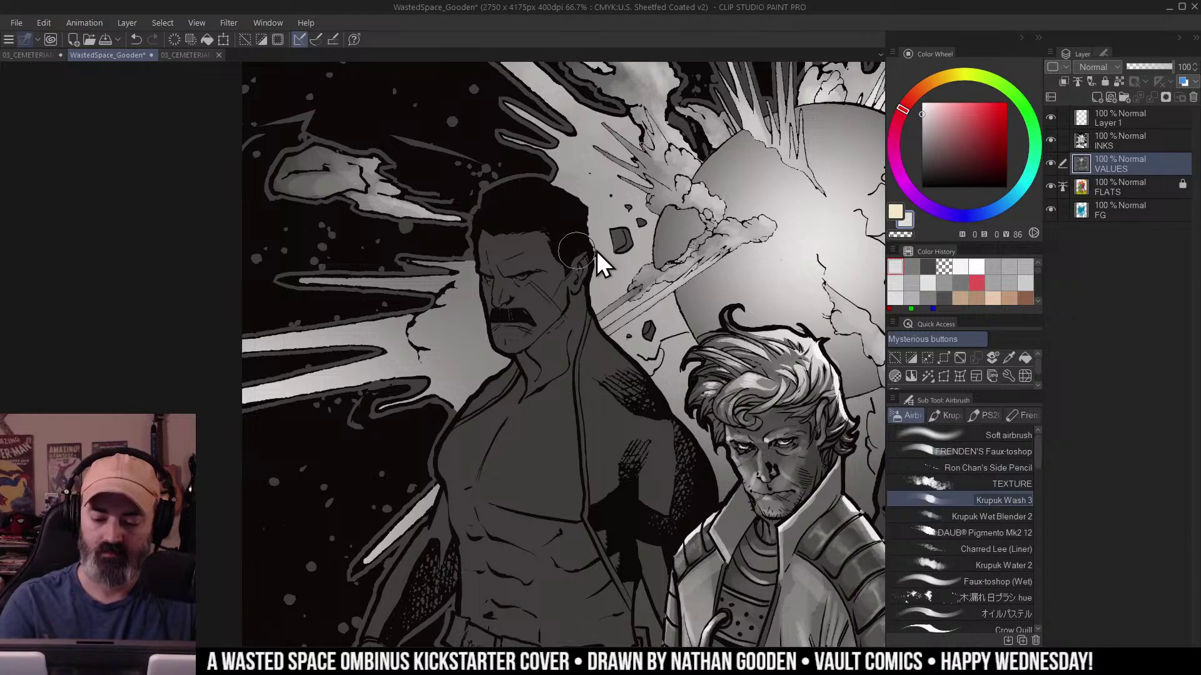
Brush a bright rim of light down the moustached man's temple, cheek and jaw with Krupuk Wash 3.
{"action": "mouse_move", "coordinate": [768, 195]}
{"action": "left_mouse_down"}
{"action": "mouse_move", "coordinate": [667, 156]}
{"action": "mouse_move", "coordinate": [752, 239]}
{"action": "left_mouse_up"}
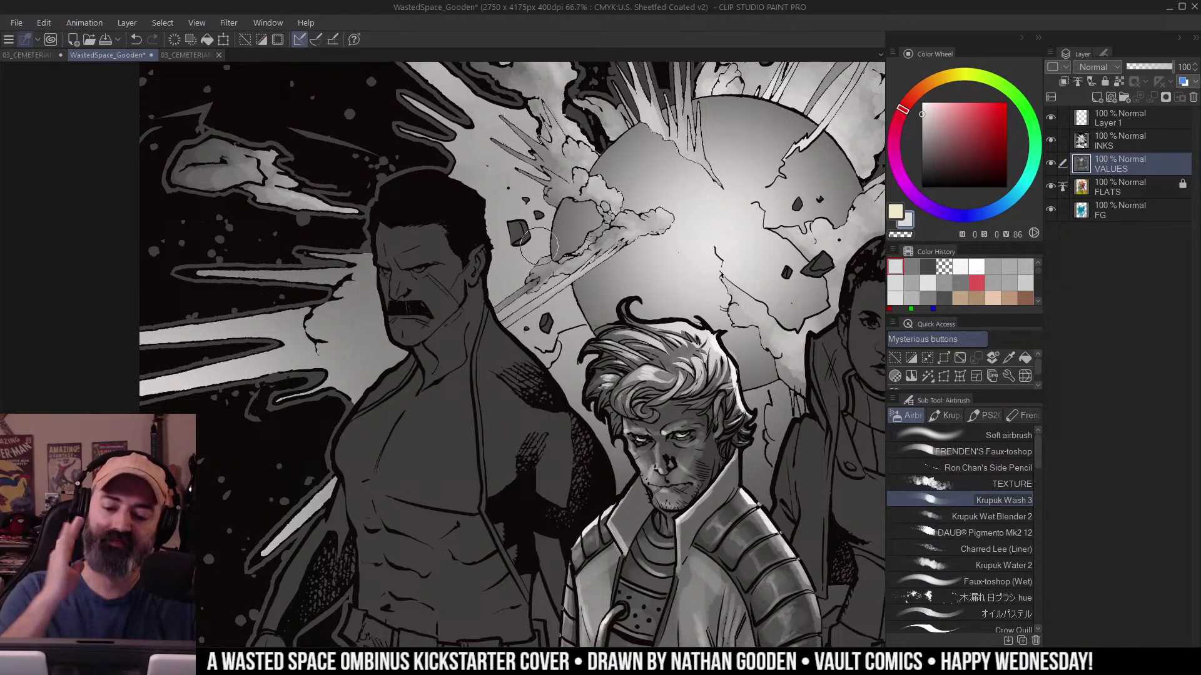
{"action": "mouse_move", "coordinate": [458, 249]}
{"action": "left_mouse_down"}
{"action": "mouse_move", "coordinate": [448, 219]}
{"action": "mouse_move", "coordinate": [446, 312]}
{"action": "mouse_move", "coordinate": [460, 272]}
{"action": "mouse_move", "coordinate": [454, 308]}
{"action": "left_mouse_up"}
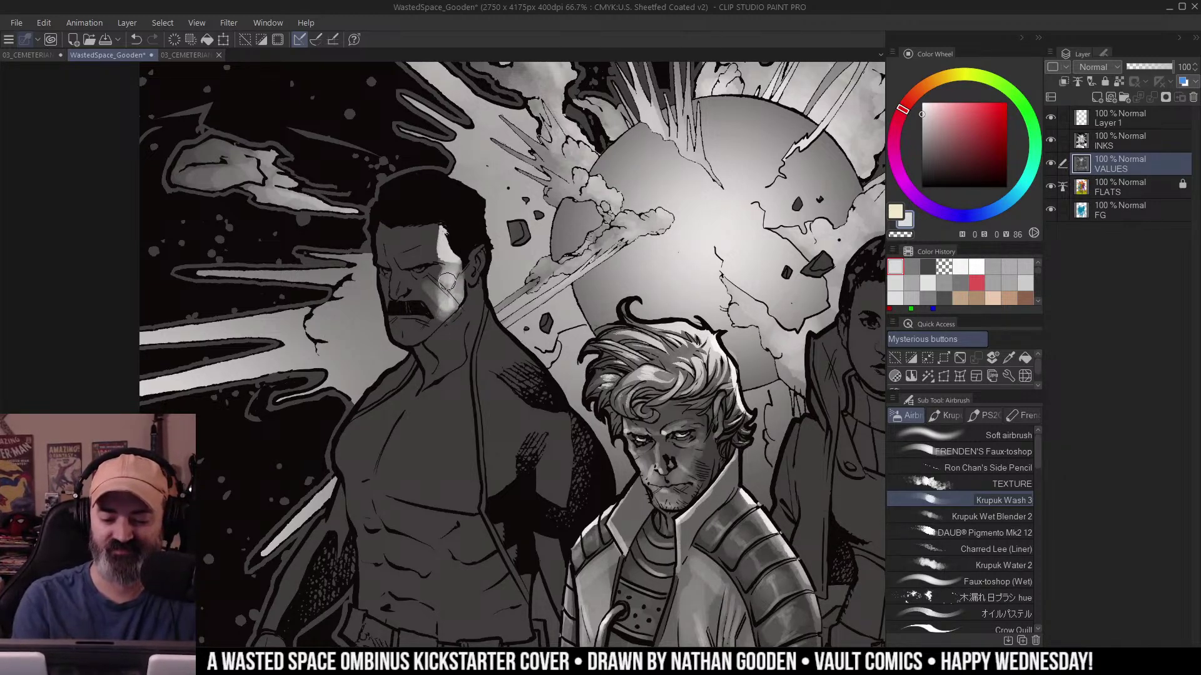
{"action": "left_click_drag", "start_coordinate": [442, 281], "coordinate": [454, 312]}
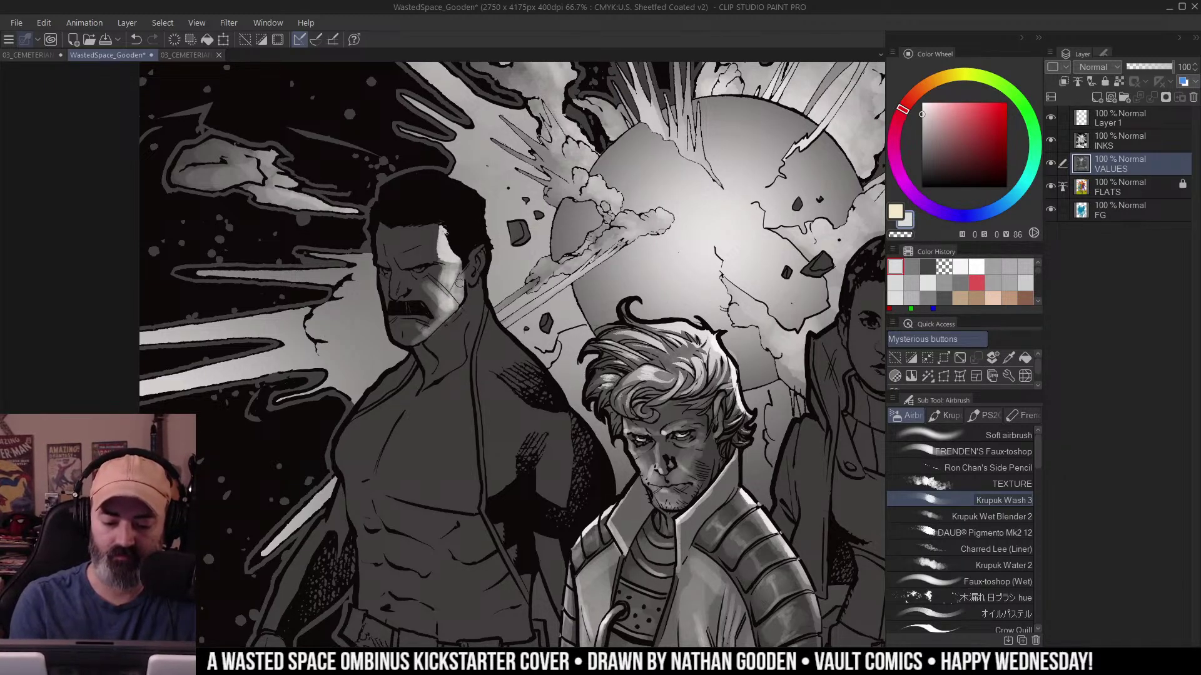
{"action": "key", "text": "ctrl+space"}
{"action": "left_click", "coordinate": [511, 299], "text": "alt"}
{"action": "left_click", "coordinate": [511, 298], "text": "alt"}
{"action": "left_click", "coordinate": [511, 296]}
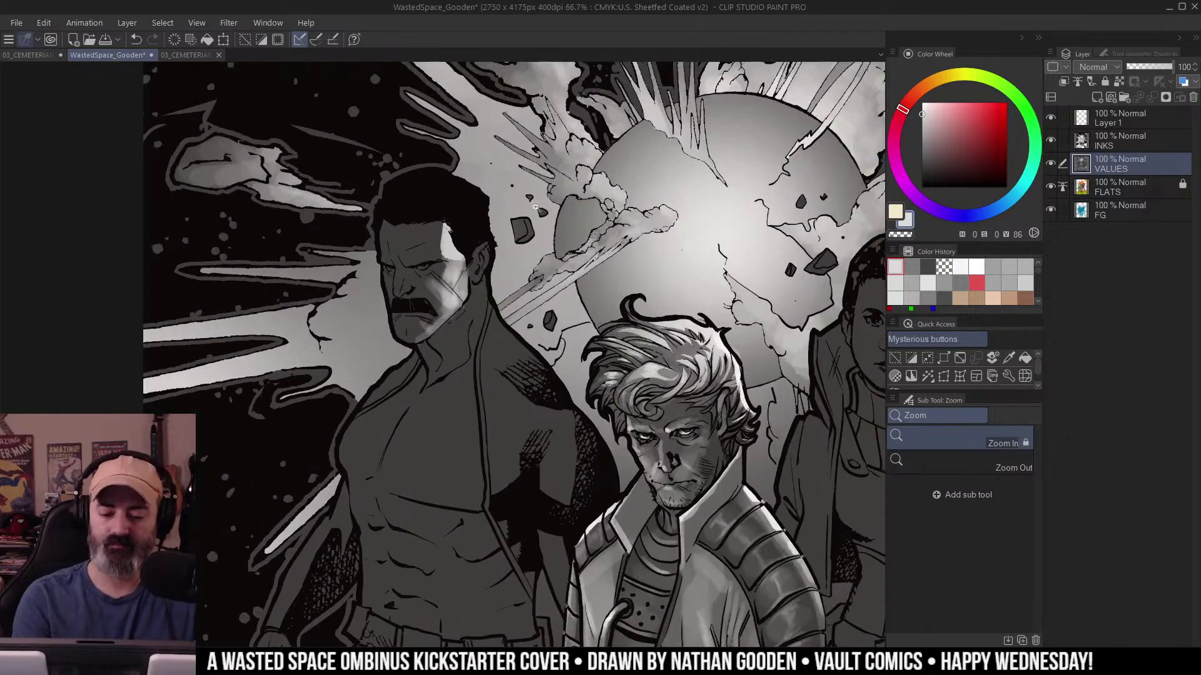
Touch up the shading around the moustached man's jaw and mouth with a sampled dark grey, undoing the unwanted stroke.
{"action": "left_click", "coordinate": [424, 332]}
{"action": "key", "text": "ctrl+z"}
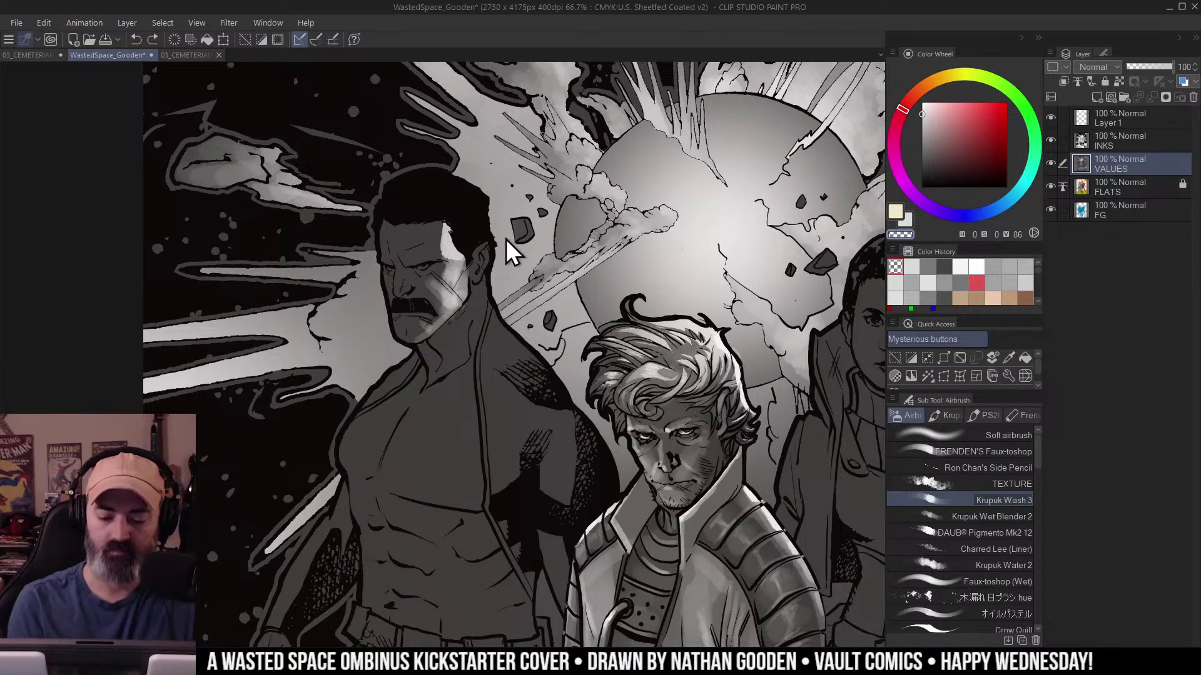
{"action": "key", "text": "c"}
{"action": "left_click", "coordinate": [428, 329]}
{"action": "left_click", "coordinate": [429, 318], "text": "alt"}
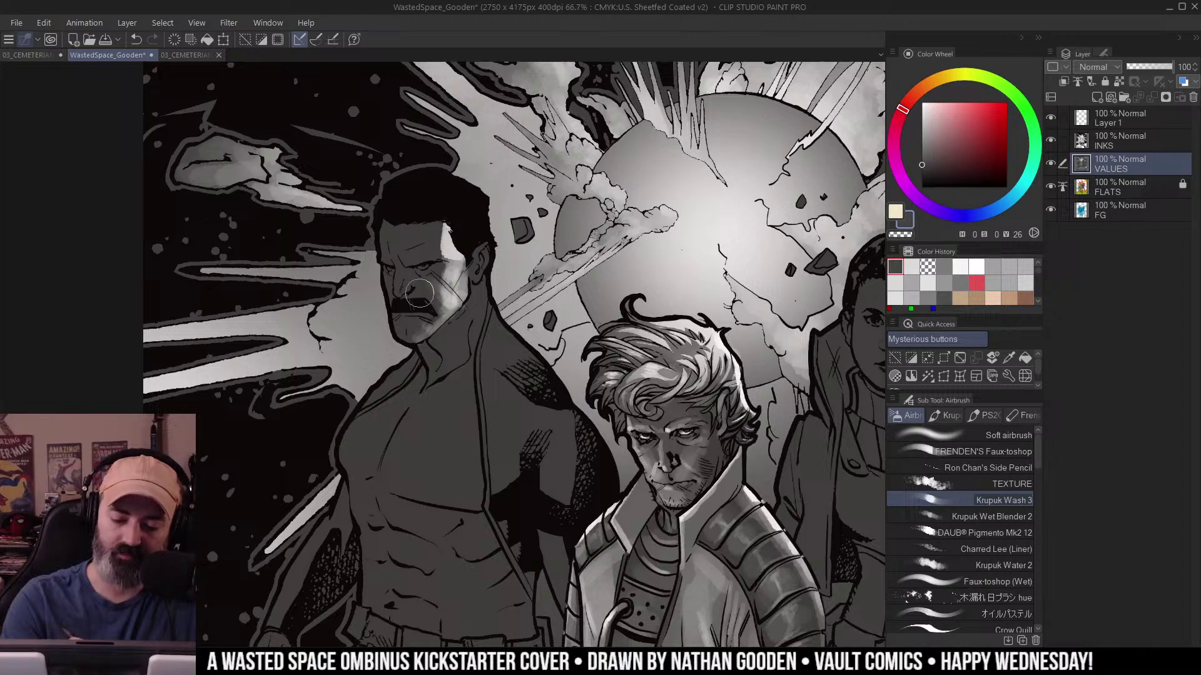
Reselect the moustached man's face, neck and torso with Auto select and hide the outline again.
{"action": "key", "text": "ctrl+space"}
{"action": "left_click_drag", "start_coordinate": [477, 196], "coordinate": [432, 196]}
{"action": "left_click_drag", "start_coordinate": [491, 223], "coordinate": [535, 223]}
{"action": "key", "text": "w"}
{"action": "left_click", "coordinate": [465, 286]}
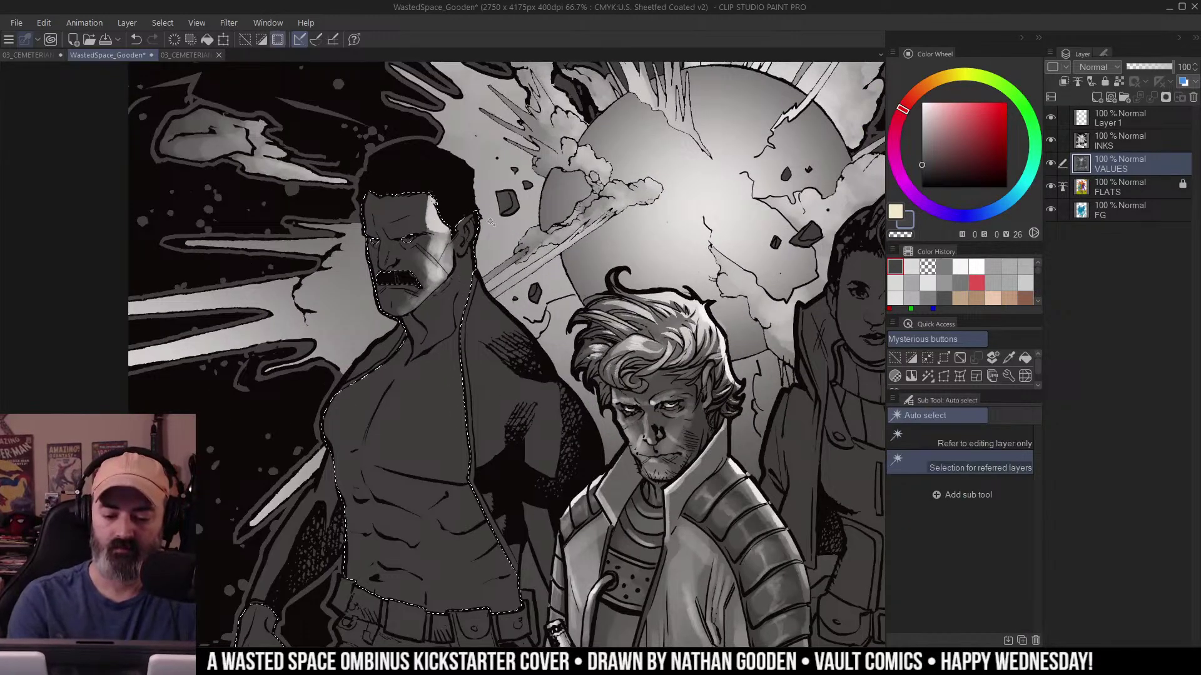
{"action": "key", "text": "ctrl+h"}
{"action": "key", "text": "b"}
Brush a light grey sampled from the cheek onto the moustached man's ear and the side of his neck.
{"action": "left_click", "coordinate": [443, 217], "text": "alt"}
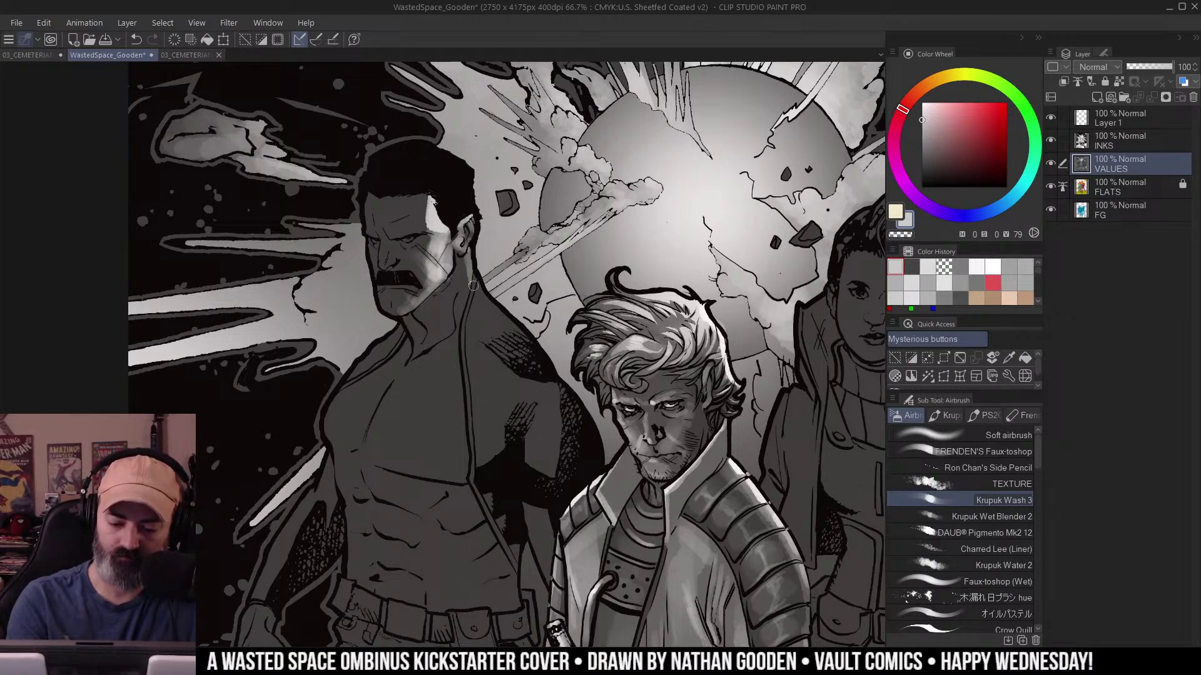
{"action": "left_click_drag", "start_coordinate": [460, 319], "coordinate": [451, 326]}
{"action": "left_click_drag", "start_coordinate": [451, 280], "coordinate": [462, 262]}
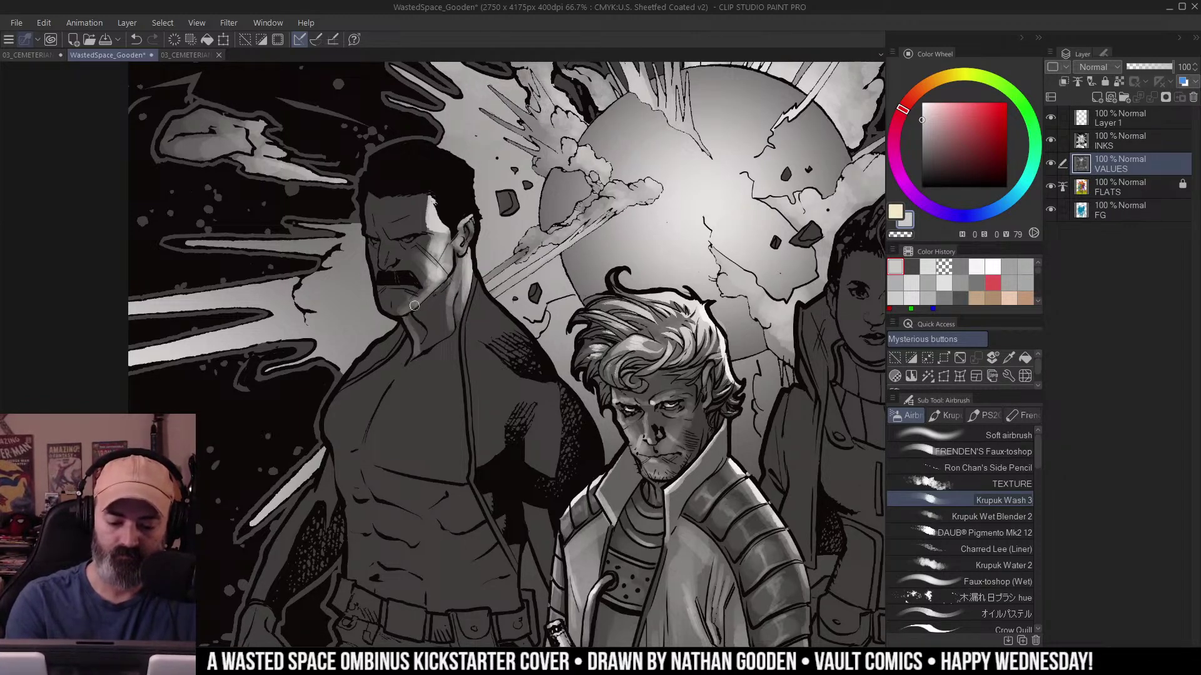
Finish the light grey wash at the base of the moustached man's neck and reselect his skin areas with Auto select.
{"action": "left_click_drag", "start_coordinate": [429, 351], "coordinate": [447, 336]}
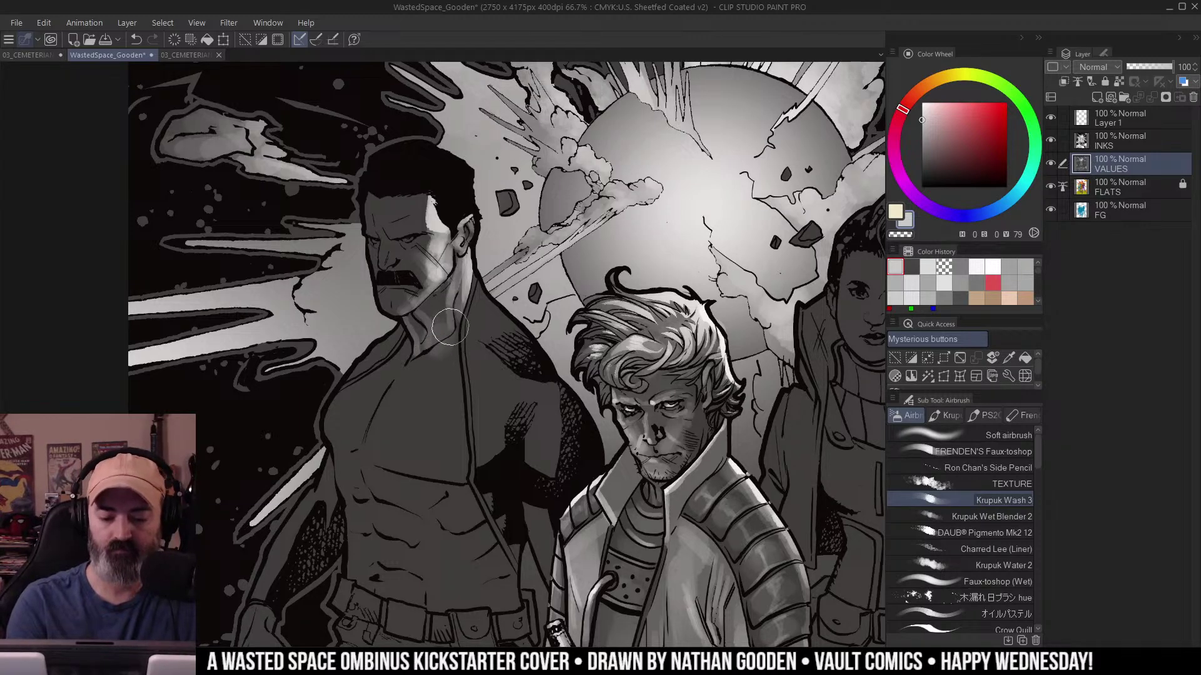
{"action": "left_click_drag", "start_coordinate": [602, 239], "coordinate": [644, 175]}
{"action": "key", "text": "w"}
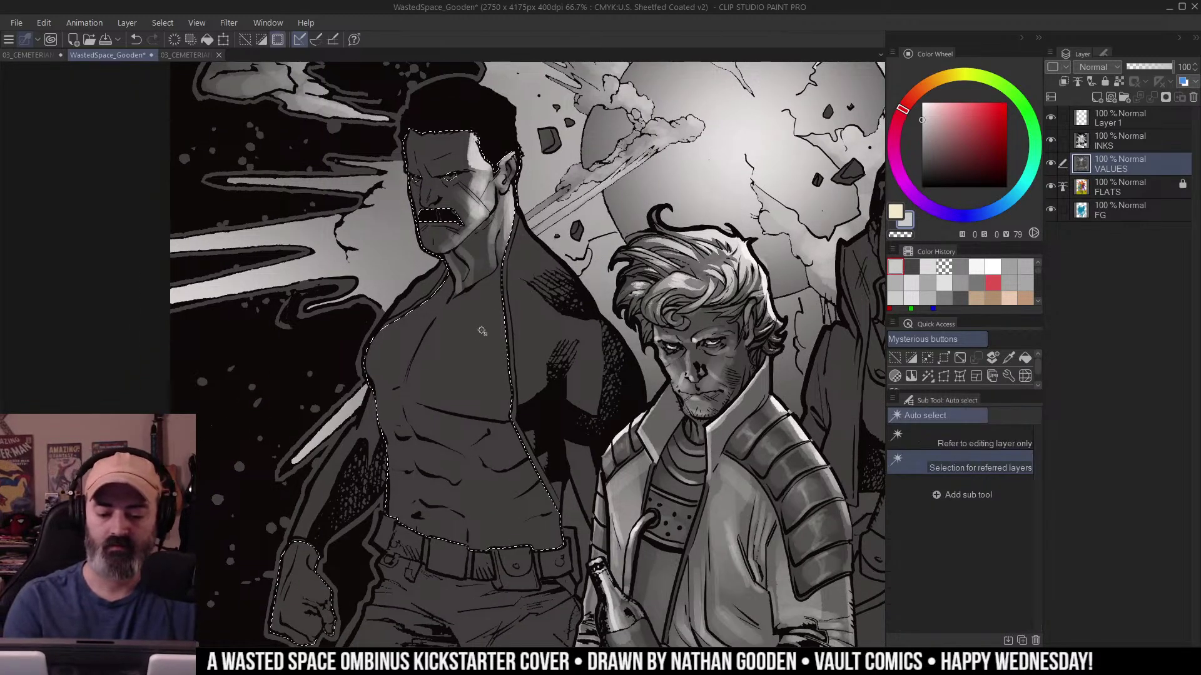
{"action": "left_click", "coordinate": [480, 332]}
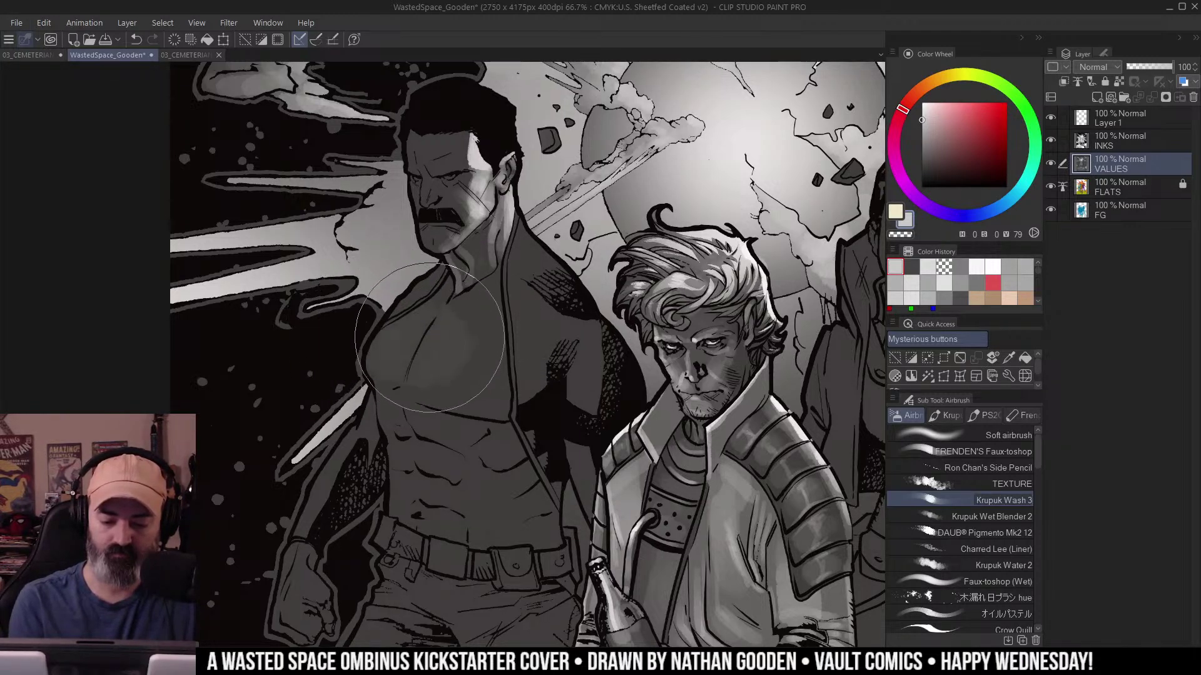
{"action": "left_click_drag", "start_coordinate": [430, 338], "coordinate": [492, 311]}
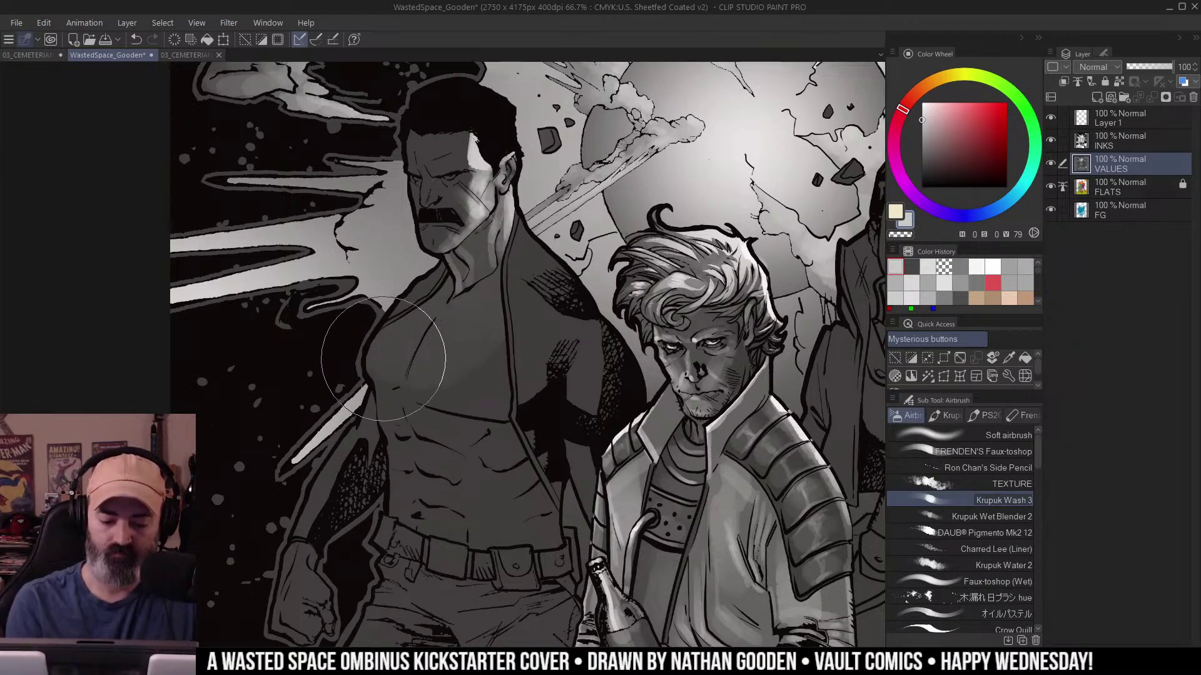
{"action": "left_click_drag", "start_coordinate": [546, 319], "coordinate": [603, 233]}
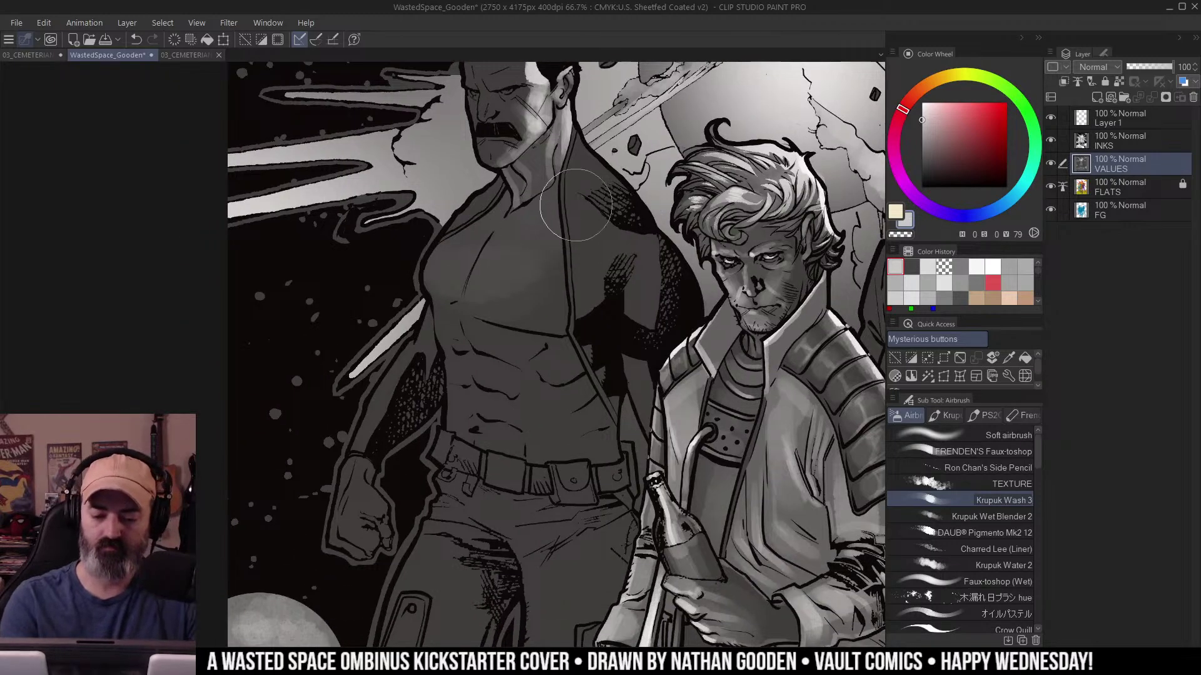
{"action": "key", "text": "ctrl+z"}
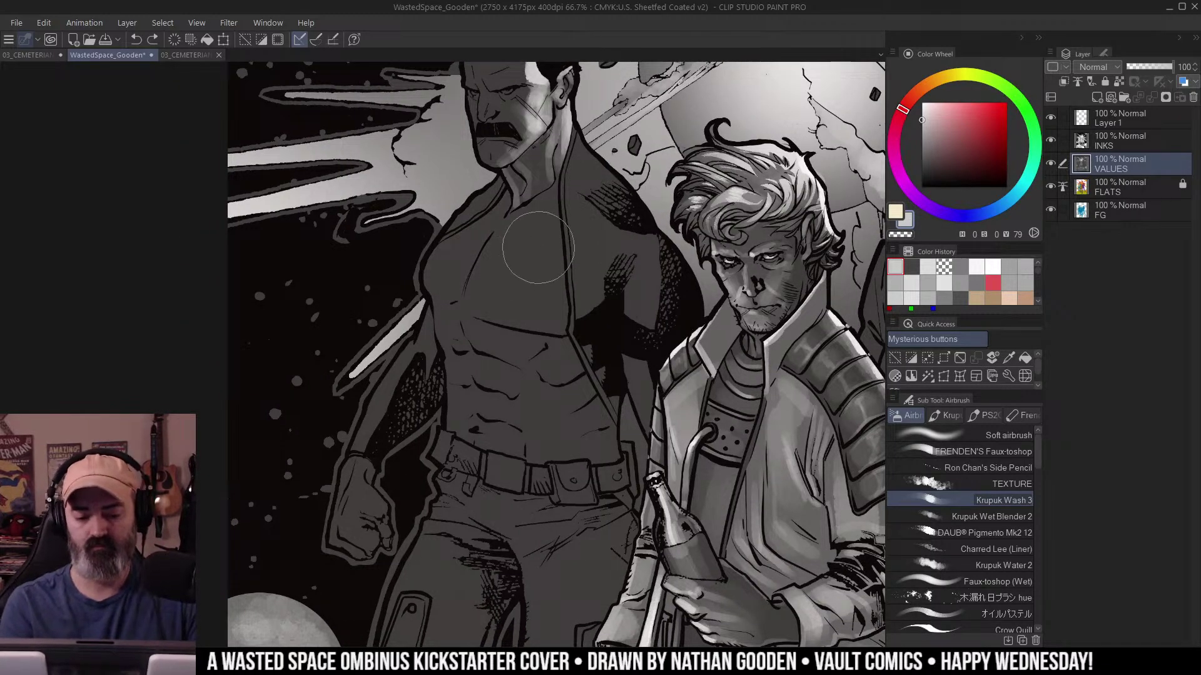
Lasso around the moustached man's upper chest, limit the selection to his skin with Auto select, and hide the outline.
{"action": "key", "text": "m"}
{"action": "left_click_drag", "start_coordinate": [618, 152], "coordinate": [584, 197]}
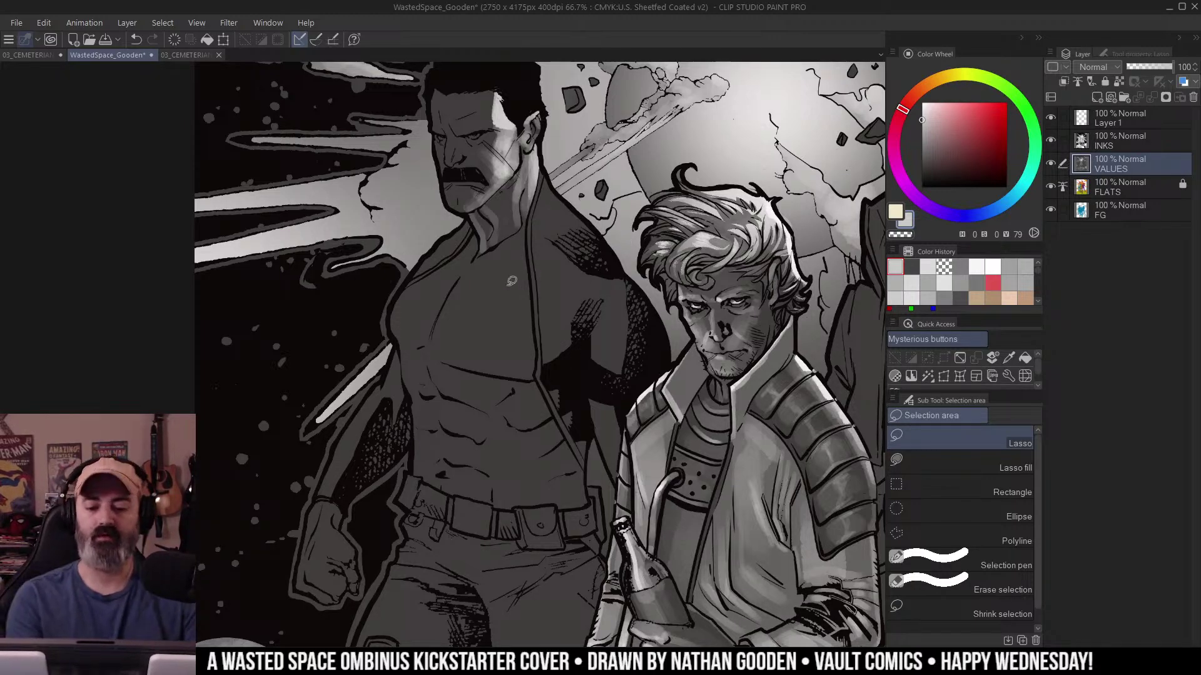
{"action": "key", "text": "b"}
{"action": "left_click_drag", "start_coordinate": [539, 256], "coordinate": [580, 241]}
{"action": "key", "text": "m"}
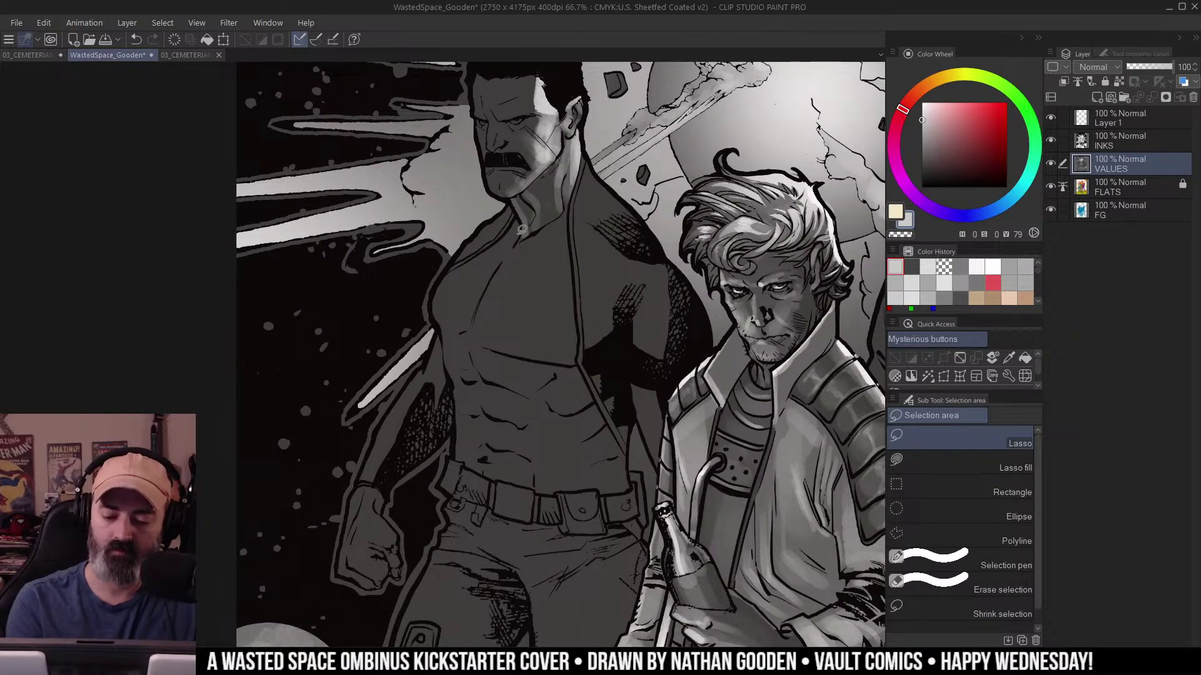
{"action": "left_click_drag", "start_coordinate": [482, 242], "coordinate": [590, 279]}
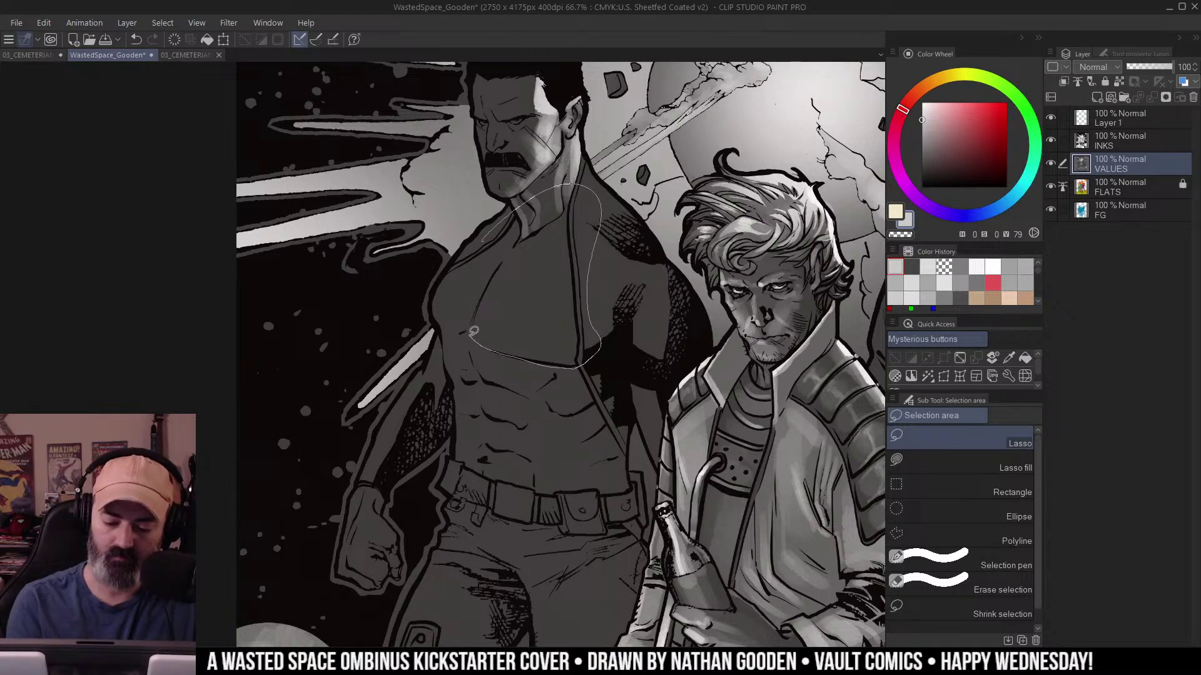
{"action": "left_click_drag", "start_coordinate": [417, 294], "coordinate": [418, 292]}
{"action": "key", "text": "w"}
{"action": "key", "text": "ctrl+h"}
{"action": "key", "text": "b"}
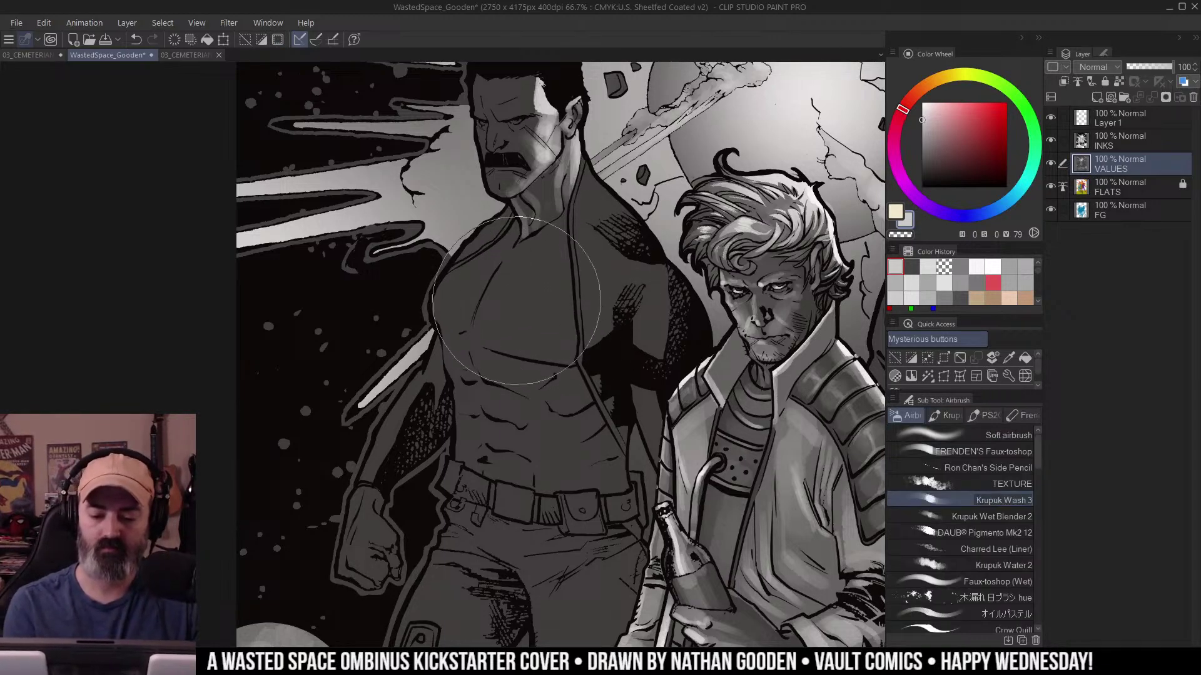
Build a soft light grey on the moustached man's pectoral beside the open jacket with Krupuk Wash 3, undoing unwanted strokes.
{"action": "left_click_drag", "start_coordinate": [514, 295], "coordinate": [537, 324]}
{"action": "left_click_drag", "start_coordinate": [546, 370], "coordinate": [576, 351]}
{"action": "key", "text": "ctrl+z"}
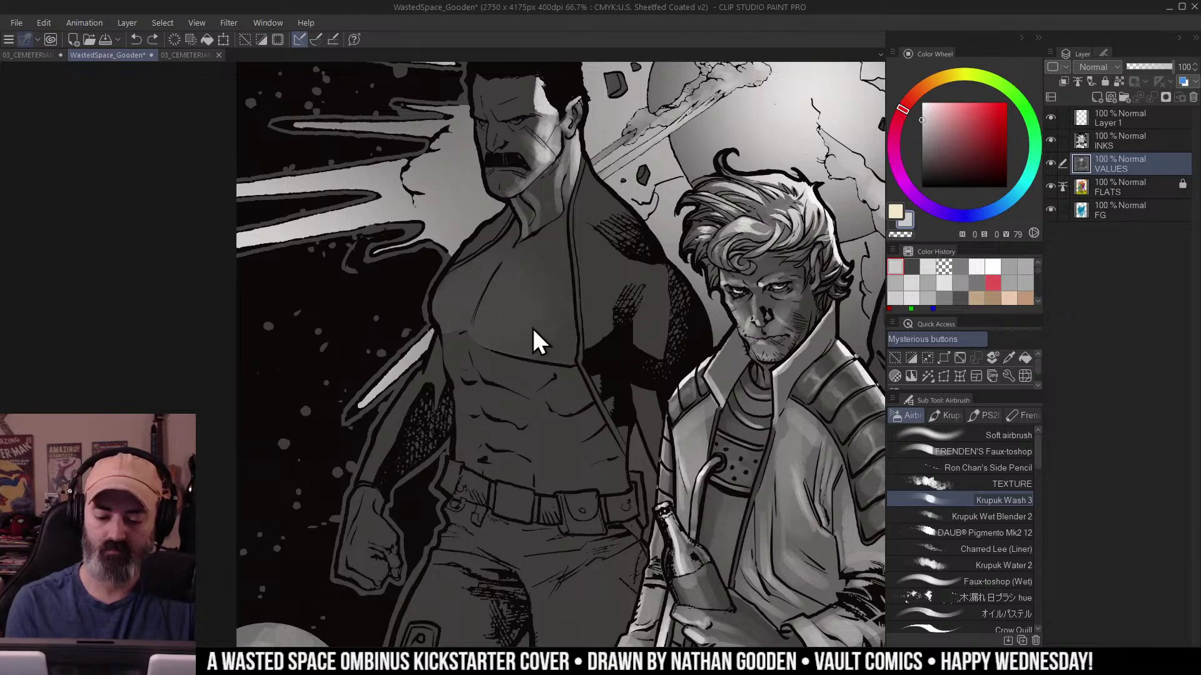
{"action": "left_click_drag", "start_coordinate": [477, 314], "coordinate": [667, 329]}
{"action": "mouse_move", "coordinate": [557, 324]}
{"action": "left_mouse_down"}
{"action": "mouse_move", "coordinate": [483, 329]}
{"action": "mouse_move", "coordinate": [559, 341]}
{"action": "left_mouse_up"}
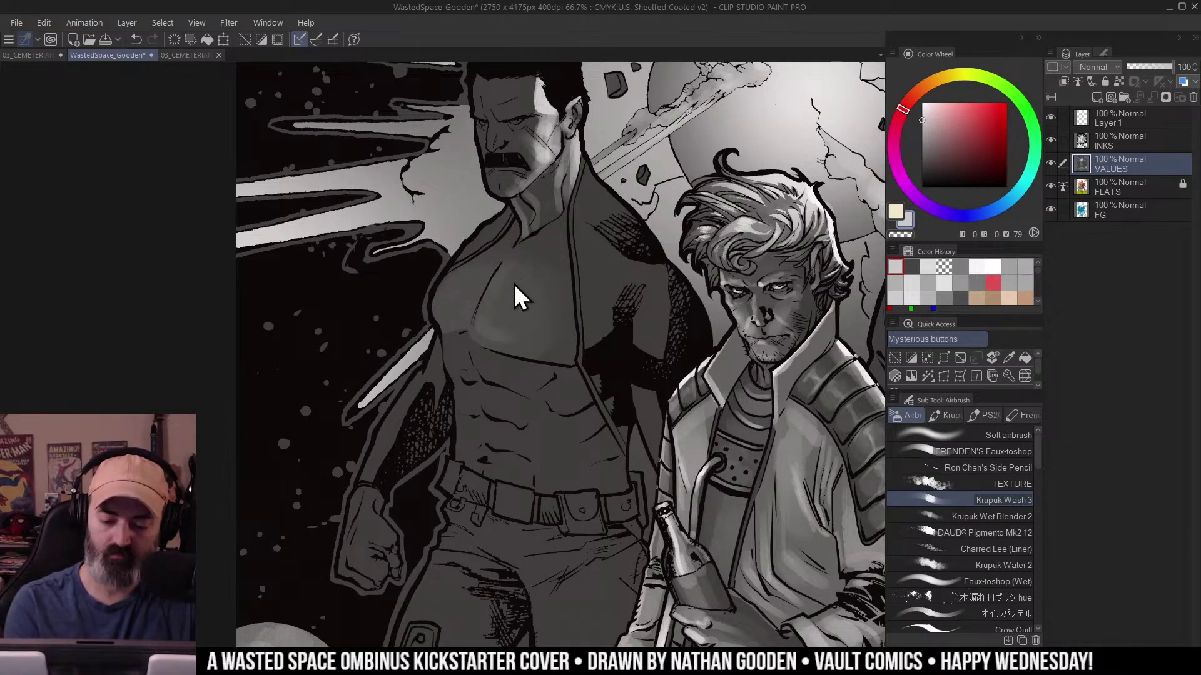
{"action": "key", "text": "ctrl+z"}
{"action": "mouse_move", "coordinate": [501, 303]}
{"action": "left_mouse_down"}
{"action": "mouse_move", "coordinate": [507, 329]}
{"action": "mouse_move", "coordinate": [513, 321]}
{"action": "mouse_move", "coordinate": [489, 309]}
{"action": "mouse_move", "coordinate": [488, 325]}
{"action": "mouse_move", "coordinate": [551, 344]}
{"action": "left_mouse_up"}
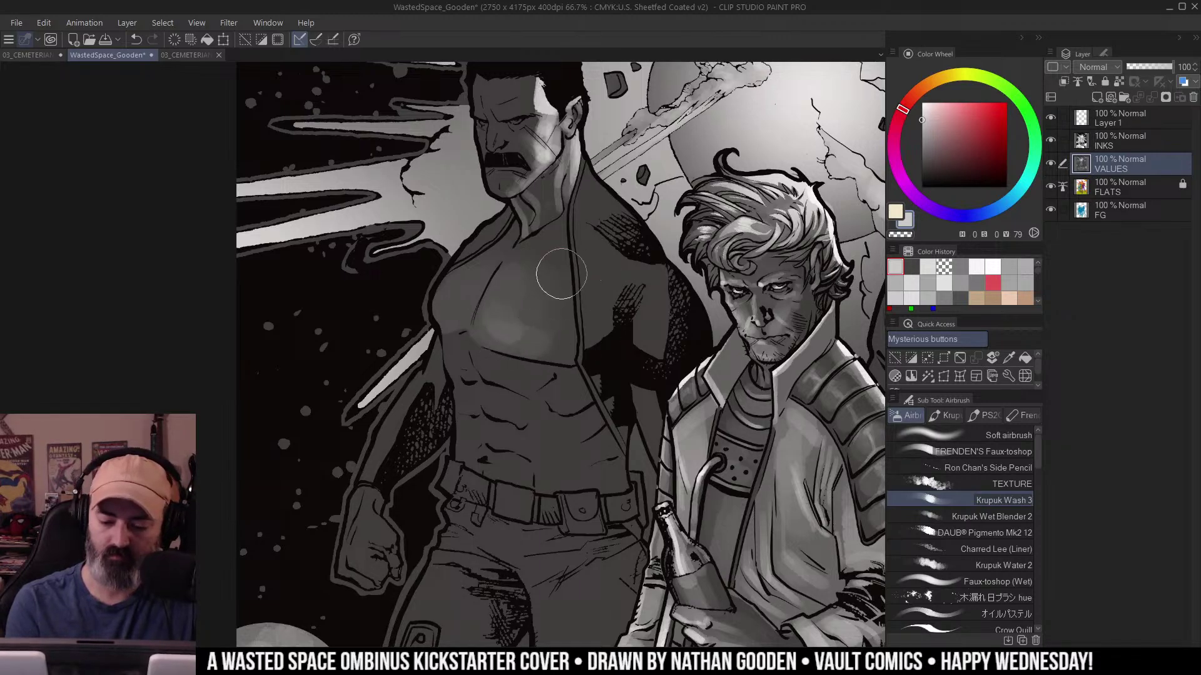
{"action": "key", "text": "ctrl+z"}
{"action": "key", "text": "bracketright"}
{"action": "mouse_move", "coordinate": [531, 287]}
{"action": "left_mouse_down"}
{"action": "mouse_move", "coordinate": [502, 325]}
{"action": "mouse_move", "coordinate": [556, 297]}
{"action": "mouse_move", "coordinate": [492, 333]}
{"action": "mouse_move", "coordinate": [478, 326]}
{"action": "mouse_move", "coordinate": [508, 344]}
{"action": "mouse_move", "coordinate": [566, 347]}
{"action": "left_mouse_up"}
{"action": "key", "text": "ctrl+z"}
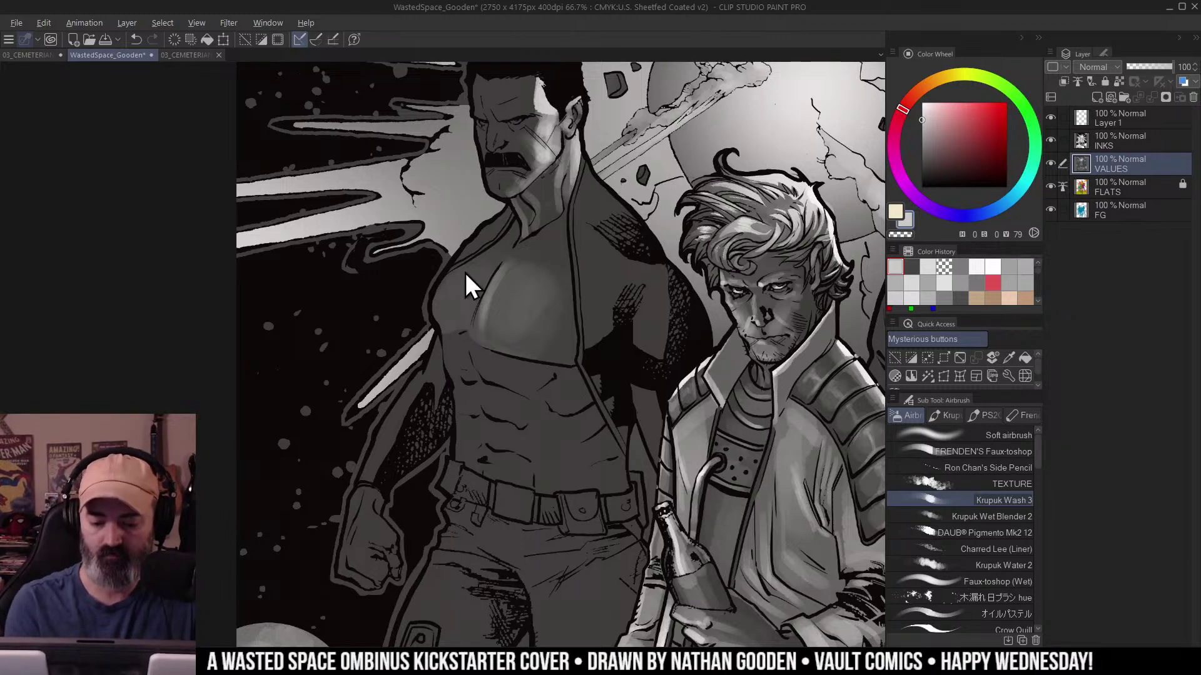
Brush a light grey wash with an enlarged brush over the moustached man's other pectoral, on the outer side.
{"action": "key", "text": "]"}
{"action": "left_click_drag", "start_coordinate": [482, 274], "coordinate": [419, 329]}
{"action": "mouse_move", "coordinate": [475, 262]}
{"action": "left_mouse_down"}
{"action": "mouse_move", "coordinate": [408, 336]}
{"action": "mouse_move", "coordinate": [437, 284]}
{"action": "mouse_move", "coordinate": [507, 232]}
{"action": "mouse_move", "coordinate": [463, 259]}
{"action": "mouse_move", "coordinate": [441, 309]}
{"action": "mouse_move", "coordinate": [487, 256]}
{"action": "mouse_move", "coordinate": [447, 320]}
{"action": "mouse_move", "coordinate": [461, 294]}
{"action": "mouse_move", "coordinate": [448, 332]}
{"action": "left_mouse_up"}
Clear the upper chest selection and select all of the moustached man's skin again with Auto select.
{"action": "key", "text": "w"}
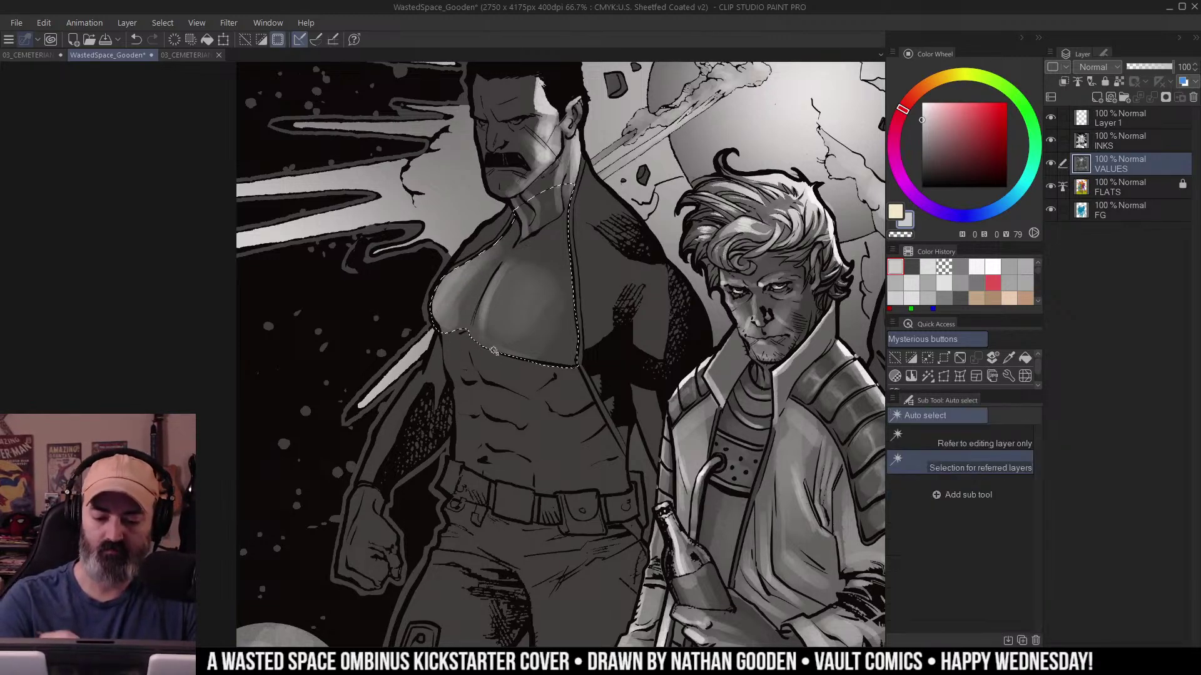
{"action": "left_click", "coordinate": [491, 369]}
{"action": "left_click", "coordinate": [561, 309], "text": "alt"}
{"action": "left_click", "coordinate": [561, 309], "text": "alt"}
{"action": "key", "text": "m"}
{"action": "key", "text": "ctrl+d"}
{"action": "key", "text": "ctrl+space"}
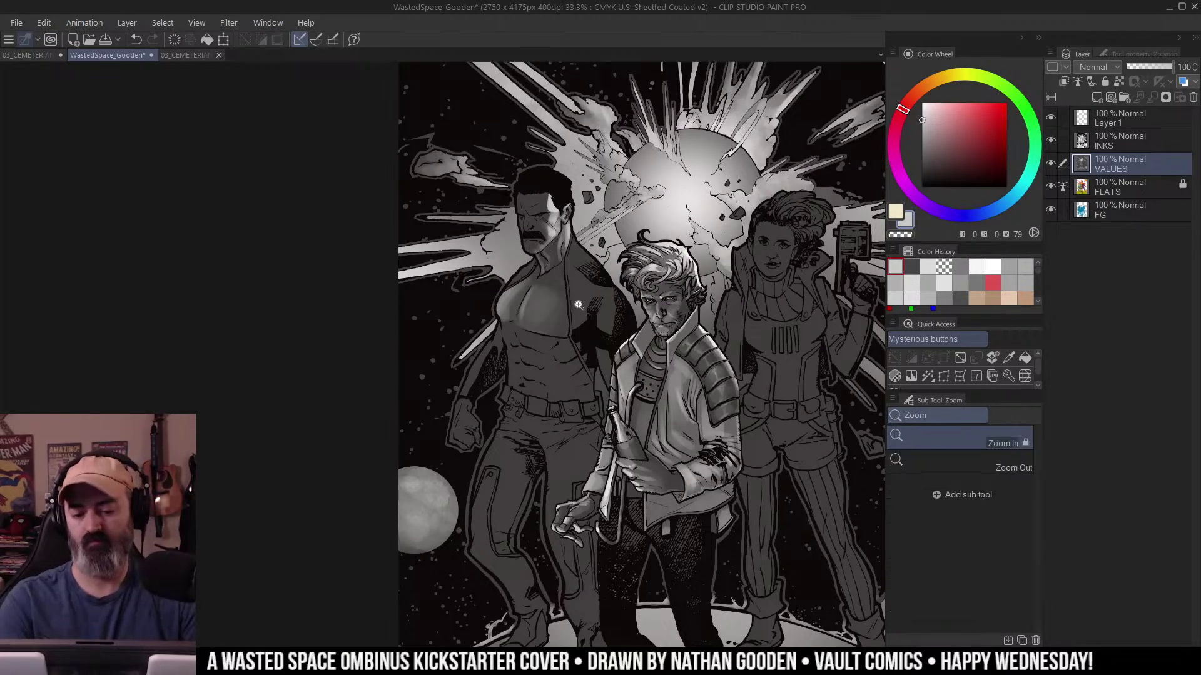
{"action": "left_click", "coordinate": [579, 306]}
{"action": "key", "text": "w"}
{"action": "left_click", "coordinate": [530, 303]}
Blend the light grey across the moustached man's chest and upper ribs with an enlarged Krupuk Wash 3 brush.
{"action": "key", "text": "b"}
{"action": "key", "text": "]"}
{"action": "key", "text": "]"}
{"action": "key", "text": "]"}
{"action": "key", "text": "]"}
{"action": "key", "text": "]"}
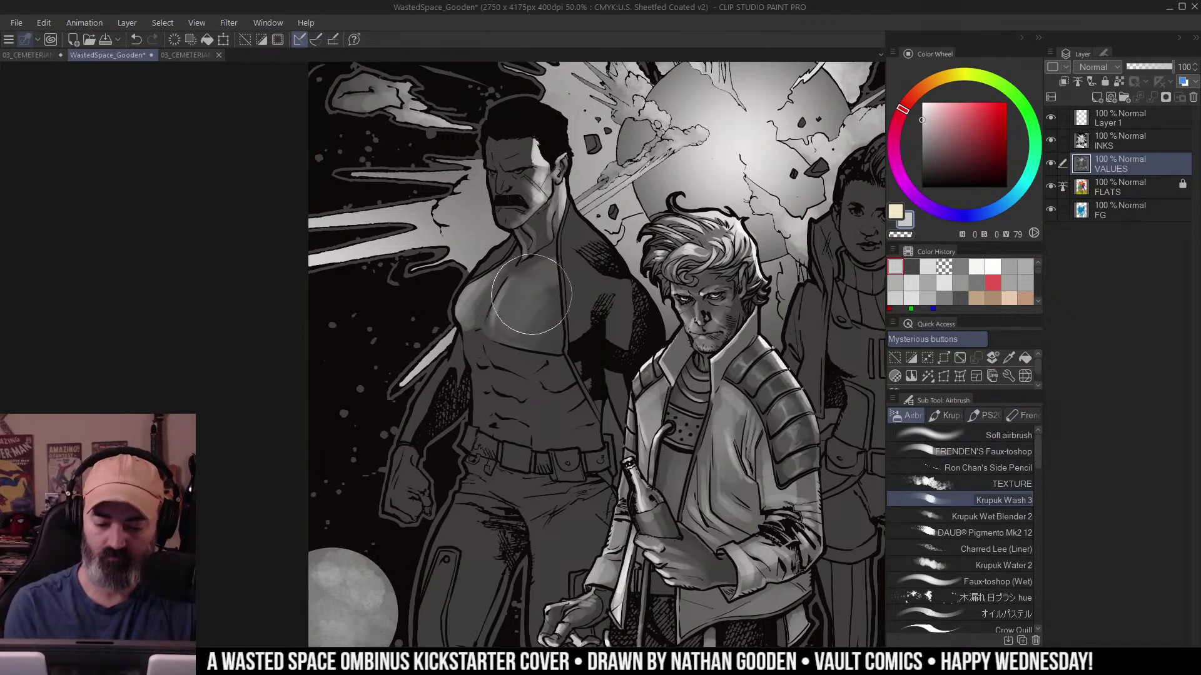
{"action": "key", "text": "ctrl+space"}
{"action": "left_click", "coordinate": [581, 283], "text": "alt"}
{"action": "left_click", "coordinate": [581, 283], "text": "alt"}
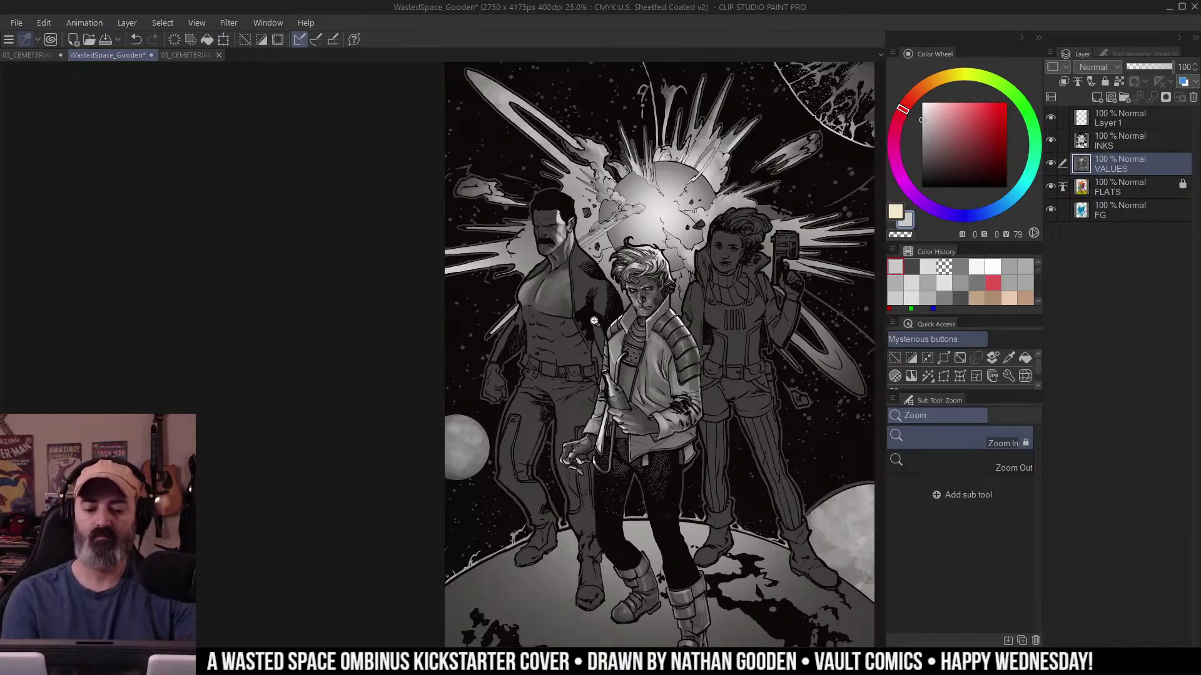
{"action": "left_click", "coordinate": [594, 321]}
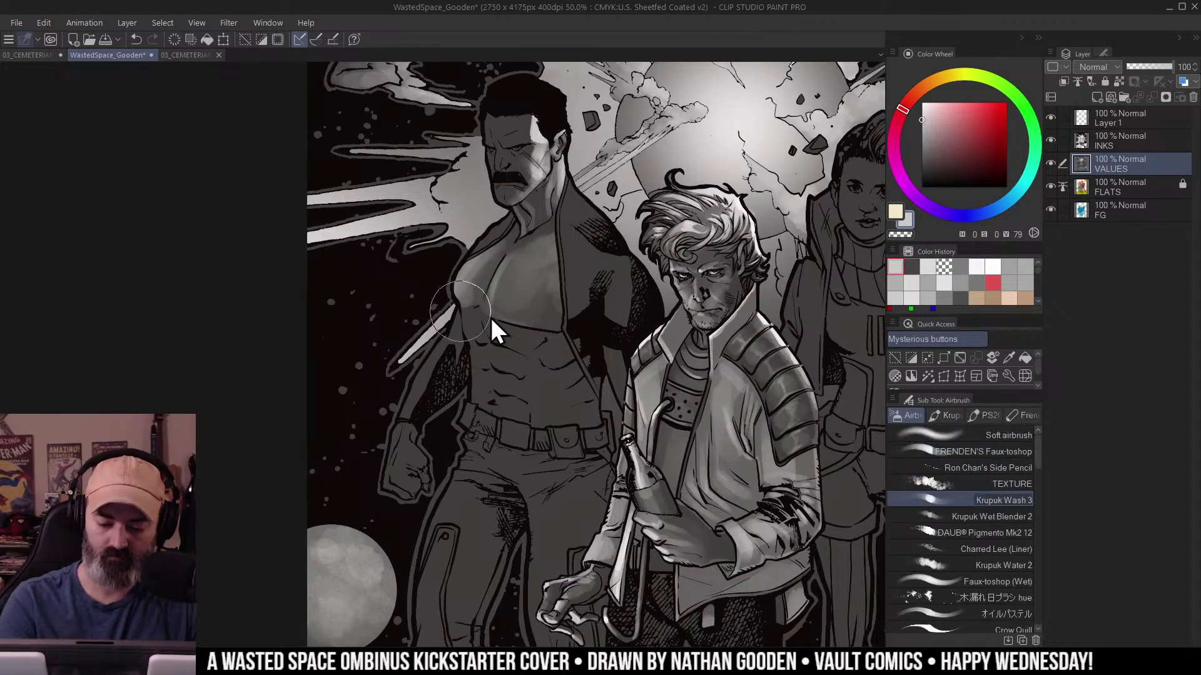
{"action": "left_click_drag", "start_coordinate": [532, 269], "coordinate": [545, 220]}
Paint light grey on the moustached man's upper abdominal muscles with a smaller brush, undoing the unwanted stroke.
{"action": "key", "text": "["}
{"action": "key", "text": "["}
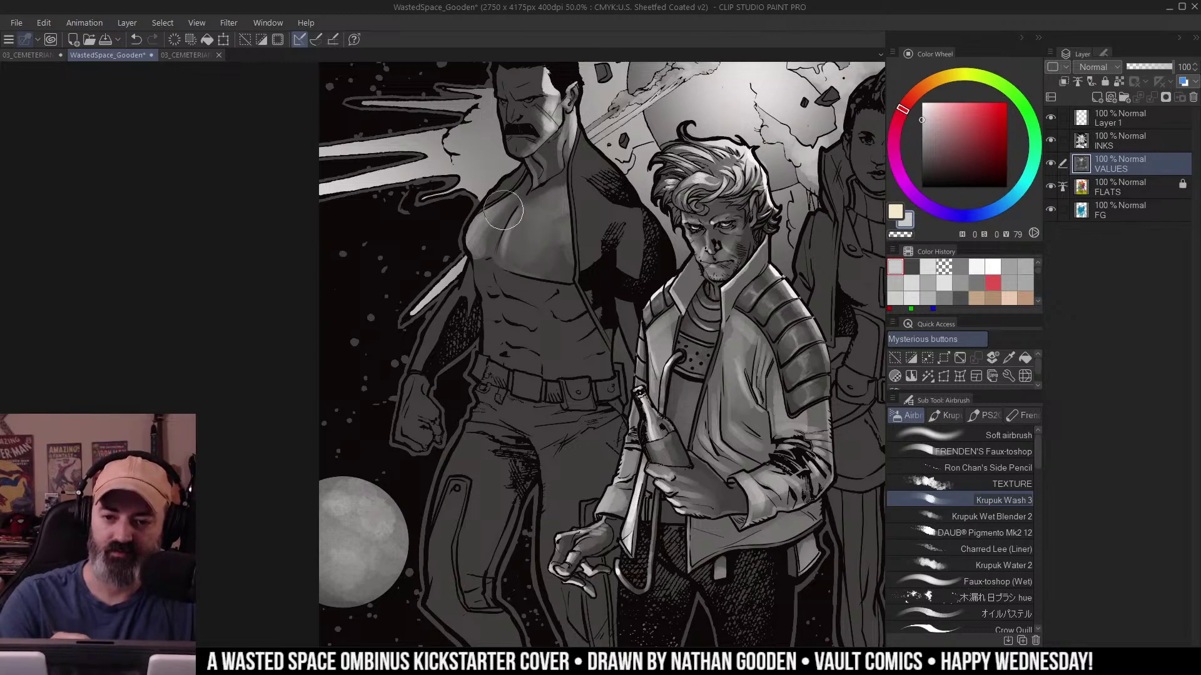
{"action": "mouse_move", "coordinate": [507, 279]}
{"action": "left_mouse_down", "text": "ctrl+alt"}
{"action": "mouse_move", "coordinate": [530, 281]}
{"action": "mouse_move", "coordinate": [488, 289]}
{"action": "mouse_move", "coordinate": [538, 292]}
{"action": "left_mouse_up", "text": "ctrl+alt"}
{"action": "key", "text": "ctrl+z"}
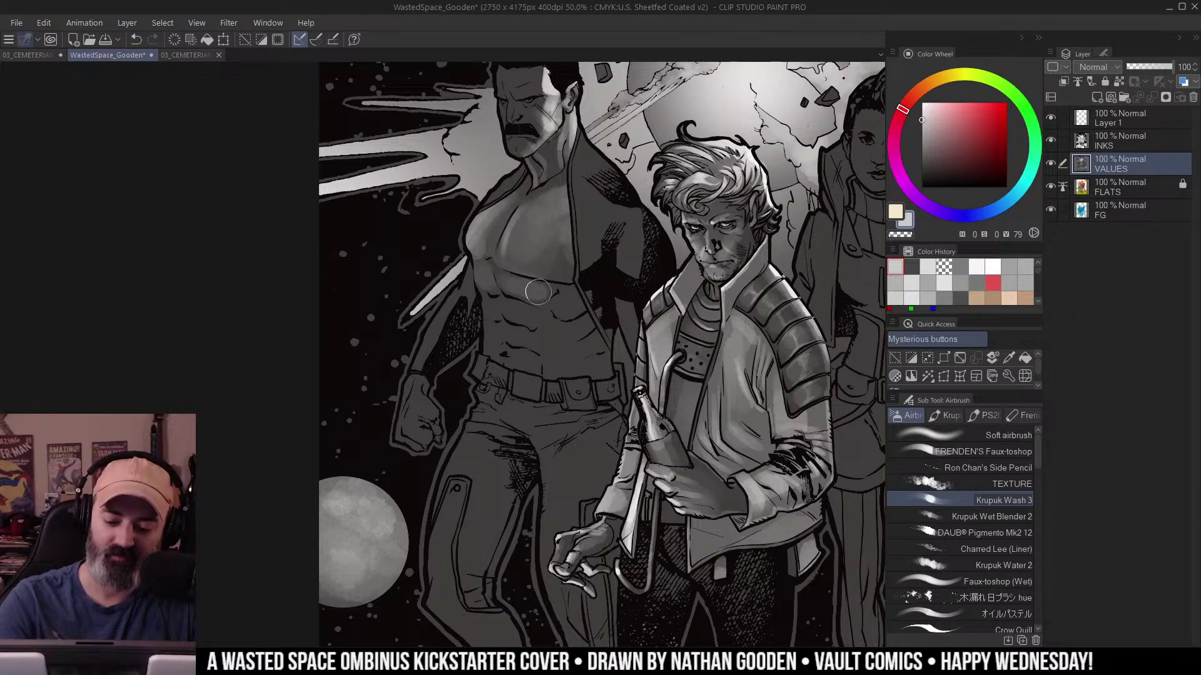
{"action": "mouse_move", "coordinate": [569, 249]}
{"action": "left_mouse_down"}
{"action": "mouse_move", "coordinate": [515, 316]}
{"action": "mouse_move", "coordinate": [497, 312]}
{"action": "mouse_move", "coordinate": [519, 312]}
{"action": "mouse_move", "coordinate": [551, 275]}
{"action": "left_mouse_up"}
{"action": "mouse_move", "coordinate": [518, 333]}
{"action": "left_mouse_down", "text": "ctrl+alt"}
{"action": "mouse_move", "coordinate": [528, 333]}
{"action": "mouse_move", "coordinate": [505, 336]}
{"action": "mouse_move", "coordinate": [530, 367]}
{"action": "left_mouse_up", "text": "ctrl+alt"}
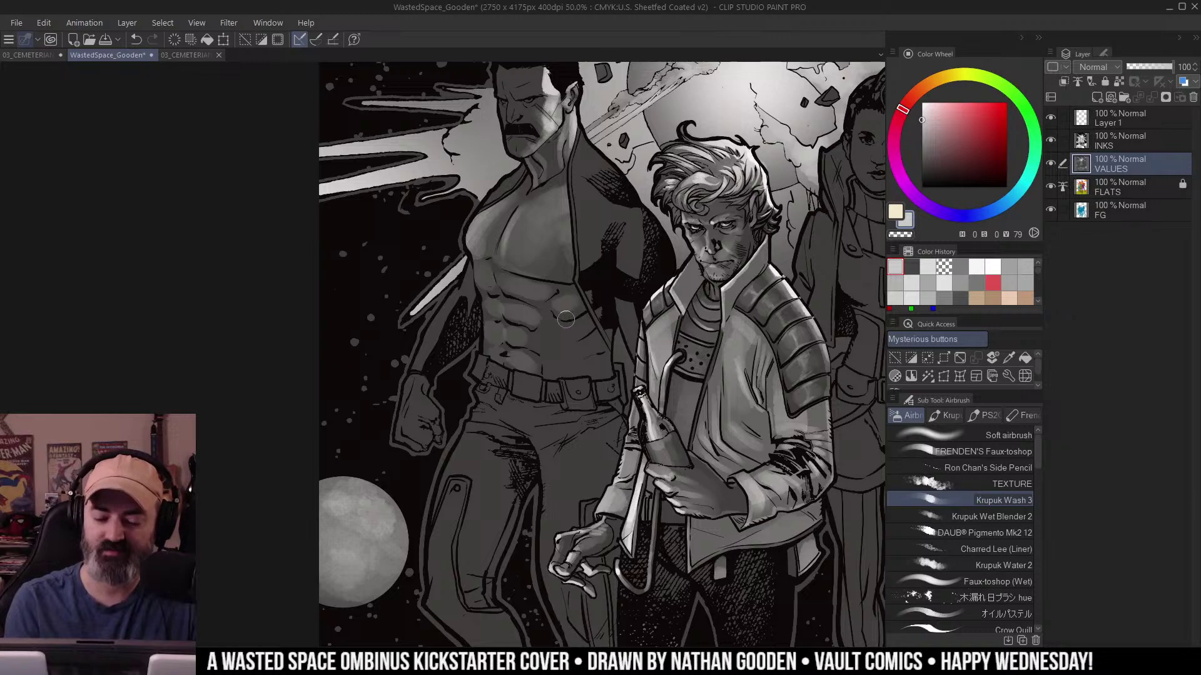
{"action": "left_click_drag", "start_coordinate": [564, 326], "coordinate": [559, 338]}
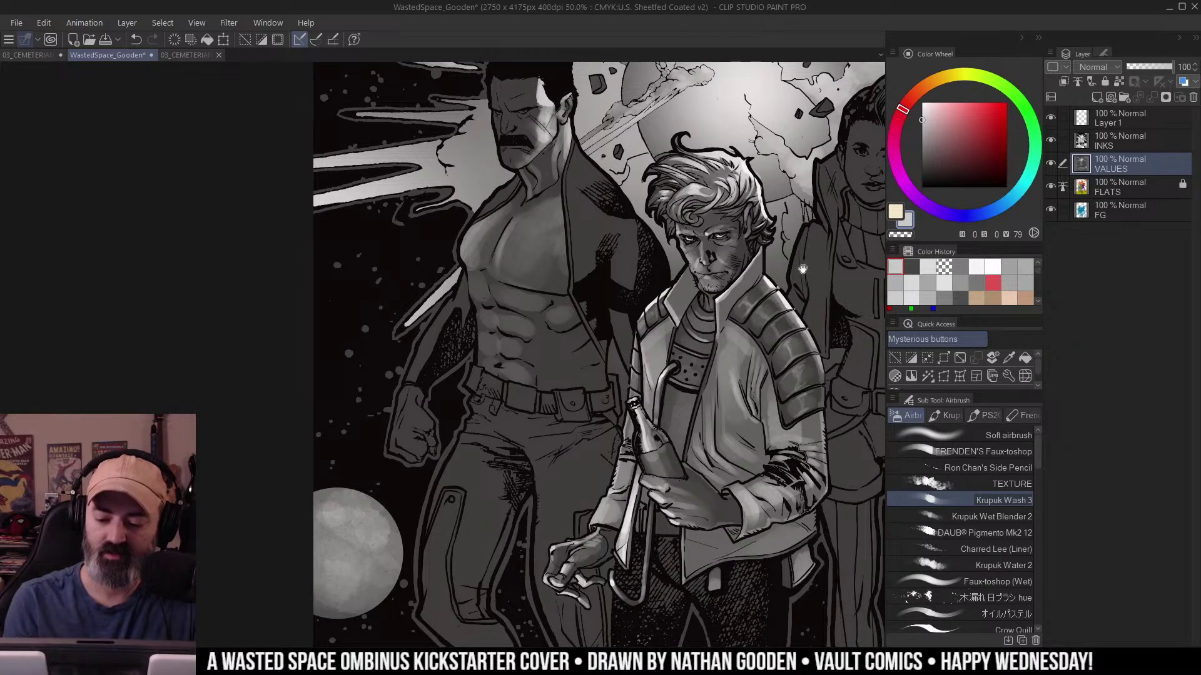
Sample a mid grey from the central figure's jacket and brush it onto the moustached man's lower abdomen.
{"action": "scroll", "coordinate": [803, 269], "scroll_direction": "up", "scroll_amount": 5}
{"action": "left_click", "coordinate": [662, 276], "text": "alt"}
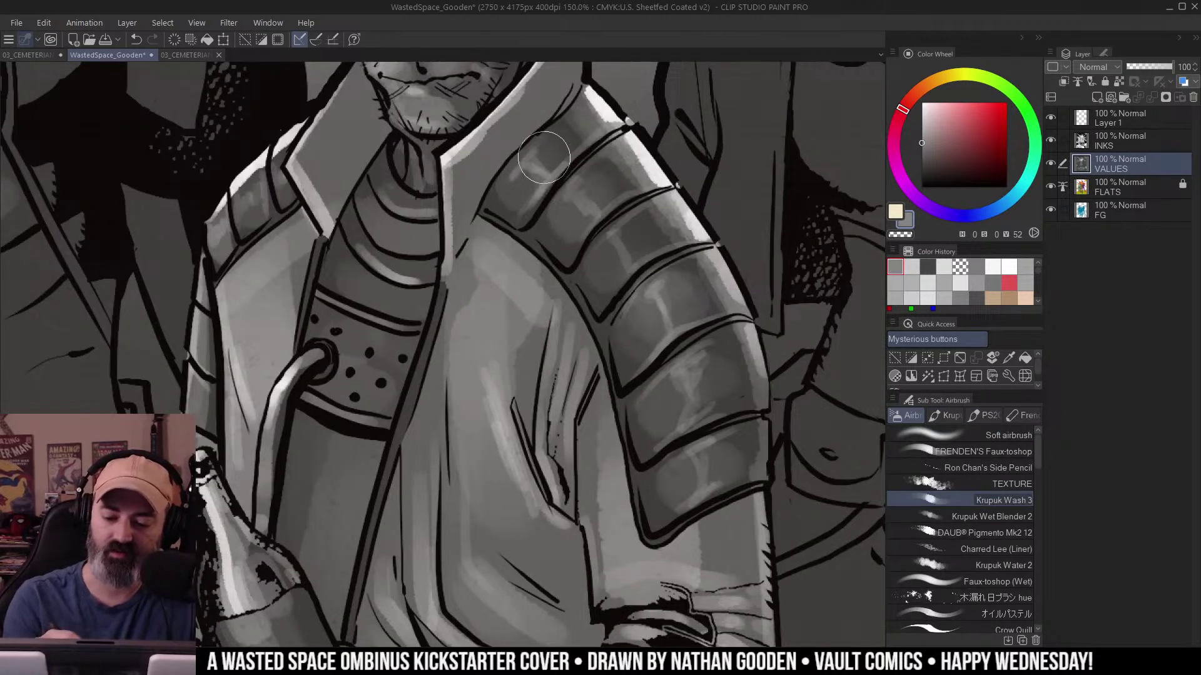
{"action": "left_click_drag", "start_coordinate": [527, 154], "coordinate": [312, 194]}
{"action": "mouse_move", "coordinate": [275, 191]}
{"action": "left_mouse_down"}
{"action": "mouse_move", "coordinate": [468, 228]}
{"action": "mouse_move", "coordinate": [542, 318]}
{"action": "mouse_move", "coordinate": [580, 342]}
{"action": "left_mouse_up"}
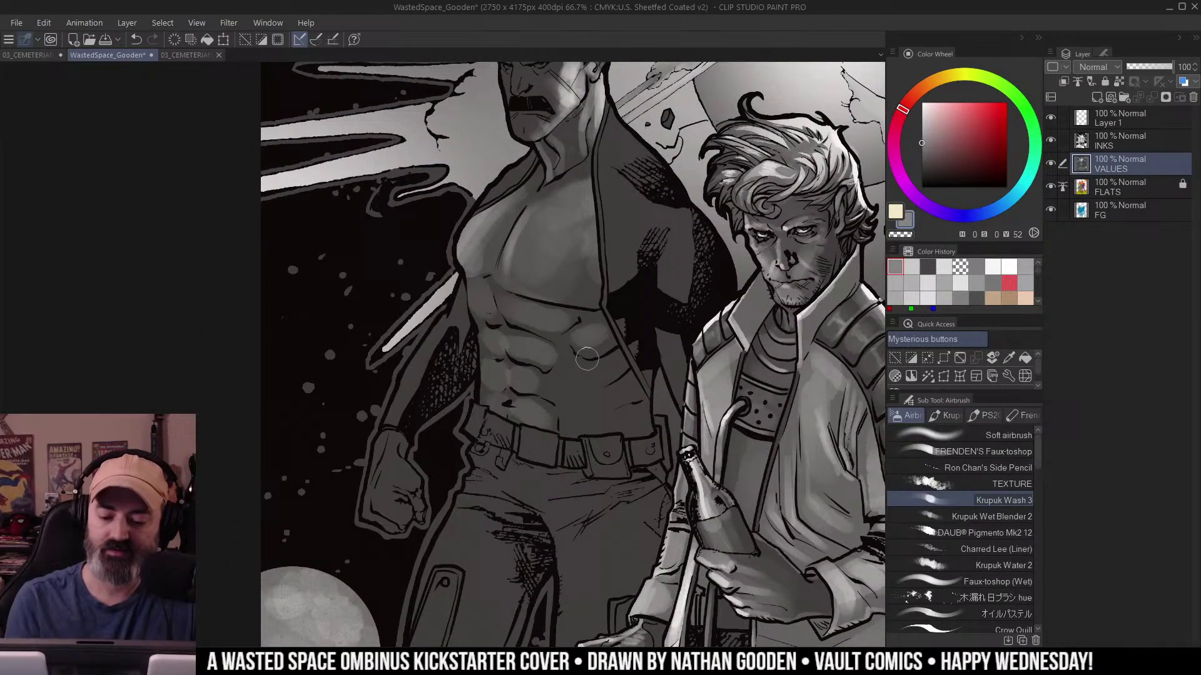
{"action": "mouse_move", "coordinate": [608, 392]}
{"action": "left_mouse_down"}
{"action": "mouse_move", "coordinate": [555, 369]}
{"action": "mouse_move", "coordinate": [636, 362]}
{"action": "mouse_move", "coordinate": [599, 372]}
{"action": "left_mouse_up"}
{"action": "left_click", "coordinate": [602, 396]}
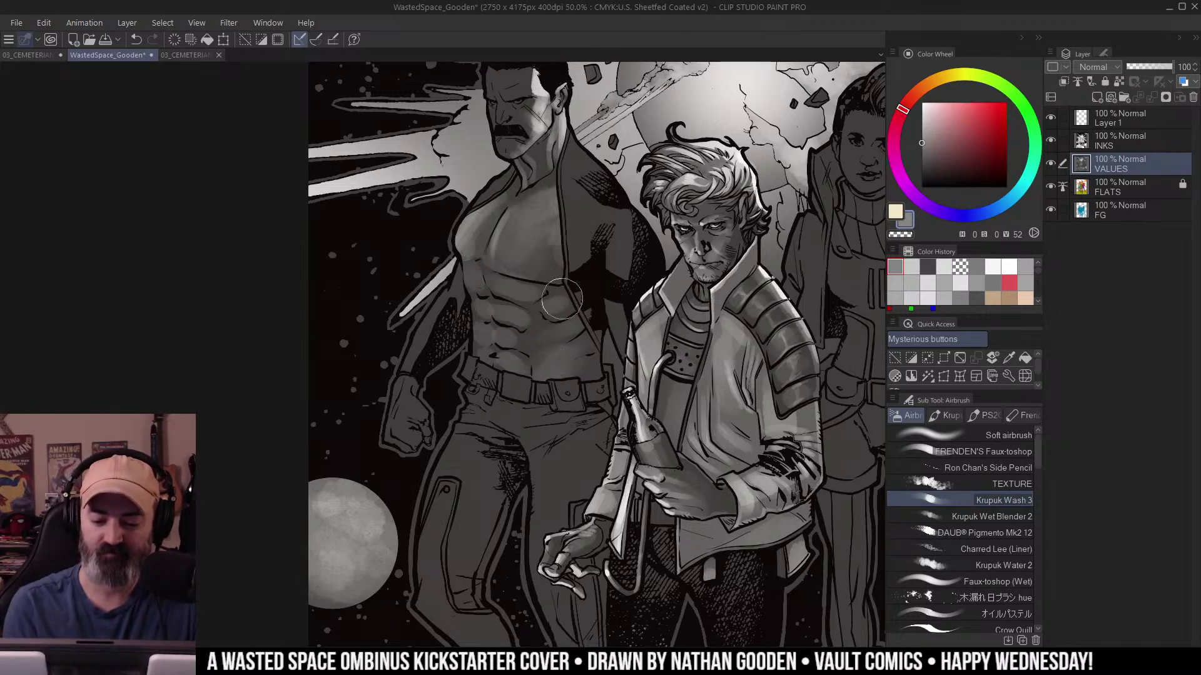
Lay a broad mid grey wash over the moustached man's abdomen down to the belt with a much larger brush.
{"action": "key", "text": "]"}
{"action": "key", "text": "]"}
{"action": "key", "text": "]"}
{"action": "key", "text": "]"}
{"action": "key", "text": "]"}
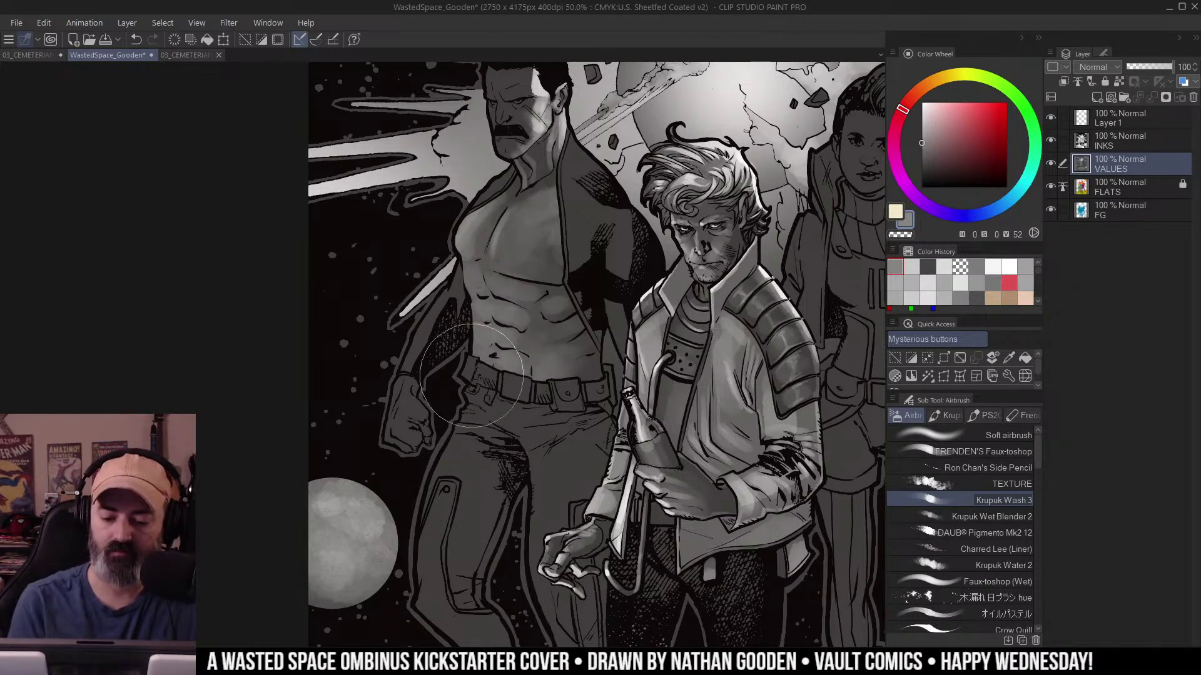
{"action": "left_click", "coordinate": [548, 342], "text": "ctrl+alt"}
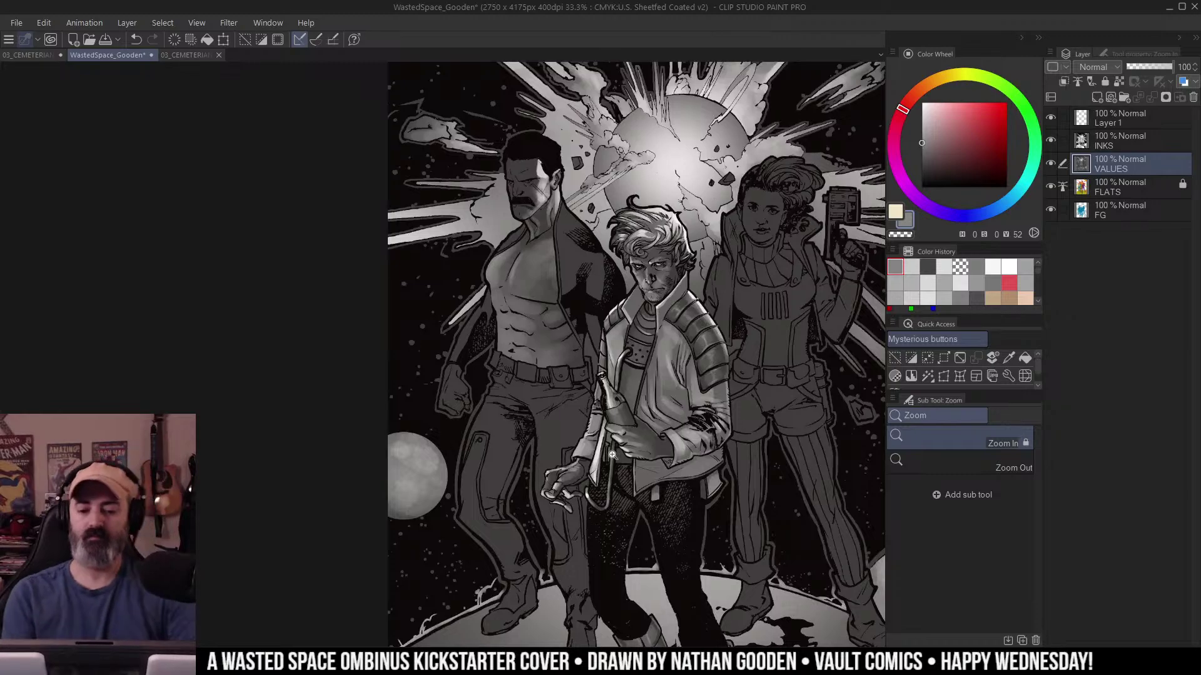
{"action": "left_click", "coordinate": [548, 341]}
{"action": "left_click", "coordinate": [548, 341]}
Refine the highlights on the moustached man's abdominal muscles with a small brush, undoing the unwanted stroke.
{"action": "key", "text": "b"}
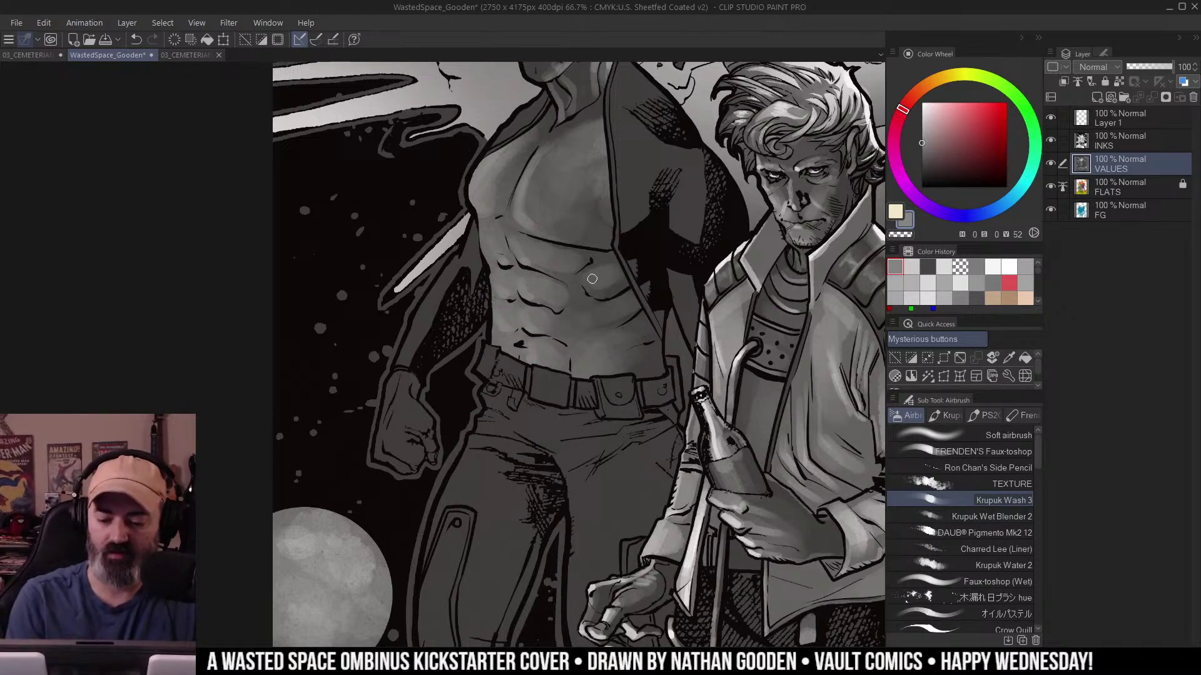
{"action": "key", "text": "ctrl+z"}
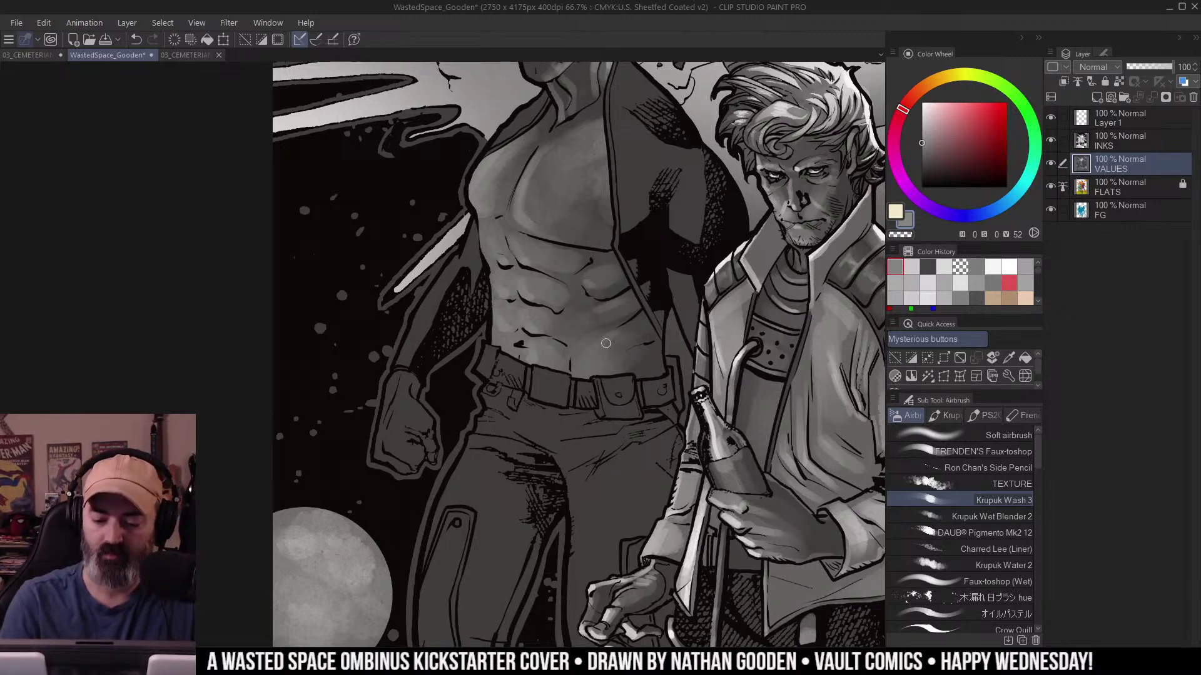
{"action": "key", "text": "ctrl+space"}
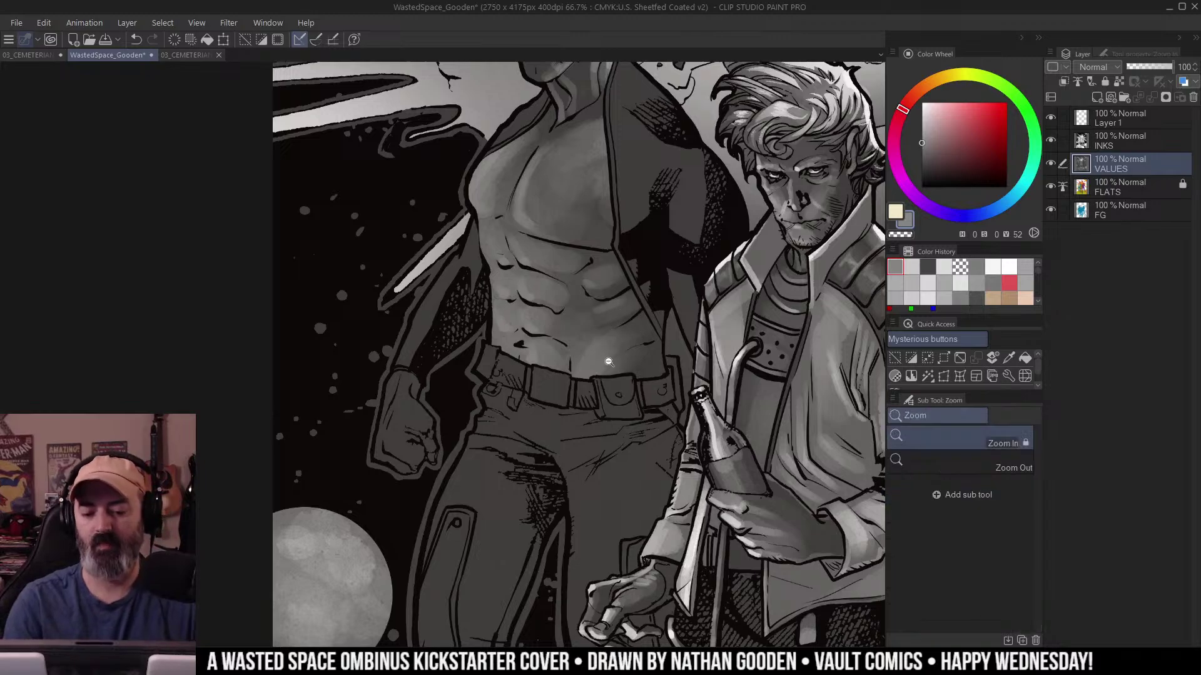
{"action": "left_click", "coordinate": [609, 361], "text": "alt"}
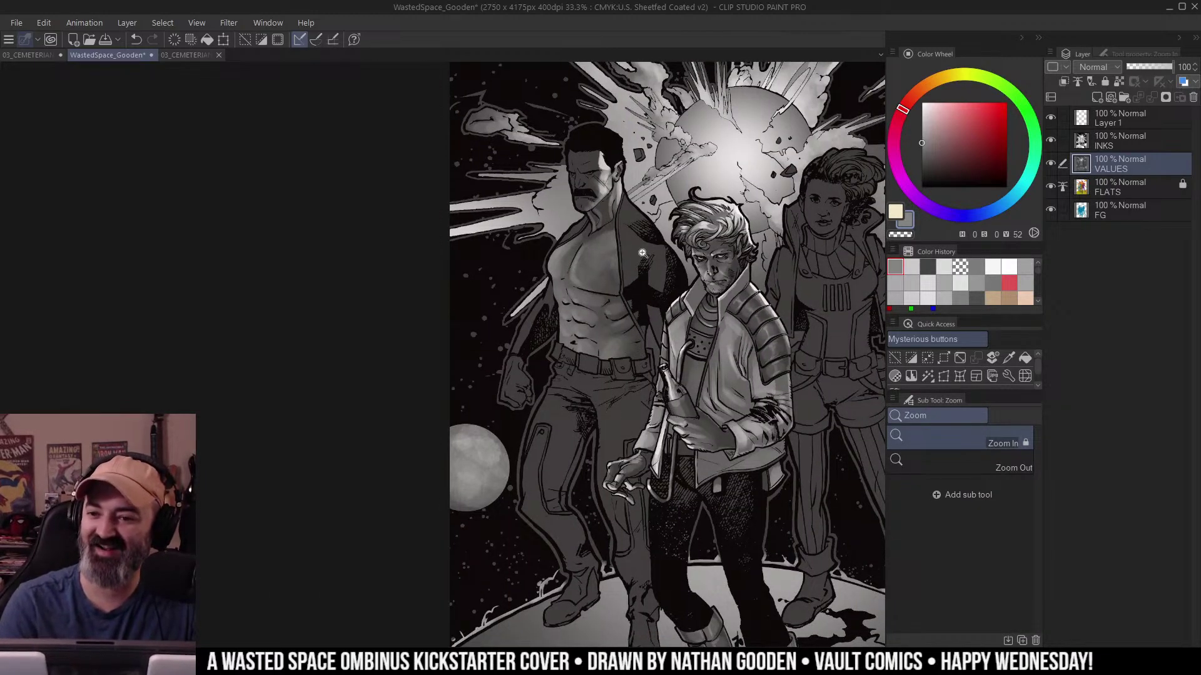
{"action": "left_click_drag", "start_coordinate": [682, 228], "coordinate": [654, 255]}
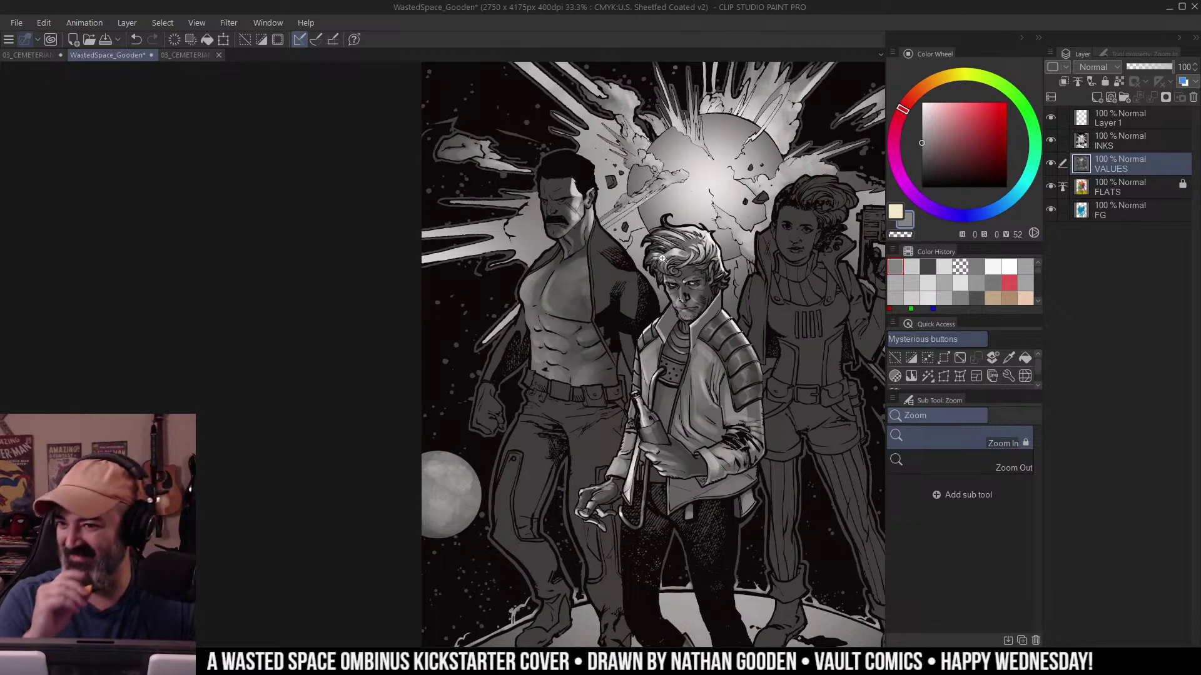
Paint a mid grey highlight down the bridge and side of the moustached man's nose with a much smaller brush.
{"action": "left_click", "coordinate": [573, 237], "text": "ctrl"}
{"action": "left_click", "coordinate": [594, 159], "text": "ctrl"}
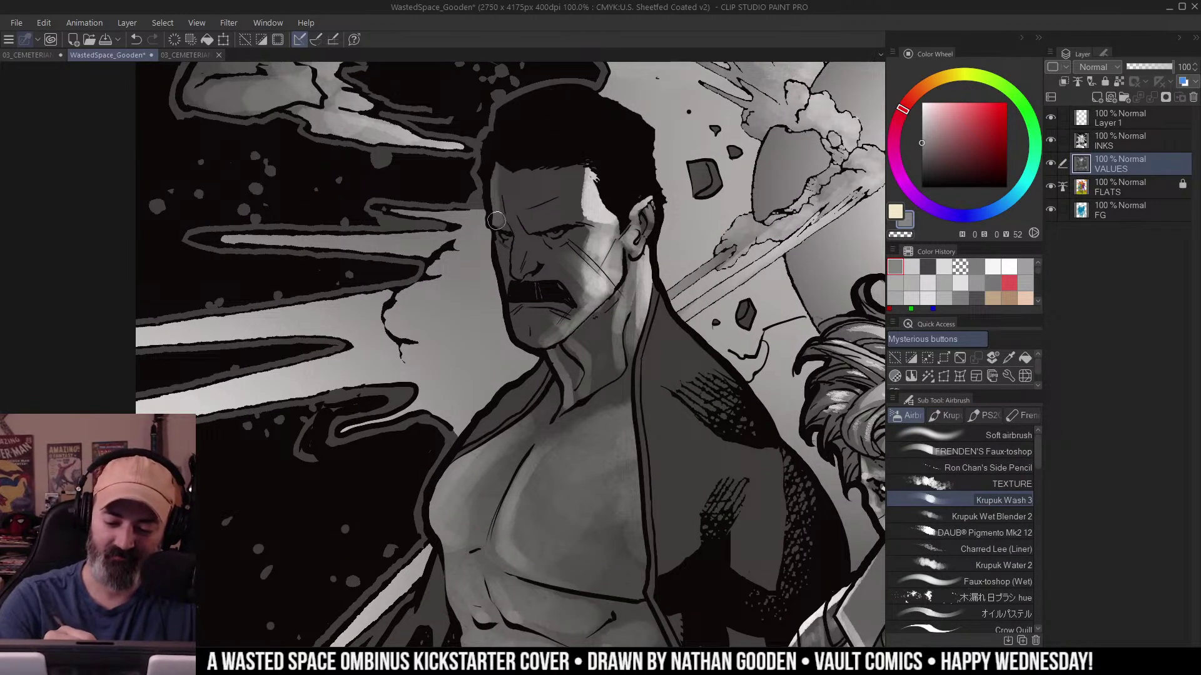
{"action": "left_click_drag", "start_coordinate": [530, 219], "coordinate": [586, 210]}
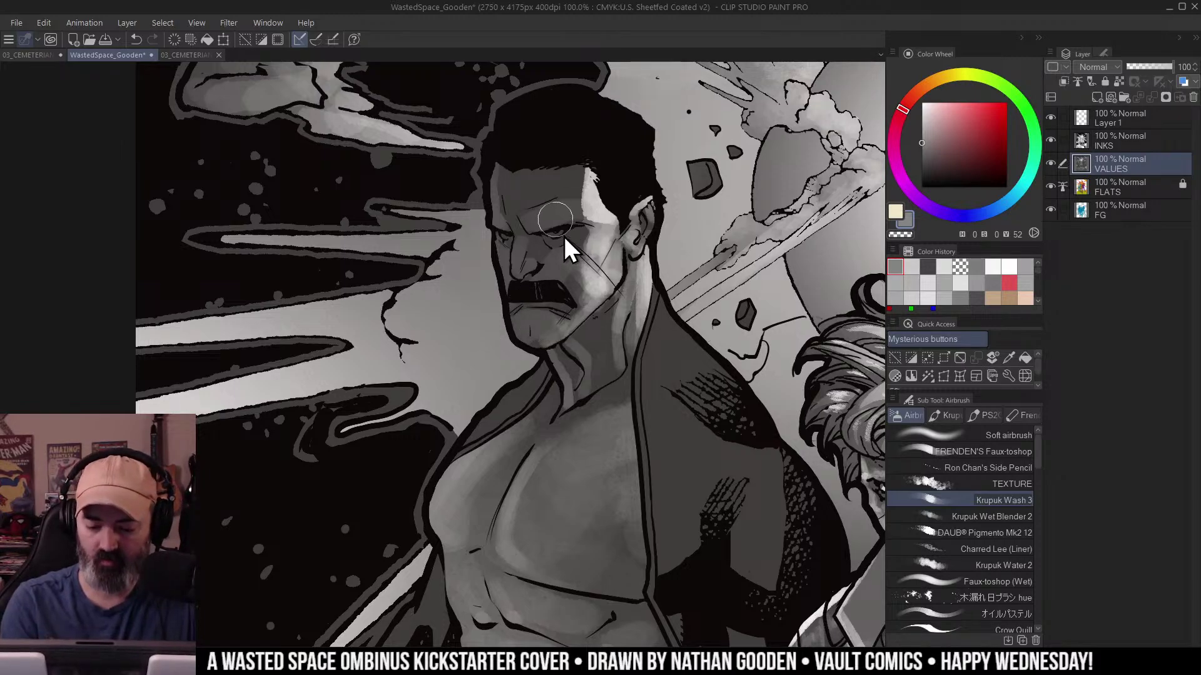
{"action": "key", "text": "["}
{"action": "key", "text": "["}
{"action": "key", "text": "["}
{"action": "key", "text": "["}
{"action": "key", "text": "["}
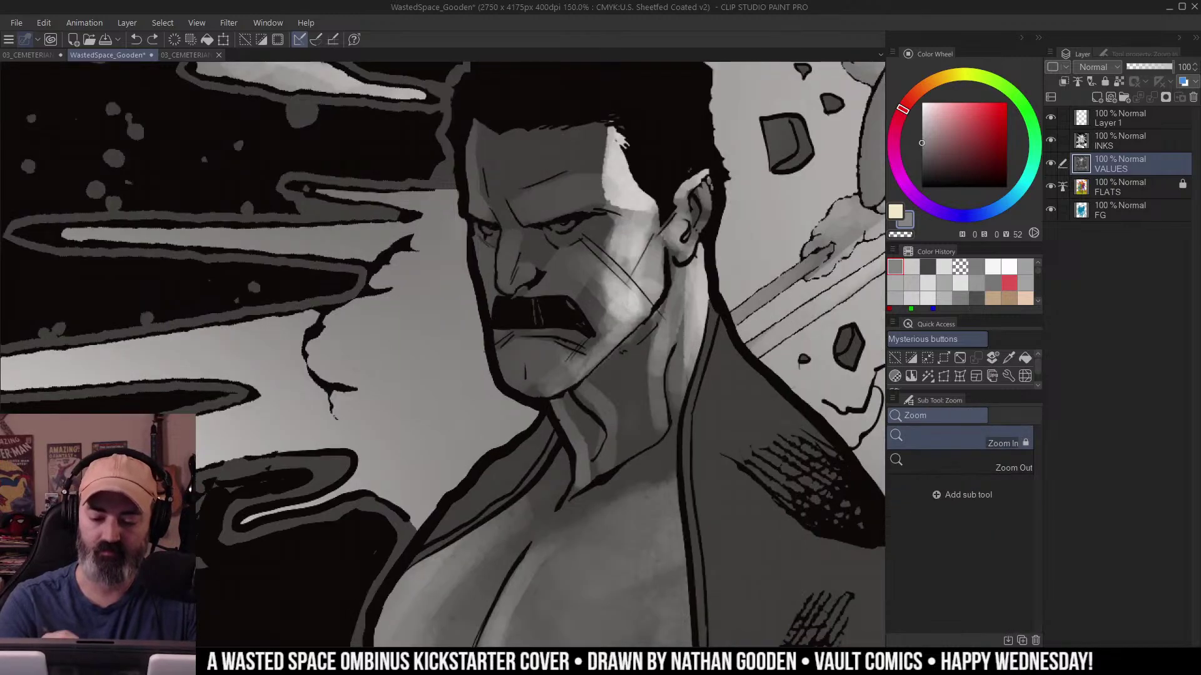
{"action": "scroll", "coordinate": [526, 253], "scroll_direction": "up", "scroll_amount": 1}
{"action": "left_click_drag", "start_coordinate": [499, 277], "coordinate": [505, 289]}
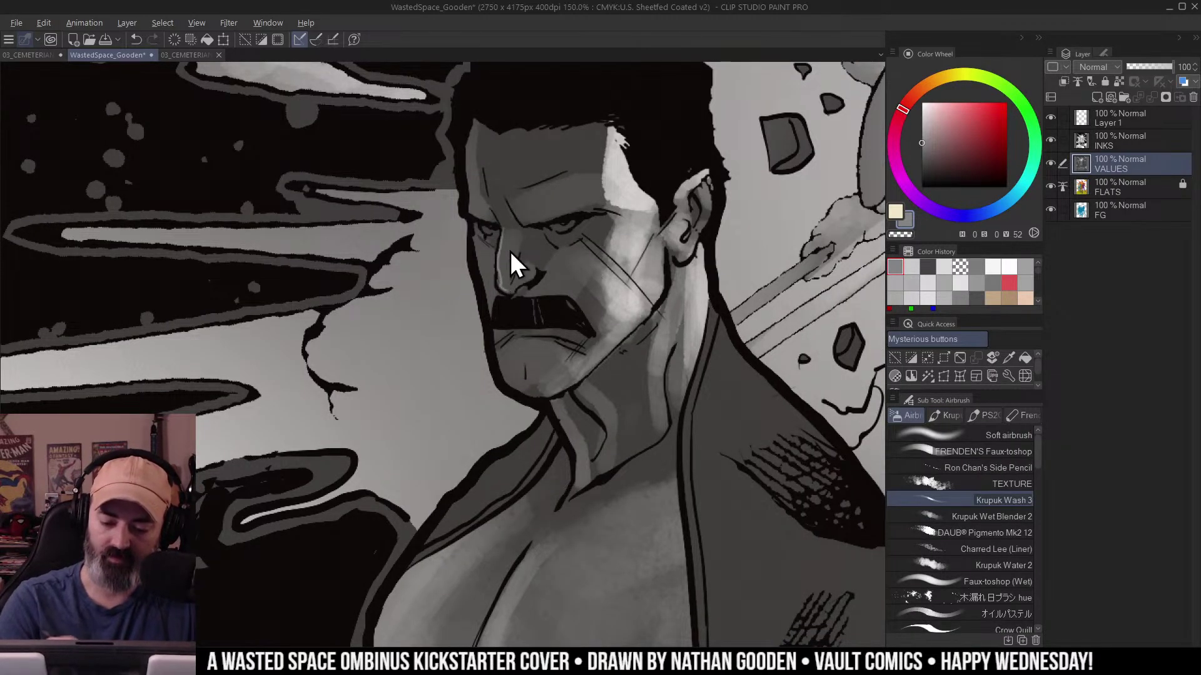
{"action": "key", "text": "]"}
{"action": "key", "text": "]"}
{"action": "key", "text": "]"}
{"action": "left_click_drag", "start_coordinate": [504, 232], "coordinate": [507, 291]}
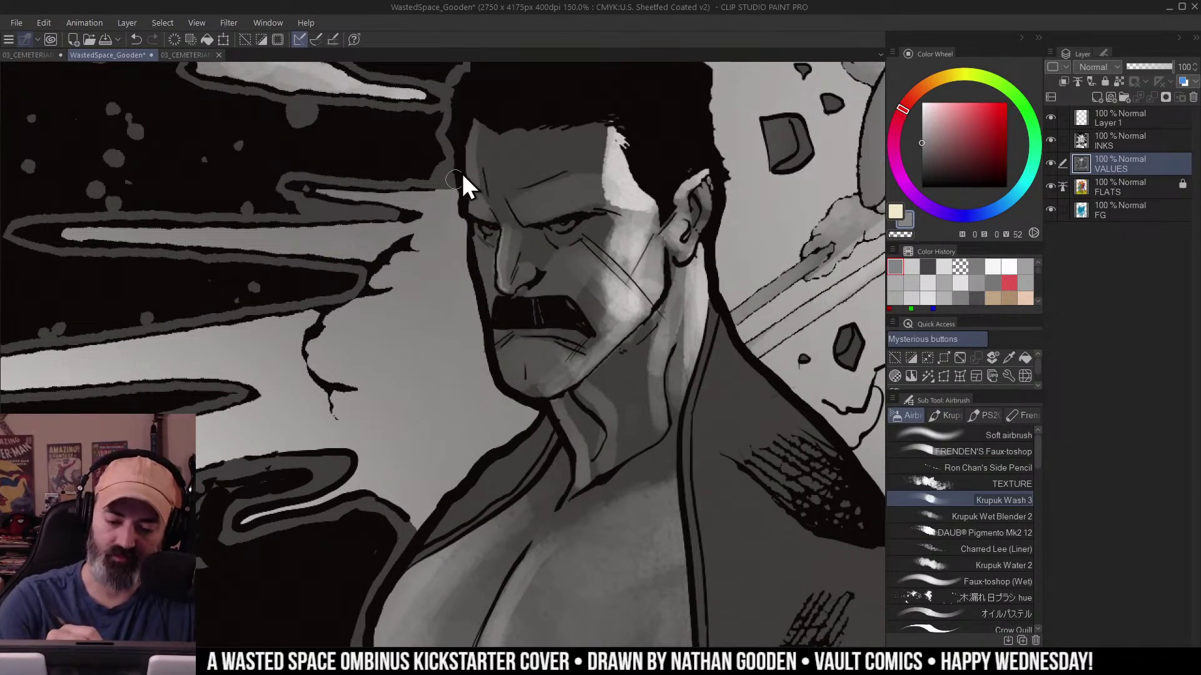
Brush mid grey light onto the moustached man's forehead, the far edge of his face and beneath his eye.
{"action": "mouse_move", "coordinate": [474, 121]}
{"action": "left_mouse_down"}
{"action": "mouse_move", "coordinate": [461, 176]}
{"action": "mouse_move", "coordinate": [473, 212]}
{"action": "mouse_move", "coordinate": [532, 213]}
{"action": "mouse_move", "coordinate": [497, 195]}
{"action": "mouse_move", "coordinate": [508, 218]}
{"action": "mouse_move", "coordinate": [485, 211]}
{"action": "mouse_move", "coordinate": [592, 167]}
{"action": "left_mouse_up"}
{"action": "key", "text": "["}
{"action": "key", "text": "["}
{"action": "mouse_move", "coordinate": [477, 227]}
{"action": "left_mouse_down"}
{"action": "mouse_move", "coordinate": [492, 248]}
{"action": "mouse_move", "coordinate": [471, 236]}
{"action": "mouse_move", "coordinate": [497, 338]}
{"action": "left_mouse_up"}
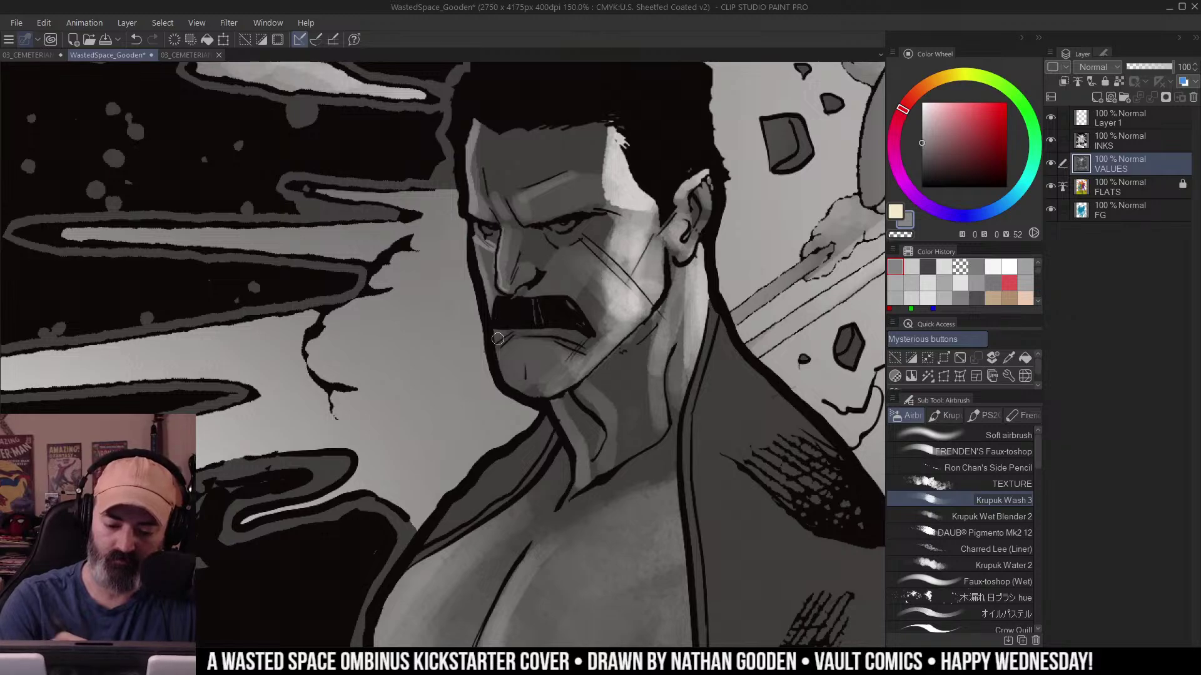
{"action": "mouse_move", "coordinate": [558, 241]}
{"action": "left_mouse_down"}
{"action": "mouse_move", "coordinate": [529, 272]}
{"action": "mouse_move", "coordinate": [514, 267]}
{"action": "left_mouse_up"}
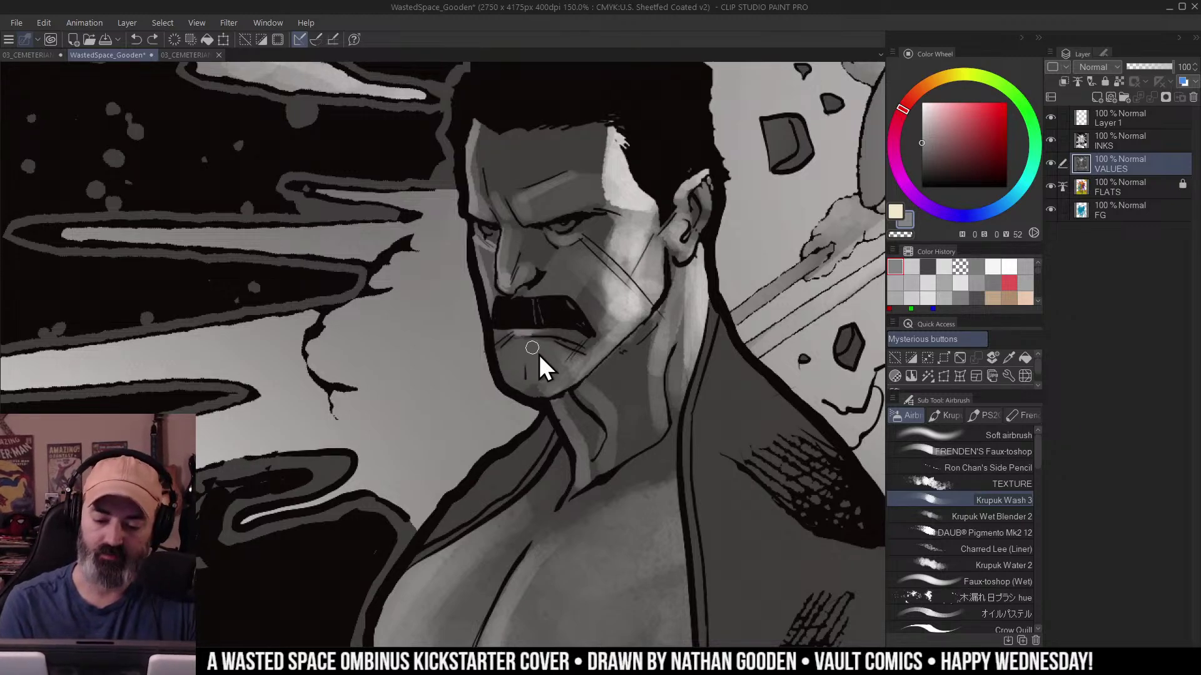
Try a mid grey stroke on the moustached man's chin with a larger brush, then undo it.
{"action": "key", "text": "]"}
{"action": "key", "text": "]"}
{"action": "key", "text": "]"}
{"action": "key", "text": "]"}
{"action": "key", "text": "]"}
{"action": "left_click_drag", "start_coordinate": [524, 356], "coordinate": [527, 372]}
{"action": "key", "text": "ctrl+z"}
{"action": "key", "text": "ctrl+space"}
{"action": "left_click", "coordinate": [591, 346], "text": "ctrl+alt"}
{"action": "left_click_drag", "start_coordinate": [649, 309], "coordinate": [643, 307]}
{"action": "key", "text": "ctrl+z"}
{"action": "key", "text": "ctrl+z"}
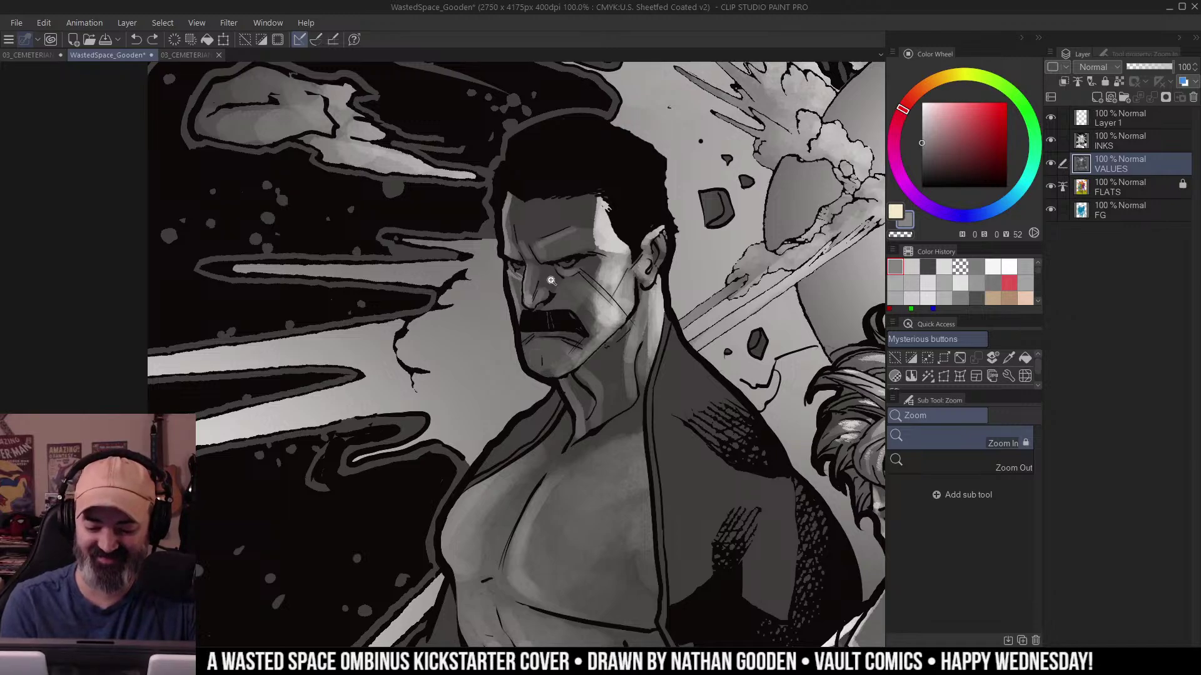
Pick the mid grey from the recent colours and paint it around the moustached man's mouth, chin and jaw.
{"action": "left_click", "coordinate": [552, 281], "text": "alt"}
{"action": "key", "text": "b"}
{"action": "left_click", "coordinate": [911, 267]}
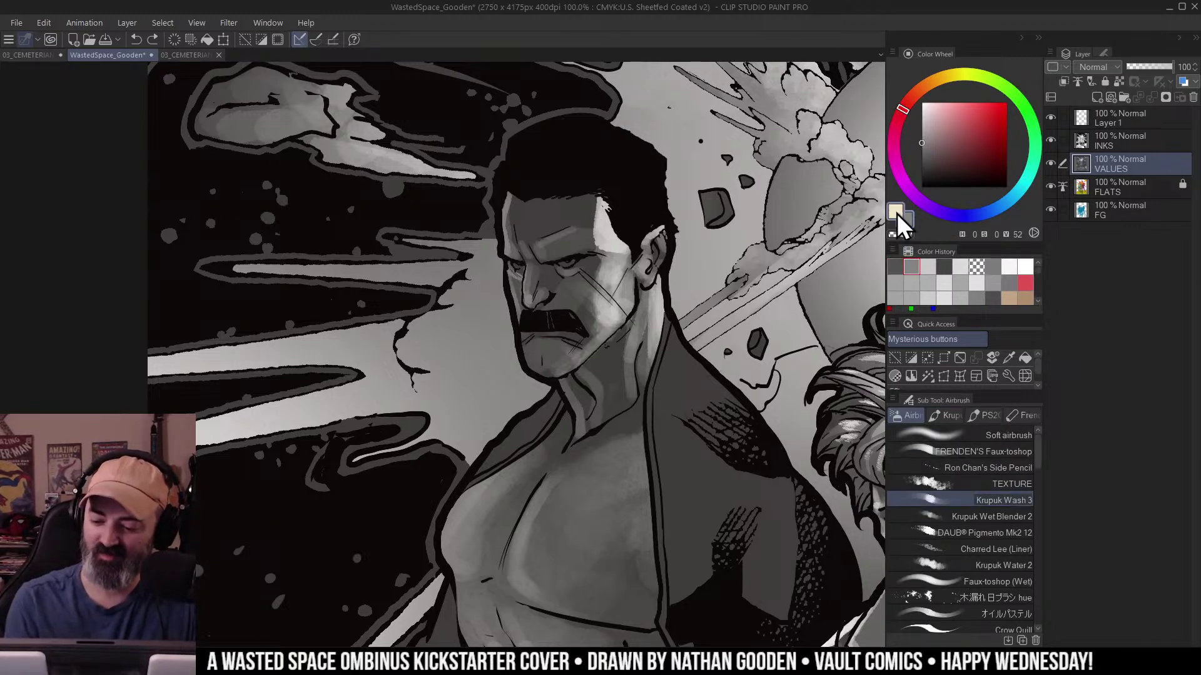
{"action": "mouse_move", "coordinate": [525, 334]}
{"action": "left_mouse_down"}
{"action": "mouse_move", "coordinate": [564, 335]}
{"action": "mouse_move", "coordinate": [525, 346]}
{"action": "mouse_move", "coordinate": [540, 369]}
{"action": "mouse_move", "coordinate": [574, 375]}
{"action": "left_mouse_up"}
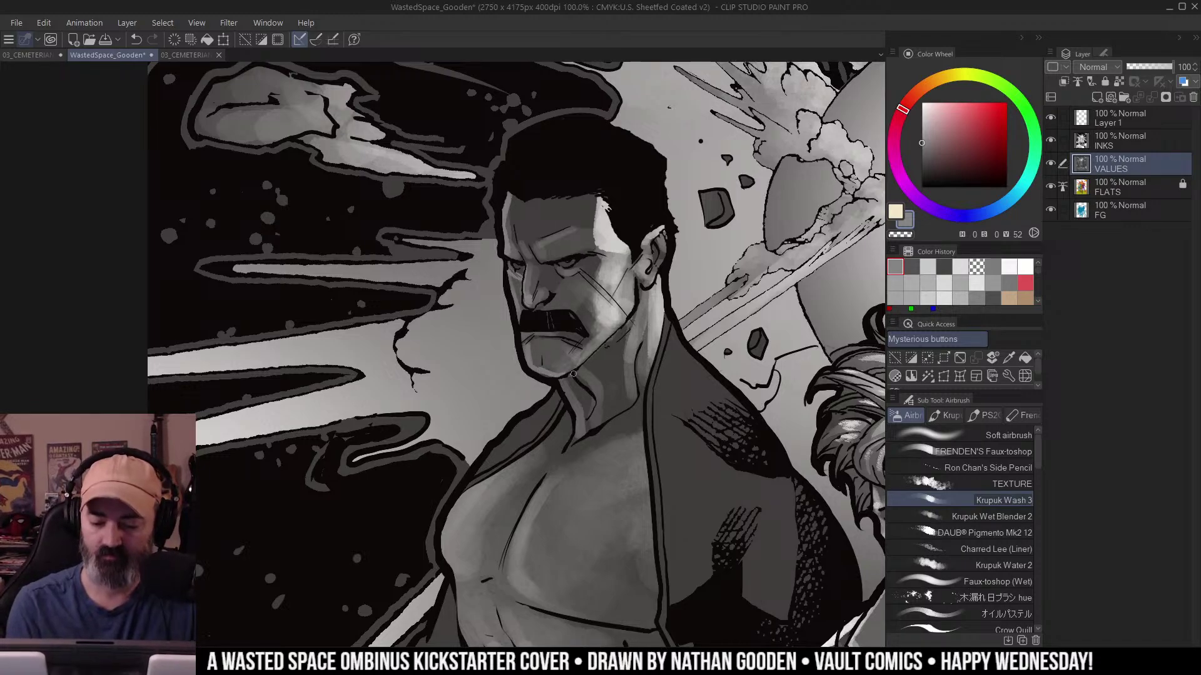
{"action": "left_click_drag", "start_coordinate": [686, 290], "coordinate": [686, 280]}
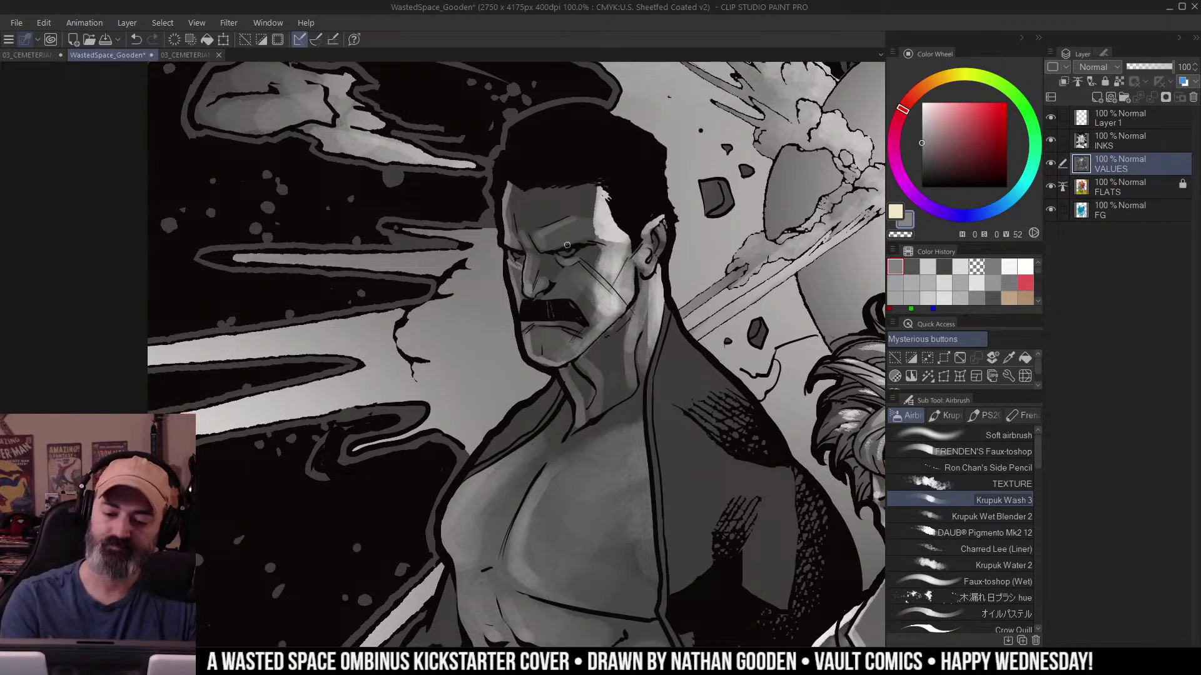
Auto-select the whites of the moustached man's eyes and lighten them with an enlarged brush.
{"action": "key", "text": "w"}
{"action": "left_click", "coordinate": [566, 253]}
{"action": "left_click", "coordinate": [517, 255]}
{"action": "key", "text": "b"}
{"action": "key", "text": "]"}
{"action": "key", "text": "]"}
{"action": "key", "text": "]"}
{"action": "key", "text": "]"}
{"action": "key", "text": "]"}
{"action": "key", "text": "]"}
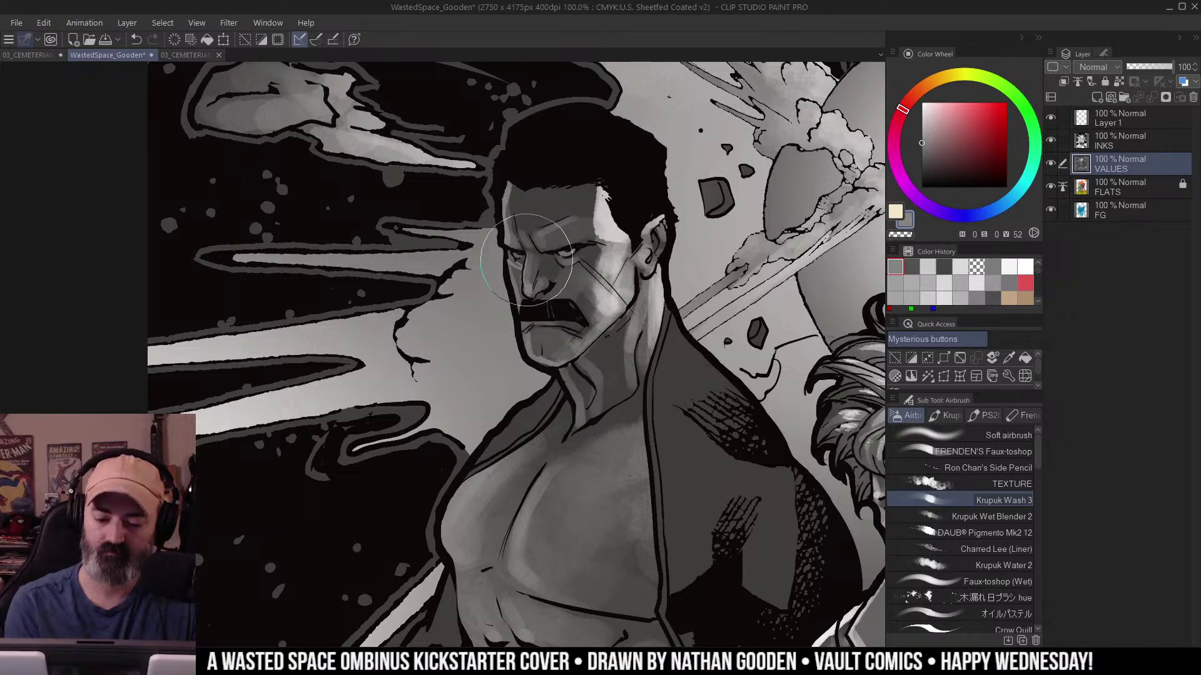
Try a mid grey stroke across the moustached man's neck and collarbone with a slightly smaller brush, then undo it.
{"action": "key", "text": "ctrl+space"}
{"action": "left_click_drag", "start_coordinate": [680, 256], "coordinate": [631, 257]}
{"action": "mouse_move", "coordinate": [595, 406]}
{"action": "left_mouse_down"}
{"action": "mouse_move", "coordinate": [596, 359]}
{"action": "mouse_move", "coordinate": [642, 348]}
{"action": "left_mouse_up"}
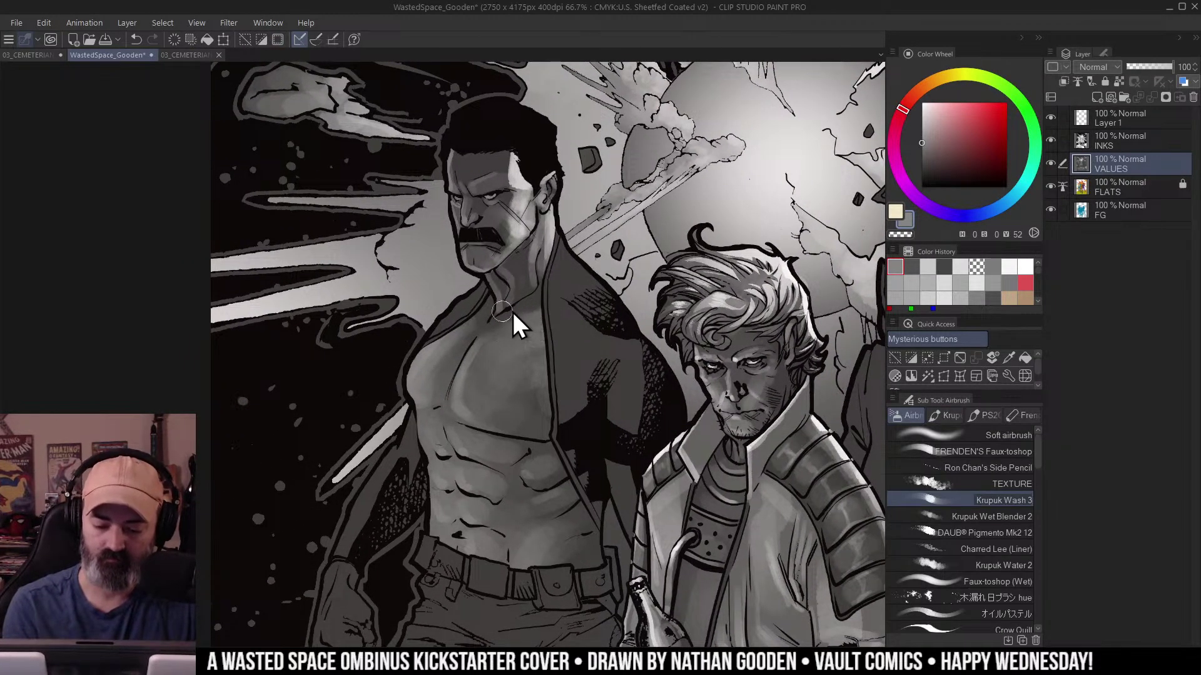
{"action": "key", "text": "["}
{"action": "mouse_move", "coordinate": [504, 316]}
{"action": "left_mouse_down"}
{"action": "mouse_move", "coordinate": [531, 301]}
{"action": "mouse_move", "coordinate": [482, 310]}
{"action": "mouse_move", "coordinate": [495, 326]}
{"action": "mouse_move", "coordinate": [483, 319]}
{"action": "mouse_move", "coordinate": [570, 313]}
{"action": "mouse_move", "coordinate": [567, 281]}
{"action": "mouse_move", "coordinate": [592, 279]}
{"action": "mouse_move", "coordinate": [557, 235]}
{"action": "left_mouse_up"}
{"action": "key", "text": "ctrl+z"}
{"action": "key", "text": "ctrl+z"}
{"action": "key", "text": "m"}
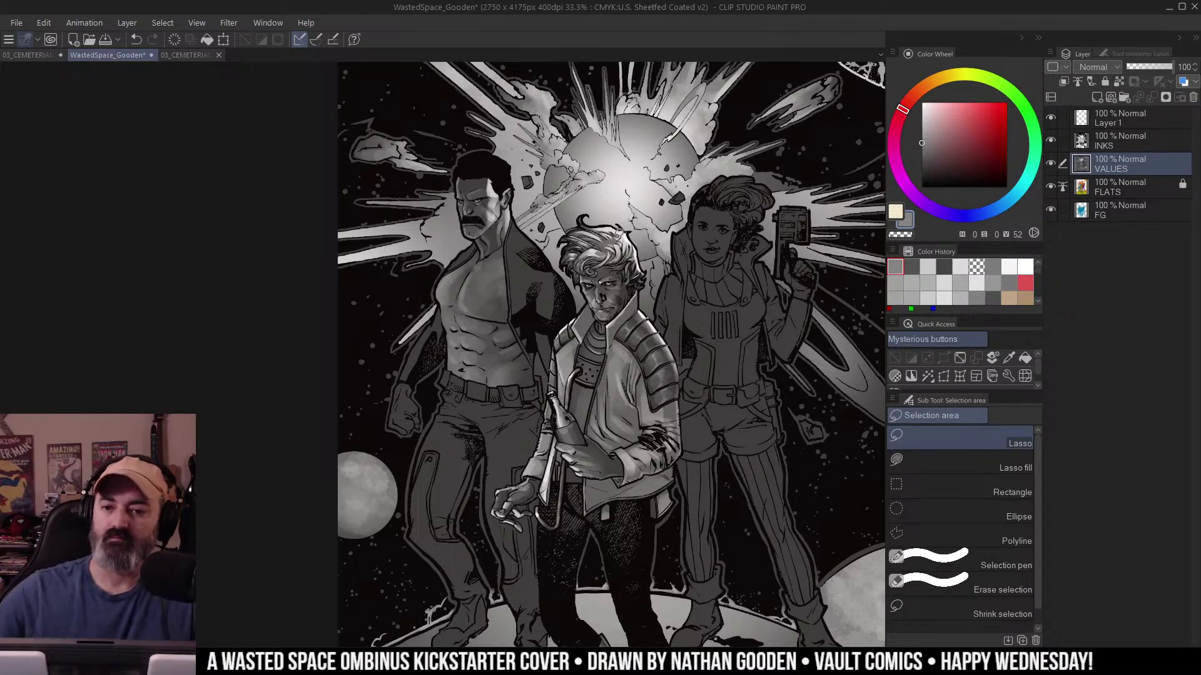
{"action": "left_click_drag", "start_coordinate": [633, 256], "coordinate": [650, 200]}
{"action": "key", "text": "ctrl+space"}
{"action": "left_click", "coordinate": [665, 247]}
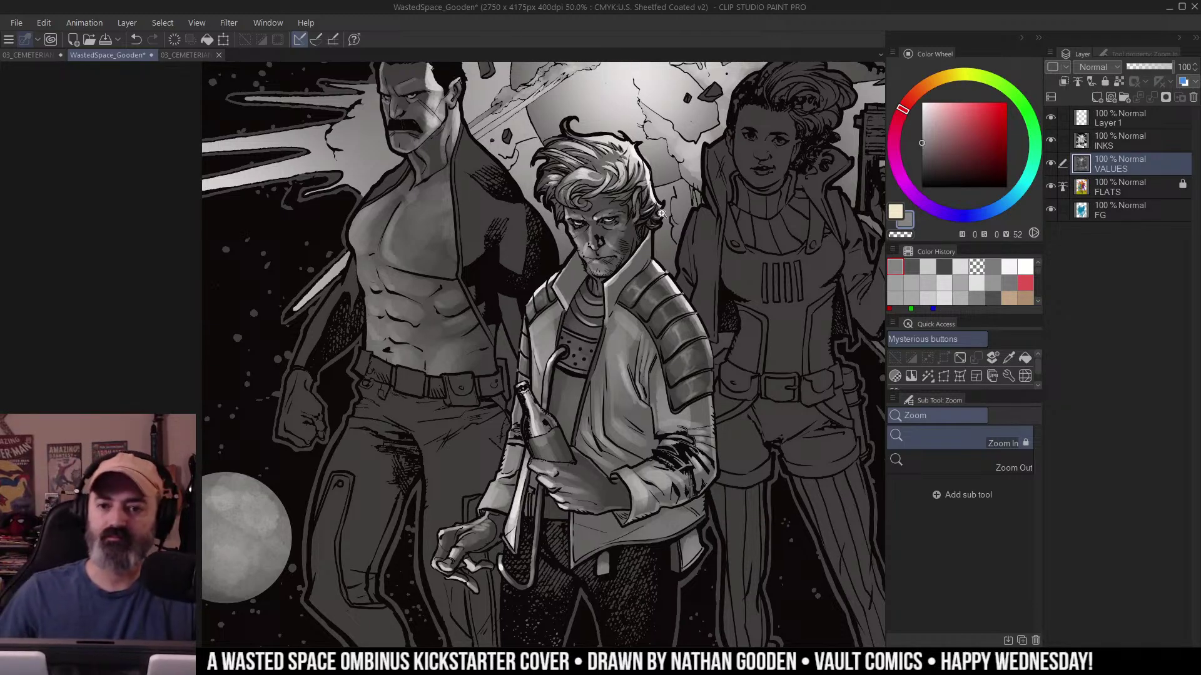
{"action": "key", "text": "m"}
{"action": "left_click_drag", "start_coordinate": [654, 246], "coordinate": [660, 228]}
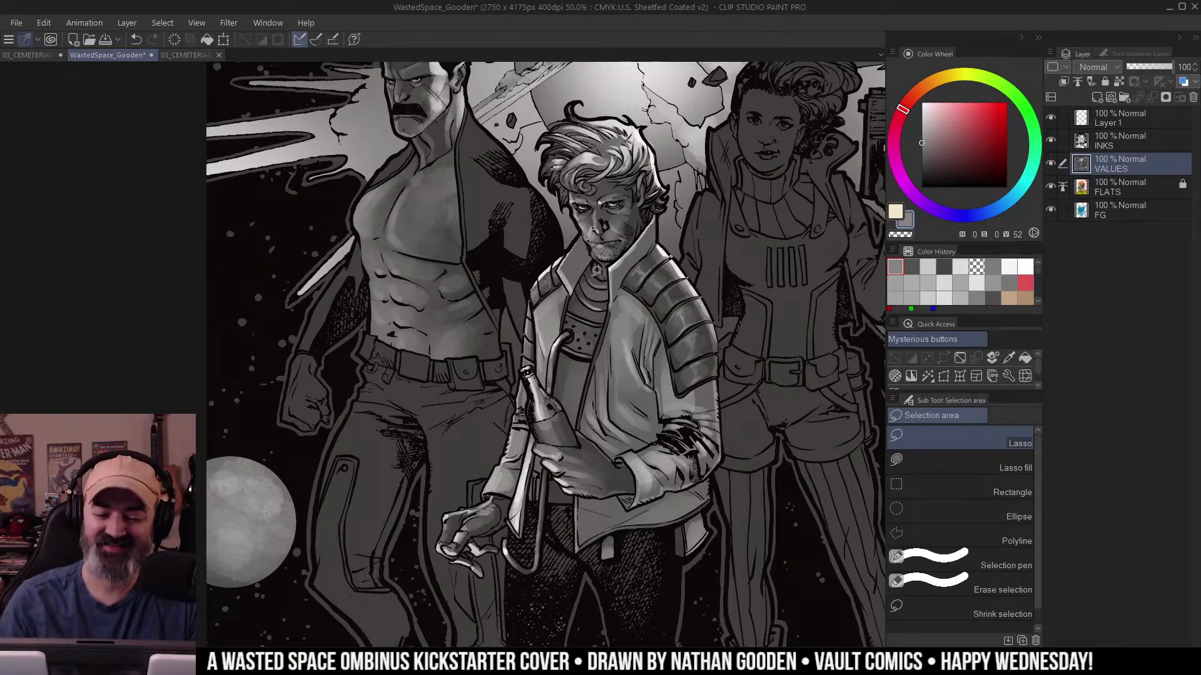
Auto-select the moustached man's skin areas, including his torso and fist, and hide the selection outline.
{"action": "left_click_drag", "start_coordinate": [596, 270], "coordinate": [691, 309]}
{"action": "mouse_move", "coordinate": [625, 271]}
{"action": "left_mouse_down"}
{"action": "mouse_move", "coordinate": [679, 215]}
{"action": "mouse_move", "coordinate": [616, 268]}
{"action": "left_mouse_up"}
{"action": "key", "text": "w"}
{"action": "left_click", "coordinate": [526, 317]}
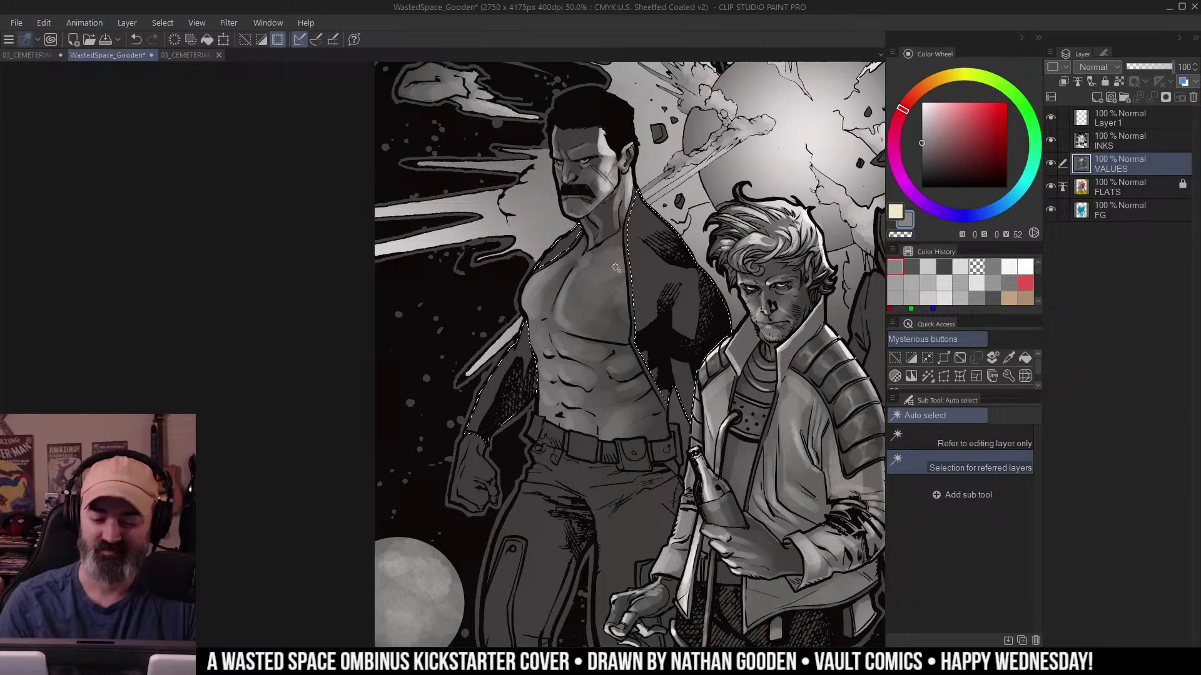
{"action": "left_click", "coordinate": [485, 450]}
{"action": "left_click_drag", "start_coordinate": [557, 311], "coordinate": [578, 247]}
{"action": "mouse_move", "coordinate": [555, 332]}
{"action": "left_mouse_down"}
{"action": "mouse_move", "coordinate": [512, 358]}
{"action": "mouse_move", "coordinate": [554, 316]}
{"action": "left_mouse_up"}
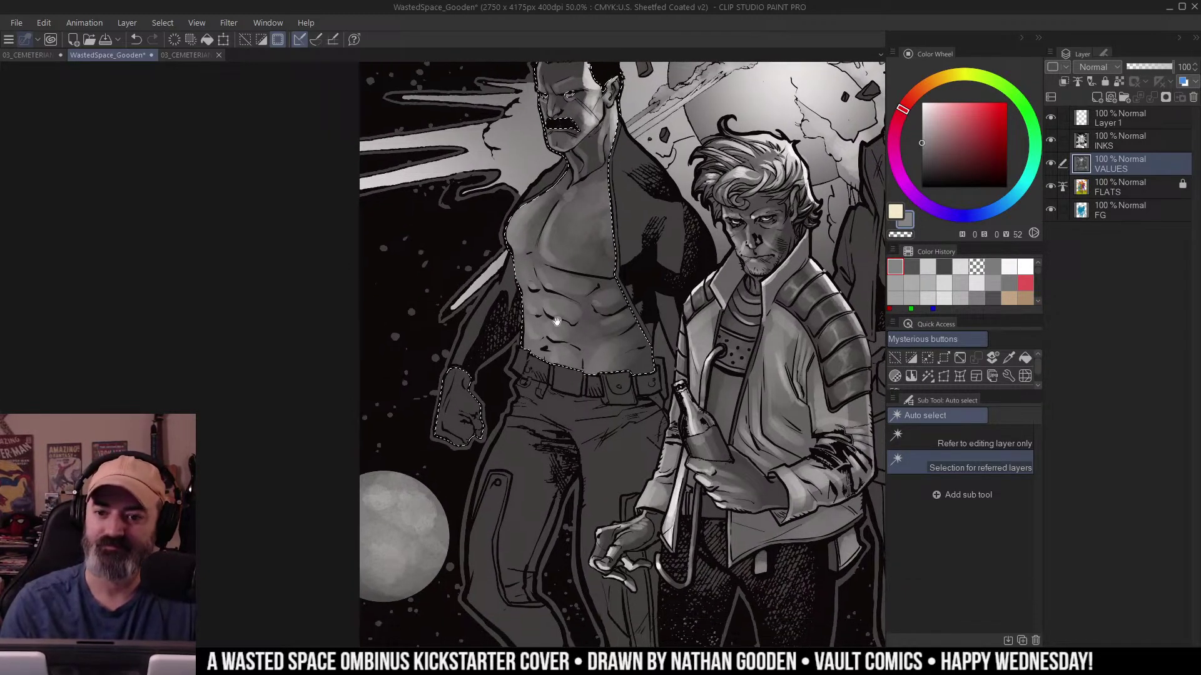
{"action": "key", "text": "ctrl+space"}
{"action": "key", "text": "ctrl+d"}
{"action": "left_click", "coordinate": [552, 284]}
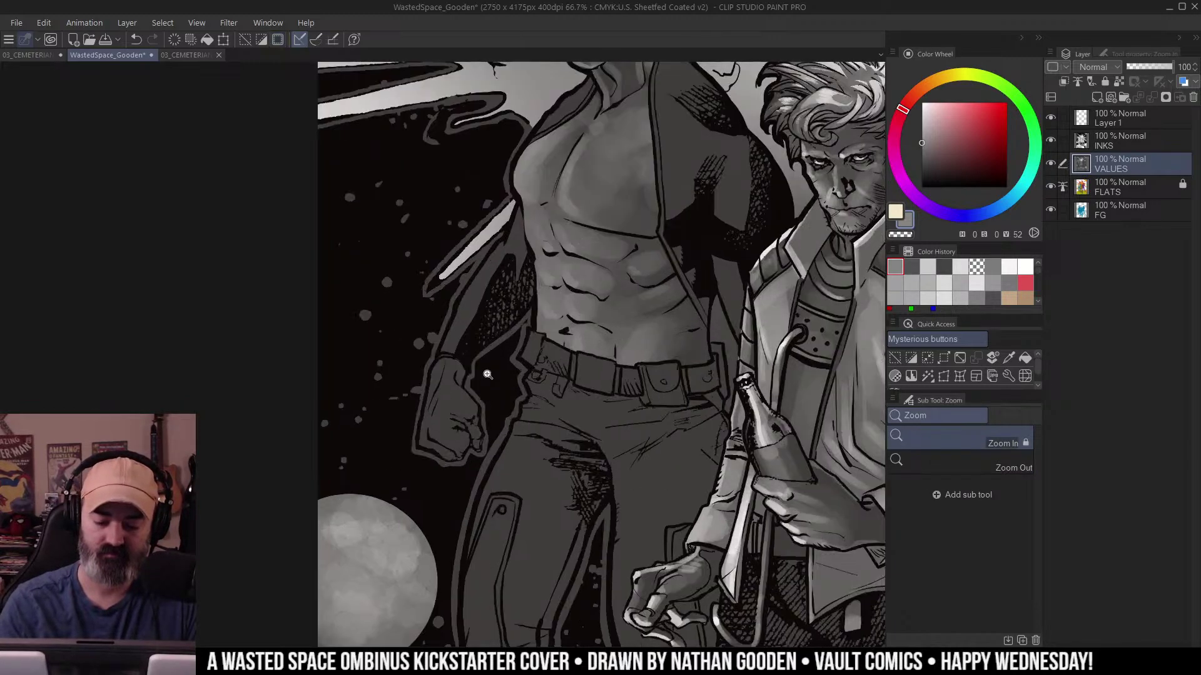
Paint mid grey light on the wrist, back of the hand and fingers of the moustached man's clenched fist.
{"action": "key", "text": "b"}
{"action": "mouse_move", "coordinate": [430, 419]}
{"action": "left_mouse_down"}
{"action": "mouse_move", "coordinate": [443, 392]}
{"action": "mouse_move", "coordinate": [460, 410]}
{"action": "mouse_move", "coordinate": [434, 423]}
{"action": "left_mouse_up"}
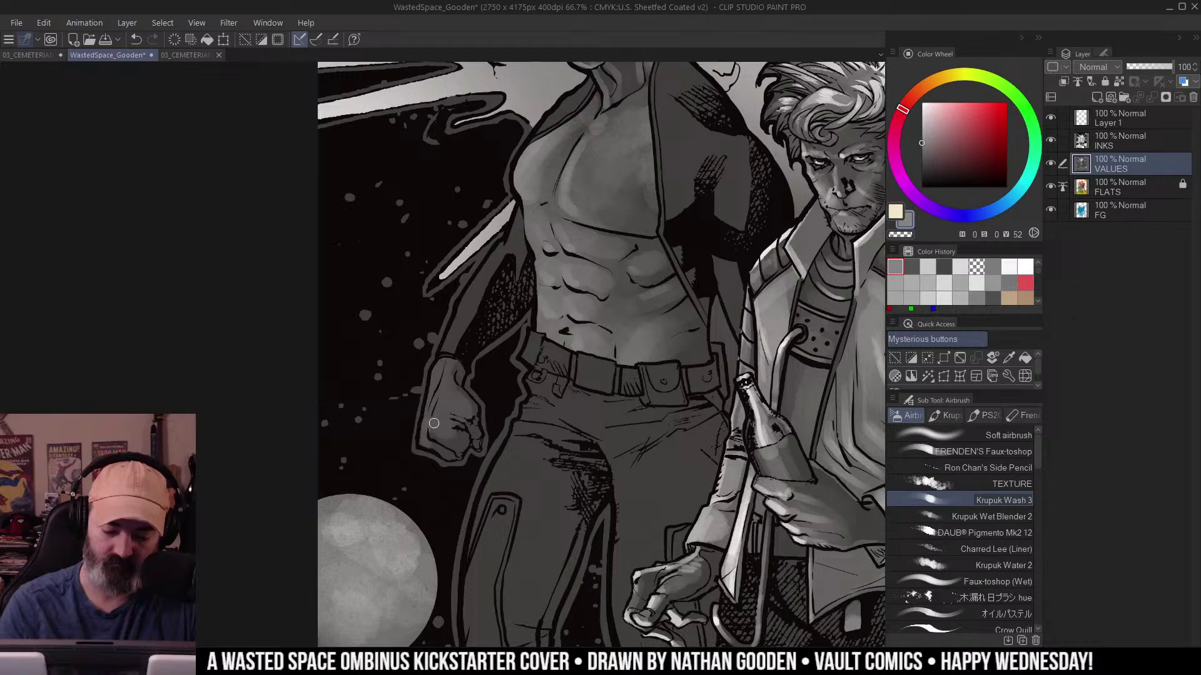
{"action": "mouse_move", "coordinate": [433, 365]}
{"action": "left_mouse_down"}
{"action": "mouse_move", "coordinate": [421, 443]}
{"action": "mouse_move", "coordinate": [431, 412]}
{"action": "mouse_move", "coordinate": [430, 426]}
{"action": "left_mouse_up"}
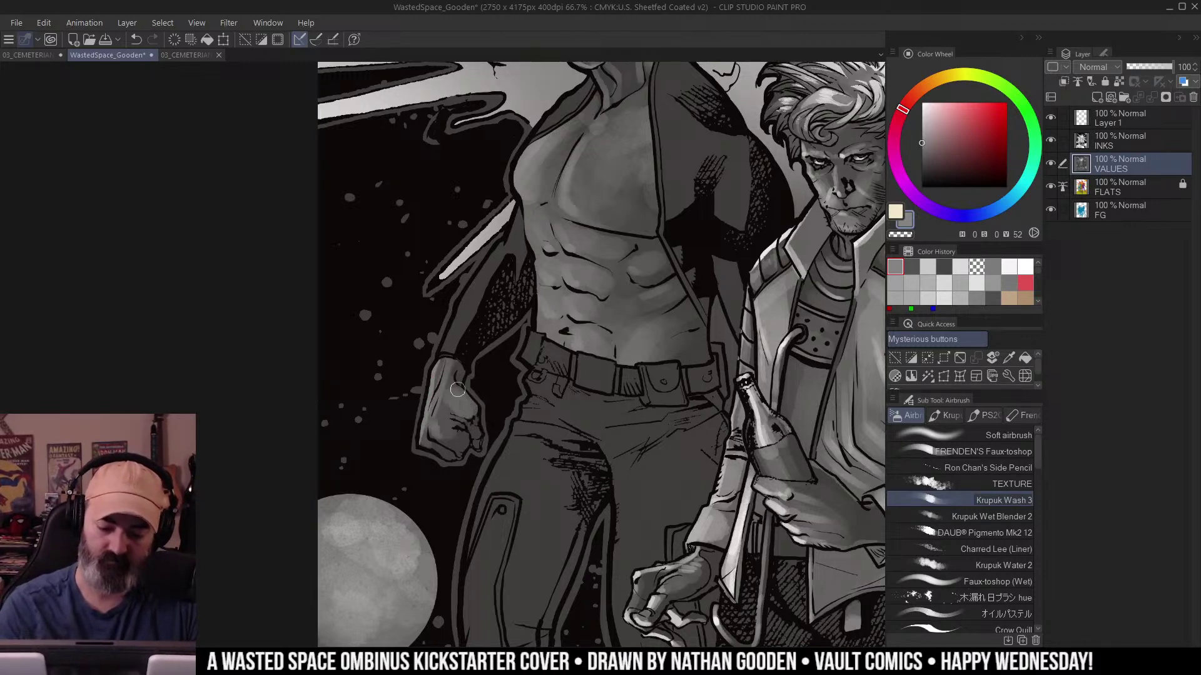
{"action": "mouse_move", "coordinate": [460, 429]}
{"action": "left_mouse_down"}
{"action": "mouse_move", "coordinate": [445, 438]}
{"action": "mouse_move", "coordinate": [454, 459]}
{"action": "left_mouse_up"}
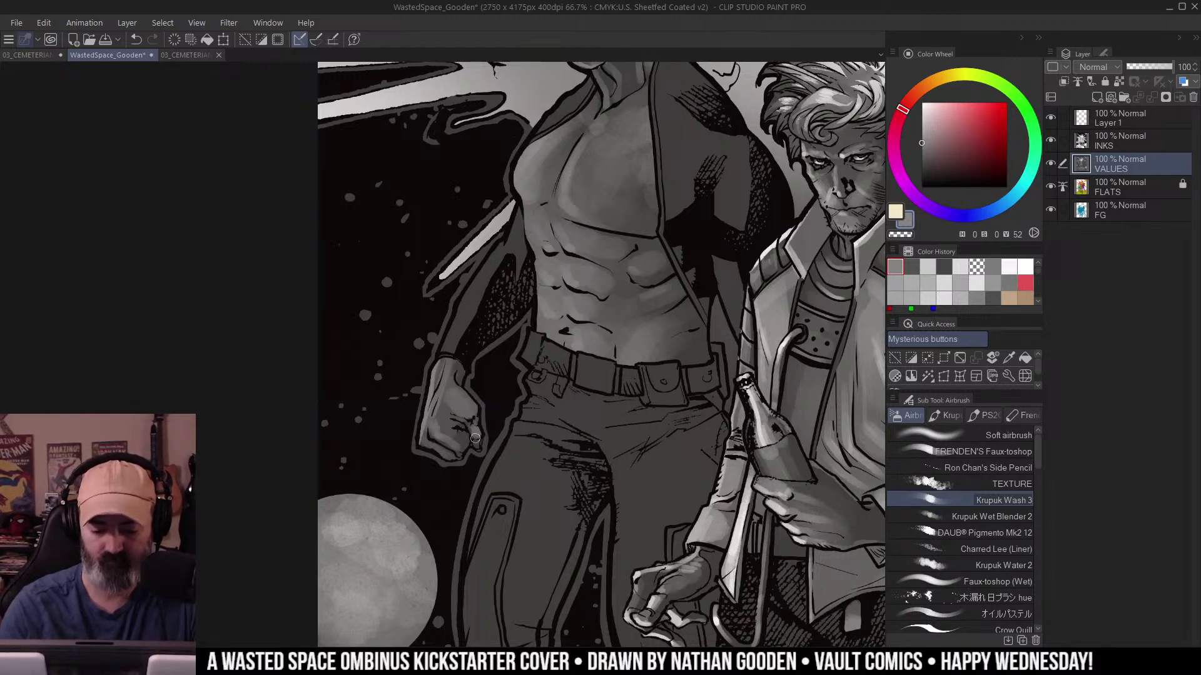
{"action": "scroll", "coordinate": [491, 381], "scroll_direction": "up", "scroll_amount": 1}
{"action": "left_click_drag", "start_coordinate": [499, 392], "coordinate": [544, 298]}
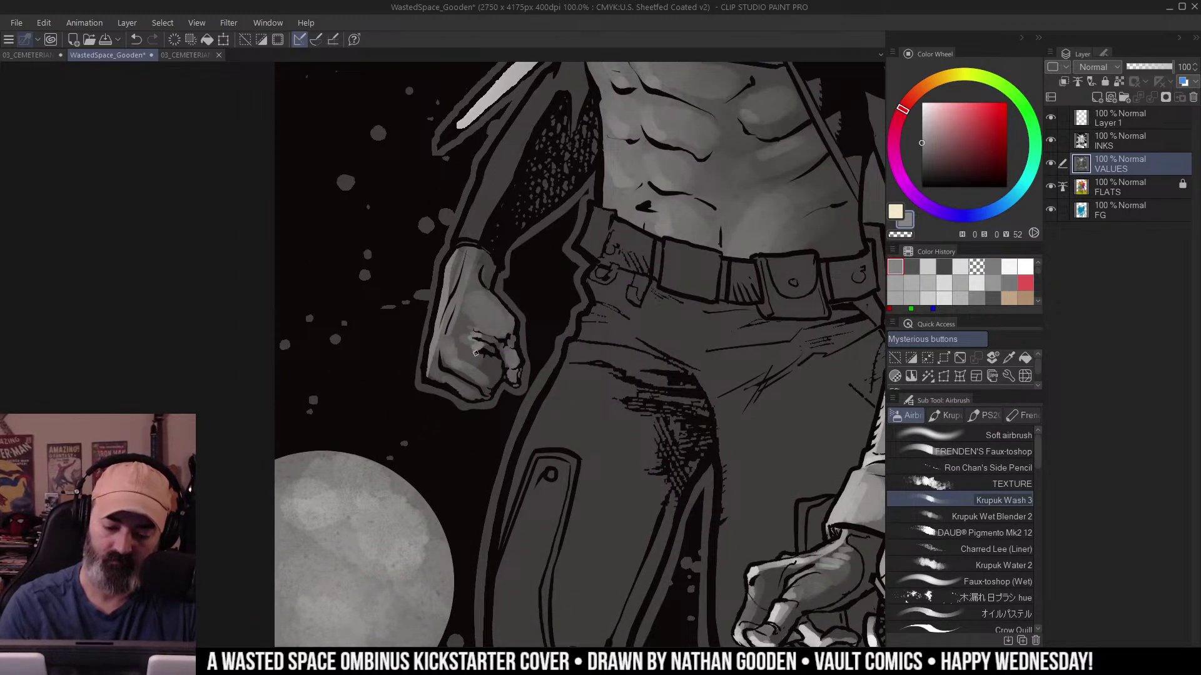
{"action": "mouse_move", "coordinate": [441, 358]}
{"action": "left_mouse_down"}
{"action": "mouse_move", "coordinate": [488, 387]}
{"action": "mouse_move", "coordinate": [485, 317]}
{"action": "mouse_move", "coordinate": [450, 366]}
{"action": "mouse_move", "coordinate": [501, 384]}
{"action": "mouse_move", "coordinate": [427, 372]}
{"action": "mouse_move", "coordinate": [476, 401]}
{"action": "left_mouse_up"}
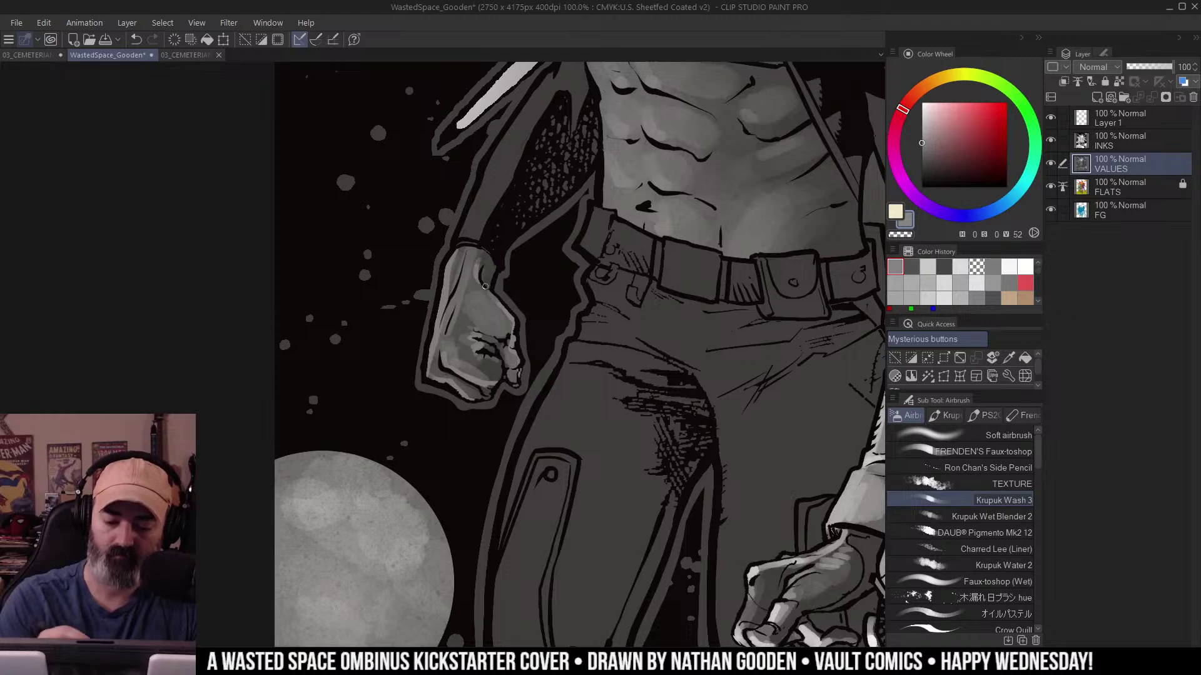
Examine the overall balance of values across the three figures and the background.
{"action": "left_click", "coordinate": [519, 266], "text": "ctrl+alt"}
{"action": "left_click", "coordinate": [519, 265], "text": "ctrl+alt"}
{"action": "left_click_drag", "start_coordinate": [755, 355], "coordinate": [616, 366]}
{"action": "left_click_drag", "start_coordinate": [638, 293], "coordinate": [653, 406]}
{"action": "left_click", "coordinate": [637, 379], "text": "ctrl+alt"}
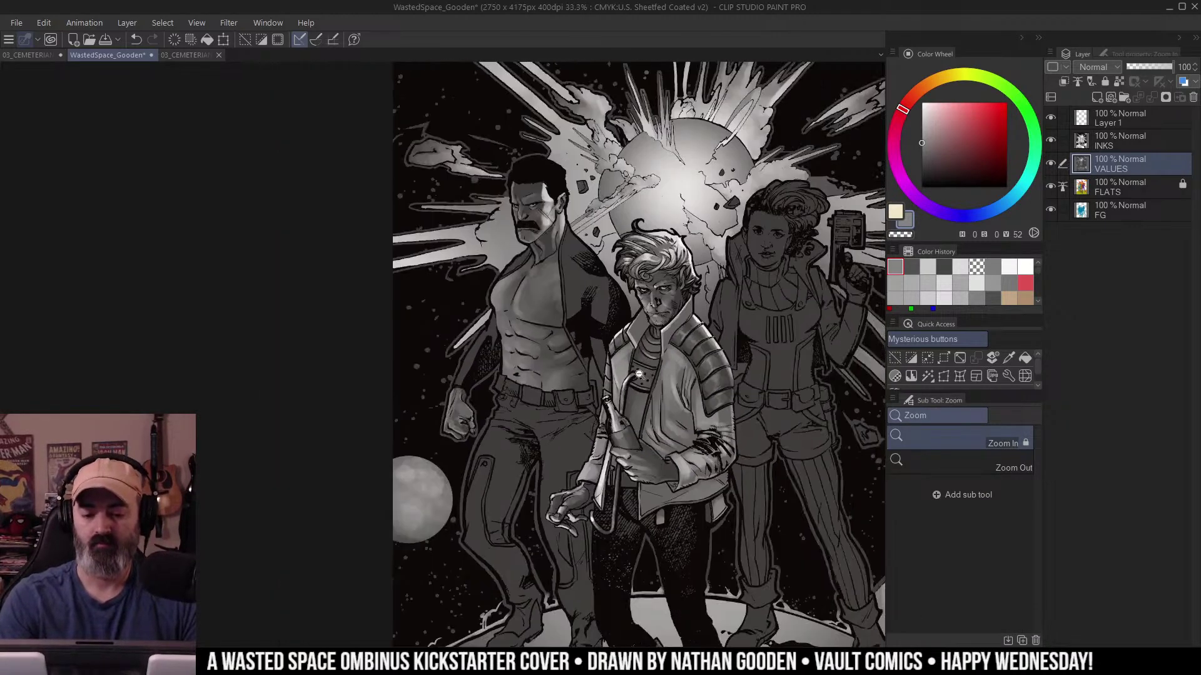
{"action": "left_click_drag", "start_coordinate": [713, 372], "coordinate": [667, 369]}
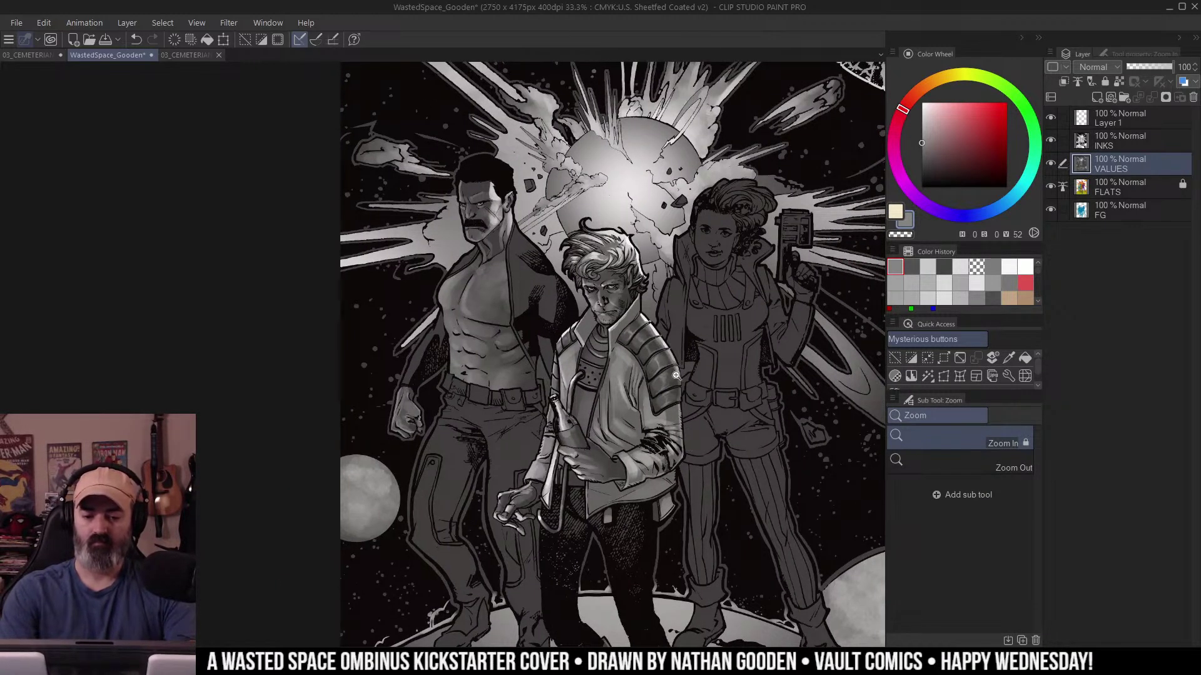
{"action": "left_click_drag", "start_coordinate": [669, 293], "coordinate": [676, 356]}
{"action": "left_click_drag", "start_coordinate": [709, 427], "coordinate": [707, 367]}
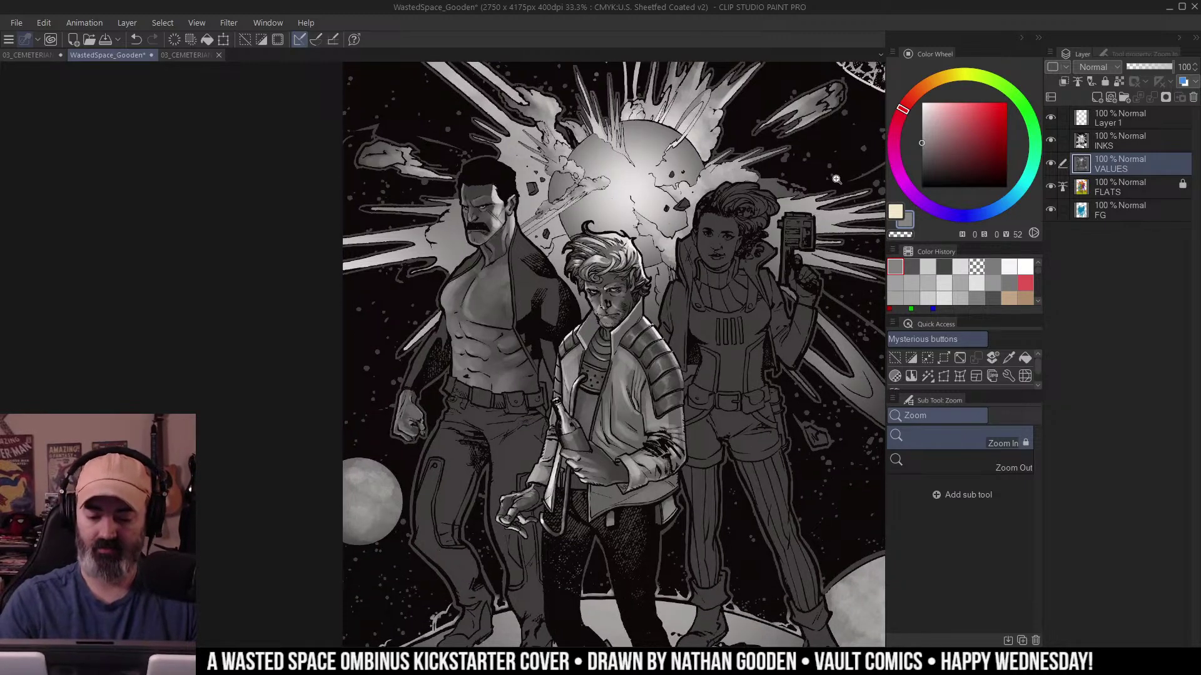
Replace the skin selection with a lasso selection of the moustached man's left pectoral and hide its outline for brushing.
{"action": "left_click", "coordinate": [508, 344], "text": "ctrl"}
{"action": "left_click_drag", "start_coordinate": [492, 224], "coordinate": [546, 272]}
{"action": "key", "text": "ctrl+d"}
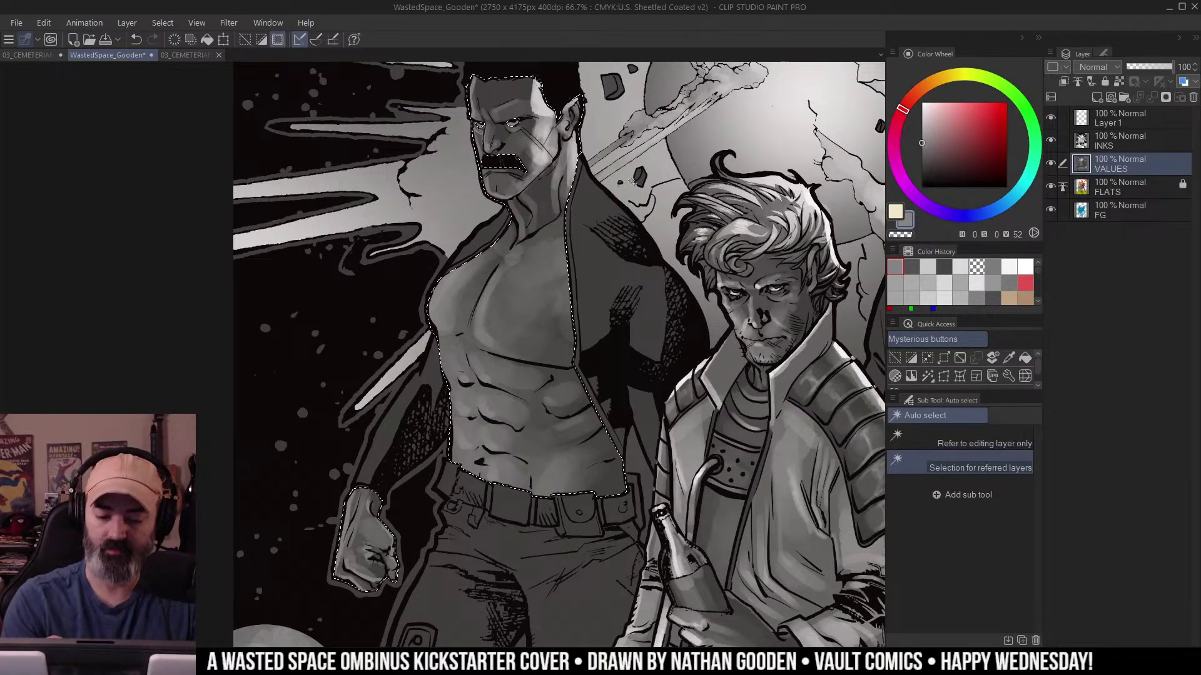
{"action": "key", "text": "m"}
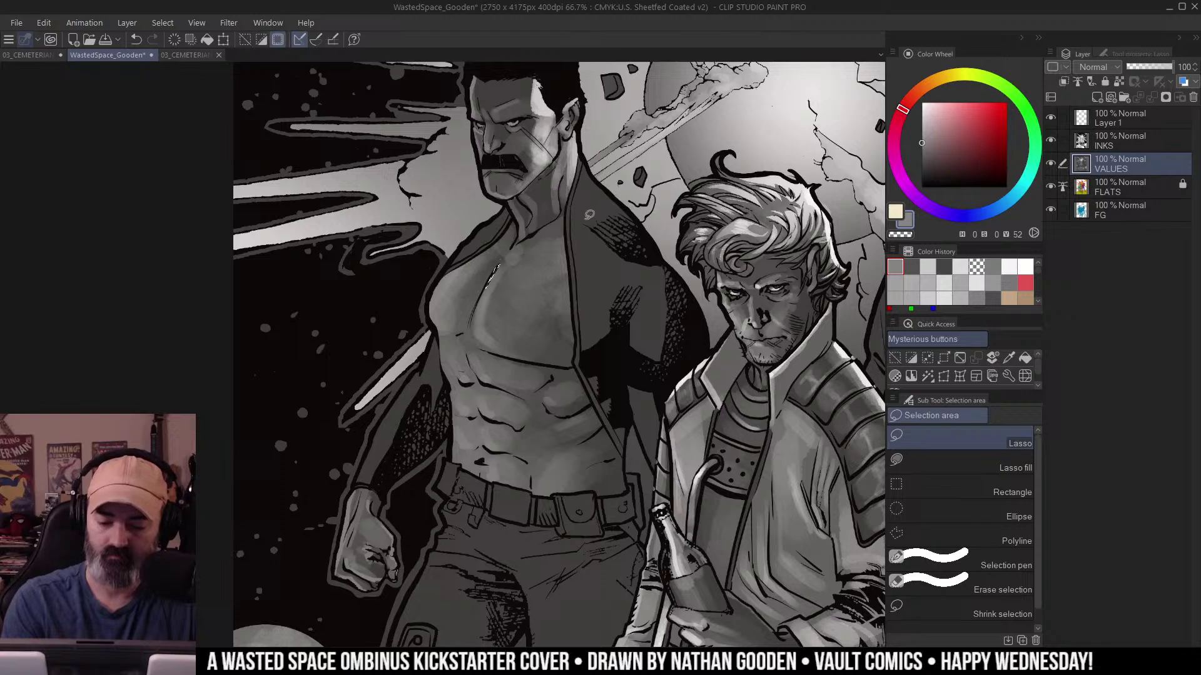
{"action": "mouse_move", "coordinate": [568, 256]}
{"action": "left_mouse_down"}
{"action": "mouse_move", "coordinate": [529, 251]}
{"action": "mouse_move", "coordinate": [492, 280]}
{"action": "left_mouse_up"}
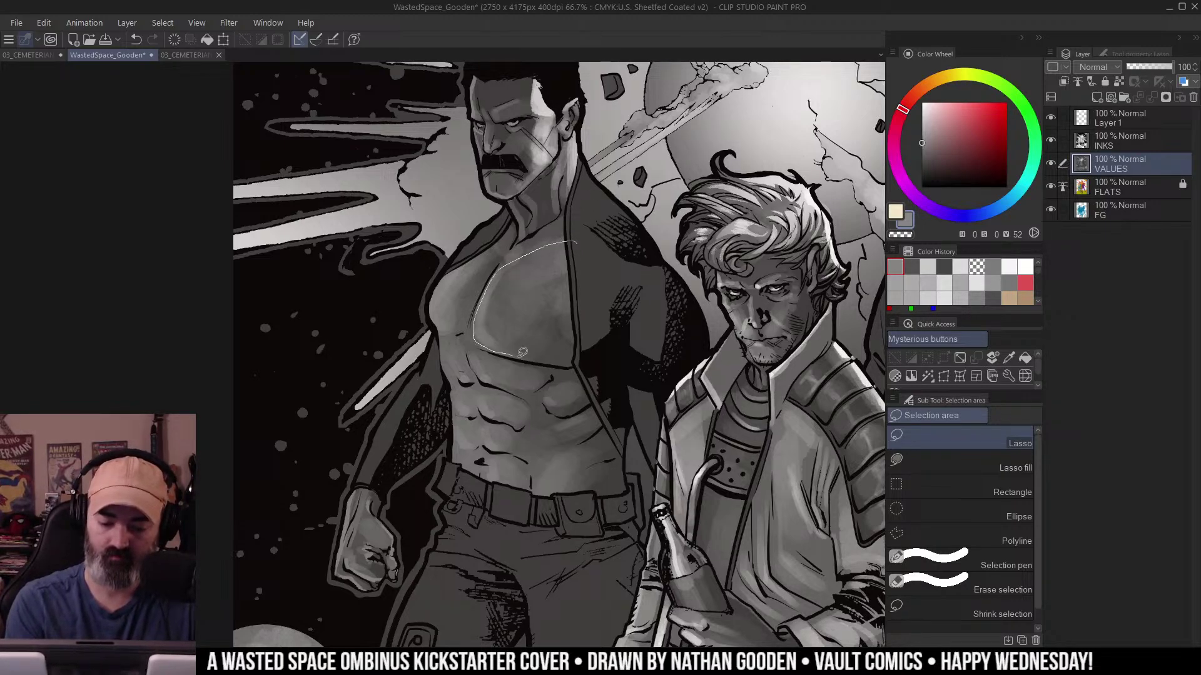
{"action": "mouse_move", "coordinate": [522, 352]}
{"action": "left_mouse_down"}
{"action": "mouse_move", "coordinate": [586, 283]}
{"action": "mouse_move", "coordinate": [535, 283]}
{"action": "mouse_move", "coordinate": [559, 318]}
{"action": "mouse_move", "coordinate": [540, 352]}
{"action": "mouse_move", "coordinate": [602, 270]}
{"action": "mouse_move", "coordinate": [629, 196]}
{"action": "mouse_move", "coordinate": [575, 305]}
{"action": "mouse_move", "coordinate": [520, 366]}
{"action": "mouse_move", "coordinate": [572, 269]}
{"action": "mouse_move", "coordinate": [468, 356]}
{"action": "left_mouse_up"}
{"action": "key", "text": "w"}
{"action": "key", "text": "ctrl+h"}
{"action": "key", "text": "b"}
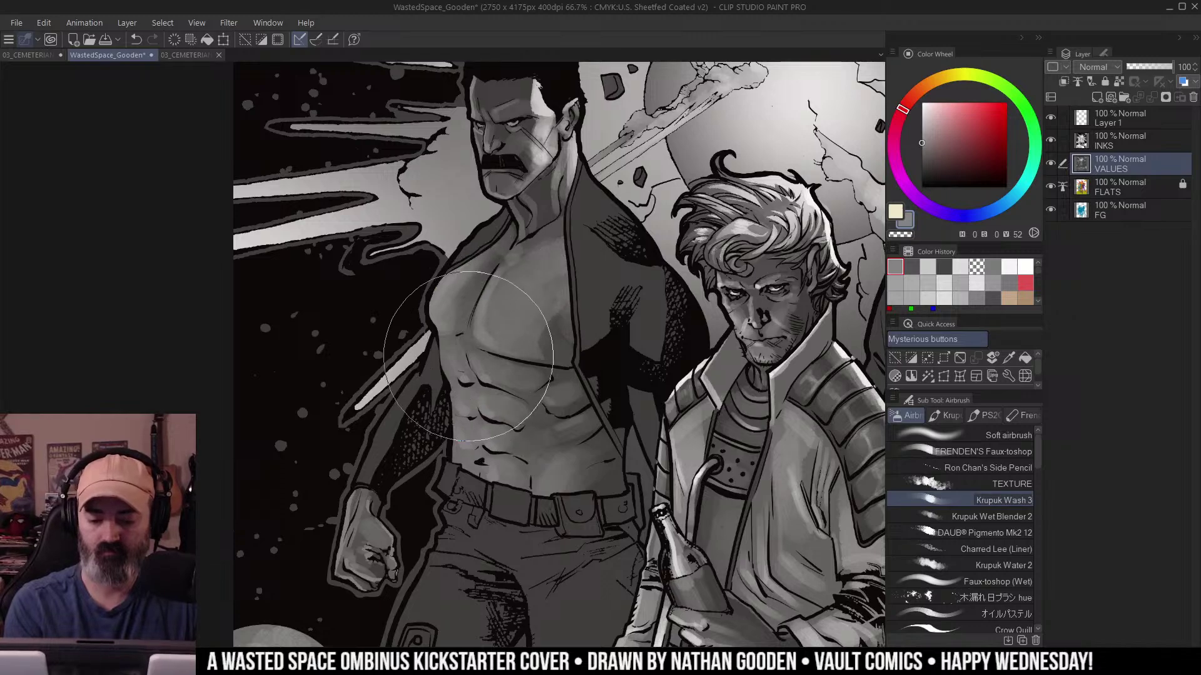
Soften the left pectoral's lower outer edge using transparent colour and Krupuk Wet Blender 2, undoing the unwanted stroke.
{"action": "key", "text": "c"}
{"action": "mouse_move", "coordinate": [572, 345]}
{"action": "left_mouse_down"}
{"action": "mouse_move", "coordinate": [500, 344]}
{"action": "mouse_move", "coordinate": [545, 329]}
{"action": "mouse_move", "coordinate": [542, 346]}
{"action": "mouse_move", "coordinate": [560, 312]}
{"action": "mouse_move", "coordinate": [543, 353]}
{"action": "mouse_move", "coordinate": [561, 360]}
{"action": "left_mouse_up"}
{"action": "key", "text": "ctrl+z"}
{"action": "left_click", "coordinate": [1019, 514]}
{"action": "left_click", "coordinate": [1025, 517]}
{"action": "left_click", "coordinate": [556, 316], "text": "alt"}
{"action": "left_click", "coordinate": [556, 316], "text": "alt"}
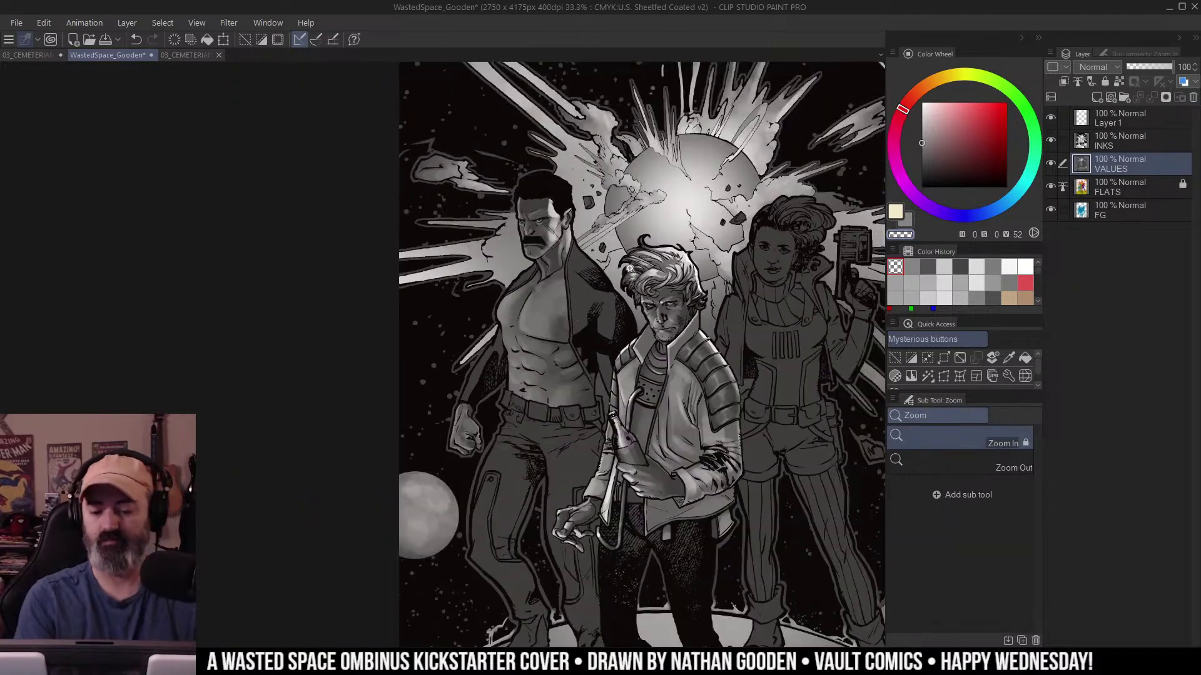
{"action": "left_click", "coordinate": [556, 331], "text": "ctrl"}
{"action": "left_click_drag", "start_coordinate": [674, 295], "coordinate": [571, 300]}
{"action": "left_click_drag", "start_coordinate": [539, 344], "coordinate": [649, 364]}
{"action": "left_click", "coordinate": [556, 337], "text": "ctrl"}
{"action": "key", "text": "w"}
{"action": "left_click", "coordinate": [522, 324]}
{"action": "key", "text": "m"}
{"action": "key", "text": "ctrl+d"}
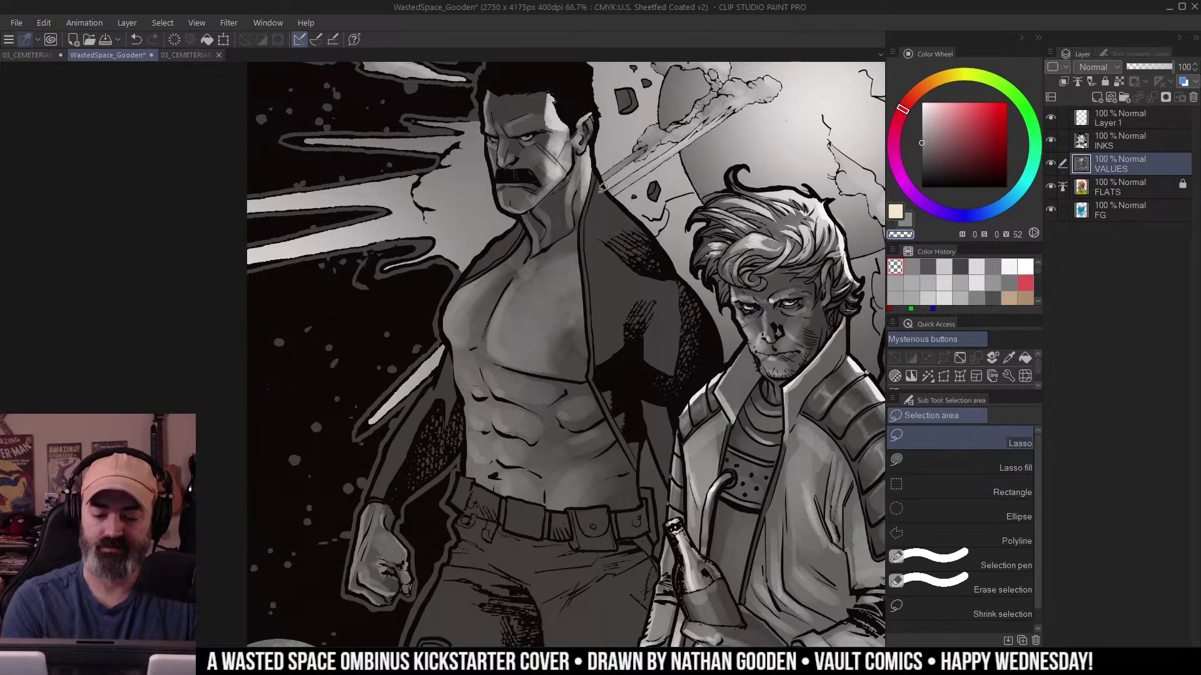
Select the moustached man's skin with its outline hidden, sample the forehead's light grey, and try an edge highlight on the chest, undoing it.
{"action": "key", "text": "b"}
{"action": "left_click", "coordinate": [466, 301], "text": "alt"}
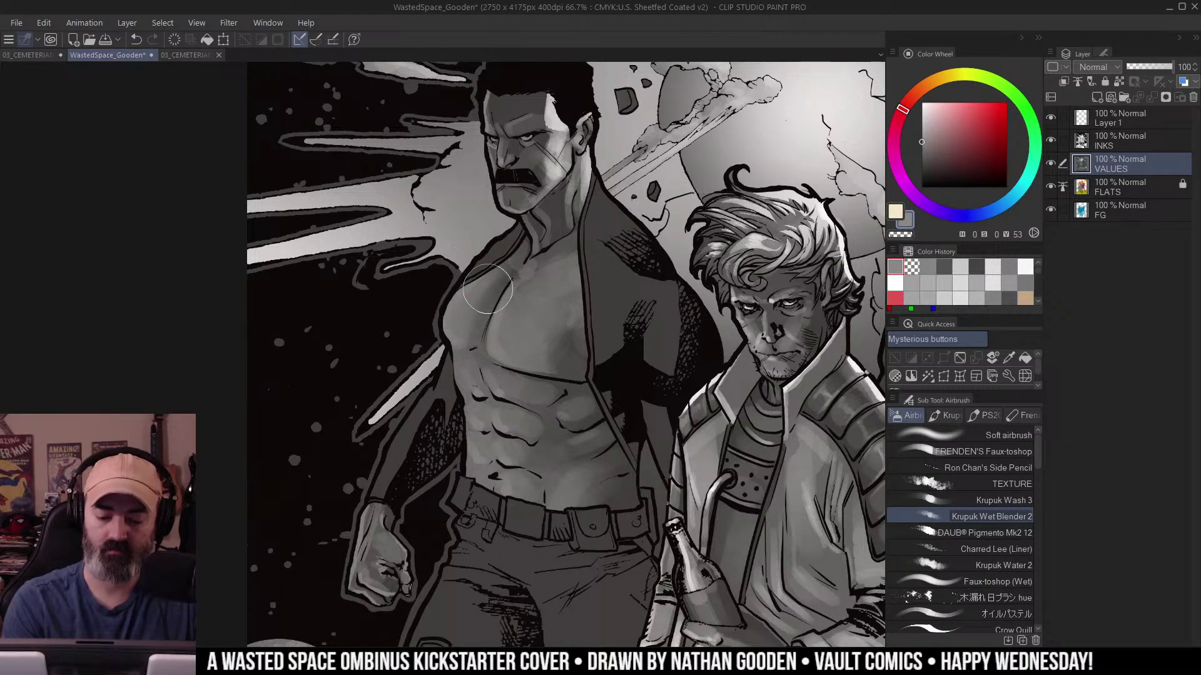
{"action": "key", "text": "w"}
{"action": "left_click", "coordinate": [512, 212]}
{"action": "key", "text": "ctrl+h"}
{"action": "key", "text": "b"}
{"action": "left_click", "coordinate": [559, 113], "text": "alt"}
{"action": "mouse_move", "coordinate": [459, 291]}
{"action": "left_mouse_down"}
{"action": "mouse_move", "coordinate": [485, 264]}
{"action": "mouse_move", "coordinate": [445, 344]}
{"action": "left_mouse_up"}
{"action": "key", "text": "ctrl+z"}
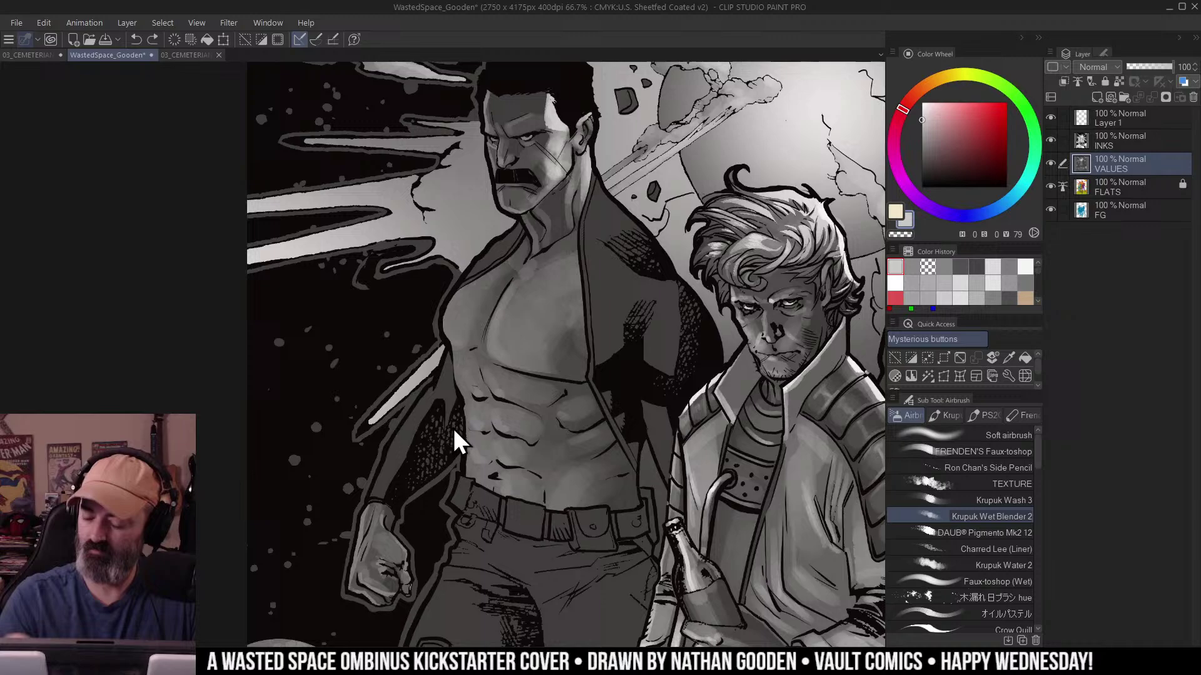
Brush light highlights over the moustached man's abdominal muscles and along the open jacket's edge with Krupuk Wash 3.
{"action": "left_click", "coordinate": [1001, 501]}
{"action": "mouse_move", "coordinate": [509, 300]}
{"action": "left_mouse_down"}
{"action": "mouse_move", "coordinate": [460, 309]}
{"action": "mouse_move", "coordinate": [483, 262]}
{"action": "mouse_move", "coordinate": [448, 348]}
{"action": "mouse_move", "coordinate": [441, 318]}
{"action": "mouse_move", "coordinate": [479, 431]}
{"action": "mouse_move", "coordinate": [467, 432]}
{"action": "mouse_move", "coordinate": [475, 469]}
{"action": "left_mouse_up"}
{"action": "left_click_drag", "start_coordinate": [488, 372], "coordinate": [498, 393]}
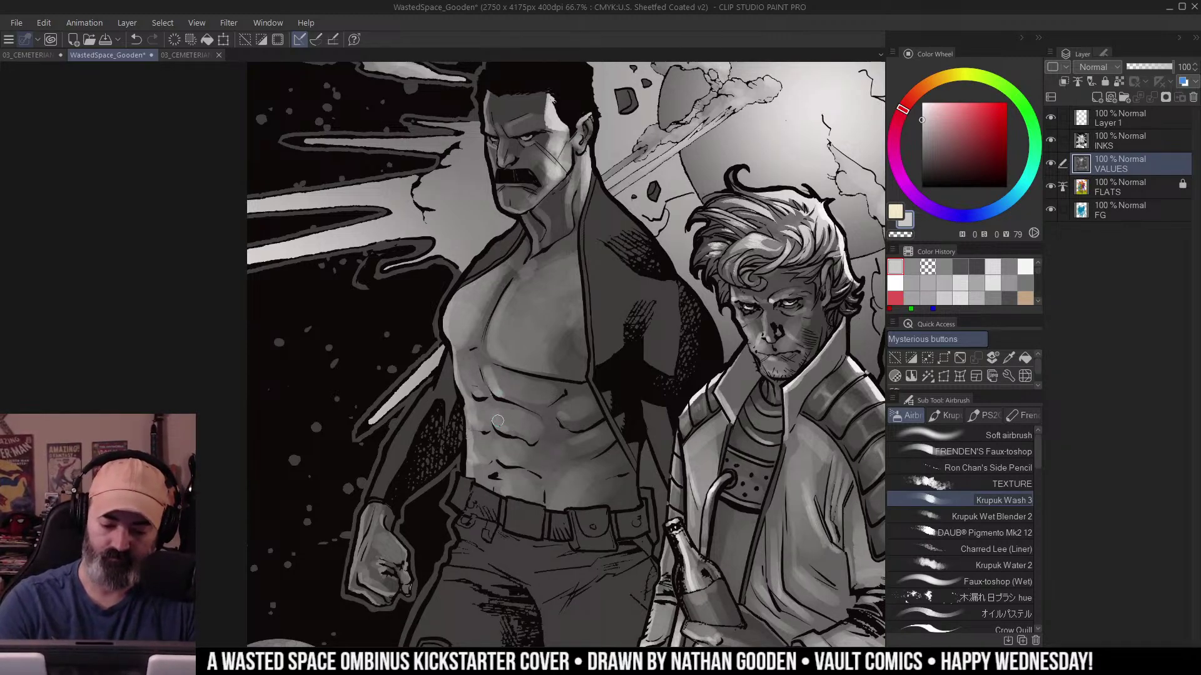
{"action": "left_click_drag", "start_coordinate": [501, 453], "coordinate": [505, 473]}
{"action": "left_click_drag", "start_coordinate": [633, 365], "coordinate": [633, 266]}
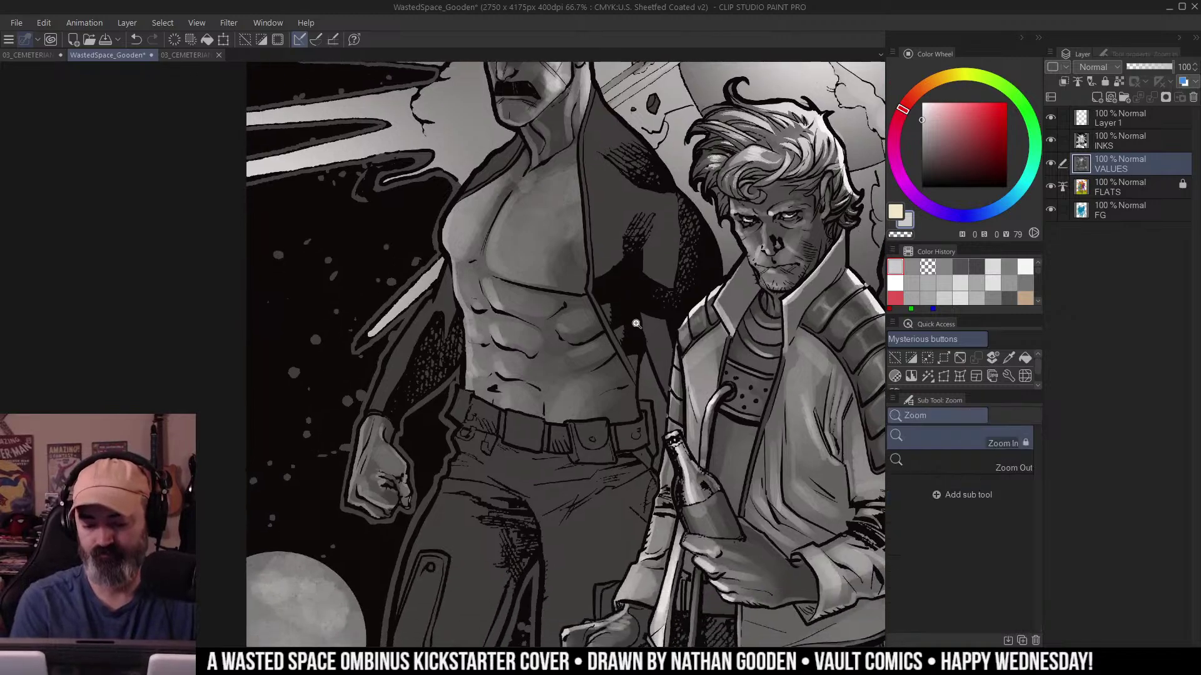
{"action": "left_click", "coordinate": [628, 253], "text": "ctrl"}
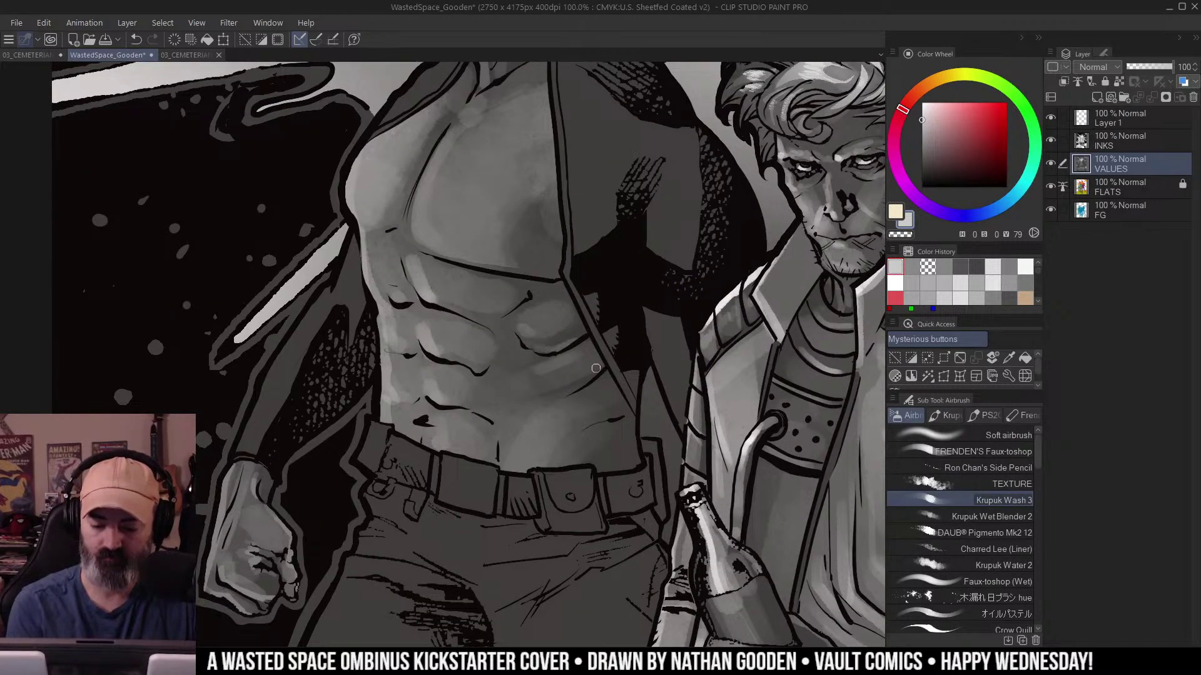
{"action": "mouse_move", "coordinate": [596, 369]}
{"action": "left_mouse_down"}
{"action": "mouse_move", "coordinate": [559, 394]}
{"action": "mouse_move", "coordinate": [565, 429]}
{"action": "mouse_move", "coordinate": [638, 460]}
{"action": "left_mouse_up"}
Examine how the moustached man's skin values read against the other figures and the explosion.
{"action": "left_click", "coordinate": [651, 357], "text": "ctrl+alt"}
{"action": "left_click", "coordinate": [651, 356], "text": "ctrl+alt"}
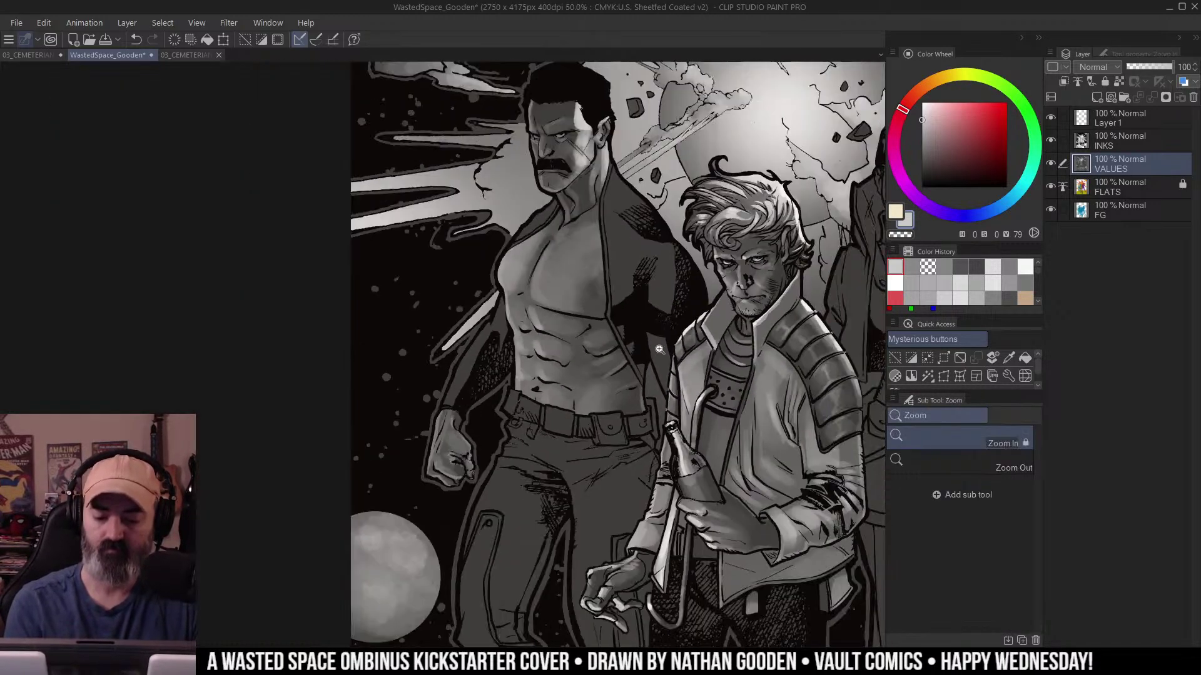
{"action": "left_click_drag", "start_coordinate": [659, 349], "coordinate": [539, 366]}
{"action": "left_click", "coordinate": [539, 365], "text": "alt"}
{"action": "left_click_drag", "start_coordinate": [706, 438], "coordinate": [665, 381]}
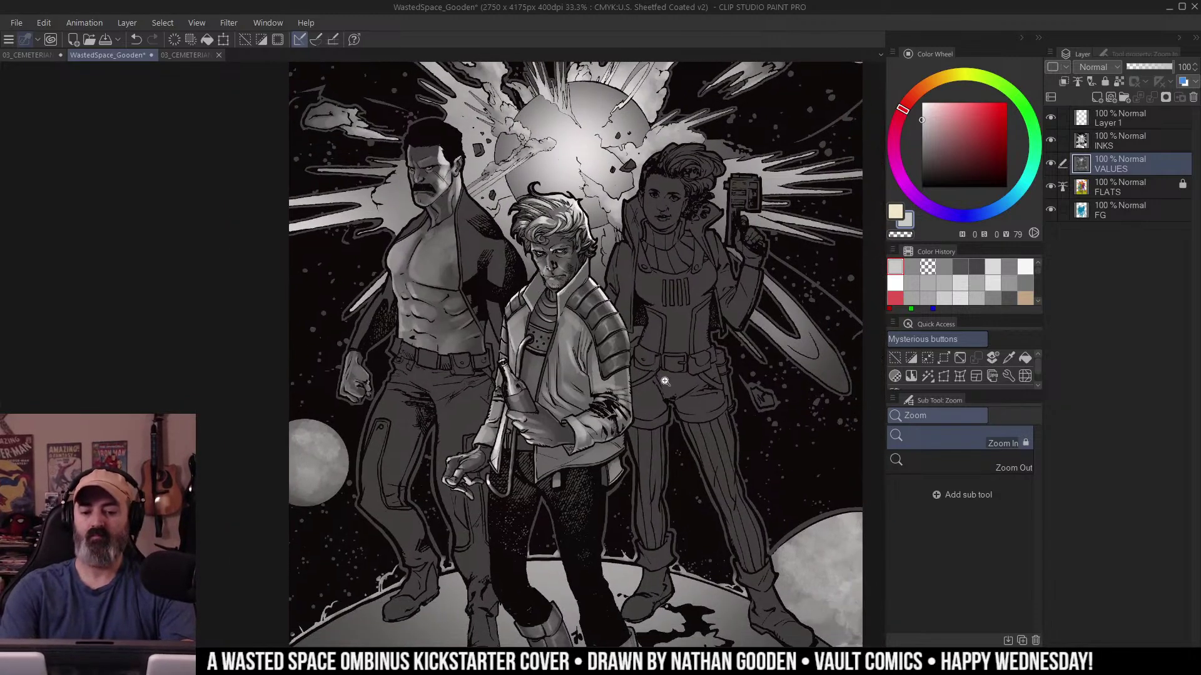
{"action": "left_click", "coordinate": [665, 381], "text": "alt"}
{"action": "left_click", "coordinate": [580, 299]}
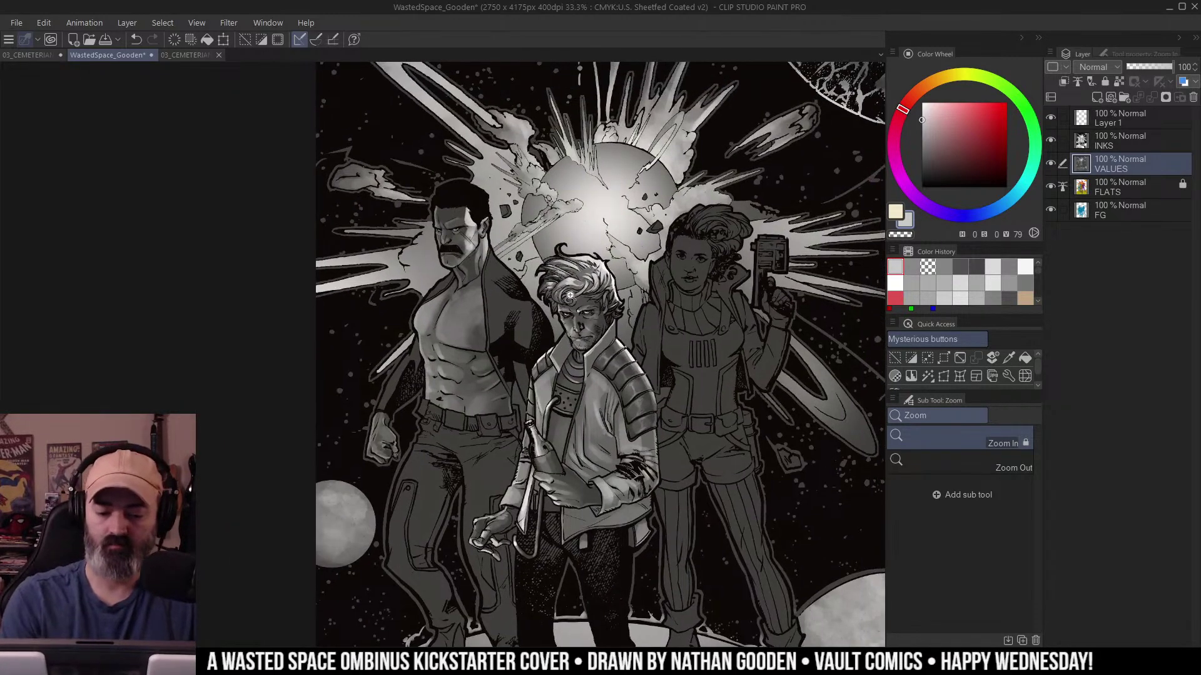
{"action": "left_click", "coordinate": [570, 296]}
Select the moustached man's skin, hide the outline, and brighten it with Level Correction by lowering the white input point.
{"action": "key", "text": "w"}
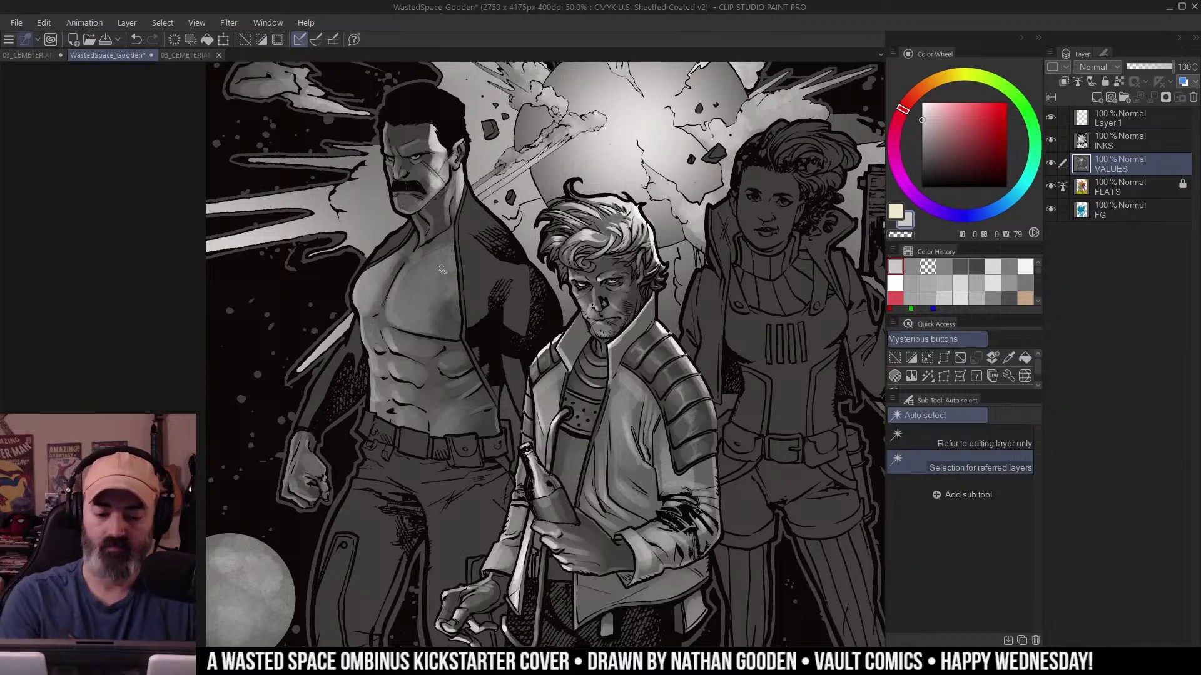
{"action": "left_click", "coordinate": [432, 281]}
{"action": "left_click_drag", "start_coordinate": [732, 337], "coordinate": [663, 342]}
{"action": "key", "text": "ctrl+d"}
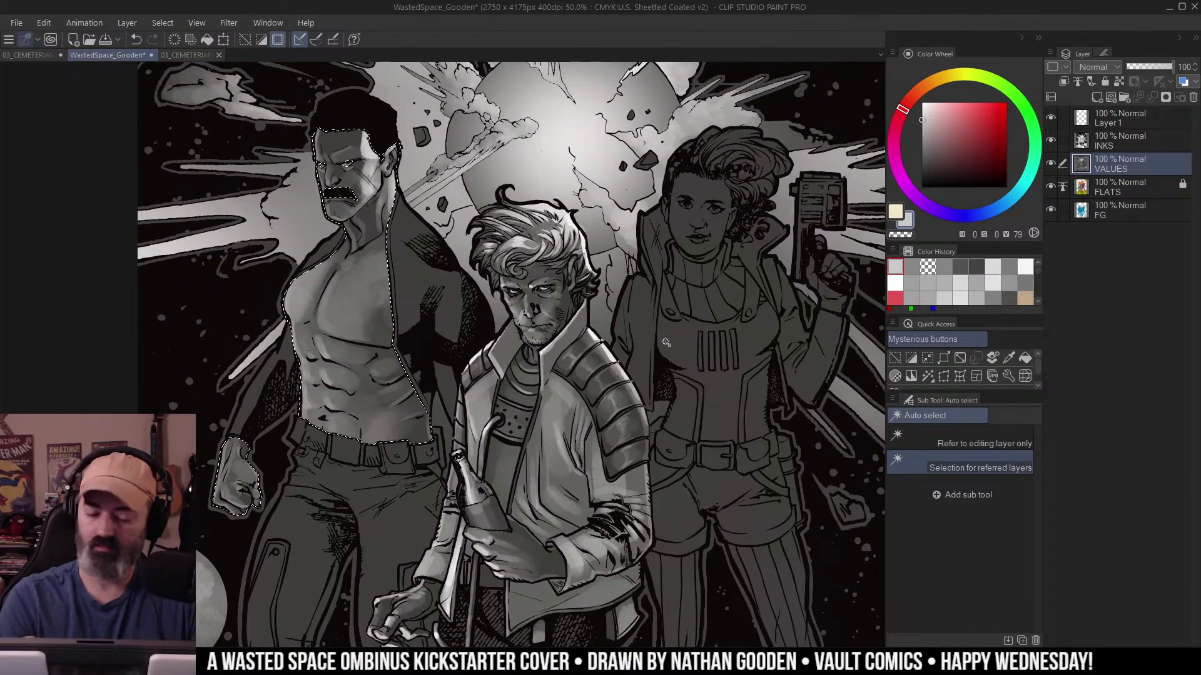
{"action": "key", "text": "ctrl+l"}
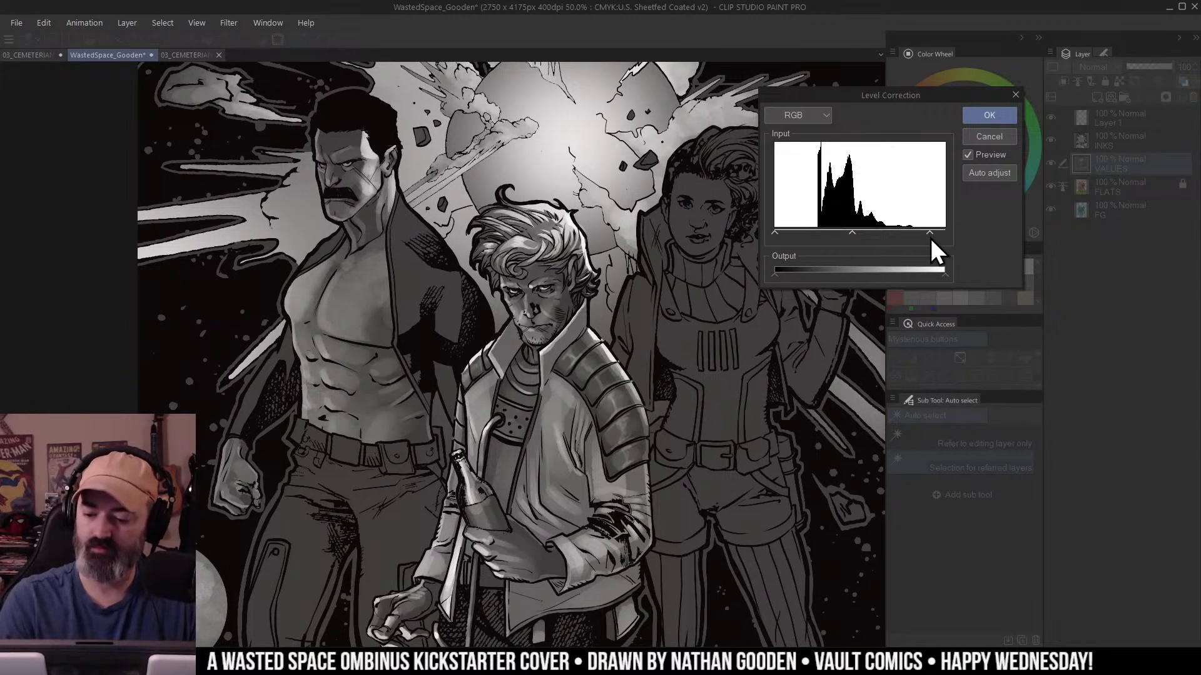
{"action": "left_click_drag", "start_coordinate": [931, 239], "coordinate": [929, 239]}
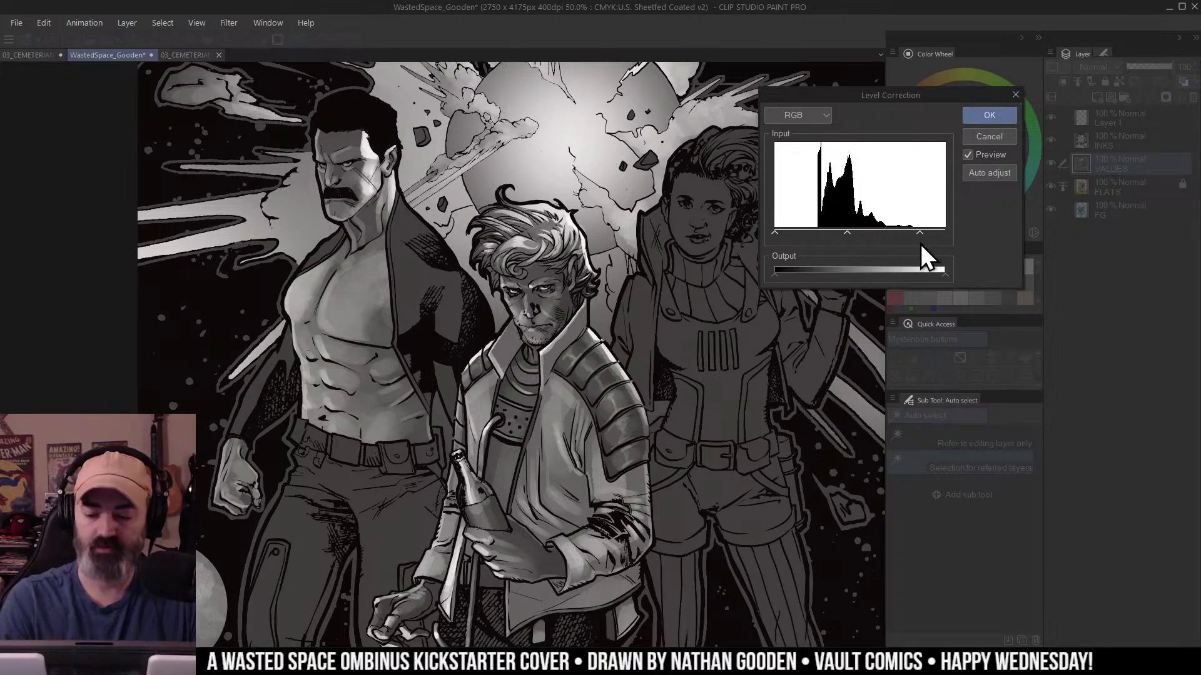
{"action": "left_click_drag", "start_coordinate": [920, 244], "coordinate": [920, 245]}
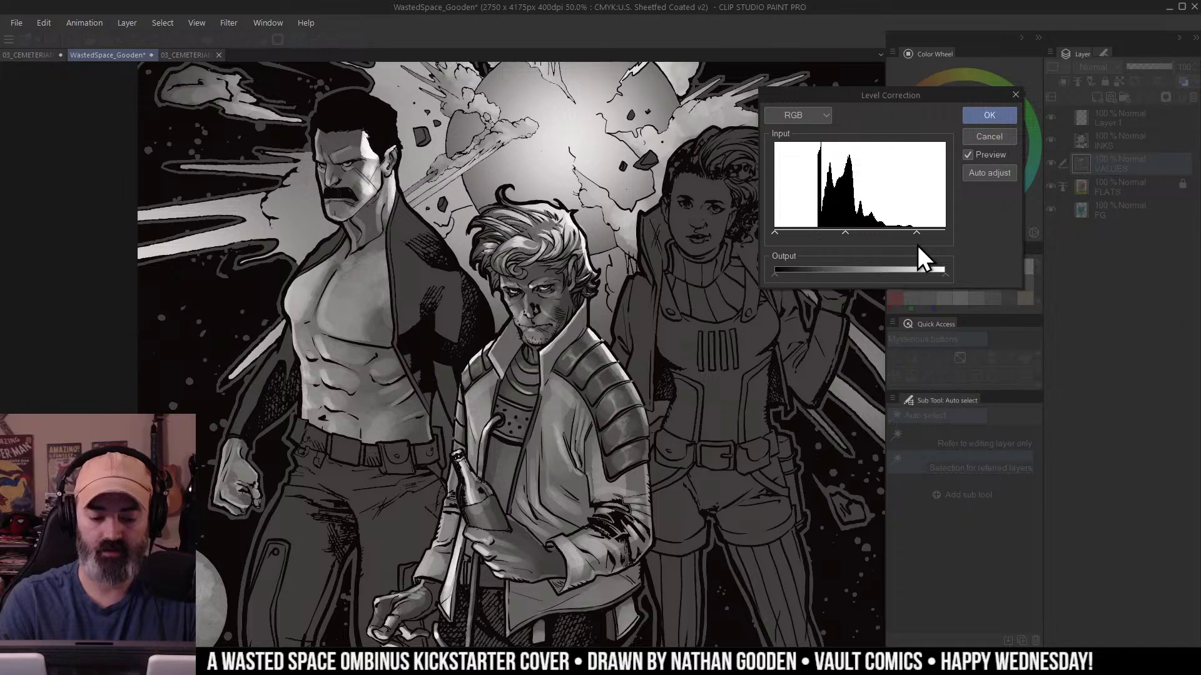
{"action": "left_click", "coordinate": [989, 115]}
Select the moustached man's jacket, hide its outline, and brush light grey along the fist-side shoulder and lapel with Krupuk Wash 3.
{"action": "key", "text": "ctrl+minus"}
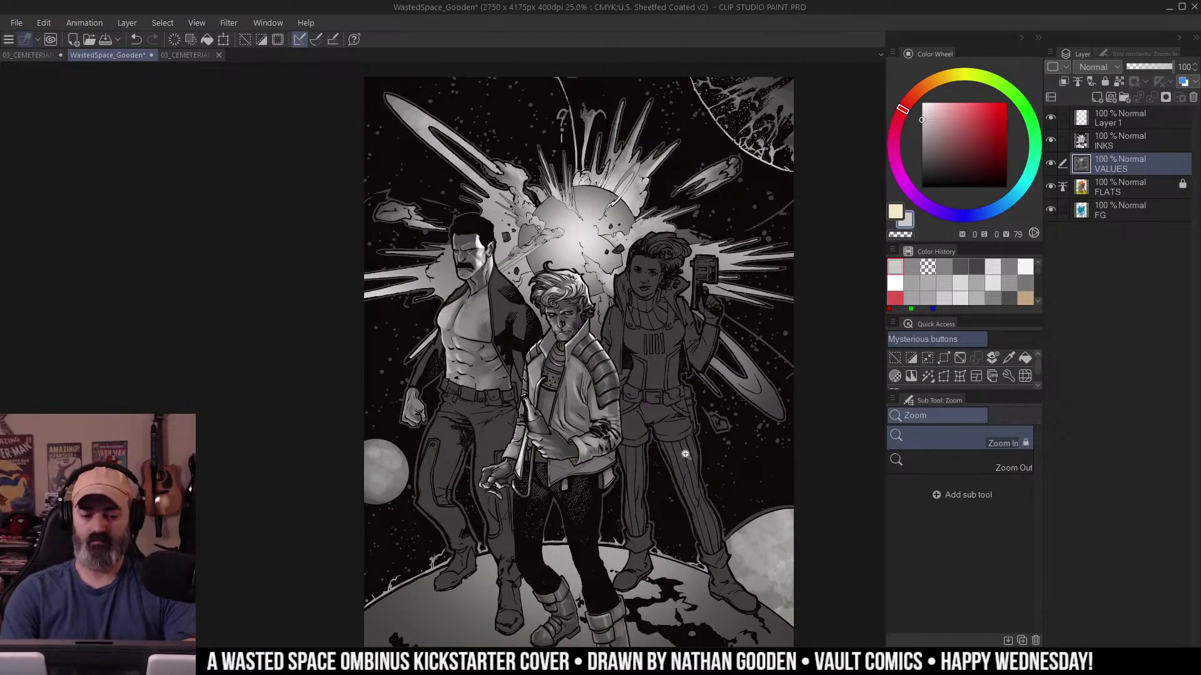
{"action": "left_click", "coordinate": [538, 336]}
{"action": "left_click", "coordinate": [537, 336]}
{"action": "key", "text": "w"}
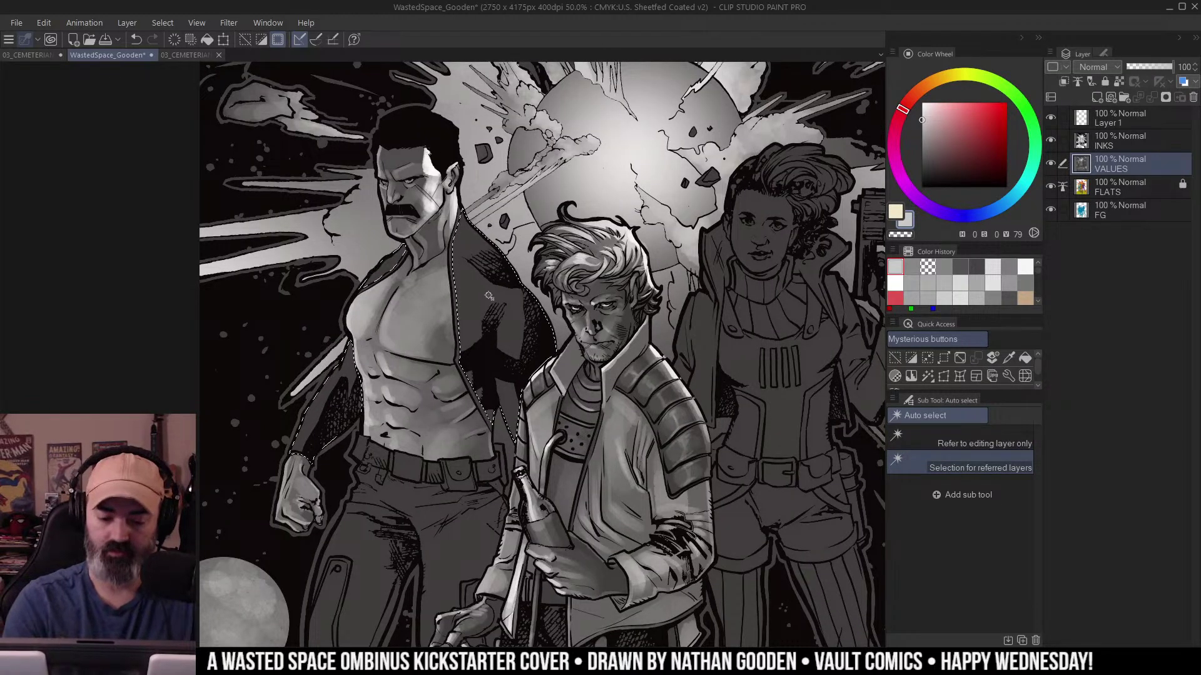
{"action": "key", "text": "ctrl+d"}
{"action": "left_click_drag", "start_coordinate": [457, 302], "coordinate": [556, 297]}
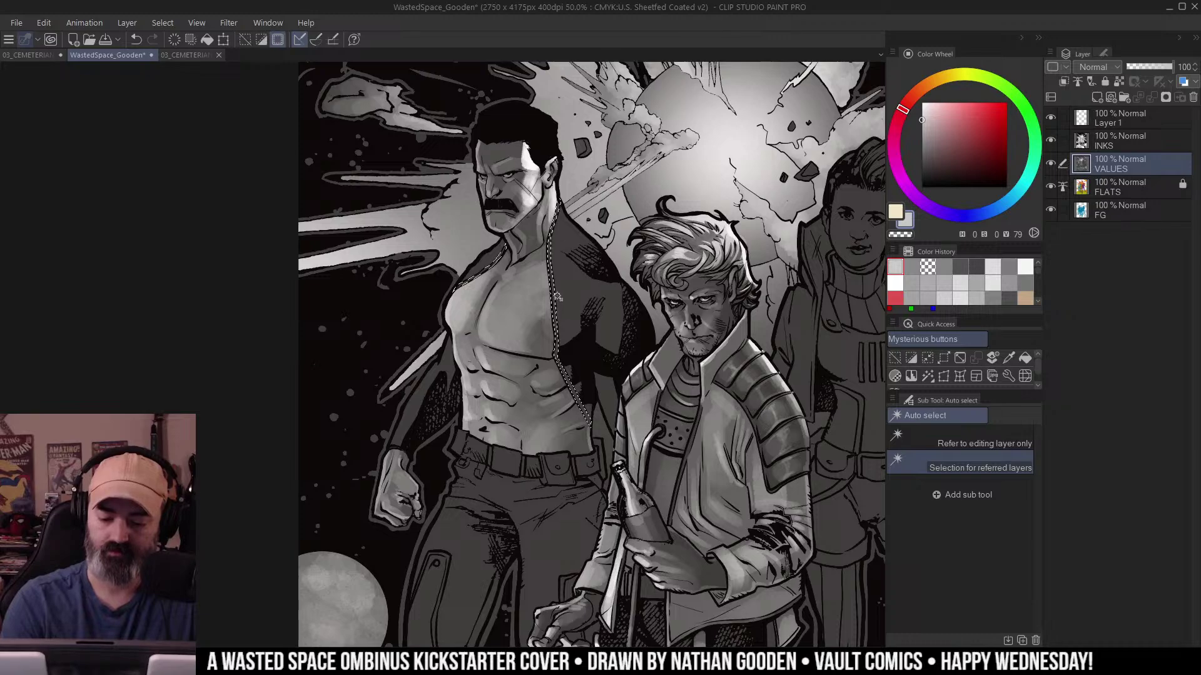
{"action": "key", "text": "b"}
{"action": "scroll", "coordinate": [556, 298], "scroll_direction": "up", "scroll_amount": 1}
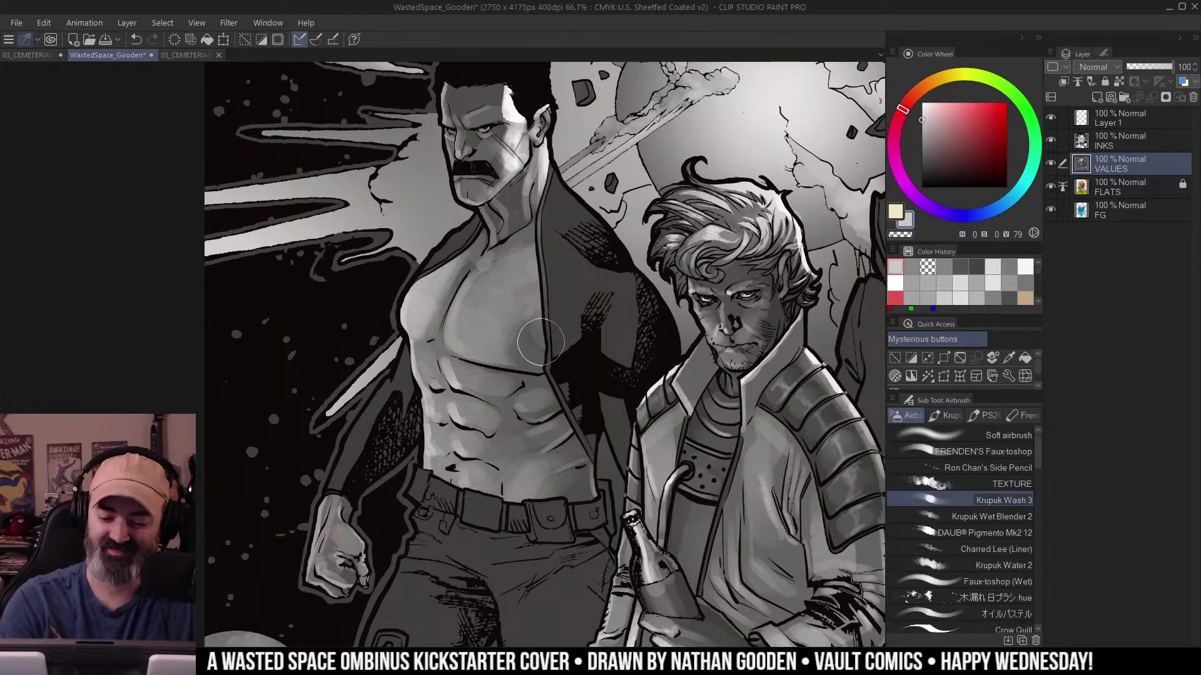
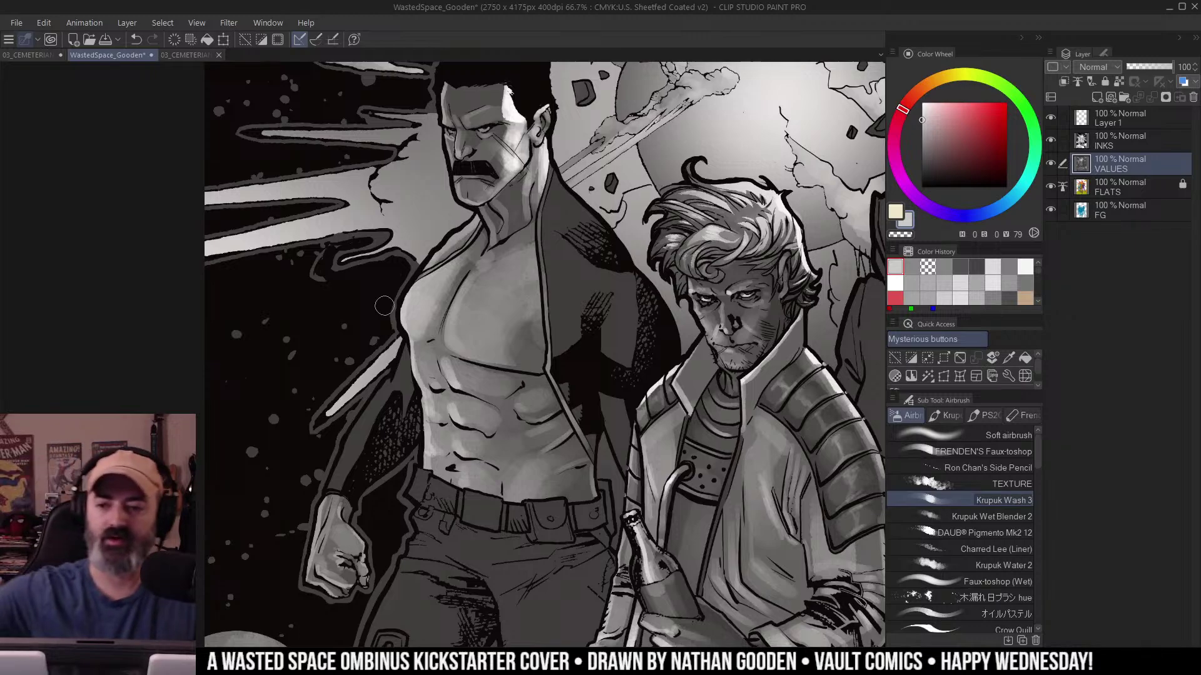
Brush a light grey highlight down the outer edge of the moustached man's sleeve above the fist.
{"action": "key", "text": "m"}
{"action": "key", "text": "ctrl+d"}
{"action": "left_click_drag", "start_coordinate": [630, 324], "coordinate": [627, 309]}
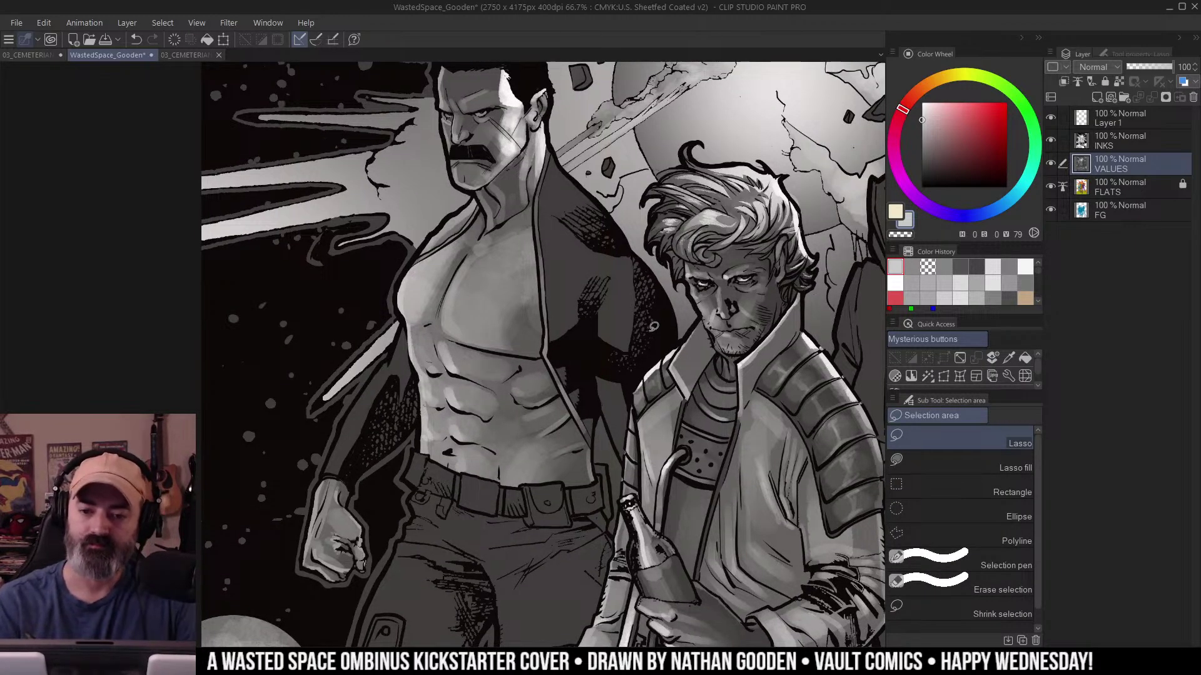
{"action": "left_click_drag", "start_coordinate": [628, 309], "coordinate": [720, 344]}
{"action": "key", "text": "b"}
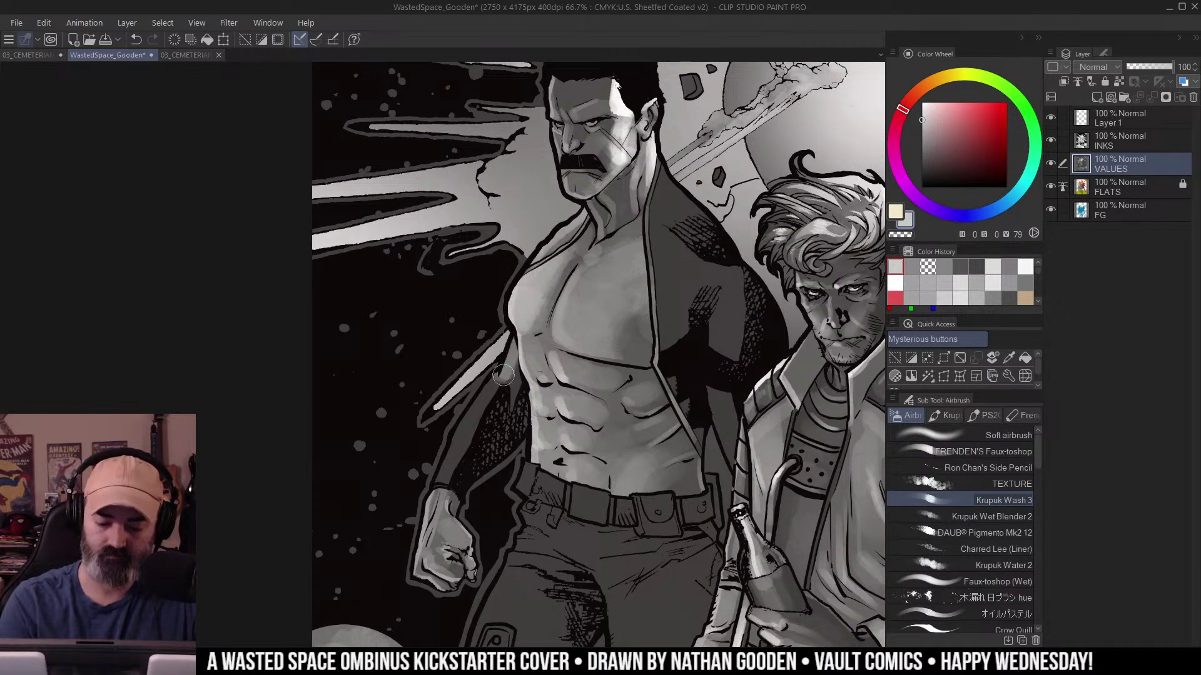
{"action": "left_click_drag", "start_coordinate": [488, 387], "coordinate": [439, 483]}
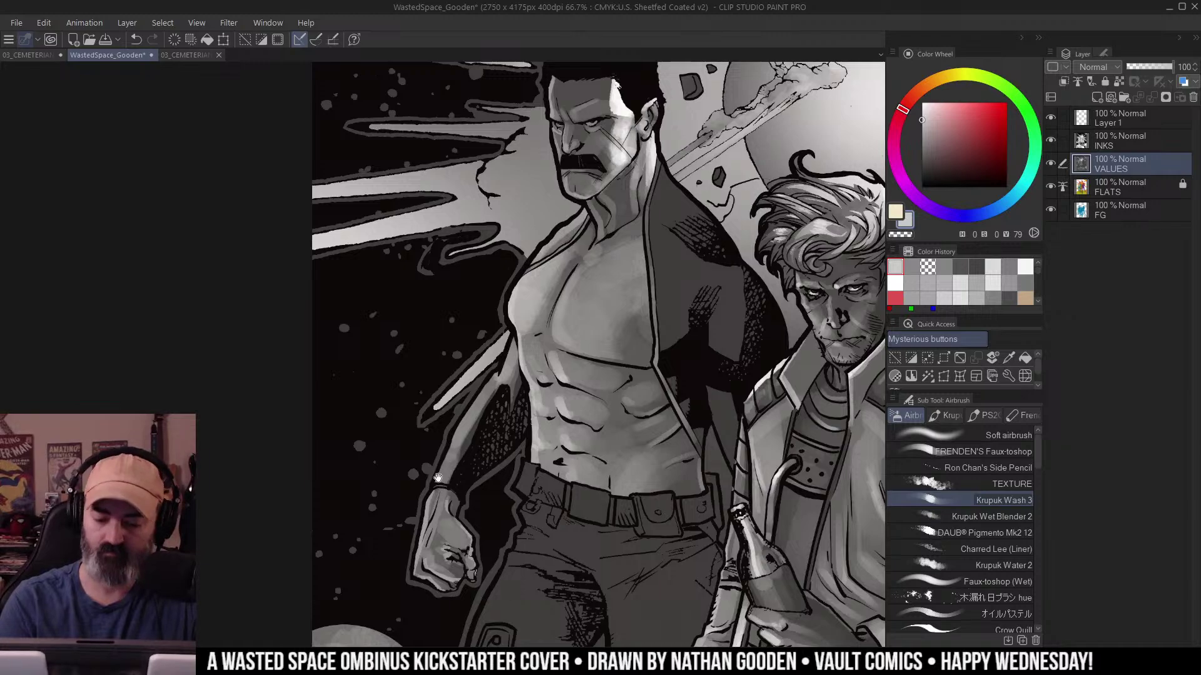
Select the jacket again, sample its dark grey, and softly lighten the panel beside the chest on the blond man's side.
{"action": "left_click_drag", "start_coordinate": [693, 273], "coordinate": [636, 279]}
{"action": "key", "text": "w"}
{"action": "key", "text": "b"}
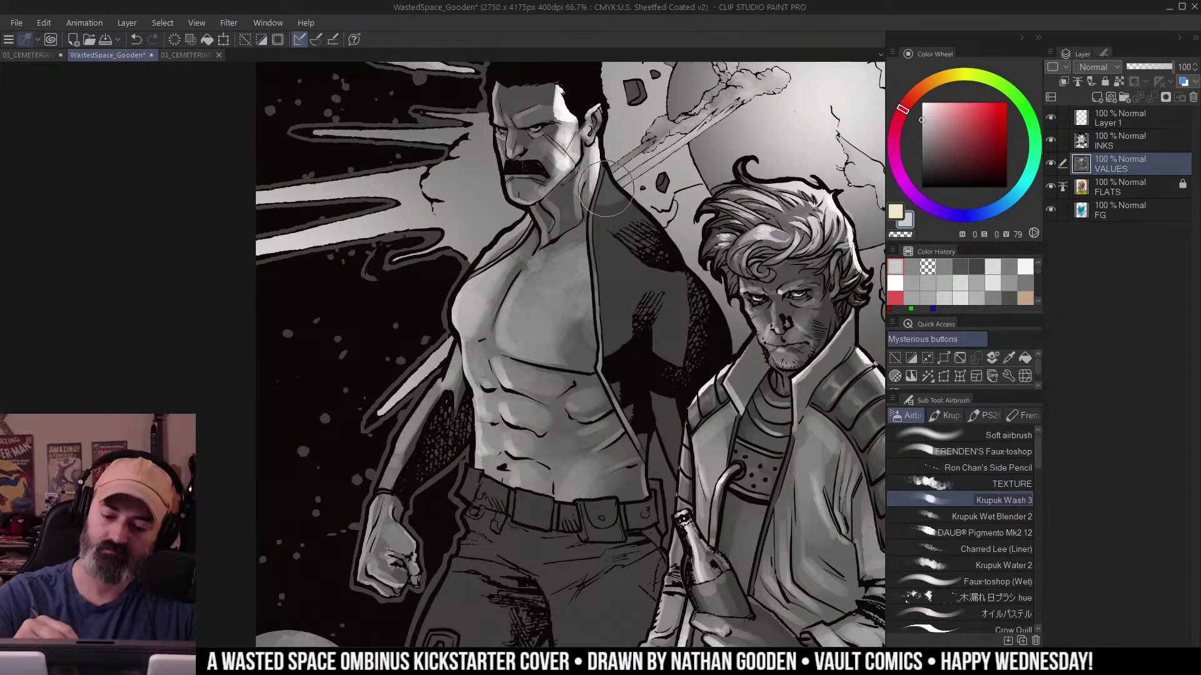
{"action": "left_click", "coordinate": [637, 235], "text": "alt"}
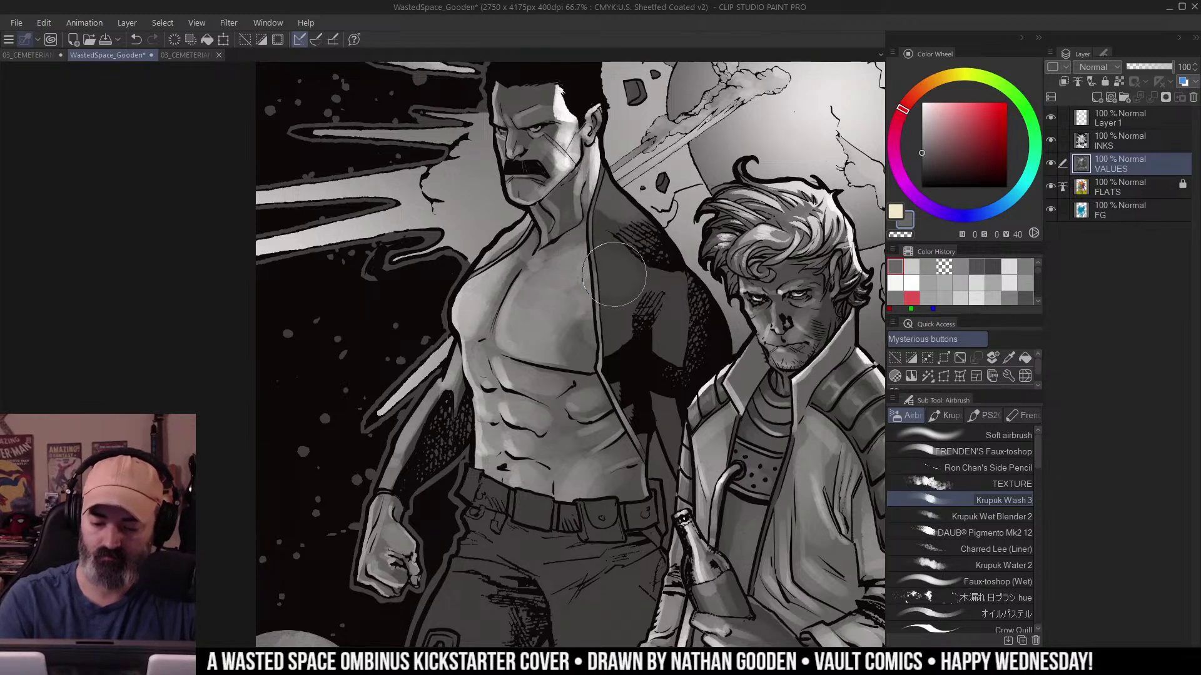
{"action": "mouse_move", "coordinate": [614, 277]}
{"action": "left_mouse_down"}
{"action": "mouse_move", "coordinate": [599, 328]}
{"action": "mouse_move", "coordinate": [600, 265]}
{"action": "mouse_move", "coordinate": [554, 232]}
{"action": "mouse_move", "coordinate": [572, 244]}
{"action": "mouse_move", "coordinate": [580, 231]}
{"action": "mouse_move", "coordinate": [613, 277]}
{"action": "mouse_move", "coordinate": [558, 333]}
{"action": "left_mouse_up"}
{"action": "key", "text": "["}
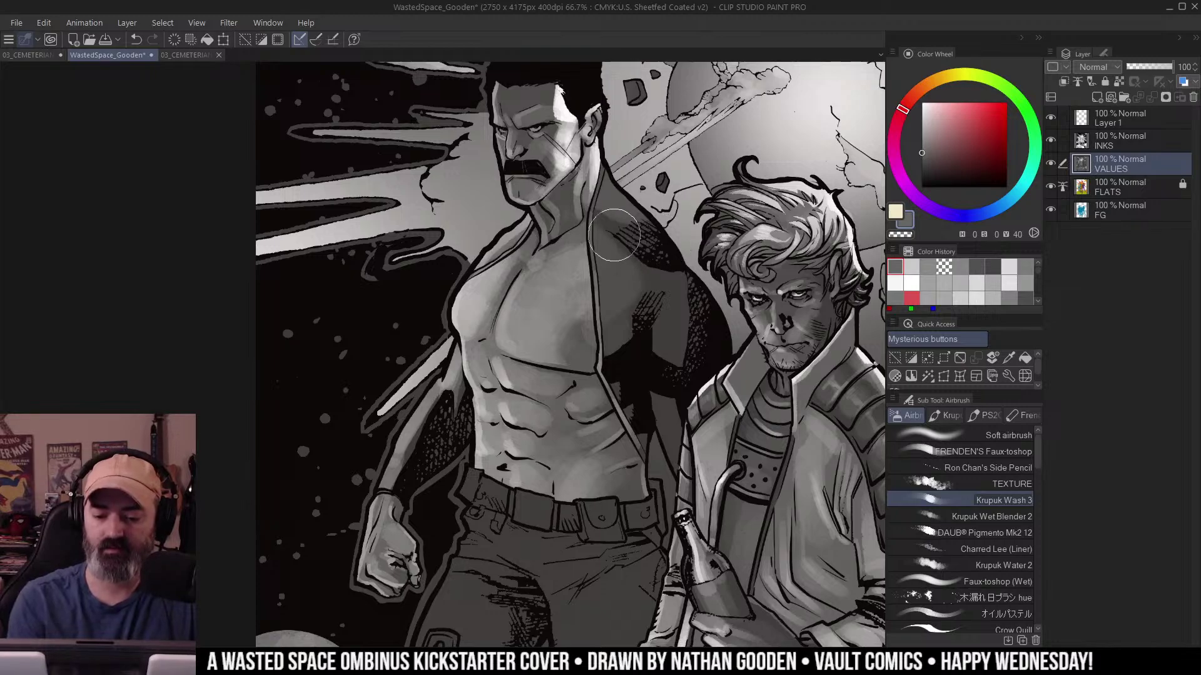
{"action": "mouse_move", "coordinate": [581, 240]}
{"action": "left_mouse_down", "text": "ctrl+alt"}
{"action": "mouse_move", "coordinate": [603, 256]}
{"action": "mouse_move", "coordinate": [591, 245]}
{"action": "left_mouse_up", "text": "ctrl+alt"}
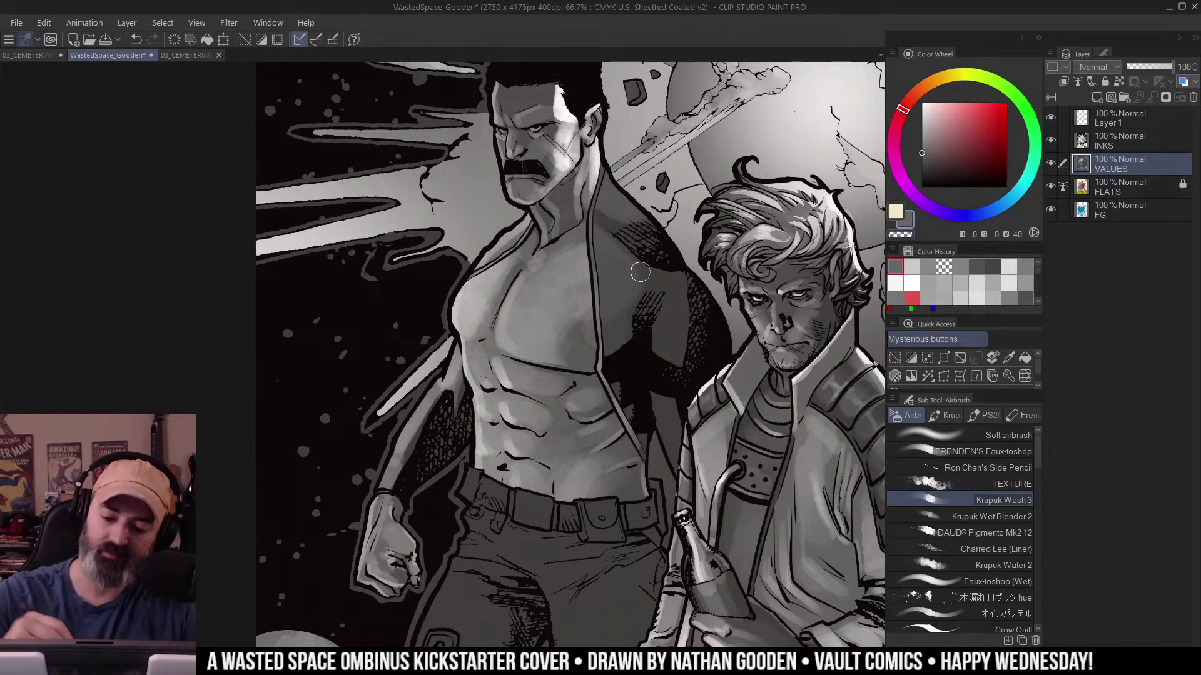
Lighten the upper sleeve nearest the blond man with an adjusted brush size, undoing the unwanted stroke.
{"action": "left_click_drag", "start_coordinate": [670, 284], "coordinate": [671, 359]}
{"action": "key", "text": "ctrl+z"}
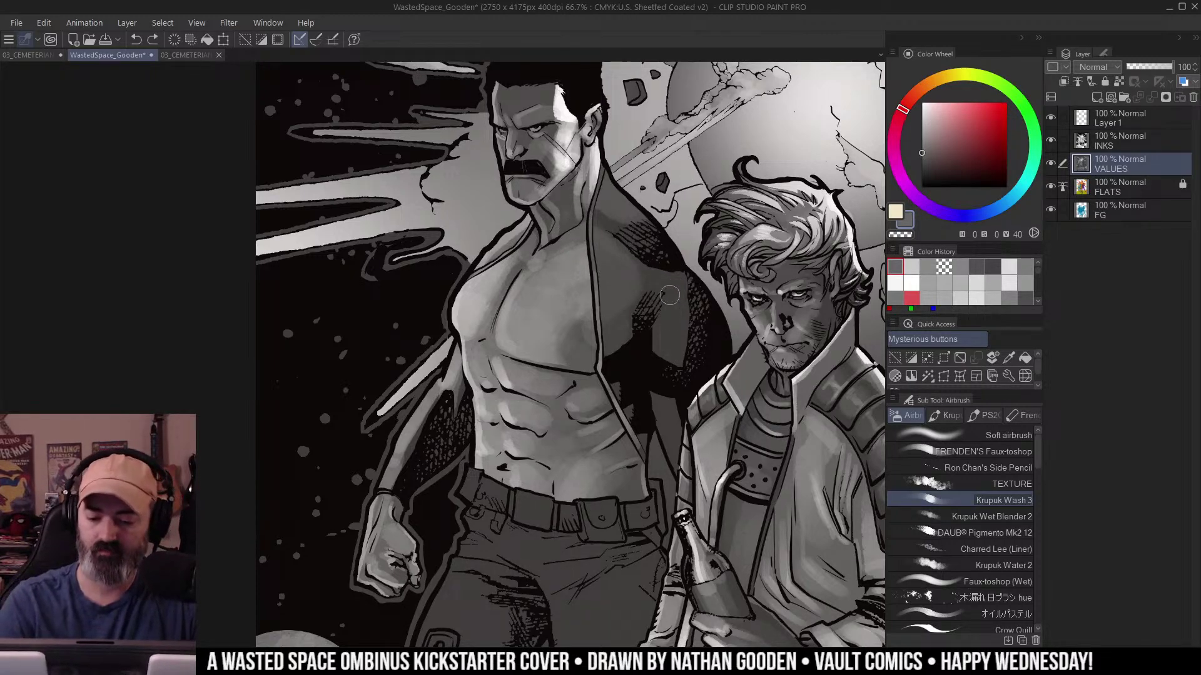
{"action": "mouse_move", "coordinate": [681, 298]}
{"action": "left_mouse_down", "text": "ctrl+alt"}
{"action": "mouse_move", "coordinate": [695, 299]}
{"action": "mouse_move", "coordinate": [682, 327]}
{"action": "left_mouse_up", "text": "ctrl+alt"}
{"action": "key", "text": "ctrl+space"}
{"action": "left_click", "coordinate": [675, 310], "text": "alt"}
{"action": "left_click", "coordinate": [624, 372]}
{"action": "left_click", "coordinate": [625, 374]}
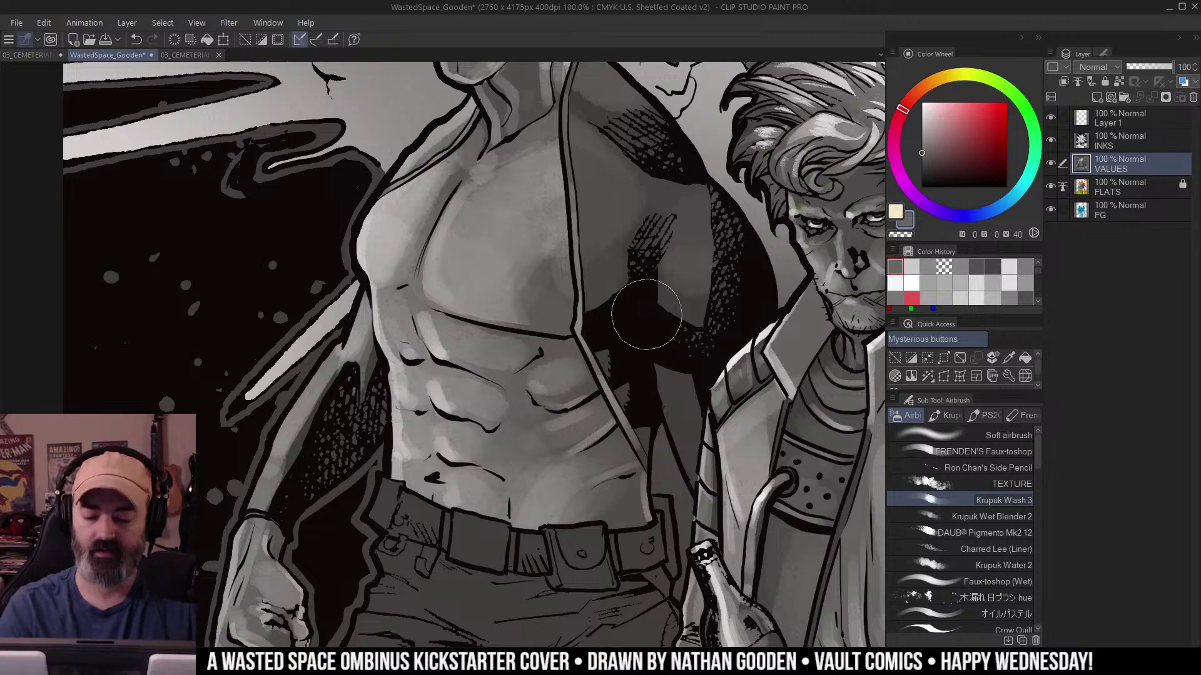
{"action": "key", "text": "space"}
{"action": "left_click_drag", "start_coordinate": [690, 295], "coordinate": [634, 357]}
{"action": "key", "text": "m"}
{"action": "mouse_move", "coordinate": [685, 283]}
{"action": "left_mouse_down"}
{"action": "mouse_move", "coordinate": [504, 350]}
{"action": "mouse_move", "coordinate": [687, 286]}
{"action": "left_mouse_up"}
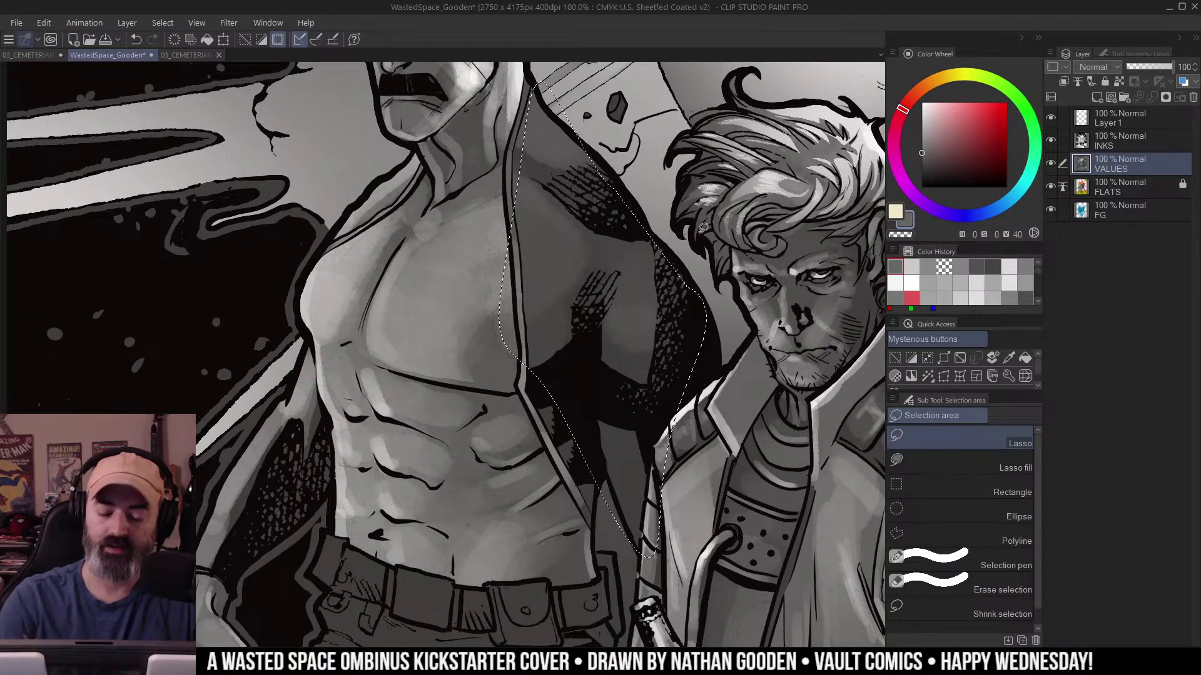
{"action": "left_click_drag", "start_coordinate": [706, 236], "coordinate": [718, 203]}
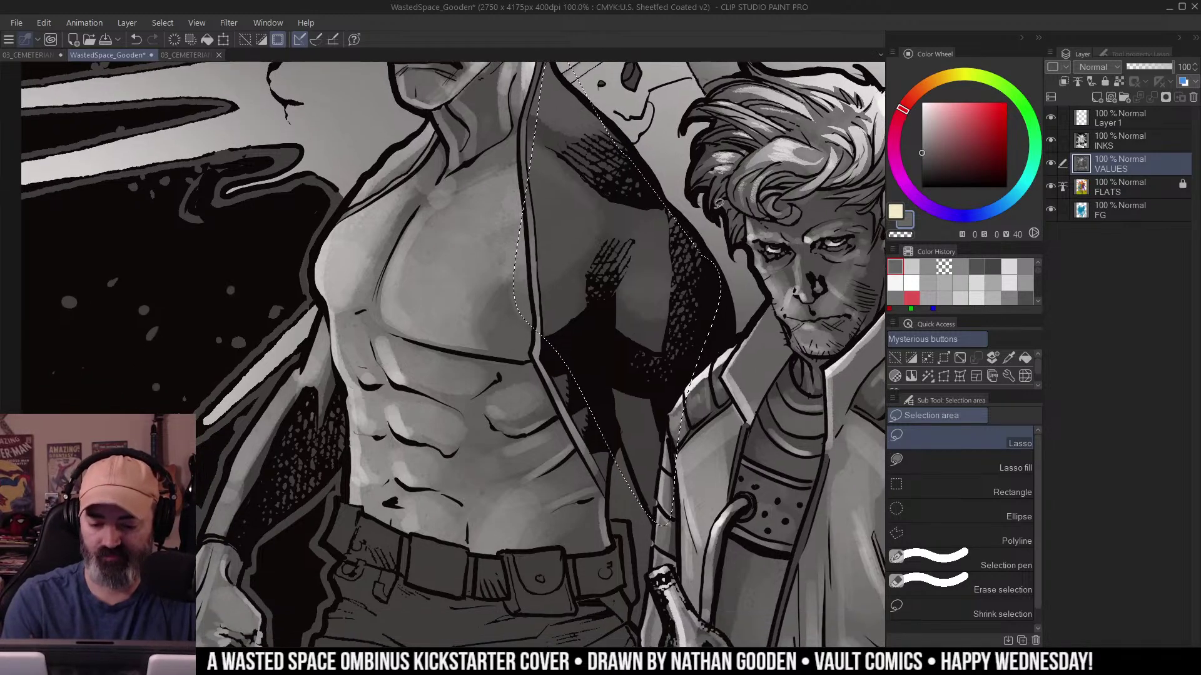
{"action": "mouse_move", "coordinate": [461, 143]}
{"action": "left_mouse_down"}
{"action": "mouse_move", "coordinate": [453, 495]}
{"action": "mouse_move", "coordinate": [463, 187]}
{"action": "left_mouse_up"}
{"action": "key", "text": "ctrl+d"}
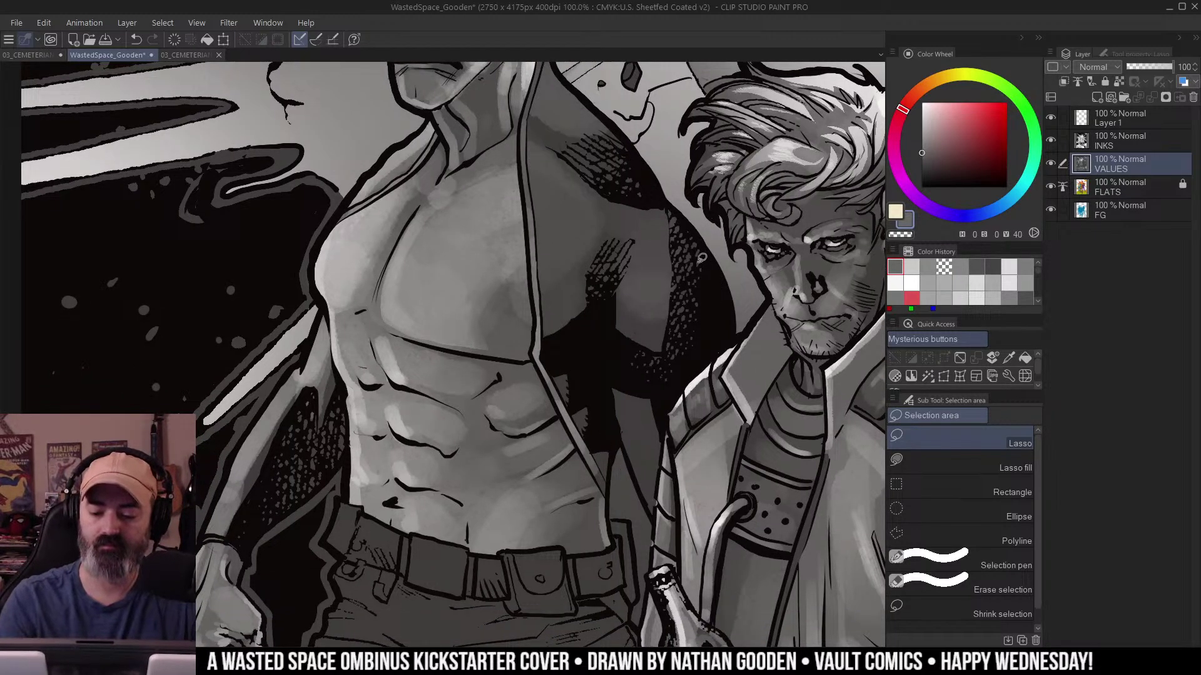
{"action": "key", "text": "b"}
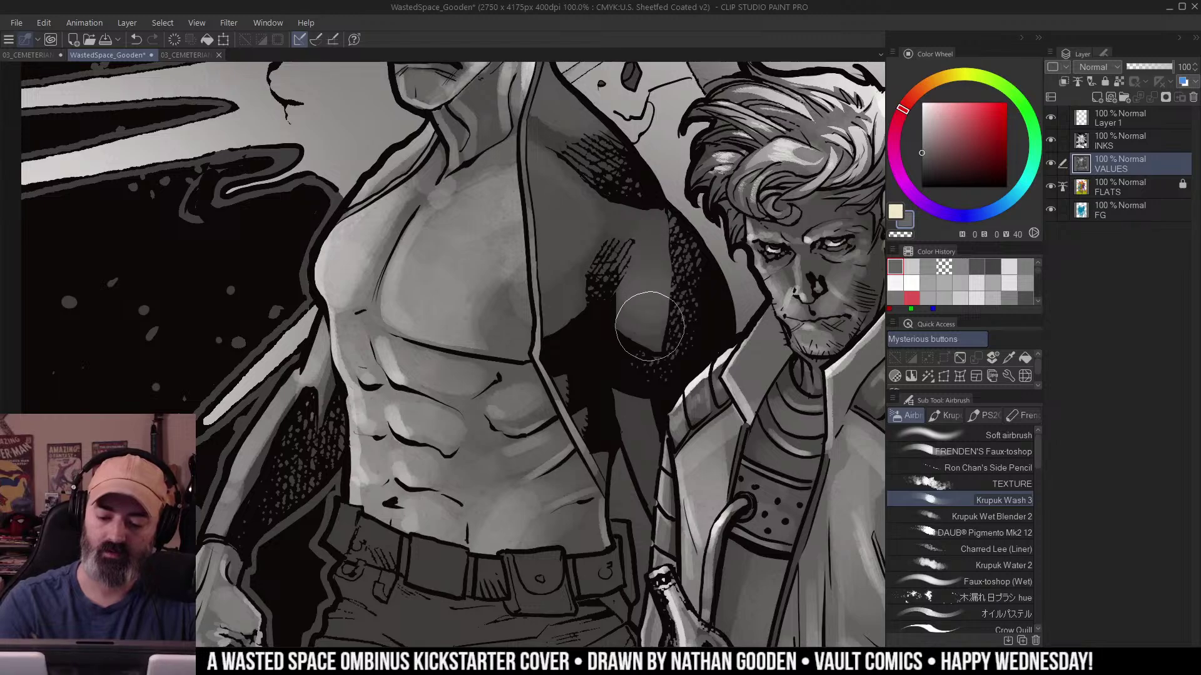
{"action": "key", "text": "ctrl+space"}
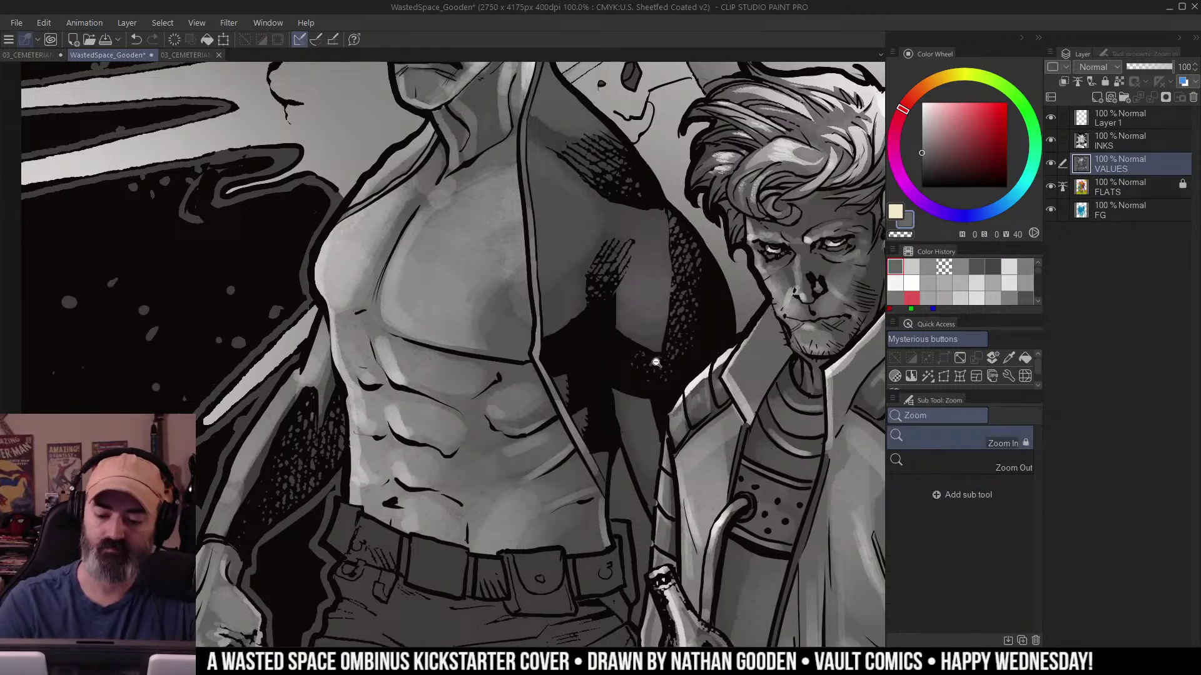
{"action": "scroll", "coordinate": [656, 362], "scroll_direction": "down", "scroll_amount": 2}
{"action": "scroll", "coordinate": [676, 337], "scroll_direction": "down", "scroll_amount": 1}
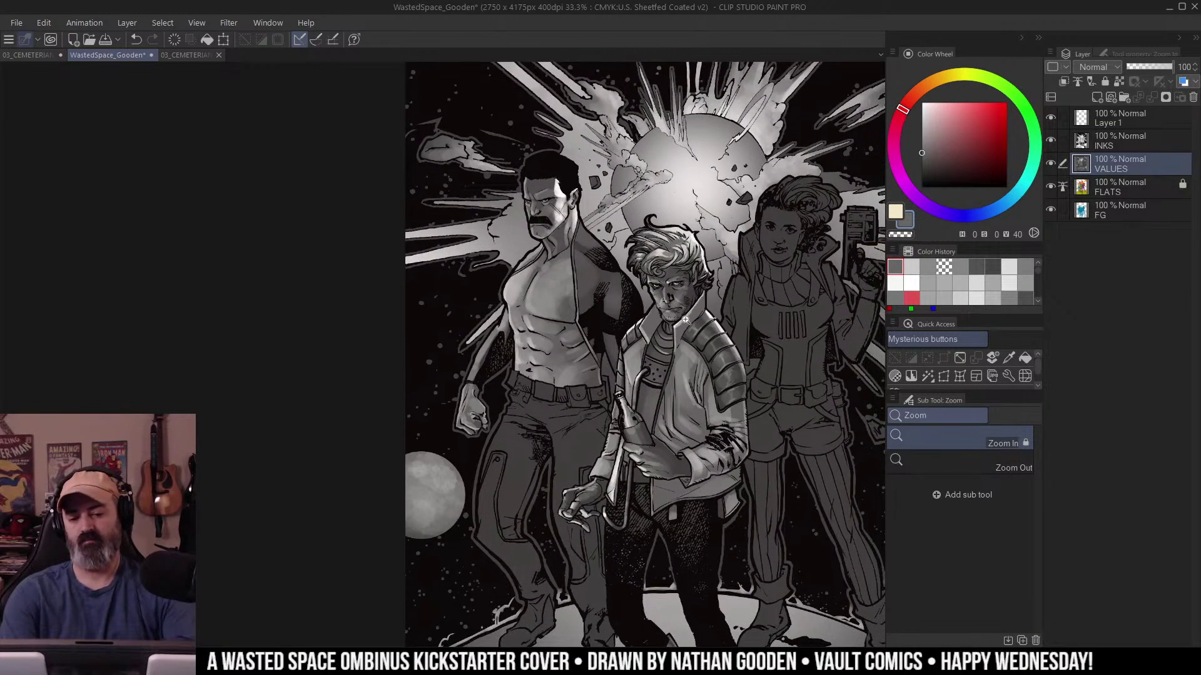
{"action": "scroll", "coordinate": [602, 278], "scroll_direction": "up", "scroll_amount": 2}
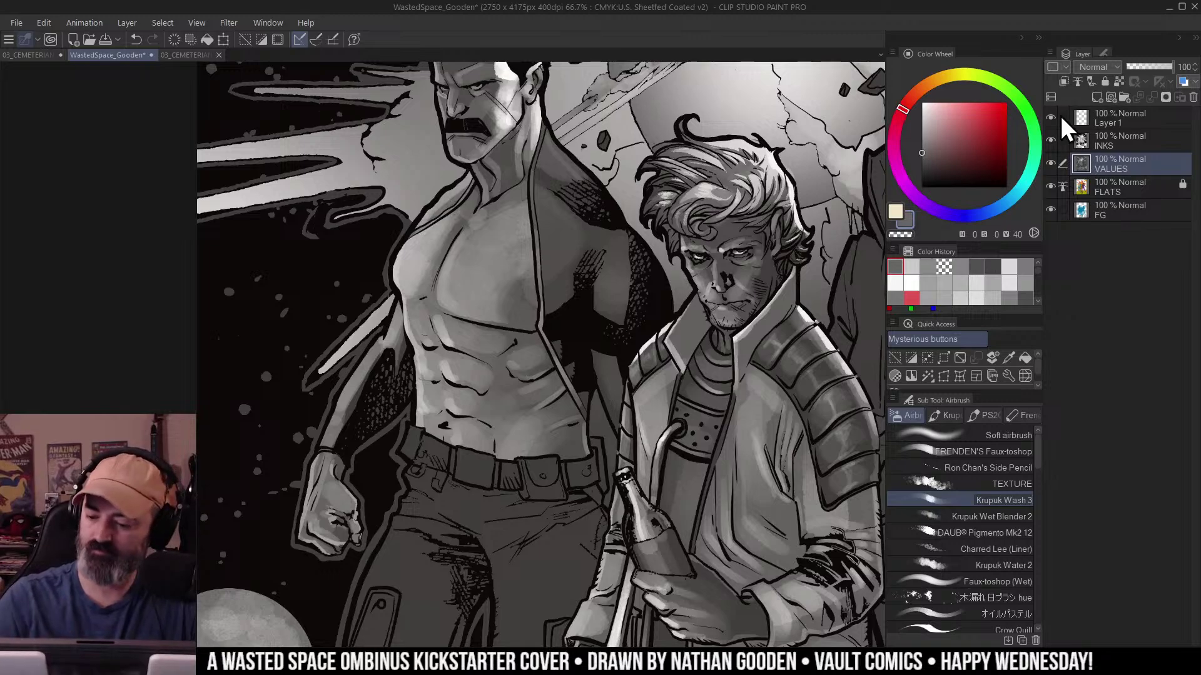
Create a new layer above INKS and sample a light grey from the glow beside the moustached man's shoulder.
{"action": "left_click", "coordinate": [487, 248], "text": "alt"}
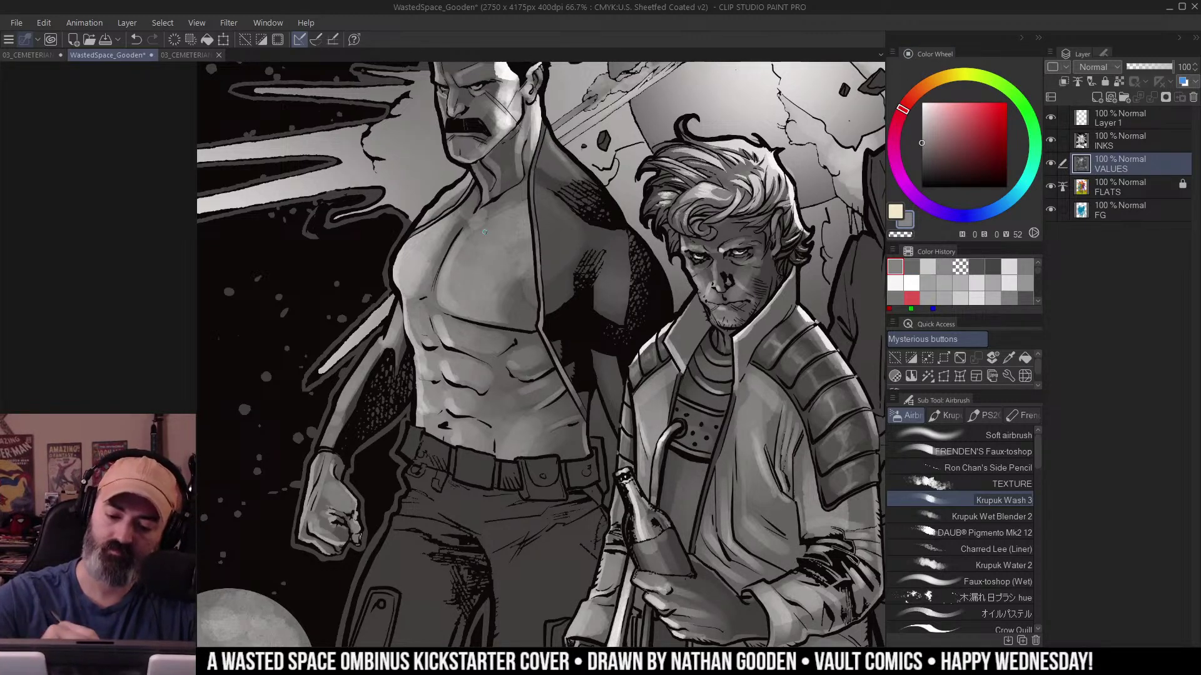
{"action": "left_click", "coordinate": [553, 139], "text": "alt"}
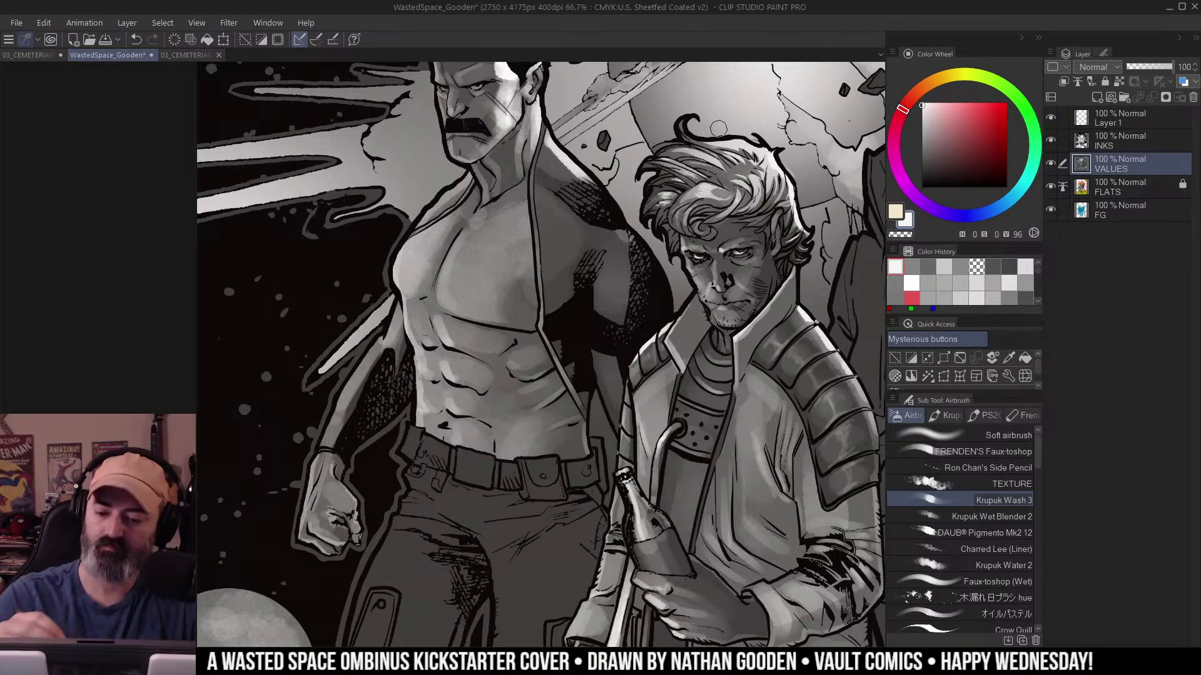
{"action": "left_click_drag", "start_coordinate": [701, 223], "coordinate": [649, 239]}
{"action": "key", "text": "m"}
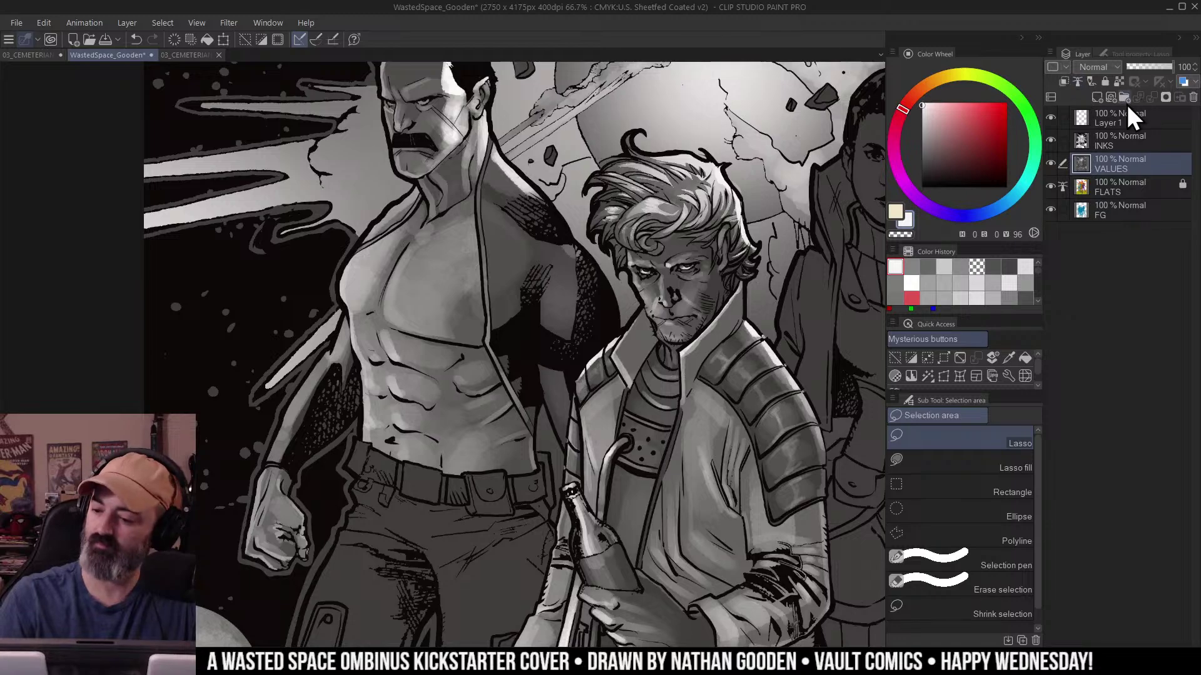
{"action": "left_click", "coordinate": [1098, 138]}
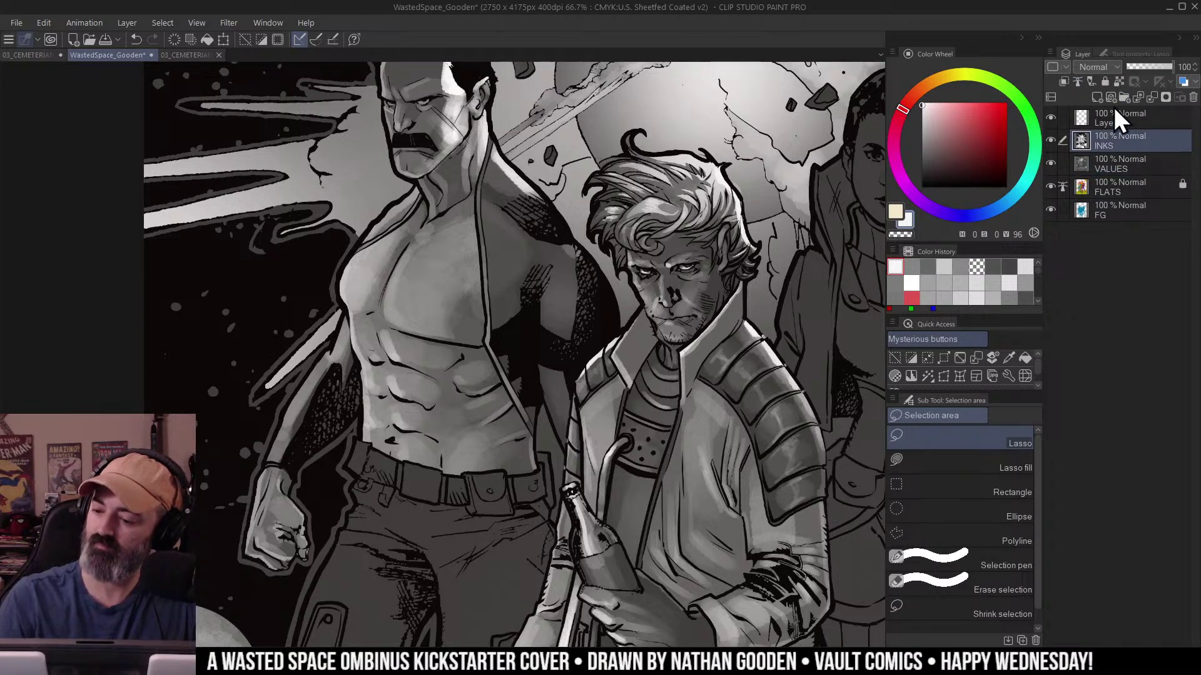
{"action": "left_click", "coordinate": [1097, 97]}
{"action": "key", "text": "b"}
{"action": "left_click", "coordinate": [542, 183], "text": "alt"}
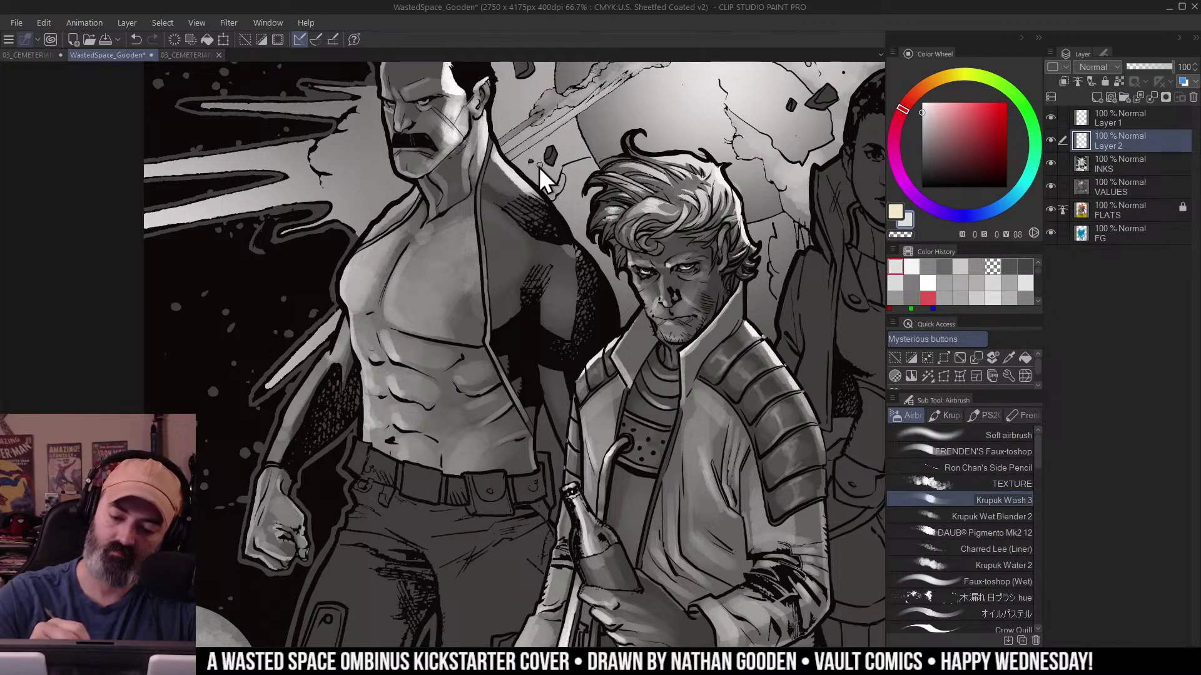
Brush a light rim over the inked contour of the moustached man's shoulder and neck with Krupuk Wash 3, clearing the selection.
{"action": "mouse_move", "coordinate": [558, 217]}
{"action": "left_mouse_down"}
{"action": "mouse_move", "coordinate": [547, 206]}
{"action": "mouse_move", "coordinate": [560, 220]}
{"action": "left_mouse_up"}
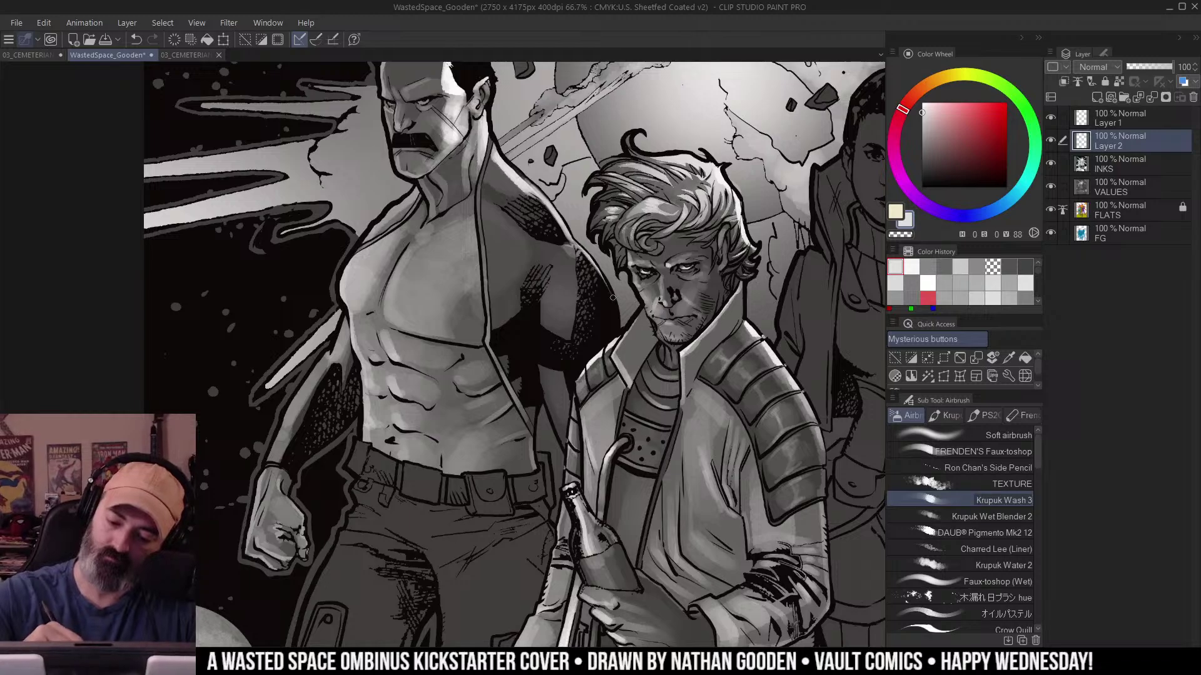
{"action": "left_click_drag", "start_coordinate": [615, 150], "coordinate": [615, 179]}
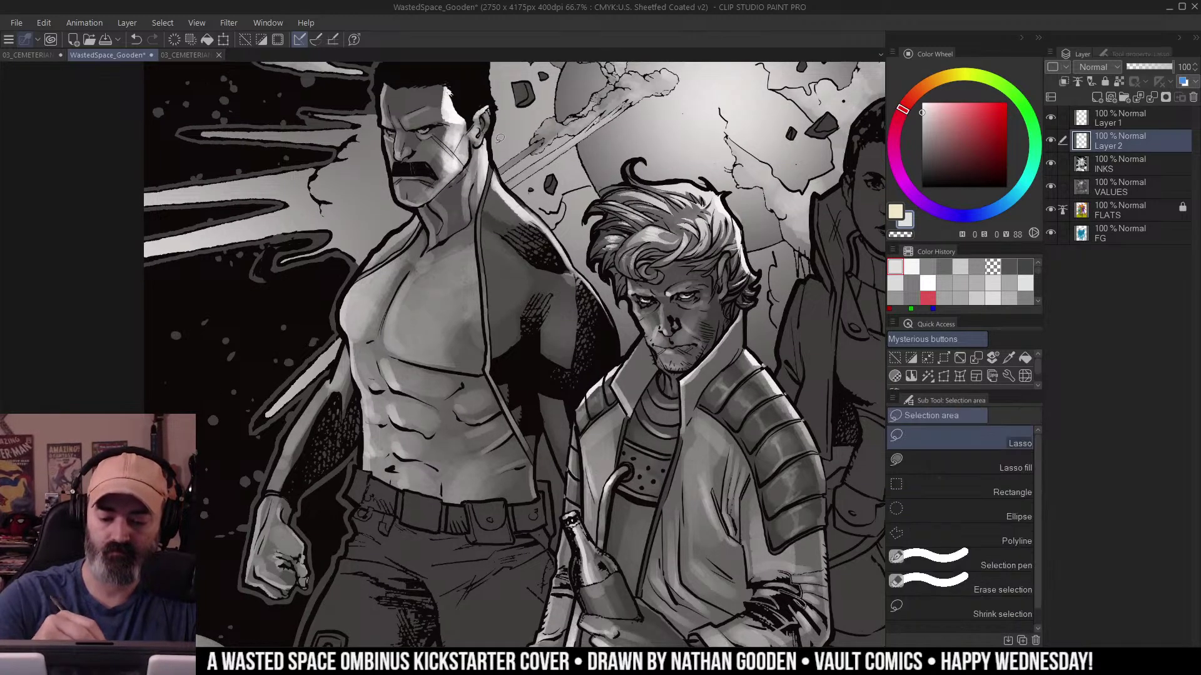
{"action": "key", "text": "ctrl+d"}
{"action": "left_click_drag", "start_coordinate": [487, 152], "coordinate": [493, 186]}
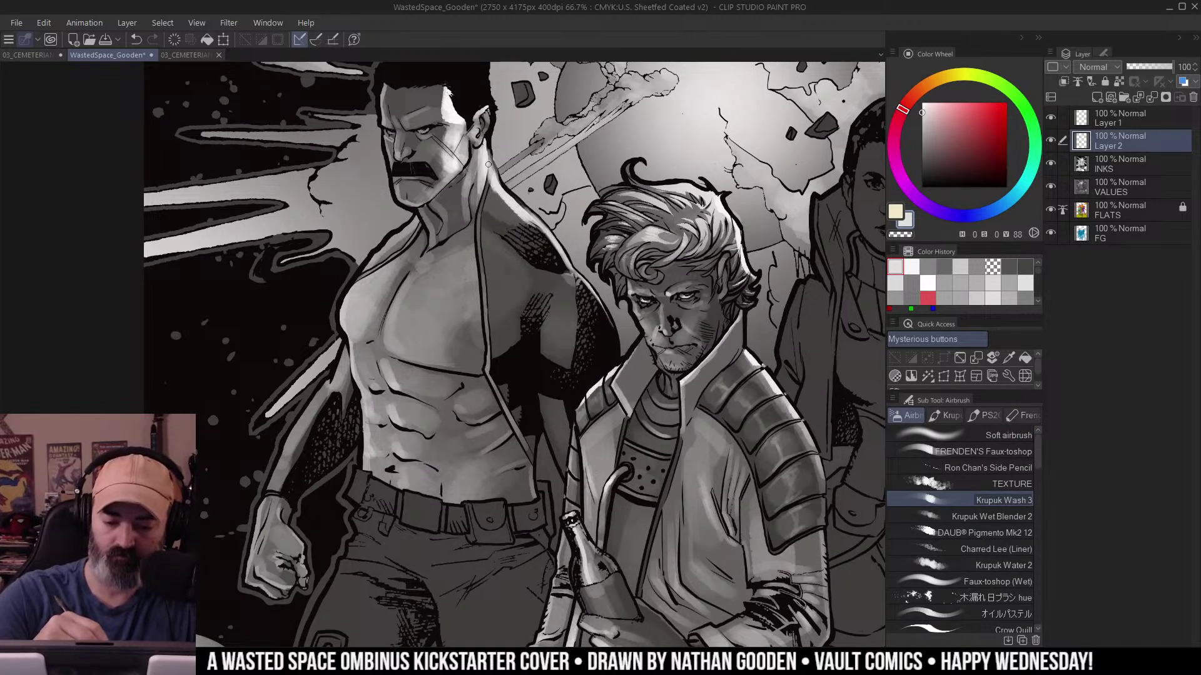
{"action": "key", "text": "/"}
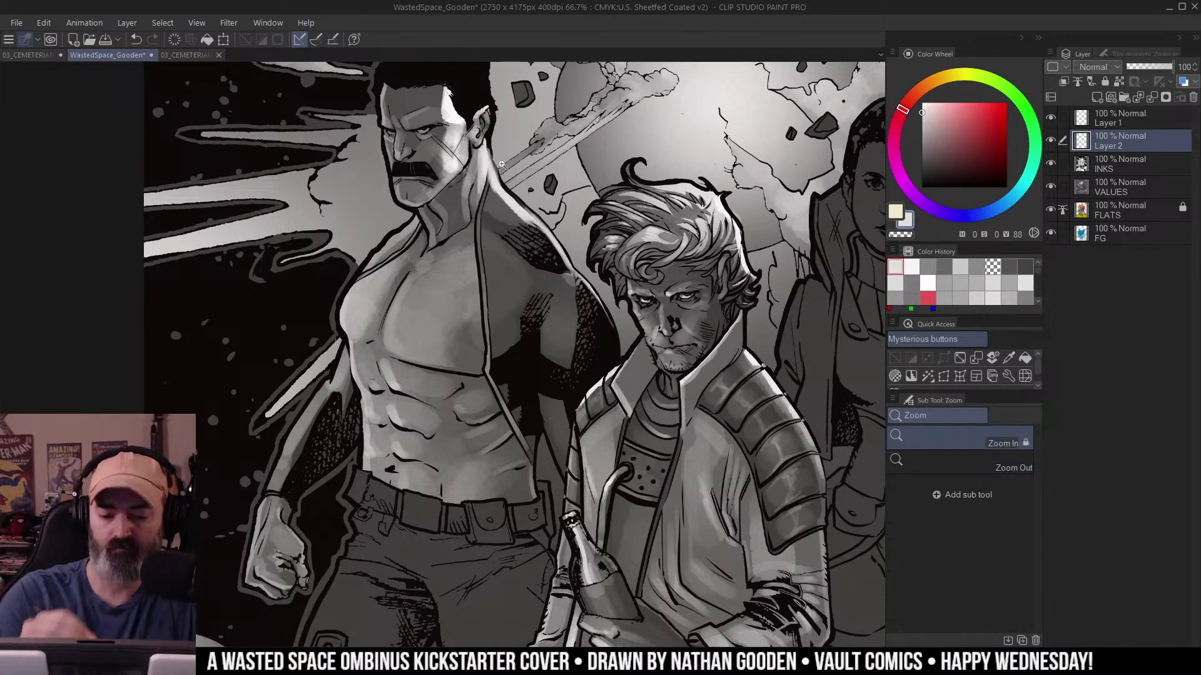
{"action": "left_click", "coordinate": [583, 218], "text": "alt"}
{"action": "left_click", "coordinate": [583, 217], "text": "alt"}
{"action": "left_click_drag", "start_coordinate": [679, 251], "coordinate": [660, 255]}
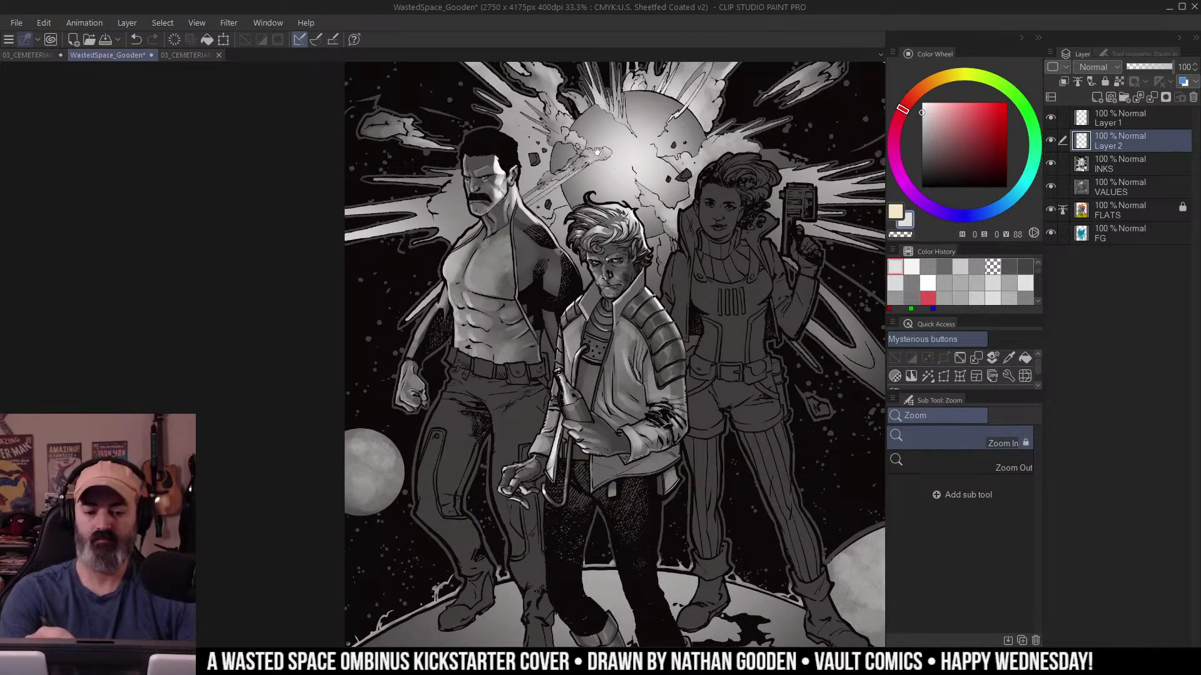
{"action": "left_click_drag", "start_coordinate": [624, 133], "coordinate": [603, 146]}
{"action": "key", "text": "m"}
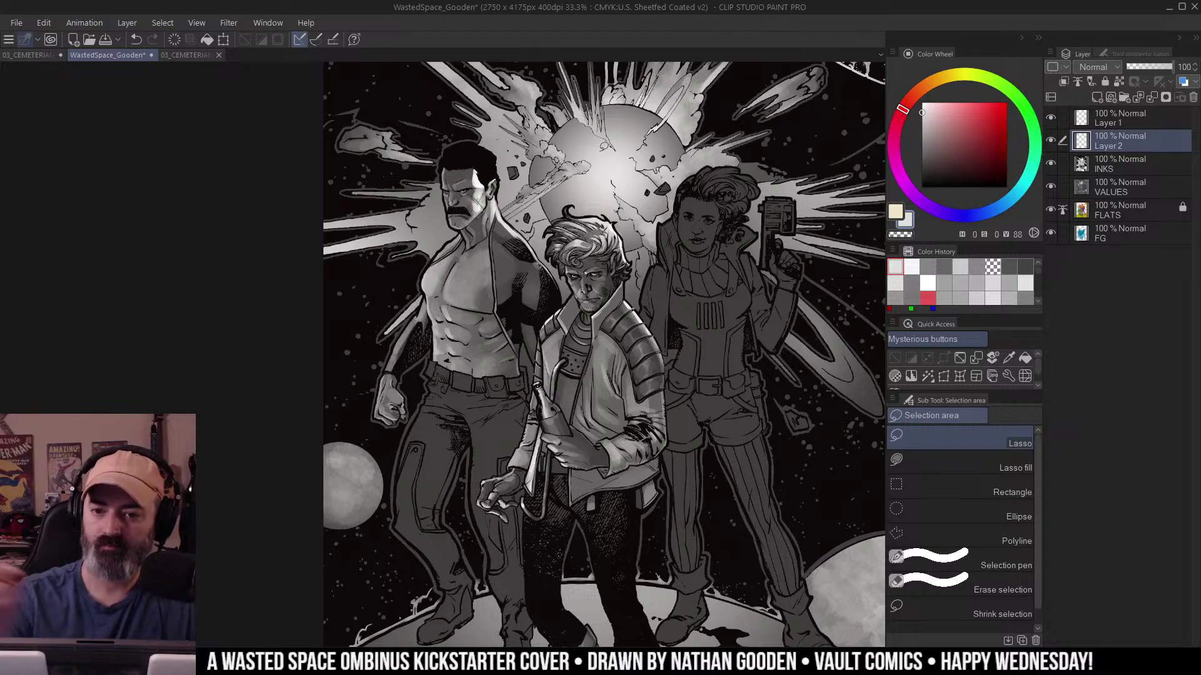
{"action": "left_click_drag", "start_coordinate": [664, 247], "coordinate": [654, 190]}
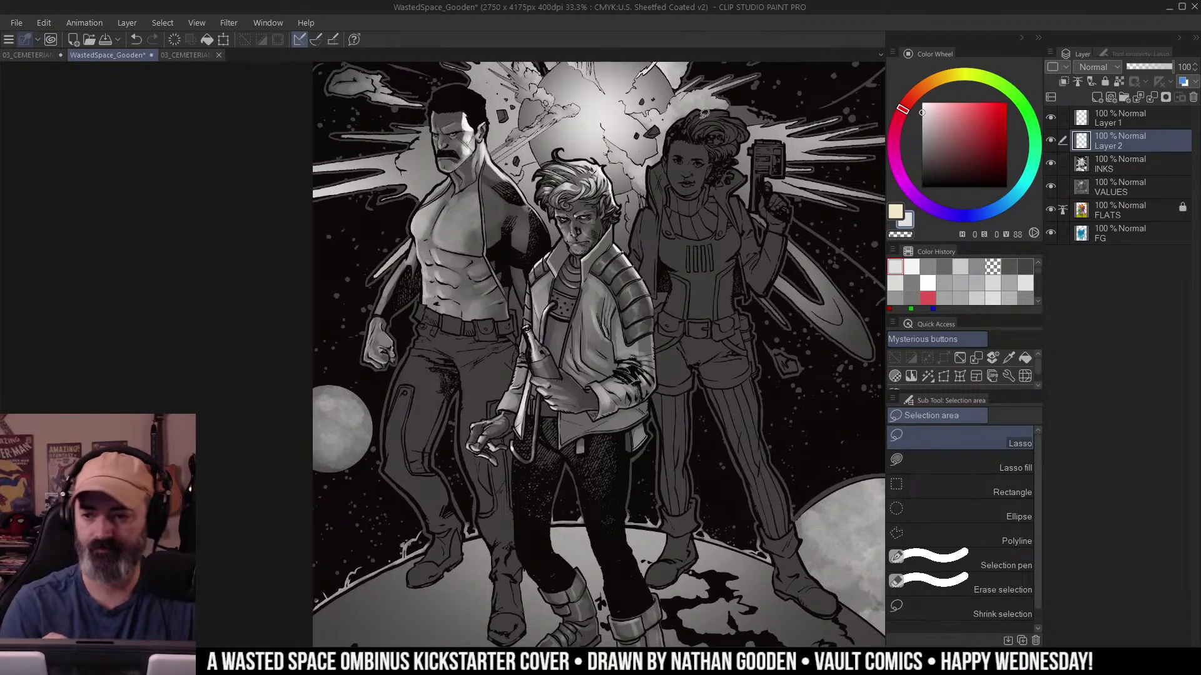
{"action": "left_click_drag", "start_coordinate": [686, 272], "coordinate": [702, 283]}
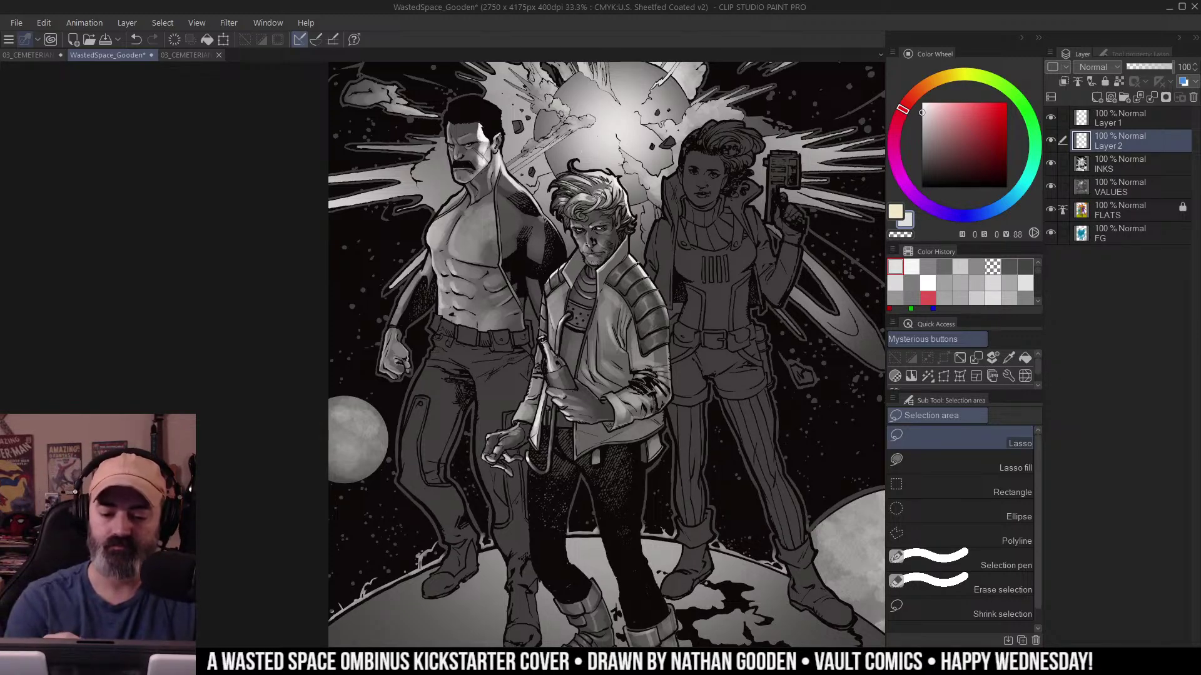
Select the moustached man's jacket and brush a light highlight on the upper sleeve nearest the blond man with a smaller brush, undoing the oversized stroke.
{"action": "left_click_drag", "start_coordinate": [649, 273], "coordinate": [664, 324]}
{"action": "left_click", "coordinate": [574, 278], "text": "ctrl"}
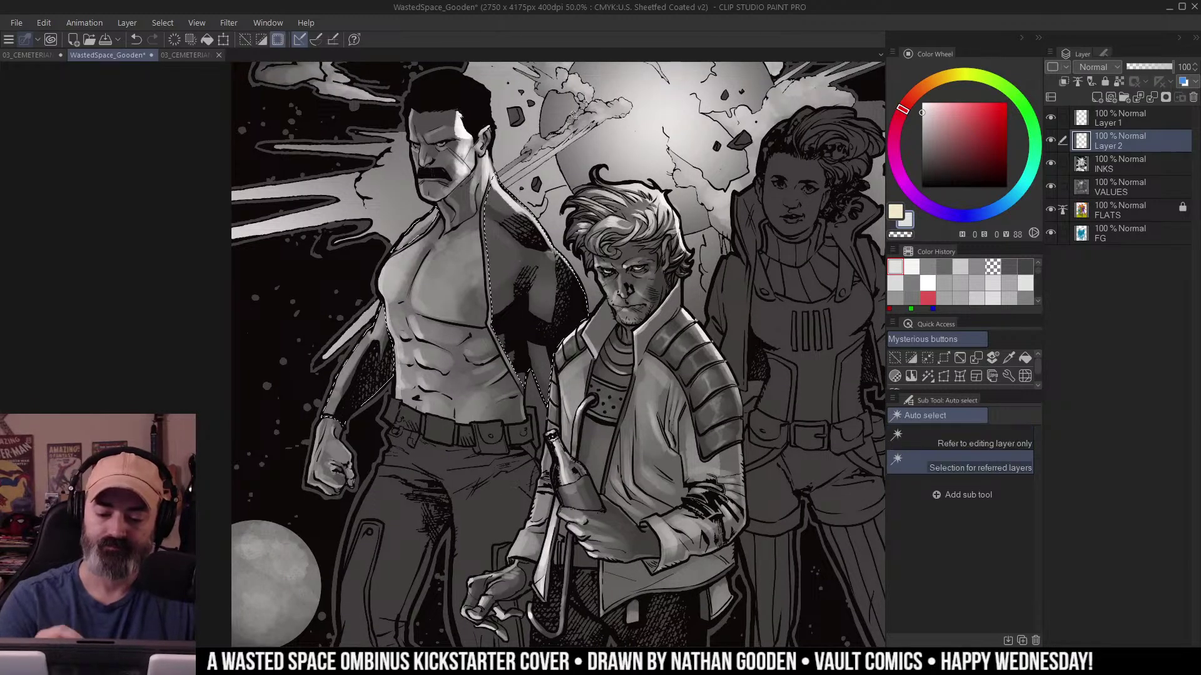
{"action": "key", "text": "b"}
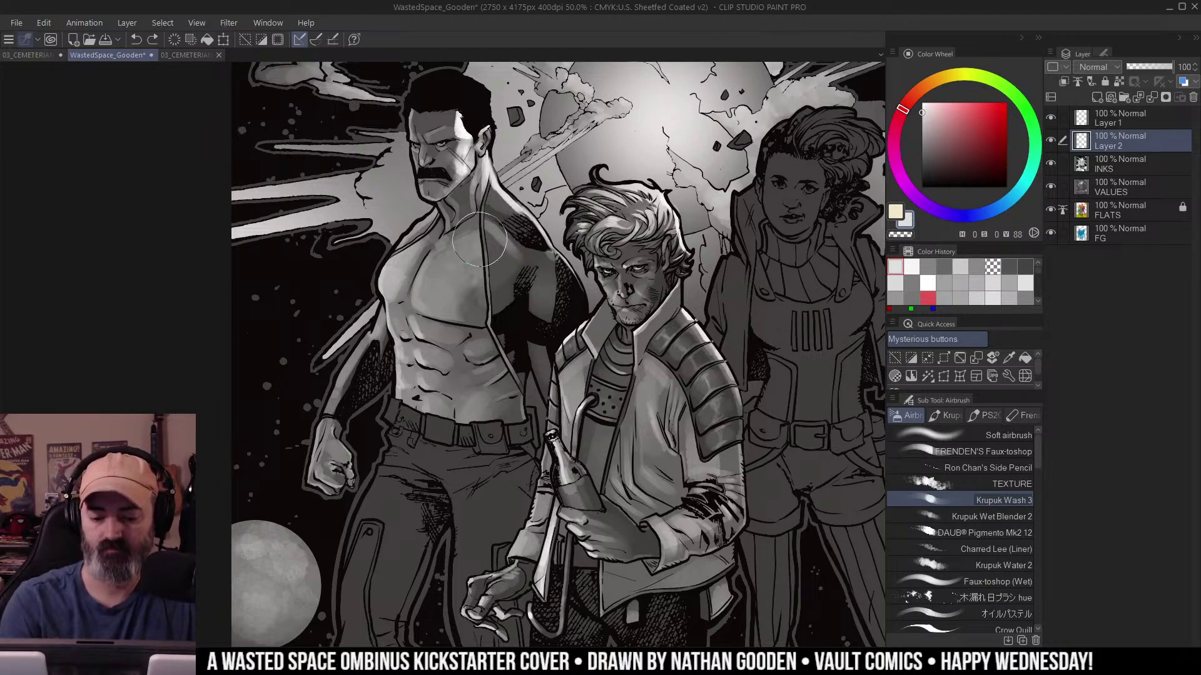
{"action": "mouse_move", "coordinate": [553, 264]}
{"action": "left_mouse_down"}
{"action": "mouse_move", "coordinate": [521, 286]}
{"action": "mouse_move", "coordinate": [552, 296]}
{"action": "left_mouse_up"}
{"action": "key", "text": "ctrl+z"}
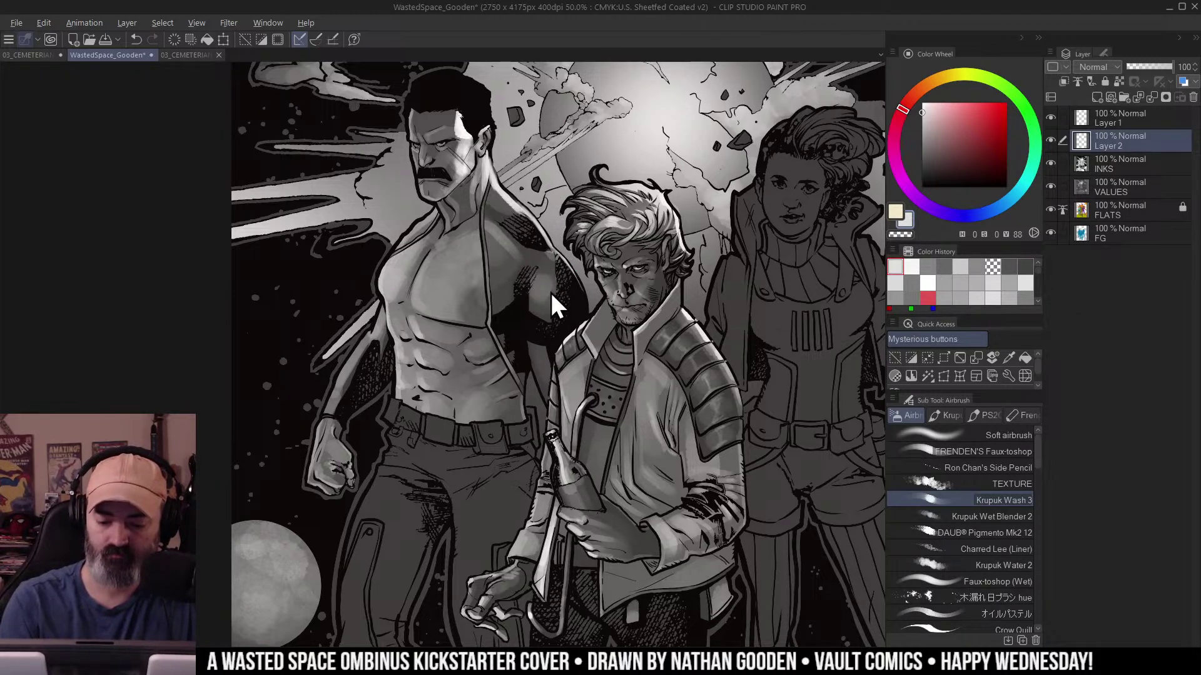
{"action": "key", "text": "bracketleft"}
{"action": "key", "text": "bracketleft"}
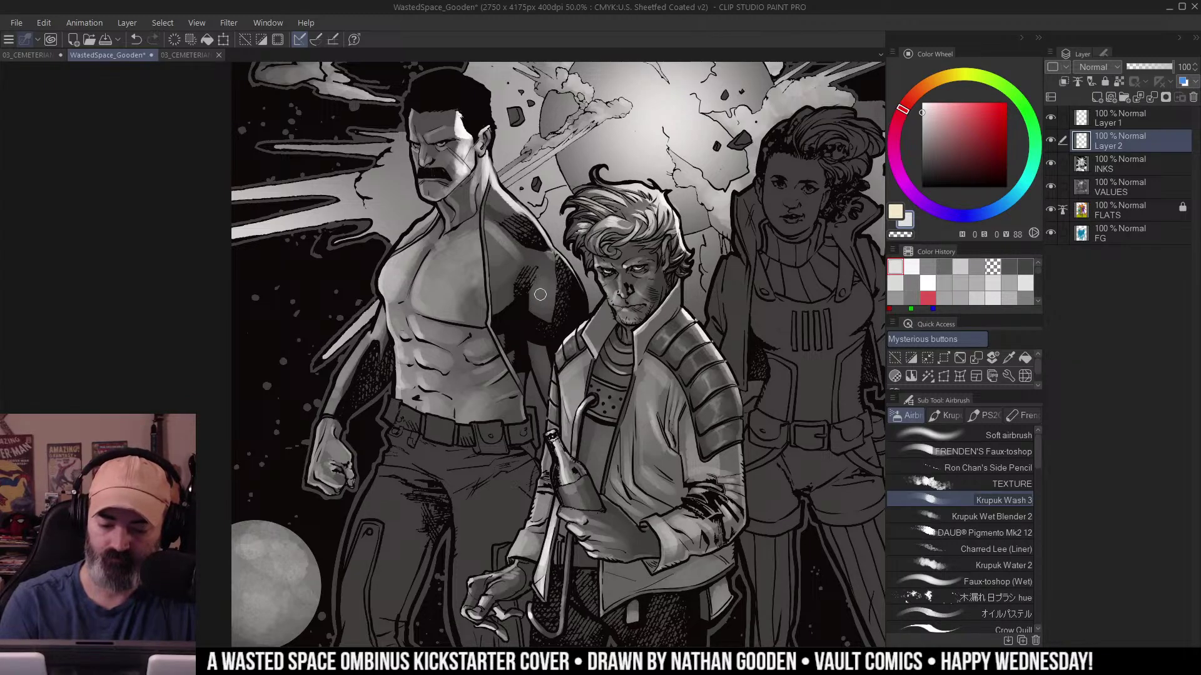
{"action": "mouse_move", "coordinate": [538, 287]}
{"action": "left_mouse_down"}
{"action": "mouse_move", "coordinate": [557, 303]}
{"action": "mouse_move", "coordinate": [537, 356]}
{"action": "mouse_move", "coordinate": [545, 398]}
{"action": "mouse_move", "coordinate": [582, 263]}
{"action": "left_mouse_up"}
{"action": "key", "text": "alt"}
Select the moustached man's belt in place of the jacket, hide its outline, and brush light grey along it with Krupuk Wash 3.
{"action": "key", "text": "ctrl+minus"}
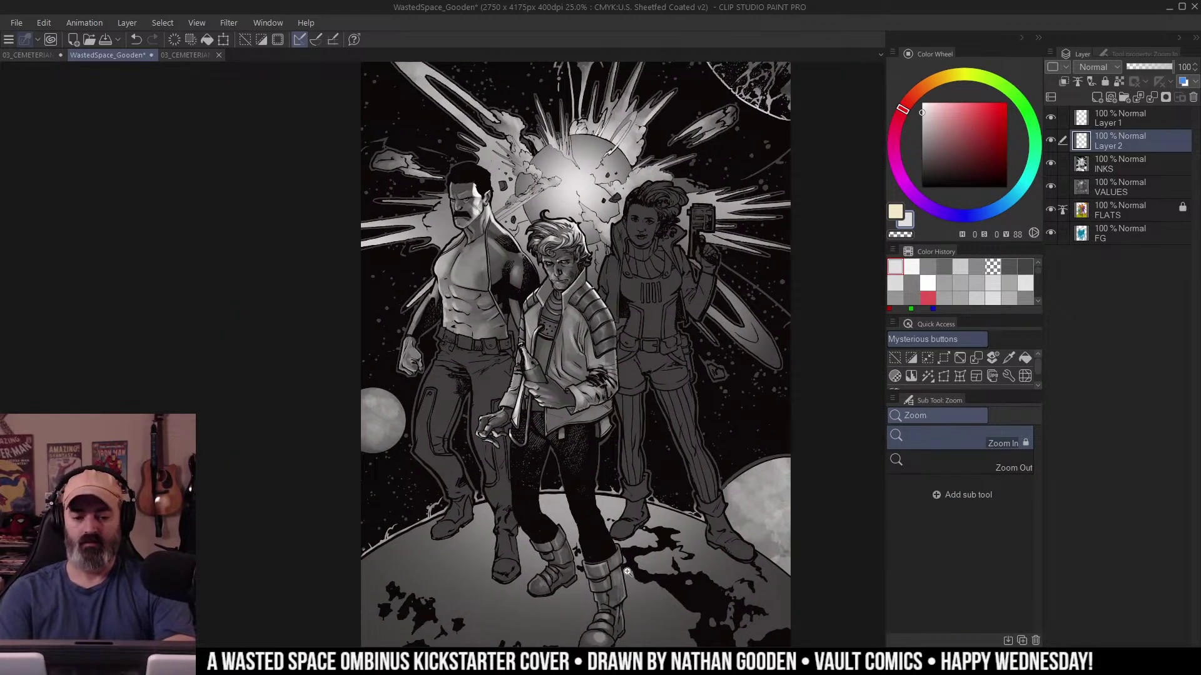
{"action": "left_click_drag", "start_coordinate": [616, 343], "coordinate": [600, 316]}
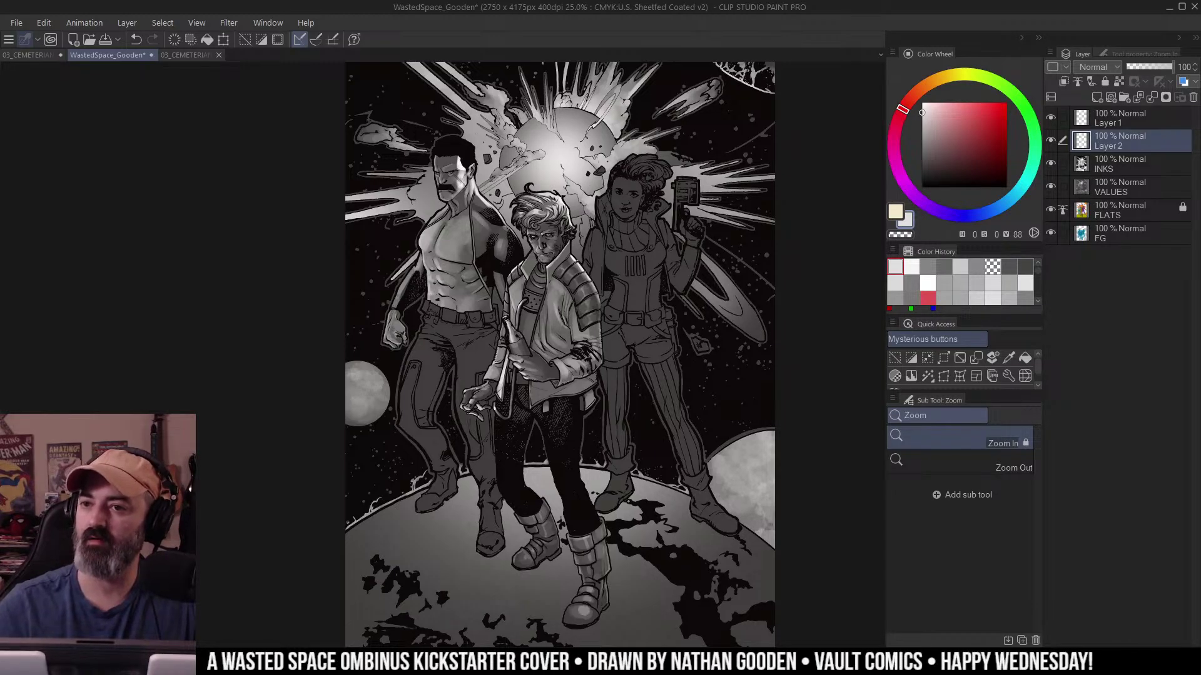
{"action": "left_click", "coordinate": [470, 348]}
{"action": "left_click", "coordinate": [464, 346]}
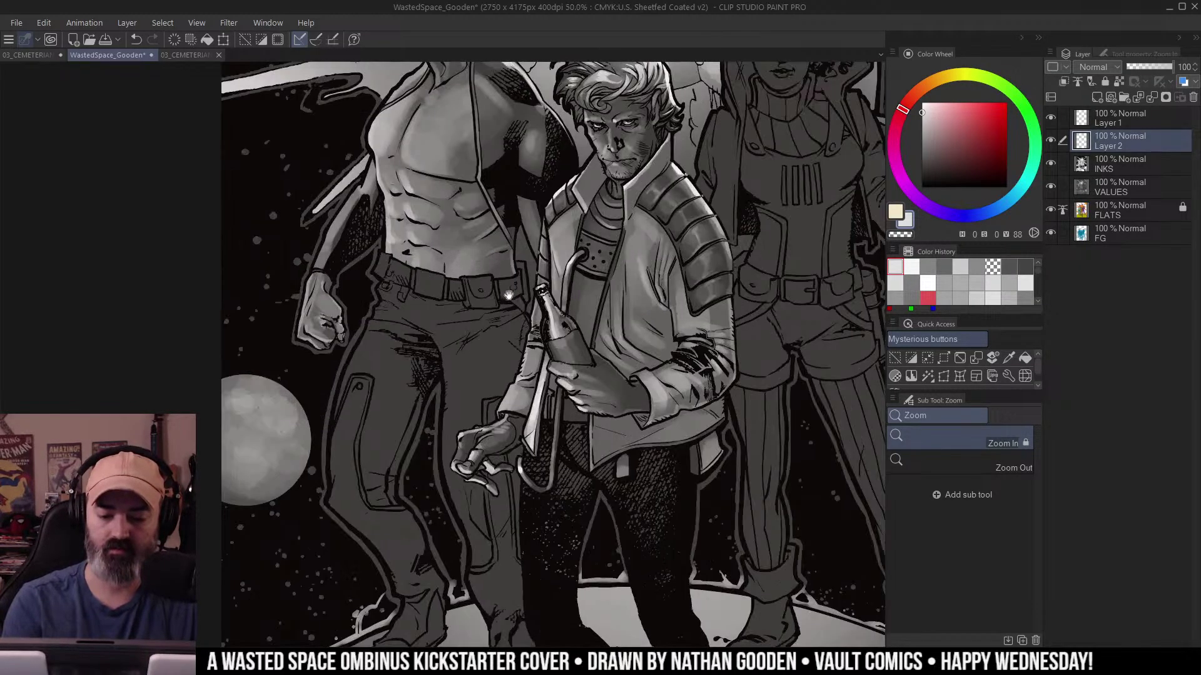
{"action": "left_click_drag", "start_coordinate": [508, 294], "coordinate": [581, 402]}
{"action": "key", "text": "w"}
{"action": "key", "text": "ctrl+d"}
{"action": "left_click", "coordinate": [503, 393]}
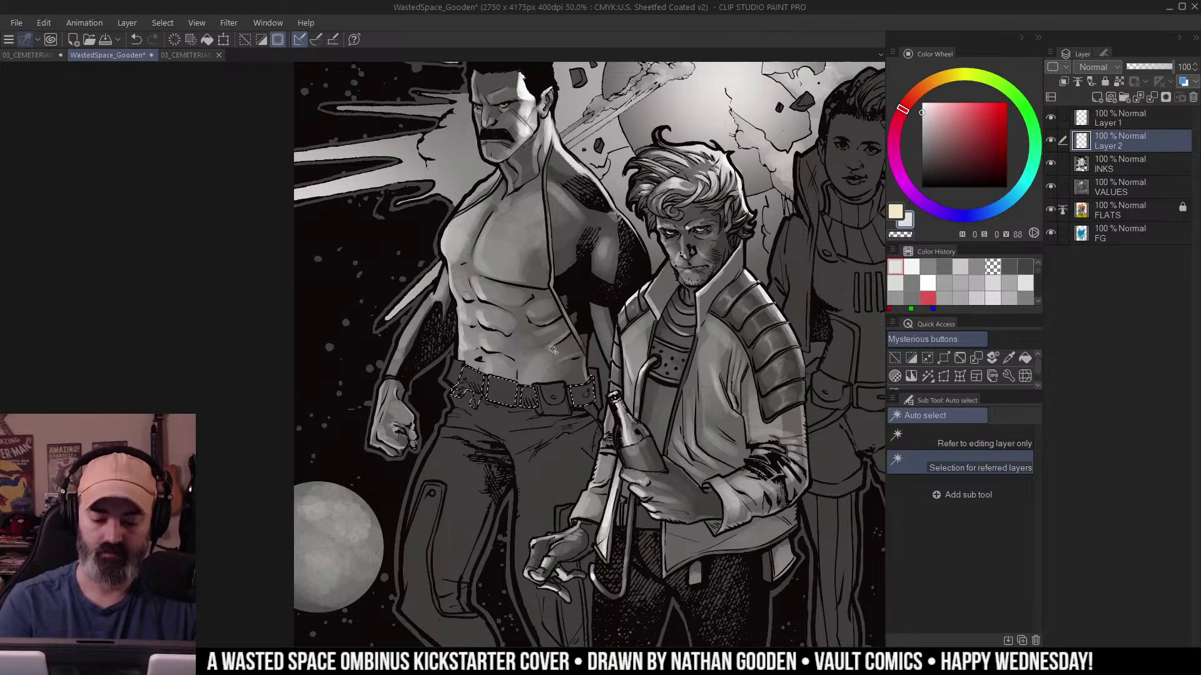
{"action": "key", "text": "ctrl+shift+h"}
{"action": "key", "text": "b"}
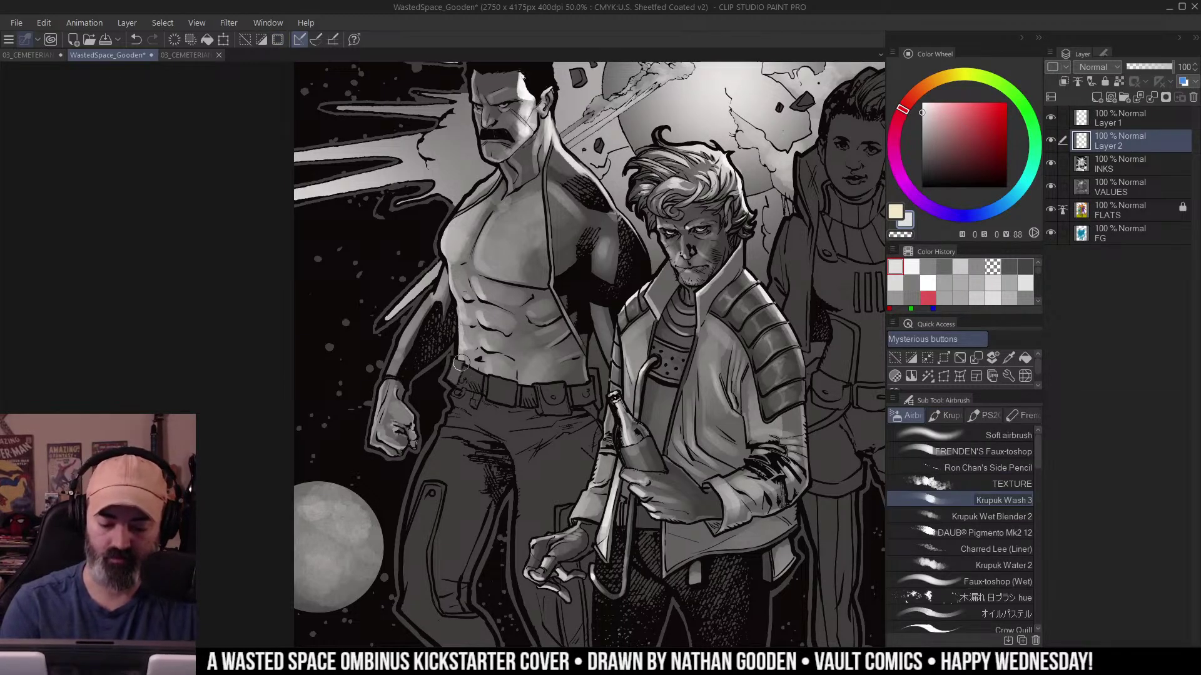
{"action": "mouse_move", "coordinate": [465, 371]}
{"action": "left_mouse_down"}
{"action": "mouse_move", "coordinate": [512, 391]}
{"action": "mouse_move", "coordinate": [549, 377]}
{"action": "mouse_move", "coordinate": [536, 377]}
{"action": "mouse_move", "coordinate": [555, 392]}
{"action": "mouse_move", "coordinate": [591, 379]}
{"action": "left_mouse_up"}
Adjust the brush size, undo the unwanted stroke, and lighten the belt's buckle and pouches.
{"action": "key", "text": "]"}
{"action": "key", "text": "]"}
{"action": "key", "text": "]"}
{"action": "key", "text": "]"}
{"action": "key", "text": "ctrl+space"}
{"action": "left_click", "coordinate": [566, 374]}
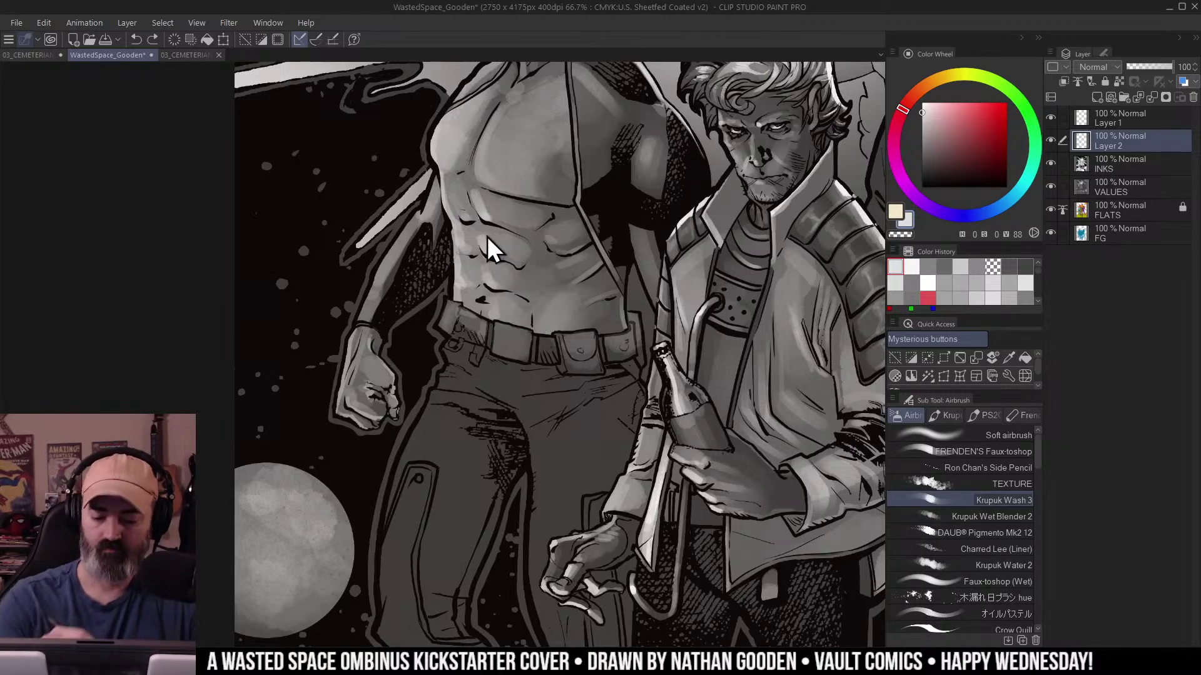
{"action": "key", "text": "ctrl+z"}
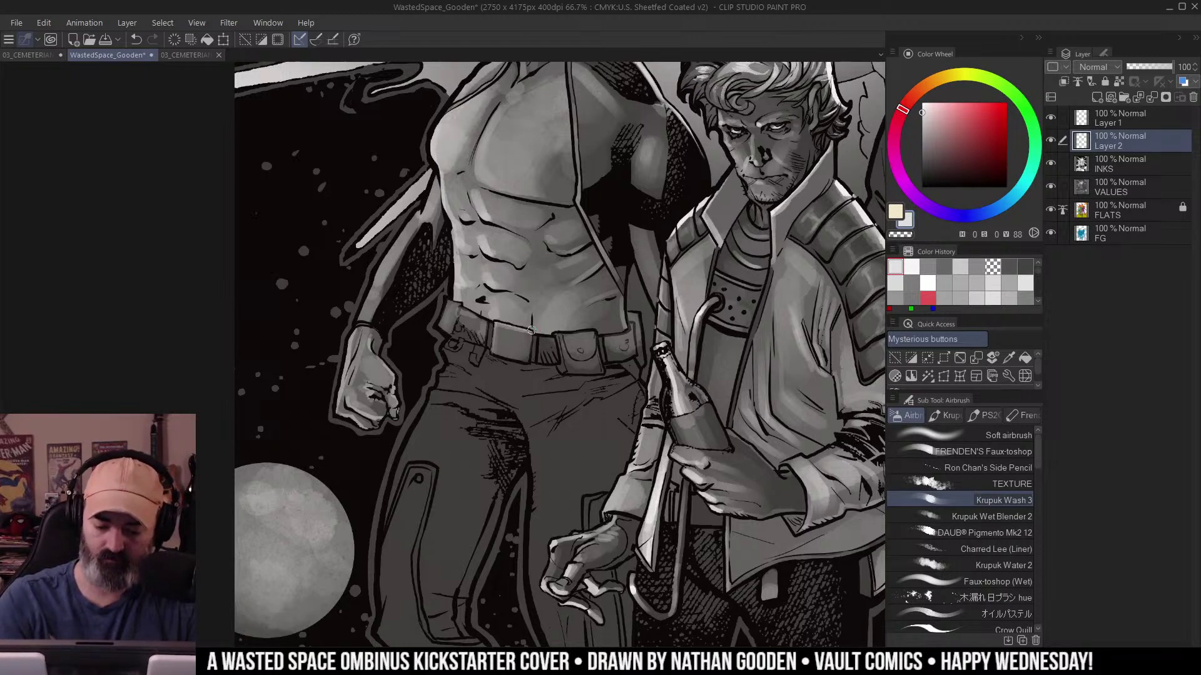
{"action": "left_click_drag", "start_coordinate": [486, 344], "coordinate": [484, 354]}
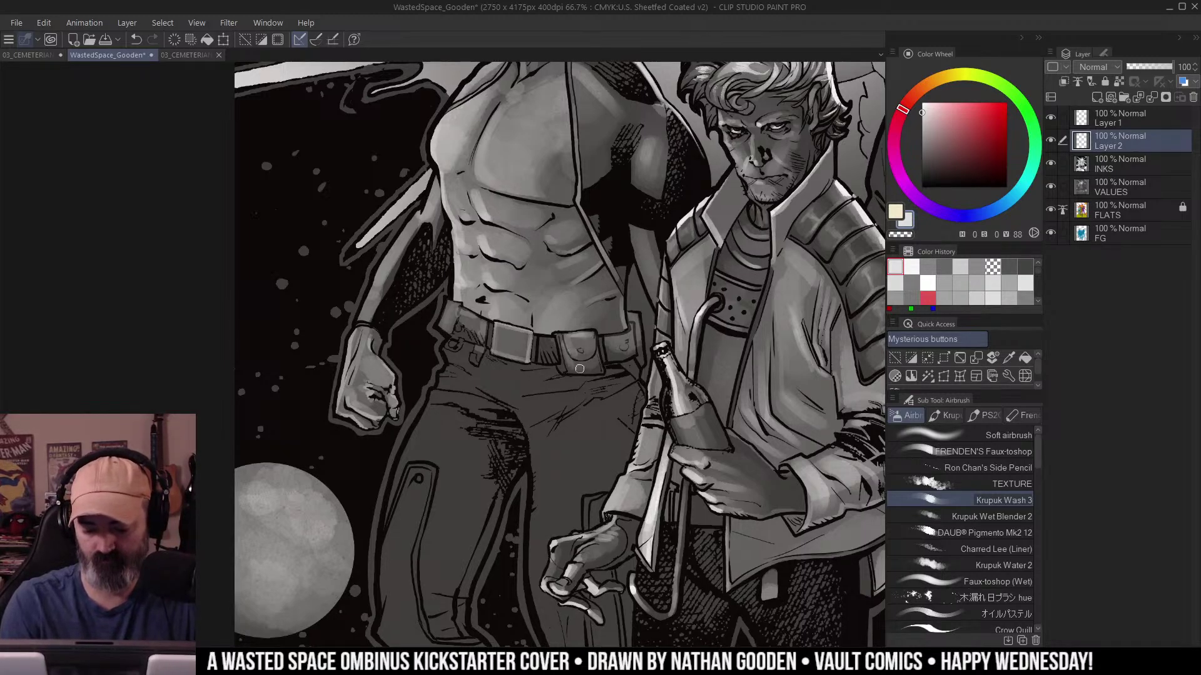
Select both legs of the moustached man's trousers, check the area with Quick Mask, and hide the selection outline.
{"action": "key", "text": "ctrl+space"}
{"action": "left_click_drag", "start_coordinate": [584, 406], "coordinate": [573, 363]}
{"action": "left_click", "coordinate": [572, 363], "text": "ctrl"}
{"action": "left_click", "coordinate": [538, 338]}
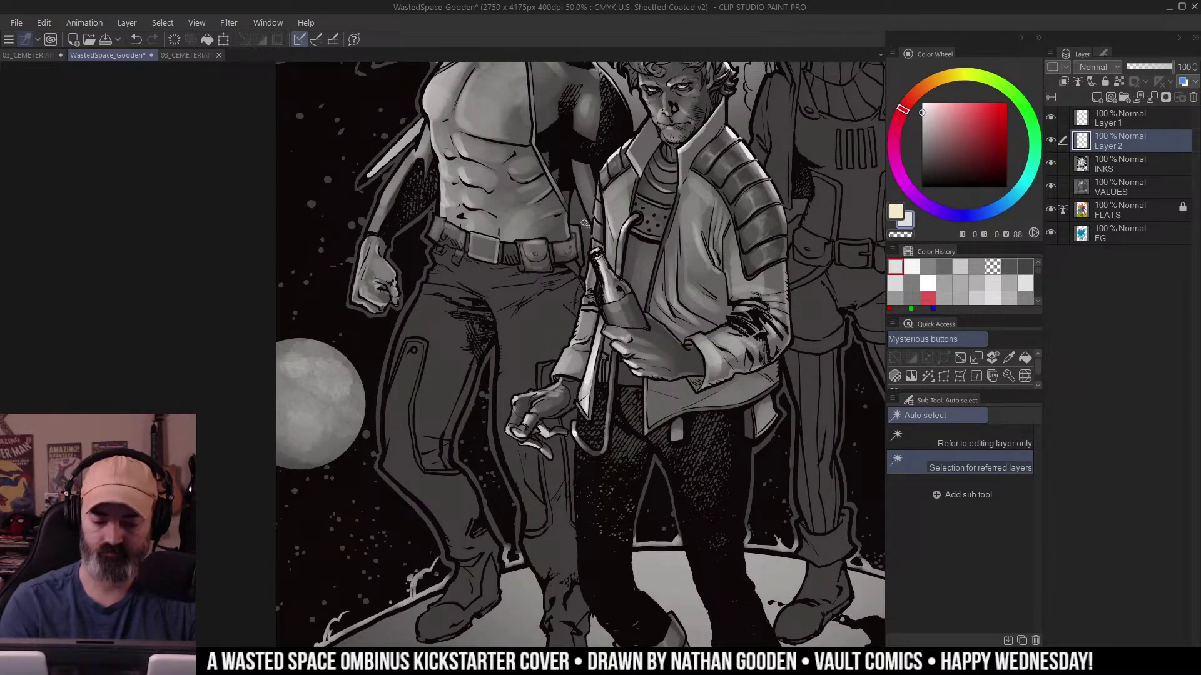
{"action": "left_click", "coordinate": [447, 489], "text": "shift"}
{"action": "left_click", "coordinate": [556, 541], "text": "shift"}
{"action": "key", "text": "q"}
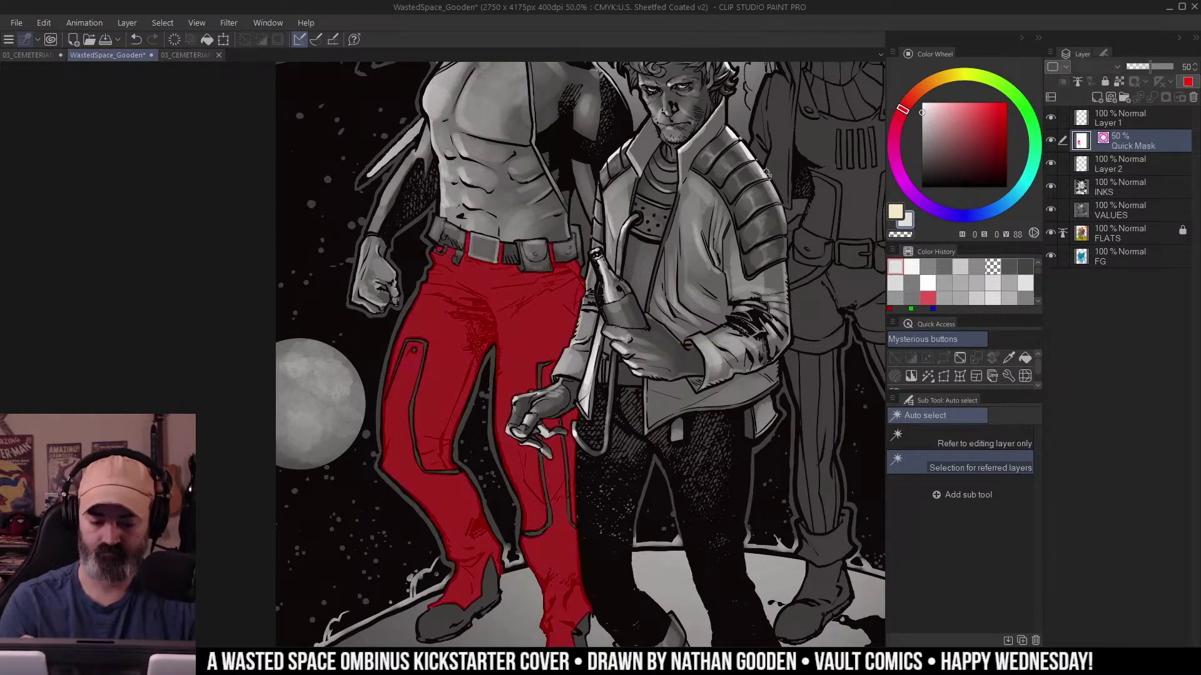
{"action": "key", "text": "q"}
{"action": "key", "text": "ctrl+d"}
{"action": "key", "text": "b"}
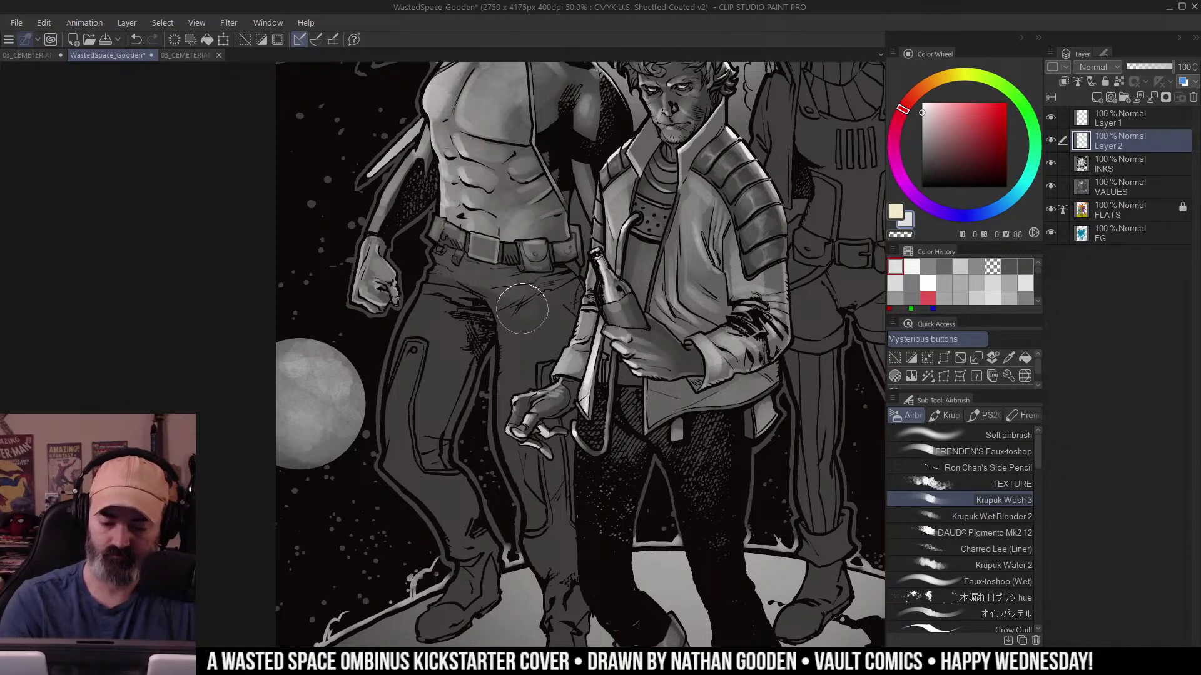
Undo the last stroke and brush soft light grey over the hips and legs of the moustached man's trousers.
{"action": "key", "text": "ctrl+z"}
{"action": "left_click_drag", "start_coordinate": [510, 303], "coordinate": [546, 319]}
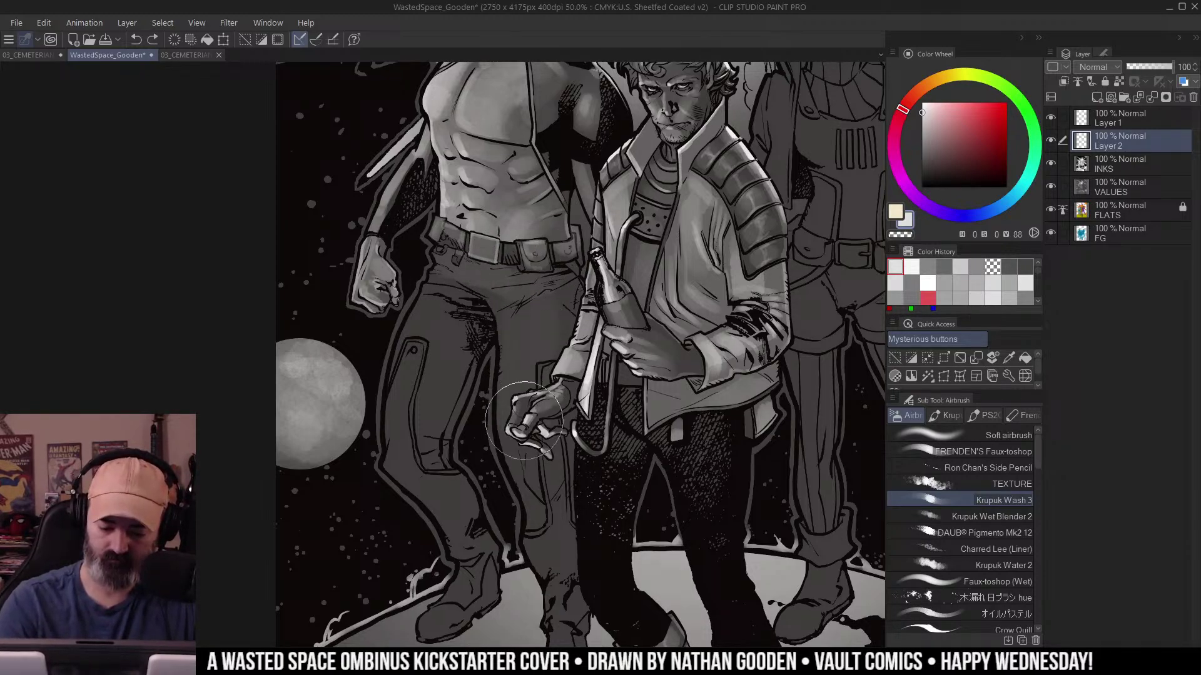
{"action": "left_click_drag", "start_coordinate": [533, 466], "coordinate": [548, 453]}
{"action": "left_click_drag", "start_coordinate": [602, 381], "coordinate": [636, 240]}
{"action": "left_click_drag", "start_coordinate": [573, 314], "coordinate": [597, 471]}
{"action": "left_click_drag", "start_coordinate": [539, 213], "coordinate": [571, 313]}
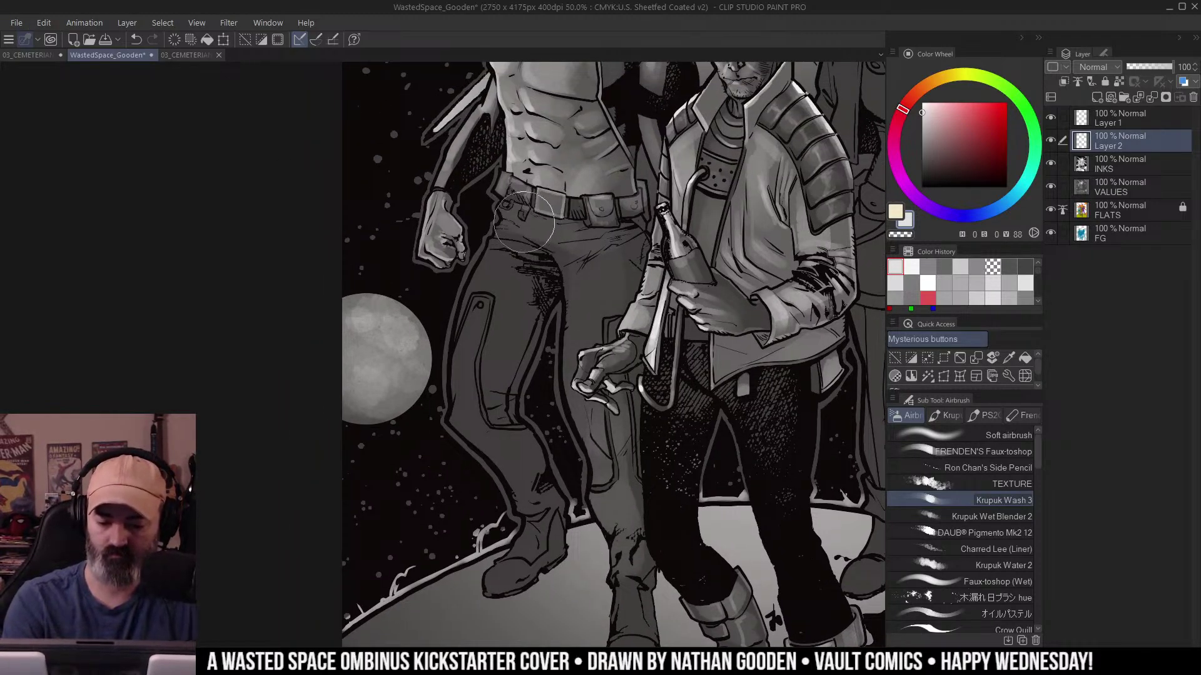
{"action": "mouse_move", "coordinate": [527, 222]}
{"action": "left_mouse_down"}
{"action": "mouse_move", "coordinate": [478, 352]}
{"action": "mouse_move", "coordinate": [494, 446]}
{"action": "left_mouse_up"}
{"action": "left_click_drag", "start_coordinate": [652, 270], "coordinate": [660, 241]}
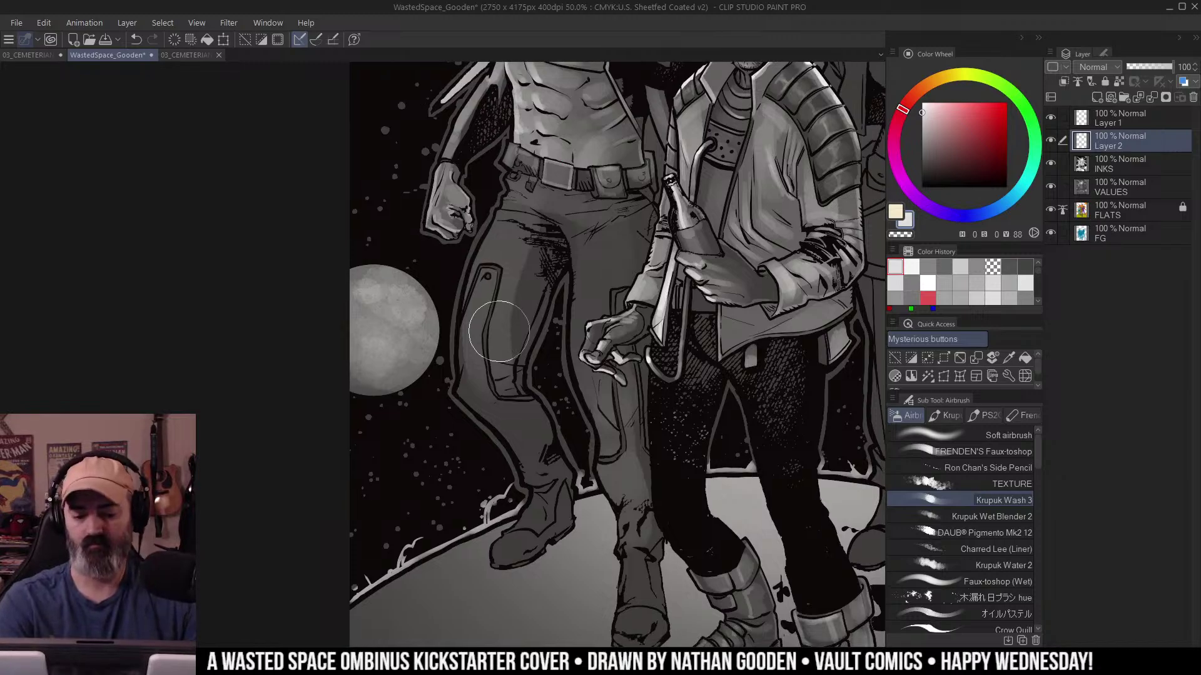
{"action": "mouse_move", "coordinate": [483, 343]}
{"action": "left_mouse_down"}
{"action": "mouse_move", "coordinate": [478, 393]}
{"action": "mouse_move", "coordinate": [539, 484]}
{"action": "mouse_move", "coordinate": [529, 471]}
{"action": "mouse_move", "coordinate": [537, 501]}
{"action": "mouse_move", "coordinate": [515, 534]}
{"action": "mouse_move", "coordinate": [541, 482]}
{"action": "mouse_move", "coordinate": [546, 498]}
{"action": "mouse_move", "coordinate": [696, 329]}
{"action": "mouse_move", "coordinate": [502, 559]}
{"action": "mouse_move", "coordinate": [537, 520]}
{"action": "left_mouse_up"}
Select the moustached man's boots, hide the selection outline, and brush light grey highlights on them with a smaller brush.
{"action": "key", "text": "w"}
{"action": "left_click", "coordinate": [528, 544]}
{"action": "key", "text": "ctrl+h"}
{"action": "key", "text": "b"}
{"action": "key", "text": "bracketleft"}
{"action": "left_click_drag", "start_coordinate": [707, 394], "coordinate": [672, 334]}
{"action": "key", "text": "w"}
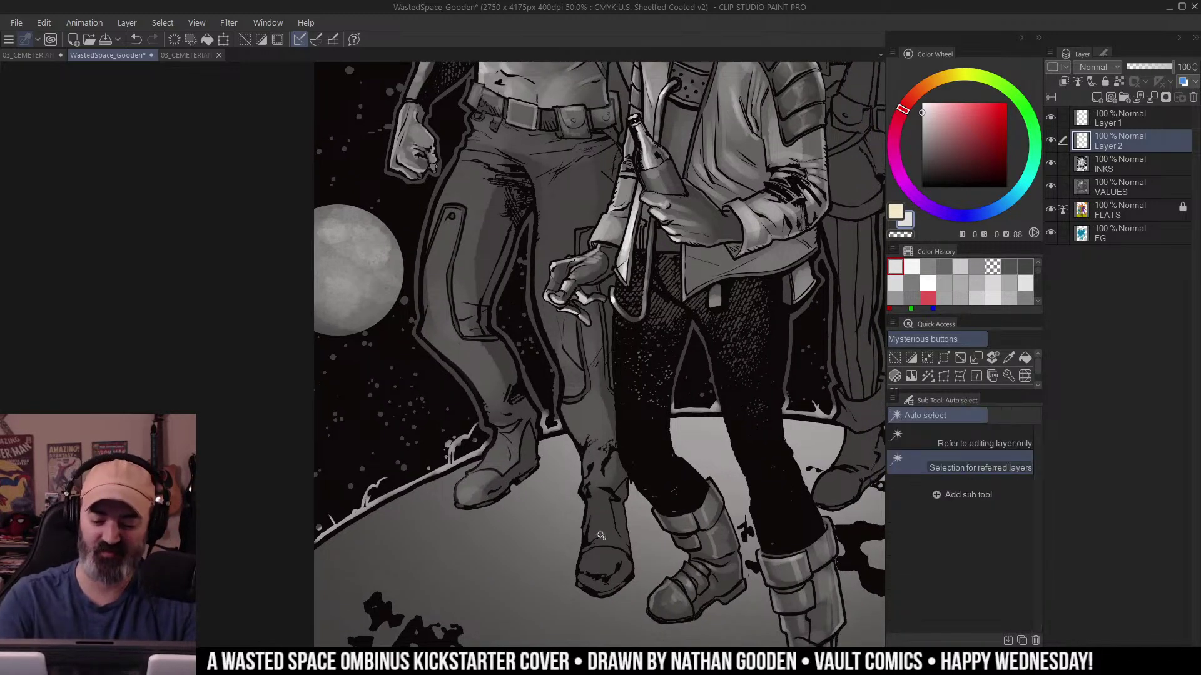
{"action": "left_click", "coordinate": [594, 410]}
{"action": "key", "text": "ctrl+h"}
{"action": "key", "text": "b"}
{"action": "left_click_drag", "start_coordinate": [597, 518], "coordinate": [610, 566]}
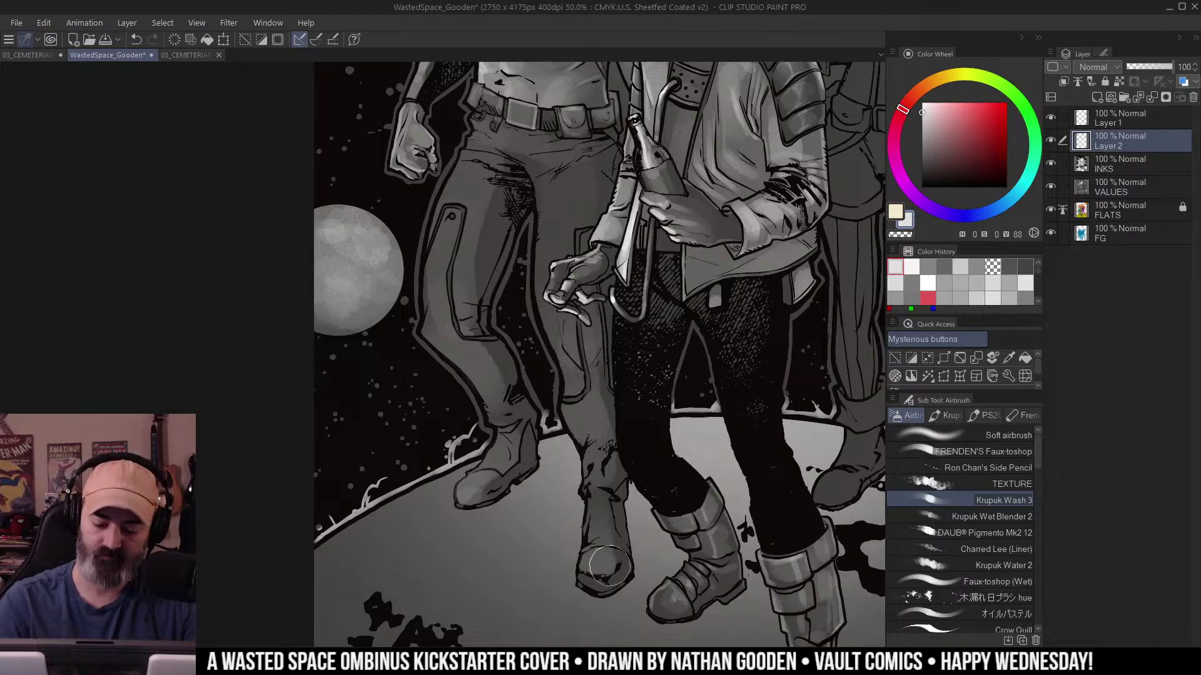
Select the moustached man's trousers, hide the selection outline, and sample their dark grey for the brush.
{"action": "left_click_drag", "start_coordinate": [629, 322], "coordinate": [644, 441]}
{"action": "scroll", "coordinate": [562, 293], "scroll_direction": "up", "scroll_amount": 1}
{"action": "left_click_drag", "start_coordinate": [591, 246], "coordinate": [560, 299]}
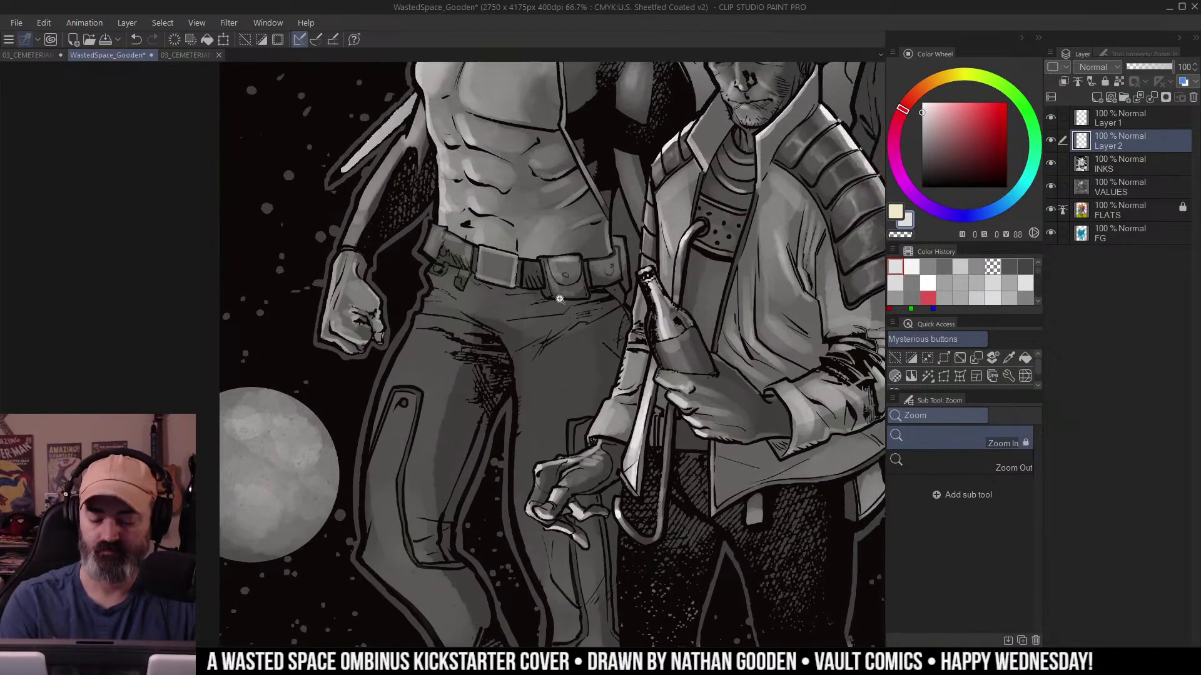
{"action": "key", "text": "w"}
{"action": "left_click", "coordinate": [559, 335]}
{"action": "key", "text": "ctrl+h"}
{"action": "key", "text": "b"}
{"action": "left_click", "coordinate": [535, 303], "text": "alt"}
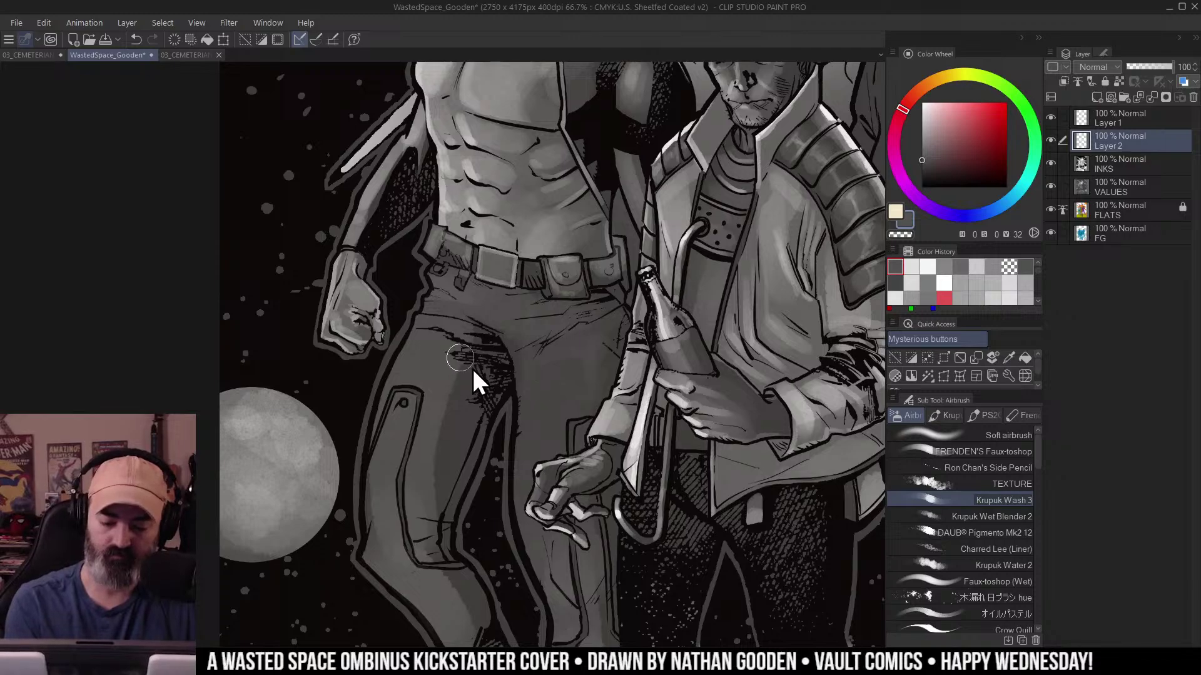
Brush the sampled dark grey down the thigh and shin of the trouser leg nearest the moon, clearing the selection.
{"action": "key", "text": "m"}
{"action": "key", "text": "b"}
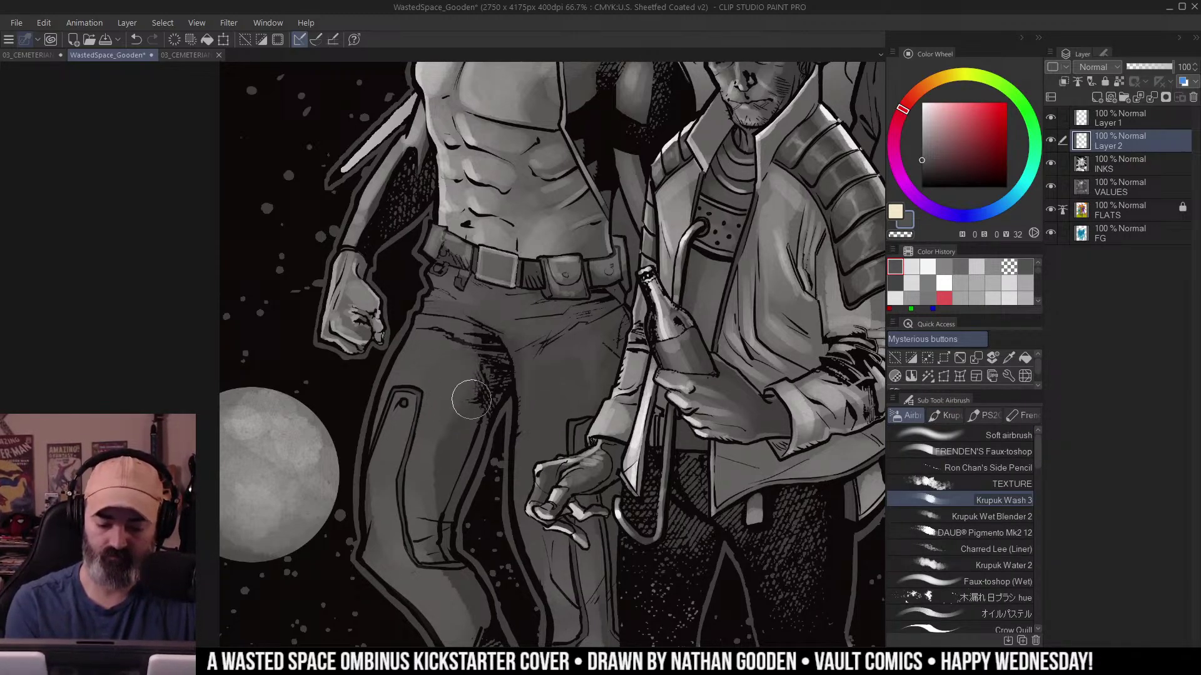
{"action": "left_click_drag", "start_coordinate": [471, 398], "coordinate": [437, 504]}
{"action": "left_click_drag", "start_coordinate": [446, 558], "coordinate": [464, 395]}
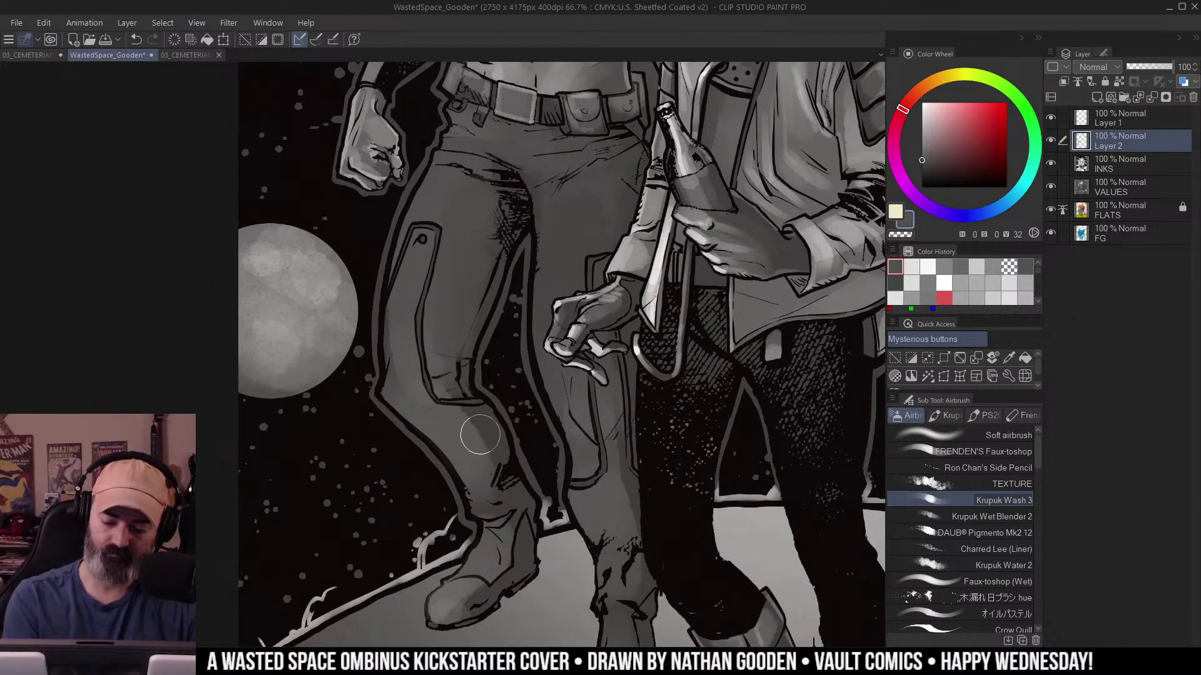
{"action": "key", "text": "ctrl+d"}
{"action": "left_click_drag", "start_coordinate": [488, 439], "coordinate": [456, 402]}
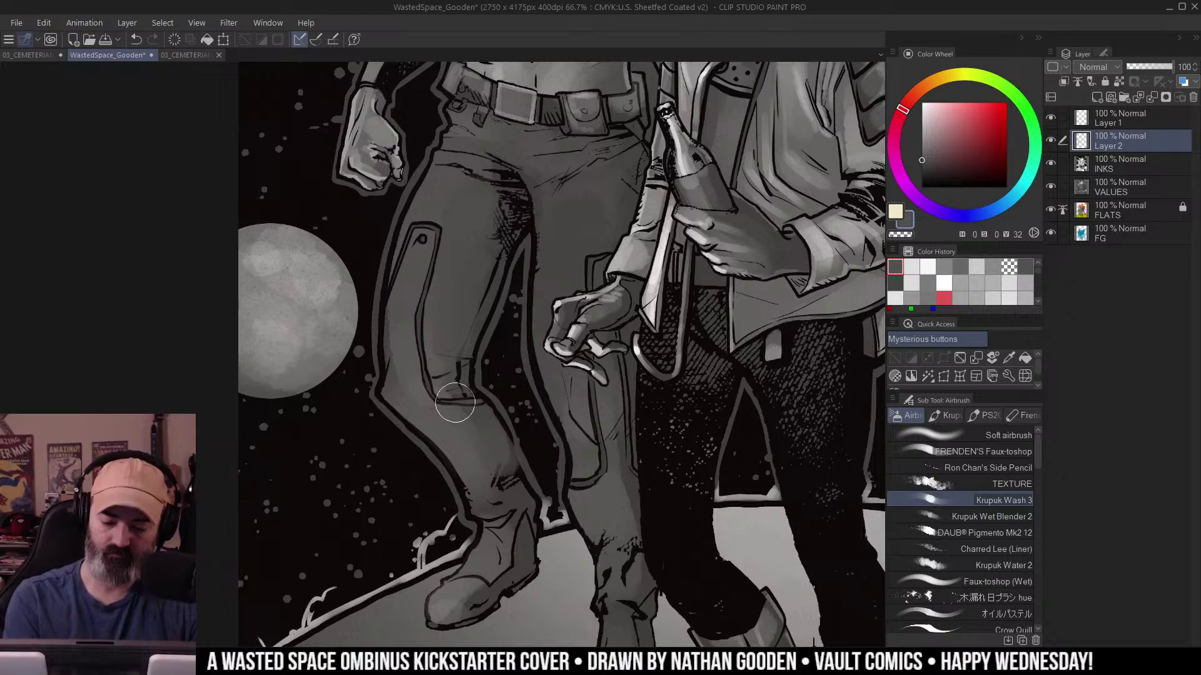
Examine the greyscale values of the three figures, comparing the moustached man's trousers with the rest of the cover.
{"action": "left_click_drag", "start_coordinate": [605, 264], "coordinate": [565, 302]}
{"action": "key", "text": "ctrl+space"}
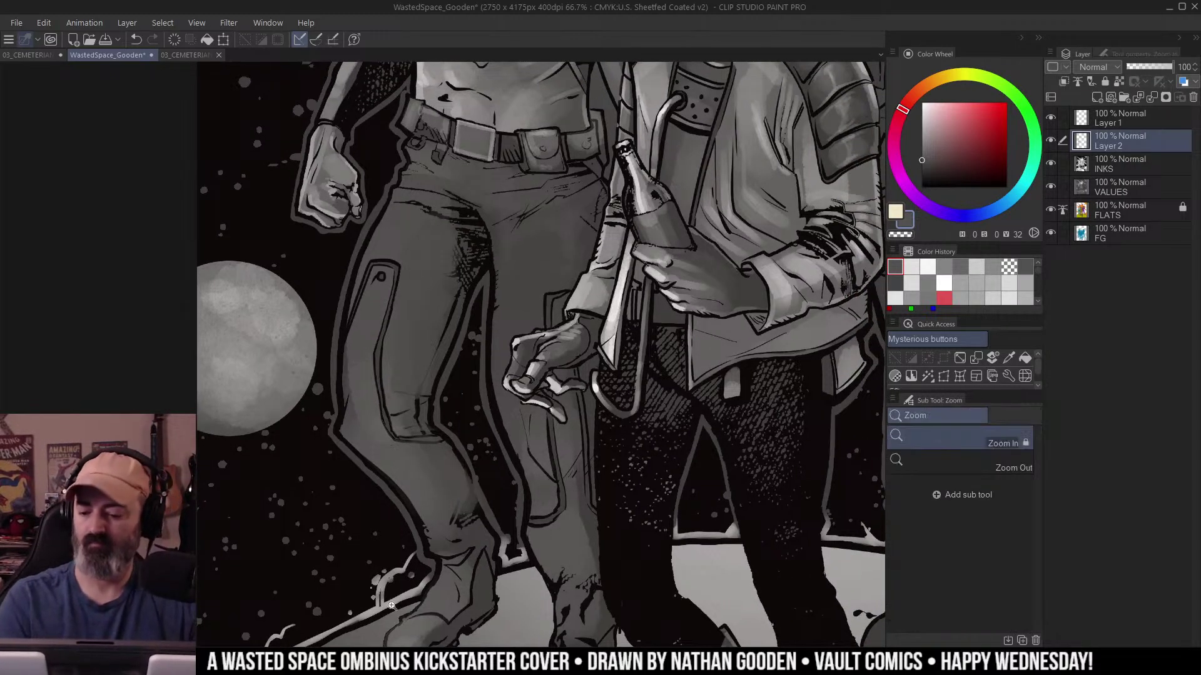
{"action": "left_click", "coordinate": [536, 278], "text": "alt"}
{"action": "key", "text": "m"}
{"action": "mouse_move", "coordinate": [639, 229]}
{"action": "left_mouse_down"}
{"action": "mouse_move", "coordinate": [613, 216]}
{"action": "mouse_move", "coordinate": [612, 268]}
{"action": "left_mouse_up"}
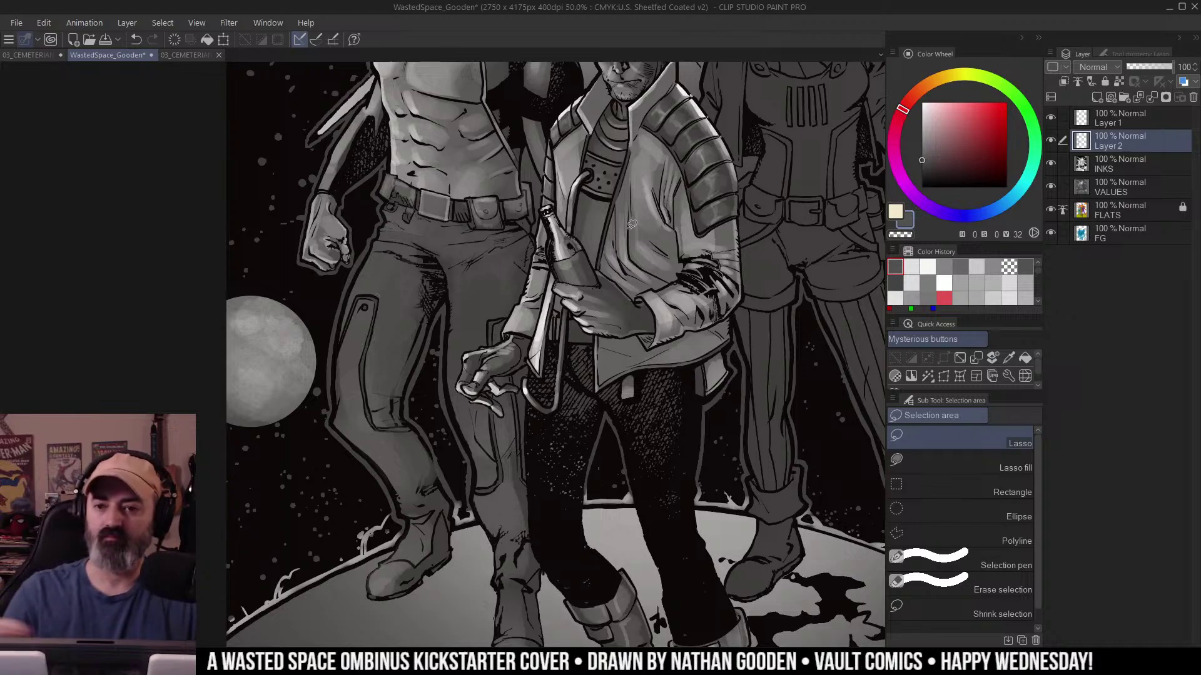
{"action": "left_click_drag", "start_coordinate": [688, 274], "coordinate": [652, 194]}
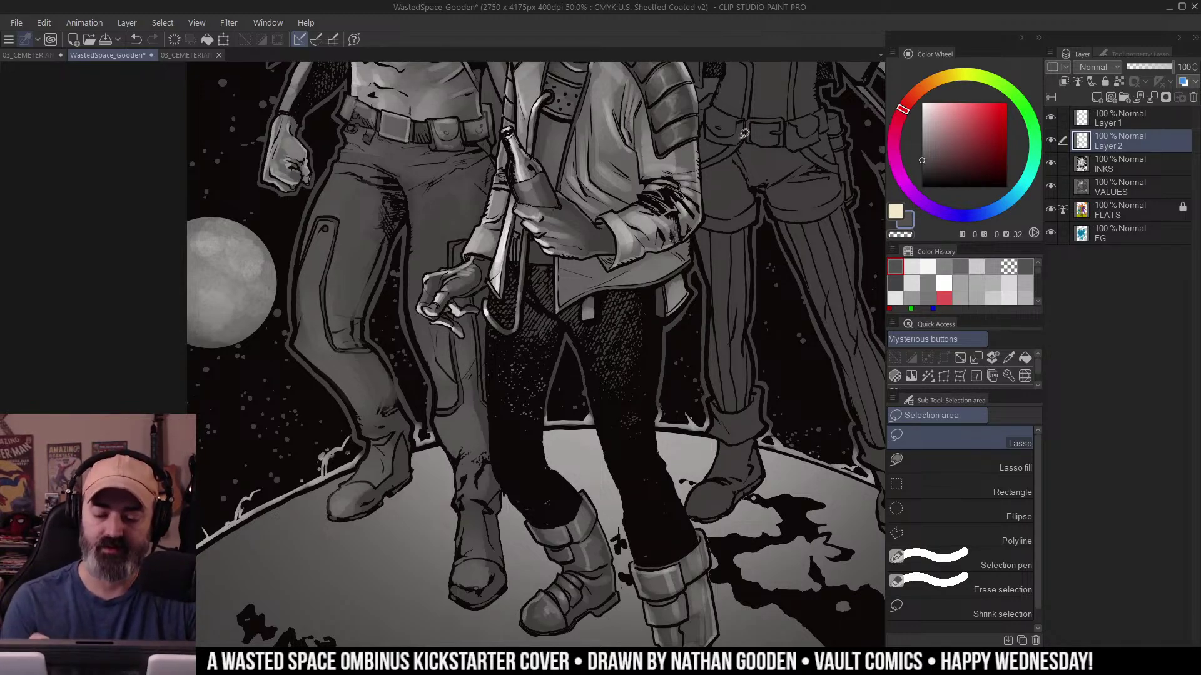
{"action": "left_click_drag", "start_coordinate": [631, 216], "coordinate": [706, 354]}
{"action": "key", "text": "/"}
{"action": "left_click", "coordinate": [576, 304], "text": "alt"}
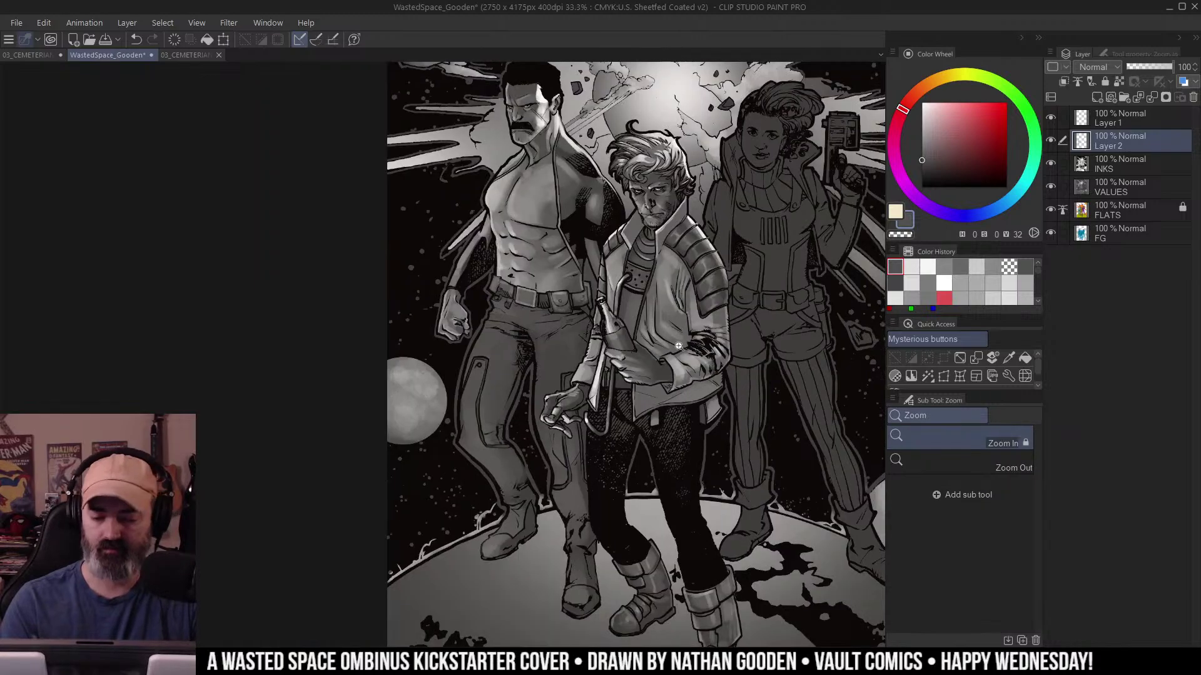
{"action": "left_click", "coordinate": [572, 303]}
Reselect the moustached man's trousers, hide the selection outline, and reduce the size of the Krupuk Wash 3 brush.
{"action": "key", "text": "w"}
{"action": "left_click", "coordinate": [519, 337]}
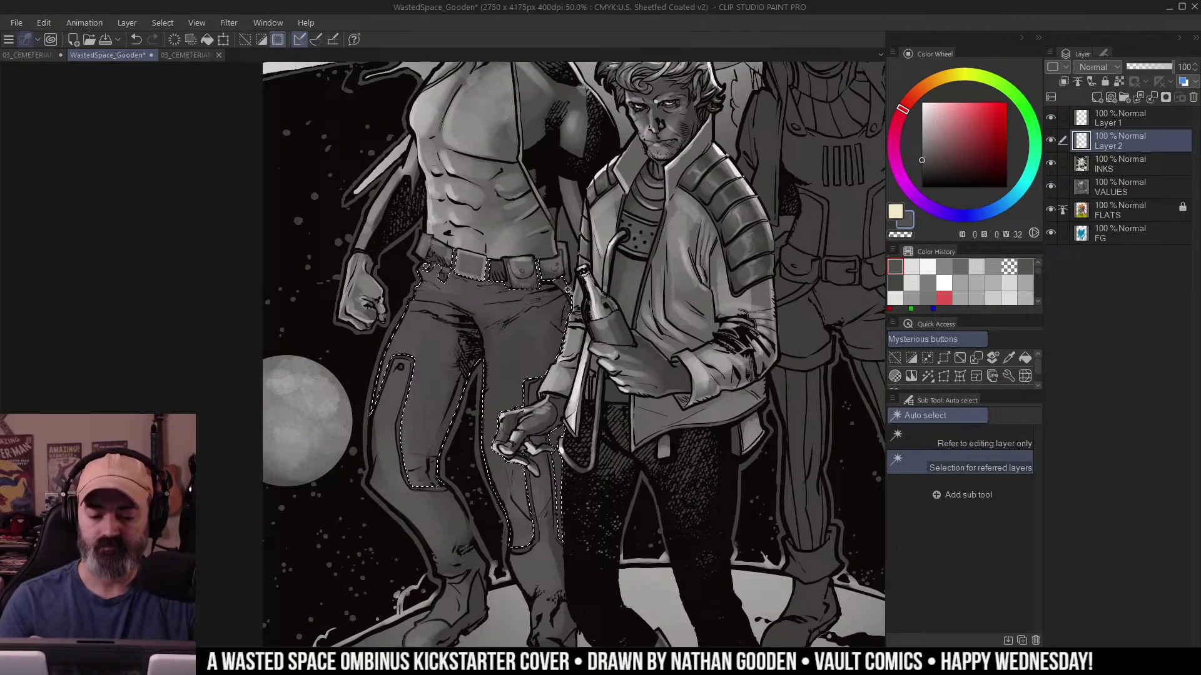
{"action": "key", "text": "ctrl+d"}
{"action": "key", "text": "b"}
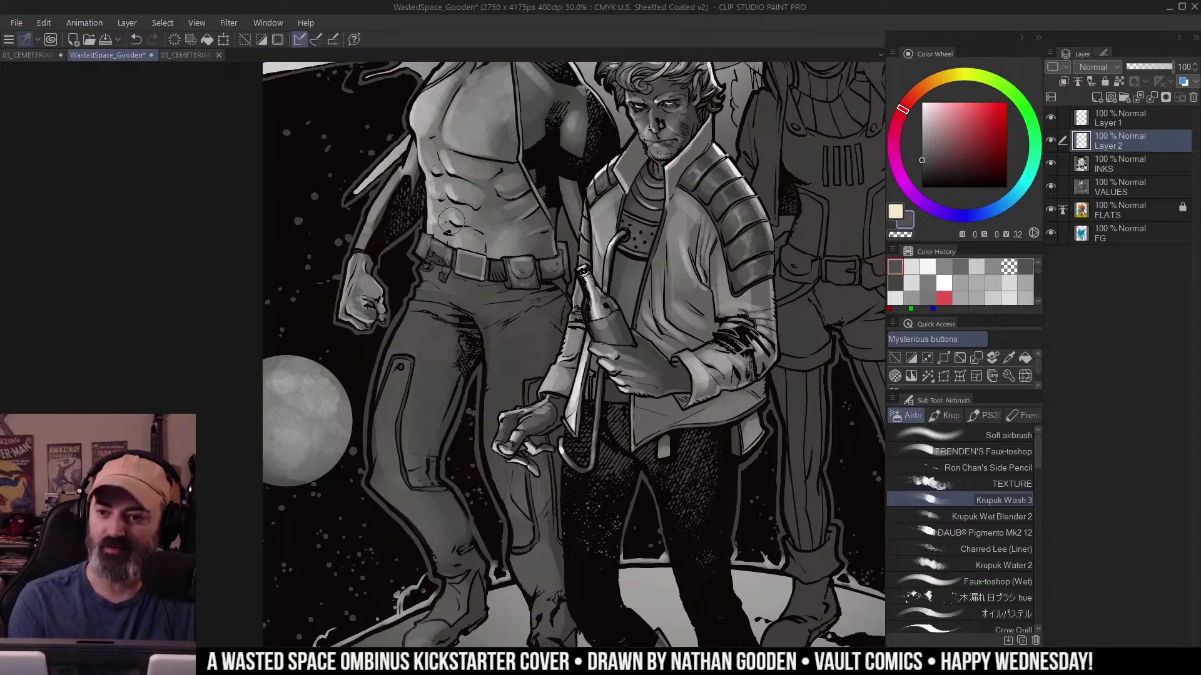
{"action": "left_click_drag", "start_coordinate": [542, 293], "coordinate": [564, 278]}
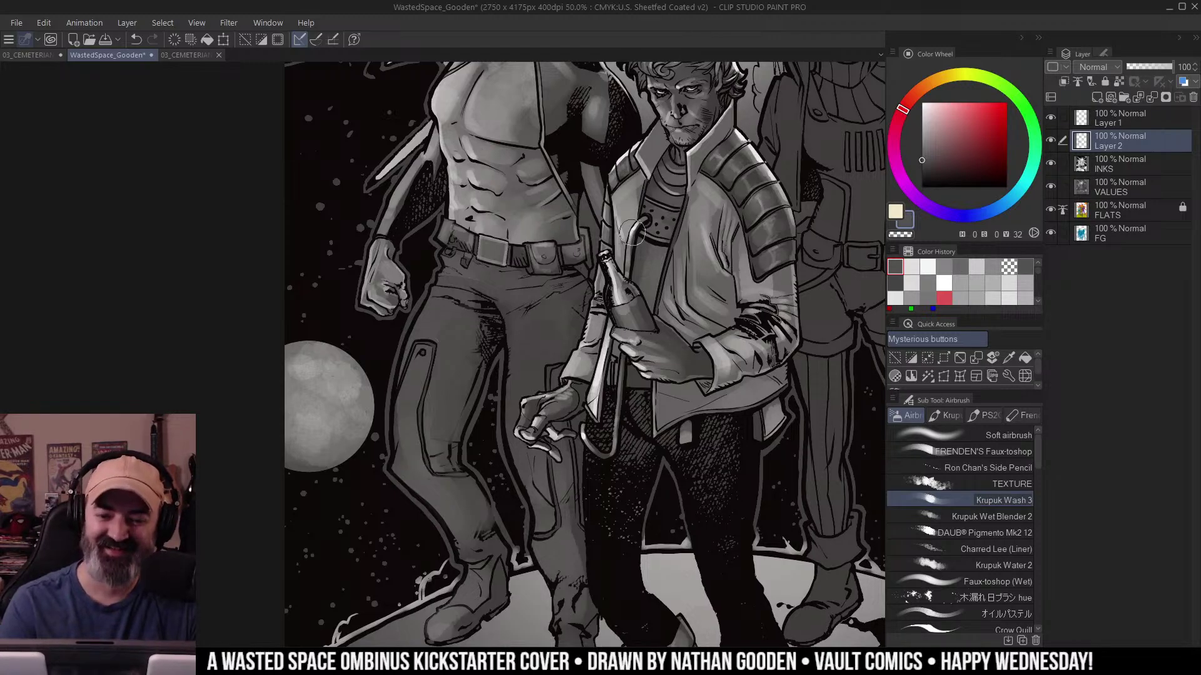
{"action": "left_click_drag", "start_coordinate": [512, 284], "coordinate": [567, 304]}
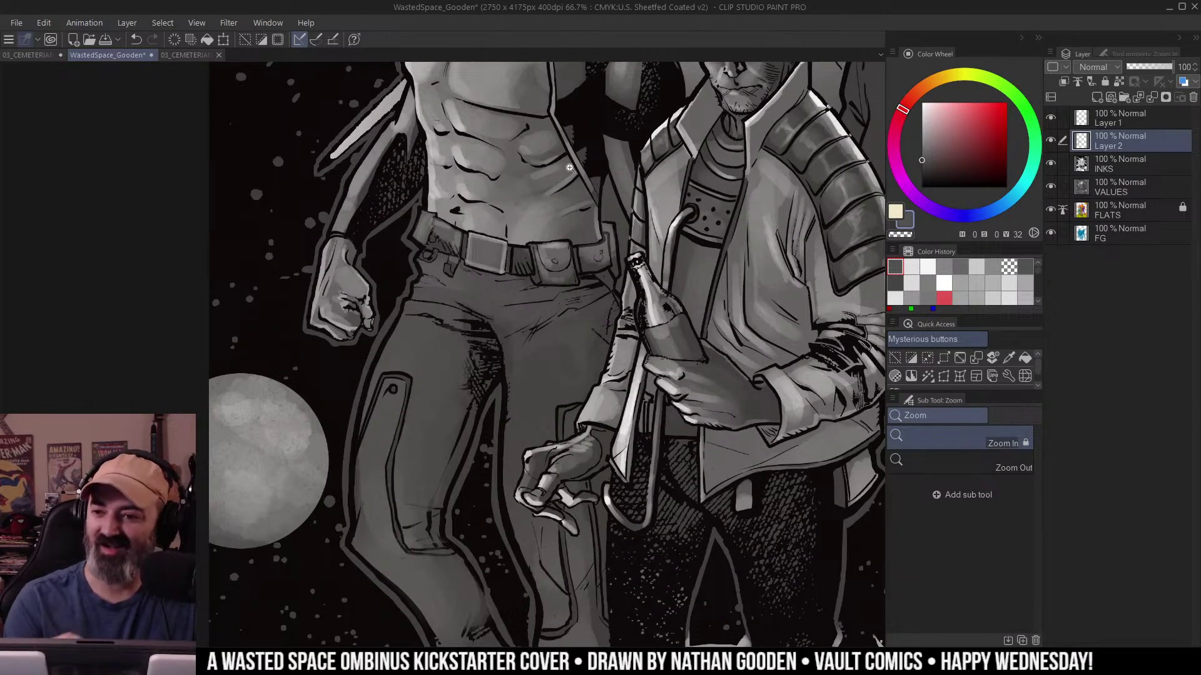
{"action": "key", "text": "b"}
{"action": "left_click_drag", "start_coordinate": [486, 278], "coordinate": [491, 302]}
{"action": "key", "text": "["}
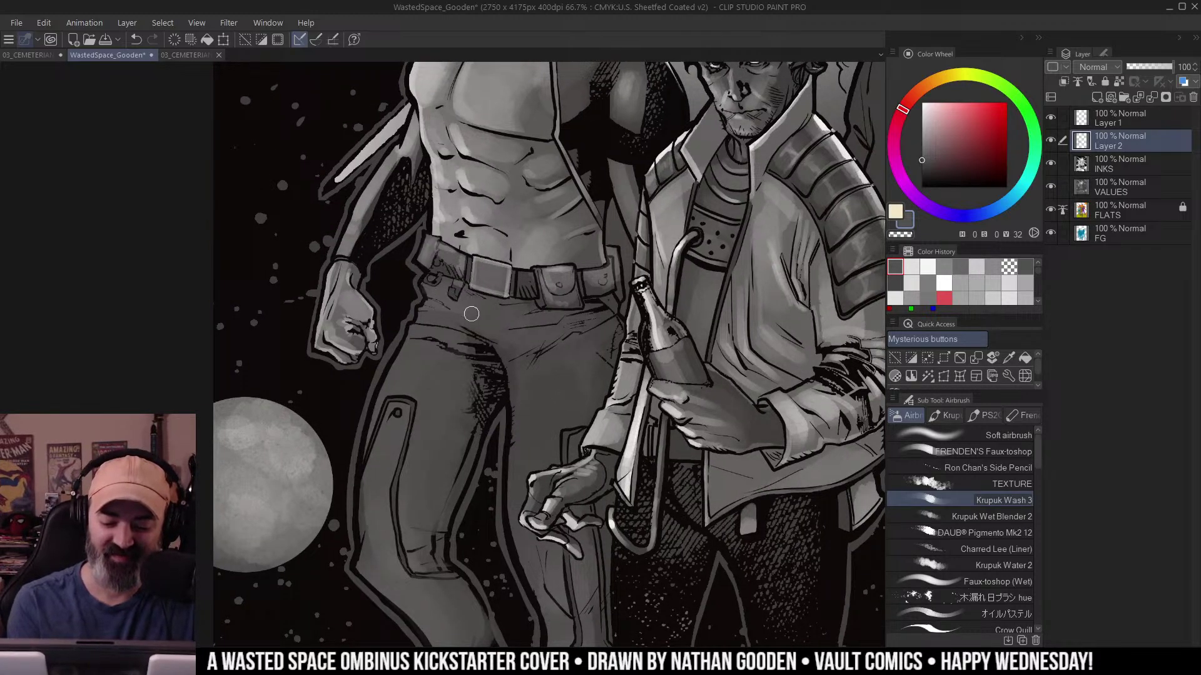
{"action": "key", "text": "w"}
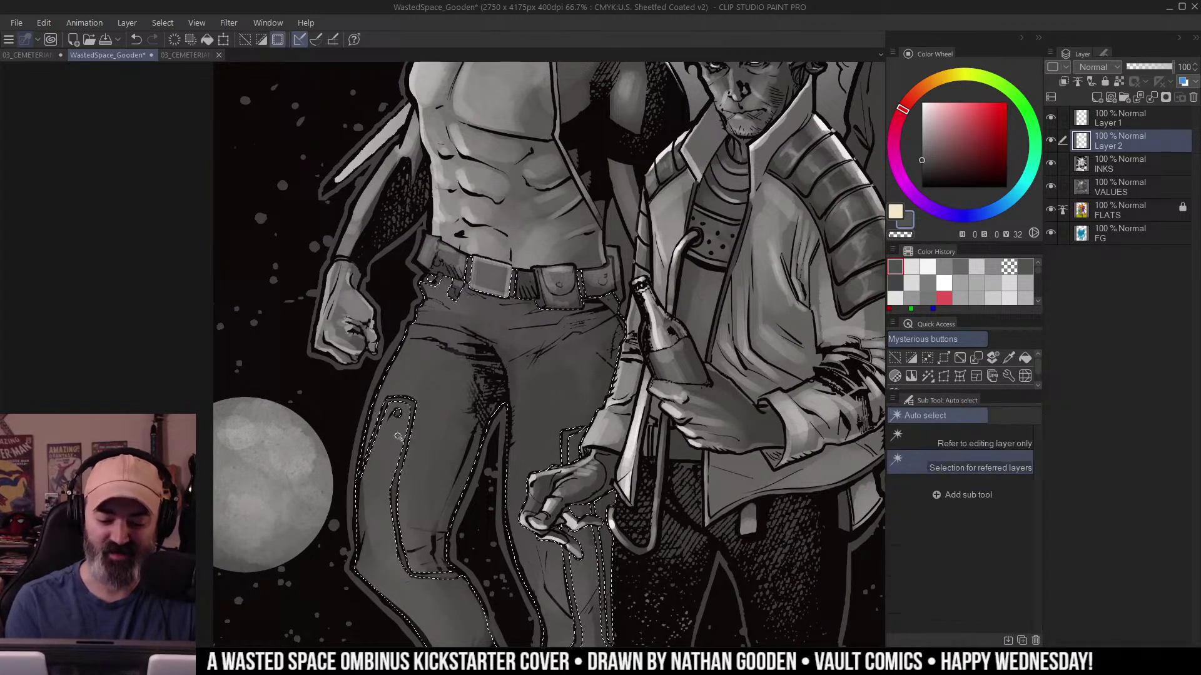
{"action": "key", "text": "b"}
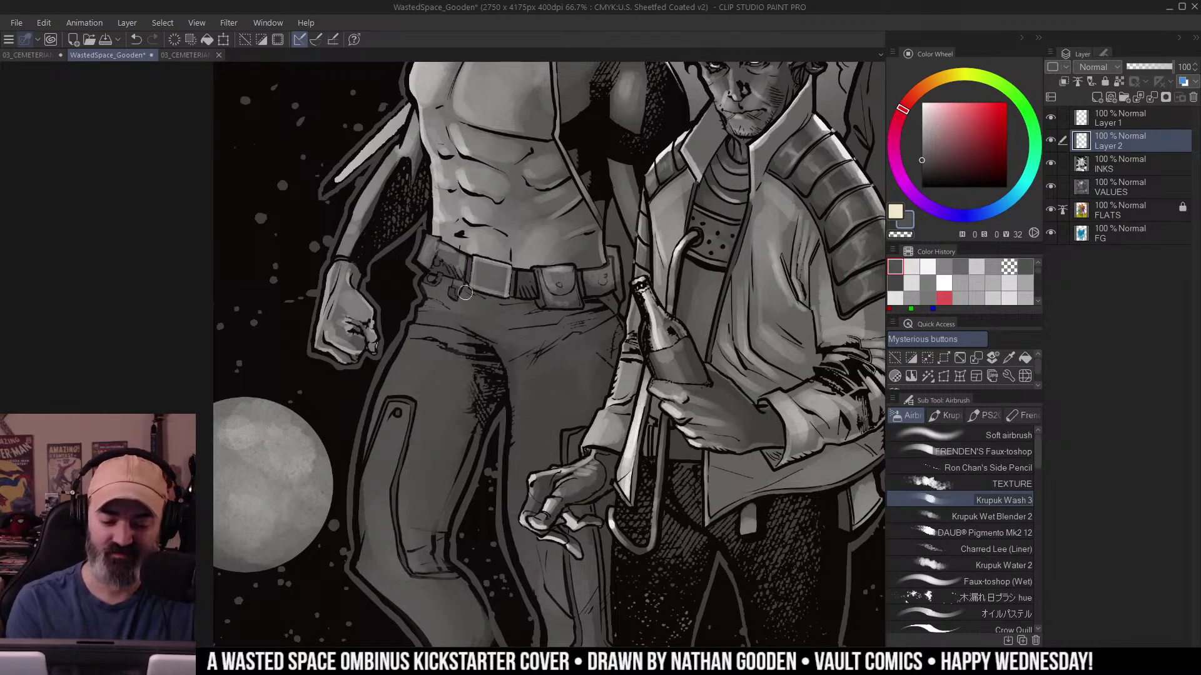
Sample a mid grey near the belt, try highlight strokes across the trousers just below it, and undo them.
{"action": "left_click", "coordinate": [465, 271]}
{"action": "mouse_move", "coordinate": [435, 313]}
{"action": "left_mouse_down"}
{"action": "mouse_move", "coordinate": [427, 344]}
{"action": "mouse_move", "coordinate": [525, 316]}
{"action": "mouse_move", "coordinate": [437, 317]}
{"action": "mouse_move", "coordinate": [535, 325]}
{"action": "left_mouse_up"}
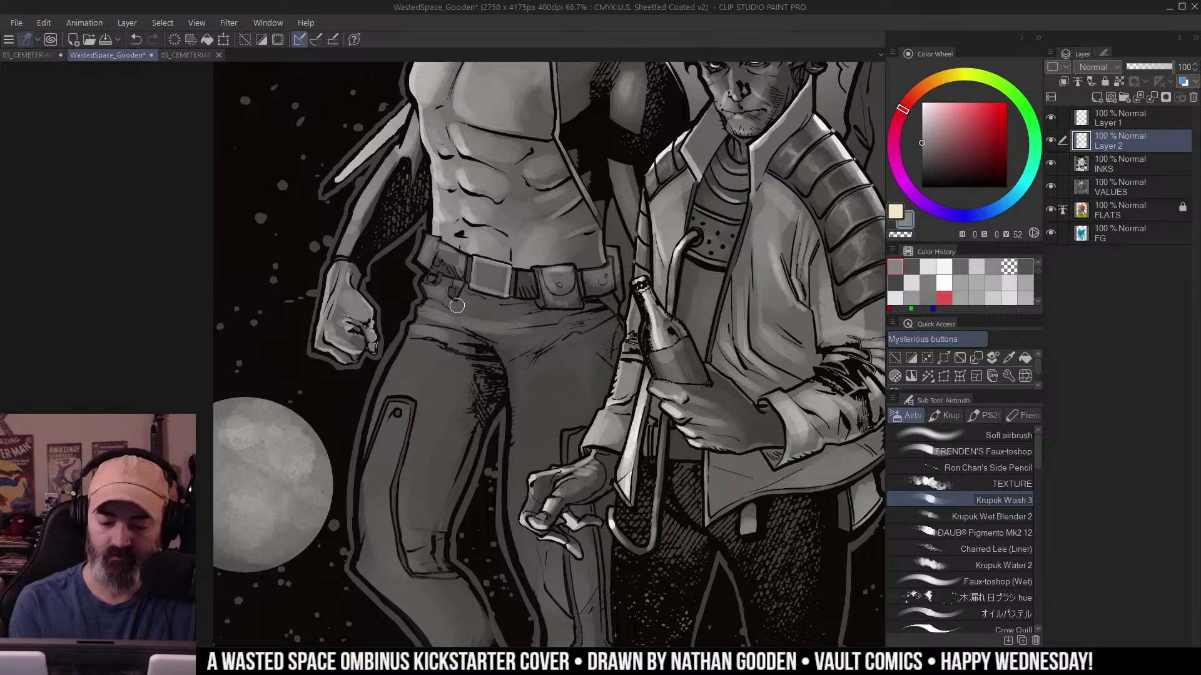
{"action": "left_click_drag", "start_coordinate": [458, 307], "coordinate": [528, 323]}
{"action": "key", "text": "ctrl+z"}
{"action": "key", "text": "ctrl+z"}
{"action": "key", "text": "ctrl+z"}
{"action": "key", "text": "ctrl+z"}
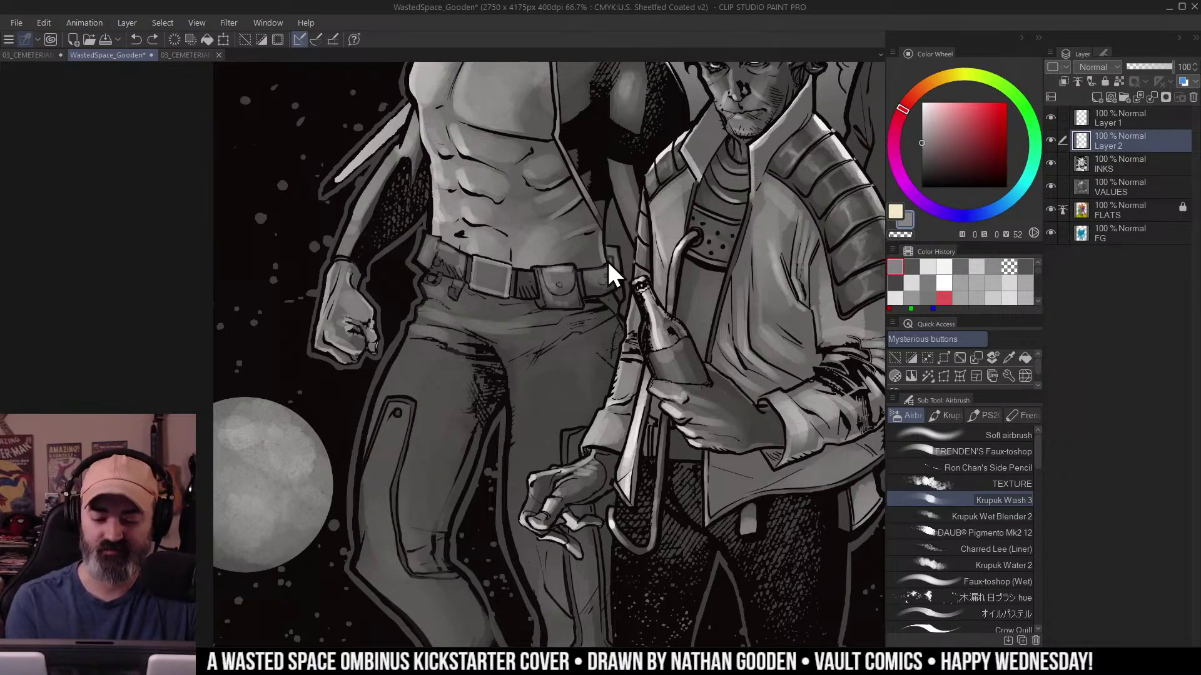
Brush mid-grey highlights under the belt, along the hip folds, and down the outer thigh nearest the moon.
{"action": "mouse_move", "coordinate": [470, 311]}
{"action": "left_mouse_down"}
{"action": "mouse_move", "coordinate": [531, 318]}
{"action": "mouse_move", "coordinate": [469, 324]}
{"action": "mouse_move", "coordinate": [433, 309]}
{"action": "mouse_move", "coordinate": [494, 334]}
{"action": "mouse_move", "coordinate": [593, 293]}
{"action": "left_mouse_up"}
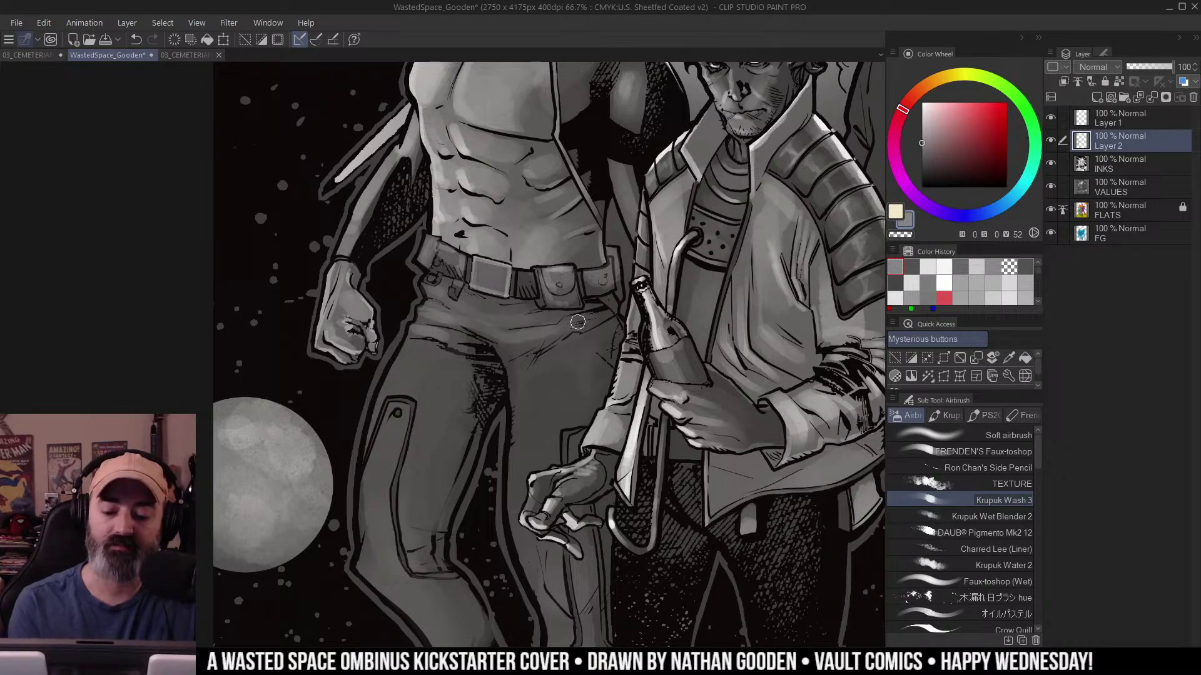
{"action": "mouse_move", "coordinate": [546, 364]}
{"action": "left_mouse_down"}
{"action": "mouse_move", "coordinate": [601, 332]}
{"action": "mouse_move", "coordinate": [555, 375]}
{"action": "mouse_move", "coordinate": [569, 344]}
{"action": "mouse_move", "coordinate": [616, 324]}
{"action": "left_mouse_up"}
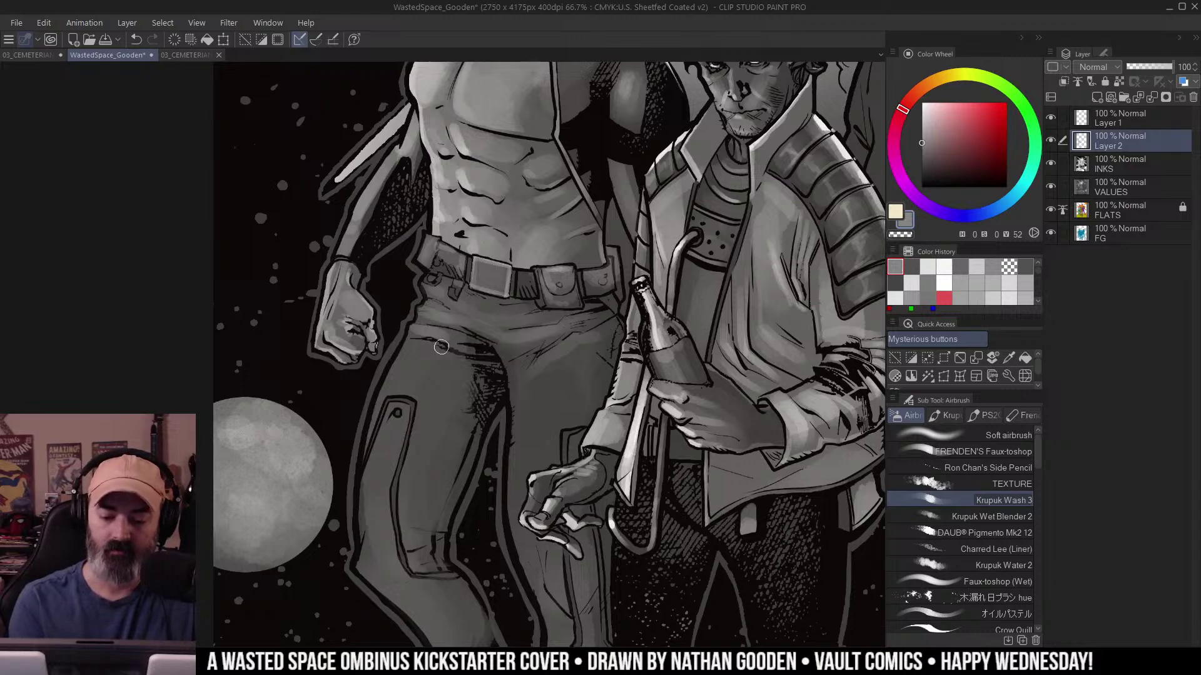
{"action": "mouse_move", "coordinate": [441, 347]}
{"action": "left_mouse_down"}
{"action": "mouse_move", "coordinate": [412, 347]}
{"action": "mouse_move", "coordinate": [391, 418]}
{"action": "left_mouse_up"}
{"action": "left_click_drag", "start_coordinate": [541, 294], "coordinate": [583, 223]}
{"action": "left_click_drag", "start_coordinate": [441, 333], "coordinate": [423, 444]}
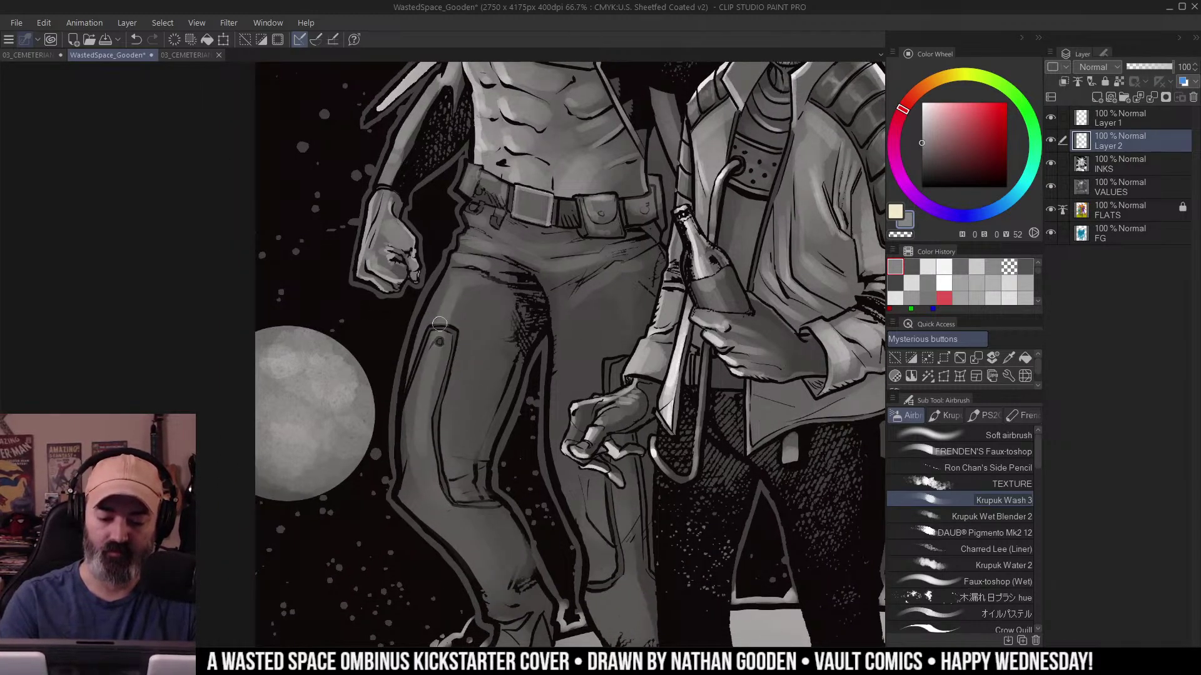
{"action": "left_click_drag", "start_coordinate": [436, 336], "coordinate": [418, 446]}
Continue the mid-grey highlight from the knee down the shin to the ankle and upper boot.
{"action": "left_click_drag", "start_coordinate": [426, 517], "coordinate": [448, 409]}
{"action": "left_click_drag", "start_coordinate": [437, 369], "coordinate": [486, 439]}
{"action": "mouse_move", "coordinate": [453, 403]}
{"action": "left_mouse_down"}
{"action": "mouse_move", "coordinate": [525, 469]}
{"action": "mouse_move", "coordinate": [527, 502]}
{"action": "mouse_move", "coordinate": [551, 501]}
{"action": "left_mouse_up"}
{"action": "left_click_drag", "start_coordinate": [605, 427], "coordinate": [622, 311]}
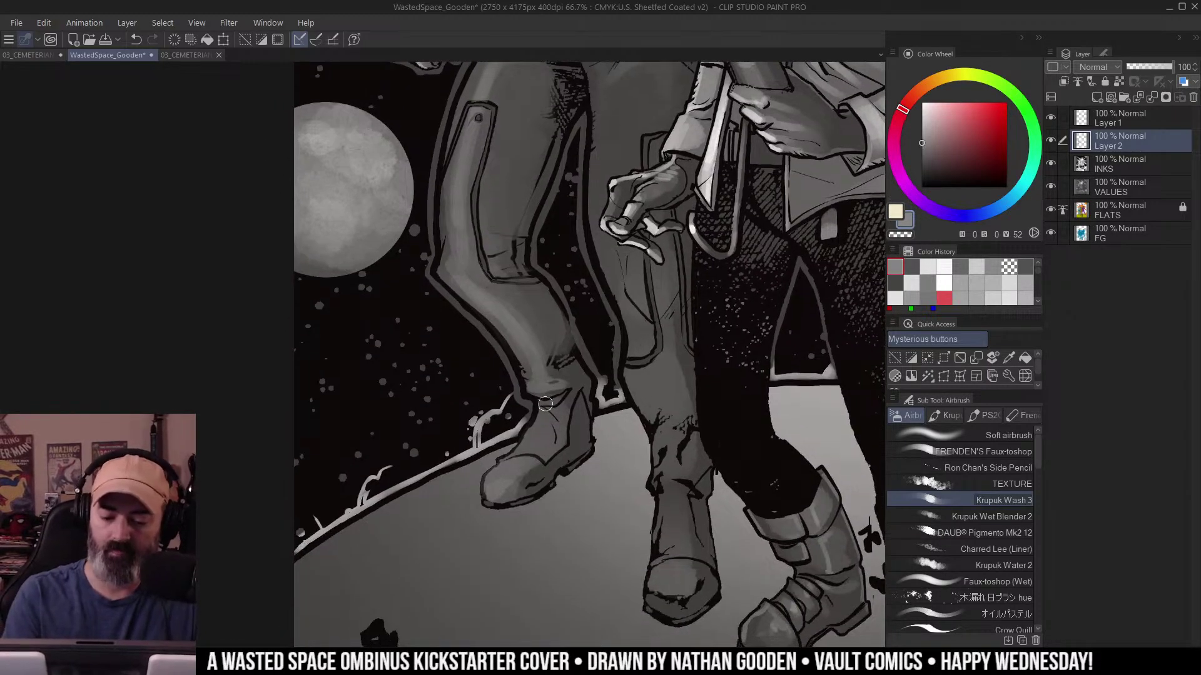
{"action": "left_click_drag", "start_coordinate": [546, 404], "coordinate": [531, 448]}
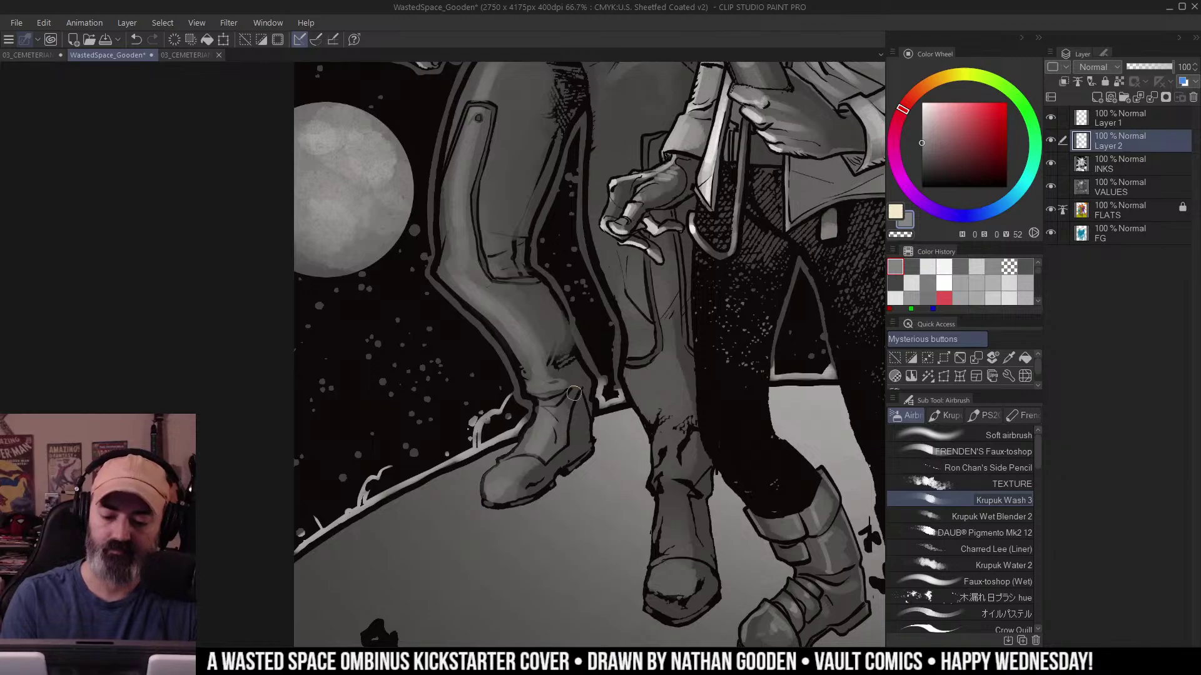
Select the toe and heel areas of the moustached man's boots and hide the selection outline.
{"action": "left_click_drag", "start_coordinate": [660, 338], "coordinate": [638, 332]}
{"action": "key", "text": "w"}
{"action": "left_click", "coordinate": [557, 425]}
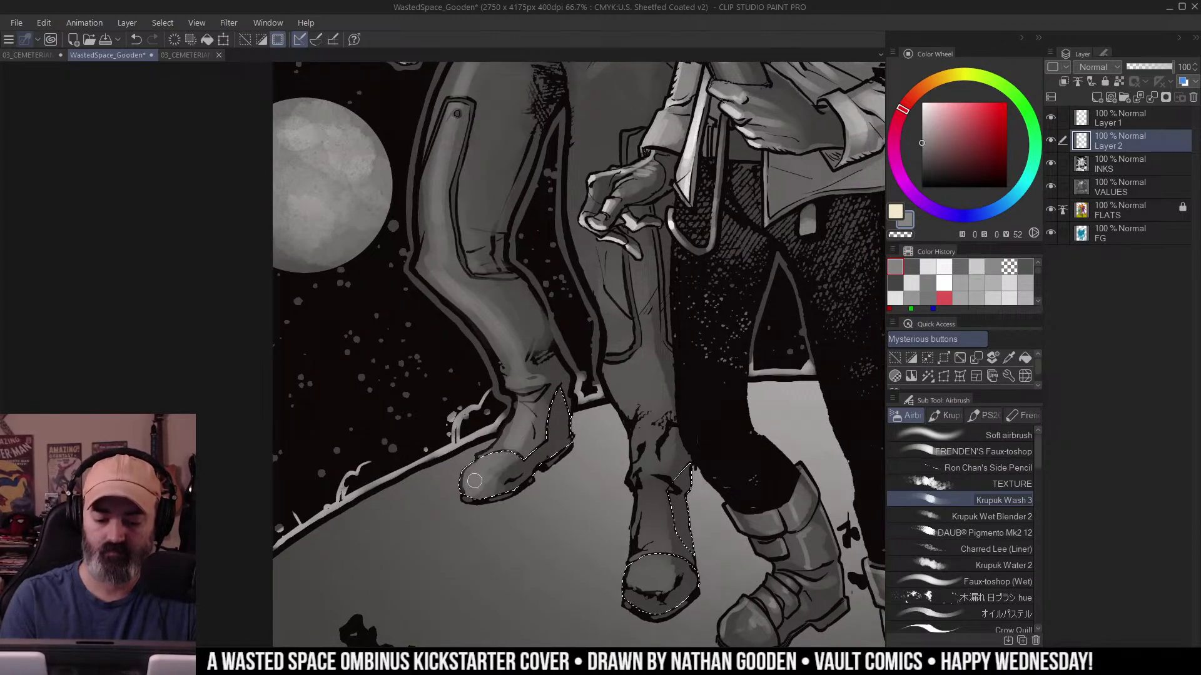
{"action": "key", "text": "w"}
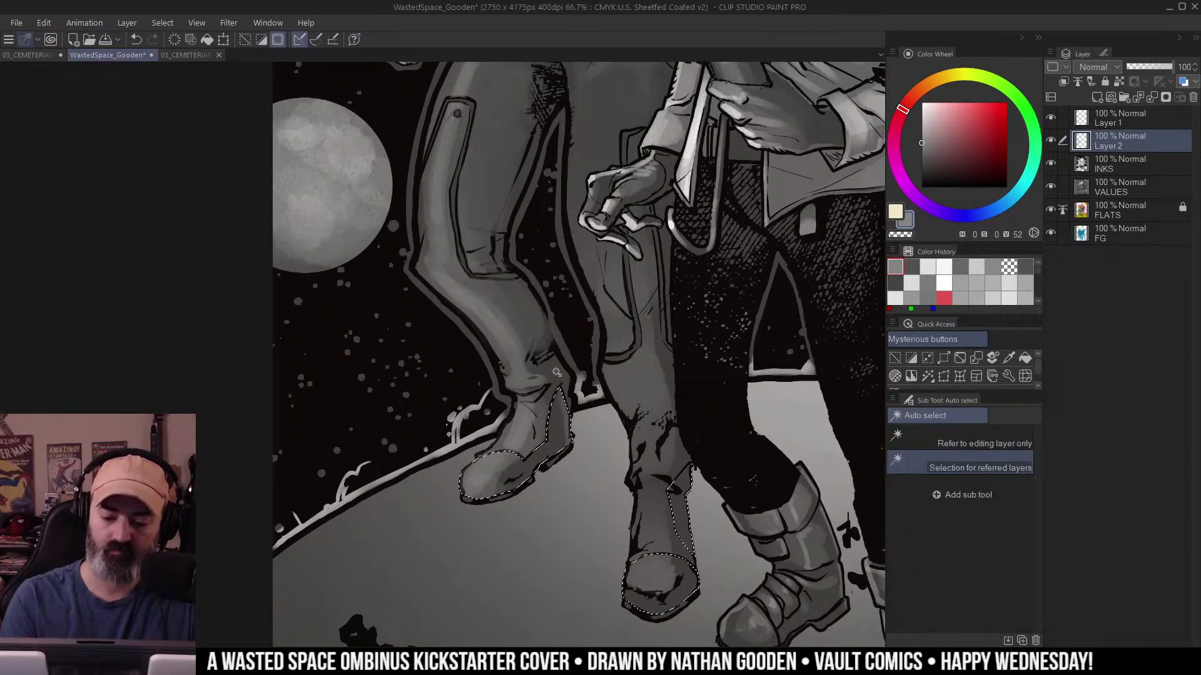
{"action": "key", "text": "ctrl+d"}
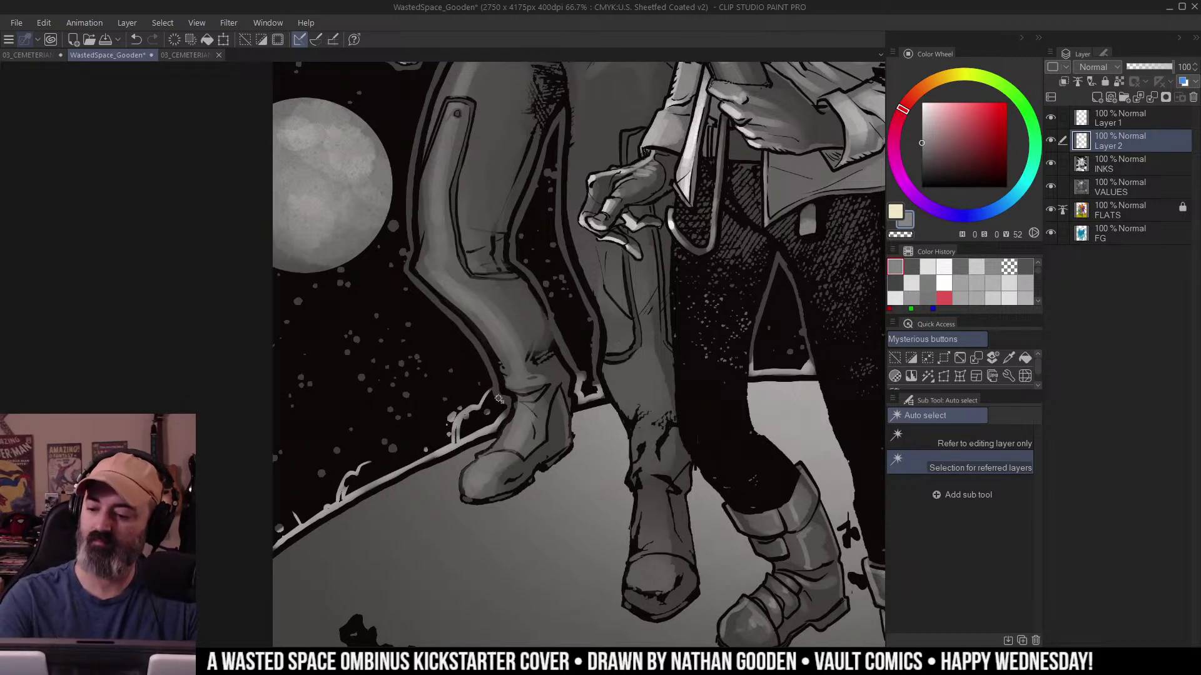
Show Layer 2 on its own, hiding all the other layers, to isolate the strokes painted on it.
{"action": "left_click_drag", "start_coordinate": [841, 153], "coordinate": [738, 309]}
{"action": "left_click_drag", "start_coordinate": [681, 282], "coordinate": [634, 370]}
{"action": "left_click_drag", "start_coordinate": [634, 369], "coordinate": [588, 370]}
{"action": "left_click_drag", "start_coordinate": [728, 340], "coordinate": [716, 269]}
{"action": "left_click", "coordinate": [1051, 140], "text": "alt"}
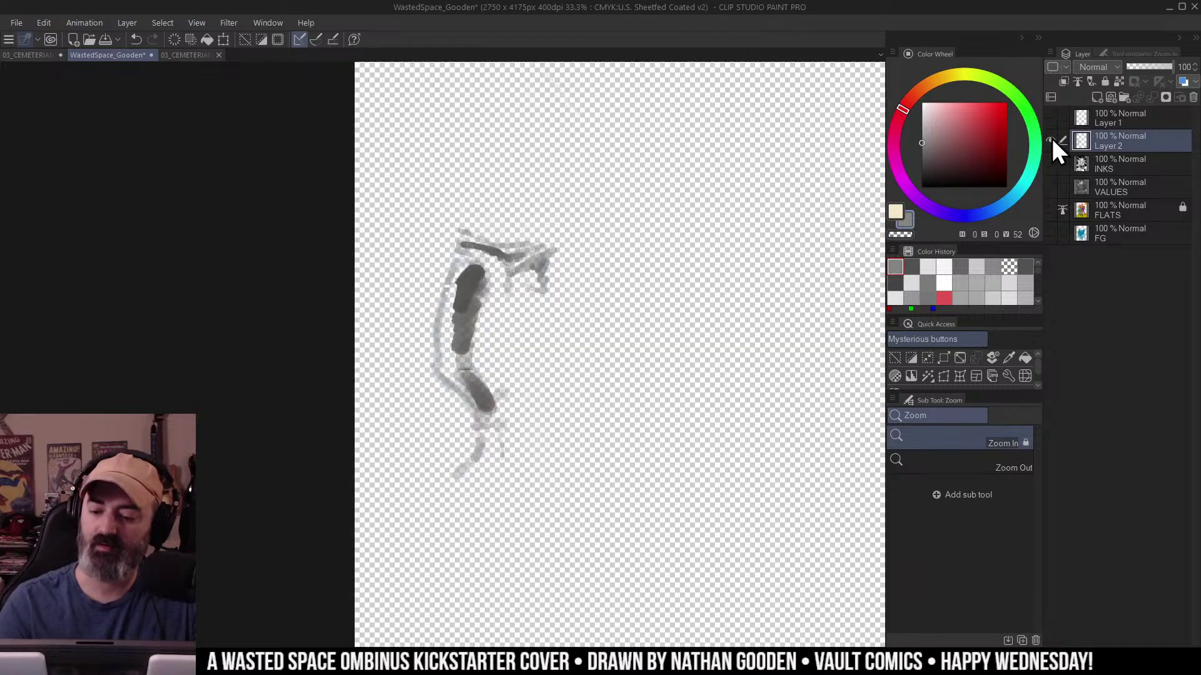
{"action": "left_click", "coordinate": [1051, 140], "text": "alt"}
{"action": "left_click", "coordinate": [1052, 140], "text": "alt"}
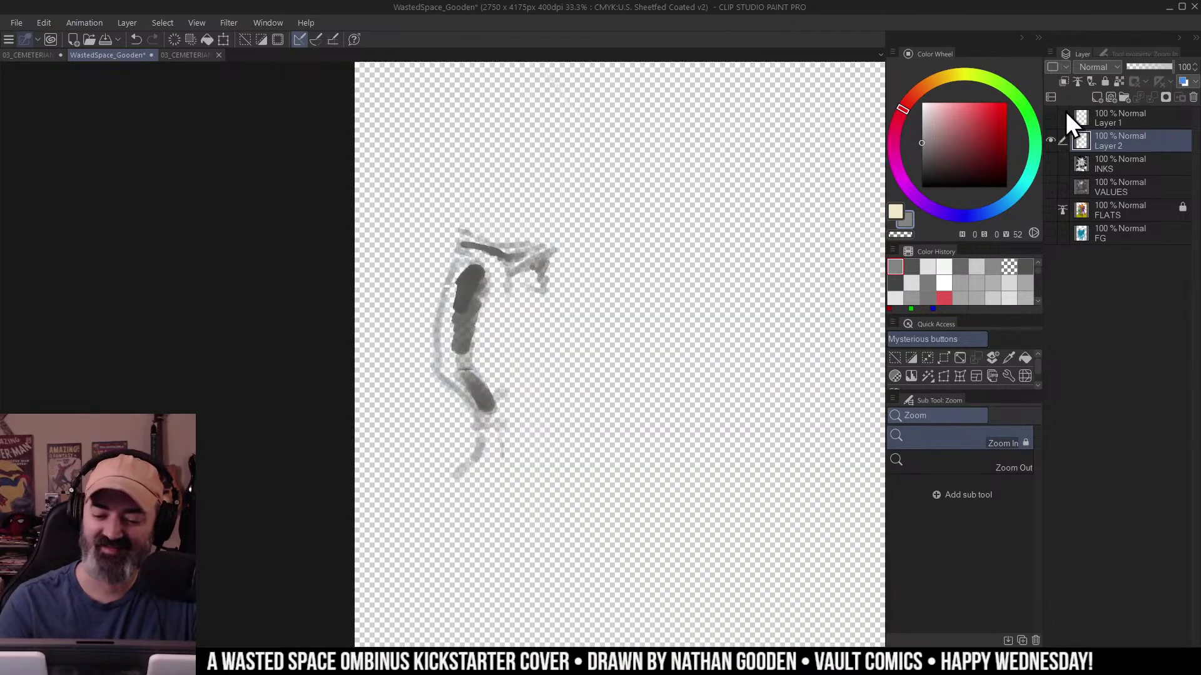
Lasso all the grey trouser strokes on Layer 2 and delete them.
{"action": "key", "text": "m"}
{"action": "mouse_move", "coordinate": [551, 333]}
{"action": "left_mouse_down"}
{"action": "mouse_move", "coordinate": [565, 300]}
{"action": "mouse_move", "coordinate": [420, 406]}
{"action": "mouse_move", "coordinate": [581, 283]}
{"action": "left_mouse_up"}
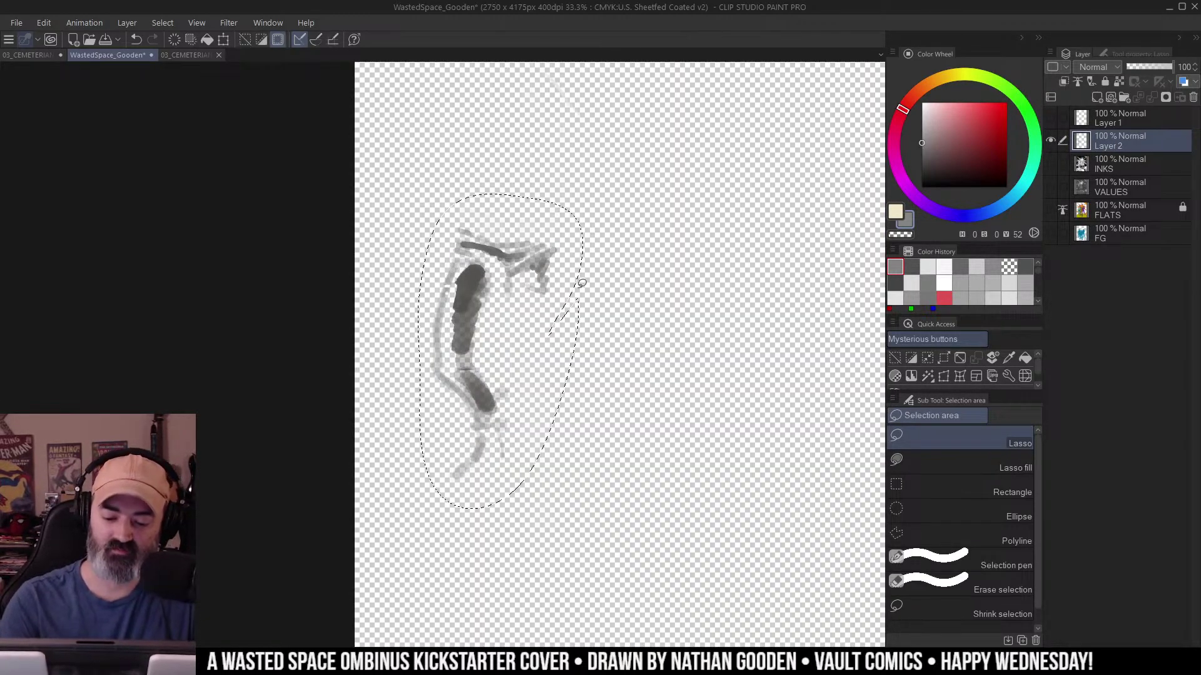
{"action": "key", "text": "Delete"}
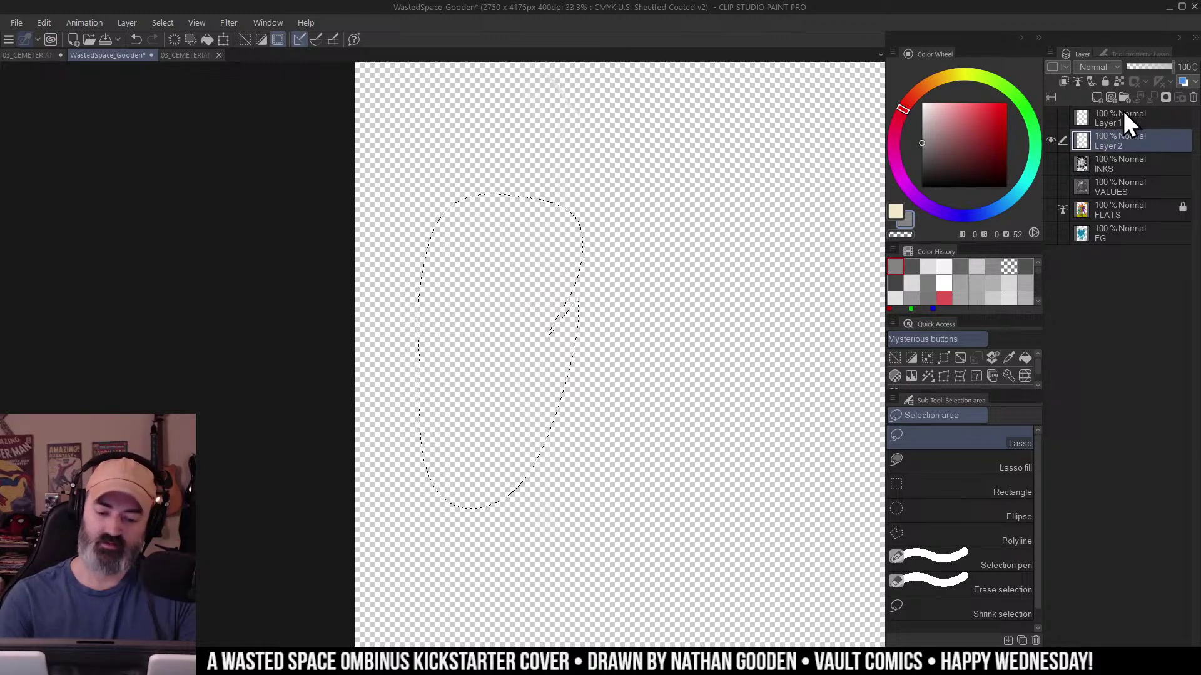
Clear the lasso selection and compare Layer 2 on its own with the full cover.
{"action": "left_click", "coordinate": [1100, 168]}
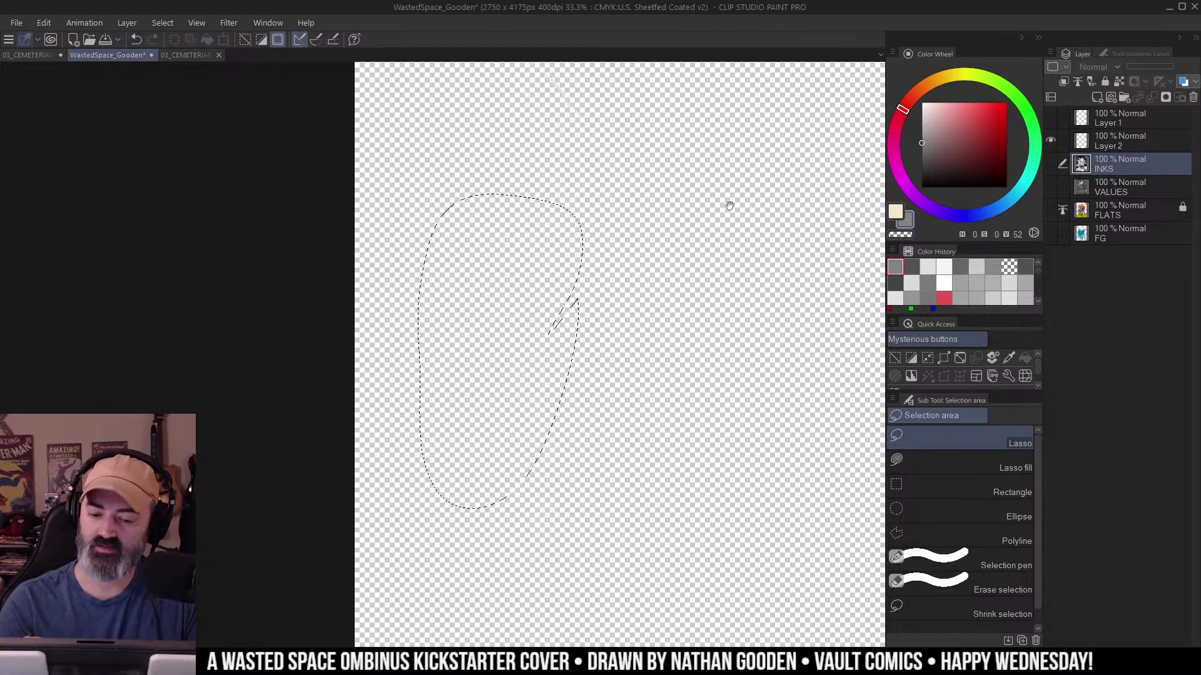
{"action": "scroll", "coordinate": [635, 397], "scroll_direction": "down", "scroll_amount": 3}
{"action": "left_click", "coordinate": [1053, 140], "text": "alt"}
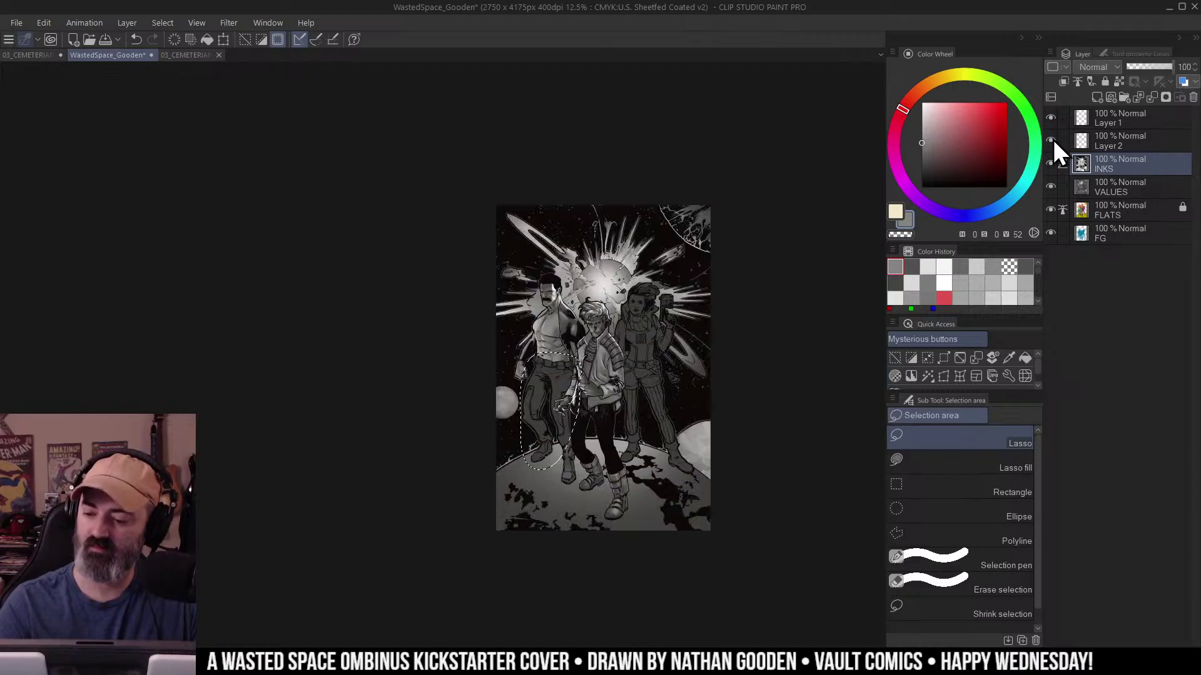
{"action": "left_click", "coordinate": [1056, 140], "text": "alt"}
{"action": "key", "text": "ctrl+d"}
{"action": "key", "text": "/"}
{"action": "double_click", "coordinate": [696, 327]}
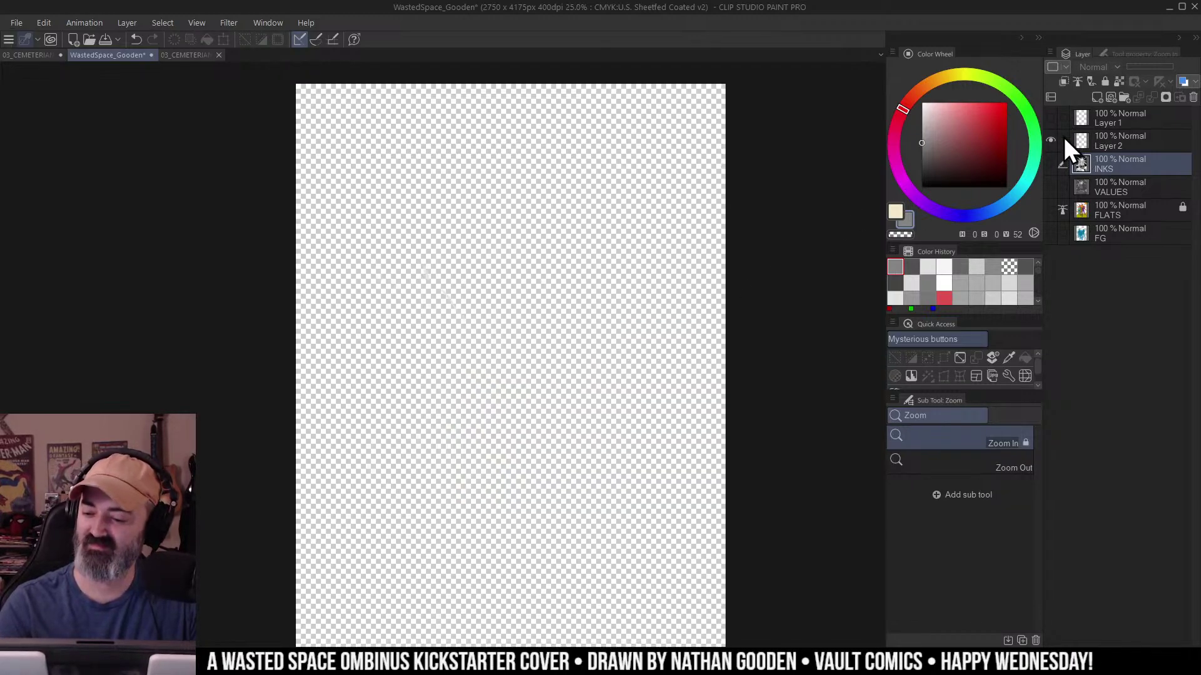
Check Layer 2 for leftover strokes by selecting its contents and viewing it in isolation, and clear the selection.
{"action": "left_click", "coordinate": [1052, 141], "text": "alt"}
{"action": "left_click", "coordinate": [1053, 142], "text": "alt"}
{"action": "left_click", "coordinate": [1086, 139], "text": "ctrl"}
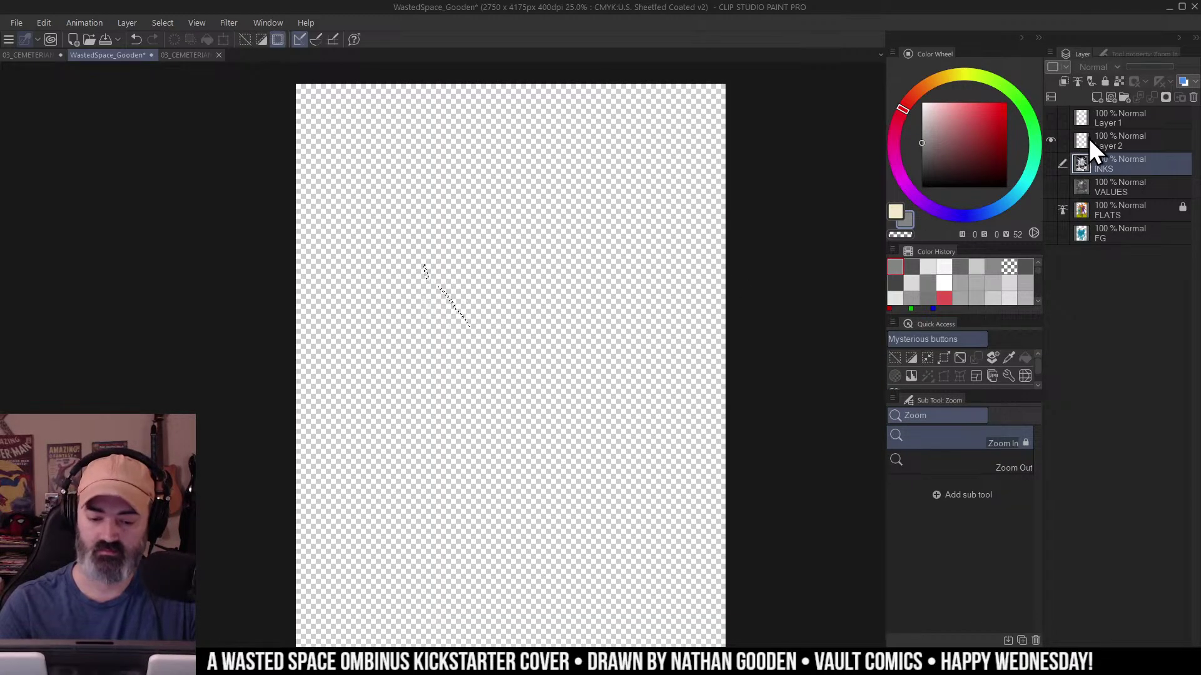
{"action": "key", "text": "m"}
{"action": "key", "text": "ctrl+d"}
{"action": "left_click_drag", "start_coordinate": [804, 260], "coordinate": [822, 191]}
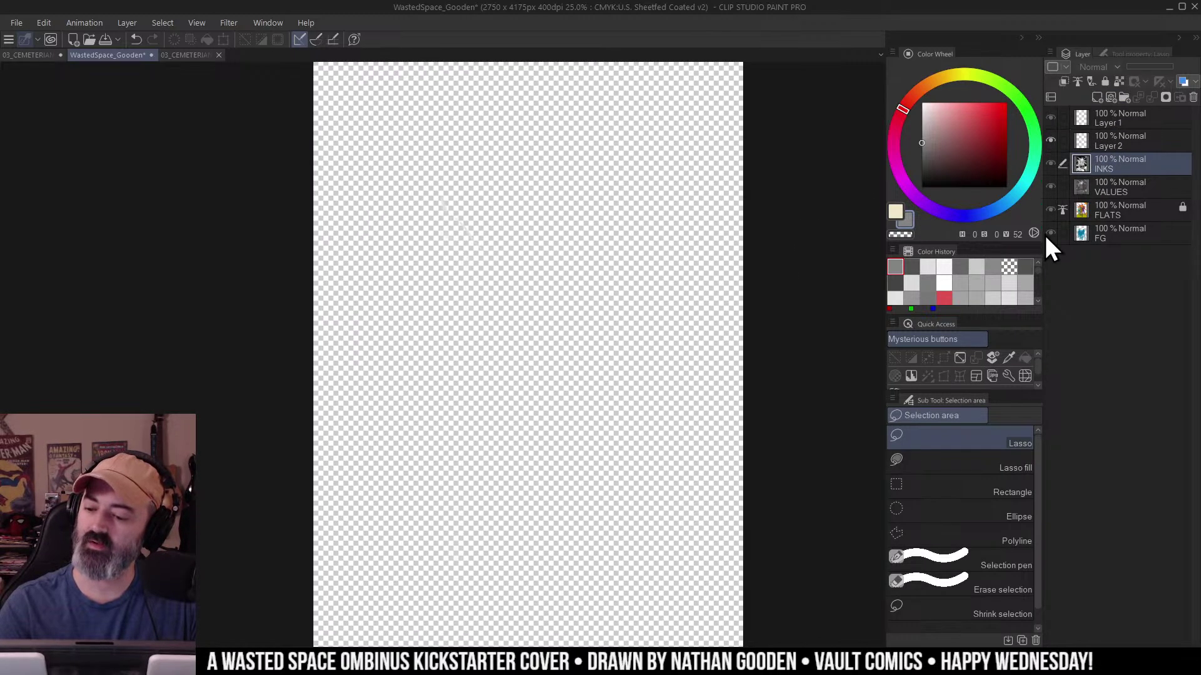
{"action": "left_click", "coordinate": [1052, 140], "text": "alt"}
{"action": "left_click", "coordinate": [1052, 141], "text": "alt"}
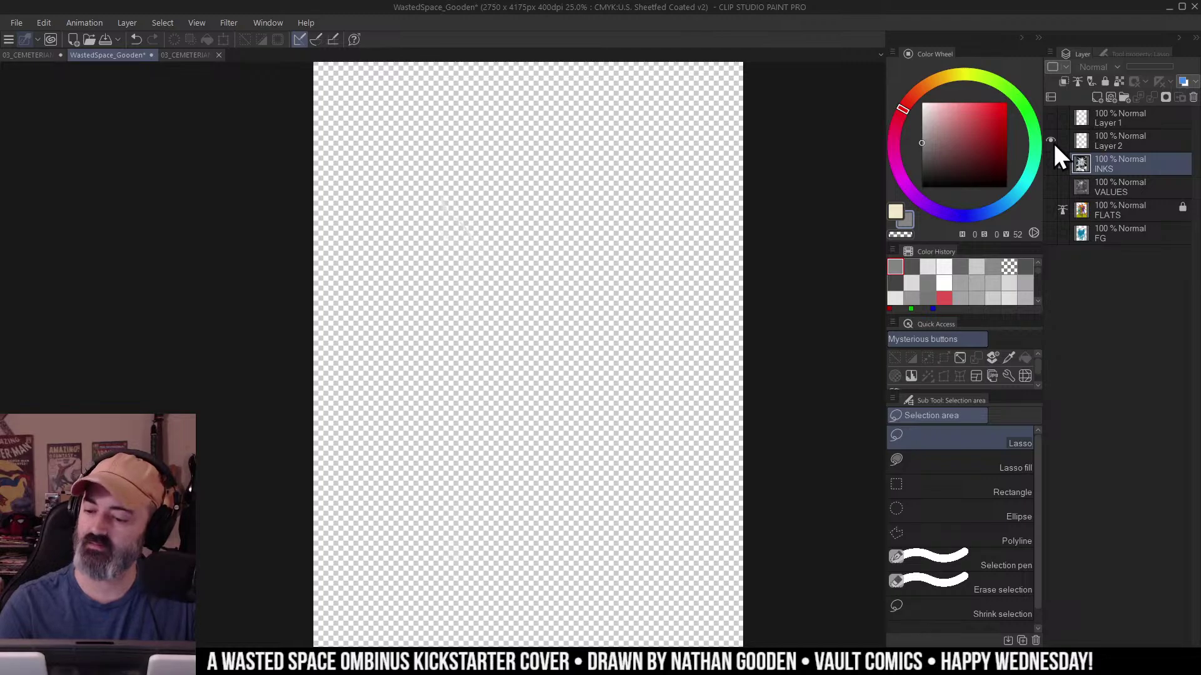
{"action": "left_click", "coordinate": [1052, 159], "text": "alt"}
Check Layer 1 for painted content, delete the layer, and clear any selection on Layer 2.
{"action": "left_click", "coordinate": [1084, 139]}
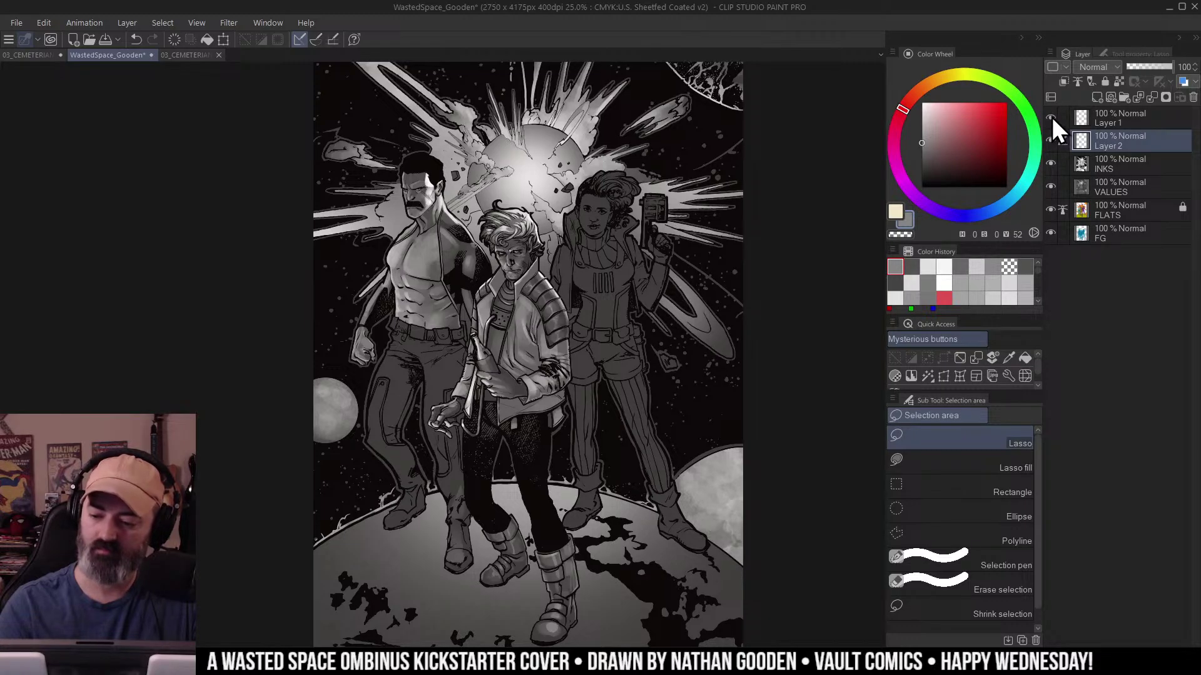
{"action": "left_click", "coordinate": [1083, 115]}
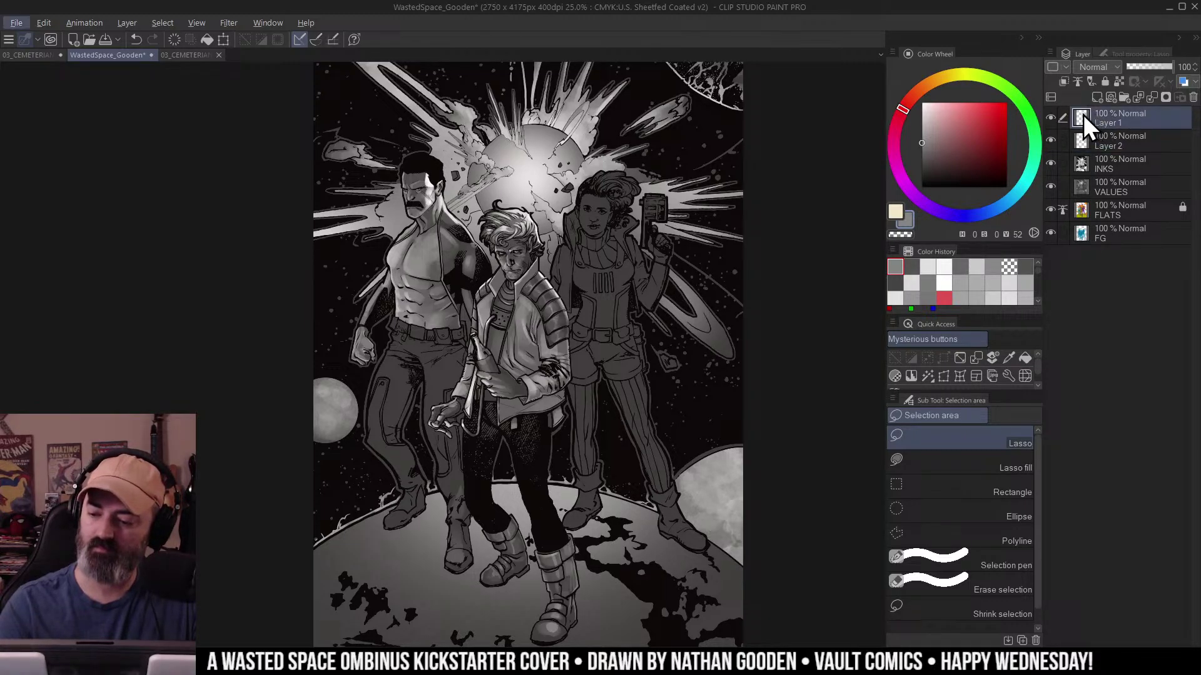
{"action": "left_click", "coordinate": [1083, 115], "text": "ctrl"}
{"action": "key", "text": "Return"}
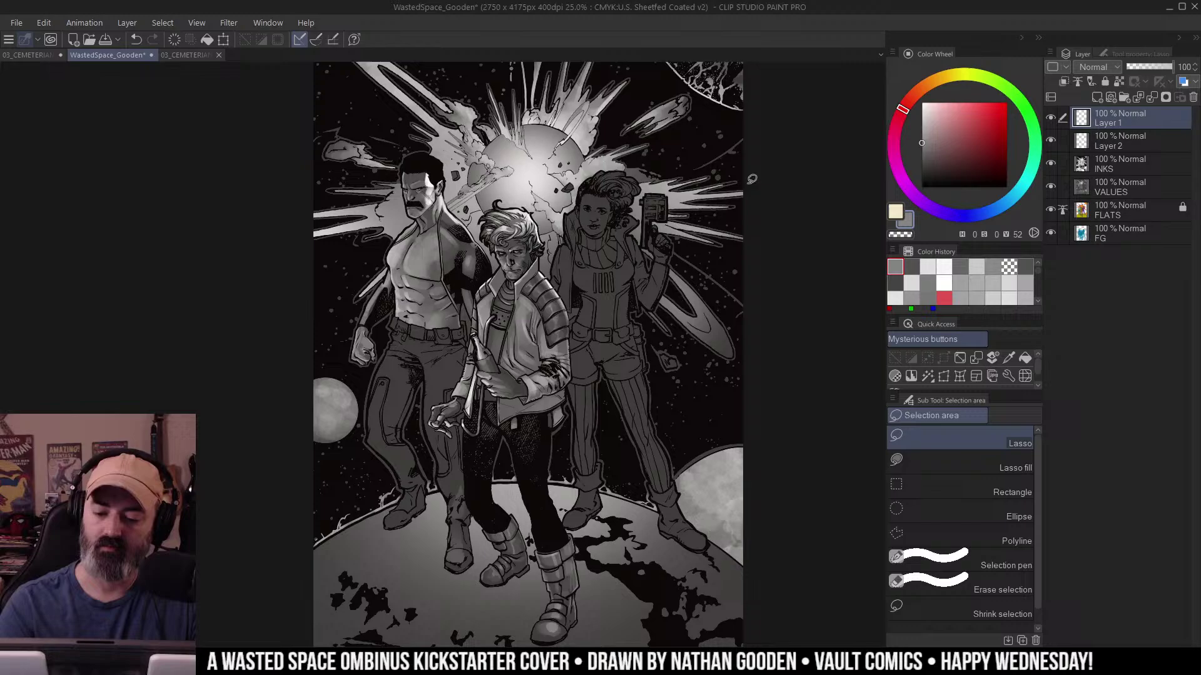
{"action": "right_click", "coordinate": [1123, 119]}
{"action": "left_click", "coordinate": [1112, 247]}
{"action": "key", "text": "alt"}
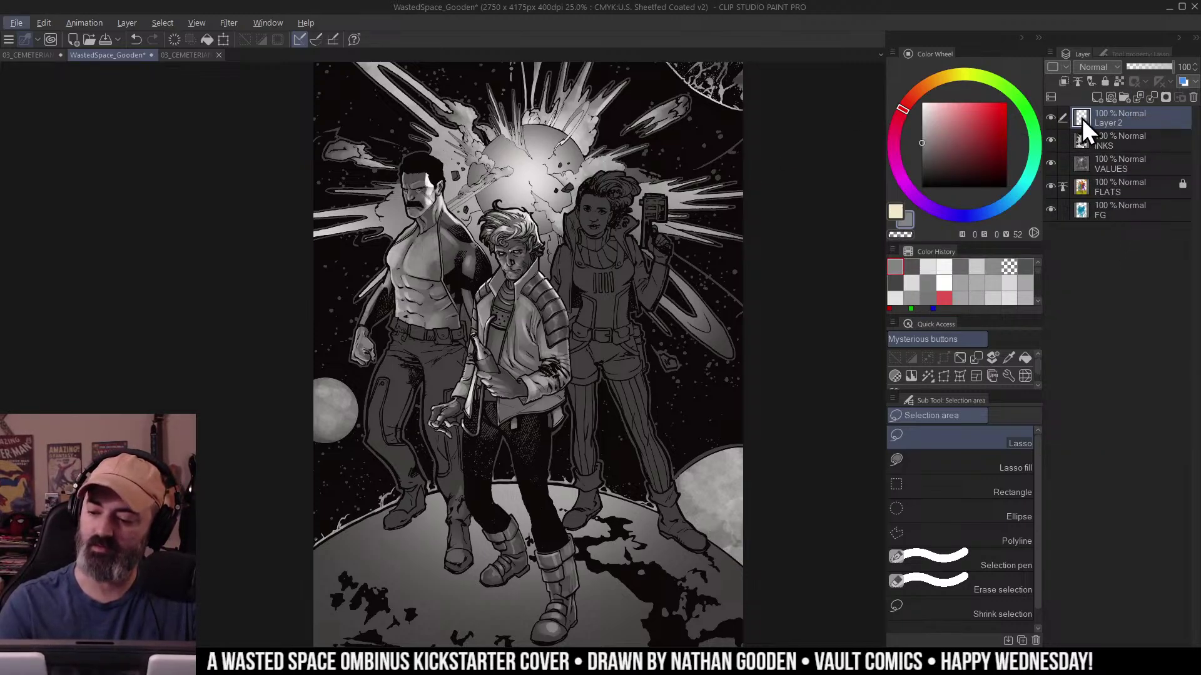
{"action": "left_click", "coordinate": [1083, 118], "text": "ctrl"}
{"action": "key", "text": "ctrl+d"}
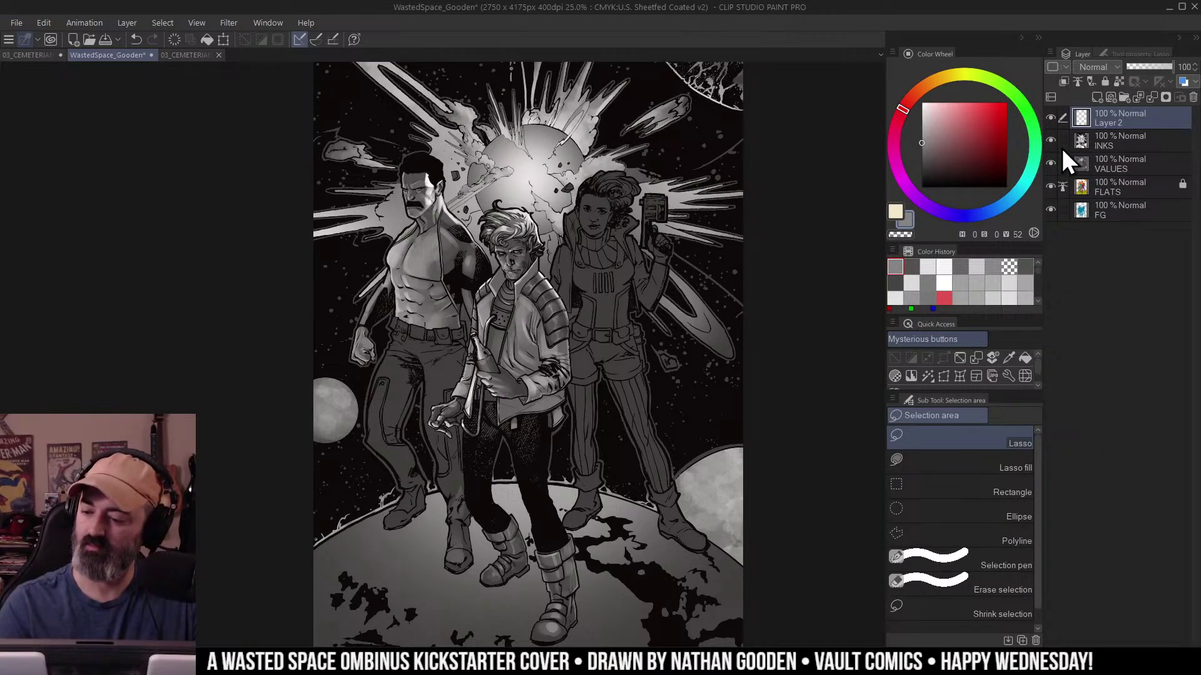
View the remaining top layers in isolation and undo the removal of Layer 1 and of the trouser strokes.
{"action": "left_click", "coordinate": [1052, 139], "text": "alt"}
{"action": "left_click", "coordinate": [1053, 138], "text": "alt"}
{"action": "left_click", "coordinate": [1052, 118], "text": "alt"}
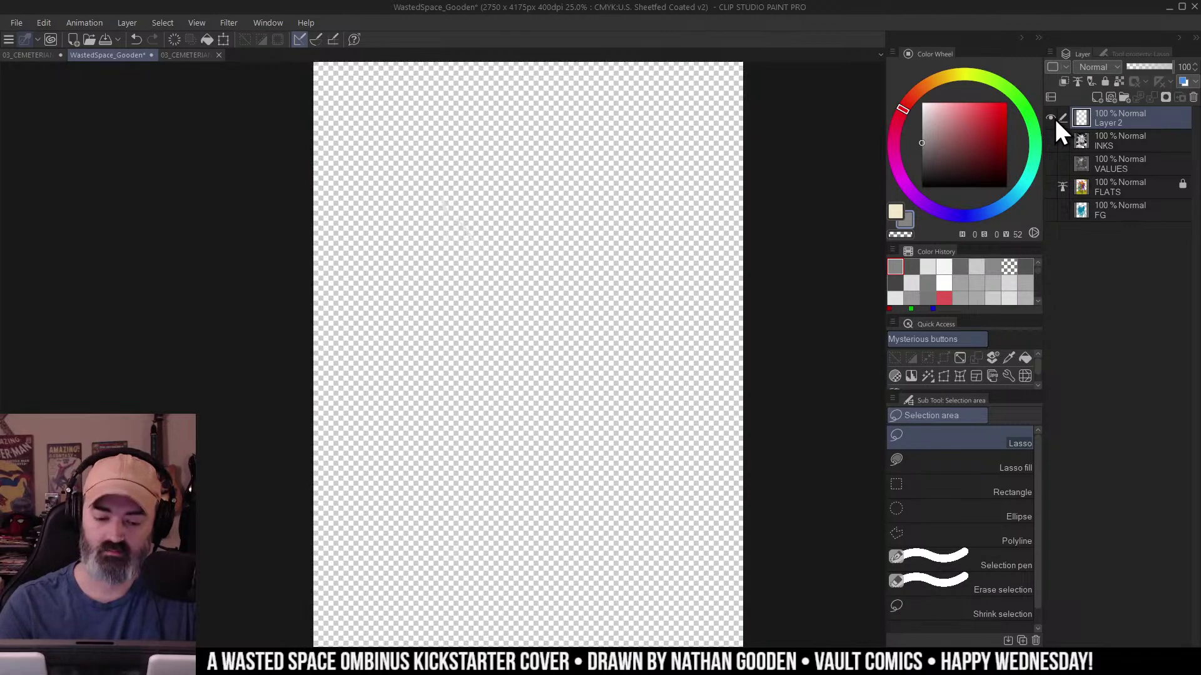
{"action": "left_click", "coordinate": [1053, 116], "text": "alt"}
{"action": "key", "text": "ctrl+z"}
{"action": "key", "text": "ctrl+z"}
{"action": "key", "text": "ctrl+z"}
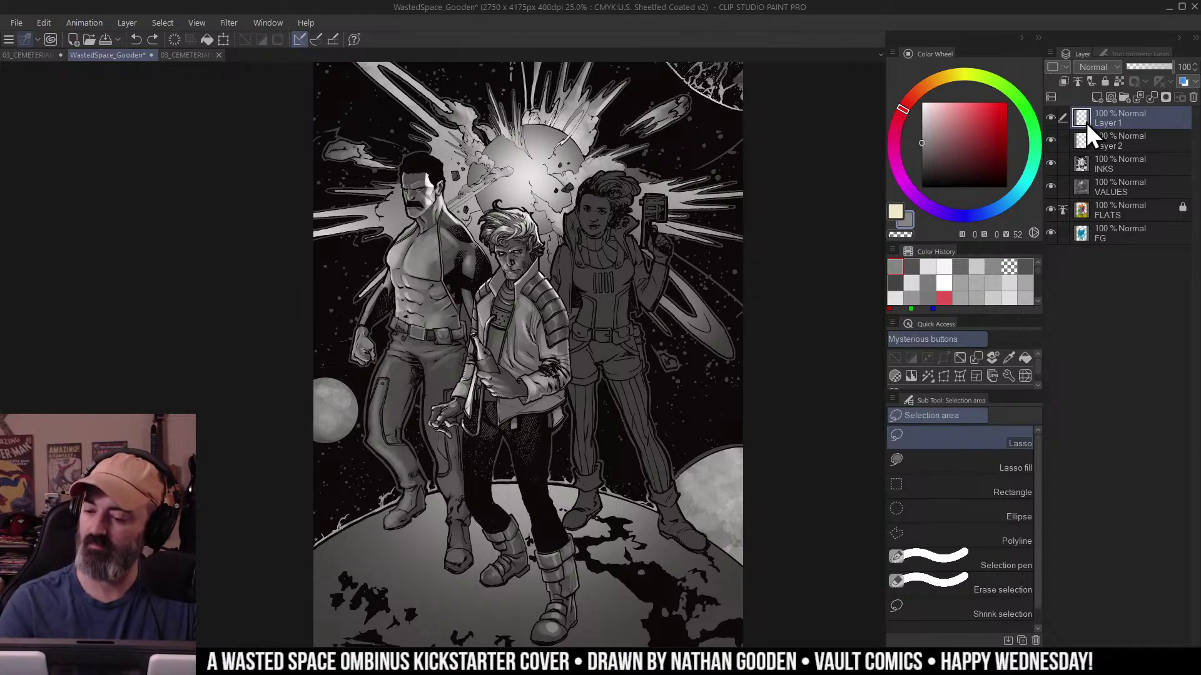
Isolate Layer 2, paste a copy of its lassoed trouser strokes above VALUES, and merge the copy into VALUES.
{"action": "left_click", "coordinate": [1052, 118], "text": "alt"}
{"action": "left_click", "coordinate": [1052, 117], "text": "alt"}
{"action": "left_click", "coordinate": [1051, 140], "text": "alt"}
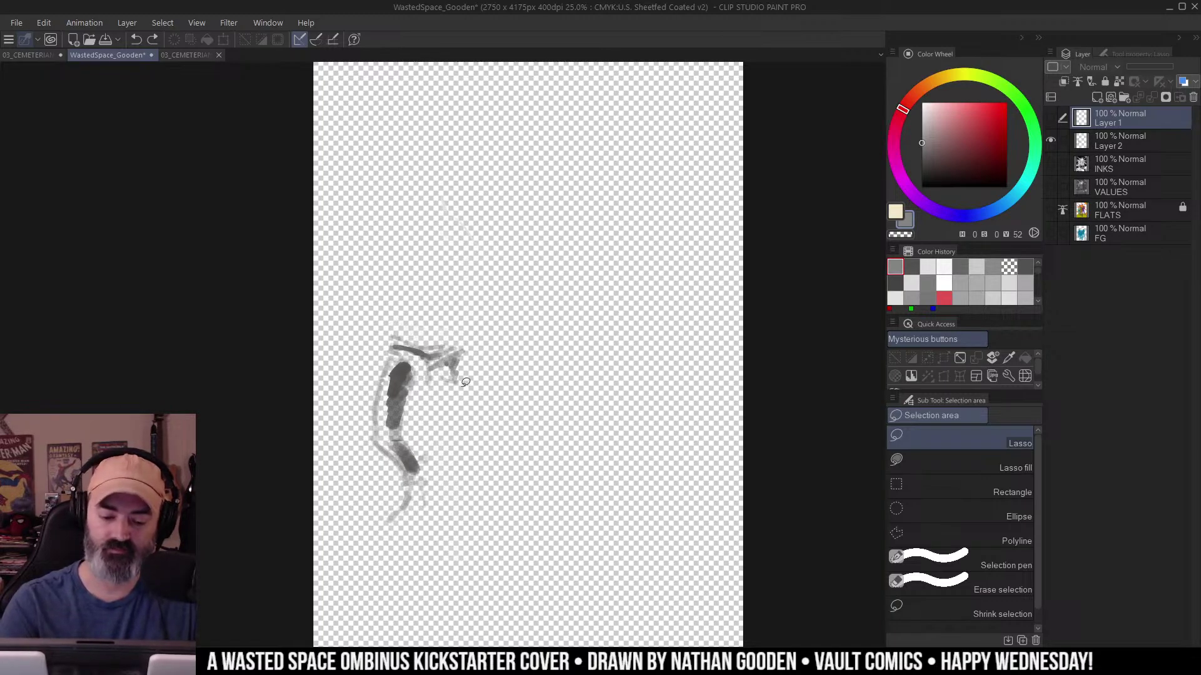
{"action": "mouse_move", "coordinate": [481, 427]}
{"action": "left_mouse_down"}
{"action": "mouse_move", "coordinate": [348, 415]}
{"action": "mouse_move", "coordinate": [492, 454]}
{"action": "left_mouse_up"}
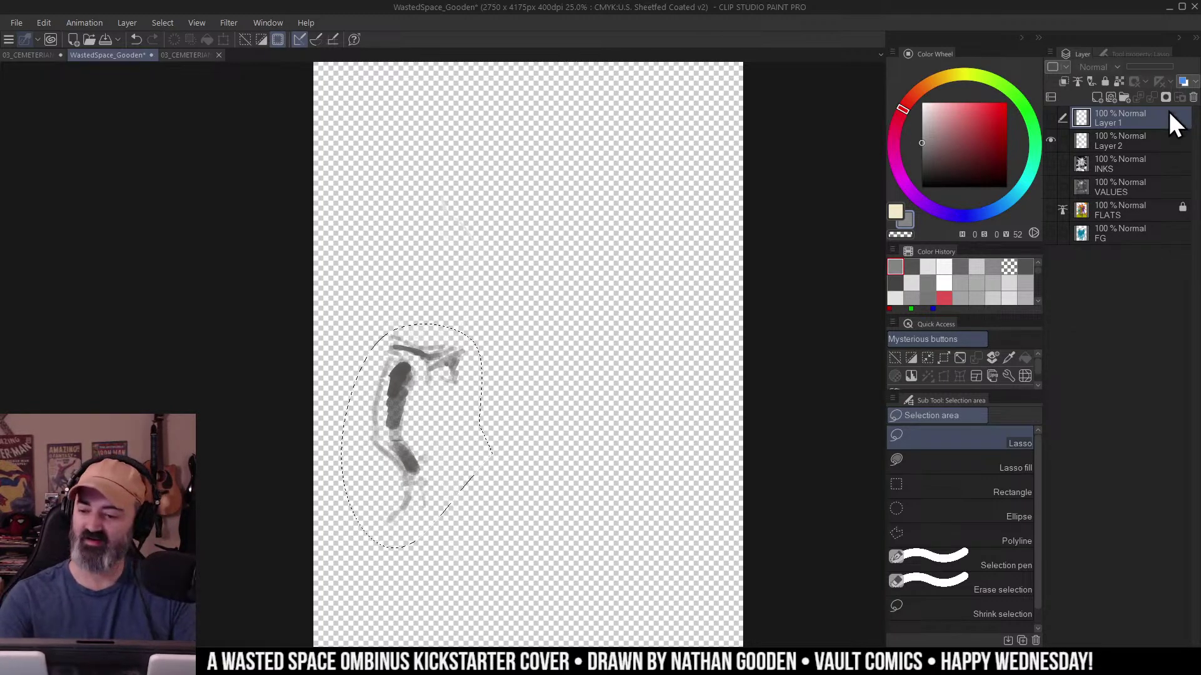
{"action": "left_click", "coordinate": [1087, 185]}
{"action": "key", "text": "ctrl+v"}
{"action": "left_click_drag", "start_coordinate": [1052, 122], "coordinate": [1049, 257]}
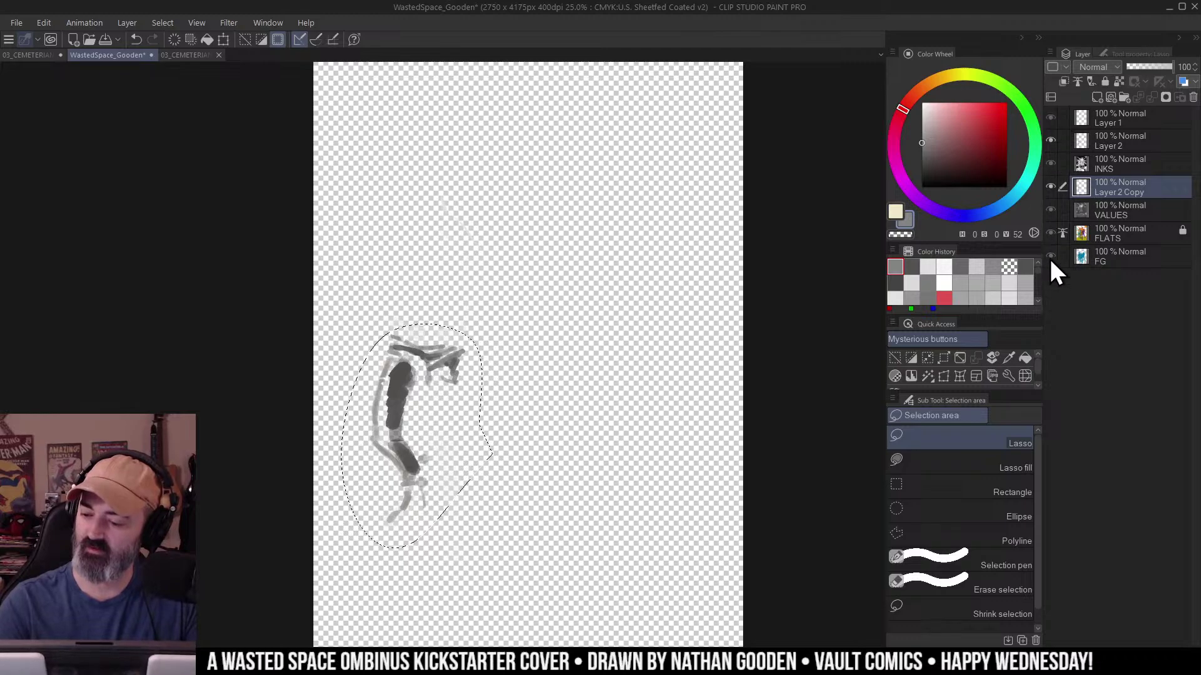
{"action": "right_click", "coordinate": [1114, 184]}
{"action": "left_click", "coordinate": [1127, 455]}
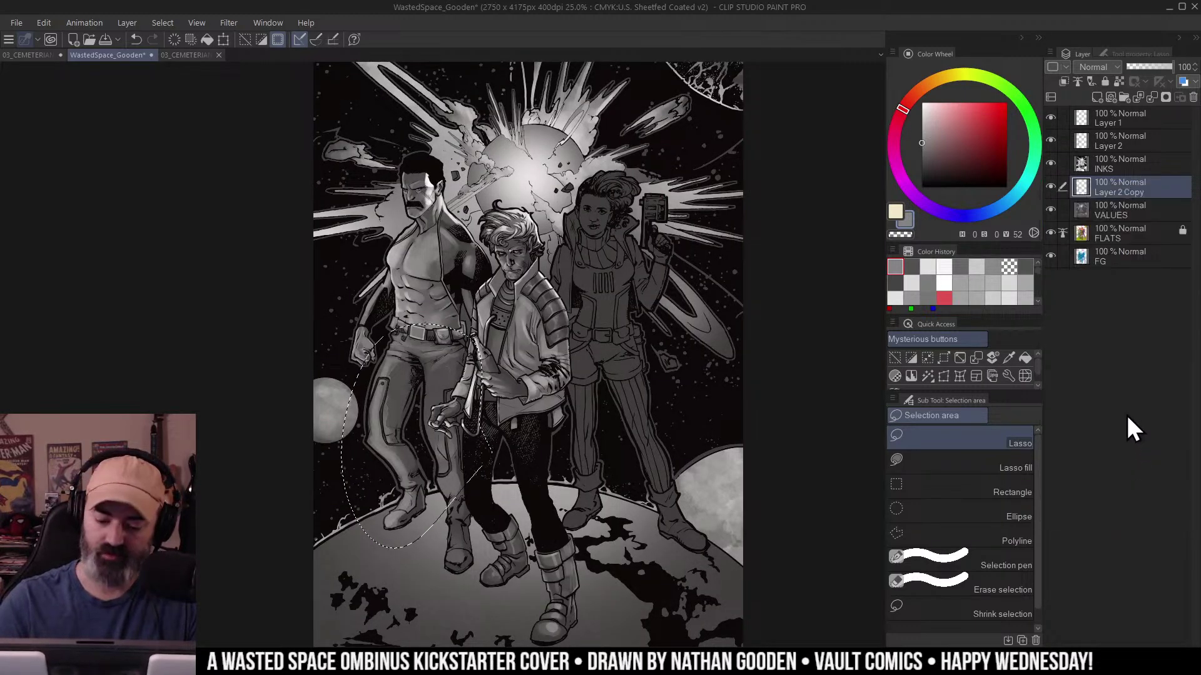
Clear the selection and check the trouser strokes on Layer 2 with the other layers hidden, then restore all layers.
{"action": "right_click", "coordinate": [1105, 142]}
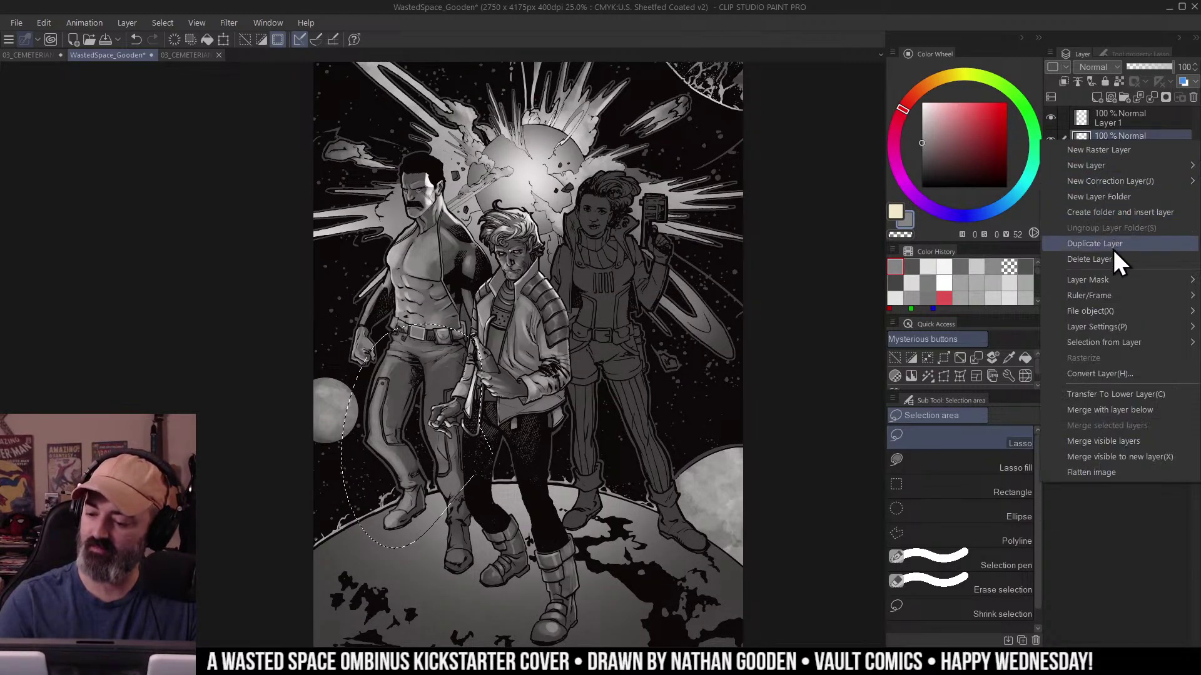
{"action": "left_click", "coordinate": [1112, 246]}
{"action": "key", "text": "ctrl+d"}
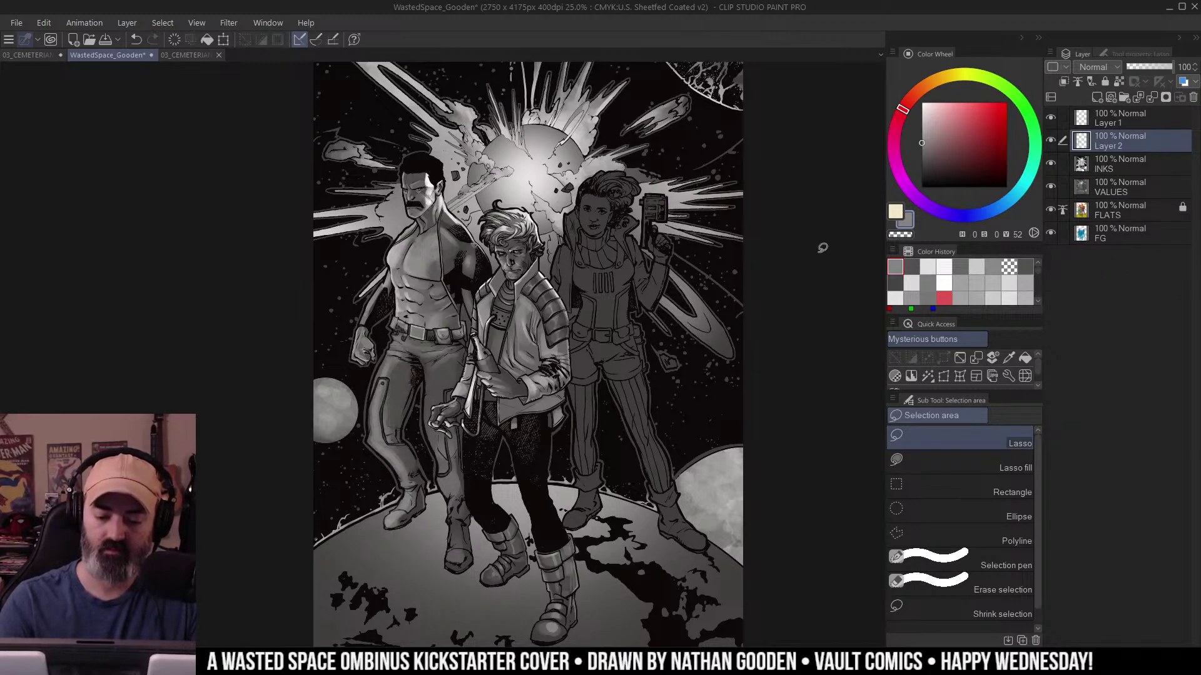
{"action": "left_click", "coordinate": [1050, 139], "text": "alt"}
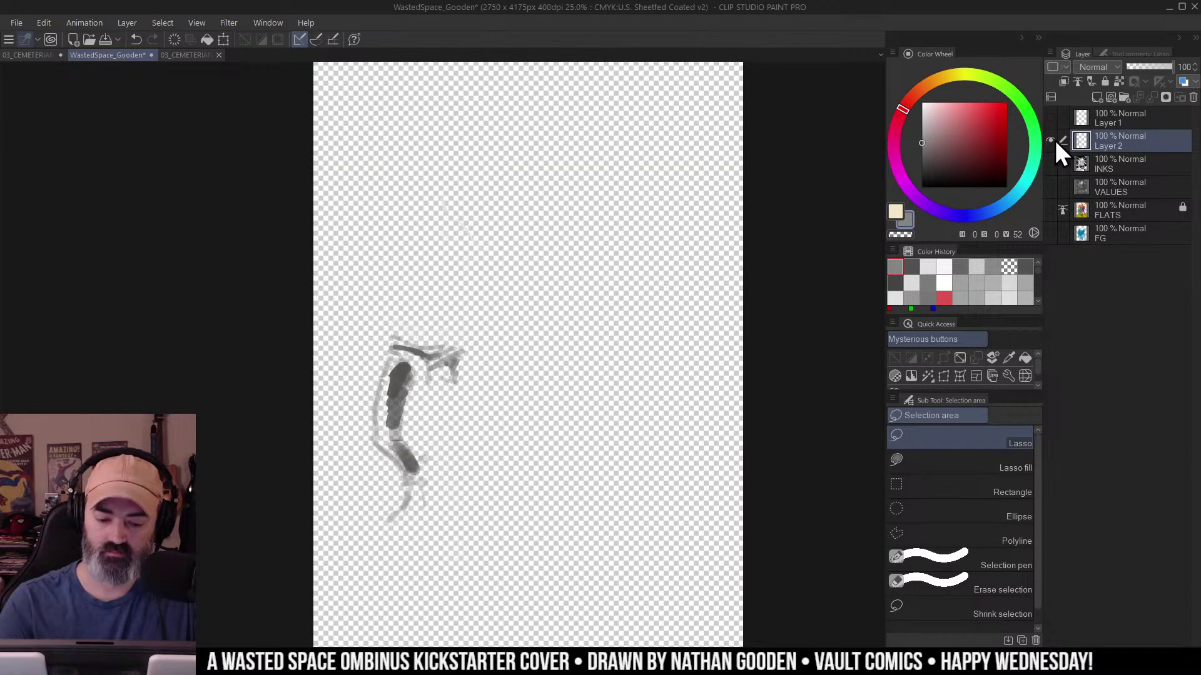
{"action": "left_click", "coordinate": [1052, 138], "text": "alt"}
Move Layer 2 beneath INKS and merge it into VALUES.
{"action": "left_click_drag", "start_coordinate": [1124, 141], "coordinate": [1127, 168]}
{"action": "right_click", "coordinate": [1132, 160]}
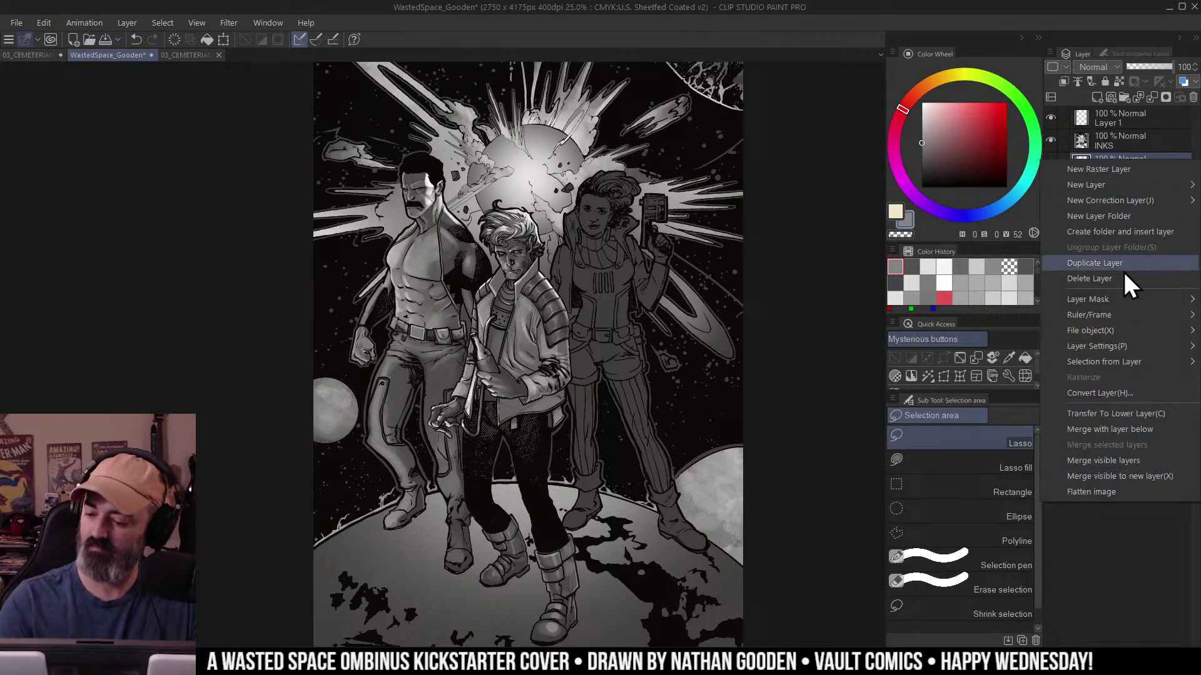
{"action": "left_click", "coordinate": [1131, 431]}
{"action": "left_click", "coordinate": [1110, 141]}
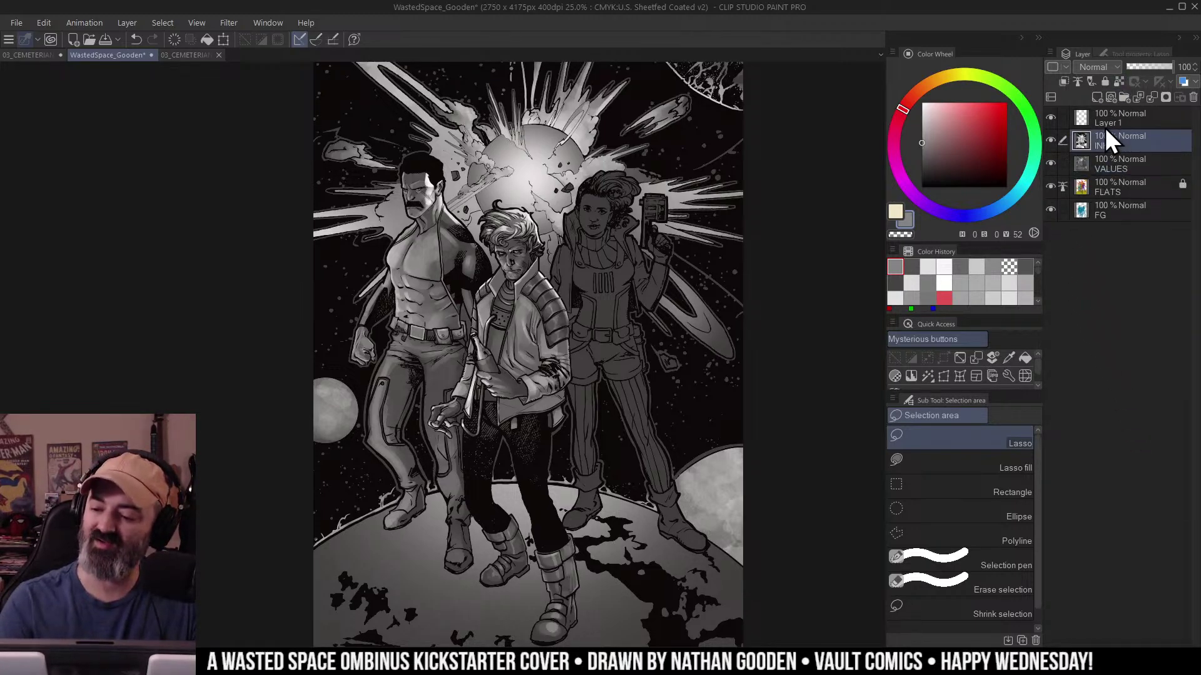
On Layer 1, sample a light grey and brush rim highlights along the moustached man's neck, shoulder and upper arm with Krupuk Wash 3.
{"action": "left_click", "coordinate": [1108, 114]}
{"action": "key", "text": "ctrl+space"}
{"action": "left_click_drag", "start_coordinate": [437, 199], "coordinate": [515, 267]}
{"action": "key", "text": "b"}
{"action": "left_click", "coordinate": [515, 266], "text": "alt"}
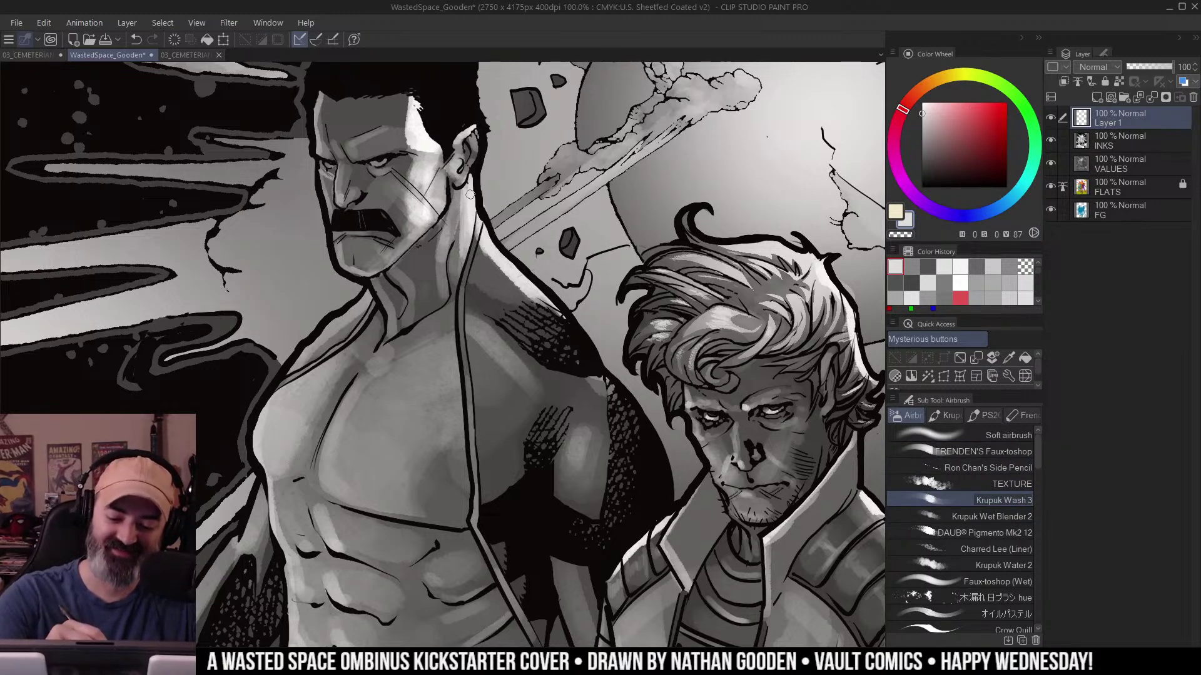
{"action": "left_click_drag", "start_coordinate": [471, 194], "coordinate": [482, 230]}
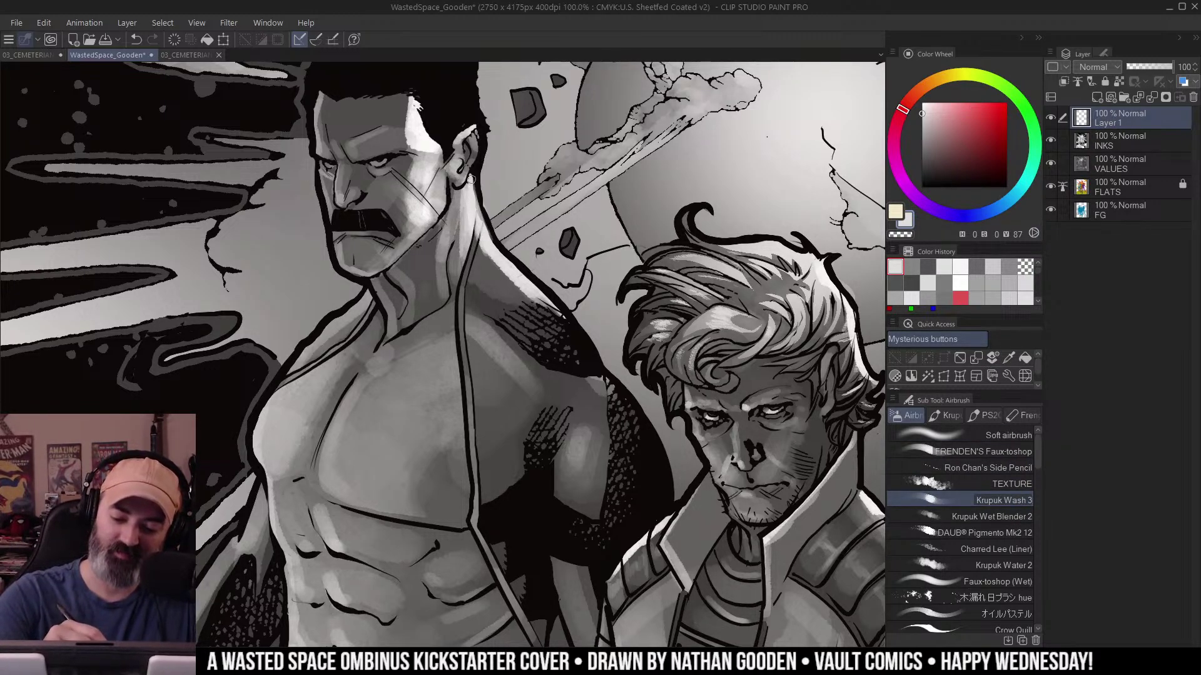
{"action": "mouse_move", "coordinate": [472, 179]}
{"action": "left_mouse_down"}
{"action": "mouse_move", "coordinate": [496, 247]}
{"action": "mouse_move", "coordinate": [588, 350]}
{"action": "left_mouse_up"}
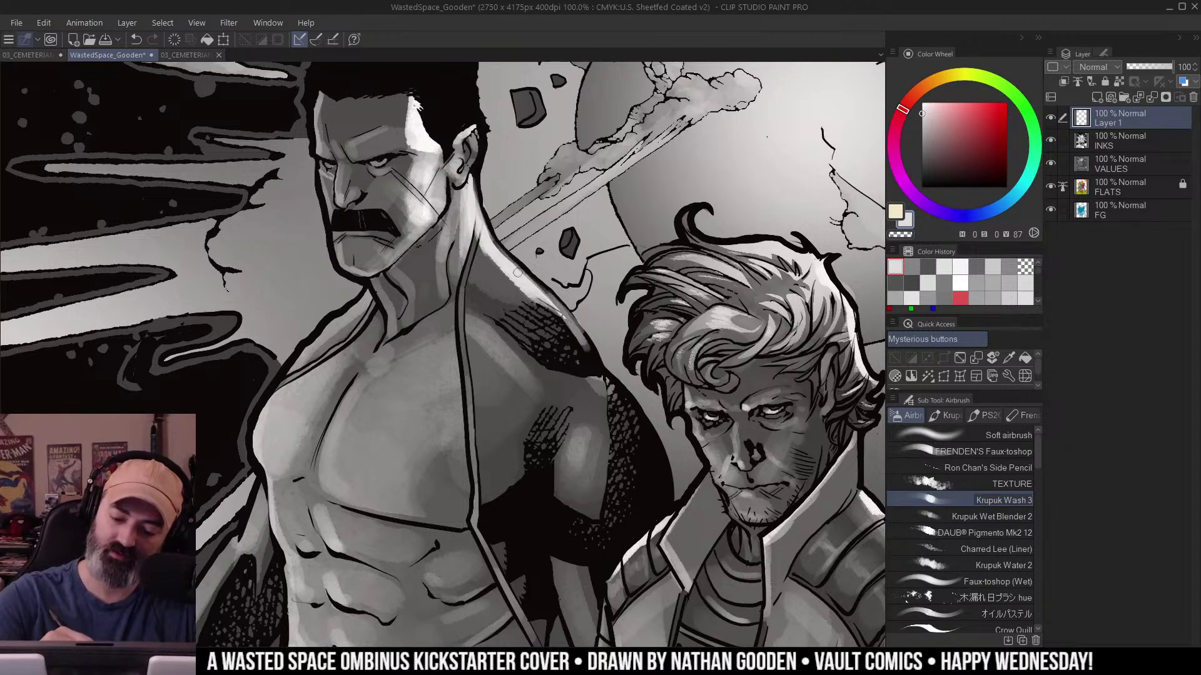
{"action": "mouse_move", "coordinate": [517, 273]}
{"action": "left_mouse_down"}
{"action": "mouse_move", "coordinate": [599, 368]}
{"action": "mouse_move", "coordinate": [581, 338]}
{"action": "mouse_move", "coordinate": [589, 324]}
{"action": "mouse_move", "coordinate": [600, 376]}
{"action": "mouse_move", "coordinate": [660, 468]}
{"action": "left_mouse_up"}
{"action": "left_click_drag", "start_coordinate": [643, 421], "coordinate": [663, 480]}
{"action": "key", "text": "ctrl+space"}
{"action": "left_click_drag", "start_coordinate": [694, 269], "coordinate": [654, 267]}
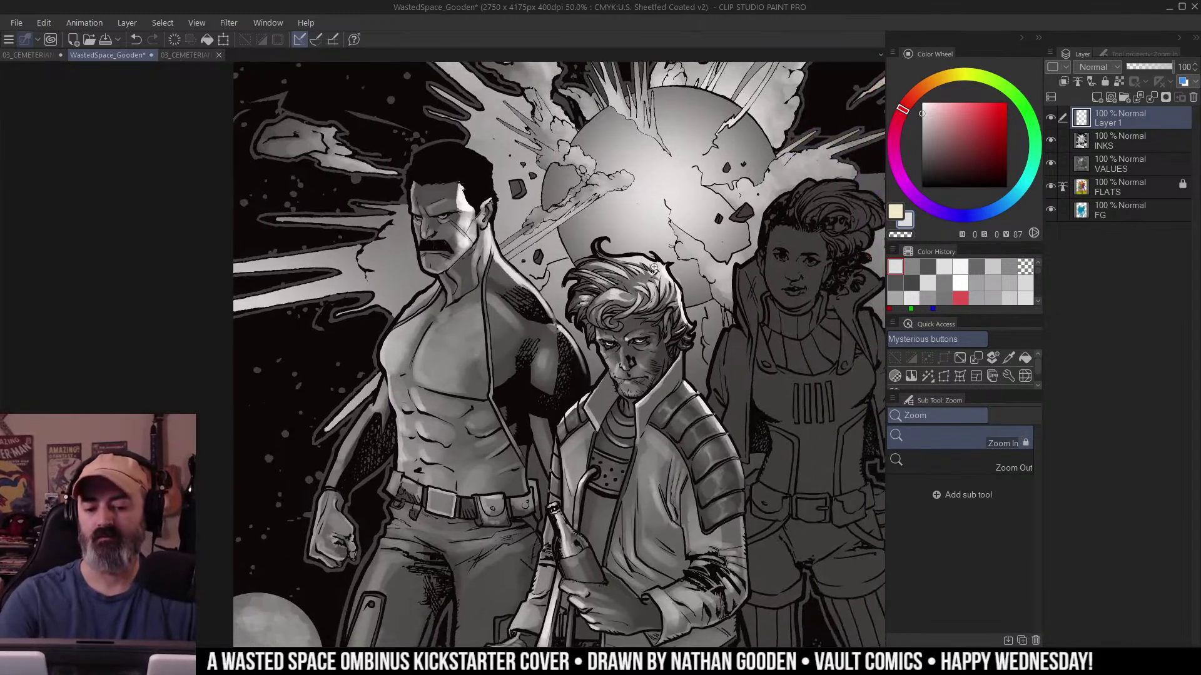
Sample the mid-grey from the moustached man's trousers for the Krupuk Wash 3 brush.
{"action": "left_click", "coordinate": [602, 334], "text": "alt"}
{"action": "left_click_drag", "start_coordinate": [639, 362], "coordinate": [620, 285]}
{"action": "left_click", "coordinate": [620, 360], "text": "alt"}
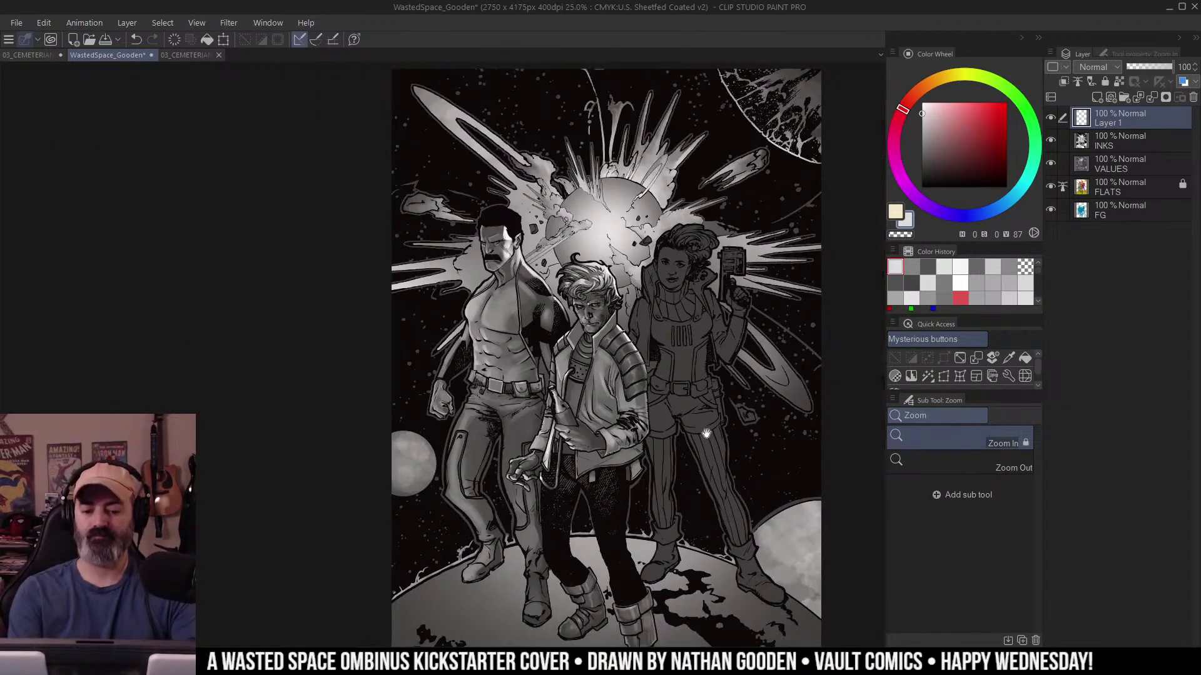
{"action": "left_click_drag", "start_coordinate": [706, 434], "coordinate": [705, 373]}
{"action": "left_click_drag", "start_coordinate": [572, 396], "coordinate": [510, 389]}
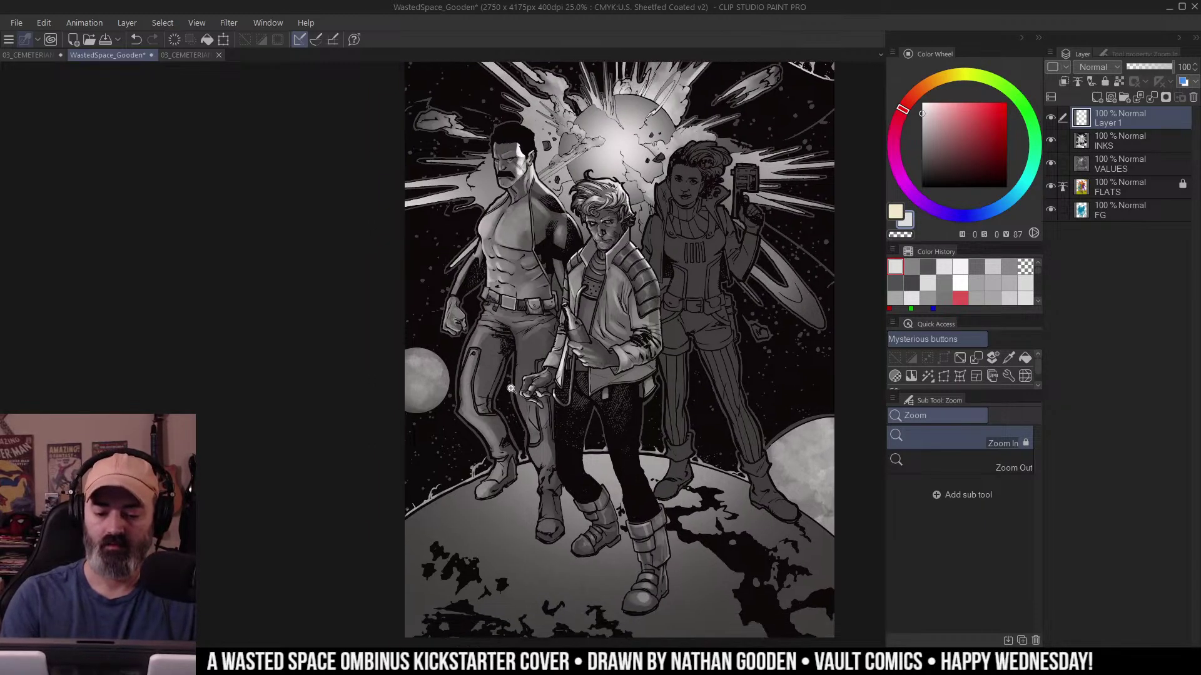
{"action": "left_click", "coordinate": [501, 392], "text": "ctrl"}
{"action": "left_click", "coordinate": [500, 392], "text": "ctrl"}
{"action": "left_click_drag", "start_coordinate": [579, 293], "coordinate": [558, 312]}
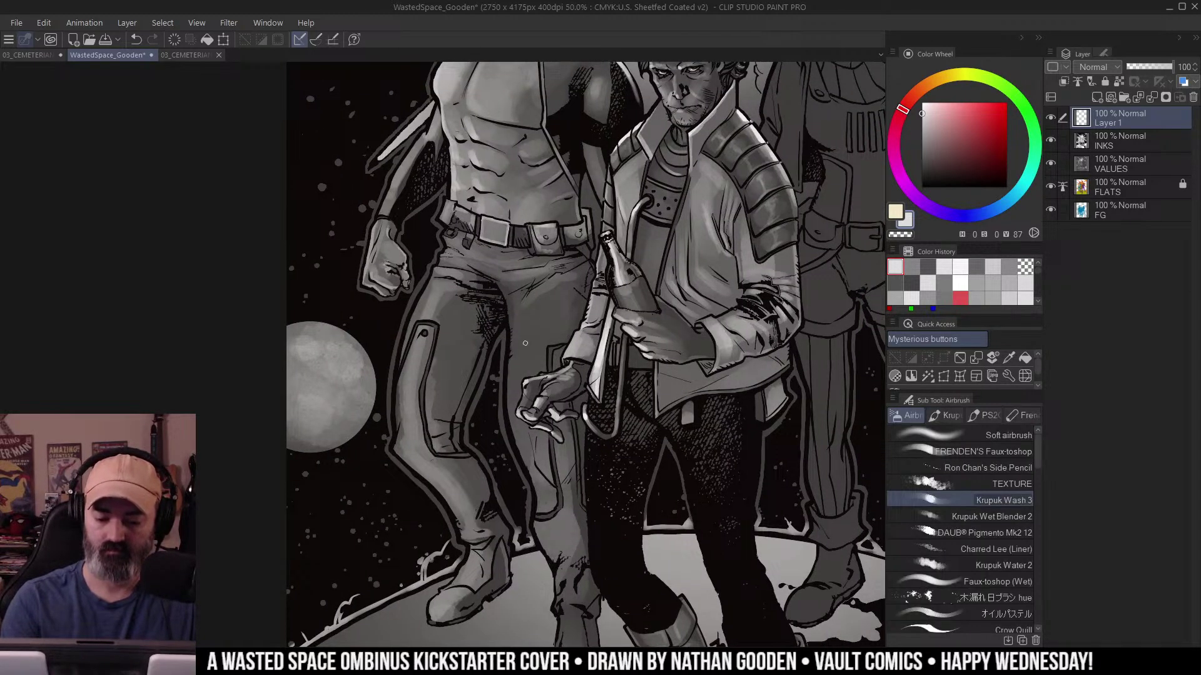
{"action": "left_click", "coordinate": [542, 298], "text": "alt"}
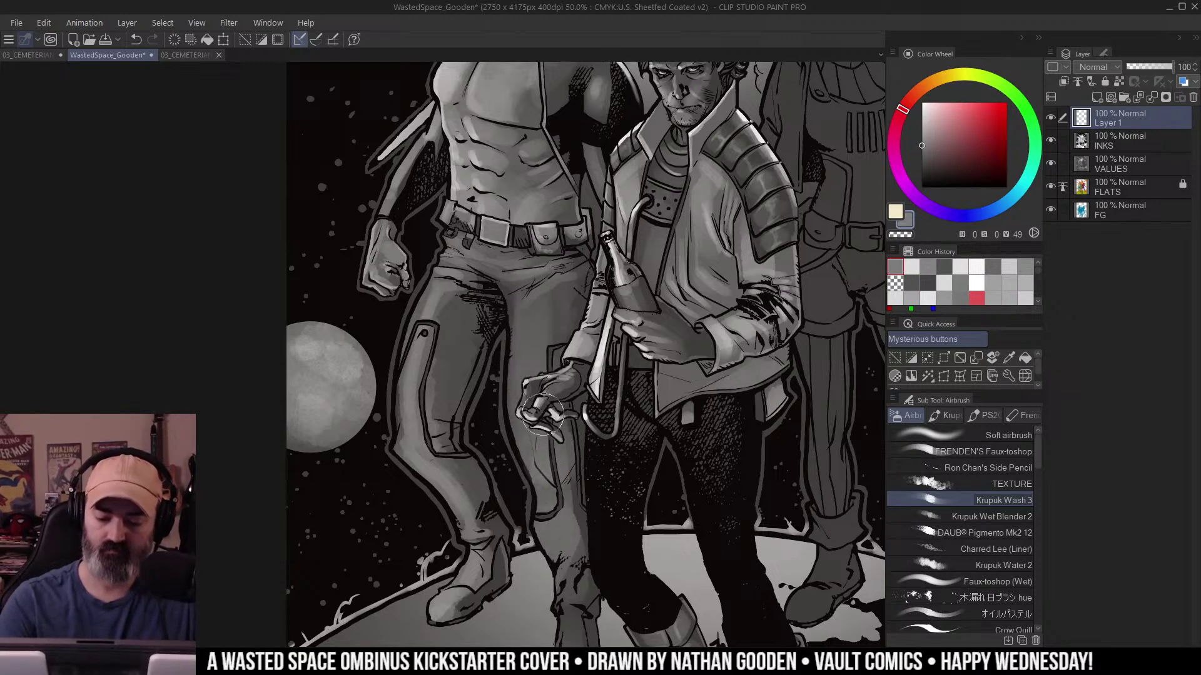
{"action": "left_click", "coordinate": [591, 431], "text": "ctrl+alt"}
{"action": "left_click_drag", "start_coordinate": [661, 398], "coordinate": [622, 400]}
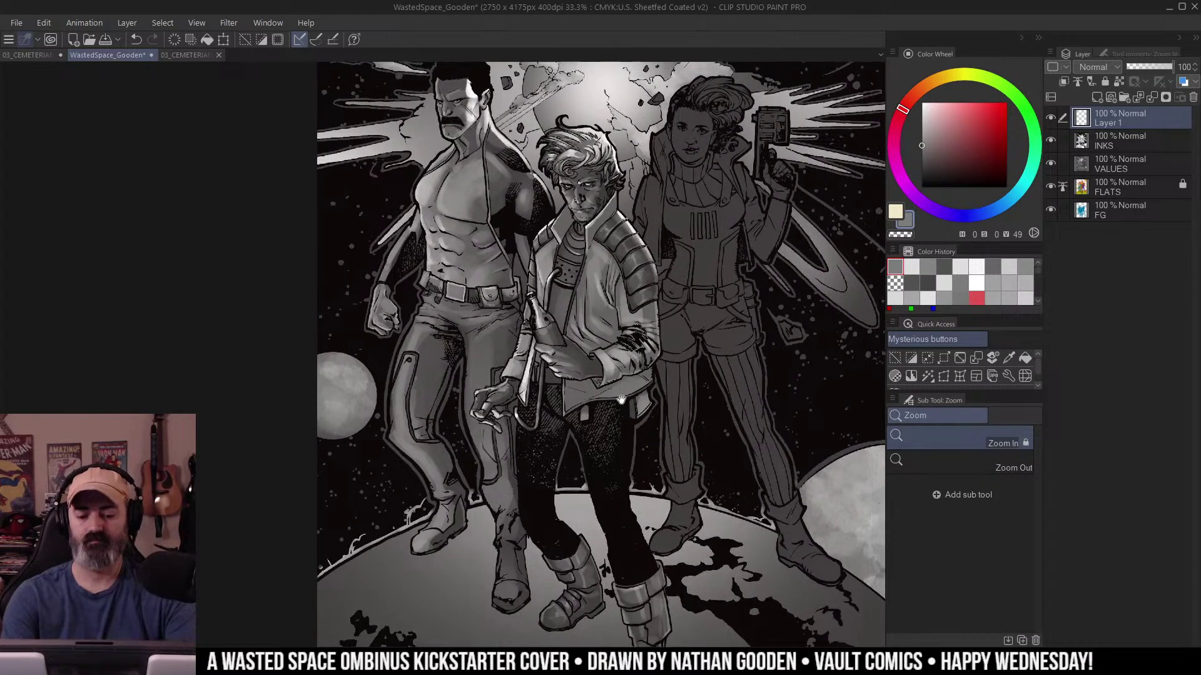
Auto-select the moustached man's front boot, hide the selection outline, and brush mid-grey over the boot.
{"action": "key", "text": "w"}
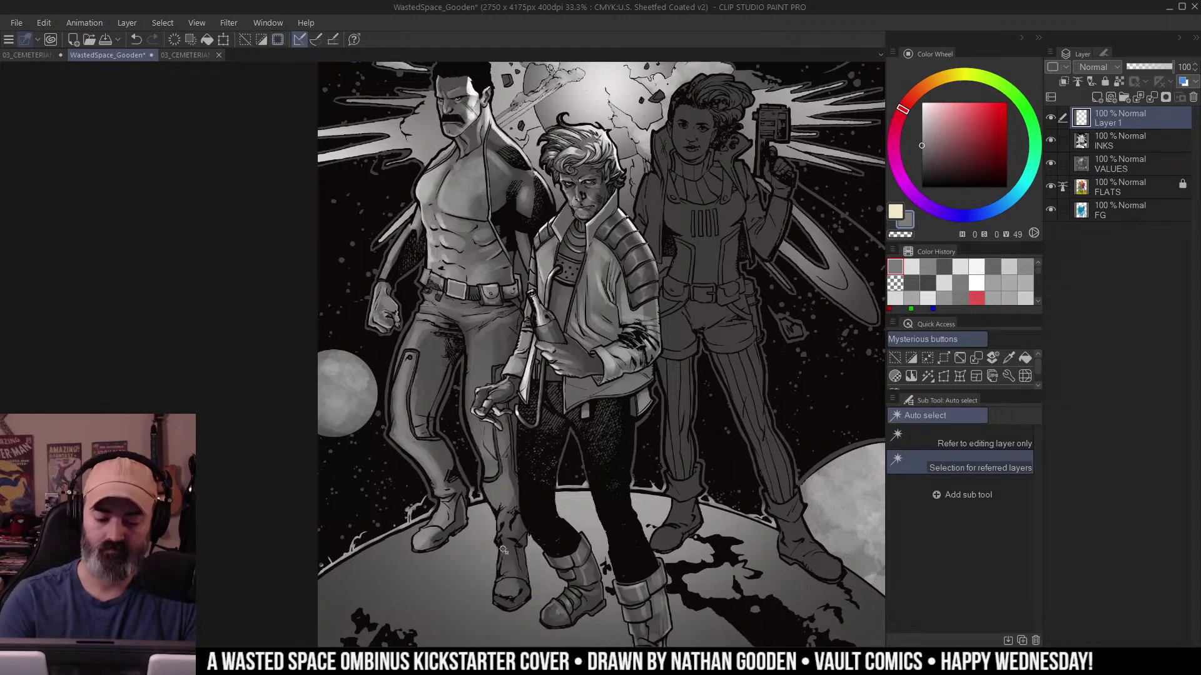
{"action": "key", "text": "b"}
{"action": "key", "text": "ctrl+h"}
{"action": "mouse_move", "coordinate": [499, 549]}
{"action": "left_mouse_down"}
{"action": "mouse_move", "coordinate": [495, 616]}
{"action": "mouse_move", "coordinate": [506, 596]}
{"action": "mouse_move", "coordinate": [494, 586]}
{"action": "mouse_move", "coordinate": [491, 619]}
{"action": "left_mouse_up"}
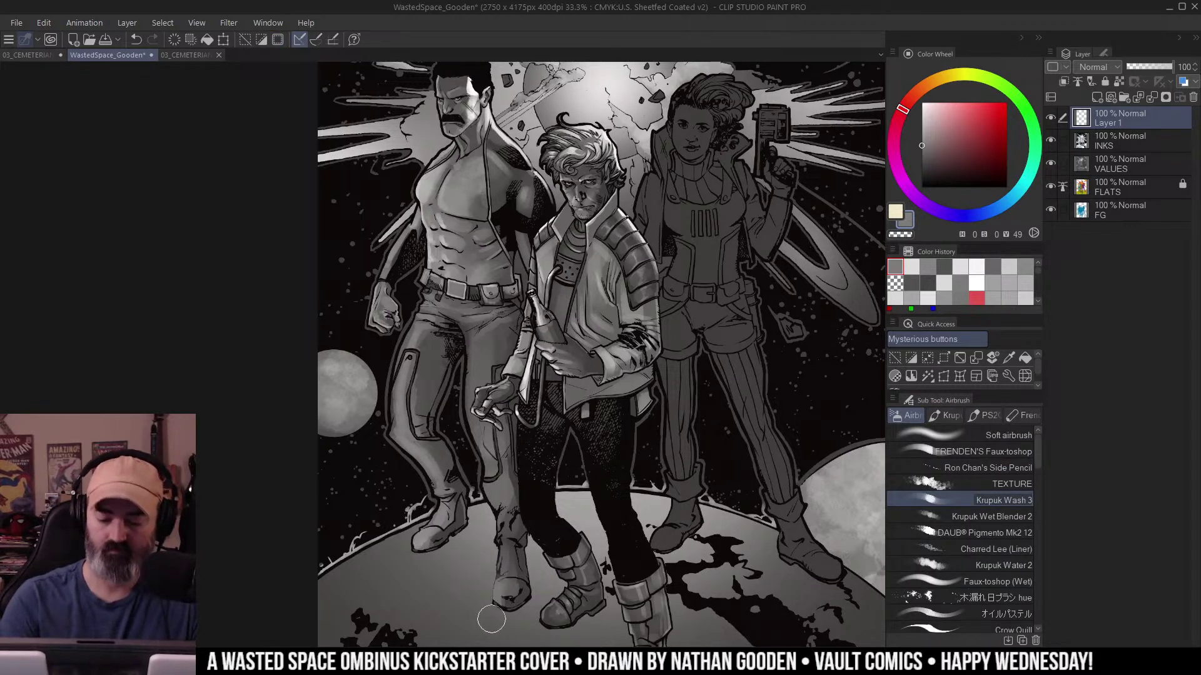
{"action": "left_click_drag", "start_coordinate": [607, 253], "coordinate": [553, 347]}
{"action": "left_click_drag", "start_coordinate": [669, 320], "coordinate": [635, 289]}
{"action": "left_click", "coordinate": [657, 313], "text": "ctrl+alt"}
{"action": "left_click_drag", "start_coordinate": [717, 325], "coordinate": [700, 296]}
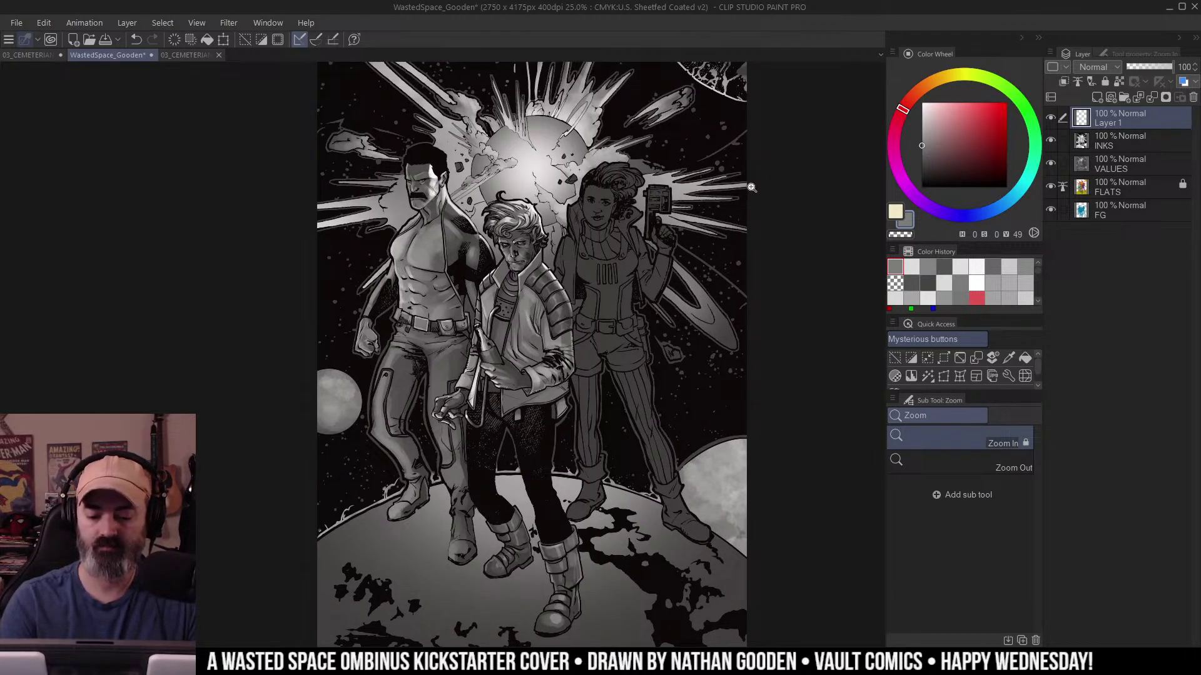
Frame the woman holding the pistol and switch to the Lasso selection tool.
{"action": "left_click_drag", "start_coordinate": [691, 241], "coordinate": [708, 303]}
{"action": "mouse_move", "coordinate": [693, 350]}
{"action": "left_mouse_down"}
{"action": "mouse_move", "coordinate": [703, 212]}
{"action": "mouse_move", "coordinate": [688, 349]}
{"action": "left_mouse_up"}
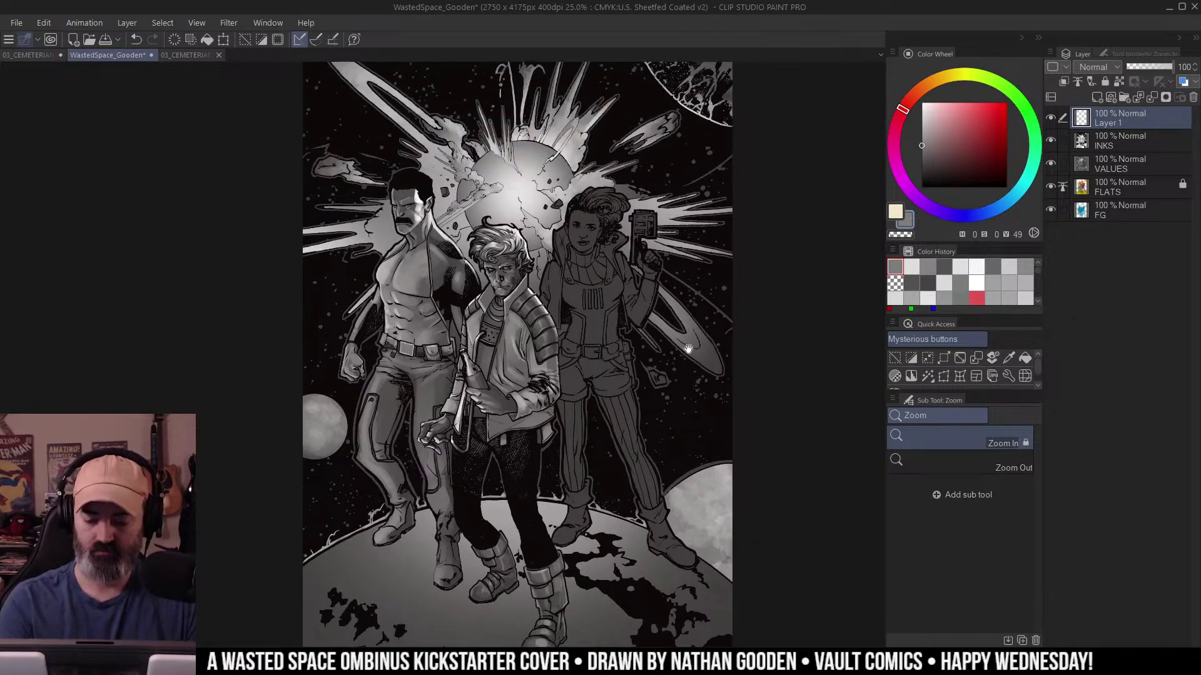
{"action": "scroll", "coordinate": [638, 284], "scroll_direction": "up", "scroll_amount": 10}
{"action": "scroll", "coordinate": [638, 284], "scroll_direction": "down", "scroll_amount": 6}
{"action": "scroll", "coordinate": [658, 279], "scroll_direction": "down", "scroll_amount": 4}
{"action": "left_click_drag", "start_coordinate": [680, 263], "coordinate": [704, 364]}
{"action": "scroll", "coordinate": [673, 321], "scroll_direction": "down", "scroll_amount": 1}
{"action": "left_click_drag", "start_coordinate": [672, 313], "coordinate": [720, 284]}
{"action": "key", "text": "m"}
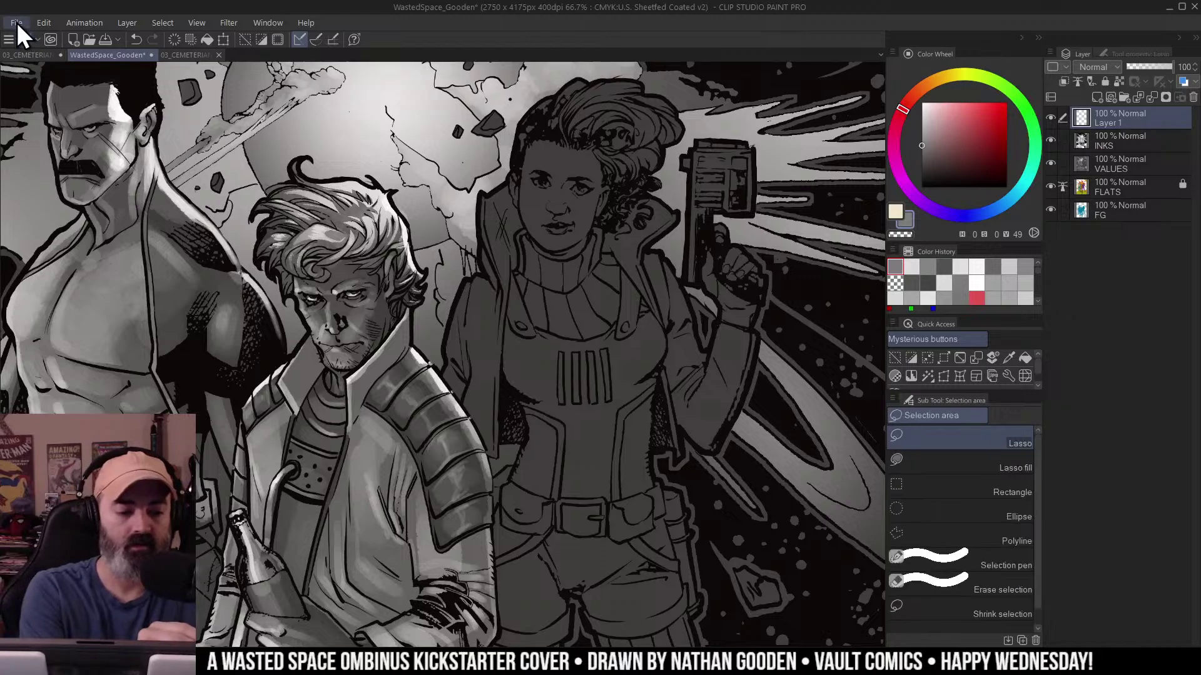
Clear the current selection and save the cover illustration.
{"action": "left_click", "coordinate": [17, 24]}
{"action": "mouse_move", "coordinate": [150, 260]}
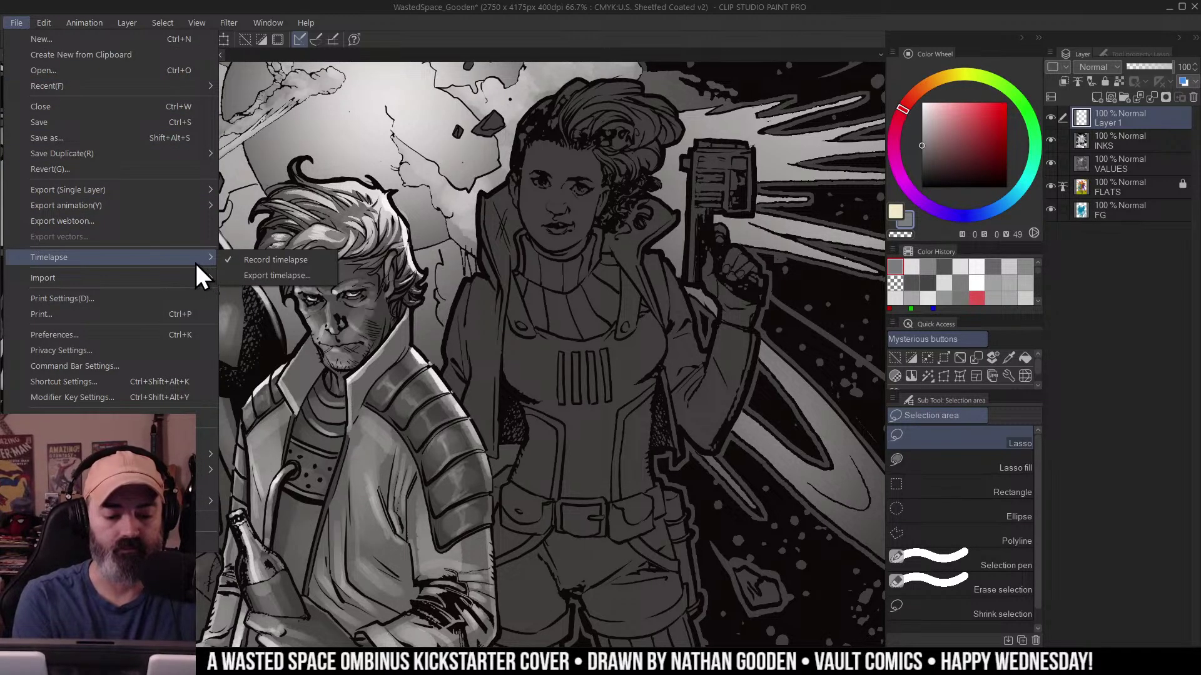
{"action": "left_click", "coordinate": [284, 204]}
{"action": "left_click_drag", "start_coordinate": [711, 185], "coordinate": [681, 191]}
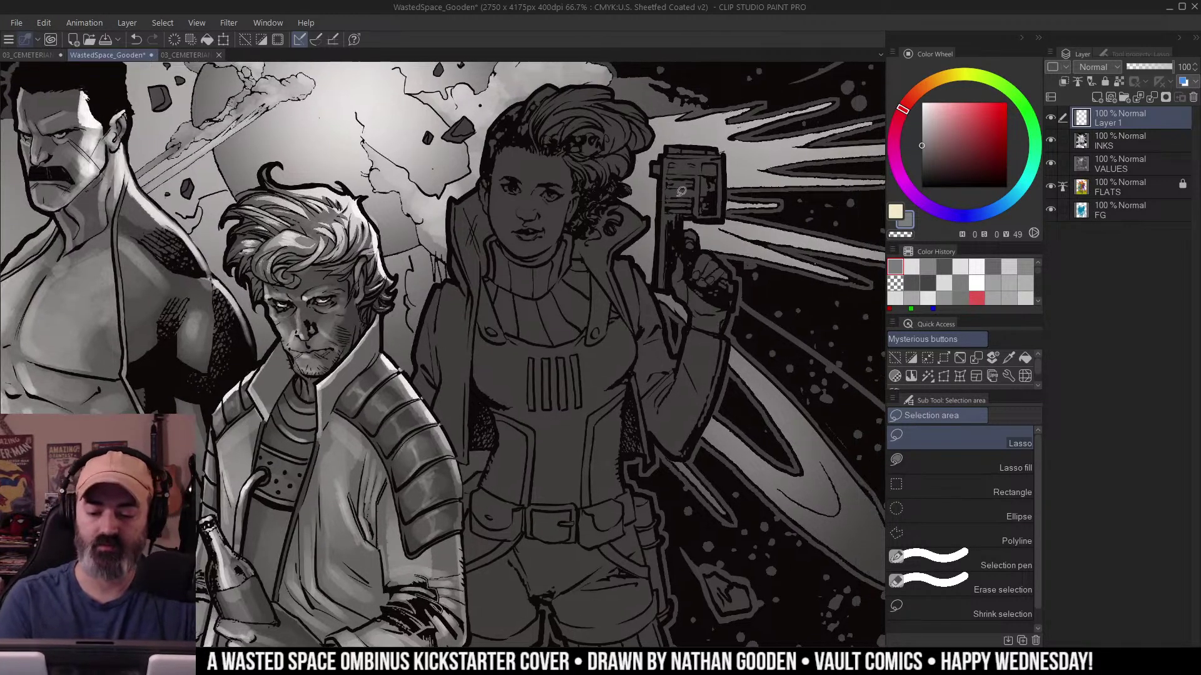
{"action": "key", "text": "ctrl+d"}
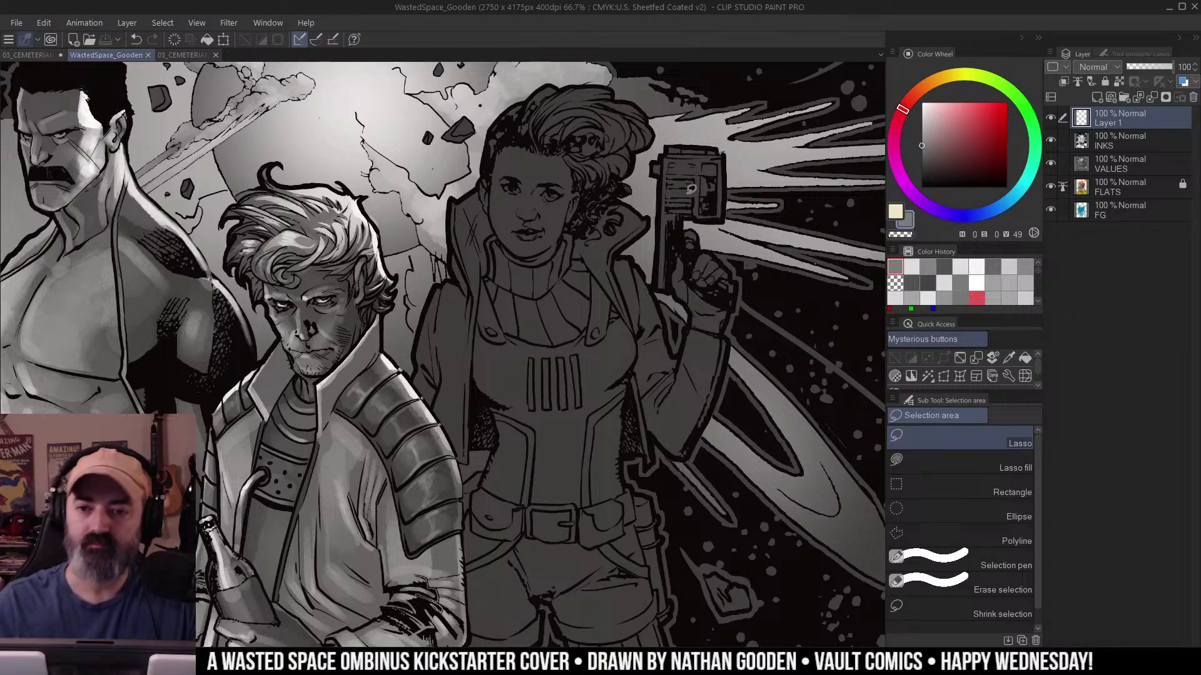
{"action": "left_click_drag", "start_coordinate": [704, 253], "coordinate": [697, 236]}
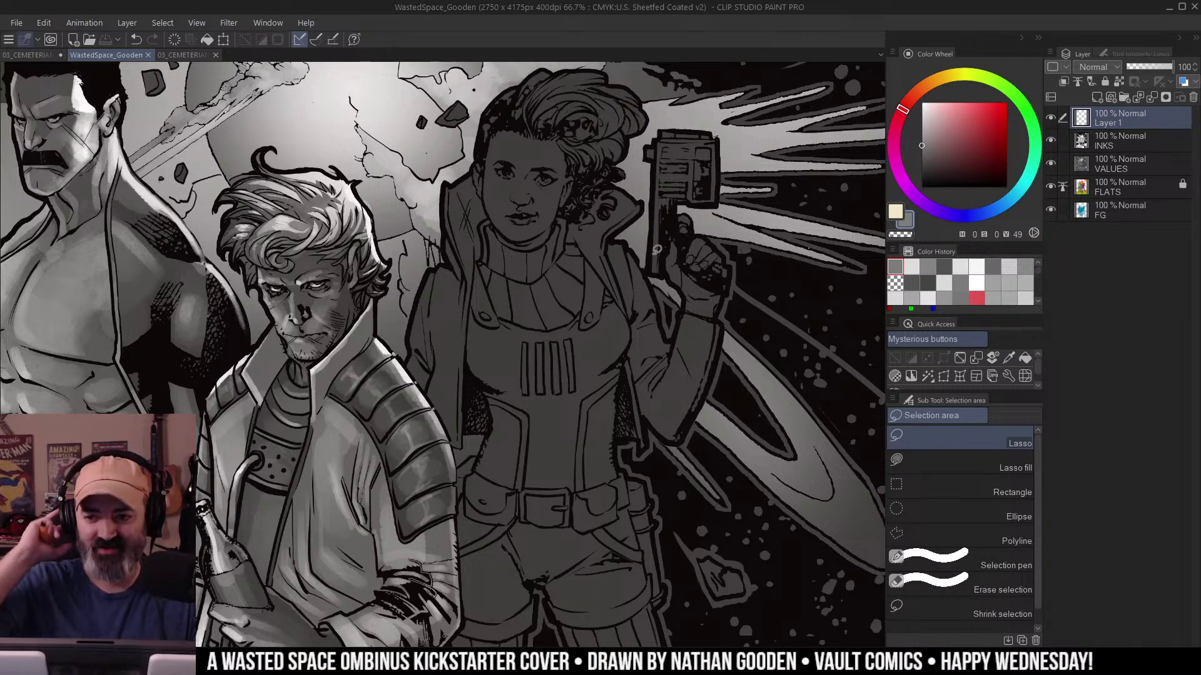
{"action": "left_click_drag", "start_coordinate": [576, 201], "coordinate": [631, 308]}
{"action": "key", "text": "w"}
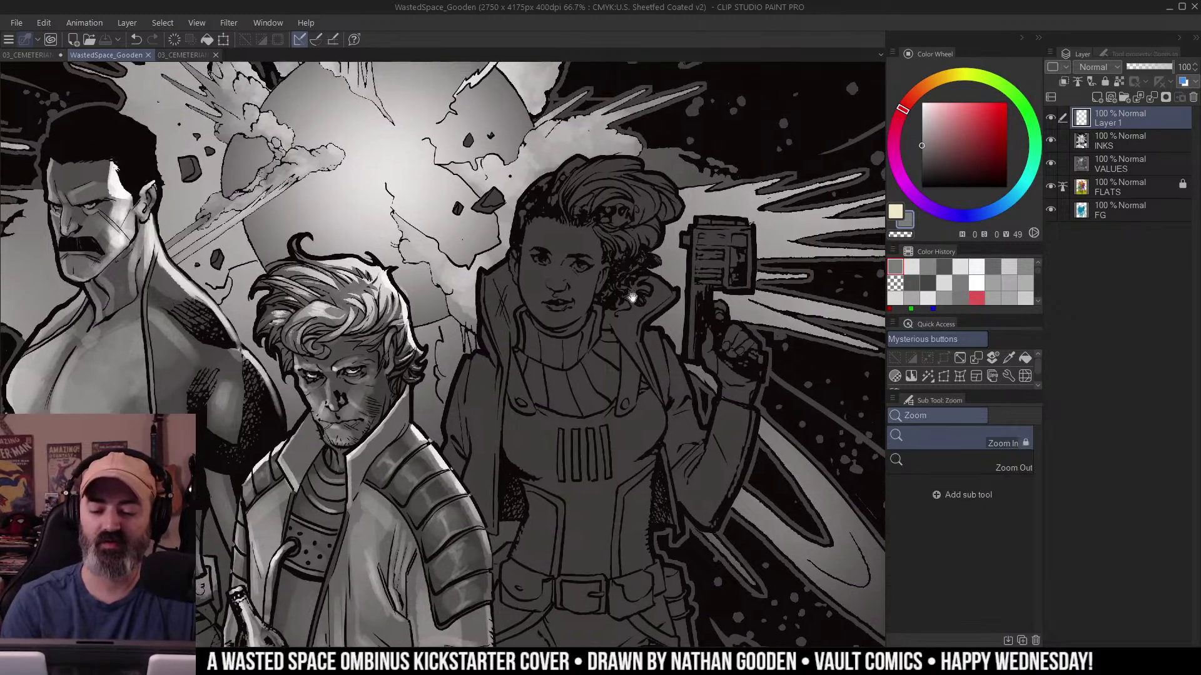
{"action": "scroll", "coordinate": [631, 300], "scroll_direction": "up", "scroll_amount": 1}
{"action": "left_click", "coordinate": [642, 254]}
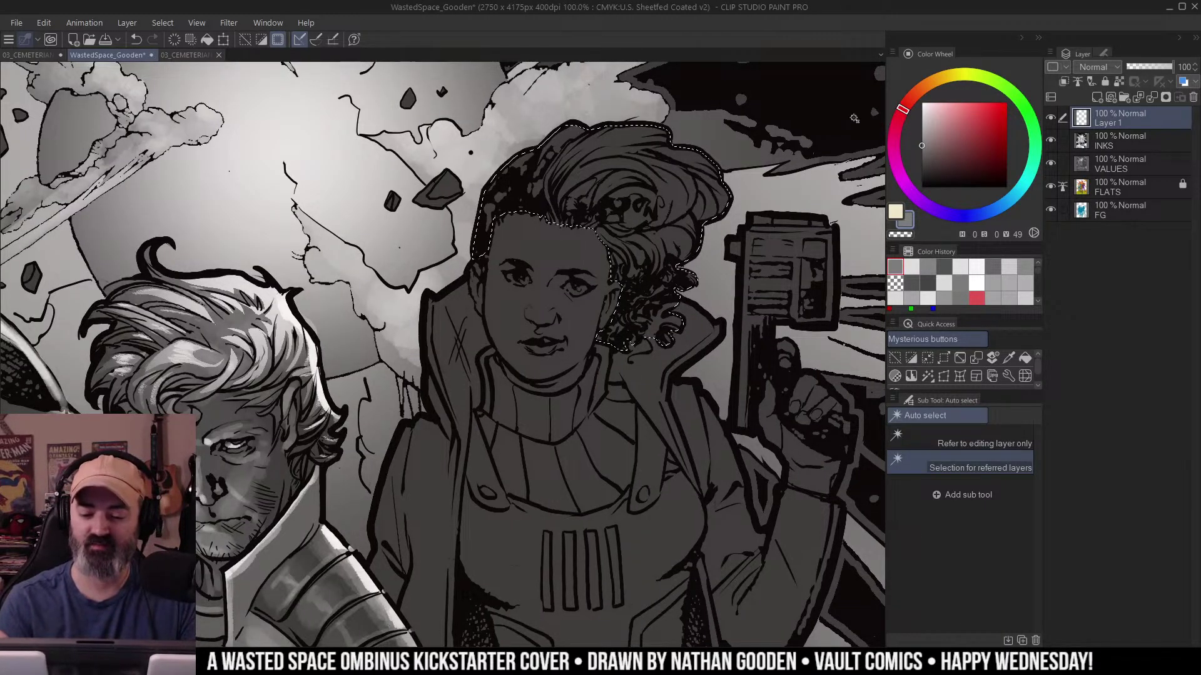
{"action": "key", "text": "ctrl+d"}
{"action": "key", "text": "b"}
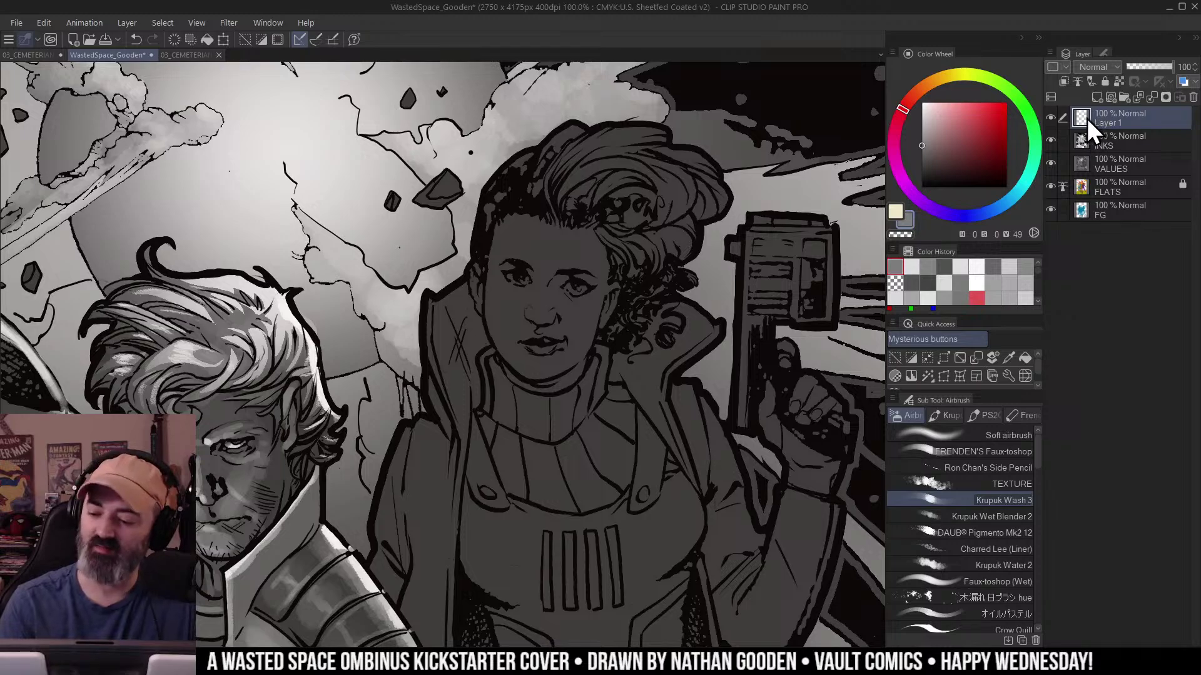
Isolate Layer 1 to inspect what is painted on it and restore the visibility of all layers.
{"action": "left_click", "coordinate": [1113, 164]}
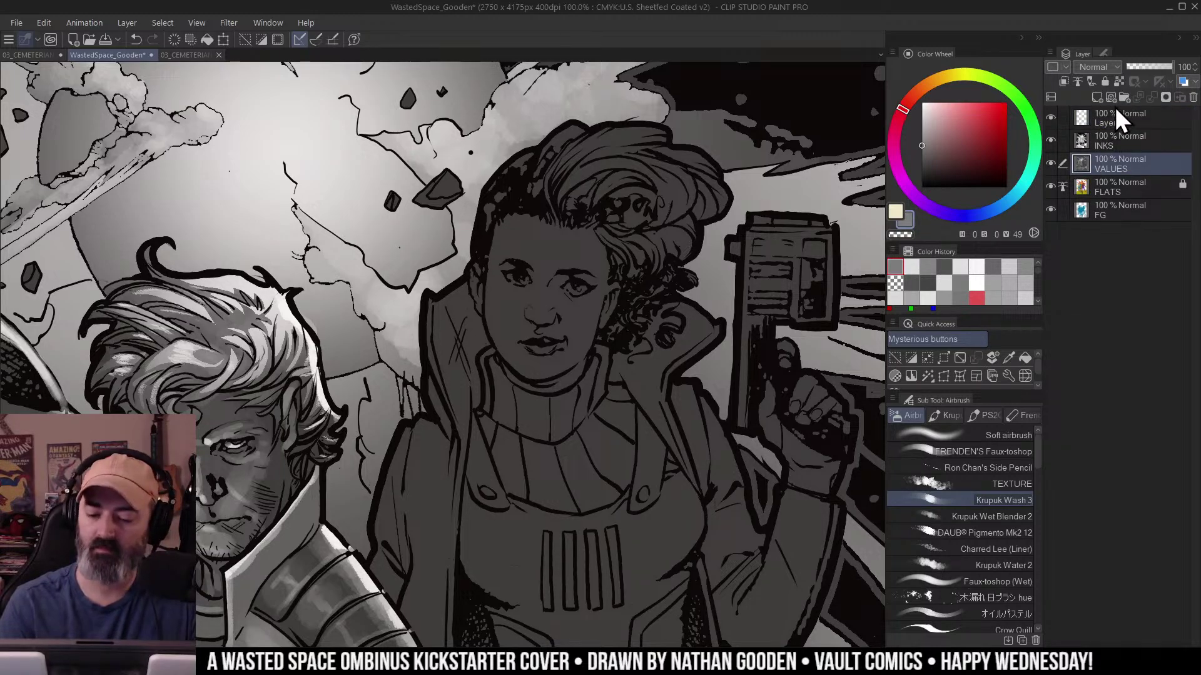
{"action": "left_click", "coordinate": [635, 321], "text": "ctrl+alt"}
{"action": "left_click", "coordinate": [635, 320], "text": "ctrl+alt"}
{"action": "left_click", "coordinate": [635, 320], "text": "ctrl+alt"}
{"action": "left_click", "coordinate": [634, 320], "text": "ctrl+alt"}
{"action": "left_click", "coordinate": [1053, 115], "text": "alt"}
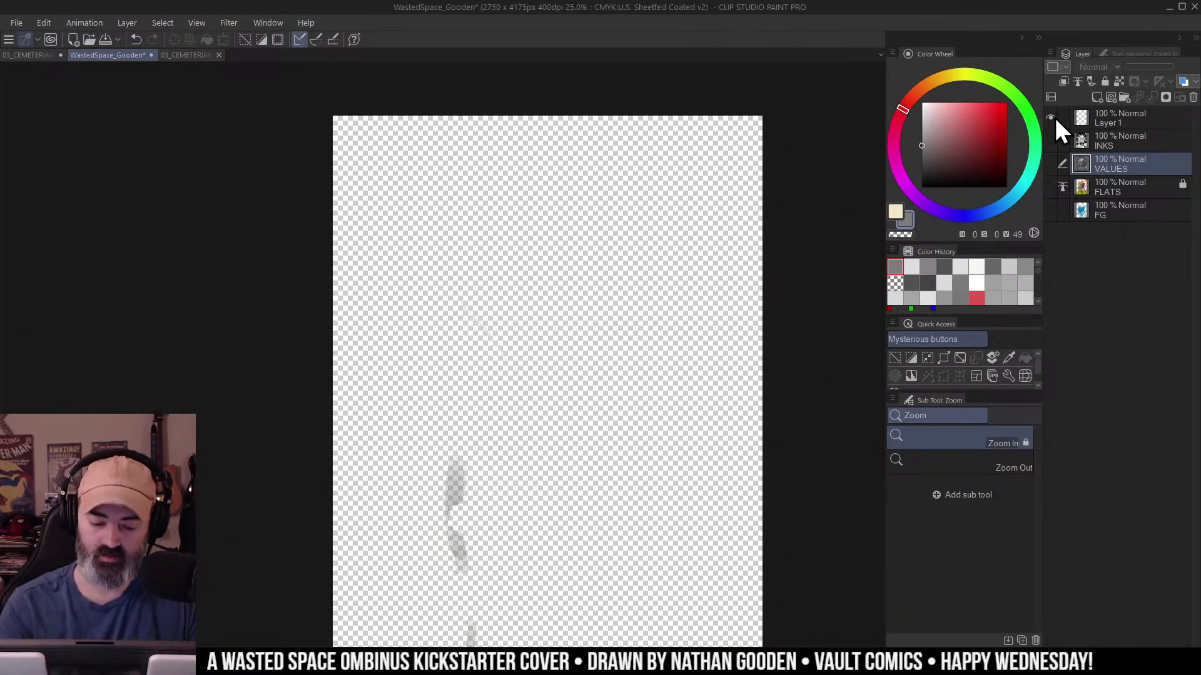
{"action": "left_click", "coordinate": [1054, 115], "text": "alt"}
Lasso the area around the mustached man's legs on Layer 1 and cut the strokes painted there.
{"action": "left_click_drag", "start_coordinate": [850, 266], "coordinate": [823, 196]}
{"action": "key", "text": "m"}
{"action": "mouse_move", "coordinate": [1115, 114]}
{"action": "left_mouse_down"}
{"action": "mouse_move", "coordinate": [1117, 156]}
{"action": "mouse_move", "coordinate": [1123, 136]}
{"action": "left_mouse_up"}
{"action": "key", "text": "ctrl+z"}
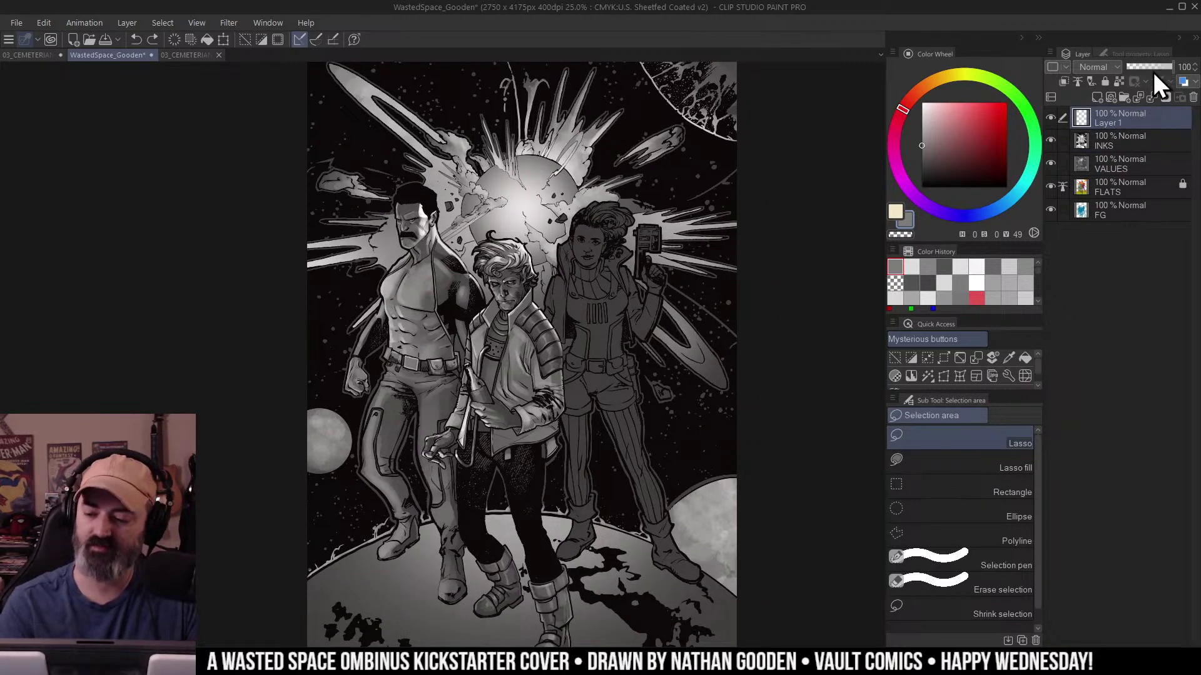
{"action": "mouse_move", "coordinate": [480, 437]}
{"action": "left_mouse_down"}
{"action": "mouse_move", "coordinate": [409, 350]}
{"action": "mouse_move", "coordinate": [481, 591]}
{"action": "mouse_move", "coordinate": [476, 432]}
{"action": "left_mouse_up"}
{"action": "key", "text": "ctrl+x"}
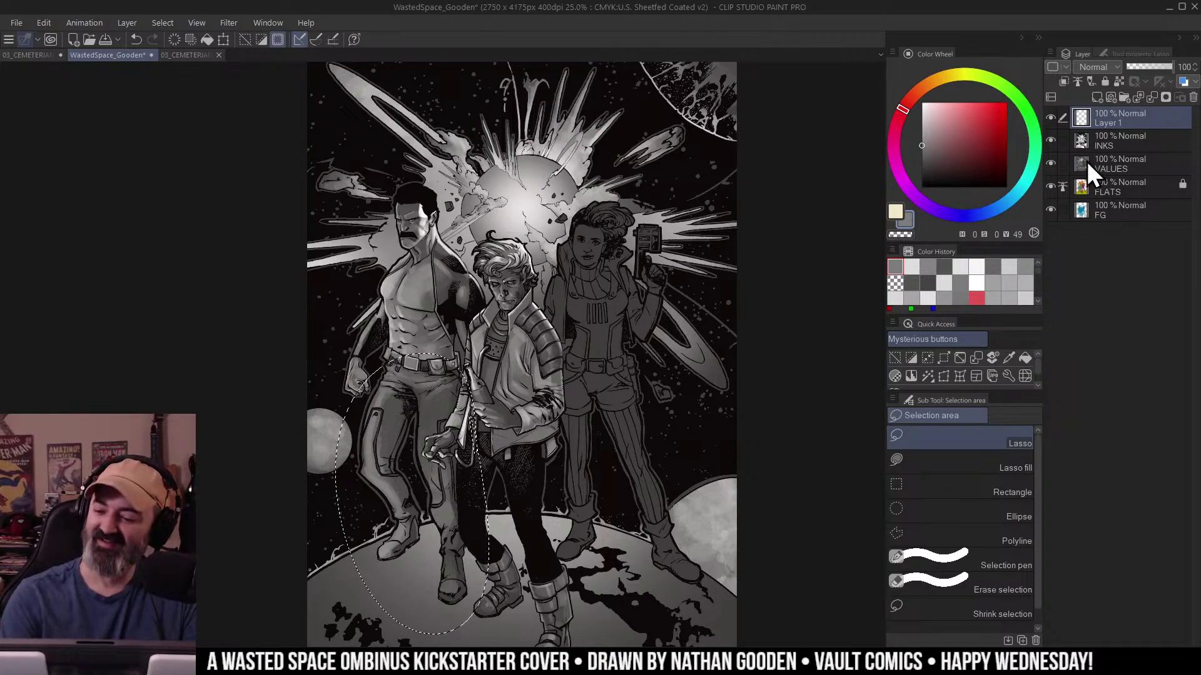
Paste the cut strokes above the VALUES layer, merge them down into it and clear the selection.
{"action": "left_click", "coordinate": [1086, 162]}
{"action": "key", "text": "ctrl+v"}
{"action": "right_click", "coordinate": [1122, 166]}
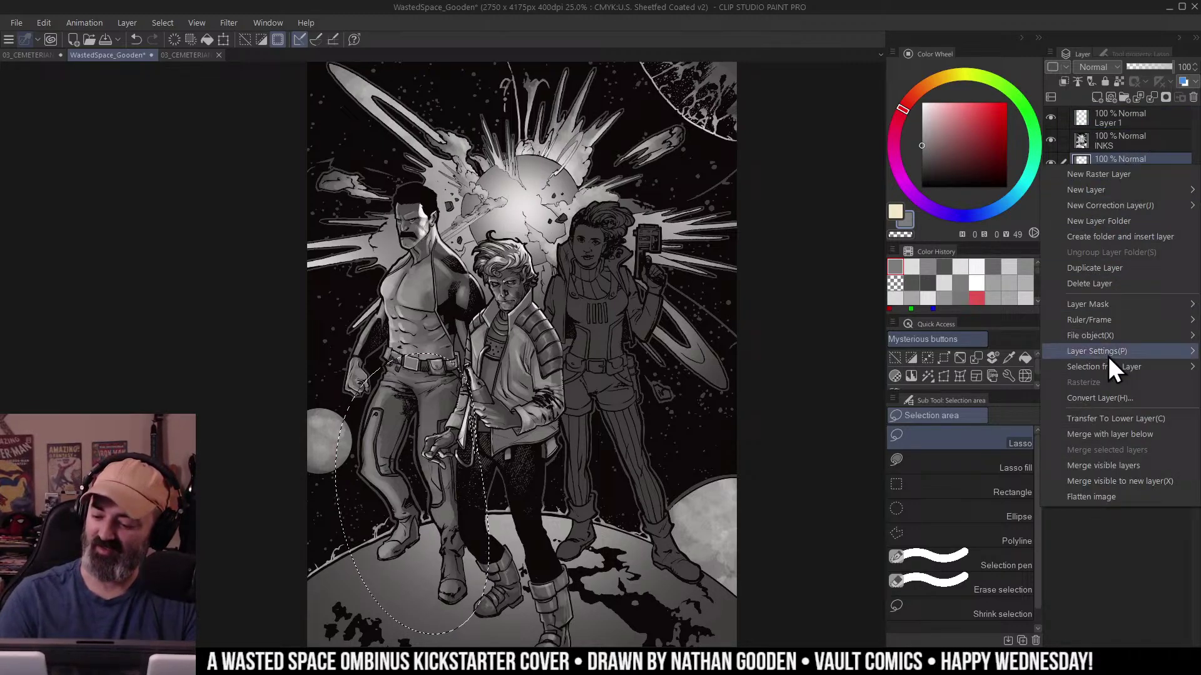
{"action": "left_click", "coordinate": [1106, 435]}
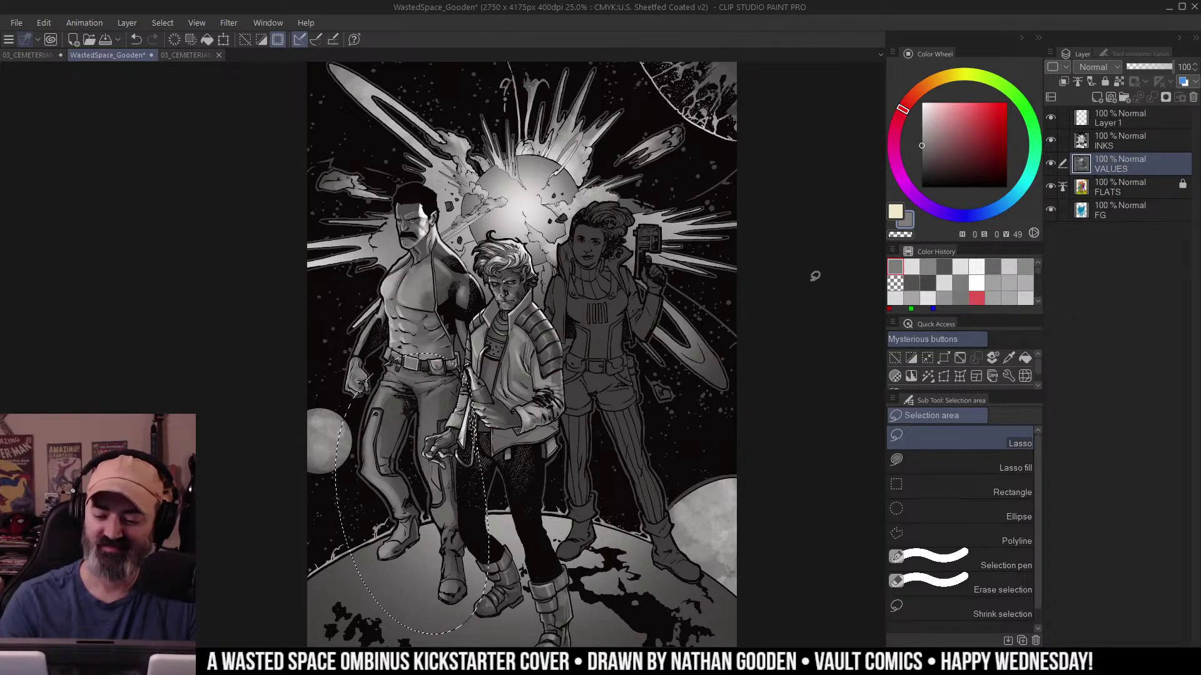
{"action": "key", "text": "ctrl+d"}
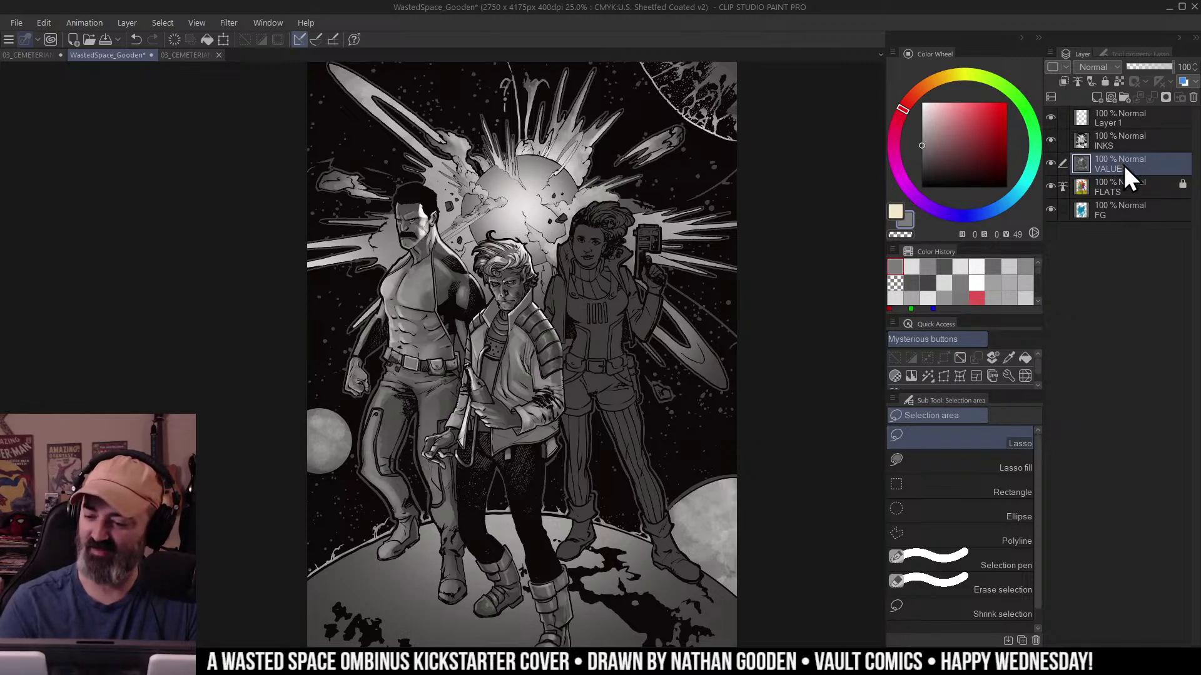
Auto-select the woman's hair with the VALUES layer active, hide the selection border and switch to the Krupuk Wash 3 brush.
{"action": "key", "text": "ctrl+space"}
{"action": "left_click", "coordinate": [603, 238]}
{"action": "mouse_move", "coordinate": [603, 238]}
{"action": "left_mouse_down"}
{"action": "mouse_move", "coordinate": [589, 276]}
{"action": "mouse_move", "coordinate": [626, 359]}
{"action": "left_mouse_up"}
{"action": "left_click", "coordinate": [621, 297]}
{"action": "left_click", "coordinate": [622, 297]}
{"action": "left_click", "coordinate": [626, 359], "text": "alt"}
{"action": "left_click", "coordinate": [611, 294]}
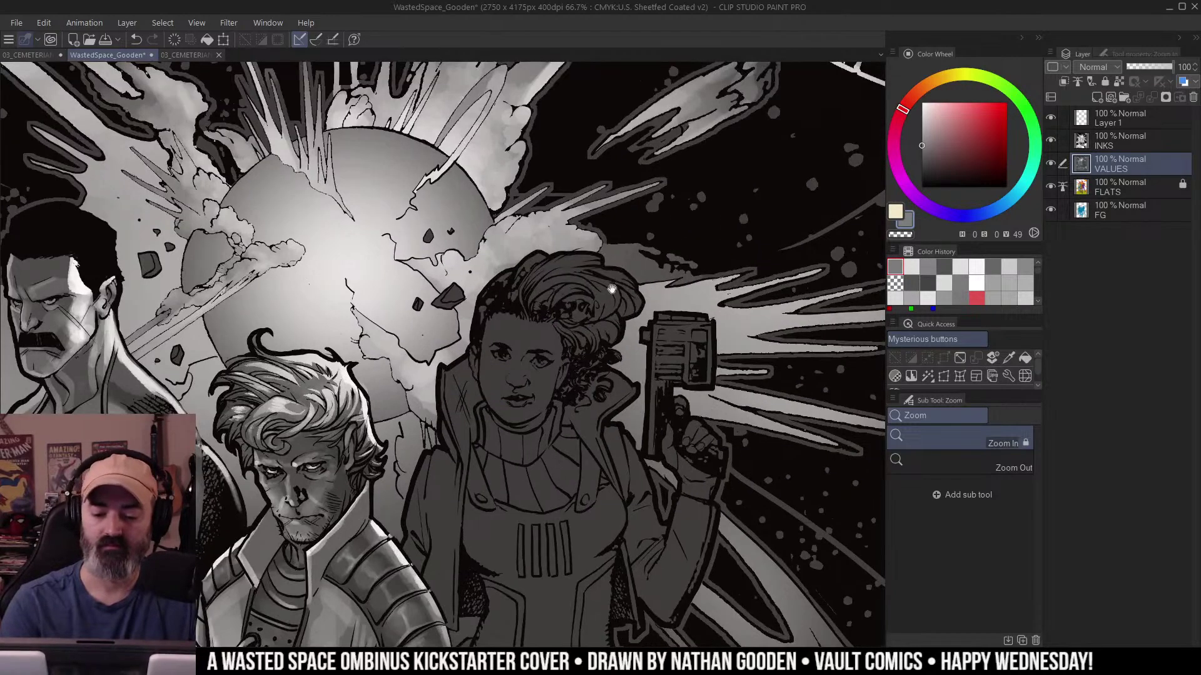
{"action": "key", "text": "w"}
{"action": "left_click", "coordinate": [602, 275]}
{"action": "key", "text": "ctrl+h"}
{"action": "key", "text": "b"}
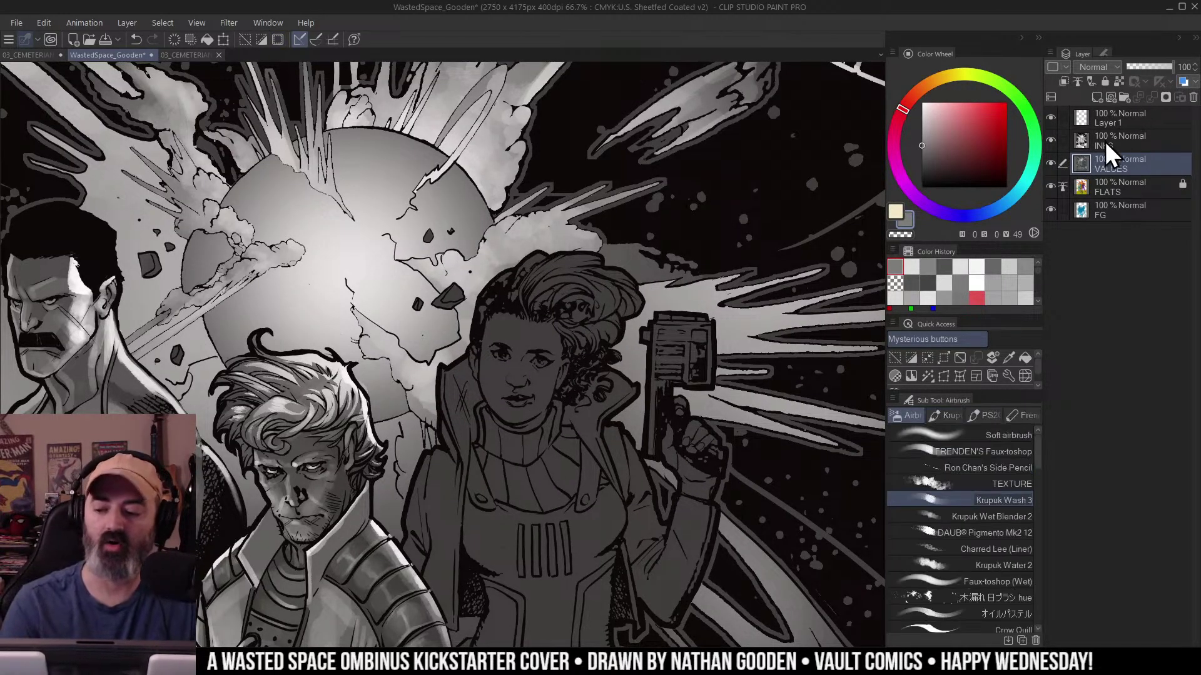
Sample a light gray from the glowing planet as the paint color for the hair highlights.
{"action": "left_click", "coordinate": [342, 248], "text": "alt"}
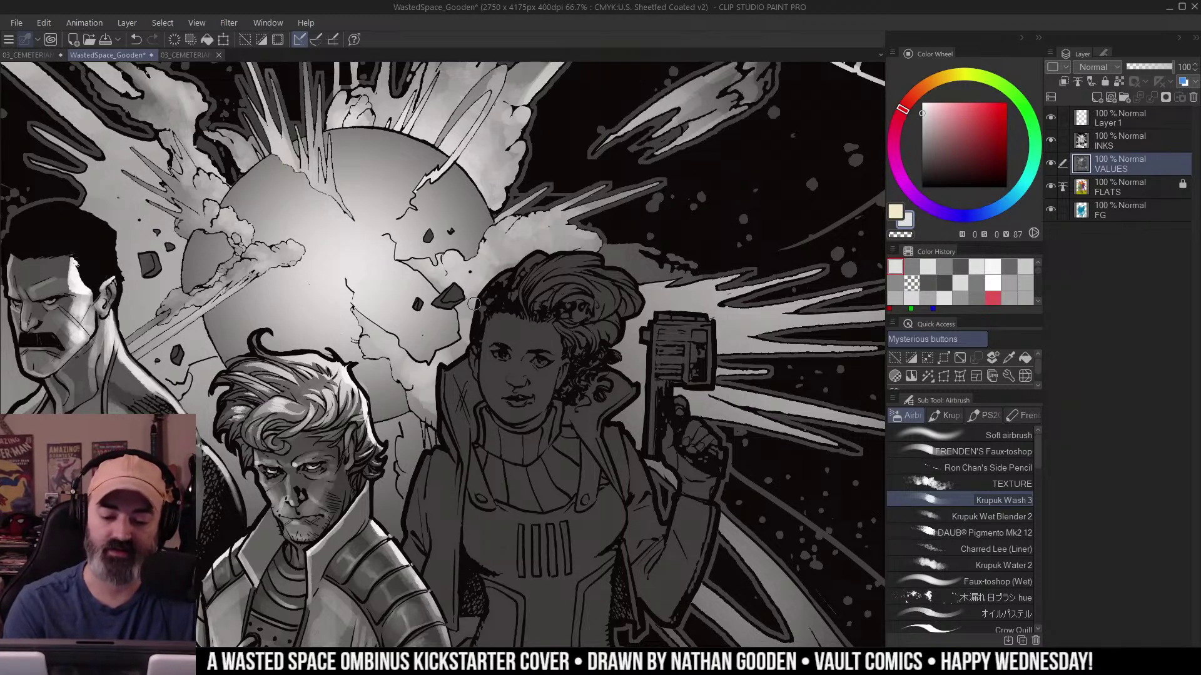
{"action": "left_click", "coordinate": [451, 306], "text": "ctrl"}
{"action": "left_click_drag", "start_coordinate": [451, 306], "coordinate": [521, 276]}
{"action": "key", "text": "w"}
{"action": "key", "text": "b"}
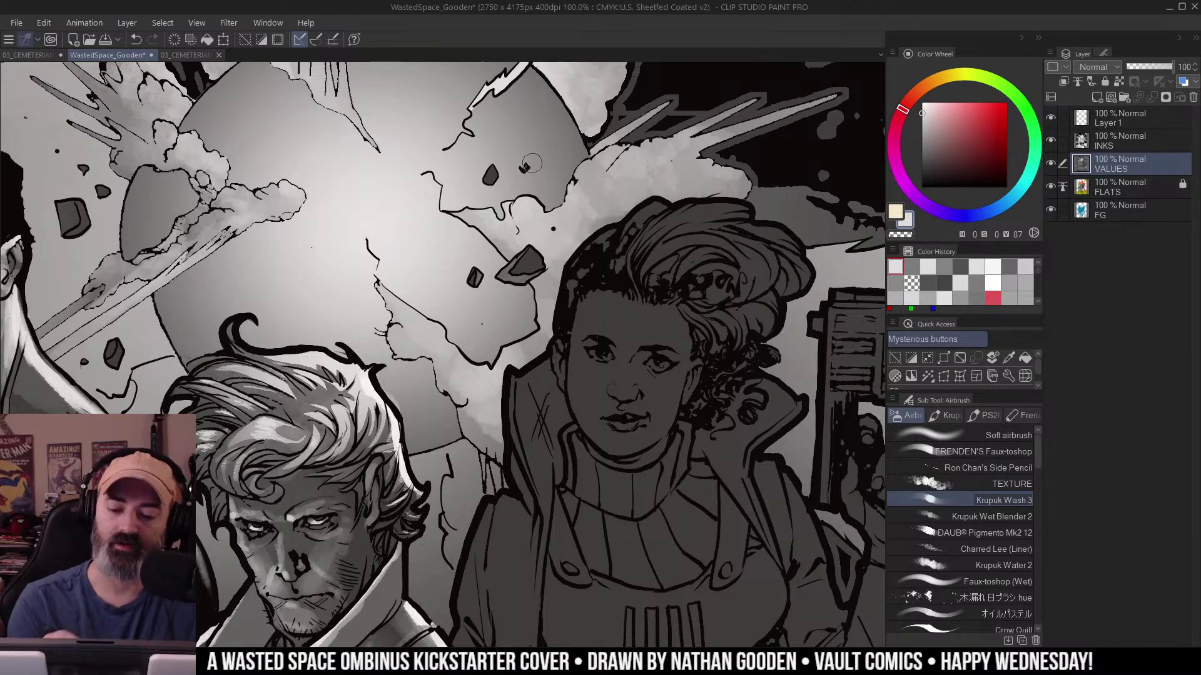
{"action": "left_click", "coordinate": [645, 314], "text": "alt"}
{"action": "left_click_drag", "start_coordinate": [701, 359], "coordinate": [610, 250]}
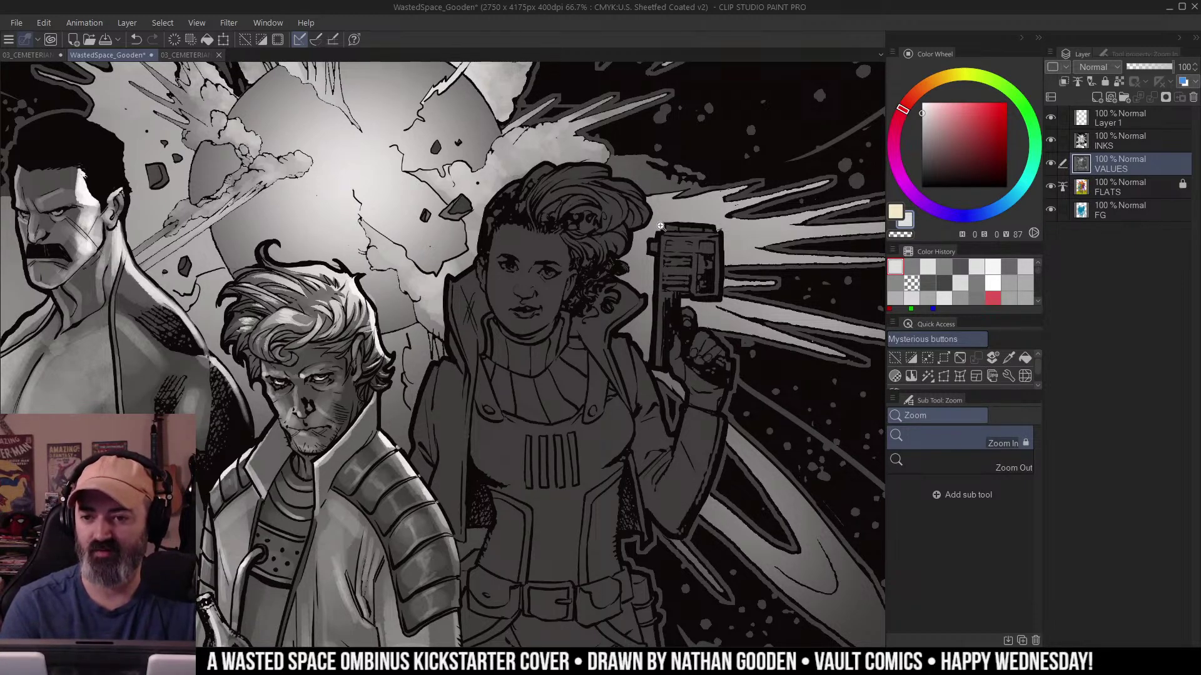
Reselect the woman's hair with Auto select, hide its selection border and return to the Krupuk Wash 3 brush.
{"action": "key", "text": "m"}
{"action": "left_click_drag", "start_coordinate": [688, 250], "coordinate": [692, 242]}
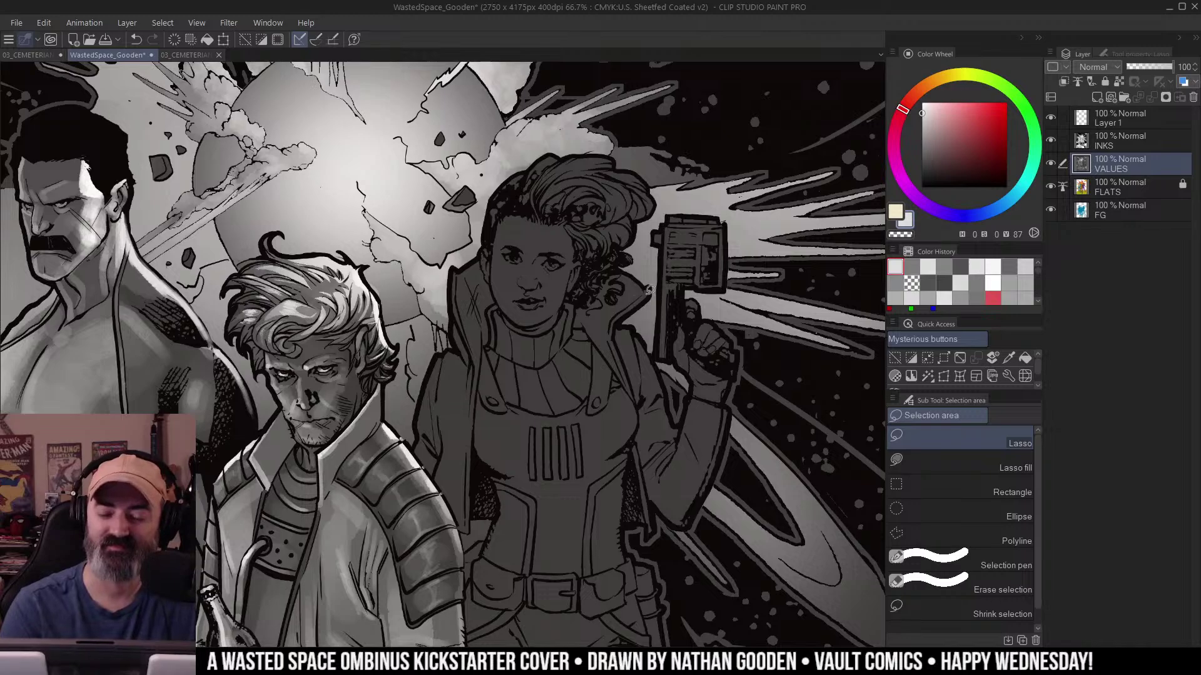
{"action": "key", "text": "w"}
{"action": "left_click", "coordinate": [595, 184]}
{"action": "mouse_move", "coordinate": [518, 157]}
{"action": "left_mouse_down"}
{"action": "mouse_move", "coordinate": [544, 268]}
{"action": "mouse_move", "coordinate": [525, 250]}
{"action": "mouse_move", "coordinate": [547, 234]}
{"action": "mouse_move", "coordinate": [542, 284]}
{"action": "mouse_move", "coordinate": [594, 240]}
{"action": "mouse_move", "coordinate": [563, 269]}
{"action": "mouse_move", "coordinate": [626, 250]}
{"action": "mouse_move", "coordinate": [651, 281]}
{"action": "mouse_move", "coordinate": [593, 309]}
{"action": "mouse_move", "coordinate": [621, 310]}
{"action": "left_mouse_up"}
{"action": "key", "text": "ctrl+h"}
{"action": "key", "text": "b"}
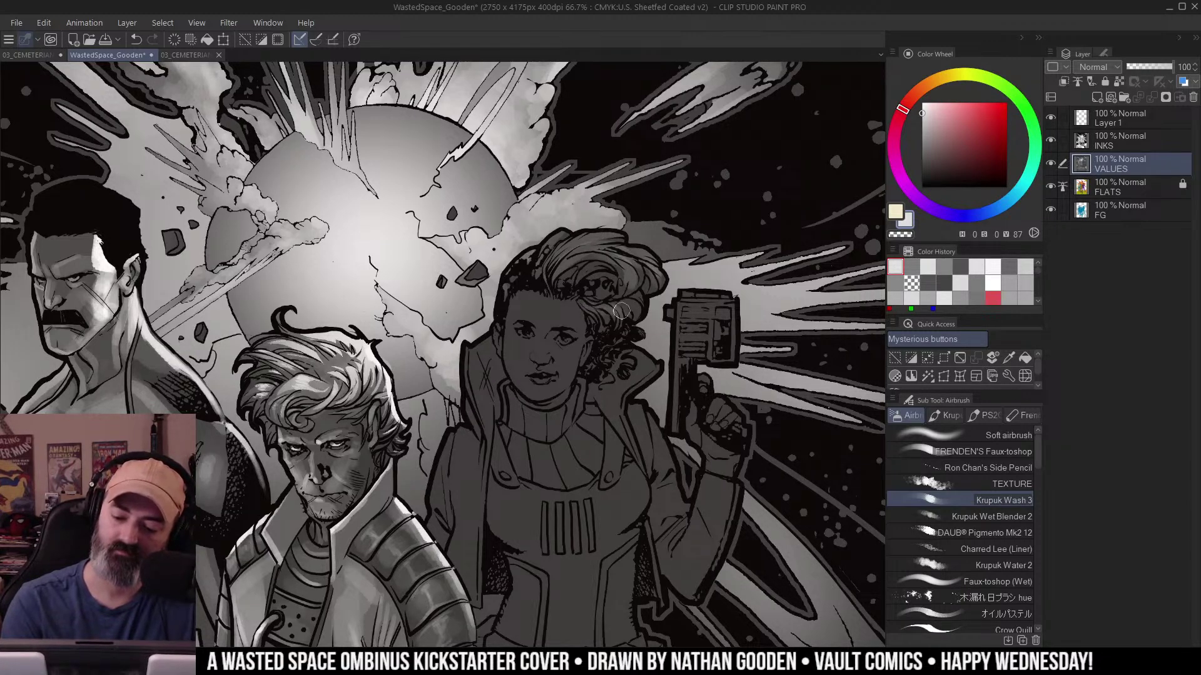
Paint light gray highlights along the swept strands and curls of the woman's hair.
{"action": "scroll", "coordinate": [621, 311], "scroll_direction": "up", "scroll_amount": 1}
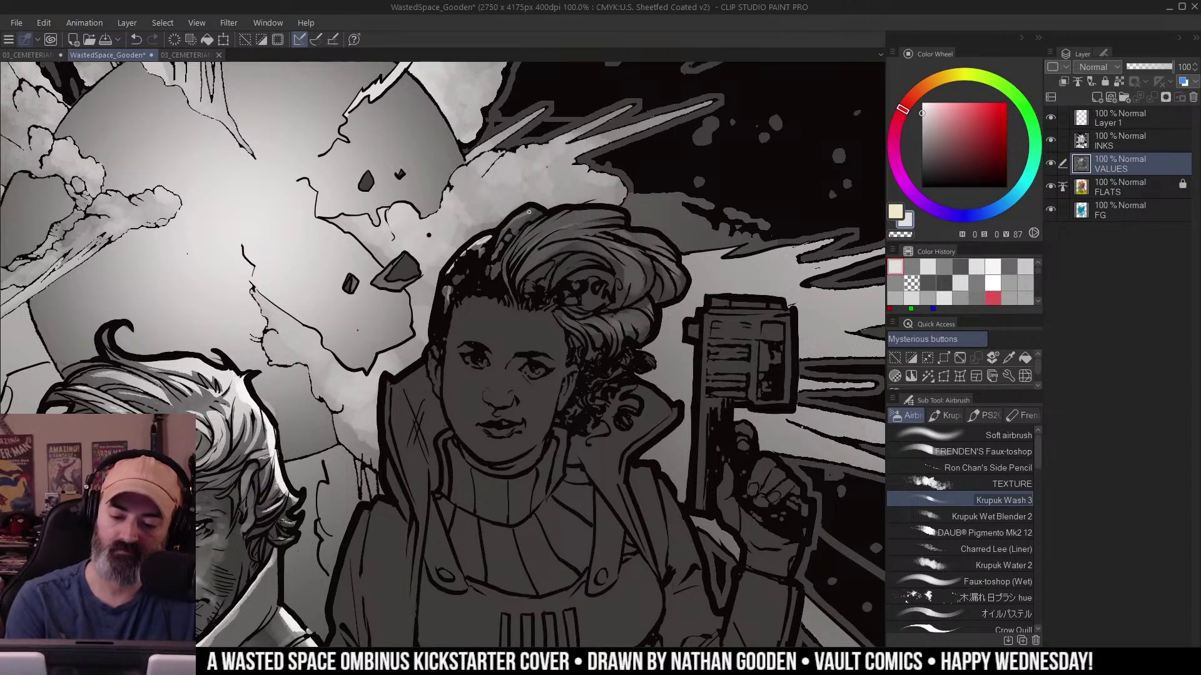
{"action": "mouse_move", "coordinate": [531, 229]}
{"action": "left_mouse_down"}
{"action": "mouse_move", "coordinate": [519, 247]}
{"action": "mouse_move", "coordinate": [563, 219]}
{"action": "mouse_move", "coordinate": [539, 243]}
{"action": "left_mouse_up"}
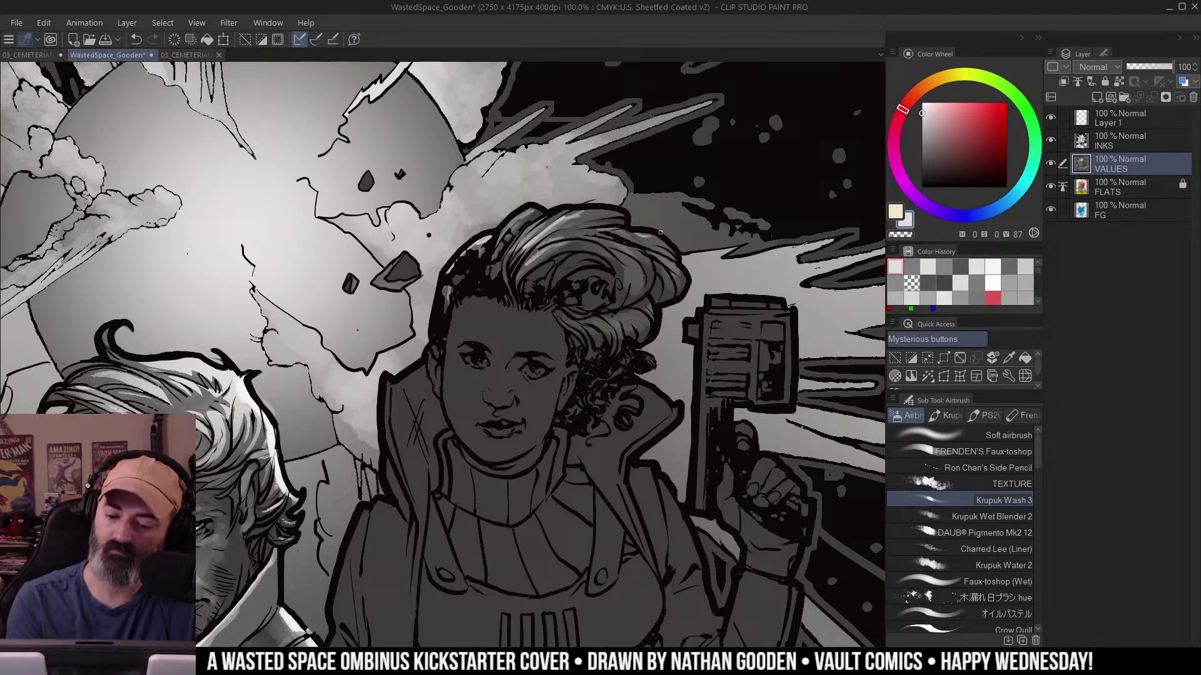
{"action": "left_click_drag", "start_coordinate": [737, 205], "coordinate": [635, 59]}
{"action": "left_click_drag", "start_coordinate": [581, 158], "coordinate": [659, 207]}
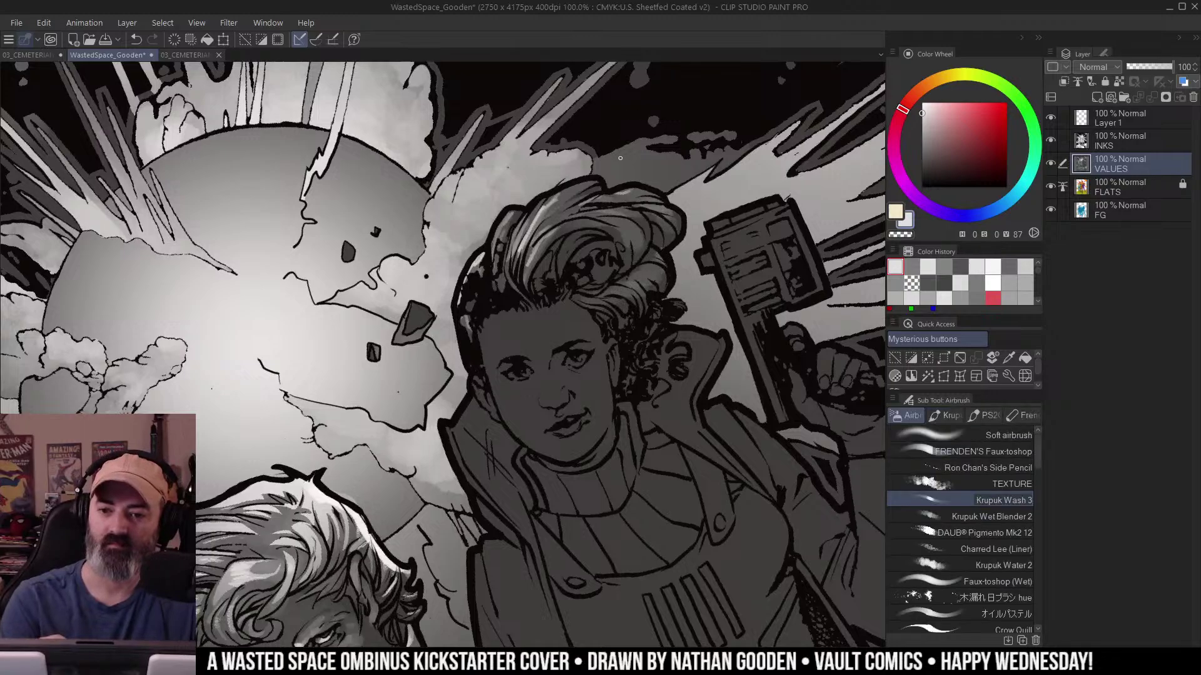
{"action": "left_click_drag", "start_coordinate": [546, 225], "coordinate": [623, 190]}
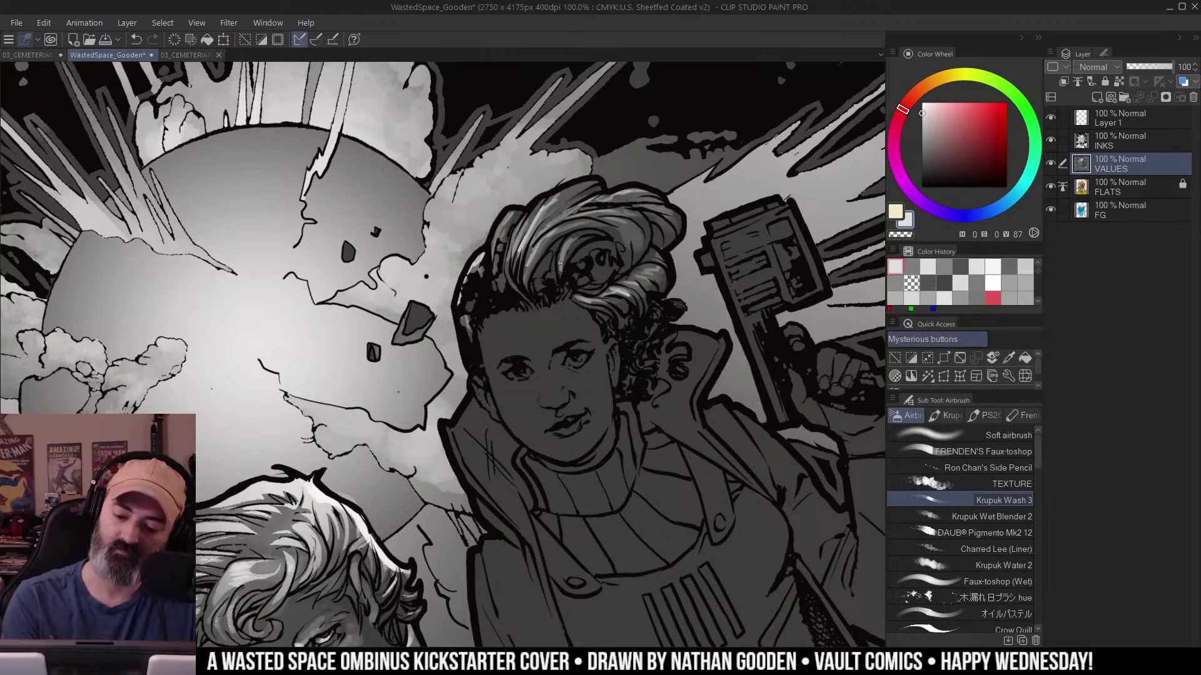
Select the woman's face and paint a light gray rim along her forehead, ear and jaw on the planet side.
{"action": "left_click", "coordinate": [606, 243], "text": "alt"}
{"action": "mouse_move", "coordinate": [606, 243]}
{"action": "left_mouse_down"}
{"action": "mouse_move", "coordinate": [644, 375]}
{"action": "mouse_move", "coordinate": [641, 317]}
{"action": "mouse_move", "coordinate": [670, 274]}
{"action": "mouse_move", "coordinate": [664, 307]}
{"action": "left_mouse_up"}
{"action": "scroll", "coordinate": [669, 274], "scroll_direction": "up", "scroll_amount": 2}
{"action": "key", "text": "ctrl+h"}
{"action": "key", "text": "b"}
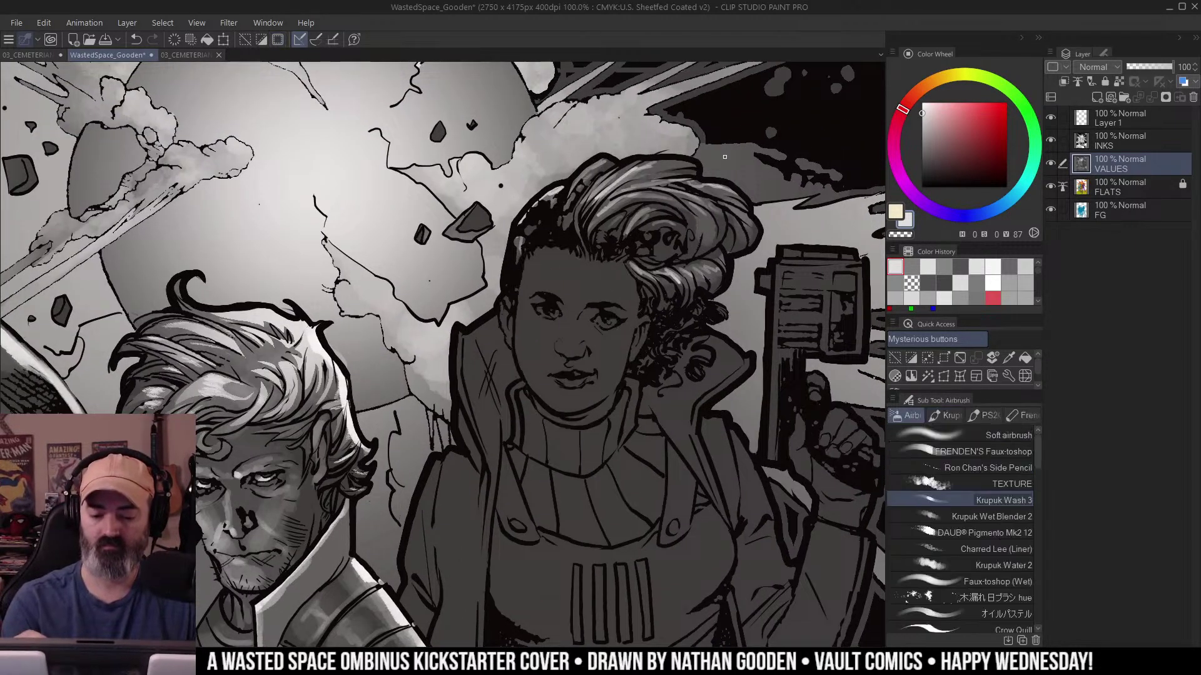
{"action": "mouse_move", "coordinate": [514, 254]}
{"action": "left_mouse_down"}
{"action": "mouse_move", "coordinate": [514, 283]}
{"action": "mouse_move", "coordinate": [523, 242]}
{"action": "mouse_move", "coordinate": [505, 330]}
{"action": "mouse_move", "coordinate": [532, 229]}
{"action": "mouse_move", "coordinate": [522, 312]}
{"action": "left_mouse_up"}
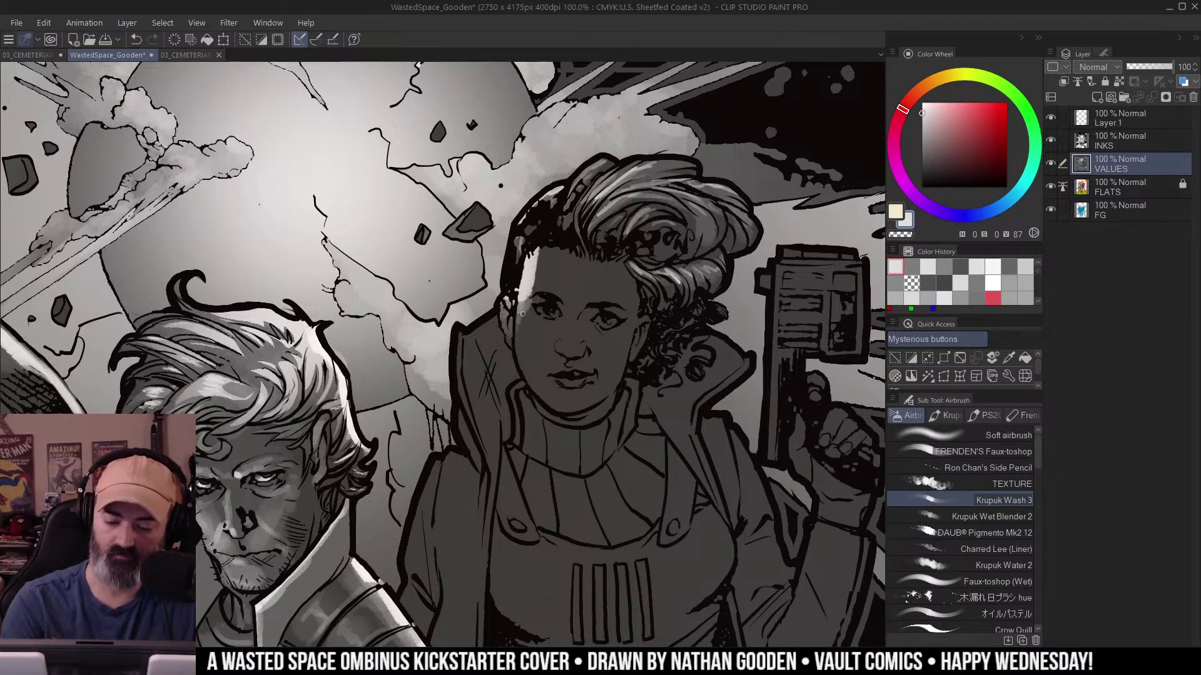
{"action": "left_click_drag", "start_coordinate": [532, 377], "coordinate": [526, 377]}
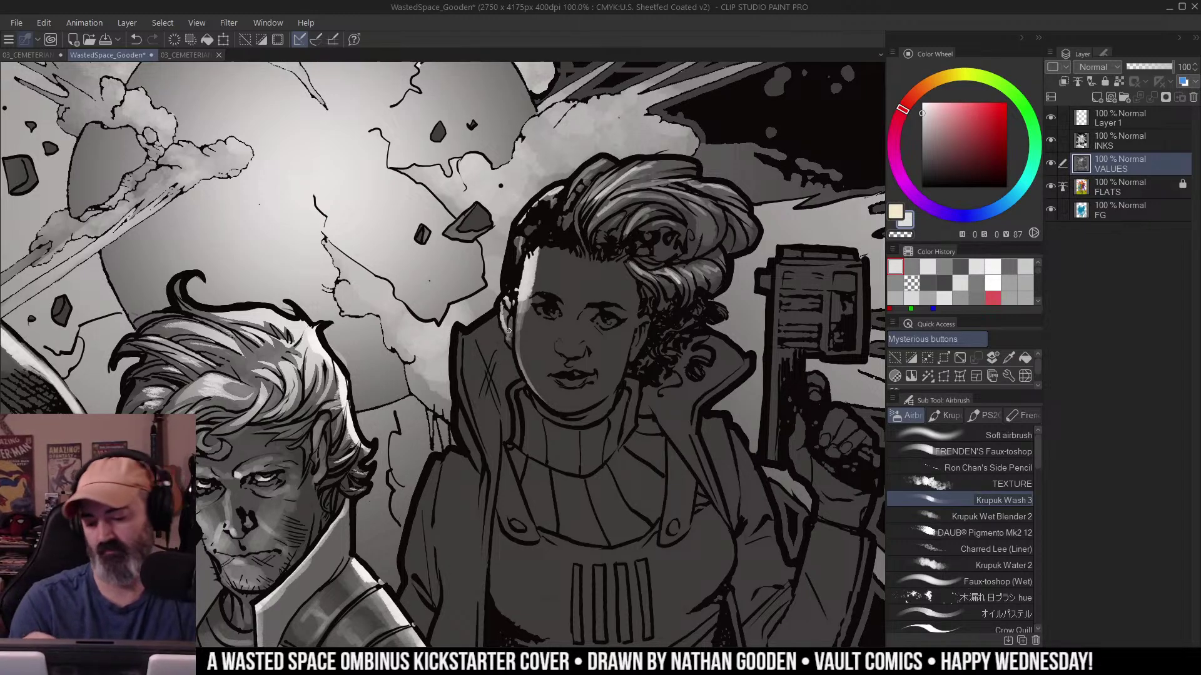
{"action": "left_click_drag", "start_coordinate": [574, 248], "coordinate": [591, 229]}
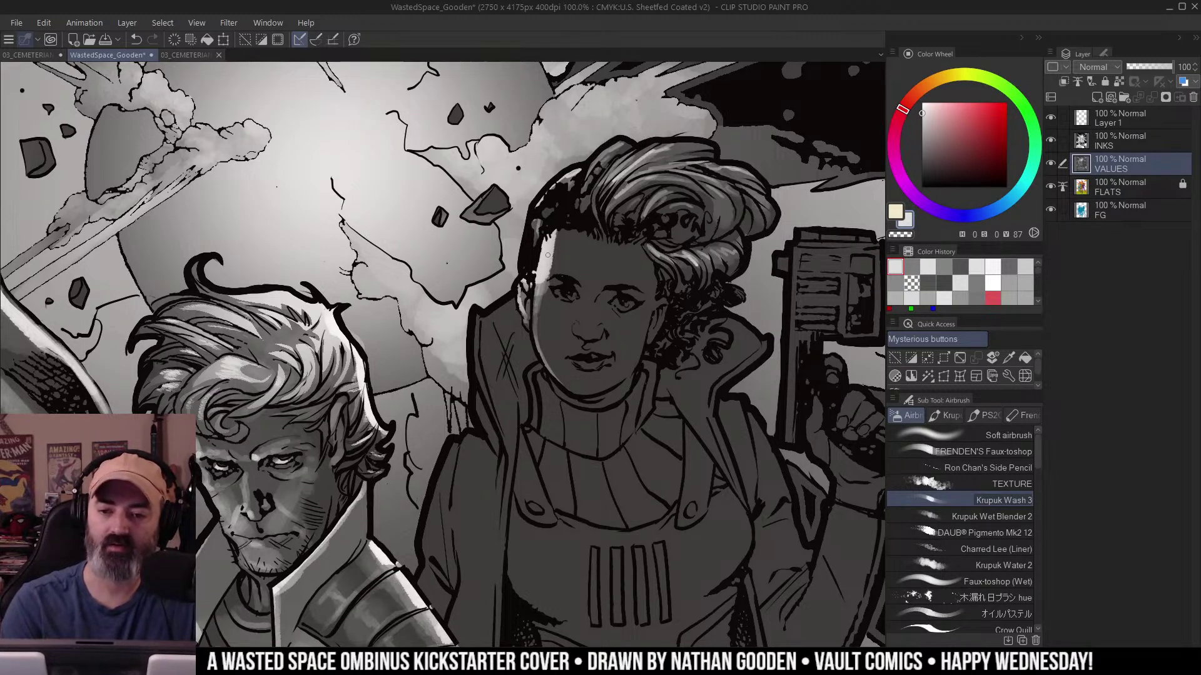
Enlarge the brush, sample the face's dark gray and soften the rim highlight beside the woman's eye and cheek.
{"action": "key", "text": "]"}
{"action": "left_click", "coordinate": [549, 301], "text": "alt"}
{"action": "left_click", "coordinate": [551, 296]}
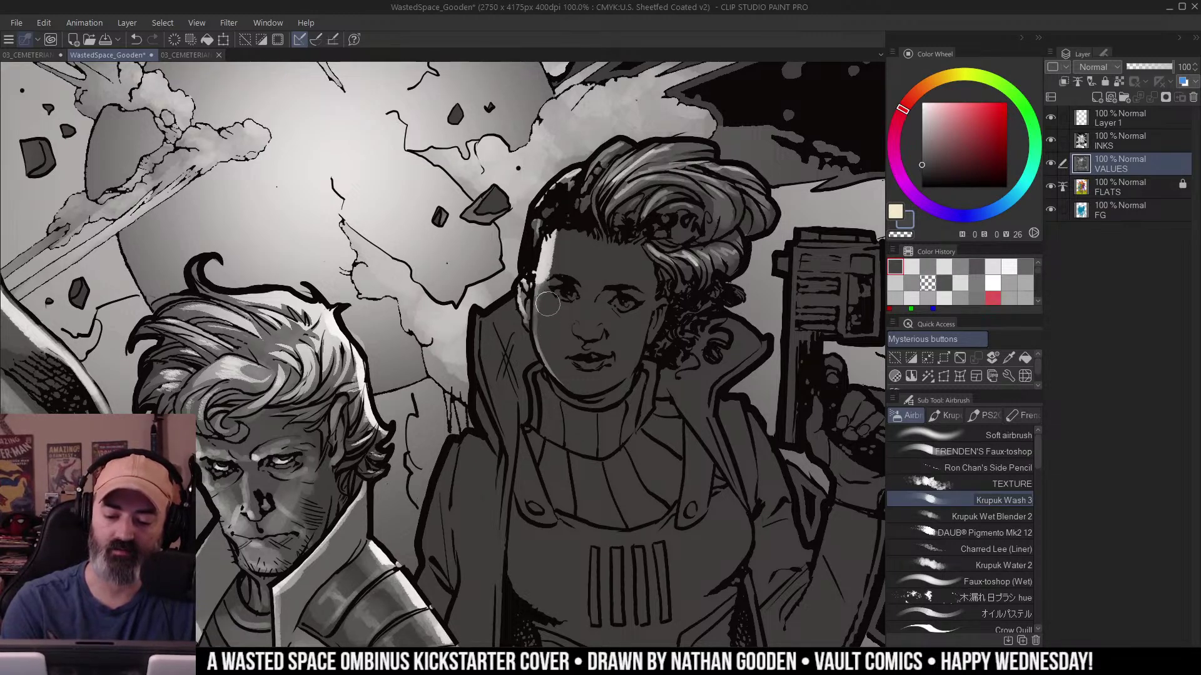
Sample light gray from the forehead rim and paint highlights on the woman's nose and between her brows.
{"action": "left_click", "coordinate": [546, 260], "text": "alt"}
{"action": "key", "text": "m"}
{"action": "left_click_drag", "start_coordinate": [592, 248], "coordinate": [594, 227]}
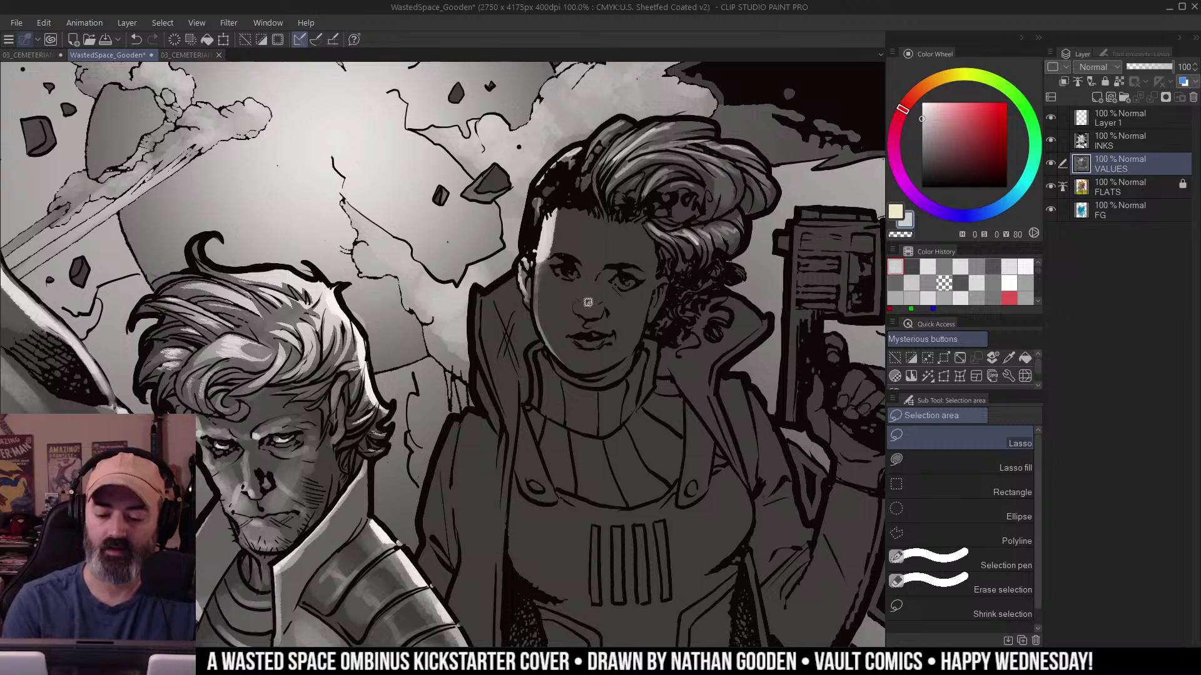
{"action": "key", "text": "b"}
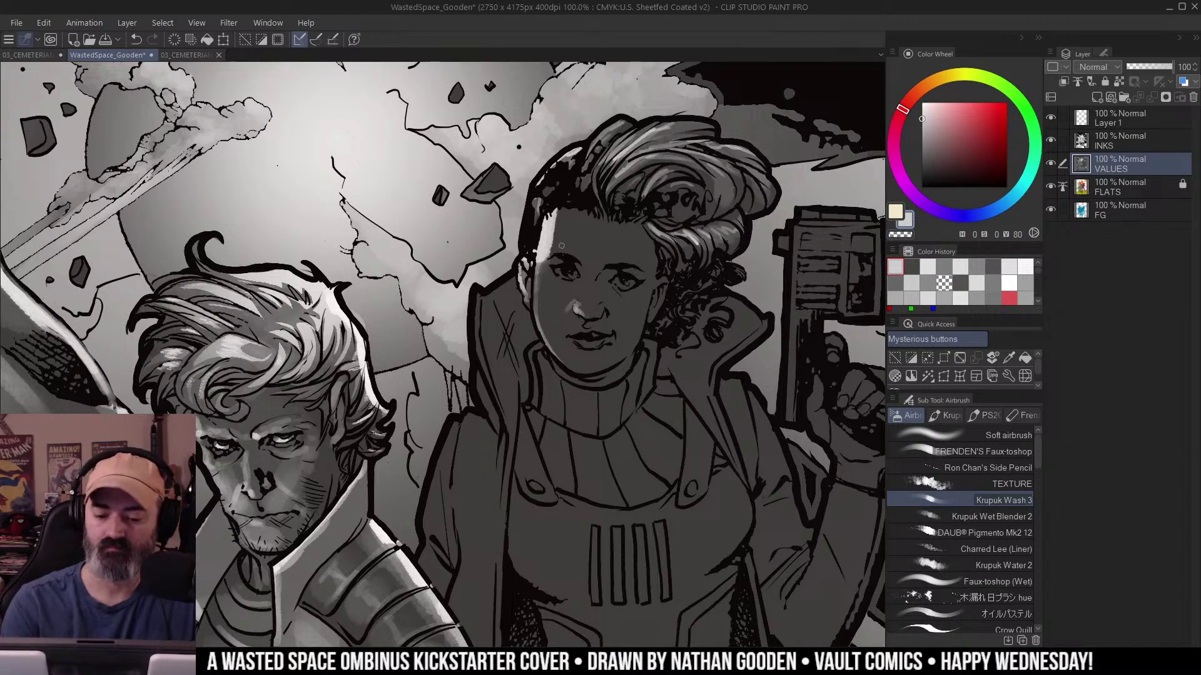
{"action": "left_click_drag", "start_coordinate": [564, 221], "coordinate": [556, 226]}
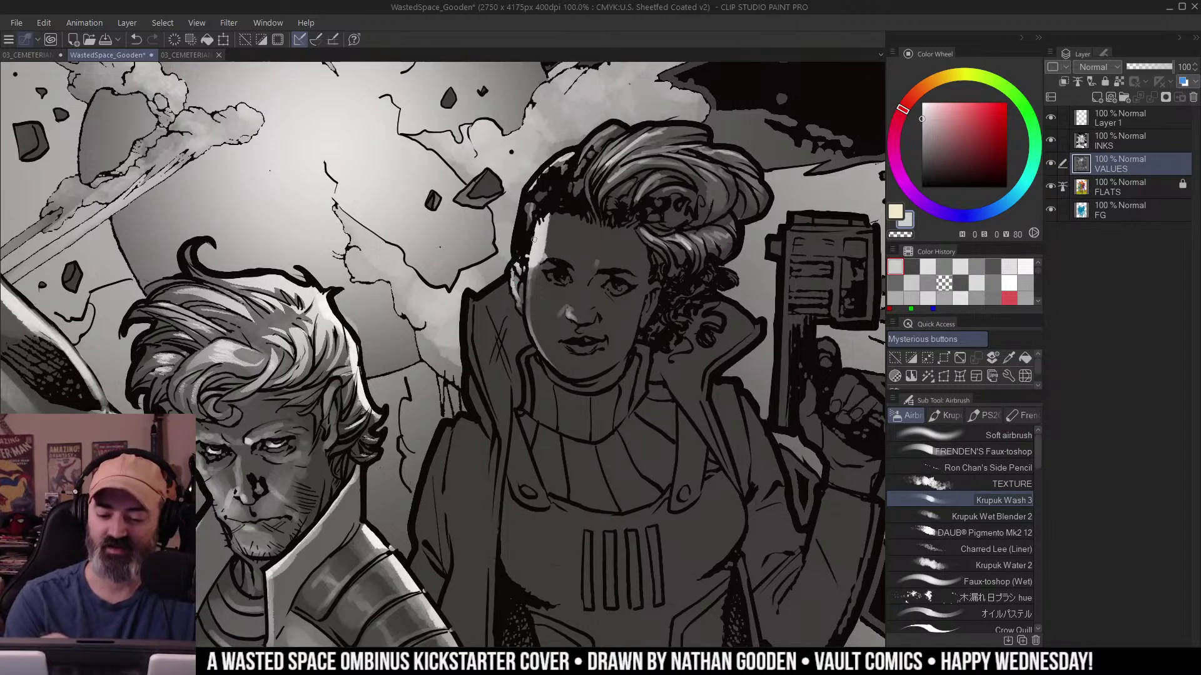
Paint a small light gray highlight on the woman's lower lip.
{"action": "key", "text": "ctrl+space"}
{"action": "left_click", "coordinate": [652, 288], "text": "ctrl+alt"}
{"action": "left_click", "coordinate": [644, 365], "text": "ctrl"}
{"action": "left_click_drag", "start_coordinate": [678, 296], "coordinate": [656, 330]}
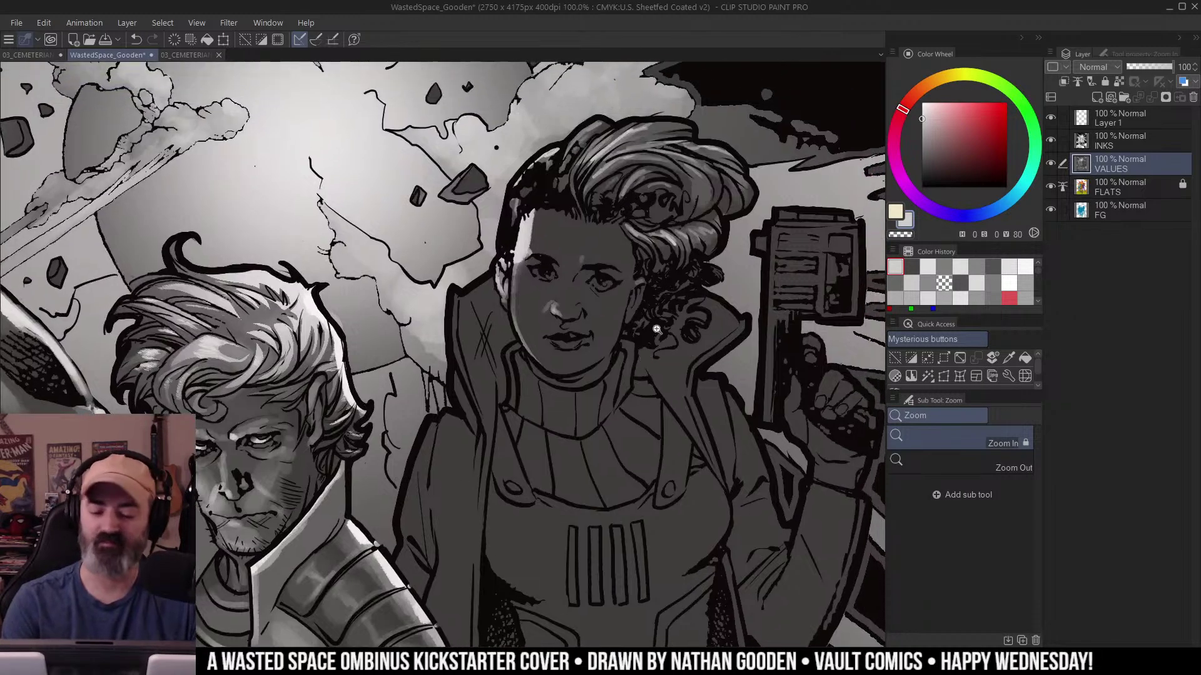
{"action": "left_click", "coordinate": [570, 344]}
{"action": "key", "text": "b"}
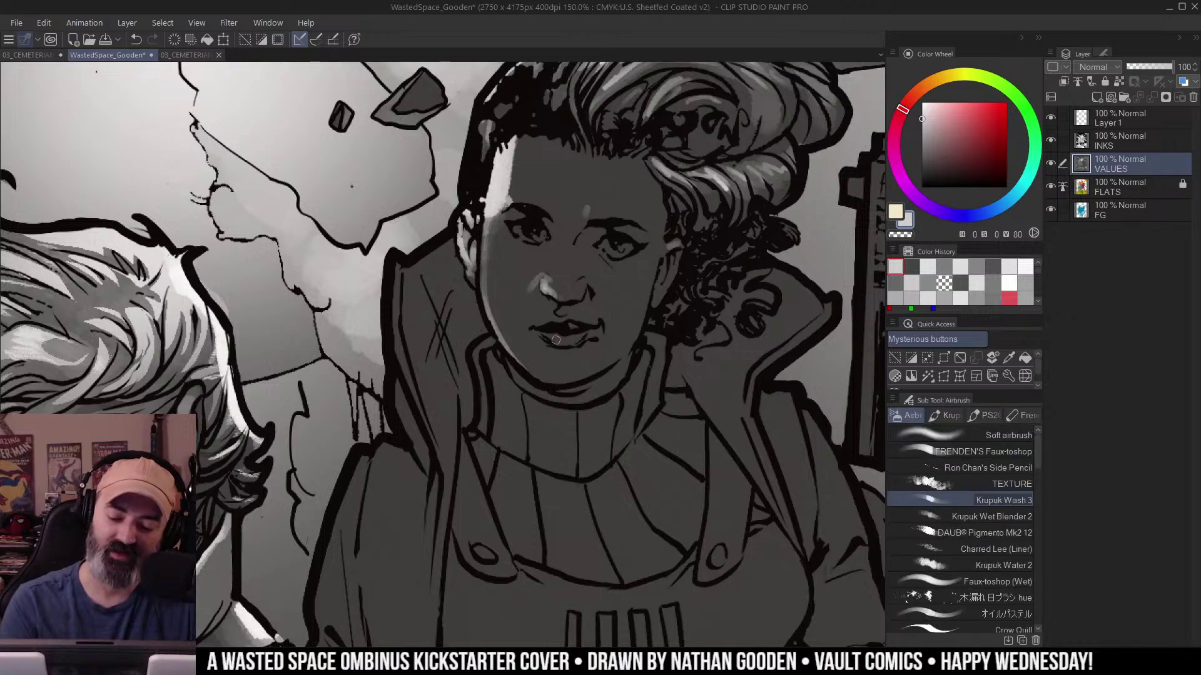
{"action": "key", "text": "ctrl+space"}
{"action": "left_click", "coordinate": [593, 348], "text": "alt"}
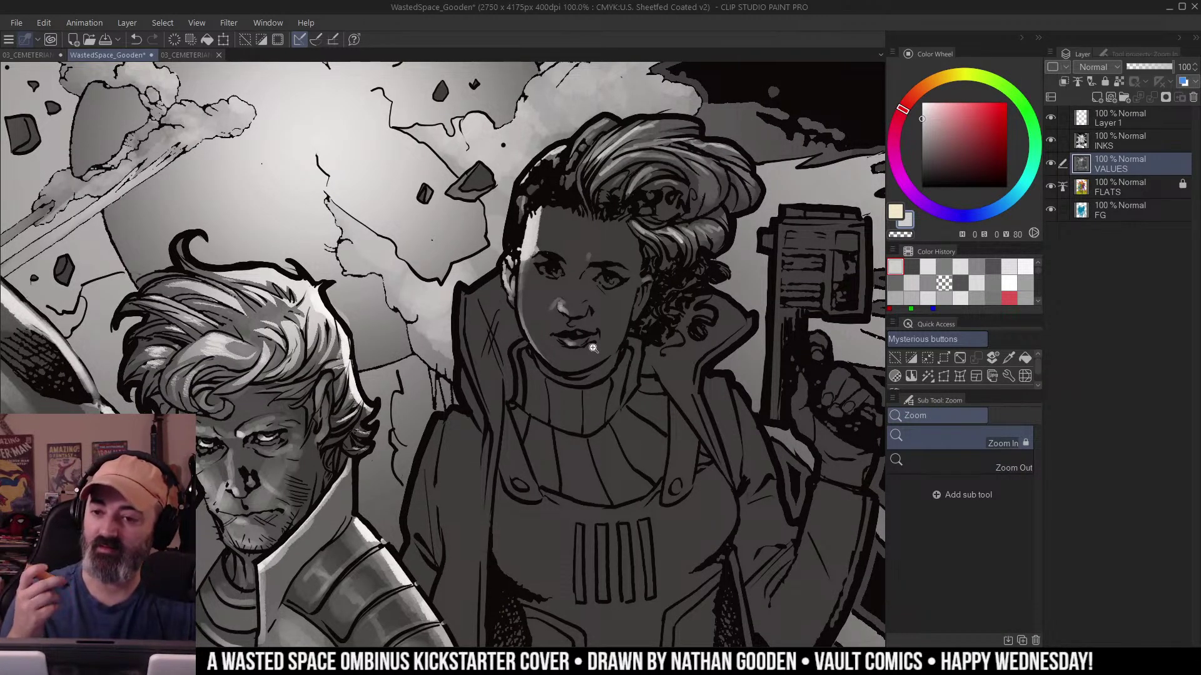
Select the whites of the woman's eyes, paint them light gray with Krupuk Wash 3 and clear the selection.
{"action": "key", "text": "w"}
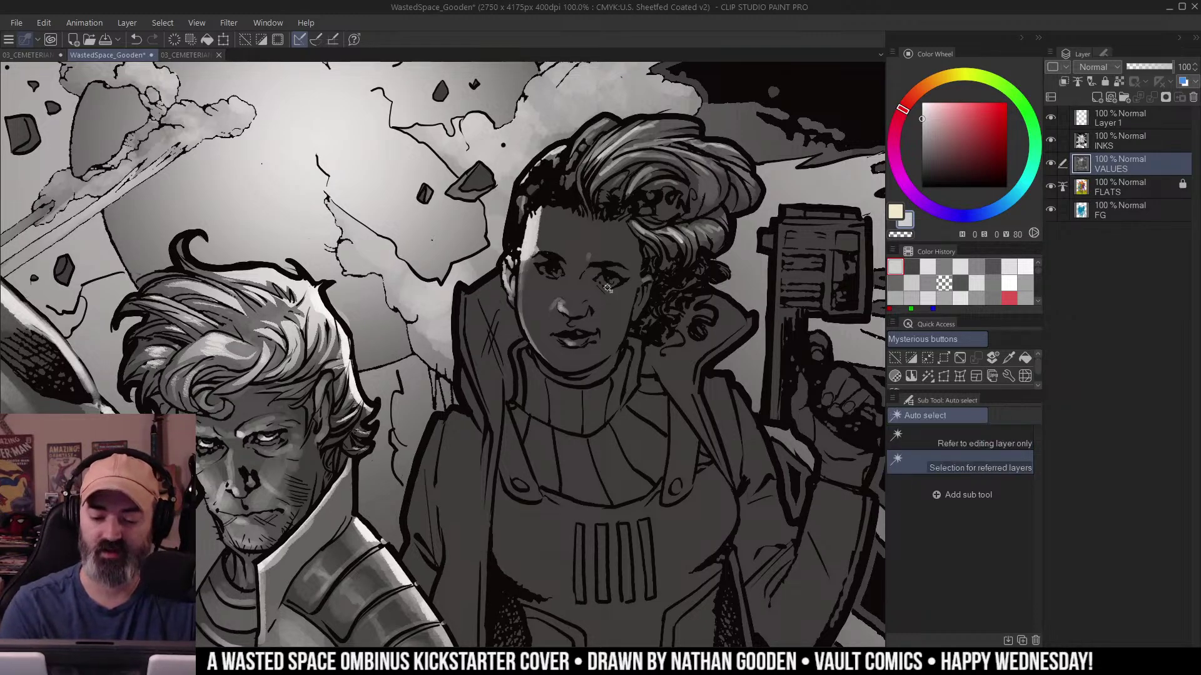
{"action": "left_click", "coordinate": [605, 284]}
{"action": "key", "text": "ctrl+h"}
{"action": "key", "text": "b"}
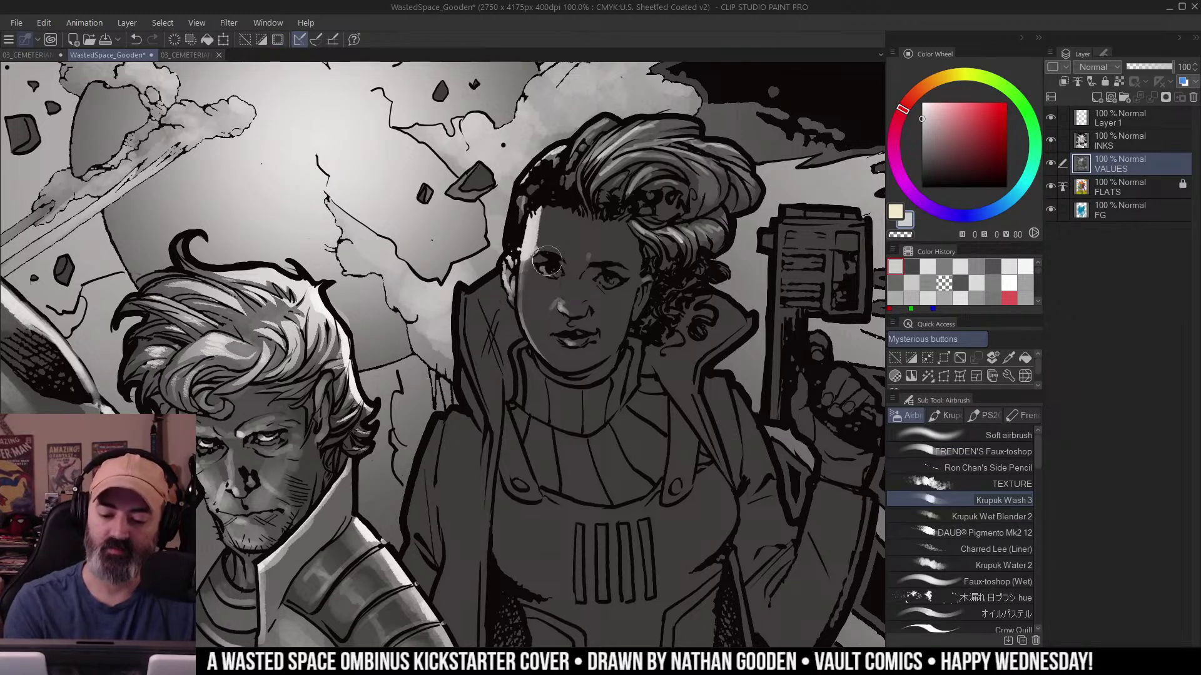
{"action": "left_click_drag", "start_coordinate": [619, 272], "coordinate": [608, 279]}
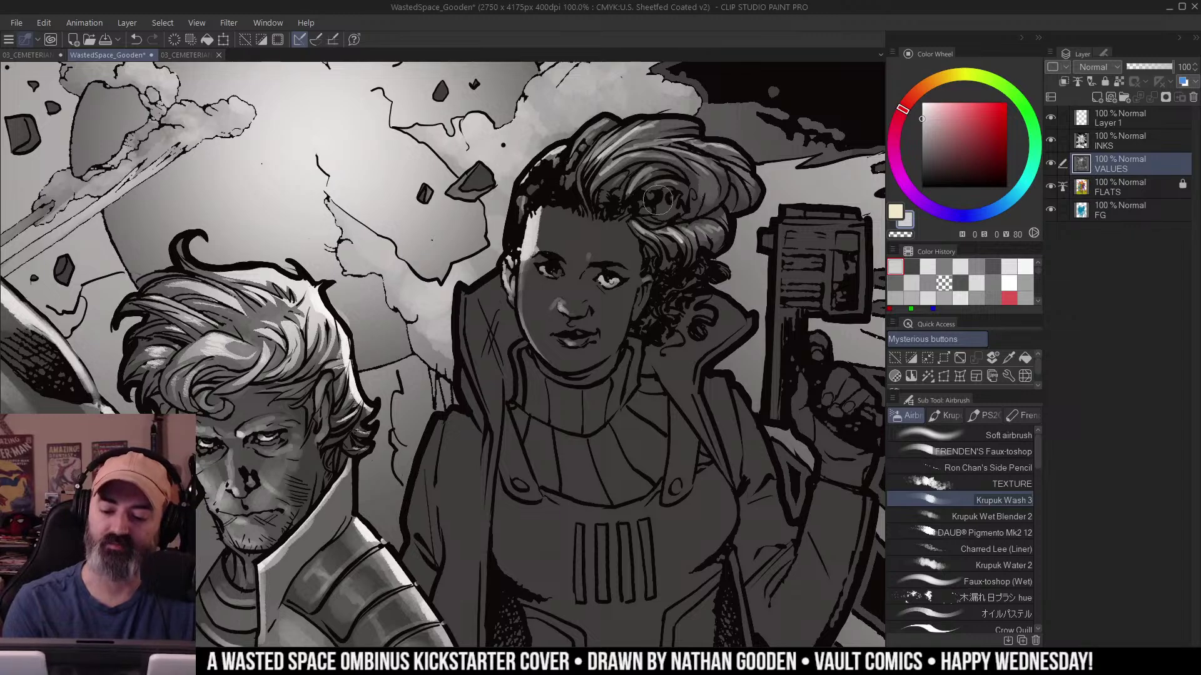
{"action": "key", "text": "m"}
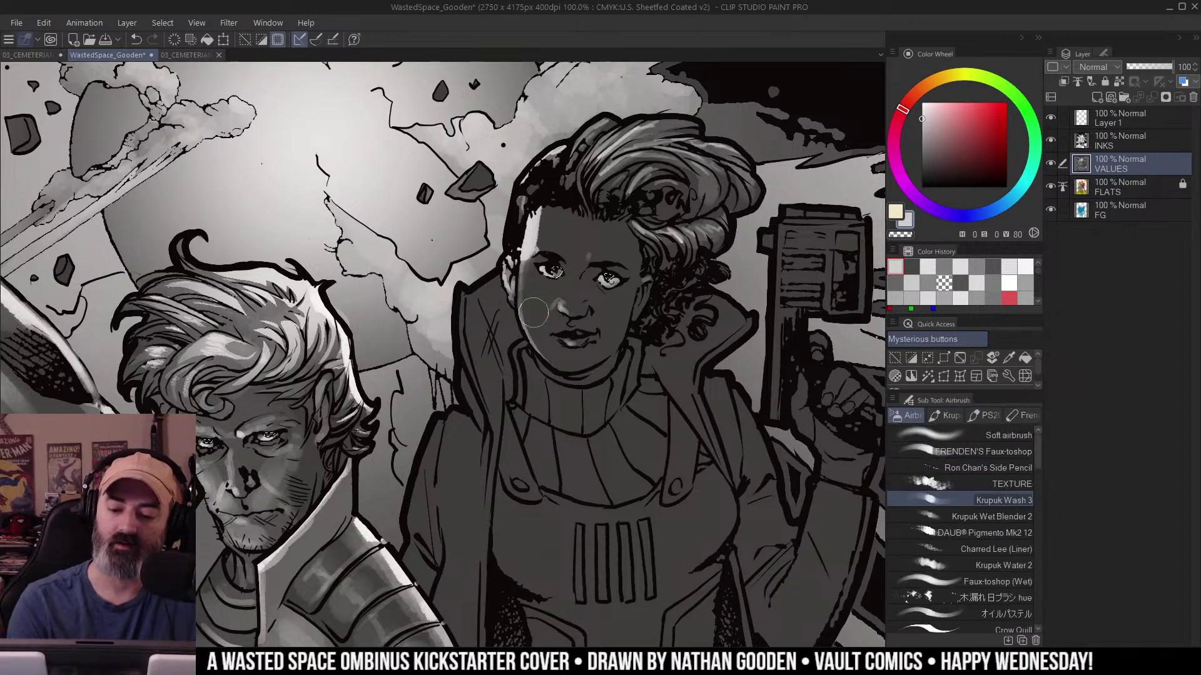
{"action": "key", "text": "m"}
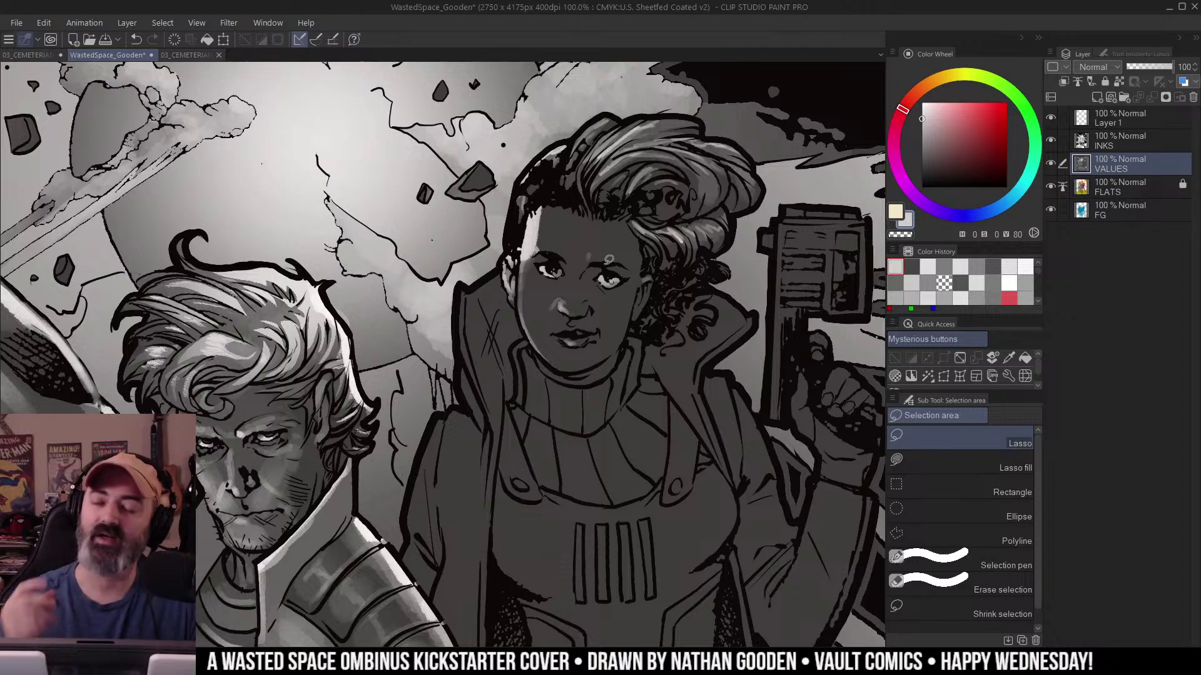
{"action": "key", "text": "w"}
{"action": "left_click", "coordinate": [637, 321]}
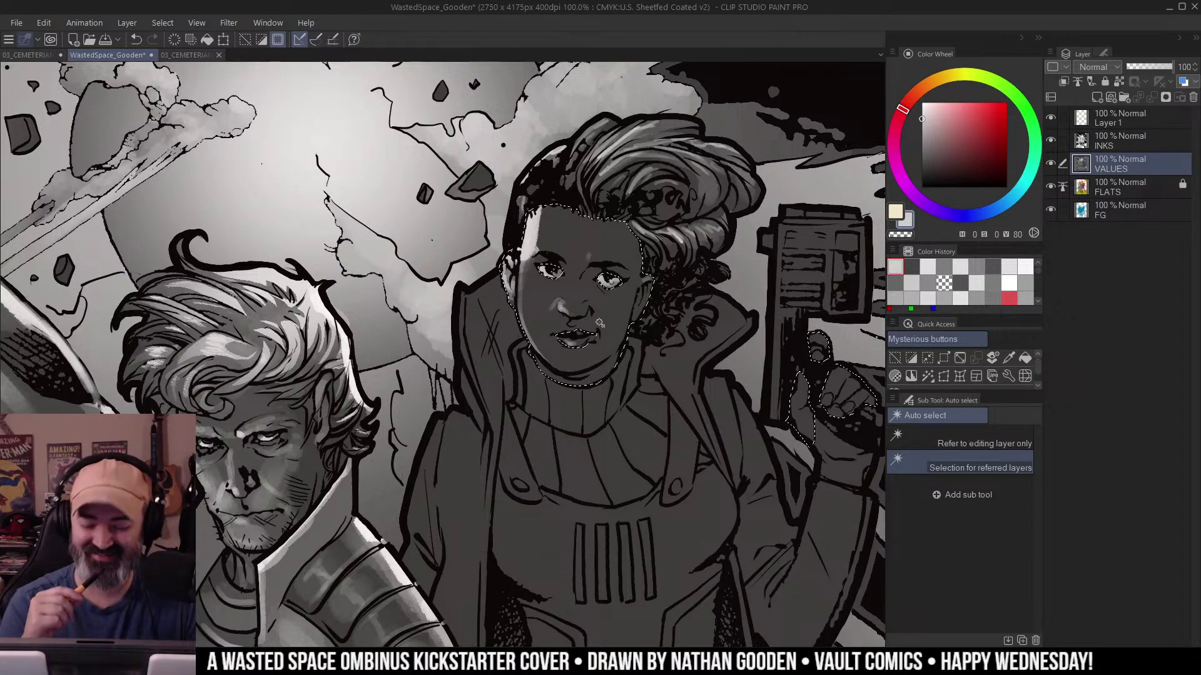
{"action": "key", "text": "m"}
{"action": "key", "text": "ctrl+space"}
{"action": "left_click", "coordinate": [652, 265]}
{"action": "left_click_drag", "start_coordinate": [653, 266], "coordinate": [651, 335]}
{"action": "key", "text": "ctrl+d"}
{"action": "left_click_drag", "start_coordinate": [624, 227], "coordinate": [647, 159]}
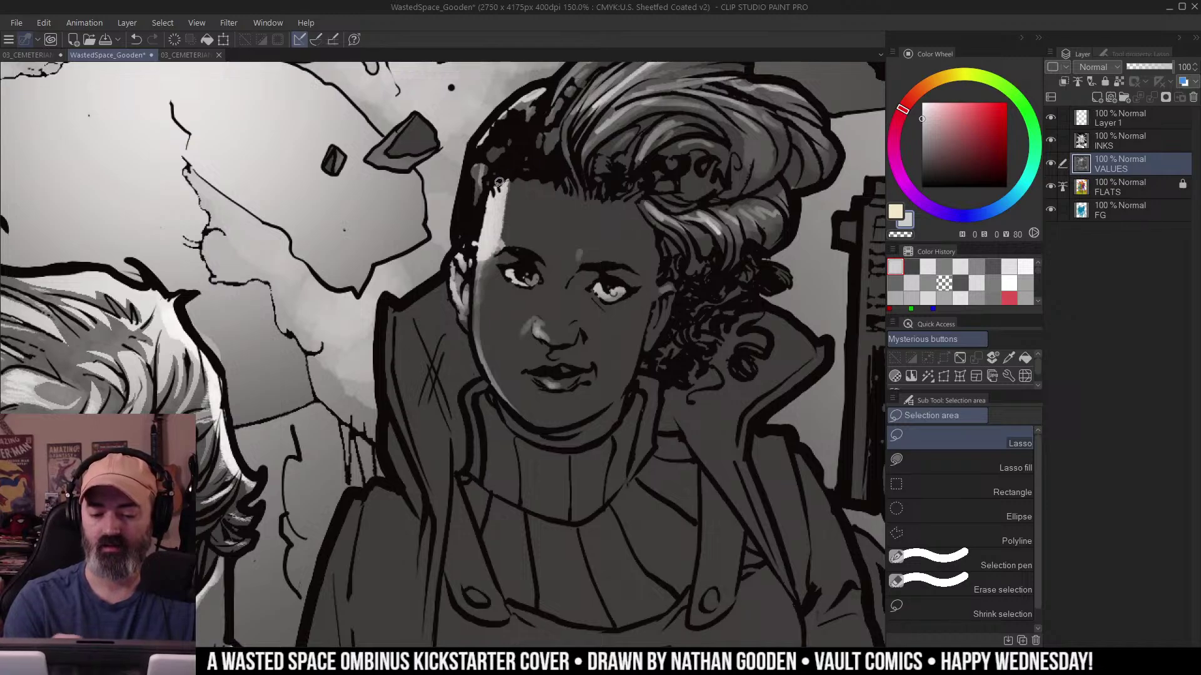
{"action": "mouse_move", "coordinate": [501, 182]}
{"action": "left_mouse_down"}
{"action": "mouse_move", "coordinate": [694, 197]}
{"action": "mouse_move", "coordinate": [482, 197]}
{"action": "left_mouse_up"}
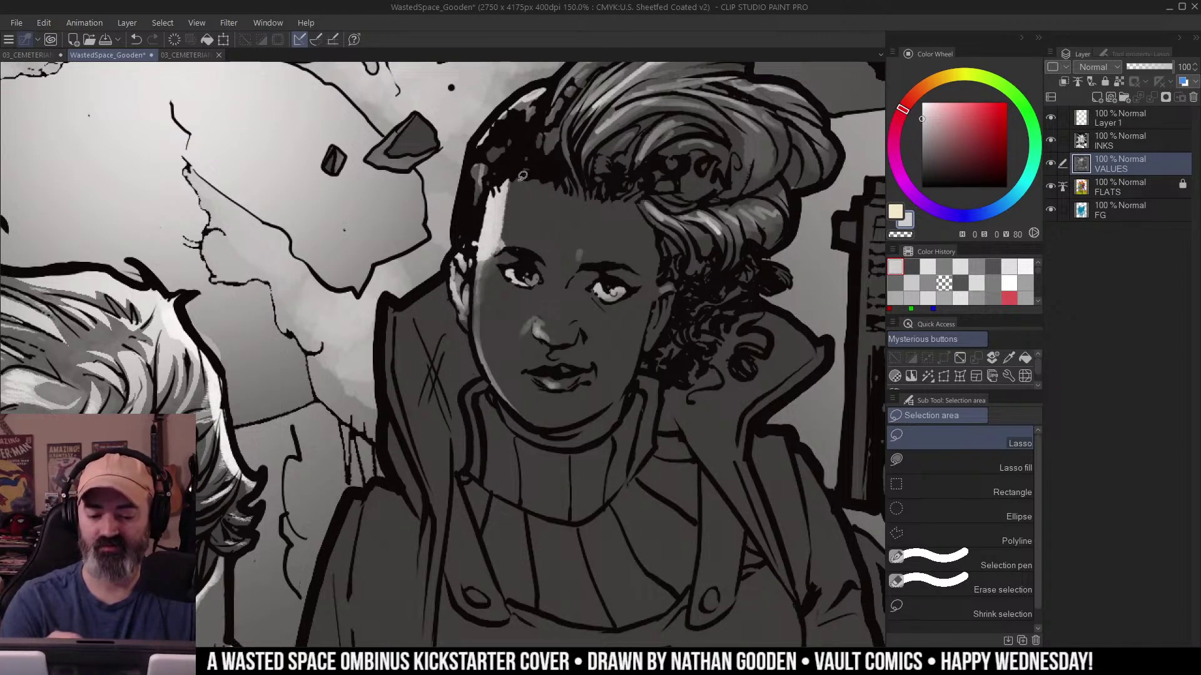
{"action": "key", "text": "ctrl+d"}
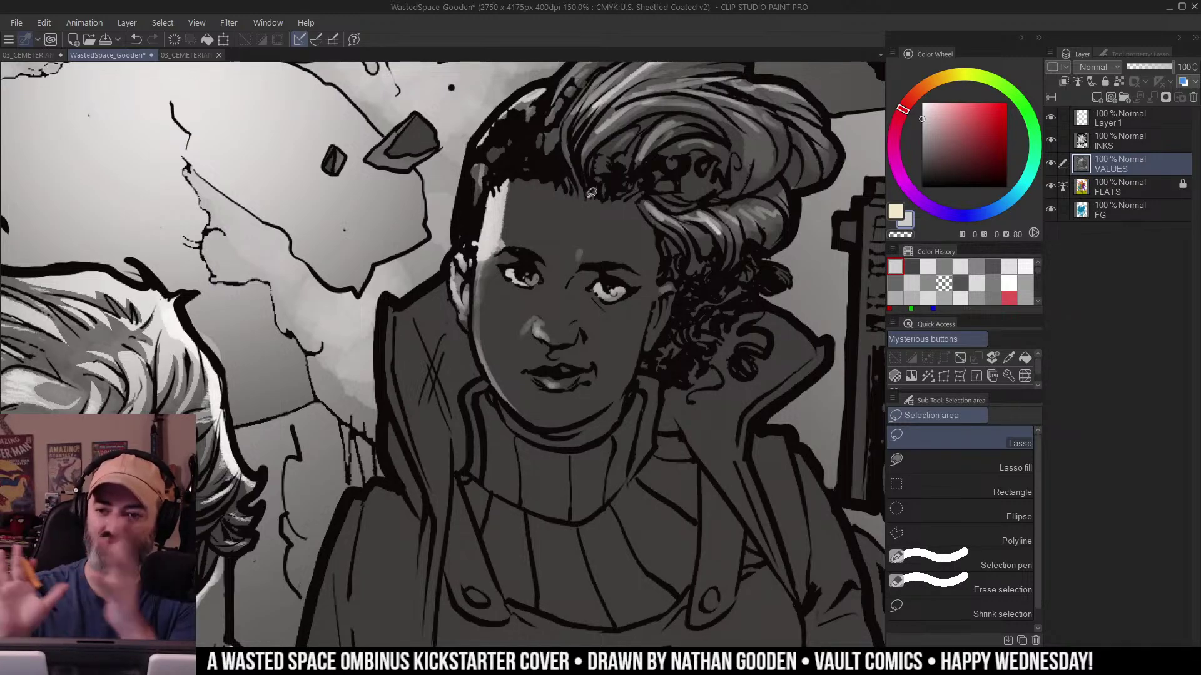
{"action": "key", "text": "r"}
{"action": "left_click_drag", "start_coordinate": [591, 192], "coordinate": [696, 212]}
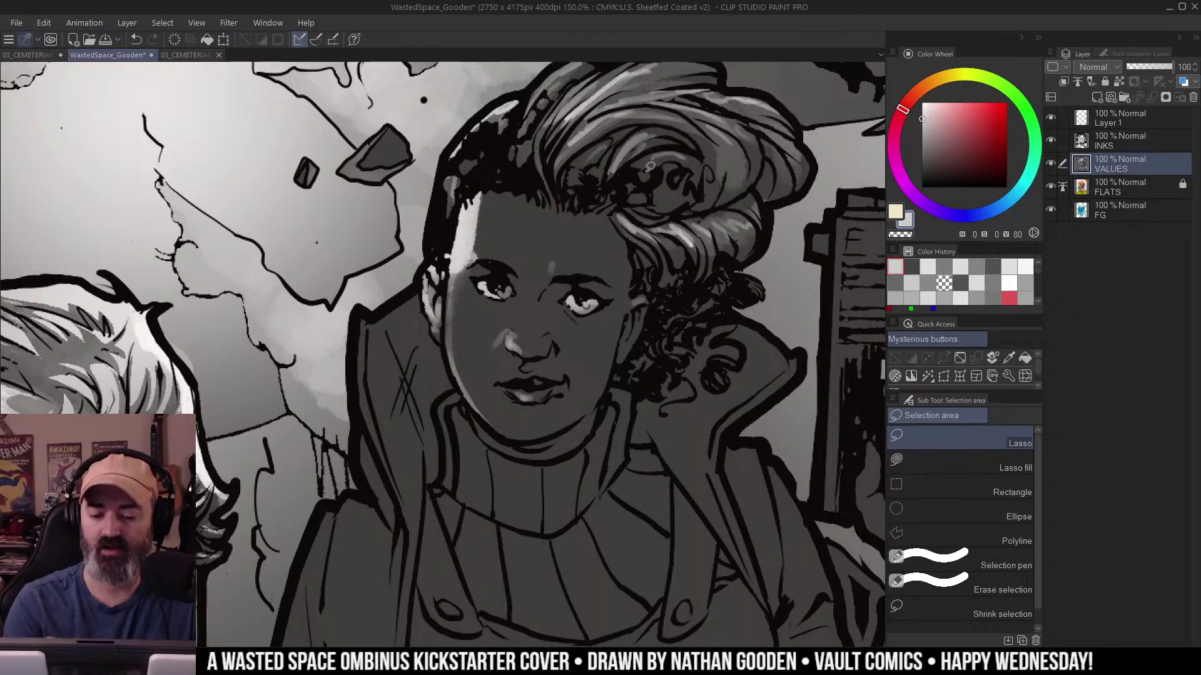
Add a new layer above VALUES, select the woman's face and sample light gray from her forehead rim.
{"action": "left_click", "coordinate": [1098, 98]}
{"action": "key", "text": "w"}
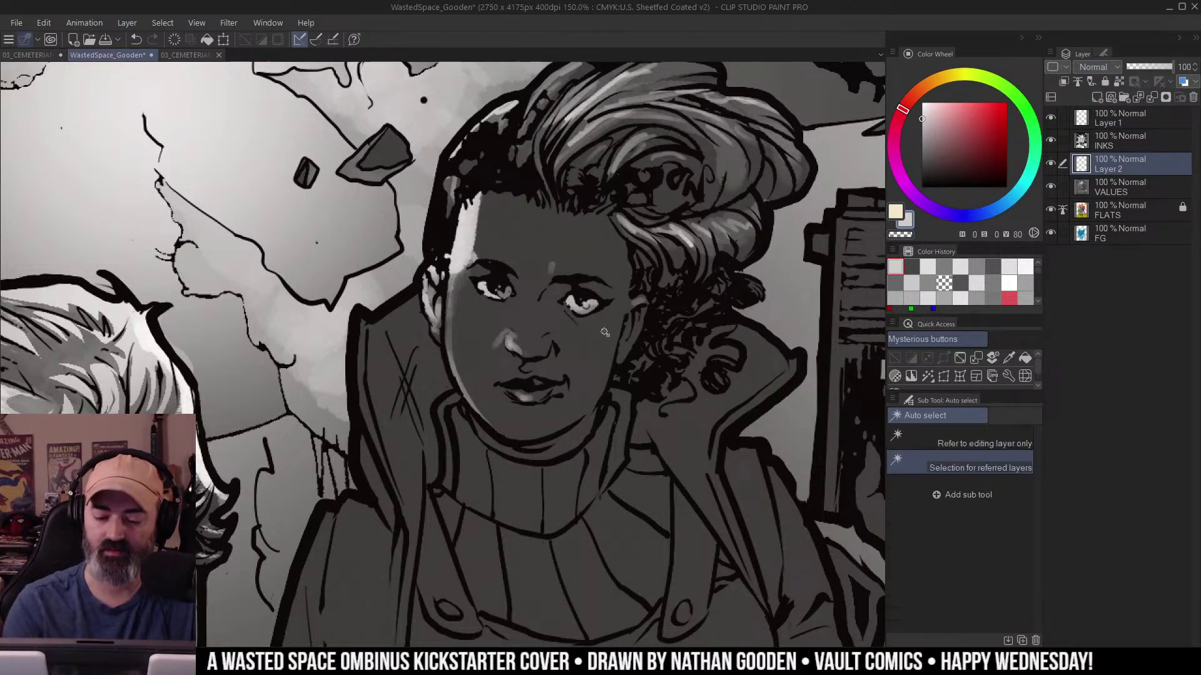
{"action": "left_click", "coordinate": [604, 332]}
{"action": "key", "text": "b"}
{"action": "left_click", "coordinate": [464, 230], "text": "alt"}
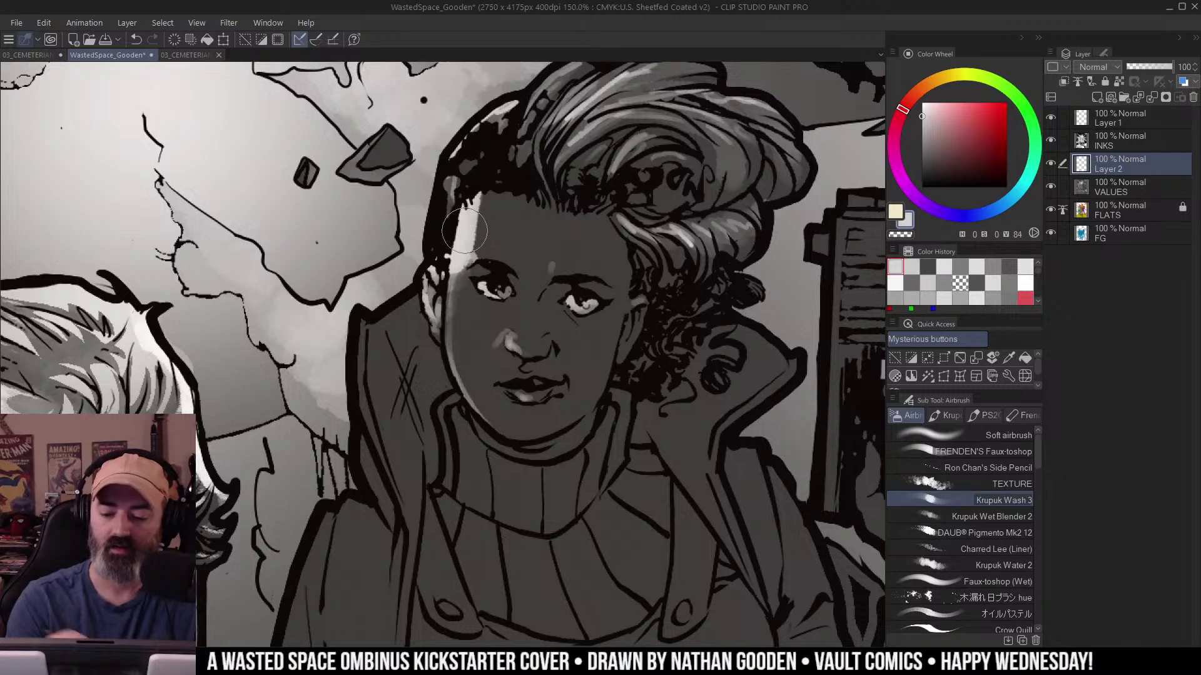
Try a light gray glow across the woman's face with an enlarged Soft airbrush.
{"action": "left_click", "coordinate": [1020, 438]}
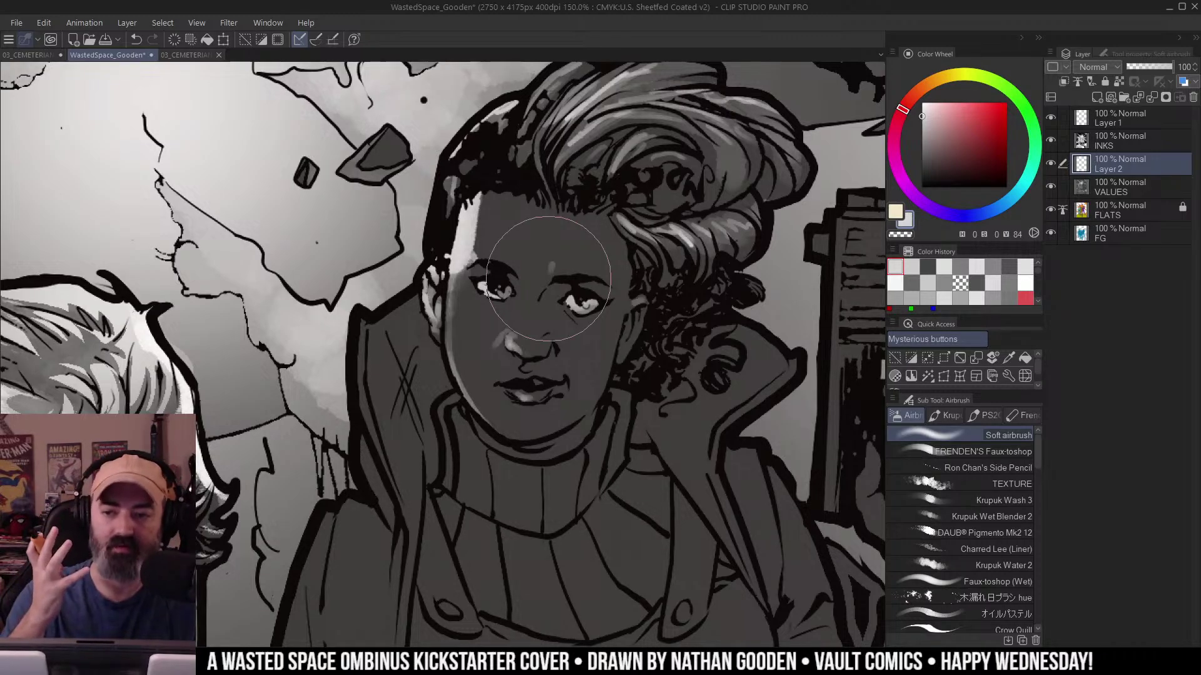
{"action": "key", "text": "bracketright"}
{"action": "key", "text": "bracketright"}
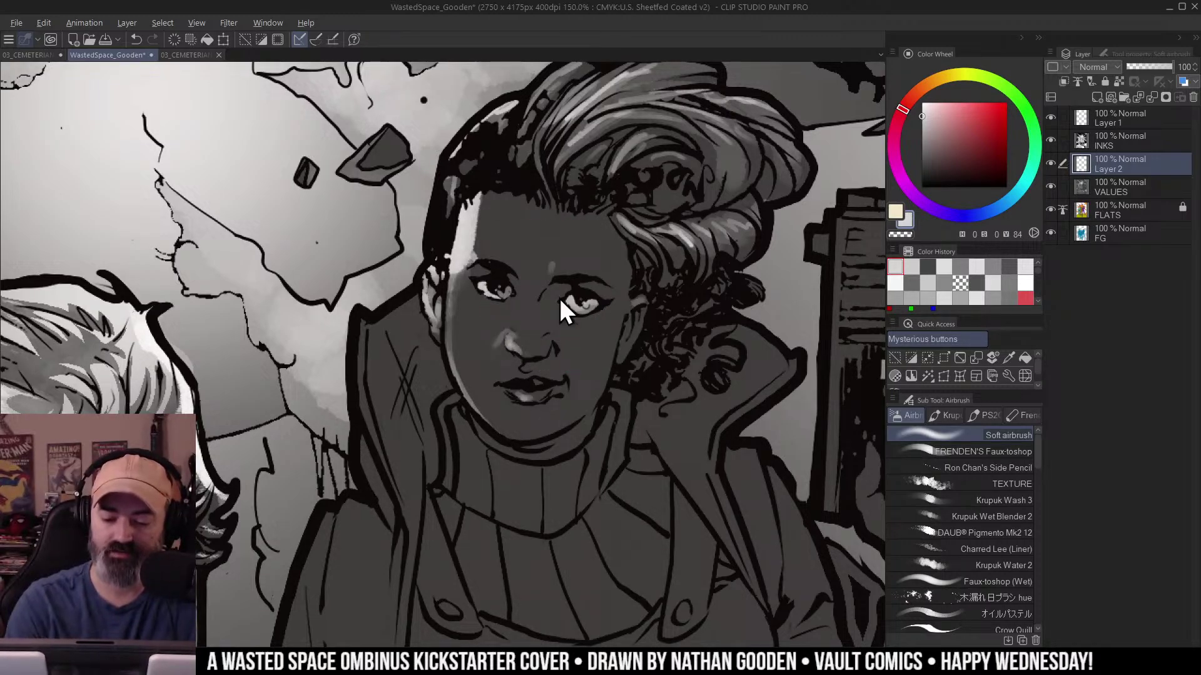
{"action": "mouse_move", "coordinate": [562, 297]}
{"action": "left_mouse_down"}
{"action": "mouse_move", "coordinate": [529, 364]}
{"action": "mouse_move", "coordinate": [560, 248]}
{"action": "mouse_move", "coordinate": [544, 339]}
{"action": "left_mouse_up"}
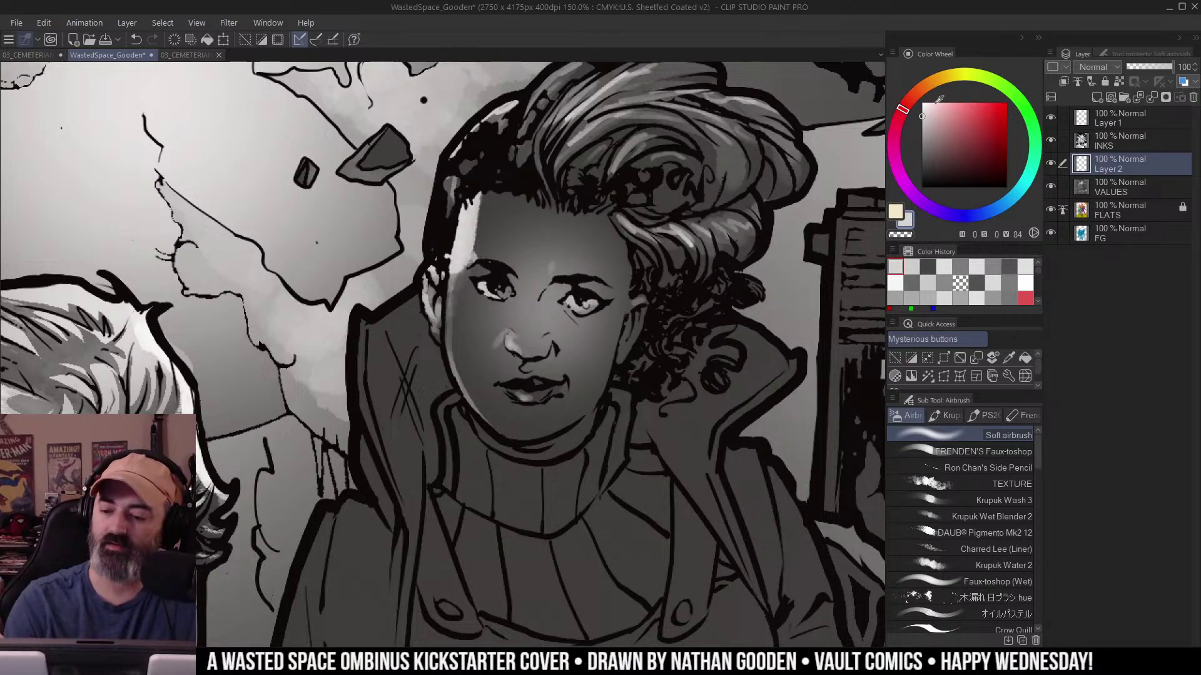
{"action": "key", "text": "ctrl+z"}
Choose a mid gray (V 60) and airbrush a soft glow over the woman's forehead and the center of her face.
{"action": "left_click", "coordinate": [561, 240], "text": "alt"}
{"action": "left_click", "coordinate": [922, 134]}
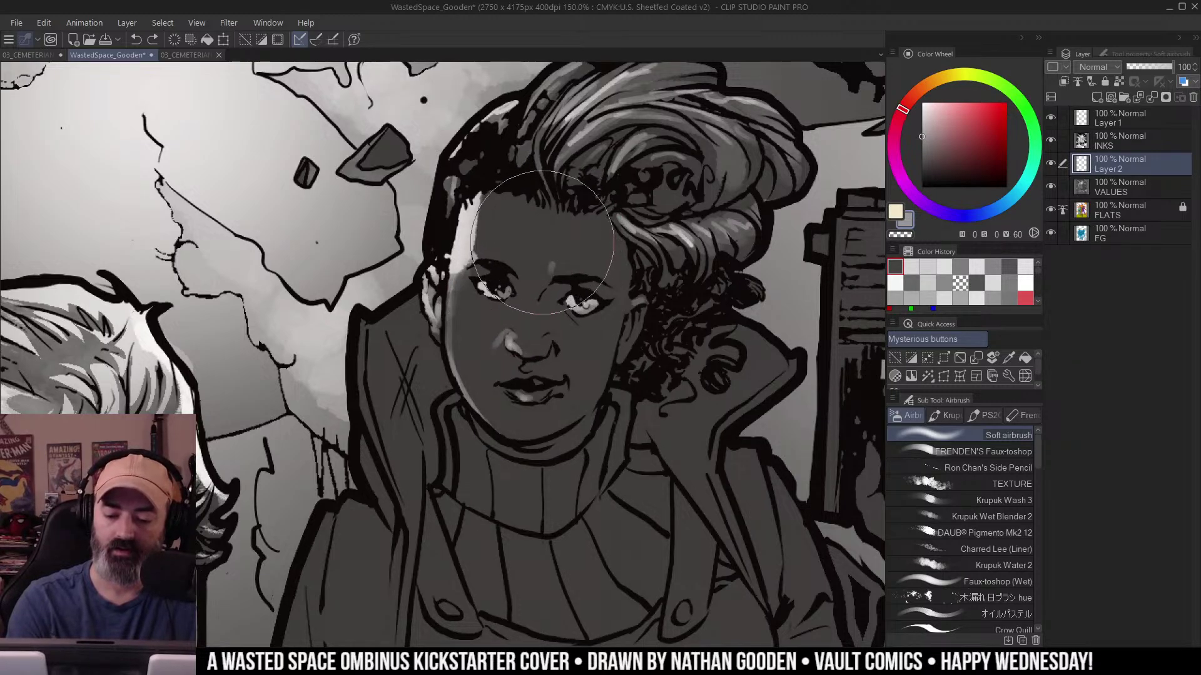
{"action": "mouse_move", "coordinate": [542, 242]}
{"action": "left_mouse_down"}
{"action": "mouse_move", "coordinate": [558, 297]}
{"action": "mouse_move", "coordinate": [532, 331]}
{"action": "mouse_move", "coordinate": [540, 389]}
{"action": "mouse_move", "coordinate": [566, 276]}
{"action": "mouse_move", "coordinate": [548, 228]}
{"action": "left_mouse_up"}
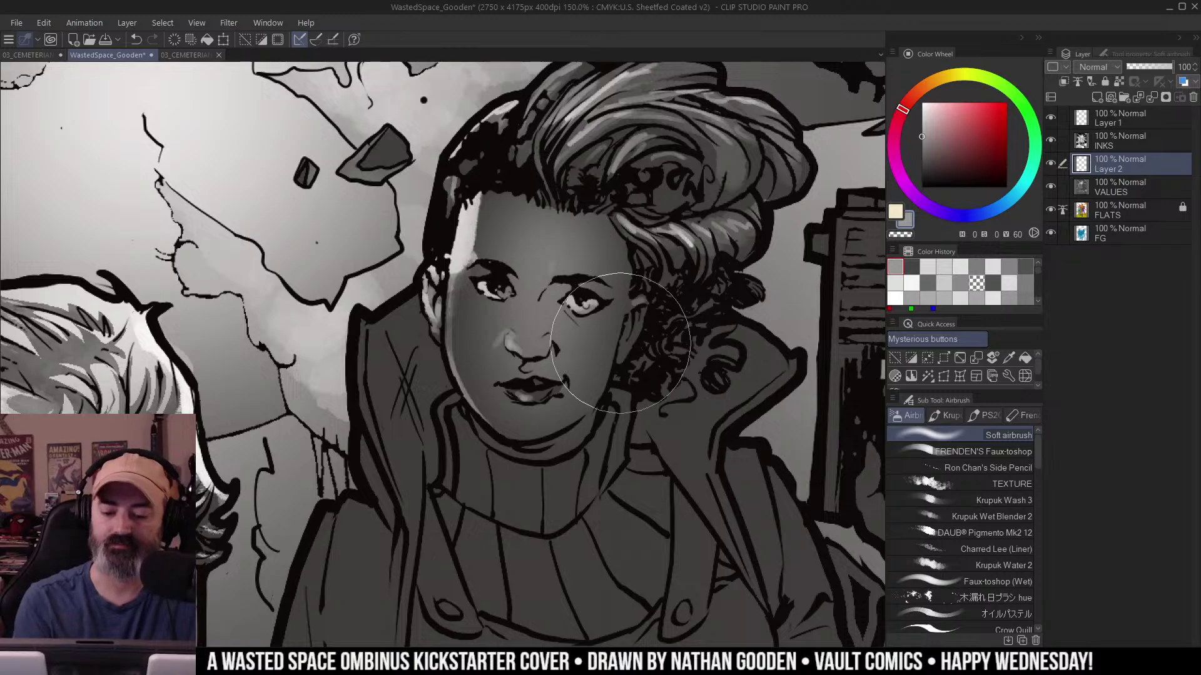
{"action": "key", "text": "]"}
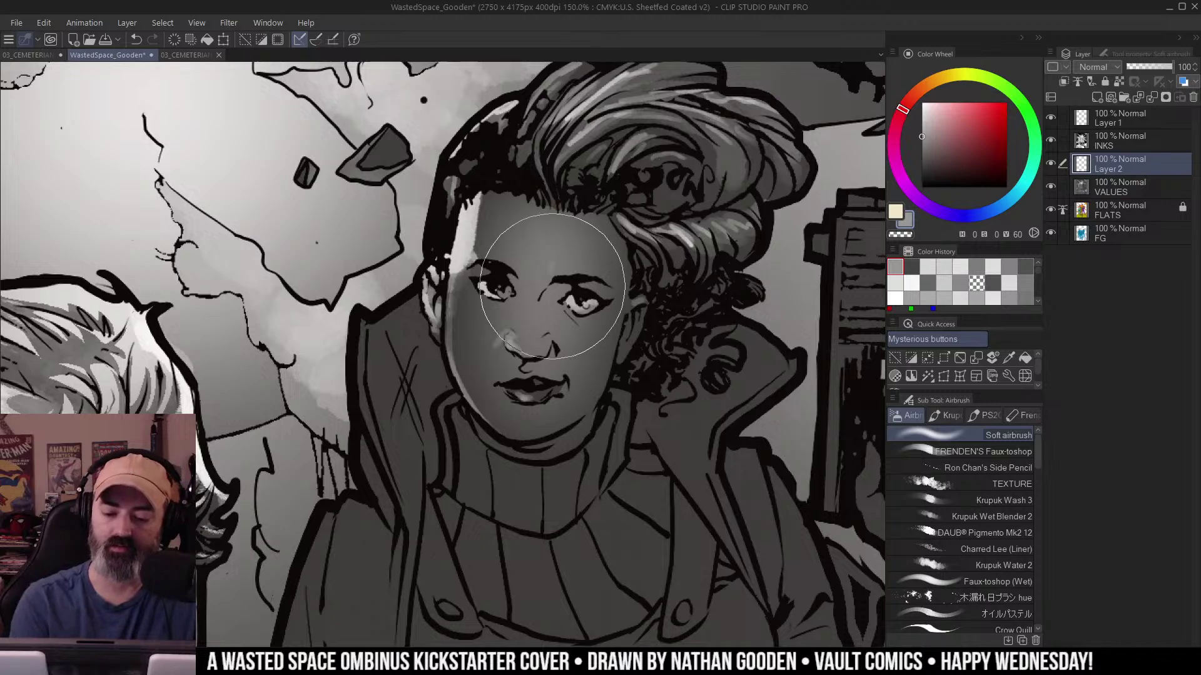
{"action": "mouse_move", "coordinate": [552, 217]}
{"action": "left_mouse_down"}
{"action": "mouse_move", "coordinate": [541, 237]}
{"action": "mouse_move", "coordinate": [572, 209]}
{"action": "left_mouse_up"}
{"action": "key", "text": "["}
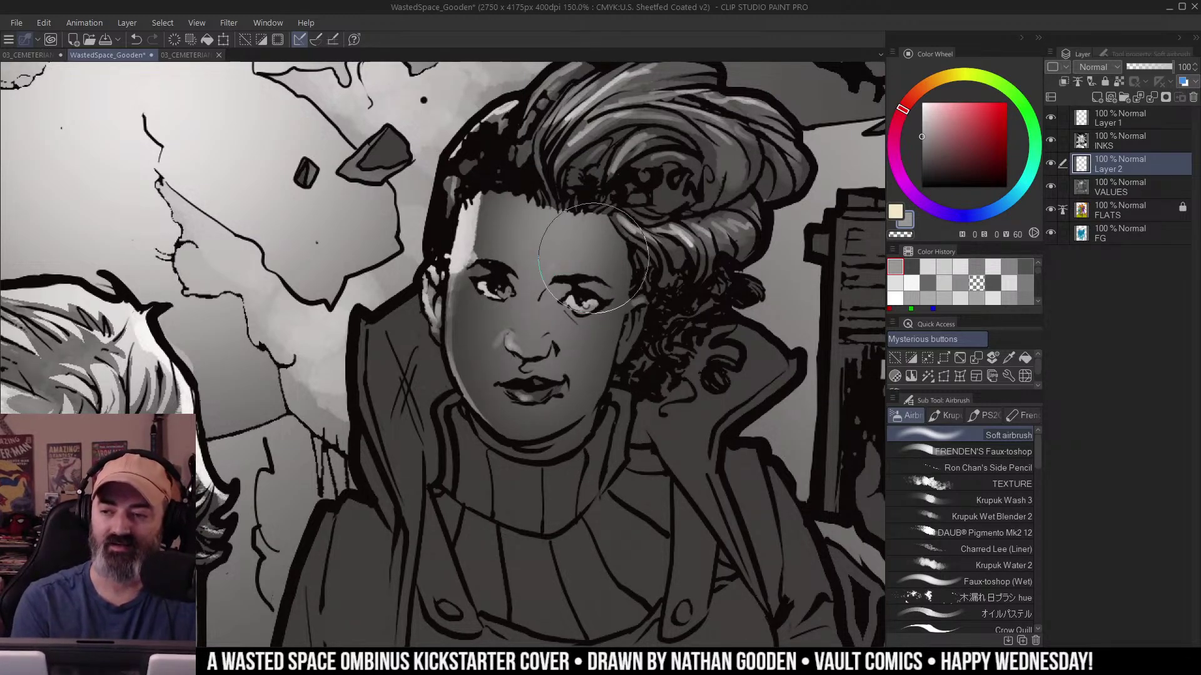
Erase the airbrushed gray around the woman's eyes and nose with transparent color, finishing with Krupuk Wash 3.
{"action": "key", "text": "c"}
{"action": "mouse_move", "coordinate": [491, 275]}
{"action": "left_mouse_down"}
{"action": "mouse_move", "coordinate": [525, 302]}
{"action": "mouse_move", "coordinate": [500, 282]}
{"action": "mouse_move", "coordinate": [492, 298]}
{"action": "left_mouse_up"}
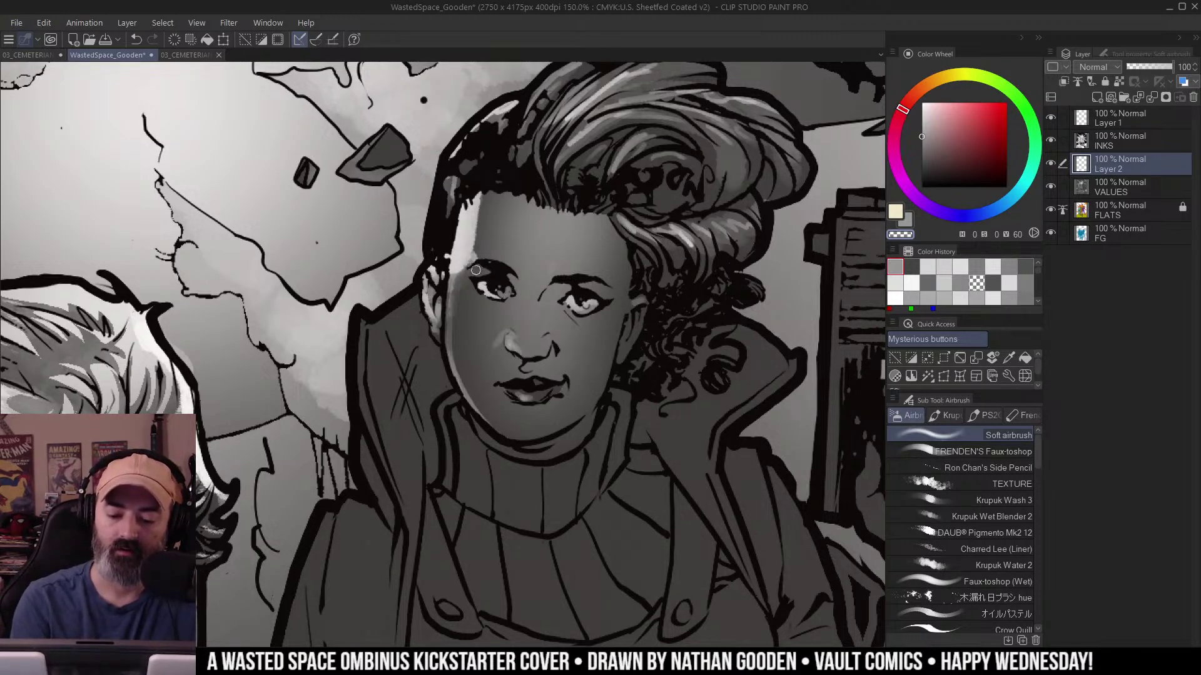
{"action": "left_click_drag", "start_coordinate": [476, 271], "coordinate": [505, 269]}
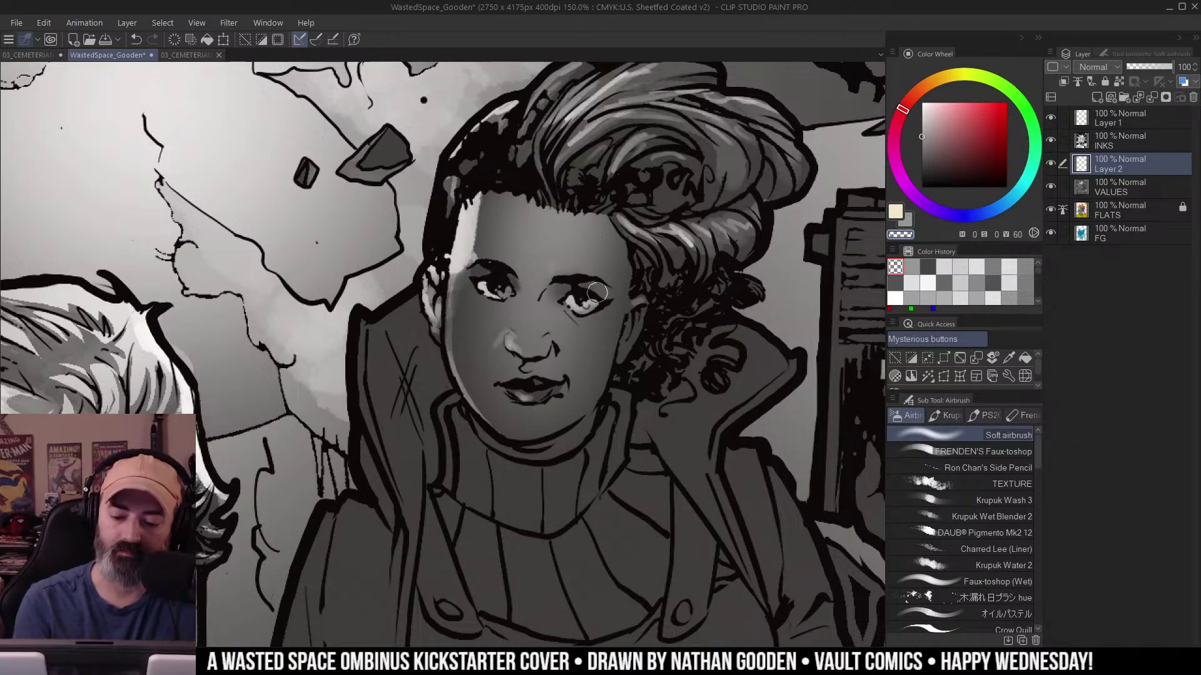
{"action": "left_click", "coordinate": [1024, 503]}
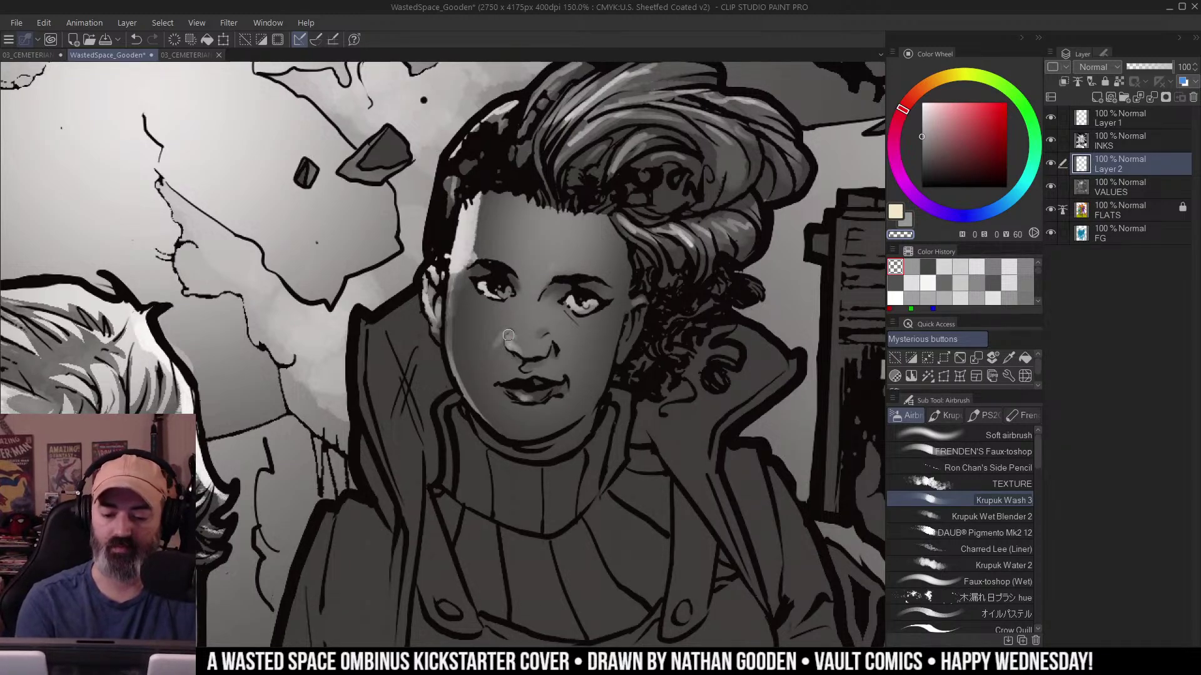
{"action": "left_click_drag", "start_coordinate": [590, 316], "coordinate": [541, 316]}
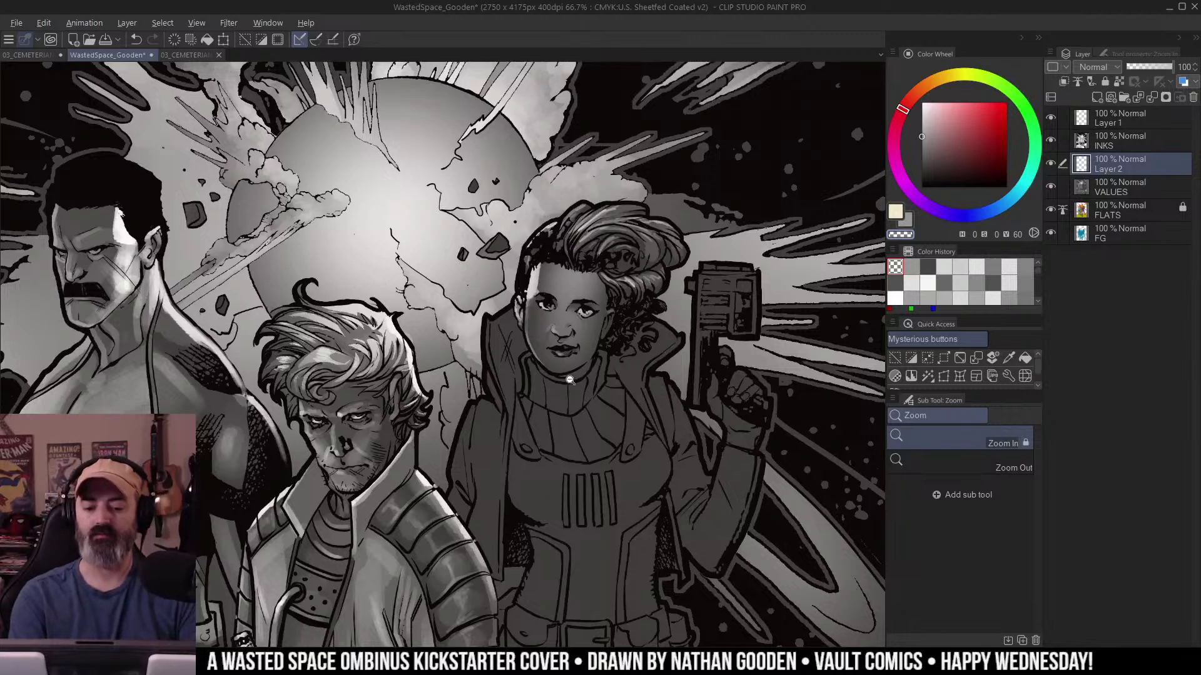
Sample gray (V 54) from the woman's forehead and try strokes on her cheek with the Soft airbrush, enlarging the brush.
{"action": "left_click", "coordinate": [591, 359], "text": "alt"}
{"action": "double_click", "coordinate": [592, 362]}
{"action": "key", "text": "w"}
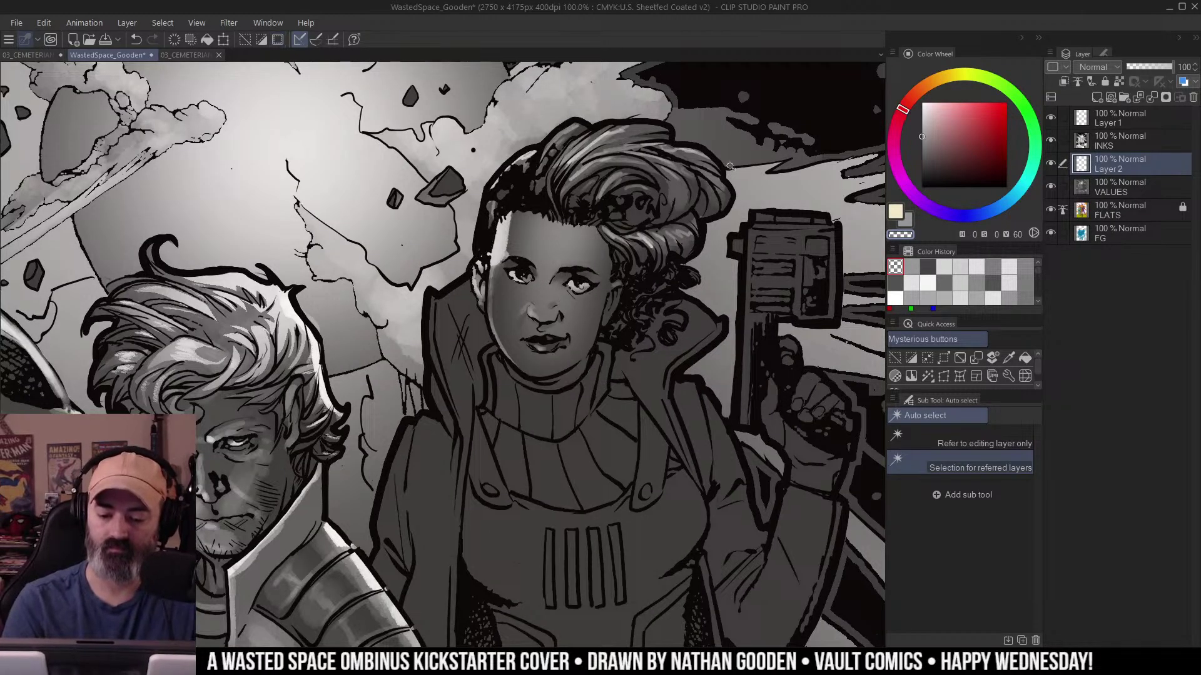
{"action": "key", "text": "b"}
{"action": "left_click", "coordinate": [567, 238], "text": "alt"}
{"action": "left_click", "coordinate": [1005, 436]}
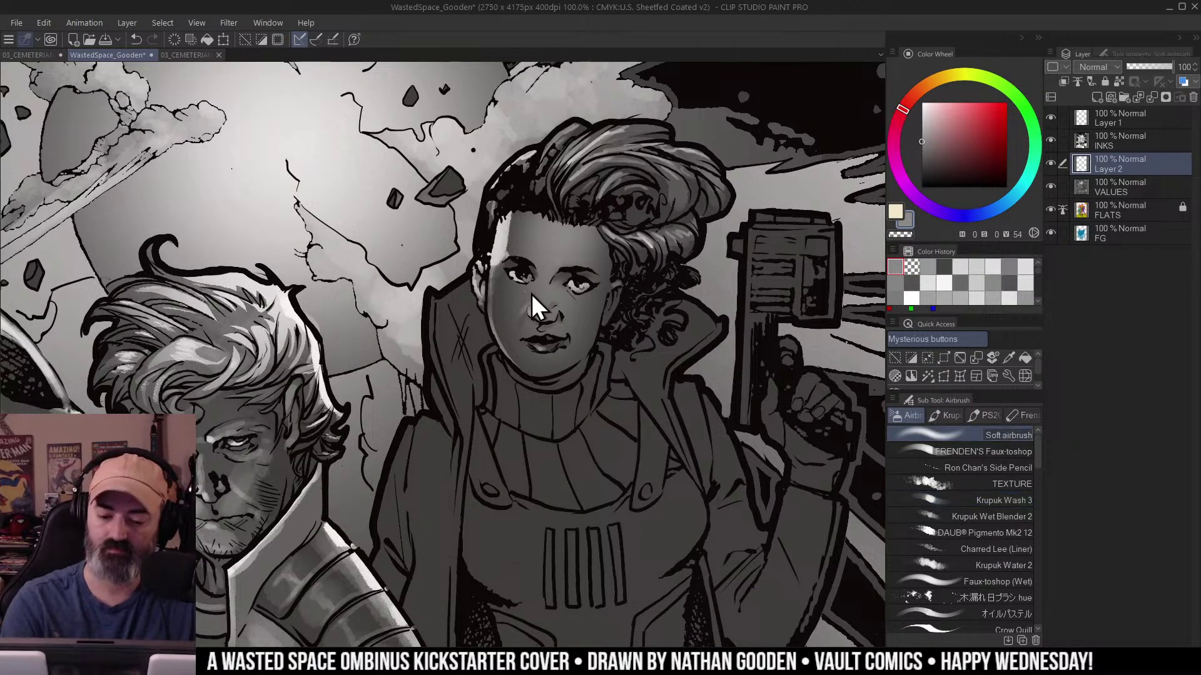
{"action": "mouse_move", "coordinate": [510, 289]}
{"action": "left_mouse_down"}
{"action": "mouse_move", "coordinate": [599, 169]}
{"action": "mouse_move", "coordinate": [510, 287]}
{"action": "mouse_move", "coordinate": [606, 218]}
{"action": "mouse_move", "coordinate": [519, 293]}
{"action": "mouse_move", "coordinate": [511, 322]}
{"action": "mouse_move", "coordinate": [546, 283]}
{"action": "mouse_move", "coordinate": [519, 315]}
{"action": "left_mouse_up"}
{"action": "key", "text": "ctrl+z"}
{"action": "key", "text": "]"}
{"action": "key", "text": "]"}
{"action": "key", "text": "ctrl+z"}
Airbrush the sampled gray softly across the woman's cheeks and mouth area, and clear the face selection.
{"action": "key", "text": "ctrl+space"}
{"action": "left_click", "coordinate": [583, 287], "text": "alt"}
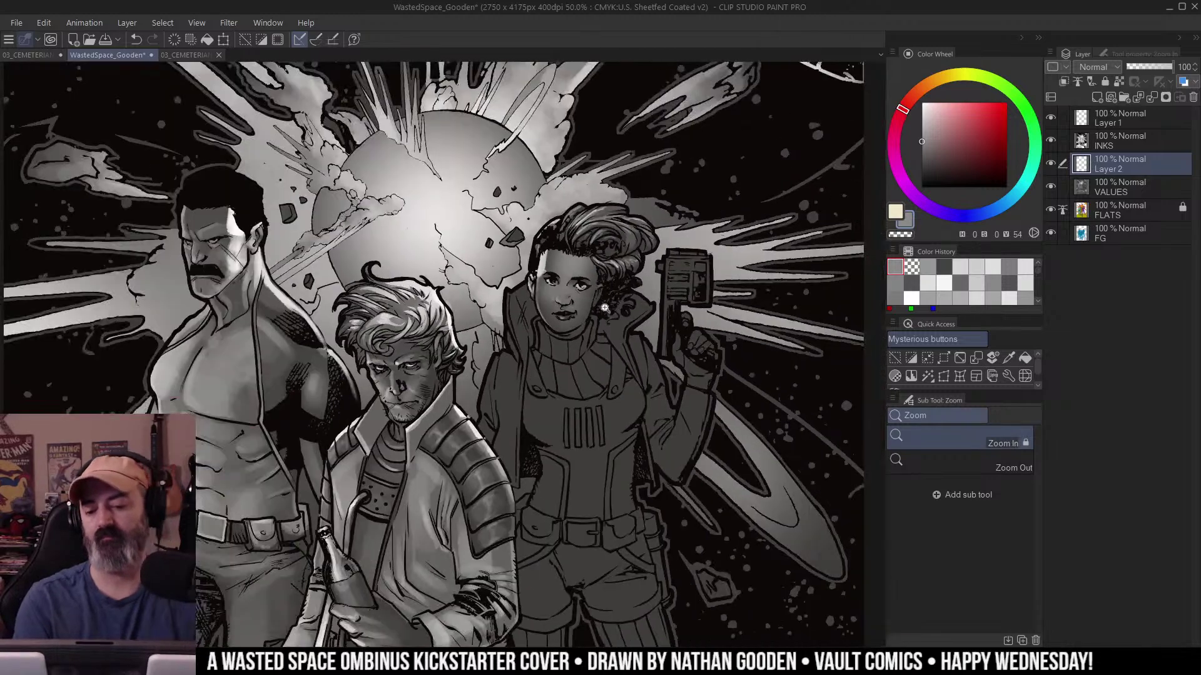
{"action": "left_click", "coordinate": [585, 322], "text": "ctrl"}
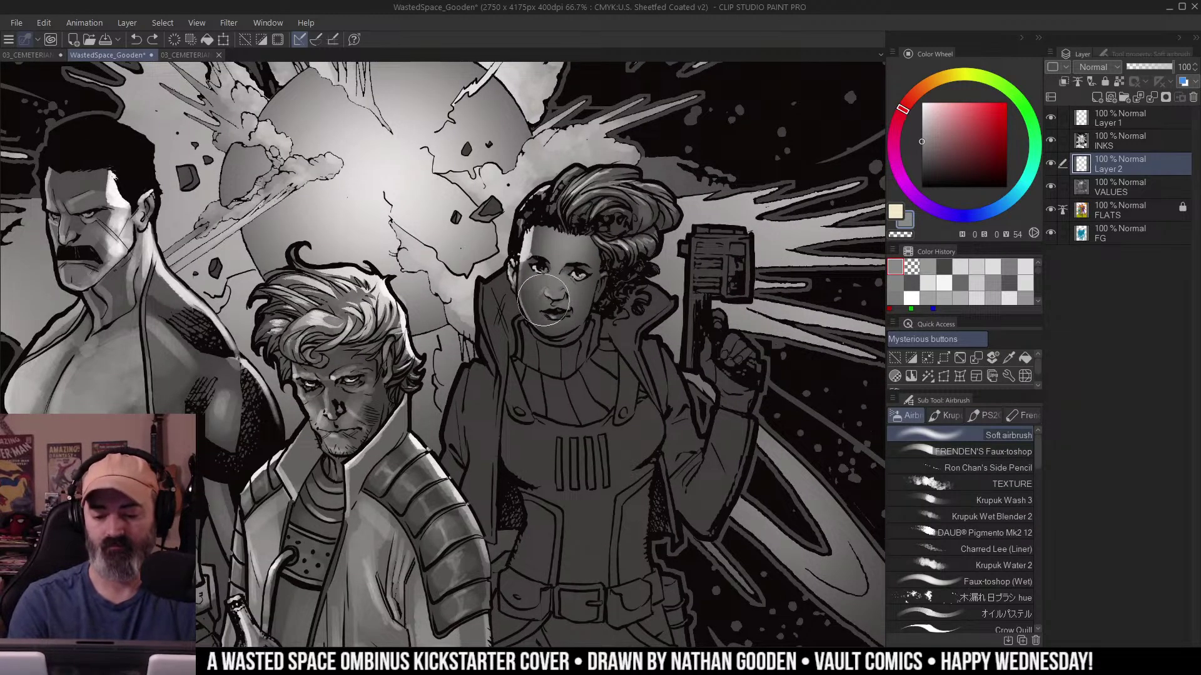
{"action": "mouse_move", "coordinate": [544, 300]}
{"action": "left_mouse_down"}
{"action": "mouse_move", "coordinate": [546, 290]}
{"action": "mouse_move", "coordinate": [576, 315]}
{"action": "left_mouse_up"}
{"action": "left_click", "coordinate": [579, 294], "text": "ctrl"}
{"action": "key", "text": "m"}
Sample light gray from the forehead rim and paint small highlights above the woman's brow with Krupuk Wash 3, redoing the first stroke.
{"action": "left_click", "coordinate": [499, 231], "text": "alt"}
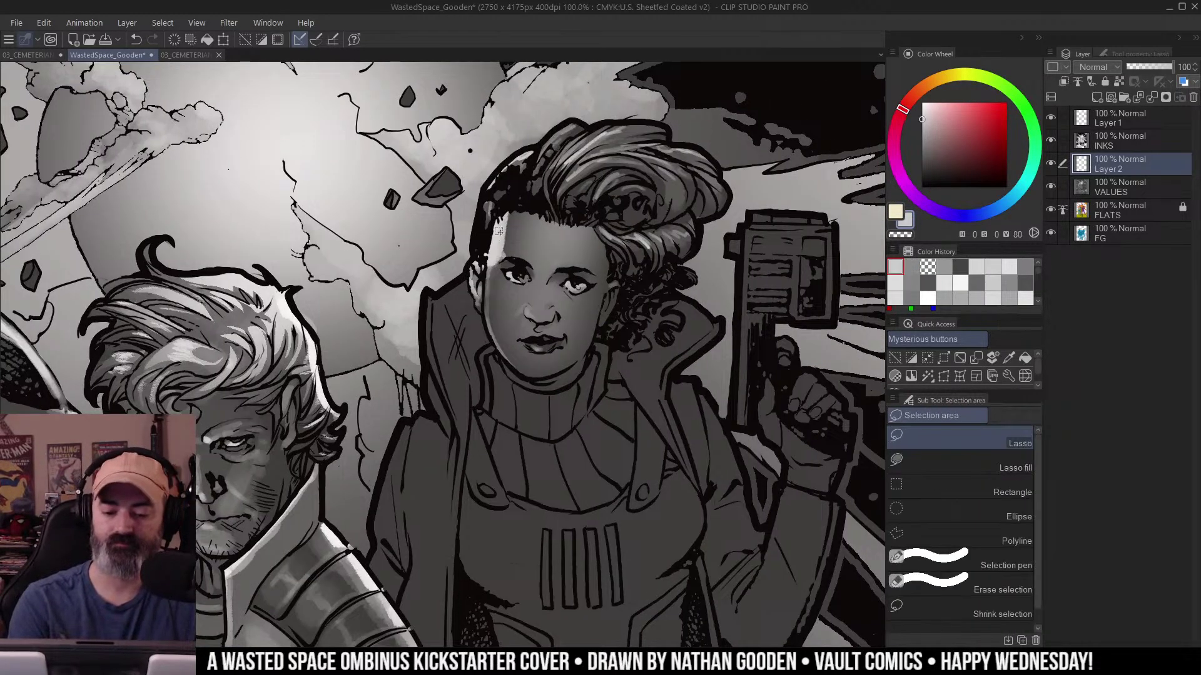
{"action": "key", "text": "b"}
{"action": "left_click", "coordinate": [1017, 499]}
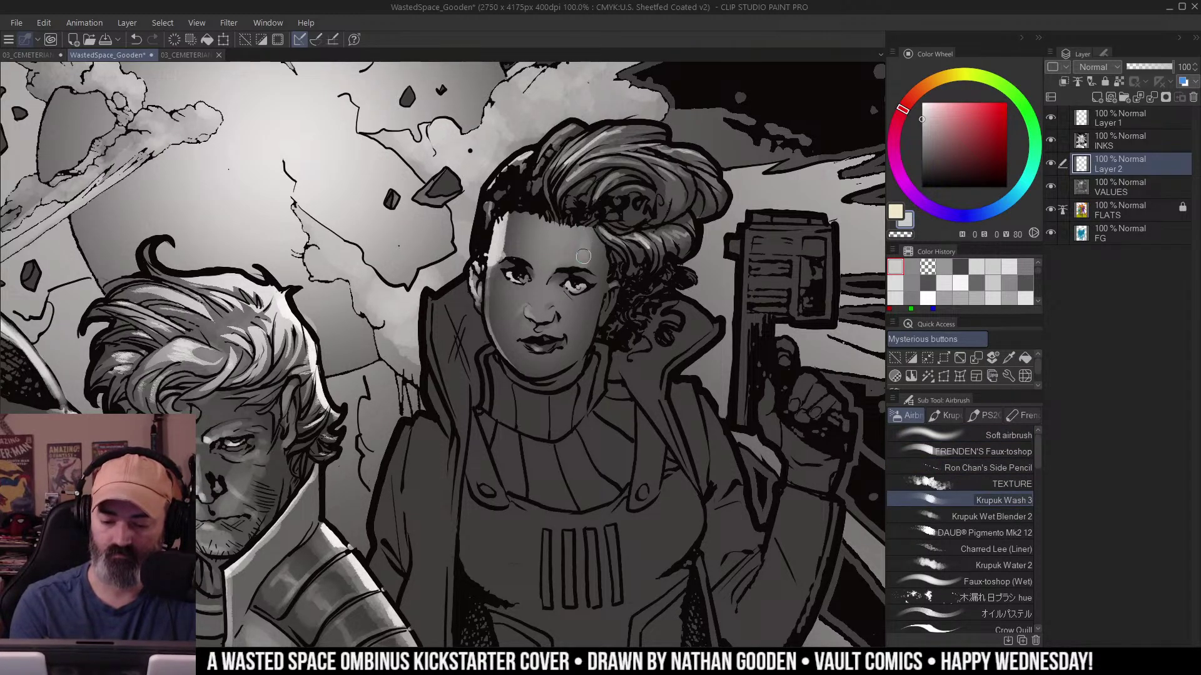
{"action": "key", "text": "ctrl+z"}
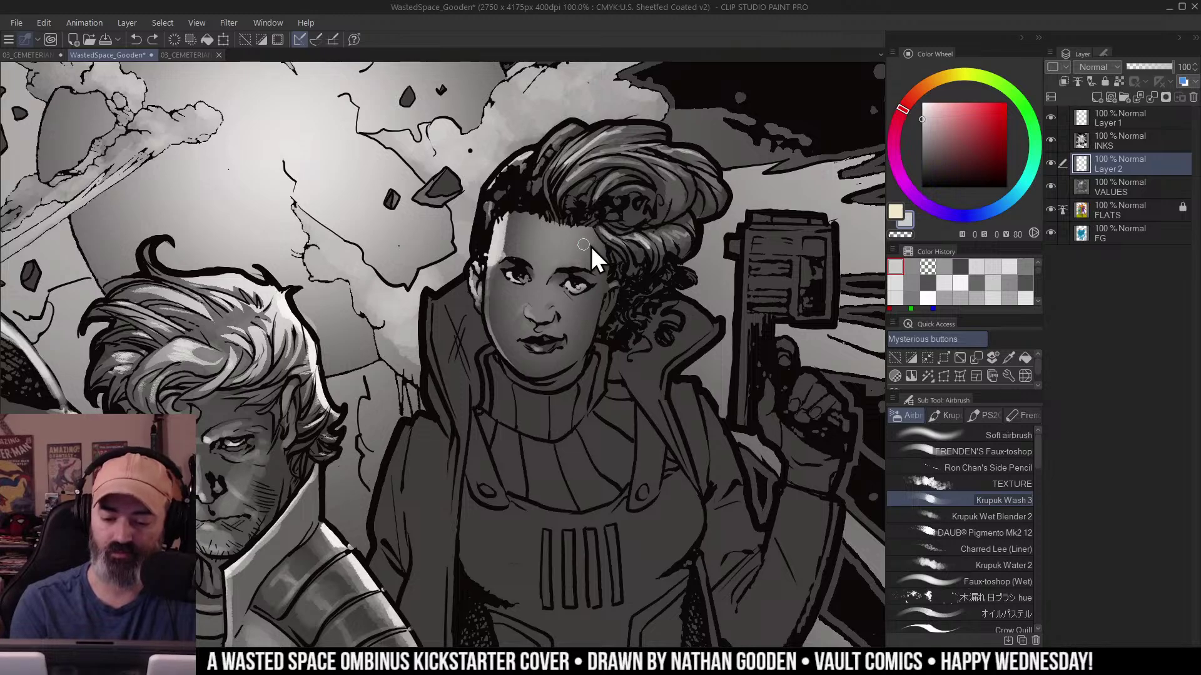
{"action": "left_click_drag", "start_coordinate": [583, 257], "coordinate": [580, 261]}
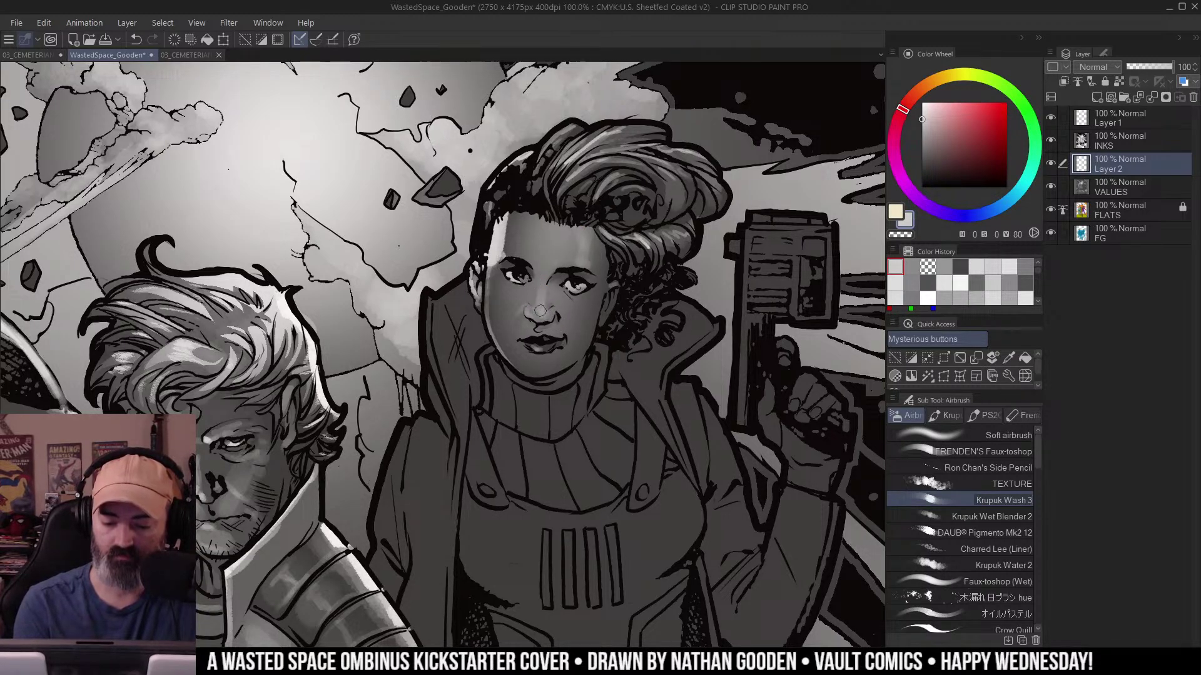
{"action": "key", "text": "ctrl+space"}
{"action": "left_click_drag", "start_coordinate": [594, 265], "coordinate": [577, 292]}
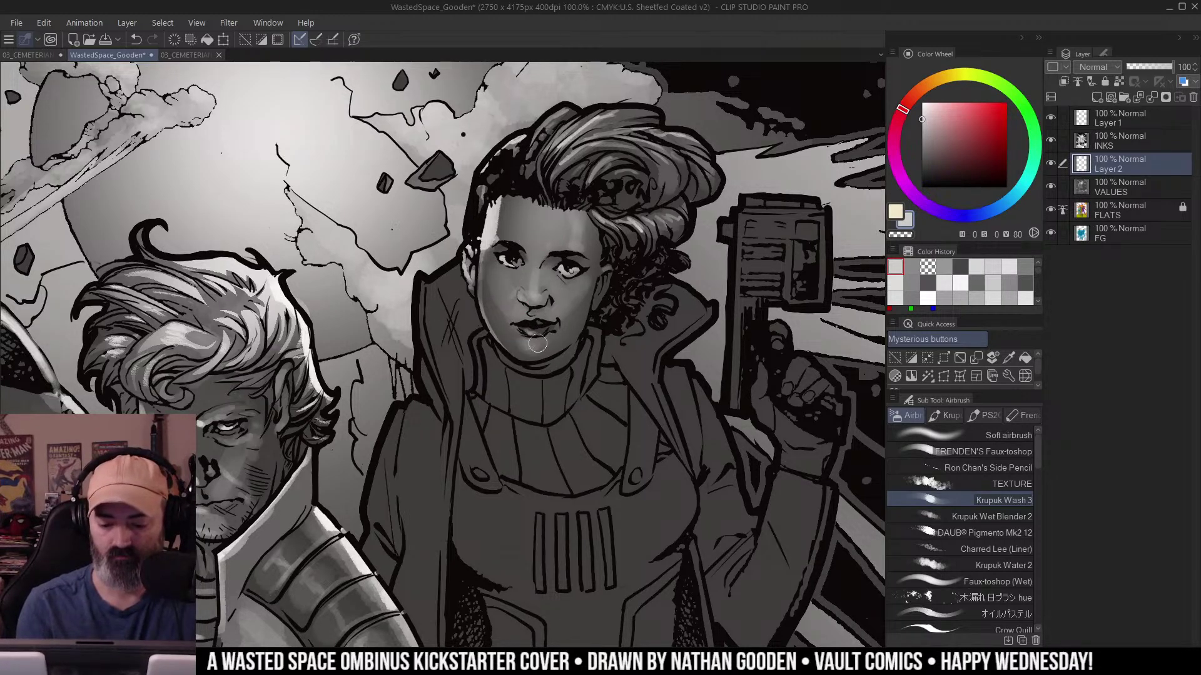
Paint light gray highlights beneath the woman's eye and on her cheek with Krupuk Wash 3, adjusting the brush size.
{"action": "key", "text": "ctrl+space"}
{"action": "left_click", "coordinate": [565, 324], "text": "alt"}
{"action": "left_click", "coordinate": [578, 335], "text": "ctrl"}
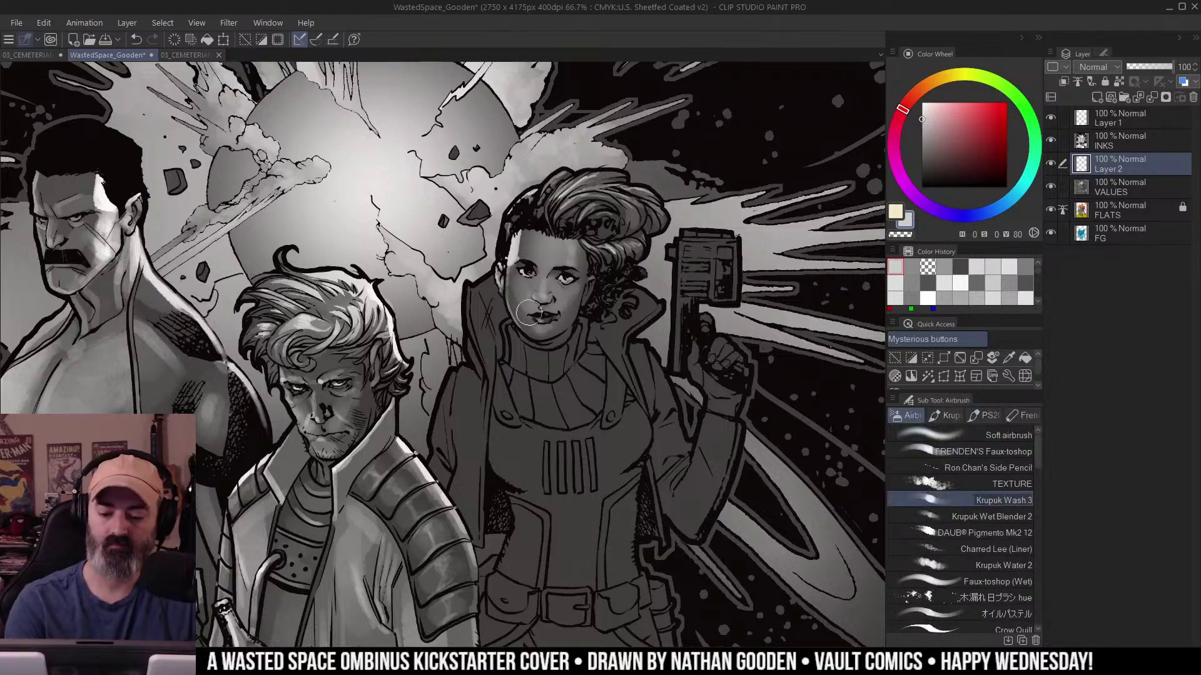
{"action": "key", "text": "ctrl+space"}
{"action": "left_click", "coordinate": [576, 325], "text": "ctrl"}
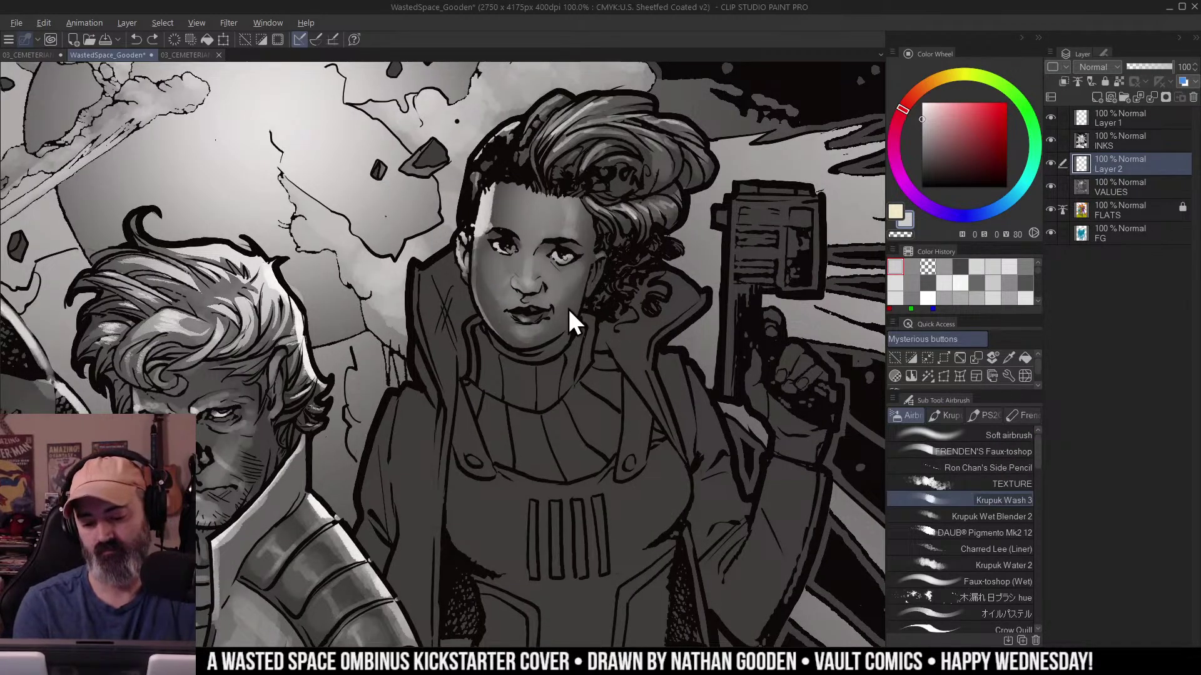
{"action": "left_click", "coordinate": [551, 298], "text": "ctrl"}
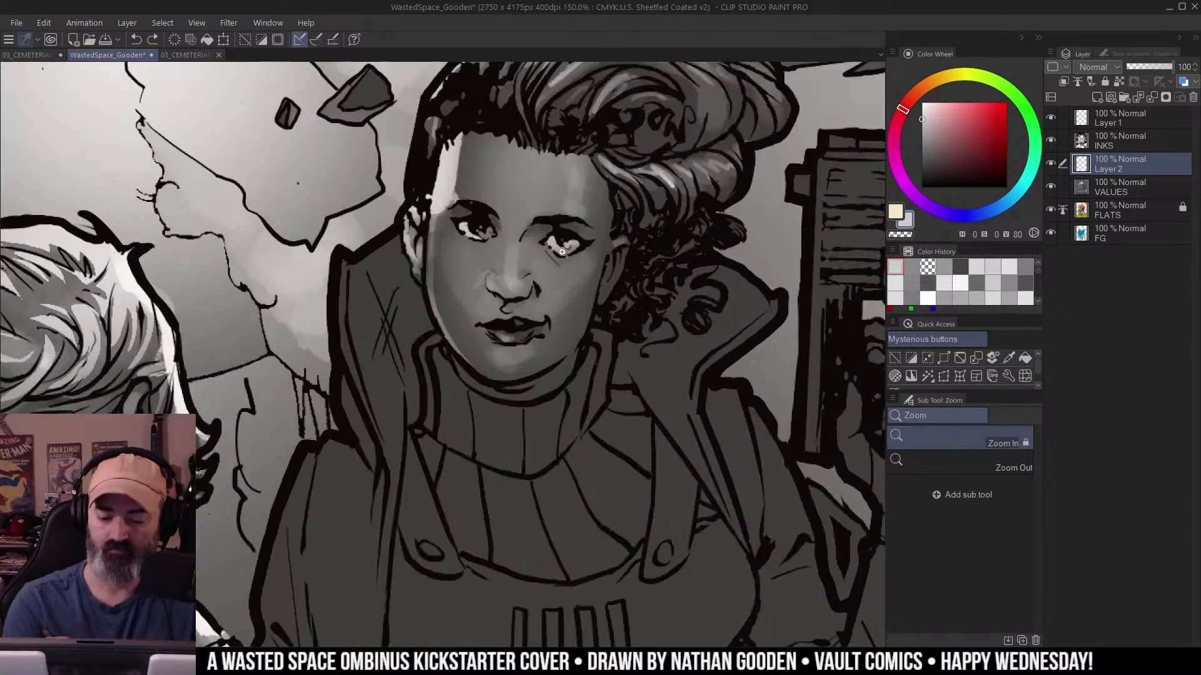
{"action": "mouse_move", "coordinate": [534, 272]}
{"action": "left_mouse_down"}
{"action": "mouse_move", "coordinate": [525, 289]}
{"action": "mouse_move", "coordinate": [551, 300]}
{"action": "left_mouse_up"}
{"action": "key", "text": "["}
{"action": "key", "text": "["}
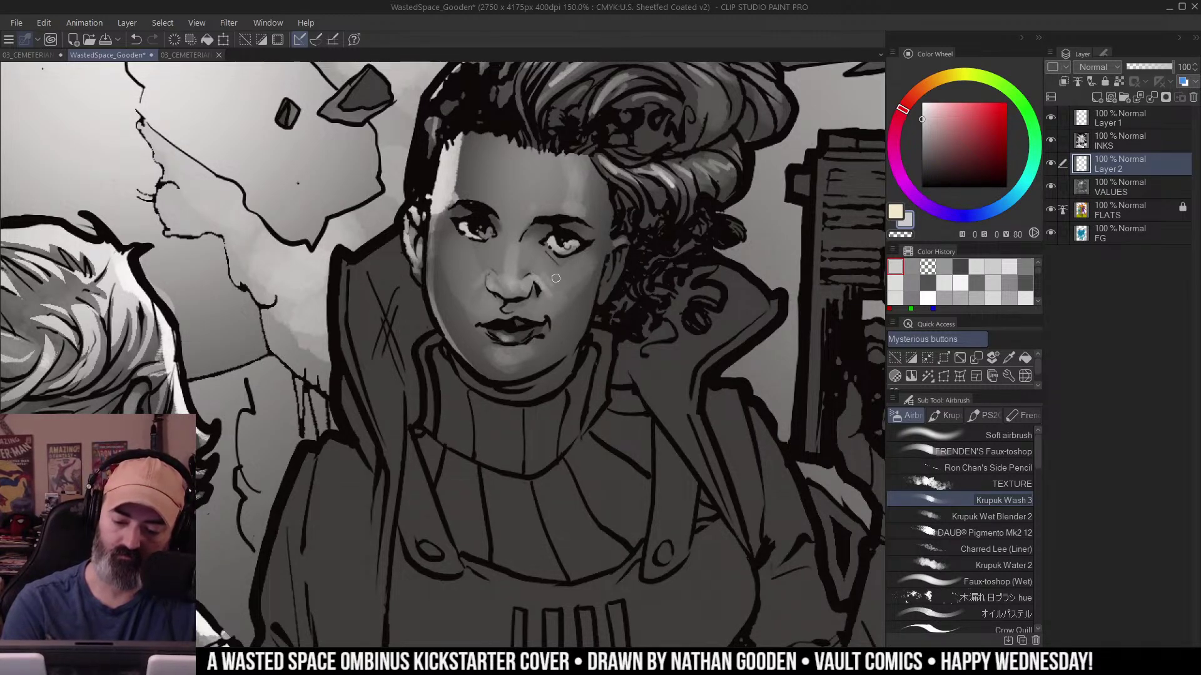
{"action": "key", "text": "]"}
{"action": "key", "text": "]"}
{"action": "key", "text": "]"}
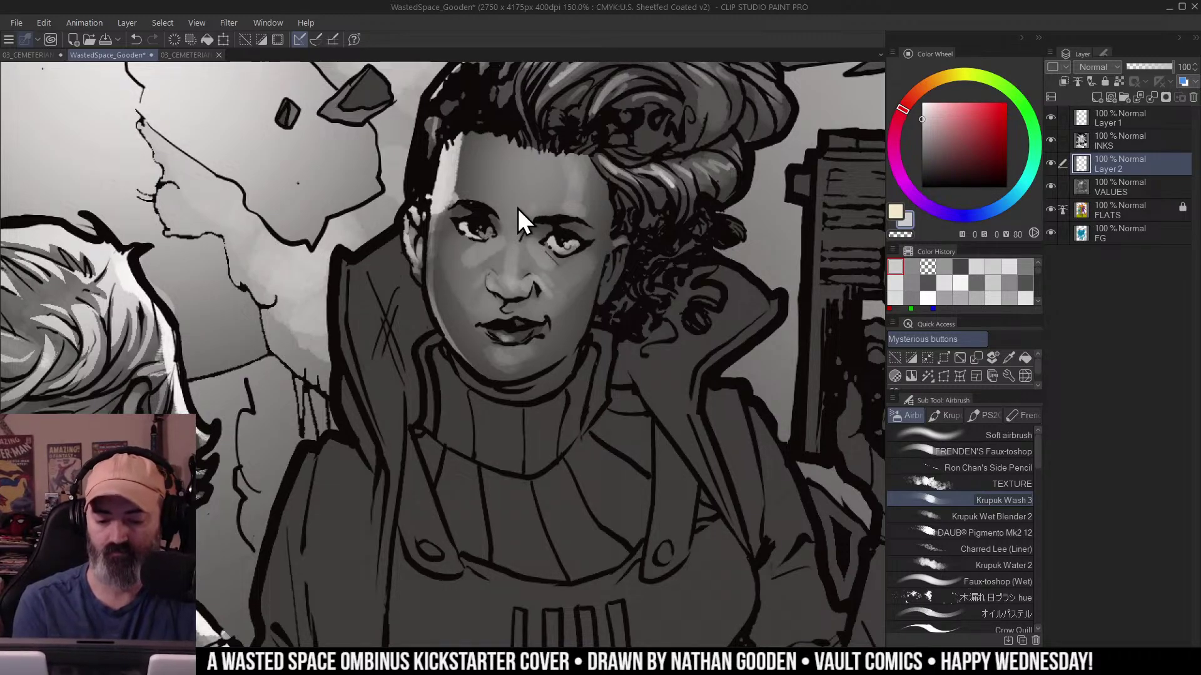
Undo the last face stroke, repaint the highlights beneath the woman's eyes, and clear the face selection.
{"action": "key", "text": "ctrl+z"}
{"action": "left_click_drag", "start_coordinate": [535, 247], "coordinate": [562, 254]}
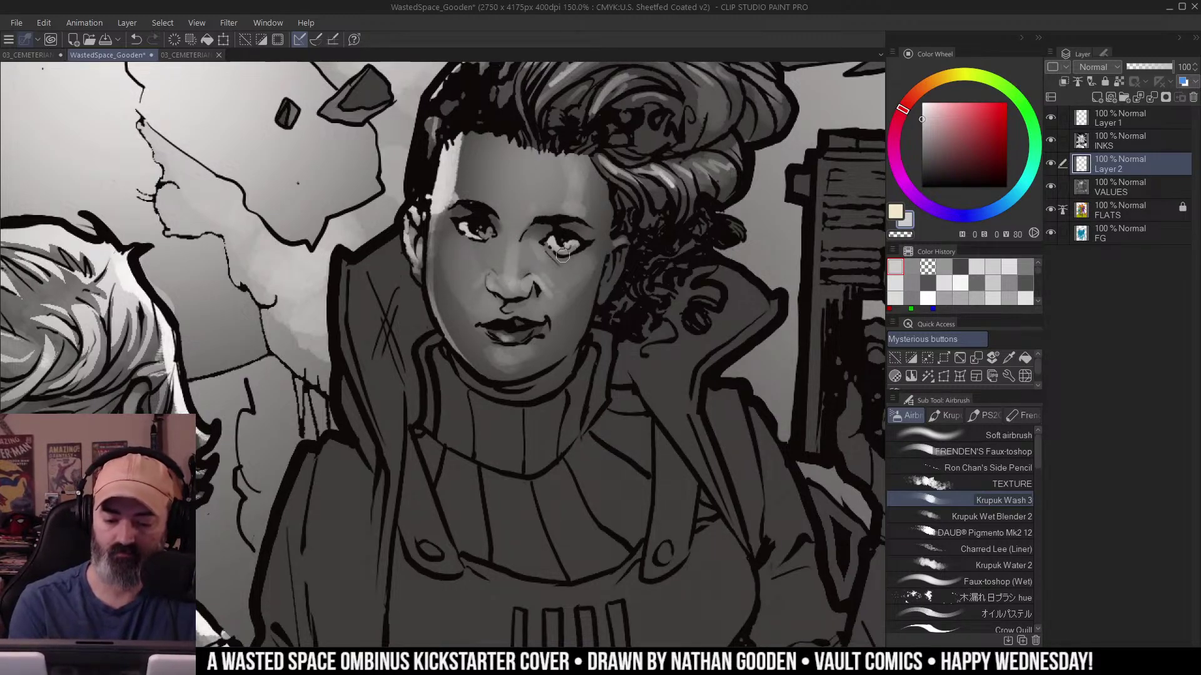
{"action": "left_click_drag", "start_coordinate": [497, 238], "coordinate": [462, 259]}
{"action": "key", "text": "ctrl+space"}
{"action": "mouse_move", "coordinate": [562, 275]}
{"action": "left_mouse_down"}
{"action": "mouse_move", "coordinate": [619, 263]}
{"action": "mouse_move", "coordinate": [591, 306]}
{"action": "mouse_move", "coordinate": [582, 301]}
{"action": "left_mouse_up"}
{"action": "key", "text": "m"}
{"action": "key", "text": "ctrl+d"}
Examine the grayscale values of the three figures against the whole cover composition.
{"action": "left_click_drag", "start_coordinate": [649, 266], "coordinate": [628, 236]}
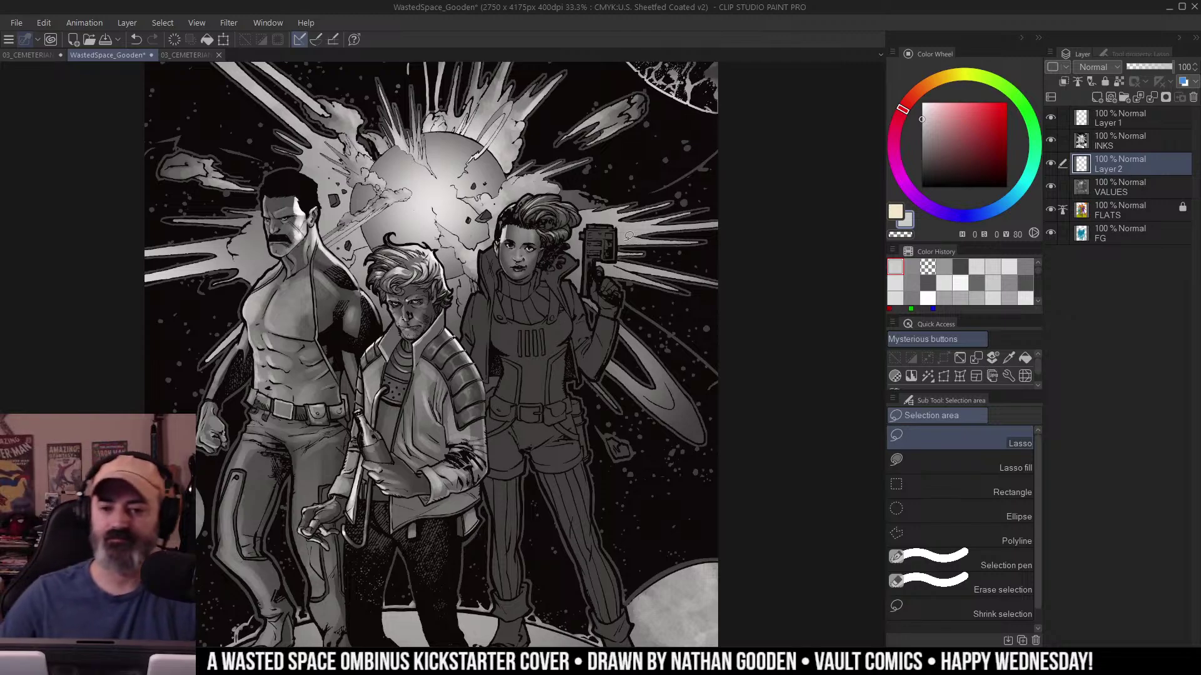
{"action": "left_click_drag", "start_coordinate": [657, 246], "coordinate": [670, 211]}
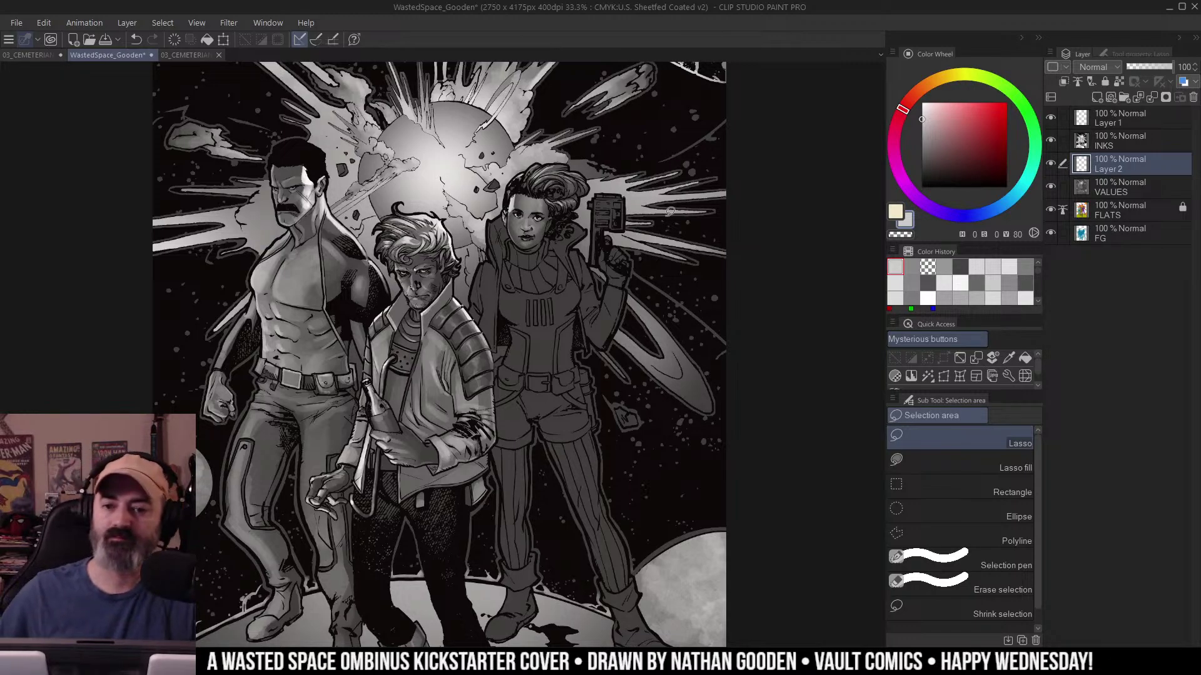
{"action": "left_click_drag", "start_coordinate": [670, 211], "coordinate": [752, 164]}
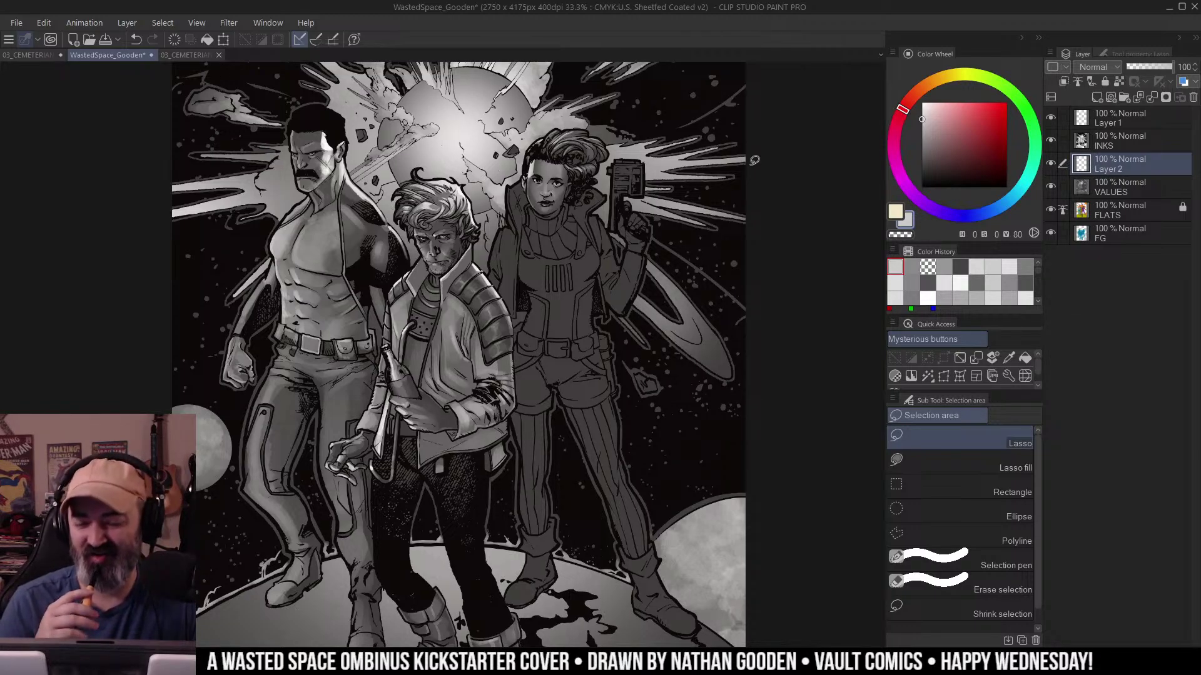
{"action": "left_click_drag", "start_coordinate": [758, 272], "coordinate": [781, 265]}
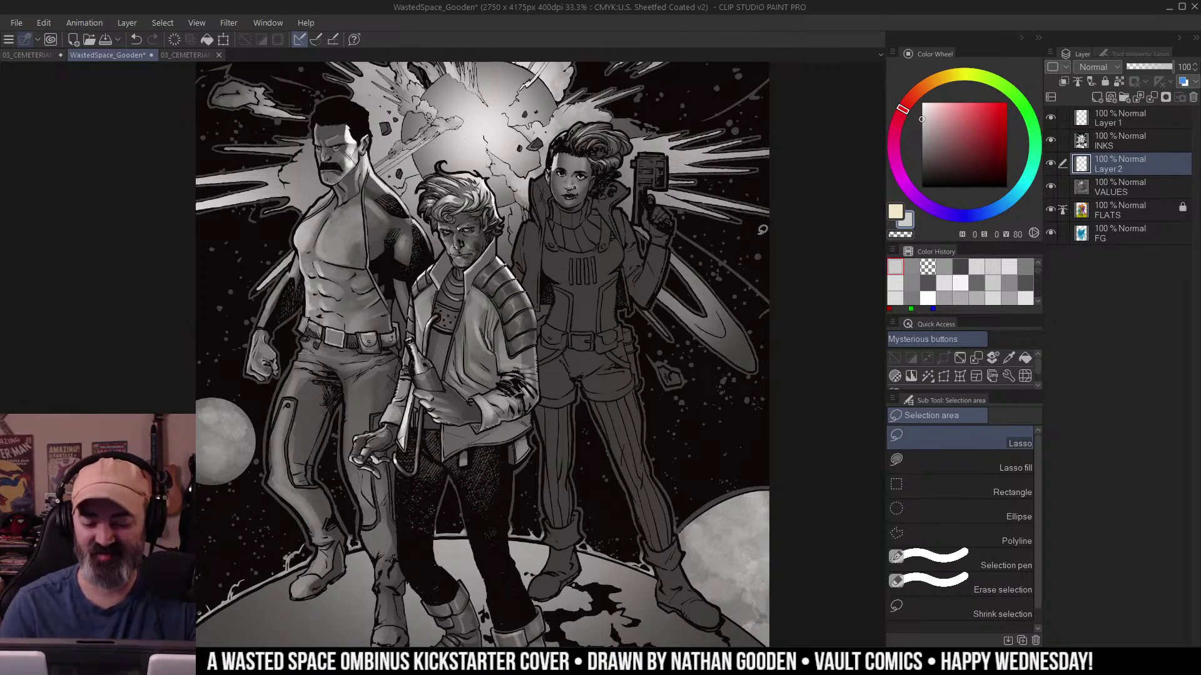
{"action": "key", "text": "ctrl+space"}
{"action": "scroll", "coordinate": [642, 341], "scroll_direction": "down", "scroll_amount": 1}
{"action": "left_click_drag", "start_coordinate": [651, 338], "coordinate": [672, 381]}
{"action": "scroll", "coordinate": [670, 362], "scroll_direction": "up", "scroll_amount": 1}
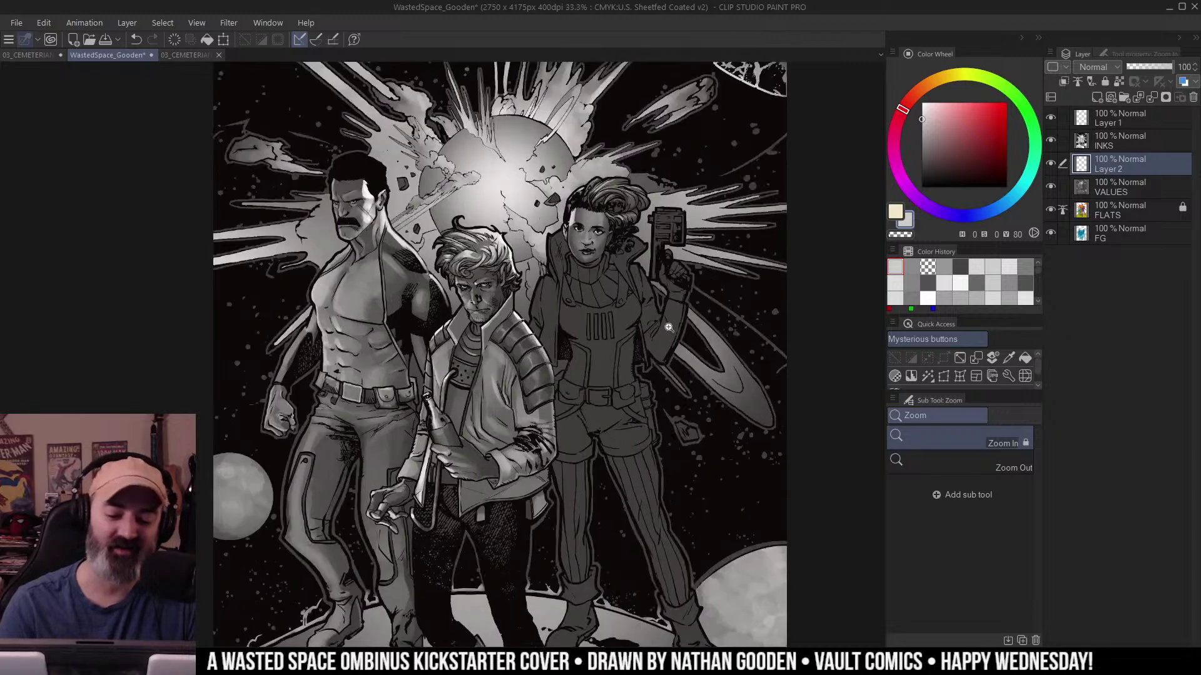
{"action": "scroll", "coordinate": [657, 338], "scroll_direction": "down", "scroll_amount": 1}
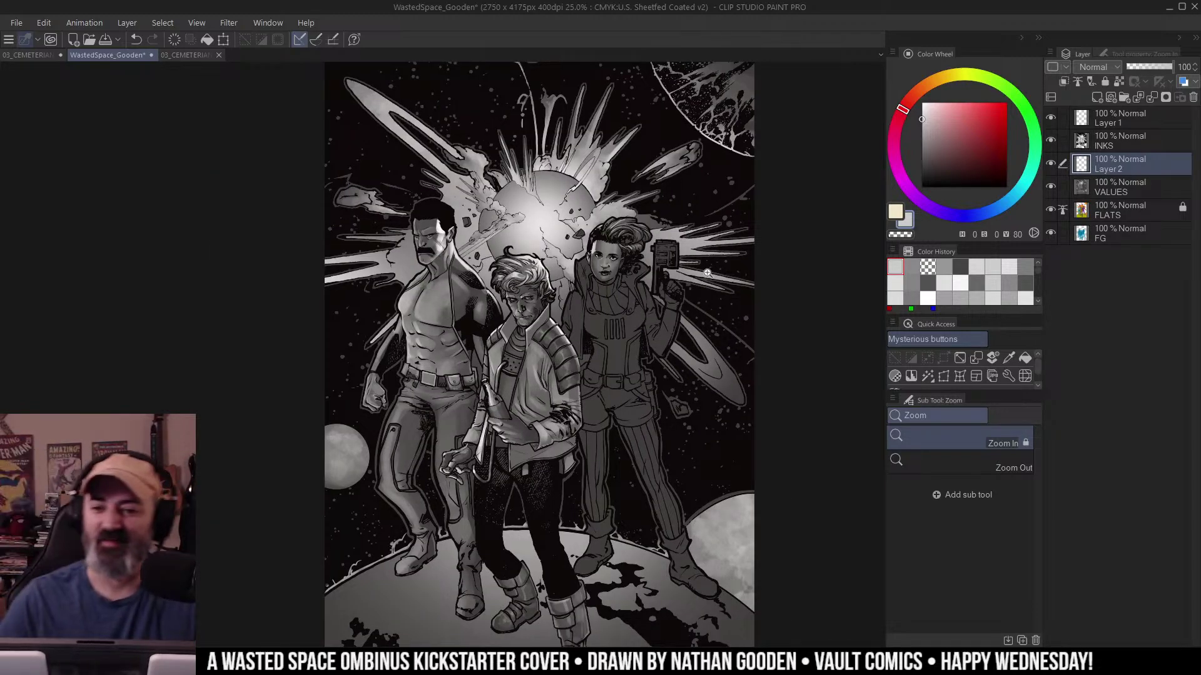
{"action": "left_click", "coordinate": [643, 303]}
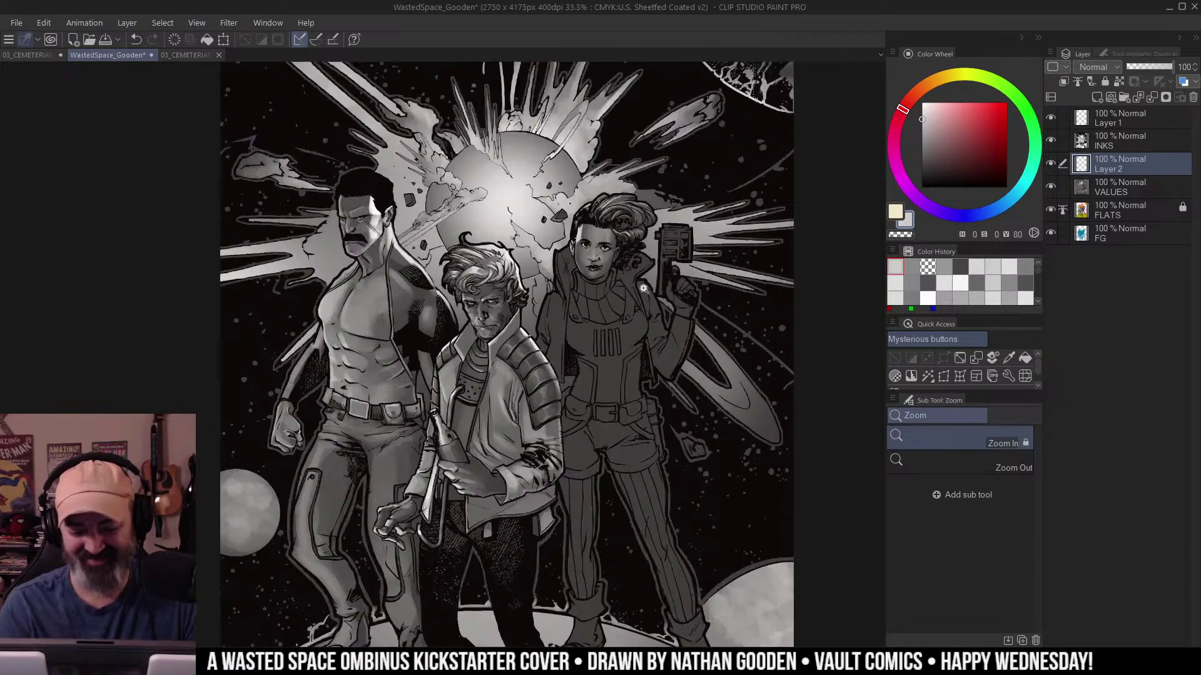
{"action": "left_click", "coordinate": [643, 302]}
{"action": "left_click_drag", "start_coordinate": [644, 302], "coordinate": [707, 312]}
{"action": "left_click", "coordinate": [651, 349]}
{"action": "key", "text": "w"}
{"action": "left_click", "coordinate": [708, 359]}
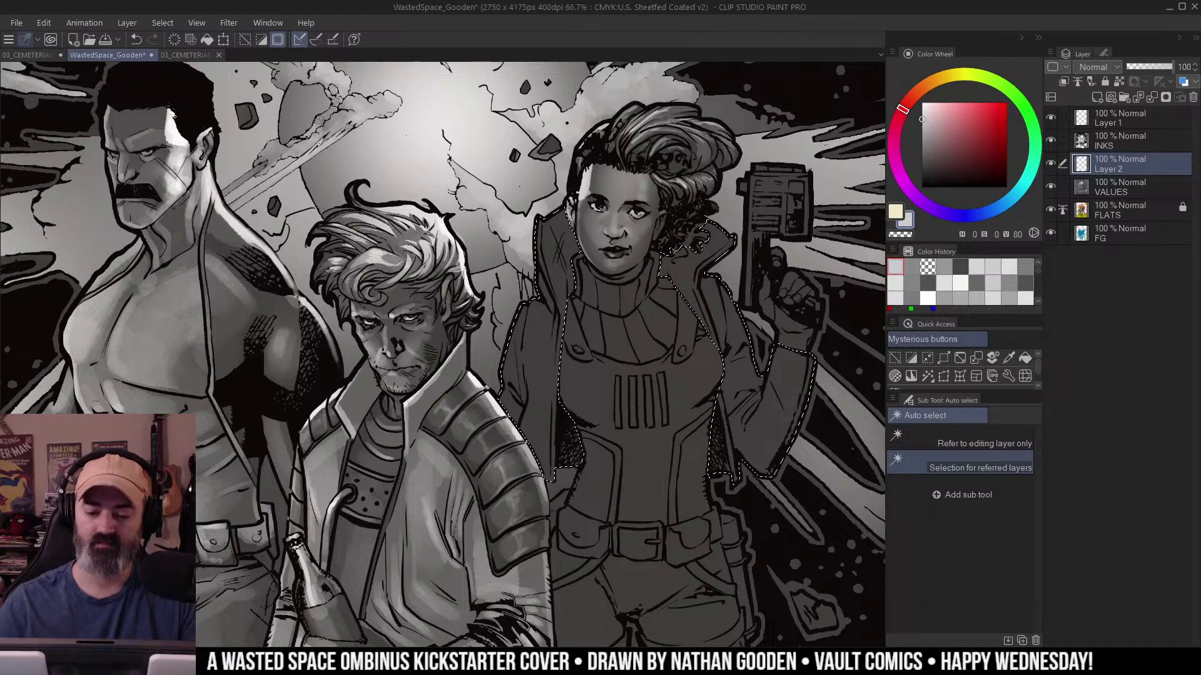
{"action": "key", "text": "slash"}
{"action": "left_click", "coordinate": [632, 307], "text": "alt"}
{"action": "left_click", "coordinate": [632, 307], "text": "alt"}
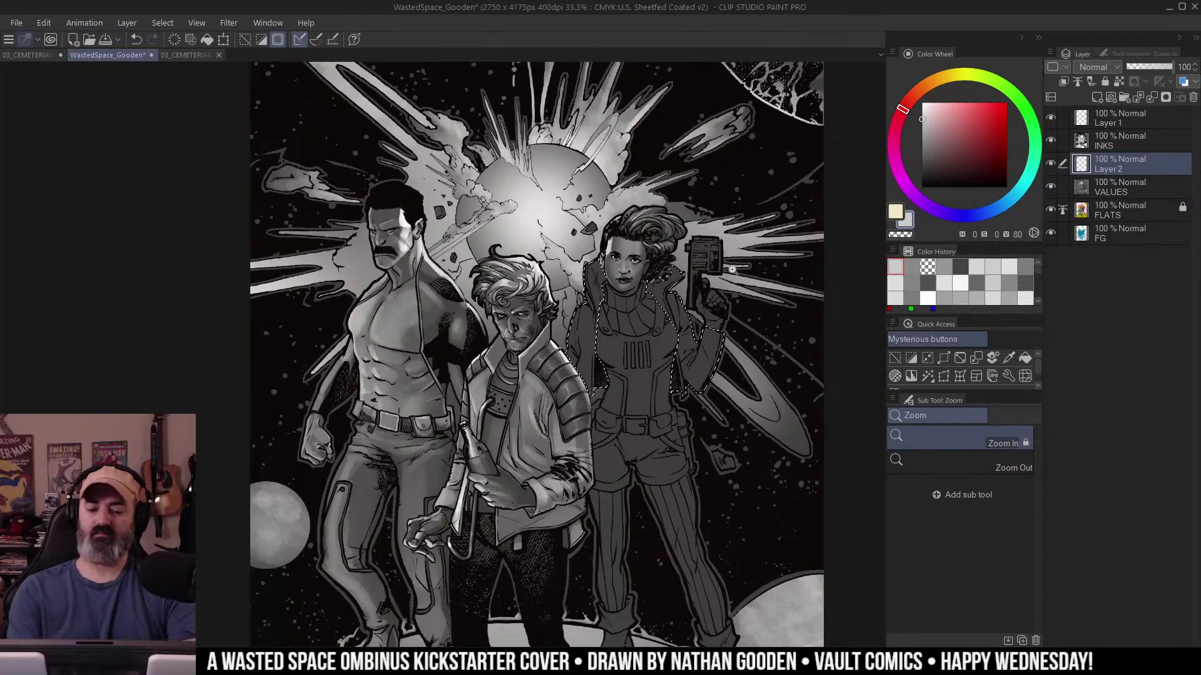
{"action": "left_click", "coordinate": [711, 287]}
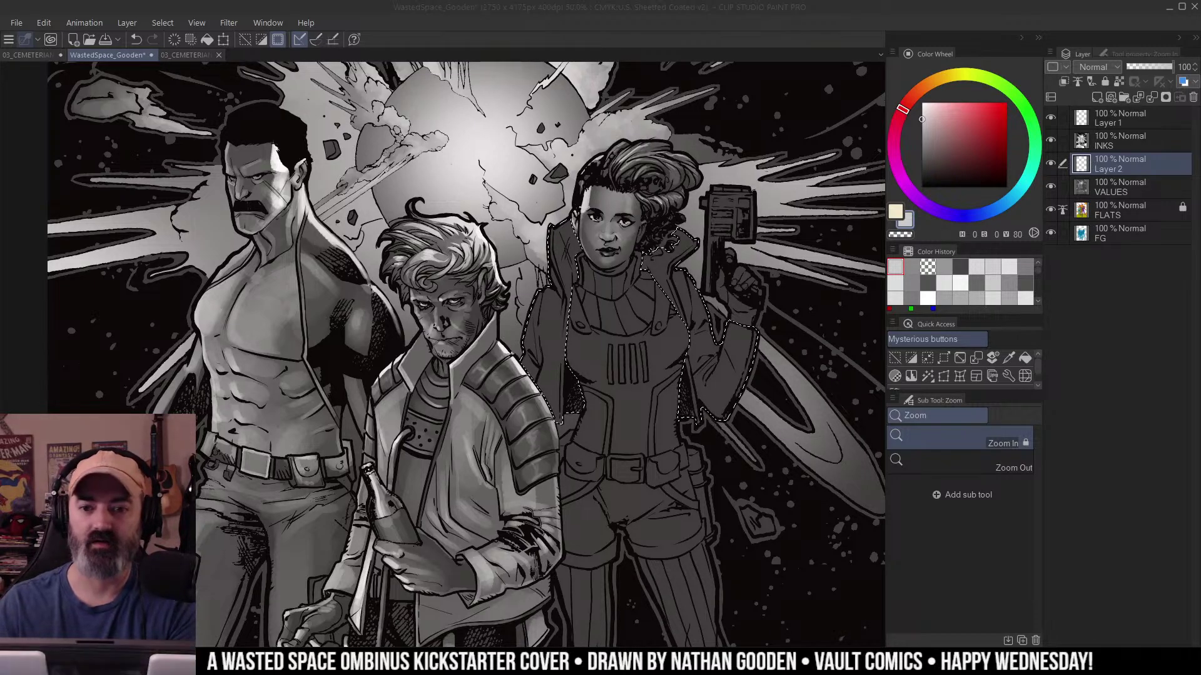
{"action": "left_click", "coordinate": [695, 219]}
{"action": "key", "text": "m"}
{"action": "key", "text": "ctrl+d"}
Select the woman's coat from the referred layers, hide the selection outline, and brush light gray along its collar with Krupuk Wash 3.
{"action": "left_click_drag", "start_coordinate": [747, 289], "coordinate": [742, 265]}
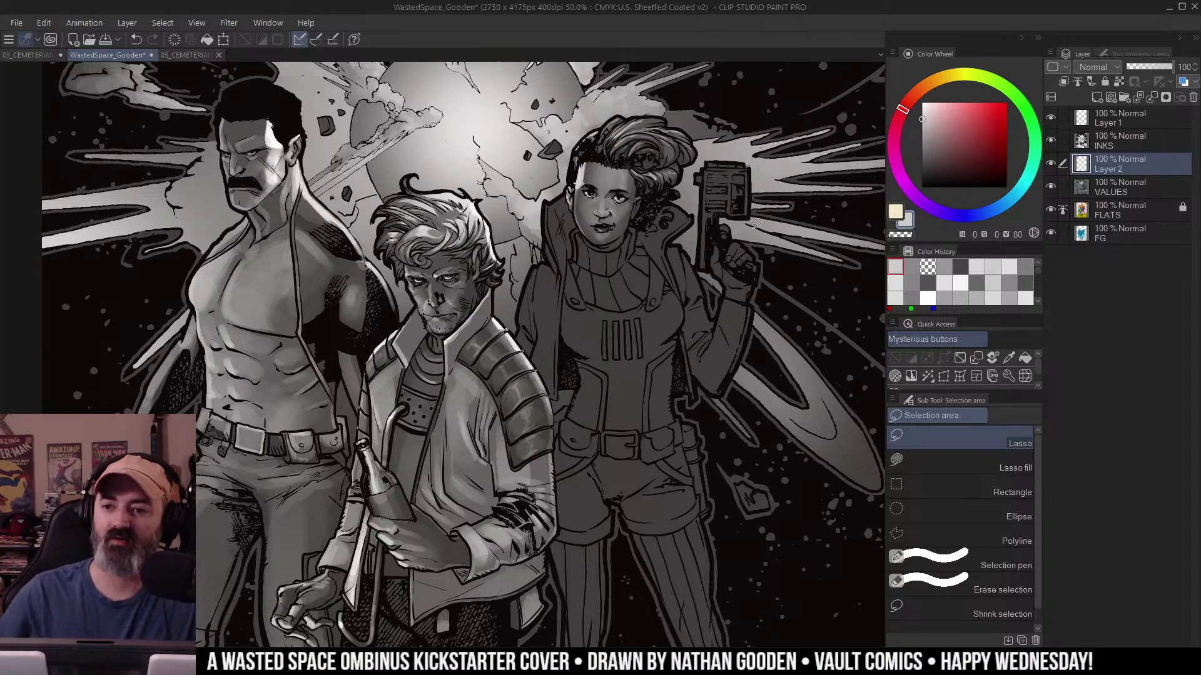
{"action": "left_click_drag", "start_coordinate": [750, 282], "coordinate": [753, 277]}
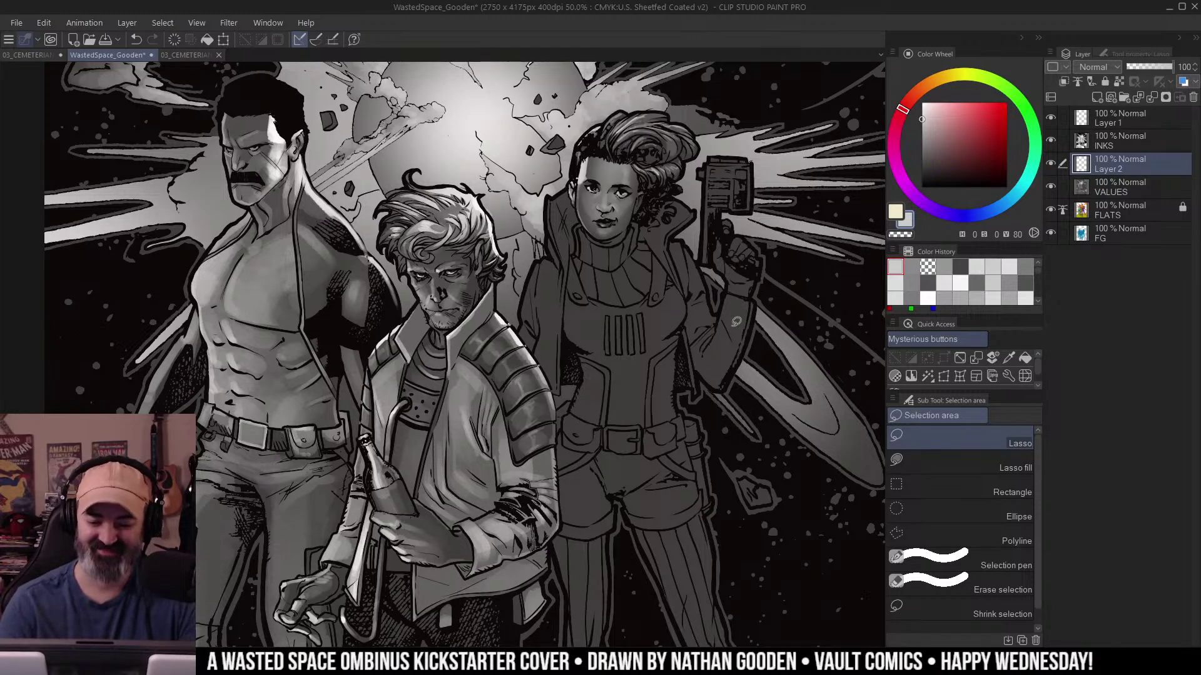
{"action": "left_click_drag", "start_coordinate": [644, 277], "coordinate": [647, 351]}
{"action": "left_click", "coordinate": [651, 344], "text": "ctrl"}
{"action": "key", "text": "w"}
{"action": "left_click", "coordinate": [533, 294]}
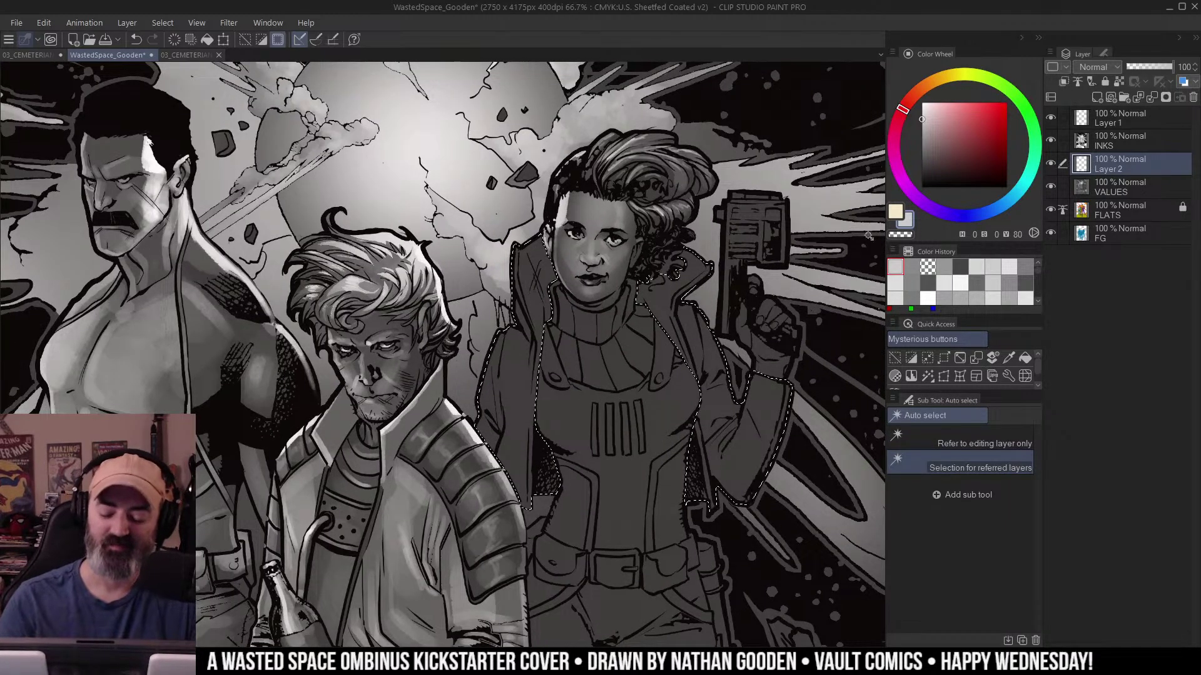
{"action": "key", "text": "ctrl+h"}
{"action": "key", "text": "b"}
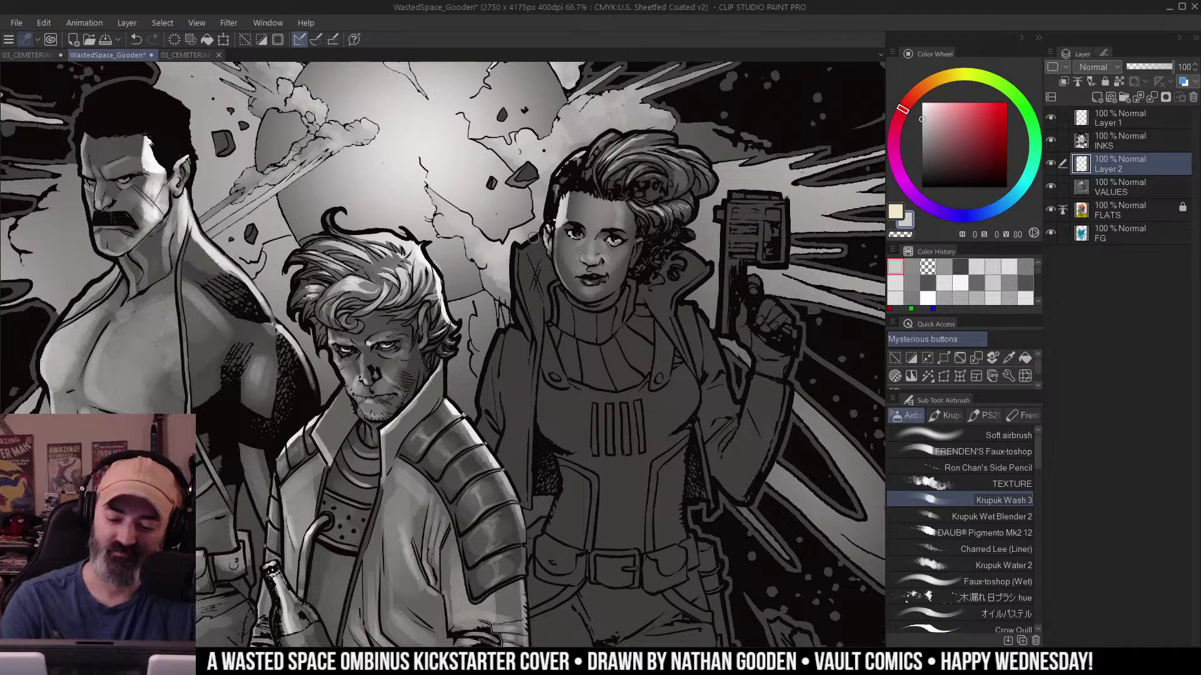
{"action": "left_click_drag", "start_coordinate": [525, 240], "coordinate": [515, 306]}
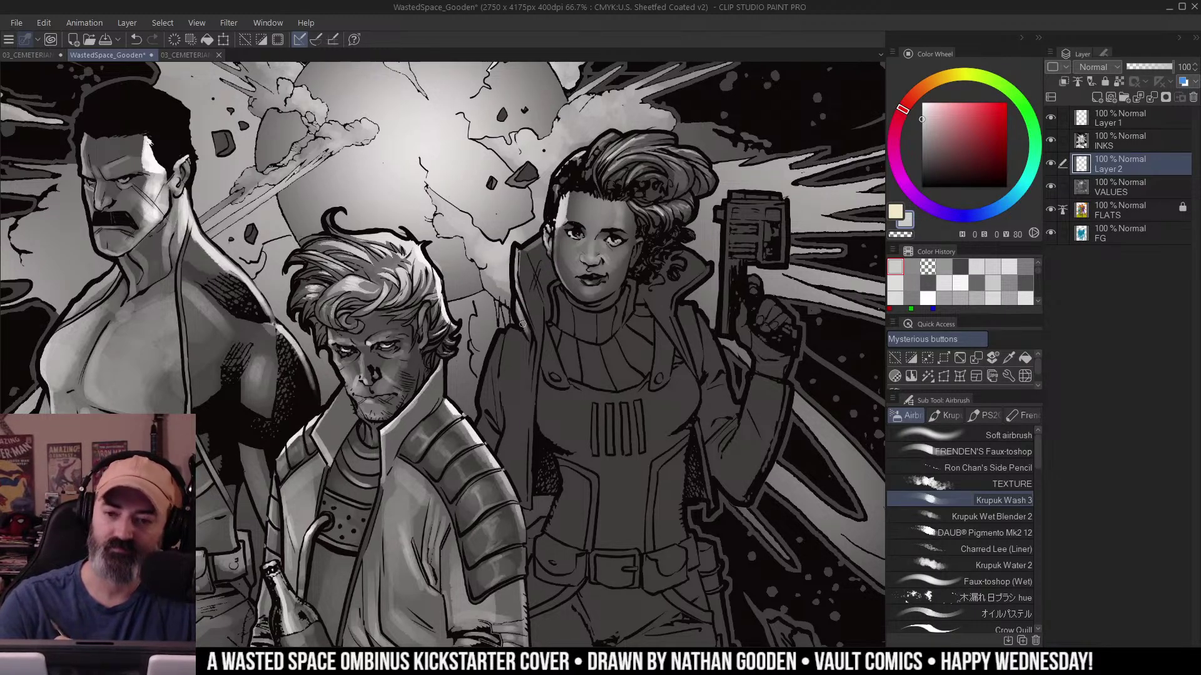
Reselect the coat with its outline hidden and paint light gray down the sleeve beside the blond man, reducing the brush size.
{"action": "key", "text": "m"}
{"action": "left_click_drag", "start_coordinate": [631, 290], "coordinate": [608, 218]}
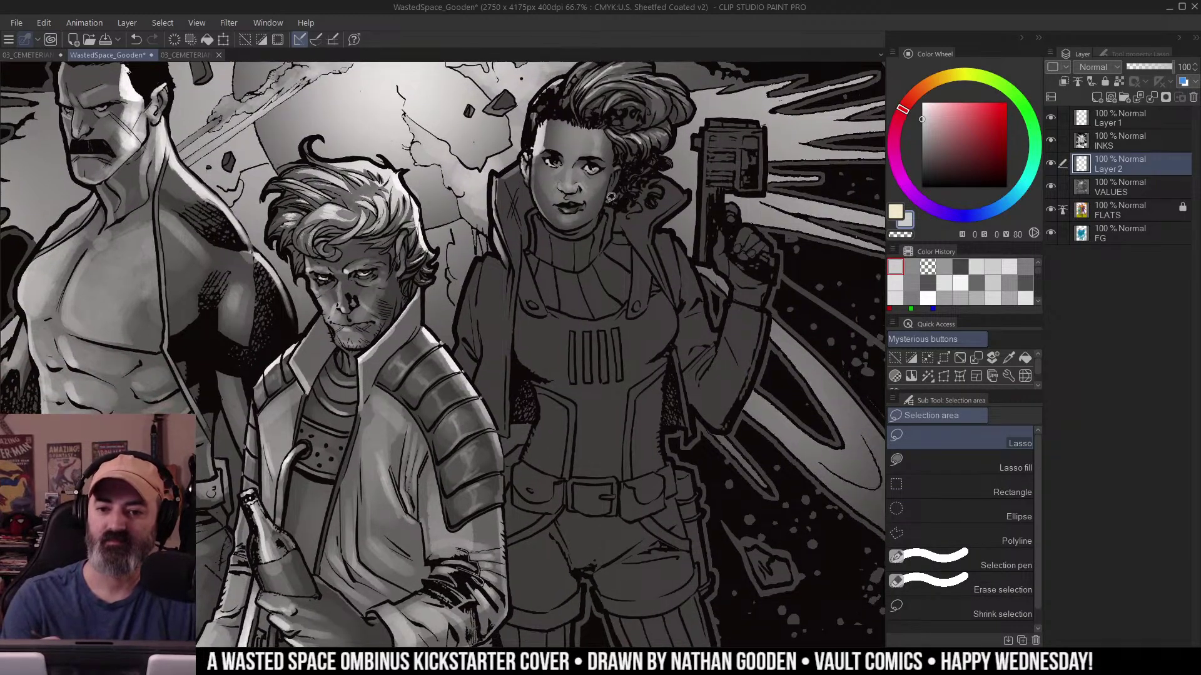
{"action": "key", "text": "w"}
{"action": "left_click", "coordinate": [493, 289]}
{"action": "key", "text": "ctrl+h"}
{"action": "key", "text": "b"}
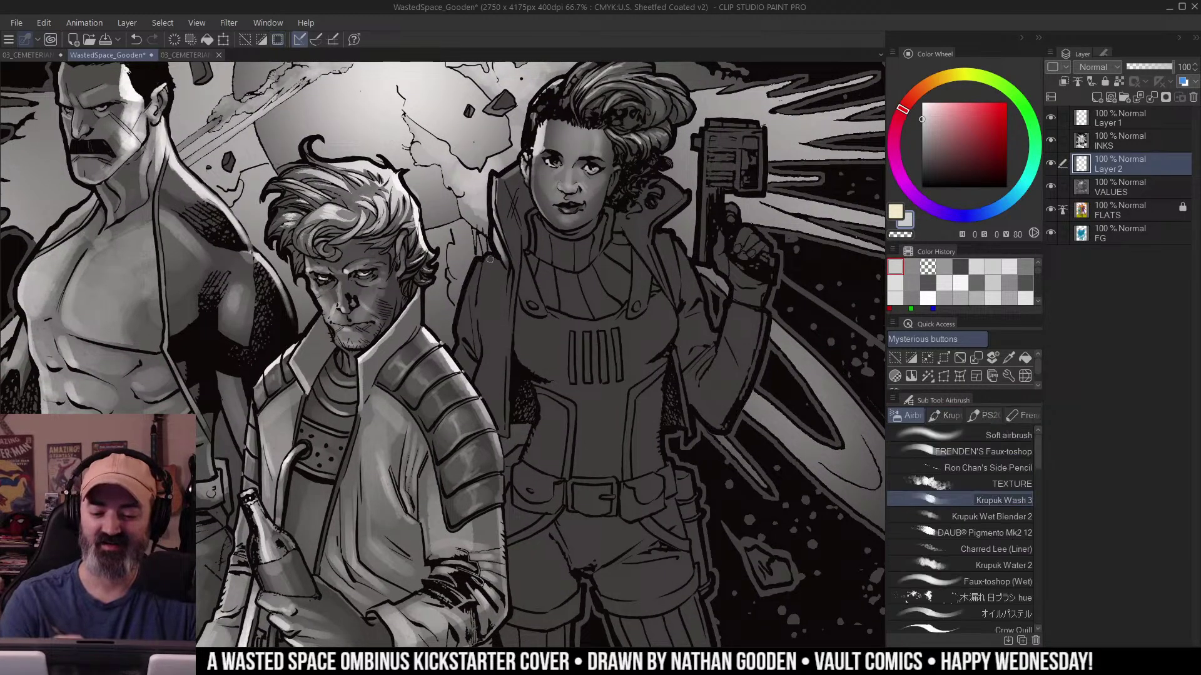
{"action": "mouse_move", "coordinate": [490, 260]}
{"action": "left_mouse_down"}
{"action": "mouse_move", "coordinate": [476, 334]}
{"action": "mouse_move", "coordinate": [457, 333]}
{"action": "mouse_move", "coordinate": [455, 372]}
{"action": "mouse_move", "coordinate": [466, 269]}
{"action": "mouse_move", "coordinate": [454, 329]}
{"action": "mouse_move", "coordinate": [492, 261]}
{"action": "mouse_move", "coordinate": [477, 339]}
{"action": "left_mouse_up"}
{"action": "key", "text": "["}
{"action": "key", "text": "["}
{"action": "key", "text": "["}
{"action": "left_click_drag", "start_coordinate": [476, 290], "coordinate": [460, 349]}
{"action": "scroll", "coordinate": [603, 303], "scroll_direction": "down", "scroll_amount": 1}
{"action": "left_click_drag", "start_coordinate": [654, 306], "coordinate": [646, 265]}
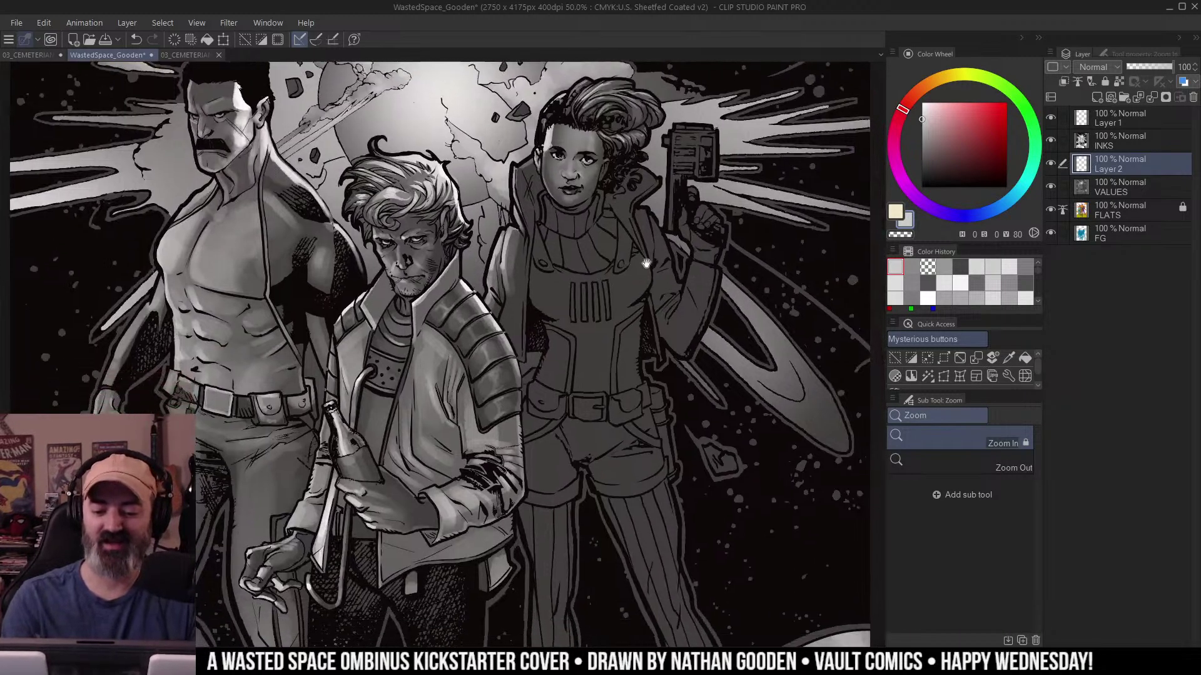
Undo the last sleeve stroke and repaint light gray along the lower part of the same sleeve.
{"action": "scroll", "coordinate": [650, 265], "scroll_direction": "up", "scroll_amount": 1}
{"action": "key", "text": "ctrl+z"}
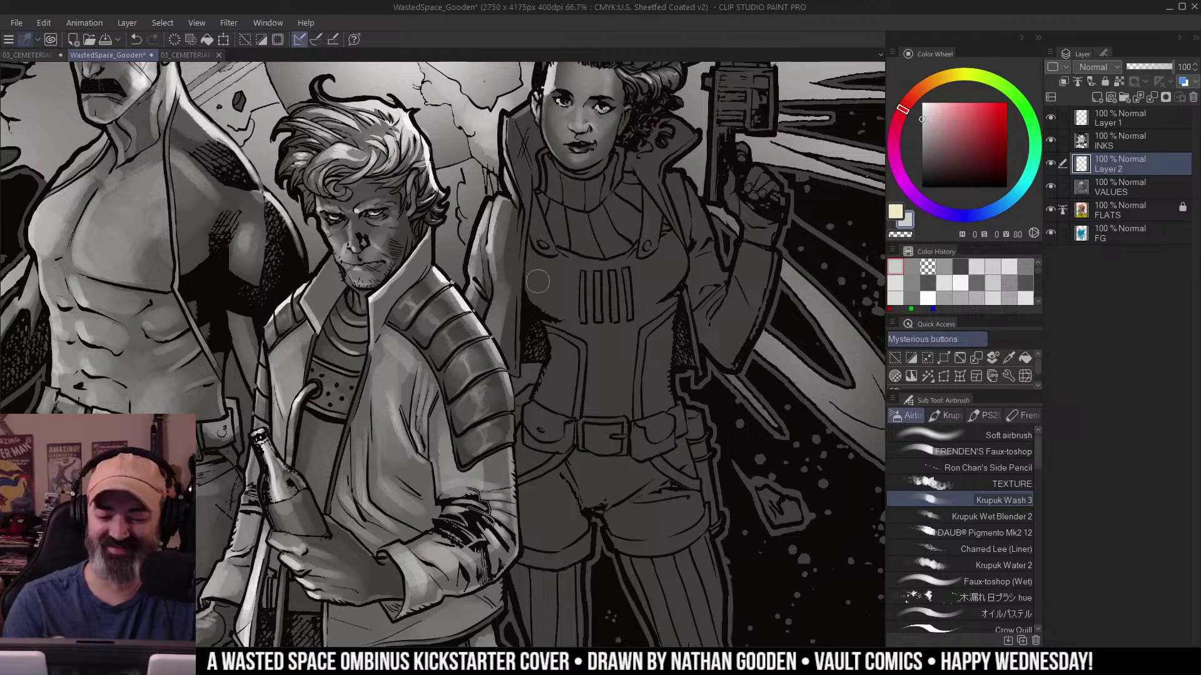
{"action": "key", "text": "ctrl+y"}
{"action": "key", "text": "ctrl+z"}
{"action": "left_click_drag", "start_coordinate": [697, 271], "coordinate": [667, 264]}
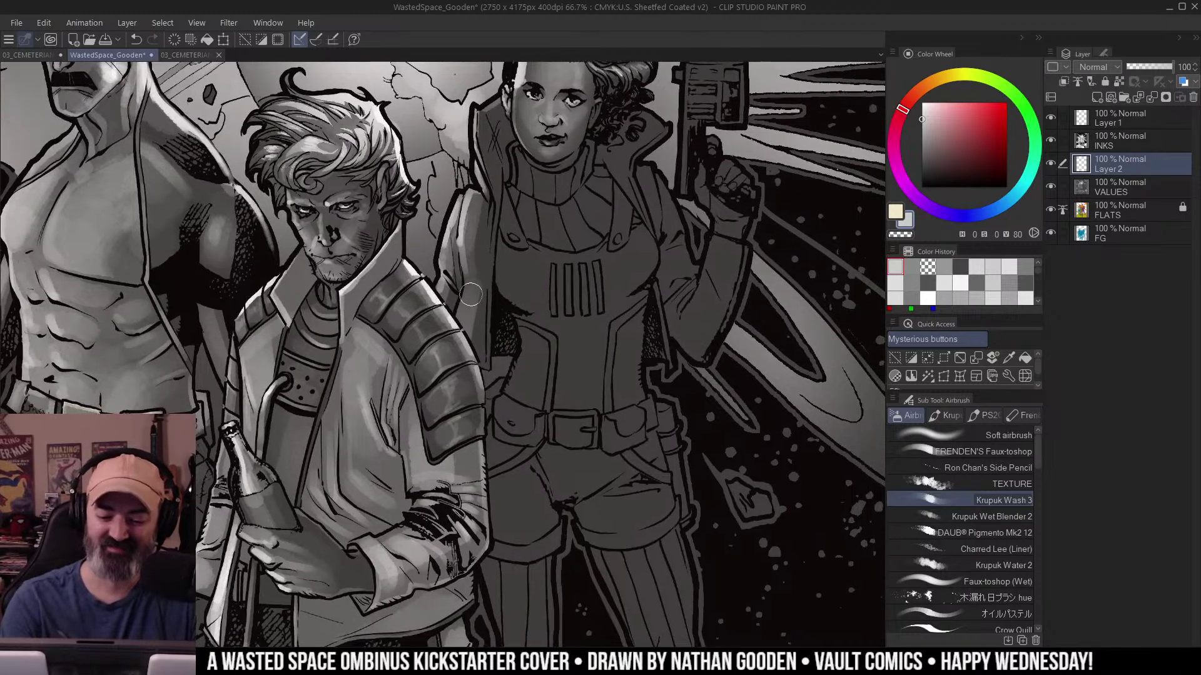
{"action": "left_click_drag", "start_coordinate": [471, 295], "coordinate": [467, 324]}
{"action": "left_click_drag", "start_coordinate": [456, 325], "coordinate": [456, 316]}
Select the coat areas on the woman's gun-arm side from the referred layers and hide the selection outline.
{"action": "left_click_drag", "start_coordinate": [458, 428], "coordinate": [414, 491]}
{"action": "key", "text": "w"}
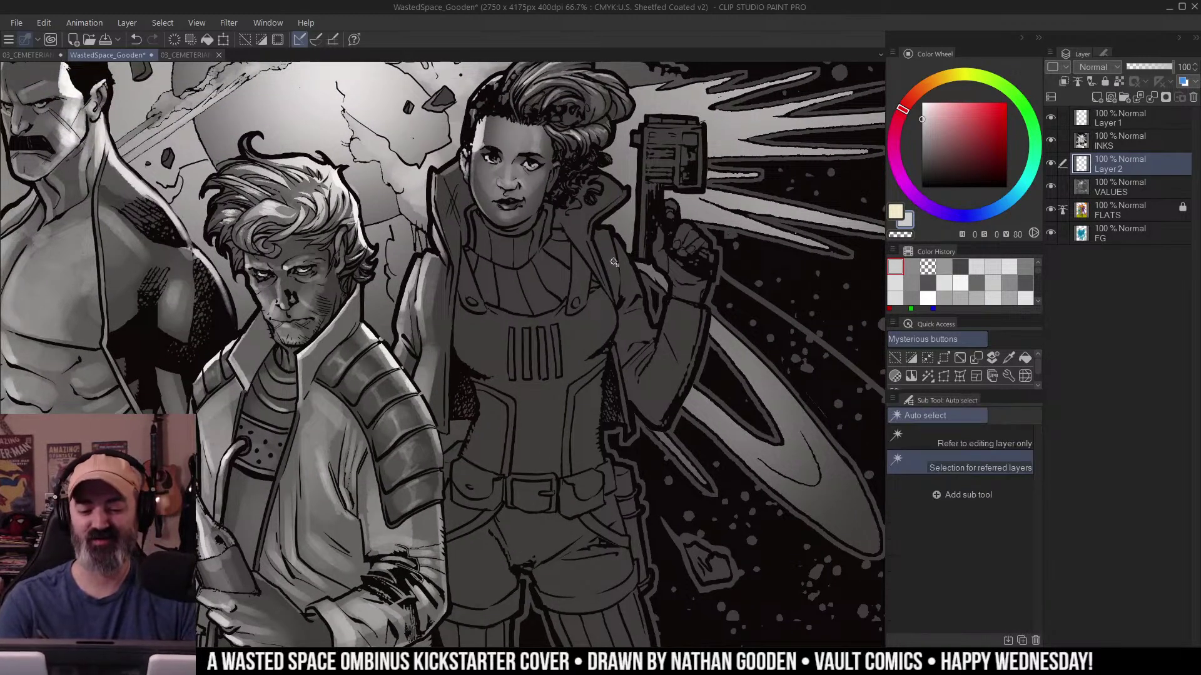
{"action": "left_click", "coordinate": [616, 262]}
{"action": "key", "text": "ctrl+h"}
{"action": "key", "text": "b"}
{"action": "key", "text": "w"}
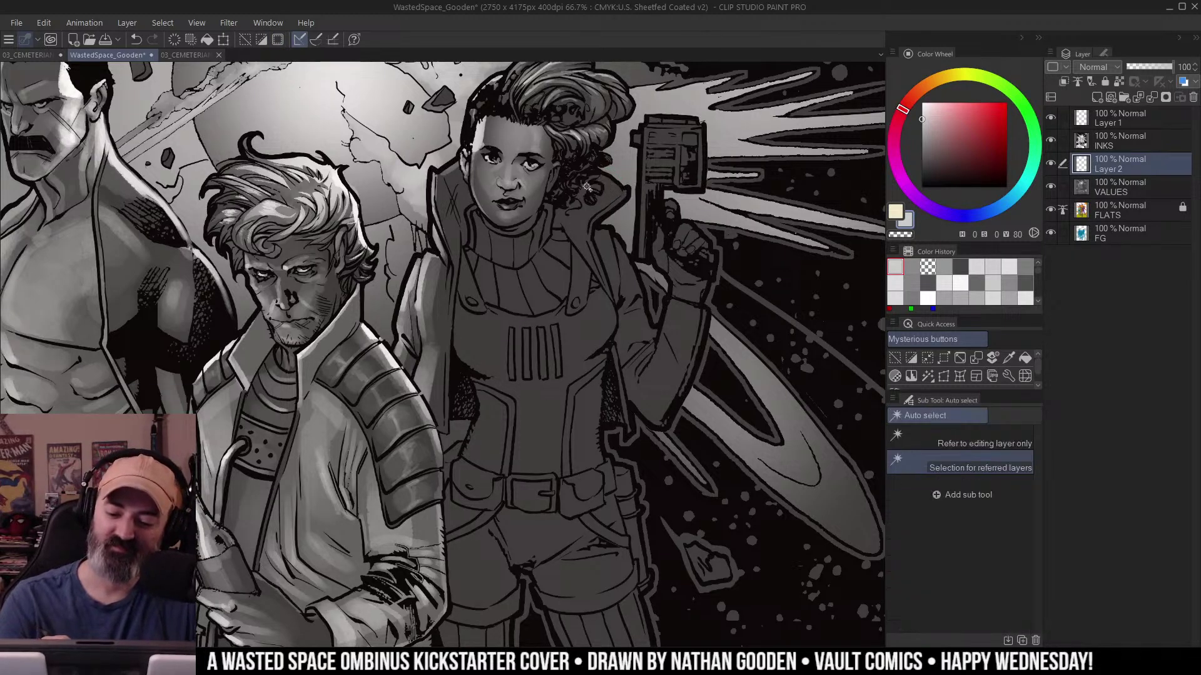
{"action": "left_click", "coordinate": [584, 263]}
{"action": "key", "text": "ctrl+h"}
{"action": "key", "text": "b"}
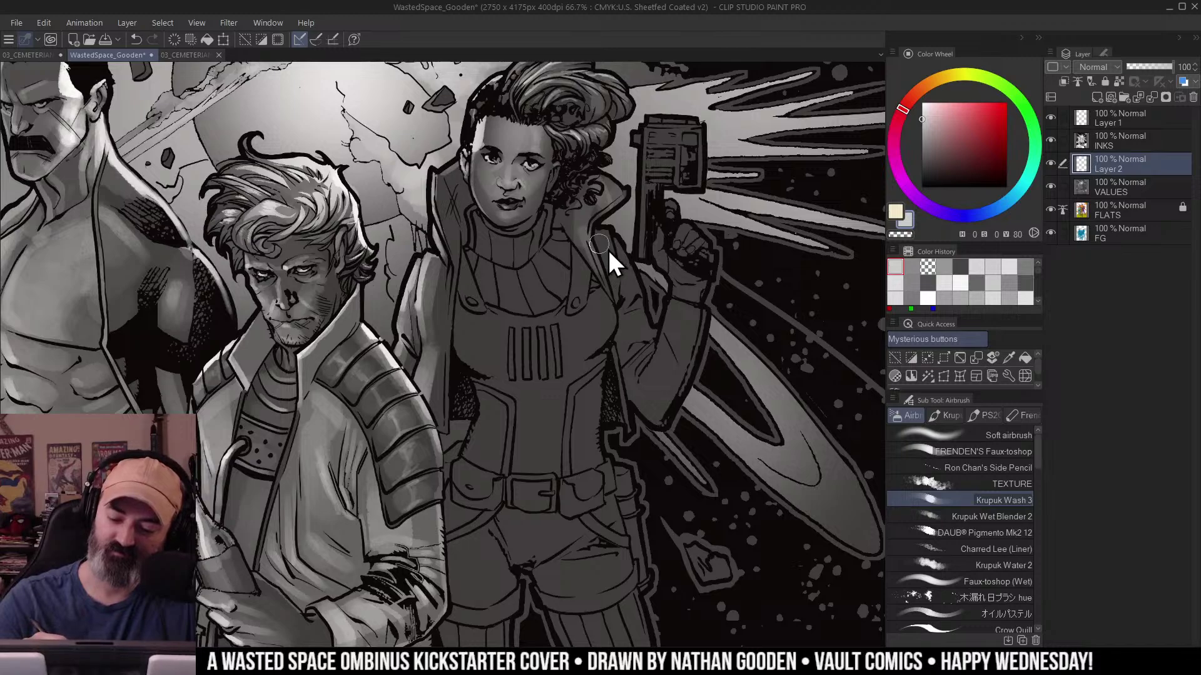
Paint light gray along the coat's gun-side shoulder and raised forearm with Krupuk Wash 3, undoing unwanted strokes.
{"action": "mouse_move", "coordinate": [606, 248]}
{"action": "left_mouse_down"}
{"action": "mouse_move", "coordinate": [637, 275]}
{"action": "mouse_move", "coordinate": [639, 336]}
{"action": "mouse_move", "coordinate": [662, 239]}
{"action": "mouse_move", "coordinate": [644, 342]}
{"action": "mouse_move", "coordinate": [629, 368]}
{"action": "left_mouse_up"}
{"action": "key", "text": "ctrl+z"}
{"action": "mouse_move", "coordinate": [683, 305]}
{"action": "left_mouse_down"}
{"action": "mouse_move", "coordinate": [691, 325]}
{"action": "mouse_move", "coordinate": [652, 414]}
{"action": "left_mouse_up"}
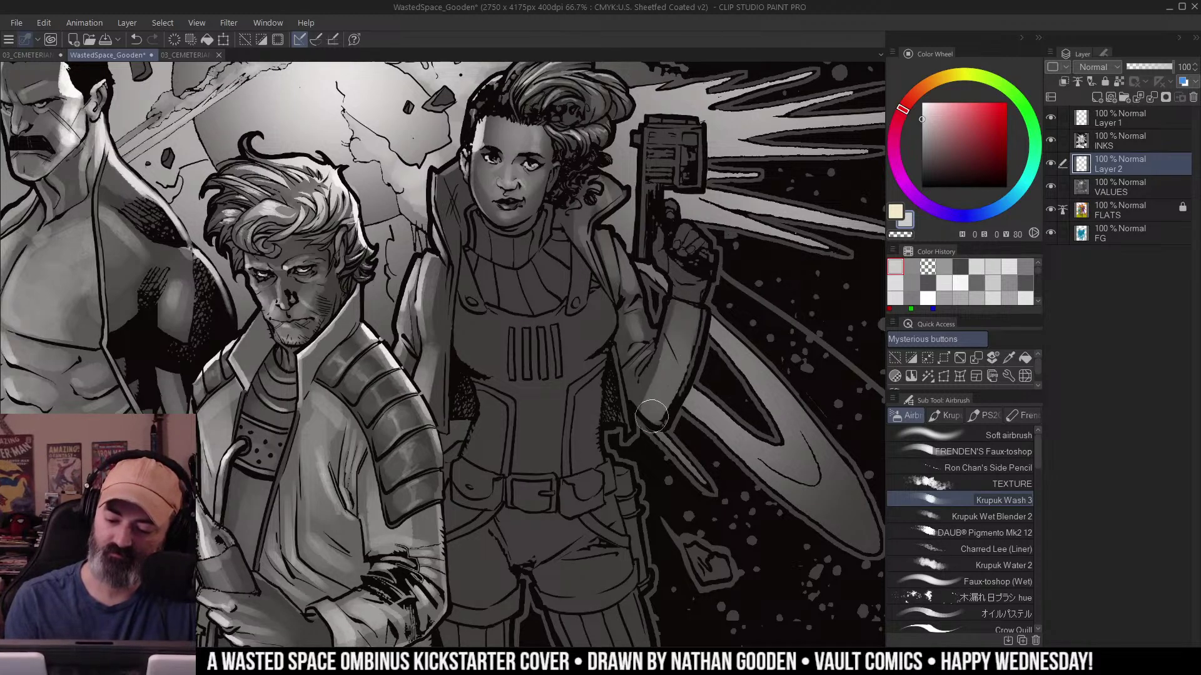
{"action": "key", "text": "ctrl+z"}
{"action": "mouse_move", "coordinate": [688, 298]}
{"action": "left_mouse_down"}
{"action": "mouse_move", "coordinate": [652, 410]}
{"action": "mouse_move", "coordinate": [692, 302]}
{"action": "mouse_move", "coordinate": [666, 411]}
{"action": "mouse_move", "coordinate": [683, 286]}
{"action": "mouse_move", "coordinate": [661, 346]}
{"action": "mouse_move", "coordinate": [678, 270]}
{"action": "mouse_move", "coordinate": [671, 306]}
{"action": "left_mouse_up"}
Select the woman's skin areas, including her gun hand, from the referred layers for painting with Krupuk Wash 3.
{"action": "key", "text": "ctrl+space"}
{"action": "left_click", "coordinate": [671, 307]}
{"action": "key", "text": "w"}
{"action": "left_click", "coordinate": [650, 308]}
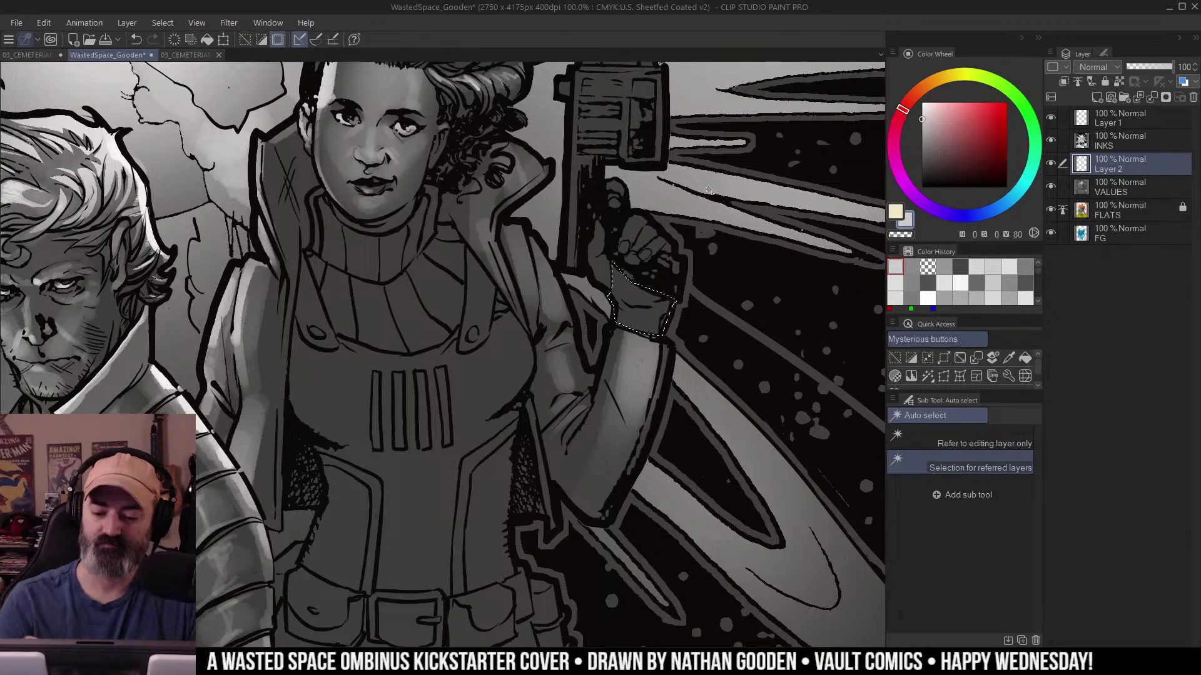
{"action": "key", "text": "b"}
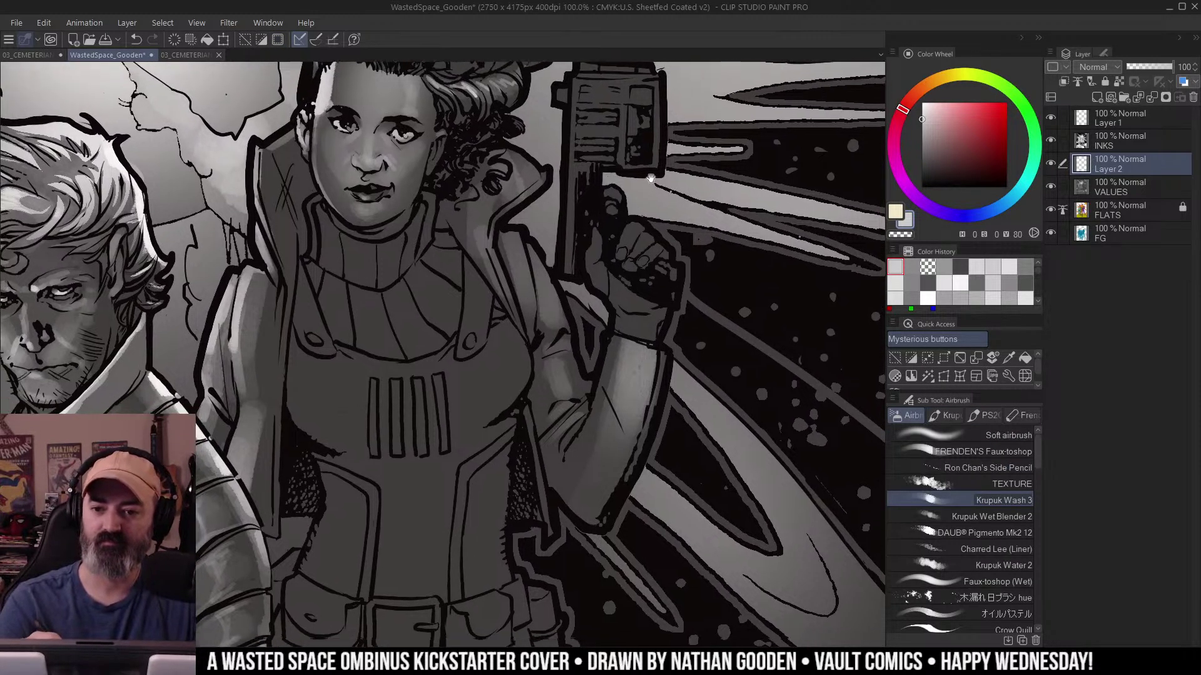
{"action": "key", "text": "space"}
{"action": "left_click_drag", "start_coordinate": [672, 150], "coordinate": [686, 139]}
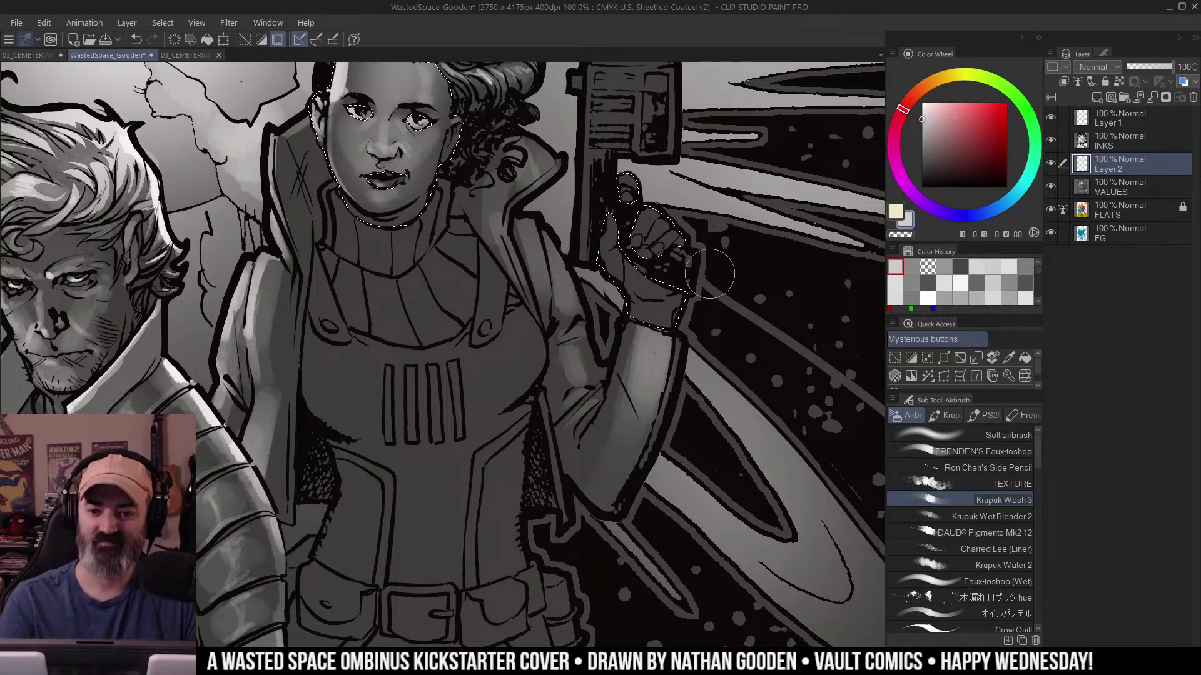
{"action": "key", "text": "ctrl+d"}
Paint light gray on the thumb, knuckles and fingers of the woman's gun hand with a smaller Krupuk Wash 3 brush.
{"action": "key", "text": "space"}
{"action": "left_click_drag", "start_coordinate": [686, 161], "coordinate": [678, 166]}
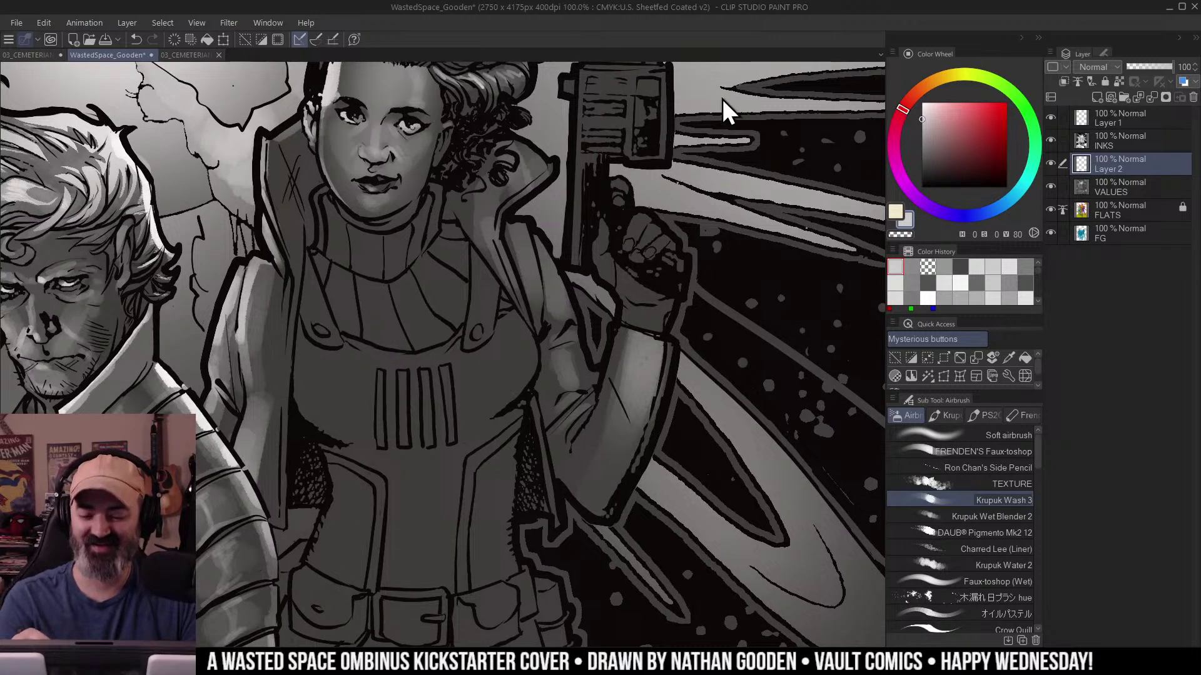
{"action": "left_click_drag", "start_coordinate": [622, 175], "coordinate": [618, 197]}
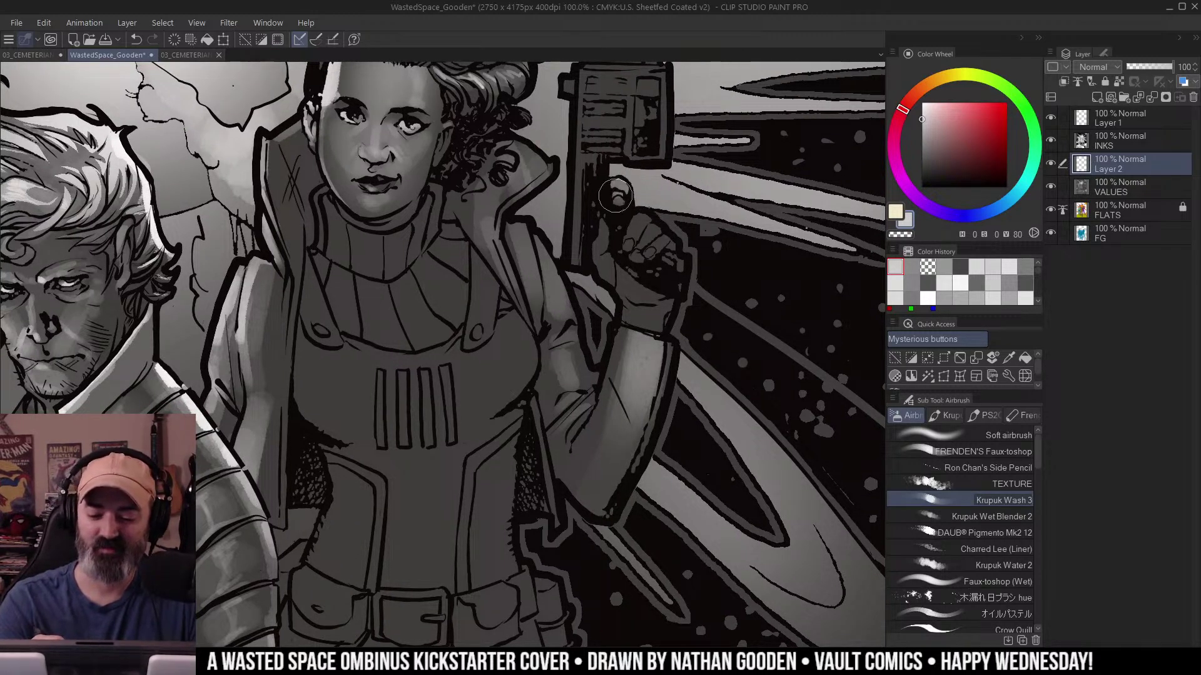
{"action": "key", "text": "["}
{"action": "key", "text": "["}
{"action": "key", "text": "["}
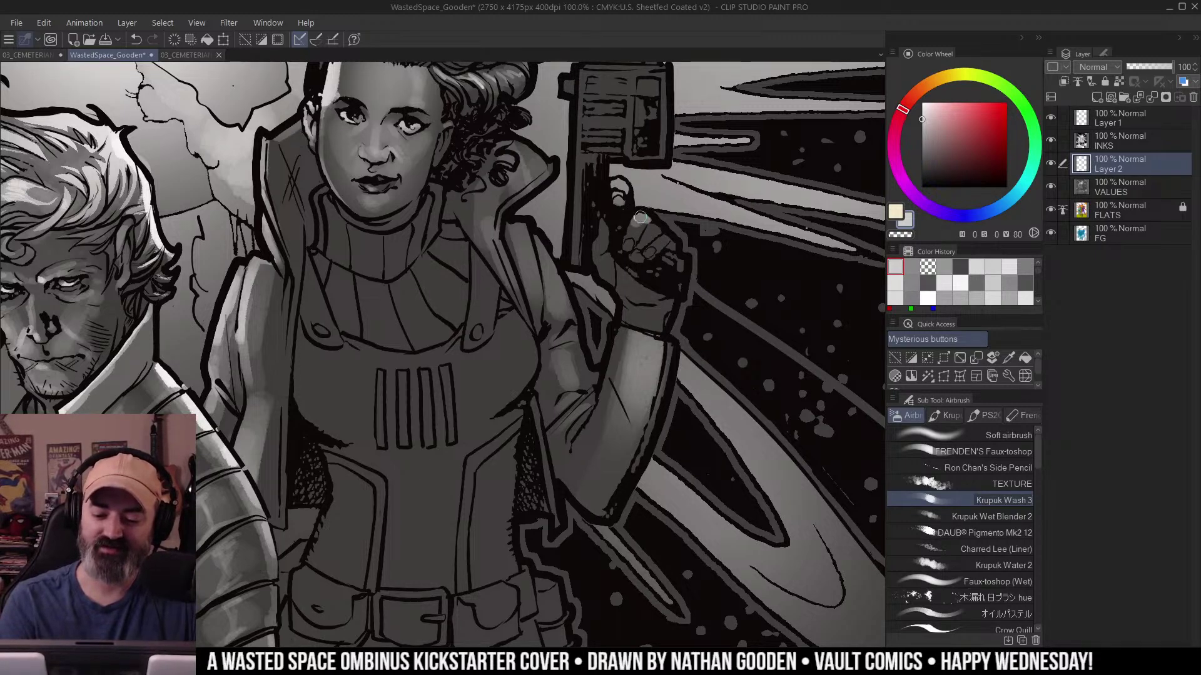
{"action": "left_click_drag", "start_coordinate": [635, 215], "coordinate": [639, 223]}
{"action": "left_click_drag", "start_coordinate": [631, 239], "coordinate": [660, 232]}
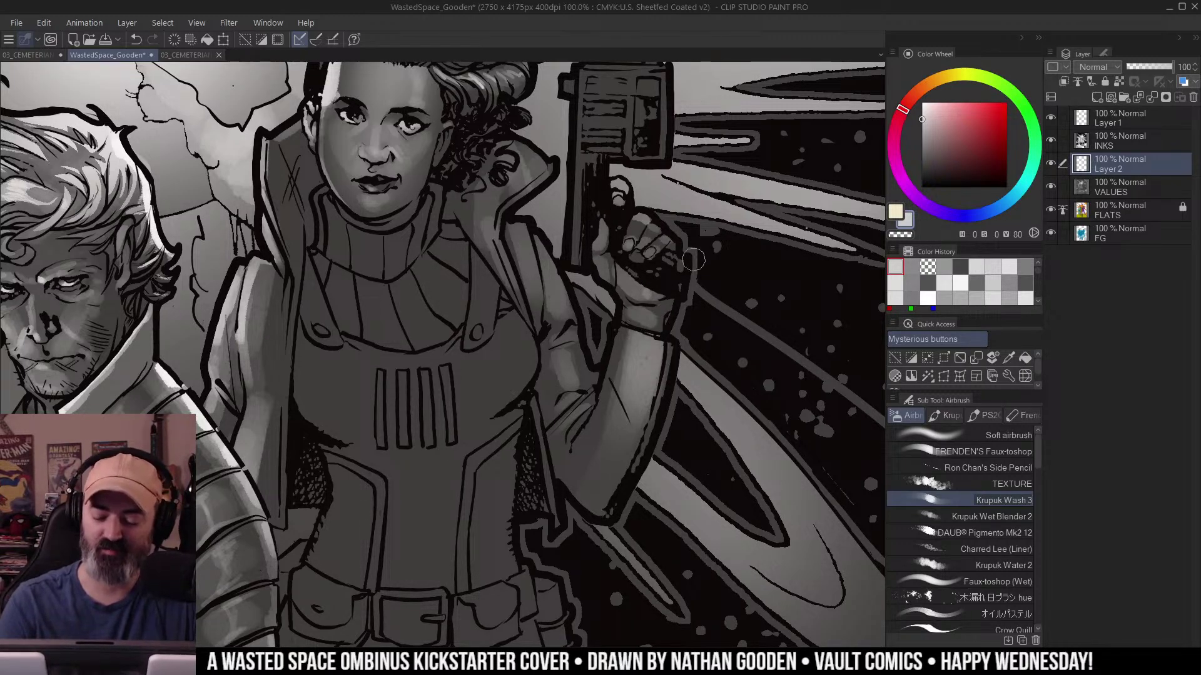
Select the areas of the woman's gun from the referred layers and hide the selection outline.
{"action": "key", "text": "ctrl+space"}
{"action": "left_click", "coordinate": [656, 320], "text": "alt"}
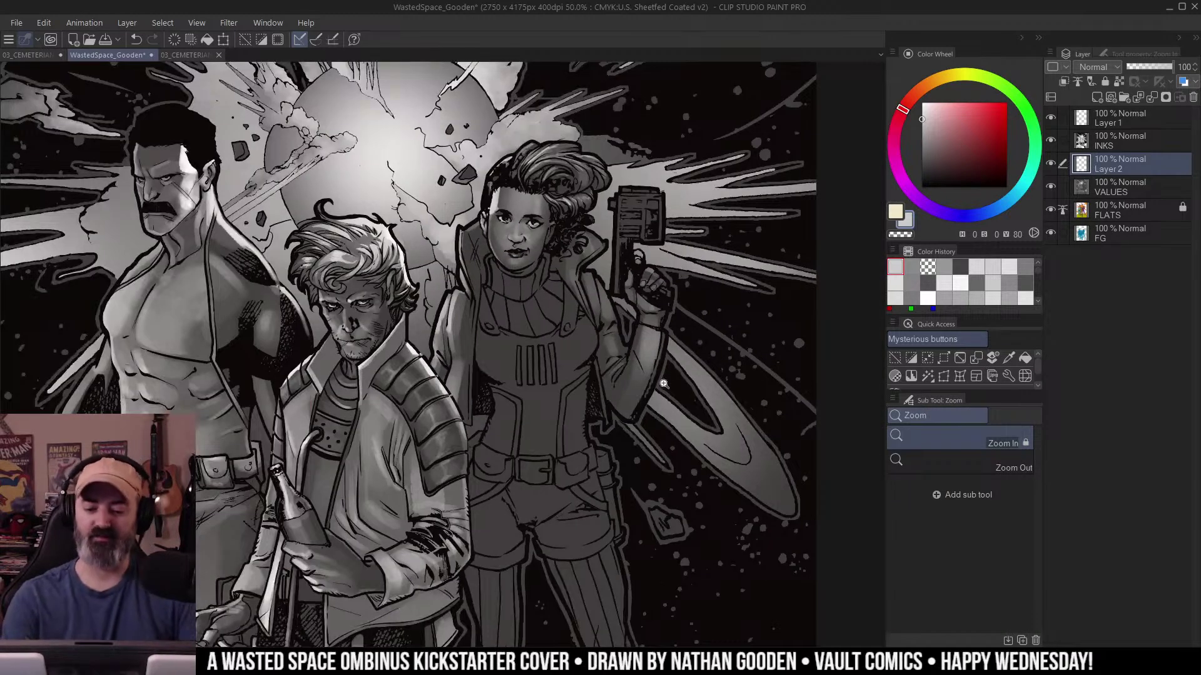
{"action": "left_click", "coordinate": [697, 212]}
{"action": "key", "text": "w"}
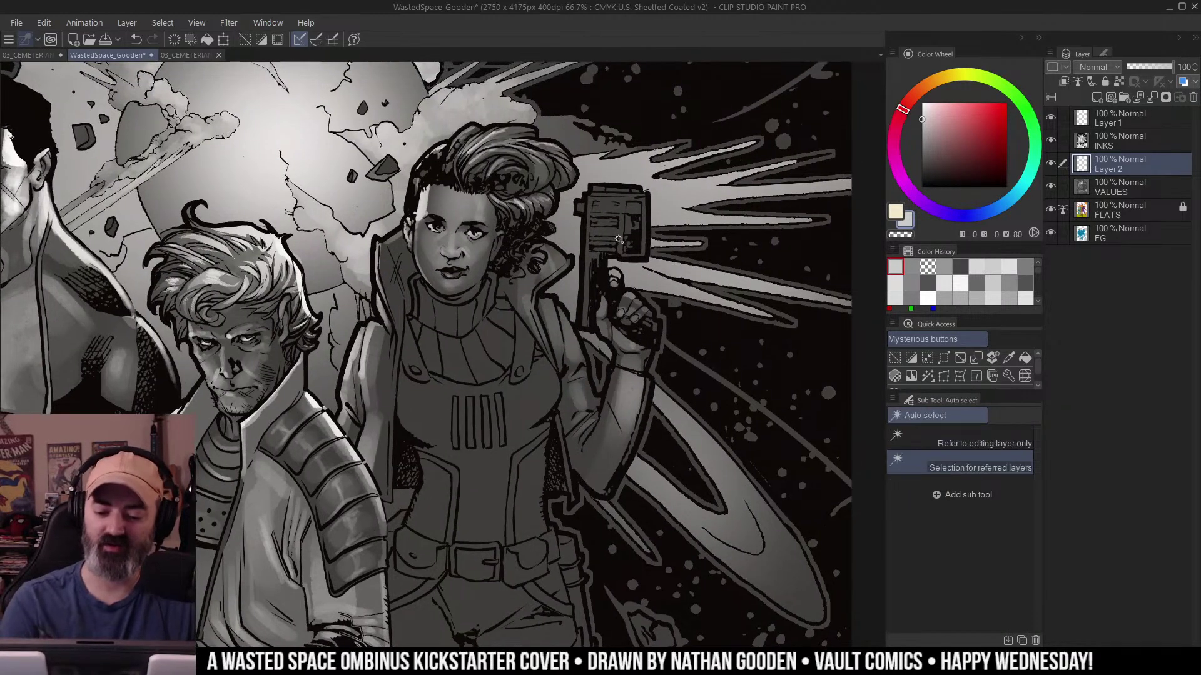
{"action": "left_click", "coordinate": [634, 232]}
{"action": "left_click", "coordinate": [616, 220]}
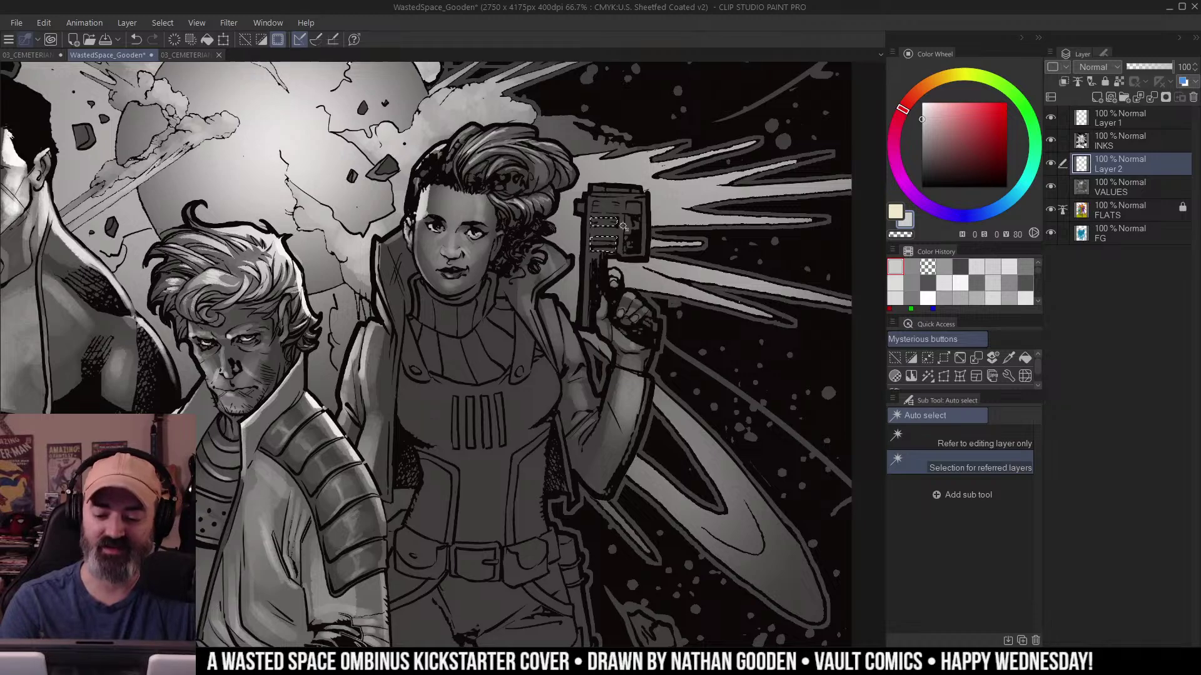
{"action": "left_click", "coordinate": [639, 219]}
{"action": "key", "text": "ctrl+h"}
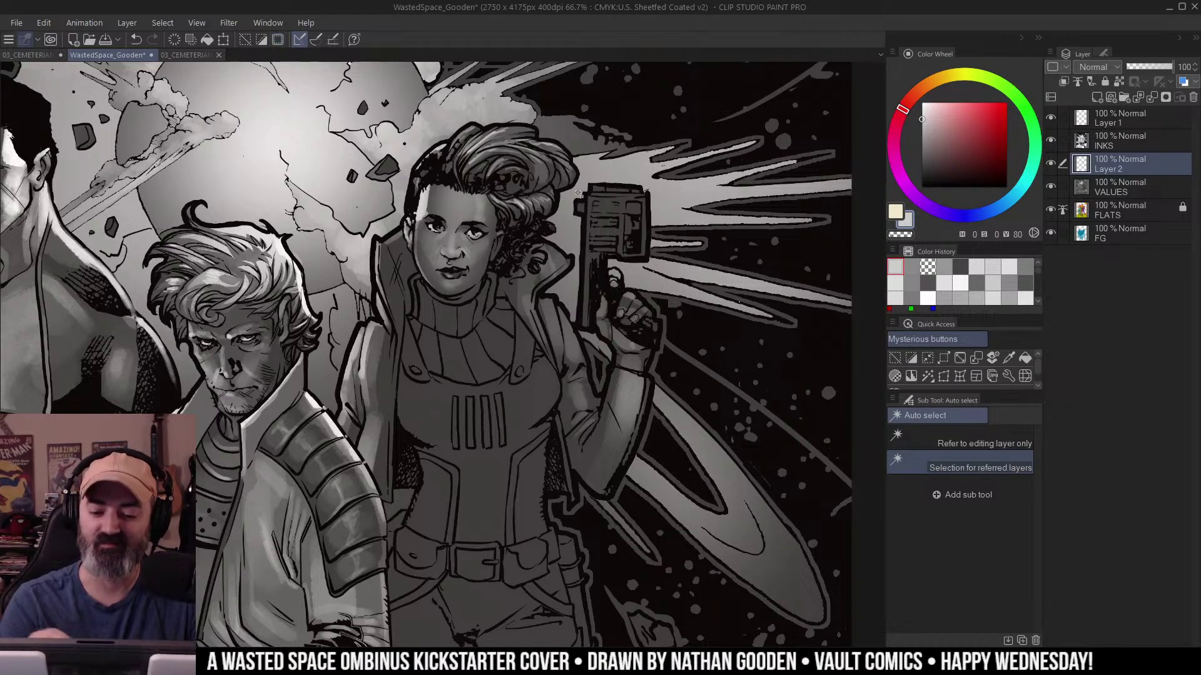
Paint light gray on the gun's wide body with Krupuk Wash 3, undoing an unwanted stroke.
{"action": "key", "text": "b"}
{"action": "mouse_move", "coordinate": [582, 206]}
{"action": "left_mouse_down"}
{"action": "mouse_move", "coordinate": [581, 307]}
{"action": "mouse_move", "coordinate": [588, 207]}
{"action": "mouse_move", "coordinate": [599, 254]}
{"action": "left_mouse_up"}
{"action": "key", "text": "r"}
{"action": "left_click_drag", "start_coordinate": [635, 200], "coordinate": [628, 516]}
{"action": "key", "text": "space"}
{"action": "left_click_drag", "start_coordinate": [638, 407], "coordinate": [622, 211]}
{"action": "key", "text": "ctrl+plus"}
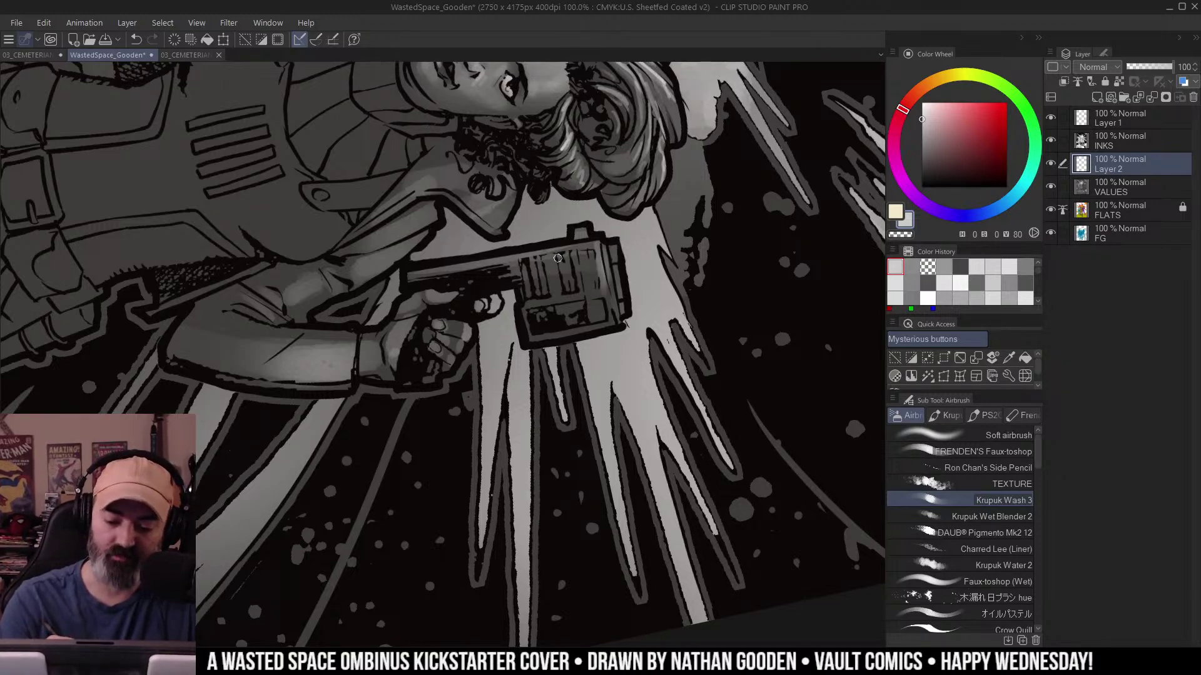
{"action": "key", "text": "ctrl+z"}
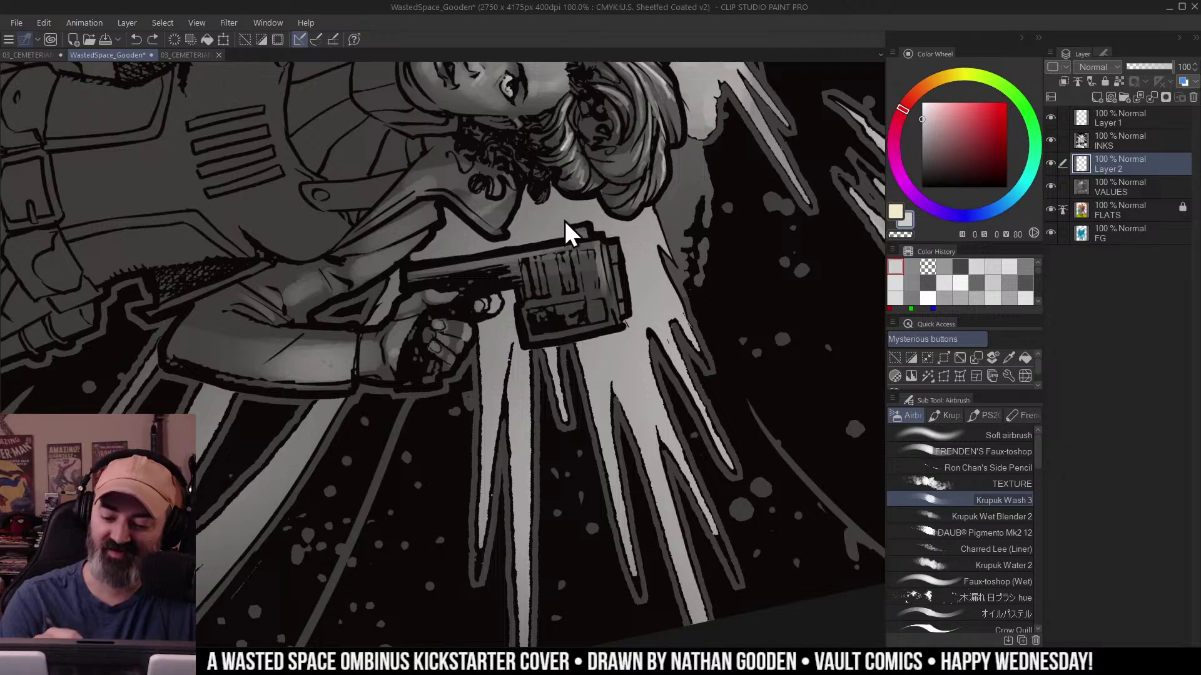
{"action": "mouse_move", "coordinate": [542, 268]}
{"action": "left_mouse_down"}
{"action": "mouse_move", "coordinate": [544, 298]}
{"action": "mouse_move", "coordinate": [536, 292]}
{"action": "mouse_move", "coordinate": [558, 260]}
{"action": "mouse_move", "coordinate": [556, 291]}
{"action": "mouse_move", "coordinate": [564, 258]}
{"action": "mouse_move", "coordinate": [590, 289]}
{"action": "mouse_move", "coordinate": [706, 245]}
{"action": "mouse_move", "coordinate": [694, 176]}
{"action": "mouse_move", "coordinate": [565, 260]}
{"action": "mouse_move", "coordinate": [571, 290]}
{"action": "mouse_move", "coordinate": [535, 270]}
{"action": "mouse_move", "coordinate": [512, 285]}
{"action": "mouse_move", "coordinate": [521, 321]}
{"action": "left_mouse_up"}
Add light gray highlights along the edges and muzzle end of the gun's wide body.
{"action": "key", "text": "shift+space"}
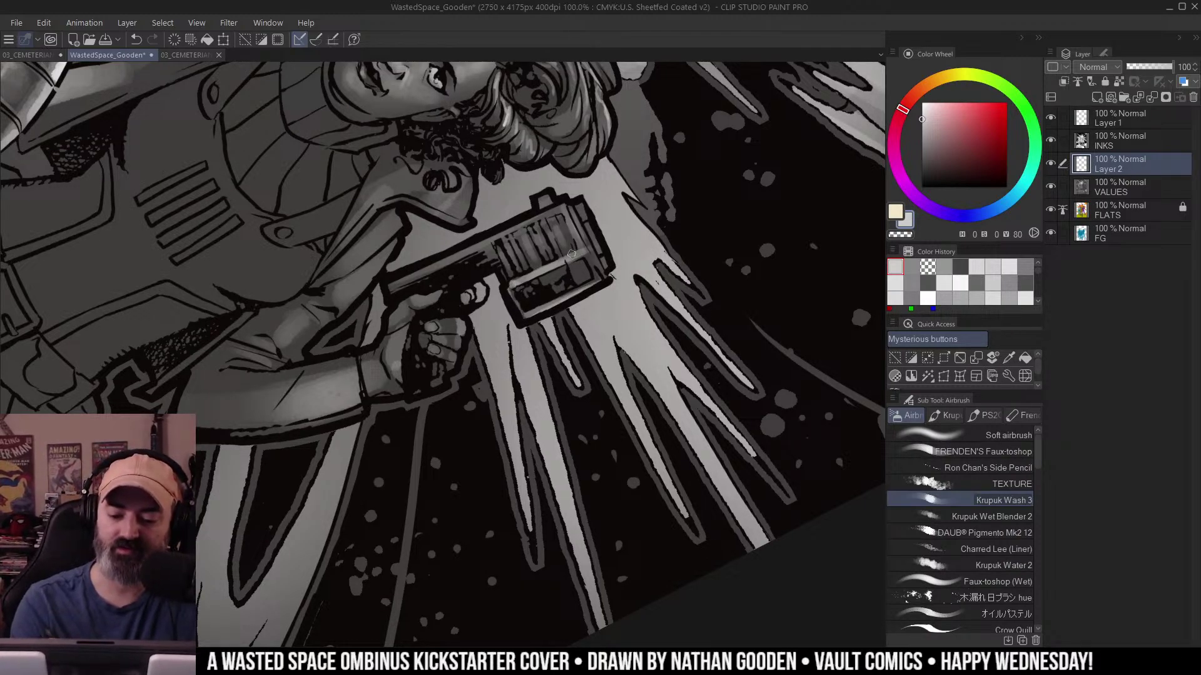
{"action": "left_click_drag", "start_coordinate": [571, 254], "coordinate": [518, 306]}
{"action": "left_click_drag", "start_coordinate": [587, 251], "coordinate": [598, 286]}
{"action": "left_click_drag", "start_coordinate": [577, 206], "coordinate": [592, 249]}
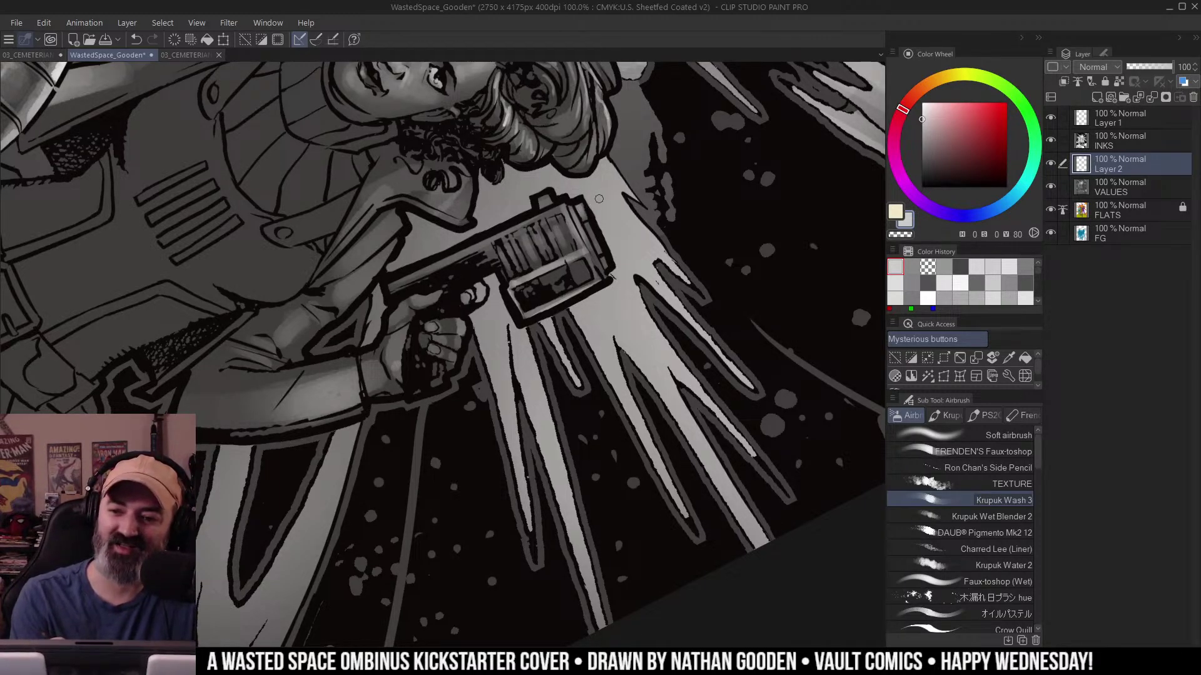
Paint a light gray highlight along the gun's narrow rear section, undoing and repainting the first attempt.
{"action": "left_click_drag", "start_coordinate": [635, 184], "coordinate": [684, 187]}
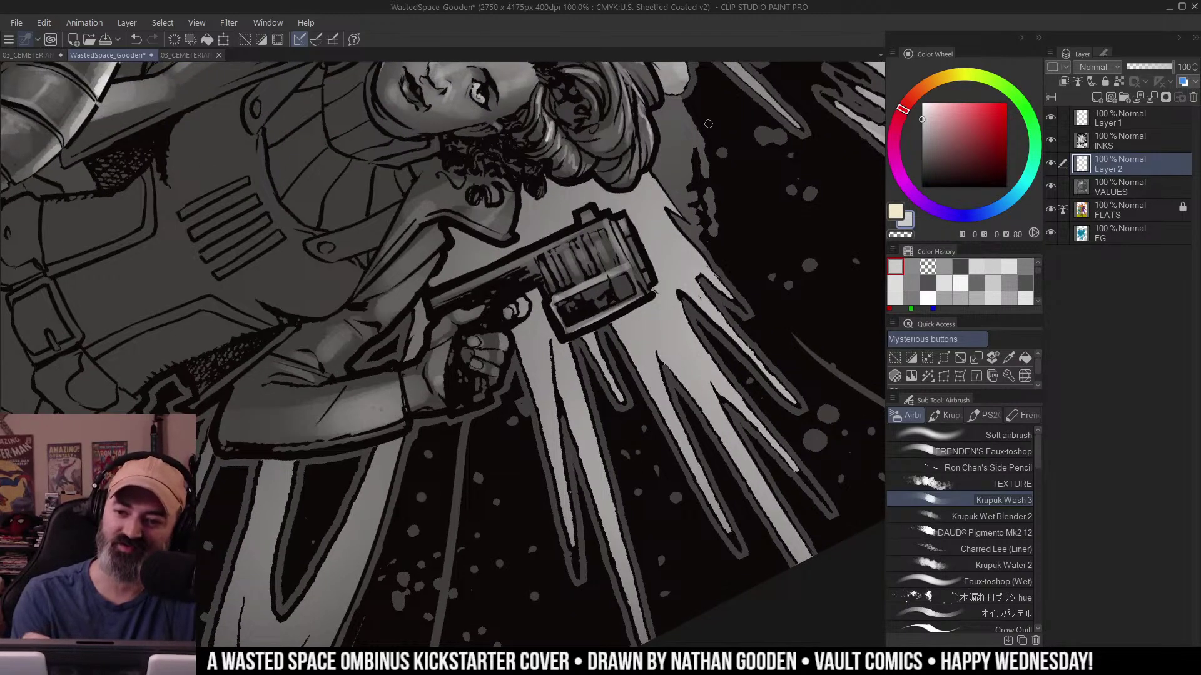
{"action": "mouse_move", "coordinate": [590, 211]}
{"action": "left_mouse_down"}
{"action": "mouse_move", "coordinate": [449, 302]}
{"action": "mouse_move", "coordinate": [587, 233]}
{"action": "mouse_move", "coordinate": [432, 298]}
{"action": "left_mouse_up"}
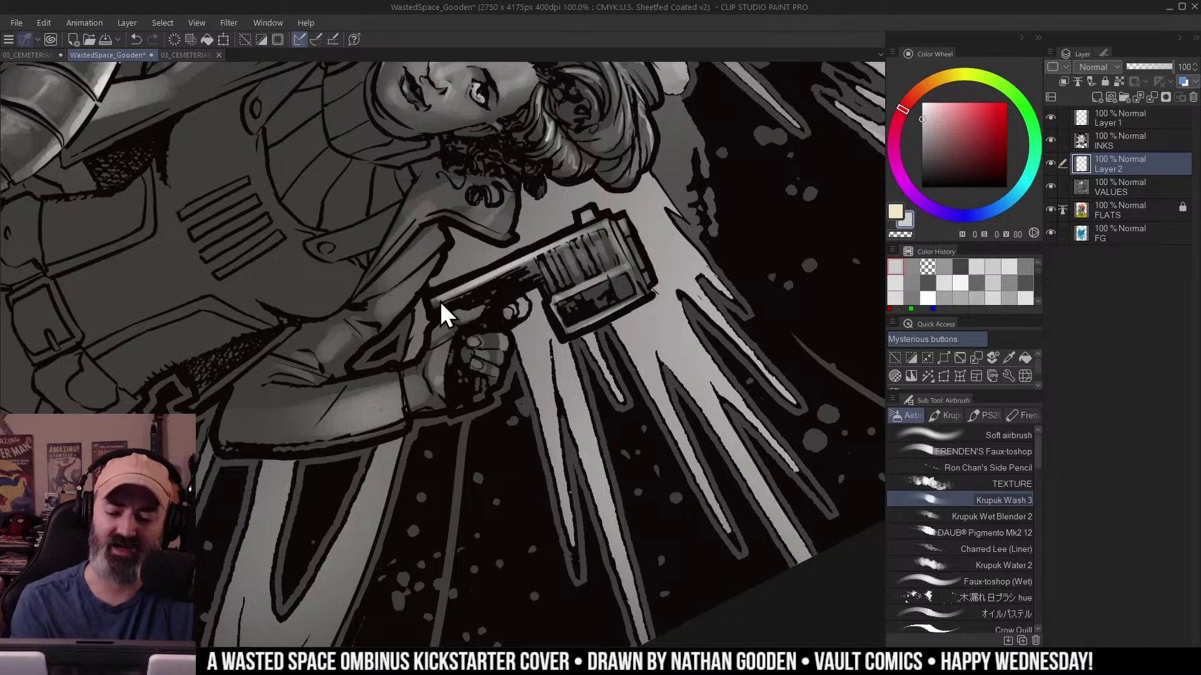
{"action": "key", "text": "ctrl+z"}
{"action": "key", "text": "ctrl+z"}
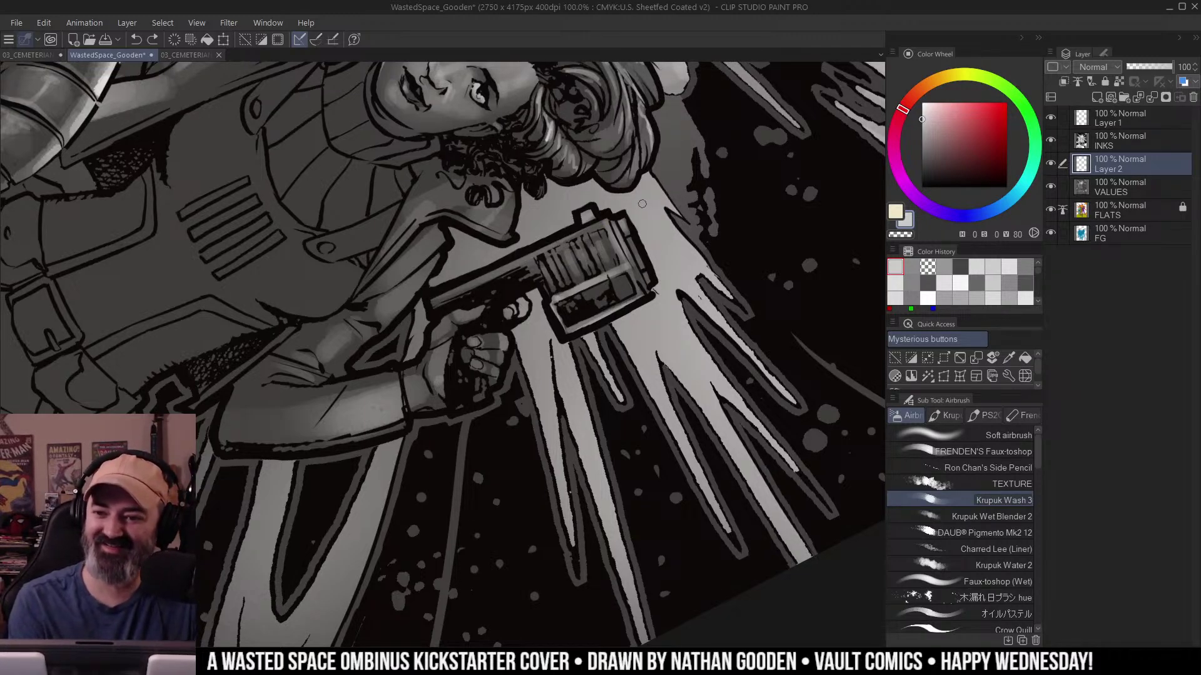
{"action": "mouse_move", "coordinate": [433, 300]}
{"action": "left_mouse_down"}
{"action": "mouse_move", "coordinate": [596, 222]}
{"action": "mouse_move", "coordinate": [556, 246]}
{"action": "left_mouse_up"}
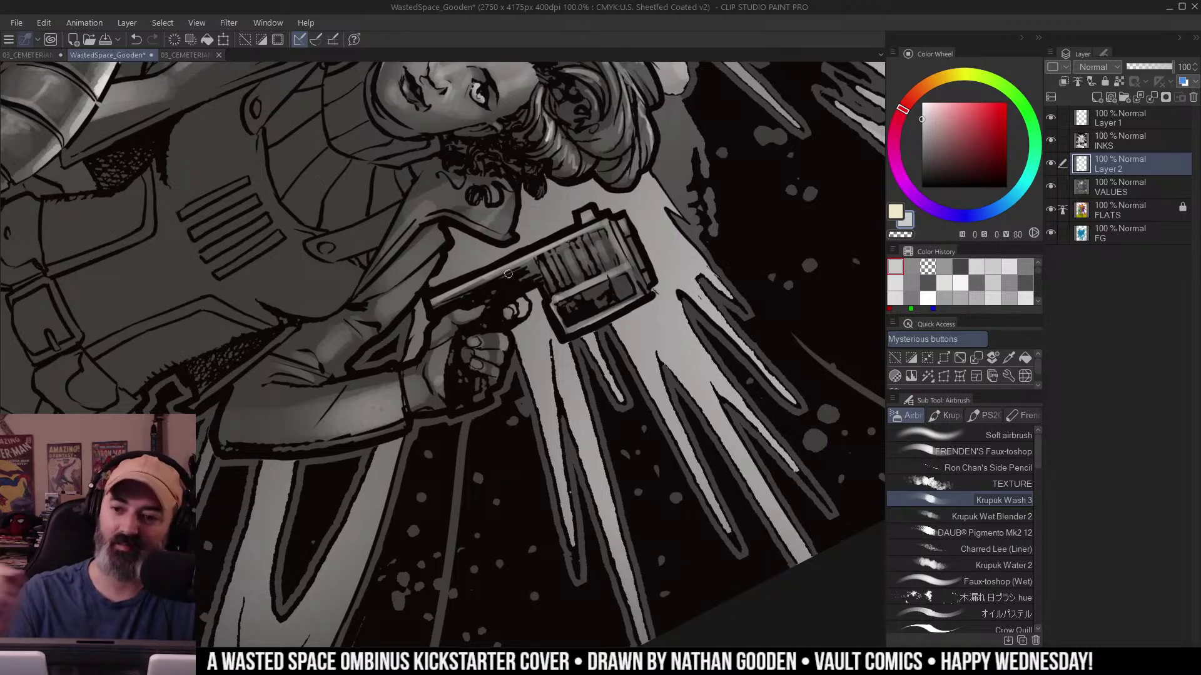
{"action": "left_click_drag", "start_coordinate": [555, 300], "coordinate": [501, 301]}
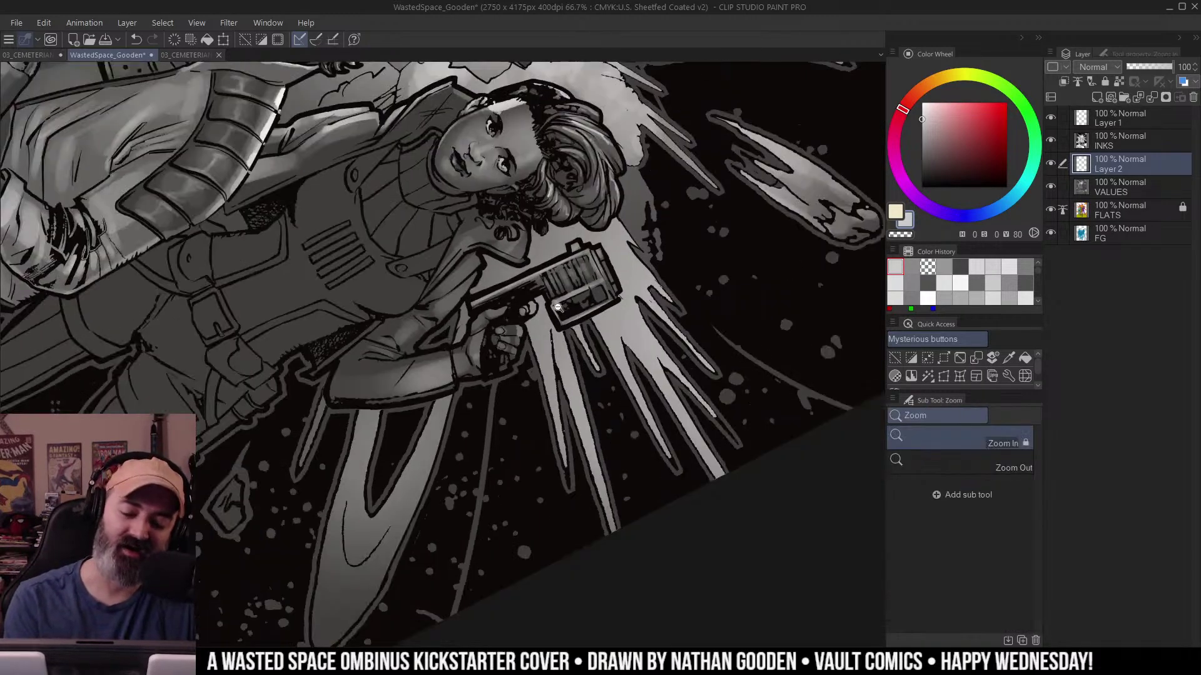
Turn the canvas upright and select the woman's turtleneck areas from the referred layers for painting with Krupuk Wash 3.
{"action": "left_click_drag", "start_coordinate": [625, 338], "coordinate": [513, 135]}
{"action": "left_click_drag", "start_coordinate": [543, 282], "coordinate": [642, 289]}
{"action": "left_click", "coordinate": [638, 269]}
{"action": "left_click", "coordinate": [573, 340]}
{"action": "key", "text": "b"}
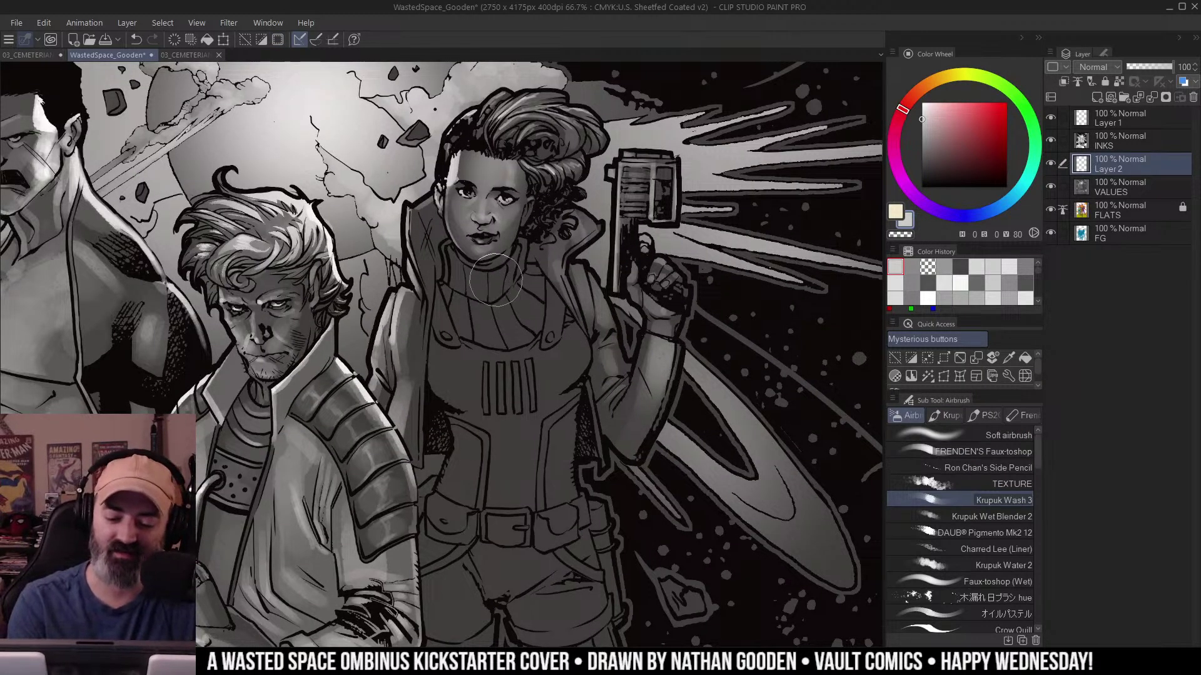
Paint light gray on the turtleneck's collar and ribbed chest panels, undoing an unwanted stroke and using a smaller brush.
{"action": "mouse_move", "coordinate": [484, 259]}
{"action": "left_mouse_down"}
{"action": "mouse_move", "coordinate": [481, 331]}
{"action": "mouse_move", "coordinate": [502, 301]}
{"action": "mouse_move", "coordinate": [534, 320]}
{"action": "mouse_move", "coordinate": [487, 383]}
{"action": "mouse_move", "coordinate": [498, 308]}
{"action": "mouse_move", "coordinate": [467, 341]}
{"action": "mouse_move", "coordinate": [523, 321]}
{"action": "left_mouse_up"}
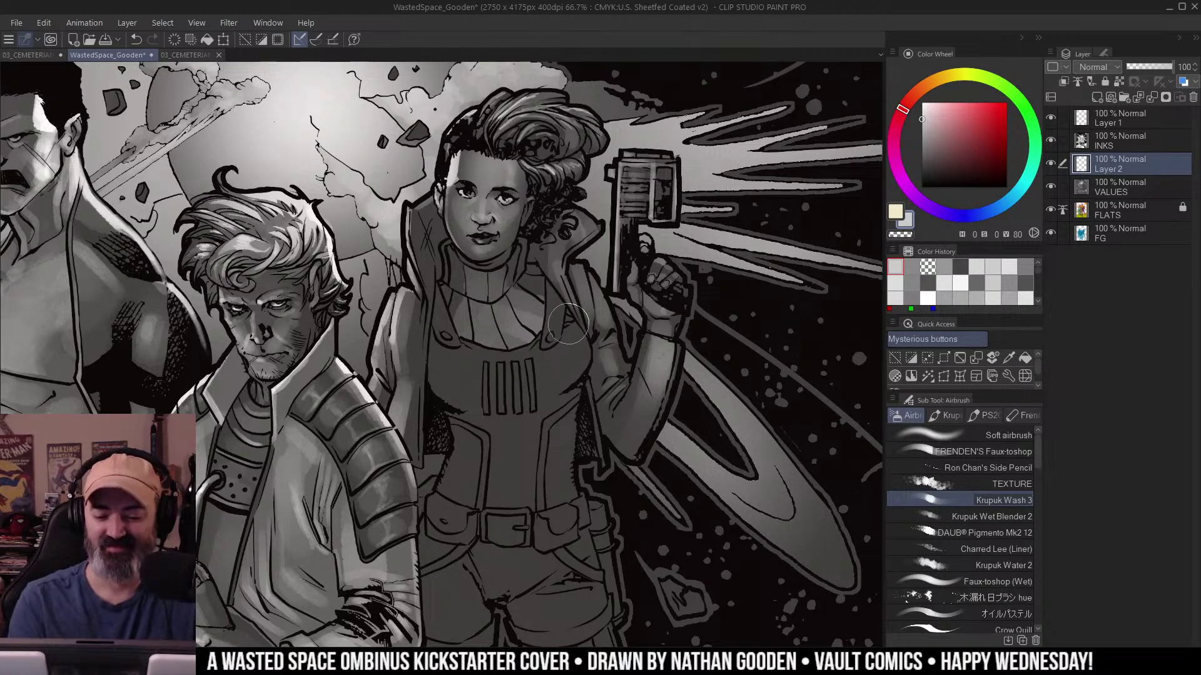
{"action": "key", "text": "ctrl+z"}
{"action": "left_click_drag", "start_coordinate": [497, 273], "coordinate": [492, 285], "text": "ctrl+alt"}
{"action": "scroll", "coordinate": [491, 285], "scroll_direction": "up", "scroll_amount": 2}
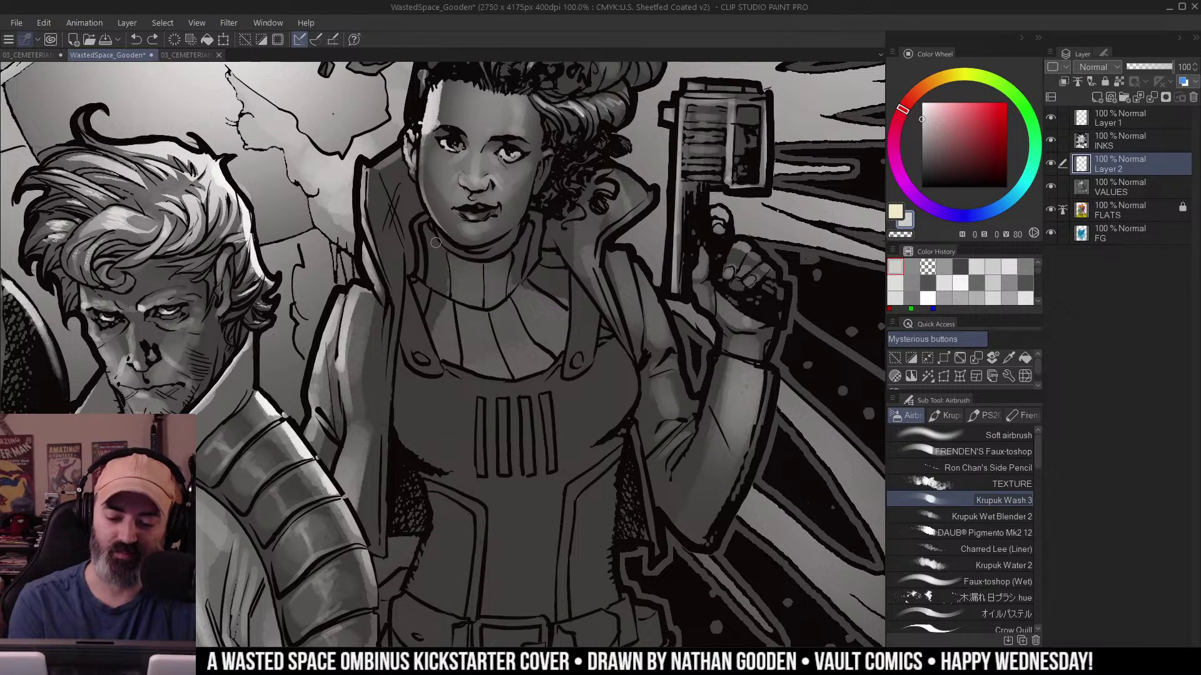
{"action": "mouse_move", "coordinate": [434, 242]}
{"action": "left_mouse_down"}
{"action": "mouse_move", "coordinate": [480, 267]}
{"action": "mouse_move", "coordinate": [525, 237]}
{"action": "left_mouse_up"}
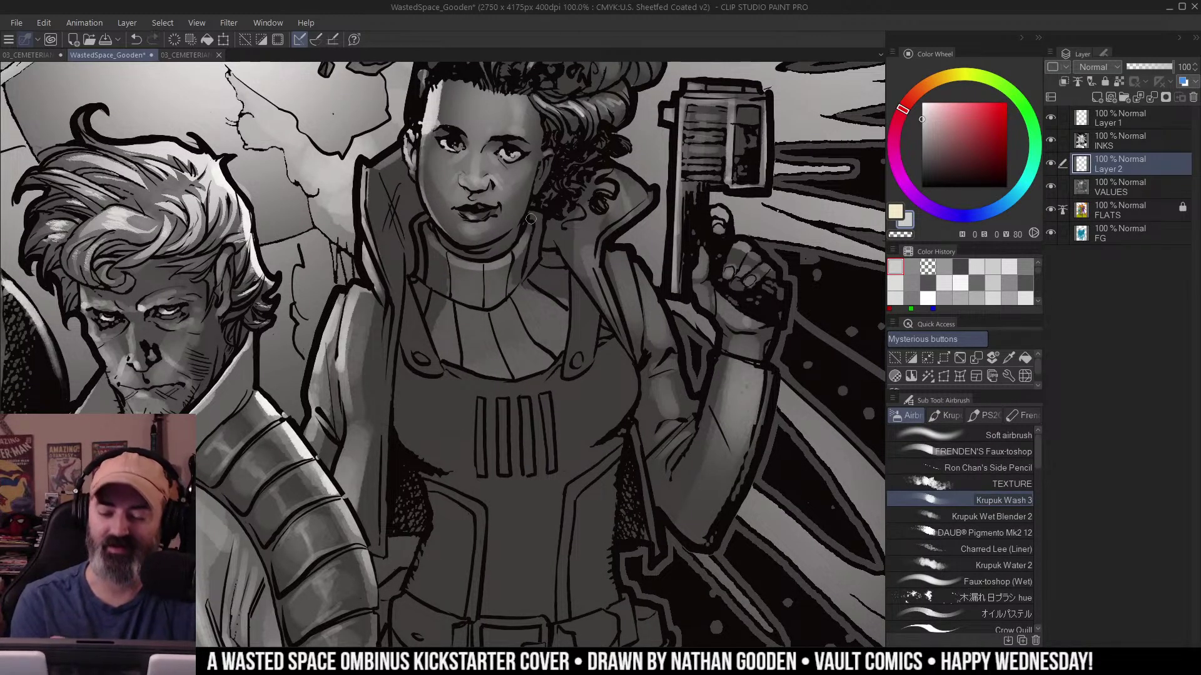
{"action": "left_click_drag", "start_coordinate": [629, 171], "coordinate": [652, 170]}
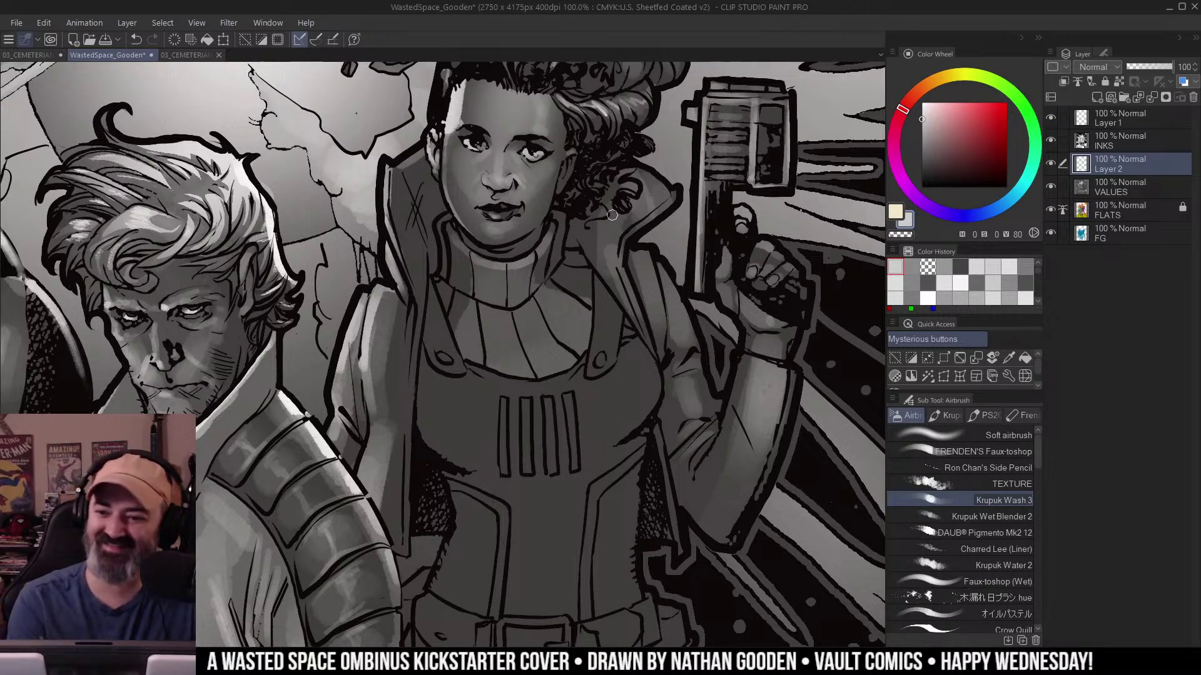
{"action": "left_click_drag", "start_coordinate": [694, 295], "coordinate": [689, 349]}
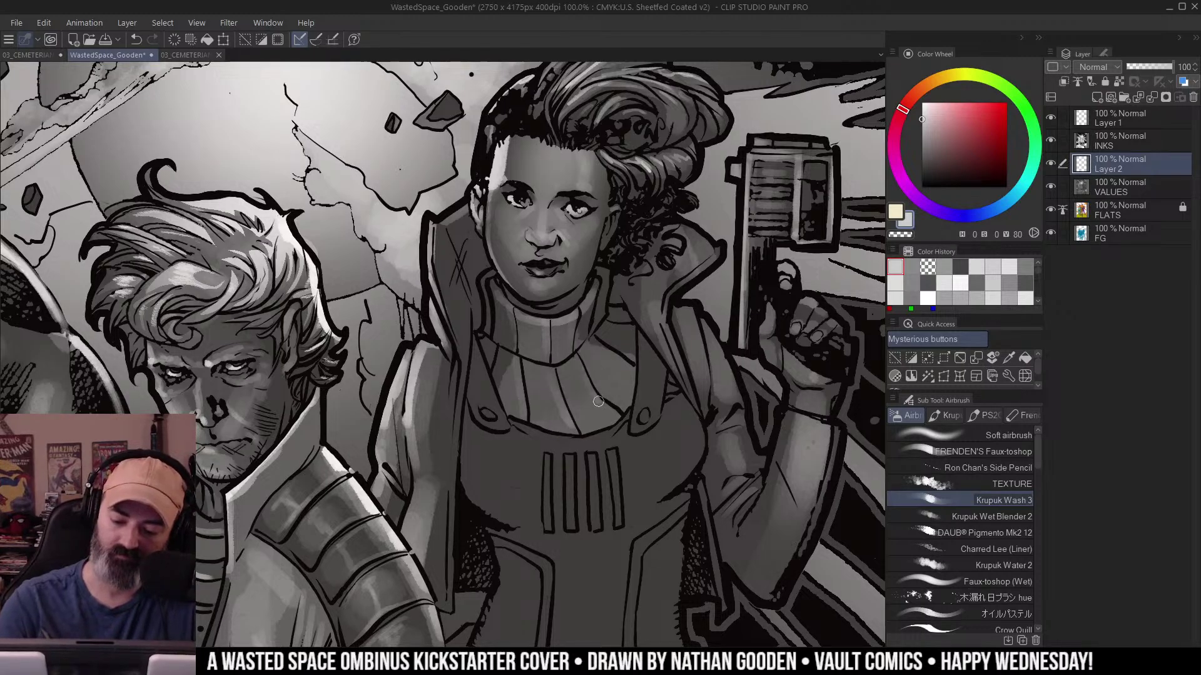
Examine the woman's figure from head to boots and the overall values of the whole cover.
{"action": "left_click", "coordinate": [615, 350], "text": "ctrl+alt"}
{"action": "left_click", "coordinate": [610, 351], "text": "ctrl+alt"}
{"action": "left_click_drag", "start_coordinate": [714, 349], "coordinate": [672, 230]}
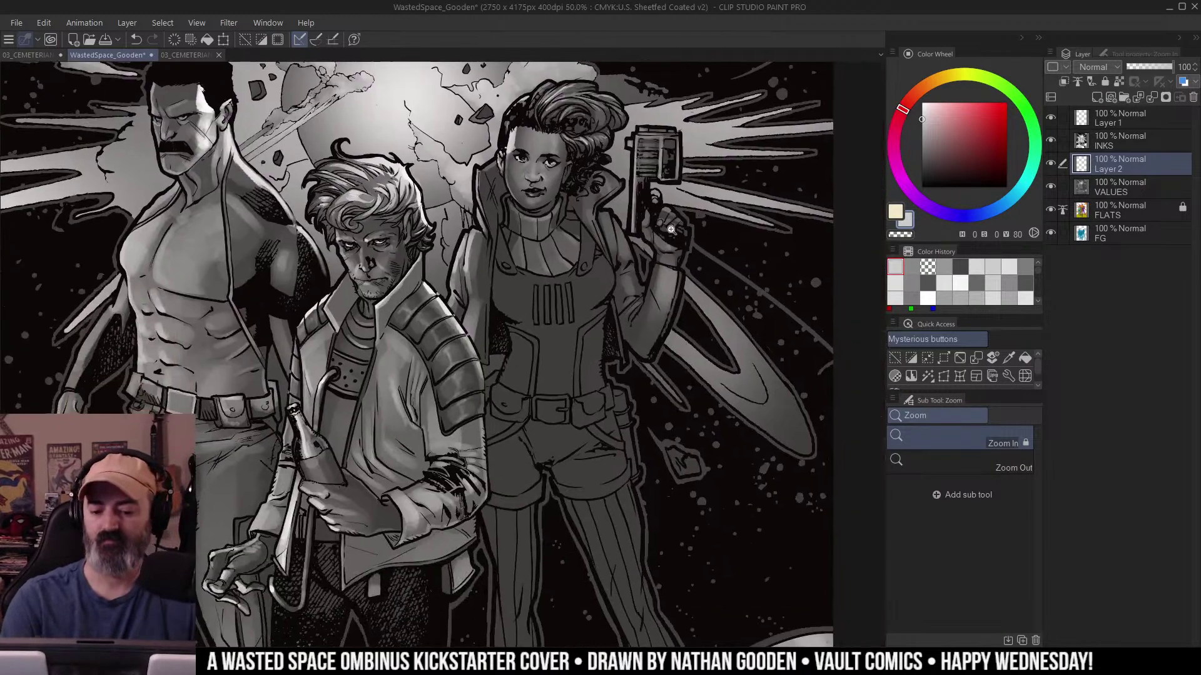
{"action": "left_click_drag", "start_coordinate": [669, 374], "coordinate": [658, 254]}
{"action": "left_click_drag", "start_coordinate": [663, 195], "coordinate": [661, 276]}
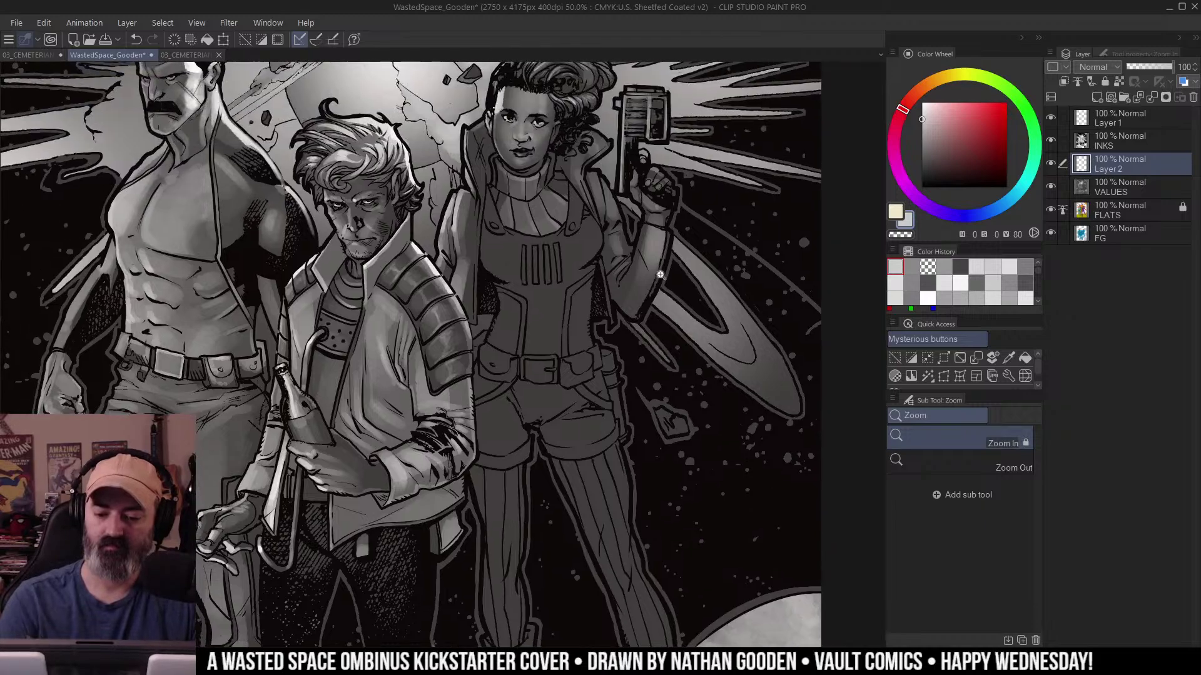
{"action": "left_click_drag", "start_coordinate": [599, 245], "coordinate": [630, 286]}
{"action": "scroll", "coordinate": [629, 285], "scroll_direction": "up", "scroll_amount": 1}
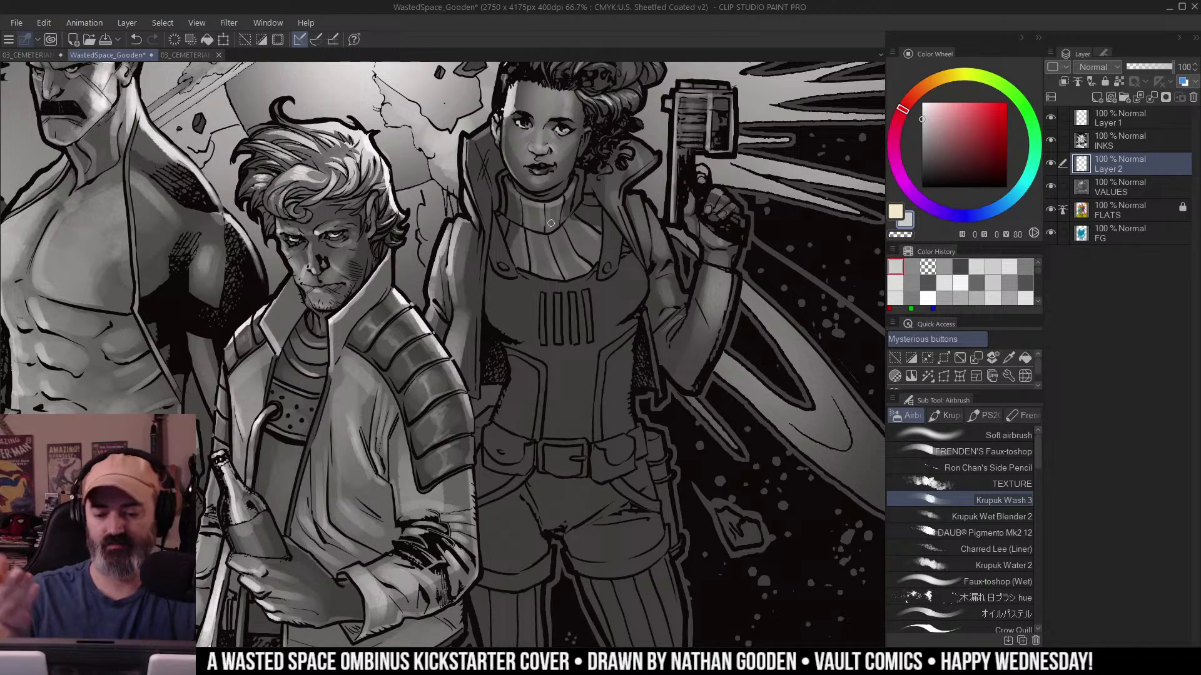
{"action": "left_click_drag", "start_coordinate": [688, 404], "coordinate": [684, 196]}
{"action": "left_click_drag", "start_coordinate": [660, 432], "coordinate": [648, 323]}
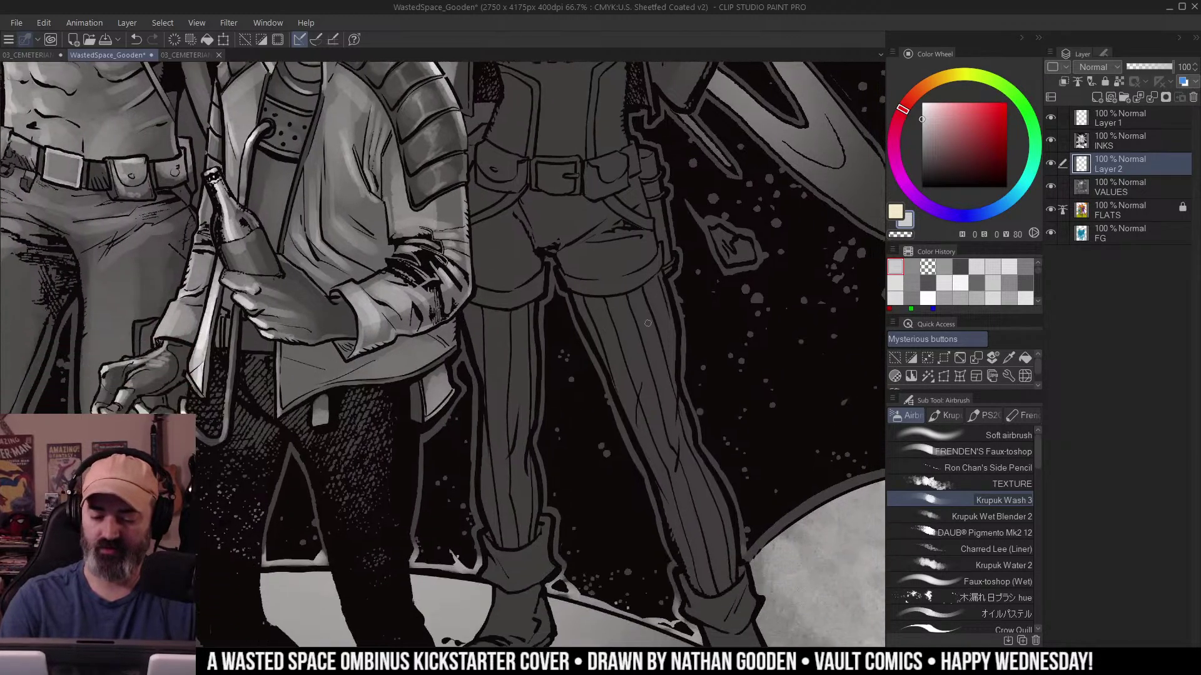
{"action": "mouse_move", "coordinate": [650, 169]}
{"action": "left_mouse_down"}
{"action": "mouse_move", "coordinate": [623, 446]}
{"action": "mouse_move", "coordinate": [633, 519]}
{"action": "left_mouse_up"}
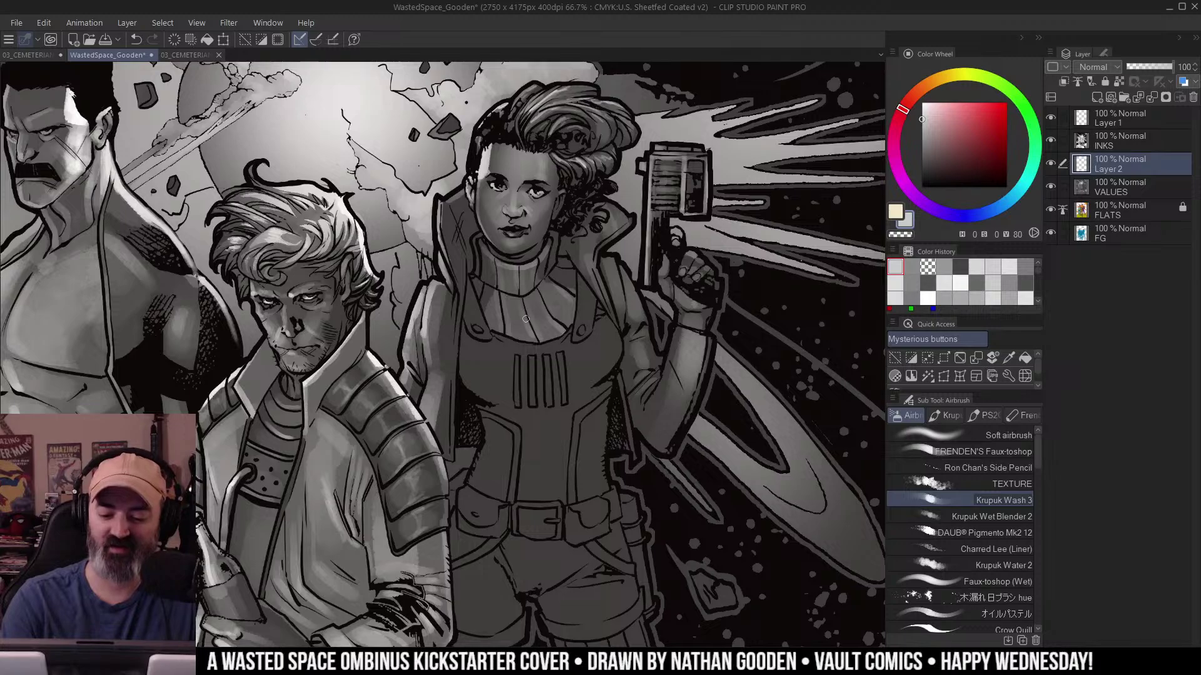
{"action": "left_click", "coordinate": [574, 291], "text": "alt"}
{"action": "left_click", "coordinate": [575, 291], "text": "alt"}
{"action": "mouse_move", "coordinate": [613, 302]}
{"action": "left_mouse_down"}
{"action": "mouse_move", "coordinate": [606, 276]}
{"action": "mouse_move", "coordinate": [592, 330]}
{"action": "mouse_move", "coordinate": [604, 283]}
{"action": "left_mouse_up"}
{"action": "scroll", "coordinate": [611, 364], "scroll_direction": "down", "scroll_amount": 1}
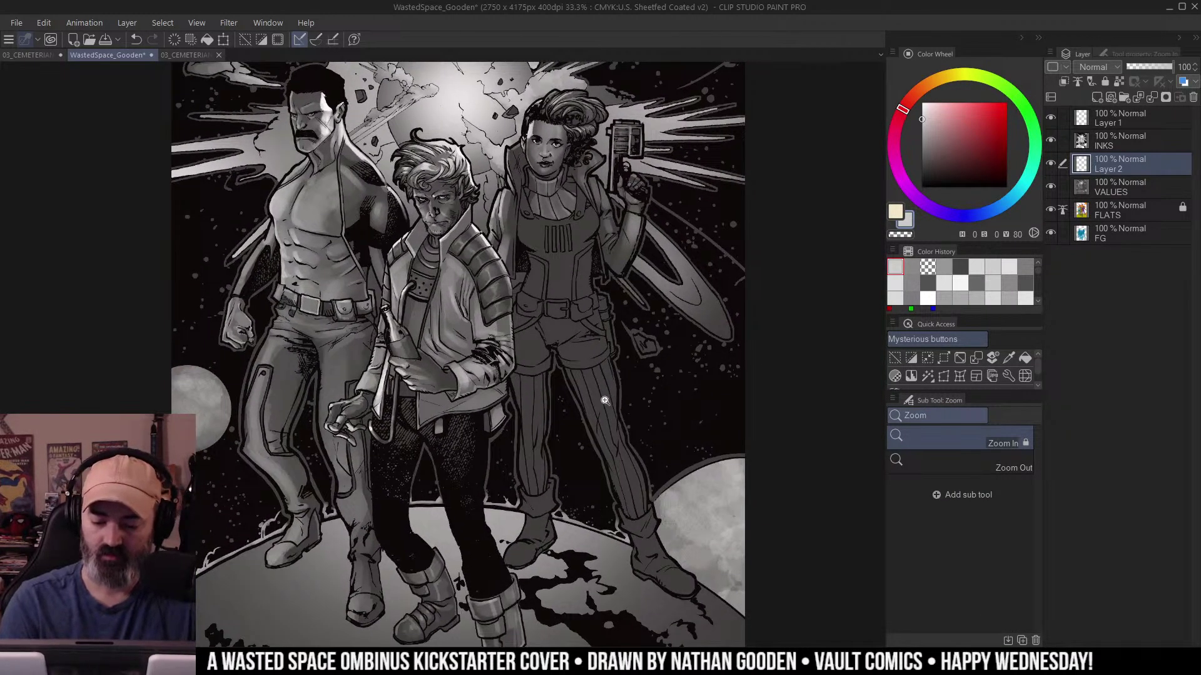
Select the woman's striped leggings from the referred layers and hide the selection outline for painting with Krupuk Wash 3.
{"action": "scroll", "coordinate": [608, 358], "scroll_direction": "down", "scroll_amount": 1}
{"action": "mouse_move", "coordinate": [616, 317]}
{"action": "left_mouse_down"}
{"action": "mouse_move", "coordinate": [624, 426]}
{"action": "mouse_move", "coordinate": [626, 302]}
{"action": "mouse_move", "coordinate": [585, 336]}
{"action": "mouse_move", "coordinate": [593, 364]}
{"action": "left_mouse_up"}
{"action": "left_click", "coordinate": [612, 464]}
{"action": "key", "text": "w"}
{"action": "key", "text": "ctrl+d"}
{"action": "key", "text": "b"}
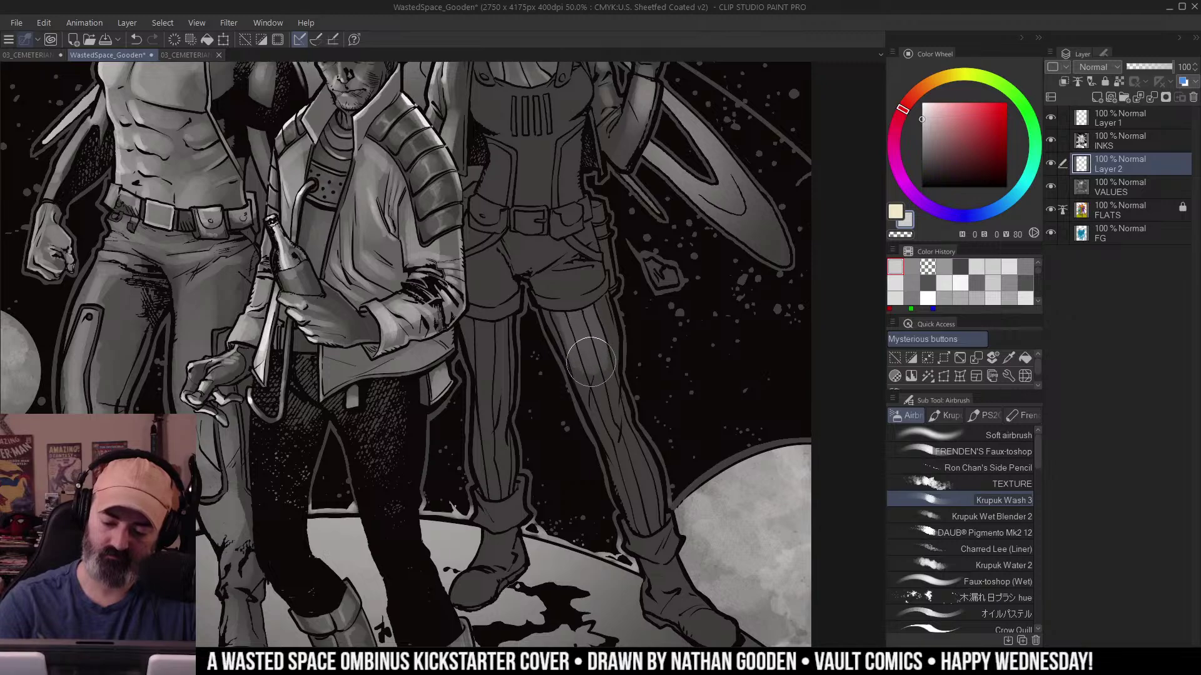
Paint light gray down the striped legging on the woman's gun-arm side, undoing an unwanted stroke and adjusting the brush size.
{"action": "key", "text": "bracketleft"}
{"action": "key", "text": "bracketleft"}
{"action": "key", "text": "bracketleft"}
{"action": "key", "text": "bracketleft"}
{"action": "key", "text": "bracketleft"}
{"action": "mouse_move", "coordinate": [590, 299]}
{"action": "left_mouse_down"}
{"action": "mouse_move", "coordinate": [612, 418]}
{"action": "mouse_move", "coordinate": [617, 396]}
{"action": "mouse_move", "coordinate": [610, 431]}
{"action": "mouse_move", "coordinate": [638, 456]}
{"action": "mouse_move", "coordinate": [643, 518]}
{"action": "left_mouse_up"}
{"action": "key", "text": "ctrl+z"}
{"action": "key", "text": "bracketright"}
{"action": "key", "text": "bracketright"}
{"action": "key", "text": "bracketright"}
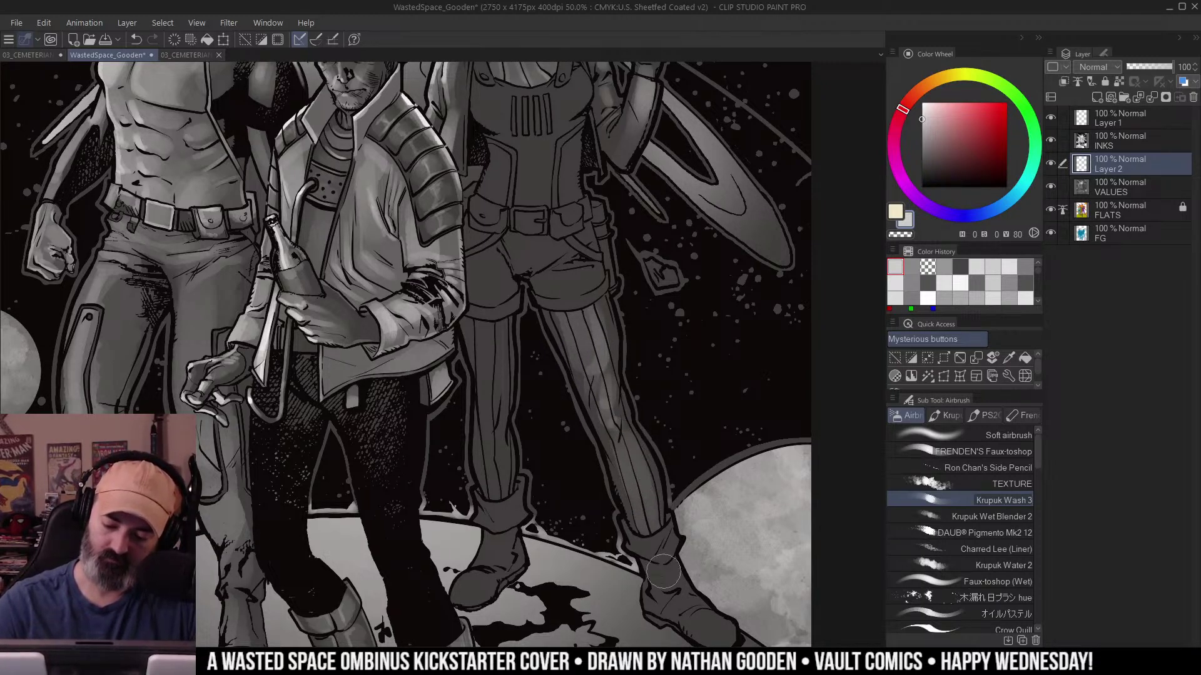
Paint light gray strips down the woman's other legging, from the shorts' cuff to the boot.
{"action": "mouse_move", "coordinate": [482, 307]}
{"action": "left_mouse_down"}
{"action": "mouse_move", "coordinate": [495, 488]}
{"action": "mouse_move", "coordinate": [475, 448]}
{"action": "left_mouse_up"}
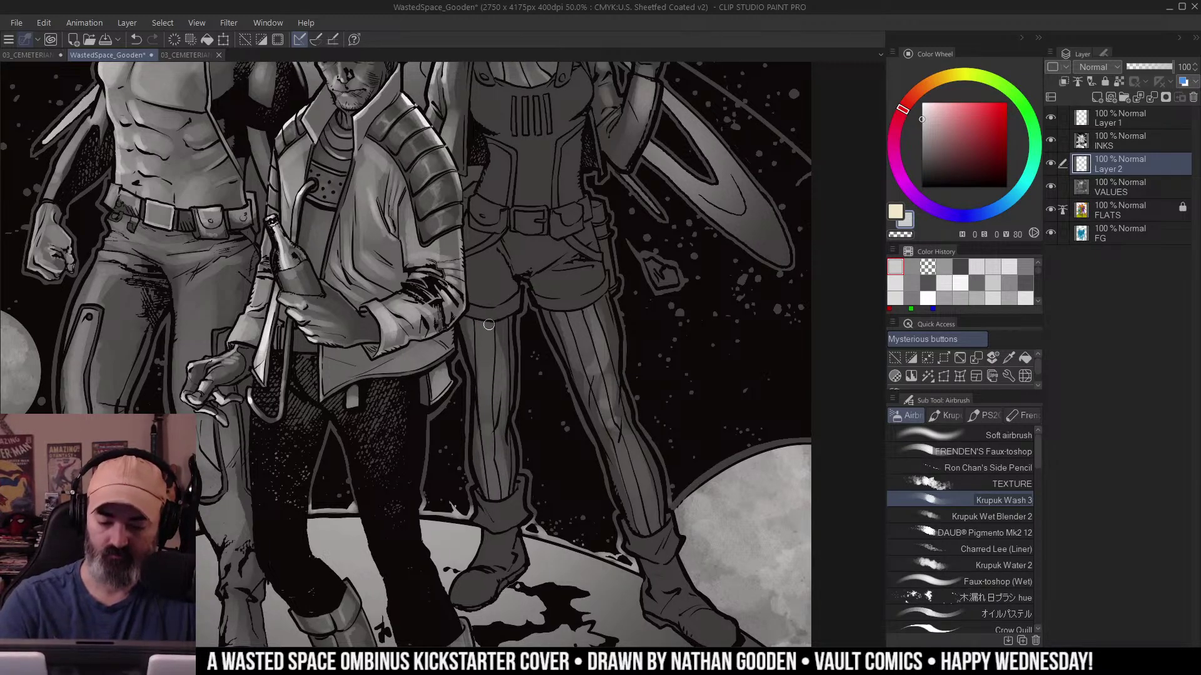
{"action": "key", "text": "bracketleft"}
{"action": "left_click_drag", "start_coordinate": [478, 335], "coordinate": [480, 428]}
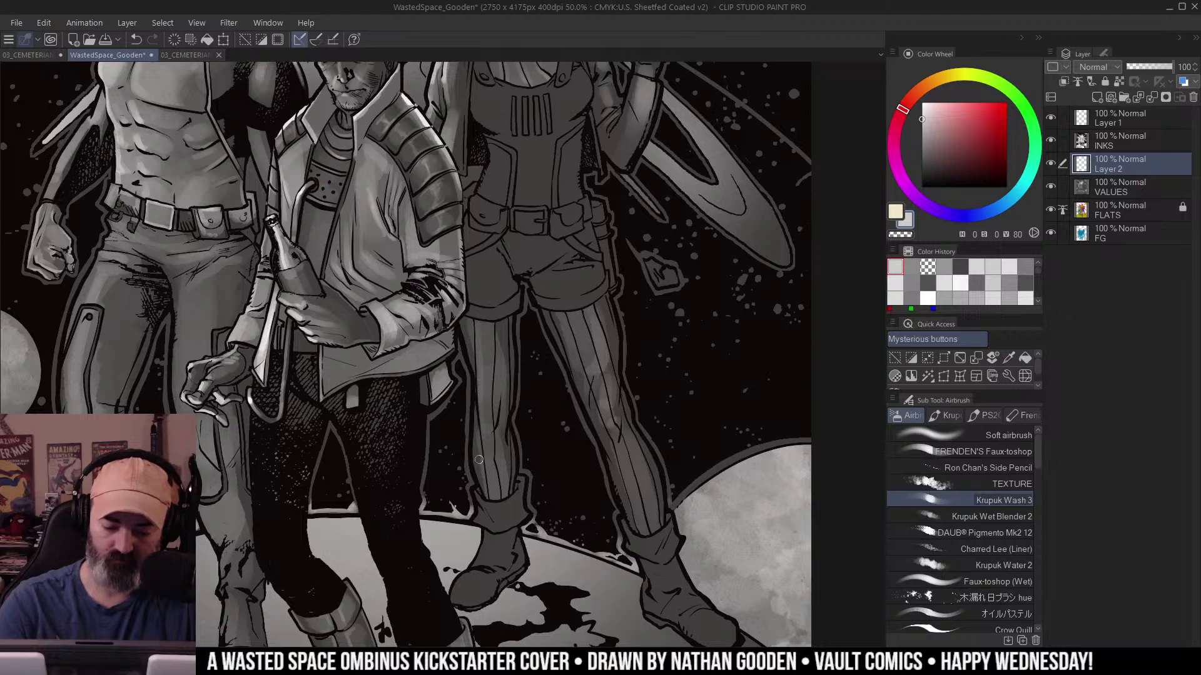
{"action": "left_click_drag", "start_coordinate": [497, 319], "coordinate": [500, 459]}
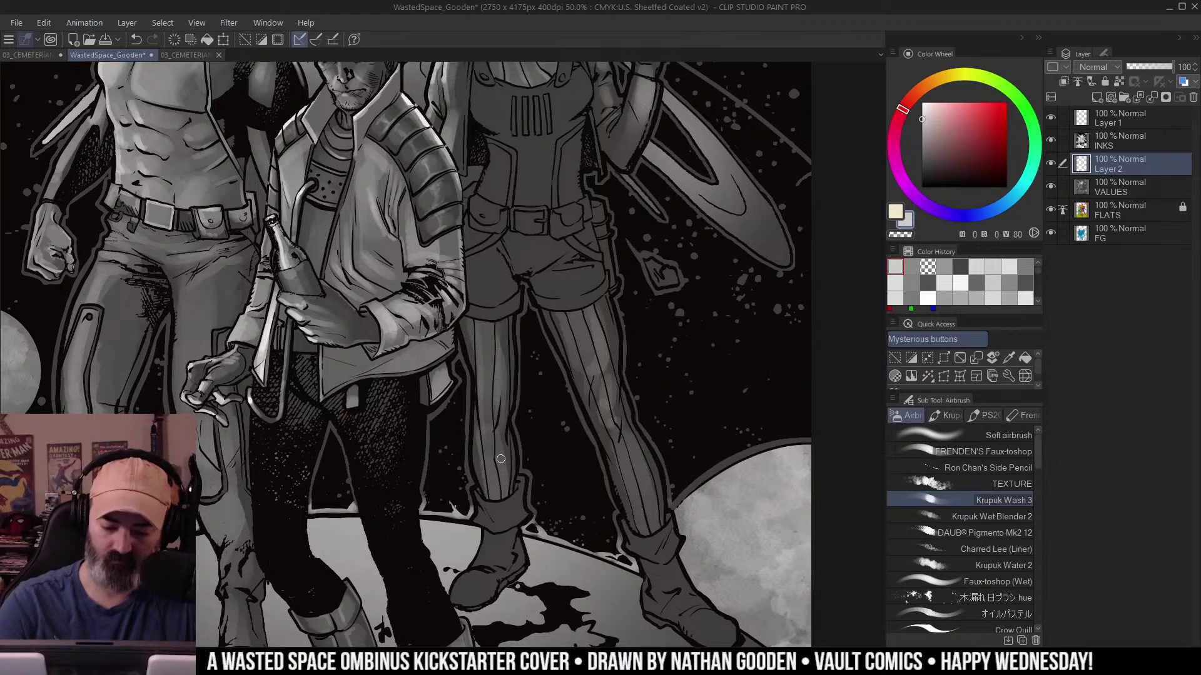
Paint further light gray strips down the woman's front legging from the shorts' cuff to the boot, undoing the unwanted strokes.
{"action": "mouse_move", "coordinate": [555, 309]}
{"action": "left_mouse_down"}
{"action": "mouse_move", "coordinate": [581, 384]}
{"action": "mouse_move", "coordinate": [570, 307]}
{"action": "mouse_move", "coordinate": [576, 338]}
{"action": "mouse_move", "coordinate": [609, 359]}
{"action": "left_mouse_up"}
{"action": "left_click_drag", "start_coordinate": [584, 306], "coordinate": [634, 492]}
{"action": "key", "text": "ctrl+z"}
{"action": "key", "text": "ctrl+z"}
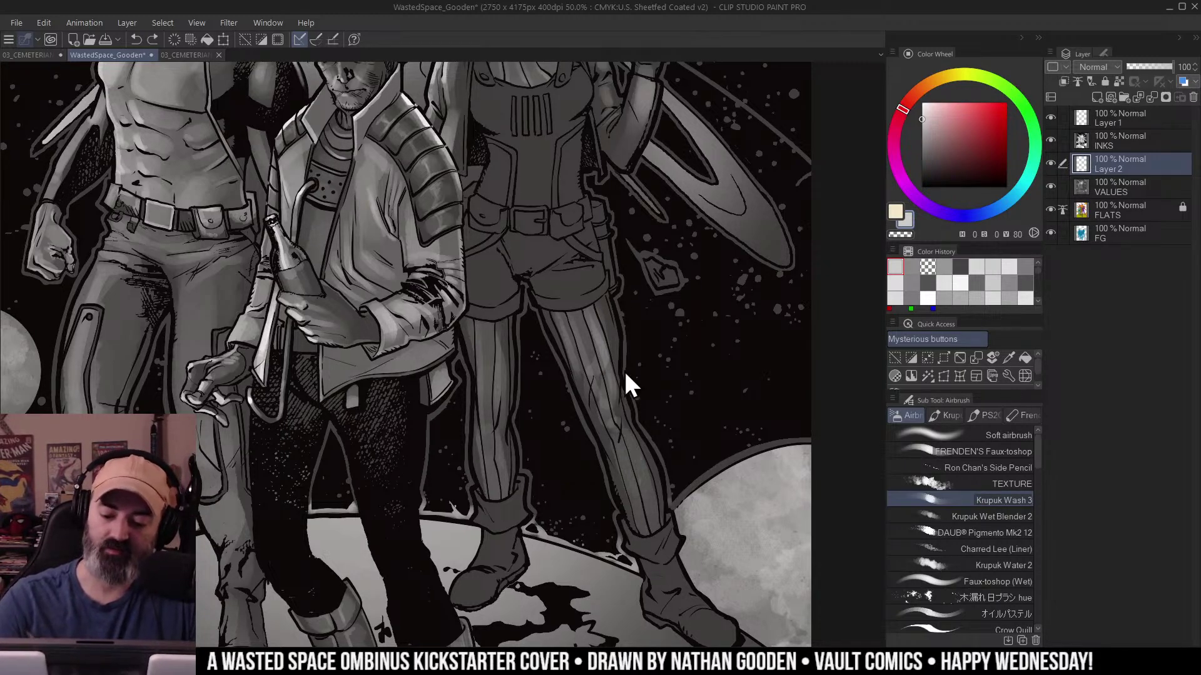
{"action": "mouse_move", "coordinate": [629, 434]}
{"action": "left_mouse_down"}
{"action": "mouse_move", "coordinate": [643, 475]}
{"action": "mouse_move", "coordinate": [641, 494]}
{"action": "mouse_move", "coordinate": [620, 445]}
{"action": "mouse_move", "coordinate": [635, 526]}
{"action": "left_mouse_up"}
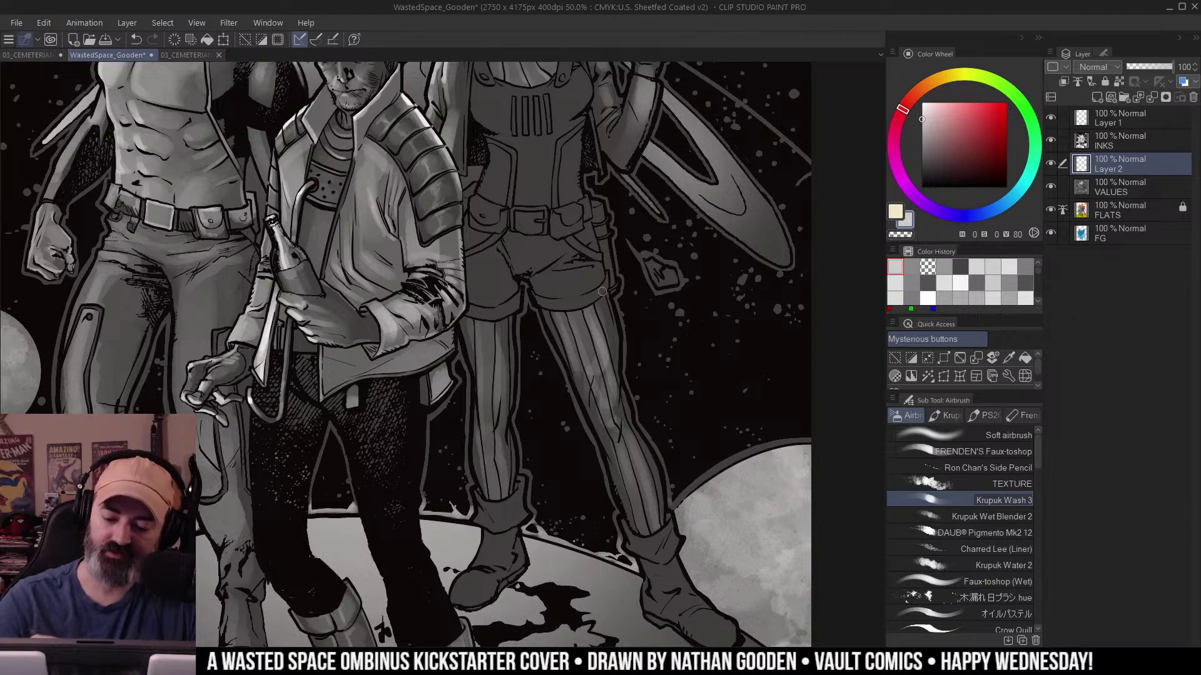
{"action": "left_click_drag", "start_coordinate": [602, 290], "coordinate": [615, 379]}
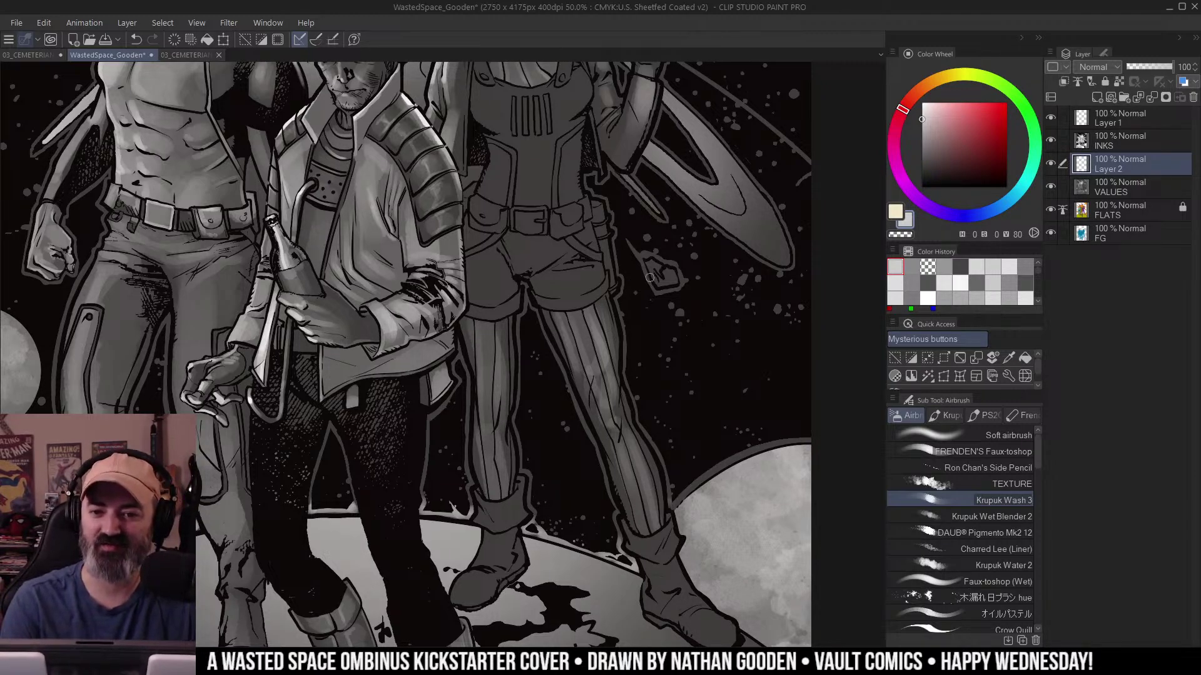
Select both of the woman's boots from the referred layers and hide the selection outline for painting with Krupuk Wash 3.
{"action": "left_click_drag", "start_coordinate": [677, 304], "coordinate": [727, 234]}
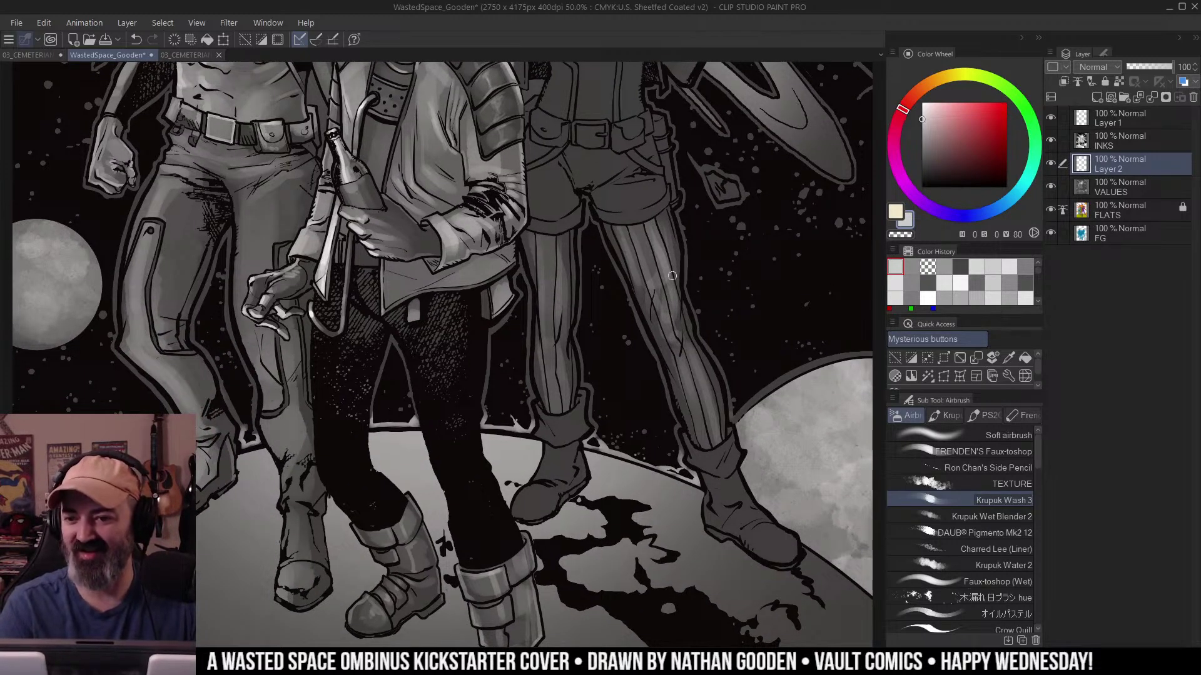
{"action": "left_click_drag", "start_coordinate": [676, 281], "coordinate": [711, 242]}
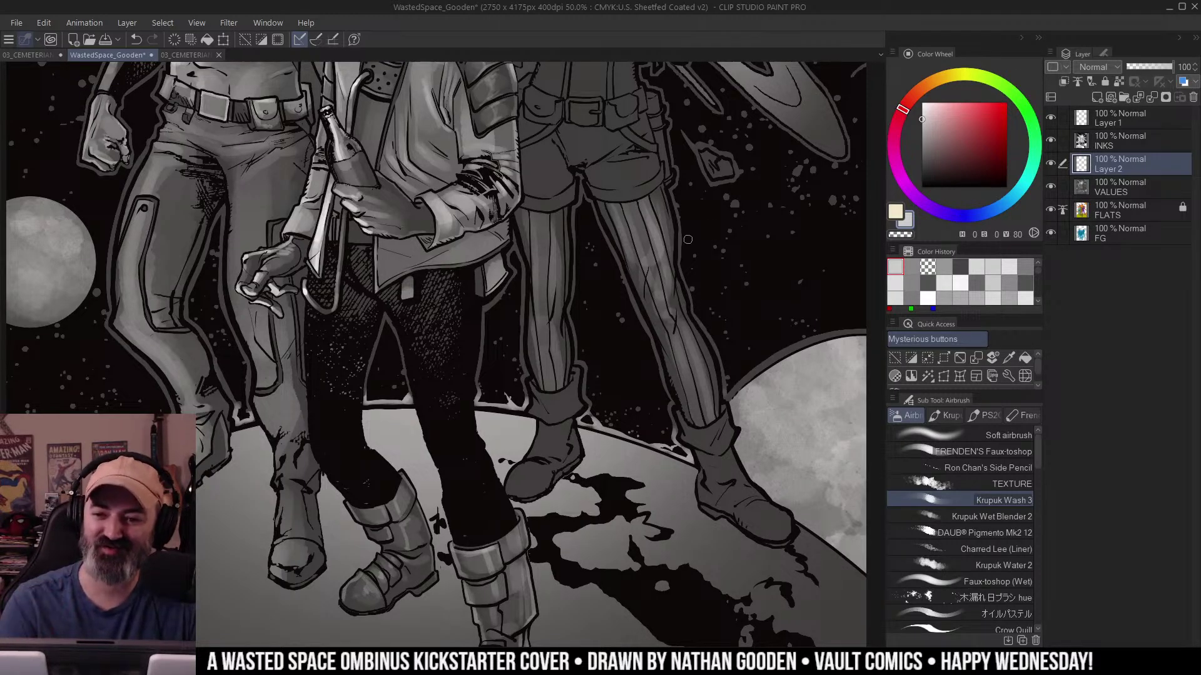
{"action": "left_click_drag", "start_coordinate": [688, 239], "coordinate": [708, 230]}
{"action": "left_click_drag", "start_coordinate": [631, 301], "coordinate": [708, 253]}
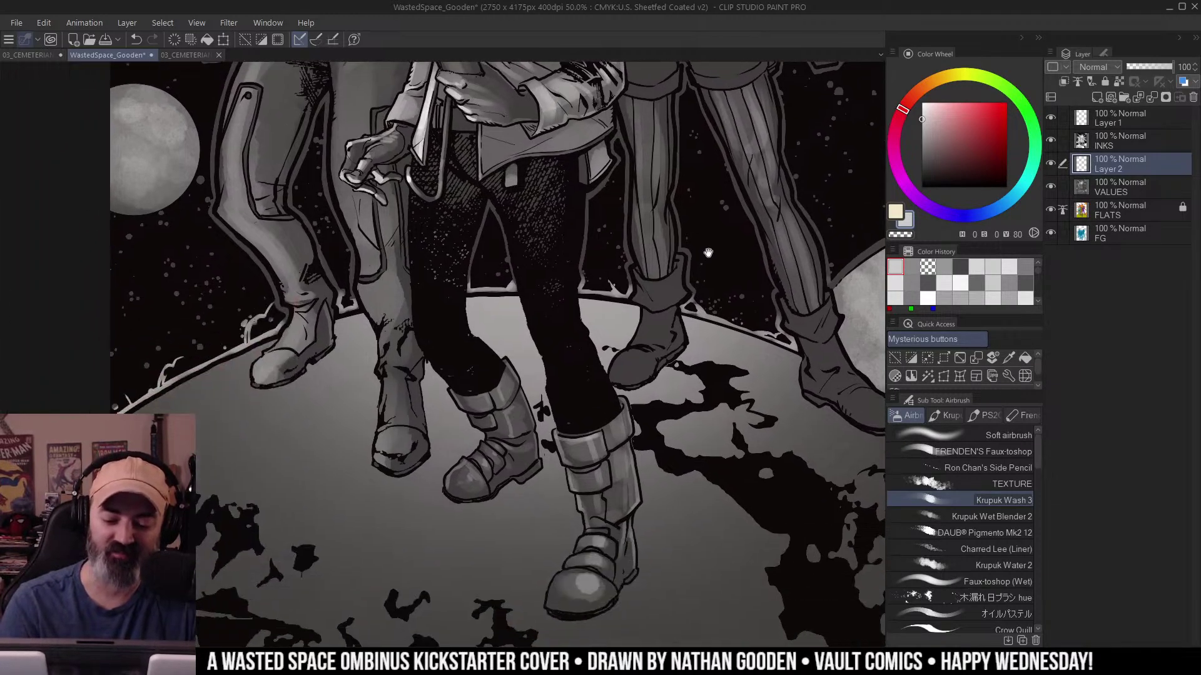
{"action": "left_click_drag", "start_coordinate": [666, 293], "coordinate": [654, 381]}
{"action": "mouse_move", "coordinate": [759, 253]}
{"action": "left_mouse_down"}
{"action": "mouse_move", "coordinate": [731, 276]}
{"action": "mouse_move", "coordinate": [748, 300]}
{"action": "mouse_move", "coordinate": [735, 285]}
{"action": "left_mouse_up"}
{"action": "key", "text": "m"}
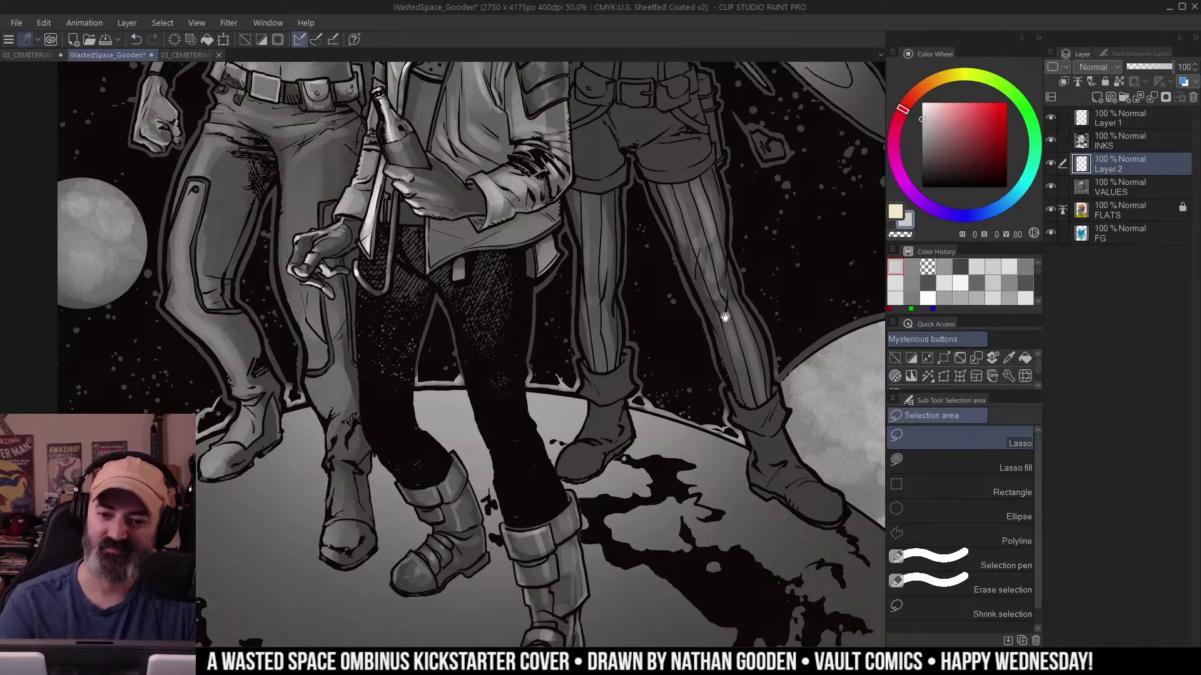
{"action": "scroll", "coordinate": [759, 221], "scroll_direction": "down", "scroll_amount": 2}
{"action": "key", "text": "w"}
{"action": "left_click_drag", "start_coordinate": [735, 274], "coordinate": [683, 332]}
{"action": "key", "text": "m"}
{"action": "key", "text": "ctrl+d"}
{"action": "key", "text": "w"}
{"action": "left_click", "coordinate": [566, 398]}
{"action": "left_click", "coordinate": [689, 405], "text": "shift"}
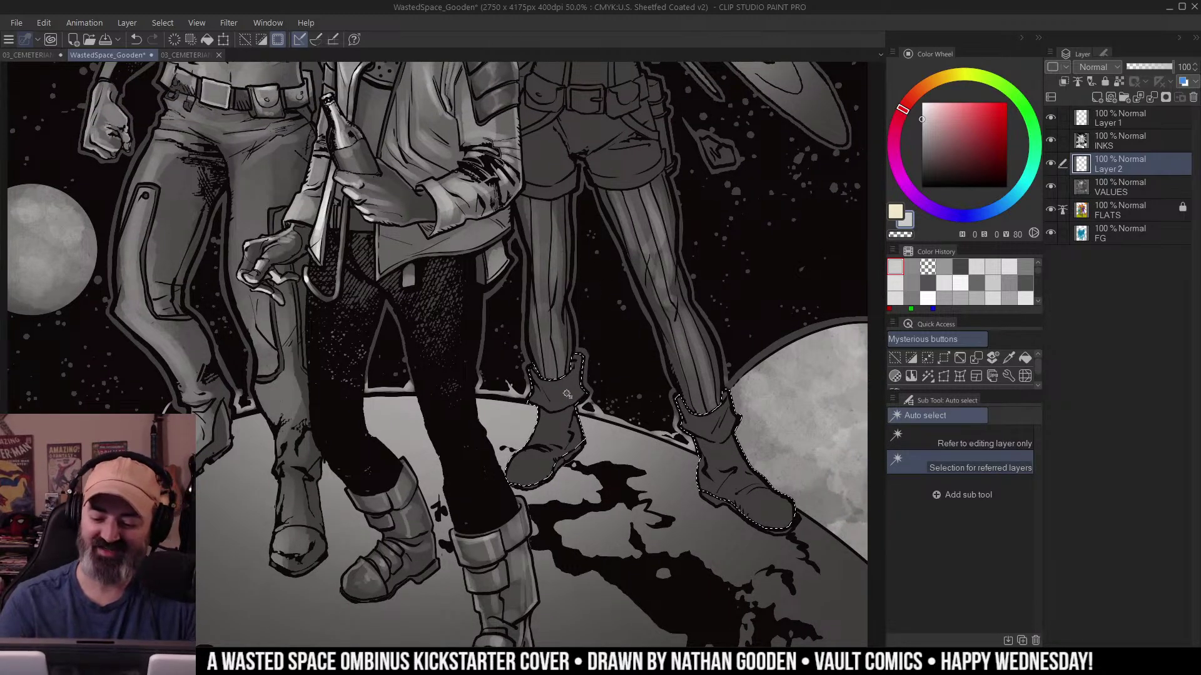
{"action": "key", "text": "ctrl+d"}
{"action": "key", "text": "b"}
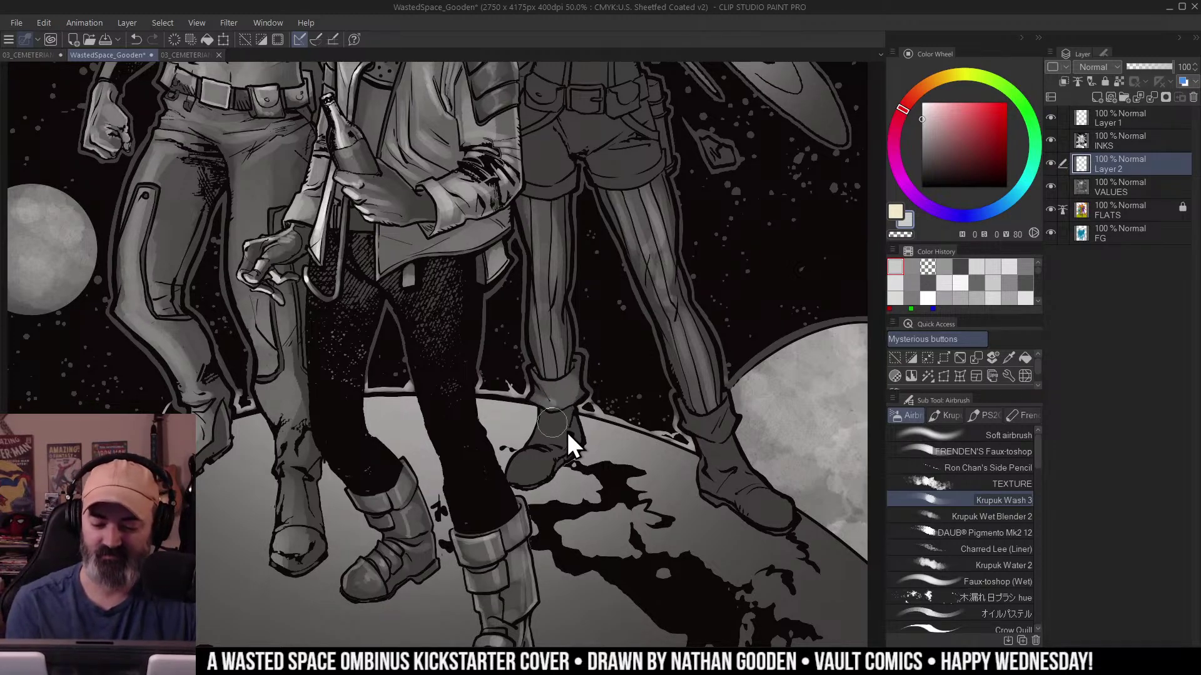
Adjust the brush size and lay soft light gray wash over both boots, undoing the unwanted strokes.
{"action": "key", "text": "]"}
{"action": "key", "text": "]"}
{"action": "key", "text": "]"}
{"action": "key", "text": "]"}
{"action": "key", "text": "]"}
{"action": "mouse_move", "coordinate": [538, 463]}
{"action": "left_mouse_down"}
{"action": "mouse_move", "coordinate": [571, 408]}
{"action": "mouse_move", "coordinate": [534, 461]}
{"action": "left_mouse_up"}
{"action": "key", "text": "ctrl+z"}
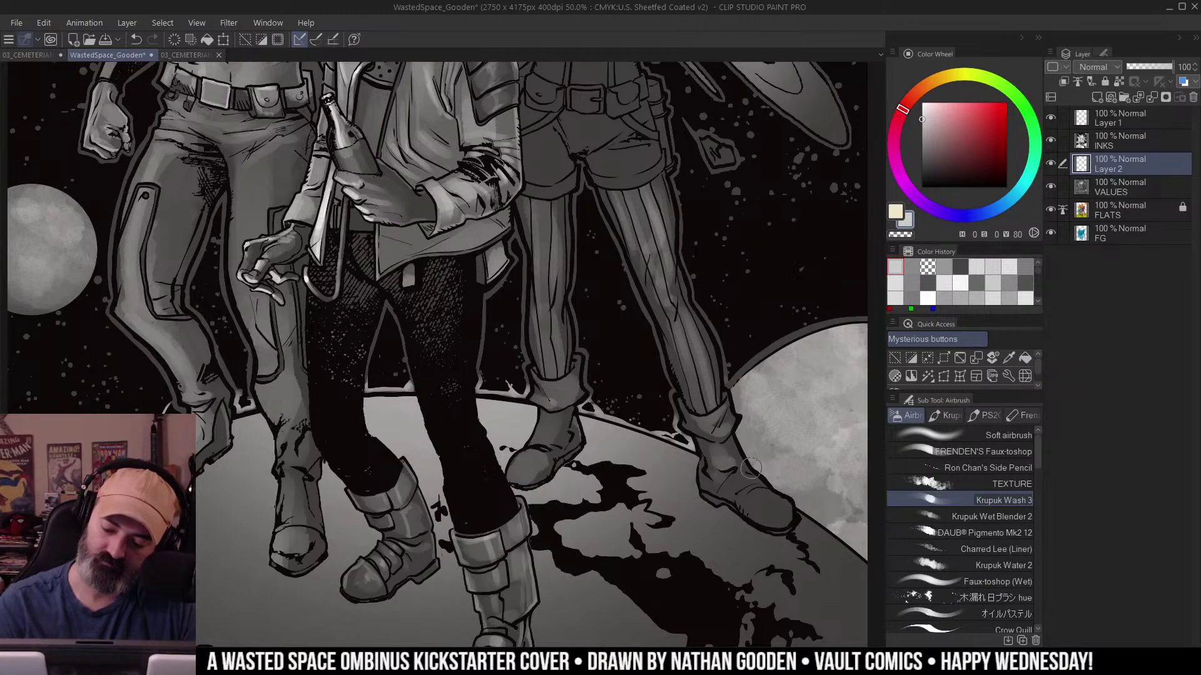
{"action": "mouse_move", "coordinate": [751, 469]}
{"action": "left_mouse_down"}
{"action": "mouse_move", "coordinate": [739, 485]}
{"action": "mouse_move", "coordinate": [781, 523]}
{"action": "left_mouse_up"}
{"action": "key", "text": "ctrl+z"}
{"action": "key", "text": "]"}
Paint light gray highlights on the cuffs, ankles and toes of the woman's two boots.
{"action": "left_click_drag", "start_coordinate": [775, 372], "coordinate": [737, 340]}
{"action": "left_click_drag", "start_coordinate": [509, 418], "coordinate": [490, 429]}
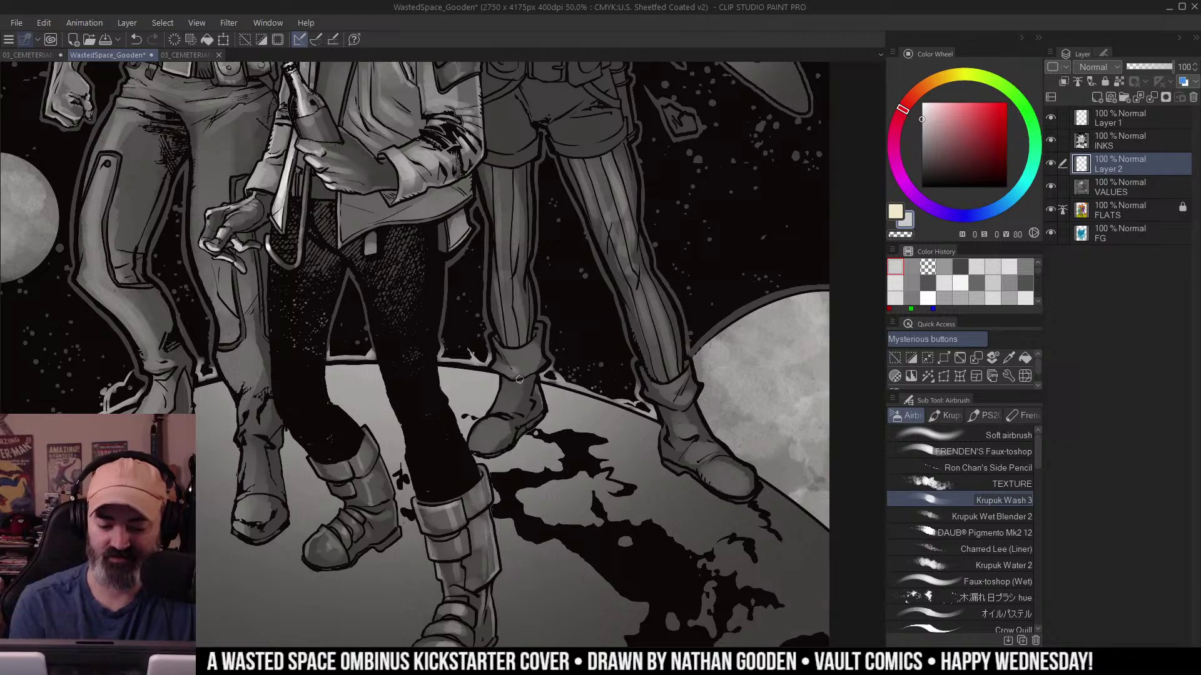
{"action": "left_click_drag", "start_coordinate": [521, 383], "coordinate": [516, 410]}
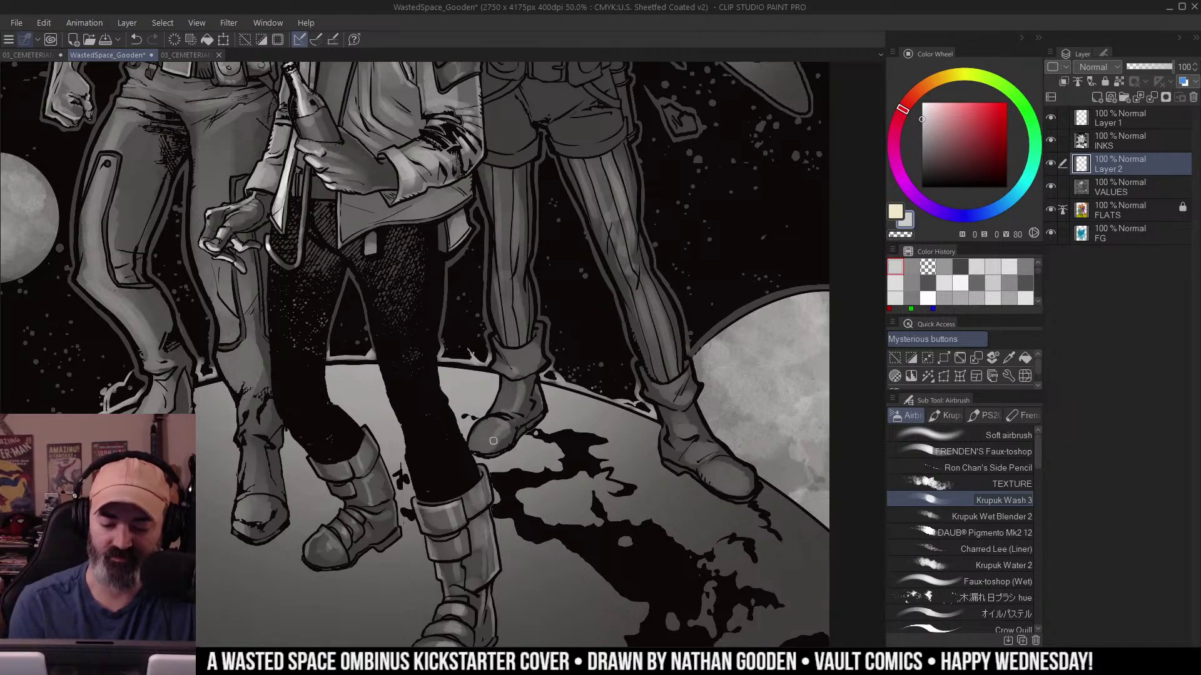
{"action": "mouse_move", "coordinate": [664, 389]}
{"action": "left_mouse_down"}
{"action": "mouse_move", "coordinate": [681, 435]}
{"action": "mouse_move", "coordinate": [698, 395]}
{"action": "mouse_move", "coordinate": [691, 450]}
{"action": "mouse_move", "coordinate": [725, 485]}
{"action": "left_mouse_up"}
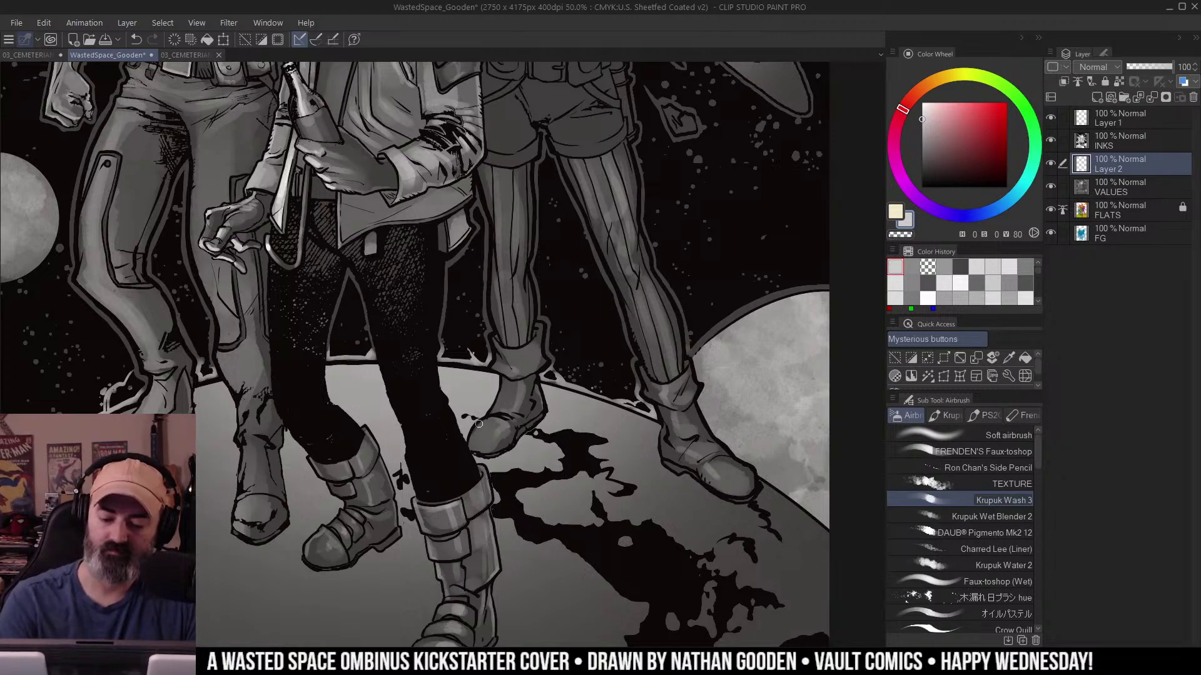
{"action": "left_click_drag", "start_coordinate": [479, 424], "coordinate": [498, 403]}
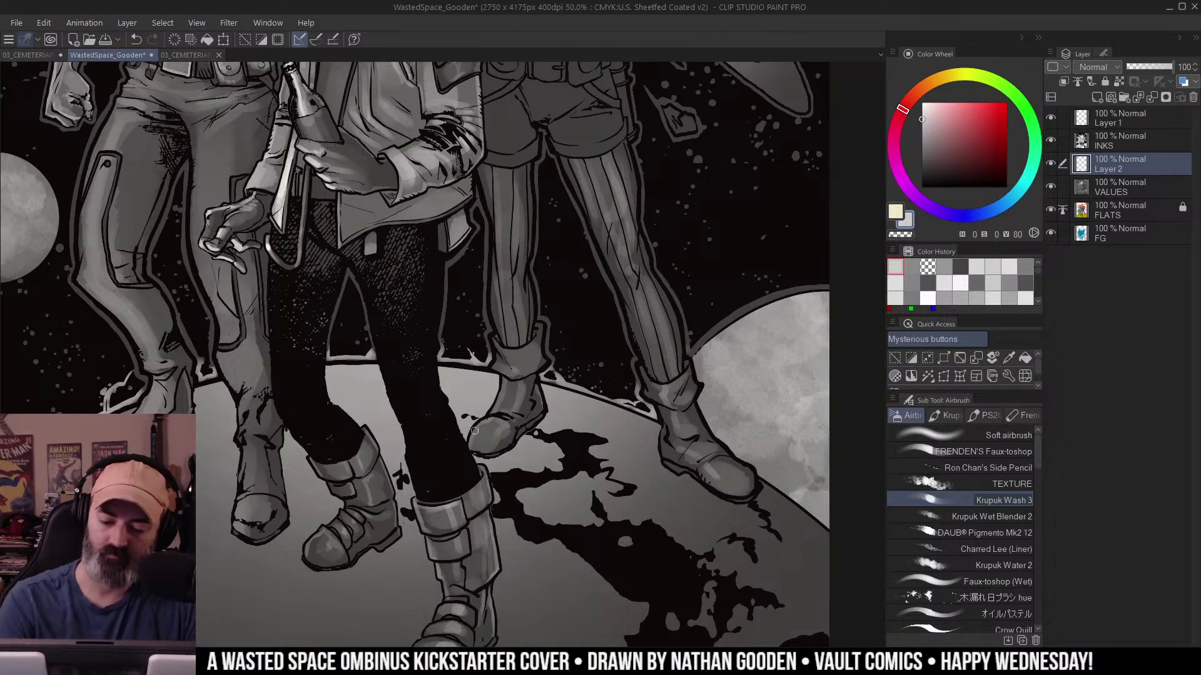
{"action": "mouse_move", "coordinate": [665, 417]}
{"action": "left_mouse_down"}
{"action": "mouse_move", "coordinate": [670, 467]}
{"action": "mouse_move", "coordinate": [696, 407]}
{"action": "mouse_move", "coordinate": [749, 472]}
{"action": "left_mouse_up"}
Sample a dark gray from the woman's legging and clear the boot selection.
{"action": "key", "text": "alt+space"}
{"action": "left_click", "coordinate": [641, 329]}
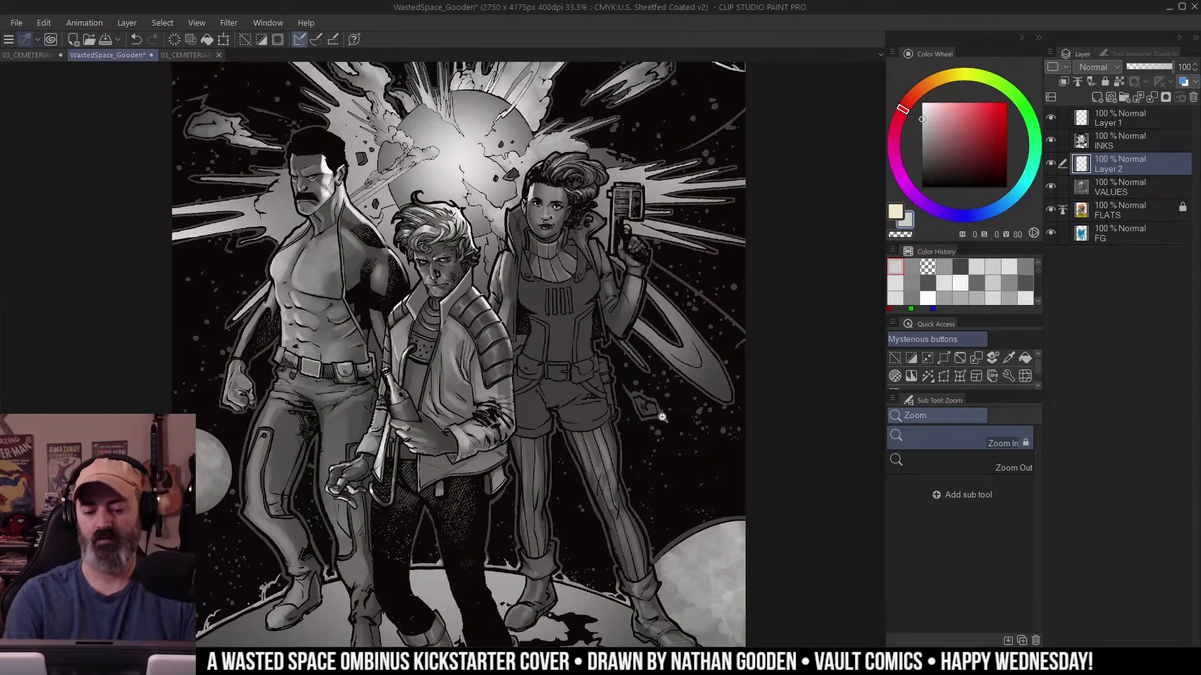
{"action": "left_click", "coordinate": [594, 449], "text": "alt"}
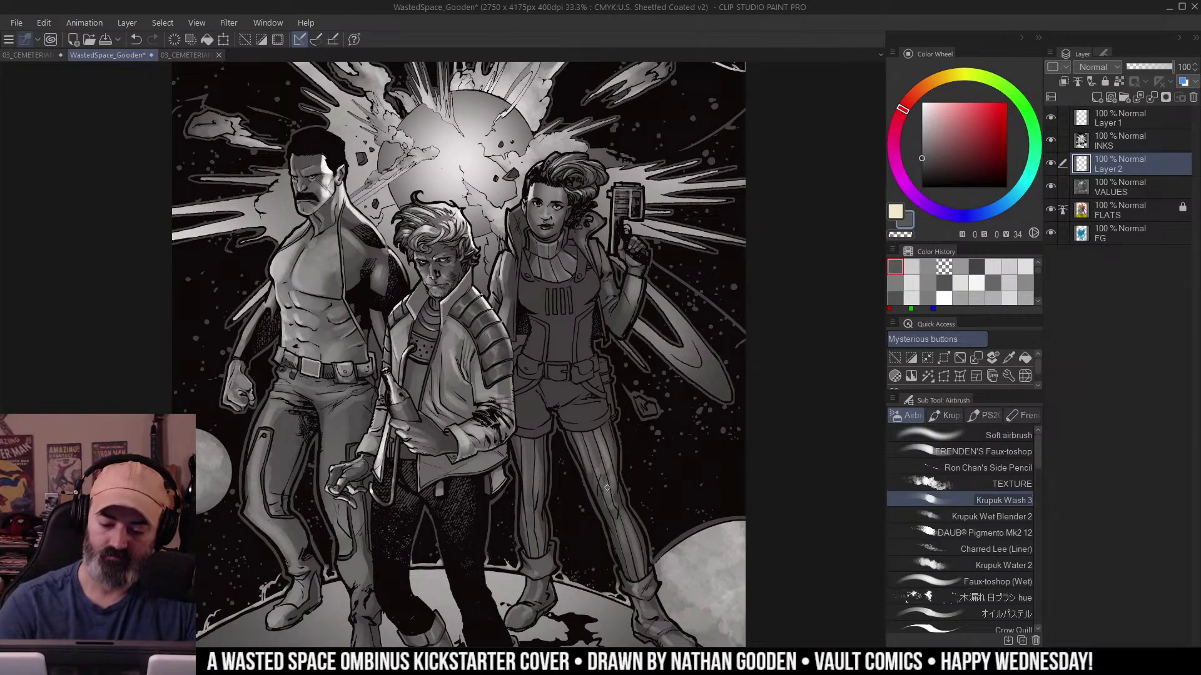
{"action": "key", "text": "m"}
{"action": "mouse_move", "coordinate": [638, 305]}
{"action": "left_mouse_down"}
{"action": "mouse_move", "coordinate": [635, 329]}
{"action": "mouse_move", "coordinate": [632, 300]}
{"action": "left_mouse_up"}
{"action": "key", "text": "ctrl+d"}
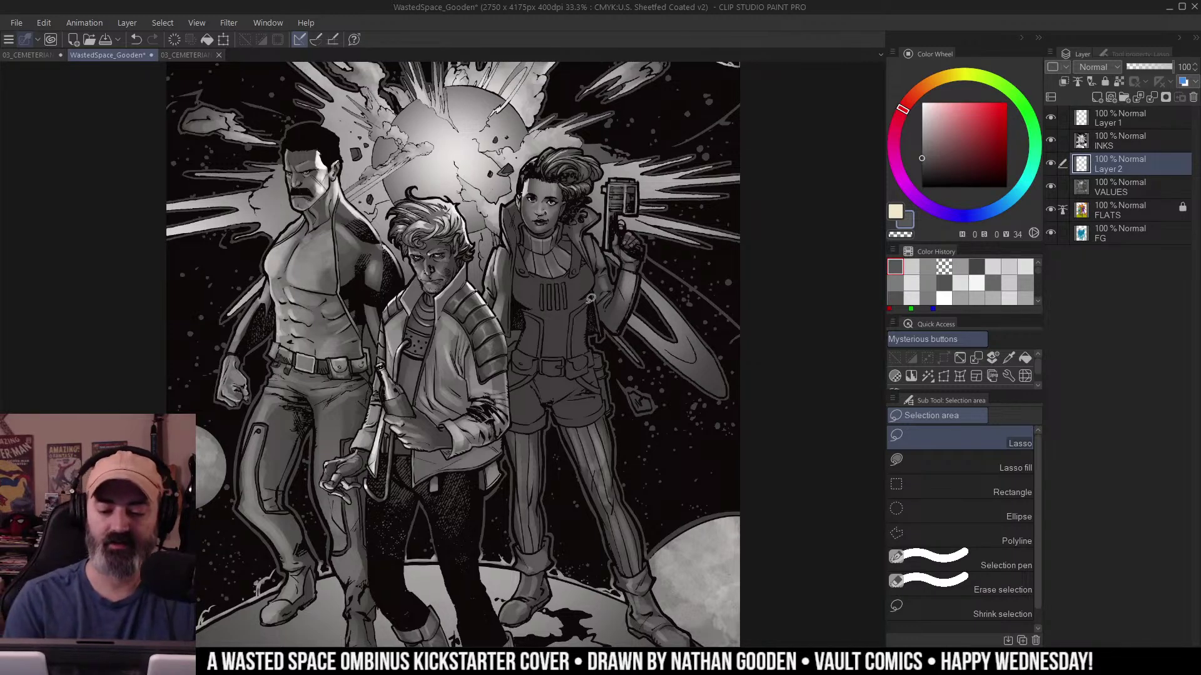
Write "BRB" in large red letters across the woman's figure on Layer 1 with the Milli pen.
{"action": "left_click_drag", "start_coordinate": [600, 294], "coordinate": [588, 295]}
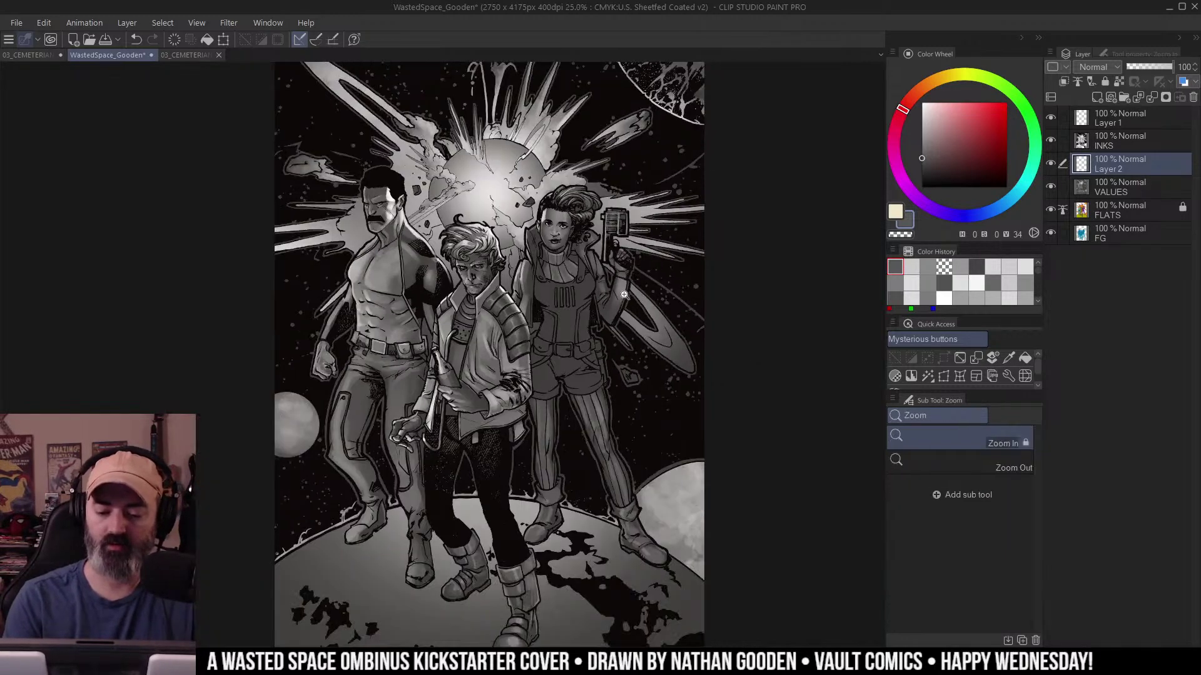
{"action": "left_click", "coordinate": [619, 310], "text": "ctrl+alt"}
{"action": "left_click", "coordinate": [606, 325], "text": "ctrl"}
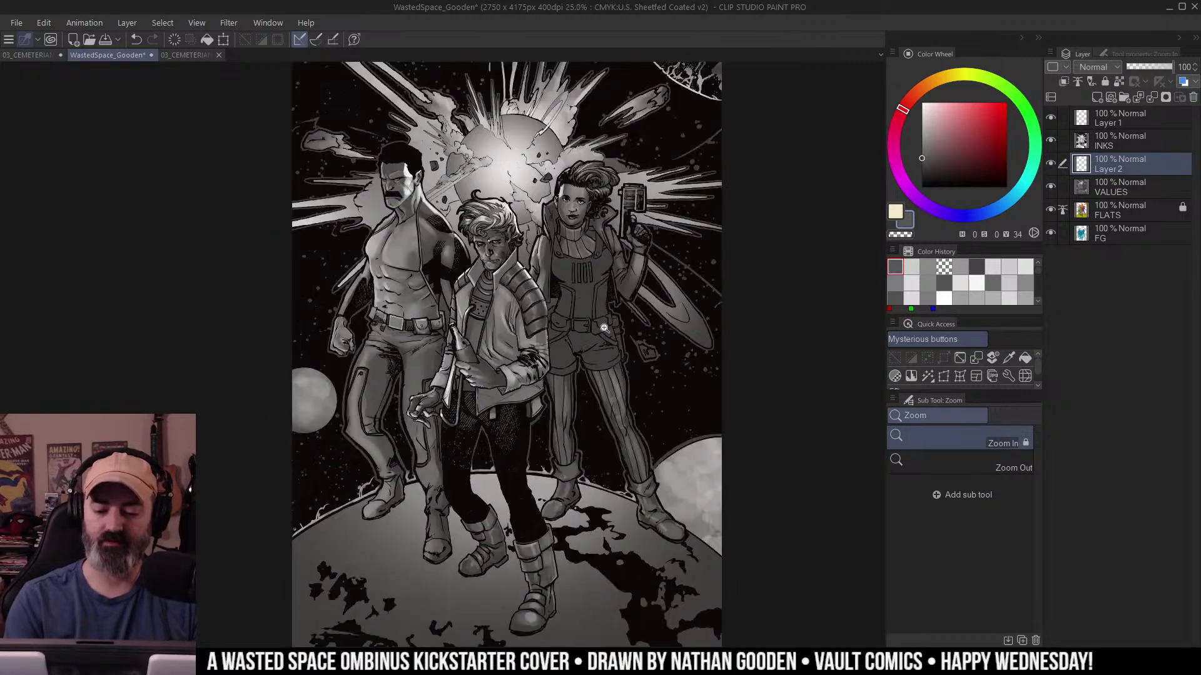
{"action": "left_click", "coordinate": [606, 320], "text": "ctrl"}
{"action": "left_click", "coordinate": [611, 313], "text": "ctrl"}
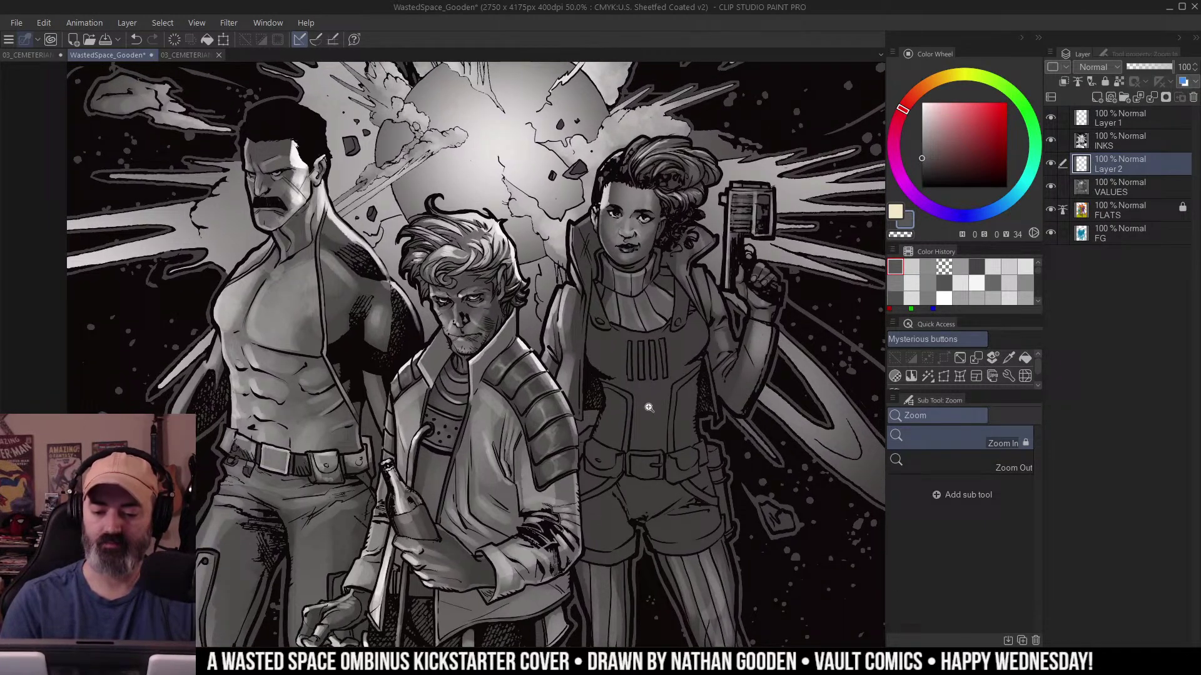
{"action": "left_click", "coordinate": [1119, 117]}
{"action": "left_click", "coordinate": [1007, 102]}
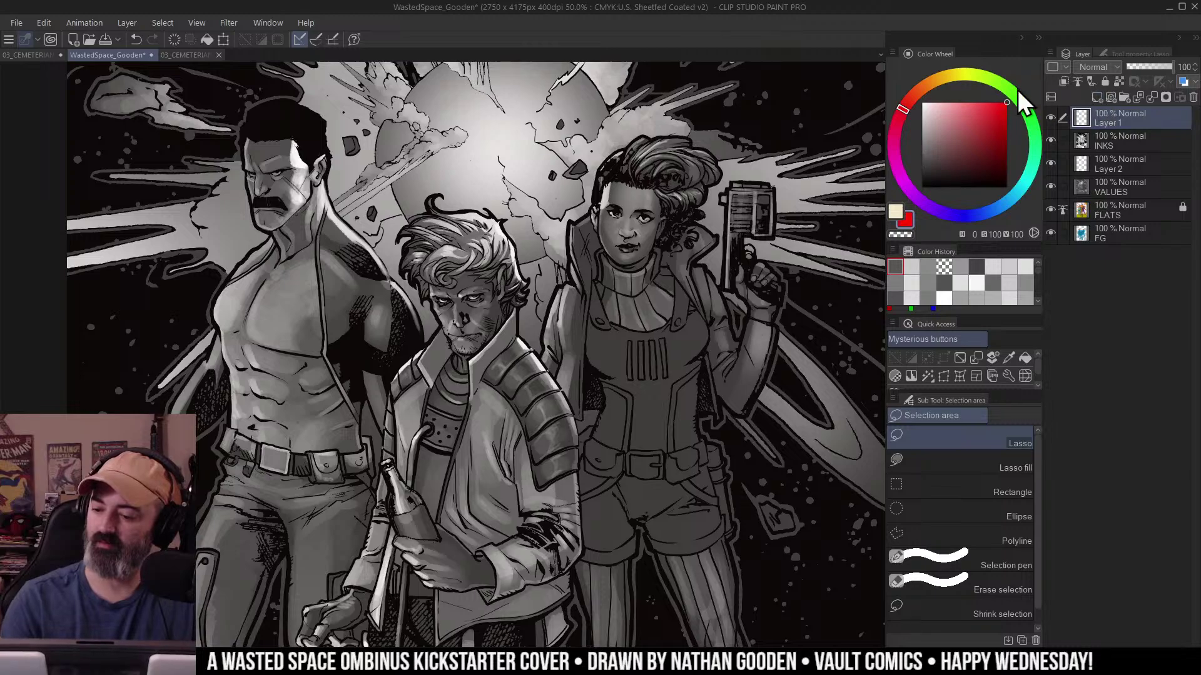
{"action": "key", "text": "p"}
{"action": "left_click_drag", "start_coordinate": [659, 395], "coordinate": [381, 407], "text": "ctrl+alt"}
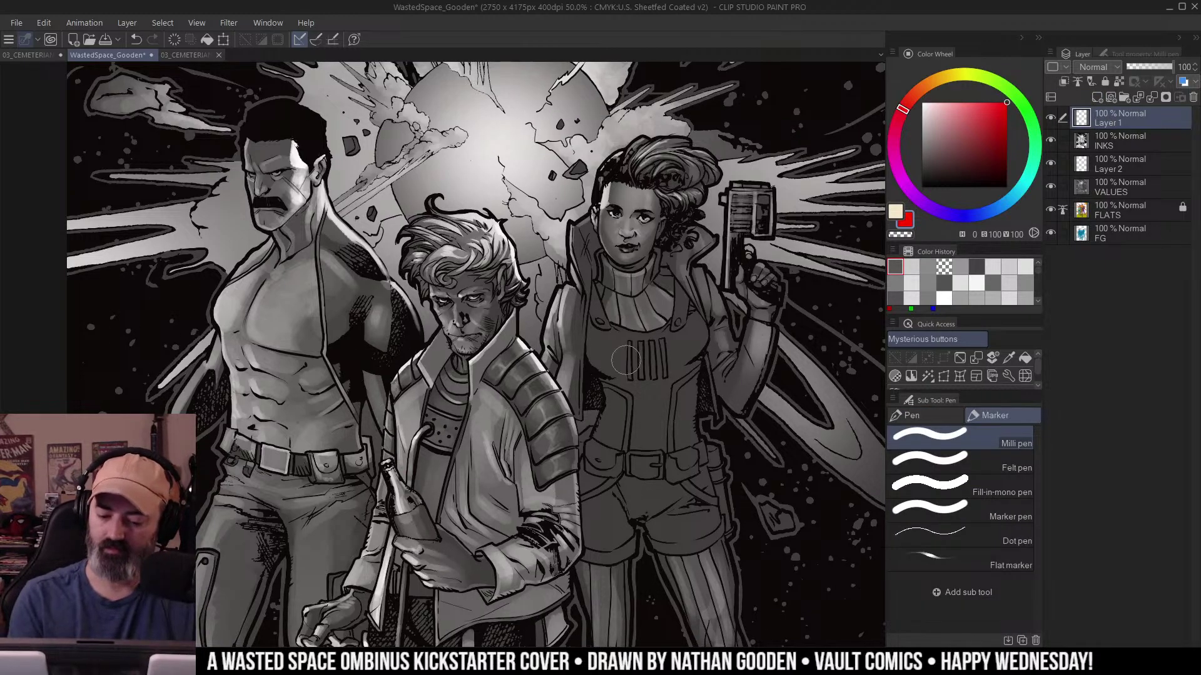
{"action": "key", "text": "alt"}
{"action": "left_click_drag", "start_coordinate": [577, 348], "coordinate": [573, 508]}
{"action": "mouse_move", "coordinate": [550, 369]}
{"action": "left_mouse_down"}
{"action": "mouse_move", "coordinate": [625, 438]}
{"action": "mouse_move", "coordinate": [554, 500]}
{"action": "left_mouse_up"}
{"action": "left_click_drag", "start_coordinate": [682, 335], "coordinate": [684, 472]}
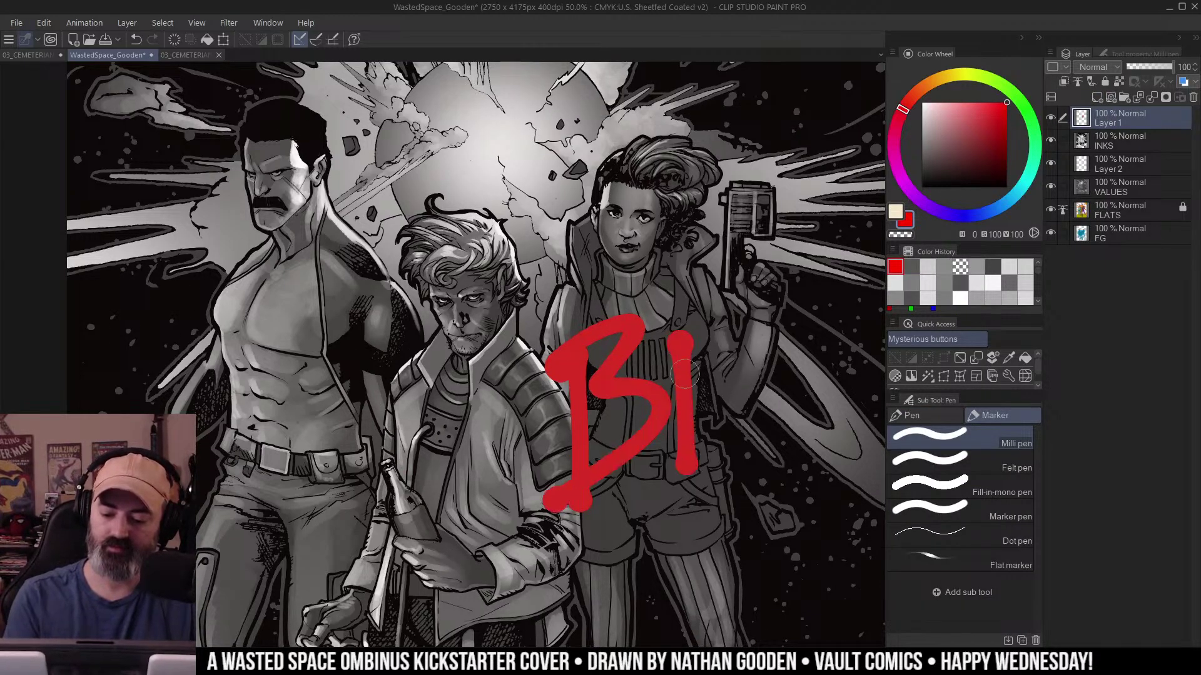
{"action": "left_click_drag", "start_coordinate": [644, 341], "coordinate": [760, 456]}
{"action": "mouse_move", "coordinate": [758, 407]}
{"action": "left_mouse_down"}
{"action": "mouse_move", "coordinate": [775, 382]}
{"action": "mouse_move", "coordinate": [709, 541]}
{"action": "left_mouse_up"}
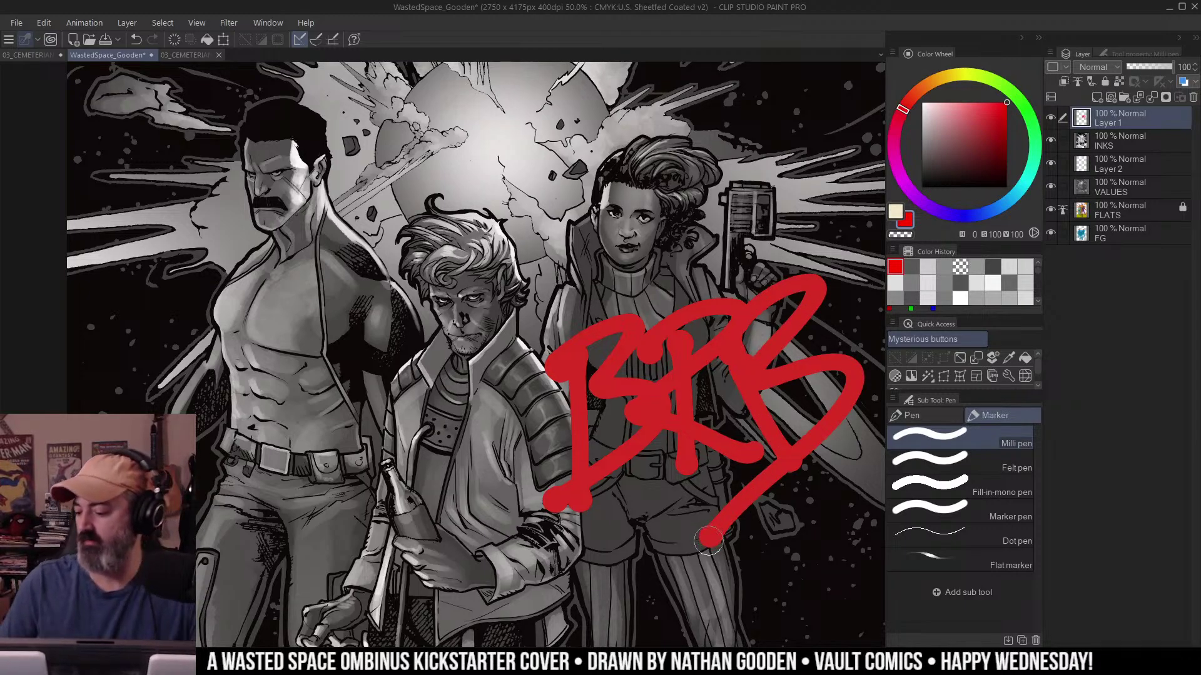
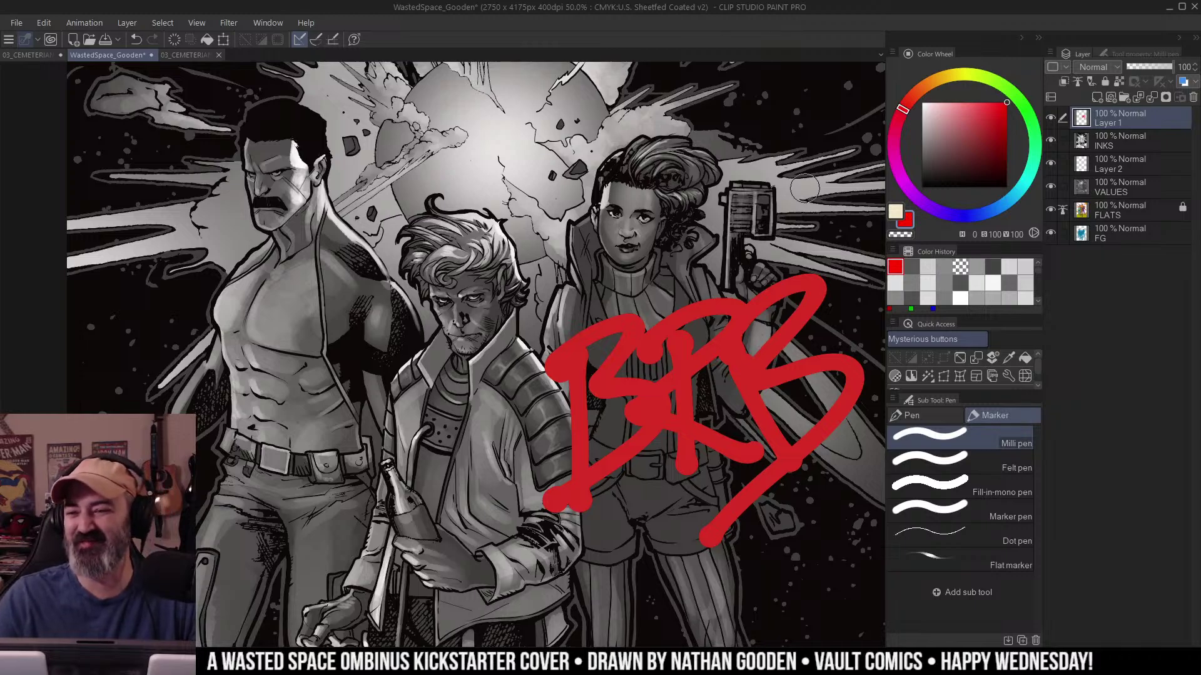
Undo all the strokes of the red "BRB" lettering.
{"action": "key", "text": "ctrl+z"}
{"action": "key", "text": "ctrl+z"}
{"action": "key", "text": "ctrl+z"}
{"action": "key", "text": "ctrl+z"}
{"action": "key", "text": "ctrl+z"}
{"action": "key", "text": "ctrl+z"}
{"action": "key", "text": "ctrl+z"}
{"action": "key", "text": "ctrl+z"}
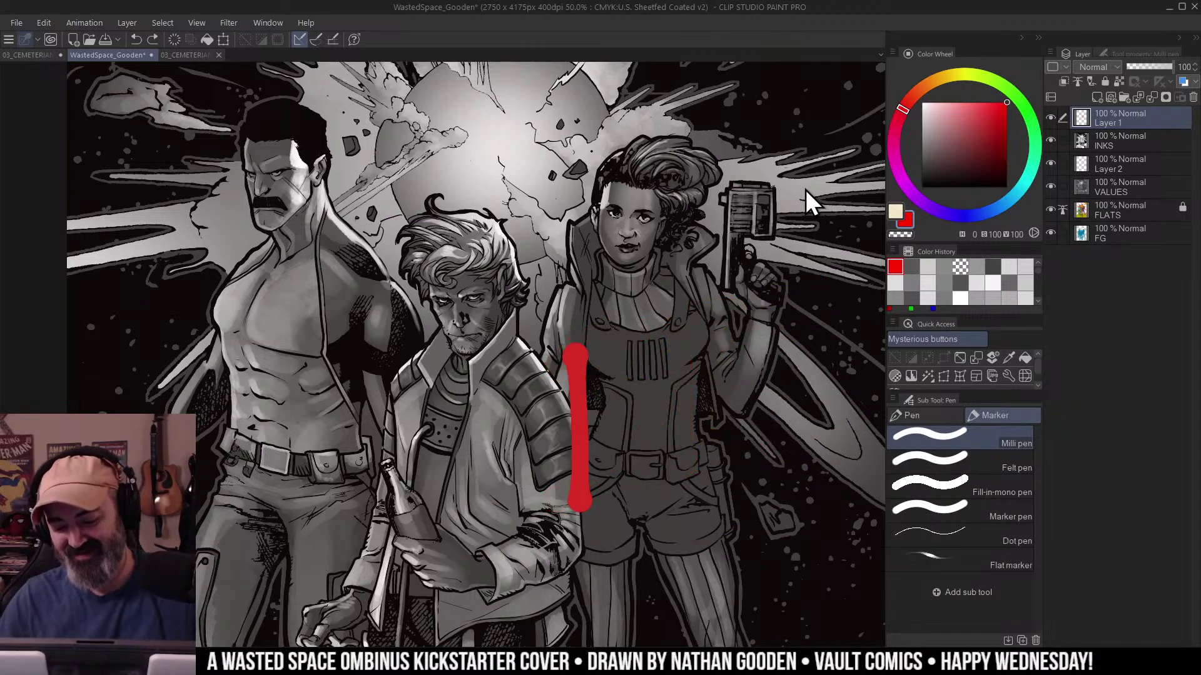
{"action": "key", "text": "ctrl+z"}
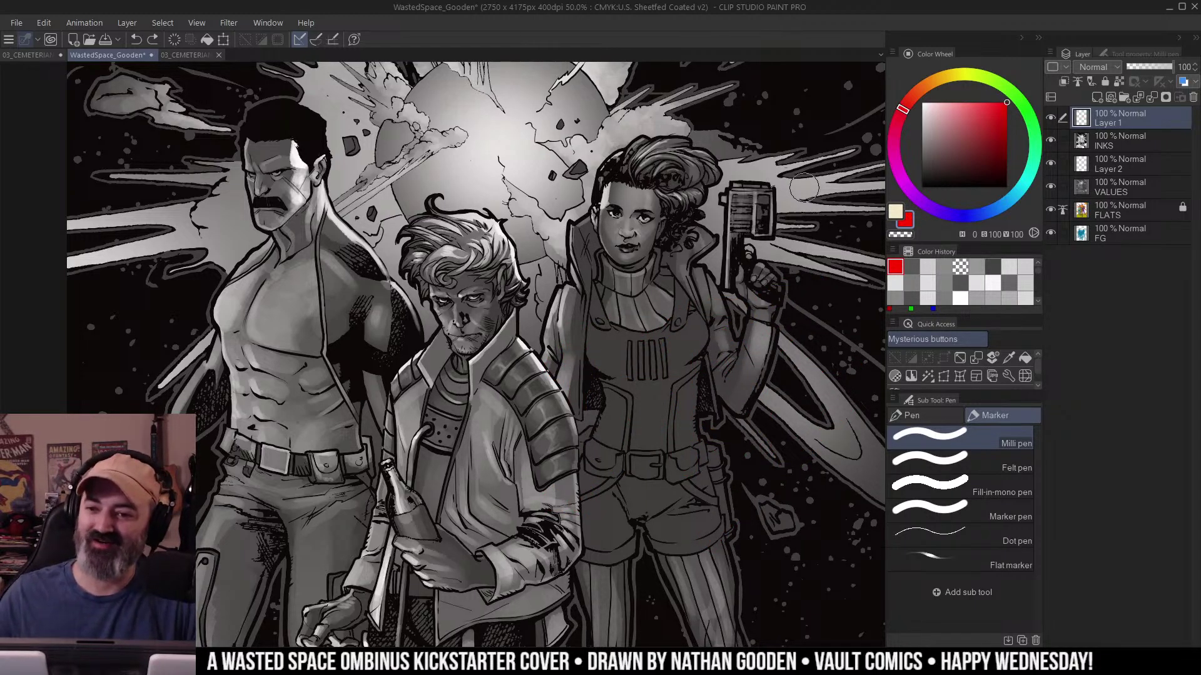
Draw small red marks on the exploding planet behind the figures and undo them.
{"action": "scroll", "coordinate": [545, 186], "scroll_direction": "up", "scroll_amount": 5}
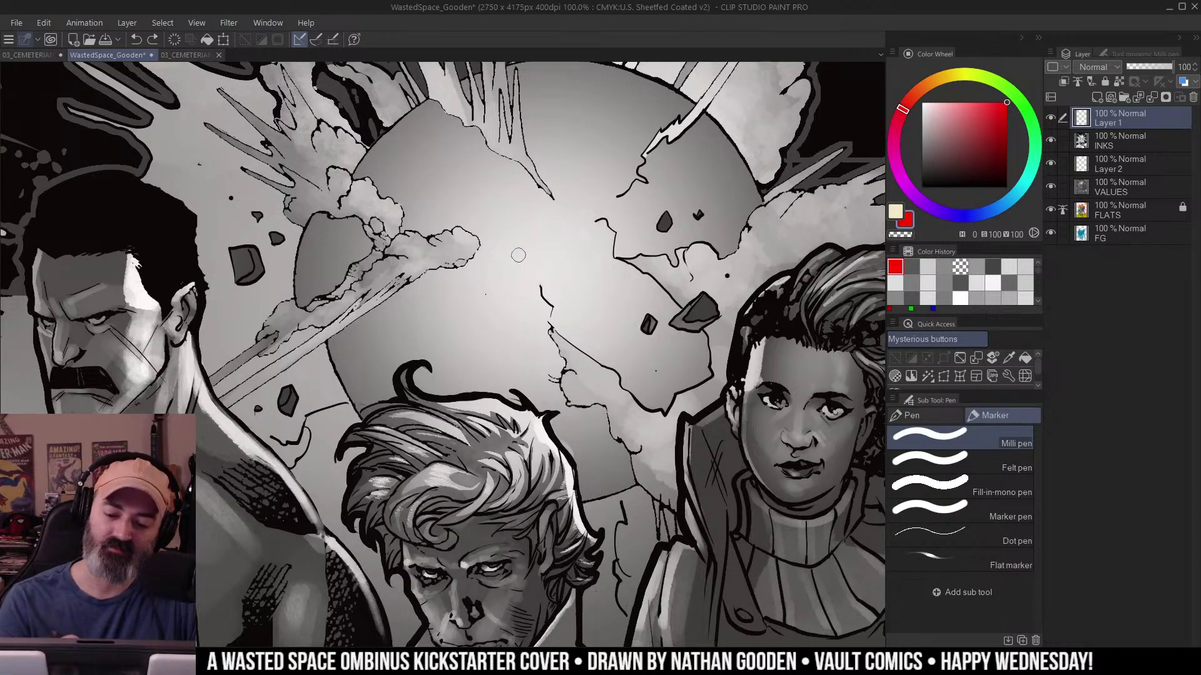
{"action": "mouse_move", "coordinate": [514, 250]}
{"action": "left_mouse_down"}
{"action": "mouse_move", "coordinate": [511, 306]}
{"action": "mouse_move", "coordinate": [504, 270]}
{"action": "mouse_move", "coordinate": [550, 252]}
{"action": "left_mouse_up"}
{"action": "mouse_move", "coordinate": [579, 233]}
{"action": "left_mouse_down"}
{"action": "mouse_move", "coordinate": [630, 191]}
{"action": "mouse_move", "coordinate": [640, 214]}
{"action": "left_mouse_up"}
{"action": "key", "text": "ctrl+z"}
{"action": "key", "text": "ctrl+z"}
{"action": "key", "text": "ctrl+z"}
{"action": "key", "text": "ctrl+z"}
{"action": "key", "text": "ctrl+z"}
{"action": "key", "text": "ctrl+z"}
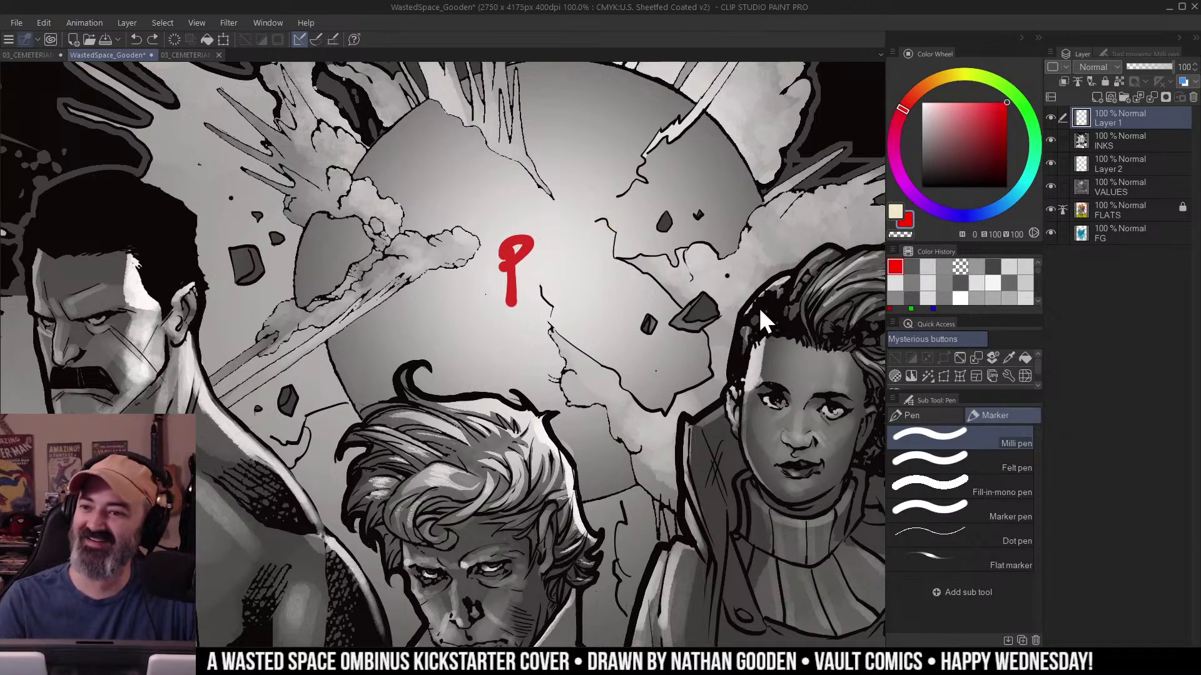
Select the woman's vest and shorts from the referred layers, and set up Krupuk Wash 3 for painting on Layer 2.
{"action": "key", "text": "ctrl+space"}
{"action": "left_click_drag", "start_coordinate": [607, 308], "coordinate": [513, 305]}
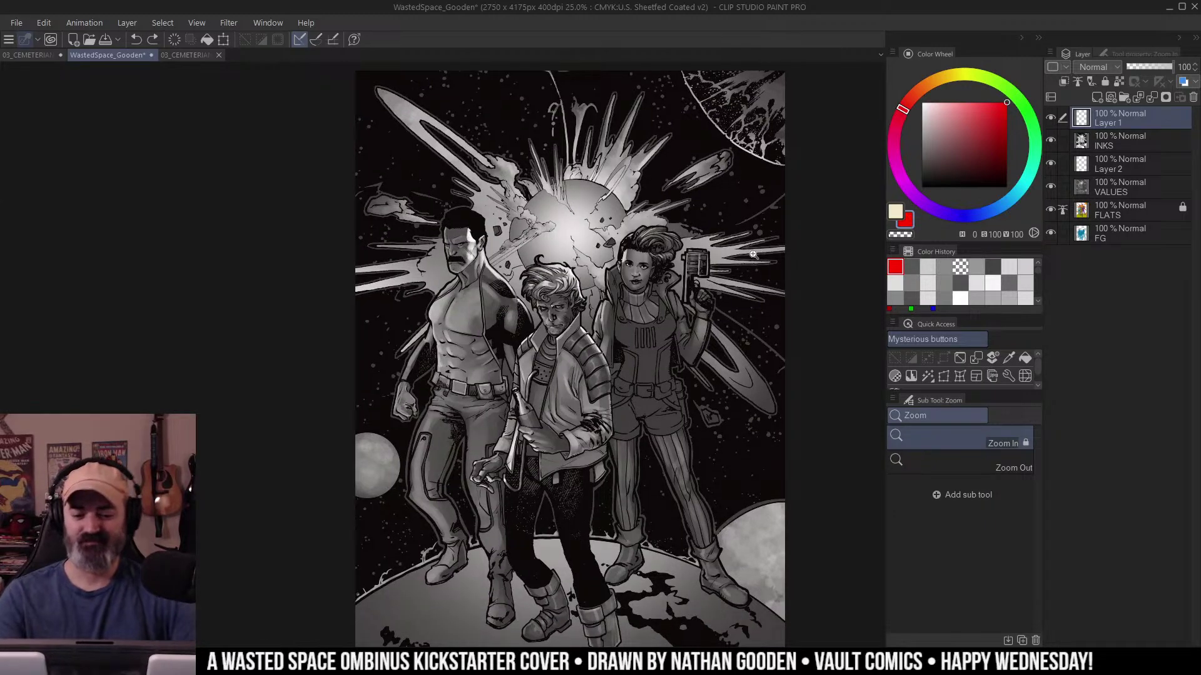
{"action": "left_click", "coordinate": [660, 289]}
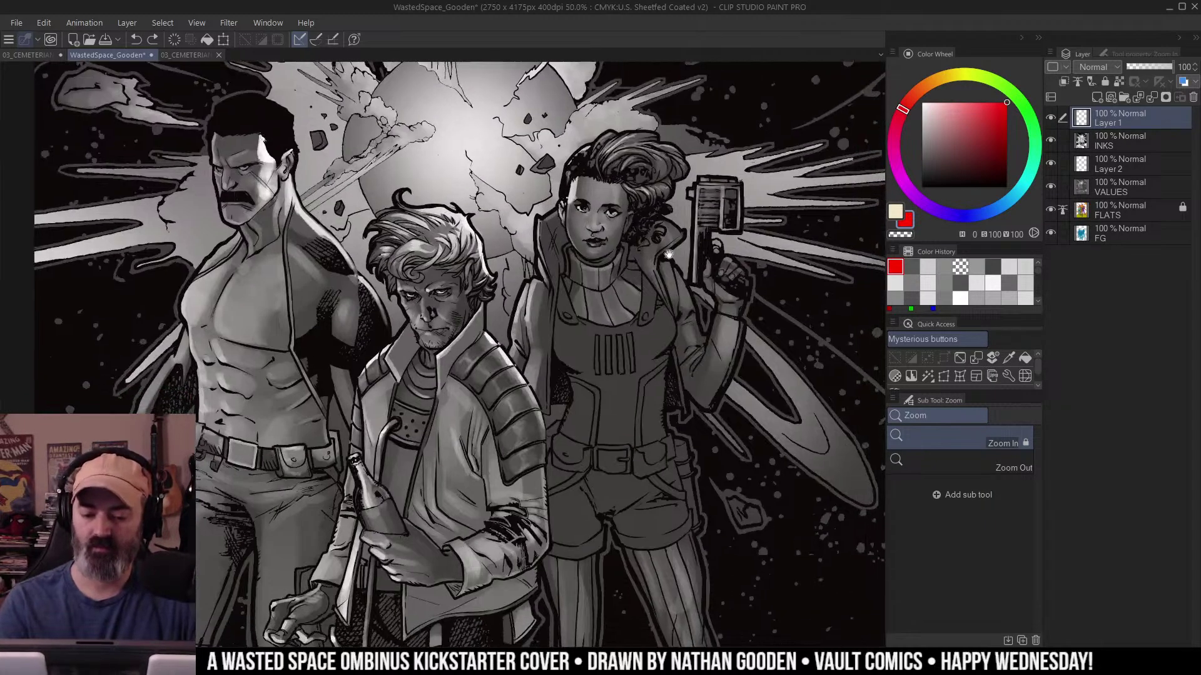
{"action": "left_click", "coordinate": [647, 363]}
{"action": "mouse_move", "coordinate": [683, 343]}
{"action": "left_mouse_down"}
{"action": "mouse_move", "coordinate": [677, 299]}
{"action": "mouse_move", "coordinate": [647, 262]}
{"action": "mouse_move", "coordinate": [673, 273]}
{"action": "left_mouse_up"}
{"action": "key", "text": "w"}
{"action": "key", "text": "m"}
{"action": "key", "text": "w"}
{"action": "left_click", "coordinate": [644, 274]}
{"action": "key", "text": "ctrl+h"}
{"action": "key", "text": "b"}
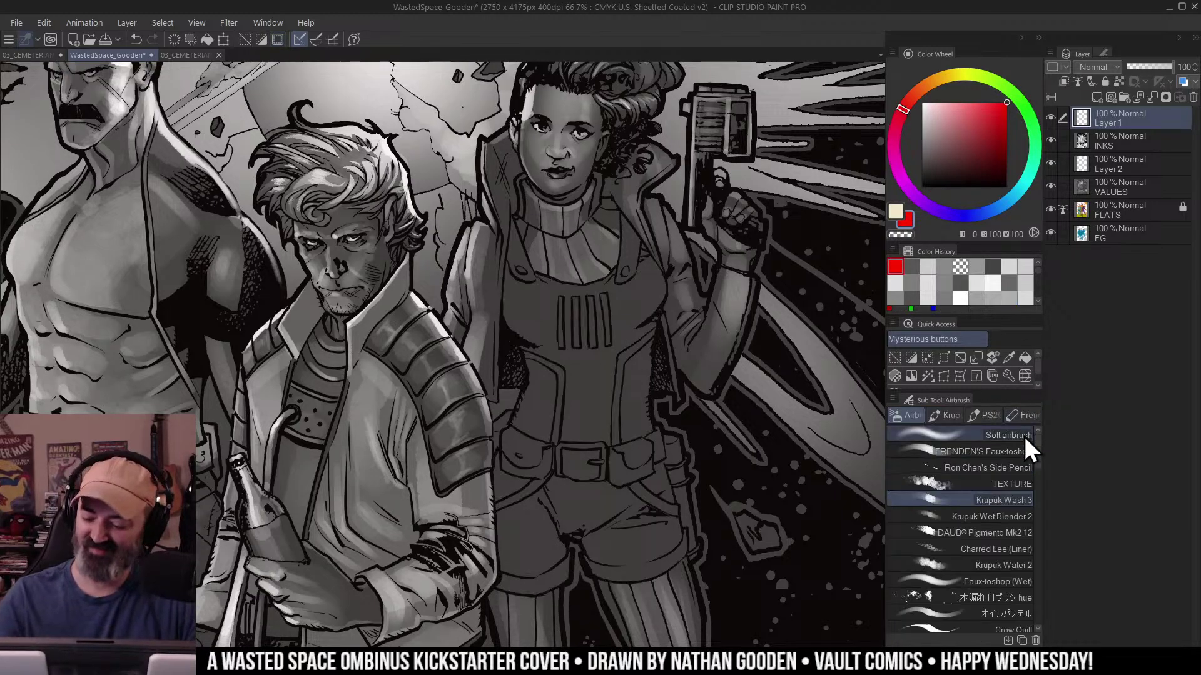
{"action": "left_click", "coordinate": [1101, 164]}
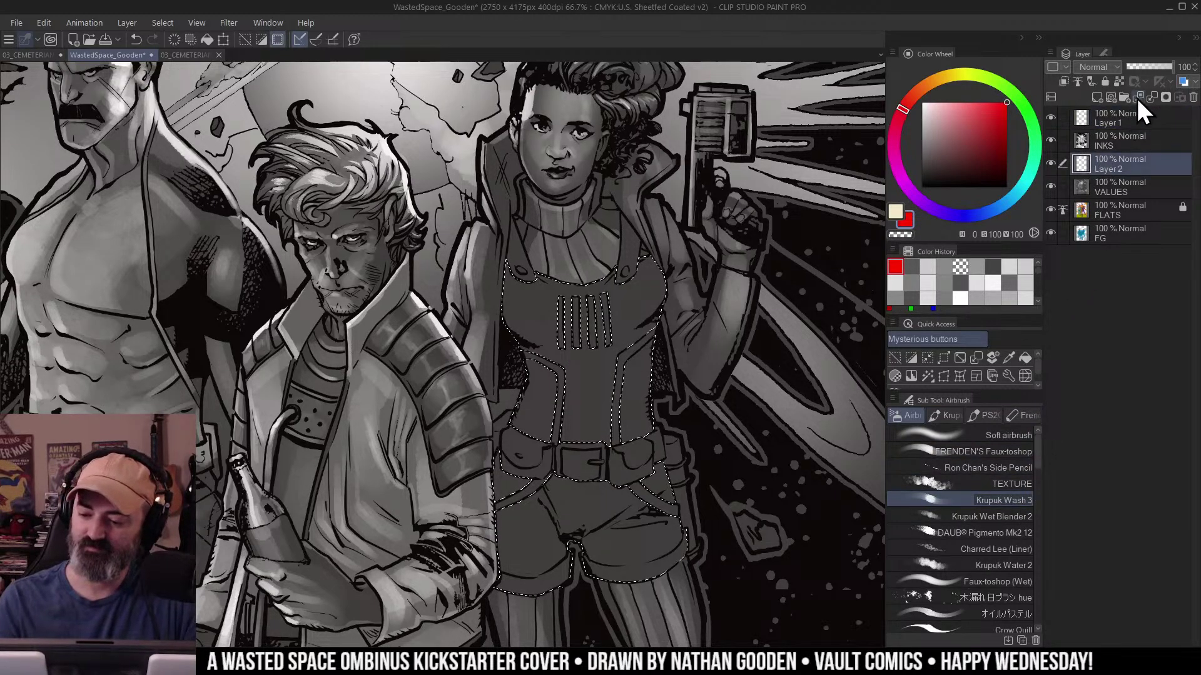
Undo the stray red stroke and wash a sampled gray of brightness 38 across the chest of the woman's vest.
{"action": "mouse_move", "coordinate": [585, 300]}
{"action": "left_mouse_down", "text": "ctrl+alt"}
{"action": "mouse_move", "coordinate": [614, 300]}
{"action": "mouse_move", "coordinate": [567, 306]}
{"action": "left_mouse_up", "text": "ctrl+alt"}
{"action": "key", "text": "ctrl+z"}
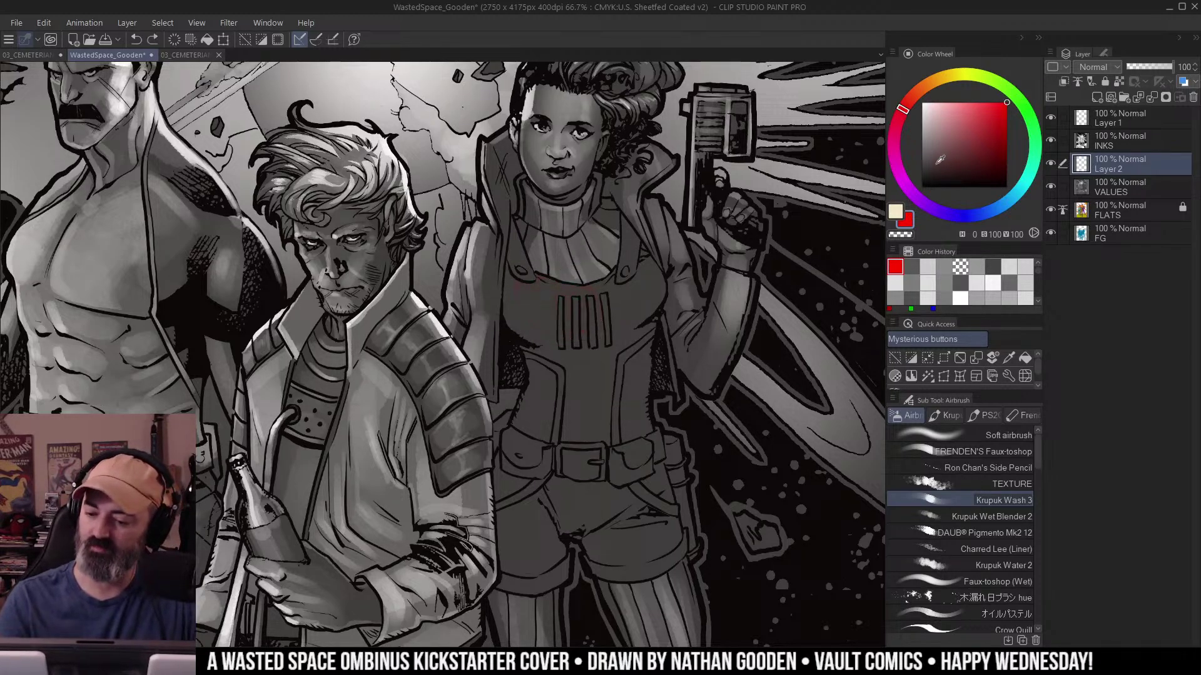
{"action": "left_click", "coordinate": [621, 212], "text": "alt"}
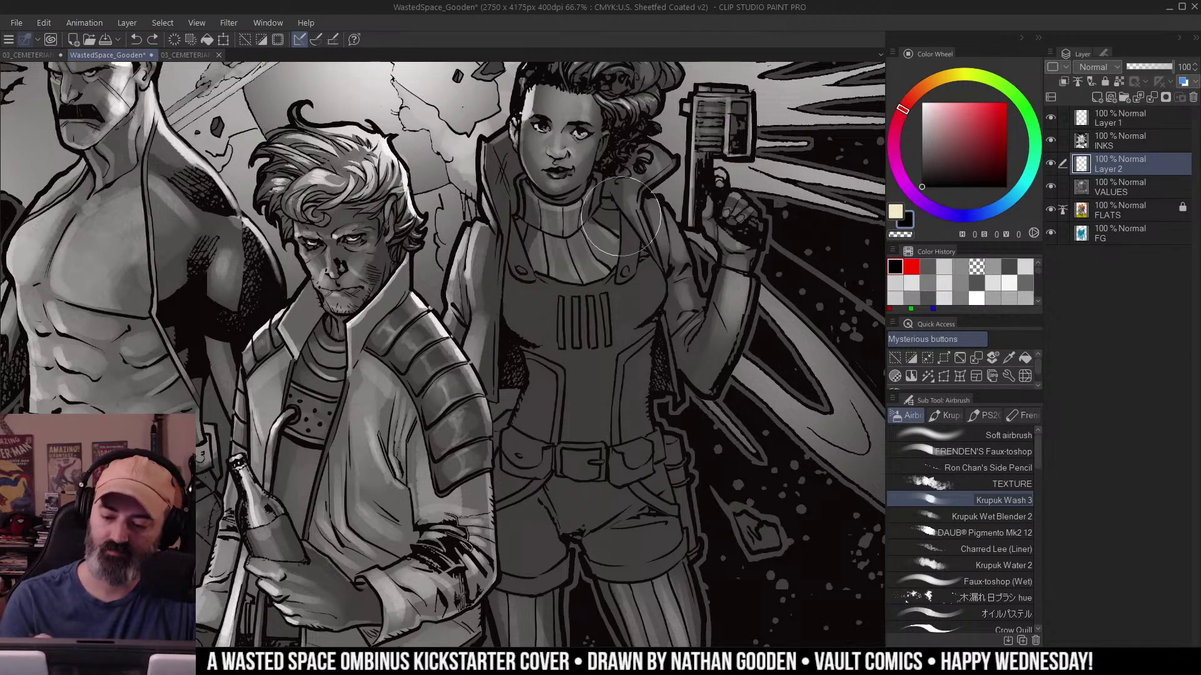
{"action": "left_click", "coordinate": [657, 216], "text": "alt"}
{"action": "mouse_move", "coordinate": [561, 264]}
{"action": "left_mouse_down"}
{"action": "mouse_move", "coordinate": [551, 292]}
{"action": "mouse_move", "coordinate": [588, 268]}
{"action": "mouse_move", "coordinate": [538, 286]}
{"action": "mouse_move", "coordinate": [574, 290]}
{"action": "mouse_move", "coordinate": [638, 262]}
{"action": "mouse_move", "coordinate": [540, 280]}
{"action": "mouse_move", "coordinate": [561, 296]}
{"action": "mouse_move", "coordinate": [611, 286]}
{"action": "mouse_move", "coordinate": [634, 262]}
{"action": "left_mouse_up"}
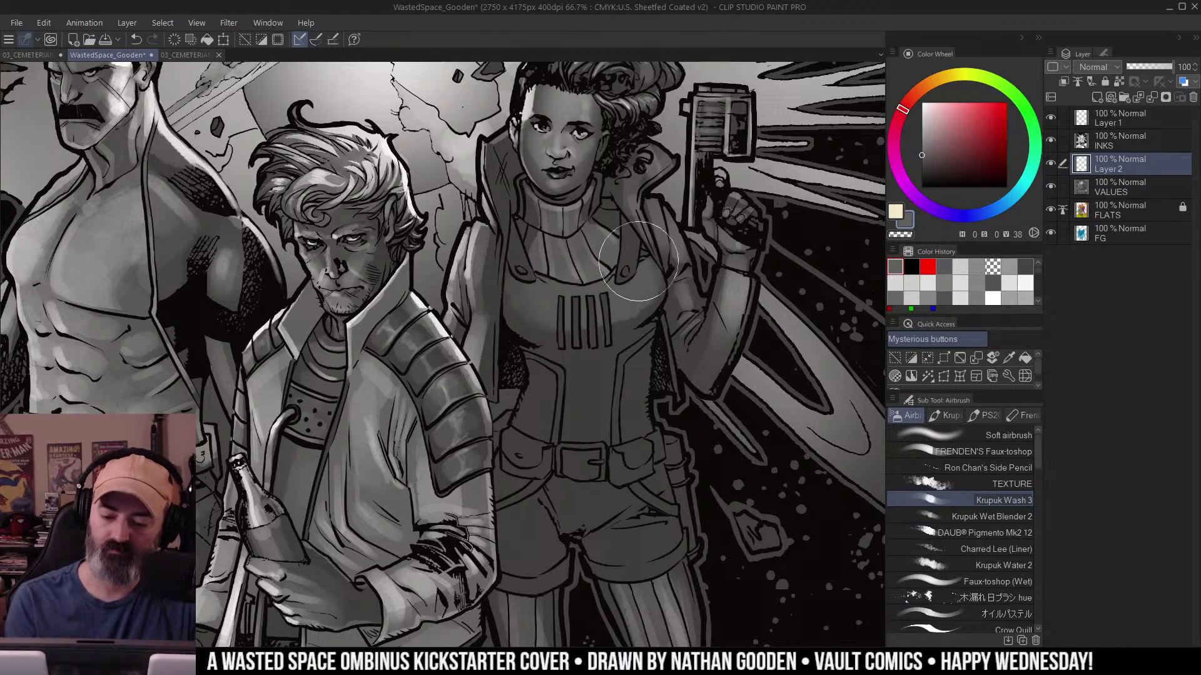
Select the woman's vest straps, lighten them with a sampled gray of brightness 61, and deselect.
{"action": "key", "text": "bracketleft"}
{"action": "key", "text": "w"}
{"action": "left_click", "coordinate": [627, 244]}
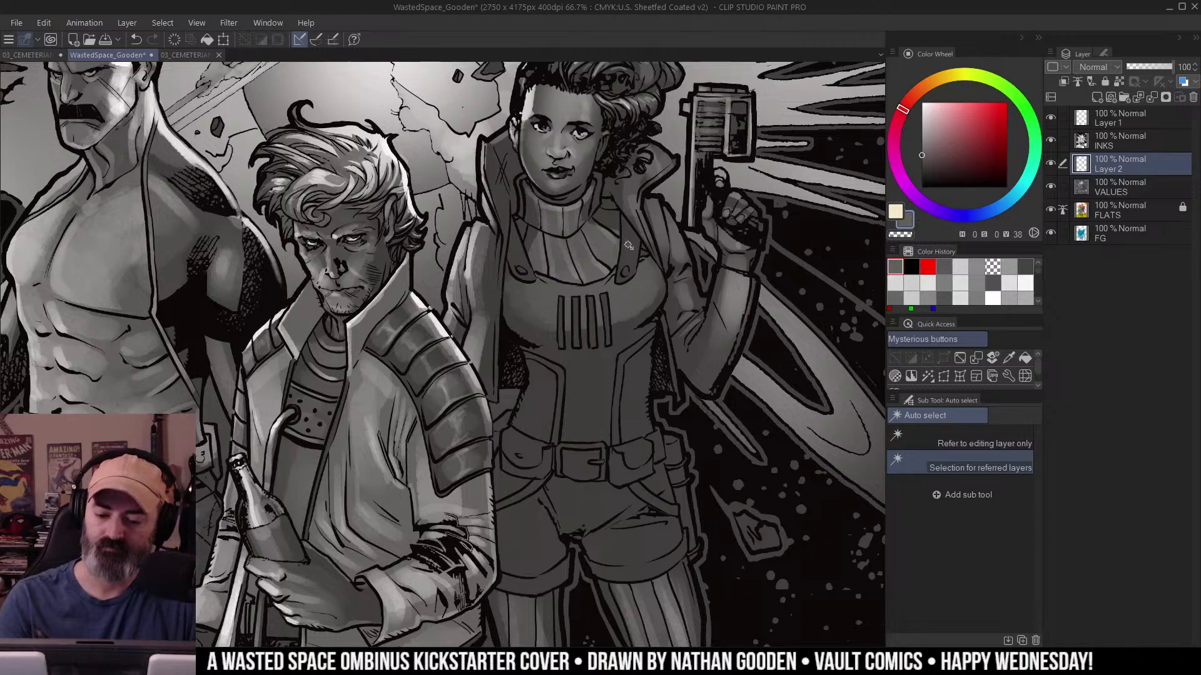
{"action": "key", "text": "ctrl+space"}
{"action": "left_click", "coordinate": [546, 268]}
{"action": "key", "text": "ctrl+h"}
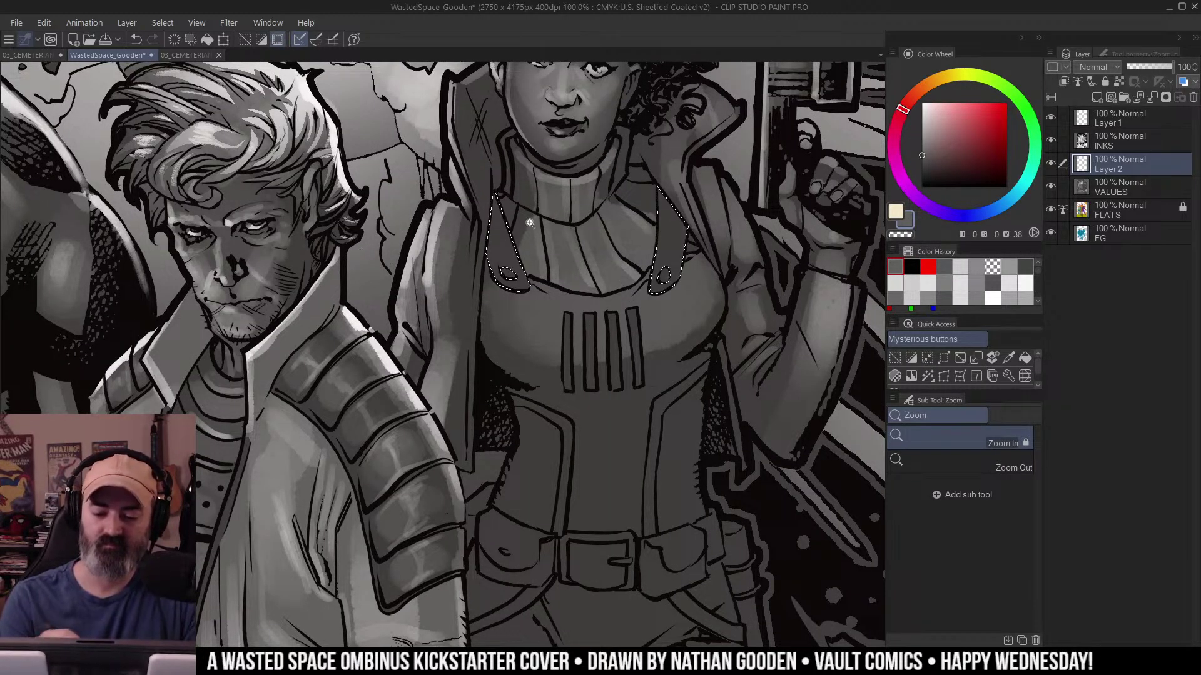
{"action": "key", "text": "b"}
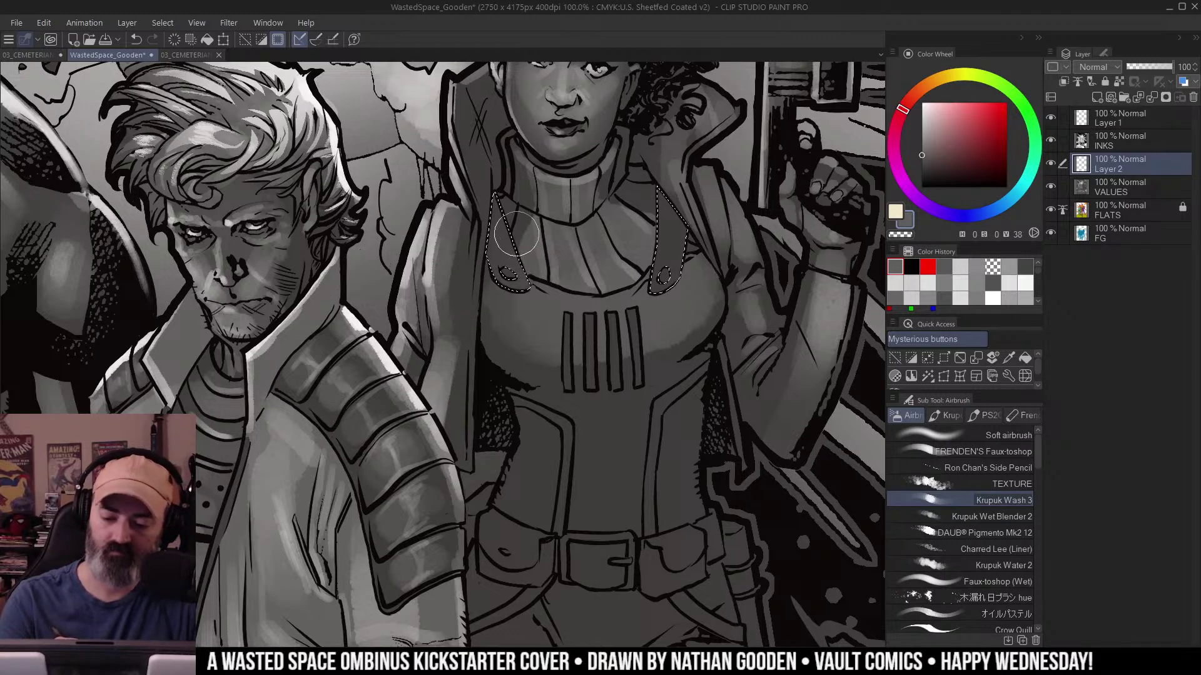
{"action": "key", "text": "c"}
{"action": "key", "text": "c"}
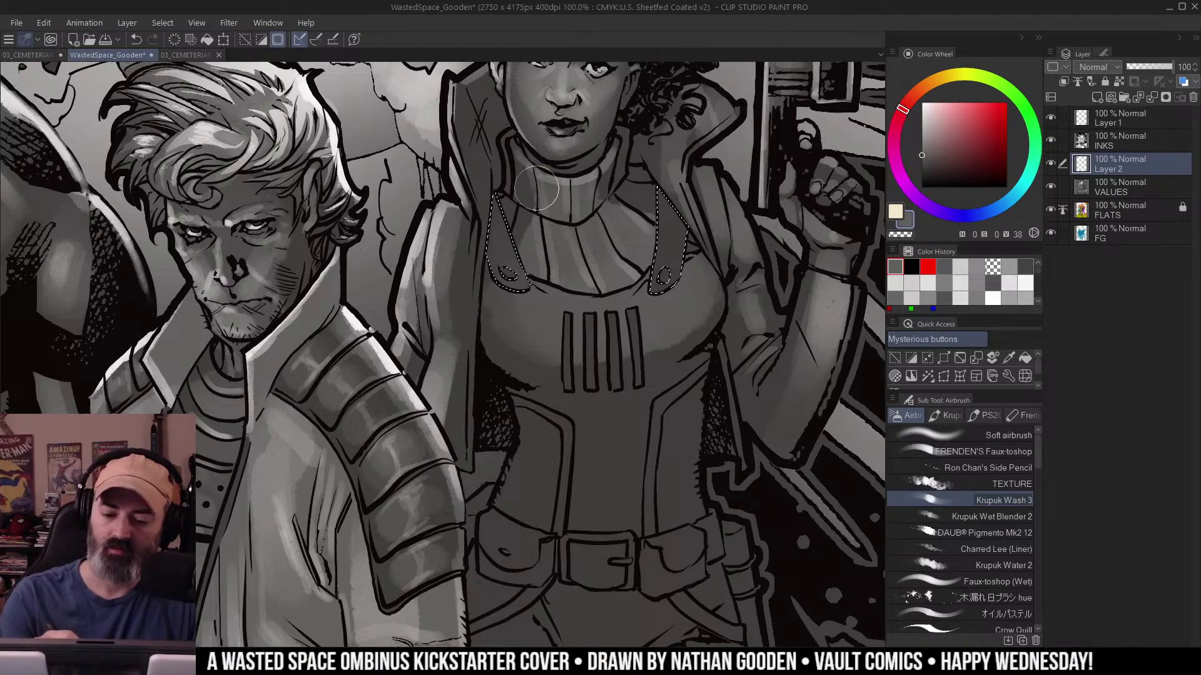
{"action": "left_click", "coordinate": [443, 229], "text": "alt"}
{"action": "left_click", "coordinate": [457, 184], "text": "alt"}
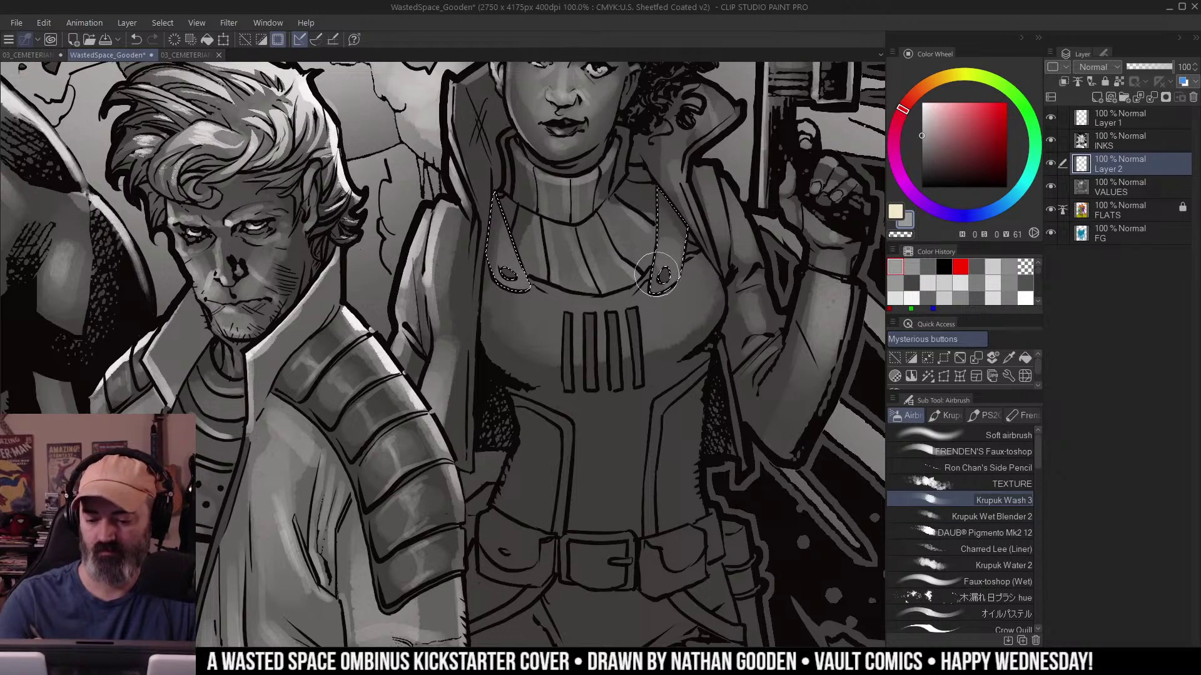
{"action": "key", "text": "ctrl+d"}
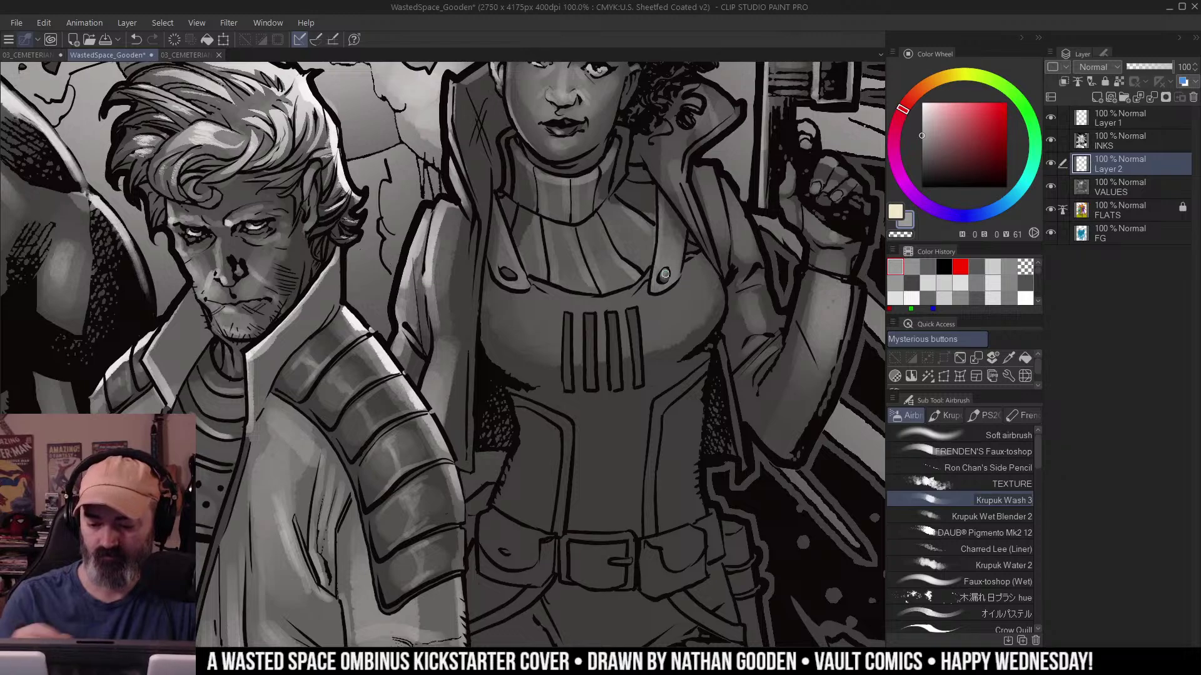
Select the four vertical slots on the vest's chest, brush gray wash over them, and deselect.
{"action": "left_click", "coordinate": [588, 321]}
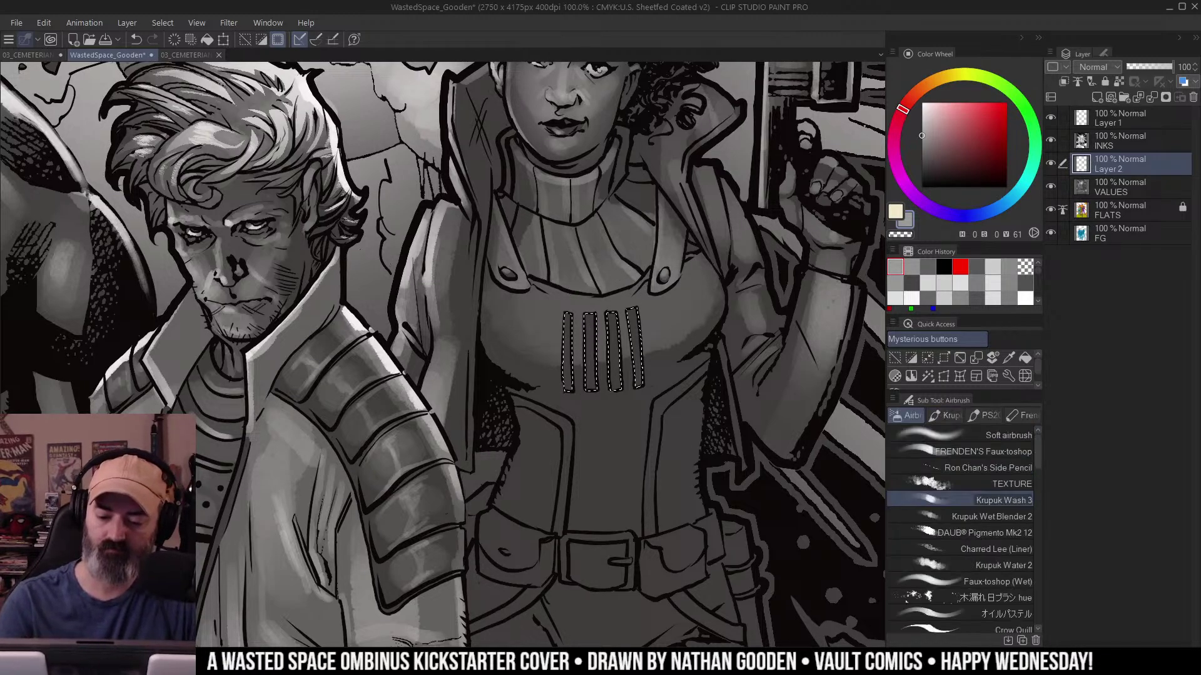
{"action": "mouse_move", "coordinate": [601, 301]}
{"action": "left_mouse_down"}
{"action": "mouse_move", "coordinate": [625, 295]}
{"action": "mouse_move", "coordinate": [639, 341]}
{"action": "left_mouse_up"}
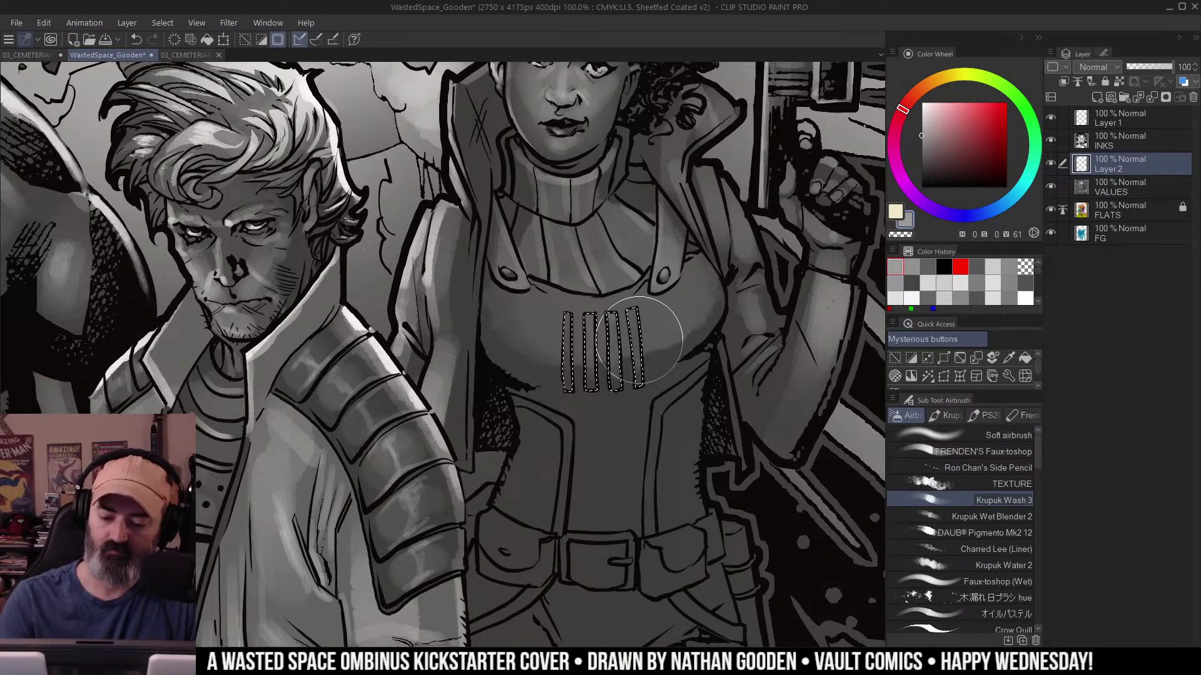
{"action": "key", "text": "ctrl+d"}
Select the curved trim bands on the vest and shorts, paint them with lighter gray wash, and deselect.
{"action": "left_click_drag", "start_coordinate": [639, 406], "coordinate": [637, 351]}
{"action": "key", "text": "w"}
{"action": "left_click", "coordinate": [558, 374]}
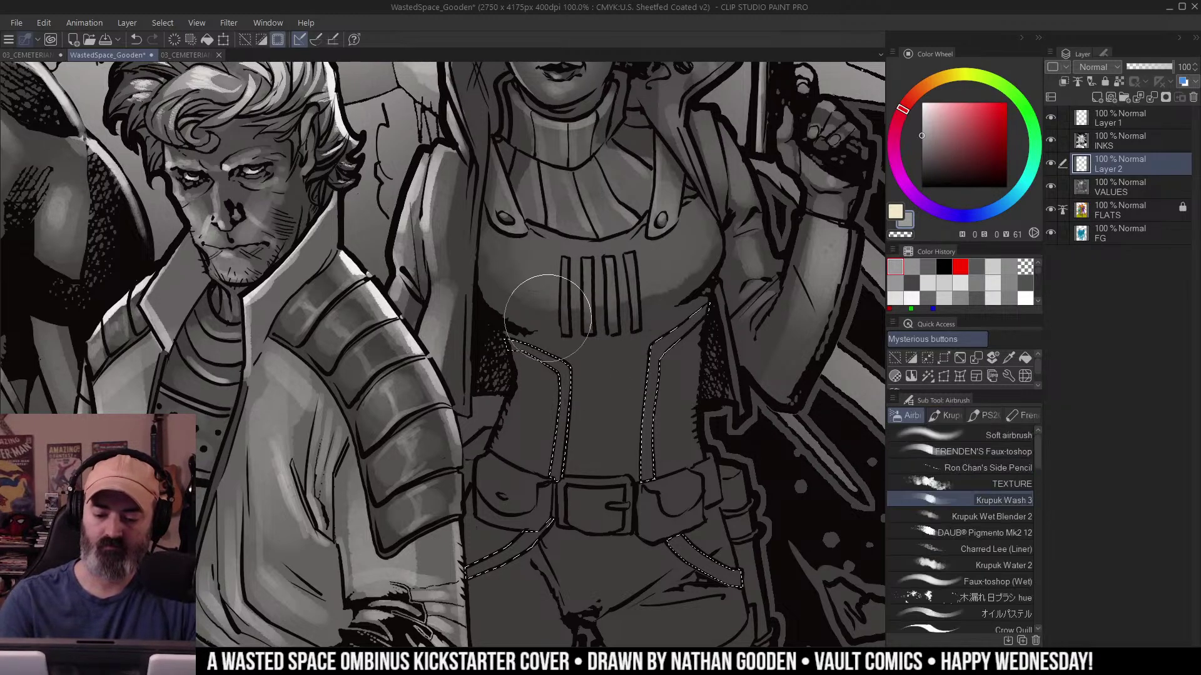
{"action": "key", "text": "b"}
{"action": "mouse_move", "coordinate": [509, 337]}
{"action": "left_mouse_down"}
{"action": "mouse_move", "coordinate": [546, 353]}
{"action": "mouse_move", "coordinate": [565, 388]}
{"action": "mouse_move", "coordinate": [556, 479]}
{"action": "left_mouse_up"}
{"action": "mouse_move", "coordinate": [705, 307]}
{"action": "left_mouse_down"}
{"action": "mouse_move", "coordinate": [651, 355]}
{"action": "mouse_move", "coordinate": [646, 483]}
{"action": "left_mouse_up"}
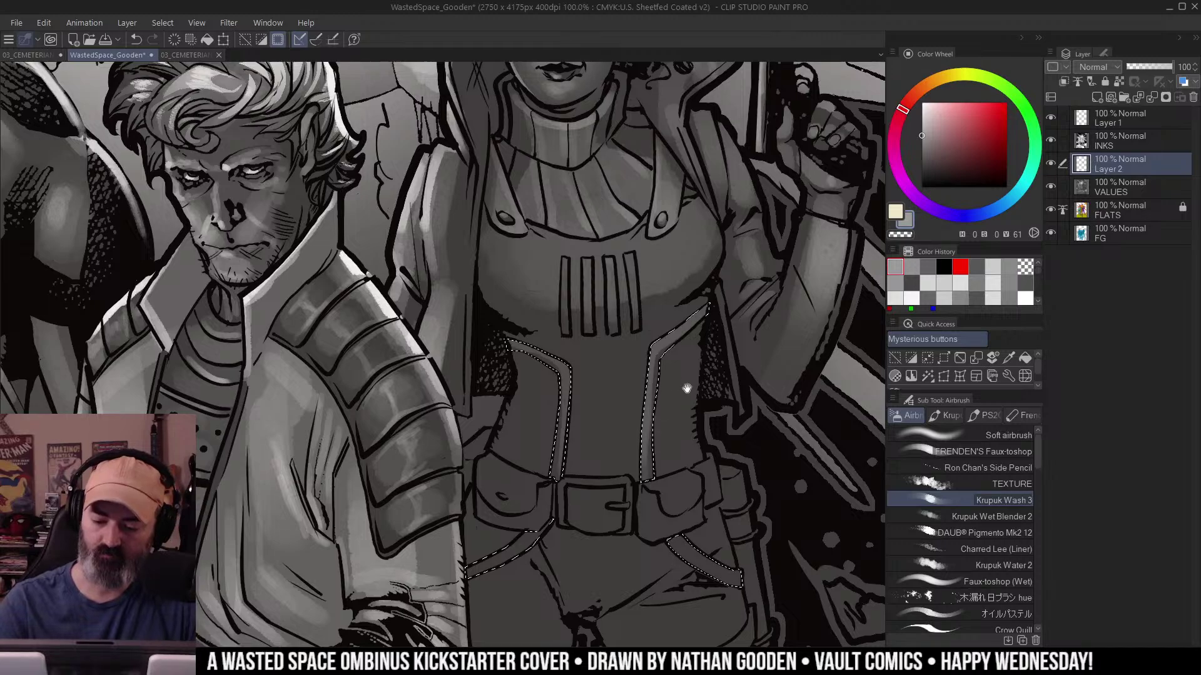
{"action": "scroll", "coordinate": [687, 388], "scroll_direction": "down", "scroll_amount": 6}
{"action": "left_click_drag", "start_coordinate": [680, 372], "coordinate": [762, 413]}
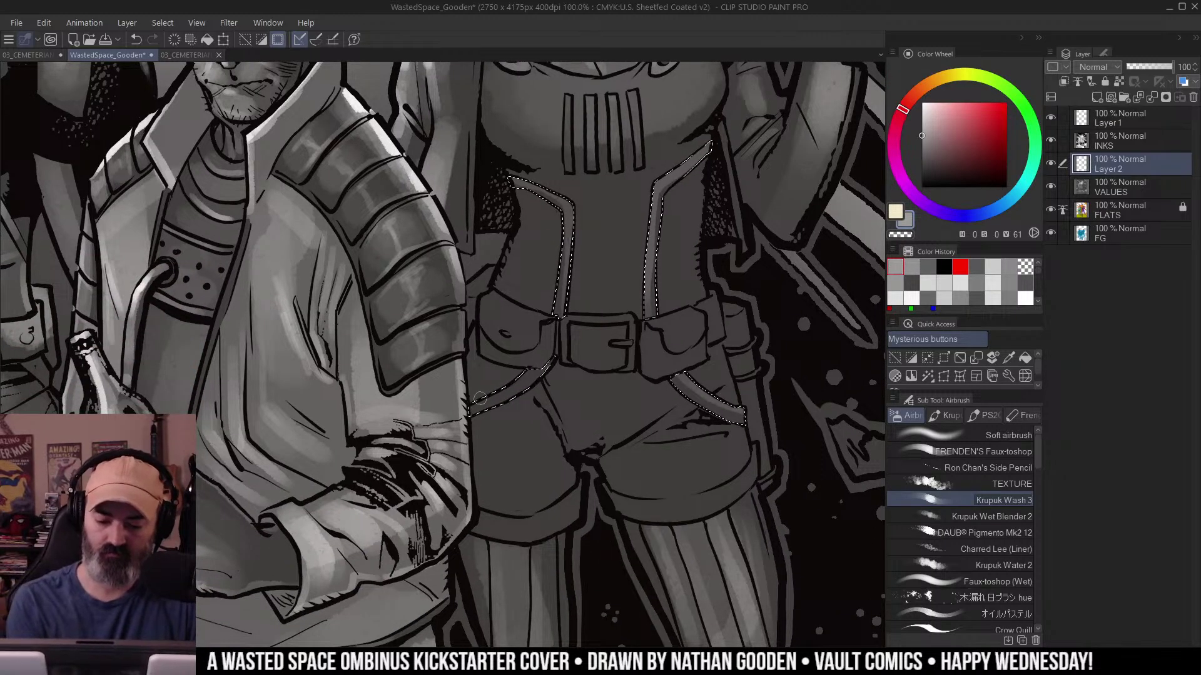
{"action": "left_click_drag", "start_coordinate": [479, 398], "coordinate": [539, 358]}
{"action": "left_click", "coordinate": [595, 338], "text": "alt"}
{"action": "left_click_drag", "start_coordinate": [703, 285], "coordinate": [658, 370]}
{"action": "key", "text": "ctrl+d"}
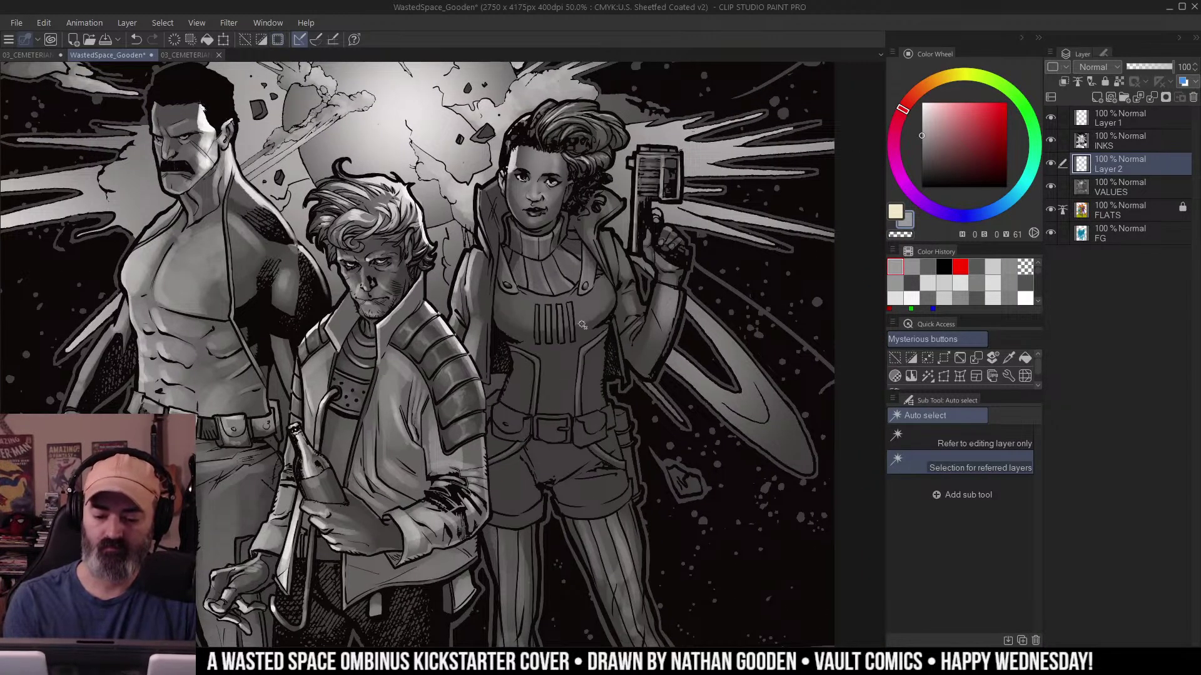
Lighten the vest's midsection with Krupuk Wash 3 and soften the tones with Krupuk Wet Blender 2.
{"action": "left_click_drag", "start_coordinate": [537, 382], "coordinate": [603, 336]}
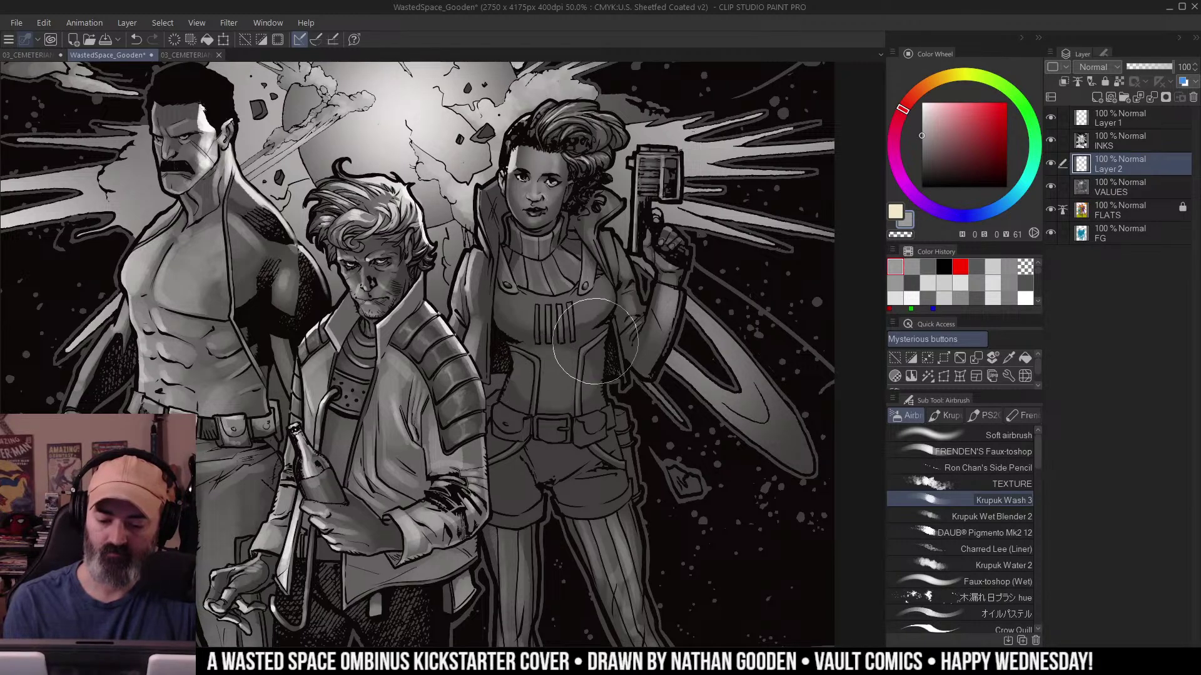
{"action": "left_click_drag", "start_coordinate": [566, 390], "coordinate": [549, 383]}
{"action": "mouse_move", "coordinate": [529, 383]}
{"action": "left_mouse_down"}
{"action": "mouse_move", "coordinate": [529, 398]}
{"action": "mouse_move", "coordinate": [548, 405]}
{"action": "left_mouse_up"}
{"action": "left_click", "coordinate": [1001, 517]}
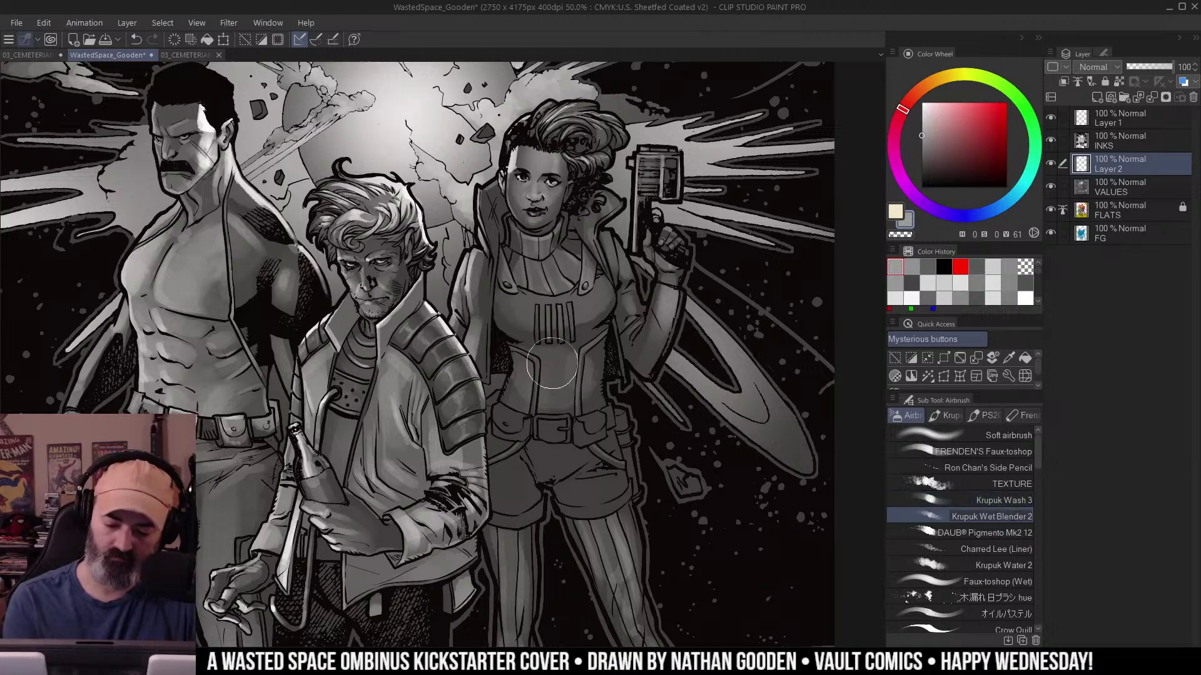
{"action": "left_click_drag", "start_coordinate": [636, 304], "coordinate": [638, 278]}
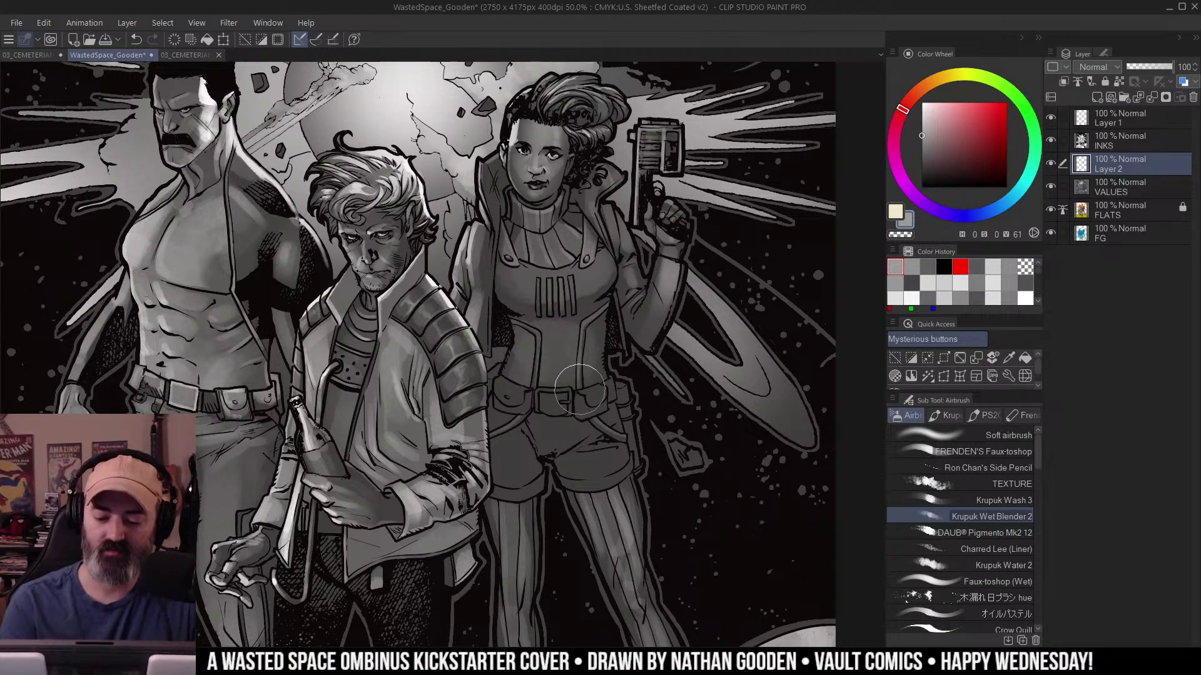
{"action": "key", "text": "ctrl+space"}
{"action": "left_click", "coordinate": [596, 343], "text": "alt"}
{"action": "left_click", "coordinate": [609, 366], "text": "alt"}
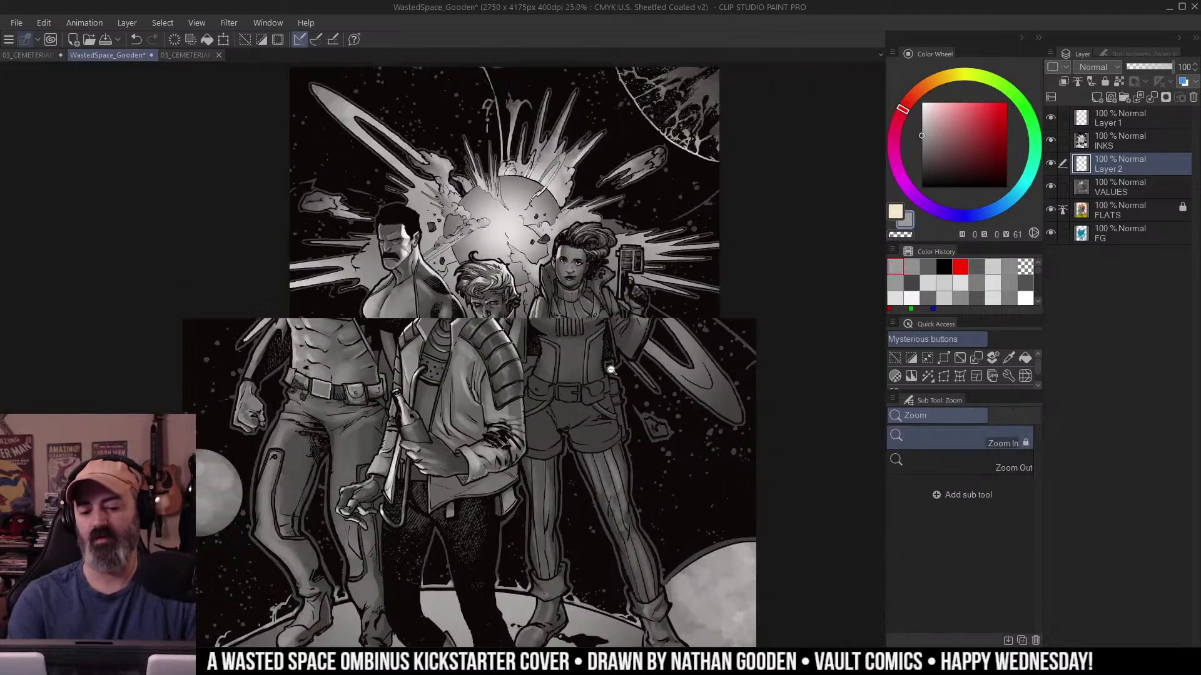
{"action": "left_click", "coordinate": [597, 400]}
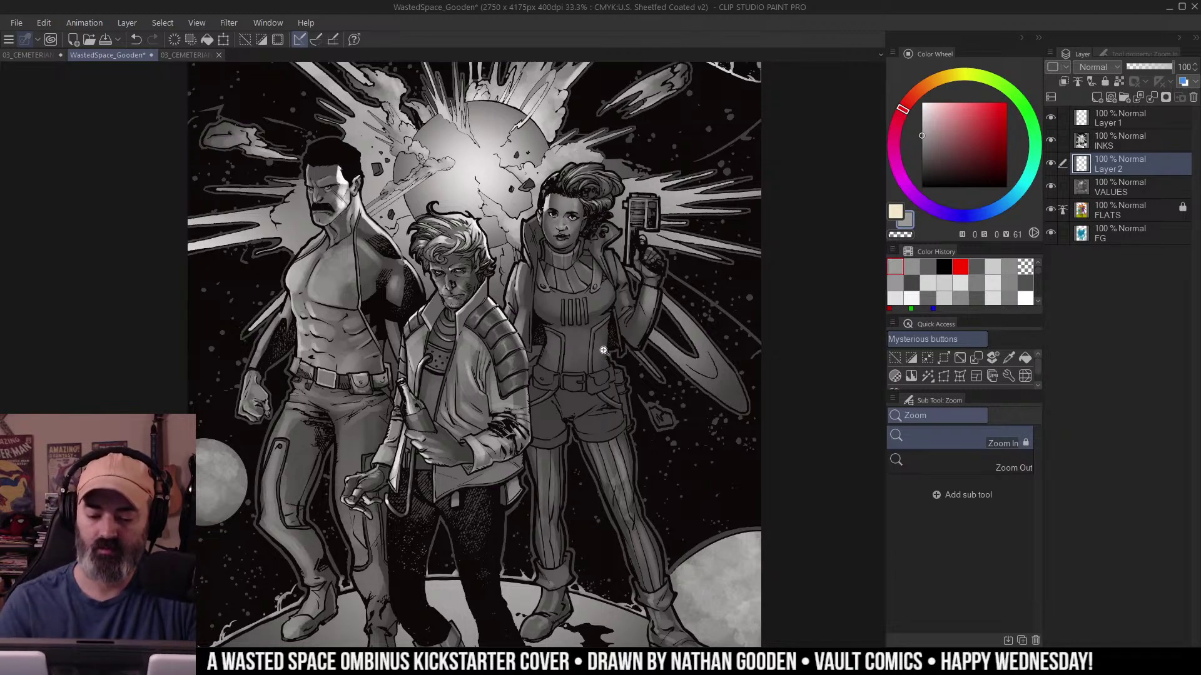
{"action": "left_click", "coordinate": [591, 435]}
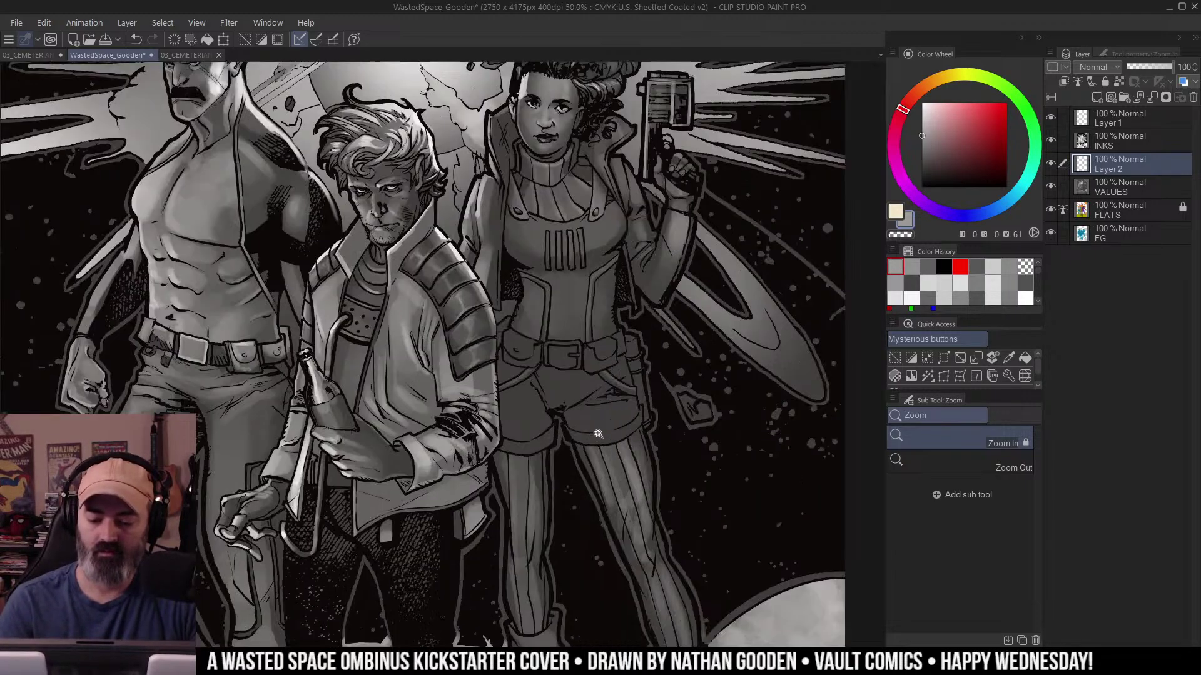
Shade the small rock fragment beside the woman's hip with transparent and sampled gray strokes, finishing with Krupuk Wash 3.
{"action": "left_click", "coordinate": [699, 411]}
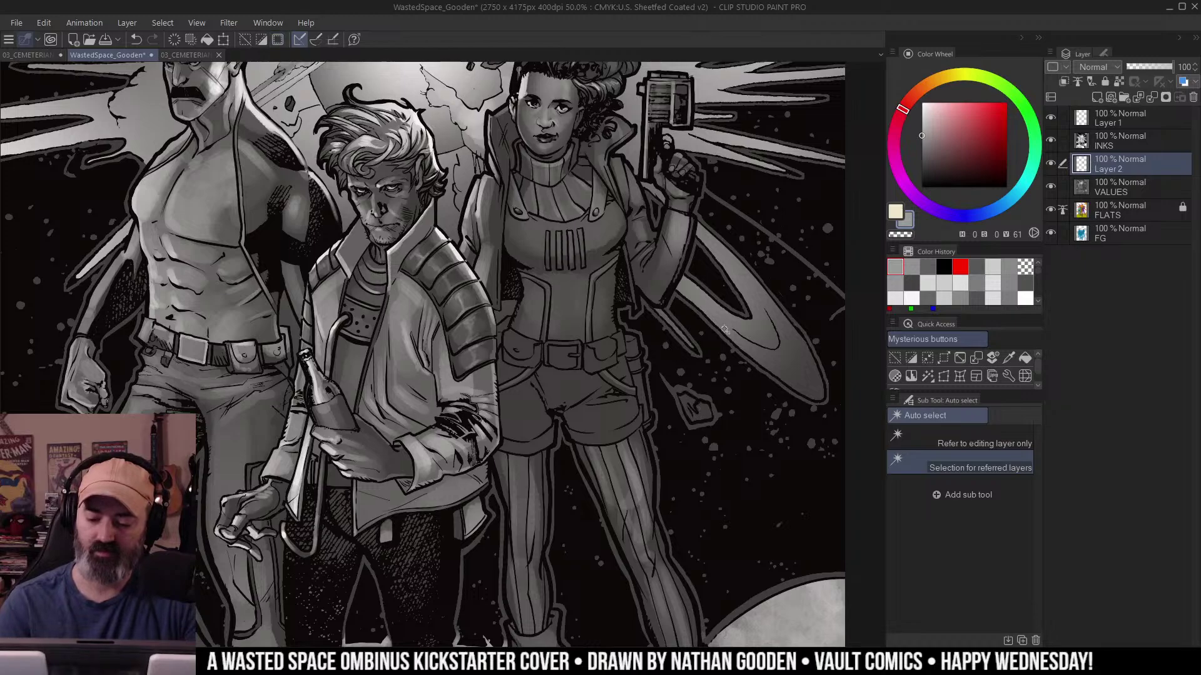
{"action": "key", "text": "b"}
{"action": "key", "text": "c"}
{"action": "left_click_drag", "start_coordinate": [695, 382], "coordinate": [688, 418]}
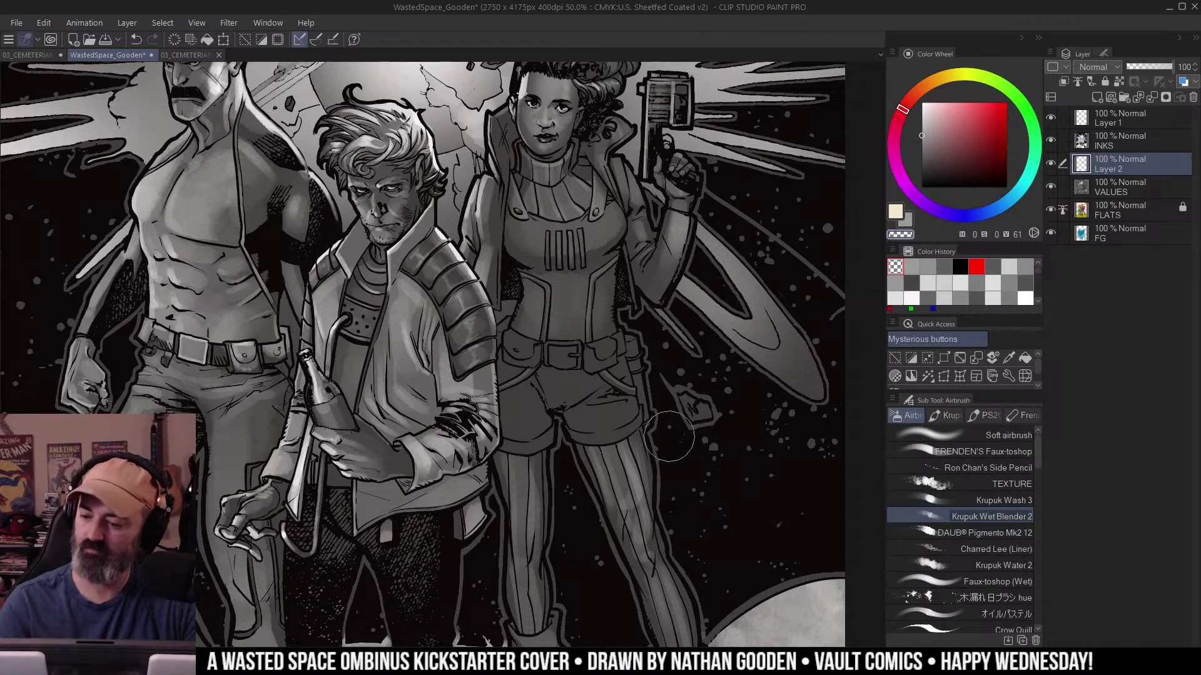
{"action": "key", "text": "m"}
{"action": "key", "text": "b"}
{"action": "left_click", "coordinate": [727, 246], "text": "alt"}
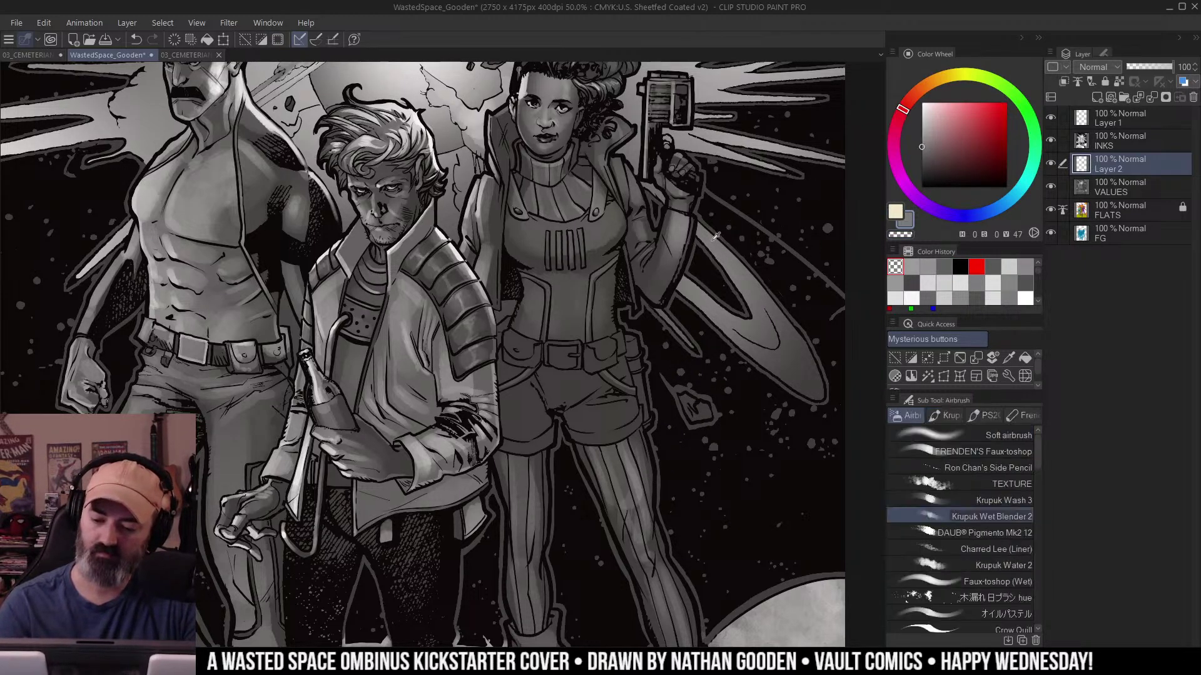
{"action": "left_click_drag", "start_coordinate": [703, 378], "coordinate": [695, 434]}
{"action": "key", "text": "c"}
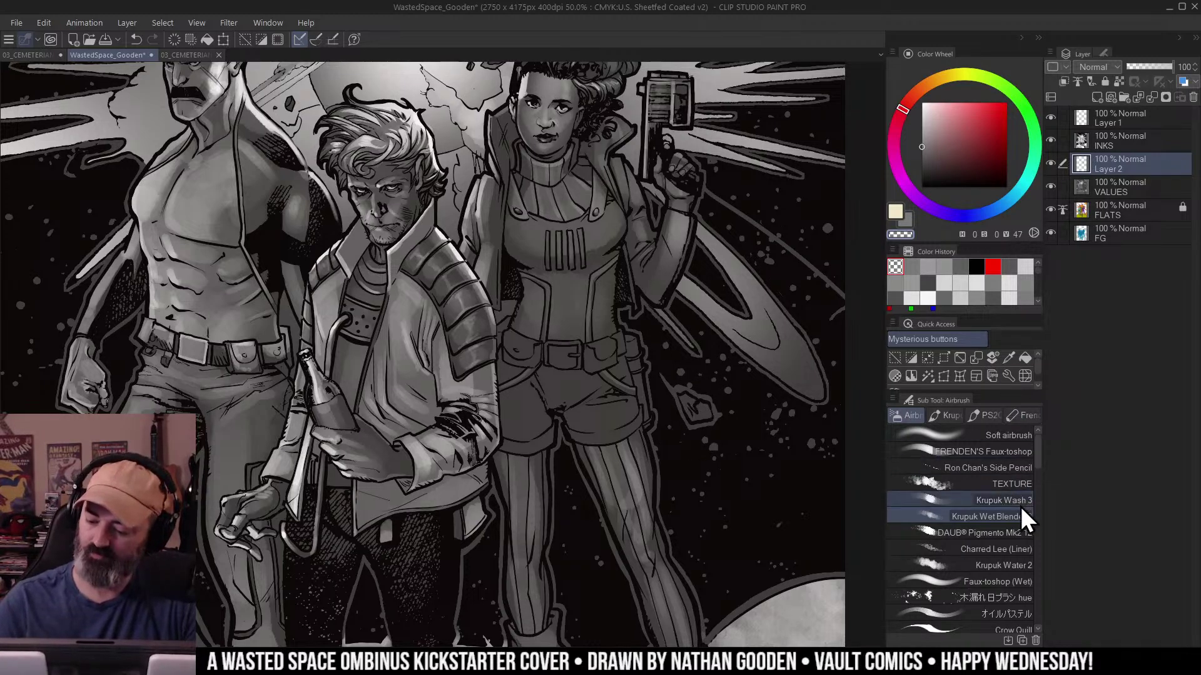
{"action": "left_click", "coordinate": [1000, 501]}
{"action": "mouse_move", "coordinate": [693, 381]}
{"action": "left_mouse_down"}
{"action": "mouse_move", "coordinate": [704, 410]}
{"action": "mouse_move", "coordinate": [686, 405]}
{"action": "left_mouse_up"}
Model the two belt pouches at the woman's waist with lighter gray strokes of Krupuk Wash 3.
{"action": "key", "text": "w"}
{"action": "left_click", "coordinate": [604, 385]}
{"action": "scroll", "coordinate": [604, 386], "scroll_direction": "up", "scroll_amount": 2}
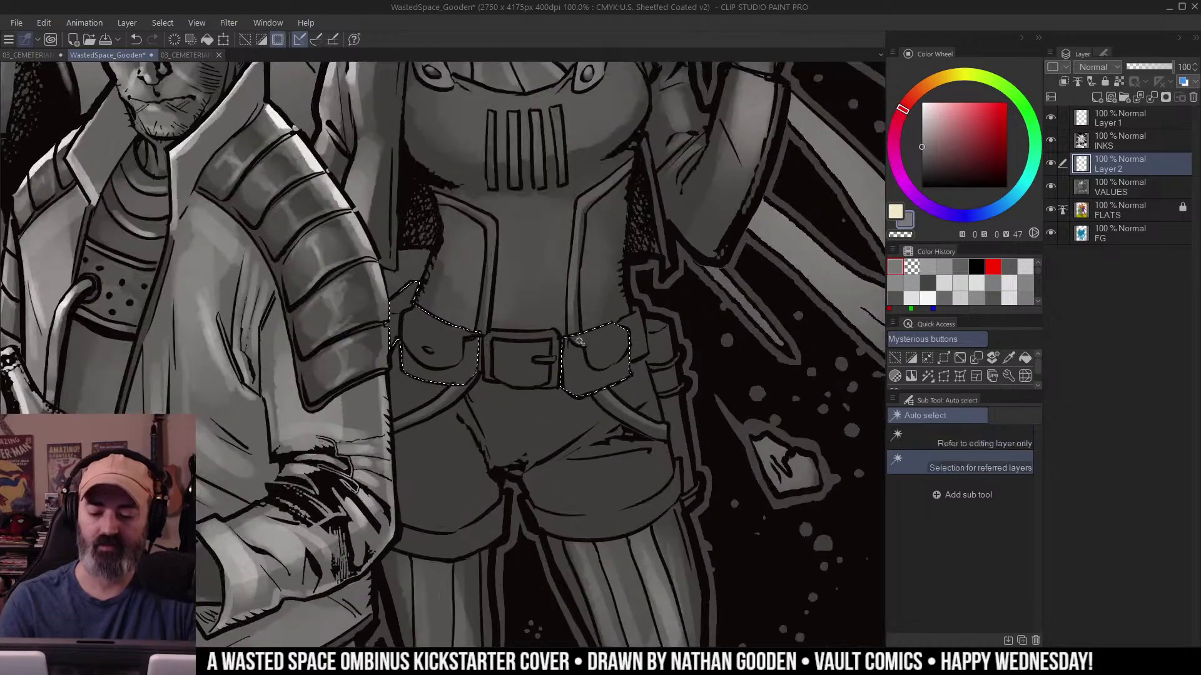
{"action": "key", "text": "ctrl+d"}
{"action": "key", "text": "b"}
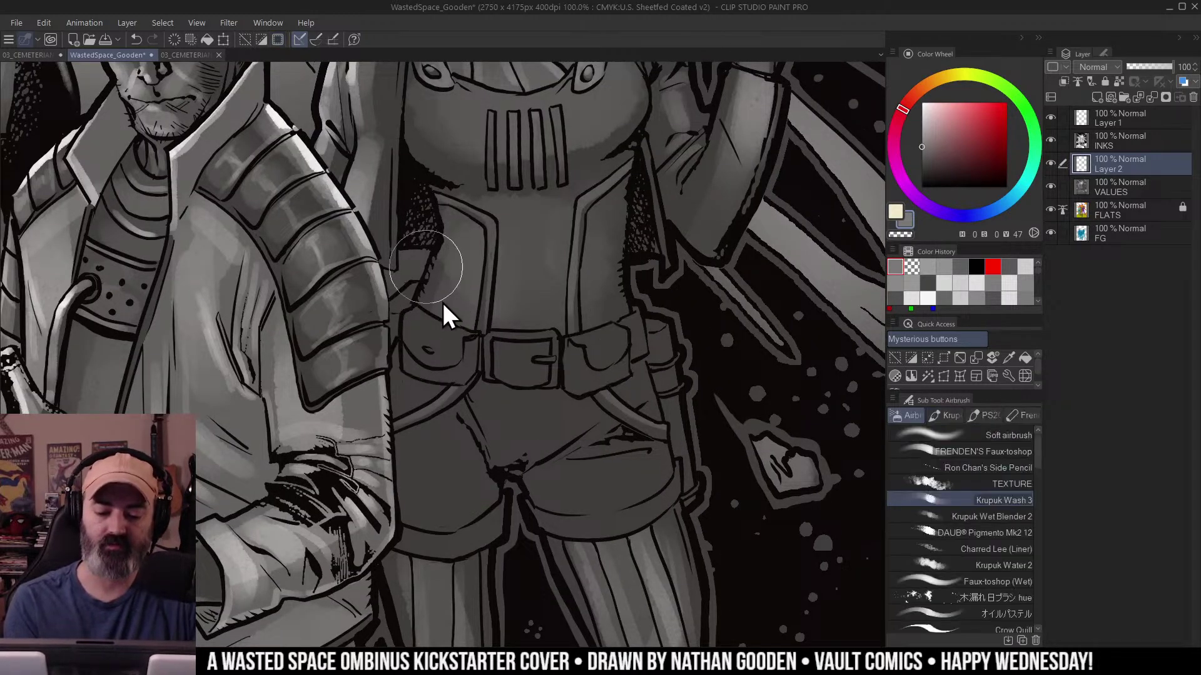
{"action": "mouse_move", "coordinate": [464, 327]}
{"action": "left_mouse_down"}
{"action": "mouse_move", "coordinate": [439, 349]}
{"action": "mouse_move", "coordinate": [414, 356]}
{"action": "mouse_move", "coordinate": [429, 369]}
{"action": "mouse_move", "coordinate": [413, 330]}
{"action": "mouse_move", "coordinate": [447, 352]}
{"action": "mouse_move", "coordinate": [420, 366]}
{"action": "left_mouse_up"}
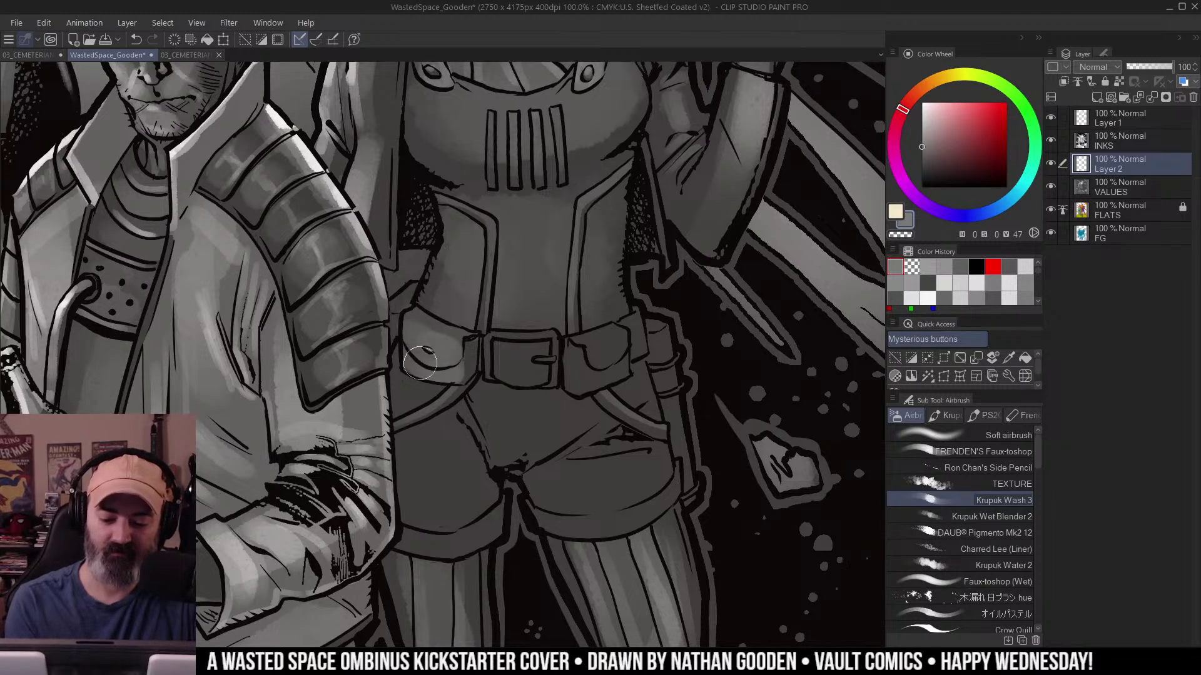
{"action": "mouse_move", "coordinate": [570, 347]}
{"action": "left_mouse_down"}
{"action": "mouse_move", "coordinate": [564, 408]}
{"action": "mouse_move", "coordinate": [612, 348]}
{"action": "mouse_move", "coordinate": [609, 379]}
{"action": "mouse_move", "coordinate": [607, 351]}
{"action": "mouse_move", "coordinate": [662, 286]}
{"action": "mouse_move", "coordinate": [613, 348]}
{"action": "mouse_move", "coordinate": [606, 327]}
{"action": "mouse_move", "coordinate": [577, 337]}
{"action": "mouse_move", "coordinate": [599, 360]}
{"action": "mouse_move", "coordinate": [619, 337]}
{"action": "left_mouse_up"}
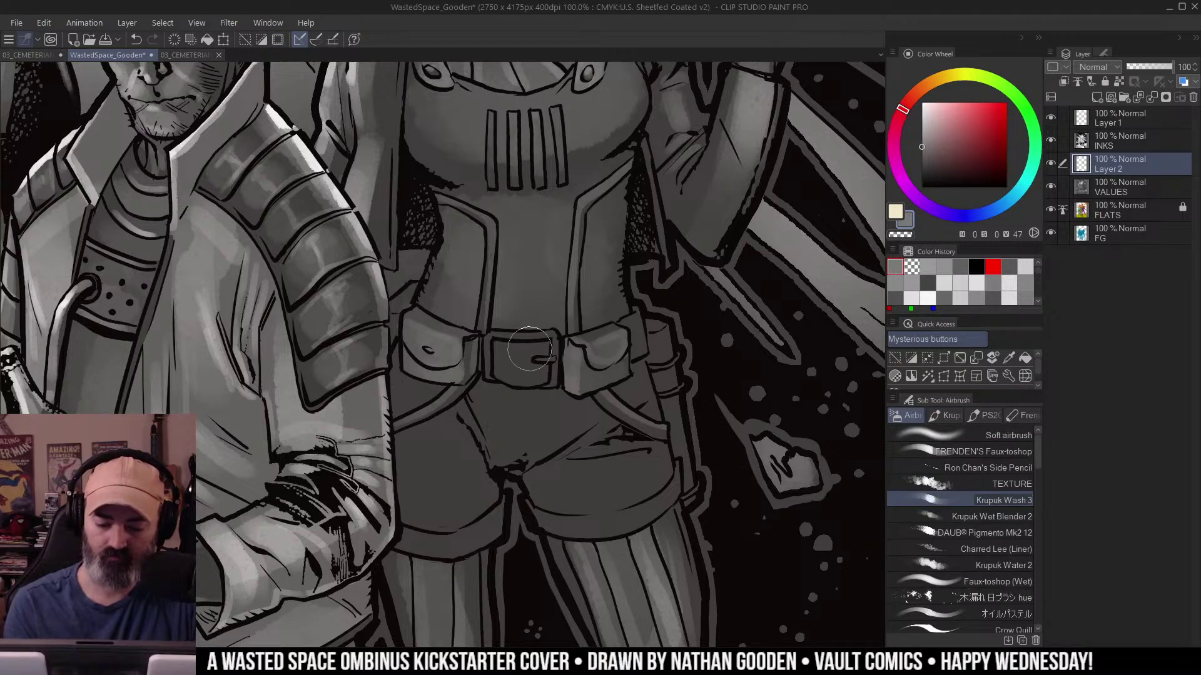
Brush gray wash over the belt section inside the woman's buckle and sample the surrounding grays.
{"action": "left_click_drag", "start_coordinate": [522, 339], "coordinate": [520, 379]}
{"action": "left_click_drag", "start_coordinate": [525, 326], "coordinate": [521, 397]}
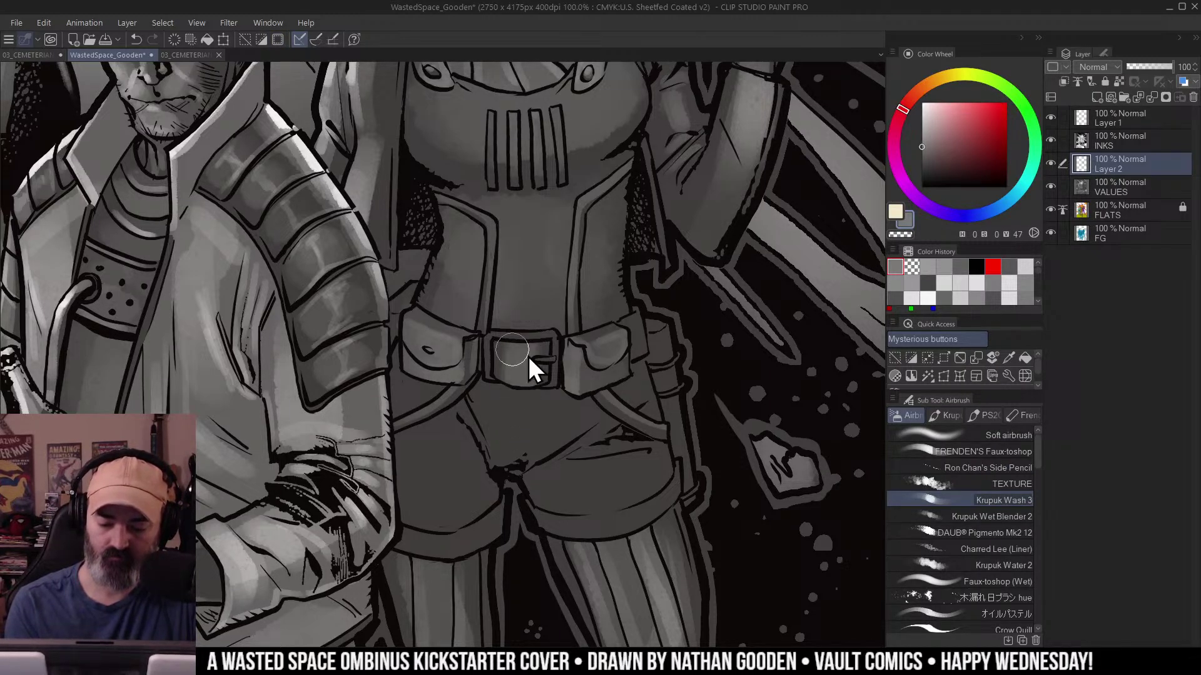
{"action": "left_click", "coordinate": [510, 337], "text": "alt"}
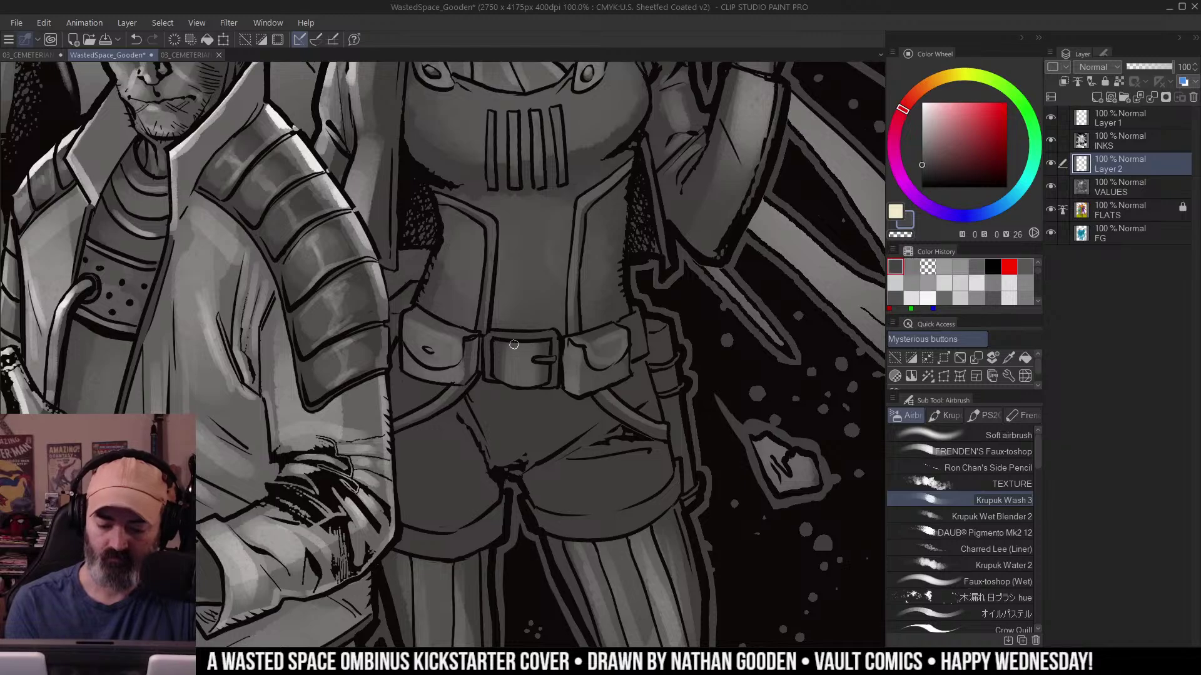
{"action": "left_click", "coordinate": [576, 358], "text": "alt"}
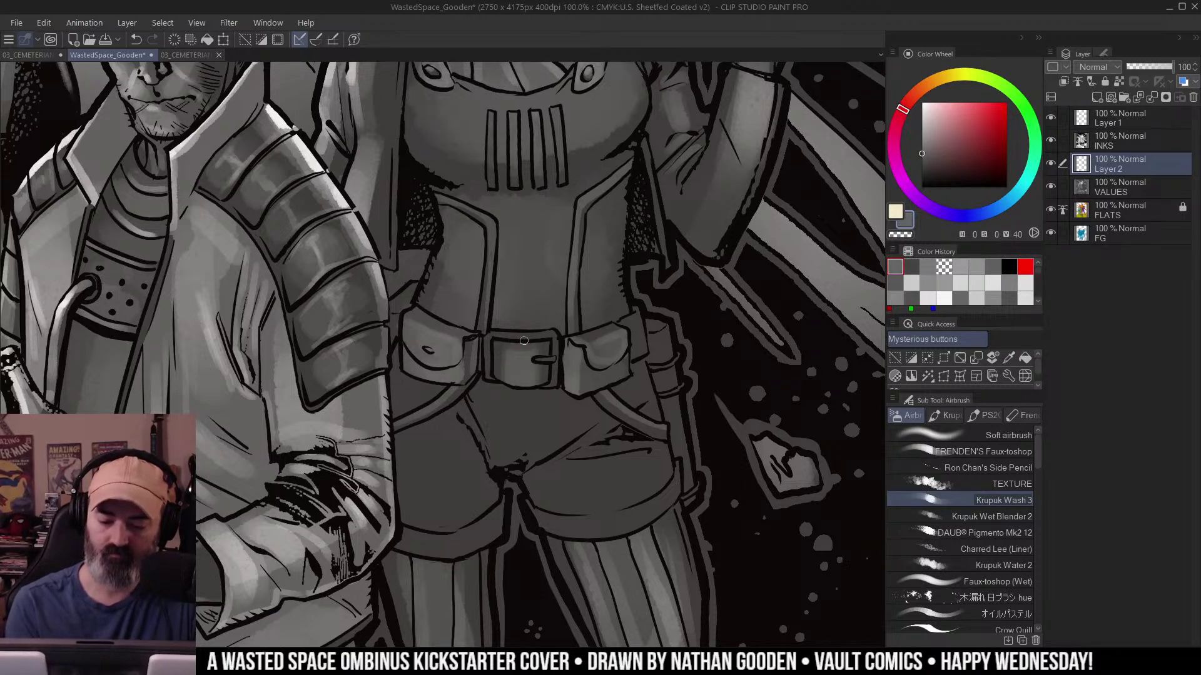
Paint the belt buckle's frame and prong in light gray of brightness 80.
{"action": "left_click", "coordinate": [912, 283]}
{"action": "left_click_drag", "start_coordinate": [531, 339], "coordinate": [552, 381]}
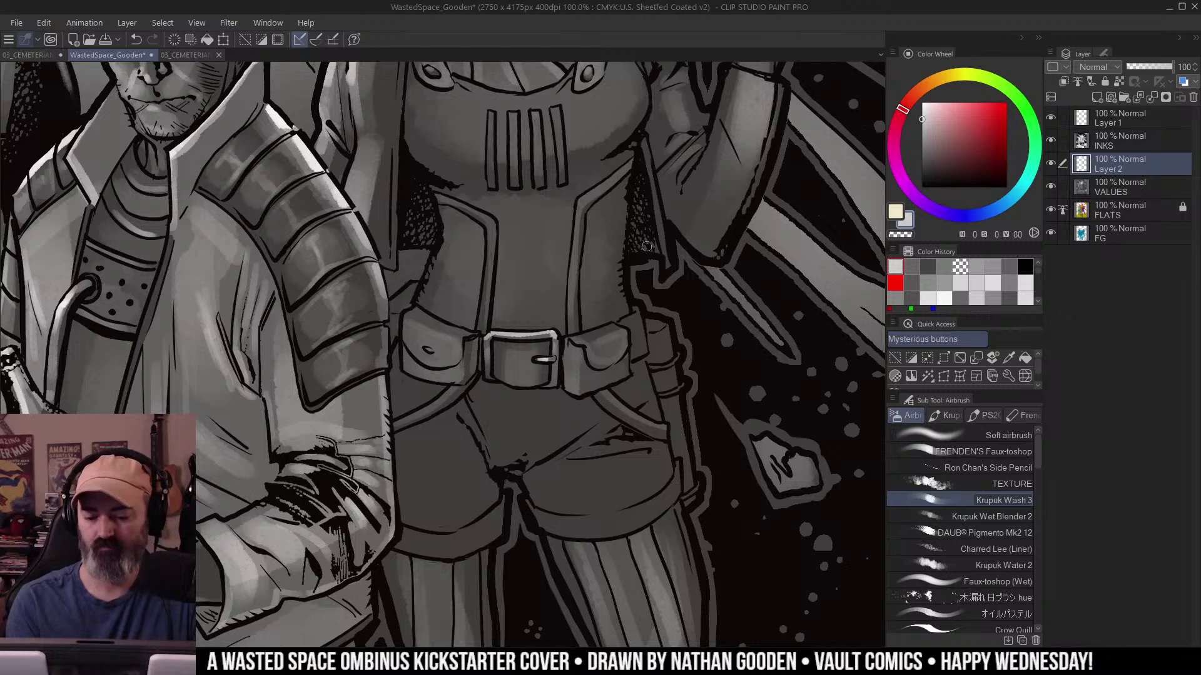
{"action": "key", "text": "w"}
{"action": "left_click", "coordinate": [536, 343]}
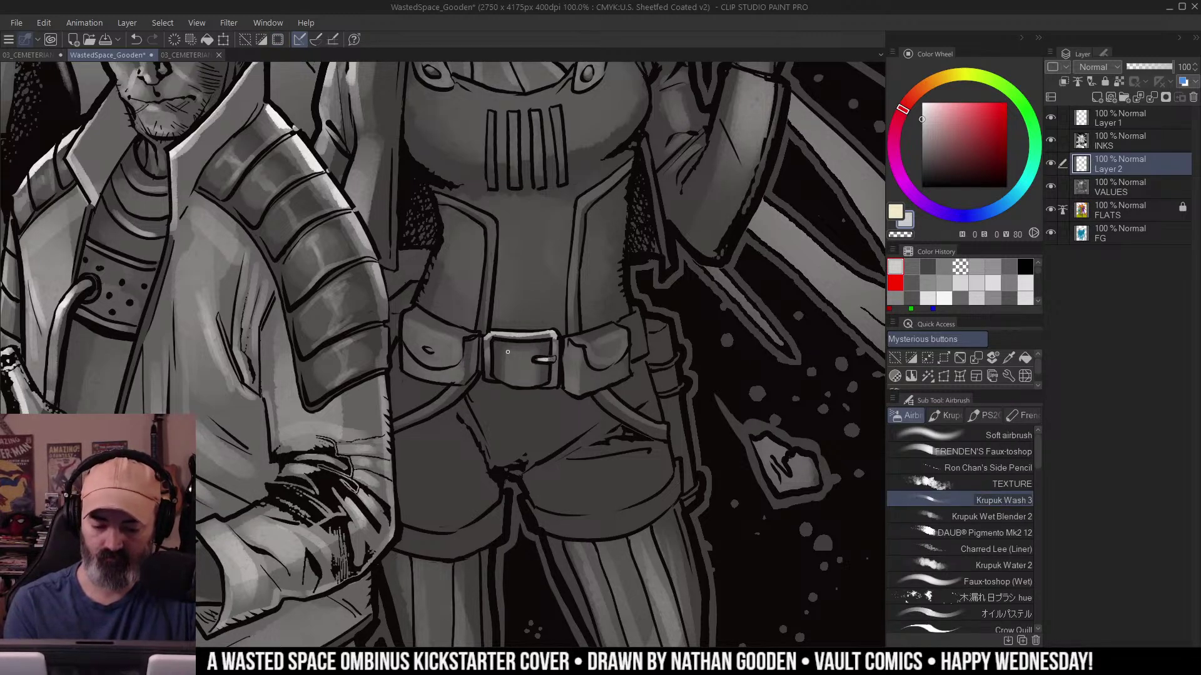
{"action": "left_click_drag", "start_coordinate": [553, 359], "coordinate": [533, 361]}
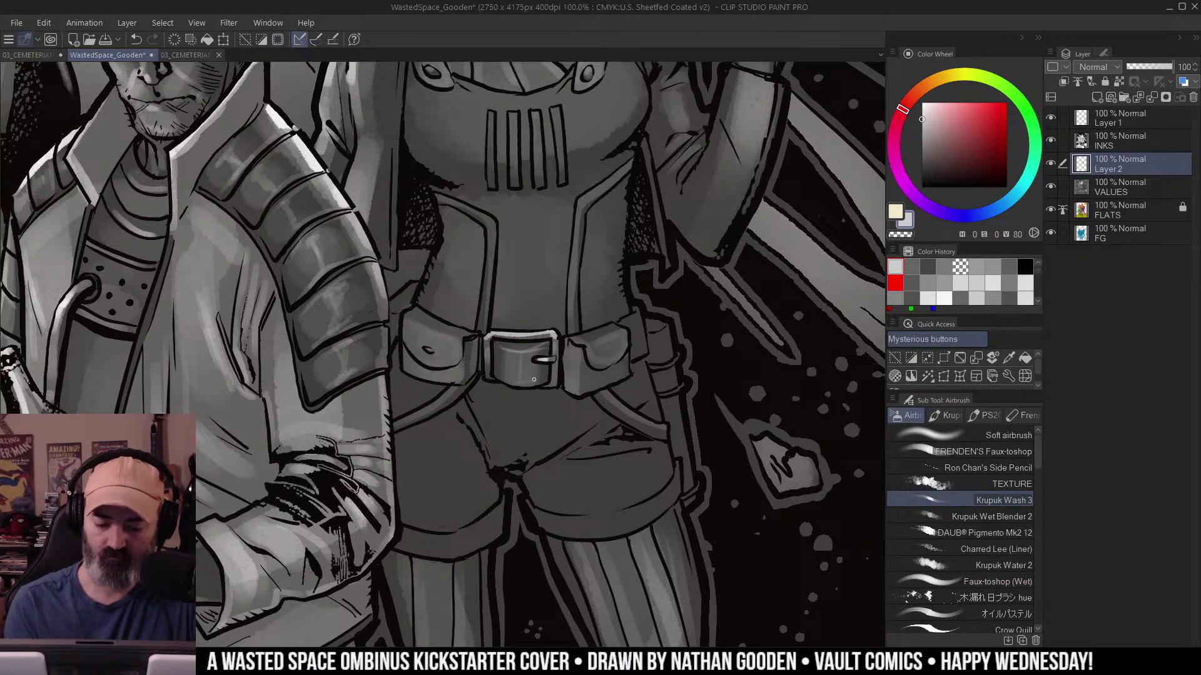
Select the canisters strapped to the woman's hip and paint them light gray with the Krupuk Wash 3 brush.
{"action": "key", "text": "/"}
{"action": "left_click", "coordinate": [624, 340], "text": "alt"}
{"action": "left_click", "coordinate": [624, 339], "text": "alt"}
{"action": "left_click", "coordinate": [639, 349]}
{"action": "key", "text": "w"}
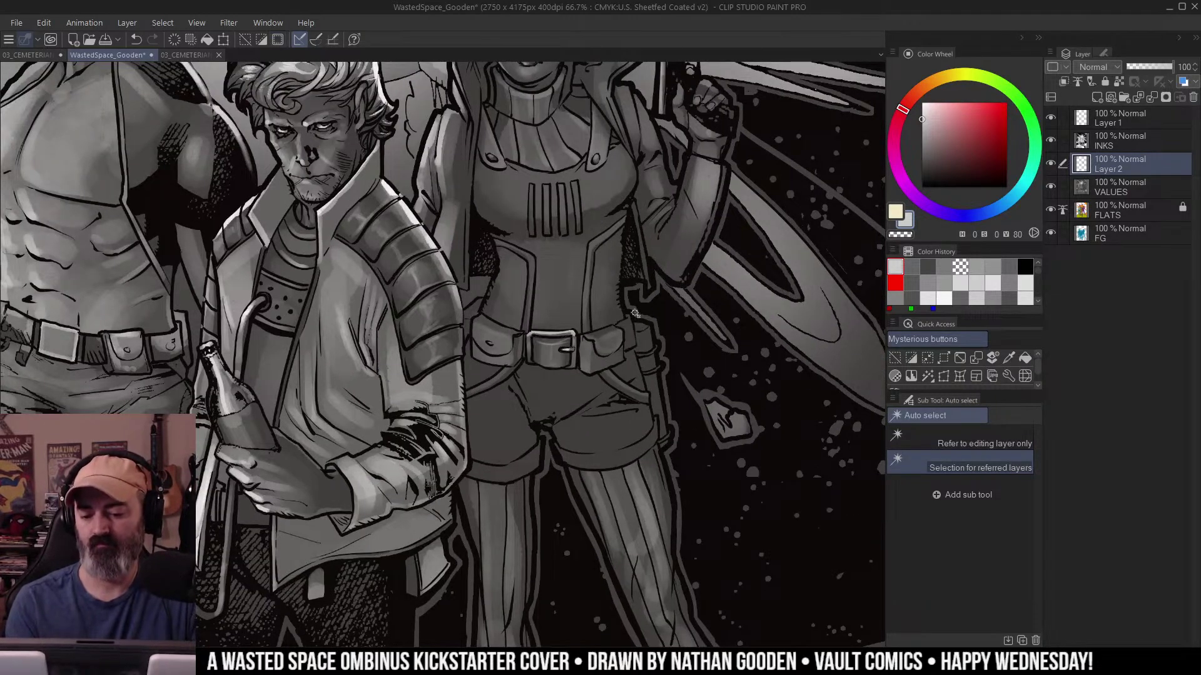
{"action": "key", "text": "b"}
{"action": "key", "text": "w"}
{"action": "left_click", "coordinate": [645, 335]}
{"action": "key", "text": "ctrl+h"}
{"action": "key", "text": "b"}
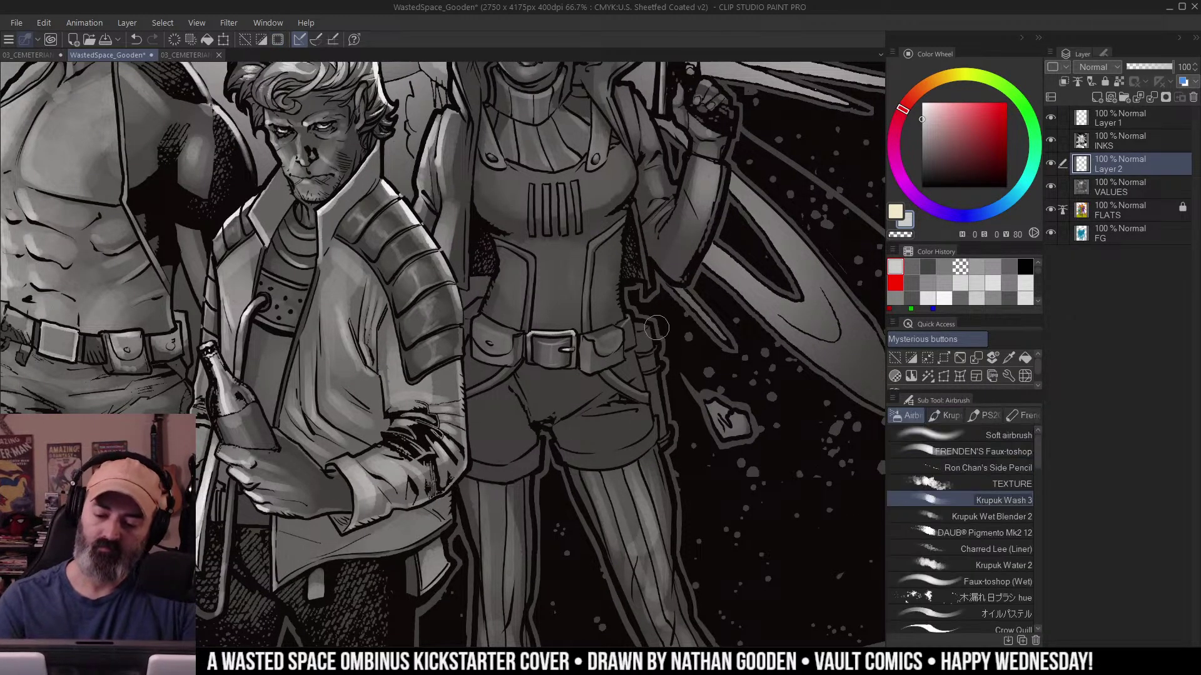
{"action": "left_click_drag", "start_coordinate": [648, 328], "coordinate": [655, 398]}
{"action": "left_click_drag", "start_coordinate": [642, 326], "coordinate": [648, 354]}
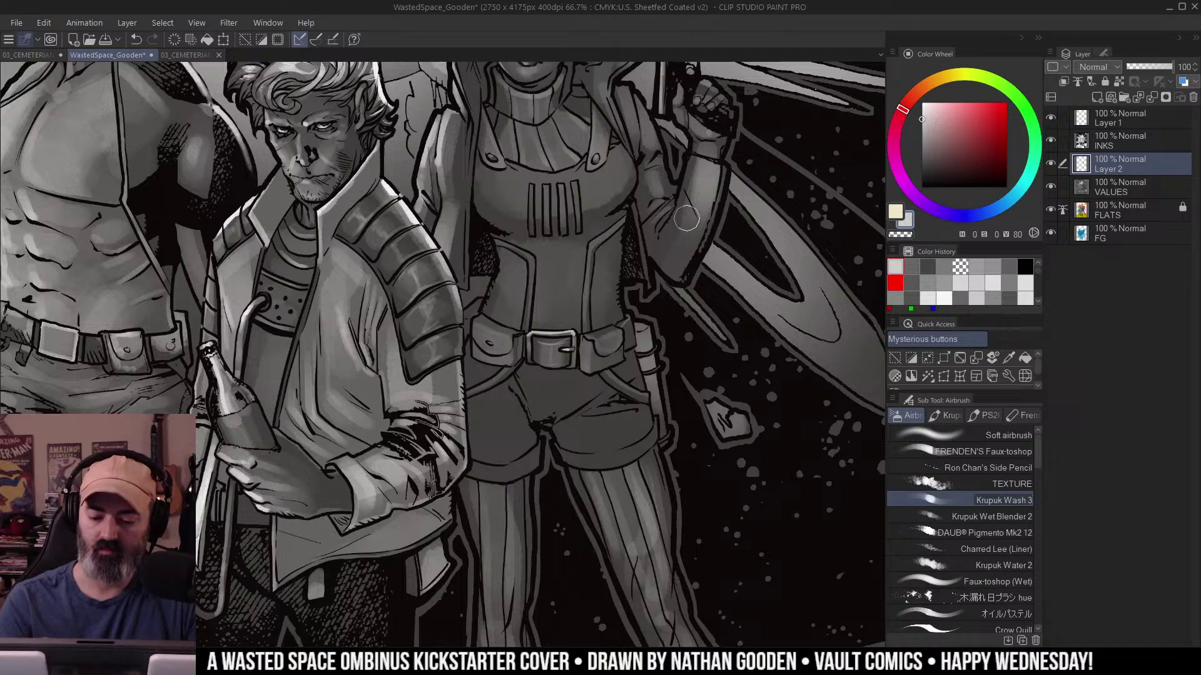
Brush light gray wash highlights on the woman's shorts and cuffs, soften the waist area with transparent color, and sample the dark gray.
{"action": "key", "text": "w"}
{"action": "key", "text": "b"}
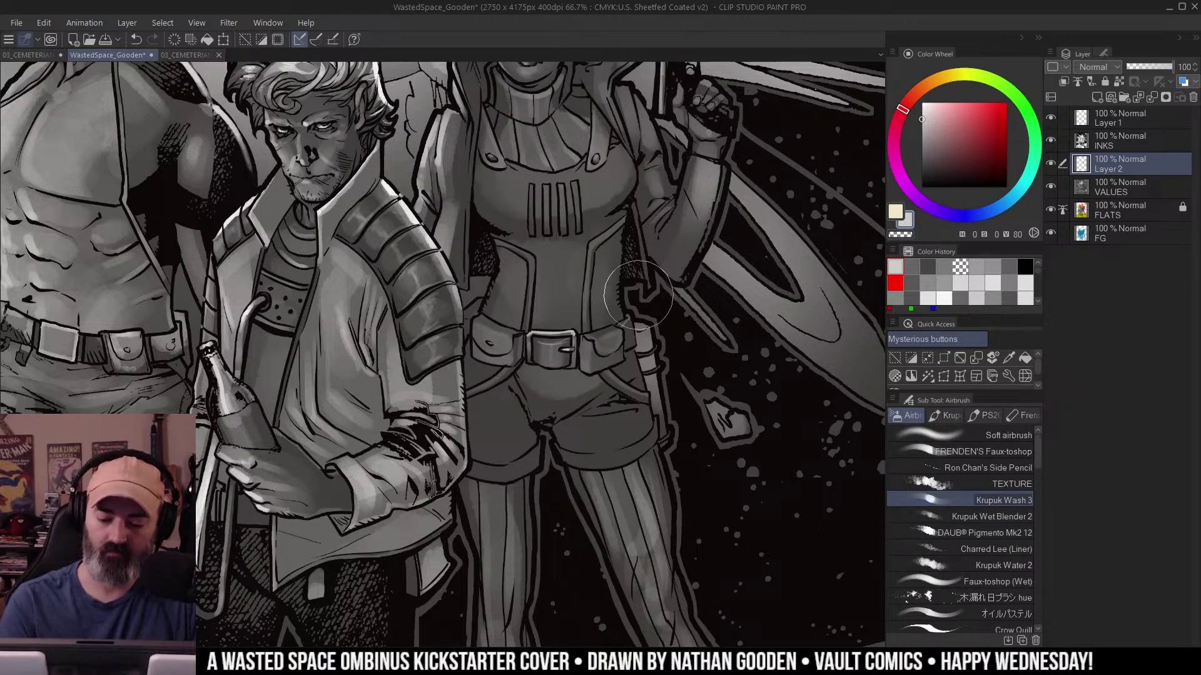
{"action": "key", "text": "ctrl+z"}
{"action": "mouse_move", "coordinate": [623, 350]}
{"action": "left_mouse_down"}
{"action": "mouse_move", "coordinate": [513, 352]}
{"action": "mouse_move", "coordinate": [547, 379]}
{"action": "mouse_move", "coordinate": [593, 357]}
{"action": "mouse_move", "coordinate": [604, 378]}
{"action": "mouse_move", "coordinate": [612, 365]}
{"action": "mouse_move", "coordinate": [617, 388]}
{"action": "mouse_move", "coordinate": [687, 202]}
{"action": "mouse_move", "coordinate": [606, 400]}
{"action": "mouse_move", "coordinate": [629, 364]}
{"action": "mouse_move", "coordinate": [578, 417]}
{"action": "mouse_move", "coordinate": [618, 390]}
{"action": "mouse_move", "coordinate": [635, 414]}
{"action": "mouse_move", "coordinate": [611, 431]}
{"action": "mouse_move", "coordinate": [643, 416]}
{"action": "mouse_move", "coordinate": [618, 451]}
{"action": "mouse_move", "coordinate": [590, 460]}
{"action": "mouse_move", "coordinate": [631, 450]}
{"action": "mouse_move", "coordinate": [667, 413]}
{"action": "mouse_move", "coordinate": [607, 464]}
{"action": "mouse_move", "coordinate": [651, 444]}
{"action": "mouse_move", "coordinate": [711, 372]}
{"action": "mouse_move", "coordinate": [678, 346]}
{"action": "mouse_move", "coordinate": [631, 456]}
{"action": "left_mouse_up"}
{"action": "mouse_move", "coordinate": [513, 441]}
{"action": "left_mouse_down"}
{"action": "mouse_move", "coordinate": [523, 425]}
{"action": "mouse_move", "coordinate": [488, 363]}
{"action": "mouse_move", "coordinate": [492, 479]}
{"action": "mouse_move", "coordinate": [495, 354]}
{"action": "mouse_move", "coordinate": [494, 522]}
{"action": "mouse_move", "coordinate": [469, 457]}
{"action": "mouse_move", "coordinate": [516, 466]}
{"action": "left_mouse_up"}
{"action": "key", "text": "c"}
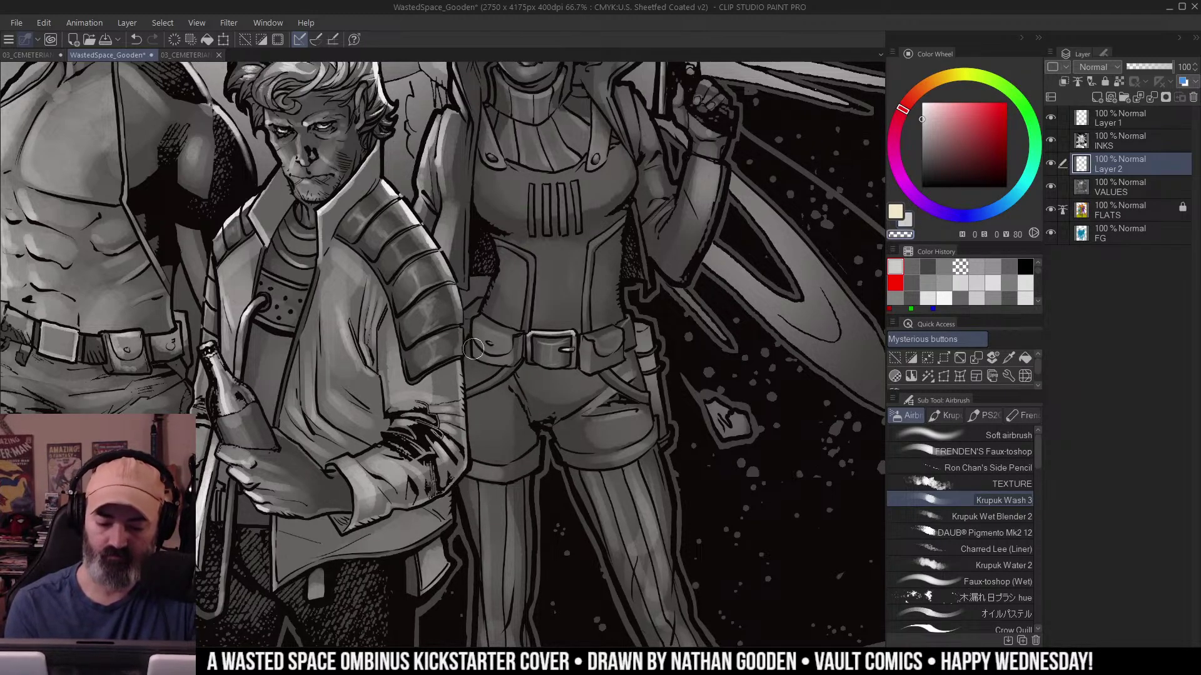
{"action": "left_click_drag", "start_coordinate": [473, 351], "coordinate": [517, 364]}
{"action": "left_click", "coordinate": [550, 405], "text": "alt"}
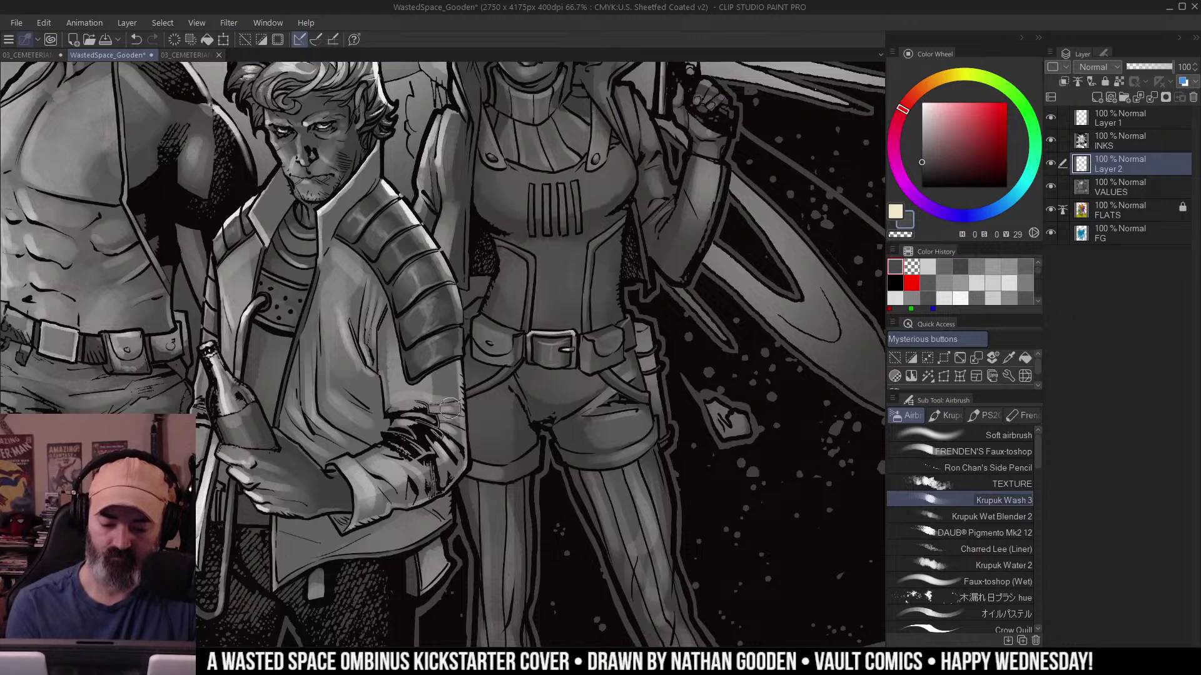
Select the woman's jacket and apply Level Correction on Layer 2, lowering the white and midtone input levels.
{"action": "key", "text": "ctrl+space"}
{"action": "left_click_drag", "start_coordinate": [625, 372], "coordinate": [550, 366]}
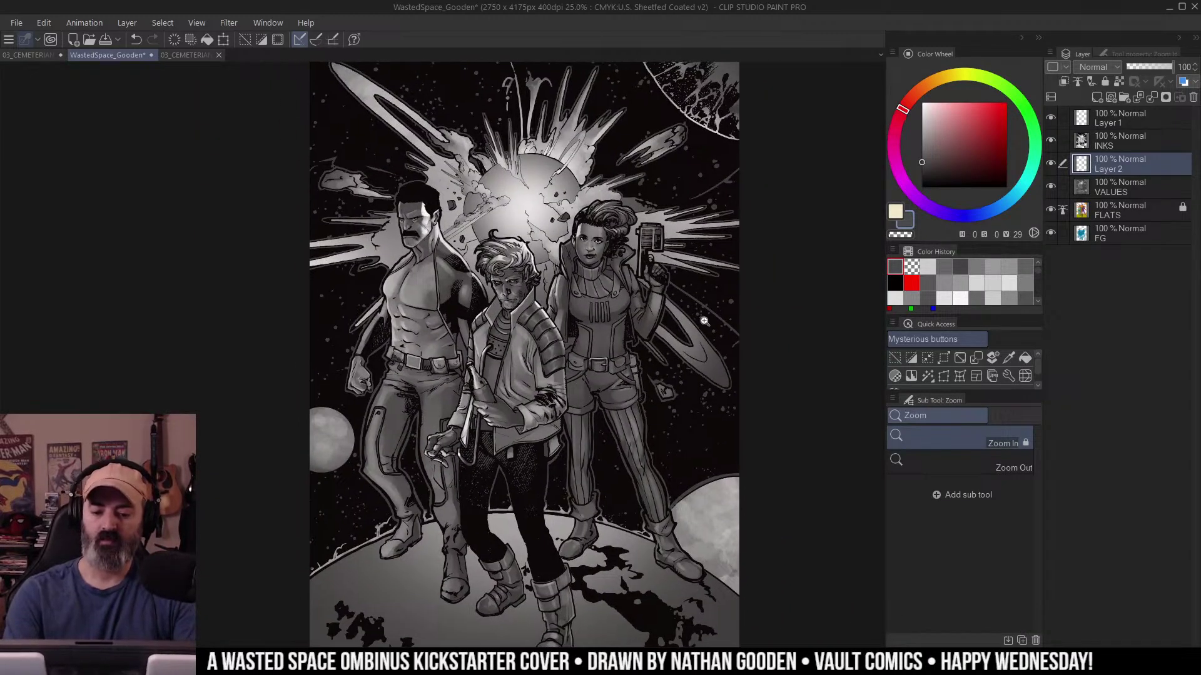
{"action": "left_click_drag", "start_coordinate": [667, 368], "coordinate": [698, 394]}
{"action": "left_click_drag", "start_coordinate": [700, 348], "coordinate": [654, 294]}
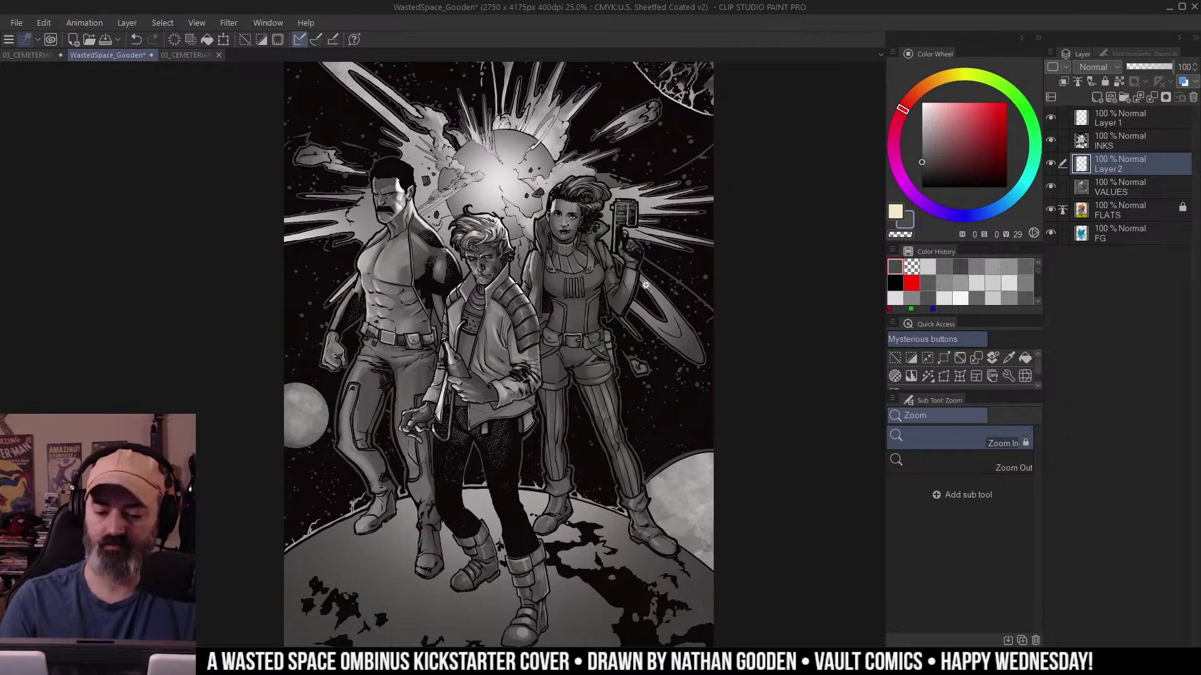
{"action": "key", "text": "w"}
{"action": "left_click", "coordinate": [635, 289]}
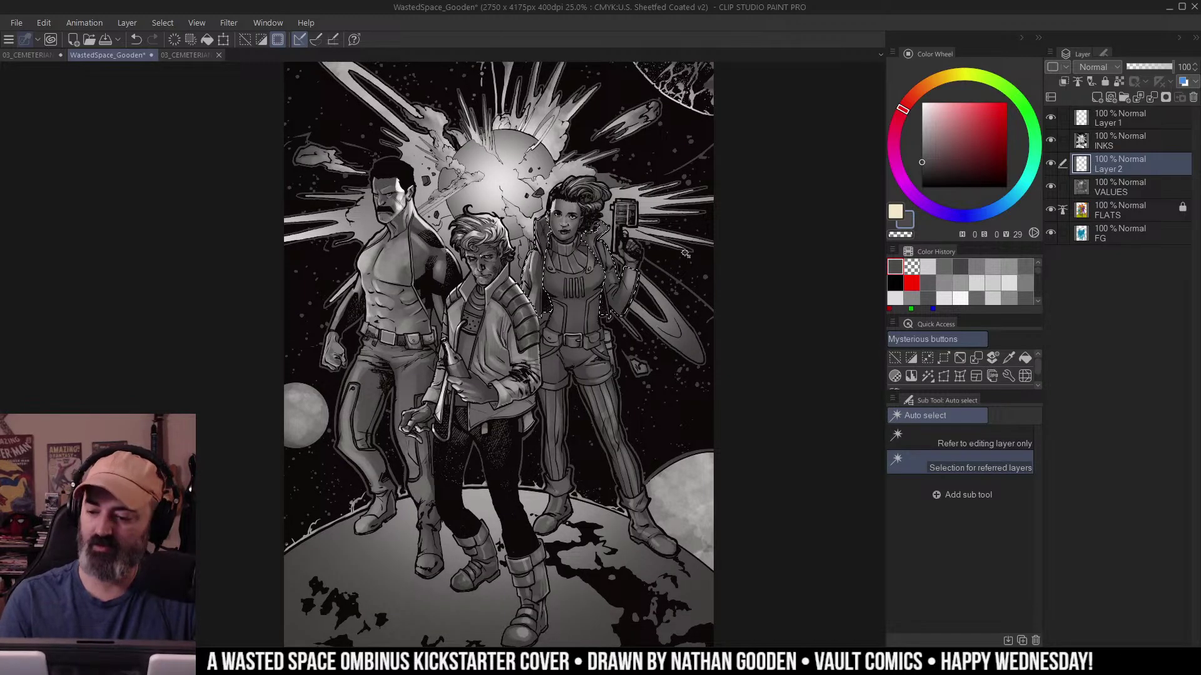
{"action": "key", "text": "ctrl+h"}
{"action": "key", "text": "ctrl+l"}
{"action": "left_click", "coordinate": [1000, 137]}
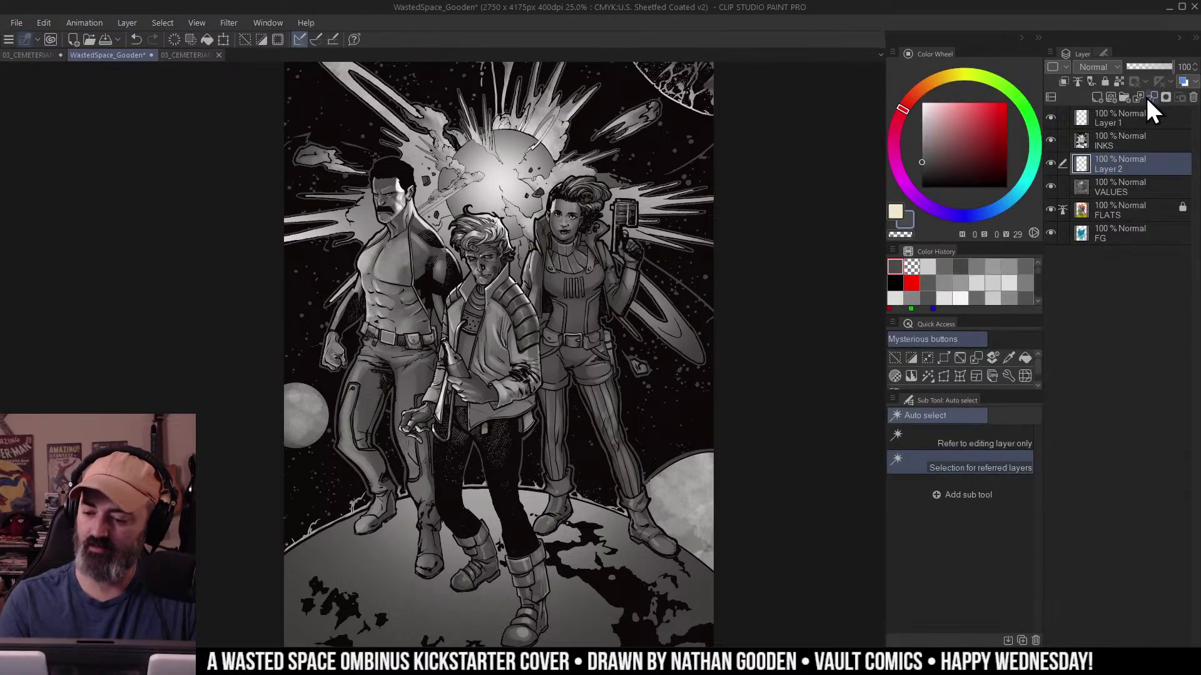
{"action": "key", "text": "ctrl+l"}
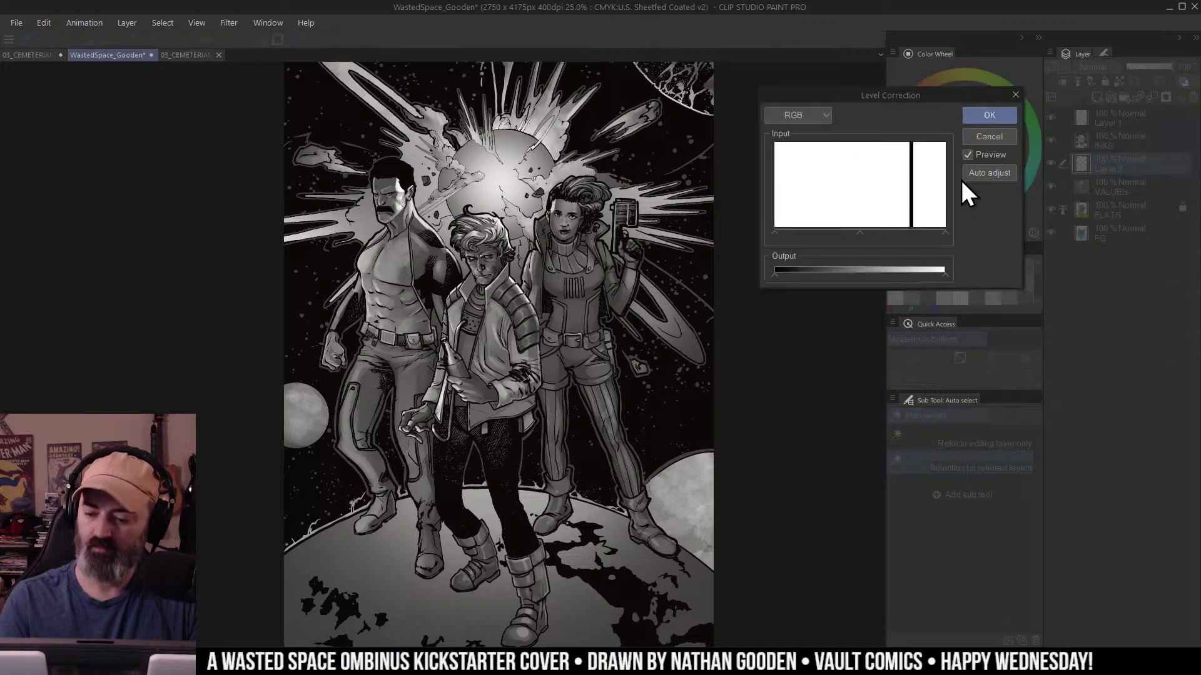
{"action": "left_click_drag", "start_coordinate": [945, 232], "coordinate": [894, 249]}
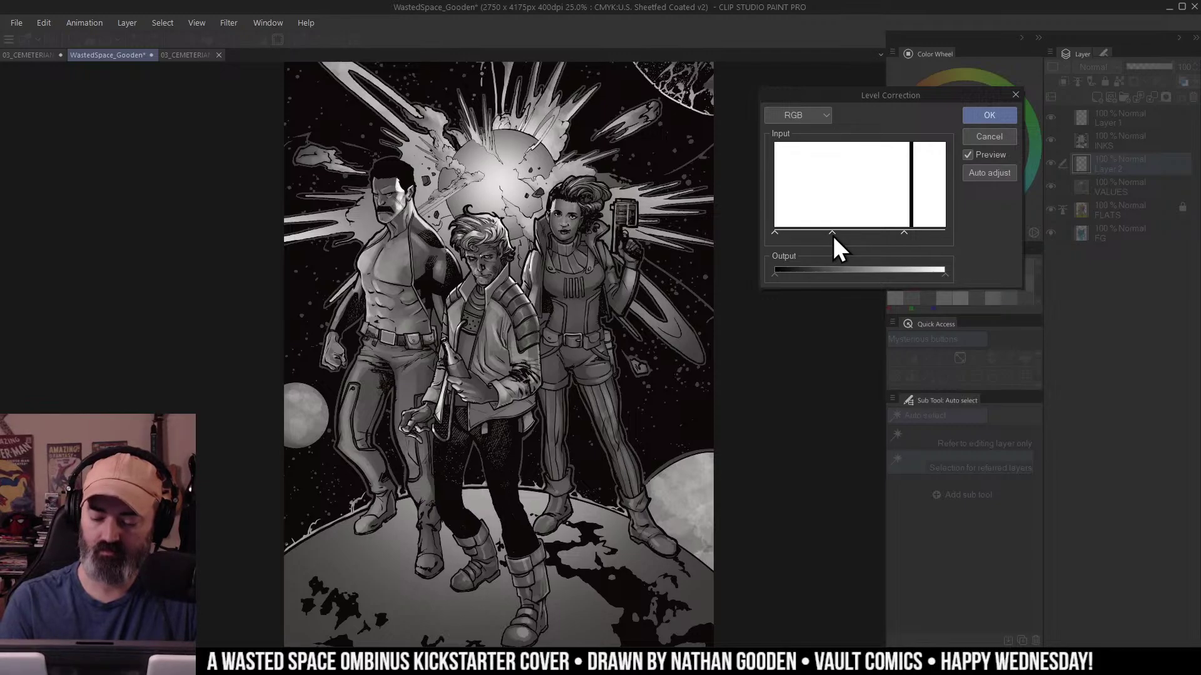
{"action": "left_click", "coordinate": [989, 115]}
Isolate Layer 2 to check its contents, restore the other layers, and merge it down into the VALUES layer.
{"action": "key", "text": "m"}
{"action": "left_click", "coordinate": [1051, 164], "text": "alt"}
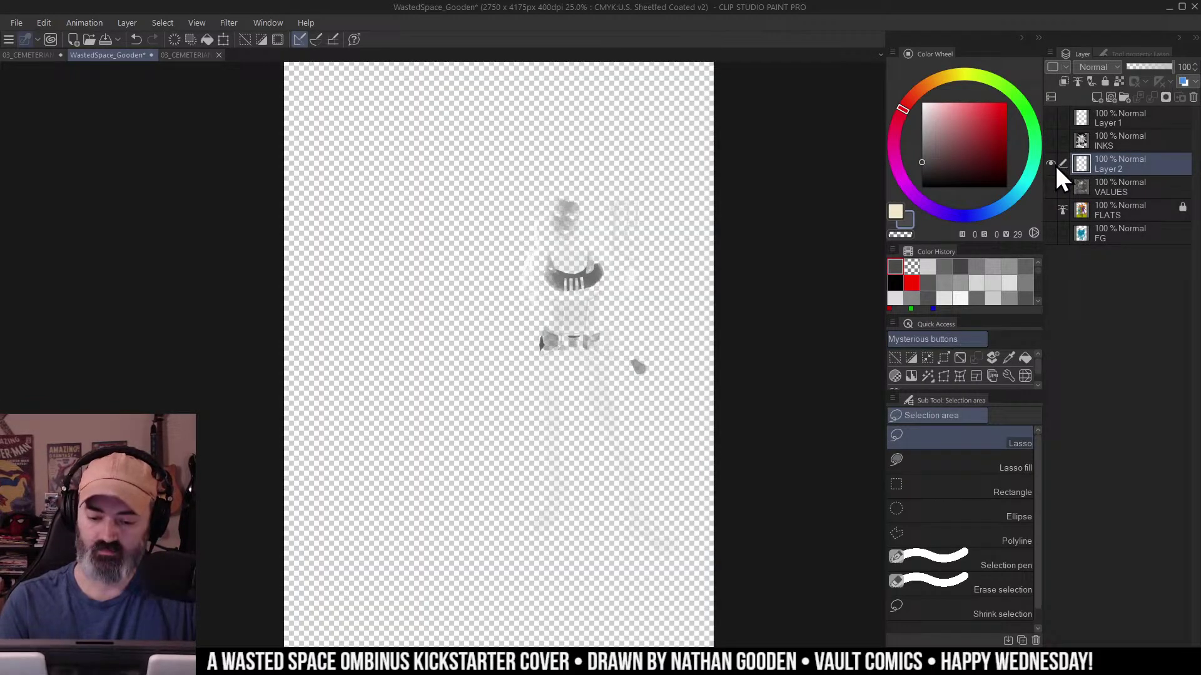
{"action": "left_click", "coordinate": [1054, 164], "text": "alt"}
{"action": "right_click", "coordinate": [1116, 167]}
{"action": "left_click", "coordinate": [1137, 430]}
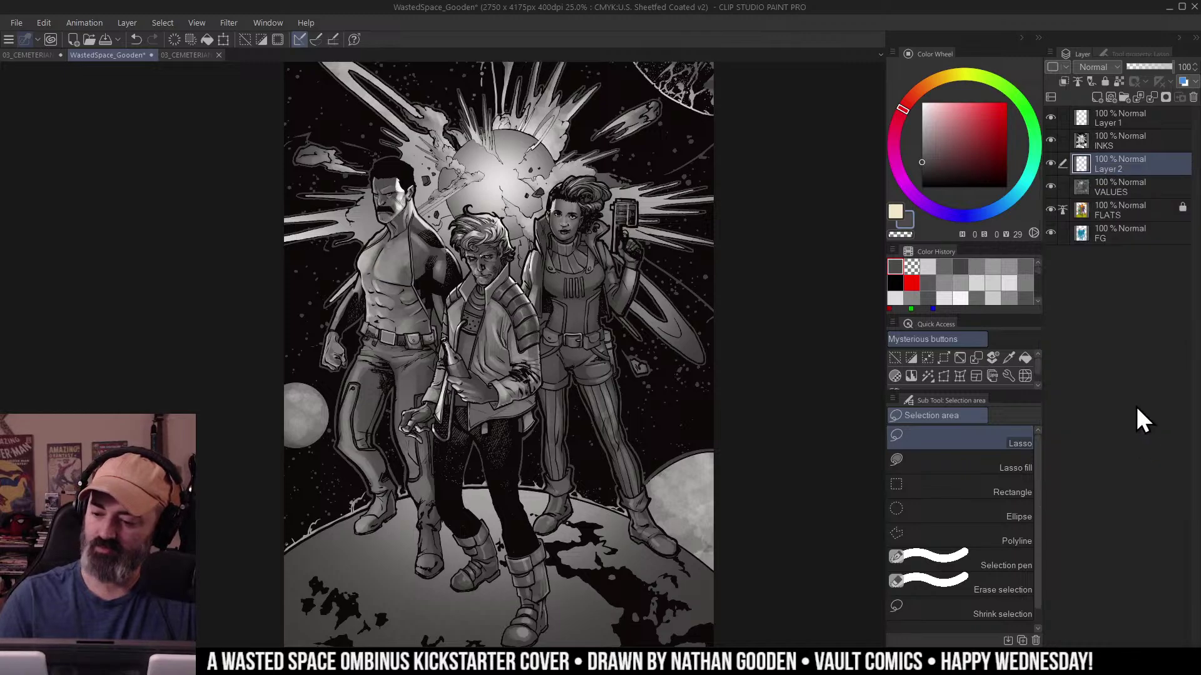
Select the woman's jacket and brighten it on the VALUES layer with Level Correction by lowering the white input level.
{"action": "key", "text": "ctrl+l"}
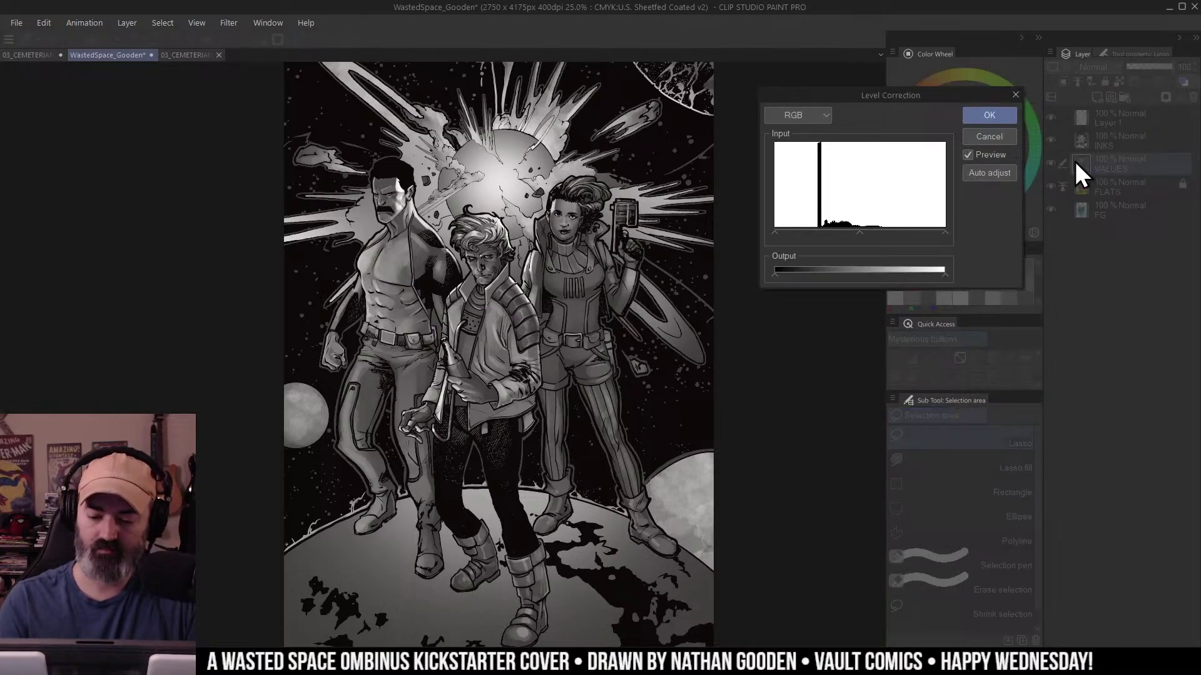
{"action": "left_click", "coordinate": [988, 130]}
{"action": "key", "text": "w"}
{"action": "left_click", "coordinate": [620, 297]}
{"action": "key", "text": "ctrl+d"}
{"action": "key", "text": "ctrl+l"}
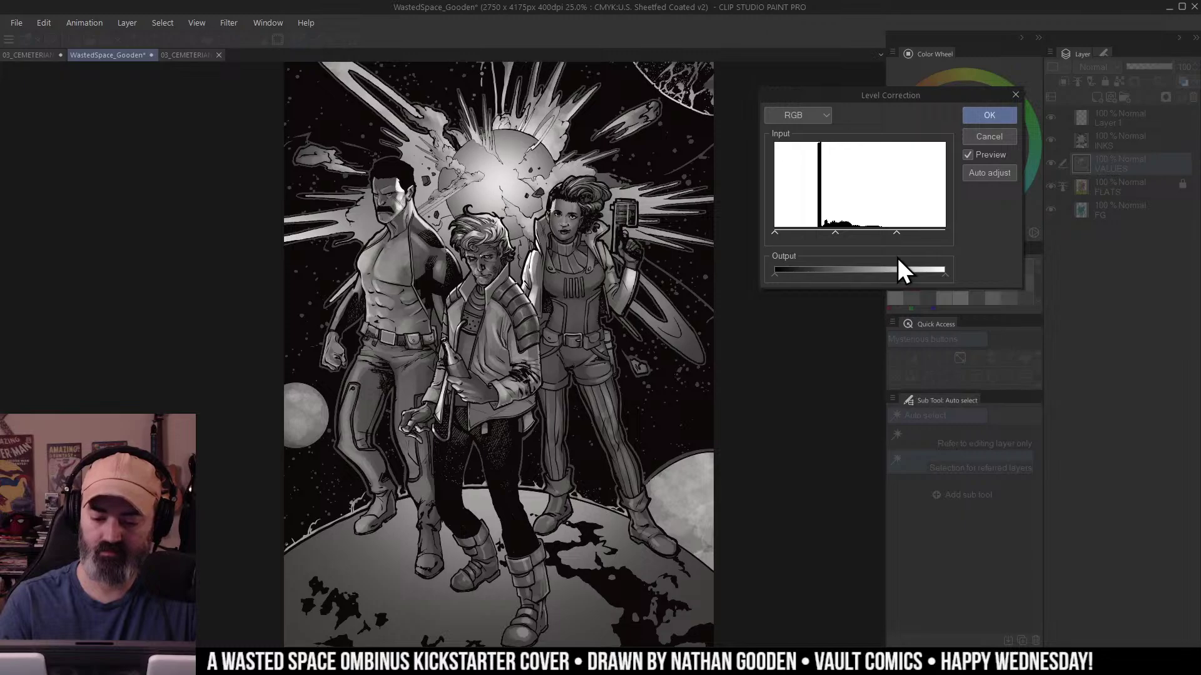
{"action": "left_click", "coordinate": [989, 115]}
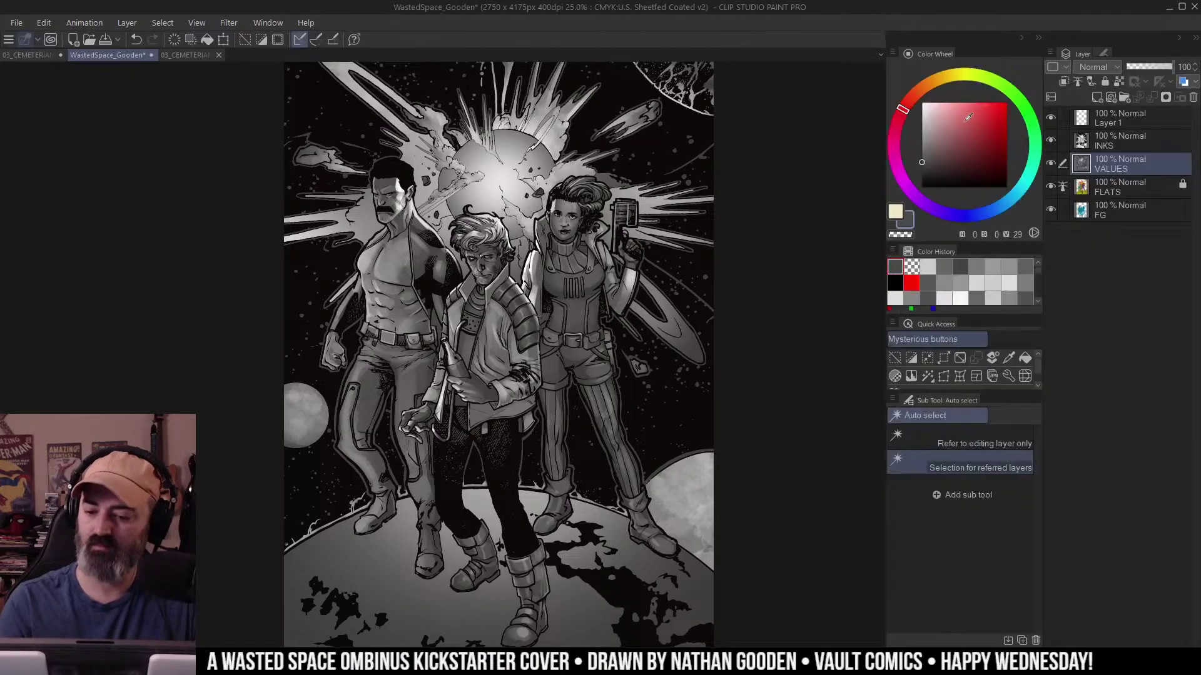
Select the vest's side panels and the strap and canisters at the woman's hip, and raise their luminosity by 15.
{"action": "key", "text": "m"}
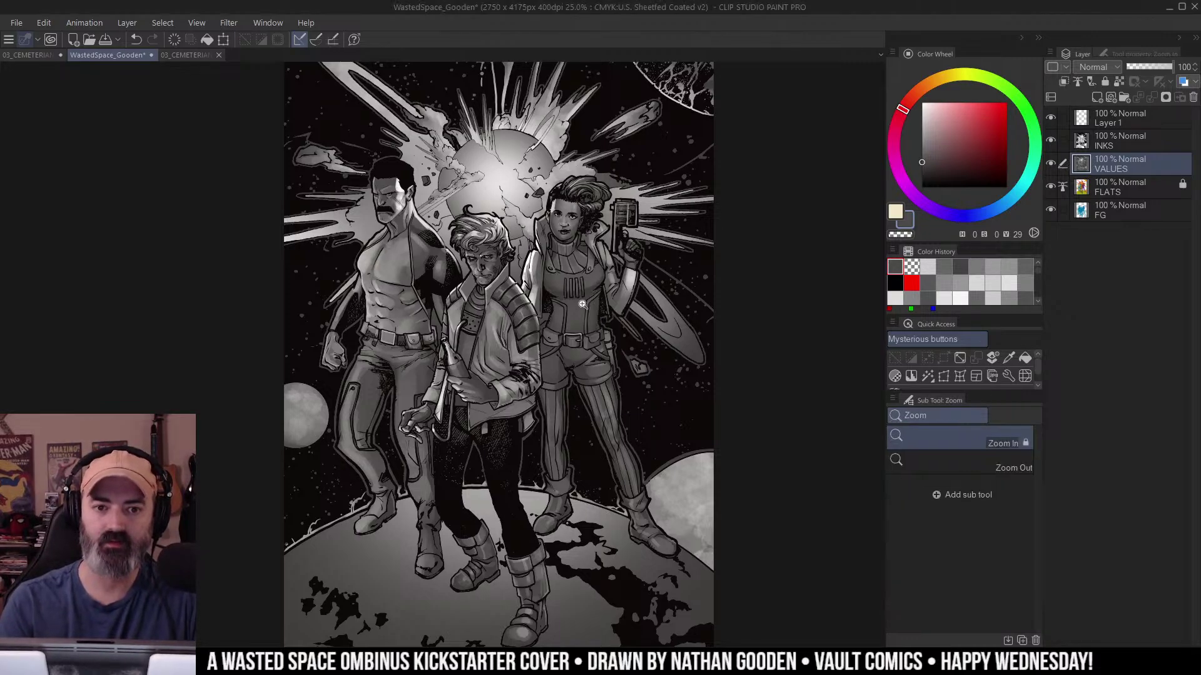
{"action": "scroll", "coordinate": [590, 314], "scroll_direction": "up", "scroll_amount": 4}
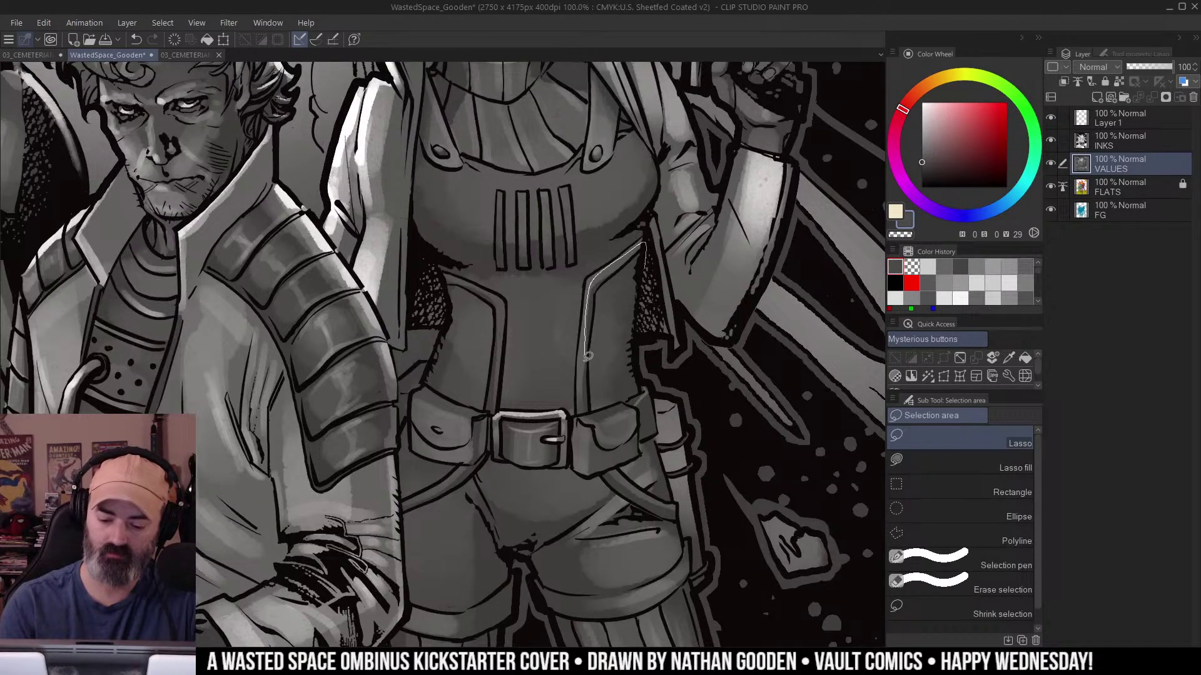
{"action": "left_click_drag", "start_coordinate": [613, 416], "coordinate": [653, 372]}
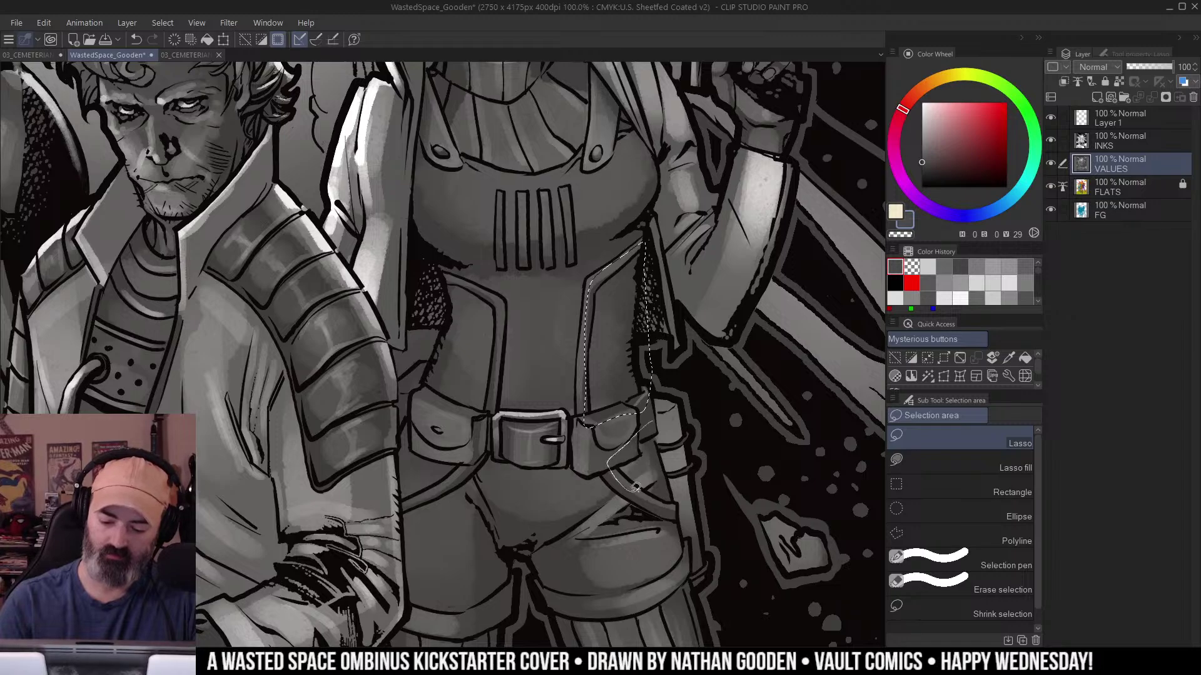
{"action": "mouse_move", "coordinate": [636, 488]}
{"action": "left_mouse_down"}
{"action": "mouse_move", "coordinate": [682, 504]}
{"action": "mouse_move", "coordinate": [671, 399]}
{"action": "left_mouse_up"}
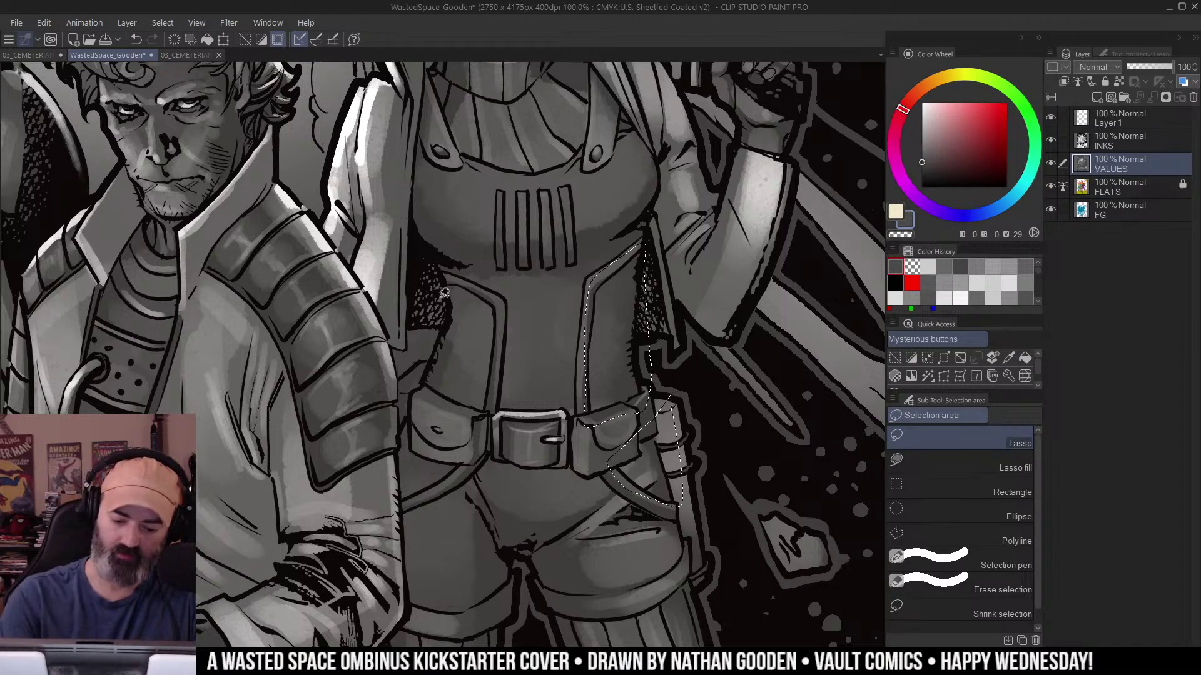
{"action": "mouse_move", "coordinate": [444, 293]}
{"action": "left_mouse_down"}
{"action": "mouse_move", "coordinate": [446, 279]}
{"action": "mouse_move", "coordinate": [503, 309]}
{"action": "mouse_move", "coordinate": [489, 446]}
{"action": "mouse_move", "coordinate": [407, 504]}
{"action": "mouse_move", "coordinate": [432, 302]}
{"action": "left_mouse_up"}
{"action": "key", "text": "w"}
{"action": "left_click", "coordinate": [469, 359], "text": "alt+shift"}
{"action": "key", "text": "ctrl+h"}
{"action": "key", "text": "ctrl+u"}
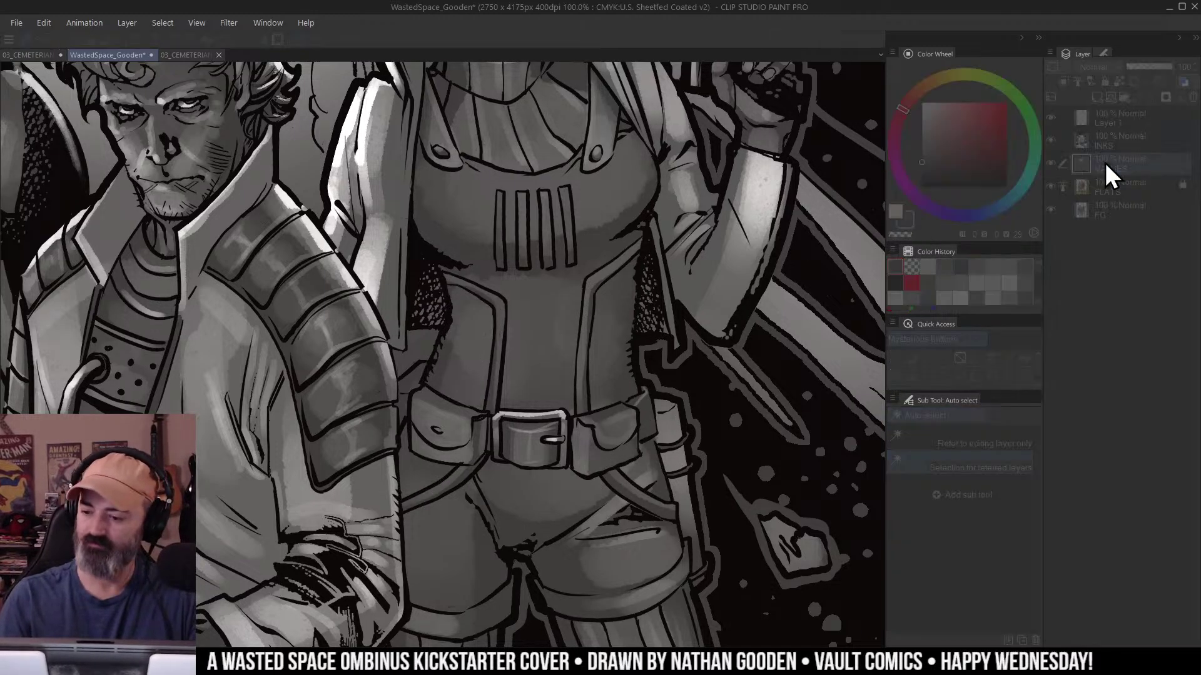
{"action": "left_click_drag", "start_coordinate": [875, 255], "coordinate": [831, 254]}
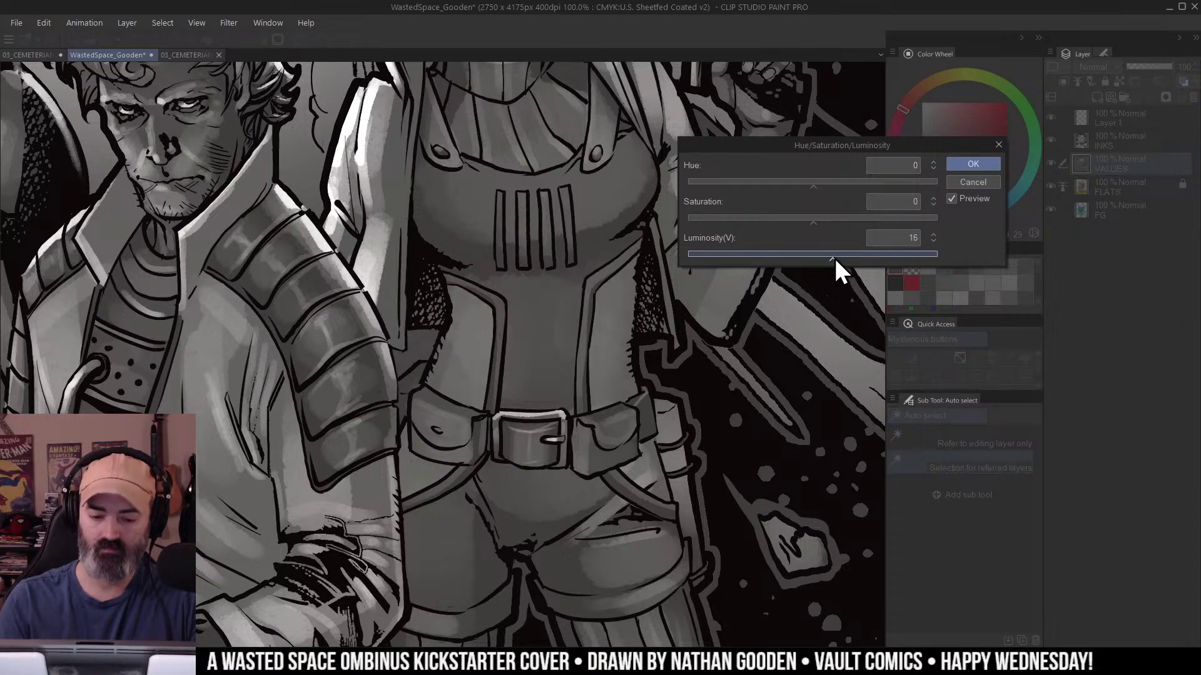
{"action": "left_click", "coordinate": [969, 160]}
Examine the overall balance of values across the three figures and the explosion background.
{"action": "key", "text": "m"}
{"action": "left_click", "coordinate": [560, 317], "text": "alt"}
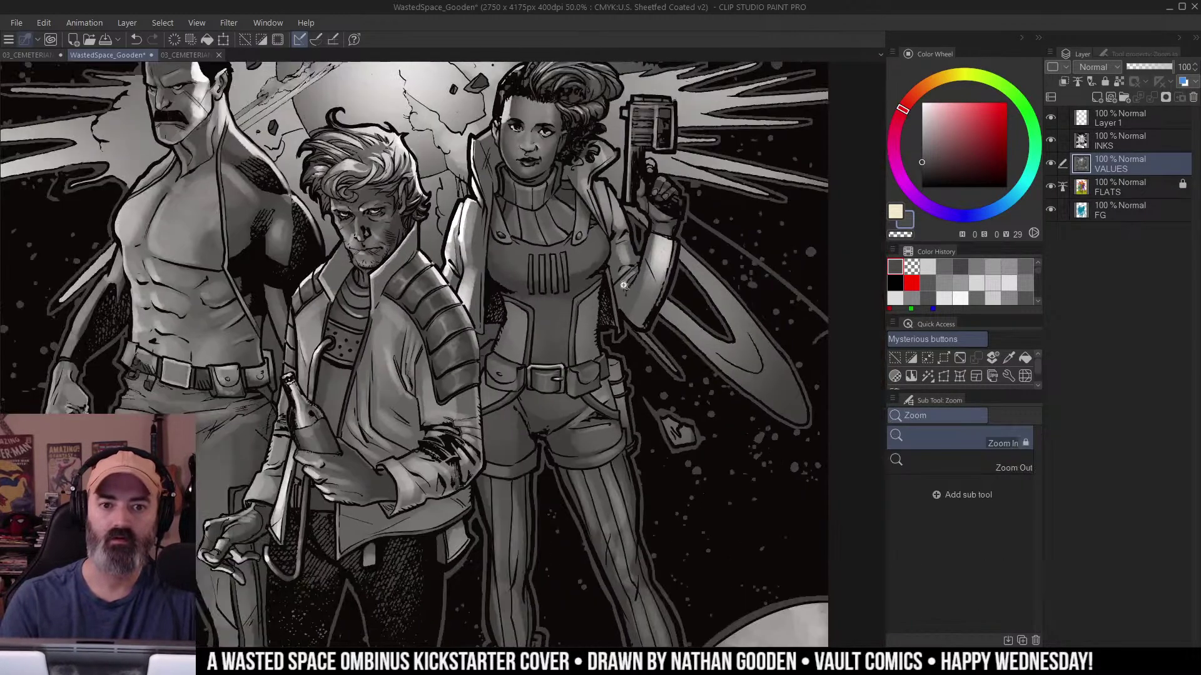
{"action": "left_click_drag", "start_coordinate": [687, 317], "coordinate": [704, 293]}
{"action": "left_click", "coordinate": [645, 380], "text": "alt"}
{"action": "left_click_drag", "start_coordinate": [681, 388], "coordinate": [680, 352]}
{"action": "left_click", "coordinate": [659, 362], "text": "alt"}
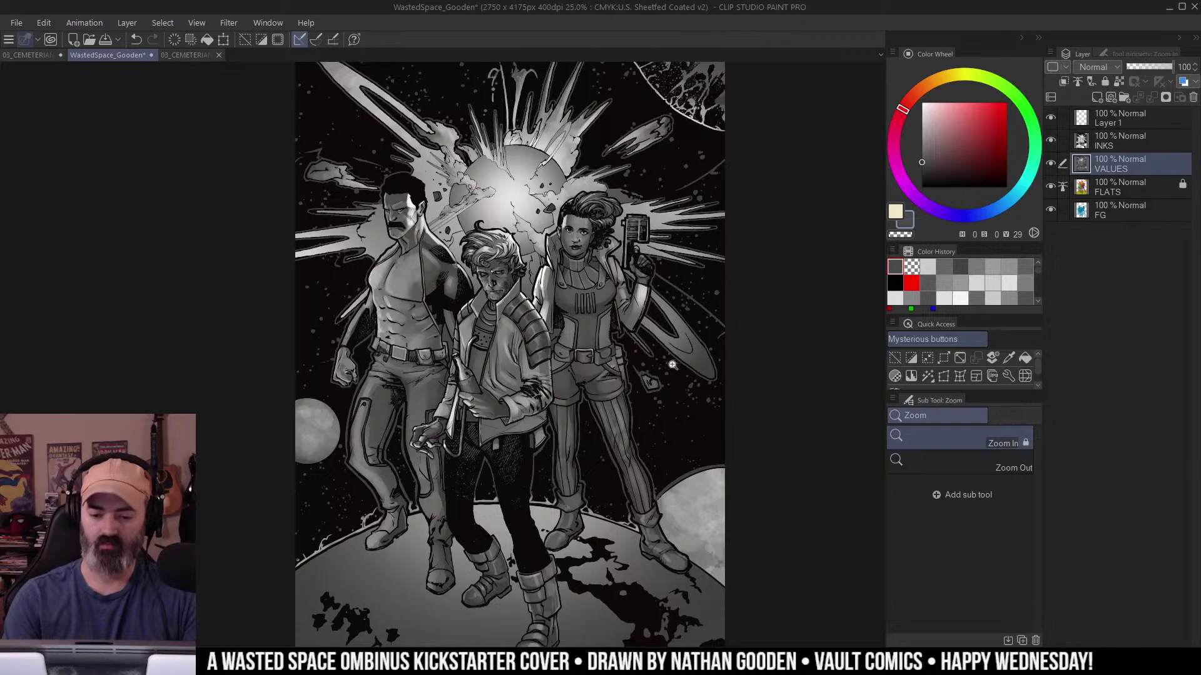
{"action": "left_click_drag", "start_coordinate": [672, 365], "coordinate": [653, 308]}
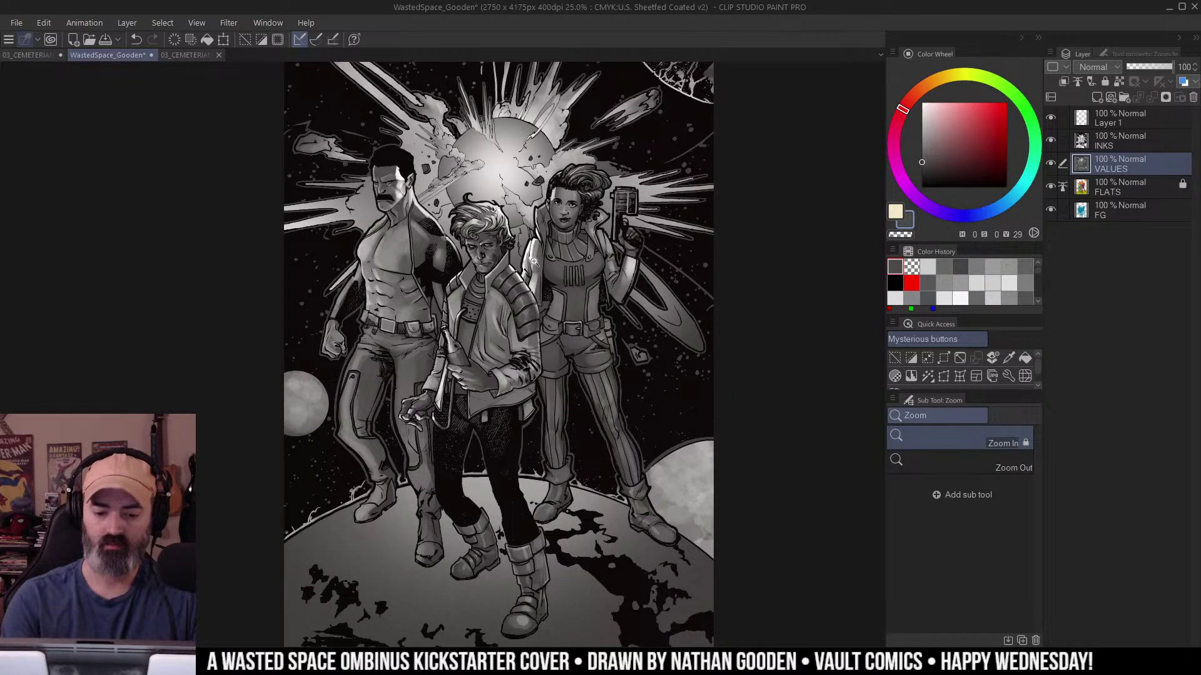
{"action": "left_click", "coordinate": [535, 261]}
{"action": "left_click_drag", "start_coordinate": [534, 261], "coordinate": [600, 456]}
{"action": "left_click", "coordinate": [597, 454]}
{"action": "mouse_move", "coordinate": [563, 282]}
{"action": "left_mouse_down"}
{"action": "mouse_move", "coordinate": [597, 372]}
{"action": "mouse_move", "coordinate": [671, 424]}
{"action": "mouse_move", "coordinate": [602, 494]}
{"action": "left_mouse_up"}
{"action": "left_click", "coordinate": [597, 372]}
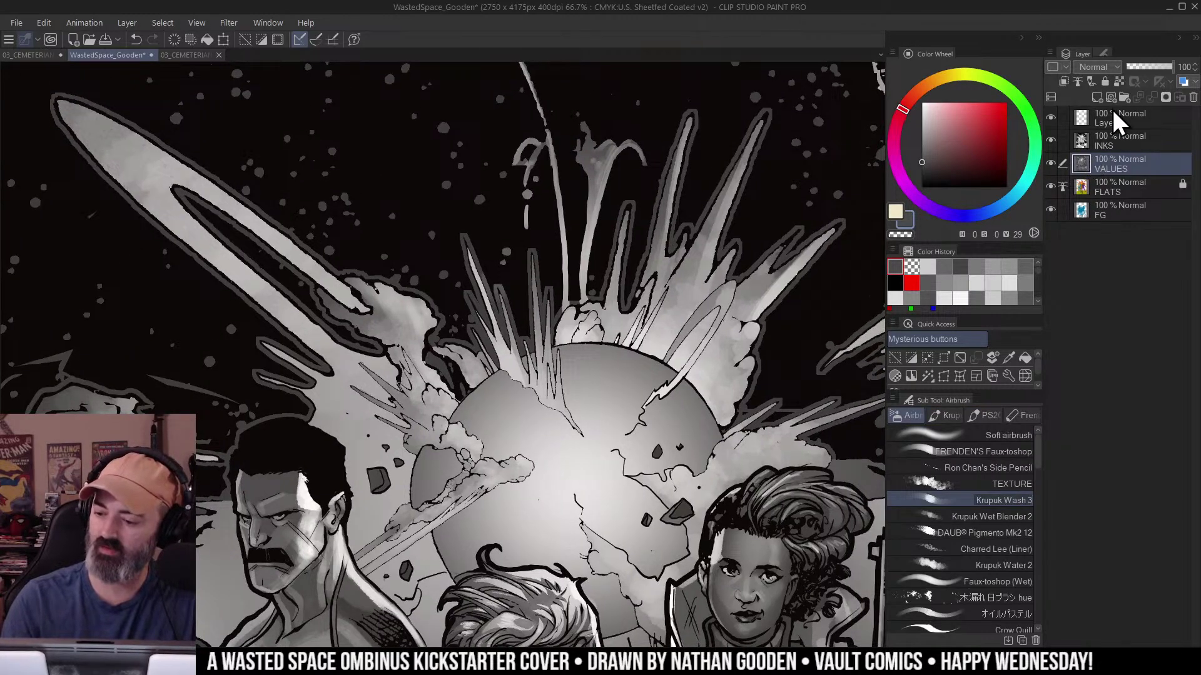
Select the explosion's smoke plumes and brush sampled gray of brightness 68 over them with the TEXTURE brush.
{"action": "key", "text": "m"}
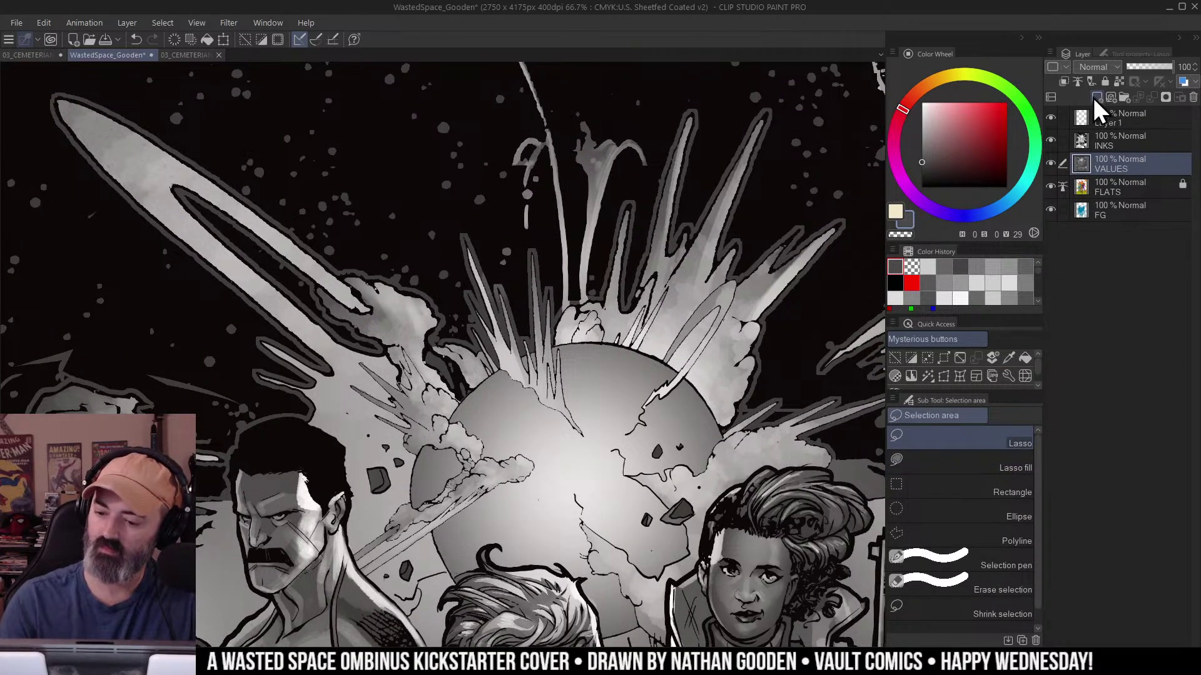
{"action": "mouse_move", "coordinate": [680, 292]}
{"action": "left_mouse_down"}
{"action": "mouse_move", "coordinate": [772, 313]}
{"action": "mouse_move", "coordinate": [779, 303]}
{"action": "left_mouse_up"}
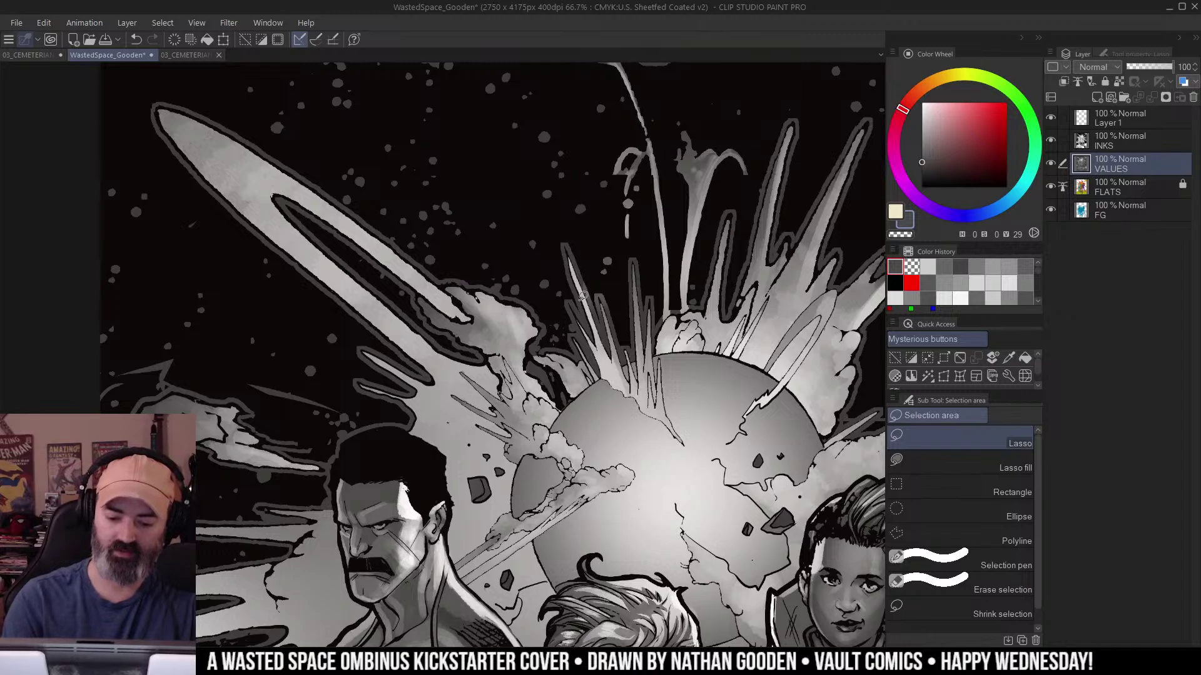
{"action": "key", "text": "b"}
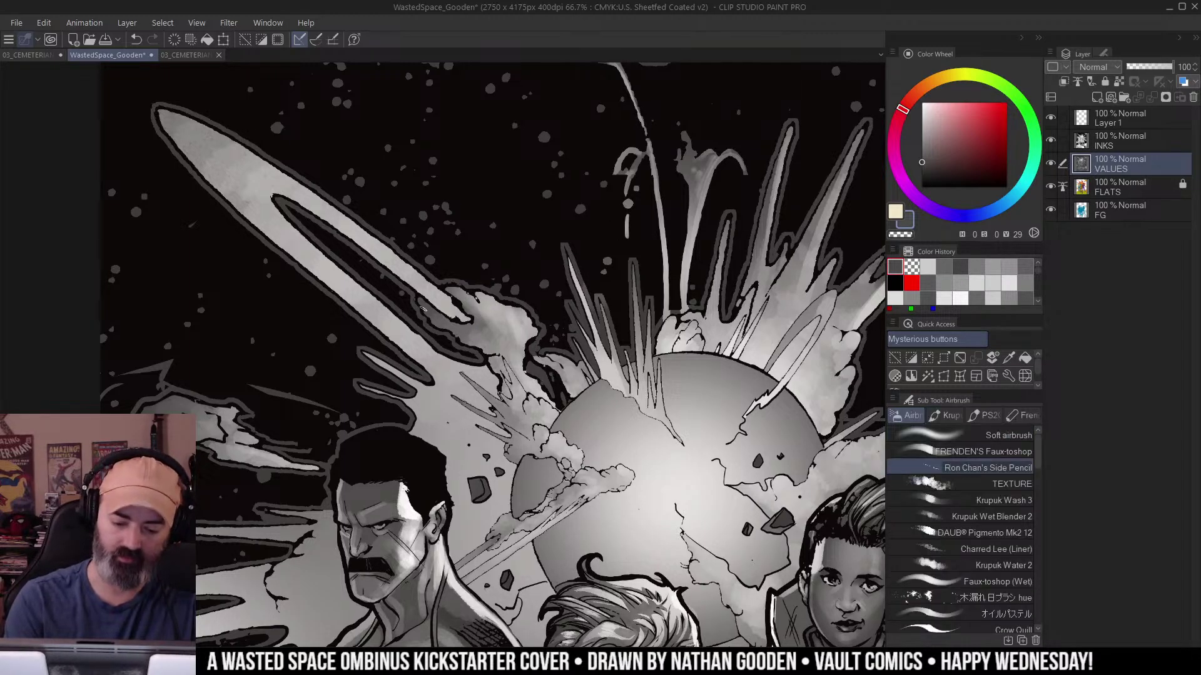
{"action": "key", "text": "ctrl+d"}
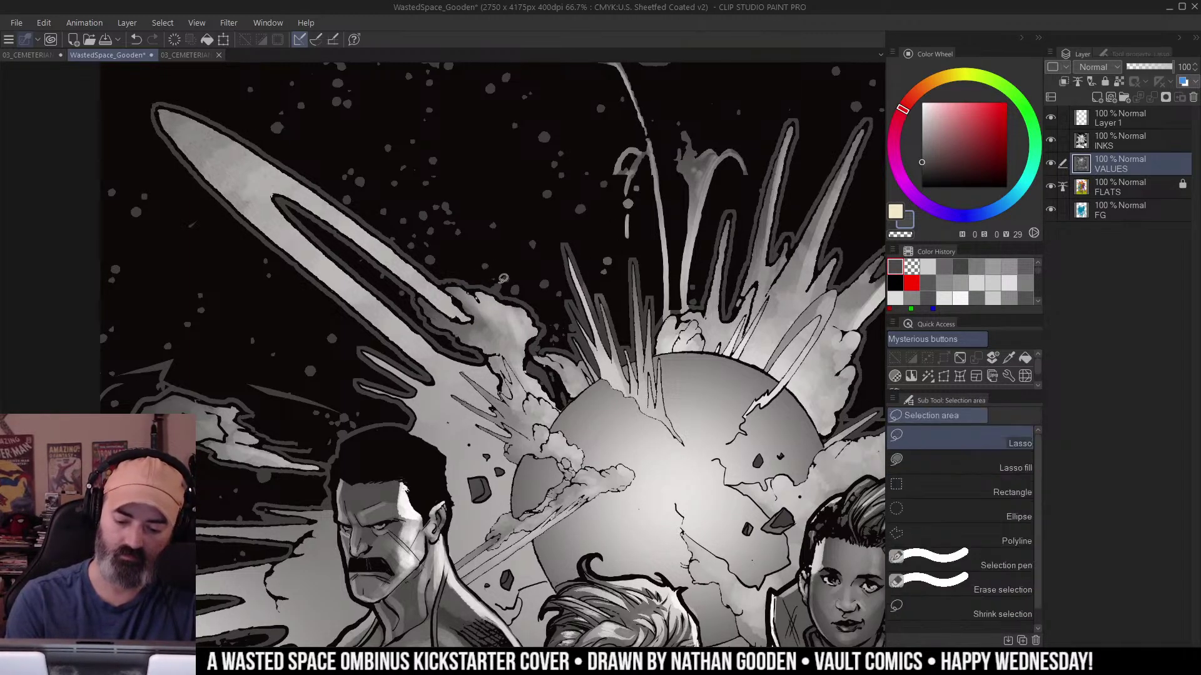
{"action": "left_click", "coordinate": [503, 278], "text": "alt"}
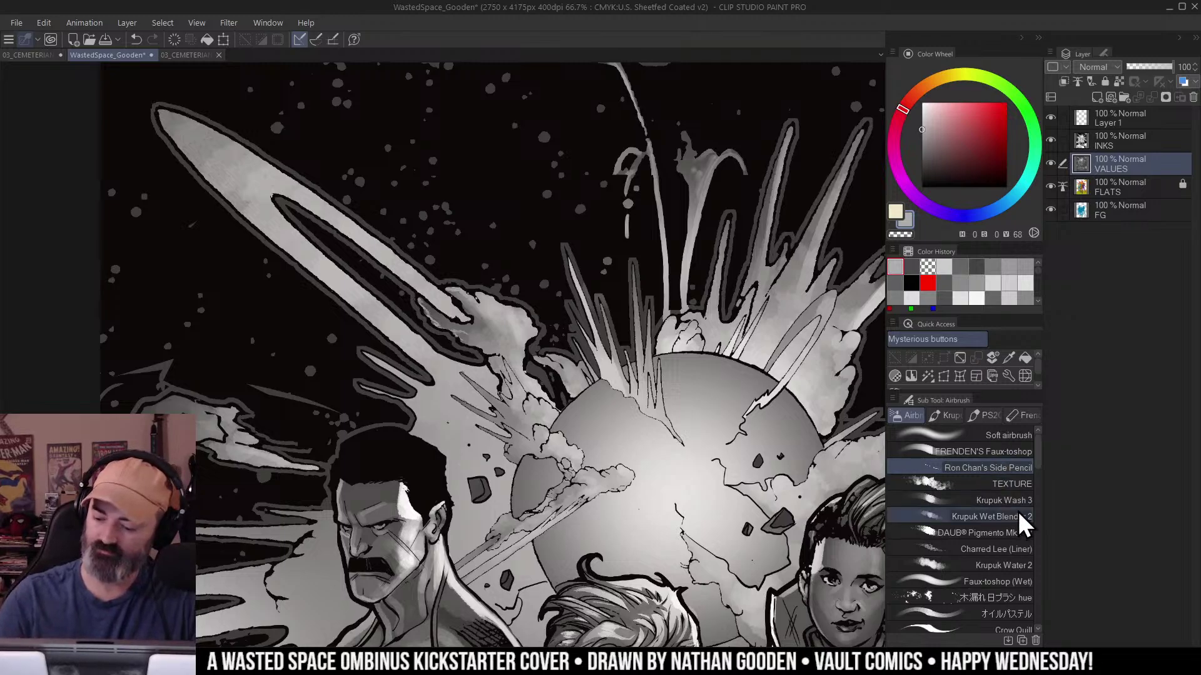
{"action": "left_click", "coordinate": [1023, 482]}
{"action": "key", "text": "w"}
{"action": "left_click", "coordinate": [508, 306]}
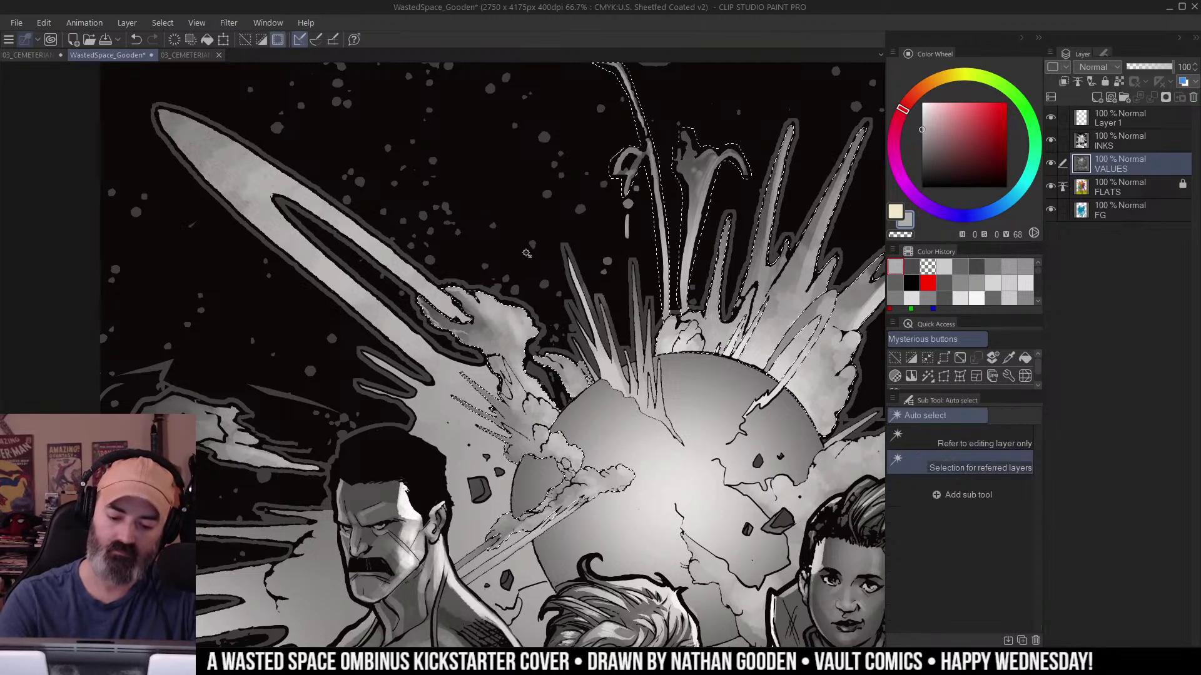
{"action": "key", "text": "b"}
{"action": "mouse_move", "coordinate": [501, 278]}
{"action": "left_mouse_down"}
{"action": "mouse_move", "coordinate": [527, 283]}
{"action": "mouse_move", "coordinate": [482, 303]}
{"action": "mouse_move", "coordinate": [463, 298]}
{"action": "mouse_move", "coordinate": [482, 312]}
{"action": "mouse_move", "coordinate": [525, 310]}
{"action": "mouse_move", "coordinate": [513, 350]}
{"action": "mouse_move", "coordinate": [525, 425]}
{"action": "mouse_move", "coordinate": [463, 413]}
{"action": "mouse_move", "coordinate": [452, 388]}
{"action": "mouse_move", "coordinate": [466, 388]}
{"action": "mouse_move", "coordinate": [506, 468]}
{"action": "left_mouse_up"}
Brush white texture over the explosion's smoke plumes and debris trails around the planet.
{"action": "left_click", "coordinate": [922, 102]}
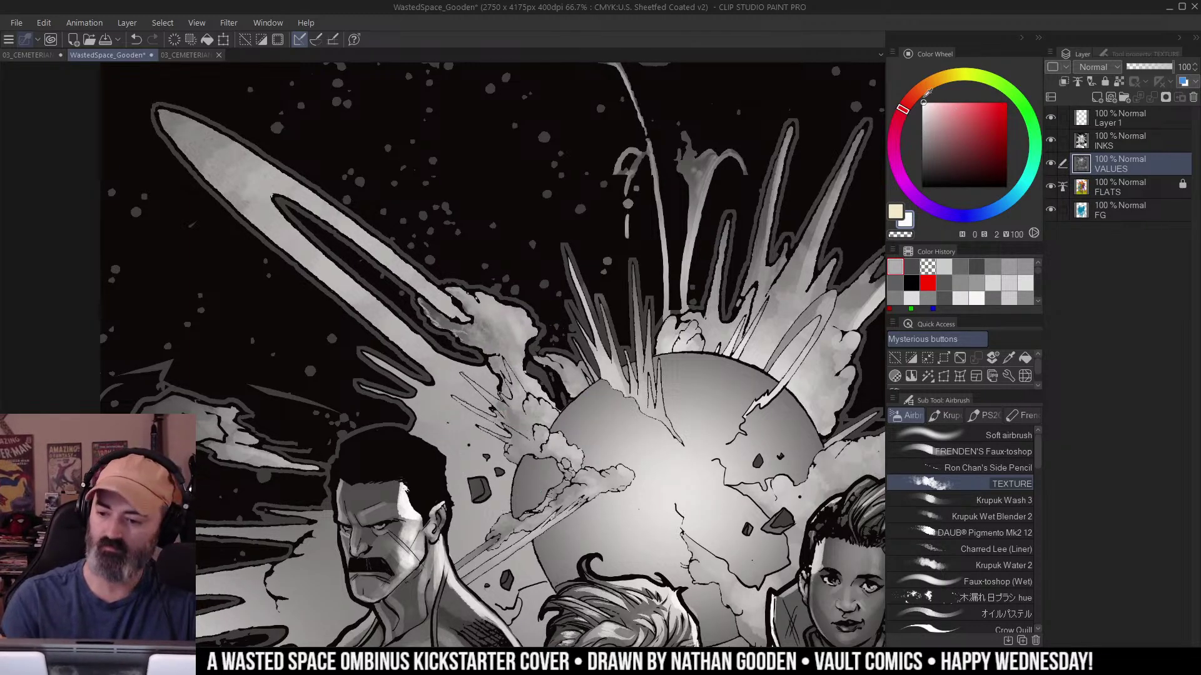
{"action": "mouse_move", "coordinate": [446, 409]}
{"action": "left_mouse_down"}
{"action": "mouse_move", "coordinate": [493, 422]}
{"action": "mouse_move", "coordinate": [509, 394]}
{"action": "mouse_move", "coordinate": [520, 451]}
{"action": "mouse_move", "coordinate": [541, 401]}
{"action": "mouse_move", "coordinate": [513, 385]}
{"action": "mouse_move", "coordinate": [507, 352]}
{"action": "mouse_move", "coordinate": [495, 356]}
{"action": "mouse_move", "coordinate": [544, 355]}
{"action": "mouse_move", "coordinate": [509, 341]}
{"action": "mouse_move", "coordinate": [484, 362]}
{"action": "mouse_move", "coordinate": [562, 415]}
{"action": "mouse_move", "coordinate": [564, 440]}
{"action": "left_mouse_up"}
{"action": "left_click_drag", "start_coordinate": [602, 431], "coordinate": [552, 325]}
{"action": "mouse_move", "coordinate": [499, 357]}
{"action": "left_mouse_down"}
{"action": "mouse_move", "coordinate": [563, 379]}
{"action": "mouse_move", "coordinate": [545, 377]}
{"action": "mouse_move", "coordinate": [566, 364]}
{"action": "mouse_move", "coordinate": [577, 388]}
{"action": "mouse_move", "coordinate": [417, 468]}
{"action": "left_mouse_up"}
{"action": "left_click_drag", "start_coordinate": [719, 209], "coordinate": [693, 230]}
Select the explosion's thin spikes above the planet and brush white TEXTURE strokes over their base.
{"action": "key", "text": "w"}
{"action": "left_click", "coordinate": [585, 318]}
{"action": "key", "text": "ctrl+h"}
{"action": "key", "text": "b"}
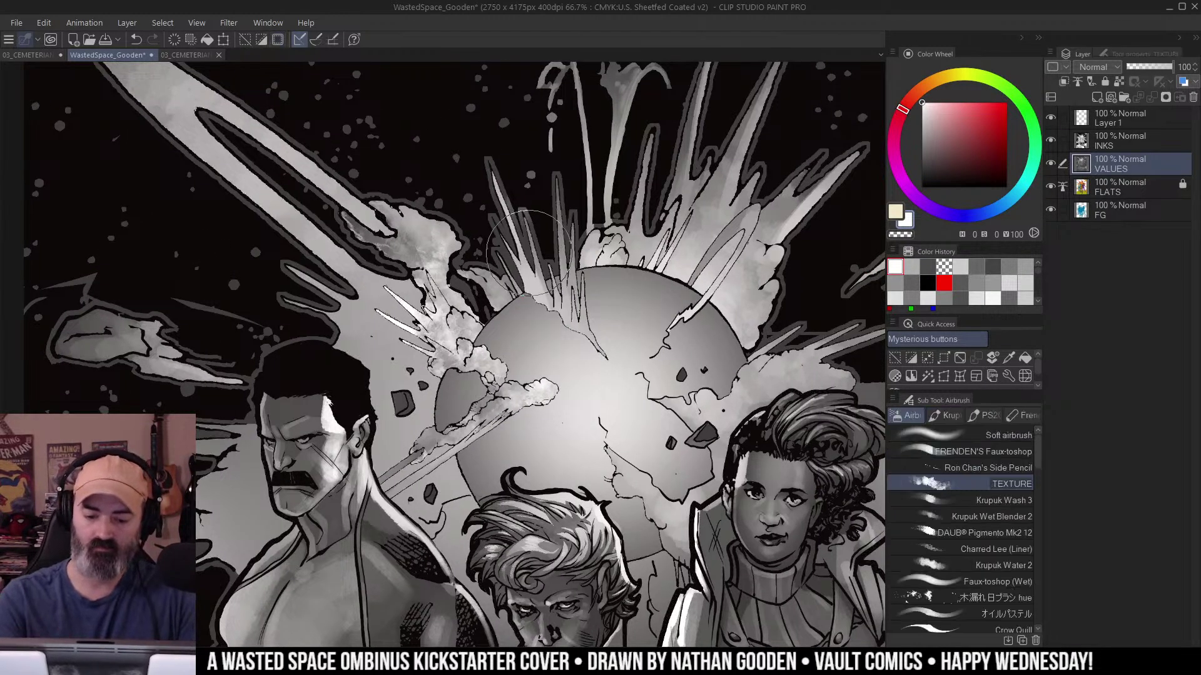
{"action": "mouse_move", "coordinate": [529, 253]}
{"action": "left_mouse_down"}
{"action": "mouse_move", "coordinate": [554, 313]}
{"action": "mouse_move", "coordinate": [599, 370]}
{"action": "mouse_move", "coordinate": [571, 346]}
{"action": "mouse_move", "coordinate": [600, 351]}
{"action": "left_mouse_up"}
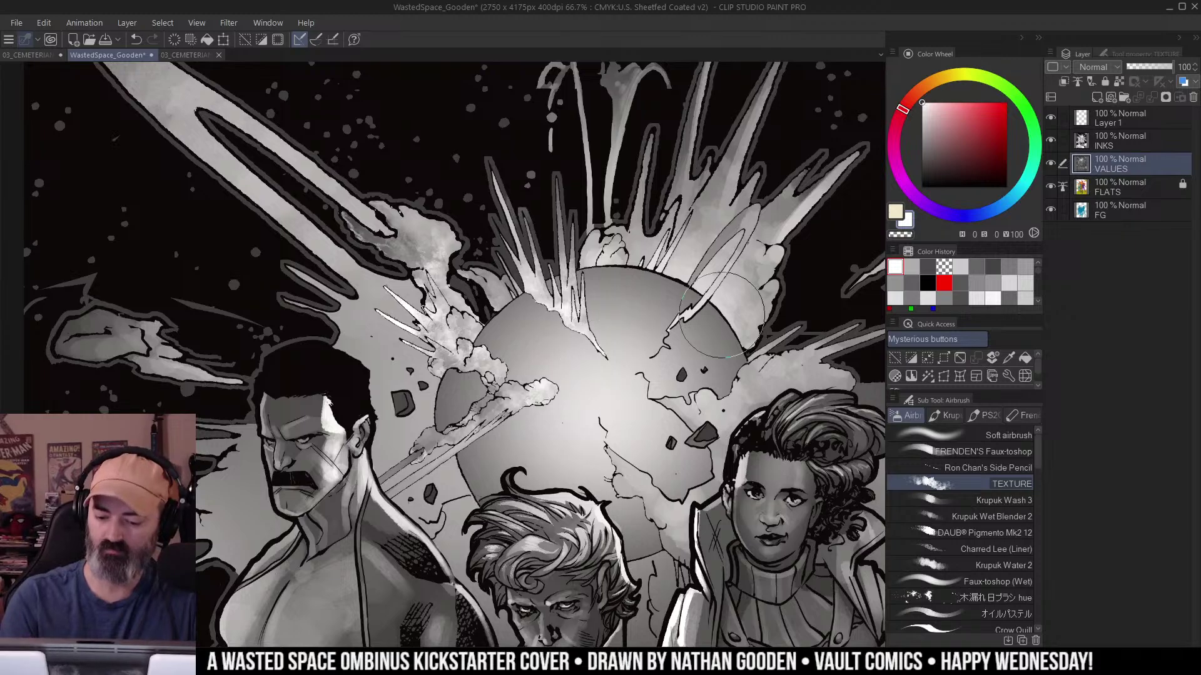
{"action": "left_click_drag", "start_coordinate": [782, 234], "coordinate": [749, 207]}
Select the large smoke plumes behind the planet, on the woman's side, and brush white texture over them.
{"action": "key", "text": "w"}
{"action": "left_click", "coordinate": [720, 260]}
{"action": "key", "text": "ctrl+h"}
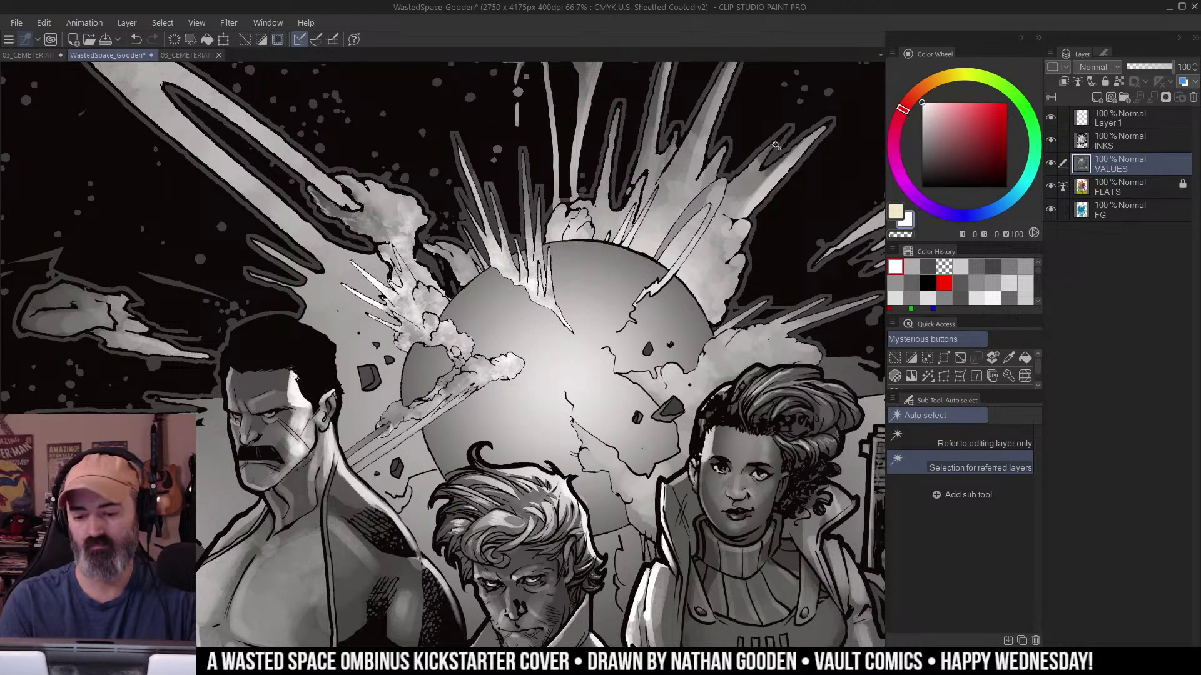
{"action": "key", "text": "b"}
{"action": "mouse_move", "coordinate": [700, 263]}
{"action": "left_mouse_down"}
{"action": "mouse_move", "coordinate": [669, 256]}
{"action": "mouse_move", "coordinate": [632, 281]}
{"action": "mouse_move", "coordinate": [719, 188]}
{"action": "mouse_move", "coordinate": [694, 138]}
{"action": "mouse_move", "coordinate": [701, 294]}
{"action": "mouse_move", "coordinate": [687, 316]}
{"action": "mouse_move", "coordinate": [627, 281]}
{"action": "mouse_move", "coordinate": [673, 189]}
{"action": "left_mouse_up"}
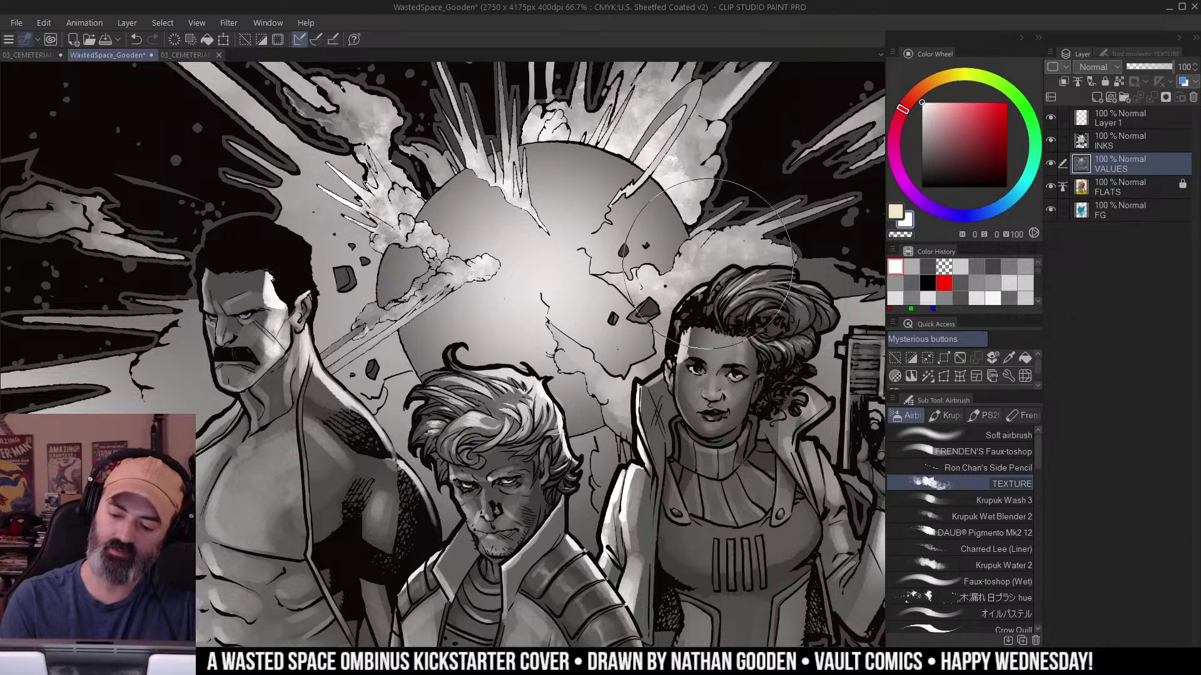
Brush a soft white glow onto the explosion rays behind the mustached man's head with the Soft airbrush.
{"action": "key", "text": "ctrl+space"}
{"action": "left_click", "coordinate": [625, 313], "text": "alt"}
{"action": "left_click_drag", "start_coordinate": [614, 319], "coordinate": [556, 334]}
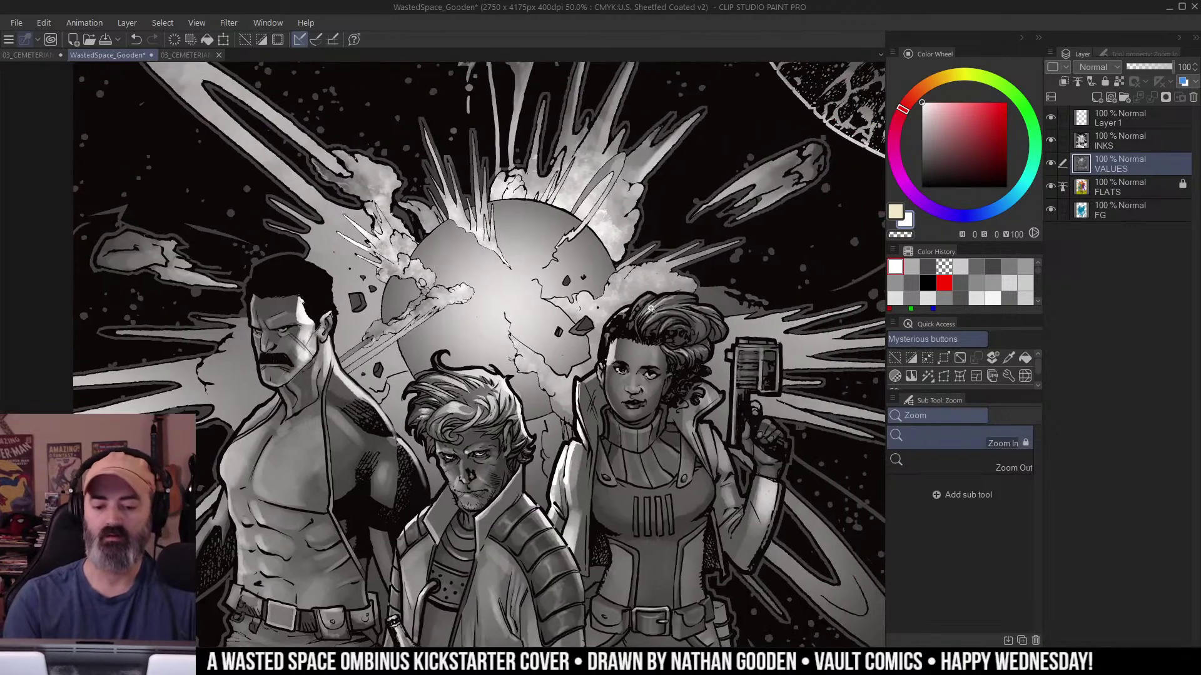
{"action": "left_click", "coordinate": [612, 361], "text": "alt"}
{"action": "left_click_drag", "start_coordinate": [717, 387], "coordinate": [628, 307]}
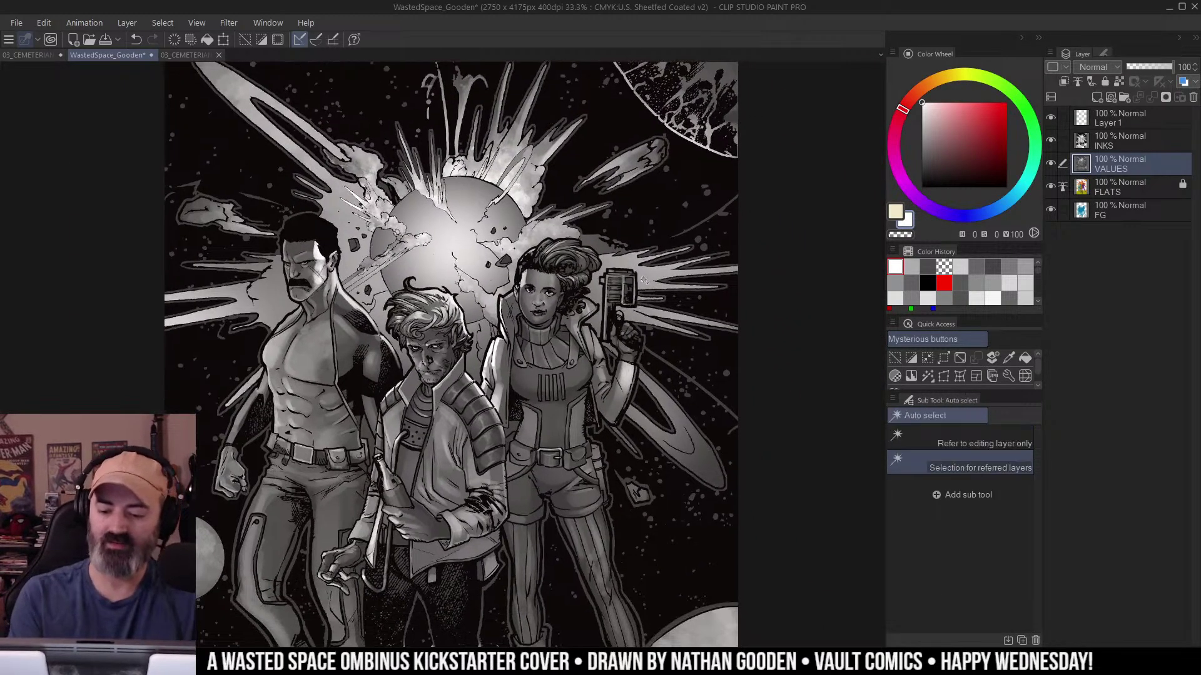
{"action": "left_click_drag", "start_coordinate": [761, 276], "coordinate": [769, 351]}
{"action": "key", "text": "b"}
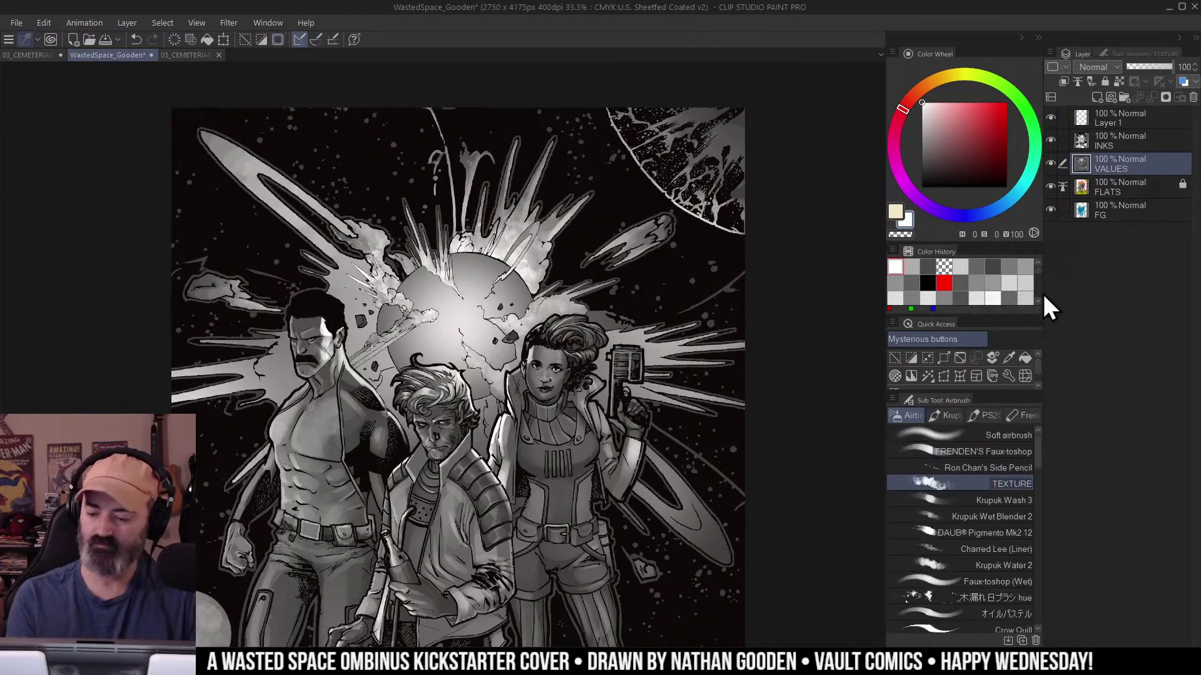
{"action": "left_click", "coordinate": [1006, 435]}
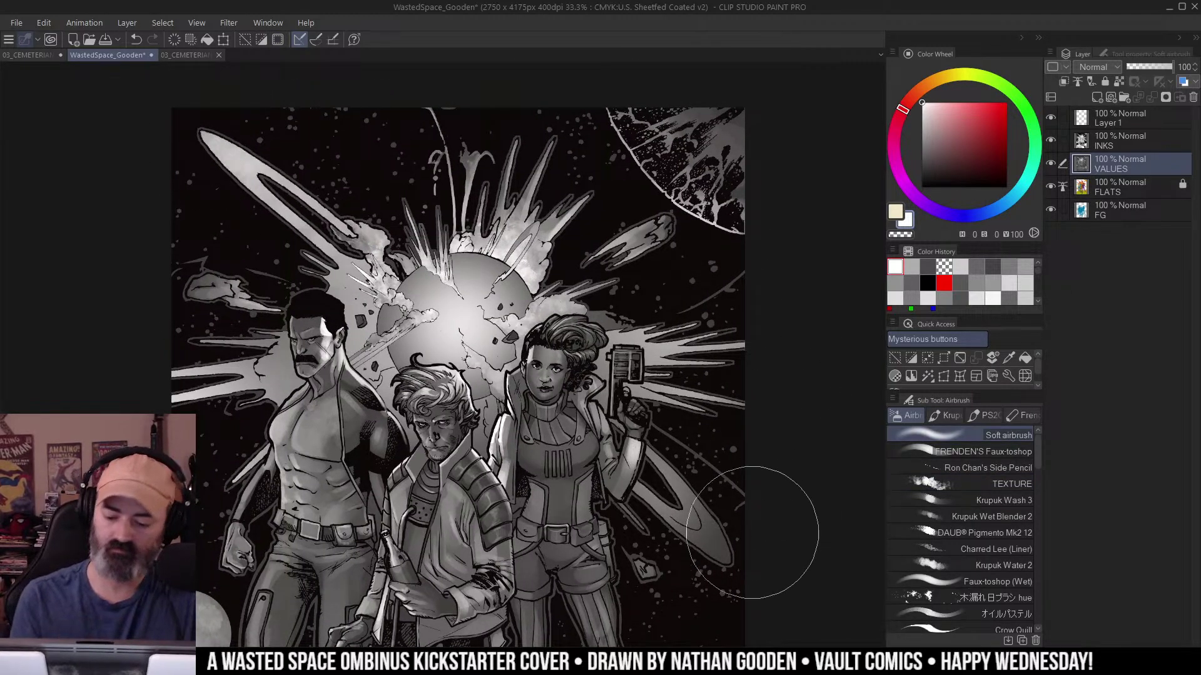
{"action": "key", "text": "ctrl+space"}
{"action": "left_click_drag", "start_coordinate": [739, 255], "coordinate": [722, 233]}
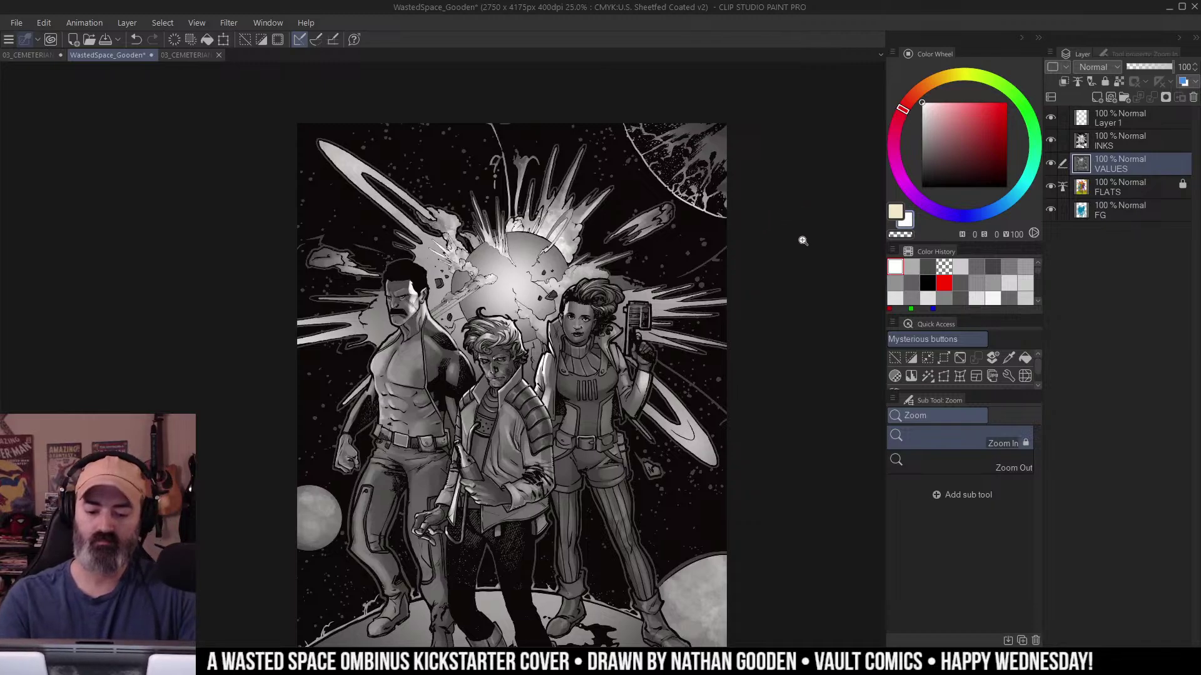
{"action": "left_click_drag", "start_coordinate": [741, 338], "coordinate": [695, 343]}
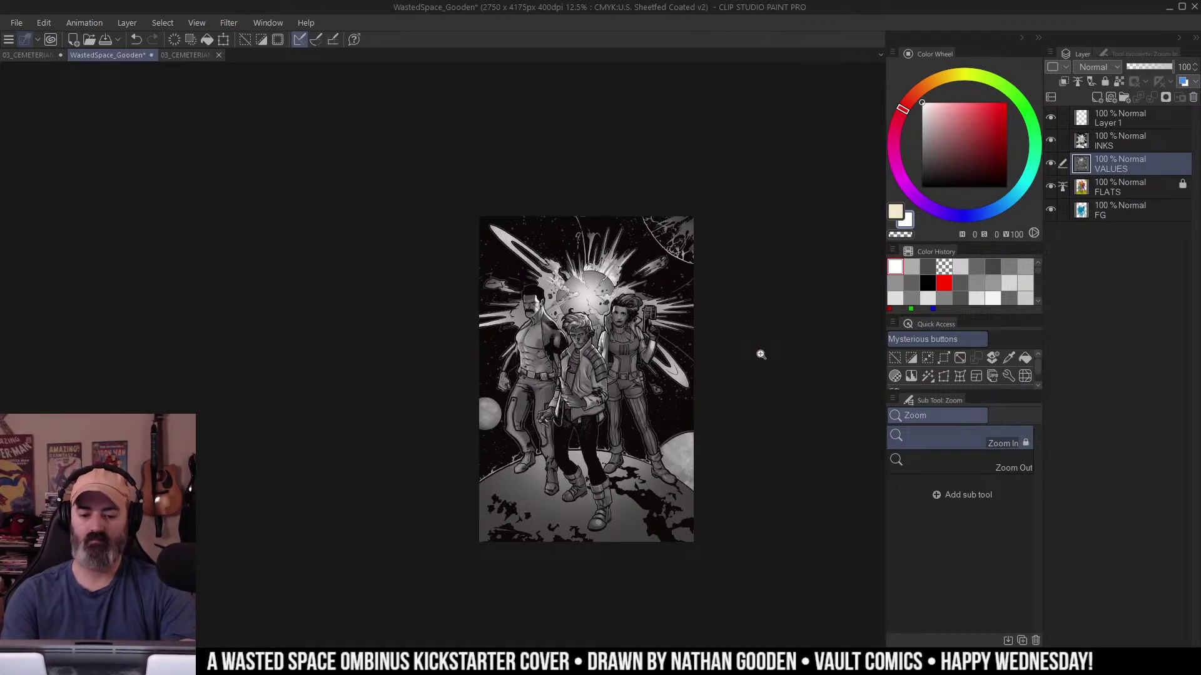
{"action": "scroll", "coordinate": [713, 281], "scroll_direction": "up", "scroll_amount": 2}
{"action": "key", "text": "w"}
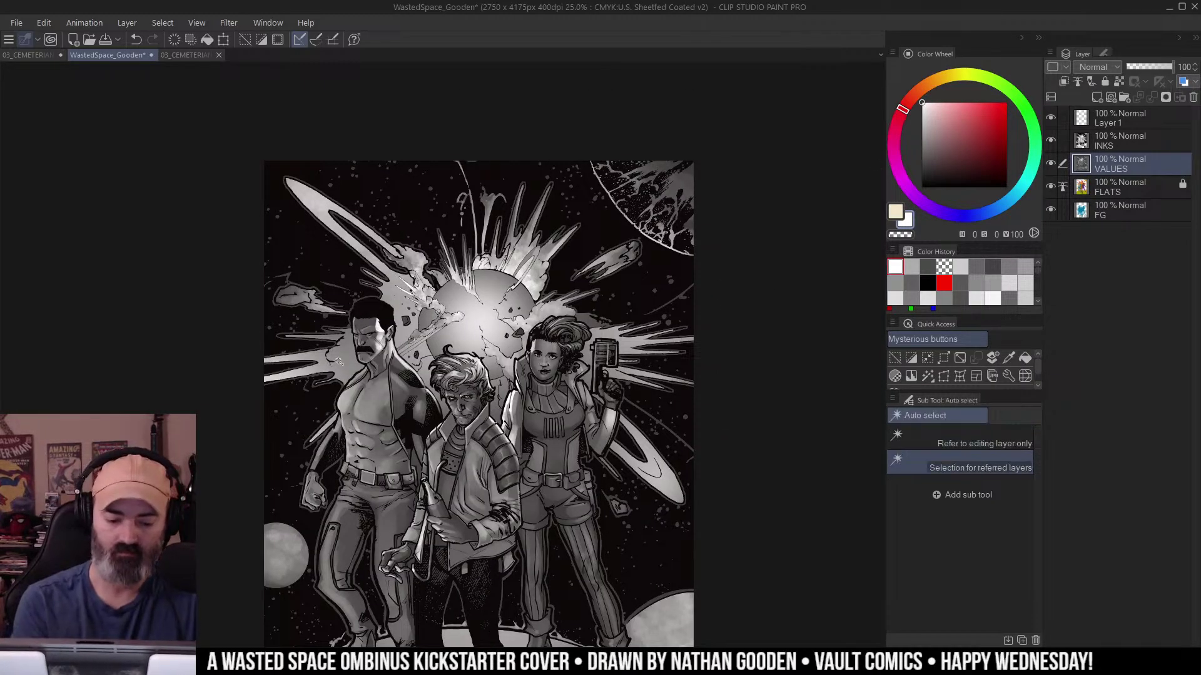
{"action": "key", "text": "b"}
{"action": "mouse_move", "coordinate": [375, 344]}
{"action": "left_mouse_down"}
{"action": "mouse_move", "coordinate": [365, 358]}
{"action": "mouse_move", "coordinate": [376, 382]}
{"action": "mouse_move", "coordinate": [368, 361]}
{"action": "left_mouse_up"}
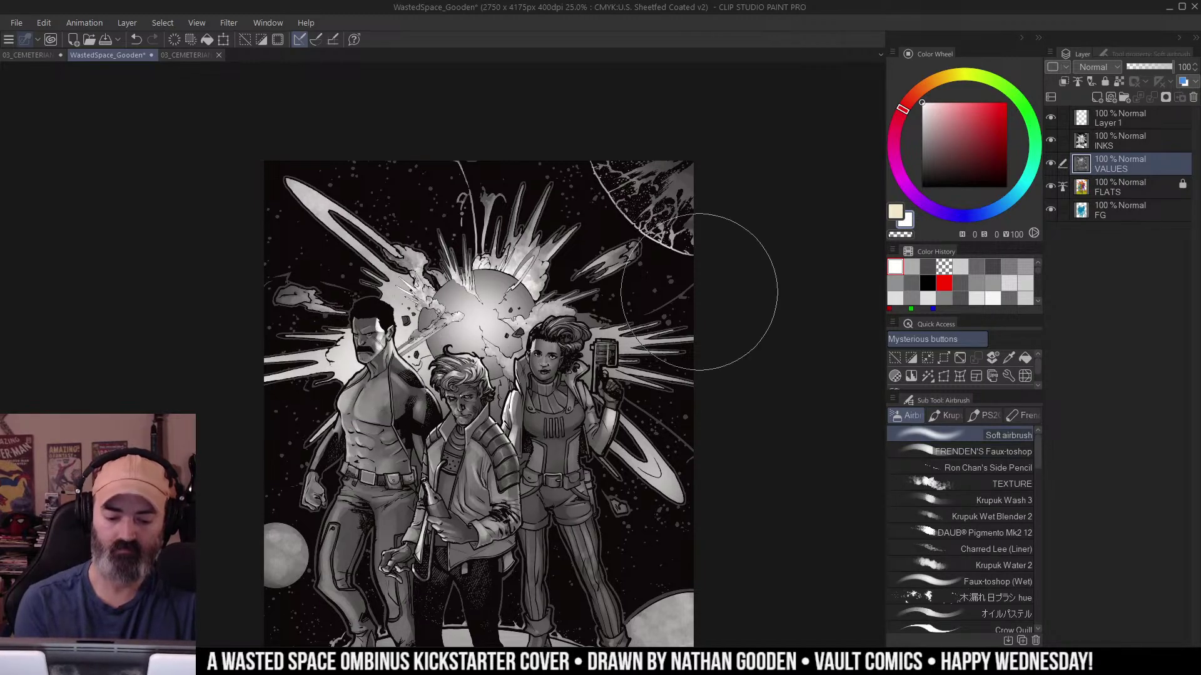
Examine the balance of light and dark values across the whole cover at reduced size.
{"action": "key", "text": "alt+space"}
{"action": "left_click", "coordinate": [695, 307]}
{"action": "left_click_drag", "start_coordinate": [752, 317], "coordinate": [739, 306]}
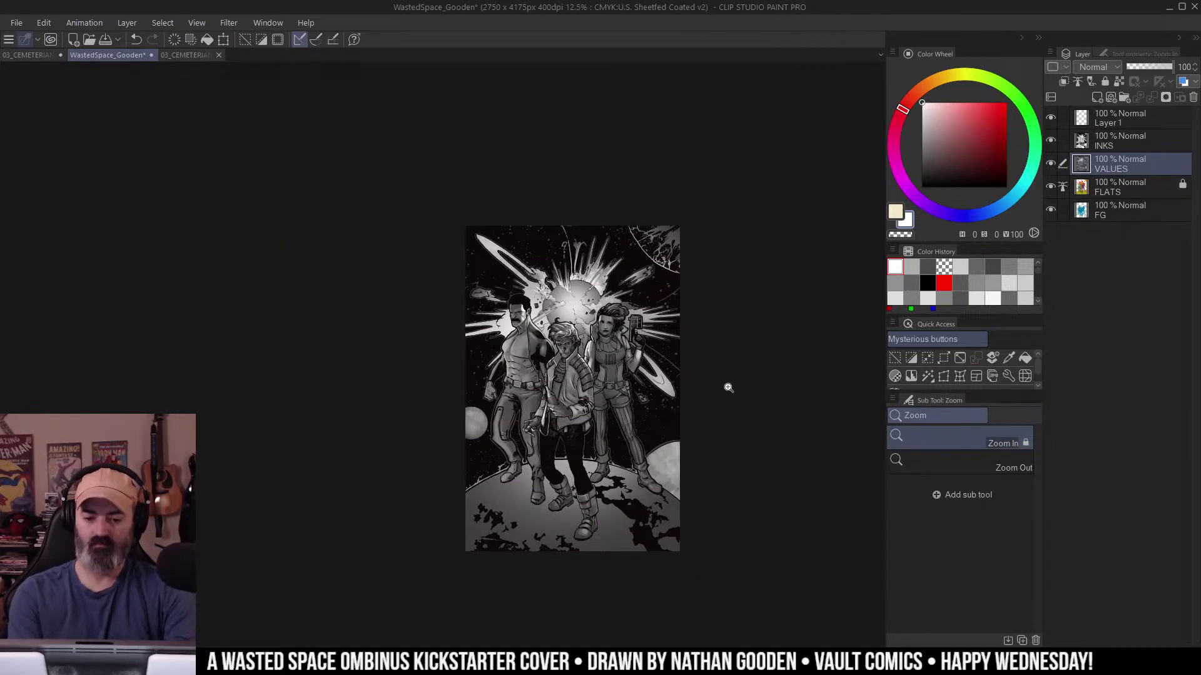
{"action": "scroll", "coordinate": [723, 385], "scroll_direction": "up", "scroll_amount": 2}
{"action": "key", "text": "w"}
{"action": "key", "text": "b"}
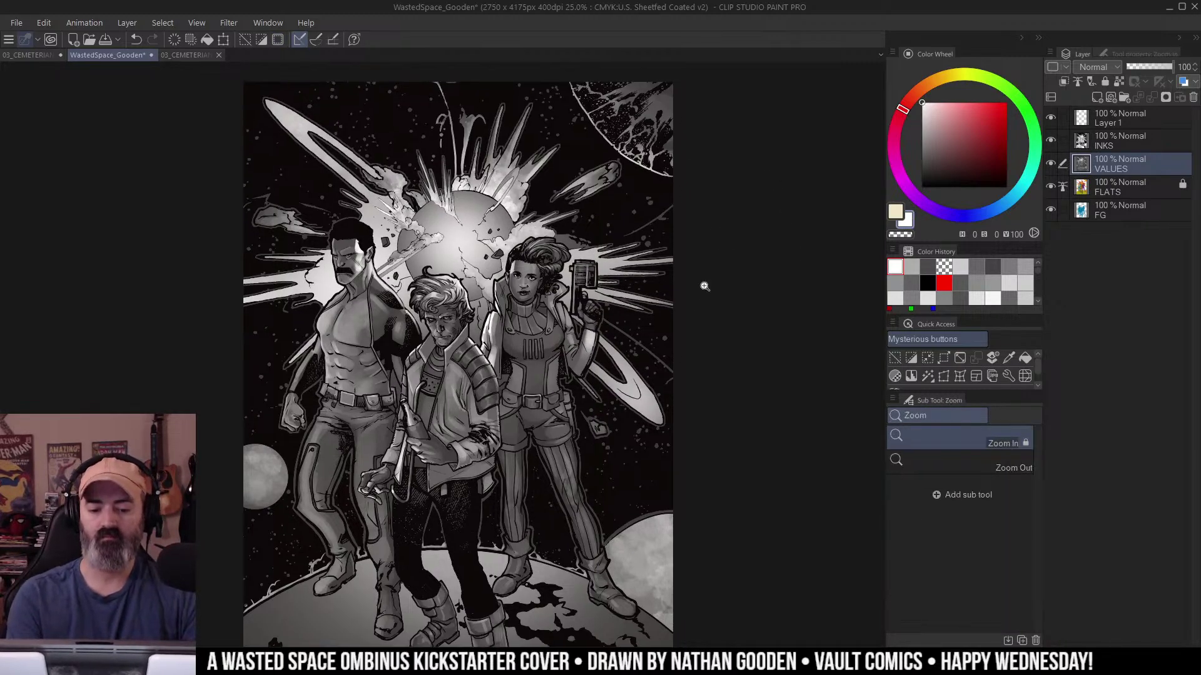
{"action": "scroll", "coordinate": [703, 284], "scroll_direction": "down", "scroll_amount": 2}
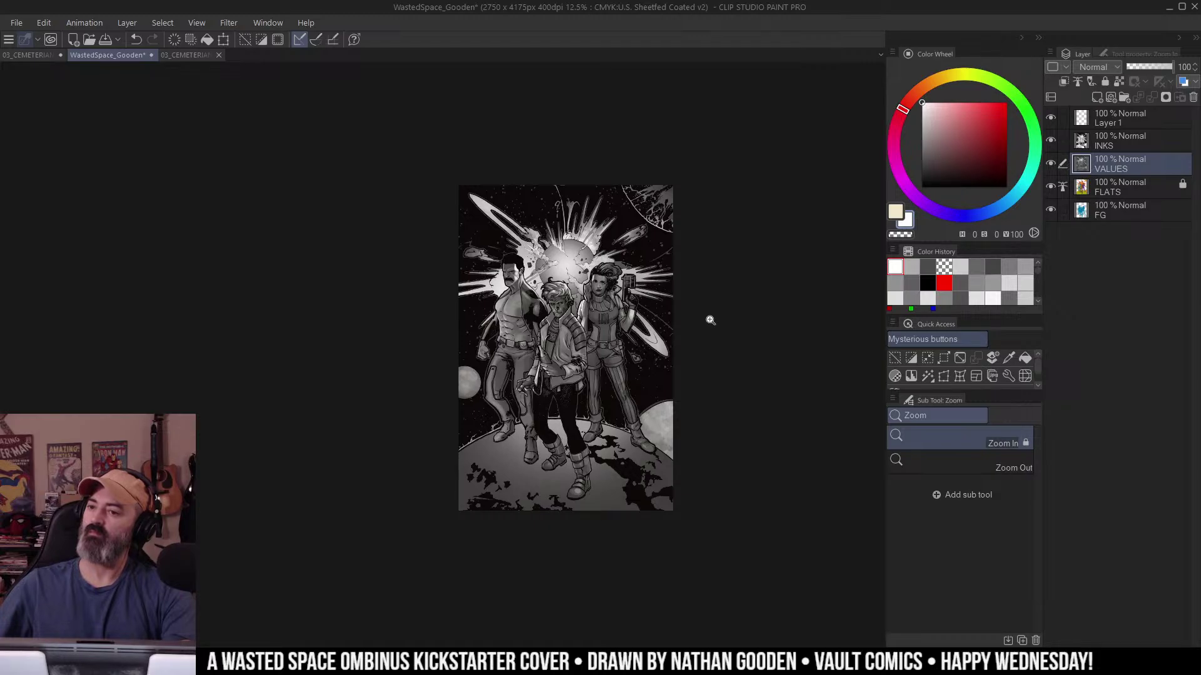
Airbrush a soft white glow over the foreground planet's surface behind the figures' feet and clear the selection.
{"action": "scroll", "coordinate": [708, 313], "scroll_direction": "up", "scroll_amount": 2}
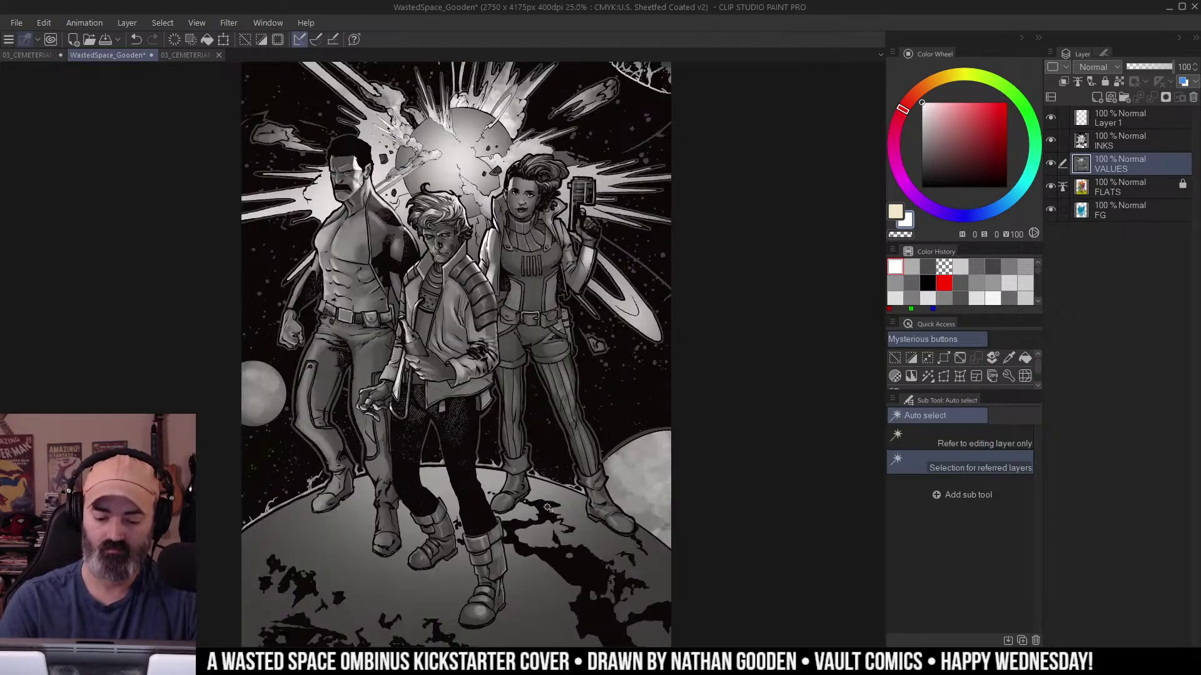
{"action": "key", "text": "b"}
{"action": "mouse_move", "coordinate": [524, 438]}
{"action": "left_mouse_down"}
{"action": "mouse_move", "coordinate": [451, 454]}
{"action": "mouse_move", "coordinate": [433, 485]}
{"action": "left_mouse_up"}
{"action": "scroll", "coordinate": [741, 247], "scroll_direction": "down", "scroll_amount": 2}
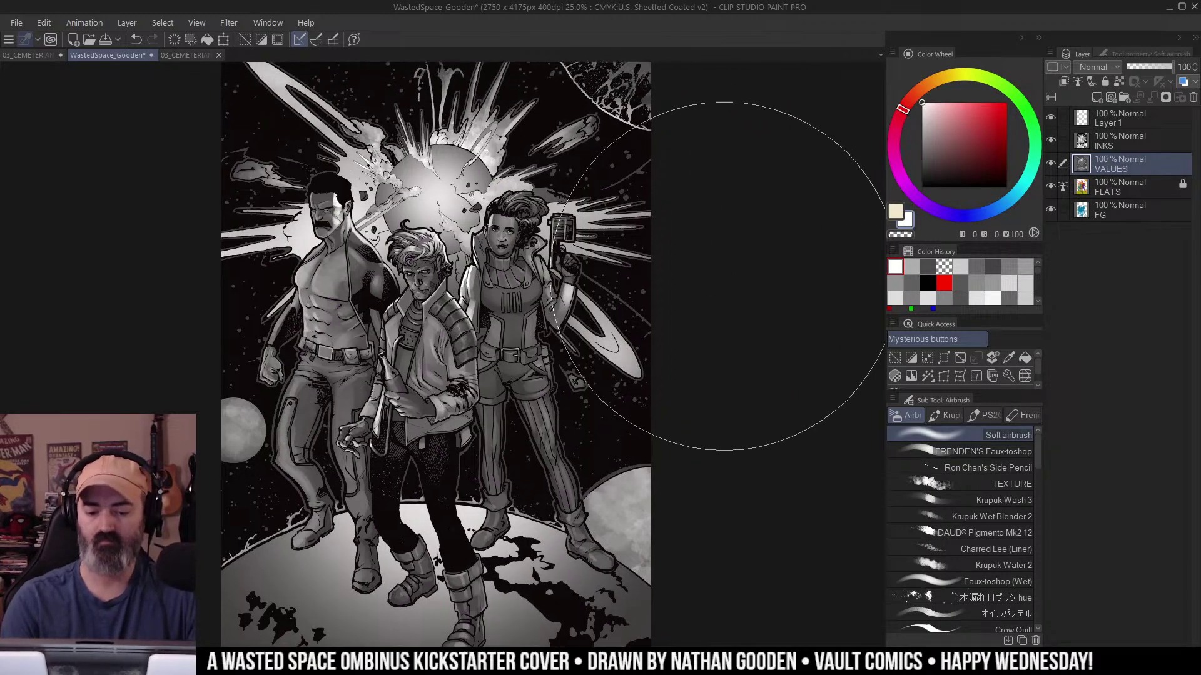
{"action": "key", "text": "m"}
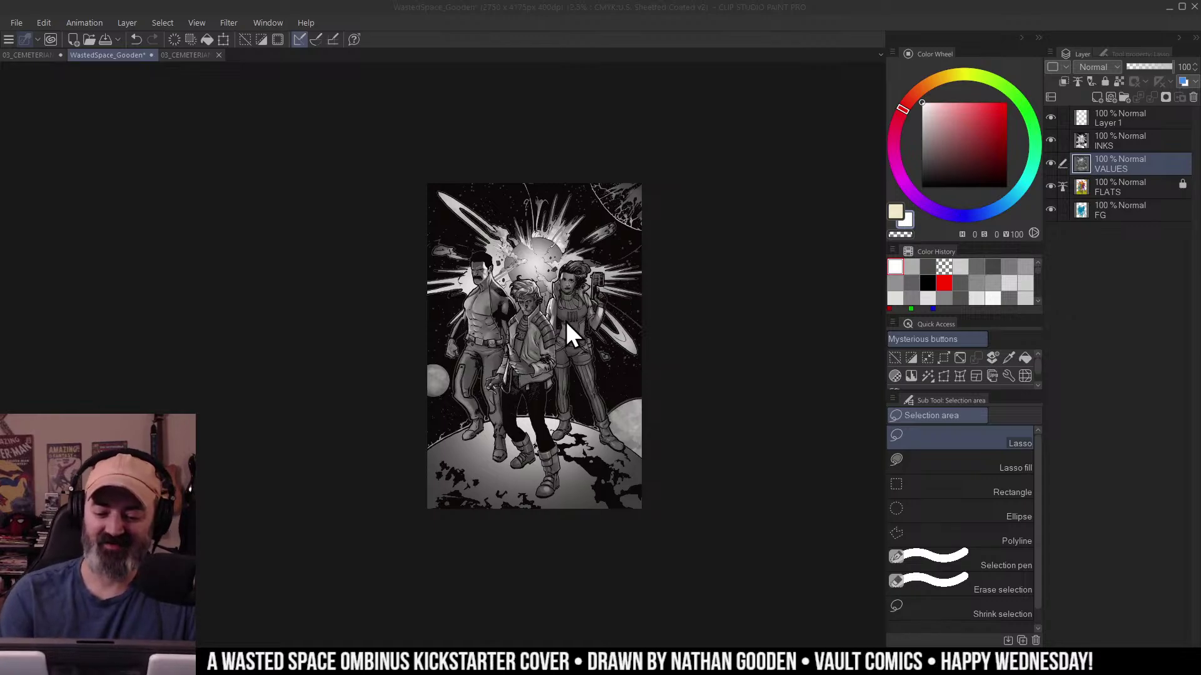
{"action": "left_click_drag", "start_coordinate": [692, 276], "coordinate": [719, 264]}
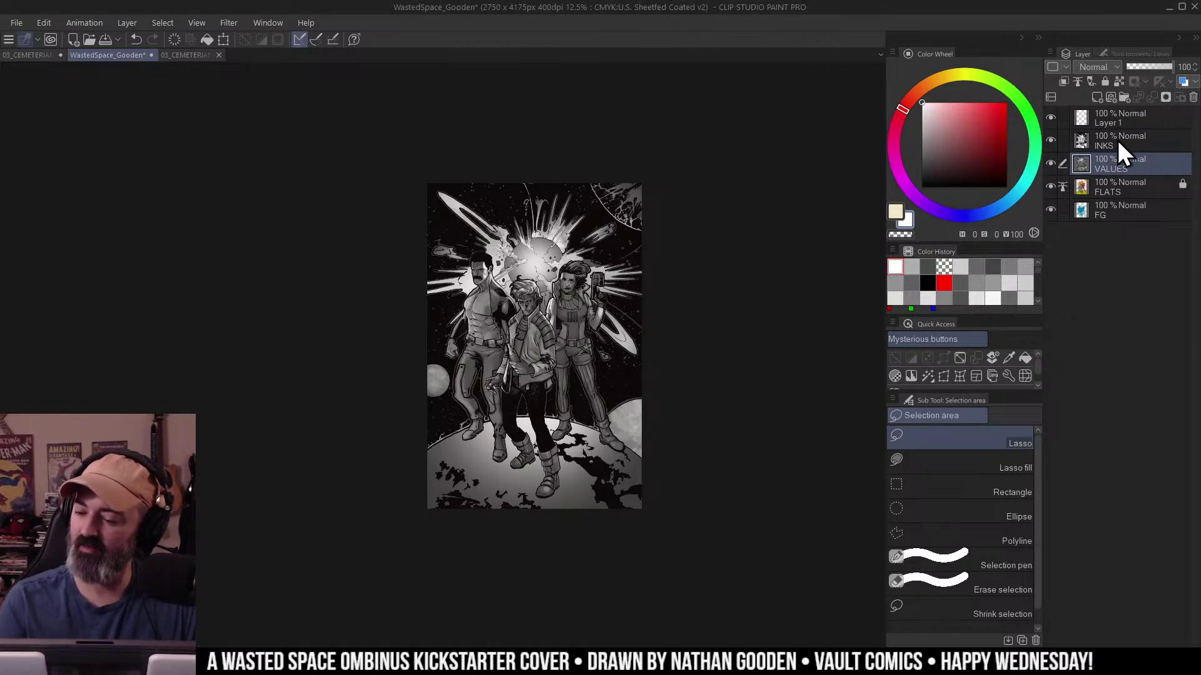
Check the contents of Layer 1 in isolation and rename the layer as OP.
{"action": "left_click", "coordinate": [1151, 140]}
{"action": "left_click", "coordinate": [1152, 119]}
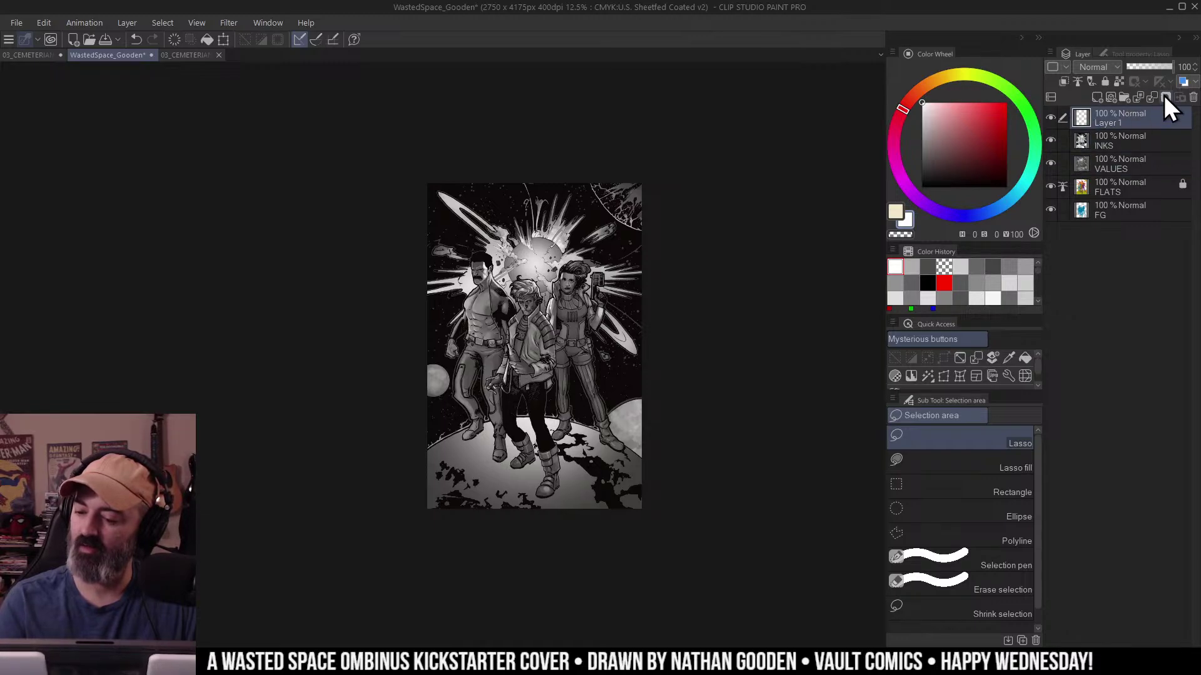
{"action": "key", "text": "b"}
{"action": "left_click", "coordinate": [1052, 116], "text": "alt"}
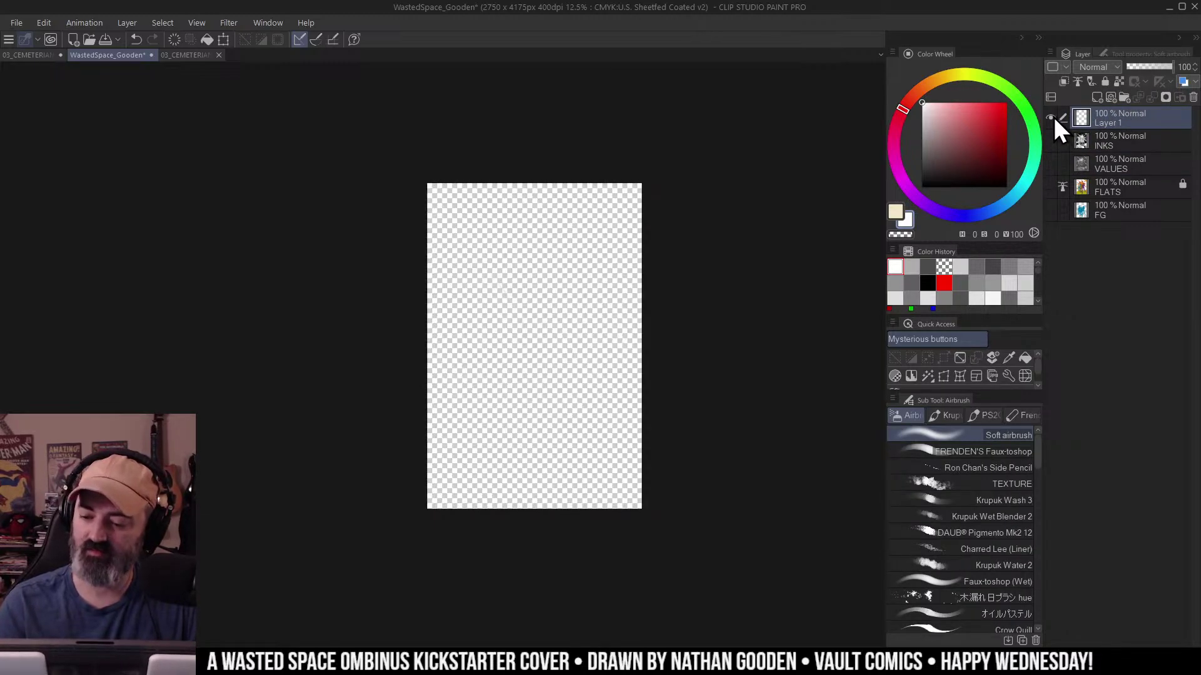
{"action": "left_click", "coordinate": [1053, 116], "text": "alt"}
{"action": "right_click", "coordinate": [1124, 115]}
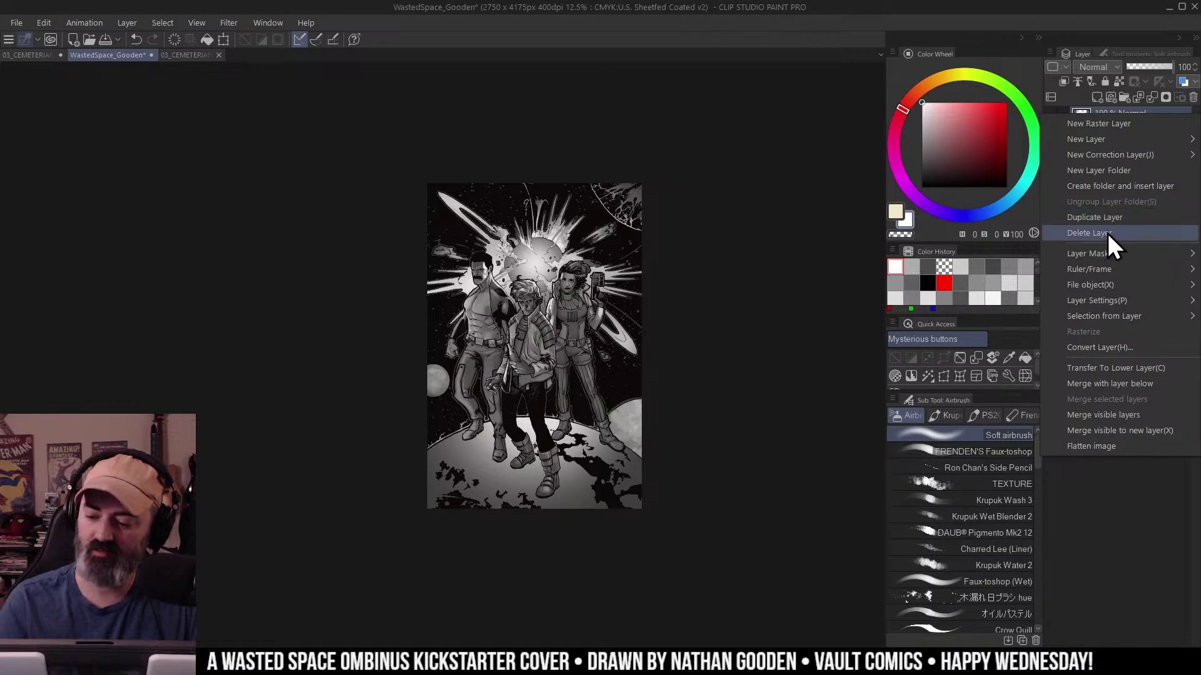
{"action": "left_click", "coordinate": [1123, 112]}
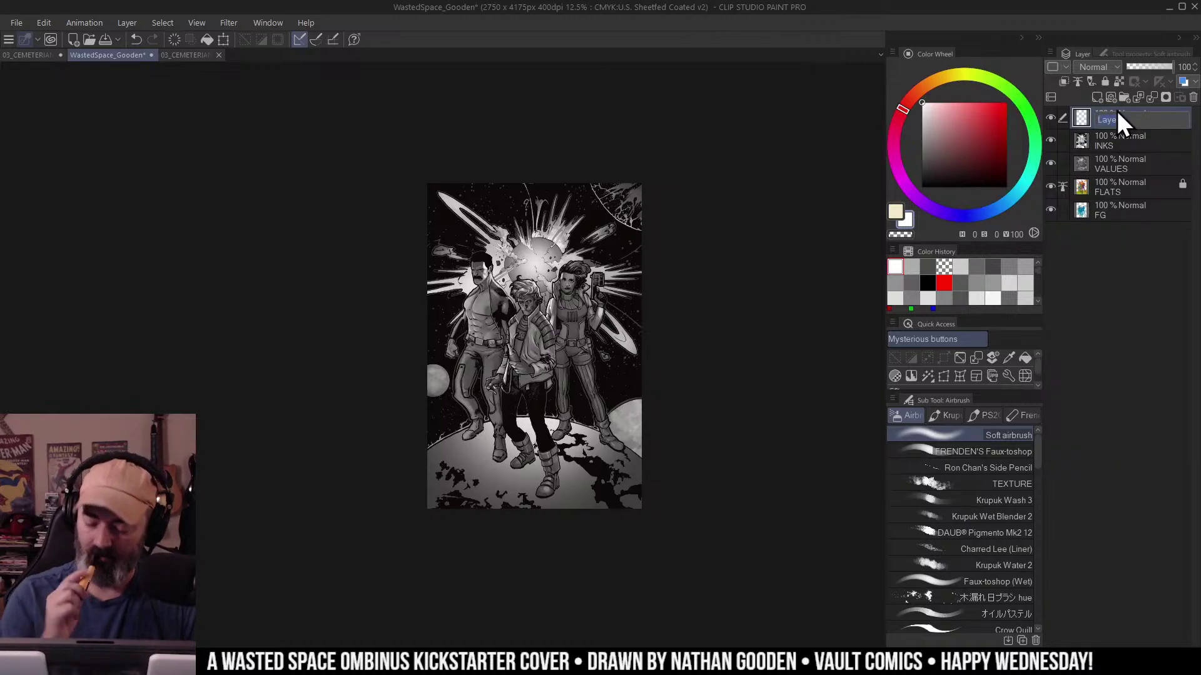
{"action": "type", "text": "O"}
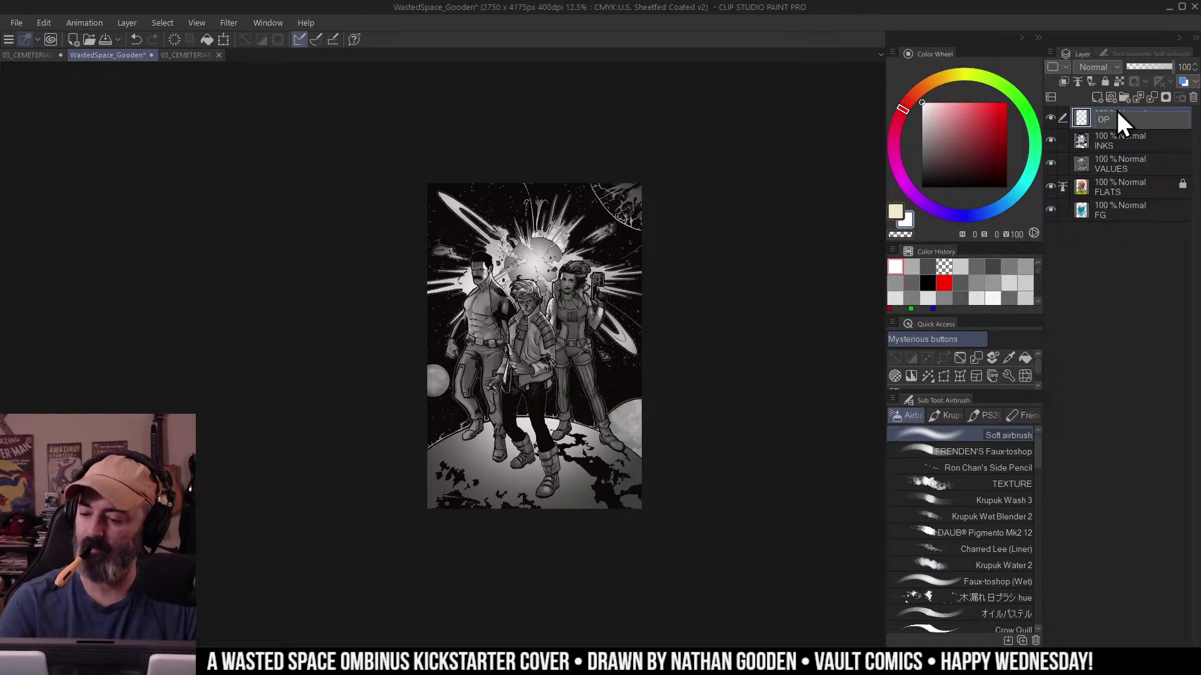
{"action": "type", "text": "P"}
{"action": "key", "text": "Return"}
{"action": "key", "text": "m"}
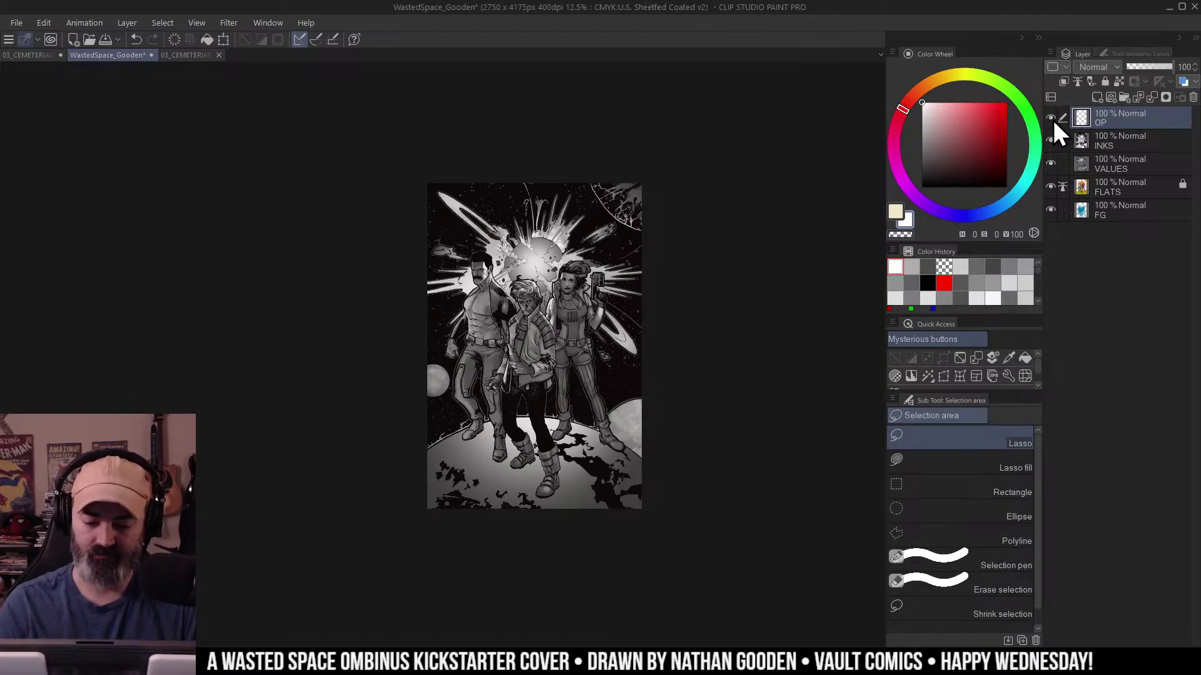
Inspect the INKS layer by itself and examine the VALUES layer in isolation, both close up and at full-page size.
{"action": "left_click", "coordinate": [1107, 141]}
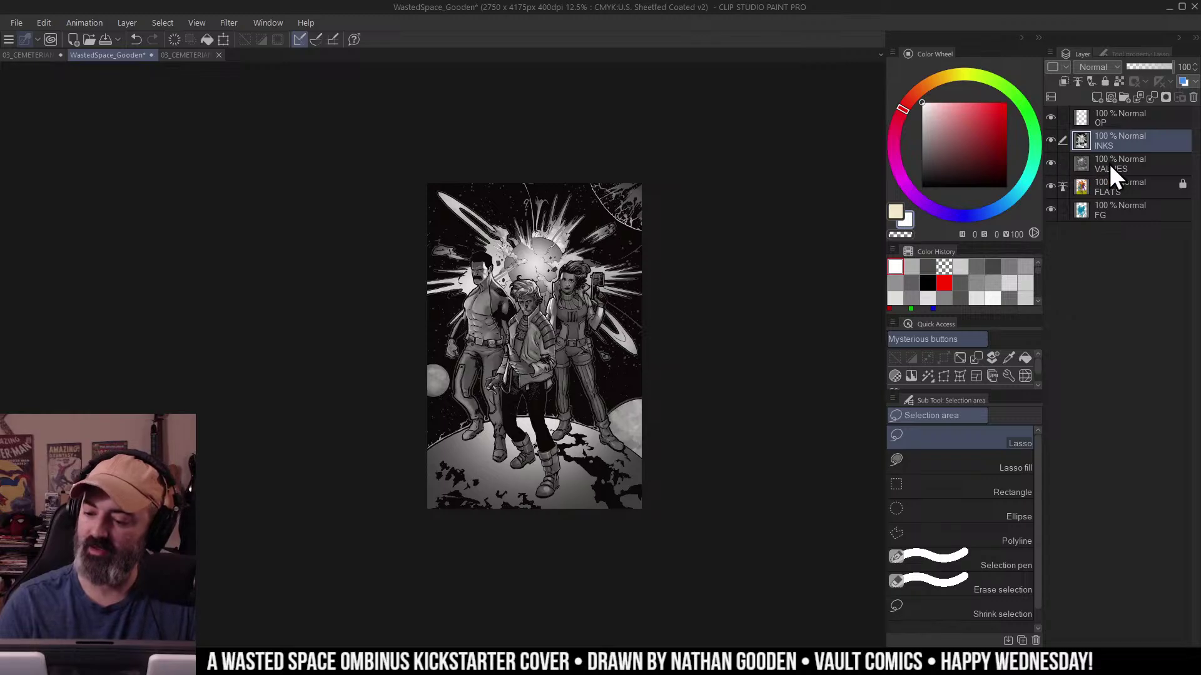
{"action": "left_click", "coordinate": [1052, 139], "text": "alt"}
{"action": "left_click", "coordinate": [1052, 139], "text": "alt"}
{"action": "left_click", "coordinate": [1117, 164]}
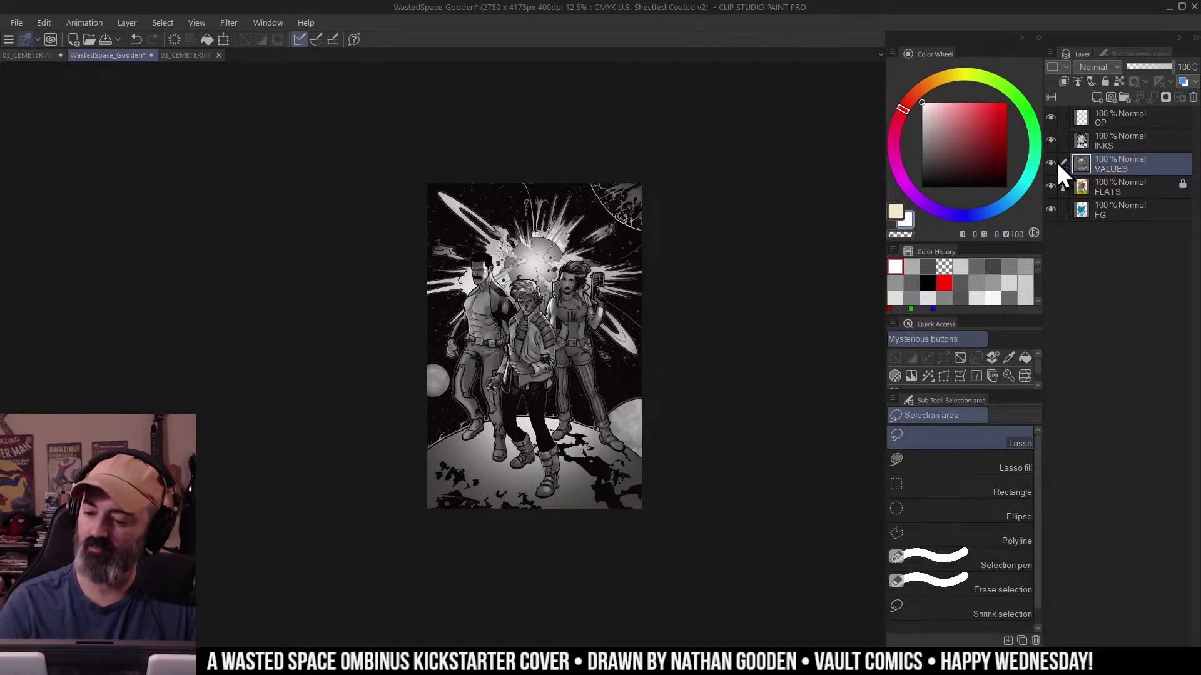
{"action": "left_click", "coordinate": [1052, 163], "text": "alt"}
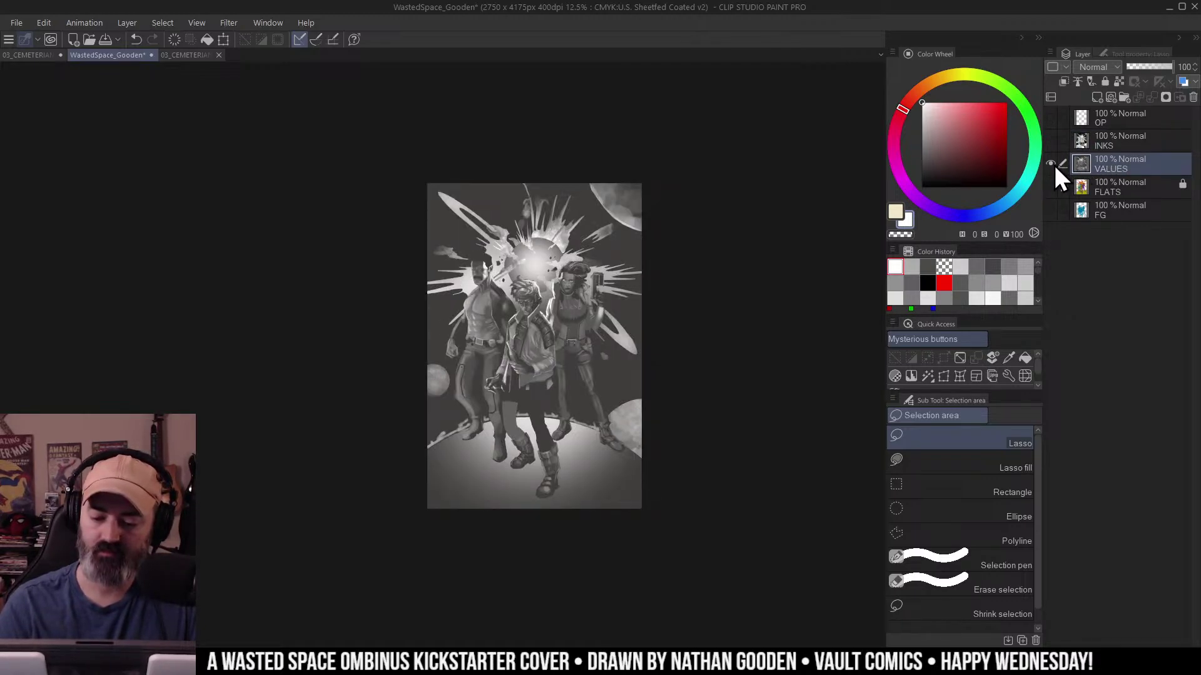
{"action": "key", "text": "ctrl+space"}
{"action": "left_click", "coordinate": [605, 351]}
{"action": "left_click_drag", "start_coordinate": [606, 351], "coordinate": [680, 356]}
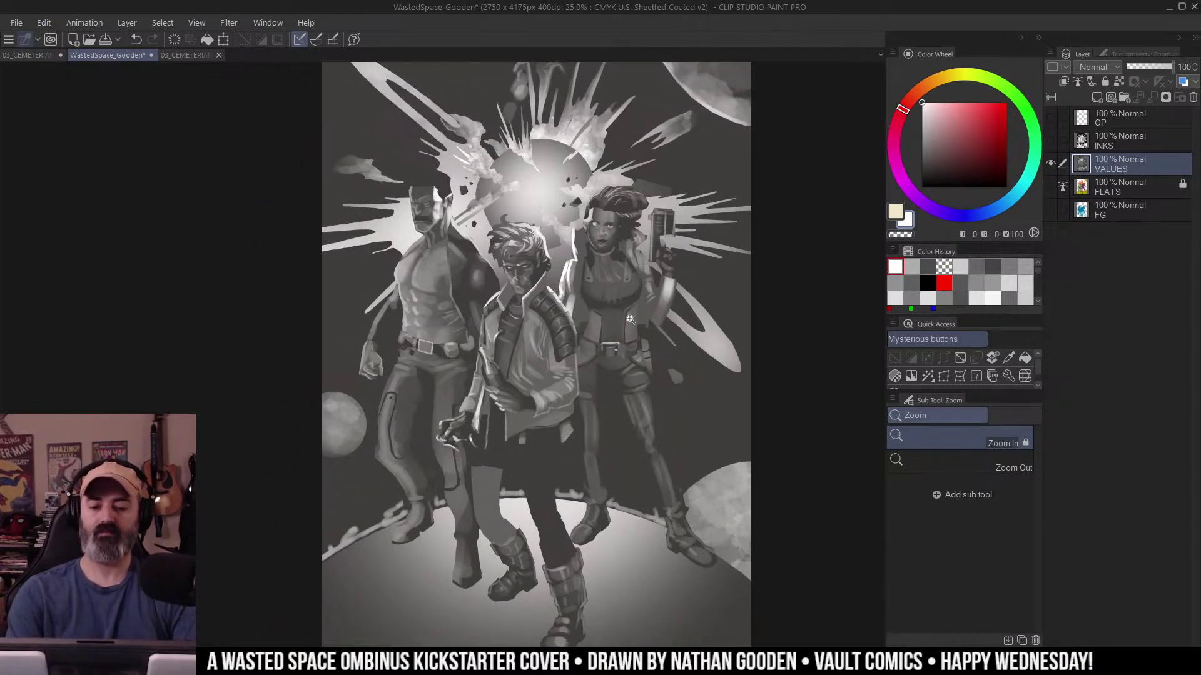
{"action": "left_click", "coordinate": [602, 322]}
{"action": "left_click", "coordinate": [606, 322]}
{"action": "mouse_move", "coordinate": [605, 322]}
{"action": "left_mouse_down"}
{"action": "mouse_move", "coordinate": [644, 367]}
{"action": "mouse_move", "coordinate": [587, 348]}
{"action": "left_mouse_up"}
{"action": "left_click", "coordinate": [683, 357], "text": "alt"}
{"action": "left_click", "coordinate": [678, 355], "text": "alt"}
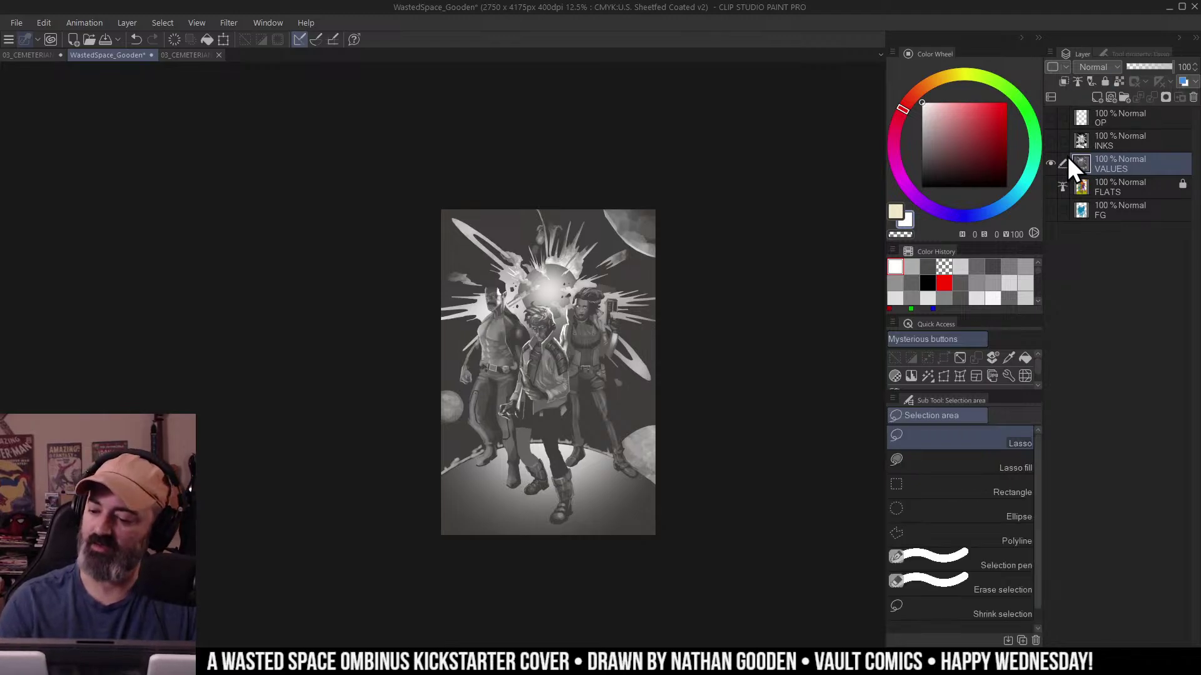
{"action": "left_click", "coordinate": [1052, 163], "text": "alt"}
View the FLATS and FG layers one at a time in isolation and restore the visibility of all layers.
{"action": "left_click", "coordinate": [1051, 187], "text": "alt"}
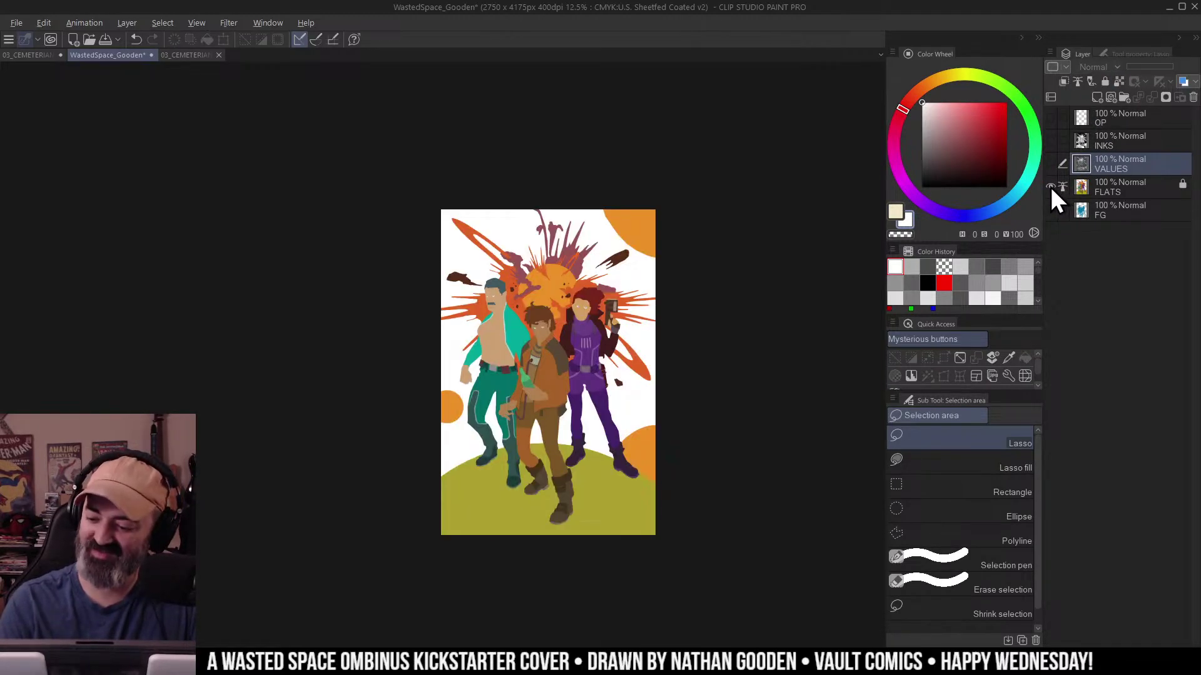
{"action": "left_click", "coordinate": [1051, 186], "text": "alt"}
{"action": "left_click", "coordinate": [1052, 210], "text": "alt"}
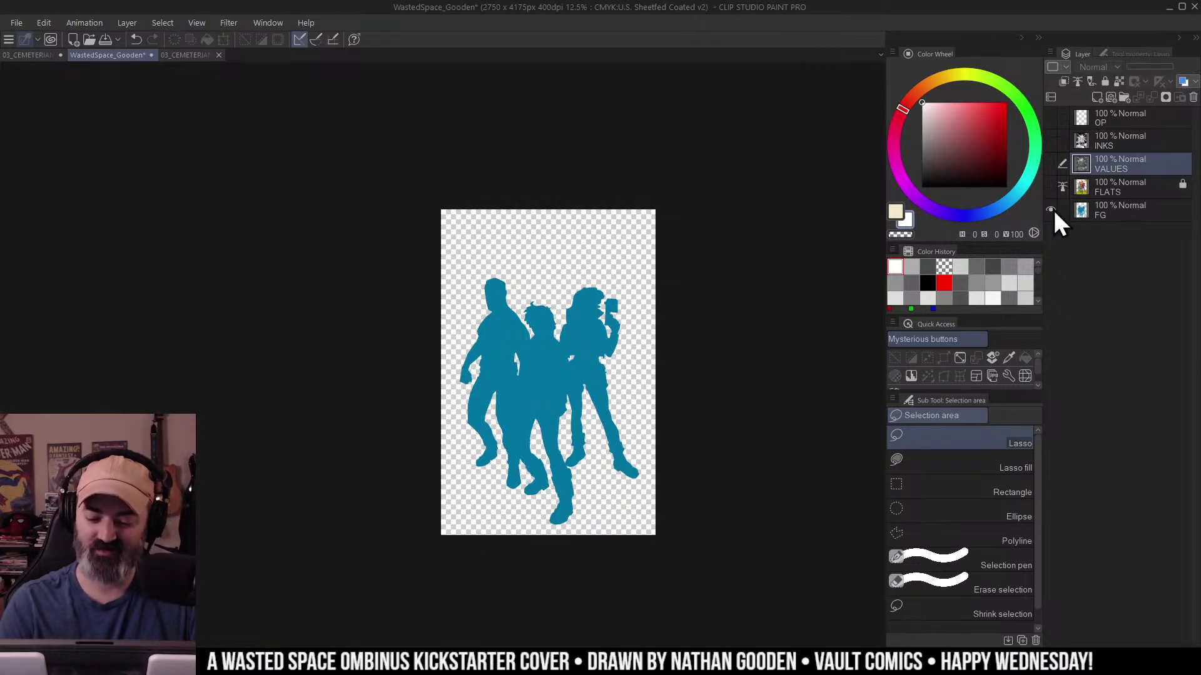
{"action": "left_click", "coordinate": [1055, 209], "text": "alt"}
Create a layer named OL in Overlay mode above VALUES and select the three figures.
{"action": "left_click_drag", "start_coordinate": [764, 300], "coordinate": [718, 290]}
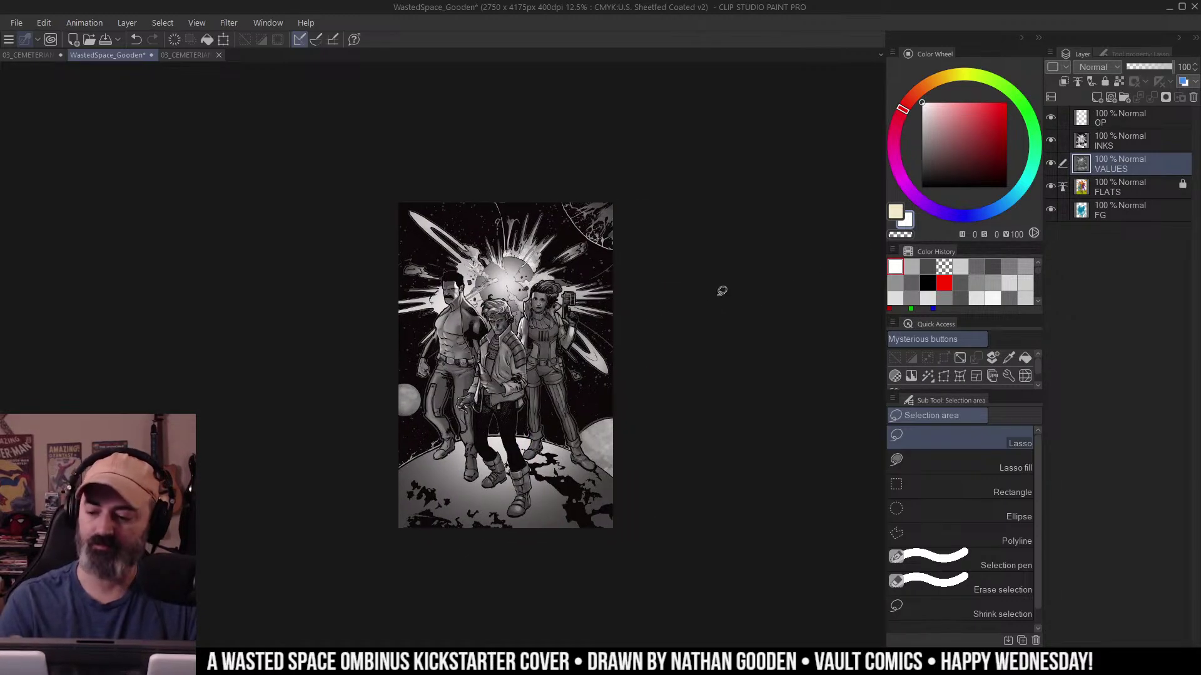
{"action": "key", "text": "ctrl+shift+n"}
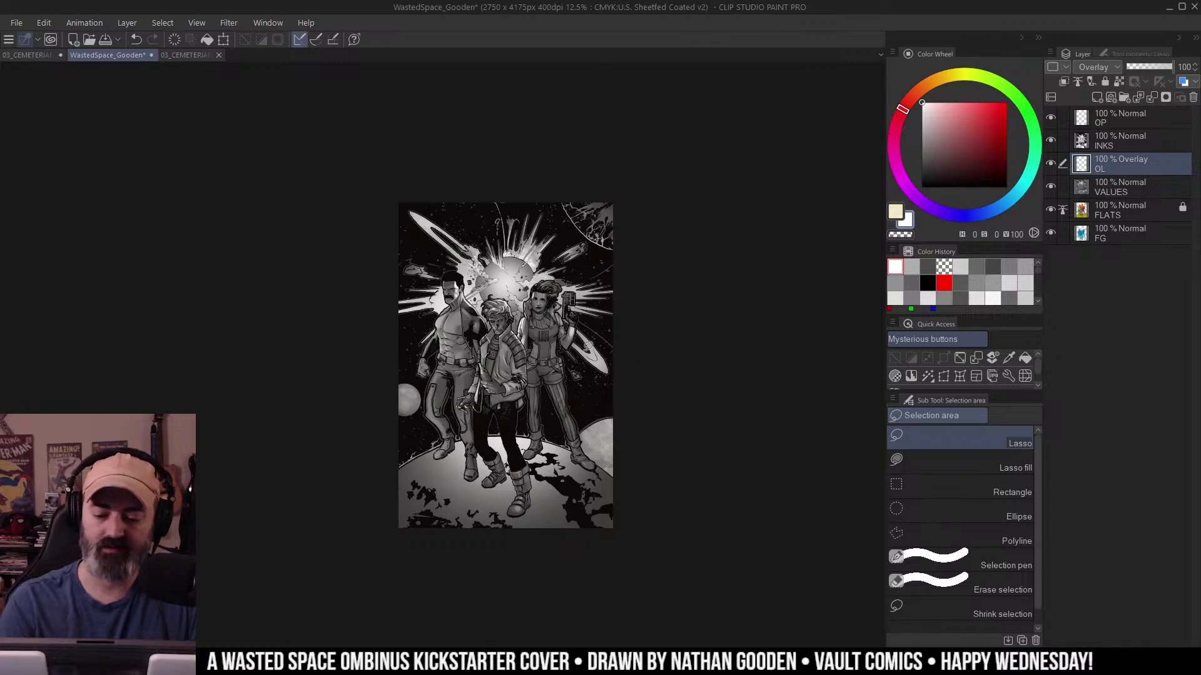
{"action": "key", "text": "w"}
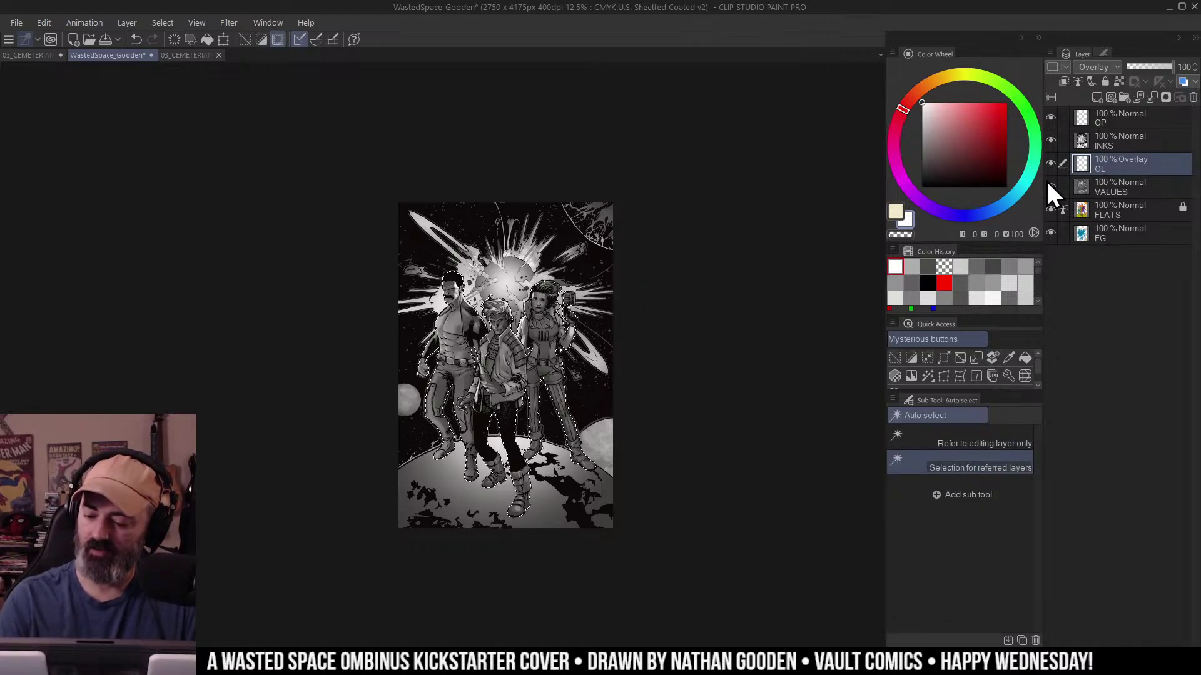
Switch the selection to the area around the three figures and pick a muted red of about HSV 0, 44, 49 for the airbrush.
{"action": "key", "text": "ctrl+m"}
{"action": "key", "text": "ctrl+m"}
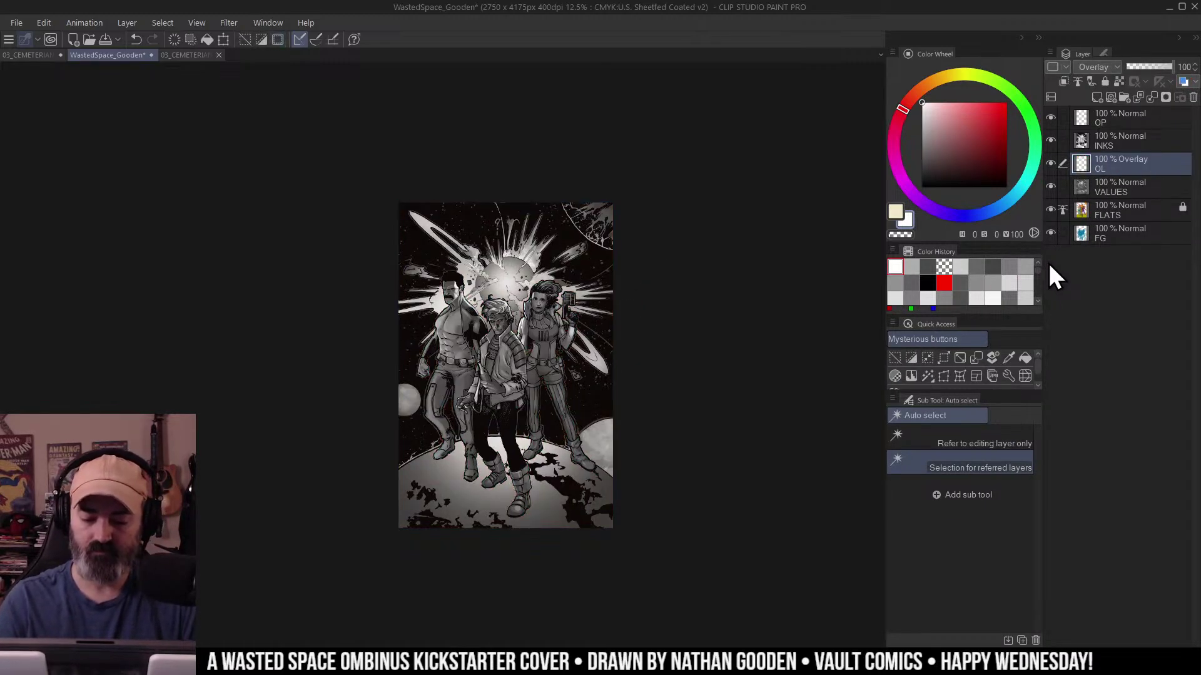
{"action": "key", "text": "b"}
{"action": "mouse_move", "coordinate": [946, 136]}
{"action": "left_mouse_down"}
{"action": "mouse_move", "coordinate": [971, 138]}
{"action": "mouse_move", "coordinate": [952, 144]}
{"action": "mouse_move", "coordinate": [963, 143]}
{"action": "left_mouse_up"}
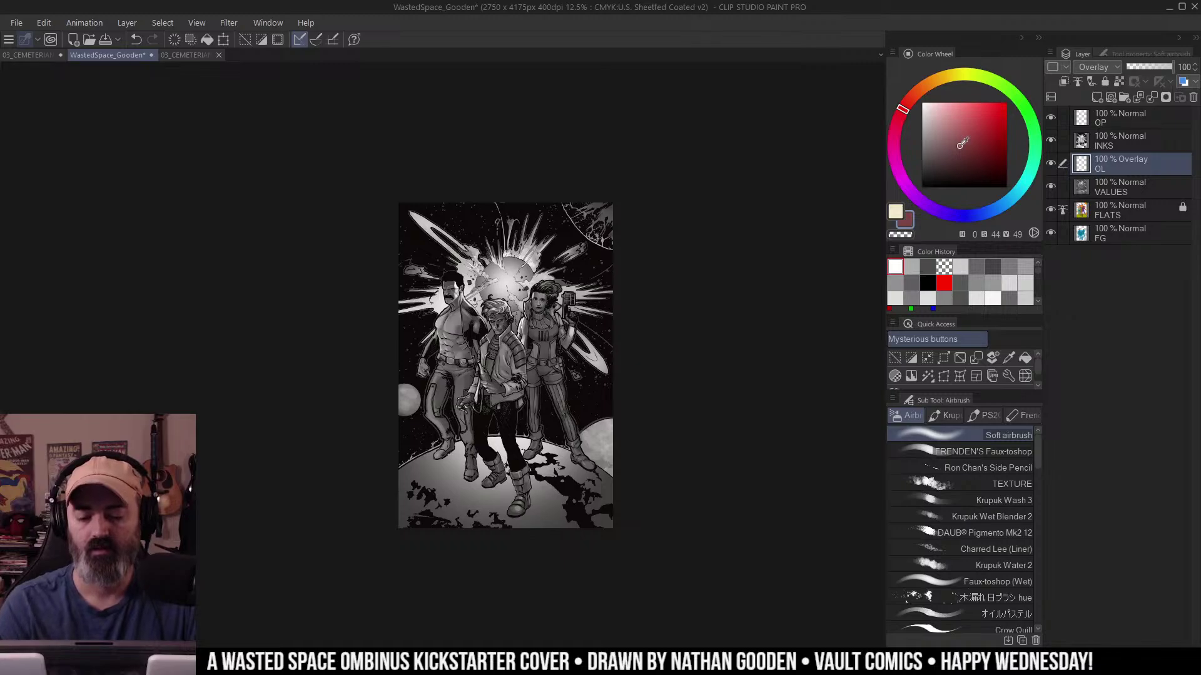
Tint the whole background around the figures muted red, HSV 0, 36, 49, on OL with FRENDEN'S Faux-toshop brush.
{"action": "key", "text": "ctrl+space"}
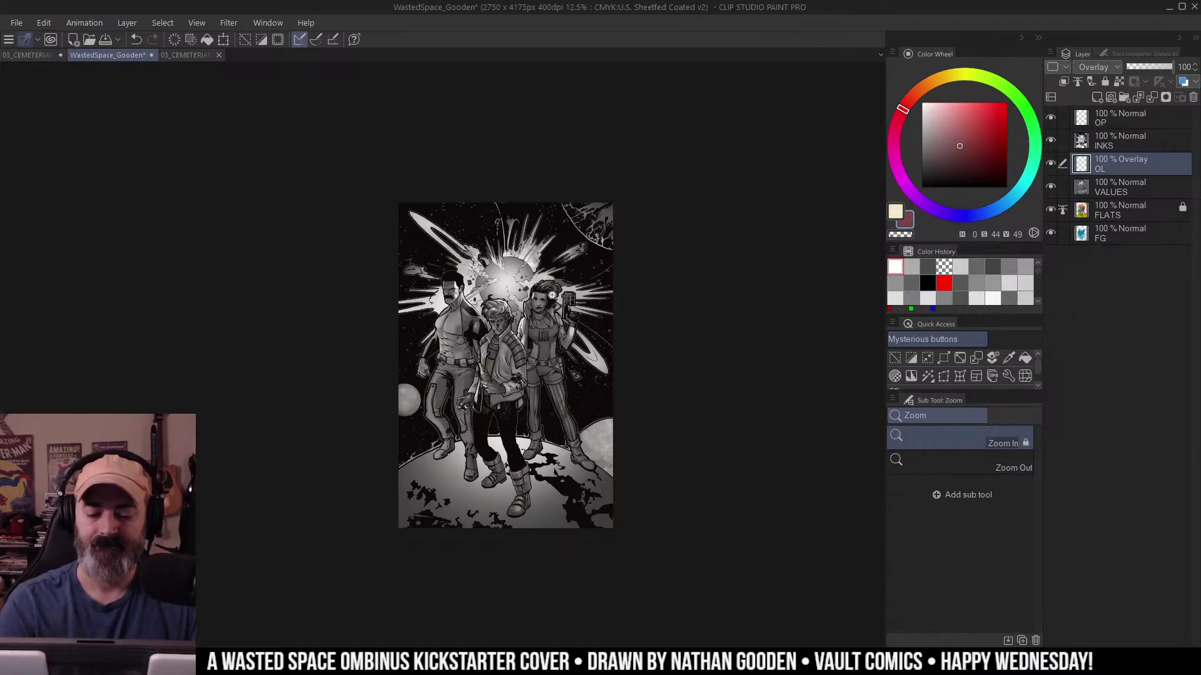
{"action": "left_click", "coordinate": [560, 293]}
{"action": "left_click_drag", "start_coordinate": [669, 209], "coordinate": [776, 316]}
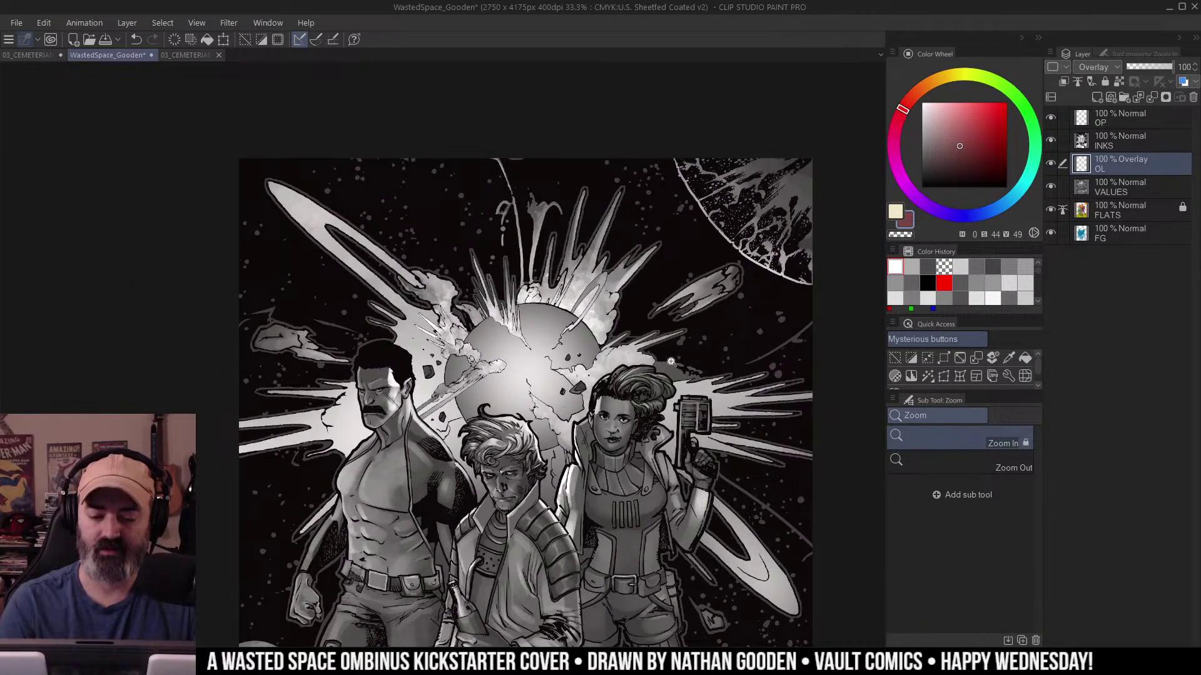
{"action": "left_click_drag", "start_coordinate": [667, 414], "coordinate": [688, 297]}
{"action": "left_click", "coordinate": [676, 319], "text": "alt"}
{"action": "key", "text": "ctrl+h"}
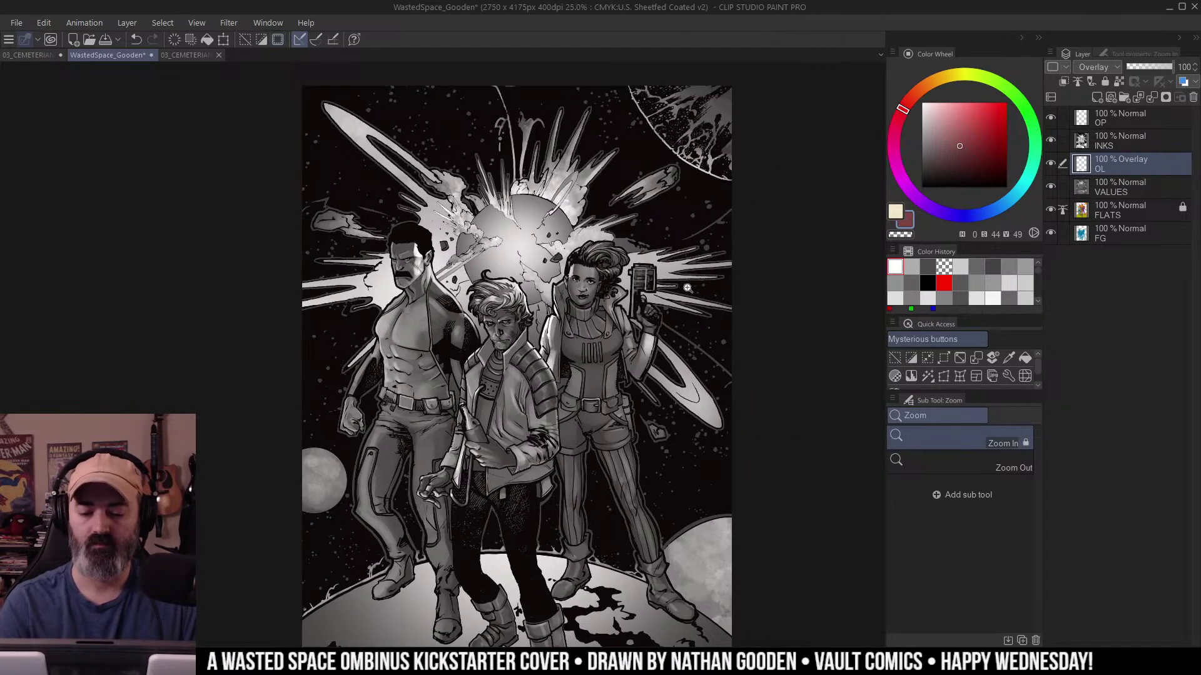
{"action": "left_click", "coordinate": [688, 312], "text": "alt"}
{"action": "key", "text": "b"}
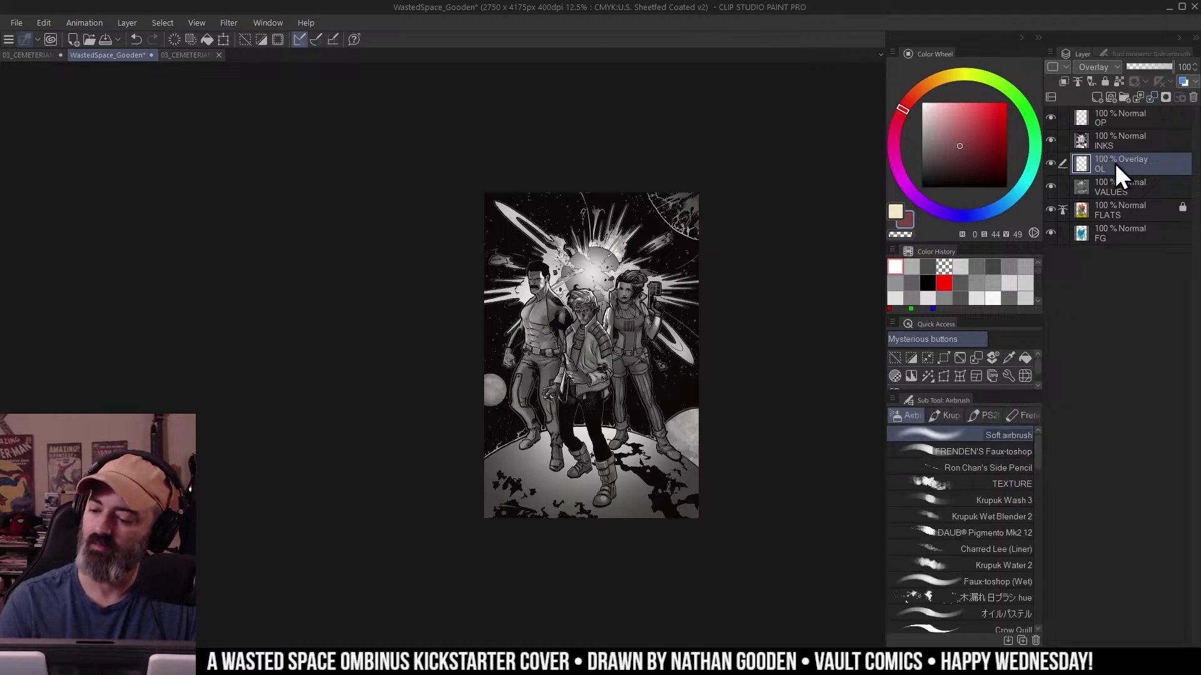
{"action": "left_click", "coordinate": [1020, 455]}
{"action": "mouse_move", "coordinate": [534, 191]}
{"action": "left_mouse_down"}
{"action": "mouse_move", "coordinate": [648, 173]}
{"action": "mouse_move", "coordinate": [494, 312]}
{"action": "mouse_move", "coordinate": [643, 236]}
{"action": "mouse_move", "coordinate": [509, 456]}
{"action": "mouse_move", "coordinate": [510, 536]}
{"action": "mouse_move", "coordinate": [649, 475]}
{"action": "mouse_move", "coordinate": [488, 378]}
{"action": "mouse_move", "coordinate": [686, 328]}
{"action": "mouse_move", "coordinate": [592, 245]}
{"action": "mouse_move", "coordinate": [633, 274]}
{"action": "mouse_move", "coordinate": [497, 403]}
{"action": "mouse_move", "coordinate": [605, 434]}
{"action": "mouse_move", "coordinate": [686, 507]}
{"action": "mouse_move", "coordinate": [683, 429]}
{"action": "mouse_move", "coordinate": [478, 533]}
{"action": "mouse_move", "coordinate": [625, 246]}
{"action": "left_mouse_up"}
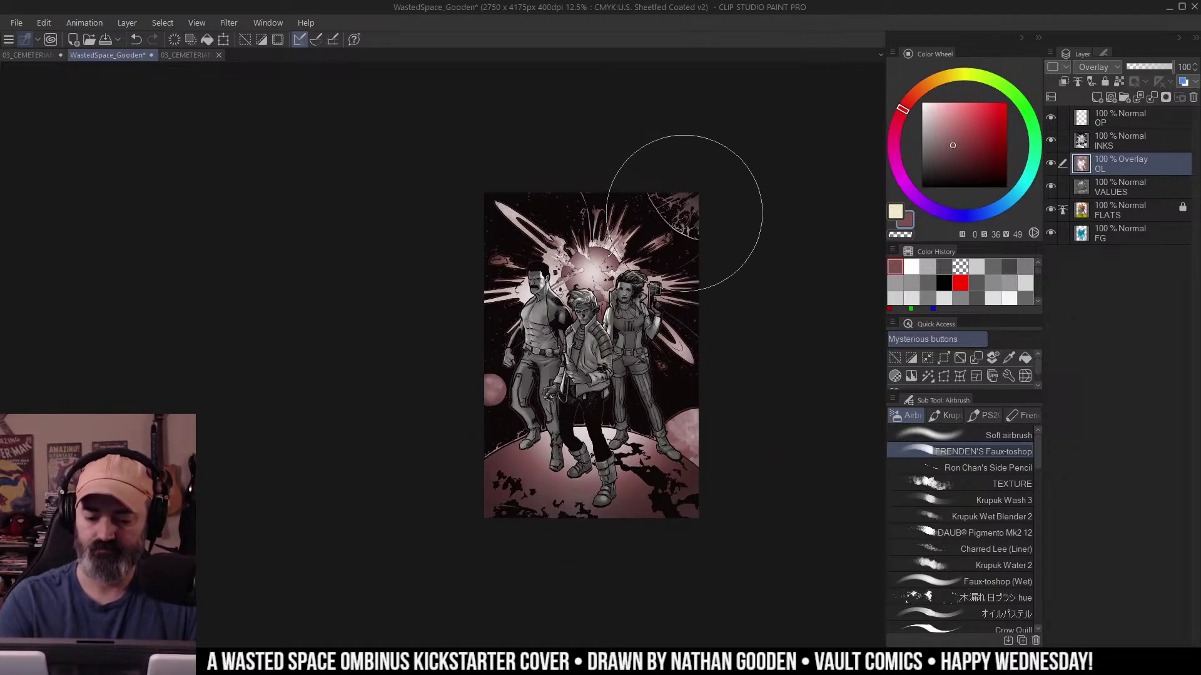
Deepen the red tint over the explosion, planets and ground on OL with a stronger red, HSV 0, 59, 63.
{"action": "left_click", "coordinate": [976, 140]}
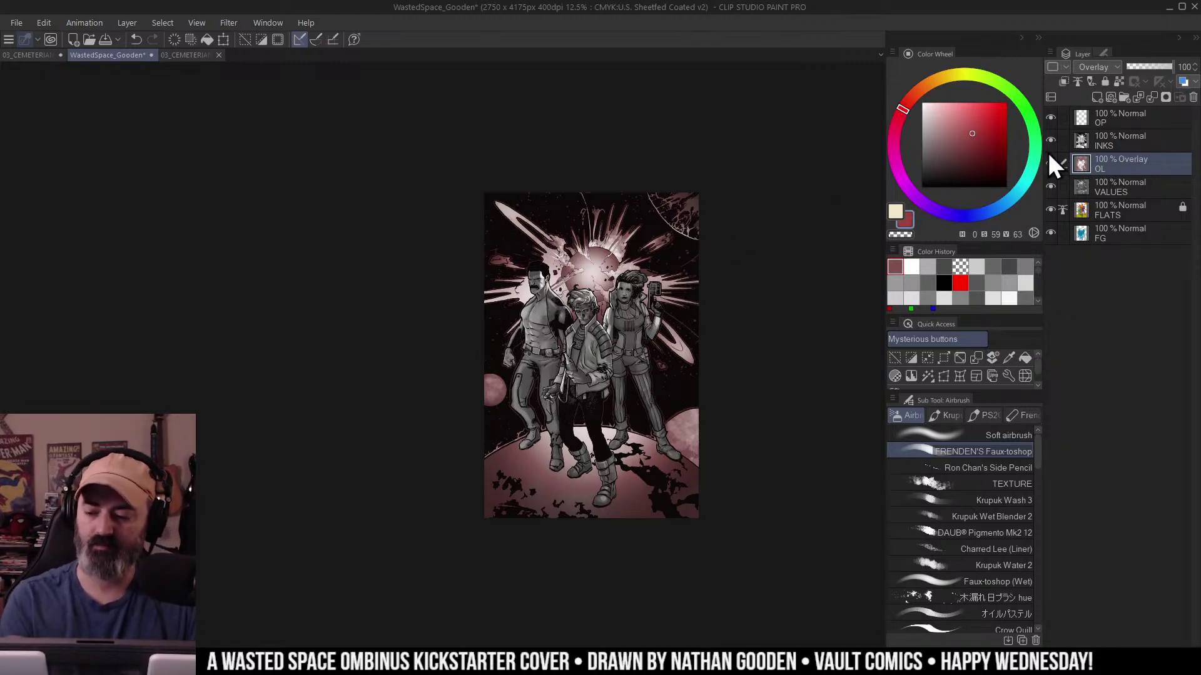
{"action": "left_click", "coordinate": [678, 267]}
{"action": "left_click", "coordinate": [642, 248], "text": "ctrl"}
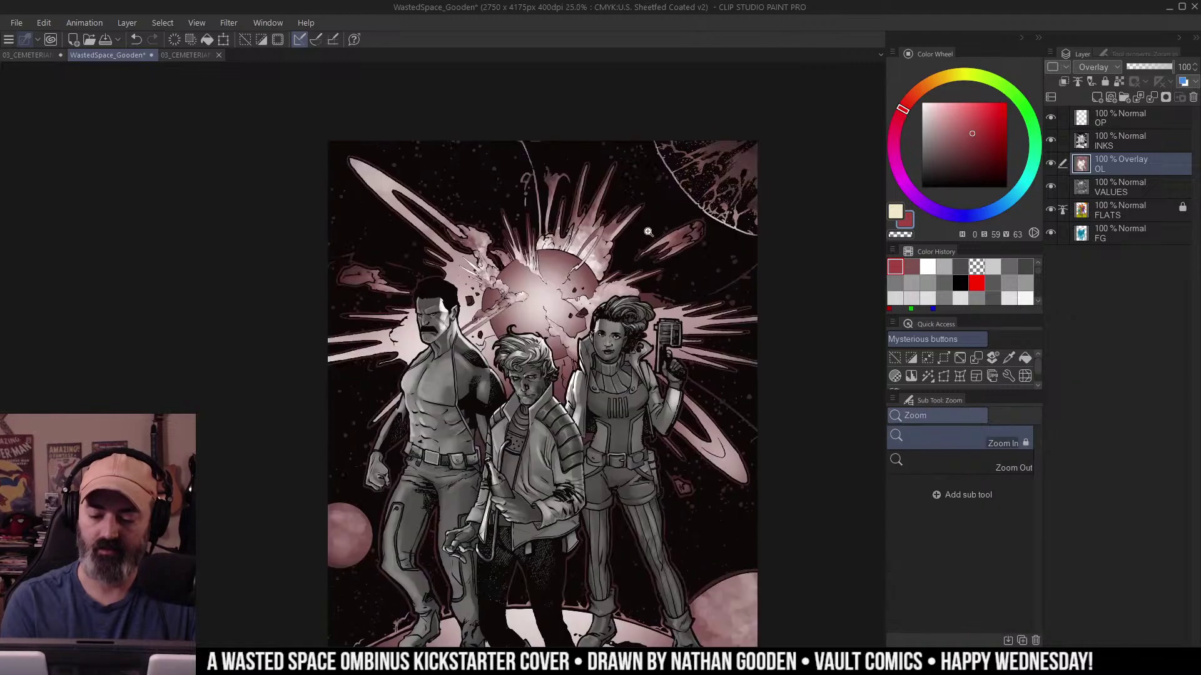
{"action": "left_click_drag", "start_coordinate": [695, 247], "coordinate": [709, 207]}
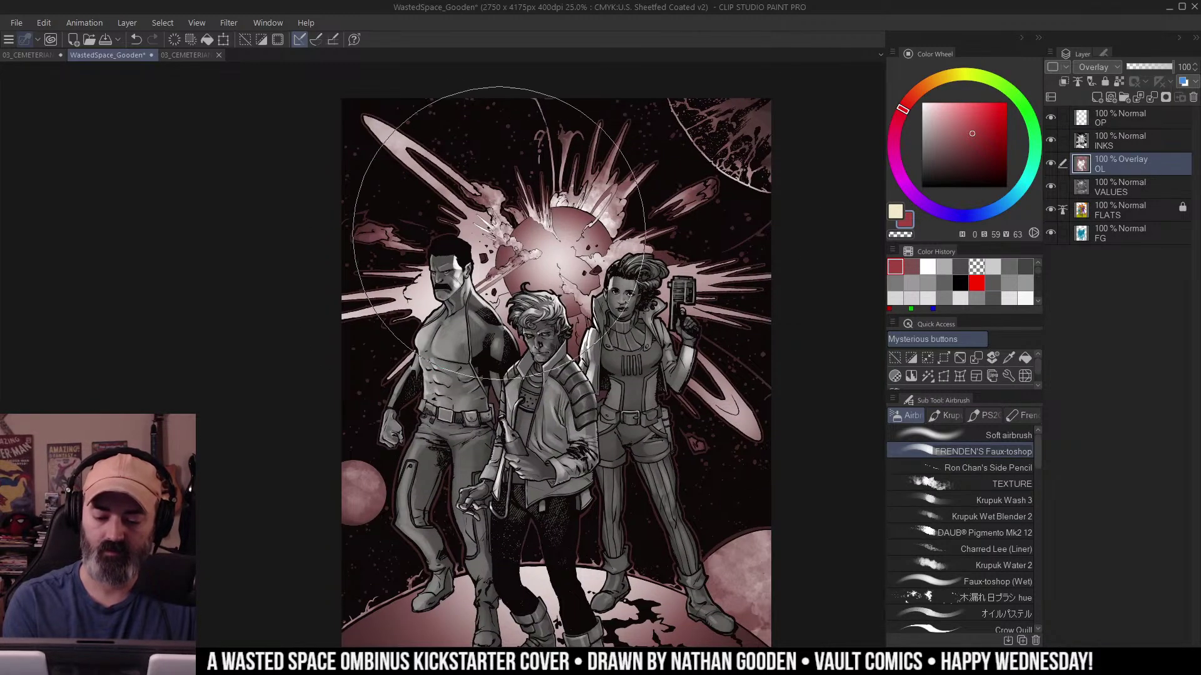
{"action": "left_click_drag", "start_coordinate": [720, 306], "coordinate": [736, 60]}
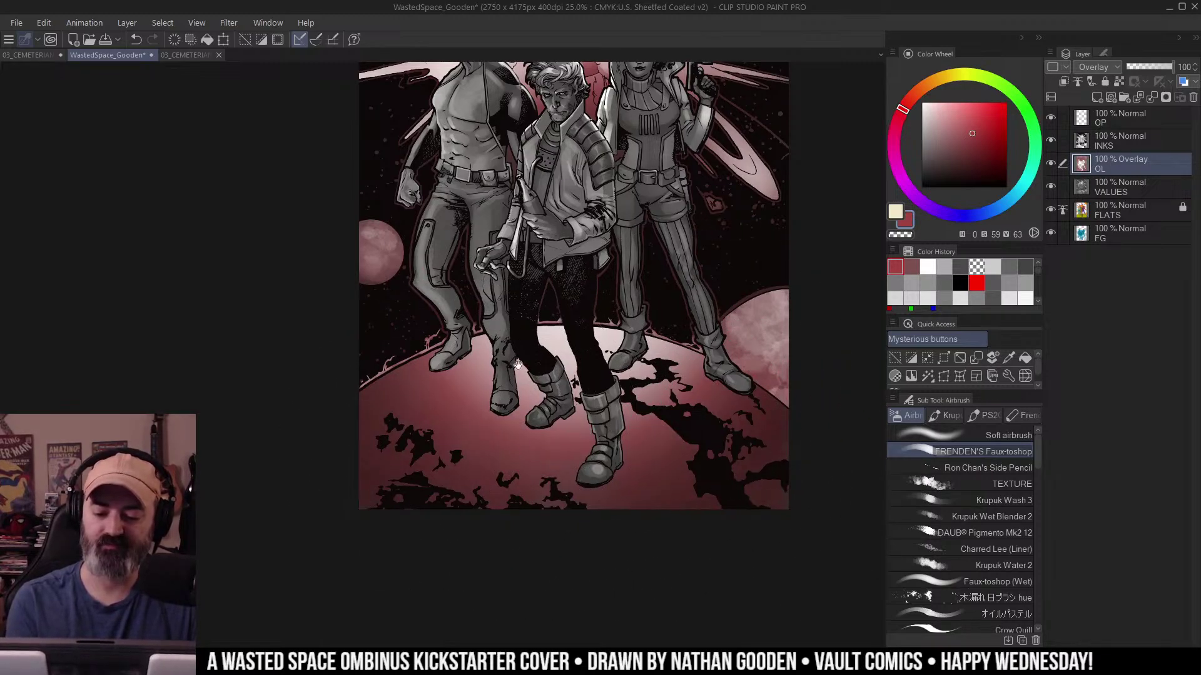
{"action": "left_click_drag", "start_coordinate": [700, 359], "coordinate": [687, 415]}
{"action": "left_click_drag", "start_coordinate": [693, 247], "coordinate": [665, 346]}
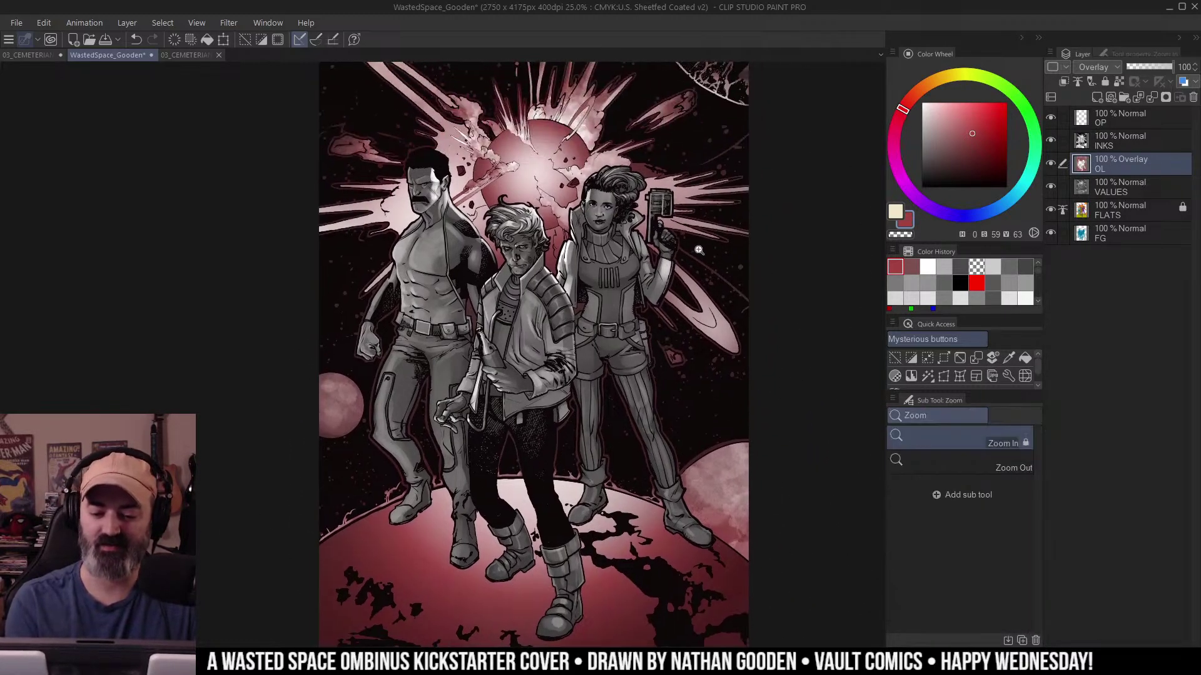
{"action": "left_click", "coordinate": [695, 250], "text": "alt"}
{"action": "left_click_drag", "start_coordinate": [728, 267], "coordinate": [710, 262]}
{"action": "left_click_drag", "start_coordinate": [710, 194], "coordinate": [697, 221]}
{"action": "key", "text": "w"}
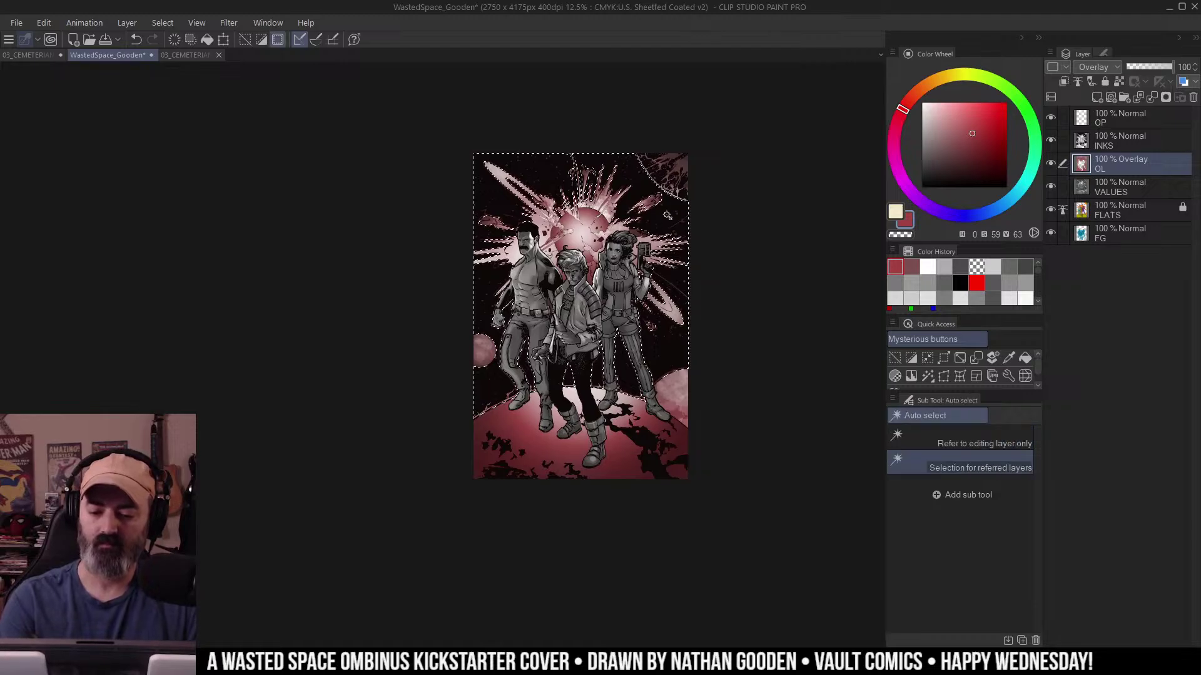
{"action": "left_click", "coordinate": [668, 216]}
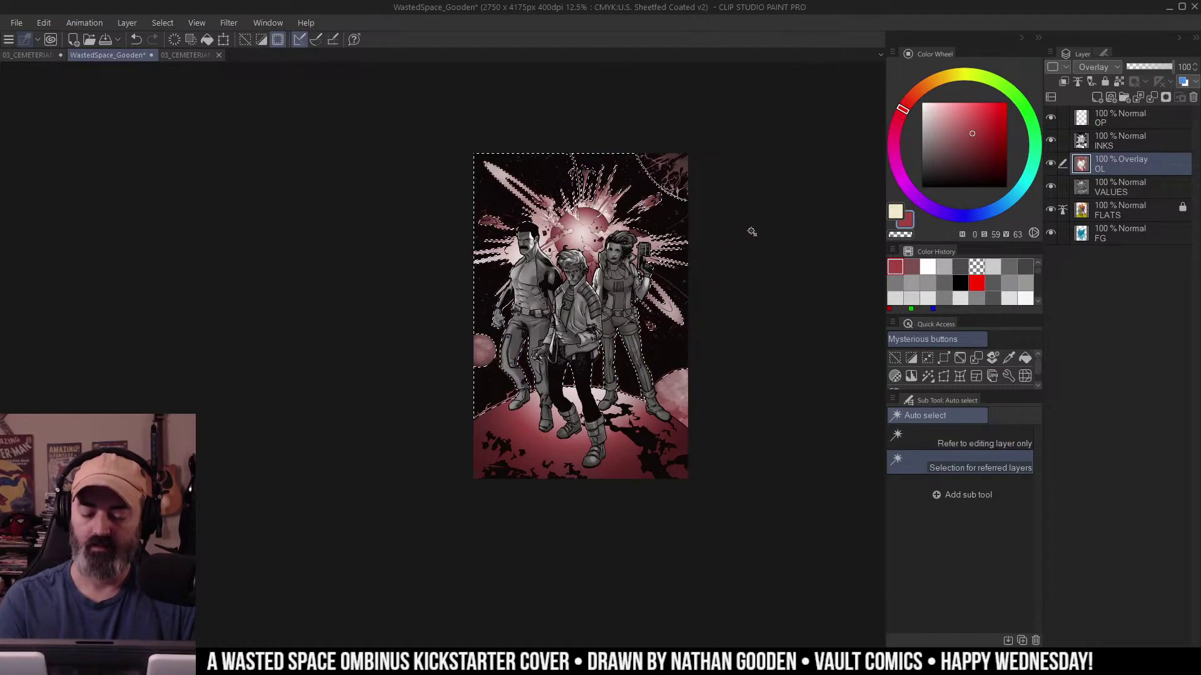
{"action": "key", "text": "ctrl+d"}
Auto-select the explosion, rings and planets from the referred layers and preview the selection as a Quick Mask.
{"action": "left_click", "coordinate": [702, 241], "text": "ctrl"}
{"action": "left_click_drag", "start_coordinate": [703, 241], "coordinate": [751, 277]}
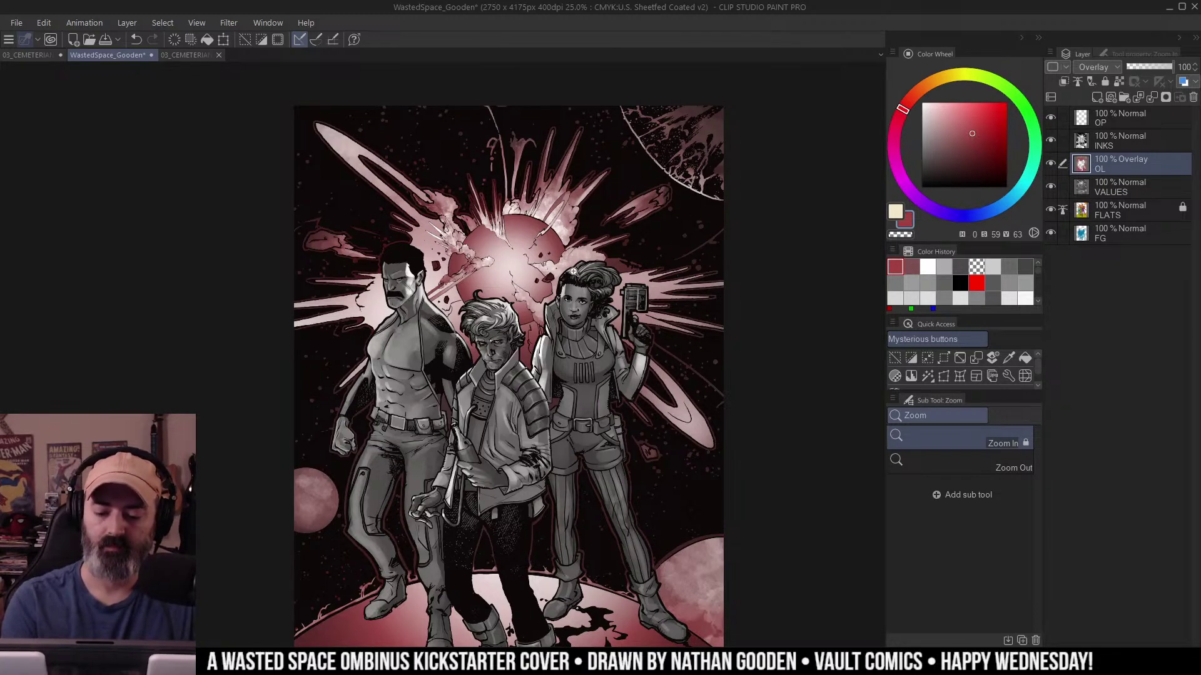
{"action": "key", "text": "w"}
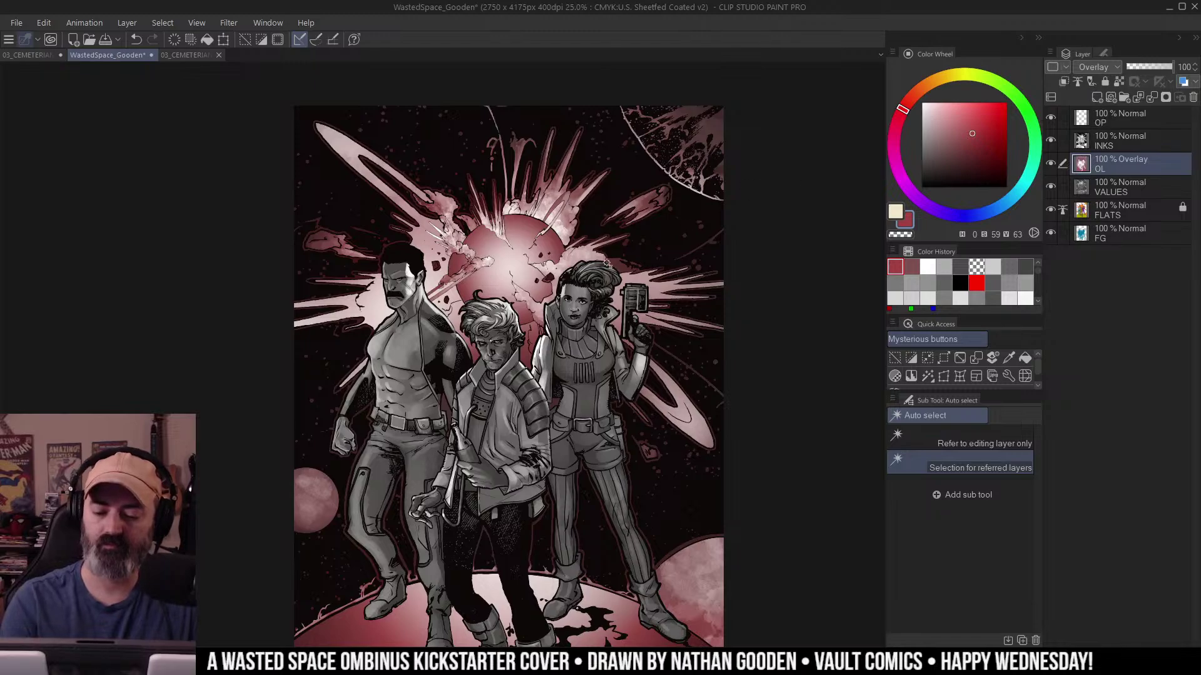
{"action": "left_click", "coordinate": [532, 253]}
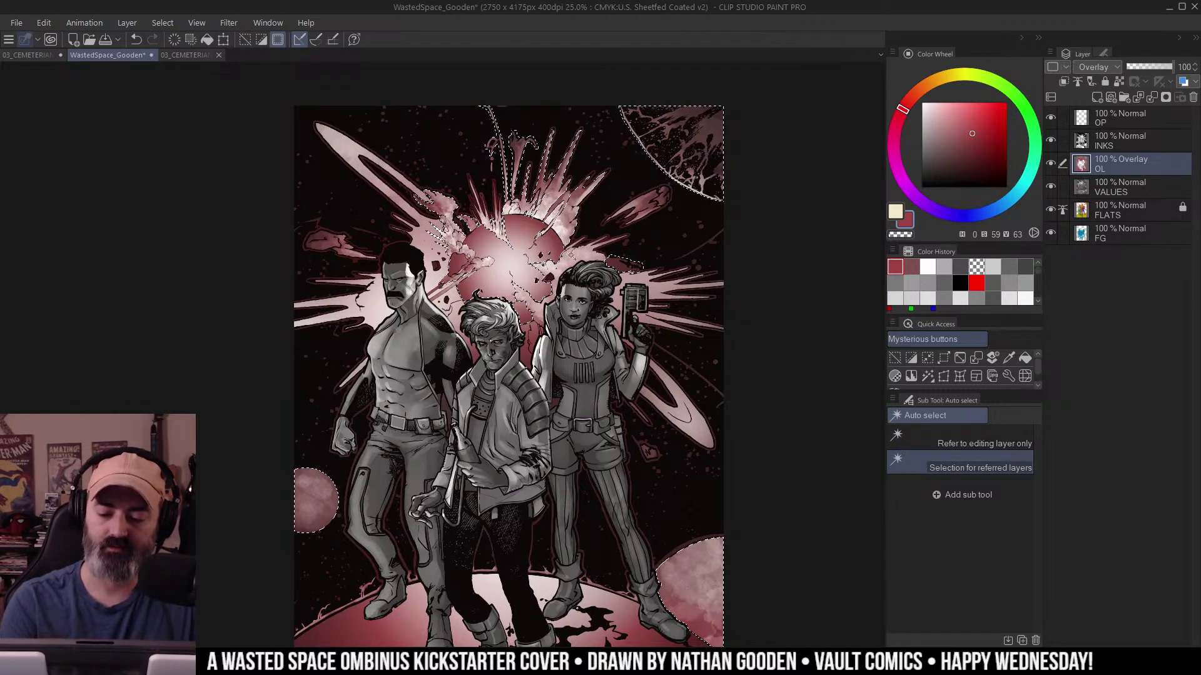
{"action": "key", "text": "ctrl+m"}
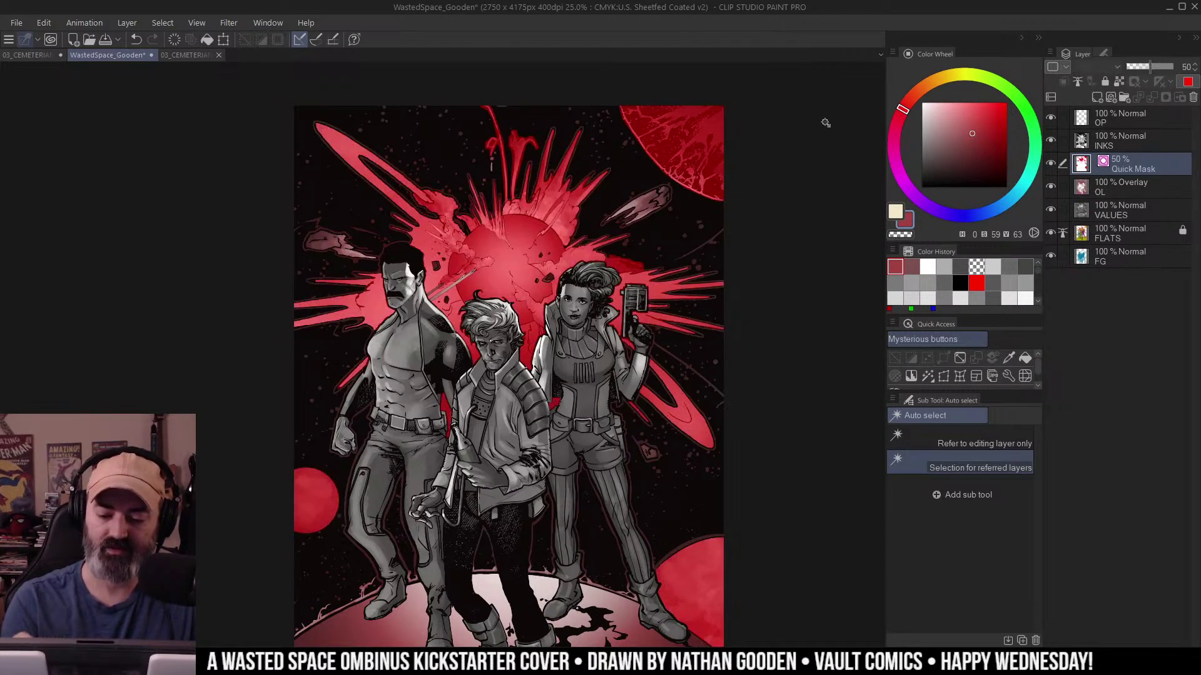
Add the small flying debris pieces to the explosion selection and check its coverage with Quick Mask.
{"action": "key", "text": "q"}
{"action": "key", "text": "m"}
{"action": "key", "text": "q"}
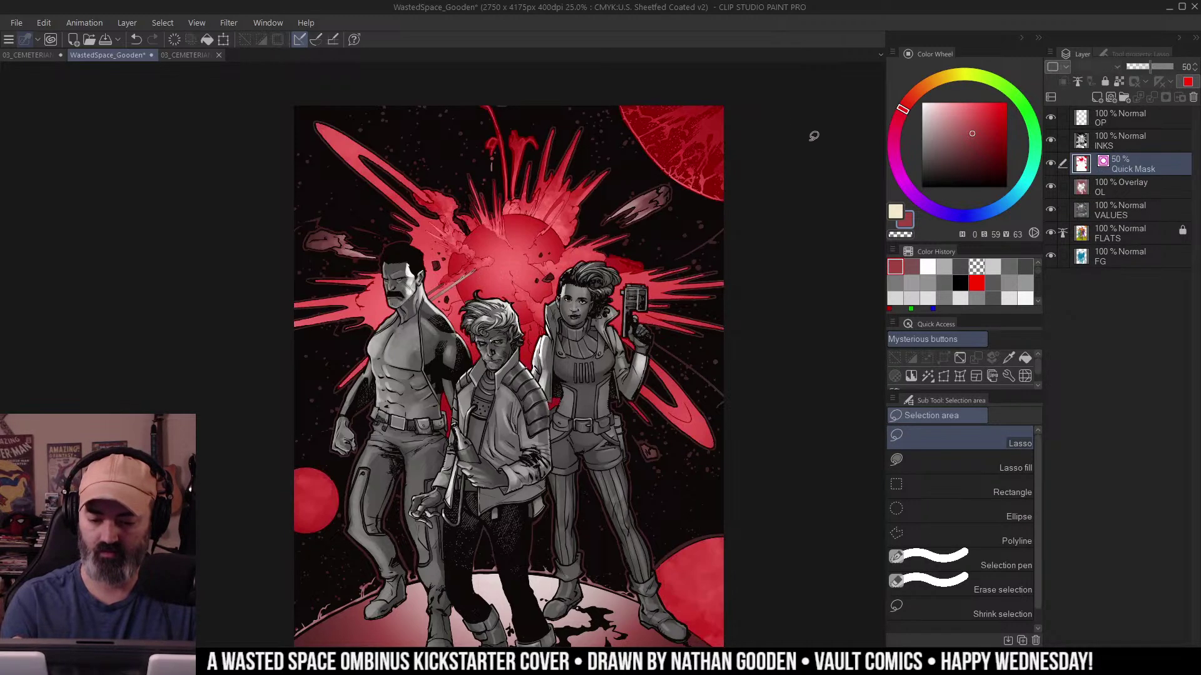
{"action": "key", "text": "q"}
{"action": "key", "text": "w"}
{"action": "key", "text": "ctrl+m"}
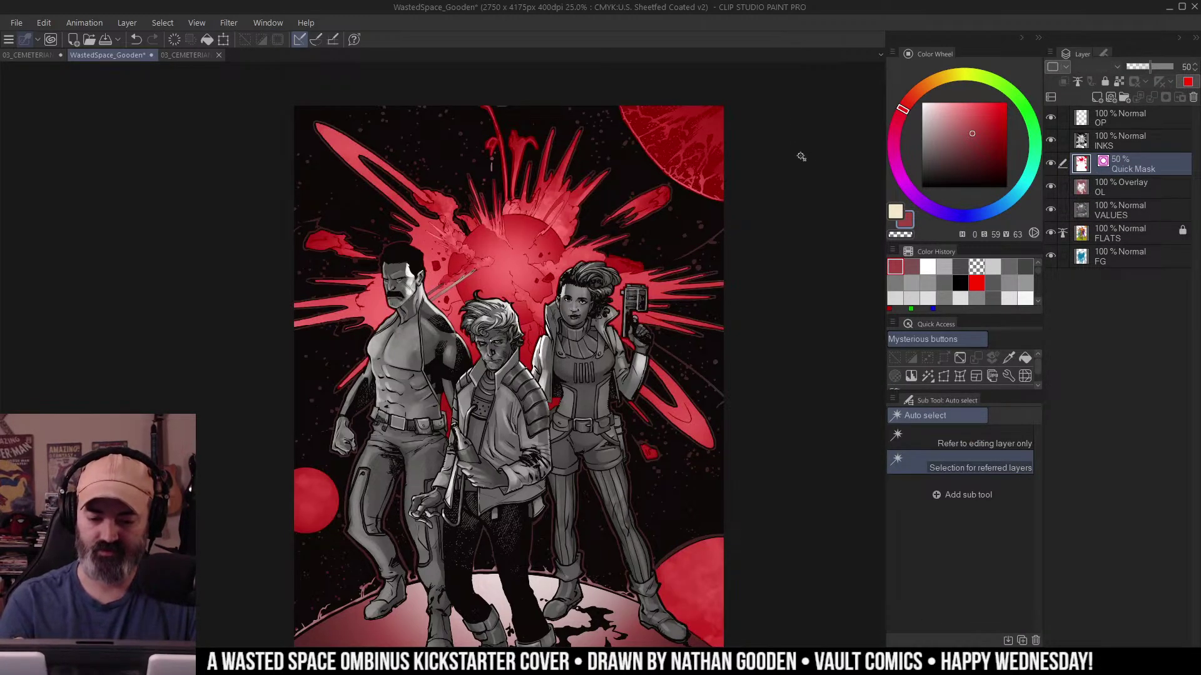
{"action": "key", "text": "ctrl+m"}
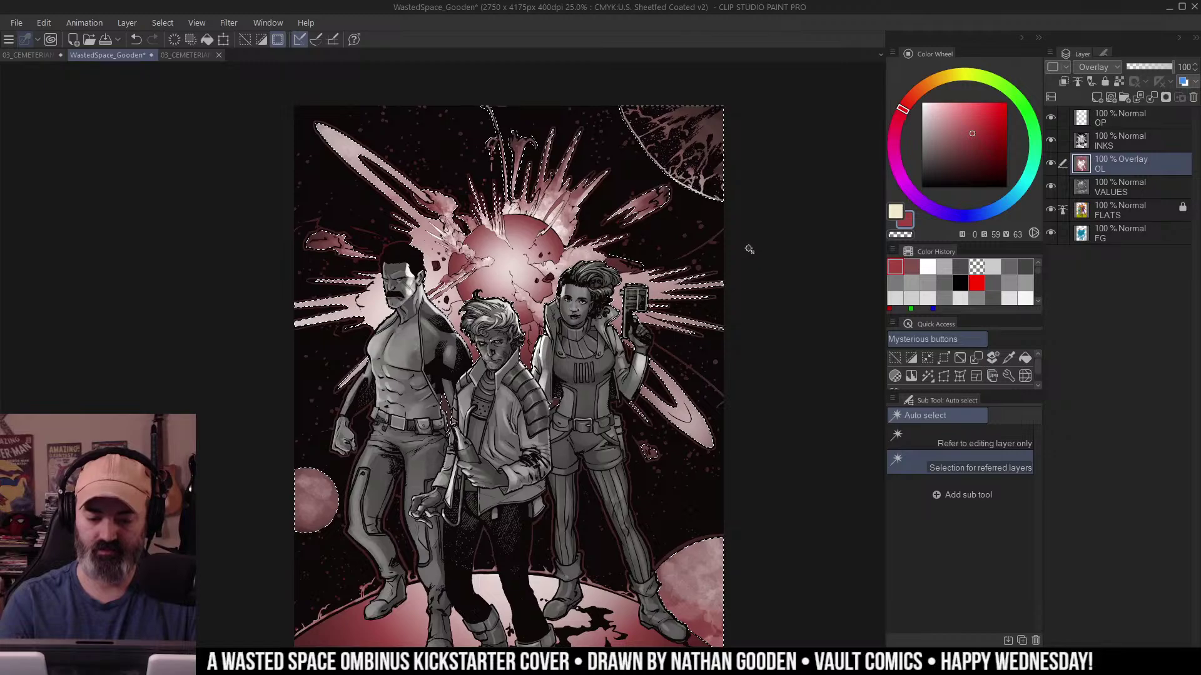
{"action": "key", "text": "ctrl+m"}
{"action": "key", "text": "ctrl+m"}
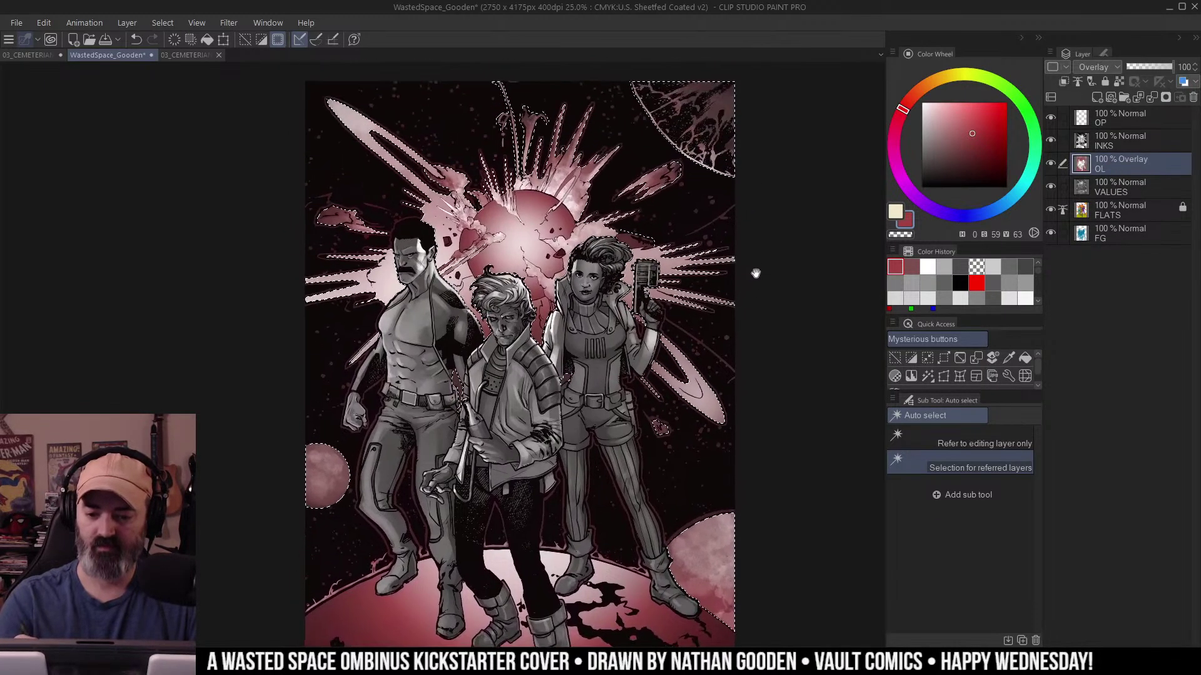
Subtract the three planets at the page edges from the explosion selection with the Lasso.
{"action": "key", "text": "m"}
{"action": "left_click_drag", "start_coordinate": [683, 150], "coordinate": [681, 163]}
{"action": "mouse_move", "coordinate": [727, 103]}
{"action": "left_mouse_down"}
{"action": "mouse_move", "coordinate": [686, 92]}
{"action": "mouse_move", "coordinate": [616, 155]}
{"action": "mouse_move", "coordinate": [651, 187]}
{"action": "left_mouse_up"}
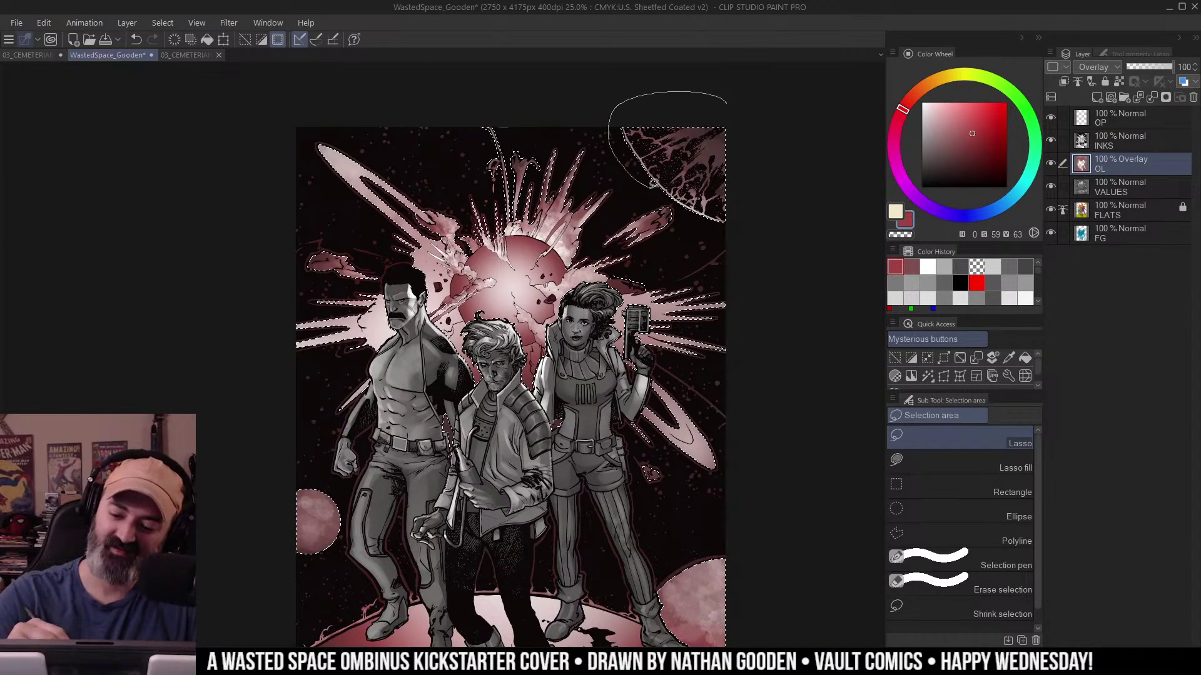
{"action": "left_click_drag", "start_coordinate": [767, 215], "coordinate": [738, 89]}
{"action": "left_click_drag", "start_coordinate": [707, 325], "coordinate": [743, 152]}
{"action": "mouse_move", "coordinate": [331, 295]}
{"action": "left_mouse_down"}
{"action": "mouse_move", "coordinate": [250, 365]}
{"action": "mouse_move", "coordinate": [319, 297]}
{"action": "left_mouse_up"}
{"action": "left_click_drag", "start_coordinate": [725, 337], "coordinate": [725, 292]}
{"action": "mouse_move", "coordinate": [793, 327]}
{"action": "left_mouse_down"}
{"action": "mouse_move", "coordinate": [633, 490]}
{"action": "mouse_move", "coordinate": [826, 375]}
{"action": "left_mouse_up"}
{"action": "left_click_drag", "start_coordinate": [766, 126], "coordinate": [735, 355]}
Create a layer named EXPLOSION SEL above FG, fill the explosion selection on it and check the layer in isolation.
{"action": "left_click", "coordinate": [1117, 229]}
{"action": "left_click", "coordinate": [1124, 96]}
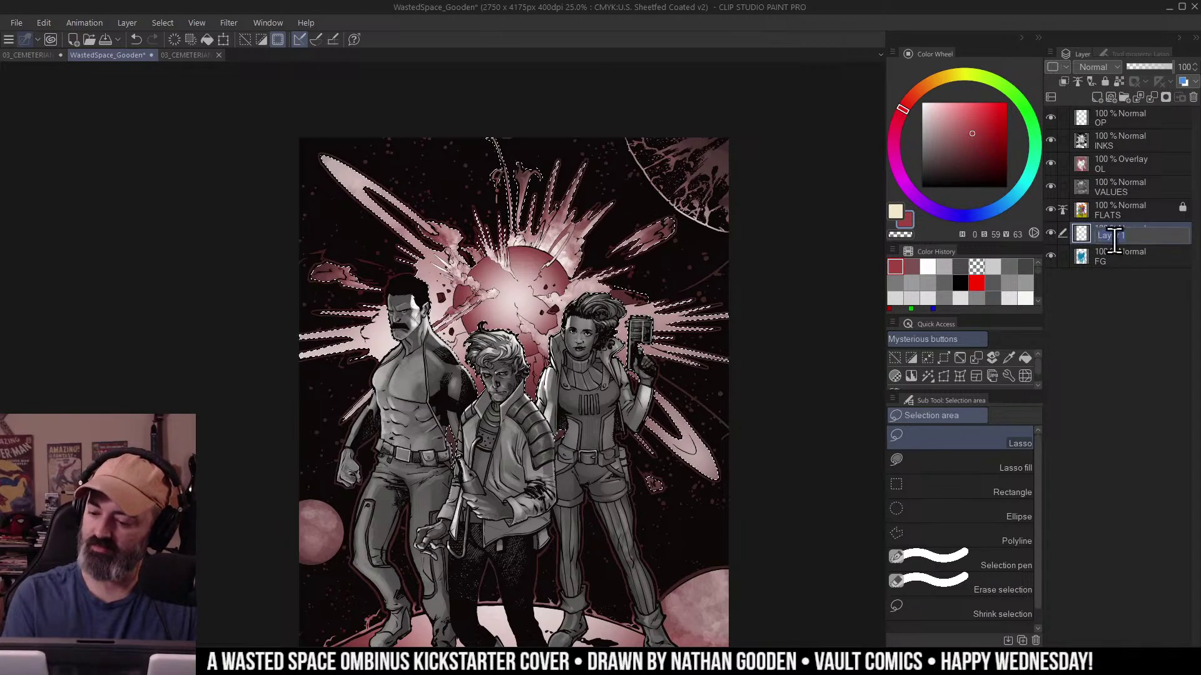
{"action": "type", "text": "e"}
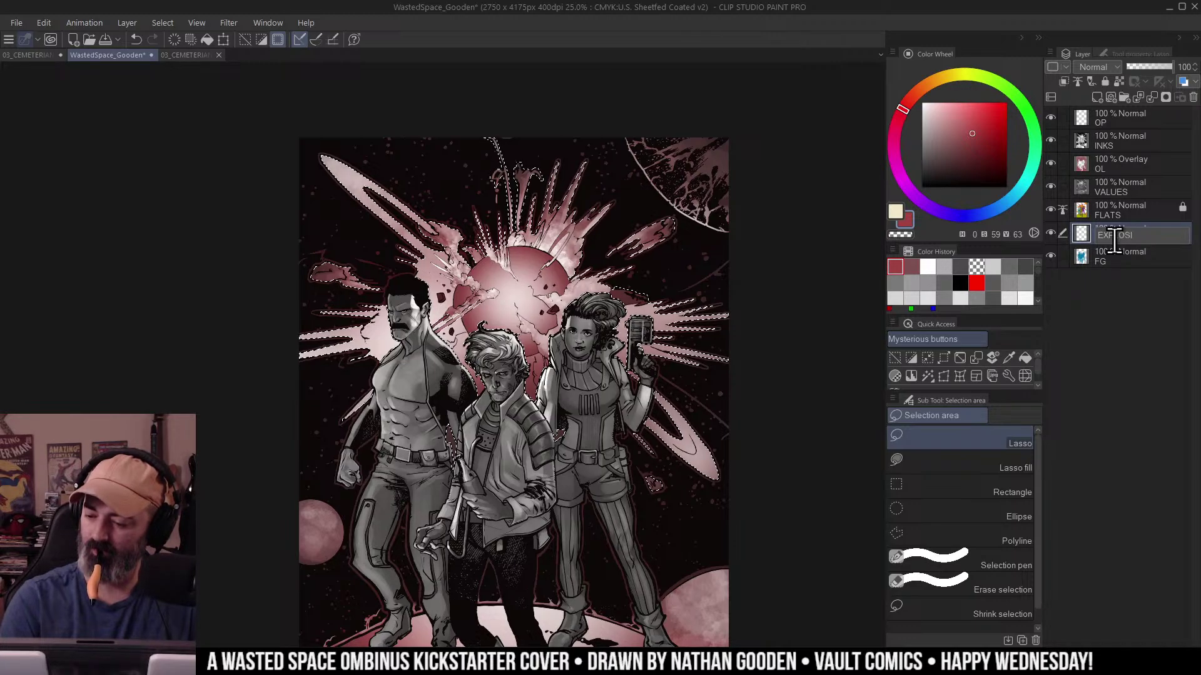
{"action": "key", "text": "Return"}
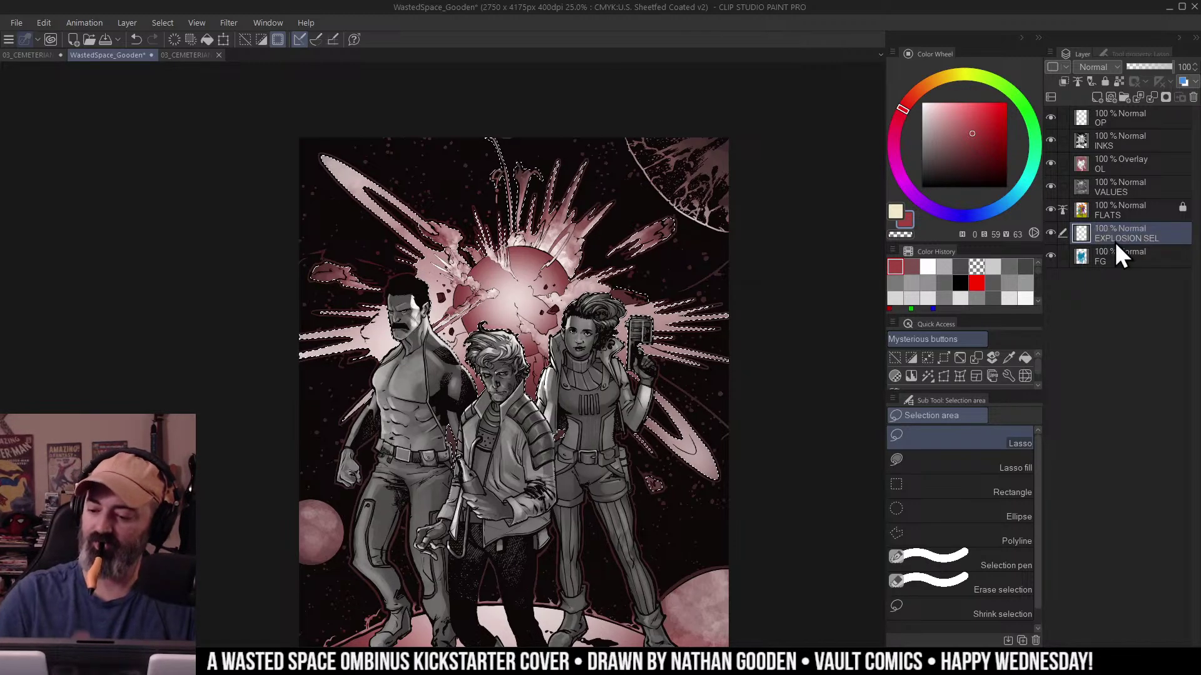
{"action": "key", "text": "g"}
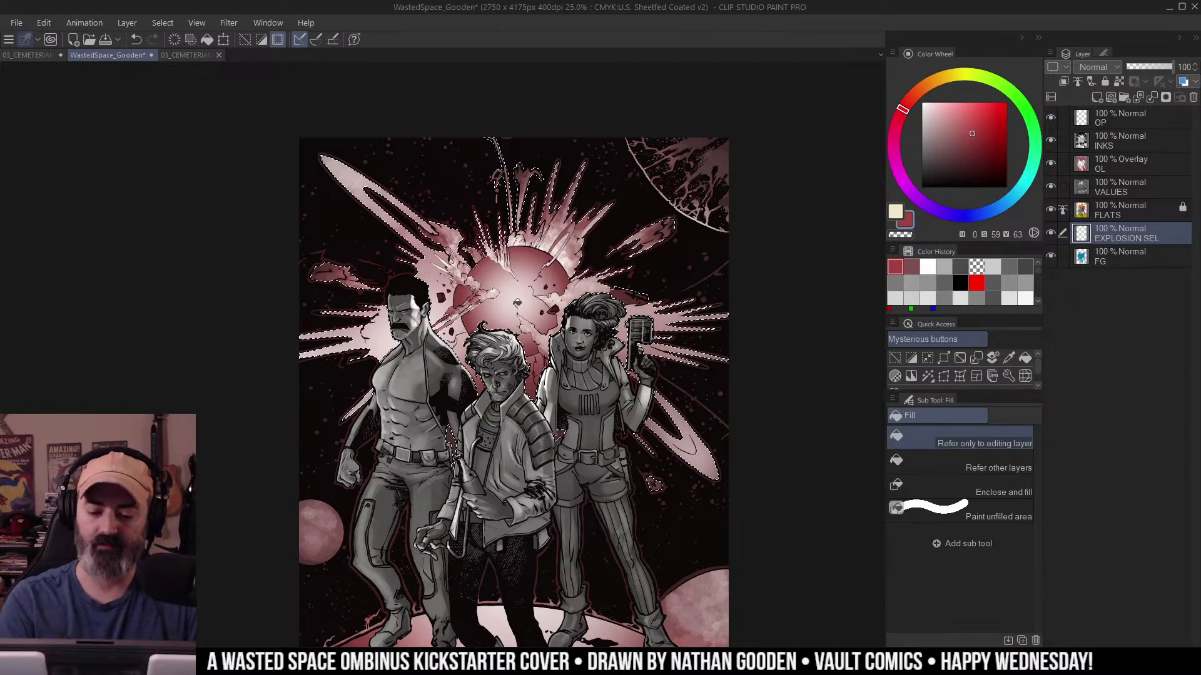
{"action": "left_click", "coordinate": [1051, 233], "text": "alt"}
{"action": "left_click", "coordinate": [1051, 233], "text": "alt"}
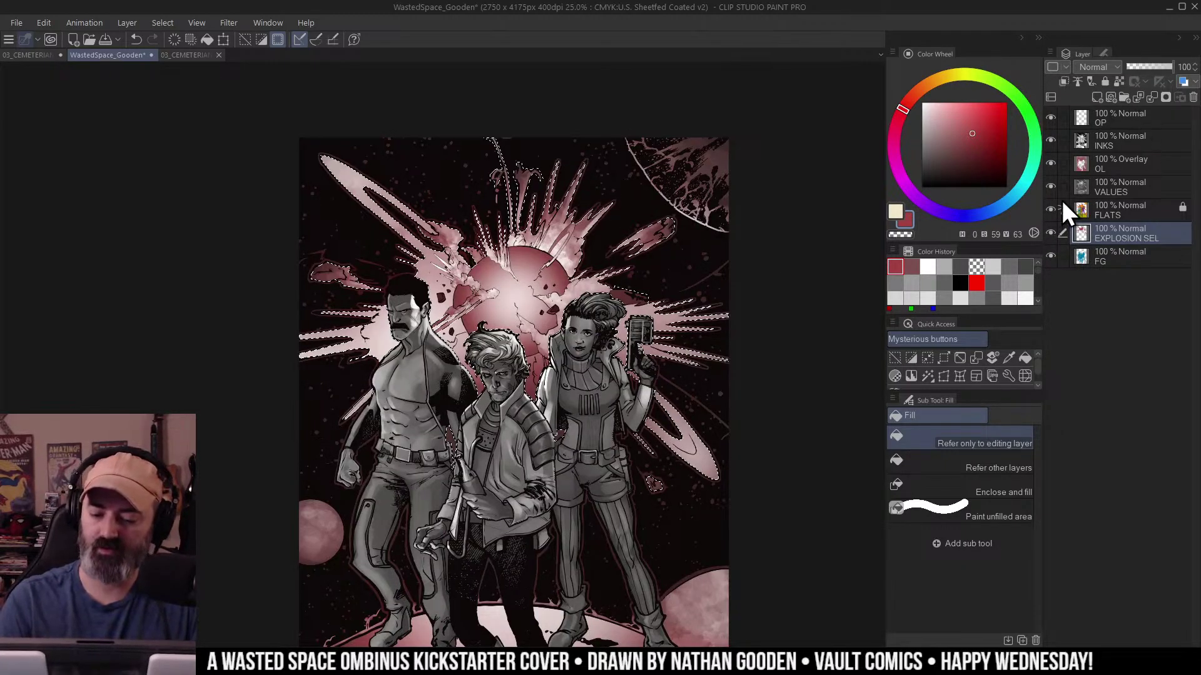
Lock the EXPLOSION SEL and FG layers.
{"action": "left_click", "coordinate": [1104, 82]}
{"action": "left_click", "coordinate": [1122, 260]}
{"action": "left_click", "coordinate": [1105, 82]}
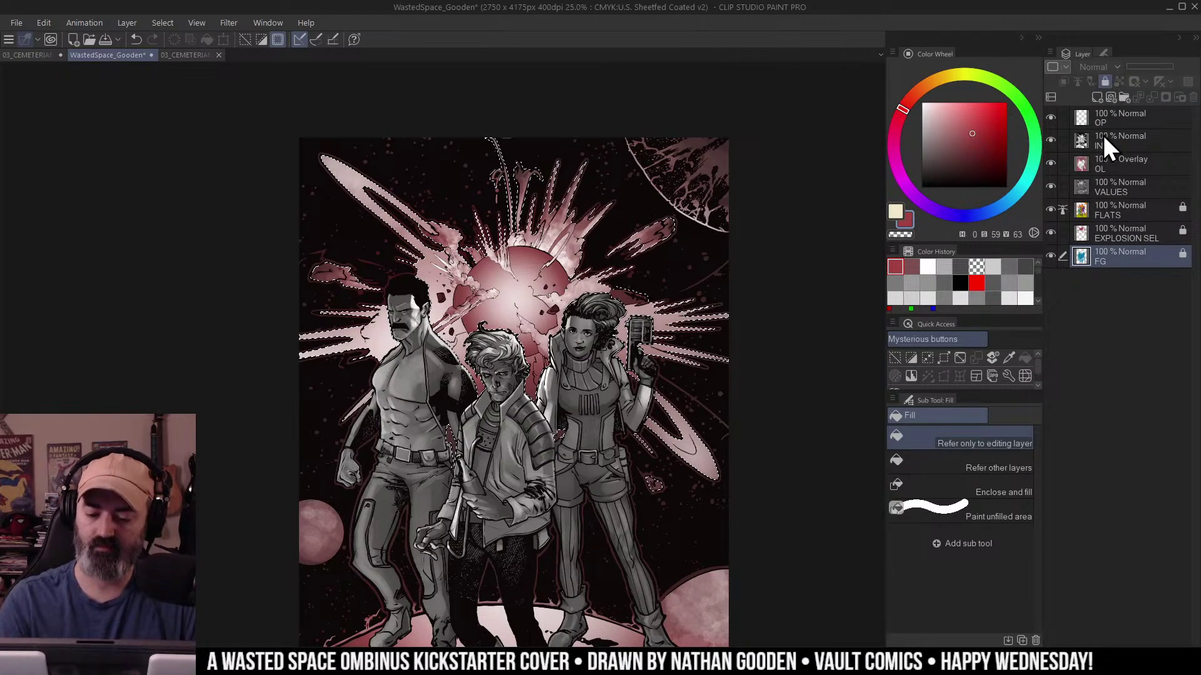
Return to the OL layer with the selection border hidden and pick a blue, HSV 204, 59, 65, for the Soft airbrush.
{"action": "left_click", "coordinate": [1095, 163]}
{"action": "key", "text": "ctrl+d"}
{"action": "key", "text": "j"}
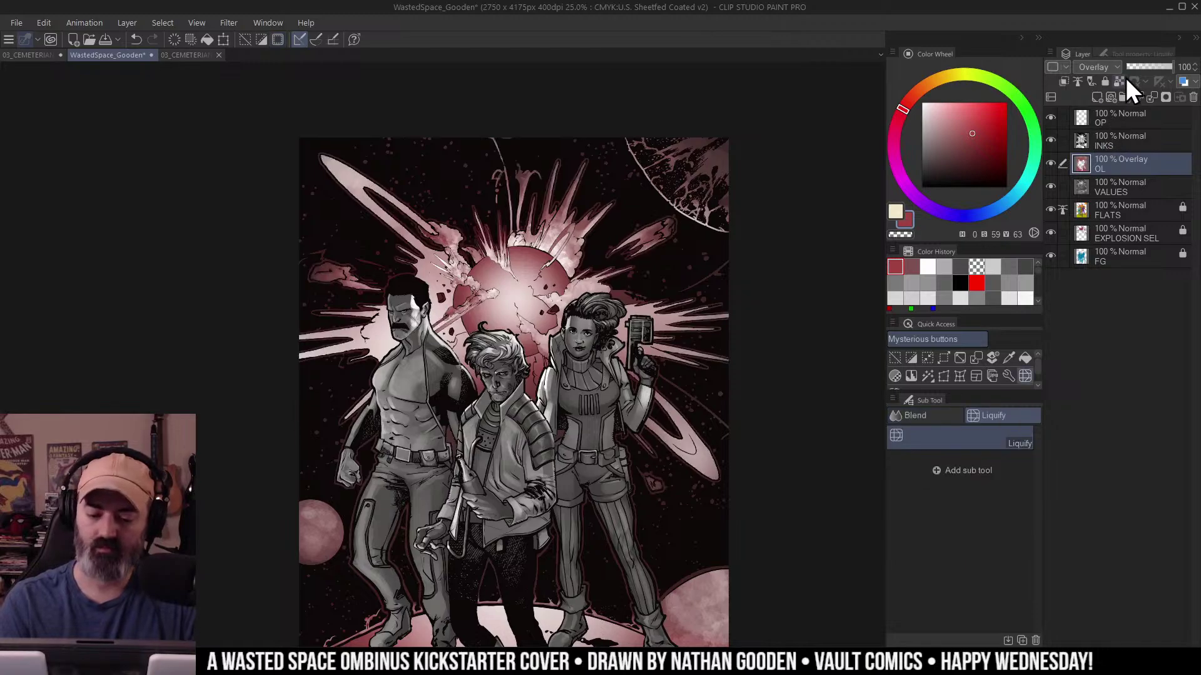
{"action": "key", "text": "b"}
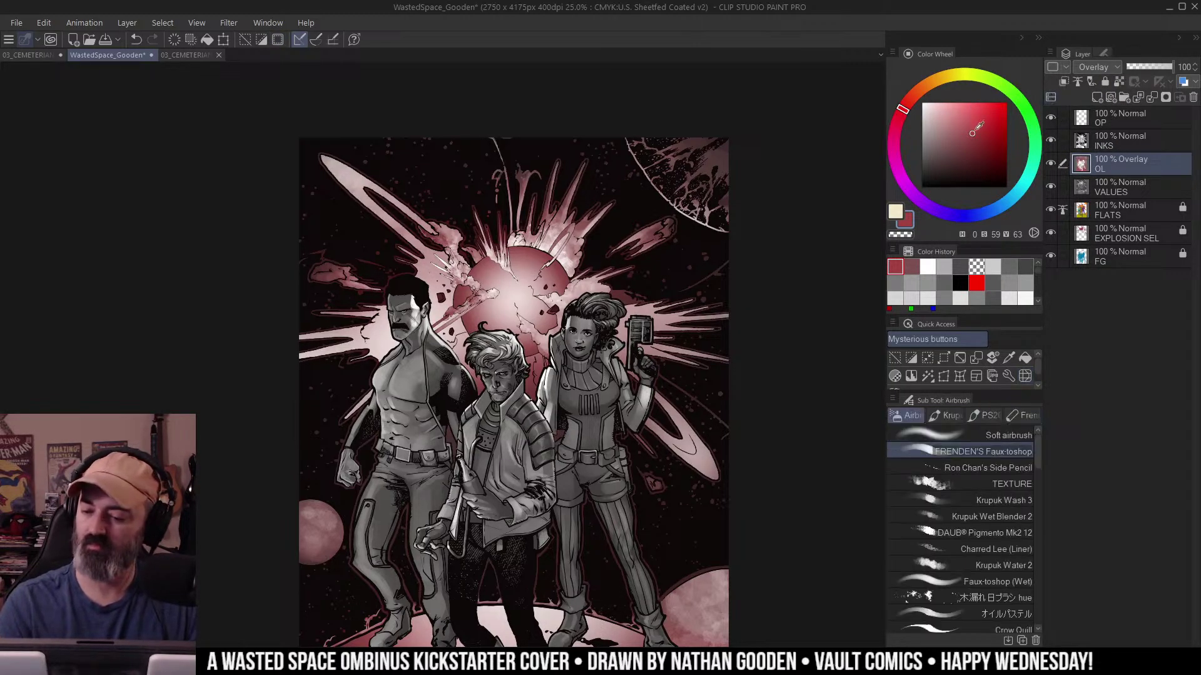
{"action": "left_click", "coordinate": [991, 80]}
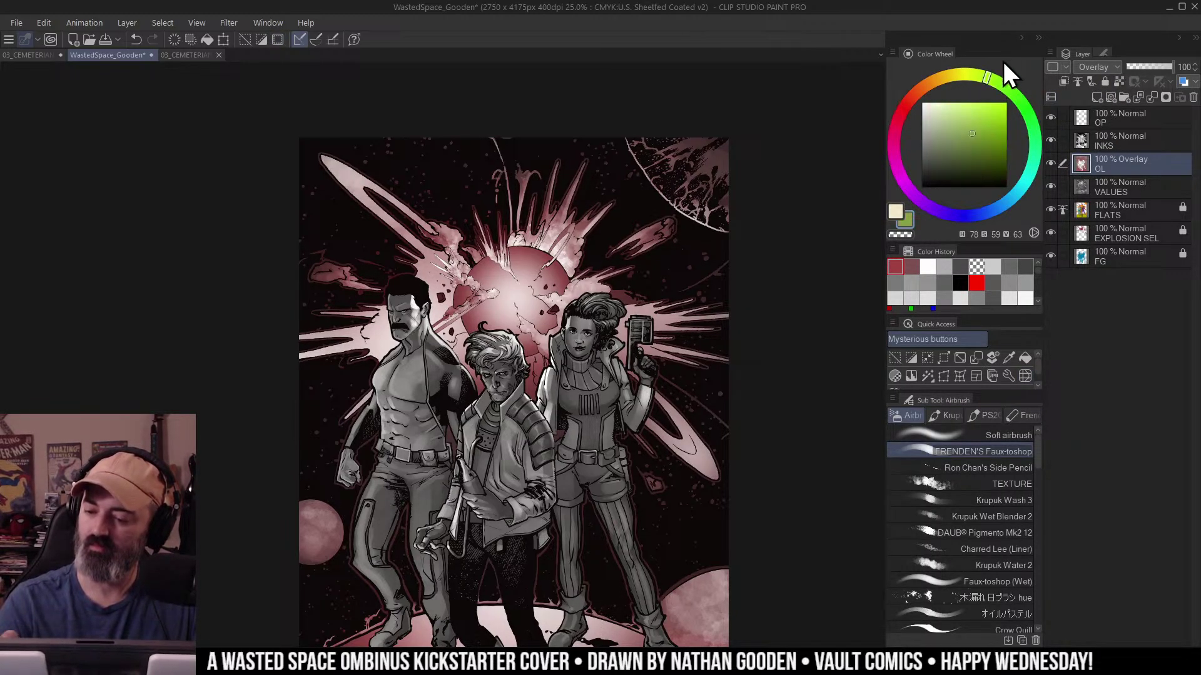
{"action": "left_click", "coordinate": [1001, 435]}
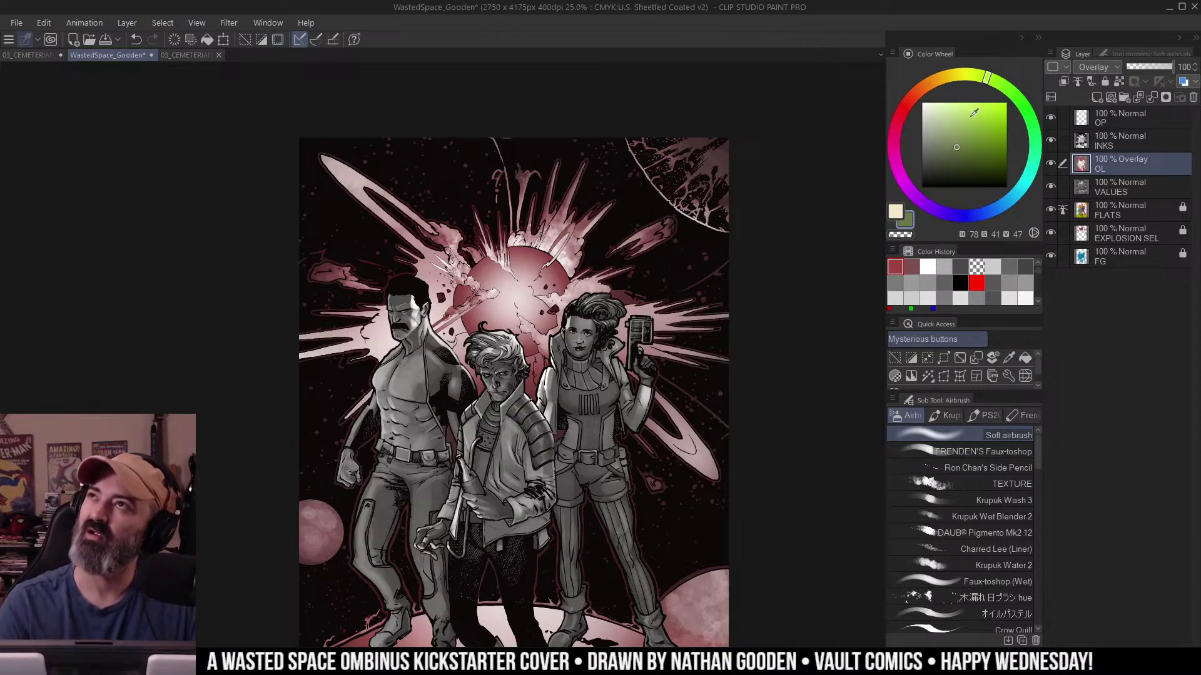
{"action": "left_click_drag", "start_coordinate": [983, 202], "coordinate": [1005, 202]}
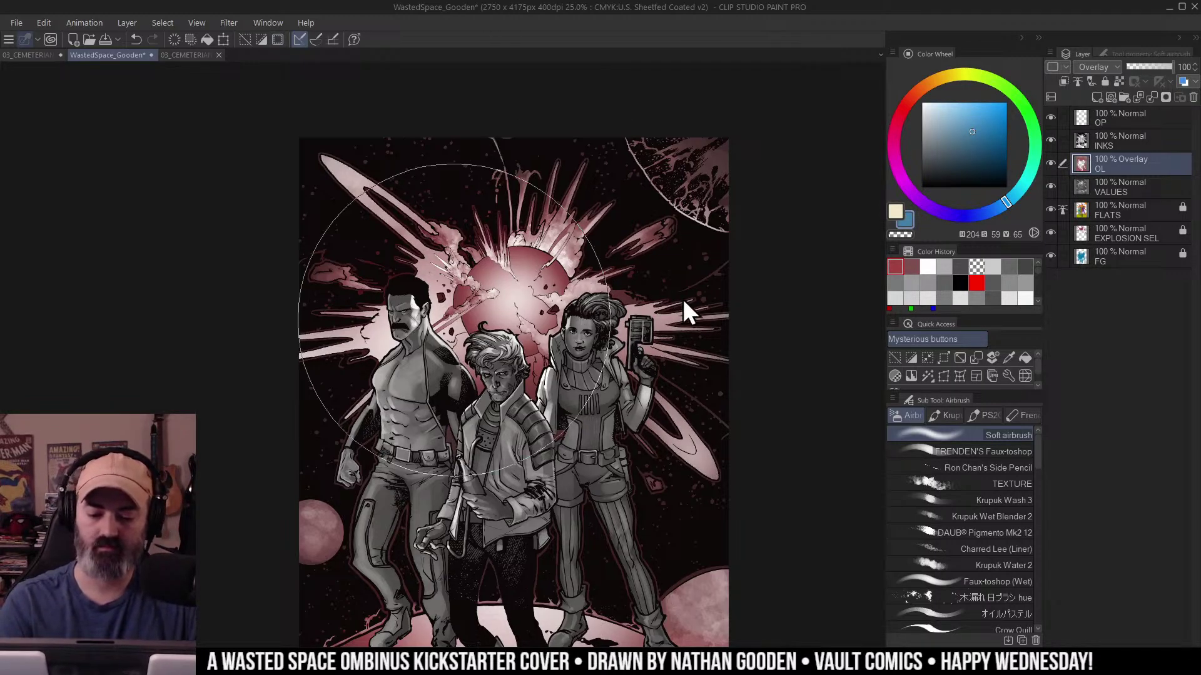
Airbrush blue over the explosion, its rays, the ring and the flying debris on OL.
{"action": "mouse_move", "coordinate": [388, 214]}
{"action": "left_mouse_down"}
{"action": "mouse_move", "coordinate": [491, 350]}
{"action": "mouse_move", "coordinate": [628, 375]}
{"action": "mouse_move", "coordinate": [507, 399]}
{"action": "mouse_move", "coordinate": [337, 331]}
{"action": "mouse_move", "coordinate": [635, 242]}
{"action": "mouse_move", "coordinate": [676, 396]}
{"action": "mouse_move", "coordinate": [536, 451]}
{"action": "mouse_move", "coordinate": [560, 182]}
{"action": "mouse_move", "coordinate": [380, 250]}
{"action": "mouse_move", "coordinate": [503, 400]}
{"action": "left_mouse_up"}
{"action": "mouse_move", "coordinate": [751, 258]}
{"action": "left_mouse_down"}
{"action": "mouse_move", "coordinate": [758, 222]}
{"action": "mouse_move", "coordinate": [766, 230]}
{"action": "left_mouse_up"}
{"action": "left_click_drag", "start_coordinate": [704, 251], "coordinate": [726, 285]}
{"action": "left_click", "coordinate": [594, 325], "text": "ctrl"}
{"action": "left_click_drag", "start_coordinate": [621, 314], "coordinate": [610, 337]}
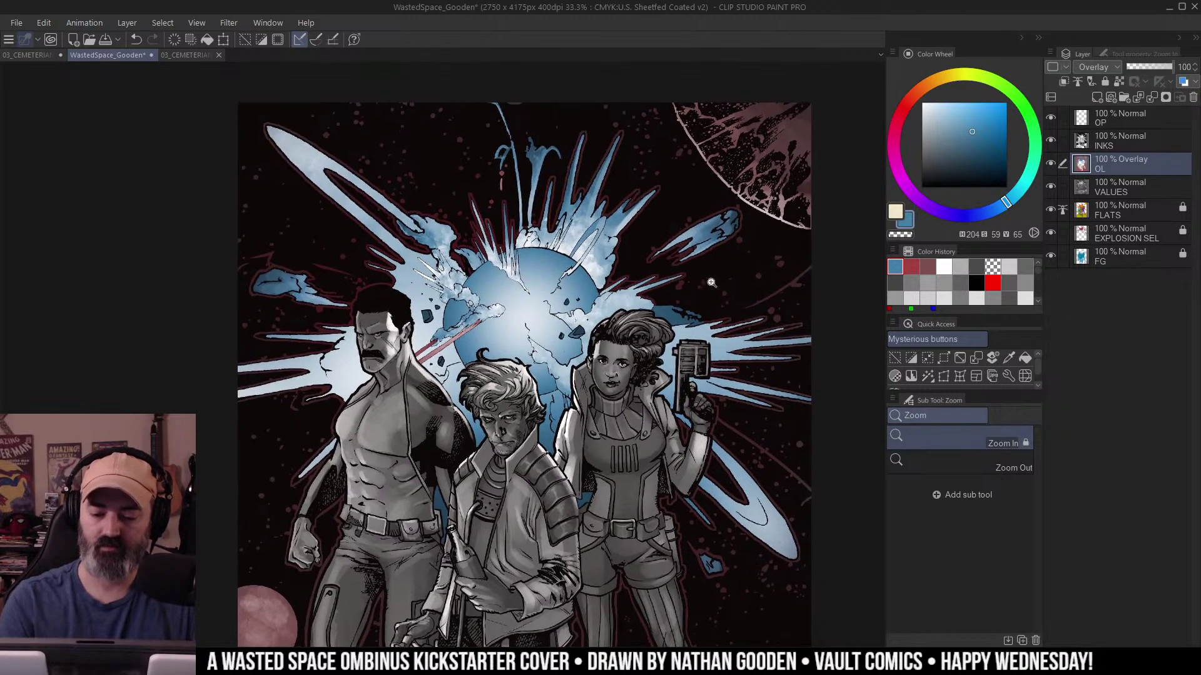
Airbrush a green, HSV 158, 62, 68, over the blue explosion and its rays on the OL layer.
{"action": "key", "text": "ctrl+h"}
{"action": "key", "text": "ctrl+h"}
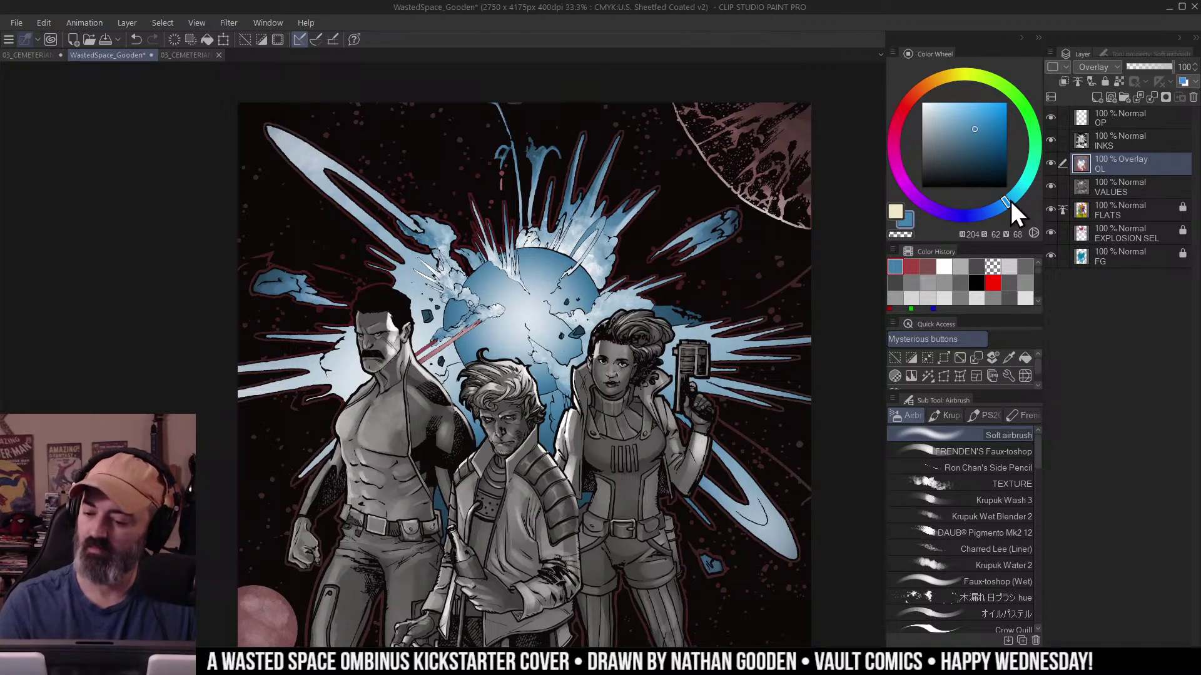
{"action": "left_click_drag", "start_coordinate": [1011, 201], "coordinate": [1037, 156]}
{"action": "left_click_drag", "start_coordinate": [678, 266], "coordinate": [698, 263]}
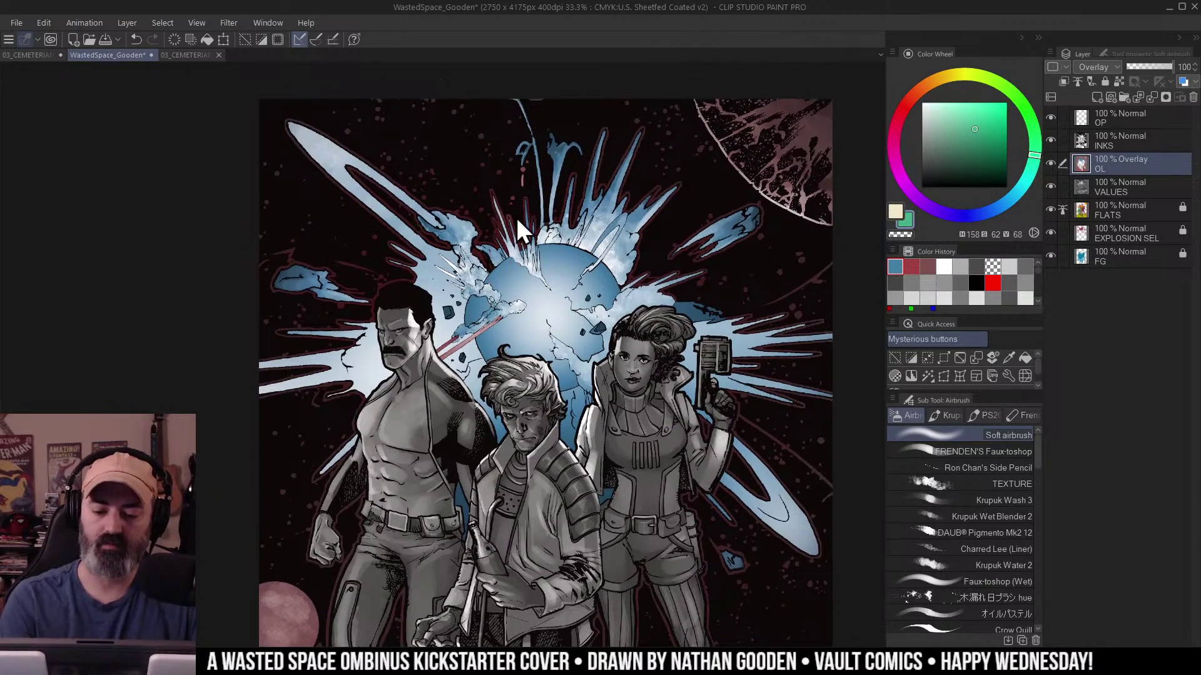
{"action": "mouse_move", "coordinate": [399, 191]}
{"action": "left_mouse_down"}
{"action": "mouse_move", "coordinate": [359, 308]}
{"action": "mouse_move", "coordinate": [410, 451]}
{"action": "mouse_move", "coordinate": [482, 504]}
{"action": "mouse_move", "coordinate": [656, 511]}
{"action": "mouse_move", "coordinate": [748, 422]}
{"action": "mouse_move", "coordinate": [748, 247]}
{"action": "mouse_move", "coordinate": [588, 133]}
{"action": "left_mouse_up"}
{"action": "key", "text": "ctrl+space"}
{"action": "left_click", "coordinate": [617, 279], "text": "alt"}
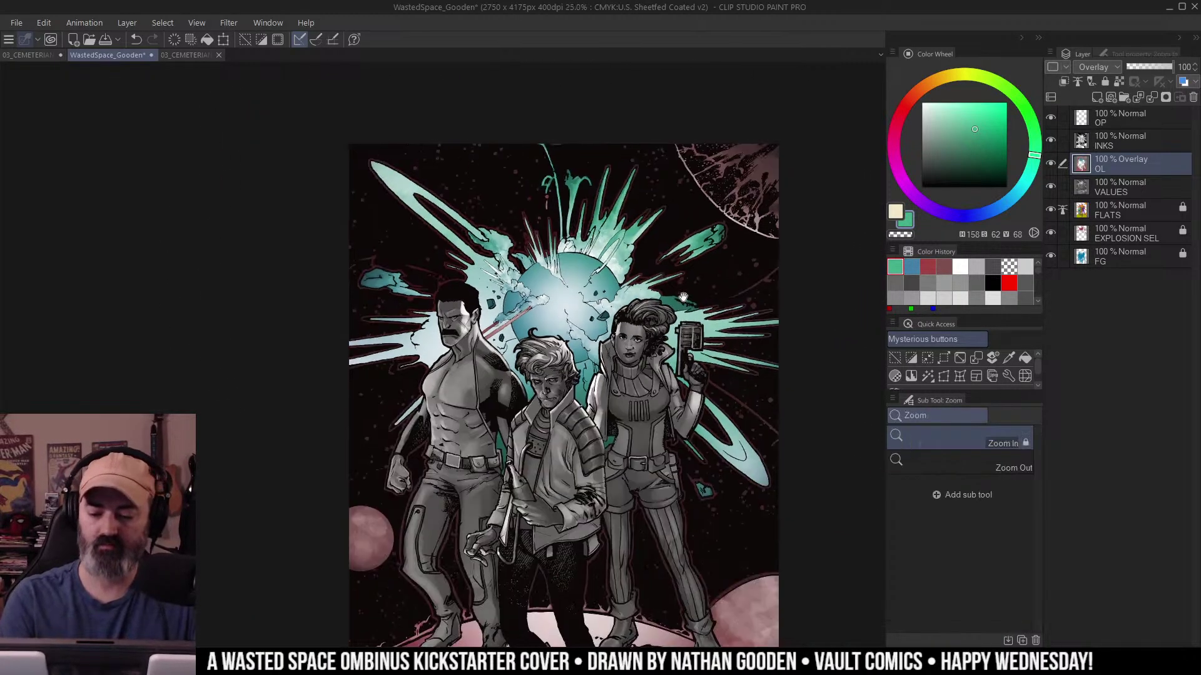
Airbrush a yellow-green, HSV 104, 62, 68, and a yellow, HSV 63, 62, 68, over the exploding planet.
{"action": "key", "text": "b"}
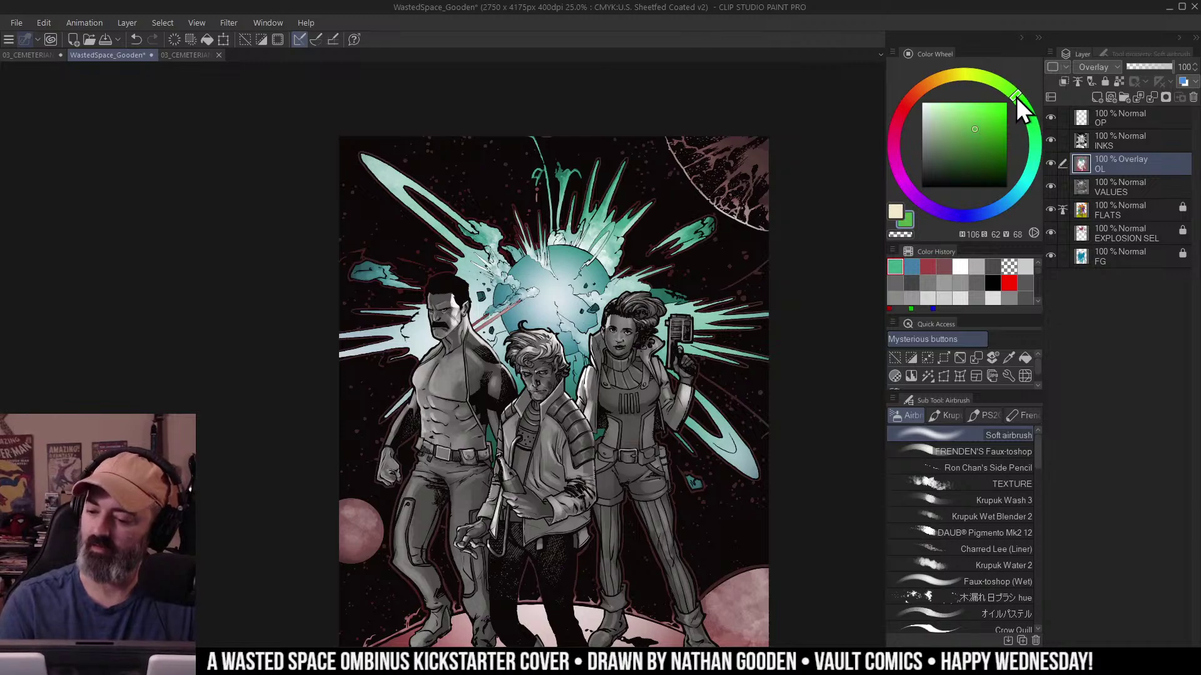
{"action": "left_click", "coordinate": [1016, 97]}
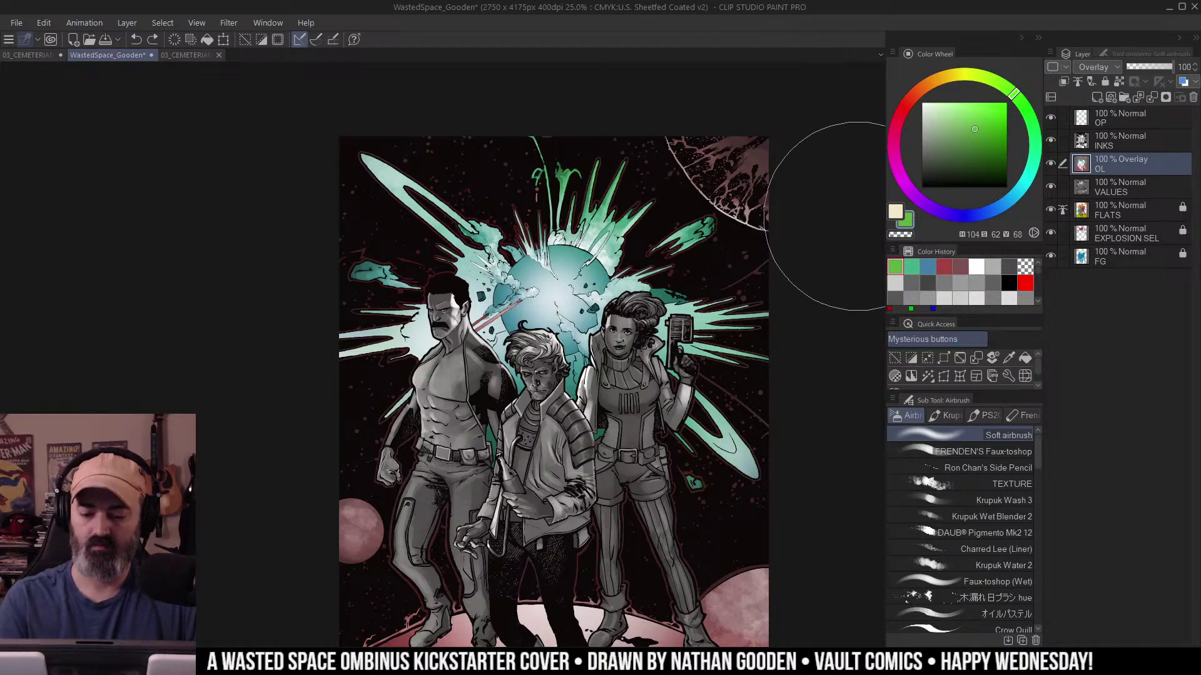
{"action": "mouse_move", "coordinate": [544, 263]}
{"action": "left_mouse_down"}
{"action": "mouse_move", "coordinate": [553, 288]}
{"action": "mouse_move", "coordinate": [498, 284]}
{"action": "mouse_move", "coordinate": [476, 303]}
{"action": "mouse_move", "coordinate": [673, 283]}
{"action": "mouse_move", "coordinate": [641, 288]}
{"action": "mouse_move", "coordinate": [563, 260]}
{"action": "mouse_move", "coordinate": [456, 293]}
{"action": "mouse_move", "coordinate": [458, 202]}
{"action": "mouse_move", "coordinate": [603, 294]}
{"action": "left_mouse_up"}
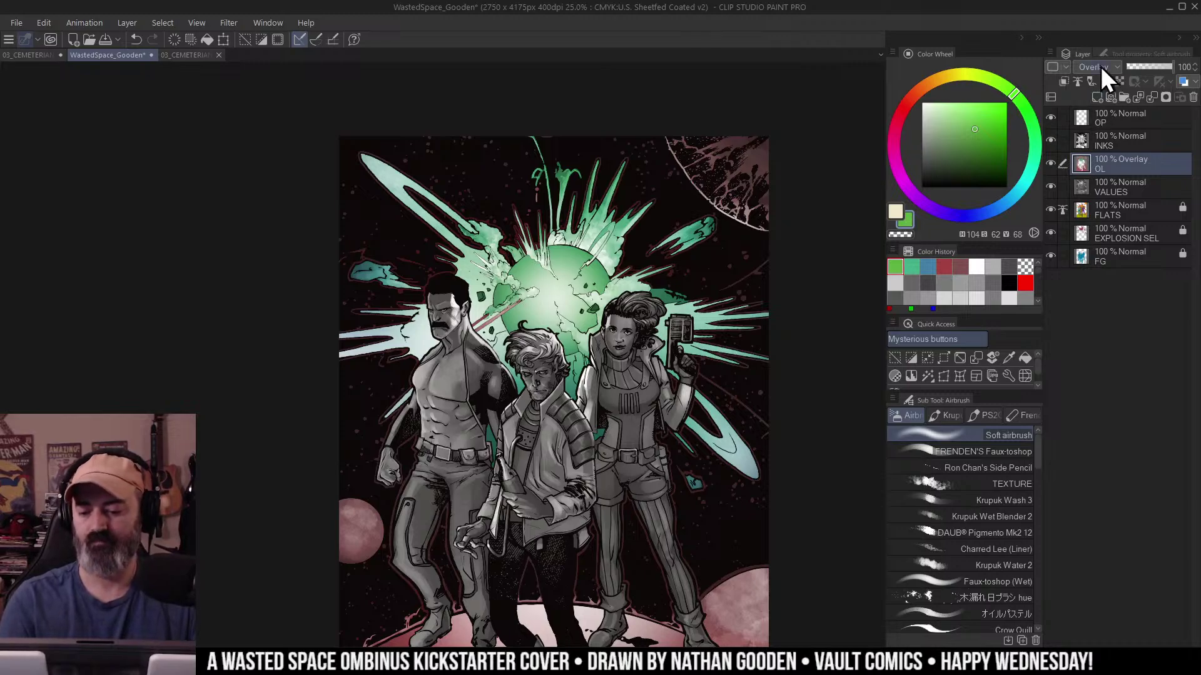
{"action": "left_click", "coordinate": [967, 75]}
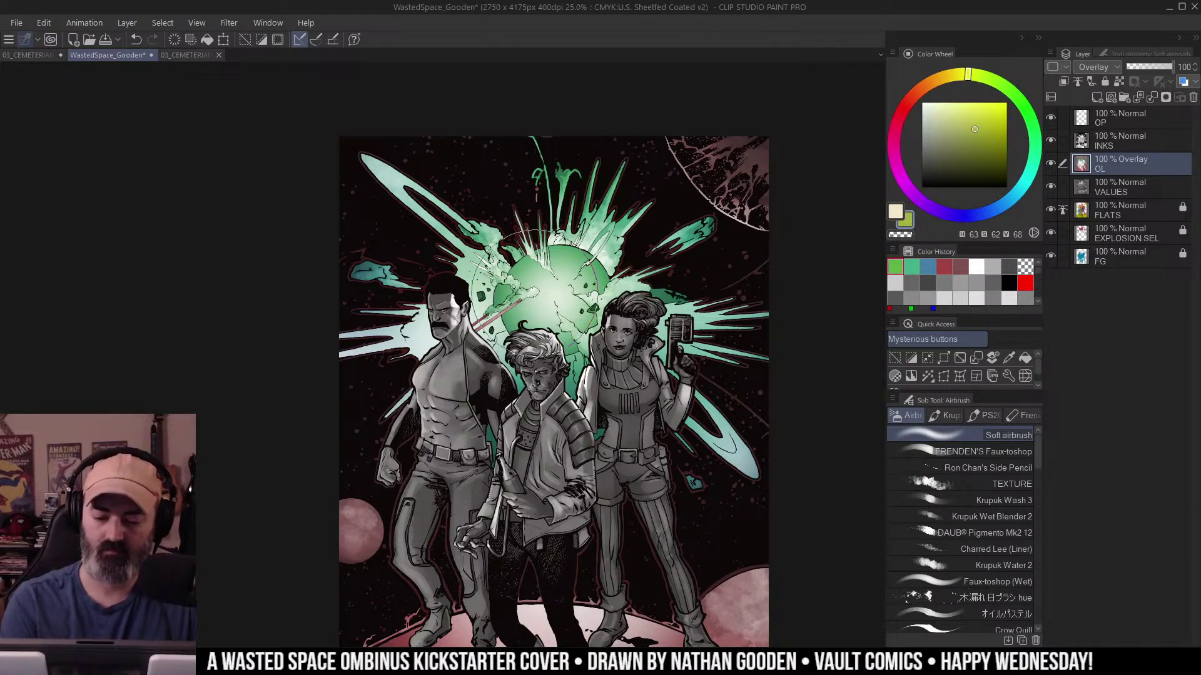
{"action": "mouse_move", "coordinate": [535, 292]}
{"action": "left_mouse_down"}
{"action": "mouse_move", "coordinate": [576, 311]}
{"action": "mouse_move", "coordinate": [535, 273]}
{"action": "mouse_move", "coordinate": [582, 314]}
{"action": "mouse_move", "coordinate": [602, 259]}
{"action": "left_mouse_up"}
Brighten the planet's center with a pale yellow, HSV 60, 9, 93, and a stronger yellow, HSV 60, 61, 78.
{"action": "left_click", "coordinate": [544, 294], "text": "alt"}
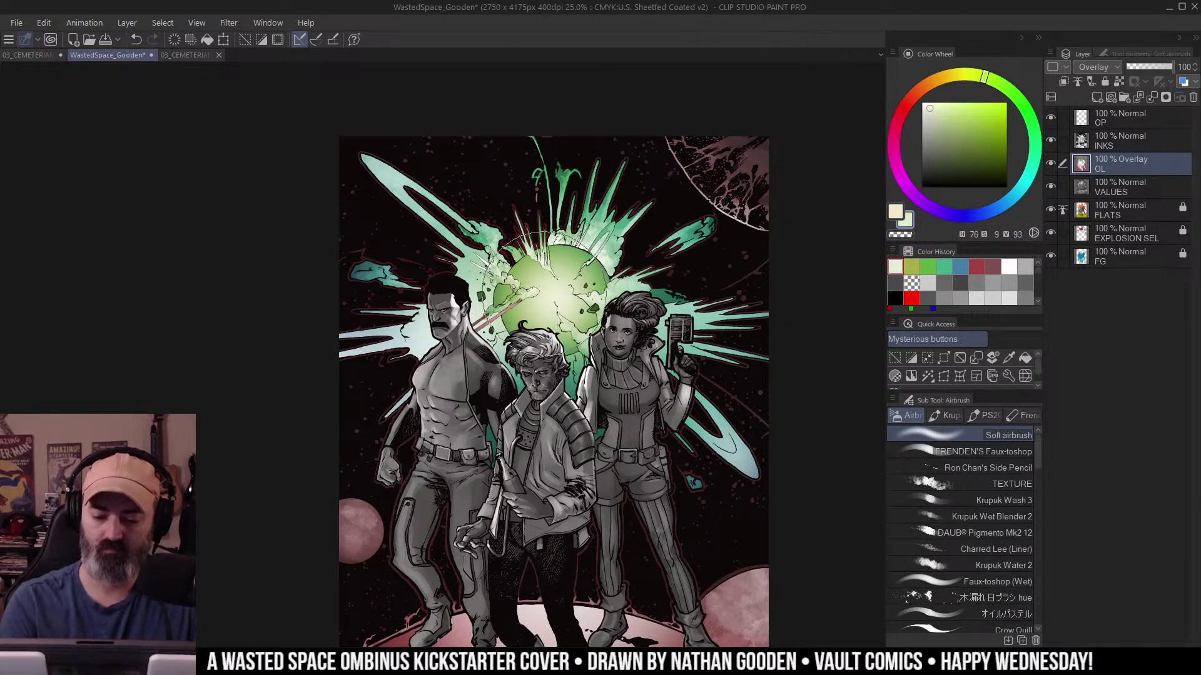
{"action": "mouse_move", "coordinate": [544, 294]}
{"action": "left_mouse_down"}
{"action": "mouse_move", "coordinate": [577, 290]}
{"action": "mouse_move", "coordinate": [544, 300]}
{"action": "mouse_move", "coordinate": [554, 290]}
{"action": "left_mouse_up"}
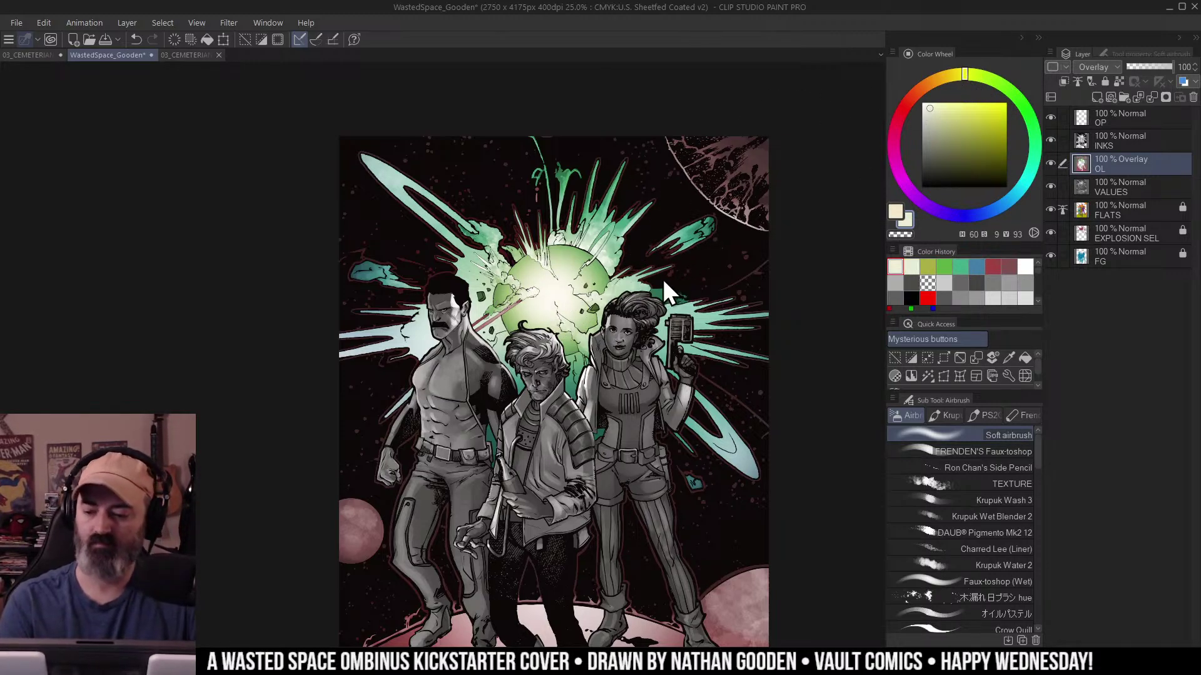
{"action": "mouse_move", "coordinate": [561, 297]}
{"action": "left_mouse_down"}
{"action": "mouse_move", "coordinate": [598, 272]}
{"action": "mouse_move", "coordinate": [555, 291]}
{"action": "left_mouse_up"}
{"action": "left_click", "coordinate": [973, 120]}
{"action": "key", "text": "ctrl+space"}
{"action": "left_click", "coordinate": [625, 291], "text": "alt"}
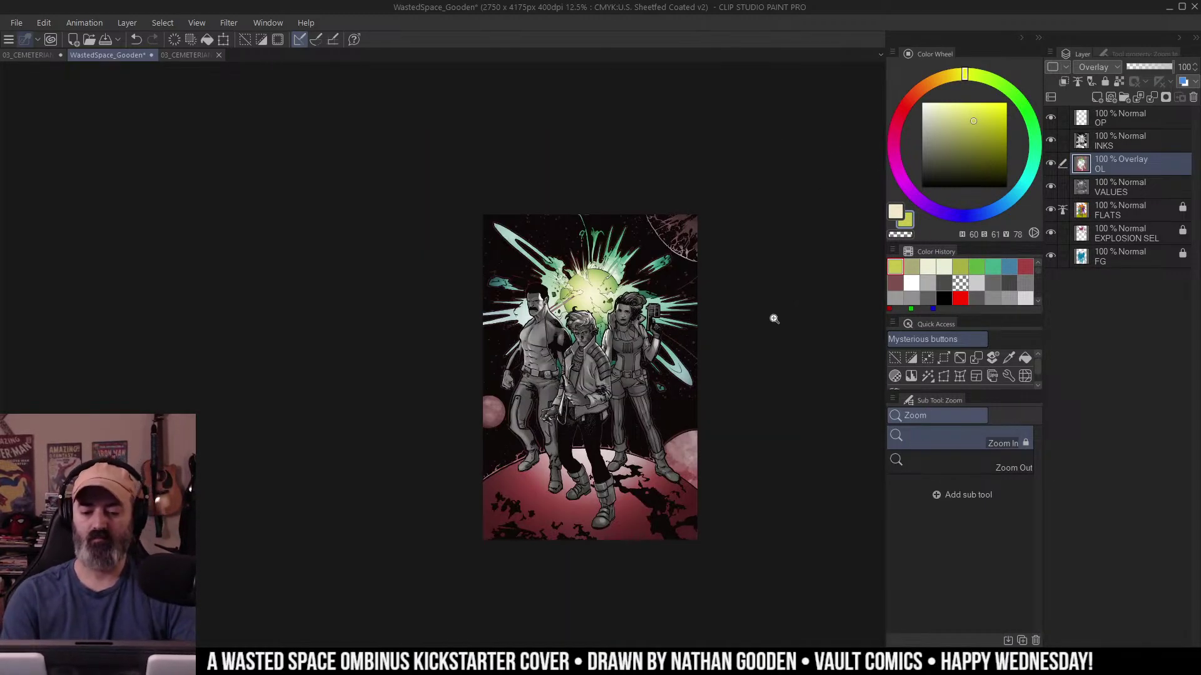
{"action": "left_click", "coordinate": [600, 315]}
{"action": "left_click_drag", "start_coordinate": [600, 315], "coordinate": [576, 307]}
{"action": "key", "text": "m"}
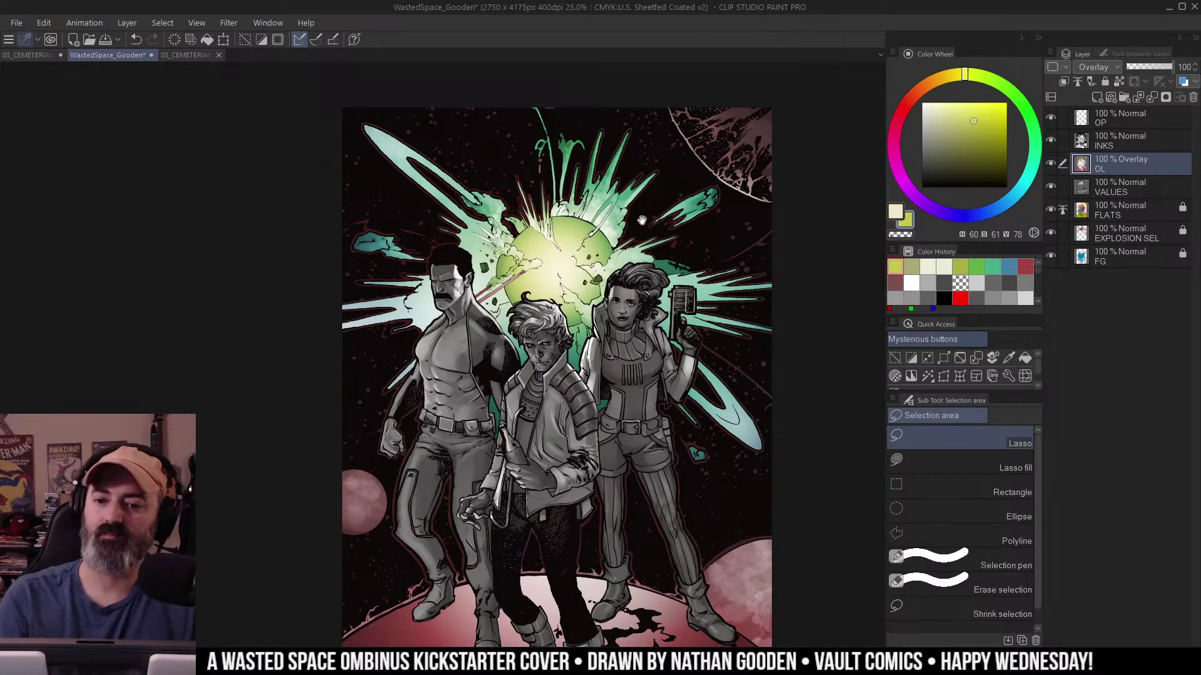
{"action": "left_click_drag", "start_coordinate": [641, 220], "coordinate": [631, 196]}
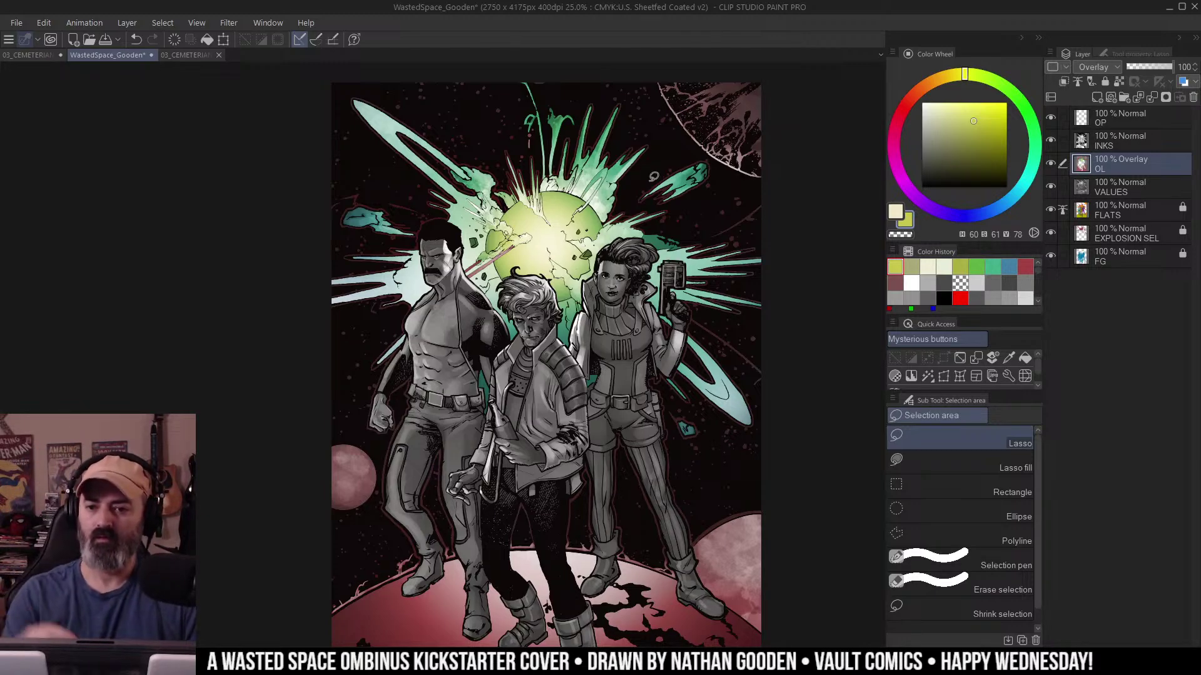
{"action": "left_click_drag", "start_coordinate": [667, 219], "coordinate": [680, 163]}
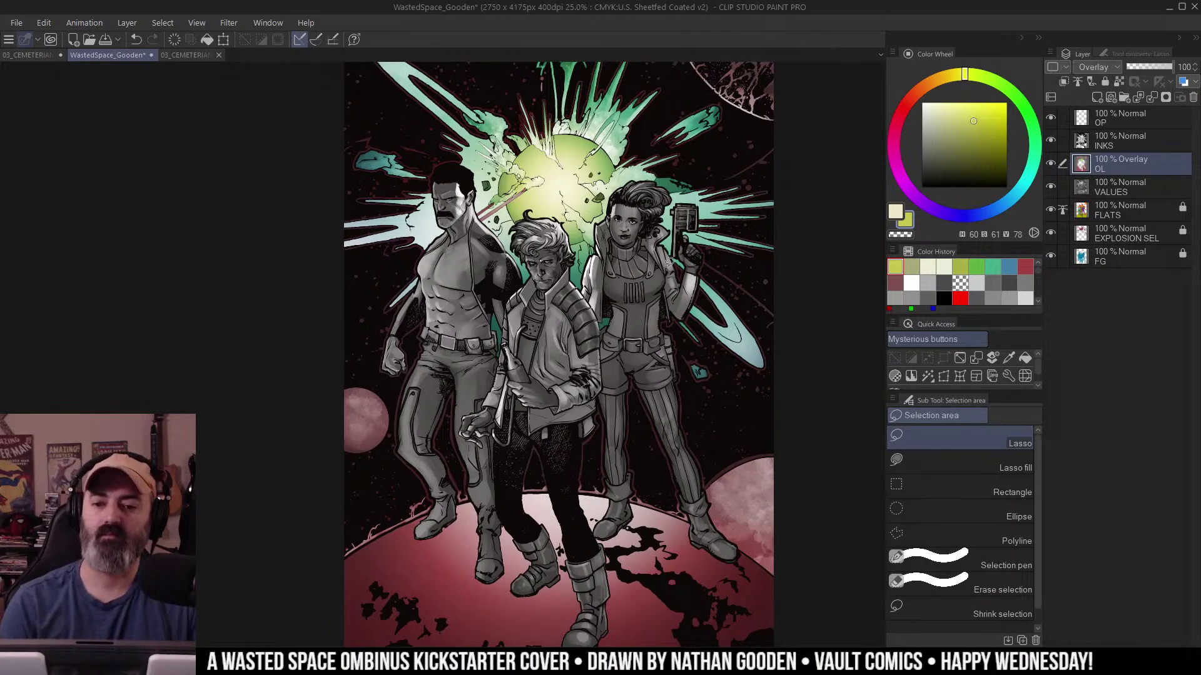
{"action": "left_click_drag", "start_coordinate": [706, 266], "coordinate": [696, 322]}
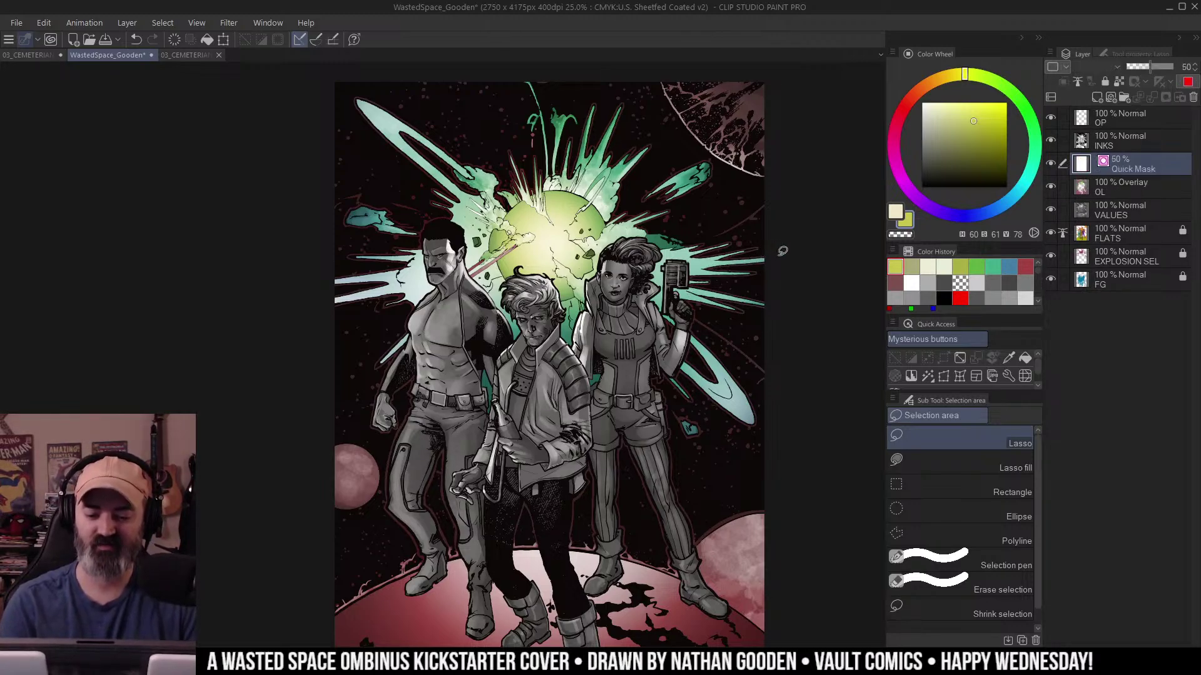
{"action": "left_click_drag", "start_coordinate": [780, 263], "coordinate": [767, 294]}
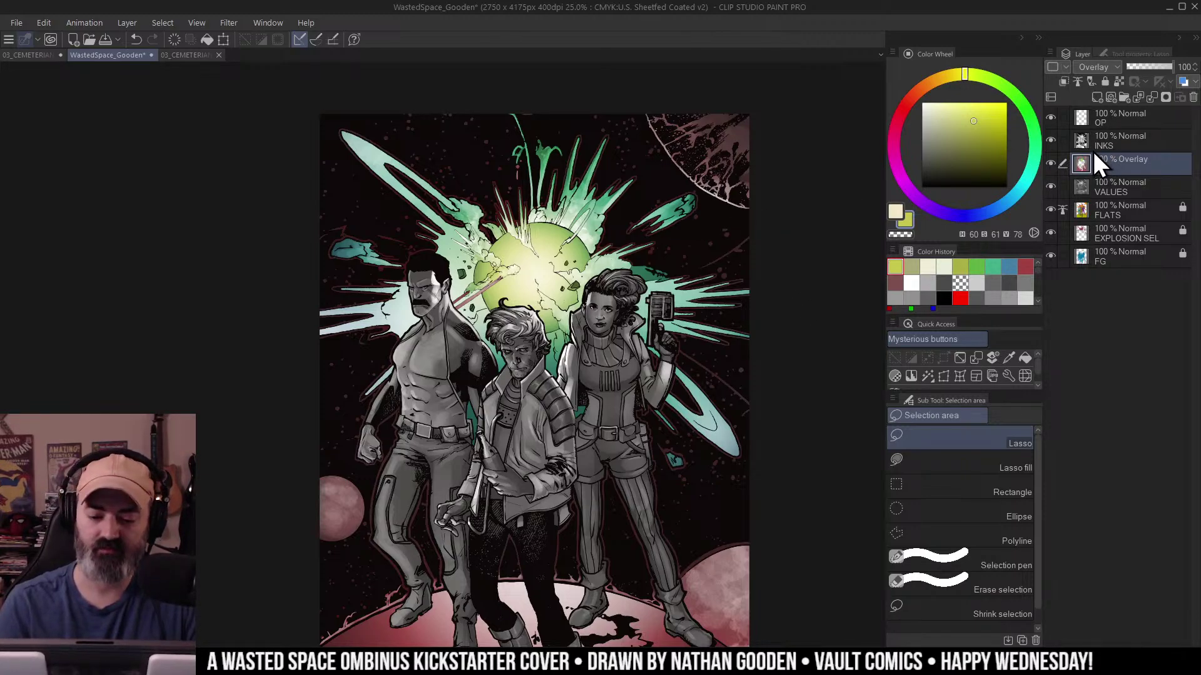
Load the EXPLOSION SEL layer's contents as a selection on OL, hide its border and ready the Soft airbrush.
{"action": "key", "text": "w"}
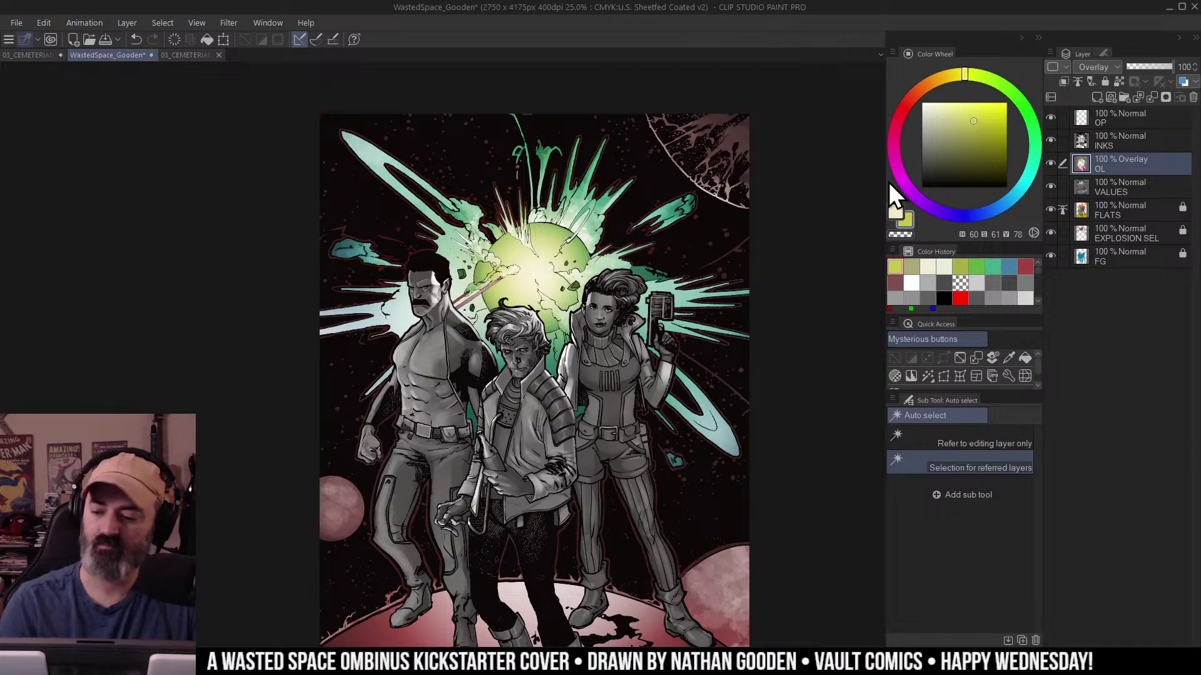
{"action": "left_click", "coordinate": [1084, 234], "text": "ctrl"}
{"action": "key", "text": "ctrl+h"}
{"action": "key", "text": "b"}
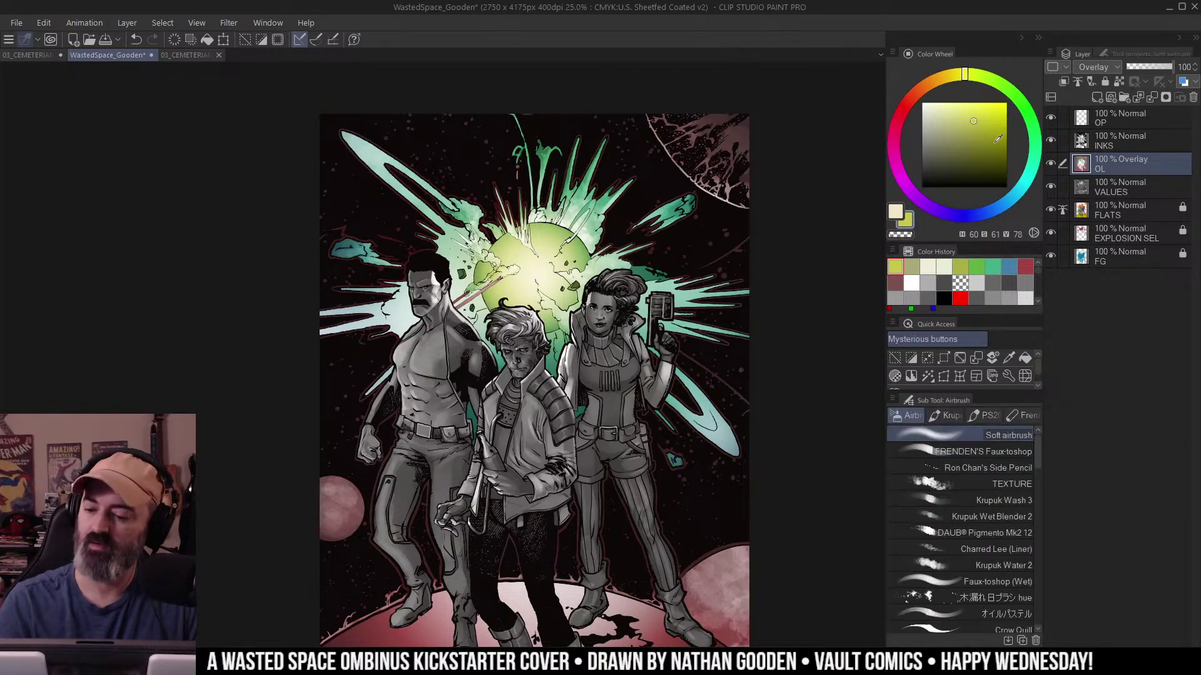
Airbrush the whole explosion with a blue, HSV 197, 55, 64, followed by a deeper blue, HSV 197, 70, 55.
{"action": "left_click", "coordinate": [1012, 197]}
{"action": "left_click_drag", "start_coordinate": [737, 255], "coordinate": [388, 294]}
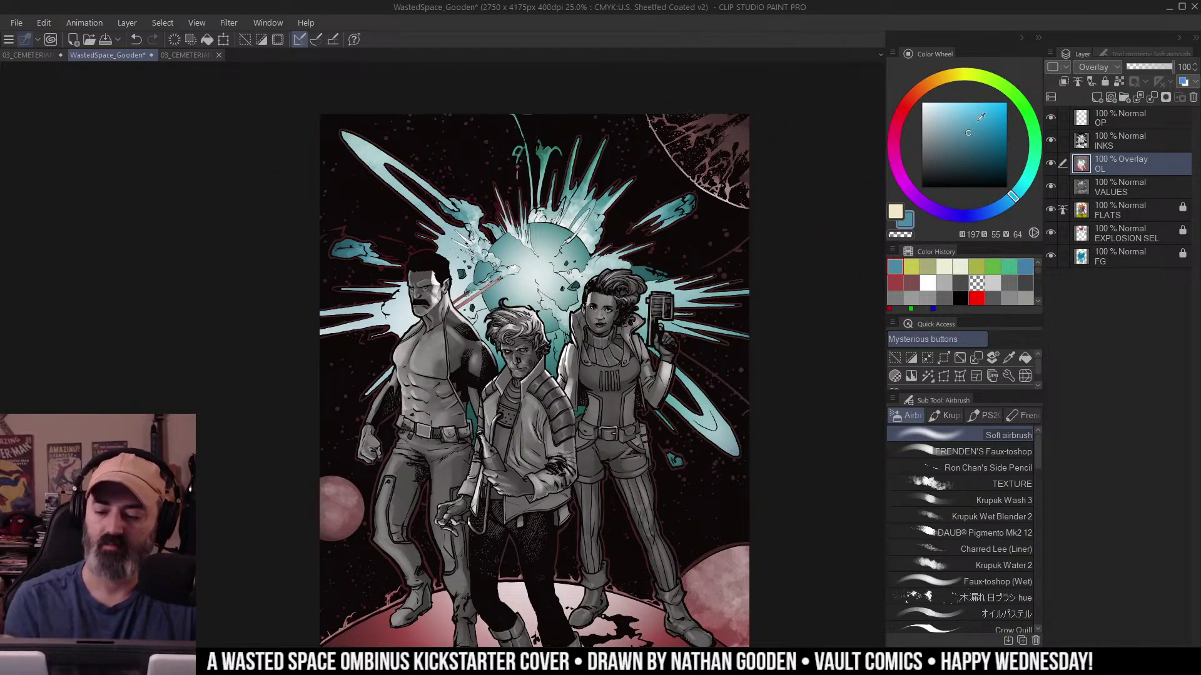
{"action": "left_click", "coordinate": [980, 139]}
{"action": "left_click_drag", "start_coordinate": [490, 234], "coordinate": [675, 371]}
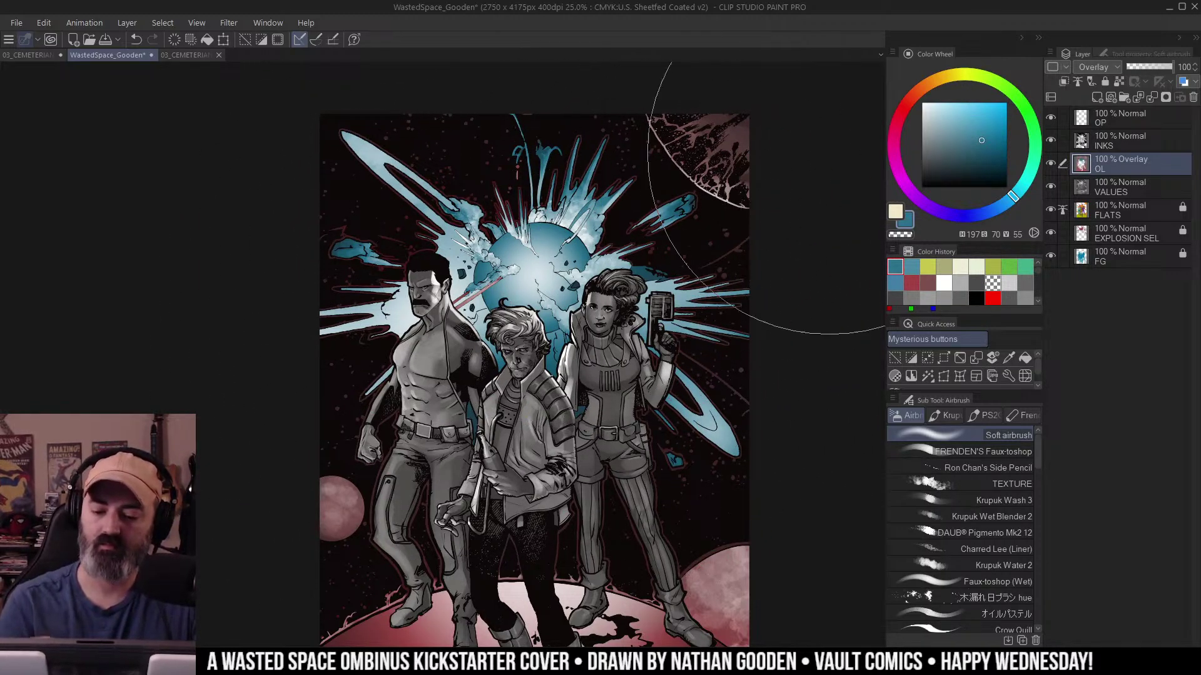
Airbrush the exploding planet with a green, HSV 151, 70, 55, and build yellow-greens of hue 92 toward its center.
{"action": "left_click", "coordinate": [1035, 145]}
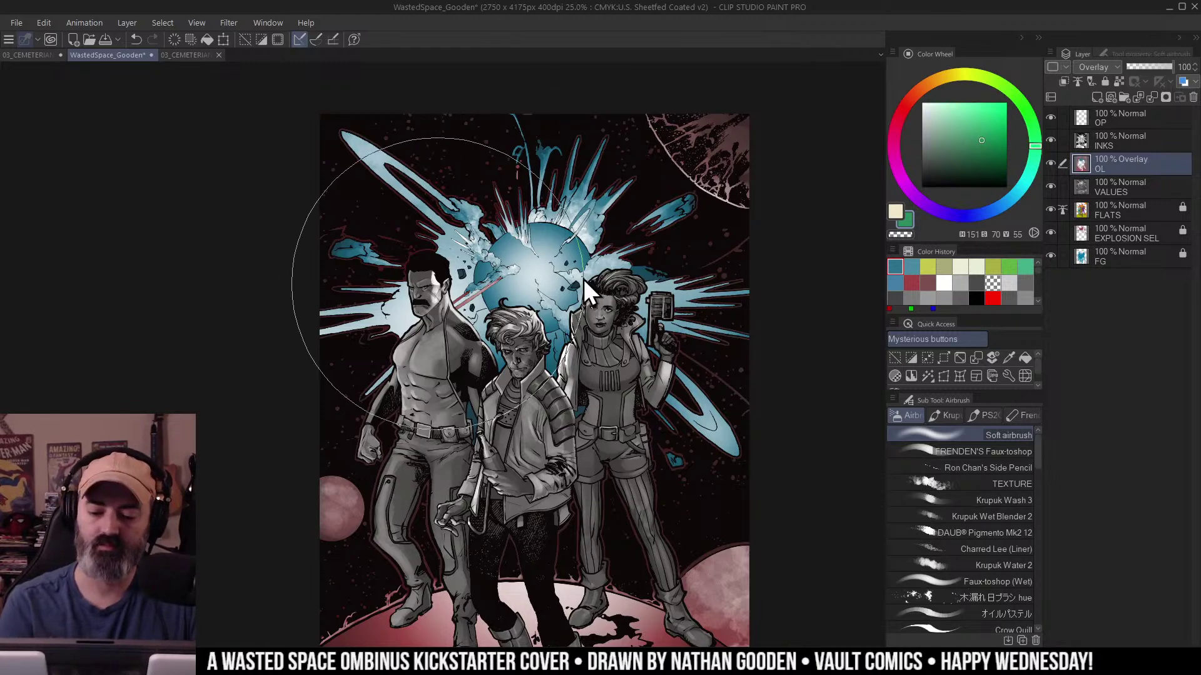
{"action": "mouse_move", "coordinate": [537, 279]}
{"action": "left_mouse_down"}
{"action": "mouse_move", "coordinate": [573, 255]}
{"action": "mouse_move", "coordinate": [526, 258]}
{"action": "mouse_move", "coordinate": [505, 274]}
{"action": "mouse_move", "coordinate": [561, 293]}
{"action": "mouse_move", "coordinate": [543, 258]}
{"action": "mouse_move", "coordinate": [503, 286]}
{"action": "left_mouse_up"}
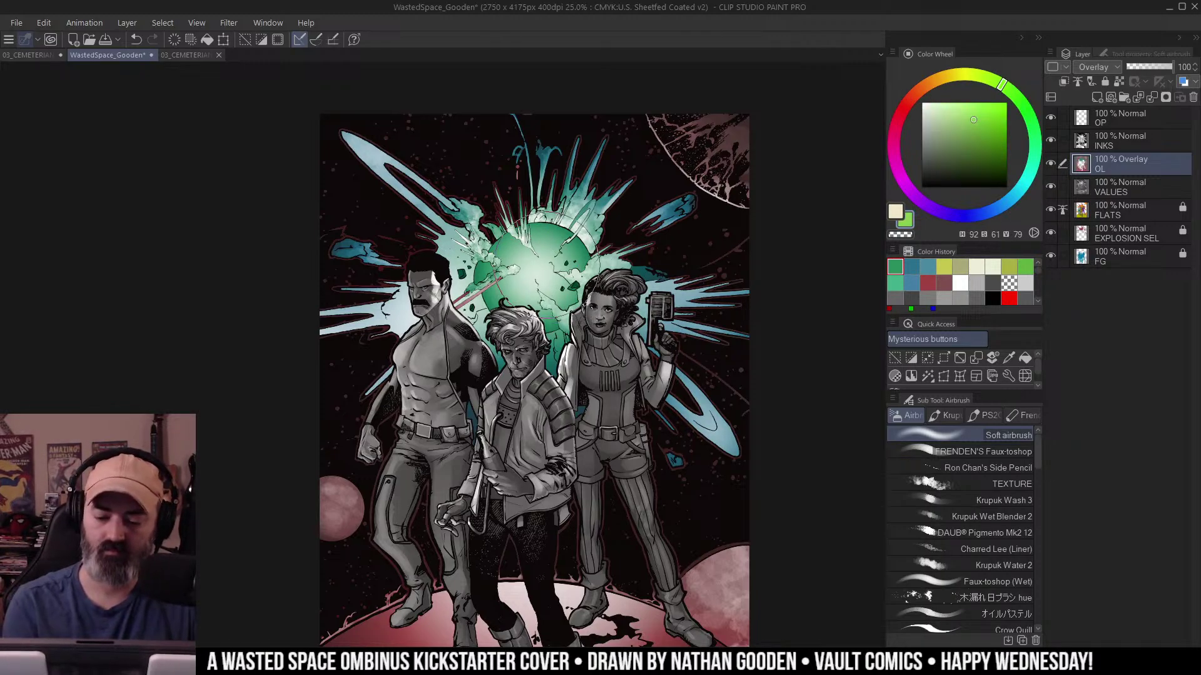
{"action": "left_click_drag", "start_coordinate": [520, 280], "coordinate": [551, 285]}
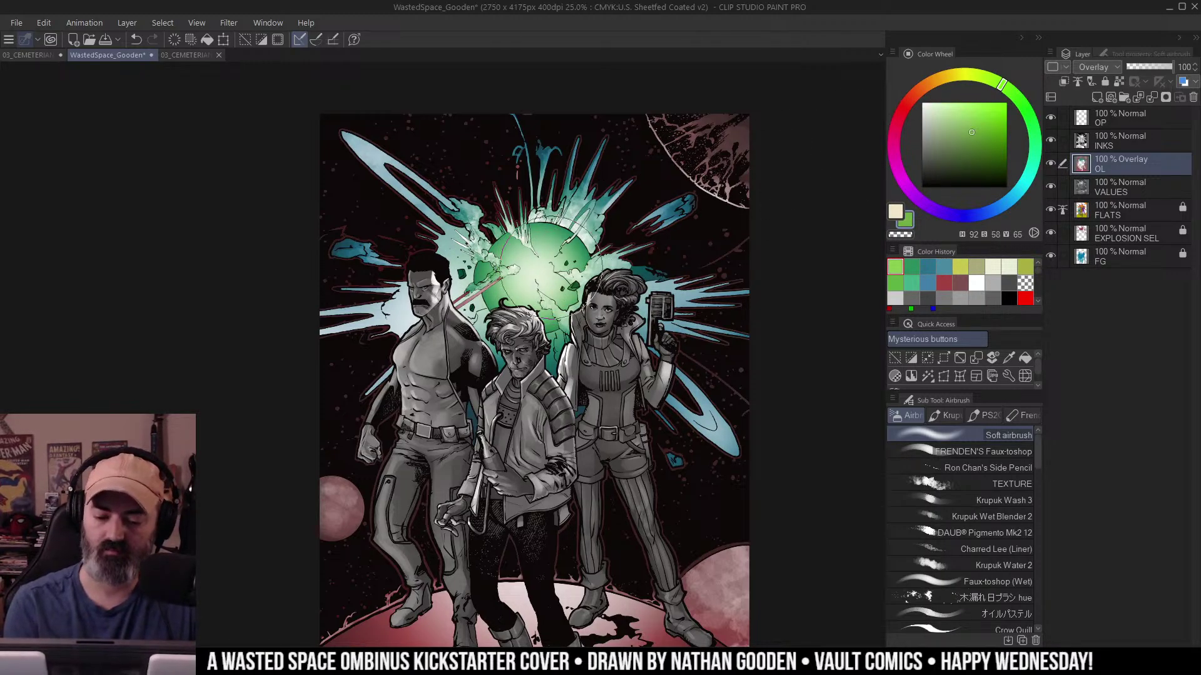
{"action": "left_click", "coordinate": [530, 275]}
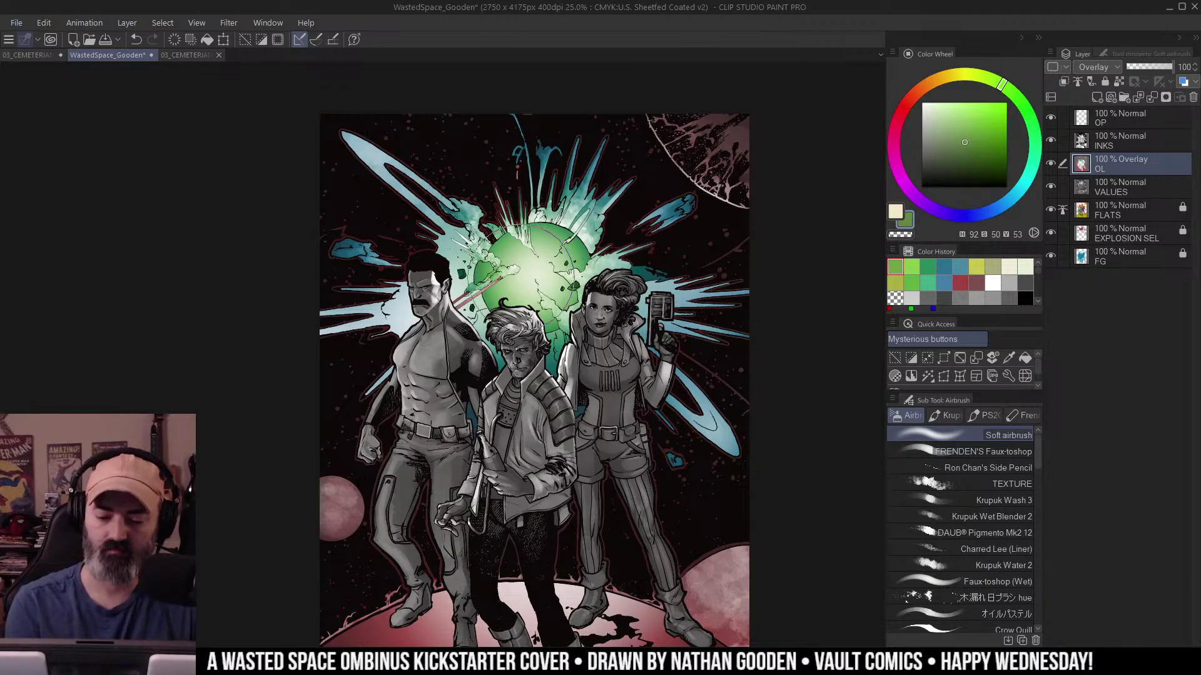
{"action": "mouse_move", "coordinate": [542, 273]}
{"action": "left_mouse_down"}
{"action": "mouse_move", "coordinate": [523, 286]}
{"action": "mouse_move", "coordinate": [500, 275]}
{"action": "mouse_move", "coordinate": [522, 273]}
{"action": "left_mouse_up"}
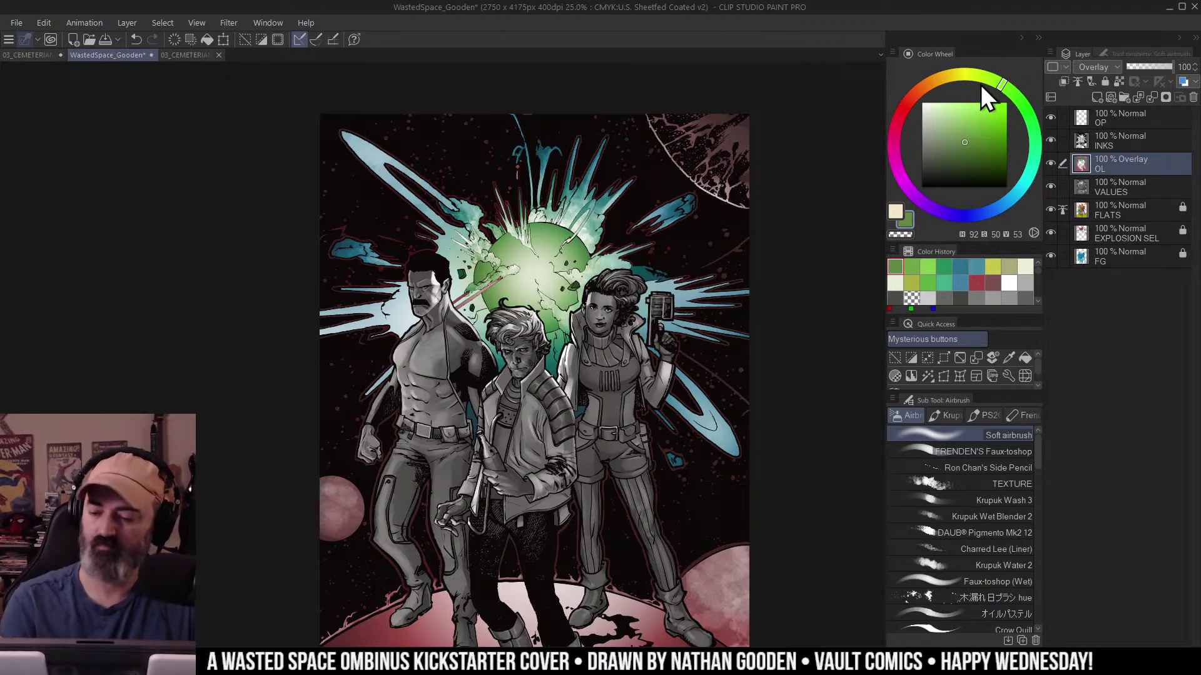
Airbrush a yellow glow, HSV 64, 65, 89, onto the planet's center and check the cover at reduced size.
{"action": "left_click_drag", "start_coordinate": [982, 87], "coordinate": [972, 77]}
{"action": "left_click_drag", "start_coordinate": [545, 279], "coordinate": [533, 285]}
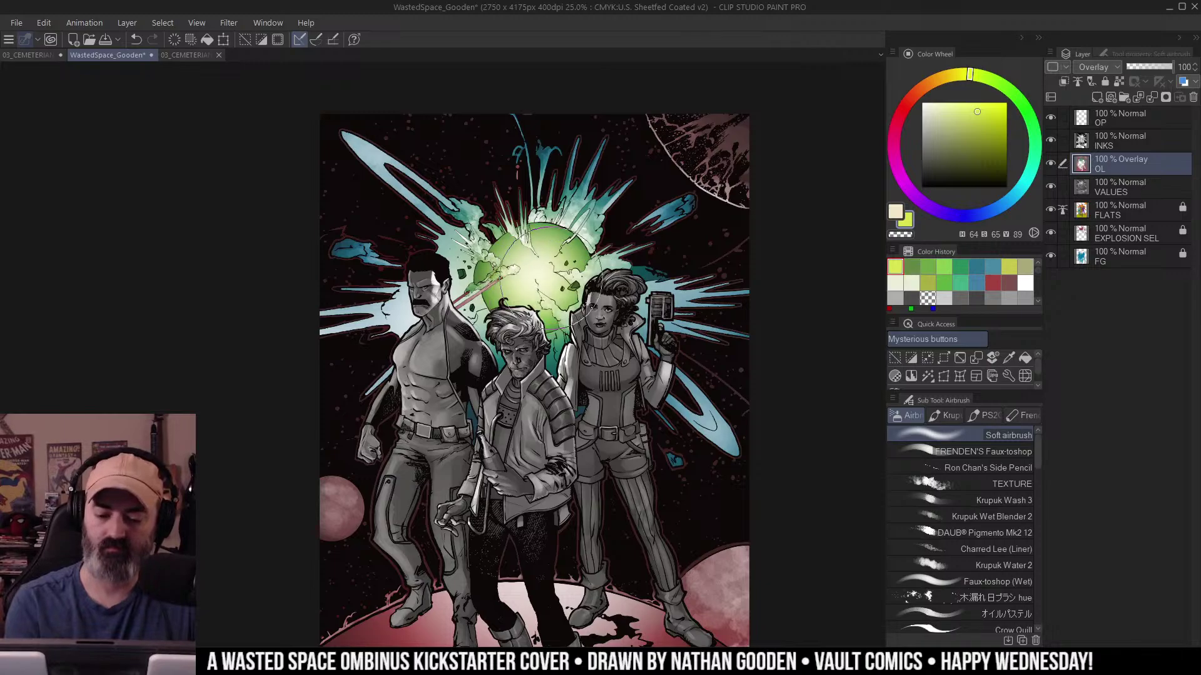
{"action": "key", "text": "["}
{"action": "key", "text": "ctrl+space"}
{"action": "left_click", "coordinate": [632, 299], "text": "alt"}
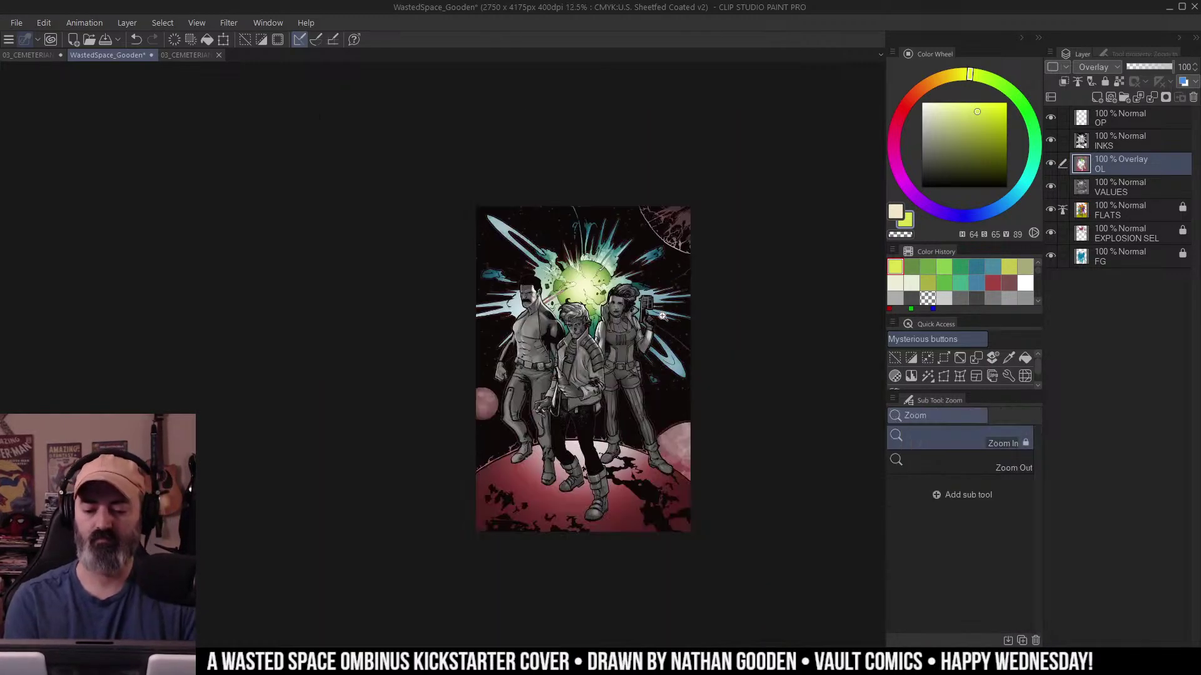
{"action": "left_click", "coordinate": [621, 312]}
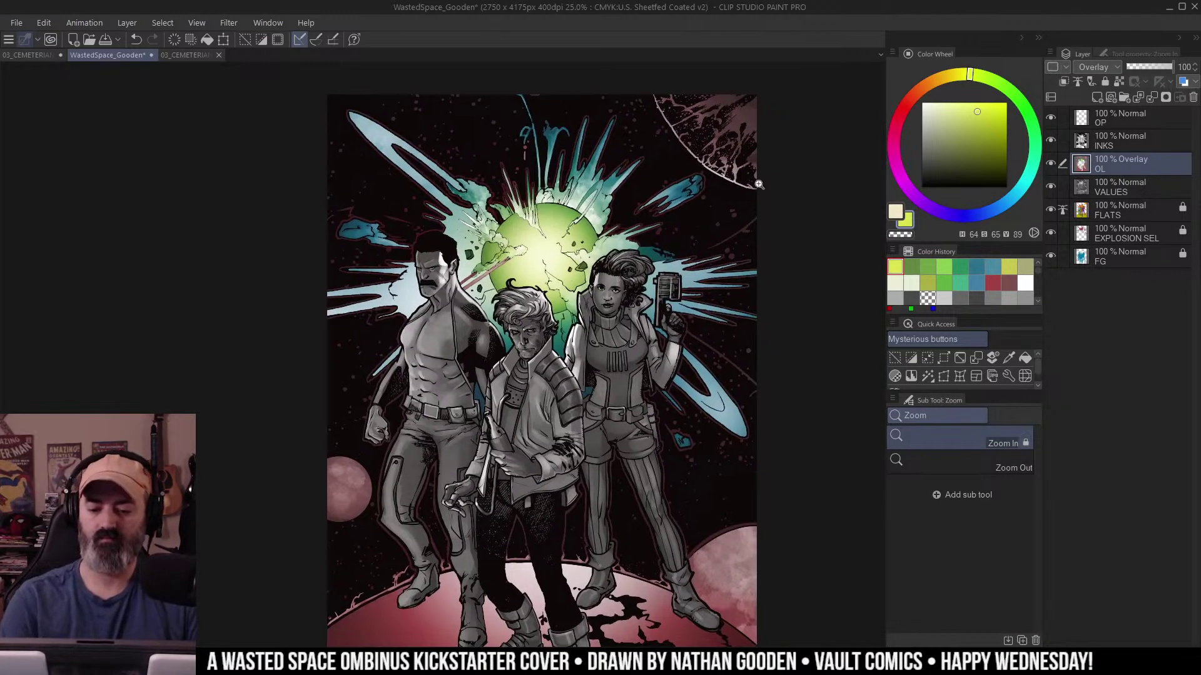
{"action": "left_click", "coordinate": [684, 312], "text": "alt"}
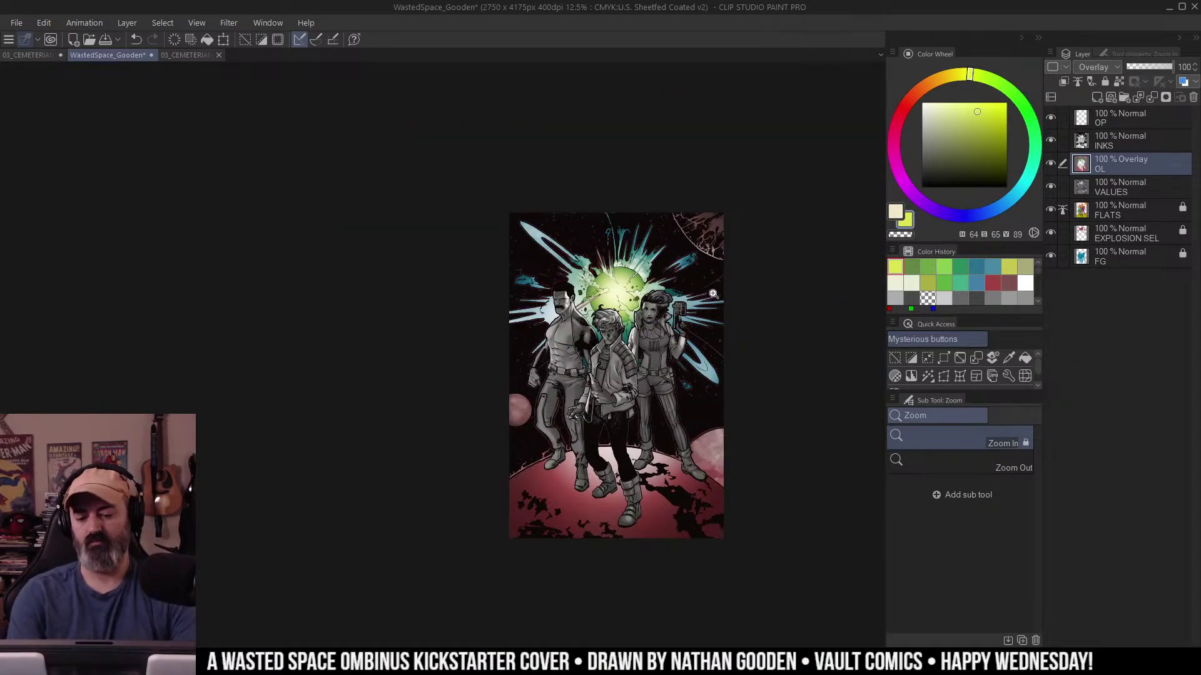
{"action": "left_click", "coordinate": [689, 306]}
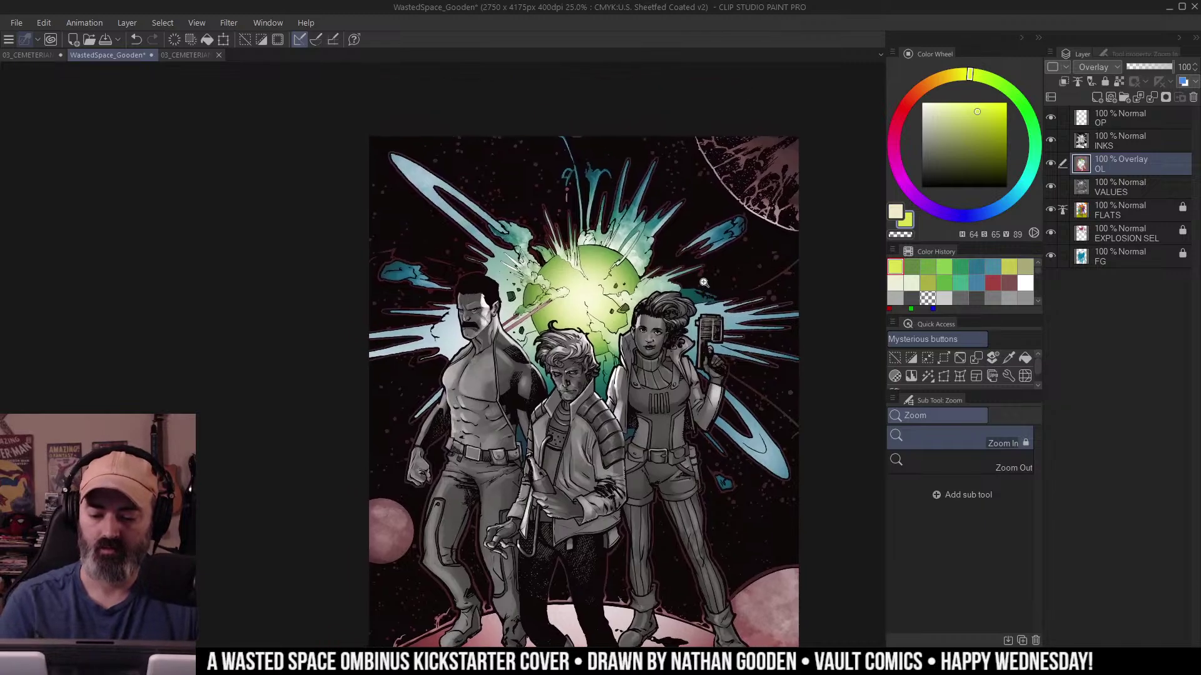
{"action": "left_click", "coordinate": [681, 294]}
Create a Hard light layer named HL above OP and ready the Soft airbrush on it.
{"action": "key", "text": "m"}
{"action": "left_click", "coordinate": [1136, 118]}
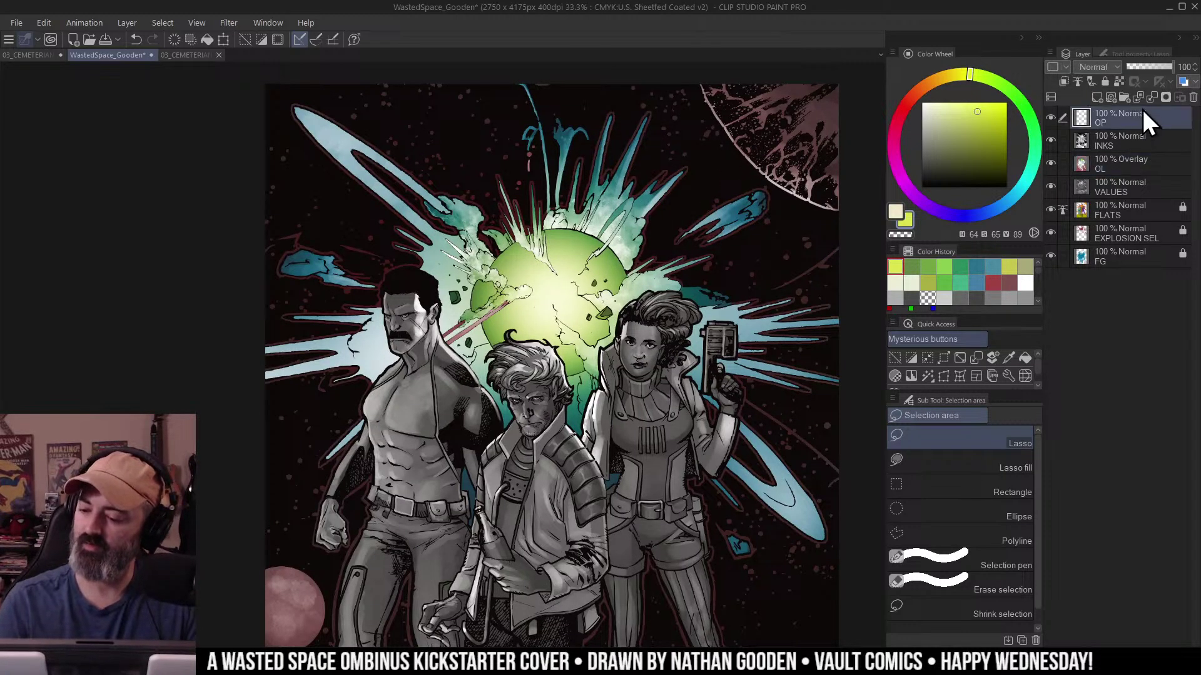
{"action": "key", "text": "ctrl+shift+n"}
{"action": "key", "text": "b"}
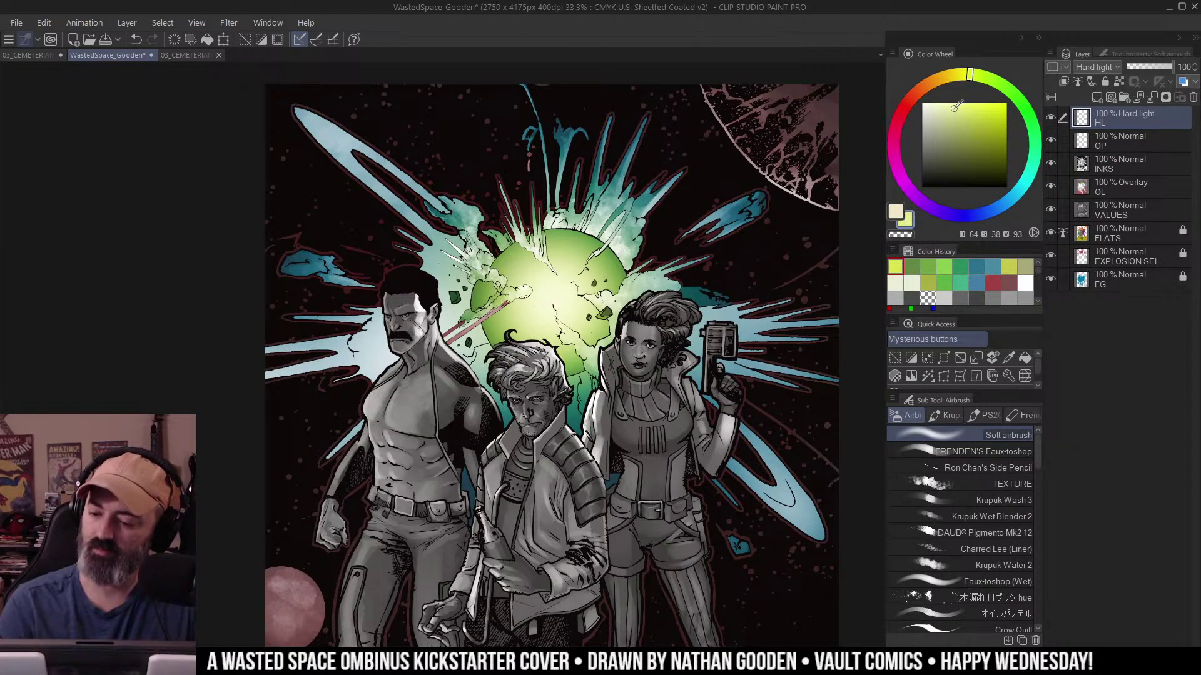
Try a dark yellow airbrush glow over the green planet with the HL layer set to Screen, and undo the stroke.
{"action": "left_click", "coordinate": [1117, 67]}
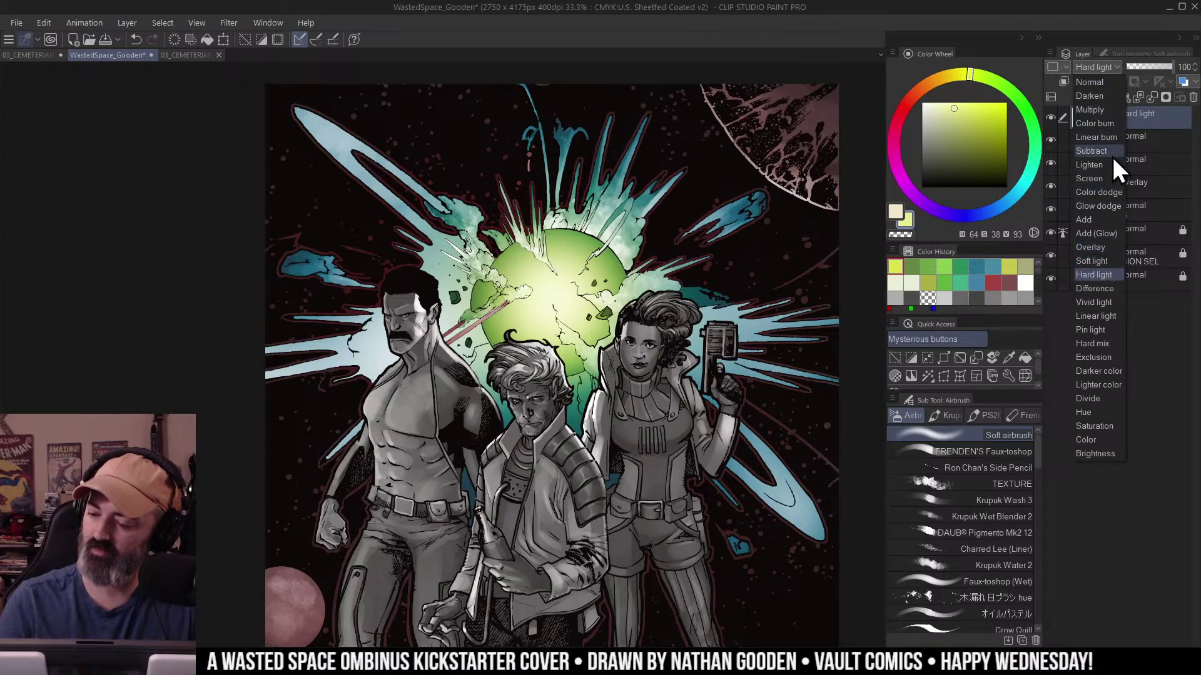
{"action": "left_click", "coordinate": [1090, 179]}
{"action": "left_click", "coordinate": [998, 141]}
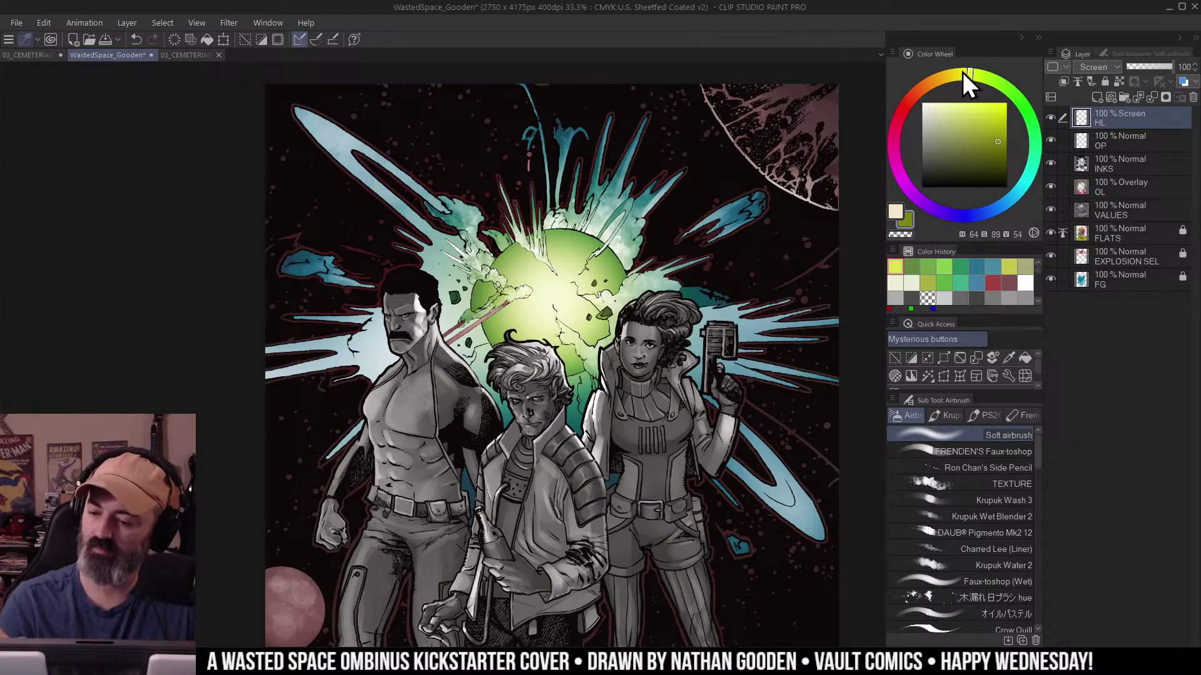
{"action": "left_click_drag", "start_coordinate": [963, 71], "coordinate": [958, 74]}
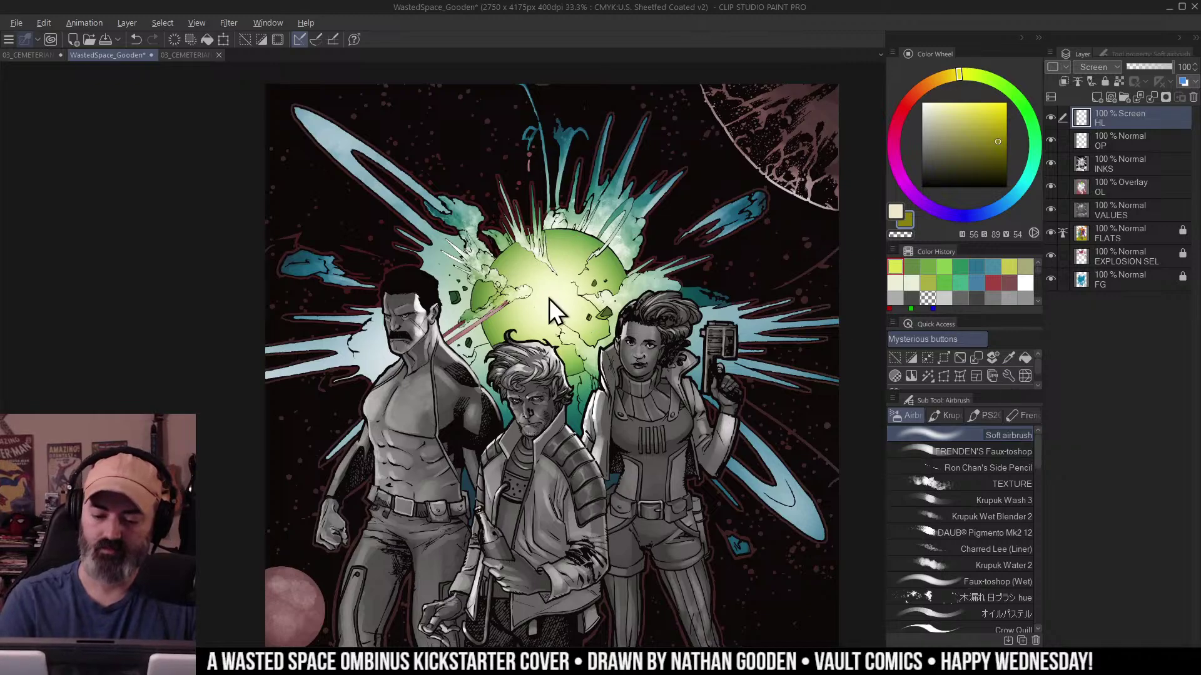
{"action": "left_click_drag", "start_coordinate": [582, 294], "coordinate": [497, 322]}
{"action": "key", "text": "ctrl+z"}
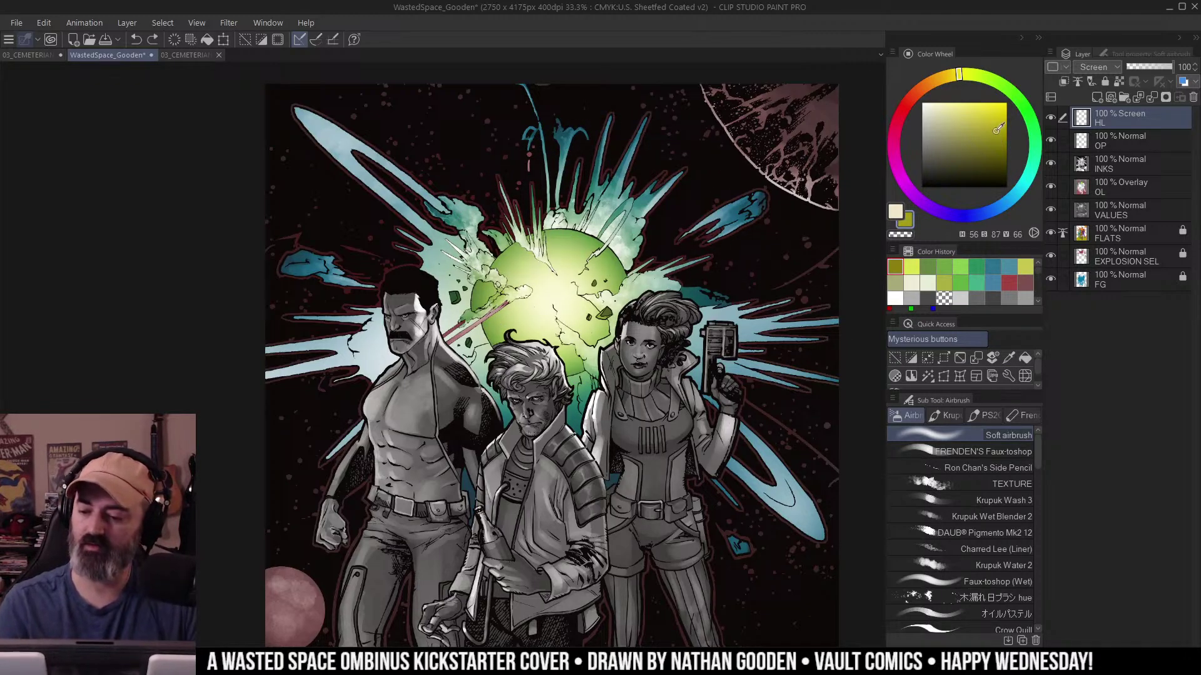
Choose a brighter olive yellow (hue 56, saturation 88, value 68), test it around the green planet, and undo the tests.
{"action": "left_click", "coordinate": [996, 129]}
{"action": "left_click_drag", "start_coordinate": [585, 263], "coordinate": [684, 249]}
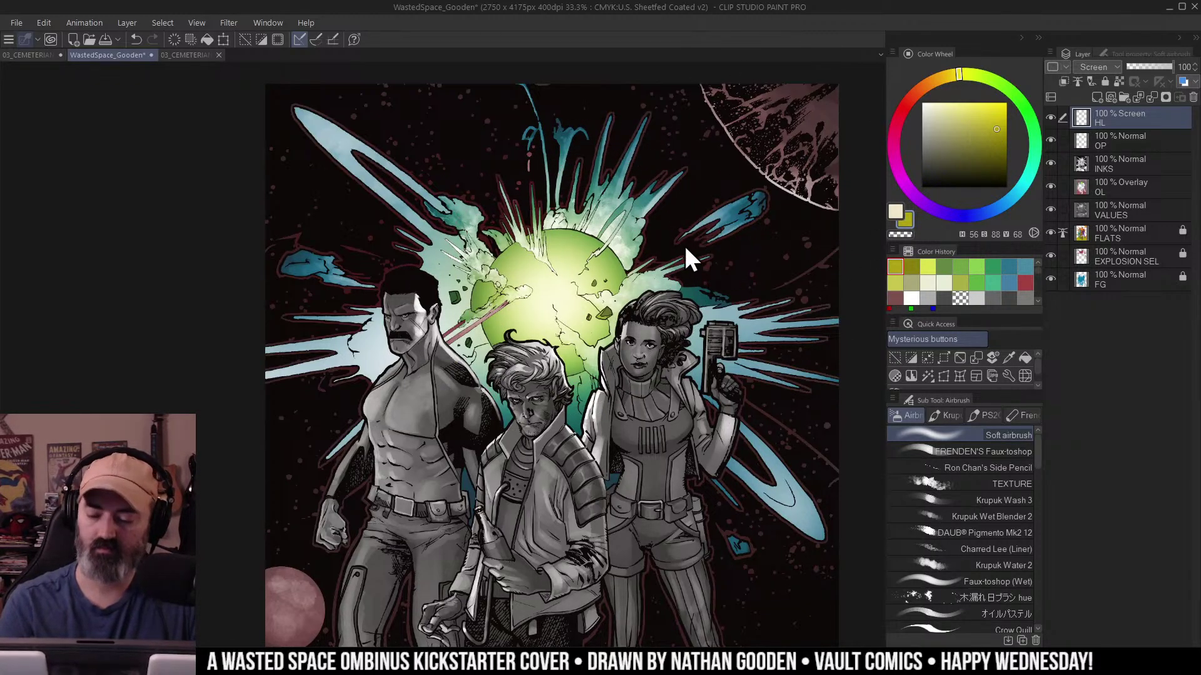
{"action": "key", "text": "ctrl+z"}
{"action": "key", "text": "ctrl+z"}
{"action": "key", "text": "ctrl+z"}
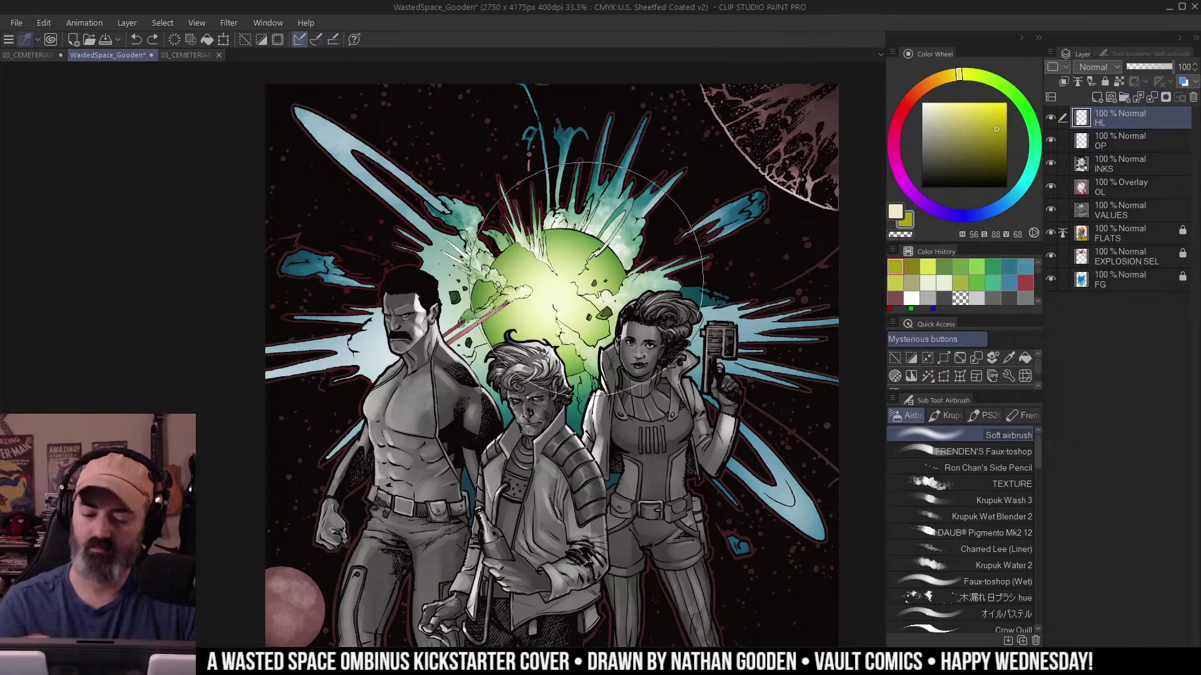
{"action": "left_click_drag", "start_coordinate": [572, 281], "coordinate": [537, 289]}
{"action": "key", "text": "ctrl+z"}
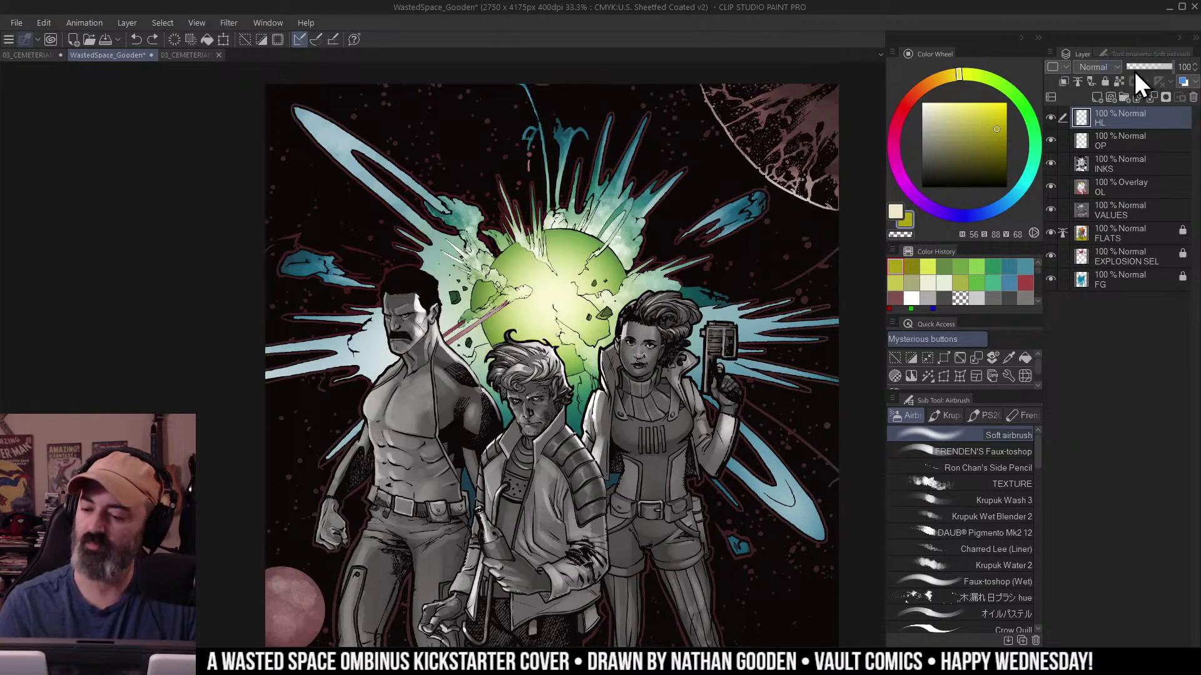
Set the HL layer's blending mode to Screen and ready the Soft airbrush.
{"action": "left_click", "coordinate": [1117, 68]}
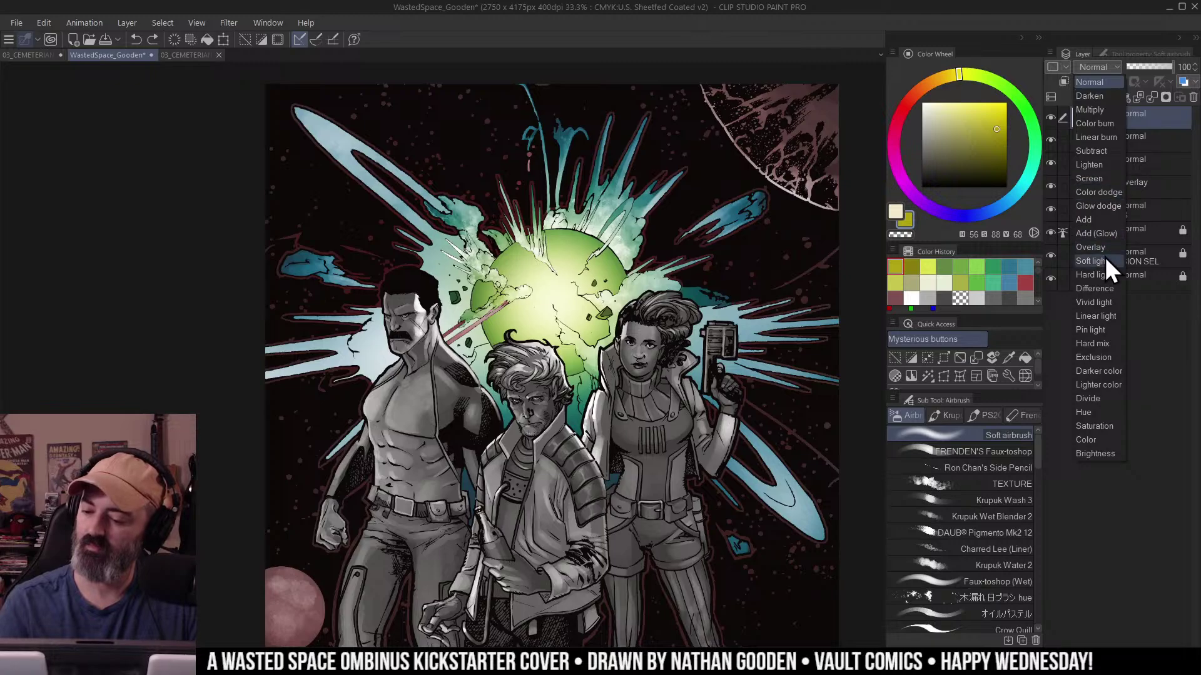
{"action": "left_click", "coordinate": [1107, 177]}
{"action": "key", "text": "m"}
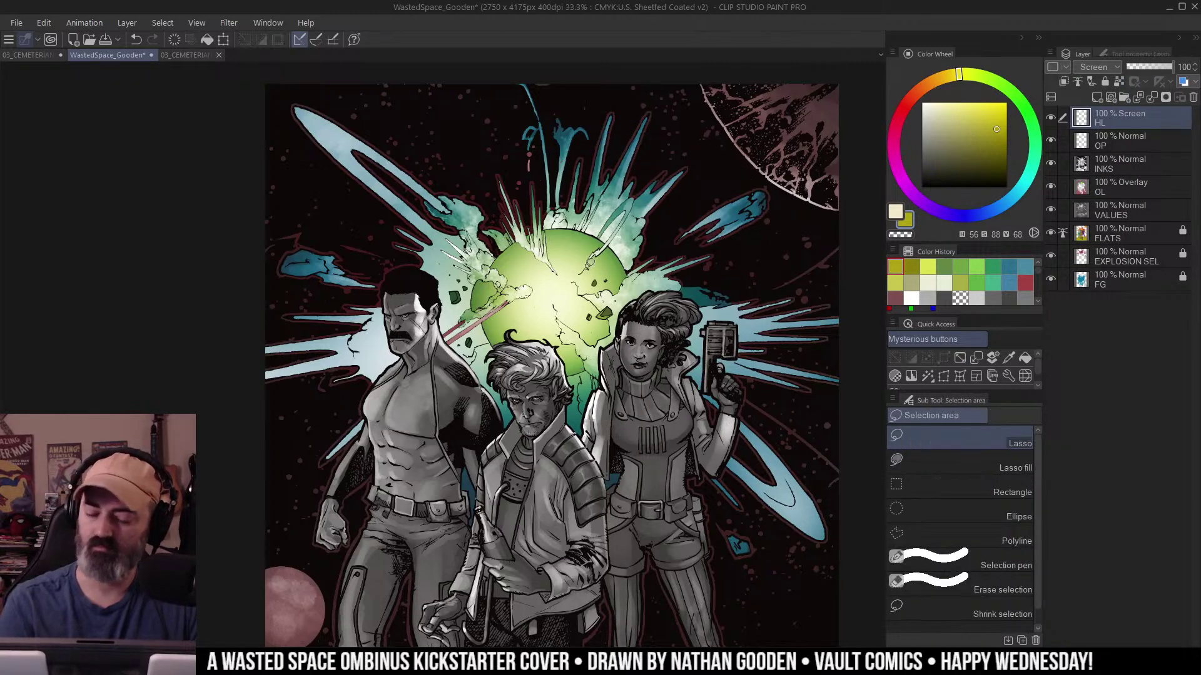
{"action": "key", "text": "b"}
Try a broad olive-yellow airbrush glow spreading over the explosion centre and the figures, and undo it.
{"action": "mouse_move", "coordinate": [572, 269]}
{"action": "left_mouse_down"}
{"action": "mouse_move", "coordinate": [538, 299]}
{"action": "mouse_move", "coordinate": [593, 255]}
{"action": "mouse_move", "coordinate": [629, 258]}
{"action": "mouse_move", "coordinate": [575, 289]}
{"action": "left_mouse_up"}
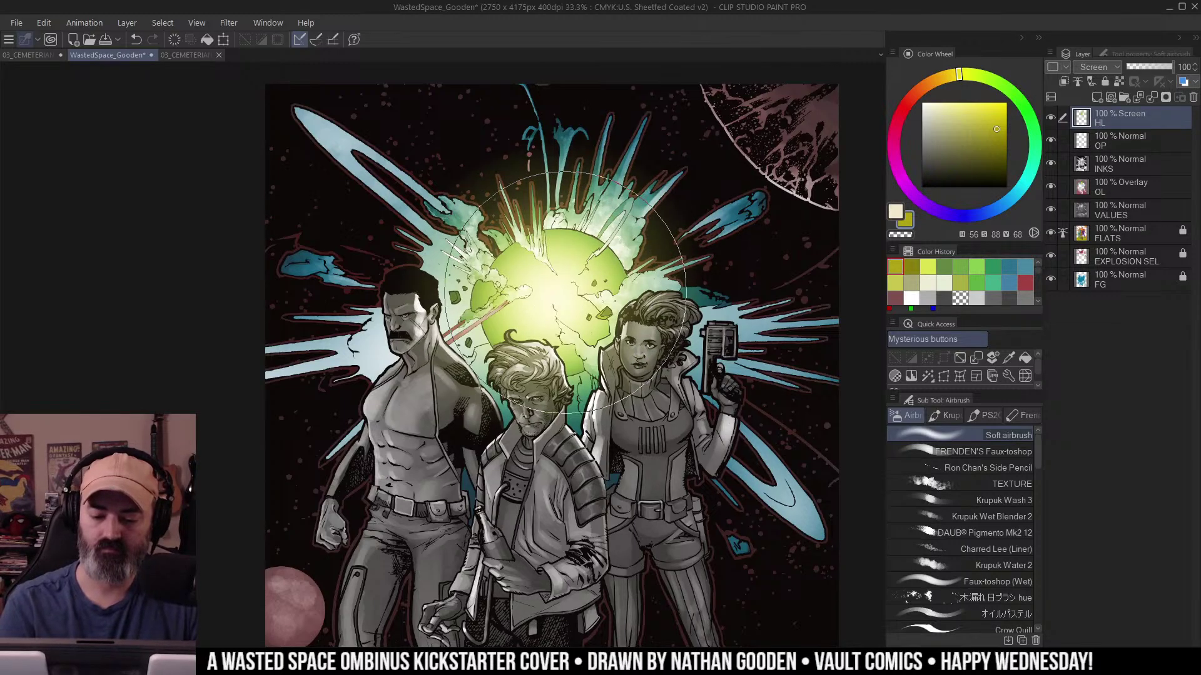
{"action": "left_click", "coordinate": [610, 320], "text": "alt"}
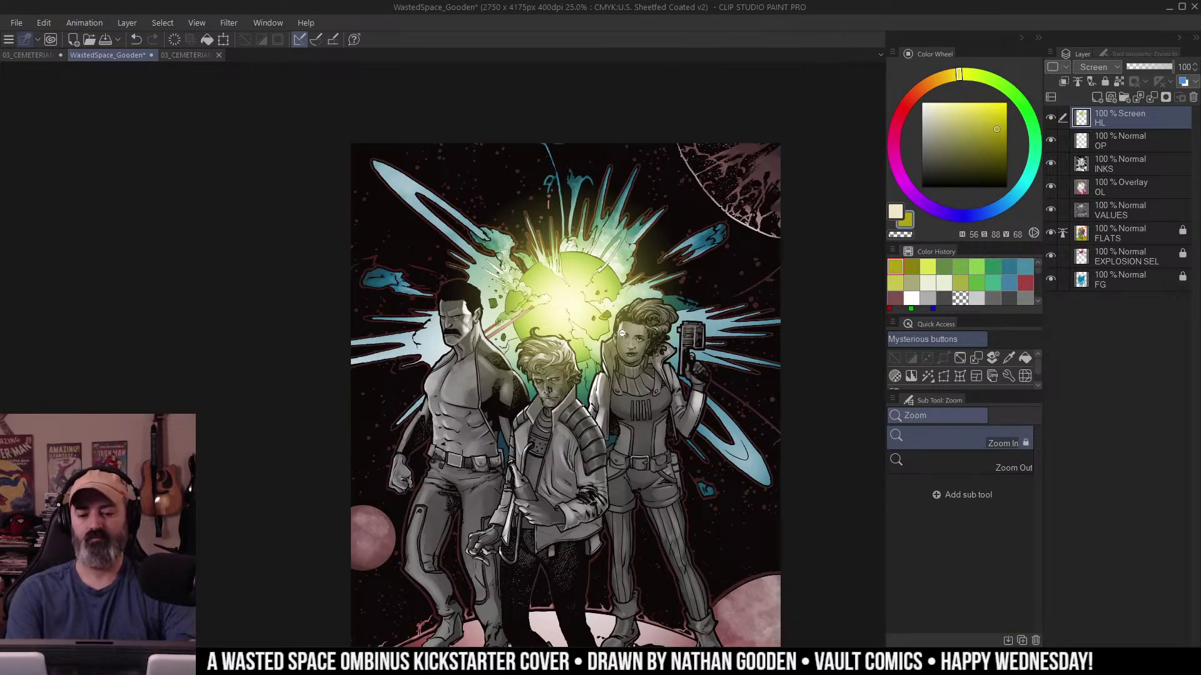
{"action": "left_click", "coordinate": [622, 333], "text": "alt"}
{"action": "left_click", "coordinate": [621, 334], "text": "alt"}
{"action": "left_click_drag", "start_coordinate": [611, 334], "coordinate": [638, 299]}
{"action": "key", "text": "ctrl+z"}
{"action": "key", "text": "ctrl+z"}
{"action": "key", "text": "ctrl+z"}
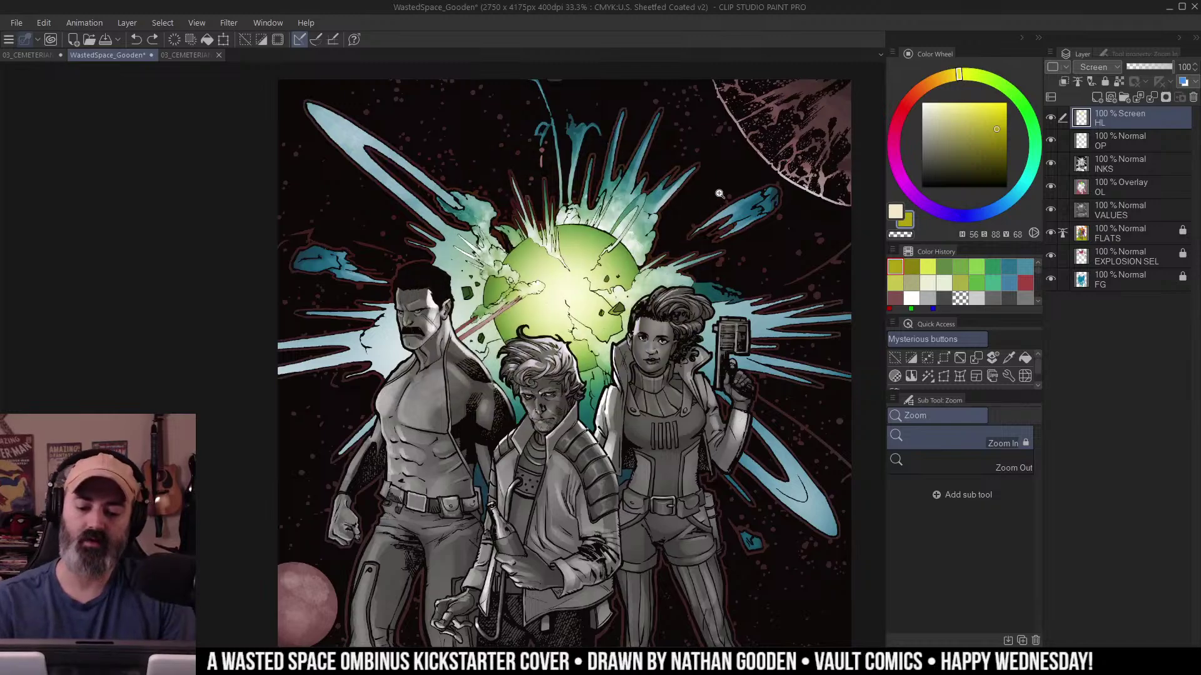
Airbrush an olive-yellow glow over the green planet on the HL layer, keeping it within the active selection.
{"action": "key", "text": "b"}
{"action": "key", "text": "m"}
{"action": "key", "text": "b"}
{"action": "mouse_move", "coordinate": [572, 292]}
{"action": "left_mouse_down"}
{"action": "mouse_move", "coordinate": [559, 299]}
{"action": "mouse_move", "coordinate": [588, 276]}
{"action": "left_mouse_up"}
{"action": "key", "text": "alt+space"}
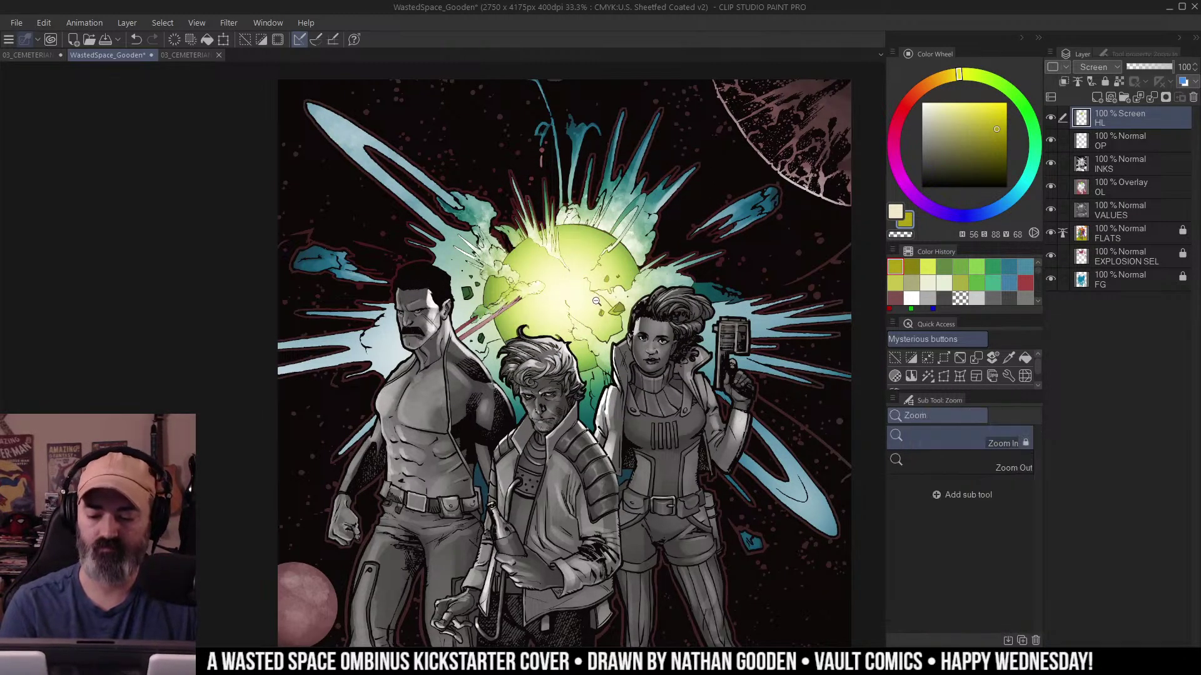
{"action": "scroll", "coordinate": [596, 301], "scroll_direction": "down", "scroll_amount": 1}
{"action": "scroll", "coordinate": [613, 283], "scroll_direction": "up", "scroll_amount": 1}
Try airbrushing a sampled pale green over the red beam beside the planet on the HL layer, and undo it.
{"action": "key", "text": "w"}
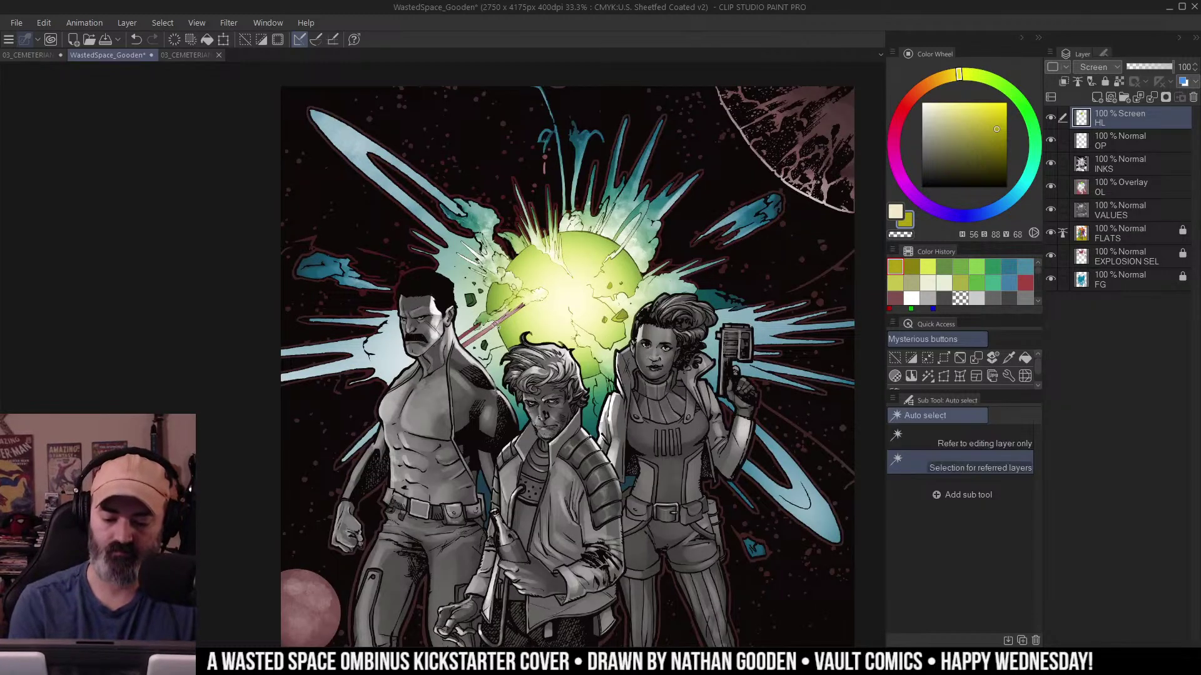
{"action": "left_click_drag", "start_coordinate": [497, 323], "coordinate": [540, 277]}
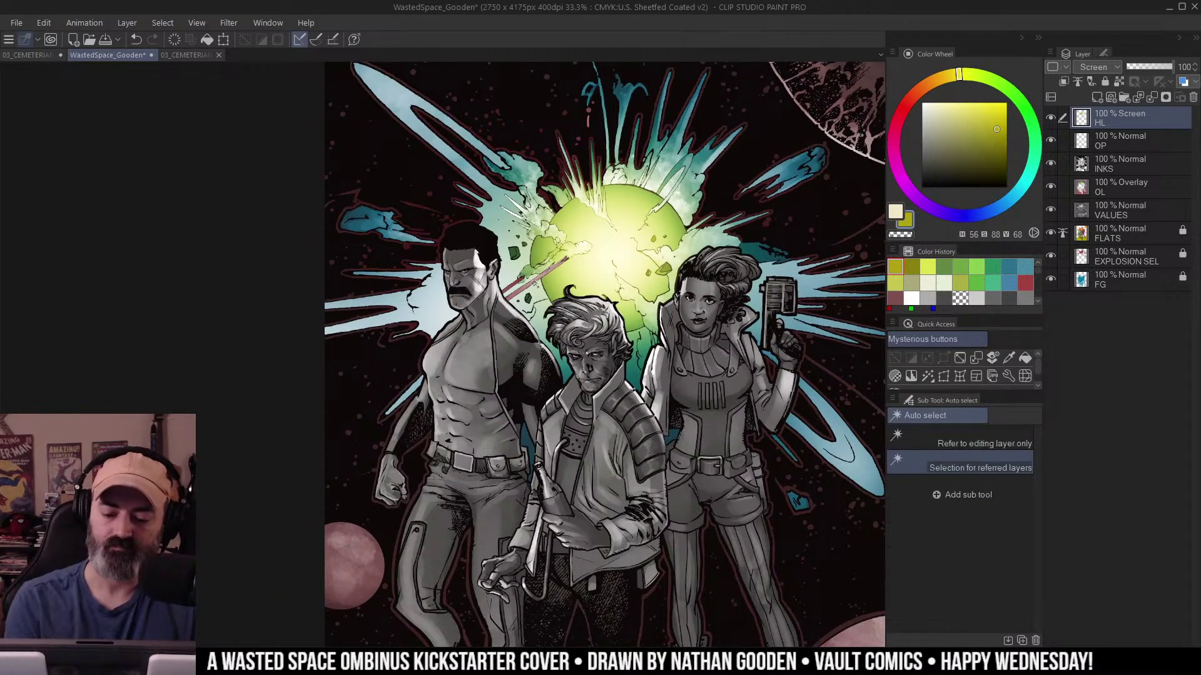
{"action": "key", "text": "b"}
{"action": "left_click", "coordinate": [541, 233], "text": "alt"}
{"action": "mouse_move", "coordinate": [588, 239]}
{"action": "left_mouse_down"}
{"action": "mouse_move", "coordinate": [519, 289]}
{"action": "mouse_move", "coordinate": [494, 257]}
{"action": "left_mouse_up"}
{"action": "key", "text": "ctrl+d"}
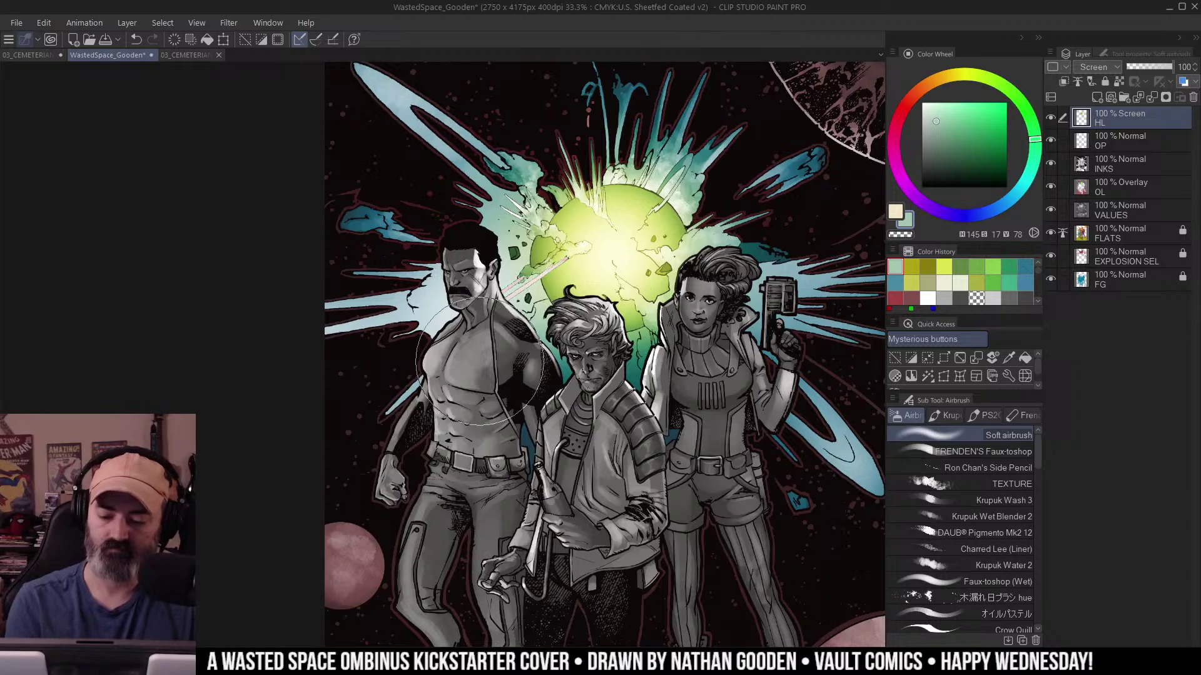
{"action": "key", "text": "ctrl+z"}
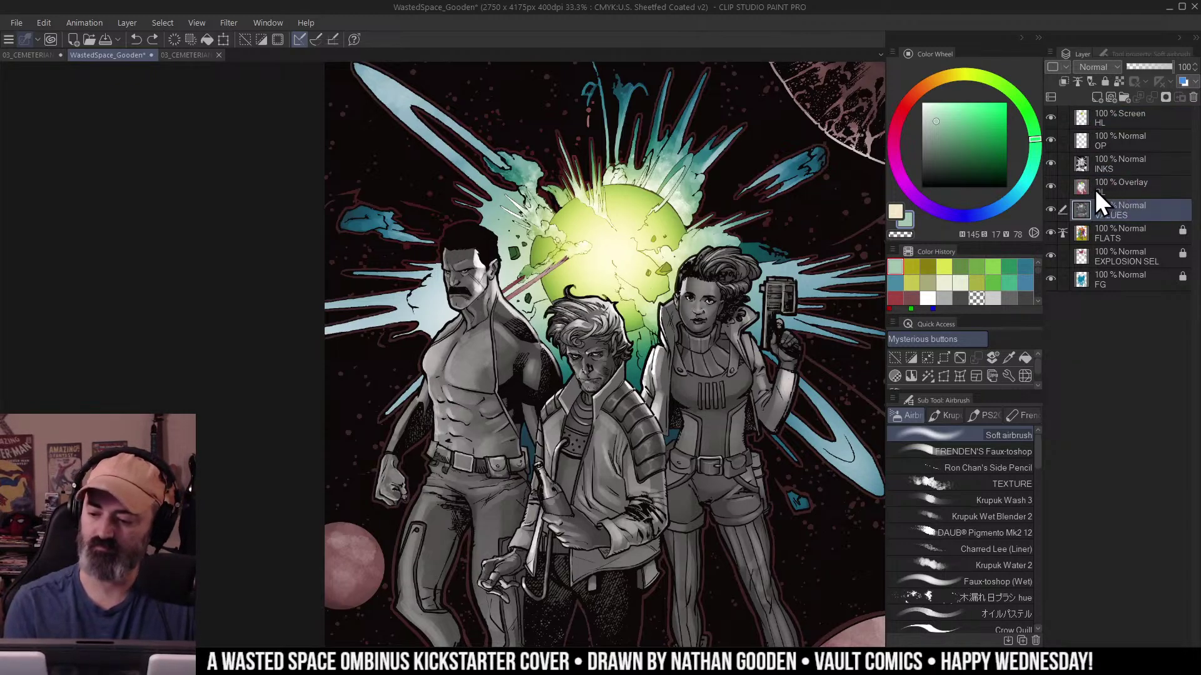
On the OL overlay layer, airbrush a sampled pale green over the red beam beside the planet.
{"action": "left_click", "coordinate": [1098, 192]}
{"action": "left_click", "coordinate": [543, 304], "text": "alt"}
{"action": "mouse_move", "coordinate": [542, 306]}
{"action": "left_mouse_down"}
{"action": "mouse_move", "coordinate": [466, 345]}
{"action": "mouse_move", "coordinate": [474, 323]}
{"action": "mouse_move", "coordinate": [463, 346]}
{"action": "left_mouse_up"}
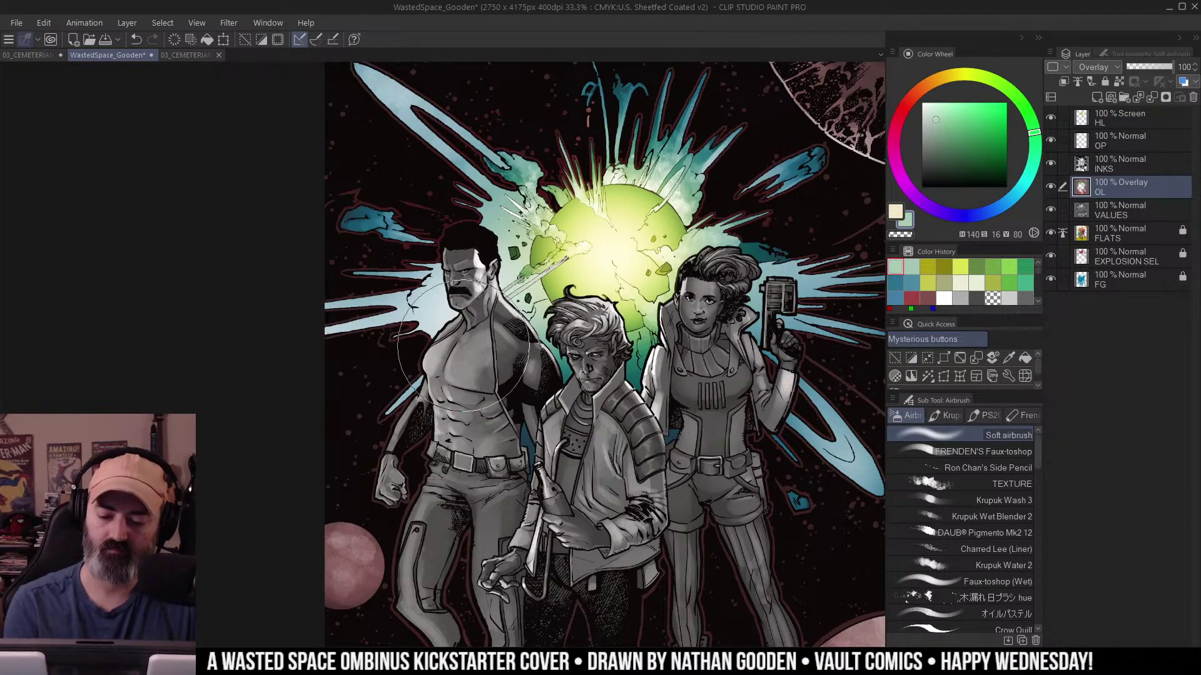
{"action": "key", "text": "w"}
{"action": "scroll", "coordinate": [645, 303], "scroll_direction": "down", "scroll_amount": 1}
{"action": "scroll", "coordinate": [666, 292], "scroll_direction": "up", "scroll_amount": 1}
{"action": "key", "text": "w"}
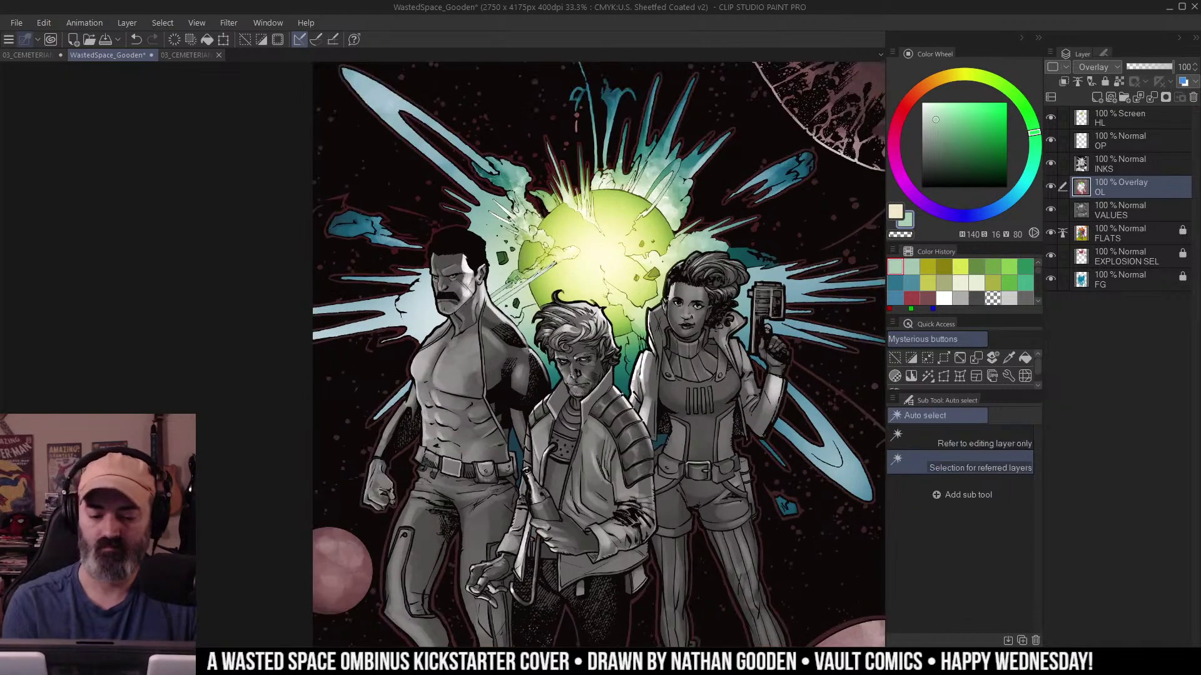
Auto-select the explosion burst from its teal cloud, airbrush pale green around the planet's upper edge, and deselect.
{"action": "key", "text": "b"}
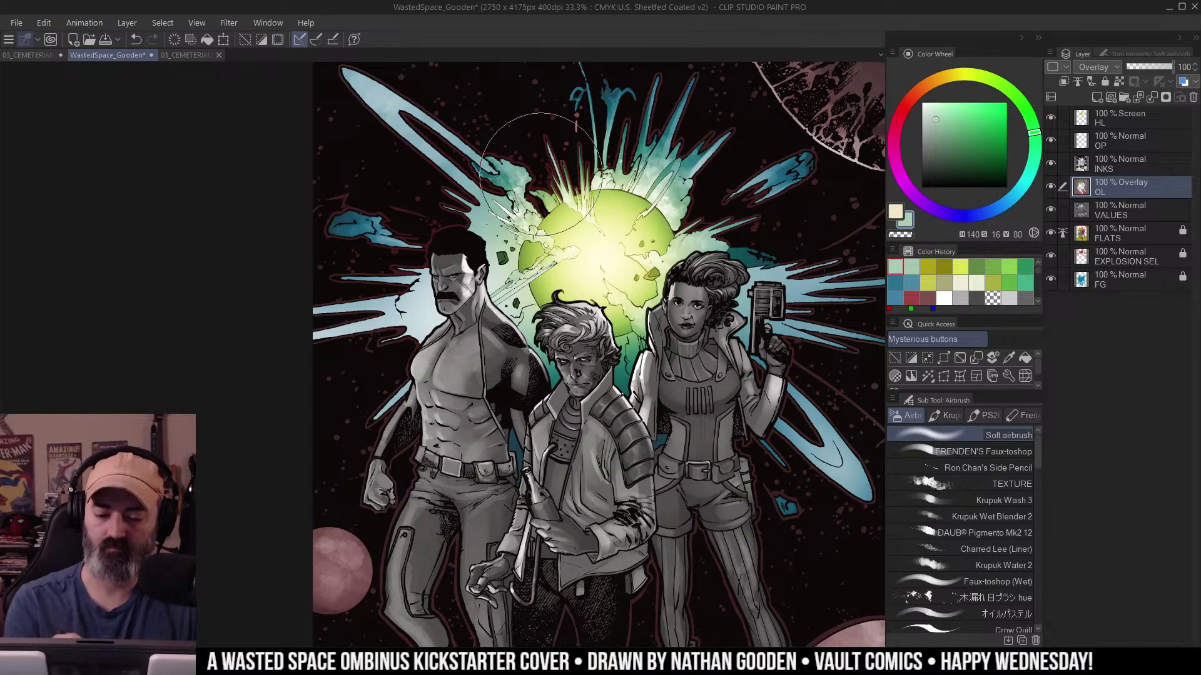
{"action": "key", "text": "w"}
{"action": "left_click", "coordinate": [517, 180]}
{"action": "key", "text": "b"}
{"action": "left_click_drag", "start_coordinate": [670, 224], "coordinate": [653, 215]}
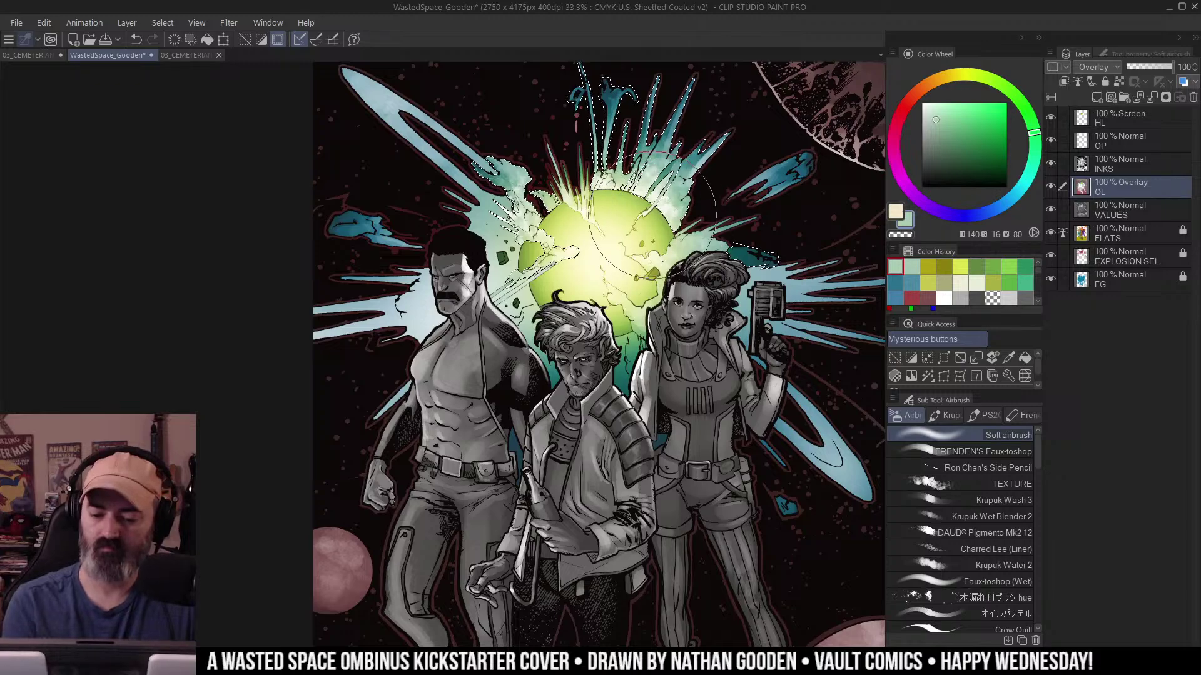
{"action": "key", "text": "m"}
{"action": "key", "text": "ctrl+d"}
{"action": "scroll", "coordinate": [684, 275], "scroll_direction": "down", "scroll_amount": 1}
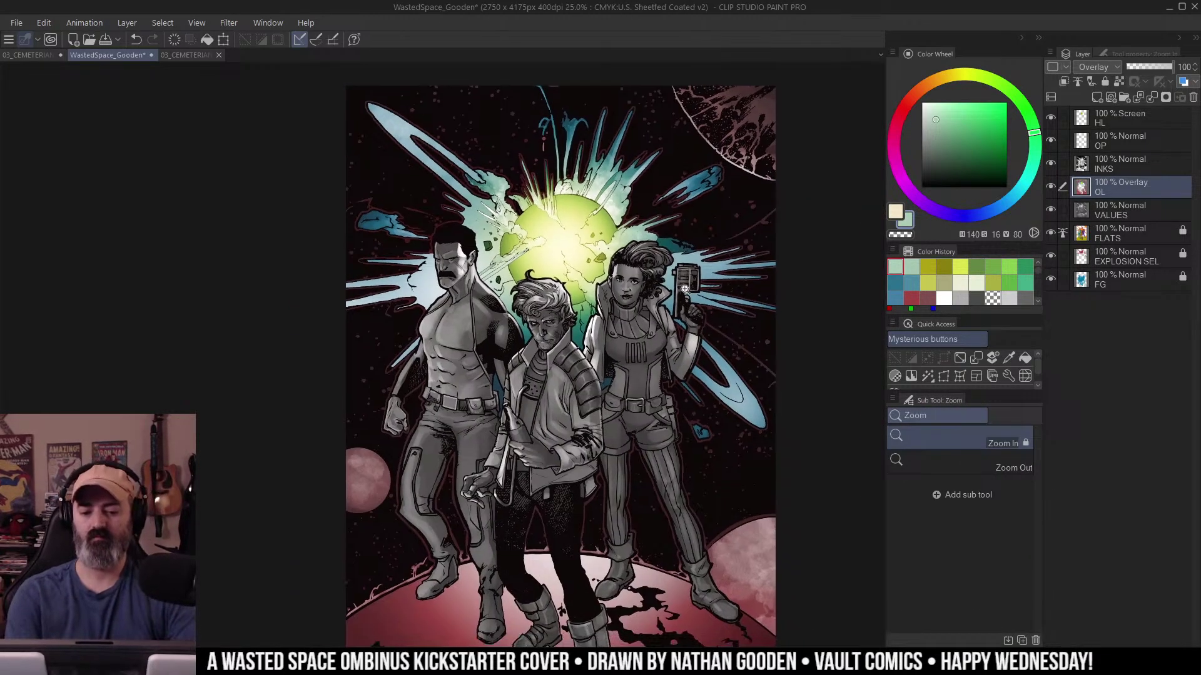
Auto-select the small debris beside the planet and sample the planet's pale yellow for the airbrush.
{"action": "left_click_drag", "start_coordinate": [657, 310], "coordinate": [712, 304]}
{"action": "left_click", "coordinate": [576, 252]}
{"action": "key", "text": "w"}
{"action": "left_click", "coordinate": [561, 260]}
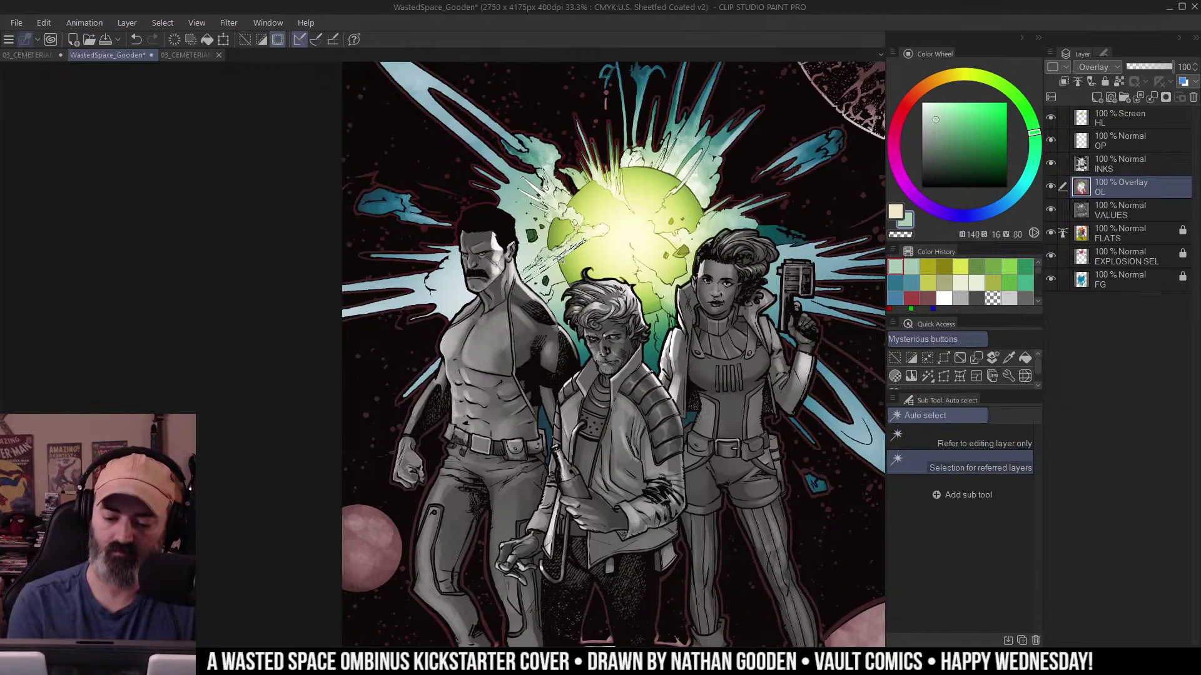
{"action": "key", "text": "b"}
{"action": "left_click", "coordinate": [639, 202], "text": "alt"}
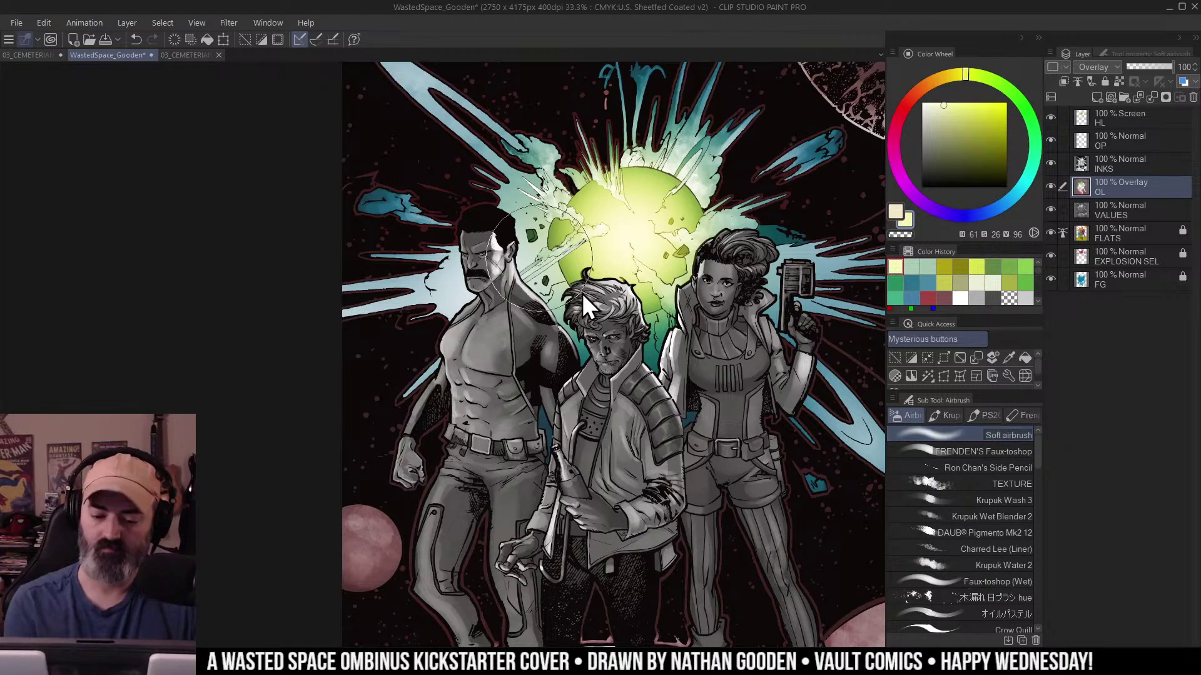
Auto-select the pale blue explosion rays and airbrush pale yellow over those behind the mustached man, using a larger brush.
{"action": "key", "text": "w"}
{"action": "left_click", "coordinate": [428, 369]}
{"action": "key", "text": "b"}
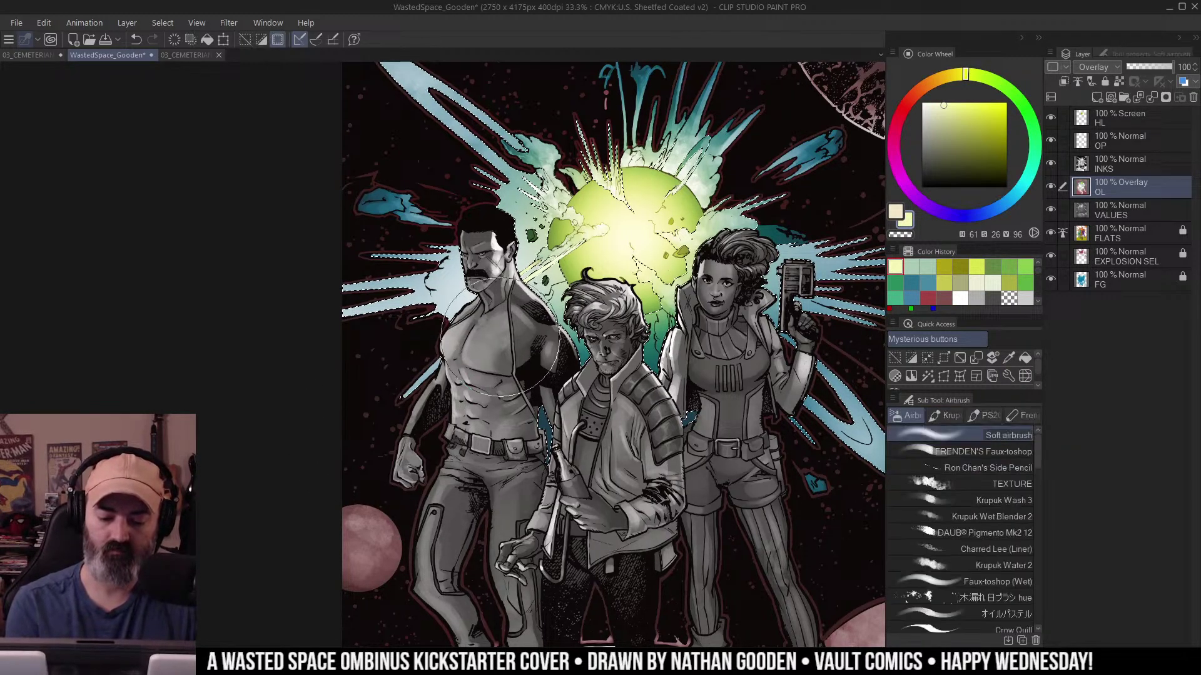
{"action": "left_click_drag", "start_coordinate": [351, 459], "coordinate": [465, 353]}
{"action": "key", "text": "]"}
{"action": "key", "text": "]"}
{"action": "key", "text": "]"}
{"action": "left_click_drag", "start_coordinate": [421, 312], "coordinate": [294, 383]}
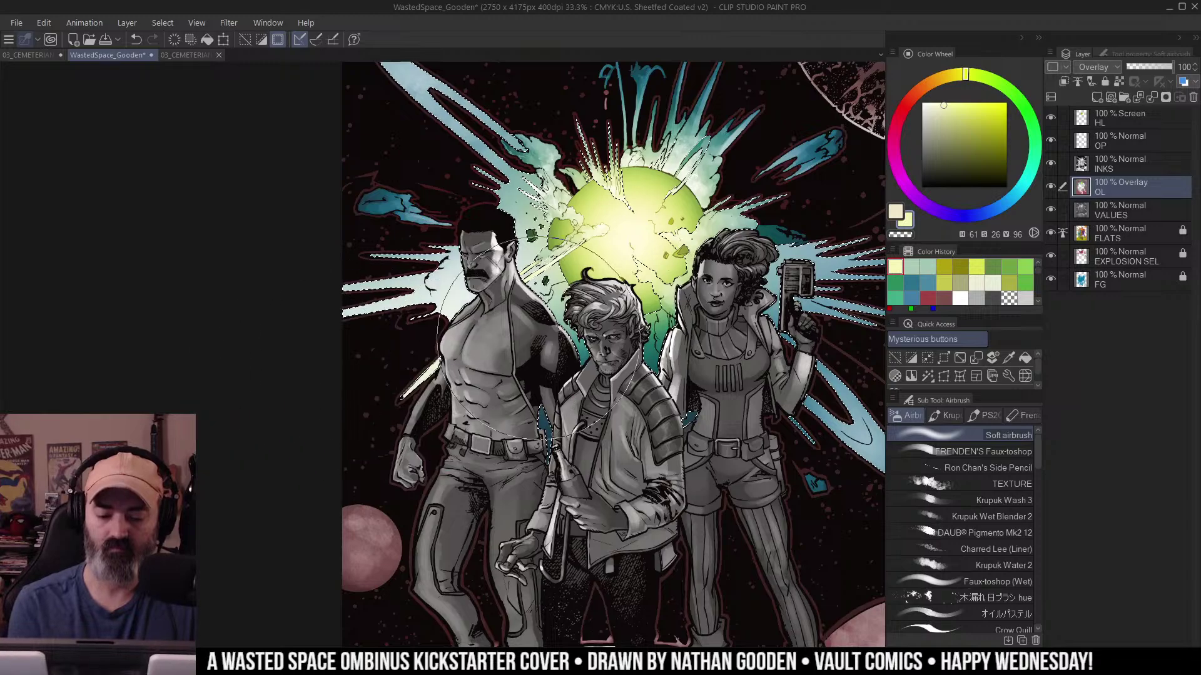
Airbrush pale yellow over both elongated shockwave rings and the rays behind the woman.
{"action": "mouse_move", "coordinate": [660, 135]}
{"action": "left_mouse_down"}
{"action": "mouse_move", "coordinate": [638, 169]}
{"action": "mouse_move", "coordinate": [638, 199]}
{"action": "left_mouse_up"}
{"action": "mouse_move", "coordinate": [429, 166]}
{"action": "left_mouse_down"}
{"action": "mouse_move", "coordinate": [373, 194]}
{"action": "mouse_move", "coordinate": [354, 156]}
{"action": "left_mouse_up"}
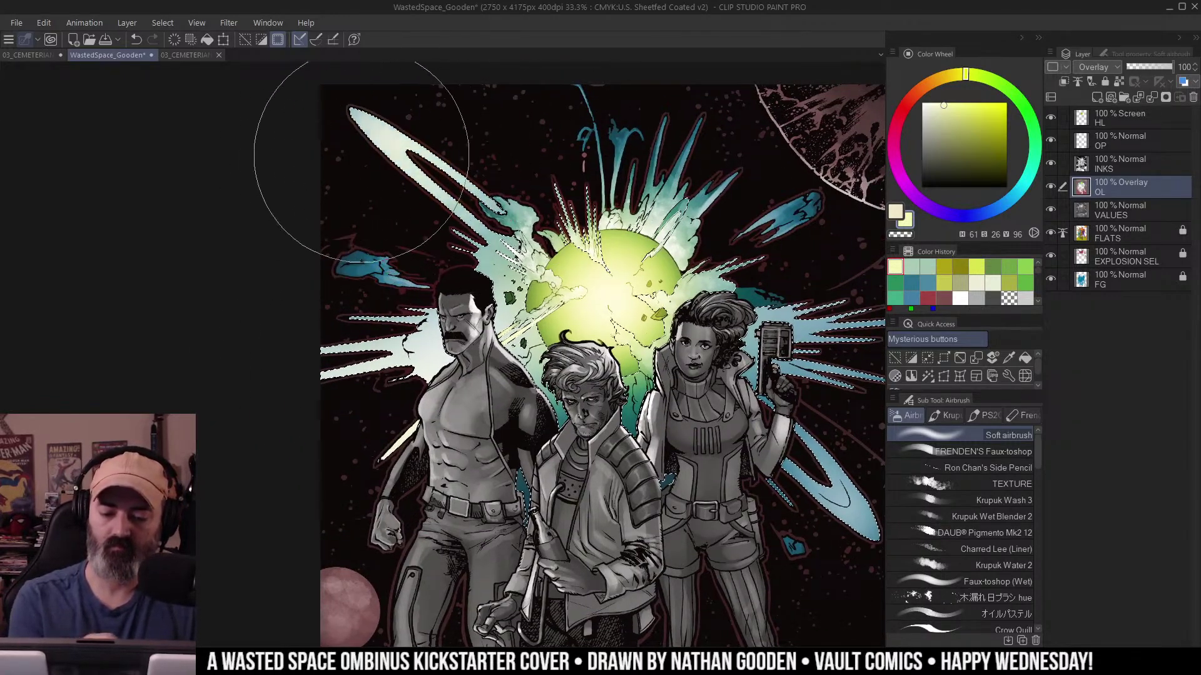
{"action": "left_click_drag", "start_coordinate": [804, 196], "coordinate": [757, 169]}
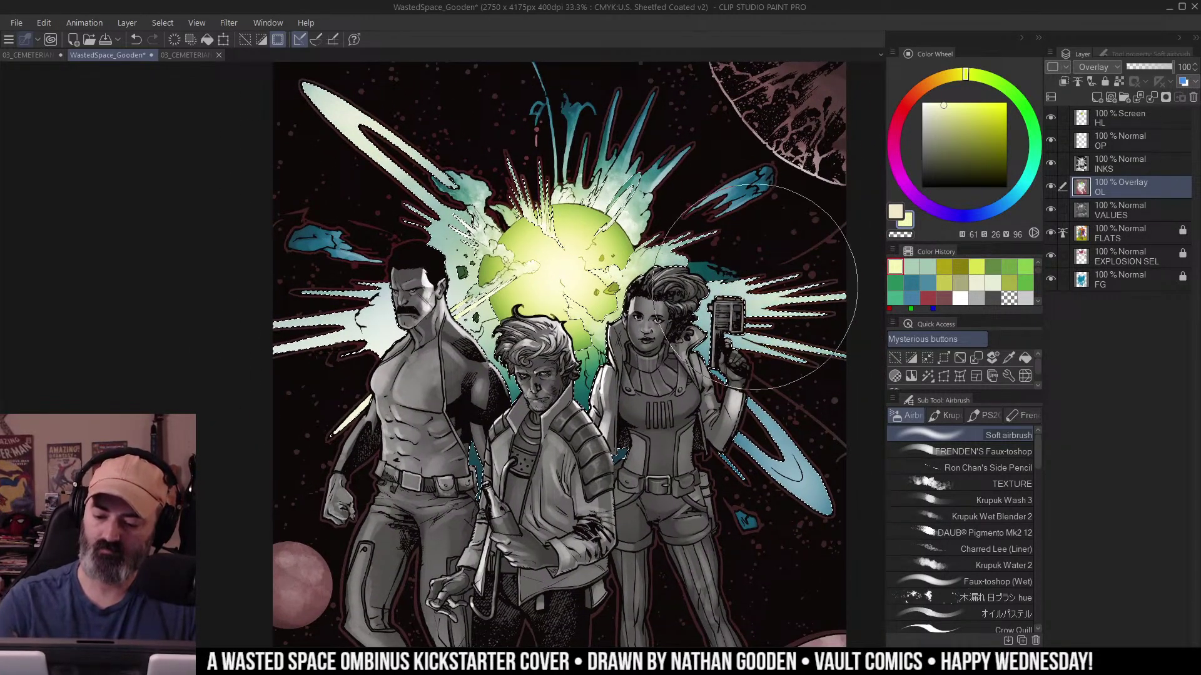
{"action": "key", "text": "m"}
{"action": "left_click_drag", "start_coordinate": [841, 506], "coordinate": [741, 433]}
Clear the selection and examine the explosion's lighting across the whole cover at reduced size.
{"action": "key", "text": "b"}
{"action": "key", "text": "m"}
{"action": "key", "text": "ctrl+space"}
{"action": "mouse_move", "coordinate": [628, 355]}
{"action": "left_mouse_down"}
{"action": "mouse_move", "coordinate": [601, 353]}
{"action": "mouse_move", "coordinate": [782, 268]}
{"action": "mouse_move", "coordinate": [699, 329]}
{"action": "left_mouse_up"}
{"action": "key", "text": "ctrl+space"}
{"action": "scroll", "coordinate": [698, 329], "scroll_direction": "down", "scroll_amount": 1}
{"action": "key", "text": "ctrl+d"}
{"action": "left_click_drag", "start_coordinate": [626, 298], "coordinate": [551, 295]}
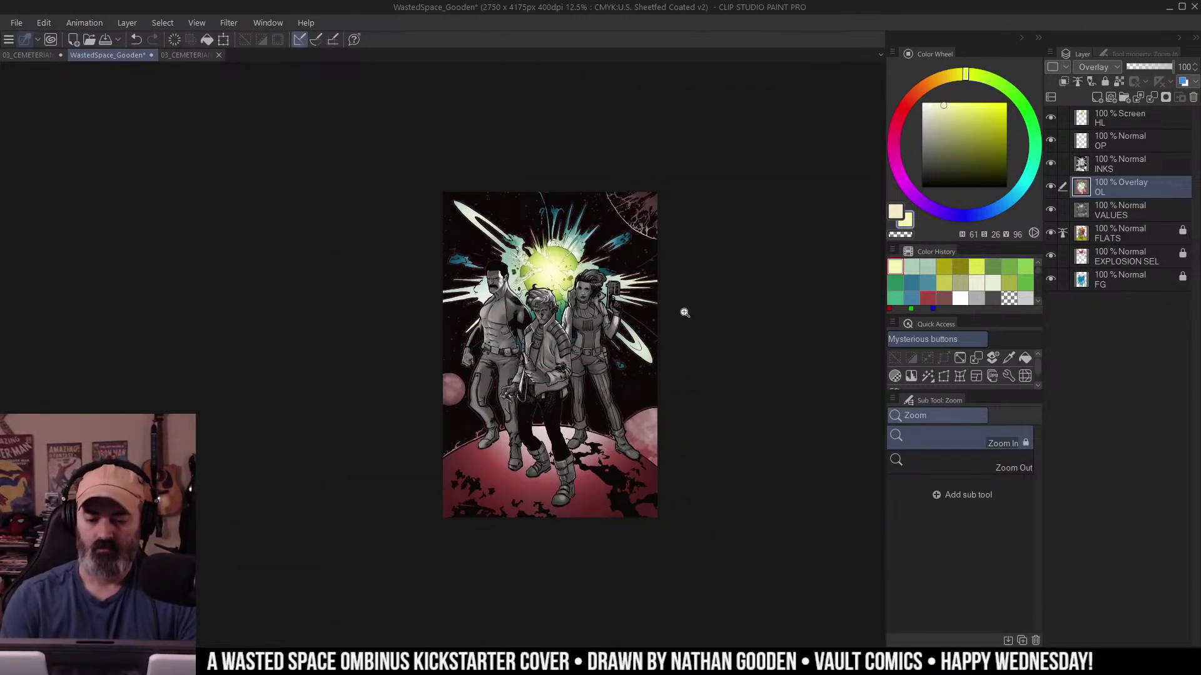
{"action": "left_click_drag", "start_coordinate": [711, 222], "coordinate": [726, 212]}
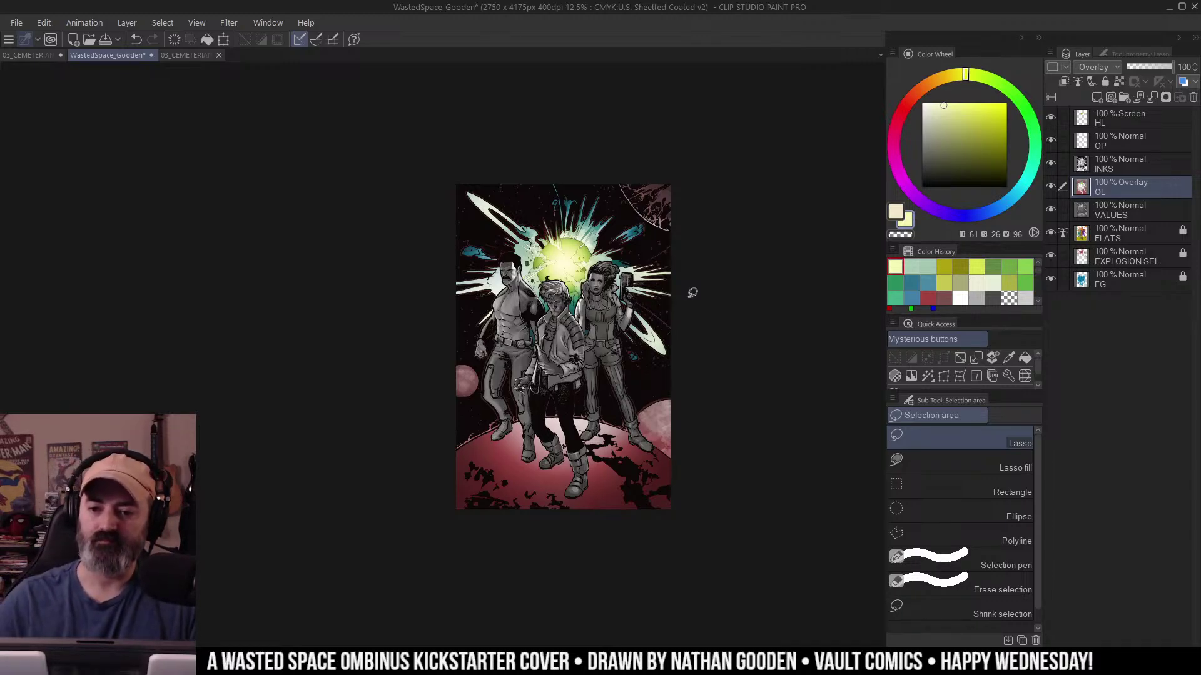
Auto-select the cracked planet and the pink moons on the OL layer, and hide the selection border.
{"action": "key", "text": "ctrl+space"}
{"action": "left_click", "coordinate": [611, 288]}
{"action": "left_click_drag", "start_coordinate": [662, 173], "coordinate": [681, 266]}
{"action": "key", "text": "w"}
{"action": "left_click", "coordinate": [713, 225]}
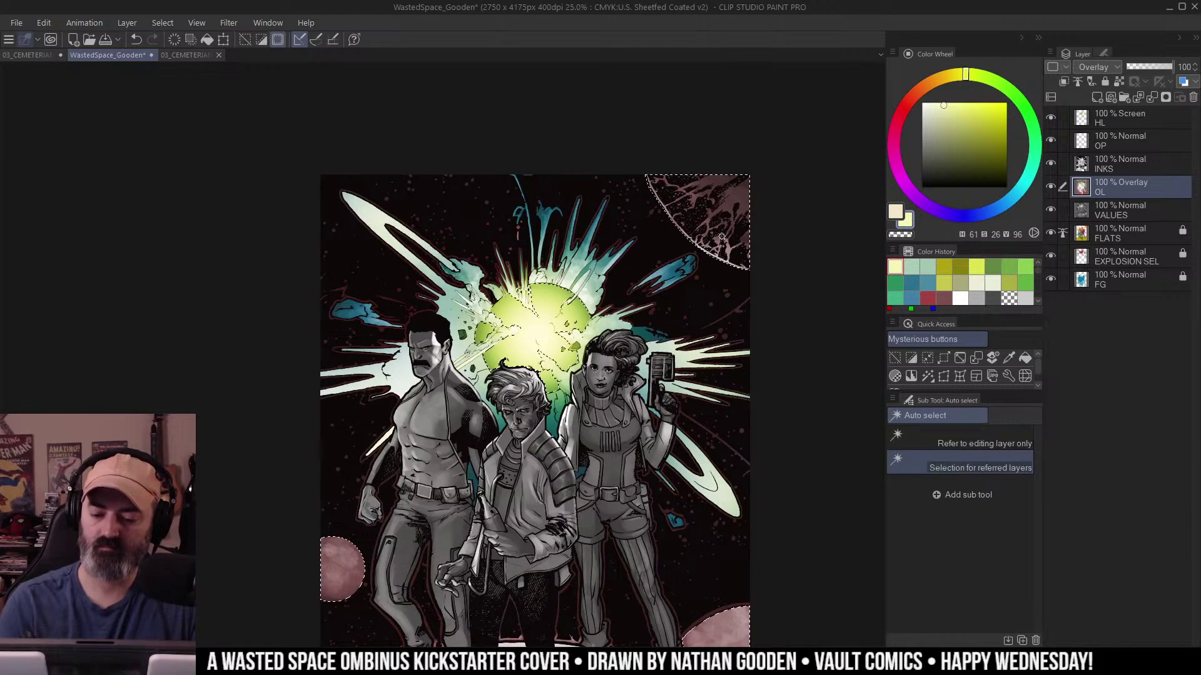
{"action": "left_click_drag", "start_coordinate": [758, 228], "coordinate": [746, 251]}
{"action": "key", "text": "ctrl+h"}
Airbrush the cracked planet above the woman with a muted red (hue 1, saturation 52, value 80).
{"action": "left_click_drag", "start_coordinate": [765, 317], "coordinate": [781, 262]}
{"action": "key", "text": "b"}
{"action": "left_click", "coordinate": [904, 107]}
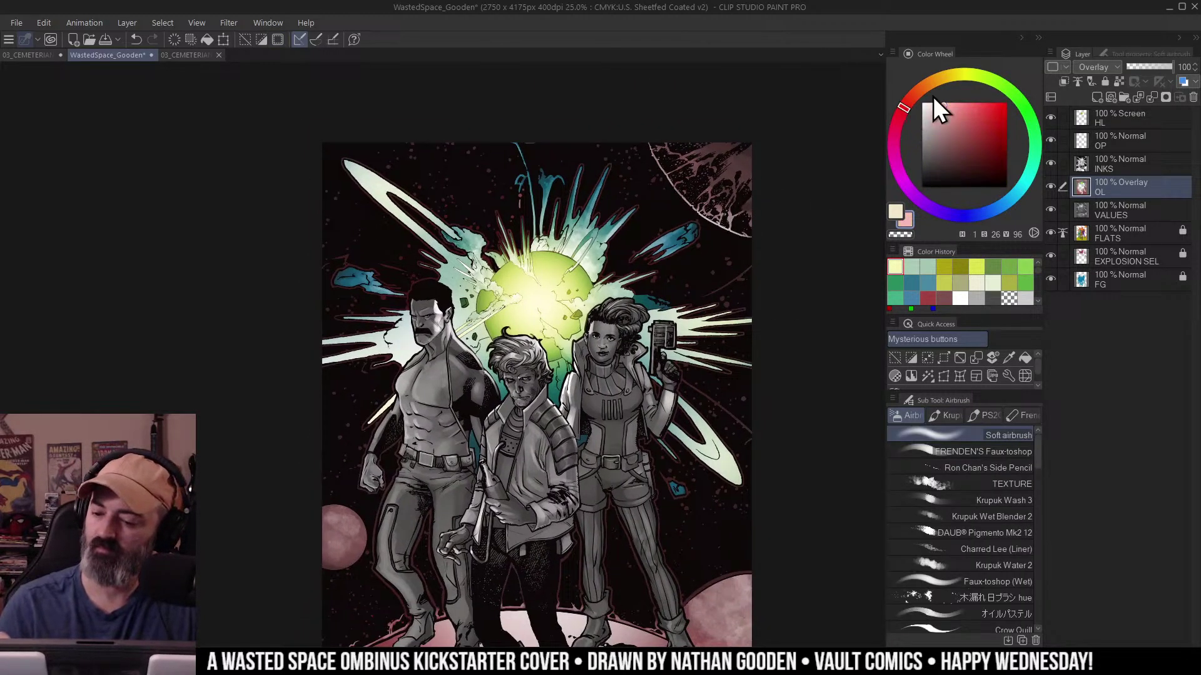
{"action": "mouse_move", "coordinate": [647, 213]}
{"action": "left_mouse_down"}
{"action": "mouse_move", "coordinate": [703, 242]}
{"action": "mouse_move", "coordinate": [685, 235]}
{"action": "mouse_move", "coordinate": [680, 254]}
{"action": "left_mouse_up"}
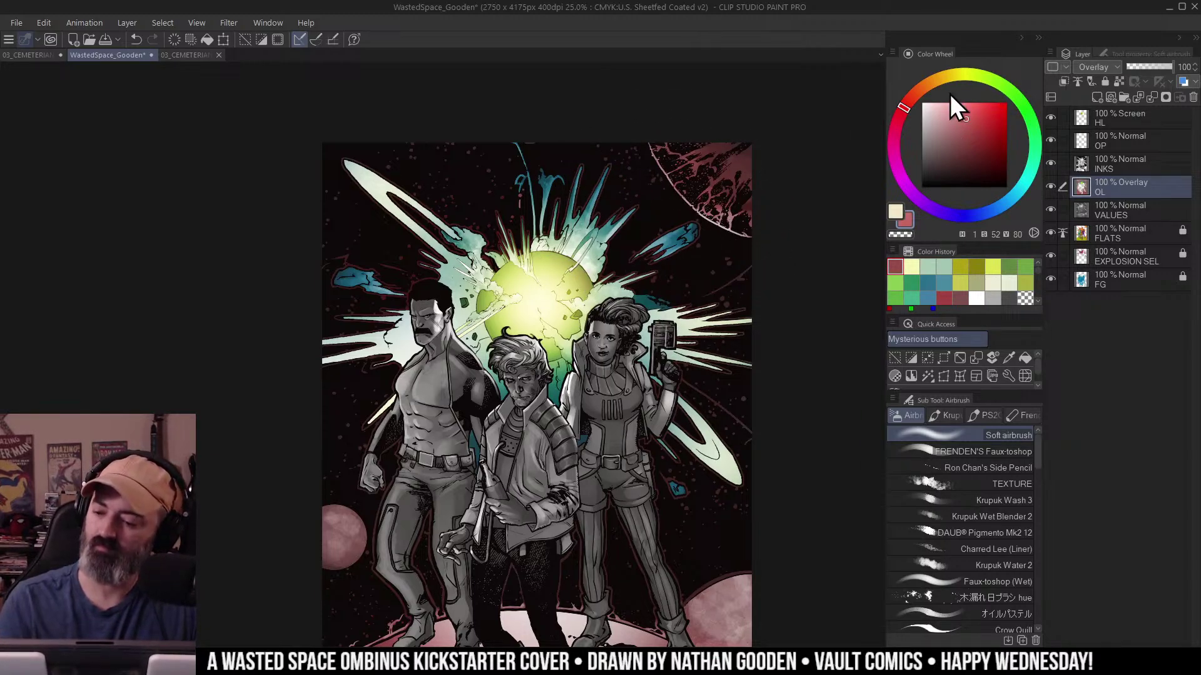
Recolor the cracked planet with a brownish orange (hue 27, saturation 61, value 73) using the Soft airbrush.
{"action": "left_click", "coordinate": [927, 86]}
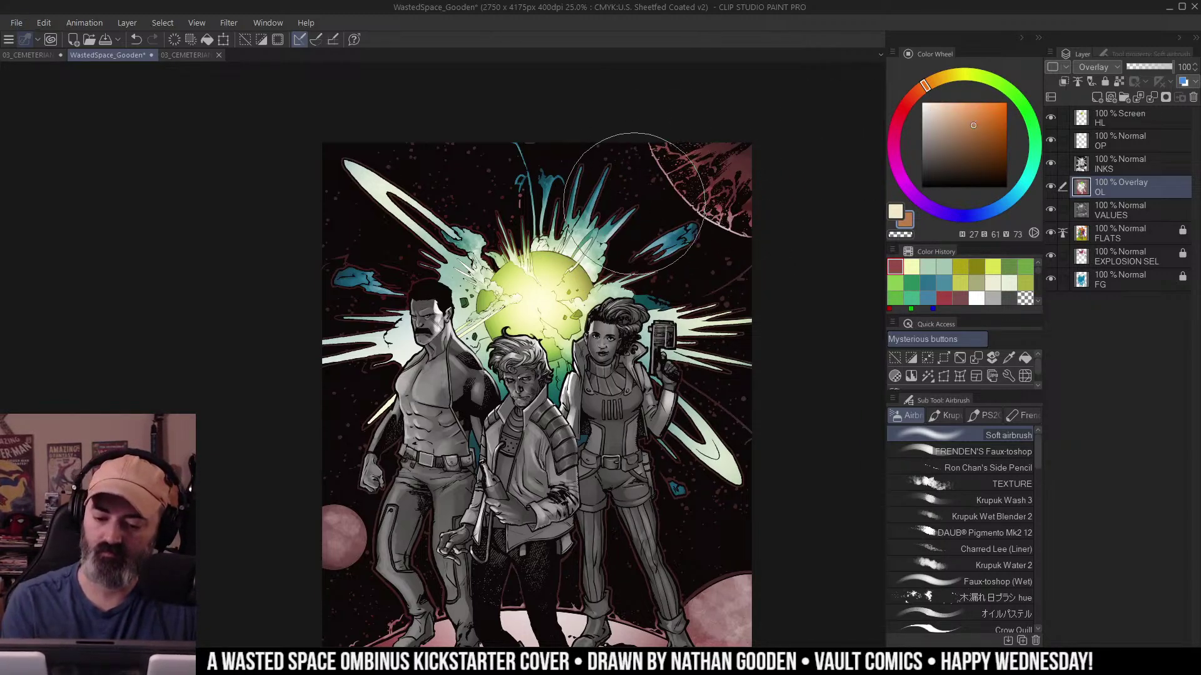
{"action": "mouse_move", "coordinate": [634, 204]}
{"action": "left_mouse_down"}
{"action": "mouse_move", "coordinate": [672, 196]}
{"action": "mouse_move", "coordinate": [675, 233]}
{"action": "mouse_move", "coordinate": [708, 255]}
{"action": "mouse_move", "coordinate": [618, 215]}
{"action": "mouse_move", "coordinate": [682, 266]}
{"action": "left_mouse_up"}
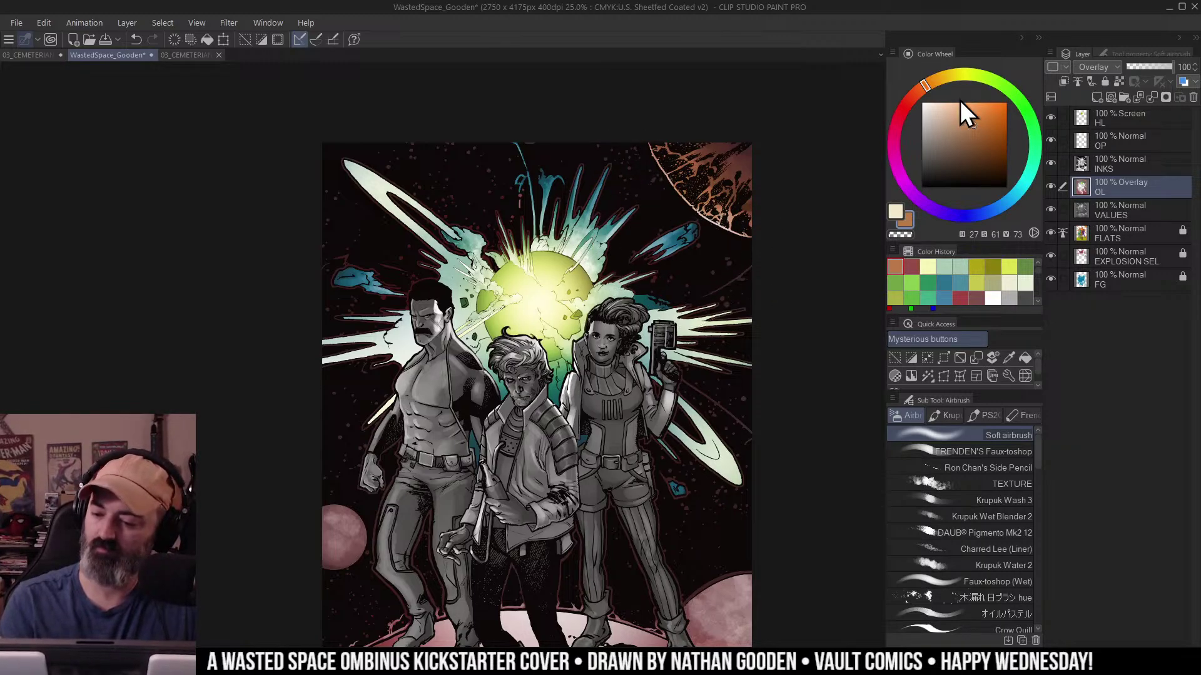
Airbrush a warm yellow (hue 46, saturation 49, value 87) along the cracked planet's lower rim, and clear the selection.
{"action": "left_click", "coordinate": [948, 75]}
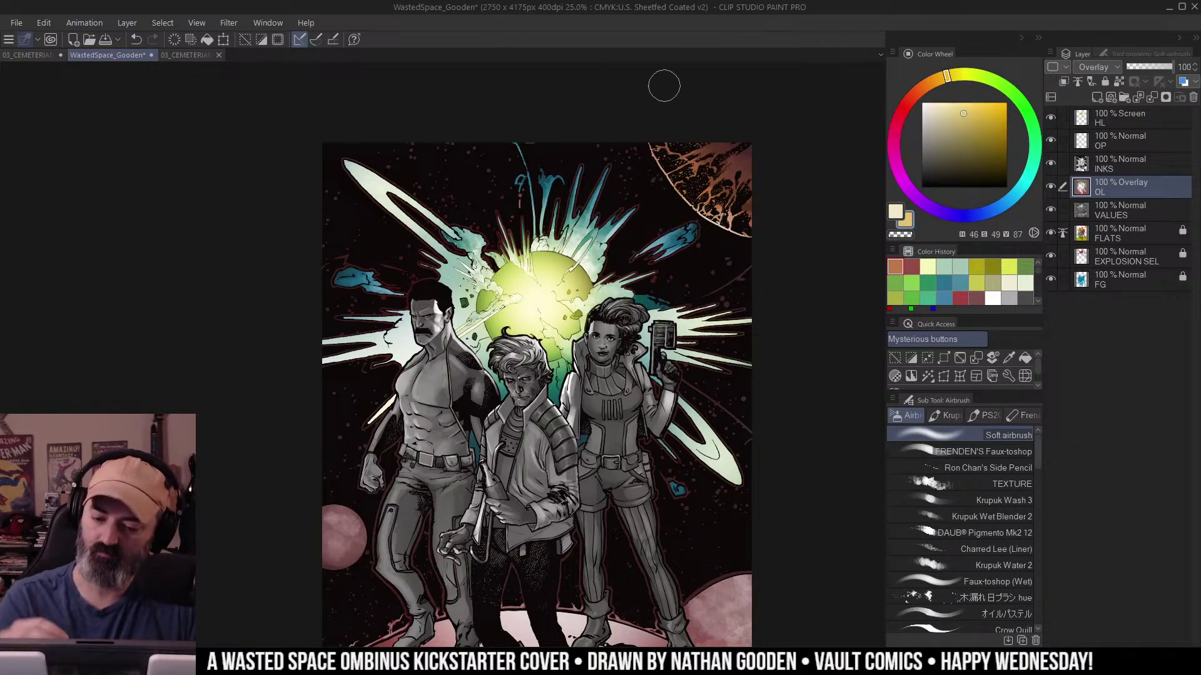
{"action": "mouse_move", "coordinate": [693, 226]}
{"action": "left_mouse_down"}
{"action": "mouse_move", "coordinate": [743, 242]}
{"action": "mouse_move", "coordinate": [735, 254]}
{"action": "left_mouse_up"}
{"action": "key", "text": "w"}
{"action": "scroll", "coordinate": [702, 310], "scroll_direction": "up", "scroll_amount": 1}
{"action": "left_click", "coordinate": [663, 207]}
{"action": "left_click_drag", "start_coordinate": [716, 187], "coordinate": [705, 227]}
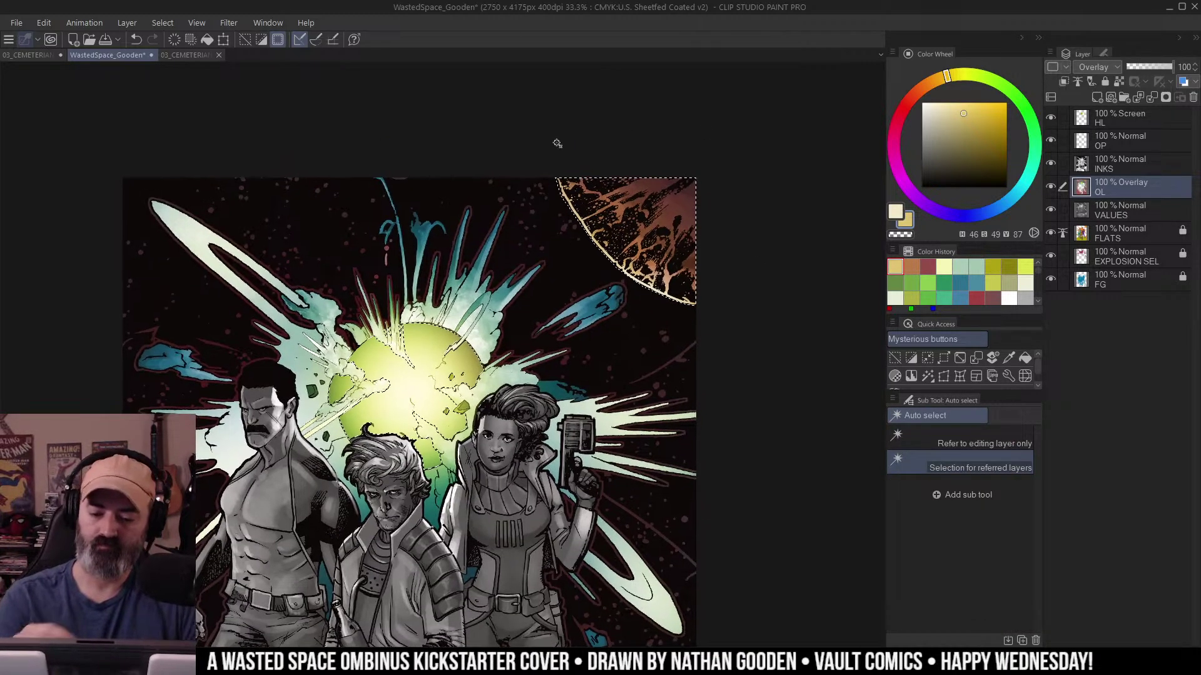
{"action": "key", "text": "m"}
{"action": "mouse_move", "coordinate": [553, 165]}
{"action": "left_mouse_down"}
{"action": "mouse_move", "coordinate": [615, 252]}
{"action": "mouse_move", "coordinate": [668, 287]}
{"action": "left_mouse_up"}
{"action": "left_click_drag", "start_coordinate": [573, 259], "coordinate": [538, 188]}
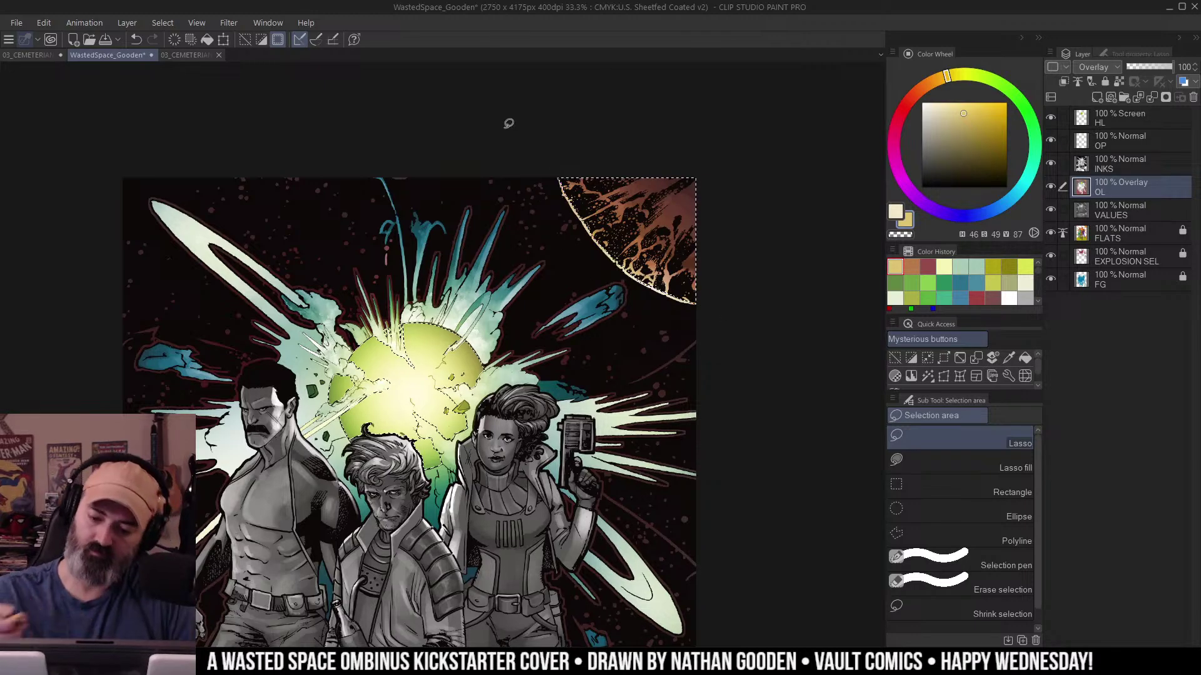
{"action": "key", "text": "ctrl+d"}
Add a new layer above INKS and clip it to the line art.
{"action": "key", "text": "b"}
{"action": "left_click", "coordinate": [1093, 148]}
{"action": "left_click", "coordinate": [1103, 160]}
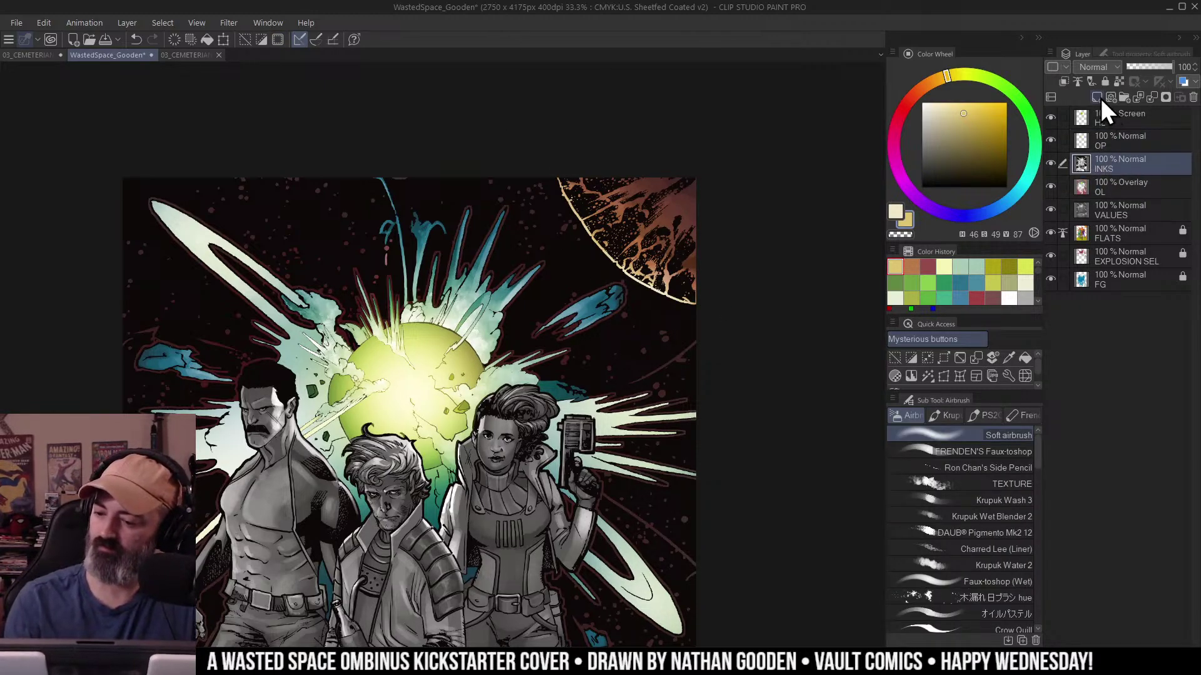
{"action": "left_click", "coordinate": [1098, 97]}
{"action": "left_click", "coordinate": [1065, 81]}
Airbrush the cracked planet's line art with dark red (hue 2, saturation 64, value 45) on the clipped layer.
{"action": "left_click", "coordinate": [687, 195], "text": "alt"}
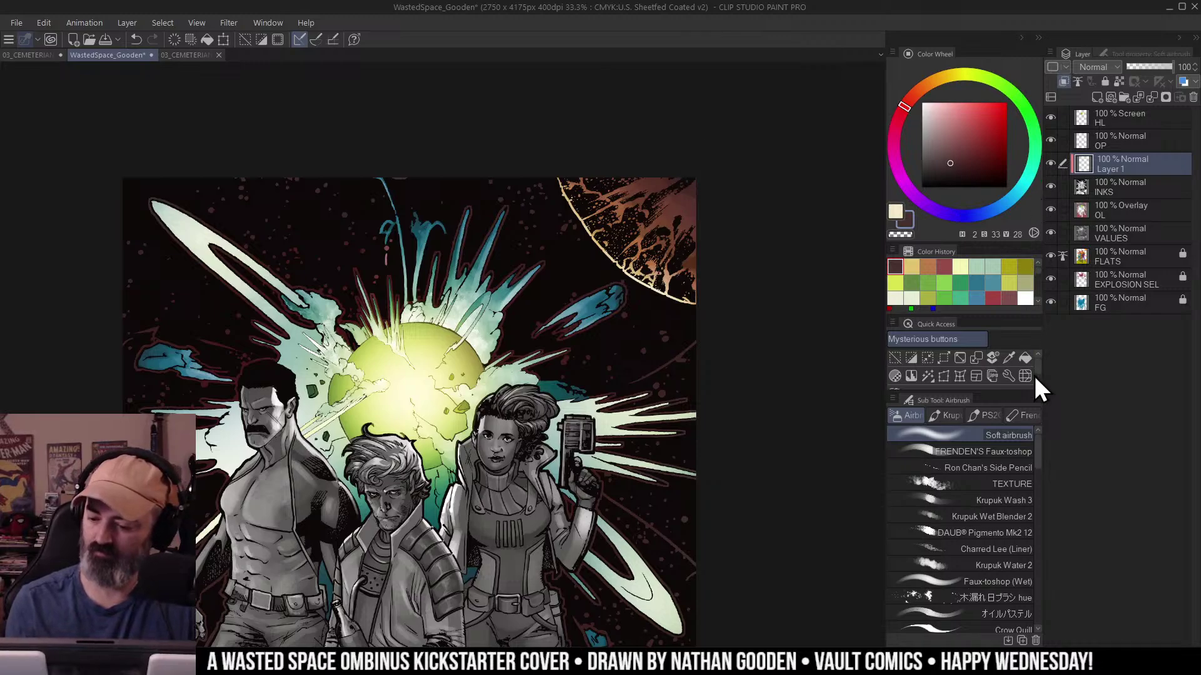
{"action": "left_click_drag", "start_coordinate": [629, 279], "coordinate": [719, 322]}
{"action": "left_click_drag", "start_coordinate": [539, 228], "coordinate": [668, 336]}
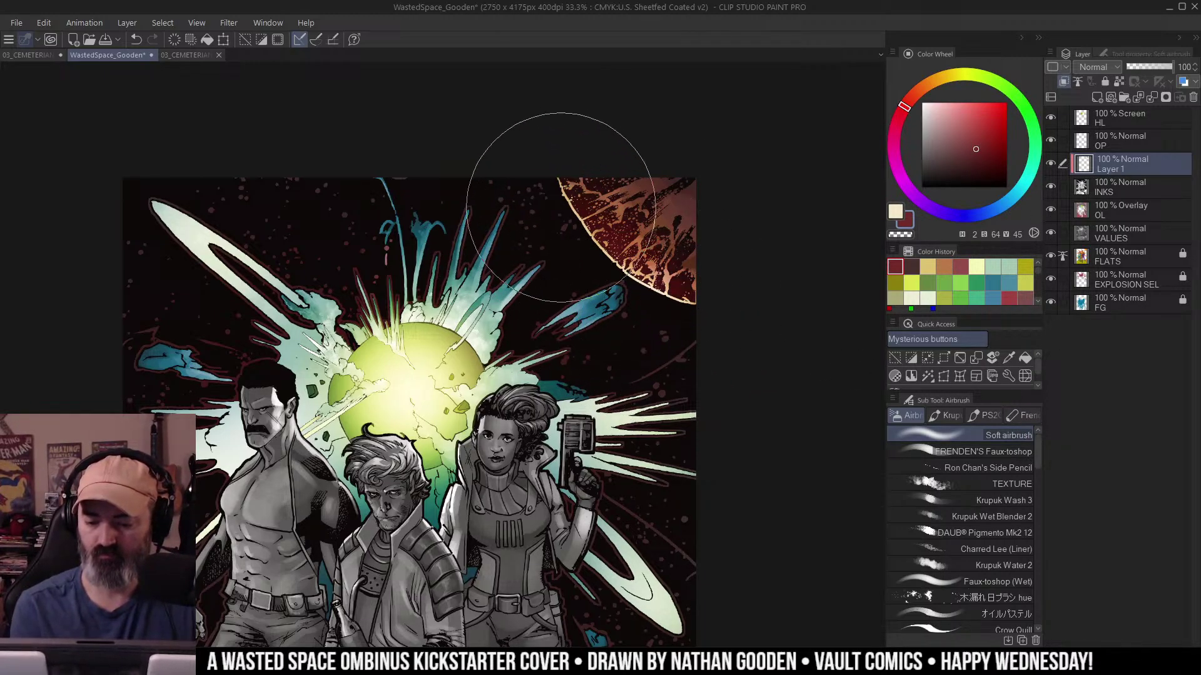
{"action": "left_click_drag", "start_coordinate": [523, 225], "coordinate": [677, 327]}
{"action": "left_click_drag", "start_coordinate": [475, 239], "coordinate": [567, 315]}
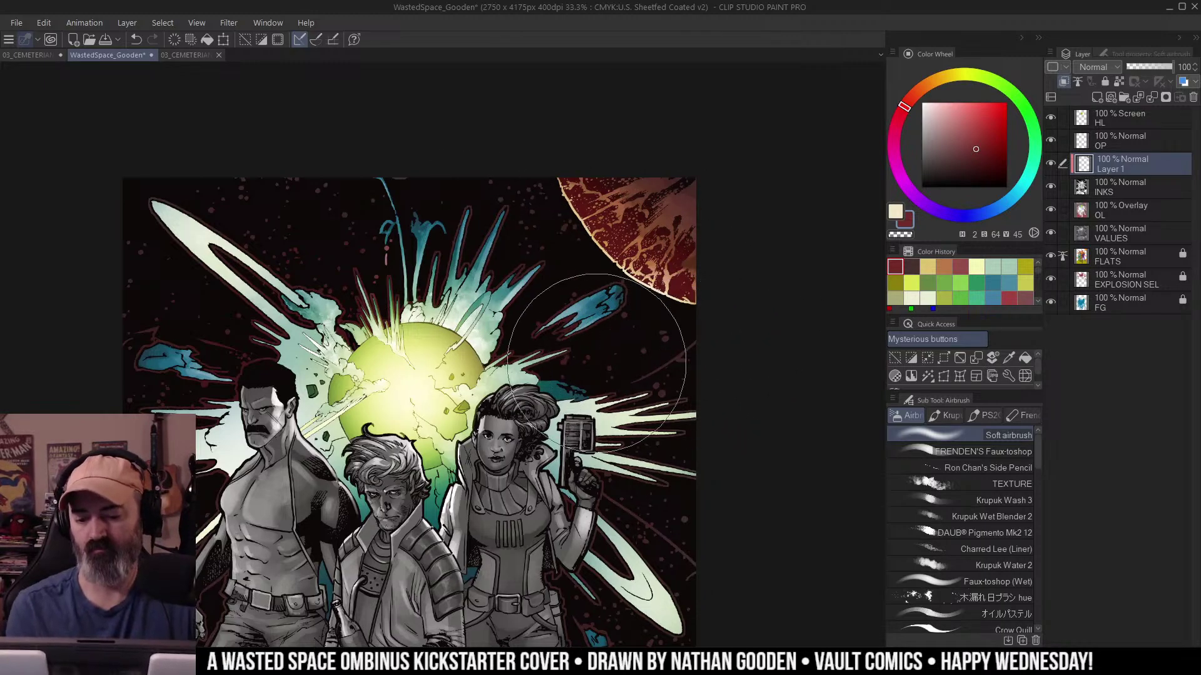
Auto-select the small pink moon beside the mustached man's leg, along with the other planets.
{"action": "key", "text": "m"}
{"action": "scroll", "coordinate": [723, 295], "scroll_direction": "down", "scroll_amount": 1}
{"action": "left_click_drag", "start_coordinate": [721, 285], "coordinate": [816, 134]}
{"action": "key", "text": "w"}
{"action": "left_click_drag", "start_coordinate": [375, 439], "coordinate": [435, 428]}
{"action": "key", "text": "ctrl+h"}
{"action": "key", "text": "slash"}
{"action": "left_click", "coordinate": [436, 429]}
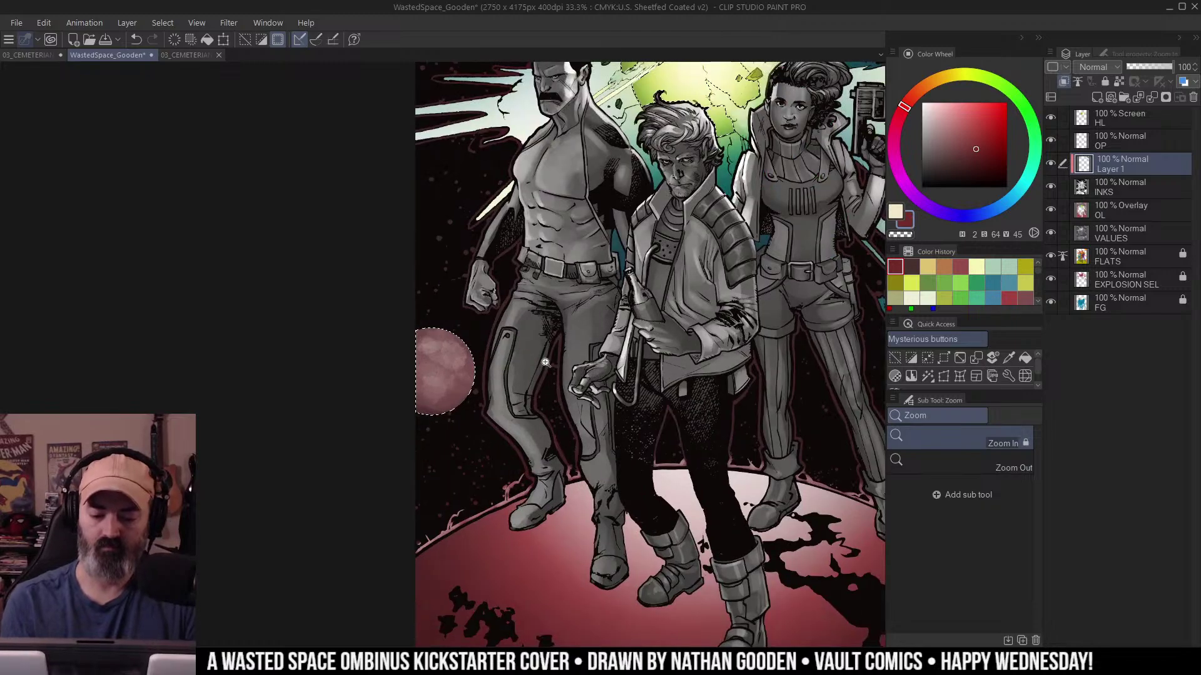
Switch to the OL layer, try tinting the whole small moon muted green (hue 73, saturation 44, value 66), and undo the strokes.
{"action": "key", "text": "b"}
{"action": "left_click", "coordinate": [981, 76]}
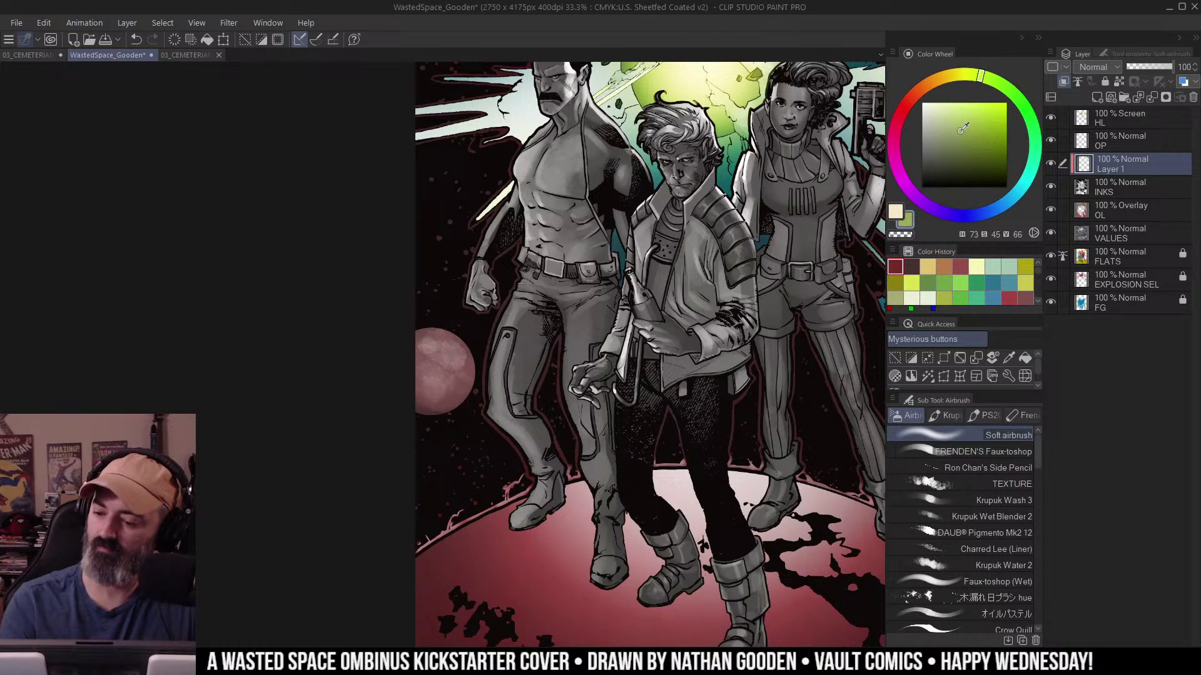
{"action": "mouse_move", "coordinate": [445, 337]}
{"action": "left_mouse_down"}
{"action": "mouse_move", "coordinate": [515, 319]}
{"action": "mouse_move", "coordinate": [451, 367]}
{"action": "mouse_move", "coordinate": [436, 326]}
{"action": "left_mouse_up"}
{"action": "left_click", "coordinate": [1119, 211]}
{"action": "left_click", "coordinate": [460, 330], "text": "ctrl+alt"}
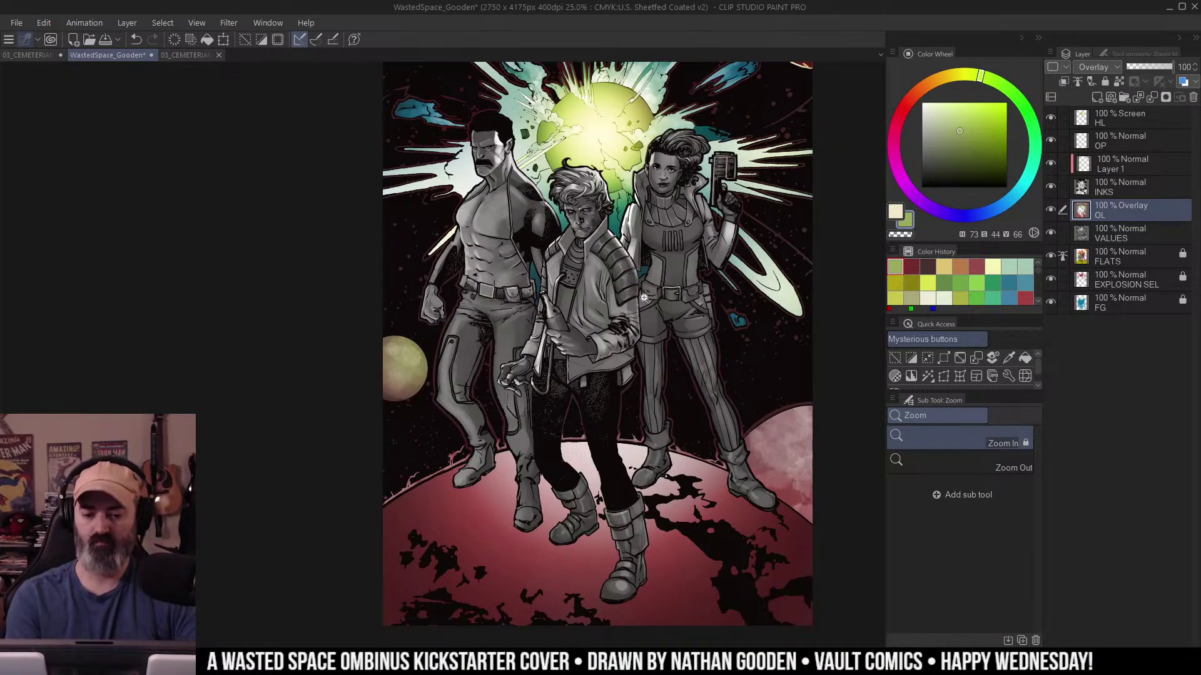
{"action": "left_click_drag", "start_coordinate": [583, 355], "coordinate": [617, 393]}
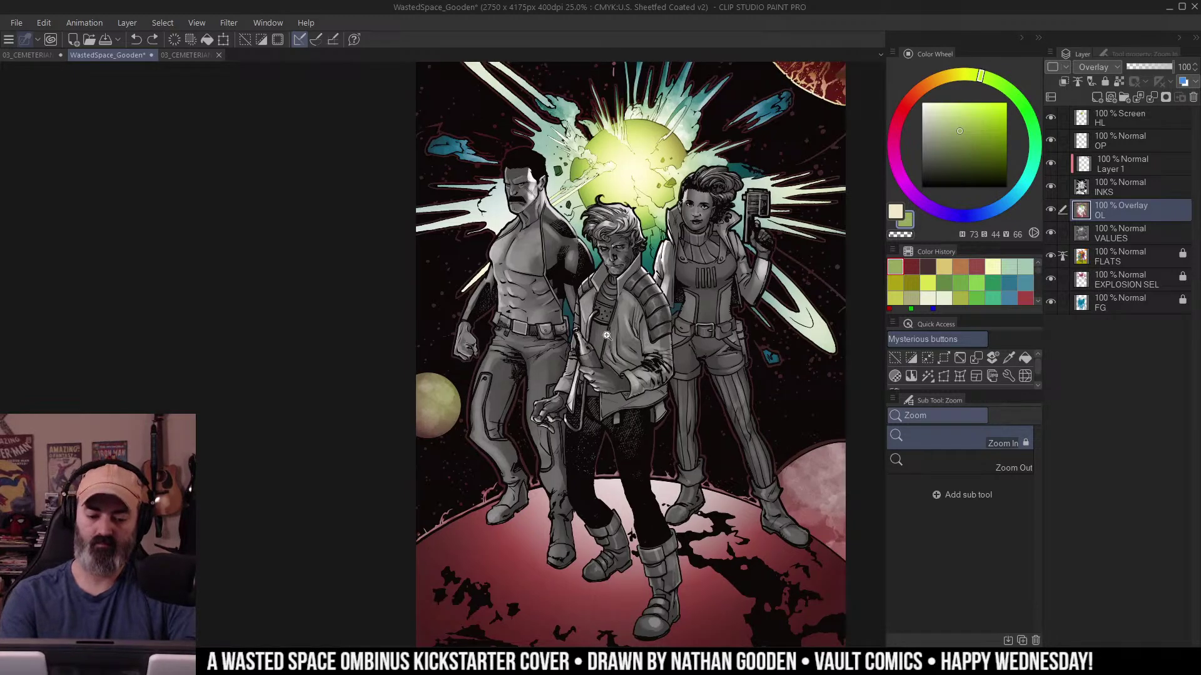
{"action": "key", "text": "ctrl+z"}
{"action": "key", "text": "ctrl+z"}
Airbrush the small moon's explosion-facing edge with the muted green, and highlight it with pale yellow-green (hue 62, saturation 28, value 81).
{"action": "key", "text": "b"}
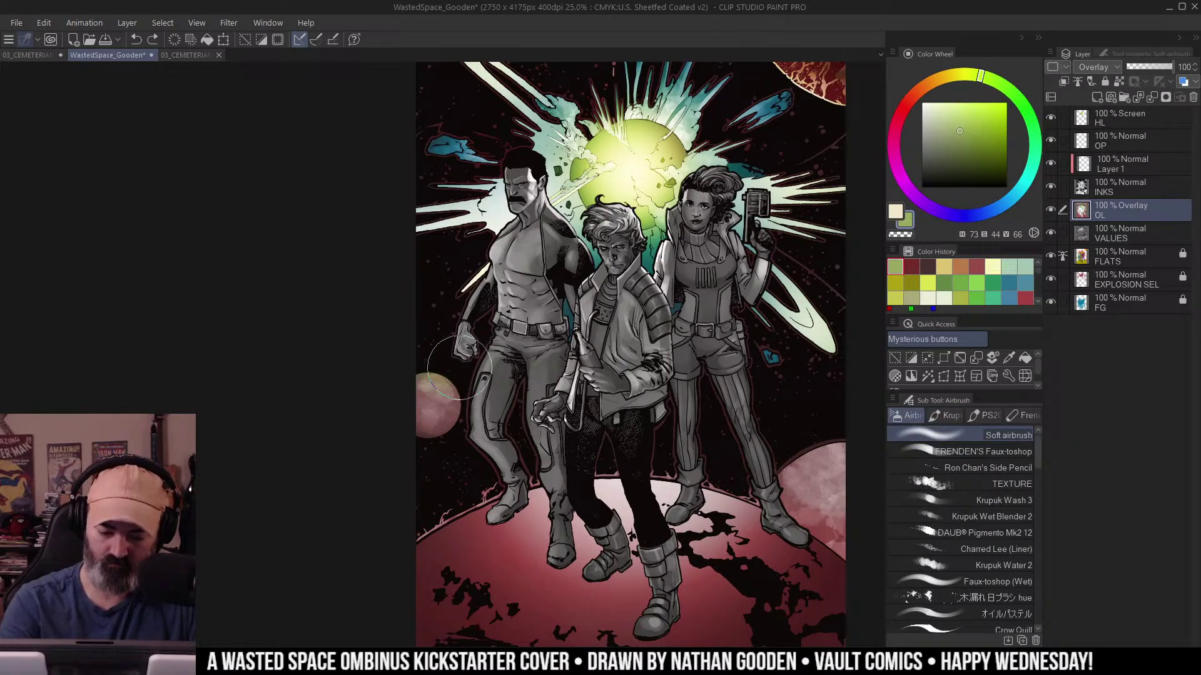
{"action": "left_click_drag", "start_coordinate": [459, 367], "coordinate": [460, 393]}
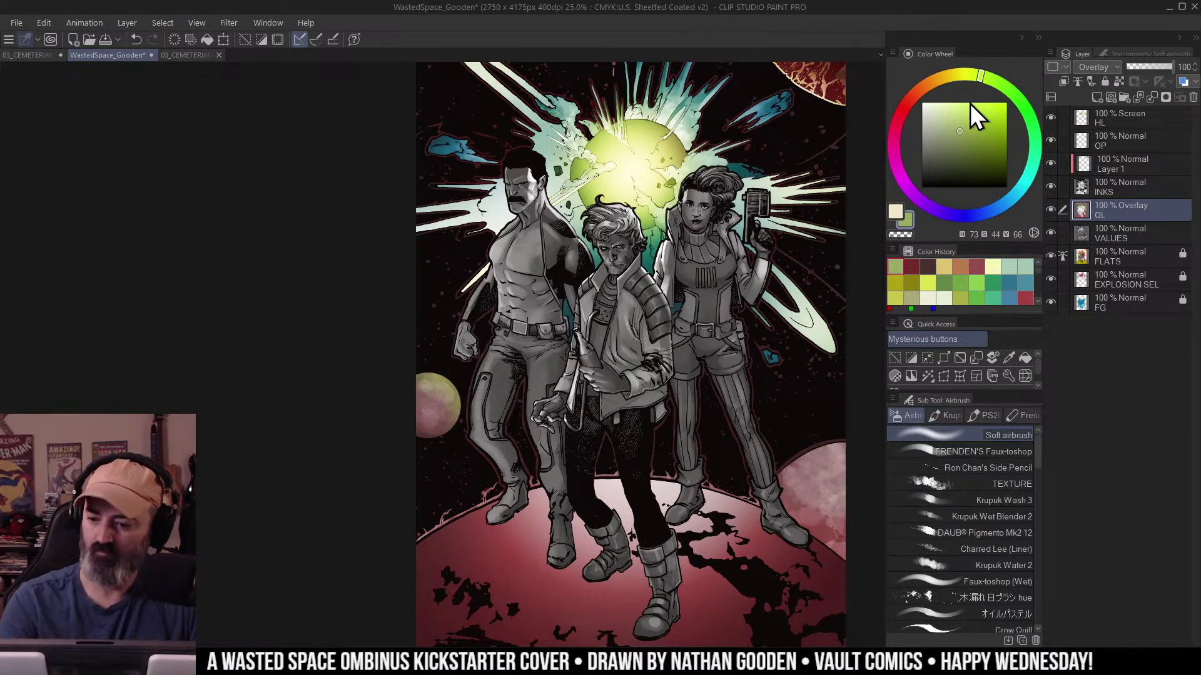
{"action": "key", "text": "]"}
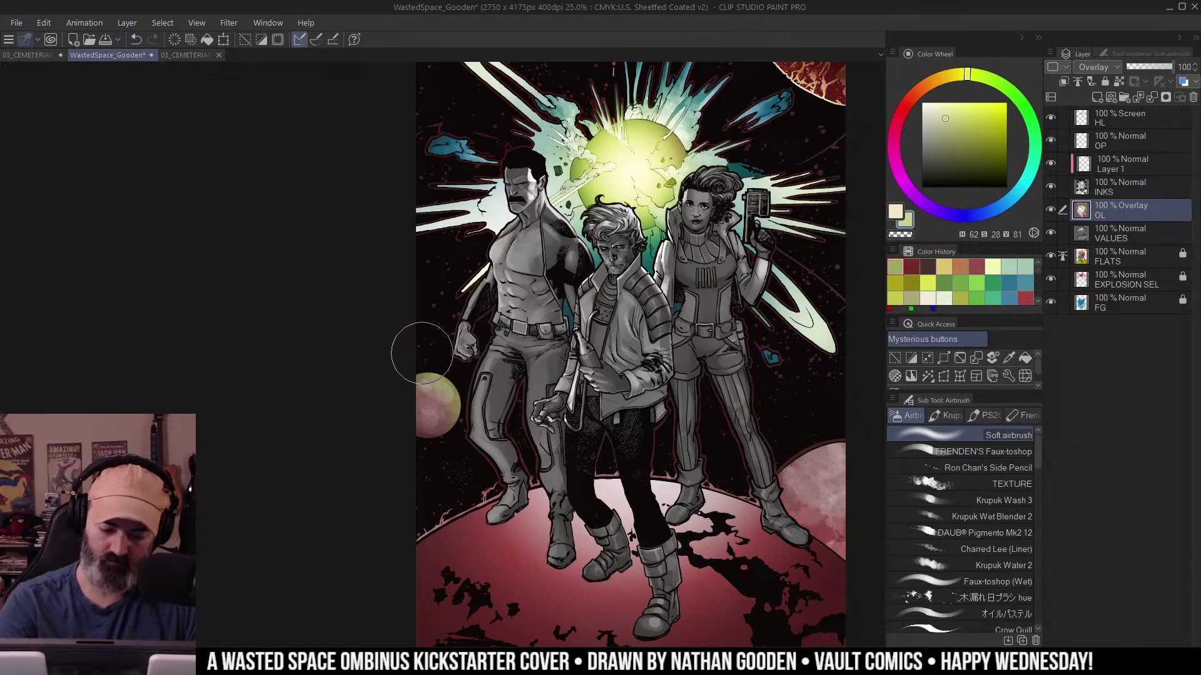
{"action": "left_click_drag", "start_coordinate": [456, 364], "coordinate": [442, 383]}
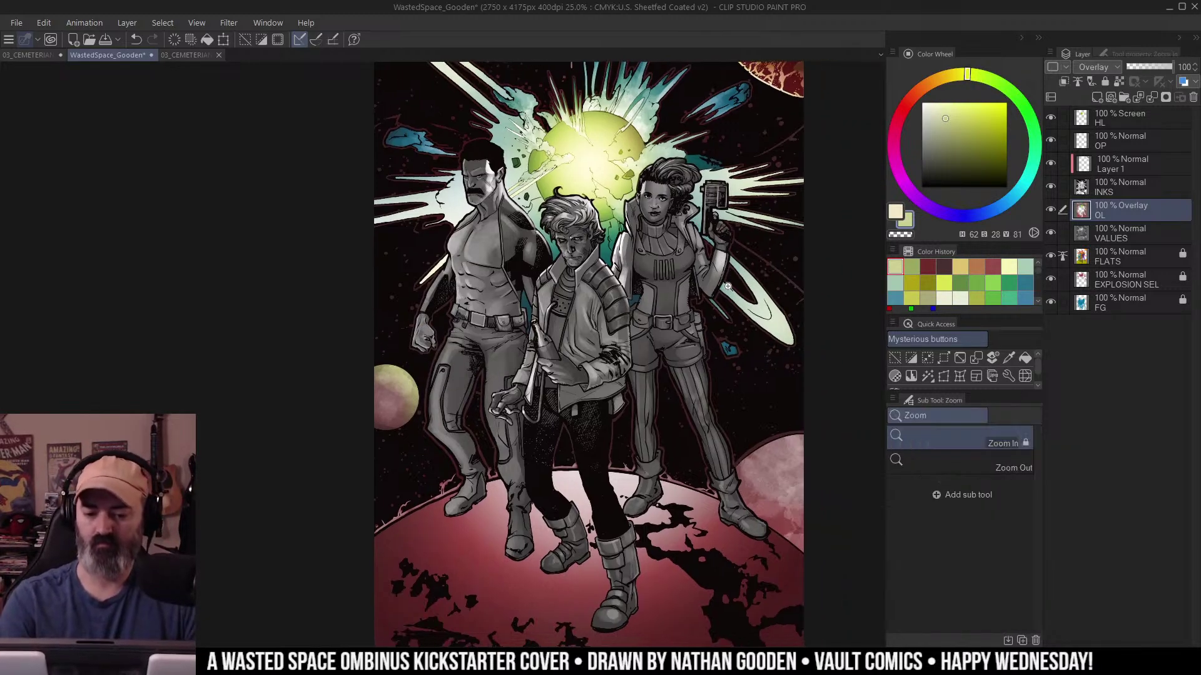
Check the small moon's tint across the whole cover at reduced size, and restore the planet selection with its border hidden.
{"action": "left_click_drag", "start_coordinate": [724, 290], "coordinate": [682, 289]}
{"action": "left_click_drag", "start_coordinate": [809, 282], "coordinate": [772, 267]}
{"action": "left_click_drag", "start_coordinate": [764, 315], "coordinate": [717, 327]}
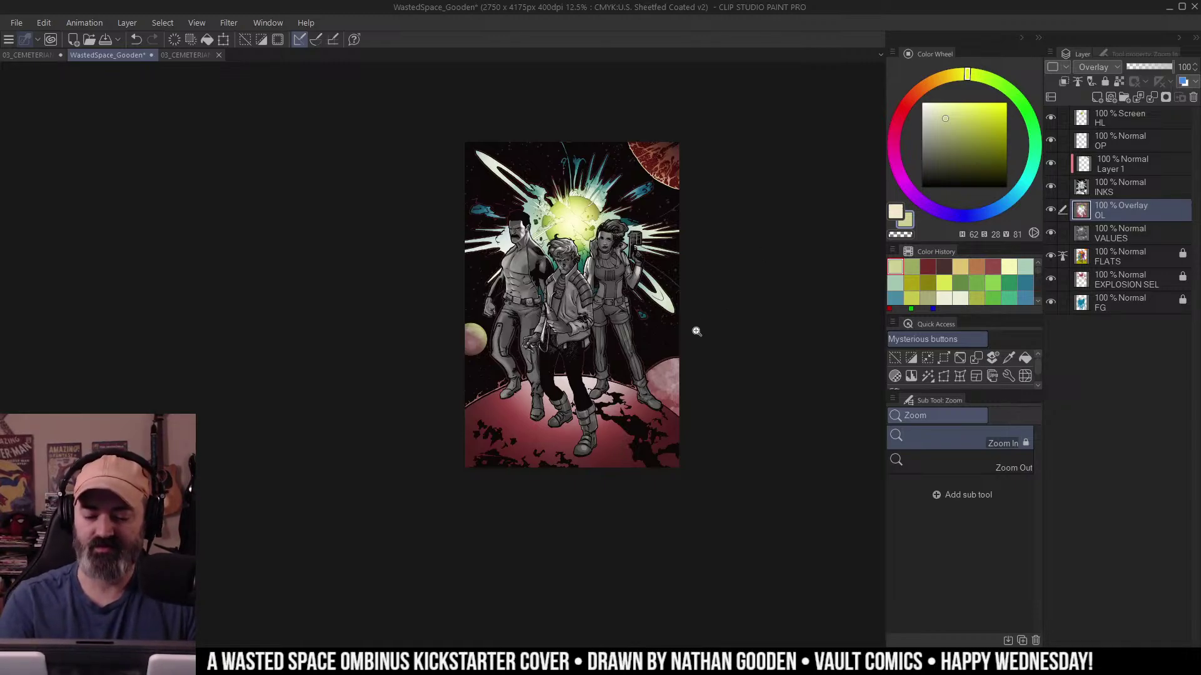
{"action": "key", "text": "ctrl+shift+d"}
{"action": "left_click_drag", "start_coordinate": [695, 377], "coordinate": [733, 377]}
{"action": "left_click_drag", "start_coordinate": [728, 346], "coordinate": [776, 360]}
{"action": "left_click_drag", "start_coordinate": [794, 333], "coordinate": [756, 333]}
{"action": "left_click", "coordinate": [705, 356]}
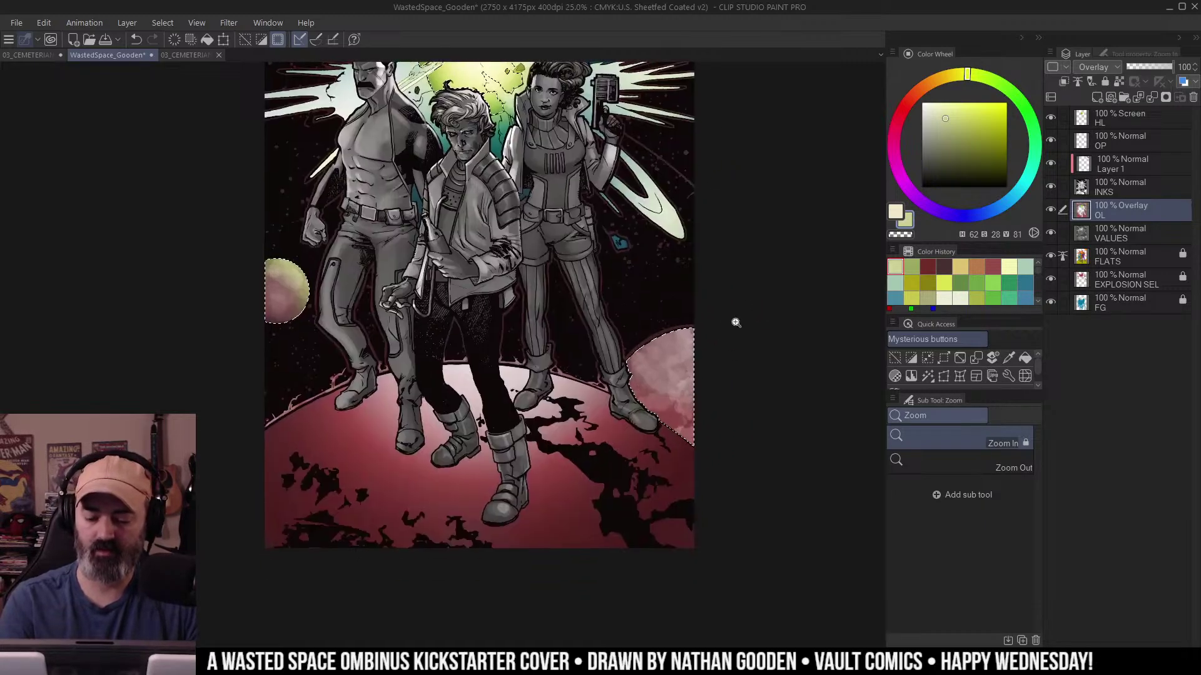
{"action": "left_click_drag", "start_coordinate": [751, 246], "coordinate": [766, 299]}
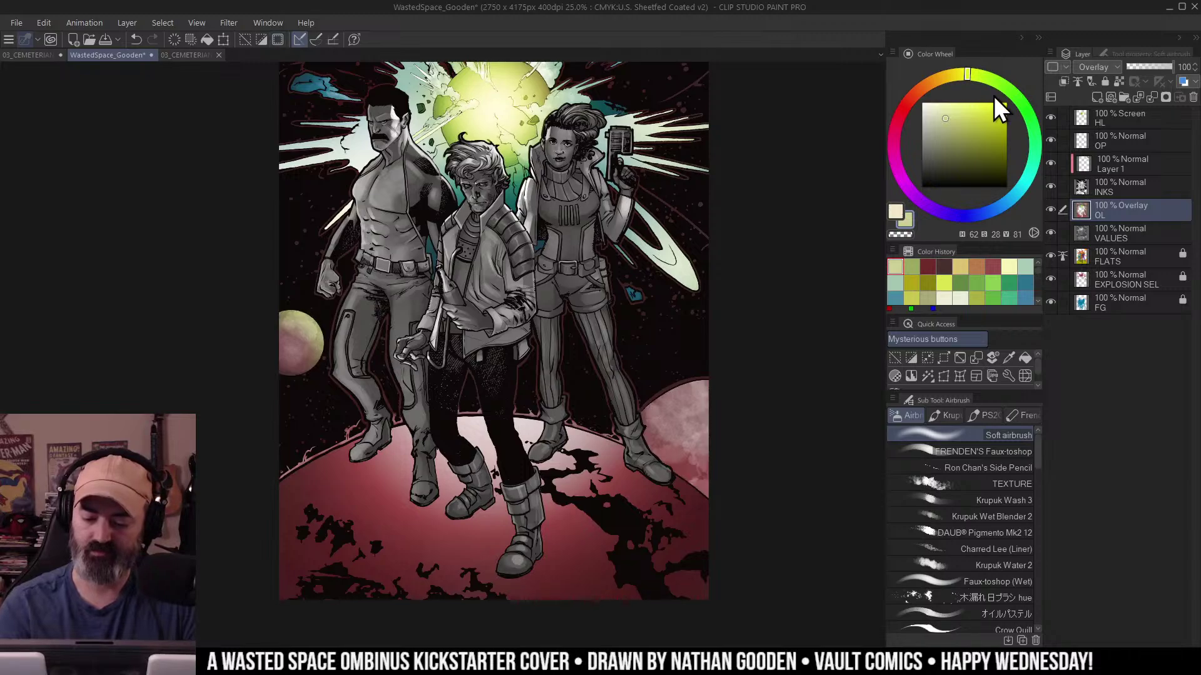
Airbrush the pink moon beside the woman's feet with a muted teal green (hue 162, saturation 44, value 63).
{"action": "left_click", "coordinate": [1033, 162]}
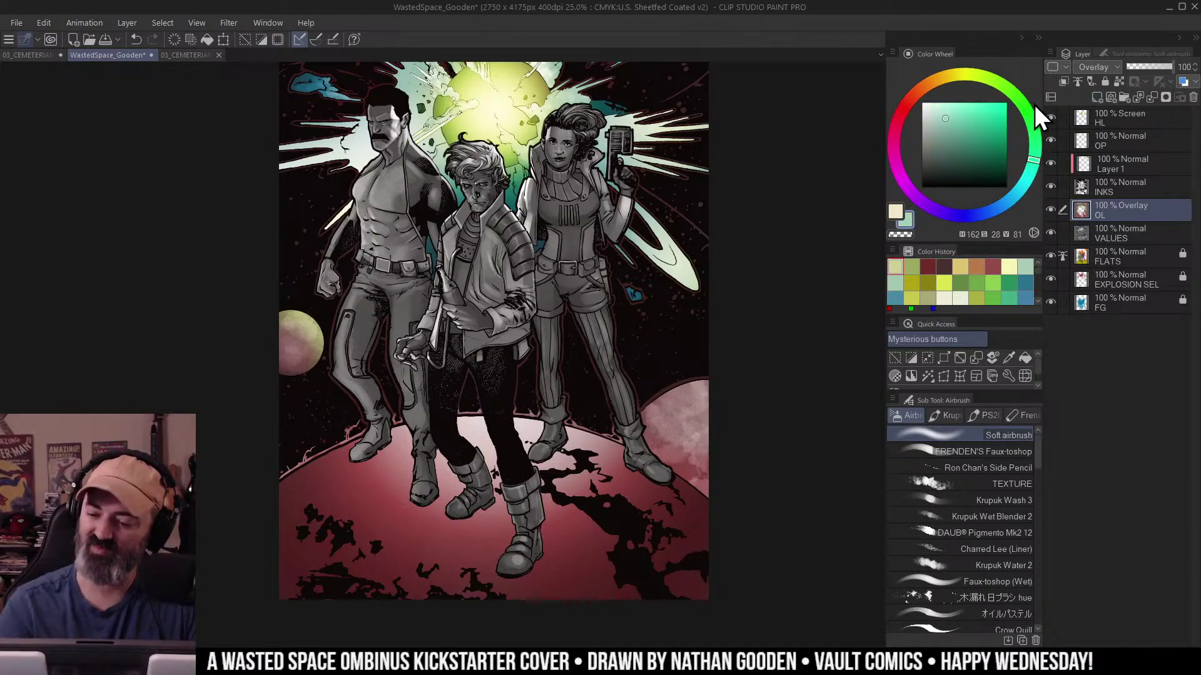
{"action": "left_click_drag", "start_coordinate": [702, 359], "coordinate": [668, 454]}
{"action": "key", "text": "ctrl+z"}
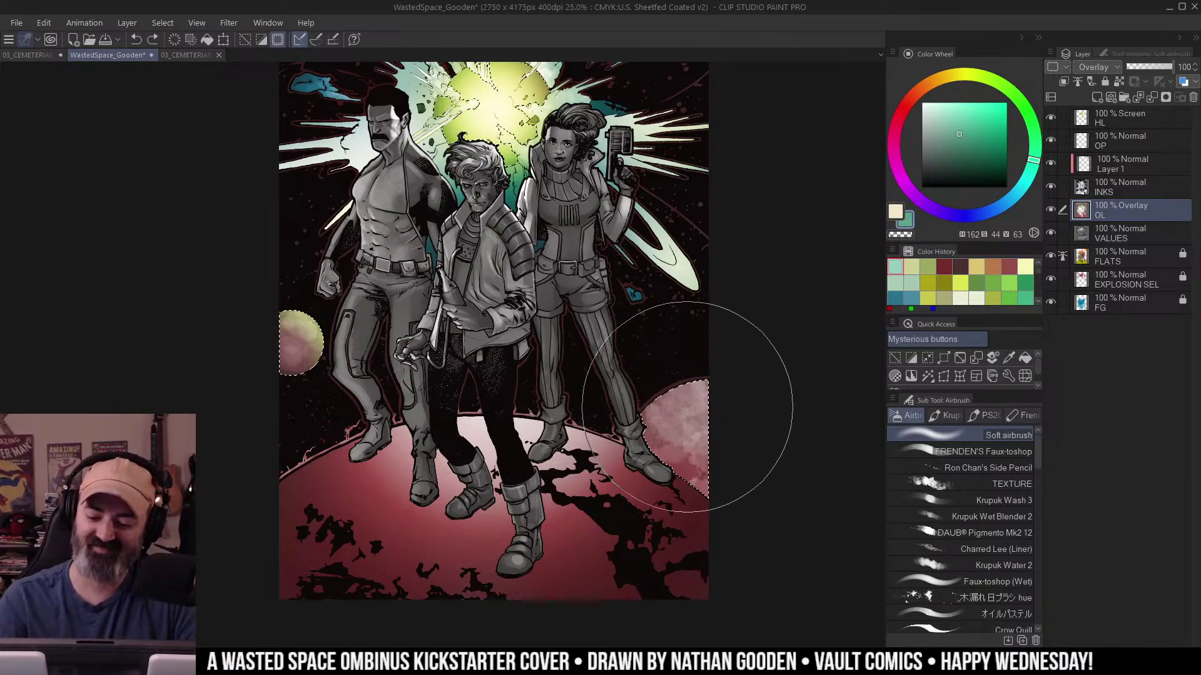
{"action": "left_click_drag", "start_coordinate": [668, 439], "coordinate": [632, 439]}
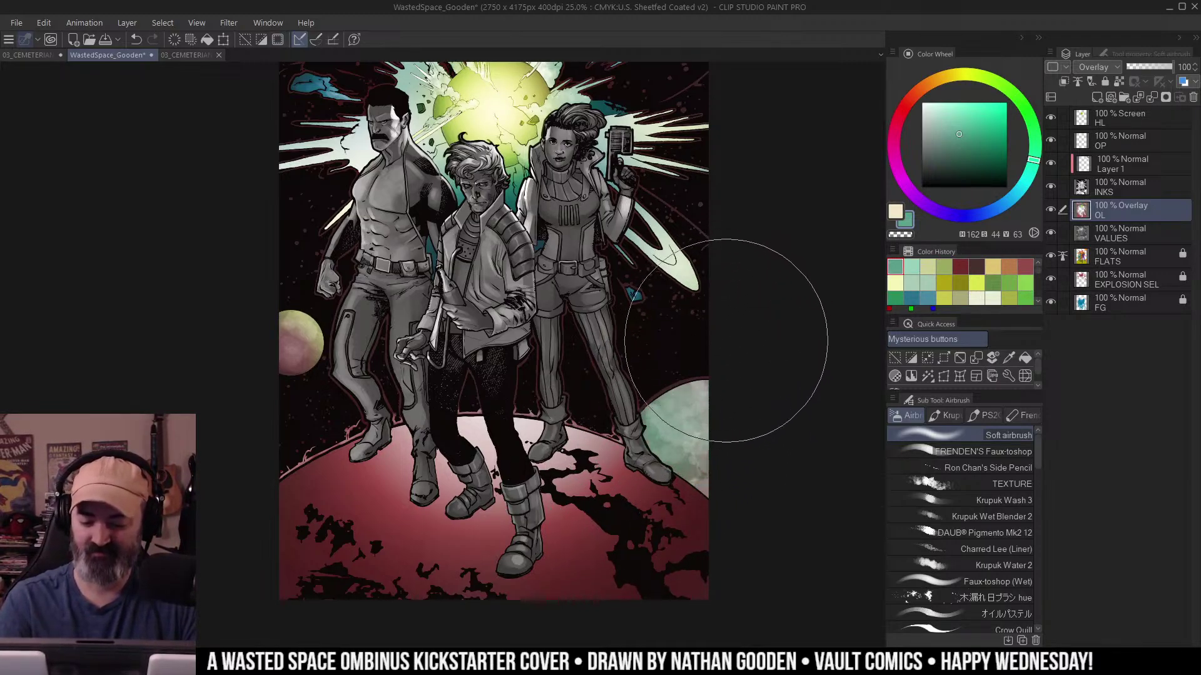
Replace the planet selection with an auto-selection of the black space background, and hide the selection border.
{"action": "key", "text": "m"}
{"action": "left_click_drag", "start_coordinate": [766, 180], "coordinate": [751, 279]}
{"action": "key", "text": "/"}
{"action": "left_click", "coordinate": [768, 218], "text": "alt"}
{"action": "left_click", "coordinate": [757, 257]}
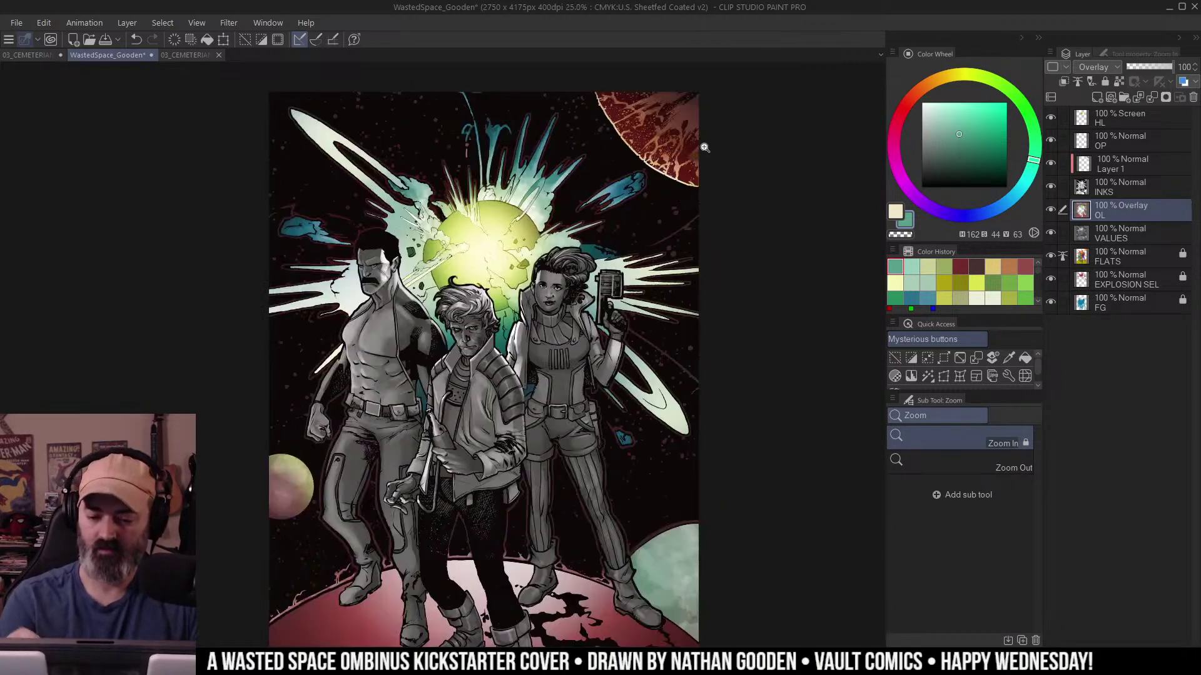
{"action": "key", "text": "w"}
{"action": "left_click", "coordinate": [692, 194]}
{"action": "key", "text": "ctrl+d"}
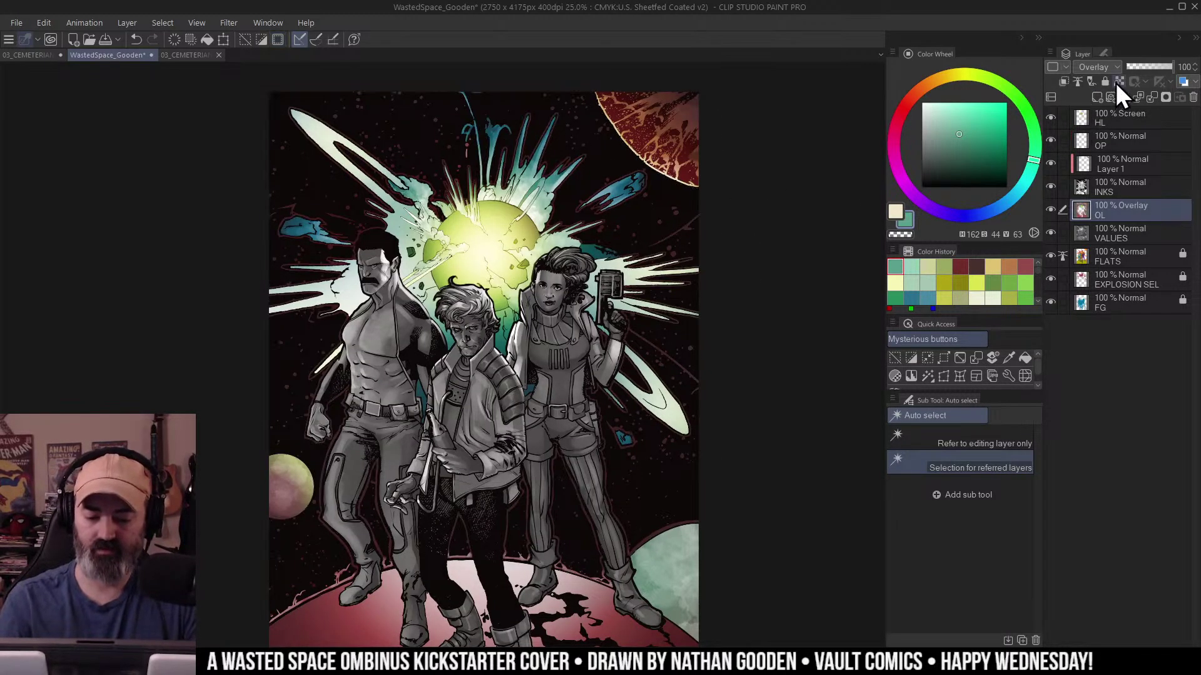
Sample a pale teal (hue 156, saturation 23, value 73) from the explosion and airbrush it over the background's stars and specks.
{"action": "double_click", "coordinate": [1109, 152]}
{"action": "left_click", "coordinate": [967, 188]}
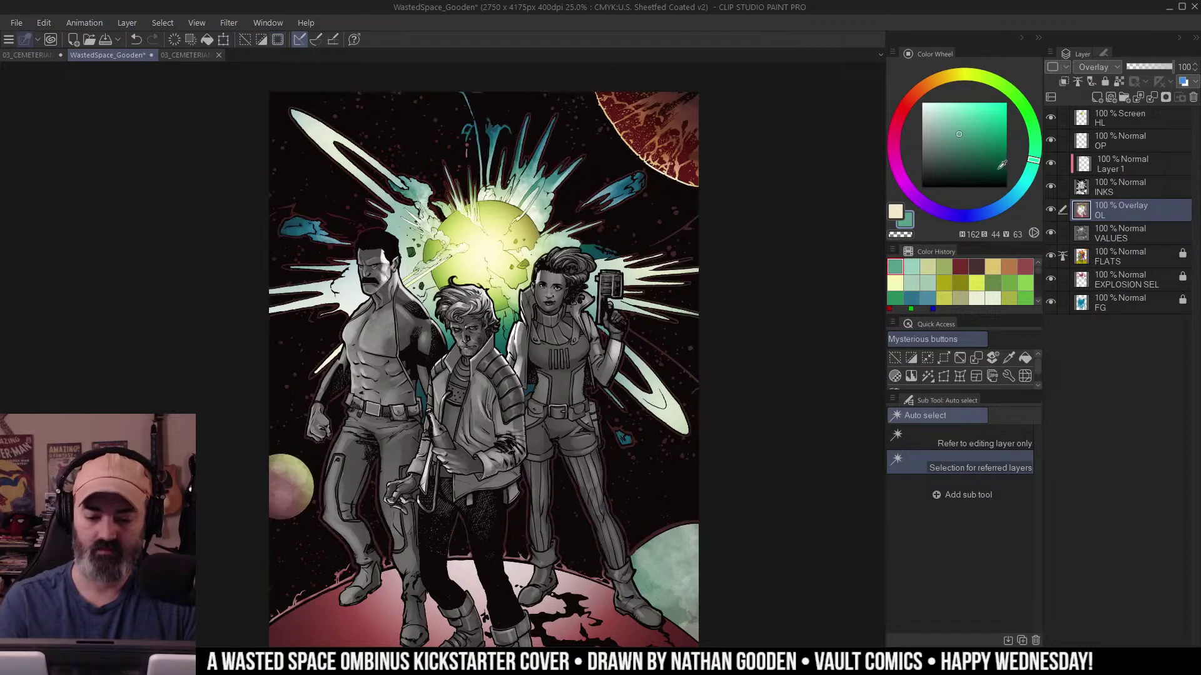
{"action": "key", "text": "b"}
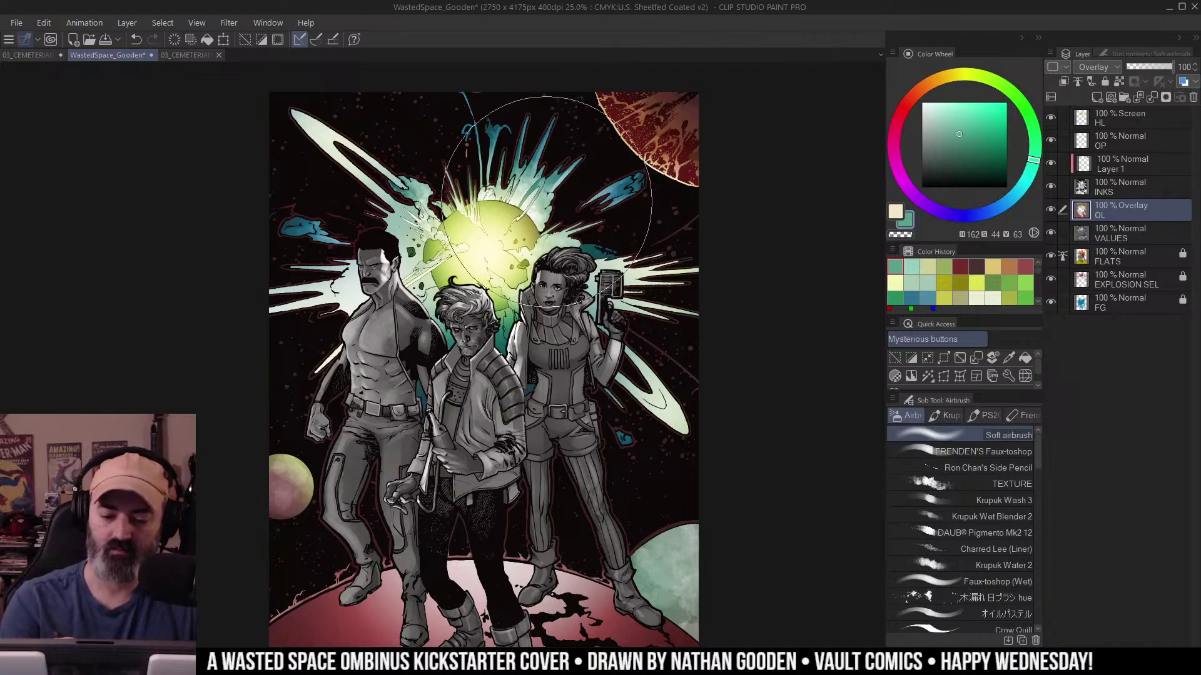
{"action": "left_click", "coordinate": [543, 195], "text": "alt"}
{"action": "left_click", "coordinate": [543, 196]}
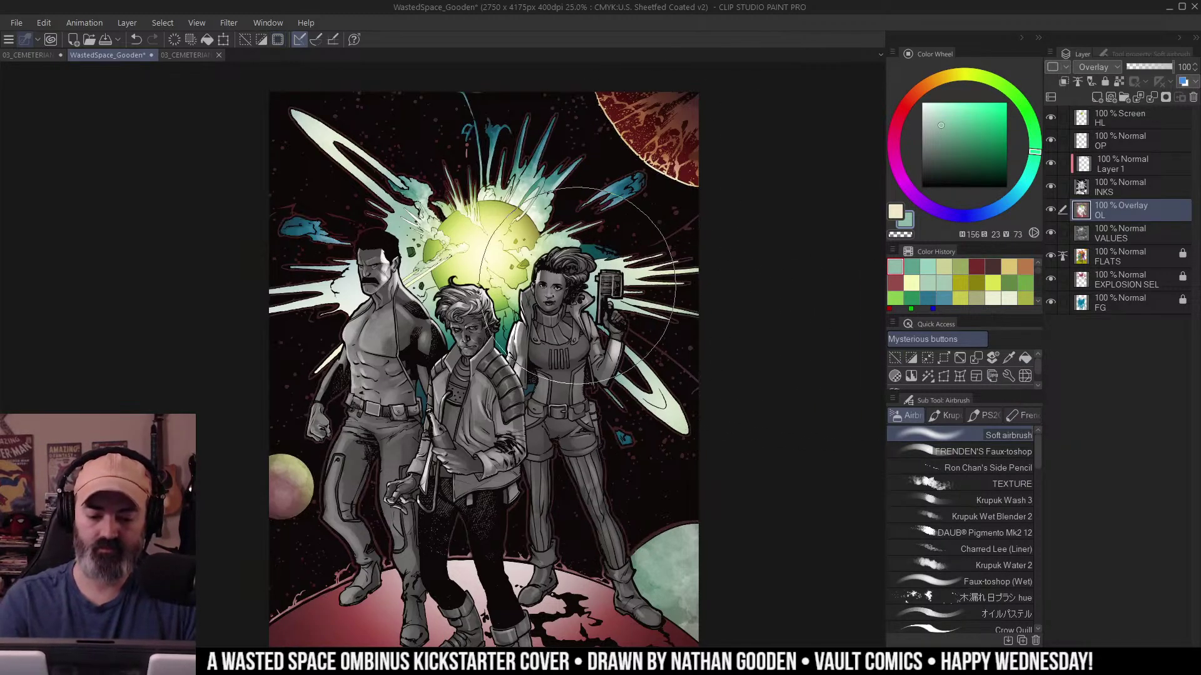
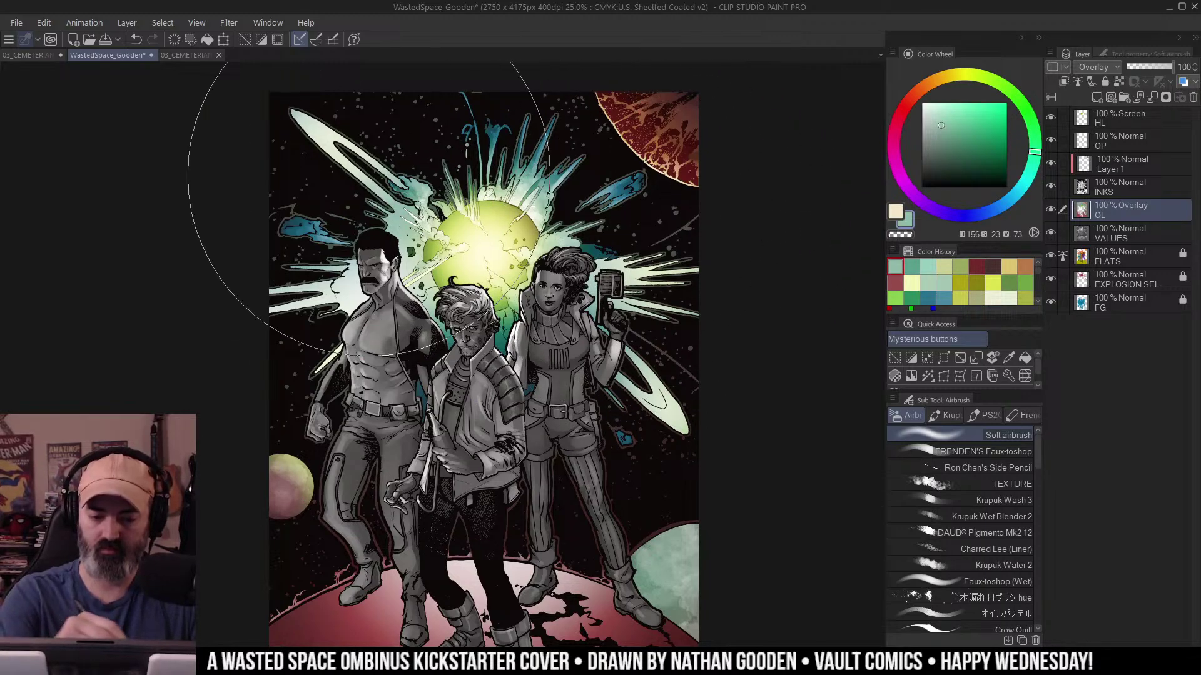
{"action": "mouse_move", "coordinate": [400, 400]}
{"action": "left_mouse_down"}
{"action": "mouse_move", "coordinate": [453, 352]}
{"action": "mouse_move", "coordinate": [398, 429]}
{"action": "mouse_move", "coordinate": [664, 366]}
{"action": "left_mouse_up"}
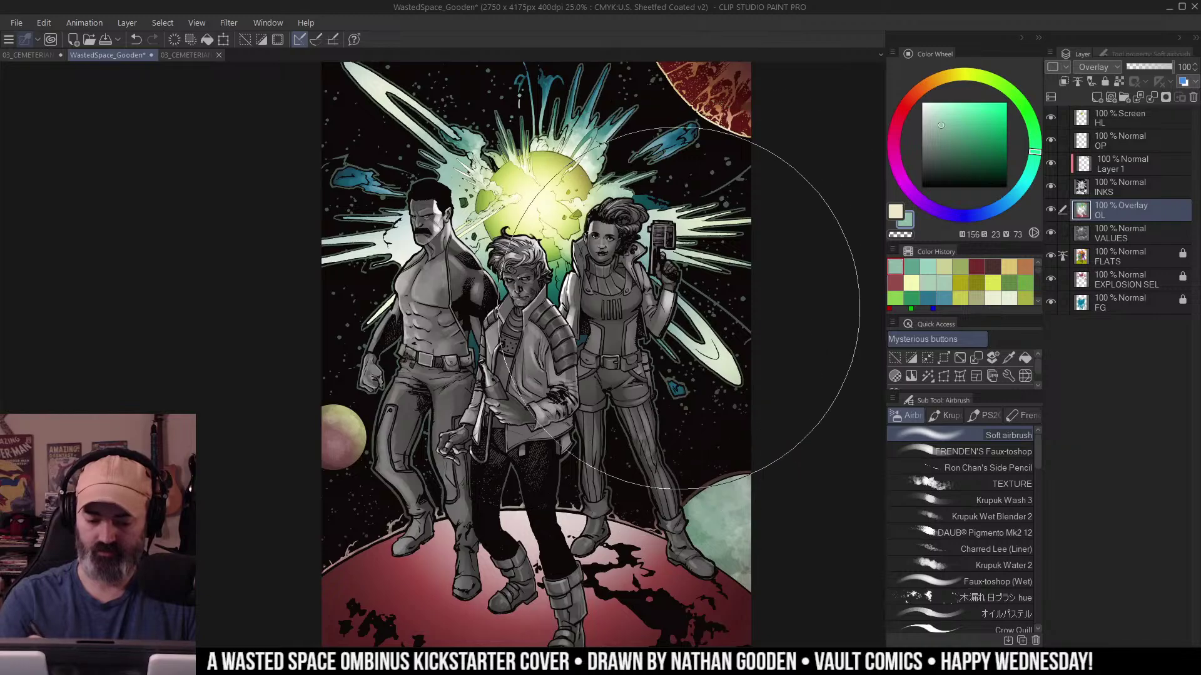
Examine the teal-tinted starfield across the whole cover at reduced size, and clear the background selection.
{"action": "key", "text": "ctrl+space"}
{"action": "left_click_drag", "start_coordinate": [654, 294], "coordinate": [624, 309]}
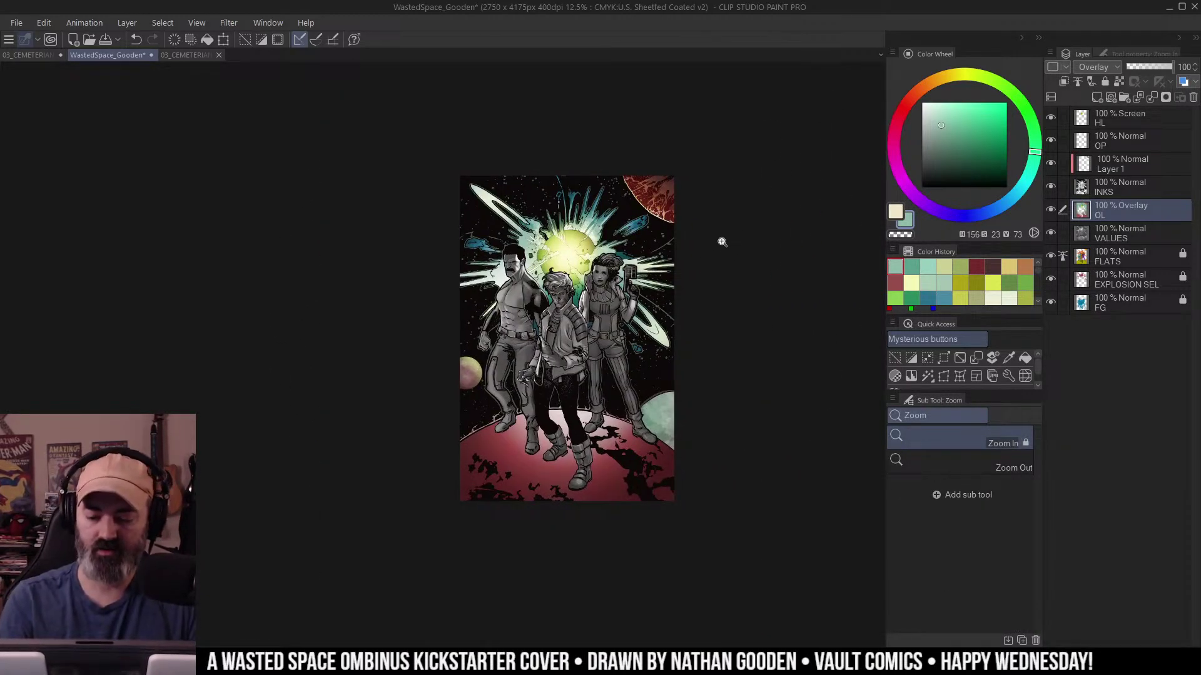
{"action": "key", "text": "ctrl+shift+d"}
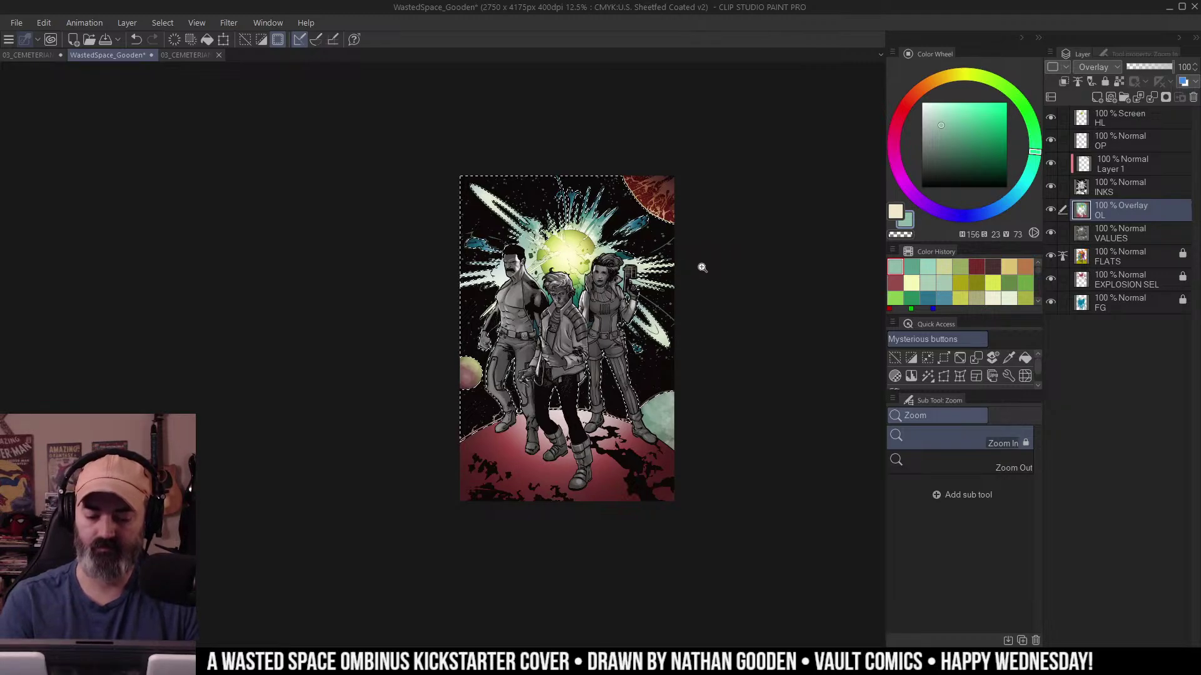
{"action": "key", "text": "m"}
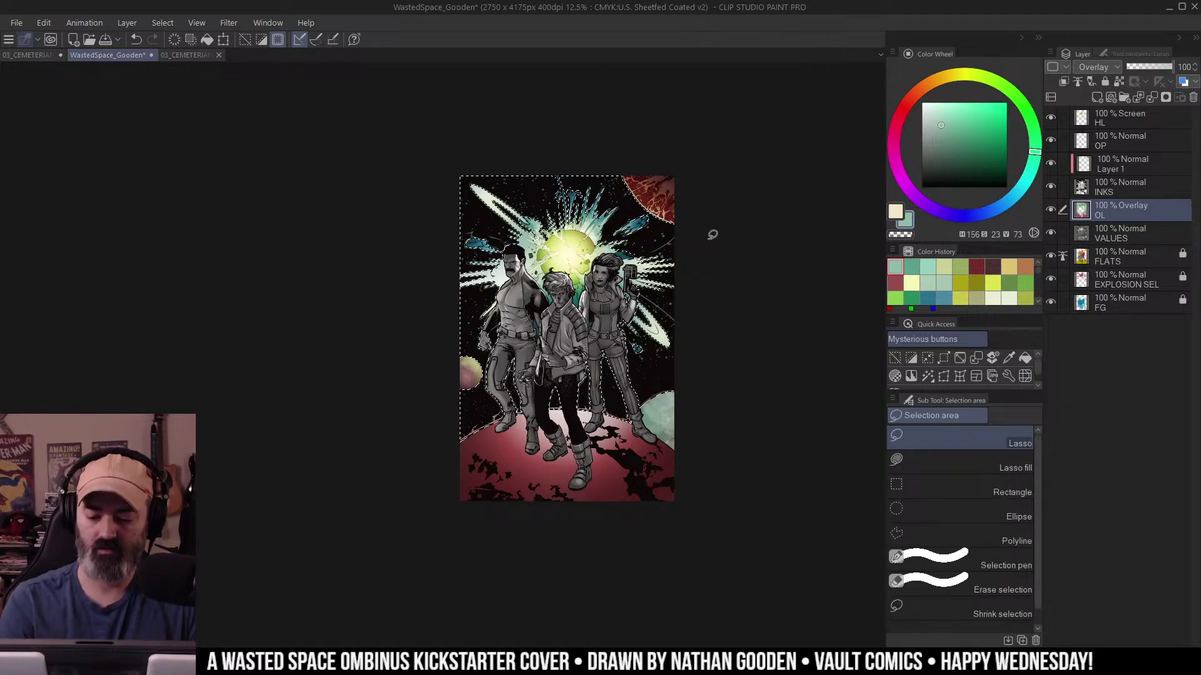
{"action": "key", "text": "ctrl+d"}
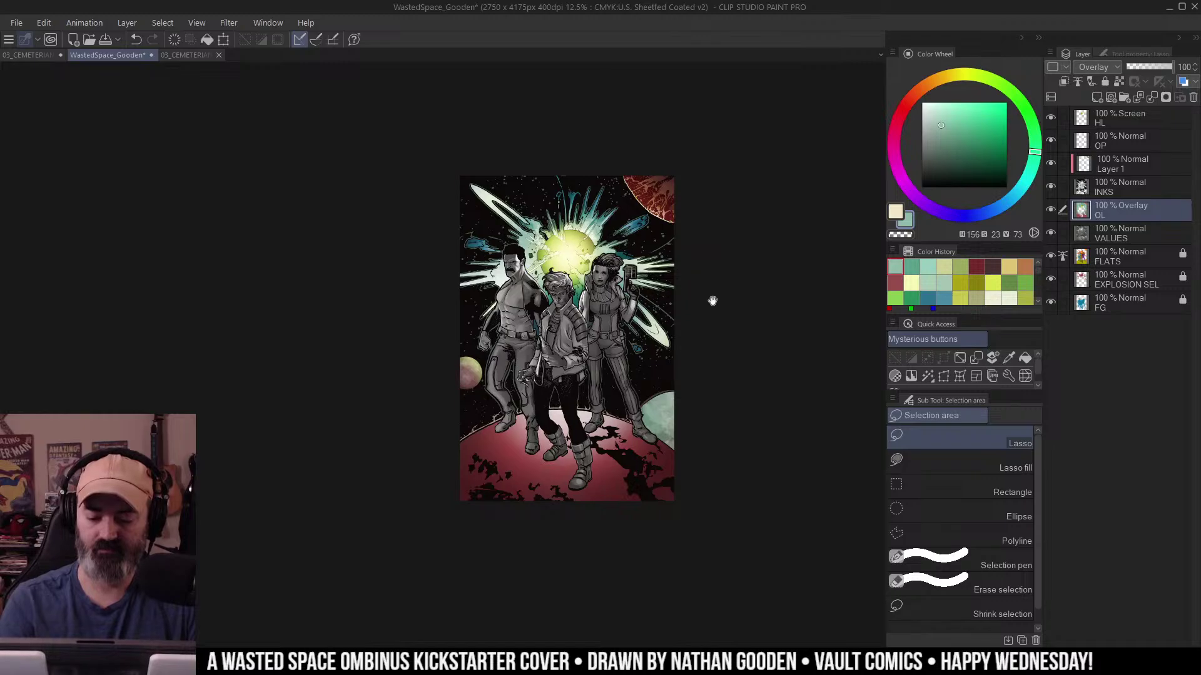
Auto-select the black space background behind the figures and check the selected area as a quick mask.
{"action": "left_click_drag", "start_coordinate": [713, 301], "coordinate": [722, 333]}
{"action": "key", "text": "w"}
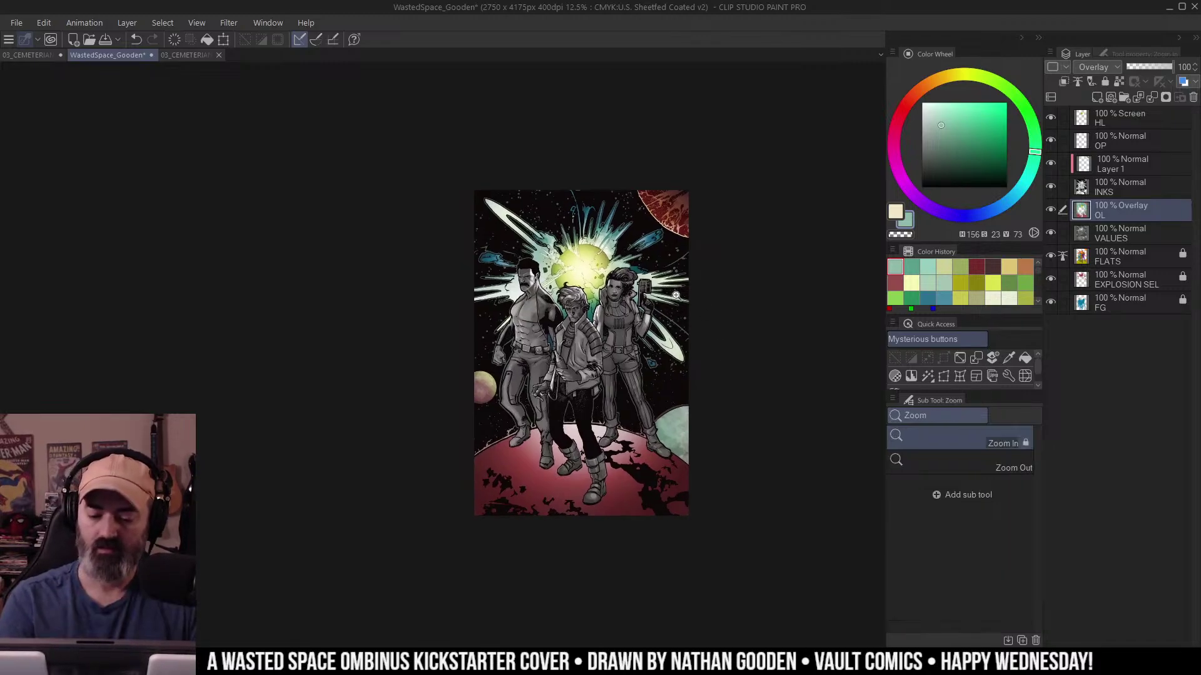
{"action": "scroll", "coordinate": [691, 297], "scroll_direction": "up", "scroll_amount": 2}
{"action": "key", "text": "w"}
{"action": "left_click", "coordinate": [661, 234]}
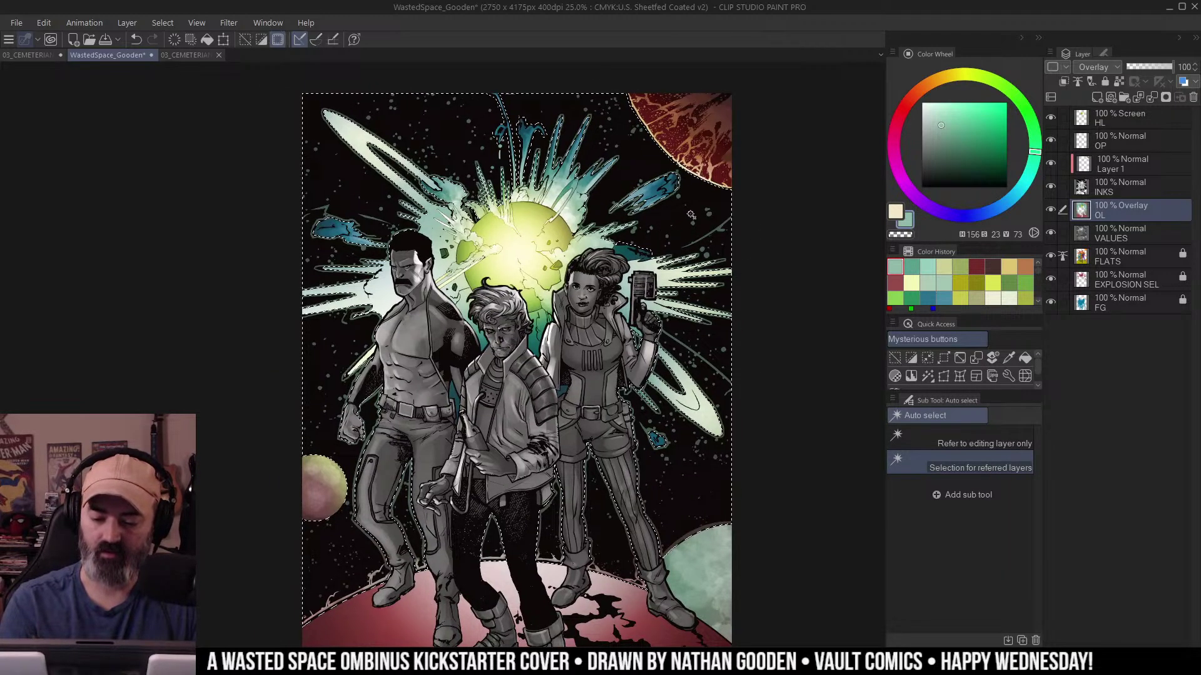
{"action": "key", "text": "q"}
{"action": "key", "text": "ctrl+m"}
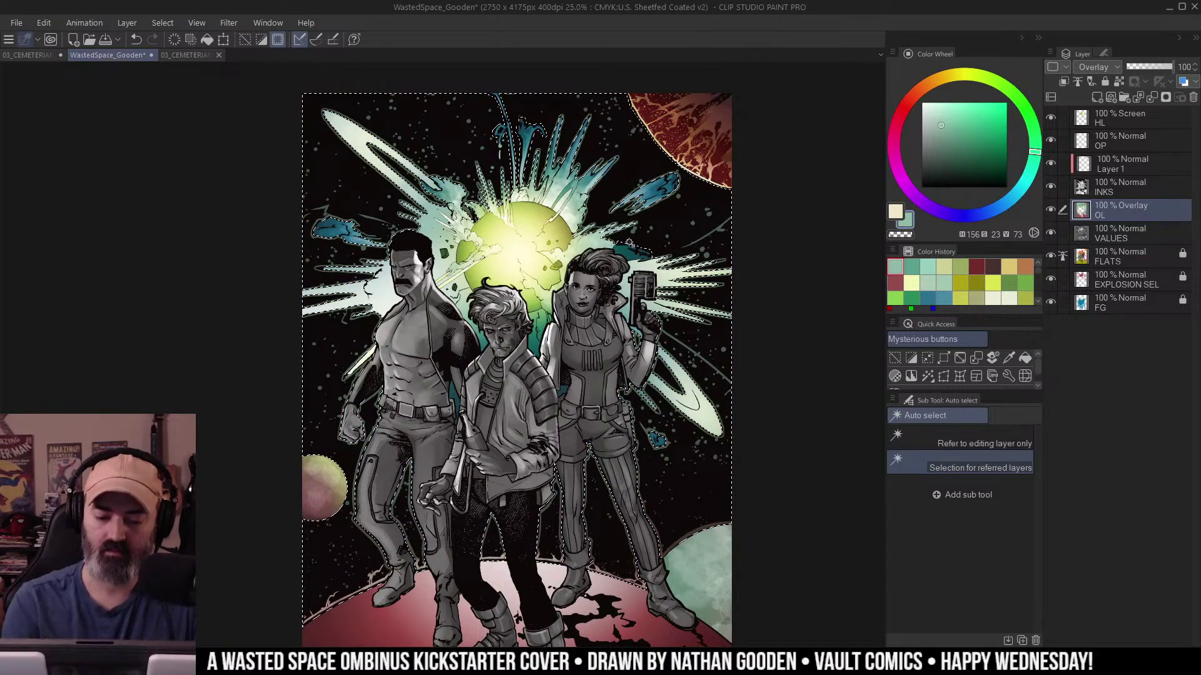
{"action": "key", "text": "ctrl+m"}
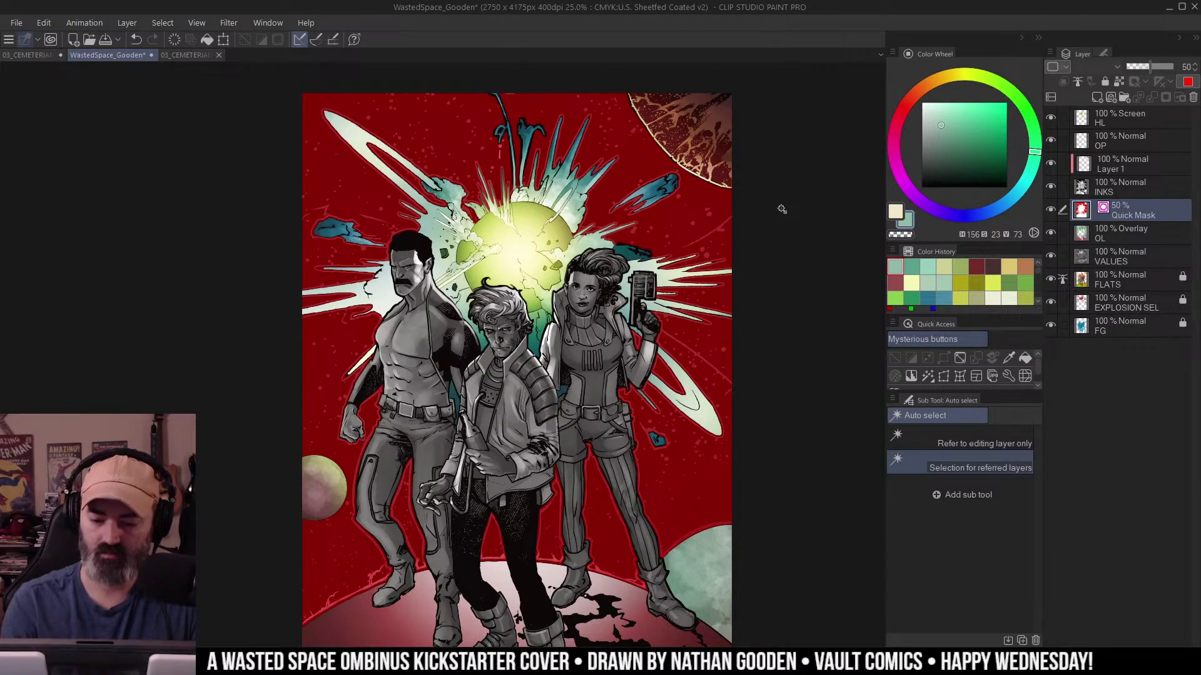
{"action": "key", "text": "ctrl+m"}
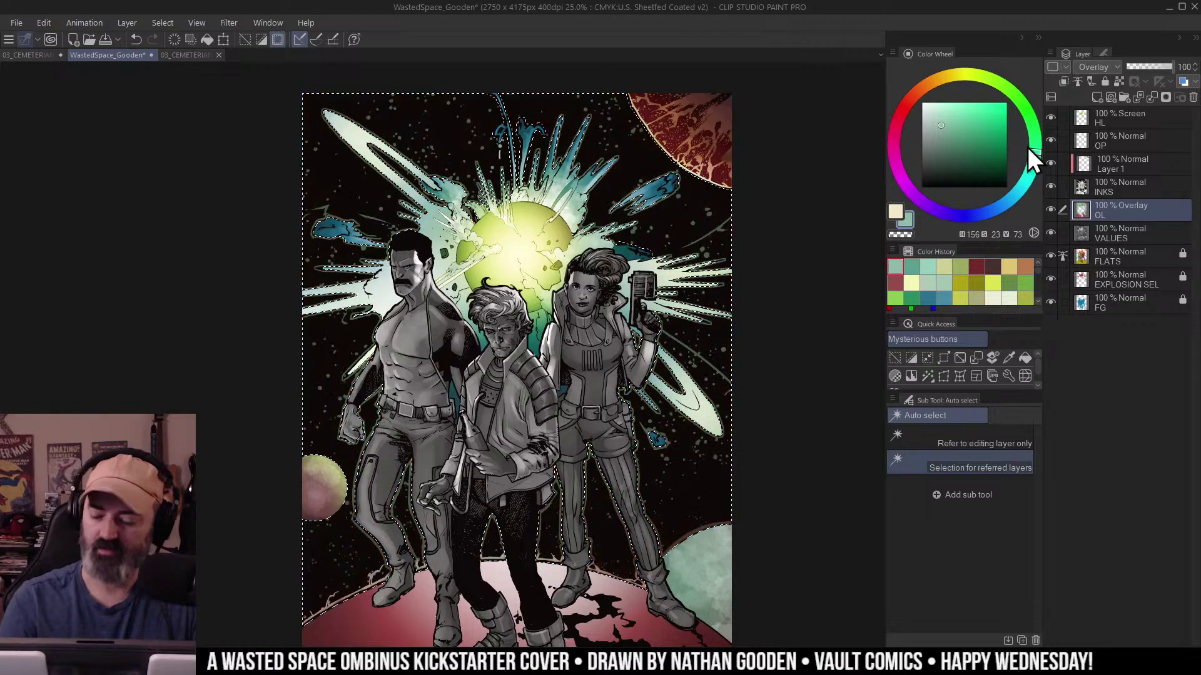
{"action": "left_click", "coordinate": [929, 359]}
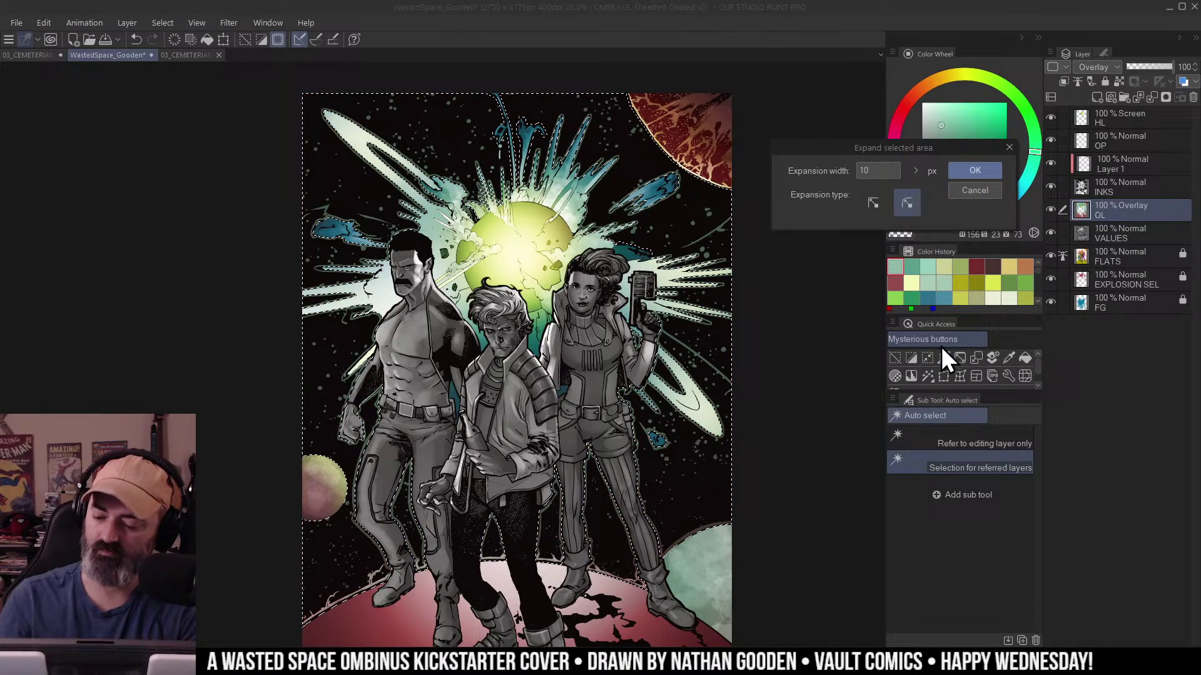
{"action": "left_click", "coordinate": [977, 194]}
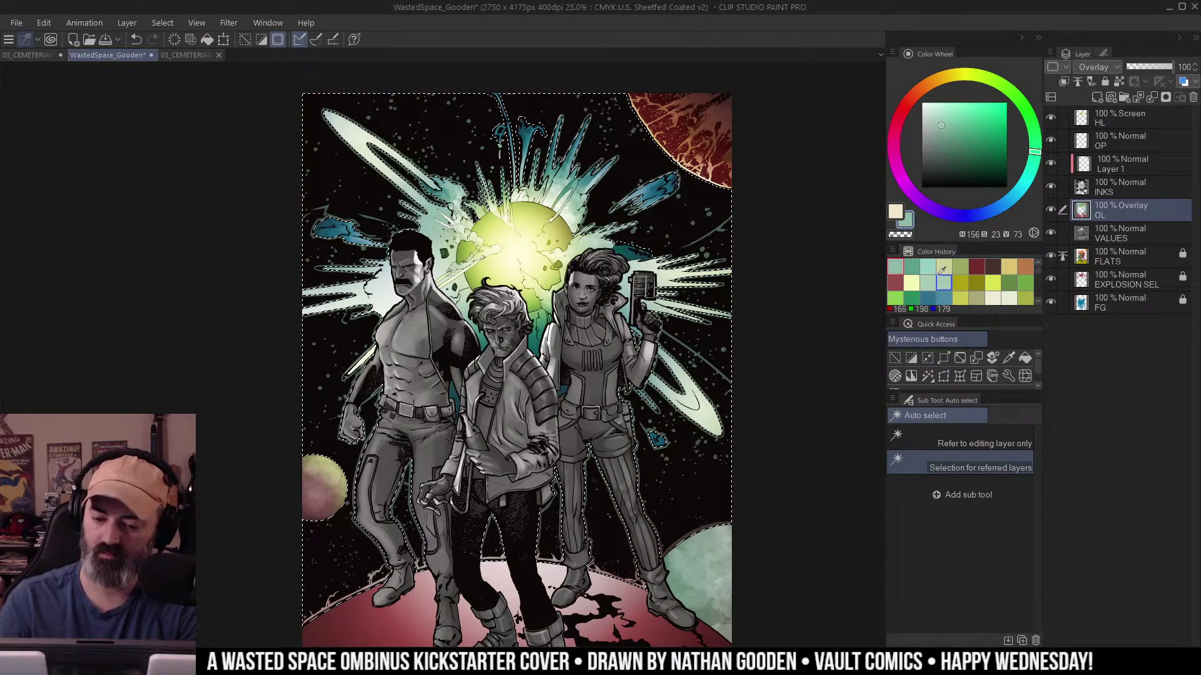
{"action": "left_click", "coordinate": [929, 358]}
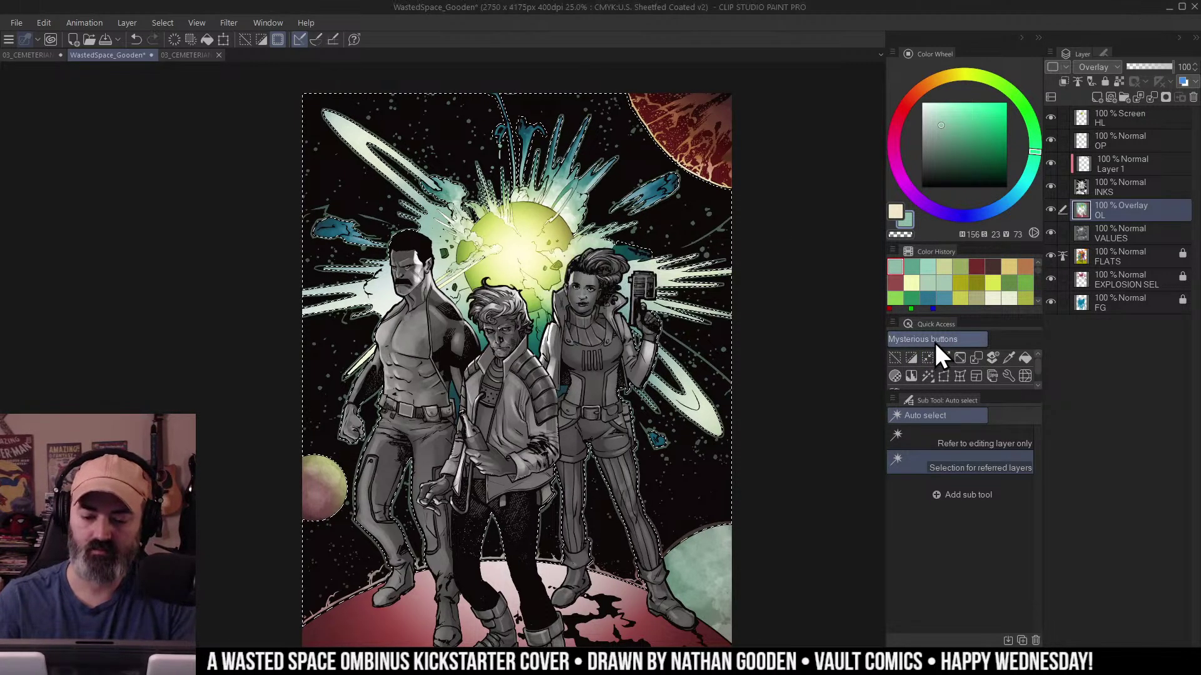
{"action": "key", "text": "ctrl+m"}
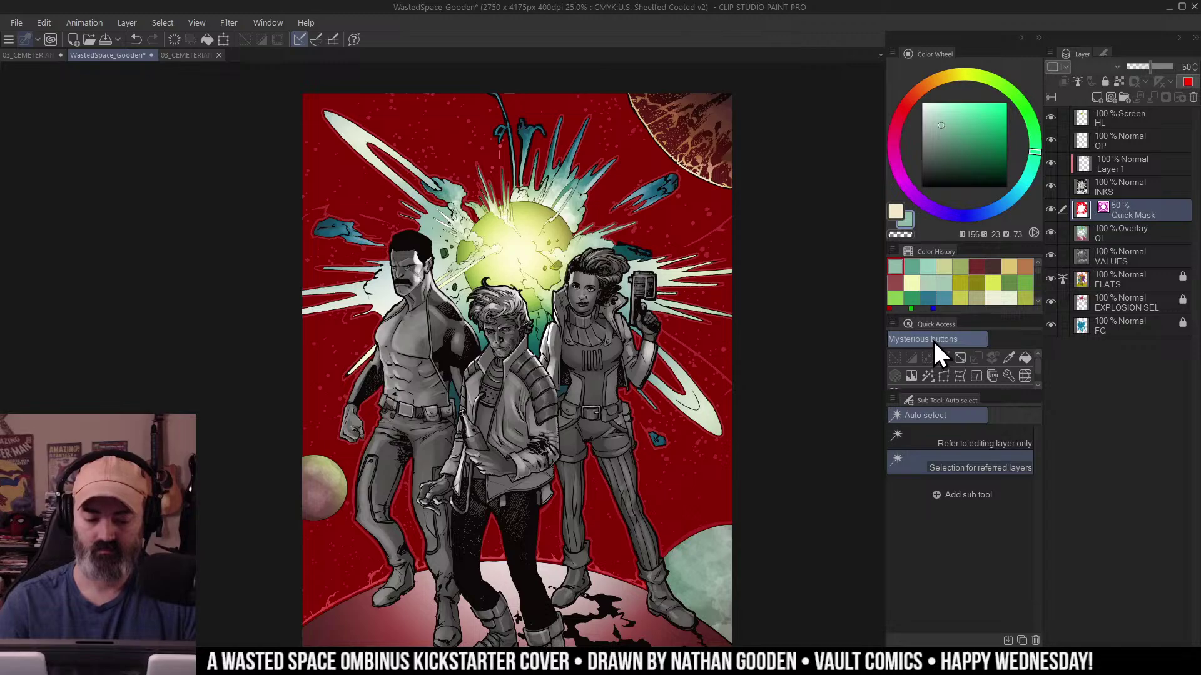
{"action": "key", "text": "ctrl+m"}
Add a Hard light layer named HL above Layer 1 and airbrush the space background blue (hue 191, saturation 64, value 61).
{"action": "left_click", "coordinate": [1132, 164]}
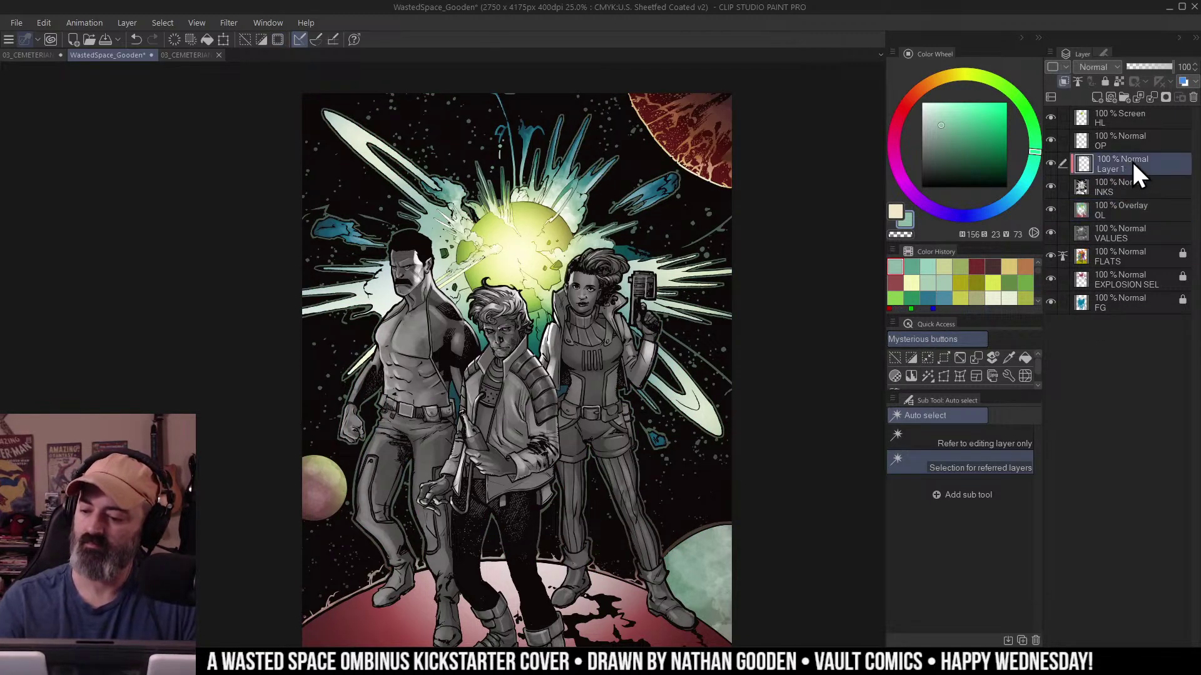
{"action": "key", "text": "F2"}
{"action": "left_click", "coordinate": [1019, 187]}
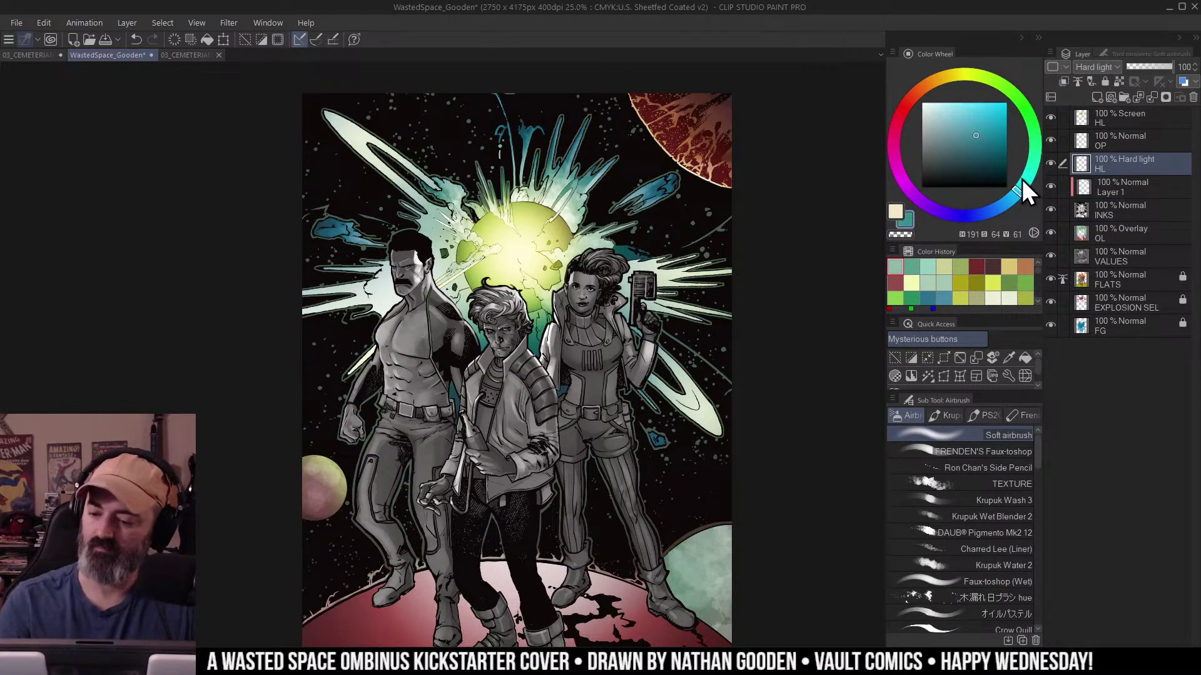
{"action": "left_click", "coordinate": [1008, 376]}
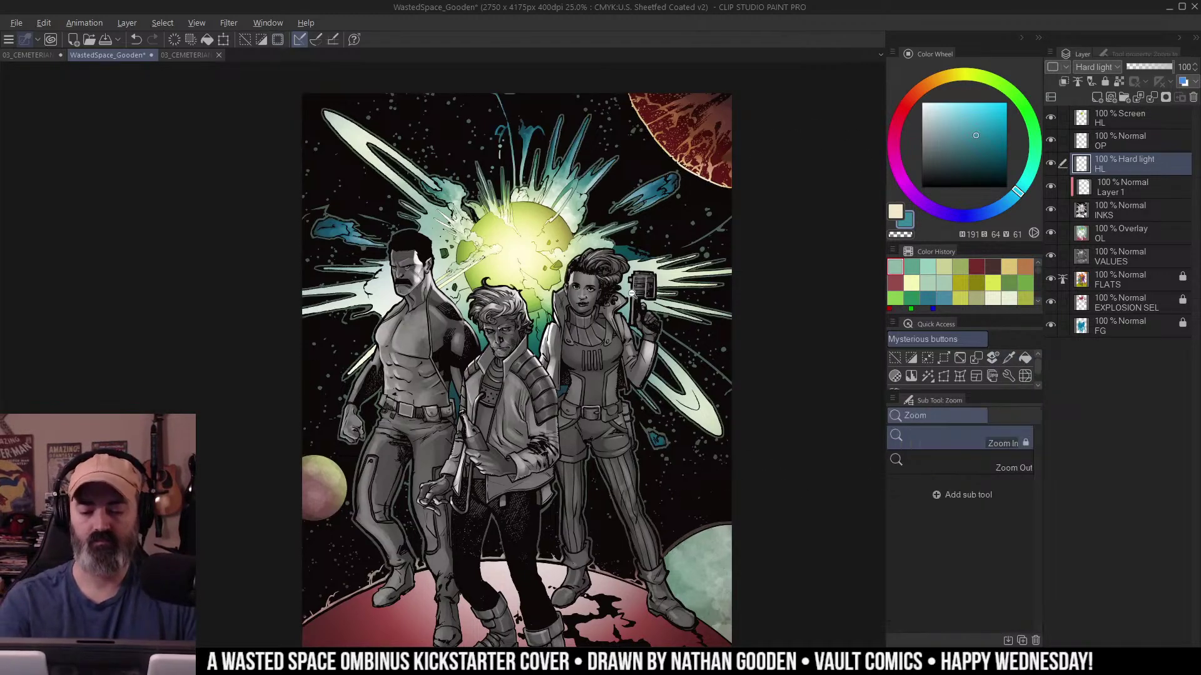
{"action": "left_click", "coordinate": [634, 244], "text": "alt"}
{"action": "key", "text": "b"}
{"action": "mouse_move", "coordinate": [610, 294]}
{"action": "left_mouse_down"}
{"action": "mouse_move", "coordinate": [586, 253]}
{"action": "mouse_move", "coordinate": [577, 317]}
{"action": "mouse_move", "coordinate": [574, 255]}
{"action": "mouse_move", "coordinate": [541, 283]}
{"action": "mouse_move", "coordinate": [607, 261]}
{"action": "mouse_move", "coordinate": [538, 285]}
{"action": "mouse_move", "coordinate": [596, 295]}
{"action": "mouse_move", "coordinate": [549, 317]}
{"action": "mouse_move", "coordinate": [585, 265]}
{"action": "mouse_move", "coordinate": [543, 268]}
{"action": "mouse_move", "coordinate": [613, 277]}
{"action": "mouse_move", "coordinate": [542, 273]}
{"action": "mouse_move", "coordinate": [535, 309]}
{"action": "mouse_move", "coordinate": [595, 335]}
{"action": "mouse_move", "coordinate": [538, 335]}
{"action": "mouse_move", "coordinate": [594, 346]}
{"action": "mouse_move", "coordinate": [528, 352]}
{"action": "mouse_move", "coordinate": [618, 352]}
{"action": "mouse_move", "coordinate": [597, 378]}
{"action": "mouse_move", "coordinate": [526, 373]}
{"action": "mouse_move", "coordinate": [611, 359]}
{"action": "mouse_move", "coordinate": [534, 253]}
{"action": "mouse_move", "coordinate": [559, 243]}
{"action": "mouse_move", "coordinate": [637, 268]}
{"action": "mouse_move", "coordinate": [542, 319]}
{"action": "mouse_move", "coordinate": [566, 291]}
{"action": "left_mouse_up"}
Airbrush a brighter blue (hue 191, saturation 58, value 72) over the background around the explosion, and clear the background selection.
{"action": "left_click", "coordinate": [971, 126]}
{"action": "mouse_move", "coordinate": [561, 285]}
{"action": "left_mouse_down"}
{"action": "mouse_move", "coordinate": [550, 266]}
{"action": "mouse_move", "coordinate": [606, 290]}
{"action": "mouse_move", "coordinate": [549, 294]}
{"action": "left_mouse_up"}
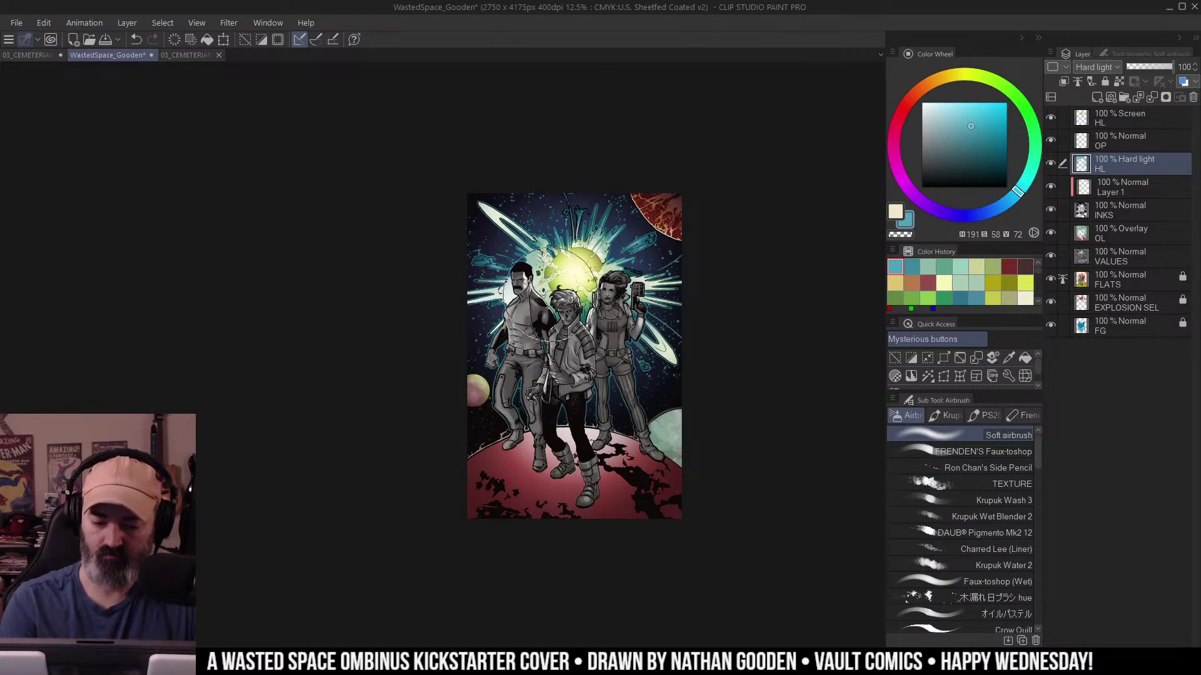
{"action": "key", "text": "ctrl+space"}
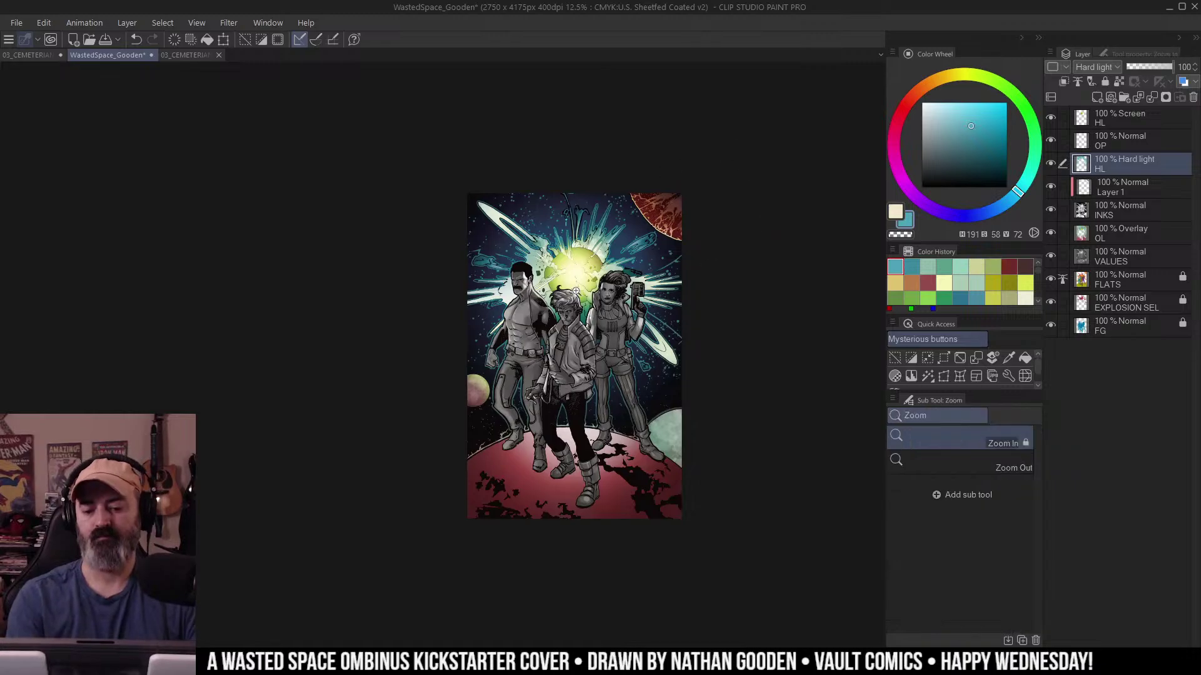
{"action": "mouse_move", "coordinate": [626, 278]}
{"action": "left_mouse_down"}
{"action": "mouse_move", "coordinate": [587, 282]}
{"action": "mouse_move", "coordinate": [700, 262]}
{"action": "left_mouse_up"}
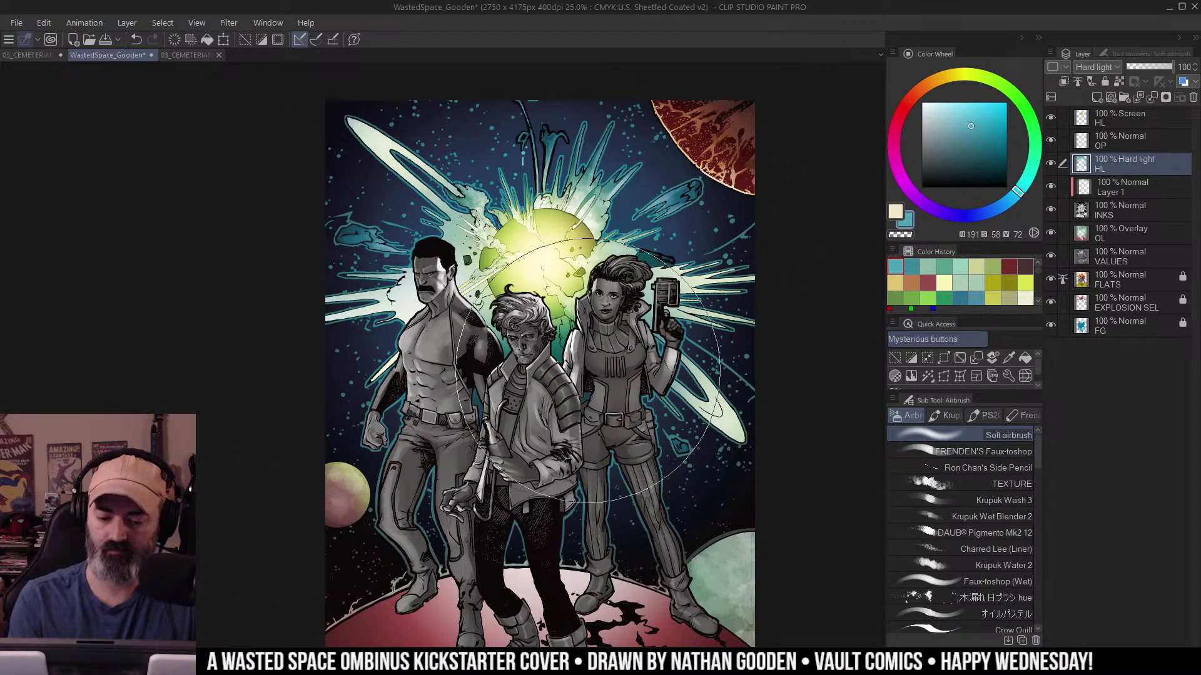
{"action": "key", "text": "ctrl+space"}
{"action": "left_click_drag", "start_coordinate": [599, 345], "coordinate": [566, 345]}
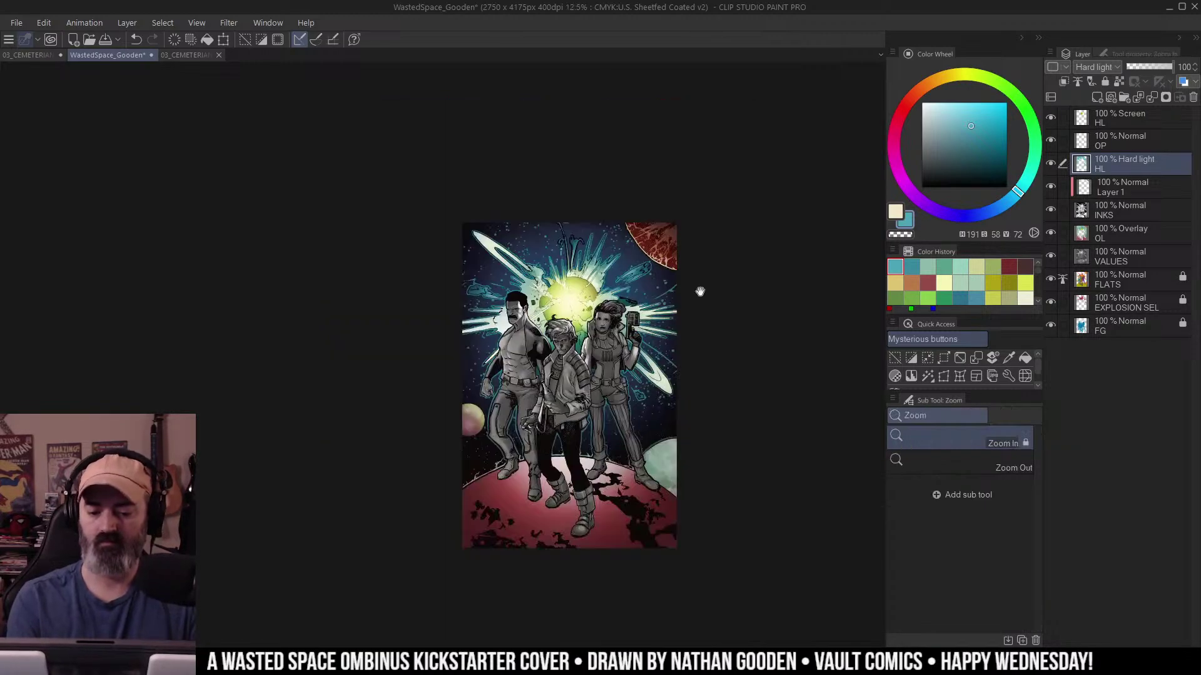
{"action": "left_click_drag", "start_coordinate": [661, 325], "coordinate": [742, 143]}
{"action": "key", "text": "ctrl+h"}
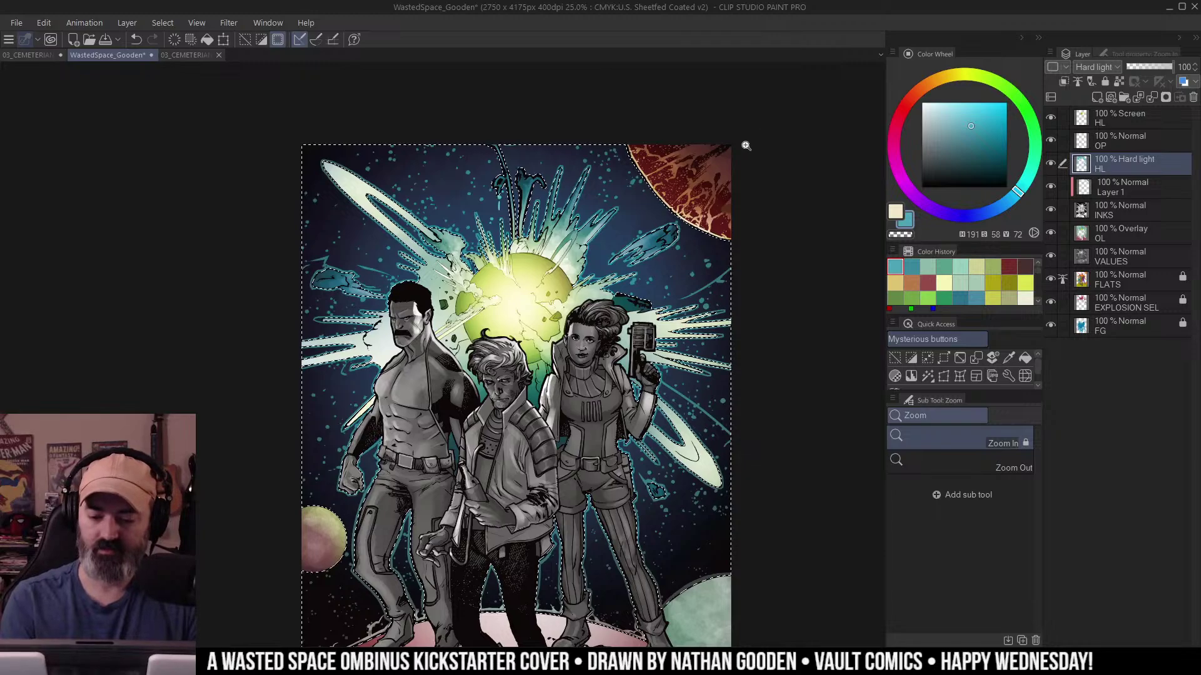
{"action": "key", "text": "ctrl+d"}
Try to auto-select the dark space background again, check it as a quick mask, and discard the selection.
{"action": "left_click", "coordinate": [638, 176]}
{"action": "key", "text": "w"}
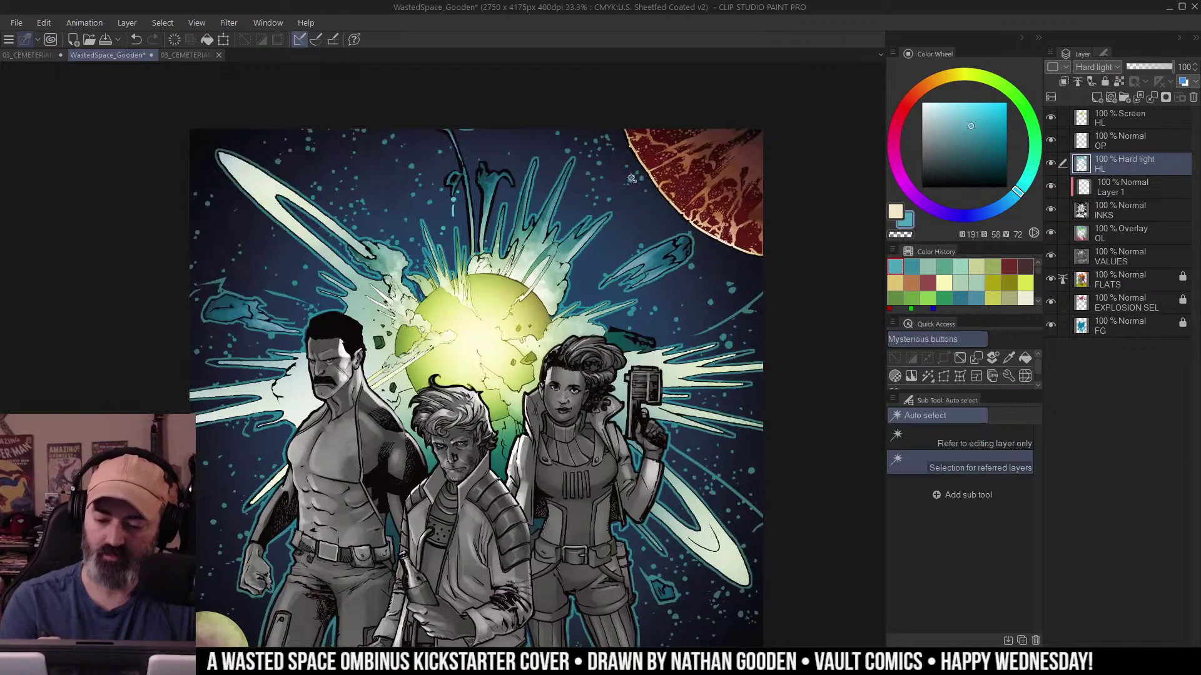
{"action": "key", "text": "m"}
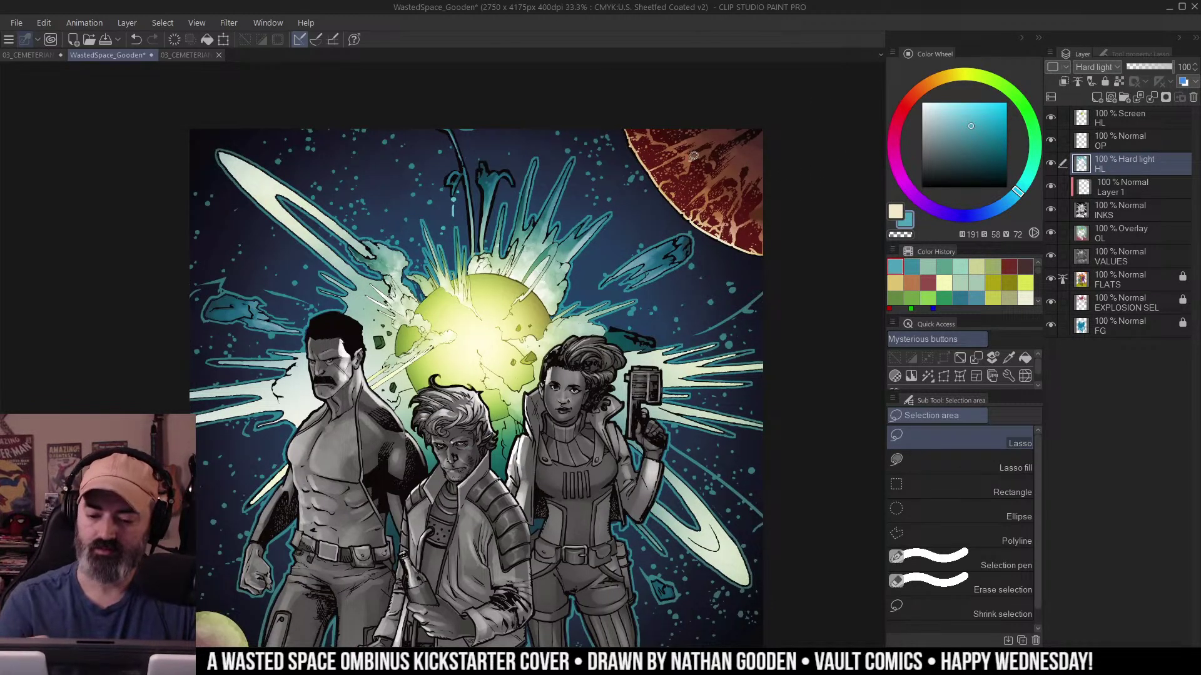
{"action": "key", "text": "w"}
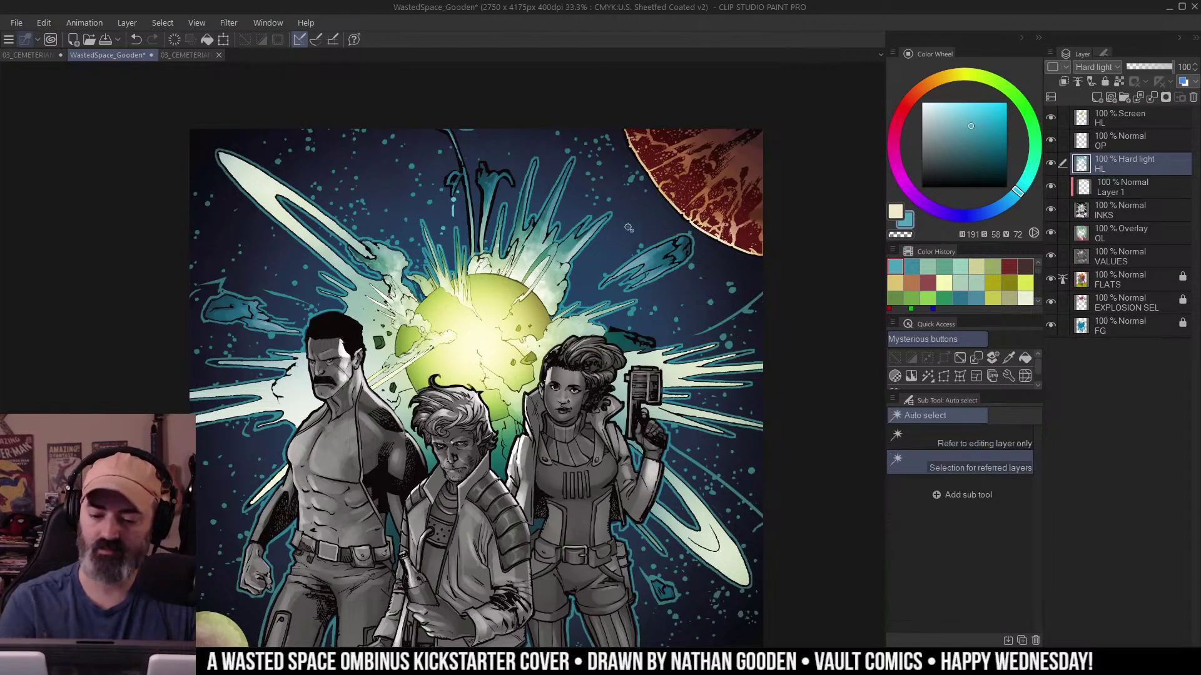
{"action": "left_click", "coordinate": [646, 226]}
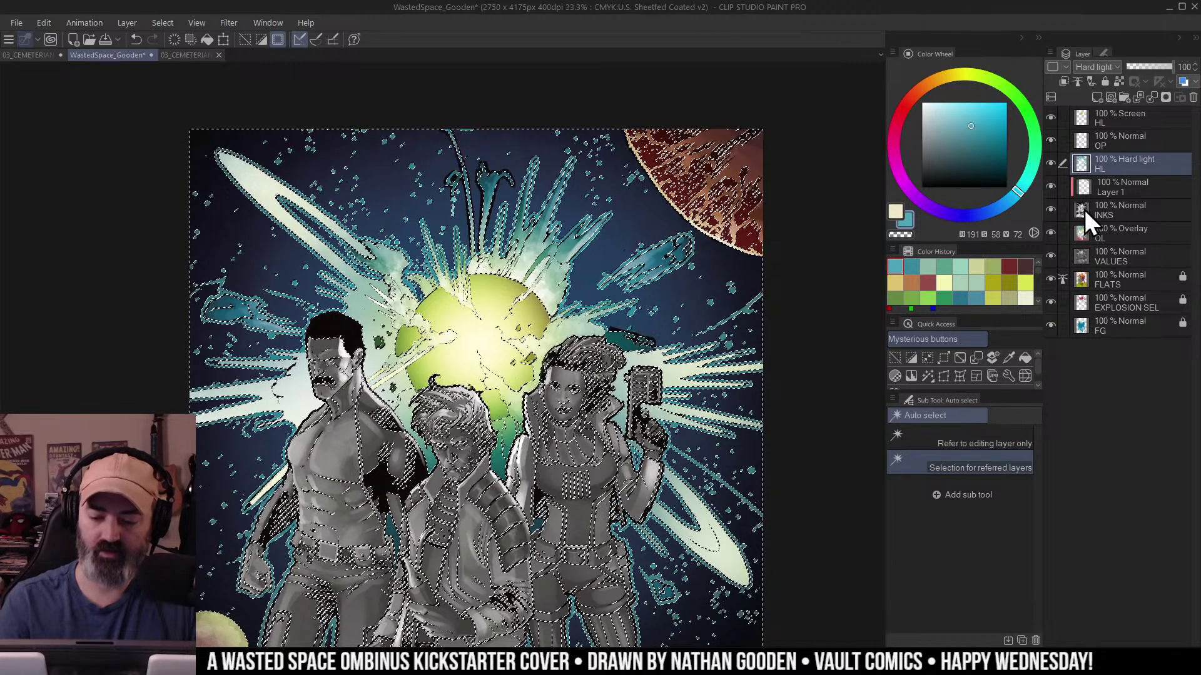
{"action": "key", "text": "ctrl+m"}
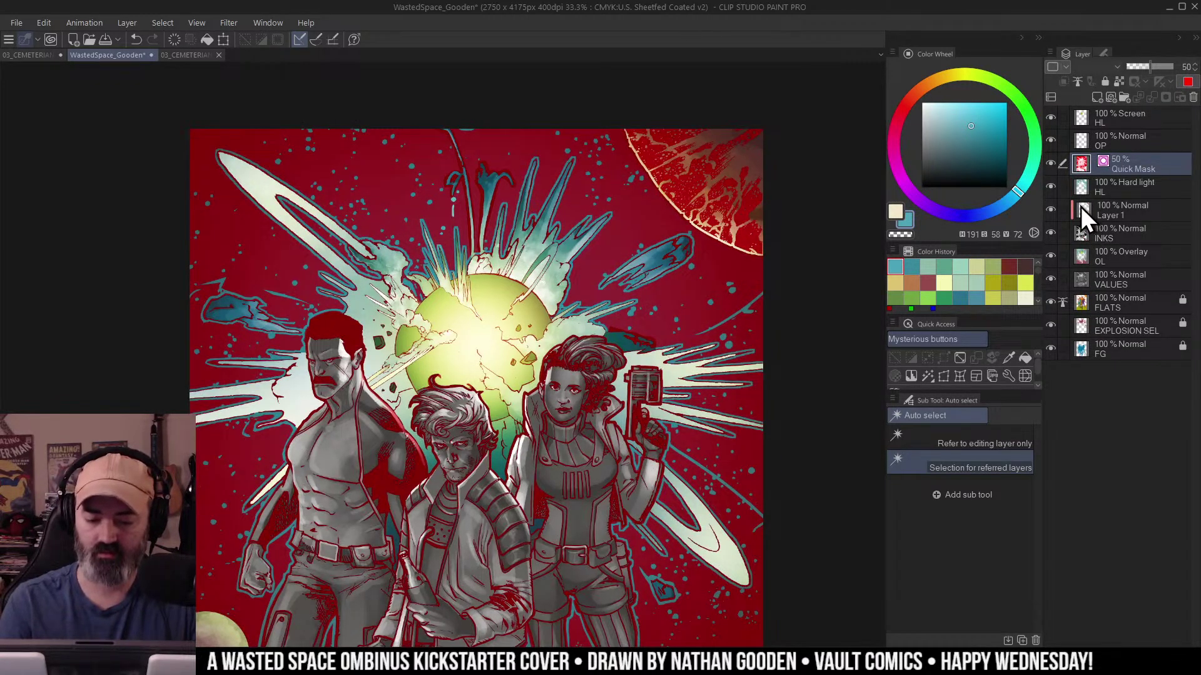
{"action": "key", "text": "ctrl+m"}
{"action": "key", "text": "m"}
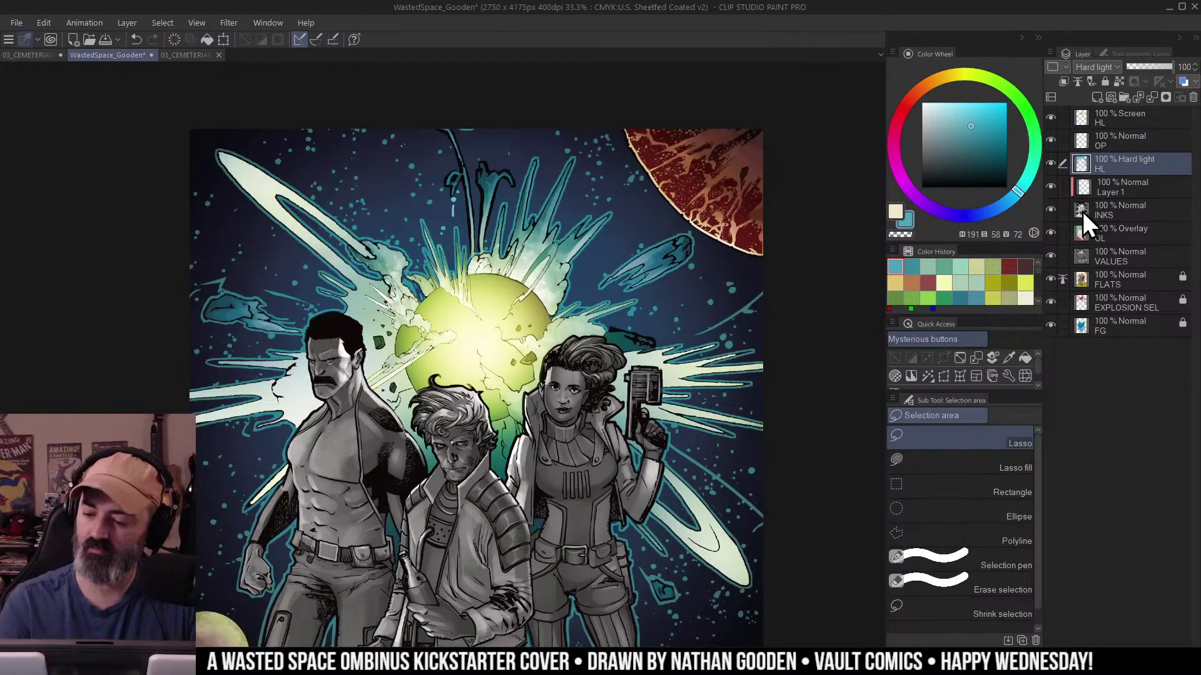
Load a layer-based selection of the background's stars, specks and line art outlines, and toggle its quick mask.
{"action": "left_click", "coordinate": [1082, 208], "text": "ctrl"}
{"action": "key", "text": "w"}
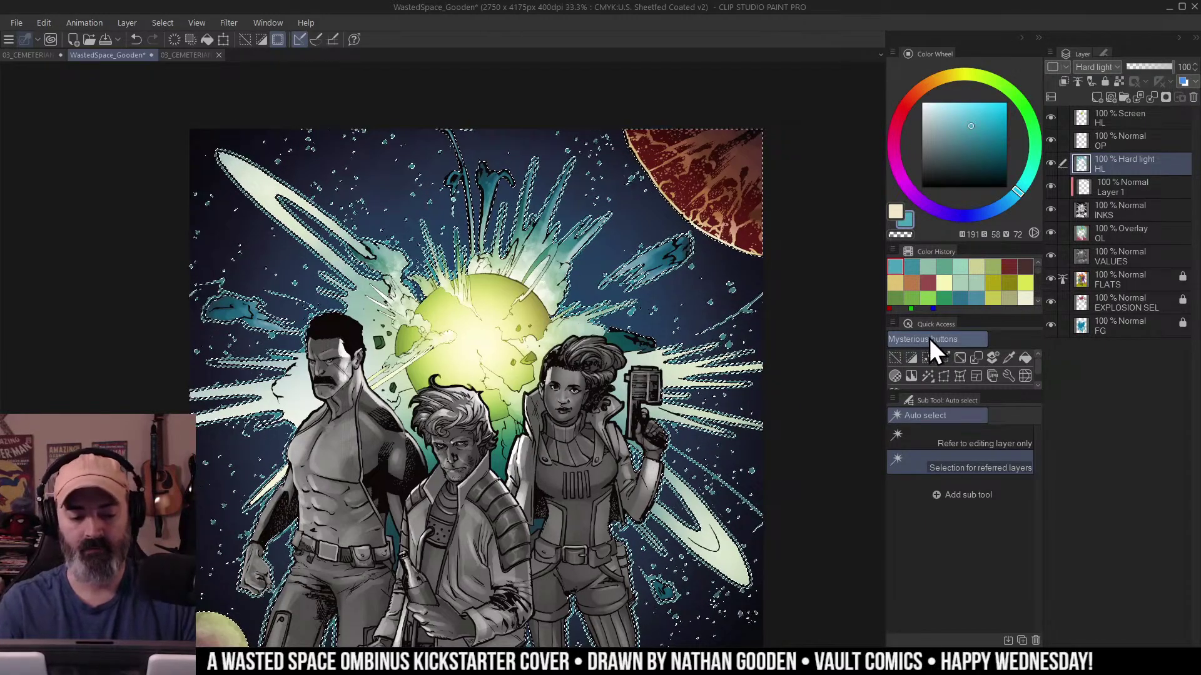
{"action": "key", "text": "ctrl+m"}
{"action": "key", "text": "ctrl+m"}
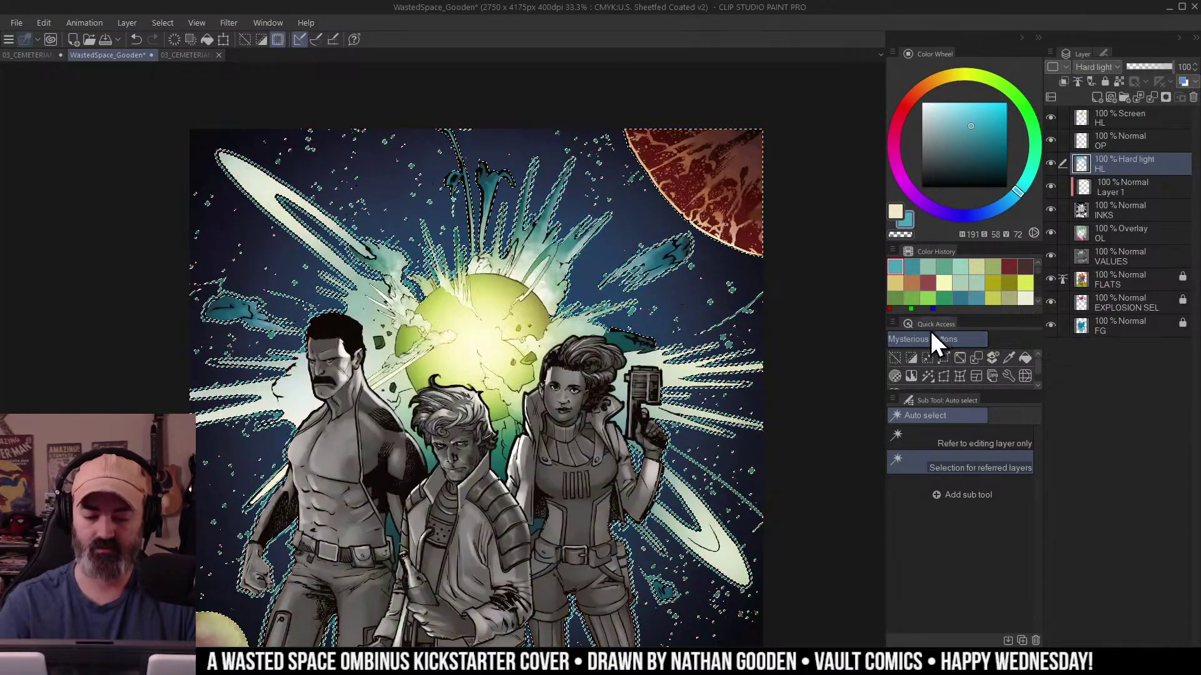
Examine the star and outline selection as a quick mask, both across the whole cover and at closer range.
{"action": "key", "text": "/"}
{"action": "left_click_drag", "start_coordinate": [658, 314], "coordinate": [588, 314]}
{"action": "key", "text": "ctrl+m"}
{"action": "key", "text": "ctrl+m"}
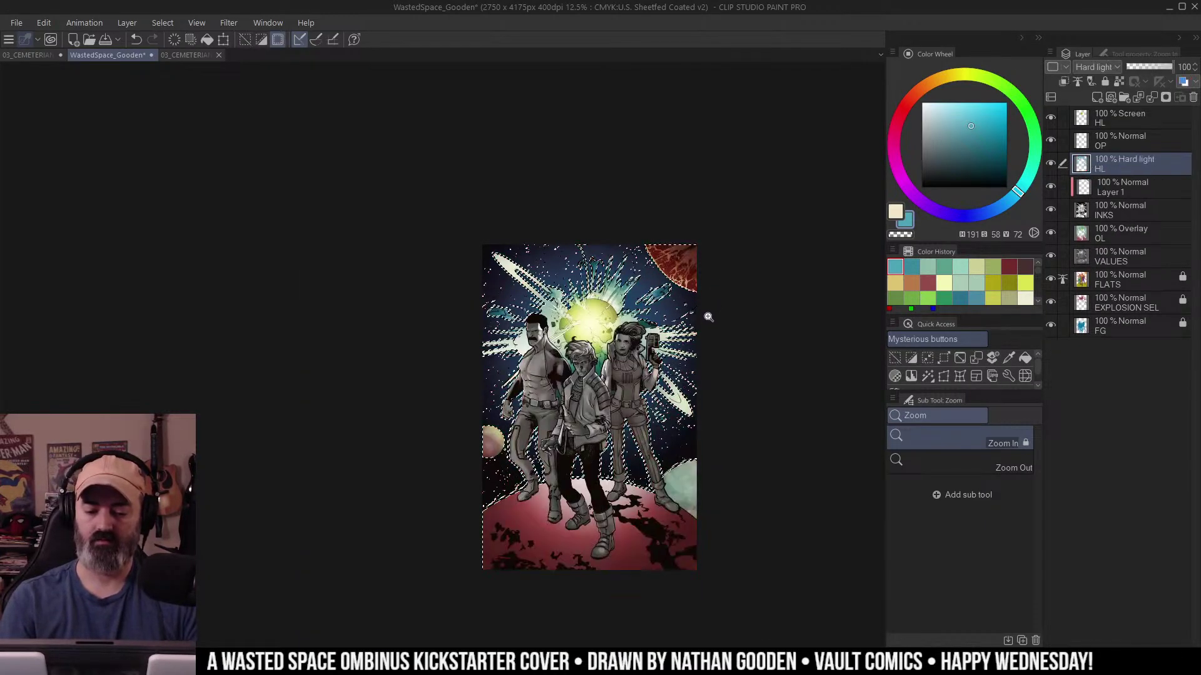
{"action": "scroll", "coordinate": [707, 313], "scroll_direction": "up", "scroll_amount": 2}
{"action": "key", "text": "ctrl+m"}
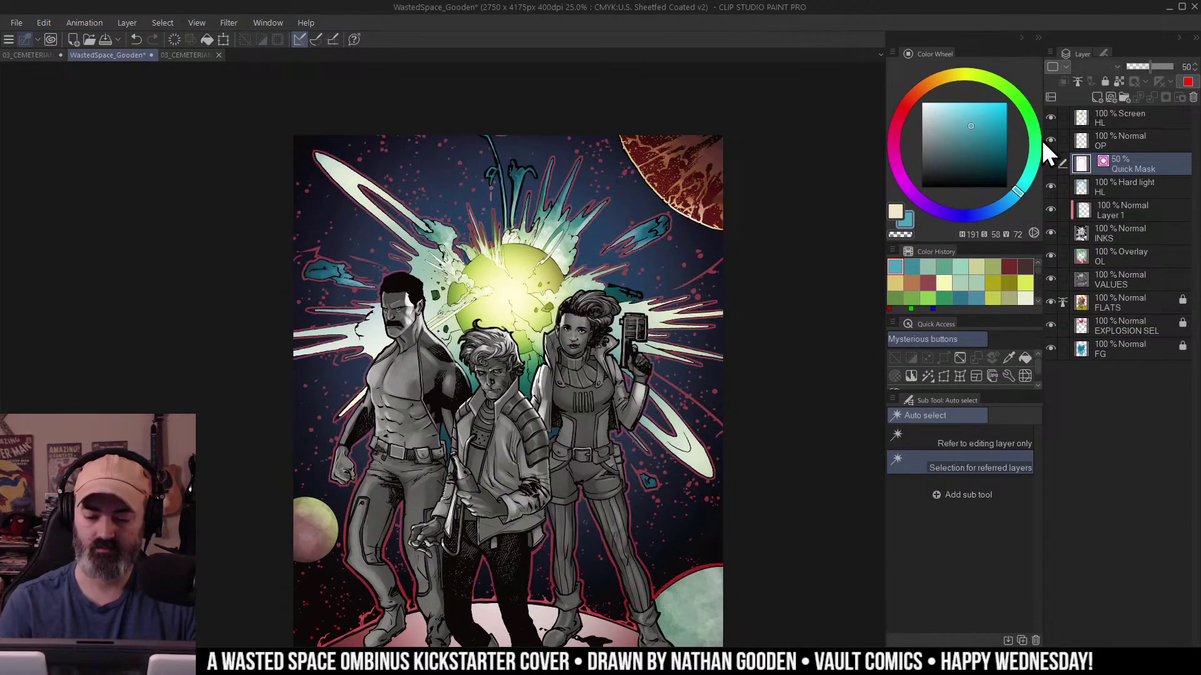
{"action": "left_click", "coordinate": [671, 342], "text": "ctrl+alt"}
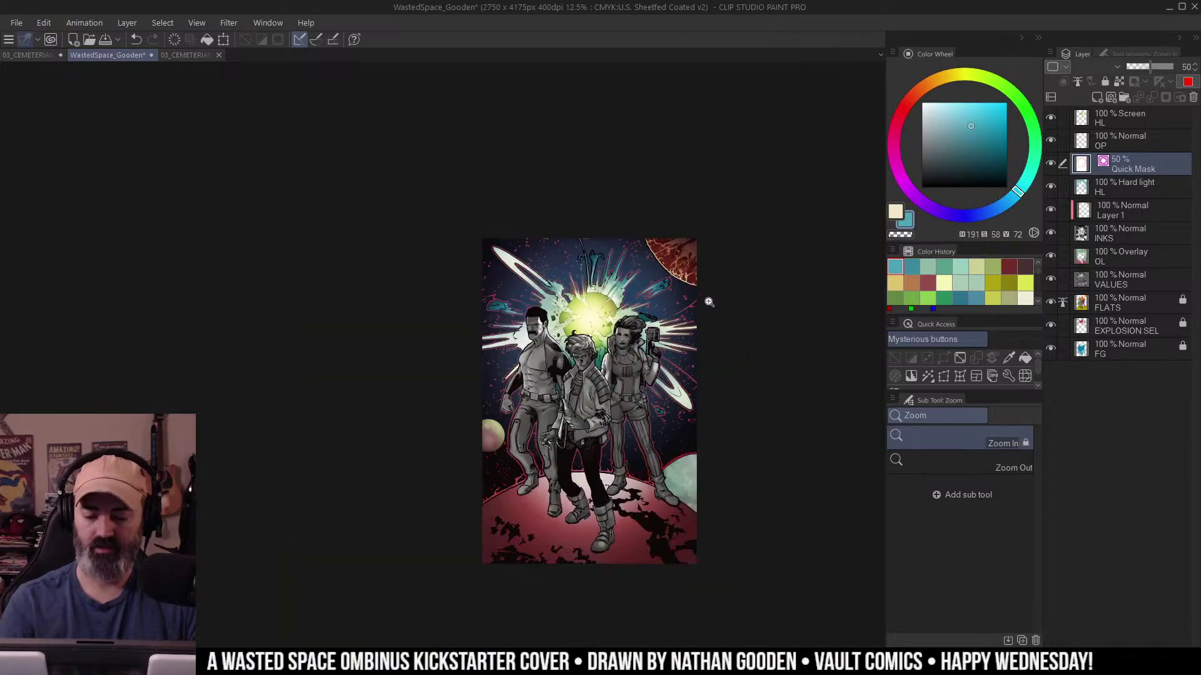
{"action": "left_click", "coordinate": [656, 367]}
{"action": "key", "text": "ctrl+m"}
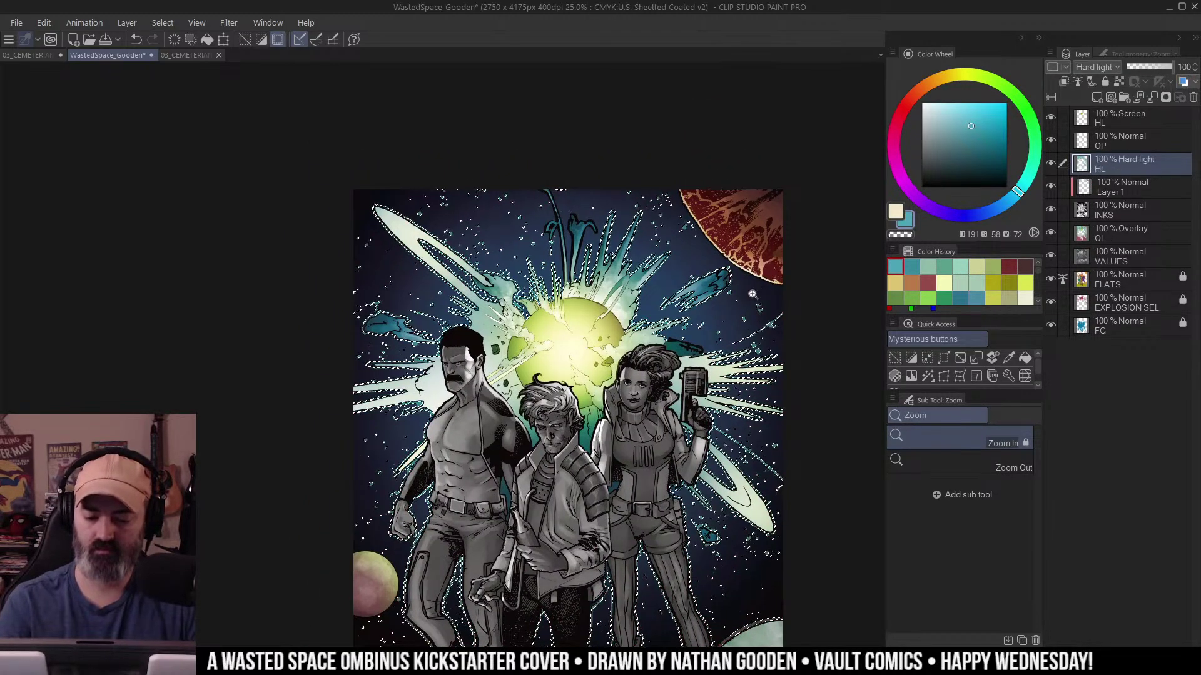
Hide the selection border and airbrush light cyan (hue 191, saturation 46, value 86) over the stars and outlines around the explosion.
{"action": "left_click", "coordinate": [675, 334]}
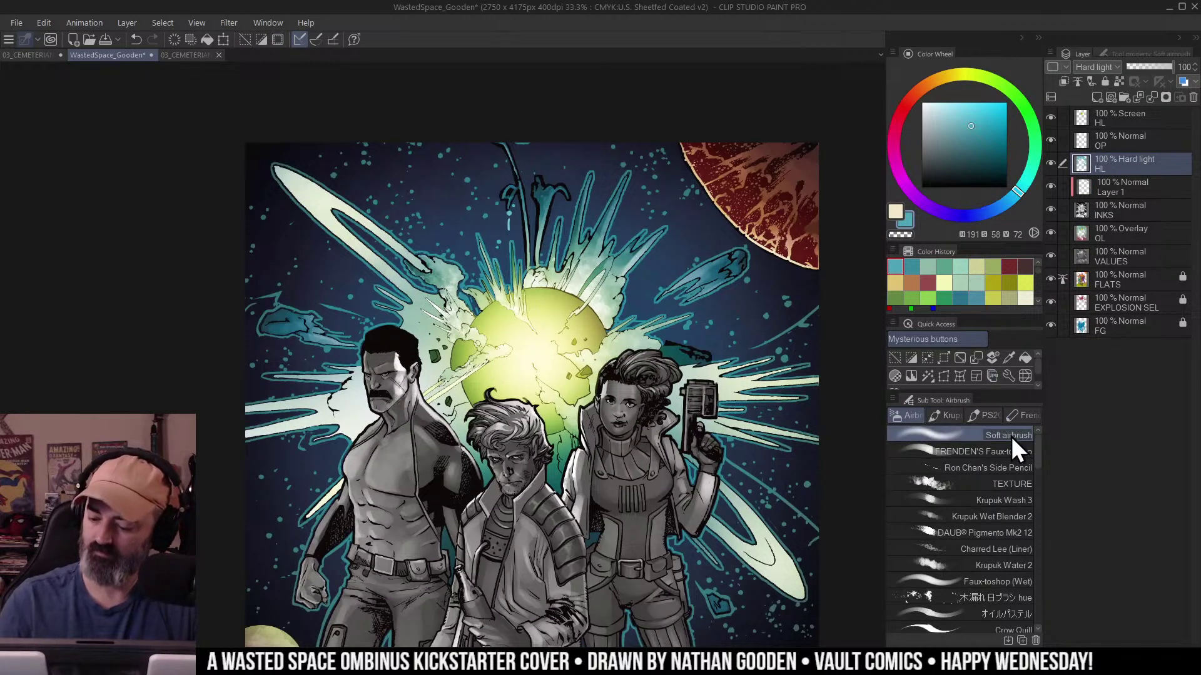
{"action": "left_click", "coordinate": [961, 114]}
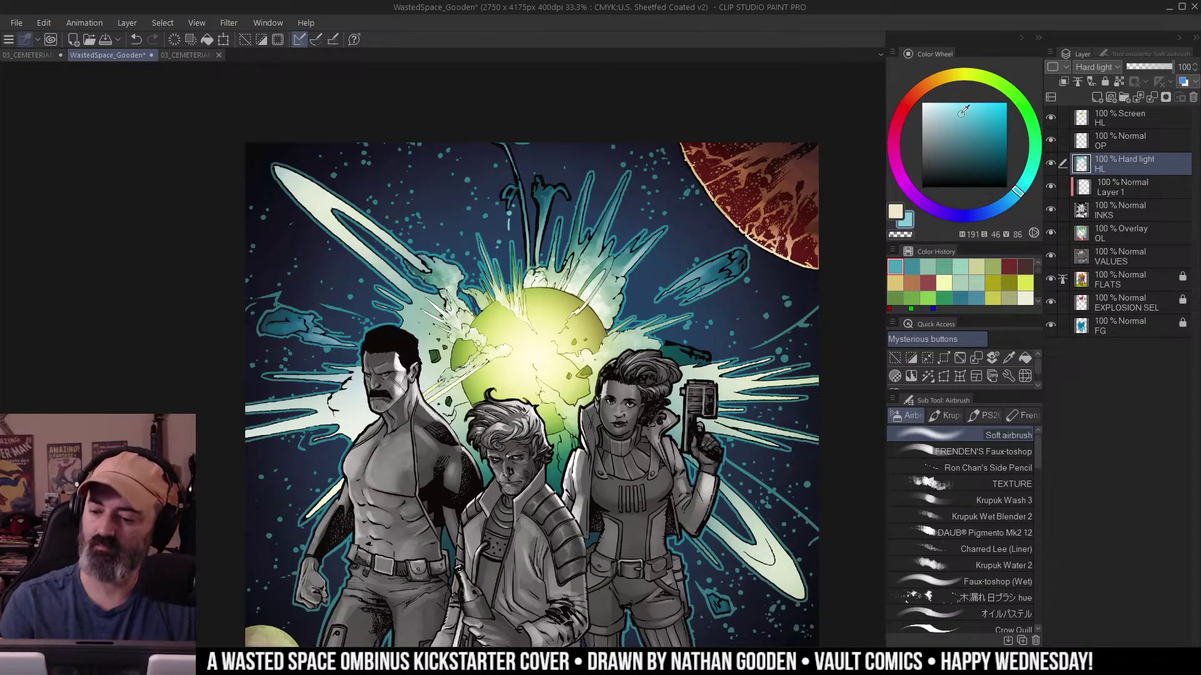
{"action": "left_click_drag", "start_coordinate": [369, 235], "coordinate": [375, 286]}
{"action": "left_click_drag", "start_coordinate": [541, 359], "coordinate": [540, 307]}
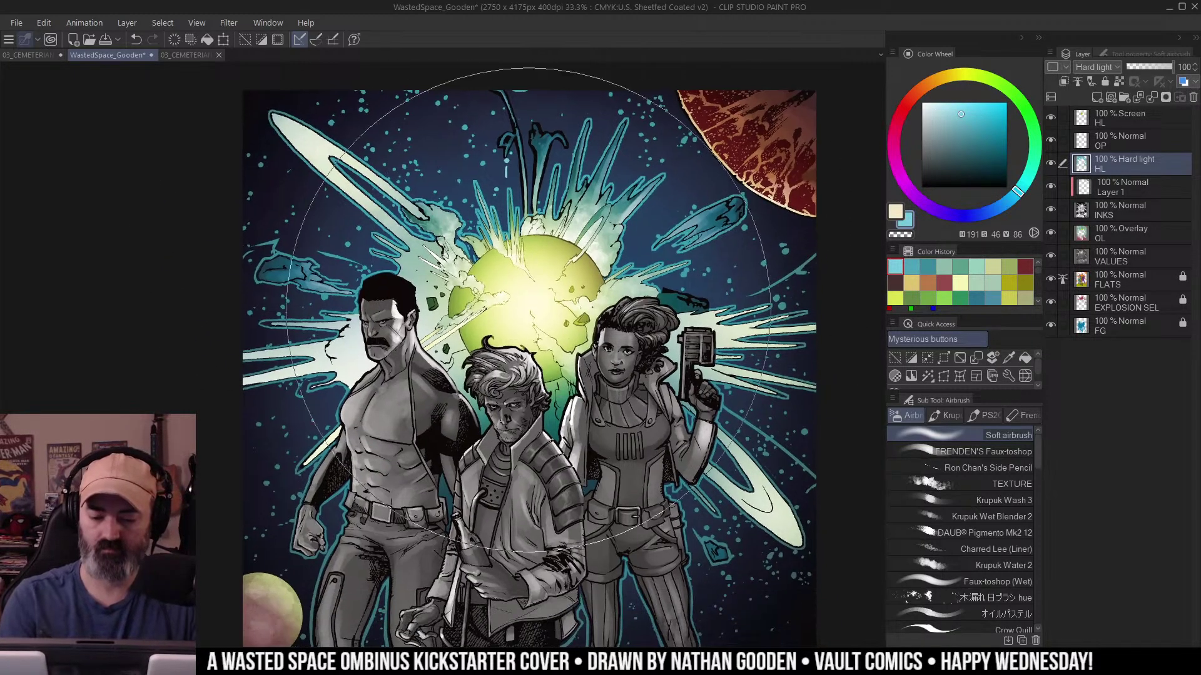
{"action": "scroll", "coordinate": [616, 327], "scroll_direction": "down", "scroll_amount": 3}
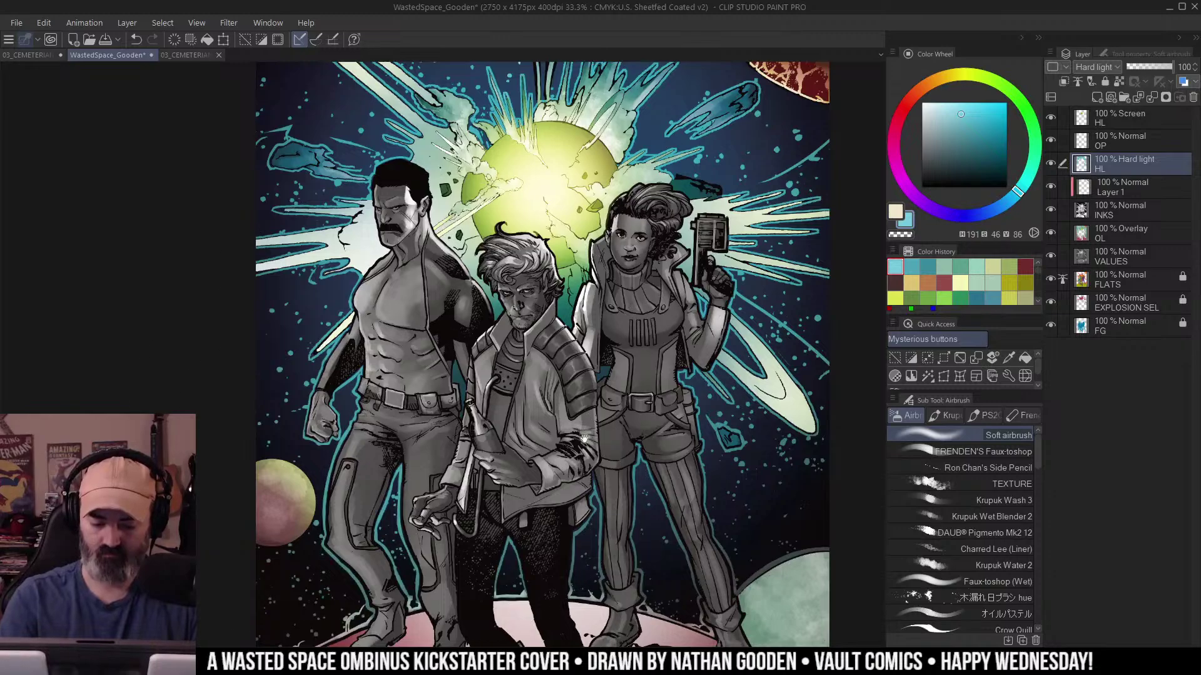
{"action": "scroll", "coordinate": [663, 385], "scroll_direction": "down", "scroll_amount": 4}
{"action": "scroll", "coordinate": [388, 269], "scroll_direction": "up", "scroll_amount": 5}
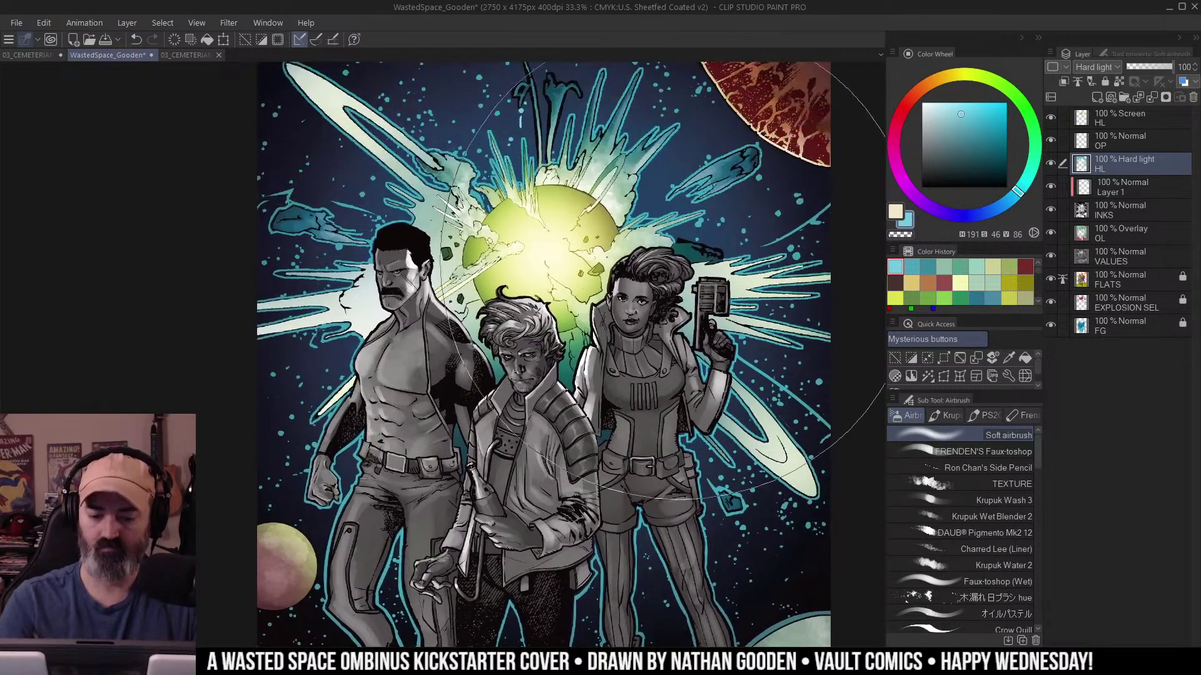
{"action": "key", "text": "ctrl+space"}
{"action": "scroll", "coordinate": [650, 300], "scroll_direction": "down", "scroll_amount": 3}
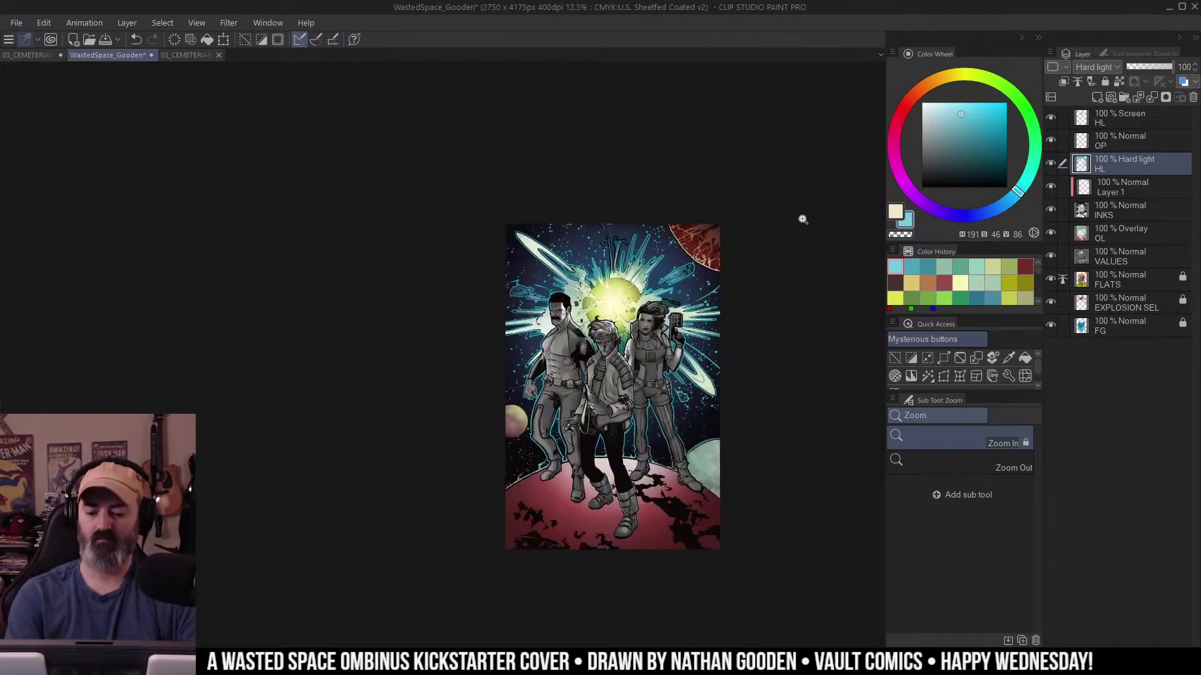
Show the border of the star and outline selection again and shrink the selected area by 2 px.
{"action": "key", "text": "ctrl+plus"}
{"action": "key", "text": "ctrl+plus"}
{"action": "key", "text": "ctrl+plus"}
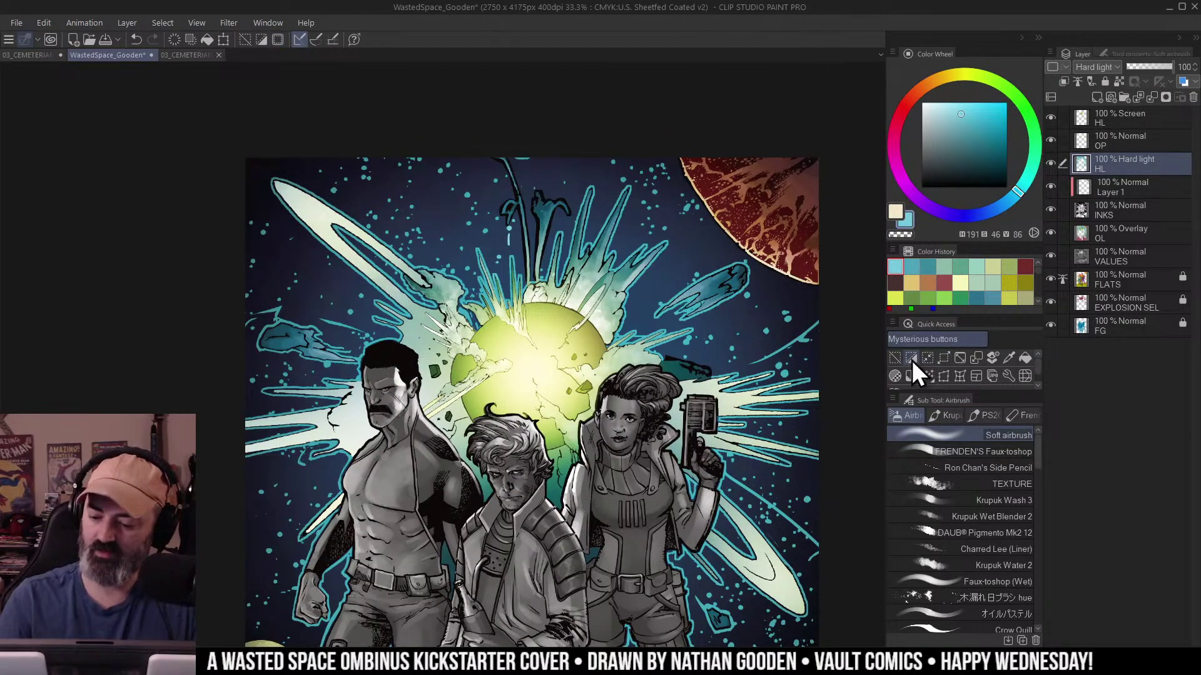
{"action": "left_click", "coordinate": [912, 359]}
{"action": "key", "text": "ctrl+shift+i"}
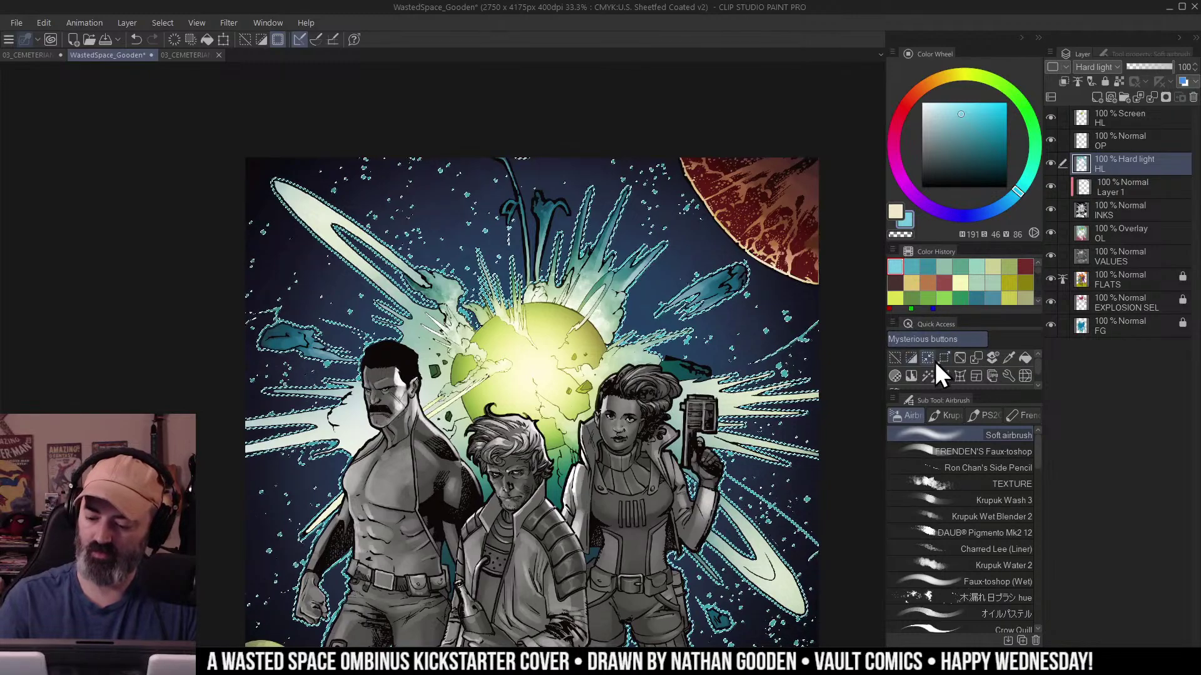
{"action": "left_click", "coordinate": [929, 359]}
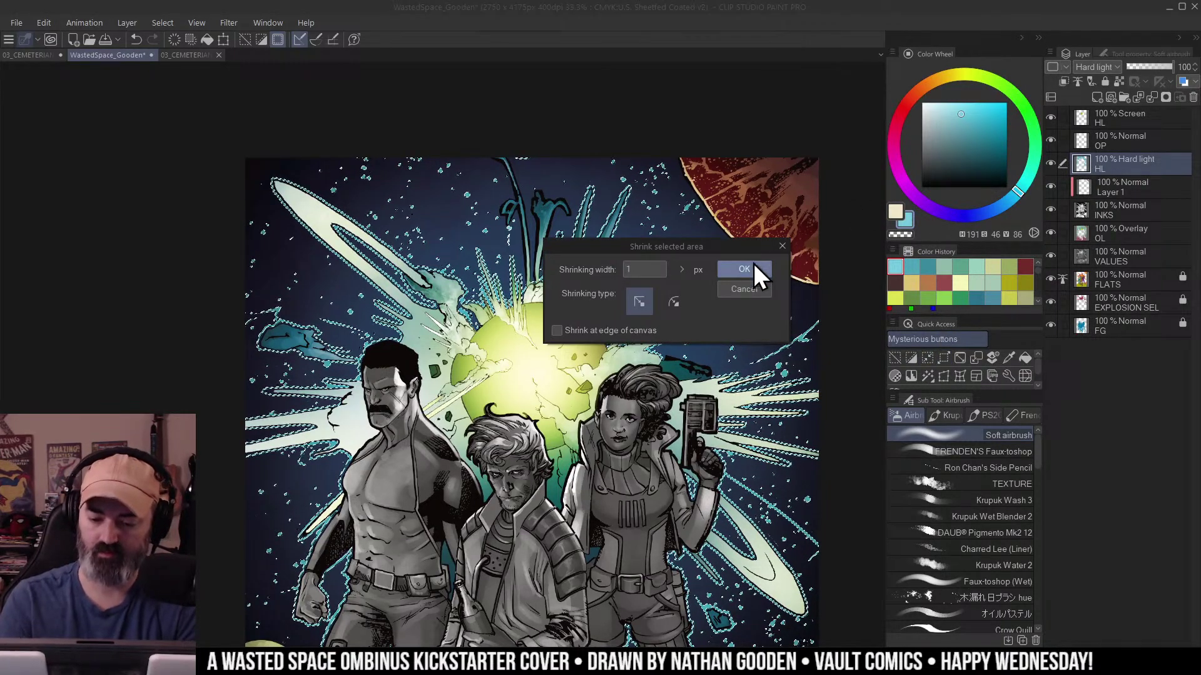
{"action": "double_click", "coordinate": [657, 265]}
{"action": "type", "text": "2"}
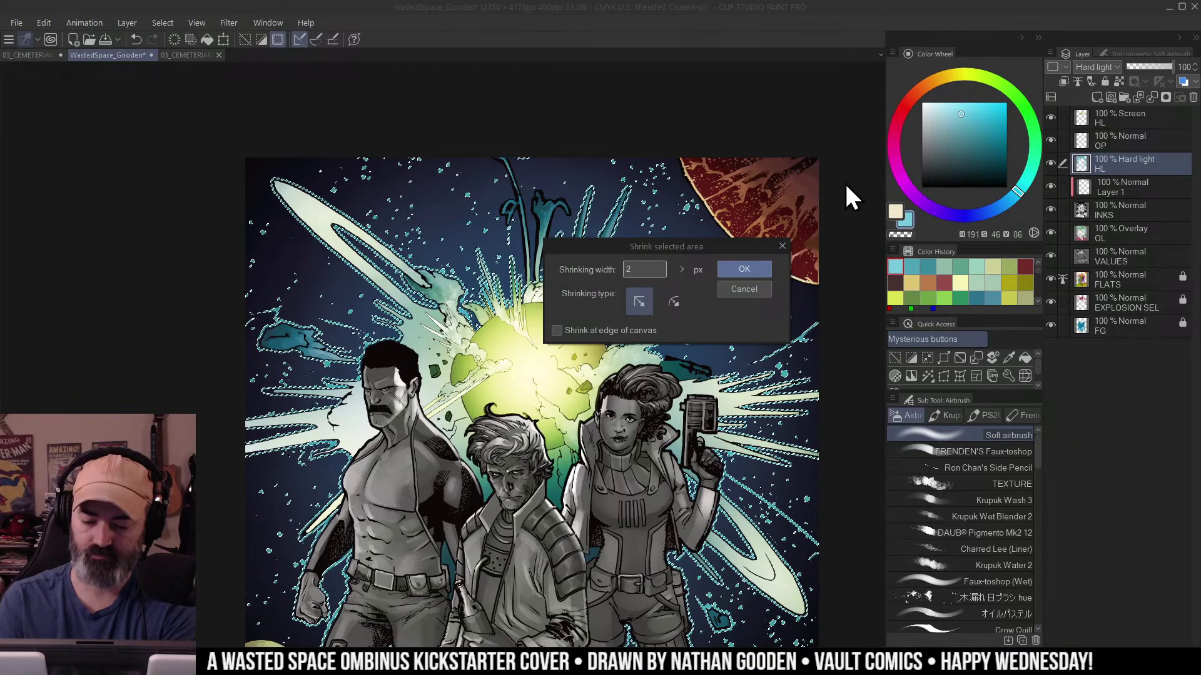
{"action": "key", "text": "Return"}
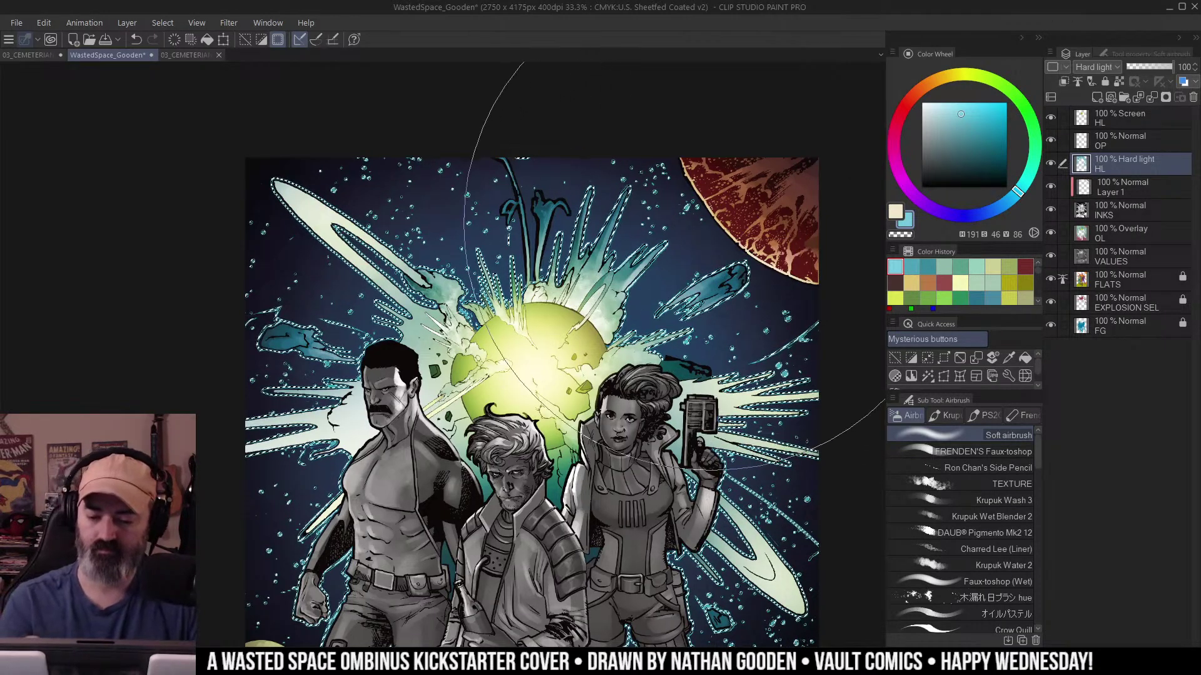
Hide the selection border and airbrush pale cyan (hue 191, saturation 14, value 91) over the background stars and outlines on the Hard light layer.
{"action": "key", "text": "w"}
{"action": "key", "text": "ctrl+d"}
{"action": "key", "text": "b"}
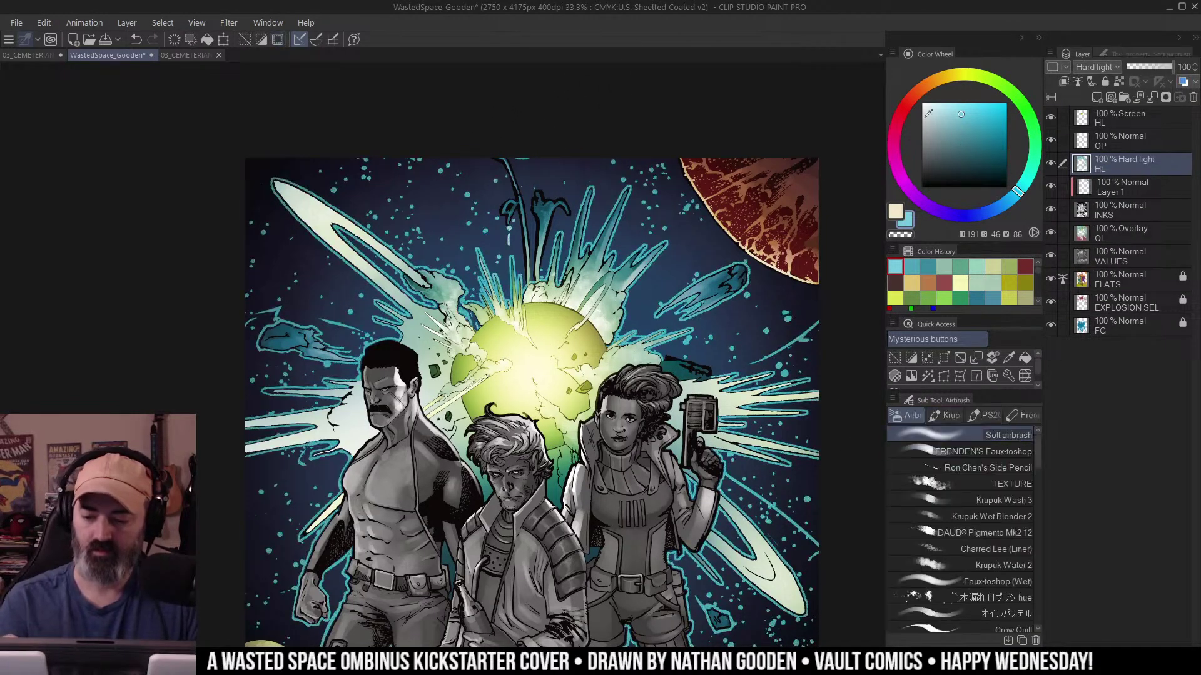
{"action": "left_click", "coordinate": [406, 199]}
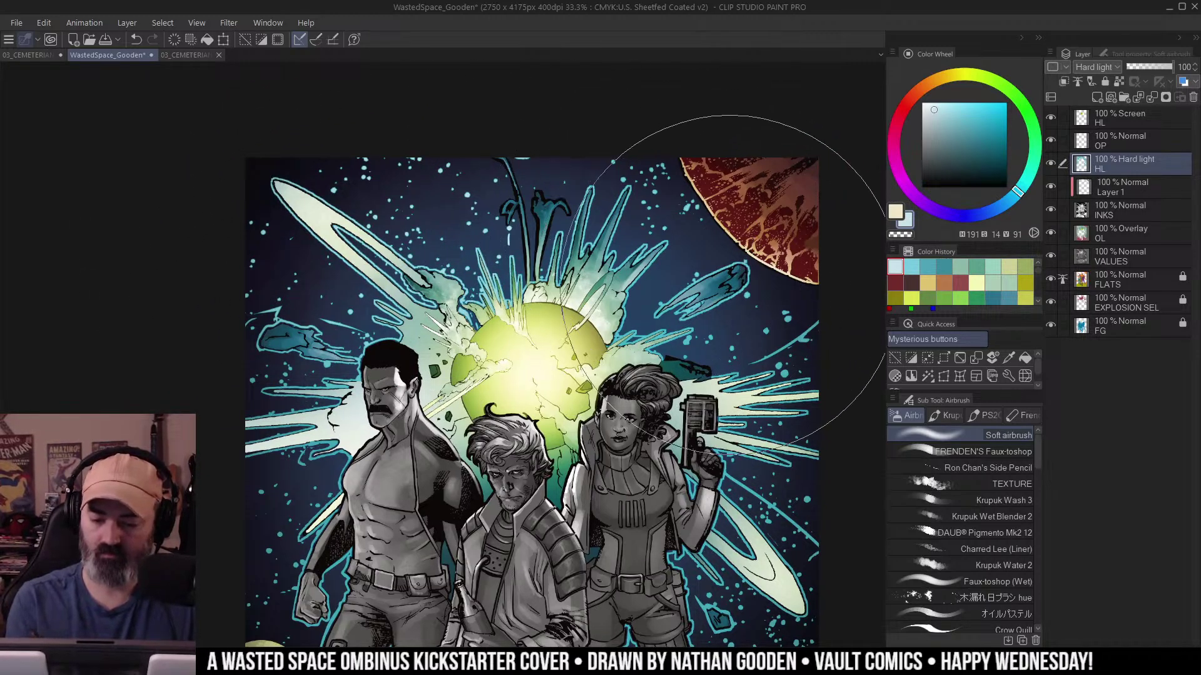
{"action": "scroll", "coordinate": [774, 364], "scroll_direction": "down", "scroll_amount": 4}
{"action": "scroll", "coordinate": [775, 364], "scroll_direction": "down", "scroll_amount": 3}
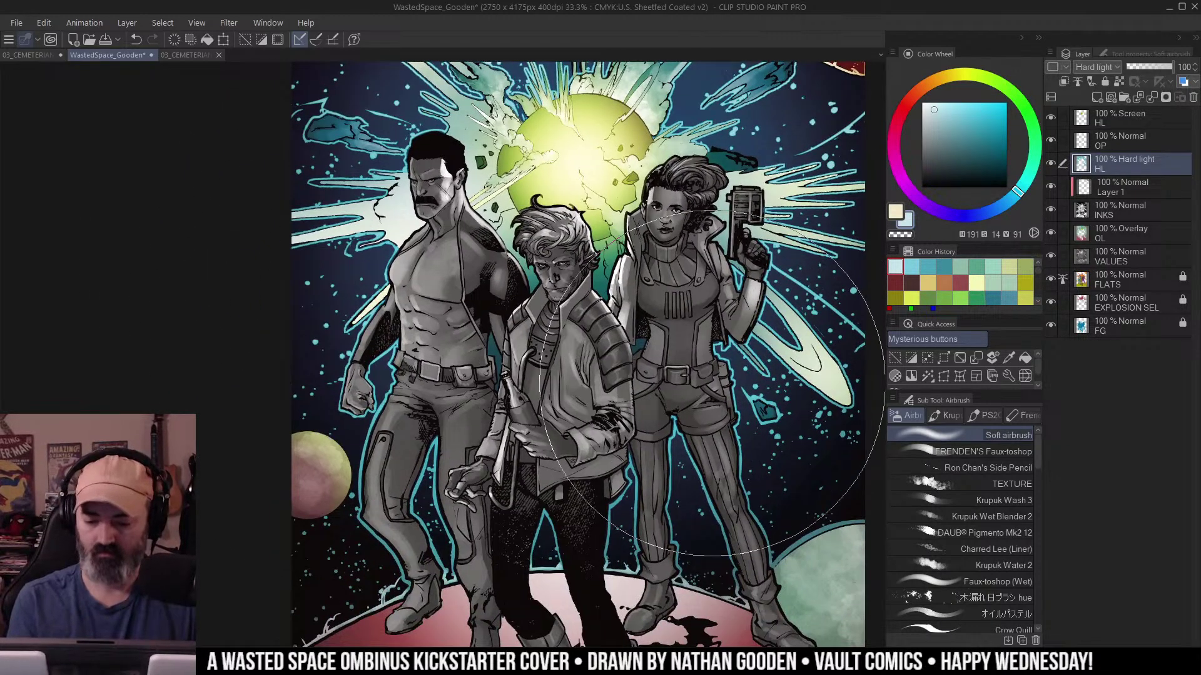
{"action": "left_click_drag", "start_coordinate": [743, 336], "coordinate": [683, 470]}
{"action": "left_click", "coordinate": [636, 255], "text": "ctrl+alt"}
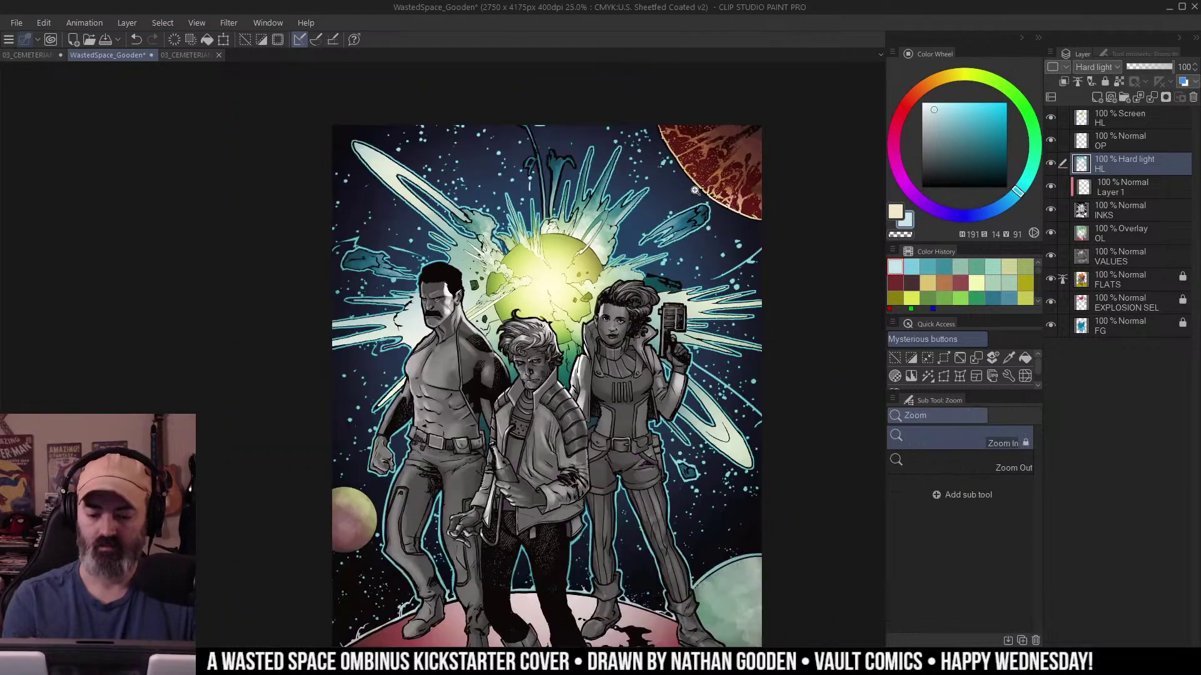
{"action": "left_click", "coordinate": [714, 346], "text": "ctrl+alt"}
{"action": "scroll", "coordinate": [678, 322], "scroll_direction": "up", "scroll_amount": 3}
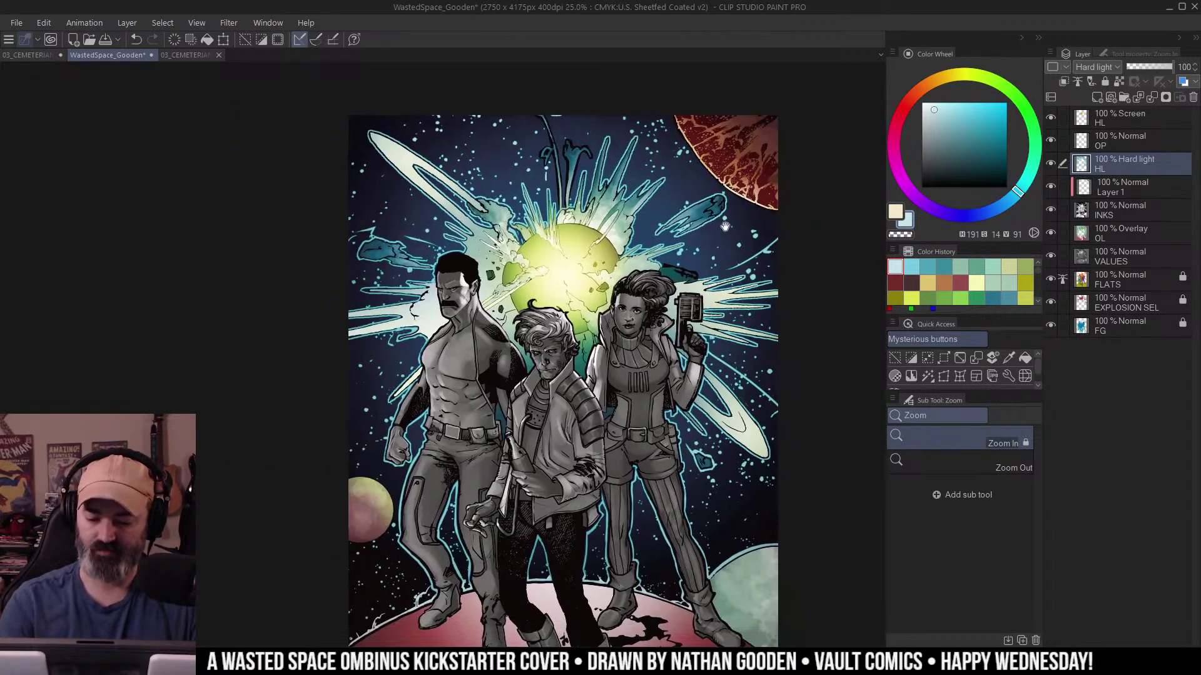
{"action": "left_click", "coordinate": [565, 268]}
{"action": "left_click_drag", "start_coordinate": [683, 165], "coordinate": [679, 313]}
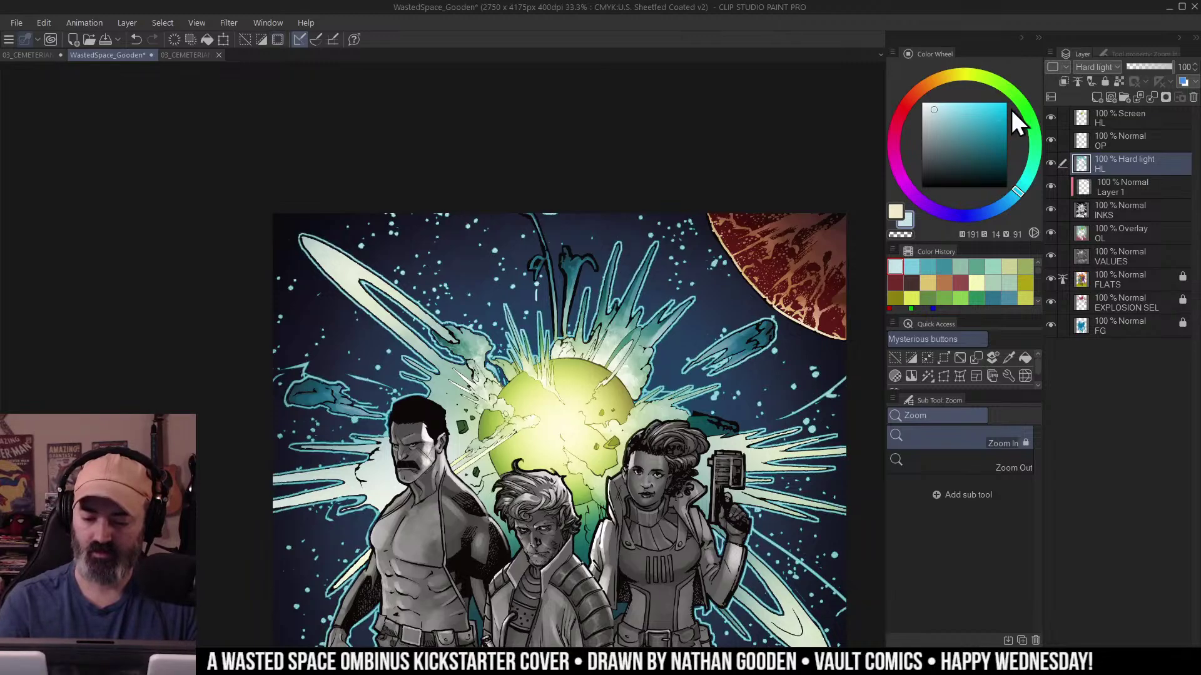
Shrink the star and outline selection by a further 2 px and fine-tune its extent.
{"action": "left_click", "coordinate": [928, 374]}
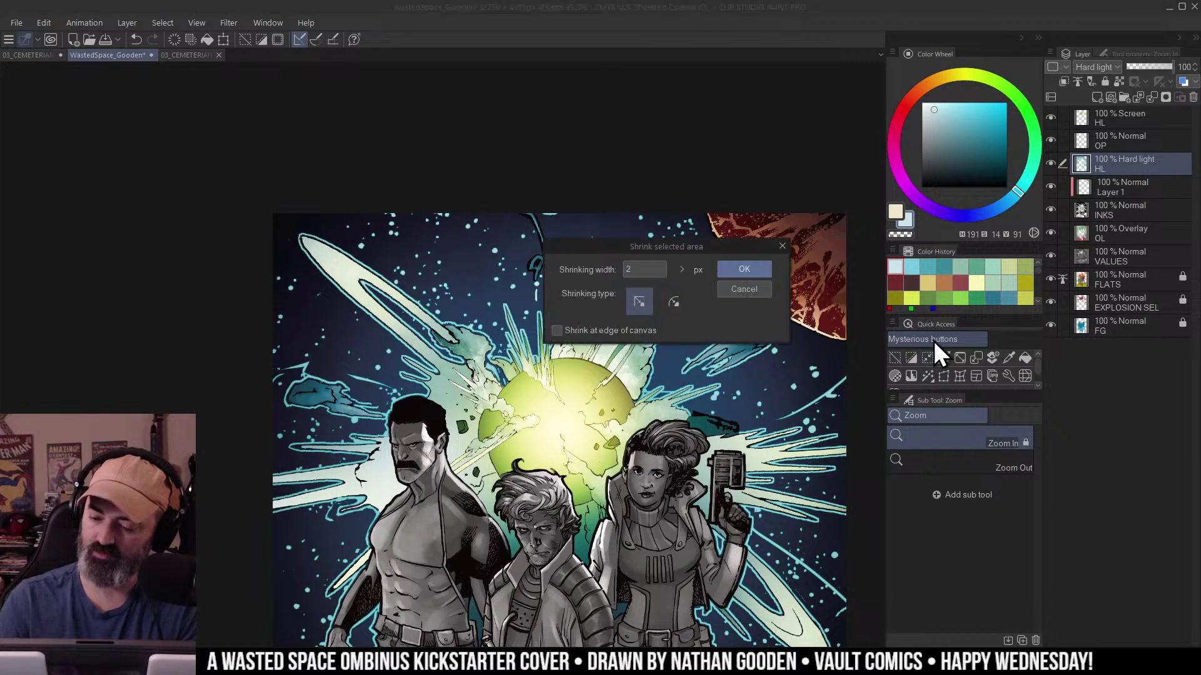
{"action": "key", "text": "Return"}
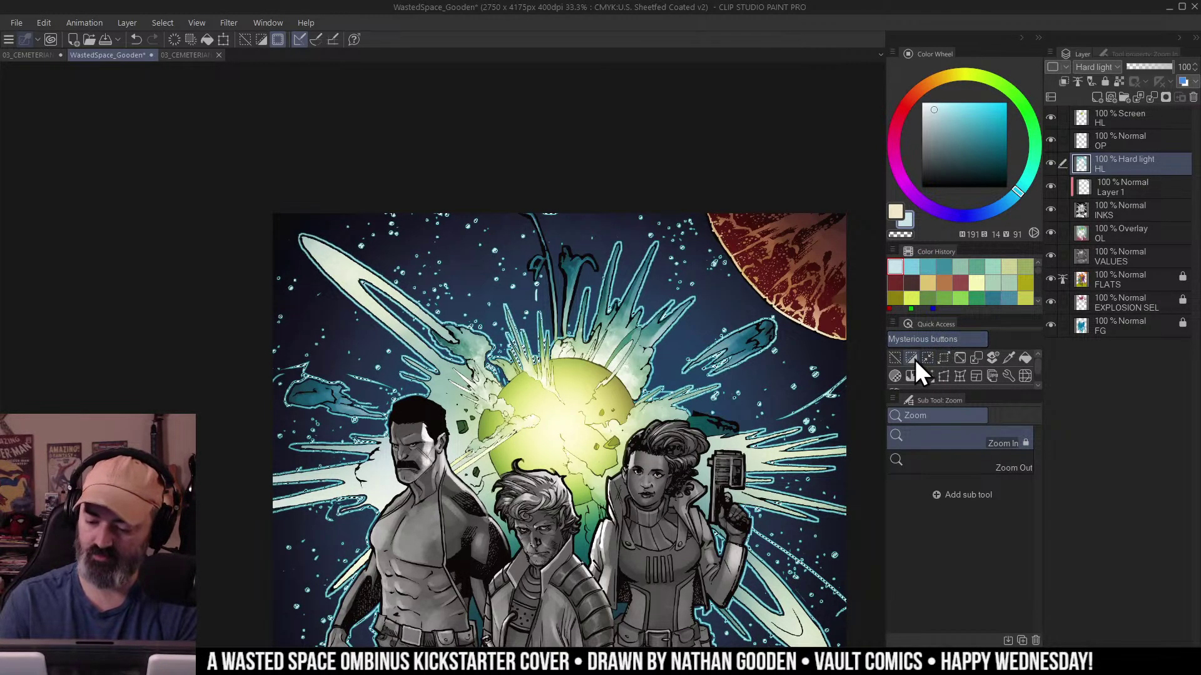
{"action": "left_click", "coordinate": [930, 361]}
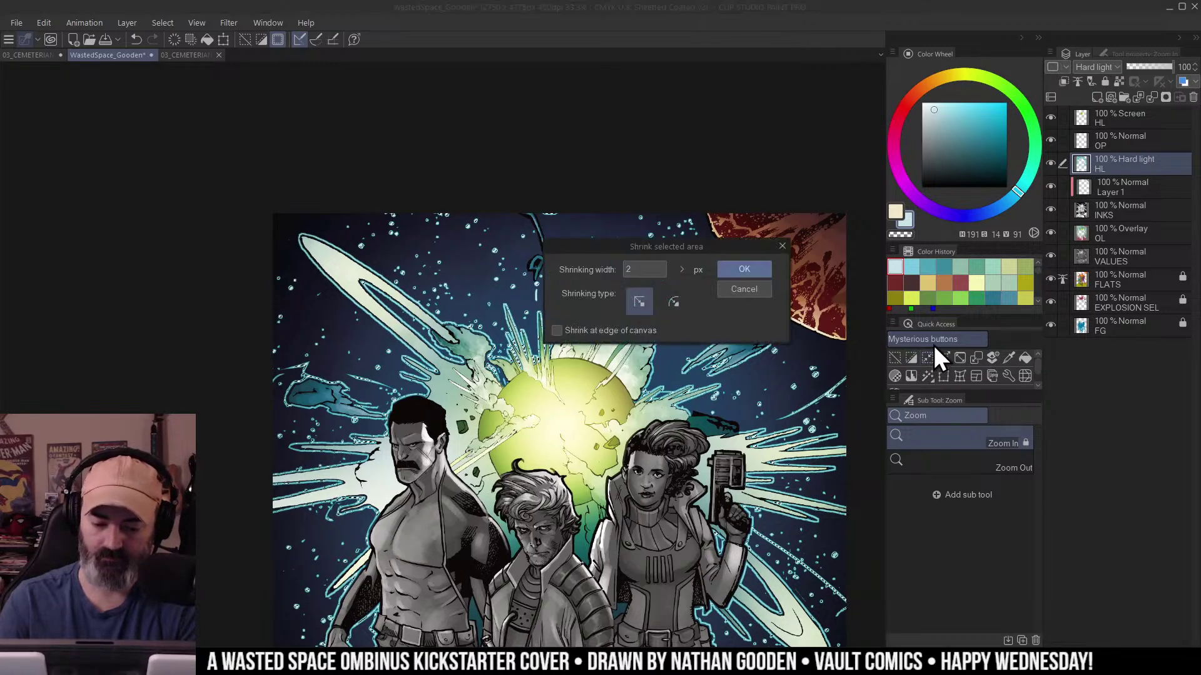
{"action": "left_click", "coordinate": [759, 289]}
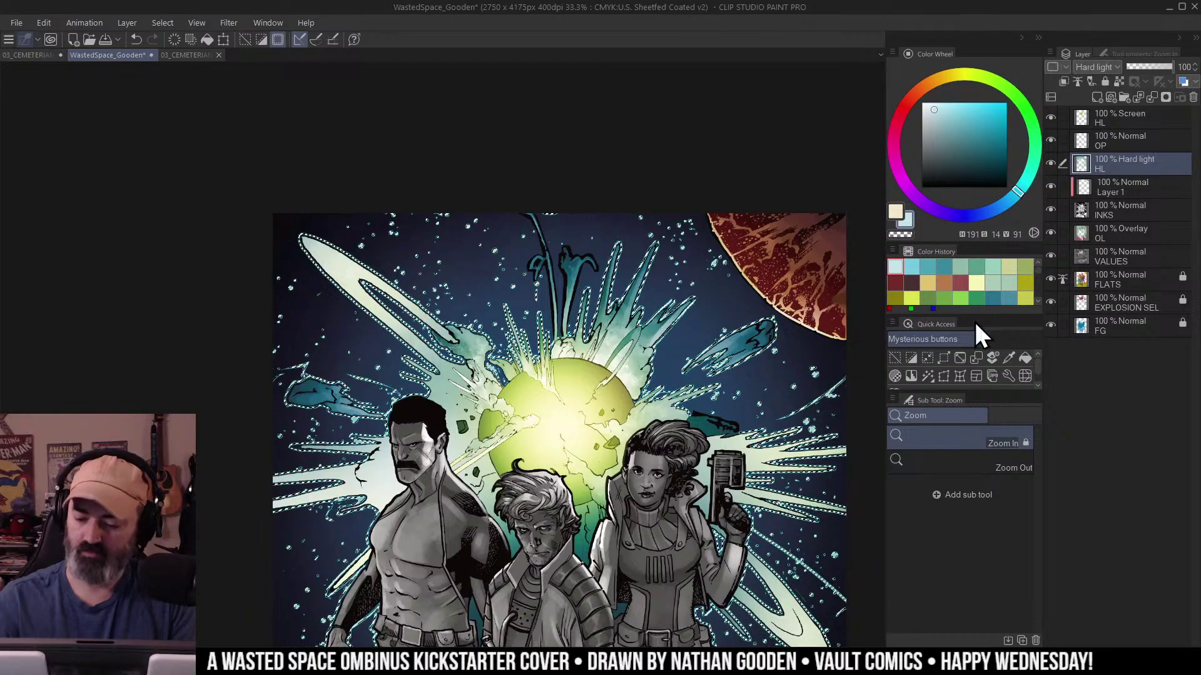
{"action": "left_click", "coordinate": [942, 359]}
{"action": "key", "text": "Return"}
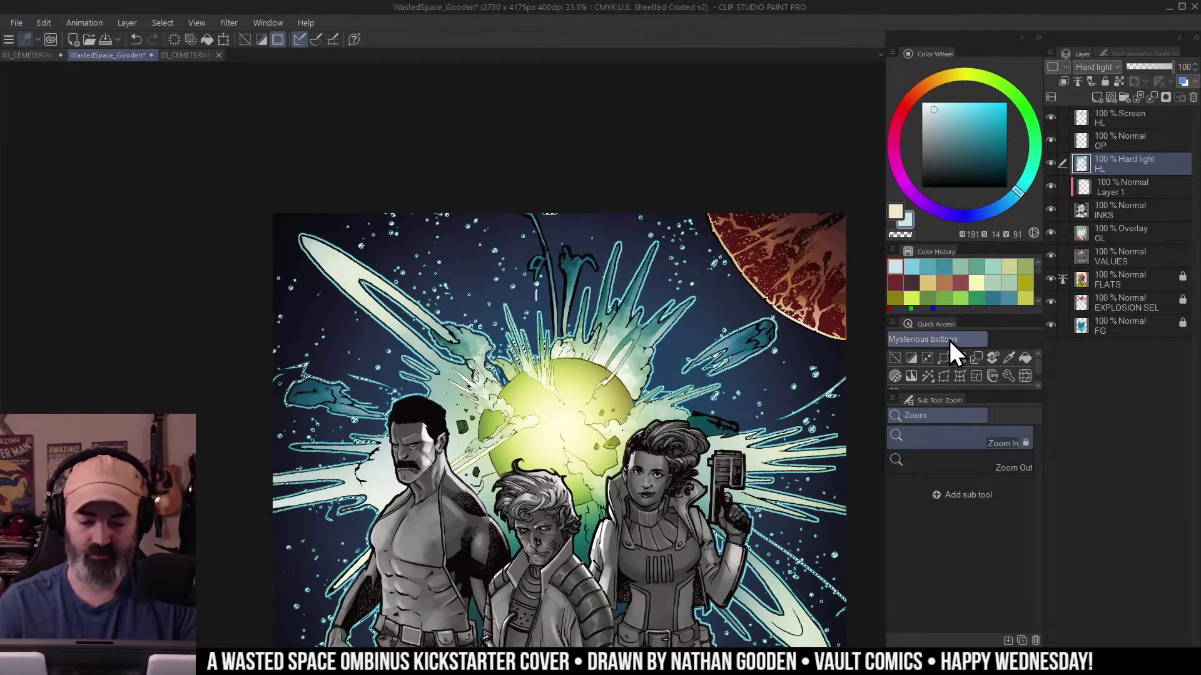
Airbrush white (saturation 0, value 100) over the selected stars and specks across the space background.
{"action": "left_click", "coordinate": [922, 103]}
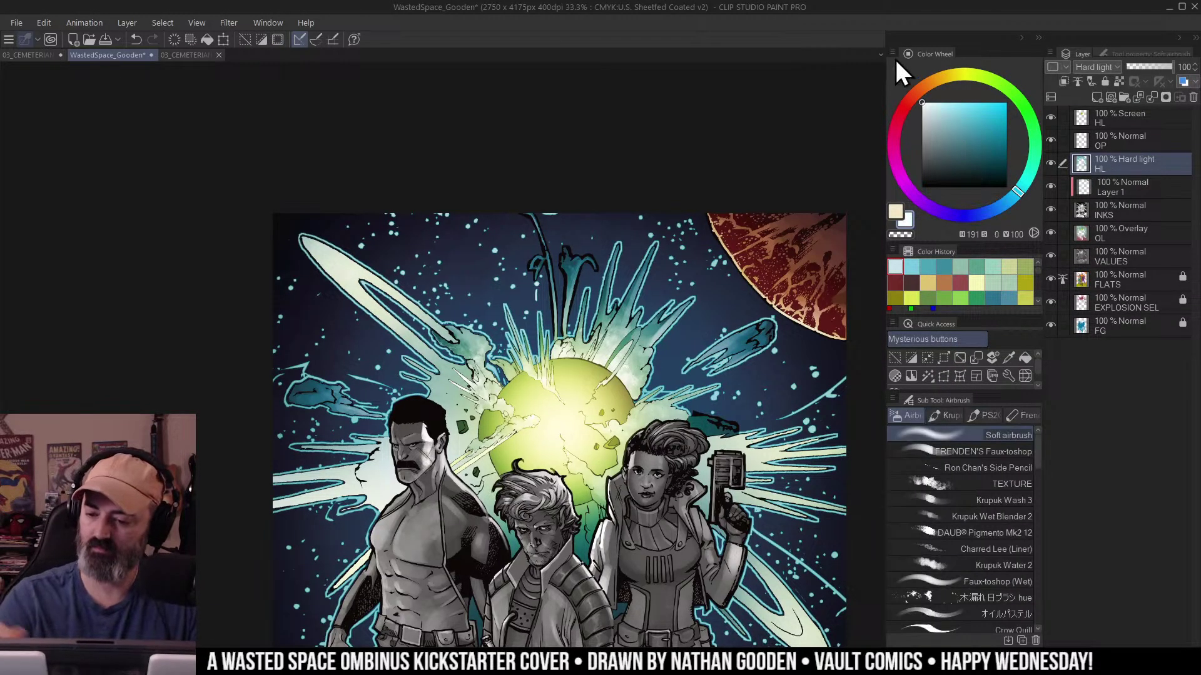
{"action": "left_click_drag", "start_coordinate": [550, 250], "coordinate": [564, 144]}
{"action": "left_click", "coordinate": [679, 162]}
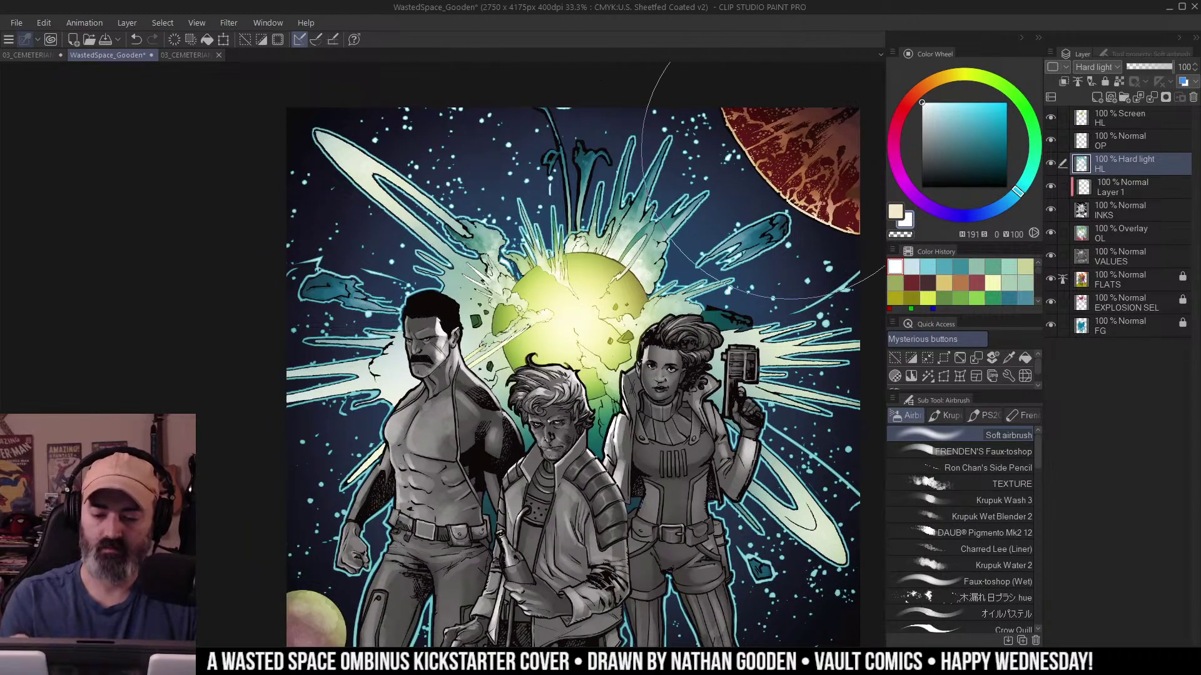
{"action": "left_click_drag", "start_coordinate": [681, 161], "coordinate": [671, 118]}
{"action": "left_click_drag", "start_coordinate": [713, 265], "coordinate": [680, 220]}
{"action": "left_click_drag", "start_coordinate": [680, 311], "coordinate": [731, 192]}
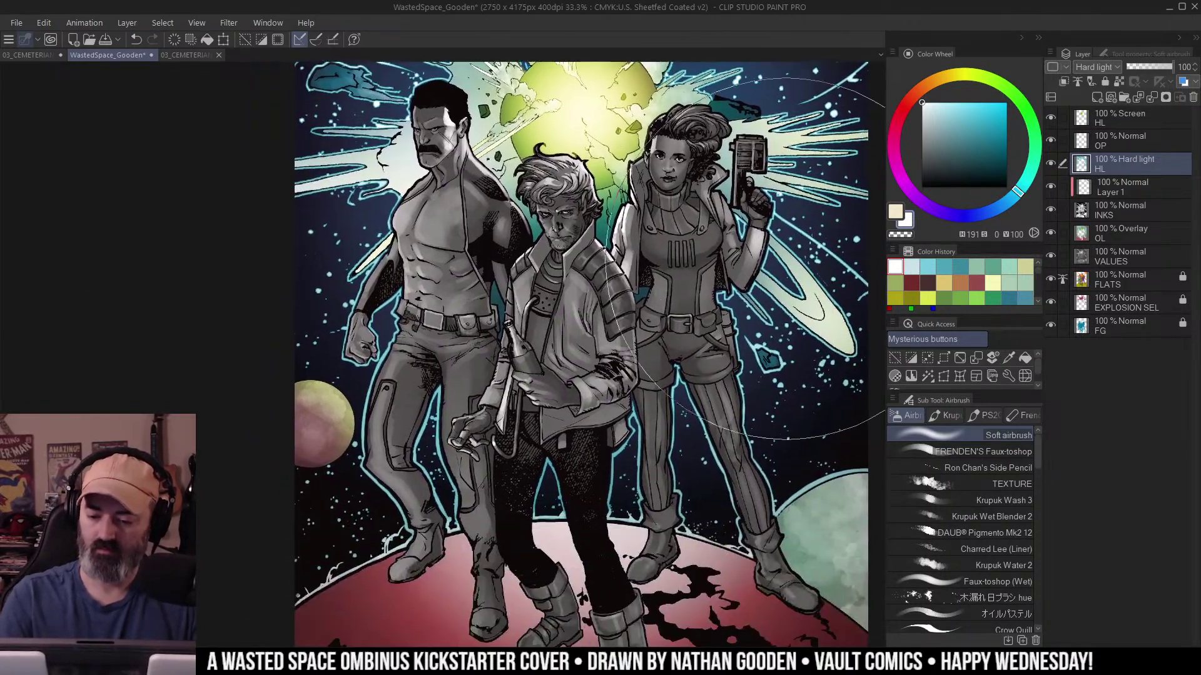
{"action": "left_click_drag", "start_coordinate": [731, 258], "coordinate": [671, 364]}
{"action": "key", "text": "ctrl+space"}
{"action": "scroll", "coordinate": [672, 364], "scroll_direction": "down", "scroll_amount": 1}
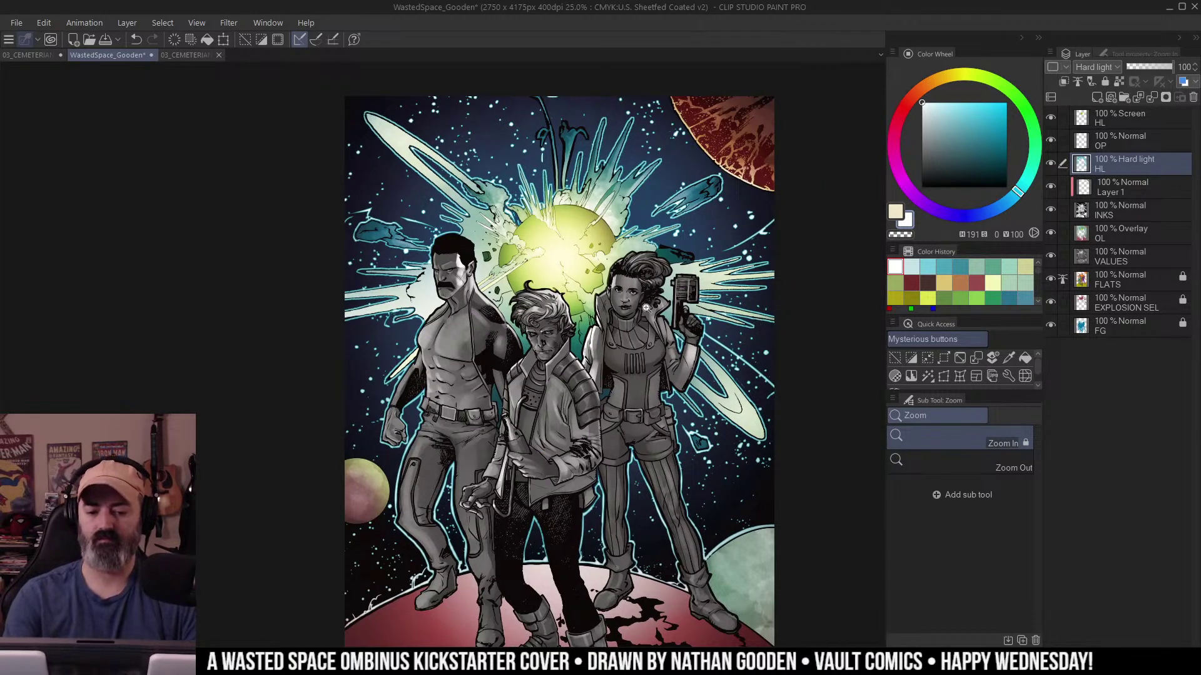
{"action": "scroll", "coordinate": [646, 308], "scroll_direction": "down", "scroll_amount": 2}
{"action": "scroll", "coordinate": [658, 346], "scroll_direction": "up", "scroll_amount": 2}
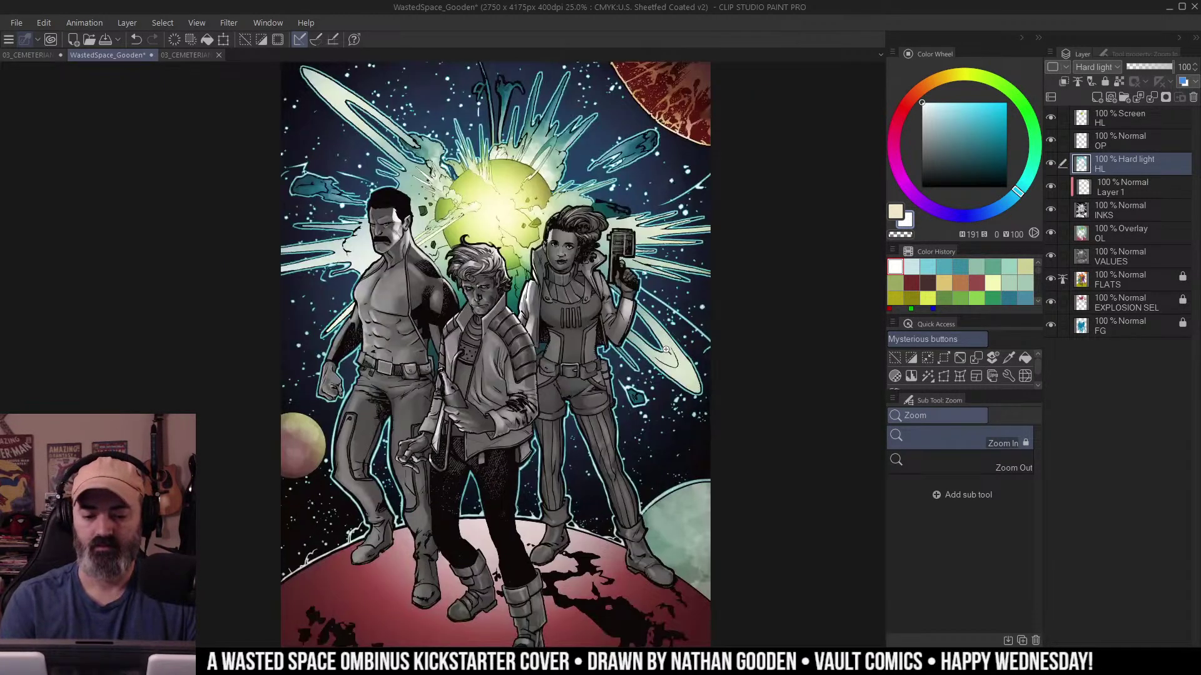
Discard the star and outline selection and make the Overlay layer OL active.
{"action": "scroll", "coordinate": [669, 328], "scroll_direction": "up", "scroll_amount": 1}
{"action": "key", "text": "w"}
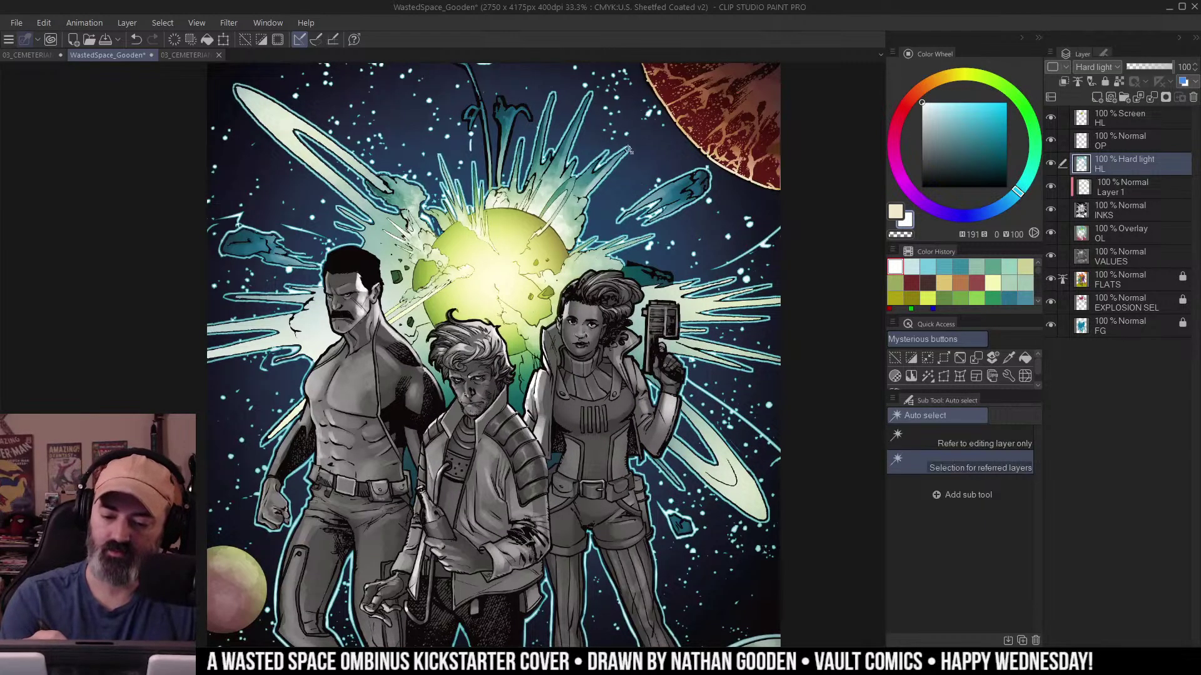
{"action": "left_click", "coordinate": [630, 148]}
{"action": "key", "text": "ctrl+d"}
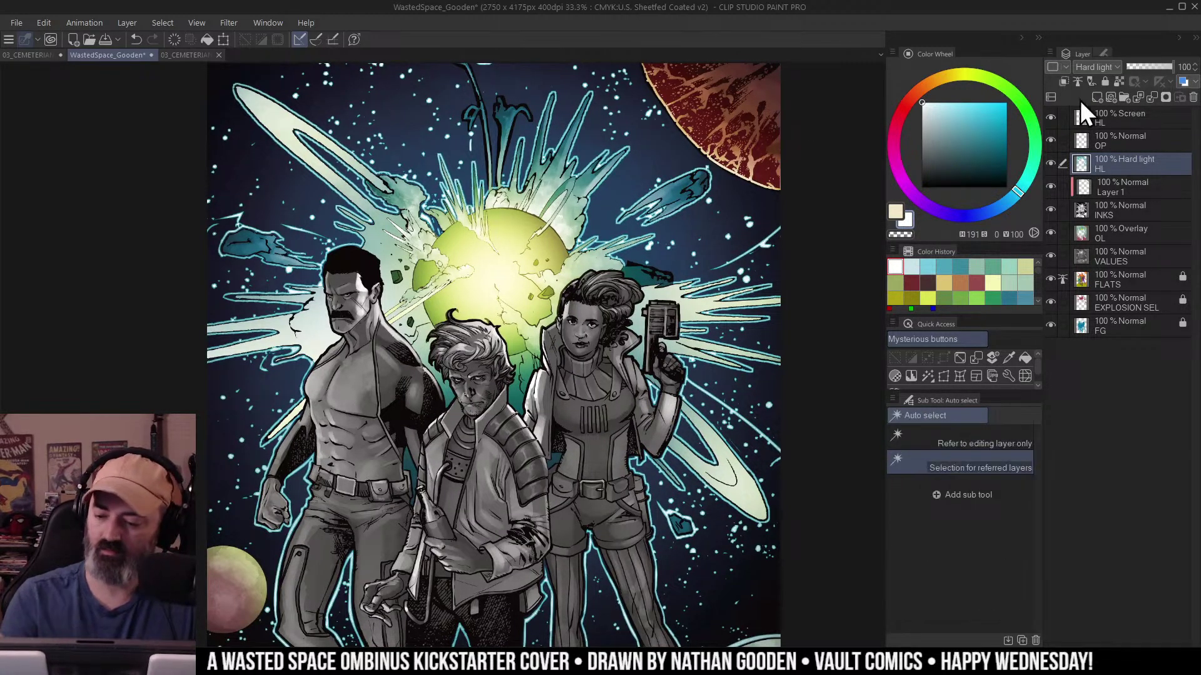
{"action": "left_click", "coordinate": [1083, 257]}
{"action": "left_click", "coordinate": [1090, 230]}
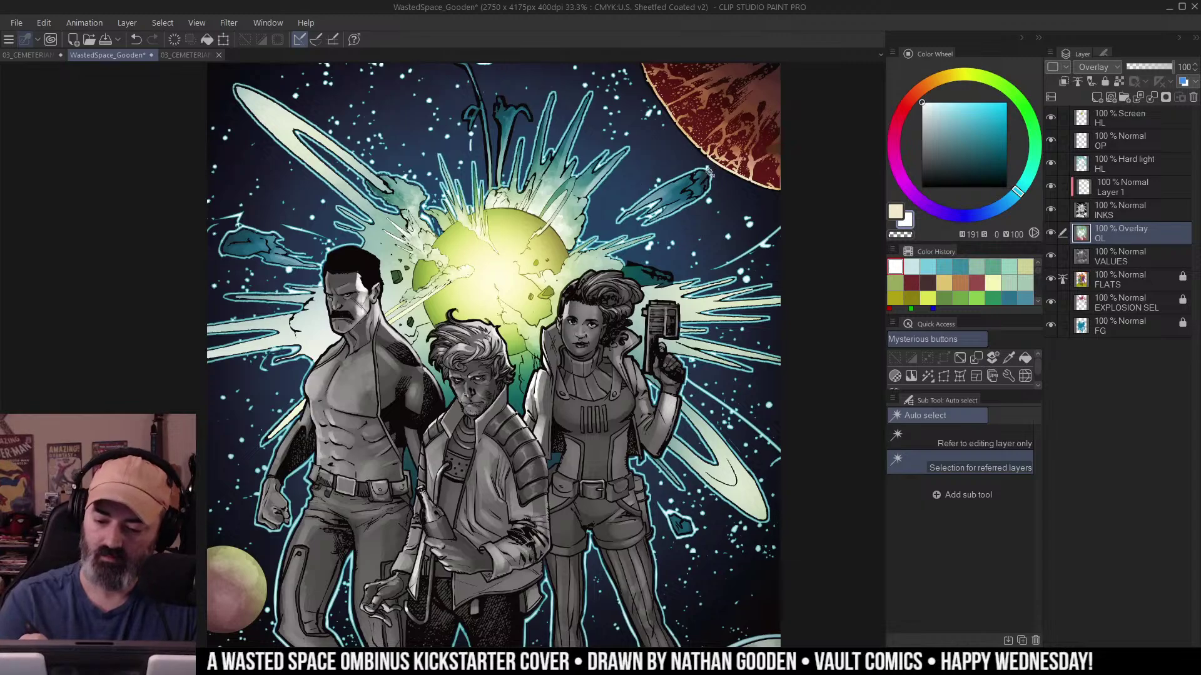
Auto-select the dark space background from the referred layers, check it as a quick mask, and hide the selection border.
{"action": "left_click", "coordinate": [708, 172]}
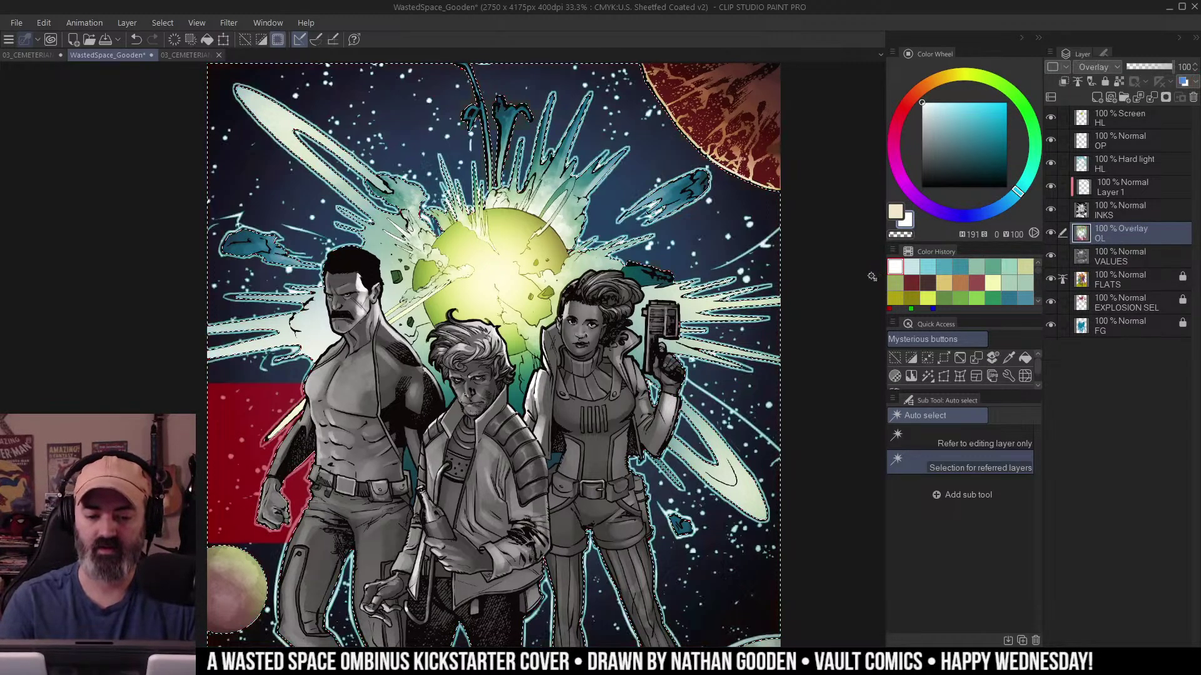
{"action": "key", "text": "Delete"}
{"action": "left_click_drag", "start_coordinate": [481, 176], "coordinate": [614, 313]}
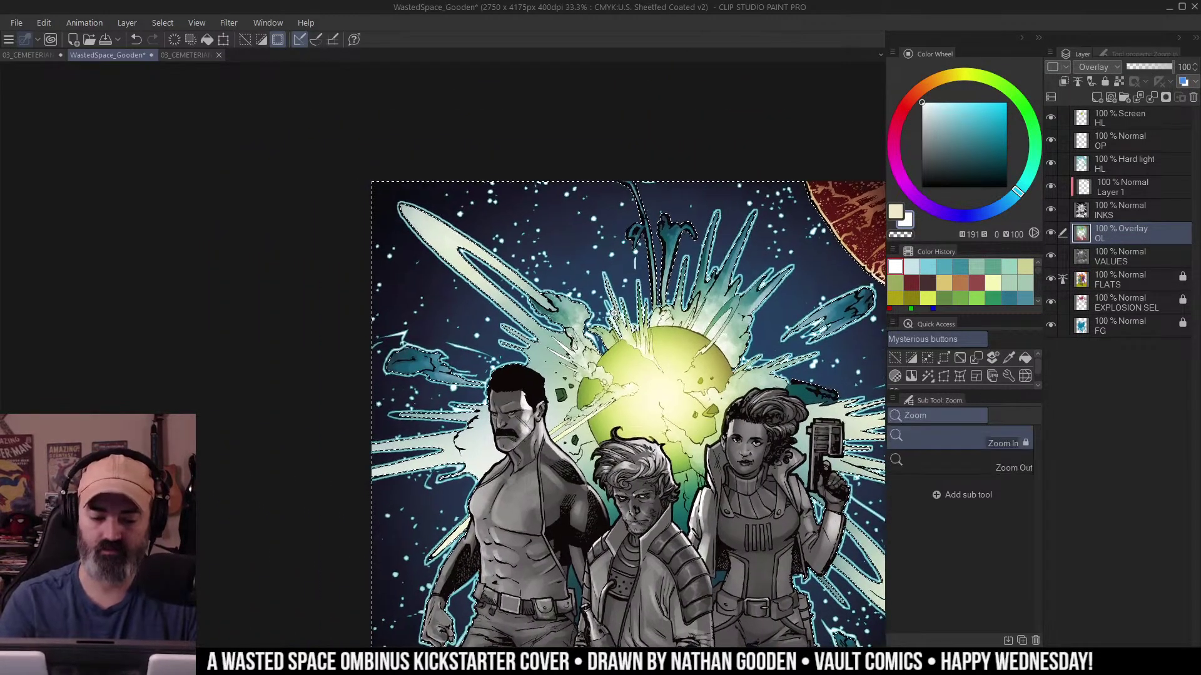
{"action": "key", "text": "ctrl+m"}
{"action": "key", "text": "ctrl+m"}
{"action": "left_click", "coordinate": [595, 320]}
{"action": "key", "text": "ctrl+h"}
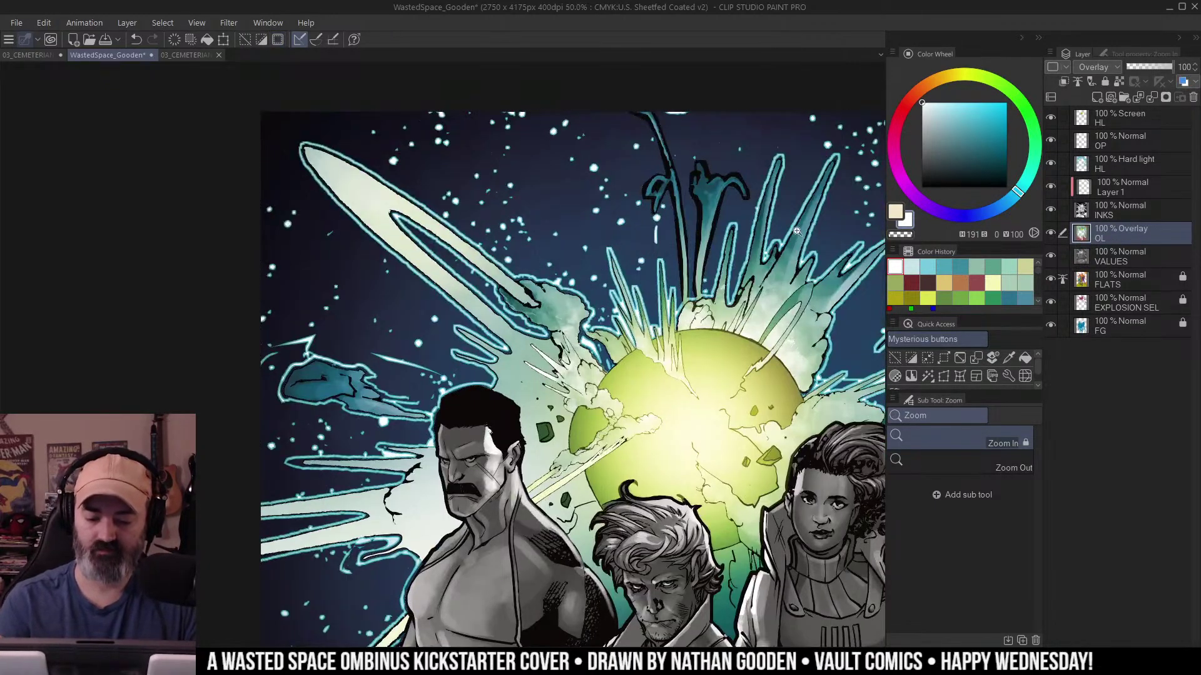
Try painting dark blue (hue 203, saturation 88, value 26) beside the upper ring on the OL layer with FRENDEN'S Faux-toshop brush.
{"action": "key", "text": "b"}
{"action": "left_click", "coordinate": [355, 136], "text": "alt"}
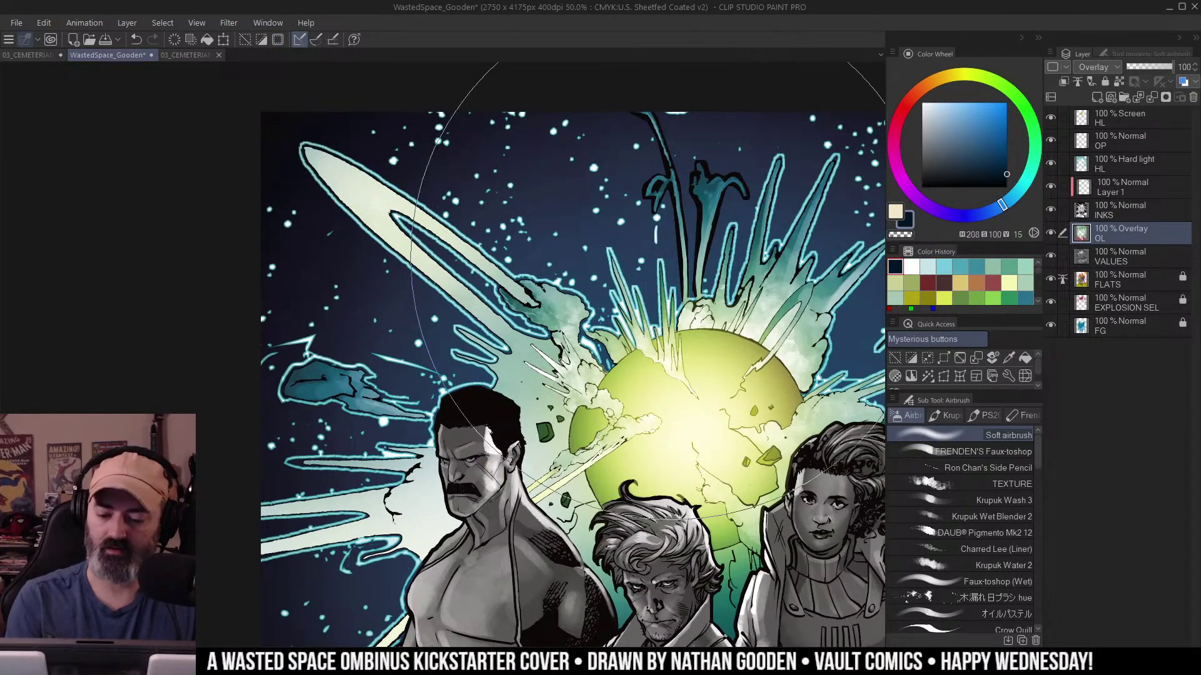
{"action": "left_click", "coordinate": [660, 249], "text": "alt"}
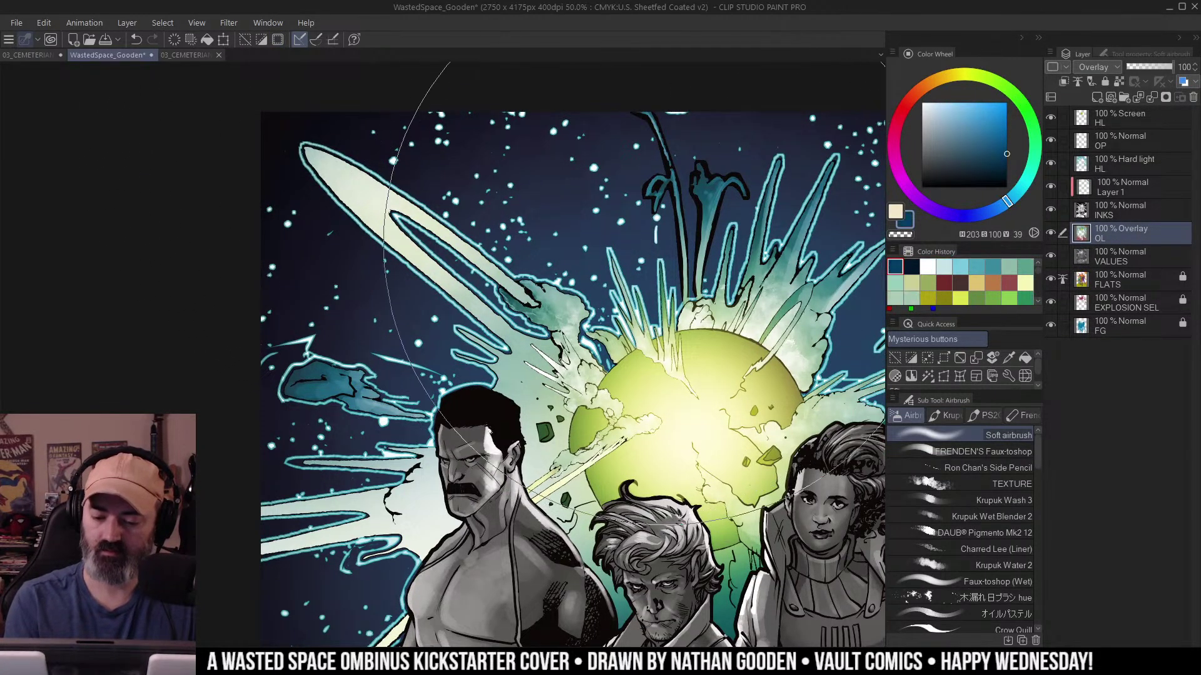
{"action": "left_click", "coordinate": [1017, 456]}
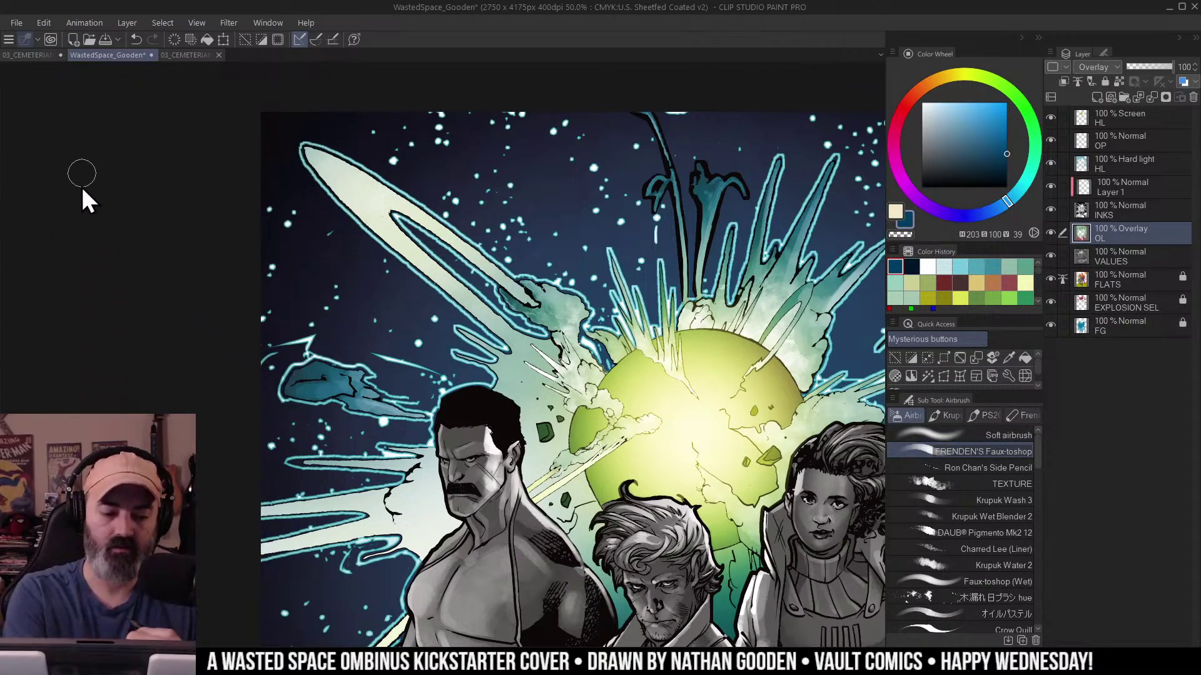
{"action": "left_click_drag", "start_coordinate": [301, 135], "coordinate": [351, 211]}
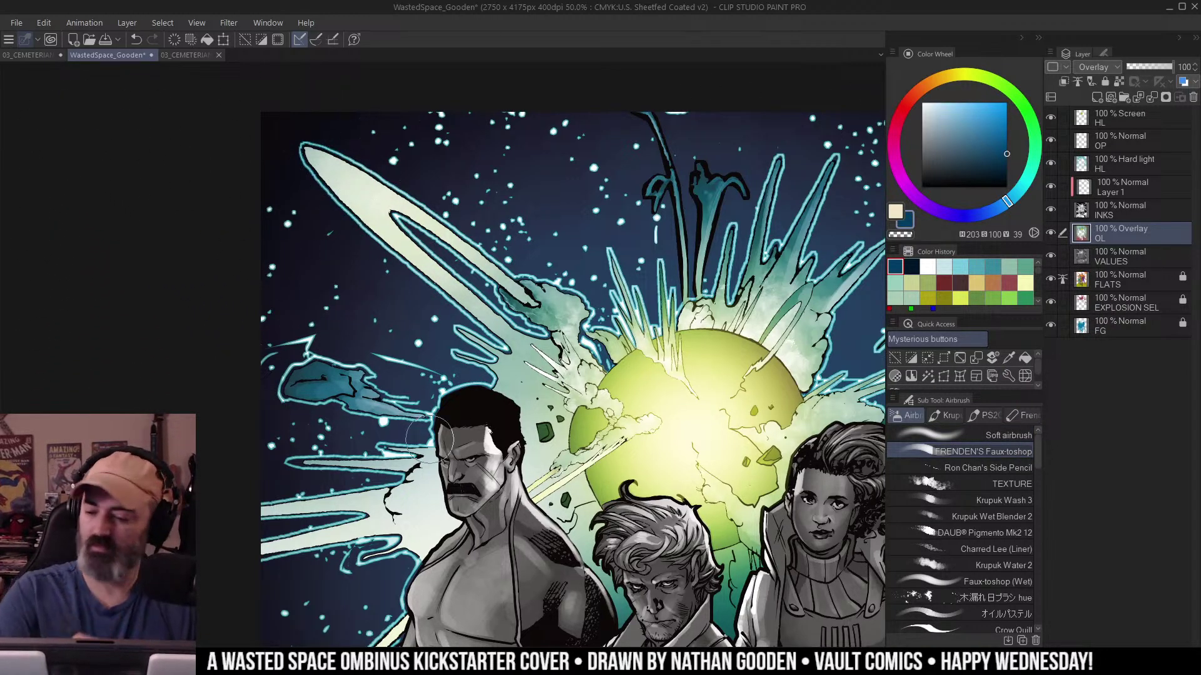
{"action": "key", "text": "ctrl+z"}
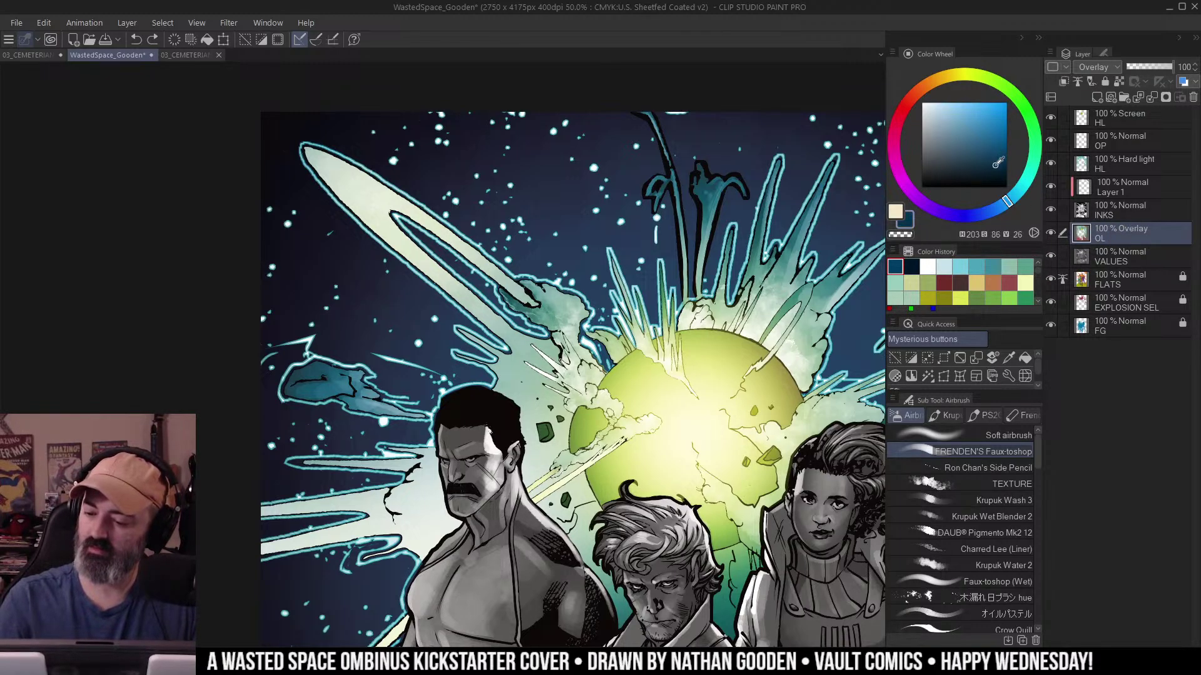
{"action": "left_click_drag", "start_coordinate": [318, 165], "coordinate": [335, 209]}
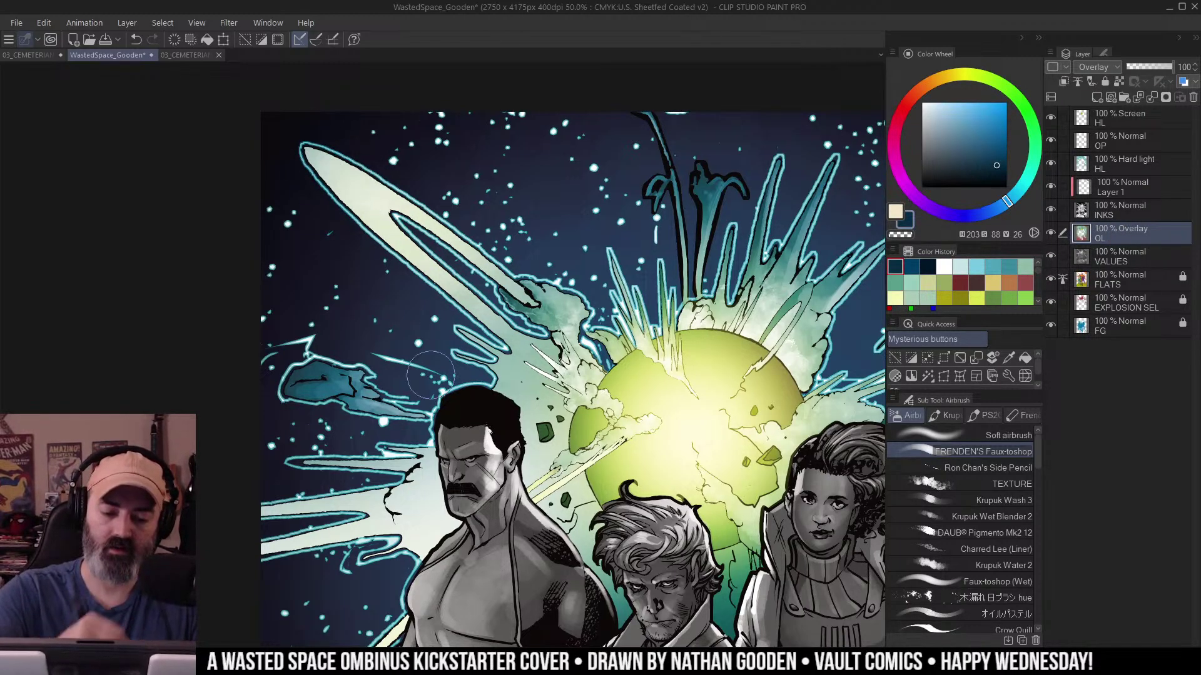
Try erasing the Hard light glow around the upper ring's tip with transparent color, and undo both strokes.
{"action": "left_click", "coordinate": [1093, 168]}
{"action": "key", "text": "c"}
{"action": "left_click_drag", "start_coordinate": [289, 132], "coordinate": [343, 211]}
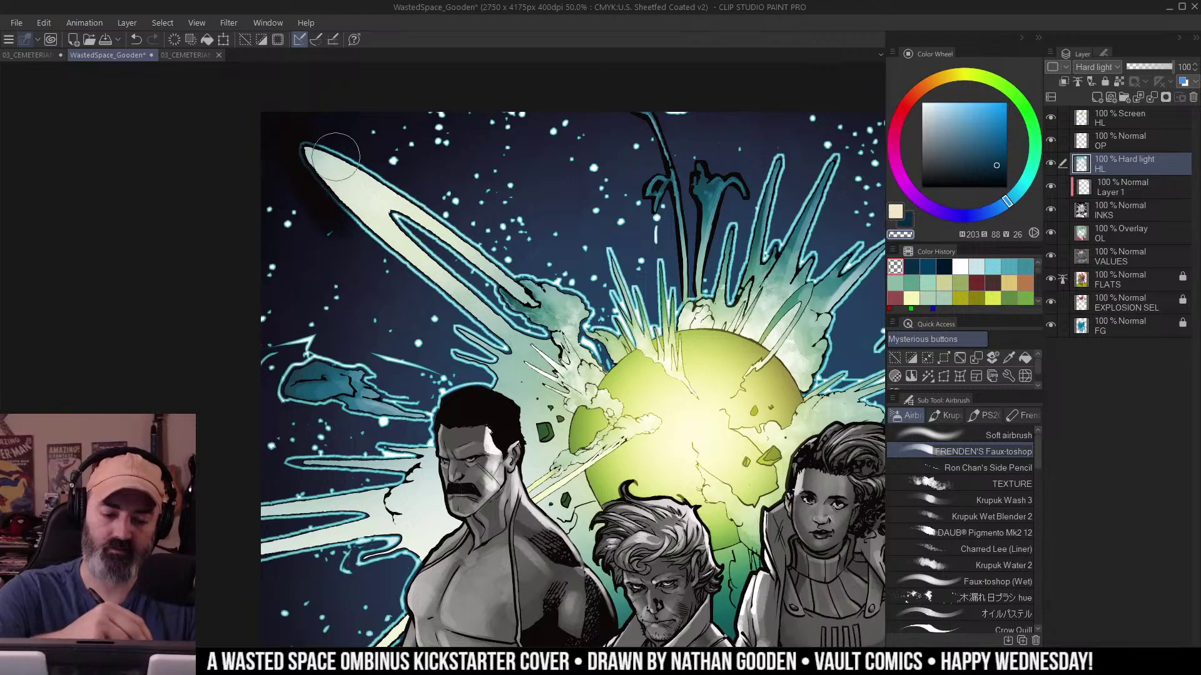
{"action": "left_click_drag", "start_coordinate": [336, 157], "coordinate": [391, 178]}
{"action": "key", "text": "ctrl+z"}
{"action": "key", "text": "ctrl+z"}
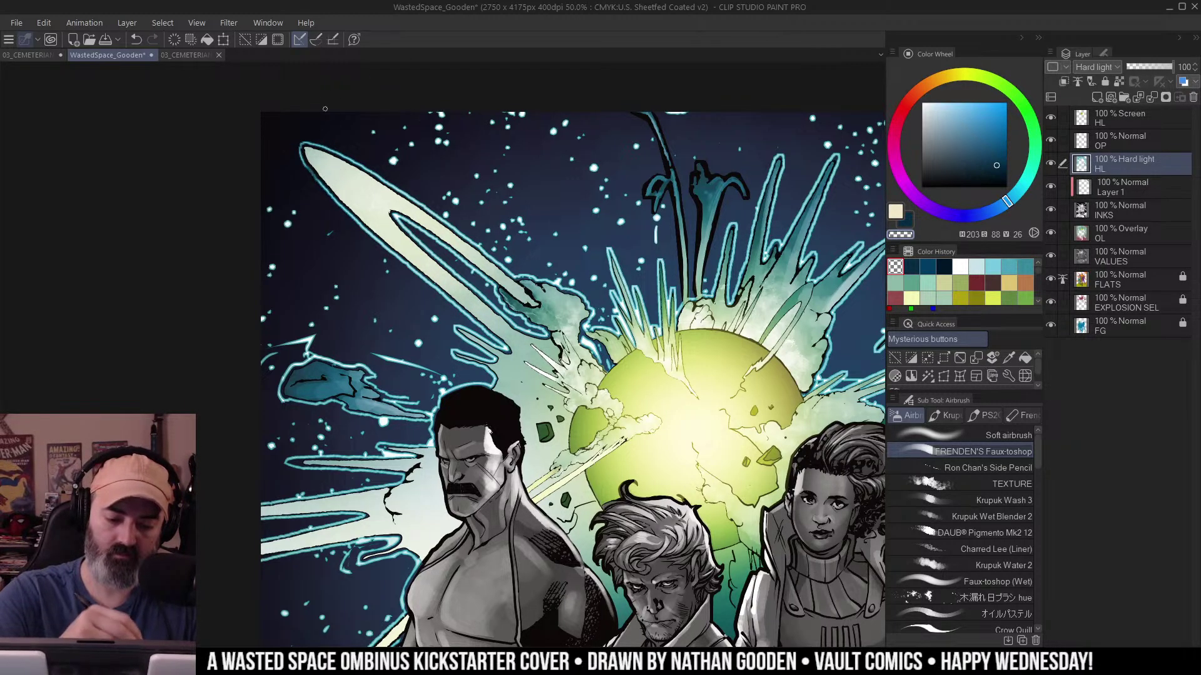
Compare the cover with the Hard light layer HL hidden and shown, and lower that layer's opacity to 88%.
{"action": "left_click", "coordinate": [673, 359], "text": "alt"}
{"action": "left_click_drag", "start_coordinate": [861, 338], "coordinate": [707, 176]}
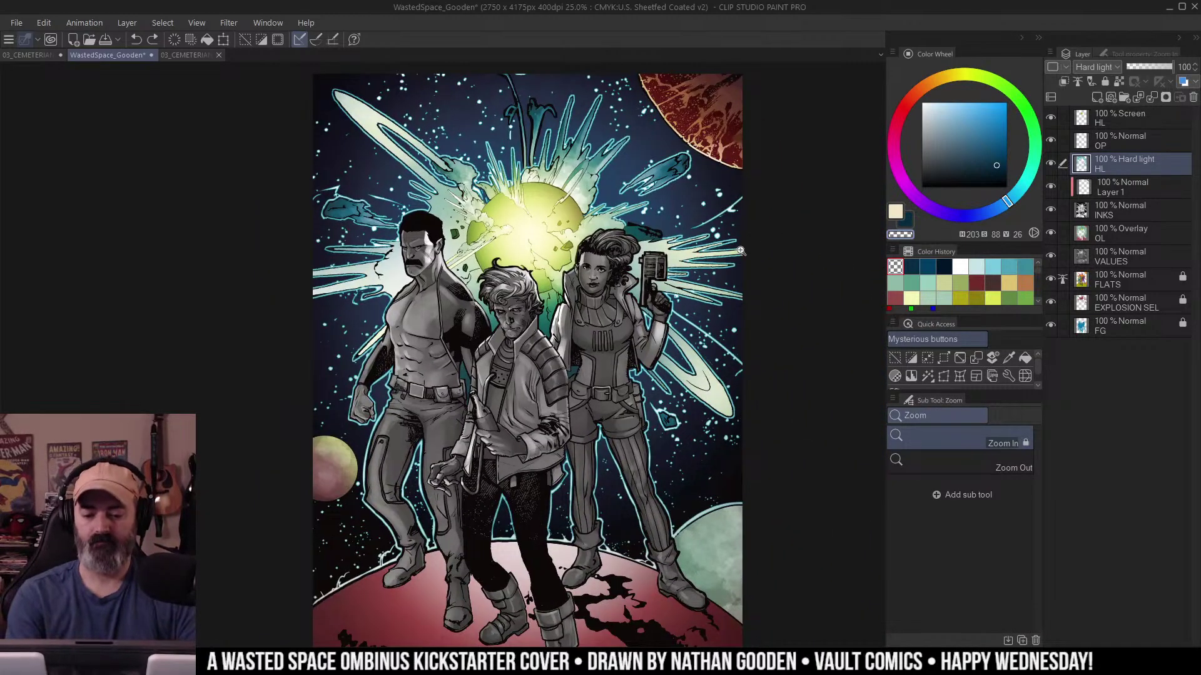
{"action": "left_click", "coordinate": [647, 321], "text": "alt"}
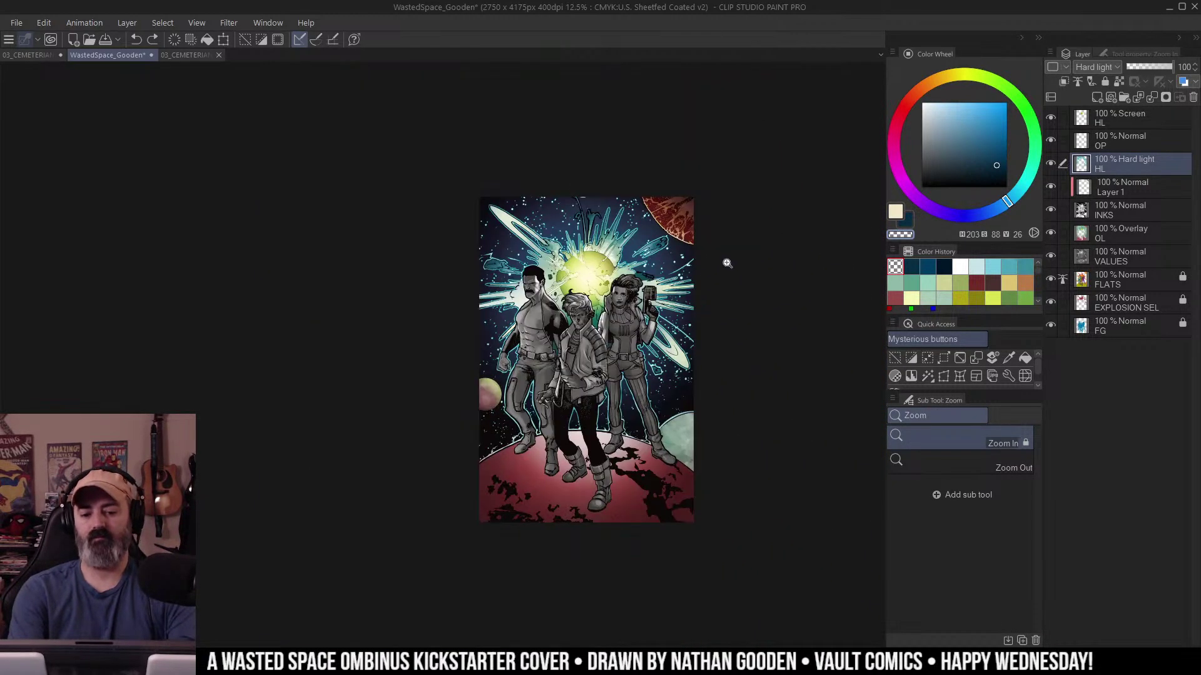
{"action": "left_click", "coordinate": [607, 321]}
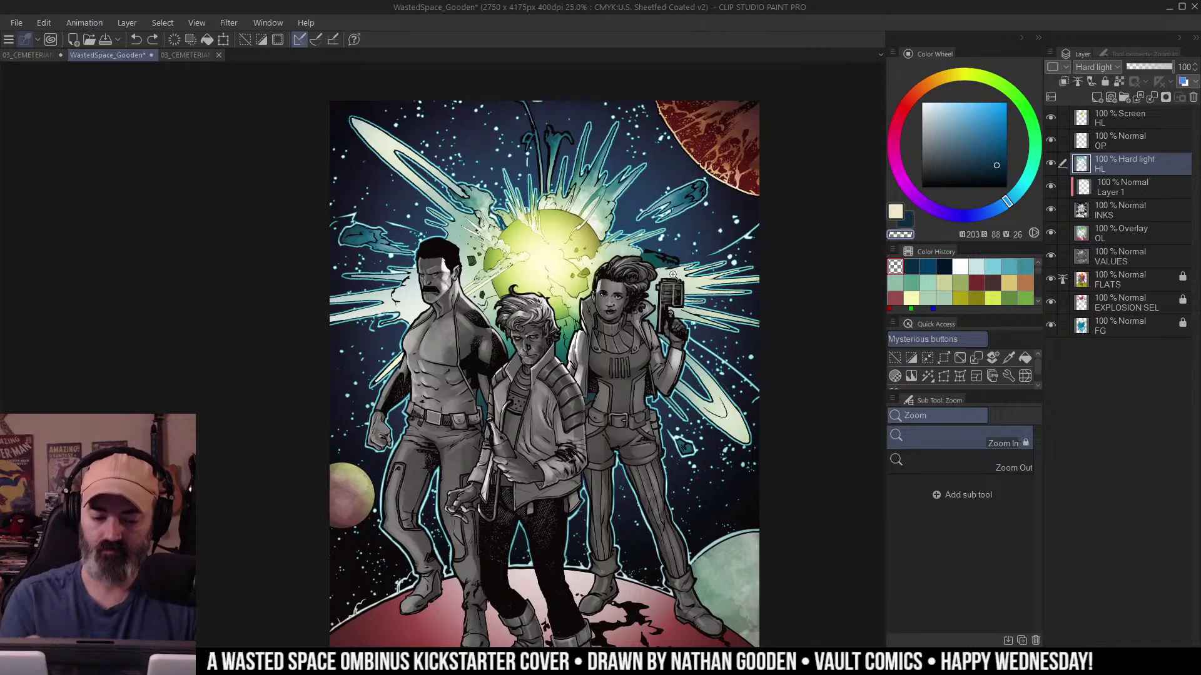
{"action": "left_click", "coordinate": [1051, 163]}
{"action": "left_click", "coordinate": [1050, 163]}
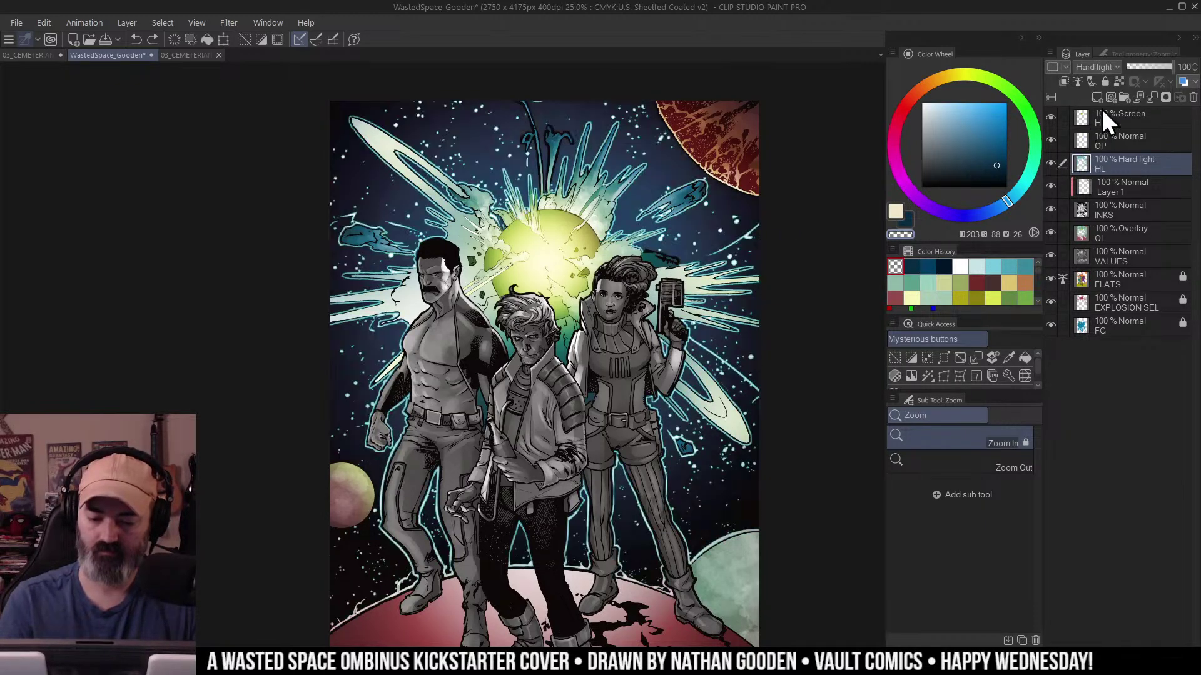
{"action": "key", "text": "m"}
{"action": "left_click", "coordinate": [1160, 67]}
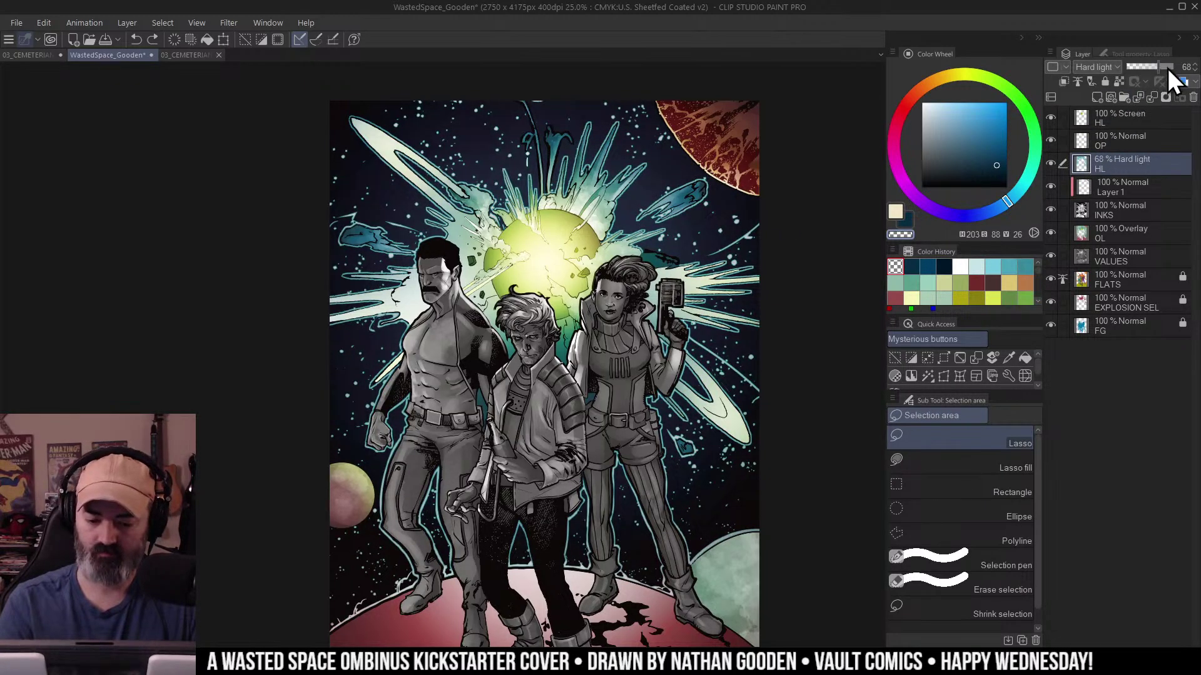
{"action": "left_click_drag", "start_coordinate": [1168, 69], "coordinate": [1170, 68]}
{"action": "key", "text": "ctrl+space"}
{"action": "left_click_drag", "start_coordinate": [804, 299], "coordinate": [703, 283]}
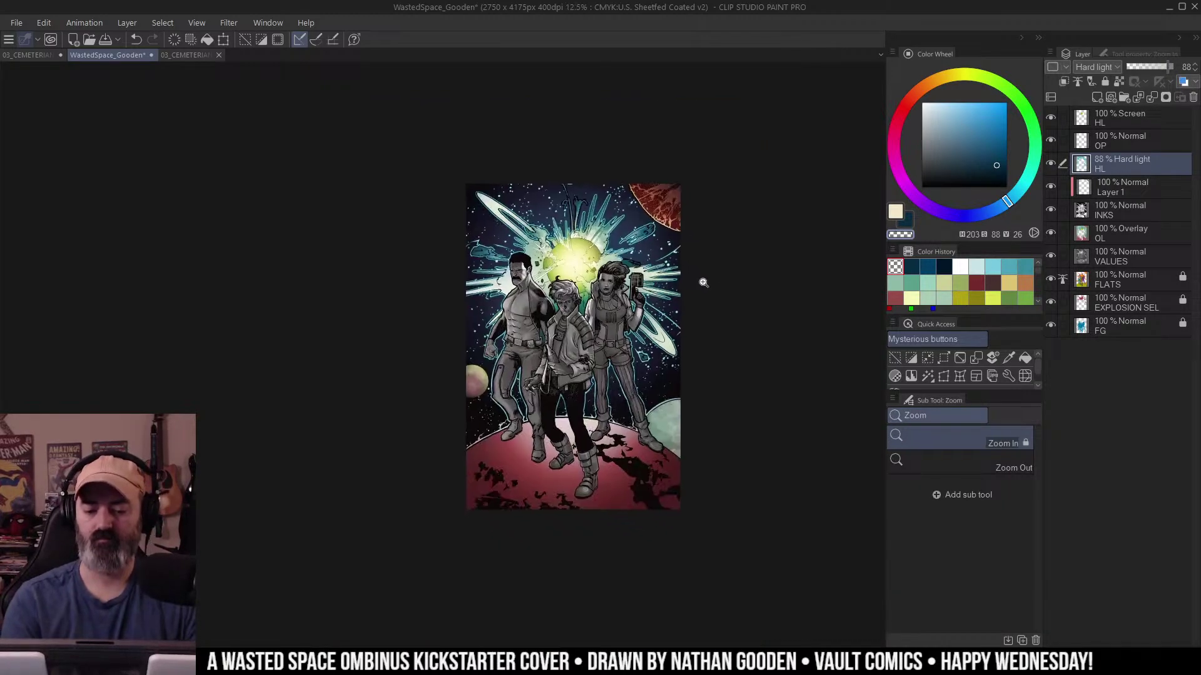
{"action": "left_click_drag", "start_coordinate": [670, 340], "coordinate": [674, 293]}
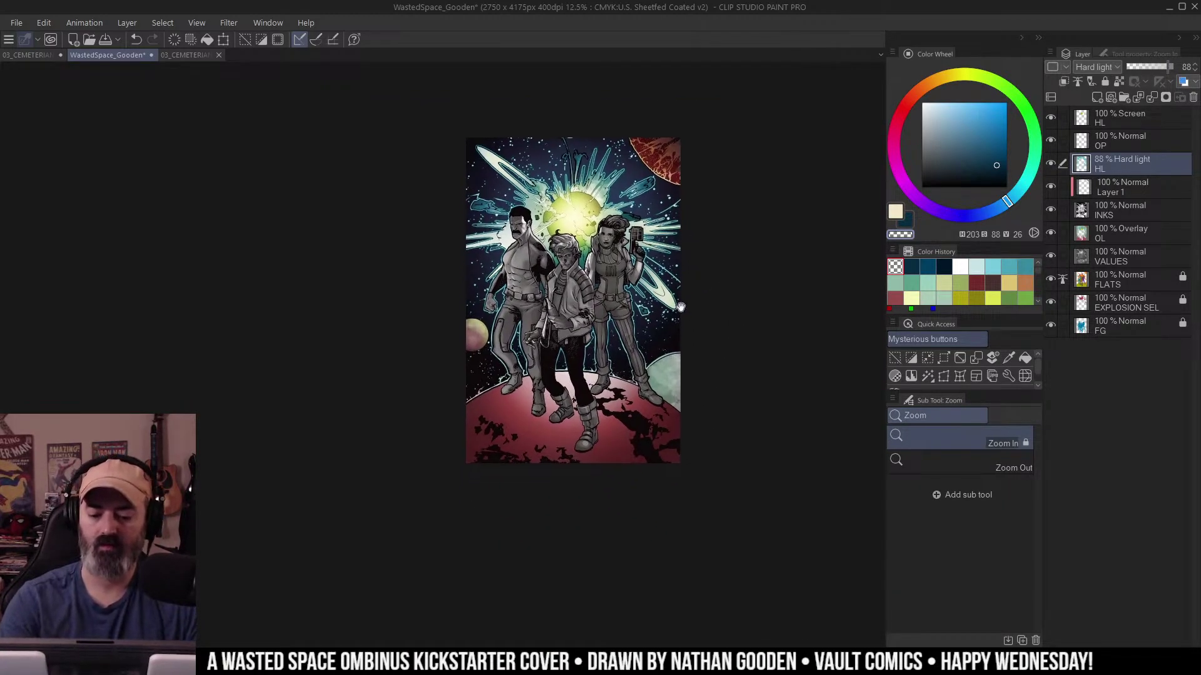
Auto-select the red foreground planet from the referred layers and hide the selection border.
{"action": "left_click", "coordinate": [646, 379]}
{"action": "key", "text": "w"}
{"action": "left_click", "coordinate": [657, 432]}
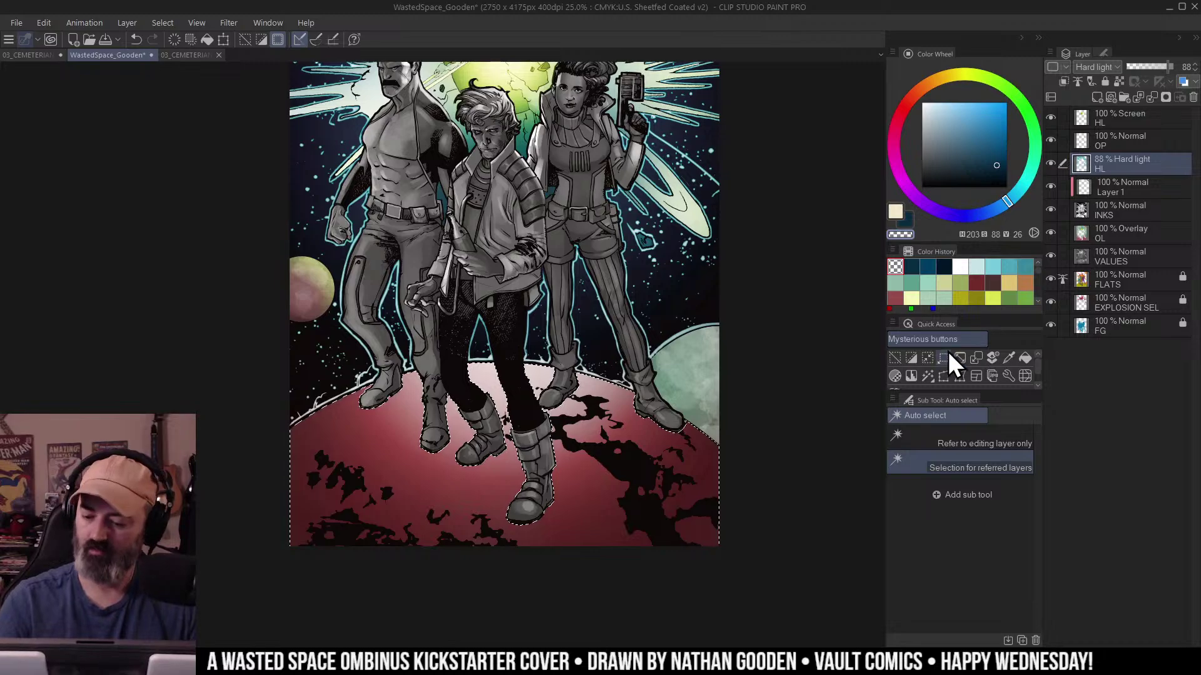
{"action": "left_click", "coordinate": [948, 351]}
{"action": "key", "text": "Return"}
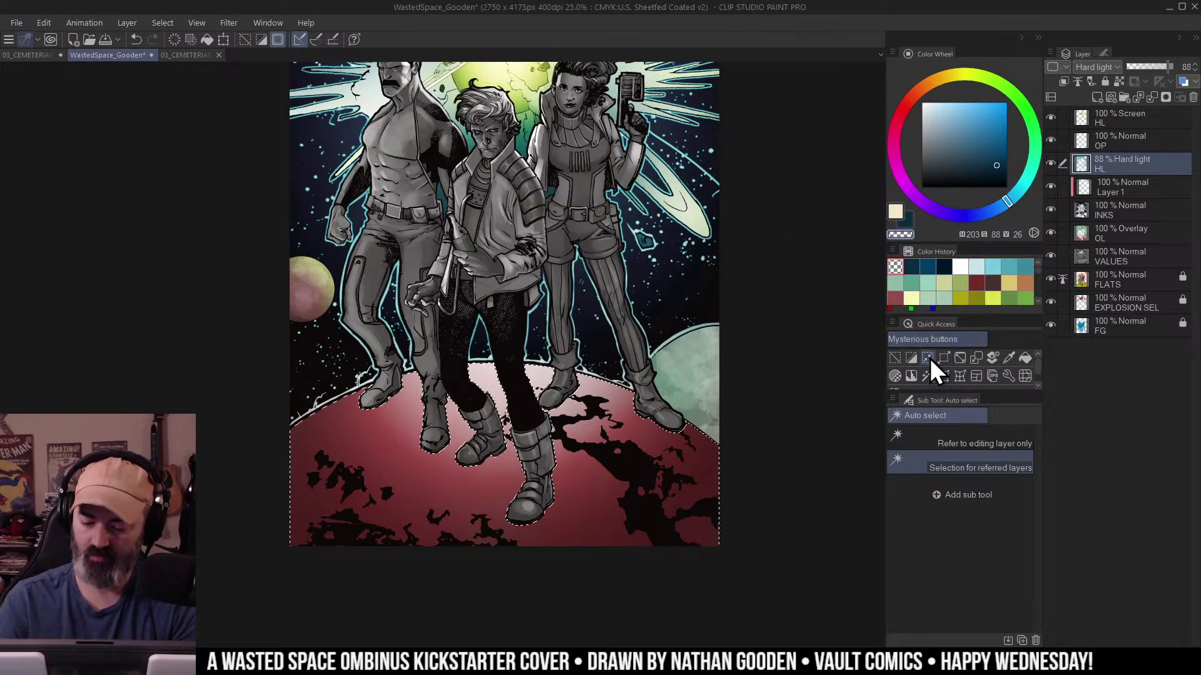
{"action": "left_click", "coordinate": [934, 355]}
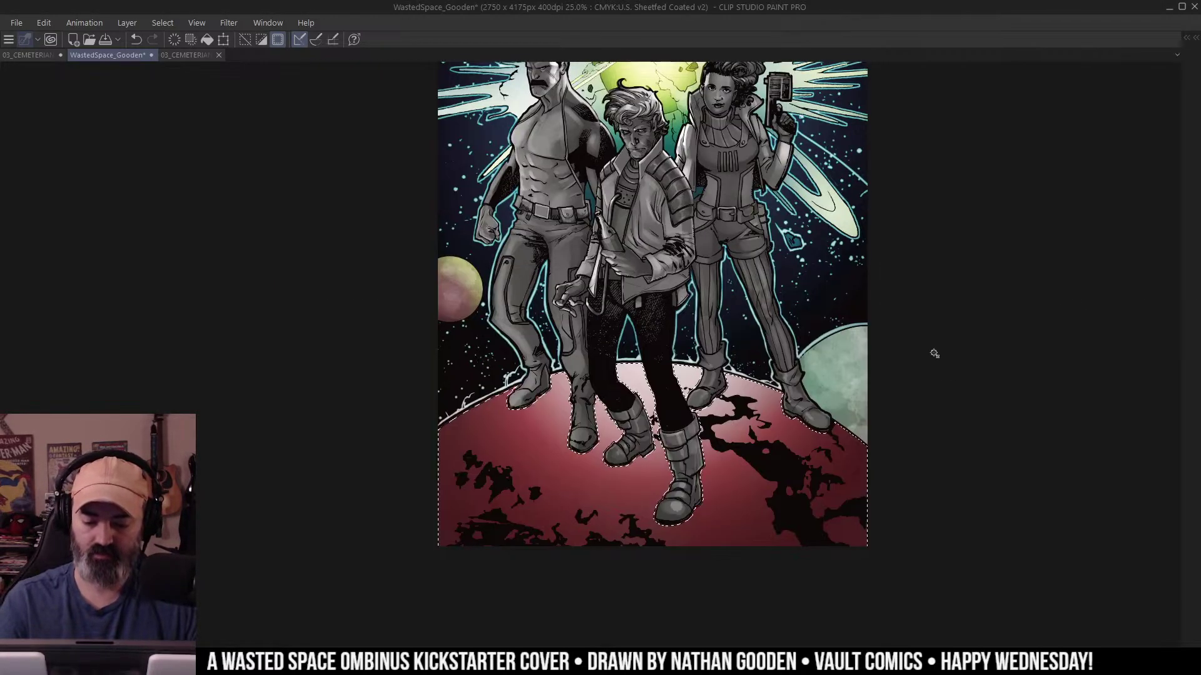
{"action": "key", "text": "q"}
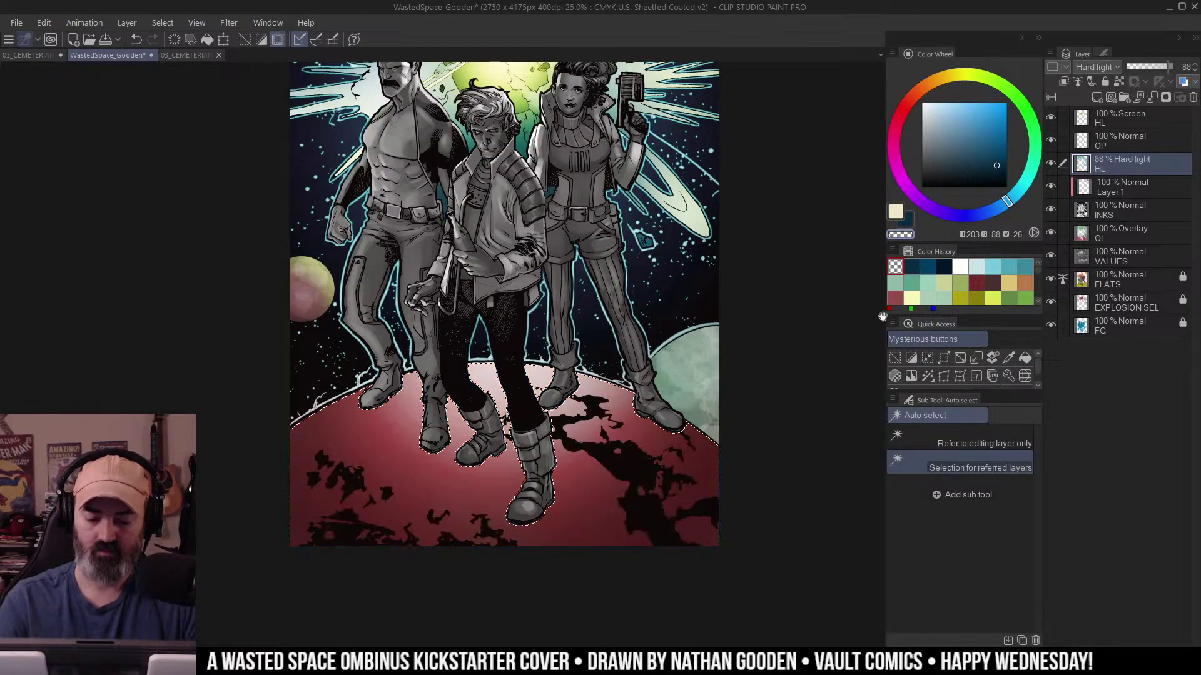
{"action": "left_click_drag", "start_coordinate": [758, 208], "coordinate": [703, 255]}
{"action": "key", "text": "ctrl+h"}
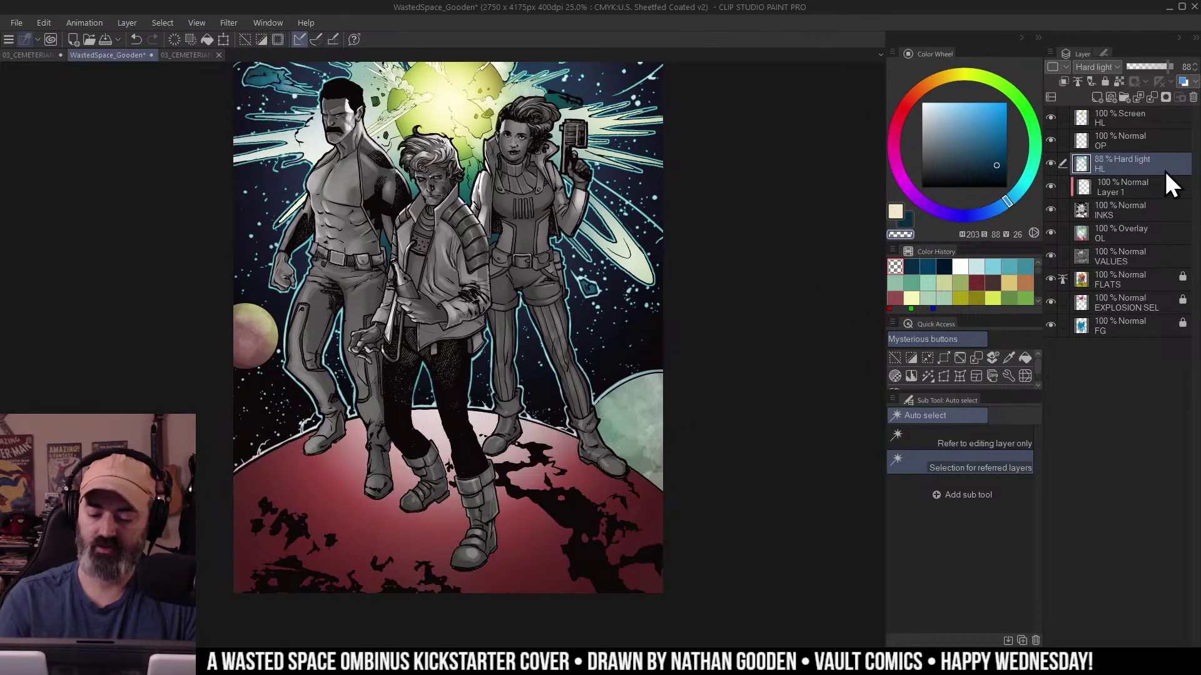
Make Layer 1 active and fill the red planet's black markings with dark red (hue 0, saturation 78, value 26).
{"action": "left_click", "coordinate": [1090, 189]}
{"action": "left_click", "coordinate": [646, 505], "text": "alt"}
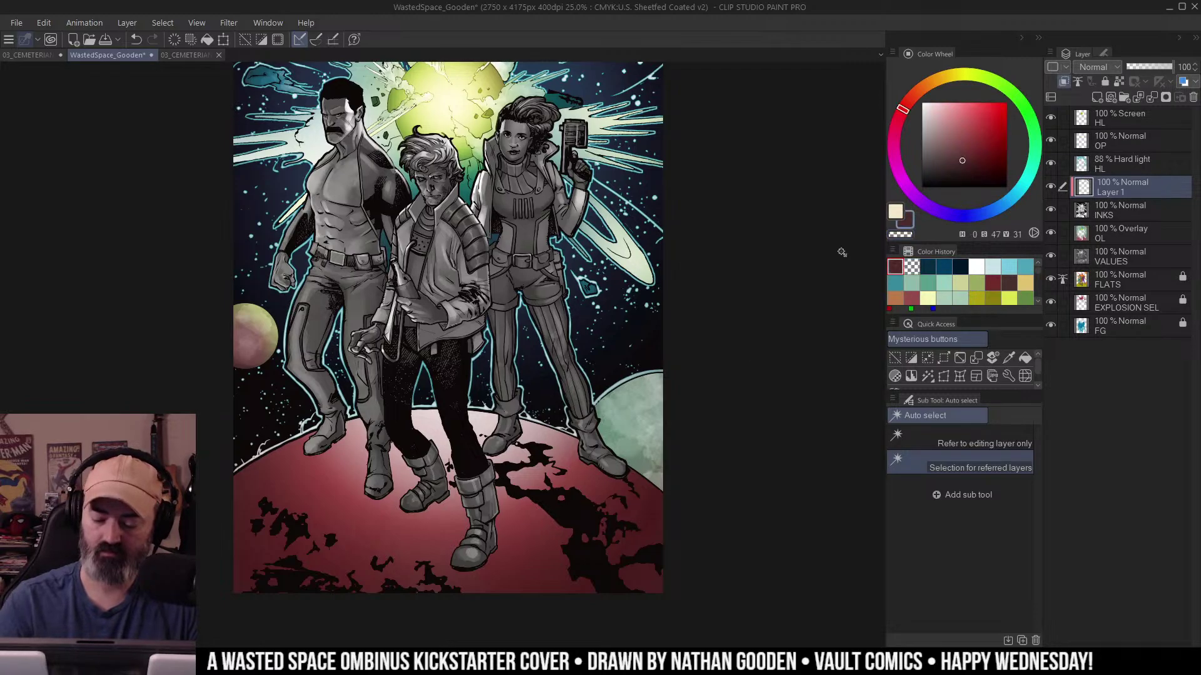
{"action": "key", "text": "b"}
{"action": "left_click", "coordinate": [987, 164]}
{"action": "key", "text": "g"}
{"action": "left_click", "coordinate": [579, 508]}
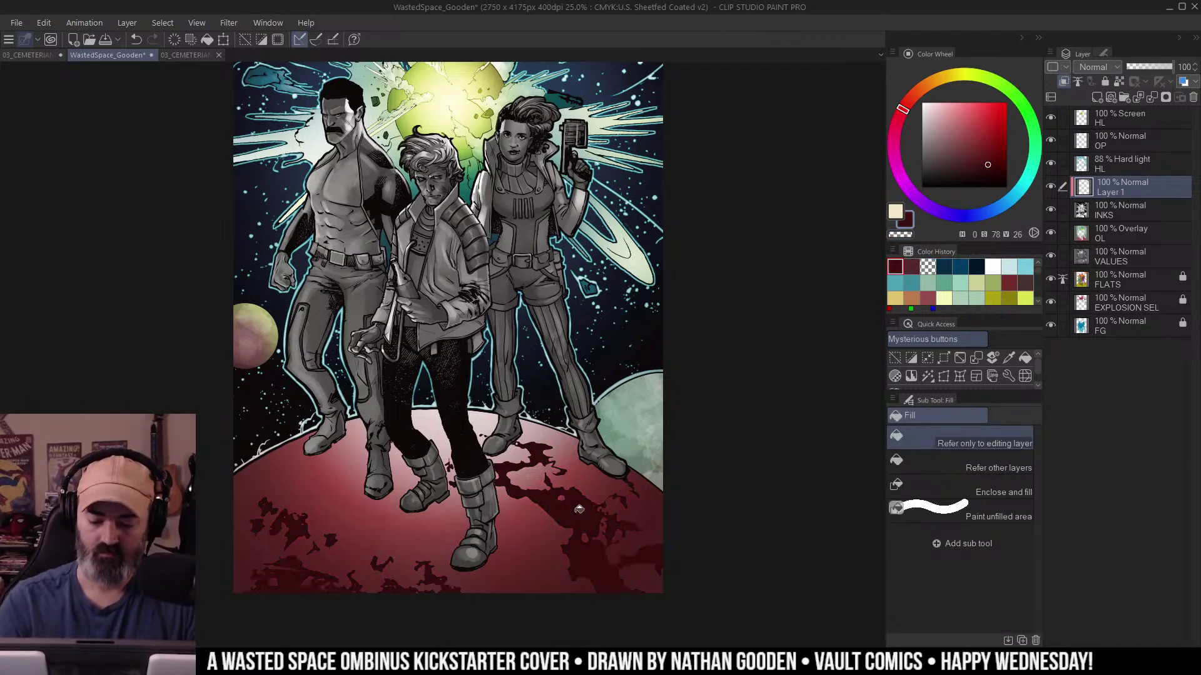
Shift the planet markings to purple with Hue/Saturation/Luminosity, using hue -56 and luminosity 5.
{"action": "key", "text": "ctrl+u"}
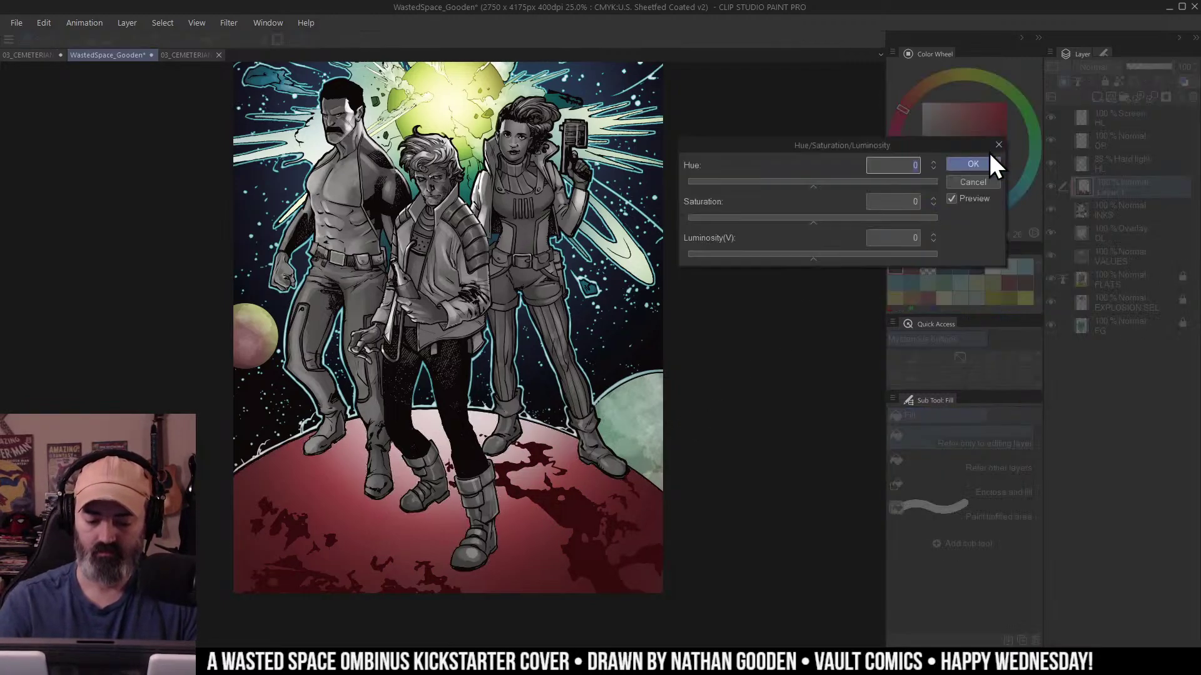
{"action": "left_click", "coordinate": [830, 186]}
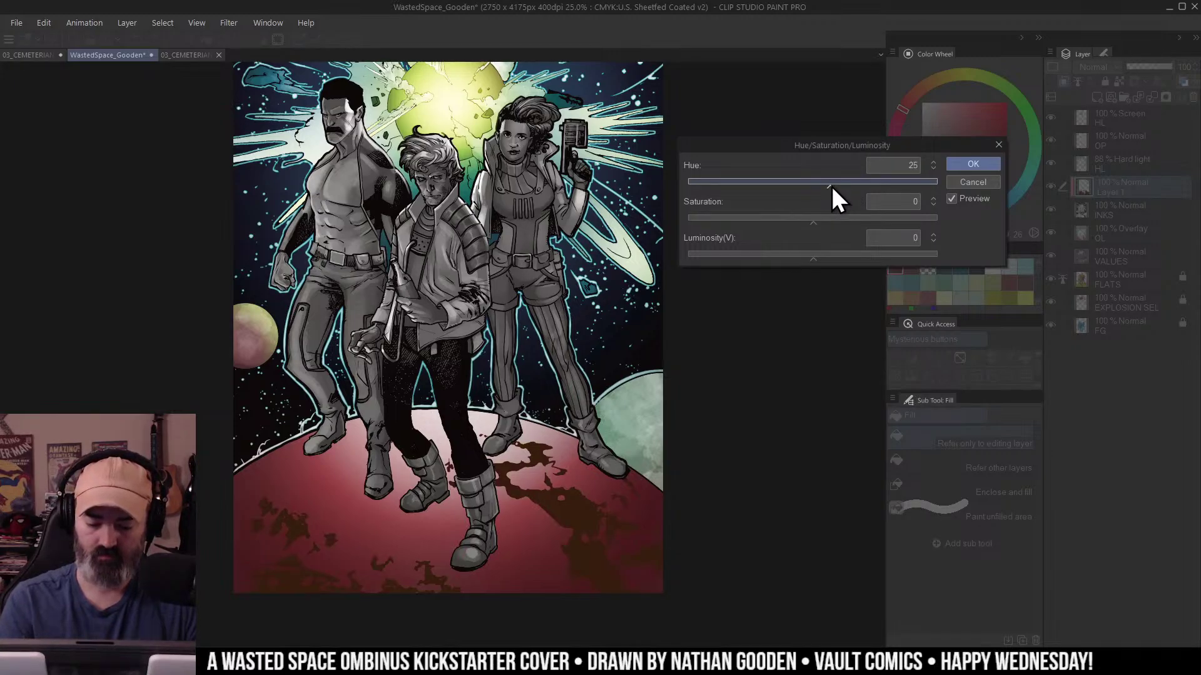
{"action": "left_click_drag", "start_coordinate": [835, 183], "coordinate": [773, 197]}
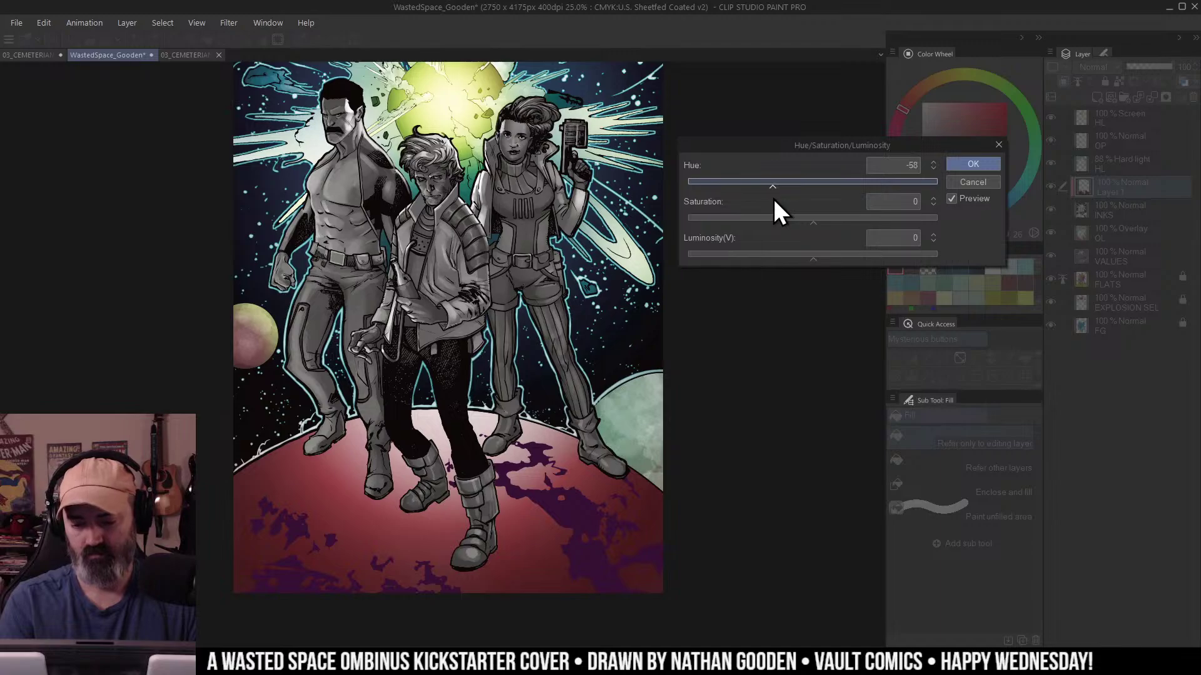
{"action": "left_click_drag", "start_coordinate": [813, 257], "coordinate": [828, 258]}
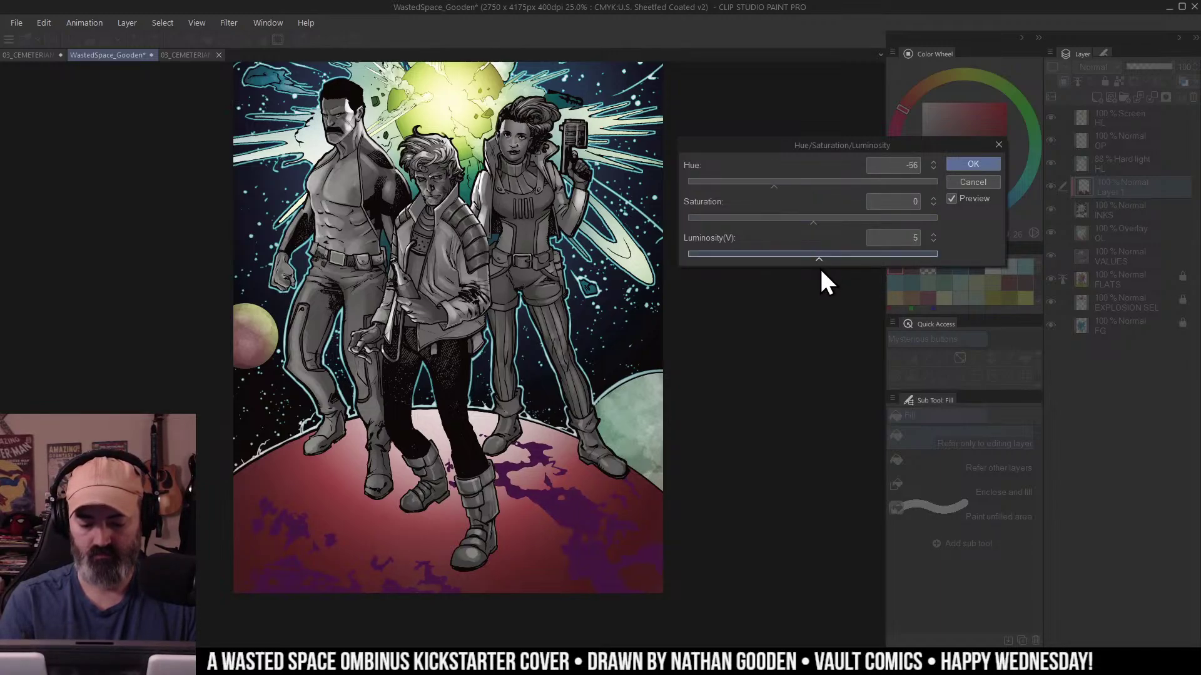
{"action": "left_click", "coordinate": [967, 166]}
{"action": "key", "text": "ctrl+space"}
{"action": "left_click_drag", "start_coordinate": [604, 368], "coordinate": [631, 389]}
{"action": "scroll", "coordinate": [631, 389], "scroll_direction": "up", "scroll_amount": 5}
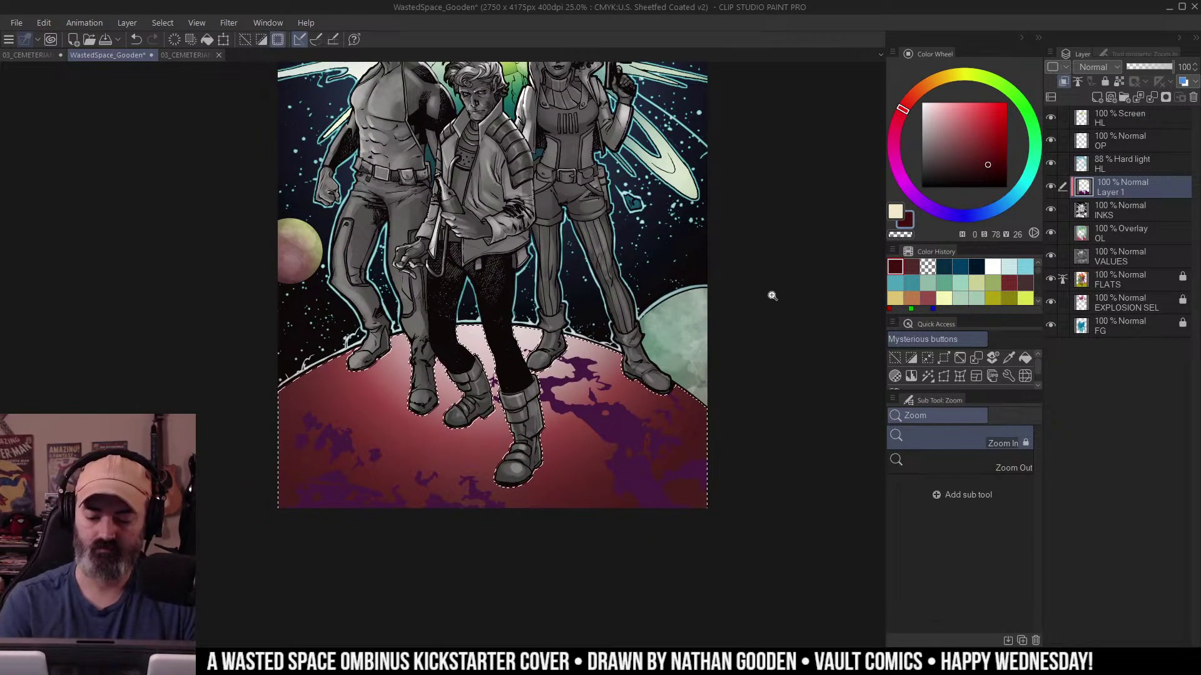
Recolor the planet markings to dark red with a second Hue/Saturation/Luminosity adjustment and discard the selection.
{"action": "key", "text": "ctrl+u"}
{"action": "left_click", "coordinate": [780, 185]}
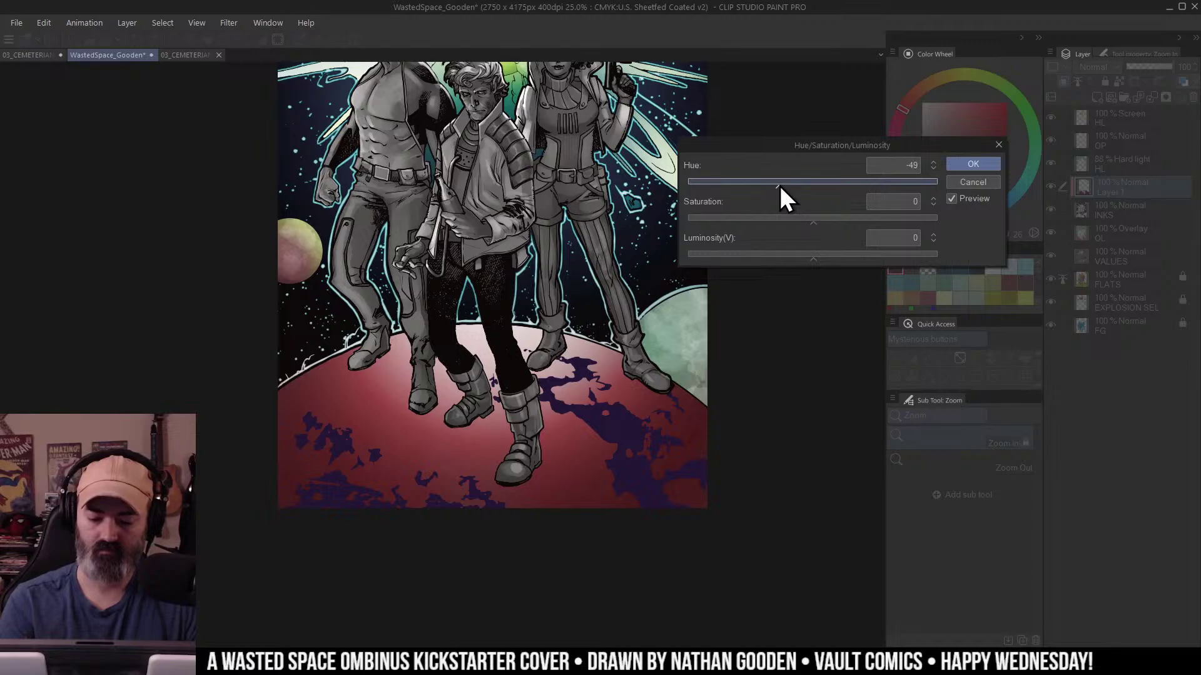
{"action": "left_click", "coordinate": [832, 255]}
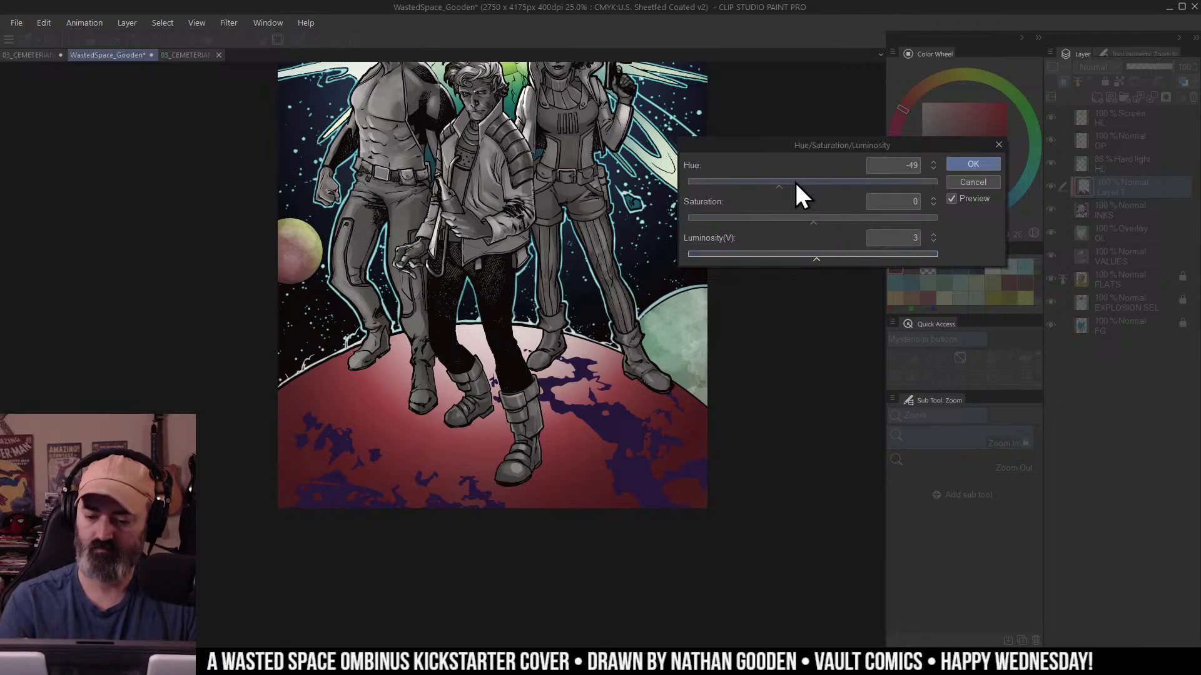
{"action": "left_click_drag", "start_coordinate": [794, 182], "coordinate": [879, 185]}
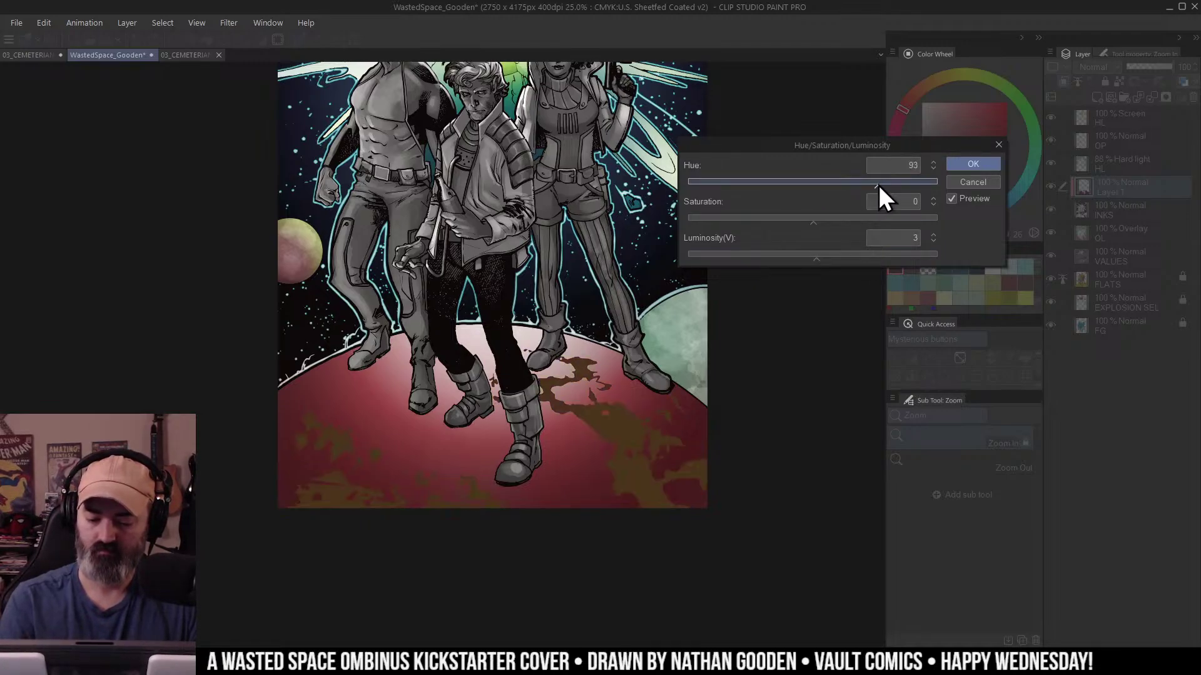
{"action": "left_click", "coordinate": [973, 164]}
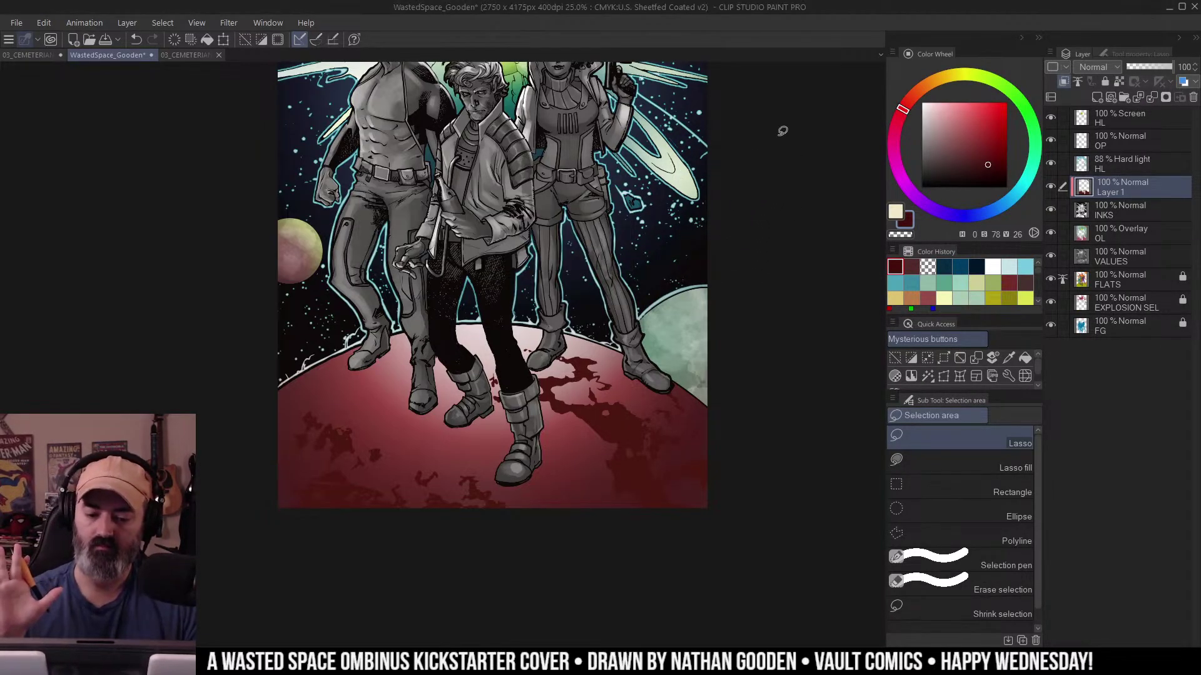
{"action": "key", "text": "ctrl+d"}
{"action": "left_click_drag", "start_coordinate": [716, 163], "coordinate": [709, 322]}
{"action": "left_click", "coordinate": [597, 365], "text": "ctrl"}
{"action": "left_click", "coordinate": [604, 365], "text": "ctrl"}
{"action": "scroll", "coordinate": [700, 322], "scroll_direction": "down", "scroll_amount": 4}
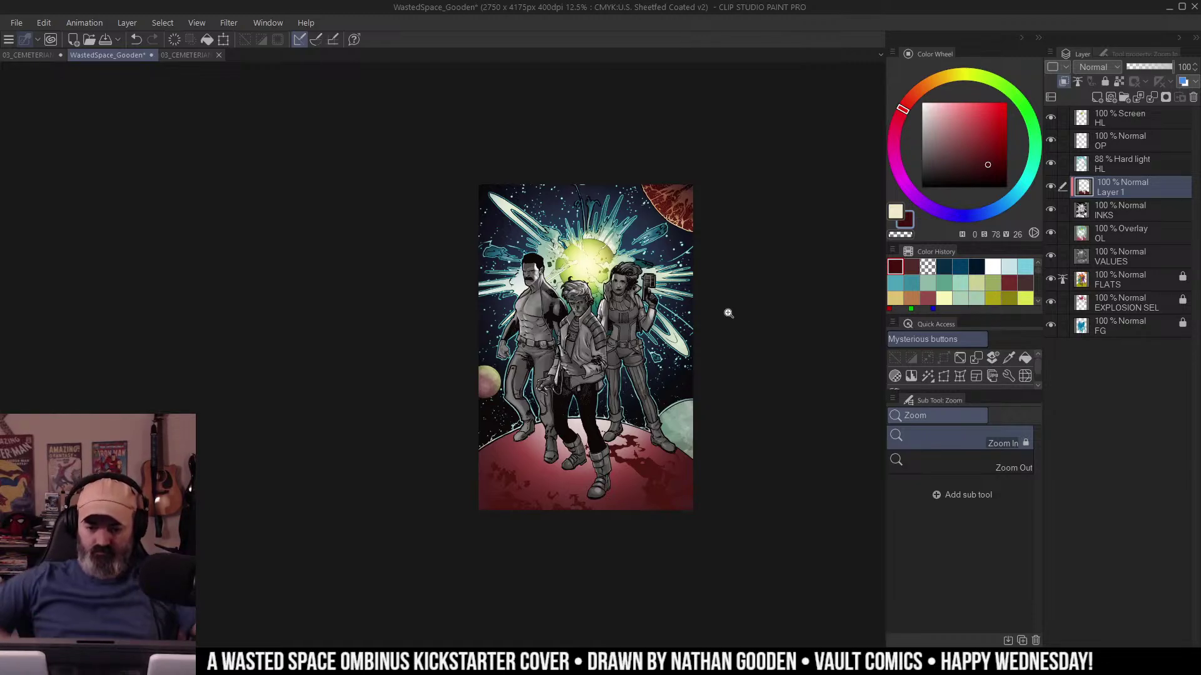
{"action": "key", "text": "m"}
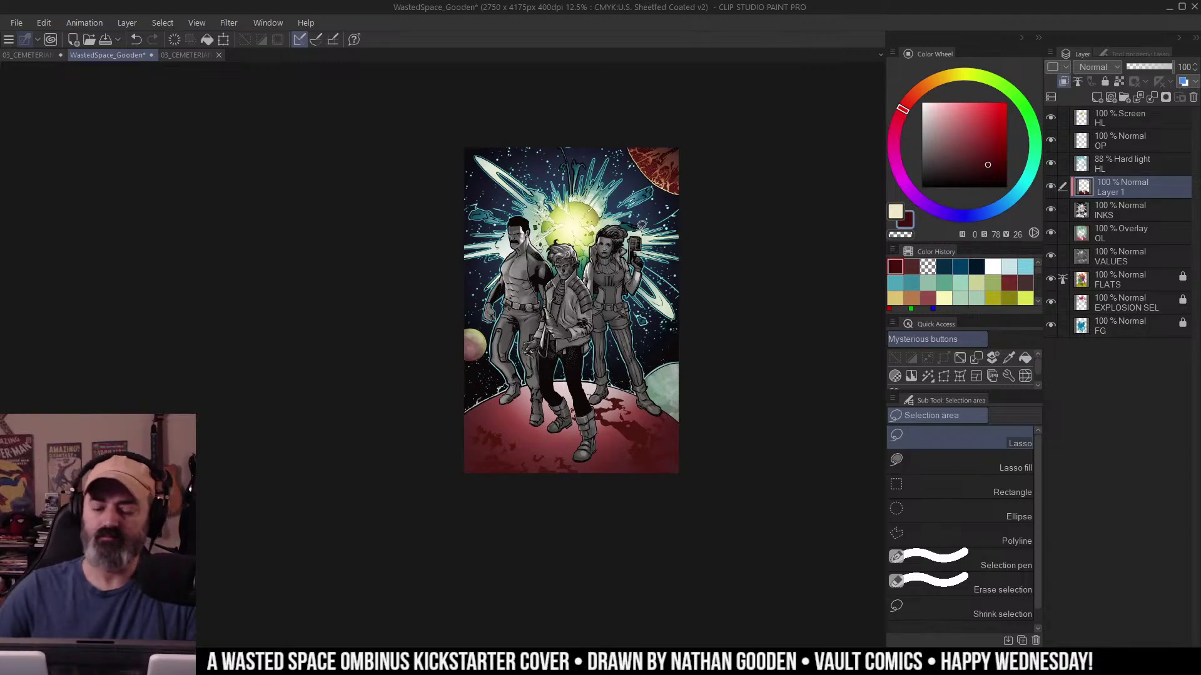
Make the Overlay layer OL active, auto-select the middle man's hair, and hide the selection border.
{"action": "key", "text": "ctrl+space"}
{"action": "left_click", "coordinate": [617, 275]}
{"action": "left_click", "coordinate": [594, 267]}
{"action": "left_click", "coordinate": [706, 312]}
{"action": "mouse_move", "coordinate": [595, 267]}
{"action": "left_mouse_down"}
{"action": "mouse_move", "coordinate": [707, 312]}
{"action": "mouse_move", "coordinate": [624, 335]}
{"action": "left_mouse_up"}
{"action": "left_click", "coordinate": [619, 265]}
{"action": "left_click", "coordinate": [1086, 238]}
{"action": "key", "text": "w"}
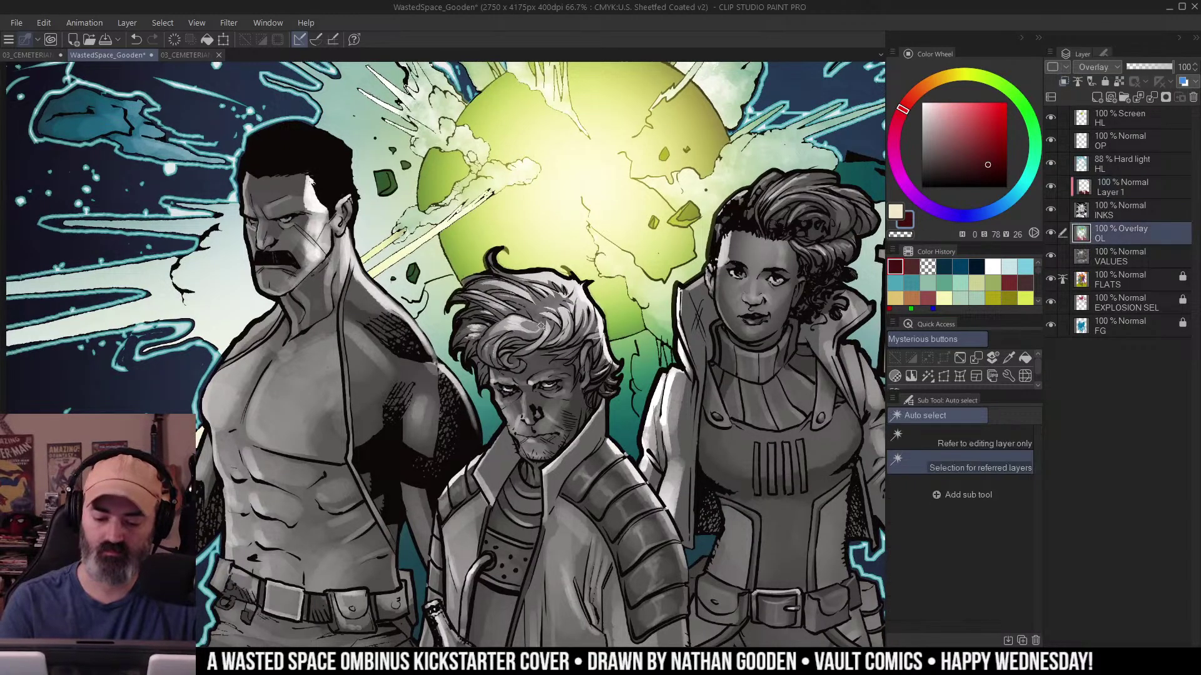
{"action": "left_click", "coordinate": [550, 300]}
{"action": "key", "text": "ctrl+d"}
Paint the selected hair orange (hue 33, saturation 67, value 76) with FRENDEN'S Faux-toshop brush.
{"action": "key", "text": "b"}
{"action": "left_click", "coordinate": [932, 81]}
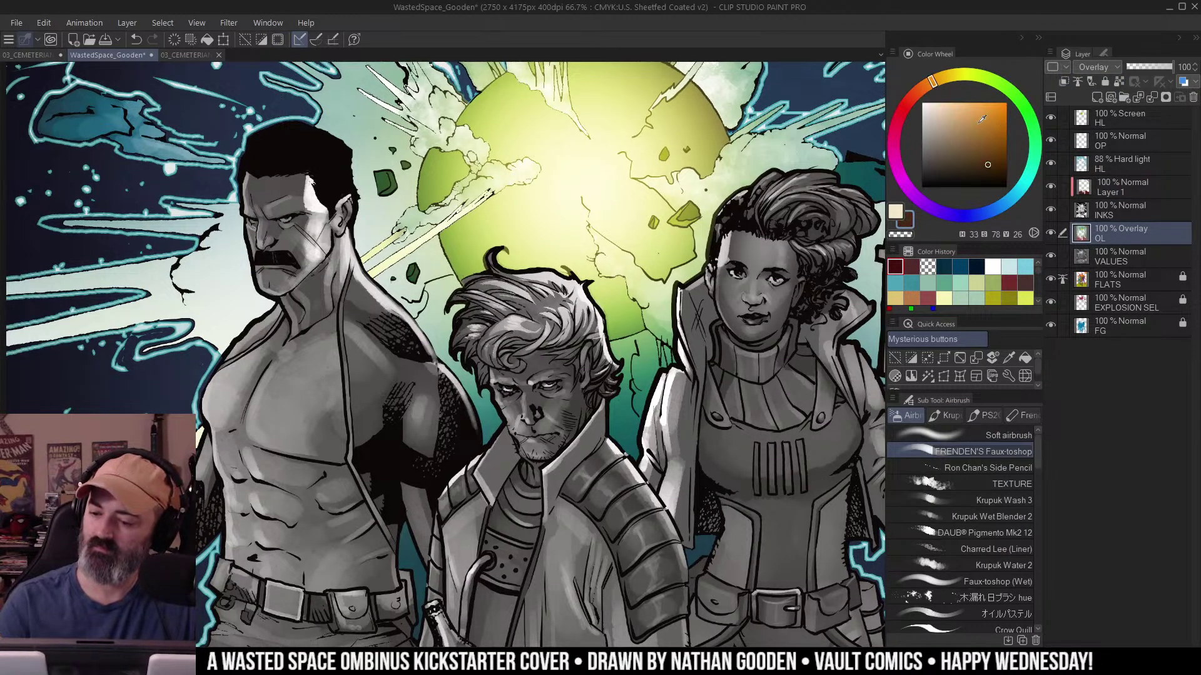
{"action": "left_click", "coordinate": [1013, 436]}
{"action": "left_click", "coordinate": [1013, 450]}
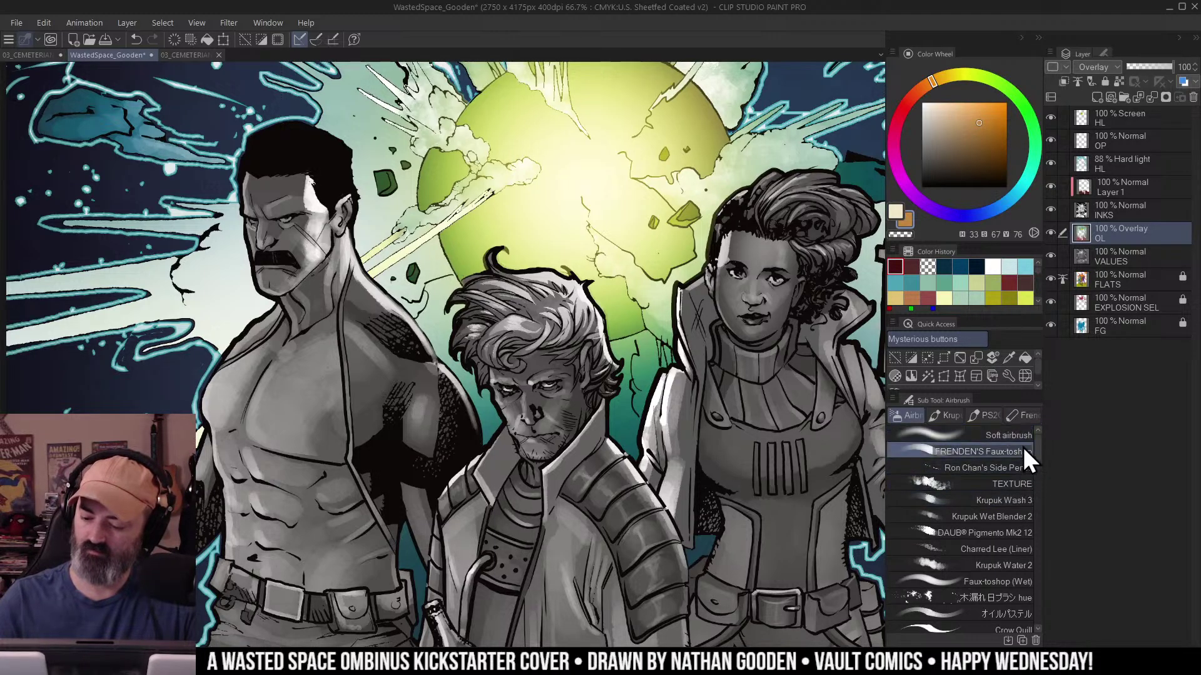
{"action": "mouse_move", "coordinate": [601, 287]}
{"action": "left_mouse_down"}
{"action": "mouse_move", "coordinate": [469, 281]}
{"action": "mouse_move", "coordinate": [562, 315]}
{"action": "mouse_move", "coordinate": [634, 418]}
{"action": "mouse_move", "coordinate": [489, 344]}
{"action": "mouse_move", "coordinate": [568, 262]}
{"action": "mouse_move", "coordinate": [611, 389]}
{"action": "mouse_move", "coordinate": [545, 353]}
{"action": "left_mouse_up"}
Brush yellow highlights of hue 44, down to saturation 38 and value 83, over the middle man's hair with Krupuk Wash 3.
{"action": "left_click", "coordinate": [1007, 501]}
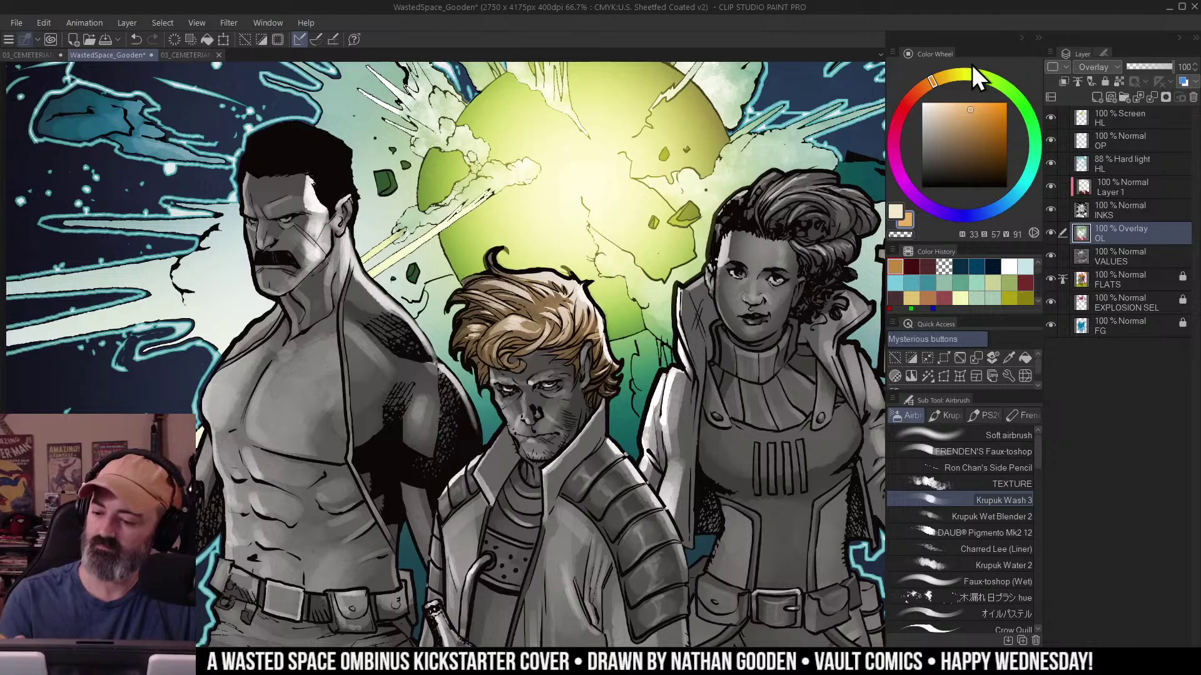
{"action": "left_click_drag", "start_coordinate": [946, 86], "coordinate": [949, 82]}
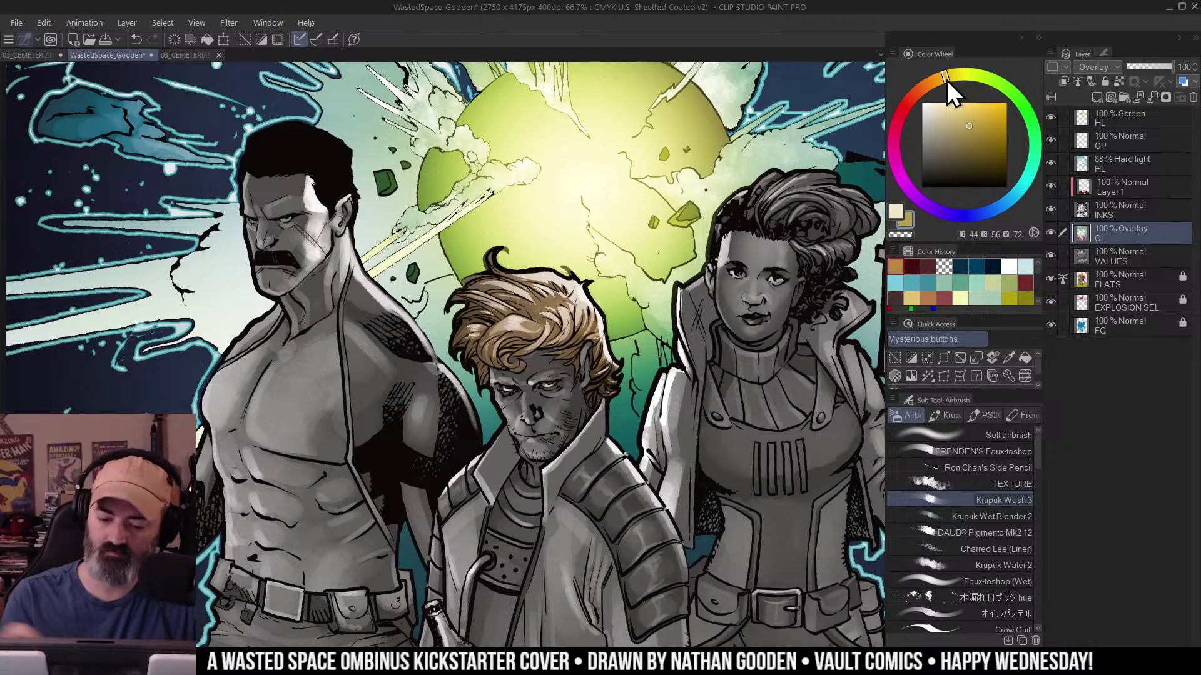
{"action": "mouse_move", "coordinate": [491, 284]}
{"action": "left_mouse_down"}
{"action": "mouse_move", "coordinate": [532, 275]}
{"action": "mouse_move", "coordinate": [472, 282]}
{"action": "mouse_move", "coordinate": [477, 299]}
{"action": "mouse_move", "coordinate": [566, 278]}
{"action": "mouse_move", "coordinate": [556, 292]}
{"action": "mouse_move", "coordinate": [606, 316]}
{"action": "left_mouse_up"}
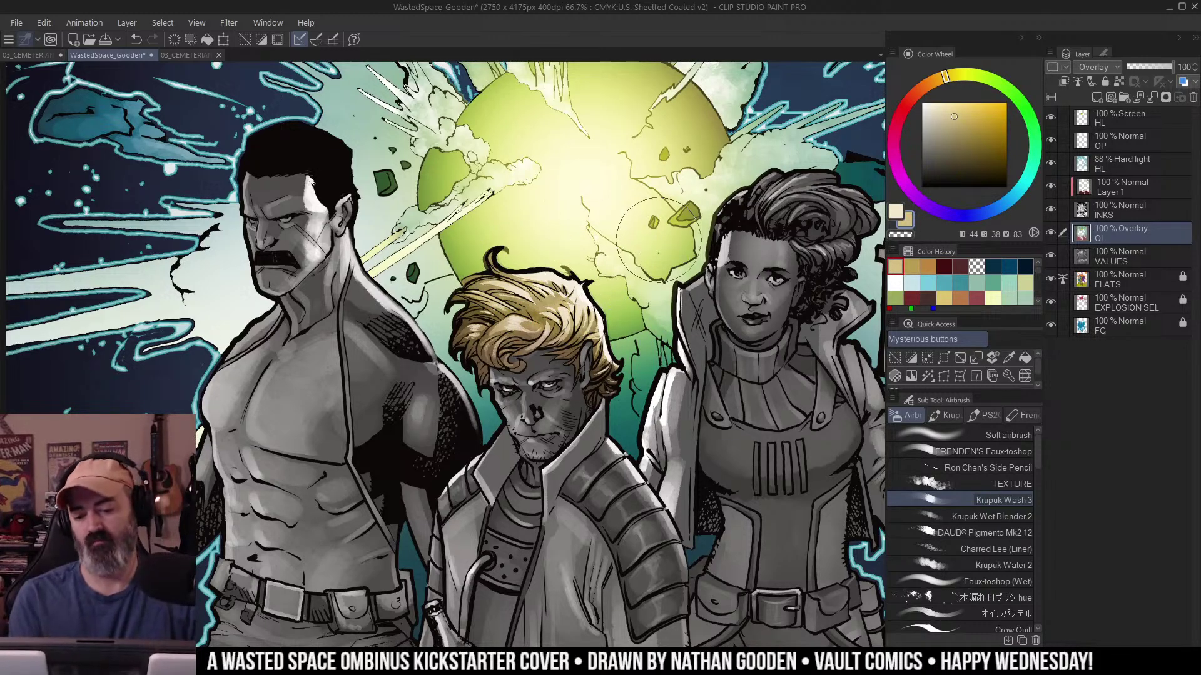
Try shading the side of the middle man's hair with brown (hue 22, saturation 48, value 45), and undo the stroke.
{"action": "left_click", "coordinate": [965, 147]}
{"action": "left_click", "coordinate": [920, 89]}
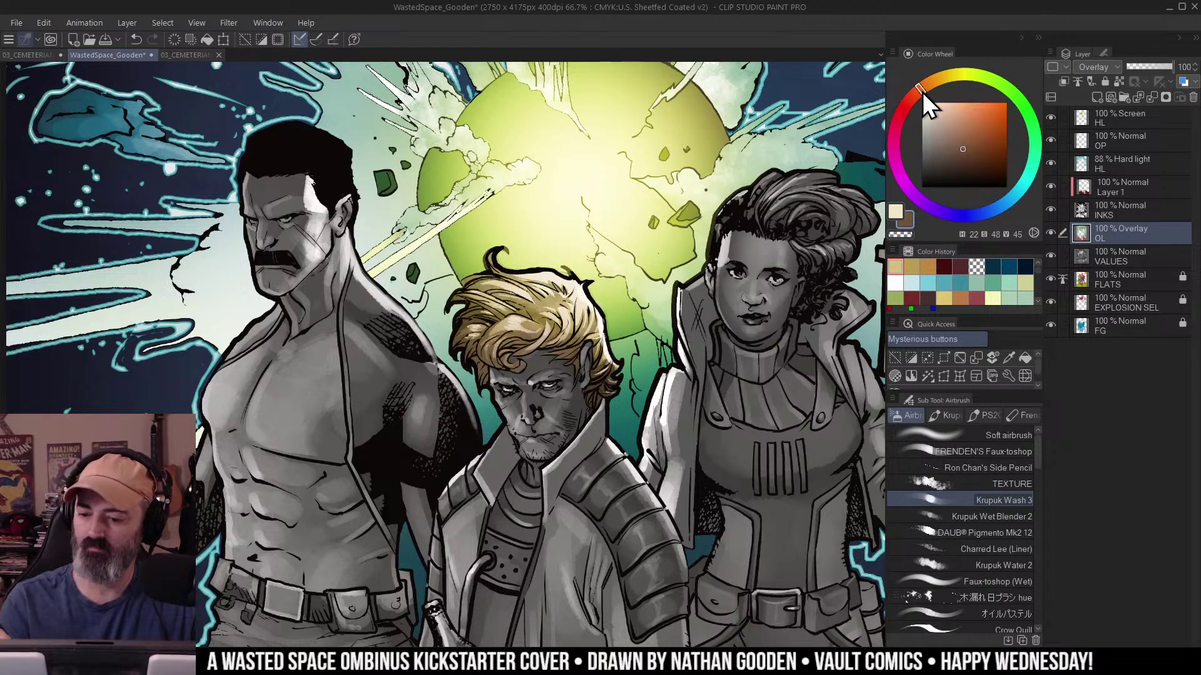
{"action": "mouse_move", "coordinate": [482, 357]}
{"action": "left_mouse_down"}
{"action": "mouse_move", "coordinate": [438, 369]}
{"action": "mouse_move", "coordinate": [460, 362]}
{"action": "left_mouse_up"}
{"action": "key", "text": "ctrl+z"}
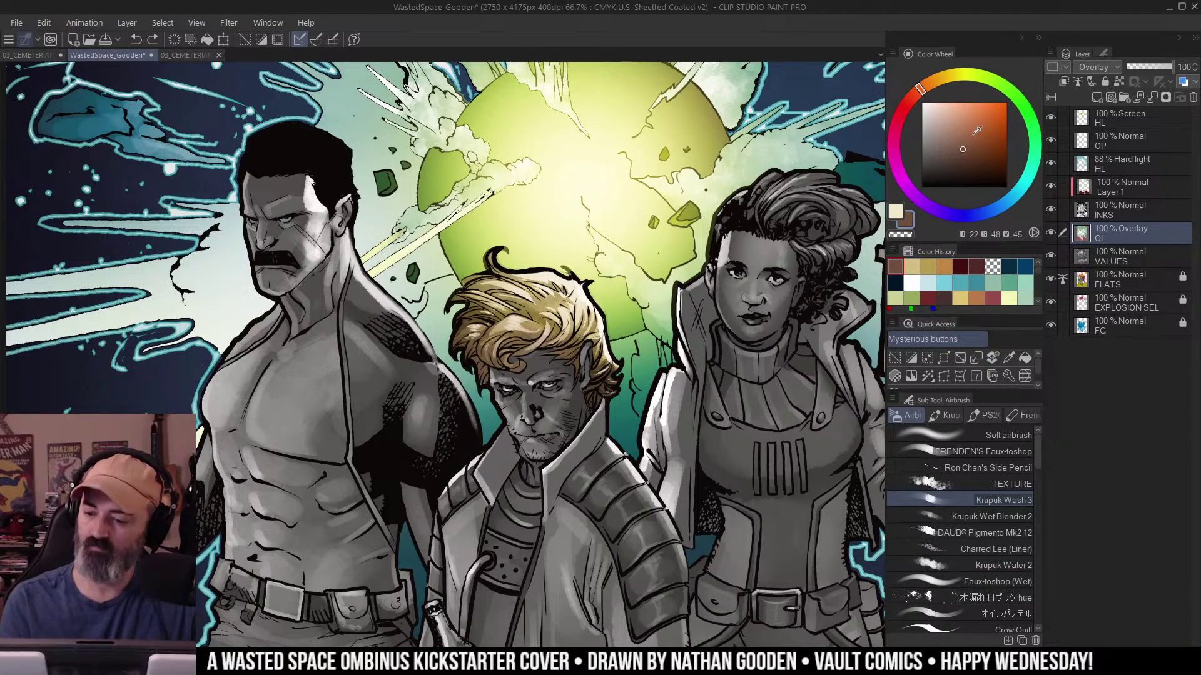
Shade the lower locks and fringe of the middle man's hair with red-orange (hue 16, saturation 68, value 66).
{"action": "left_click", "coordinate": [982, 127]}
{"action": "left_click_drag", "start_coordinate": [920, 93], "coordinate": [917, 97]}
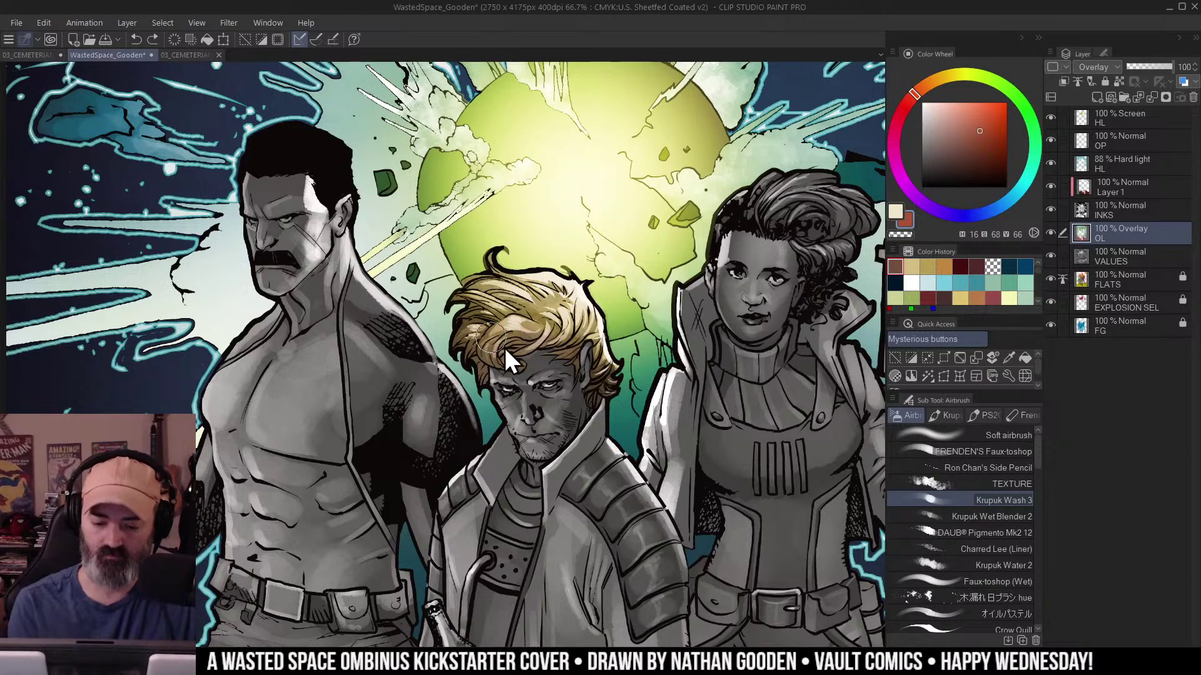
{"action": "mouse_move", "coordinate": [509, 350]}
{"action": "left_mouse_down"}
{"action": "mouse_move", "coordinate": [467, 339]}
{"action": "mouse_move", "coordinate": [466, 366]}
{"action": "mouse_move", "coordinate": [514, 373]}
{"action": "mouse_move", "coordinate": [541, 348]}
{"action": "mouse_move", "coordinate": [566, 358]}
{"action": "mouse_move", "coordinate": [620, 330]}
{"action": "mouse_move", "coordinate": [588, 341]}
{"action": "mouse_move", "coordinate": [602, 405]}
{"action": "mouse_move", "coordinate": [475, 316]}
{"action": "mouse_move", "coordinate": [506, 299]}
{"action": "mouse_move", "coordinate": [524, 304]}
{"action": "left_mouse_up"}
{"action": "key", "text": "ctrl+space"}
{"action": "left_click_drag", "start_coordinate": [626, 271], "coordinate": [622, 345]}
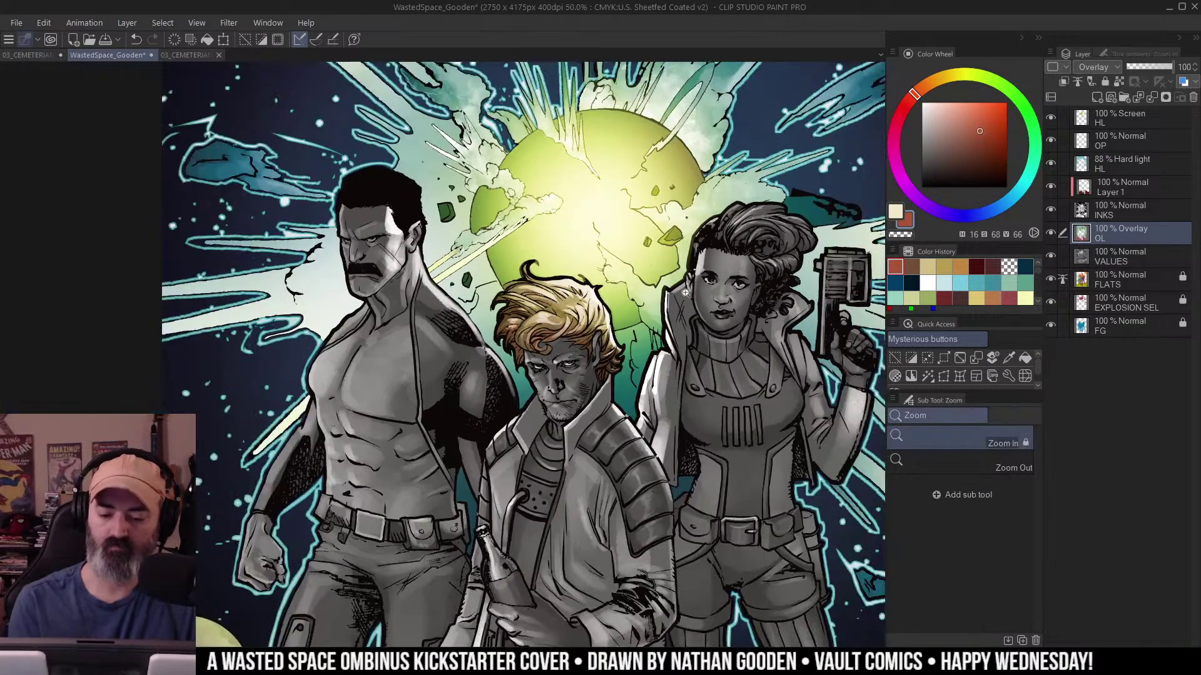
Clear the hair selection and examine the colored hair against the whole cover.
{"action": "left_click_drag", "start_coordinate": [657, 297], "coordinate": [641, 498]}
{"action": "key", "text": "m"}
{"action": "key", "text": "ctrl+d"}
{"action": "left_click_drag", "start_coordinate": [653, 330], "coordinate": [646, 304]}
{"action": "left_click_drag", "start_coordinate": [683, 247], "coordinate": [680, 250]}
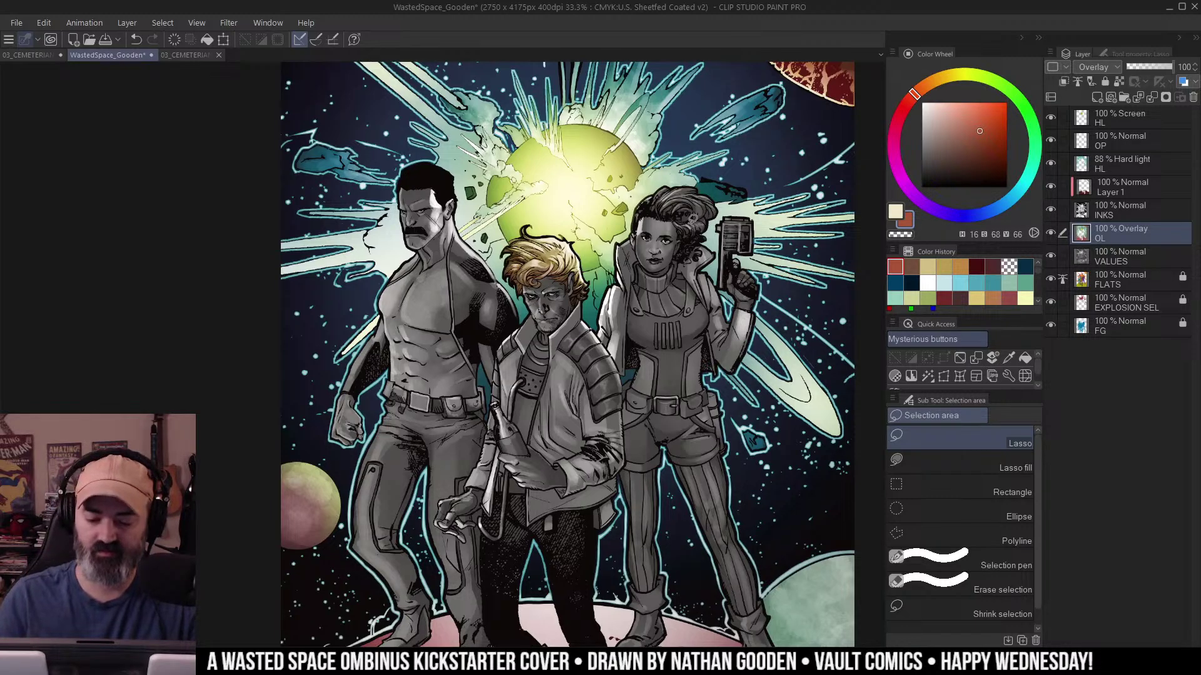
{"action": "left_click_drag", "start_coordinate": [760, 394], "coordinate": [718, 255]}
{"action": "key", "text": "slash"}
{"action": "left_click", "coordinate": [734, 211], "text": "alt"}
{"action": "left_click_drag", "start_coordinate": [711, 193], "coordinate": [743, 239]}
{"action": "left_click_drag", "start_coordinate": [747, 327], "coordinate": [771, 239]}
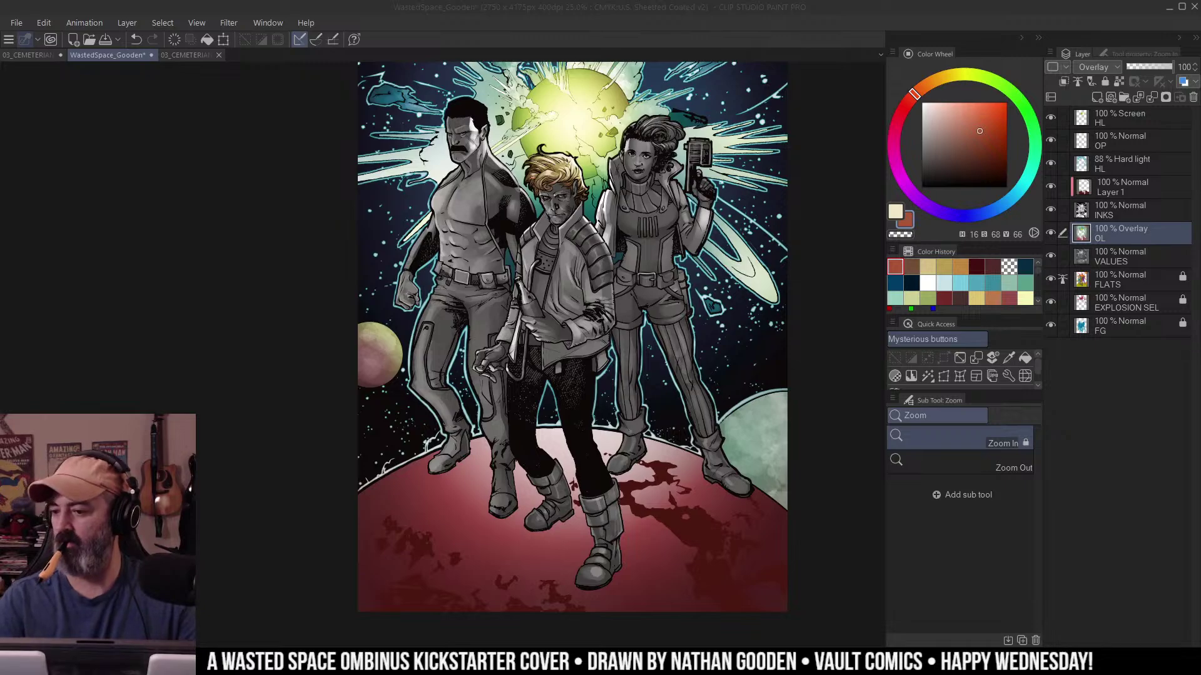
{"action": "scroll", "coordinate": [686, 302], "scroll_direction": "down", "scroll_amount": 2}
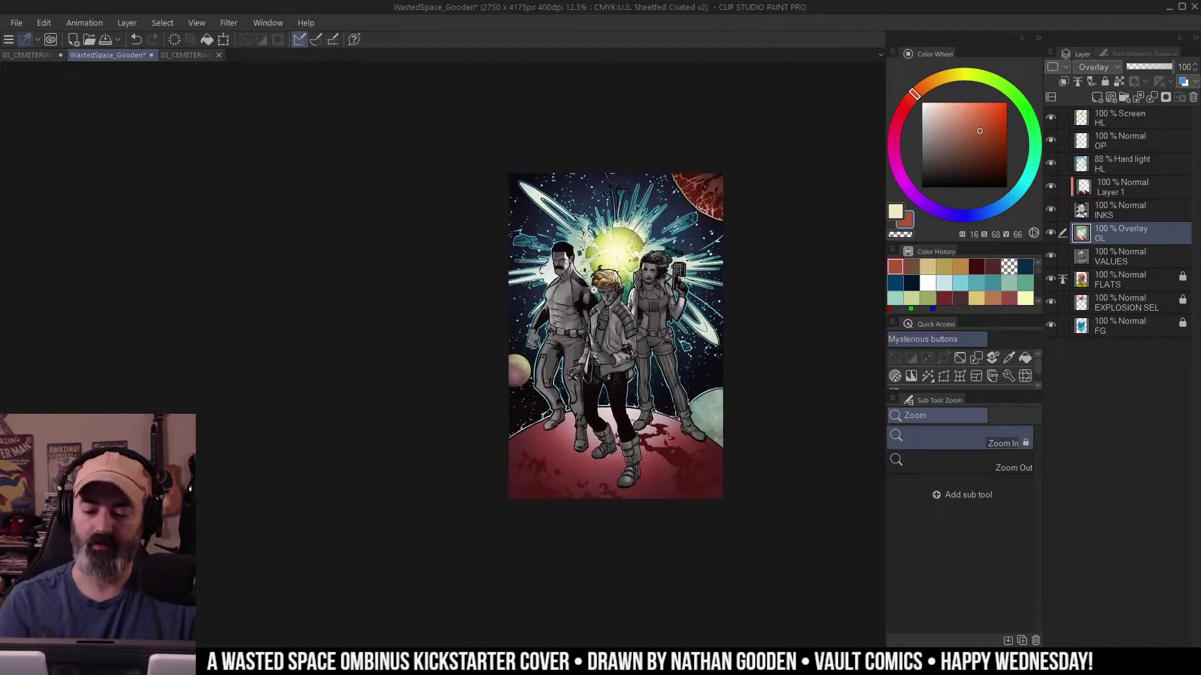
{"action": "scroll", "coordinate": [595, 291], "scroll_direction": "up", "scroll_amount": 5}
{"action": "left_click_drag", "start_coordinate": [586, 356], "coordinate": [645, 284]}
Select the middle man's skin areas from the flats with Auto select and hide the selection outline.
{"action": "key", "text": "w"}
{"action": "left_click", "coordinate": [570, 333]}
{"action": "key", "text": "ctrl+h"}
{"action": "key", "text": "b"}
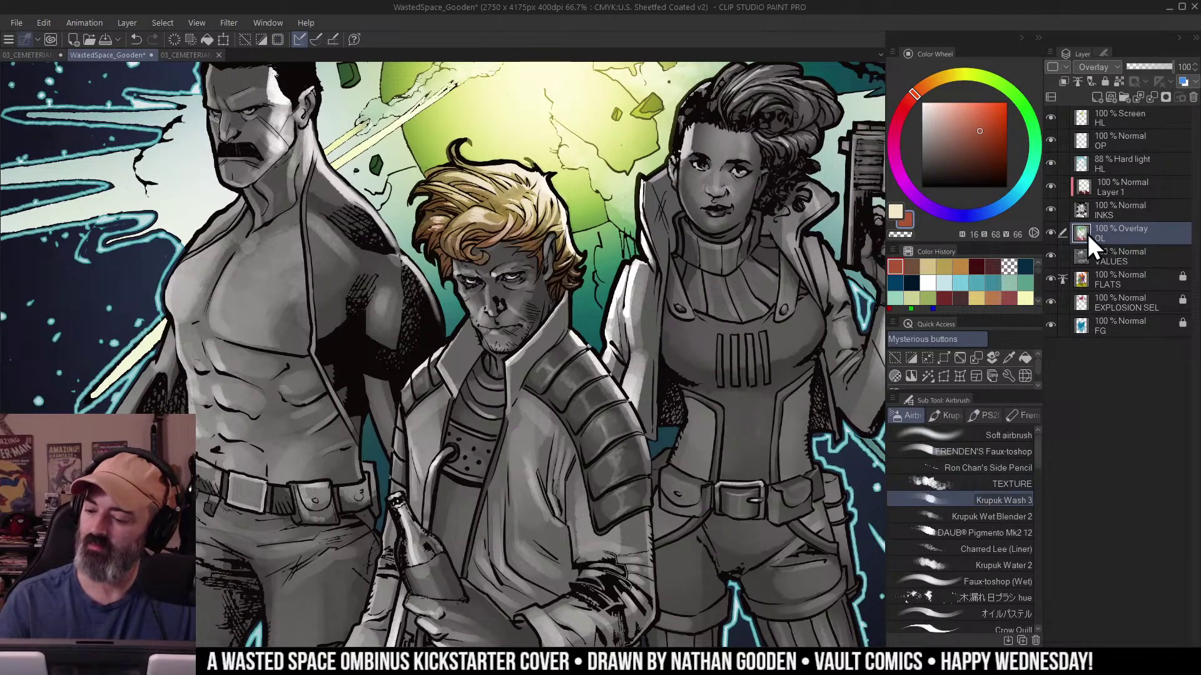
{"action": "key", "text": "/"}
{"action": "left_click", "coordinate": [621, 322], "text": "alt"}
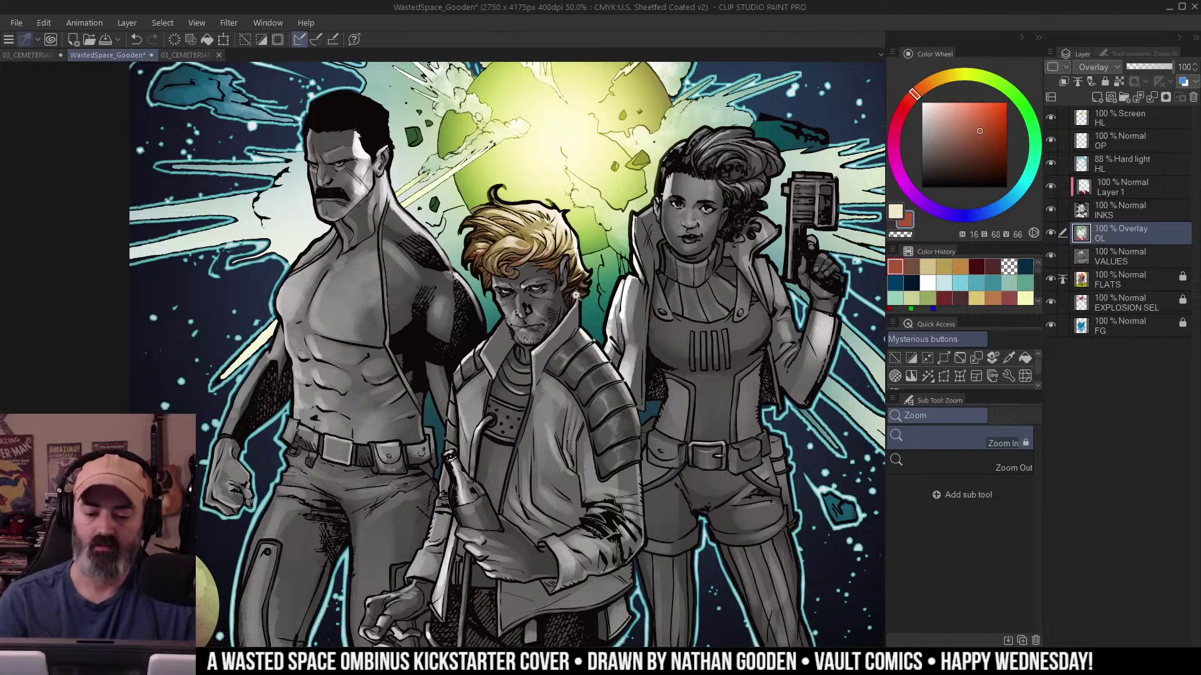
{"action": "scroll", "coordinate": [576, 300], "scroll_direction": "down", "scroll_amount": 2}
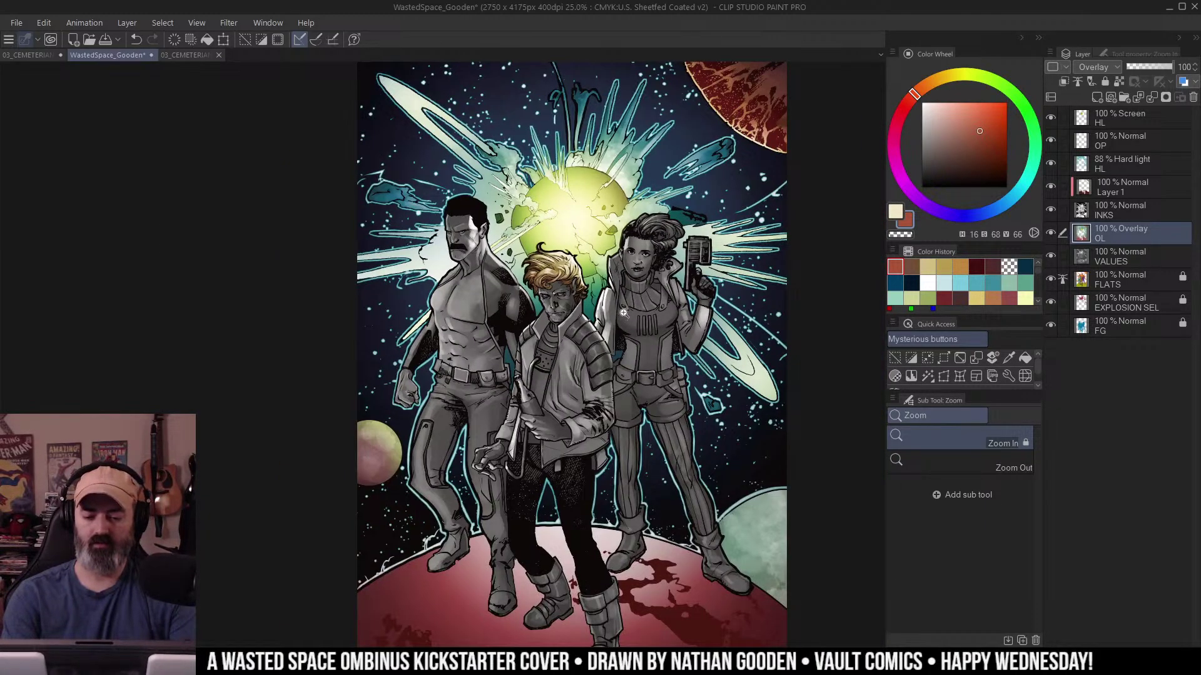
{"action": "scroll", "coordinate": [568, 321], "scroll_direction": "up", "scroll_amount": 3}
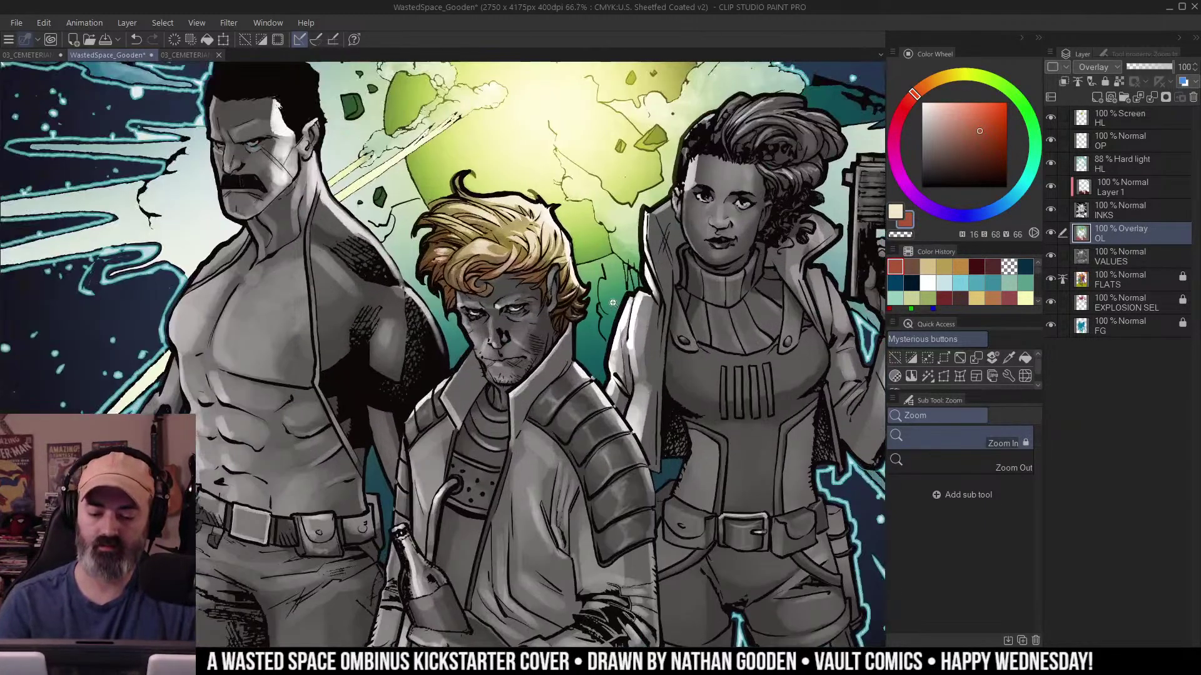
{"action": "key", "text": "w"}
{"action": "key", "text": "ctrl+shift+h"}
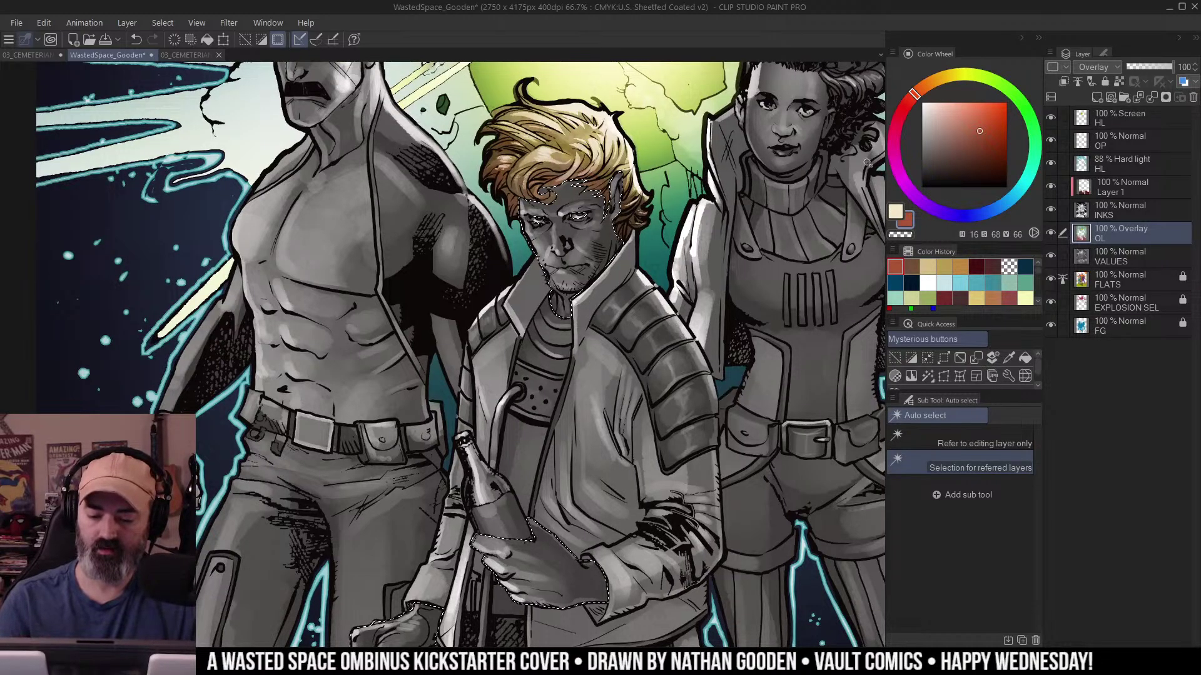
{"action": "key", "text": "ctrl+d"}
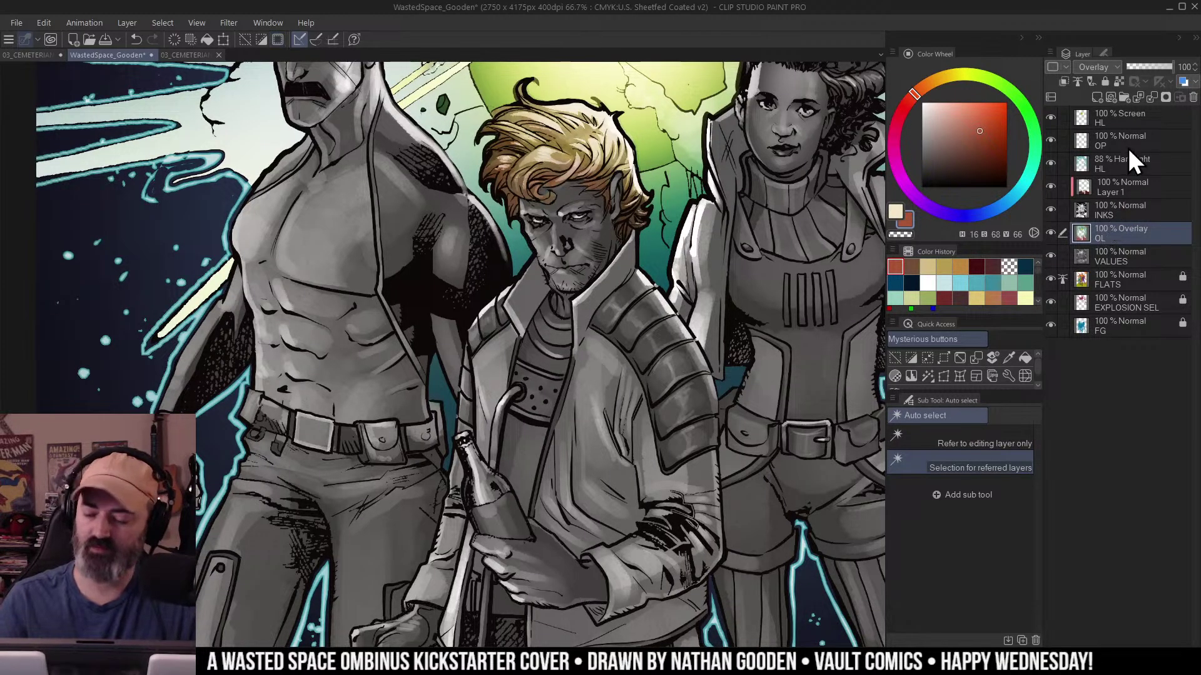
Paint the middle man's face with a muted skin tone (hue 16, saturation 30, value 73) using FRENDEN'S Faux-toshop brush.
{"action": "key", "text": "b"}
{"action": "left_click", "coordinate": [962, 124]}
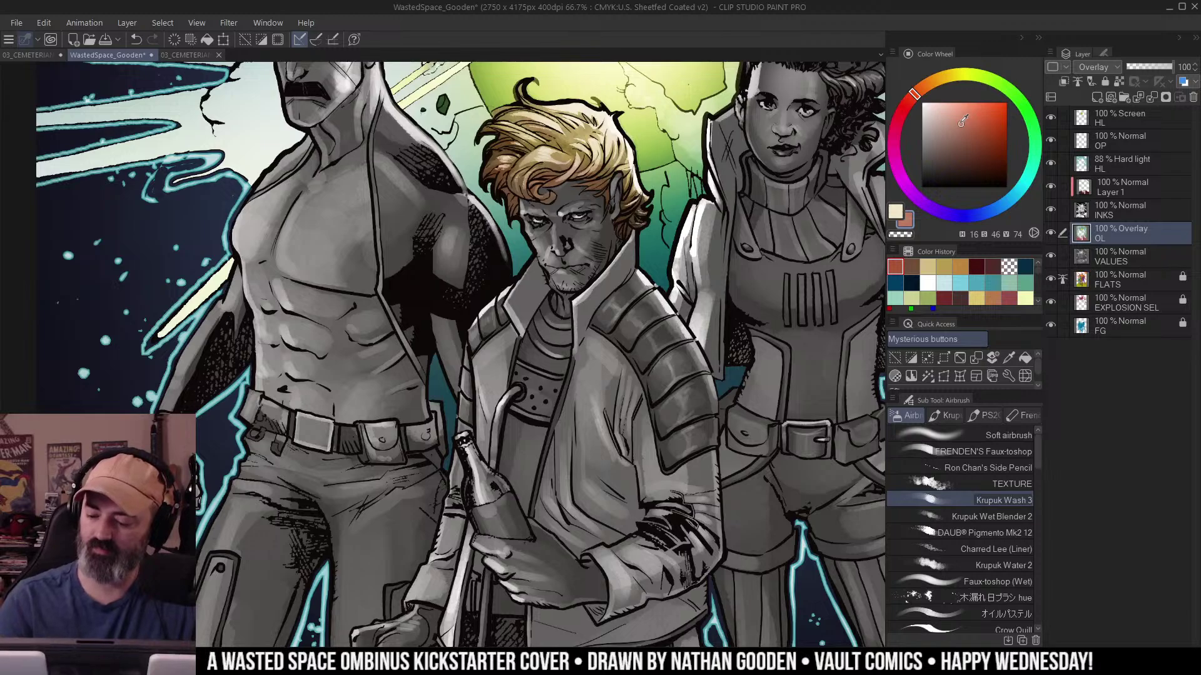
{"action": "left_click", "coordinate": [947, 125]}
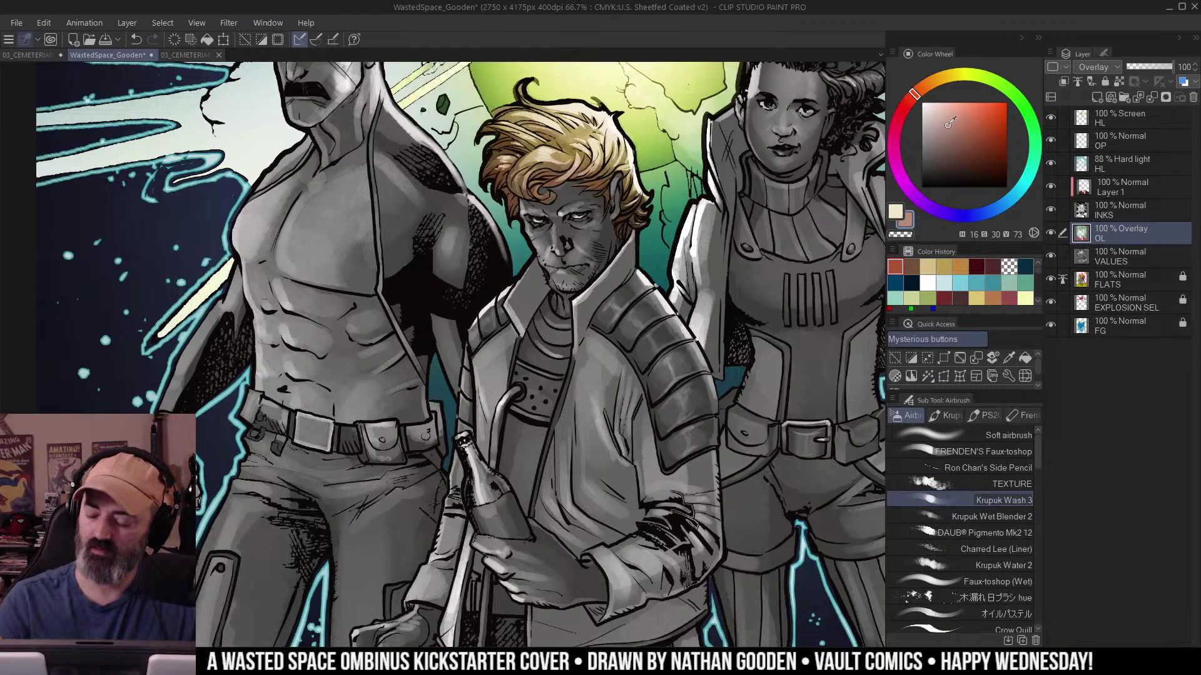
{"action": "left_click", "coordinate": [1018, 450]}
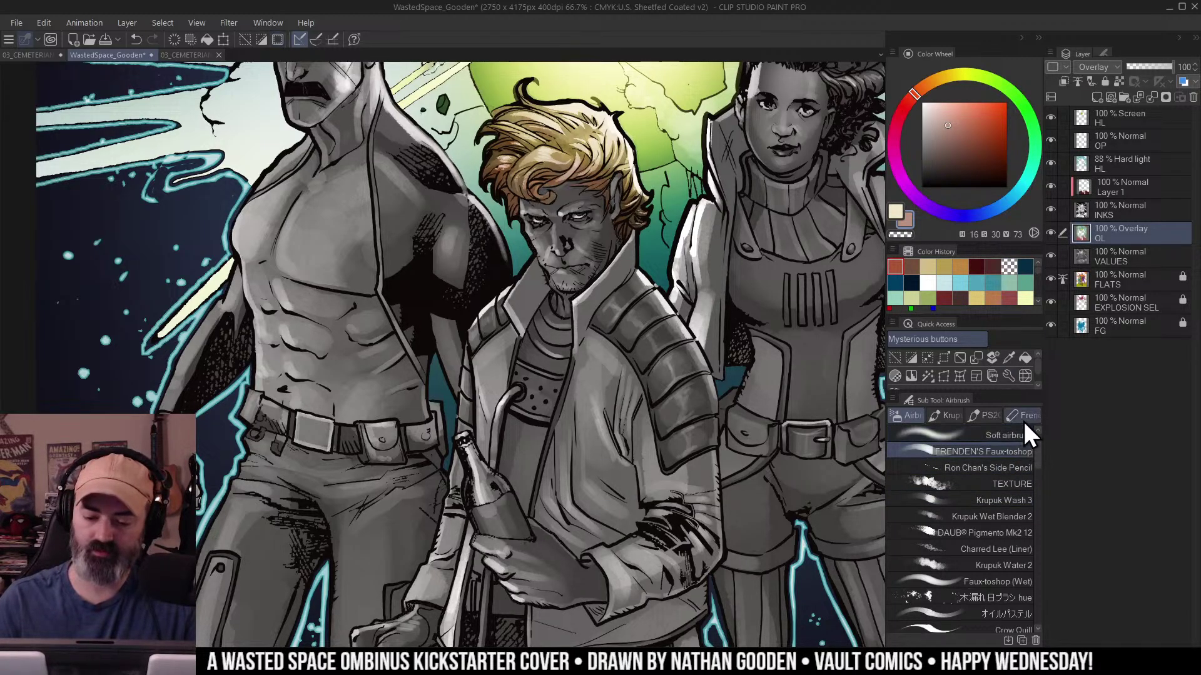
{"action": "key", "text": "ctrl+h"}
{"action": "left_click_drag", "start_coordinate": [566, 237], "coordinate": [585, 265]}
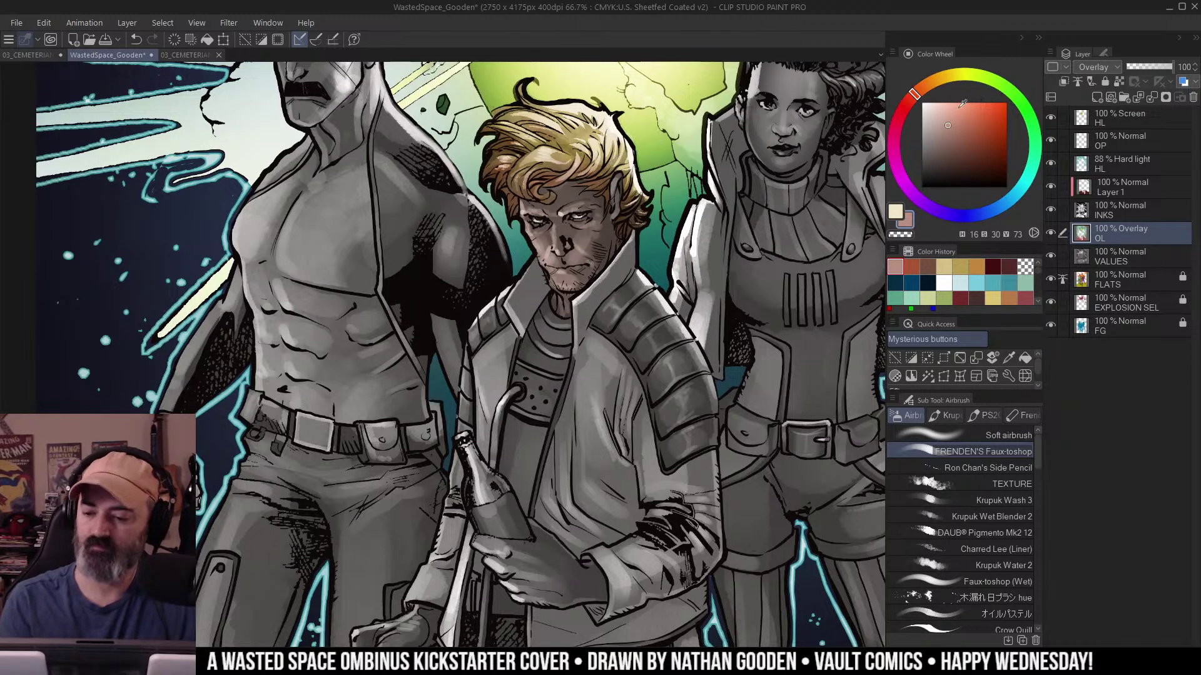
Brush a lighter, warmer skin tone (hue 29, saturation 28, value 85) over the middle man's face.
{"action": "left_click", "coordinate": [927, 84]}
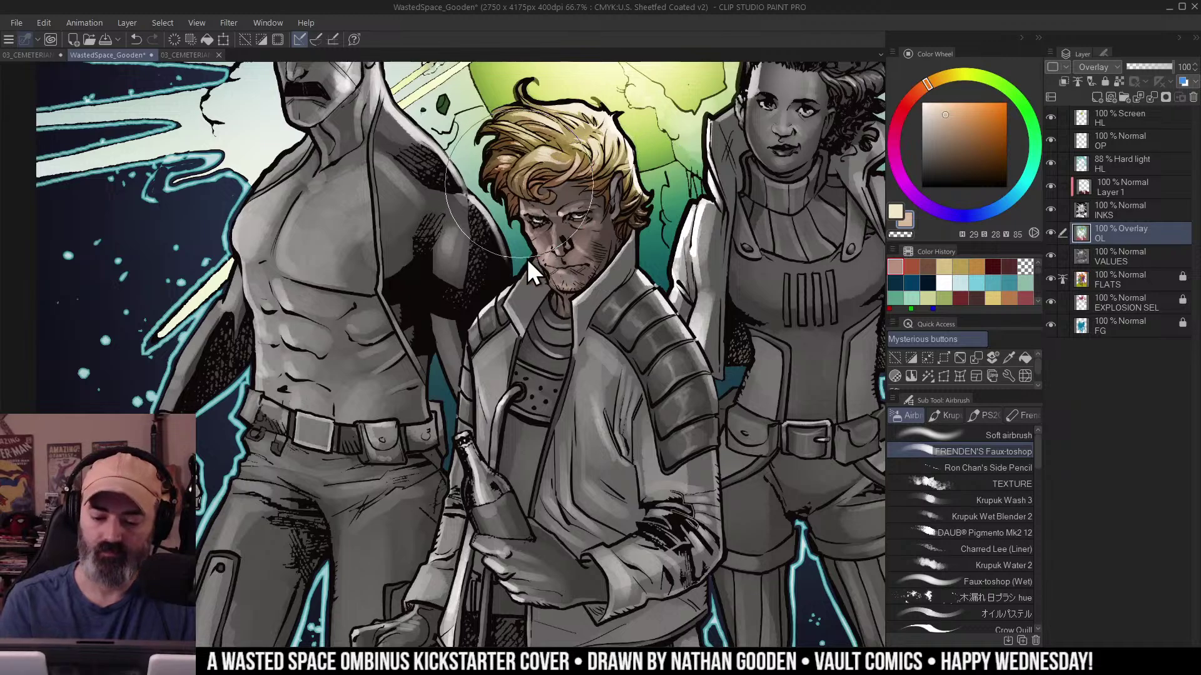
{"action": "mouse_move", "coordinate": [536, 201]}
{"action": "left_mouse_down"}
{"action": "mouse_move", "coordinate": [513, 244]}
{"action": "mouse_move", "coordinate": [541, 250]}
{"action": "mouse_move", "coordinate": [563, 282]}
{"action": "mouse_move", "coordinate": [556, 294]}
{"action": "mouse_move", "coordinate": [575, 281]}
{"action": "mouse_move", "coordinate": [594, 292]}
{"action": "left_mouse_up"}
{"action": "key", "text": "ctrl+space"}
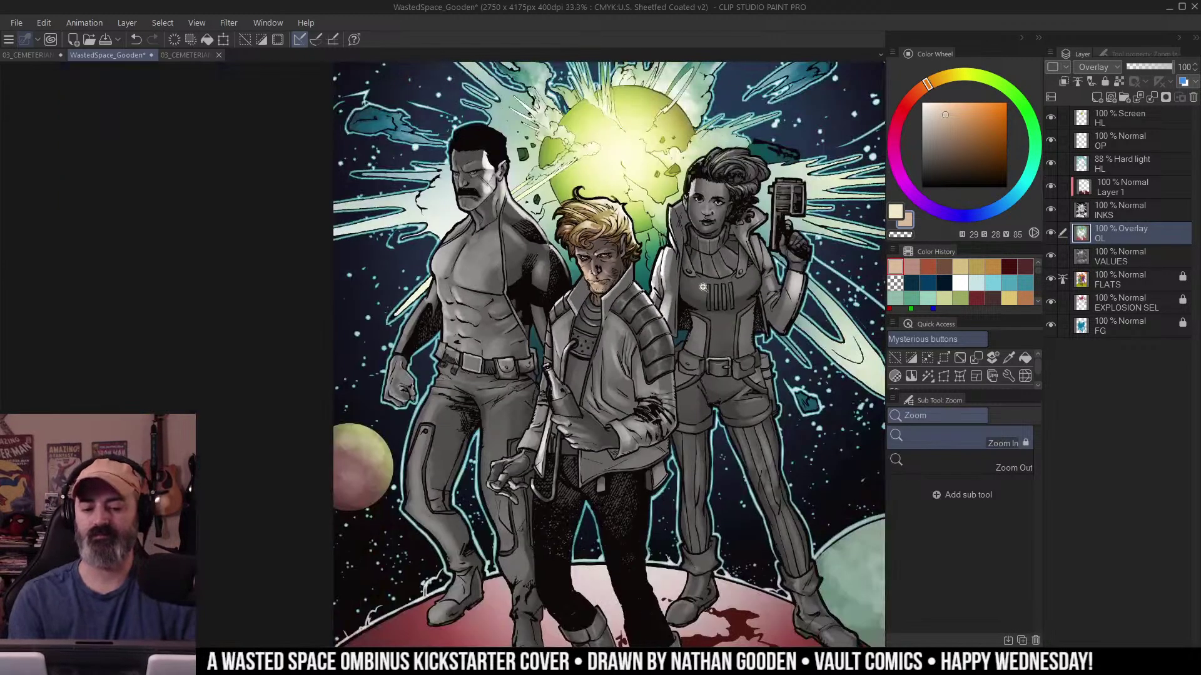
{"action": "scroll", "coordinate": [654, 350], "scroll_direction": "down", "scroll_amount": 1}
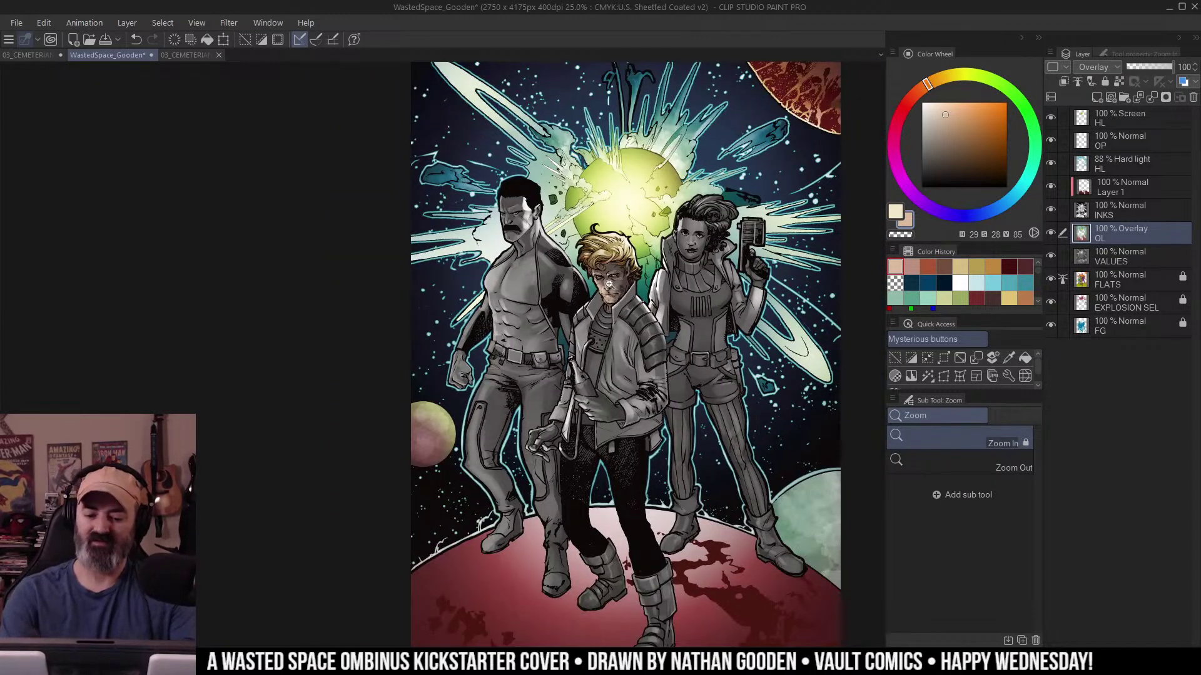
{"action": "scroll", "coordinate": [608, 285], "scroll_direction": "up", "scroll_amount": 4}
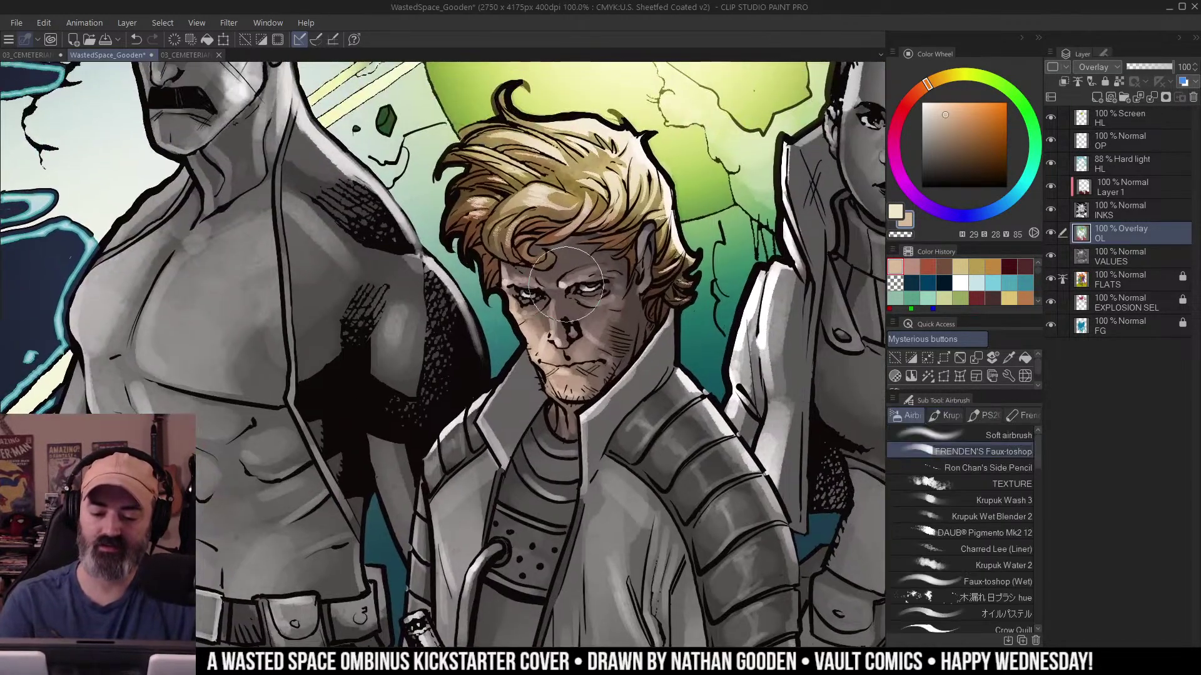
Add the light skin tone around the middle man's nose and eyes with a much smaller Faux-toshop brush.
{"action": "key", "text": "bracketleft"}
{"action": "key", "text": "bracketleft"}
{"action": "key", "text": "bracketleft"}
{"action": "key", "text": "bracketleft"}
{"action": "key", "text": "bracketleft"}
{"action": "key", "text": "bracketleft"}
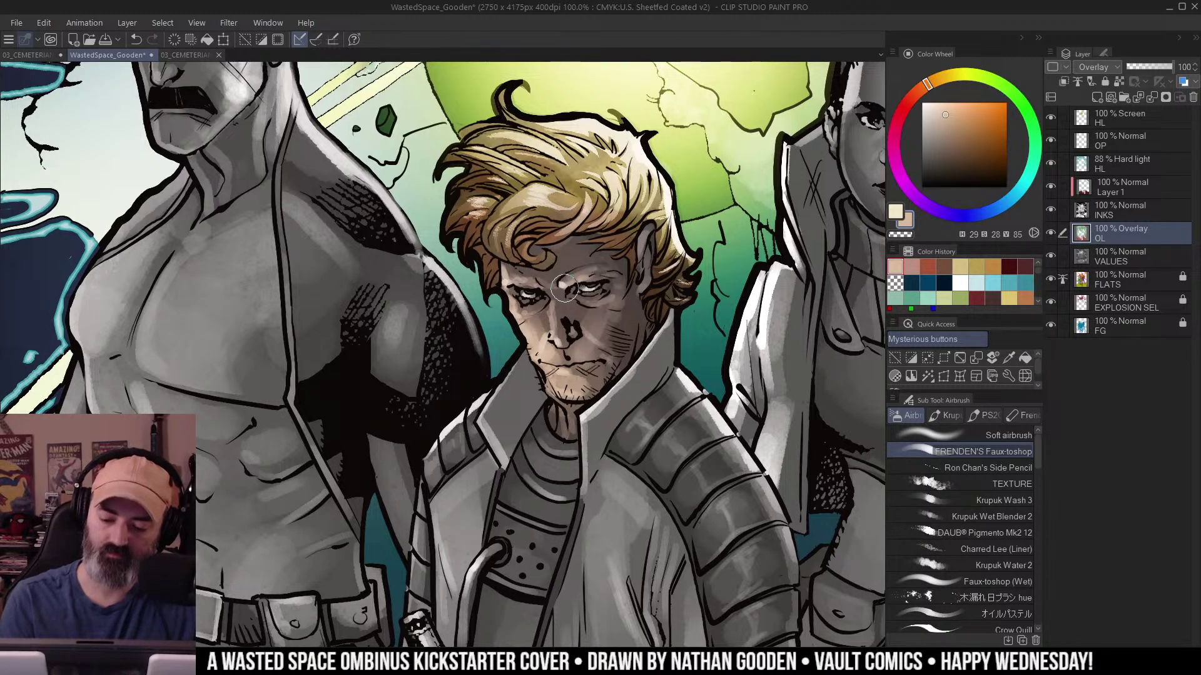
{"action": "key", "text": "bracketleft"}
{"action": "key", "text": "bracketleft"}
{"action": "key", "text": "bracketleft"}
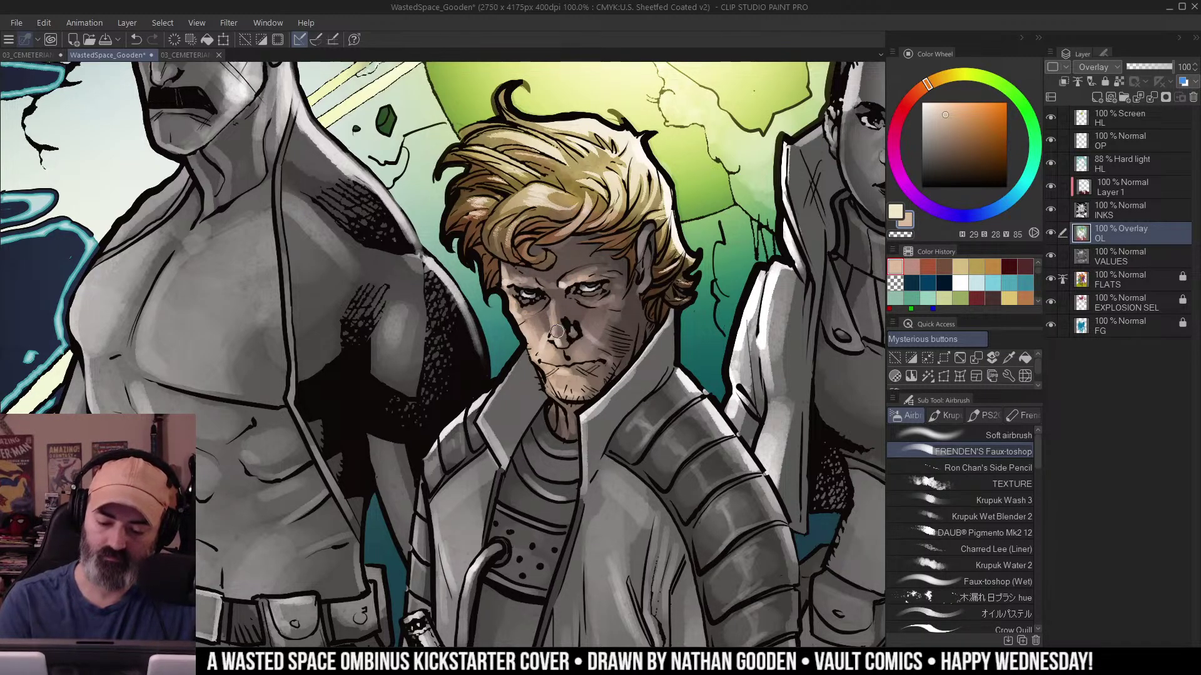
{"action": "mouse_move", "coordinate": [554, 311]}
{"action": "left_mouse_down"}
{"action": "mouse_move", "coordinate": [554, 336]}
{"action": "mouse_move", "coordinate": [605, 290]}
{"action": "left_mouse_up"}
{"action": "key", "text": "bracketright"}
{"action": "key", "text": "bracketright"}
{"action": "key", "text": "bracketright"}
{"action": "key", "text": "bracketright"}
Clear the skin selection and examine the painted face in relation to the surrounding figures.
{"action": "key", "text": "ctrl+space"}
{"action": "left_click", "coordinate": [612, 352], "text": "alt"}
{"action": "left_click_drag", "start_coordinate": [629, 336], "coordinate": [621, 377]}
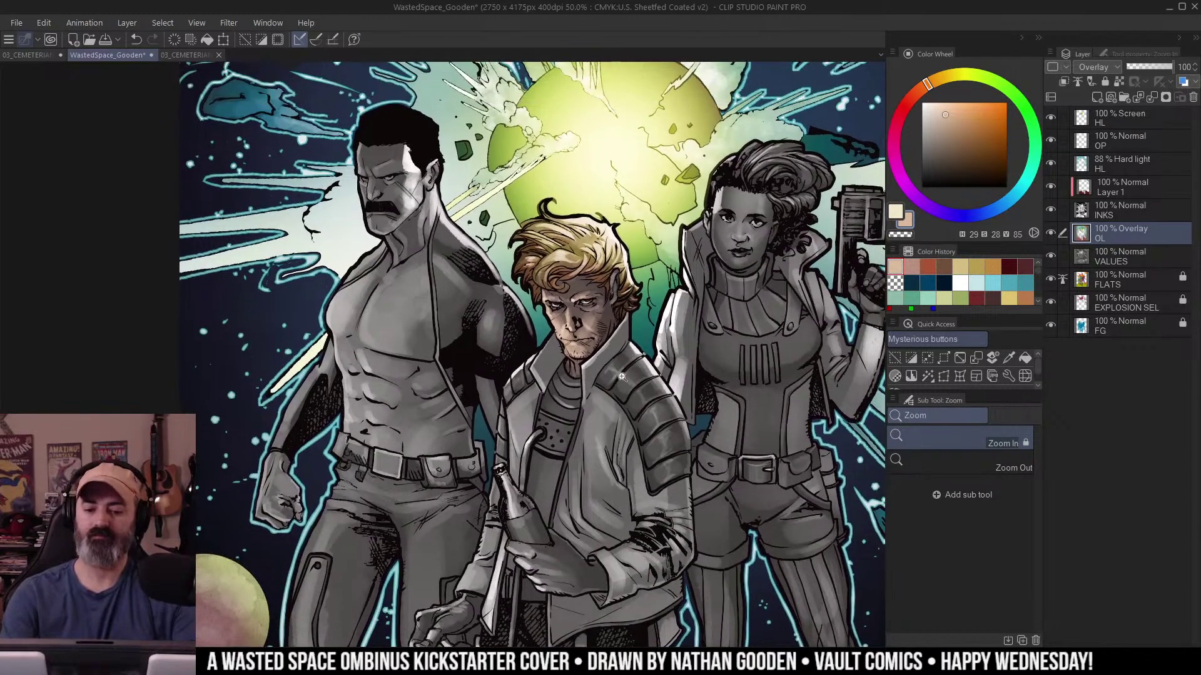
{"action": "left_click", "coordinate": [621, 376]}
{"action": "mouse_move", "coordinate": [672, 315]}
{"action": "left_mouse_down"}
{"action": "mouse_move", "coordinate": [663, 260]}
{"action": "mouse_move", "coordinate": [595, 257]}
{"action": "mouse_move", "coordinate": [593, 270]}
{"action": "left_mouse_up"}
{"action": "key", "text": "m"}
{"action": "key", "text": "ctrl+d"}
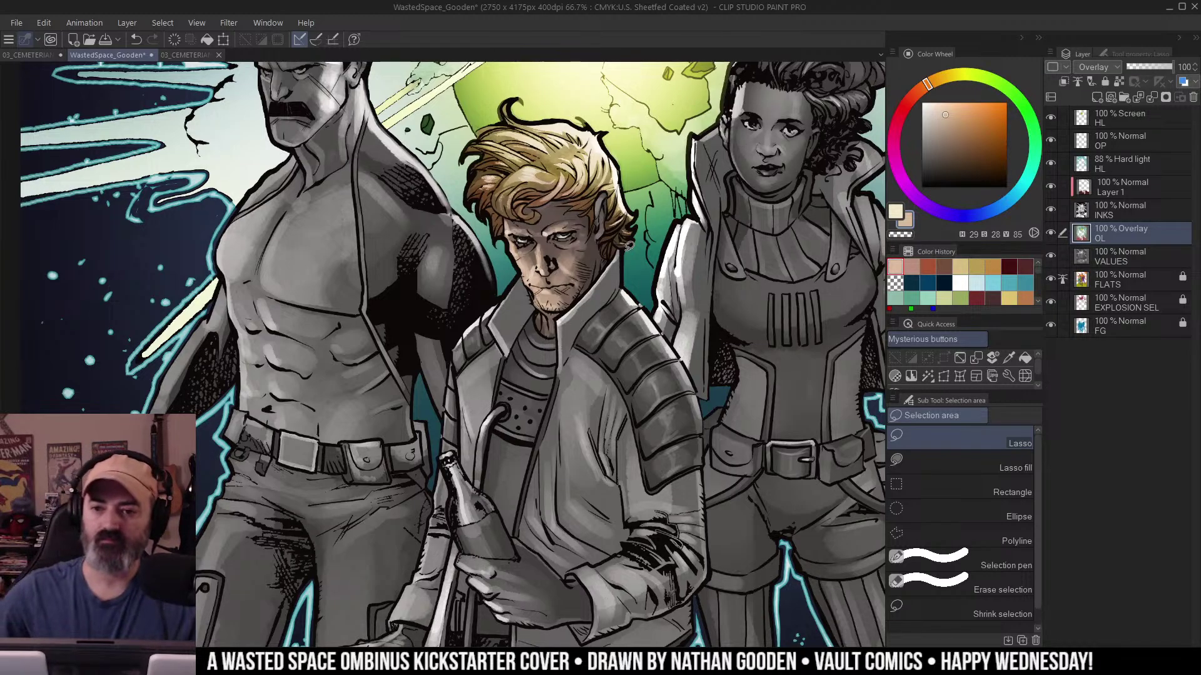
{"action": "left_click_drag", "start_coordinate": [620, 198], "coordinate": [617, 227]}
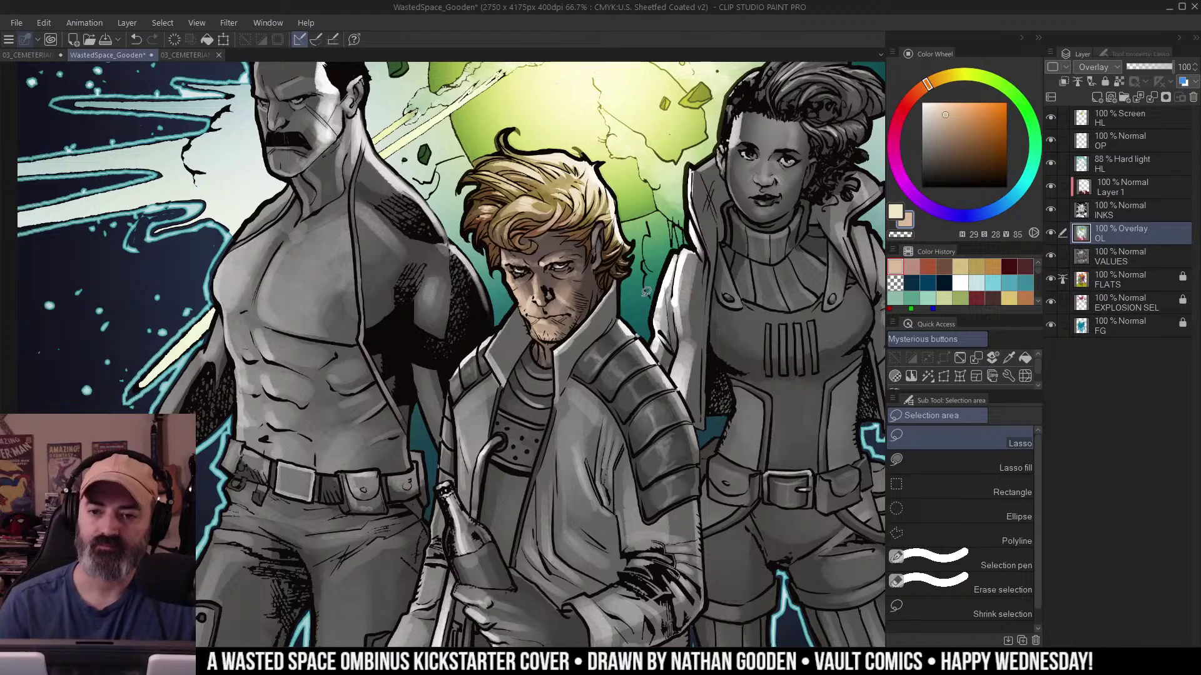
{"action": "scroll", "coordinate": [594, 282], "scroll_direction": "up", "scroll_amount": 2}
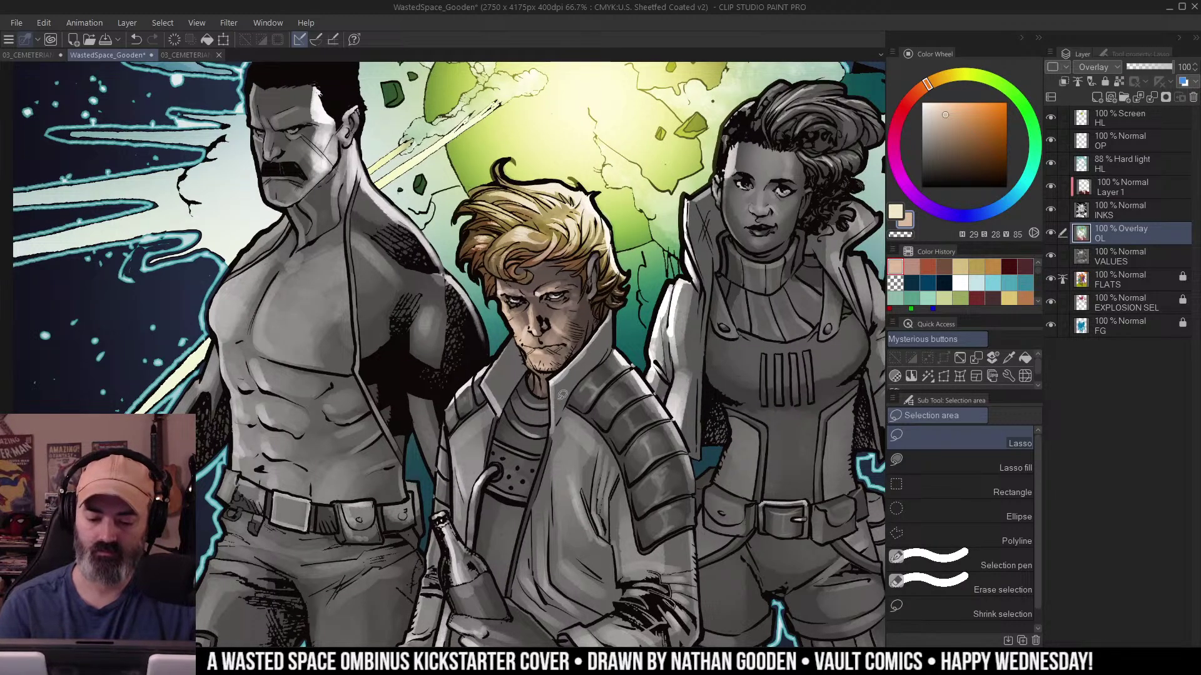
{"action": "left_click_drag", "start_coordinate": [590, 351], "coordinate": [610, 332]}
Reselect the middle man's skin from the flats and add a new Overlay layer above the existing one.
{"action": "key", "text": "w"}
{"action": "left_click", "coordinate": [598, 320]}
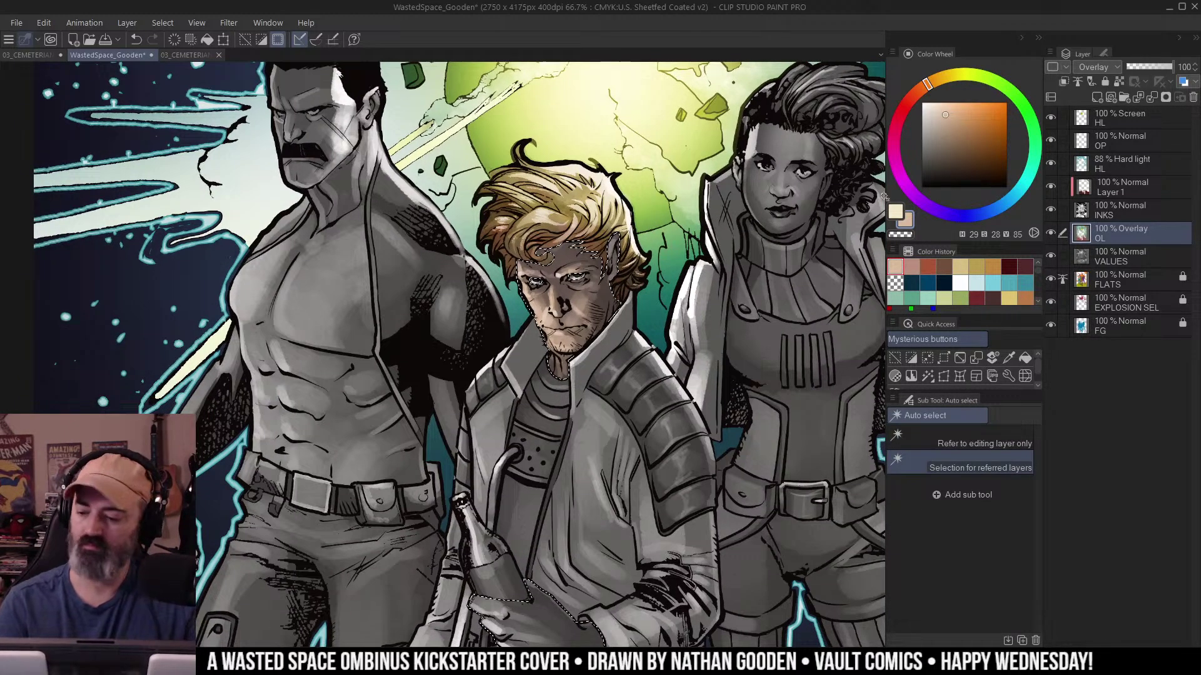
{"action": "key", "text": "ctrl+shift+n"}
Shade around the middle man's eyes and cheek with dark reddish brown (hue 7, saturation 39, value 49) using the Soft airbrush.
{"action": "key", "text": "b"}
{"action": "left_click", "coordinate": [907, 102]}
{"action": "left_click", "coordinate": [957, 139]}
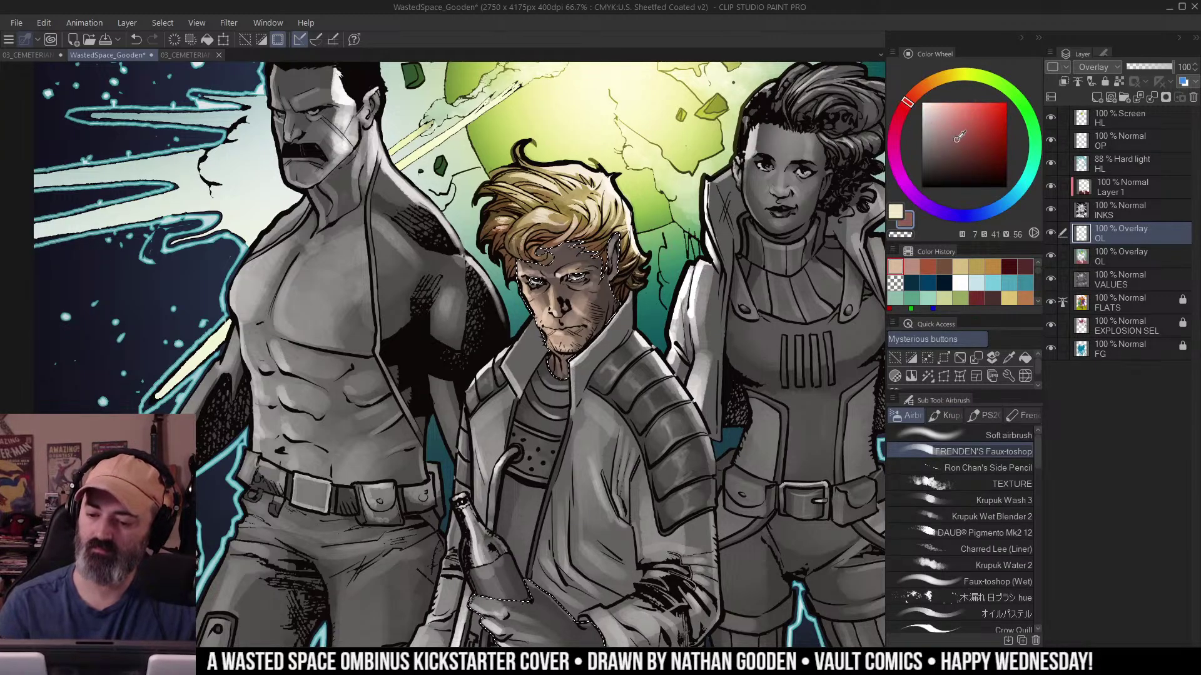
{"action": "left_click", "coordinate": [954, 146]}
{"action": "left_click", "coordinate": [1008, 435]}
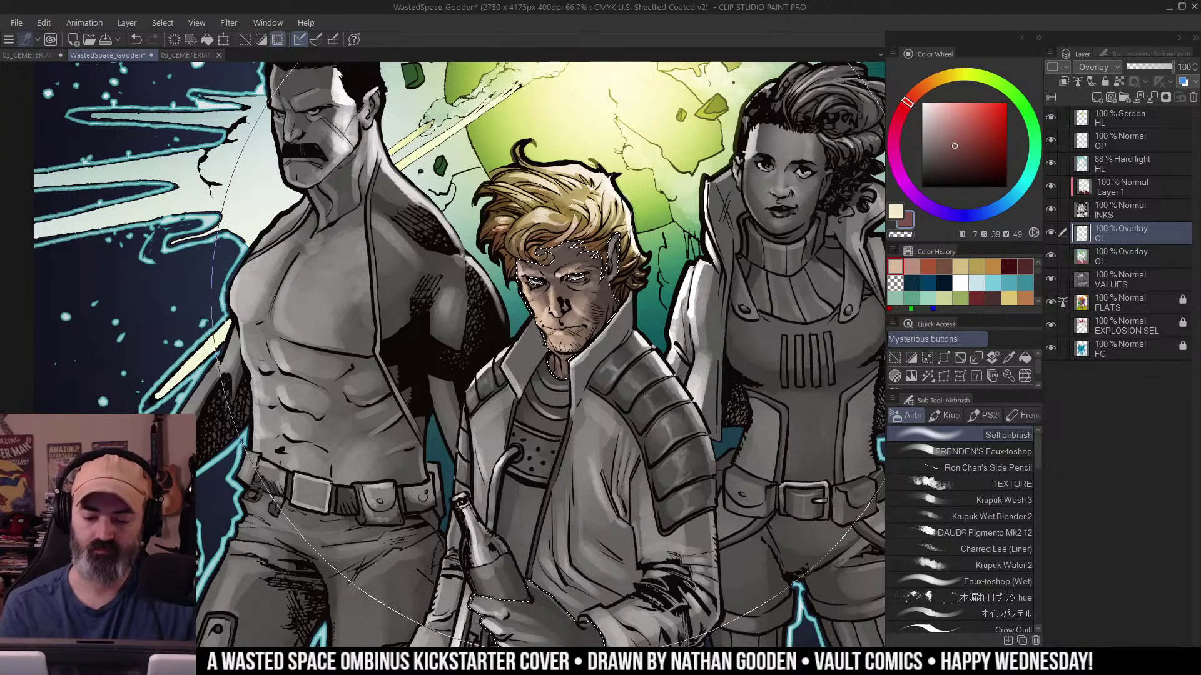
{"action": "left_click_drag", "start_coordinate": [573, 296], "coordinate": [281, 310]}
{"action": "key", "text": "ctrl+d"}
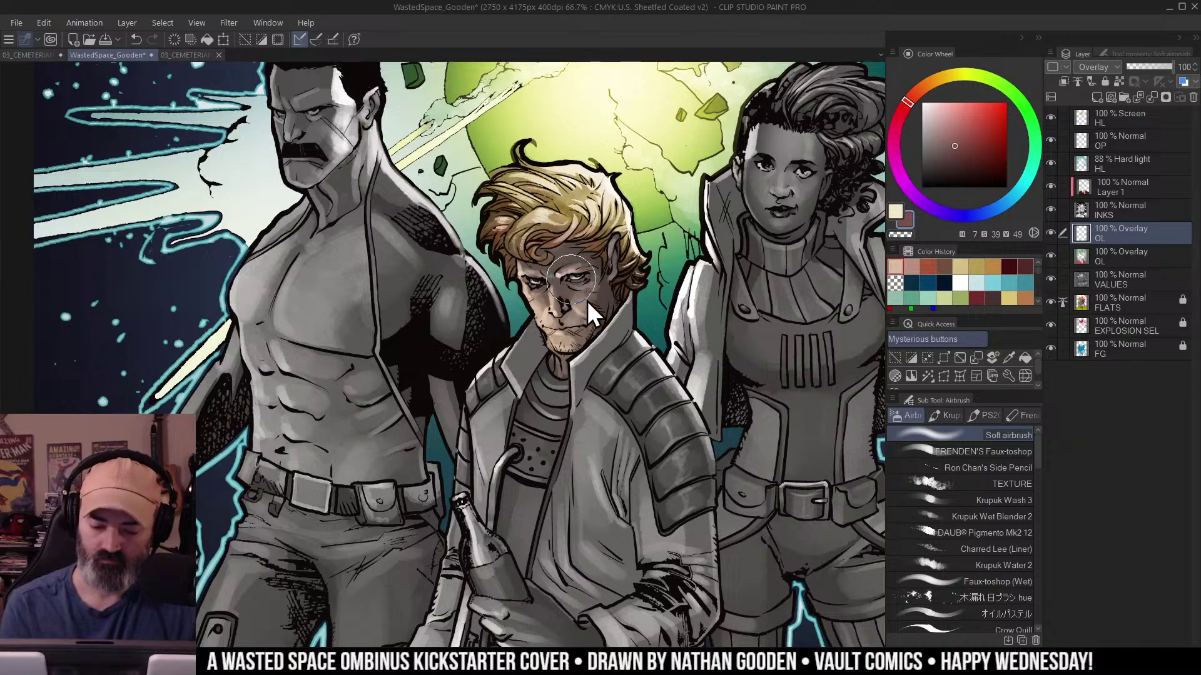
{"action": "mouse_move", "coordinate": [571, 280]}
{"action": "left_mouse_down"}
{"action": "mouse_move", "coordinate": [516, 295]}
{"action": "mouse_move", "coordinate": [558, 297]}
{"action": "mouse_move", "coordinate": [603, 276]}
{"action": "mouse_move", "coordinate": [515, 294]}
{"action": "mouse_move", "coordinate": [588, 271]}
{"action": "mouse_move", "coordinate": [620, 243]}
{"action": "mouse_move", "coordinate": [625, 270]}
{"action": "mouse_move", "coordinate": [589, 299]}
{"action": "left_mouse_up"}
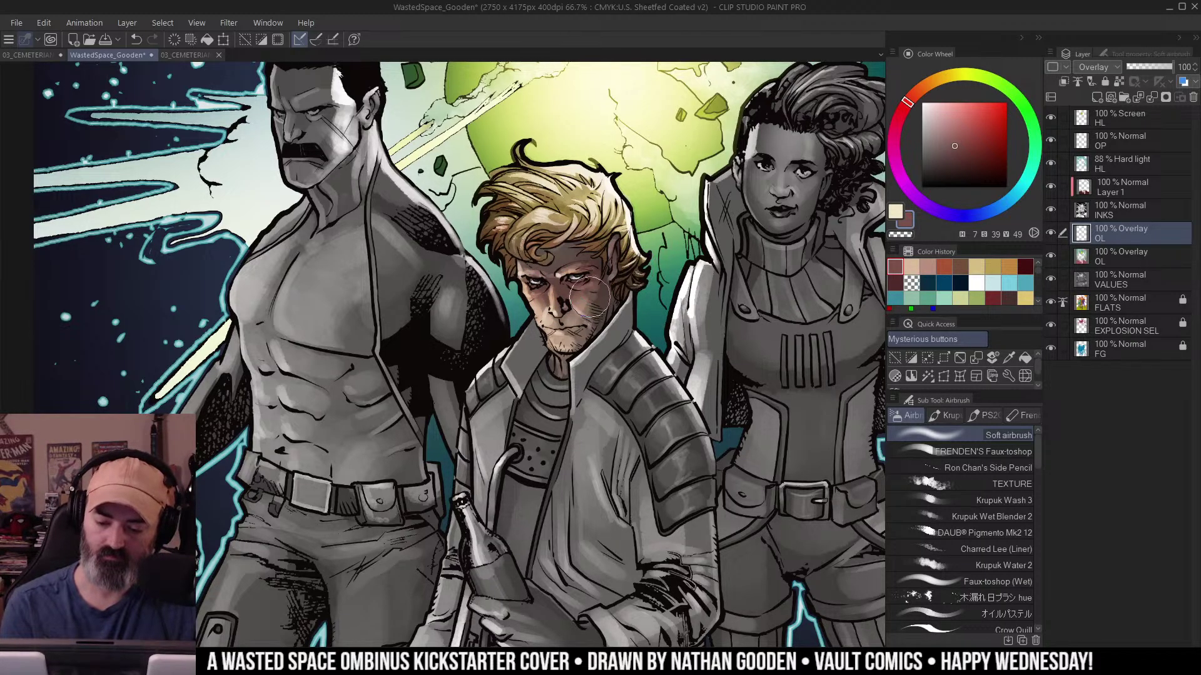
Examine the reddish face shading at different scales against the rest of the cover.
{"action": "left_click", "coordinate": [630, 356], "text": "ctrl+alt"}
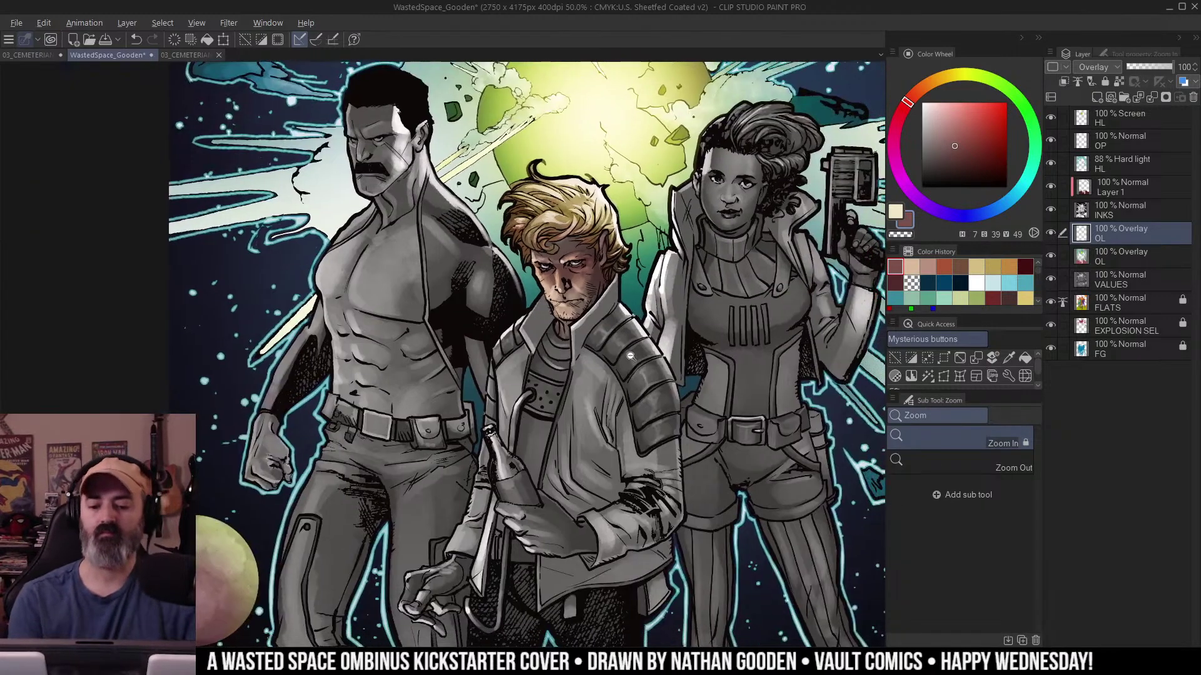
{"action": "left_click", "coordinate": [630, 356], "text": "alt"}
{"action": "left_click_drag", "start_coordinate": [679, 372], "coordinate": [655, 355]}
{"action": "left_click", "coordinate": [608, 323]}
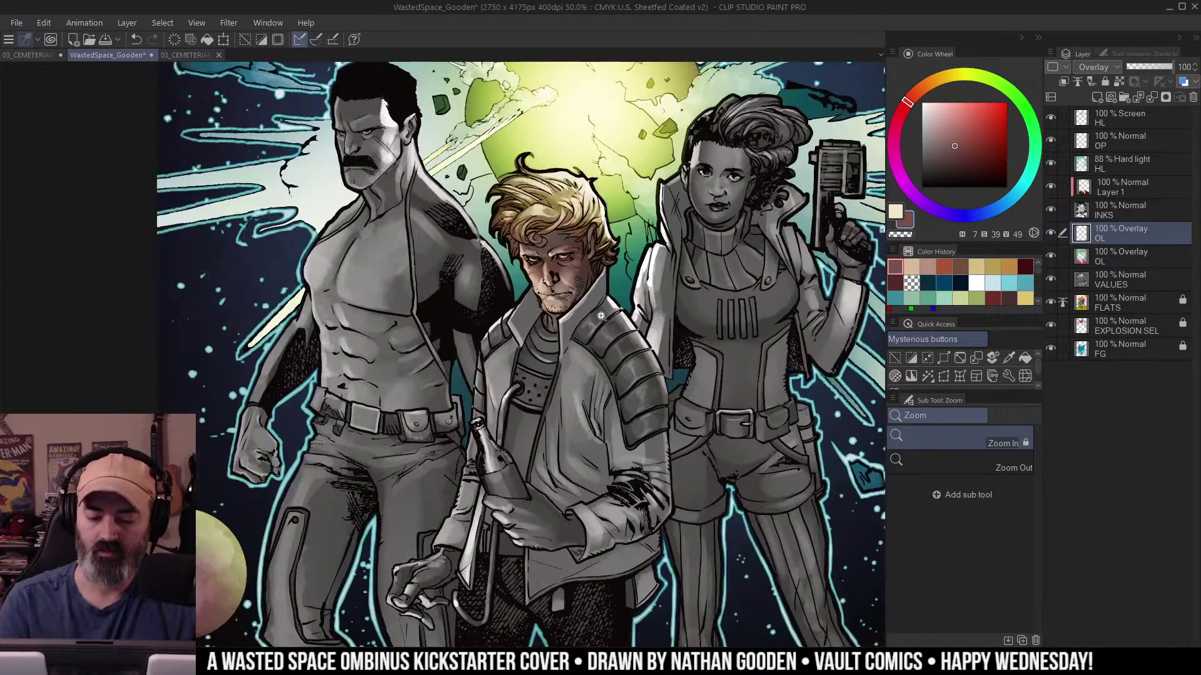
{"action": "left_click", "coordinate": [589, 345], "text": "alt"}
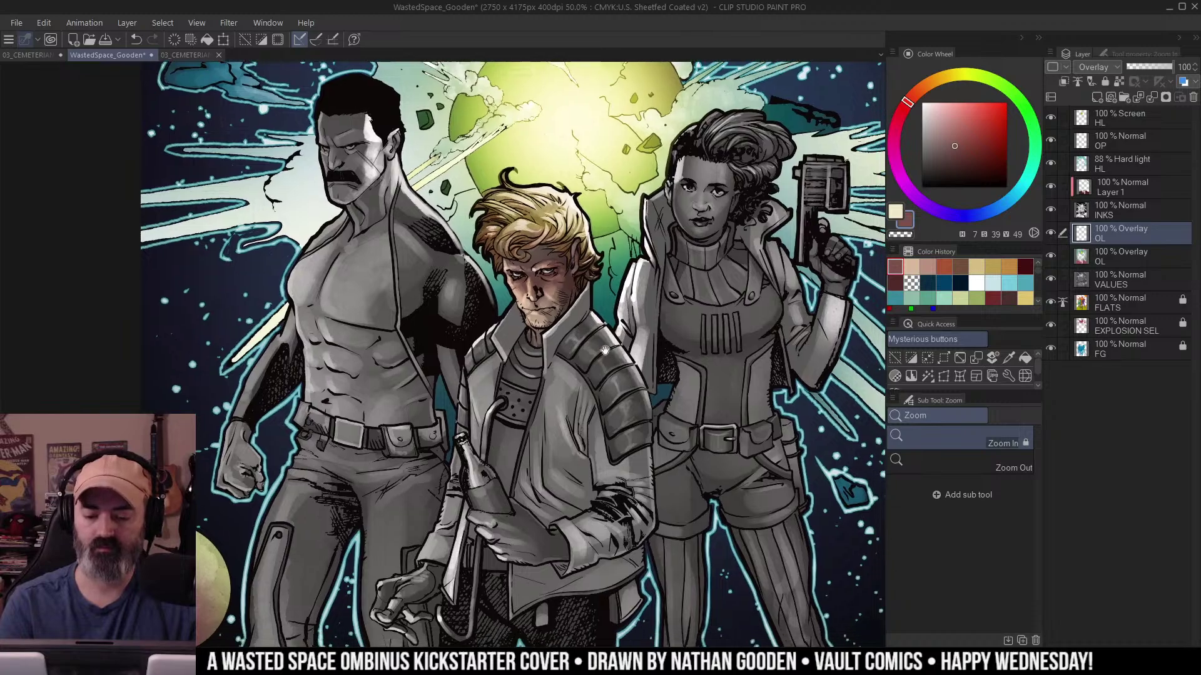
{"action": "left_click", "coordinate": [619, 334], "text": "alt"}
{"action": "left_click", "coordinate": [616, 339]}
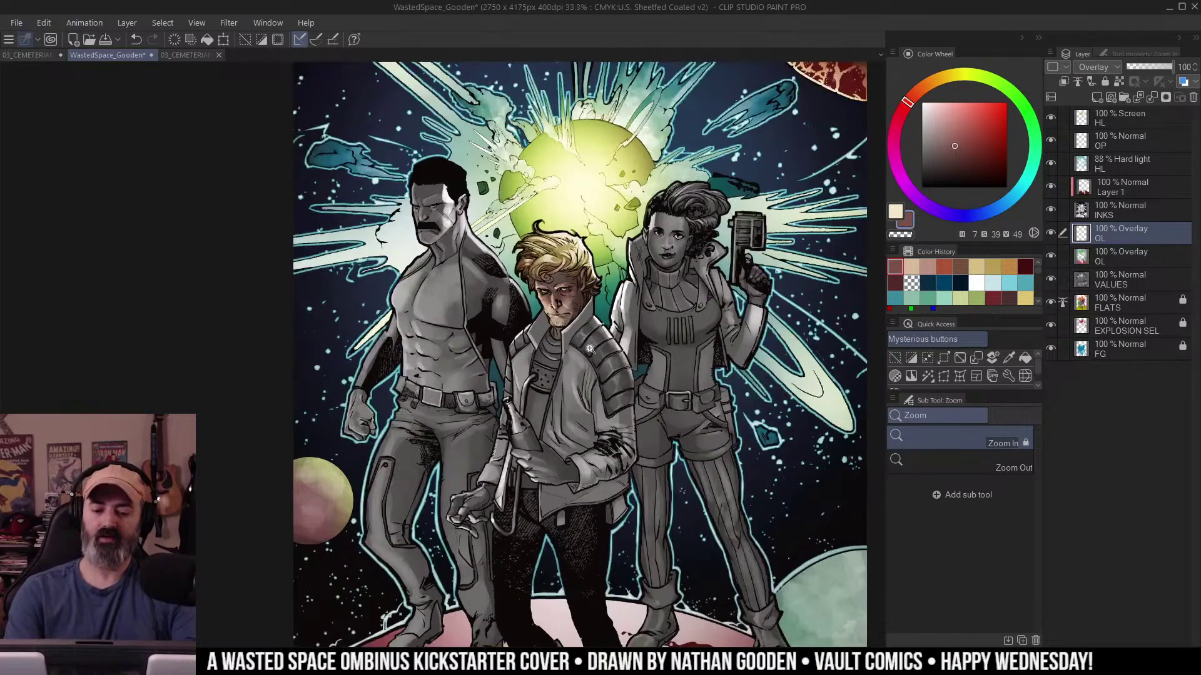
{"action": "double_click", "coordinate": [605, 347]}
{"action": "mouse_move", "coordinate": [604, 347]}
{"action": "left_mouse_down"}
{"action": "mouse_move", "coordinate": [672, 364]}
{"action": "mouse_move", "coordinate": [666, 284]}
{"action": "mouse_move", "coordinate": [699, 313]}
{"action": "left_mouse_up"}
Select the middle man's shoulder armor and airbrush it muted purple (hue 323, saturation 41, value 47) on the lower Overlay layer.
{"action": "key", "text": "w"}
{"action": "left_click", "coordinate": [666, 284]}
{"action": "key", "text": "ctrl+d"}
{"action": "key", "text": "b"}
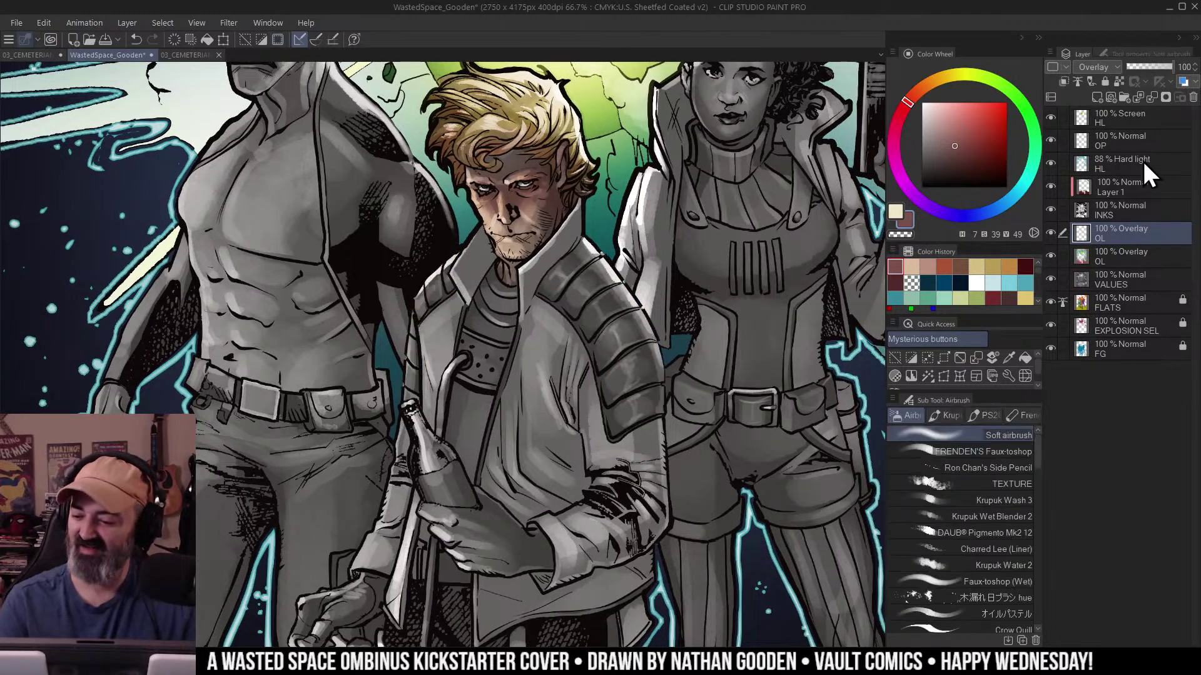
{"action": "left_click", "coordinate": [1091, 255]}
{"action": "left_click", "coordinate": [956, 143]}
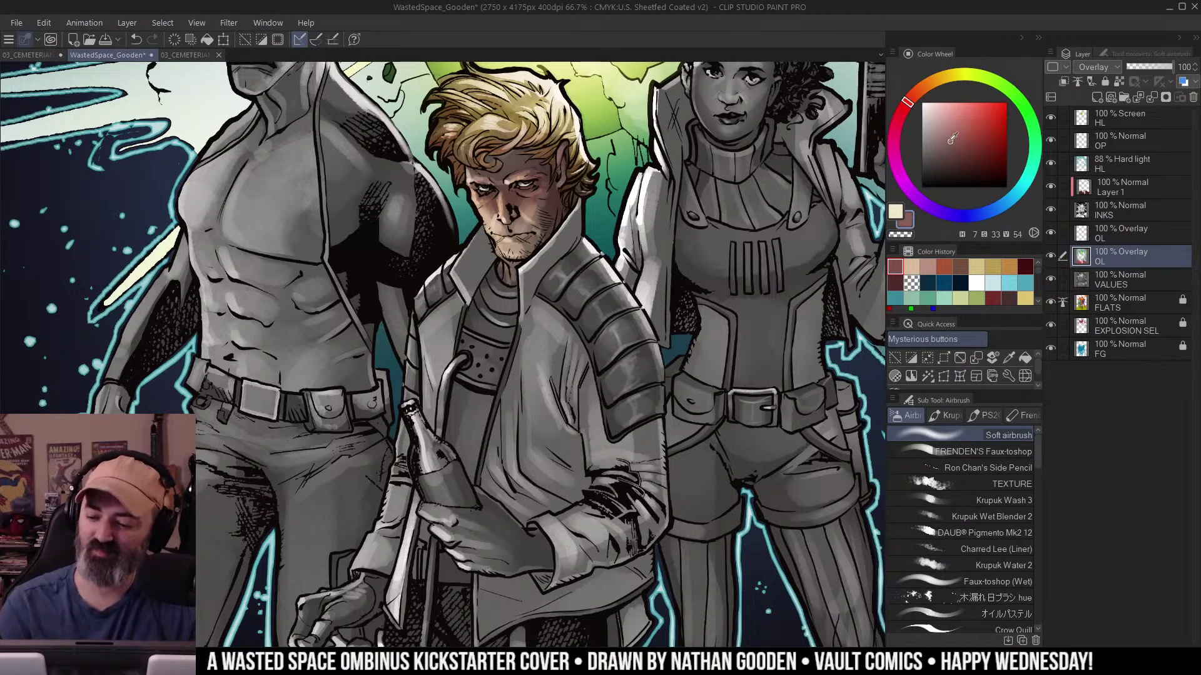
{"action": "left_click", "coordinate": [895, 155]}
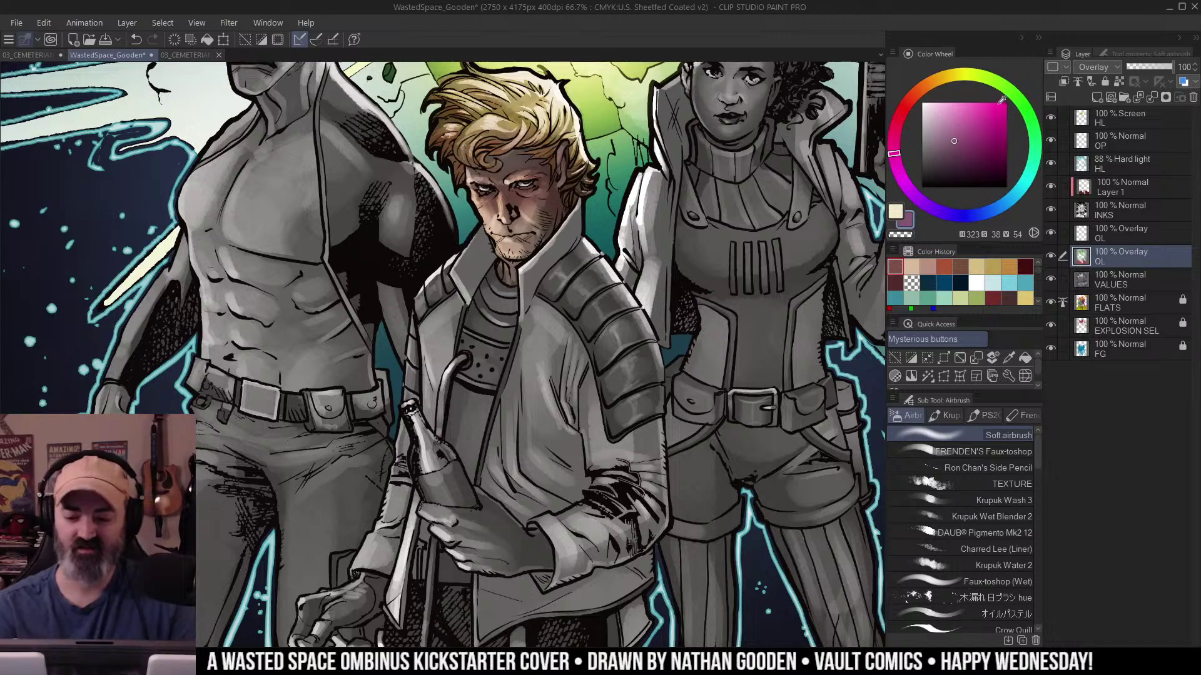
{"action": "left_click", "coordinate": [956, 147]}
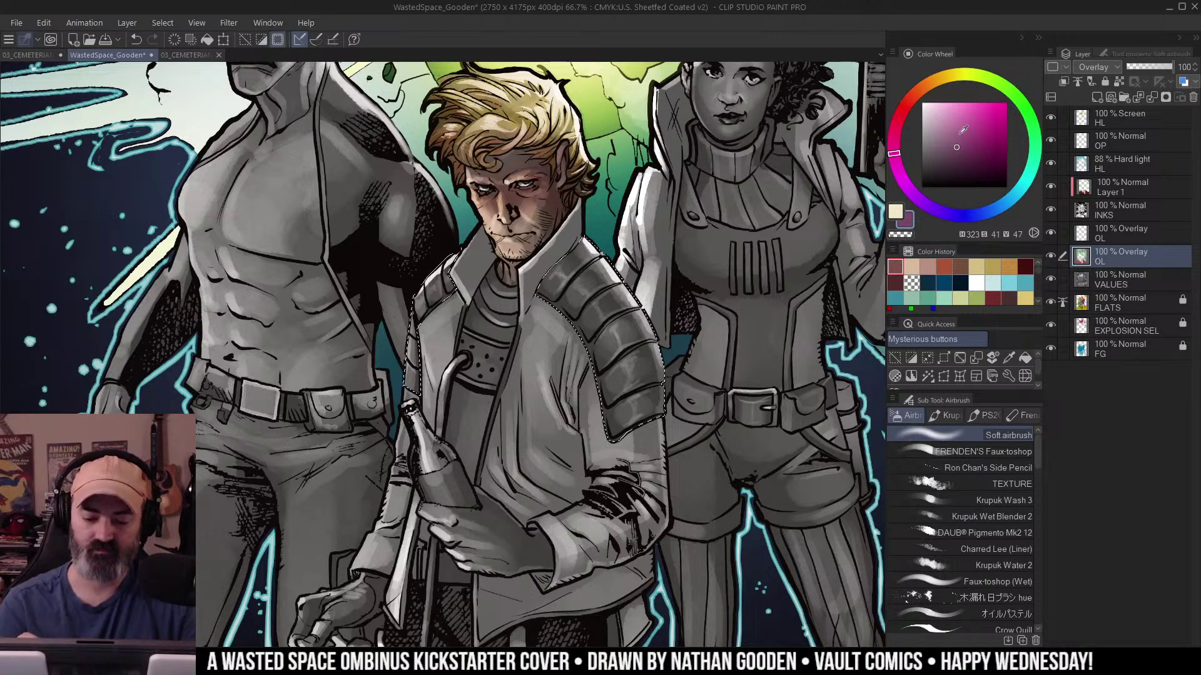
{"action": "key", "text": "bracketright"}
{"action": "key", "text": "bracketright"}
{"action": "key", "text": "bracketright"}
{"action": "left_click_drag", "start_coordinate": [455, 279], "coordinate": [413, 348]}
{"action": "left_click_drag", "start_coordinate": [583, 252], "coordinate": [627, 441]}
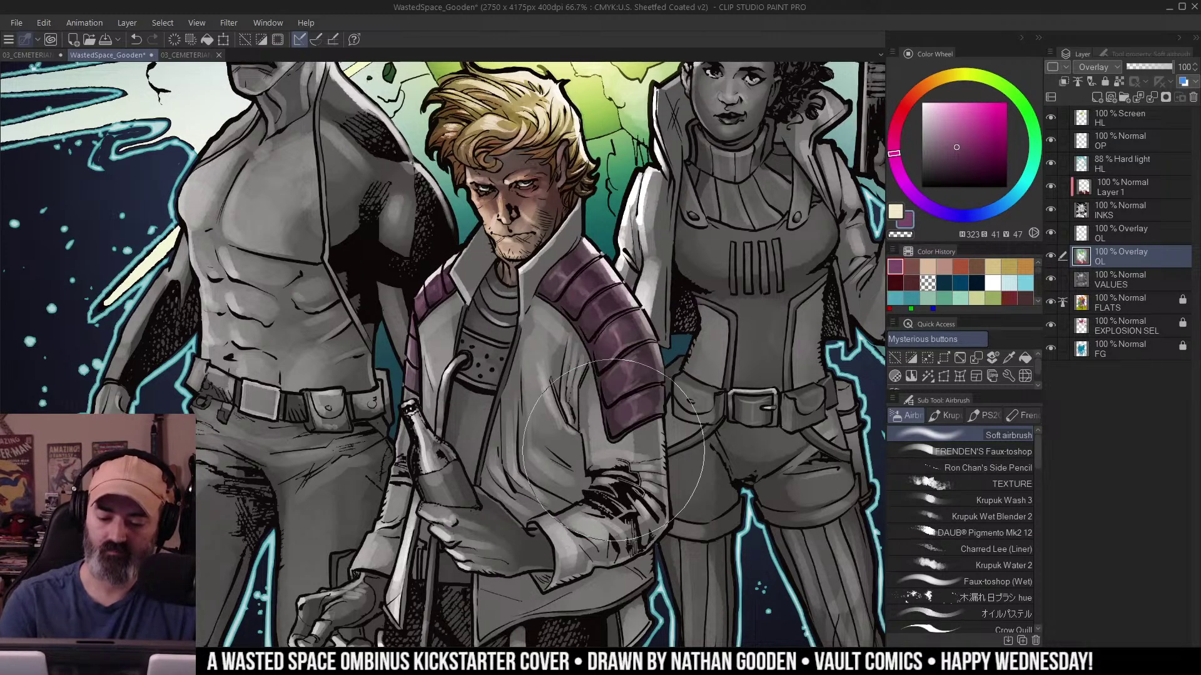
Airbrush brighter magenta highlights (hue 323, saturation 48, value 79) on the middle man's shoulder armor with a smaller brush.
{"action": "mouse_move", "coordinate": [713, 278]}
{"action": "left_mouse_down"}
{"action": "mouse_move", "coordinate": [723, 253]}
{"action": "mouse_move", "coordinate": [689, 276]}
{"action": "left_mouse_up"}
{"action": "left_click", "coordinate": [962, 120]}
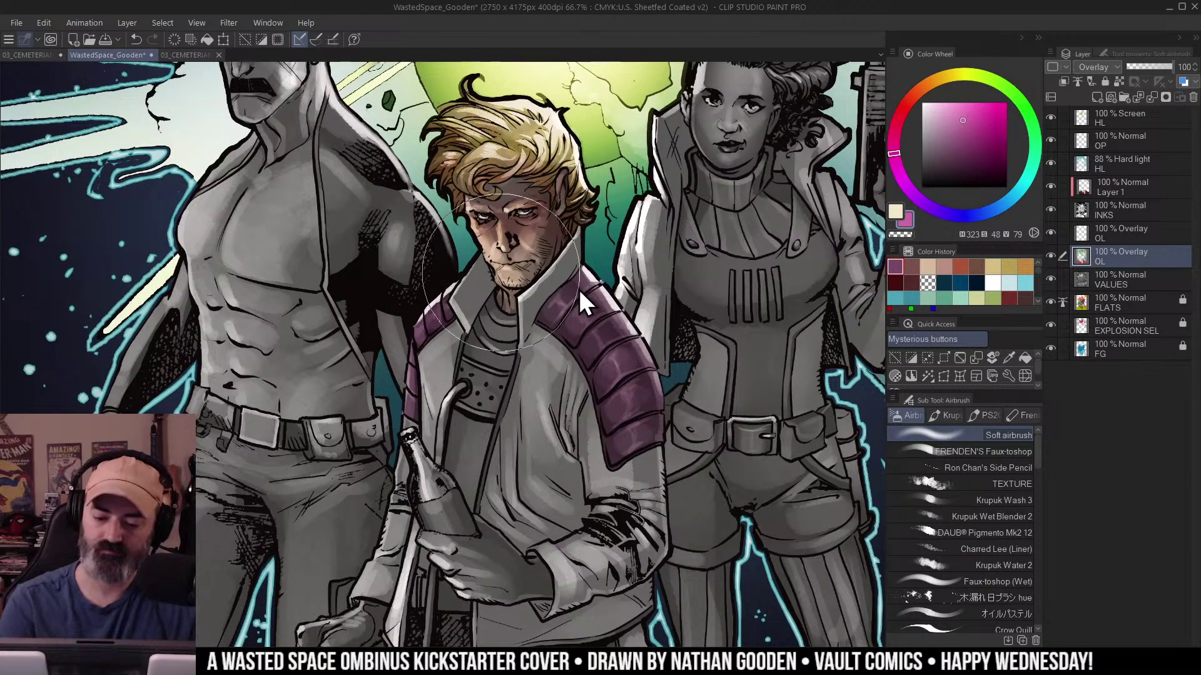
{"action": "key", "text": "bracketleft"}
{"action": "key", "text": "bracketleft"}
{"action": "key", "text": "bracketleft"}
{"action": "key", "text": "bracketleft"}
{"action": "mouse_move", "coordinate": [566, 294]}
{"action": "left_mouse_down"}
{"action": "mouse_move", "coordinate": [607, 306]}
{"action": "mouse_move", "coordinate": [593, 330]}
{"action": "mouse_move", "coordinate": [621, 355]}
{"action": "mouse_move", "coordinate": [644, 427]}
{"action": "mouse_move", "coordinate": [665, 367]}
{"action": "left_mouse_up"}
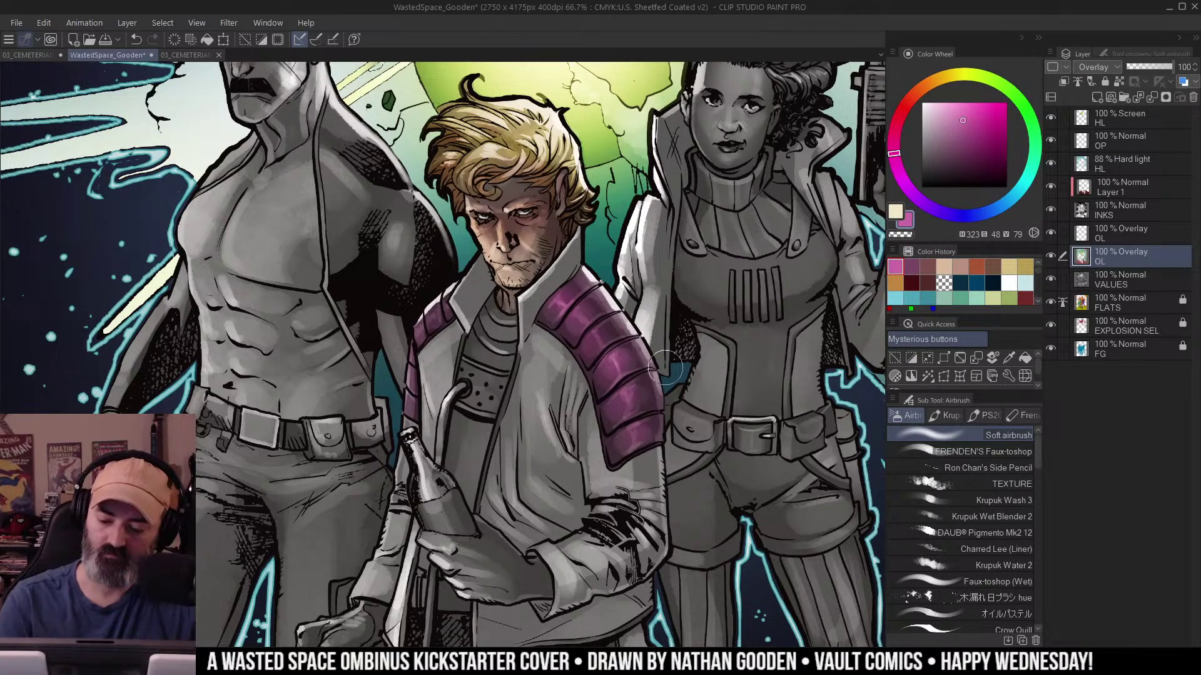
Select the middle man's jacket from the flats and airbrush it yellowish tan (hue 47, saturation 40, value 75).
{"action": "key", "text": "ctrl+space"}
{"action": "left_click", "coordinate": [645, 364], "text": "alt"}
{"action": "left_click", "coordinate": [645, 364], "text": "alt"}
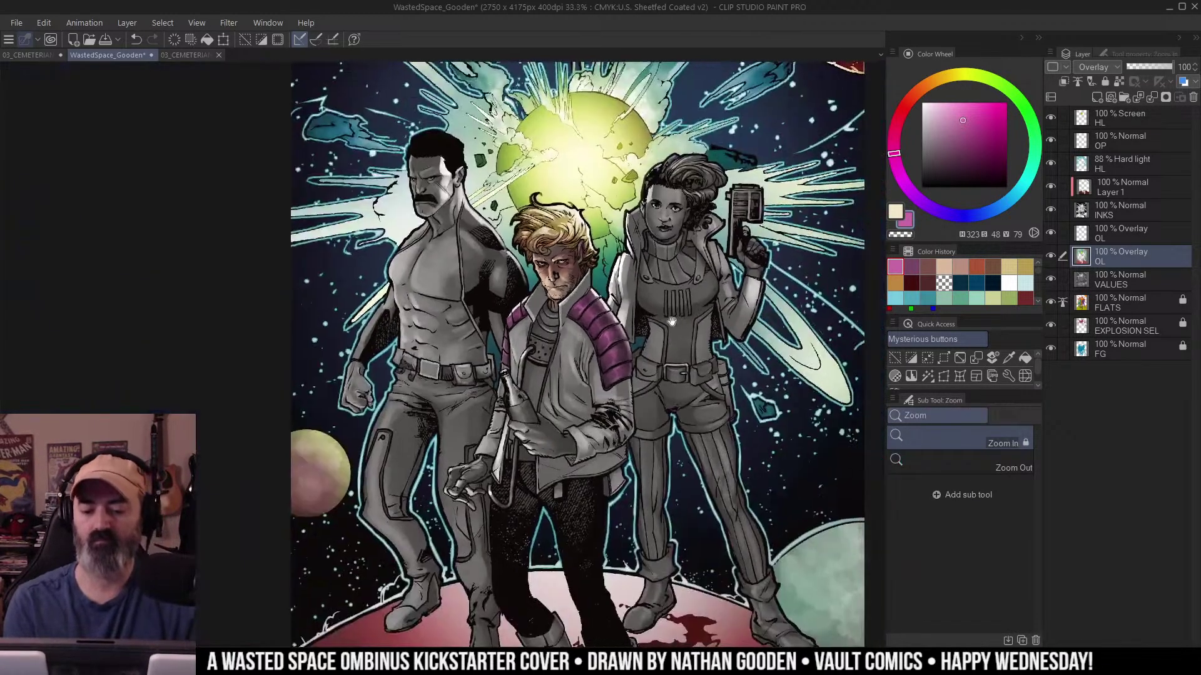
{"action": "left_click", "coordinate": [645, 364], "text": "alt"}
{"action": "left_click", "coordinate": [622, 379]}
{"action": "left_click", "coordinate": [622, 379]}
{"action": "left_click_drag", "start_coordinate": [622, 379], "coordinate": [703, 368]}
{"action": "key", "text": "w"}
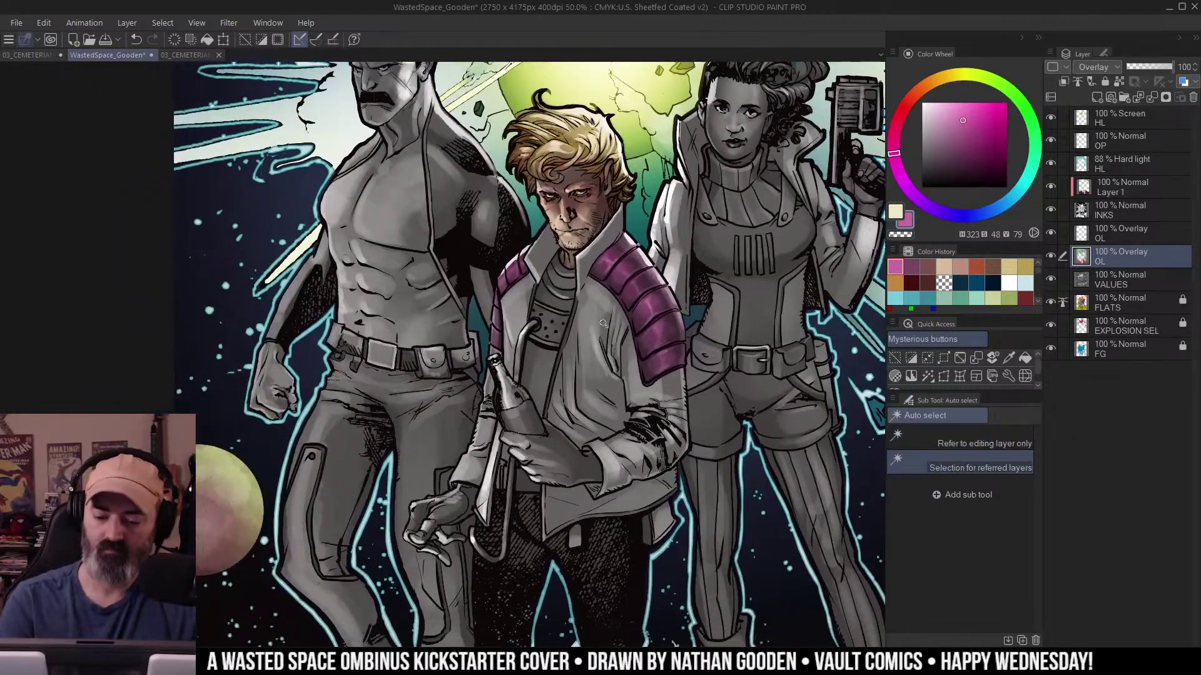
{"action": "left_click", "coordinate": [597, 316]}
{"action": "left_click_drag", "start_coordinate": [762, 257], "coordinate": [710, 255]}
{"action": "left_click_drag", "start_coordinate": [670, 384], "coordinate": [675, 66]}
{"action": "key", "text": "m"}
{"action": "scroll", "coordinate": [576, 289], "scroll_direction": "up", "scroll_amount": 5}
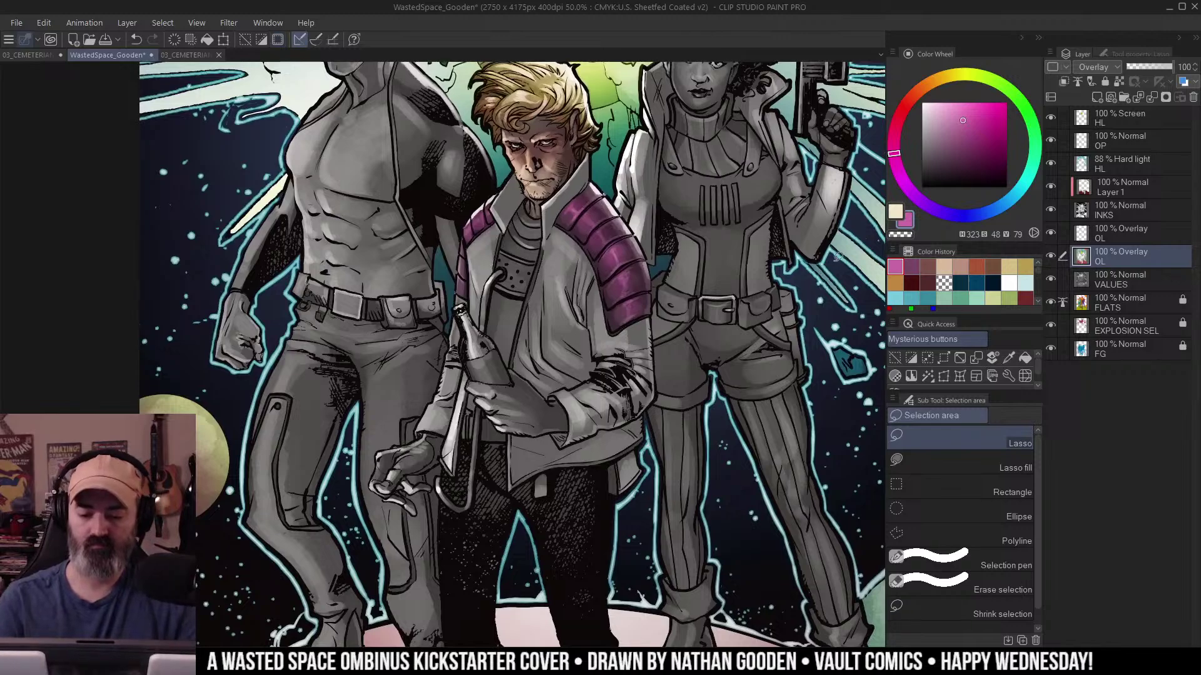
{"action": "key", "text": "b"}
{"action": "left_click", "coordinate": [950, 78]}
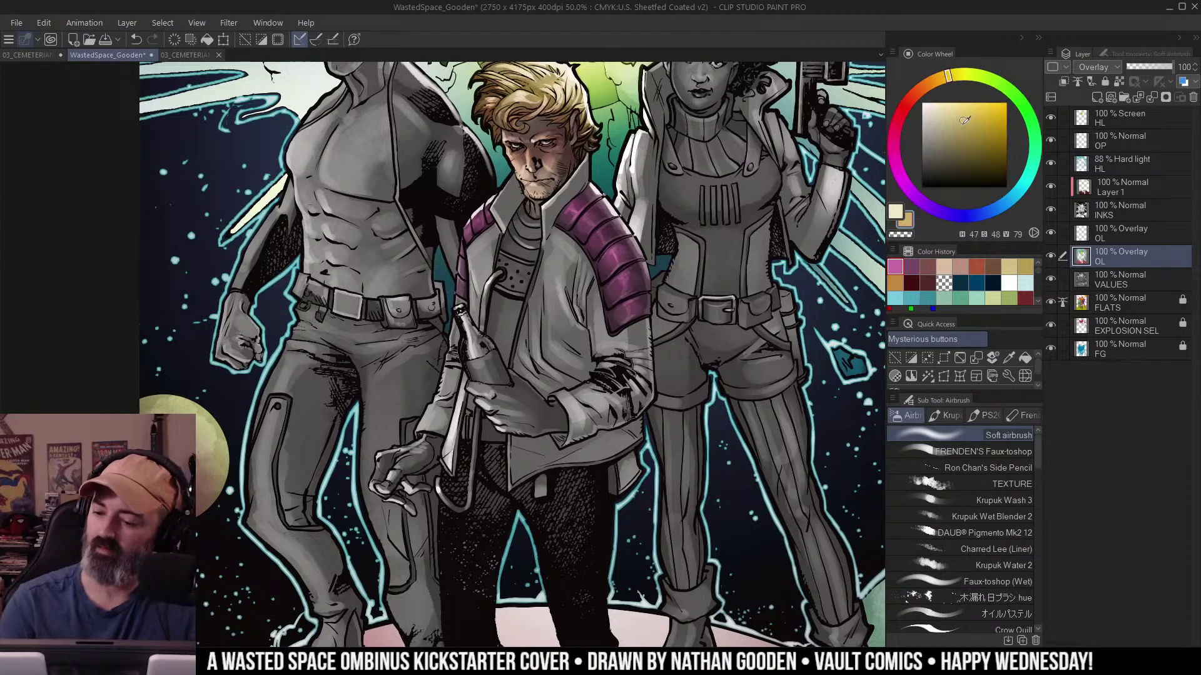
{"action": "left_click", "coordinate": [959, 118]}
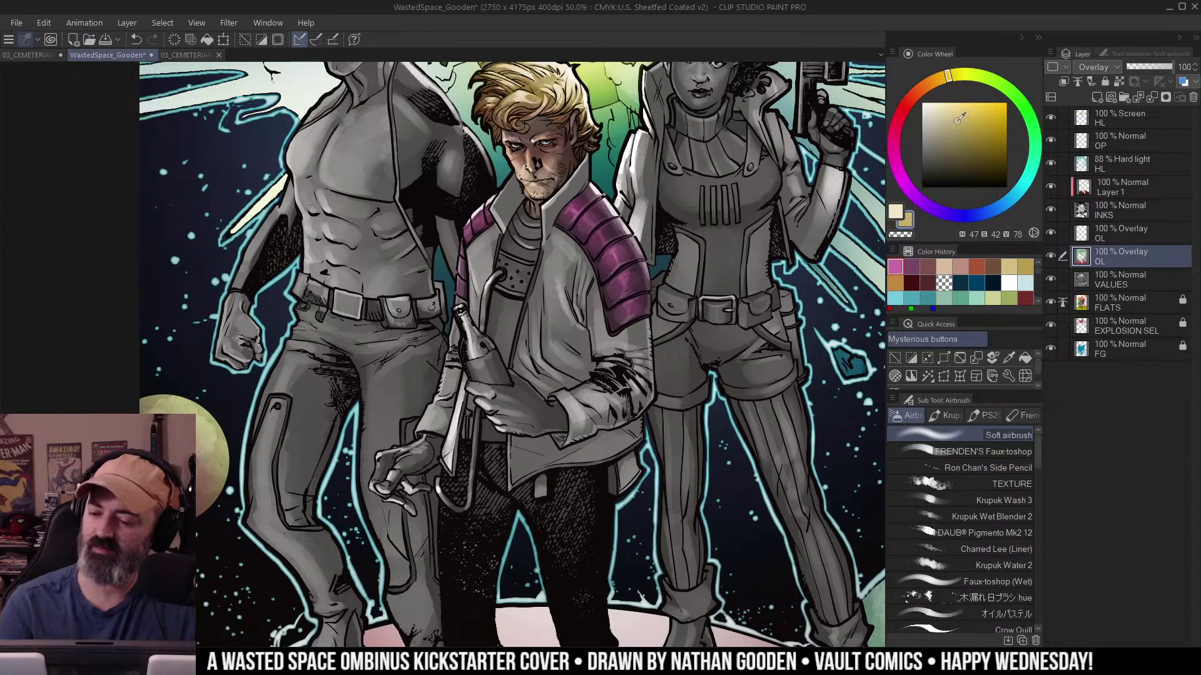
{"action": "mouse_move", "coordinate": [610, 253]}
{"action": "left_mouse_down"}
{"action": "mouse_move", "coordinate": [626, 180]}
{"action": "mouse_move", "coordinate": [495, 297]}
{"action": "mouse_move", "coordinate": [621, 258]}
{"action": "mouse_move", "coordinate": [557, 411]}
{"action": "mouse_move", "coordinate": [410, 454]}
{"action": "mouse_move", "coordinate": [606, 361]}
{"action": "left_mouse_up"}
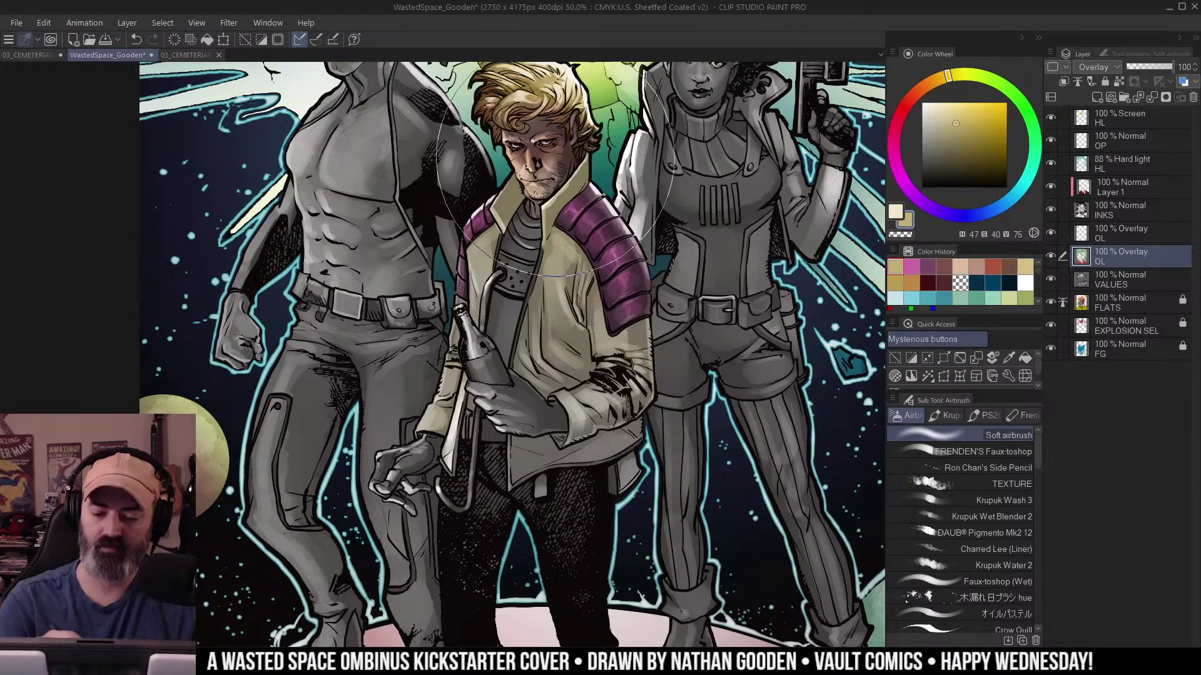
Examine the painted jacket and shoulder armor at different scales against the rest of the cover.
{"action": "left_click", "coordinate": [647, 301], "text": "alt"}
{"action": "left_click_drag", "start_coordinate": [647, 300], "coordinate": [616, 341]}
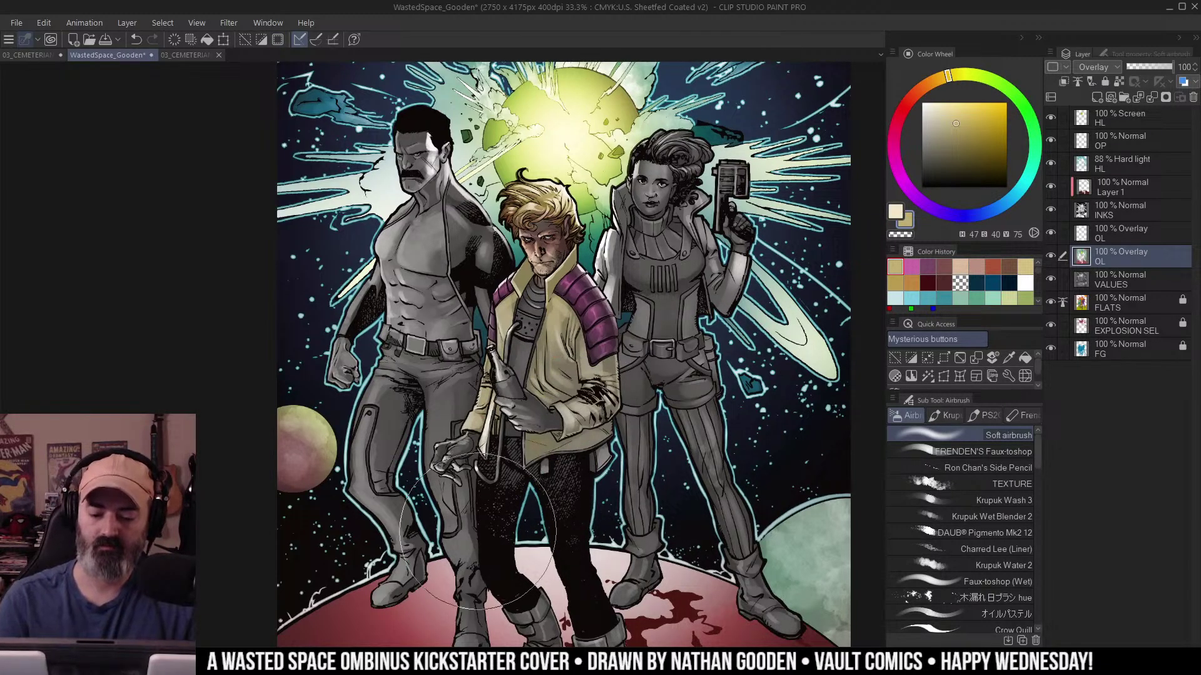
{"action": "key", "text": "ctrl+space"}
{"action": "key", "text": "alt"}
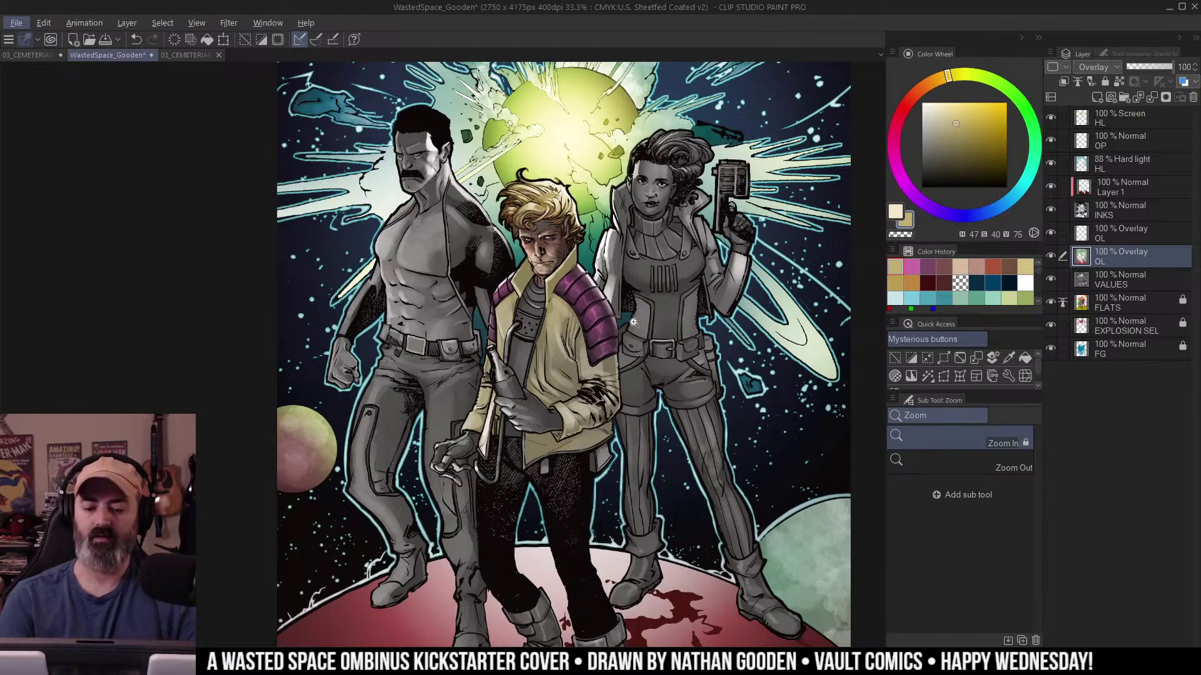
{"action": "key", "text": "alt+f"}
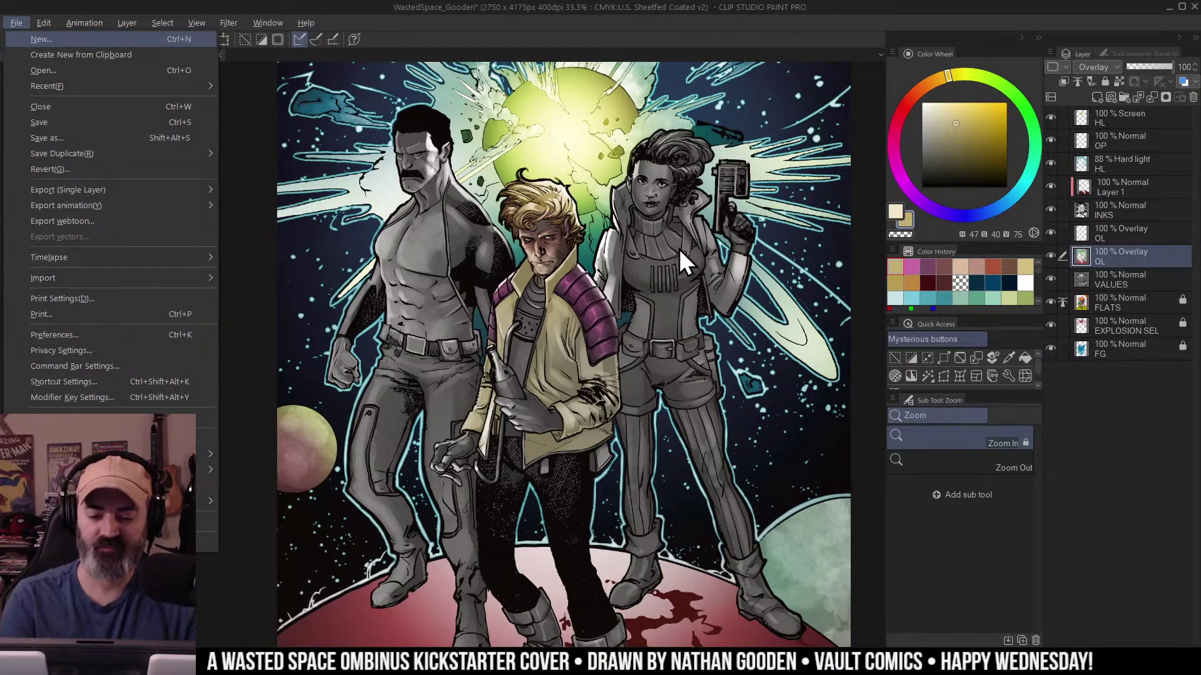
{"action": "key", "text": "Escape"}
{"action": "left_click", "coordinate": [659, 319]}
{"action": "left_click_drag", "start_coordinate": [658, 319], "coordinate": [691, 272]}
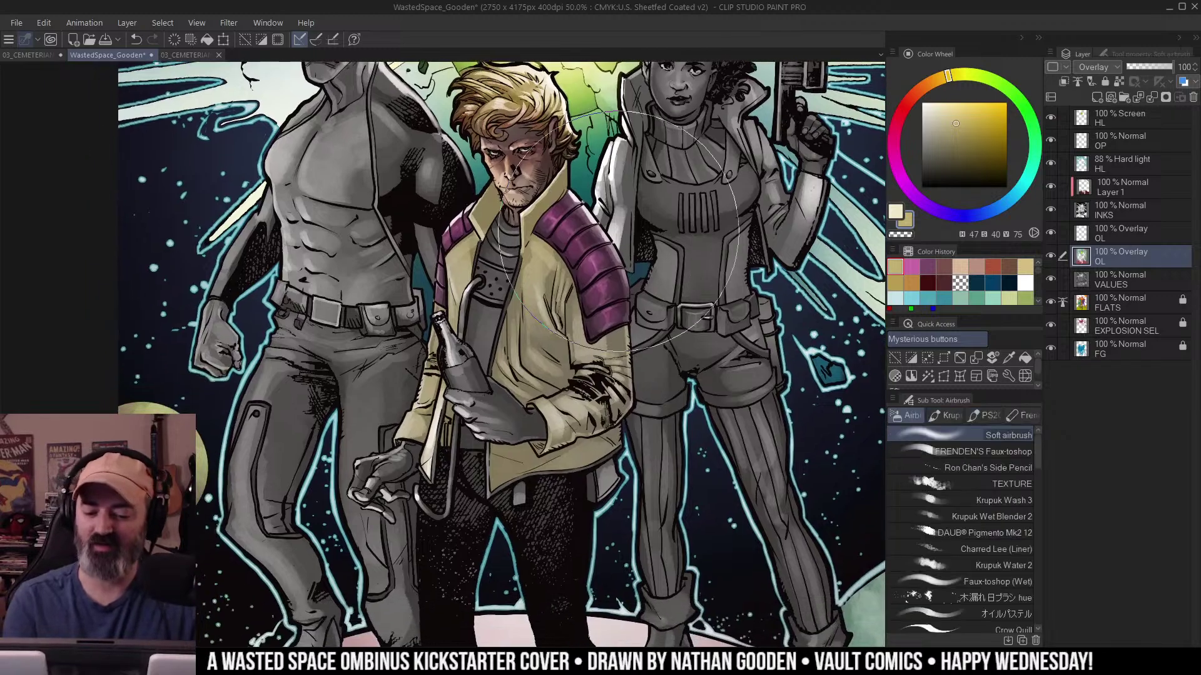
Try extra strokes with a smaller Soft airbrush across the jacket's lower front and sleeve.
{"action": "left_click_drag", "start_coordinate": [551, 374], "coordinate": [489, 369]}
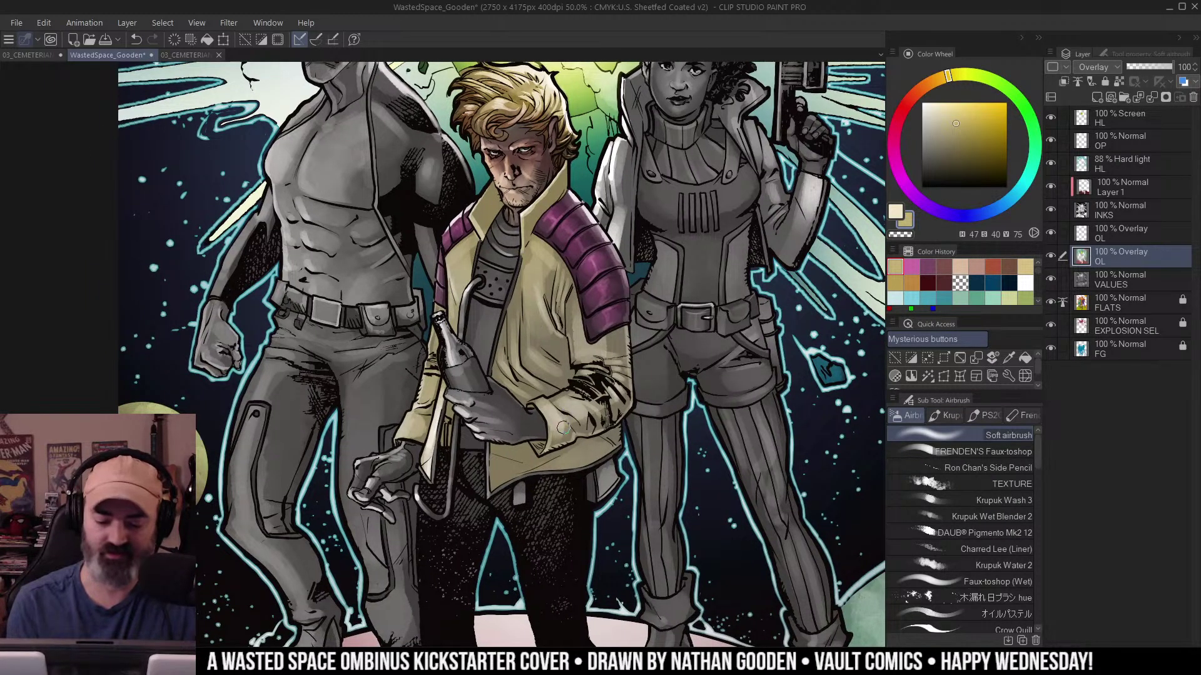
{"action": "mouse_move", "coordinate": [563, 427]}
{"action": "left_mouse_down"}
{"action": "mouse_move", "coordinate": [588, 419]}
{"action": "mouse_move", "coordinate": [656, 343]}
{"action": "left_mouse_up"}
{"action": "key", "text": "ctrl+z"}
{"action": "mouse_move", "coordinate": [525, 449]}
{"action": "left_mouse_down"}
{"action": "mouse_move", "coordinate": [576, 417]}
{"action": "mouse_move", "coordinate": [605, 322]}
{"action": "left_mouse_up"}
{"action": "key", "text": "ctrl+z"}
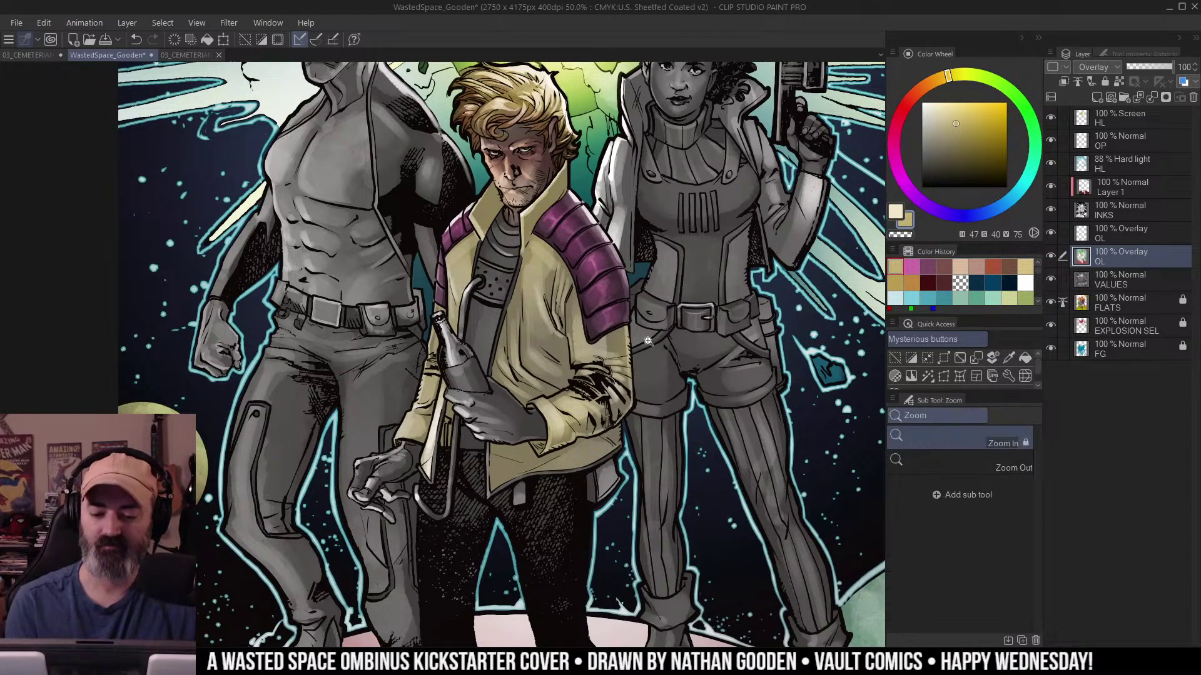
Adjust the jacket color with Hue/Saturation/Luminosity to hue -19 and saturation -22, and clear the selection.
{"action": "mouse_move", "coordinate": [597, 433]}
{"action": "left_mouse_down"}
{"action": "mouse_move", "coordinate": [612, 405]}
{"action": "mouse_move", "coordinate": [594, 427]}
{"action": "left_mouse_up"}
{"action": "scroll", "coordinate": [594, 425], "scroll_direction": "down", "scroll_amount": 2}
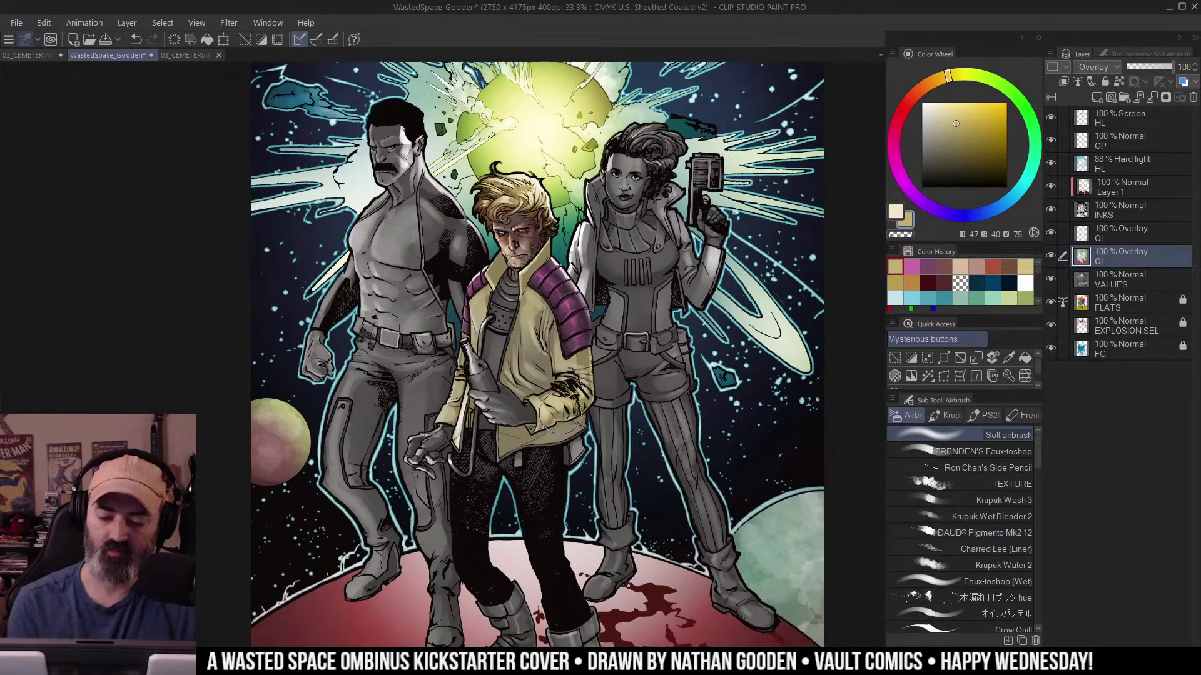
{"action": "key", "text": "ctrl+h"}
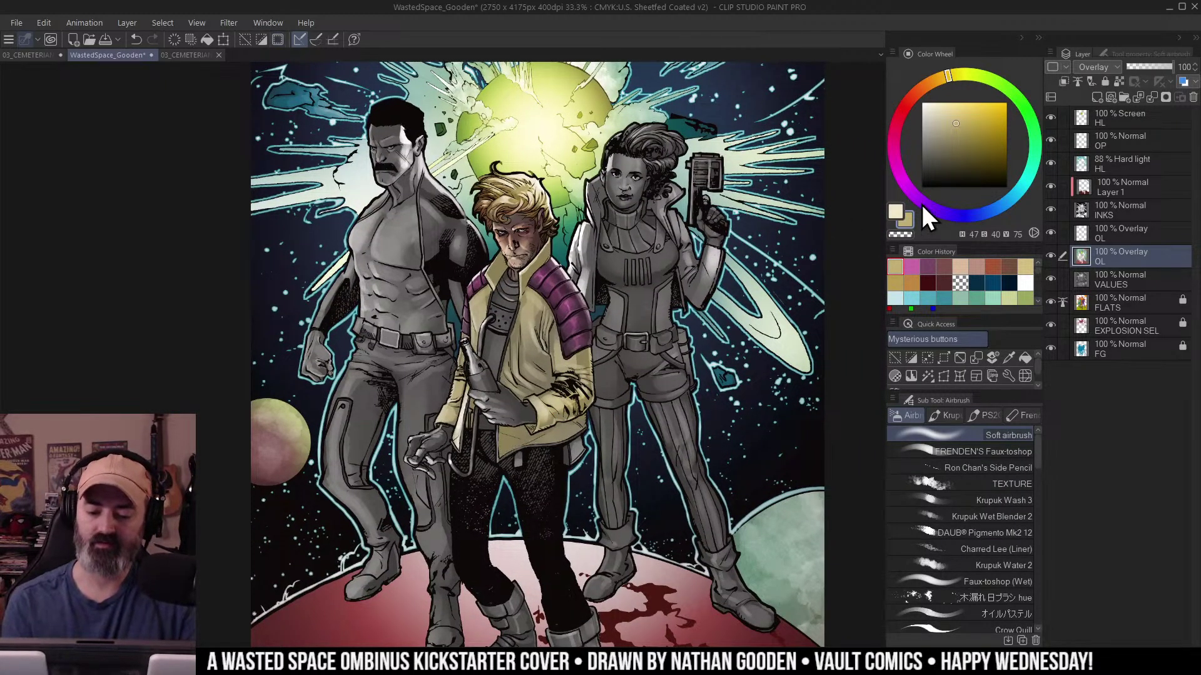
{"action": "key", "text": "ctrl+u"}
{"action": "mouse_move", "coordinate": [813, 219]}
{"action": "left_mouse_down"}
{"action": "mouse_move", "coordinate": [780, 225]}
{"action": "mouse_move", "coordinate": [794, 225]}
{"action": "left_mouse_up"}
{"action": "left_click", "coordinate": [799, 187]}
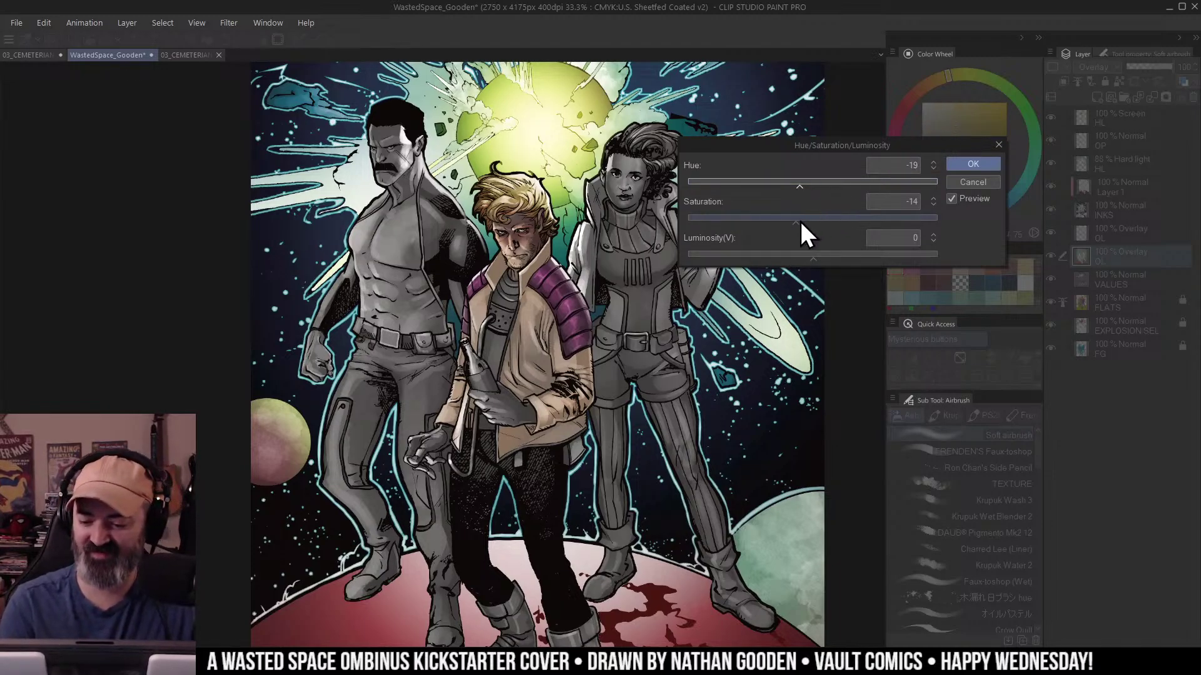
{"action": "left_click_drag", "start_coordinate": [799, 219], "coordinate": [804, 220]}
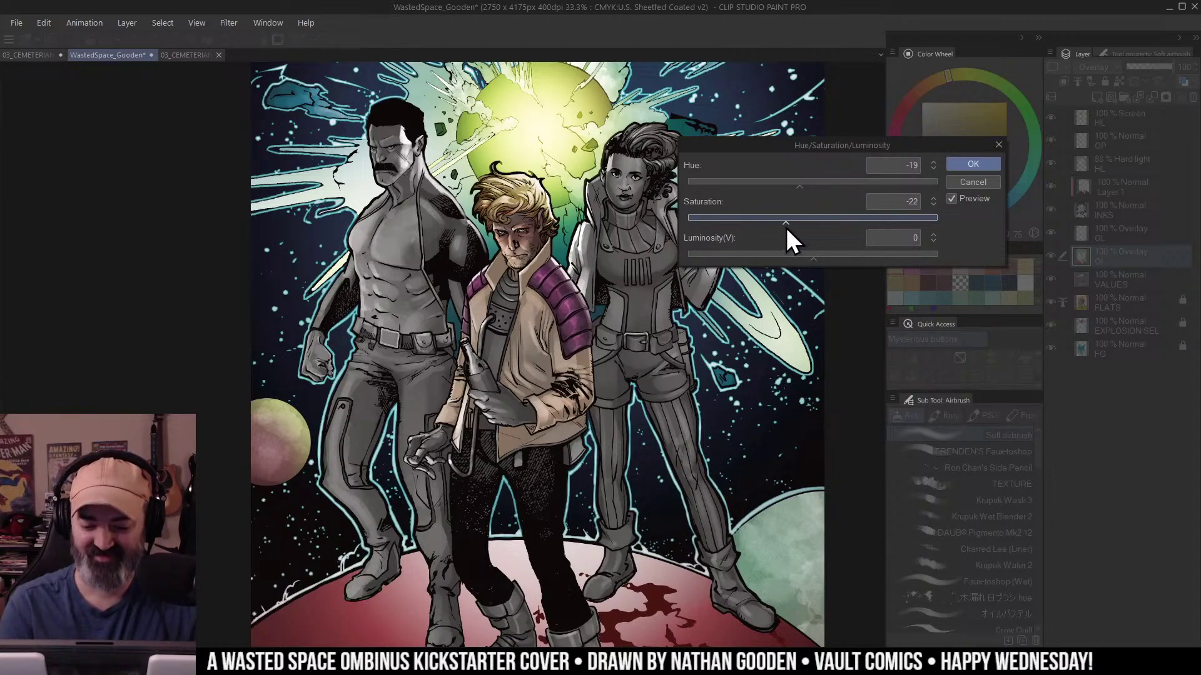
{"action": "left_click", "coordinate": [980, 164]}
{"action": "mouse_move", "coordinate": [630, 266]}
{"action": "left_mouse_down"}
{"action": "mouse_move", "coordinate": [631, 310]}
{"action": "mouse_move", "coordinate": [671, 282]}
{"action": "mouse_move", "coordinate": [681, 255]}
{"action": "left_mouse_up"}
{"action": "key", "text": "ctrl+d"}
{"action": "key", "text": "m"}
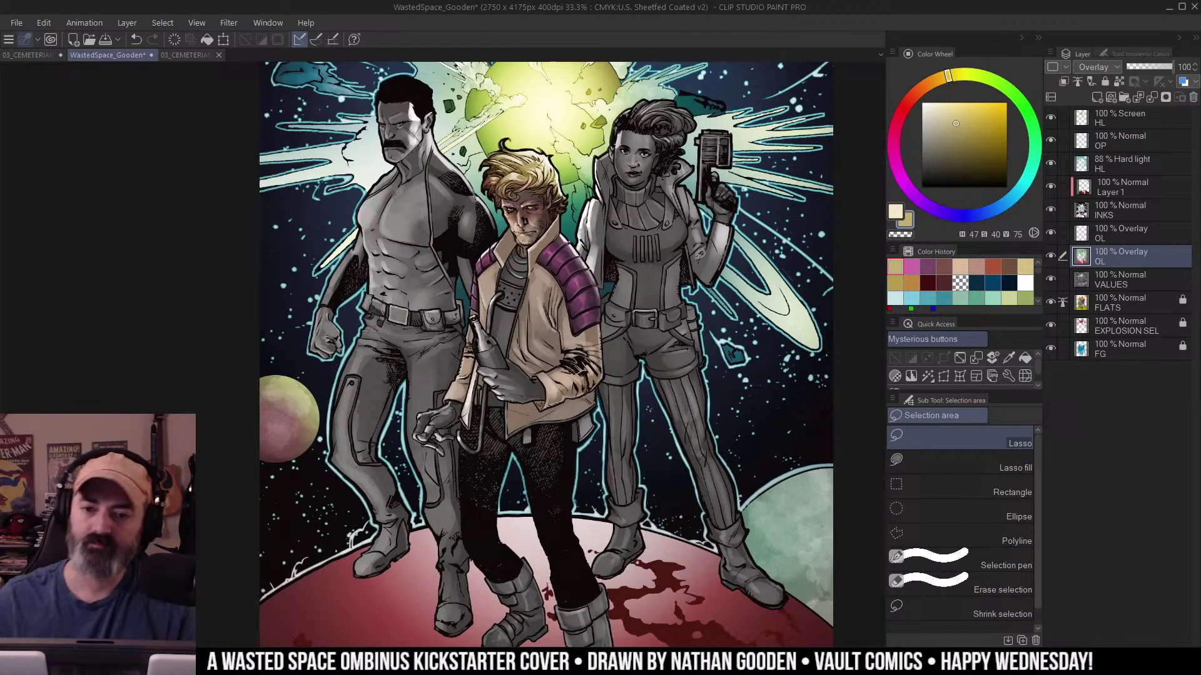
{"action": "left_click_drag", "start_coordinate": [575, 361], "coordinate": [600, 408]}
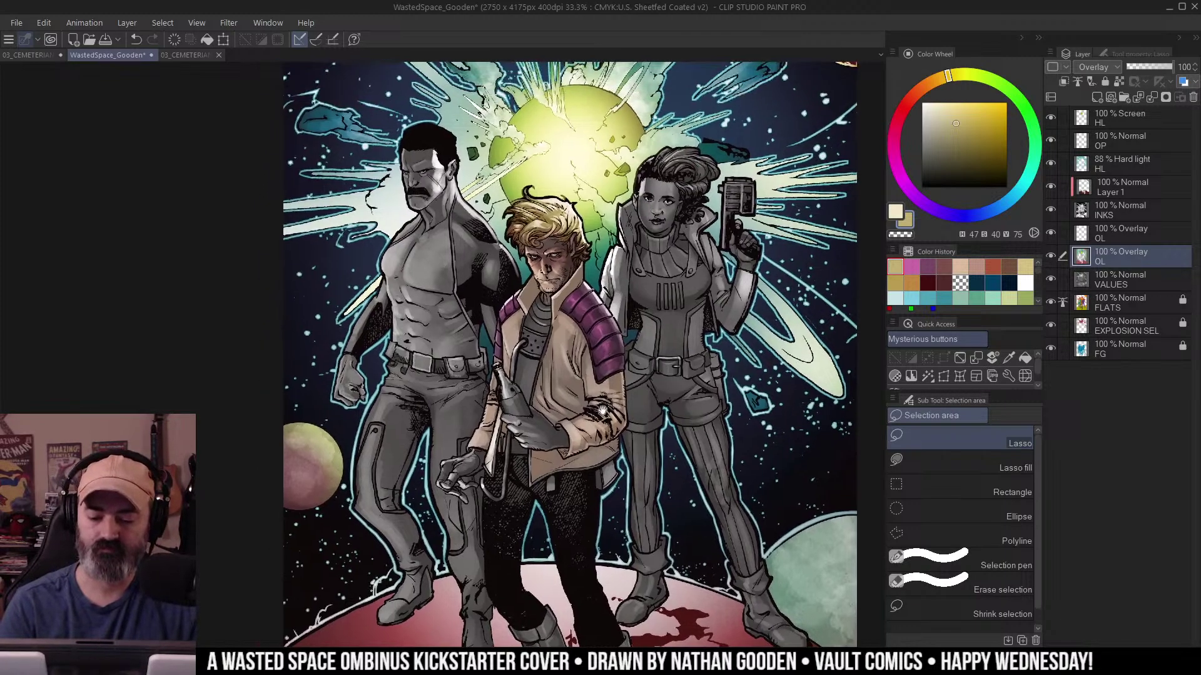
{"action": "left_click", "coordinate": [568, 397], "text": "ctrl"}
{"action": "key", "text": "w"}
{"action": "left_click", "coordinate": [534, 275]}
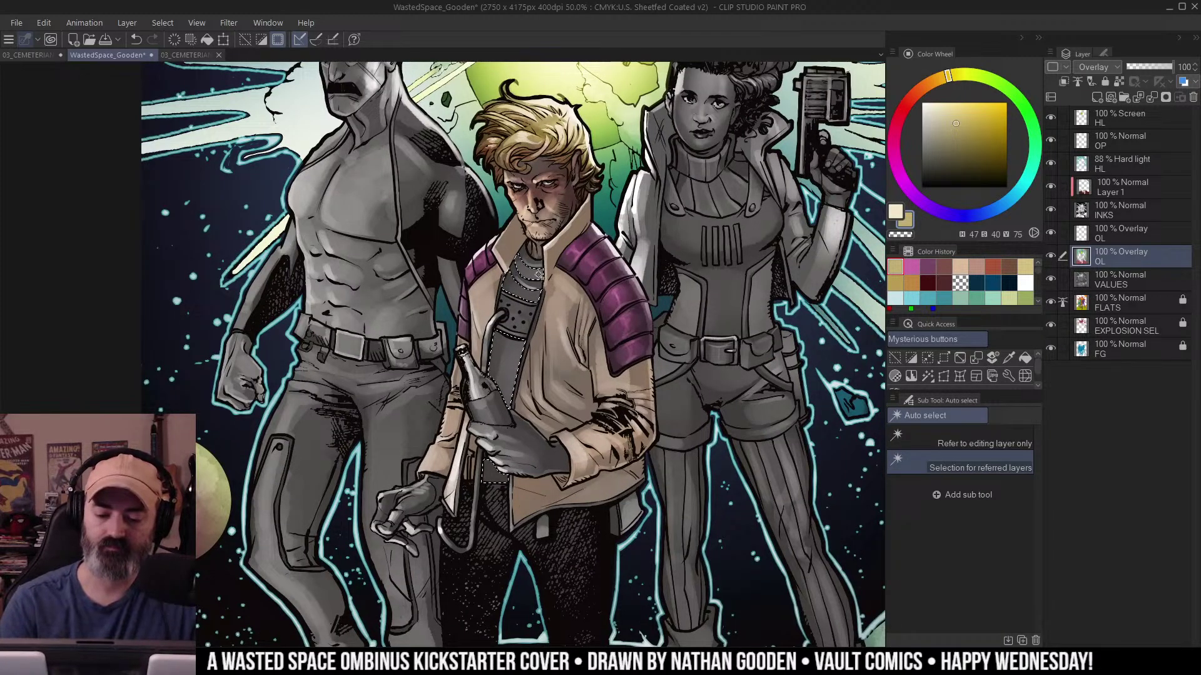
{"action": "left_click", "coordinate": [543, 257], "text": "shift"}
{"action": "key", "text": "ctrl+d"}
{"action": "left_click_drag", "start_coordinate": [606, 214], "coordinate": [582, 259]}
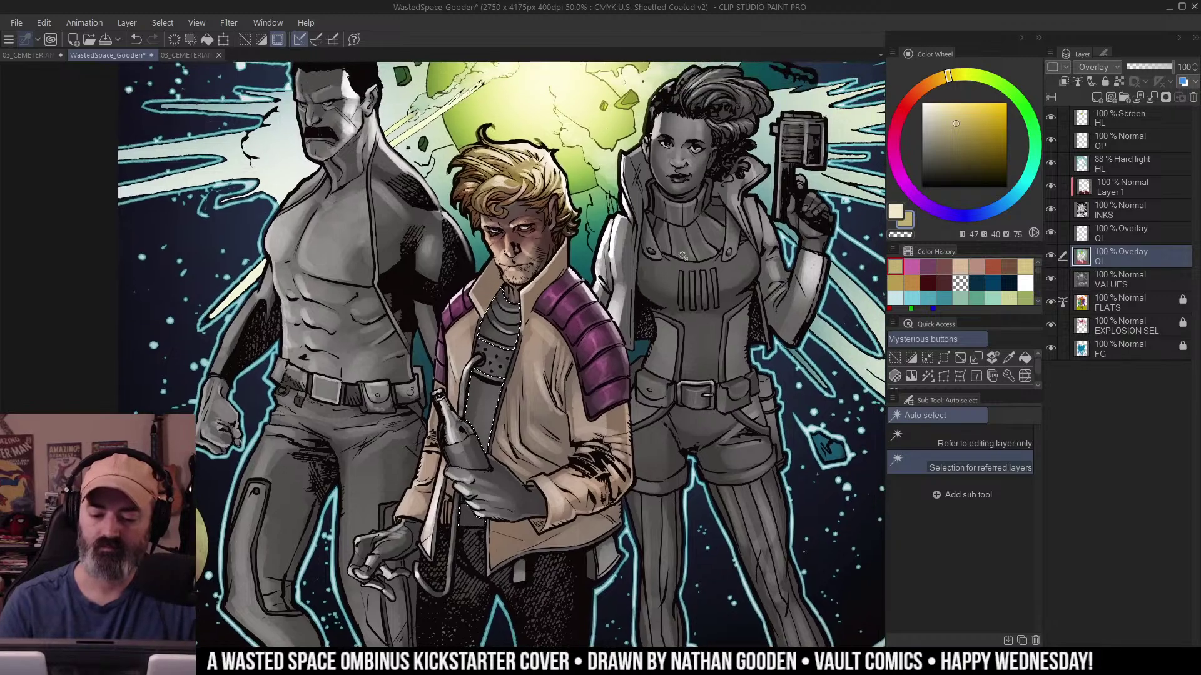
{"action": "key", "text": "b"}
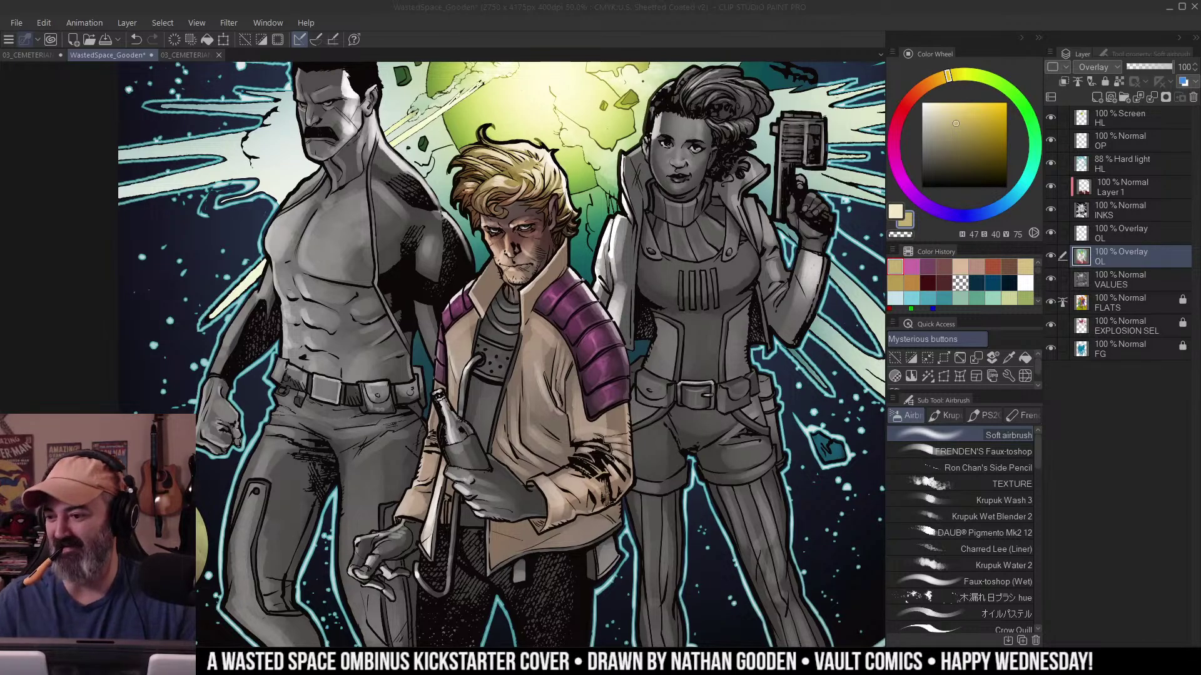
{"action": "left_click", "coordinate": [642, 287]}
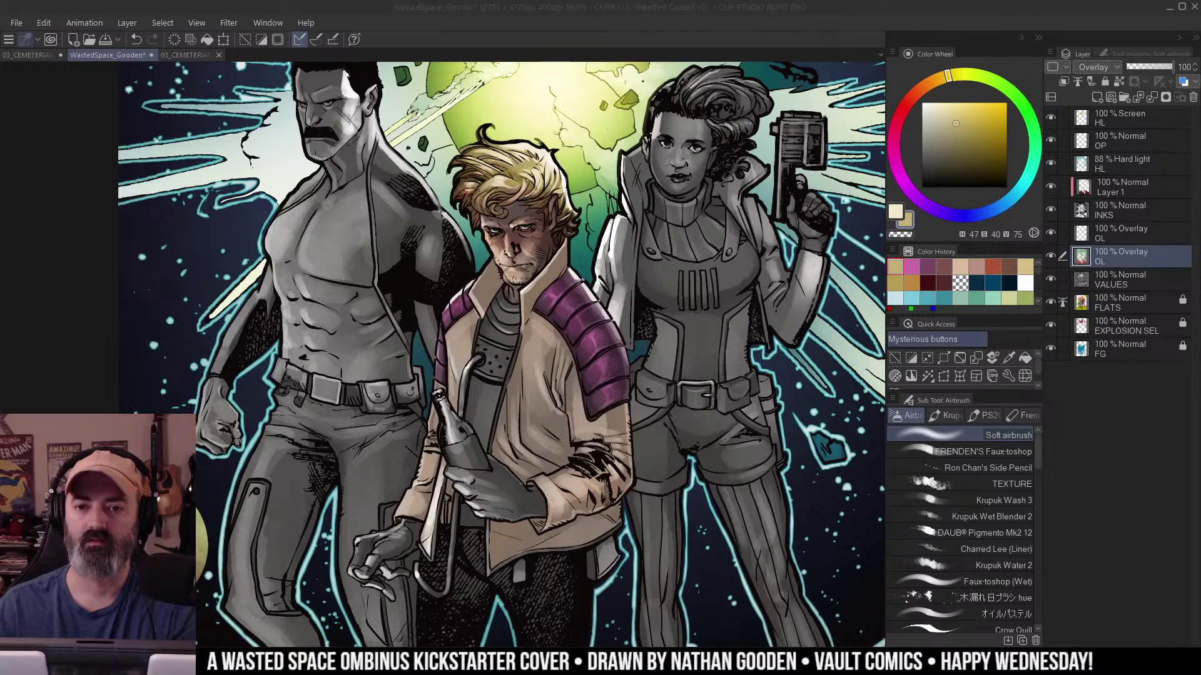
Select the middle man's chest plate and hose from the flats and airbrush them muted blue (hue 204, saturation 27, value 53).
{"action": "left_click", "coordinate": [509, 342]}
{"action": "key", "text": "w"}
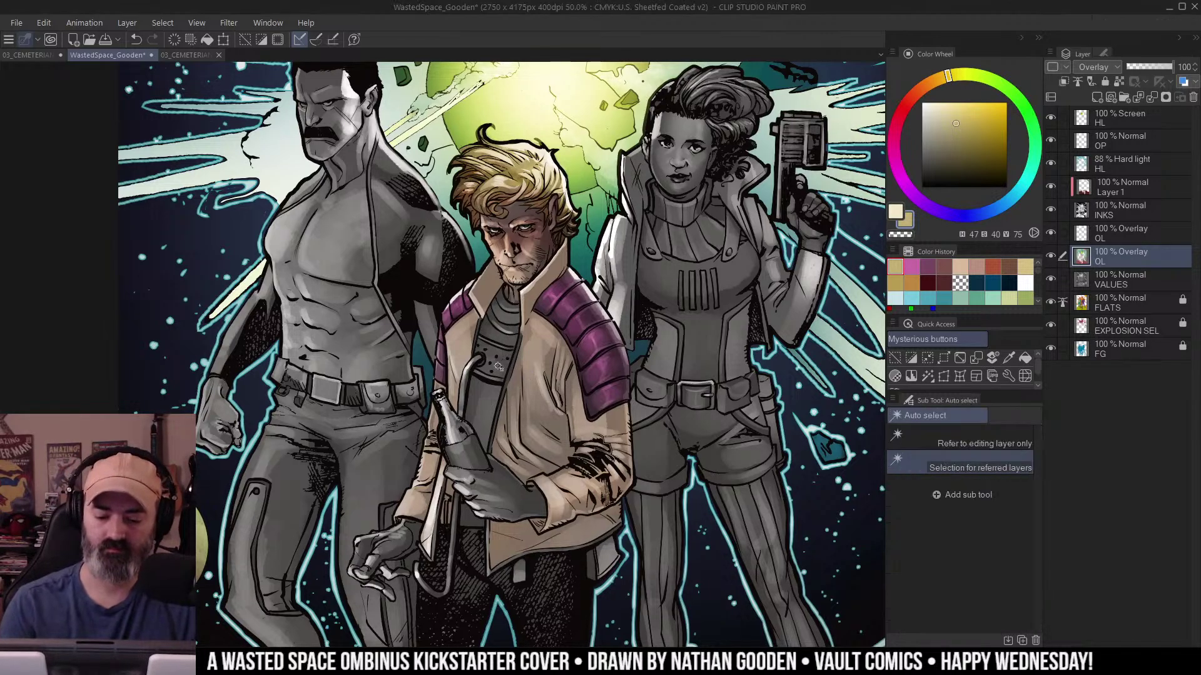
{"action": "key", "text": "ctrl+d"}
{"action": "left_click", "coordinate": [499, 374]}
{"action": "key", "text": "m"}
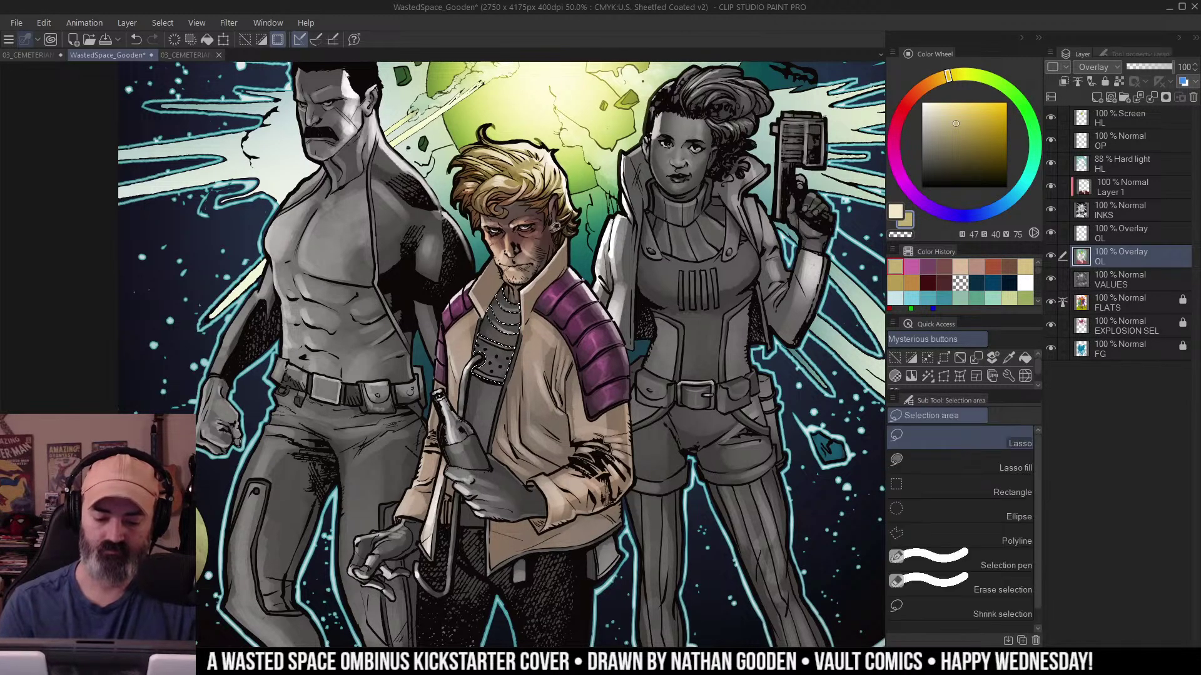
{"action": "key", "text": "ctrl+d"}
{"action": "key", "text": "b"}
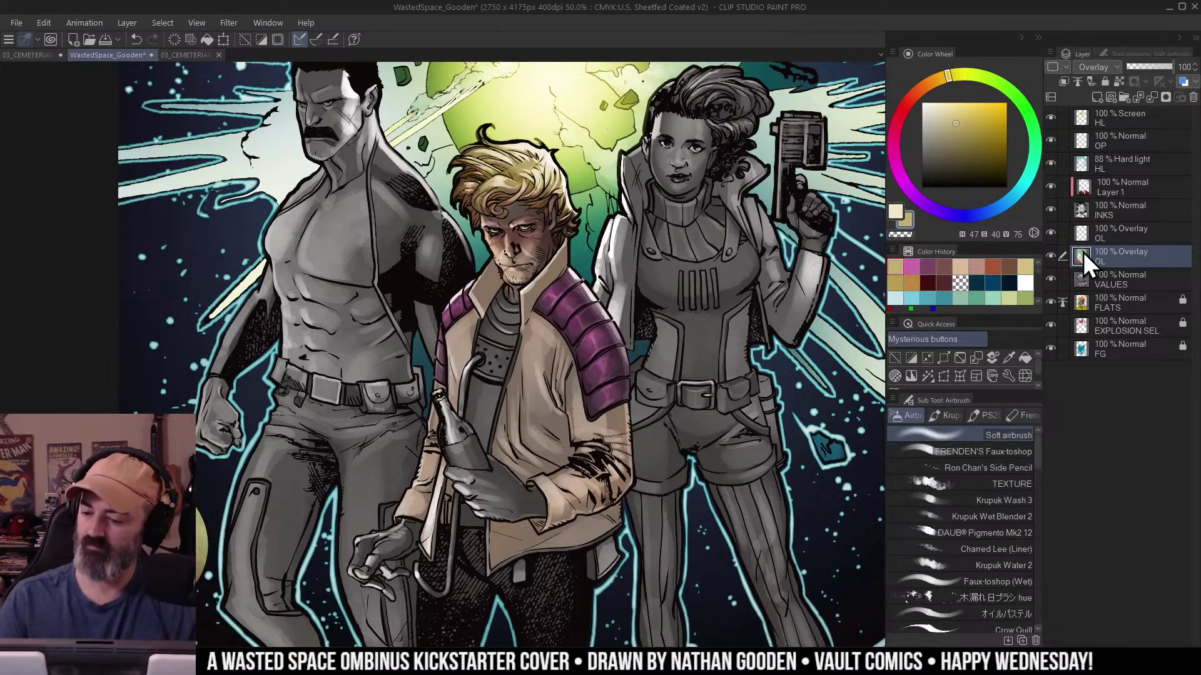
{"action": "left_click", "coordinate": [944, 142]}
{"action": "left_click", "coordinate": [1006, 202]}
{"action": "left_click_drag", "start_coordinate": [543, 332], "coordinate": [581, 234]}
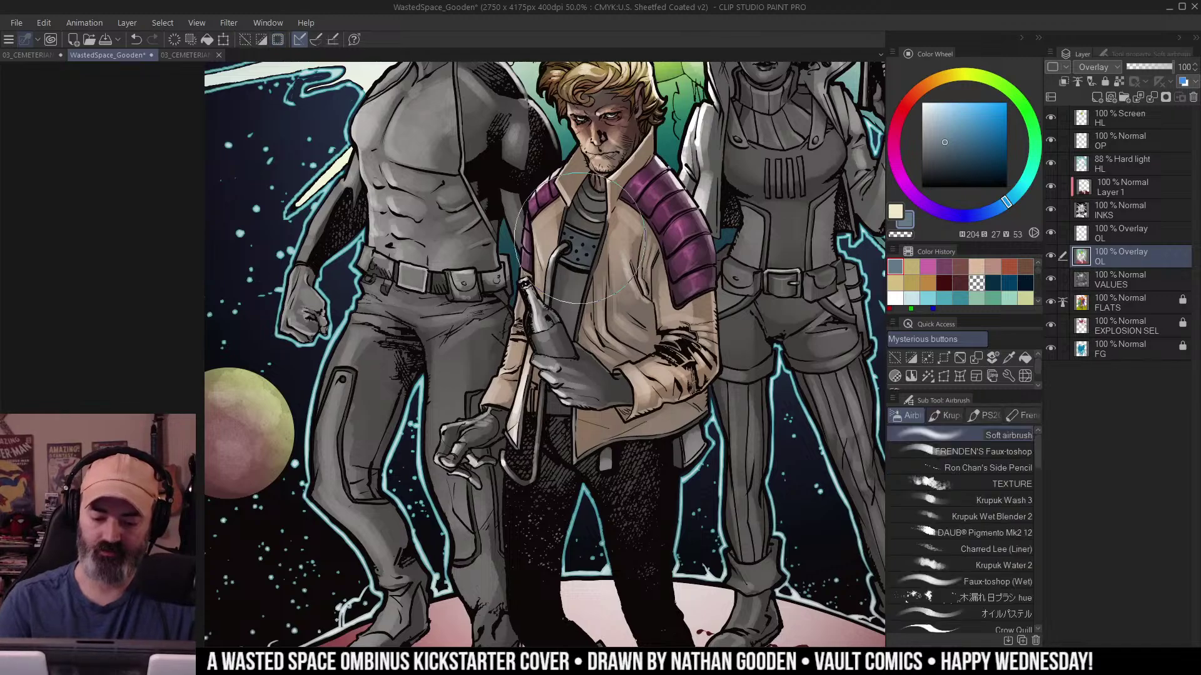
Select the middle man's skin areas, including both hands, from the flats and hide the selection outline for airbrushing.
{"action": "left_click_drag", "start_coordinate": [482, 517], "coordinate": [424, 549]}
{"action": "key", "text": "w"}
{"action": "left_click", "coordinate": [537, 398]}
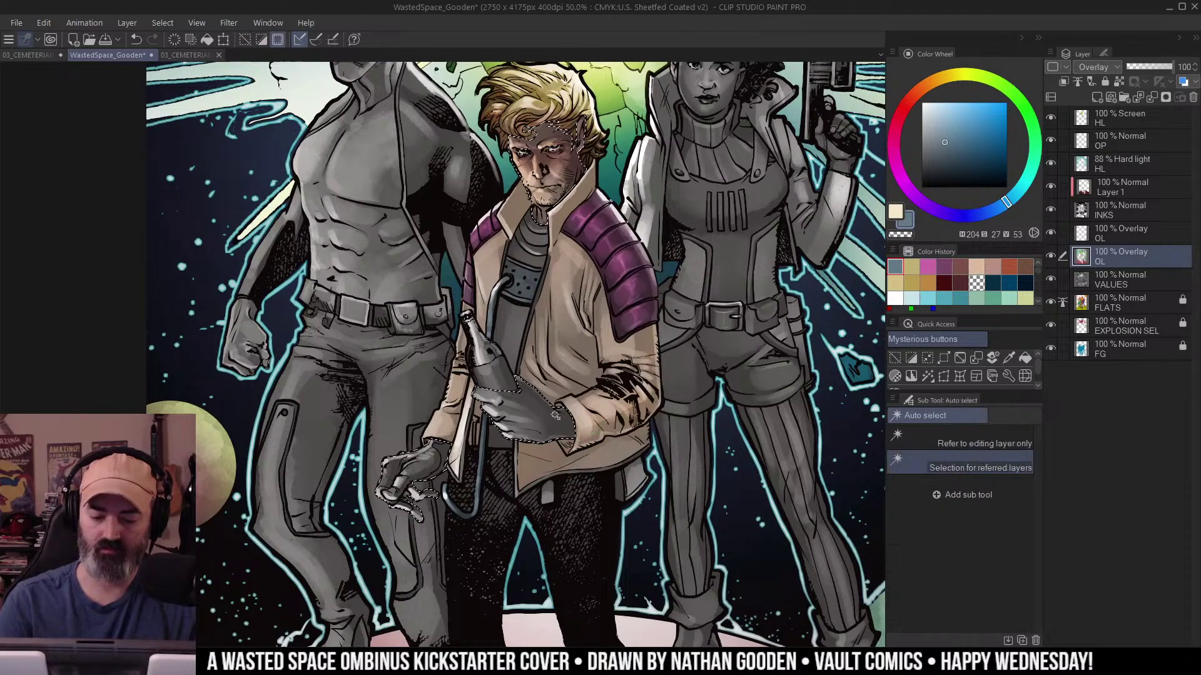
{"action": "key", "text": "ctrl+d"}
{"action": "key", "text": "b"}
Sample the face's skin tone (hue 26, saturation 28, value 83) from the isolated Overlay layer and airbrush both hands with it.
{"action": "left_click", "coordinate": [1050, 256], "text": "alt"}
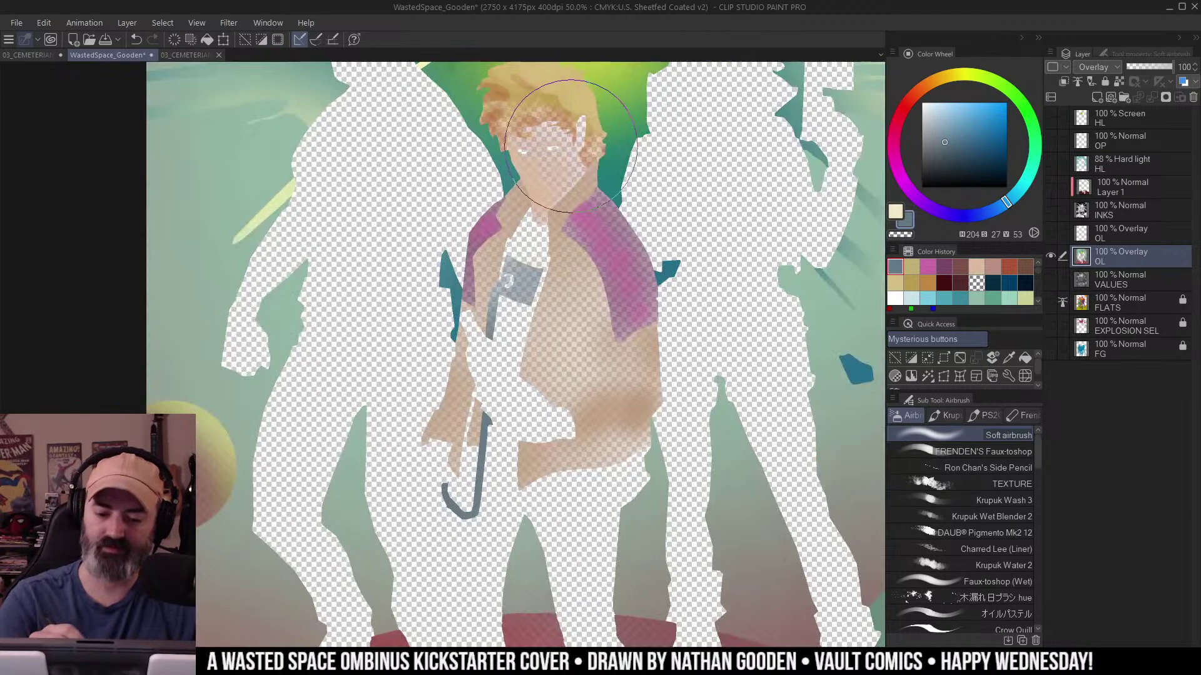
{"action": "left_click", "coordinate": [552, 176], "text": "alt"}
{"action": "left_click_drag", "start_coordinate": [553, 176], "coordinate": [552, 182]}
{"action": "left_click", "coordinate": [552, 182], "text": "alt"}
{"action": "left_click", "coordinate": [552, 182]}
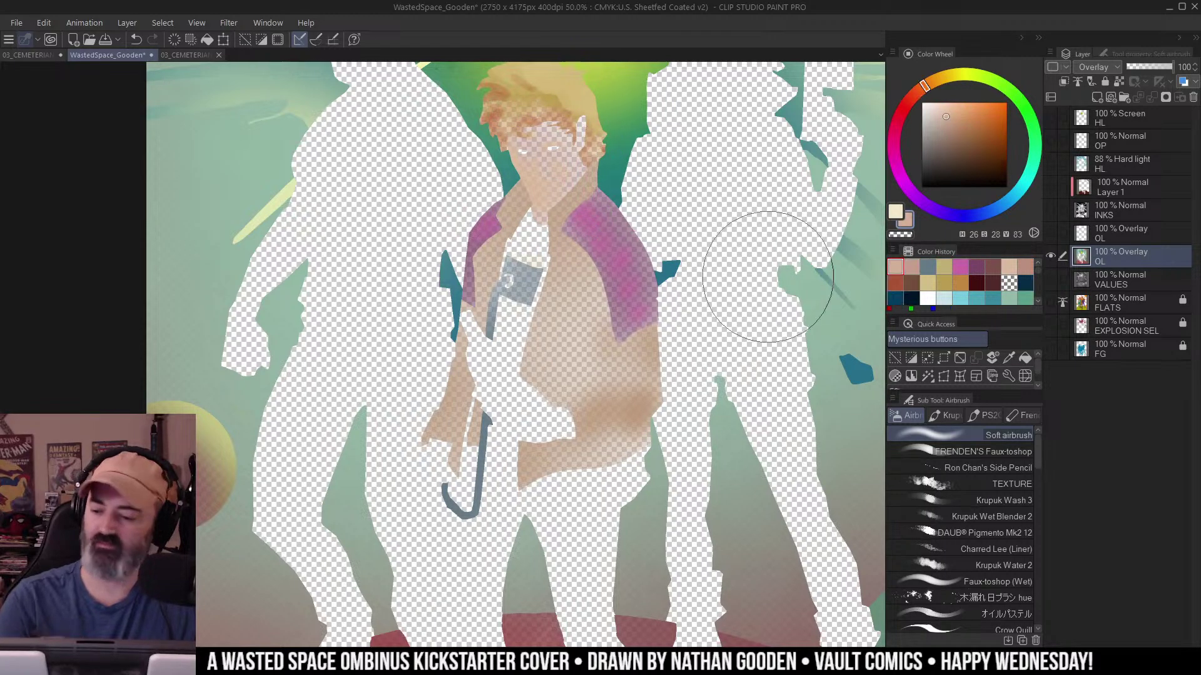
{"action": "left_click", "coordinate": [1050, 256], "text": "alt"}
{"action": "mouse_move", "coordinate": [464, 430]}
{"action": "left_mouse_down"}
{"action": "mouse_move", "coordinate": [485, 401]}
{"action": "mouse_move", "coordinate": [503, 413]}
{"action": "mouse_move", "coordinate": [475, 438]}
{"action": "mouse_move", "coordinate": [503, 468]}
{"action": "mouse_move", "coordinate": [375, 494]}
{"action": "mouse_move", "coordinate": [392, 525]}
{"action": "mouse_move", "coordinate": [441, 454]}
{"action": "left_mouse_up"}
{"action": "left_click", "coordinate": [440, 452], "text": "ctrl"}
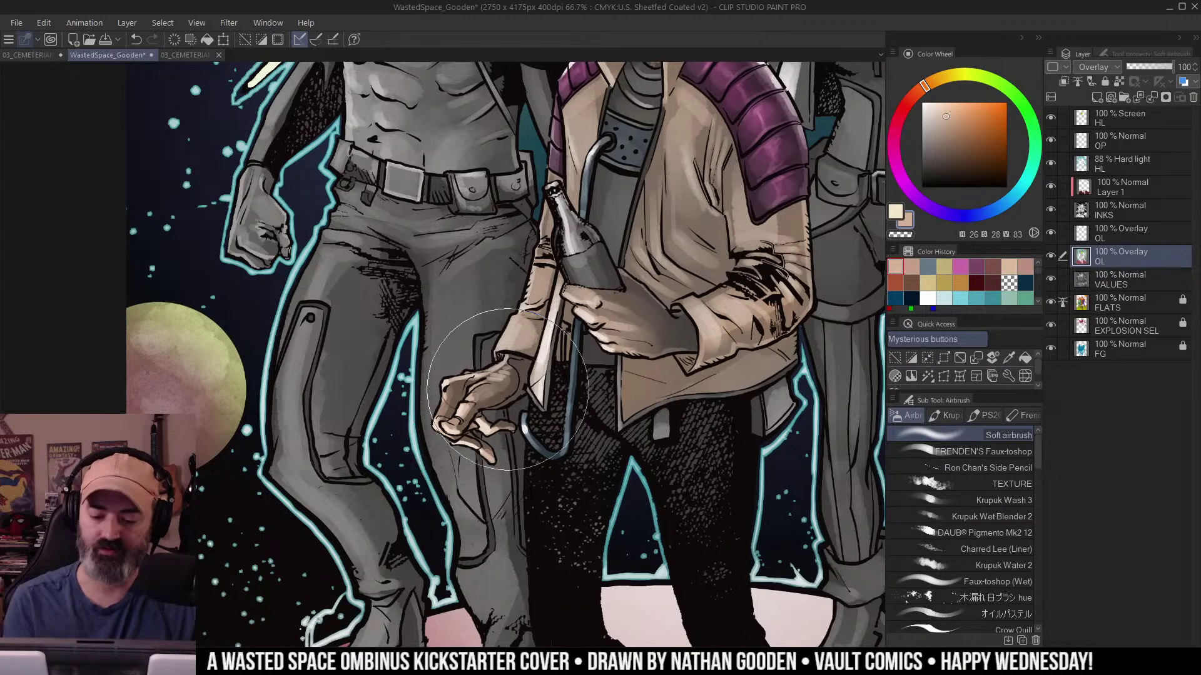
Sample a shadow tone from the face, adjust it to hue 11, saturation 50, value 53, and airbrush it over the wrists and backs of the hands.
{"action": "left_click_drag", "start_coordinate": [505, 389], "coordinate": [491, 395]}
{"action": "left_click_drag", "start_coordinate": [697, 167], "coordinate": [636, 341]}
{"action": "left_click", "coordinate": [589, 150], "text": "alt"}
{"action": "left_click_drag", "start_coordinate": [645, 297], "coordinate": [689, 210]}
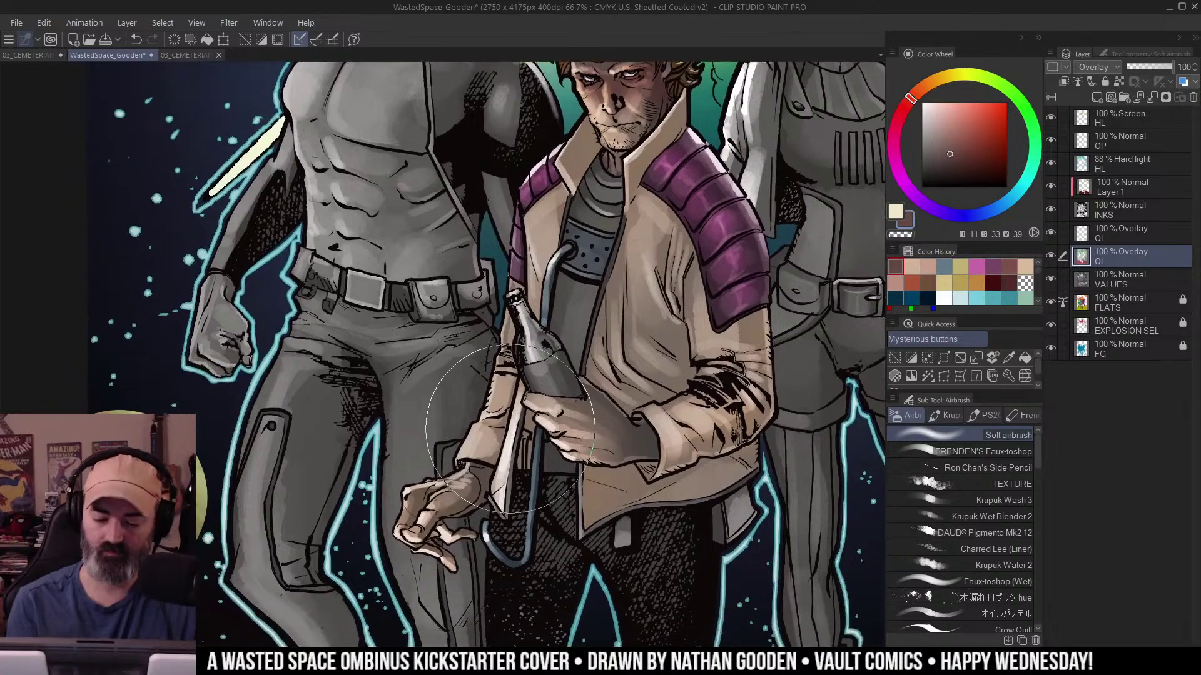
{"action": "left_click_drag", "start_coordinate": [464, 456], "coordinate": [522, 359]}
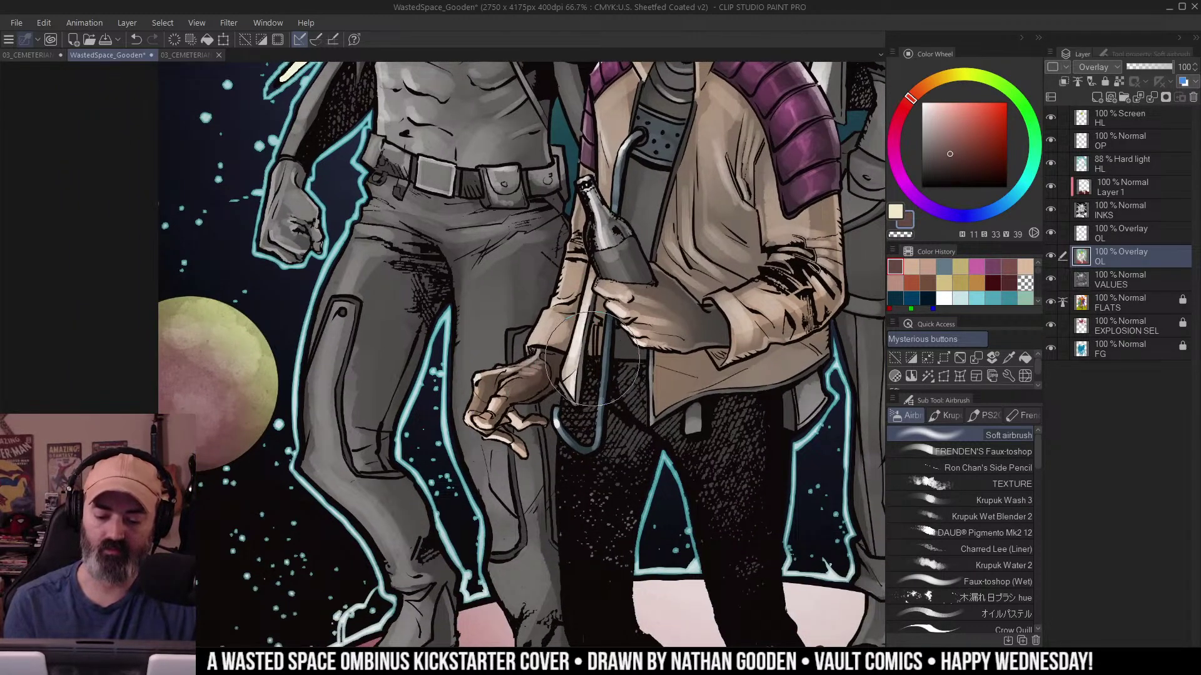
{"action": "key", "text": "ctrl+z"}
{"action": "left_click_drag", "start_coordinate": [738, 280], "coordinate": [727, 287]}
{"action": "left_click", "coordinate": [964, 142]}
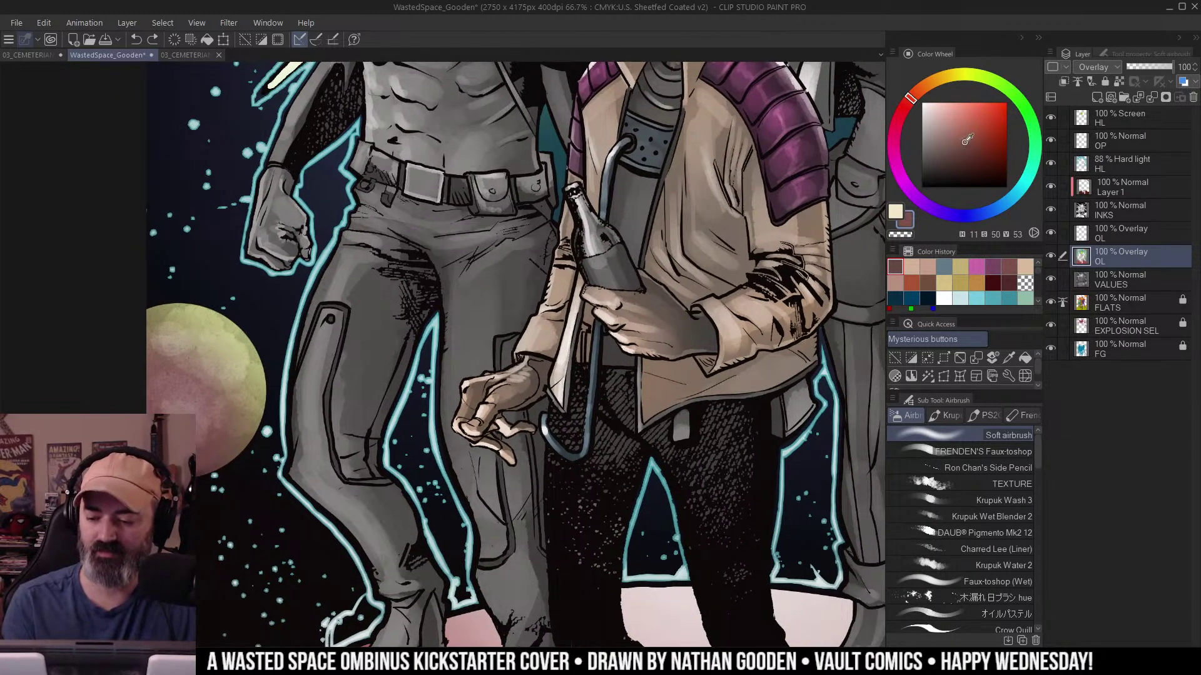
{"action": "mouse_move", "coordinate": [538, 369]}
{"action": "left_mouse_down"}
{"action": "mouse_move", "coordinate": [506, 400]}
{"action": "mouse_move", "coordinate": [530, 405]}
{"action": "mouse_move", "coordinate": [564, 385]}
{"action": "left_mouse_up"}
{"action": "key", "text": "ctrl+z"}
{"action": "left_click_drag", "start_coordinate": [700, 364], "coordinate": [693, 367]}
{"action": "left_click_drag", "start_coordinate": [700, 302], "coordinate": [697, 342]}
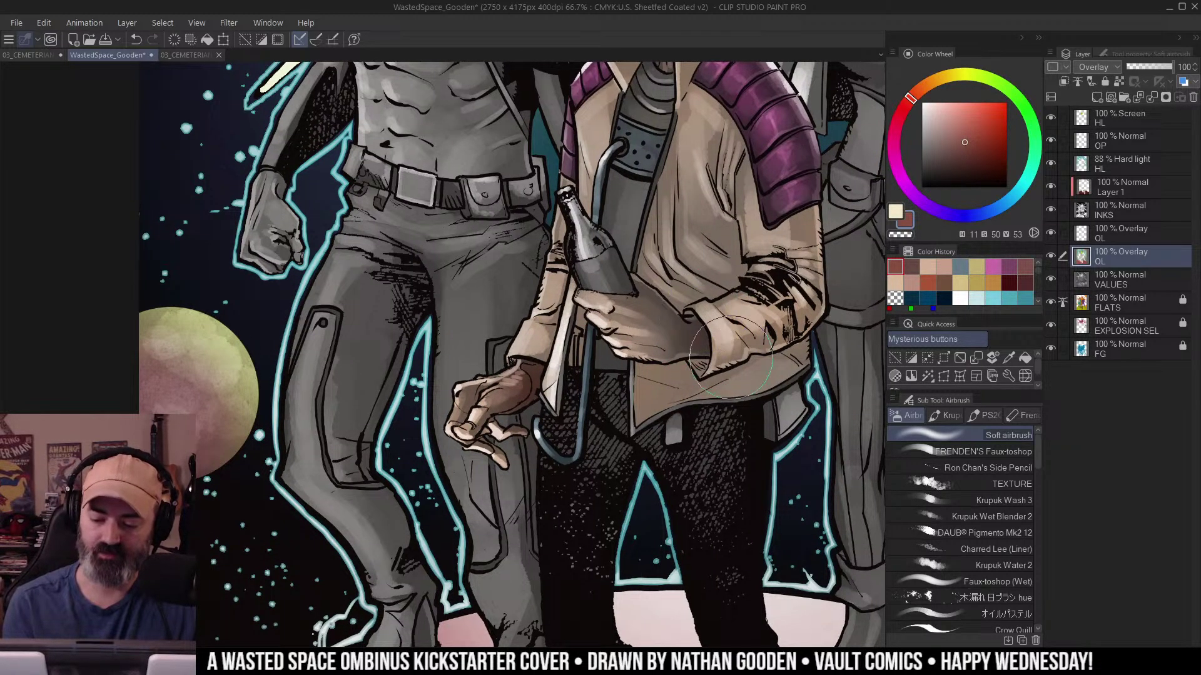
Reselect the middle man's hands from the flats and hide the selection outline.
{"action": "key", "text": "ctrl+space"}
{"action": "left_click", "coordinate": [725, 354], "text": "alt"}
{"action": "left_click", "coordinate": [742, 346], "text": "alt"}
{"action": "left_click_drag", "start_coordinate": [775, 319], "coordinate": [744, 327]}
{"action": "left_click", "coordinate": [666, 375]}
{"action": "key", "text": "w"}
{"action": "left_click", "coordinate": [644, 329]}
{"action": "key", "text": "ctrl+h"}
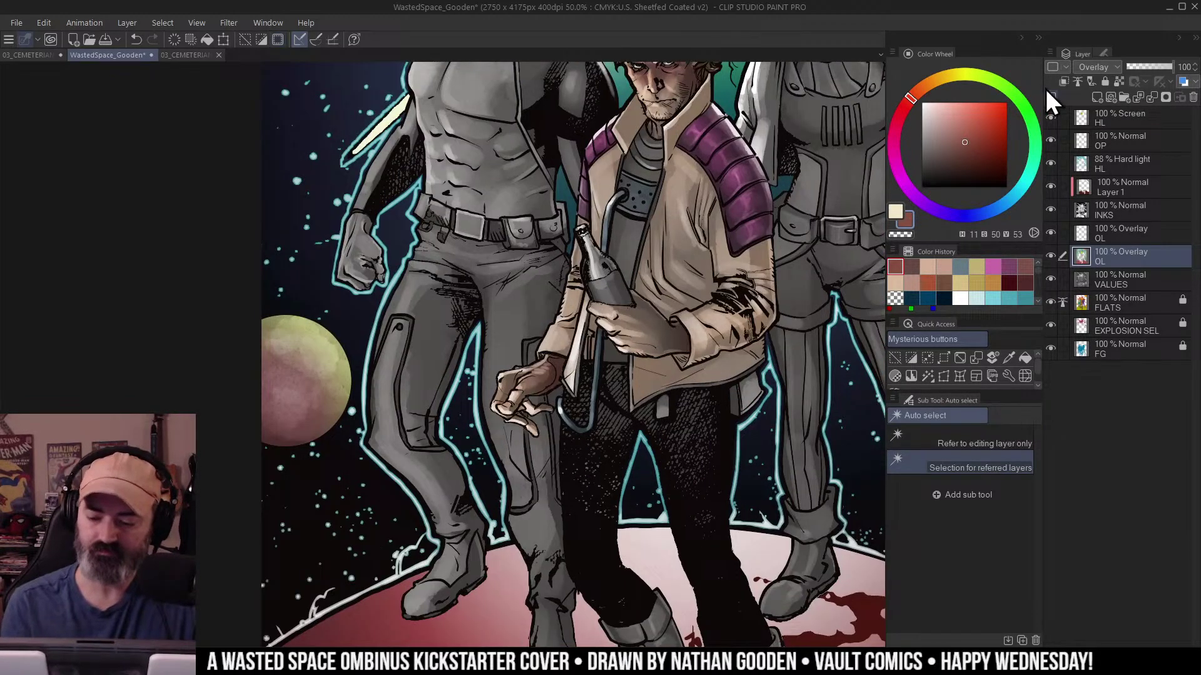
Soften the shading on the lowered hand by airbrushing a lighter skin tone (hue 27, saturation 33, value 77).
{"action": "key", "text": "b"}
{"action": "left_click", "coordinate": [969, 125]}
{"action": "mouse_move", "coordinate": [536, 379]}
{"action": "left_mouse_down"}
{"action": "mouse_move", "coordinate": [481, 422]}
{"action": "mouse_move", "coordinate": [520, 415]}
{"action": "mouse_move", "coordinate": [600, 340]}
{"action": "mouse_move", "coordinate": [503, 421]}
{"action": "left_mouse_up"}
{"action": "key", "text": "ctrl+z"}
{"action": "left_click", "coordinate": [949, 121]}
{"action": "left_click", "coordinate": [926, 85]}
{"action": "mouse_move", "coordinate": [601, 334]}
{"action": "left_mouse_down"}
{"action": "mouse_move", "coordinate": [610, 342]}
{"action": "mouse_move", "coordinate": [576, 355]}
{"action": "left_mouse_up"}
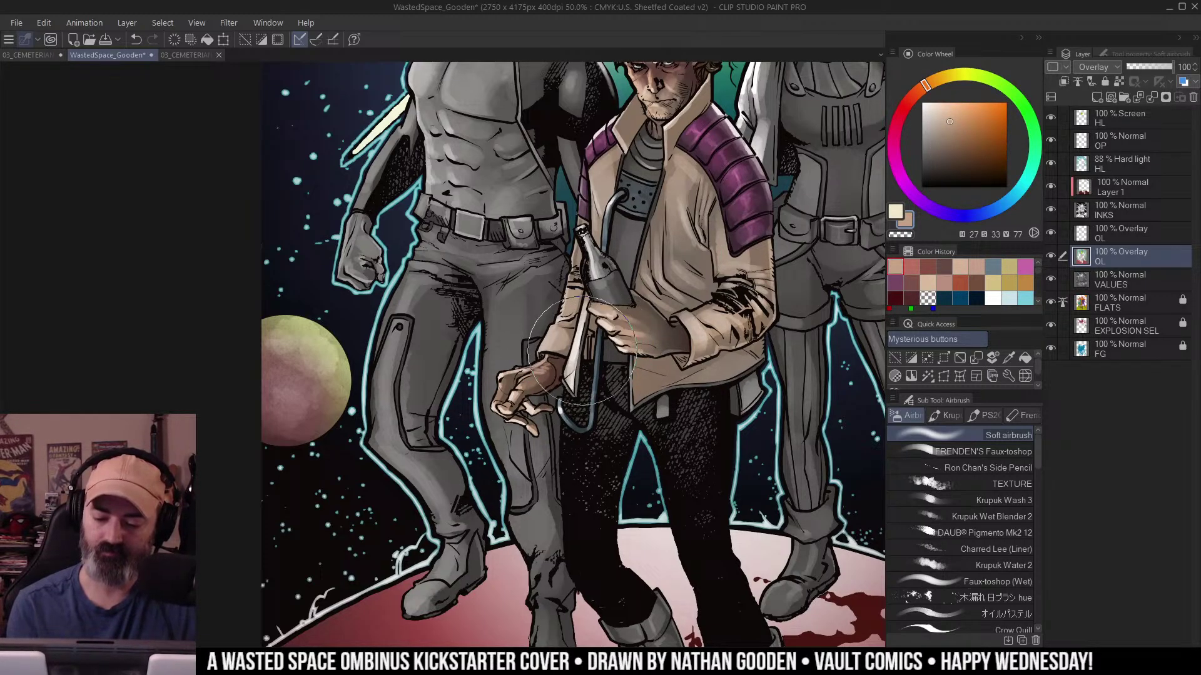
Airbrush the bottle's label a muted yellow (hue 46, saturation 26, value 74).
{"action": "left_click", "coordinate": [608, 366], "text": "ctrl+alt"}
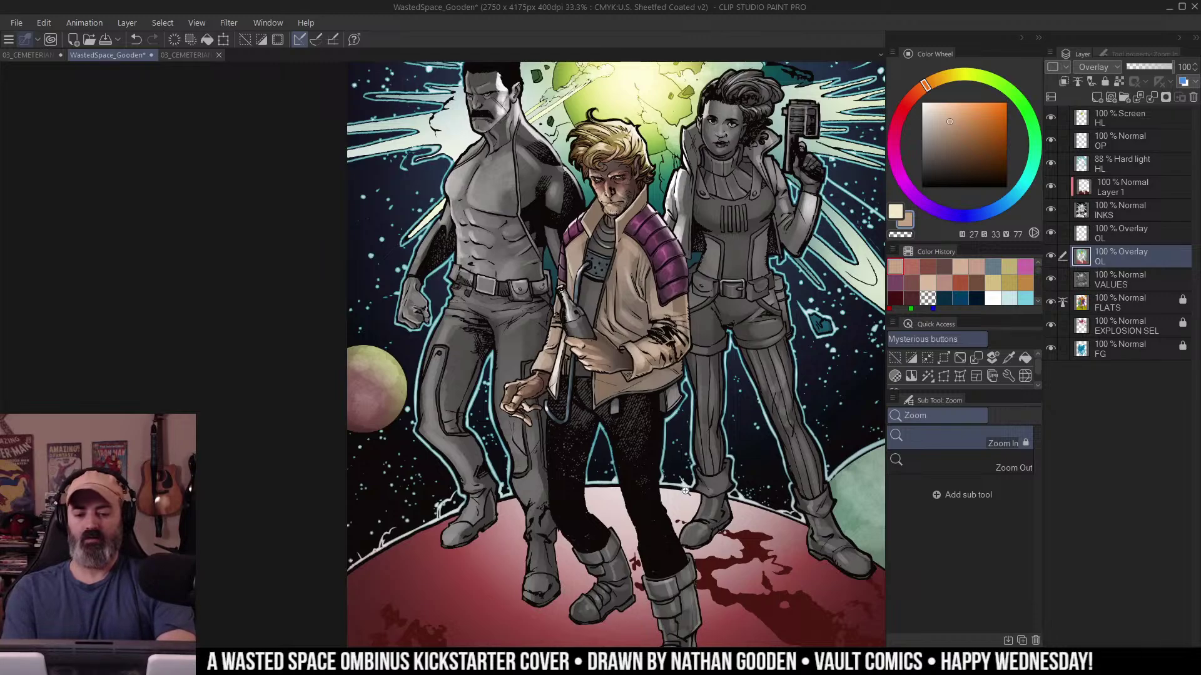
{"action": "left_click", "coordinate": [643, 304]}
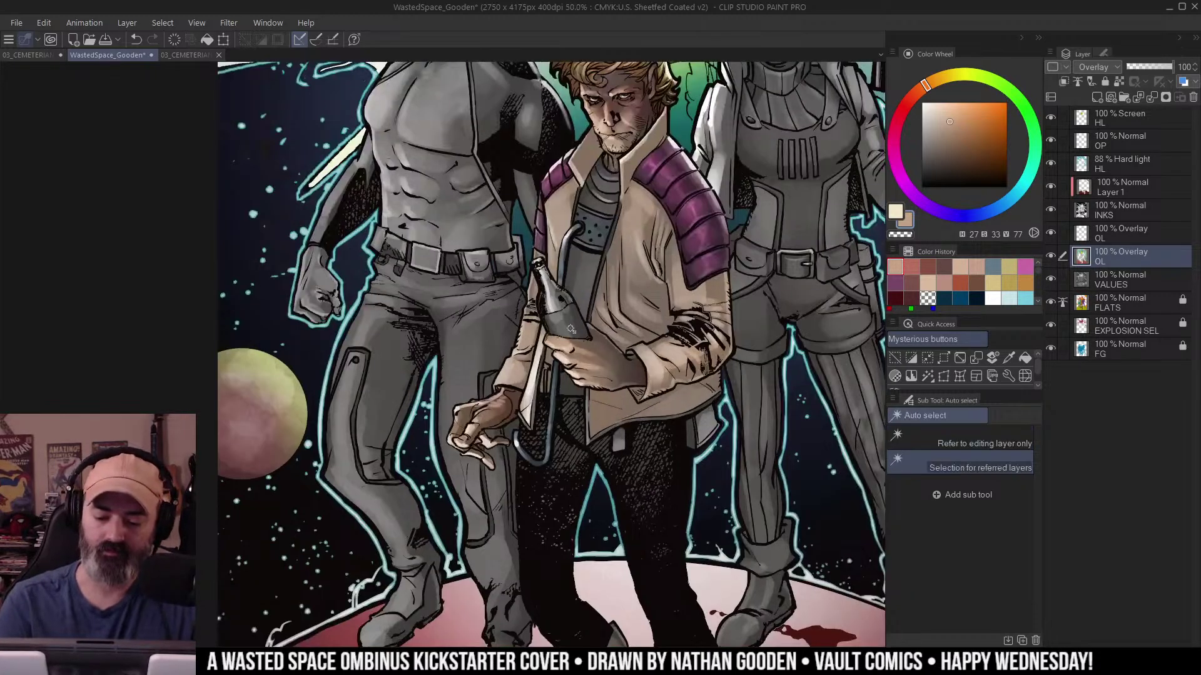
{"action": "left_click", "coordinate": [948, 78]}
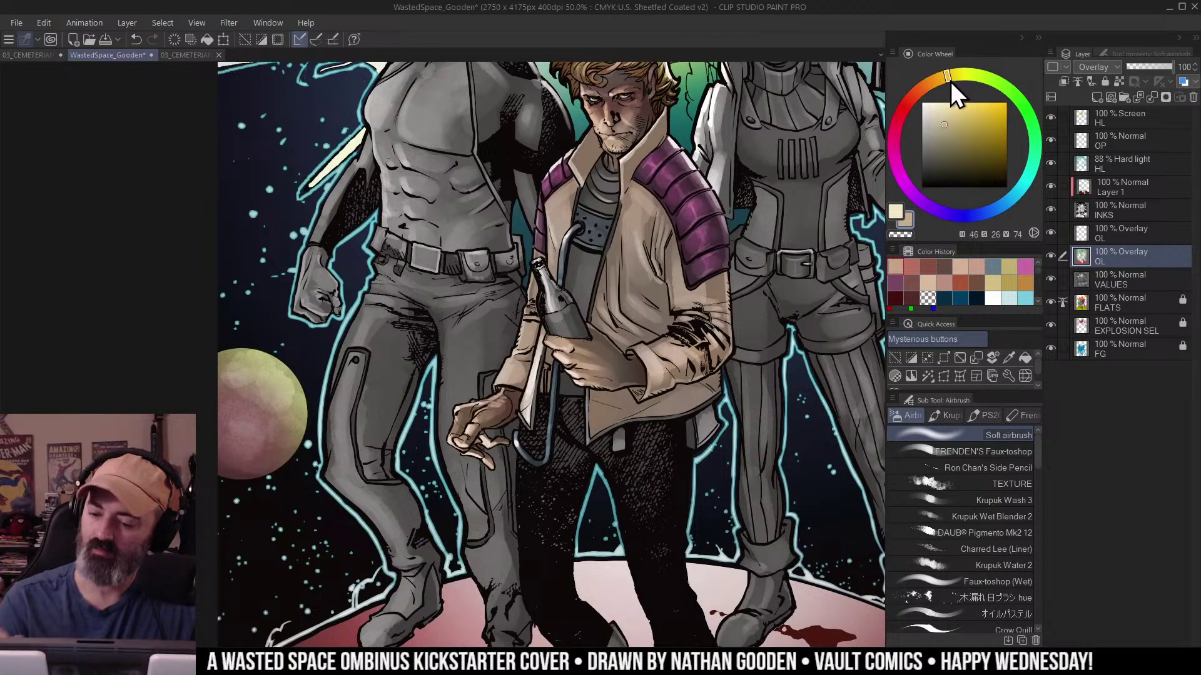
{"action": "mouse_move", "coordinate": [557, 306]}
{"action": "left_mouse_down"}
{"action": "mouse_move", "coordinate": [603, 404]}
{"action": "mouse_move", "coordinate": [576, 322]}
{"action": "left_mouse_up"}
Select the bottle's glass and airbrush it green, deepening the color to hue 146, saturation 54, value 51, and clear the selection.
{"action": "key", "text": "w"}
{"action": "left_click", "coordinate": [565, 298]}
{"action": "key", "text": "b"}
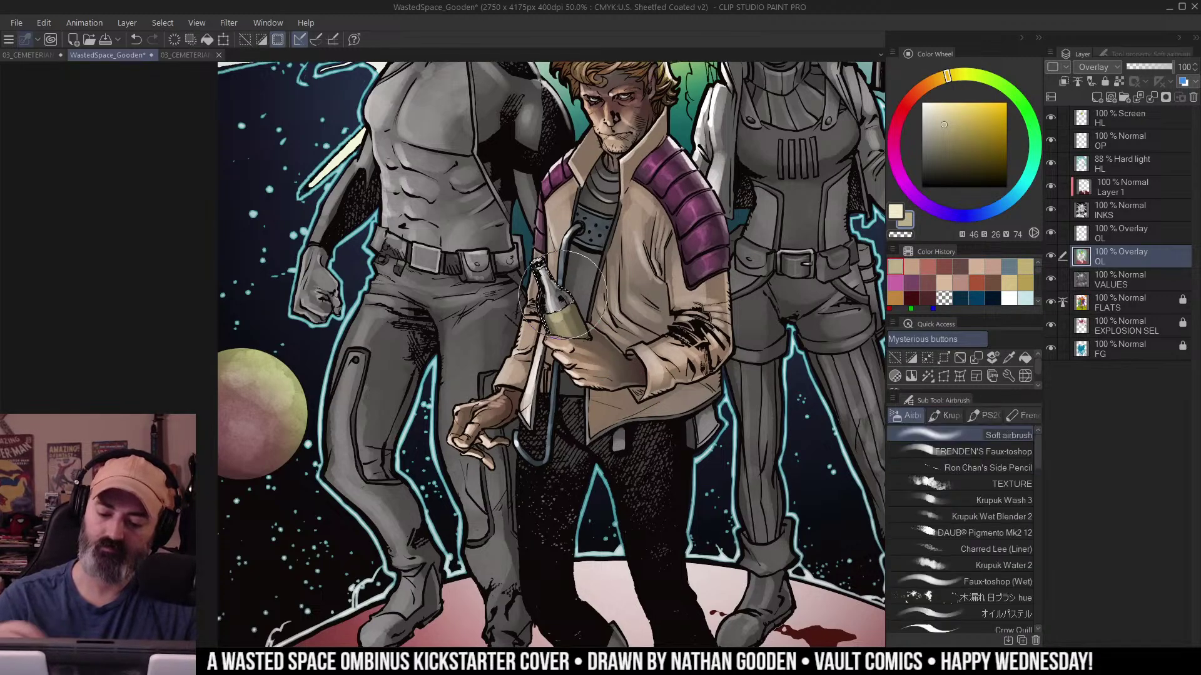
{"action": "left_click", "coordinate": [1033, 127]}
{"action": "left_click_drag", "start_coordinate": [530, 230], "coordinate": [552, 296]}
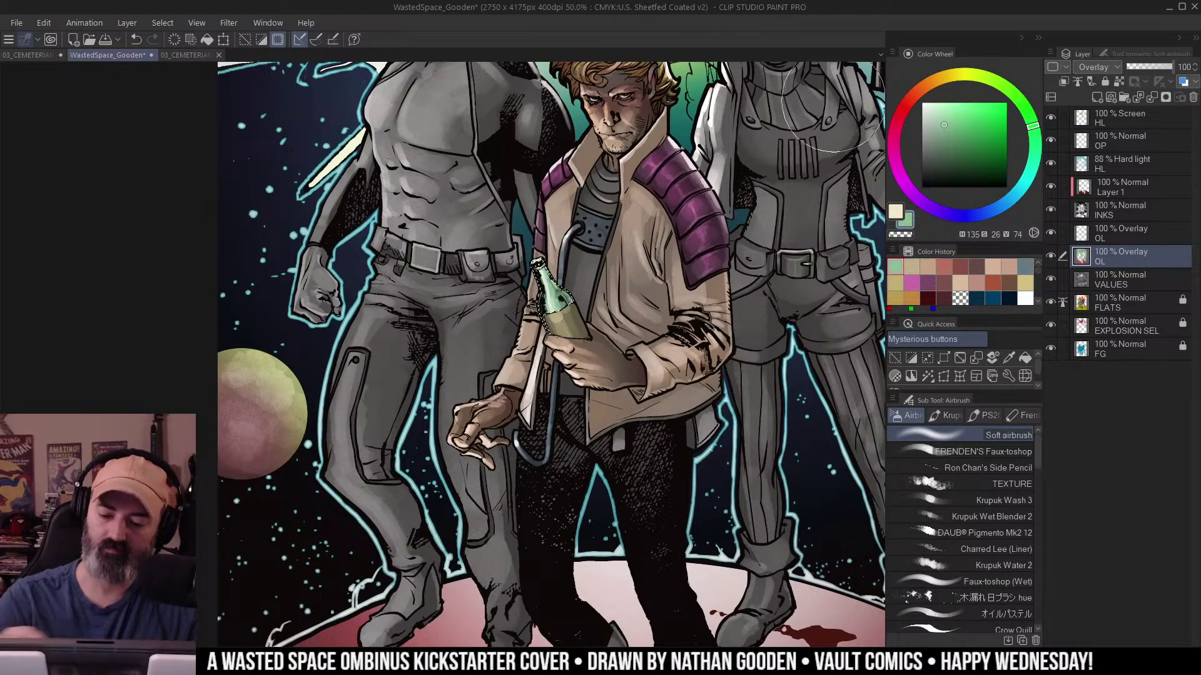
{"action": "left_click_drag", "start_coordinate": [1038, 153], "coordinate": [1035, 140]}
{"action": "left_click", "coordinate": [959, 148]}
{"action": "left_click_drag", "start_coordinate": [529, 245], "coordinate": [563, 316]}
{"action": "left_click", "coordinate": [967, 143]}
{"action": "key", "text": "ctrl+d"}
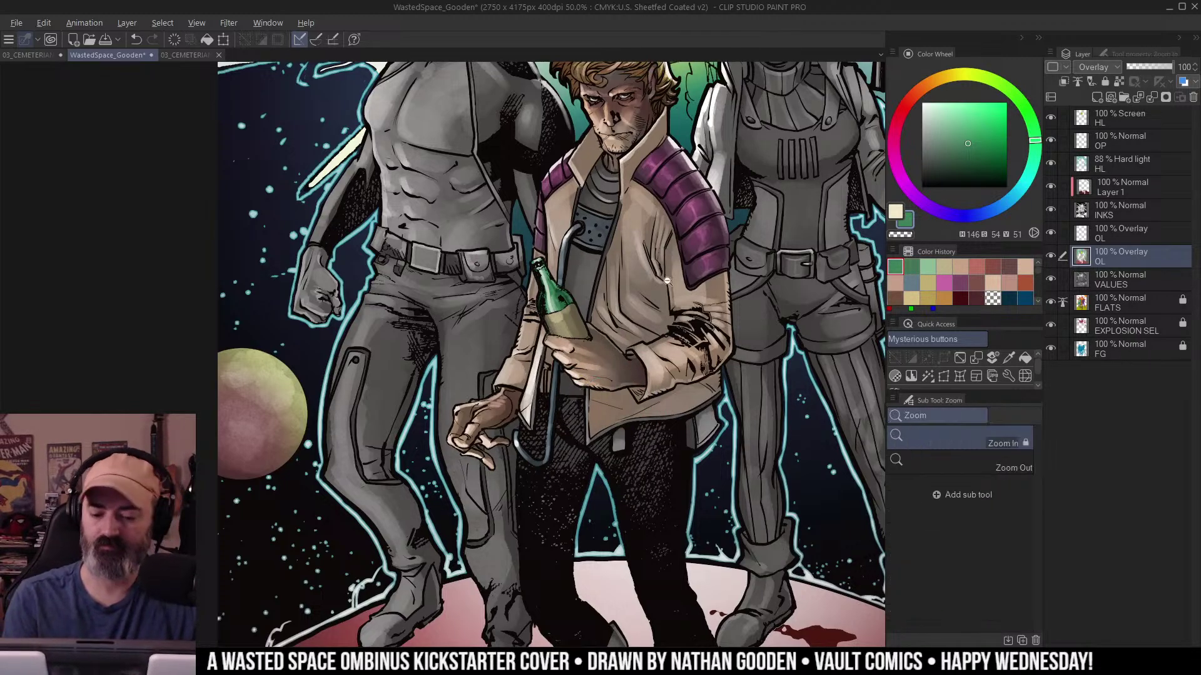
Select the middle man's undershirt from the flats and airbrush it muted green (hue 146, saturation 25, value 59).
{"action": "key", "text": "ctrl+minus"}
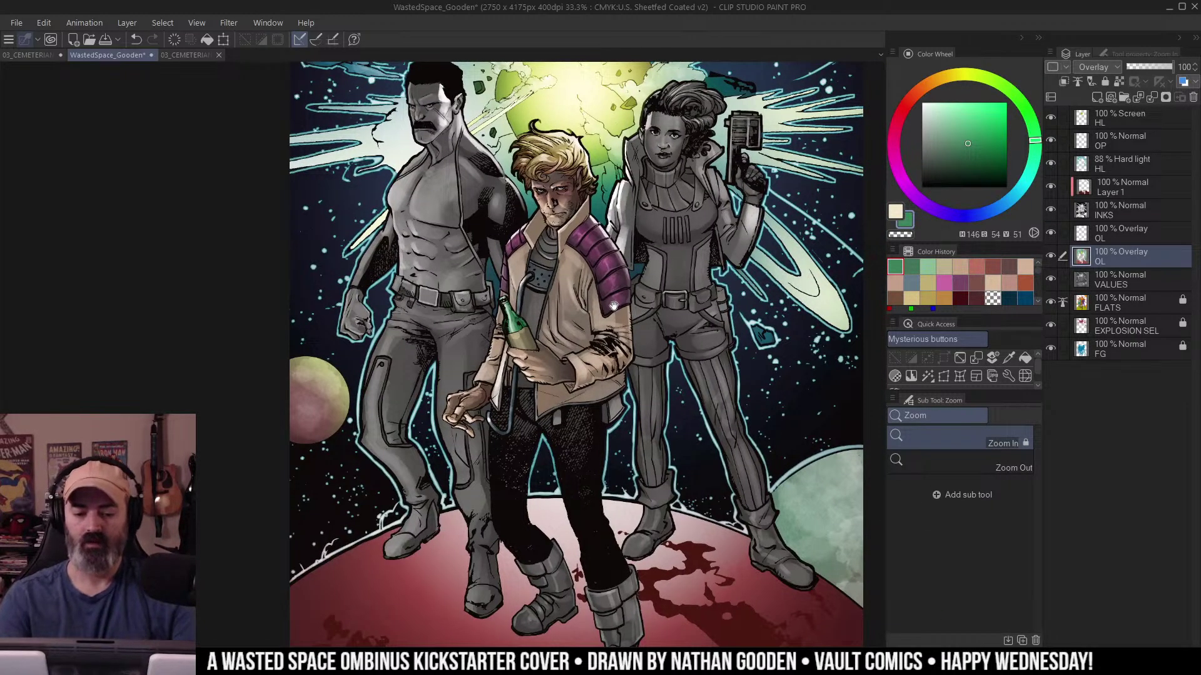
{"action": "left_click_drag", "start_coordinate": [614, 306], "coordinate": [632, 328]}
{"action": "left_click", "coordinate": [581, 381]}
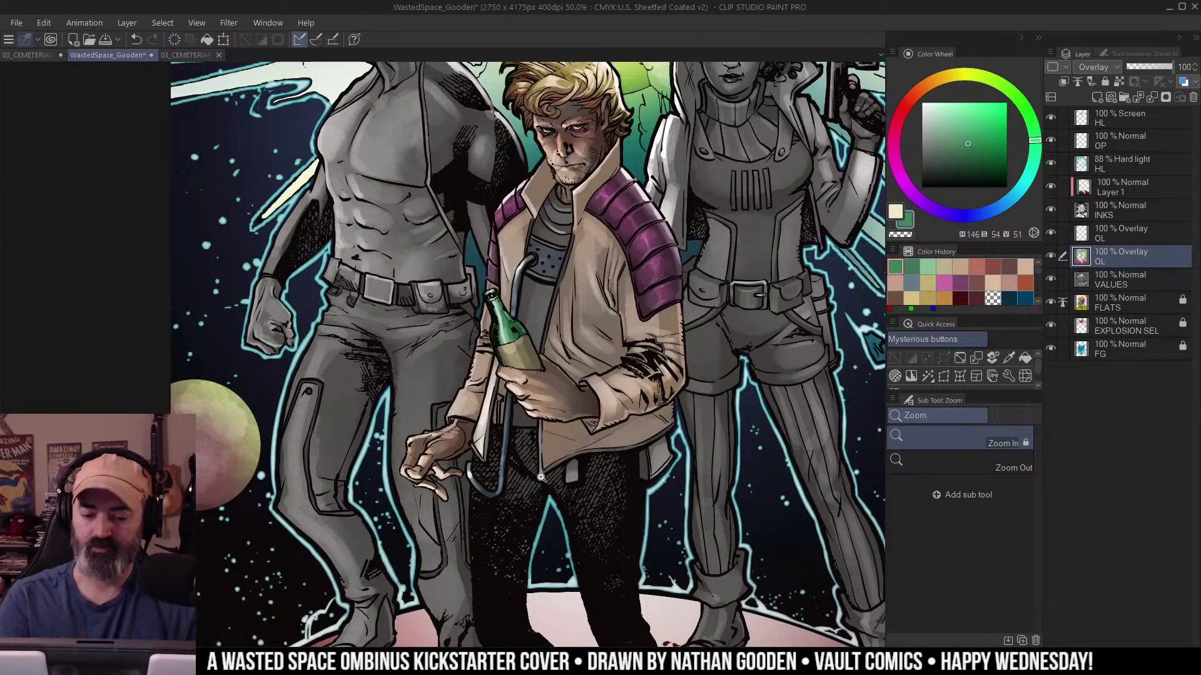
{"action": "left_click", "coordinate": [541, 477], "text": "alt"}
{"action": "key", "text": "w"}
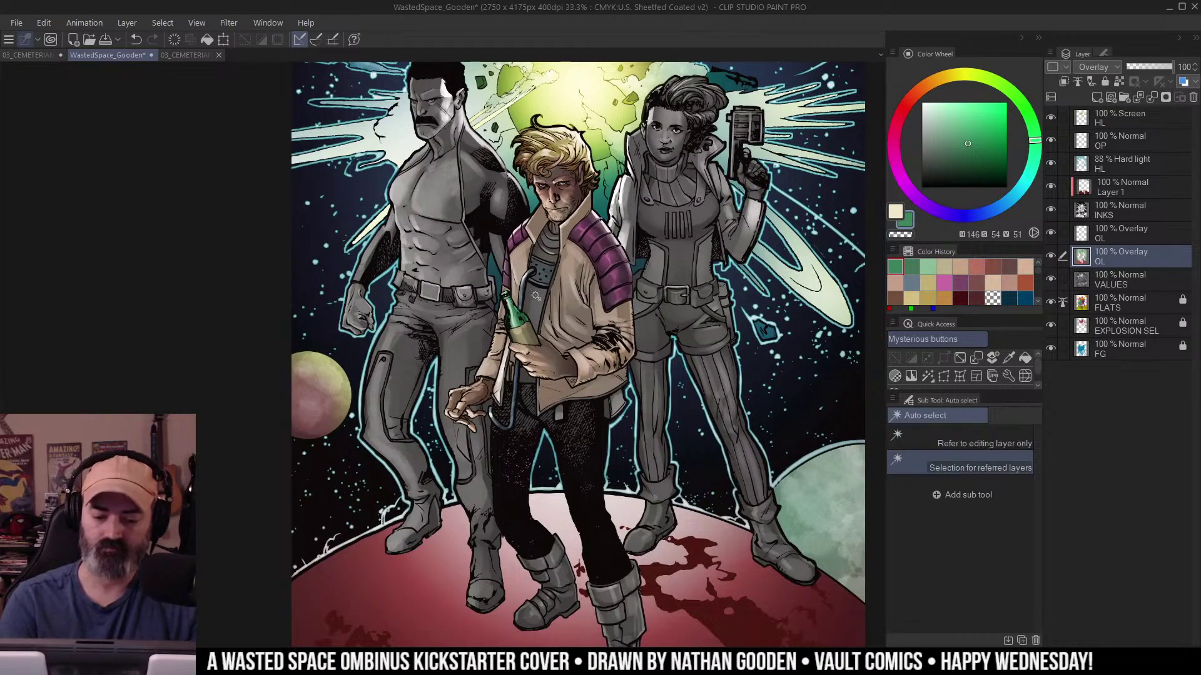
{"action": "left_click", "coordinate": [537, 300]}
{"action": "scroll", "coordinate": [556, 220], "scroll_direction": "up", "scroll_amount": 1}
{"action": "key", "text": "m"}
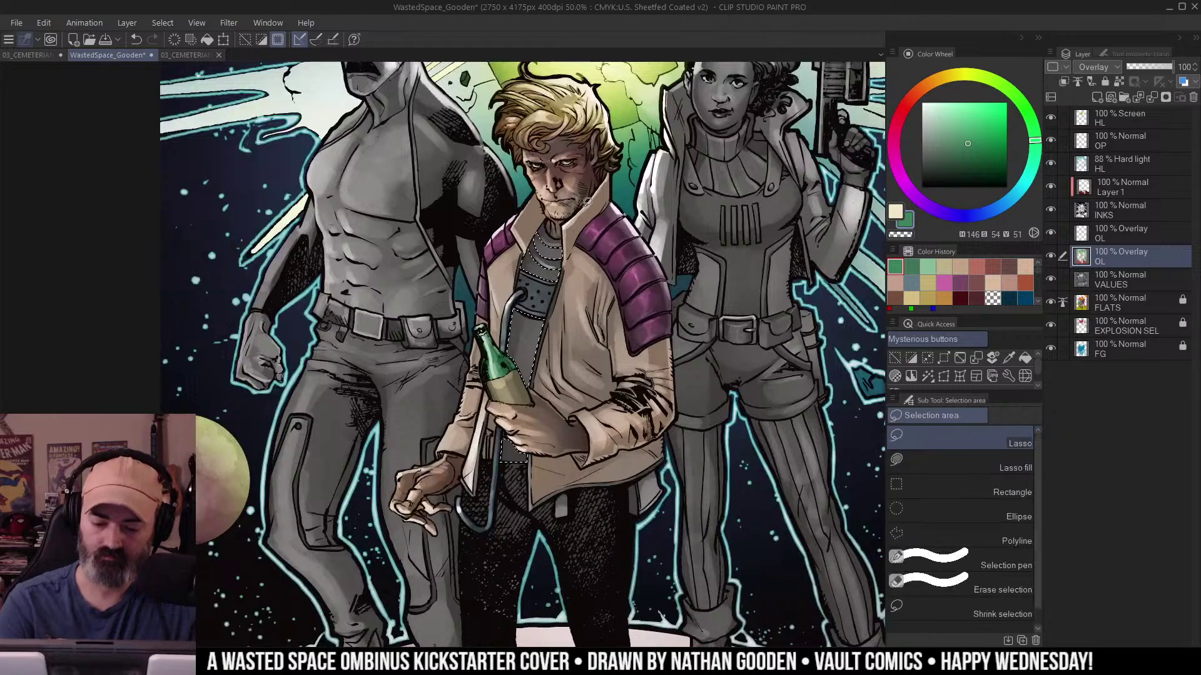
{"action": "key", "text": "ctrl+h"}
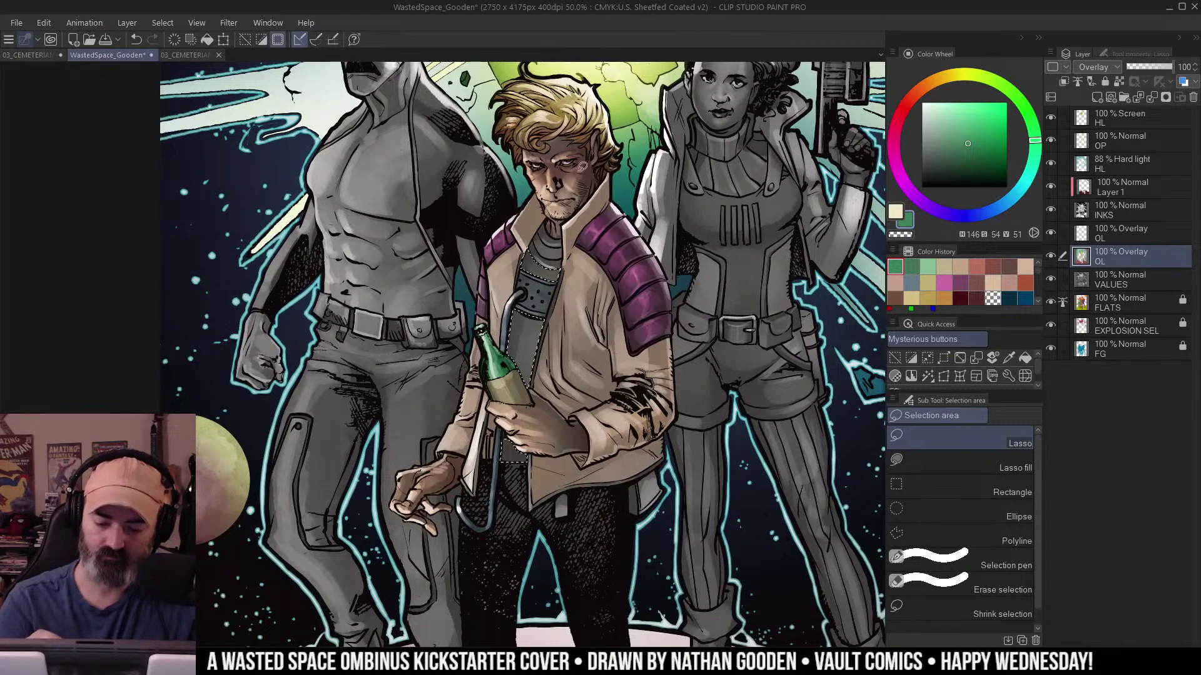
{"action": "key", "text": "ctrl+shift+h"}
{"action": "key", "text": "b"}
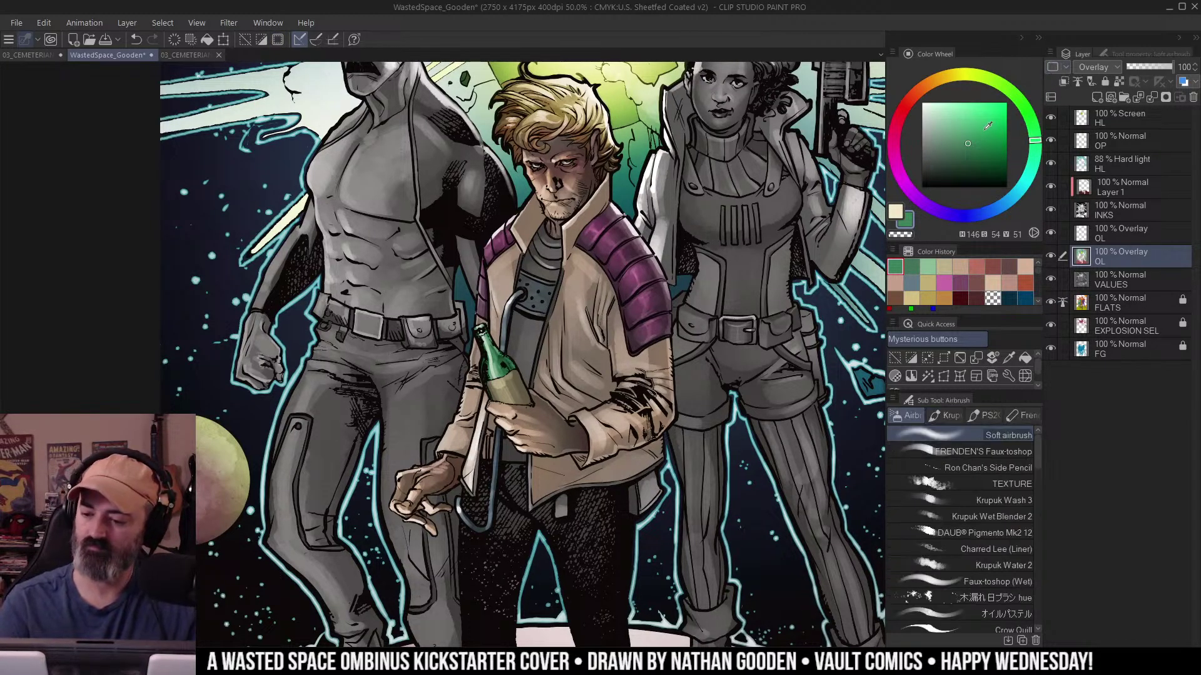
{"action": "left_click", "coordinate": [943, 137]}
{"action": "mouse_move", "coordinate": [536, 243]}
{"action": "left_mouse_down"}
{"action": "mouse_move", "coordinate": [528, 394]}
{"action": "mouse_move", "coordinate": [575, 284]}
{"action": "mouse_move", "coordinate": [577, 232]}
{"action": "left_mouse_up"}
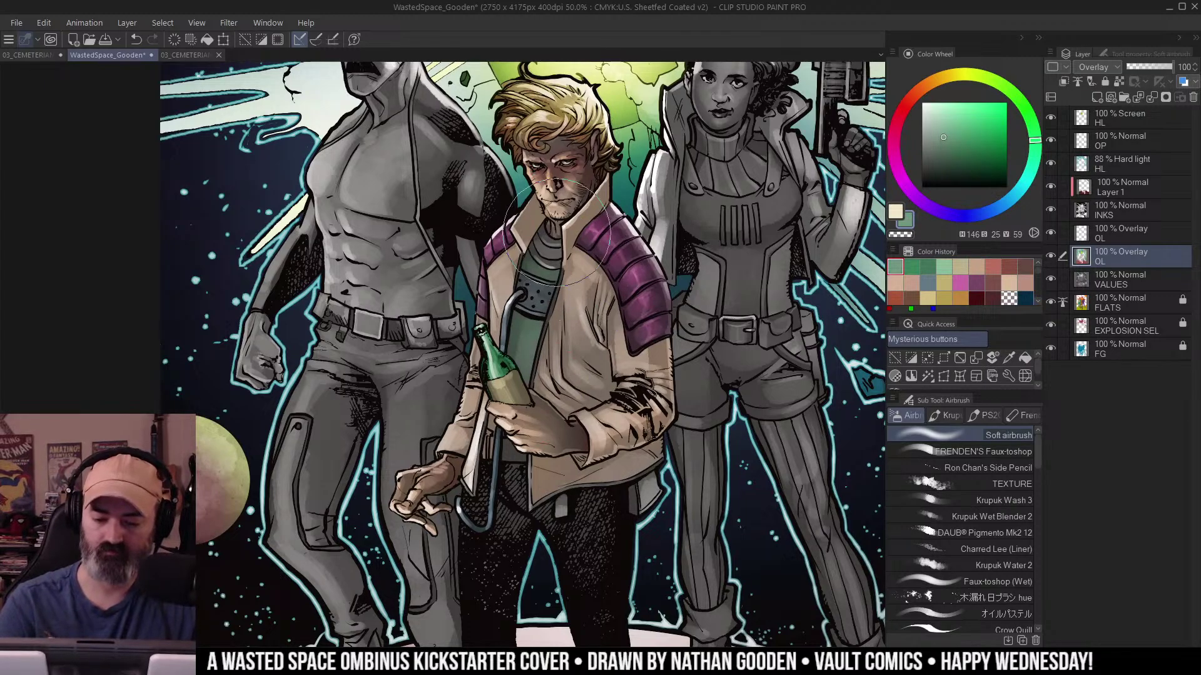
Shift the undershirt's green toward a desaturated blue with Hue/Saturation/Luminosity.
{"action": "key", "text": "ctrl+u"}
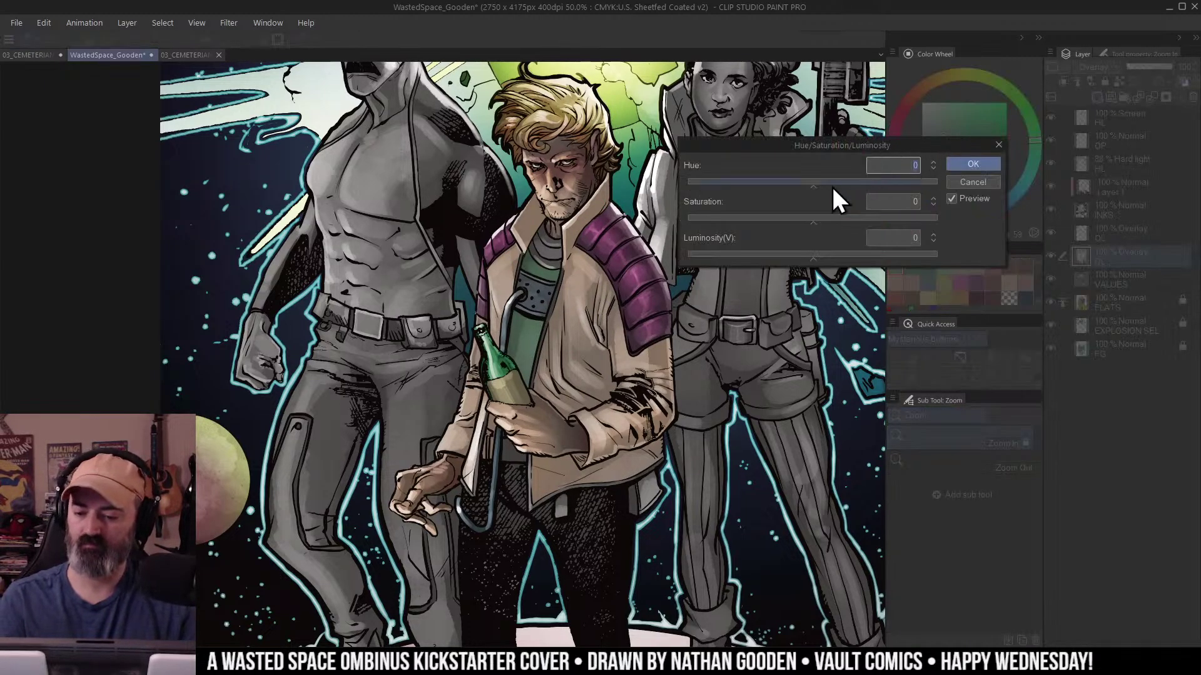
{"action": "left_click_drag", "start_coordinate": [831, 187], "coordinate": [821, 219]}
{"action": "left_click", "coordinate": [981, 163]}
Examine the recolored undershirt and bottle against the whole cover and clear the selection.
{"action": "key", "text": "ctrl+minus"}
{"action": "key", "text": "ctrl+minus"}
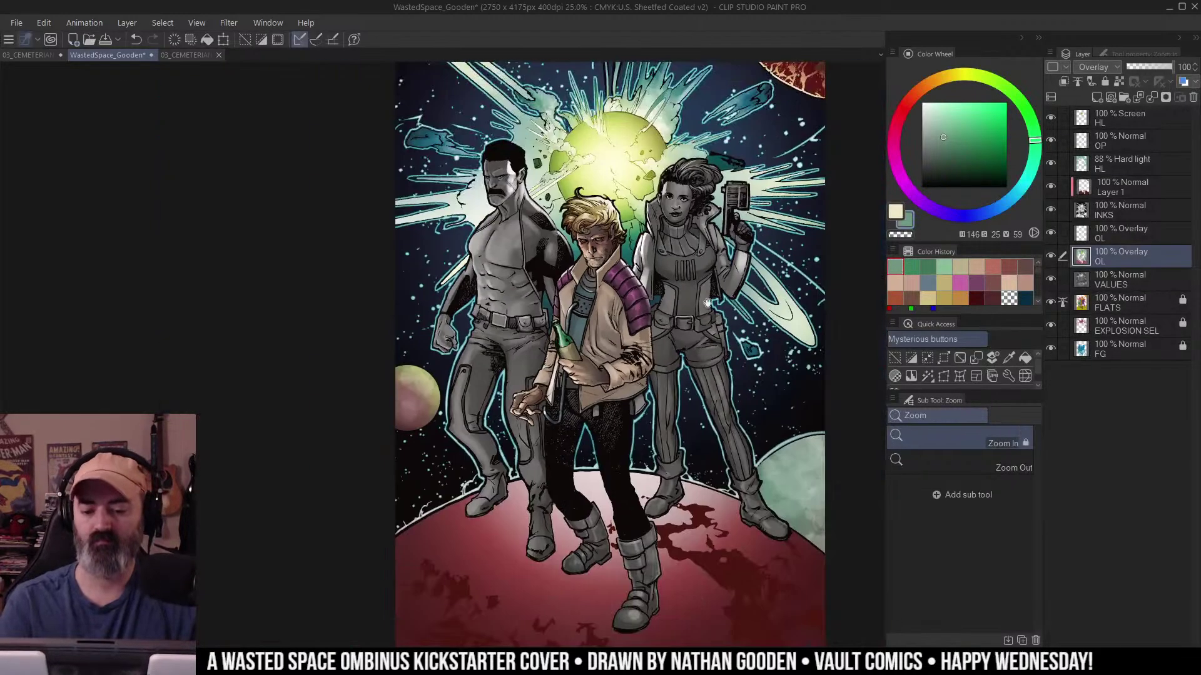
{"action": "left_click_drag", "start_coordinate": [616, 412], "coordinate": [634, 325]}
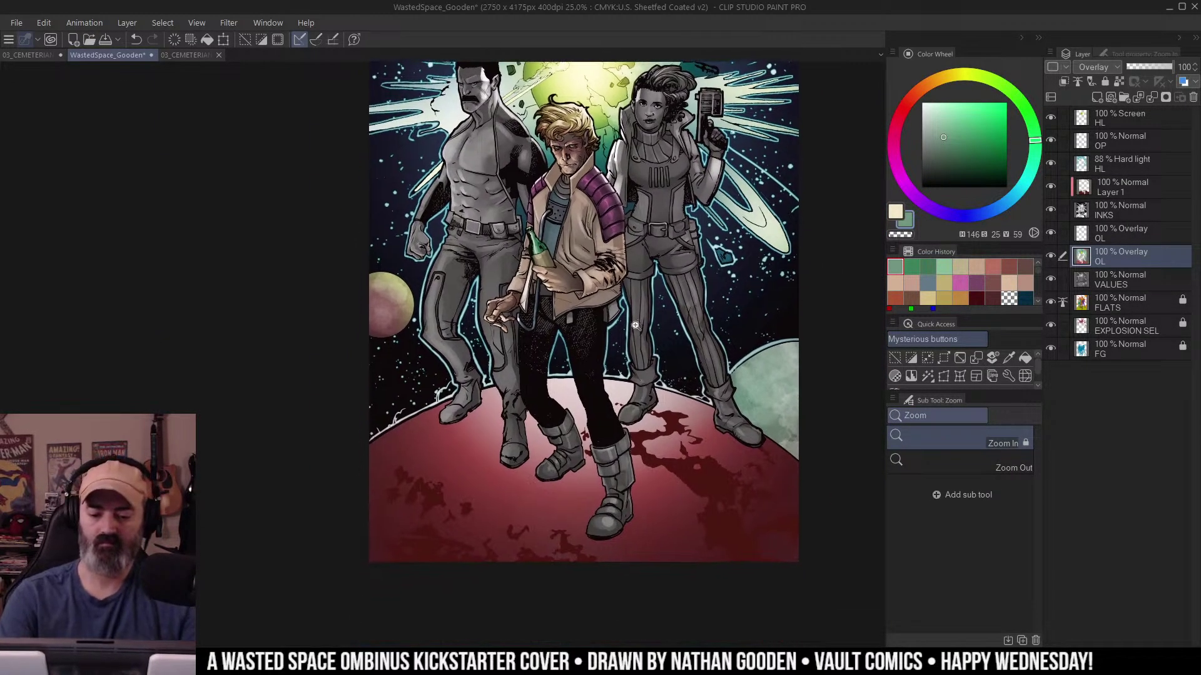
{"action": "left_click", "coordinate": [596, 373]}
{"action": "left_click", "coordinate": [579, 322]}
{"action": "key", "text": "ctrl+d"}
{"action": "left_click_drag", "start_coordinate": [674, 192], "coordinate": [661, 252]}
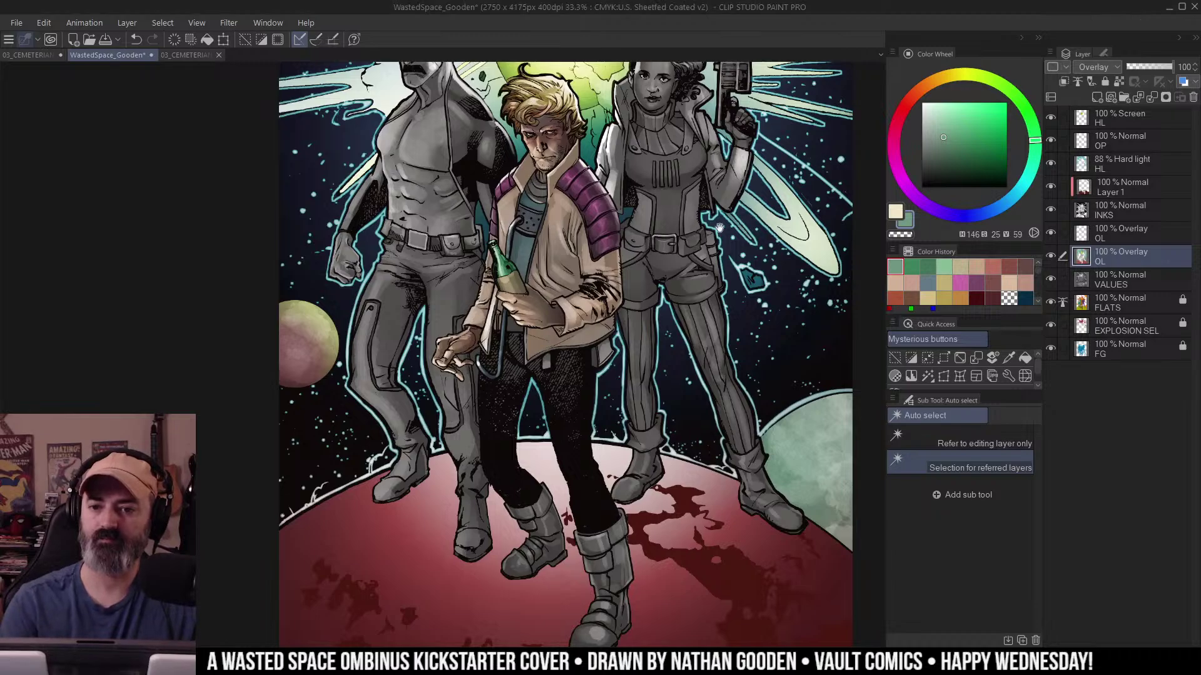
{"action": "mouse_move", "coordinate": [734, 239]}
{"action": "left_mouse_down"}
{"action": "mouse_move", "coordinate": [730, 213]}
{"action": "mouse_move", "coordinate": [713, 252]}
{"action": "left_mouse_up"}
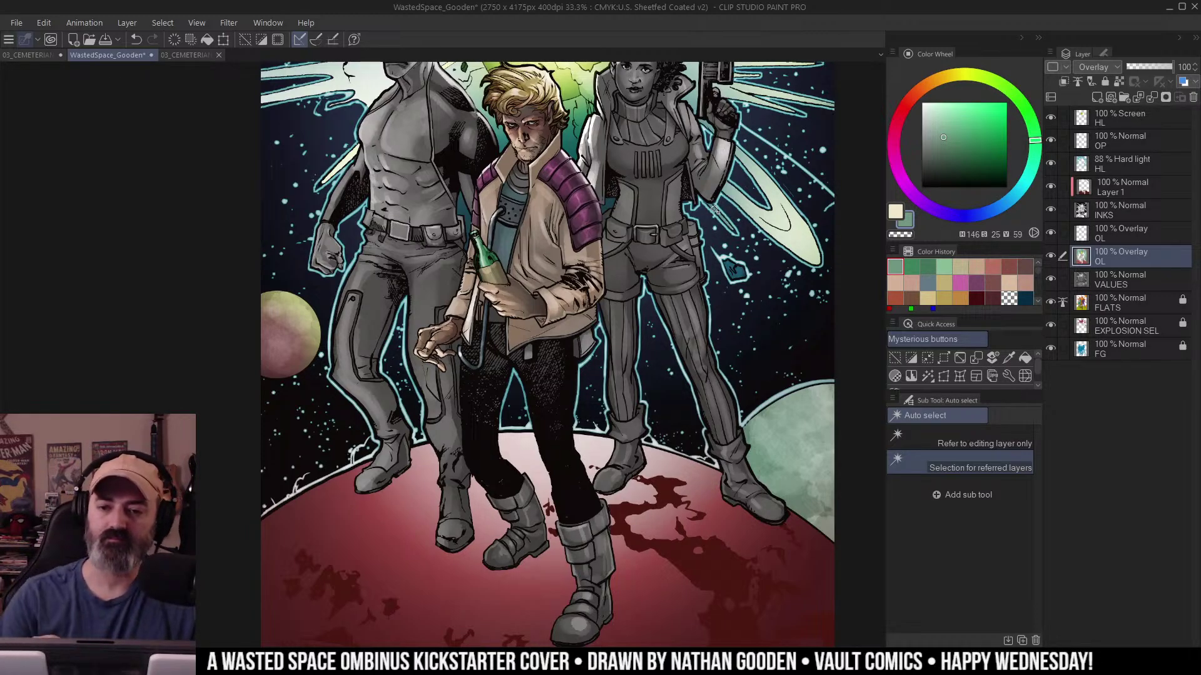
{"action": "key", "text": "m"}
{"action": "key", "text": "ctrl+d"}
Select the middle man's trousers from the flats and check the selected area with Quick Mask.
{"action": "left_click_drag", "start_coordinate": [705, 235], "coordinate": [661, 293]}
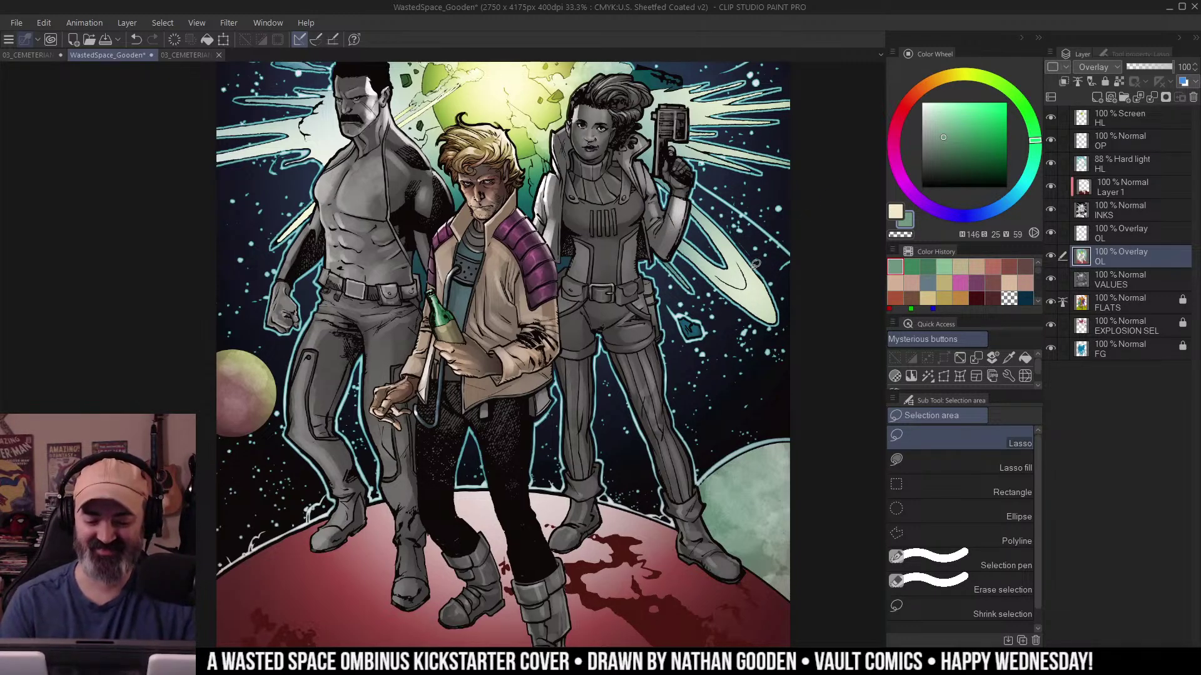
{"action": "left_click_drag", "start_coordinate": [674, 347], "coordinate": [756, 357]}
{"action": "scroll", "coordinate": [738, 322], "scroll_direction": "down", "scroll_amount": 2}
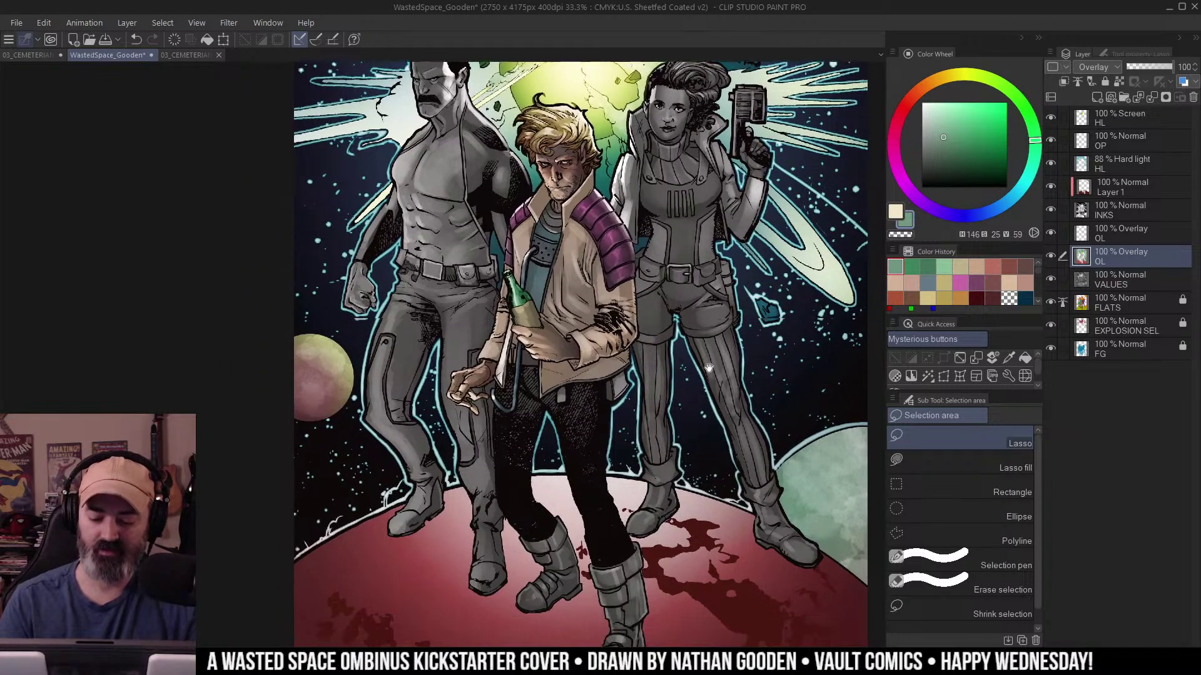
{"action": "key", "text": "w"}
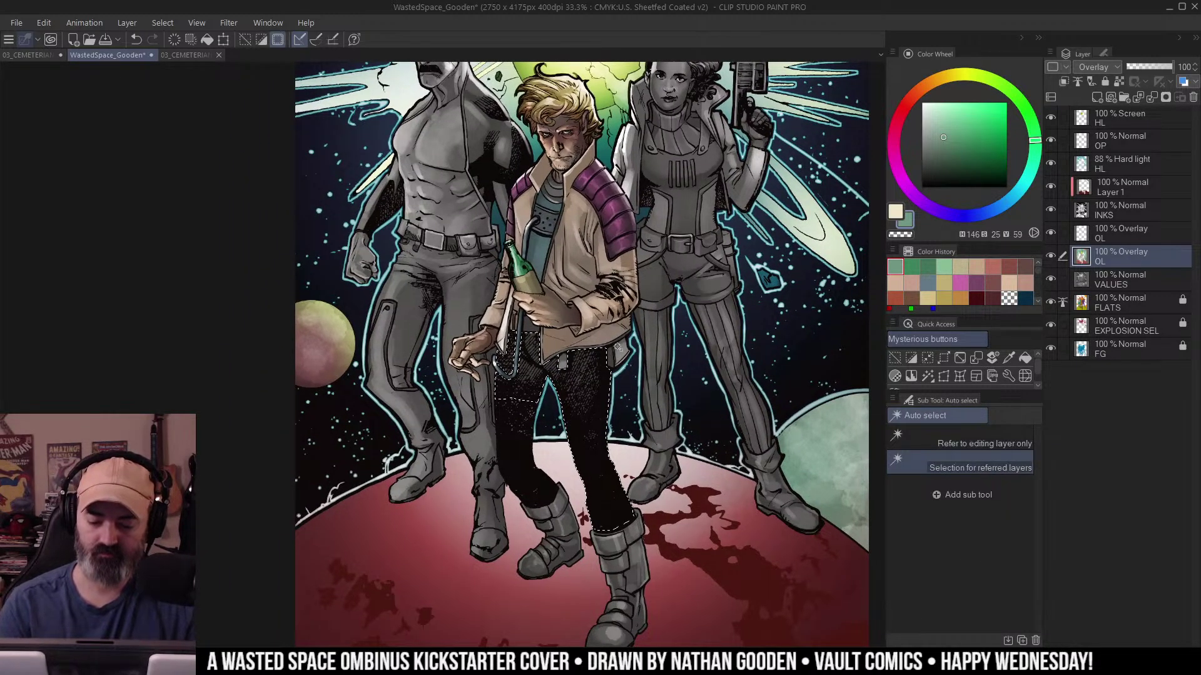
{"action": "left_click", "coordinate": [526, 411]}
{"action": "key", "text": "ctrl+m"}
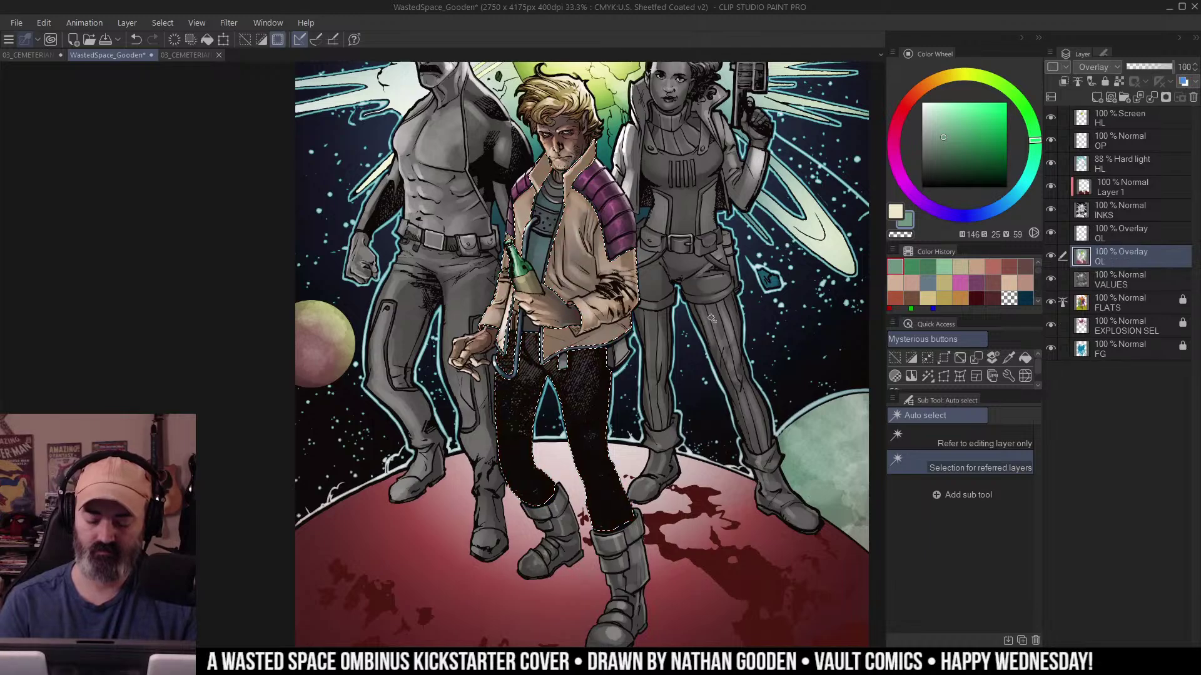
{"action": "key", "text": "ctrl+m"}
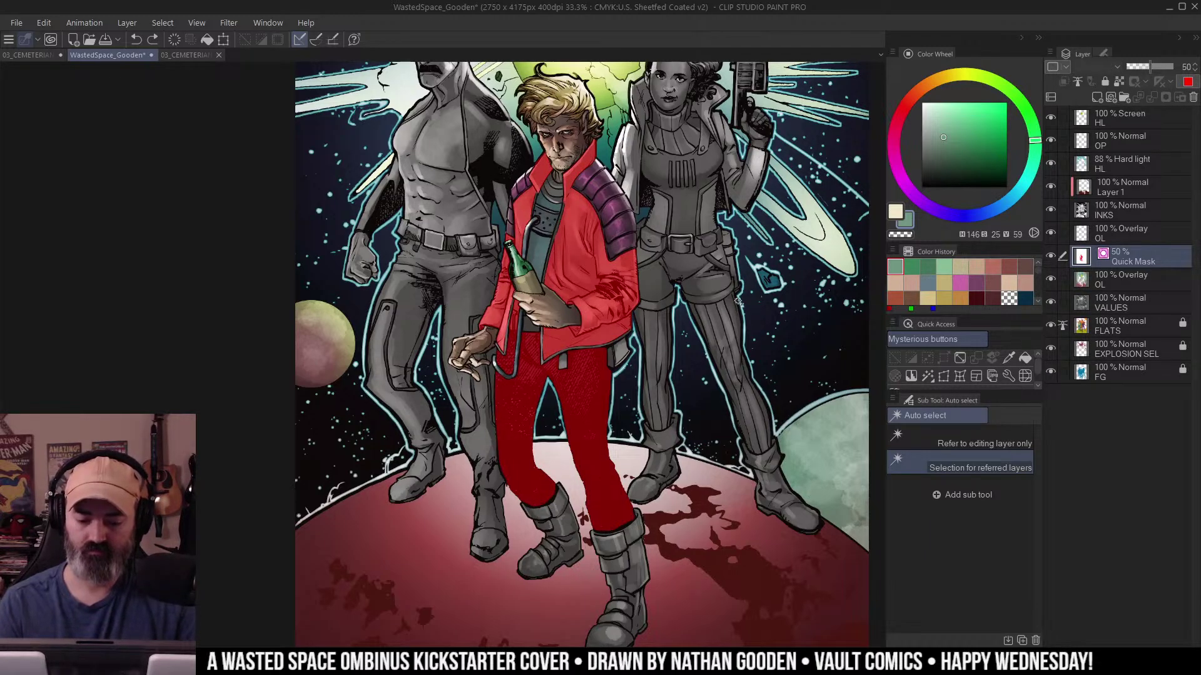
{"action": "key", "text": "ctrl+m"}
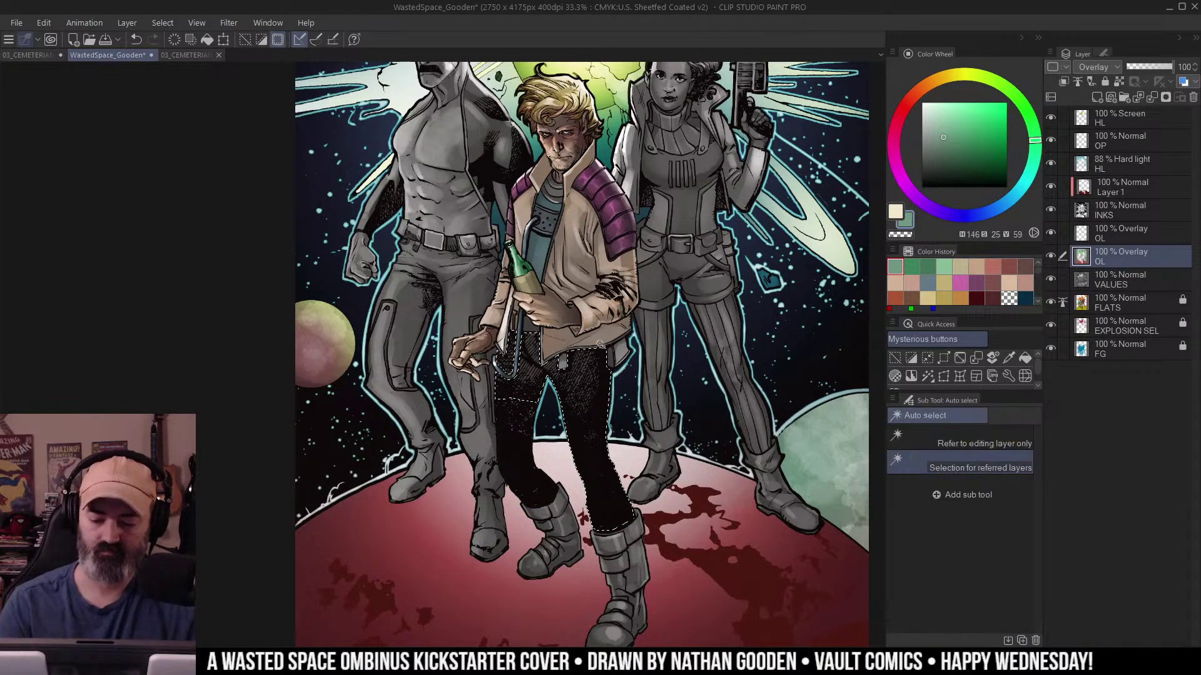
Add the missed lower part of the middle man's rear leg to the trousers selection with the Lasso.
{"action": "key", "text": "m"}
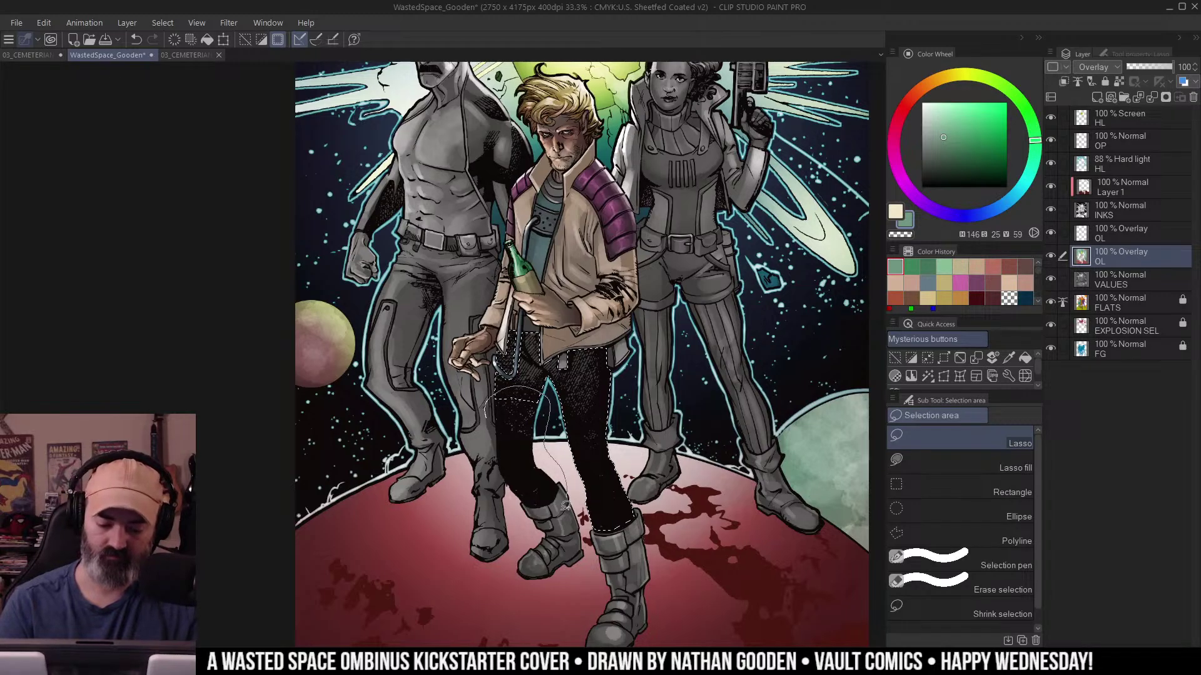
{"action": "left_click_drag", "start_coordinate": [566, 505], "coordinate": [474, 420]}
{"action": "key", "text": "w"}
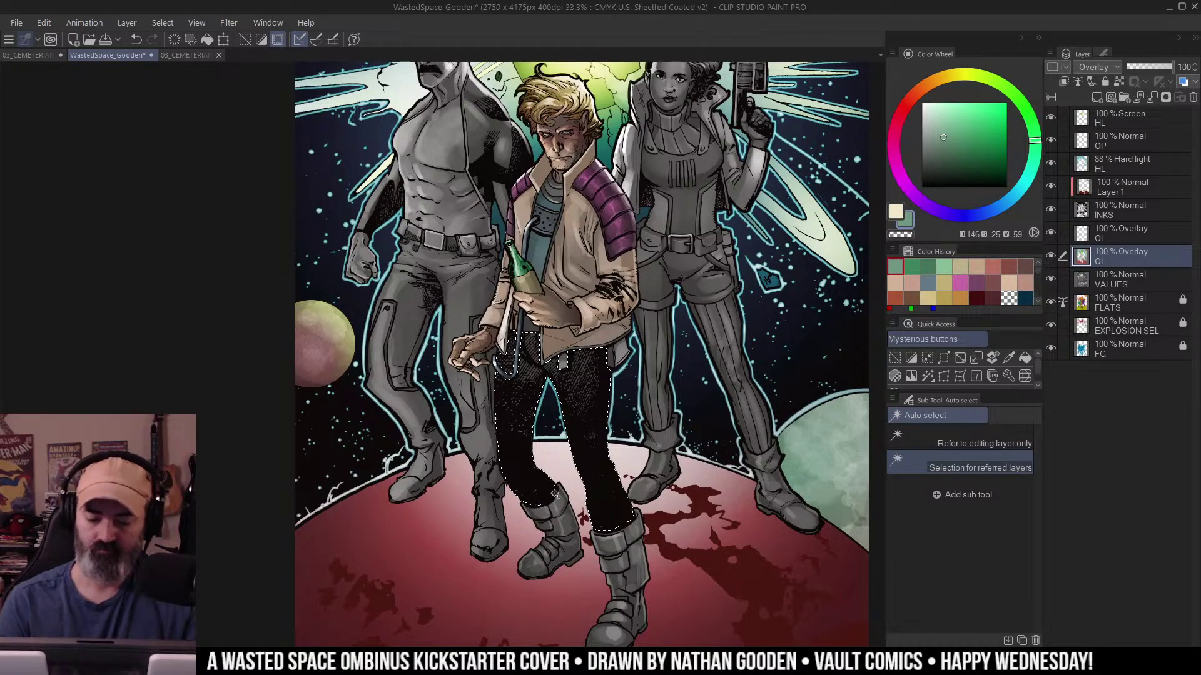
{"action": "key", "text": "ctrl+m"}
{"action": "key", "text": "ctrl+m"}
{"action": "key", "text": "ctrl+space"}
{"action": "left_click_drag", "start_coordinate": [707, 204], "coordinate": [661, 204]}
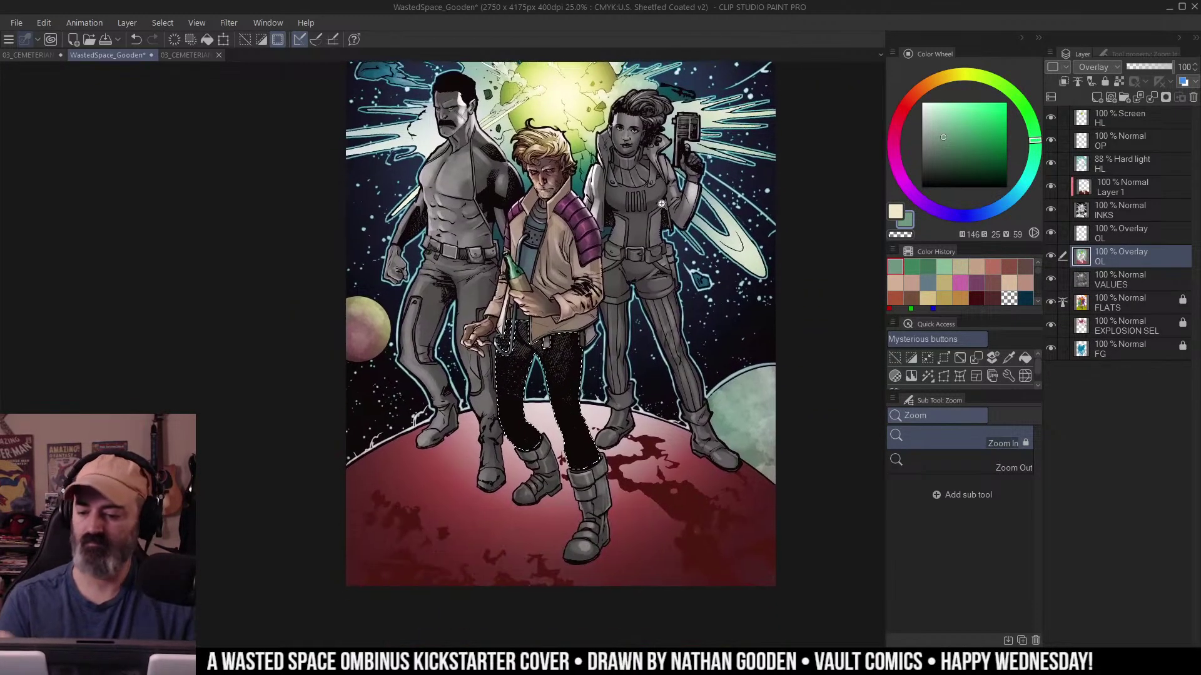
Apply Hue/Saturation/Luminosity to the selected trousers with hue 50, saturation 33 and luminosity -12, and switch to the VALUES layer with the selection outline hidden.
{"action": "key", "text": "ctrl+u"}
{"action": "left_click_drag", "start_coordinate": [813, 257], "coordinate": [798, 259]}
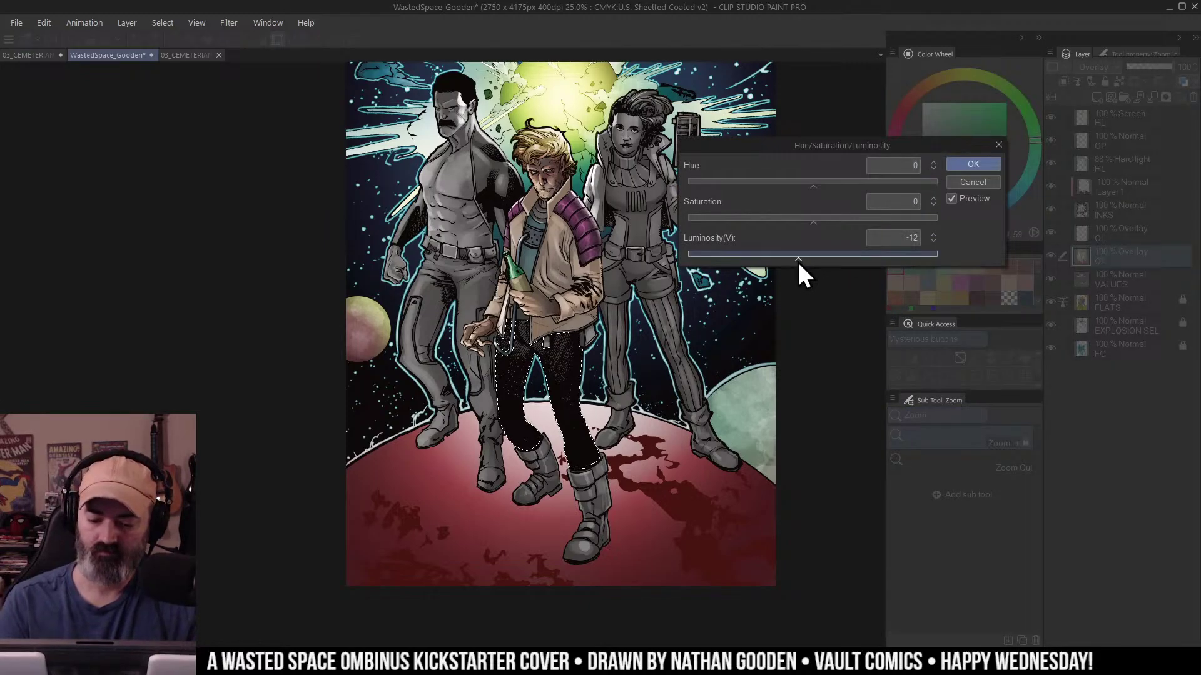
{"action": "left_click_drag", "start_coordinate": [813, 219], "coordinate": [827, 220]}
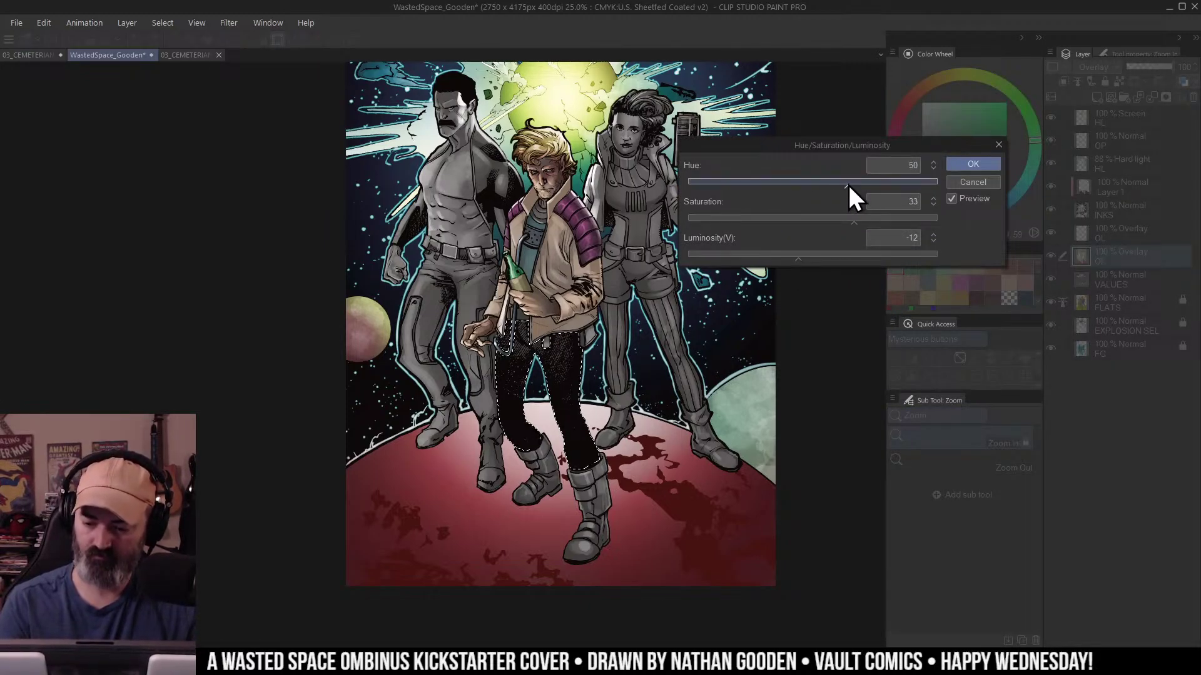
{"action": "left_click", "coordinate": [973, 163]}
{"action": "left_click", "coordinate": [1087, 278]}
{"action": "key", "text": "ctrl+d"}
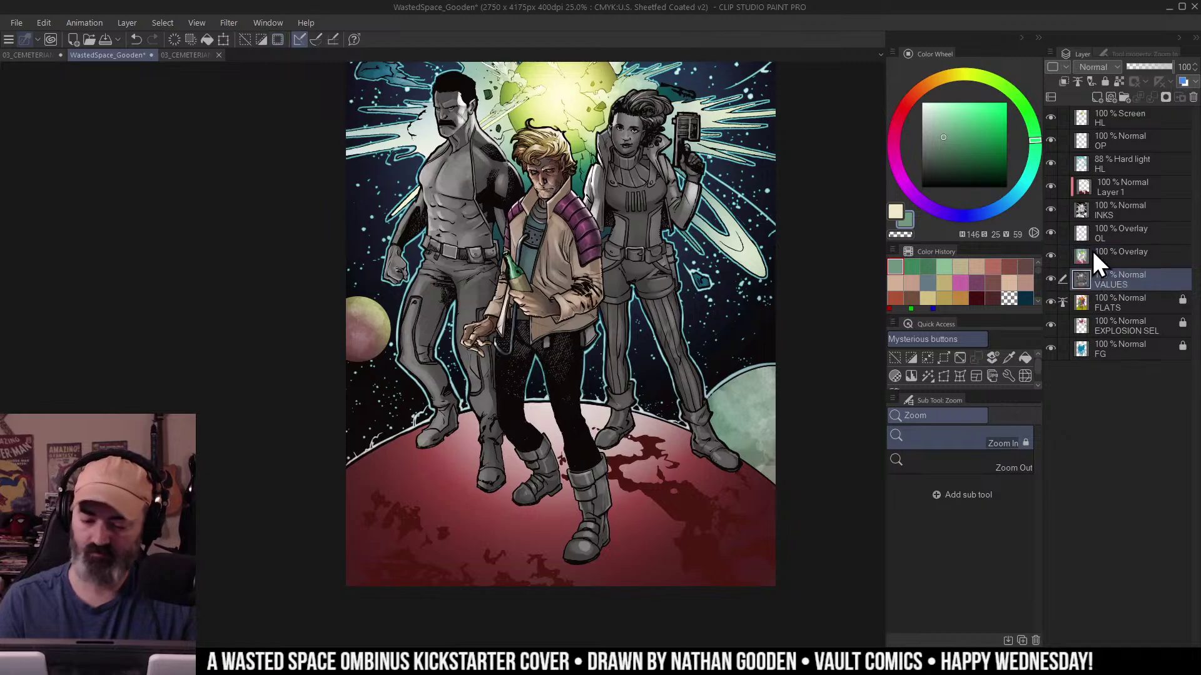
Try airbrushing the trousers brown (hue 37, saturation 31, value 40) and a redder brown (hue 20, saturation 40, value 34).
{"action": "key", "text": "b"}
{"action": "left_click", "coordinate": [937, 82]}
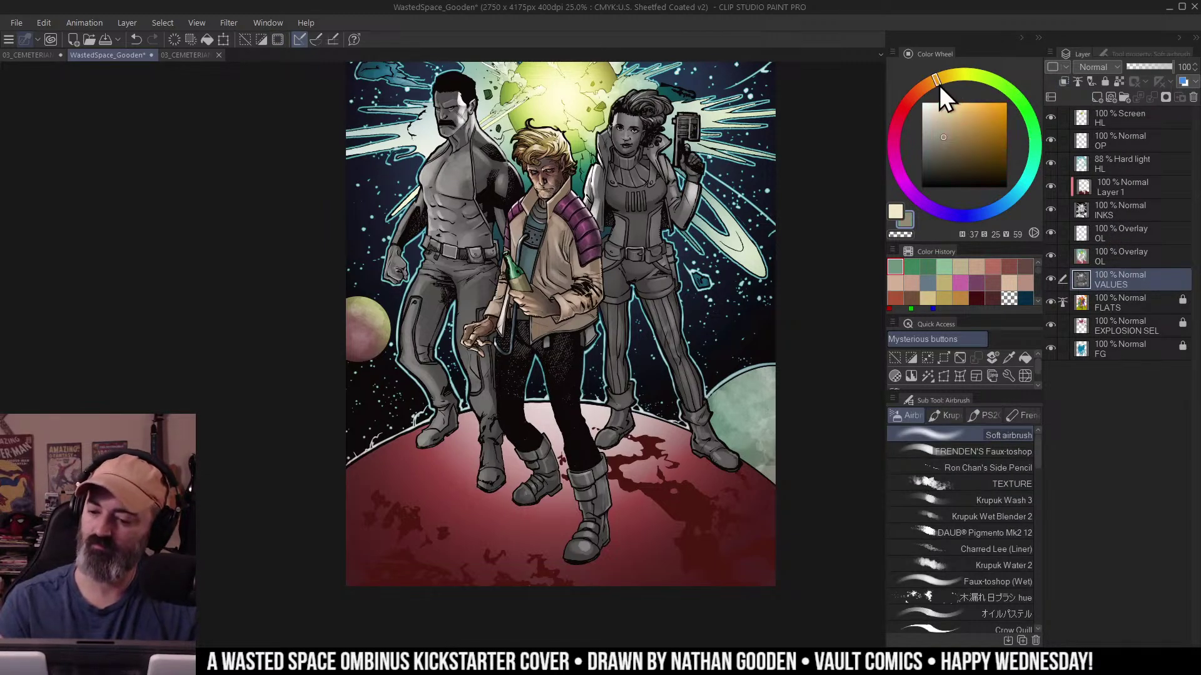
{"action": "left_click", "coordinate": [949, 152]}
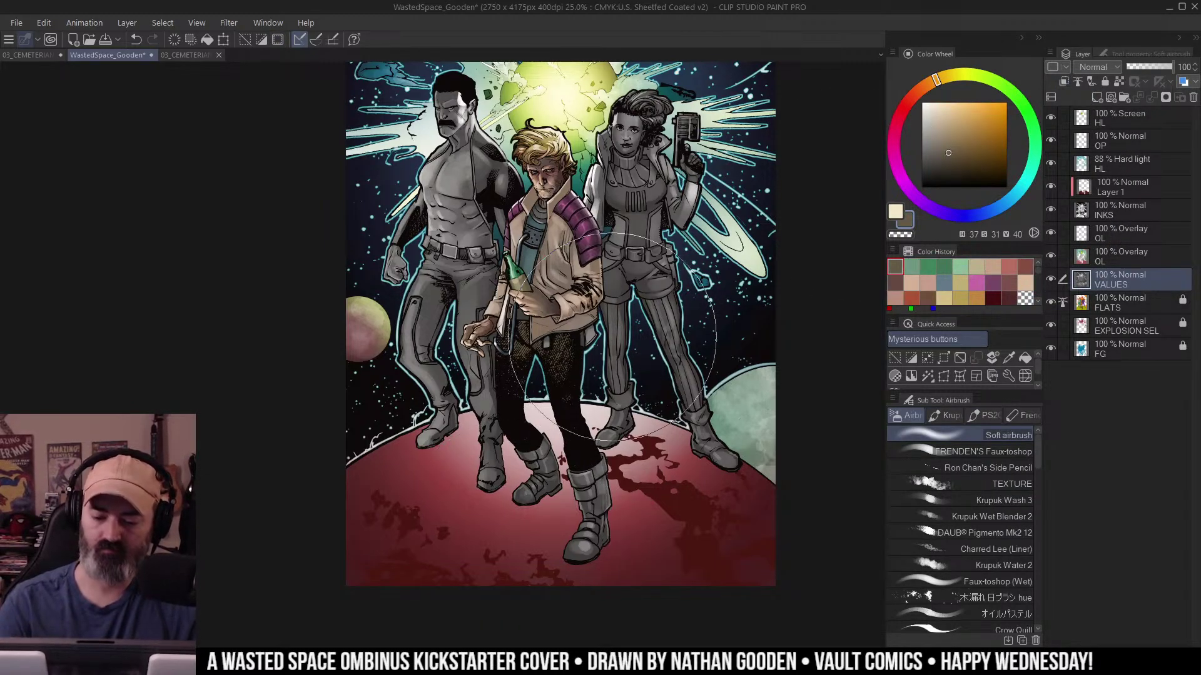
{"action": "left_click_drag", "start_coordinate": [662, 296], "coordinate": [658, 325]}
{"action": "left_click", "coordinate": [918, 91]}
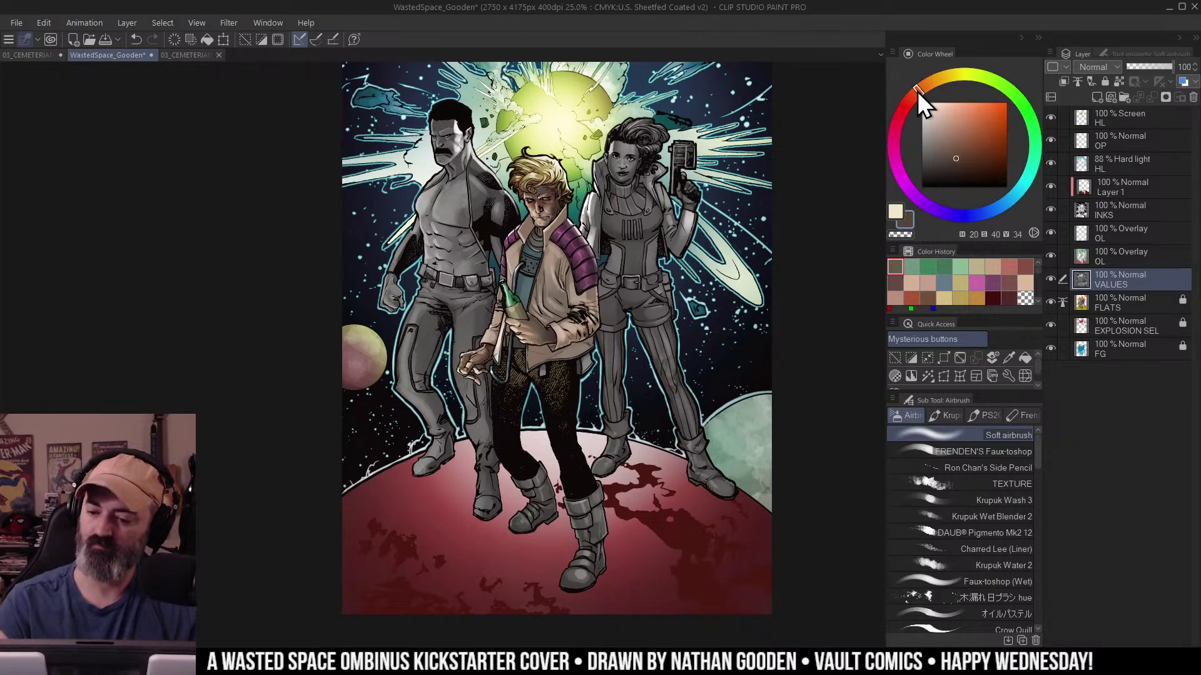
Airbrush the trousers blue (hue 198, saturation 36, value 40) on the VALUES layer and undo a reddish-brown trial over it.
{"action": "left_click", "coordinate": [1011, 198]}
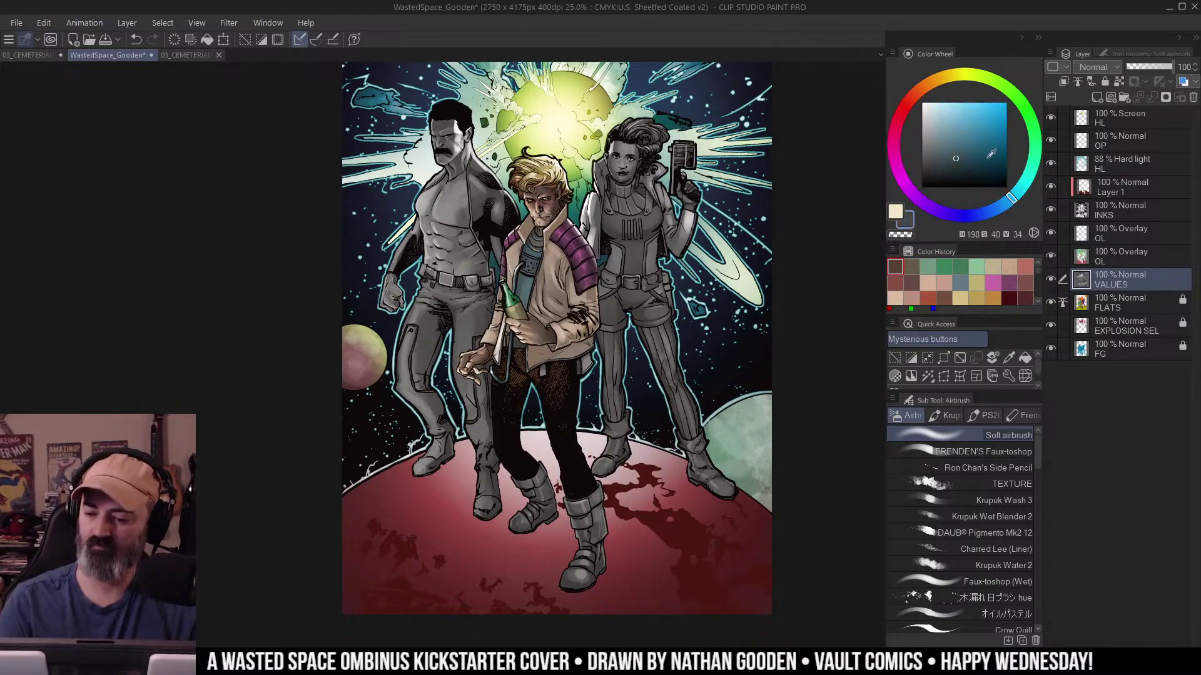
{"action": "left_click", "coordinate": [953, 153]}
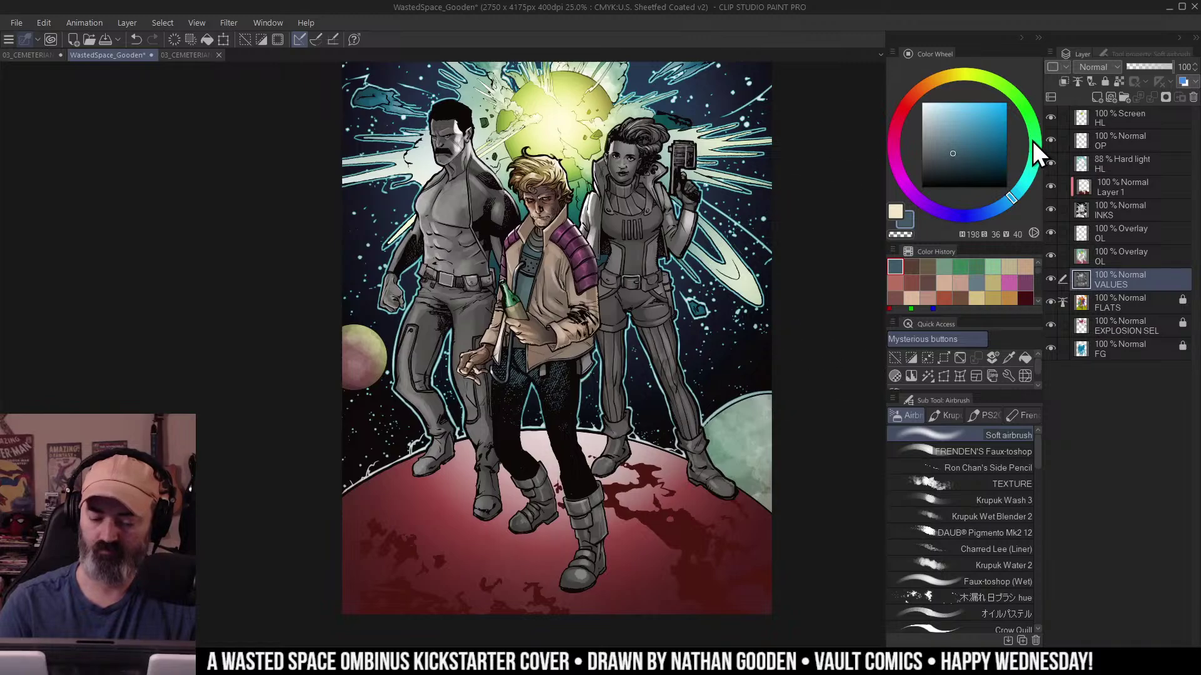
{"action": "left_click", "coordinate": [918, 91]}
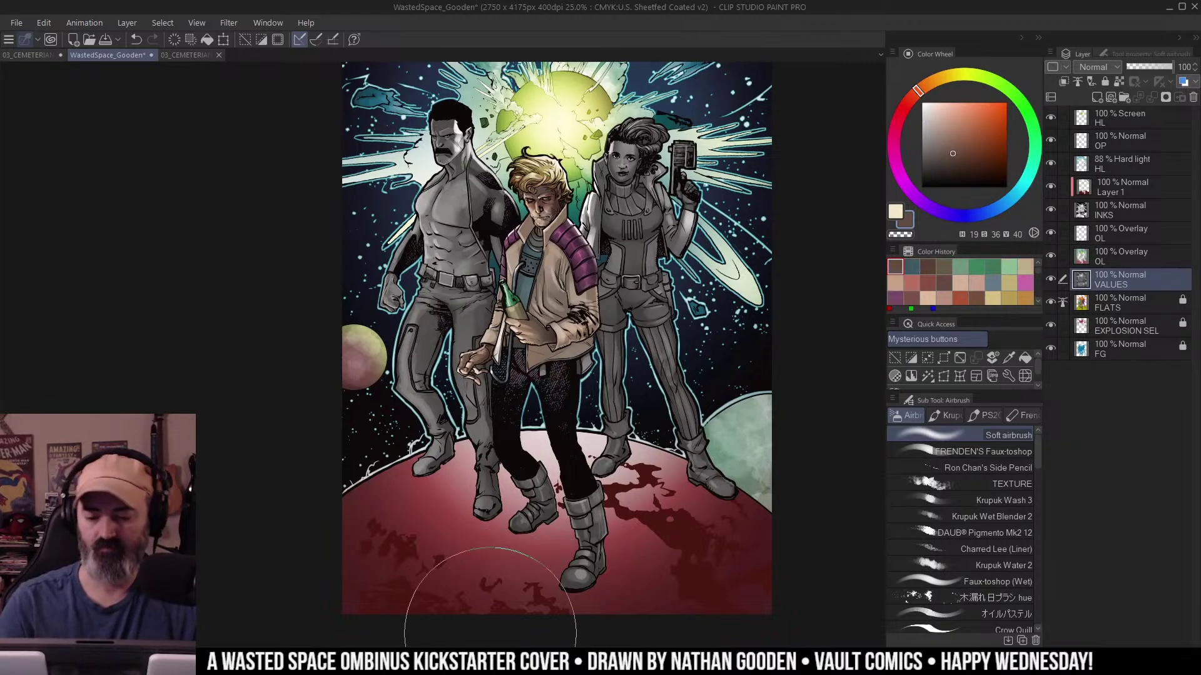
{"action": "key", "text": "ctrl+z"}
{"action": "key", "text": "bracketright"}
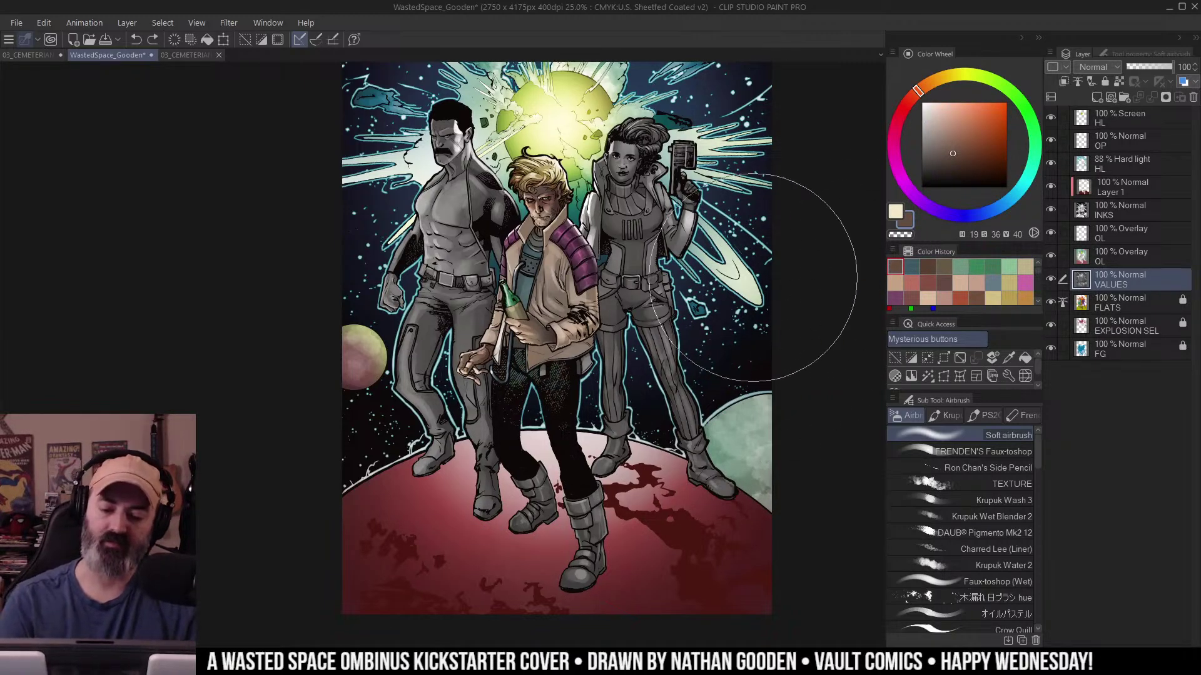
Check the blue trousers against the whole cover and clear the selection.
{"action": "key", "text": "ctrl+space"}
{"action": "left_click", "coordinate": [682, 354], "text": "alt"}
{"action": "left_click", "coordinate": [652, 356]}
{"action": "left_click_drag", "start_coordinate": [652, 357], "coordinate": [637, 321]}
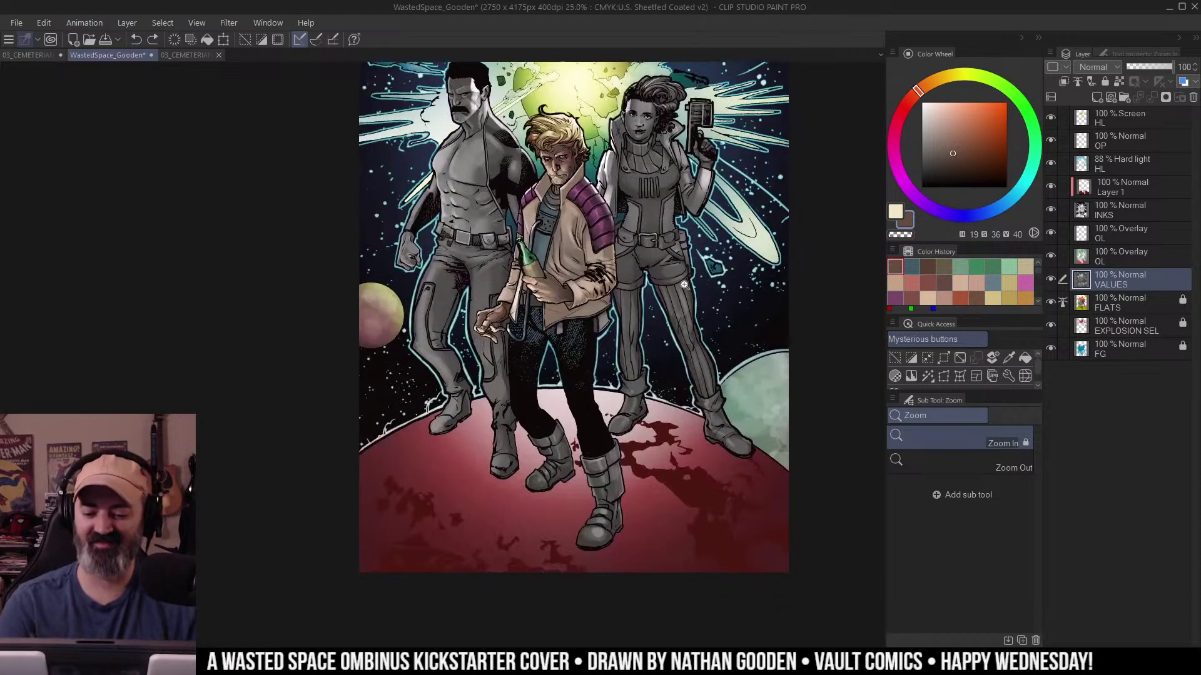
{"action": "key", "text": "m"}
{"action": "key", "text": "ctrl+d"}
Select the middle man's boots from the flats, hide the outline, and sample the undershirt's dark blue (hue 193, saturation 28, value 32).
{"action": "left_click_drag", "start_coordinate": [734, 251], "coordinate": [717, 232]}
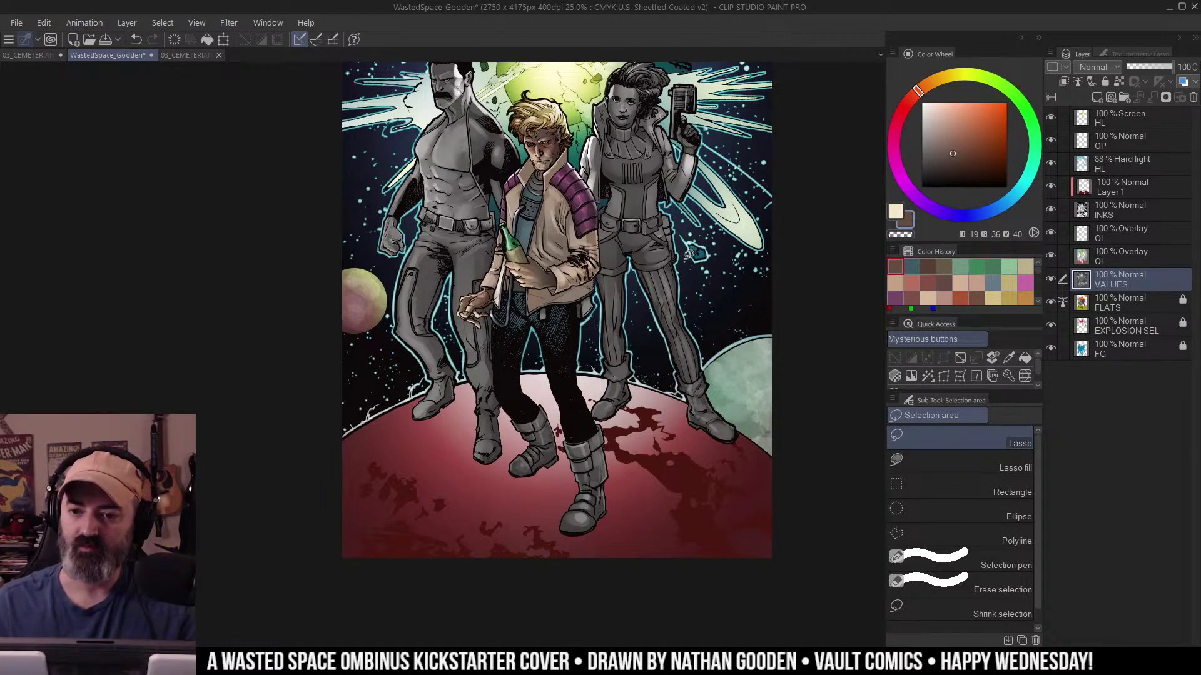
{"action": "scroll", "coordinate": [675, 288], "scroll_direction": "up", "scroll_amount": 2}
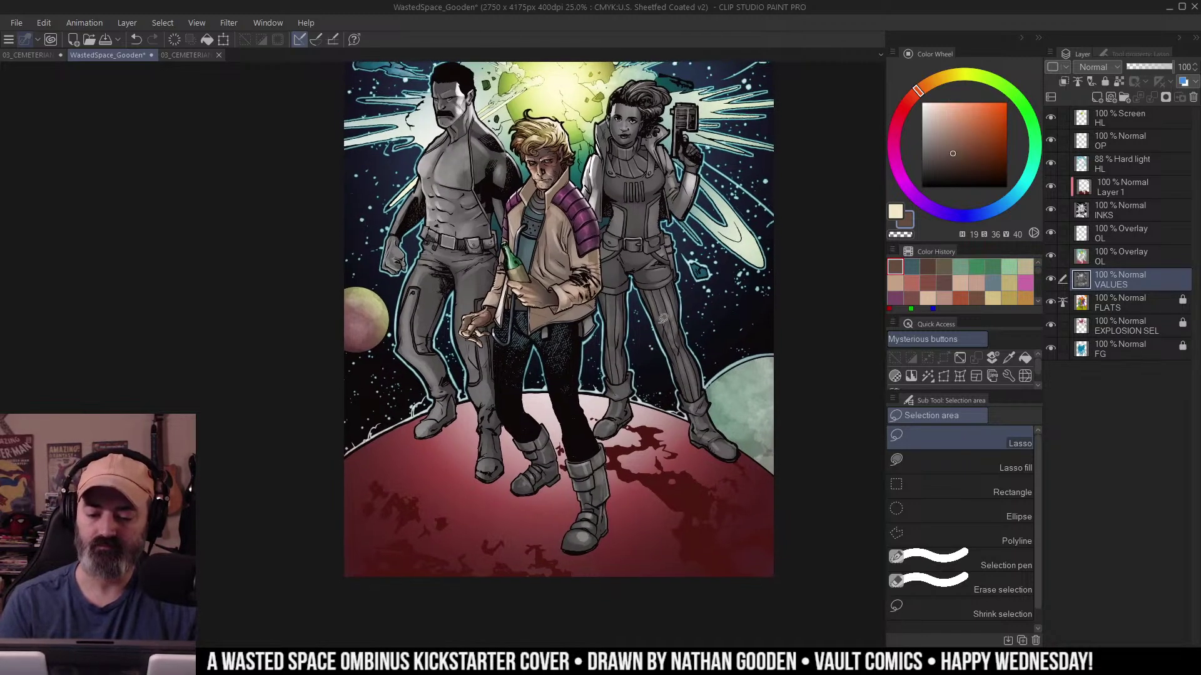
{"action": "key", "text": "w"}
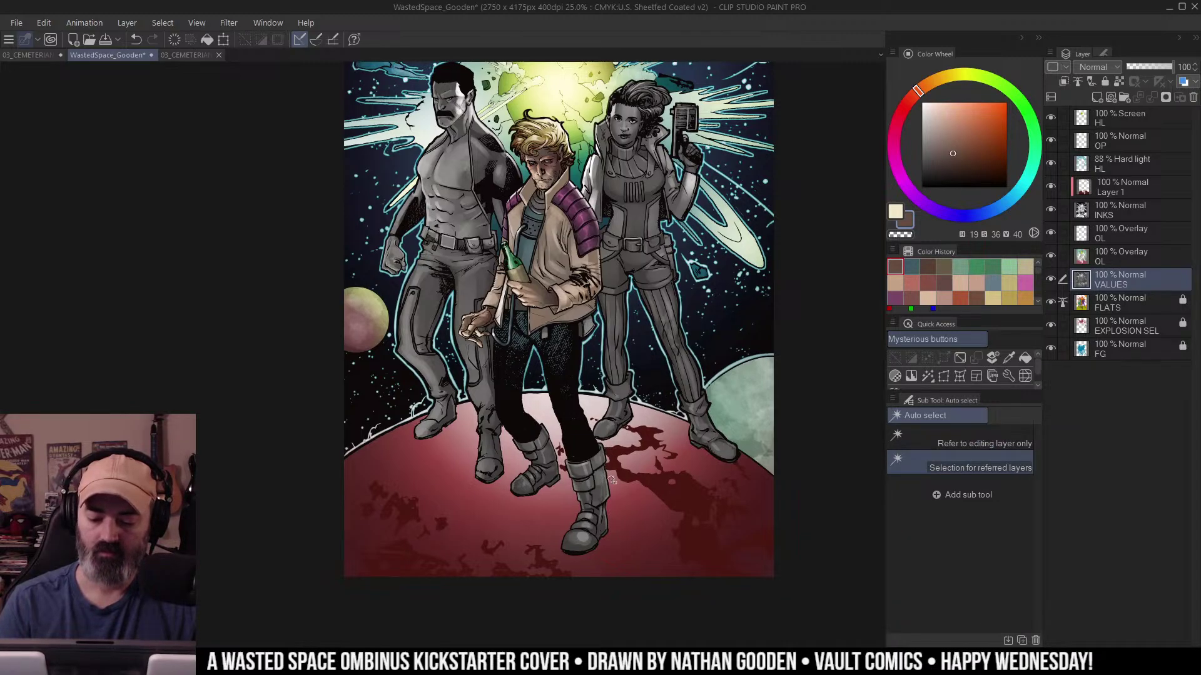
{"action": "left_click", "coordinate": [597, 492]}
{"action": "key", "text": "/"}
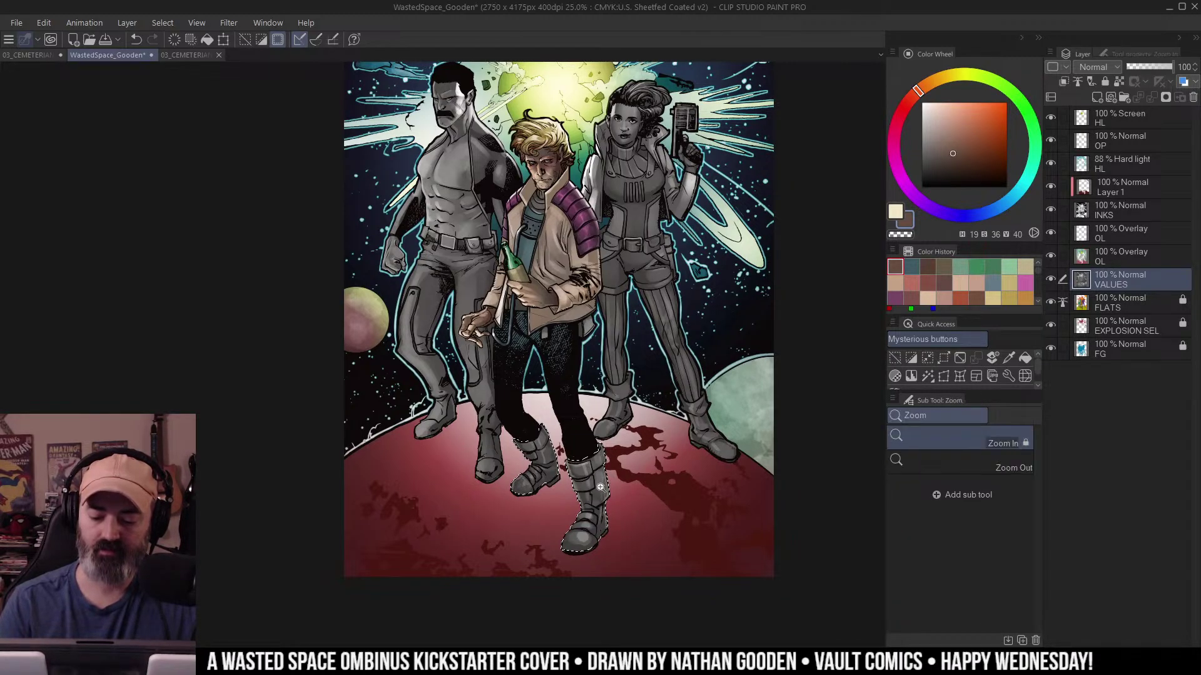
{"action": "left_click", "coordinate": [610, 550]}
{"action": "left_click_drag", "start_coordinate": [610, 550], "coordinate": [606, 607]}
{"action": "key", "text": "ctrl+h"}
{"action": "key", "text": "b"}
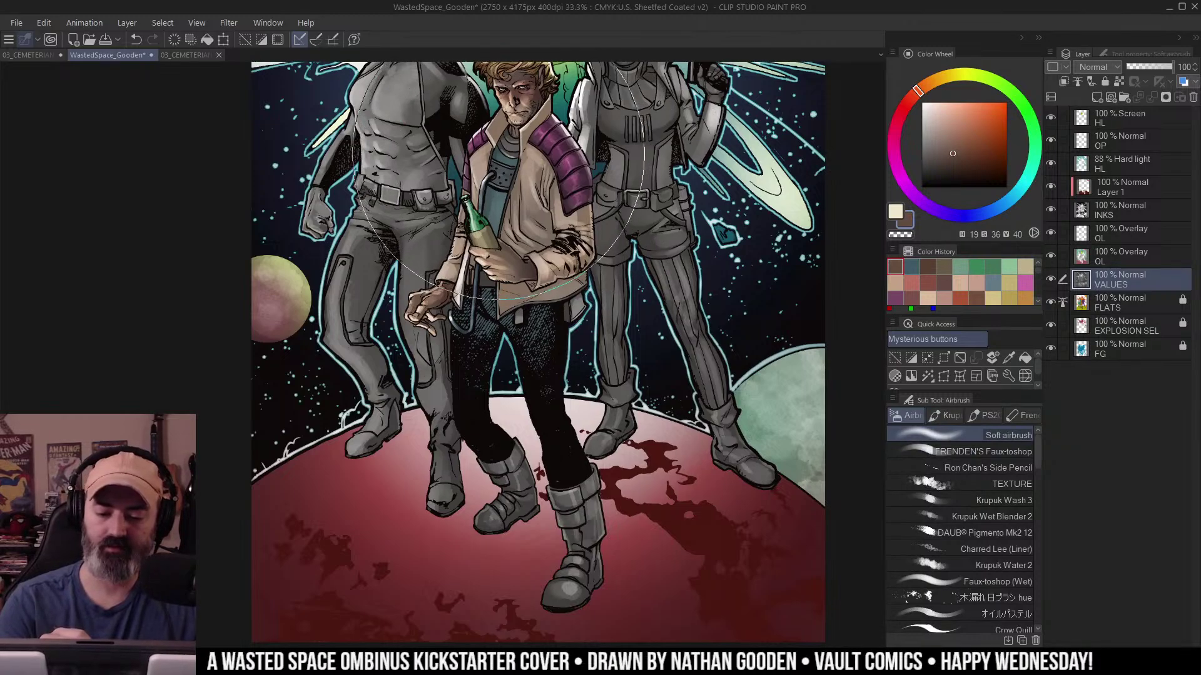
{"action": "left_click", "coordinate": [506, 154], "text": "alt"}
Try airbrushing the boots with the sampled dark blue on the VALUES layer and undo the strokes.
{"action": "left_click_drag", "start_coordinate": [486, 480], "coordinate": [672, 477]}
{"action": "left_click_drag", "start_coordinate": [556, 531], "coordinate": [575, 540]}
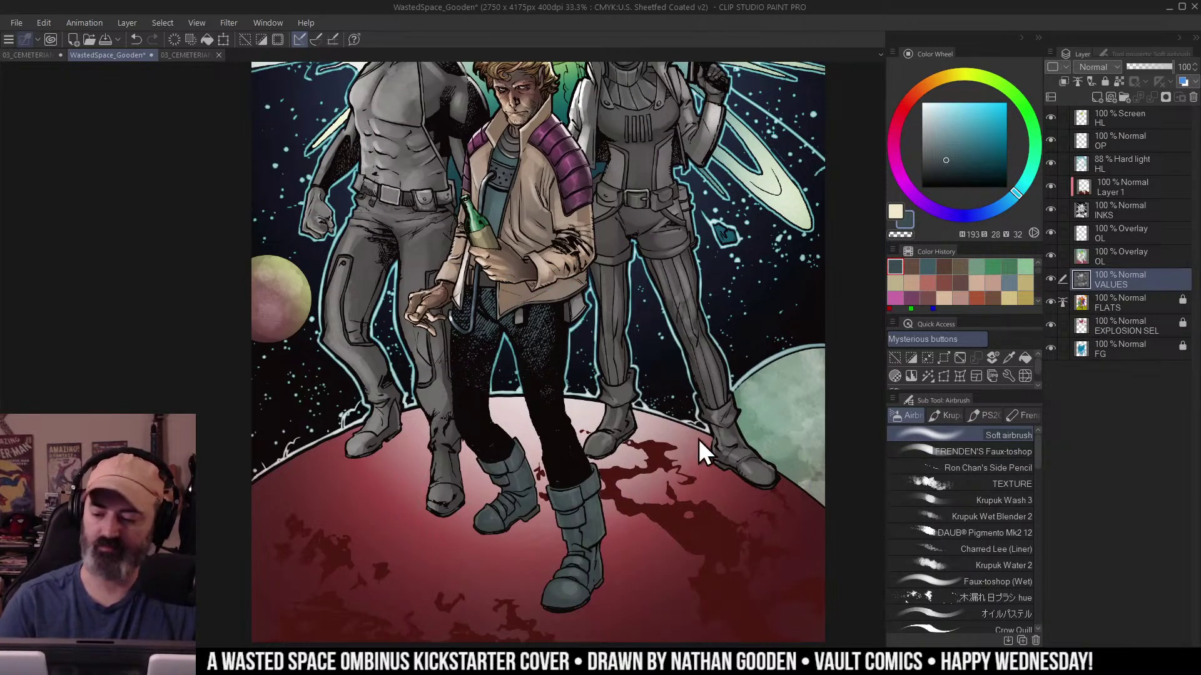
{"action": "key", "text": "ctrl+z"}
Airbrush the boots dark blue (hue 193, saturation 28, value 32) on the upper Overlay layer.
{"action": "left_click", "coordinate": [1086, 232]}
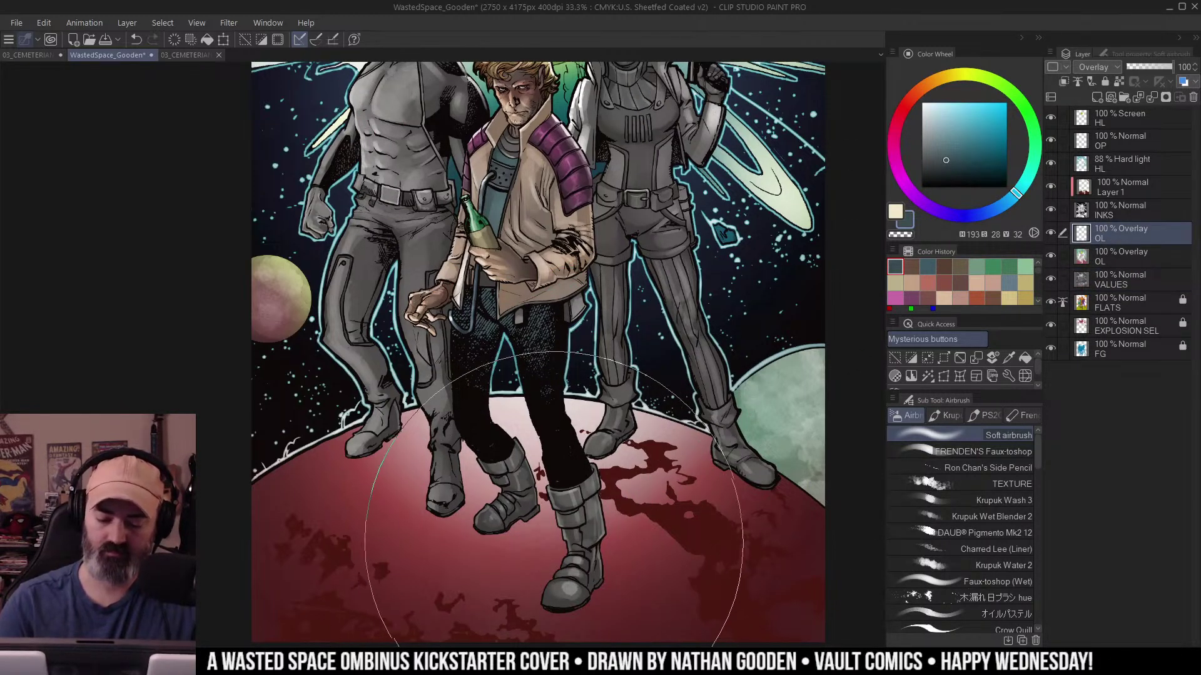
{"action": "left_click_drag", "start_coordinate": [550, 543], "coordinate": [618, 447]}
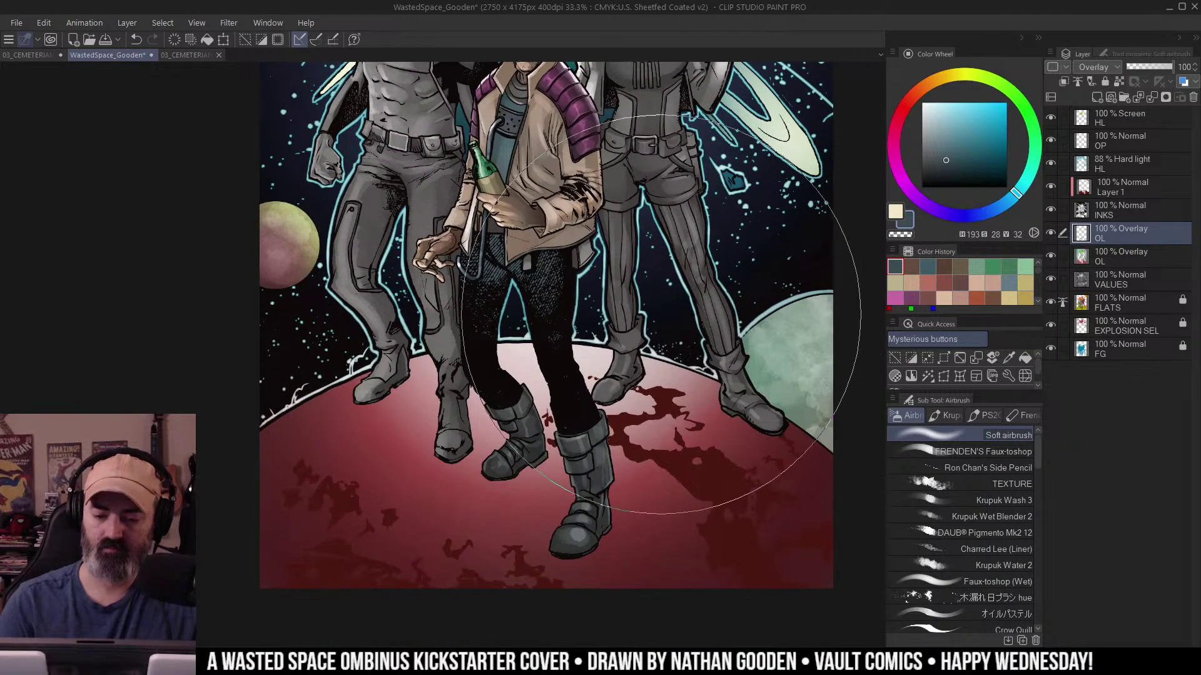
{"action": "left_click_drag", "start_coordinate": [589, 151], "coordinate": [585, 200]}
{"action": "left_click", "coordinate": [566, 508], "text": "ctrl"}
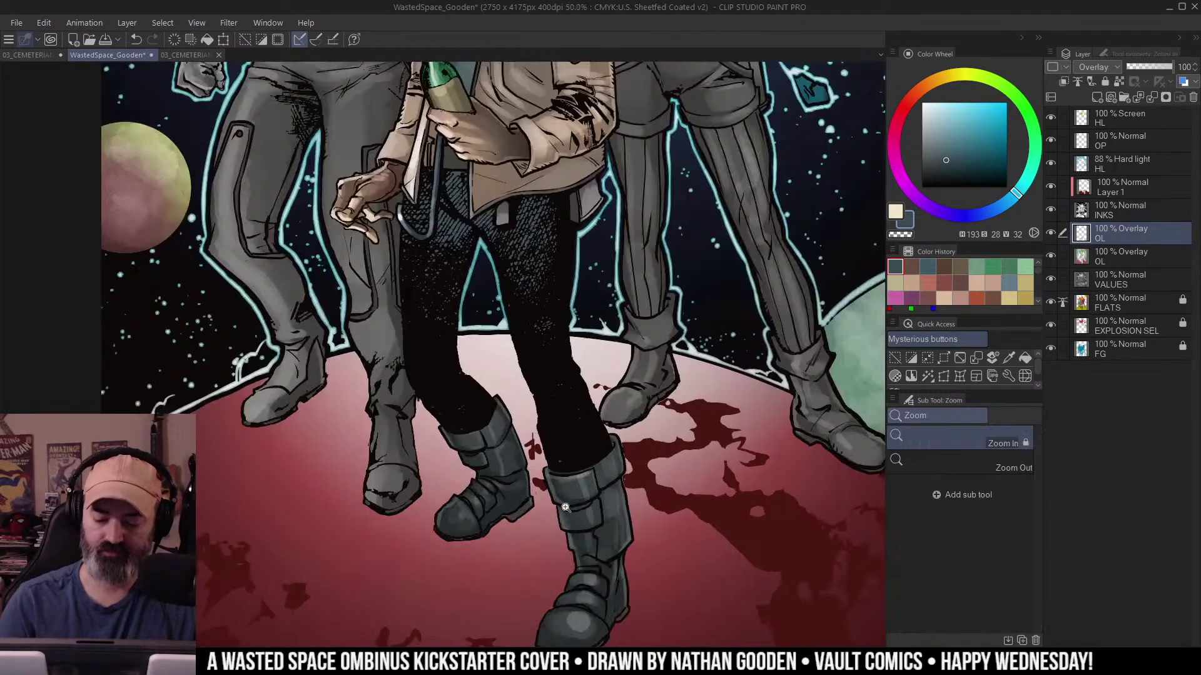
{"action": "key", "text": "ctrl+z"}
{"action": "left_click_drag", "start_coordinate": [581, 487], "coordinate": [633, 352]}
{"action": "left_click", "coordinate": [633, 352], "text": "ctrl"}
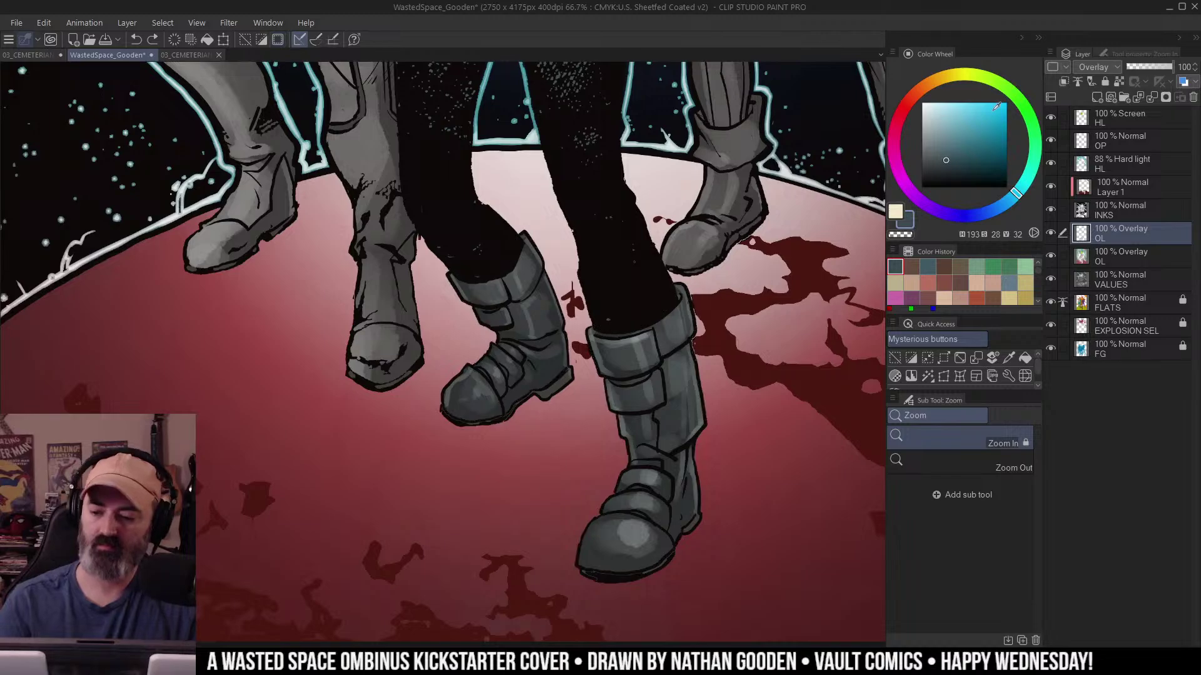
Brighten both boots with a lighter blue (hue 193, saturation 41, value 59) and review them against the whole cover.
{"action": "left_click", "coordinate": [959, 135]}
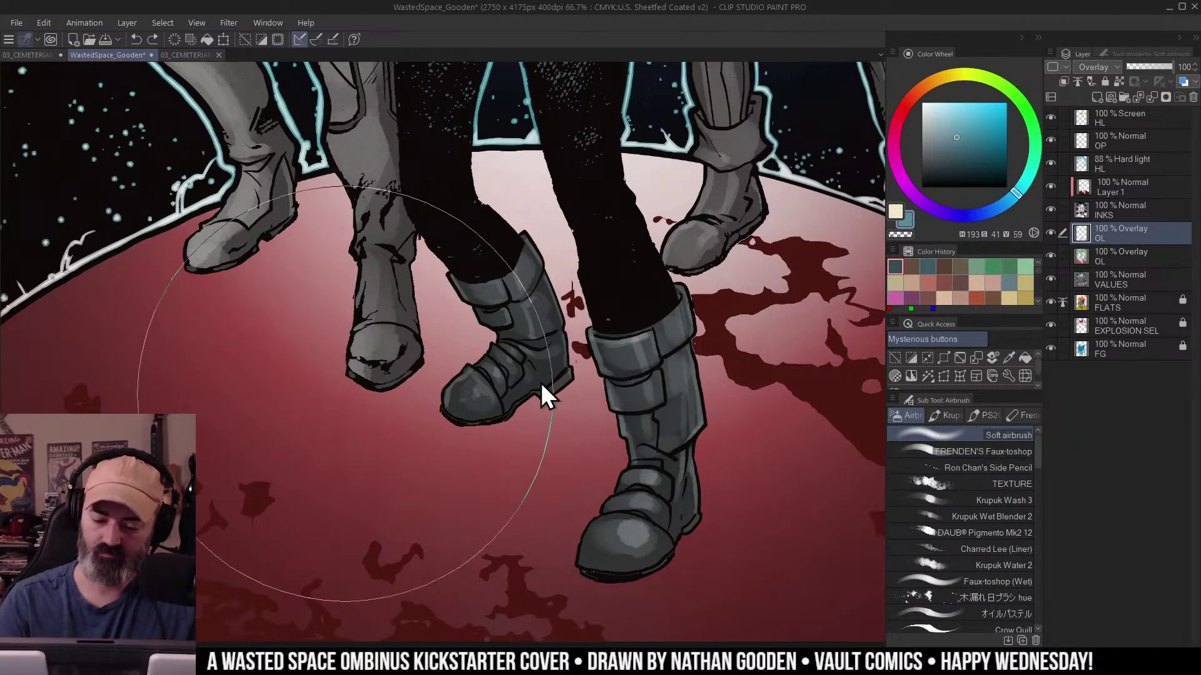
{"action": "mouse_move", "coordinate": [671, 320]}
{"action": "left_mouse_down"}
{"action": "mouse_move", "coordinate": [640, 326]}
{"action": "mouse_move", "coordinate": [654, 440]}
{"action": "mouse_move", "coordinate": [646, 500]}
{"action": "mouse_move", "coordinate": [657, 430]}
{"action": "mouse_move", "coordinate": [657, 331]}
{"action": "mouse_move", "coordinate": [652, 438]}
{"action": "mouse_move", "coordinate": [614, 547]}
{"action": "mouse_move", "coordinate": [645, 494]}
{"action": "mouse_move", "coordinate": [665, 340]}
{"action": "mouse_move", "coordinate": [664, 391]}
{"action": "left_mouse_up"}
{"action": "mouse_move", "coordinate": [525, 250]}
{"action": "left_mouse_down"}
{"action": "mouse_move", "coordinate": [528, 308]}
{"action": "mouse_move", "coordinate": [469, 394]}
{"action": "left_mouse_up"}
{"action": "key", "text": "ctrl+space"}
{"action": "left_click_drag", "start_coordinate": [612, 356], "coordinate": [648, 365]}
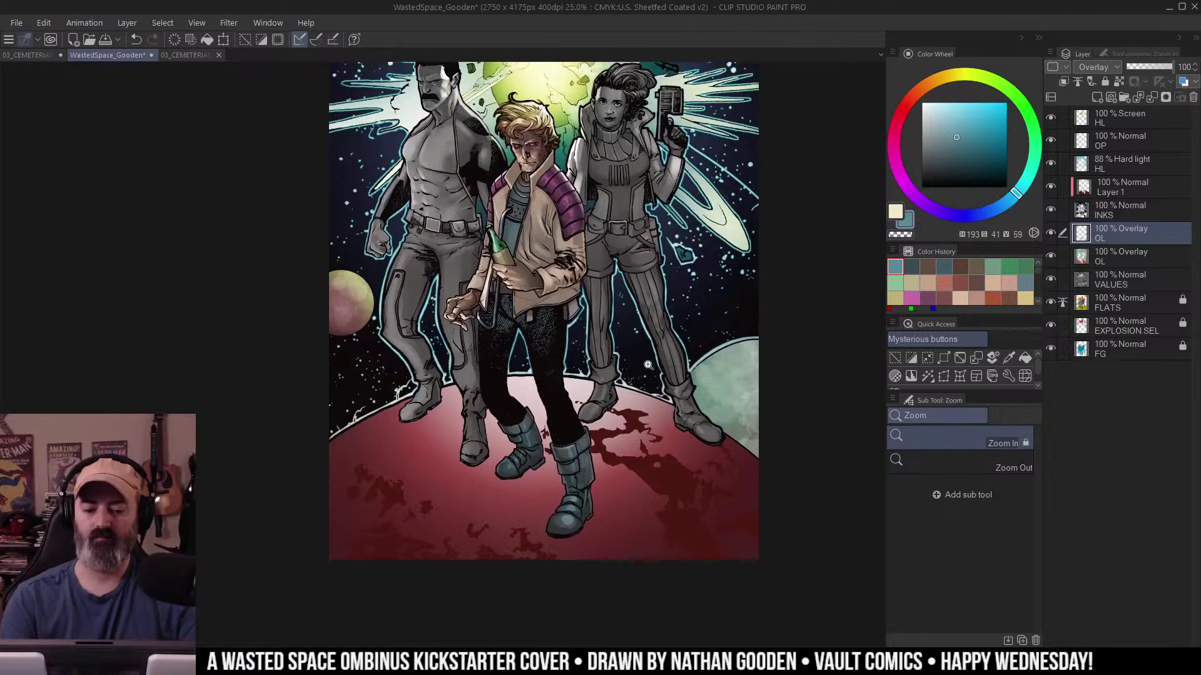
{"action": "left_click_drag", "start_coordinate": [624, 285], "coordinate": [637, 344]}
{"action": "left_click_drag", "start_coordinate": [642, 423], "coordinate": [641, 285]}
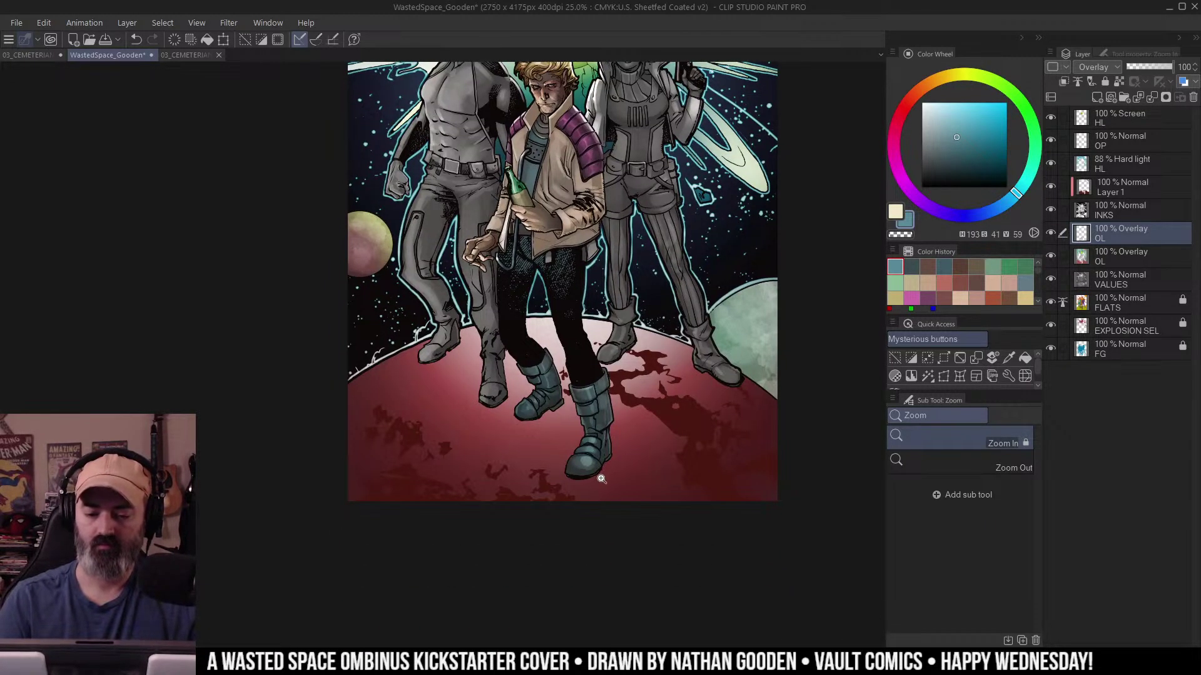
{"action": "left_click_drag", "start_coordinate": [635, 217], "coordinate": [643, 321]}
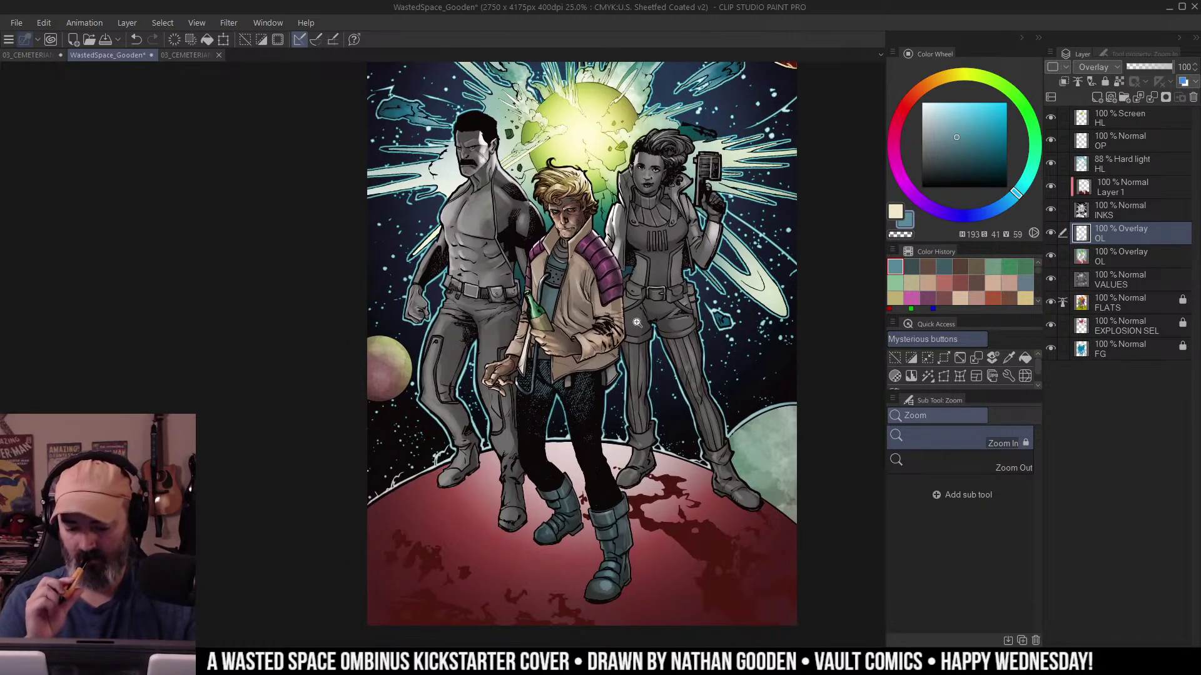
{"action": "scroll", "coordinate": [605, 282], "scroll_direction": "down", "scroll_amount": 2}
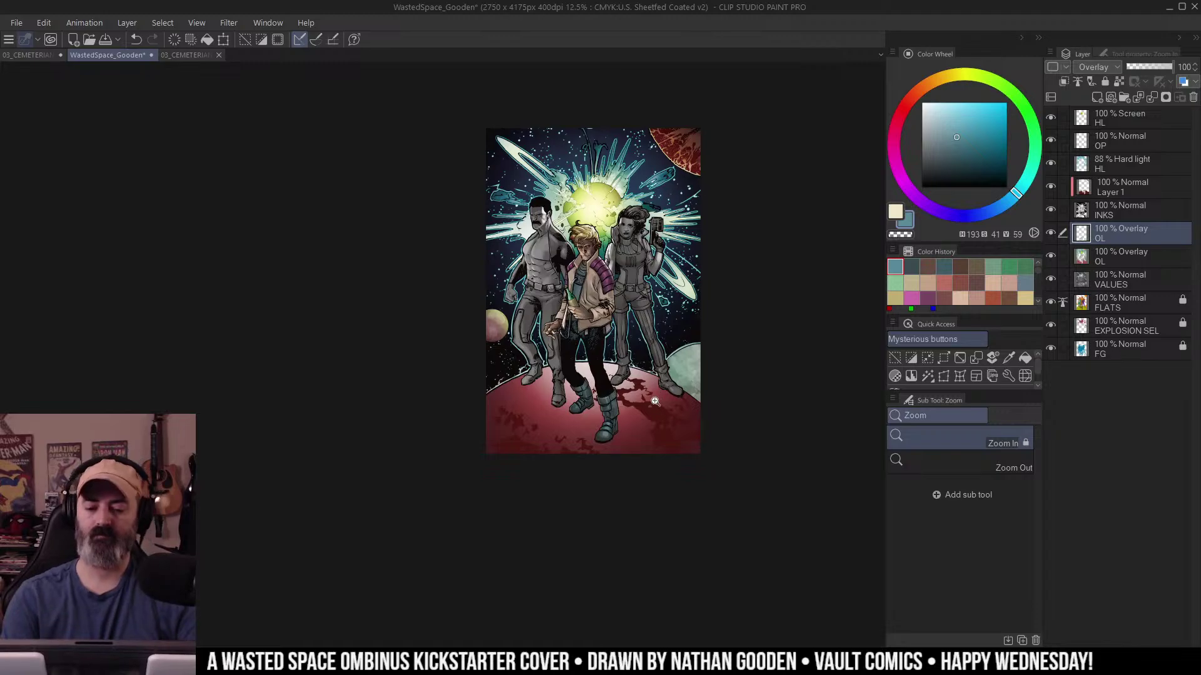
Select the mustached man's skin areas from the flats and hide the selection outline.
{"action": "left_click_drag", "start_coordinate": [592, 255], "coordinate": [629, 255]}
{"action": "left_click_drag", "start_coordinate": [628, 255], "coordinate": [727, 322]}
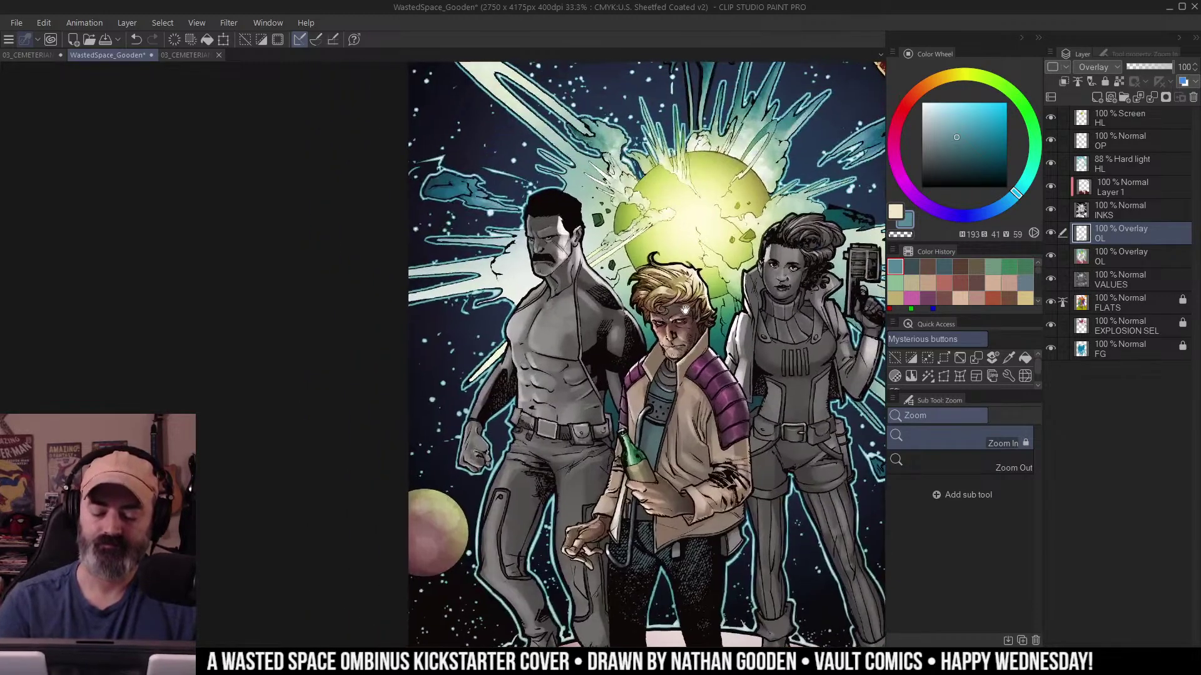
{"action": "left_click_drag", "start_coordinate": [582, 259], "coordinate": [566, 327]}
{"action": "left_click_drag", "start_coordinate": [744, 290], "coordinate": [711, 270]}
{"action": "key", "text": "w"}
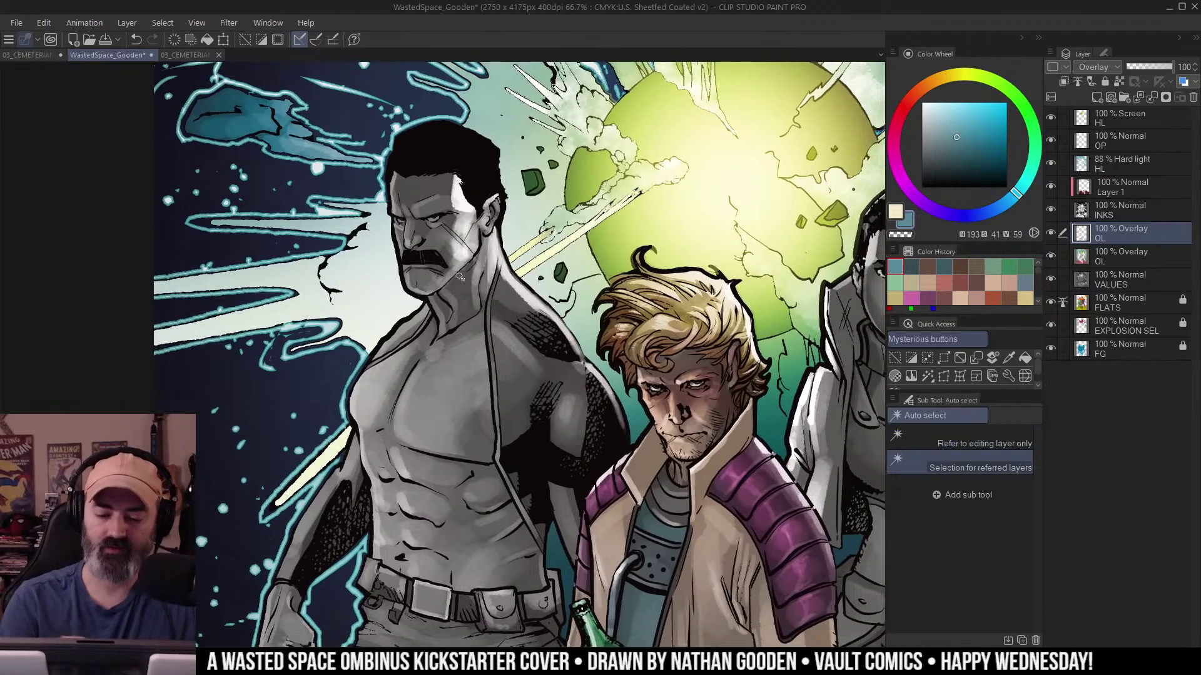
{"action": "left_click", "coordinate": [464, 277]}
{"action": "key", "text": "q"}
{"action": "key", "text": "q"}
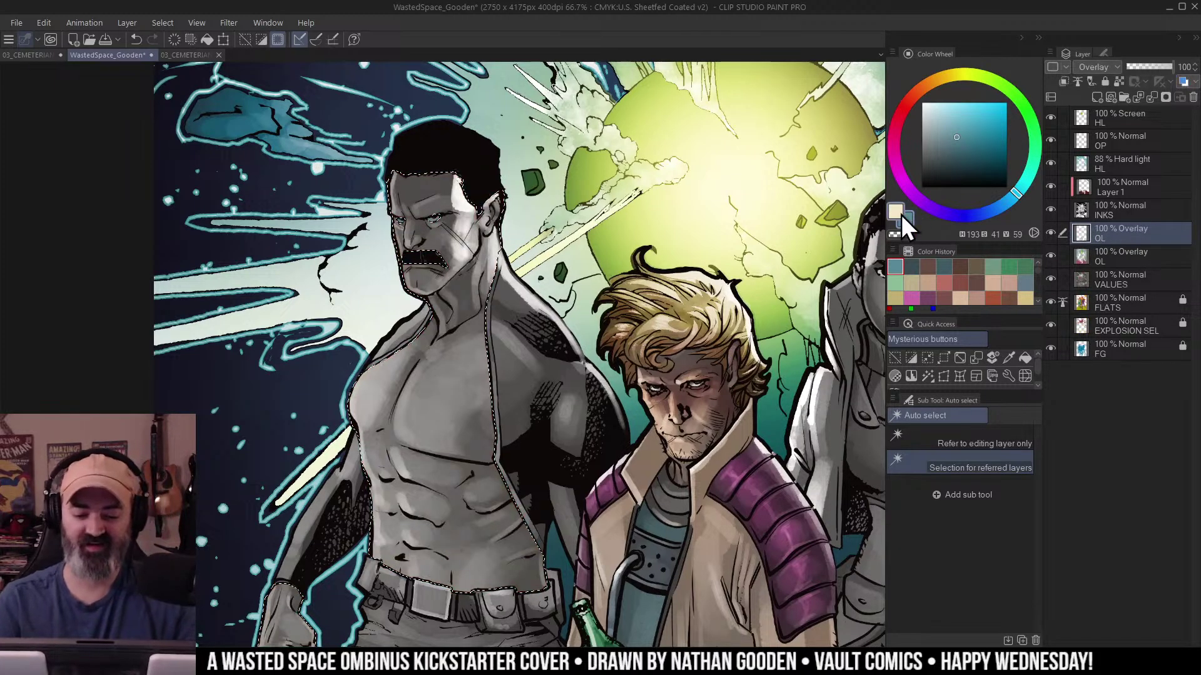
{"action": "left_click_drag", "start_coordinate": [631, 275], "coordinate": [610, 274]}
{"action": "left_click_drag", "start_coordinate": [757, 328], "coordinate": [672, 265]}
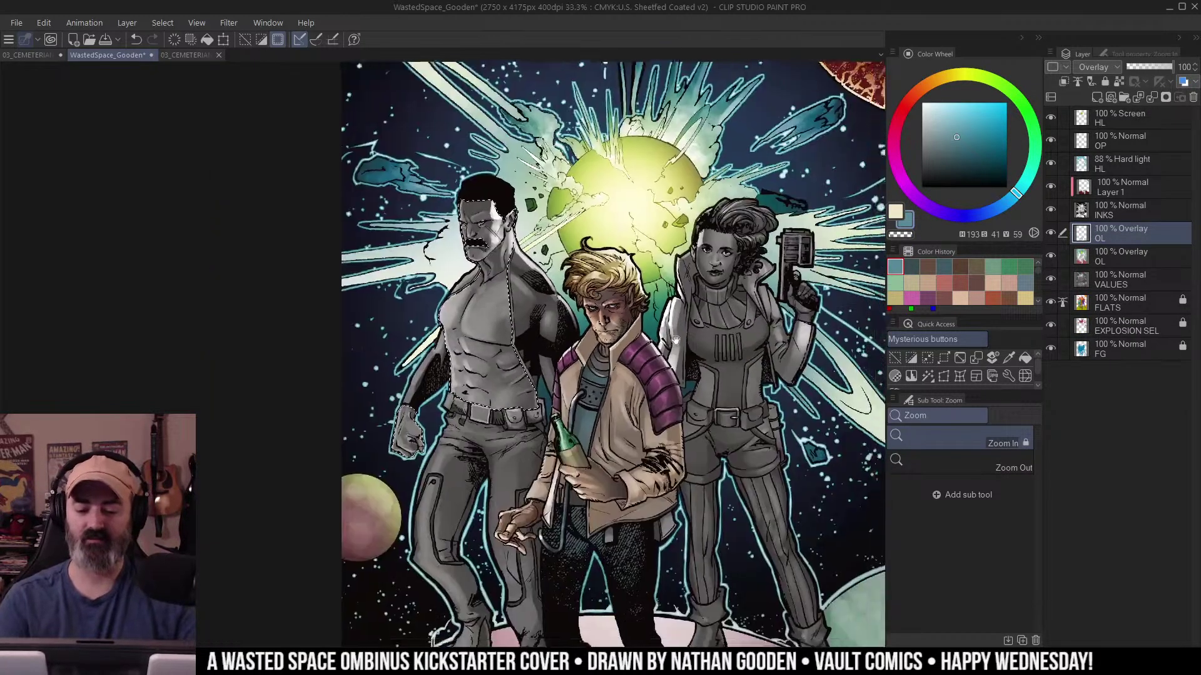
{"action": "left_click_drag", "start_coordinate": [694, 324], "coordinate": [725, 344]}
{"action": "left_click_drag", "start_coordinate": [610, 348], "coordinate": [632, 347]}
{"action": "left_click_drag", "start_coordinate": [631, 348], "coordinate": [668, 339]}
{"action": "key", "text": "ctrl+d"}
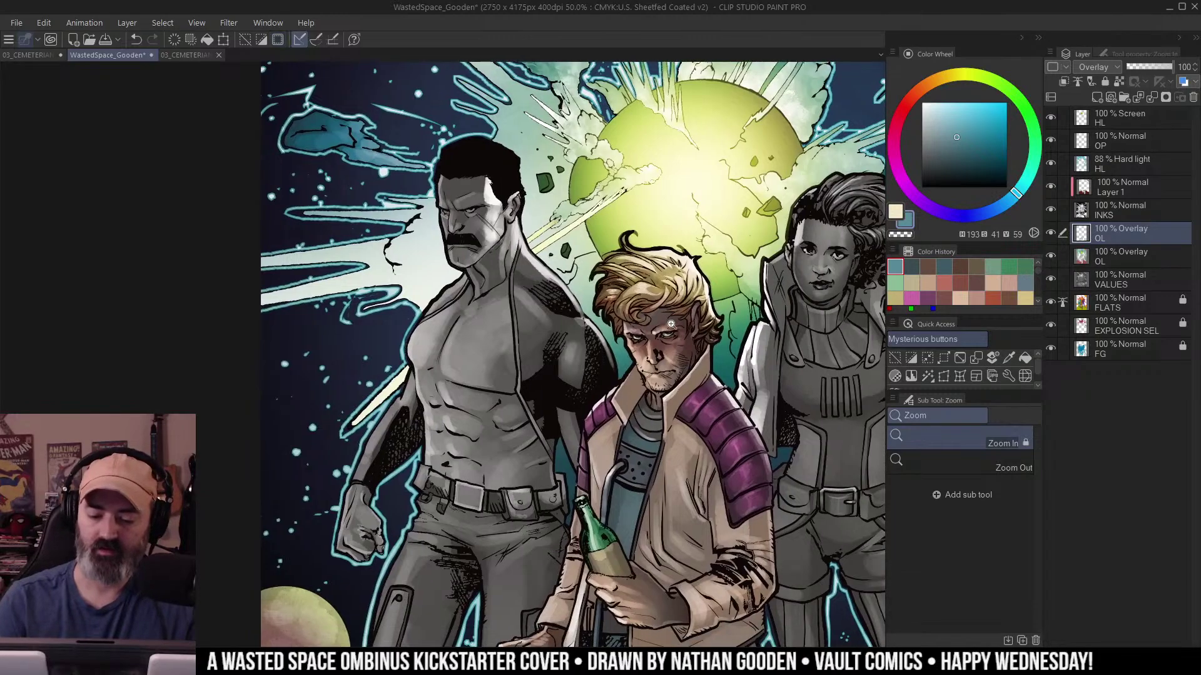
Airbrush the mustached man's skin with a muted flesh tone (hue 11, saturation 32, value 68) on the lower Overlay layer.
{"action": "key", "text": "b"}
{"action": "left_click", "coordinate": [1085, 258]}
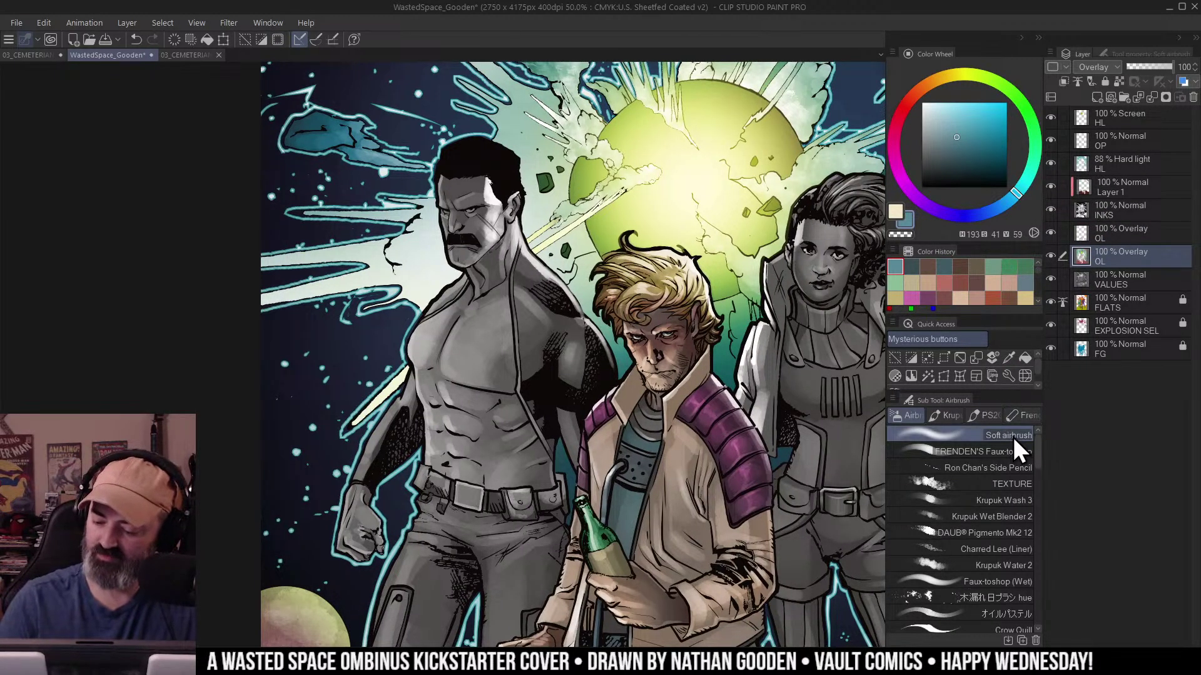
{"action": "left_click", "coordinate": [943, 280]}
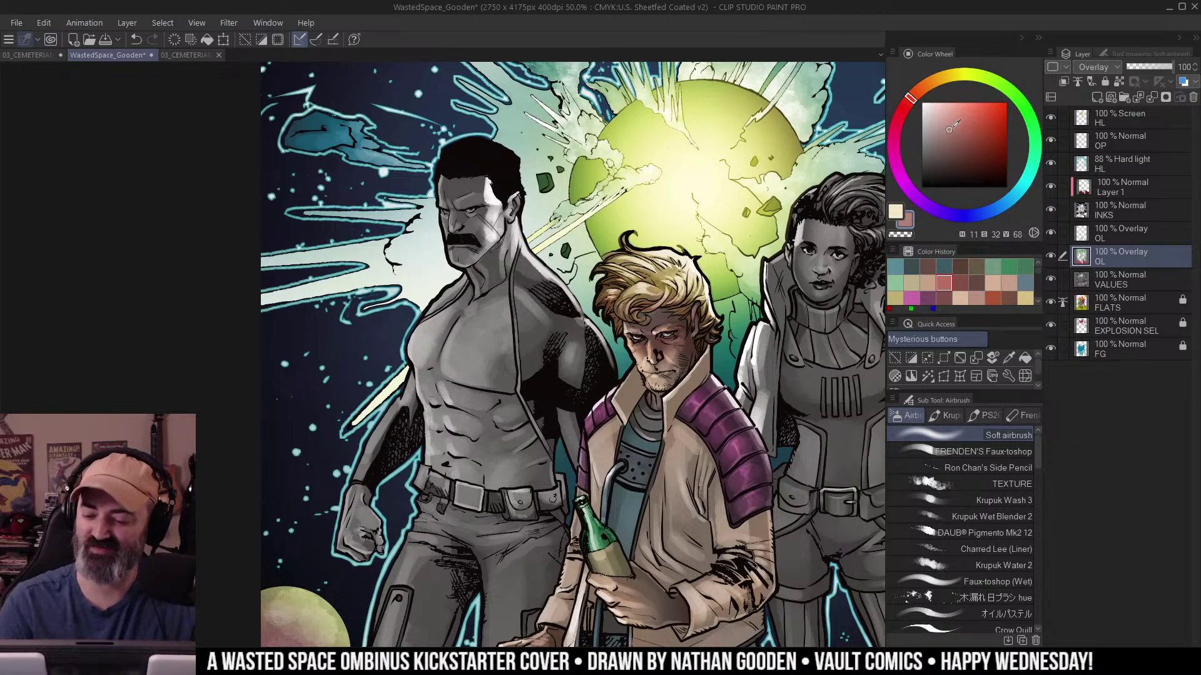
{"action": "mouse_move", "coordinate": [531, 245]}
{"action": "left_mouse_down"}
{"action": "mouse_move", "coordinate": [517, 173]}
{"action": "mouse_move", "coordinate": [550, 188]}
{"action": "mouse_move", "coordinate": [512, 294]}
{"action": "mouse_move", "coordinate": [403, 368]}
{"action": "mouse_move", "coordinate": [476, 337]}
{"action": "mouse_move", "coordinate": [462, 451]}
{"action": "mouse_move", "coordinate": [501, 417]}
{"action": "left_mouse_up"}
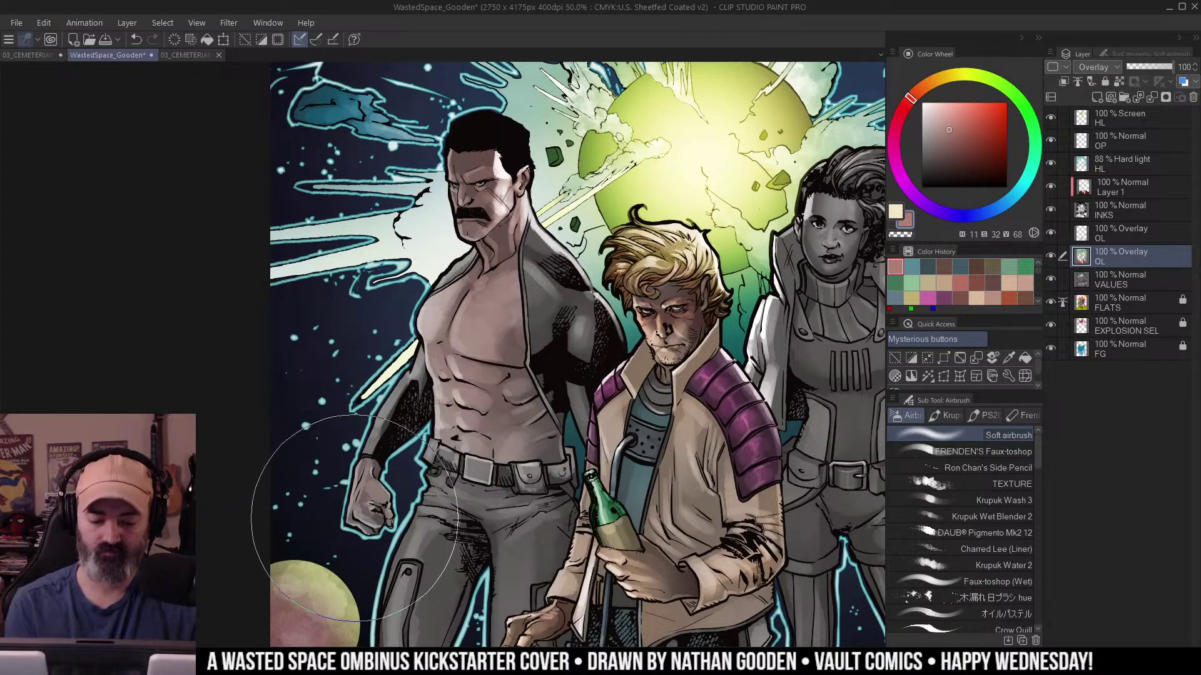
{"action": "mouse_move", "coordinate": [355, 518]}
{"action": "left_mouse_down"}
{"action": "mouse_move", "coordinate": [523, 477]}
{"action": "mouse_move", "coordinate": [543, 371]}
{"action": "mouse_move", "coordinate": [592, 419]}
{"action": "left_mouse_up"}
Redden the mustached man's nose and cheeks with red (hue 3, saturation 51, value 60) and a more muted tone of it.
{"action": "left_click", "coordinate": [572, 369], "text": "ctrl"}
{"action": "left_click_drag", "start_coordinate": [572, 369], "coordinate": [579, 389]}
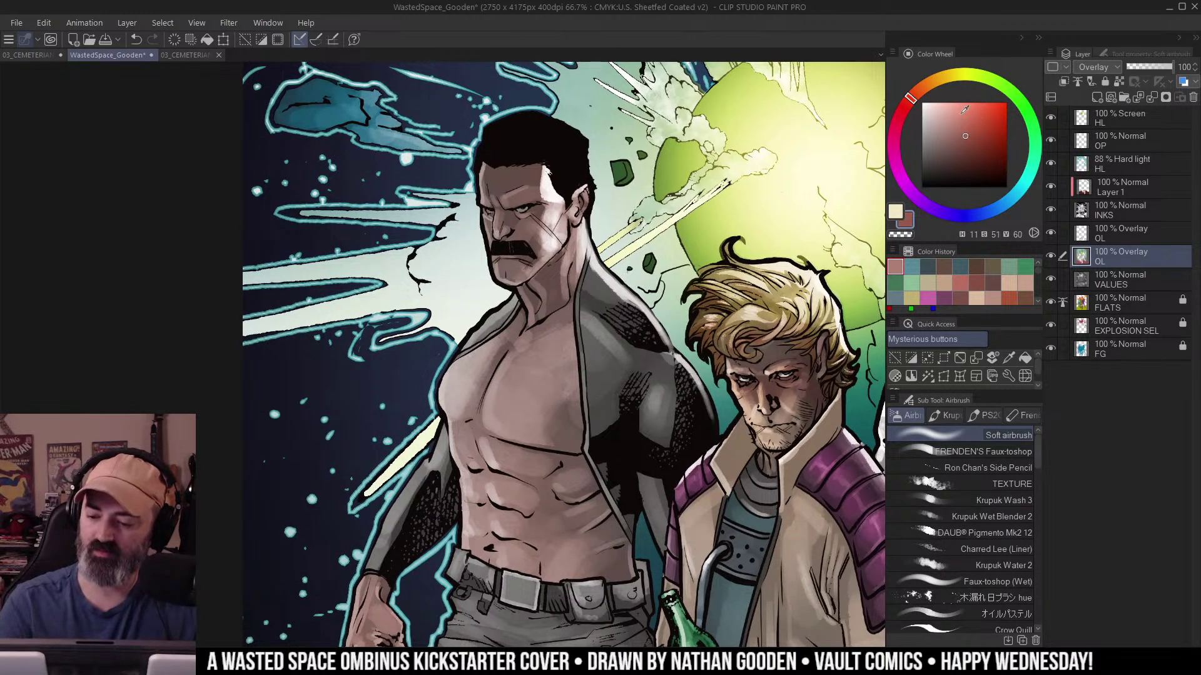
{"action": "left_click", "coordinate": [910, 108]}
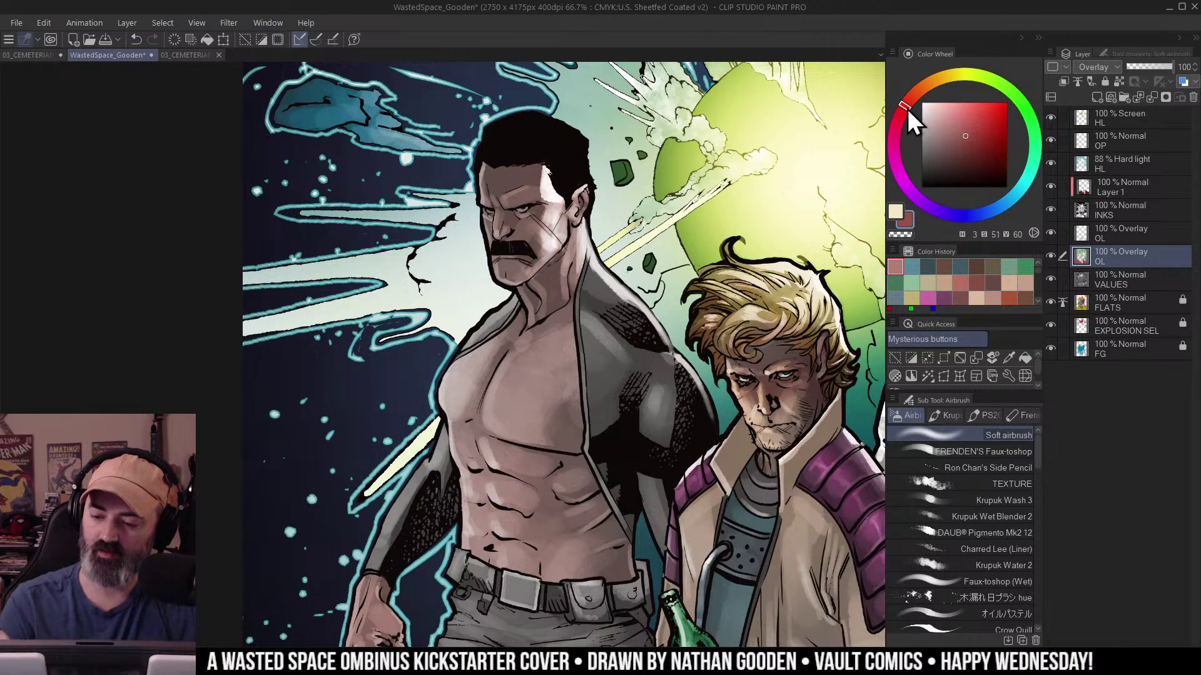
{"action": "left_click", "coordinate": [500, 221]}
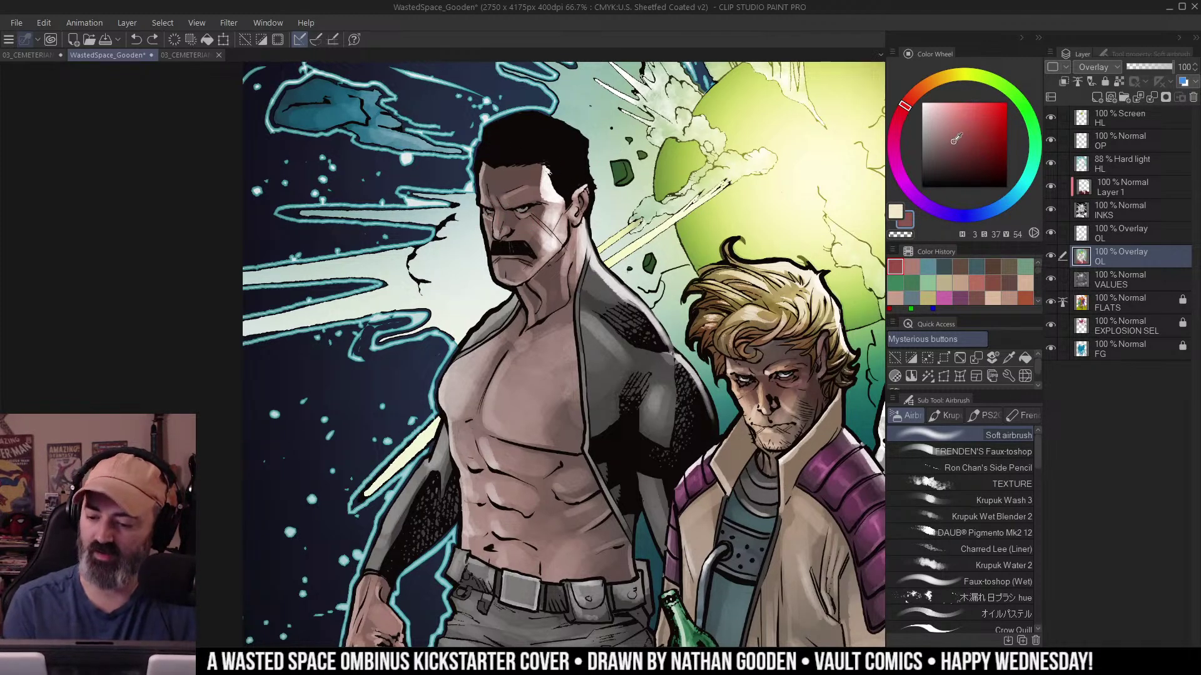
{"action": "left_click", "coordinate": [499, 226]}
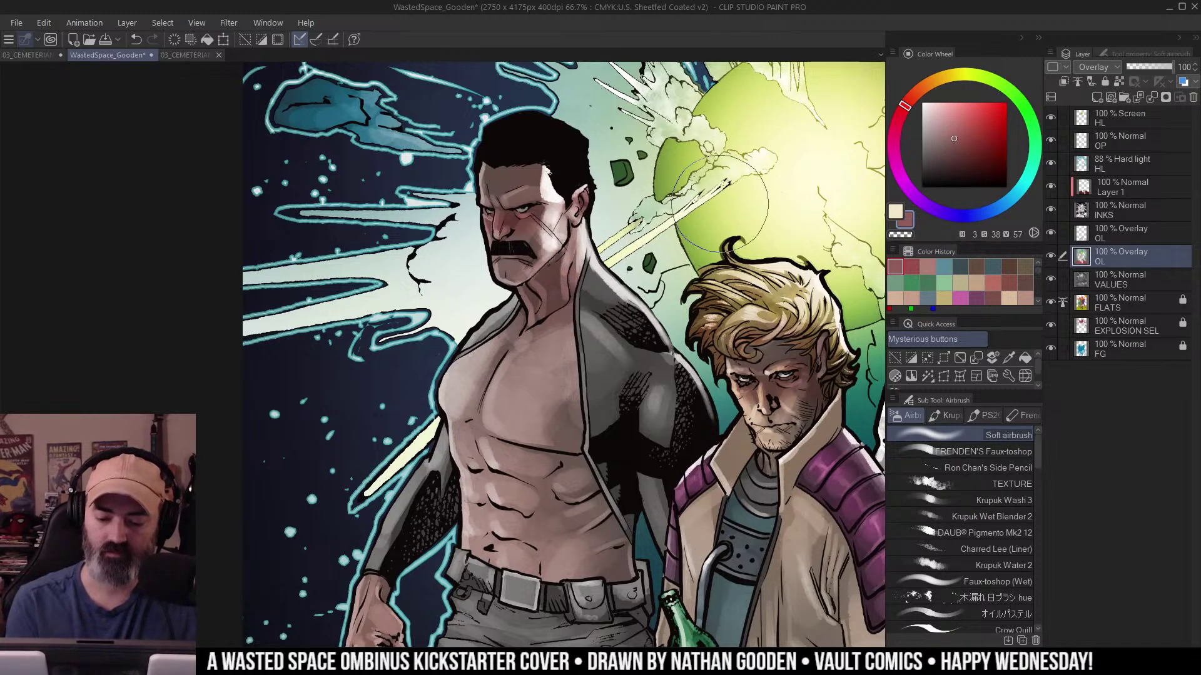
Warm the mustached man's bare torso with broad airbrush strokes of muted red (hue 3, saturation 38, value 57).
{"action": "key", "text": "]"}
{"action": "key", "text": "]"}
{"action": "key", "text": "]"}
{"action": "mouse_move", "coordinate": [585, 405]}
{"action": "left_mouse_down"}
{"action": "mouse_move", "coordinate": [492, 426]}
{"action": "mouse_move", "coordinate": [510, 368]}
{"action": "mouse_move", "coordinate": [490, 462]}
{"action": "left_mouse_up"}
Tint the mustached man's clenched fist with a smaller airbrush in lighter muted red (hue 3, saturation 31, value 65).
{"action": "key", "text": "space"}
{"action": "scroll", "coordinate": [641, 364], "scroll_direction": "down", "scroll_amount": 1}
{"action": "left_click_drag", "start_coordinate": [642, 364], "coordinate": [631, 323]}
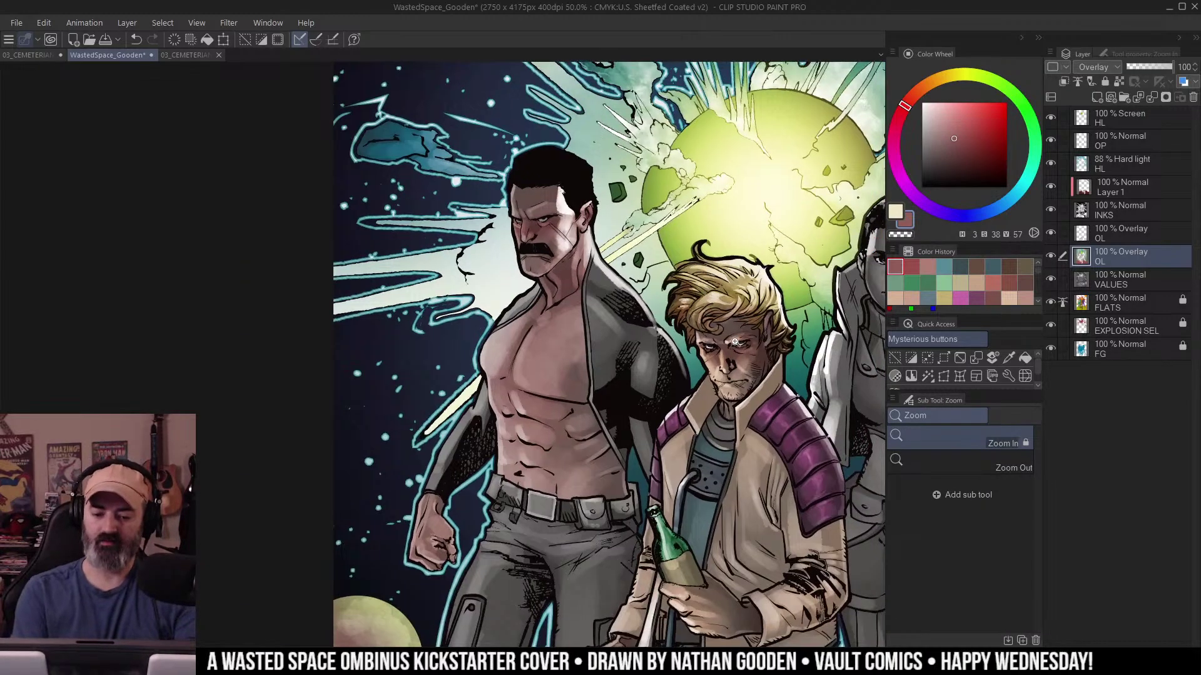
{"action": "left_click_drag", "start_coordinate": [585, 411], "coordinate": [663, 308]}
{"action": "key", "text": "space"}
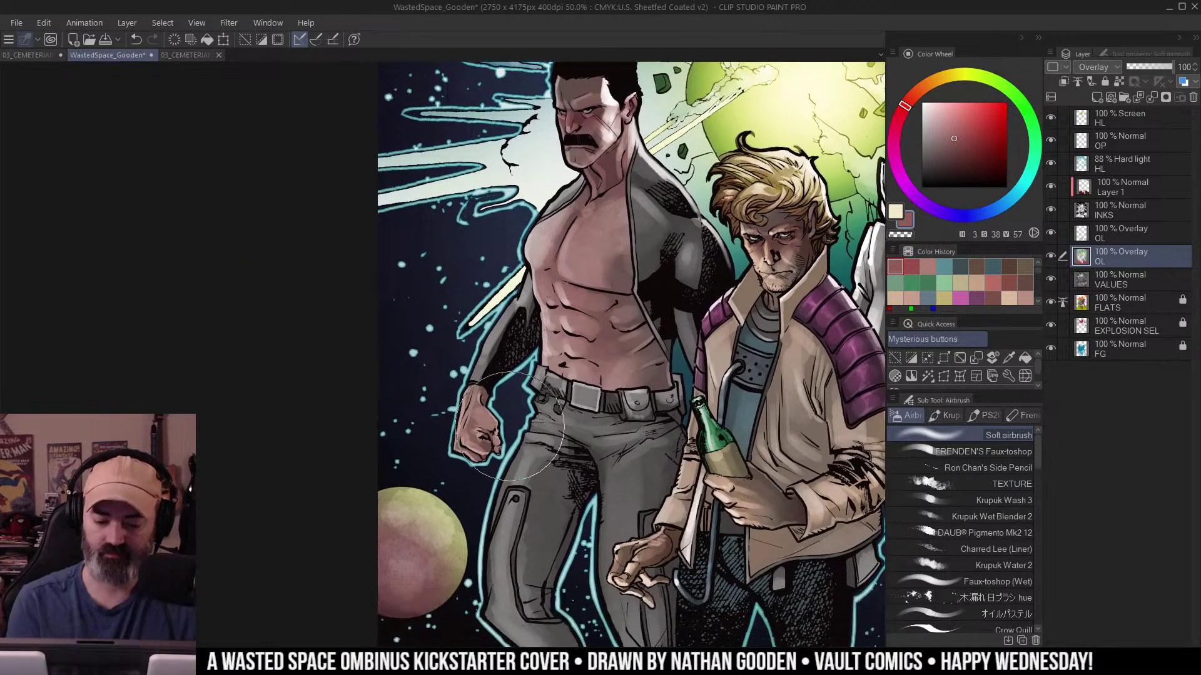
{"action": "key", "text": "ctrl+plus"}
{"action": "key", "text": "["}
{"action": "key", "text": "["}
{"action": "key", "text": "["}
{"action": "key", "text": "["}
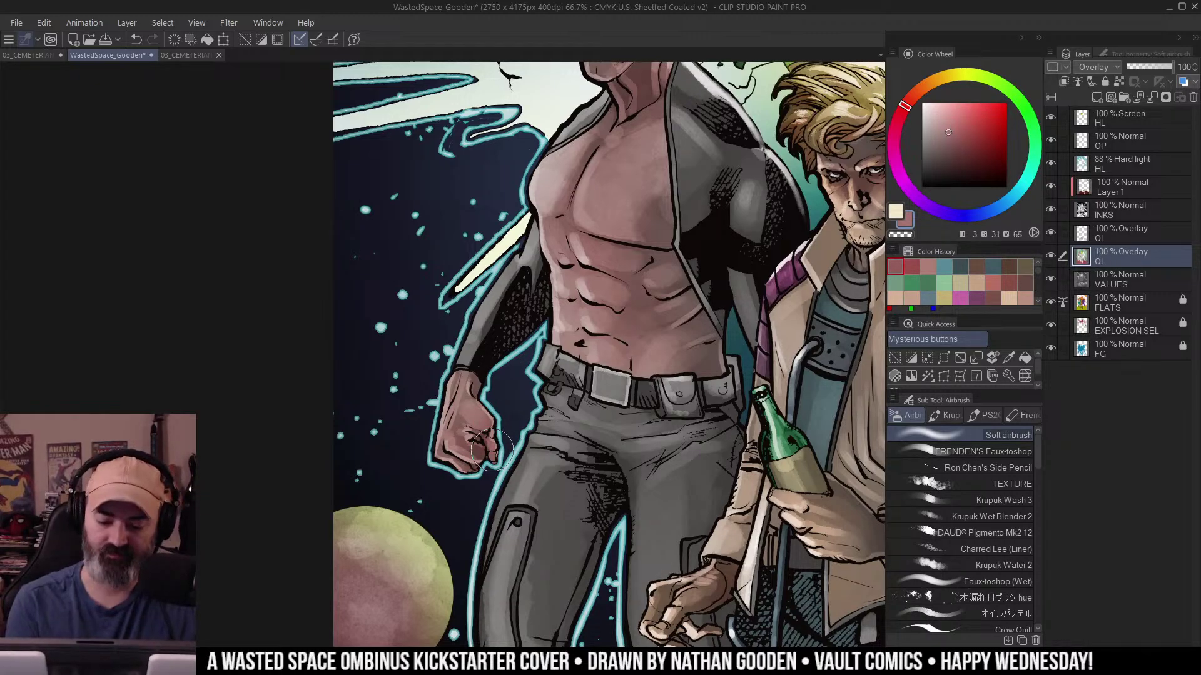
{"action": "mouse_move", "coordinate": [493, 450]}
{"action": "left_mouse_down"}
{"action": "mouse_move", "coordinate": [486, 407]}
{"action": "mouse_move", "coordinate": [502, 467]}
{"action": "left_mouse_up"}
Airbrush the mustached man's forehead with tan (hue 26, saturation 31, value 65) and his chin with greyer tan (hue 26, saturation 17, value 53).
{"action": "mouse_move", "coordinate": [702, 302]}
{"action": "left_mouse_down"}
{"action": "mouse_move", "coordinate": [589, 380]}
{"action": "mouse_move", "coordinate": [581, 404]}
{"action": "left_mouse_up"}
{"action": "left_click", "coordinate": [662, 343], "text": "alt"}
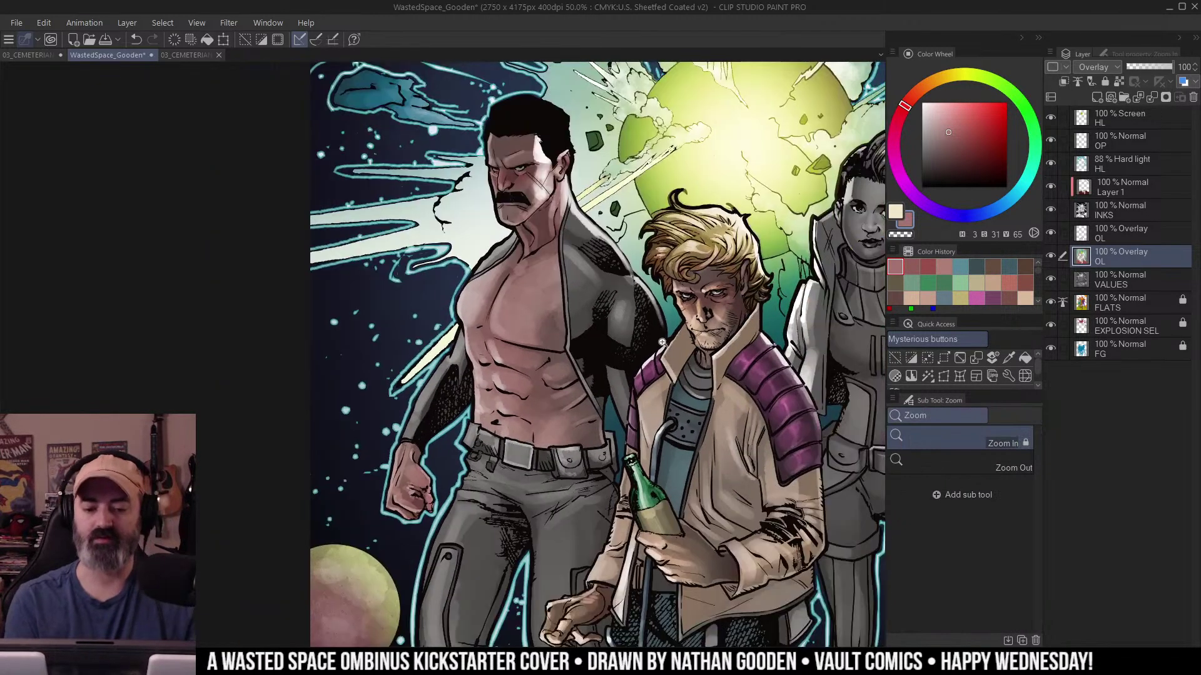
{"action": "left_click_drag", "start_coordinate": [662, 343], "coordinate": [654, 387]}
{"action": "left_click", "coordinate": [552, 263], "text": "ctrl"}
{"action": "left_click_drag", "start_coordinate": [552, 263], "coordinate": [564, 300]}
{"action": "left_click", "coordinate": [924, 86]}
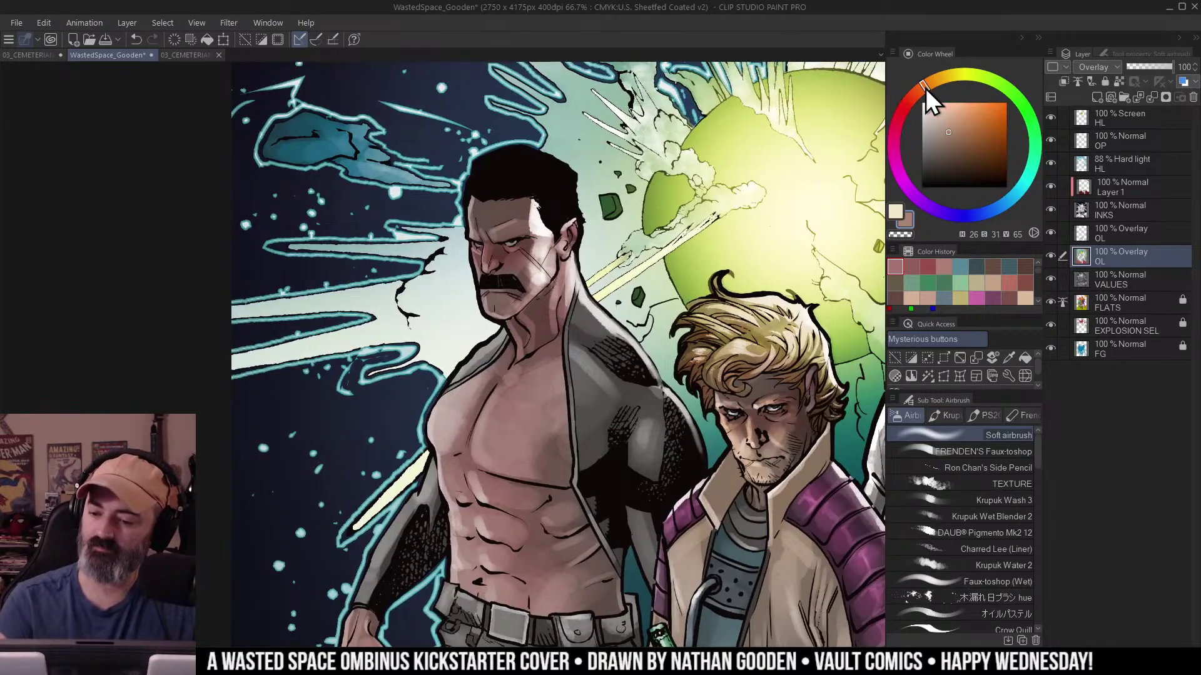
{"action": "mouse_move", "coordinate": [537, 216]}
{"action": "left_mouse_down"}
{"action": "mouse_move", "coordinate": [501, 207]}
{"action": "mouse_move", "coordinate": [519, 200]}
{"action": "left_mouse_up"}
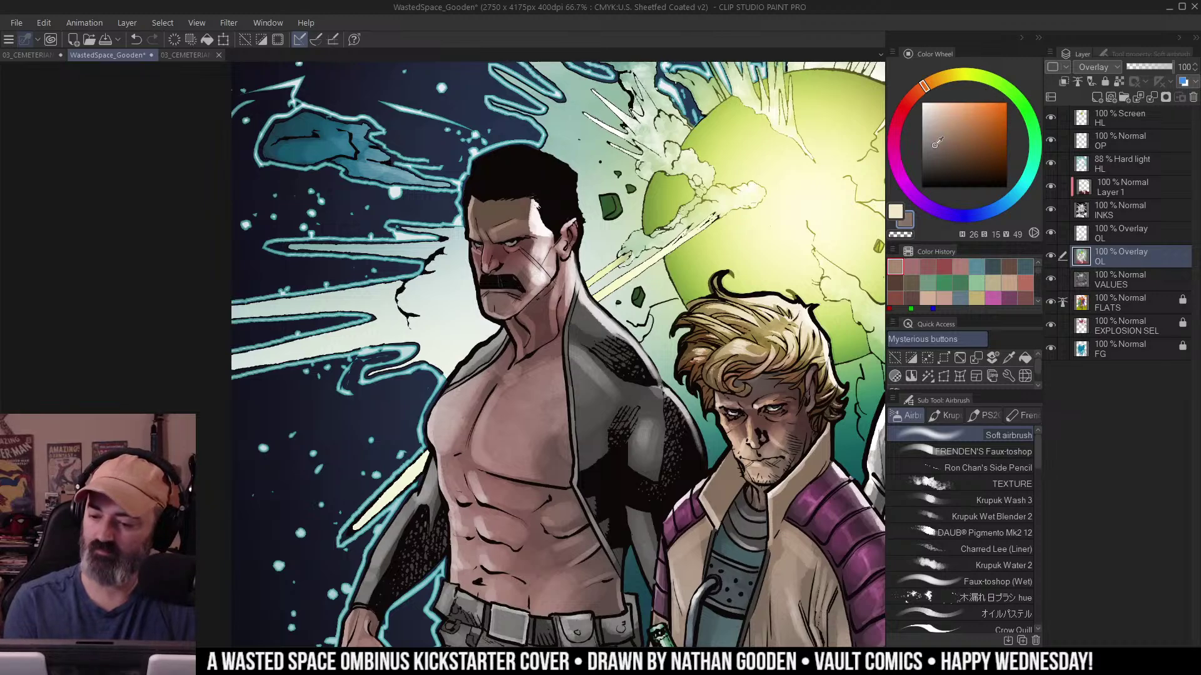
{"action": "left_click_drag", "start_coordinate": [485, 300], "coordinate": [504, 303]}
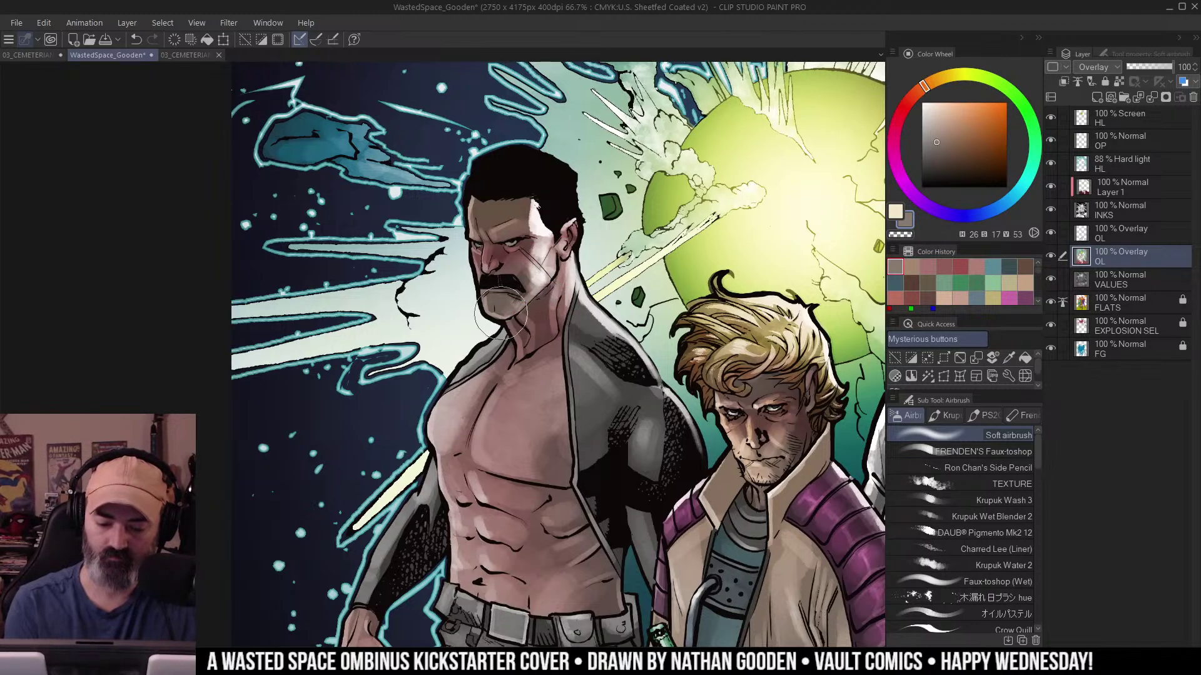
Sample the colors of the mustached man's forehead, nose and chin up close to compare the facial color zones.
{"action": "left_click", "coordinate": [637, 281], "text": "alt"}
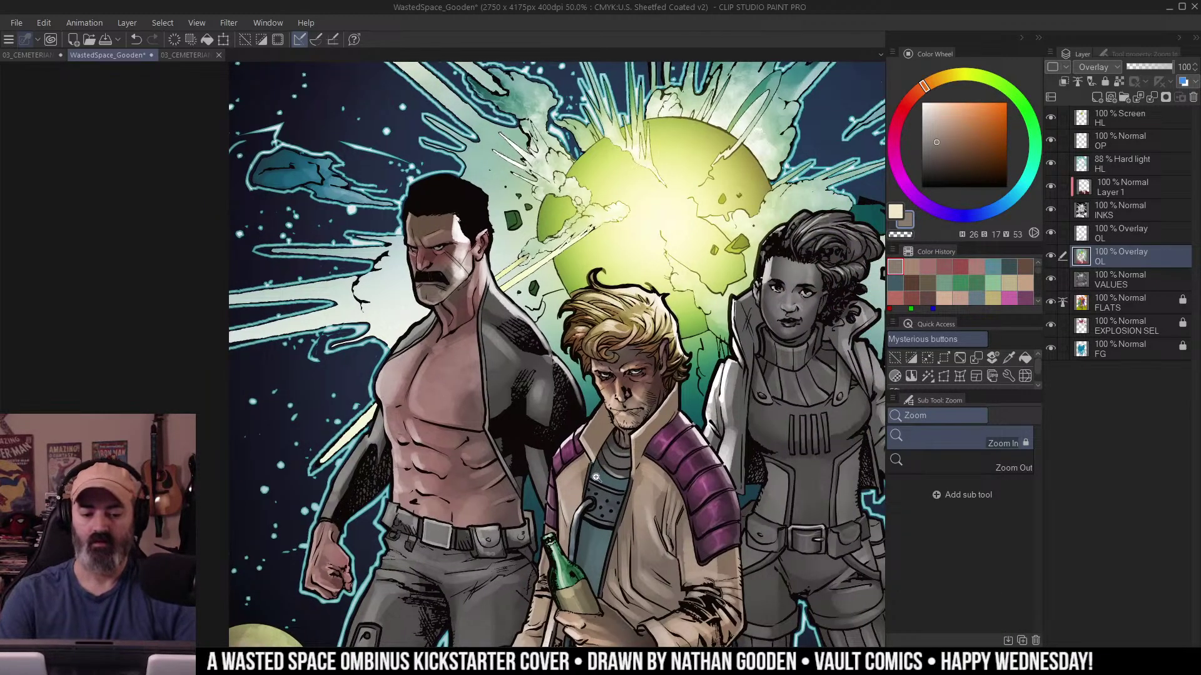
{"action": "double_click", "coordinate": [444, 278]}
{"action": "left_click_drag", "start_coordinate": [498, 223], "coordinate": [580, 294]}
{"action": "key", "text": "m"}
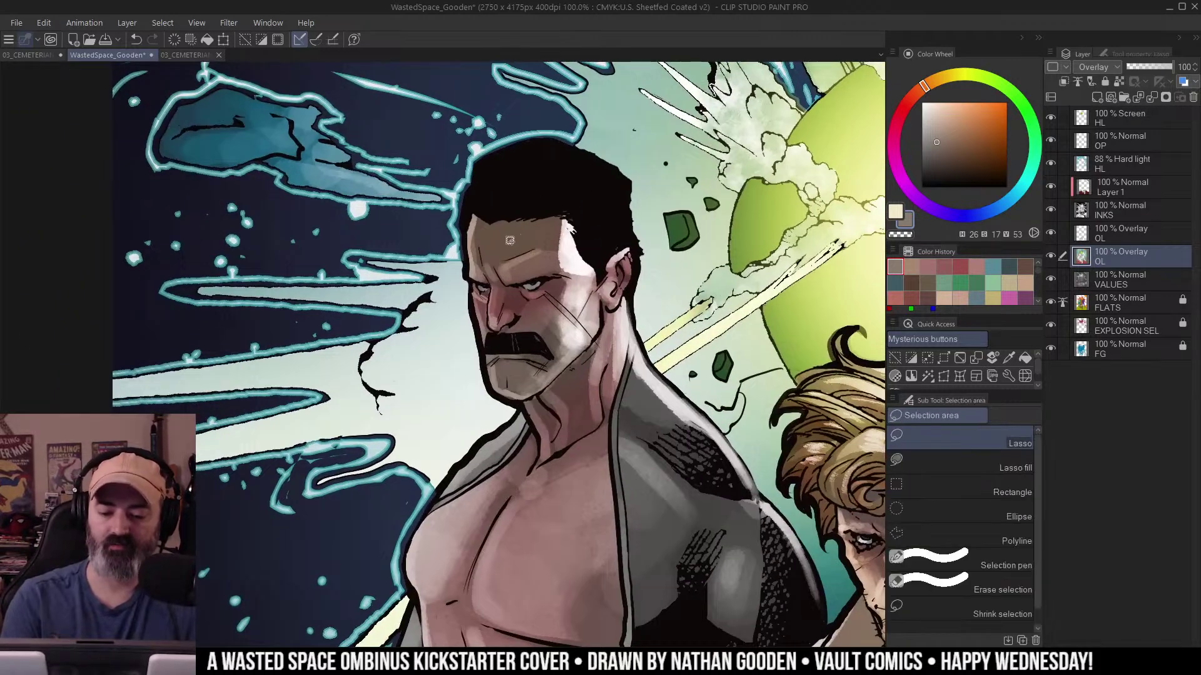
{"action": "right_click", "coordinate": [511, 235]}
{"action": "right_click", "coordinate": [509, 299]}
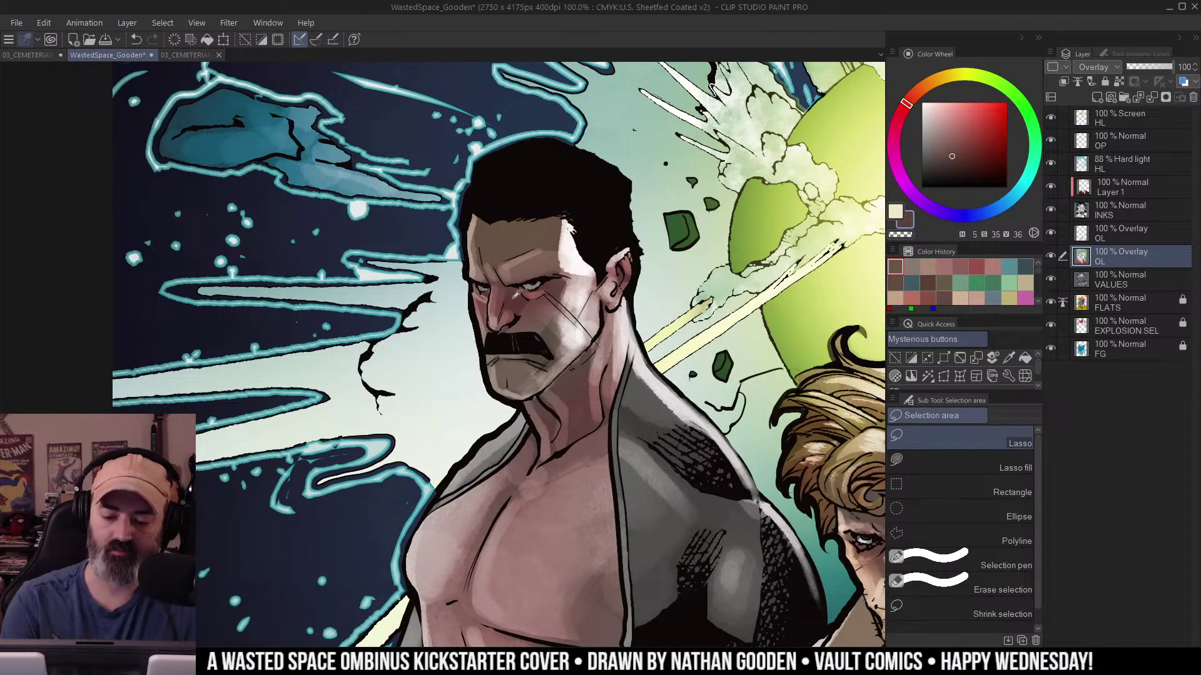
{"action": "right_click", "coordinate": [517, 370]}
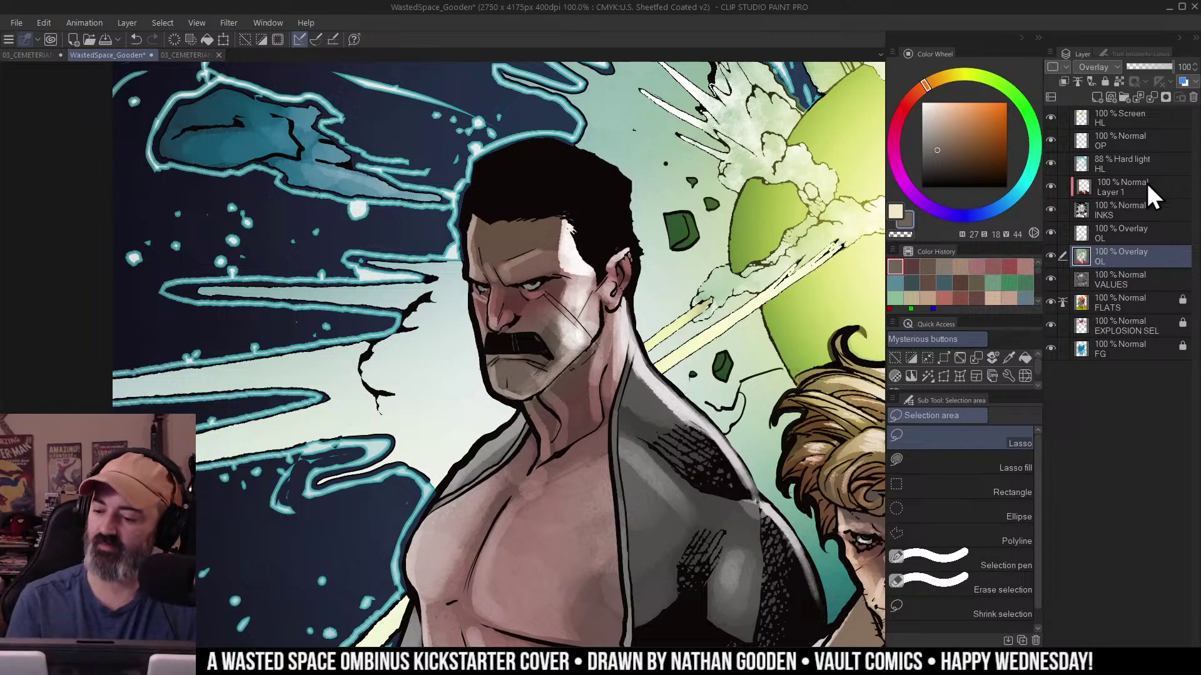
Try marking the mustached man's forehead zone in light yellow (hue 53, saturation 53, value 94) on the Screen highlight layer.
{"action": "left_click", "coordinate": [1120, 119]}
{"action": "key", "text": "b"}
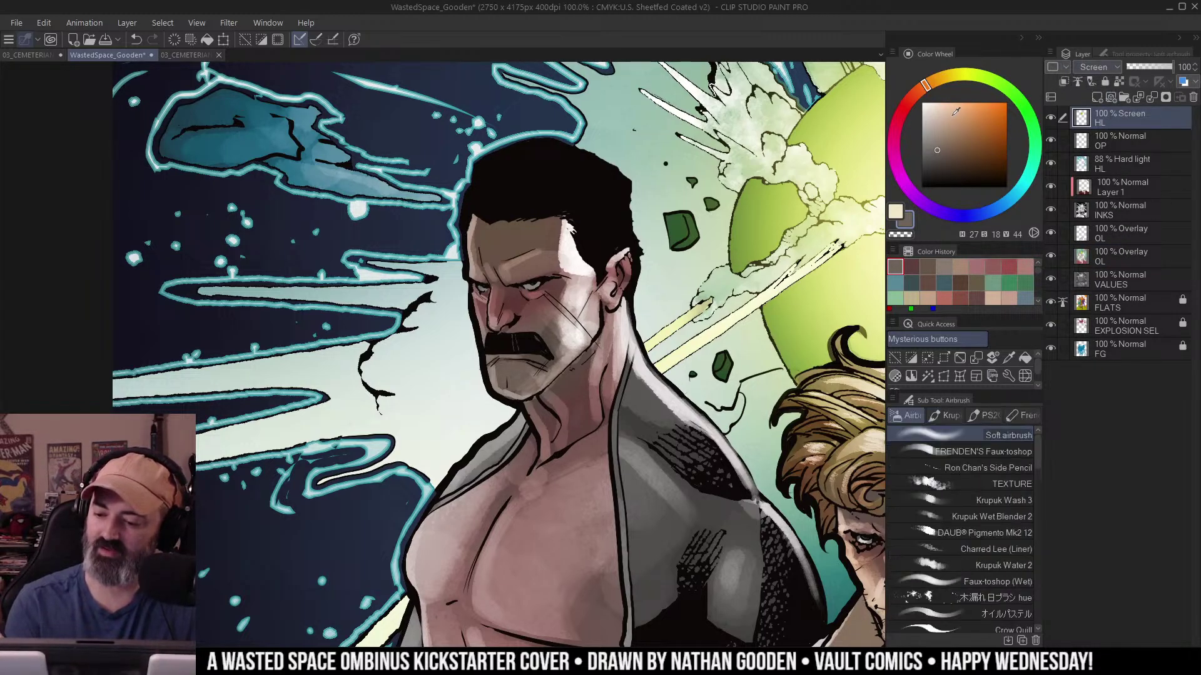
{"action": "left_click", "coordinate": [970, 76]}
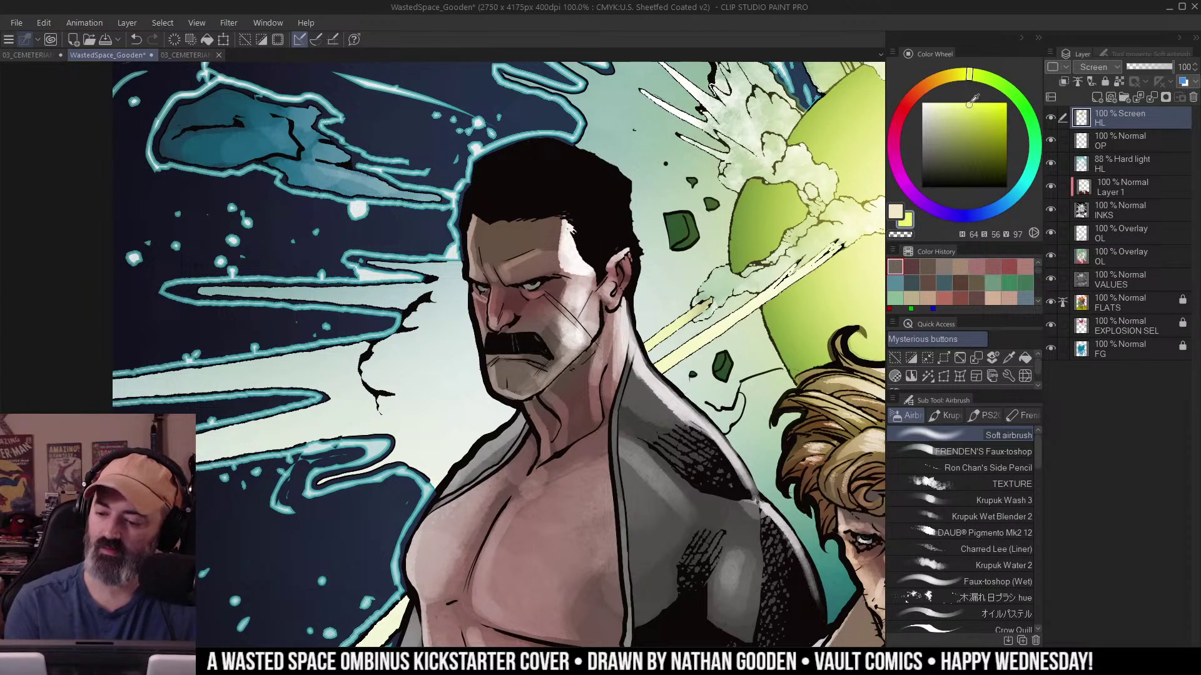
{"action": "left_click", "coordinate": [957, 74]}
{"action": "left_click", "coordinate": [970, 103]}
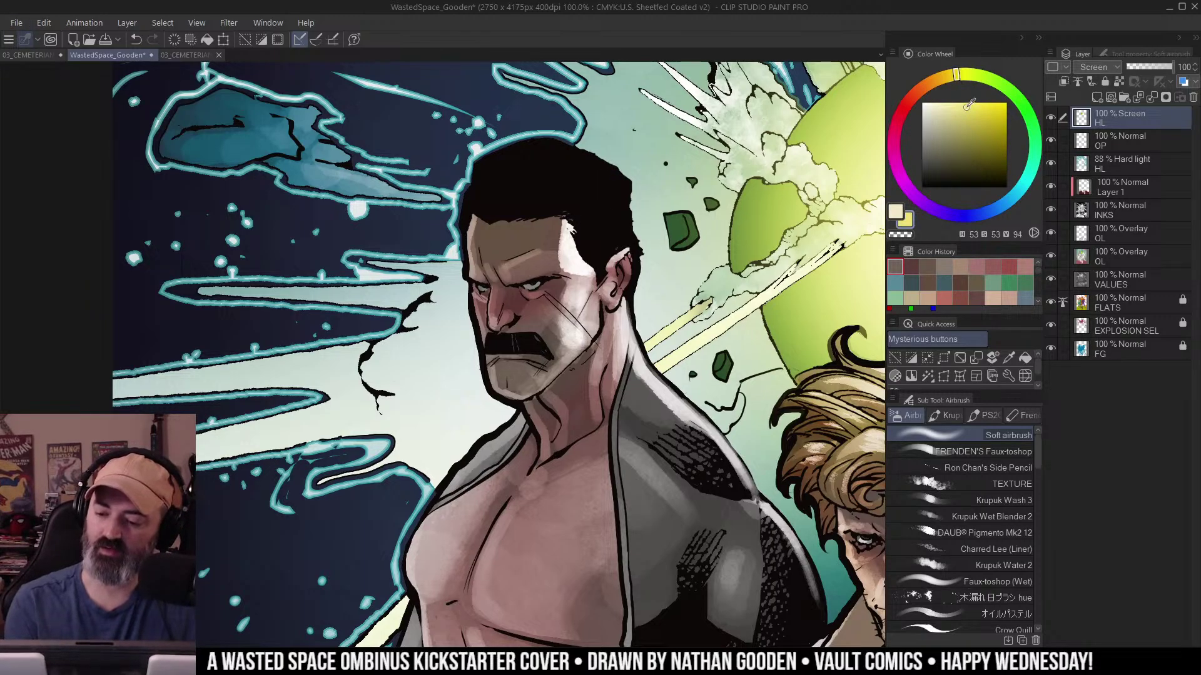
{"action": "mouse_move", "coordinate": [563, 236]}
{"action": "left_mouse_down"}
{"action": "mouse_move", "coordinate": [477, 242]}
{"action": "mouse_move", "coordinate": [484, 260]}
{"action": "mouse_move", "coordinate": [539, 254]}
{"action": "left_mouse_up"}
{"action": "key", "text": "ctrl+z"}
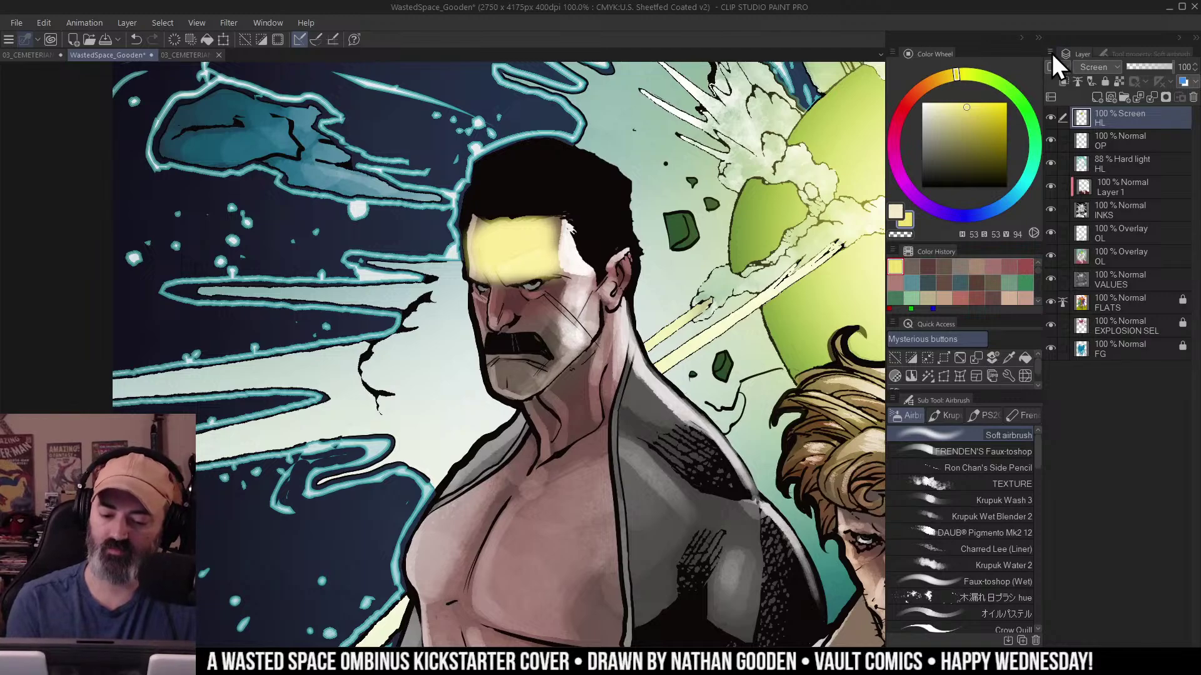
Try marking the mid-face red (hue 1, saturation 72, value 67) and chin grey (hue 1, saturation 15, value 43), and undo the face markings.
{"action": "left_click_drag", "start_coordinate": [929, 104], "coordinate": [920, 100]}
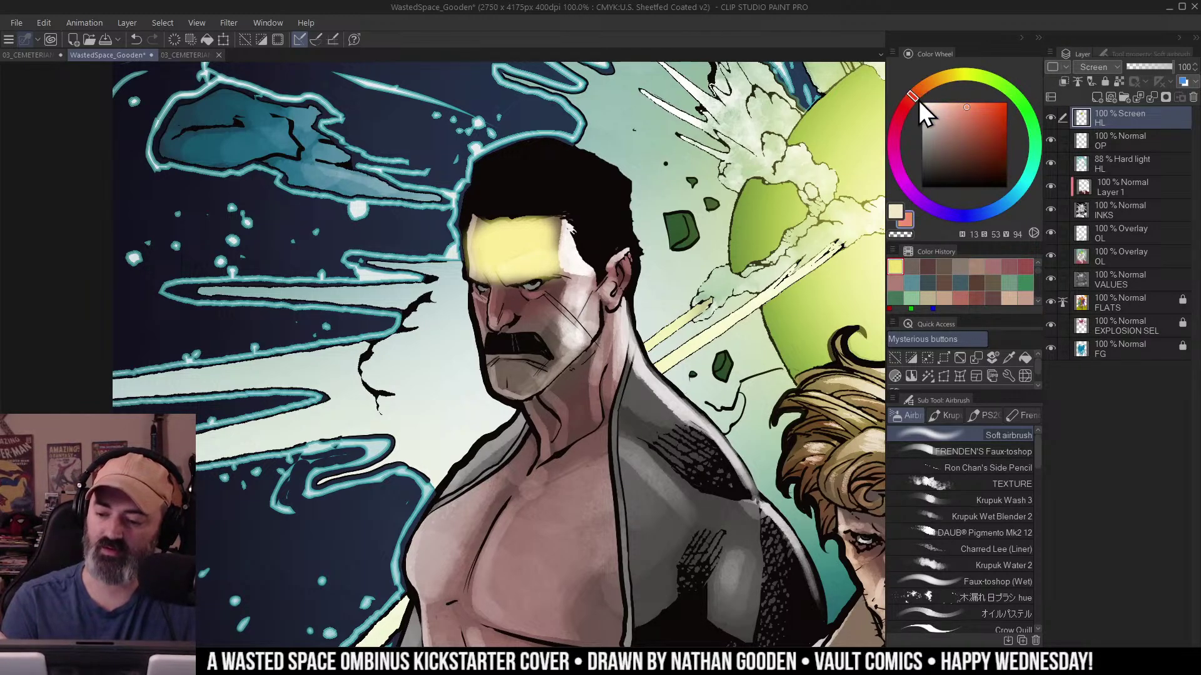
{"action": "left_click", "coordinate": [903, 107]}
{"action": "mouse_move", "coordinate": [494, 297]}
{"action": "left_mouse_down"}
{"action": "mouse_move", "coordinate": [593, 294]}
{"action": "mouse_move", "coordinate": [481, 312]}
{"action": "mouse_move", "coordinate": [619, 276]}
{"action": "left_mouse_up"}
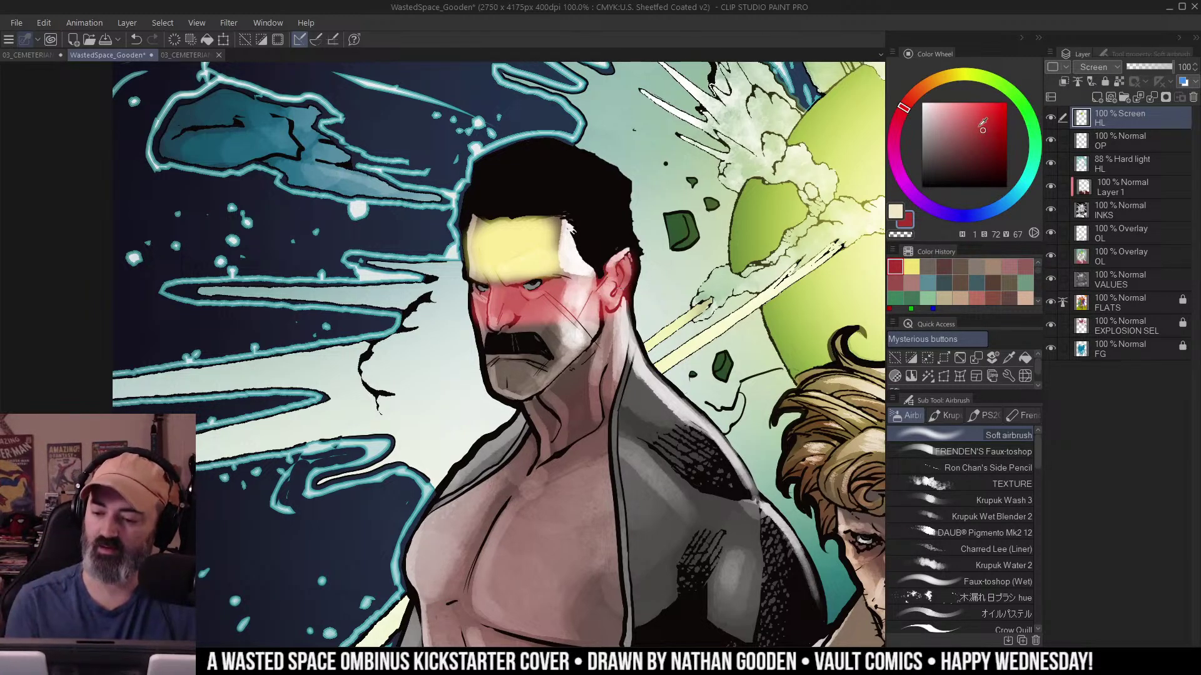
{"action": "left_click", "coordinate": [937, 148]}
{"action": "mouse_move", "coordinate": [503, 375]}
{"action": "left_mouse_down"}
{"action": "mouse_move", "coordinate": [529, 374]}
{"action": "mouse_move", "coordinate": [514, 349]}
{"action": "mouse_move", "coordinate": [586, 340]}
{"action": "left_mouse_up"}
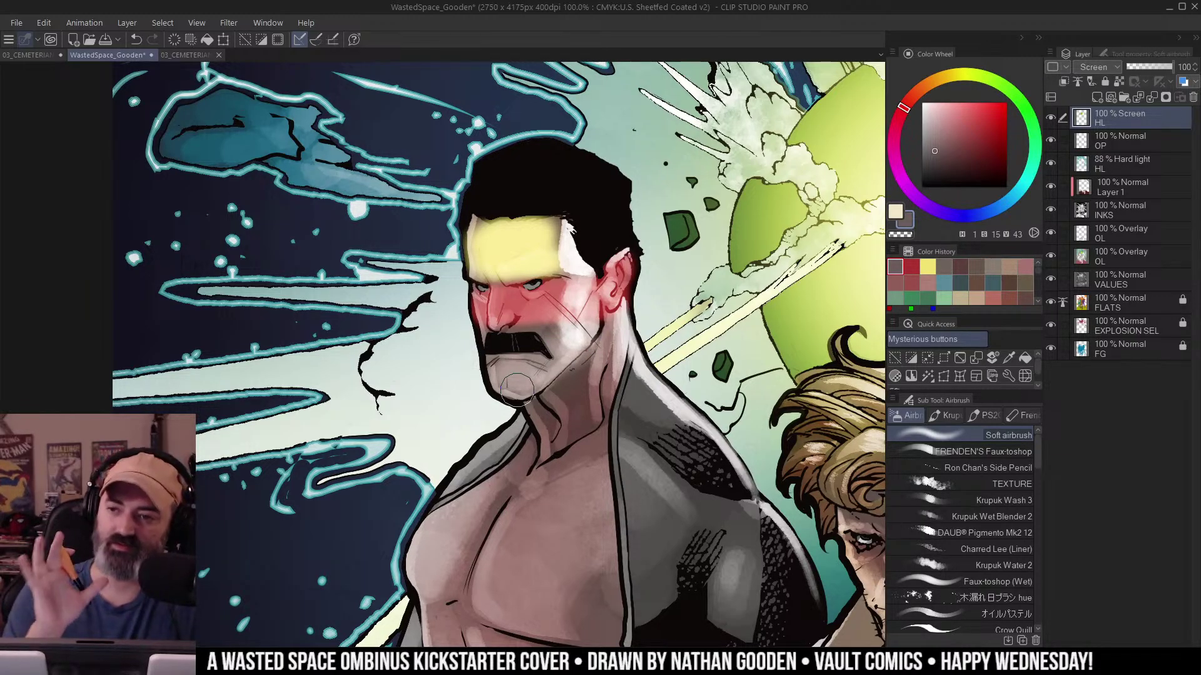
{"action": "key", "text": "ctrl+z"}
{"action": "key", "text": "ctrl+z"}
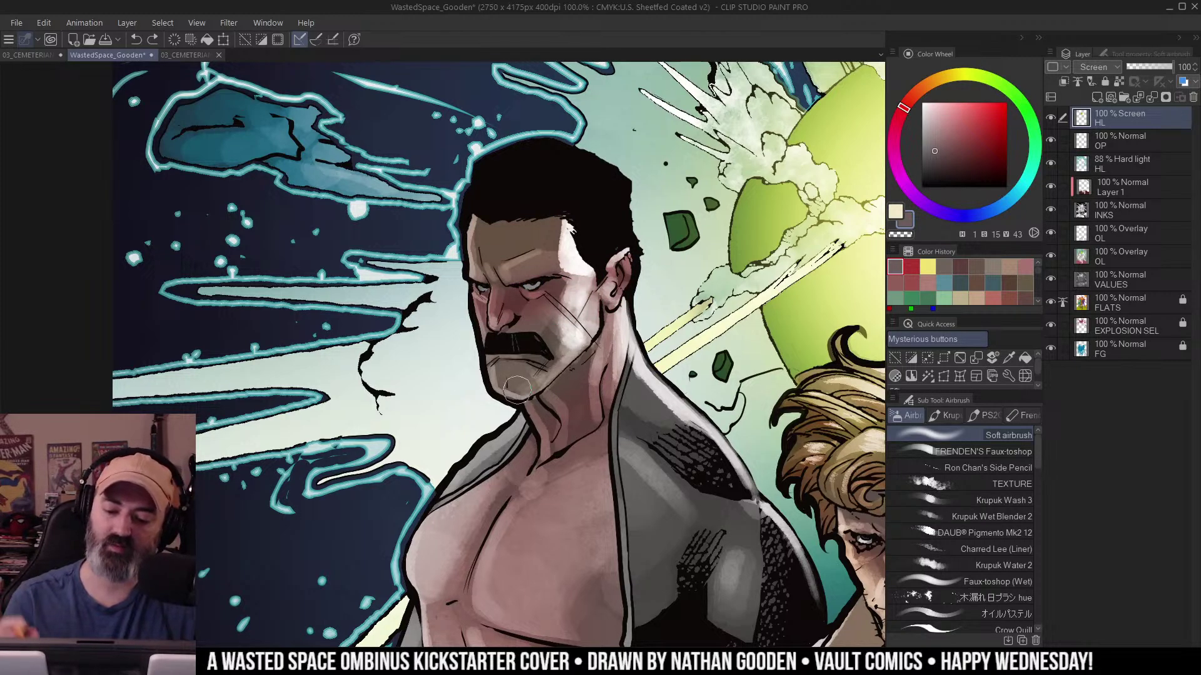
Review the mustached man's skin against the neighboring figures and clear the skin selection.
{"action": "left_click", "coordinate": [595, 356], "text": "alt"}
{"action": "left_click_drag", "start_coordinate": [747, 351], "coordinate": [579, 326]}
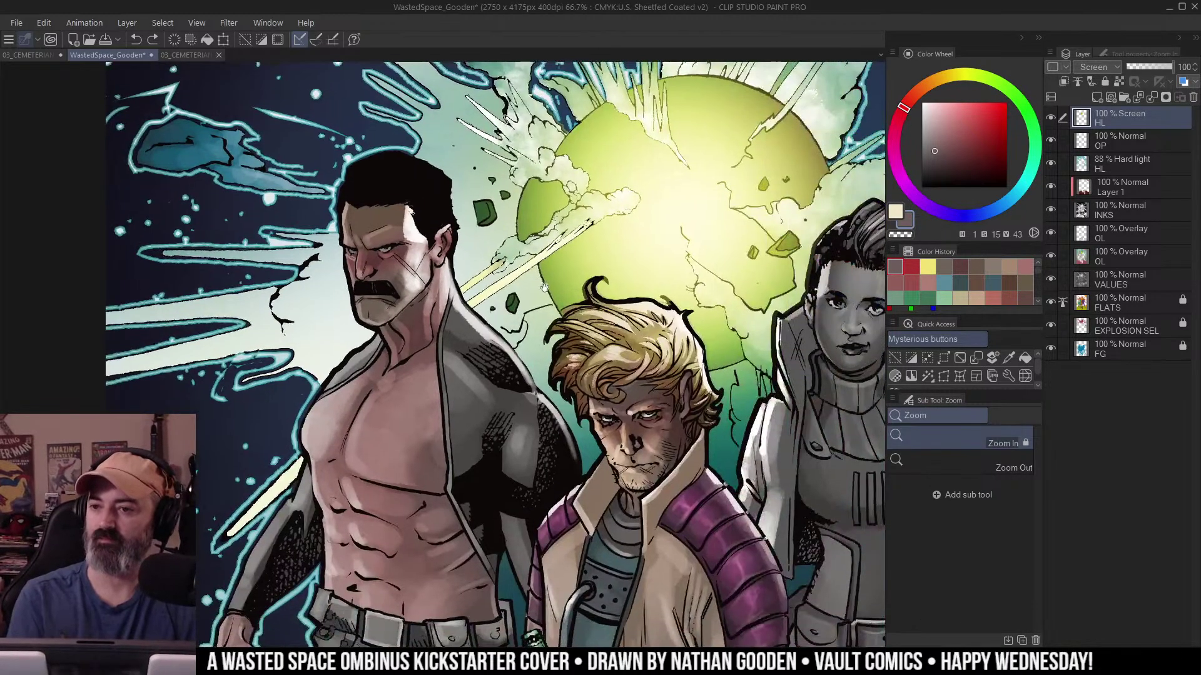
{"action": "left_click", "coordinate": [542, 287], "text": "alt"}
{"action": "left_click_drag", "start_coordinate": [669, 316], "coordinate": [656, 283]}
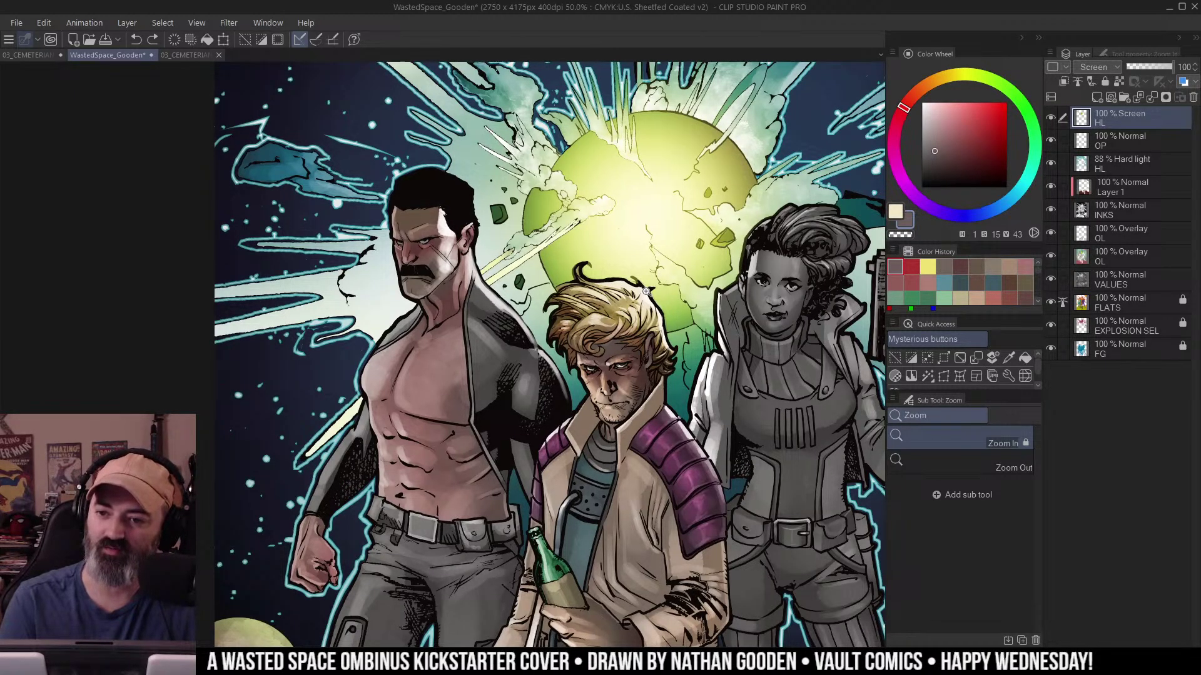
{"action": "key", "text": "m"}
{"action": "key", "text": "ctrl+d"}
Select the mustached man's grey jacket from the flats and hide the selection outline.
{"action": "mouse_move", "coordinate": [728, 306]}
{"action": "left_mouse_down"}
{"action": "mouse_move", "coordinate": [709, 263]}
{"action": "mouse_move", "coordinate": [768, 280]}
{"action": "left_mouse_up"}
{"action": "left_click_drag", "start_coordinate": [572, 355], "coordinate": [604, 392]}
{"action": "left_click", "coordinate": [600, 396], "text": "ctrl"}
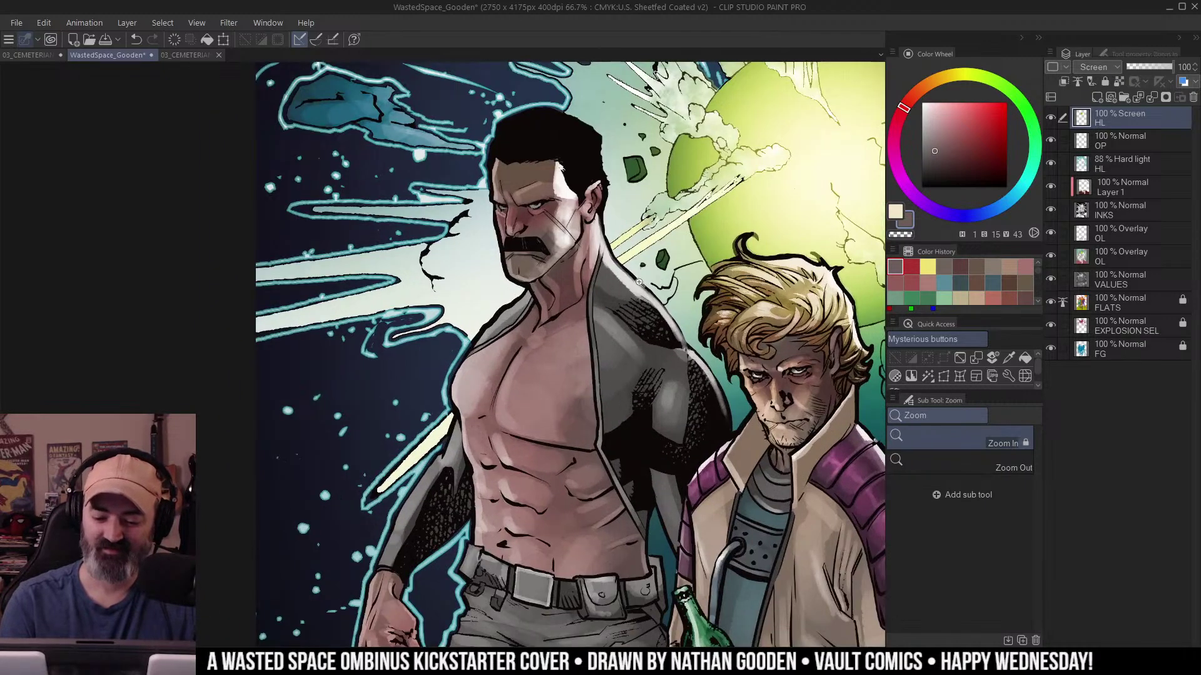
{"action": "left_click_drag", "start_coordinate": [668, 263], "coordinate": [631, 312]}
{"action": "left_click_drag", "start_coordinate": [664, 355], "coordinate": [651, 292]}
{"action": "key", "text": "w"}
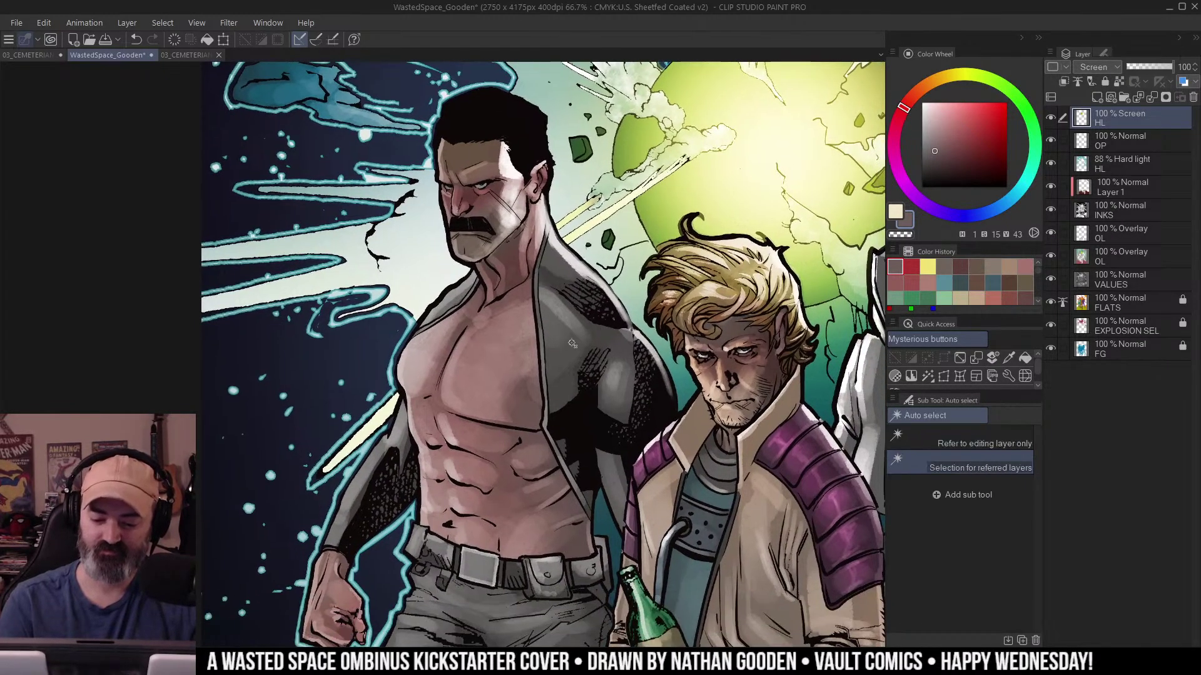
{"action": "left_click", "coordinate": [588, 294]}
{"action": "left_click_drag", "start_coordinate": [642, 335], "coordinate": [600, 323]}
{"action": "key", "text": "q"}
{"action": "key", "text": "q"}
{"action": "key", "text": "ctrl+d"}
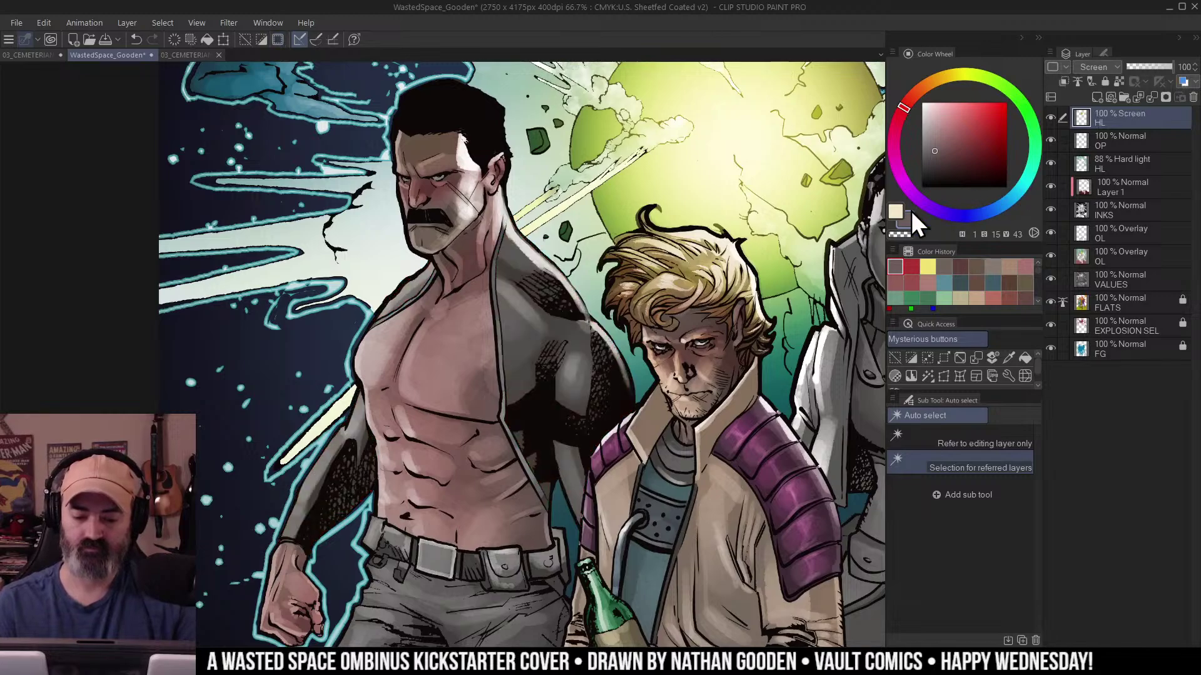
Set up the Soft airbrush with dark red (hue 1, saturation 42, value 32) on the lower Overlay layer for the jacket.
{"action": "key", "text": "b"}
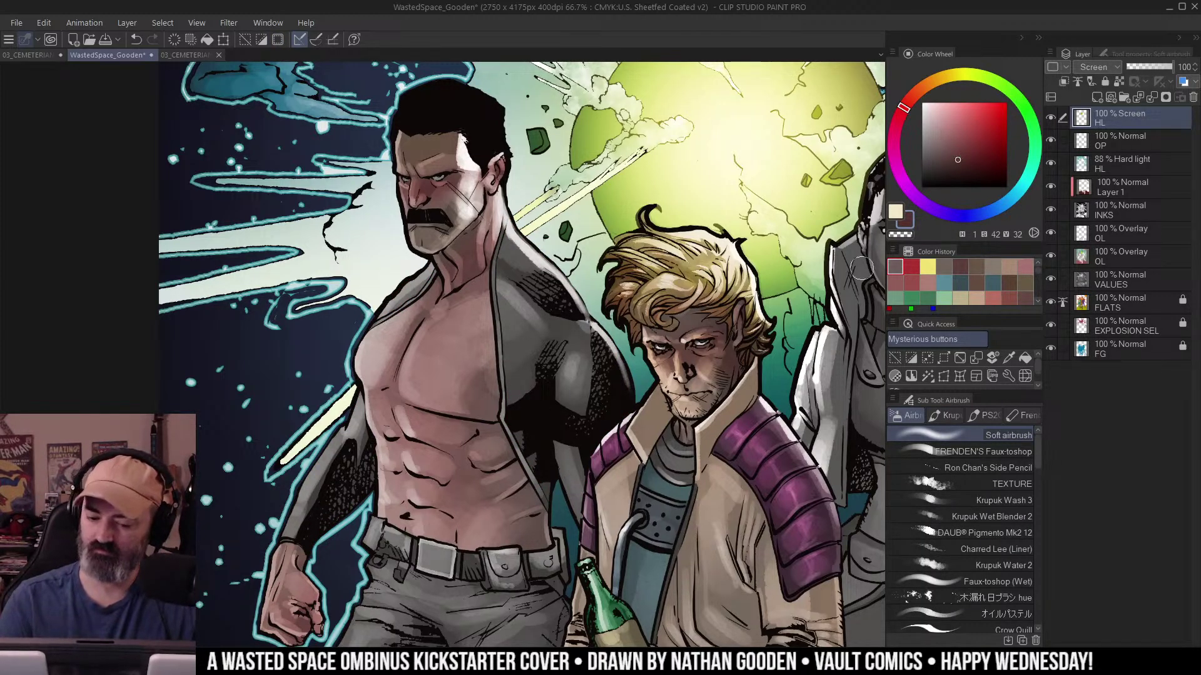
{"action": "left_click", "coordinate": [601, 292], "text": "alt"}
{"action": "mouse_move", "coordinate": [601, 292]}
{"action": "left_mouse_down"}
{"action": "mouse_move", "coordinate": [499, 267]}
{"action": "mouse_move", "coordinate": [578, 253]}
{"action": "left_mouse_up"}
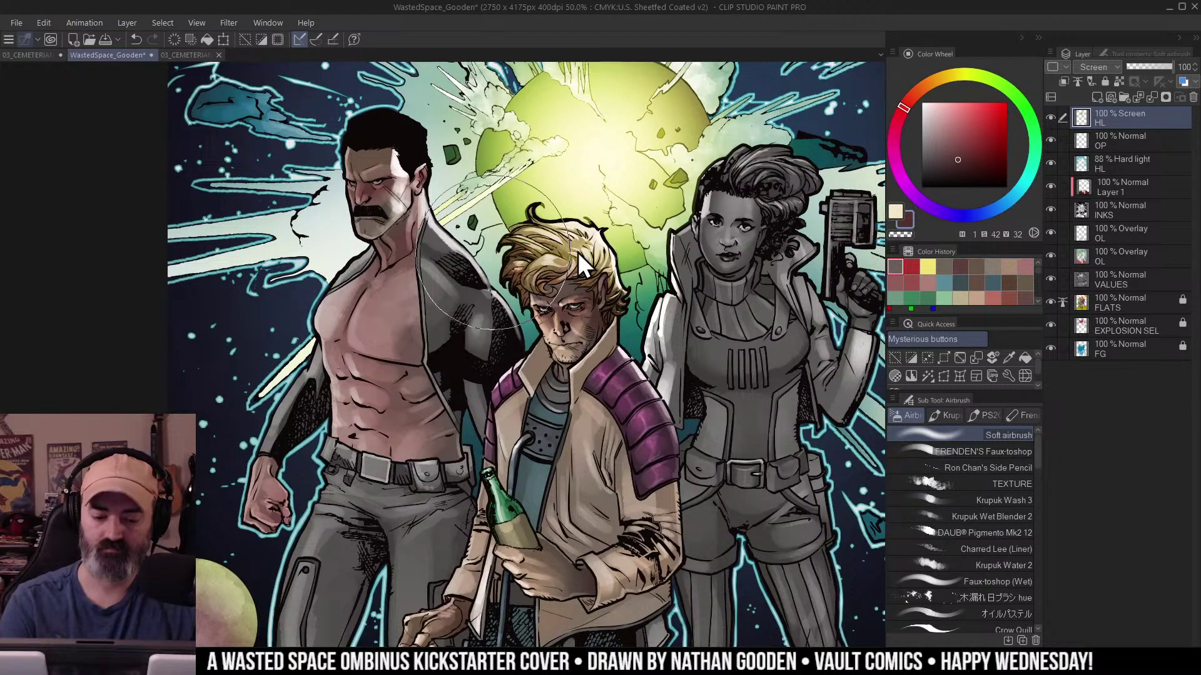
{"action": "left_click", "coordinate": [1088, 234]}
{"action": "left_click", "coordinate": [1083, 256]}
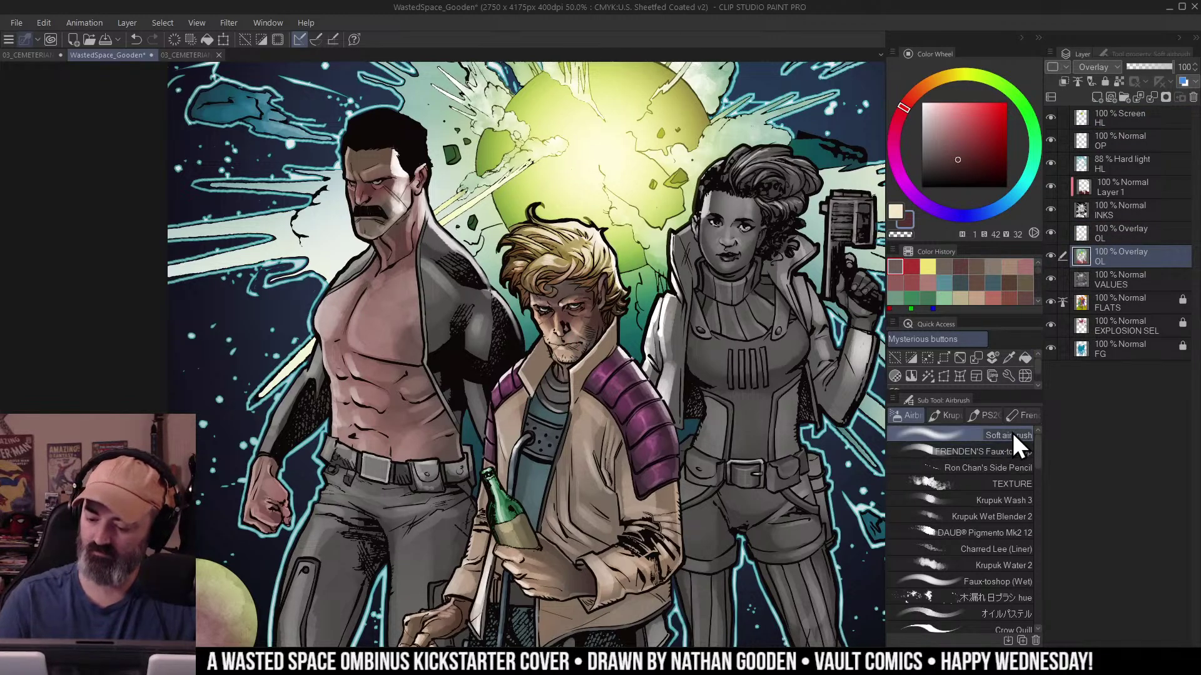
Airbrush the mustached man's jacket and both sleeves in muted red (H1 S47 V54), replacing the darker first stroke.
{"action": "left_click_drag", "start_coordinate": [447, 313], "coordinate": [426, 321]}
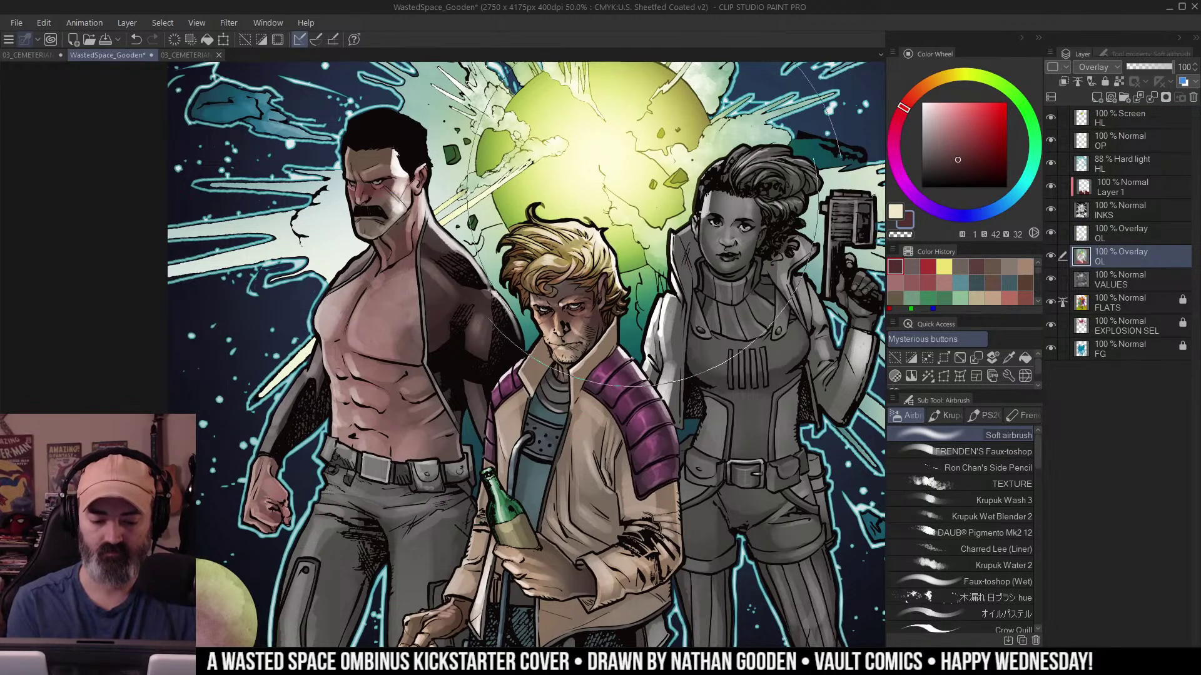
{"action": "left_click", "coordinate": [962, 139]}
{"action": "key", "text": "ctrl+z"}
{"action": "left_click_drag", "start_coordinate": [435, 316], "coordinate": [479, 342]}
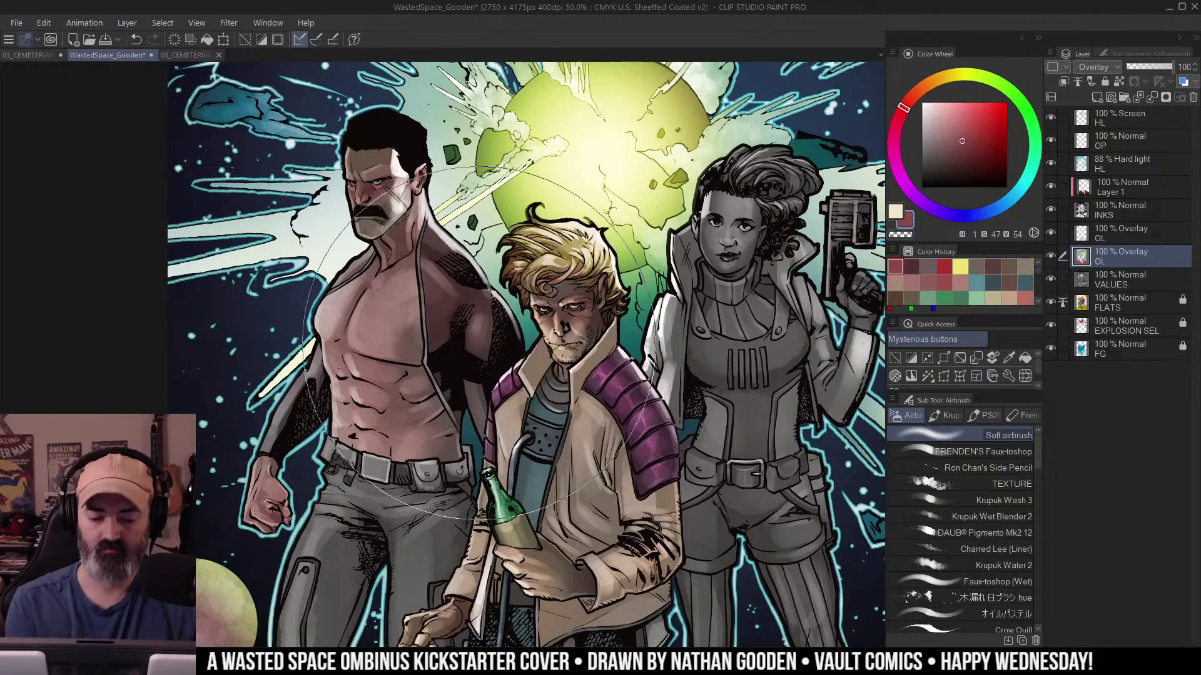
{"action": "left_click_drag", "start_coordinate": [294, 404], "coordinate": [219, 482]}
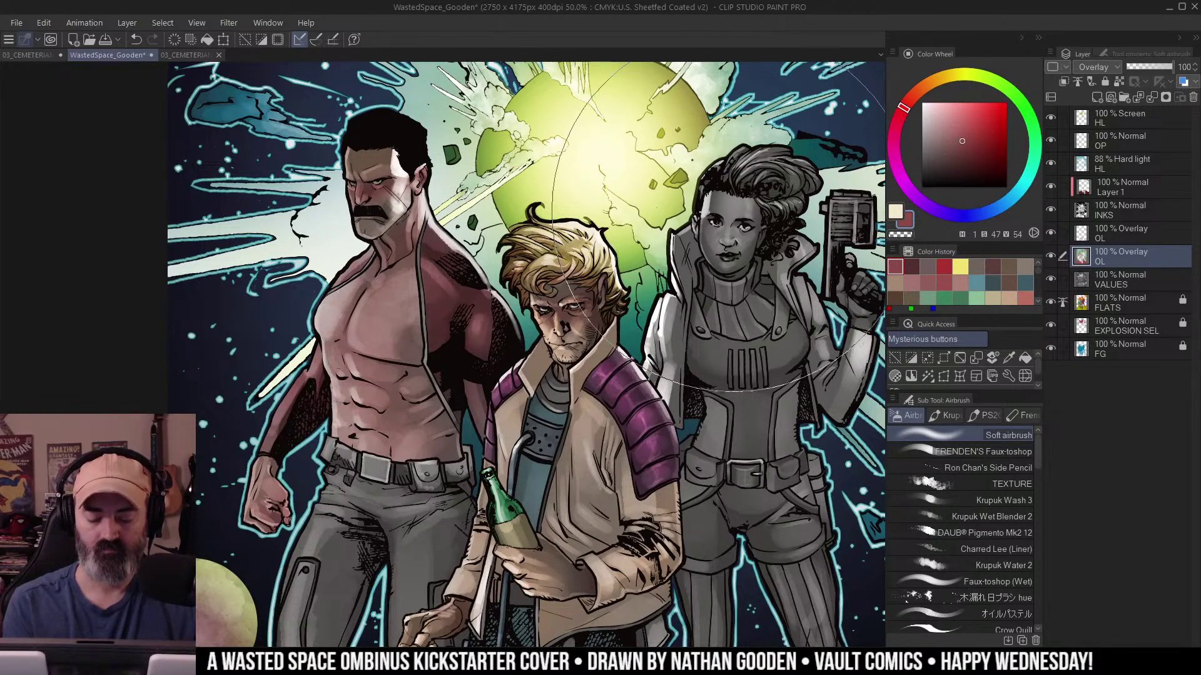
Shift the selected jacket's hue to olive green with Hue/Saturation/Luminosity.
{"action": "key", "text": "ctrl+minus"}
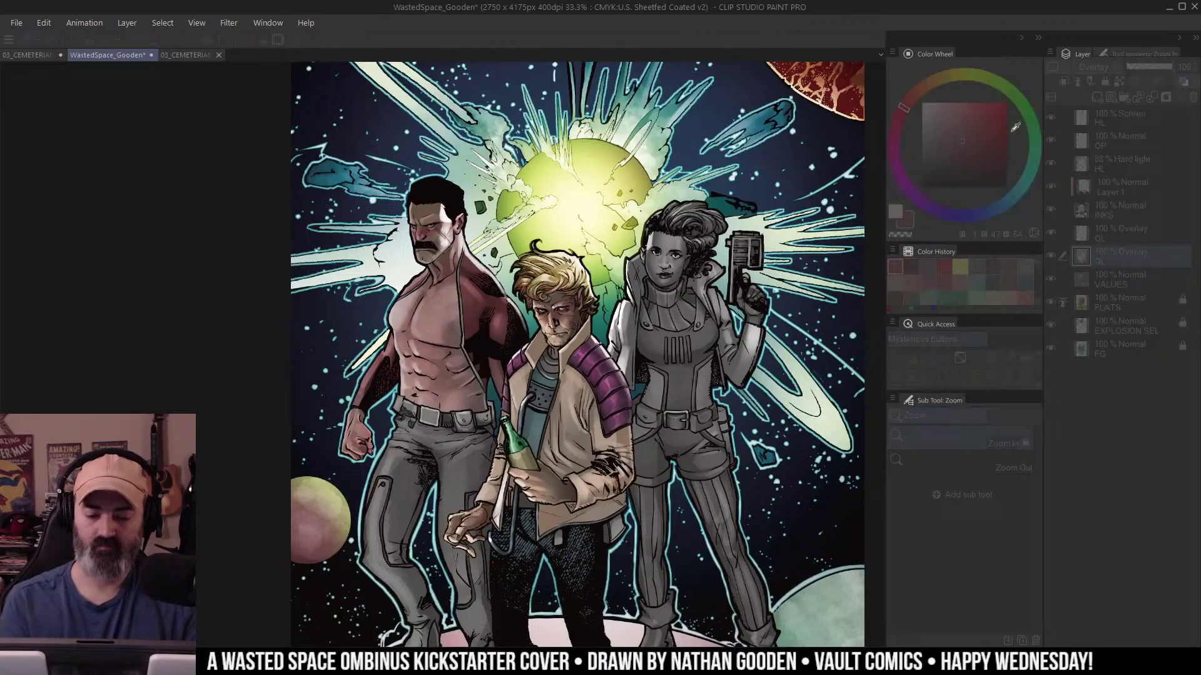
{"action": "key", "text": "ctrl+u"}
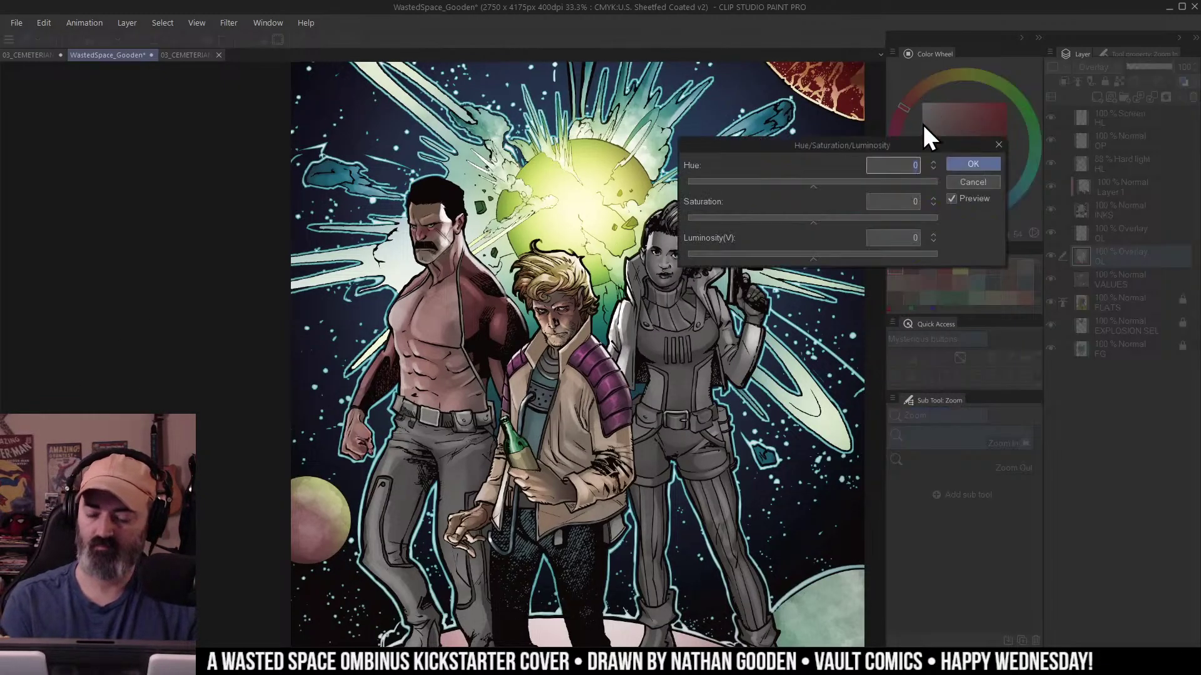
{"action": "left_click_drag", "start_coordinate": [813, 185], "coordinate": [849, 189]}
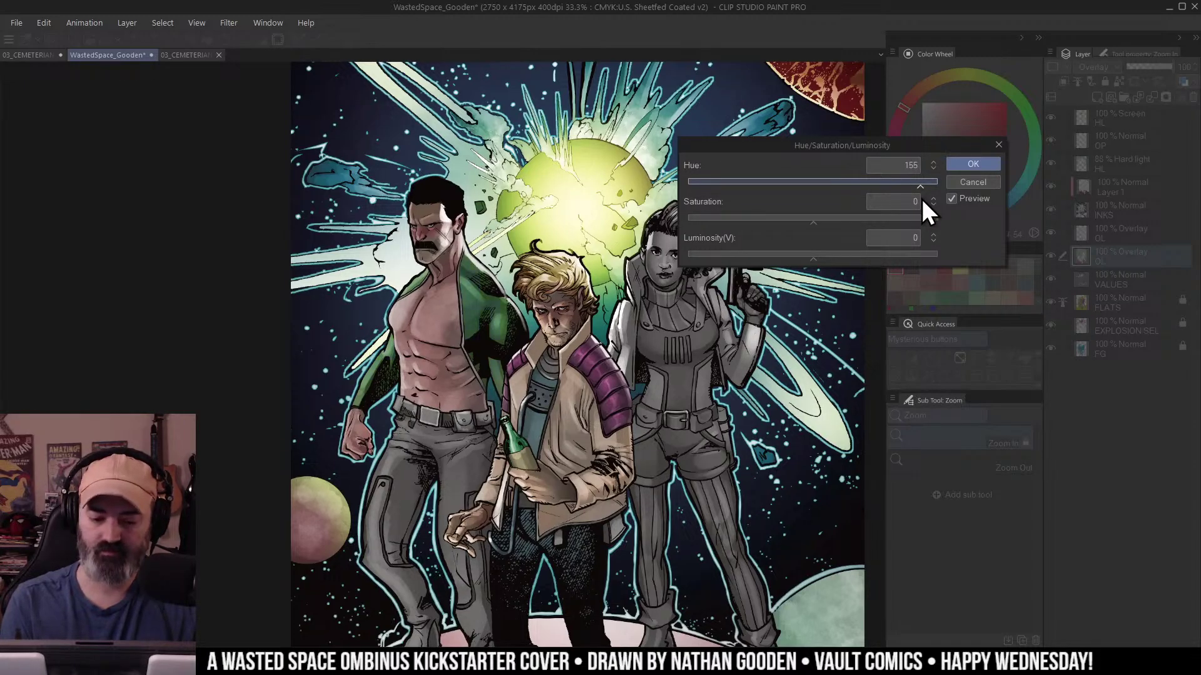
{"action": "left_click", "coordinate": [973, 164]}
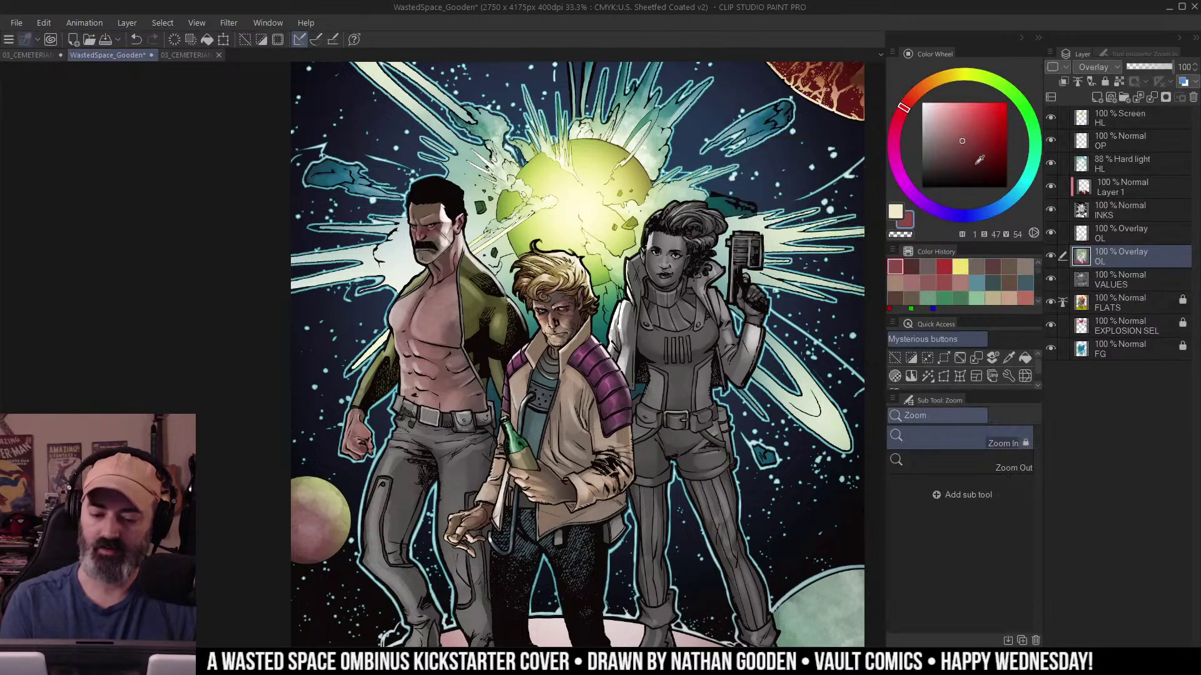
Replace the selection with the mustached man's skin areas and shift their hue by 164 for a blue-green tone.
{"action": "key", "text": "ctrl+d"}
{"action": "key", "text": "m"}
{"action": "key", "text": "w"}
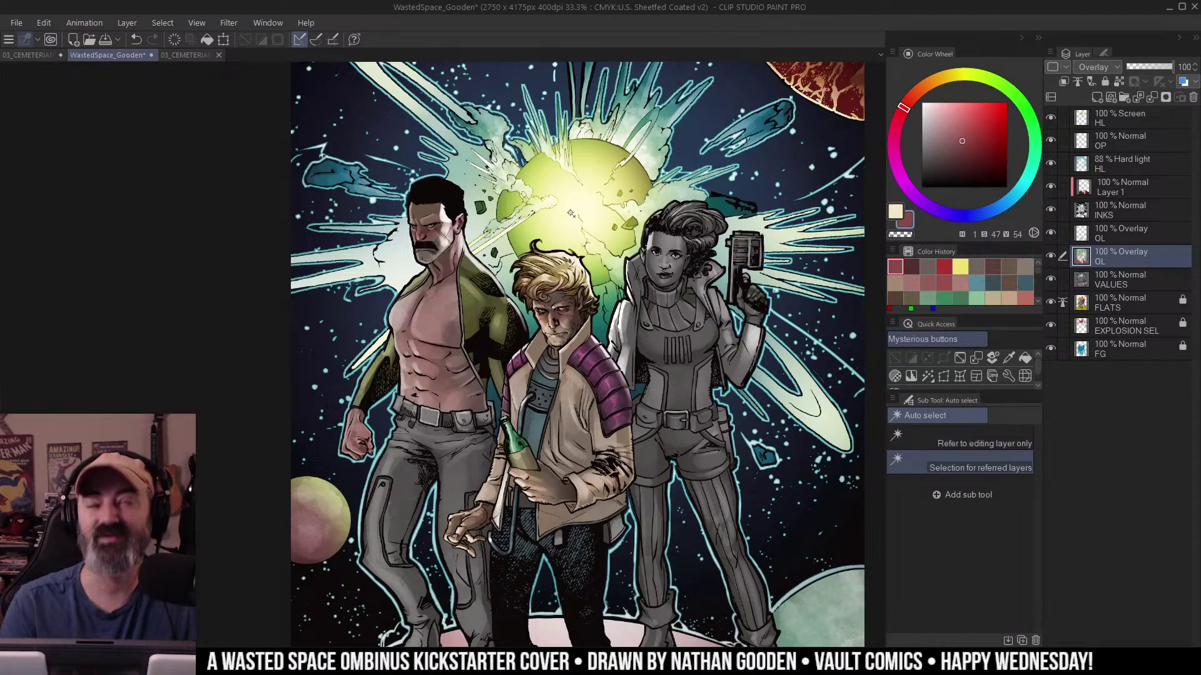
{"action": "left_click", "coordinate": [463, 269]}
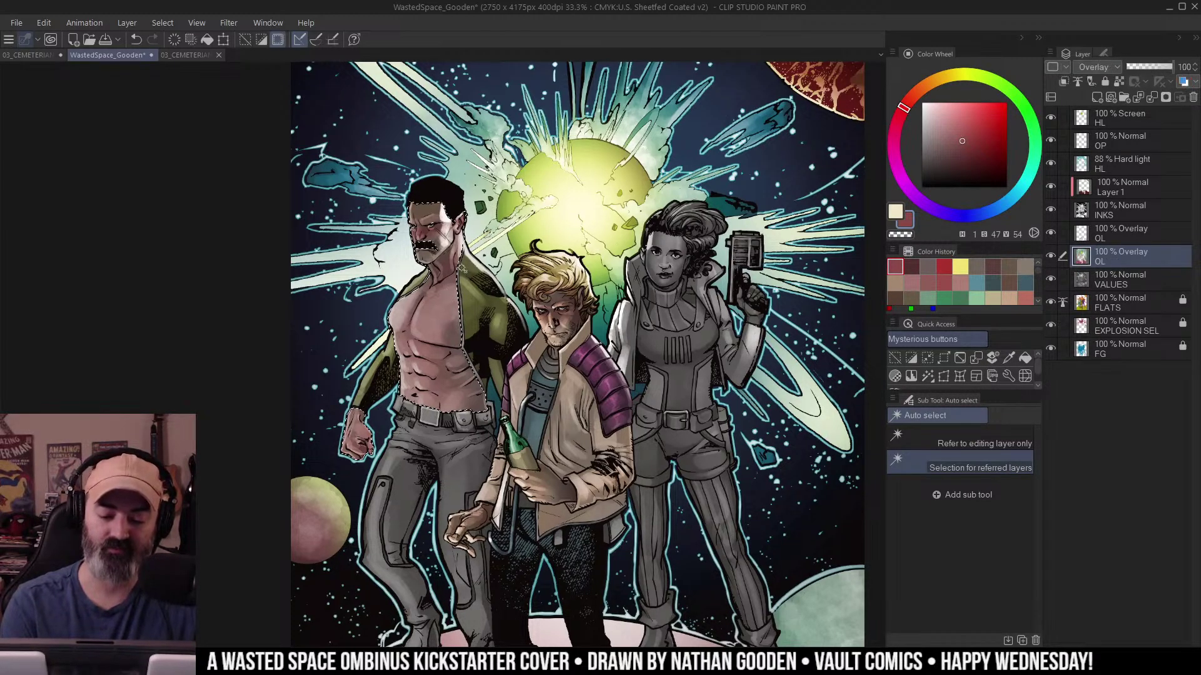
{"action": "key", "text": "q"}
{"action": "key", "text": "q"}
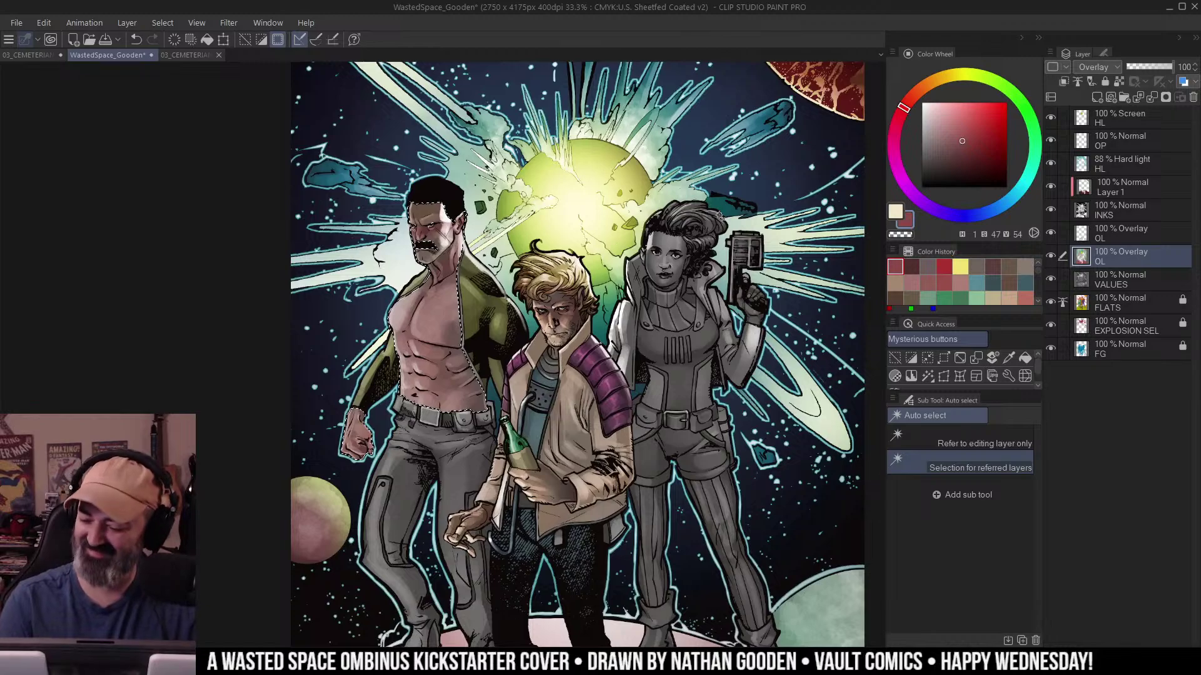
{"action": "key", "text": "ctrl+u"}
{"action": "left_click", "coordinate": [859, 182]}
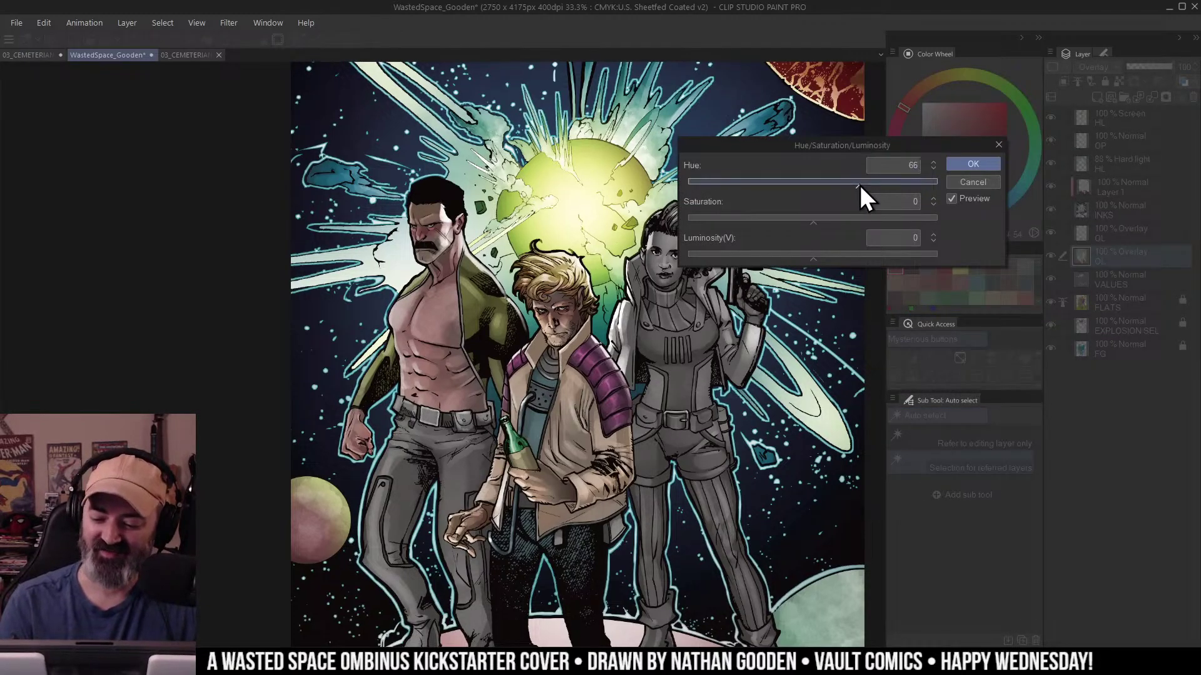
{"action": "left_click_drag", "start_coordinate": [861, 184], "coordinate": [858, 183]}
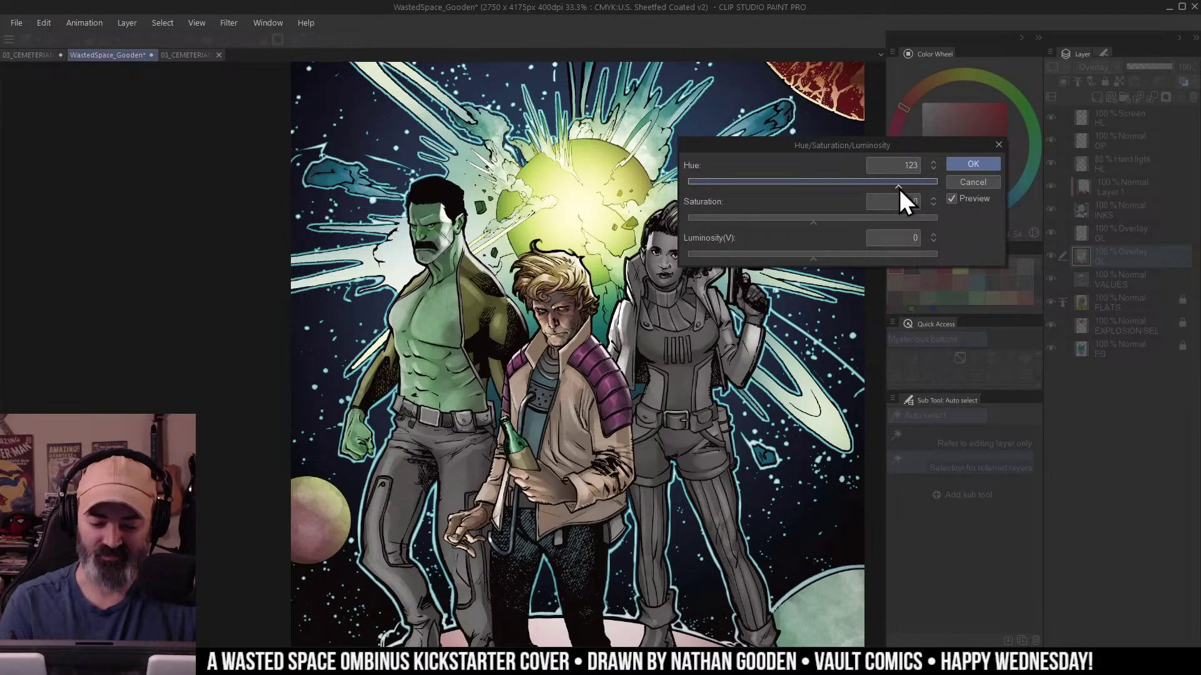
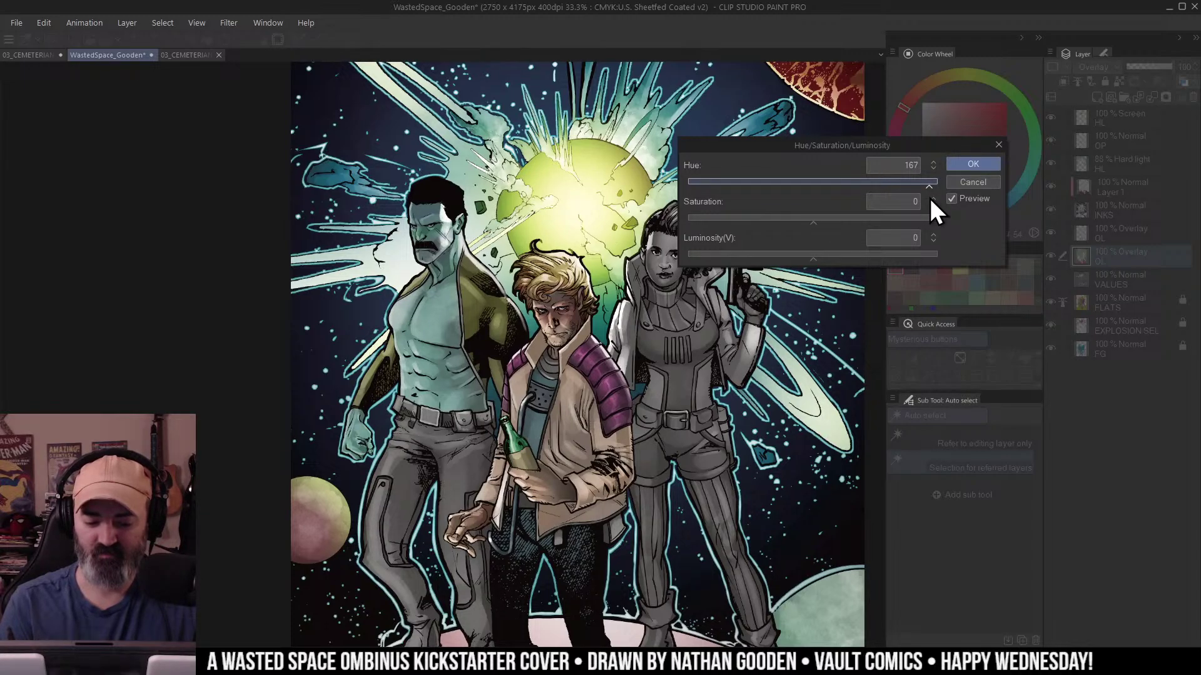
{"action": "left_click_drag", "start_coordinate": [930, 199], "coordinate": [928, 199]}
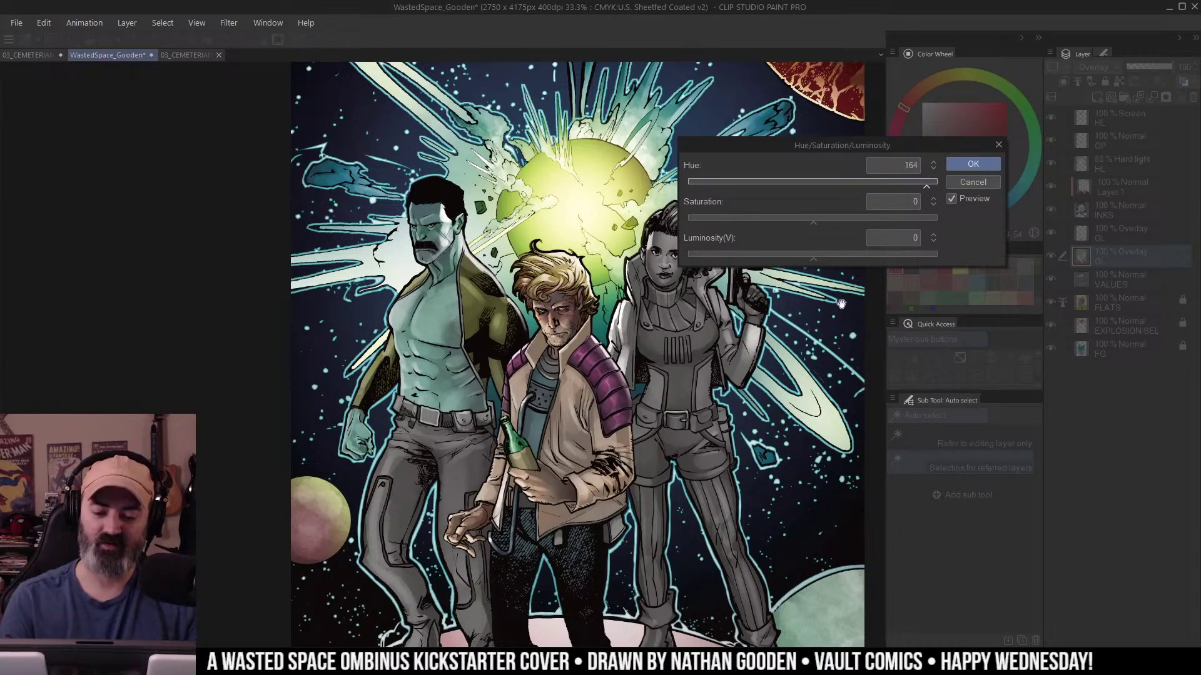
{"action": "left_click", "coordinate": [973, 164]}
{"action": "key", "text": "ctrl+minus"}
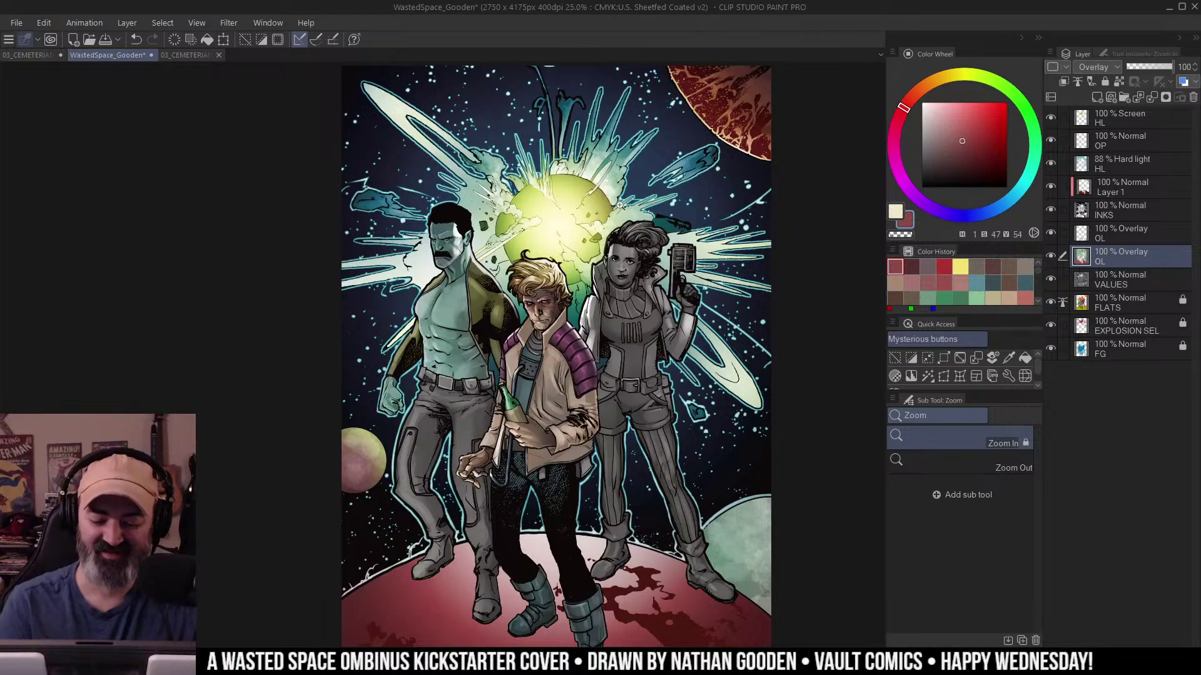
Select the mustached man's jacket and adjust it to hue -59, saturation 4 and luminosity 13.
{"action": "left_click", "coordinate": [477, 285]}
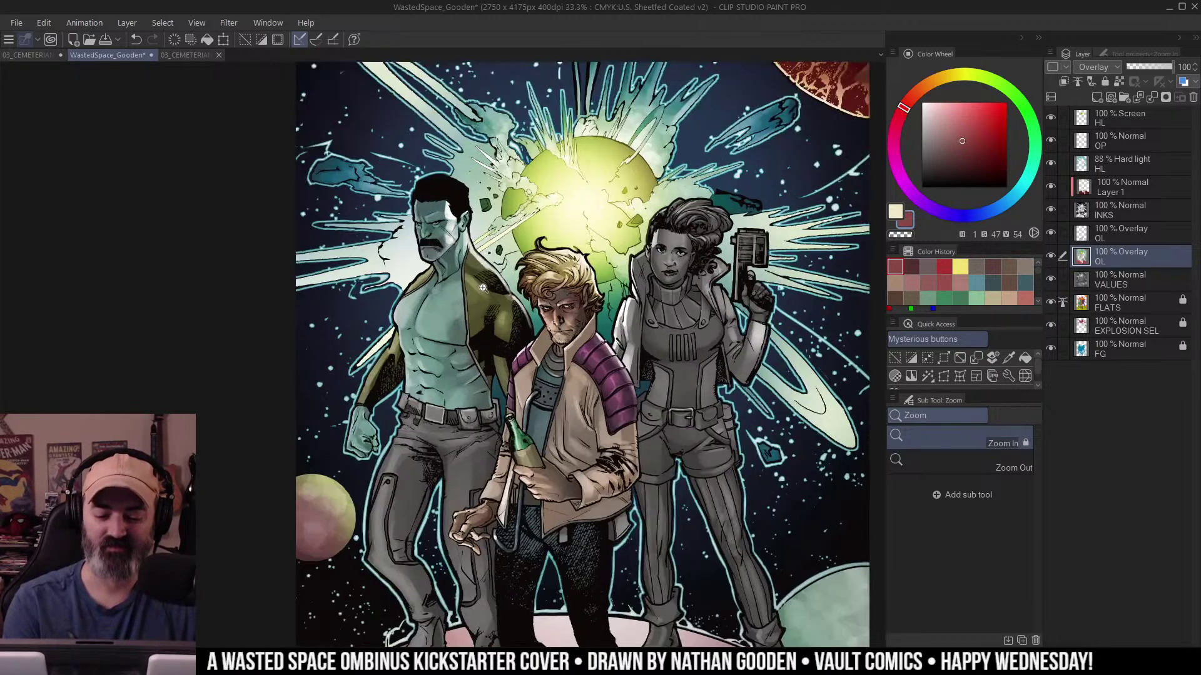
{"action": "key", "text": "w"}
{"action": "key", "text": "ctrl+h"}
{"action": "left_click_drag", "start_coordinate": [513, 272], "coordinate": [448, 250]}
{"action": "key", "text": "ctrl+h"}
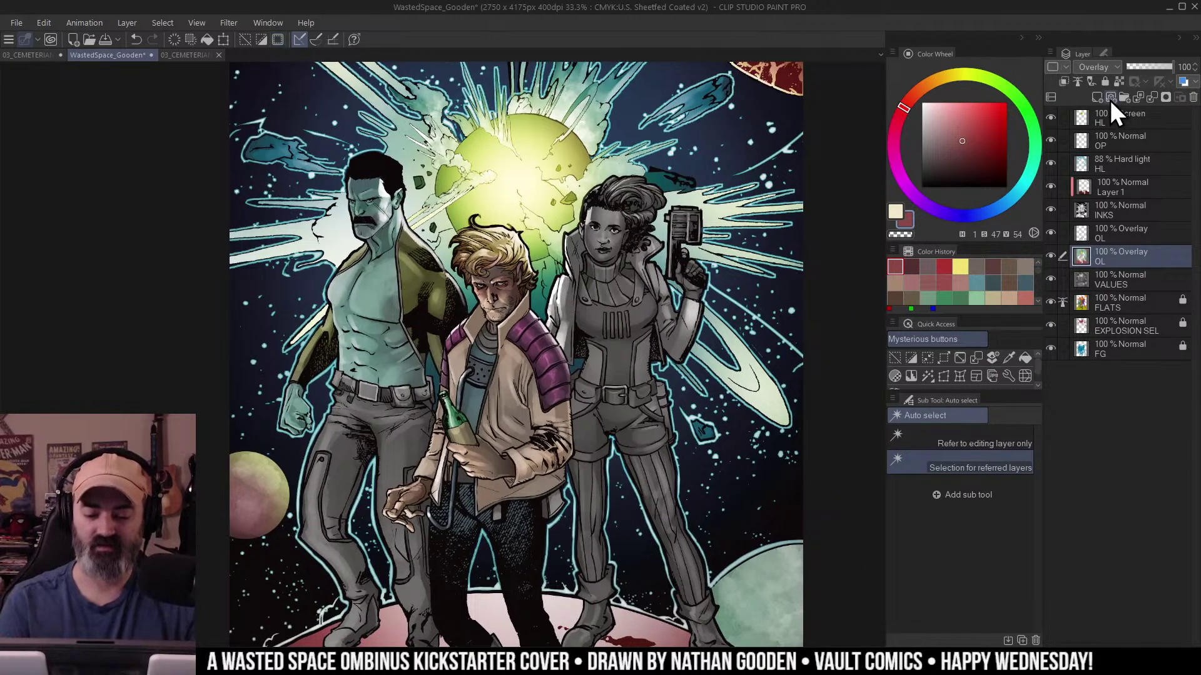
{"action": "key", "text": "ctrl+u"}
{"action": "left_click_drag", "start_coordinate": [813, 182], "coordinate": [779, 190]}
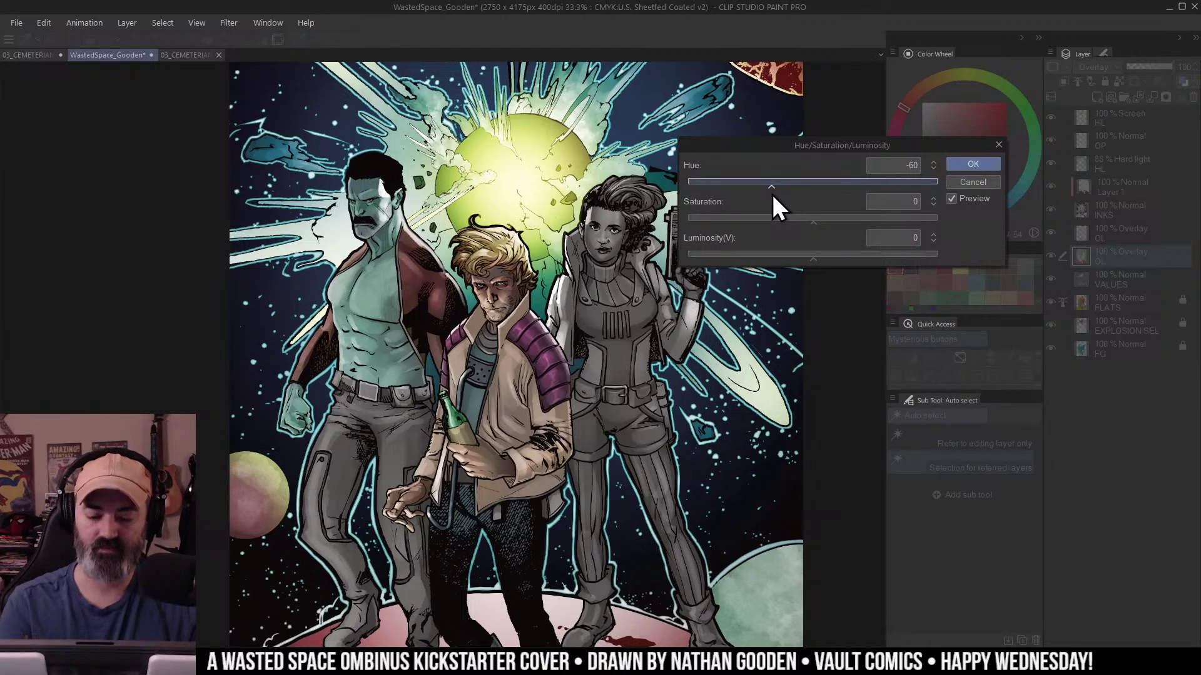
{"action": "left_click_drag", "start_coordinate": [773, 195], "coordinate": [821, 258]}
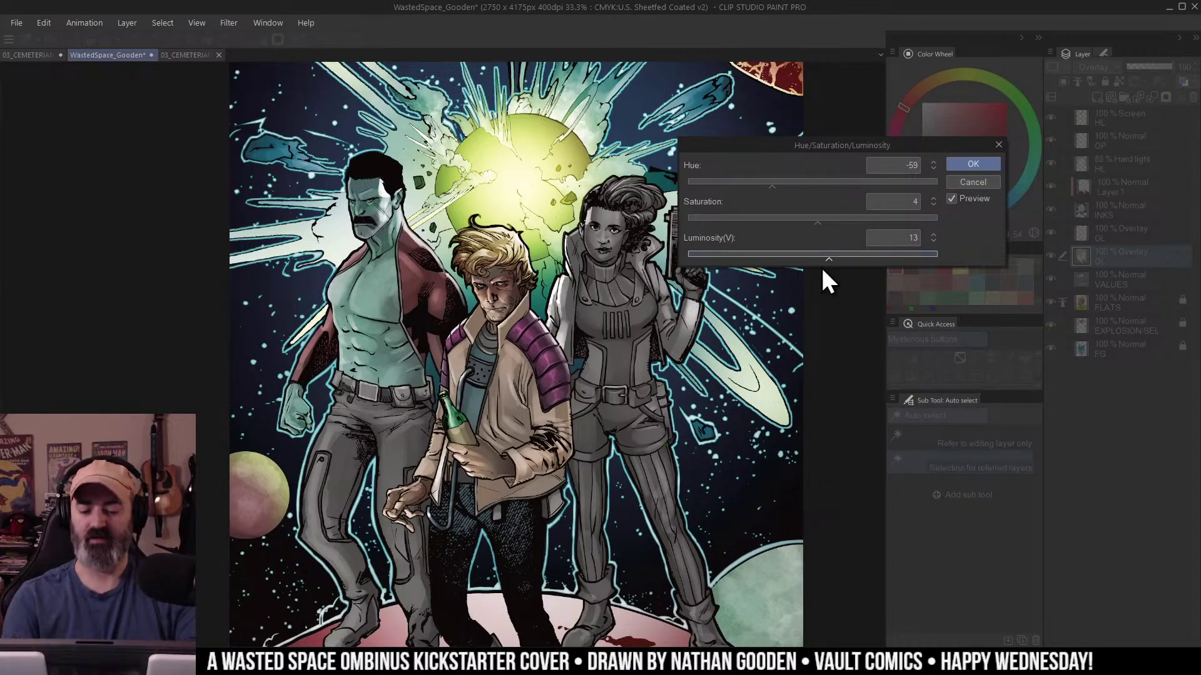
{"action": "left_click", "coordinate": [974, 161]}
Examine the recoloured skin and jacket on the whole cover and up close around the mustached man's face.
{"action": "left_click", "coordinate": [564, 311], "text": "alt"}
{"action": "left_click_drag", "start_coordinate": [572, 225], "coordinate": [625, 293]}
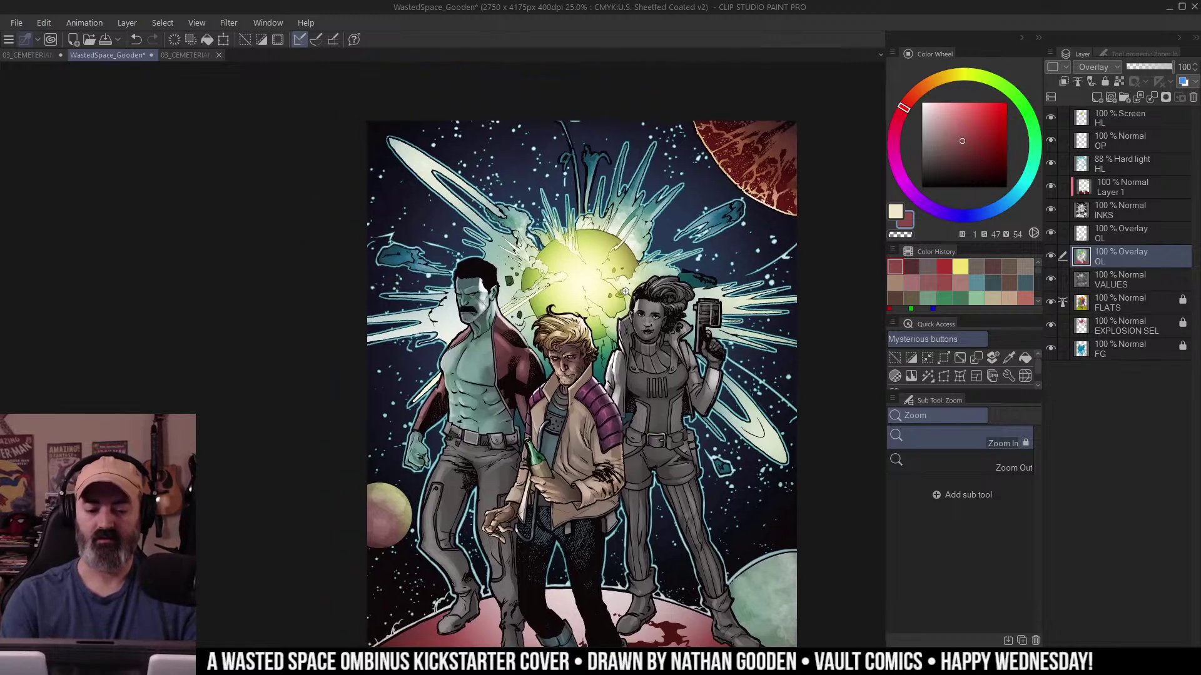
{"action": "left_click", "coordinate": [480, 306]}
{"action": "left_click", "coordinate": [480, 306]}
{"action": "left_click", "coordinate": [491, 302]}
{"action": "left_click_drag", "start_coordinate": [510, 284], "coordinate": [542, 304]}
{"action": "left_click_drag", "start_coordinate": [721, 331], "coordinate": [469, 257]}
{"action": "left_click_drag", "start_coordinate": [561, 307], "coordinate": [794, 312]}
{"action": "left_click", "coordinate": [502, 258]}
{"action": "left_click", "coordinate": [503, 258]}
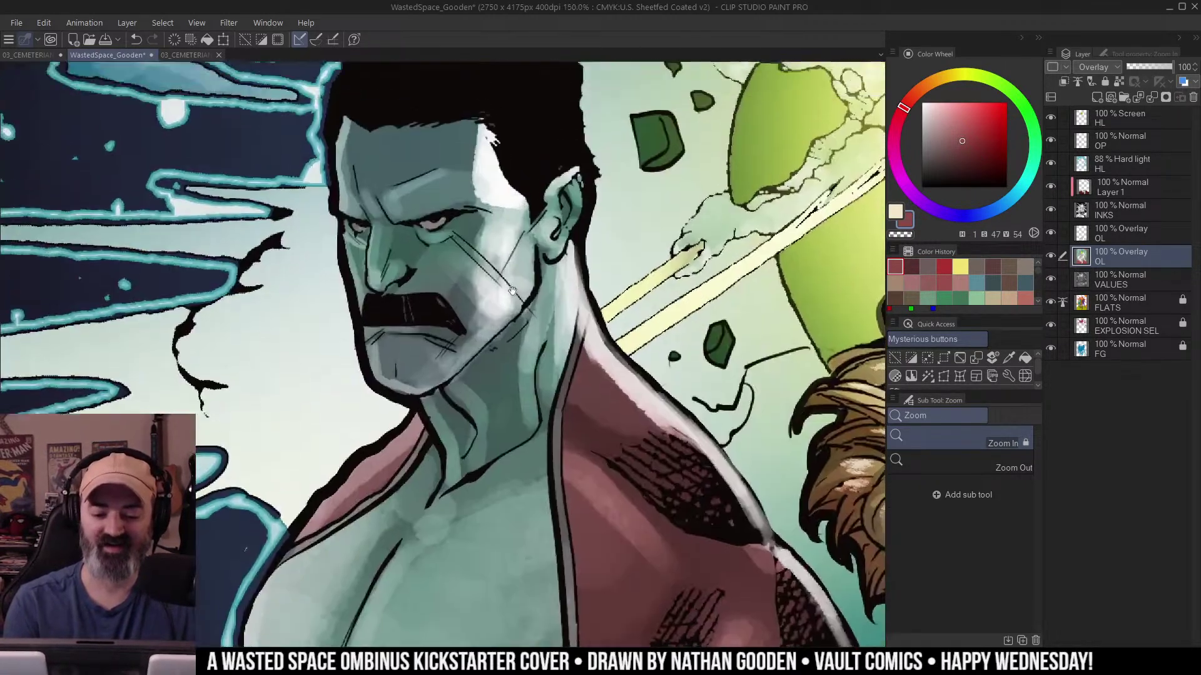
{"action": "key", "text": "w"}
{"action": "left_click", "coordinate": [478, 284]}
{"action": "key", "text": "m"}
{"action": "key", "text": "ctrl+d"}
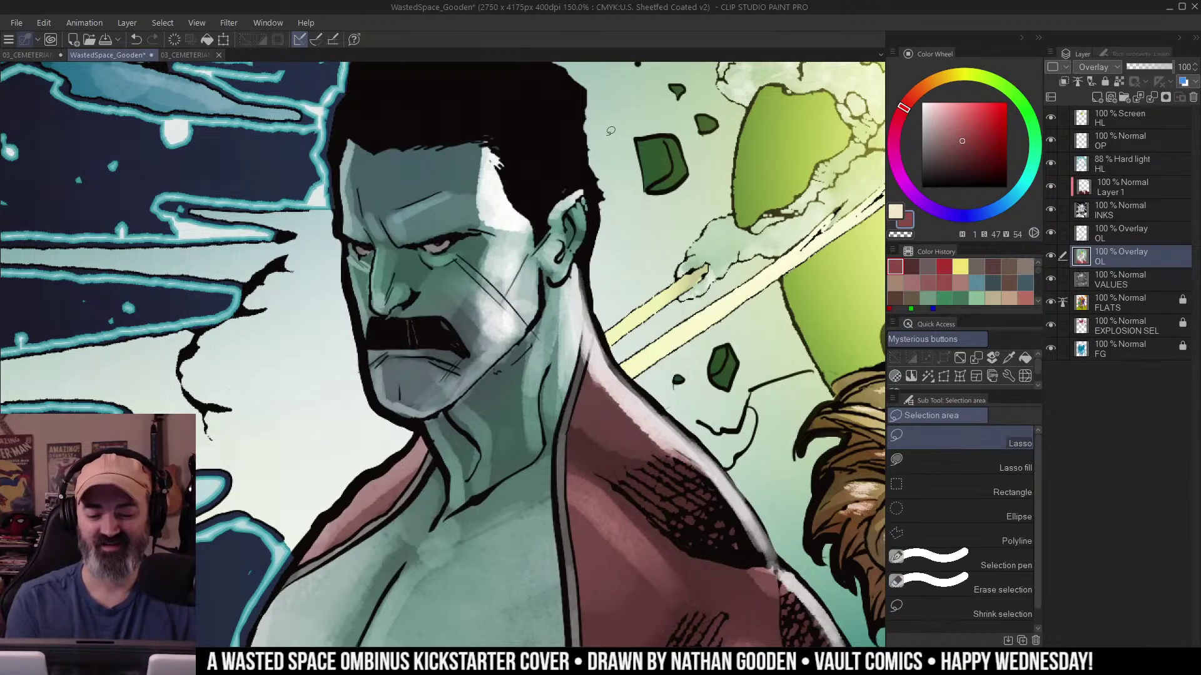
{"action": "mouse_move", "coordinate": [587, 182]}
{"action": "left_mouse_down"}
{"action": "mouse_move", "coordinate": [339, 254]}
{"action": "mouse_move", "coordinate": [566, 279]}
{"action": "mouse_move", "coordinate": [585, 226]}
{"action": "left_mouse_up"}
{"action": "key", "text": "ctrl+d"}
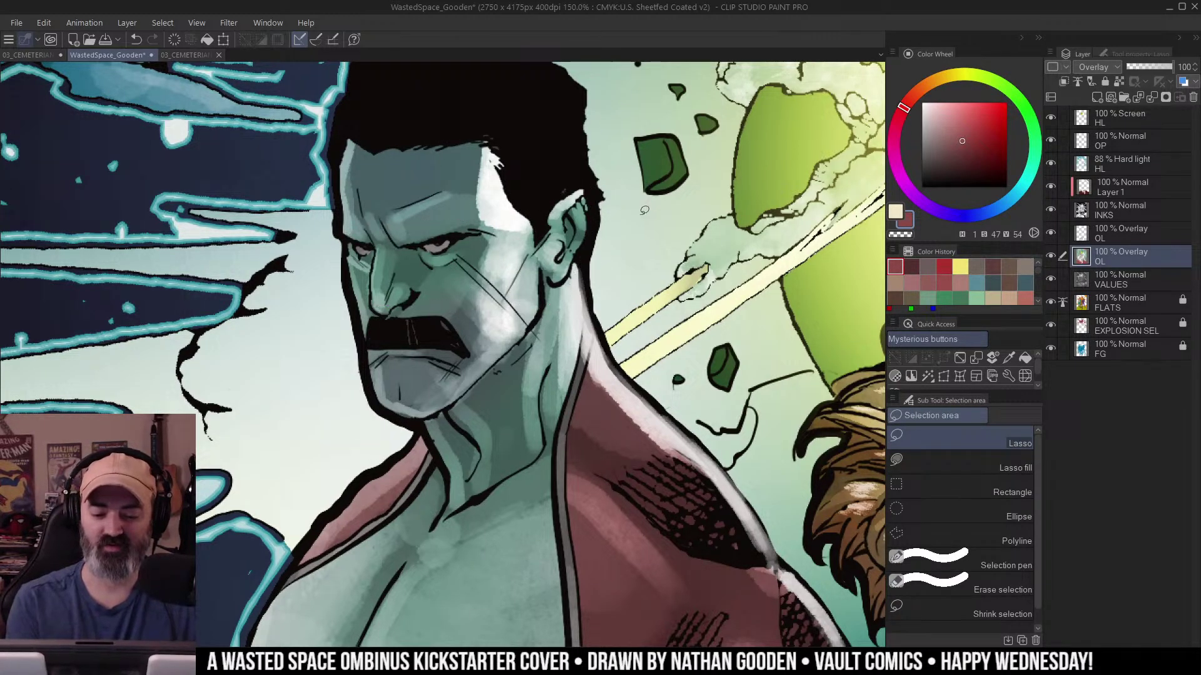
Select the mustached man's belt and pouches with Auto select, hide the selection outline and switch to the Soft airbrush.
{"action": "left_click", "coordinate": [575, 271], "text": "alt"}
{"action": "left_click", "coordinate": [578, 270], "text": "alt"}
{"action": "left_click", "coordinate": [577, 269], "text": "alt"}
{"action": "left_click_drag", "start_coordinate": [745, 322], "coordinate": [555, 269]}
{"action": "left_click", "coordinate": [555, 269], "text": "alt"}
{"action": "left_click_drag", "start_coordinate": [669, 310], "coordinate": [656, 273]}
{"action": "left_click_drag", "start_coordinate": [614, 334], "coordinate": [661, 291]}
{"action": "key", "text": "w"}
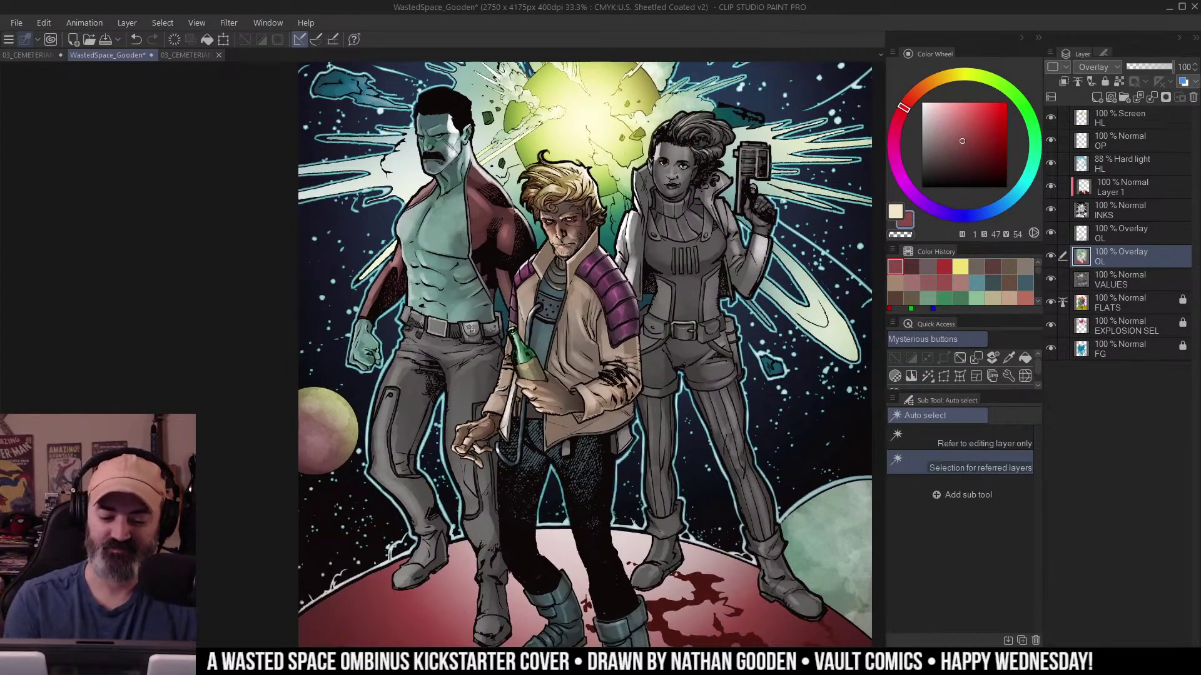
{"action": "left_click", "coordinate": [469, 327]}
{"action": "key", "text": "ctrl+d"}
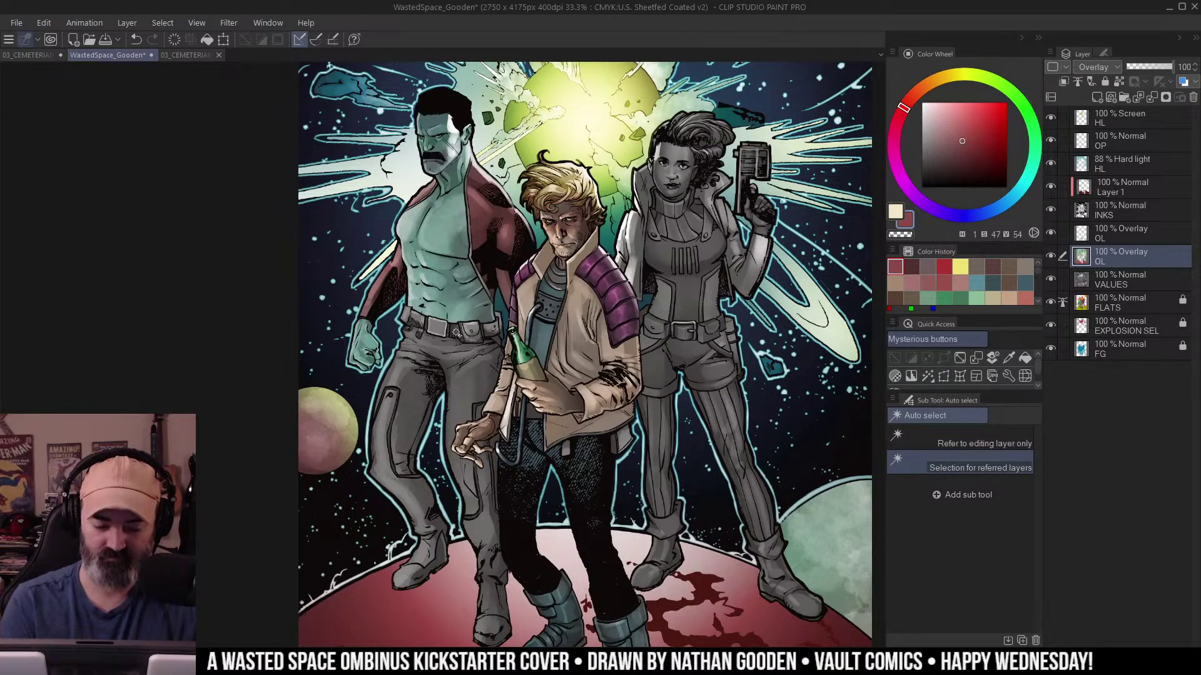
{"action": "left_click", "coordinate": [469, 334]}
{"action": "key", "text": "ctrl+h"}
{"action": "key", "text": "b"}
Try airbrushing the belt and pouches in orange-brown (H18 S44 V55), and undo the stroke.
{"action": "left_click", "coordinate": [484, 209], "text": "alt"}
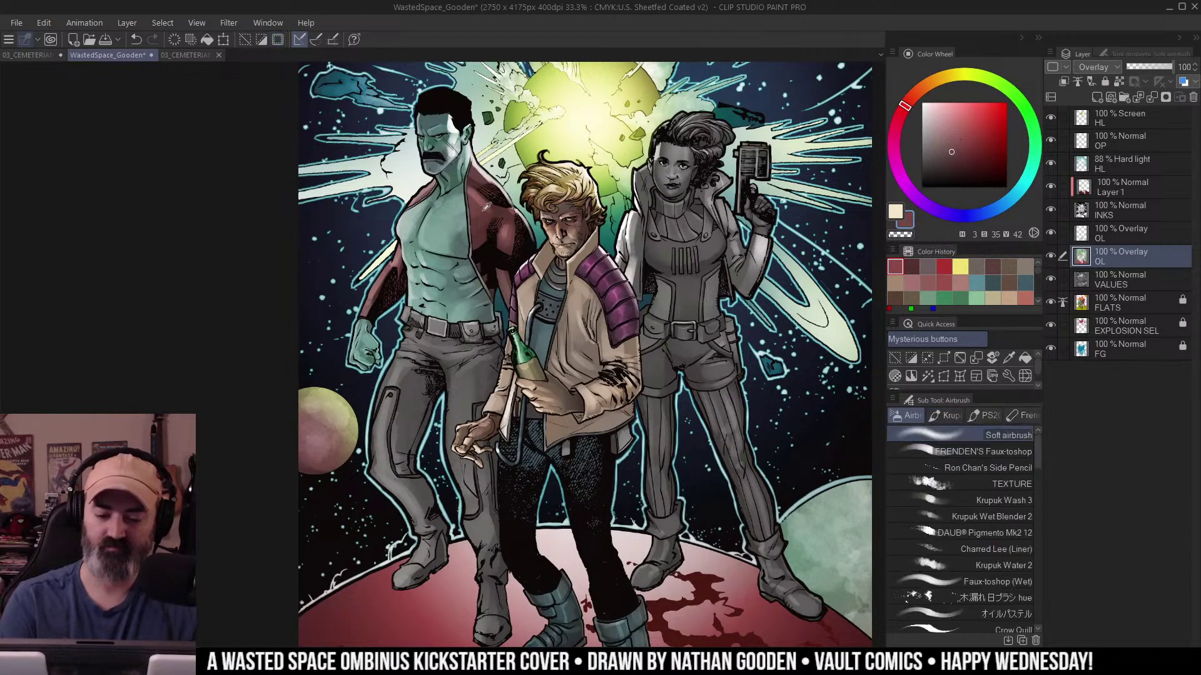
{"action": "left_click", "coordinate": [917, 92]}
{"action": "left_click_drag", "start_coordinate": [959, 128], "coordinate": [959, 140]}
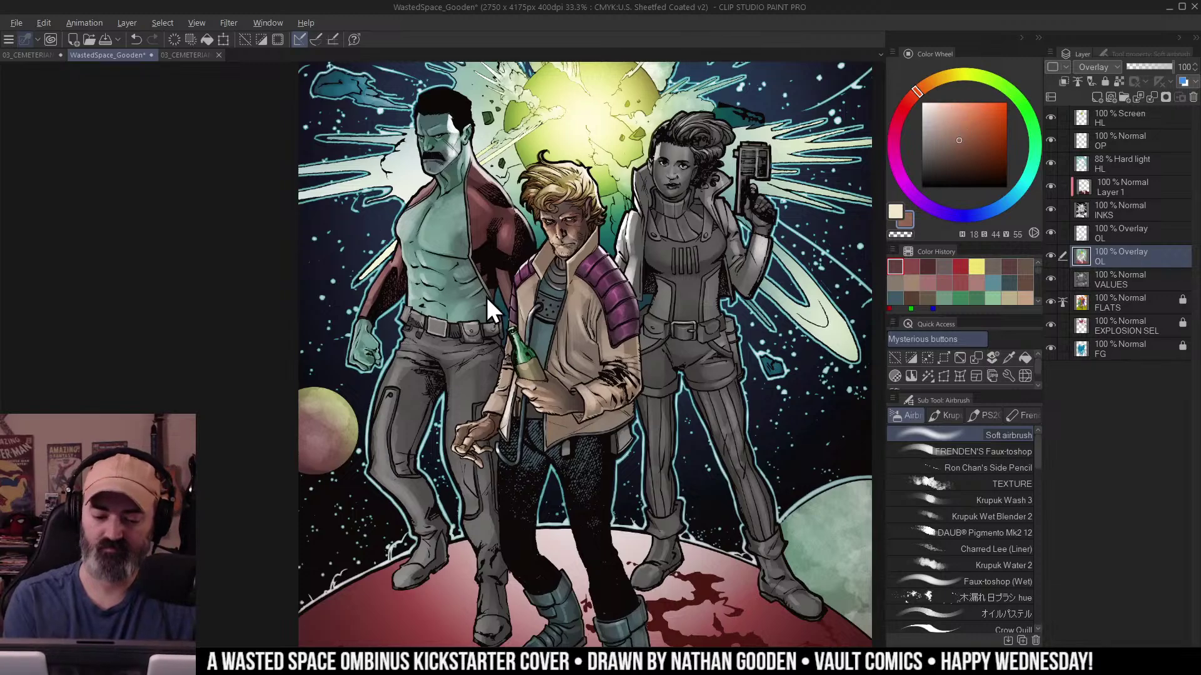
{"action": "left_click_drag", "start_coordinate": [450, 332], "coordinate": [500, 303]}
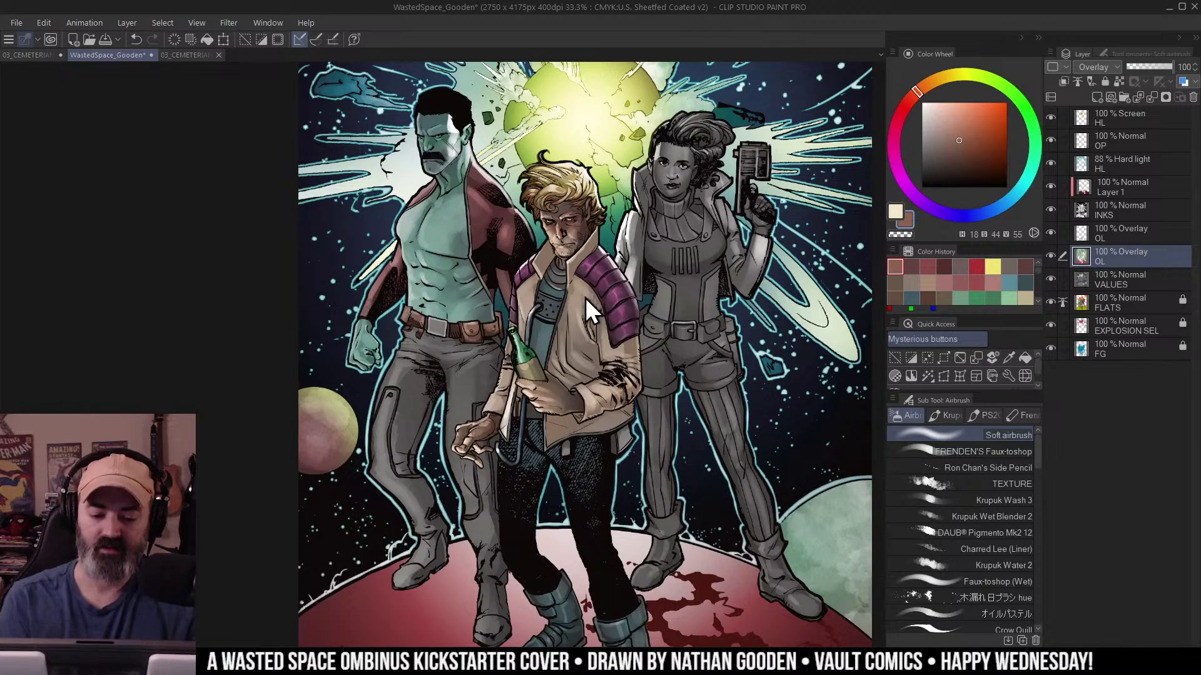
{"action": "key", "text": "ctrl+z"}
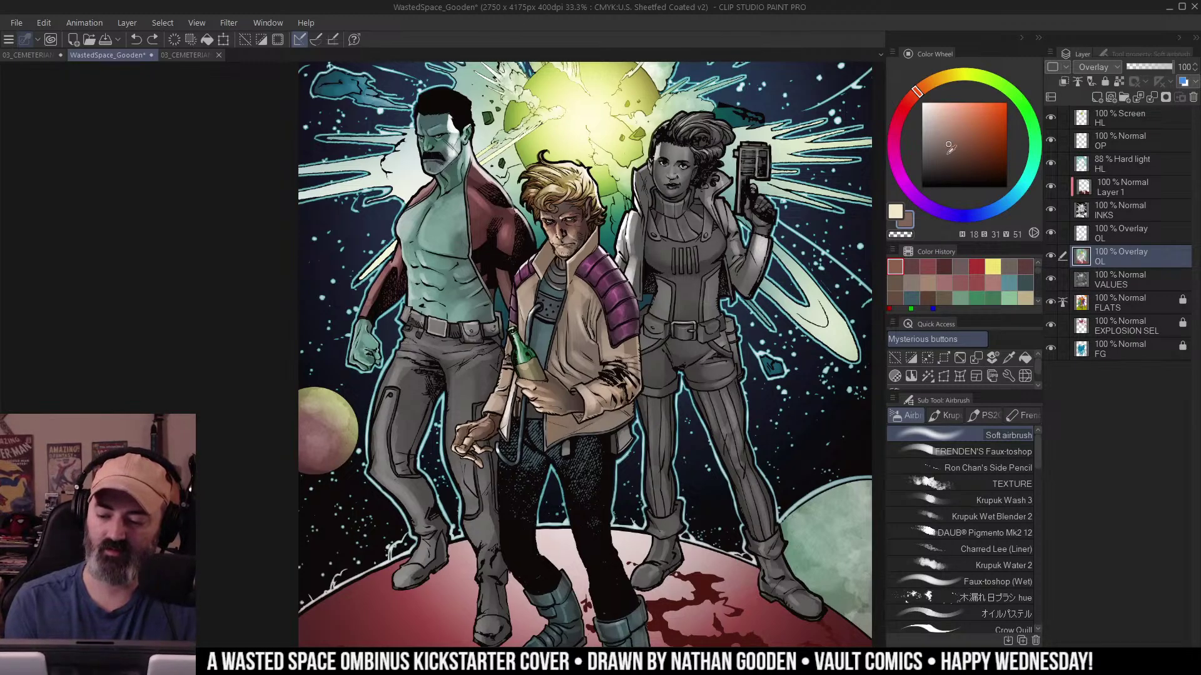
Airbrush the belt and pouches with brown H18 S31 V51 and light tan H18 S36 V88, finishing with dark brown H18 S36 V22.
{"action": "left_click_drag", "start_coordinate": [410, 337], "coordinate": [500, 297]}
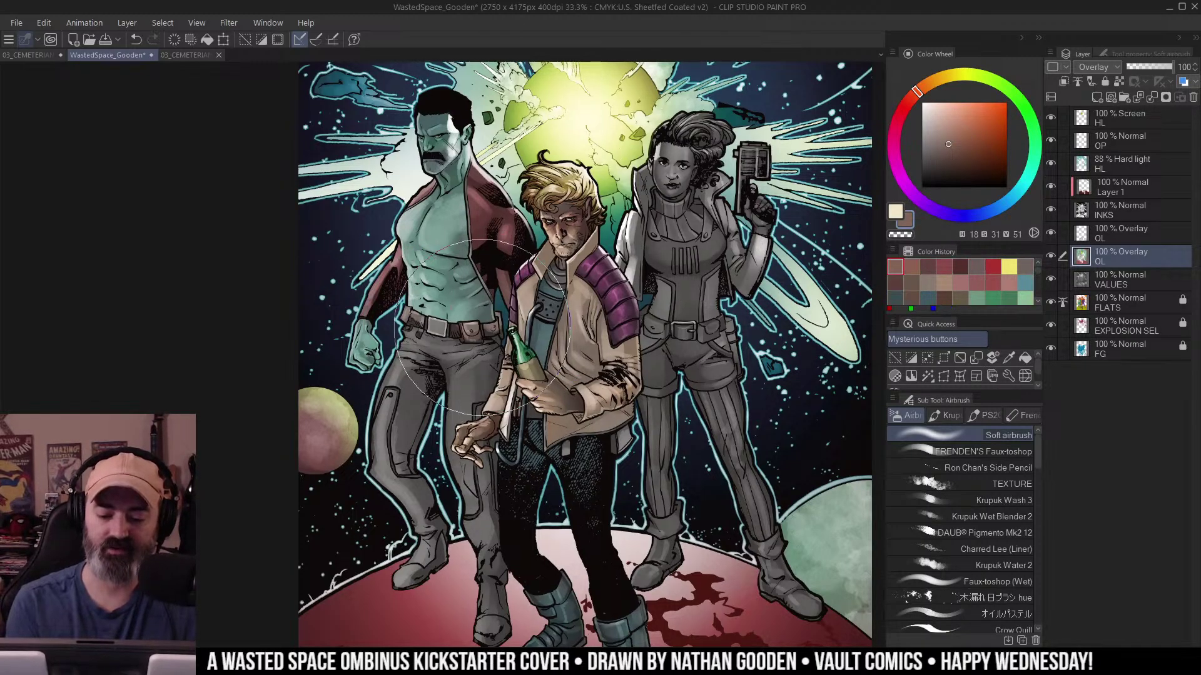
{"action": "left_click", "coordinate": [952, 112]}
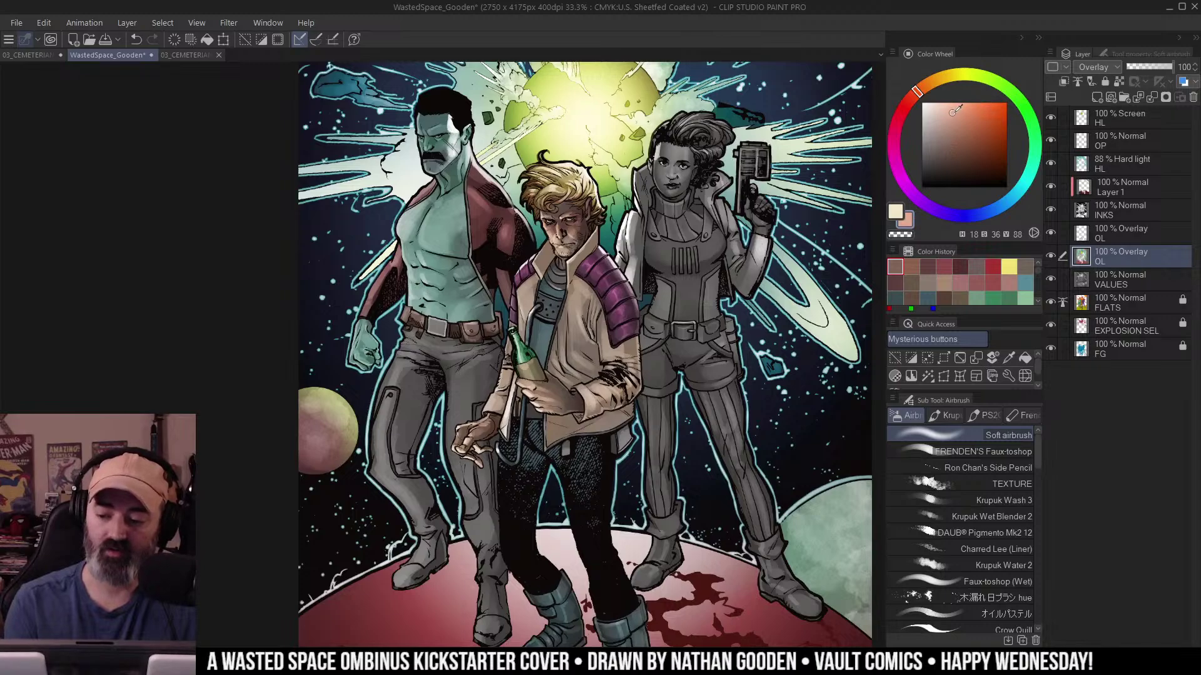
{"action": "left_click_drag", "start_coordinate": [407, 323], "coordinate": [491, 325]}
{"action": "left_click", "coordinate": [951, 168]}
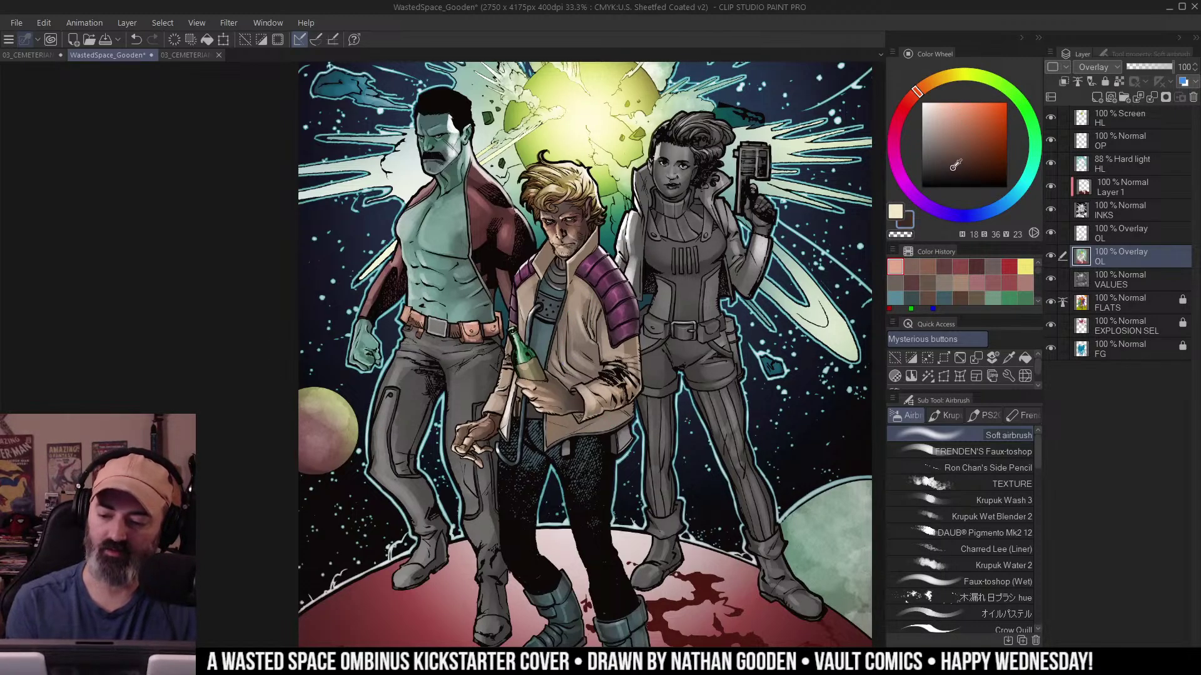
{"action": "left_click_drag", "start_coordinate": [406, 322], "coordinate": [494, 325]}
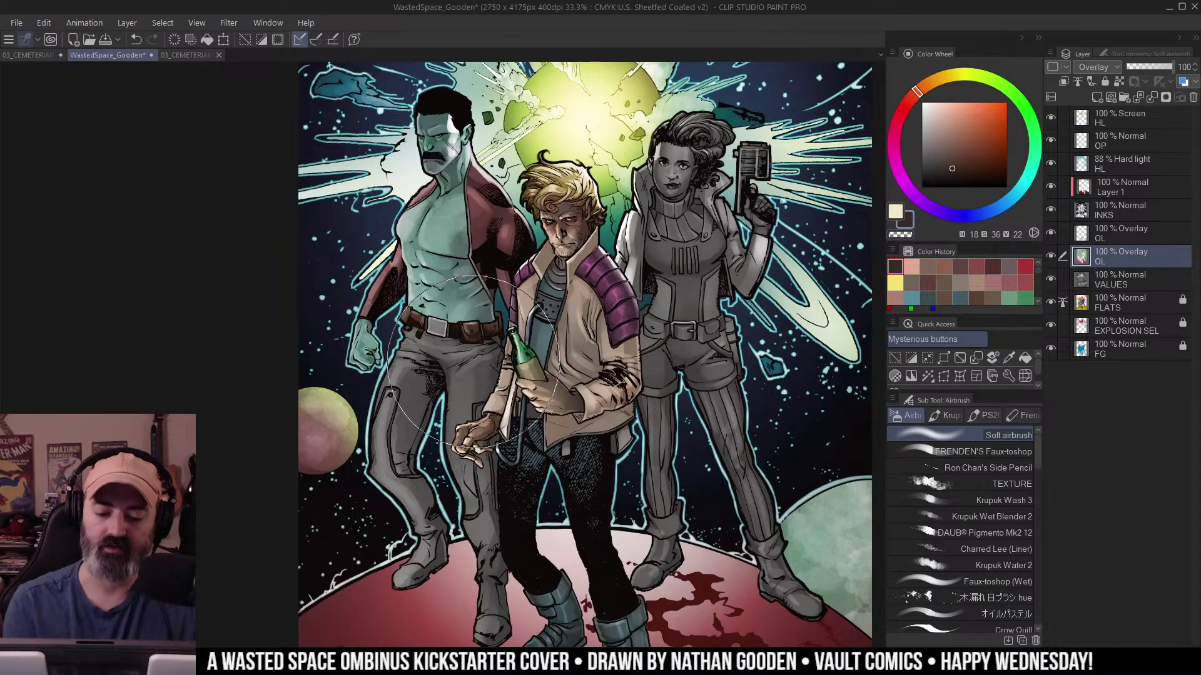
{"action": "key", "text": "ctrl+z"}
{"action": "key", "text": "ctrl+z"}
{"action": "key", "text": "ctrl+y"}
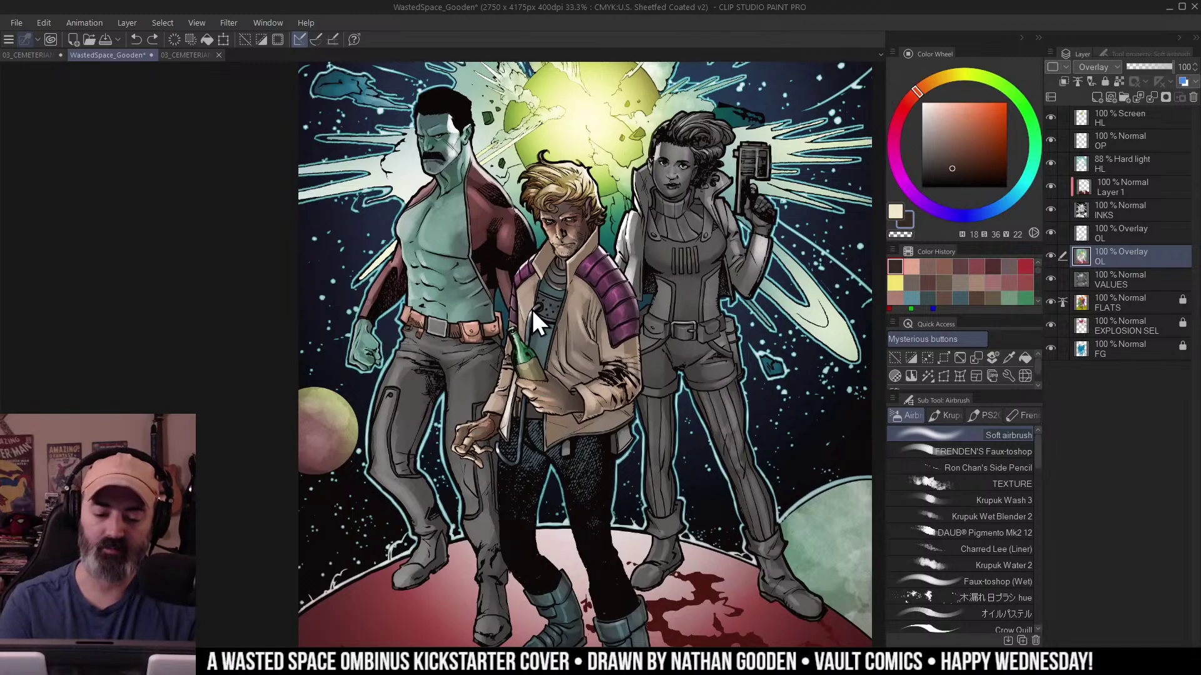
{"action": "key", "text": "ctrl+y"}
Select the mustached man's trousers and boots with Auto select, checking coverage in Quick Mask, and hide the selection outline.
{"action": "scroll", "coordinate": [453, 326], "scroll_direction": "up", "scroll_amount": 1}
{"action": "key", "text": "w"}
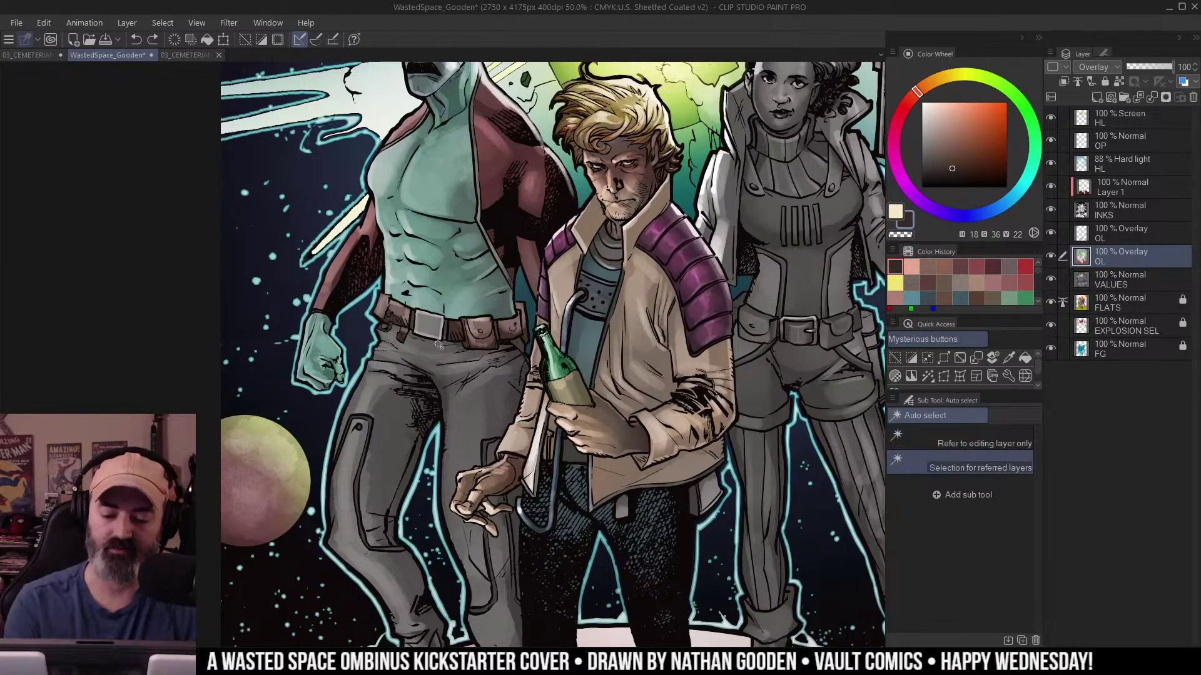
{"action": "left_click", "coordinate": [451, 357]}
{"action": "scroll", "coordinate": [519, 447], "scroll_direction": "down", "scroll_amount": 1}
{"action": "left_click_drag", "start_coordinate": [595, 445], "coordinate": [608, 321]}
{"action": "key", "text": "q"}
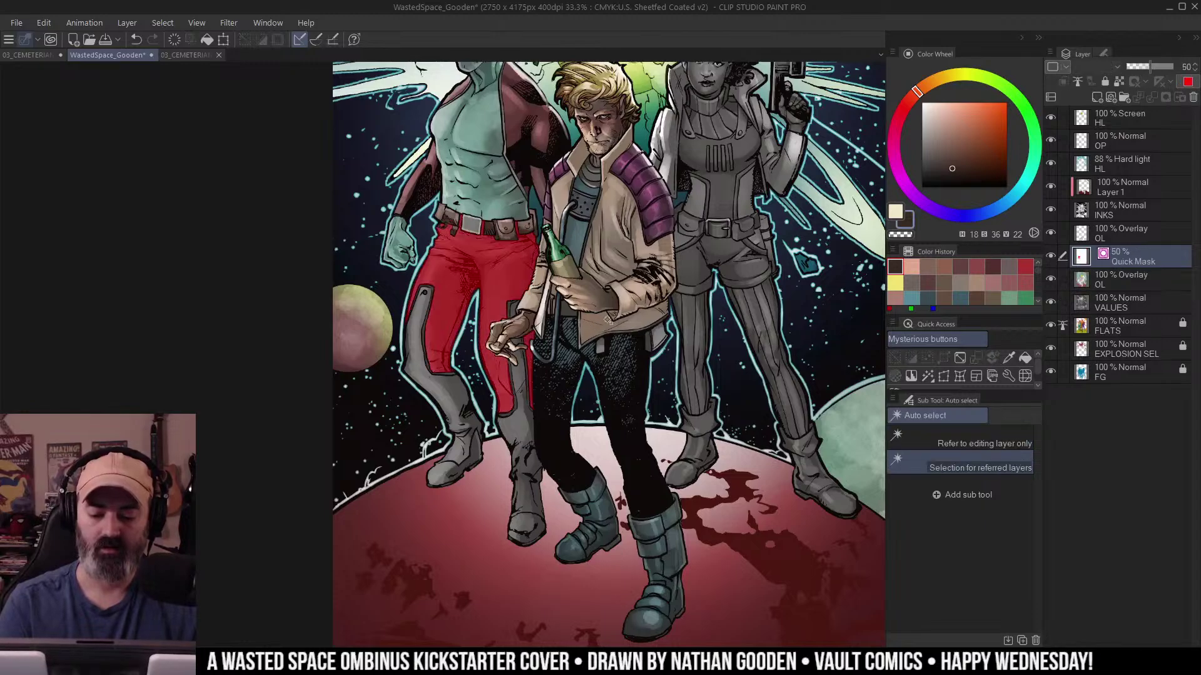
{"action": "key", "text": "q"}
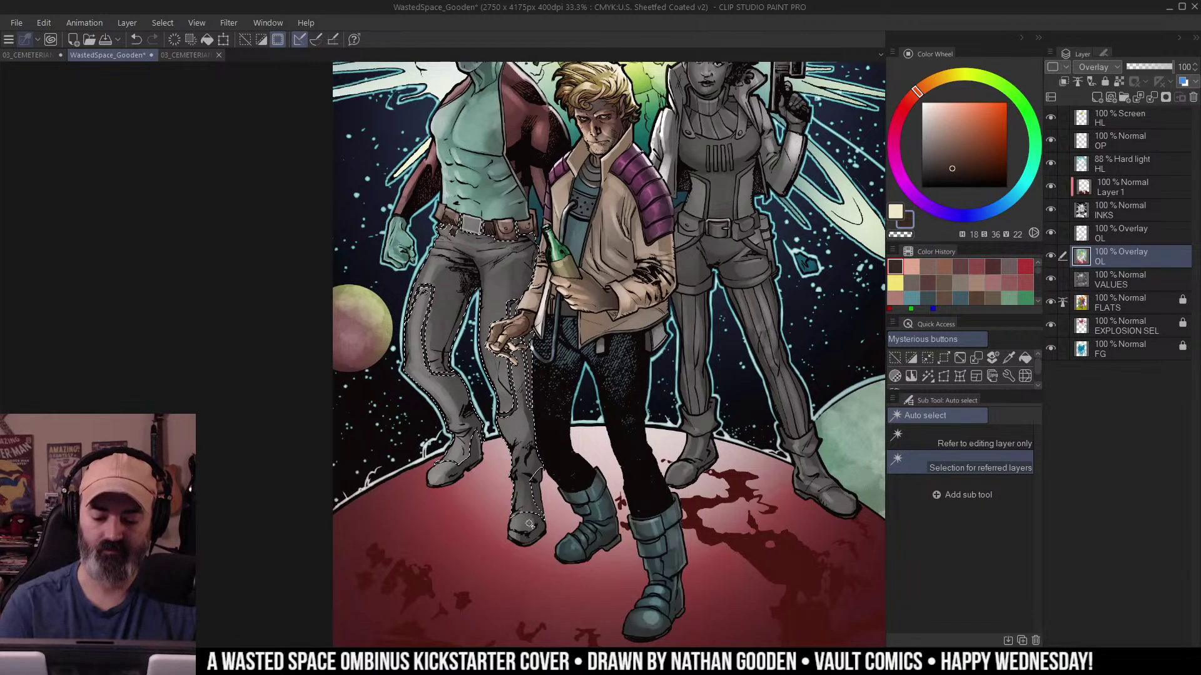
{"action": "left_click_drag", "start_coordinate": [530, 525], "coordinate": [510, 569]}
{"action": "key", "text": "ctrl+h"}
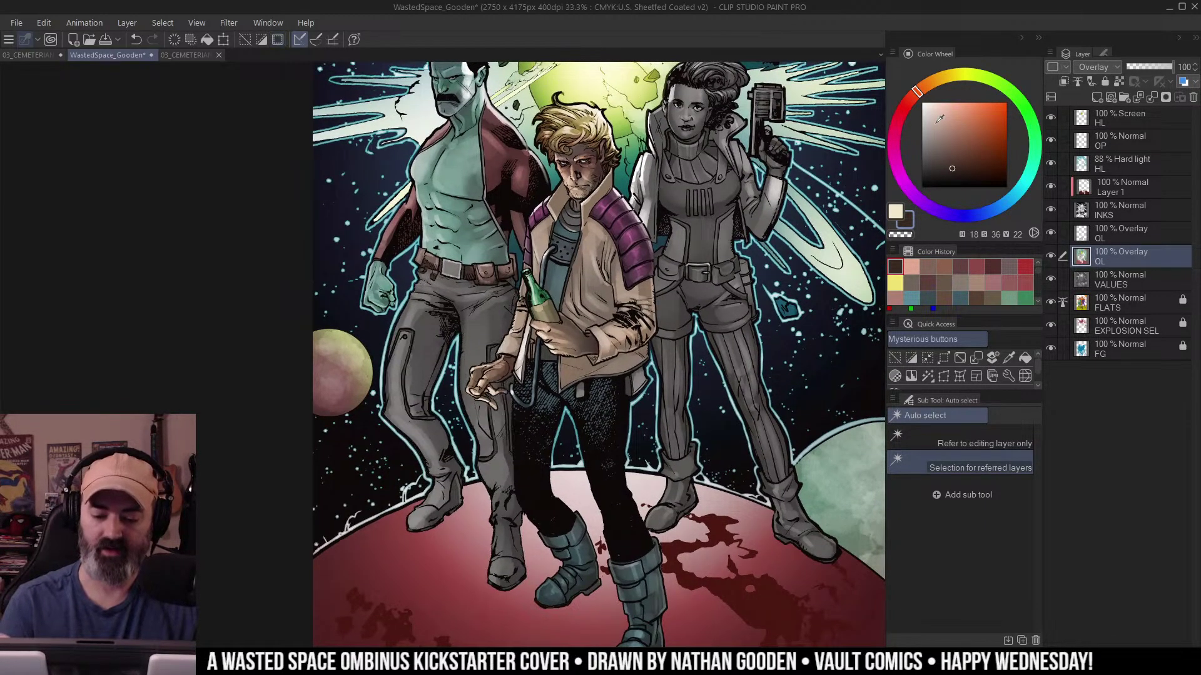
Airbrush the mustached man's trousers and boots with muted blue H196 S31 V40 using the Soft airbrush.
{"action": "key", "text": "b"}
{"action": "left_click", "coordinate": [501, 165], "text": "alt"}
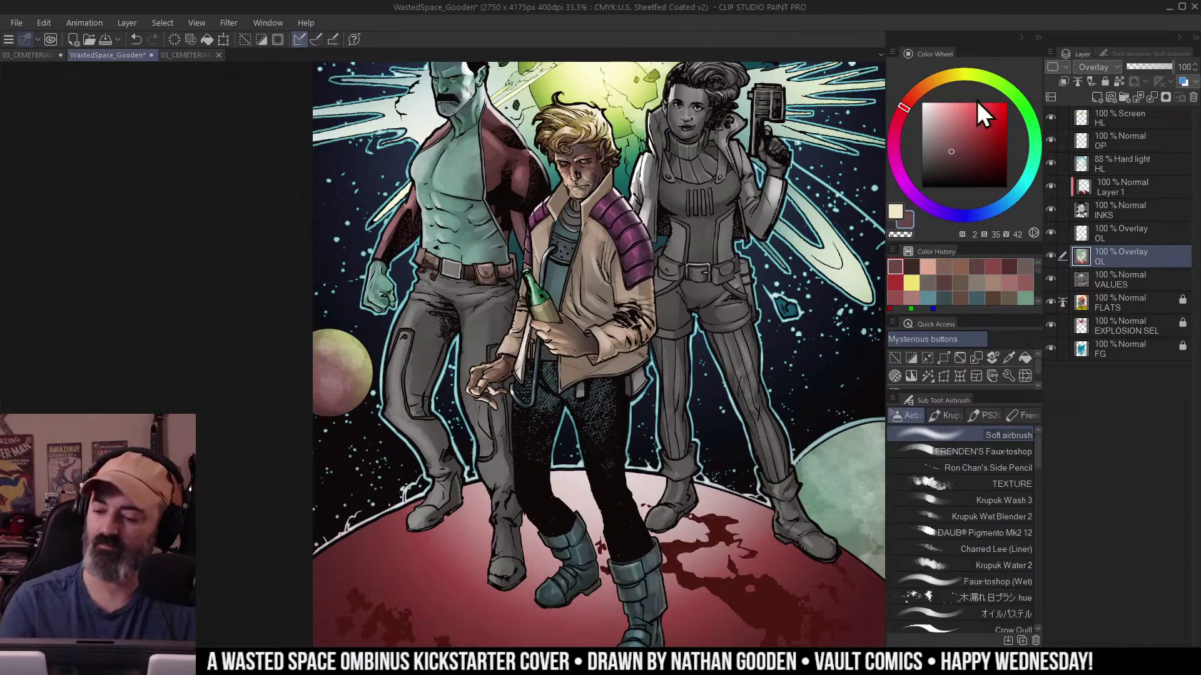
{"action": "left_click", "coordinate": [1015, 196]}
{"action": "left_click", "coordinate": [953, 142]}
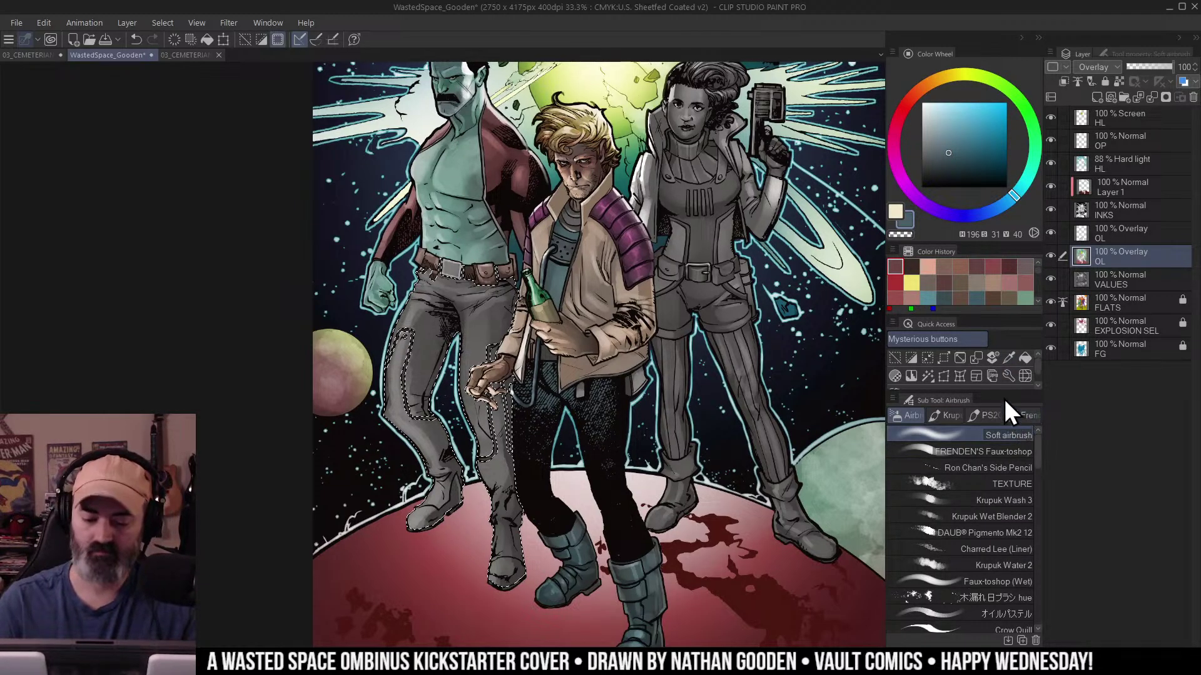
{"action": "left_click_drag", "start_coordinate": [512, 283], "coordinate": [432, 601]}
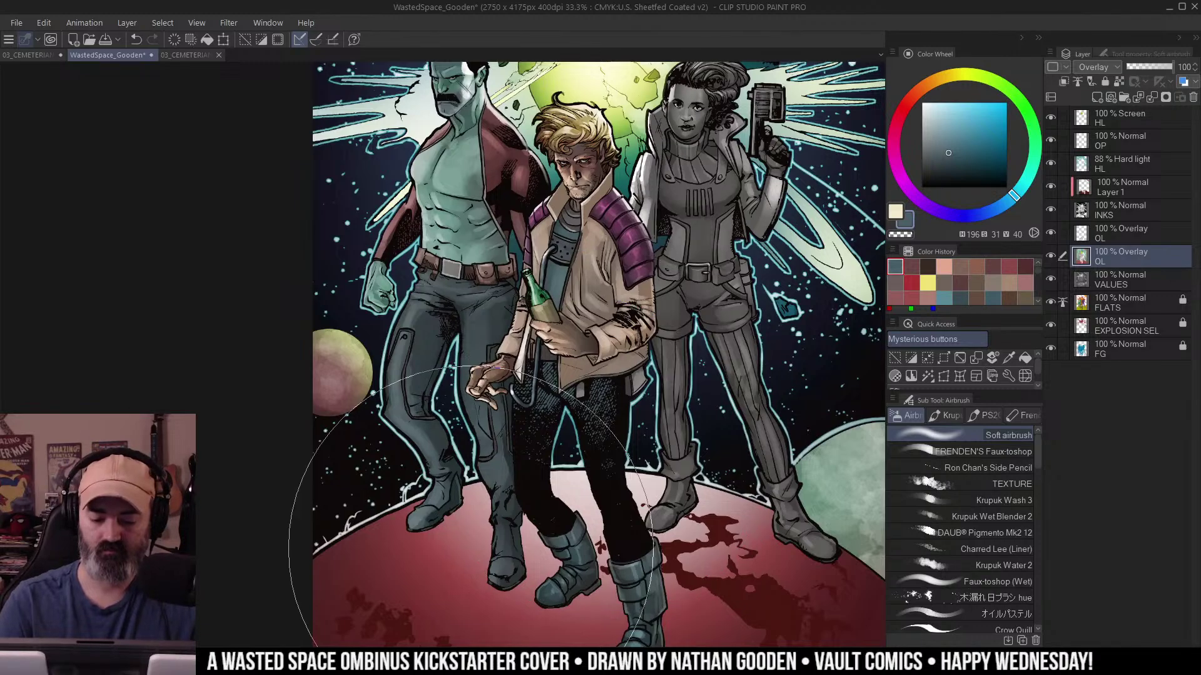
Select the woman's hair with Auto select, hide the selection outline and switch to the Soft airbrush.
{"action": "left_click_drag", "start_coordinate": [616, 282], "coordinate": [551, 331]}
{"action": "left_click_drag", "start_coordinate": [702, 312], "coordinate": [676, 316]}
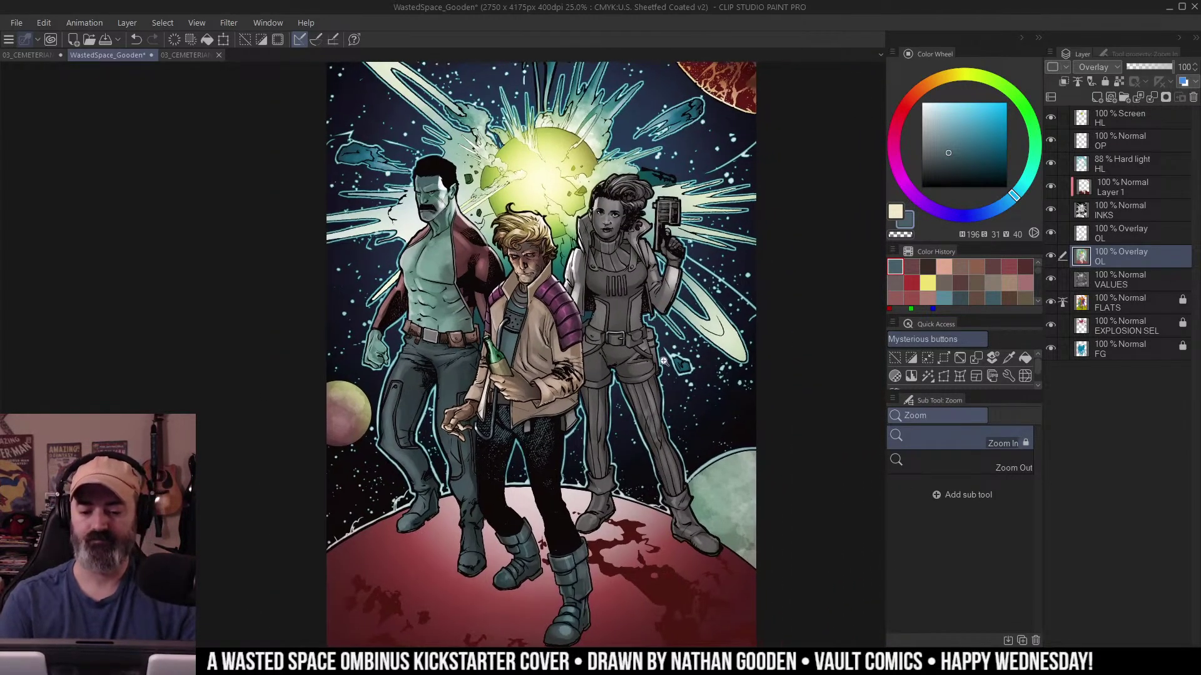
{"action": "scroll", "coordinate": [667, 356], "scroll_direction": "down", "scroll_amount": 2}
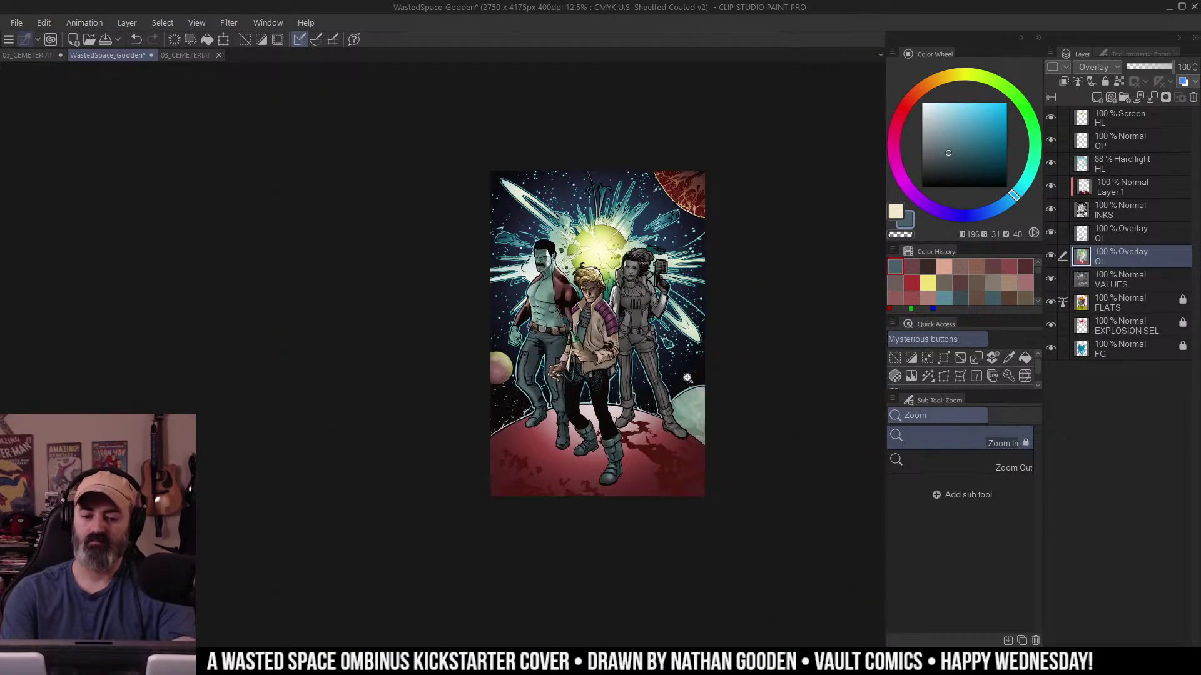
{"action": "scroll", "coordinate": [641, 268], "scroll_direction": "up", "scroll_amount": 2}
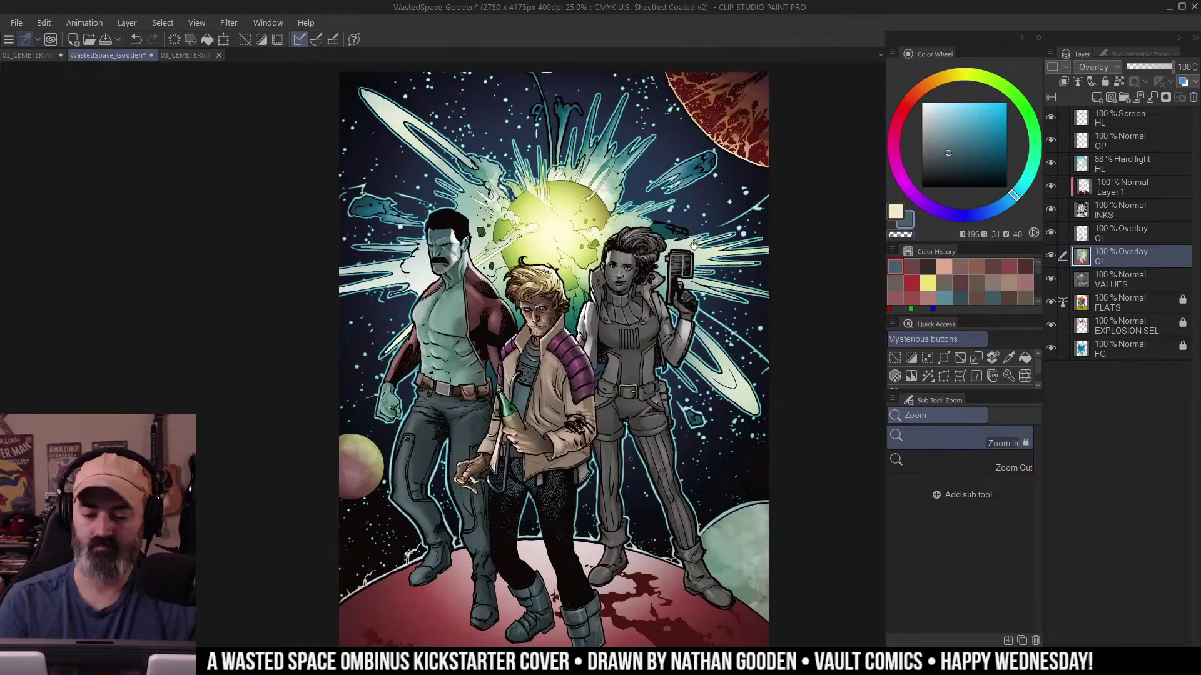
{"action": "scroll", "coordinate": [621, 294], "scroll_direction": "up", "scroll_amount": 3}
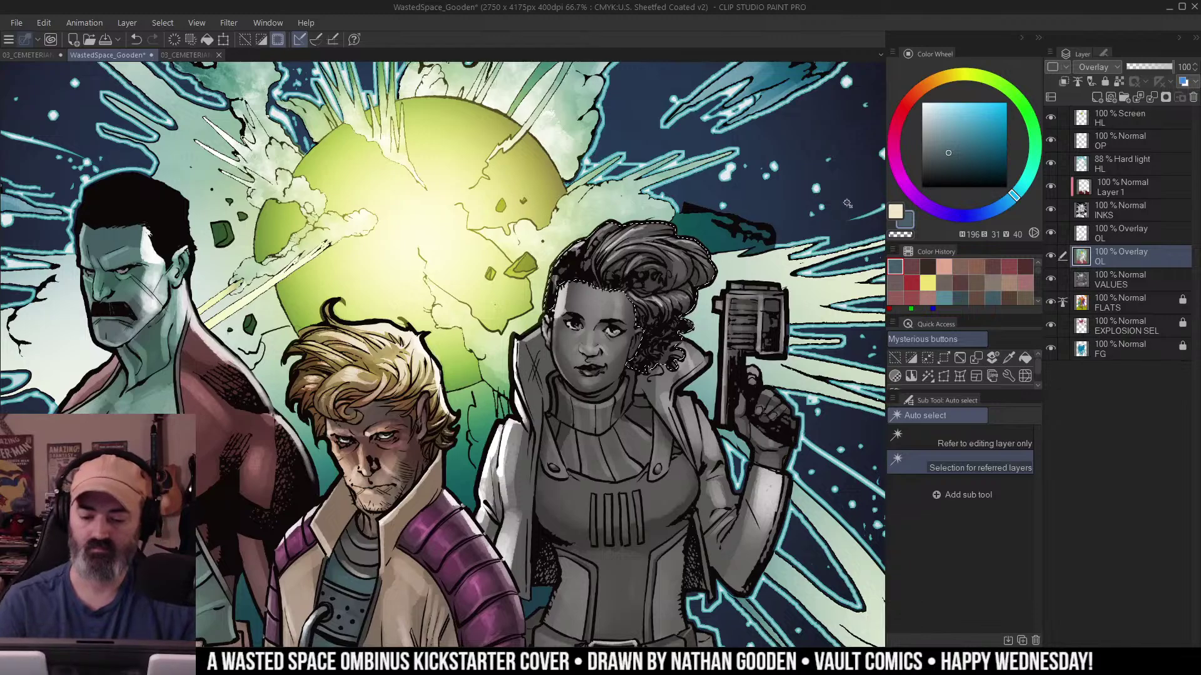
{"action": "key", "text": "ctrl+d"}
{"action": "key", "text": "b"}
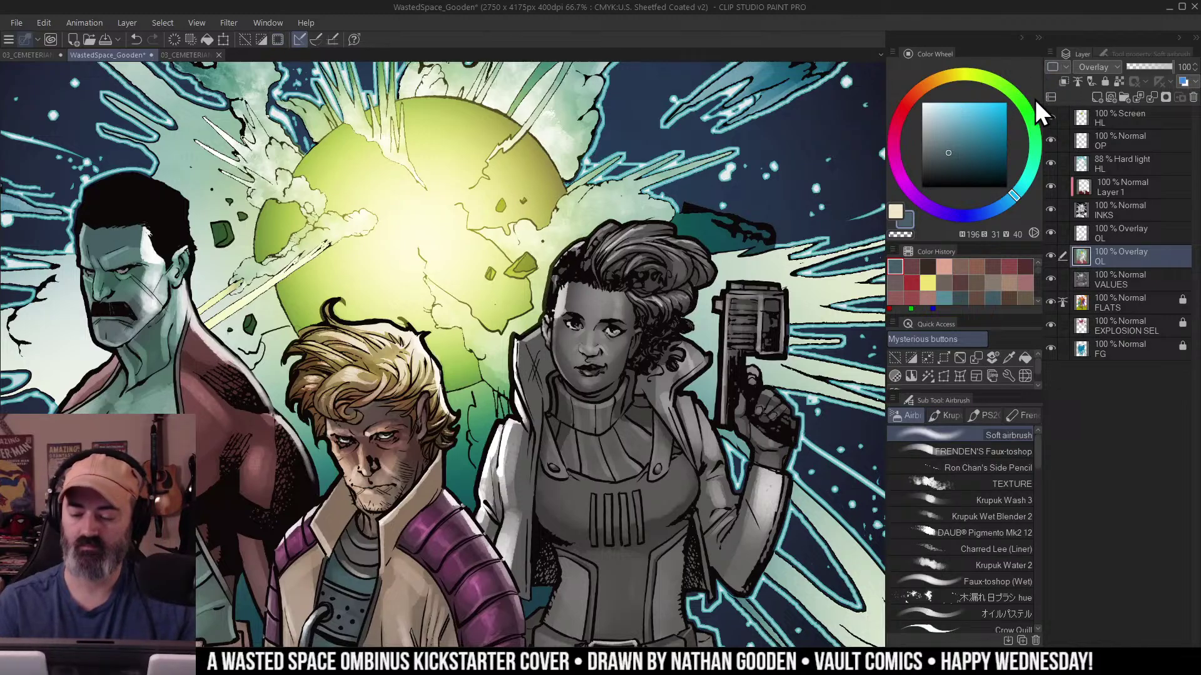
Airbrush the woman's hair with reddish brown H11 S43 V55 and lighten its upper part with pink H11 S39 V80.
{"action": "left_click", "coordinate": [918, 96]}
{"action": "left_click_drag", "start_coordinate": [952, 154], "coordinate": [958, 140]}
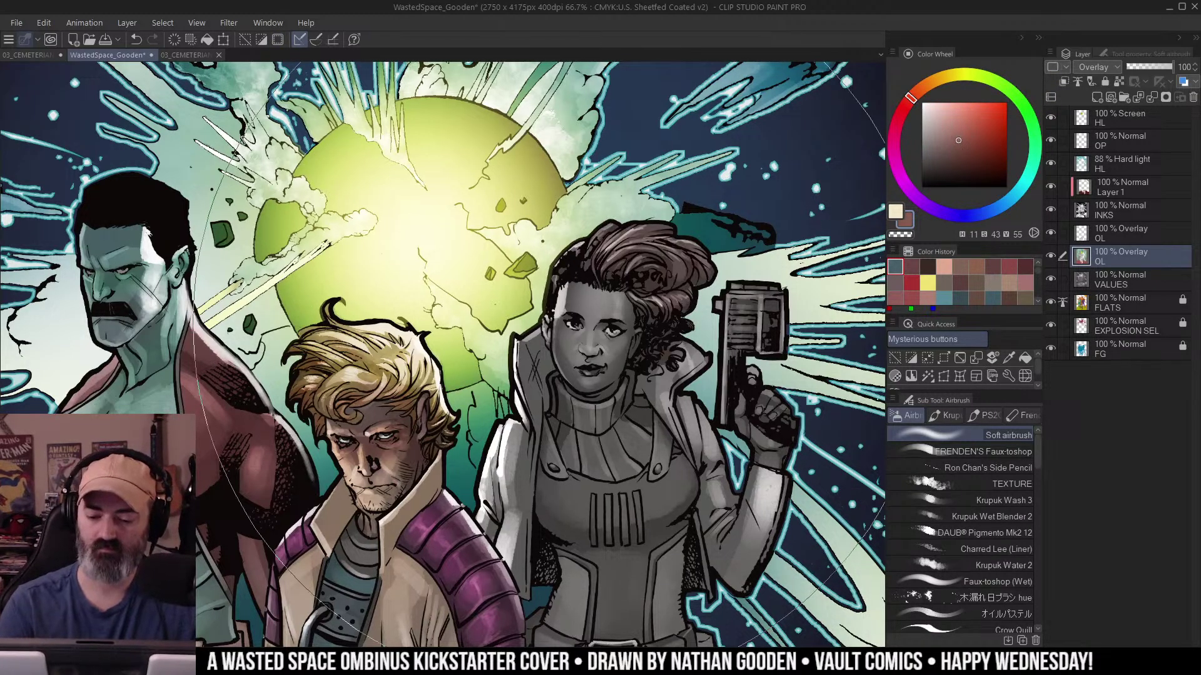
{"action": "left_click_drag", "start_coordinate": [560, 324], "coordinate": [676, 325]}
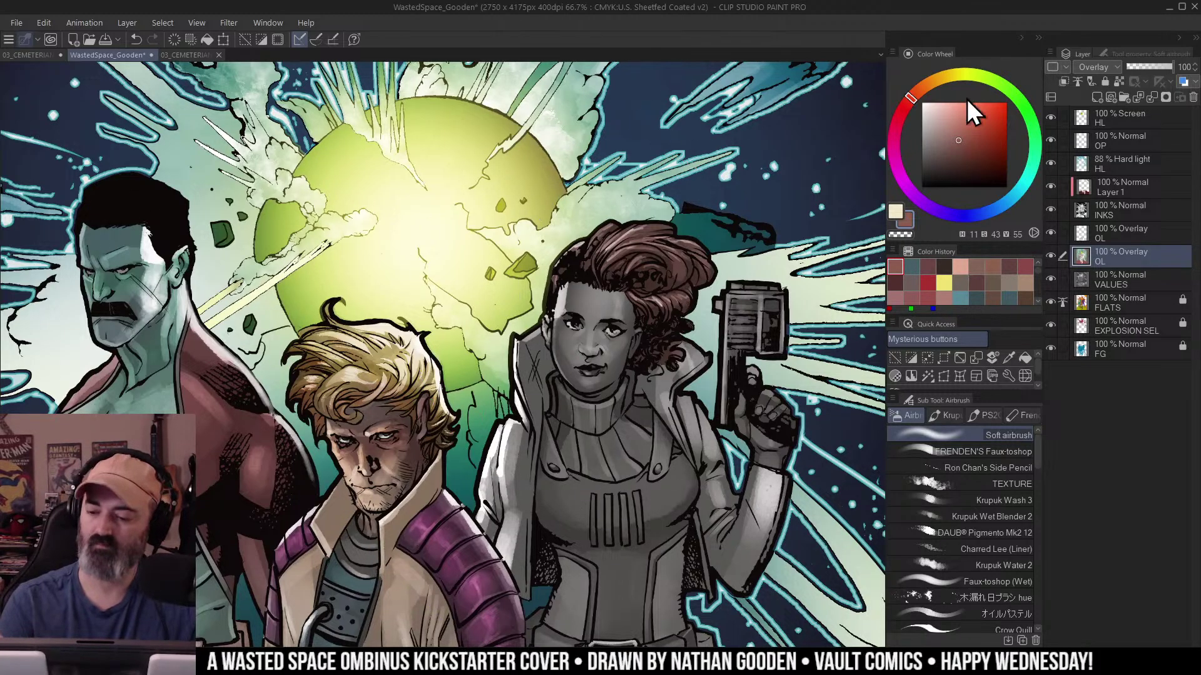
{"action": "left_click", "coordinate": [956, 126]}
{"action": "mouse_move", "coordinate": [601, 240]}
{"action": "left_mouse_down"}
{"action": "mouse_move", "coordinate": [649, 219]}
{"action": "mouse_move", "coordinate": [702, 240]}
{"action": "mouse_move", "coordinate": [560, 254]}
{"action": "mouse_move", "coordinate": [609, 224]}
{"action": "mouse_move", "coordinate": [560, 263]}
{"action": "mouse_move", "coordinate": [528, 322]}
{"action": "mouse_move", "coordinate": [648, 227]}
{"action": "left_mouse_up"}
{"action": "left_click", "coordinate": [954, 118]}
Isolate the active OL Overlay layer, sample the colours across the blond man's hair and show all layers again.
{"action": "key", "text": "ctrl+space"}
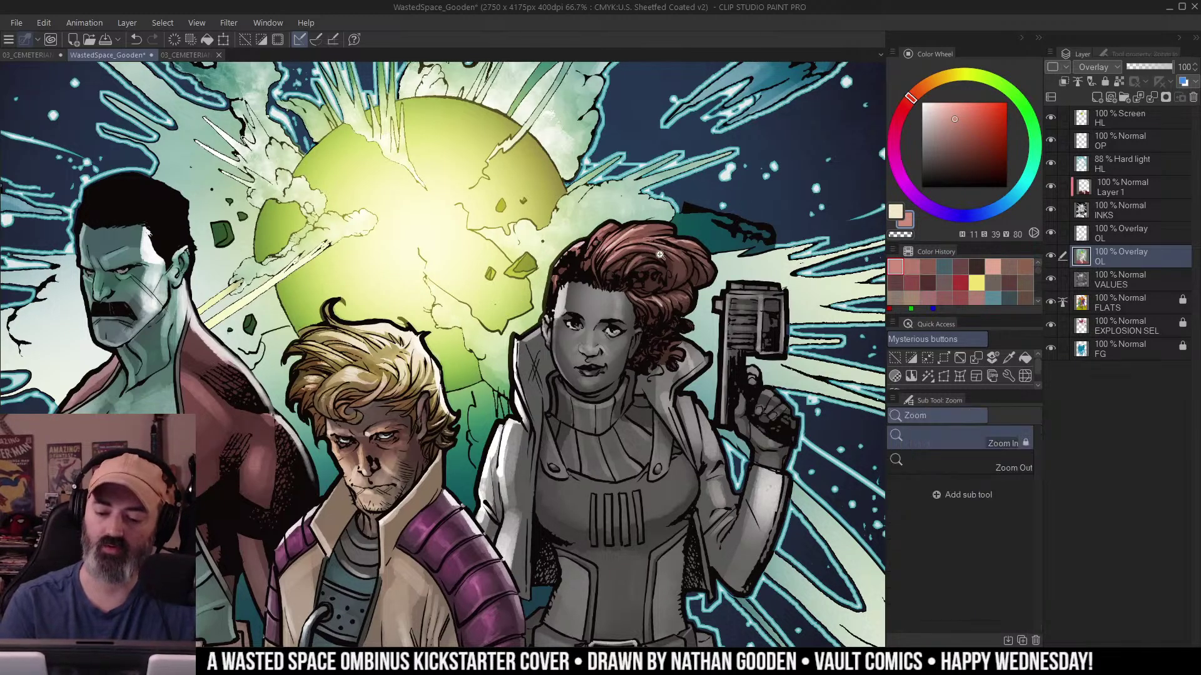
{"action": "scroll", "coordinate": [660, 255], "scroll_direction": "down", "scroll_amount": 2}
{"action": "scroll", "coordinate": [653, 291], "scroll_direction": "up", "scroll_amount": 4}
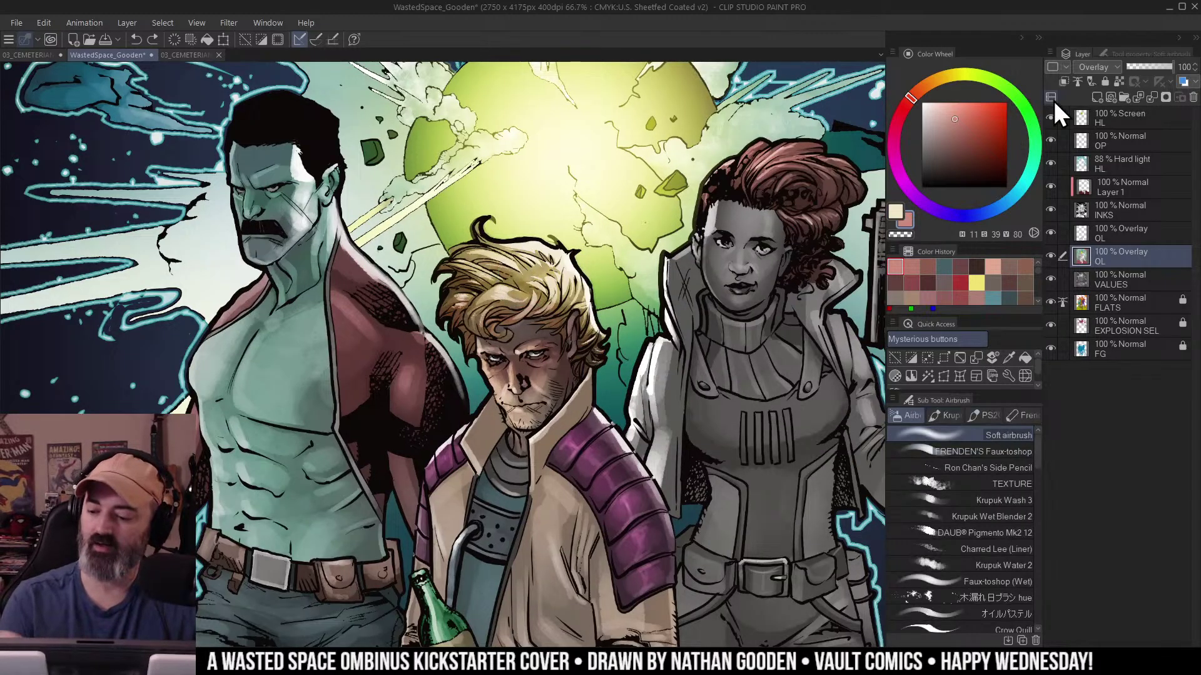
{"action": "left_click", "coordinate": [1051, 255], "text": "alt"}
{"action": "scroll", "coordinate": [545, 318], "scroll_direction": "up", "scroll_amount": 2}
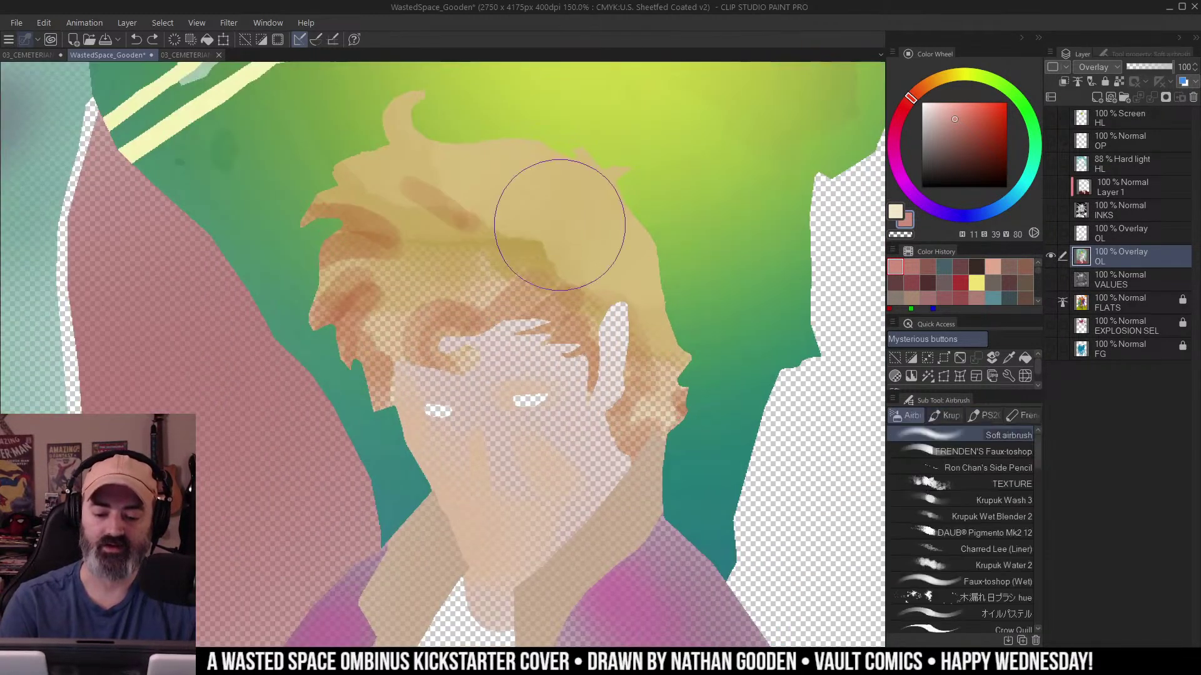
{"action": "left_click", "coordinate": [439, 317], "text": "alt"}
{"action": "left_click", "coordinate": [369, 301], "text": "alt"}
{"action": "left_click", "coordinate": [380, 239], "text": "alt"}
{"action": "left_click", "coordinate": [388, 224], "text": "alt"}
{"action": "left_click", "coordinate": [515, 168], "text": "alt"}
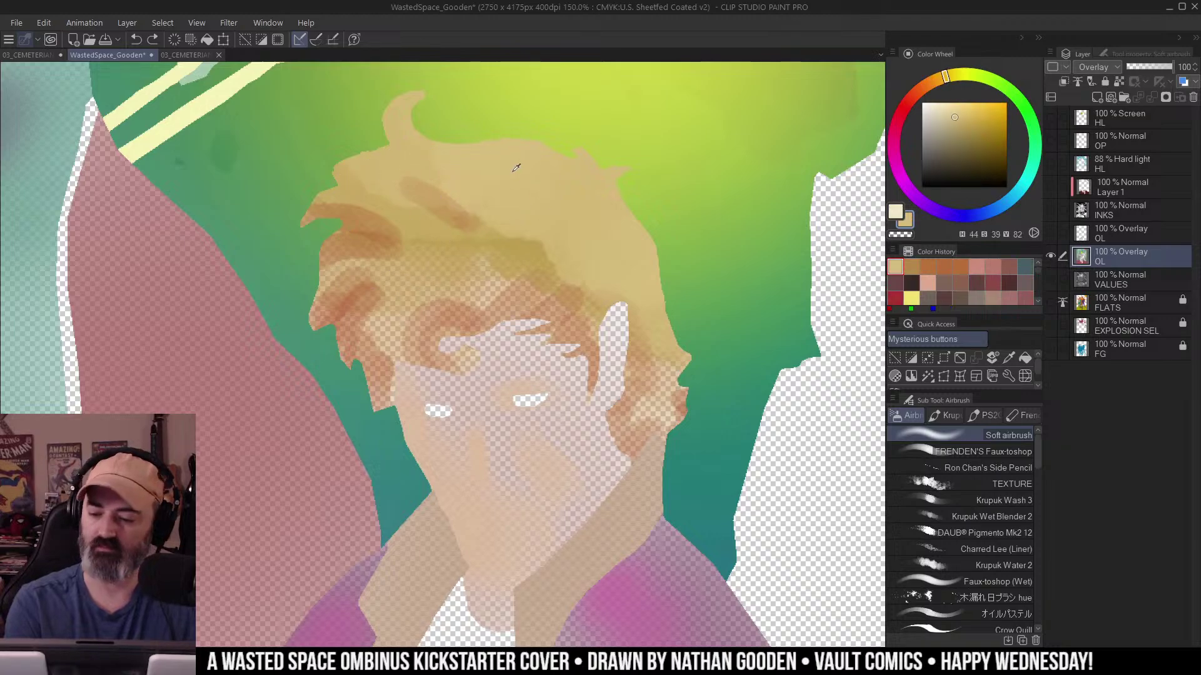
{"action": "left_click", "coordinate": [528, 194], "text": "alt"}
{"action": "left_click", "coordinate": [546, 233], "text": "alt"}
{"action": "left_click", "coordinate": [554, 197], "text": "alt"}
{"action": "left_click", "coordinate": [563, 159], "text": "alt"}
{"action": "left_click", "coordinate": [553, 269], "text": "alt"}
{"action": "left_click", "coordinate": [588, 287], "text": "alt"}
{"action": "scroll", "coordinate": [603, 341], "scroll_direction": "down", "scroll_amount": 2}
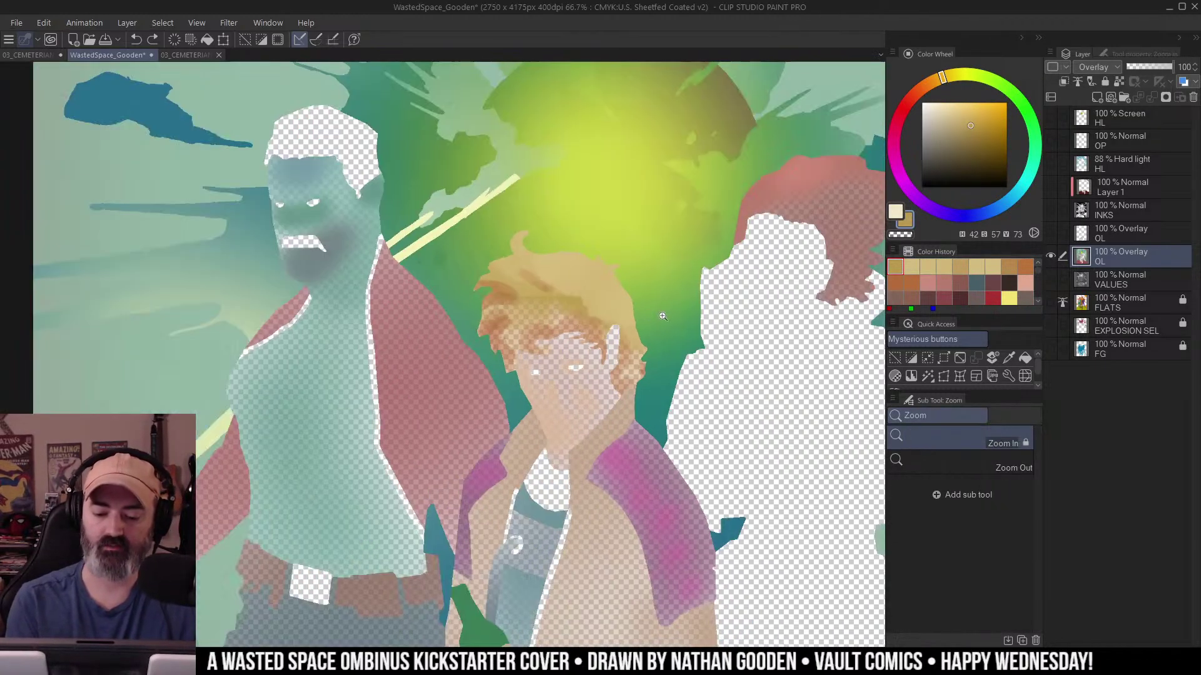
{"action": "left_click_drag", "start_coordinate": [678, 332], "coordinate": [660, 281]}
{"action": "key", "text": "b"}
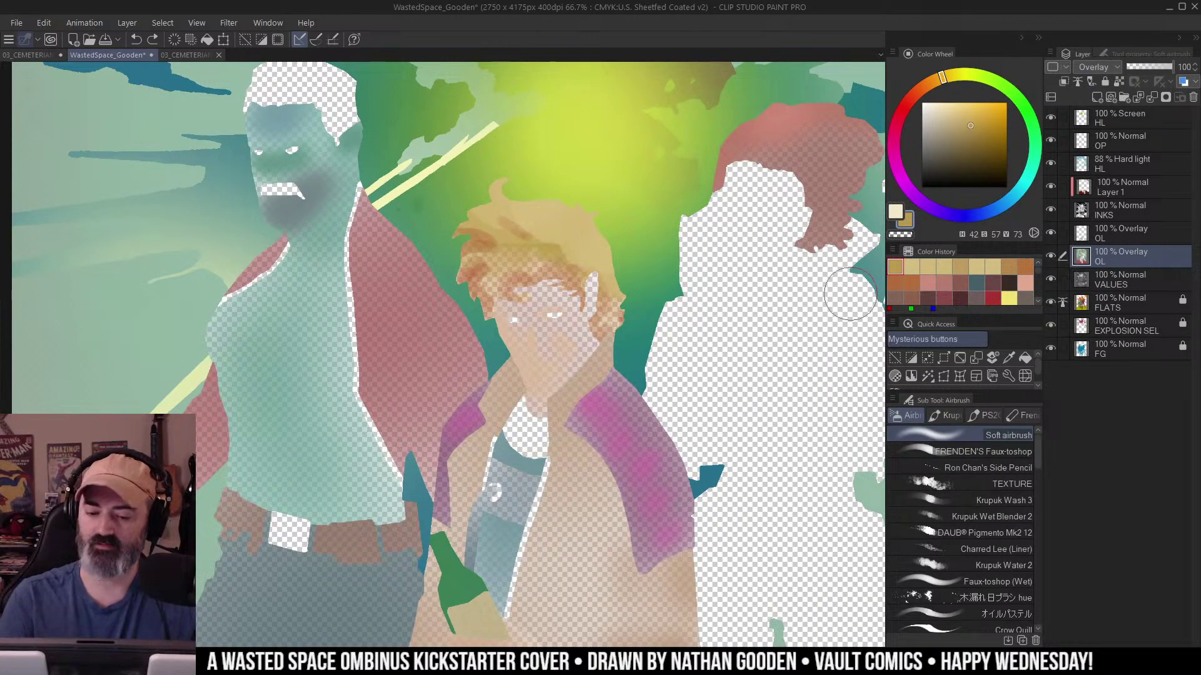
{"action": "left_click", "coordinate": [1051, 256], "text": "alt"}
Select the woman's face with Auto select and check the selected area in Quick Mask.
{"action": "scroll", "coordinate": [631, 348], "scroll_direction": "down", "scroll_amount": 1}
{"action": "left_click_drag", "start_coordinate": [793, 313], "coordinate": [679, 319]}
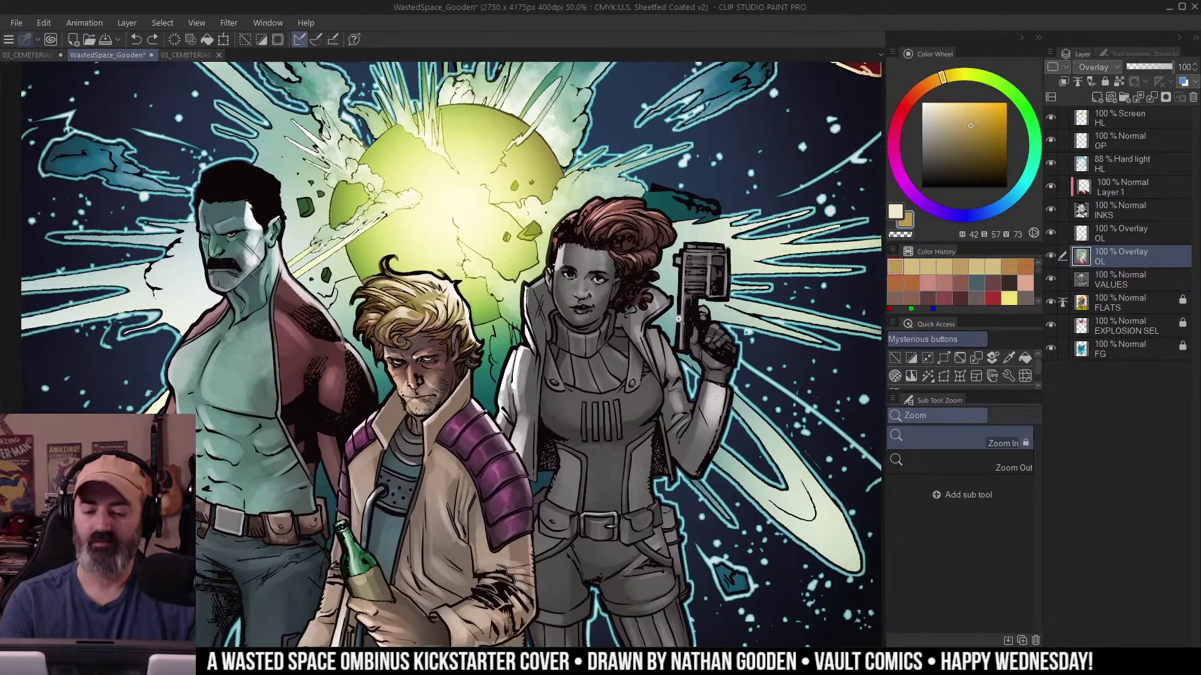
{"action": "left_click", "coordinate": [609, 287]}
{"action": "key", "text": "w"}
{"action": "key", "text": "ctrl+m"}
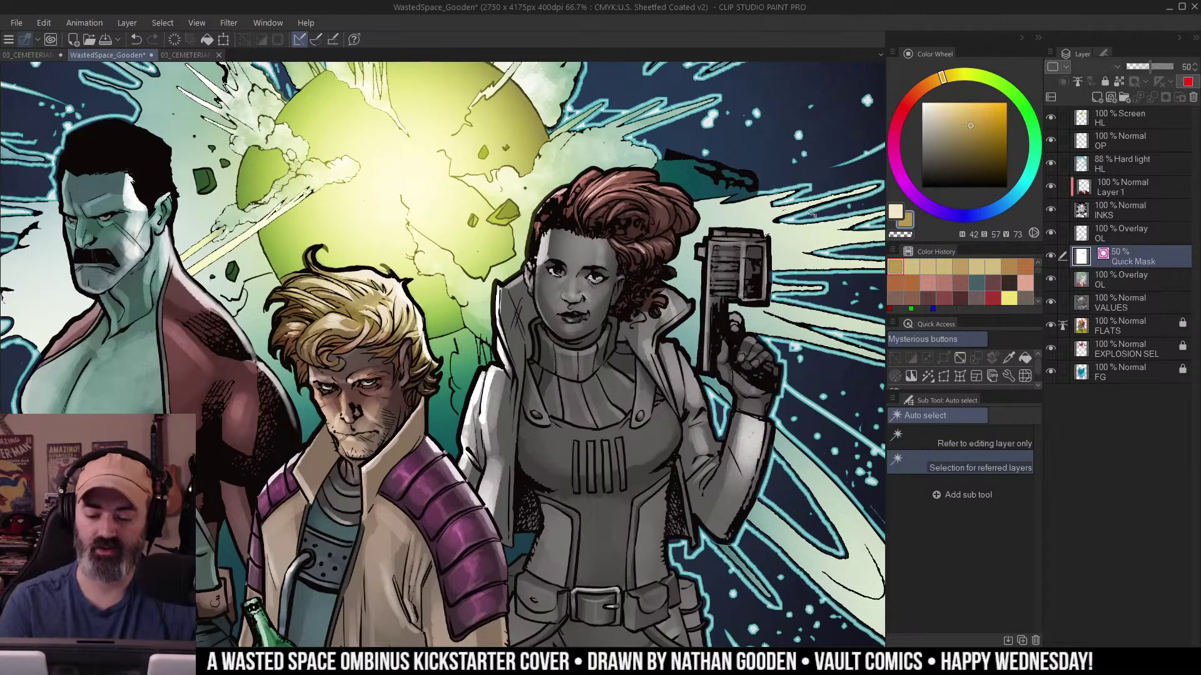
{"action": "key", "text": "ctrl+m"}
{"action": "key", "text": "slash"}
{"action": "left_click", "coordinate": [669, 382], "text": "alt"}
{"action": "left_click", "coordinate": [669, 382], "text": "alt"}
{"action": "left_click_drag", "start_coordinate": [675, 385], "coordinate": [653, 337]}
{"action": "left_click", "coordinate": [668, 284]}
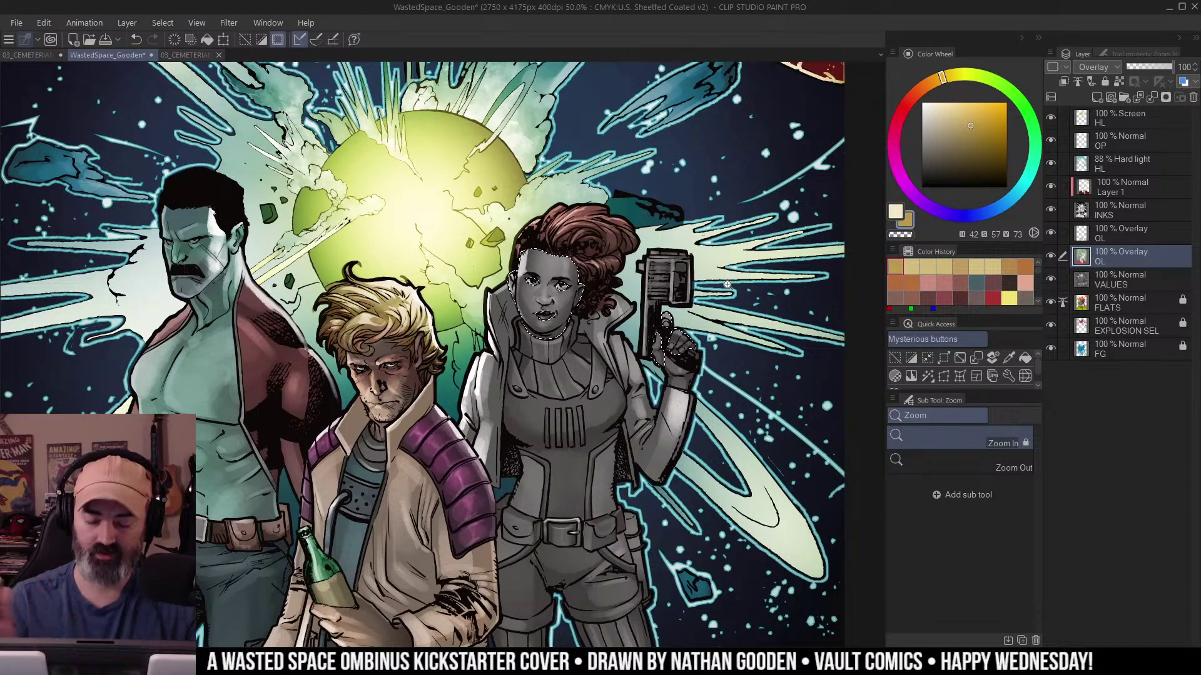
Examine the blond man's purple shoulder armour with the OL Overlay layer isolated and with all layers shown.
{"action": "mouse_move", "coordinate": [477, 410]}
{"action": "left_mouse_down"}
{"action": "mouse_move", "coordinate": [534, 338]}
{"action": "mouse_move", "coordinate": [562, 265]}
{"action": "left_mouse_up"}
{"action": "left_click", "coordinate": [518, 343]}
{"action": "left_click", "coordinate": [518, 343]}
{"action": "left_click", "coordinate": [518, 343]}
{"action": "key", "text": "b"}
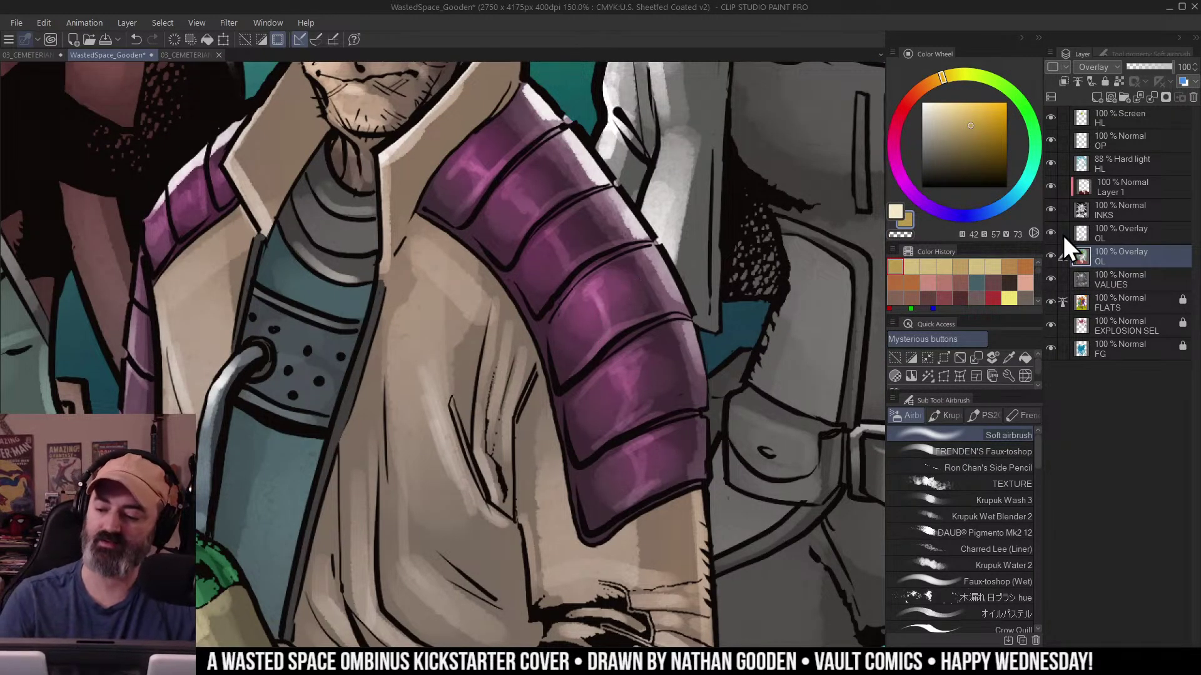
{"action": "left_click", "coordinate": [1051, 255]}
{"action": "left_click", "coordinate": [1052, 256], "text": "alt"}
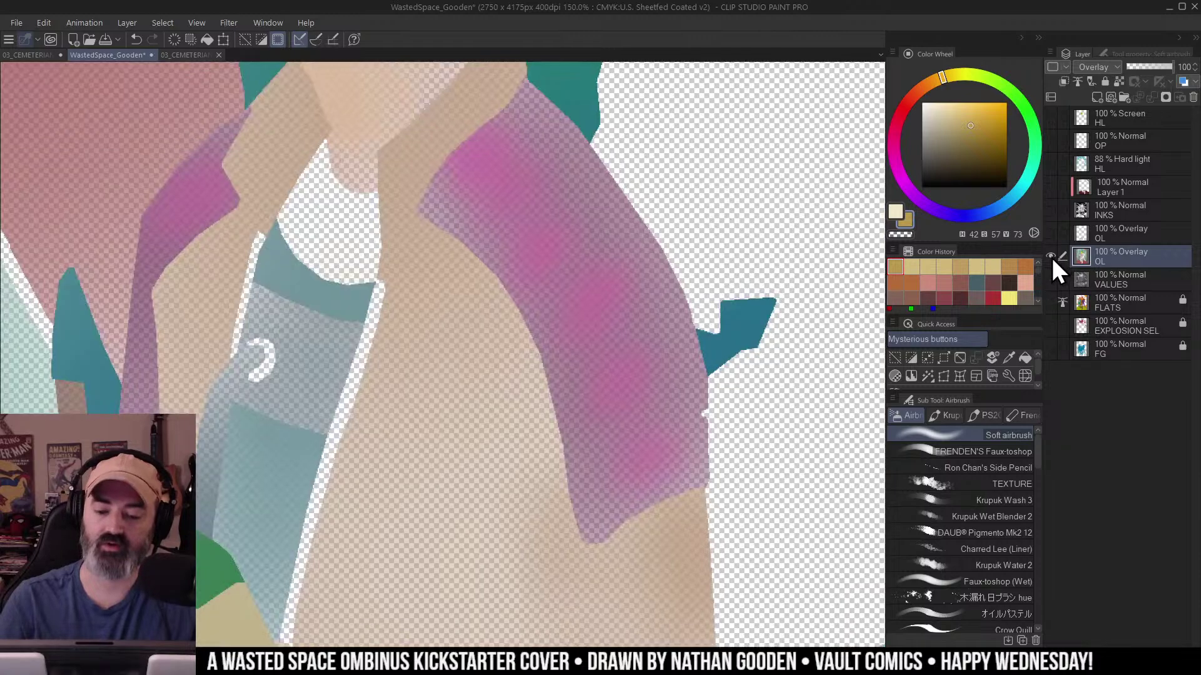
{"action": "left_click", "coordinate": [1052, 257], "text": "alt"}
{"action": "key", "text": "ctrl+space"}
{"action": "left_click_drag", "start_coordinate": [724, 322], "coordinate": [667, 342]}
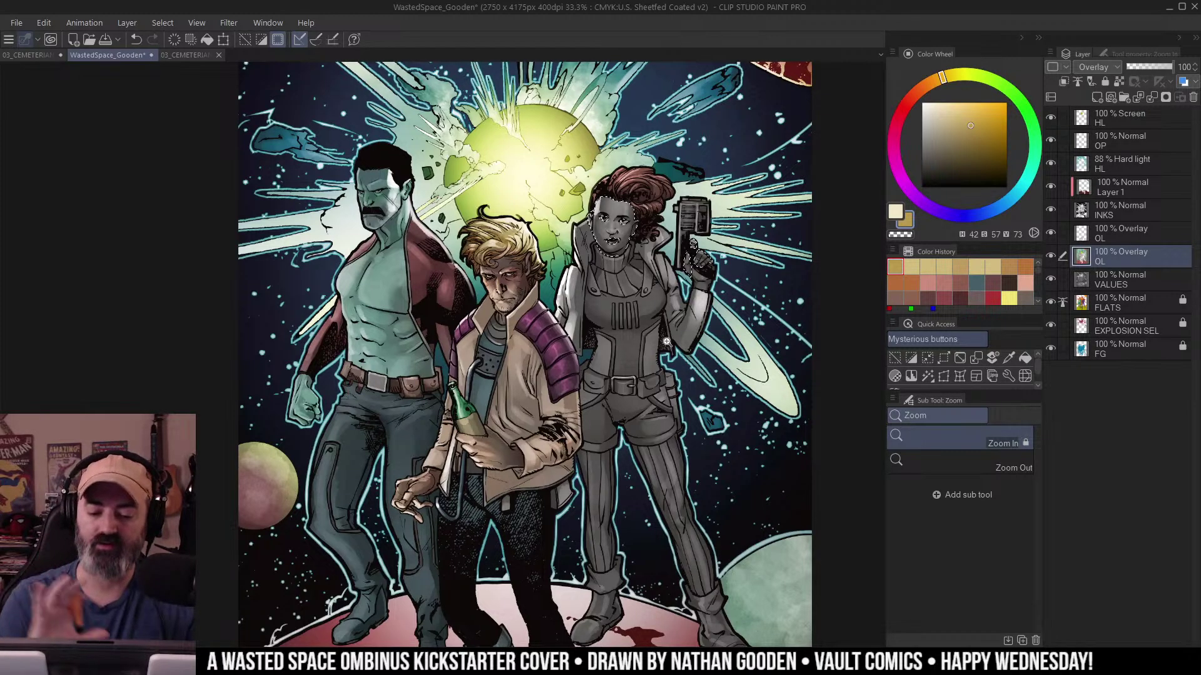
{"action": "left_click_drag", "start_coordinate": [638, 273], "coordinate": [693, 360]}
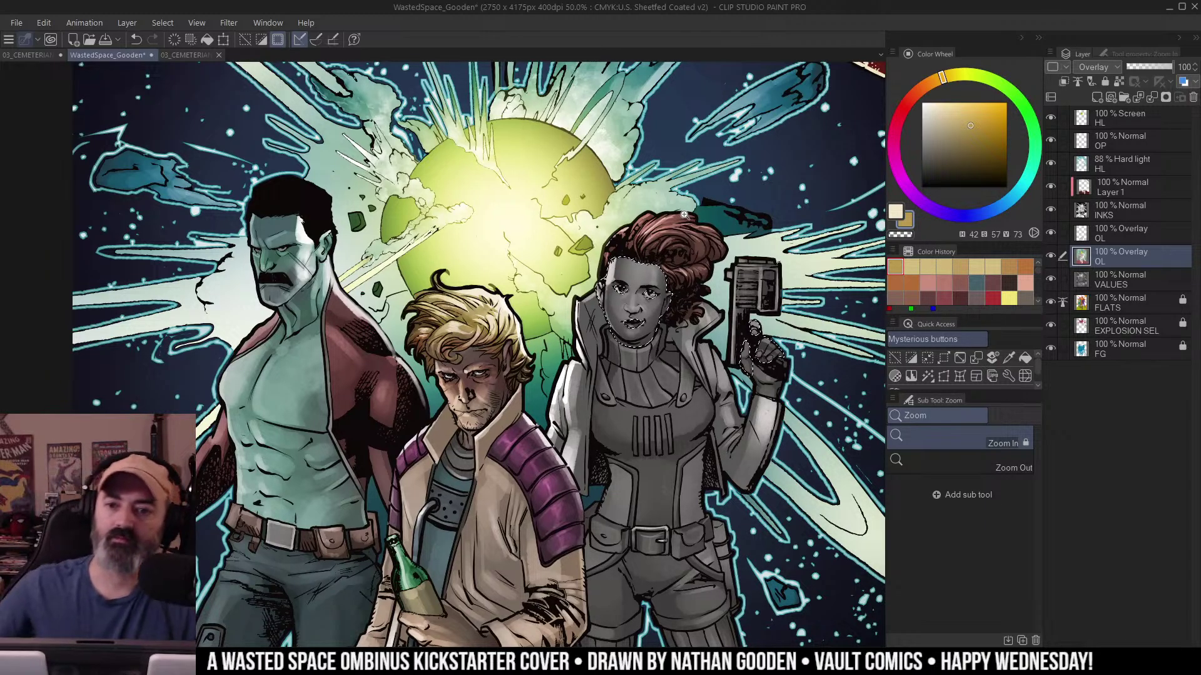
{"action": "key", "text": "ctrl+d"}
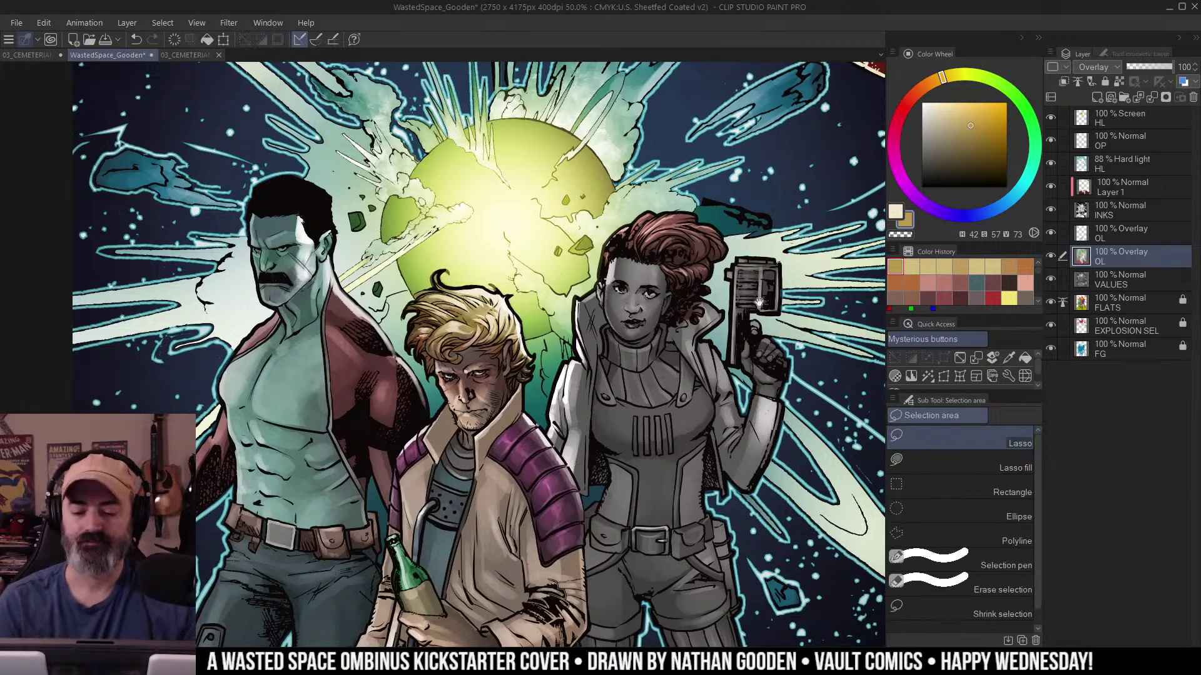
{"action": "left_click_drag", "start_coordinate": [670, 316], "coordinate": [619, 317]}
{"action": "left_click", "coordinate": [620, 318]}
{"action": "key", "text": "ctrl+z"}
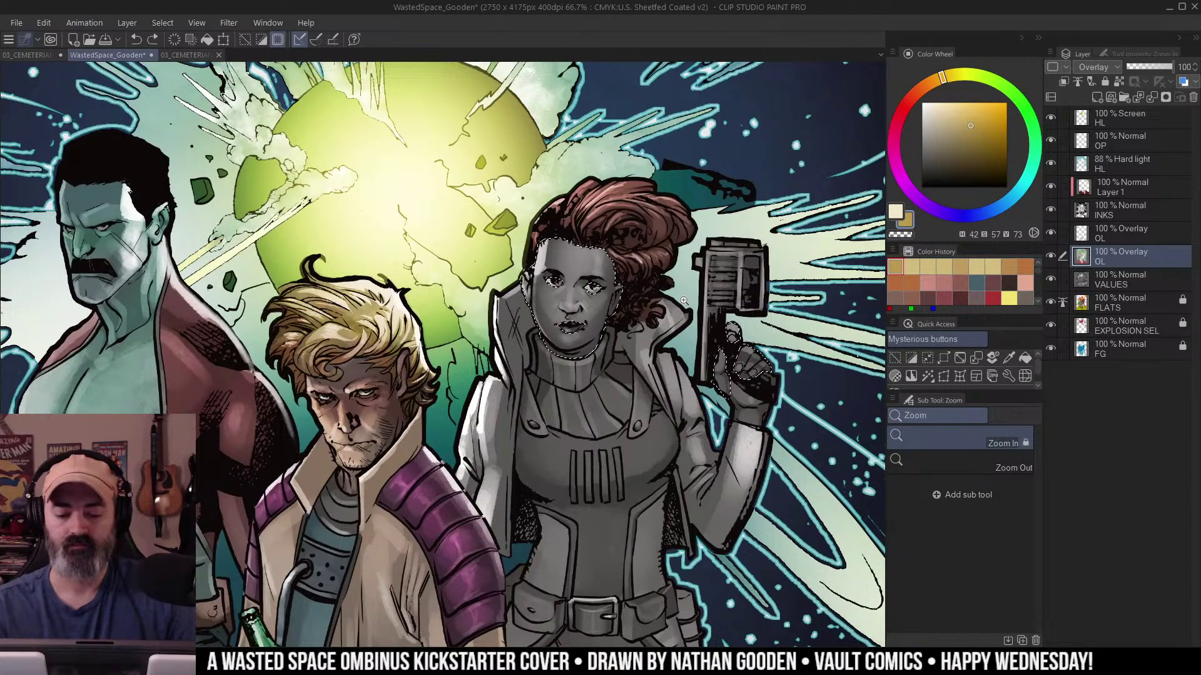
Add the fingers of the woman's gun hand to the face selection with Auto select and hide the selection outline.
{"action": "key", "text": "b"}
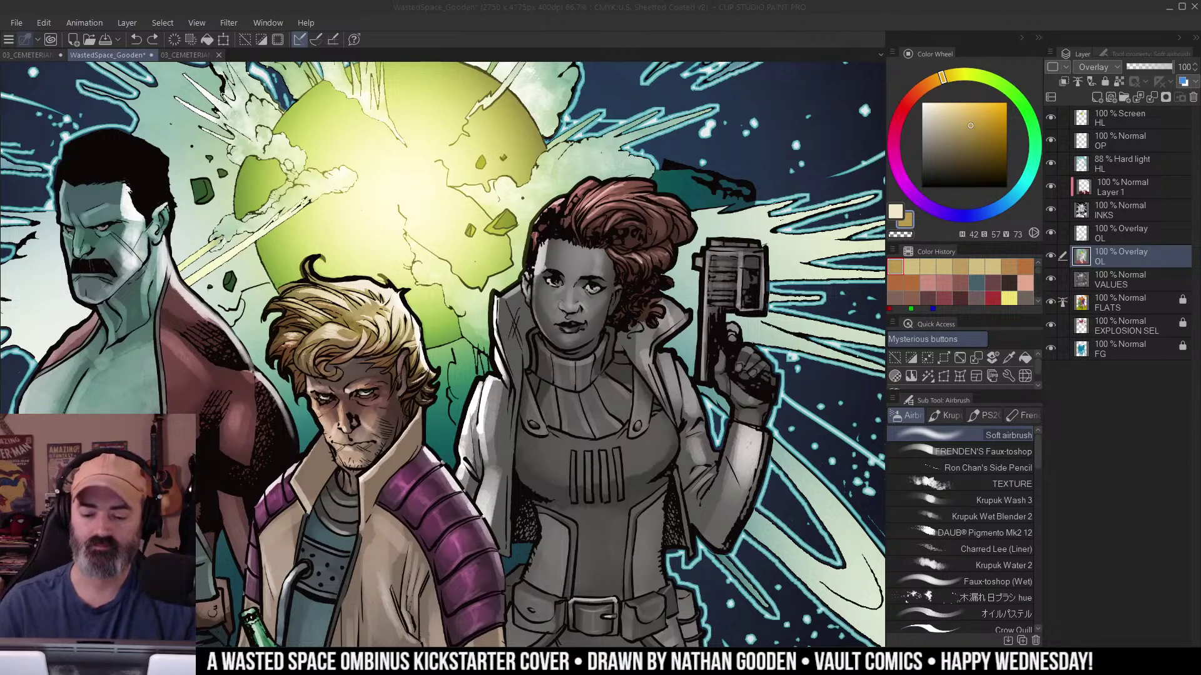
{"action": "key", "text": "w"}
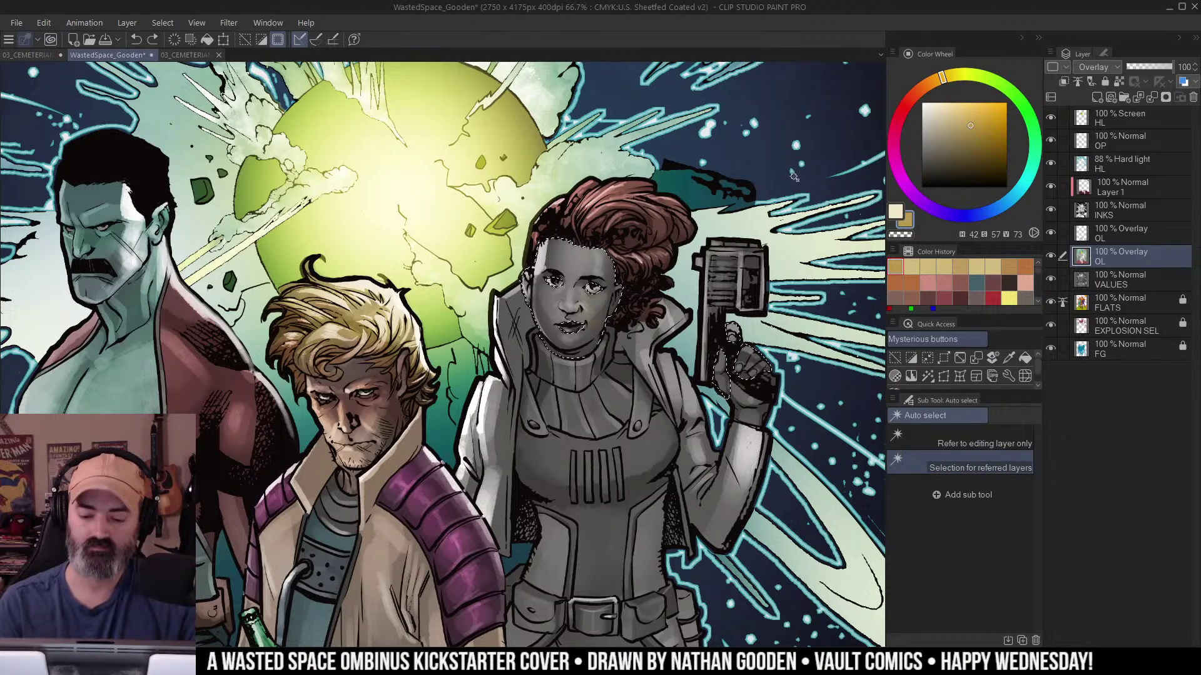
{"action": "key", "text": "ctrl+d"}
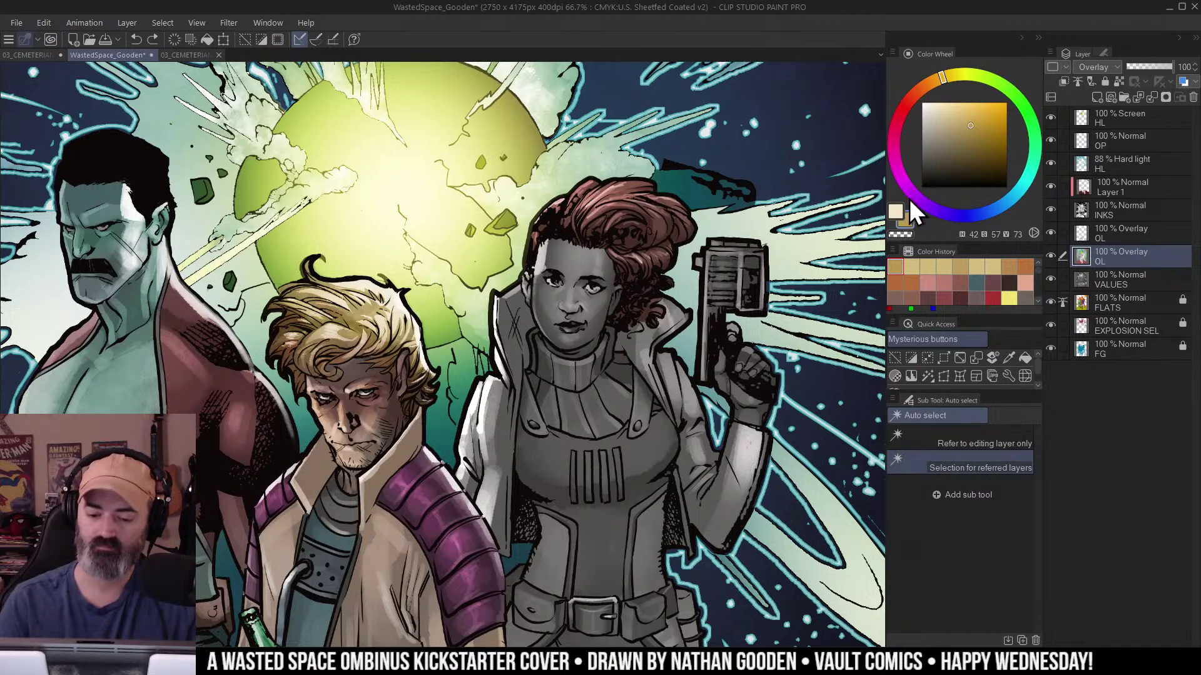
Sample the woman's hair colour, shift it to reddish brown H5 S50 V54 and airbrush her face with it.
{"action": "key", "text": "b"}
{"action": "left_click", "coordinate": [656, 229], "text": "alt"}
{"action": "left_click", "coordinate": [964, 141]}
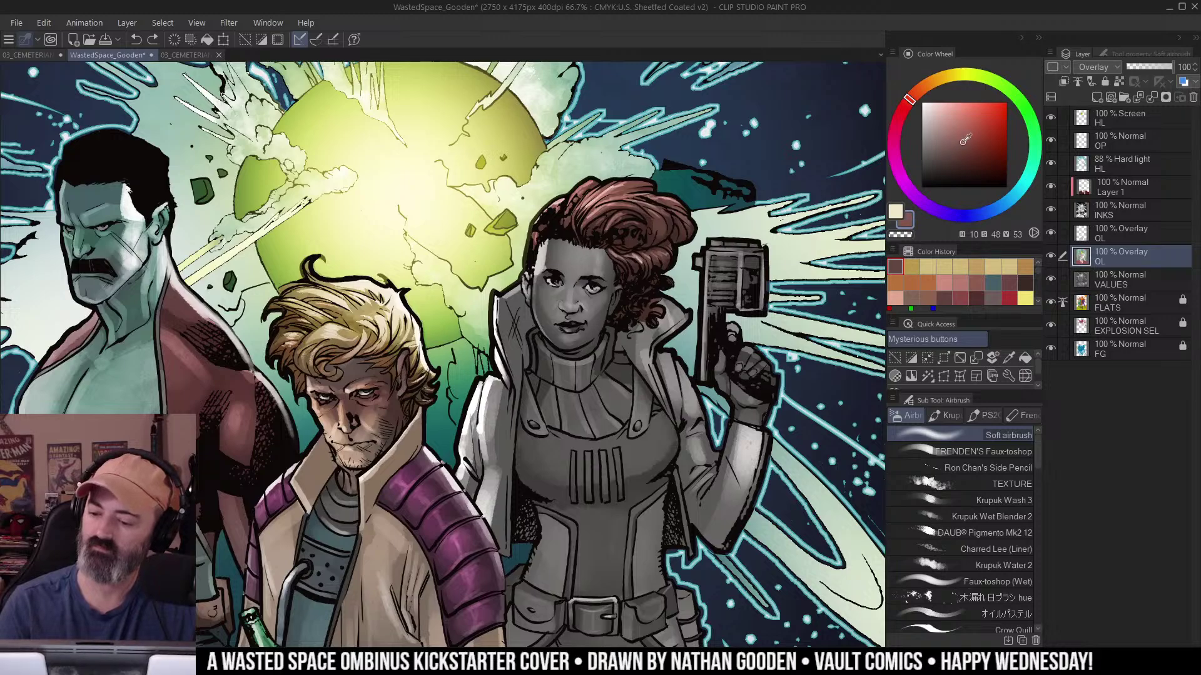
{"action": "left_click", "coordinate": [910, 105]}
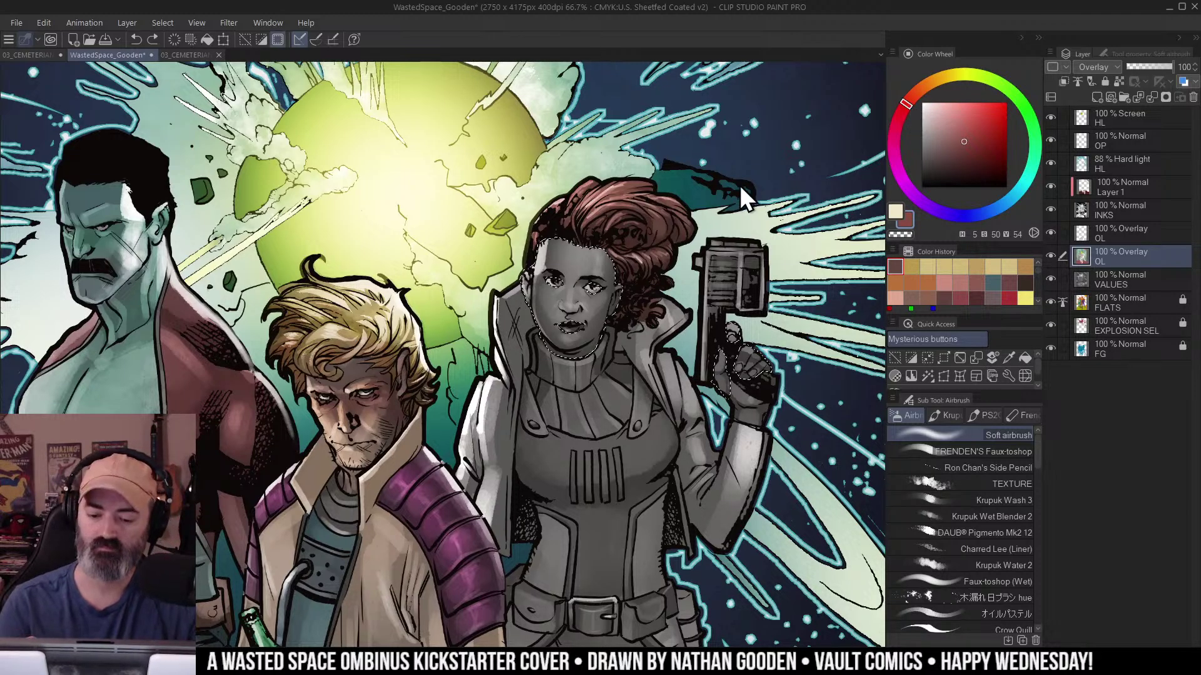
{"action": "left_click", "coordinate": [582, 300]}
{"action": "left_click_drag", "start_coordinate": [693, 253], "coordinate": [683, 216]}
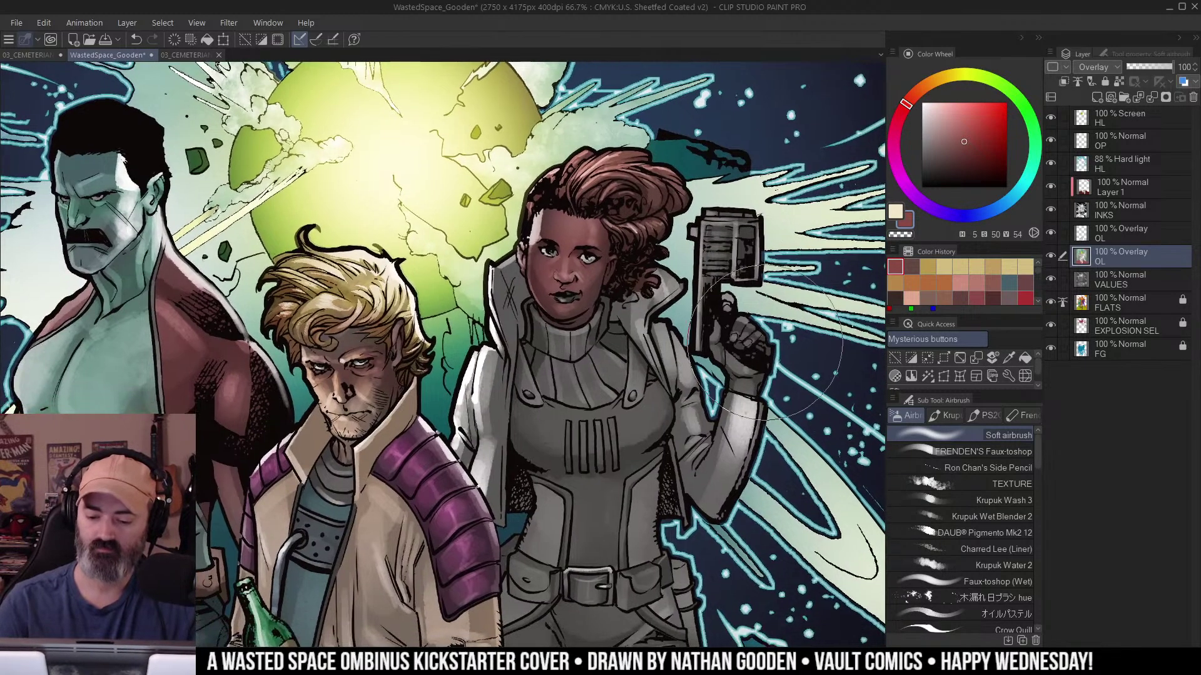
Airbrush reddish brown over the woman's gun hand and neck and check the colour with the OL Overlay layer isolated.
{"action": "left_click_drag", "start_coordinate": [696, 308], "coordinate": [726, 219]}
{"action": "left_click_drag", "start_coordinate": [596, 344], "coordinate": [588, 491]}
{"action": "key", "text": "ctrl+space"}
{"action": "left_click", "coordinate": [636, 341]}
{"action": "left_click", "coordinate": [643, 358]}
{"action": "left_click_drag", "start_coordinate": [643, 330], "coordinate": [637, 320]}
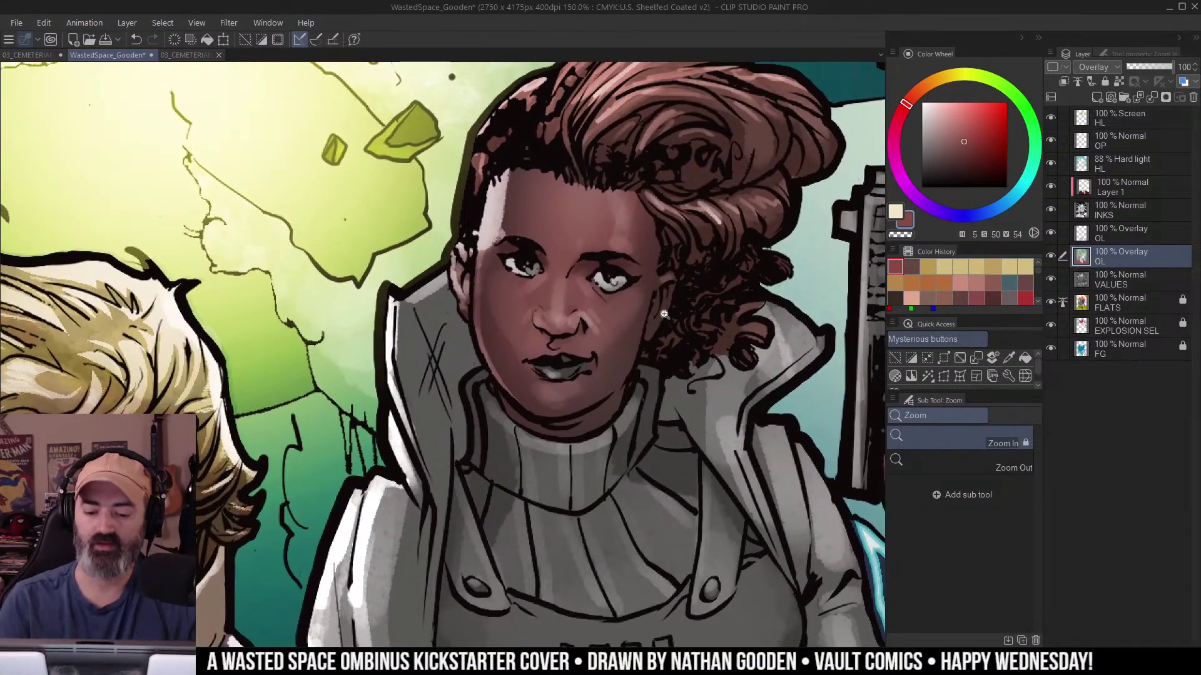
{"action": "left_click", "coordinate": [1052, 255], "text": "alt"}
{"action": "left_click", "coordinate": [1052, 255], "text": "alt"}
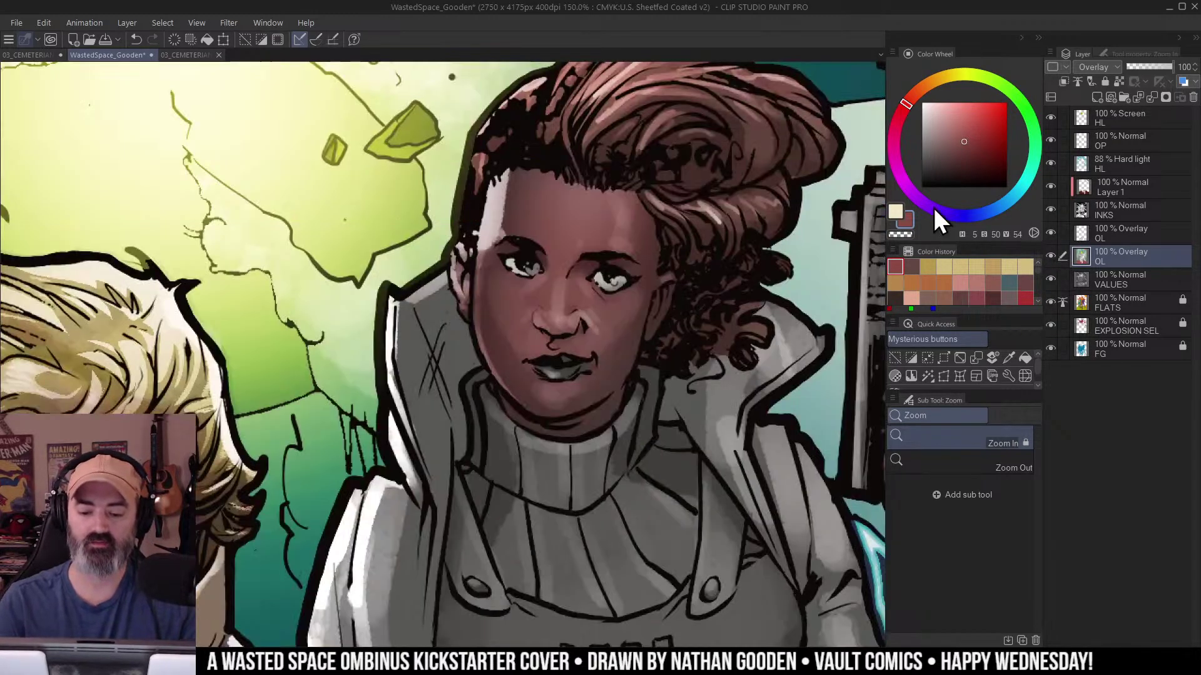
Sample skin tones across the woman's forehead and cheek to compare their hues and outline the face temporarily with the Lasso.
{"action": "left_click", "coordinate": [689, 256]}
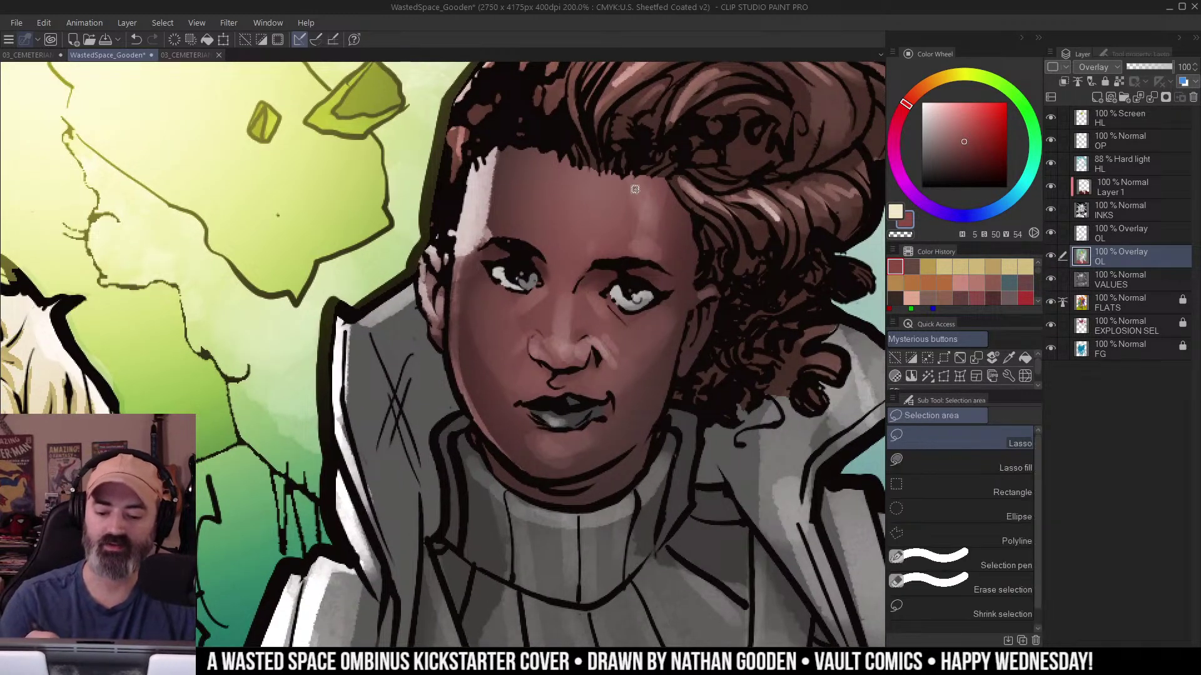
{"action": "left_click", "coordinate": [463, 203], "text": "alt"}
{"action": "left_click", "coordinate": [646, 206], "text": "alt"}
{"action": "left_click", "coordinate": [647, 205], "text": "alt"}
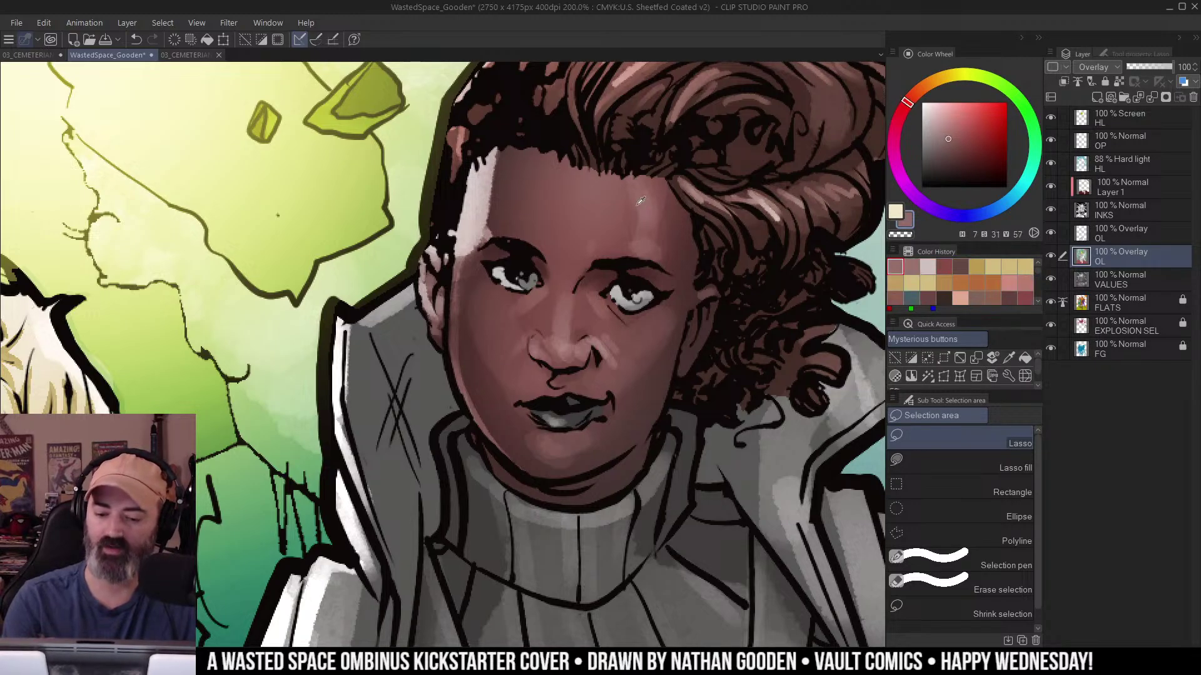
{"action": "left_click_drag", "start_coordinate": [668, 234], "coordinate": [561, 267]}
{"action": "left_click", "coordinate": [478, 206], "text": "alt"}
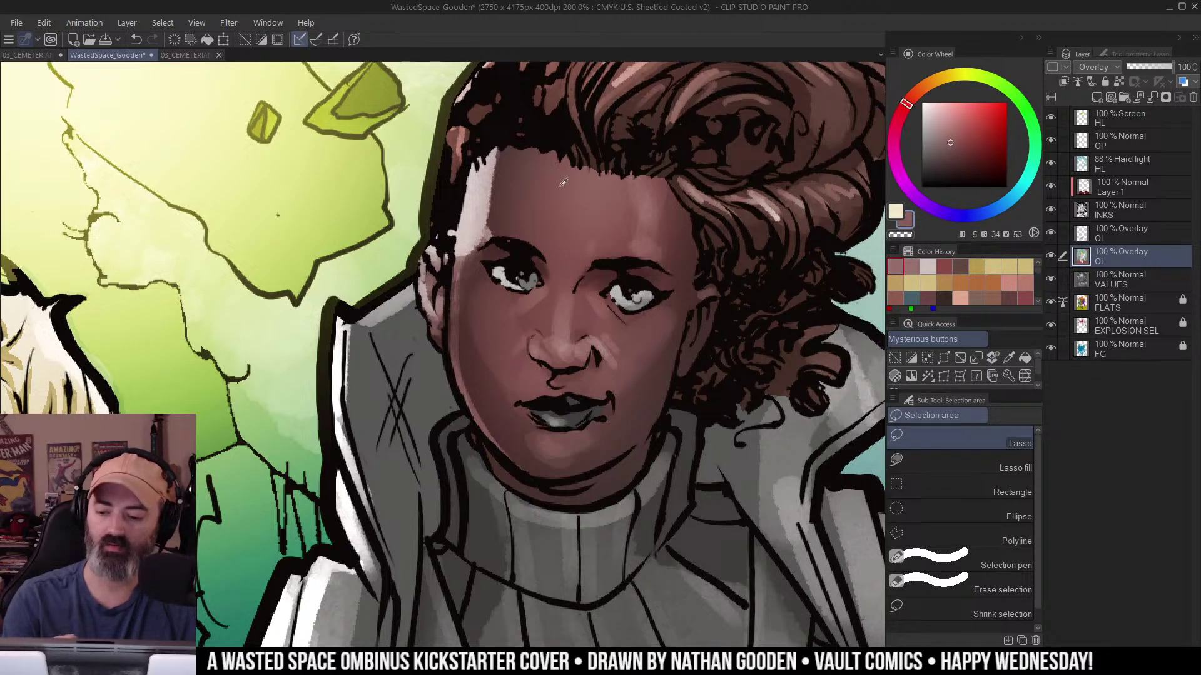
{"action": "left_click_drag", "start_coordinate": [475, 209], "coordinate": [682, 214]}
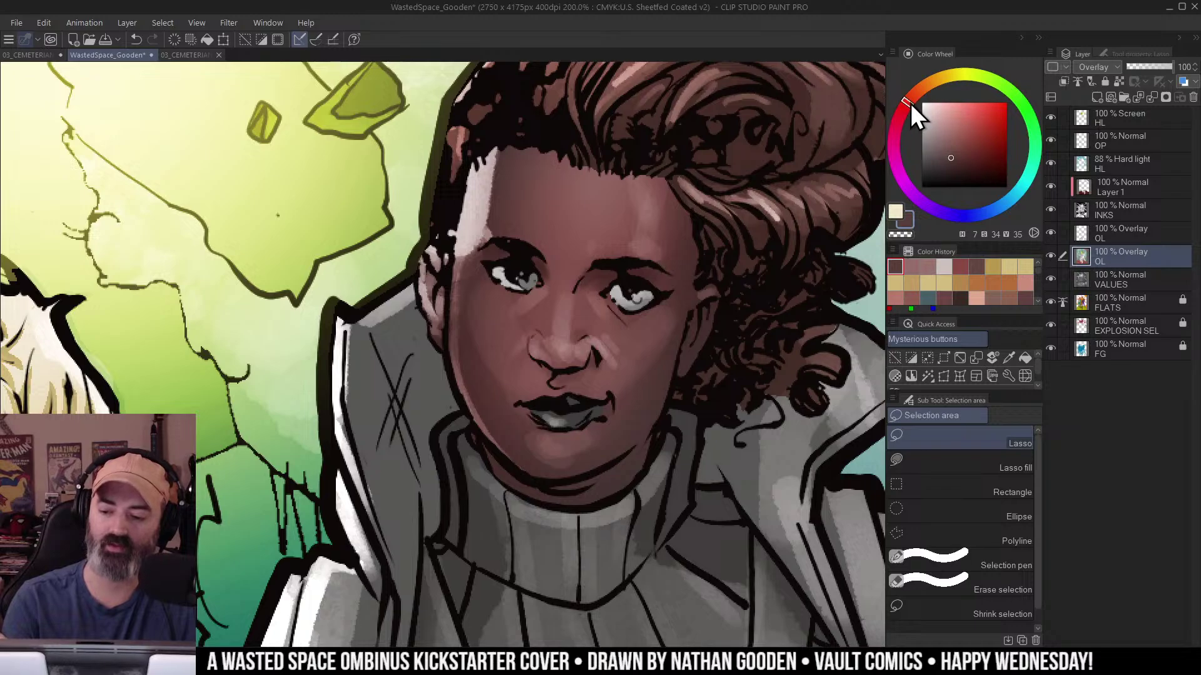
{"action": "left_click", "coordinate": [686, 299], "text": "alt"}
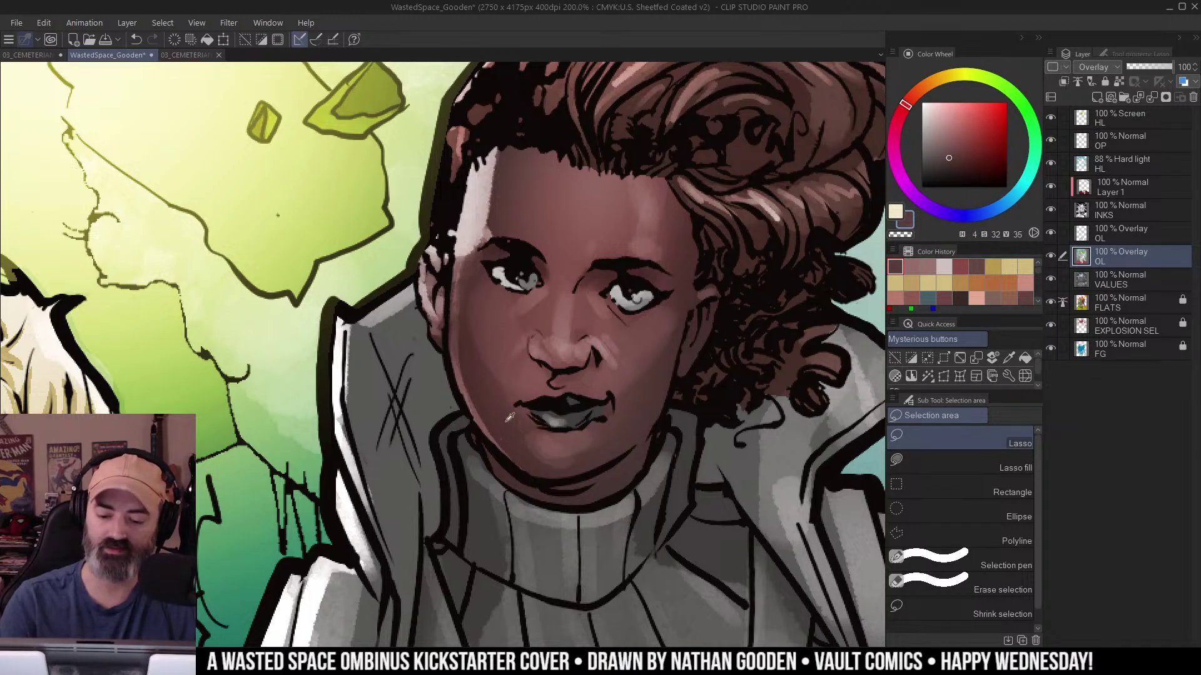
{"action": "left_click", "coordinate": [634, 212], "text": "alt"}
{"action": "mouse_move", "coordinate": [631, 215]}
{"action": "left_mouse_down"}
{"action": "mouse_move", "coordinate": [622, 212]}
{"action": "mouse_move", "coordinate": [643, 219]}
{"action": "left_mouse_up"}
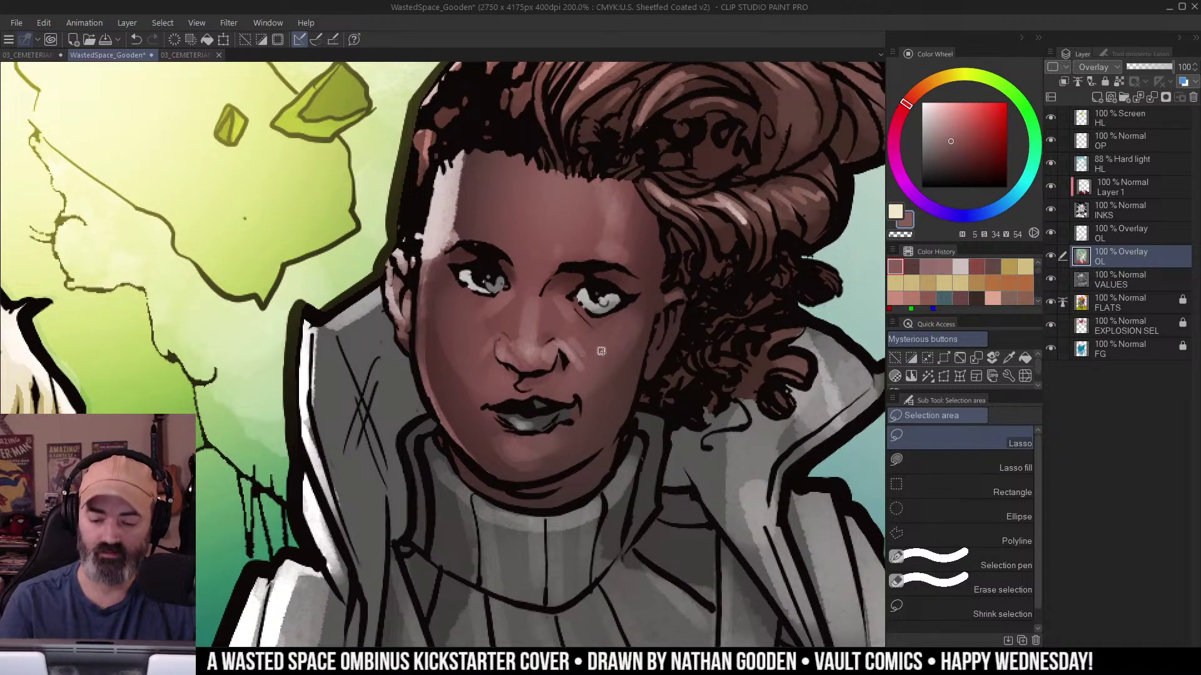
{"action": "mouse_move", "coordinate": [600, 139]}
{"action": "left_mouse_down"}
{"action": "mouse_move", "coordinate": [410, 413]}
{"action": "mouse_move", "coordinate": [666, 244]}
{"action": "left_mouse_up"}
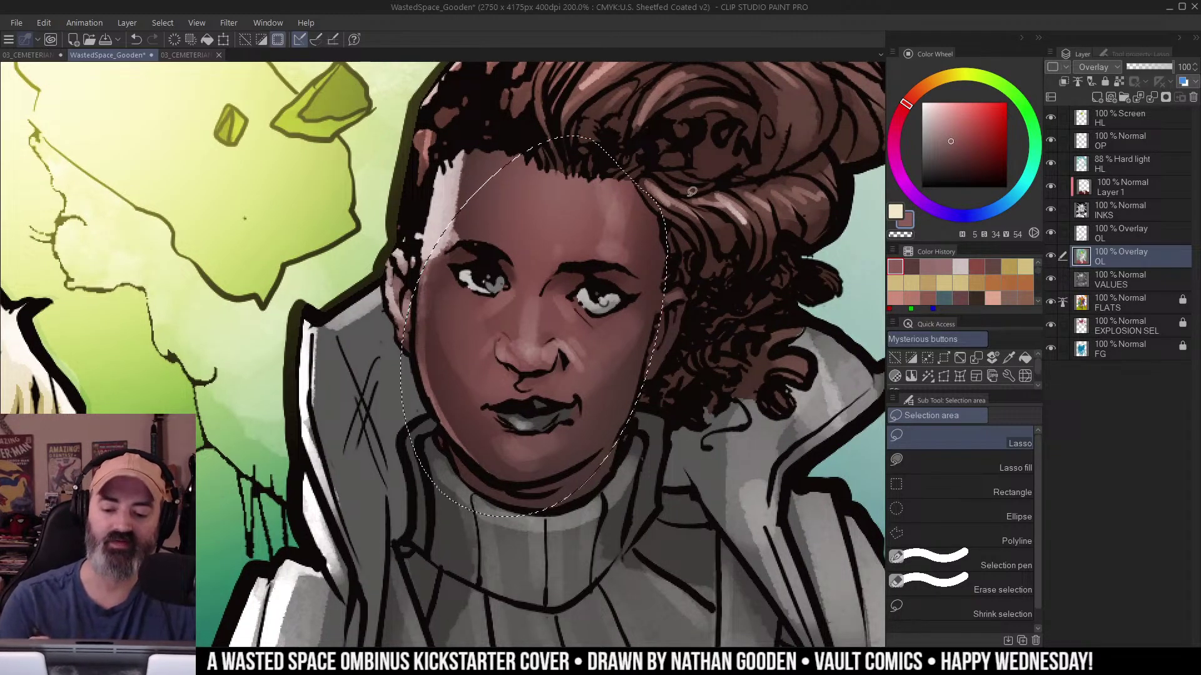
{"action": "key", "text": "ctrl+d"}
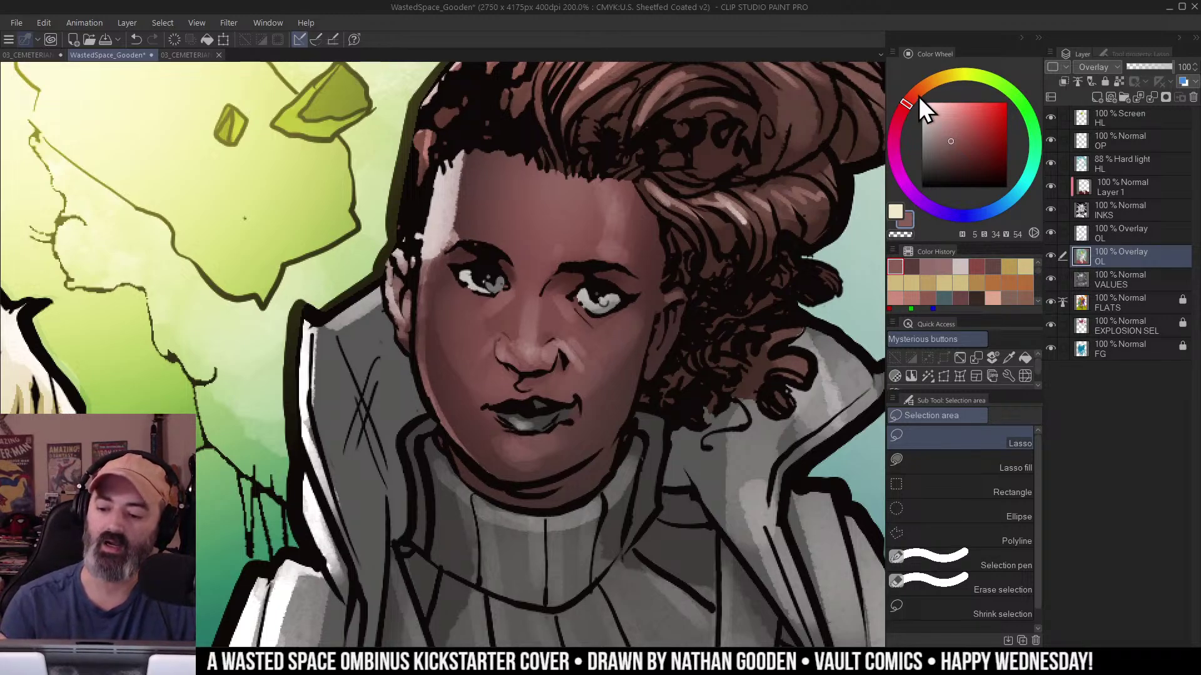
Set the colour to orange-brown H23 S47 V65 and airbrush it over the woman's forehead, nose and cheeks.
{"action": "mouse_move", "coordinate": [936, 81]}
{"action": "left_mouse_down"}
{"action": "mouse_move", "coordinate": [979, 78]}
{"action": "mouse_move", "coordinate": [1021, 106]}
{"action": "mouse_move", "coordinate": [1032, 176]}
{"action": "mouse_move", "coordinate": [935, 89]}
{"action": "mouse_move", "coordinate": [918, 96]}
{"action": "mouse_move", "coordinate": [929, 84]}
{"action": "mouse_move", "coordinate": [909, 111]}
{"action": "mouse_move", "coordinate": [924, 92]}
{"action": "left_mouse_up"}
{"action": "left_click", "coordinate": [962, 131]}
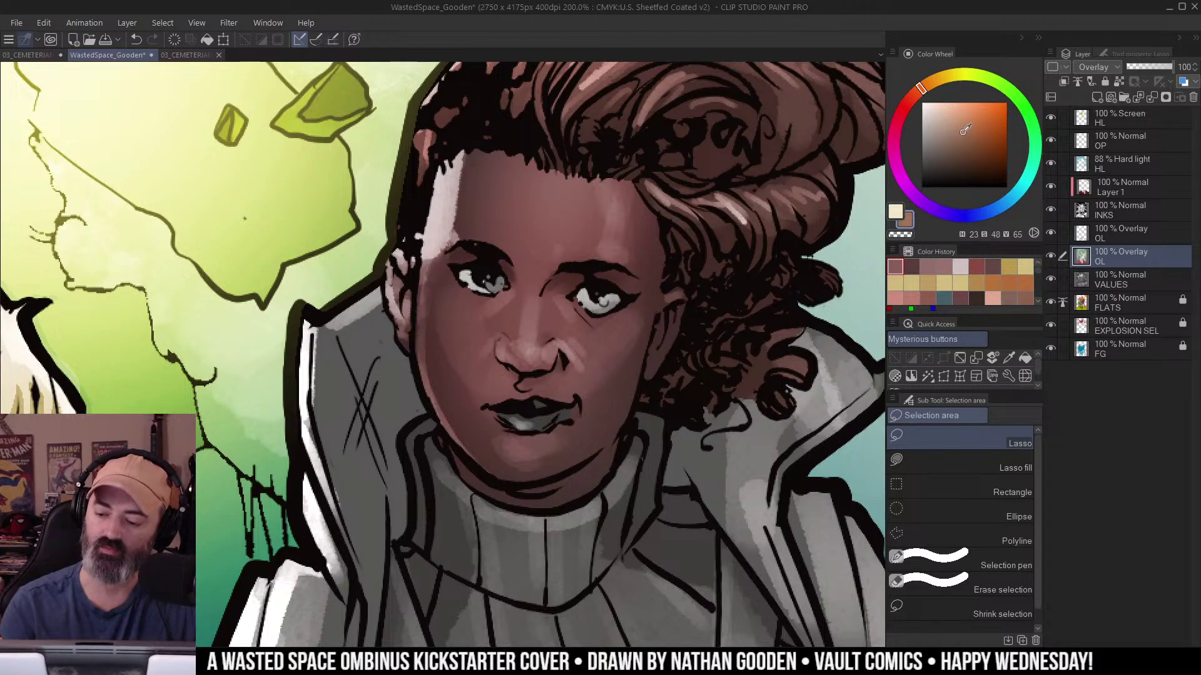
{"action": "key", "text": "b"}
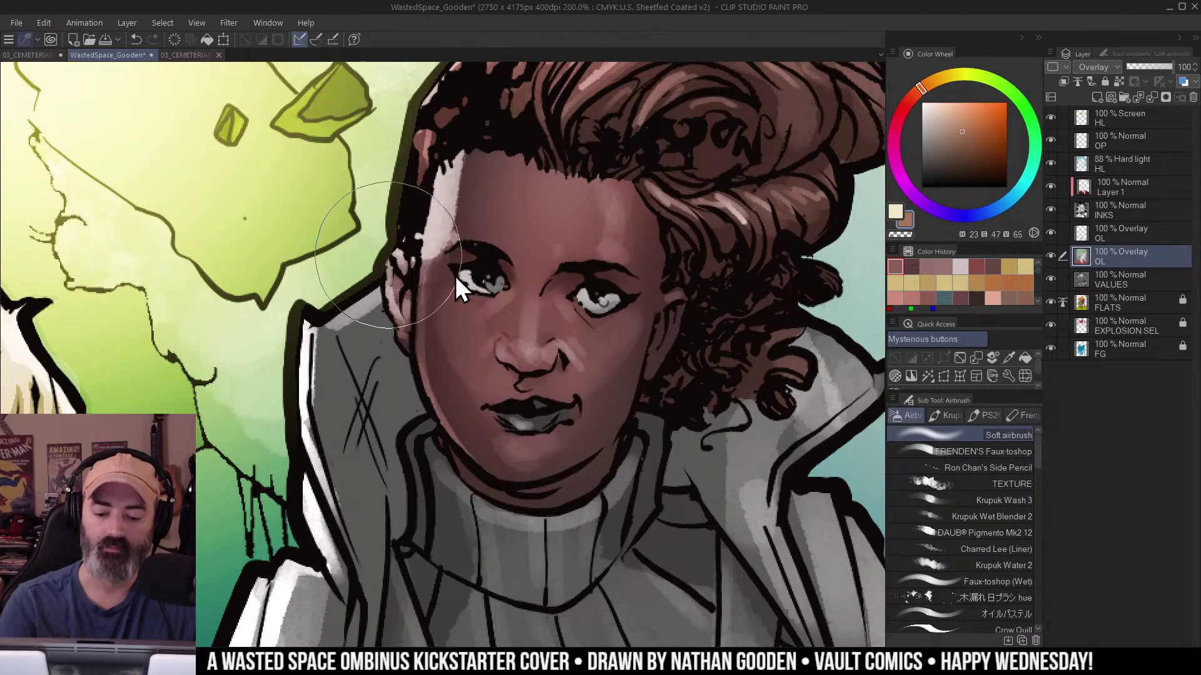
{"action": "mouse_move", "coordinate": [559, 221]}
{"action": "left_mouse_down"}
{"action": "mouse_move", "coordinate": [620, 195]}
{"action": "mouse_move", "coordinate": [522, 275]}
{"action": "mouse_move", "coordinate": [512, 323]}
{"action": "mouse_move", "coordinate": [578, 329]}
{"action": "mouse_move", "coordinate": [591, 345]}
{"action": "mouse_move", "coordinate": [587, 323]}
{"action": "mouse_move", "coordinate": [652, 218]}
{"action": "mouse_move", "coordinate": [622, 318]}
{"action": "left_mouse_up"}
{"action": "key", "text": "["}
{"action": "mouse_move", "coordinate": [491, 317]}
{"action": "left_mouse_down"}
{"action": "mouse_move", "coordinate": [536, 334]}
{"action": "mouse_move", "coordinate": [544, 396]}
{"action": "mouse_move", "coordinate": [520, 397]}
{"action": "mouse_move", "coordinate": [563, 395]}
{"action": "mouse_move", "coordinate": [585, 378]}
{"action": "mouse_move", "coordinate": [546, 387]}
{"action": "mouse_move", "coordinate": [603, 374]}
{"action": "left_mouse_up"}
{"action": "left_click", "coordinate": [625, 353], "text": "alt"}
{"action": "left_click", "coordinate": [625, 354], "text": "alt"}
{"action": "left_click", "coordinate": [625, 353], "text": "alt"}
{"action": "left_click", "coordinate": [623, 381], "text": "ctrl"}
{"action": "left_click", "coordinate": [618, 386], "text": "ctrl"}
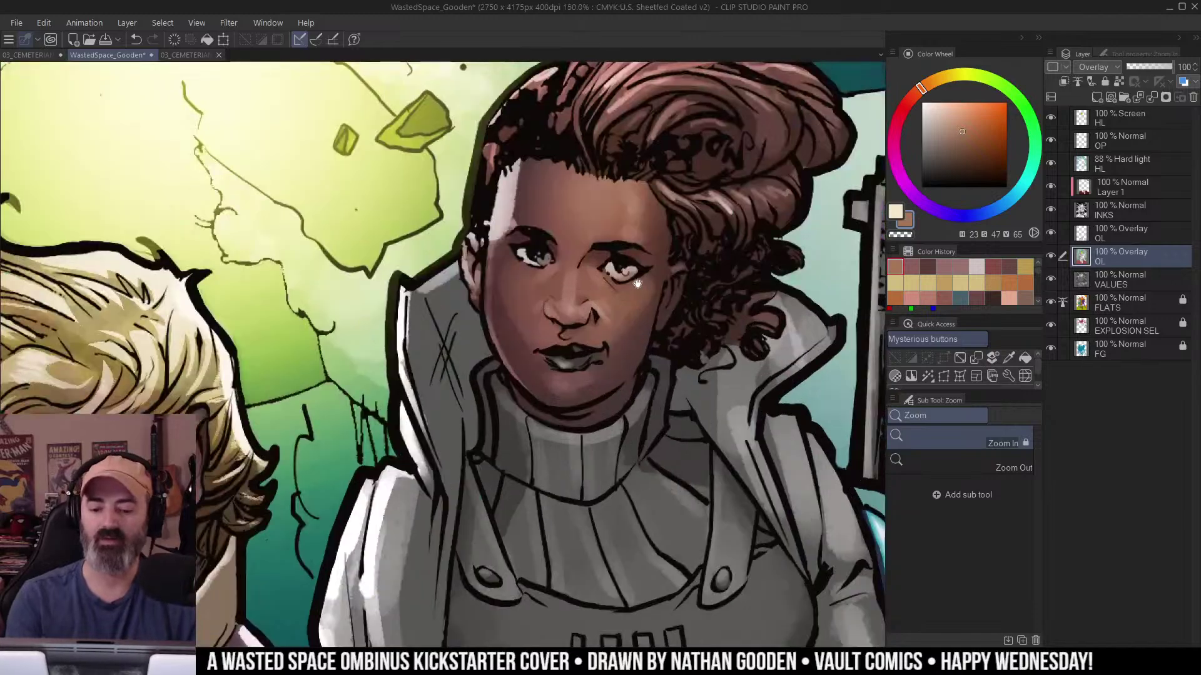
Set the colour to golden H38 S45 V77 and airbrush highlights on the woman's forehead and nose.
{"action": "left_click", "coordinate": [960, 122]}
{"action": "left_click", "coordinate": [937, 83]}
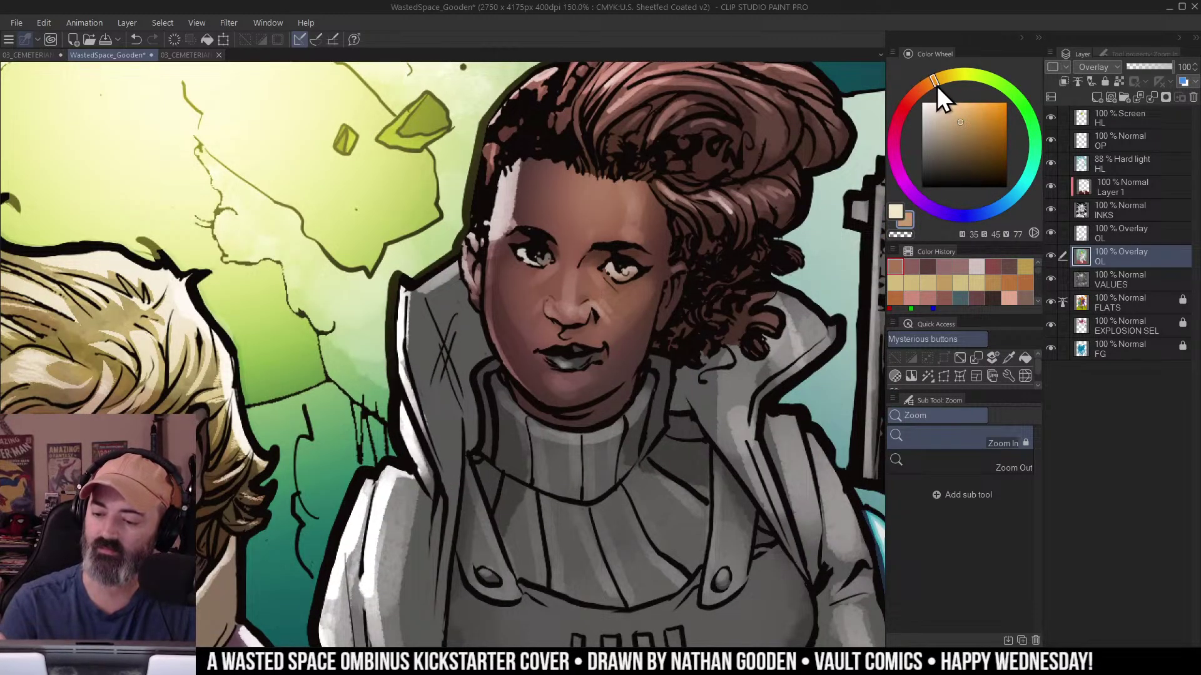
{"action": "key", "text": "b"}
{"action": "left_click_drag", "start_coordinate": [631, 188], "coordinate": [642, 221]}
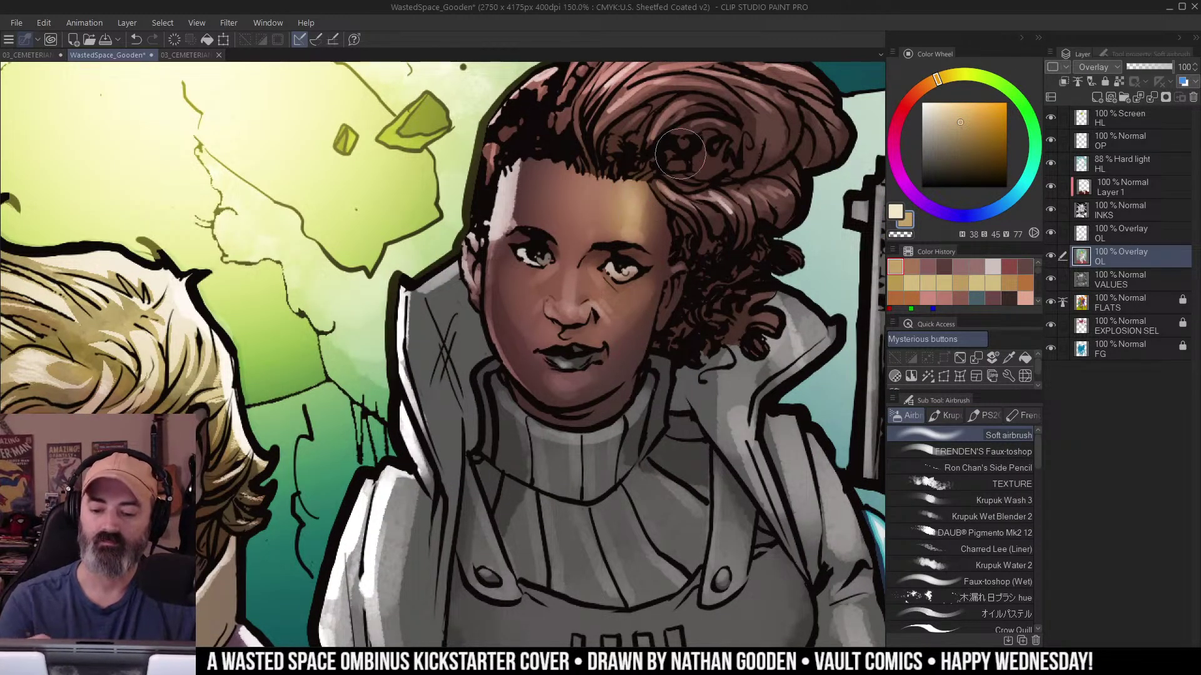
{"action": "left_click", "coordinate": [643, 243], "text": "alt"}
{"action": "left_click", "coordinate": [655, 235], "text": "alt"}
{"action": "left_click", "coordinate": [668, 299], "text": "alt"}
{"action": "left_click", "coordinate": [666, 315], "text": "ctrl"}
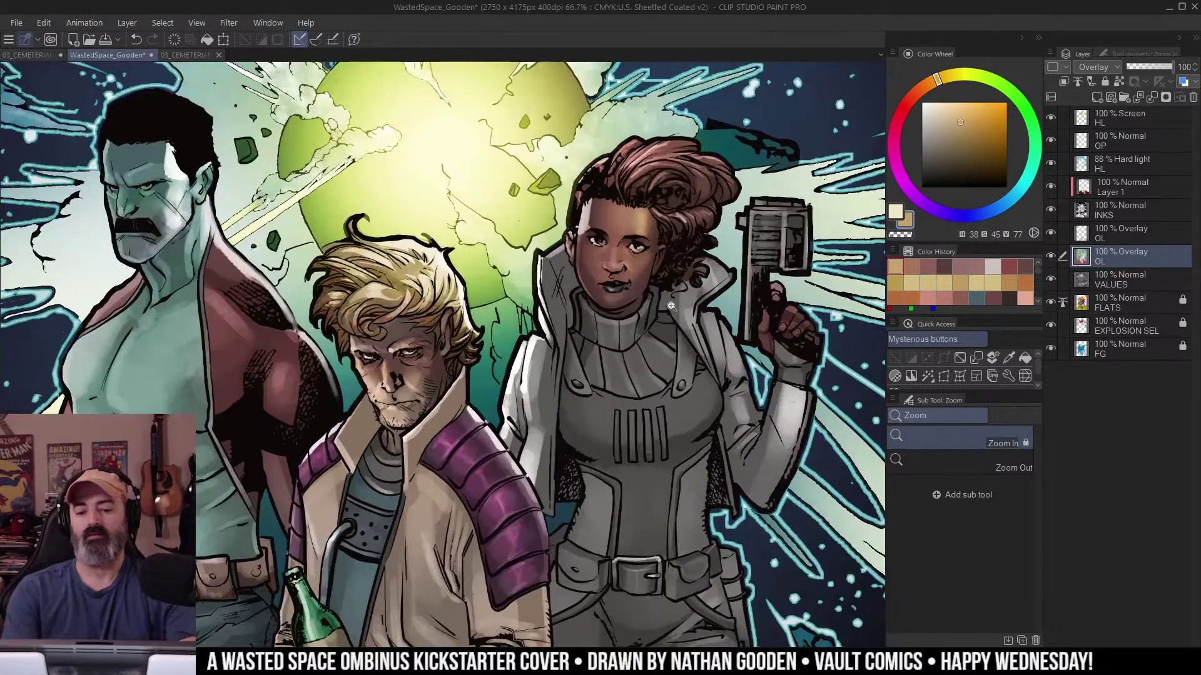
{"action": "left_click", "coordinate": [675, 307], "text": "ctrl"}
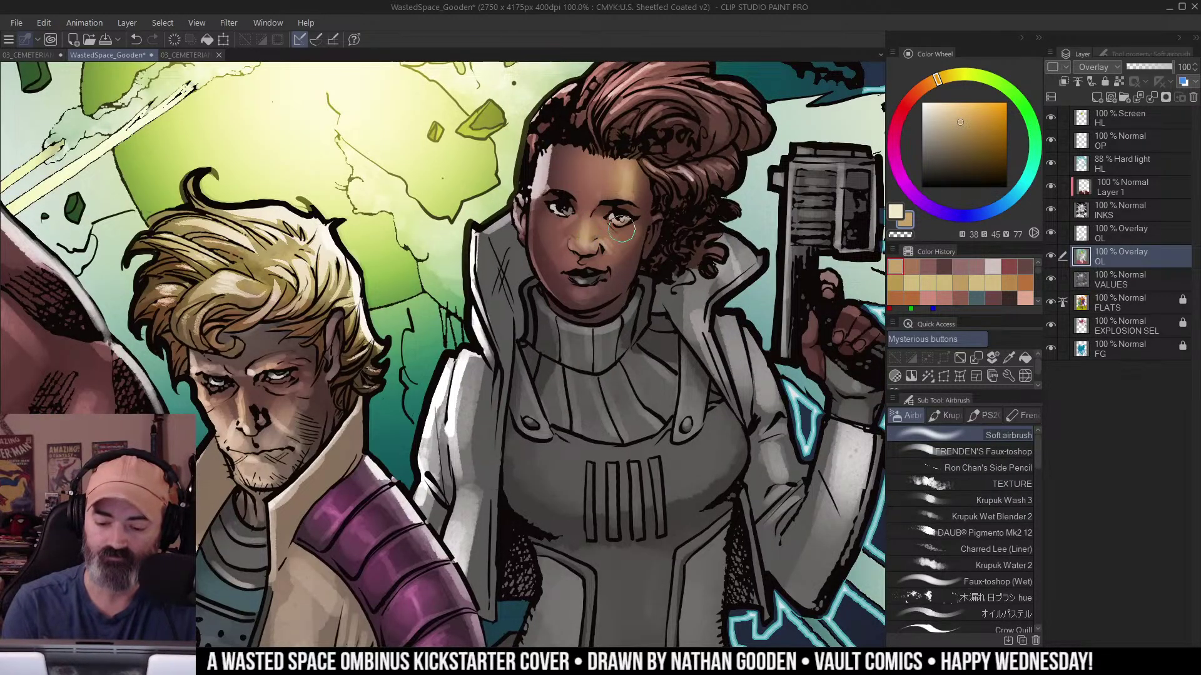
{"action": "left_click", "coordinate": [682, 231], "text": "ctrl+alt"}
Select the woman's coat with Auto select, check the area in Quick Mask and hide the selection outline.
{"action": "left_click_drag", "start_coordinate": [671, 310], "coordinate": [616, 374]}
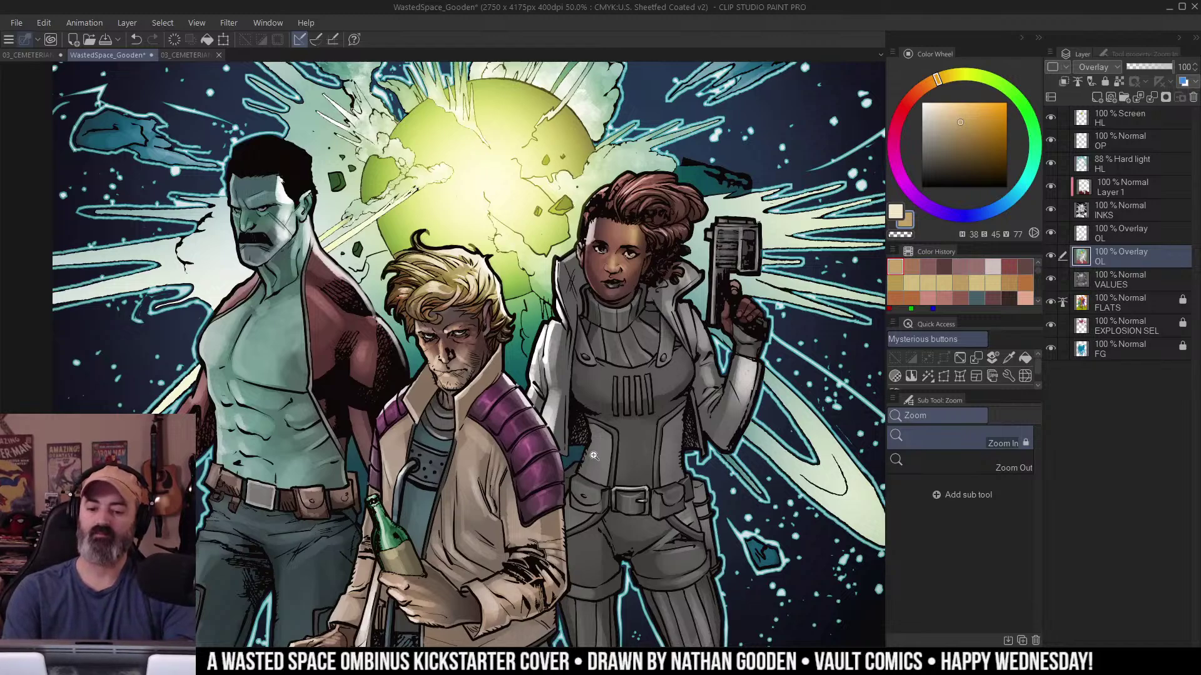
{"action": "left_click", "coordinate": [641, 331], "text": "alt"}
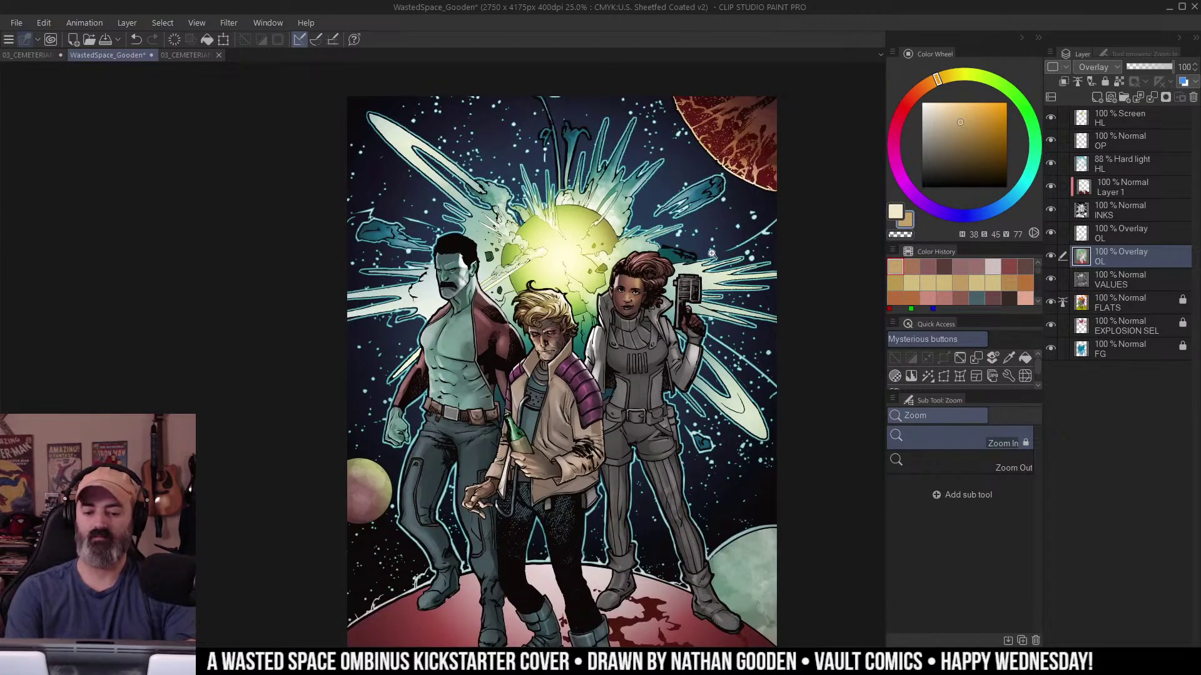
{"action": "left_click_drag", "start_coordinate": [658, 263], "coordinate": [639, 236]}
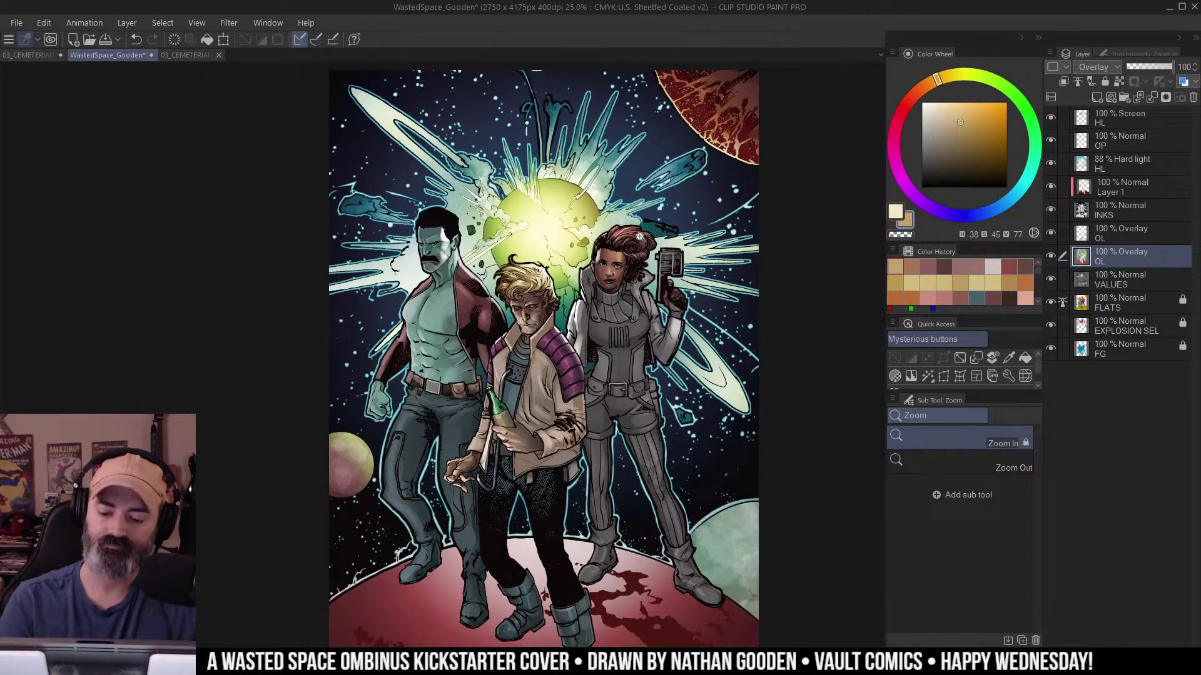
{"action": "left_click", "coordinate": [642, 319]}
{"action": "key", "text": "w"}
{"action": "left_click", "coordinate": [661, 327]}
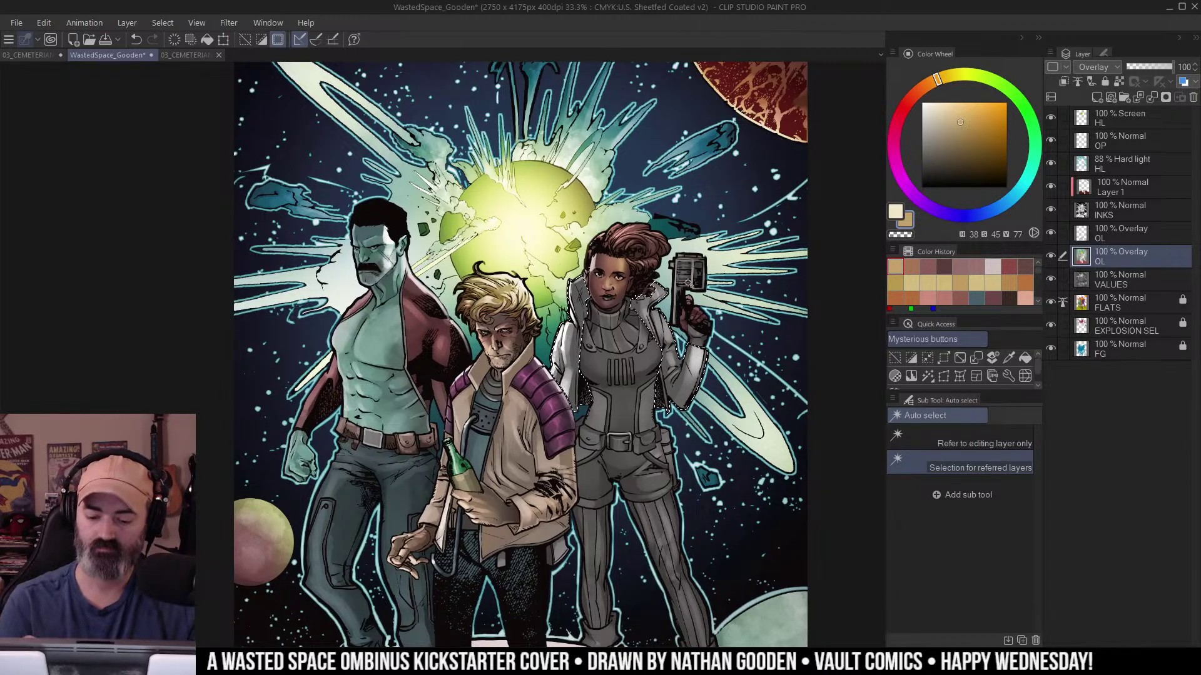
{"action": "key", "text": "q"}
{"action": "key", "text": "q"}
{"action": "key", "text": "ctrl+h"}
Set the colour to muted tan H38 S25 V57 and airbrush it over the woman's coat.
{"action": "left_click_drag", "start_coordinate": [727, 243], "coordinate": [712, 246]}
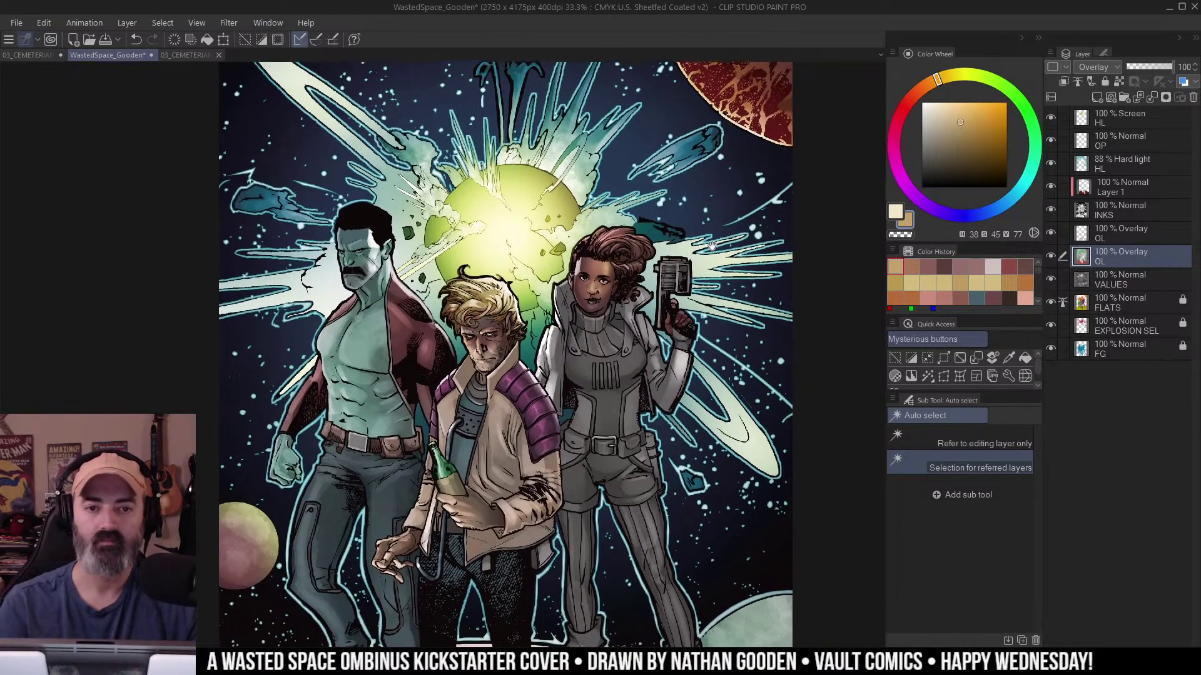
{"action": "key", "text": "b"}
{"action": "left_click", "coordinate": [957, 128]}
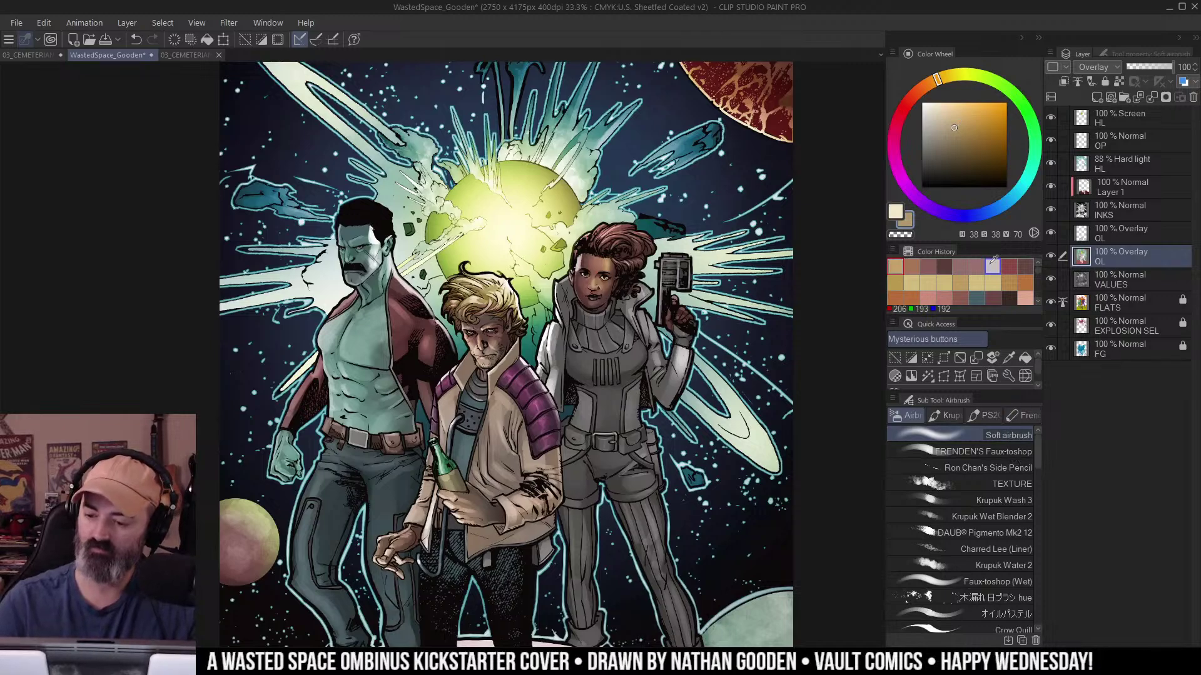
{"action": "left_click", "coordinate": [949, 135]}
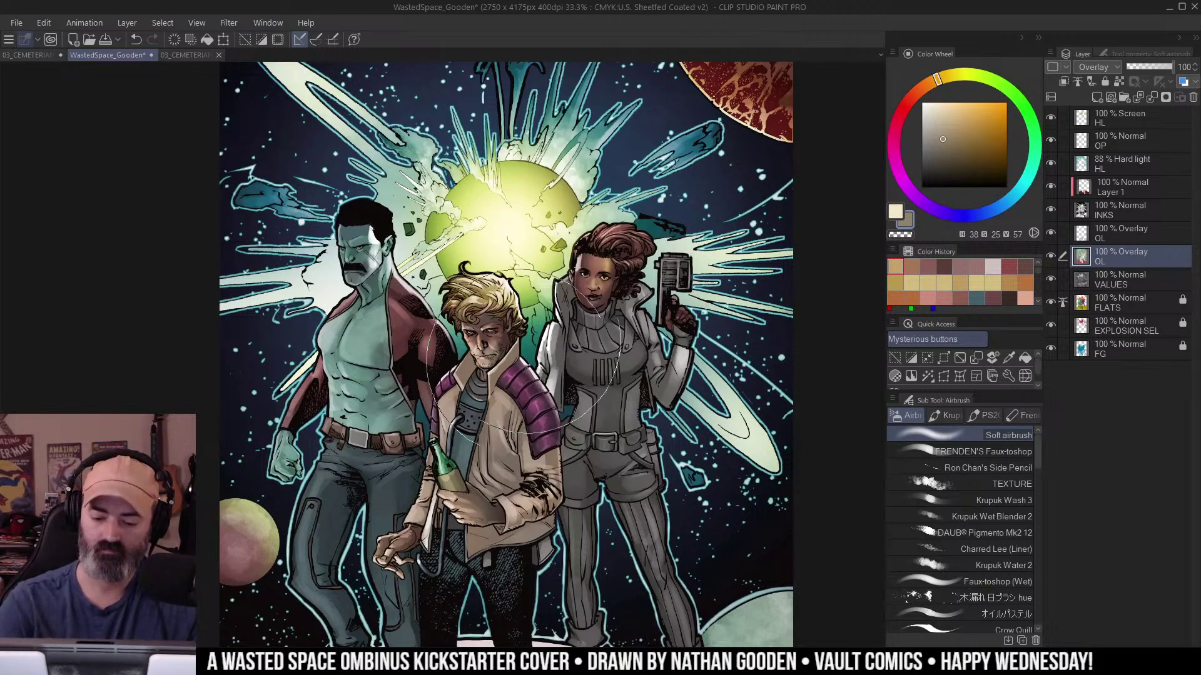
{"action": "mouse_move", "coordinate": [591, 346]}
{"action": "left_mouse_down"}
{"action": "mouse_move", "coordinate": [616, 291]}
{"action": "mouse_move", "coordinate": [550, 311]}
{"action": "left_mouse_up"}
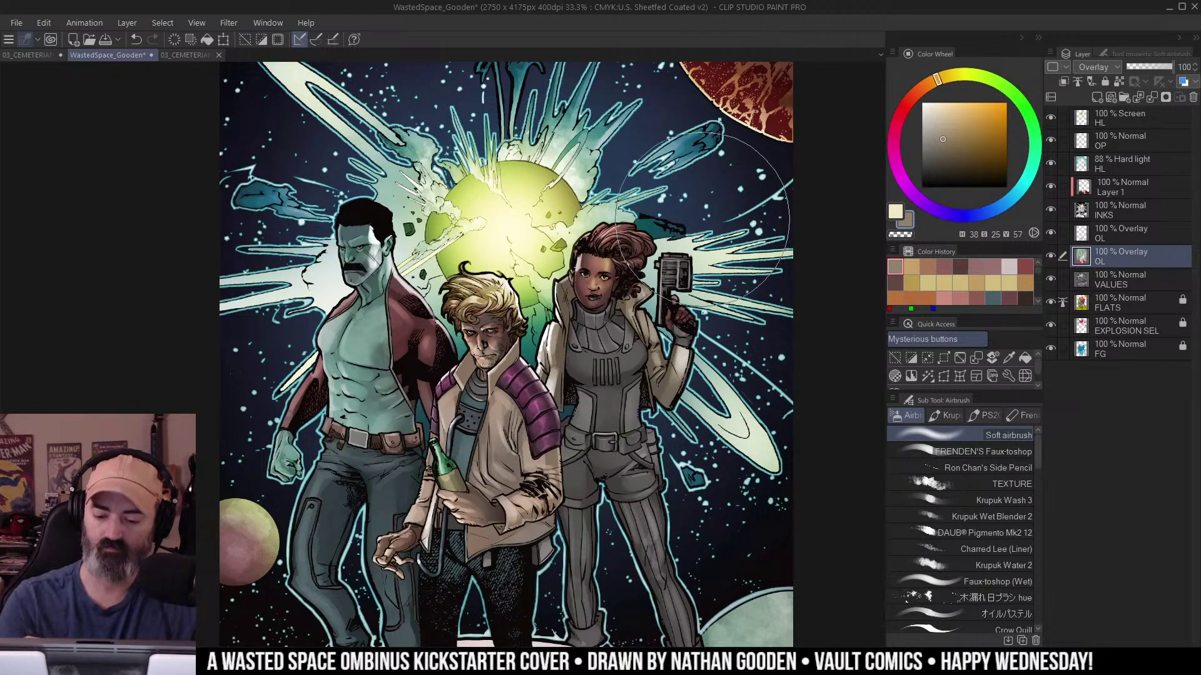
Pick a lighter, more saturated tan and airbrush it over the collar and shoulders of the woman's coat.
{"action": "key", "text": "ctrl+space"}
{"action": "left_click", "coordinate": [608, 323]}
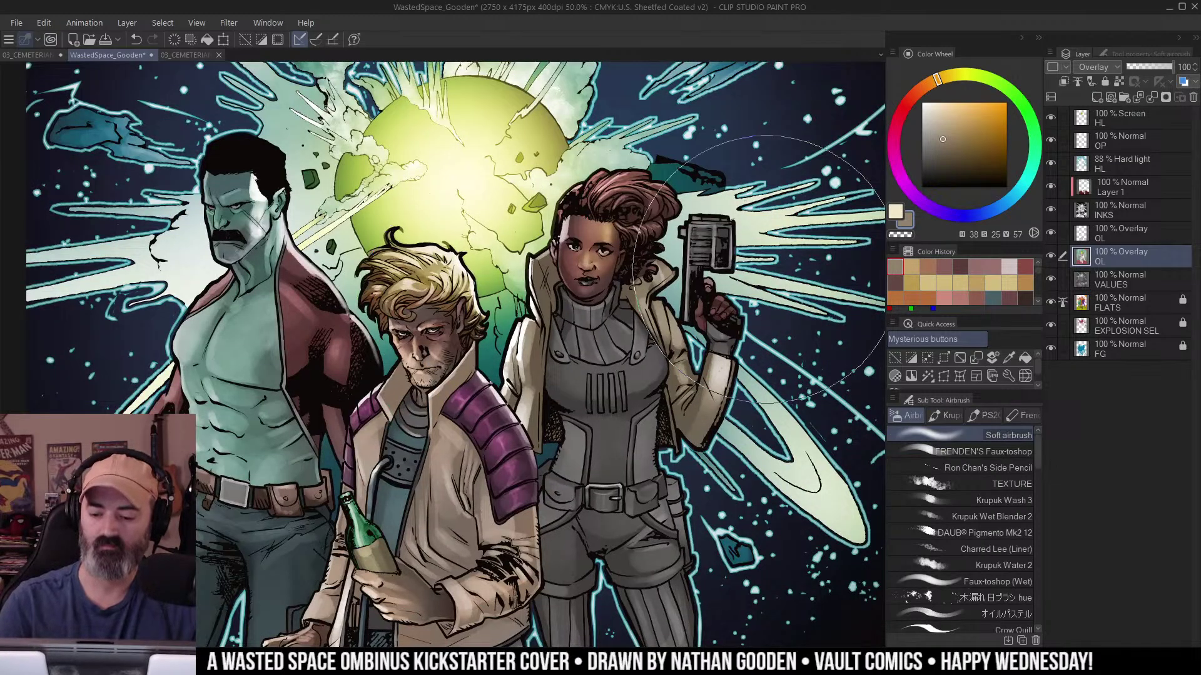
{"action": "left_click", "coordinate": [952, 126]}
{"action": "mouse_move", "coordinate": [543, 263]}
{"action": "left_mouse_down"}
{"action": "mouse_move", "coordinate": [532, 231]}
{"action": "mouse_move", "coordinate": [519, 377]}
{"action": "mouse_move", "coordinate": [663, 307]}
{"action": "left_mouse_up"}
Try airbrushing teal H188 S42 V59 over the lower part of the woman's coat and undo the stroke.
{"action": "key", "text": "alt+space"}
{"action": "left_click", "coordinate": [958, 137]}
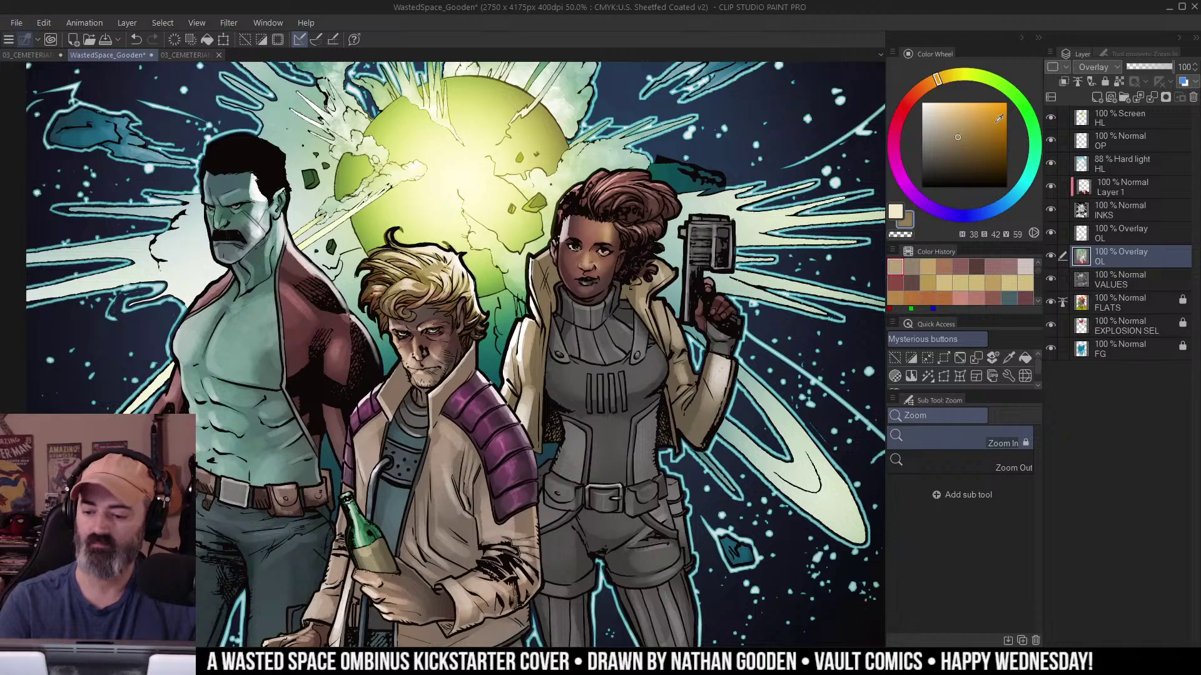
{"action": "left_click", "coordinate": [1020, 190]}
{"action": "left_click_drag", "start_coordinate": [626, 462], "coordinate": [658, 427]}
{"action": "key", "text": "ctrl+z"}
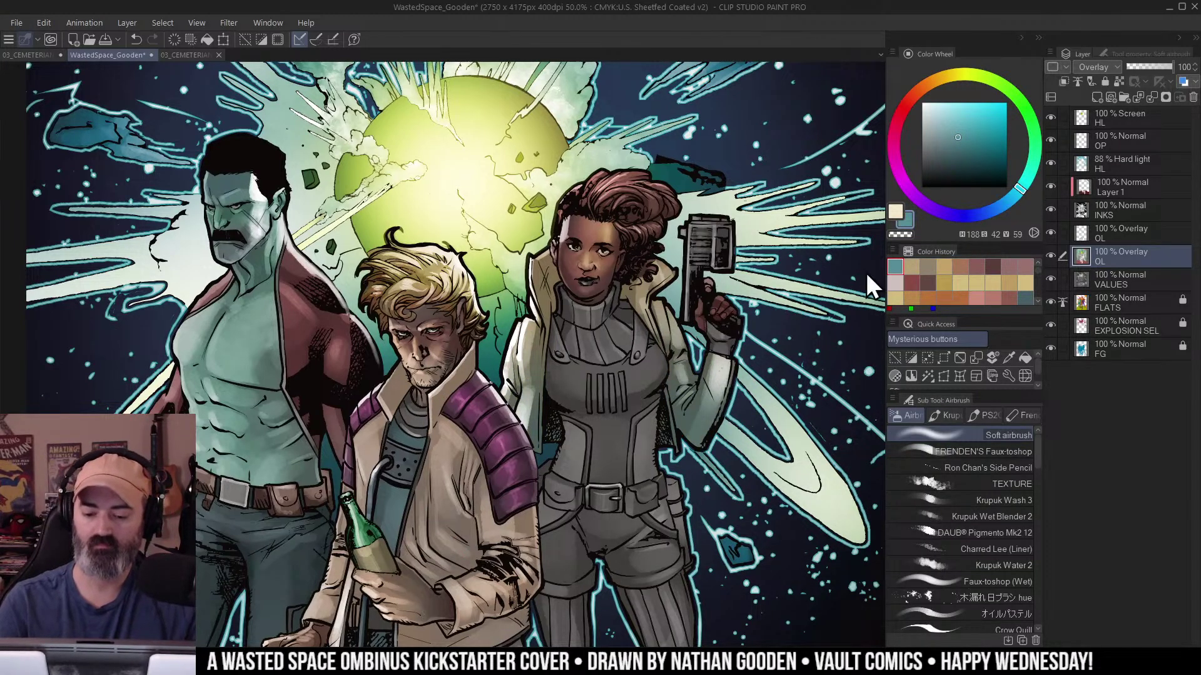
Examine the woman's skin and tan coat colours against the rest of the cover.
{"action": "key", "text": "alt+space"}
{"action": "left_click", "coordinate": [721, 361], "text": "alt"}
{"action": "left_click_drag", "start_coordinate": [720, 362], "coordinate": [688, 350]}
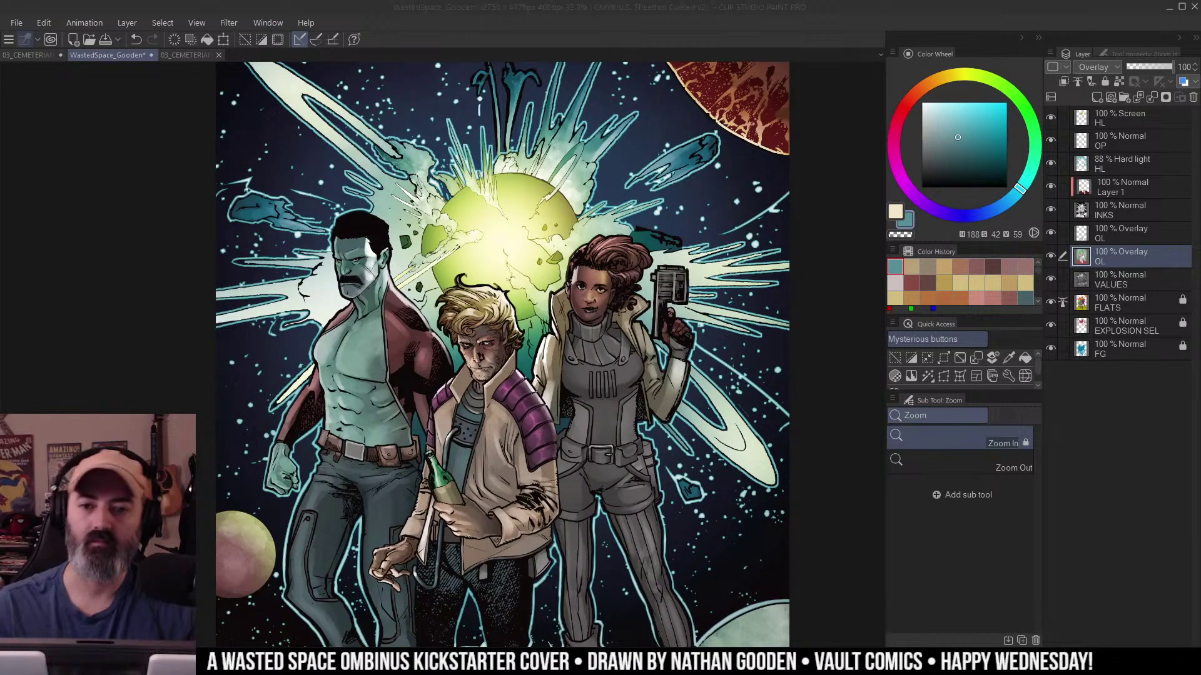
{"action": "left_click", "coordinate": [669, 176]}
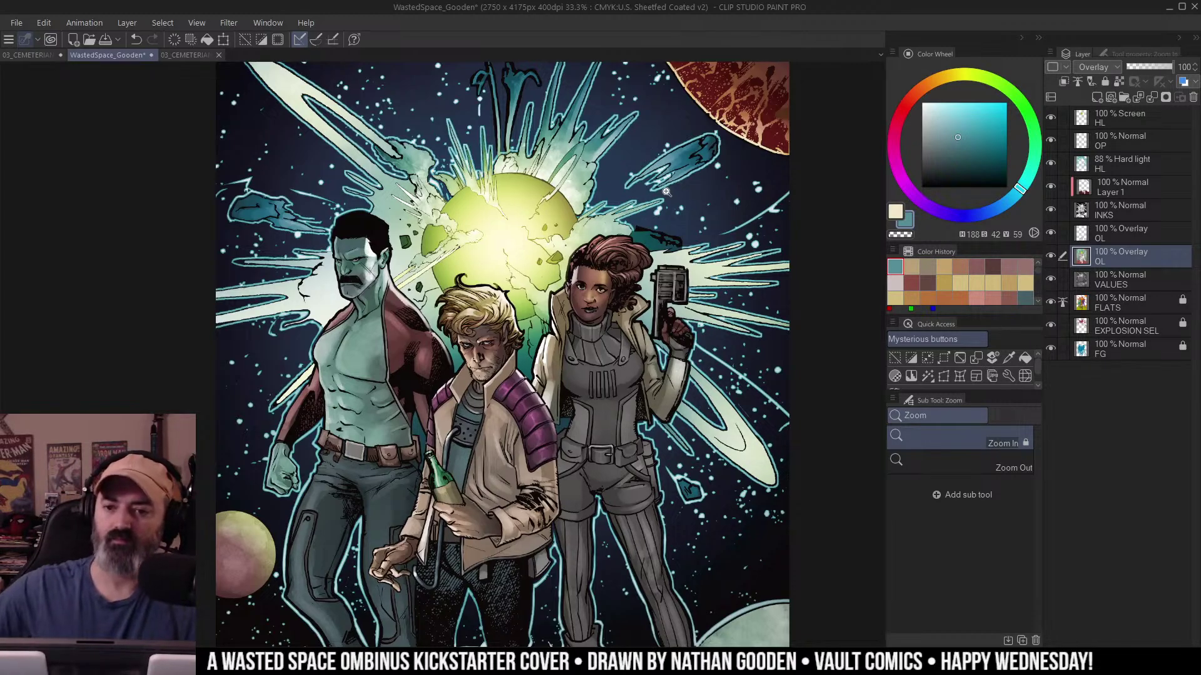
{"action": "key", "text": "m"}
{"action": "left_click_drag", "start_coordinate": [709, 219], "coordinate": [716, 193]}
{"action": "key", "text": "ctrl+d"}
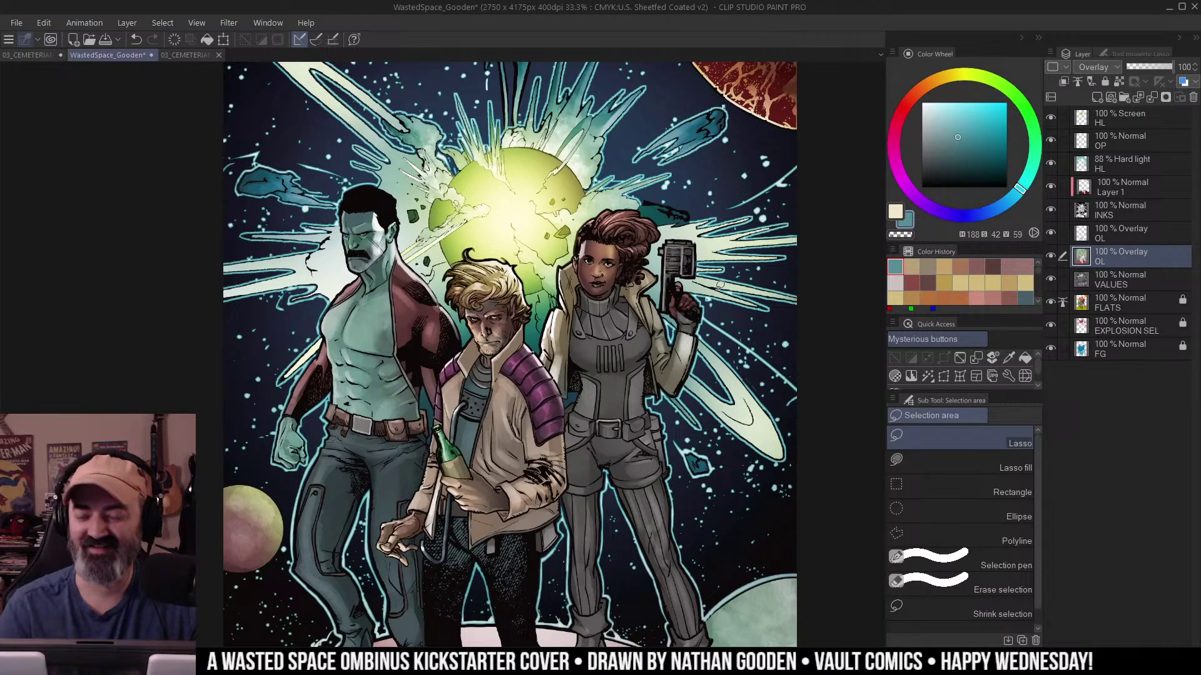
On the upper Overlay layer, highlight the woman's forehead in light peach H33 S25 V90 with Ron Chan's Side Pencil.
{"action": "key", "text": "ctrl+space"}
{"action": "left_click", "coordinate": [617, 351], "text": "alt"}
{"action": "scroll", "coordinate": [625, 325], "scroll_direction": "up", "scroll_amount": 5}
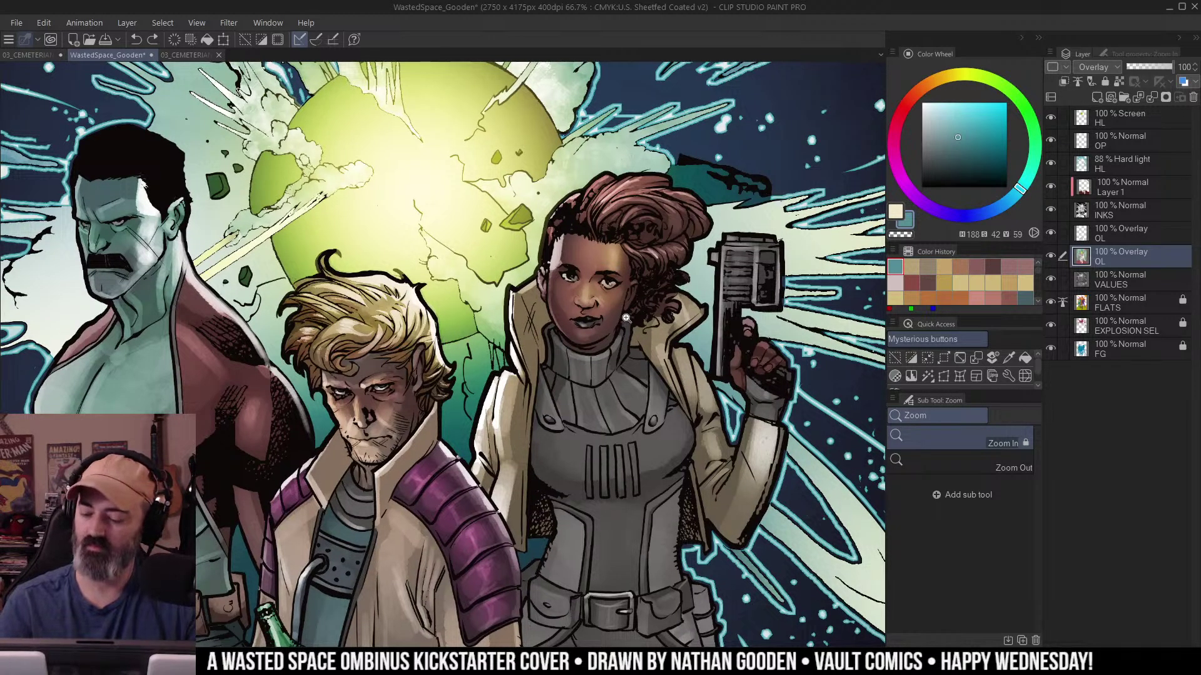
{"action": "scroll", "coordinate": [626, 318], "scroll_direction": "up", "scroll_amount": 1}
{"action": "key", "text": "m"}
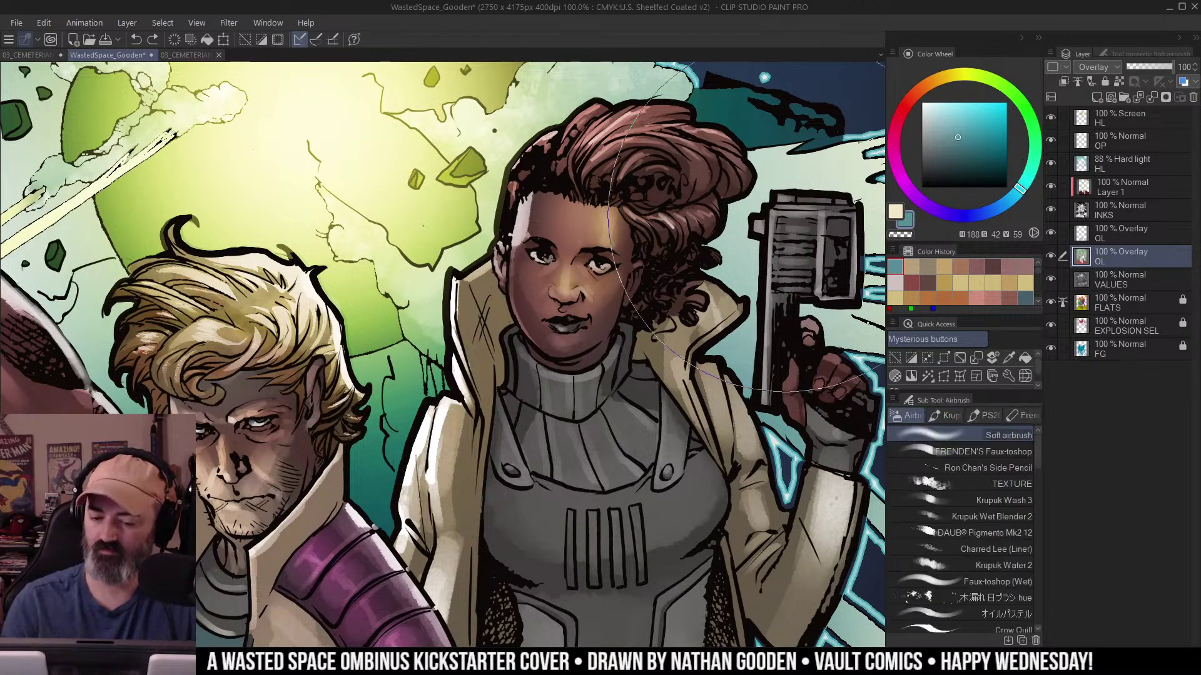
{"action": "left_click", "coordinate": [1095, 232]}
{"action": "key", "text": "b"}
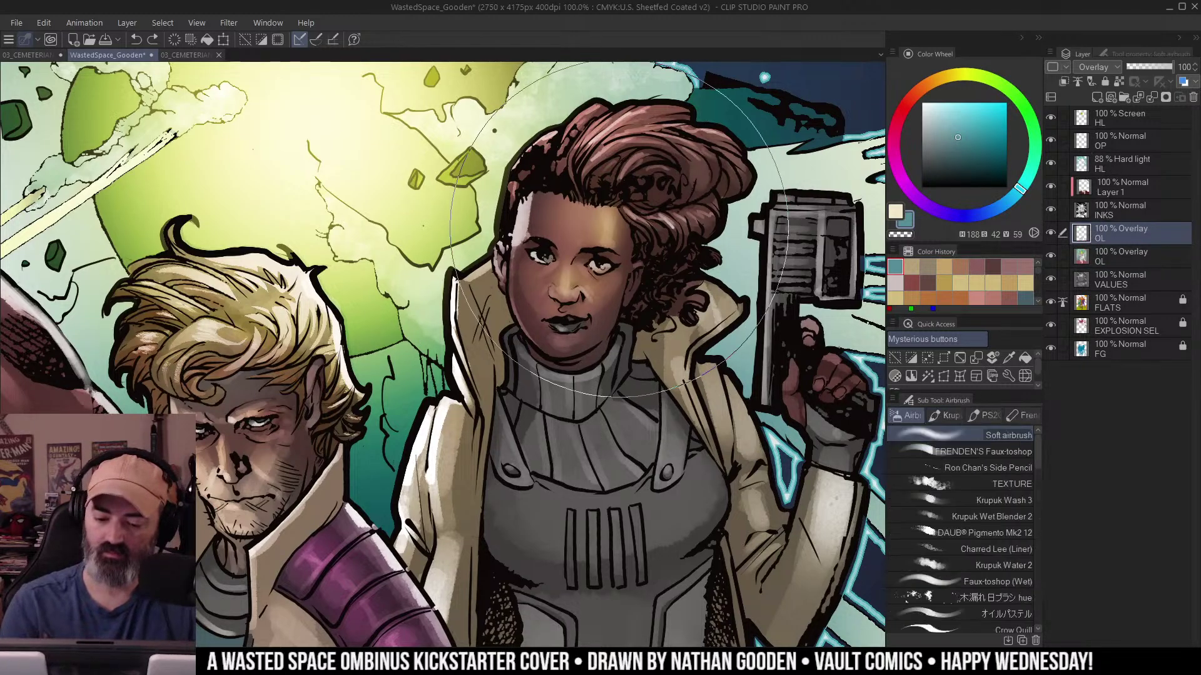
{"action": "left_click", "coordinate": [566, 276], "text": "alt"}
{"action": "left_click", "coordinate": [943, 111]}
{"action": "left_click", "coordinate": [982, 468]}
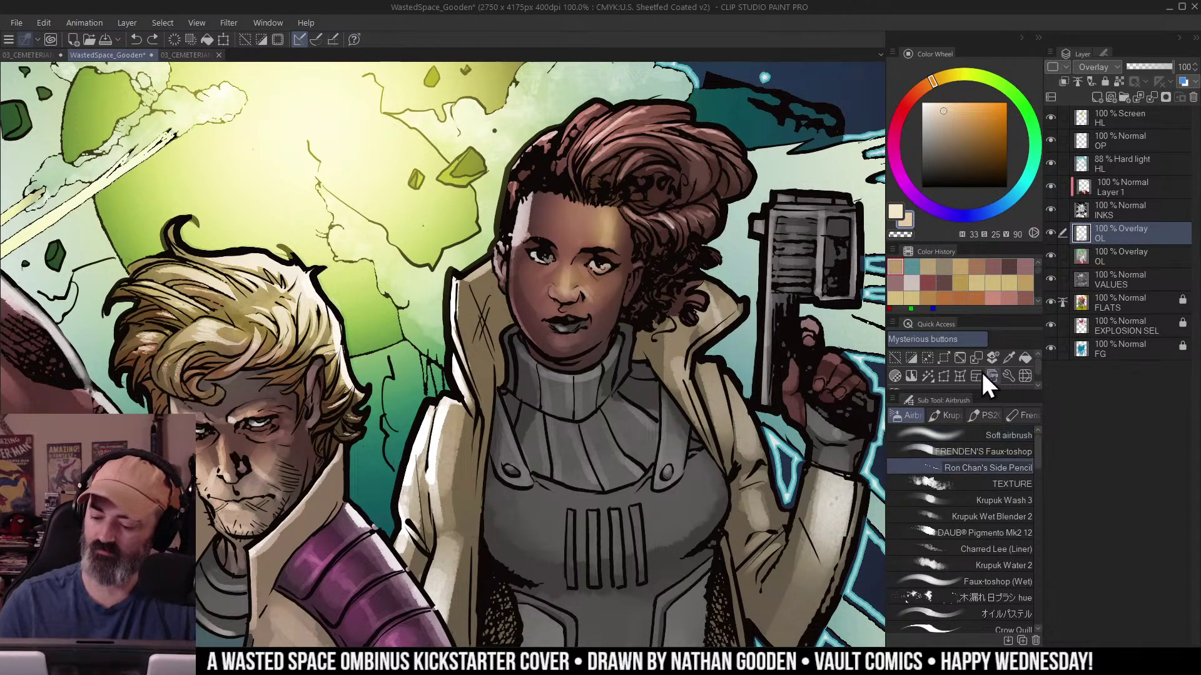
{"action": "left_click_drag", "start_coordinate": [596, 226], "coordinate": [610, 217]}
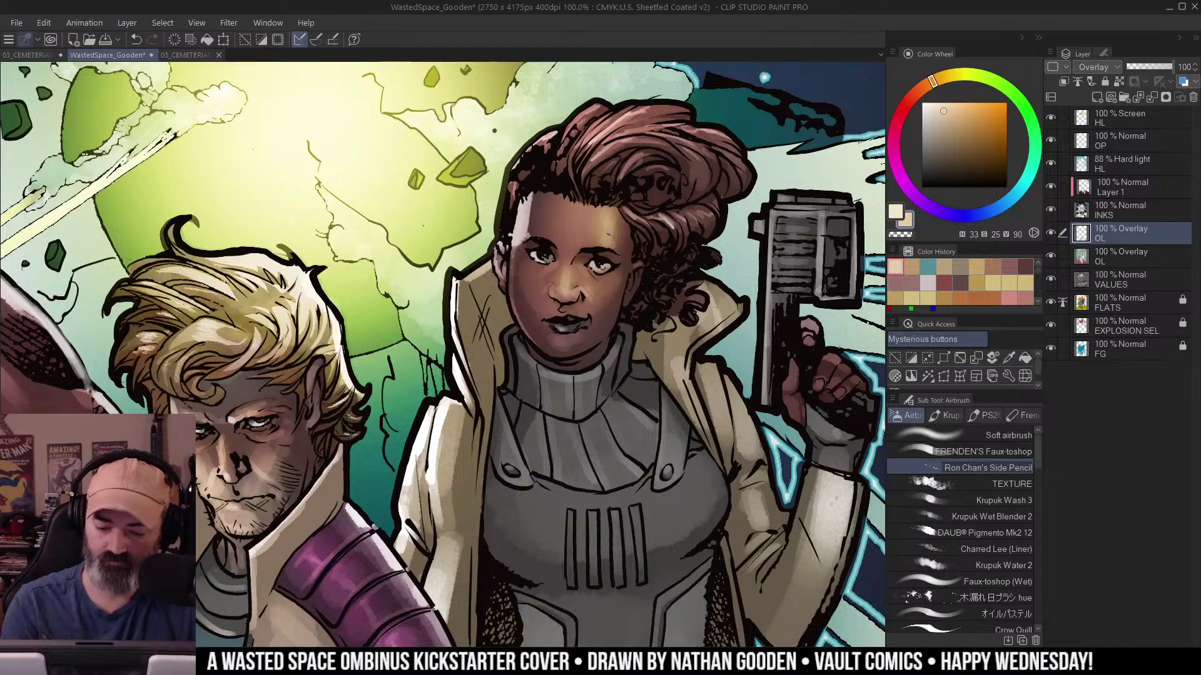
{"action": "key", "text": "ctrl+d"}
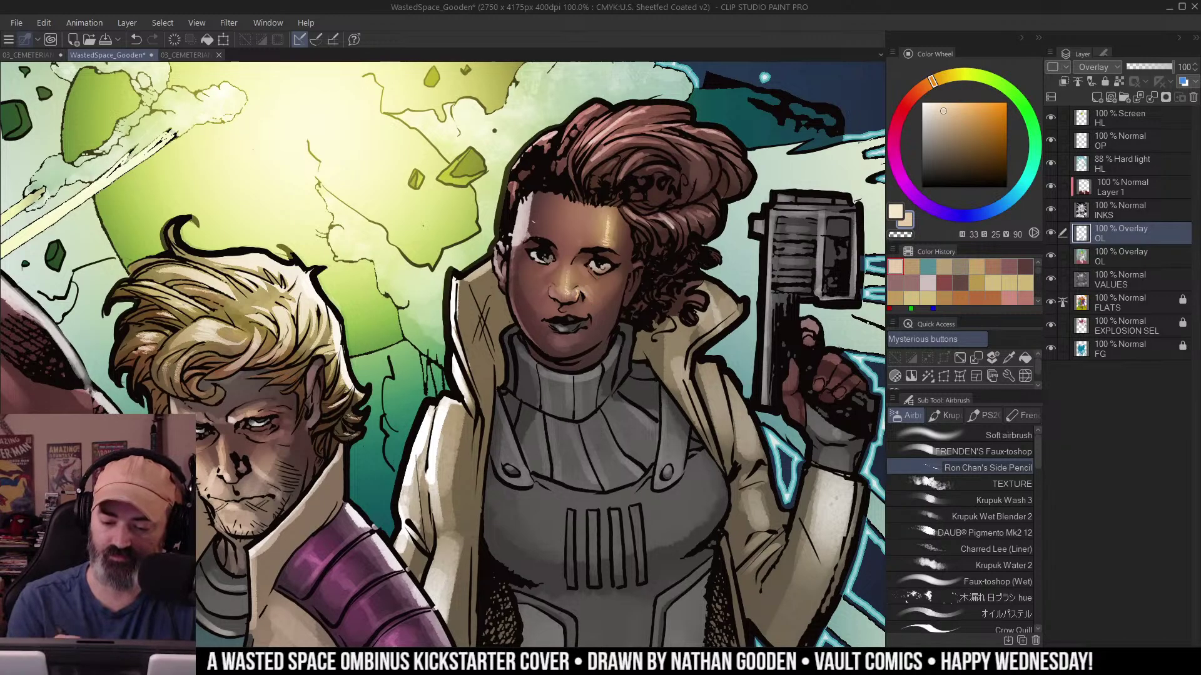
Add small peach highlights to the woman's ear and face, and undo the last stroke beneath her eye.
{"action": "left_click_drag", "start_coordinate": [510, 248], "coordinate": [511, 277]}
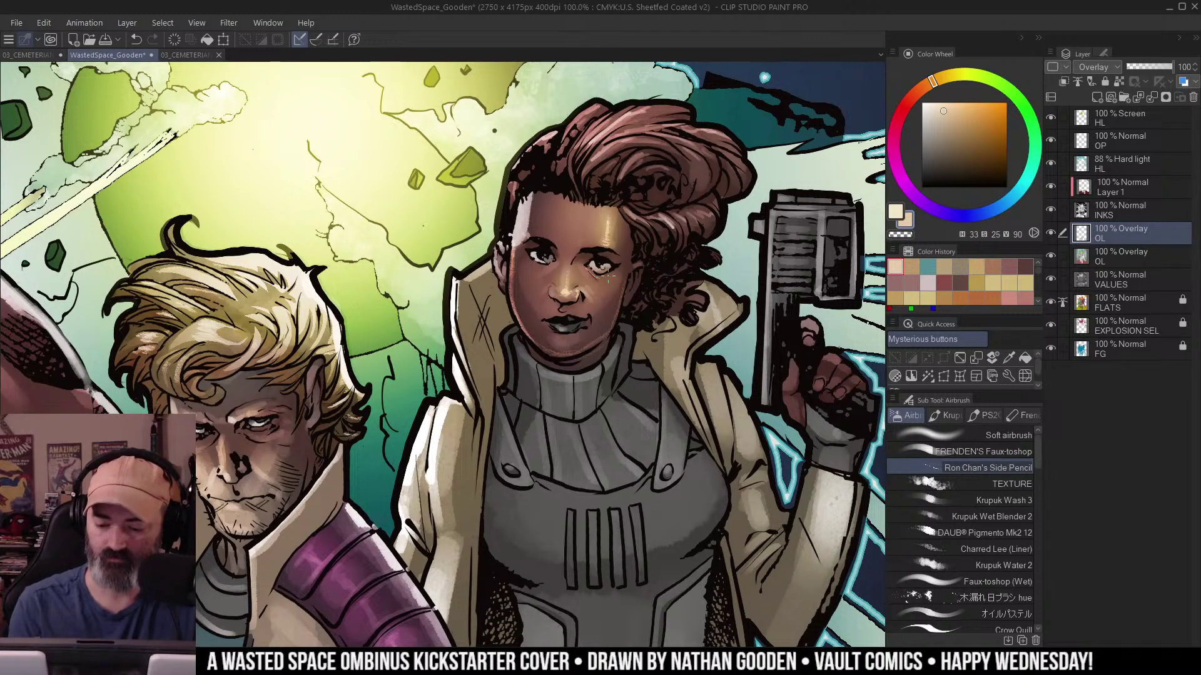
{"action": "mouse_move", "coordinate": [582, 268]}
{"action": "left_mouse_down"}
{"action": "mouse_move", "coordinate": [589, 280]}
{"action": "mouse_move", "coordinate": [548, 272]}
{"action": "left_mouse_up"}
{"action": "key", "text": "ctrl+z"}
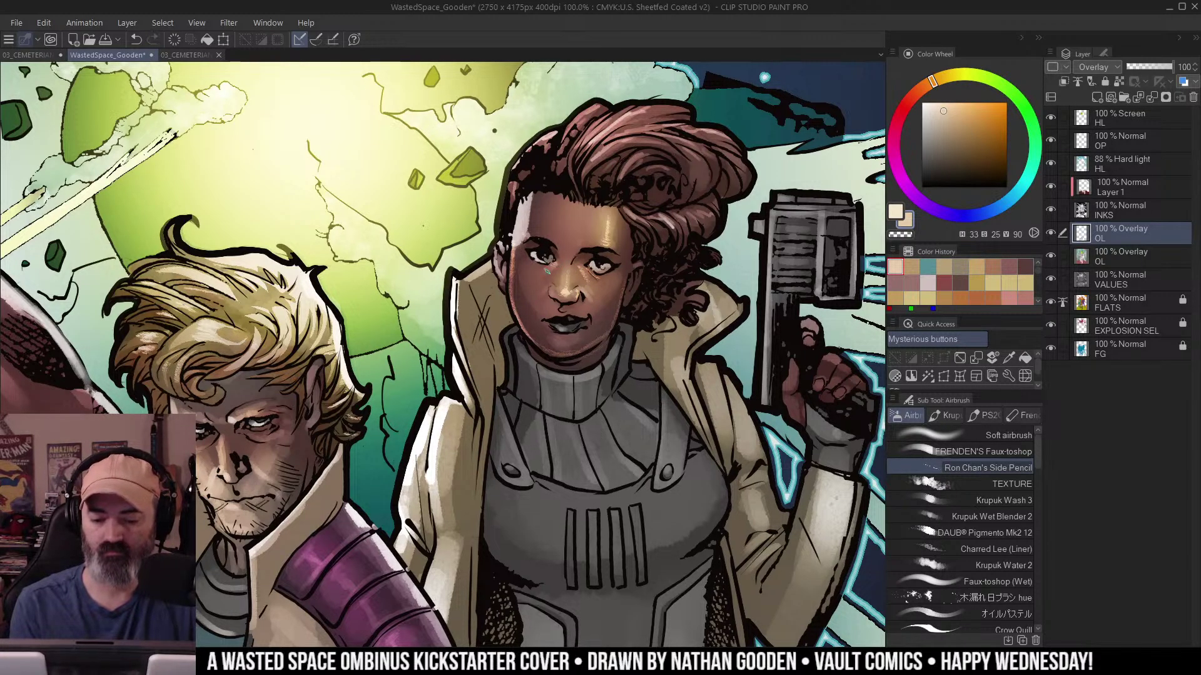
With the Soft airbrush, tint the shadowed edge of the woman's forehead blue H202 S42 V70 and her cheek edge lighter blue H202 S29 V79.
{"action": "key", "text": "slash"}
{"action": "left_click", "coordinate": [604, 271], "text": "alt"}
{"action": "left_click", "coordinate": [626, 285], "text": "alt"}
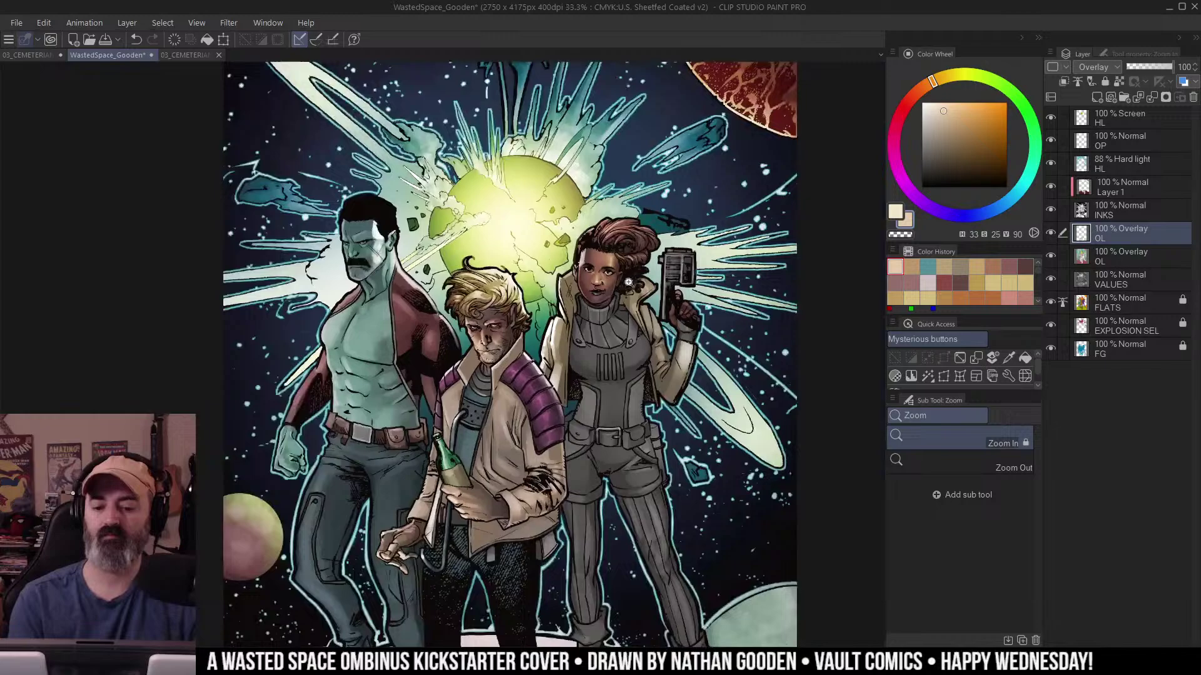
{"action": "left_click", "coordinate": [629, 333], "text": "alt"}
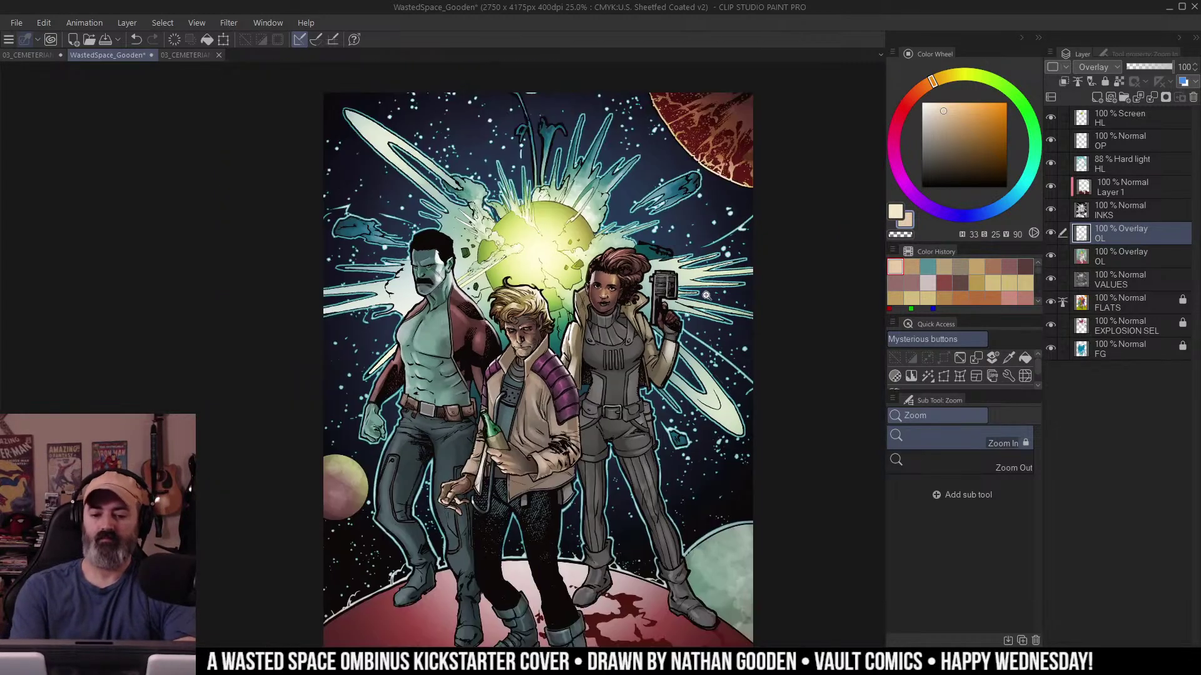
{"action": "left_click", "coordinate": [615, 321]}
{"action": "left_click", "coordinate": [664, 319]}
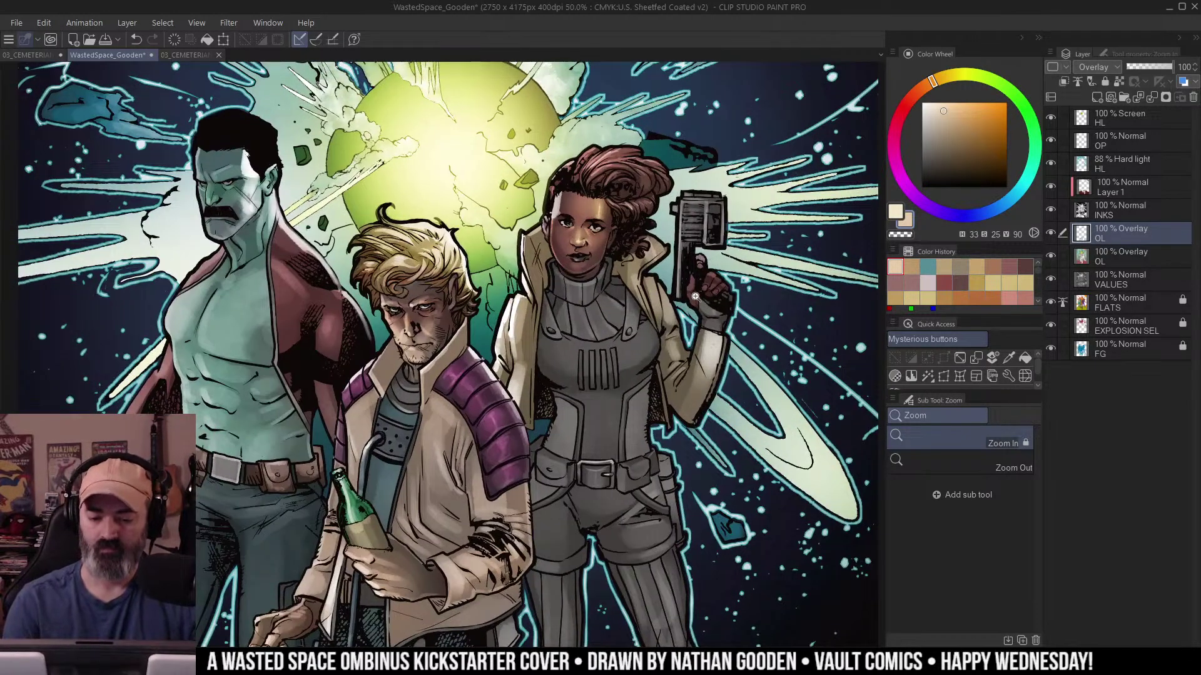
{"action": "left_click", "coordinate": [601, 267]}
{"action": "key", "text": "b"}
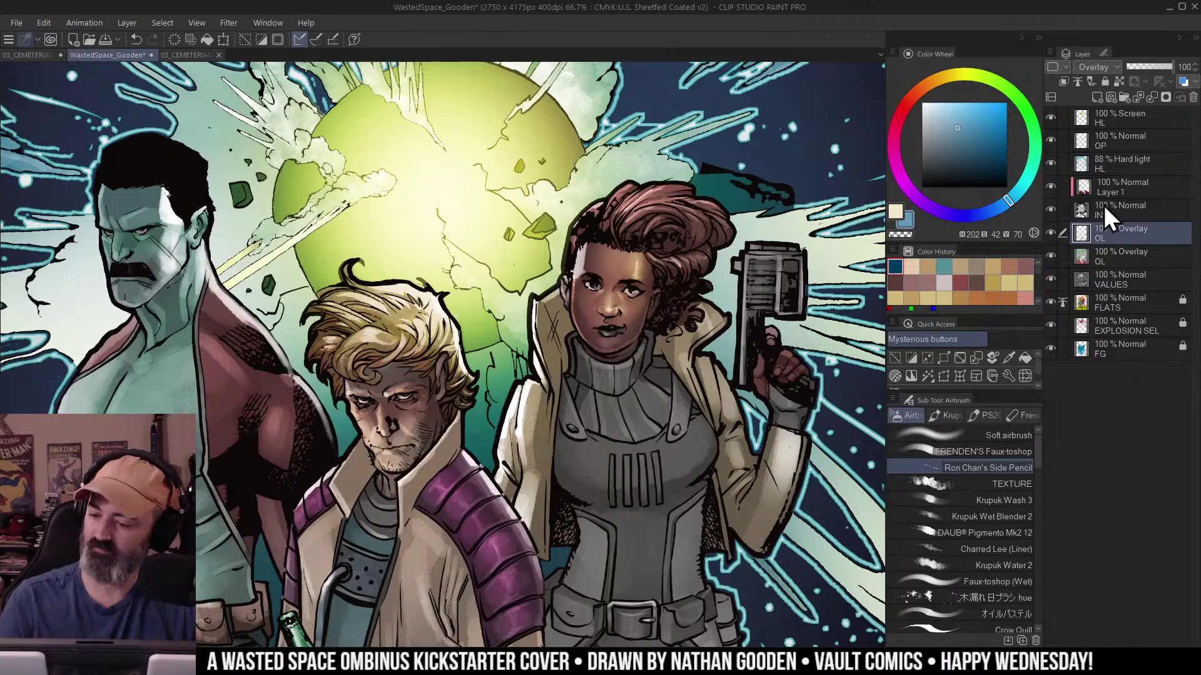
{"action": "left_click", "coordinate": [995, 436]}
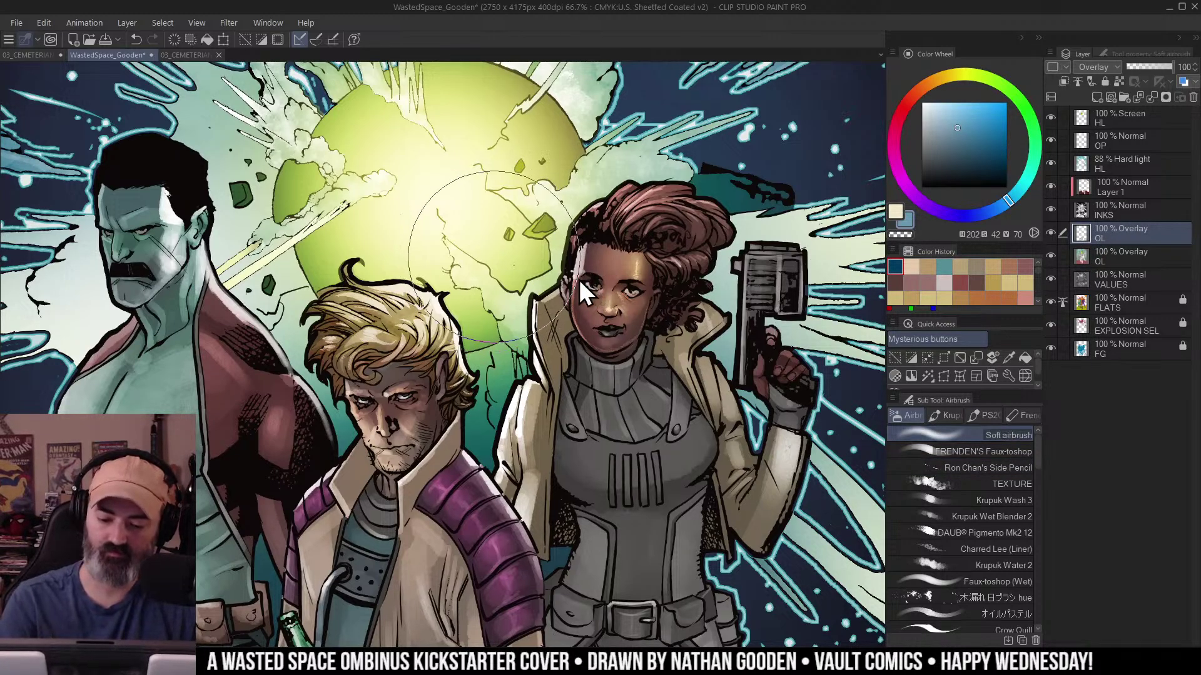
{"action": "left_click_drag", "start_coordinate": [592, 240], "coordinate": [582, 232]}
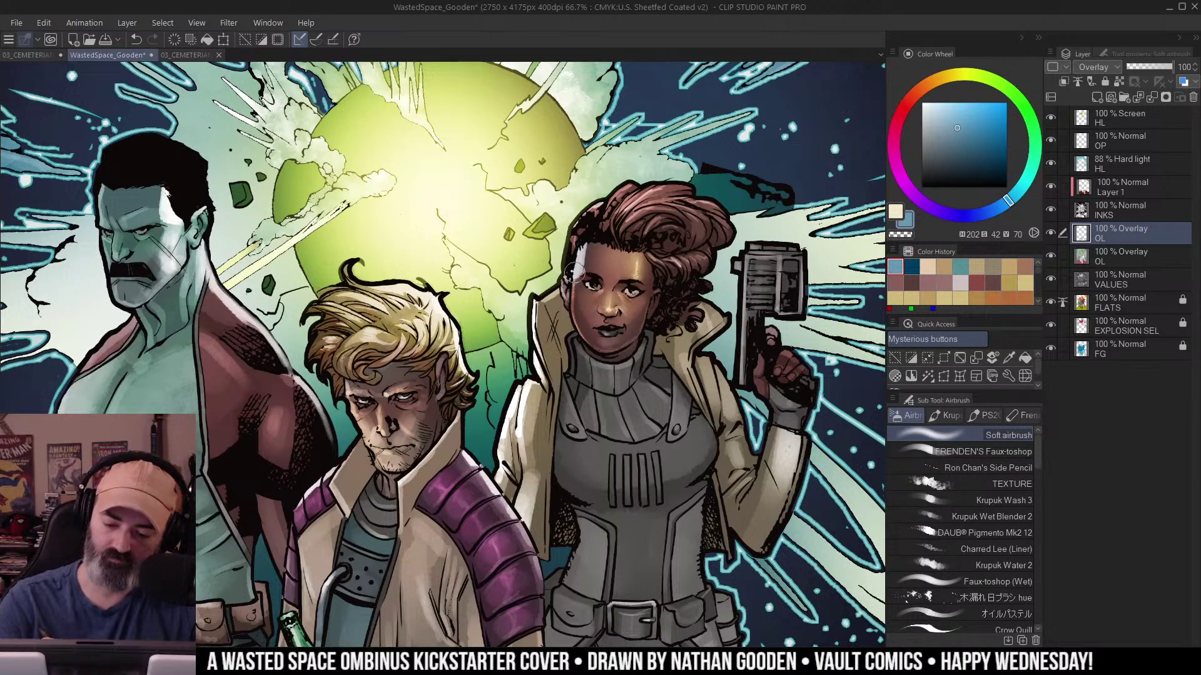
{"action": "left_click_drag", "start_coordinate": [955, 123], "coordinate": [946, 119]}
{"action": "left_click_drag", "start_coordinate": [565, 311], "coordinate": [568, 273]}
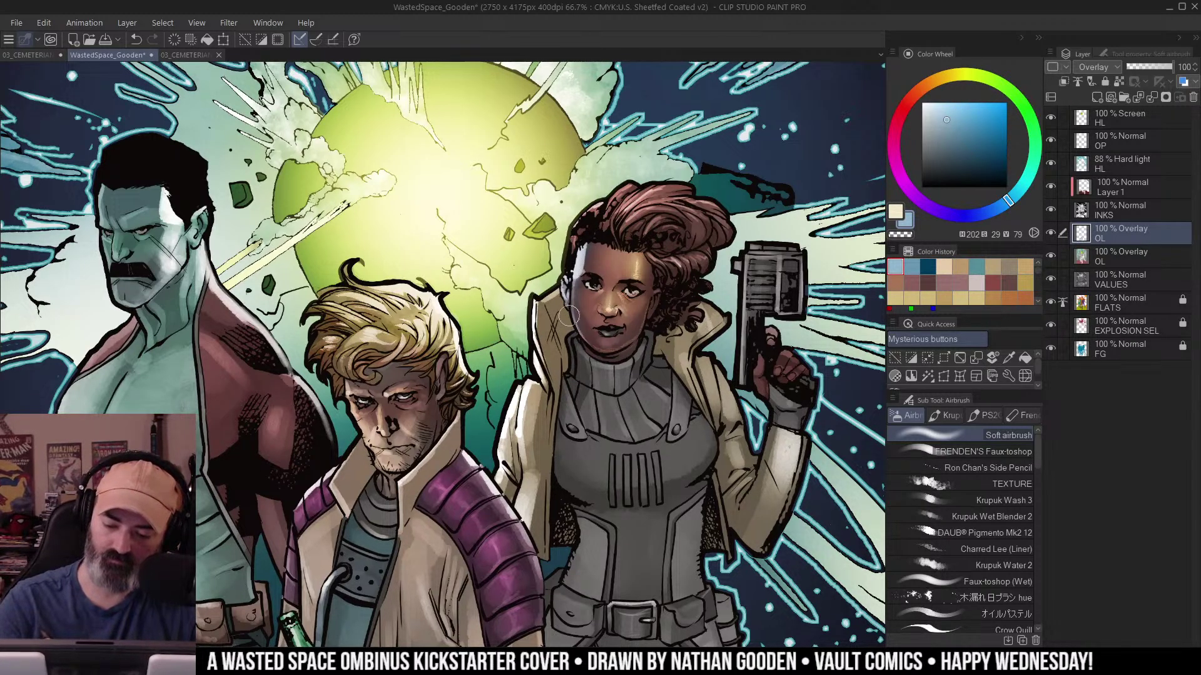
Auto-select the woman's turtleneck and striped leggings using the referred layers, and hide the selection border.
{"action": "key", "text": "ctrl+space"}
{"action": "left_click_drag", "start_coordinate": [643, 224], "coordinate": [609, 212]}
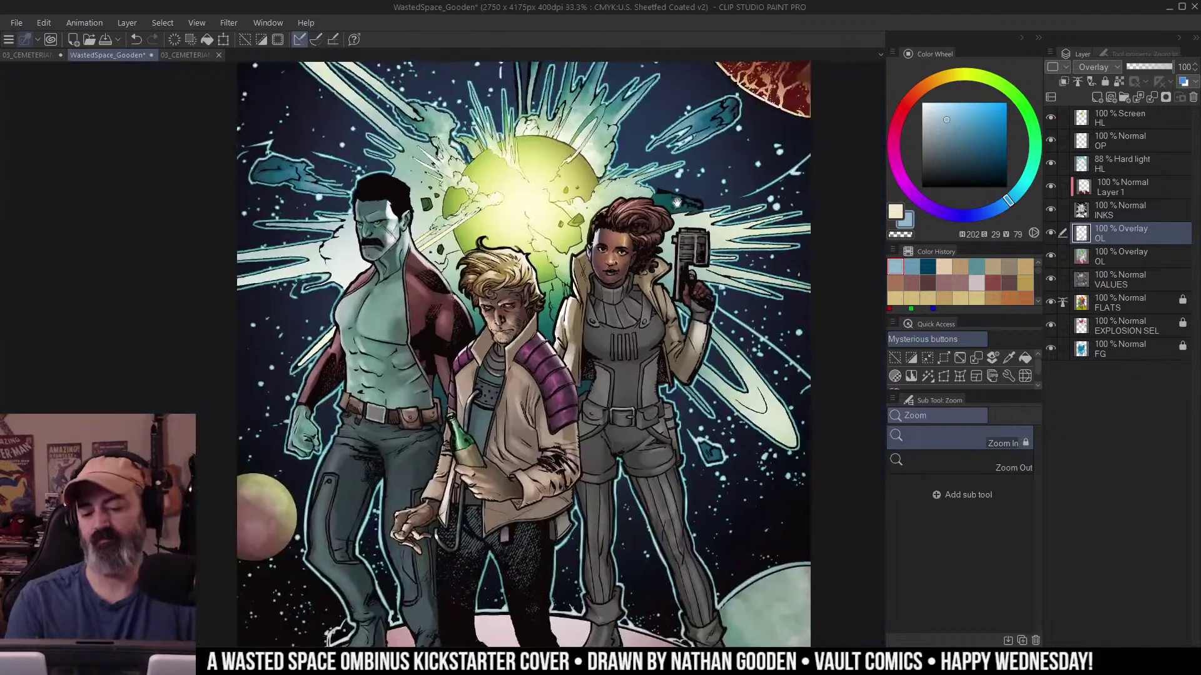
{"action": "left_click", "coordinate": [631, 361], "text": "alt"}
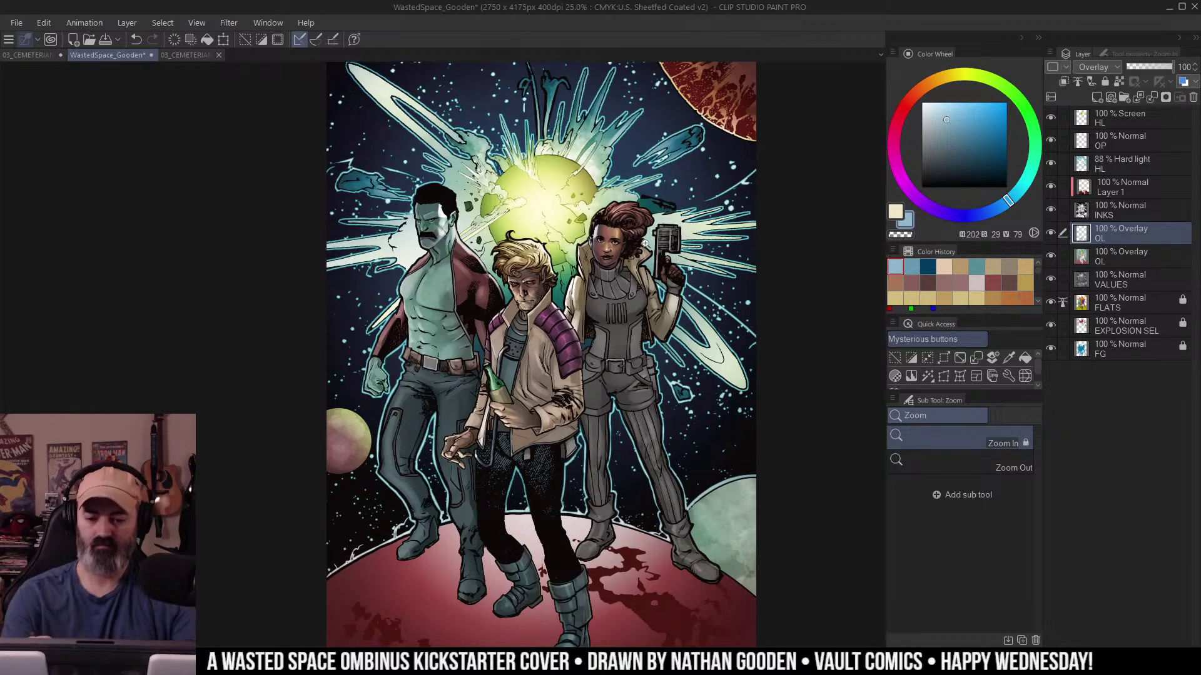
{"action": "left_click", "coordinate": [631, 301]}
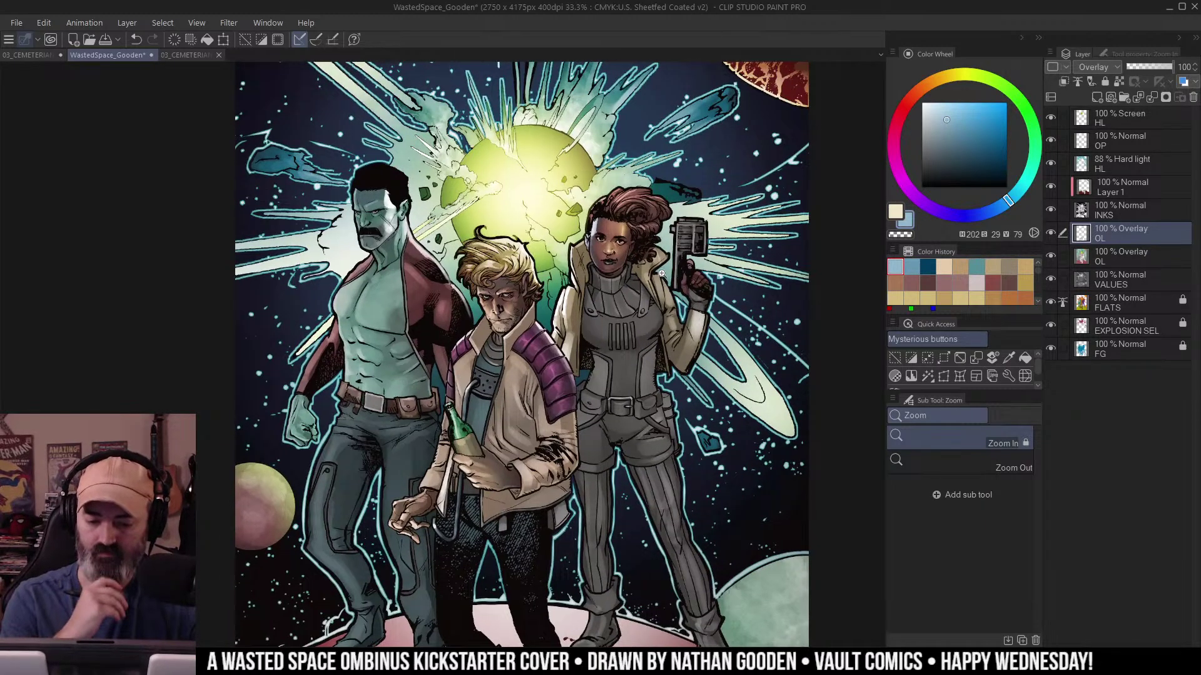
{"action": "left_click", "coordinate": [673, 309]}
{"action": "key", "text": "w"}
{"action": "left_click", "coordinate": [586, 282]}
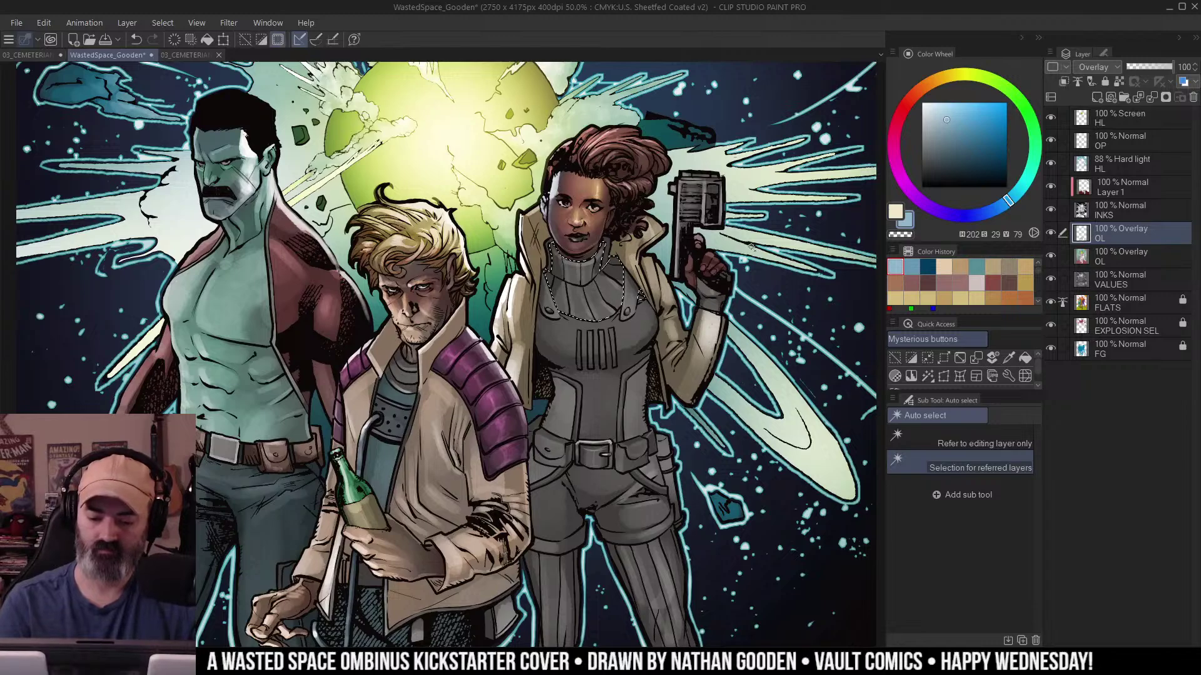
{"action": "key", "text": "q"}
{"action": "key", "text": "ctrl+m"}
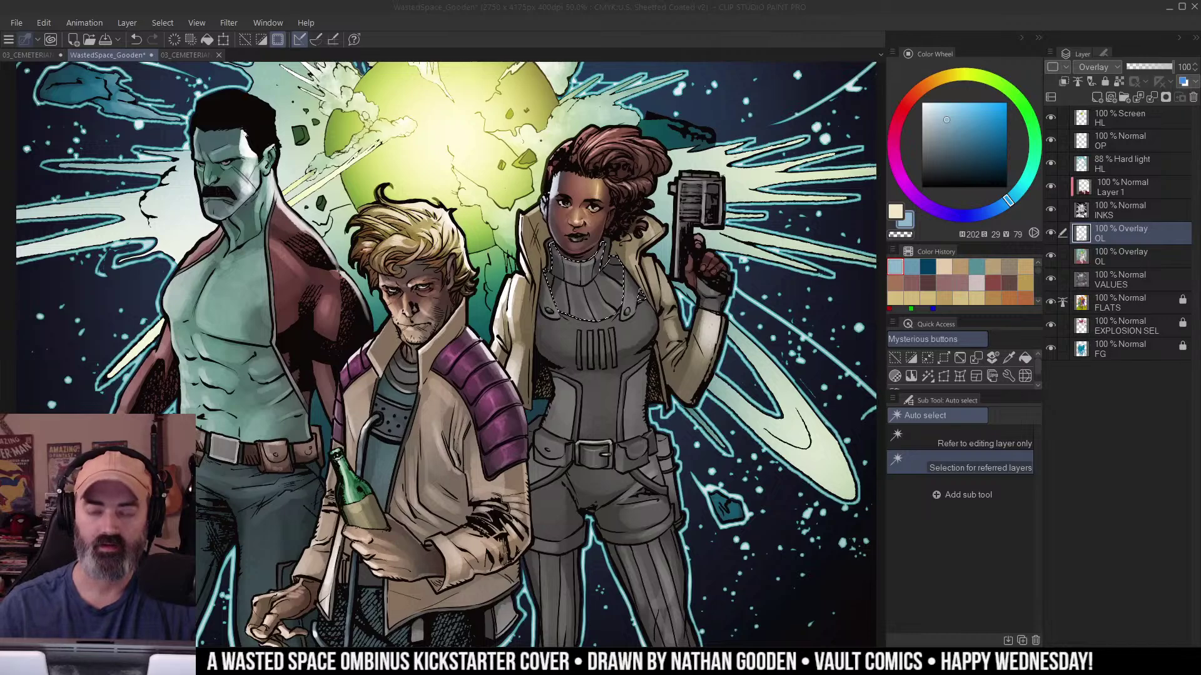
{"action": "left_click", "coordinate": [650, 561], "text": "shift"}
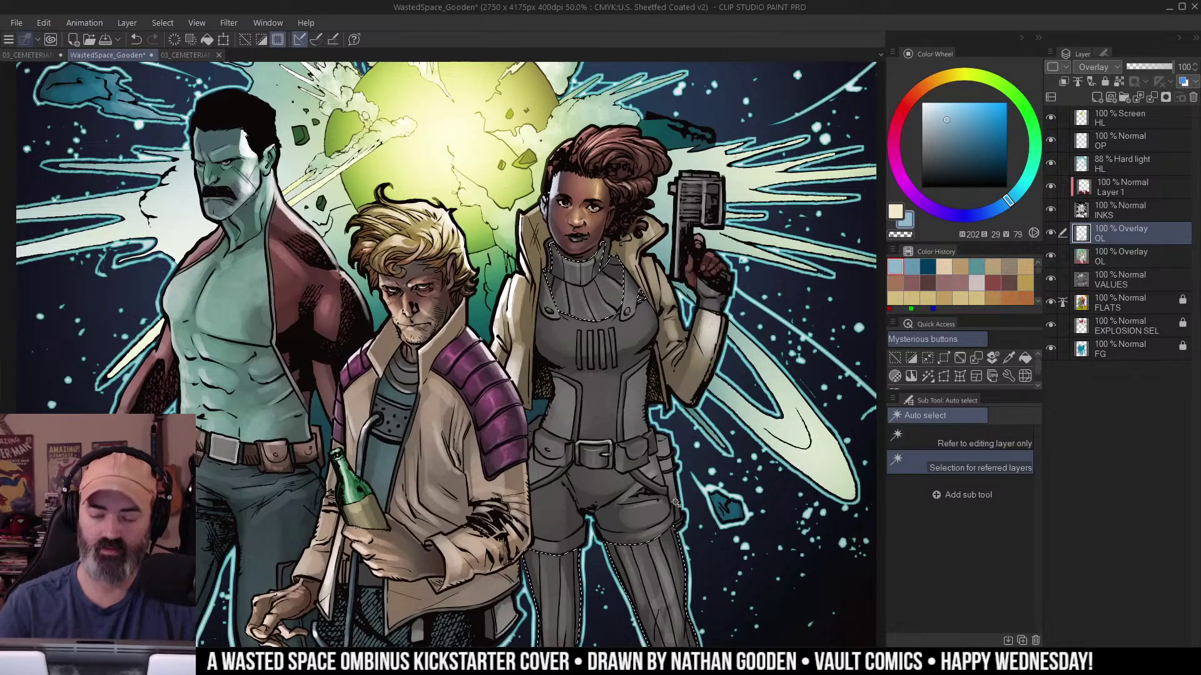
{"action": "mouse_move", "coordinate": [722, 461]}
{"action": "left_mouse_down"}
{"action": "mouse_move", "coordinate": [719, 235]}
{"action": "mouse_move", "coordinate": [699, 204]}
{"action": "mouse_move", "coordinate": [718, 494]}
{"action": "mouse_move", "coordinate": [706, 498]}
{"action": "left_mouse_up"}
{"action": "key", "text": "ctrl+h"}
On the lower Overlay layer, airbrush brown over the woman's turtleneck, starting from H21 S30 V51 and strengthening it to H21 S58 V58.
{"action": "key", "text": "b"}
{"action": "left_click", "coordinate": [912, 97]}
{"action": "left_click_drag", "start_coordinate": [953, 126], "coordinate": [948, 139]}
{"action": "left_click_drag", "start_coordinate": [917, 97], "coordinate": [922, 93]}
{"action": "left_click", "coordinate": [948, 143]}
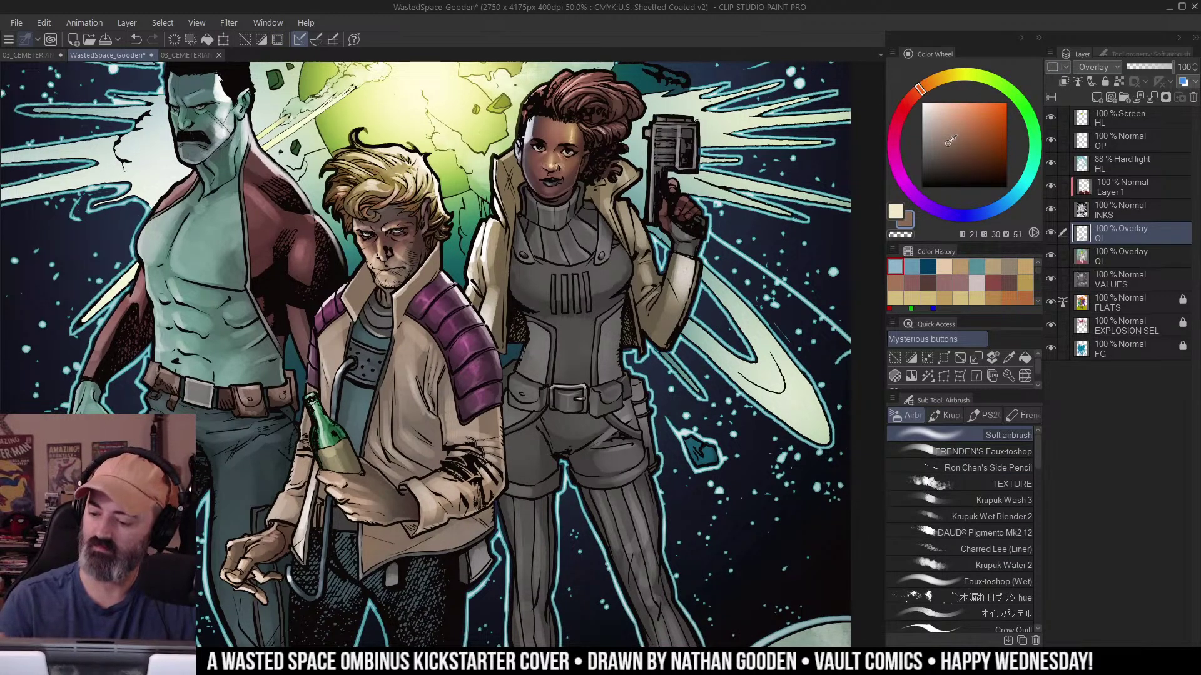
{"action": "left_click", "coordinate": [1104, 250]}
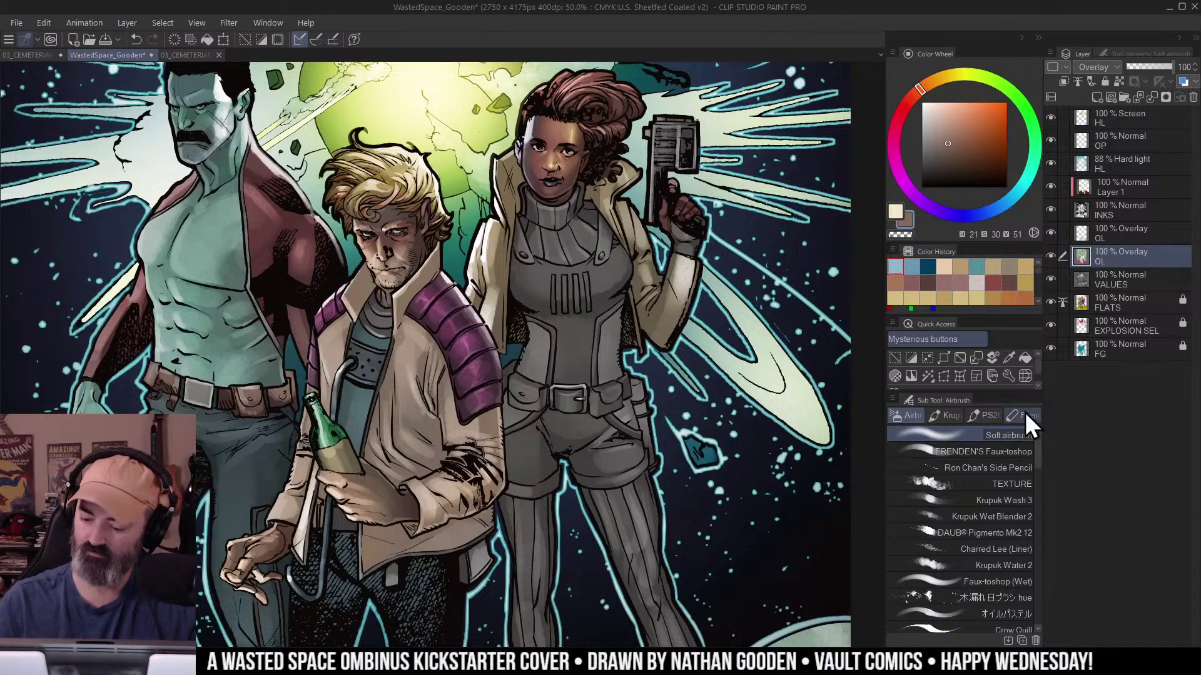
{"action": "mouse_move", "coordinate": [627, 219]}
{"action": "left_mouse_down"}
{"action": "mouse_move", "coordinate": [575, 263]}
{"action": "mouse_move", "coordinate": [625, 316]}
{"action": "left_mouse_up"}
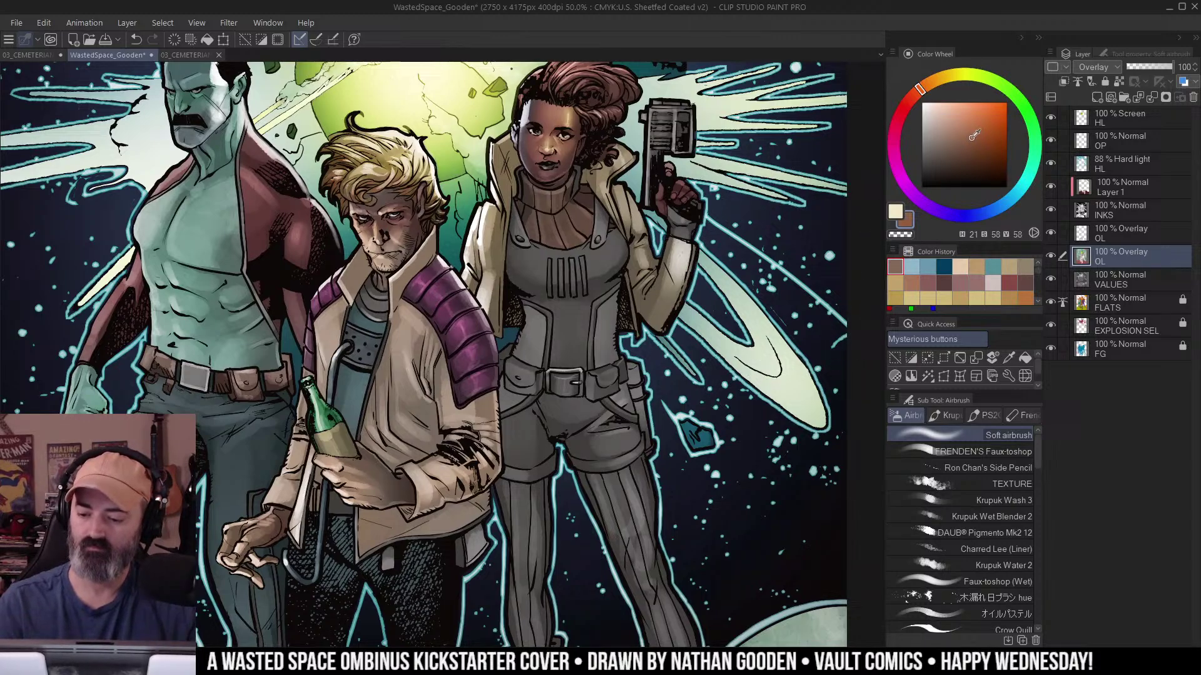
Set the colour to orange-brown H21 S57 V71 and airbrush it over the woman's turtleneck and leggings.
{"action": "mouse_move", "coordinate": [613, 266]}
{"action": "left_mouse_down"}
{"action": "mouse_move", "coordinate": [568, 305]}
{"action": "mouse_move", "coordinate": [643, 254]}
{"action": "mouse_move", "coordinate": [559, 311]}
{"action": "mouse_move", "coordinate": [569, 304]}
{"action": "mouse_move", "coordinate": [566, 332]}
{"action": "left_mouse_up"}
{"action": "left_click", "coordinate": [971, 126]}
{"action": "left_click_drag", "start_coordinate": [634, 252], "coordinate": [625, 169]}
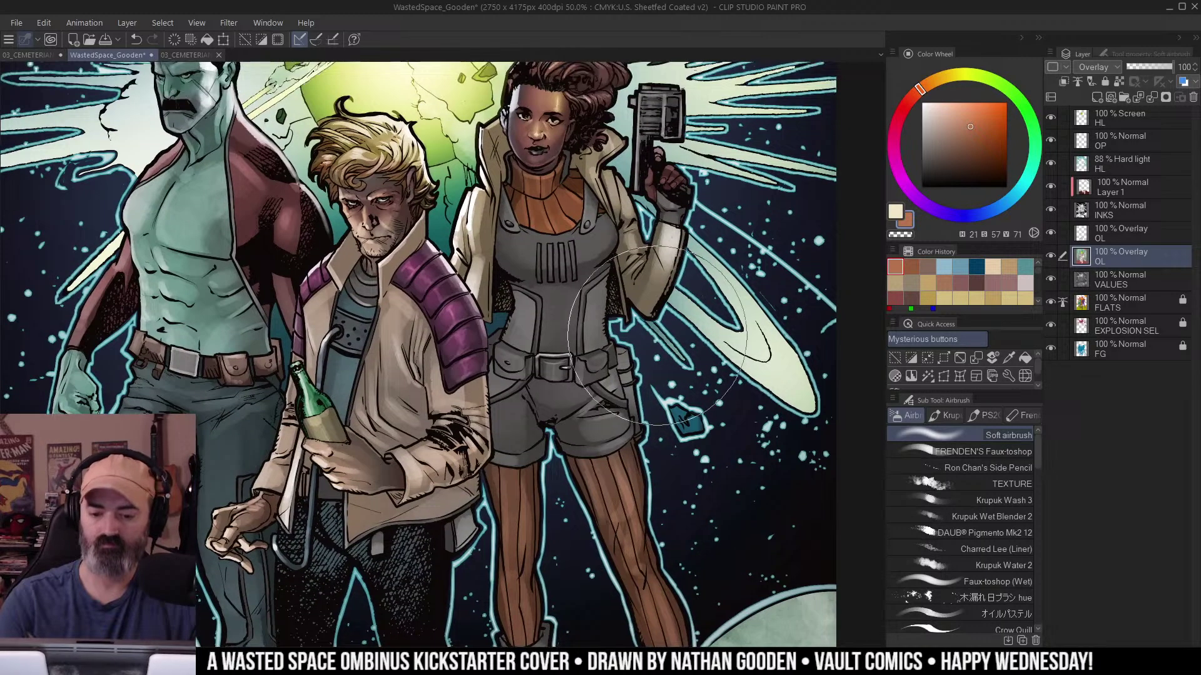
{"action": "scroll", "coordinate": [648, 362], "scroll_direction": "down", "scroll_amount": 2}
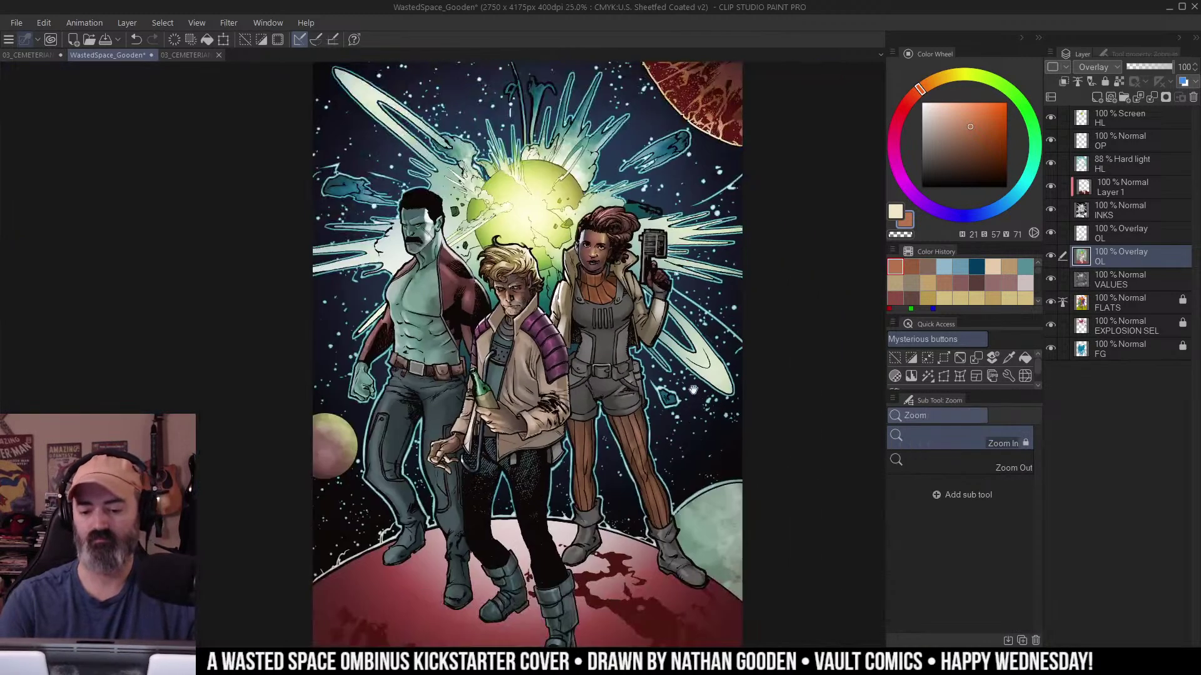
{"action": "left_click_drag", "start_coordinate": [694, 390], "coordinate": [686, 364]}
{"action": "scroll", "coordinate": [670, 452], "scroll_direction": "up", "scroll_amount": 1}
{"action": "mouse_move", "coordinate": [613, 351]}
{"action": "left_mouse_down"}
{"action": "mouse_move", "coordinate": [627, 353]}
{"action": "mouse_move", "coordinate": [672, 518]}
{"action": "left_mouse_up"}
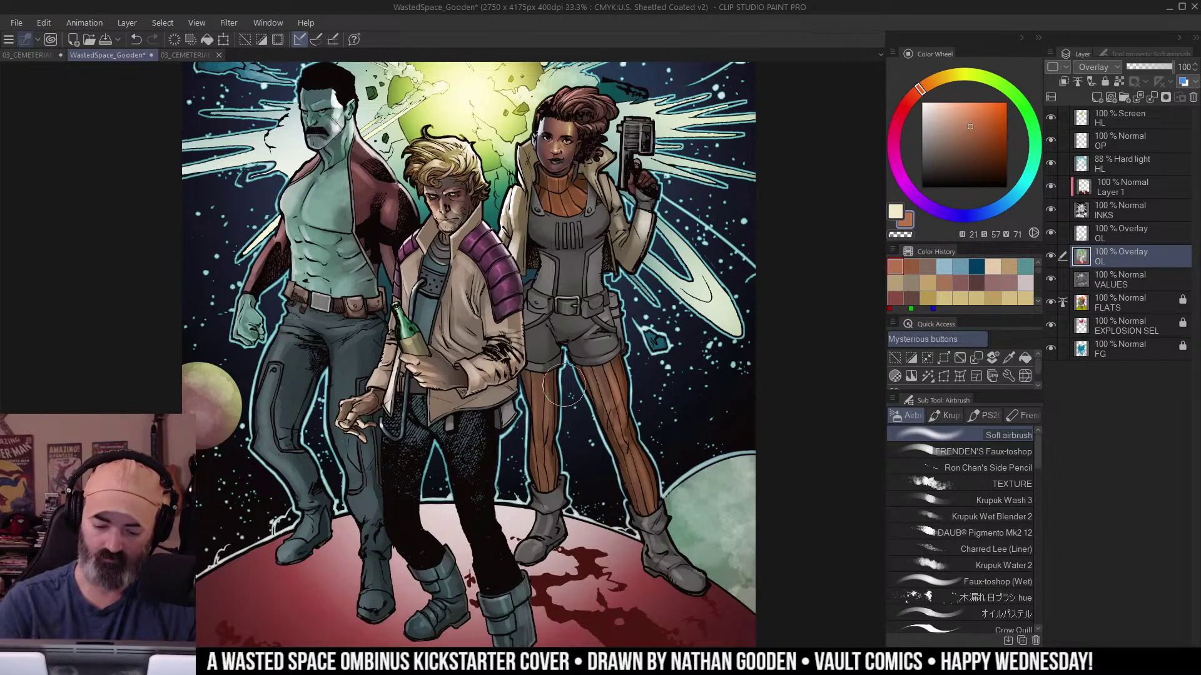
Examine the woman's orange-brown turtleneck and leggings against the rest of the cover.
{"action": "left_click", "coordinate": [601, 429], "text": "ctrl+alt"}
{"action": "left_click_drag", "start_coordinate": [660, 352], "coordinate": [659, 372]}
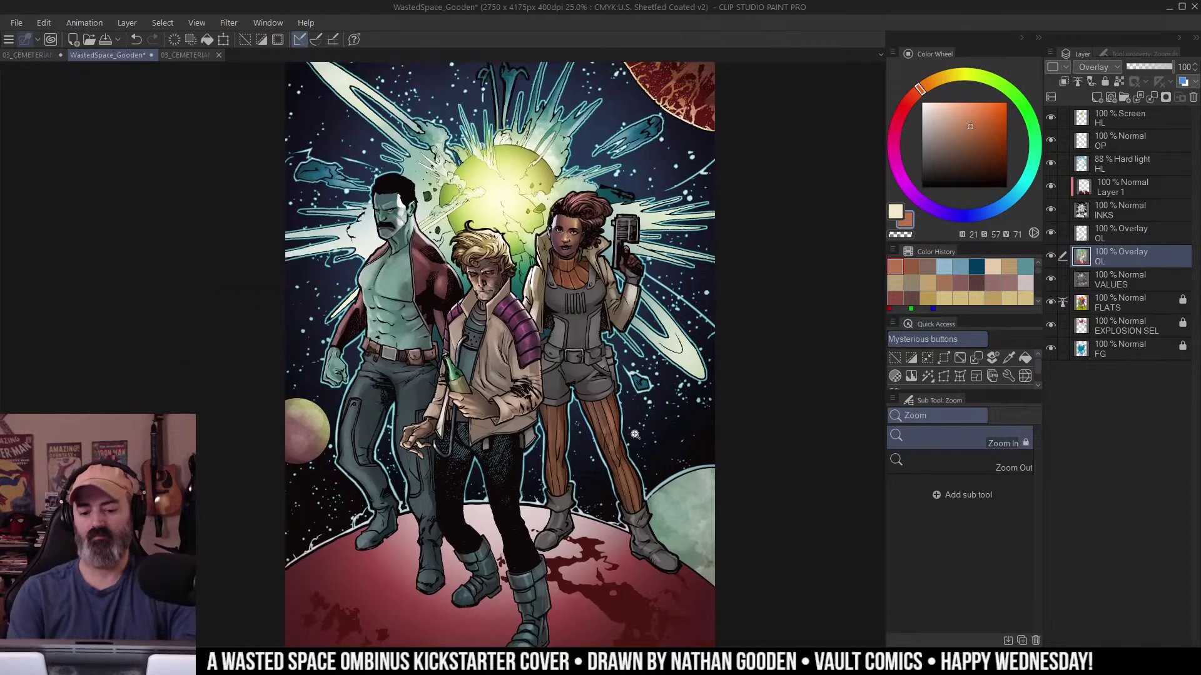
{"action": "key", "text": "ctrl+space"}
{"action": "left_click", "coordinate": [638, 314], "text": "ctrl"}
{"action": "left_click_drag", "start_coordinate": [668, 289], "coordinate": [699, 279]}
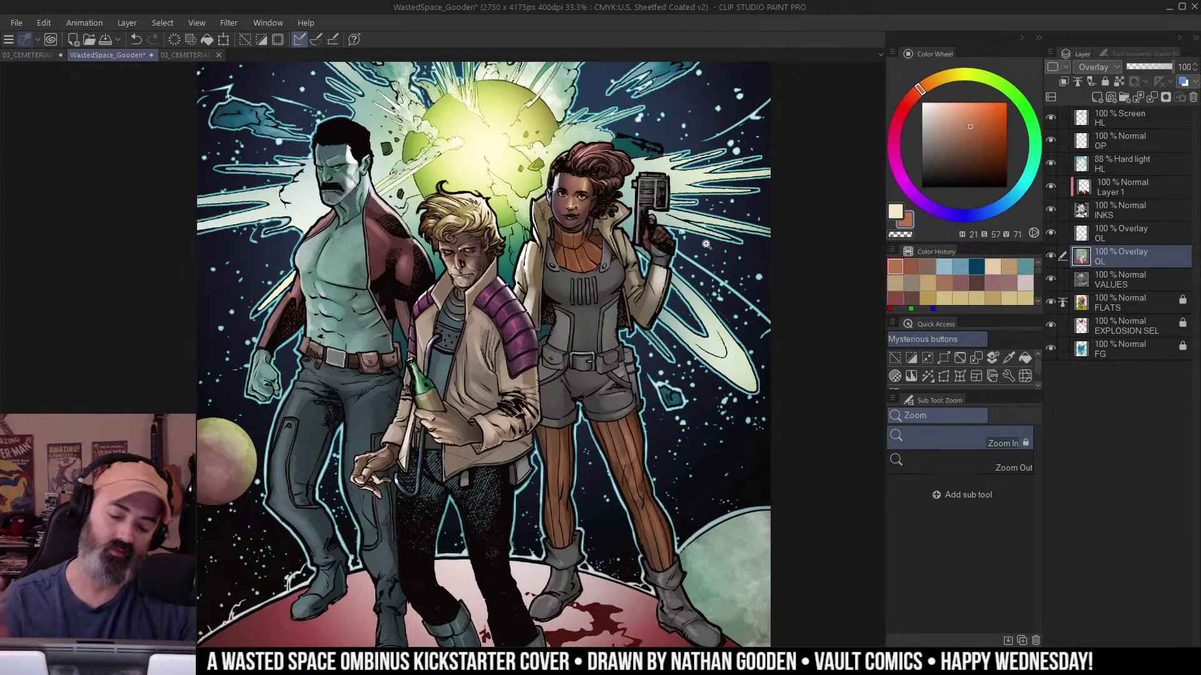
{"action": "left_click", "coordinate": [595, 269]}
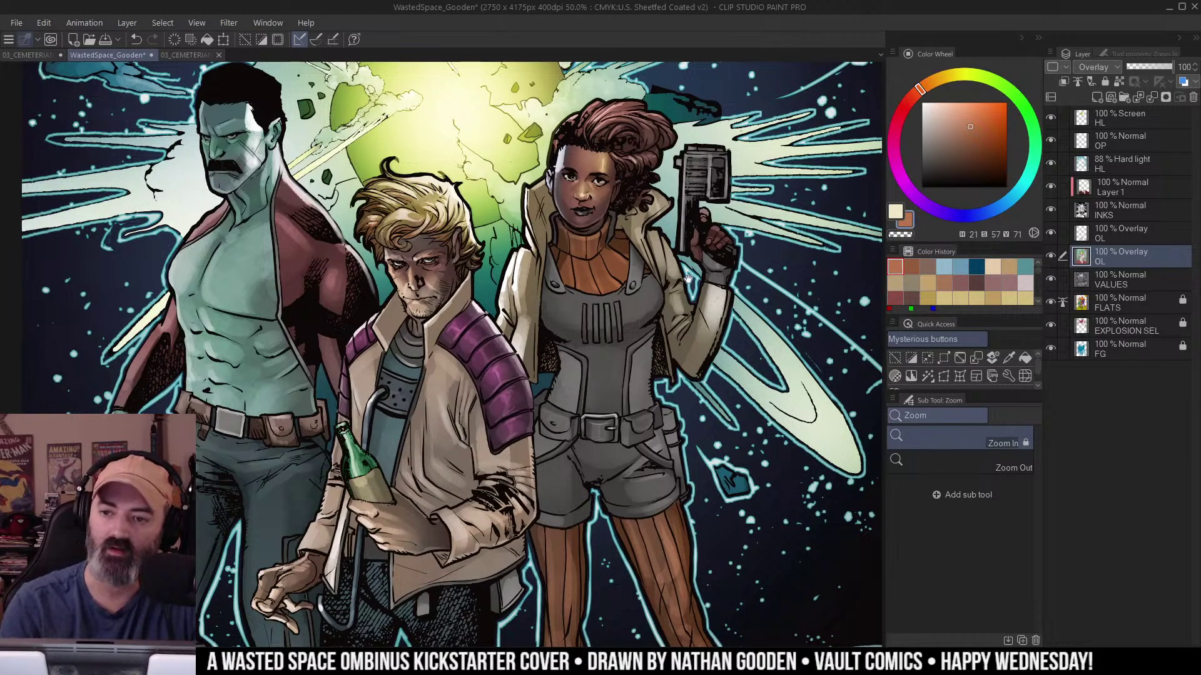
{"action": "left_click_drag", "start_coordinate": [692, 256], "coordinate": [693, 231]}
{"action": "key", "text": "m"}
{"action": "key", "text": "/"}
{"action": "left_click", "coordinate": [663, 324], "text": "alt"}
{"action": "left_click_drag", "start_coordinate": [707, 324], "coordinate": [687, 310]}
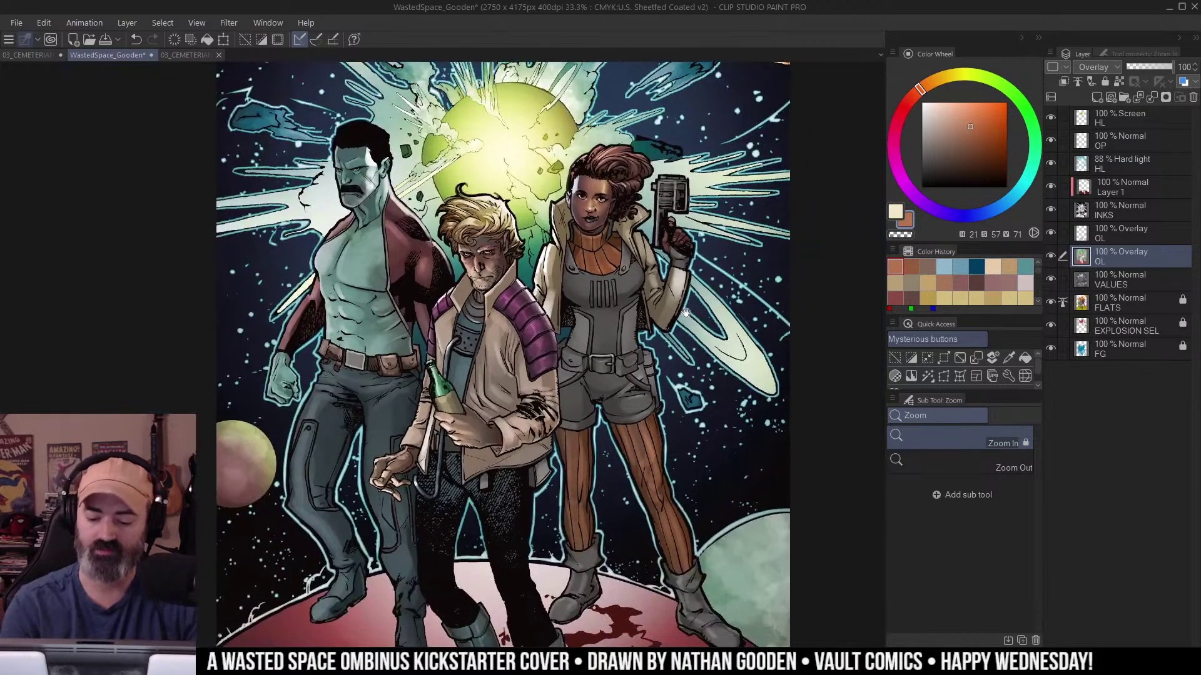
Set the colour to muted orange-brown H22 S48 V66 and touch up the woman's leggings with it.
{"action": "left_click", "coordinate": [655, 437]}
{"action": "left_click", "coordinate": [645, 441], "text": "alt"}
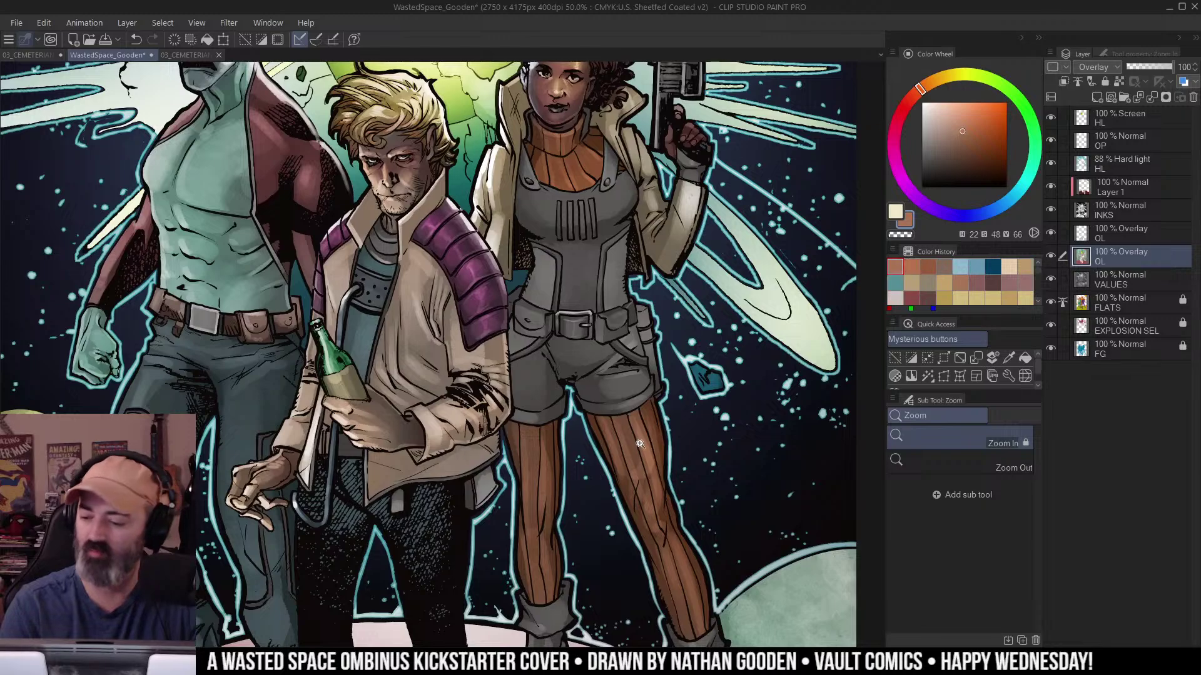
{"action": "left_click_drag", "start_coordinate": [675, 376], "coordinate": [663, 404]}
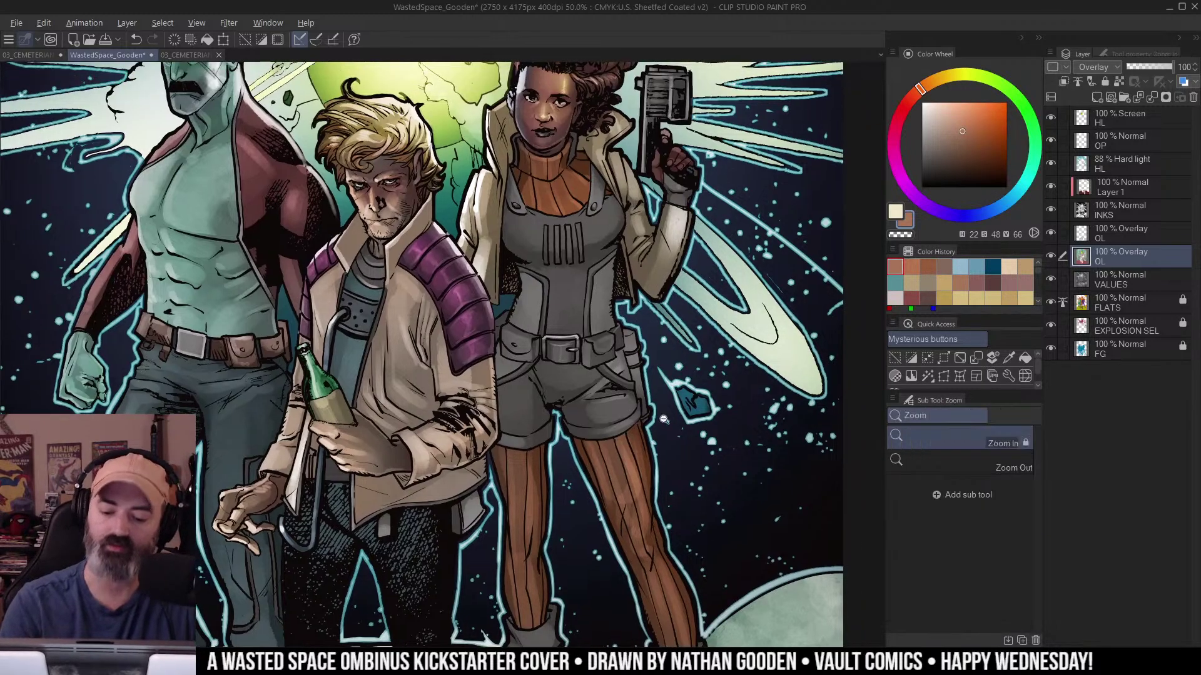
{"action": "left_click", "coordinate": [664, 408], "text": "alt"}
{"action": "left_click_drag", "start_coordinate": [727, 297], "coordinate": [707, 254]}
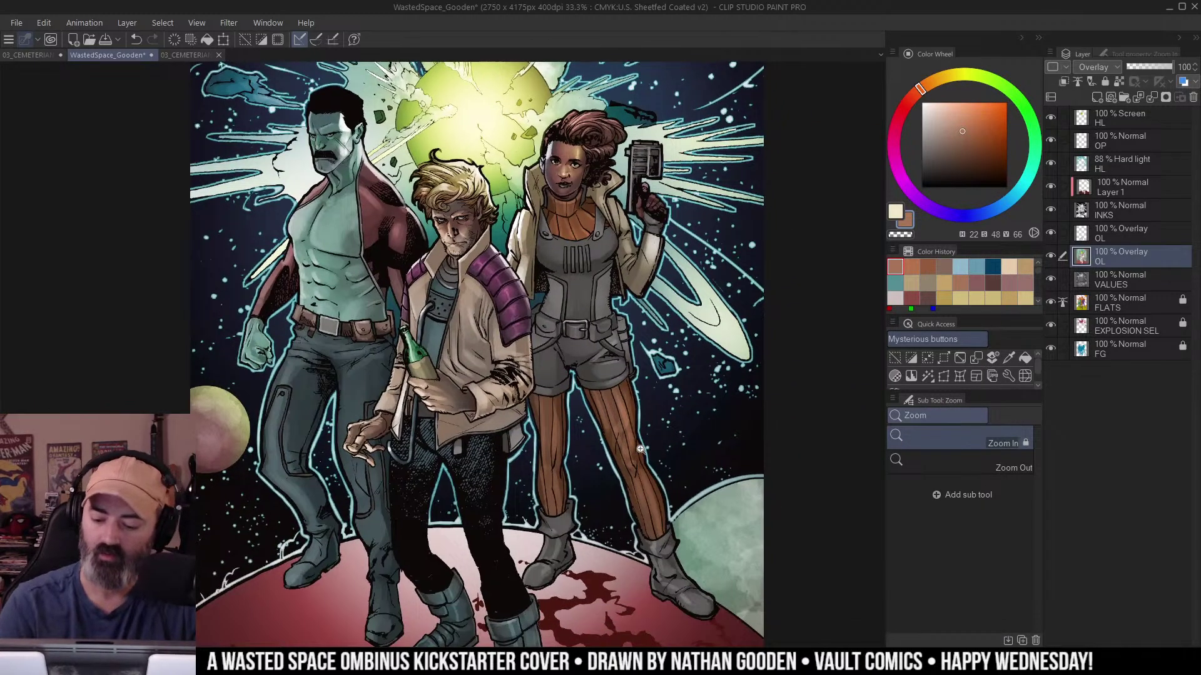
{"action": "key", "text": "b"}
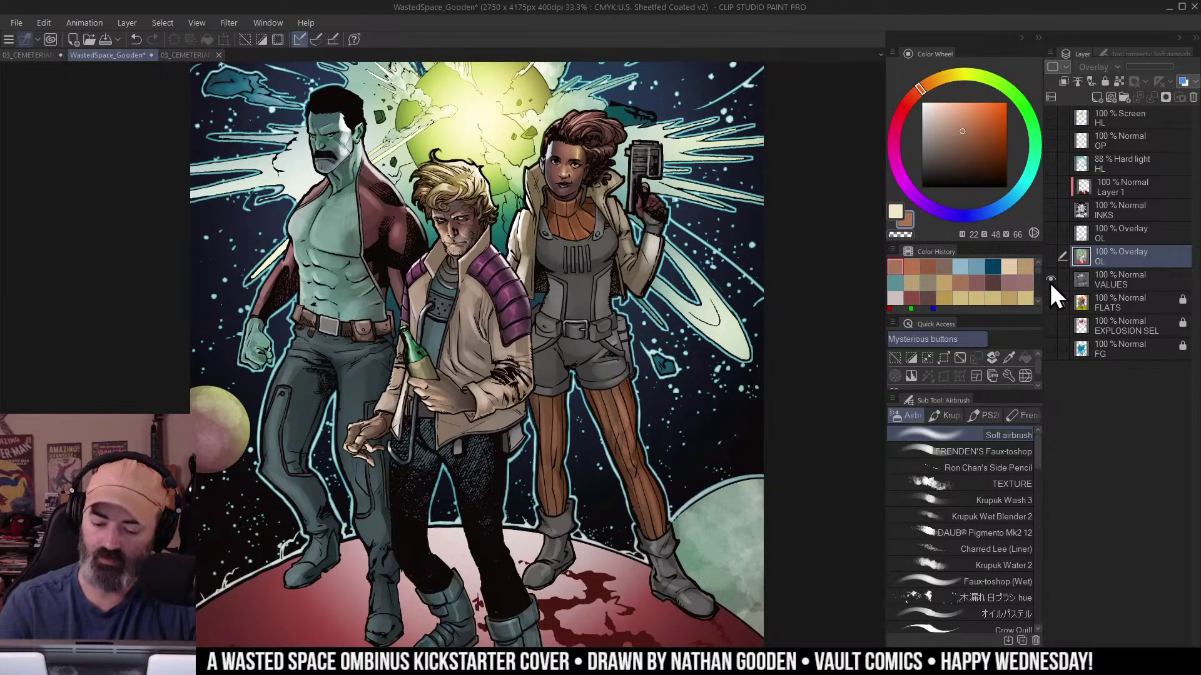
Isolate the VALUES layer, sample its grey H0 S0 V49 beside the woman's leg, and show all layers again.
{"action": "left_click", "coordinate": [1050, 280]}
{"action": "left_click", "coordinate": [1050, 282]}
{"action": "left_click", "coordinate": [1079, 284]}
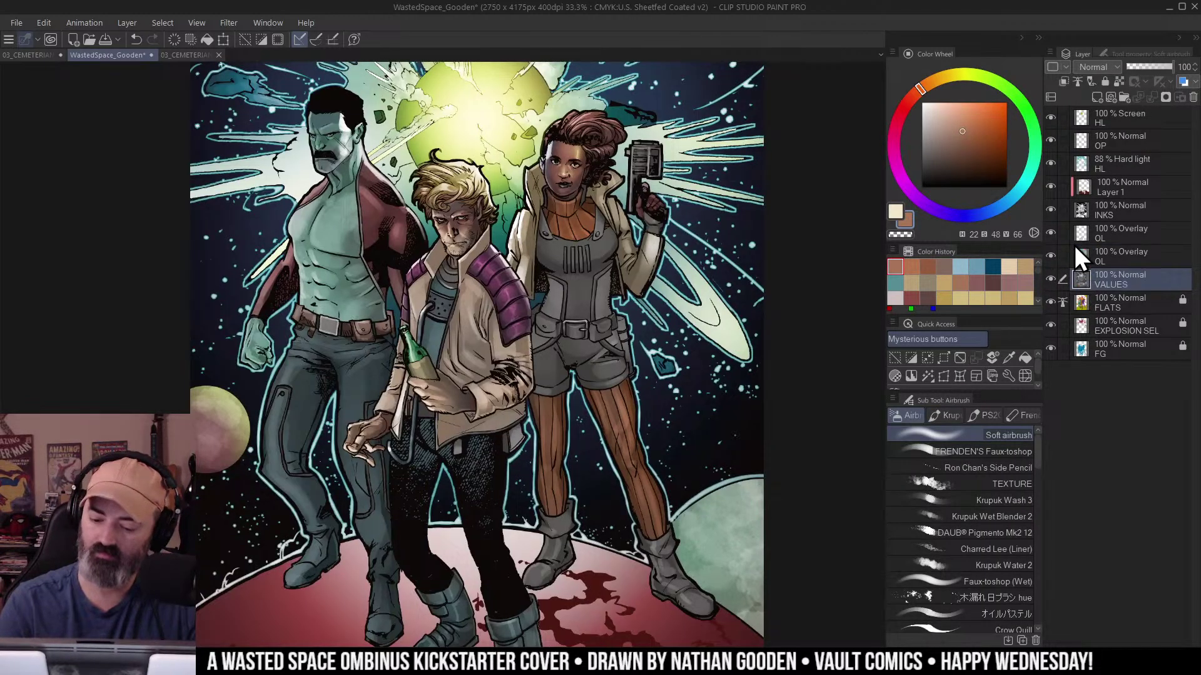
{"action": "left_click", "coordinate": [1051, 279], "text": "alt"}
{"action": "left_click", "coordinate": [620, 413], "text": "alt"}
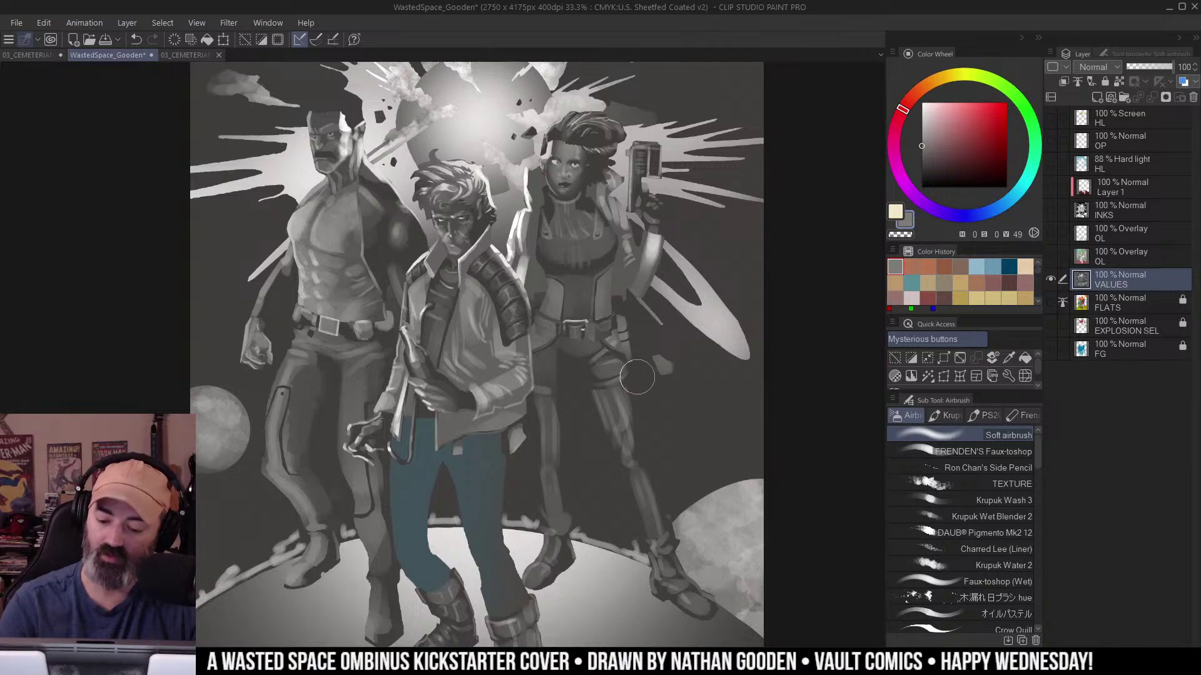
{"action": "key", "text": "w"}
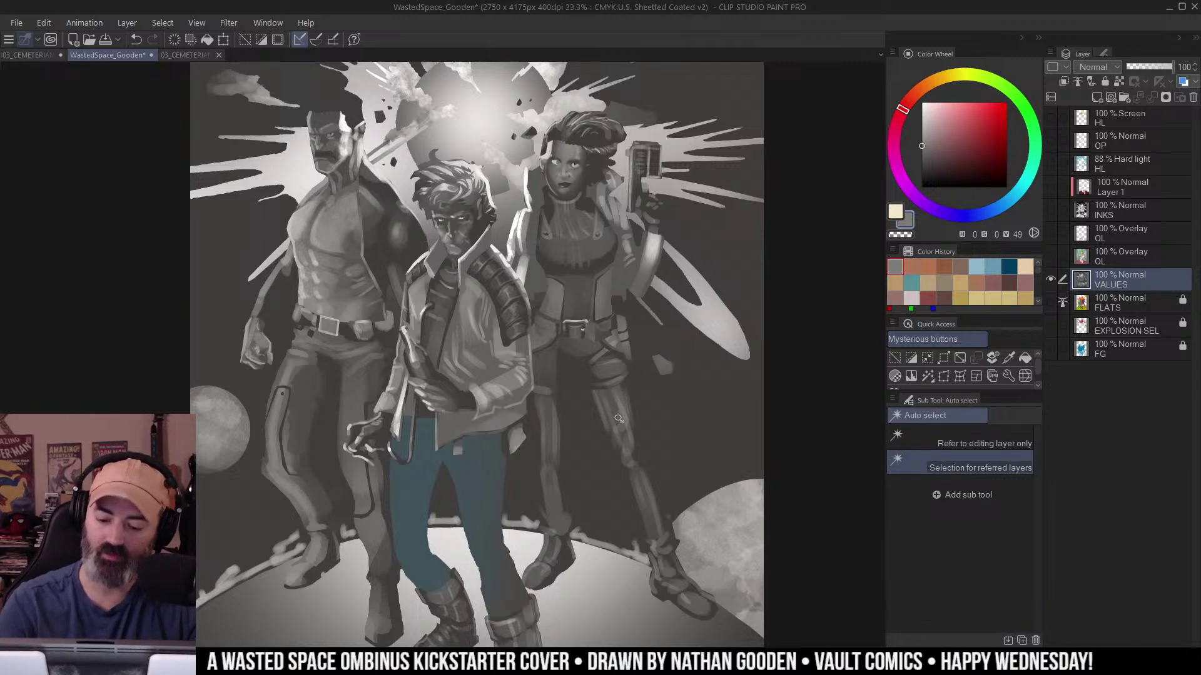
{"action": "left_click", "coordinate": [1050, 279], "text": "alt"}
Switch to the FRENDEN'S Faux-toshop brush for painting the woman's outfit.
{"action": "key", "text": "b"}
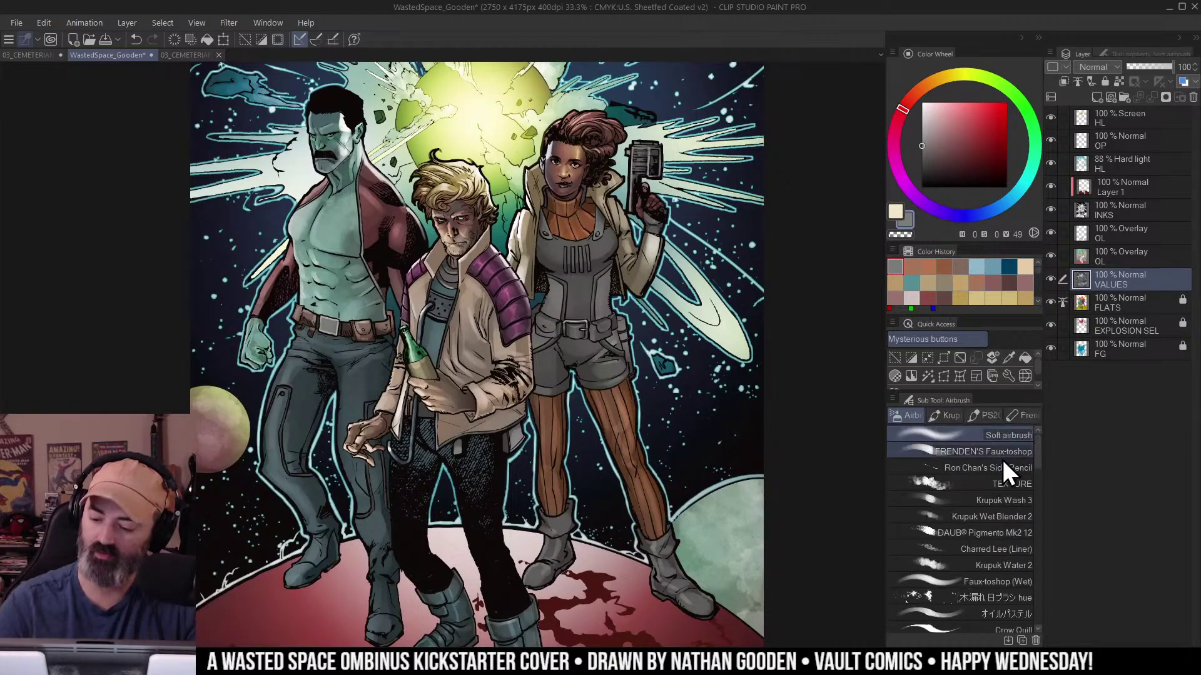
{"action": "left_click", "coordinate": [1009, 454]}
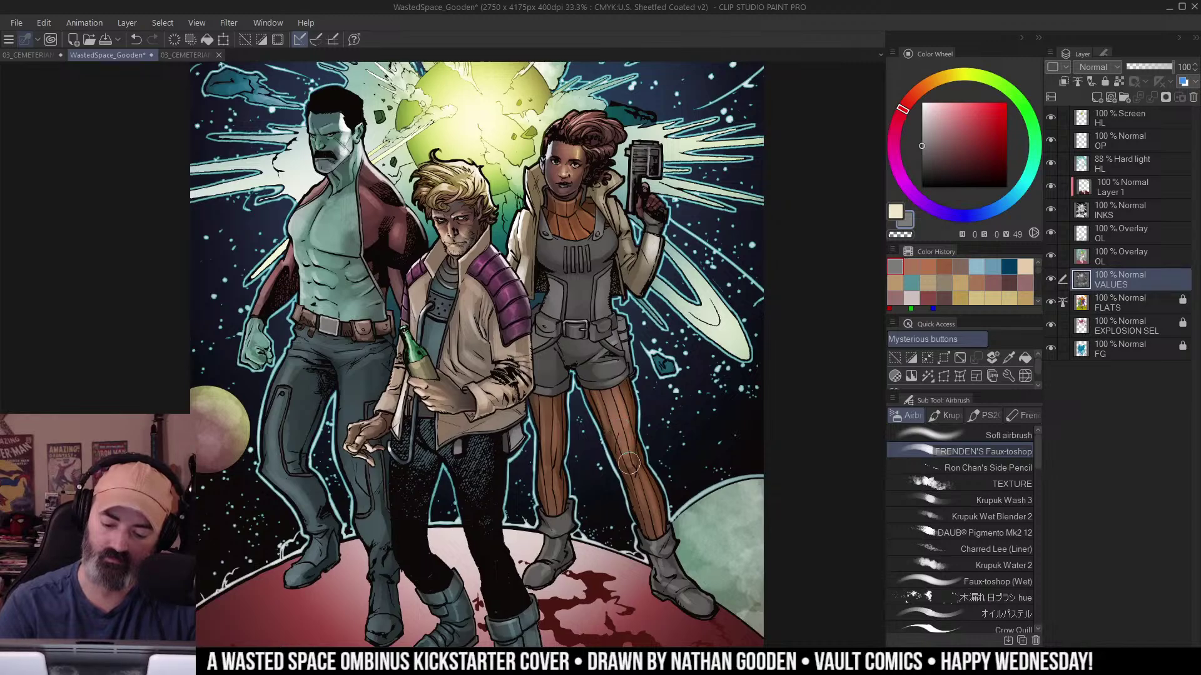
{"action": "scroll", "coordinate": [633, 469], "scroll_direction": "up", "scroll_amount": 1}
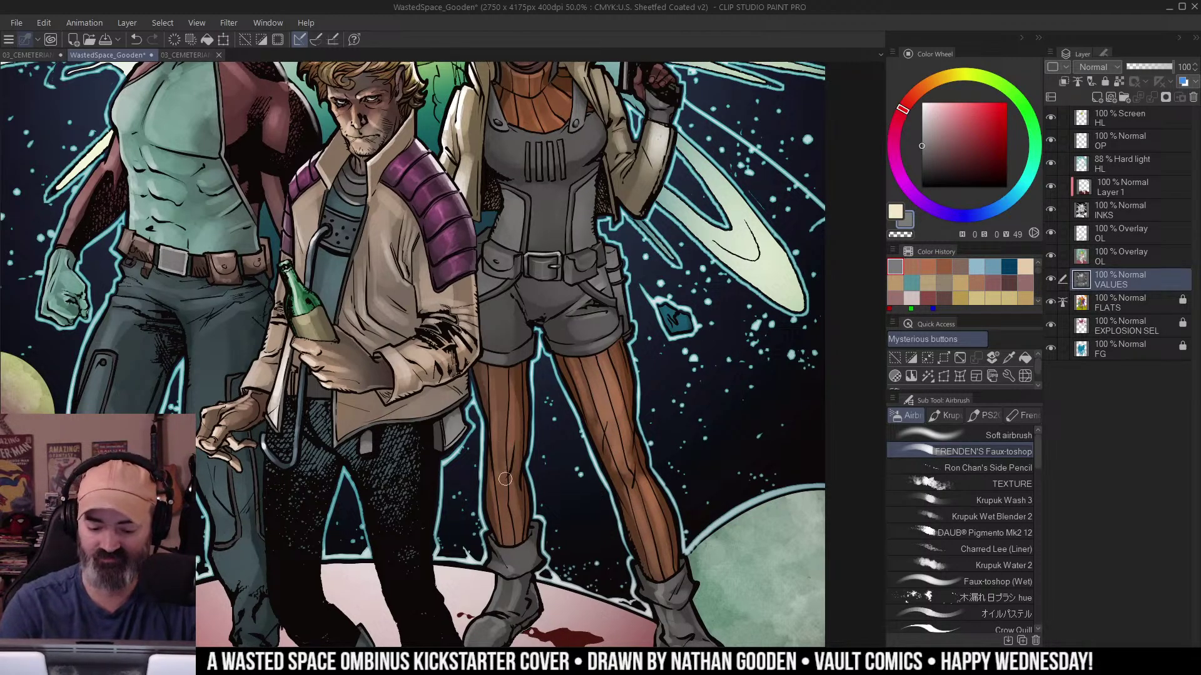
{"action": "key", "text": "ctrl+space"}
{"action": "left_click", "coordinate": [672, 356], "text": "alt"}
{"action": "left_click_drag", "start_coordinate": [711, 333], "coordinate": [671, 364]}
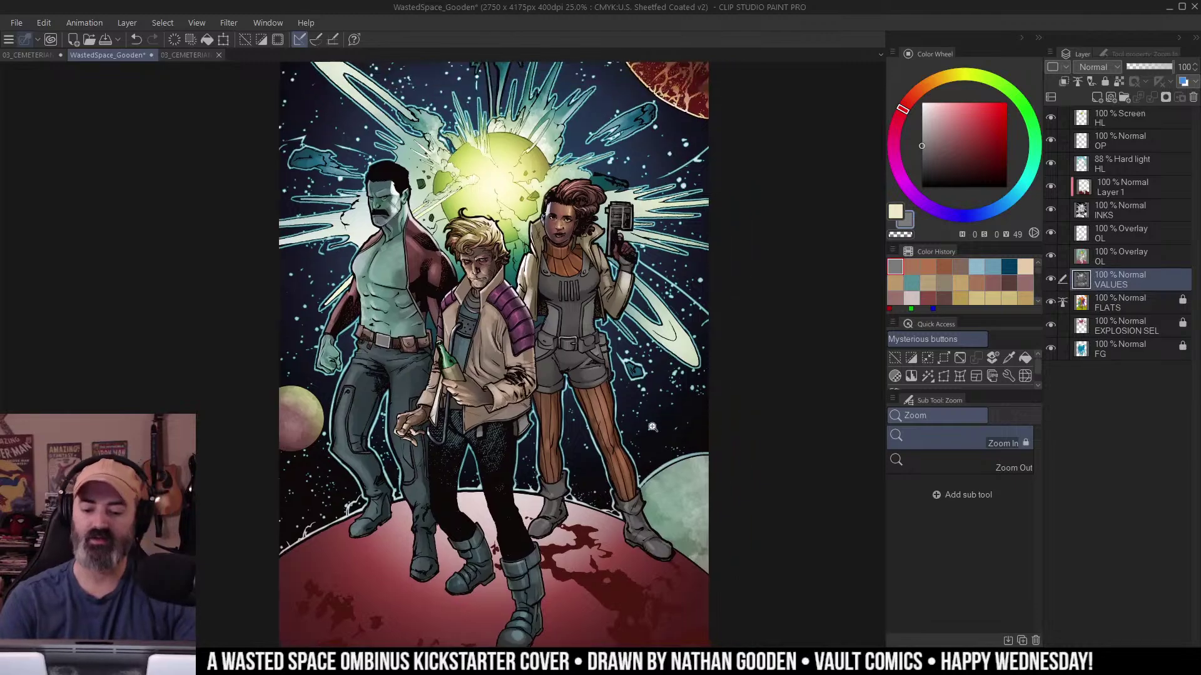
{"action": "left_click", "coordinate": [650, 431]}
{"action": "left_click_drag", "start_coordinate": [646, 226], "coordinate": [649, 319]}
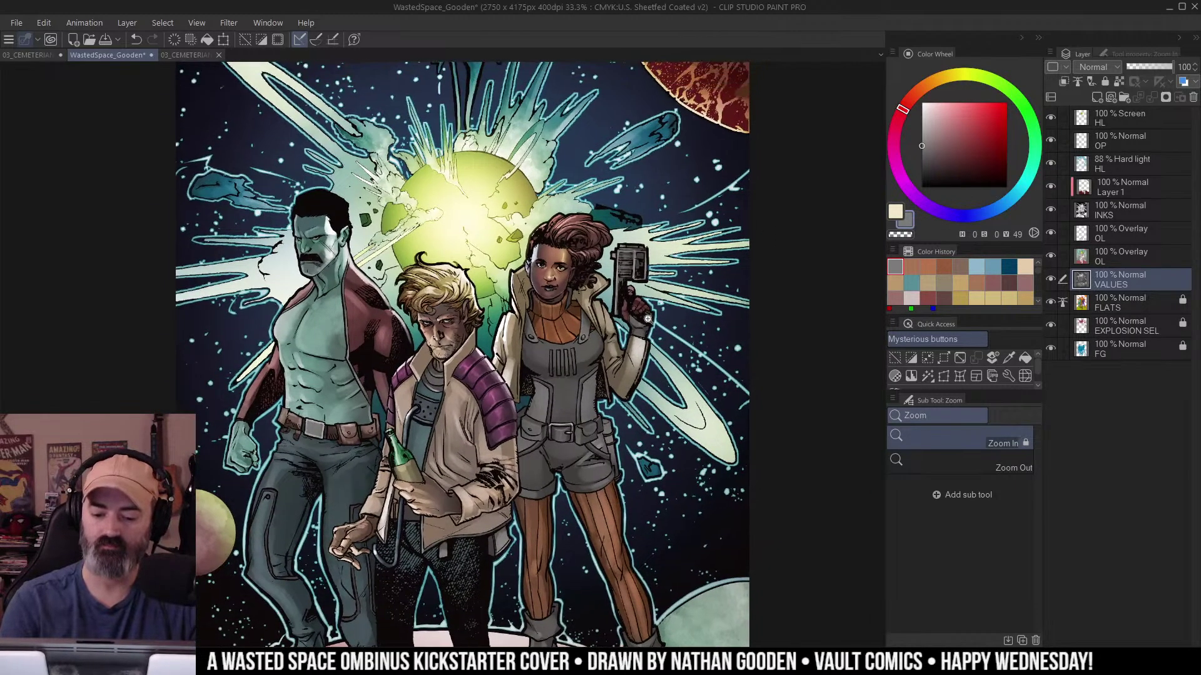
Auto-select the woman's grey overall top and shorts without the leggings, checking the selected area with Quick Mask.
{"action": "key", "text": "w"}
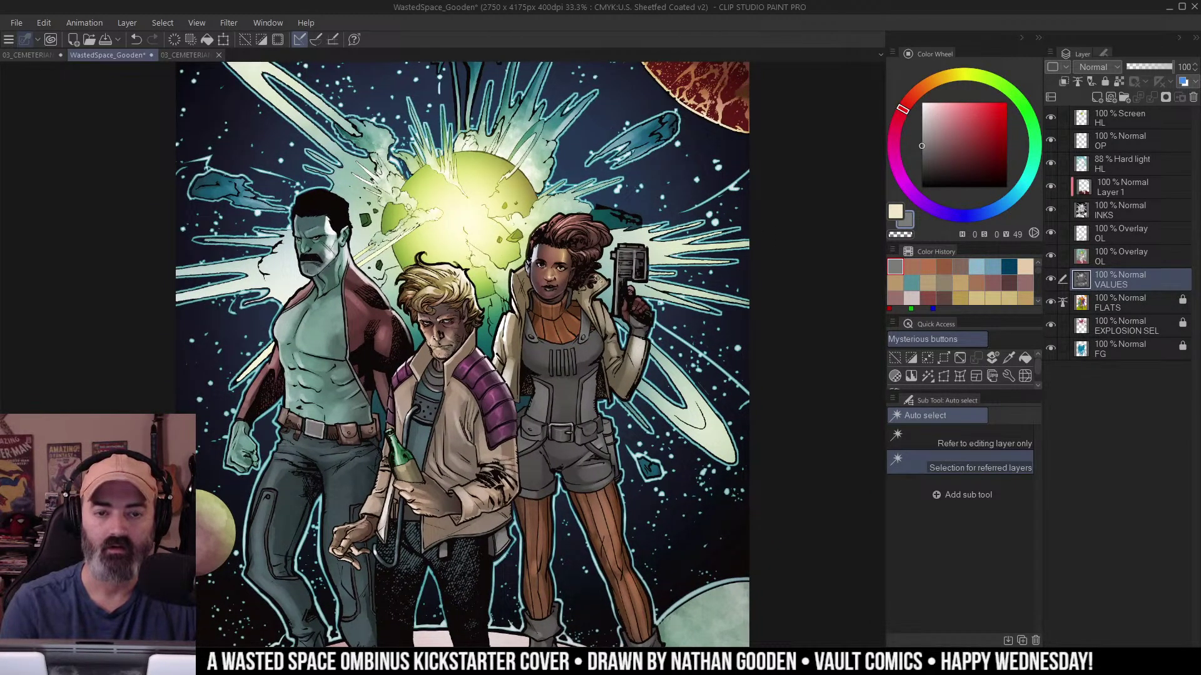
{"action": "key", "text": "ctrl+m"}
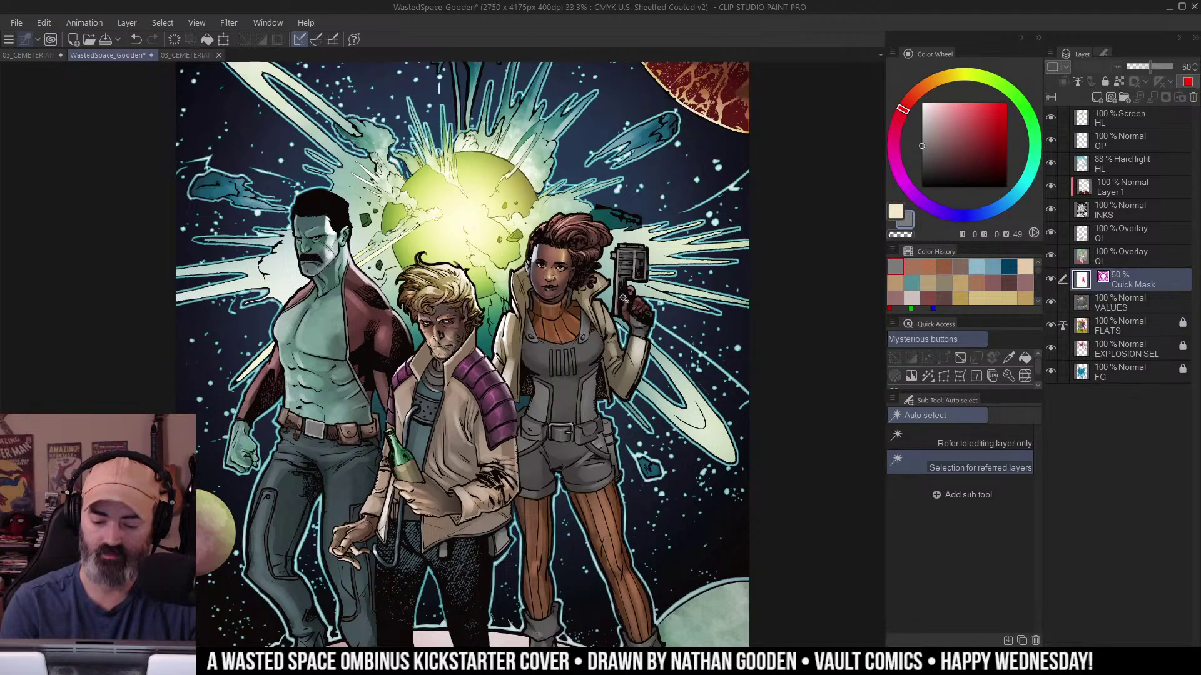
{"action": "key", "text": "q"}
{"action": "key", "text": "q"}
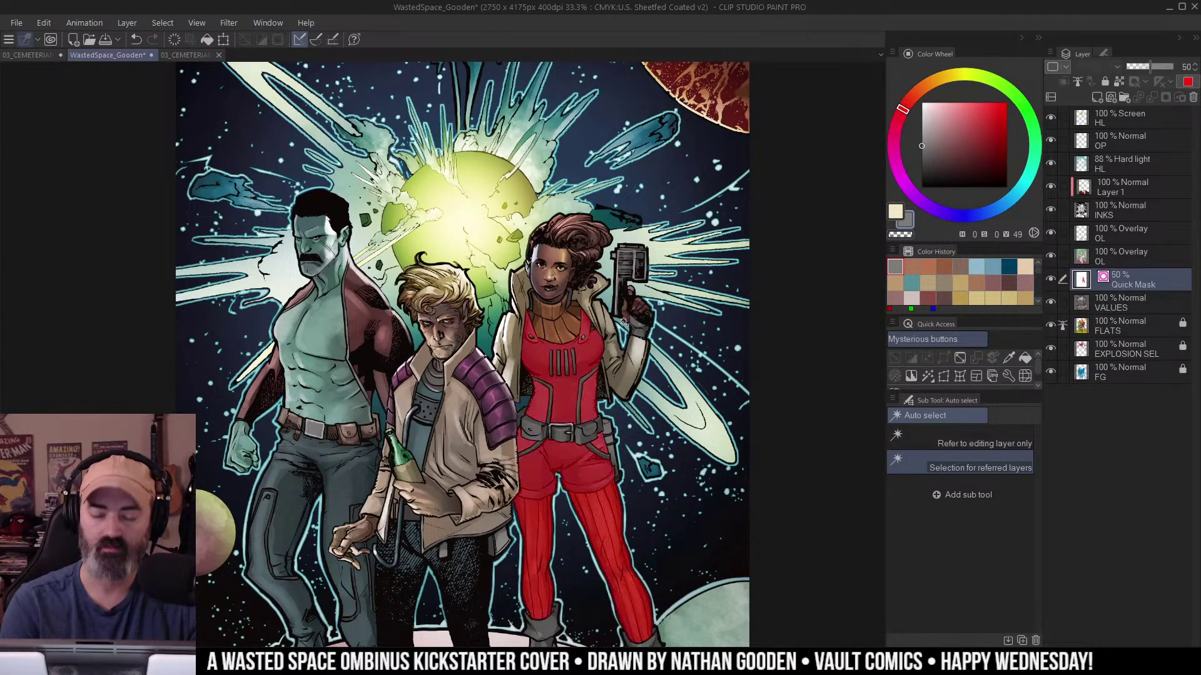
{"action": "key", "text": "q"}
{"action": "key", "text": "ctrl+z"}
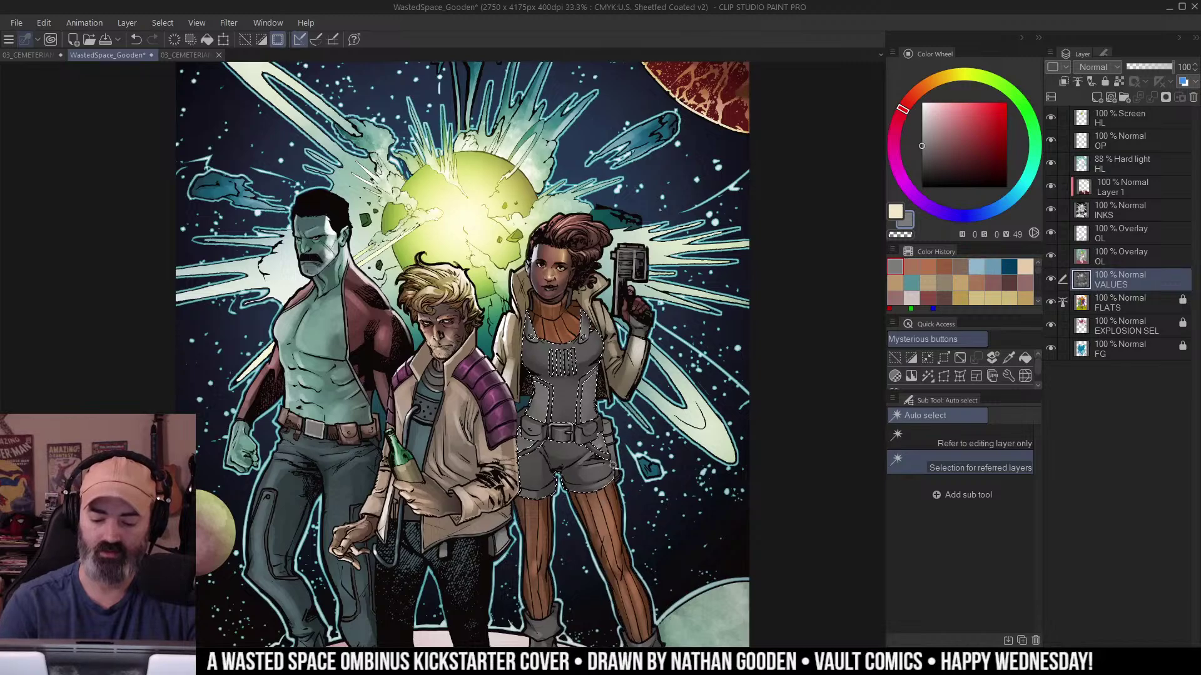
{"action": "key", "text": "q"}
{"action": "key", "text": "q"}
Lasso the torso's two side panels out of the overalls selection and check the selection with Quick Mask.
{"action": "scroll", "coordinate": [580, 411], "scroll_direction": "up", "scroll_amount": 2}
{"action": "key", "text": "m"}
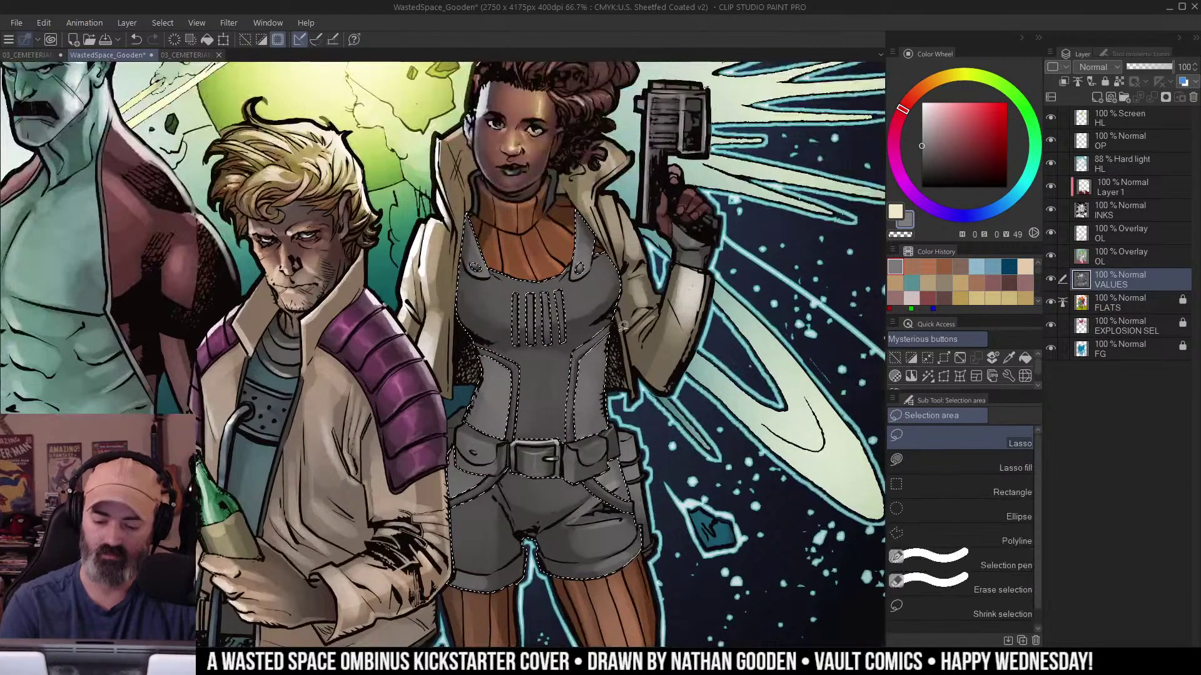
{"action": "mouse_move", "coordinate": [574, 419]}
{"action": "left_mouse_down"}
{"action": "mouse_move", "coordinate": [599, 485]}
{"action": "mouse_move", "coordinate": [685, 341]}
{"action": "left_mouse_up"}
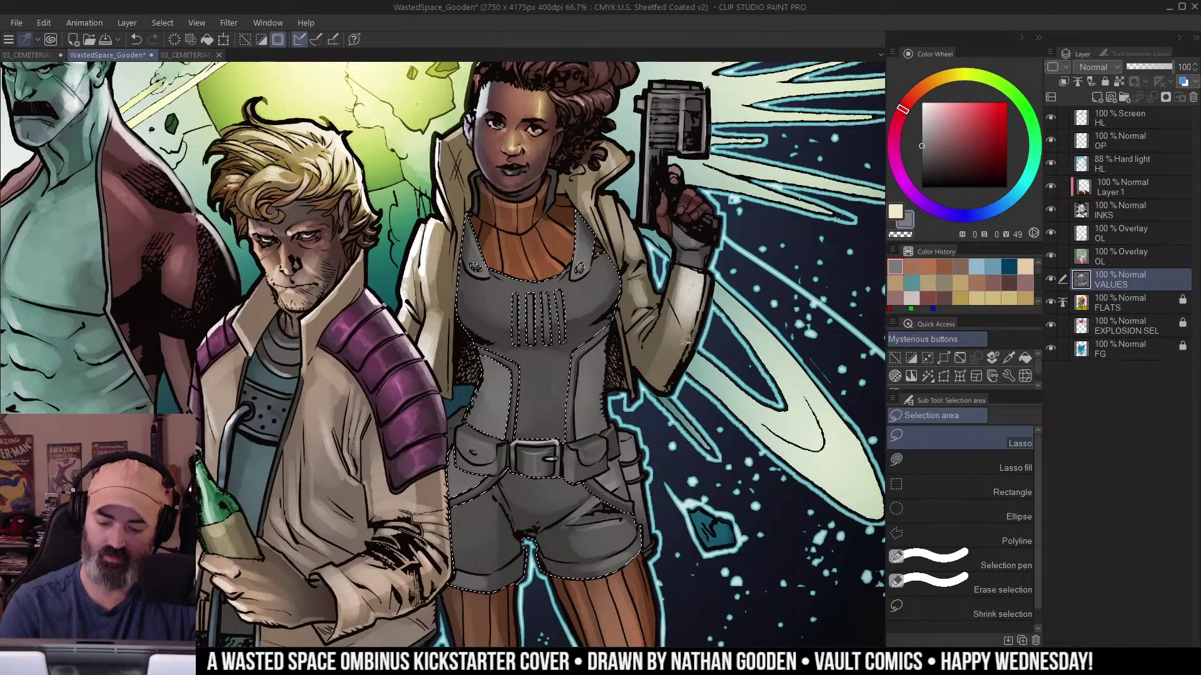
{"action": "left_click_drag", "start_coordinate": [473, 357], "coordinate": [506, 355]}
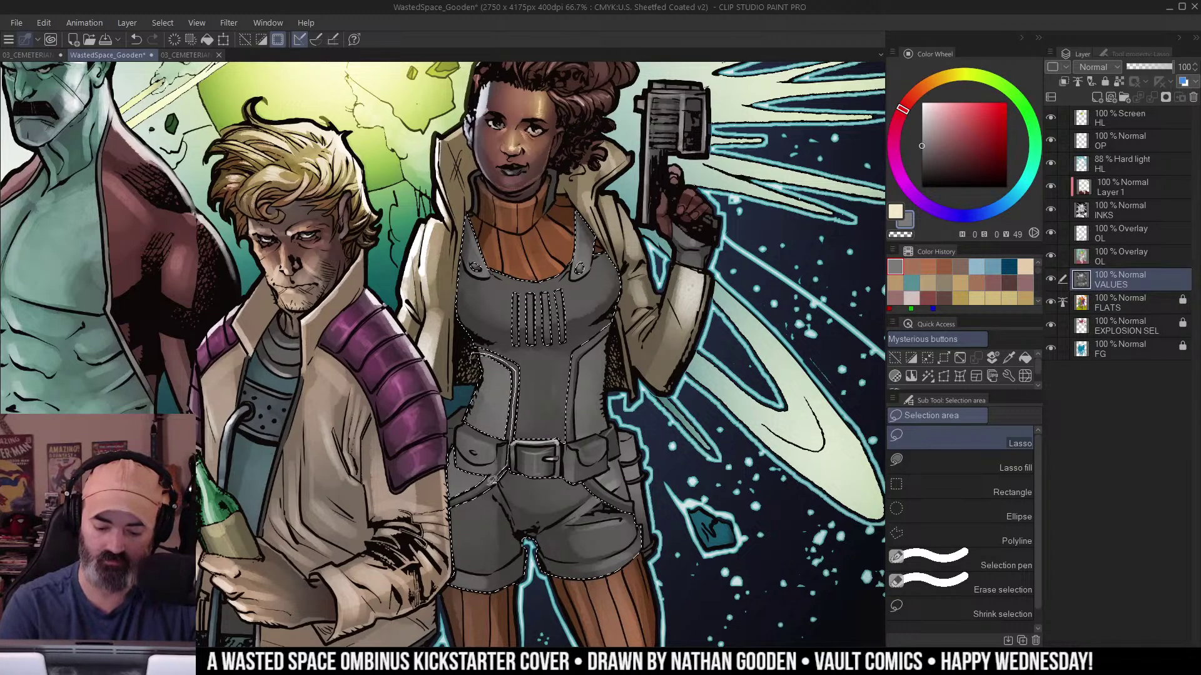
{"action": "scroll", "coordinate": [651, 341], "scroll_direction": "down", "scroll_amount": 3}
{"action": "key", "text": "q"}
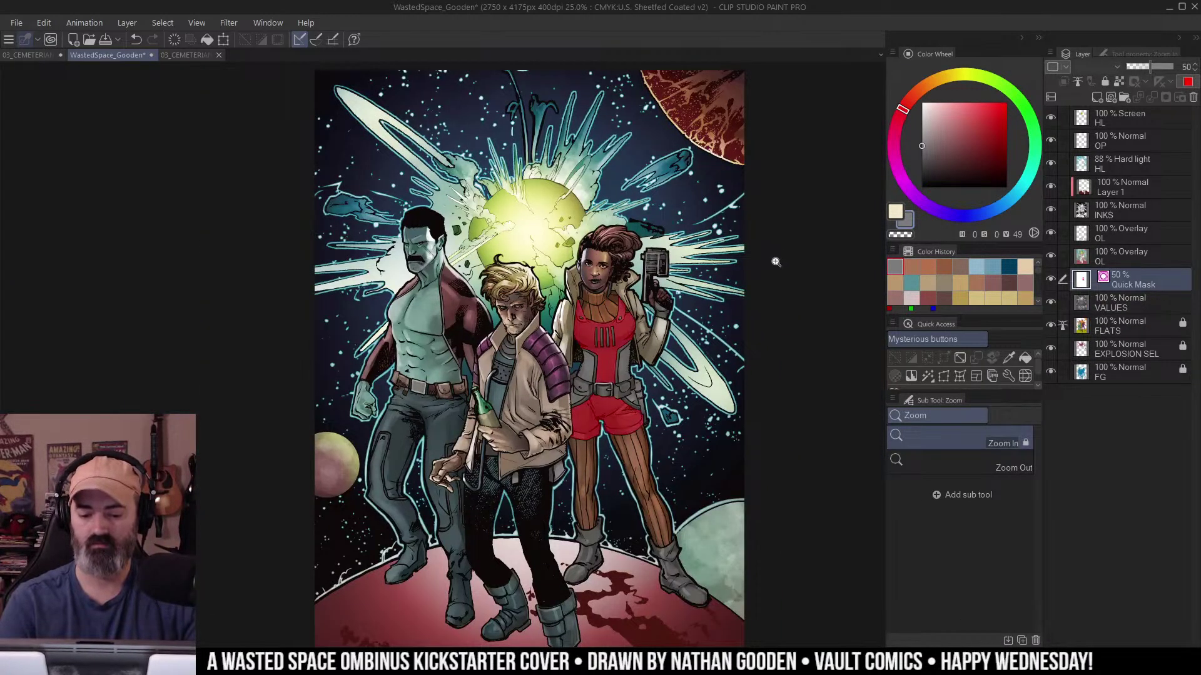
{"action": "key", "text": "q"}
Set the colour to teal H178 S36 V56 and brush it over the selected overalls on the lower Overlay layer.
{"action": "key", "text": "b"}
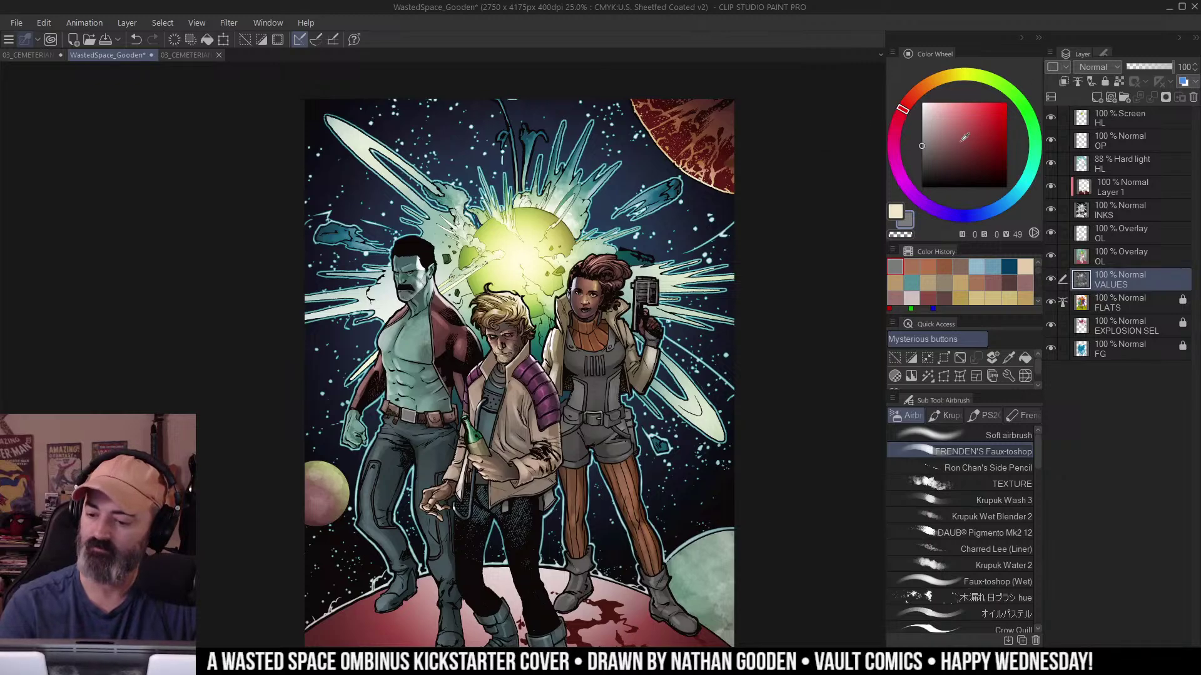
{"action": "left_click", "coordinate": [961, 134]}
{"action": "left_click", "coordinate": [1011, 194]}
{"action": "left_click", "coordinate": [952, 137]}
{"action": "left_click", "coordinate": [1025, 179]}
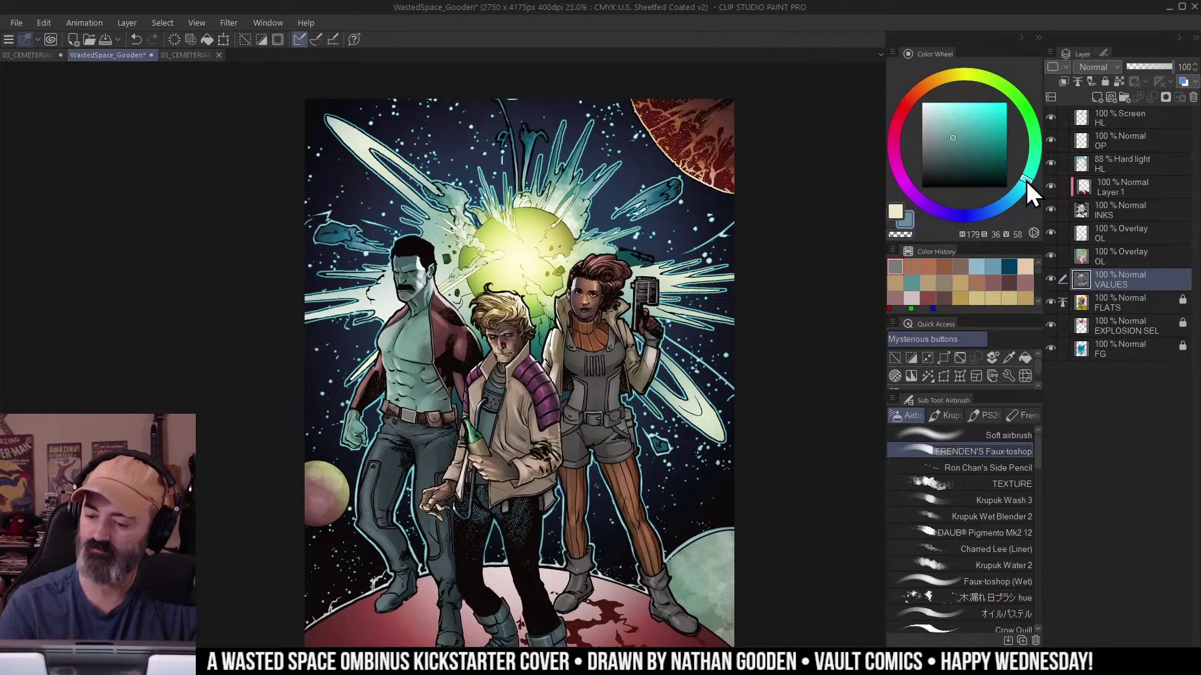
{"action": "left_click", "coordinate": [952, 140]}
{"action": "mouse_move", "coordinate": [619, 331]}
{"action": "left_mouse_down"}
{"action": "mouse_move", "coordinate": [594, 400]}
{"action": "mouse_move", "coordinate": [618, 431]}
{"action": "left_mouse_up"}
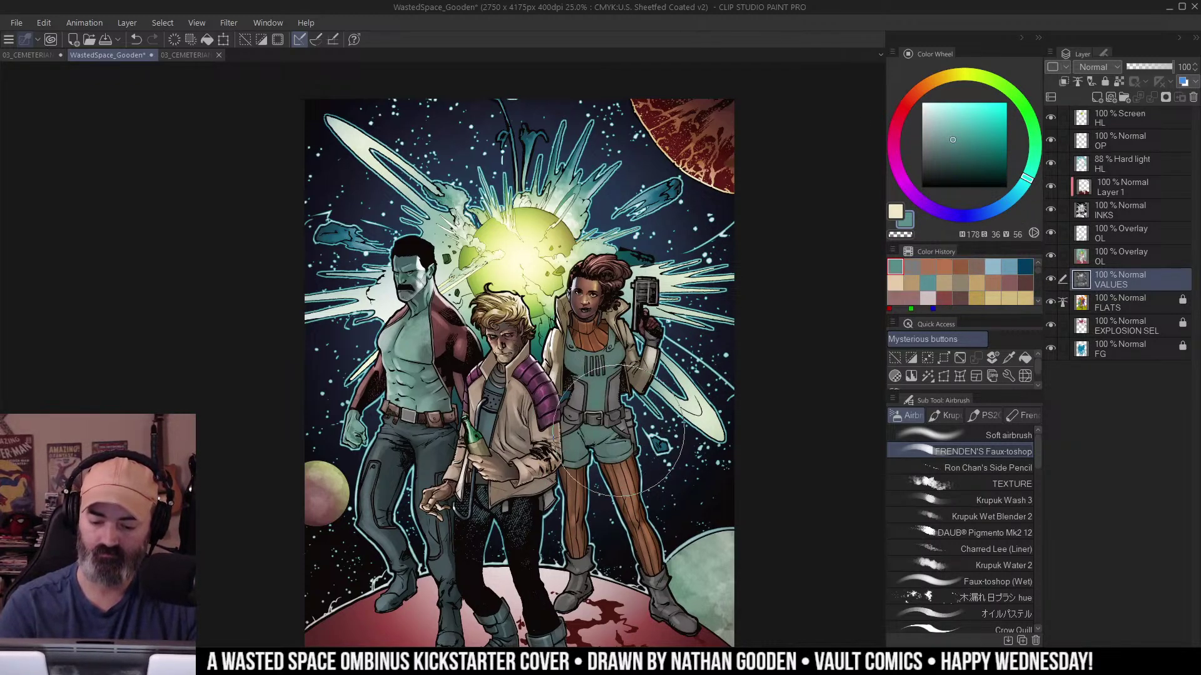
{"action": "key", "text": "ctrl+z"}
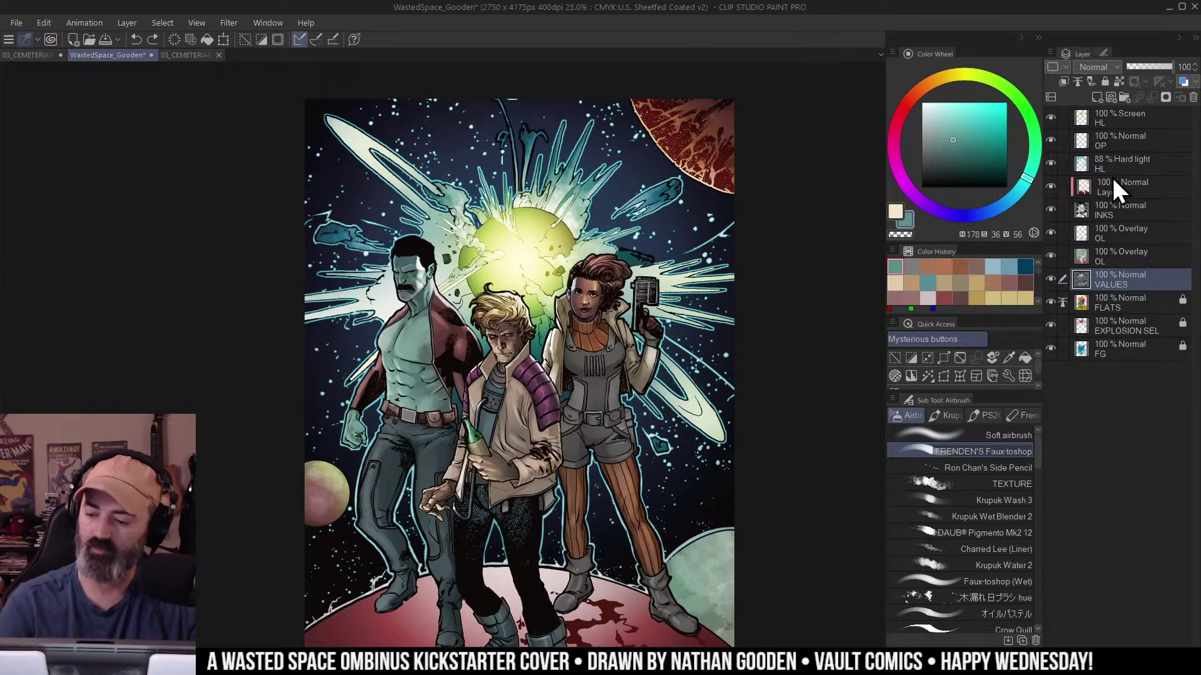
{"action": "left_click", "coordinate": [1081, 255]}
{"action": "mouse_move", "coordinate": [616, 343]}
{"action": "left_mouse_down"}
{"action": "mouse_move", "coordinate": [595, 330]}
{"action": "mouse_move", "coordinate": [600, 536]}
{"action": "mouse_move", "coordinate": [599, 376]}
{"action": "mouse_move", "coordinate": [604, 494]}
{"action": "left_mouse_up"}
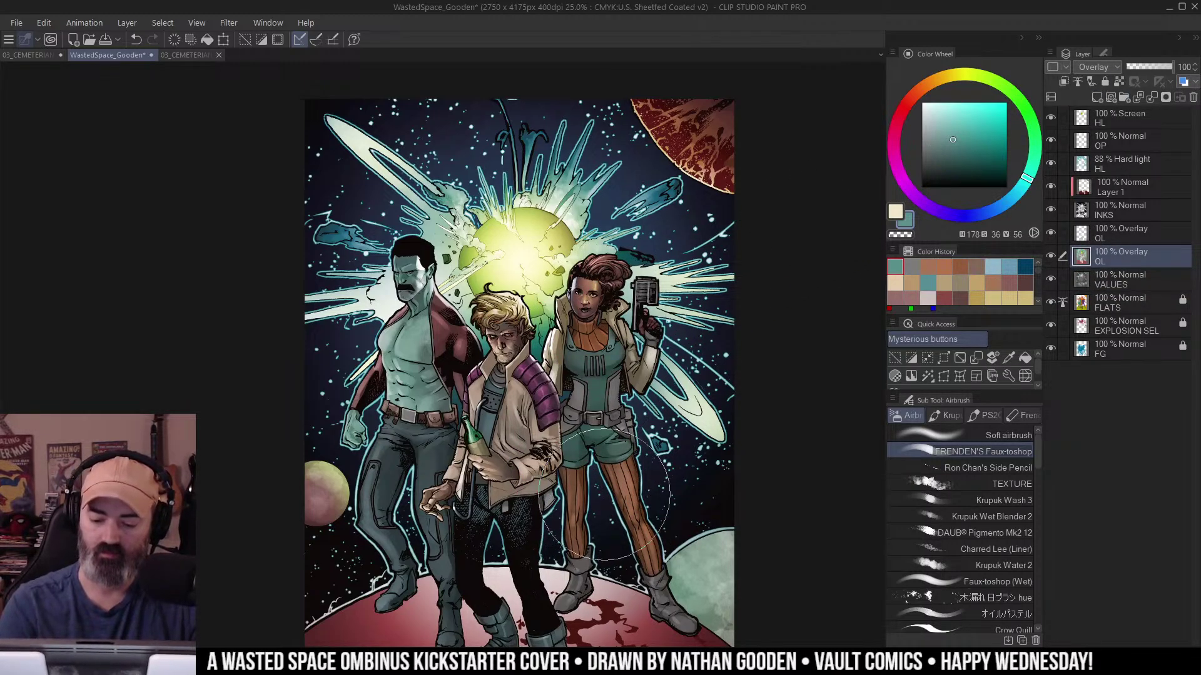
Shift the selected overalls' hue by 36 and raise their luminosity by 23 to turn them a lighter blue.
{"action": "key", "text": "ctrl+u"}
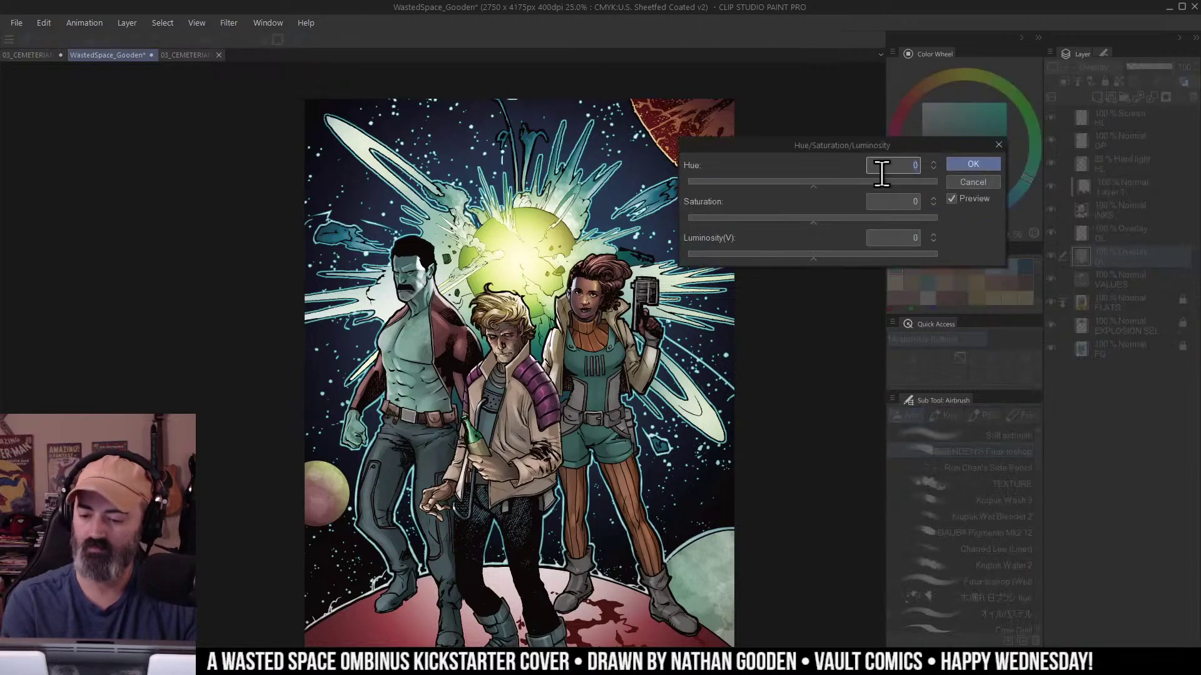
{"action": "left_click_drag", "start_coordinate": [820, 254], "coordinate": [828, 256]}
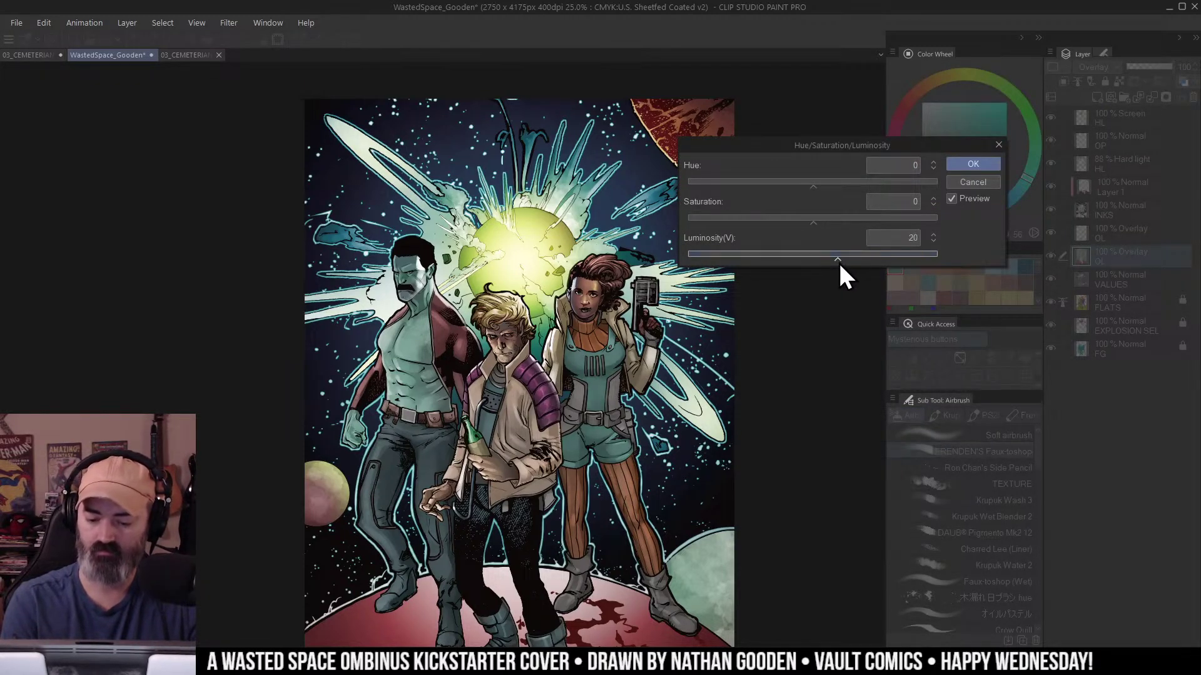
{"action": "left_click_drag", "start_coordinate": [813, 187], "coordinate": [834, 189]}
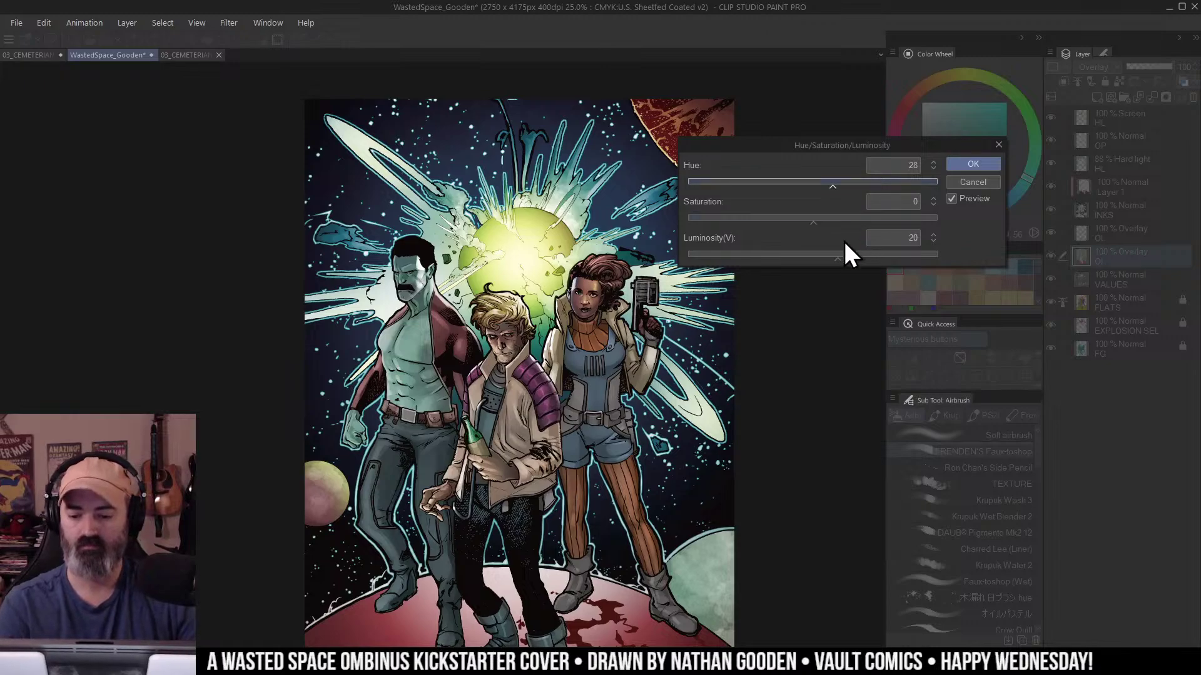
{"action": "left_click_drag", "start_coordinate": [838, 256], "coordinate": [842, 259]}
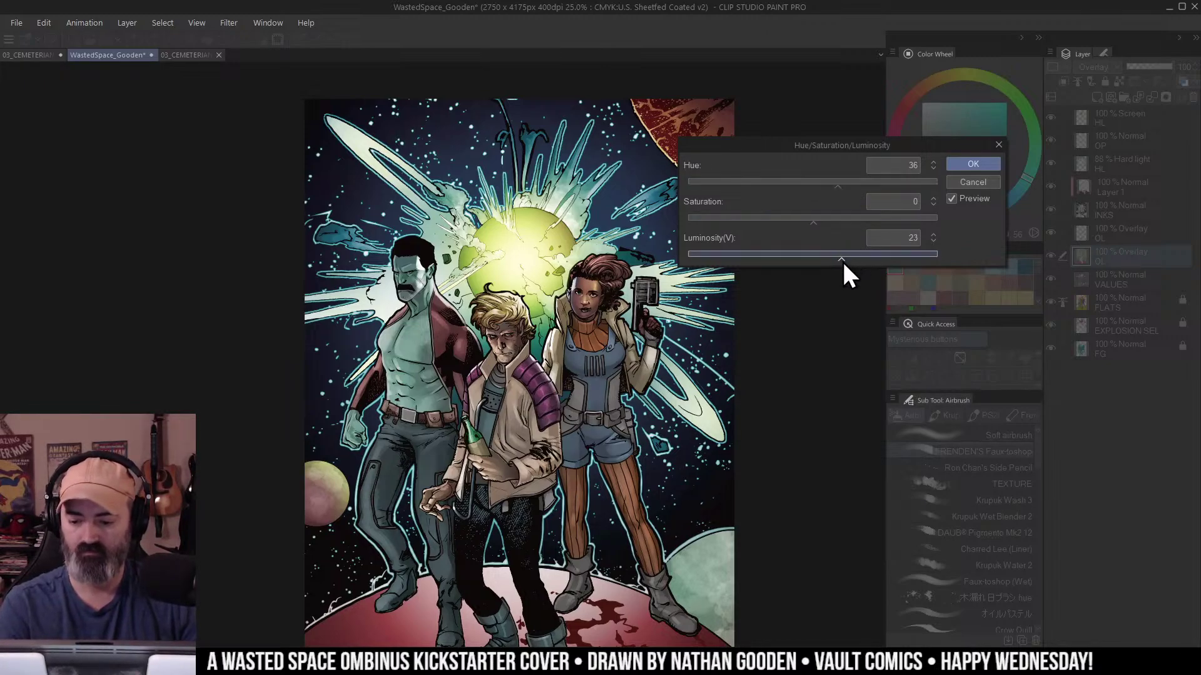
{"action": "left_click", "coordinate": [973, 164]}
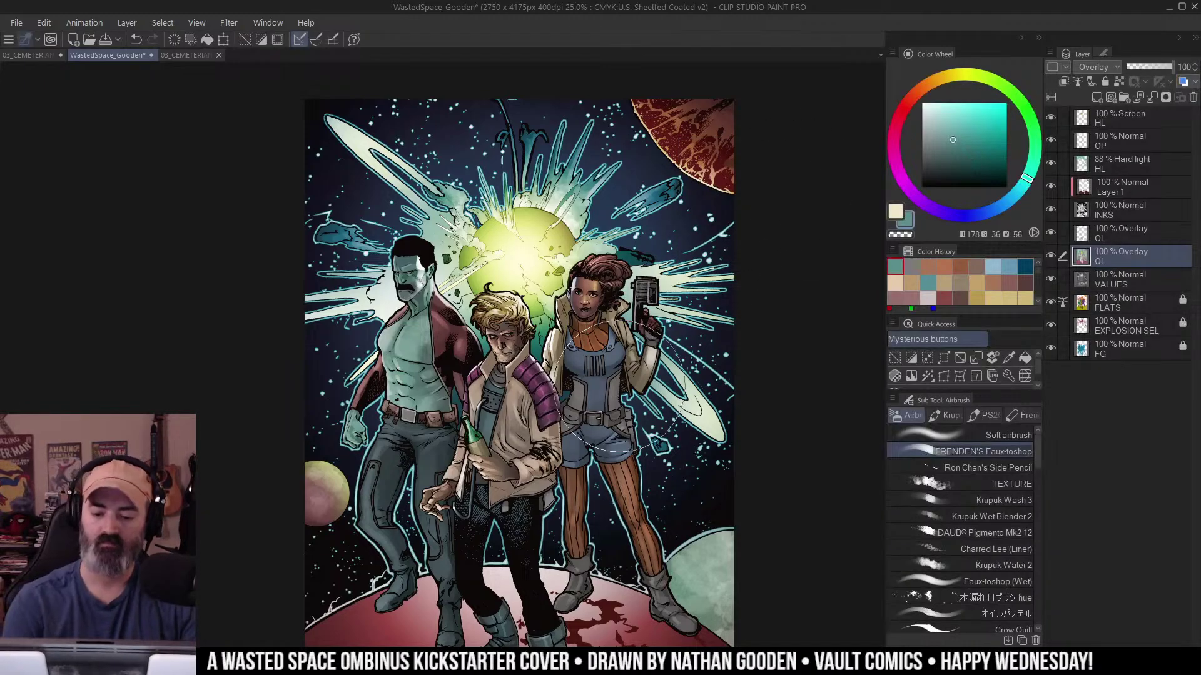
Select the overalls' side panels and paint them with tan H40 S21 V55 sampled from the woman's jacket on the lower Overlay layer.
{"action": "key", "text": "w"}
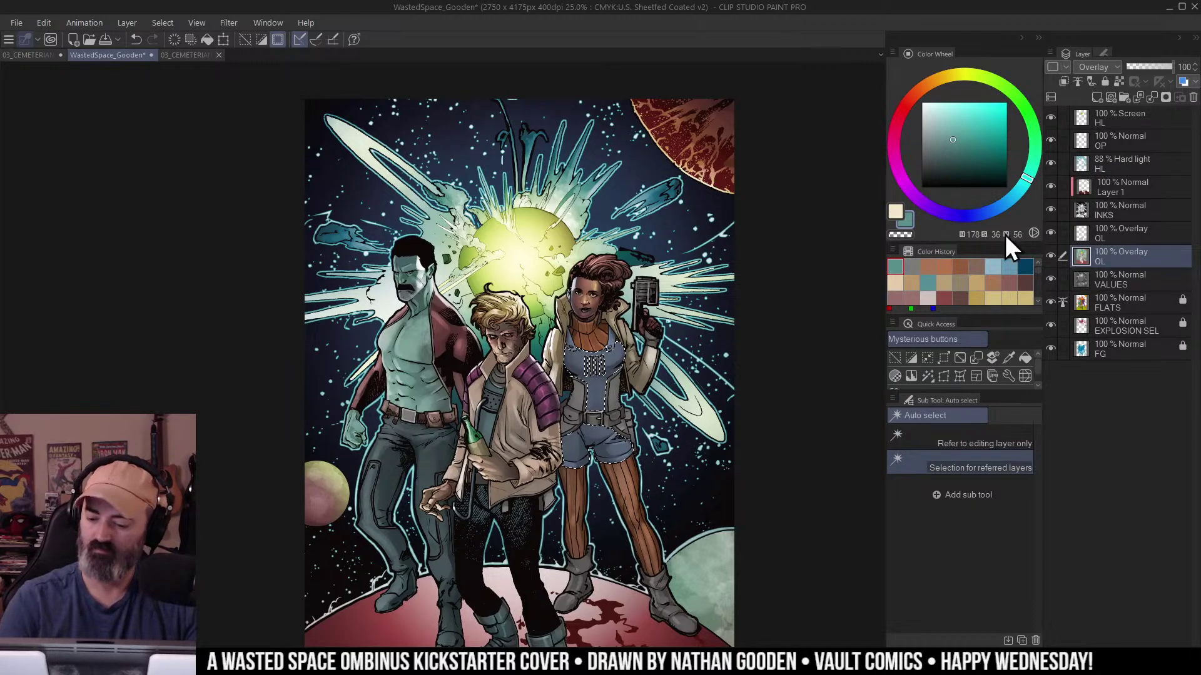
{"action": "left_click", "coordinate": [625, 355]}
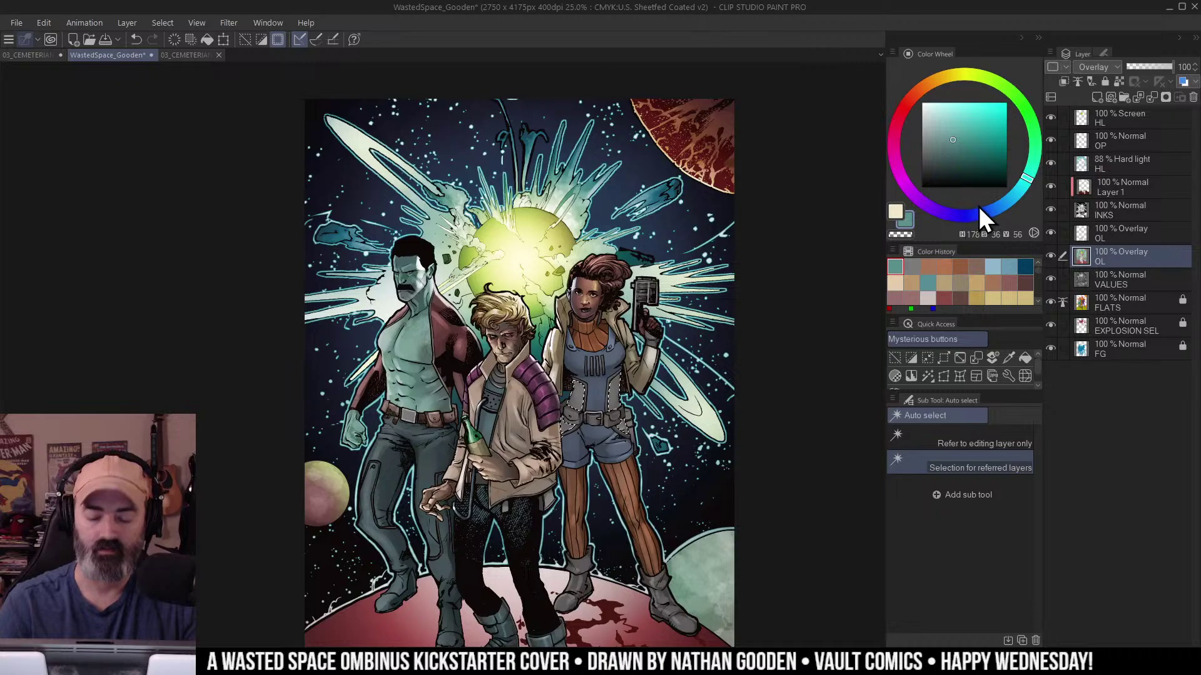
{"action": "key", "text": "ctrl+d"}
{"action": "key", "text": "ctrl+space"}
{"action": "left_click", "coordinate": [625, 389]}
{"action": "key", "text": "b"}
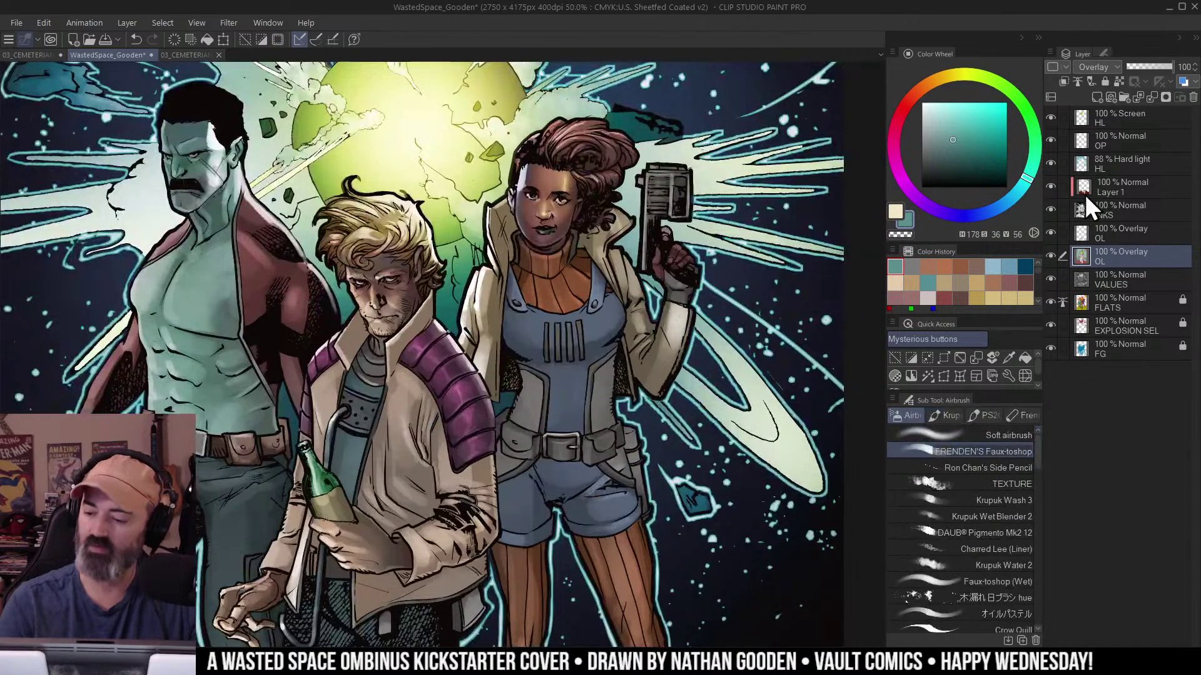
{"action": "left_click", "coordinate": [1051, 254], "text": "alt"}
{"action": "left_click", "coordinate": [647, 330], "text": "alt"}
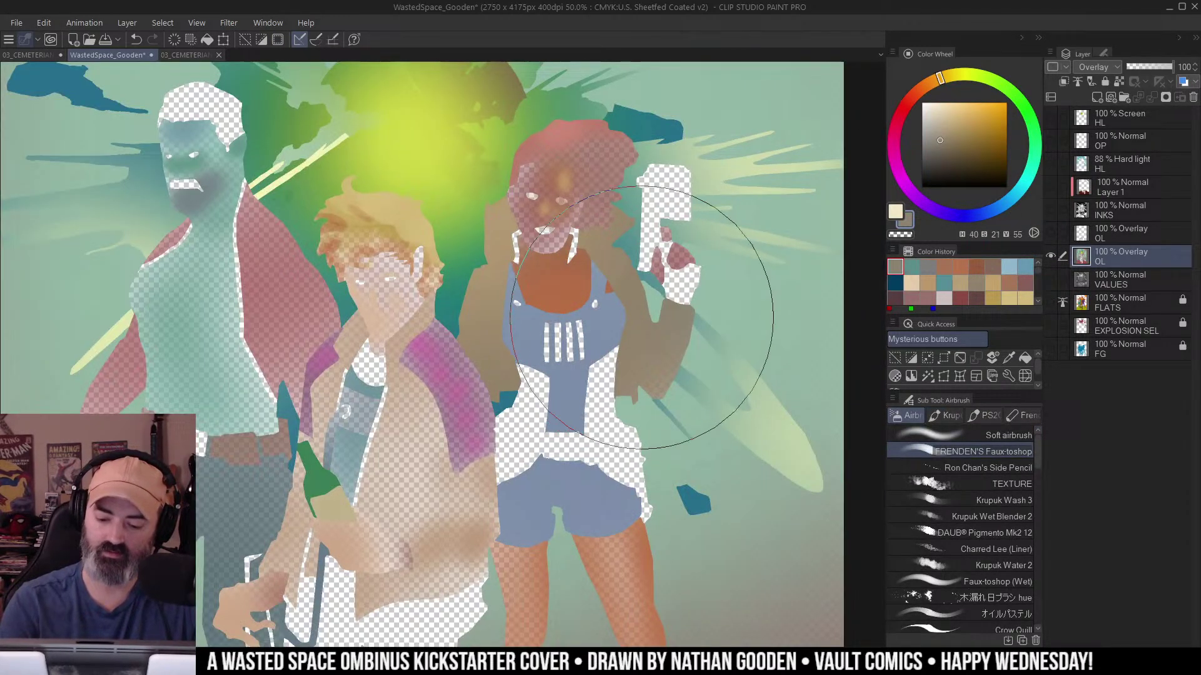
{"action": "left_click", "coordinate": [1050, 256], "text": "alt"}
{"action": "mouse_move", "coordinate": [566, 411]}
{"action": "left_mouse_down"}
{"action": "mouse_move", "coordinate": [555, 466]}
{"action": "mouse_move", "coordinate": [573, 472]}
{"action": "left_mouse_up"}
Select the vertical slits on the overalls' chest, paint them purple H315 S46 V60, and clear the selection.
{"action": "key", "text": "w"}
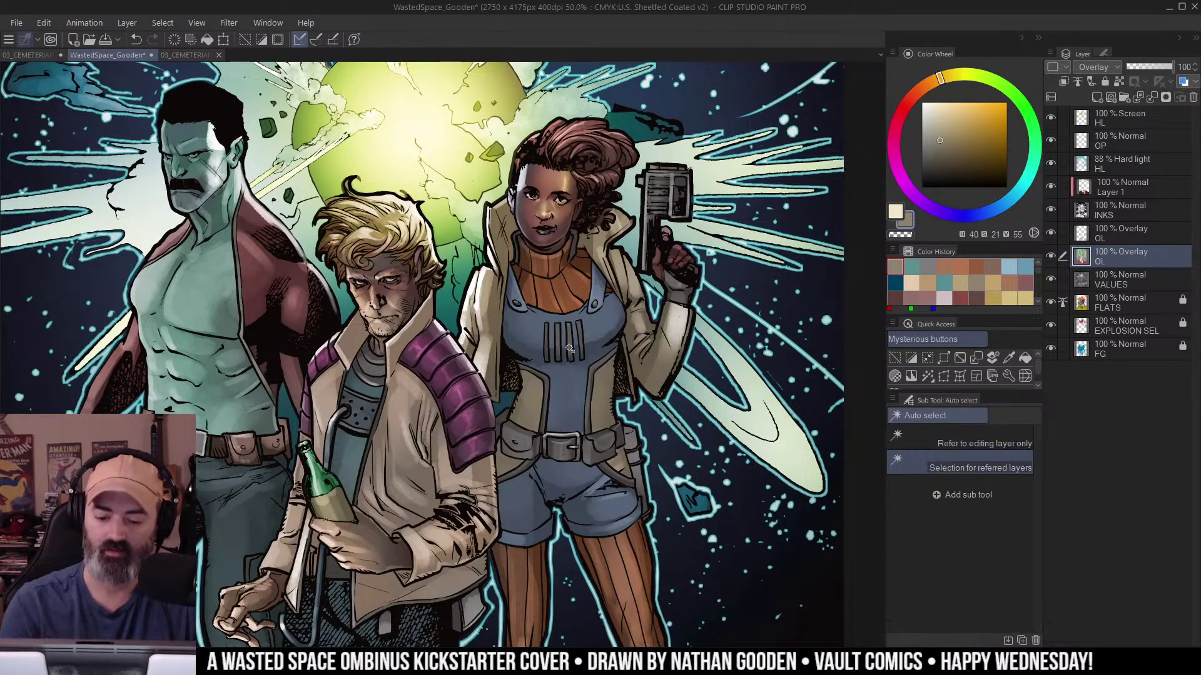
{"action": "left_click", "coordinate": [570, 346]}
{"action": "key", "text": "b"}
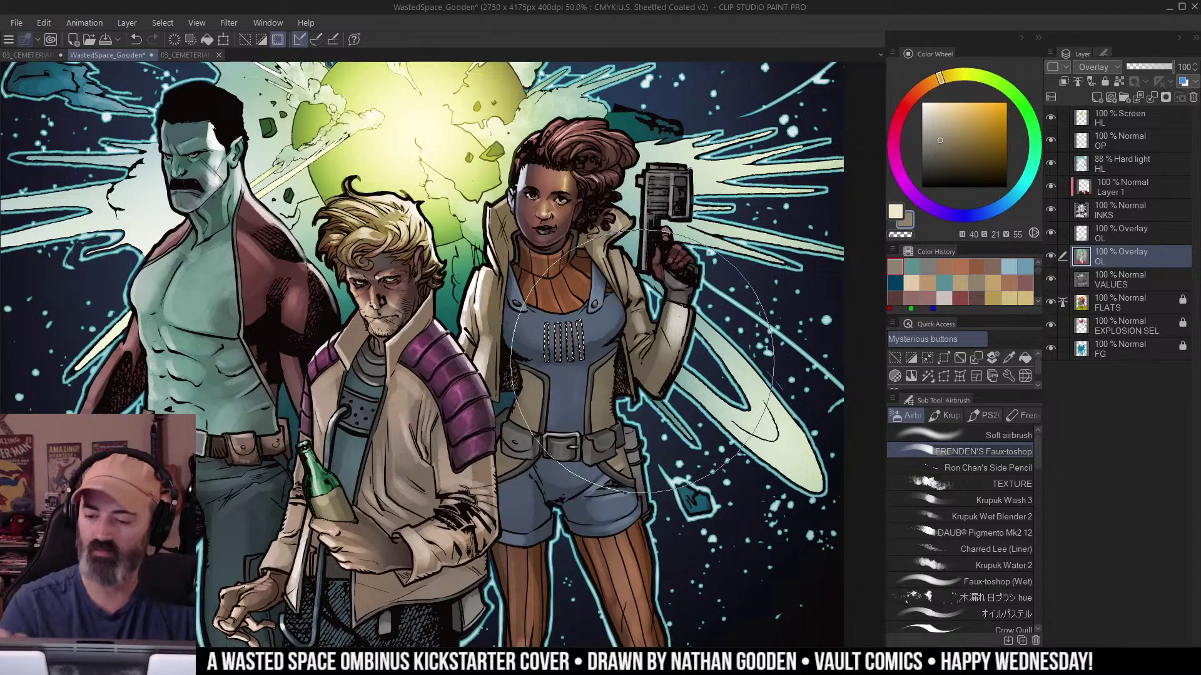
{"action": "left_click", "coordinate": [895, 126]}
{"action": "left_click", "coordinate": [964, 134]}
{"action": "left_click", "coordinate": [895, 164]}
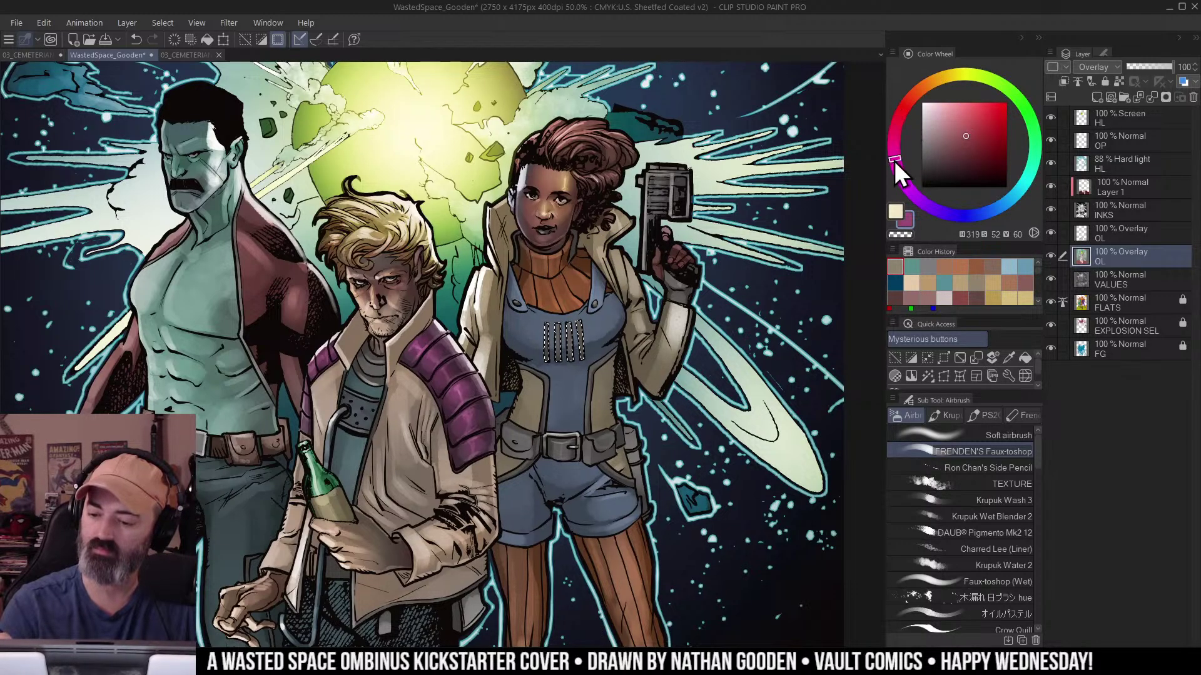
{"action": "left_click_drag", "start_coordinate": [572, 452], "coordinate": [561, 412]}
{"action": "key", "text": "m"}
{"action": "key", "text": "ctrl+d"}
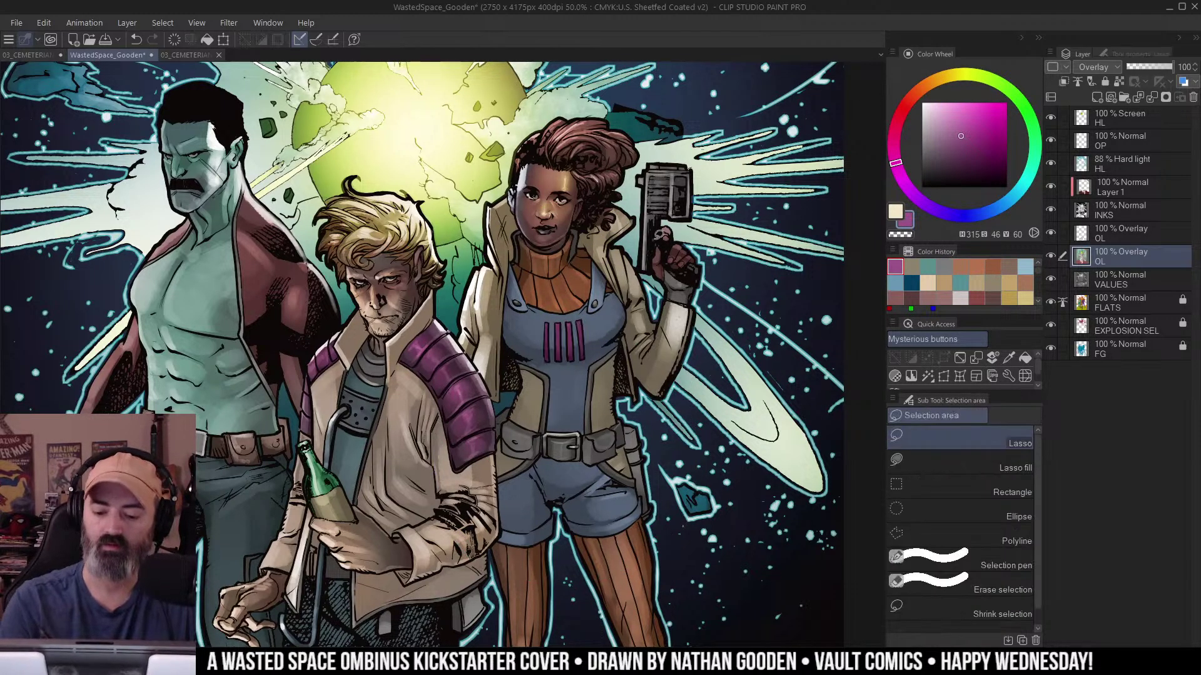
{"action": "key", "text": "/"}
{"action": "left_click", "coordinate": [633, 343], "text": "alt"}
{"action": "left_click", "coordinate": [660, 334], "text": "alt"}
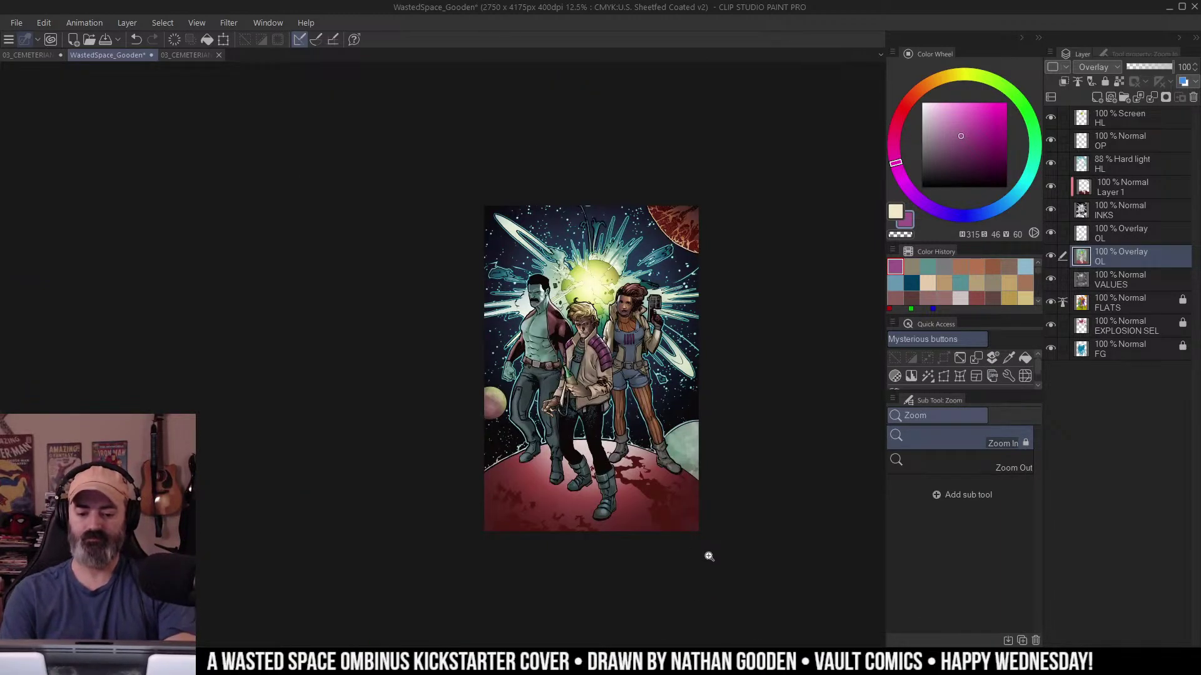
Examine the three characters' colours against the explosion background, both at full-cover size and closer up.
{"action": "left_click", "coordinate": [663, 299]}
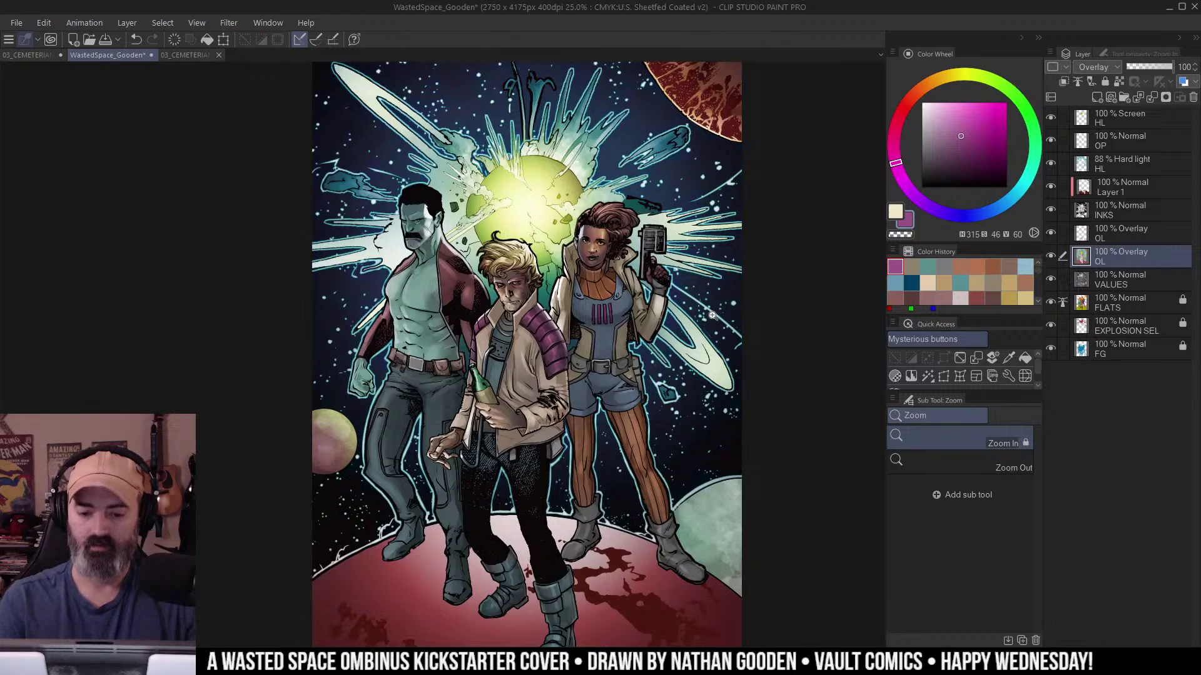
{"action": "left_click_drag", "start_coordinate": [711, 316], "coordinate": [741, 267]}
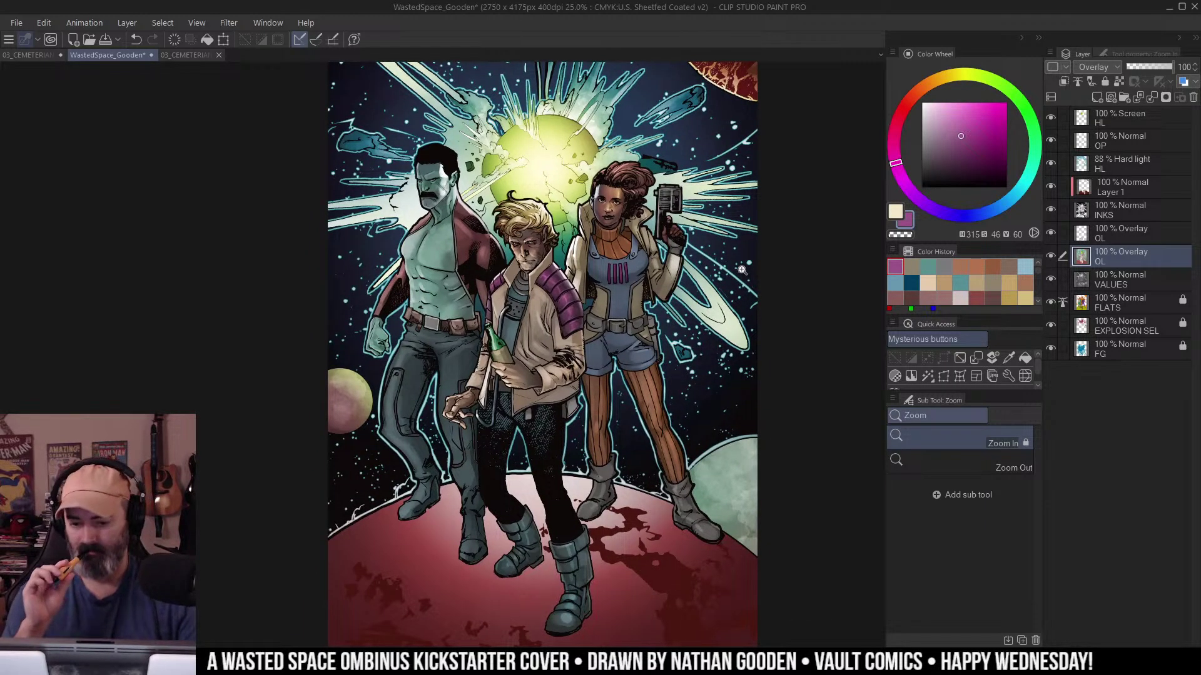
{"action": "left_click", "coordinate": [630, 270], "text": "alt"}
{"action": "left_click_drag", "start_coordinate": [672, 316], "coordinate": [637, 334]}
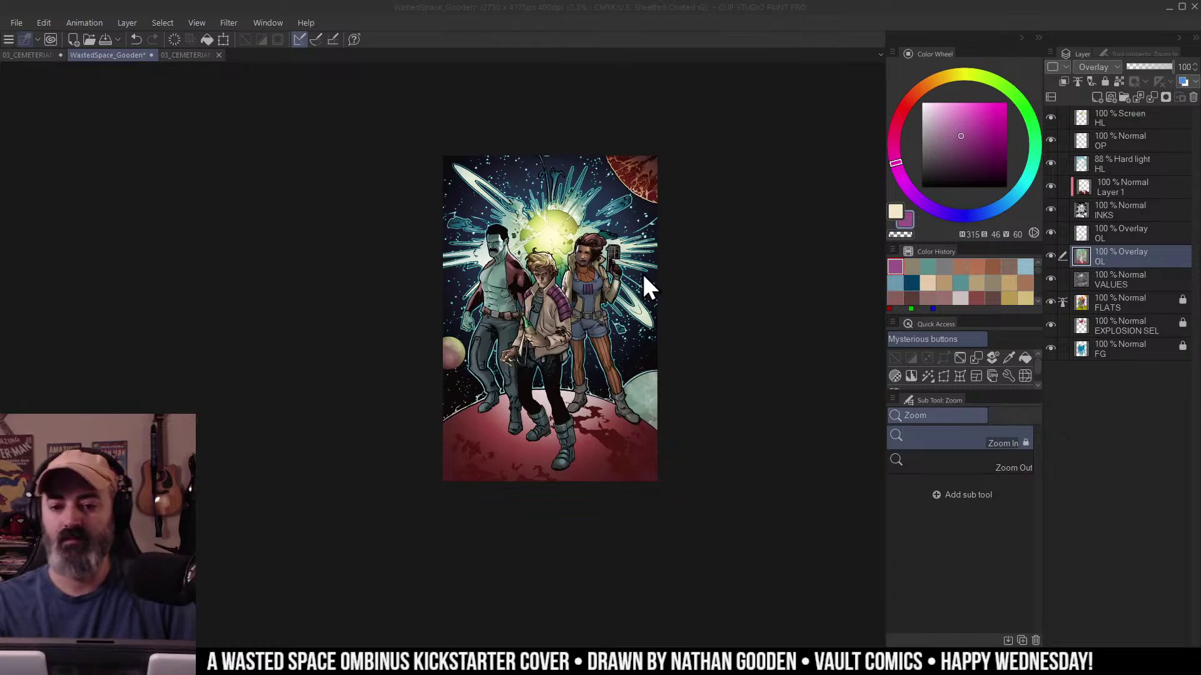
{"action": "left_click_drag", "start_coordinate": [680, 242], "coordinate": [713, 218]}
{"action": "left_click", "coordinate": [691, 241]}
{"action": "left_click_drag", "start_coordinate": [653, 275], "coordinate": [754, 165]}
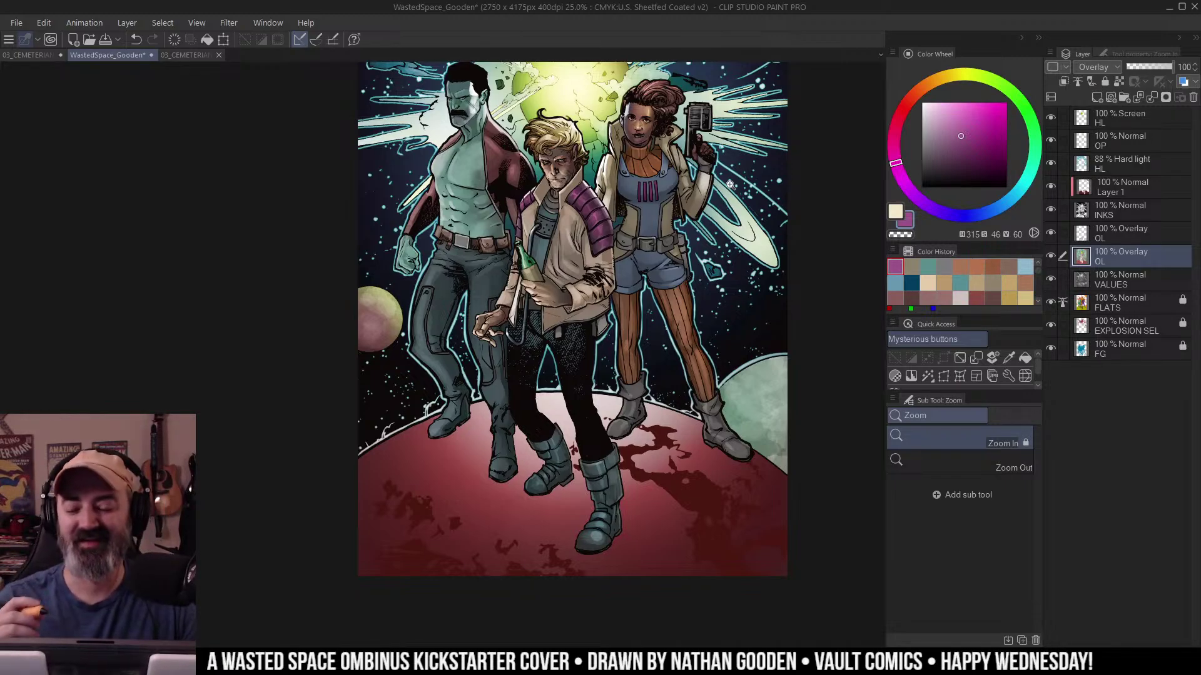
{"action": "left_click_drag", "start_coordinate": [730, 184], "coordinate": [733, 242]}
{"action": "key", "text": "m"}
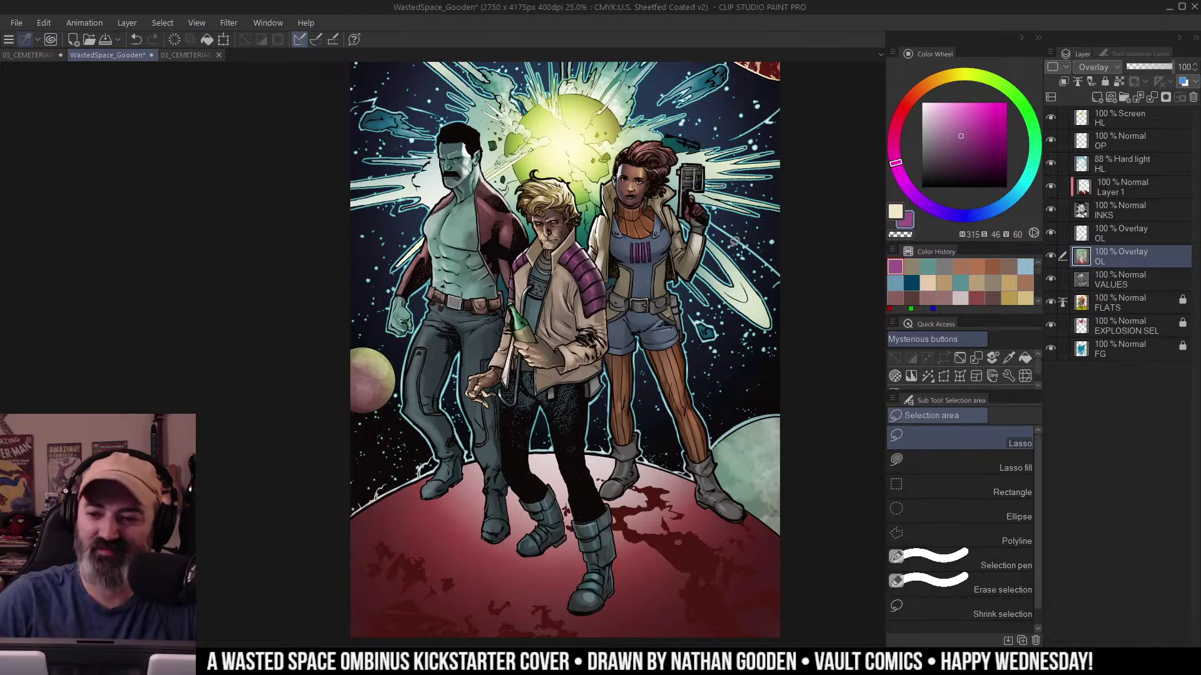
{"action": "left_click_drag", "start_coordinate": [753, 288], "coordinate": [767, 254]}
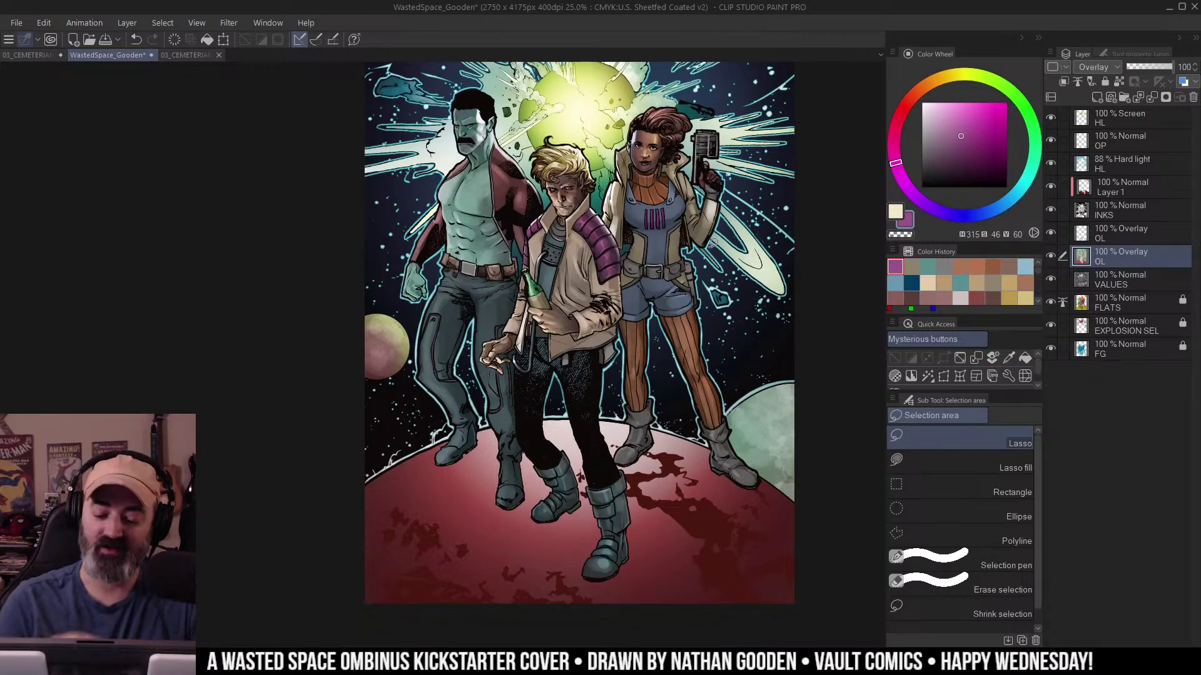
{"action": "left_click_drag", "start_coordinate": [723, 213], "coordinate": [690, 284]}
{"action": "key", "text": "ctrl+space"}
{"action": "left_click", "coordinate": [666, 289], "text": "alt"}
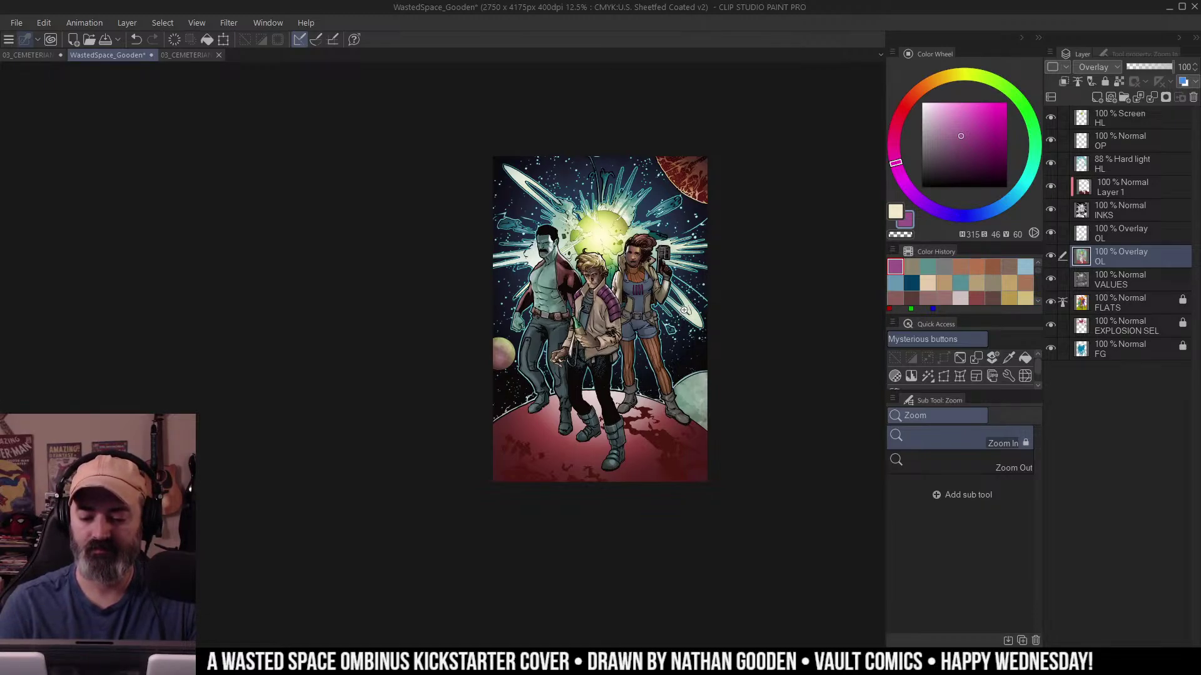
{"action": "left_click", "coordinate": [688, 297]}
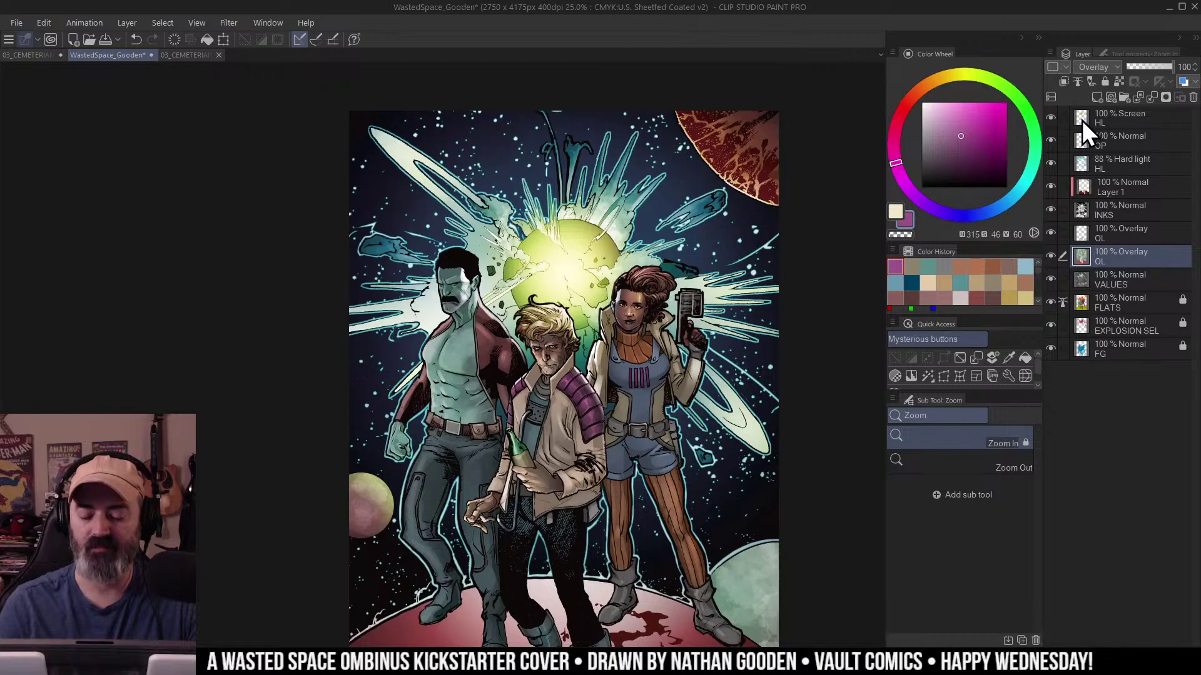
{"action": "left_click_drag", "start_coordinate": [710, 335], "coordinate": [699, 275]}
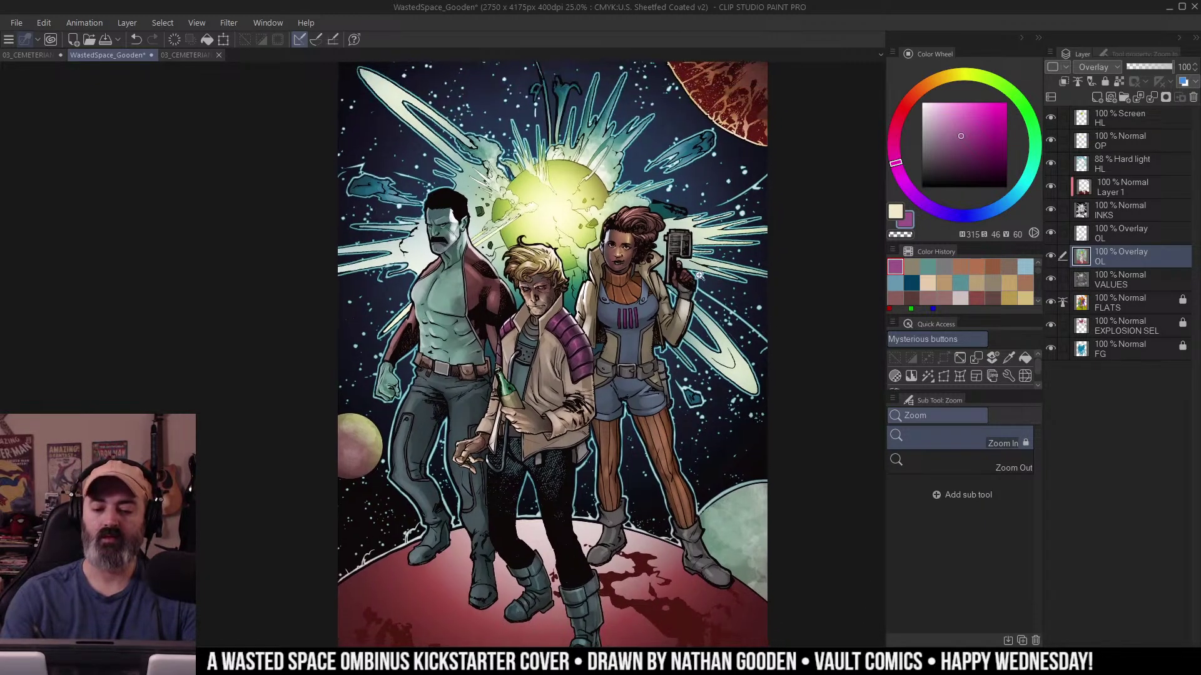
{"action": "key", "text": "m"}
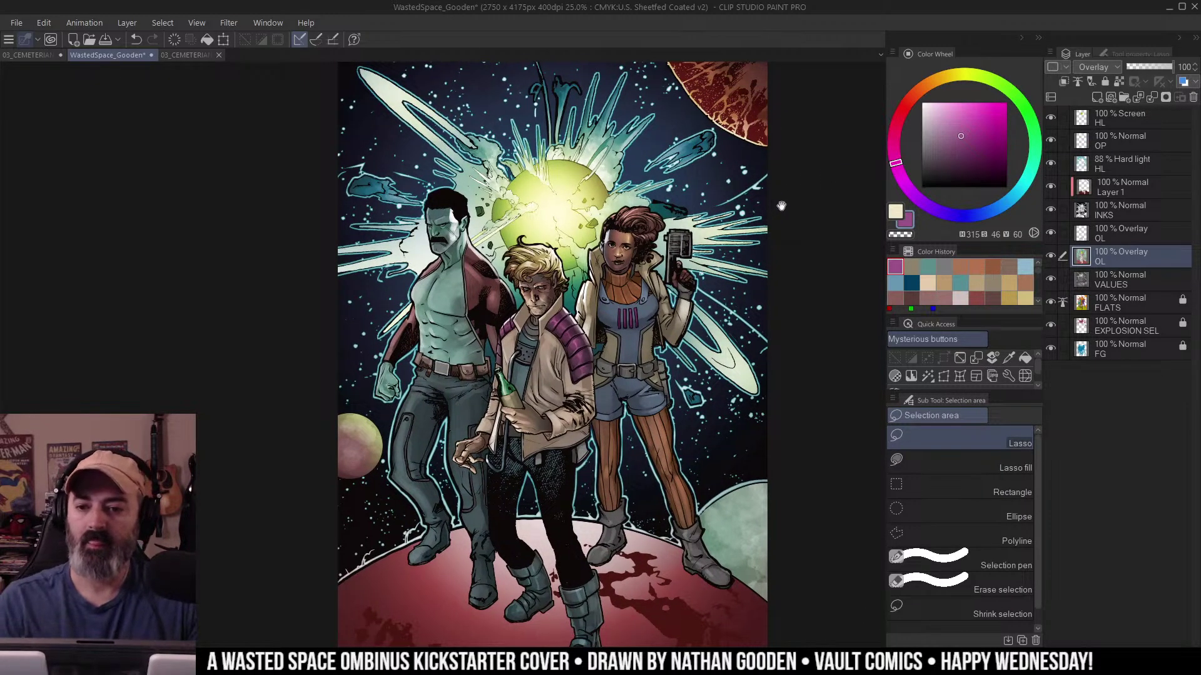
{"action": "left_click_drag", "start_coordinate": [781, 206], "coordinate": [798, 135]}
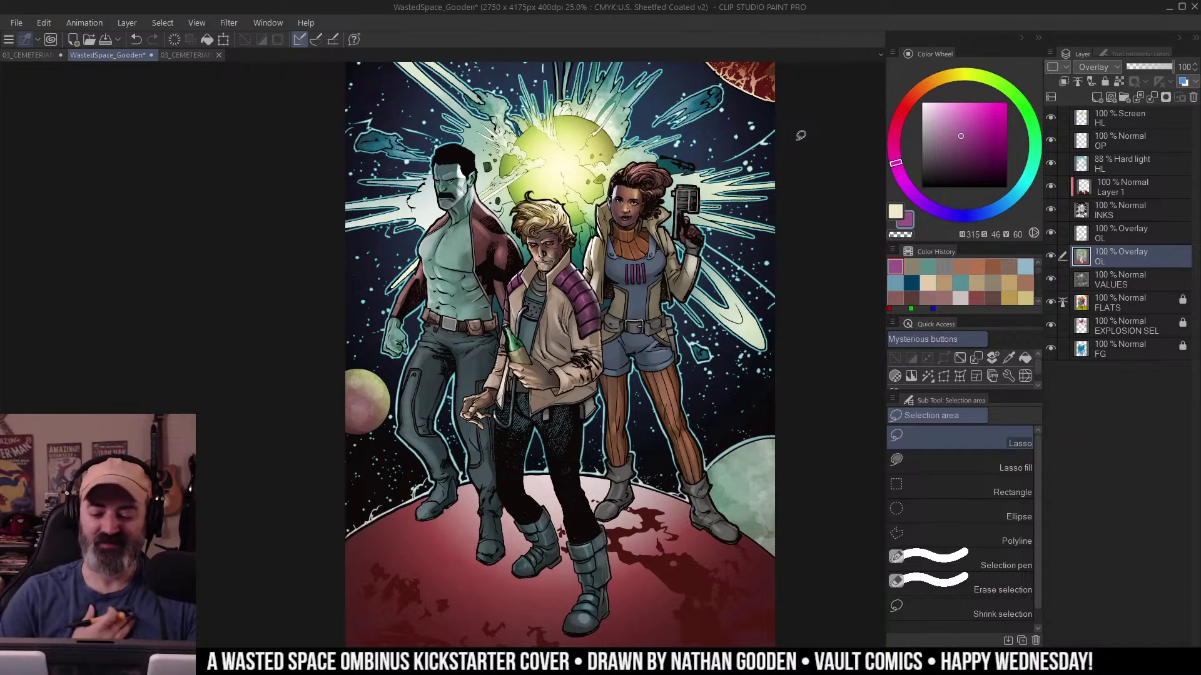
{"action": "left_click_drag", "start_coordinate": [755, 226], "coordinate": [749, 246]}
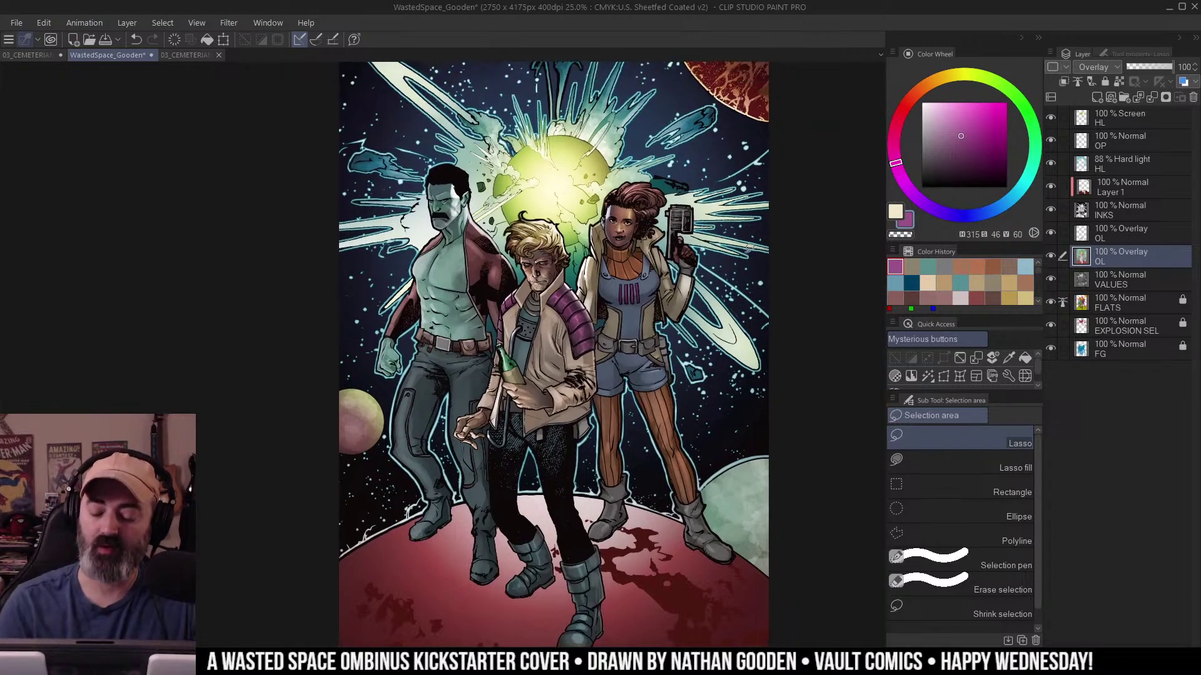
Load the foreground figures as a selection from the FG layer, make the INKS layer active, and clear the selection.
{"action": "left_click", "coordinate": [1082, 350], "text": "ctrl"}
{"action": "left_click", "coordinate": [1126, 210]}
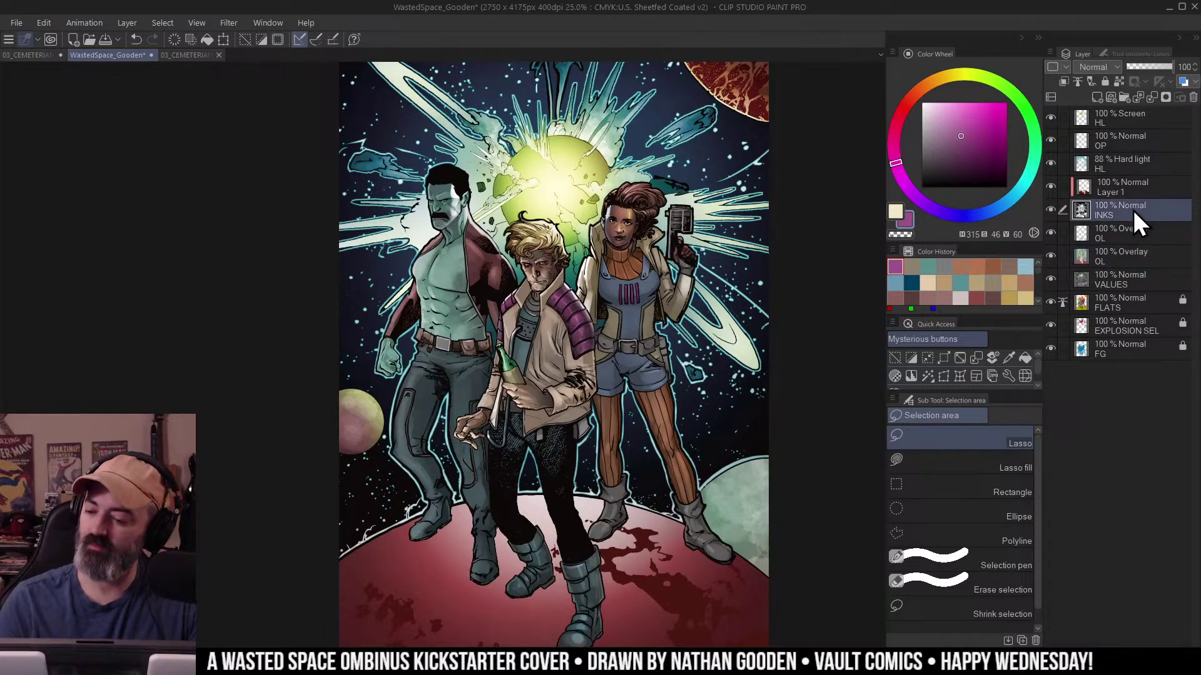
{"action": "left_click_drag", "start_coordinate": [781, 305], "coordinate": [771, 295]}
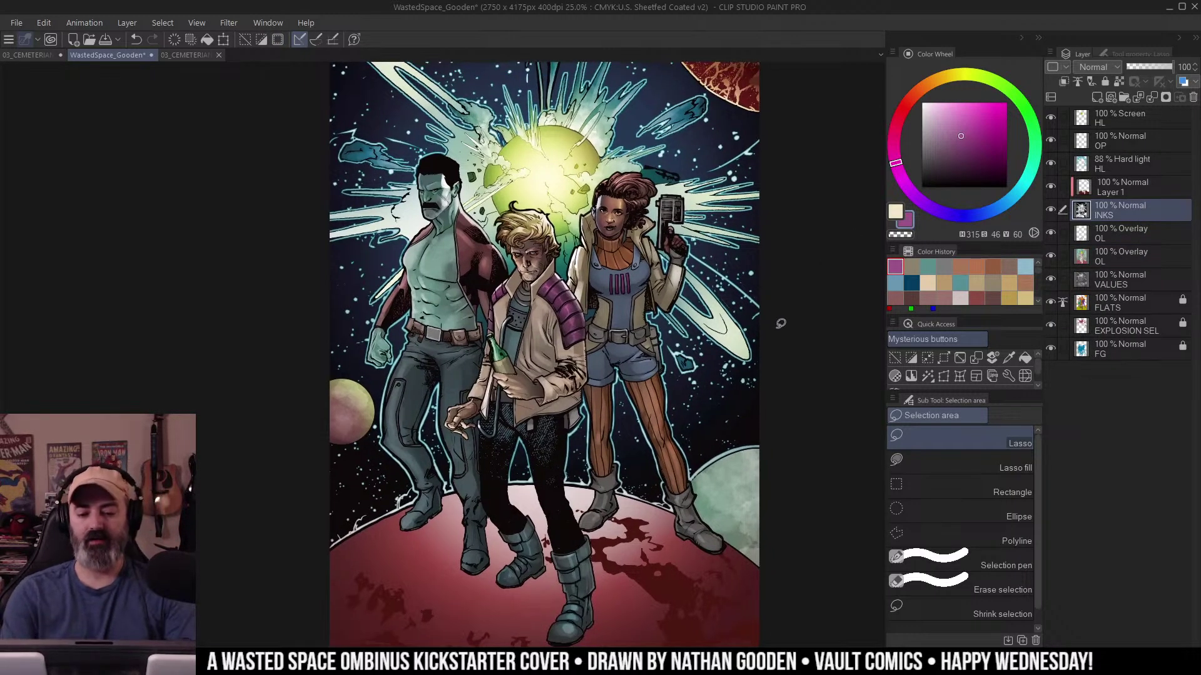
{"action": "key", "text": "/"}
{"action": "left_click", "coordinate": [749, 332], "text": "alt"}
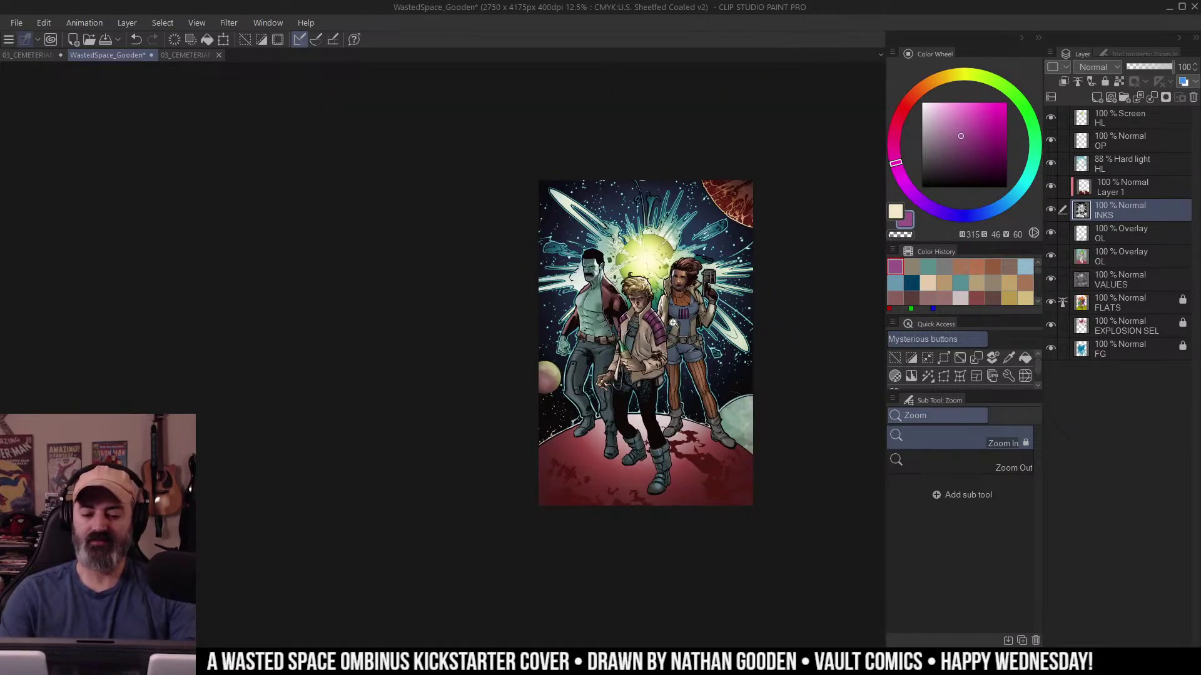
{"action": "left_click", "coordinate": [673, 323]}
{"action": "left_click_drag", "start_coordinate": [734, 293], "coordinate": [702, 325]}
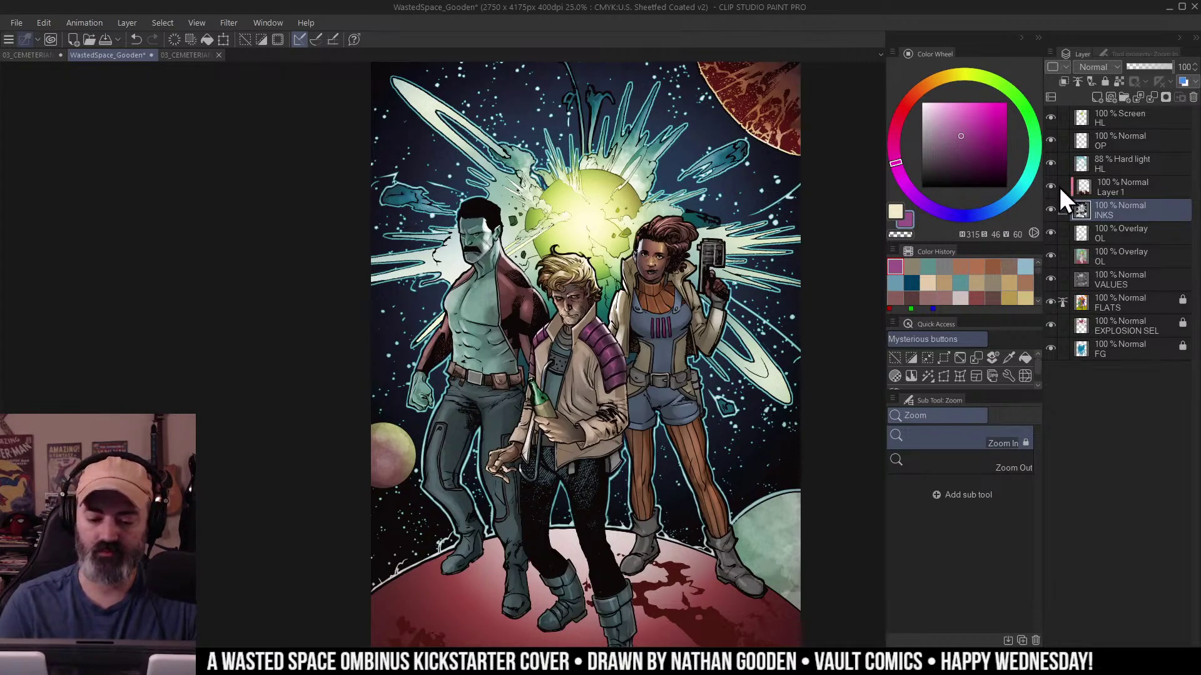
{"action": "left_click", "coordinate": [562, 177]}
{"action": "left_click_drag", "start_coordinate": [687, 177], "coordinate": [623, 244]}
{"action": "left_click", "coordinate": [578, 224], "text": "alt"}
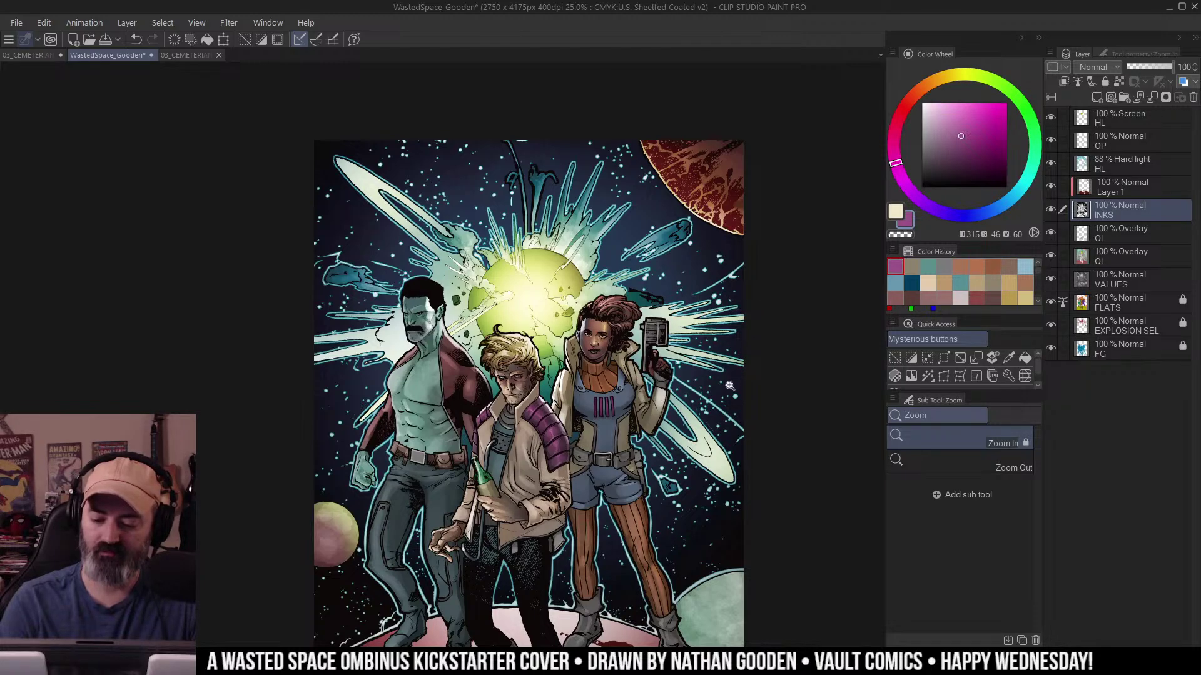
{"action": "key", "text": "m"}
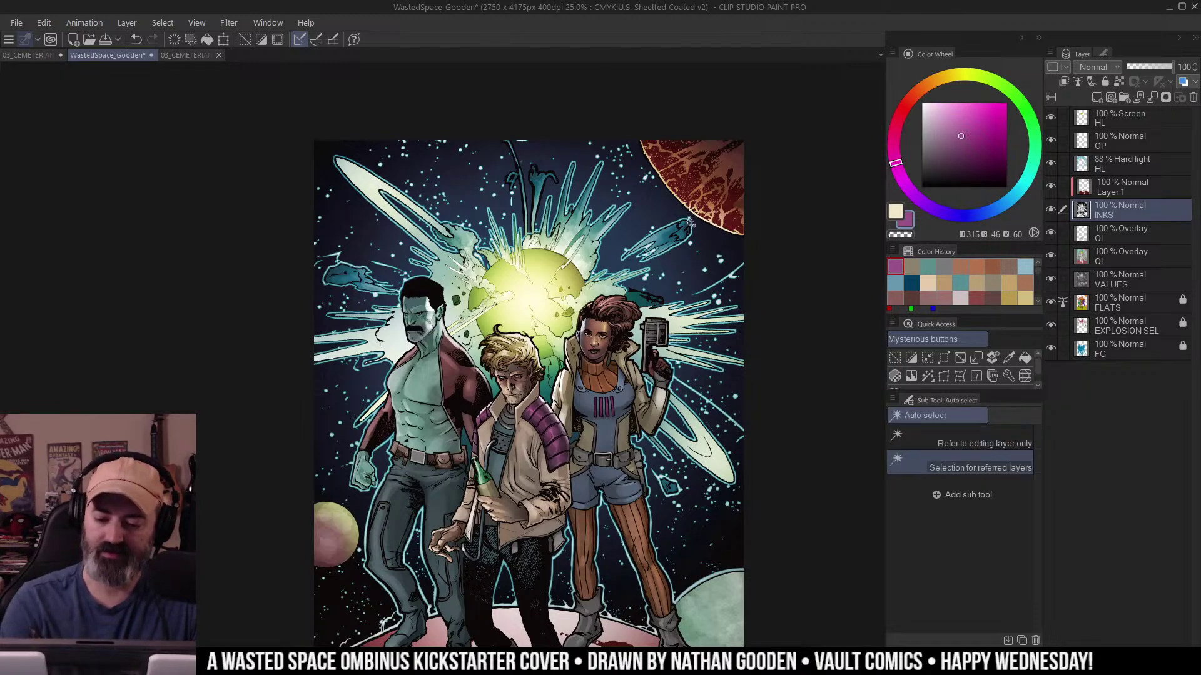
{"action": "left_click_drag", "start_coordinate": [760, 261], "coordinate": [768, 199]}
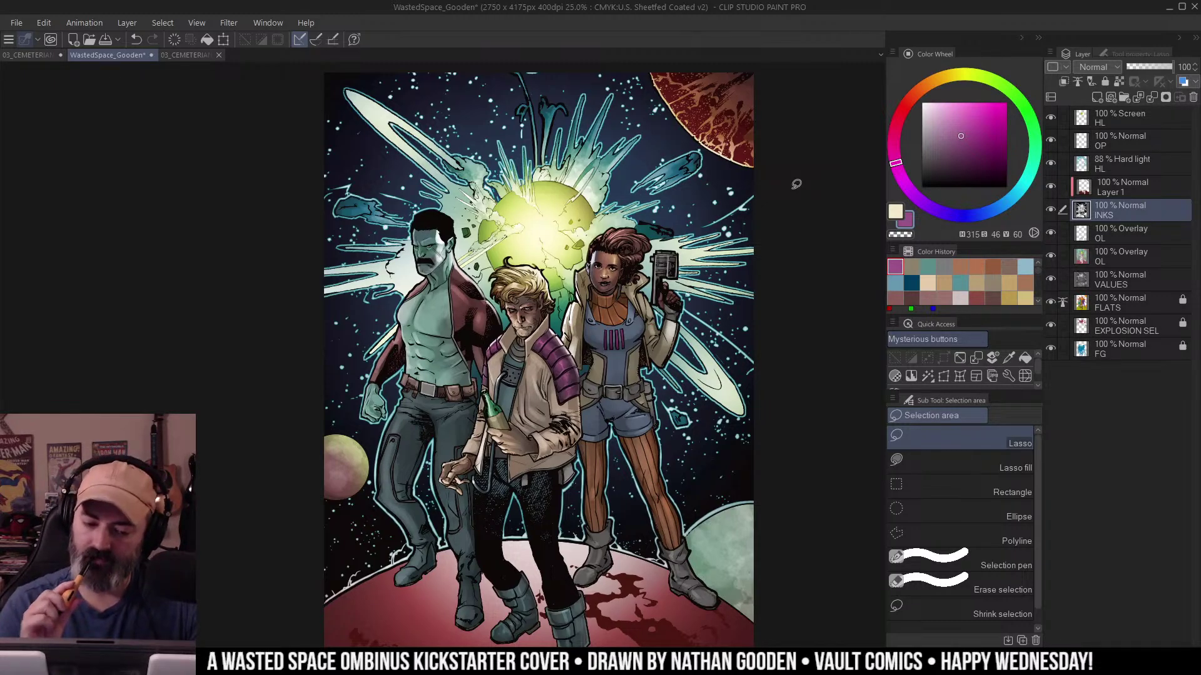
Select the foreground figures again from the FG layer, inspect the selection outline around them, and deselect.
{"action": "key", "text": "ctrl+space"}
{"action": "left_click", "coordinate": [447, 126]}
{"action": "left_click_drag", "start_coordinate": [577, 211], "coordinate": [629, 312]}
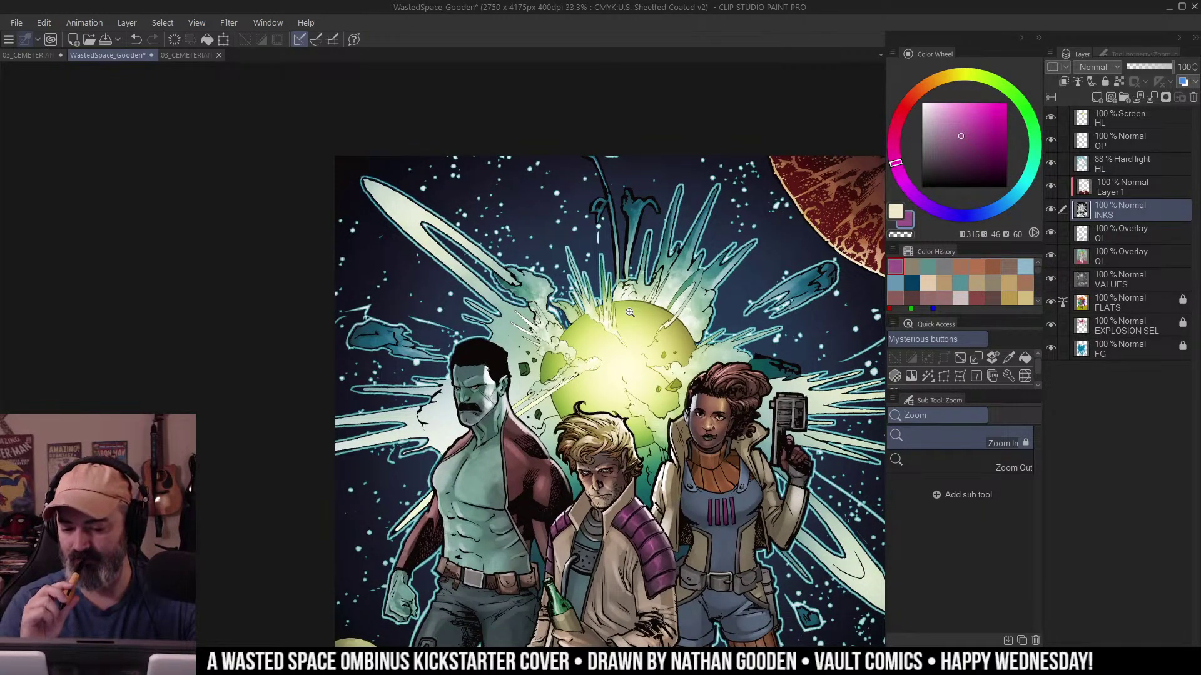
{"action": "left_click", "coordinate": [1091, 318], "text": "ctrl"}
{"action": "key", "text": "m"}
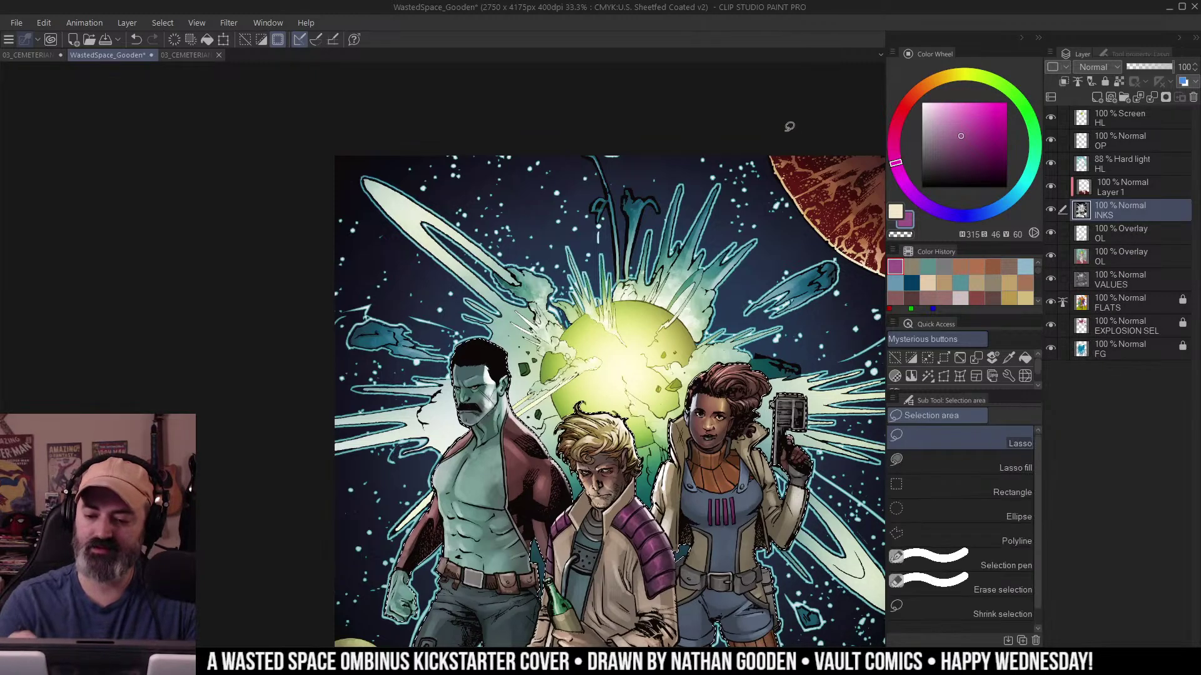
{"action": "left_click_drag", "start_coordinate": [781, 254], "coordinate": [662, 198]}
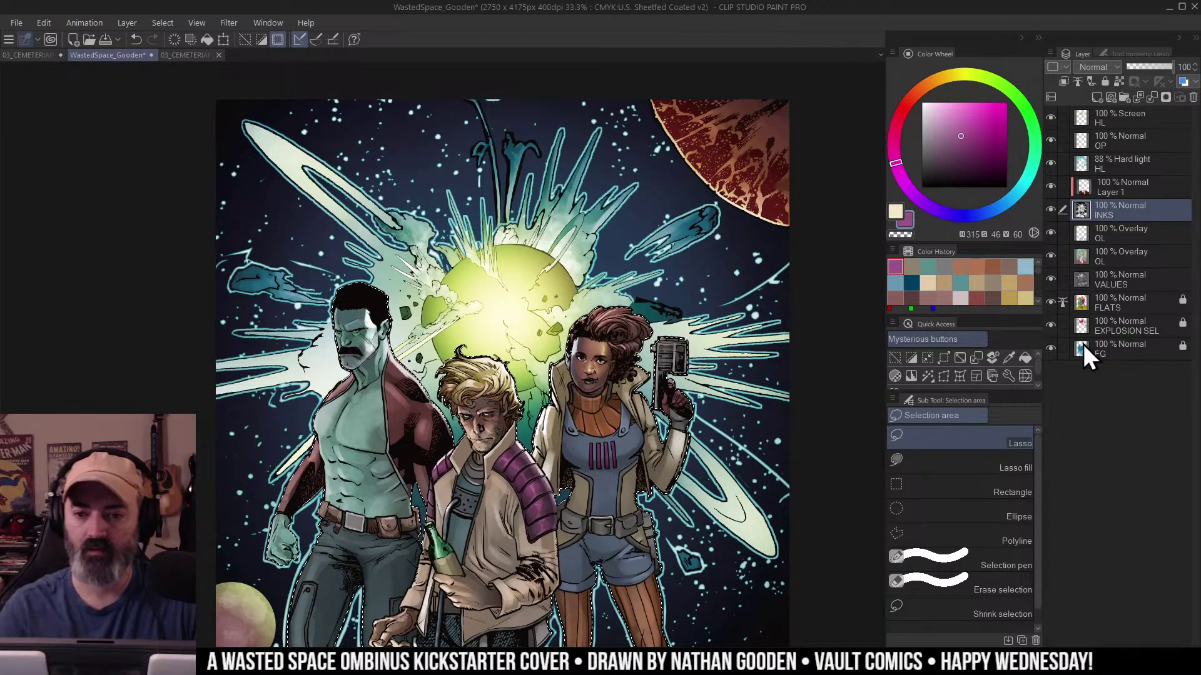
{"action": "left_click_drag", "start_coordinate": [752, 254], "coordinate": [755, 189]}
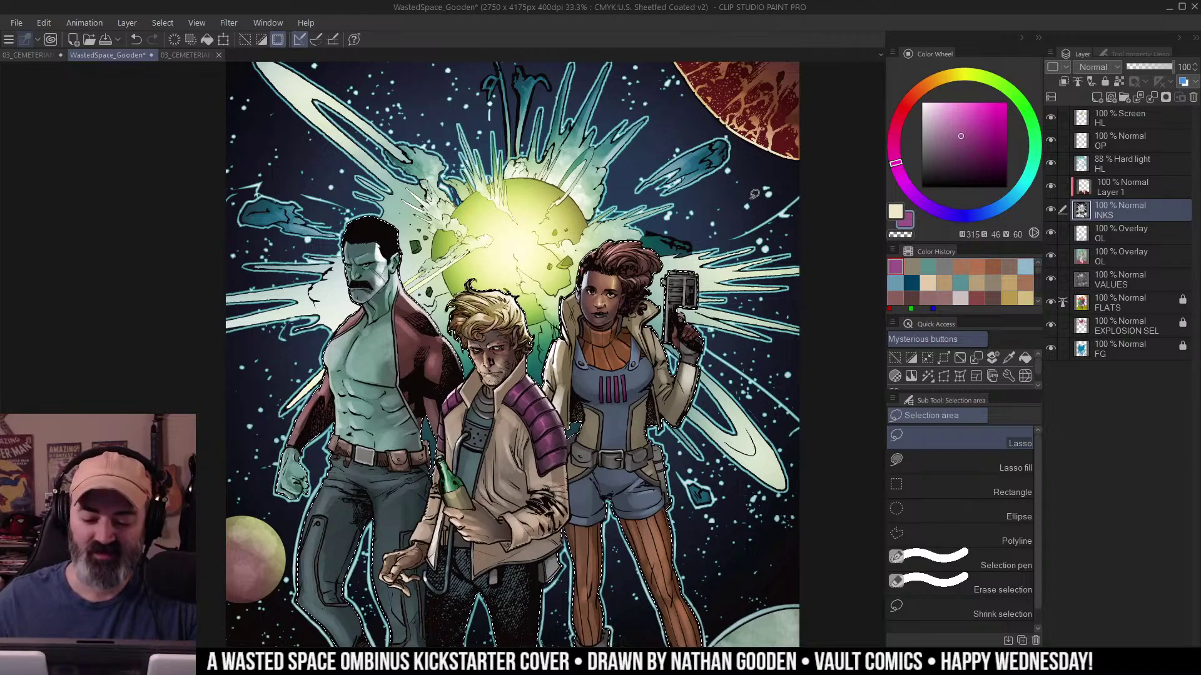
{"action": "key", "text": "slash"}
{"action": "left_click", "coordinate": [653, 357], "text": "alt"}
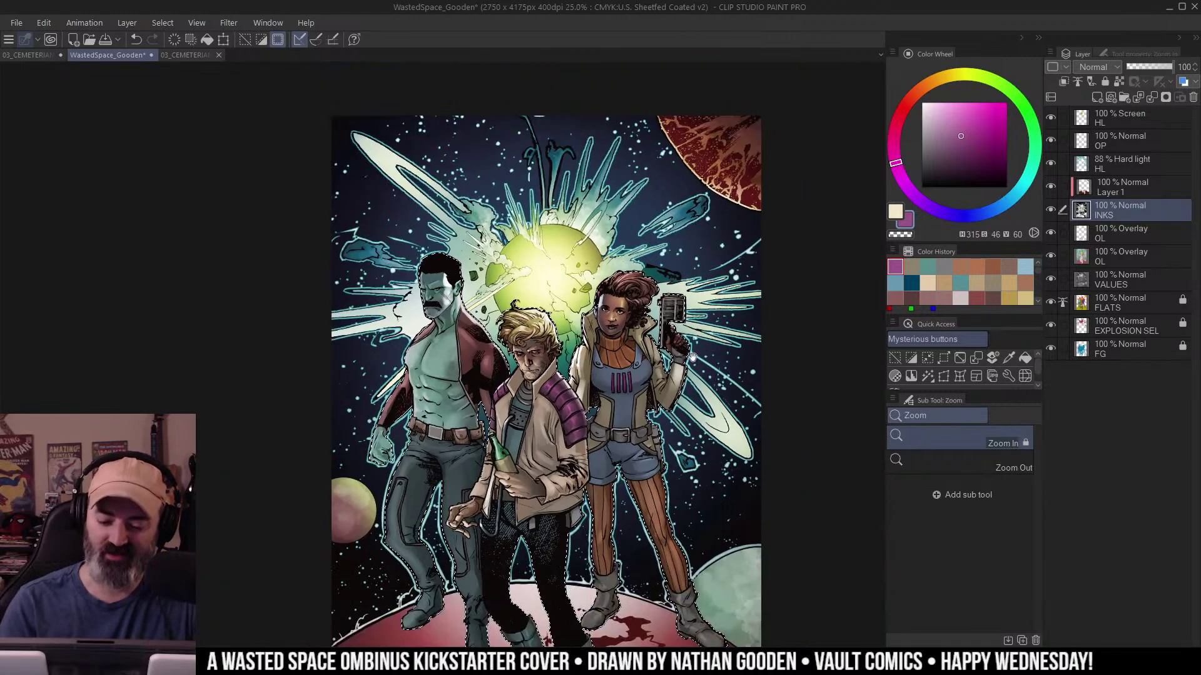
{"action": "mouse_move", "coordinate": [693, 404]}
{"action": "left_mouse_down"}
{"action": "mouse_move", "coordinate": [703, 343]}
{"action": "mouse_move", "coordinate": [716, 362]}
{"action": "left_mouse_up"}
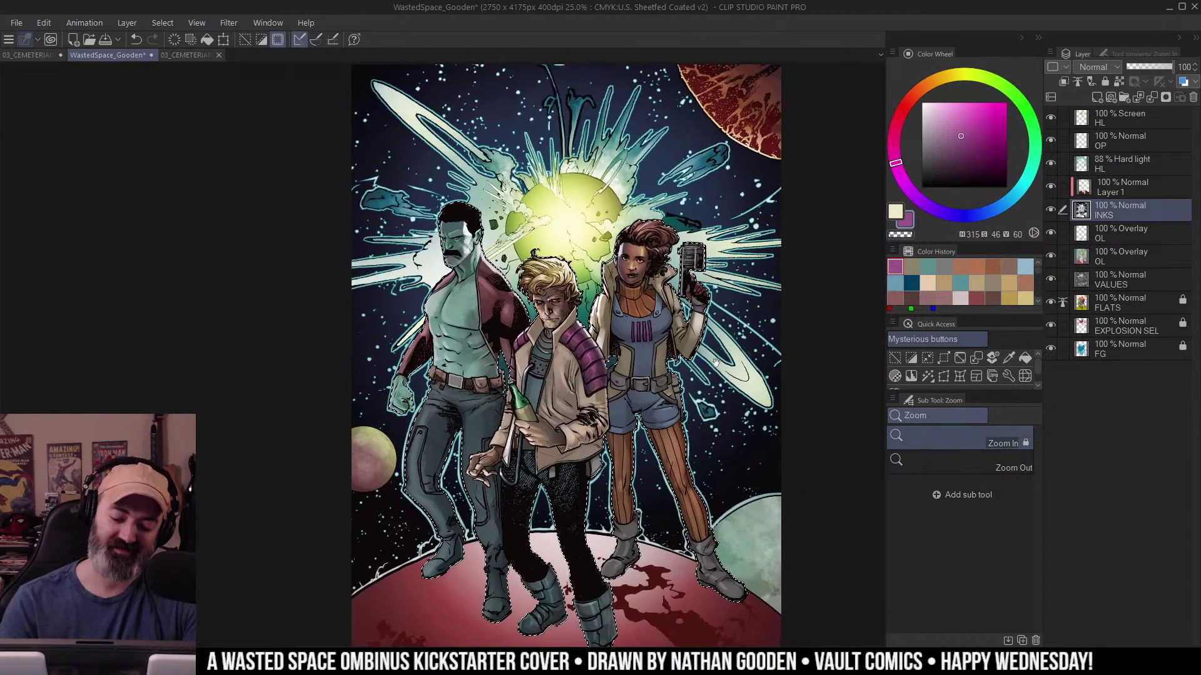
{"action": "left_click_drag", "start_coordinate": [738, 294], "coordinate": [727, 318]}
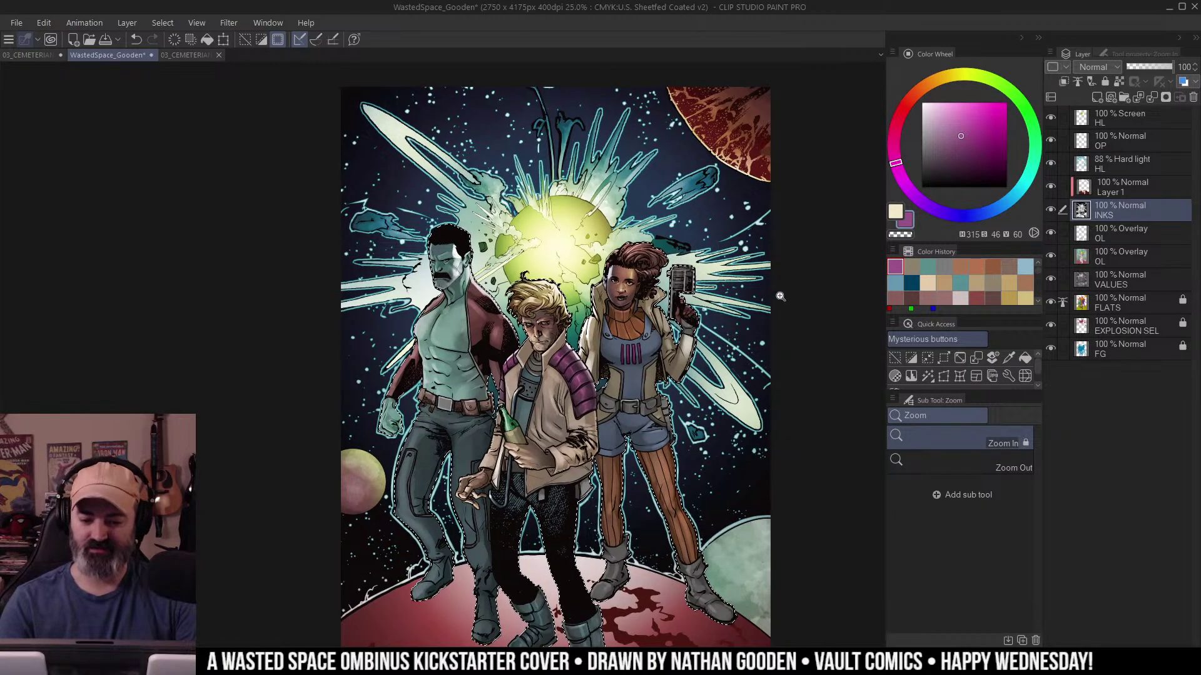
{"action": "key", "text": "ctrl+d"}
Show the foreground figures' selection as a Quick Mask overlay, toggle it to compare, and turn it off.
{"action": "key", "text": "m"}
{"action": "key", "text": "ctrl+m"}
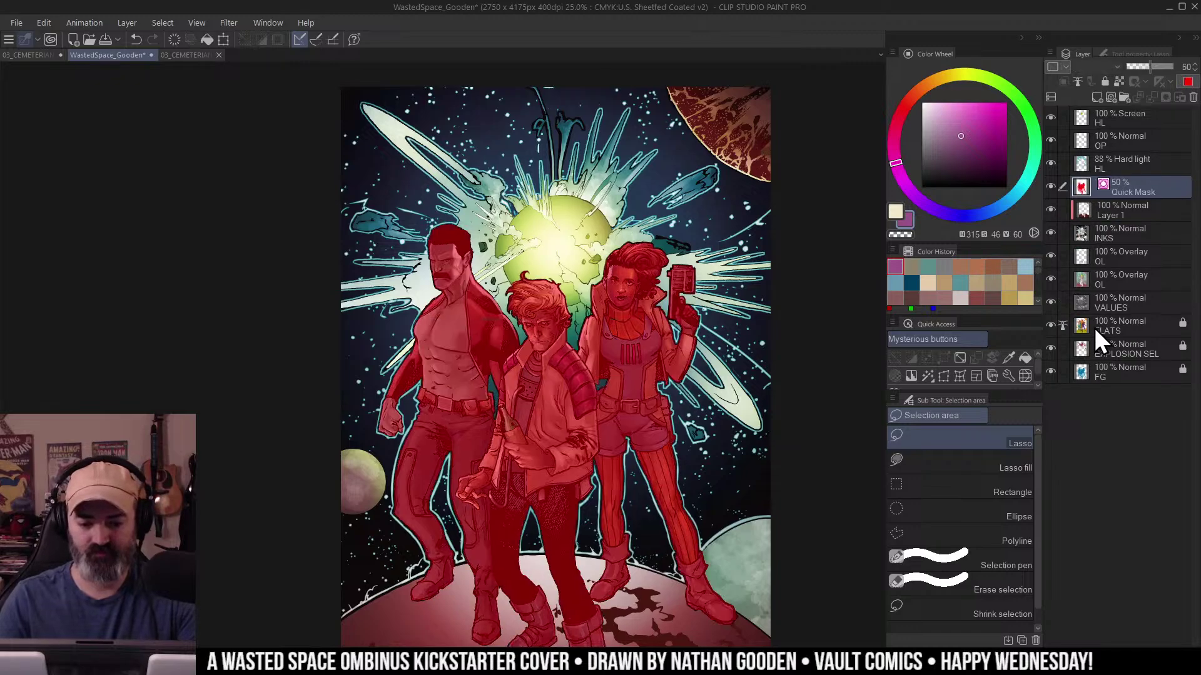
{"action": "key", "text": "ctrl+m"}
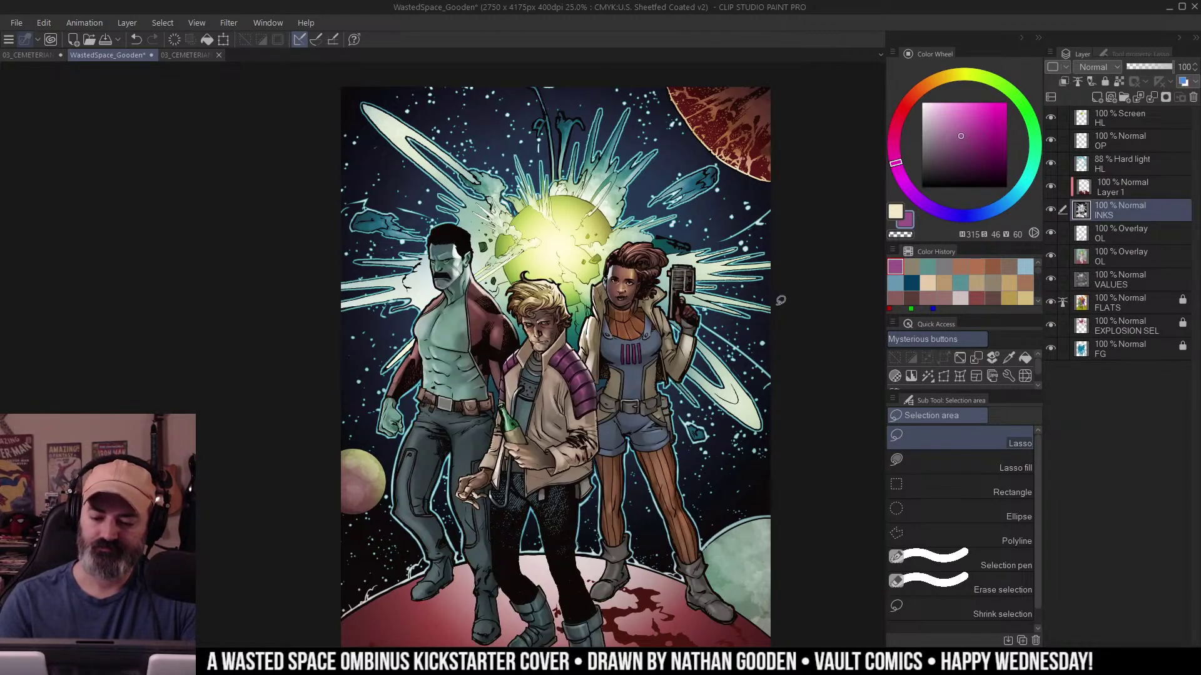
{"action": "key", "text": "ctrl+m"}
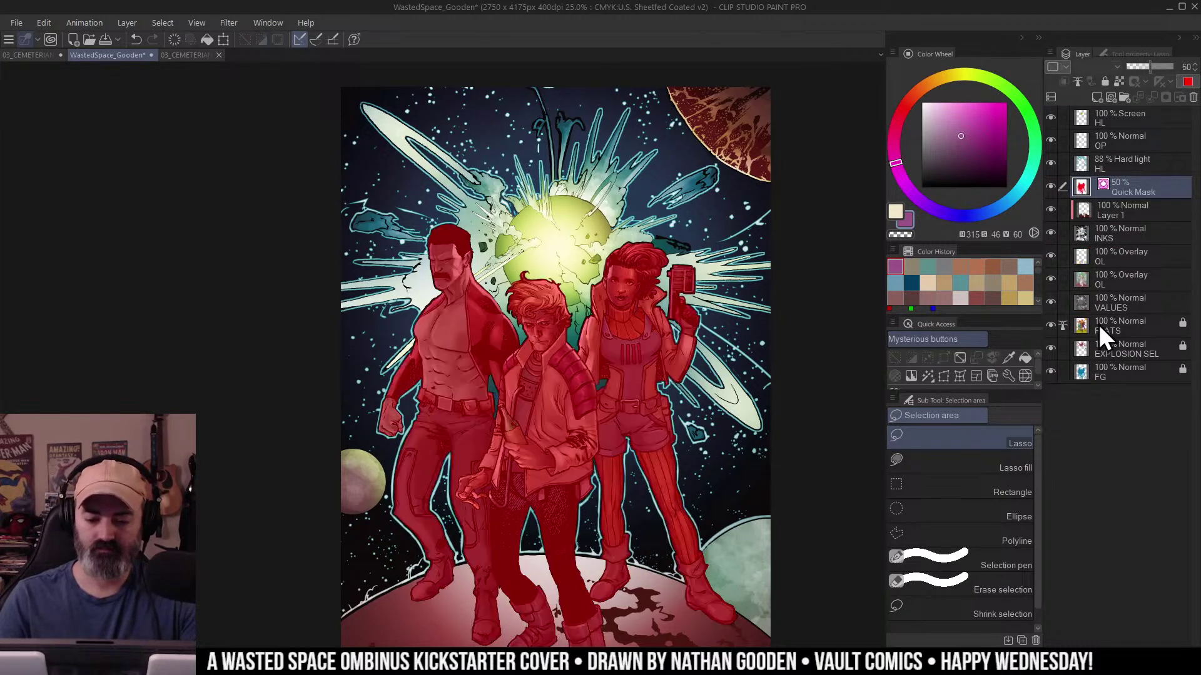
{"action": "key", "text": "ctrl+m"}
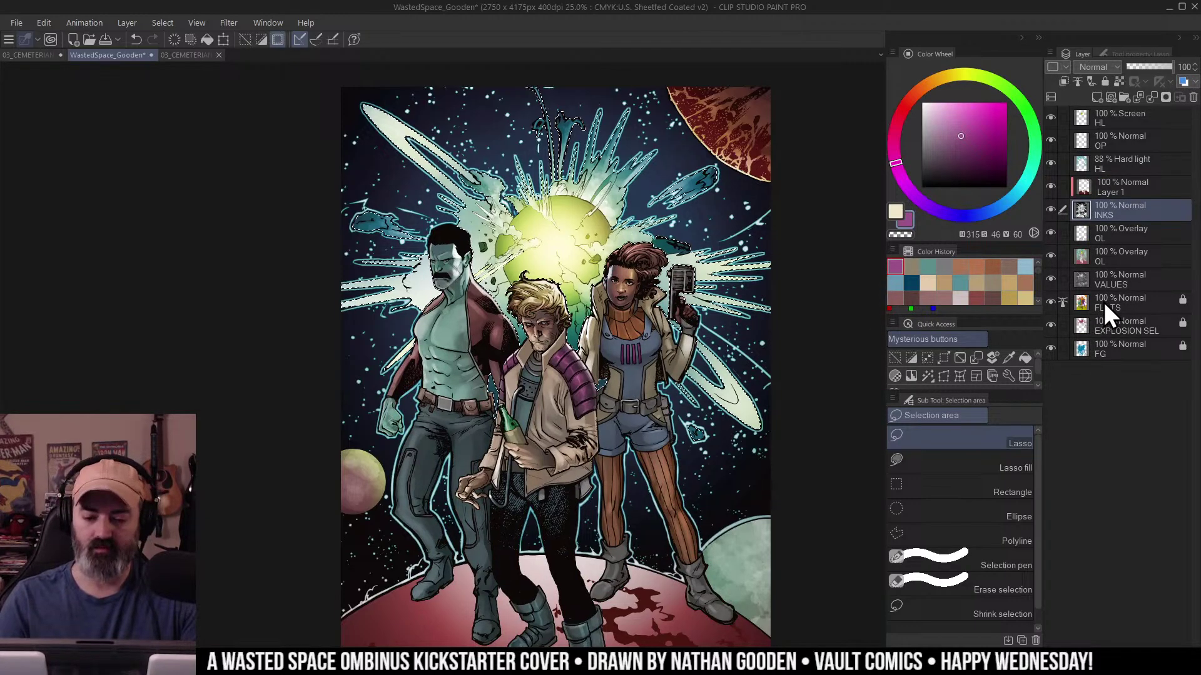
Show the EXPLOSION SEL layer's selection as a Quick Mask, inspect its coverage of the explosion, and turn the mask off.
{"action": "key", "text": "ctrl+m"}
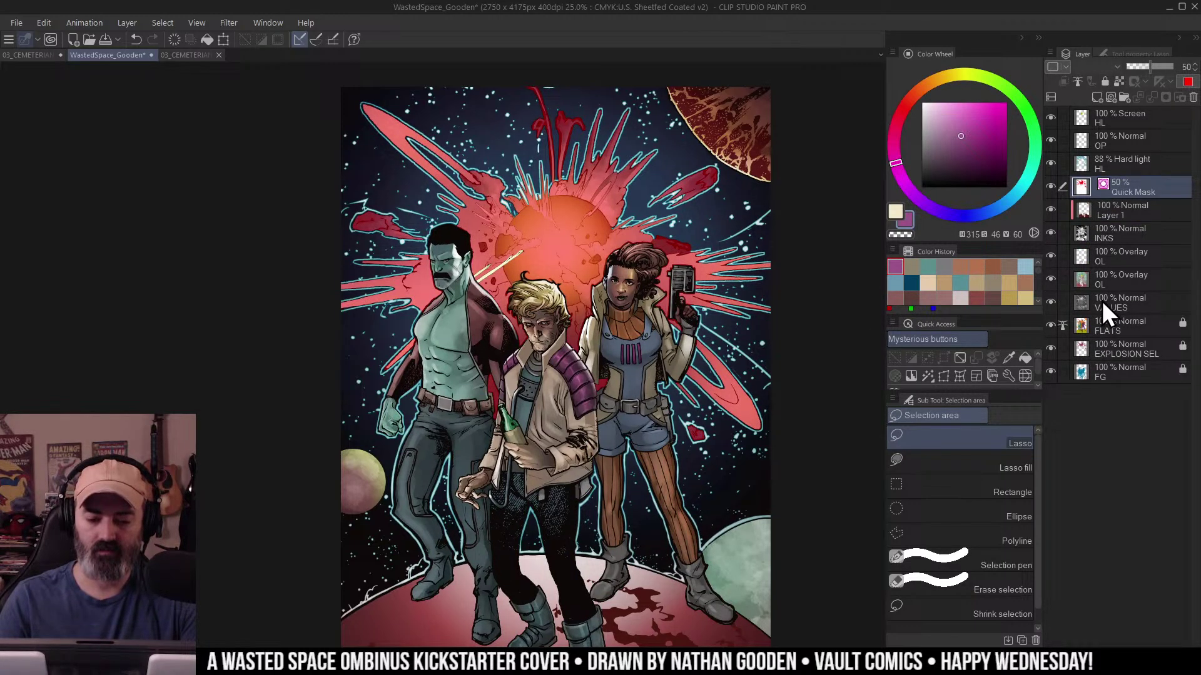
{"action": "key", "text": "ctrl+space"}
{"action": "left_click", "coordinate": [558, 225]}
{"action": "left_click_drag", "start_coordinate": [591, 230], "coordinate": [590, 380]}
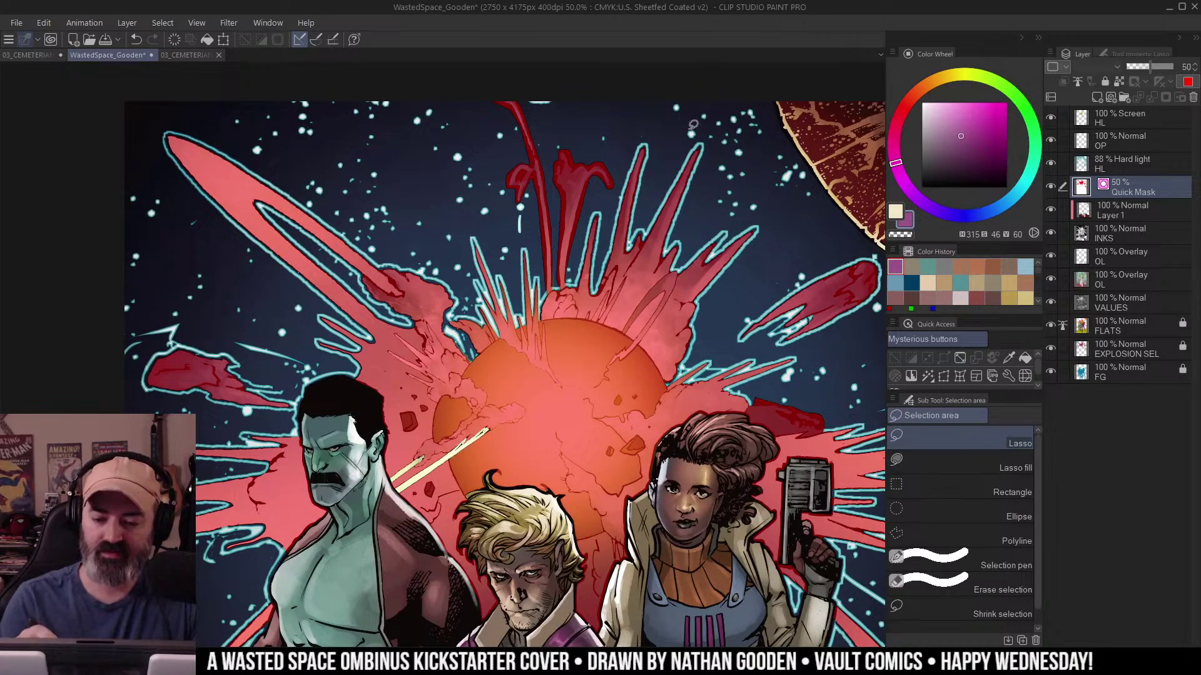
{"action": "key", "text": "ctrl+m"}
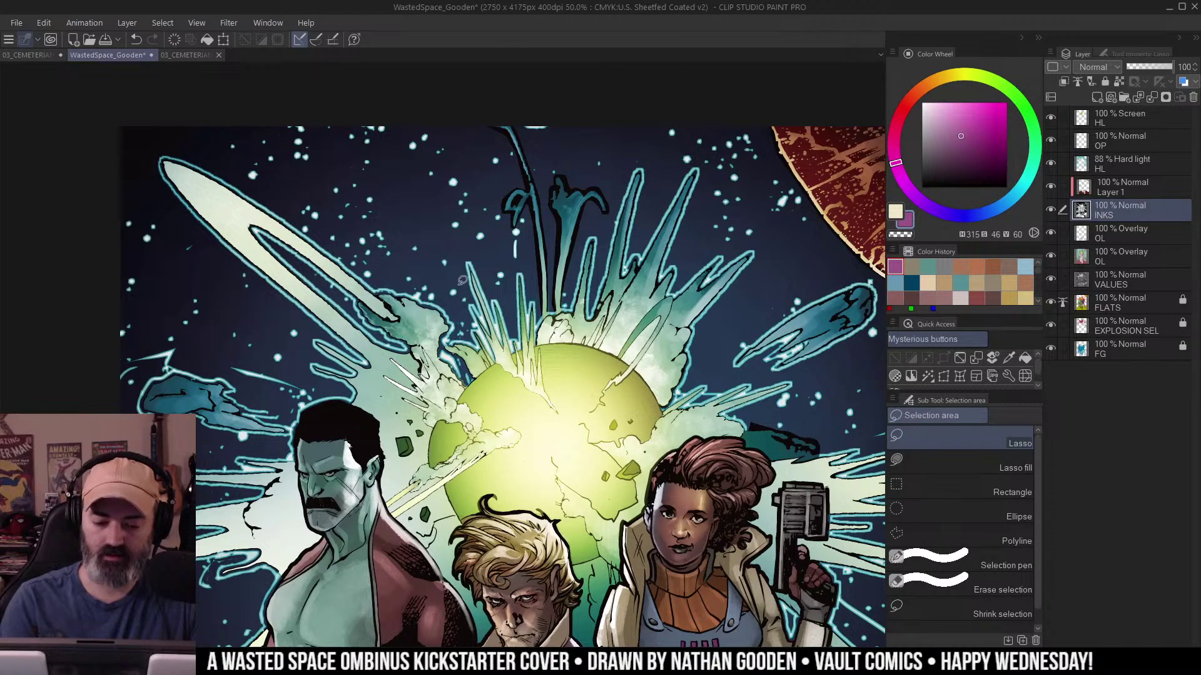
{"action": "mouse_move", "coordinate": [369, 279]}
{"action": "left_mouse_down"}
{"action": "mouse_move", "coordinate": [169, 143]}
{"action": "mouse_move", "coordinate": [251, 250]}
{"action": "mouse_move", "coordinate": [417, 366]}
{"action": "left_mouse_up"}
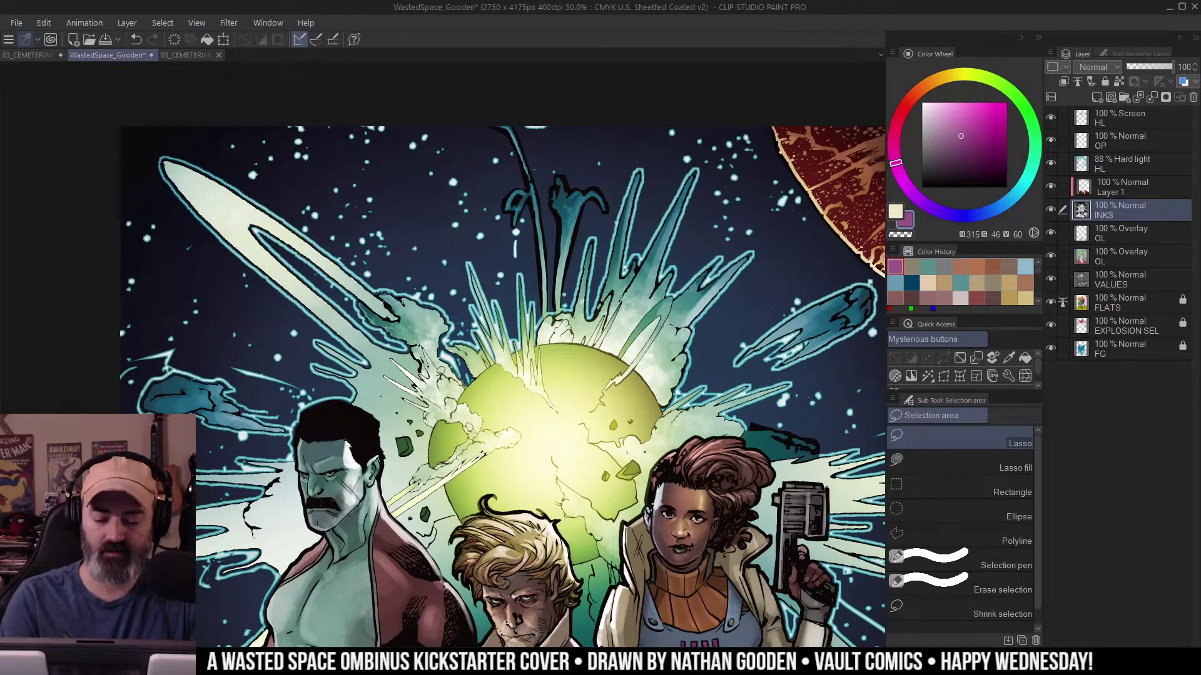
{"action": "key", "text": "ctrl+space"}
{"action": "left_click", "coordinate": [424, 377], "text": "alt"}
{"action": "left_click_drag", "start_coordinate": [733, 236], "coordinate": [727, 195]}
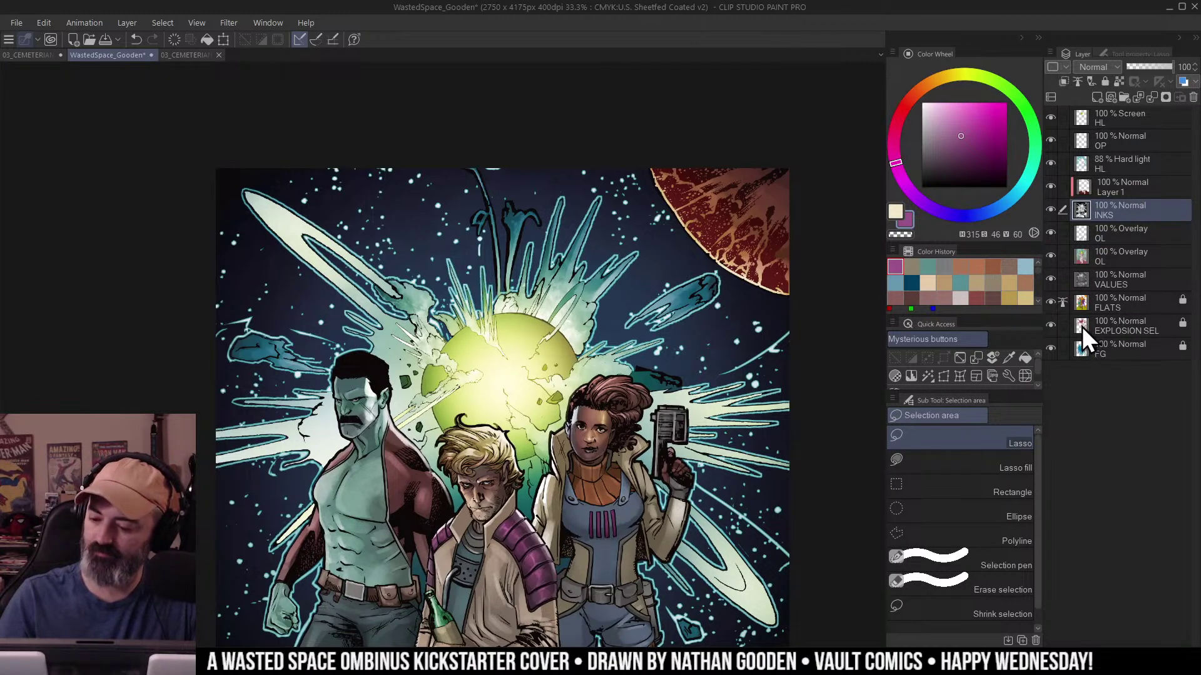
Check the EXPLOSION SEL selection as a Quick Mask, restore the selection, and expand it by 2 px.
{"action": "key", "text": "ctrl+m"}
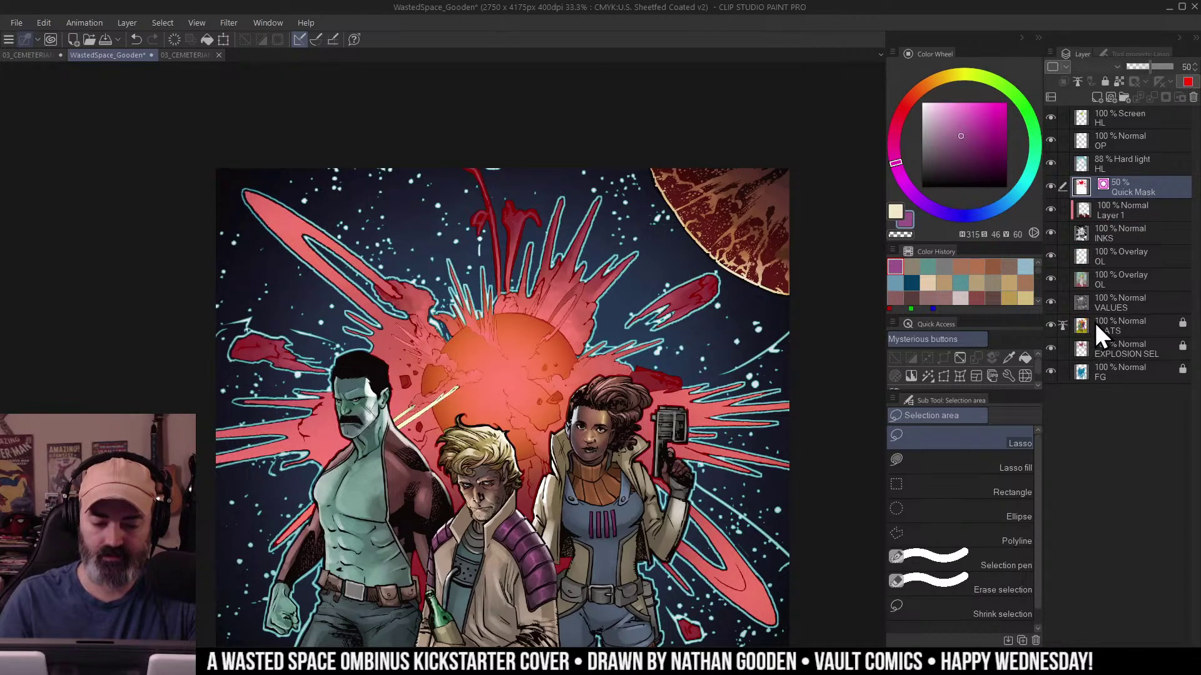
{"action": "key", "text": "ctrl+m"}
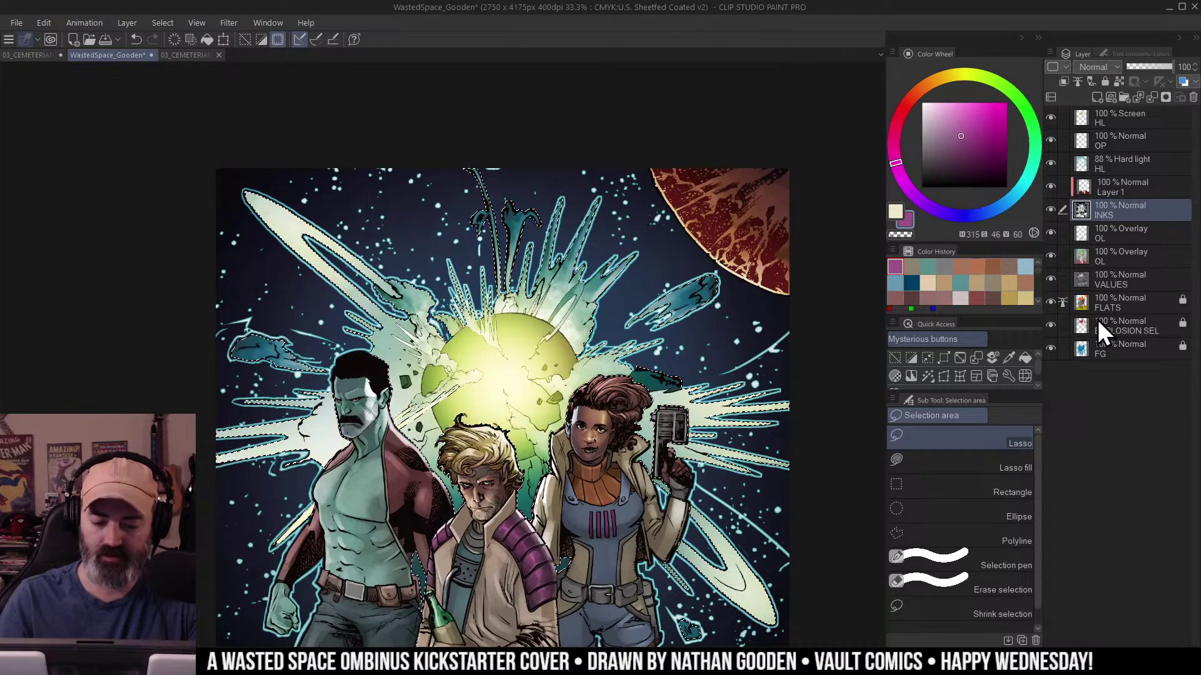
{"action": "left_click", "coordinate": [943, 359]}
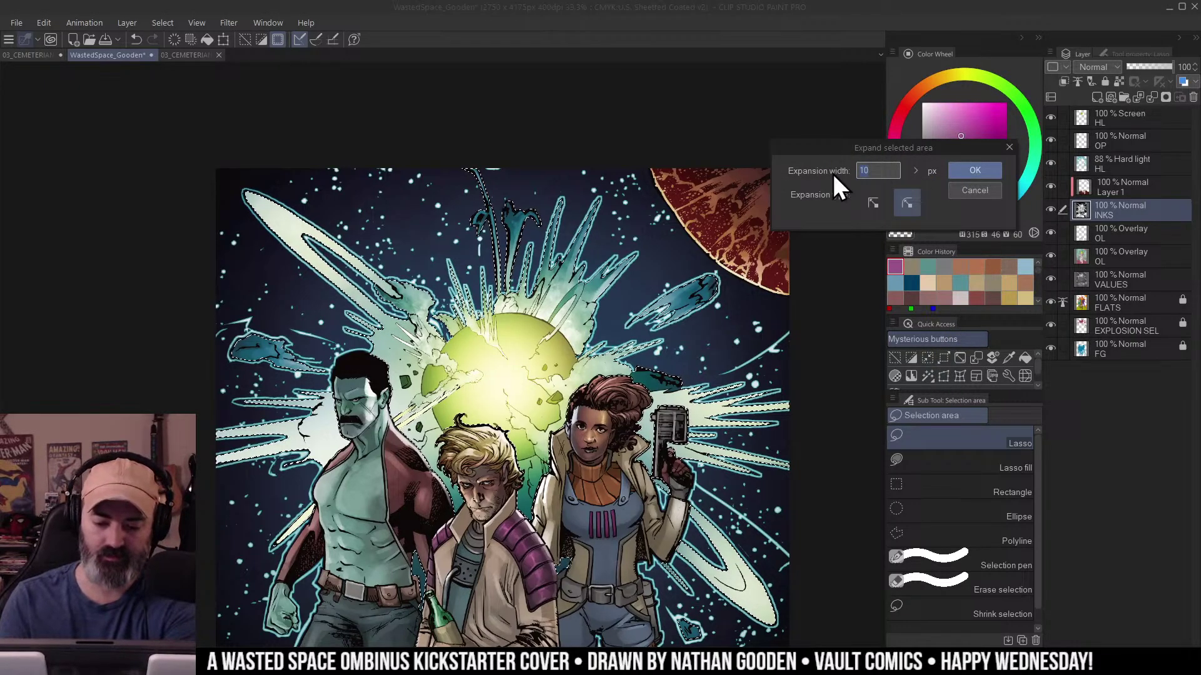
{"action": "key", "text": "Return"}
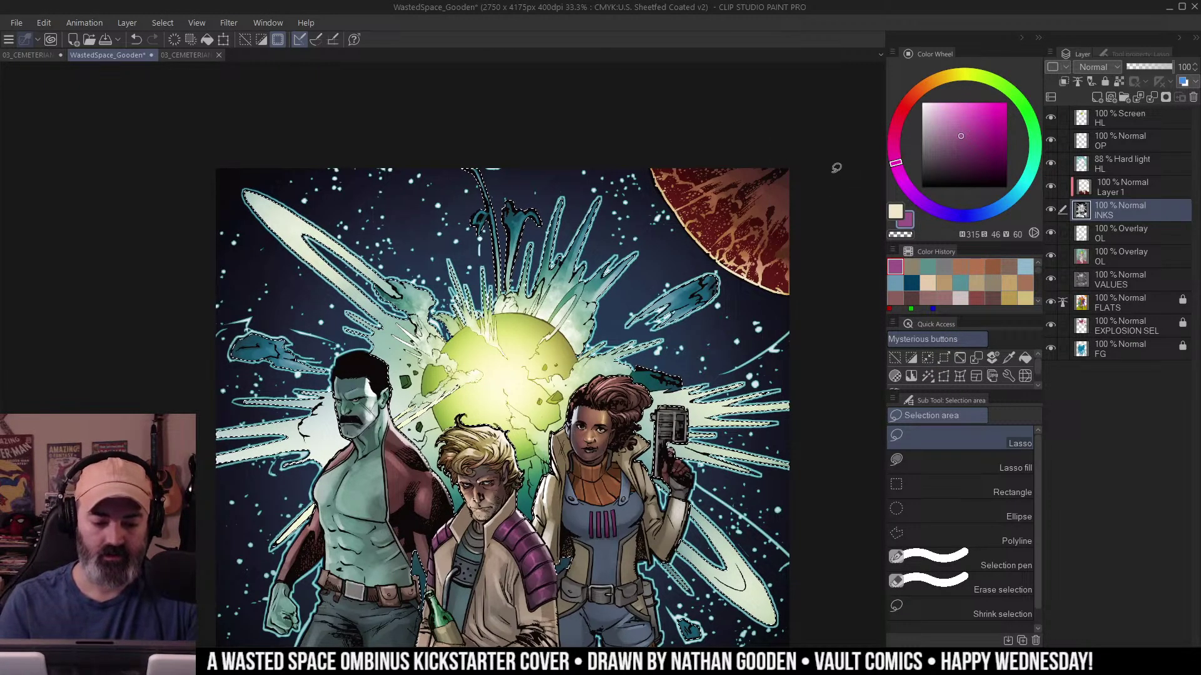
Inspect the selection edge around the explosion's upper-left streak and expand the selection by another 2 px.
{"action": "key", "text": "ctrl+space"}
{"action": "left_click", "coordinate": [422, 283]}
{"action": "left_click_drag", "start_coordinate": [420, 312], "coordinate": [501, 333]}
{"action": "double_click", "coordinate": [500, 335]}
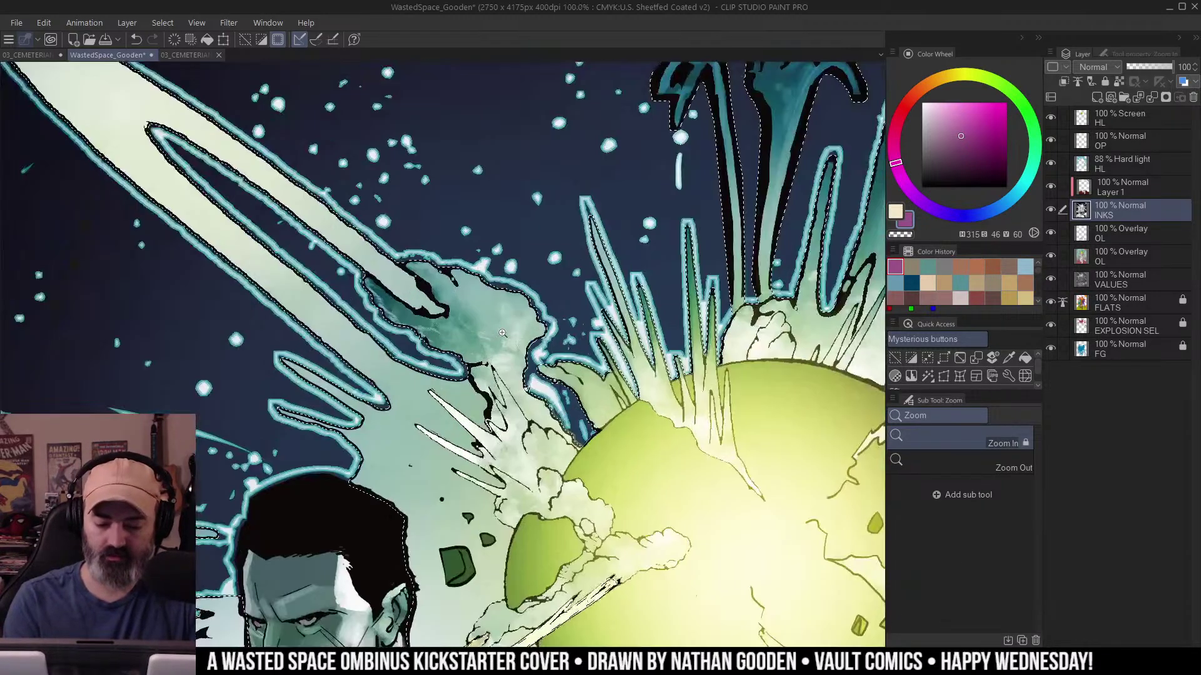
{"action": "left_click_drag", "start_coordinate": [600, 350], "coordinate": [556, 352]}
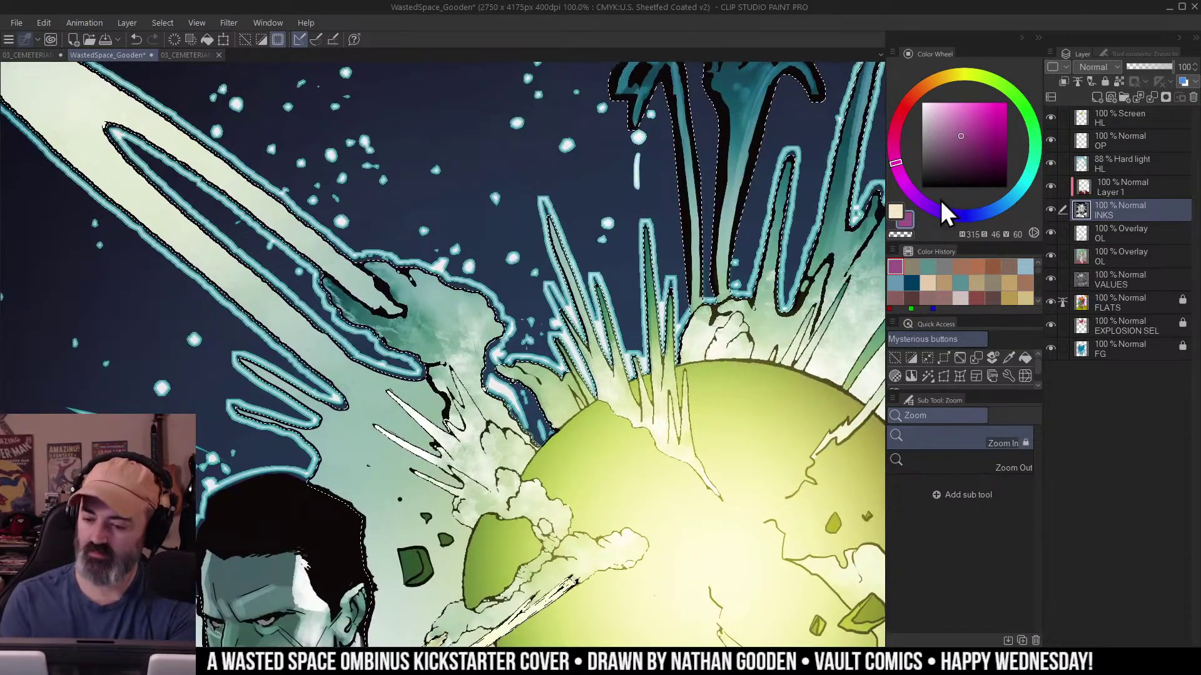
{"action": "left_click", "coordinate": [932, 359]}
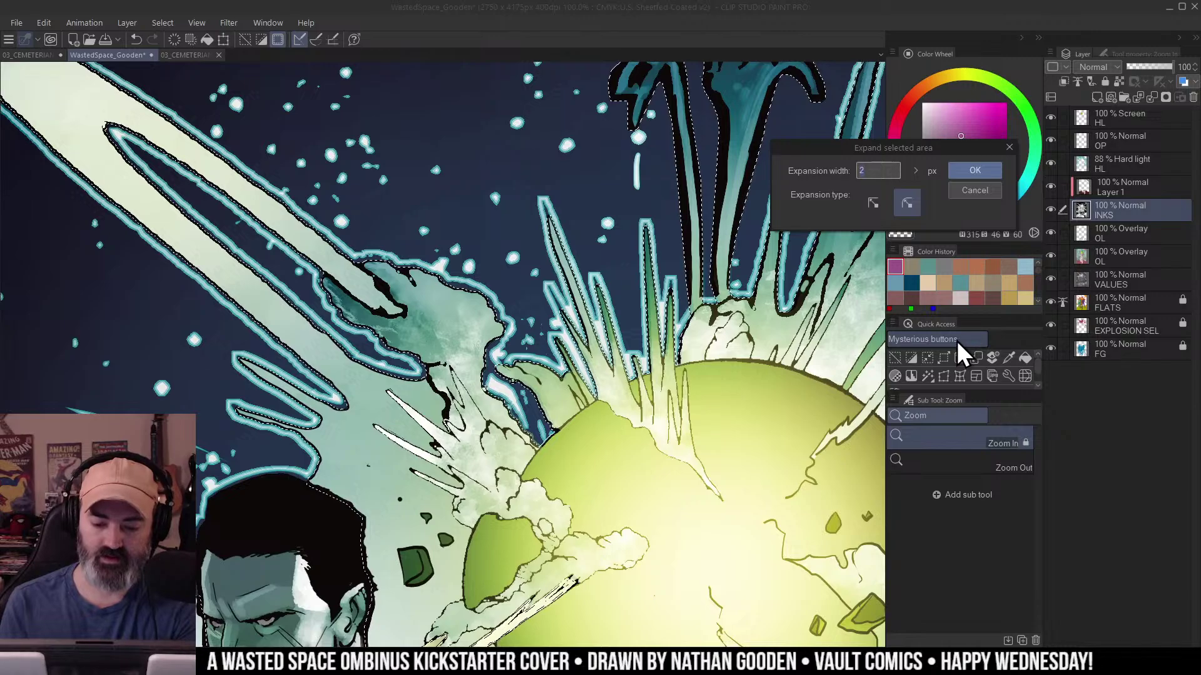
{"action": "left_click", "coordinate": [979, 173]}
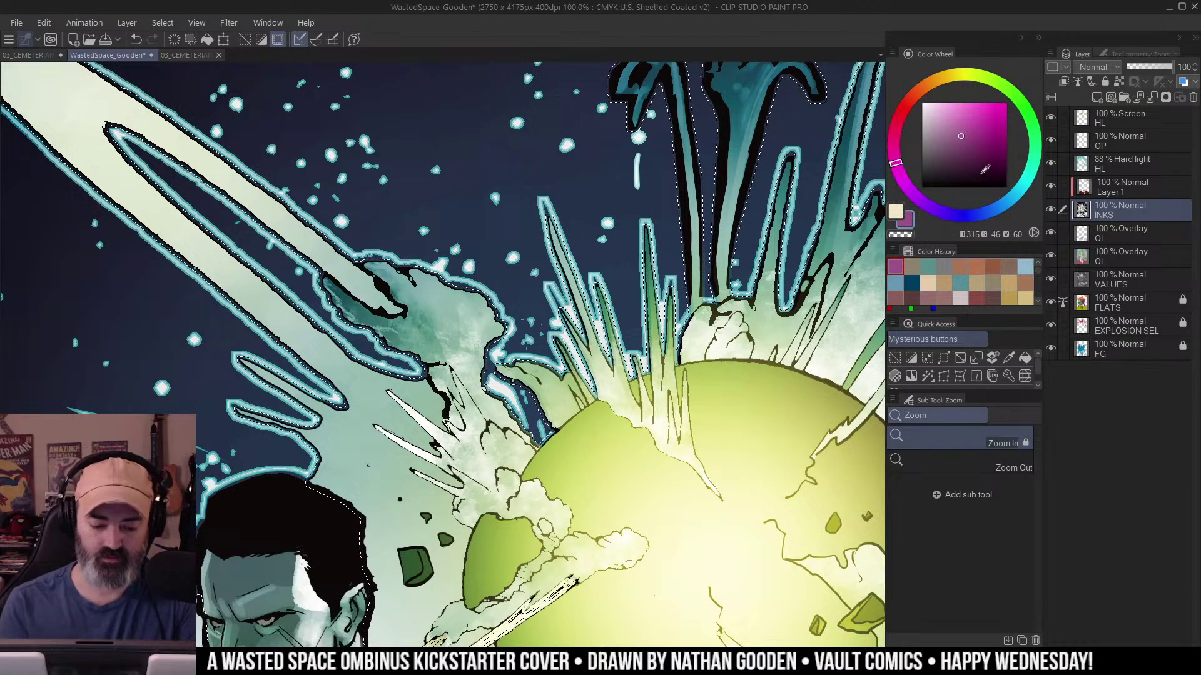
Check the expanded selection, hide its outline, and sample a dark blue from the artwork as the drawing colour.
{"action": "left_click_drag", "start_coordinate": [558, 282], "coordinate": [680, 366]}
{"action": "scroll", "coordinate": [694, 321], "scroll_direction": "down", "scroll_amount": 1}
{"action": "key", "text": "q"}
{"action": "key", "text": "q"}
{"action": "left_click_drag", "start_coordinate": [873, 200], "coordinate": [824, 177]}
{"action": "key", "text": "ctrl+h"}
{"action": "left_click", "coordinate": [542, 273], "text": "alt"}
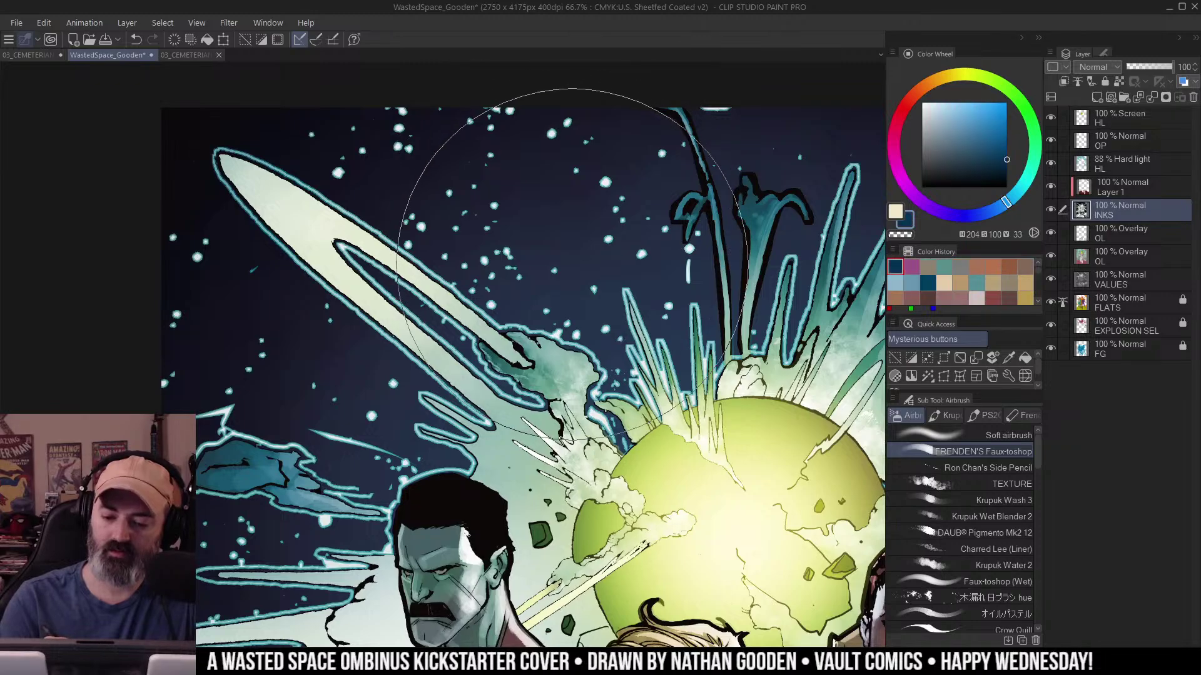
Add a layer clipped to INKS and soft-airbrush the linework of the explosion's upper-left streak and top spikes blue (H 204, S 76, V 45).
{"action": "mouse_move", "coordinate": [715, 344]}
{"action": "left_mouse_down"}
{"action": "mouse_move", "coordinate": [648, 323]}
{"action": "mouse_move", "coordinate": [699, 320]}
{"action": "left_mouse_up"}
{"action": "left_click", "coordinate": [1097, 97]}
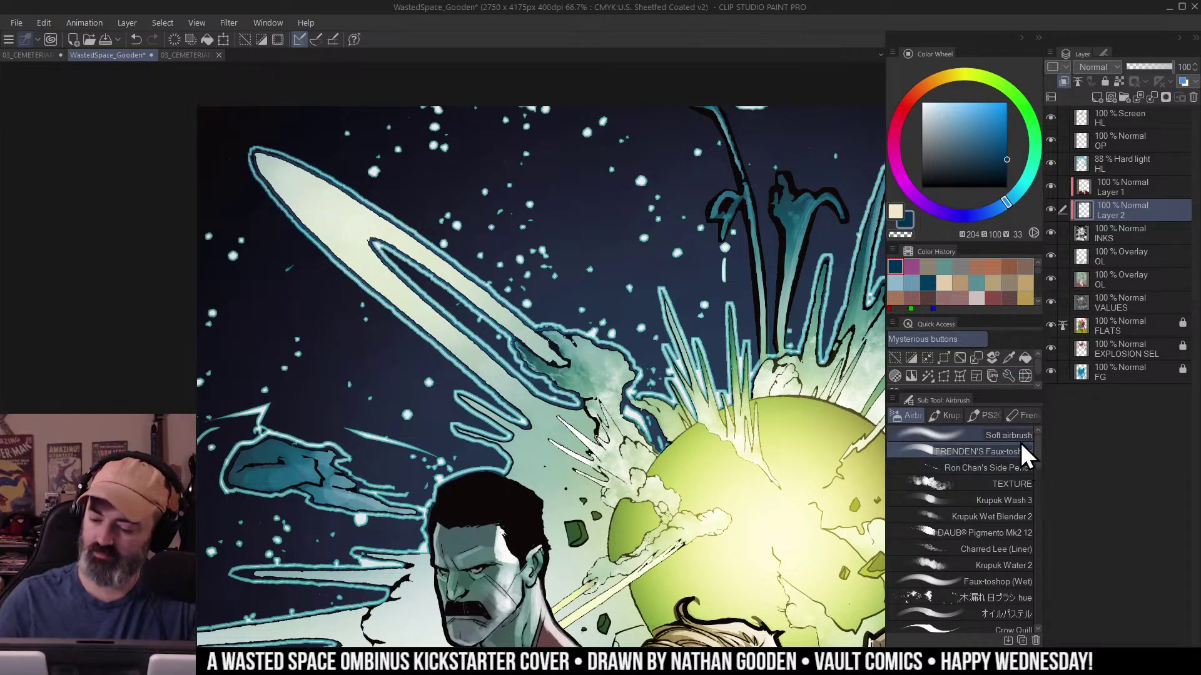
{"action": "left_click", "coordinate": [1004, 435]}
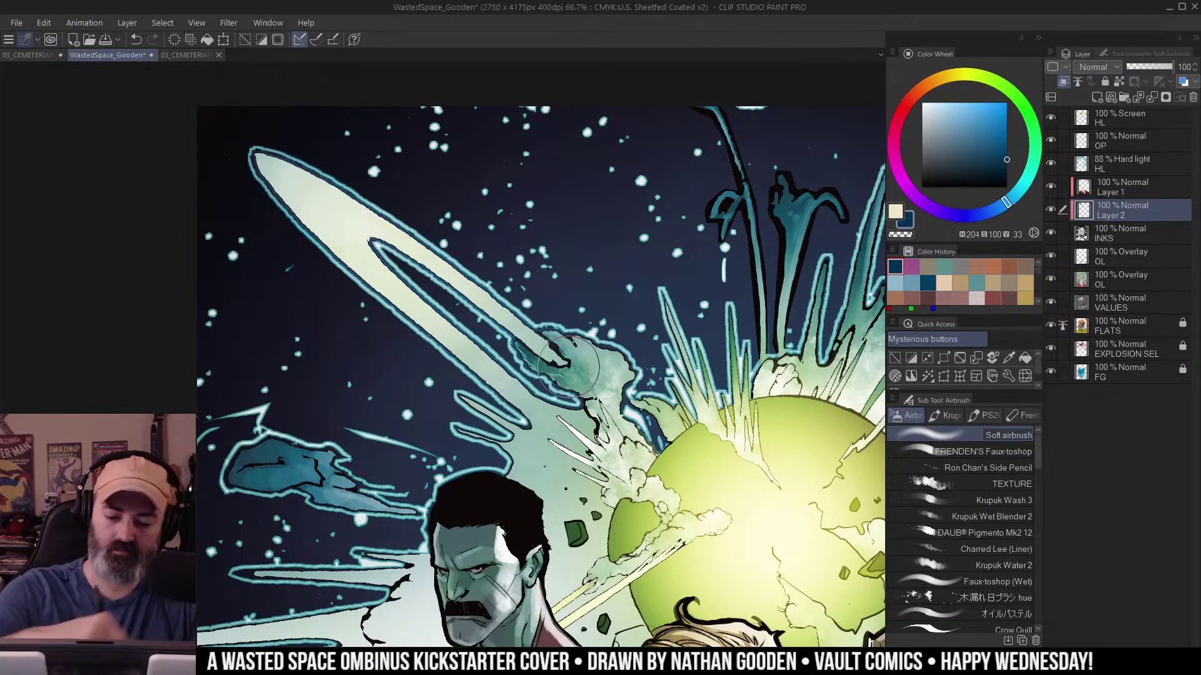
{"action": "left_click", "coordinate": [986, 149]}
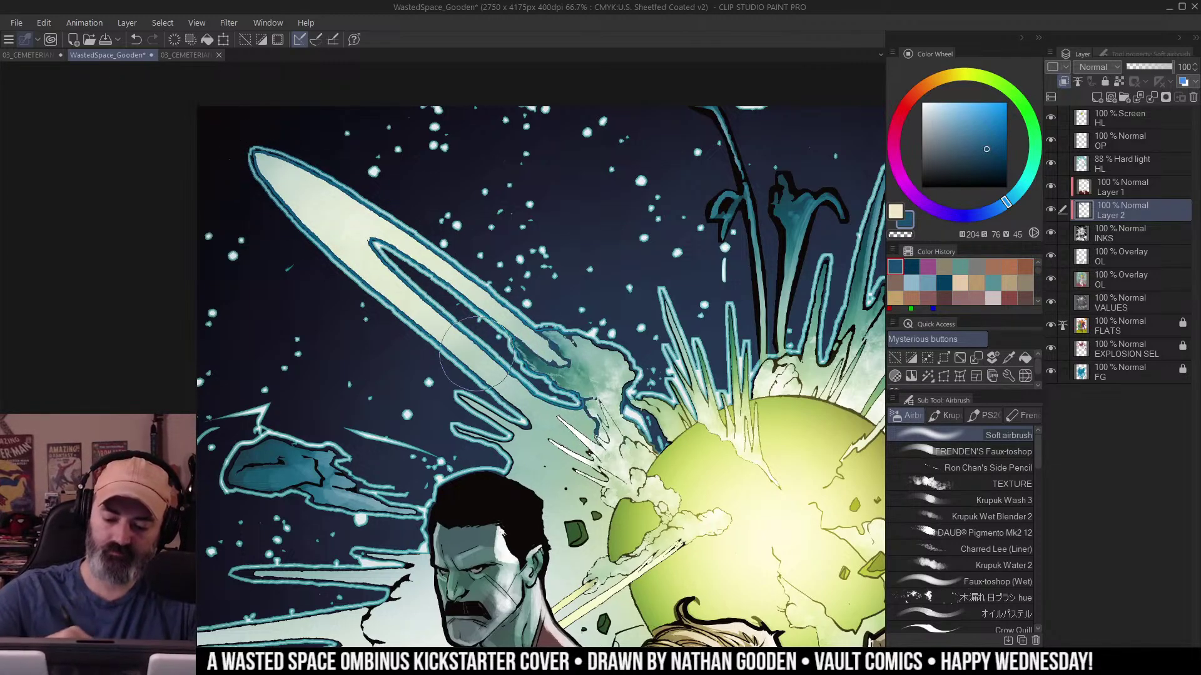
{"action": "left_click_drag", "start_coordinate": [668, 350], "coordinate": [536, 244]}
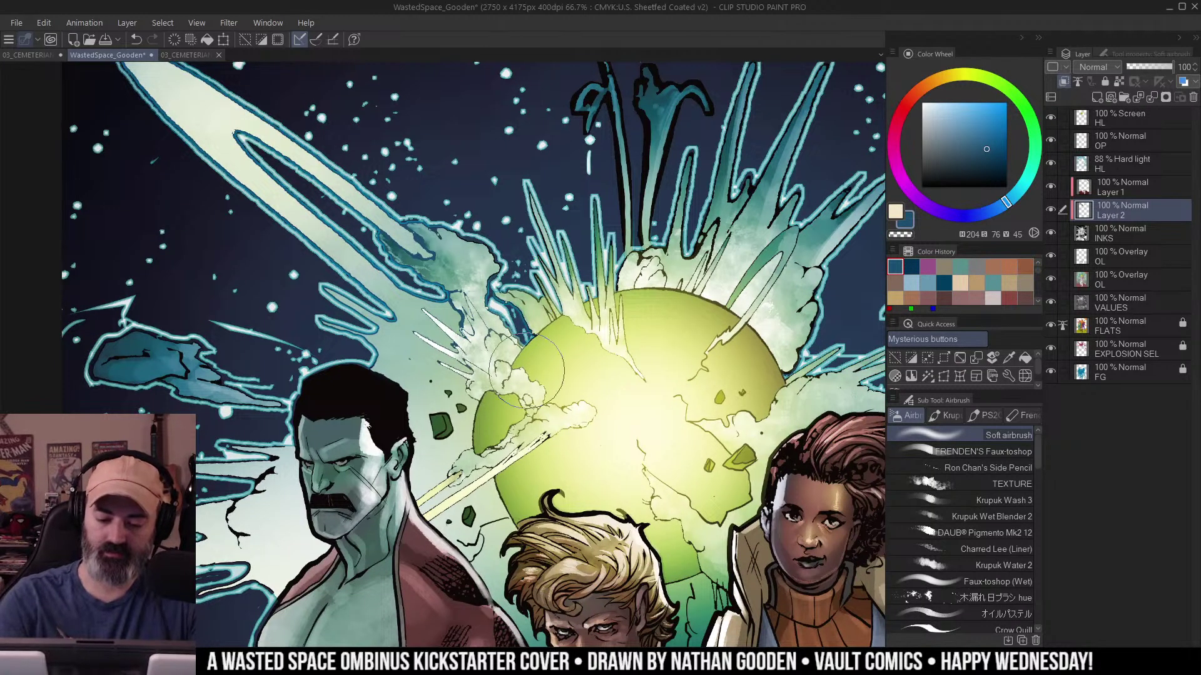
{"action": "left_click_drag", "start_coordinate": [611, 260], "coordinate": [590, 305]}
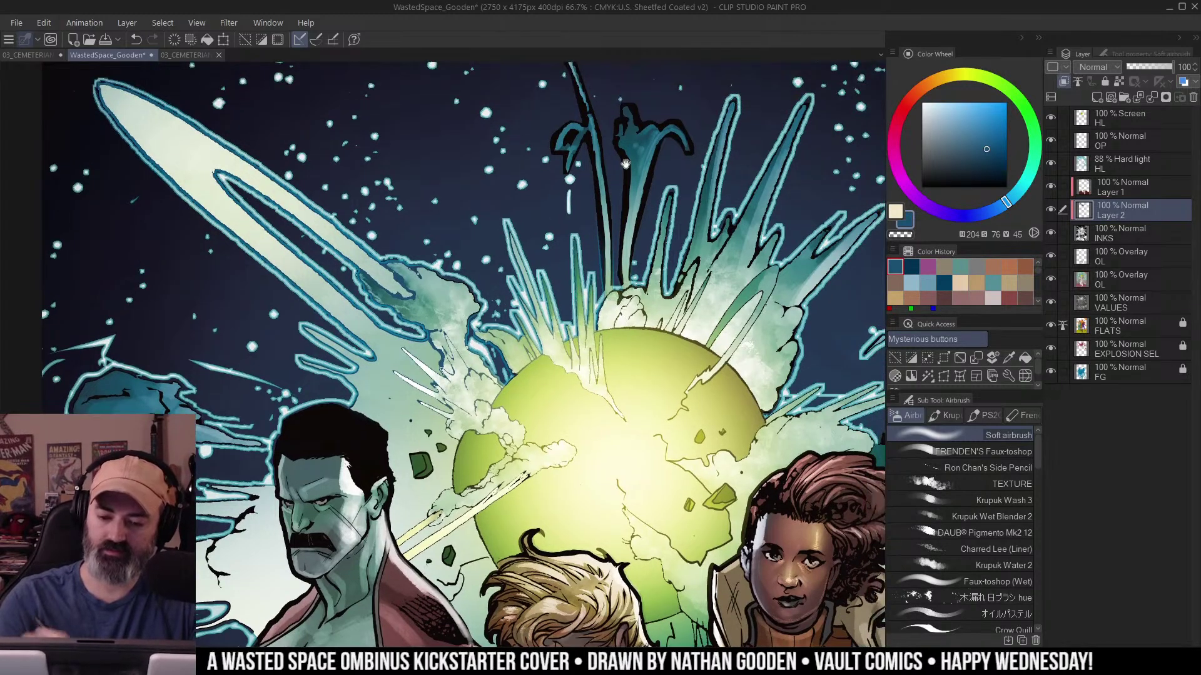
{"action": "left_click_drag", "start_coordinate": [603, 141], "coordinate": [595, 288]}
{"action": "mouse_move", "coordinate": [597, 438]}
{"action": "left_mouse_down"}
{"action": "mouse_move", "coordinate": [624, 491]}
{"action": "mouse_move", "coordinate": [587, 417]}
{"action": "left_mouse_up"}
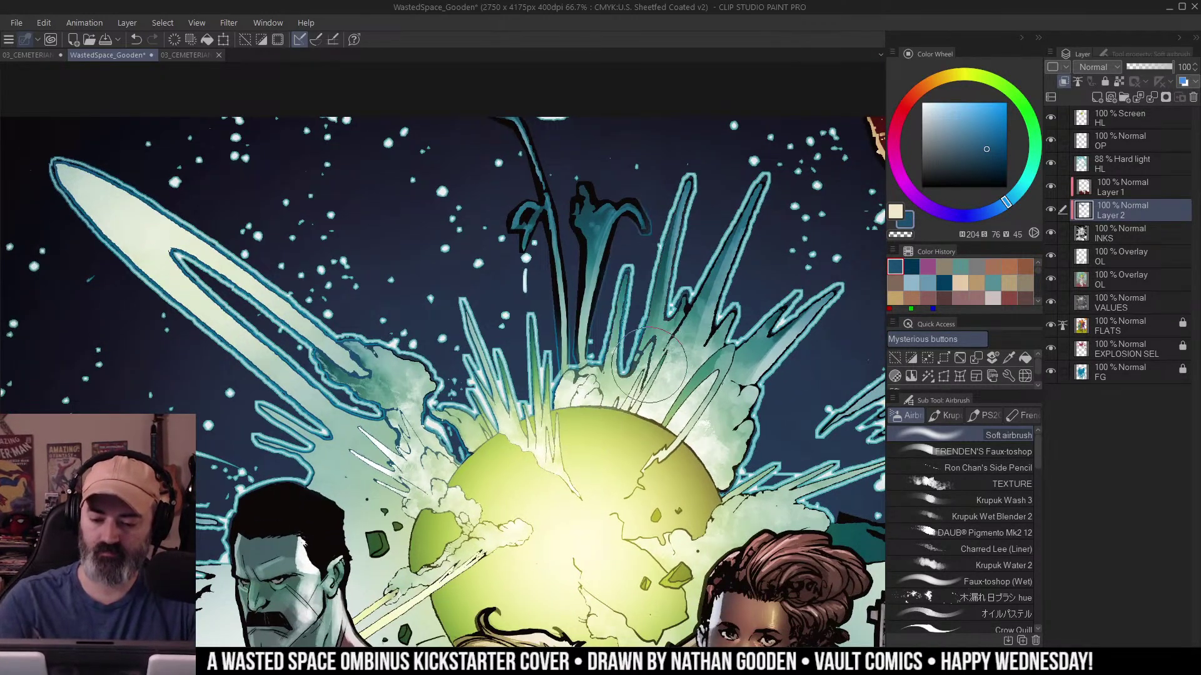
Airbrush the same blue over the black linework of the explosion's right spikes, the blue comet and the smoke beside the planet.
{"action": "left_click_drag", "start_coordinate": [713, 334], "coordinate": [684, 238]}
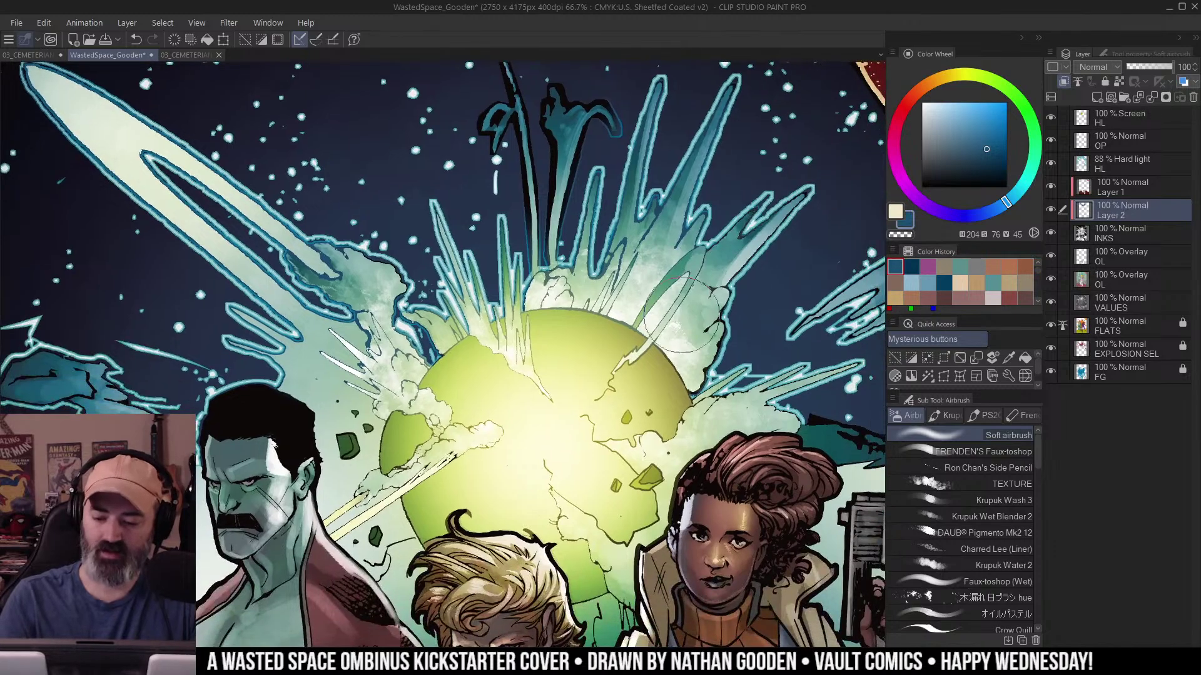
{"action": "mouse_move", "coordinate": [688, 332]}
{"action": "left_mouse_down"}
{"action": "mouse_move", "coordinate": [676, 219]}
{"action": "mouse_move", "coordinate": [509, 284]}
{"action": "left_mouse_up"}
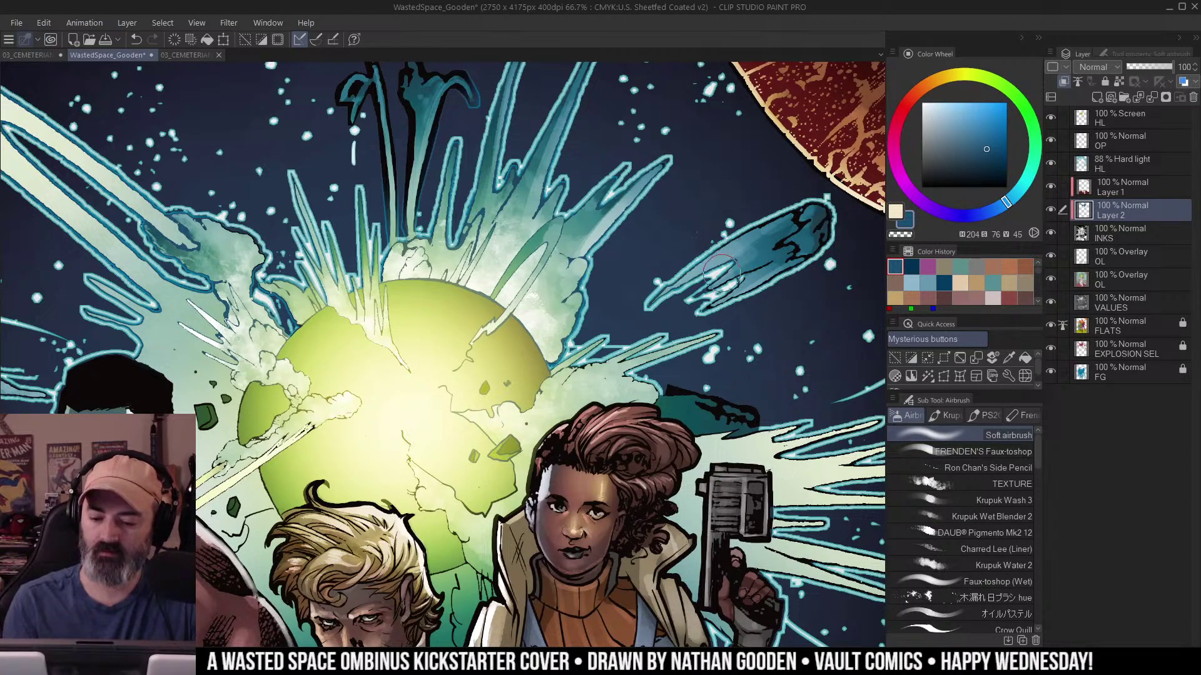
{"action": "mouse_move", "coordinate": [825, 214]}
{"action": "left_mouse_down"}
{"action": "mouse_move", "coordinate": [803, 257]}
{"action": "mouse_move", "coordinate": [792, 207]}
{"action": "left_mouse_up"}
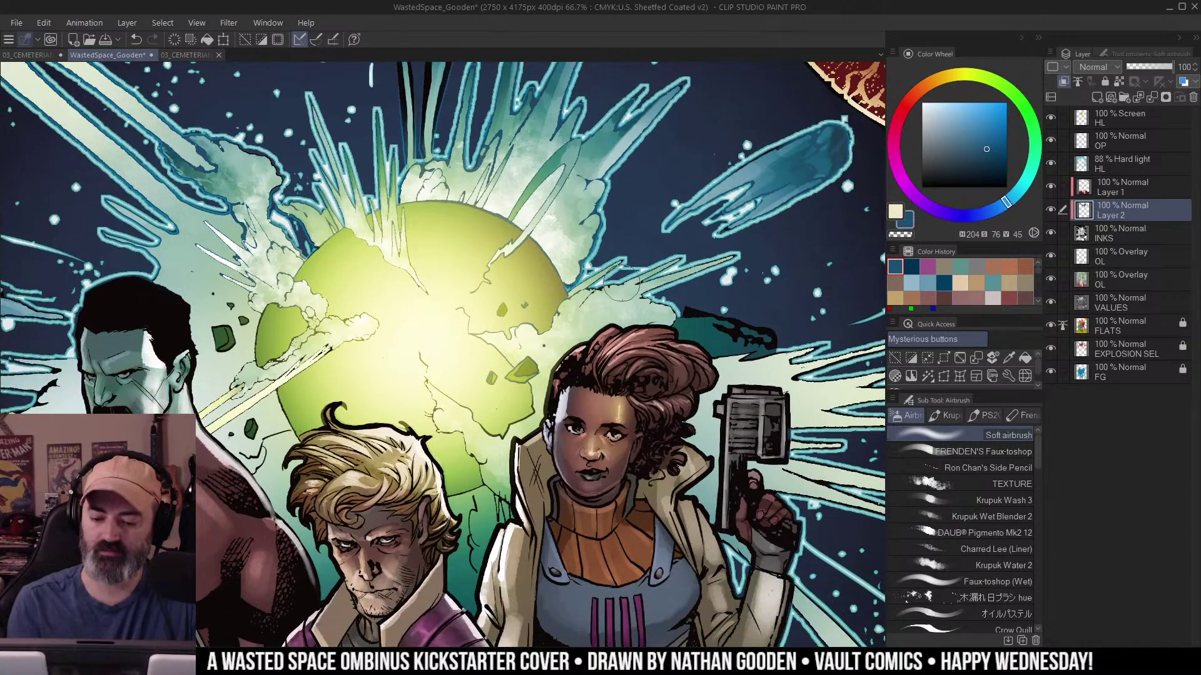
{"action": "left_click_drag", "start_coordinate": [604, 289], "coordinate": [694, 271]}
{"action": "left_click_drag", "start_coordinate": [523, 402], "coordinate": [554, 309]}
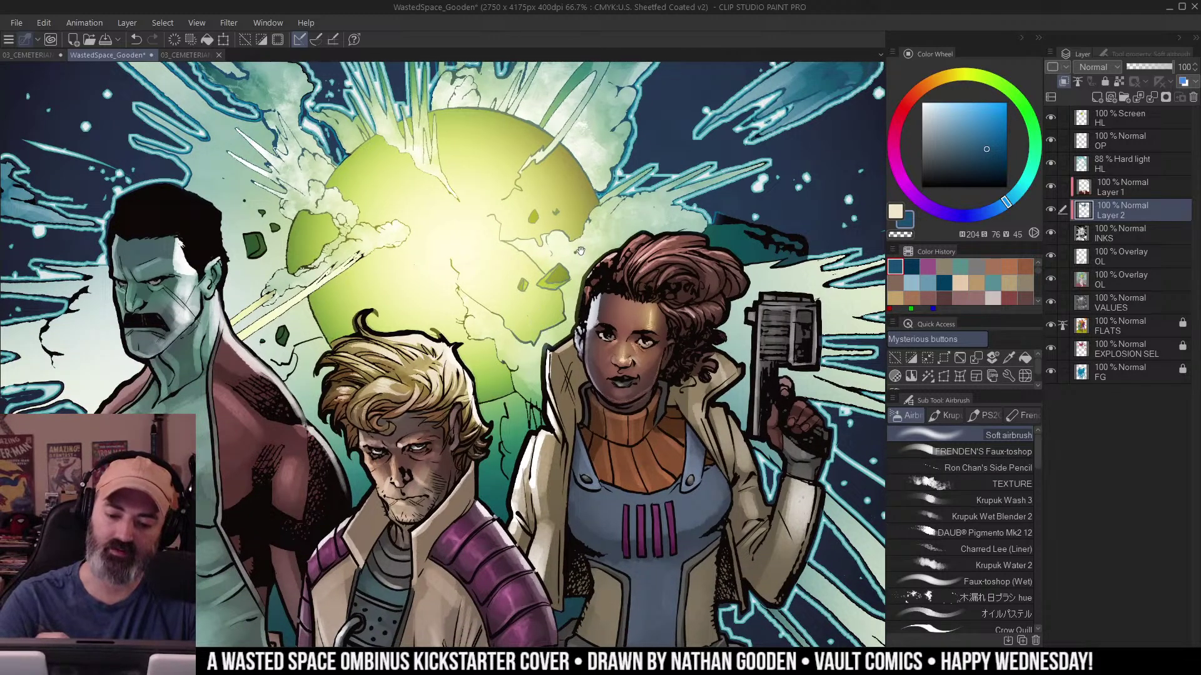
Recolour the explosion linework beside the moustached figure with the blue Soft airbrush.
{"action": "left_click_drag", "start_coordinate": [580, 250], "coordinate": [830, 235]}
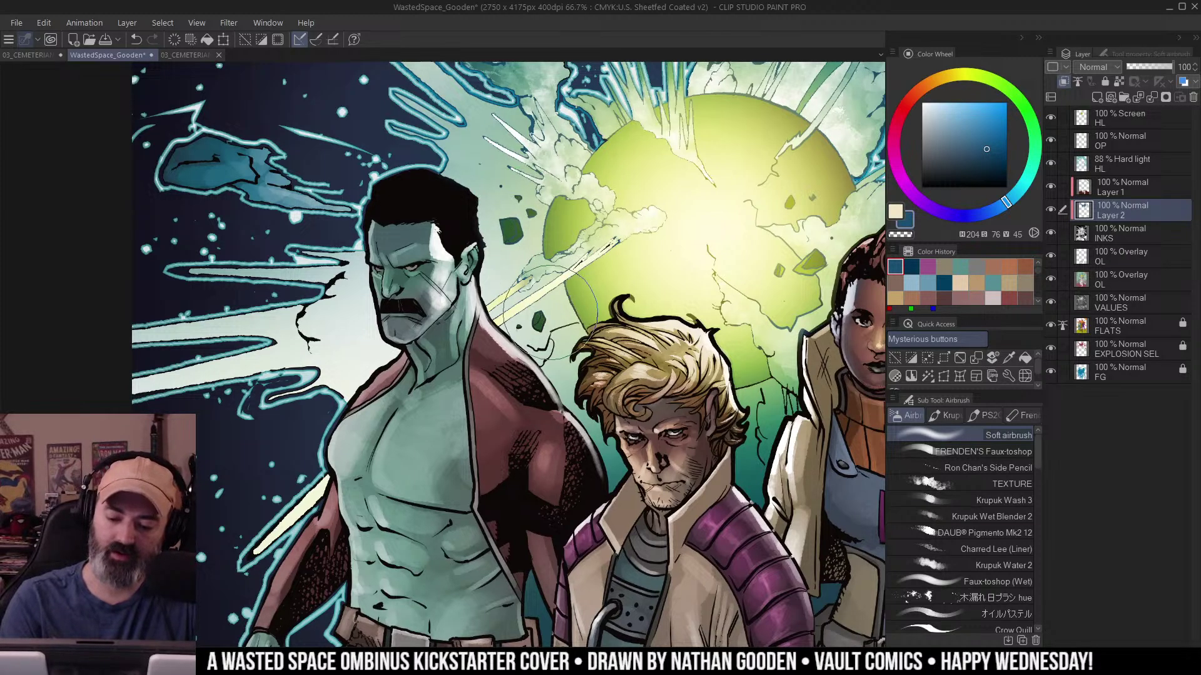
{"action": "mouse_move", "coordinate": [459, 217]}
{"action": "left_mouse_down"}
{"action": "mouse_move", "coordinate": [509, 368]}
{"action": "mouse_move", "coordinate": [724, 215]}
{"action": "left_mouse_up"}
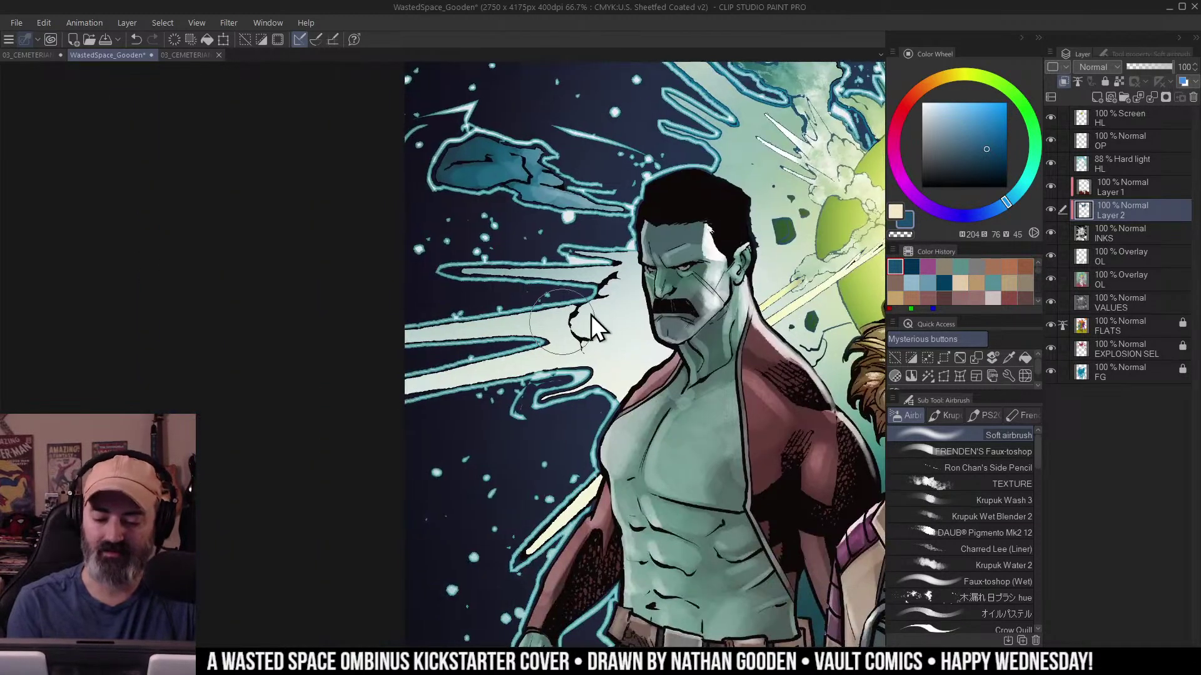
{"action": "mouse_move", "coordinate": [585, 327]}
{"action": "left_mouse_down"}
{"action": "mouse_move", "coordinate": [576, 277]}
{"action": "mouse_move", "coordinate": [613, 274]}
{"action": "mouse_move", "coordinate": [580, 265]}
{"action": "mouse_move", "coordinate": [480, 284]}
{"action": "mouse_move", "coordinate": [586, 329]}
{"action": "mouse_move", "coordinate": [579, 375]}
{"action": "mouse_move", "coordinate": [561, 297]}
{"action": "mouse_move", "coordinate": [426, 307]}
{"action": "mouse_move", "coordinate": [442, 354]}
{"action": "mouse_move", "coordinate": [613, 351]}
{"action": "mouse_move", "coordinate": [541, 358]}
{"action": "mouse_move", "coordinate": [588, 420]}
{"action": "left_mouse_up"}
{"action": "key", "text": "m"}
{"action": "scroll", "coordinate": [645, 318], "scroll_direction": "down", "scroll_amount": 3}
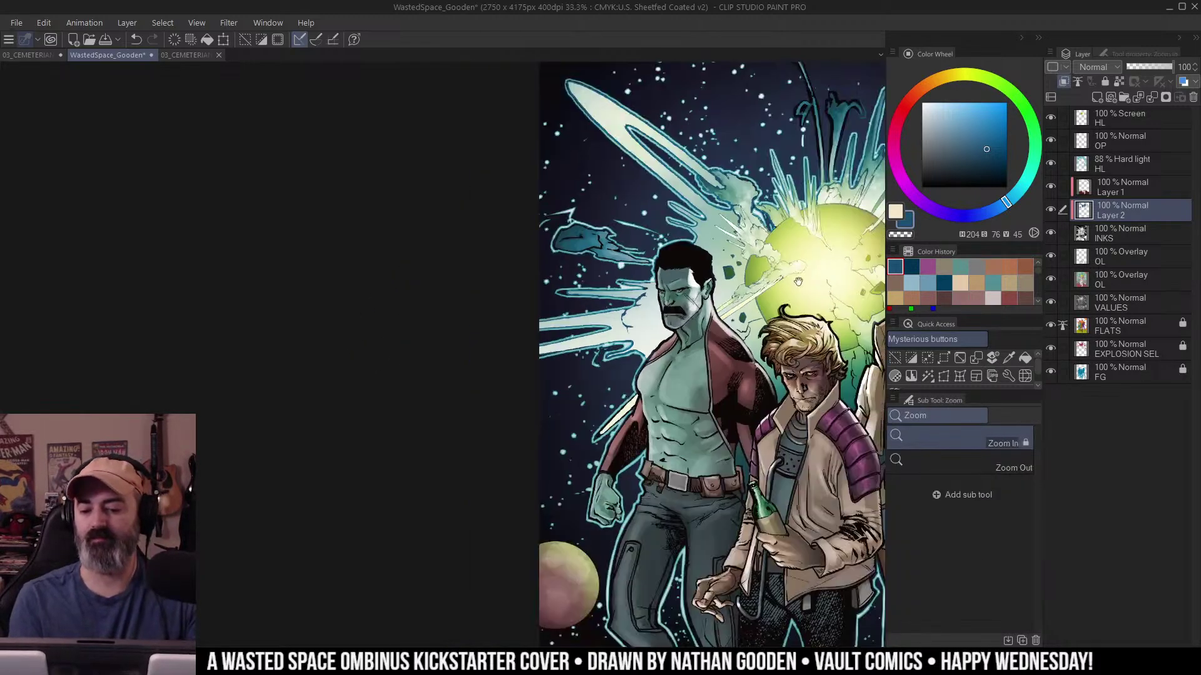
Airbrush blue over the inks of the explosion rays and glowing ring behind the woman with the gun.
{"action": "key", "text": "b"}
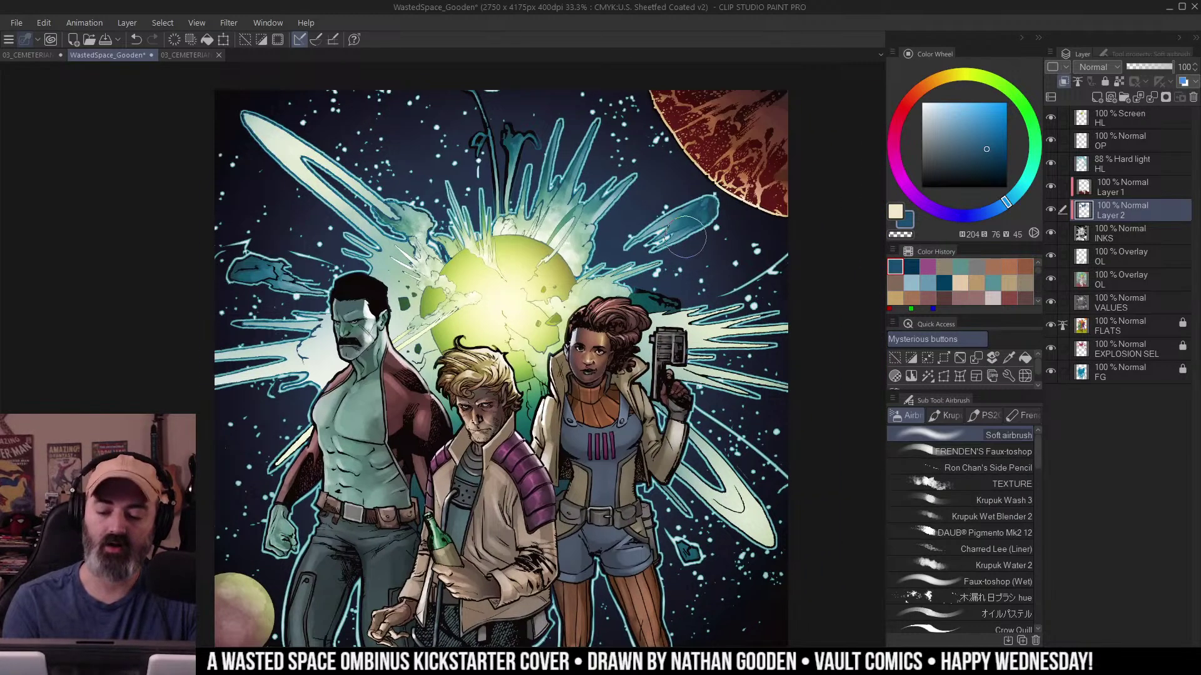
{"action": "mouse_move", "coordinate": [762, 312]}
{"action": "left_mouse_down"}
{"action": "mouse_move", "coordinate": [788, 278]}
{"action": "mouse_move", "coordinate": [699, 292]}
{"action": "left_mouse_up"}
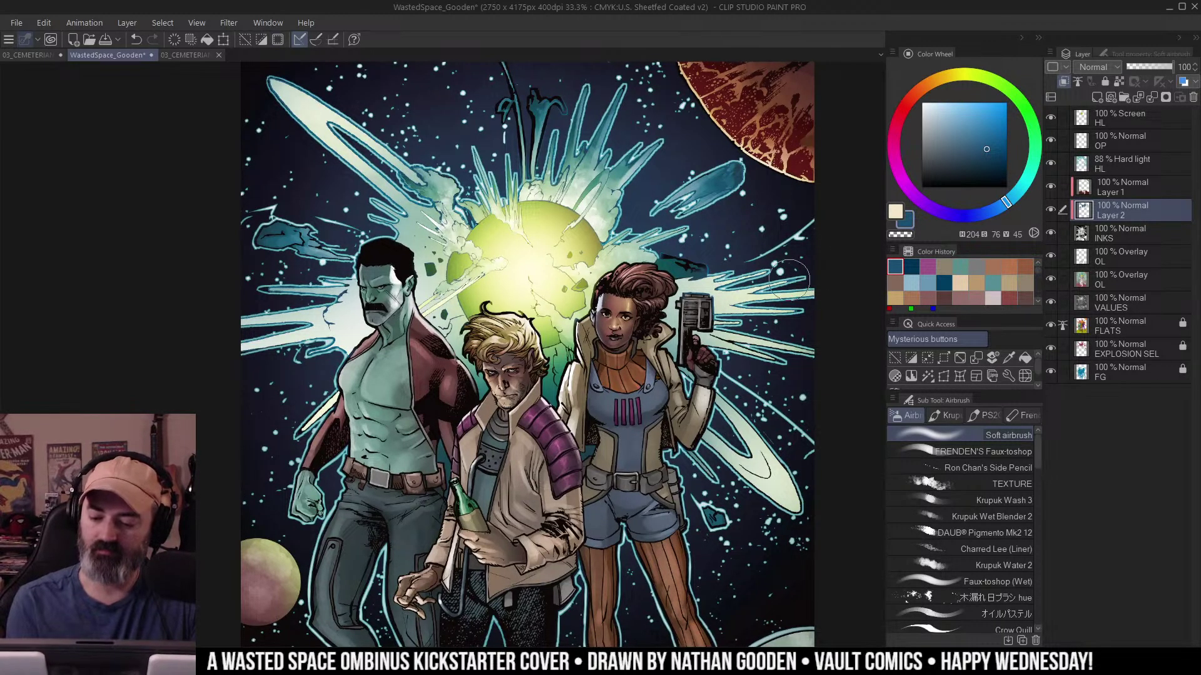
{"action": "mouse_move", "coordinate": [789, 279]}
{"action": "left_mouse_down"}
{"action": "mouse_move", "coordinate": [697, 335]}
{"action": "mouse_move", "coordinate": [720, 360]}
{"action": "left_mouse_up"}
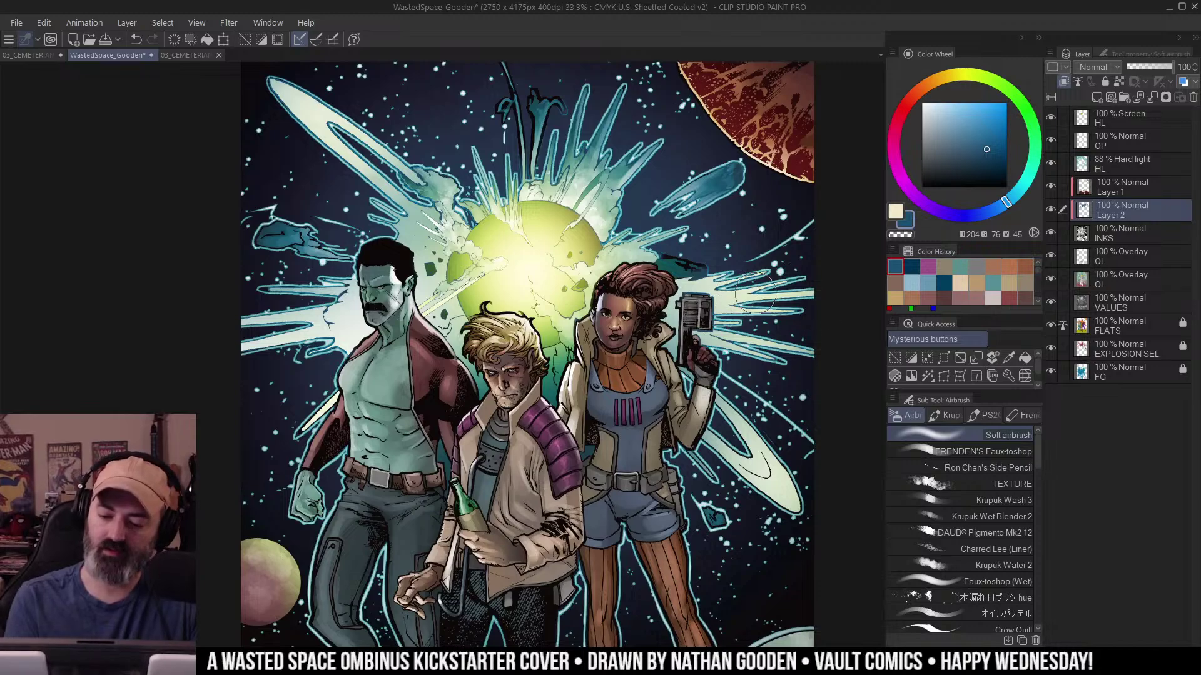
{"action": "left_click_drag", "start_coordinate": [713, 306], "coordinate": [756, 456]}
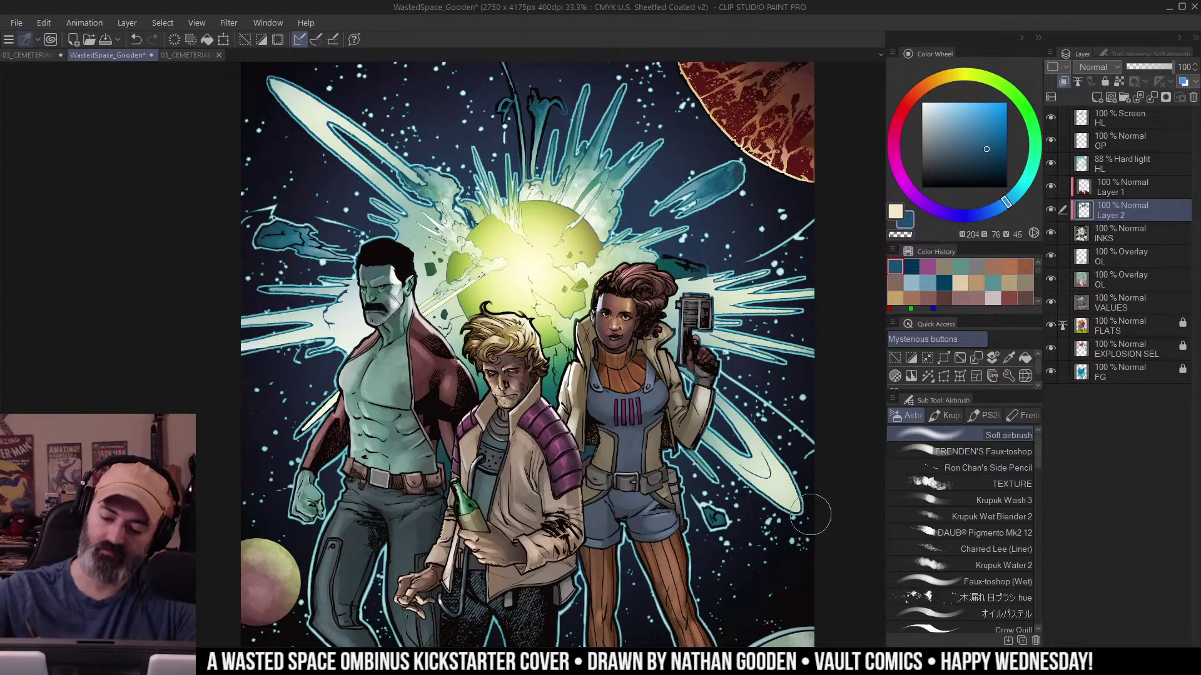
Clean up the blue overspill around the woman's gun hand with transparent colour, review the whole cover, and save the file.
{"action": "scroll", "coordinate": [744, 376], "scroll_direction": "up", "scroll_amount": 2}
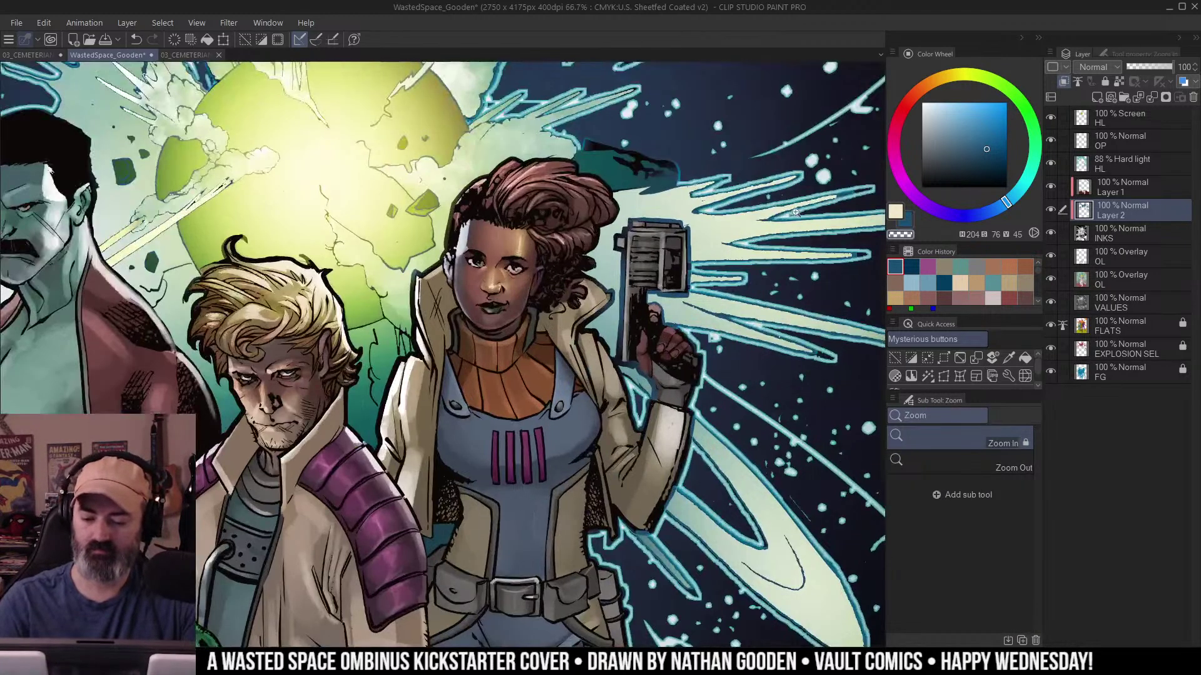
{"action": "mouse_move", "coordinate": [682, 309]}
{"action": "left_mouse_down"}
{"action": "mouse_move", "coordinate": [641, 288]}
{"action": "mouse_move", "coordinate": [633, 321]}
{"action": "mouse_move", "coordinate": [639, 247]}
{"action": "mouse_move", "coordinate": [656, 239]}
{"action": "mouse_move", "coordinate": [668, 268]}
{"action": "mouse_move", "coordinate": [671, 233]}
{"action": "left_mouse_up"}
{"action": "key", "text": "alt+space"}
{"action": "scroll", "coordinate": [661, 279], "scroll_direction": "down", "scroll_amount": 2}
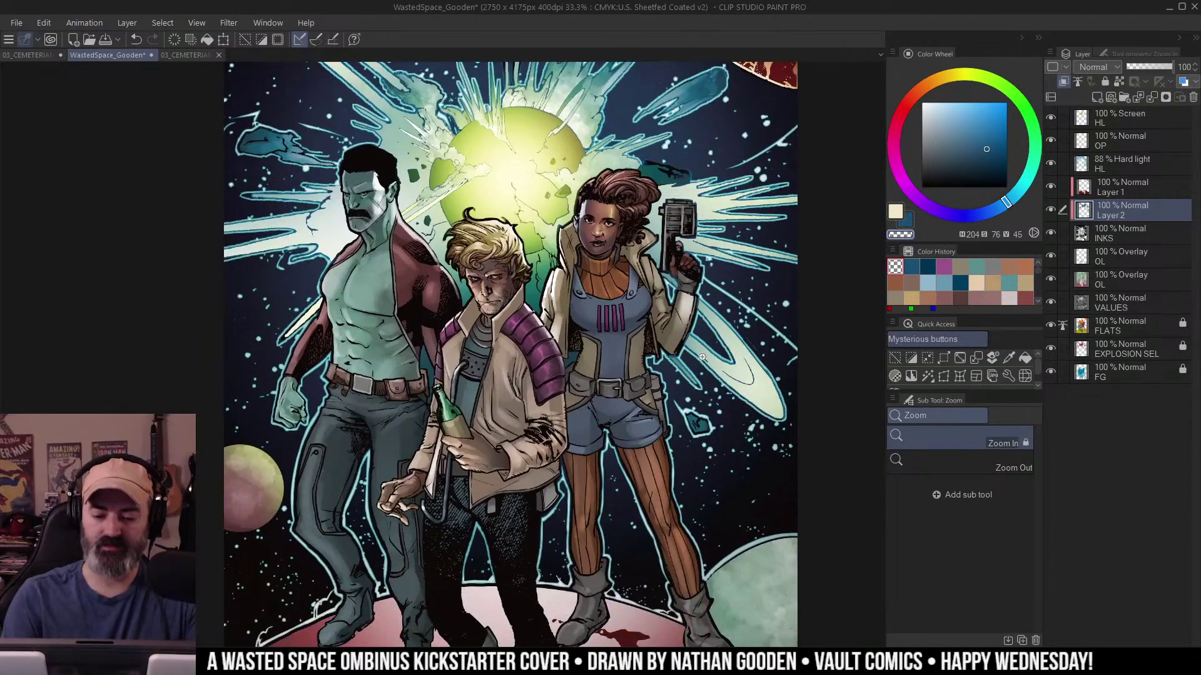
{"action": "scroll", "coordinate": [636, 250], "scroll_direction": "down", "scroll_amount": 1}
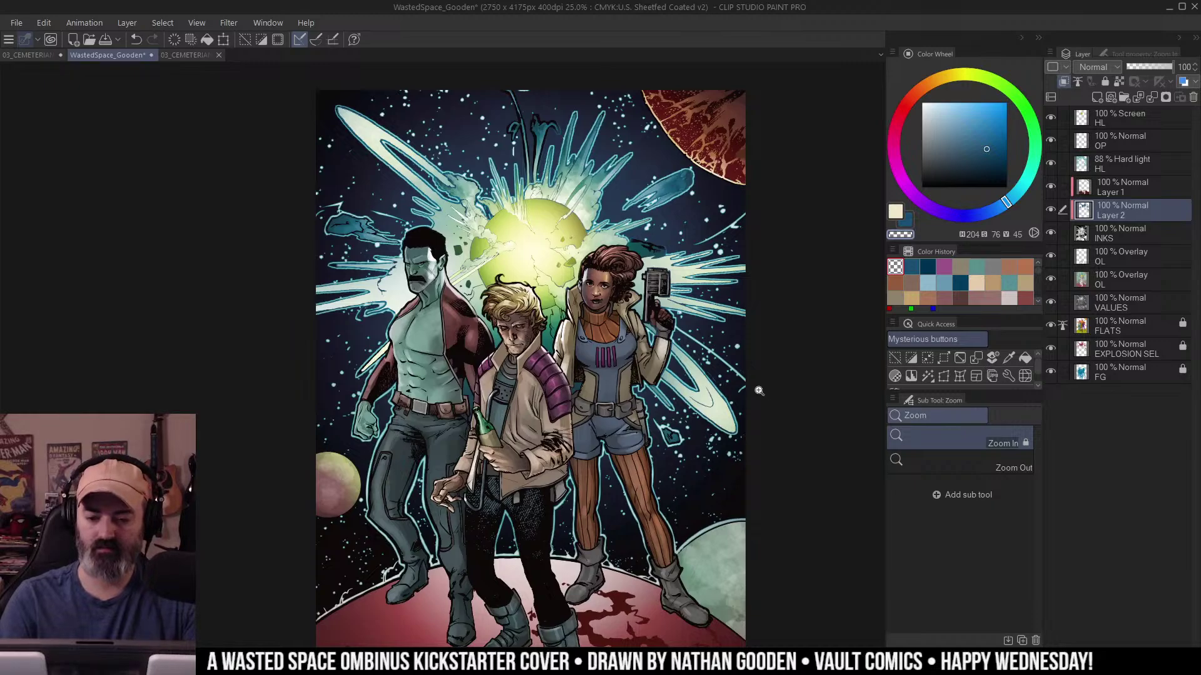
{"action": "scroll", "coordinate": [658, 314], "scroll_direction": "down", "scroll_amount": 2}
{"action": "scroll", "coordinate": [662, 364], "scroll_direction": "up", "scroll_amount": 2}
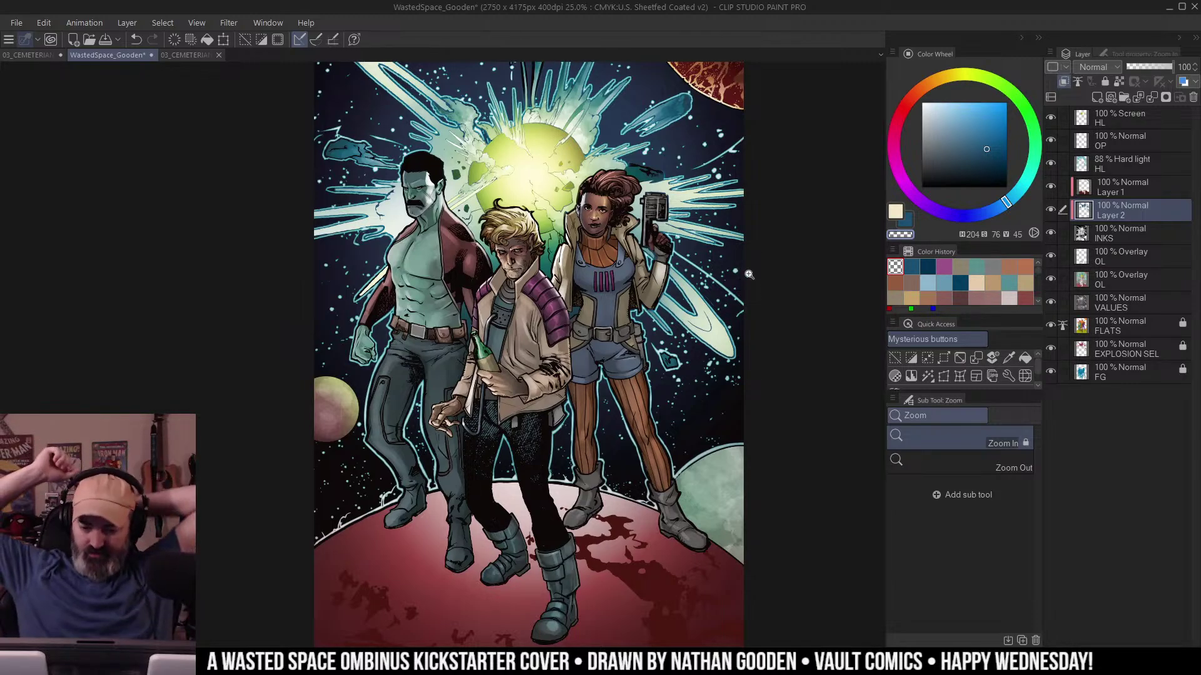
{"action": "left_click_drag", "start_coordinate": [519, 181], "coordinate": [508, 219]}
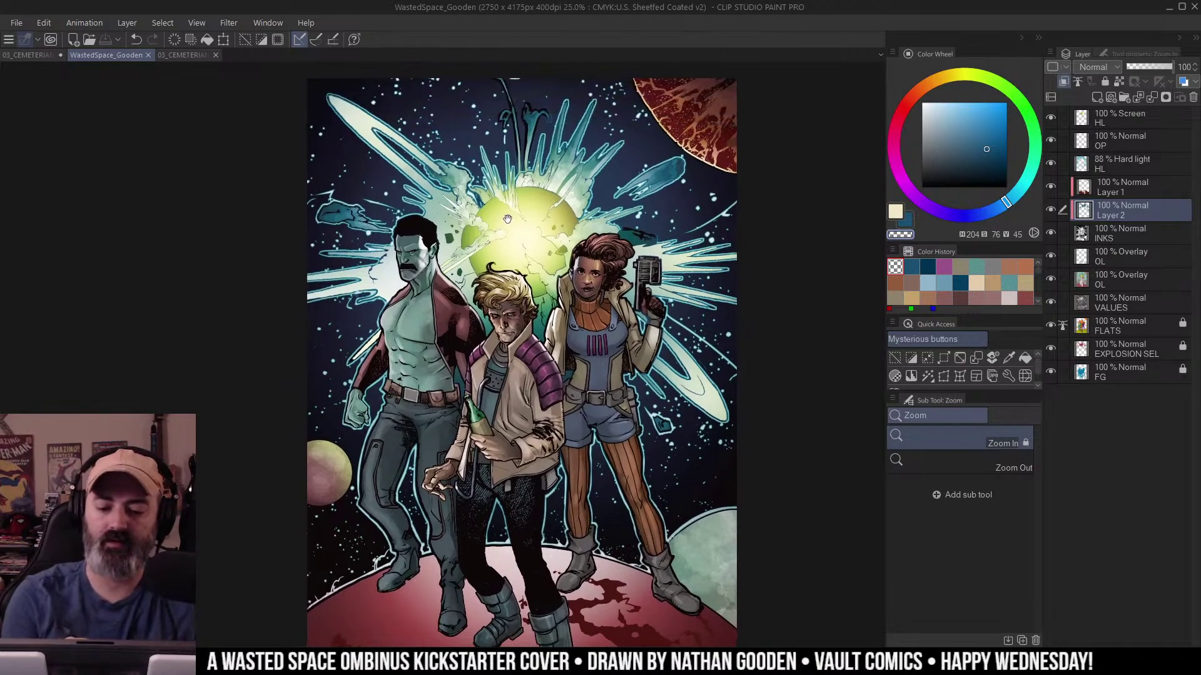
Sample the pale tan from the cracks of the red planet for the Soft airbrush.
{"action": "left_click", "coordinate": [570, 247]}
{"action": "left_click_drag", "start_coordinate": [706, 94], "coordinate": [597, 294]}
{"action": "left_click", "coordinate": [598, 294]}
{"action": "left_click_drag", "start_coordinate": [708, 289], "coordinate": [623, 299]}
{"action": "left_click", "coordinate": [623, 299]}
{"action": "mouse_move", "coordinate": [633, 251]}
{"action": "left_mouse_down"}
{"action": "mouse_move", "coordinate": [664, 300]}
{"action": "mouse_move", "coordinate": [683, 274]}
{"action": "left_mouse_up"}
{"action": "key", "text": "b"}
{"action": "left_click", "coordinate": [641, 389], "text": "alt"}
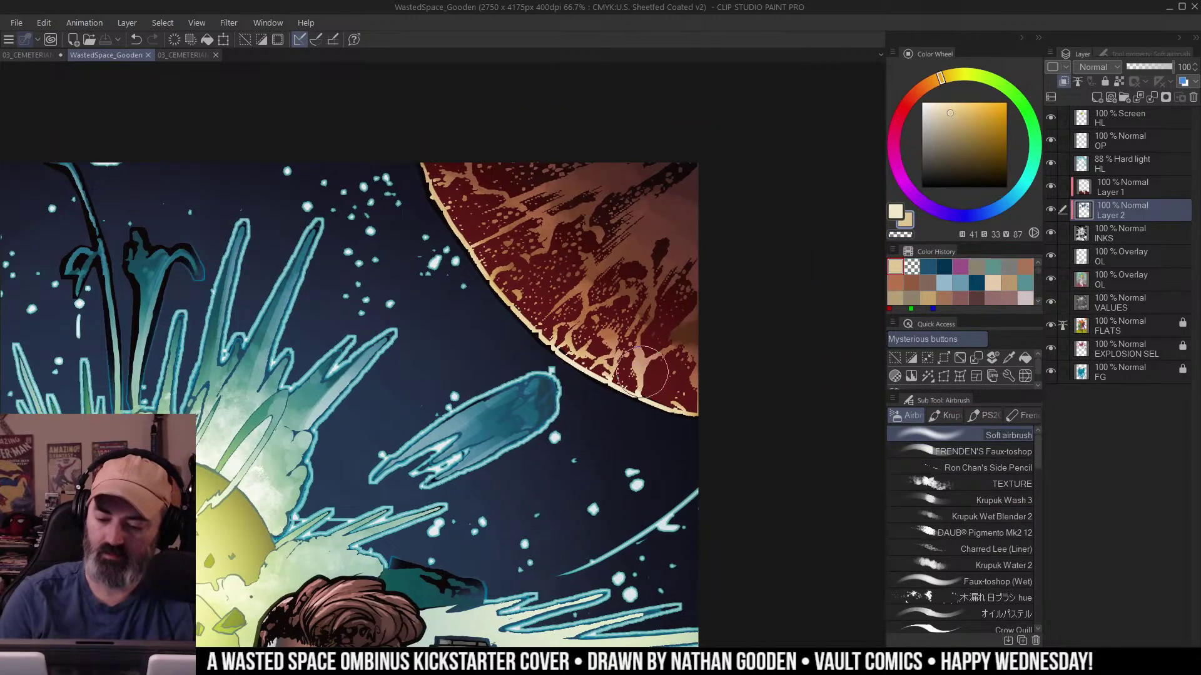
Add a Hard light layer named HL above the upper OL layer, clear the selection, and return to the Soft airbrush.
{"action": "left_click", "coordinate": [1116, 256]}
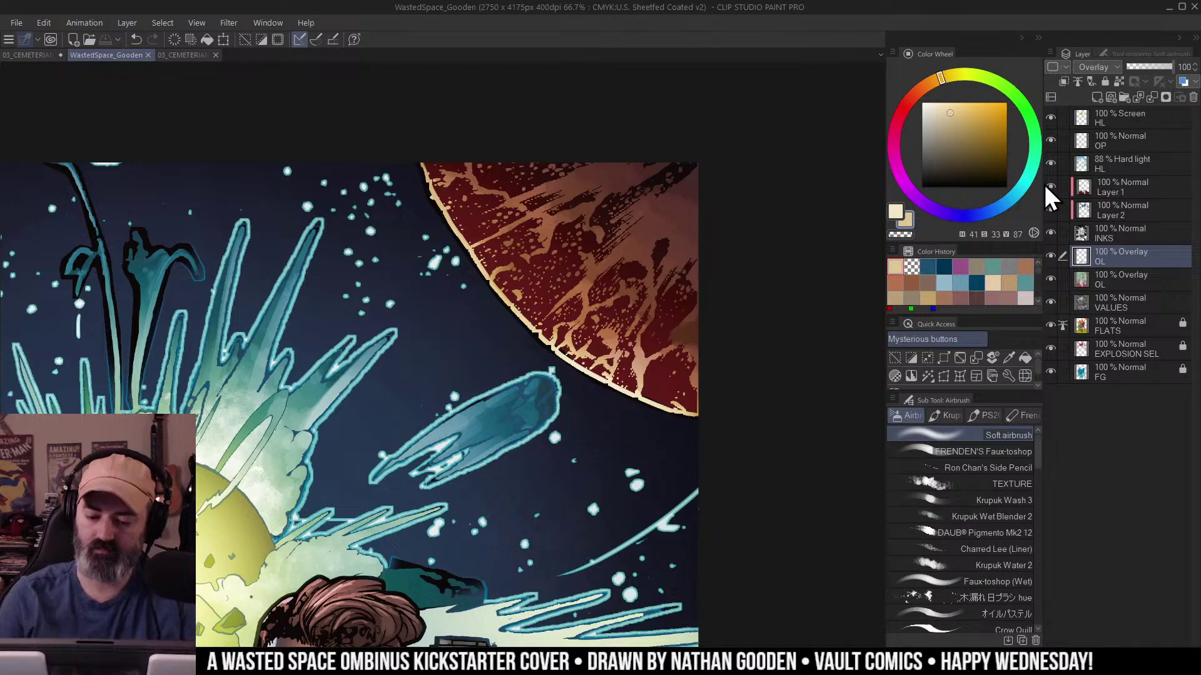
{"action": "key", "text": "F3"}
{"action": "key", "text": "w"}
{"action": "key", "text": "ctrl+h"}
{"action": "key", "text": "ctrl+d"}
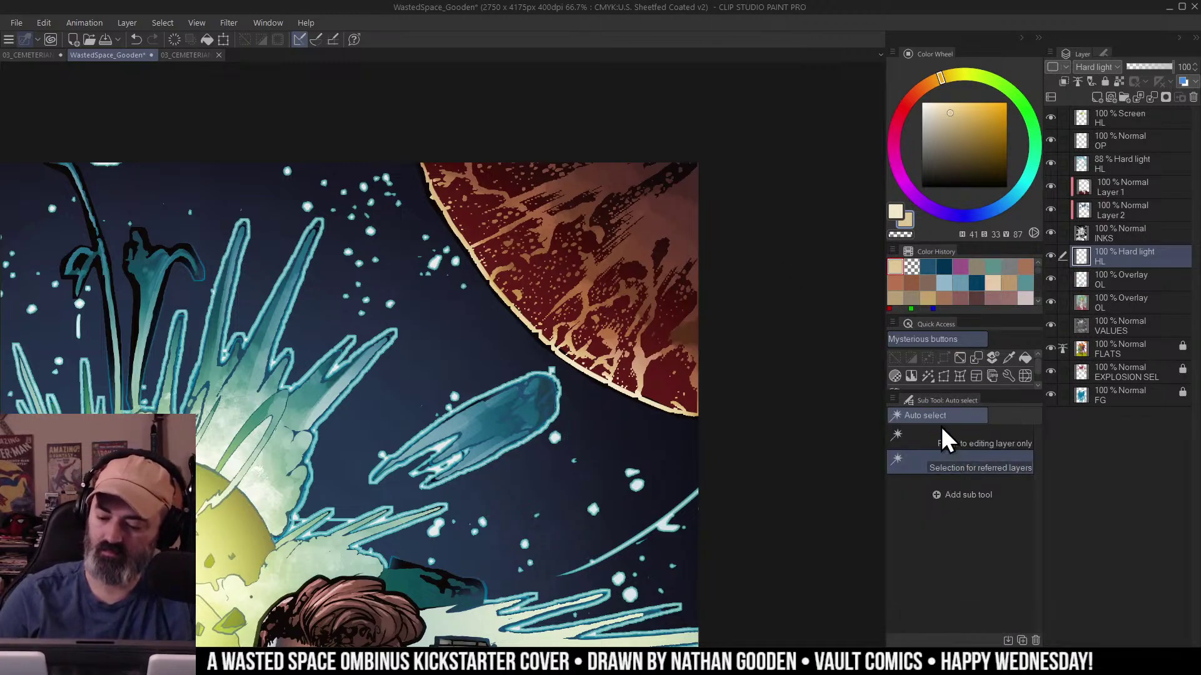
{"action": "key", "text": "b"}
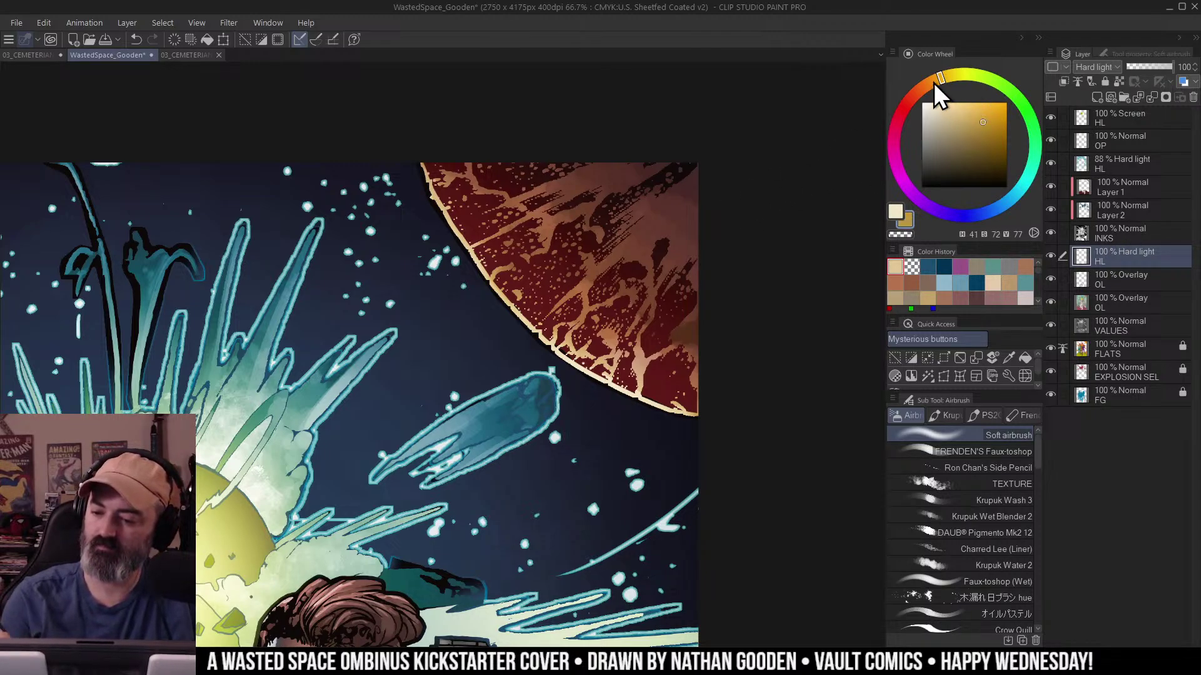
{"action": "left_click_drag", "start_coordinate": [940, 78], "coordinate": [911, 97]}
{"action": "left_click", "coordinate": [975, 125]}
{"action": "left_click_drag", "start_coordinate": [628, 287], "coordinate": [703, 294]}
{"action": "left_click_drag", "start_coordinate": [530, 246], "coordinate": [591, 235]}
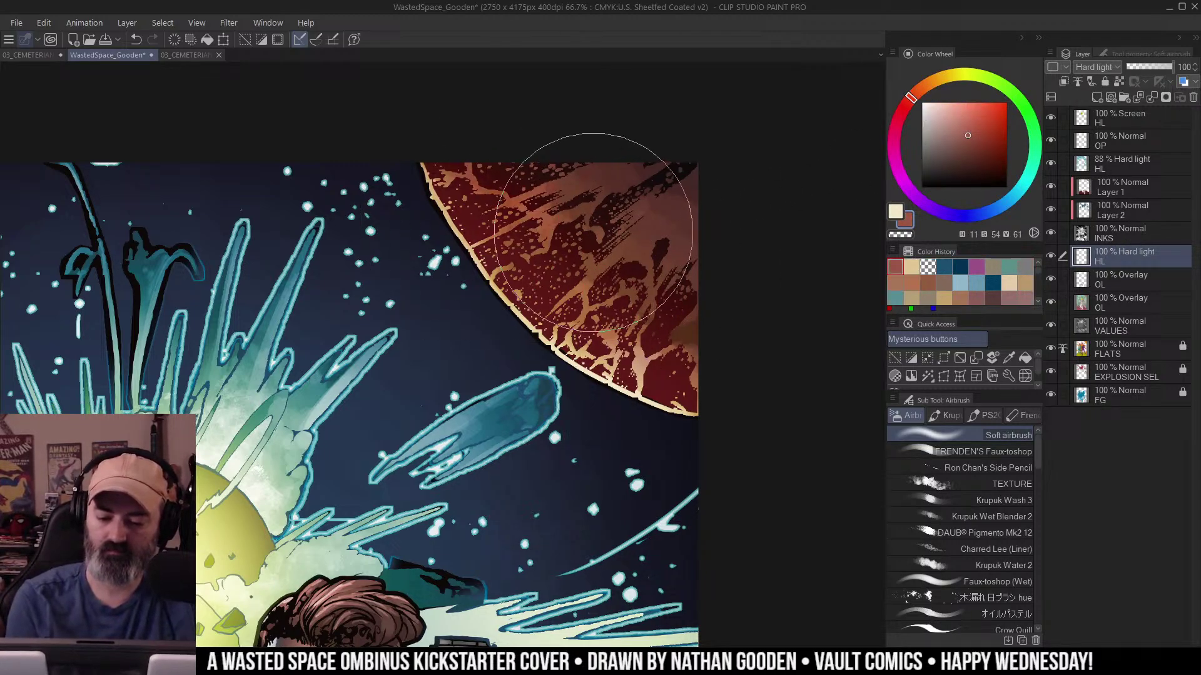
{"action": "key", "text": "ctrl+z"}
Select the red planet, trim its dark outer rim from the selection, narrow it to the surface texture, and hide the selection outline.
{"action": "key", "text": "w"}
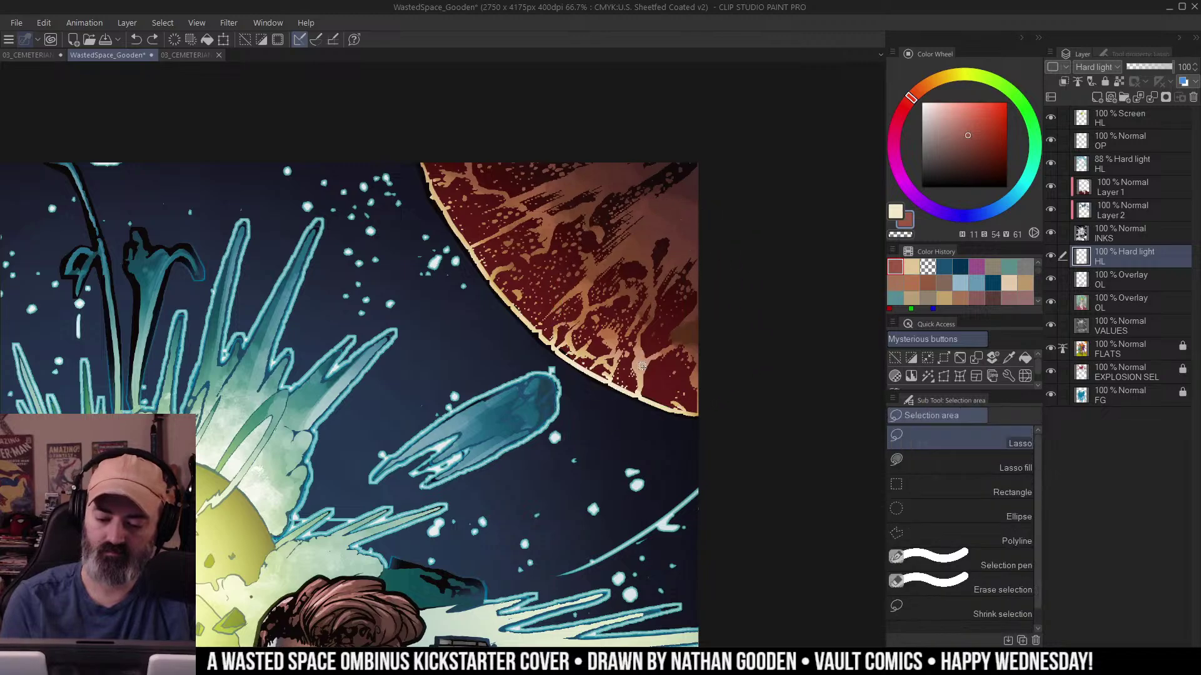
{"action": "left_click", "coordinate": [659, 345]}
{"action": "key", "text": "m"}
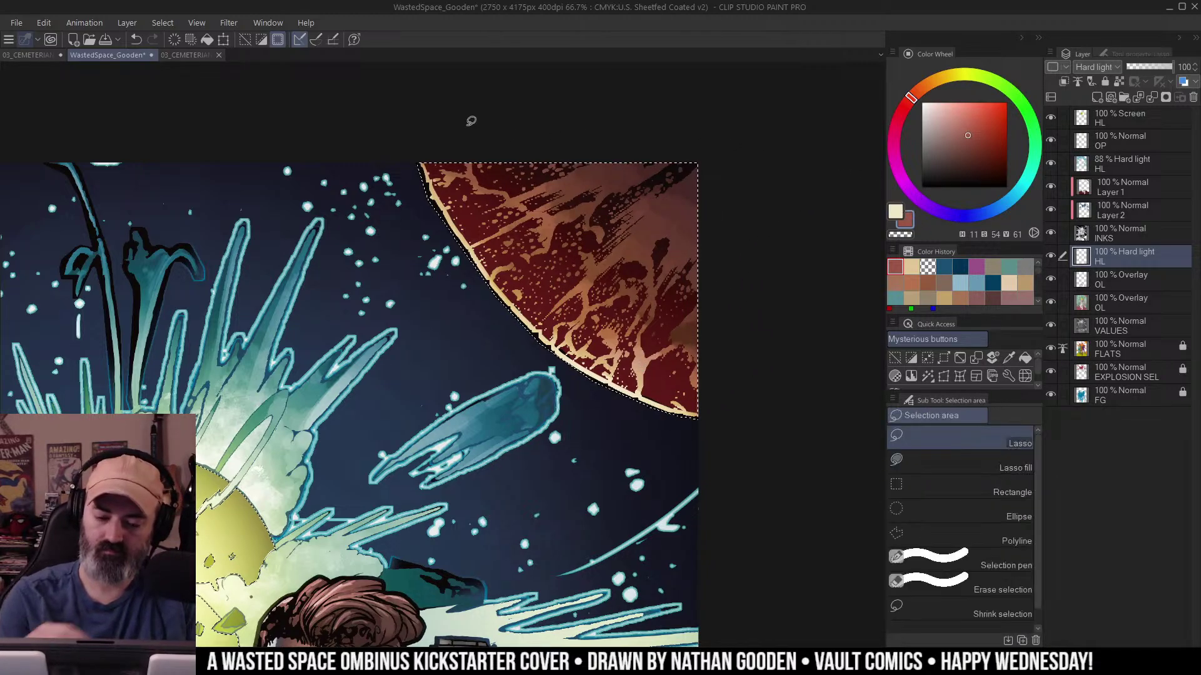
{"action": "left_click_drag", "start_coordinate": [414, 153], "coordinate": [438, 191]}
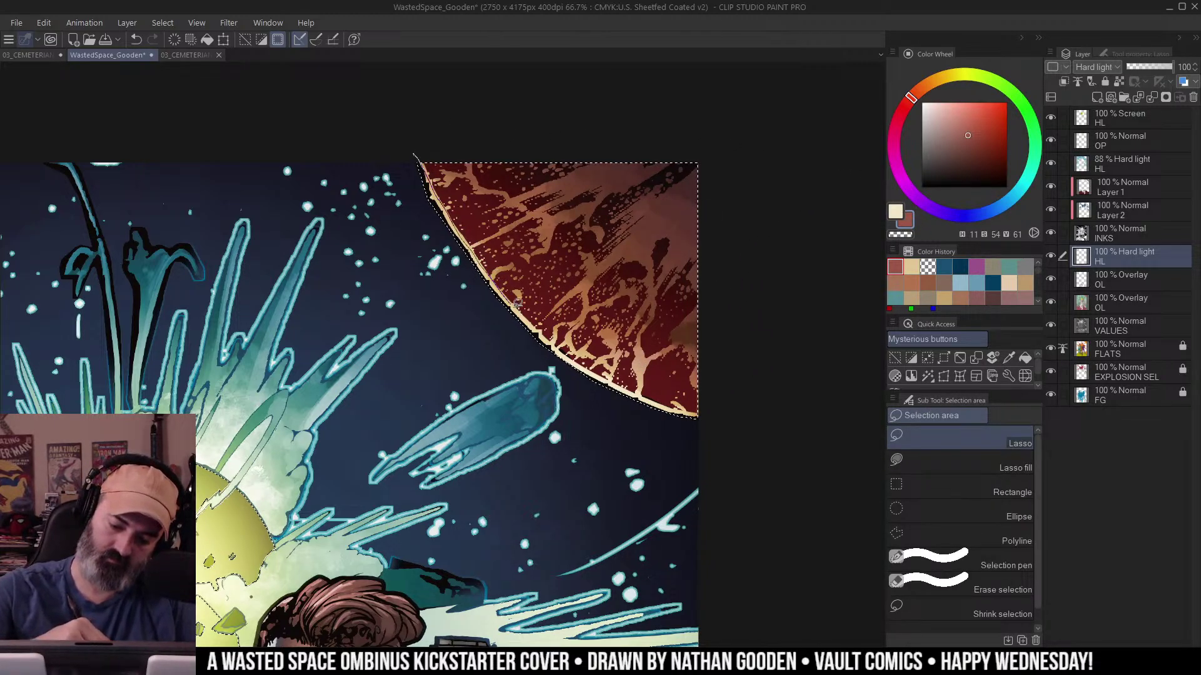
{"action": "left_click_drag", "start_coordinate": [517, 302], "coordinate": [575, 359]}
{"action": "mouse_move", "coordinate": [638, 391]}
{"action": "left_mouse_down"}
{"action": "mouse_move", "coordinate": [713, 431]}
{"action": "mouse_move", "coordinate": [361, 70]}
{"action": "left_mouse_up"}
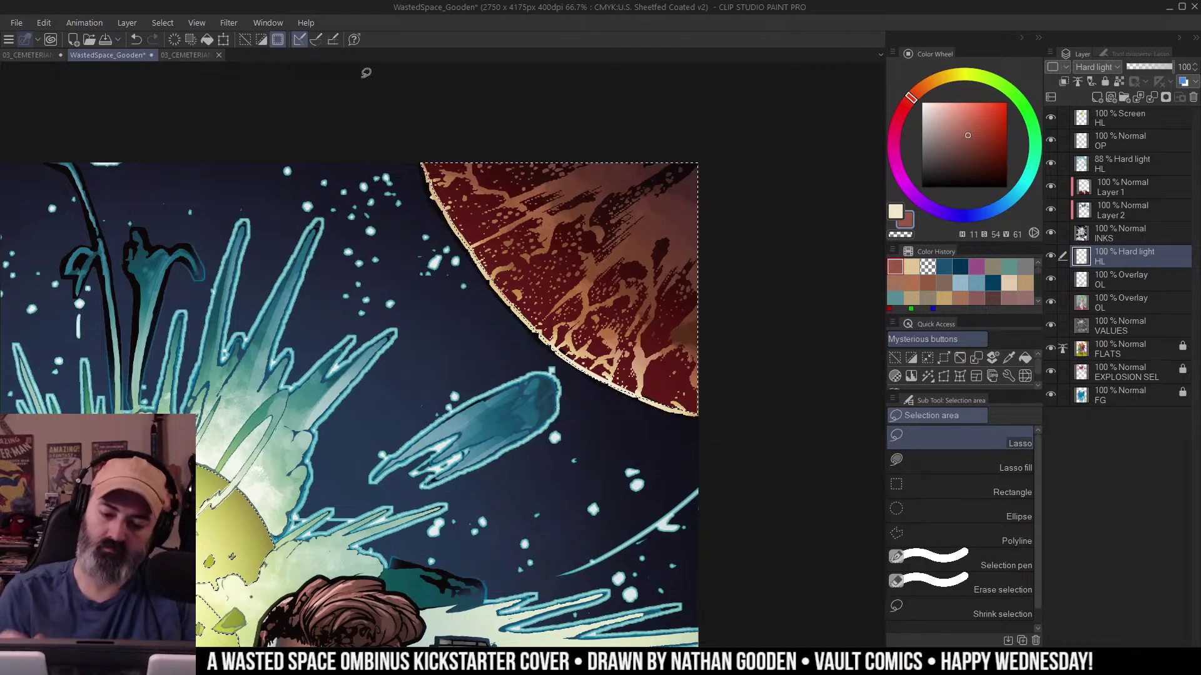
{"action": "key", "text": "ctrl+m"}
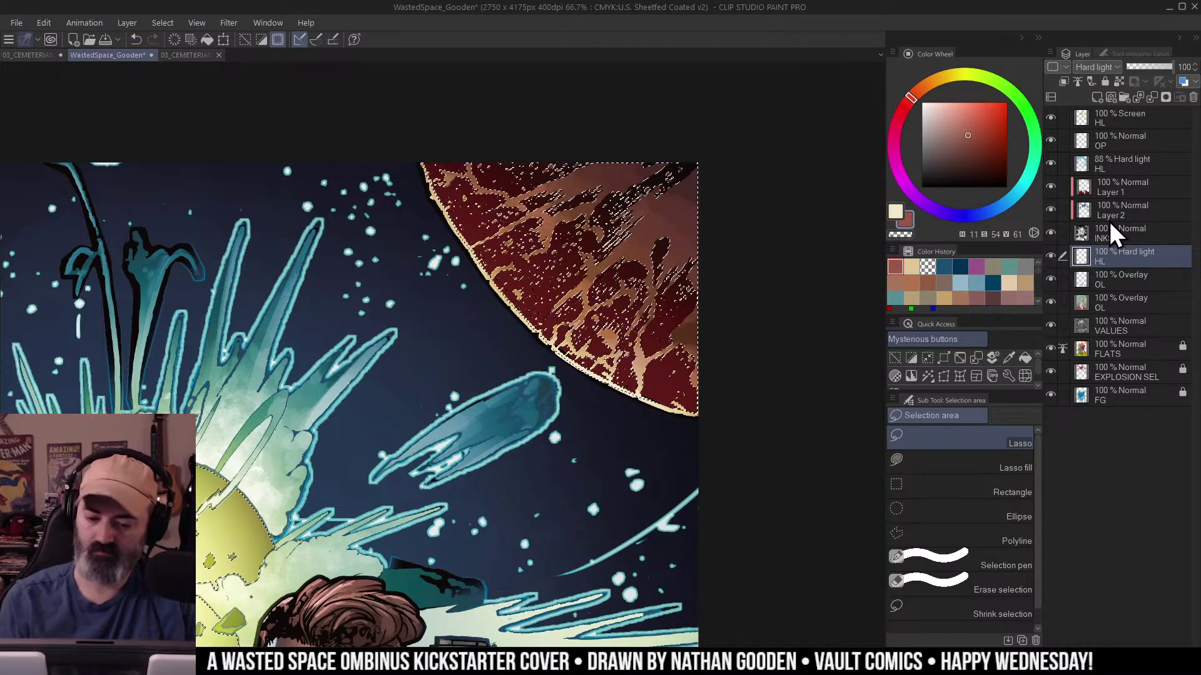
{"action": "key", "text": "ctrl+m"}
{"action": "key", "text": "ctrl+h"}
{"action": "key", "text": "b"}
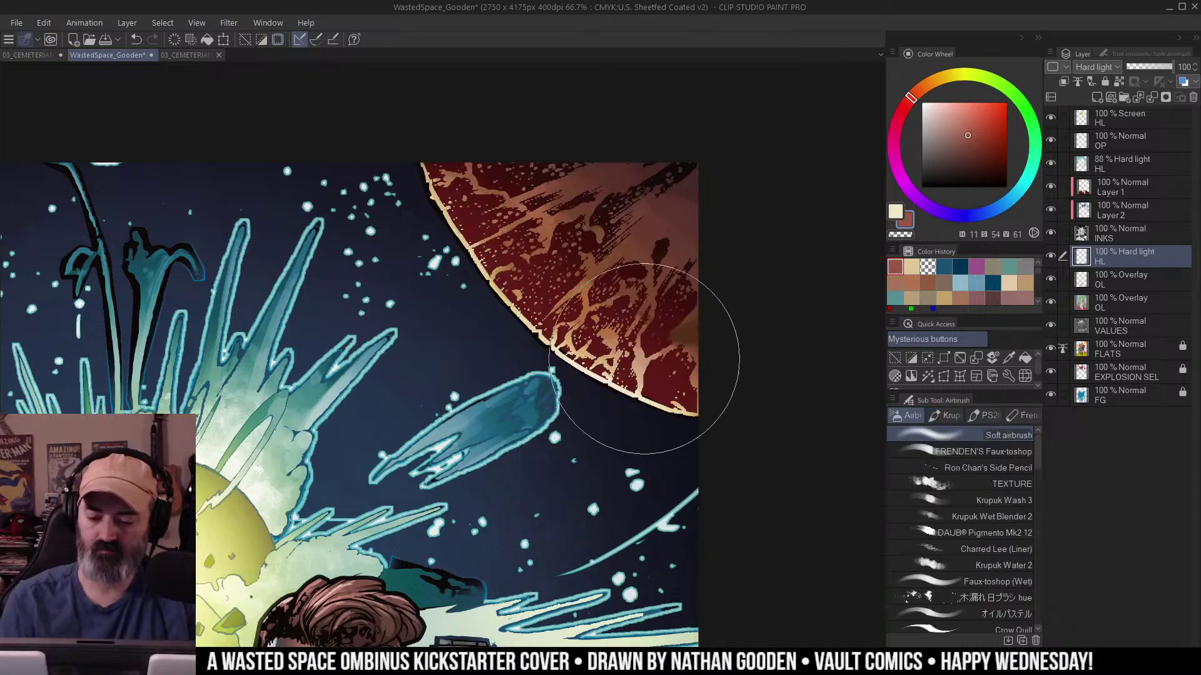
Sample tan from the red planet's cracks, airbrush an orange glow over its texture on the Hard light layer, and clear the selection.
{"action": "left_click", "coordinate": [658, 375], "text": "alt"}
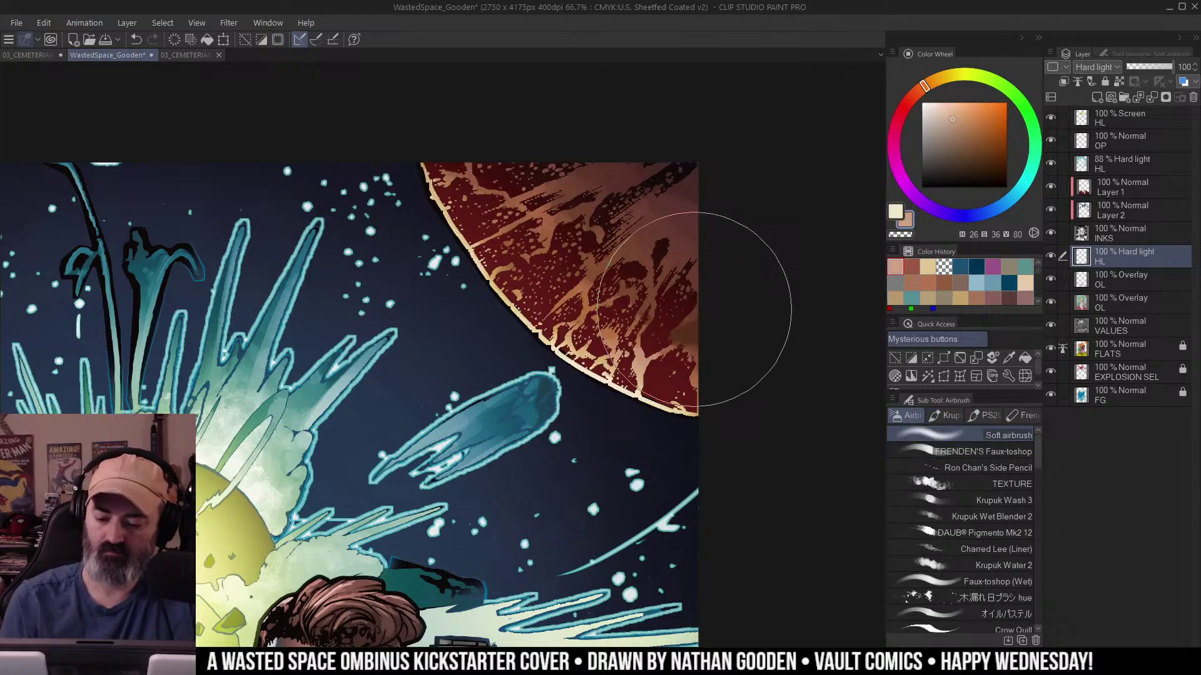
{"action": "left_click", "coordinate": [928, 360]}
{"action": "key", "text": "ctrl+h"}
{"action": "left_click", "coordinate": [642, 358], "text": "alt"}
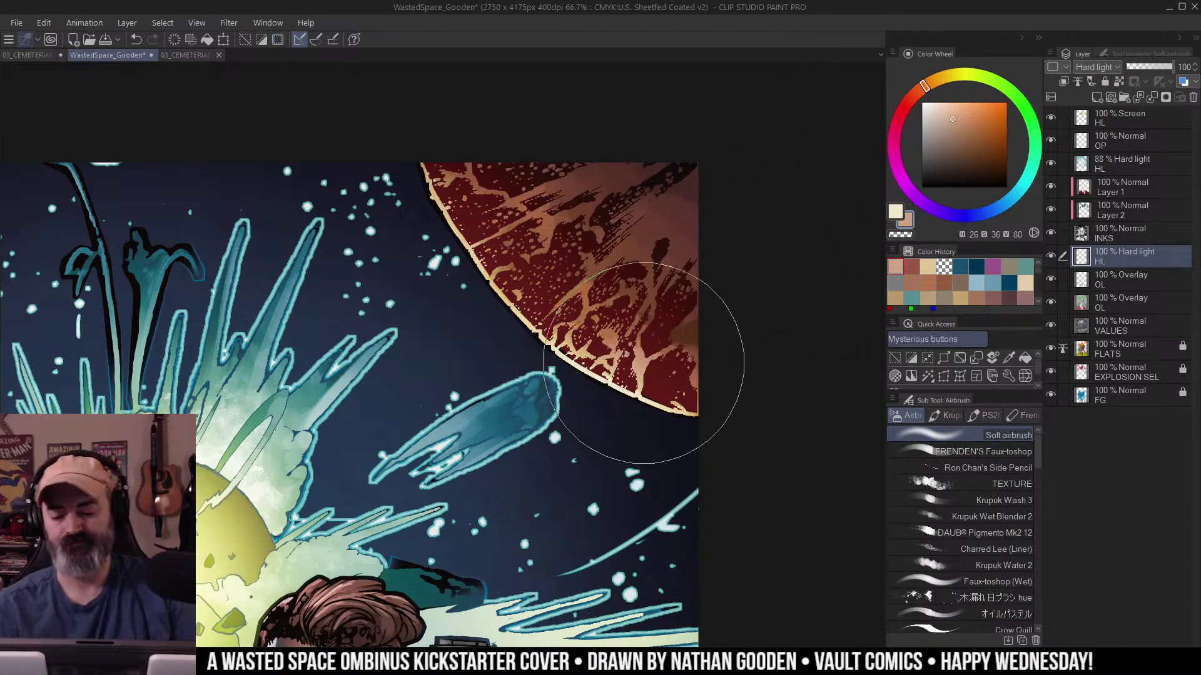
{"action": "left_click_drag", "start_coordinate": [641, 360], "coordinate": [575, 361]}
{"action": "key", "text": "]"}
{"action": "mouse_move", "coordinate": [475, 275]}
{"action": "left_mouse_down"}
{"action": "mouse_move", "coordinate": [619, 343]}
{"action": "mouse_move", "coordinate": [587, 335]}
{"action": "mouse_move", "coordinate": [598, 327]}
{"action": "left_mouse_up"}
{"action": "key", "text": "m"}
{"action": "key", "text": "ctrl+d"}
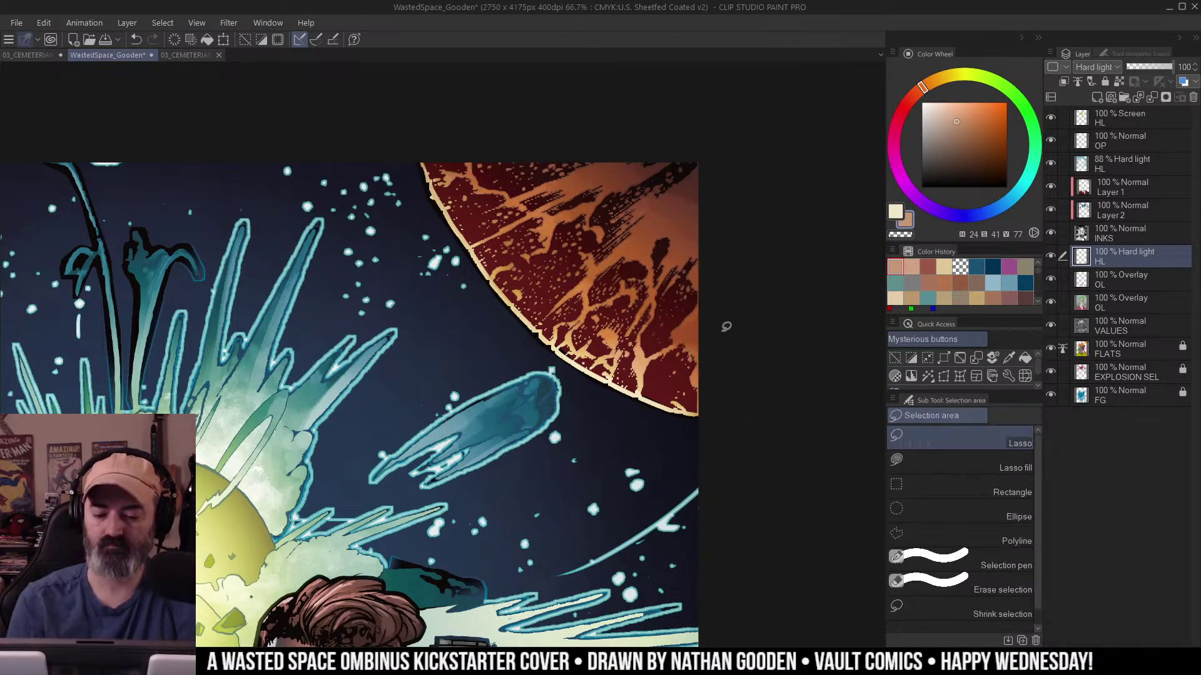
Review the whole cover, select the small yellow-and-purple planet, hide the selection outline, and return to the Soft airbrush.
{"action": "left_click", "coordinate": [698, 315], "text": "alt"}
{"action": "left_click", "coordinate": [697, 316], "text": "alt"}
{"action": "mouse_move", "coordinate": [693, 331]}
{"action": "left_mouse_down"}
{"action": "mouse_move", "coordinate": [743, 252]}
{"action": "mouse_move", "coordinate": [742, 280]}
{"action": "mouse_move", "coordinate": [718, 294]}
{"action": "mouse_move", "coordinate": [692, 278]}
{"action": "left_mouse_up"}
{"action": "key", "text": "/"}
{"action": "left_click", "coordinate": [694, 323], "text": "alt"}
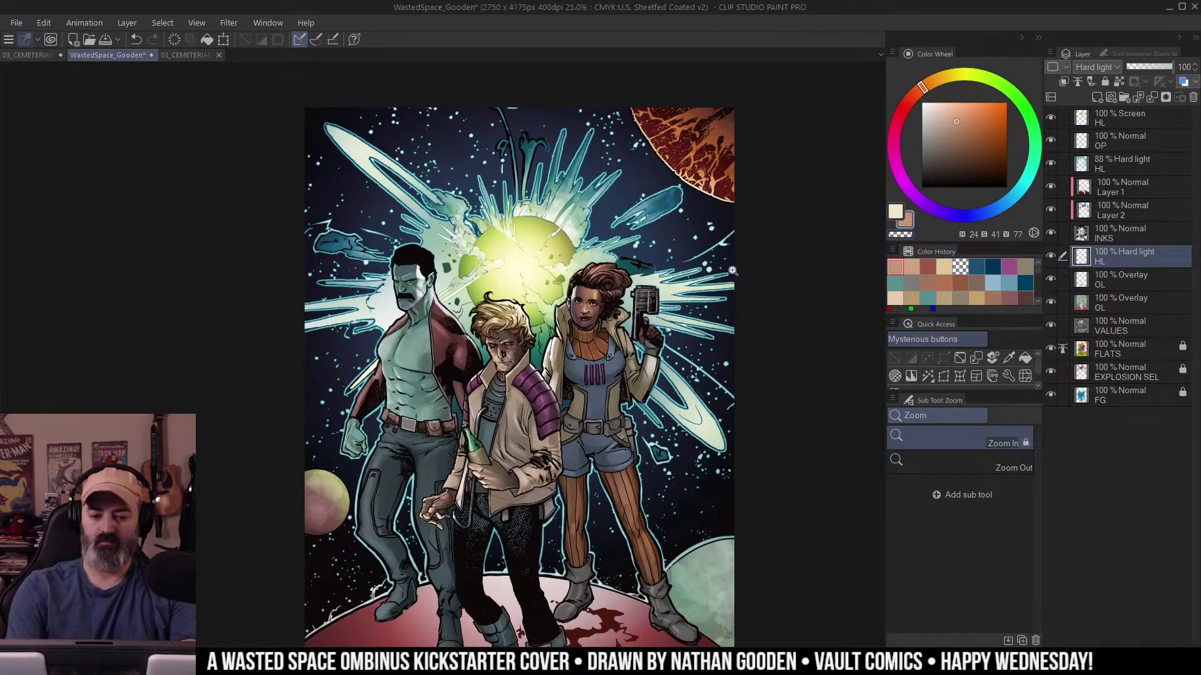
{"action": "scroll", "coordinate": [725, 273], "scroll_direction": "down", "scroll_amount": 2}
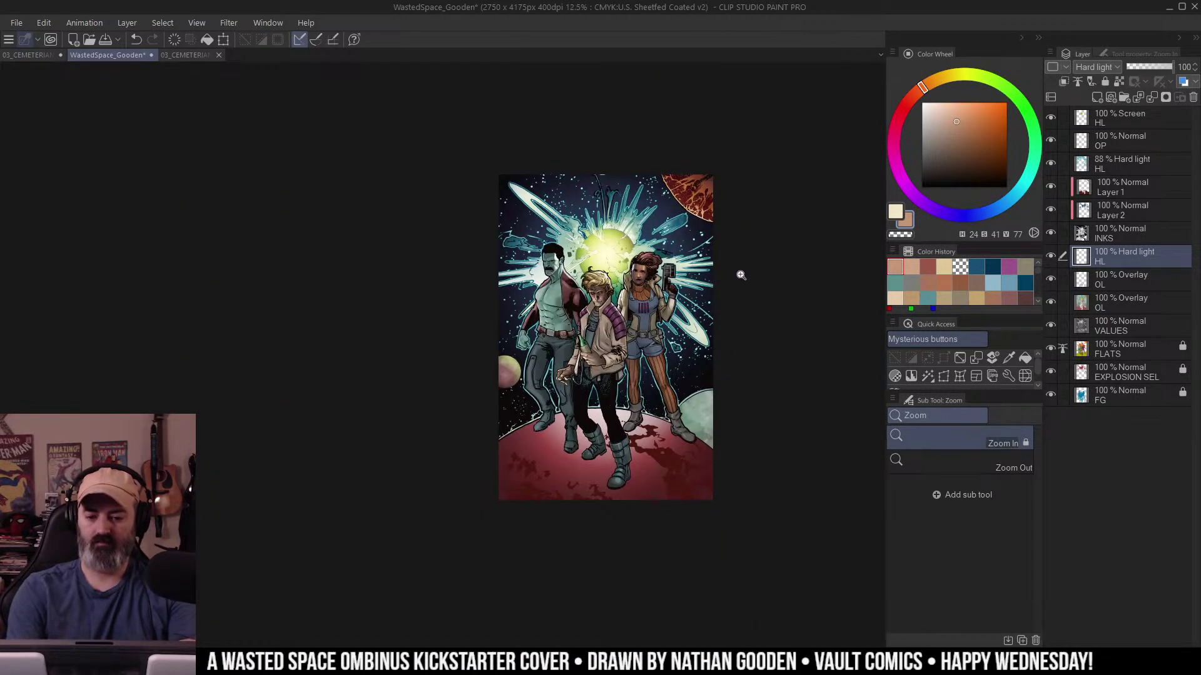
{"action": "scroll", "coordinate": [564, 367], "scroll_direction": "up", "scroll_amount": 4}
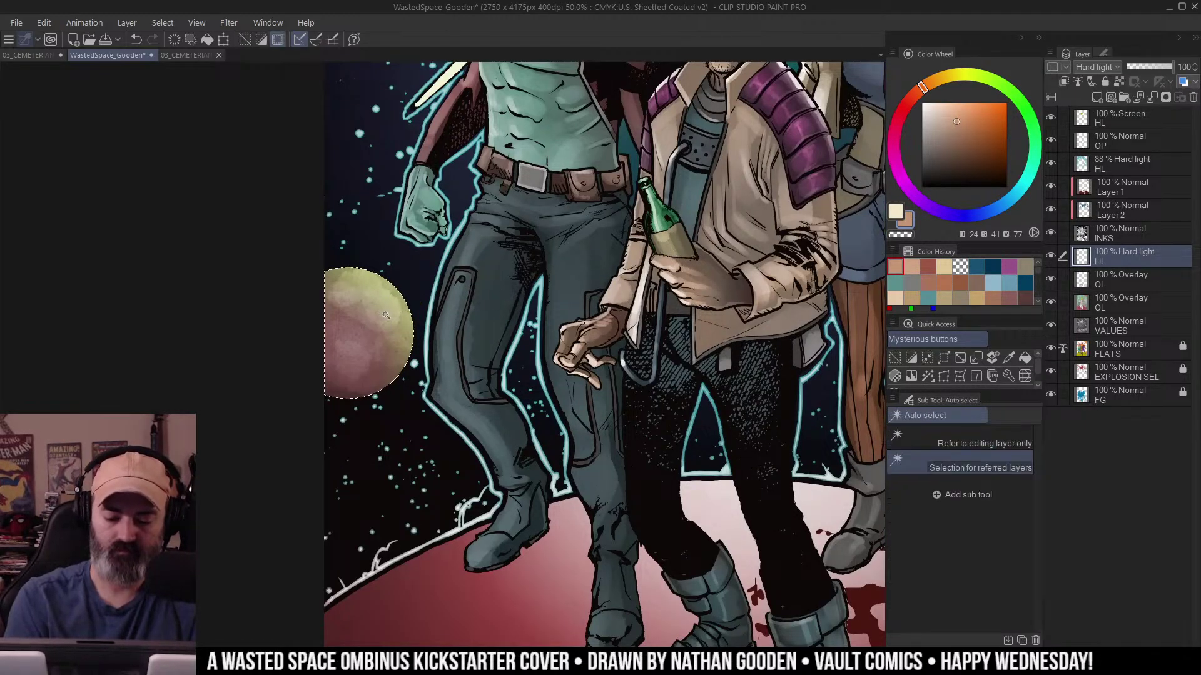
{"action": "scroll", "coordinate": [401, 331], "scroll_direction": "up", "scroll_amount": 1}
{"action": "left_click_drag", "start_coordinate": [464, 331], "coordinate": [565, 327]}
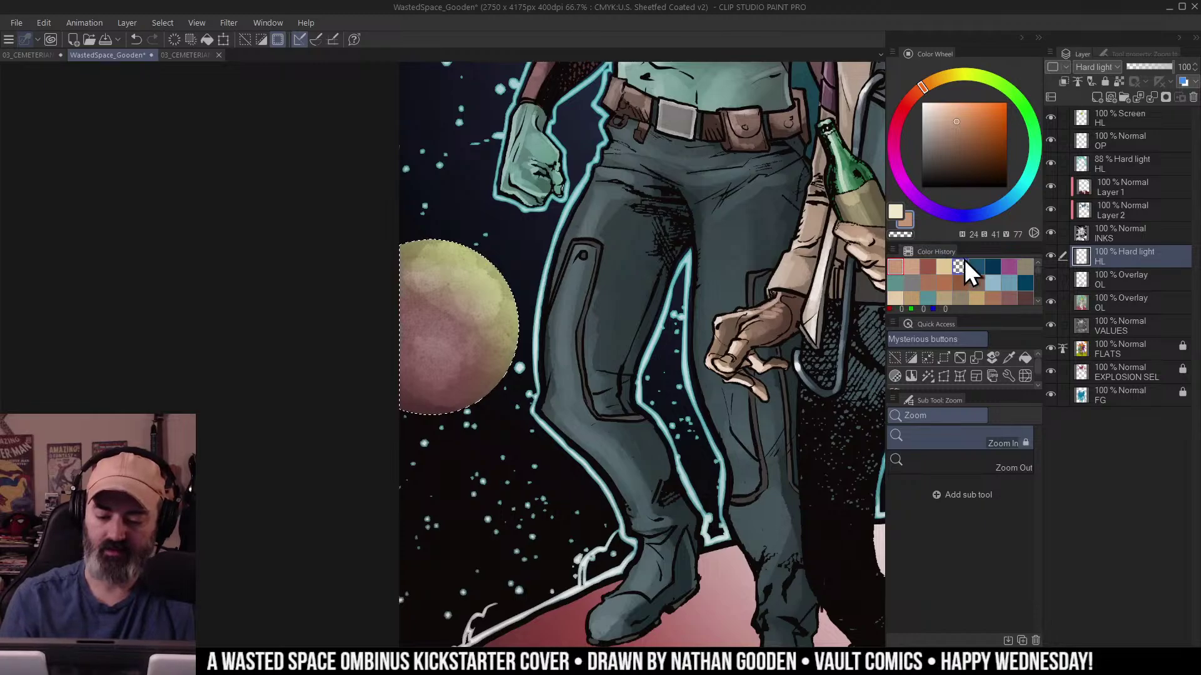
{"action": "left_click", "coordinate": [927, 358]}
{"action": "left_click", "coordinate": [767, 288]}
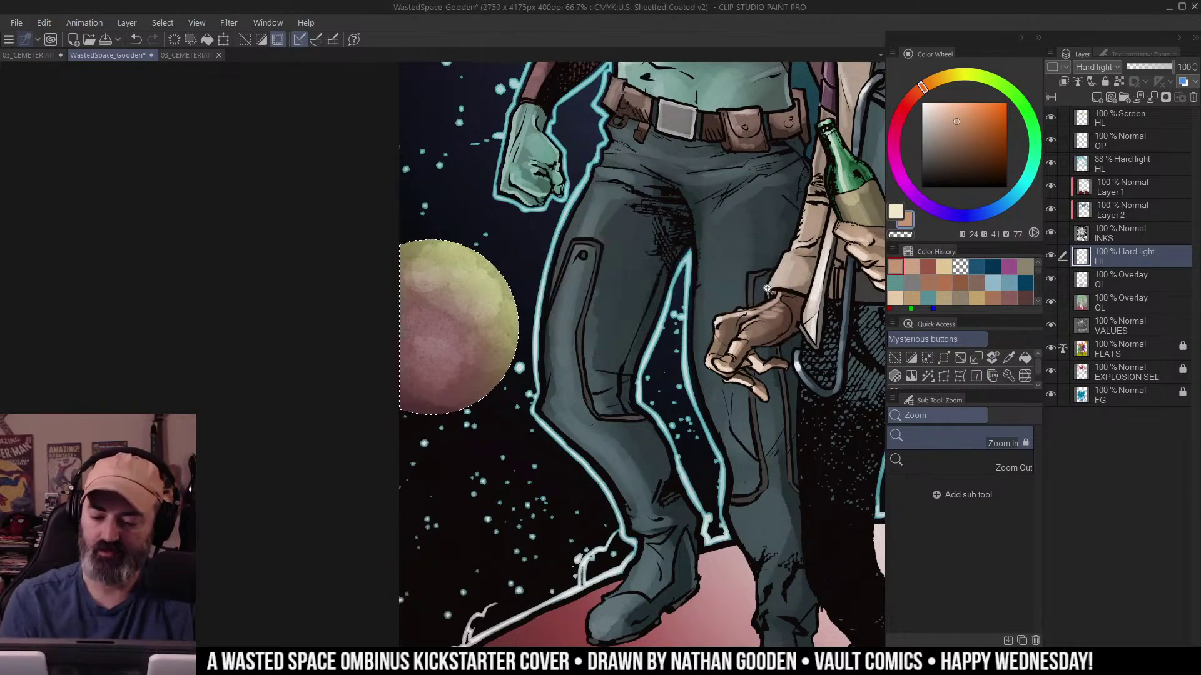
{"action": "left_click", "coordinate": [945, 359]}
{"action": "key", "text": "Return"}
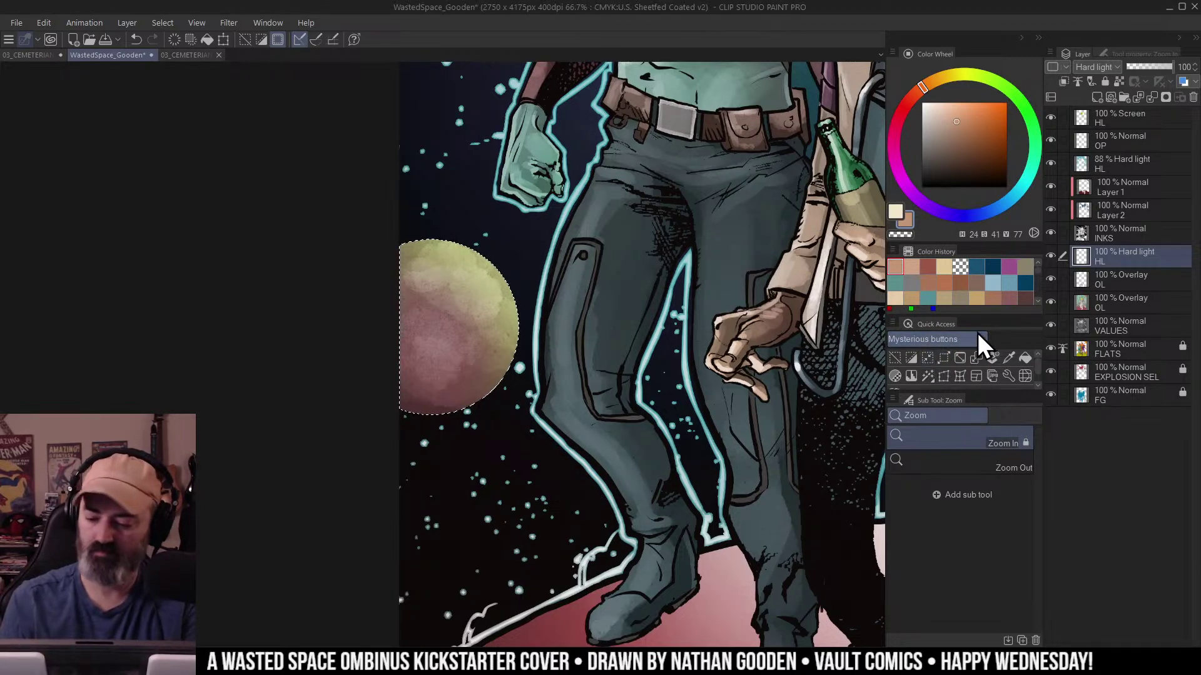
{"action": "key", "text": "ctrl+d"}
{"action": "key", "text": "b"}
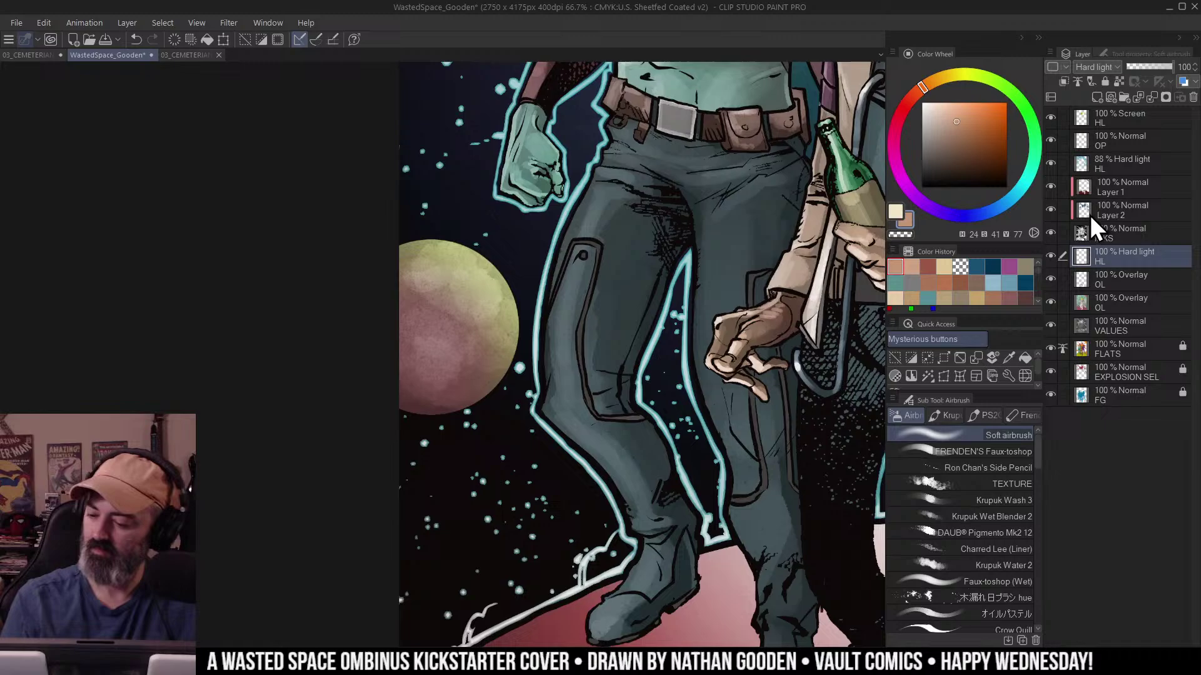
Add a Hard light layer named HL above the 88% HL layer and set the colour's hue to 191 for a light blue.
{"action": "left_click", "coordinate": [1089, 151]}
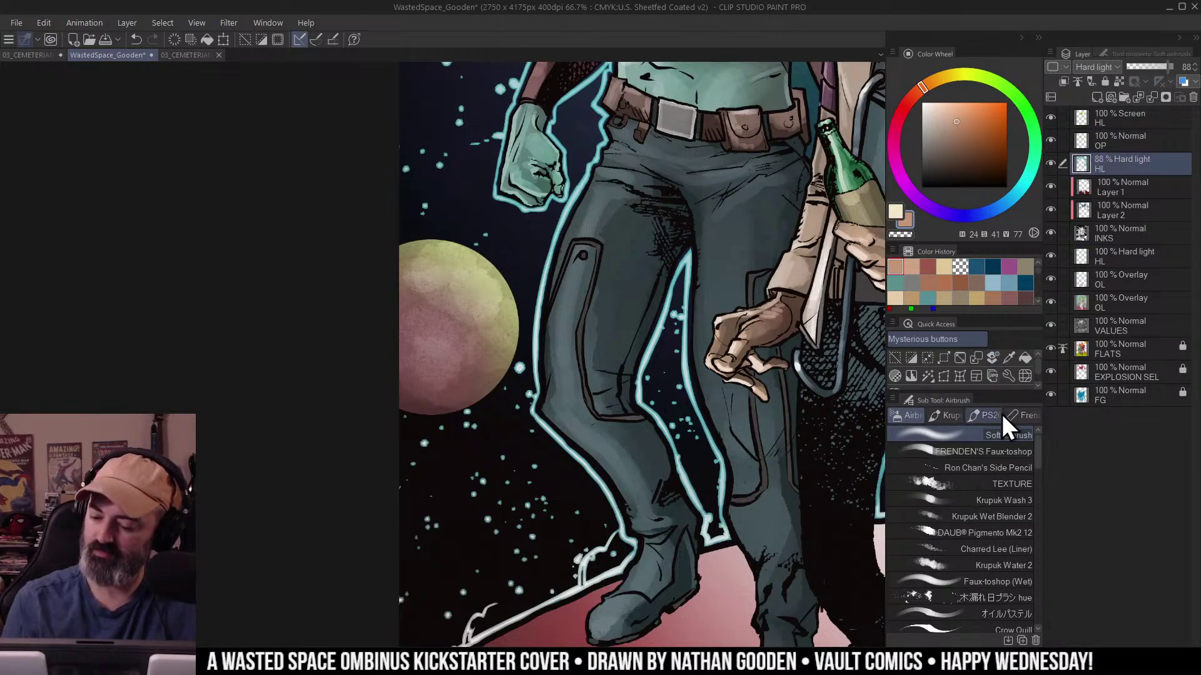
{"action": "key", "text": "ctrl+shift+n"}
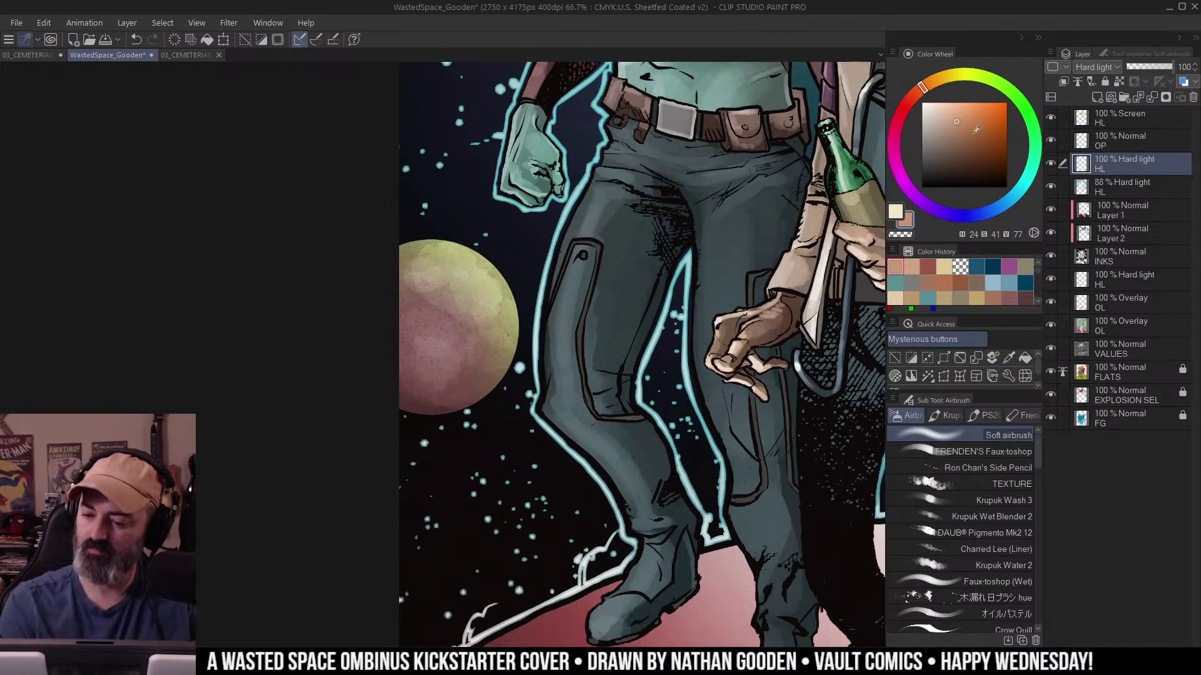
{"action": "left_click", "coordinate": [1018, 190]}
Try airbrushing blue over the small planet, undo it, and inspect the selection in Quick Mask.
{"action": "mouse_move", "coordinate": [375, 312]}
{"action": "left_mouse_down"}
{"action": "mouse_move", "coordinate": [525, 322]}
{"action": "mouse_move", "coordinate": [481, 315]}
{"action": "mouse_move", "coordinate": [432, 354]}
{"action": "left_mouse_up"}
{"action": "key", "text": "ctrl+z"}
{"action": "key", "text": "q"}
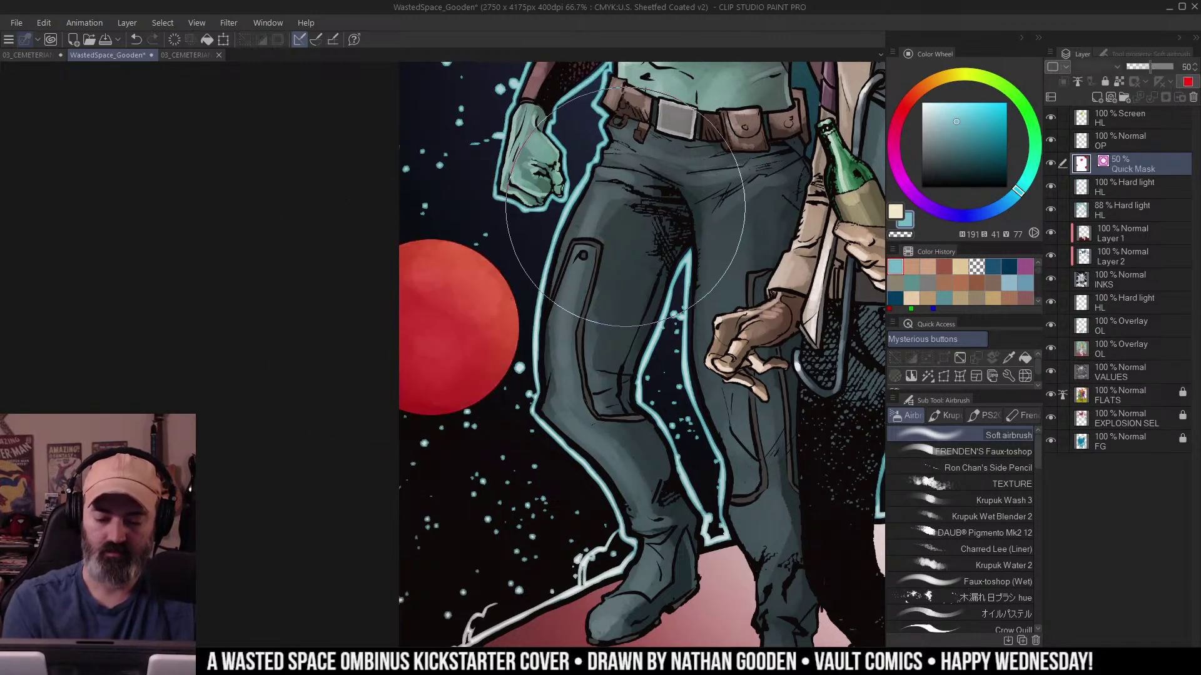
{"action": "key", "text": "q"}
Shrink the small planet's selection by 2 px and hide the selection outline.
{"action": "left_click", "coordinate": [944, 375]}
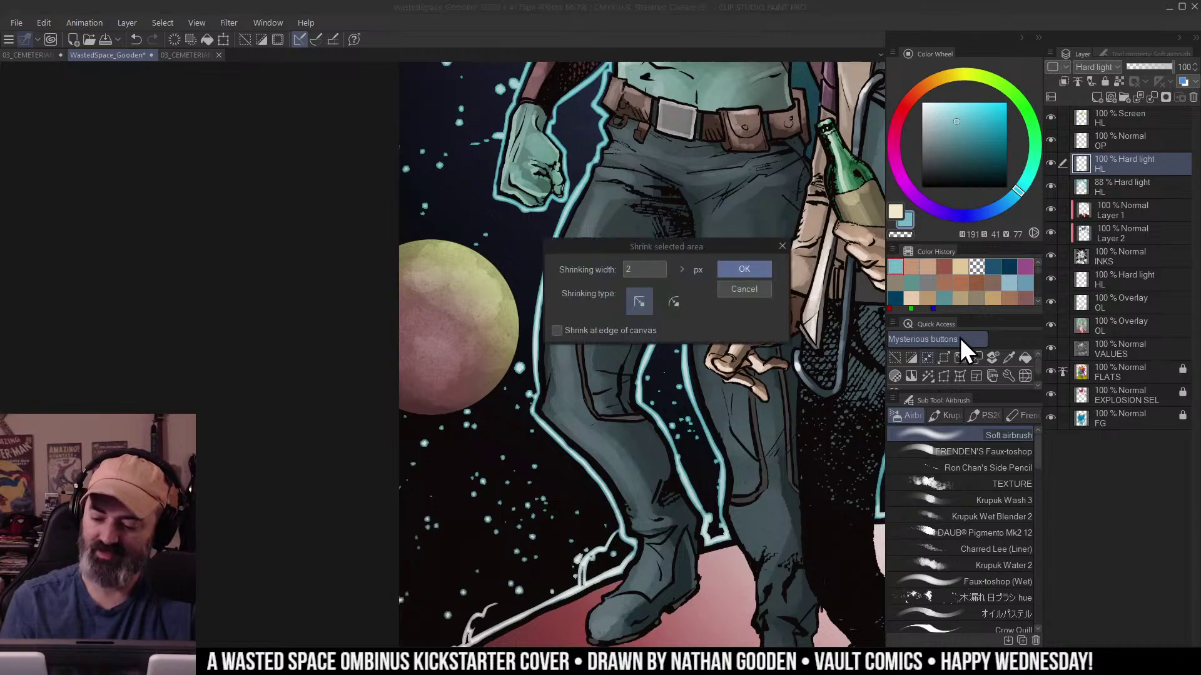
{"action": "key", "text": "Return"}
{"action": "key", "text": "ctrl+h"}
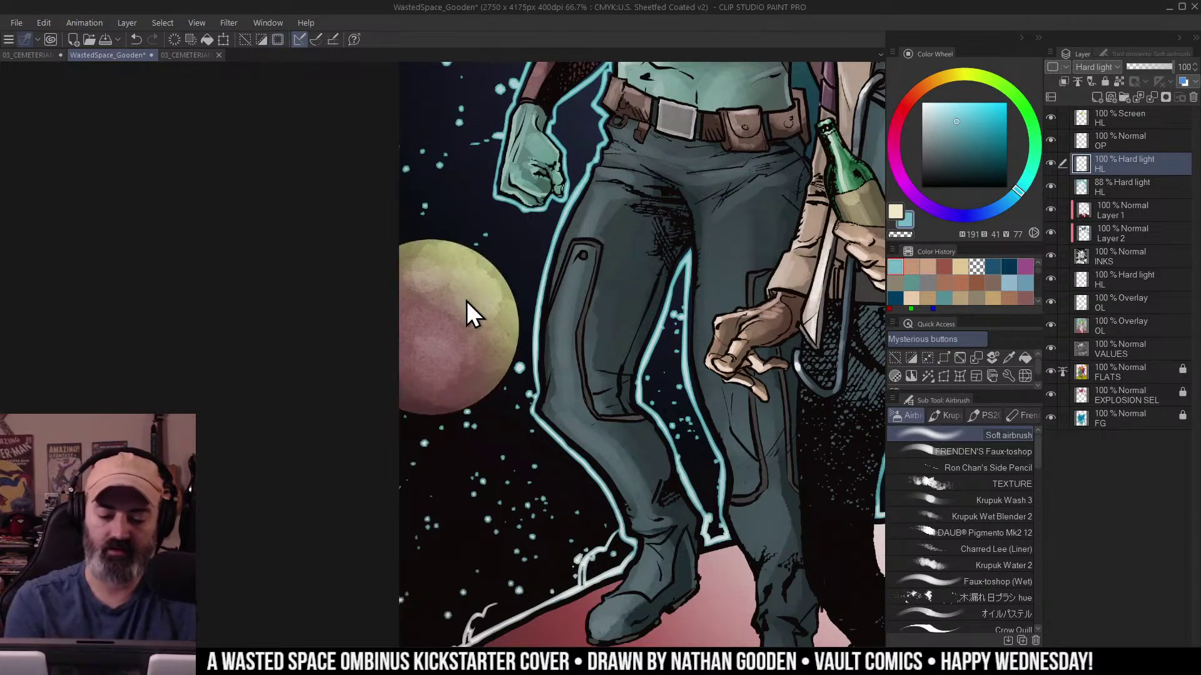
{"action": "left_click_drag", "start_coordinate": [445, 317], "coordinate": [429, 327]}
{"action": "key", "text": "ctrl+z"}
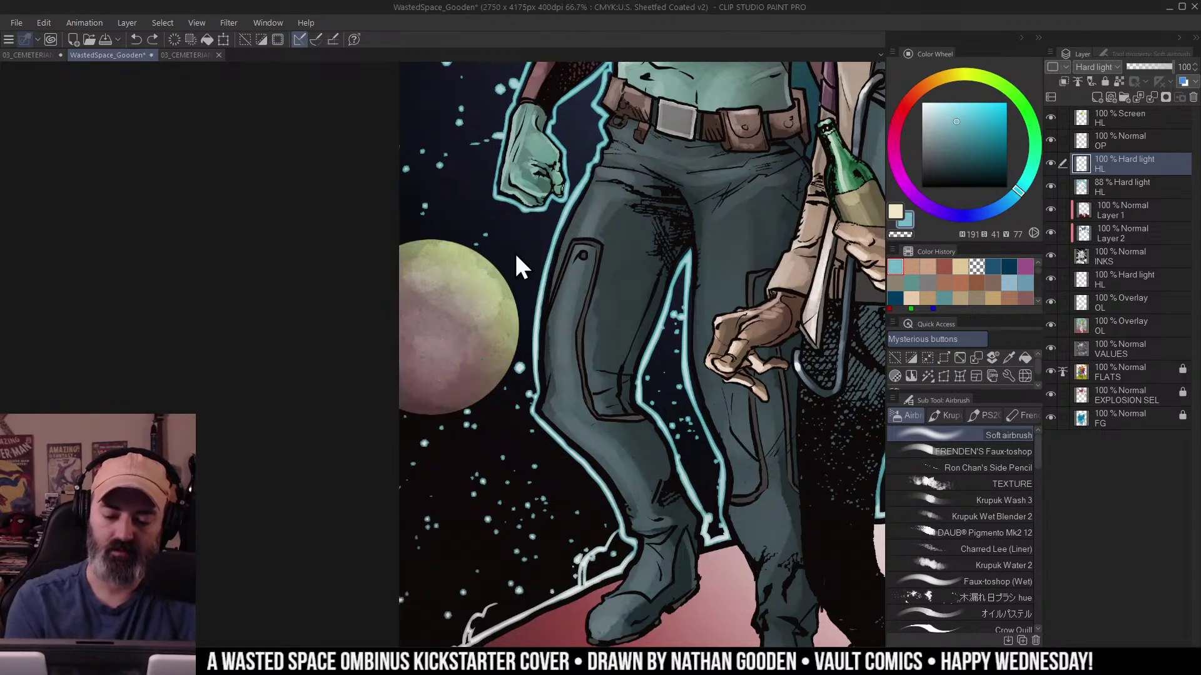
{"action": "key", "text": "ctrl+h"}
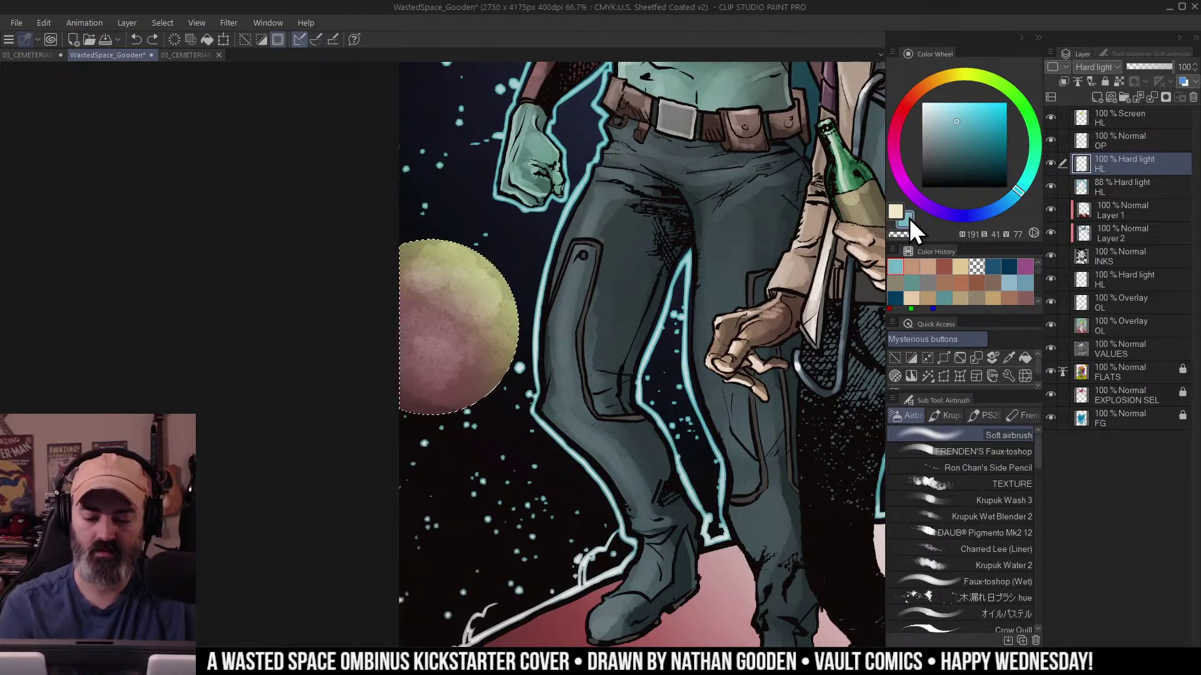
Invert the small planet's selection to cover the area around it, and hide the selection outline.
{"action": "key", "text": "ctrl+space"}
{"action": "left_click_drag", "start_coordinate": [721, 244], "coordinate": [687, 243]}
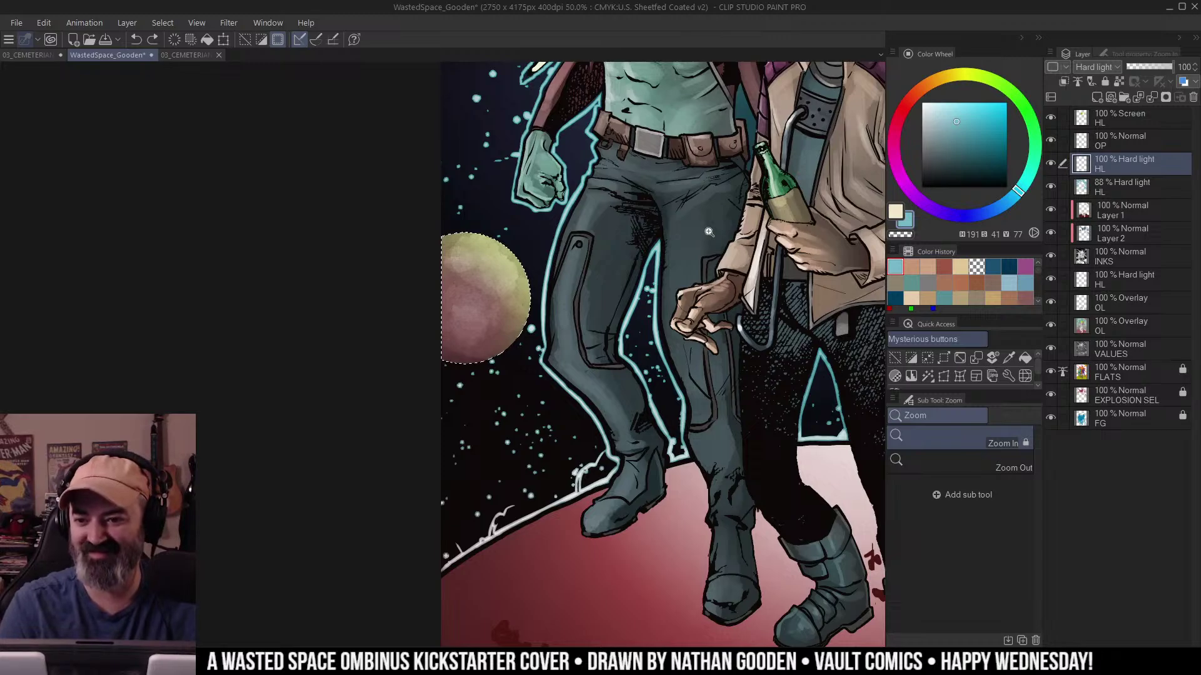
{"action": "left_click_drag", "start_coordinate": [720, 248], "coordinate": [715, 225]}
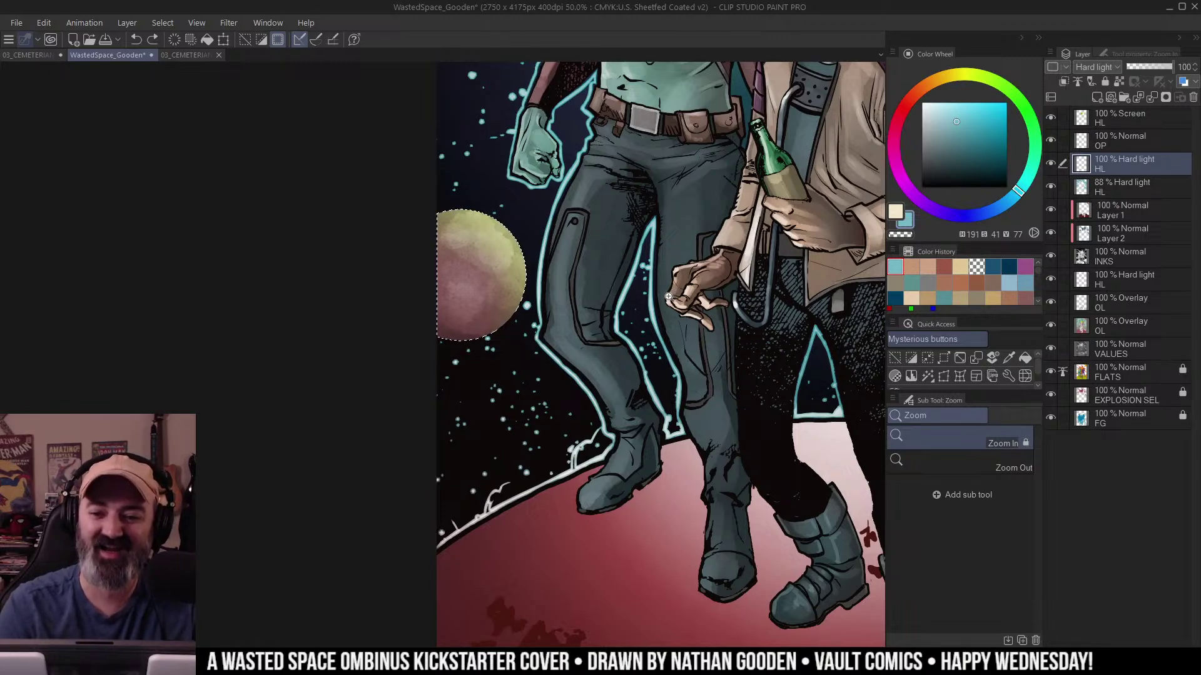
{"action": "left_click_drag", "start_coordinate": [694, 324], "coordinate": [668, 306]}
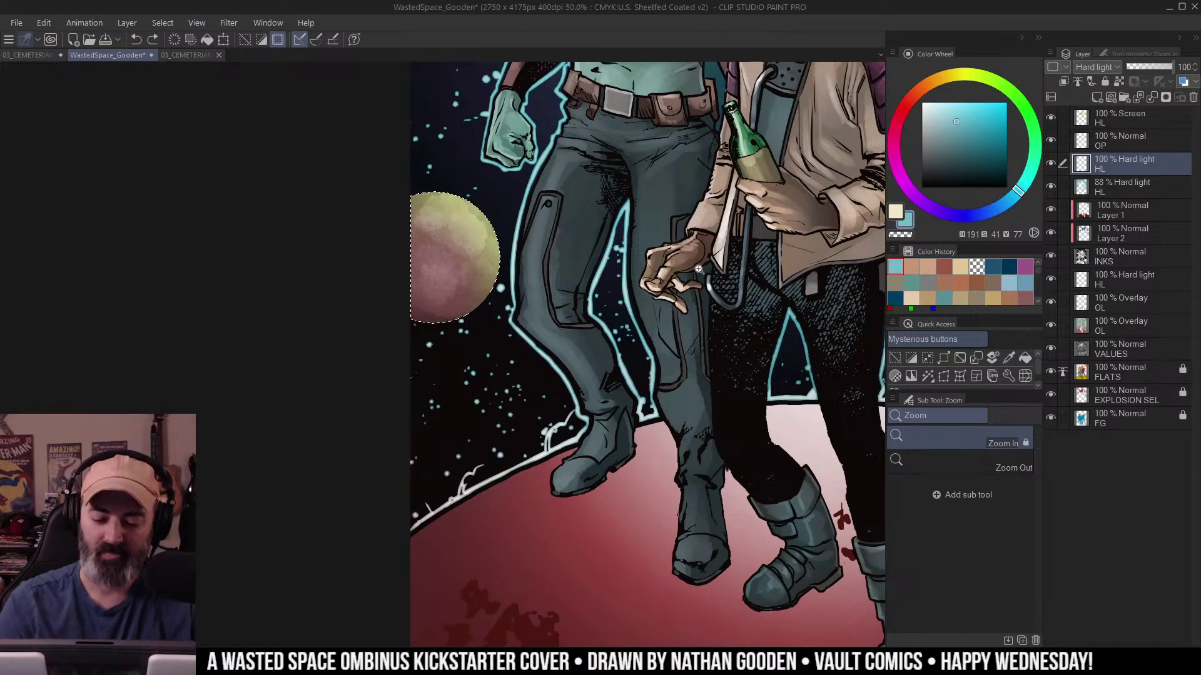
{"action": "key", "text": "ctrl+h"}
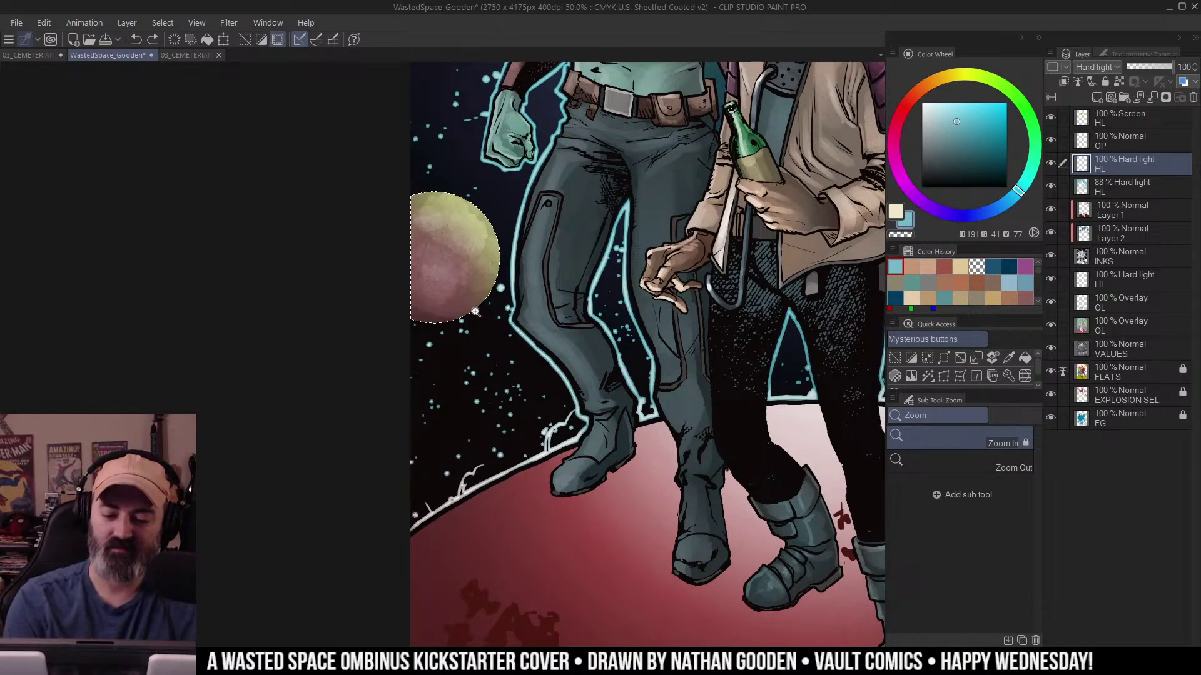
{"action": "left_click", "coordinate": [951, 377]}
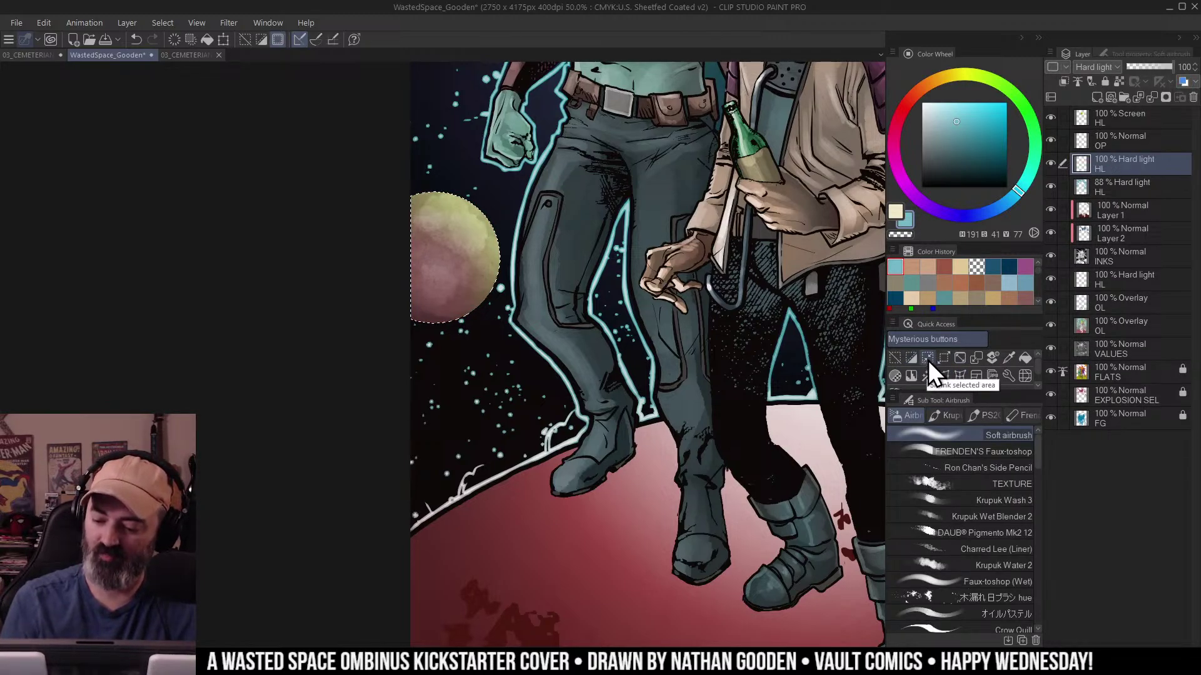
{"action": "left_click", "coordinate": [914, 360]}
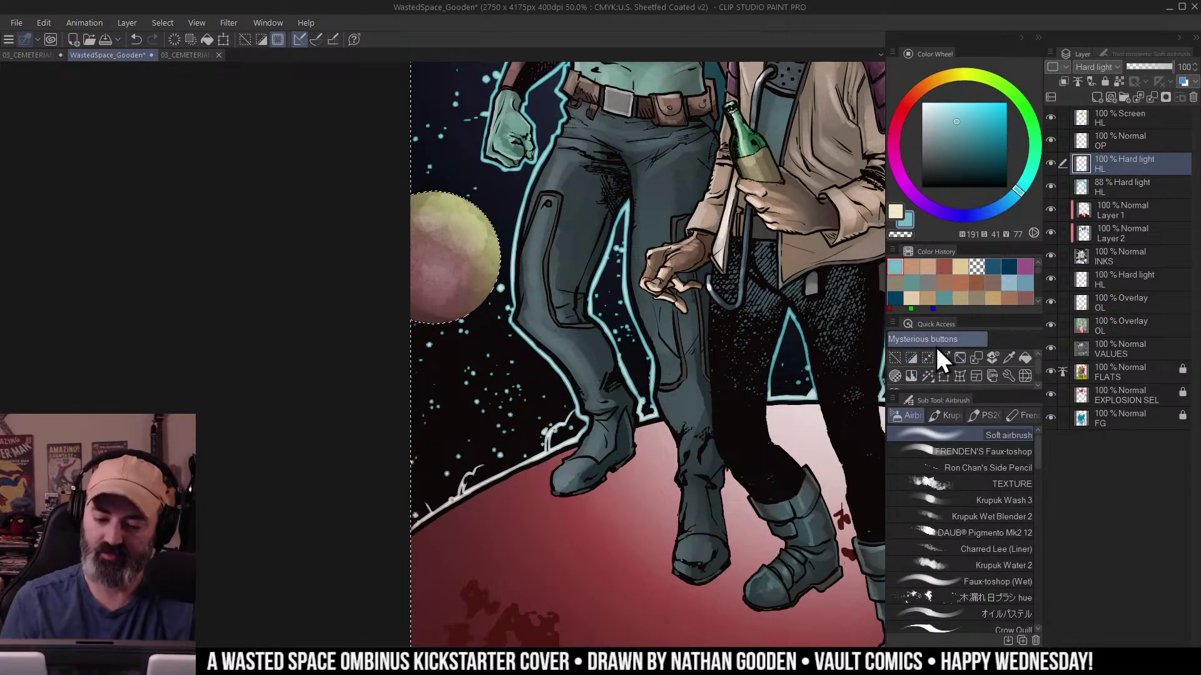
{"action": "key", "text": "ctrl+h"}
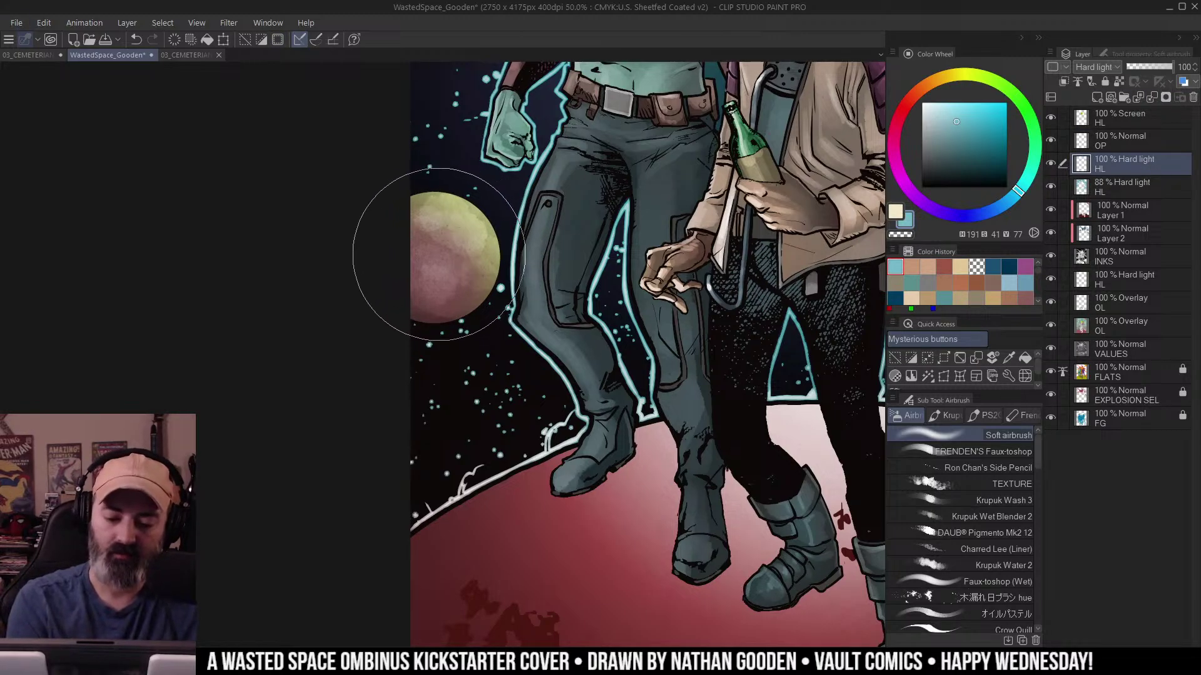
Undo the trial strokes and airbrush a soft blue glow into the space around the small planet's edge.
{"action": "key", "text": "ctrl+z"}
{"action": "key", "text": "ctrl+z"}
{"action": "mouse_move", "coordinate": [474, 230]}
{"action": "left_mouse_down"}
{"action": "mouse_move", "coordinate": [445, 265]}
{"action": "mouse_move", "coordinate": [426, 245]}
{"action": "mouse_move", "coordinate": [423, 270]}
{"action": "mouse_move", "coordinate": [450, 242]}
{"action": "mouse_move", "coordinate": [427, 271]}
{"action": "mouse_move", "coordinate": [477, 226]}
{"action": "mouse_move", "coordinate": [426, 277]}
{"action": "mouse_move", "coordinate": [475, 238]}
{"action": "left_mouse_up"}
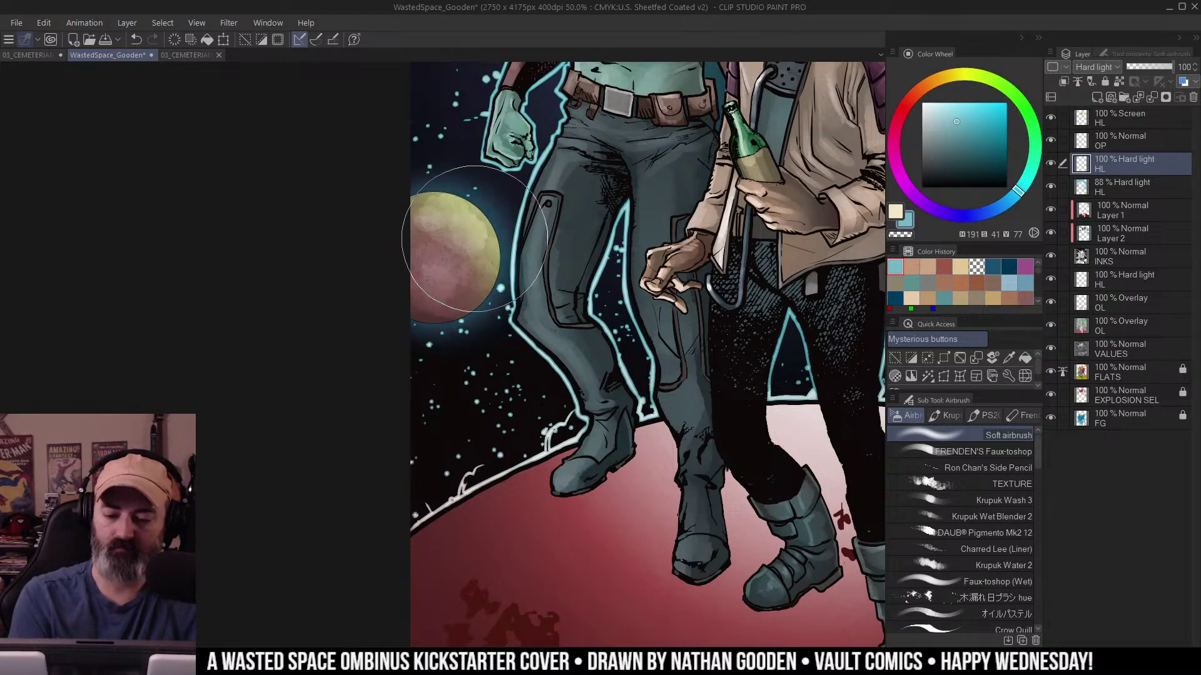
Check the glow against the whole cover, pick a paler blue (H 191, S 27, V 100), and airbrush it around the small planet's upper edge.
{"action": "key", "text": "ctrl+space"}
{"action": "left_click", "coordinate": [465, 269], "text": "alt"}
{"action": "left_click_drag", "start_coordinate": [596, 264], "coordinate": [562, 275]}
{"action": "left_click_drag", "start_coordinate": [713, 274], "coordinate": [619, 256]}
{"action": "left_click", "coordinate": [701, 329], "text": "alt"}
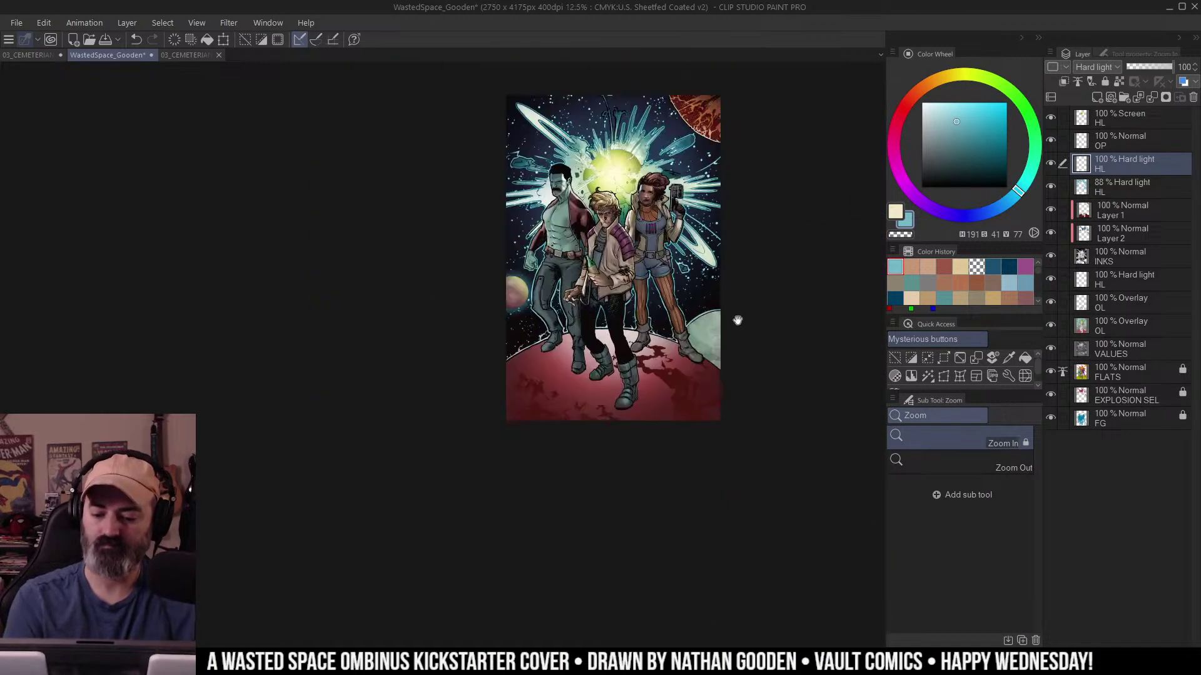
{"action": "left_click_drag", "start_coordinate": [738, 319], "coordinate": [715, 323]}
{"action": "left_click", "coordinate": [701, 347]}
{"action": "left_click_drag", "start_coordinate": [606, 262], "coordinate": [626, 287]}
{"action": "scroll", "coordinate": [619, 280], "scroll_direction": "up", "scroll_amount": 3}
{"action": "left_click_drag", "start_coordinate": [956, 122], "coordinate": [944, 102]}
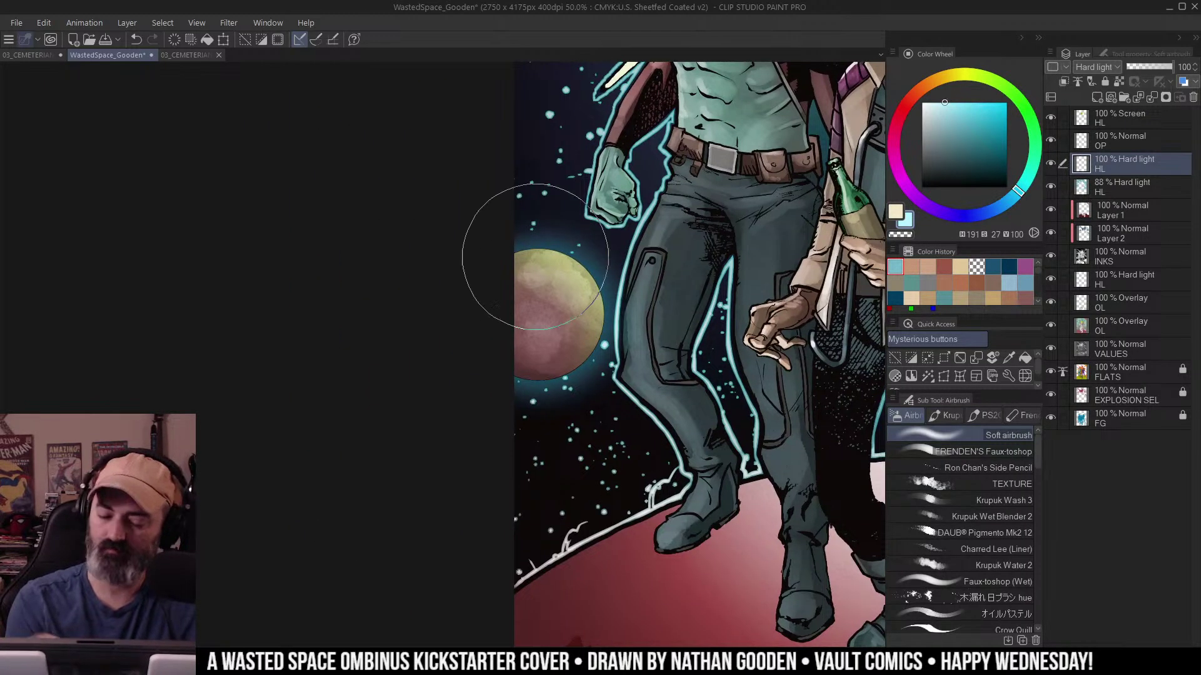
{"action": "left_click_drag", "start_coordinate": [534, 293], "coordinate": [551, 317]}
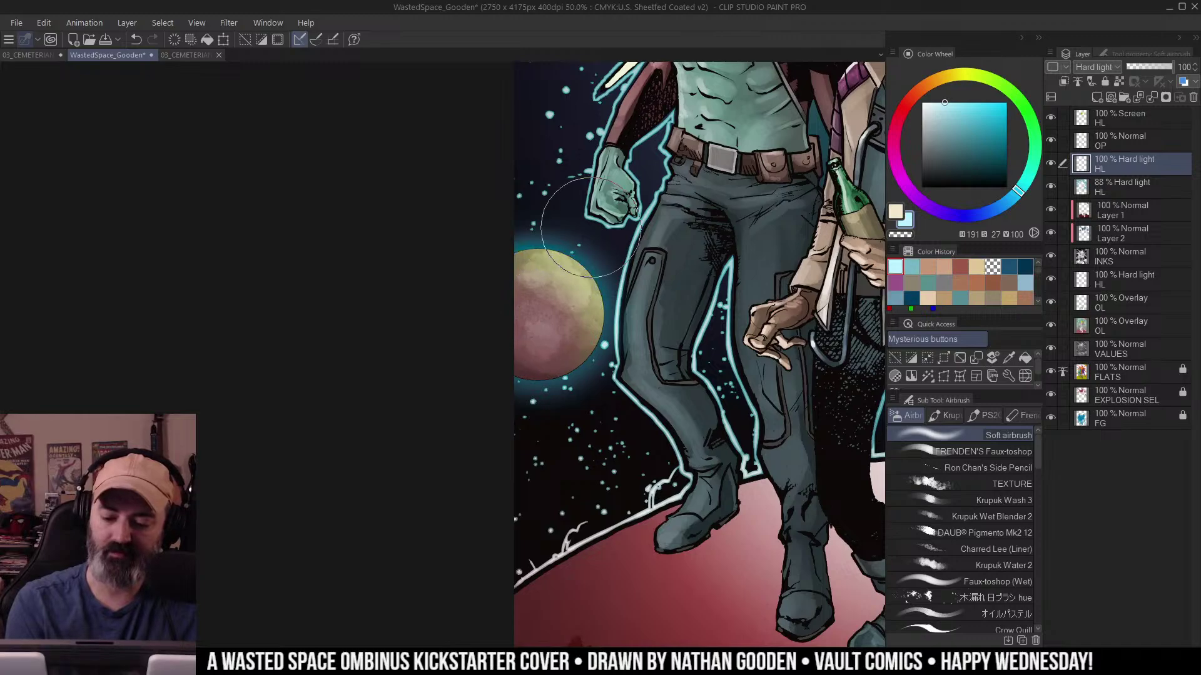
Undo the last glow stroke, airbrush a tighter pale-blue glow along the small planet's lower edge with a smaller brush, and clear the selection.
{"action": "key", "text": "ctrl+z"}
{"action": "mouse_move", "coordinate": [524, 250]}
{"action": "left_mouse_down", "text": "ctrl+alt"}
{"action": "mouse_move", "coordinate": [539, 277]}
{"action": "mouse_move", "coordinate": [531, 259]}
{"action": "mouse_move", "coordinate": [565, 273]}
{"action": "left_mouse_up", "text": "ctrl+alt"}
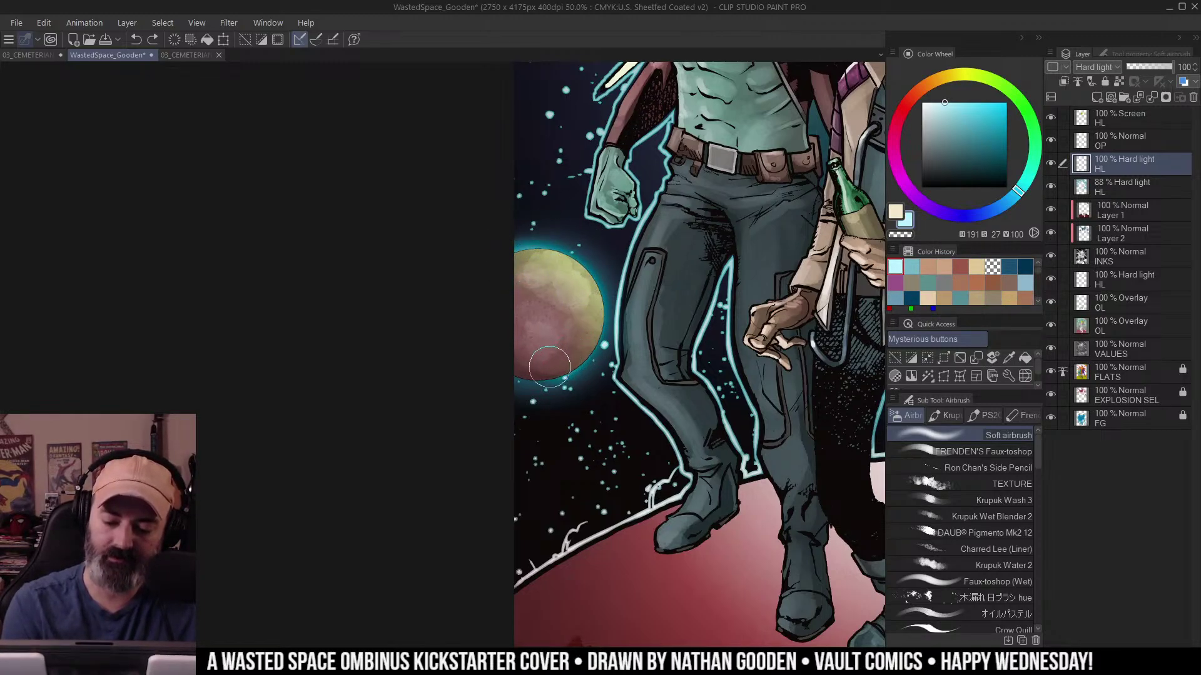
{"action": "left_click_drag", "start_coordinate": [549, 366], "coordinate": [509, 336]}
{"action": "key", "text": "m"}
{"action": "key", "text": "ctrl+d"}
Select the space background around the pale green planet, check the selection in Quick Mask, and hide its outline.
{"action": "left_click_drag", "start_coordinate": [667, 312], "coordinate": [443, 300]}
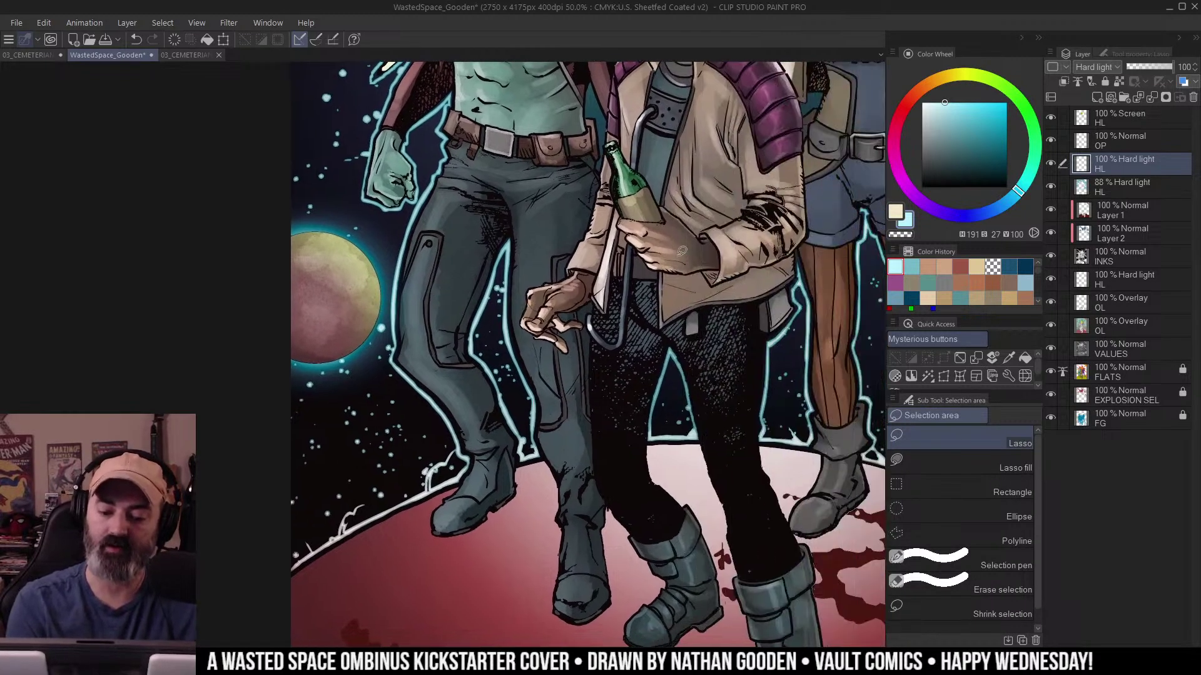
{"action": "left_click_drag", "start_coordinate": [702, 318], "coordinate": [587, 329]}
{"action": "left_click", "coordinate": [614, 317], "text": "alt"}
{"action": "left_click_drag", "start_coordinate": [729, 367], "coordinate": [710, 341]}
{"action": "left_click", "coordinate": [709, 341]}
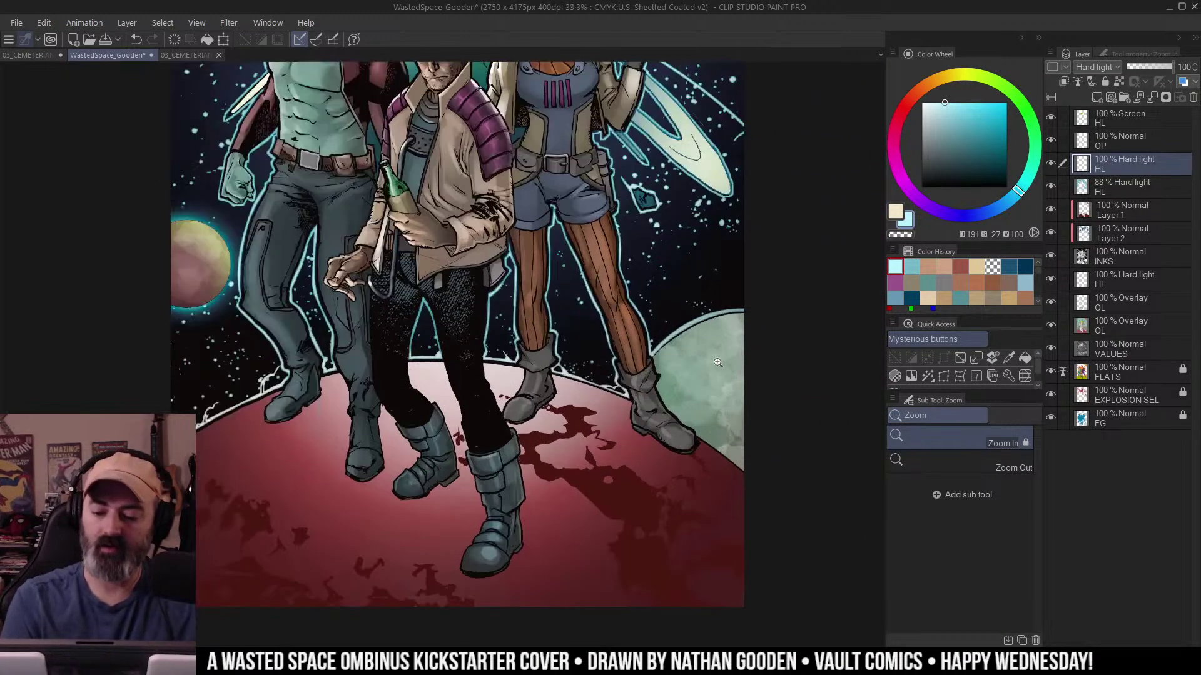
{"action": "key", "text": "w"}
{"action": "left_click", "coordinate": [708, 341]}
{"action": "left_click", "coordinate": [705, 319], "text": "shift"}
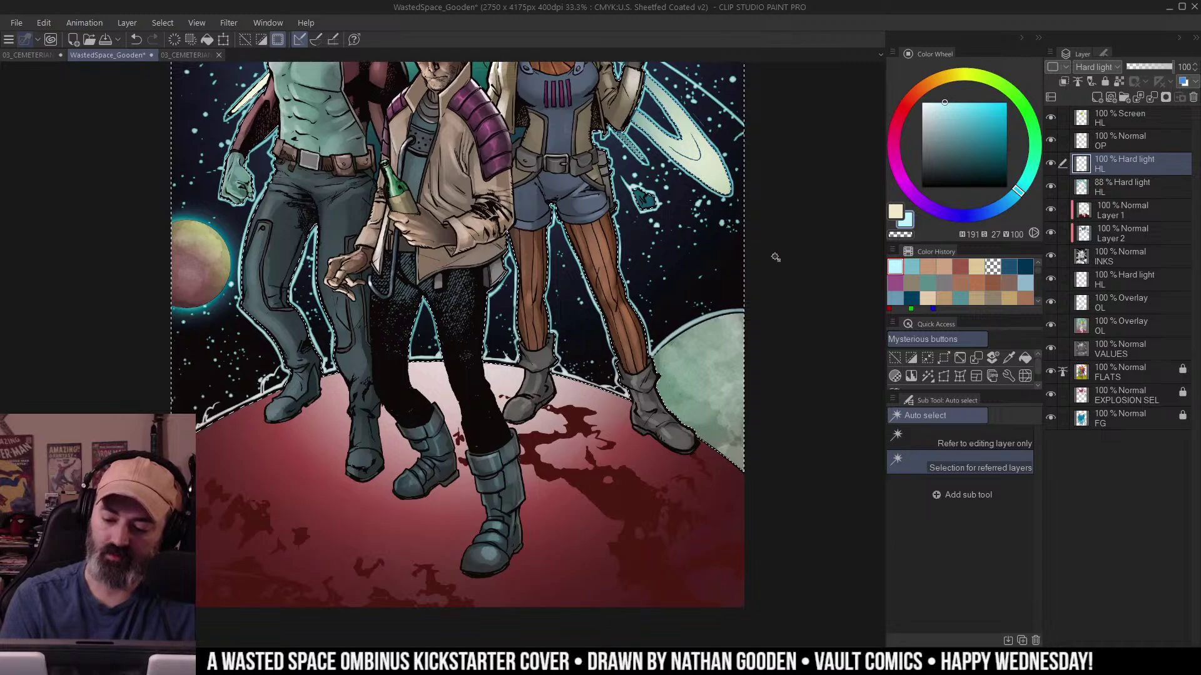
{"action": "key", "text": "ctrl+z"}
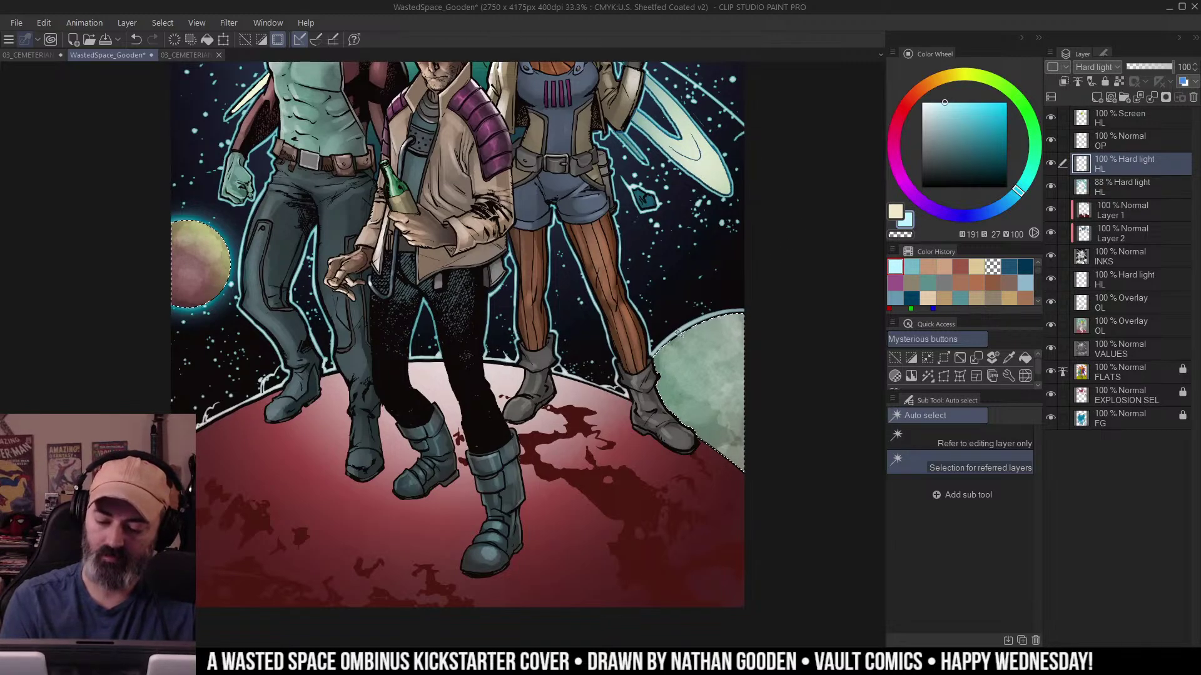
{"action": "key", "text": "ctrl+d"}
{"action": "left_click", "coordinate": [696, 318]}
{"action": "key", "text": "q"}
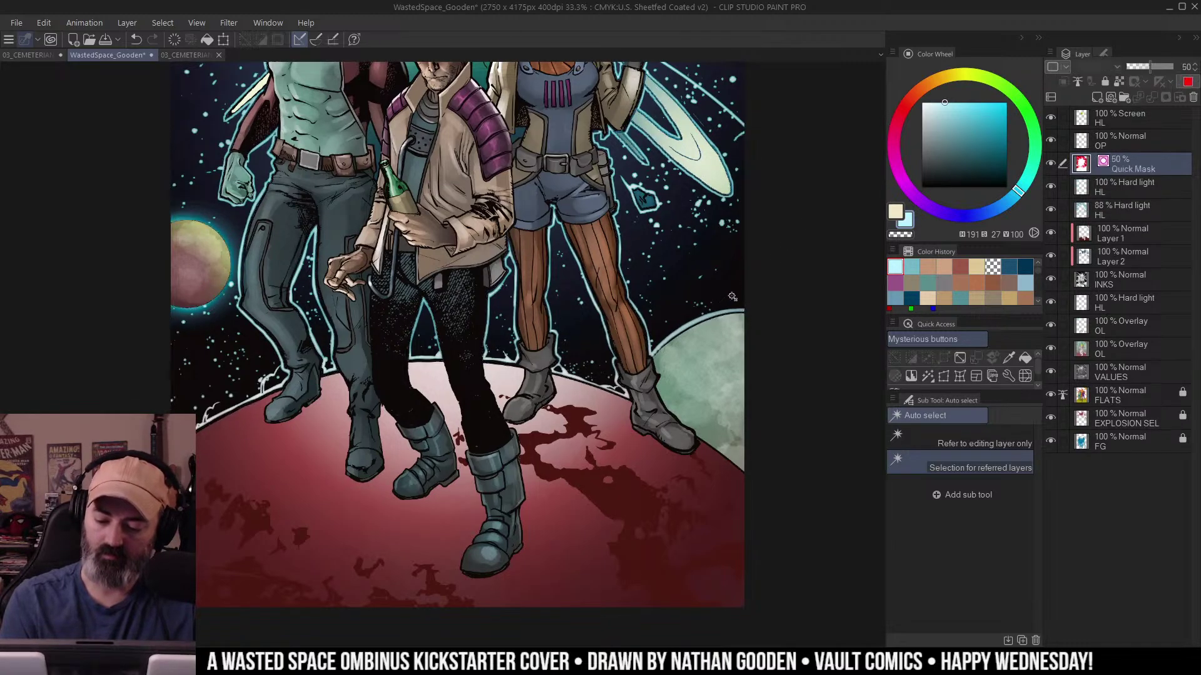
{"action": "key", "text": "q"}
{"action": "key", "text": "ctrl+h"}
Airbrush a soft pale-blue glow into the space around the pale green planet's edge with a large brush.
{"action": "key", "text": "b"}
{"action": "mouse_move", "coordinate": [694, 390]}
{"action": "left_mouse_down", "text": "ctrl+alt"}
{"action": "mouse_move", "coordinate": [745, 370]}
{"action": "mouse_move", "coordinate": [707, 363]}
{"action": "mouse_move", "coordinate": [679, 396]}
{"action": "mouse_move", "coordinate": [781, 338]}
{"action": "left_mouse_up", "text": "ctrl+alt"}
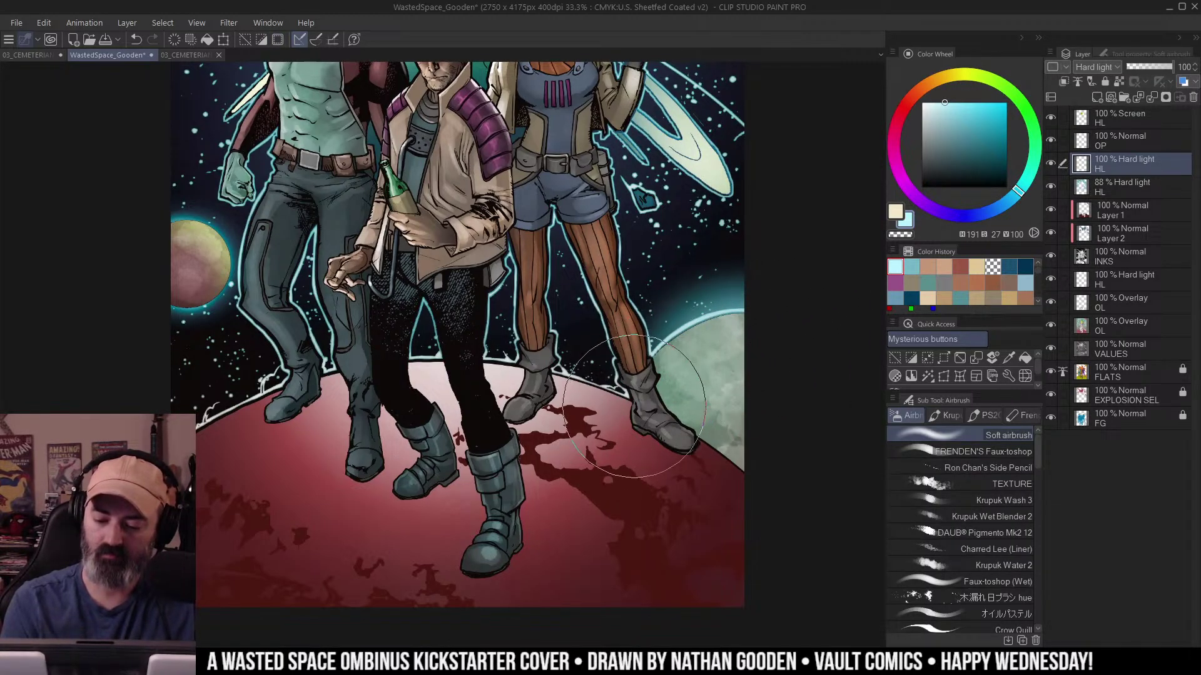
{"action": "key", "text": "ctrl+space"}
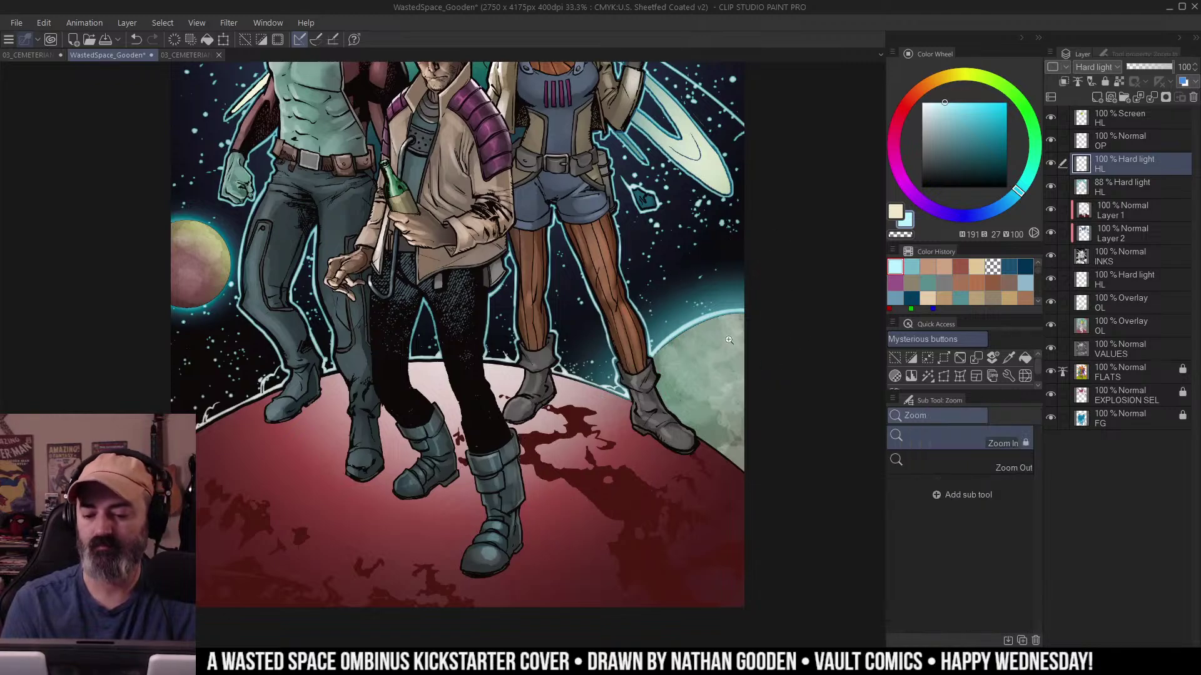
{"action": "mouse_move", "coordinate": [735, 354]}
{"action": "left_mouse_down"}
{"action": "mouse_move", "coordinate": [759, 324]}
{"action": "mouse_move", "coordinate": [656, 366]}
{"action": "left_mouse_up"}
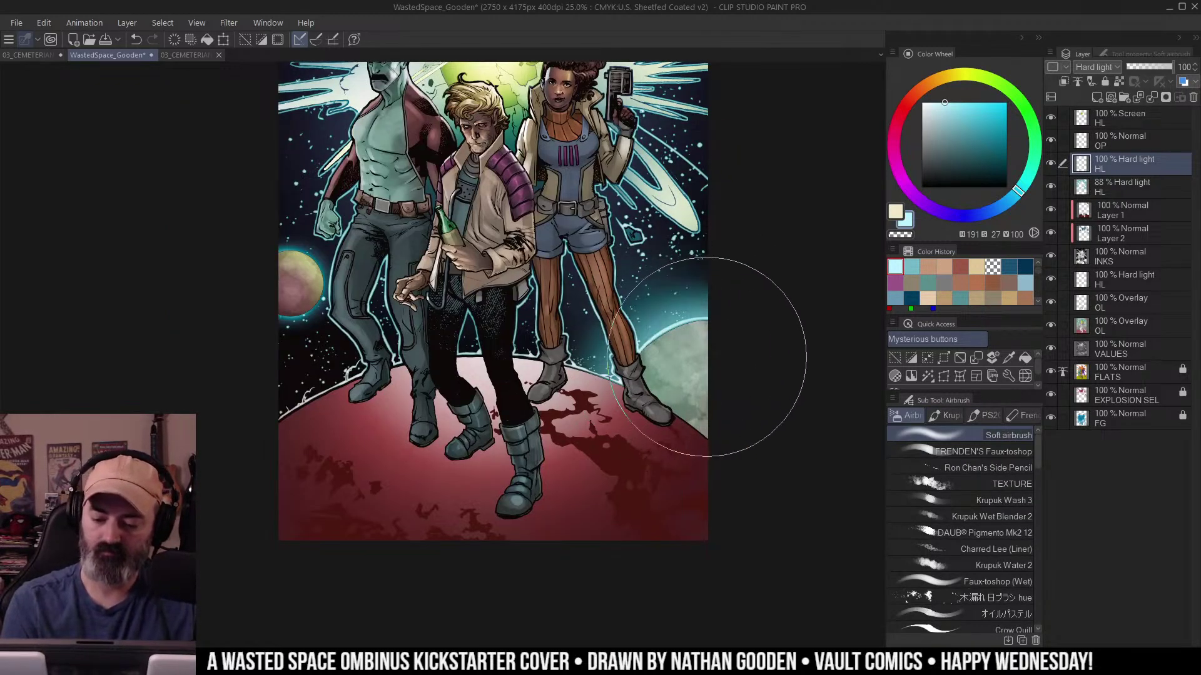
{"action": "key", "text": "ctrl+space"}
{"action": "mouse_move", "coordinate": [738, 308]}
{"action": "left_mouse_down"}
{"action": "mouse_move", "coordinate": [746, 288]}
{"action": "mouse_move", "coordinate": [724, 344]}
{"action": "left_mouse_up"}
Auto-select the planets and invert the selection to cover the space around the cracked orange planet in the cover's upper corner.
{"action": "key", "text": "space"}
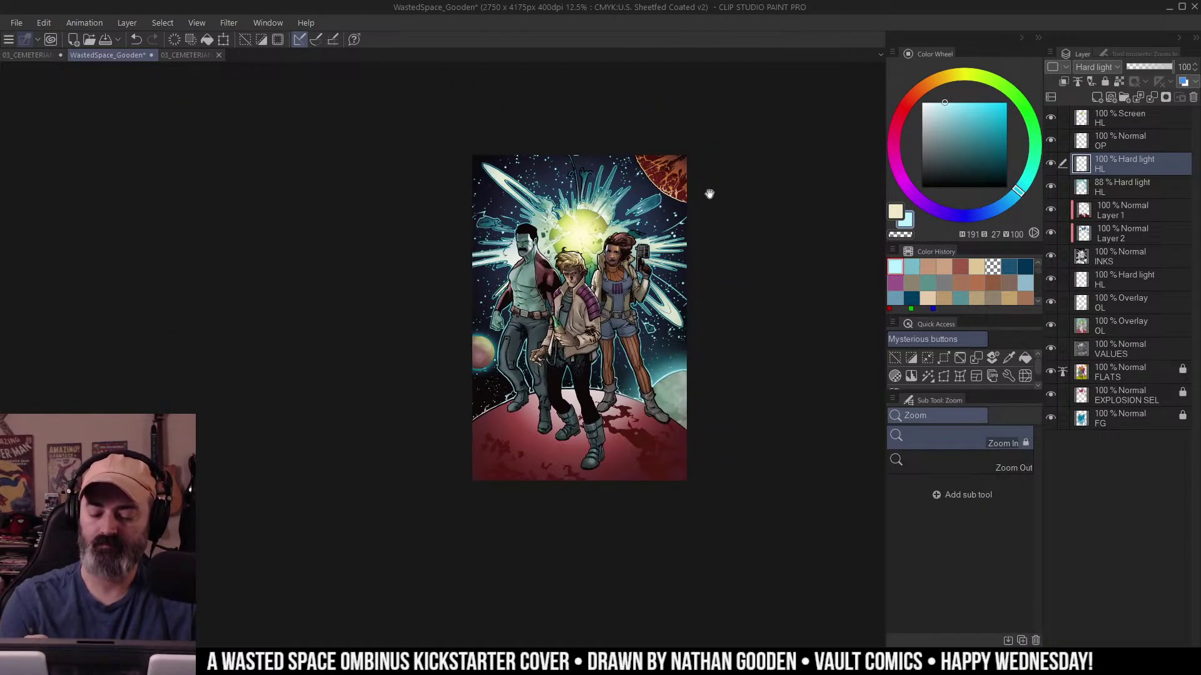
{"action": "left_click_drag", "start_coordinate": [709, 194], "coordinate": [700, 233]}
{"action": "key", "text": "ctrl+space"}
{"action": "left_click_drag", "start_coordinate": [700, 233], "coordinate": [703, 185]}
{"action": "key", "text": "w"}
{"action": "left_click", "coordinate": [652, 205]}
{"action": "key", "text": "m"}
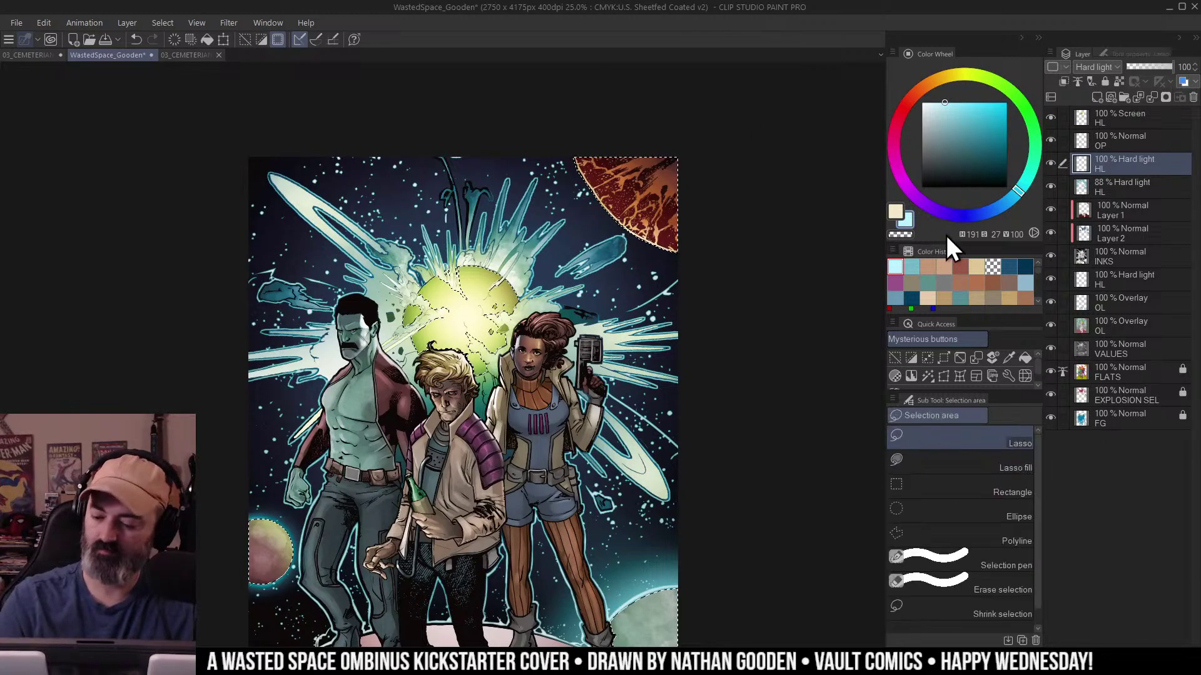
{"action": "left_click", "coordinate": [913, 357]}
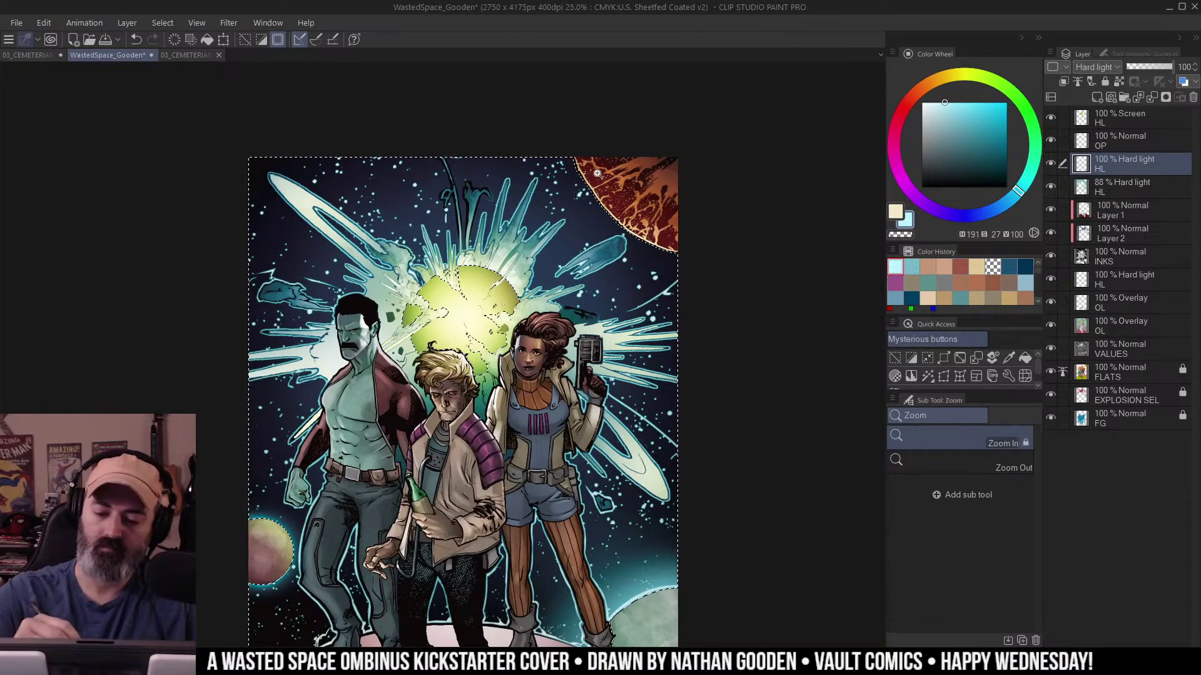
Touch up the selection with the lasso at the orange planet's lower edge, check it in Quick Mask, and hide its outline.
{"action": "scroll", "coordinate": [595, 174], "scroll_direction": "up", "scroll_amount": 1}
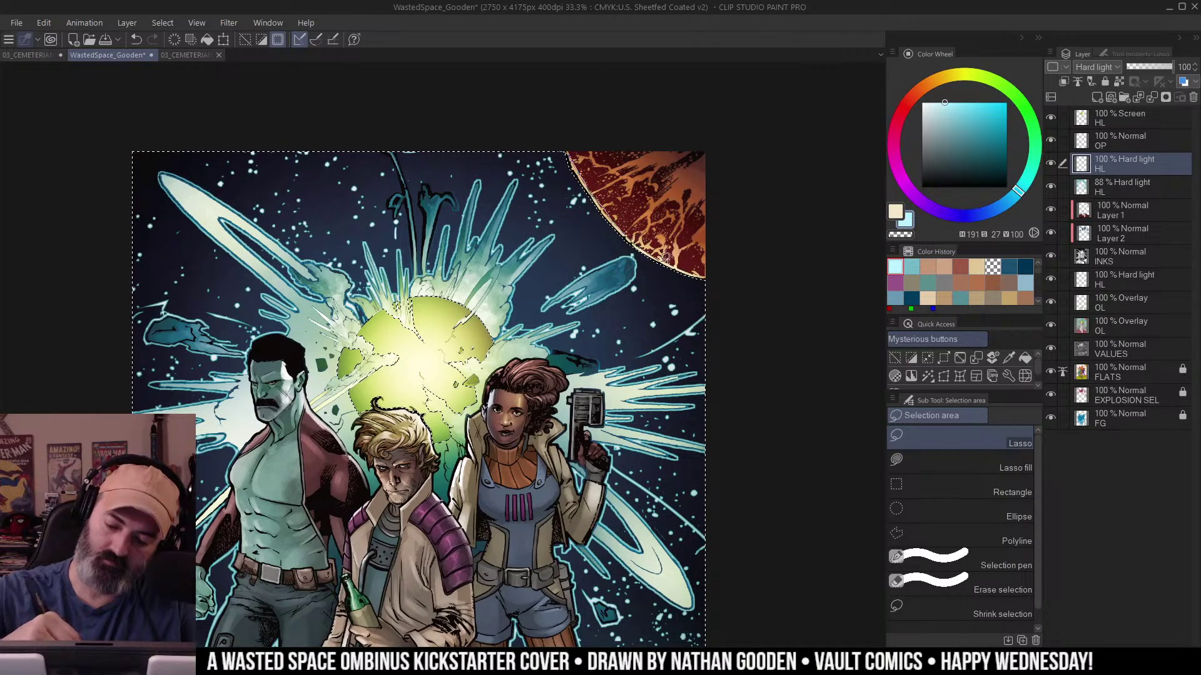
{"action": "left_click_drag", "start_coordinate": [666, 257], "coordinate": [720, 276]}
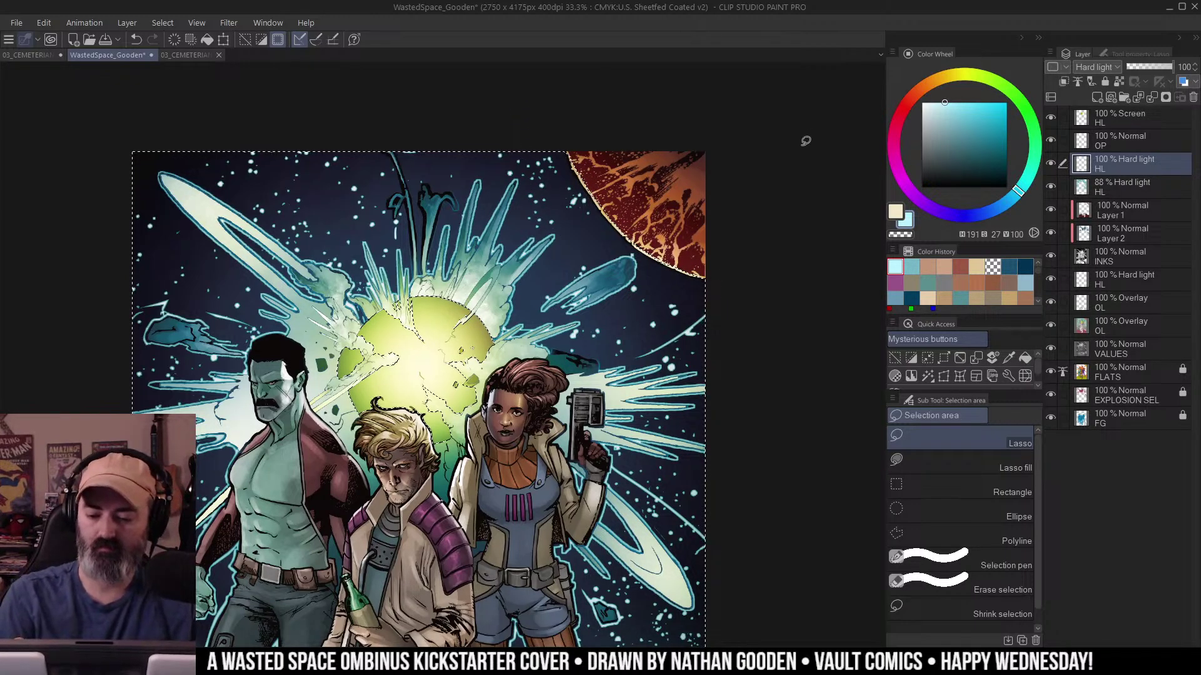
{"action": "key", "text": "q"}
{"action": "key", "text": "q"}
{"action": "key", "text": "ctrl+d"}
Pick a pale orange (H 18, S 27, V 100) and airbrush a soft glow into the space around the orange planet.
{"action": "key", "text": "b"}
{"action": "left_click", "coordinate": [920, 96]}
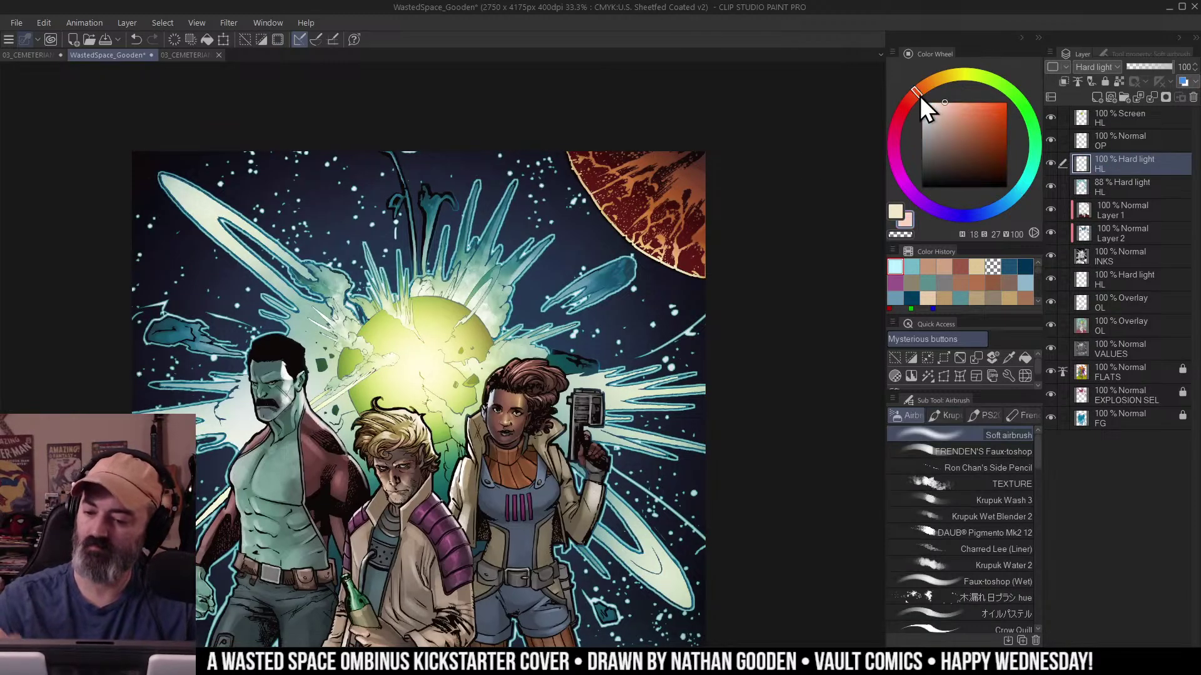
{"action": "mouse_move", "coordinate": [571, 209]}
{"action": "left_mouse_down"}
{"action": "mouse_move", "coordinate": [738, 190]}
{"action": "mouse_move", "coordinate": [711, 142]}
{"action": "mouse_move", "coordinate": [711, 181]}
{"action": "mouse_move", "coordinate": [677, 134]}
{"action": "left_mouse_up"}
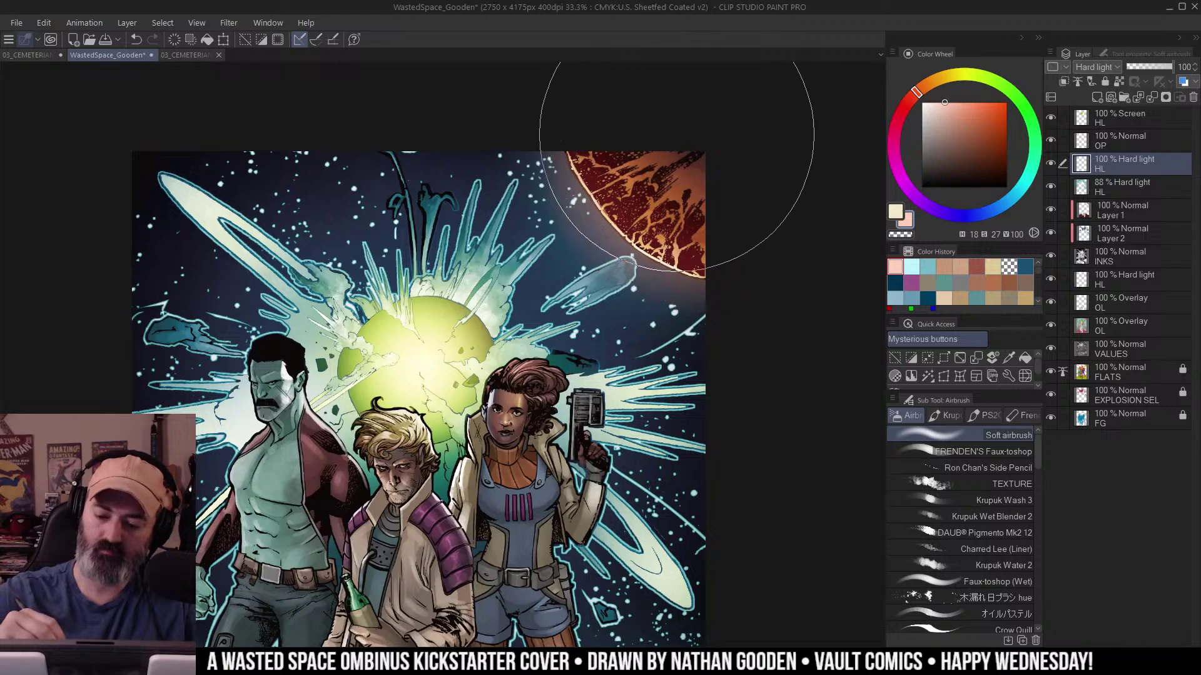
{"action": "key", "text": "ctrl+space"}
{"action": "mouse_move", "coordinate": [687, 180]}
{"action": "left_mouse_down"}
{"action": "mouse_move", "coordinate": [625, 180]}
{"action": "mouse_move", "coordinate": [713, 176]}
{"action": "left_mouse_up"}
{"action": "mouse_move", "coordinate": [713, 176]}
{"action": "left_mouse_down"}
{"action": "mouse_move", "coordinate": [708, 250]}
{"action": "mouse_move", "coordinate": [731, 182]}
{"action": "left_mouse_up"}
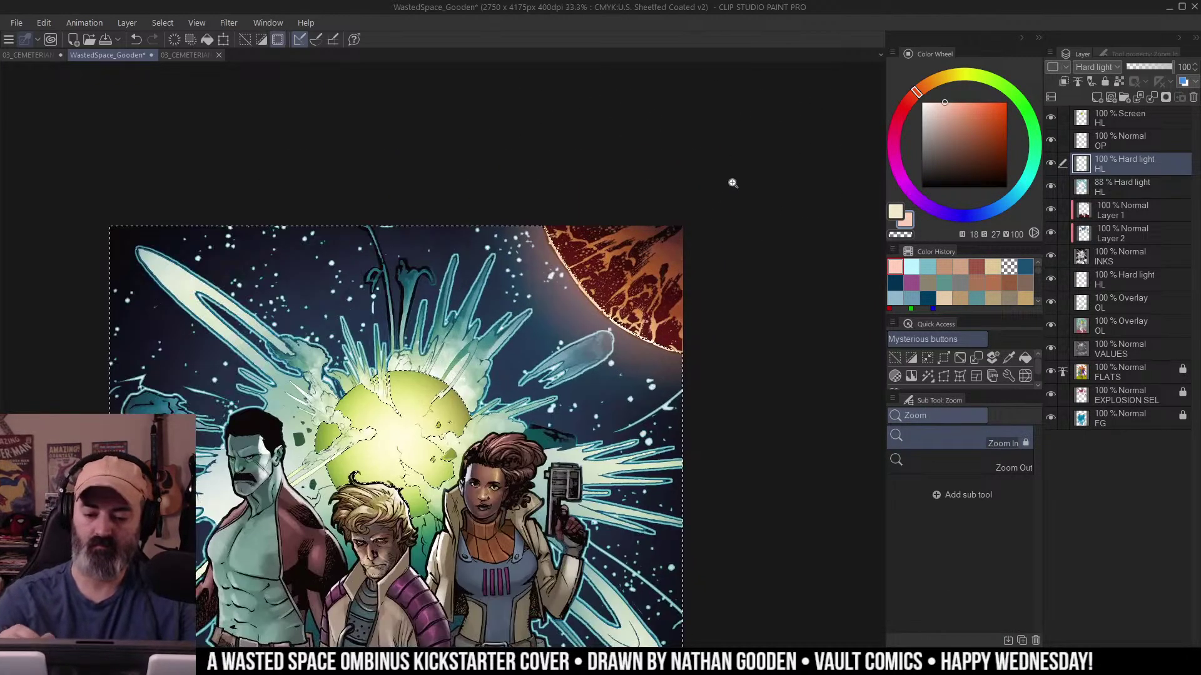
Pick a stronger orange (H 27, S 61, V 100) and airbrush it along the orange planet's lower edge.
{"action": "left_click", "coordinate": [973, 101]}
{"action": "left_click_drag", "start_coordinate": [920, 89], "coordinate": [925, 85]}
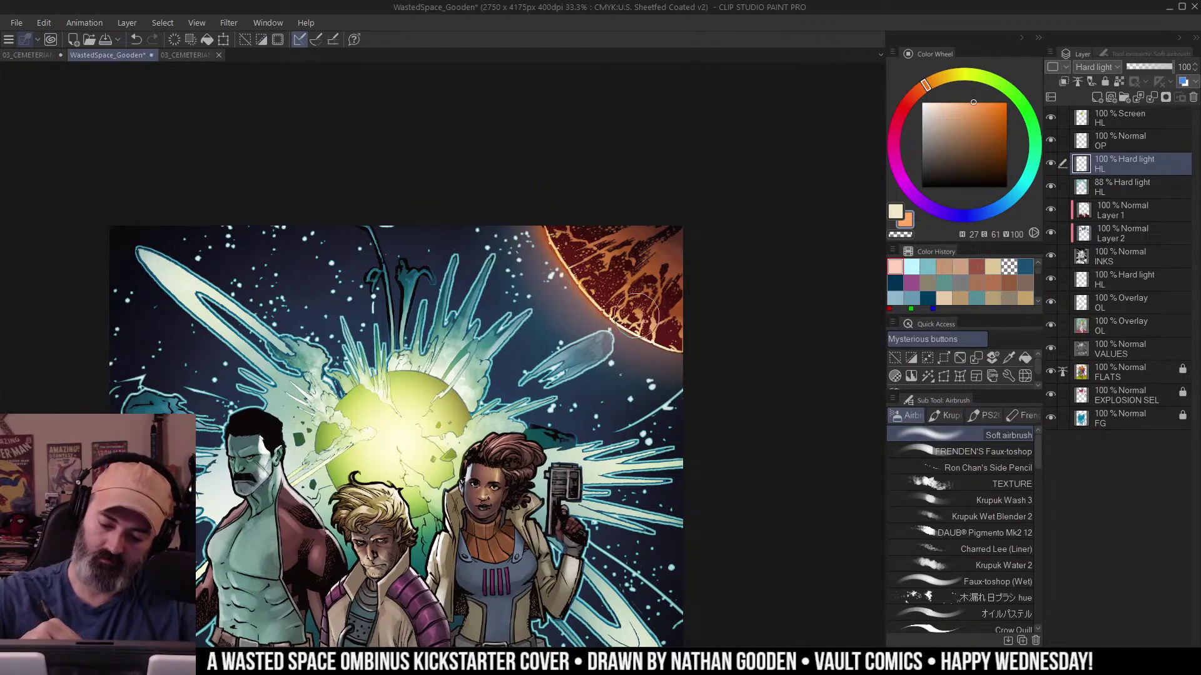
{"action": "mouse_move", "coordinate": [637, 316]}
{"action": "left_mouse_down"}
{"action": "mouse_move", "coordinate": [603, 255]}
{"action": "mouse_move", "coordinate": [562, 222]}
{"action": "mouse_move", "coordinate": [710, 327]}
{"action": "left_mouse_up"}
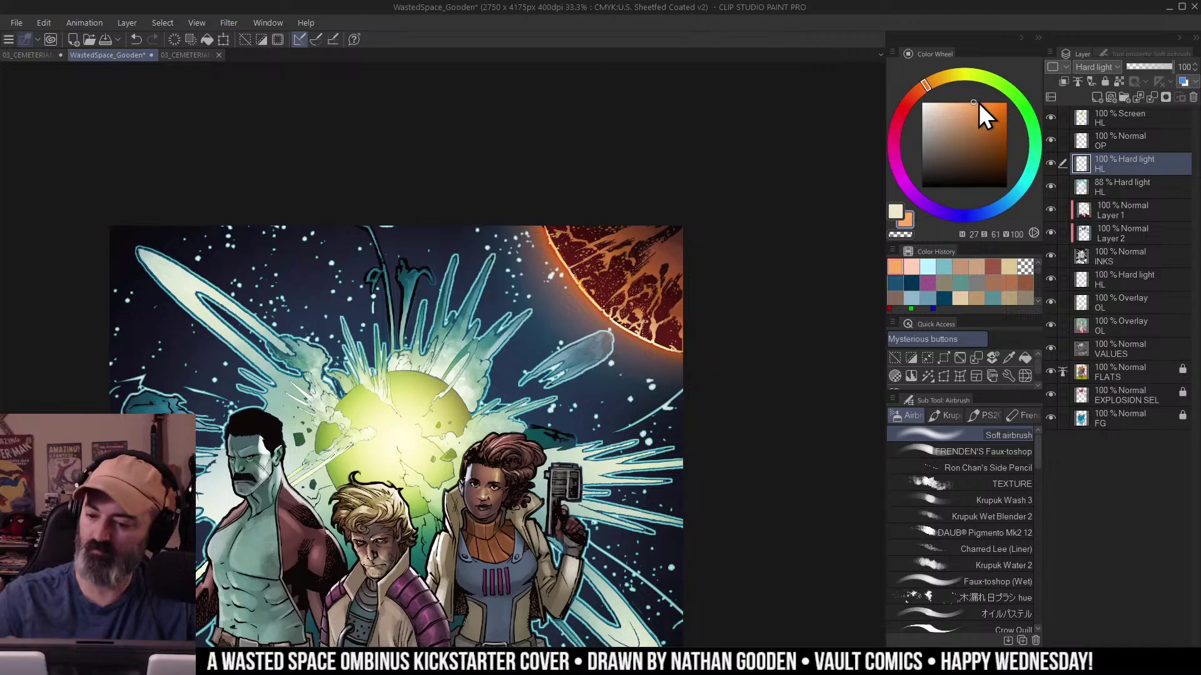
Airbrush a pale yellow (H 40, S 42, V 100) close to the orange planet's edge, check the whole cover, and clear the selection.
{"action": "left_click", "coordinate": [943, 85]}
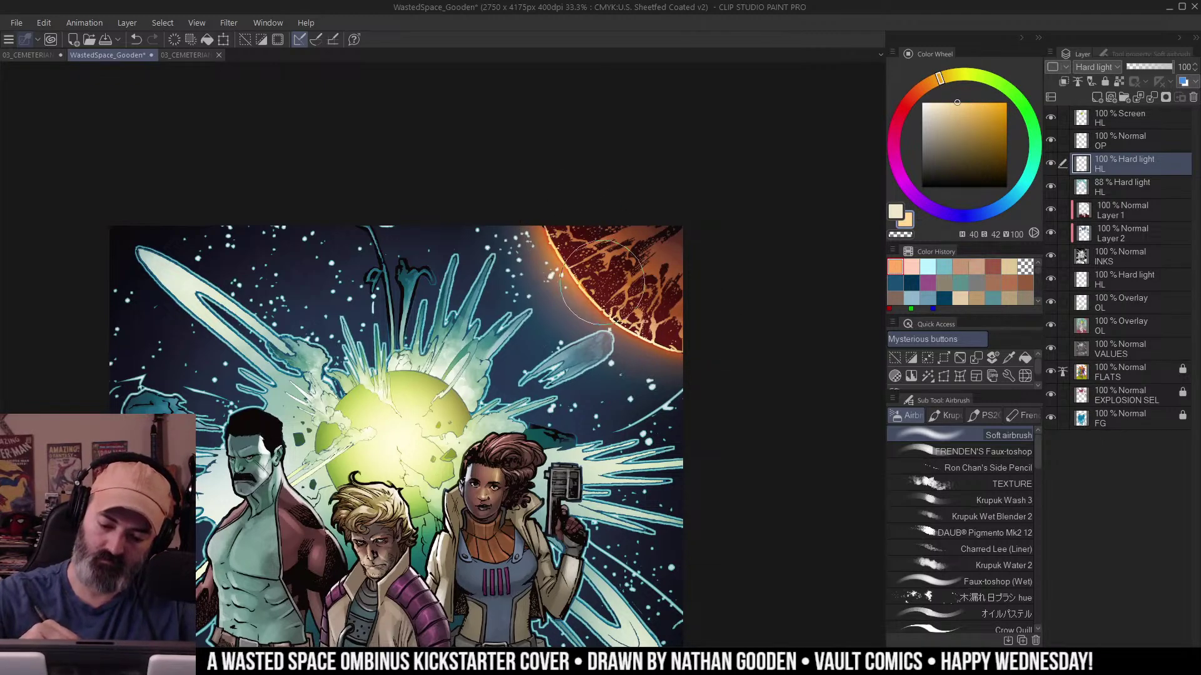
{"action": "left_click", "coordinate": [717, 313]}
{"action": "key", "text": "ctrl+space"}
{"action": "left_click", "coordinate": [742, 156], "text": "alt"}
{"action": "key", "text": "ctrl+space"}
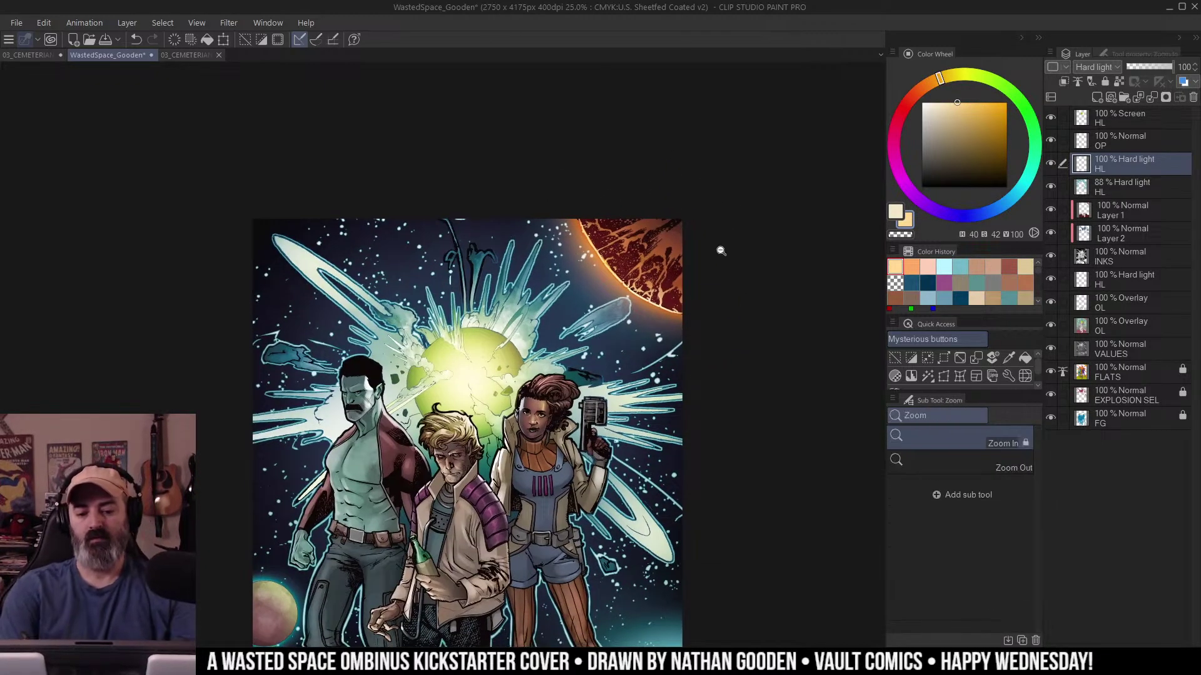
{"action": "left_click", "coordinate": [720, 250], "text": "alt"}
{"action": "key", "text": "m"}
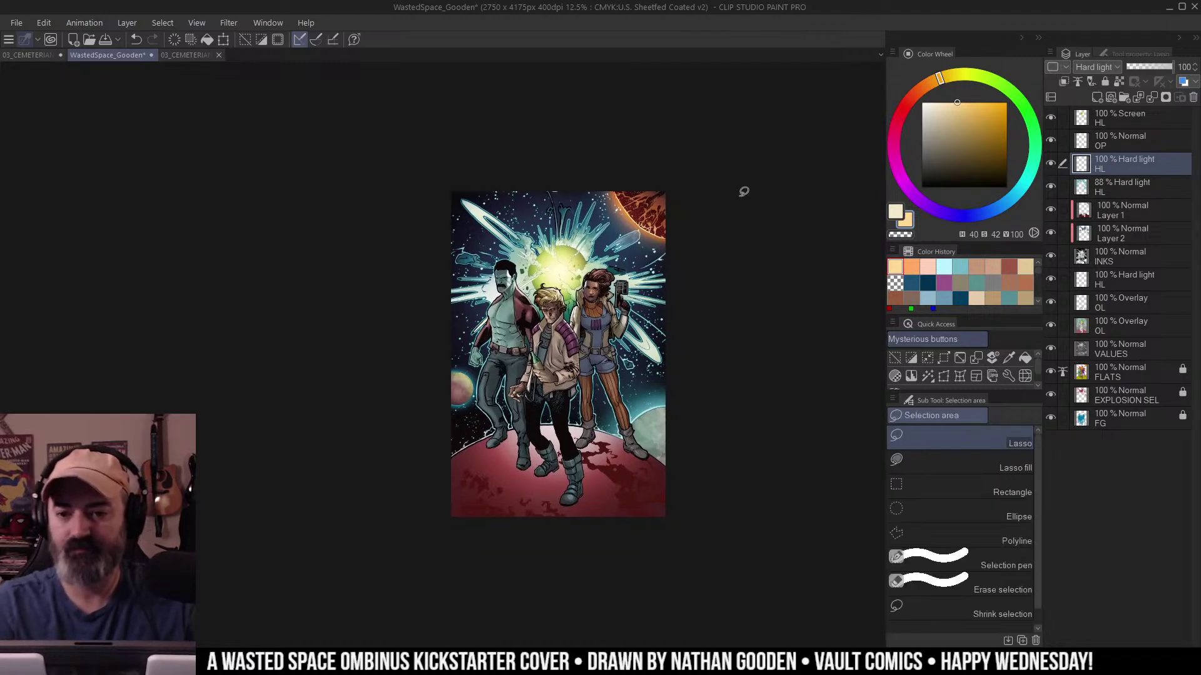
{"action": "left_click_drag", "start_coordinate": [741, 193], "coordinate": [726, 193]}
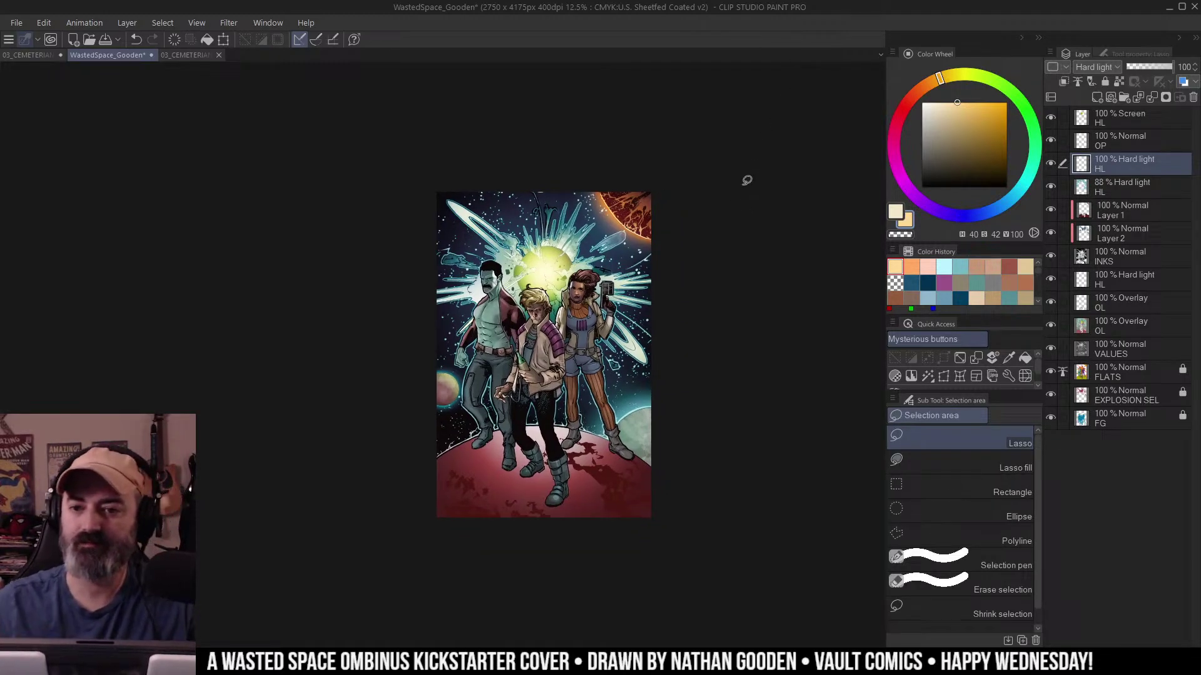
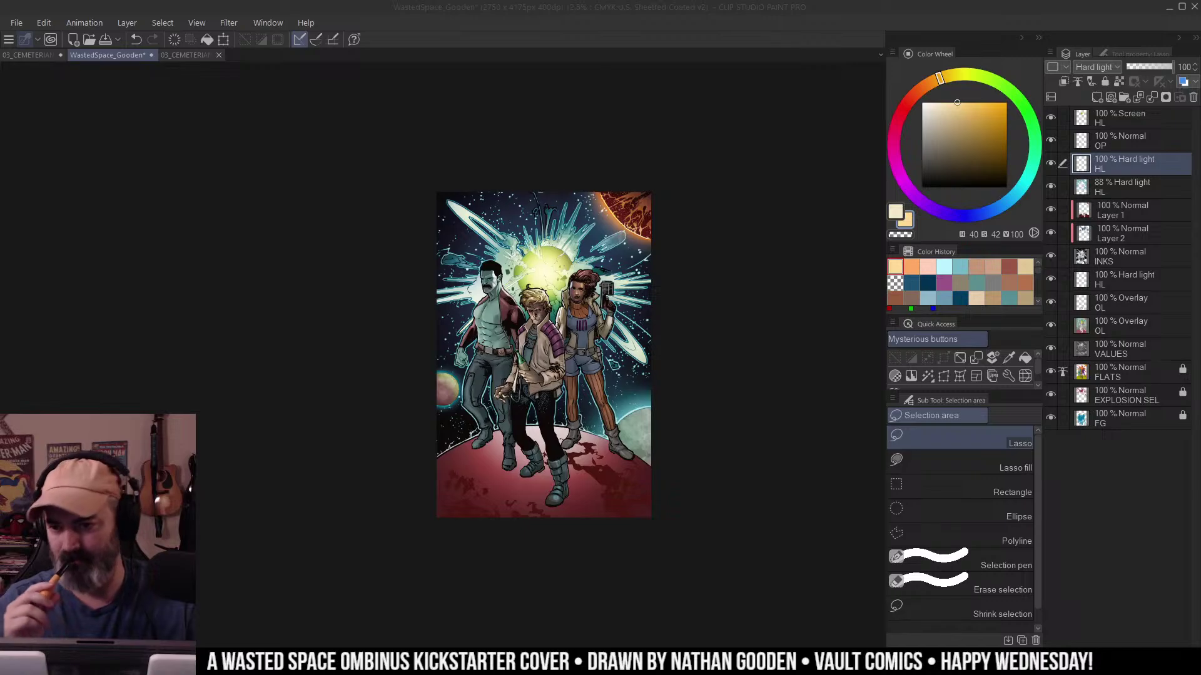
{"action": "left_click", "coordinate": [622, 194]}
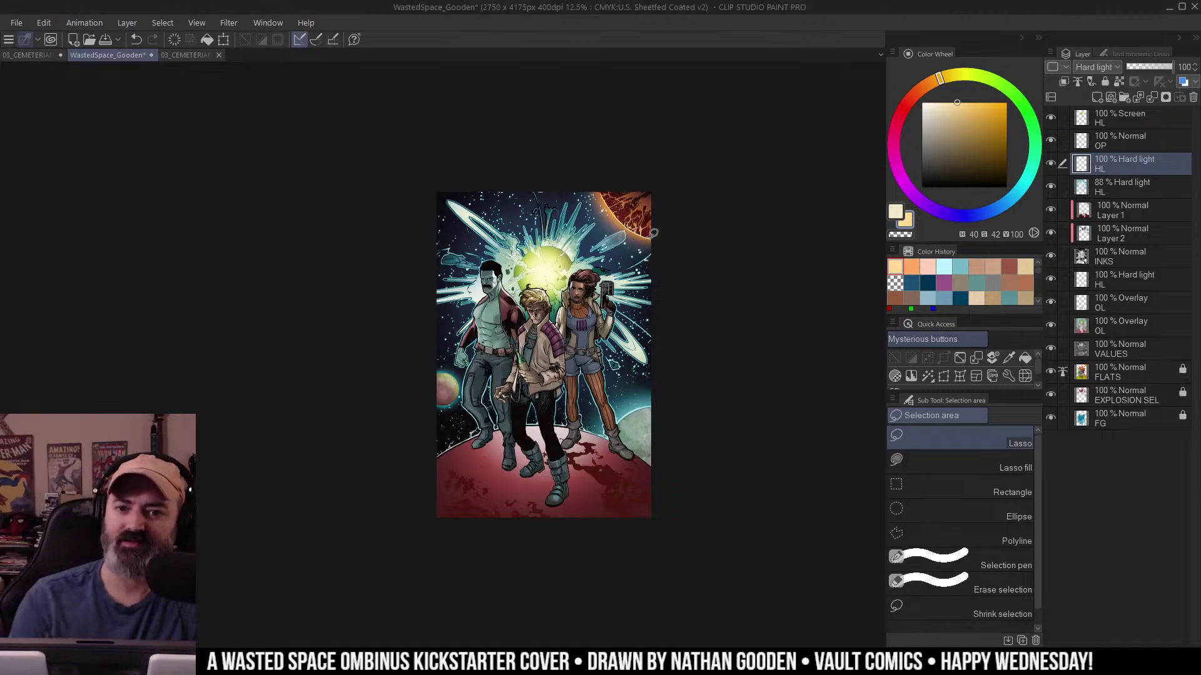
{"action": "left_click_drag", "start_coordinate": [651, 235], "coordinate": [702, 220]}
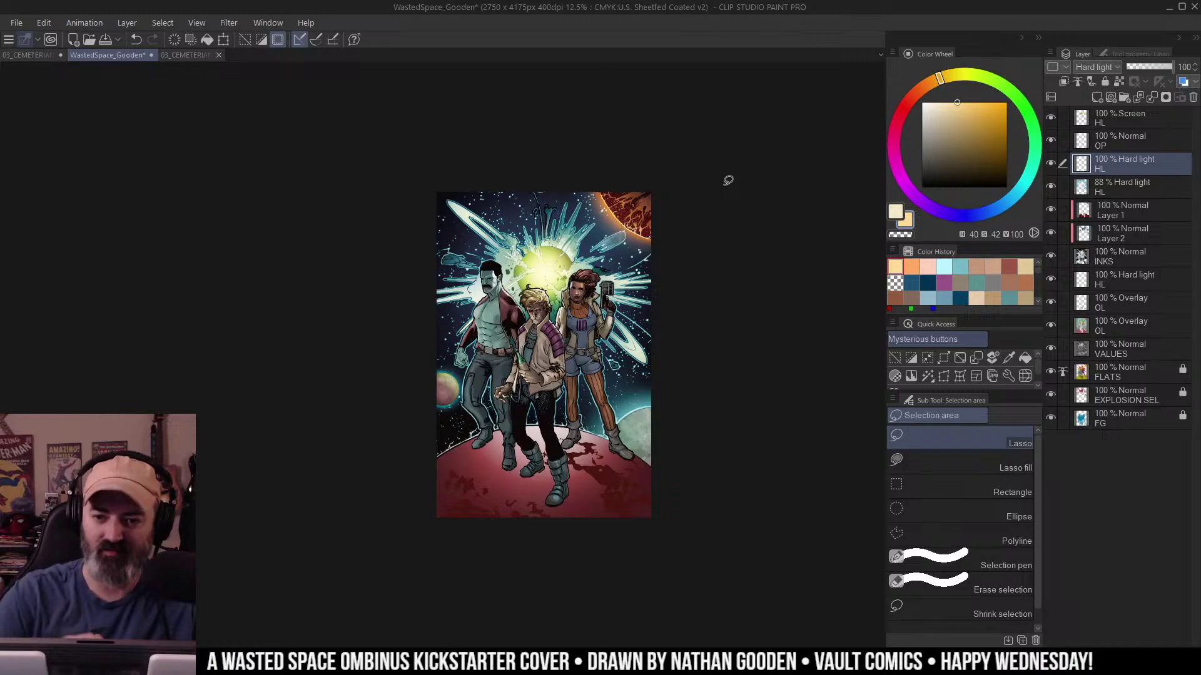
{"action": "key", "text": "ctrl+d"}
{"action": "left_click_drag", "start_coordinate": [696, 276], "coordinate": [707, 255]}
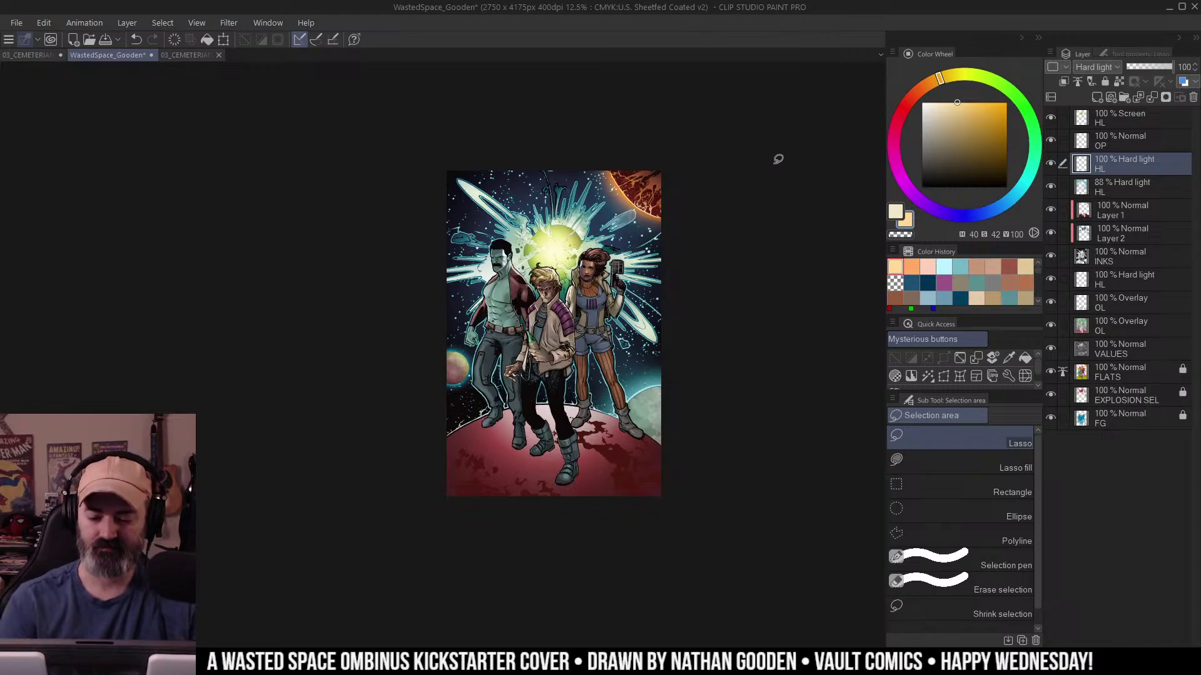
{"action": "left_click", "coordinate": [607, 391], "text": "ctrl"}
{"action": "left_click_drag", "start_coordinate": [695, 363], "coordinate": [733, 327]}
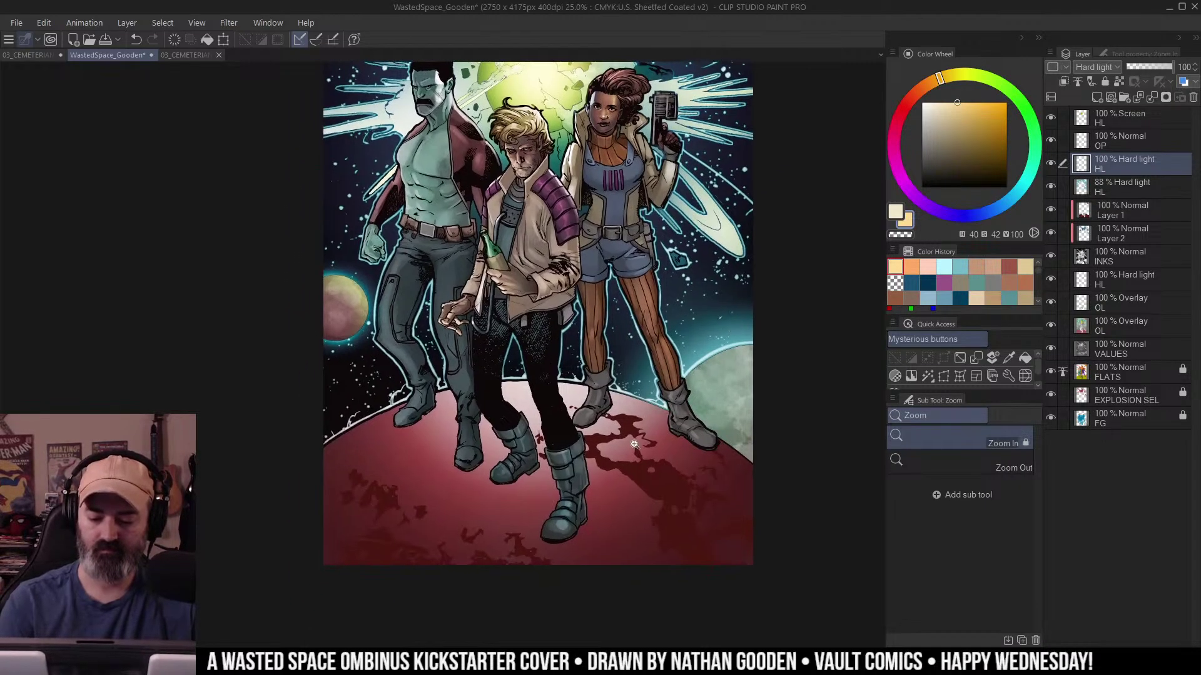
{"action": "key", "text": "w"}
{"action": "left_click", "coordinate": [633, 444]}
{"action": "left_click", "coordinate": [386, 411], "text": "shift"}
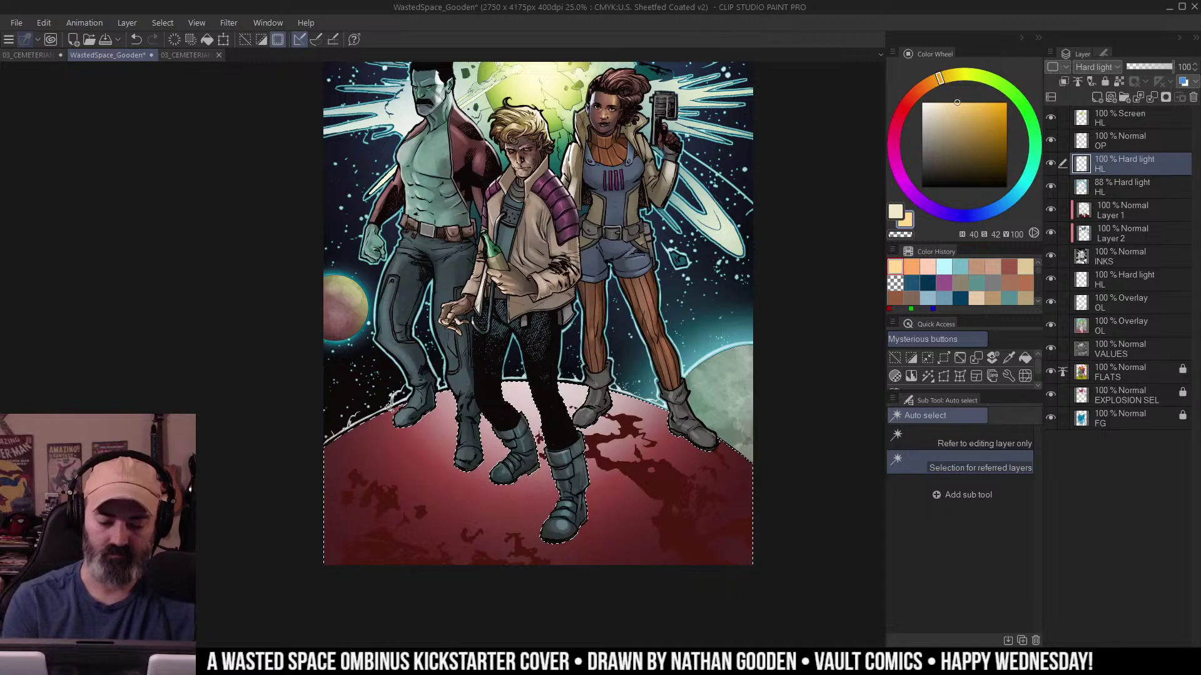
{"action": "key", "text": "q"}
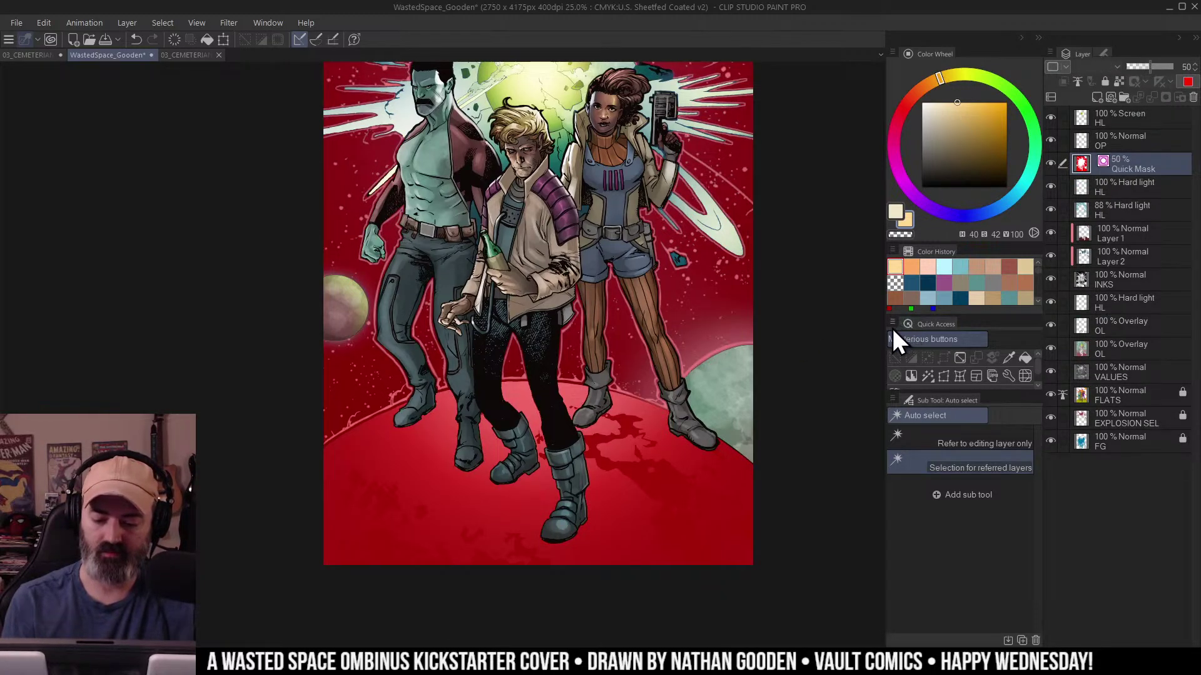
{"action": "key", "text": "q"}
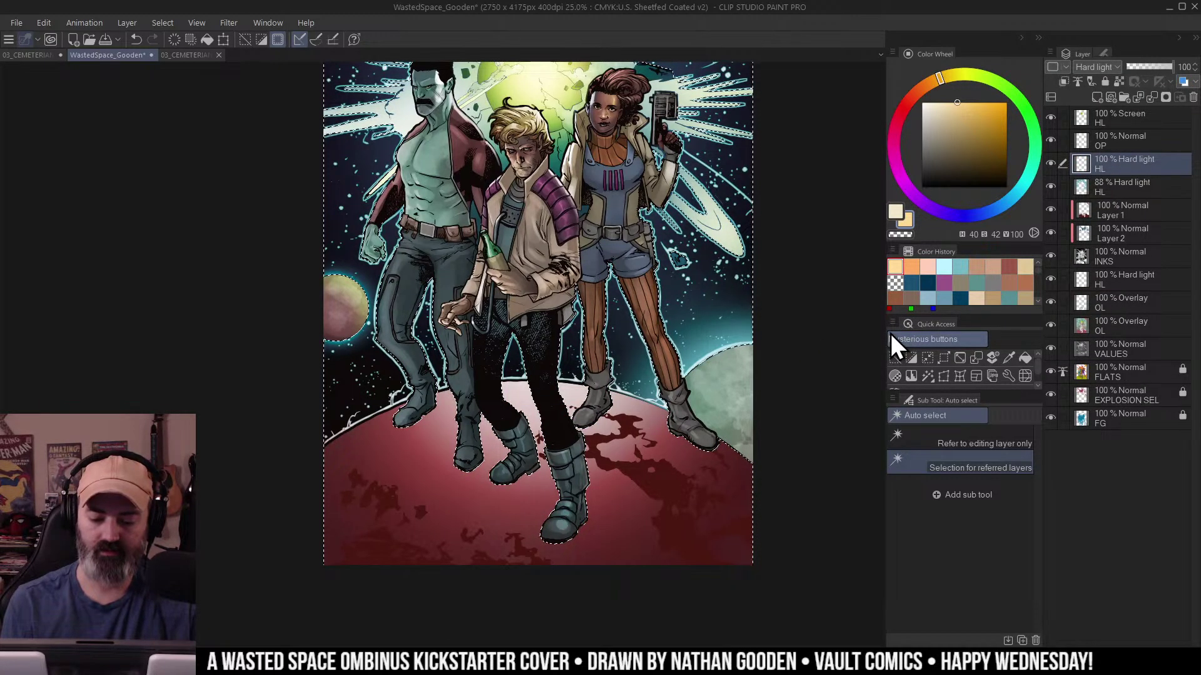
{"action": "left_click", "coordinate": [895, 357]}
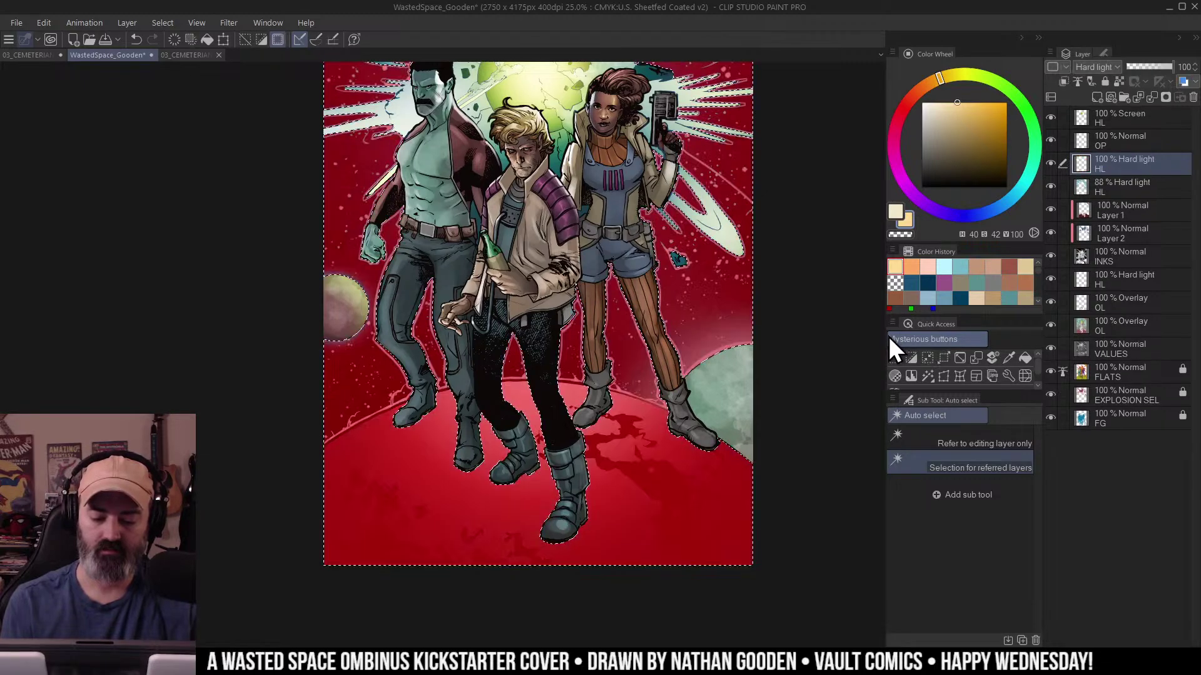
{"action": "key", "text": "ctrl+d"}
Select the space background above the large red planet, check it in Quick Mask, hide the outline, and switch to the soft airbrush.
{"action": "left_click_drag", "start_coordinate": [736, 356], "coordinate": [796, 306]}
{"action": "key", "text": "/"}
{"action": "left_click", "coordinate": [629, 341]}
{"action": "left_click_drag", "start_coordinate": [483, 362], "coordinate": [588, 353]}
{"action": "key", "text": "w"}
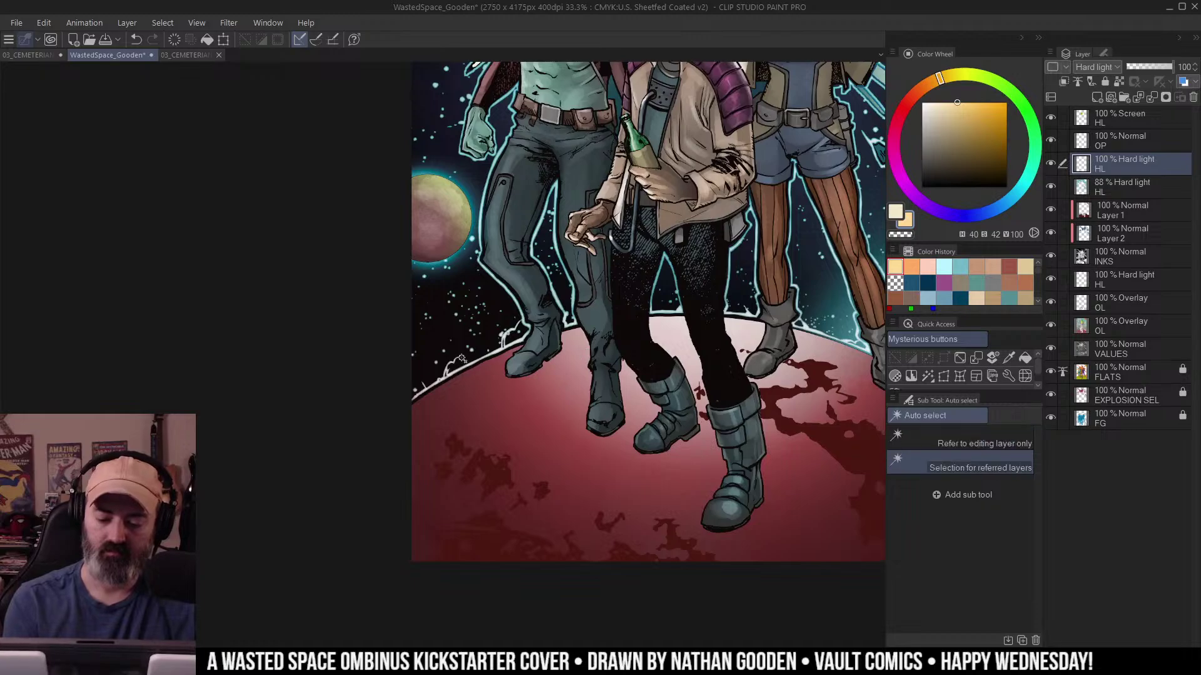
{"action": "left_click", "coordinate": [468, 365]}
{"action": "left_click_drag", "start_coordinate": [704, 352], "coordinate": [591, 362]}
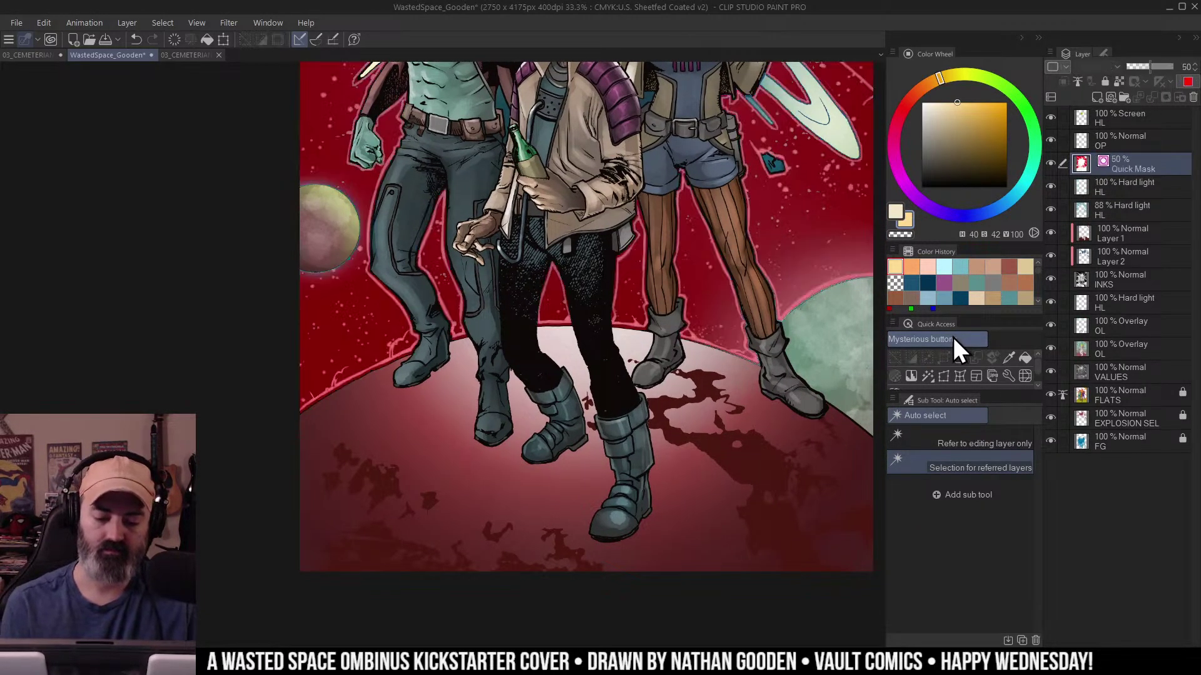
{"action": "key", "text": "ctrl+d"}
{"action": "key", "text": "b"}
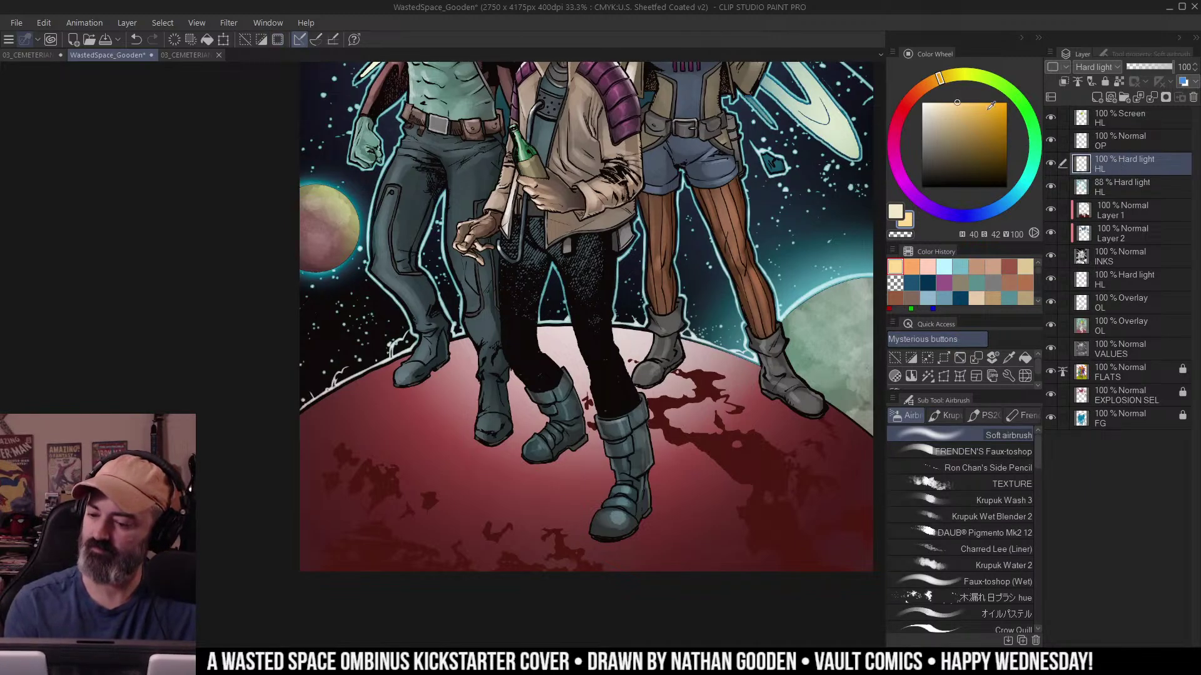
Pick a salmon (H 19, S 46, V 85) based on the large red planet and airbrush a glow into the space along its horizon.
{"action": "left_click", "coordinate": [459, 389], "text": "alt"}
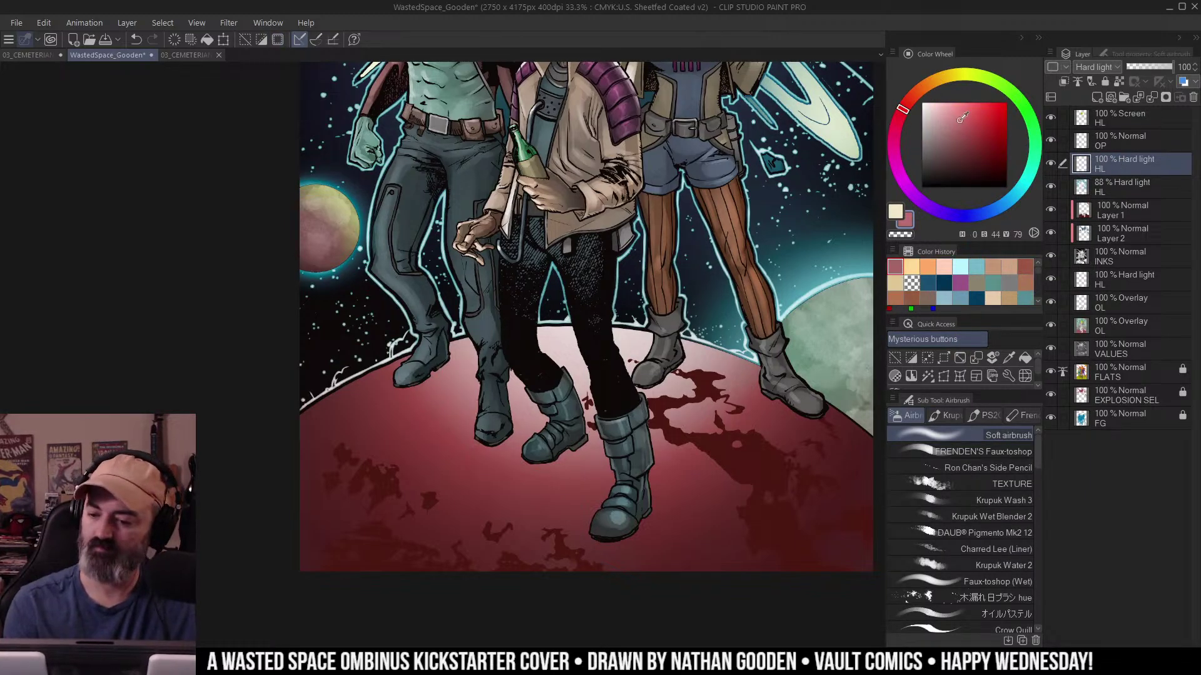
{"action": "left_click_drag", "start_coordinate": [960, 120], "coordinate": [961, 115]}
{"action": "left_click_drag", "start_coordinate": [913, 102], "coordinate": [918, 93]}
{"action": "left_click_drag", "start_coordinate": [476, 351], "coordinate": [235, 480]}
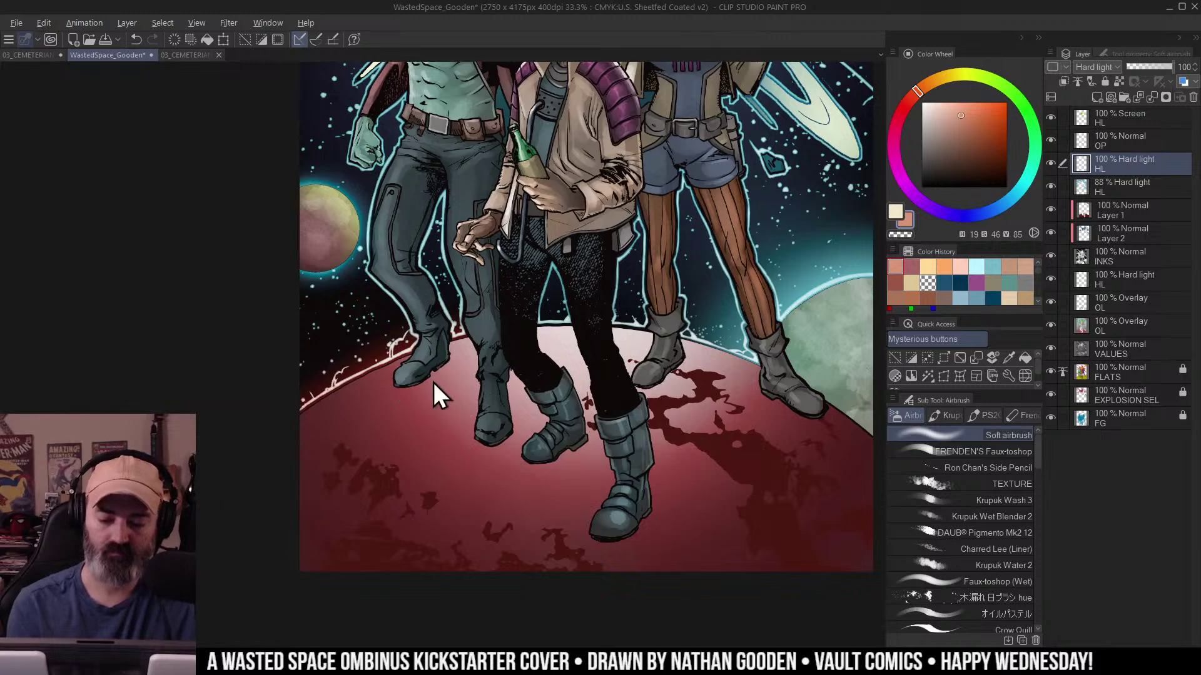
{"action": "mouse_move", "coordinate": [327, 428]}
{"action": "left_mouse_down"}
{"action": "mouse_move", "coordinate": [417, 378]}
{"action": "mouse_move", "coordinate": [501, 386]}
{"action": "mouse_move", "coordinate": [483, 369]}
{"action": "mouse_move", "coordinate": [578, 374]}
{"action": "mouse_move", "coordinate": [623, 356]}
{"action": "mouse_move", "coordinate": [562, 366]}
{"action": "mouse_move", "coordinate": [625, 359]}
{"action": "mouse_move", "coordinate": [578, 384]}
{"action": "mouse_move", "coordinate": [739, 394]}
{"action": "left_mouse_up"}
{"action": "left_click_drag", "start_coordinate": [656, 378], "coordinate": [590, 364]}
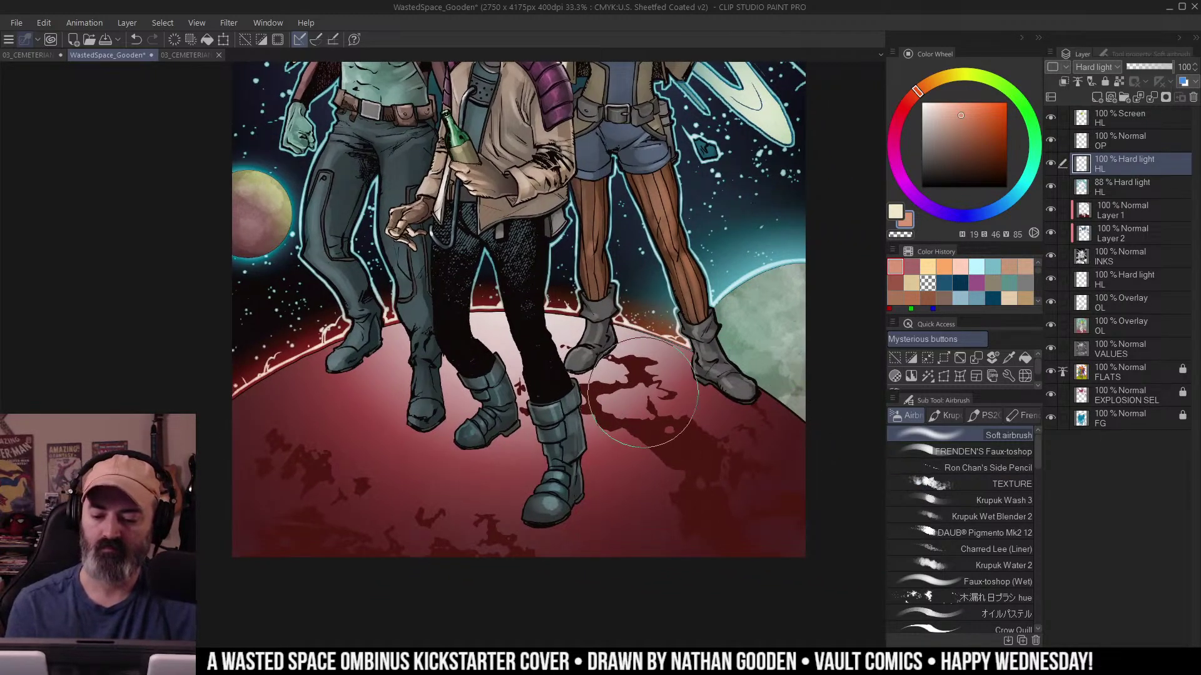
Step back through the last glow strokes and rework the airbrushed glow behind the legs and at the red planet's left edge.
{"action": "key", "text": "ctrl+z"}
{"action": "key", "text": "ctrl+z"}
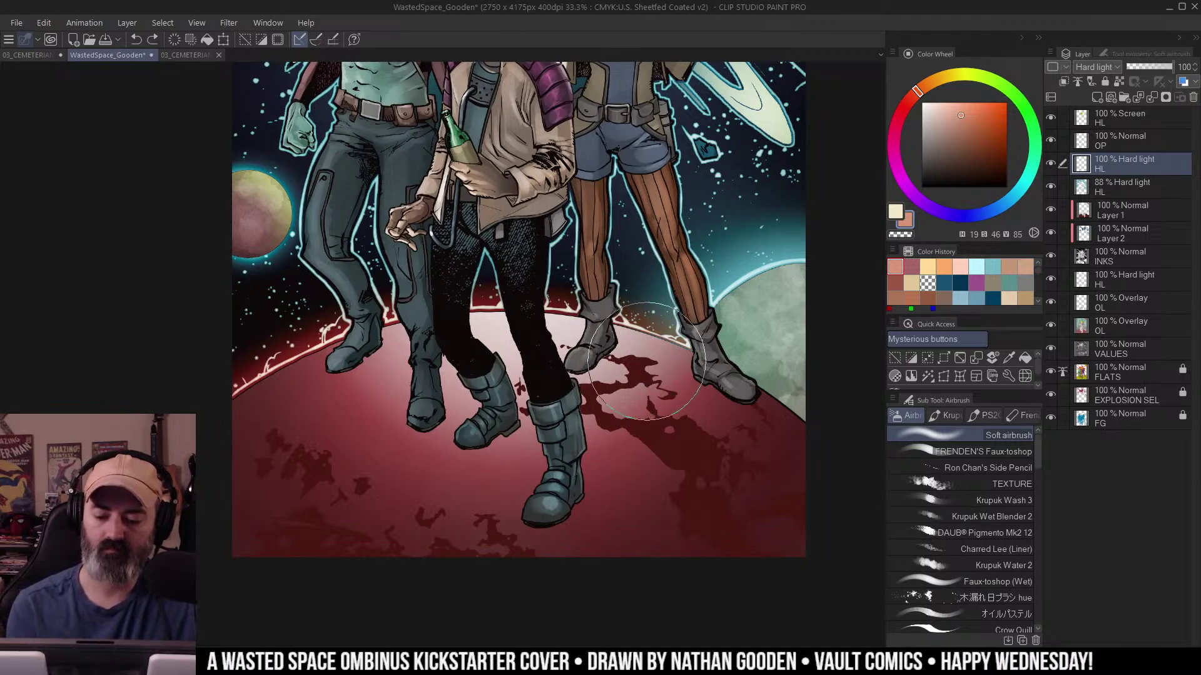
{"action": "key", "text": "ctrl+y"}
{"action": "left_click_drag", "start_coordinate": [486, 345], "coordinate": [548, 350]}
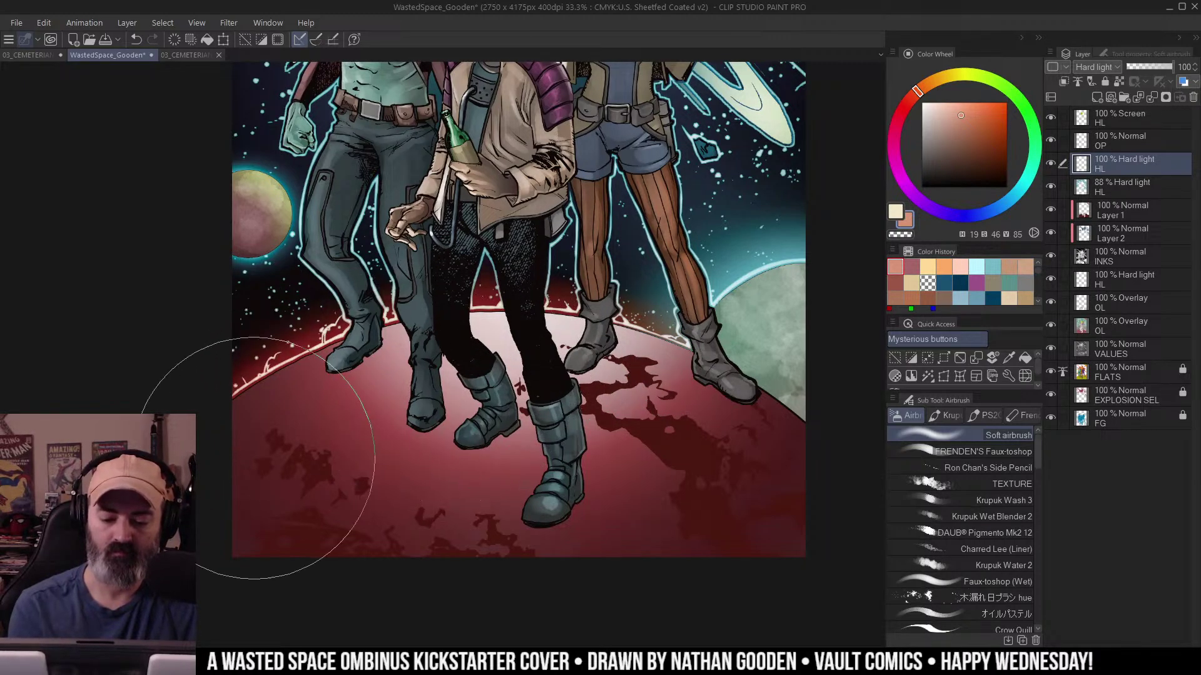
{"action": "left_click_drag", "start_coordinate": [253, 374], "coordinate": [259, 439]}
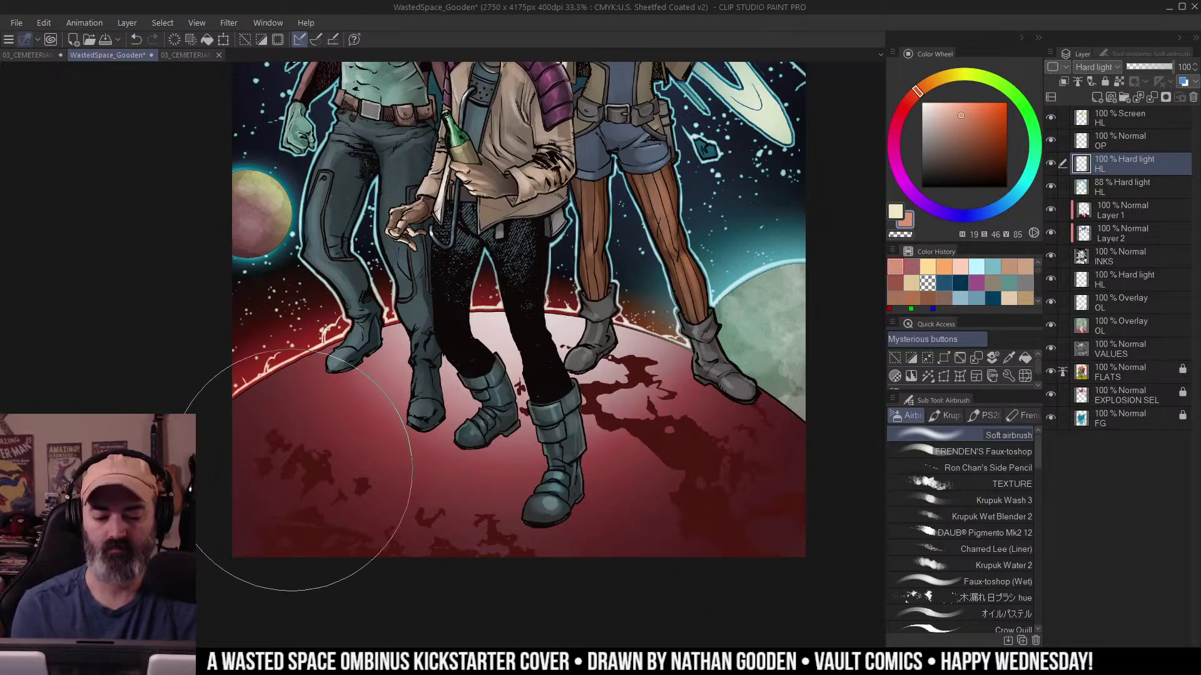
Examine the new red glow on the whole cover at reduced size and around the figures' legs.
{"action": "key", "text": "ctrl+space"}
{"action": "left_click_drag", "start_coordinate": [578, 415], "coordinate": [513, 416]}
{"action": "left_click_drag", "start_coordinate": [658, 376], "coordinate": [639, 379]}
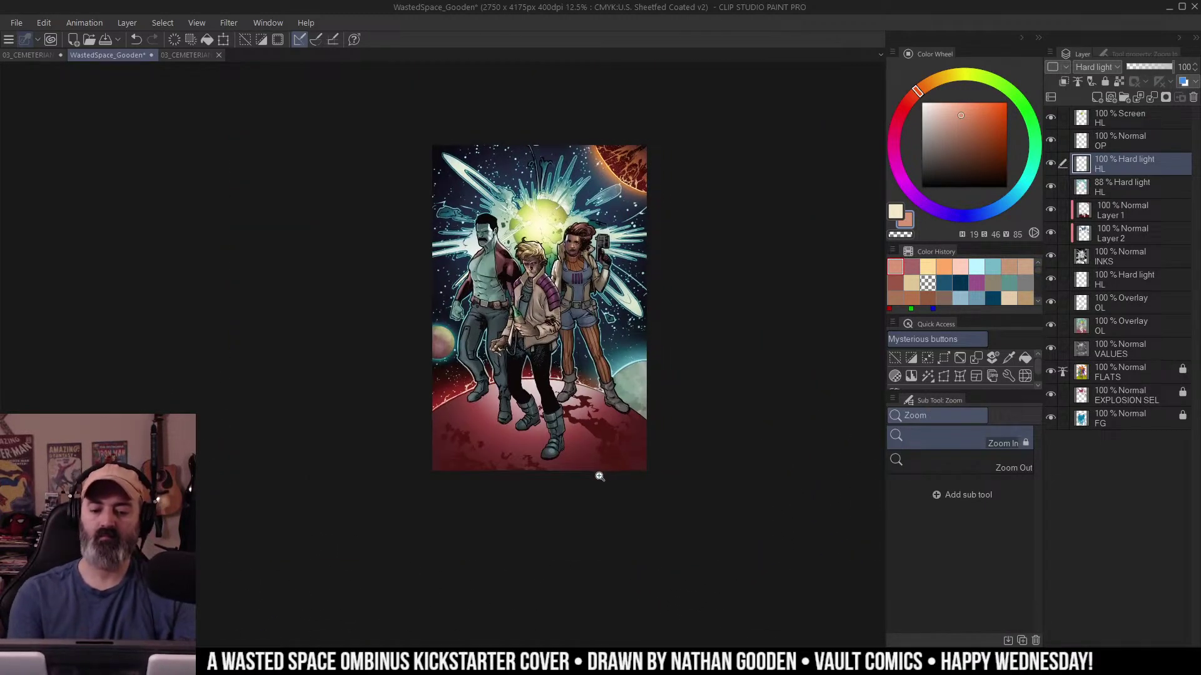
{"action": "scroll", "coordinate": [599, 476], "scroll_direction": "up", "scroll_amount": 2}
{"action": "key", "text": "slash"}
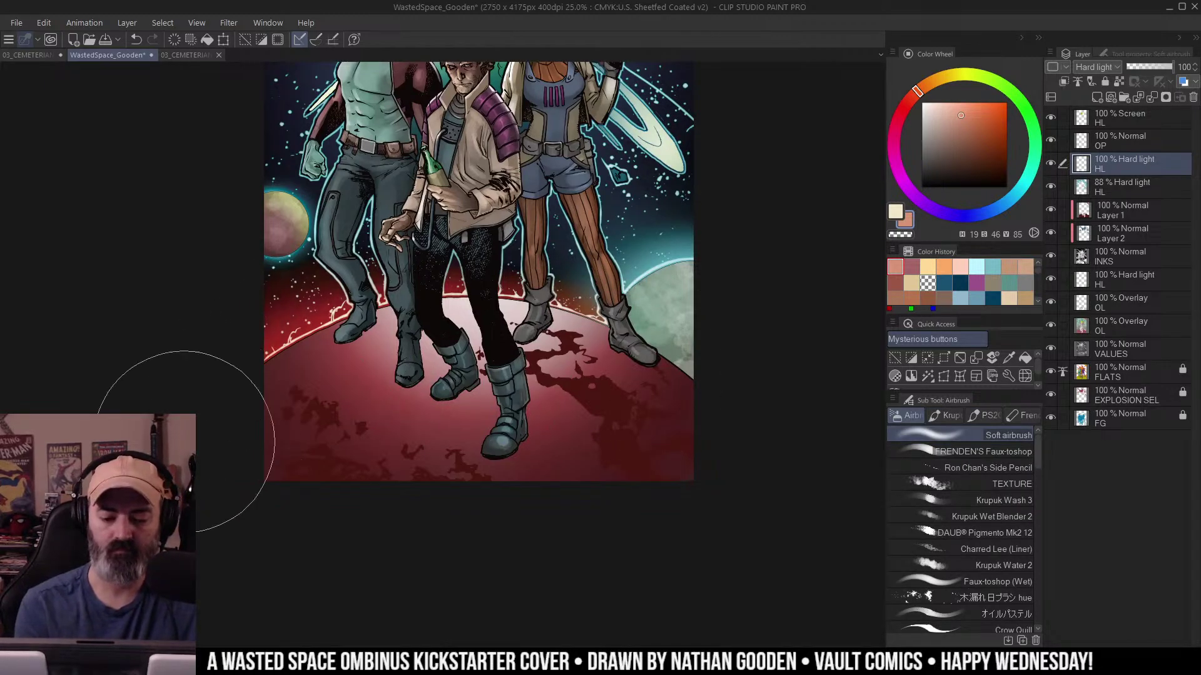
{"action": "key", "text": "space"}
{"action": "left_click_drag", "start_coordinate": [566, 373], "coordinate": [527, 411]}
{"action": "key", "text": "ctrl+space"}
{"action": "left_click_drag", "start_coordinate": [595, 423], "coordinate": [532, 423]}
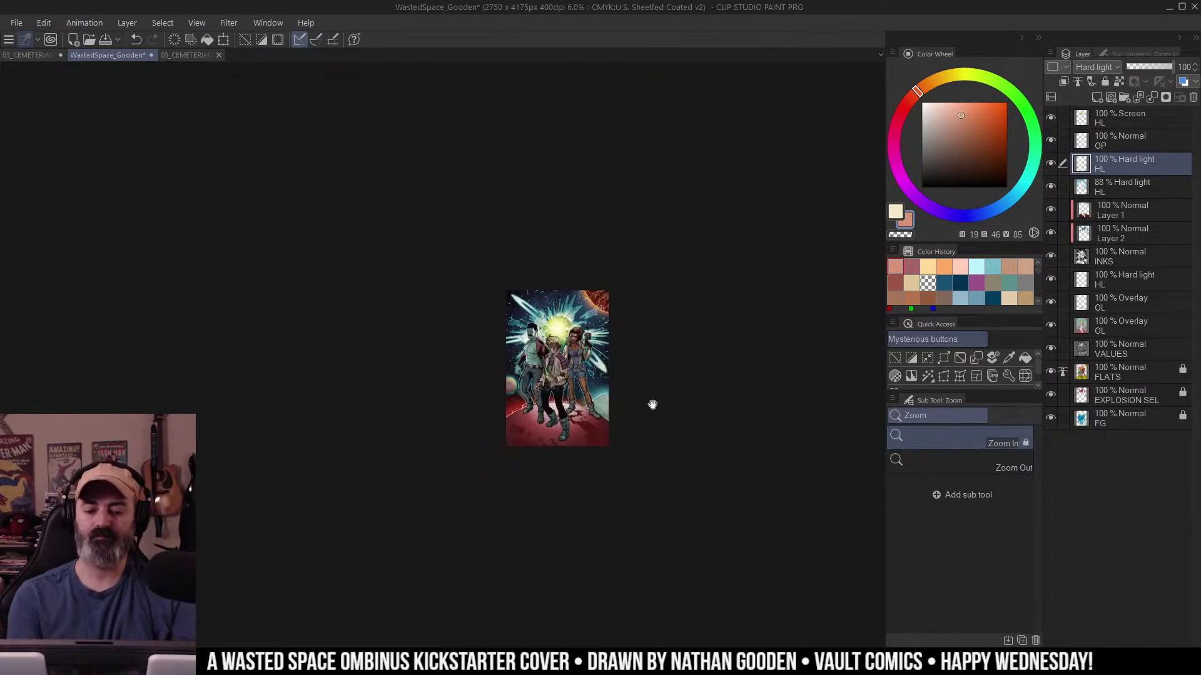
{"action": "scroll", "coordinate": [590, 434], "scroll_direction": "up", "scroll_amount": 2}
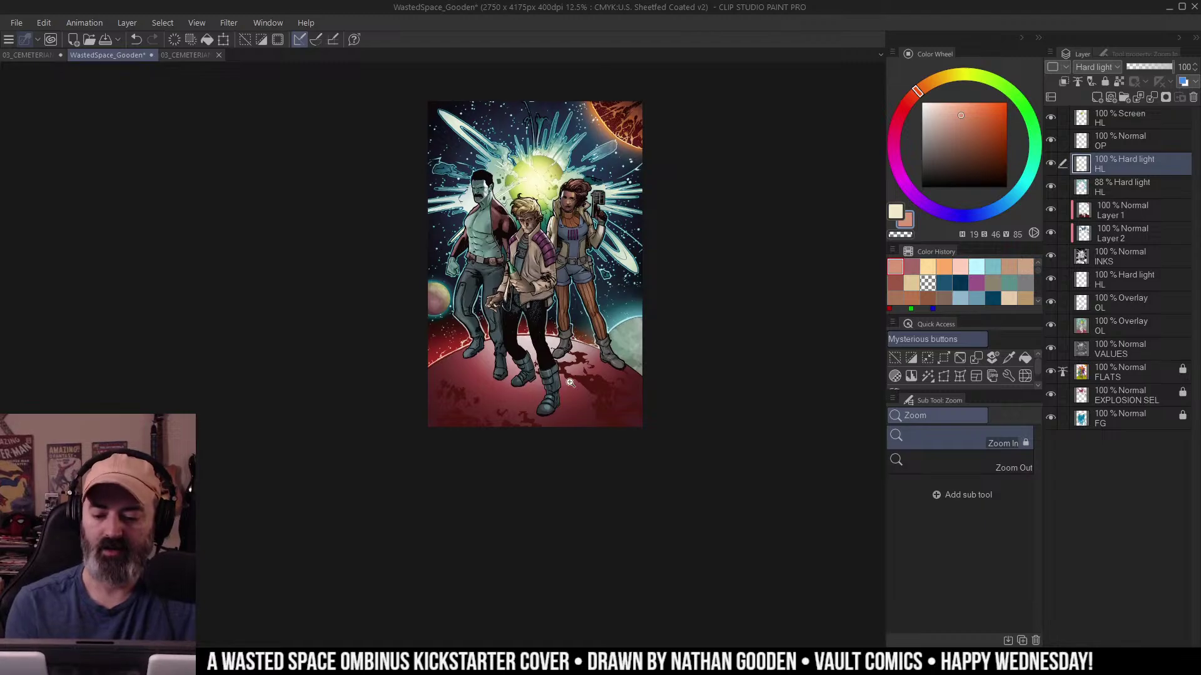
{"action": "scroll", "coordinate": [558, 373], "scroll_direction": "up", "scroll_amount": 2}
{"action": "scroll", "coordinate": [694, 127], "scroll_direction": "up", "scroll_amount": 2}
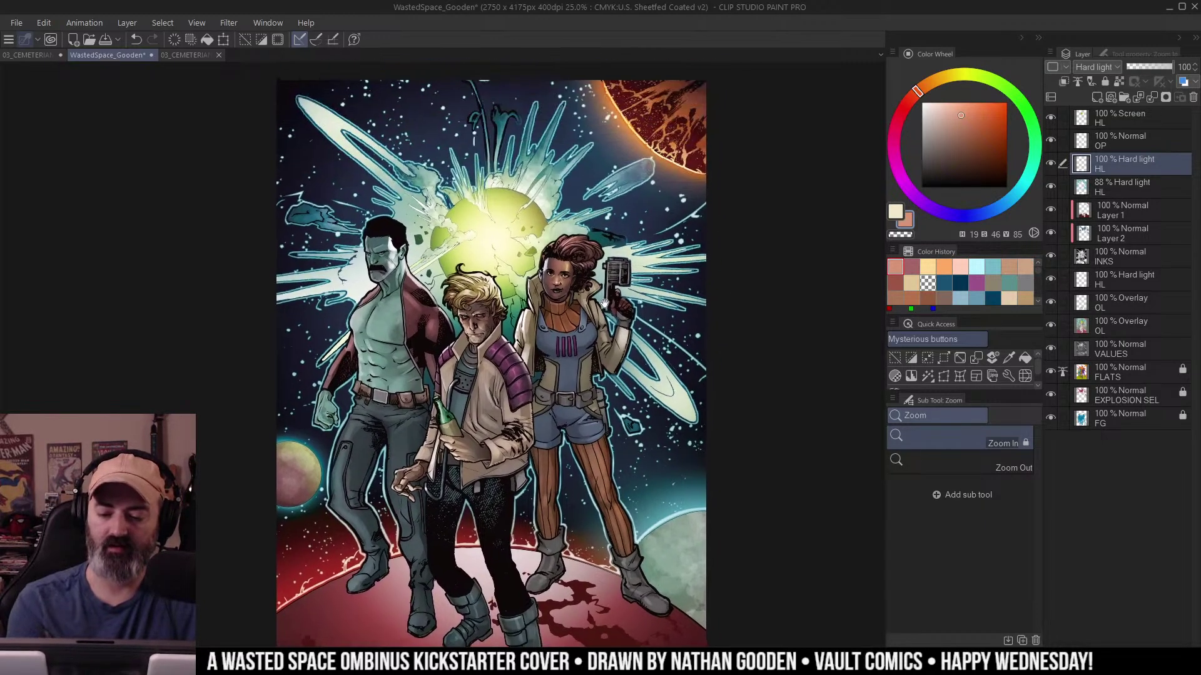
{"action": "left_click_drag", "start_coordinate": [618, 306], "coordinate": [657, 186]}
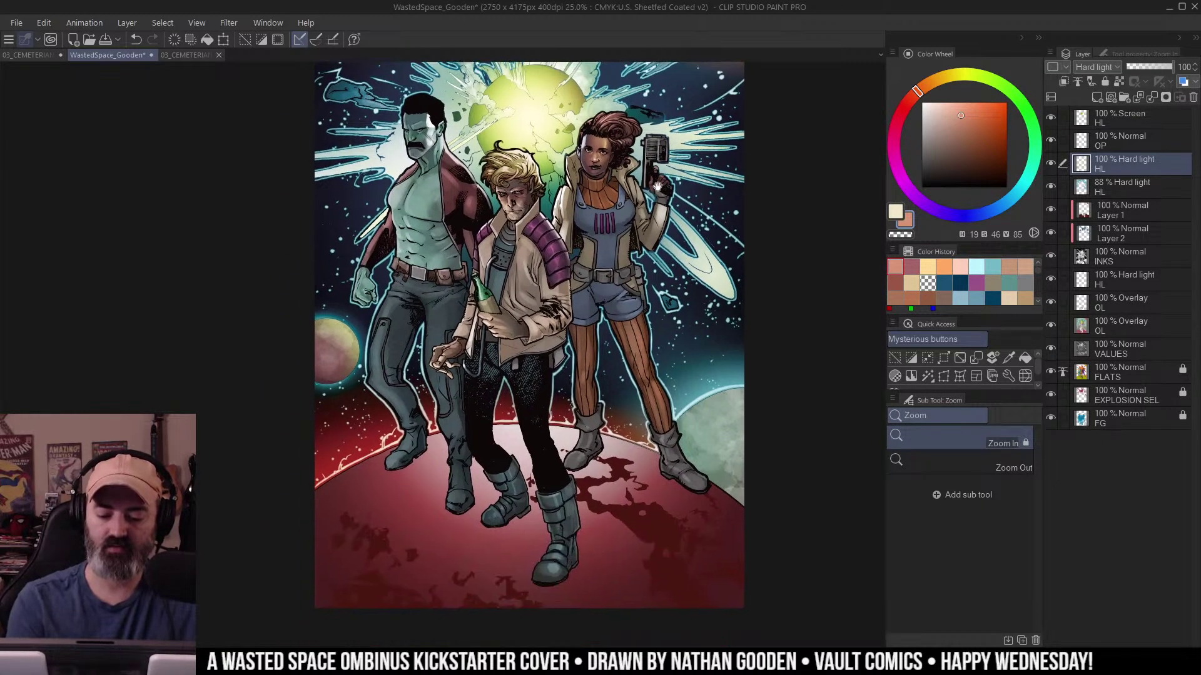
Select the large red planet's surface and enlarge the soft airbrush for it.
{"action": "scroll", "coordinate": [457, 530], "scroll_direction": "down", "scroll_amount": 2}
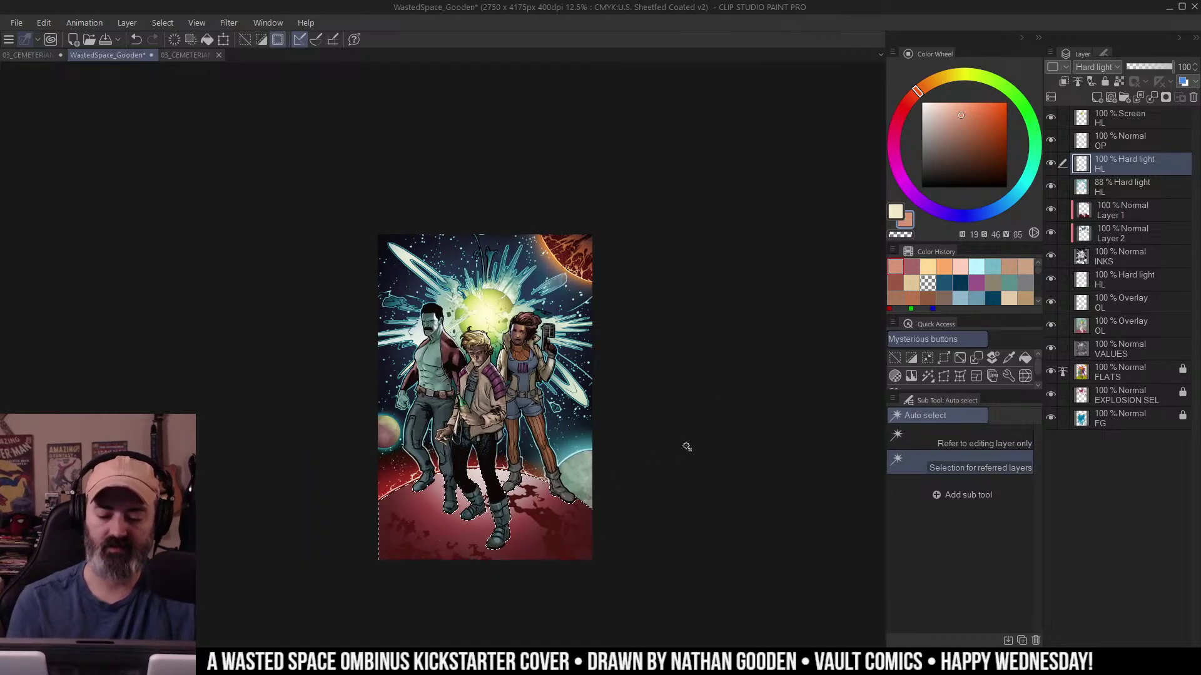
{"action": "left_click_drag", "start_coordinate": [682, 292], "coordinate": [727, 241]}
{"action": "key", "text": "b"}
{"action": "key", "text": "bracketright"}
{"action": "key", "text": "bracketright"}
{"action": "key", "text": "bracketright"}
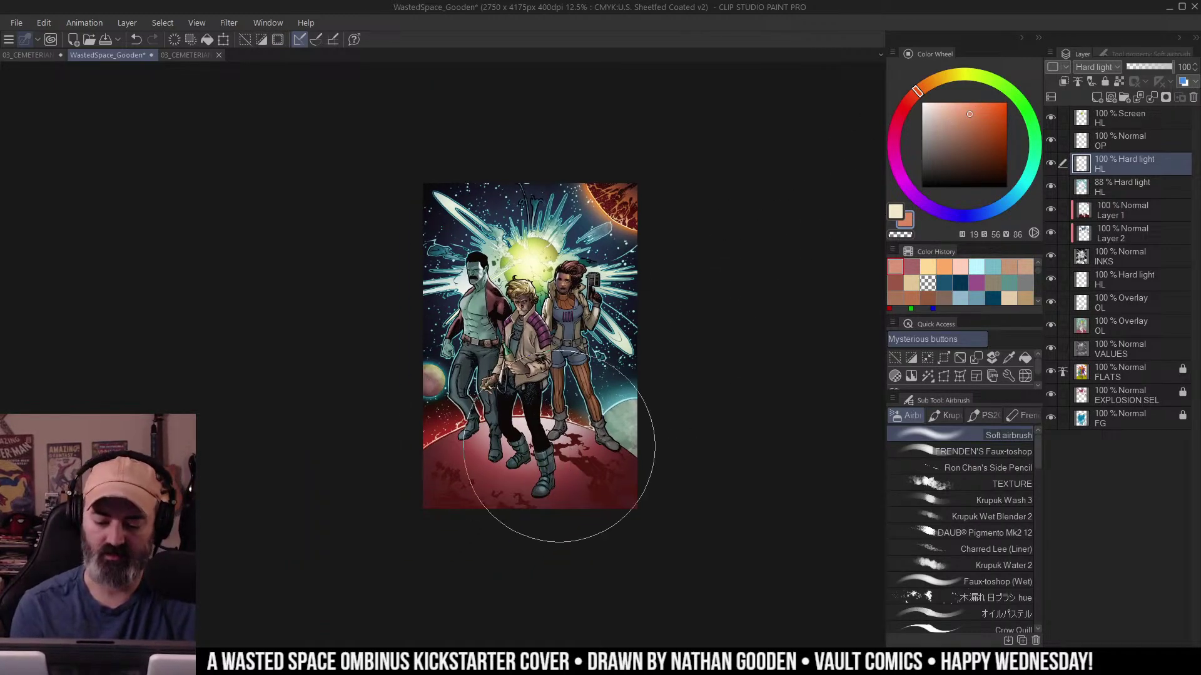
Airbrush a stronger orange (H 19, S 56, V 86) broadly across the lower part of the large red planet.
{"action": "left_click_drag", "start_coordinate": [561, 451], "coordinate": [306, 599]}
{"action": "key", "text": "ctrl+z"}
{"action": "left_click_drag", "start_coordinate": [488, 466], "coordinate": [156, 631]}
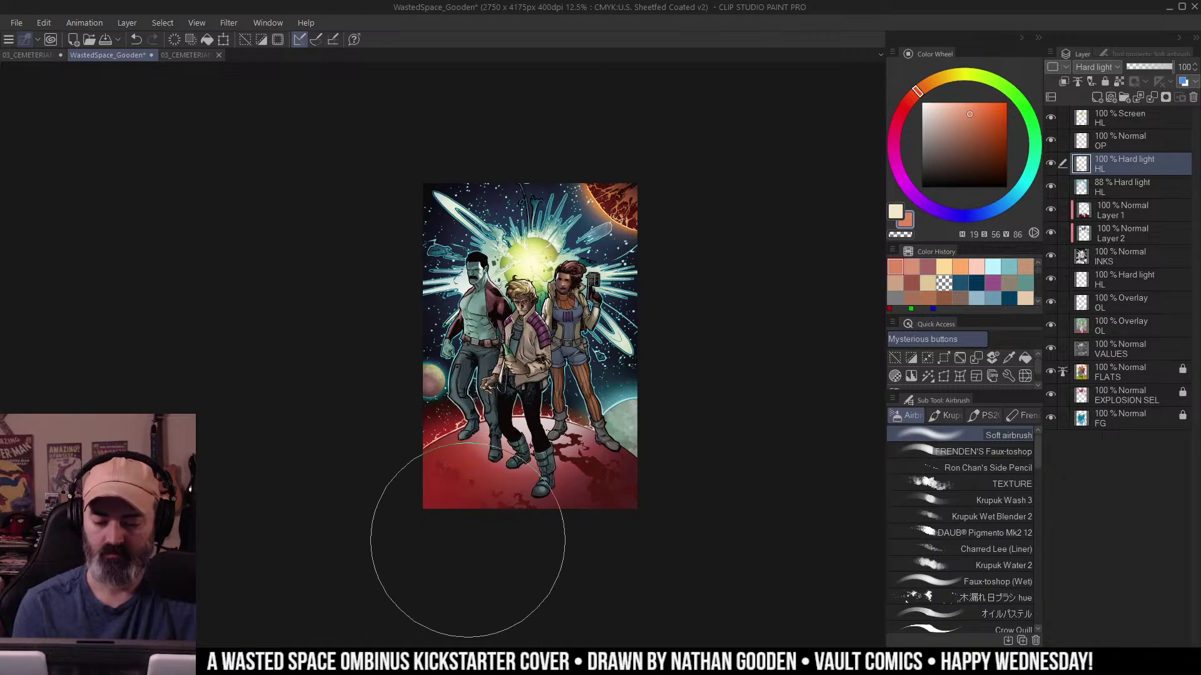
{"action": "left_click_drag", "start_coordinate": [531, 477], "coordinate": [220, 637]}
{"action": "left_click_drag", "start_coordinate": [558, 477], "coordinate": [315, 610]}
{"action": "key", "text": "bracketleft"}
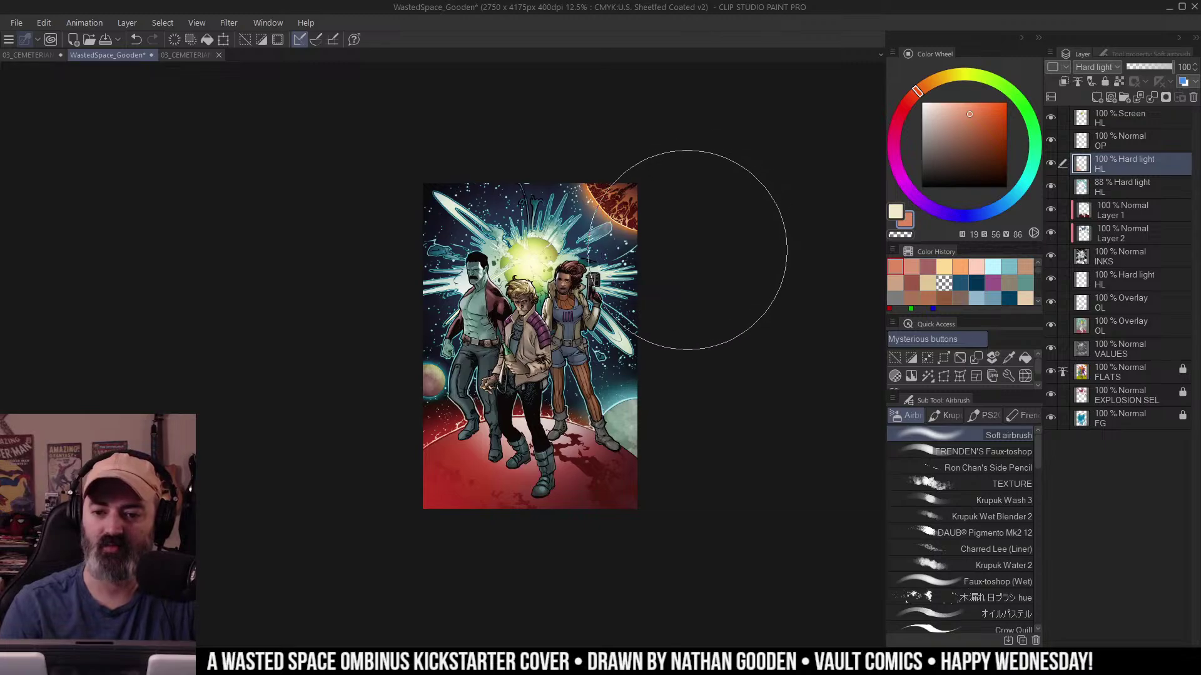
Pick a muted orange (H 19, S 42, V 82) and airbrush a warm glow over the blond man's hair.
{"action": "left_click", "coordinate": [541, 334], "text": "ctrl"}
{"action": "left_click", "coordinate": [541, 333], "text": "ctrl"}
{"action": "left_click_drag", "start_coordinate": [554, 307], "coordinate": [639, 394]}
{"action": "left_click", "coordinate": [628, 352], "text": "ctrl"}
{"action": "left_click", "coordinate": [629, 351], "text": "ctrl"}
{"action": "left_click_drag", "start_coordinate": [619, 309], "coordinate": [619, 374]}
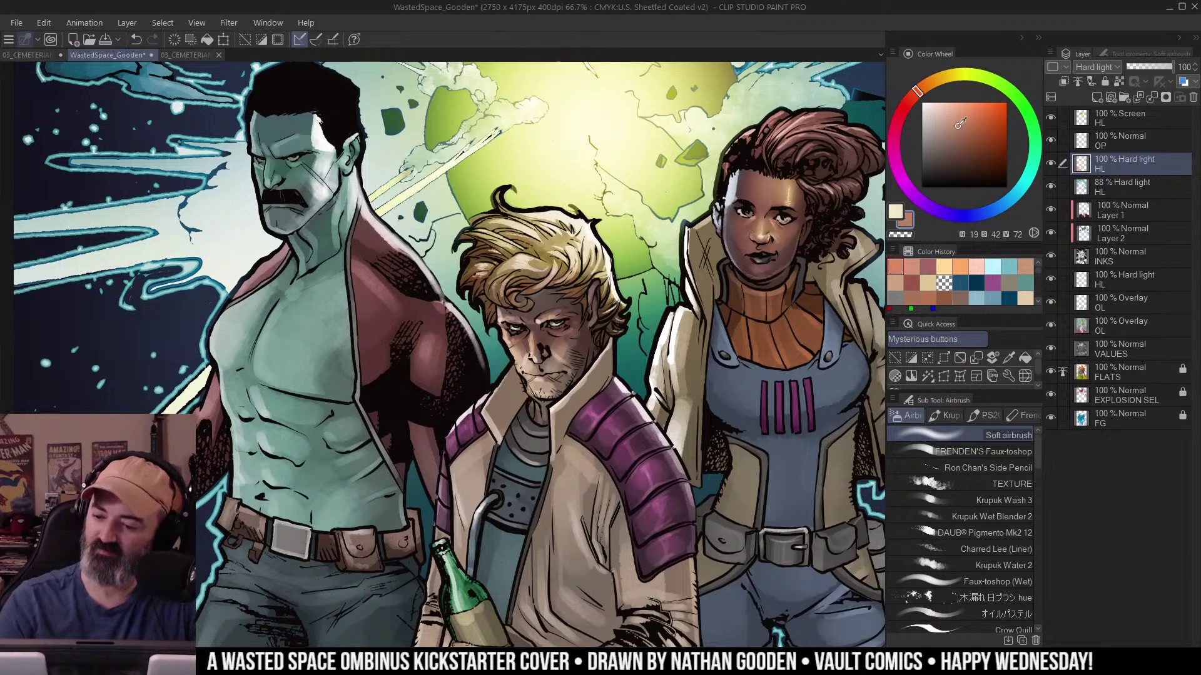
{"action": "mouse_move", "coordinate": [514, 210]}
{"action": "left_mouse_down"}
{"action": "mouse_move", "coordinate": [576, 253]}
{"action": "mouse_move", "coordinate": [538, 234]}
{"action": "mouse_move", "coordinate": [587, 222]}
{"action": "mouse_move", "coordinate": [550, 227]}
{"action": "mouse_move", "coordinate": [563, 243]}
{"action": "mouse_move", "coordinate": [537, 221]}
{"action": "mouse_move", "coordinate": [598, 227]}
{"action": "mouse_move", "coordinate": [520, 190]}
{"action": "mouse_move", "coordinate": [500, 202]}
{"action": "left_mouse_up"}
{"action": "key", "text": "]"}
{"action": "key", "text": "bracketleft"}
{"action": "left_click_drag", "start_coordinate": [593, 224], "coordinate": [618, 261]}
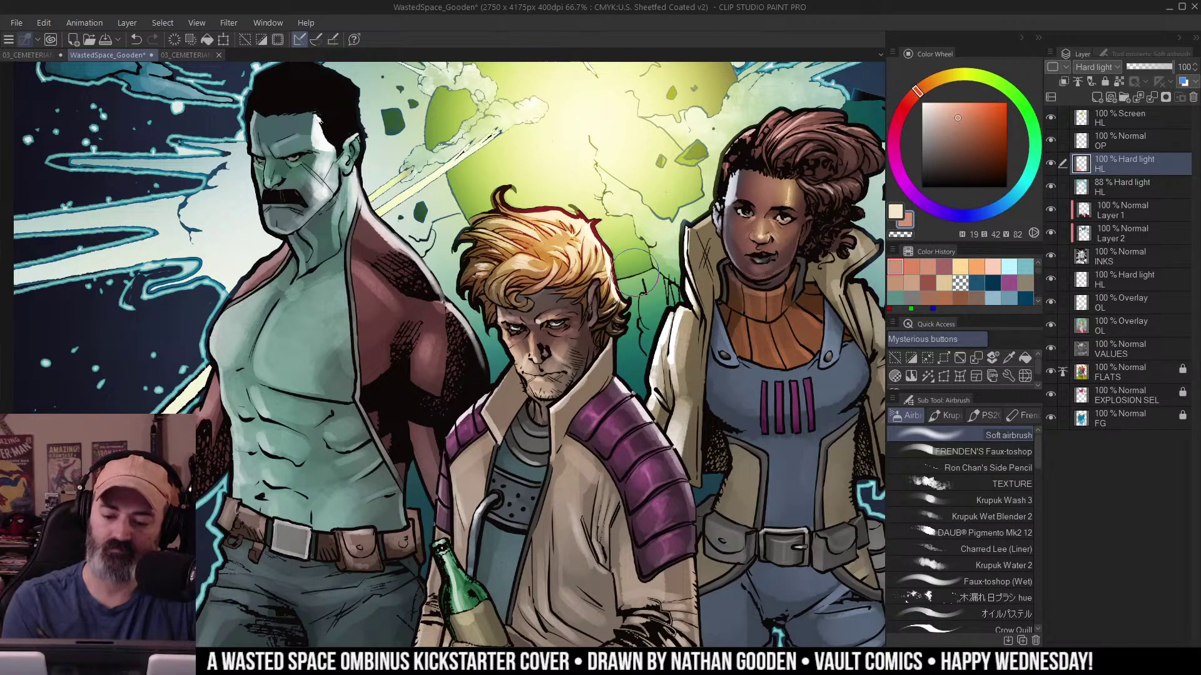
{"action": "left_click", "coordinate": [577, 277], "text": "ctrl+alt"}
{"action": "left_click", "coordinate": [597, 316], "text": "ctrl"}
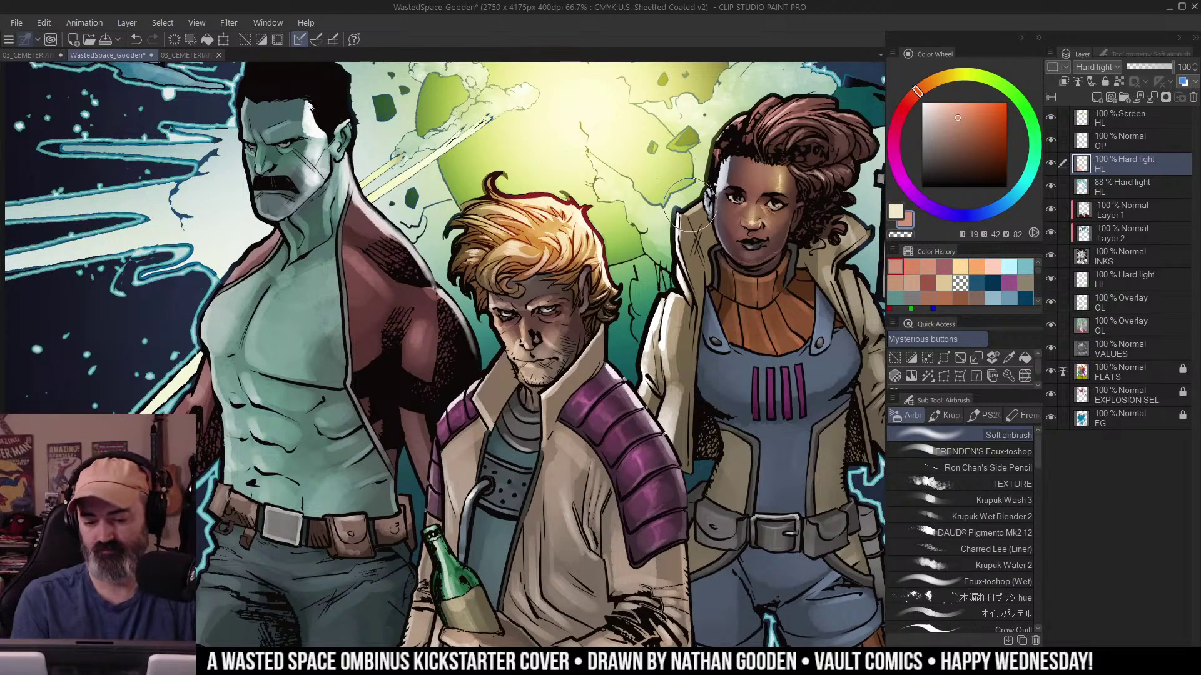
Lasso a small area in the front of the blond hair and sample a golden orange (H 34, S 55, V 80) for the airbrush.
{"action": "key", "text": "m"}
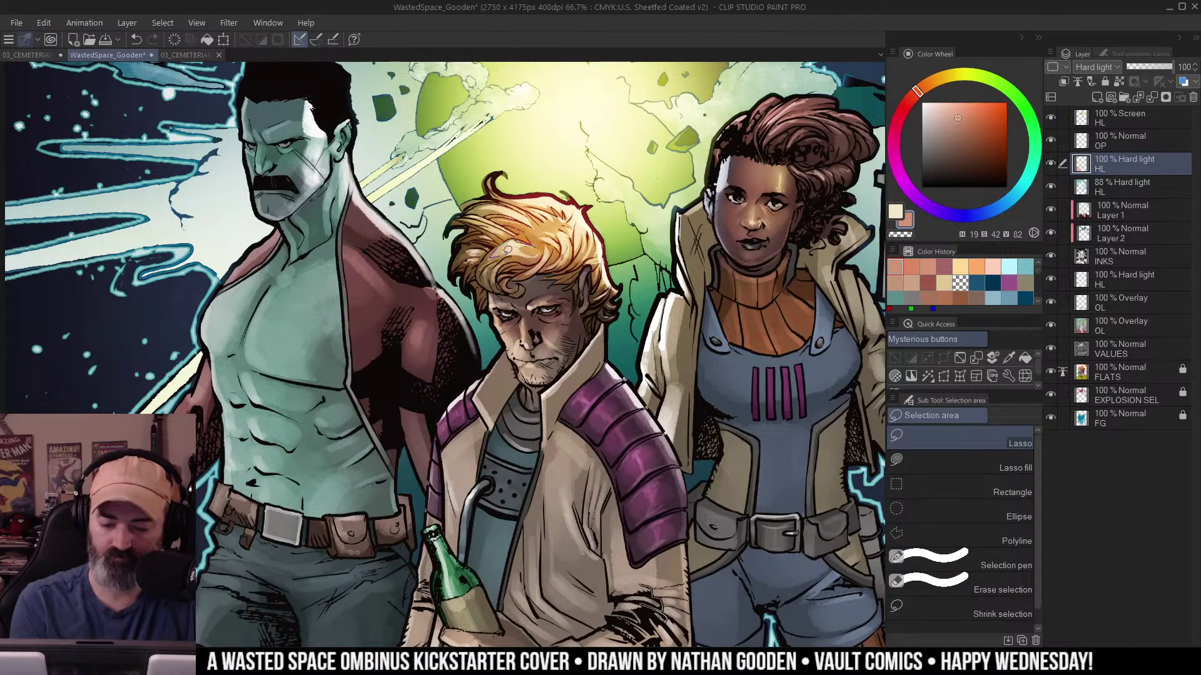
{"action": "left_click_drag", "start_coordinate": [539, 245], "coordinate": [541, 255]}
{"action": "key", "text": "ctrl+h"}
{"action": "left_click", "coordinate": [583, 210], "text": "alt"}
{"action": "key", "text": "b"}
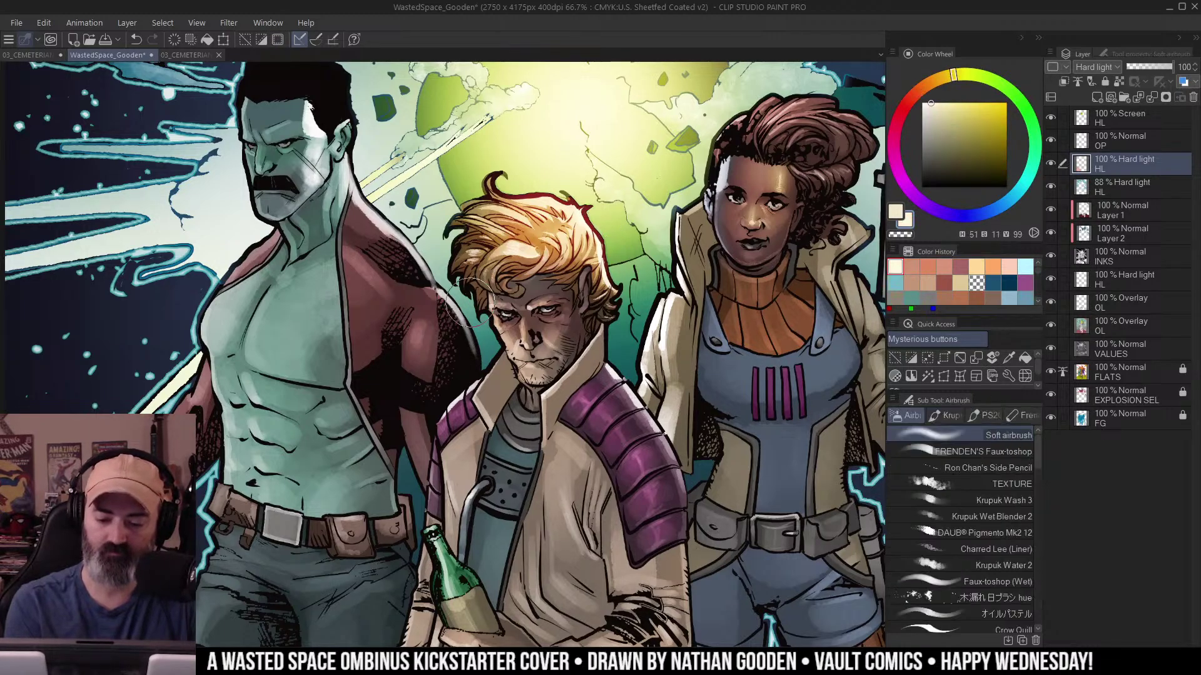
{"action": "left_click", "coordinate": [546, 252], "text": "alt"}
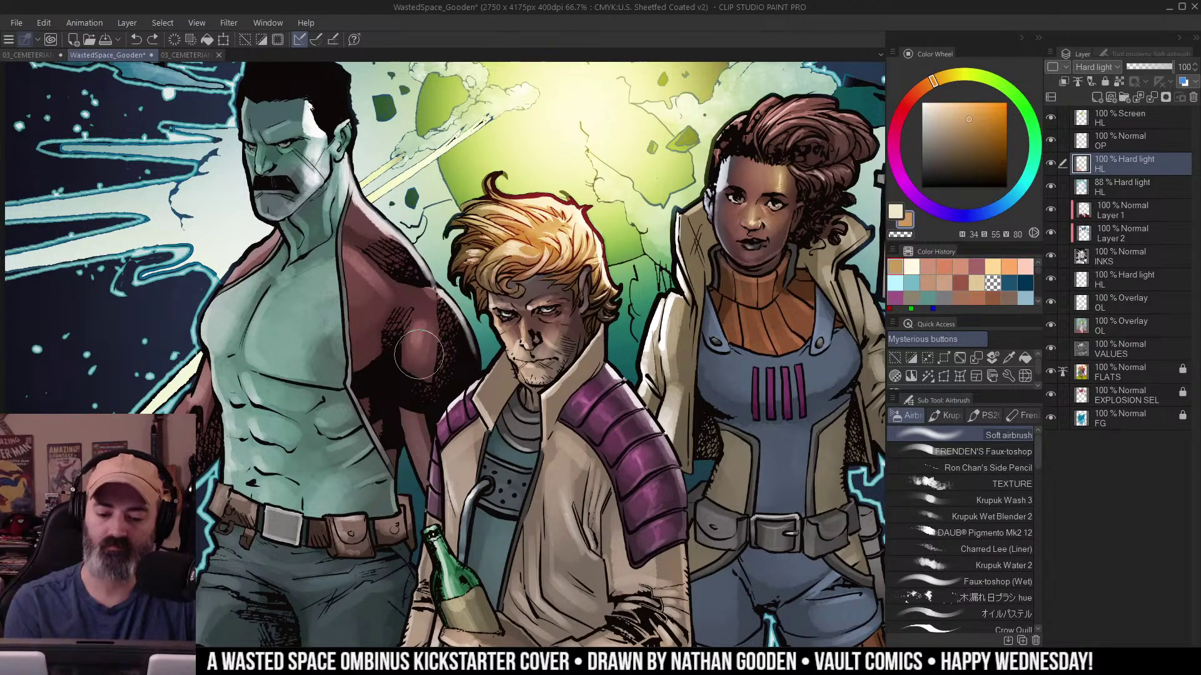
Examine the blond man's warmed hair and face up close and against the whole cover.
{"action": "key", "text": "/"}
{"action": "left_click", "coordinate": [615, 275], "text": "alt"}
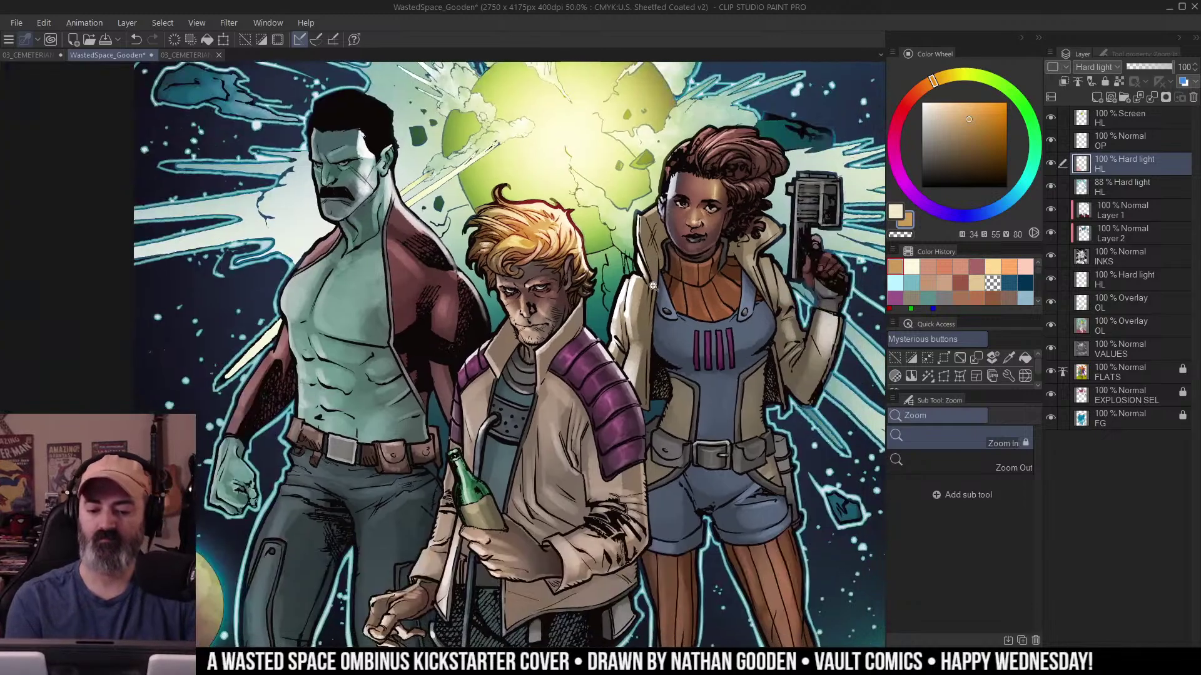
{"action": "left_click", "coordinate": [615, 355], "text": "alt"}
{"action": "left_click", "coordinate": [612, 332]}
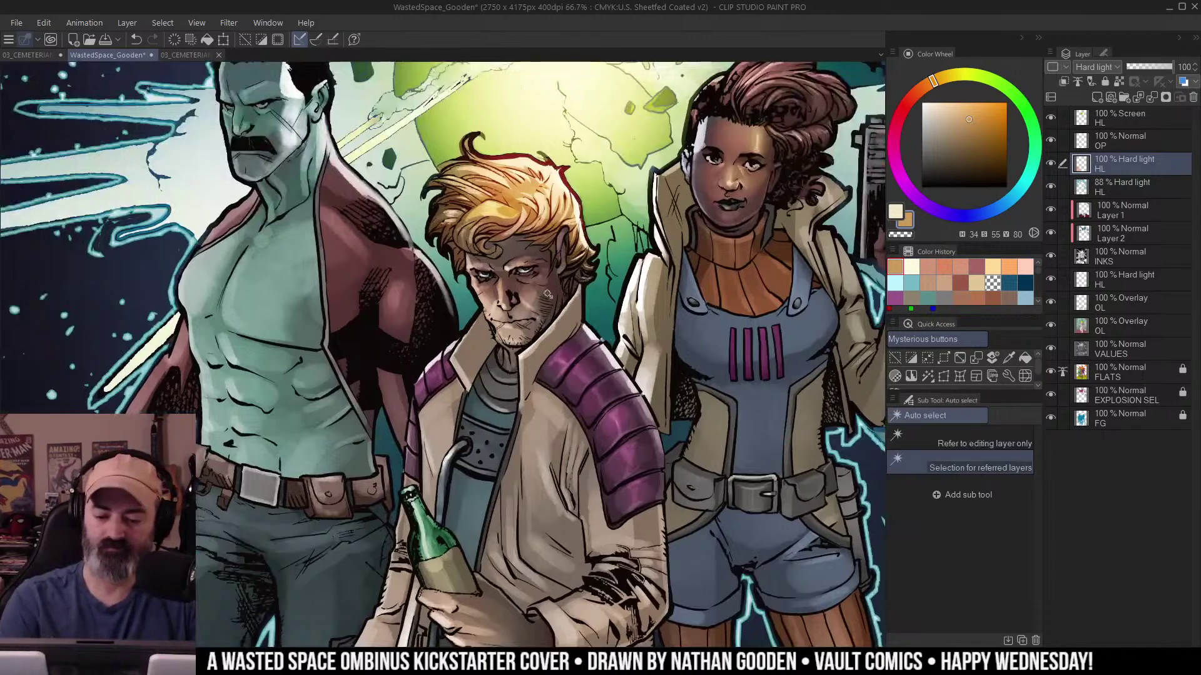
{"action": "left_click", "coordinate": [599, 252]}
{"action": "left_click", "coordinate": [600, 253]}
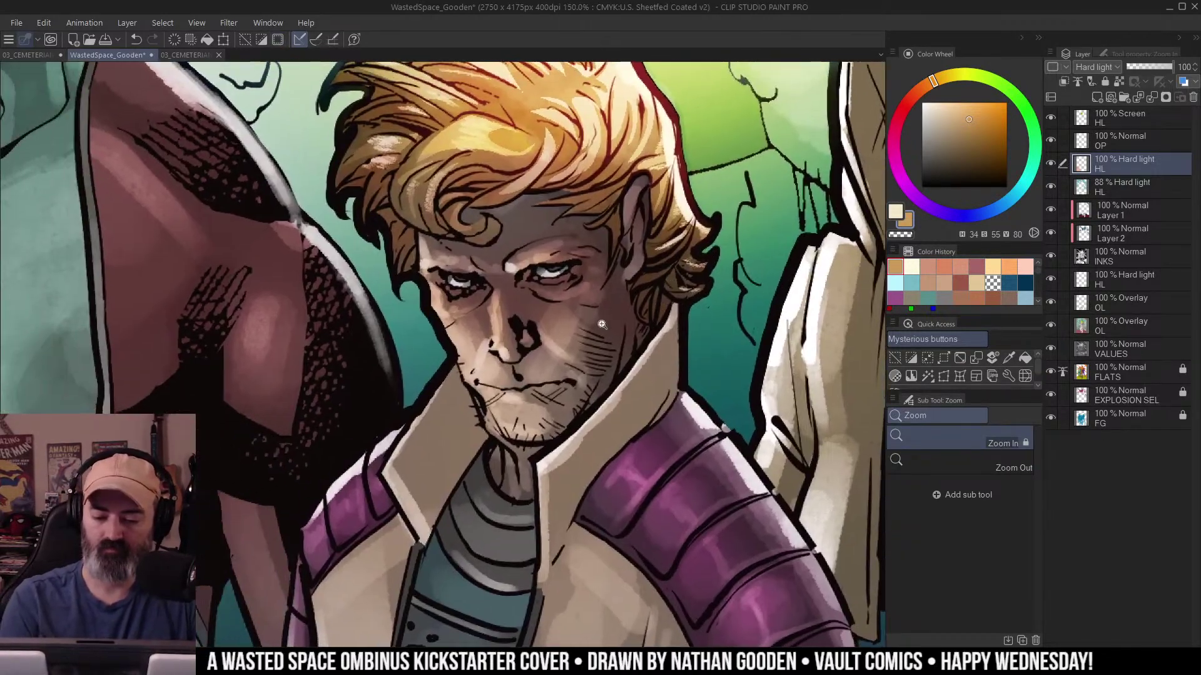
{"action": "left_click", "coordinate": [617, 374], "text": "alt"}
{"action": "left_click", "coordinate": [618, 374], "text": "alt"}
{"action": "left_click", "coordinate": [617, 374], "text": "alt"}
{"action": "left_click", "coordinate": [617, 374], "text": "alt"}
{"action": "left_click", "coordinate": [617, 374], "text": "alt"}
{"action": "left_click_drag", "start_coordinate": [735, 477], "coordinate": [685, 344]}
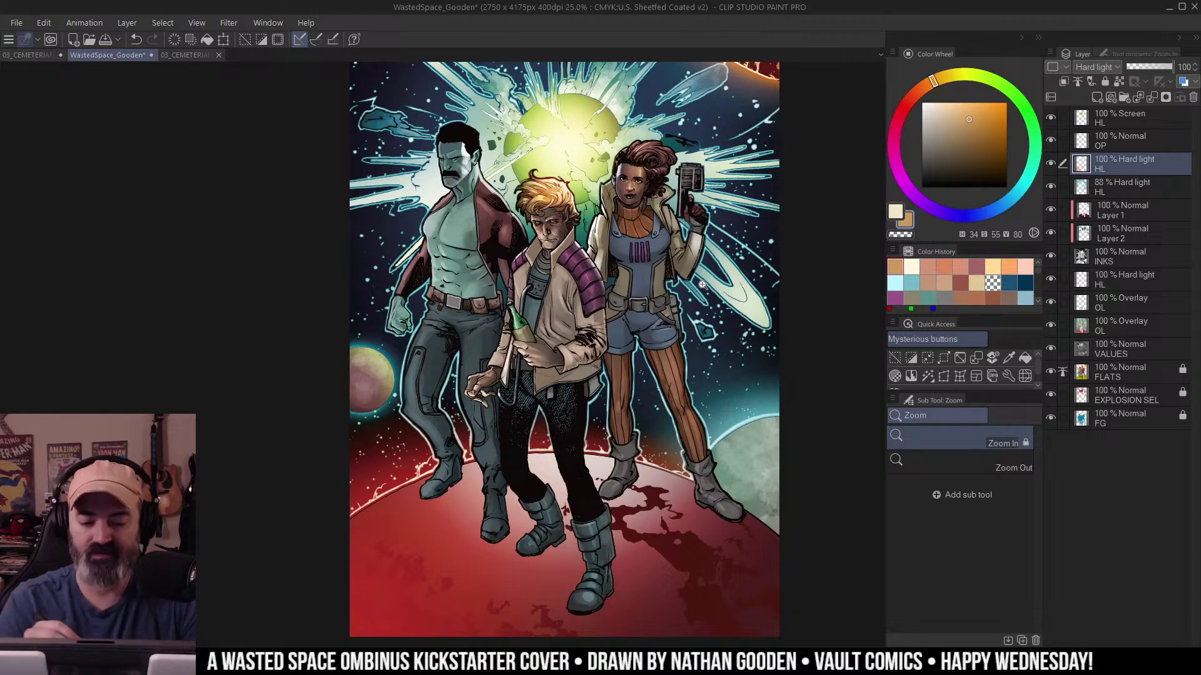
Return to the soft airbrush near the blond man and make the Hard light HL layer beneath INKS active.
{"action": "scroll", "coordinate": [703, 285], "scroll_direction": "up", "scroll_amount": 2}
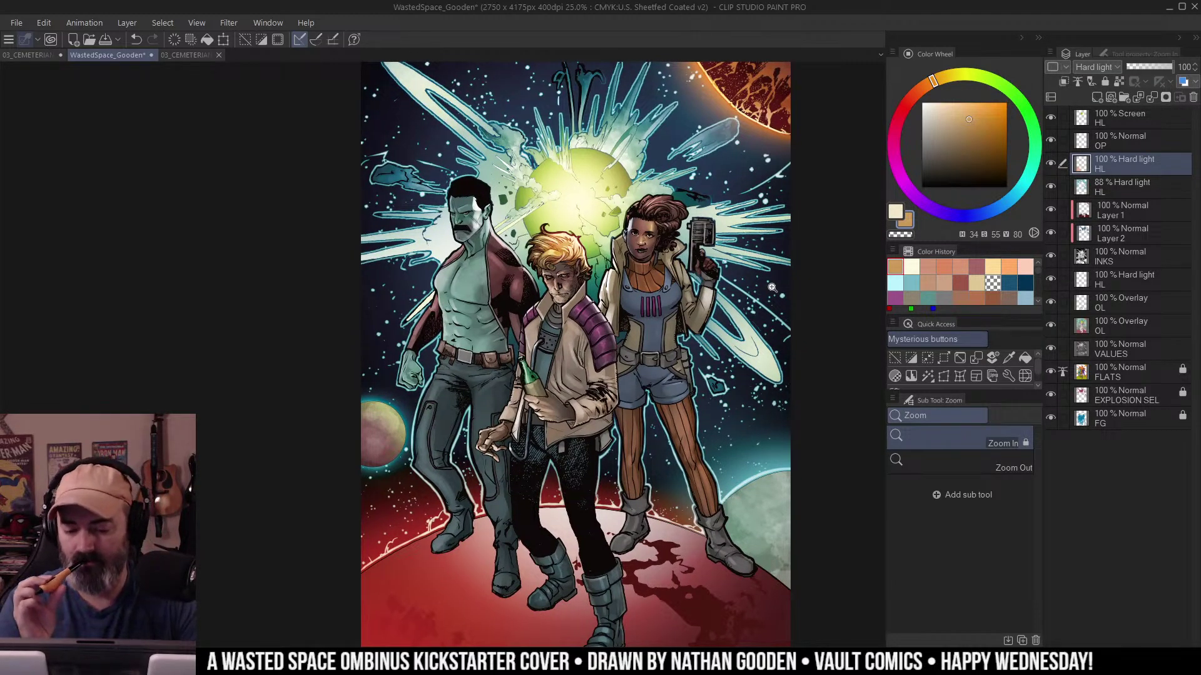
{"action": "left_click_drag", "start_coordinate": [581, 291], "coordinate": [647, 246]}
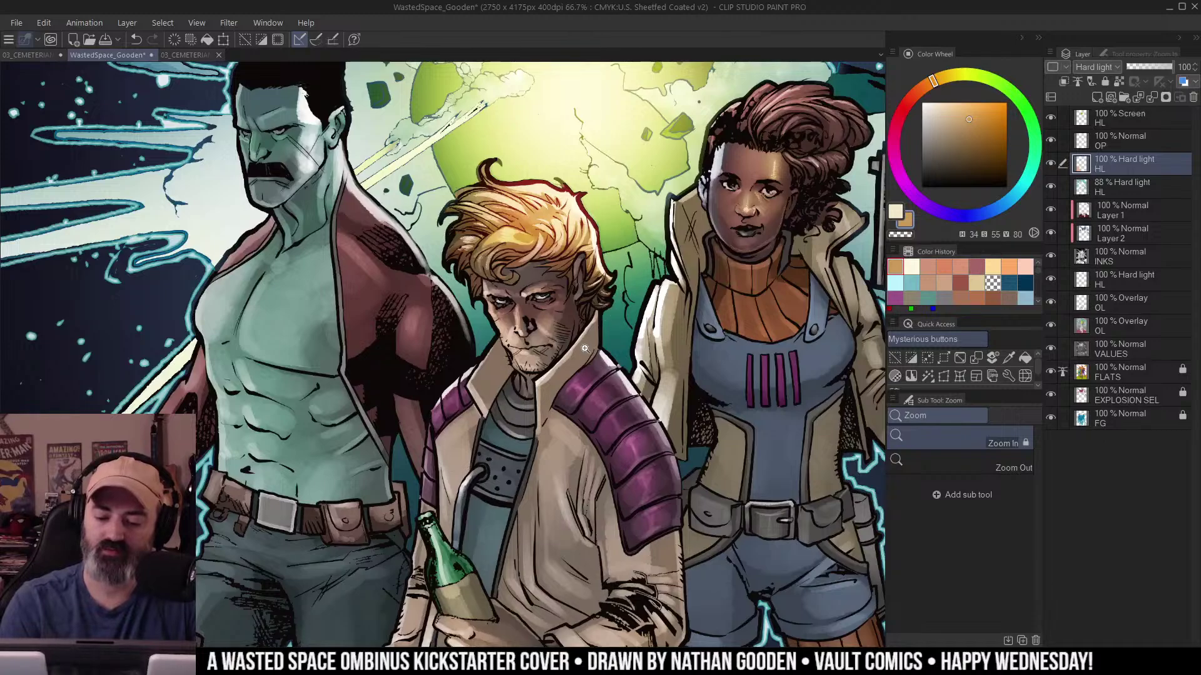
{"action": "key", "text": "b"}
{"action": "left_click", "coordinate": [1107, 278]}
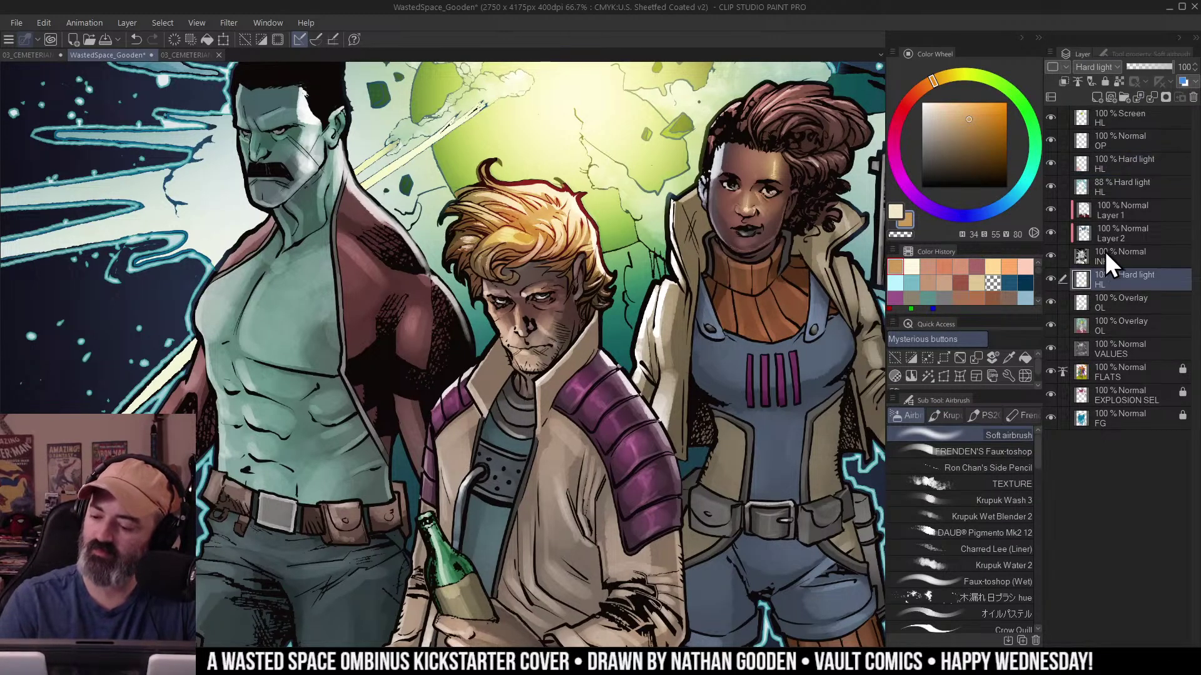
Add a new Hard light layer below the inks and paint red light on the blond man's cheek and ear with Krupuk Wash 3.
{"action": "key", "text": "ctrl+shift+n"}
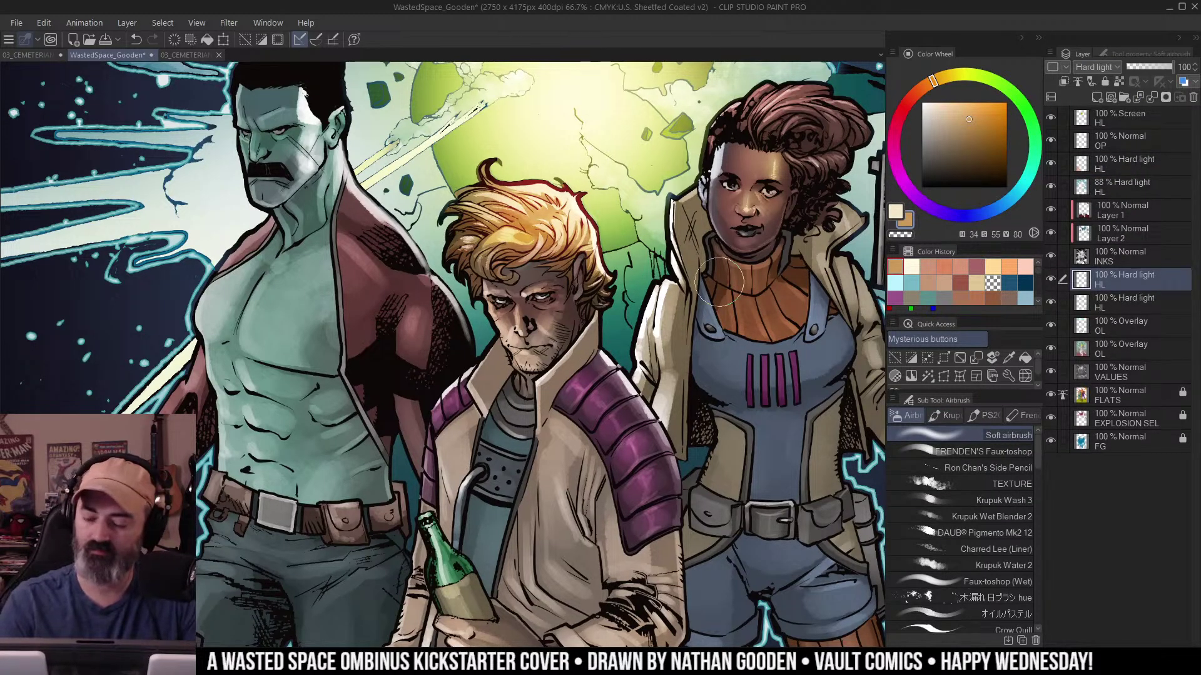
{"action": "key", "text": "w"}
{"action": "left_click", "coordinate": [569, 321]}
{"action": "key", "text": "ctrl+space"}
{"action": "left_click", "coordinate": [578, 331]}
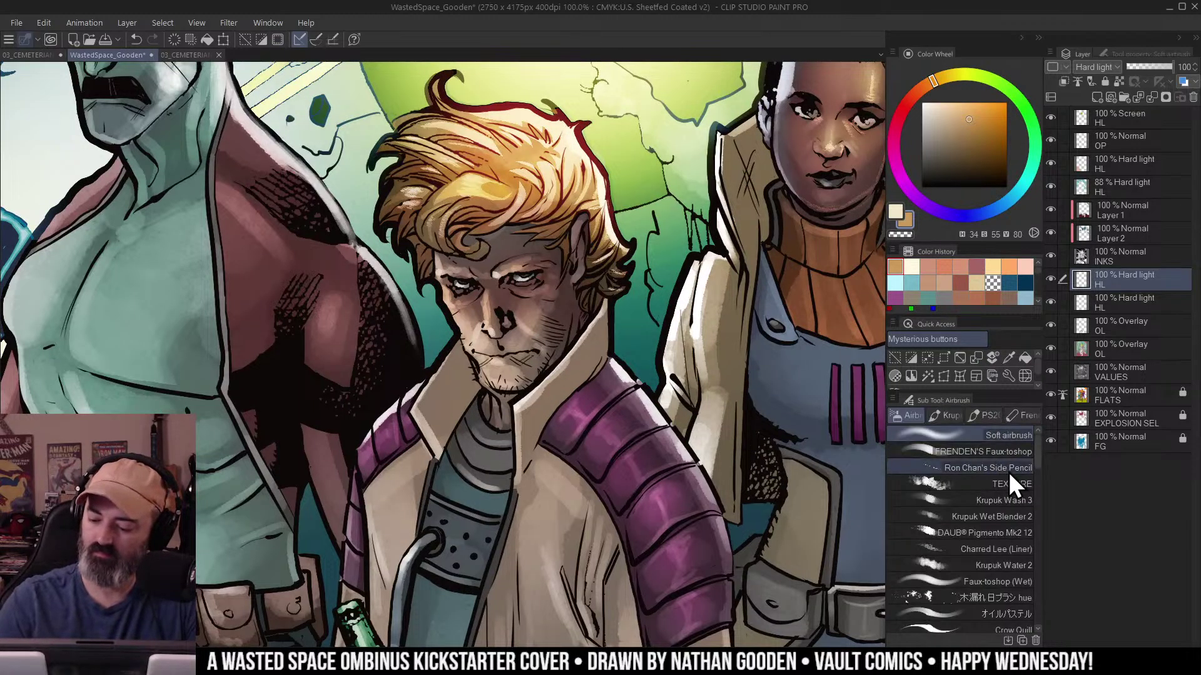
{"action": "mouse_move", "coordinate": [525, 273]}
{"action": "left_mouse_down"}
{"action": "mouse_move", "coordinate": [548, 283]}
{"action": "mouse_move", "coordinate": [537, 248]}
{"action": "left_mouse_up"}
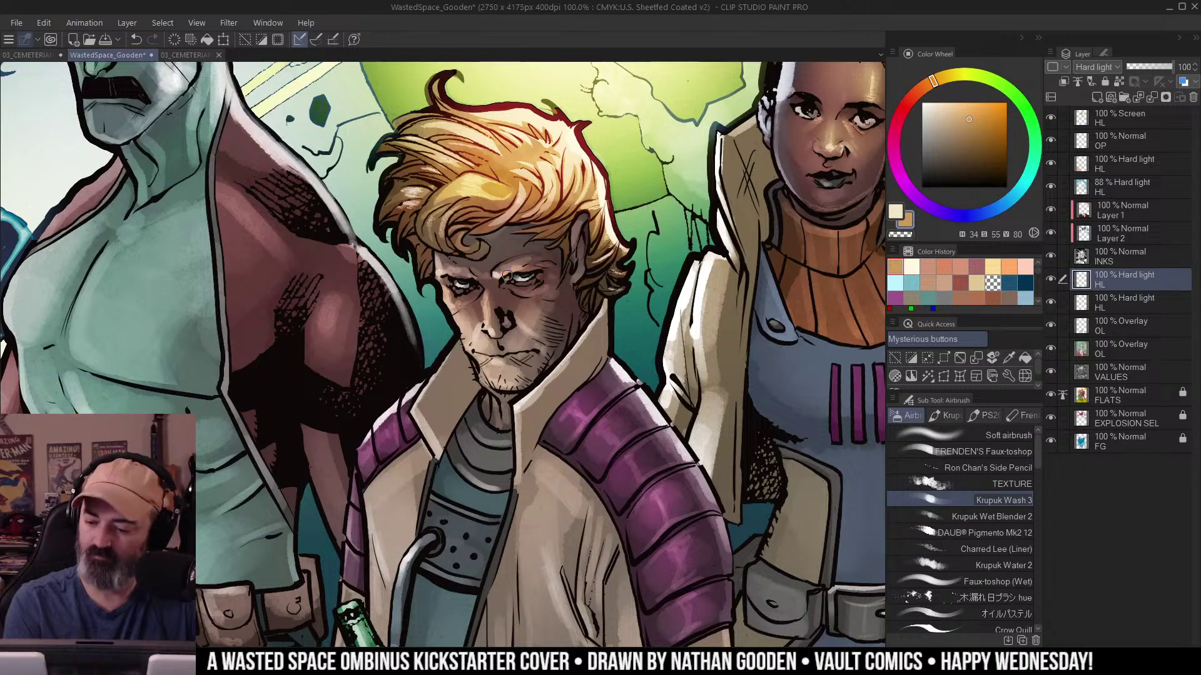
{"action": "left_click", "coordinate": [908, 101]}
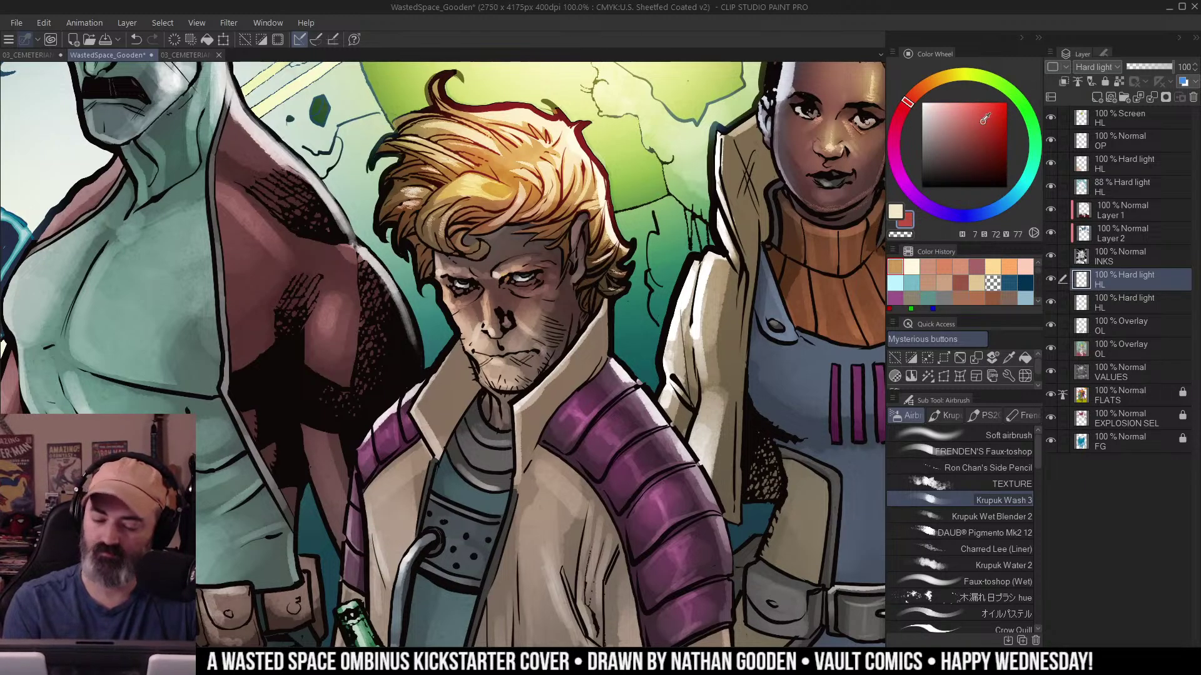
{"action": "left_click_drag", "start_coordinate": [509, 275], "coordinate": [512, 275]}
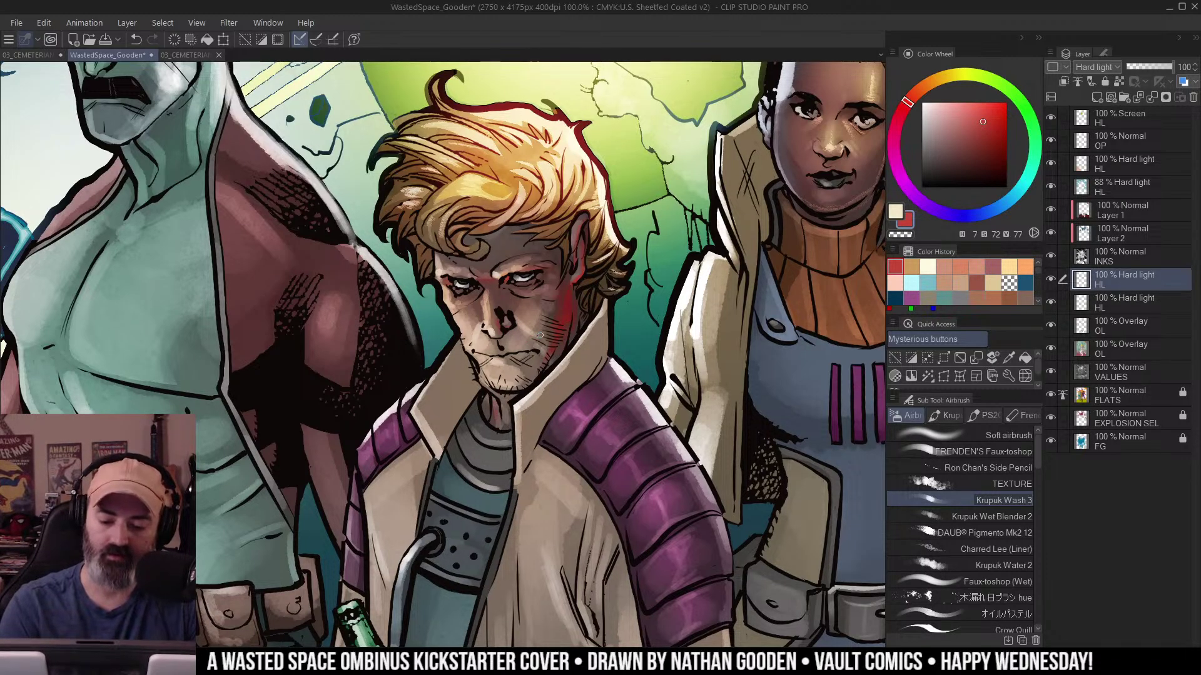
Examine the red light on the blond man's face against the whole cover composition.
{"action": "left_click", "coordinate": [536, 344], "text": "ctrl+alt"}
{"action": "left_click", "coordinate": [537, 344], "text": "ctrl+alt"}
{"action": "left_click", "coordinate": [588, 407], "text": "ctrl+alt"}
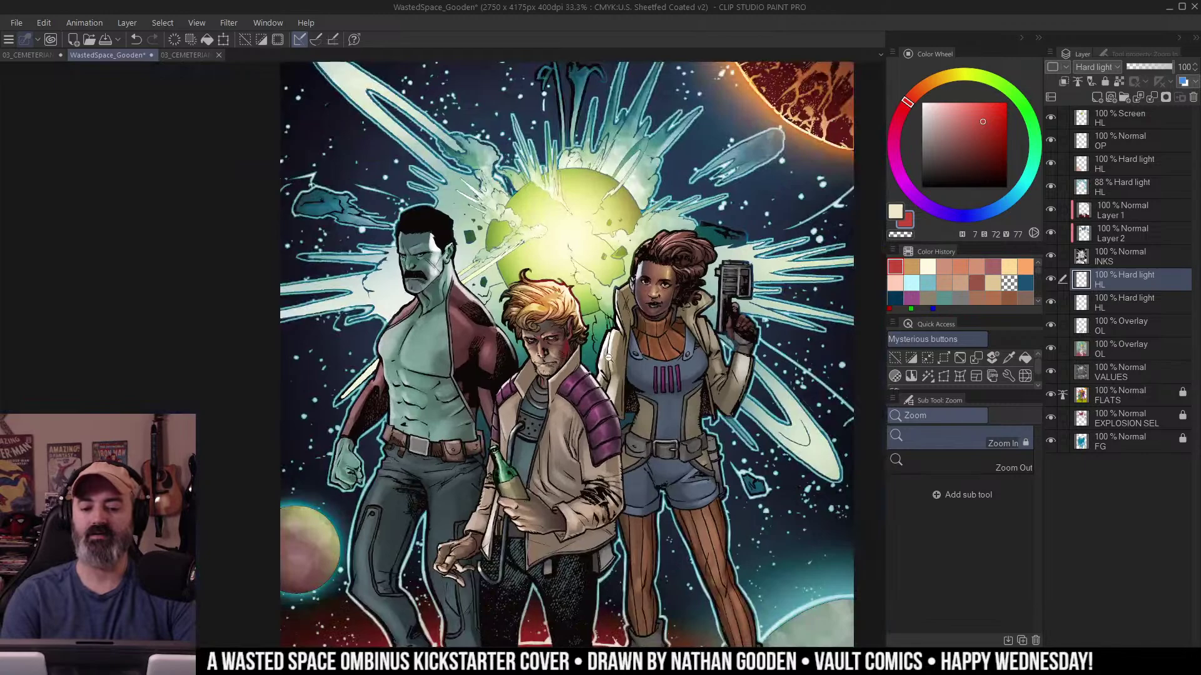
{"action": "left_click", "coordinate": [602, 405], "text": "ctrl"}
{"action": "left_click", "coordinate": [603, 404], "text": "ctrl"}
{"action": "key", "text": "w"}
{"action": "key", "text": "b"}
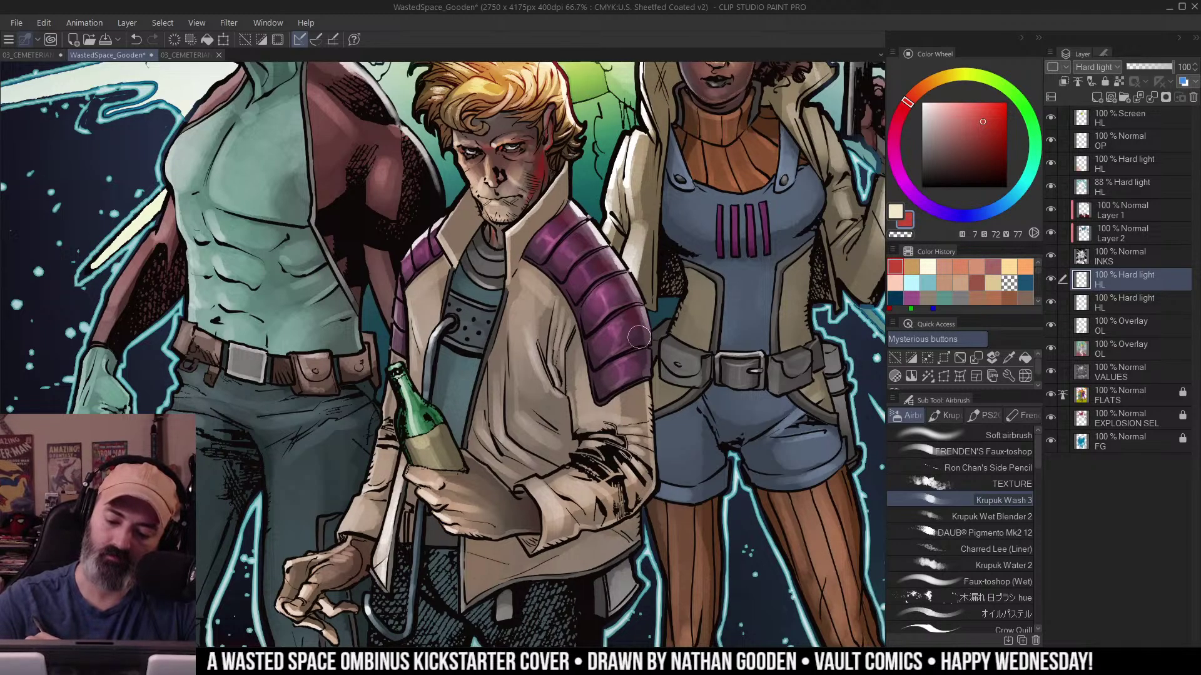
{"action": "left_click", "coordinate": [658, 376], "text": "ctrl+alt"}
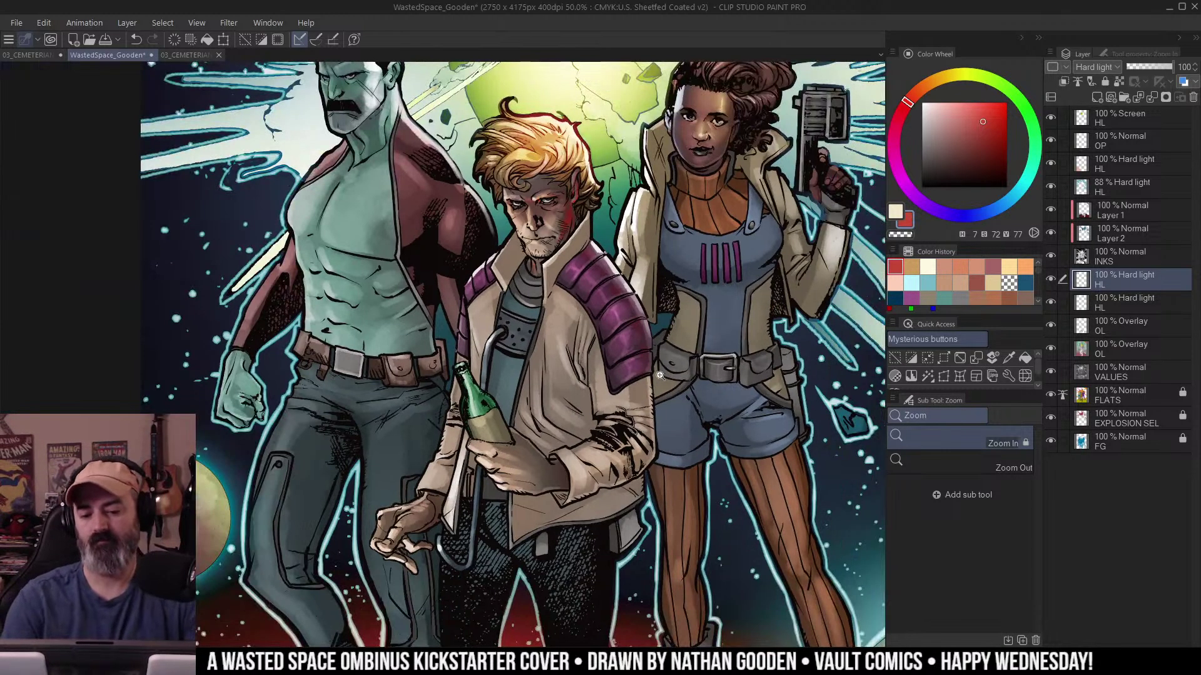
{"action": "left_click", "coordinate": [653, 390], "text": "ctrl+alt"}
{"action": "left_click", "coordinate": [652, 386], "text": "ctrl+alt"}
{"action": "left_click", "coordinate": [654, 402], "text": "ctrl"}
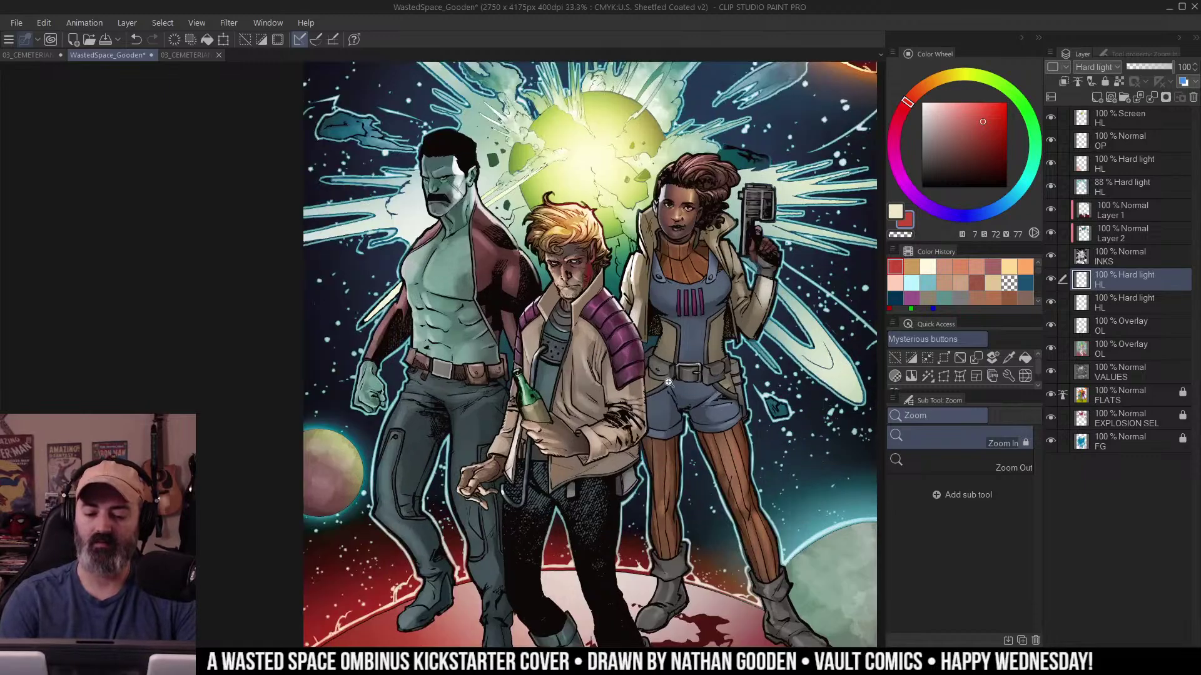
{"action": "left_click", "coordinate": [658, 402], "text": "ctrl"}
{"action": "left_click_drag", "start_coordinate": [629, 437], "coordinate": [650, 373]}
{"action": "left_click", "coordinate": [654, 366], "text": "ctrl"}
Select the blond man's jacket and paint red light along the sleeve and cuff of the bottle arm.
{"action": "key", "text": "w"}
{"action": "left_click", "coordinate": [642, 323]}
{"action": "key", "text": "ctrl+d"}
{"action": "key", "text": "b"}
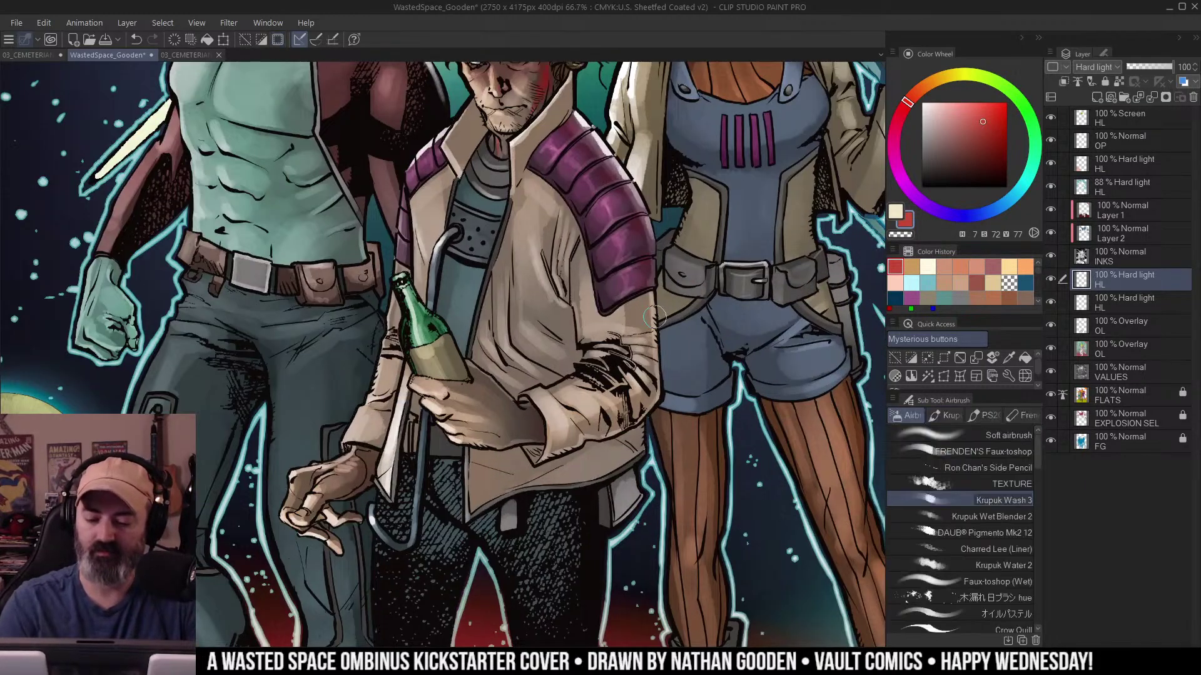
{"action": "key", "text": "alt"}
{"action": "left_click_drag", "start_coordinate": [556, 442], "coordinate": [576, 439]}
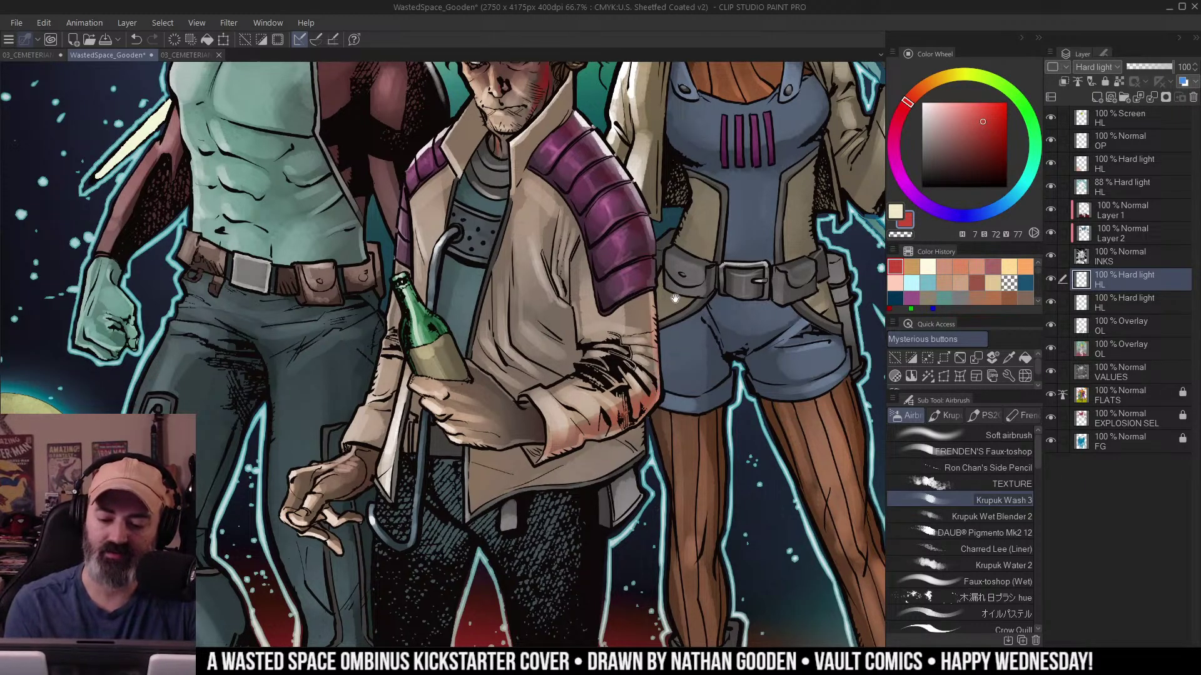
Paint muted red light (hue 7, saturation 39, value 69) along the jacket's front folds with FRENDEN's Faux-toshop brush.
{"action": "mouse_move", "coordinate": [675, 298]}
{"action": "left_mouse_down"}
{"action": "mouse_move", "coordinate": [716, 340]}
{"action": "mouse_move", "coordinate": [737, 291]}
{"action": "left_mouse_up"}
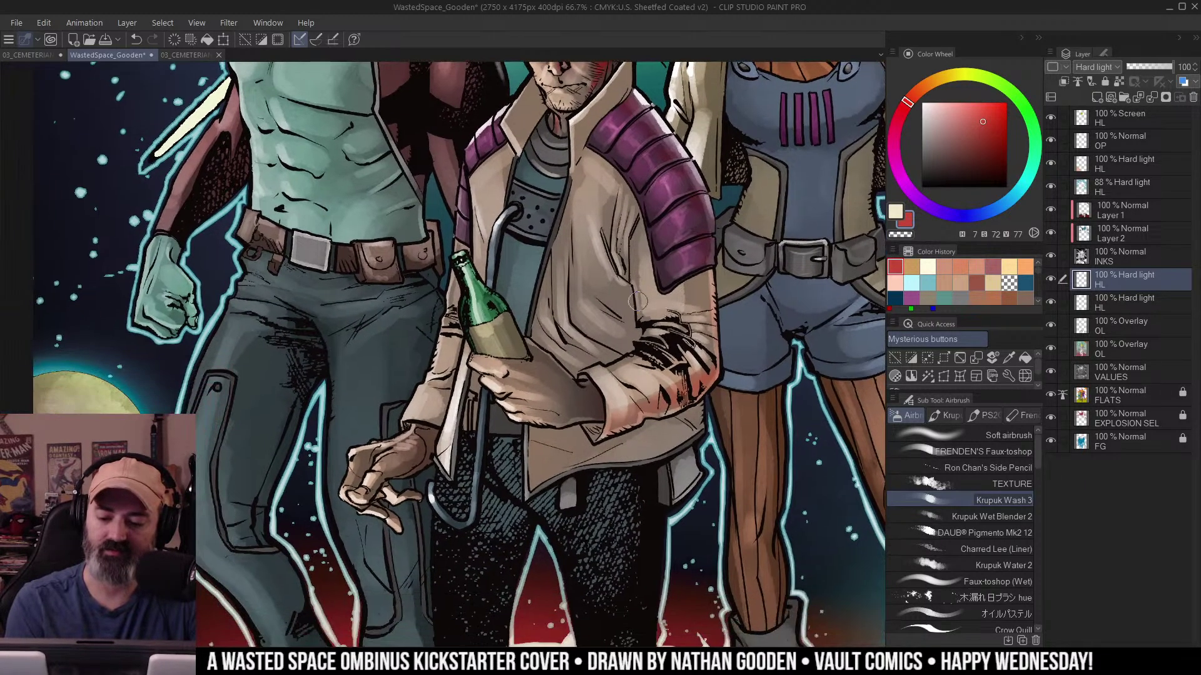
{"action": "left_click", "coordinate": [1014, 457]}
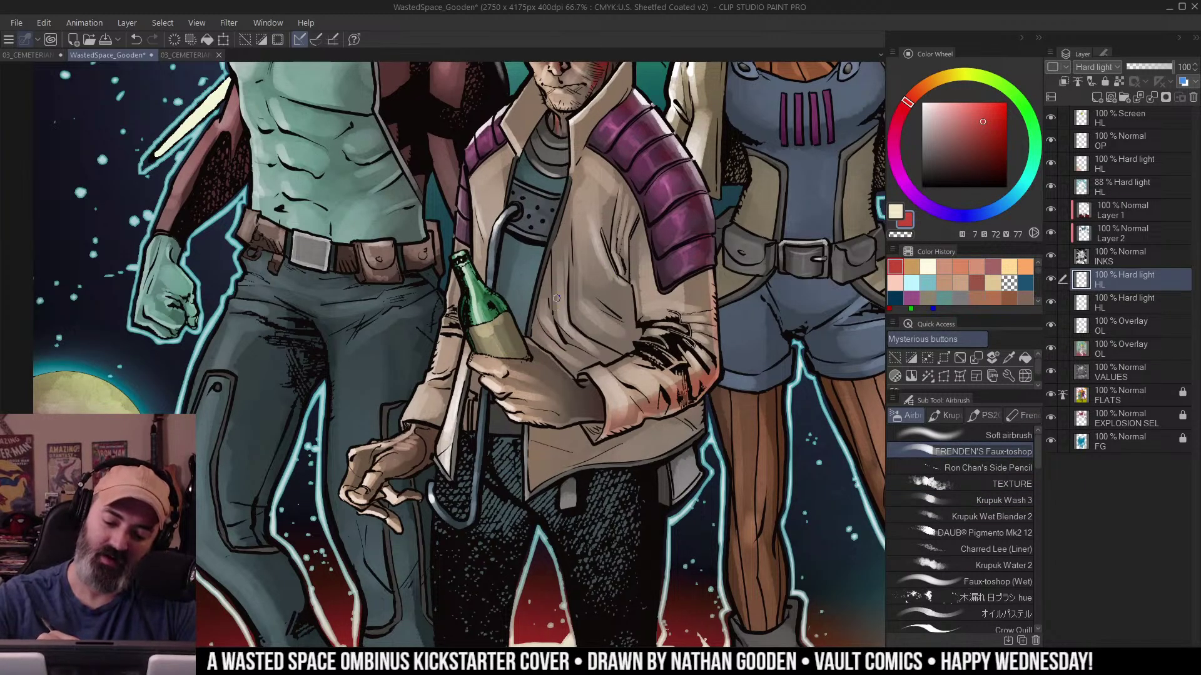
{"action": "left_click_drag", "start_coordinate": [556, 276], "coordinate": [599, 350]}
{"action": "key", "text": "ctrl+z"}
{"action": "left_click", "coordinate": [952, 121]}
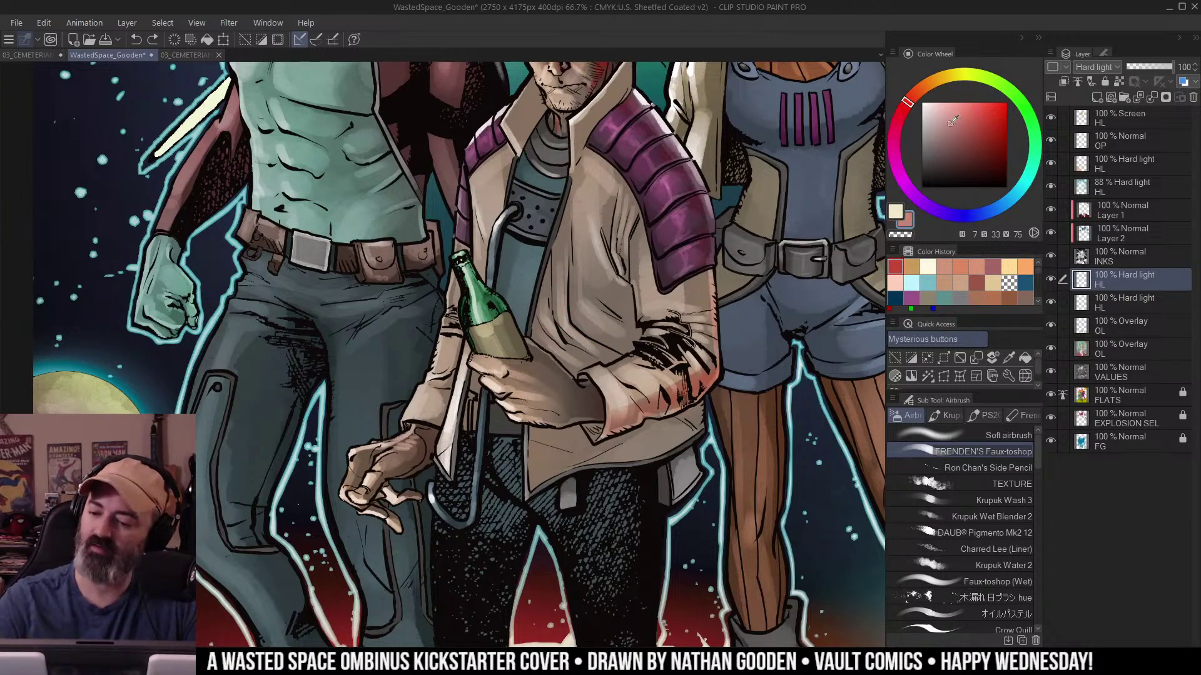
{"action": "left_click_drag", "start_coordinate": [554, 297], "coordinate": [576, 335]}
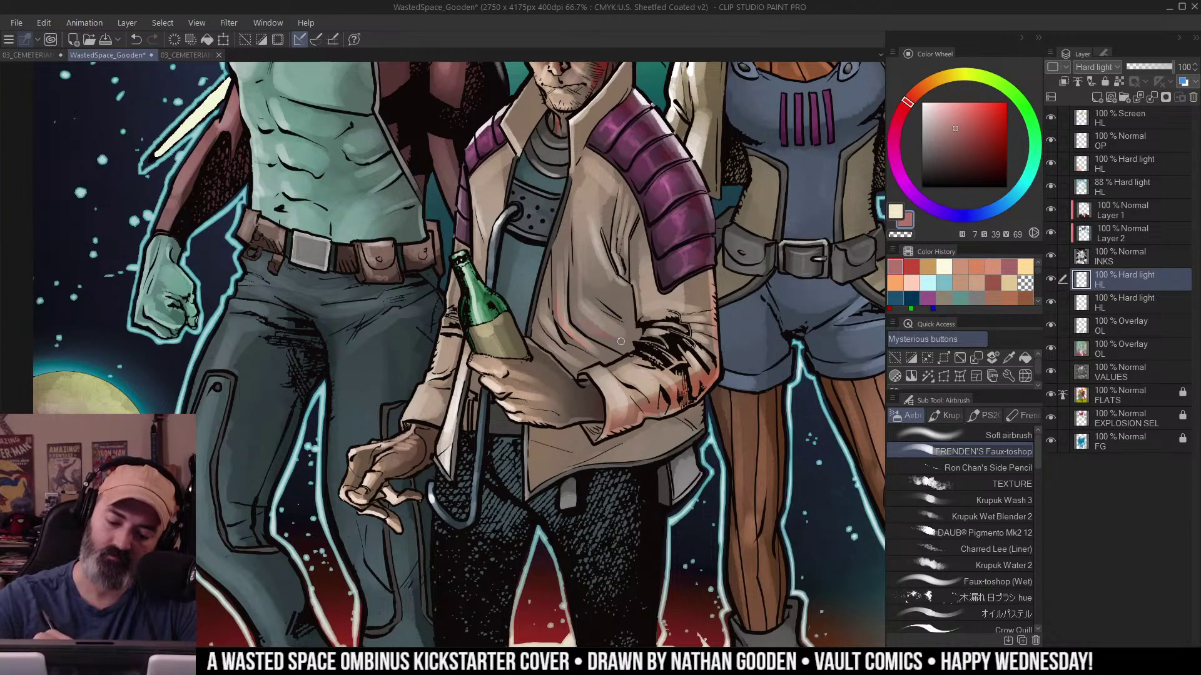
Select the jacket and paint muted red light over its lower front corner with a much larger brush.
{"action": "key", "text": "w"}
{"action": "left_click", "coordinate": [550, 469]}
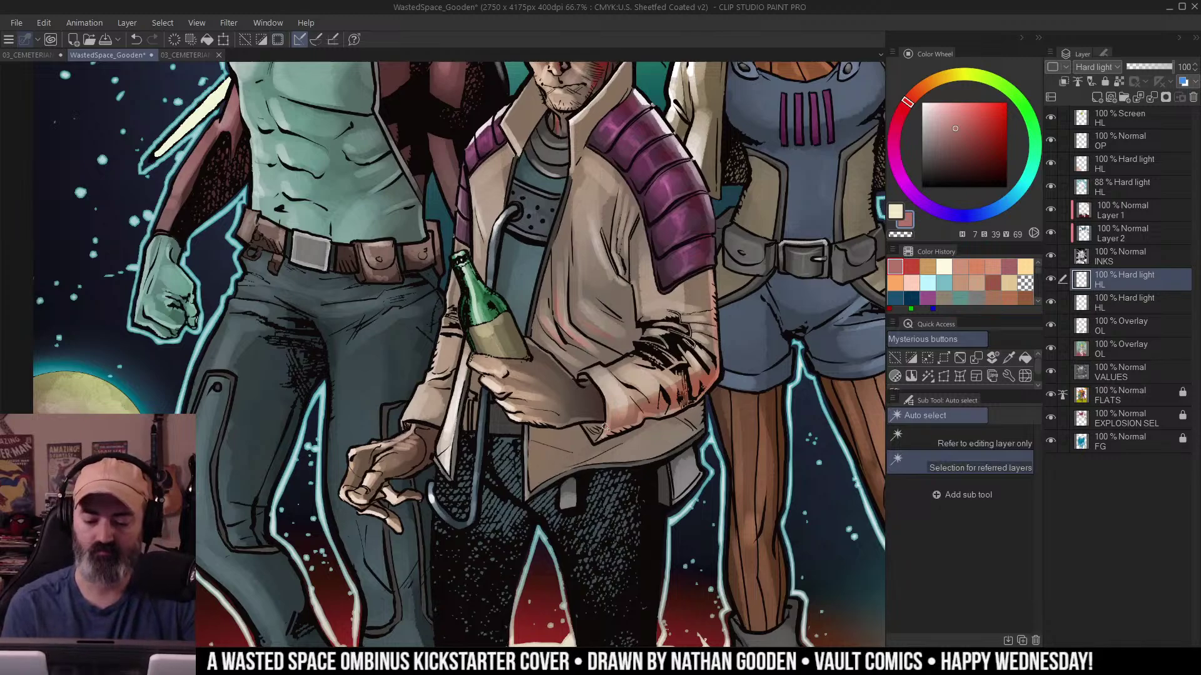
{"action": "key", "text": "b"}
{"action": "key", "text": "]"}
{"action": "key", "text": "]"}
{"action": "key", "text": "]"}
{"action": "key", "text": "]"}
{"action": "key", "text": "]"}
{"action": "key", "text": "]"}
{"action": "left_click_drag", "start_coordinate": [595, 496], "coordinate": [517, 474]}
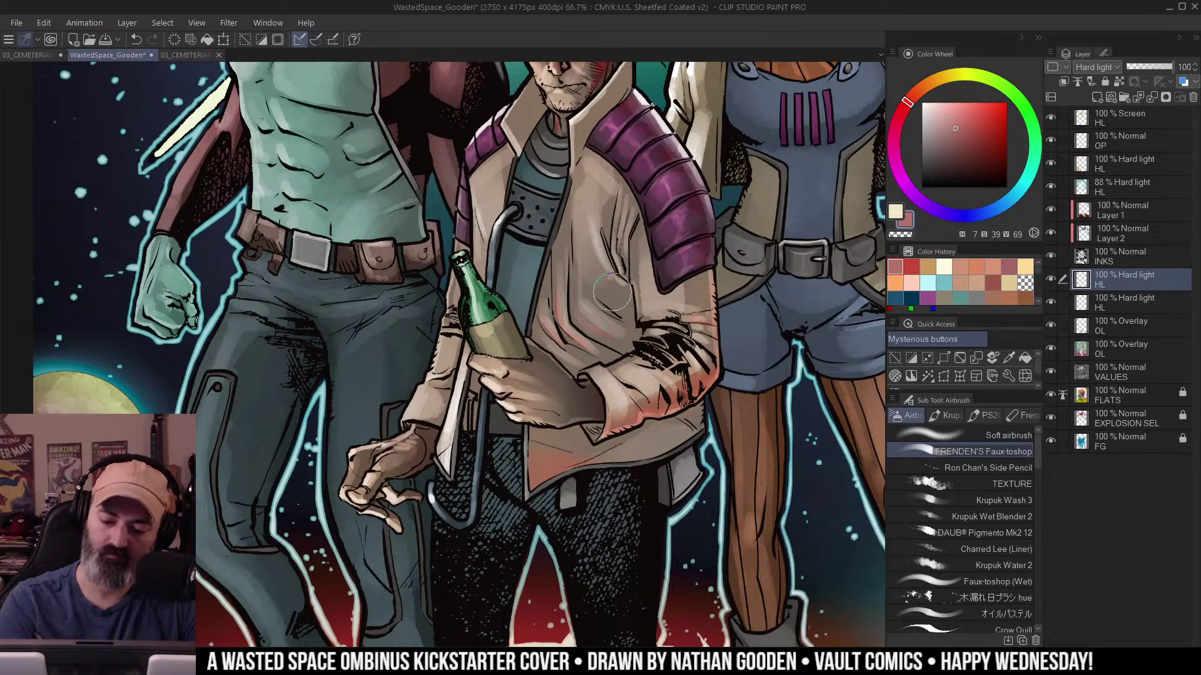
Reselect the jacket, hide the selection outline, and extend the muted red light along the jacket's lower hem.
{"action": "key", "text": "/"}
{"action": "left_click", "coordinate": [692, 290], "text": "alt"}
{"action": "left_click", "coordinate": [693, 291], "text": "alt"}
{"action": "left_click", "coordinate": [718, 380]}
{"action": "key", "text": "w"}
{"action": "left_click", "coordinate": [654, 365]}
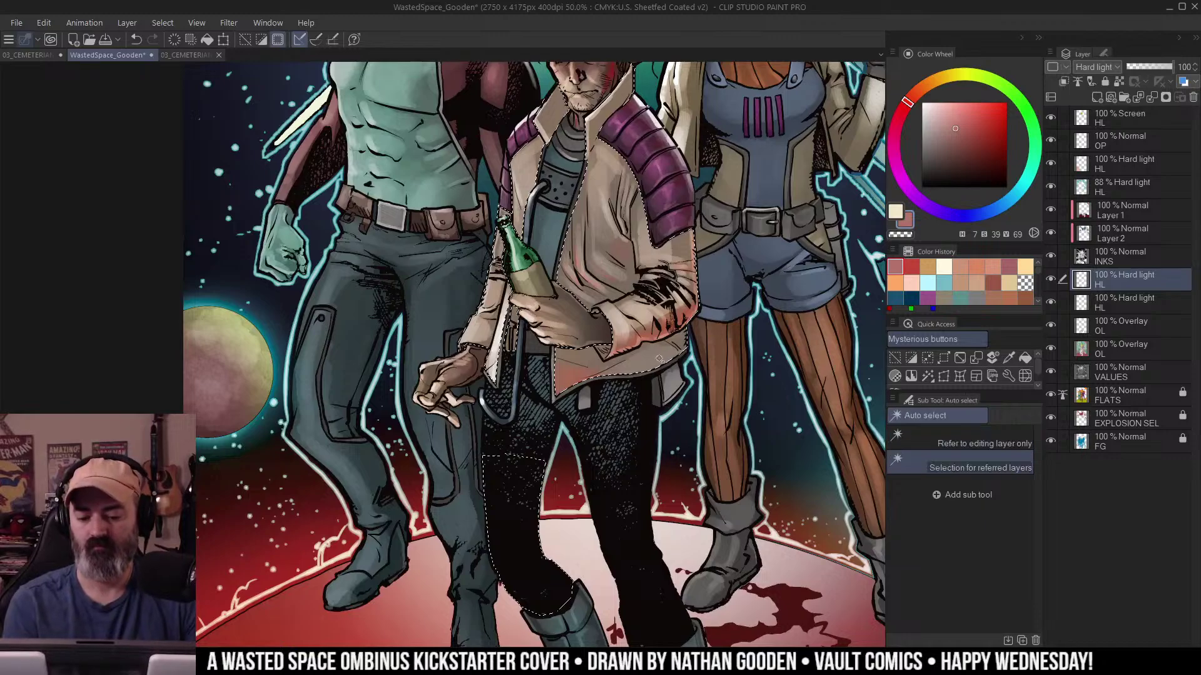
{"action": "key", "text": "ctrl+h"}
{"action": "left_click", "coordinate": [756, 286], "text": "alt"}
{"action": "key", "text": "b"}
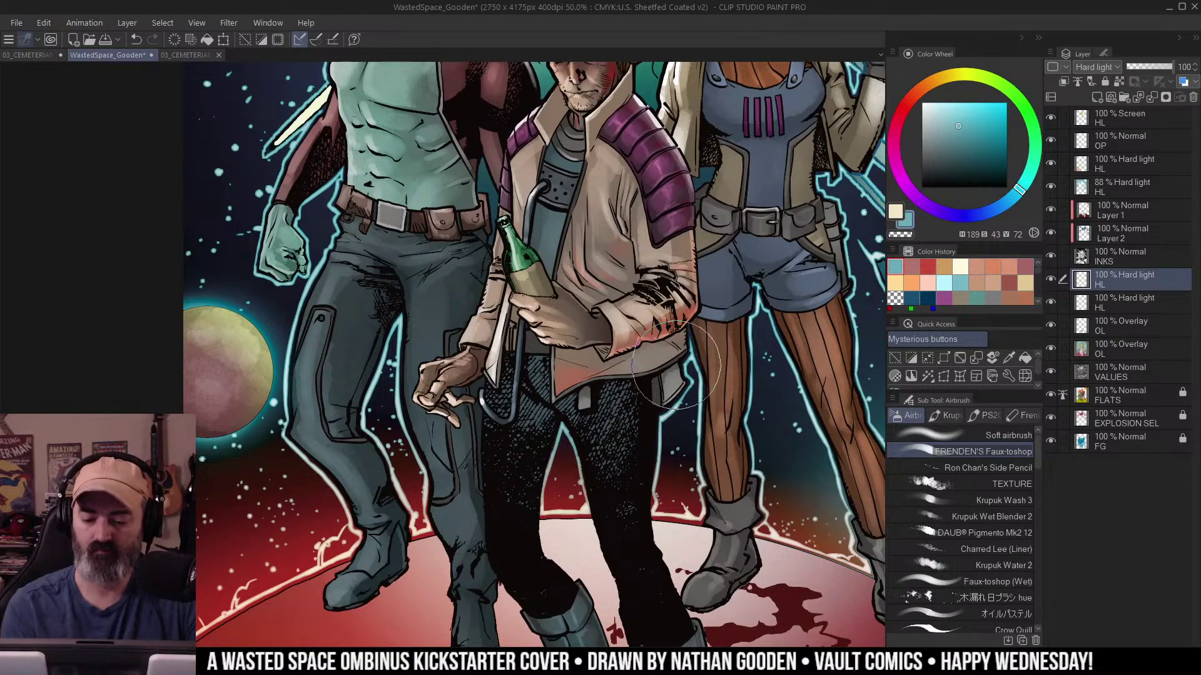
{"action": "key", "text": "ctrl+space"}
{"action": "left_click", "coordinate": [911, 266]}
{"action": "key", "text": "b"}
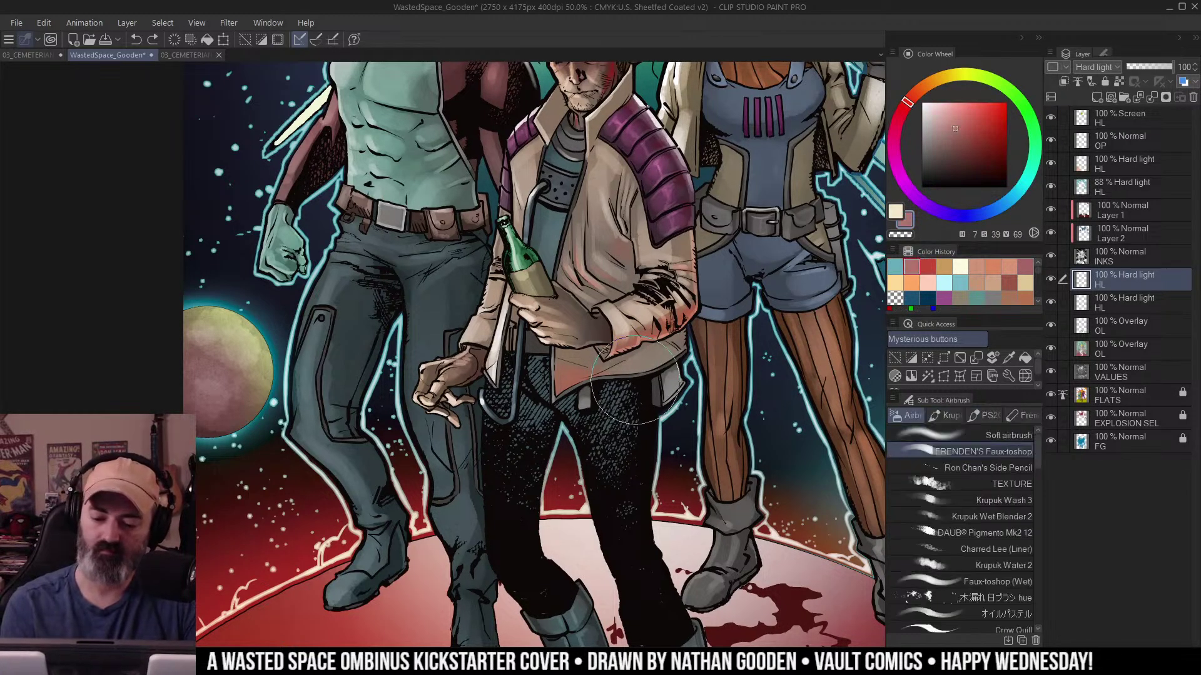
{"action": "mouse_move", "coordinate": [634, 381]}
{"action": "left_mouse_down"}
{"action": "mouse_move", "coordinate": [700, 356]}
{"action": "mouse_move", "coordinate": [605, 386]}
{"action": "left_mouse_up"}
{"action": "key", "text": "ctrl+d"}
{"action": "key", "text": "w"}
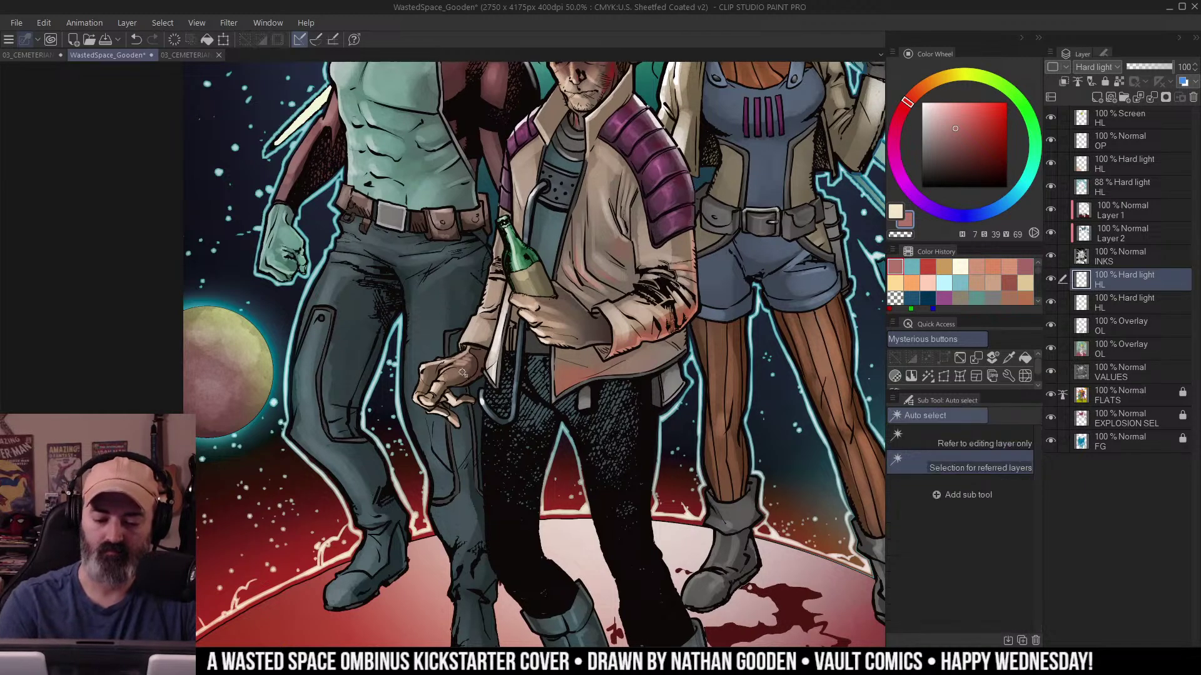
Select the blond man's skin areas and brush muted red light onto his hands and lower fingers.
{"action": "left_click", "coordinate": [469, 369]}
{"action": "key", "text": "ctrl+h"}
{"action": "key", "text": "b"}
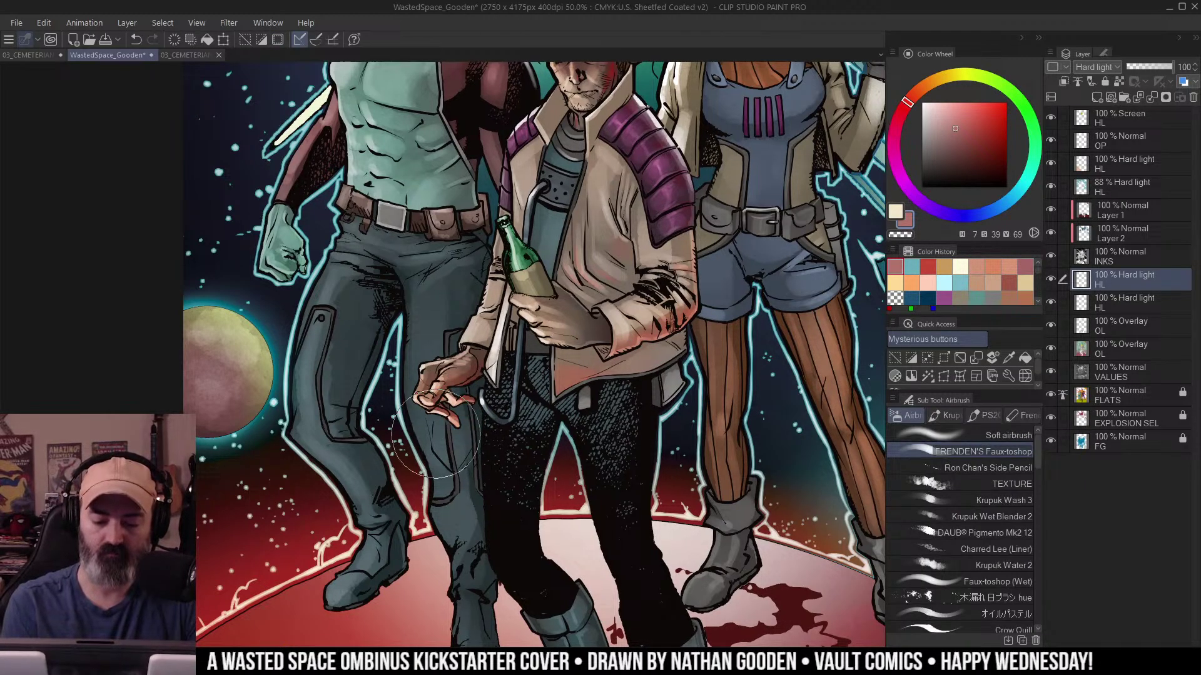
{"action": "left_click", "coordinate": [659, 366], "text": "ctrl+alt"}
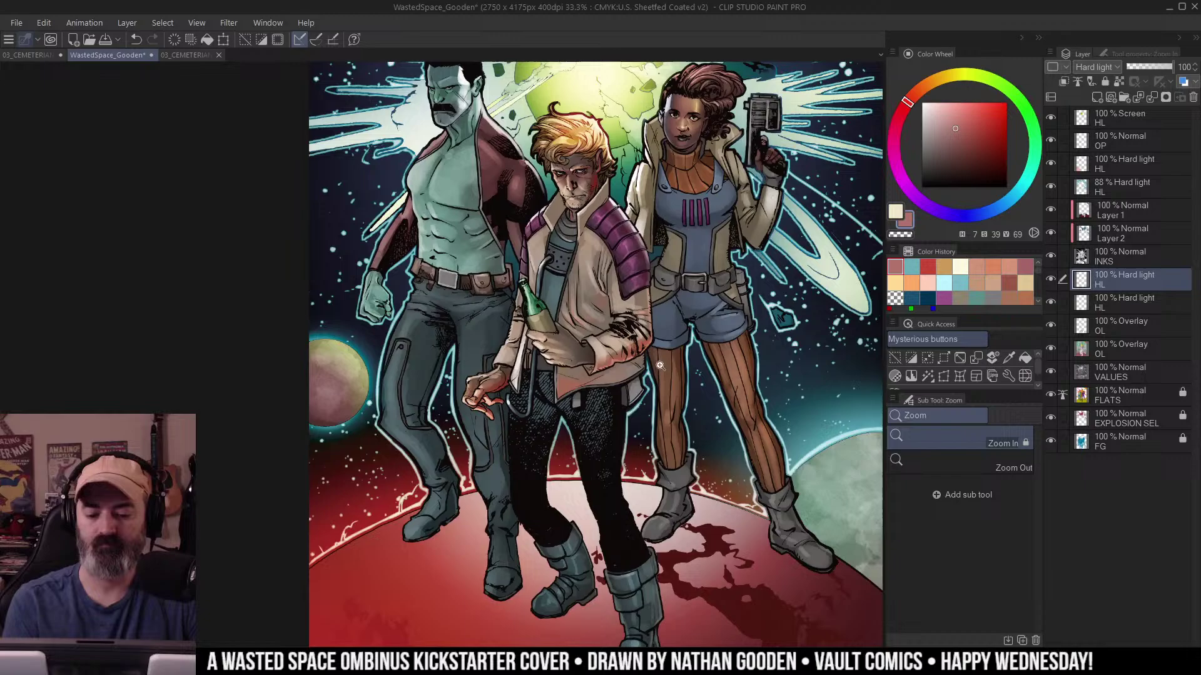
{"action": "left_click", "coordinate": [598, 422], "text": "ctrl"}
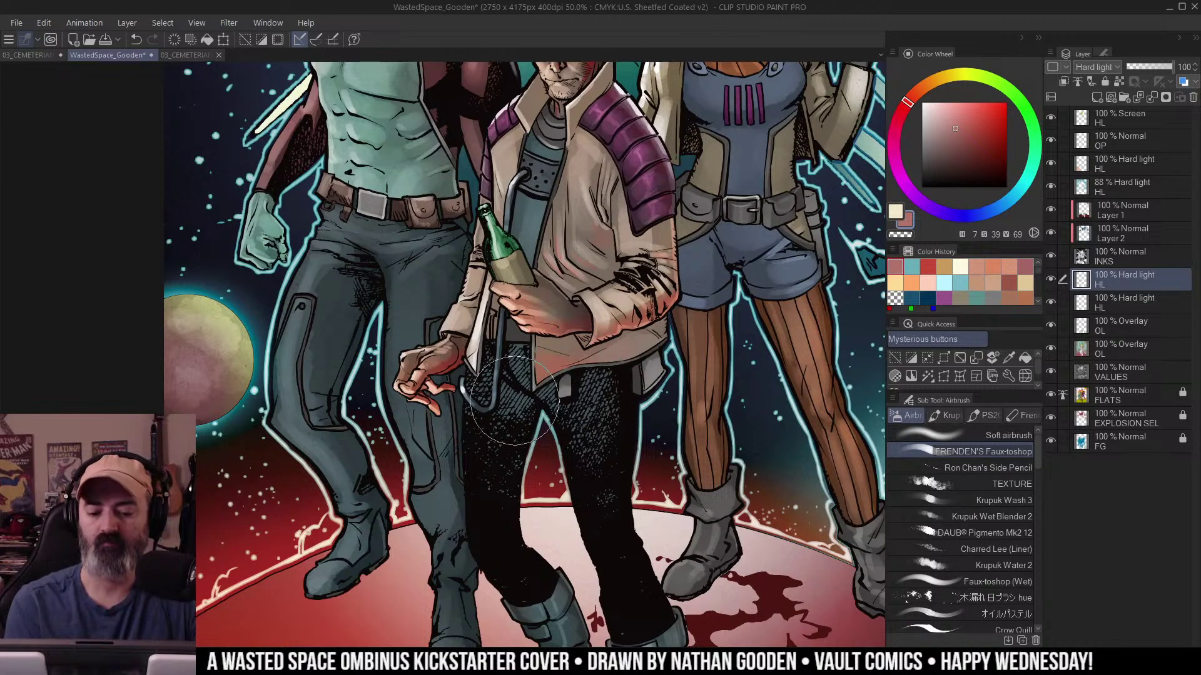
Select the blond man's boots and paint muted red light down the back edge of the front boot with the Soft airbrush.
{"action": "left_click", "coordinate": [539, 398], "text": "ctrl+alt"}
{"action": "left_click", "coordinate": [539, 398], "text": "ctrl+alt"}
{"action": "left_click_drag", "start_coordinate": [539, 397], "coordinate": [537, 368]}
{"action": "left_click", "coordinate": [602, 389]}
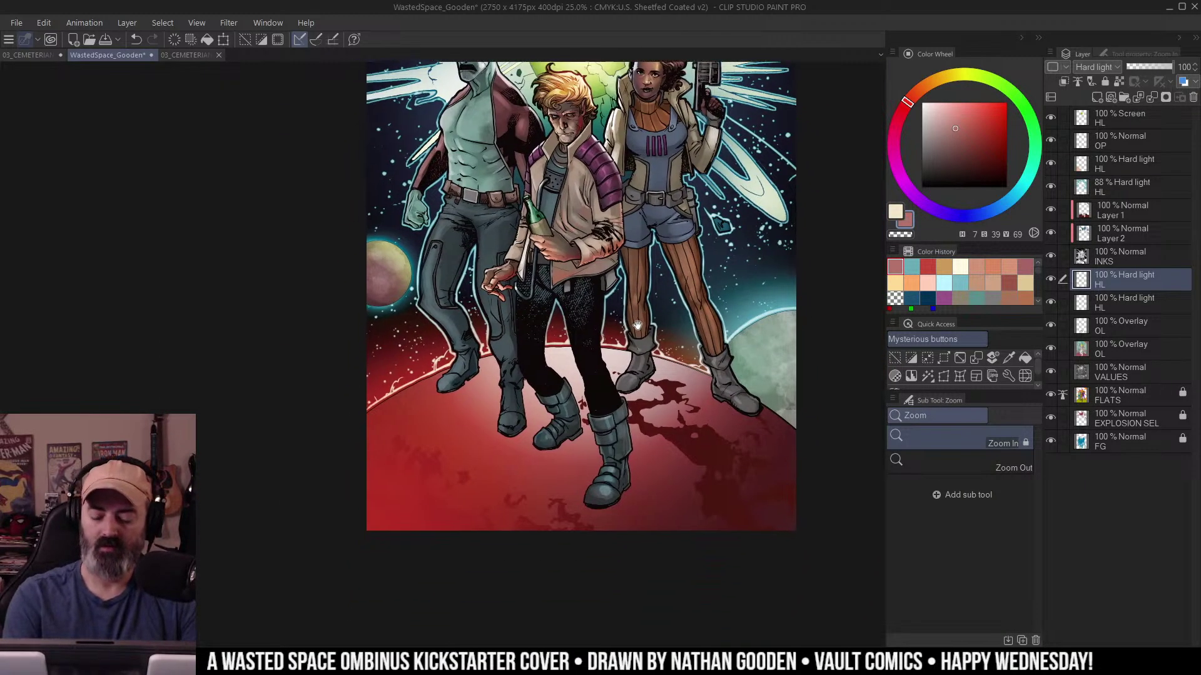
{"action": "key", "text": "w"}
{"action": "left_click", "coordinate": [633, 387]}
{"action": "left_click", "coordinate": [605, 351]}
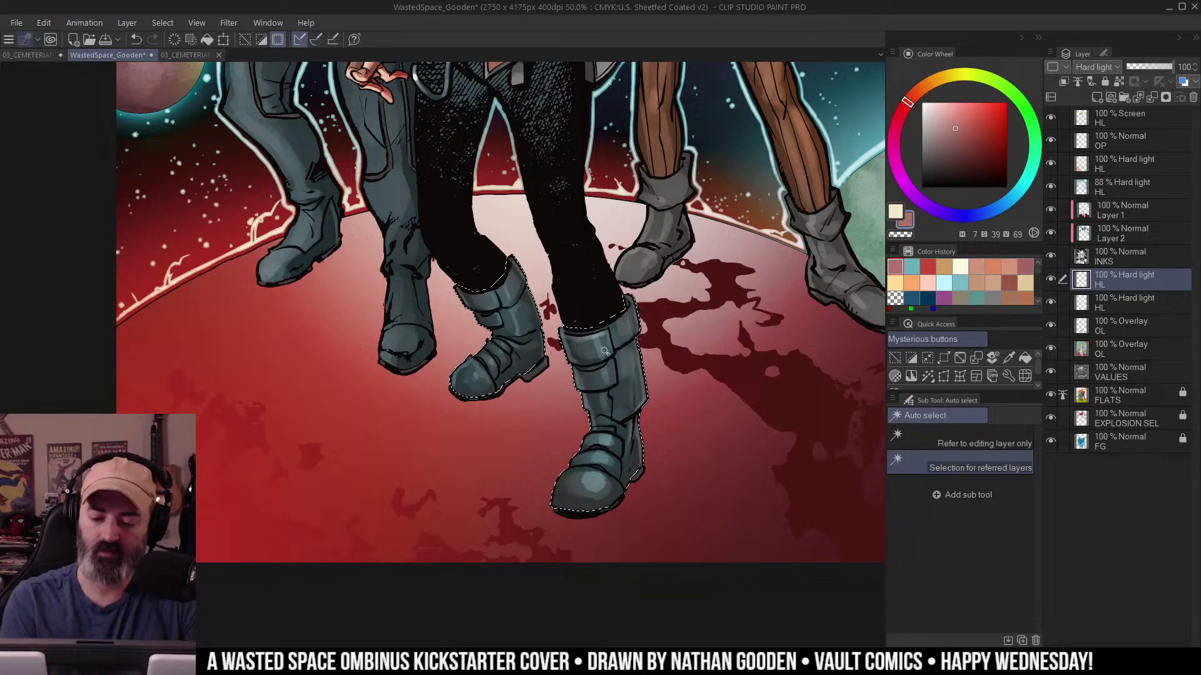
{"action": "scroll", "coordinate": [639, 427], "scroll_direction": "up", "scroll_amount": 1}
{"action": "key", "text": "b"}
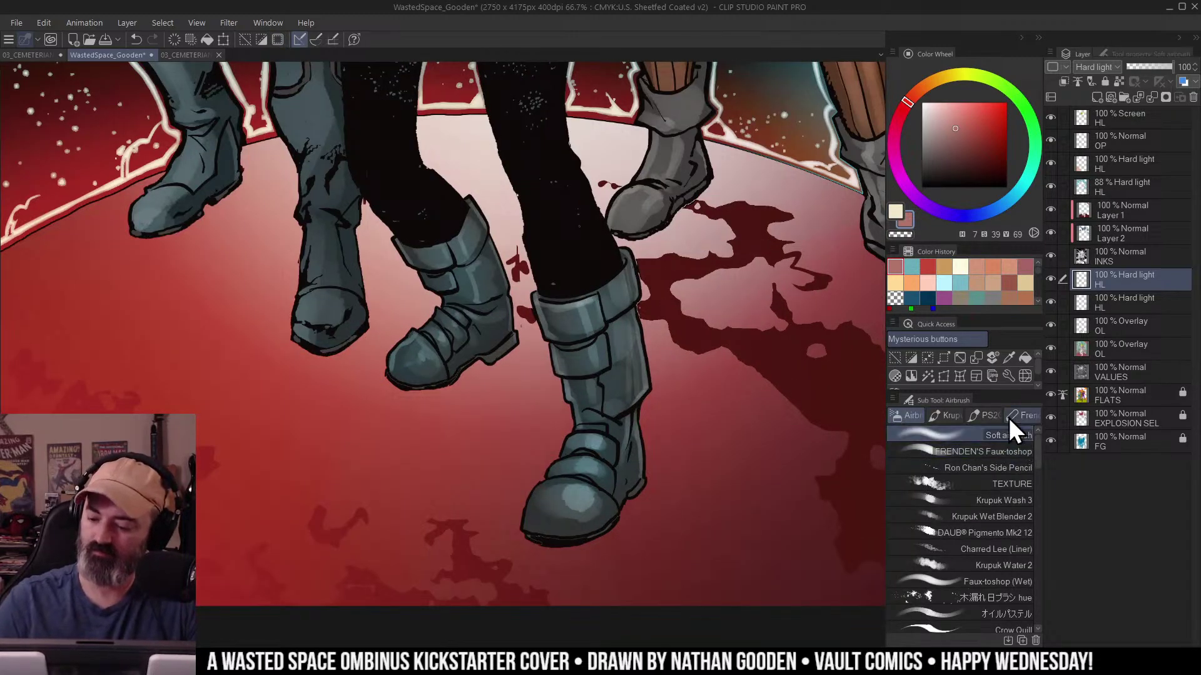
{"action": "left_click_drag", "start_coordinate": [679, 323], "coordinate": [688, 321]}
{"action": "left_click_drag", "start_coordinate": [648, 265], "coordinate": [658, 387]}
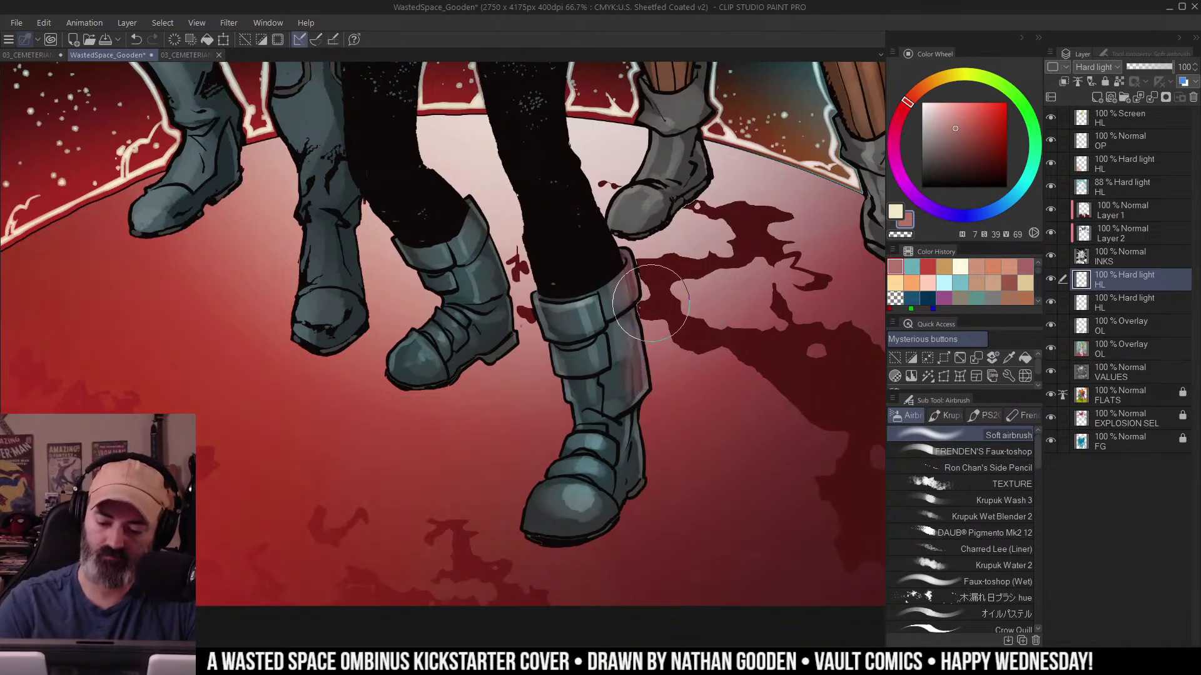
{"action": "left_click_drag", "start_coordinate": [646, 303], "coordinate": [656, 506]}
{"action": "left_click_drag", "start_coordinate": [639, 321], "coordinate": [637, 533]}
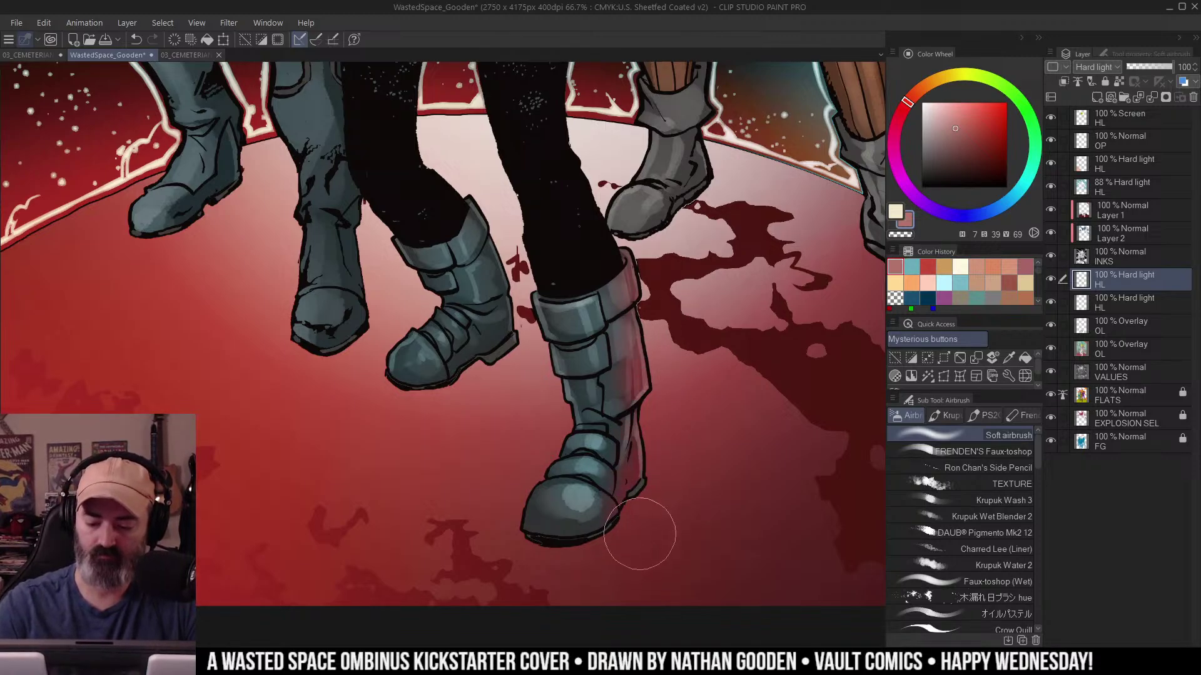
{"action": "left_click_drag", "start_coordinate": [642, 321], "coordinate": [634, 508]}
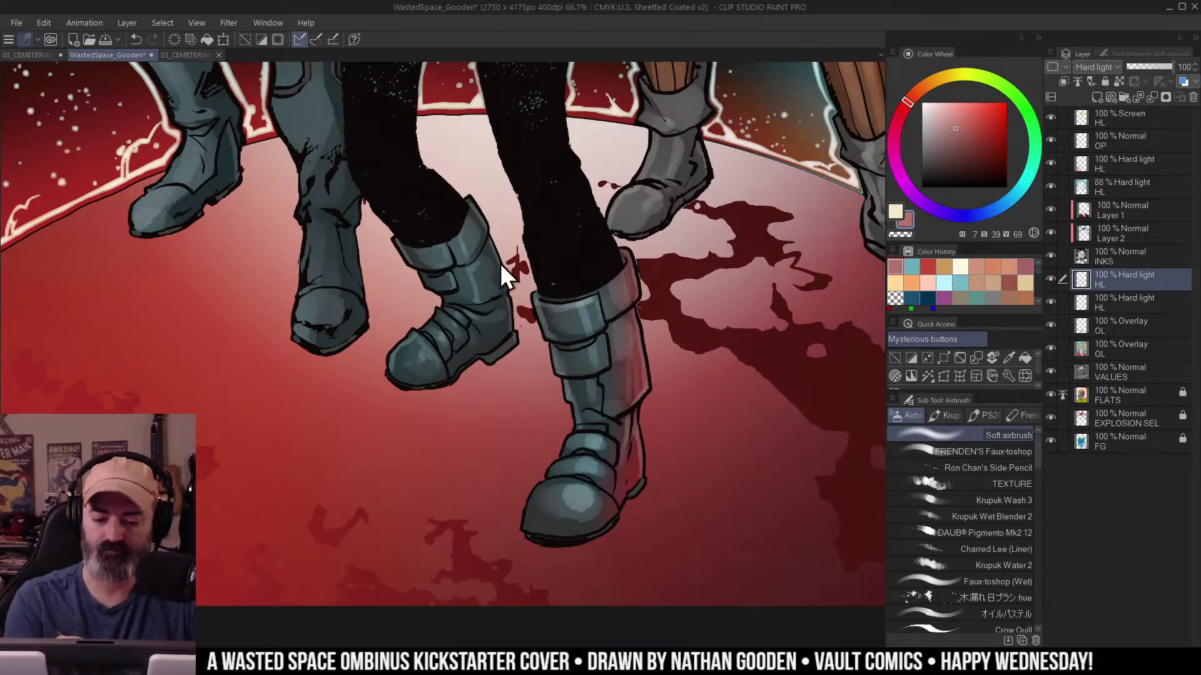
Airbrush muted red light along the back edge of the blond man's other boot and clear the selection.
{"action": "mouse_move", "coordinate": [447, 220]}
{"action": "left_mouse_down"}
{"action": "mouse_move", "coordinate": [474, 400]}
{"action": "mouse_move", "coordinate": [461, 407]}
{"action": "mouse_move", "coordinate": [504, 347]}
{"action": "left_mouse_up"}
{"action": "key", "text": "w"}
{"action": "left_click", "coordinate": [503, 347]}
{"action": "key", "text": "b"}
{"action": "key", "text": "w"}
{"action": "key", "text": "ctrl+d"}
Reselect the blond man's boots, airbrush muted red light onto the toe of the raised boot, and deselect.
{"action": "scroll", "coordinate": [682, 347], "scroll_direction": "down", "scroll_amount": 1}
{"action": "key", "text": "m"}
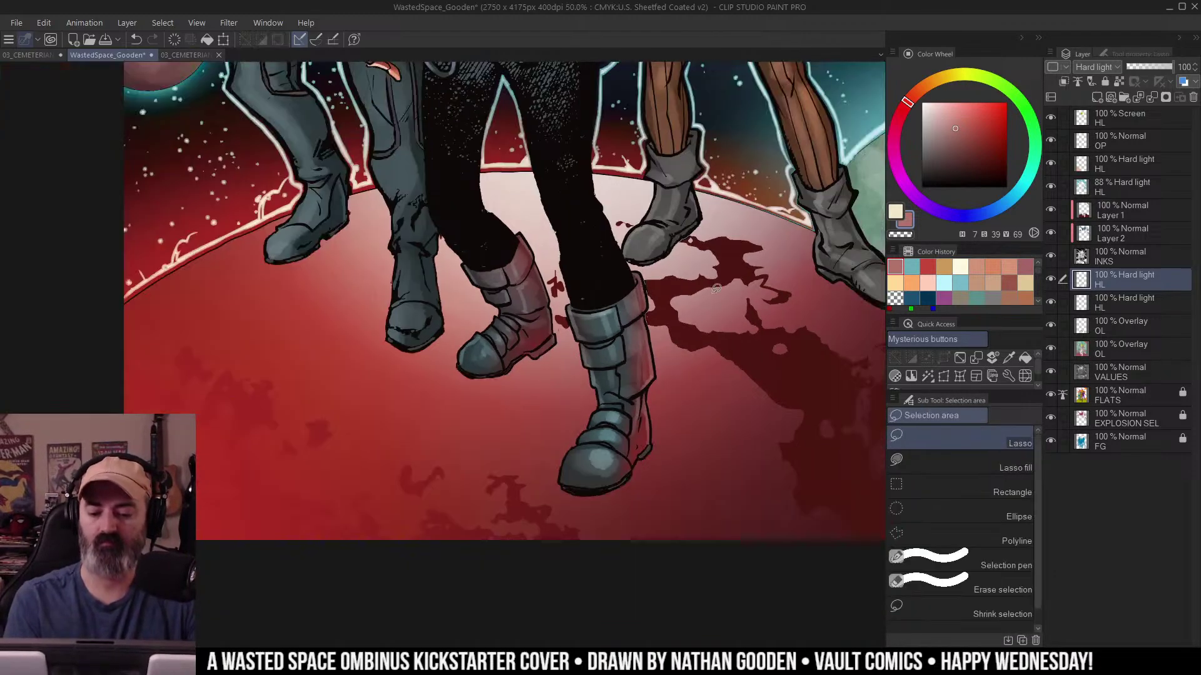
{"action": "left_click_drag", "start_coordinate": [686, 174], "coordinate": [587, 368]}
{"action": "left_click_drag", "start_coordinate": [542, 439], "coordinate": [673, 300]}
{"action": "key", "text": "w"}
{"action": "left_click", "coordinate": [526, 423]}
{"action": "key", "text": "b"}
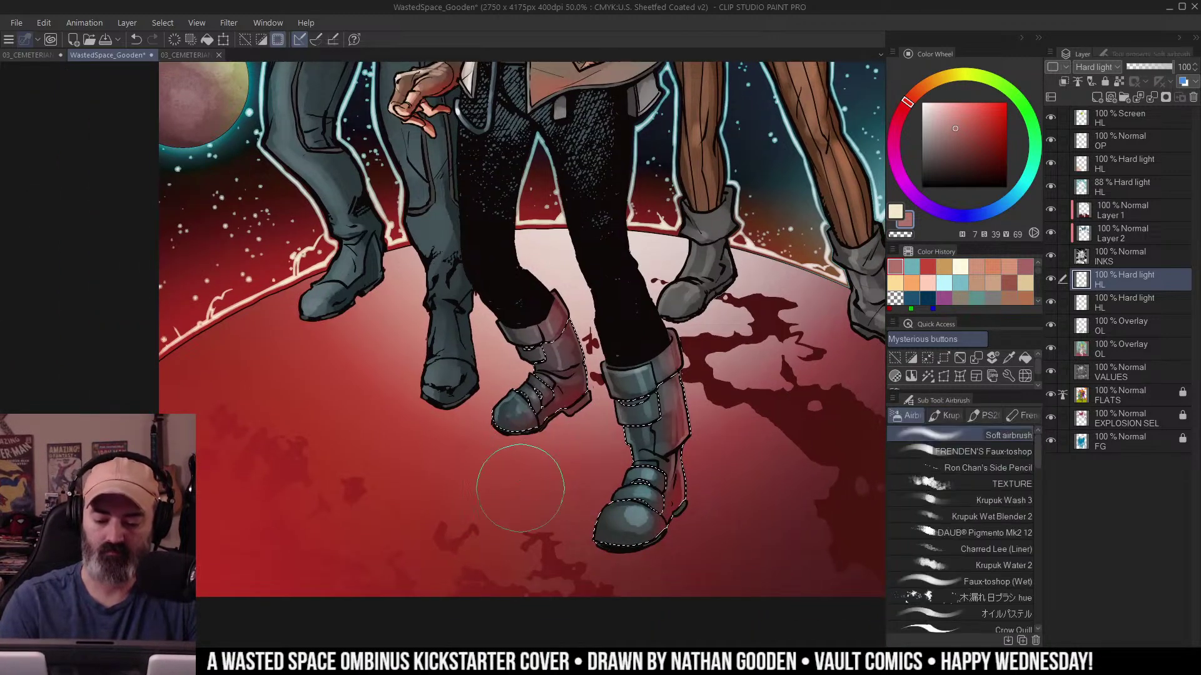
{"action": "left_click_drag", "start_coordinate": [524, 481], "coordinate": [529, 465]}
{"action": "key", "text": "m"}
{"action": "key", "text": "ctrl+d"}
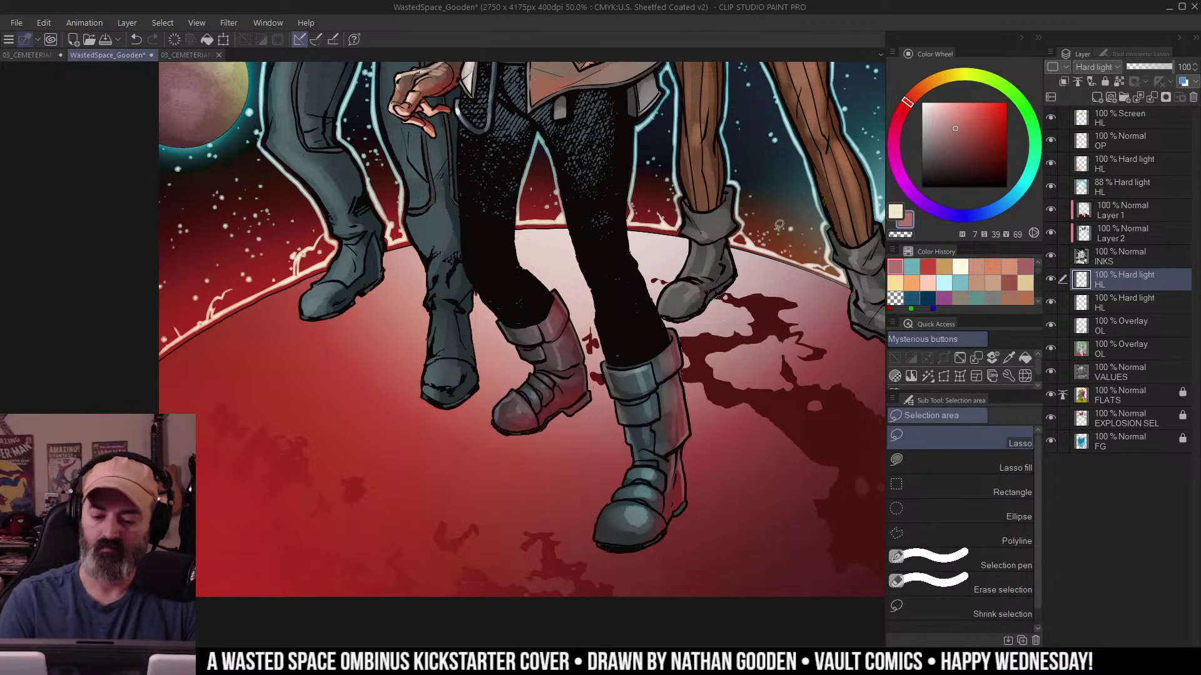
{"action": "left_click", "coordinate": [740, 220], "text": "alt"}
{"action": "left_click_drag", "start_coordinate": [740, 220], "coordinate": [676, 264]}
{"action": "left_click", "coordinate": [564, 400], "text": "ctrl"}
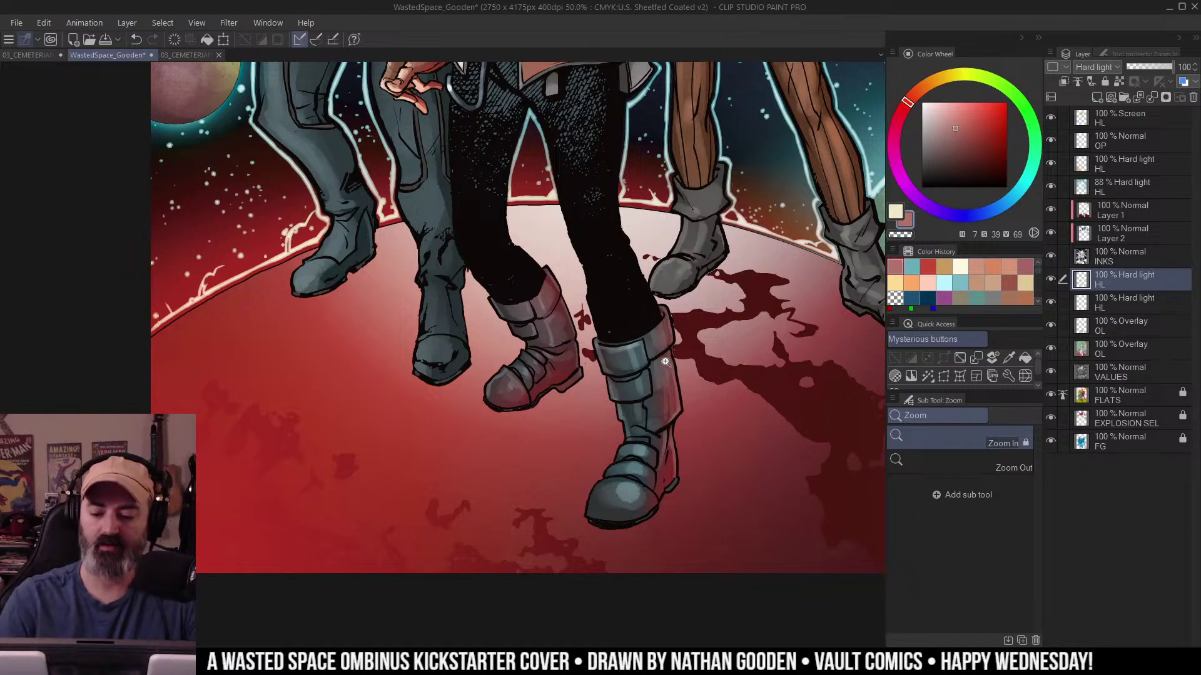
{"action": "left_click_drag", "start_coordinate": [668, 265], "coordinate": [734, 383]}
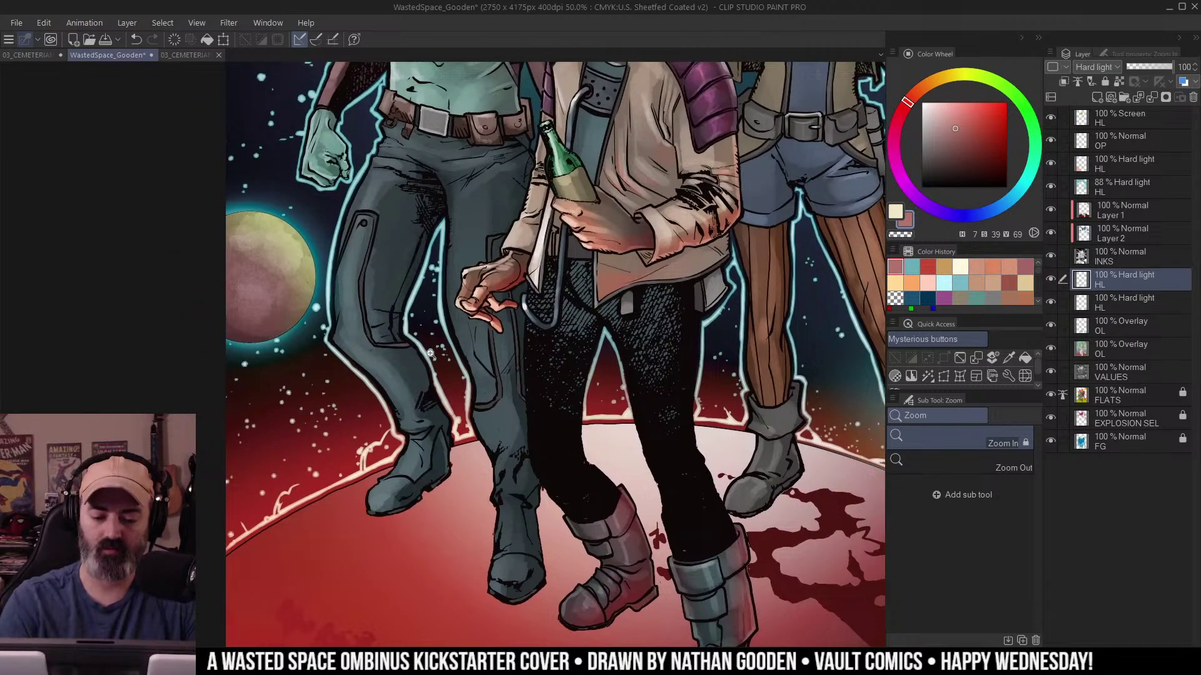
Select the mustached green man's trousers and brush muted red light down his bent lower leg with Krupuk Wash 3.
{"action": "key", "text": "w"}
{"action": "left_click", "coordinate": [443, 323]}
{"action": "left_click_drag", "start_coordinate": [466, 408], "coordinate": [566, 365]}
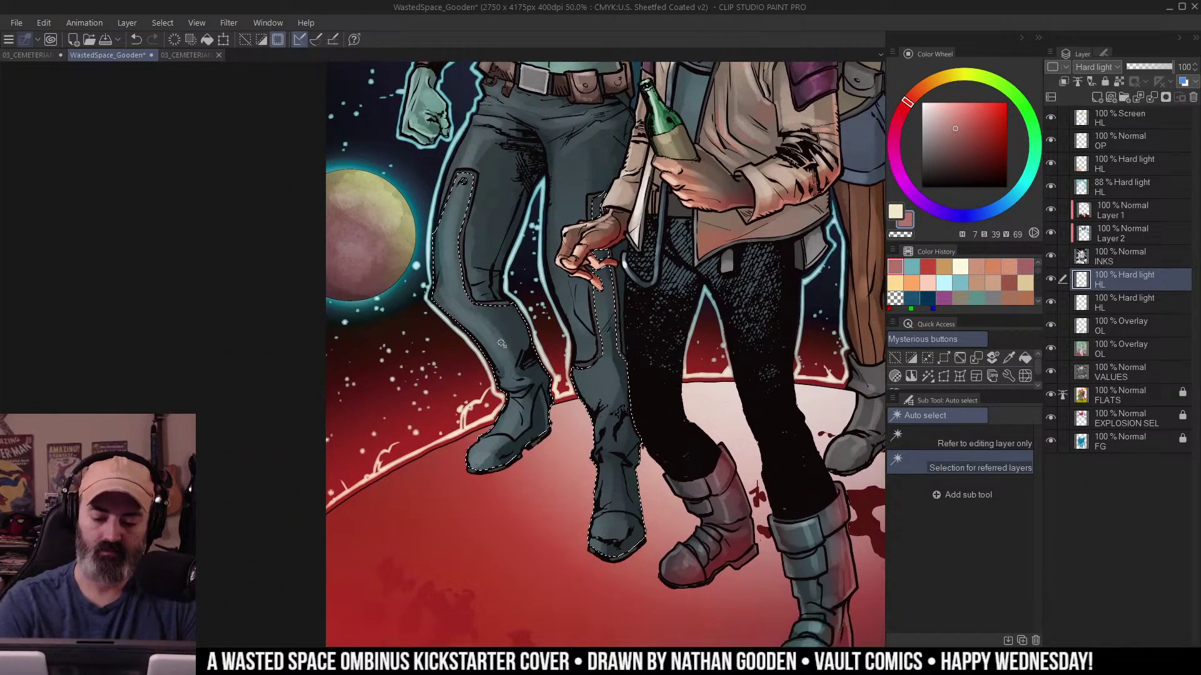
{"action": "key", "text": "ctrl+h"}
{"action": "key", "text": "b"}
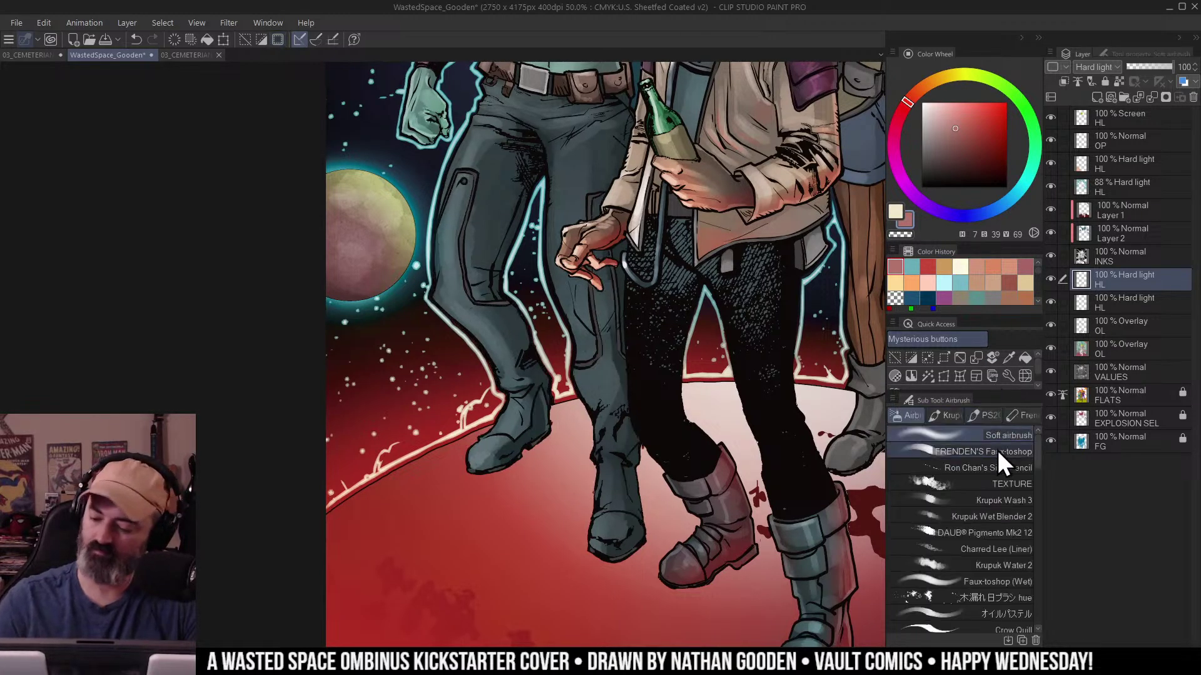
{"action": "left_click", "coordinate": [1010, 466]}
{"action": "left_click", "coordinate": [1024, 504]}
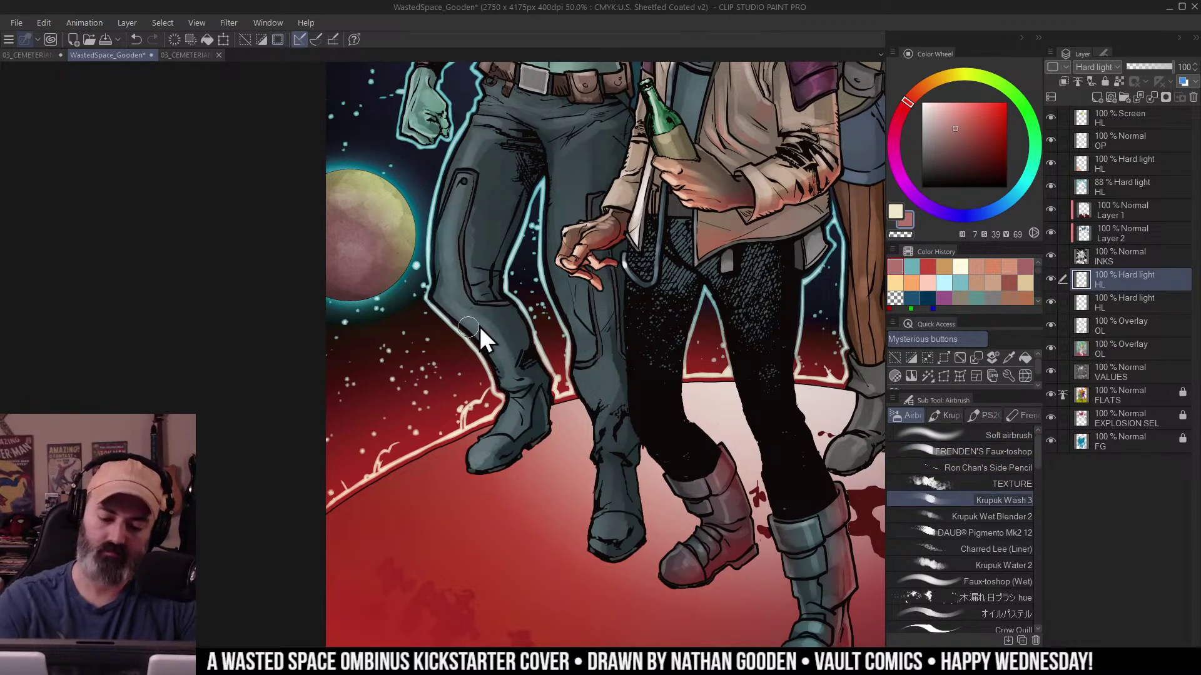
{"action": "mouse_move", "coordinate": [472, 318]}
{"action": "left_mouse_down"}
{"action": "mouse_move", "coordinate": [508, 375]}
{"action": "mouse_move", "coordinate": [438, 296]}
{"action": "mouse_move", "coordinate": [496, 371]}
{"action": "mouse_move", "coordinate": [522, 377]}
{"action": "left_mouse_up"}
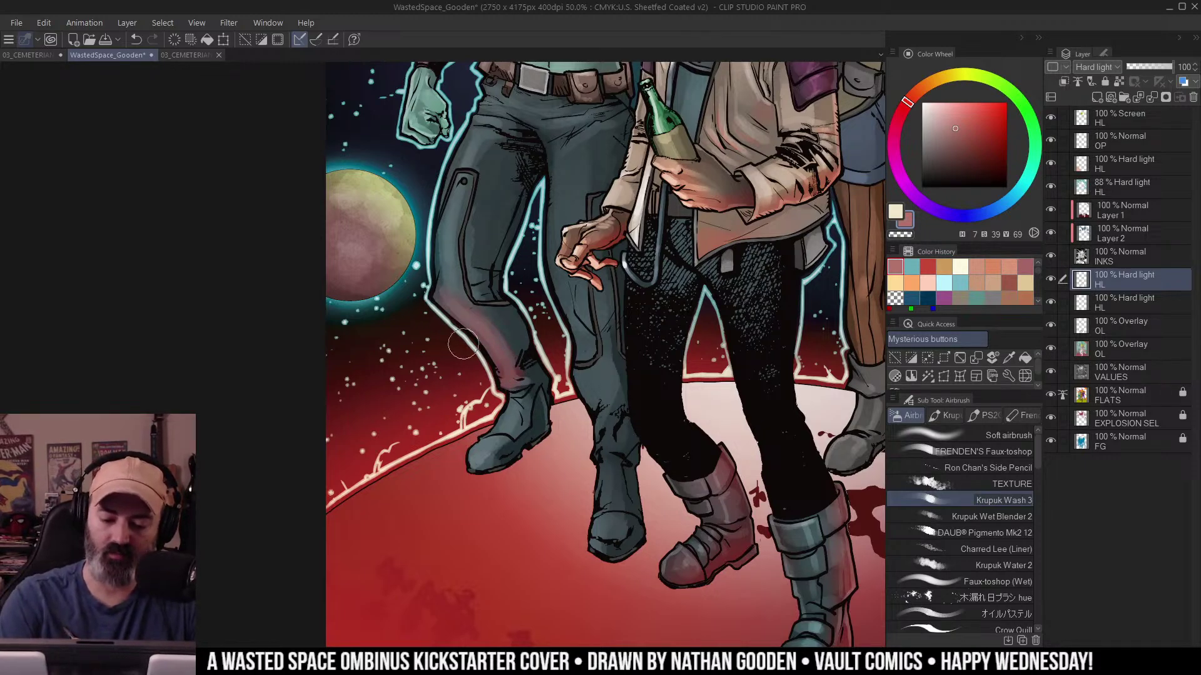
Select the green man's boots and brush muted red light along the rear boot's back edge and his inner leg.
{"action": "key", "text": "w"}
{"action": "left_click", "coordinate": [519, 410]}
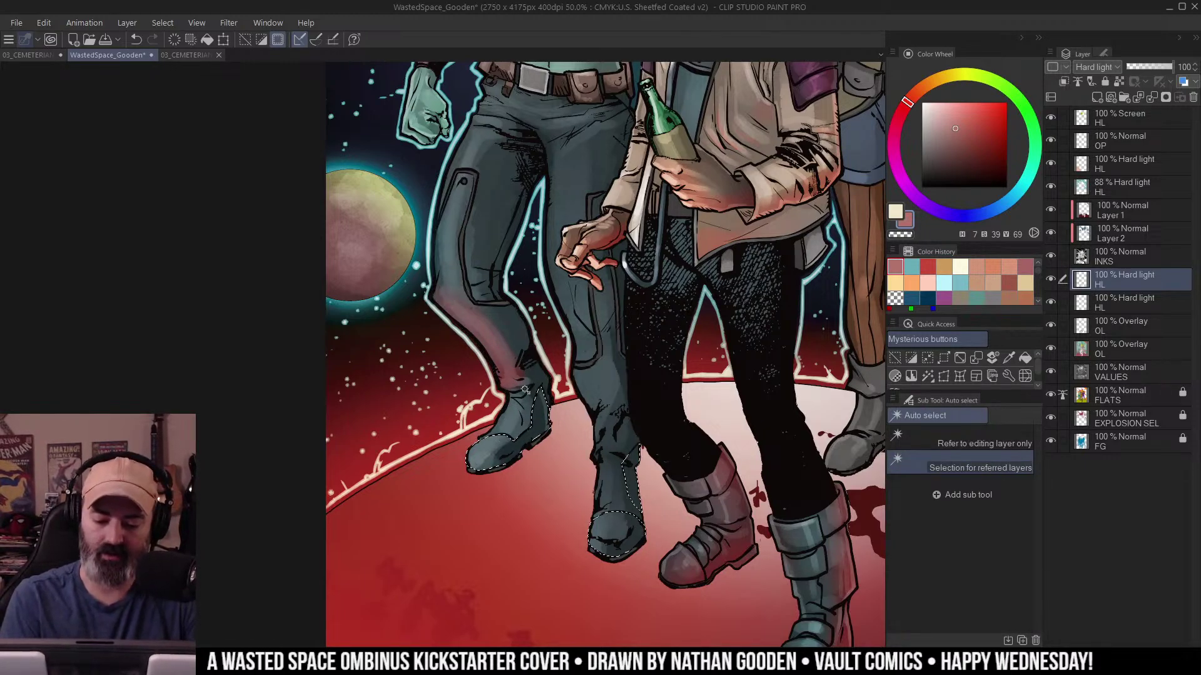
{"action": "key", "text": "ctrl+d"}
{"action": "key", "text": "b"}
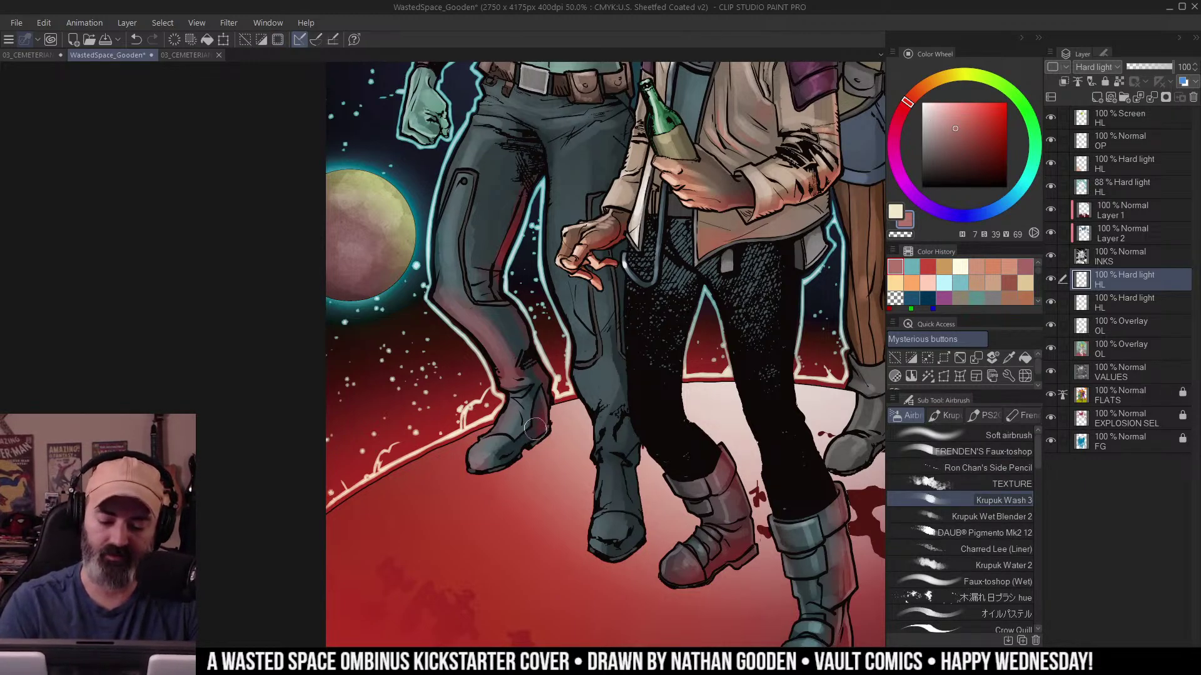
Select the green man's trousers and boots again and brush faint muted red light onto his other leg.
{"action": "scroll", "coordinate": [543, 407], "scroll_direction": "down", "scroll_amount": 1}
{"action": "left_click_drag", "start_coordinate": [606, 429], "coordinate": [552, 460]}
{"action": "scroll", "coordinate": [552, 459], "scroll_direction": "up", "scroll_amount": 1}
{"action": "key", "text": "w"}
{"action": "left_click", "coordinate": [530, 464]}
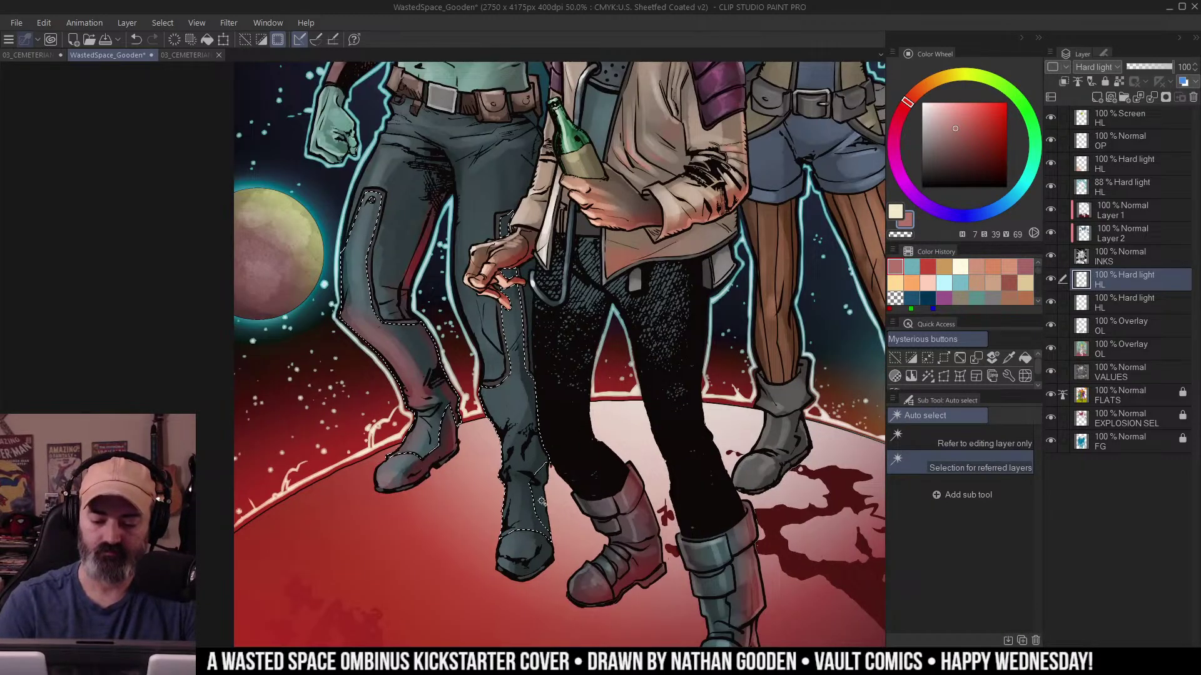
{"action": "key", "text": "ctrl+d"}
{"action": "key", "text": "b"}
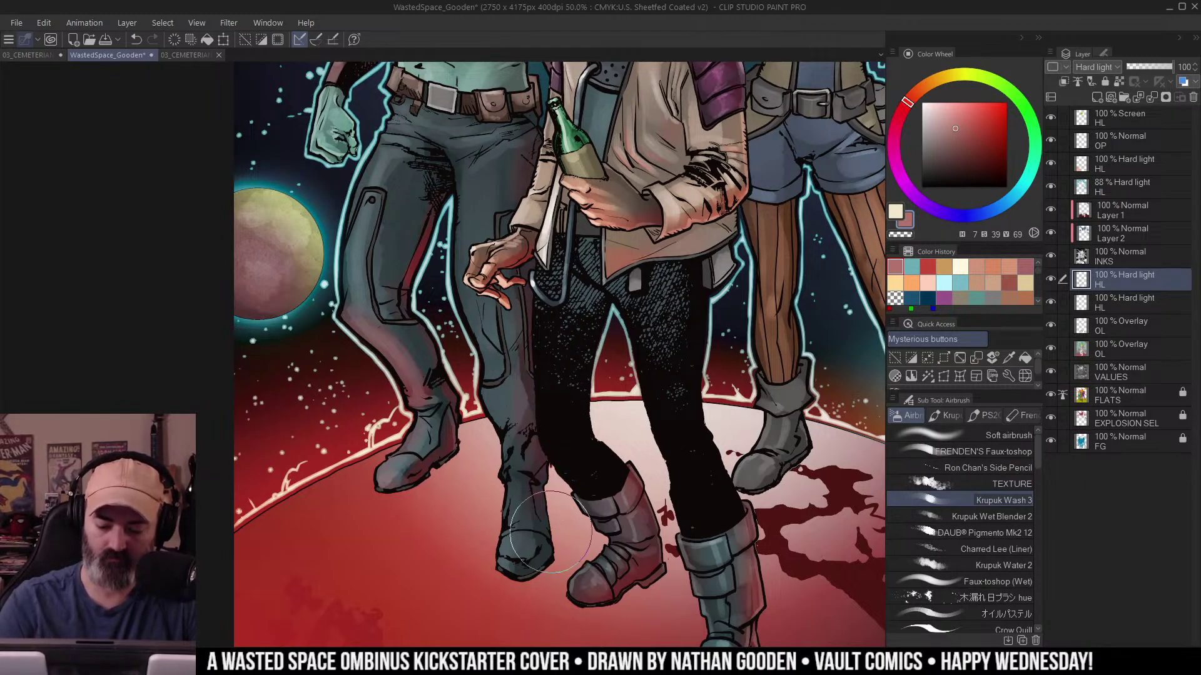
Select both of the woman's boots, brush soft muted red light onto them with Krupuk Wash 3, and deselect.
{"action": "left_click", "coordinate": [612, 435], "text": "alt"}
{"action": "left_click_drag", "start_coordinate": [740, 263], "coordinate": [670, 310]}
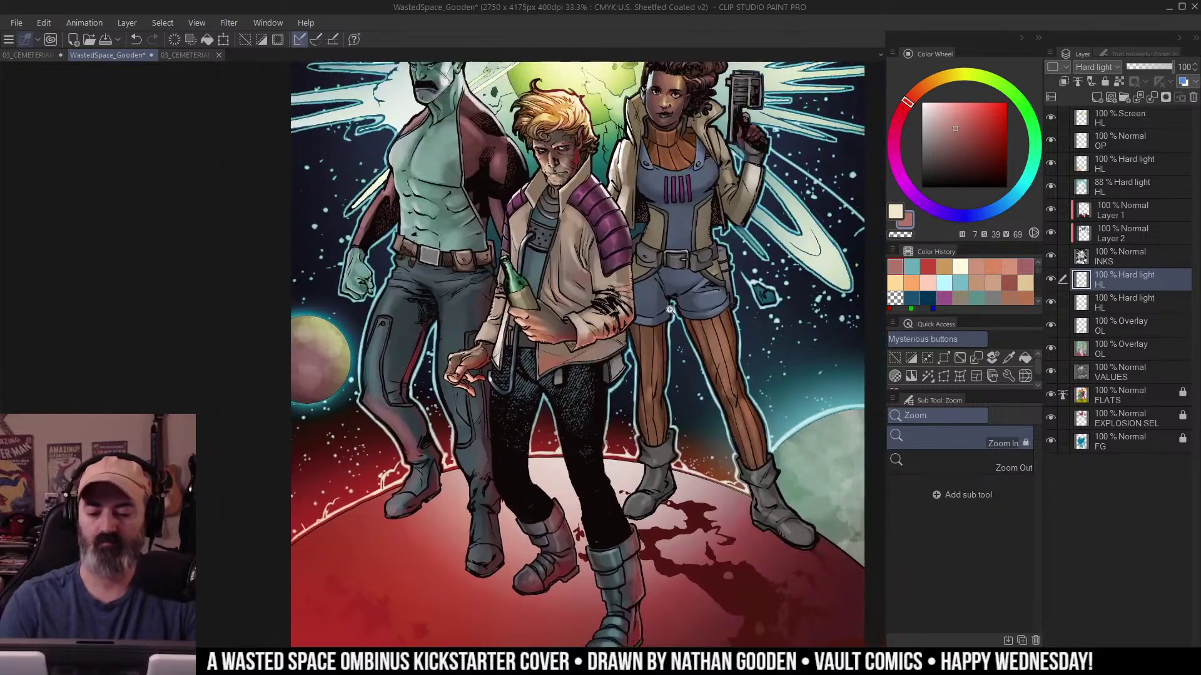
{"action": "left_click_drag", "start_coordinate": [753, 340], "coordinate": [693, 281]}
{"action": "left_click", "coordinate": [600, 419]}
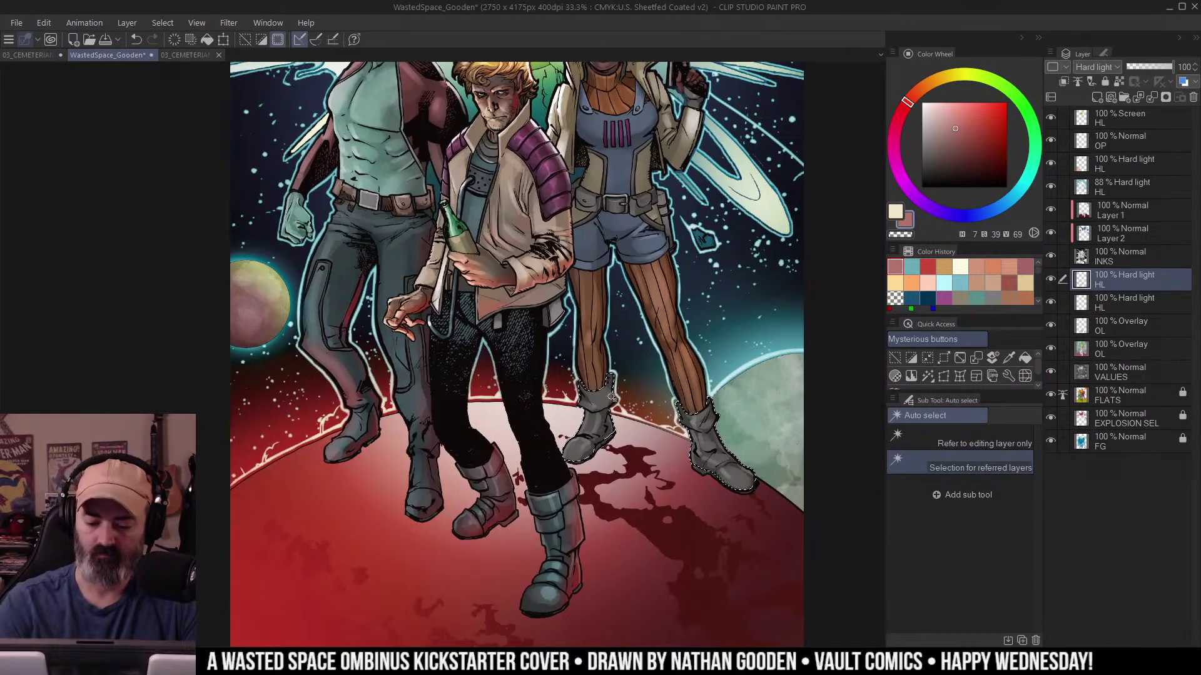
{"action": "left_click", "coordinate": [719, 416], "text": "shift"}
{"action": "key", "text": "ctrl+h"}
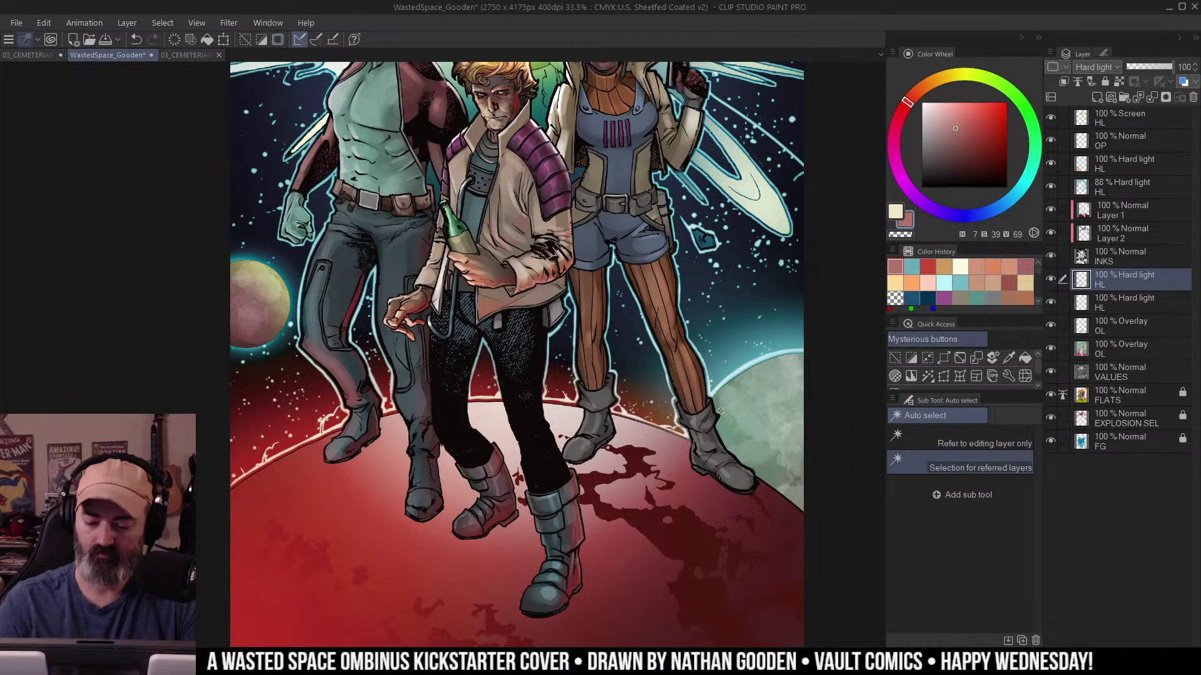
{"action": "key", "text": "b"}
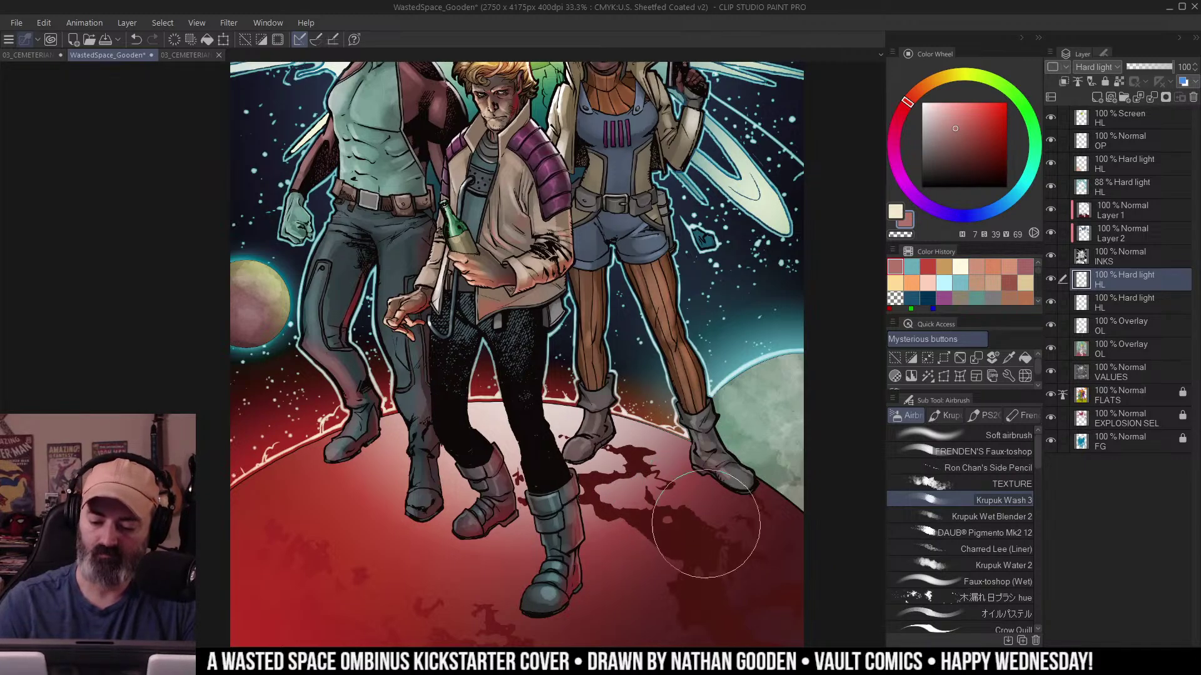
{"action": "left_click_drag", "start_coordinate": [689, 282], "coordinate": [656, 366]}
{"action": "left_click", "coordinate": [655, 409], "text": "alt"}
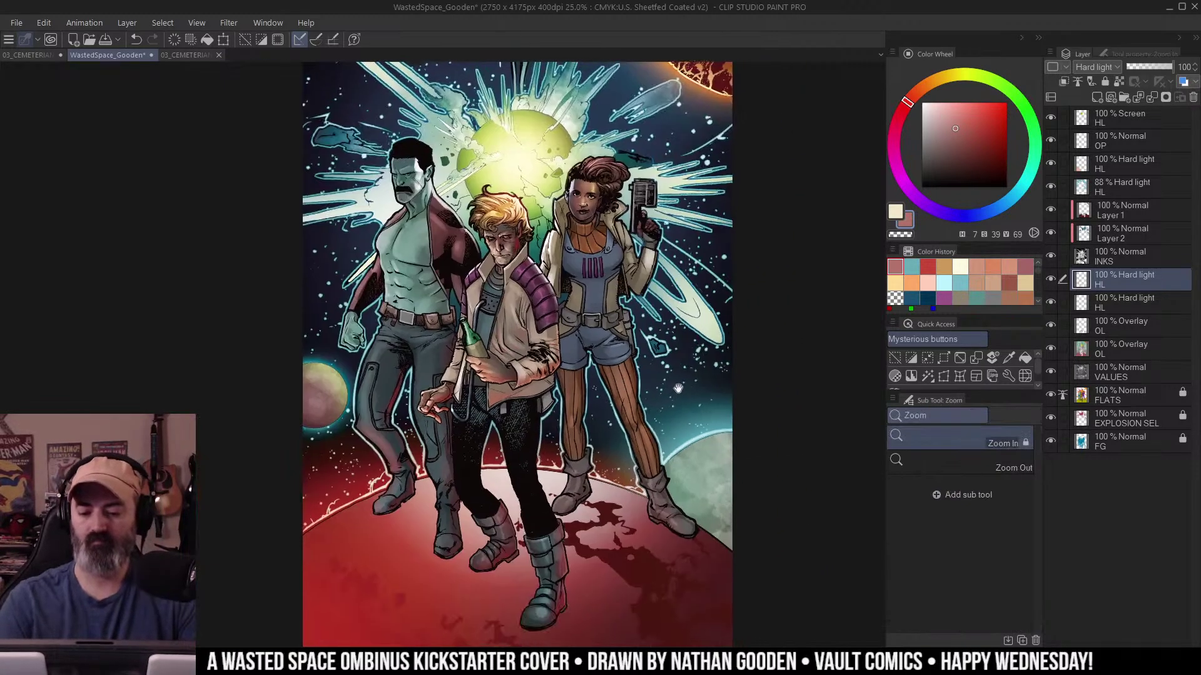
{"action": "left_click_drag", "start_coordinate": [636, 212], "coordinate": [658, 245]}
{"action": "key", "text": "m"}
{"action": "key", "text": "ctrl+d"}
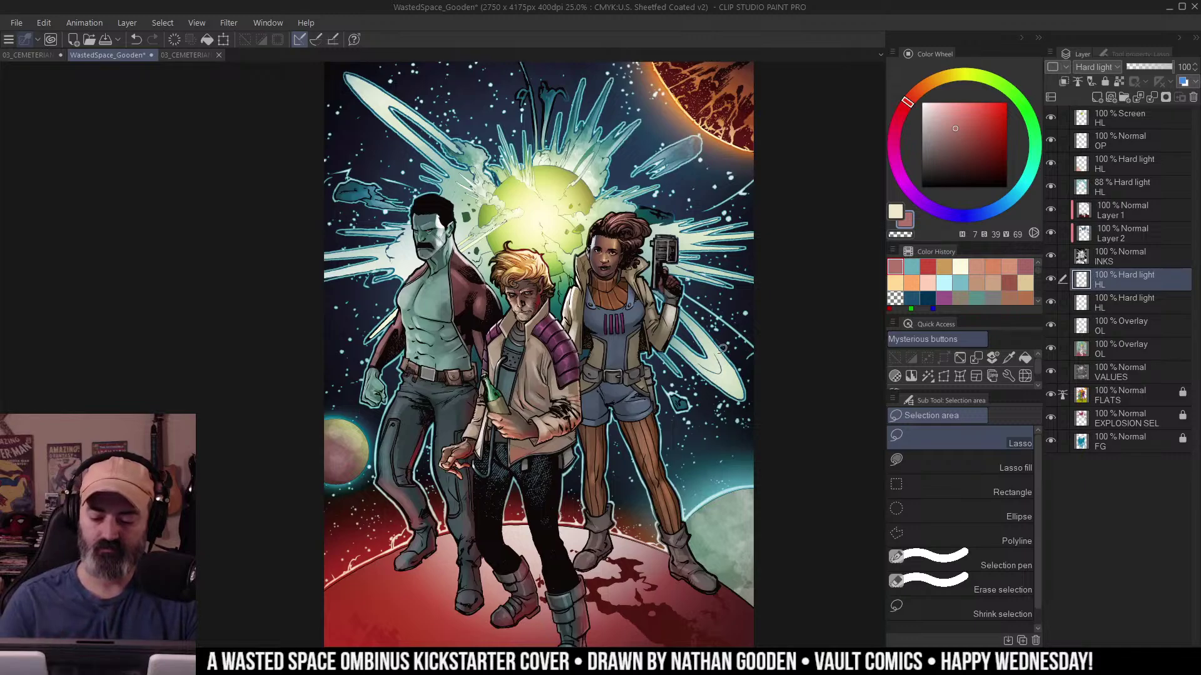
Select the floating space debris, sample a pale green from the explosion, and brush light over the chunk beside the green man.
{"action": "left_click_drag", "start_coordinate": [730, 356], "coordinate": [734, 292]}
{"action": "key", "text": "/"}
{"action": "left_click", "coordinate": [724, 336], "text": "alt"}
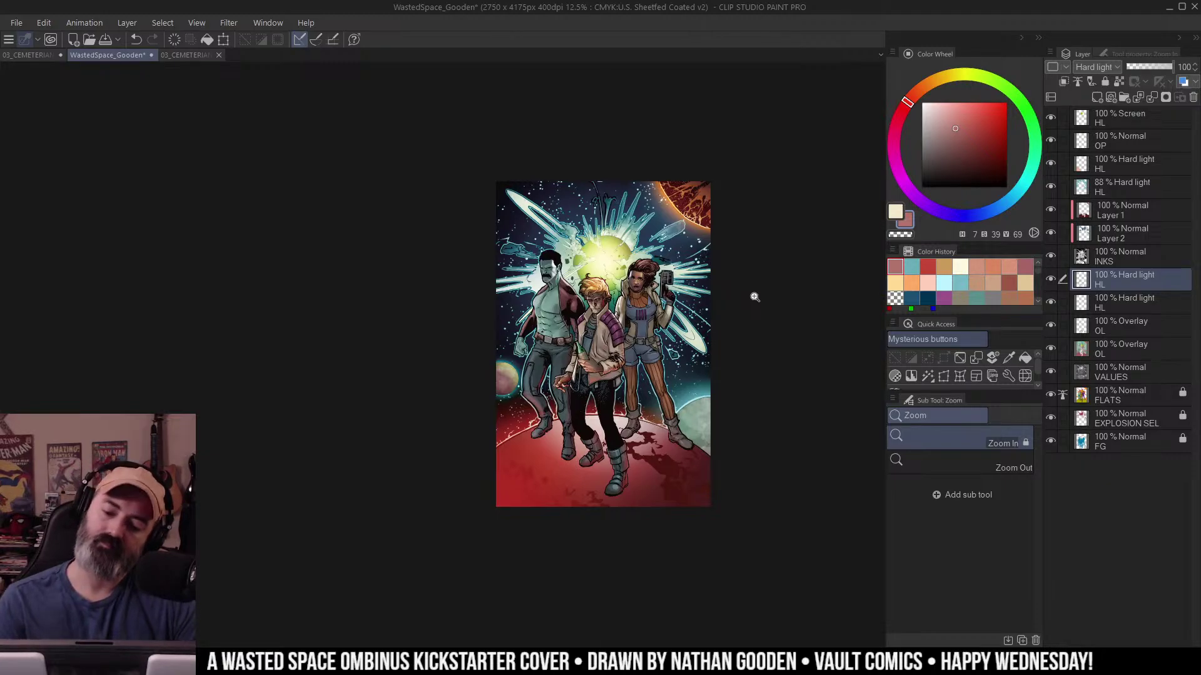
{"action": "left_click", "coordinate": [636, 312]}
{"action": "left_click", "coordinate": [636, 313]}
{"action": "left_click", "coordinate": [635, 313]}
{"action": "left_click_drag", "start_coordinate": [645, 290], "coordinate": [720, 360]}
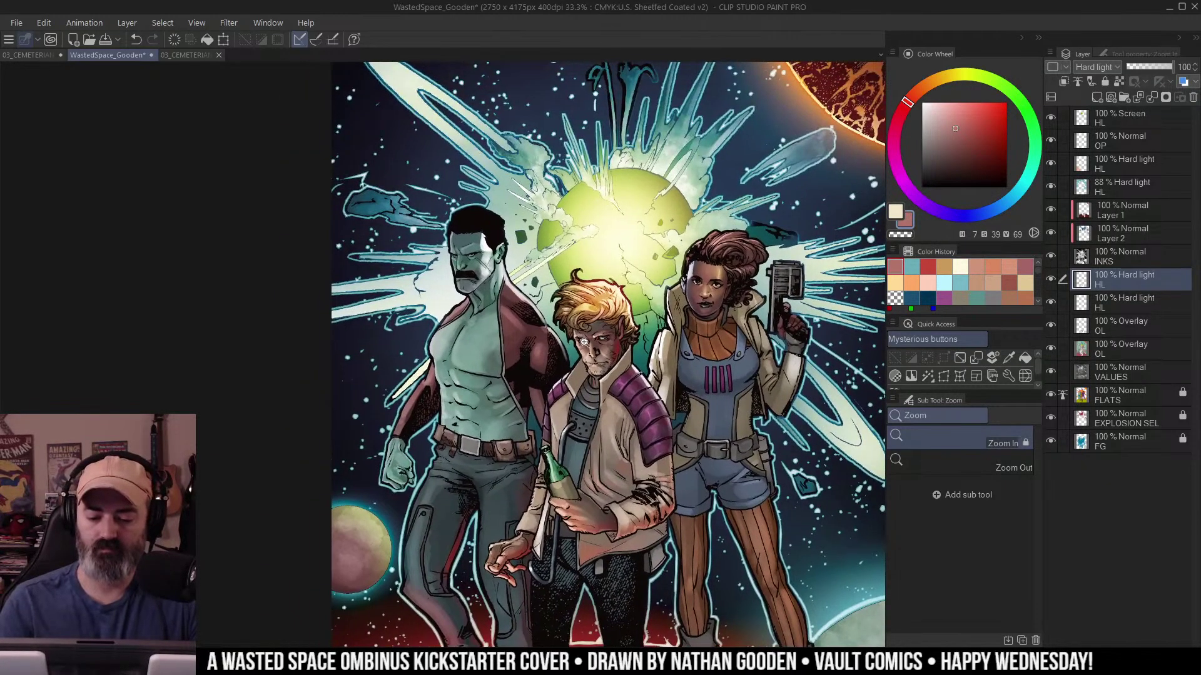
{"action": "left_click_drag", "start_coordinate": [487, 244], "coordinate": [534, 321]}
{"action": "key", "text": "w"}
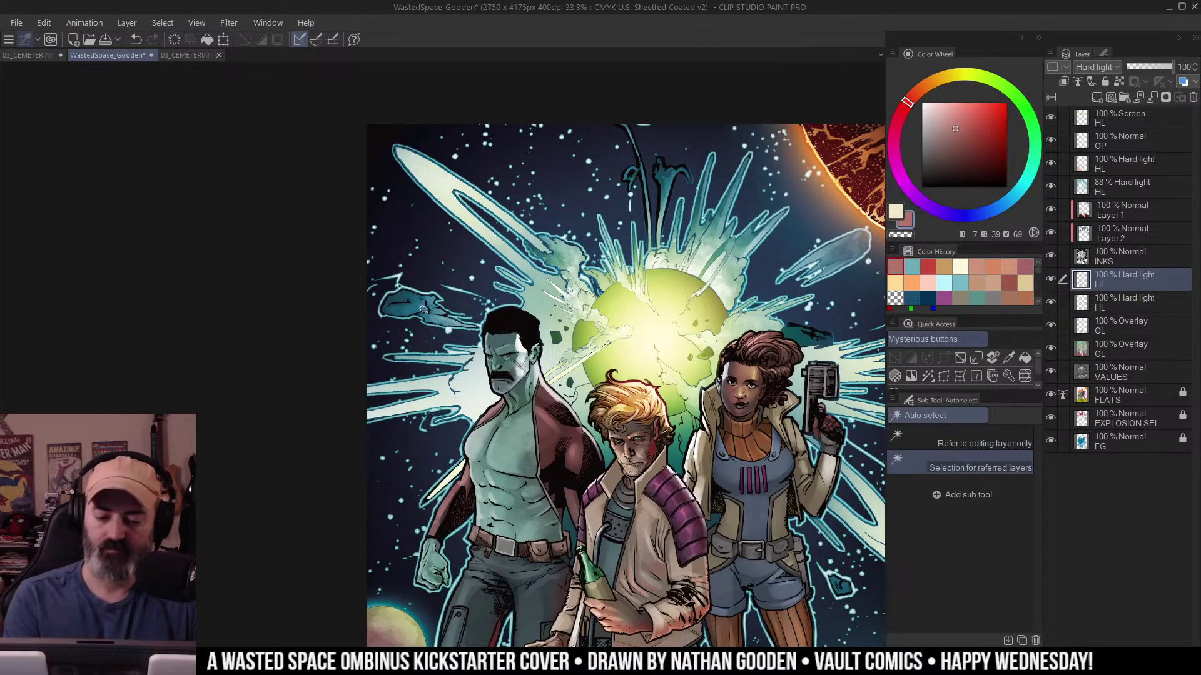
{"action": "left_click", "coordinate": [742, 314]}
{"action": "key", "text": "ctrl+h"}
{"action": "key", "text": "b"}
{"action": "left_click", "coordinate": [460, 184], "text": "alt"}
{"action": "mouse_move", "coordinate": [375, 291]}
{"action": "left_mouse_down"}
{"action": "mouse_move", "coordinate": [442, 306]}
{"action": "mouse_move", "coordinate": [450, 297]}
{"action": "mouse_move", "coordinate": [381, 335]}
{"action": "left_mouse_up"}
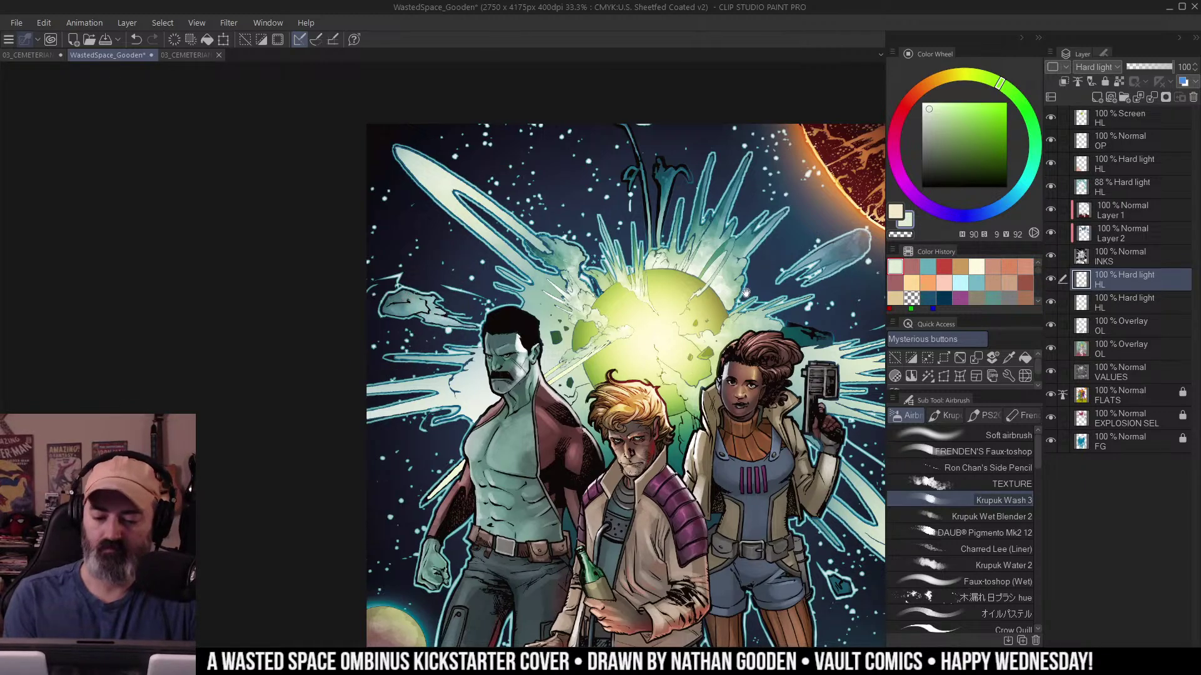
Brush the same pale green light over the debris chunk beneath the fiery planet.
{"action": "left_click_drag", "start_coordinate": [746, 292], "coordinate": [594, 240]}
{"action": "mouse_move", "coordinate": [687, 213]}
{"action": "left_mouse_down"}
{"action": "mouse_move", "coordinate": [649, 230]}
{"action": "mouse_move", "coordinate": [624, 295]}
{"action": "left_mouse_up"}
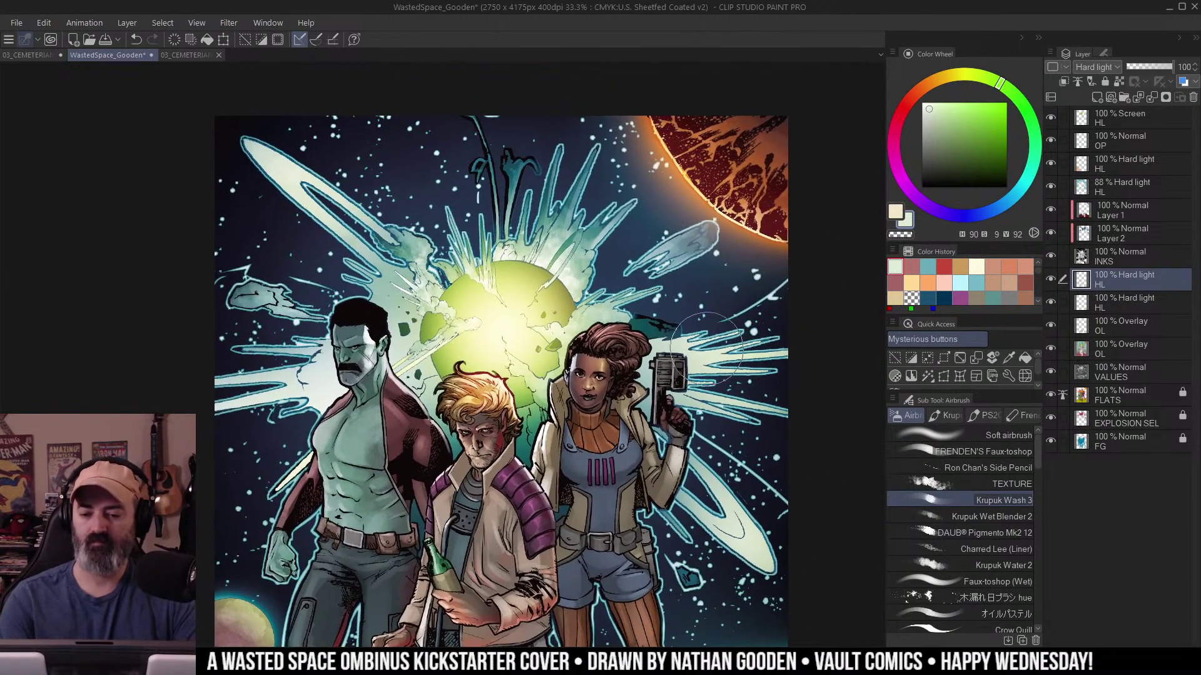
{"action": "left_click", "coordinate": [682, 379], "text": "ctrl+alt"}
{"action": "left_click_drag", "start_coordinate": [695, 379], "coordinate": [693, 285]}
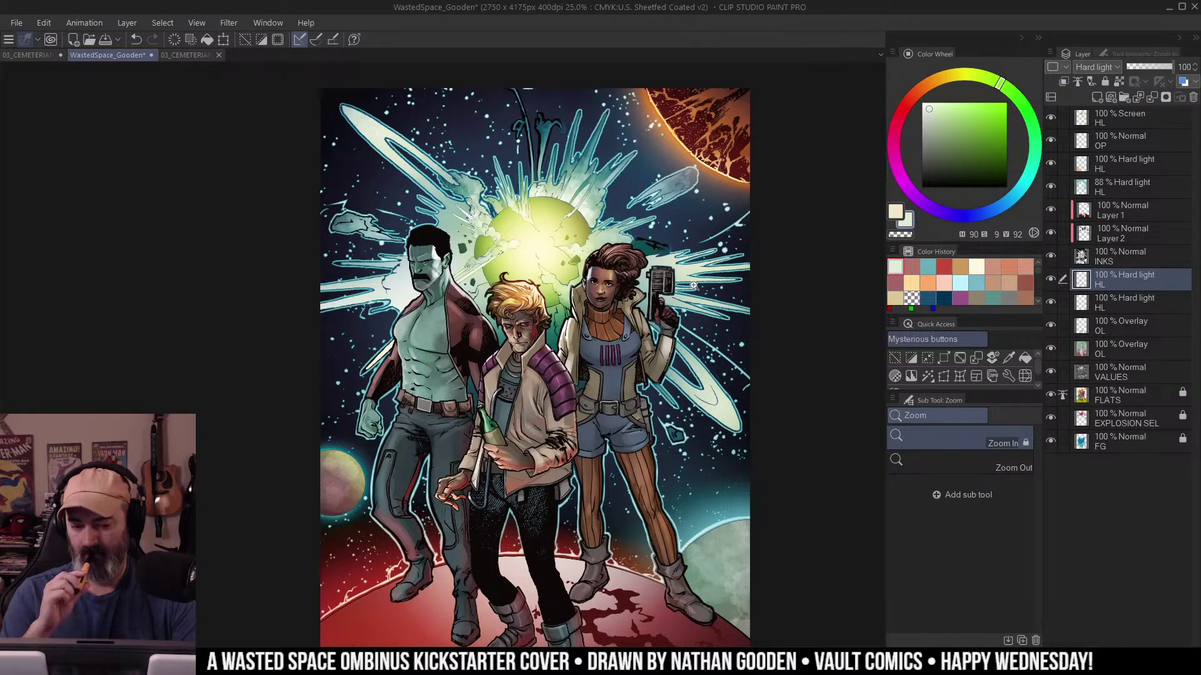
Select the green man's eyes, brighten them in pale green with Ron Chan's Side Pencil, and deselect.
{"action": "left_click", "coordinate": [450, 270]}
{"action": "left_click", "coordinate": [449, 269]}
{"action": "left_click", "coordinate": [450, 270]}
{"action": "left_click_drag", "start_coordinate": [452, 269], "coordinate": [654, 364]}
{"action": "left_click", "coordinate": [597, 370]}
{"action": "key", "text": "w"}
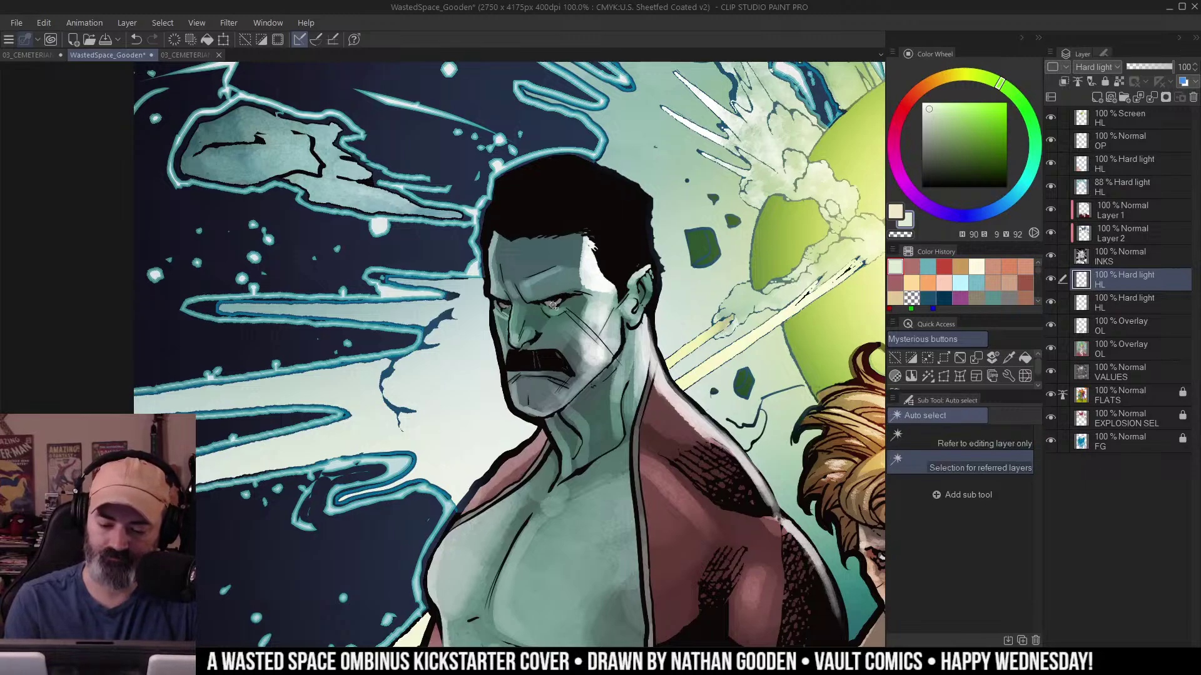
{"action": "left_click", "coordinate": [553, 304]}
{"action": "key", "text": "ctrl+d"}
{"action": "key", "text": "b"}
{"action": "left_click", "coordinate": [1011, 470]}
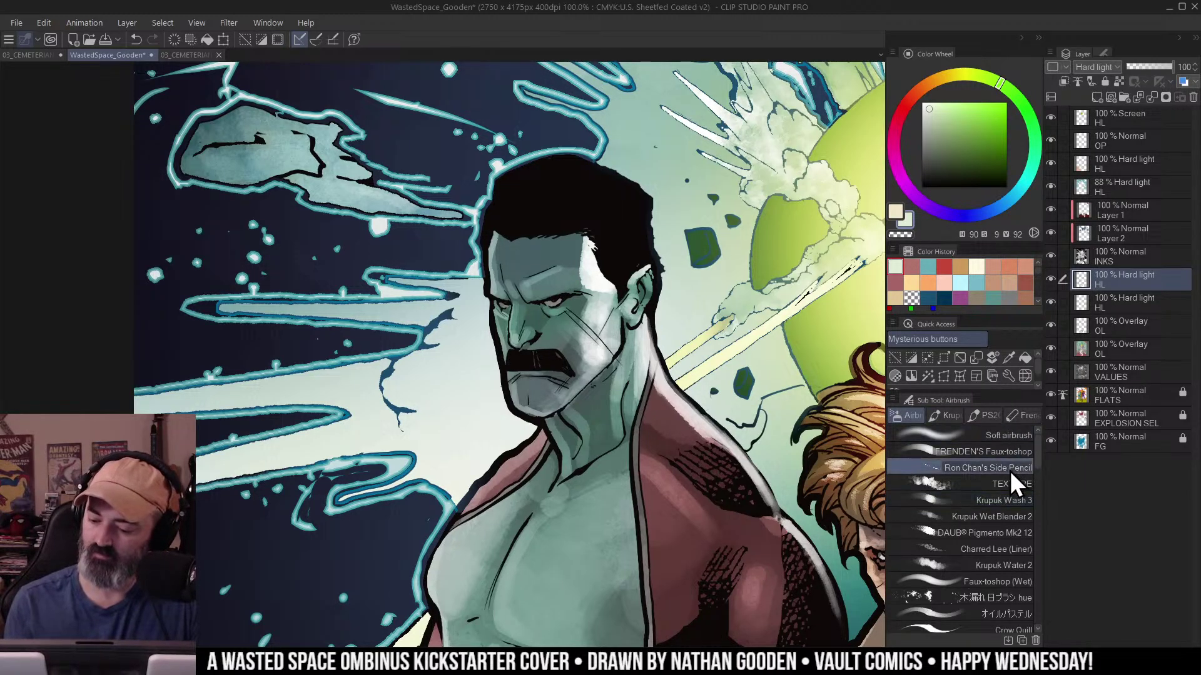
{"action": "left_click", "coordinate": [937, 113]}
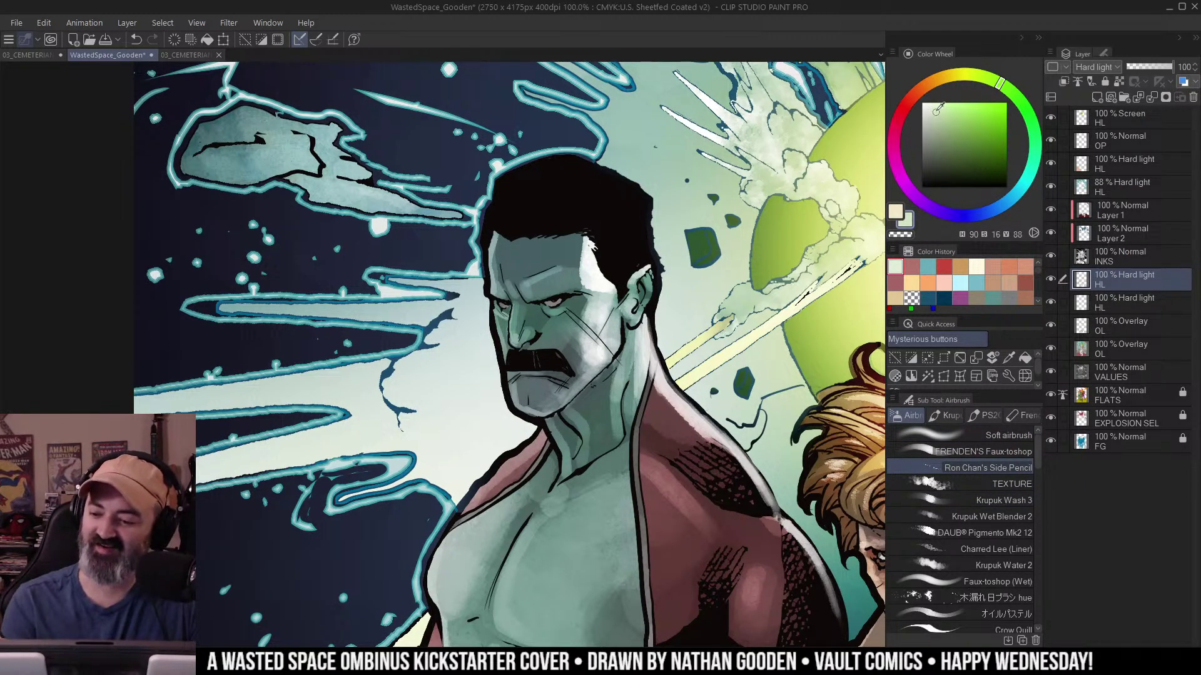
{"action": "mouse_move", "coordinate": [584, 325]}
{"action": "left_mouse_down"}
{"action": "mouse_move", "coordinate": [543, 289]}
{"action": "mouse_move", "coordinate": [610, 306]}
{"action": "left_mouse_up"}
{"action": "key", "text": "ctrl+space"}
{"action": "key", "text": "ctrl+d"}
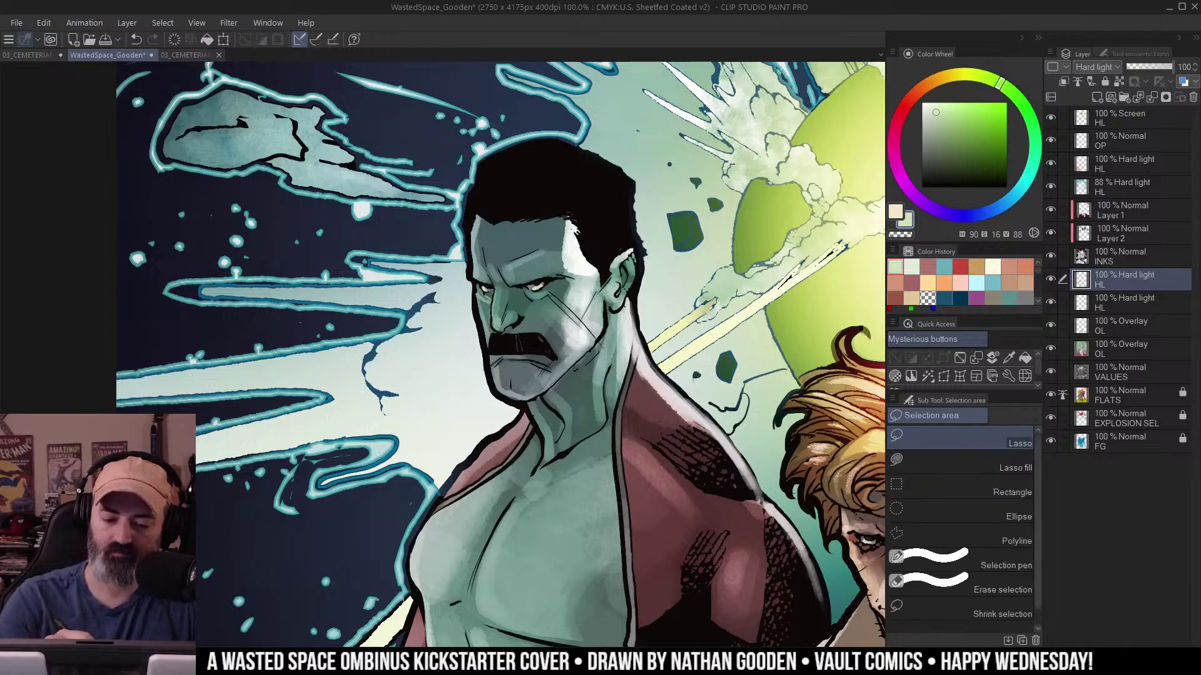
Sample the pale highlight on the green man's face, pencil highlights along his forehead and face, and undo the last two strokes.
{"action": "key", "text": "b"}
{"action": "left_click", "coordinate": [574, 240], "text": "alt"}
{"action": "left_click", "coordinate": [478, 217]}
{"action": "mouse_move", "coordinate": [478, 217]}
{"action": "left_mouse_down"}
{"action": "mouse_move", "coordinate": [479, 278]}
{"action": "mouse_move", "coordinate": [512, 284]}
{"action": "mouse_move", "coordinate": [482, 334]}
{"action": "left_mouse_up"}
{"action": "mouse_move", "coordinate": [491, 289]}
{"action": "left_mouse_down"}
{"action": "mouse_move", "coordinate": [498, 380]}
{"action": "mouse_move", "coordinate": [531, 399]}
{"action": "left_mouse_up"}
{"action": "key", "text": "ctrl+z"}
{"action": "key", "text": "ctrl+z"}
{"action": "left_click_drag", "start_coordinate": [606, 330], "coordinate": [633, 249]}
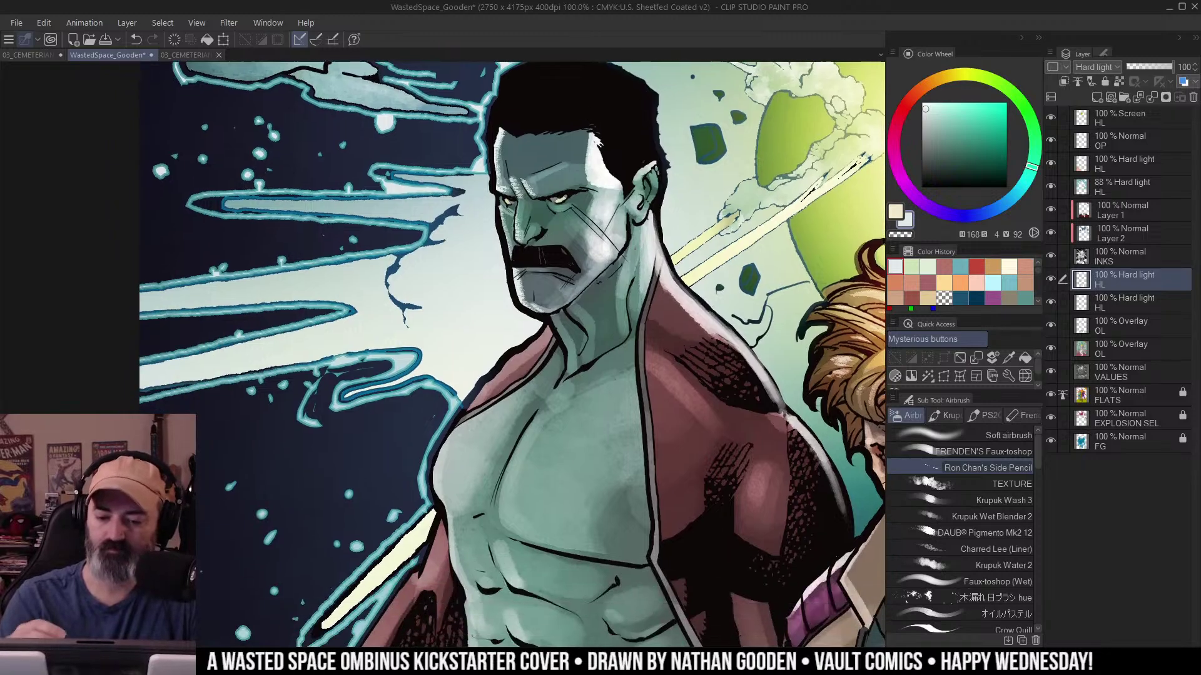
Pencil pale highlights along the green man's collarbone, shoulder edge and upper chest.
{"action": "mouse_move", "coordinate": [554, 329]}
{"action": "left_mouse_down"}
{"action": "mouse_move", "coordinate": [568, 375]}
{"action": "mouse_move", "coordinate": [536, 383]}
{"action": "mouse_move", "coordinate": [542, 401]}
{"action": "mouse_move", "coordinate": [634, 371]}
{"action": "left_mouse_up"}
{"action": "left_click_drag", "start_coordinate": [695, 341], "coordinate": [766, 274]}
{"action": "left_click_drag", "start_coordinate": [514, 383], "coordinate": [507, 431]}
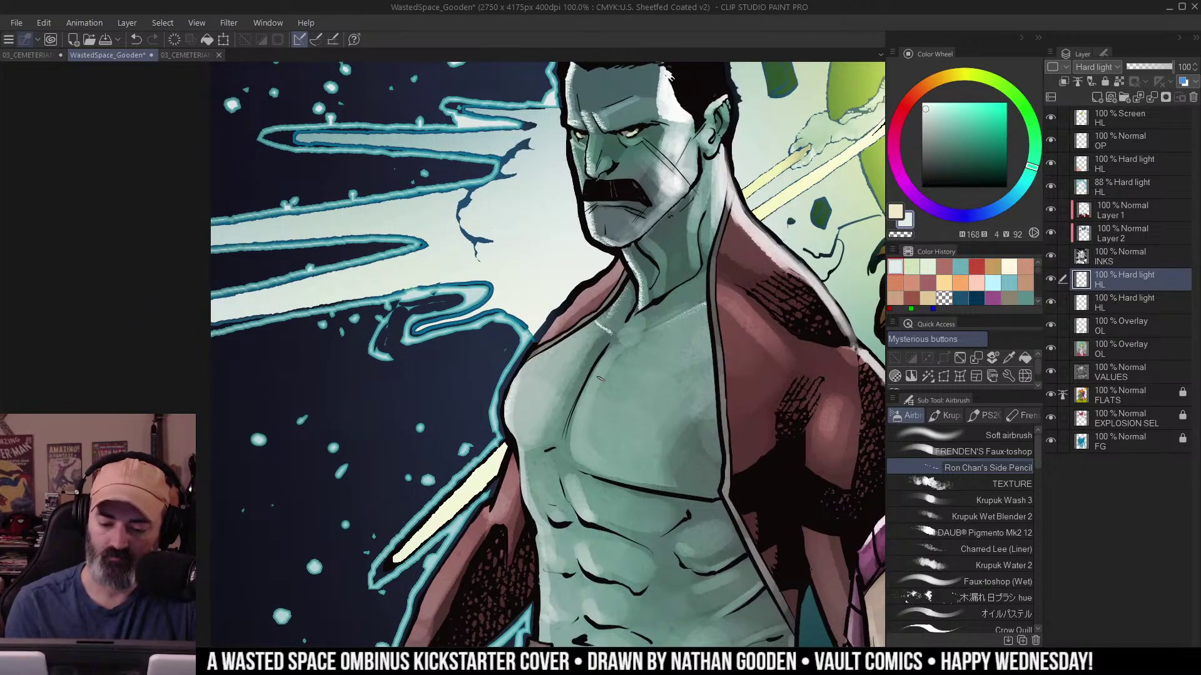
{"action": "mouse_move", "coordinate": [601, 359]}
{"action": "left_mouse_down"}
{"action": "mouse_move", "coordinate": [577, 424]}
{"action": "mouse_move", "coordinate": [624, 357]}
{"action": "left_mouse_up"}
{"action": "left_click_drag", "start_coordinate": [572, 456], "coordinate": [587, 382]}
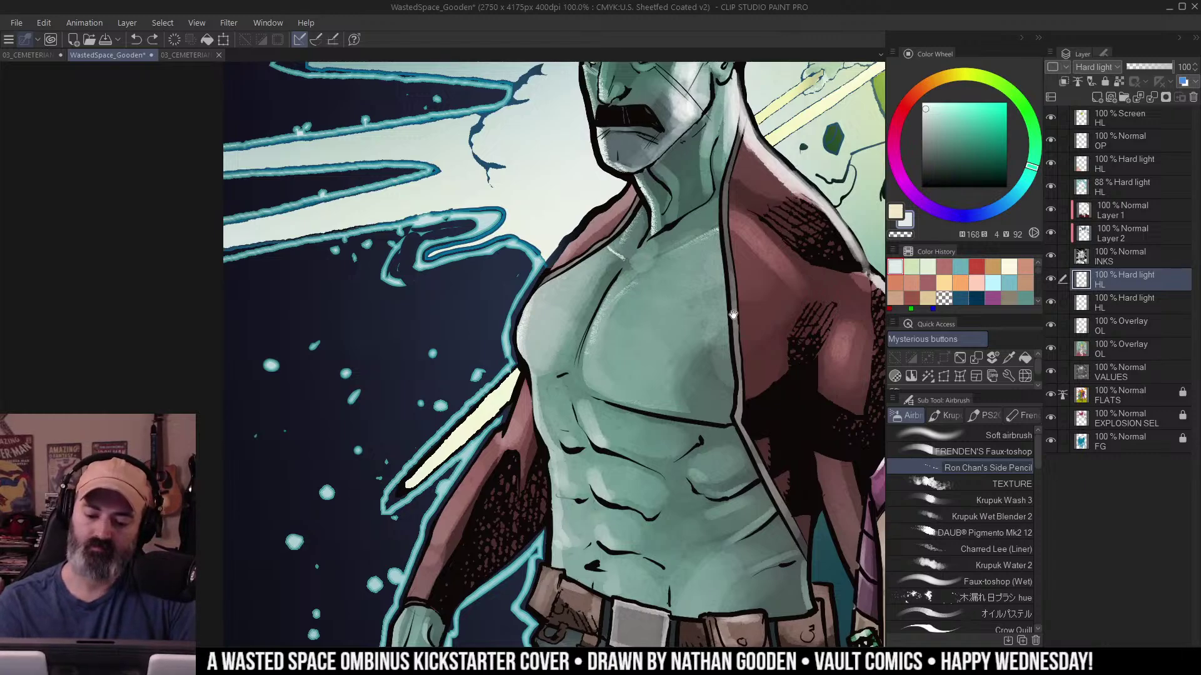
{"action": "left_click_drag", "start_coordinate": [735, 316], "coordinate": [720, 263]}
Pencil pale highlights across the green man's abdominal muscles and the ribs beside his open jacket.
{"action": "left_click_drag", "start_coordinate": [686, 386], "coordinate": [655, 408]}
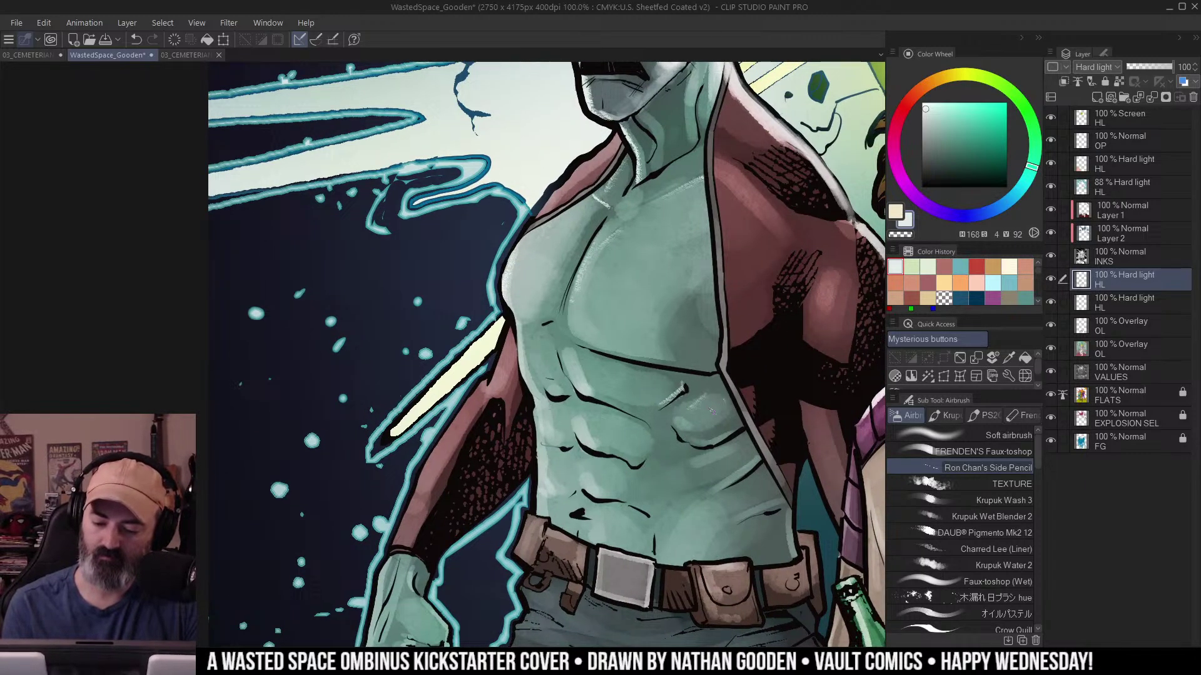
{"action": "left_click_drag", "start_coordinate": [742, 435], "coordinate": [714, 460]}
{"action": "left_click_drag", "start_coordinate": [761, 456], "coordinate": [741, 475]}
{"action": "left_click_drag", "start_coordinate": [778, 410], "coordinate": [780, 360]}
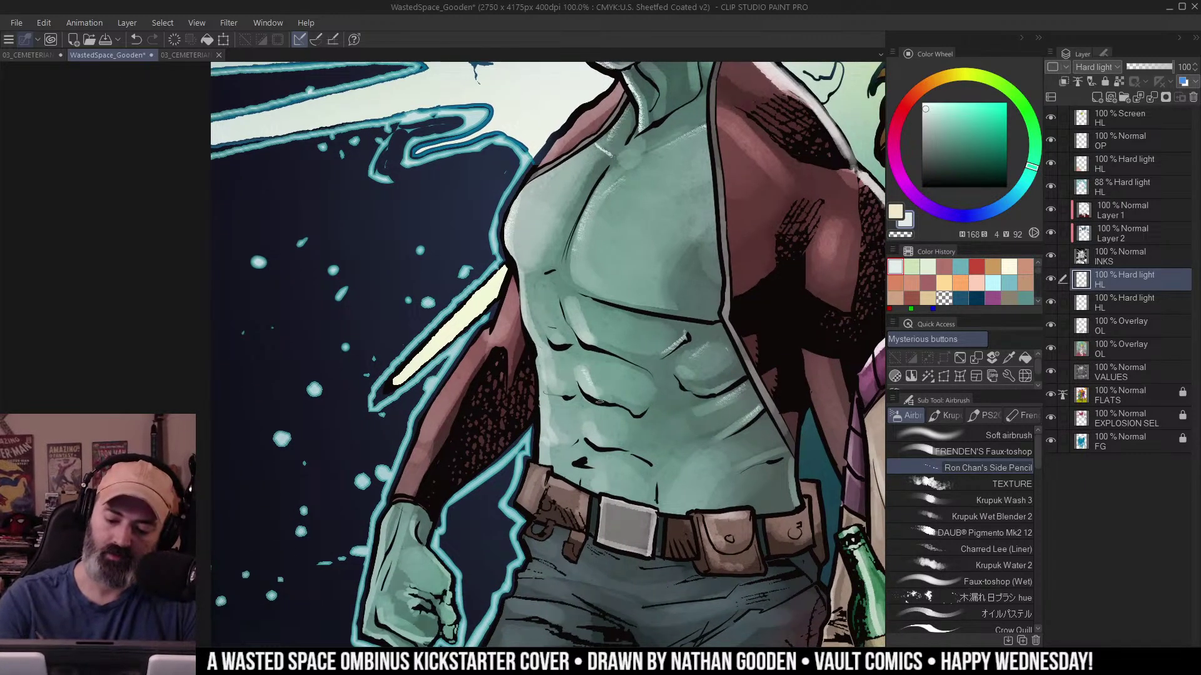
Pencil pale rim highlights down the outer side of the green man's torso and along the center line of his chest.
{"action": "left_click_drag", "start_coordinate": [520, 274], "coordinate": [524, 325]}
{"action": "left_click_drag", "start_coordinate": [536, 355], "coordinate": [541, 466]}
{"action": "mouse_move", "coordinate": [596, 191]}
{"action": "left_mouse_down"}
{"action": "mouse_move", "coordinate": [570, 258]}
{"action": "mouse_move", "coordinate": [575, 279]}
{"action": "left_mouse_up"}
{"action": "key", "text": "ctrl+space"}
{"action": "left_click", "coordinate": [591, 271], "text": "alt"}
{"action": "left_click_drag", "start_coordinate": [706, 256], "coordinate": [645, 272]}
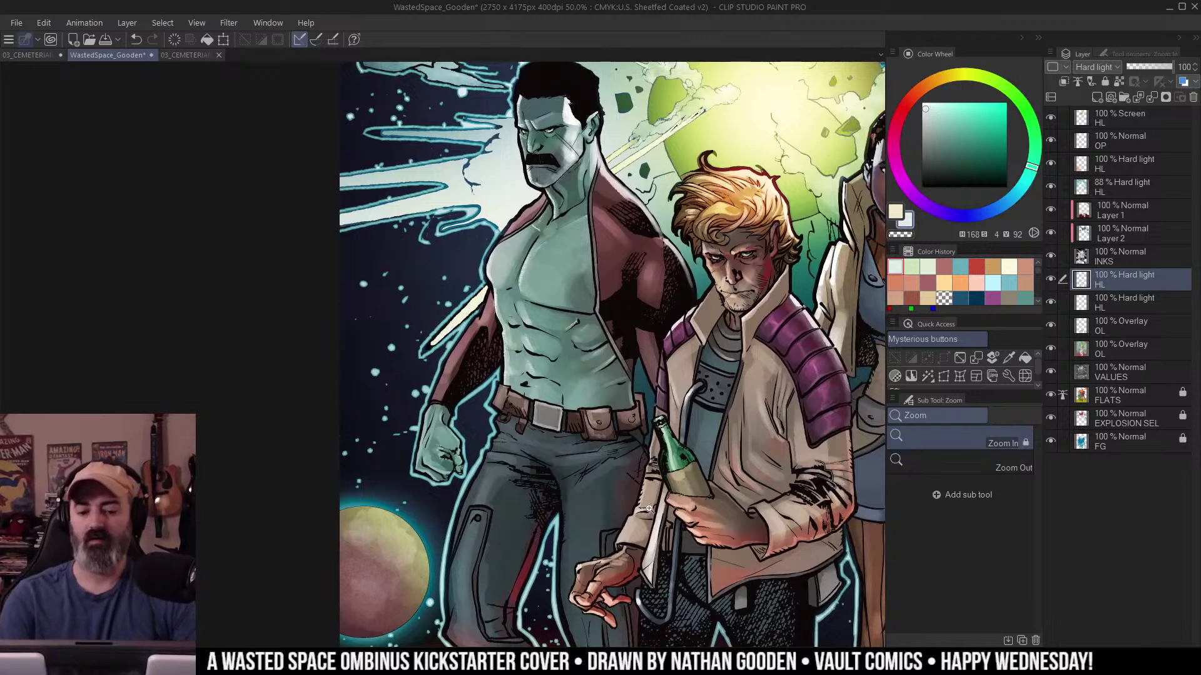
Select the green man's maroon jacket and pencil pale rim highlights along its outer shoulder and sleeve.
{"action": "left_click_drag", "start_coordinate": [661, 497], "coordinate": [685, 563]}
{"action": "left_click", "coordinate": [710, 456]}
{"action": "key", "text": "w"}
{"action": "left_click", "coordinate": [618, 258]}
{"action": "key", "text": "ctrl+h"}
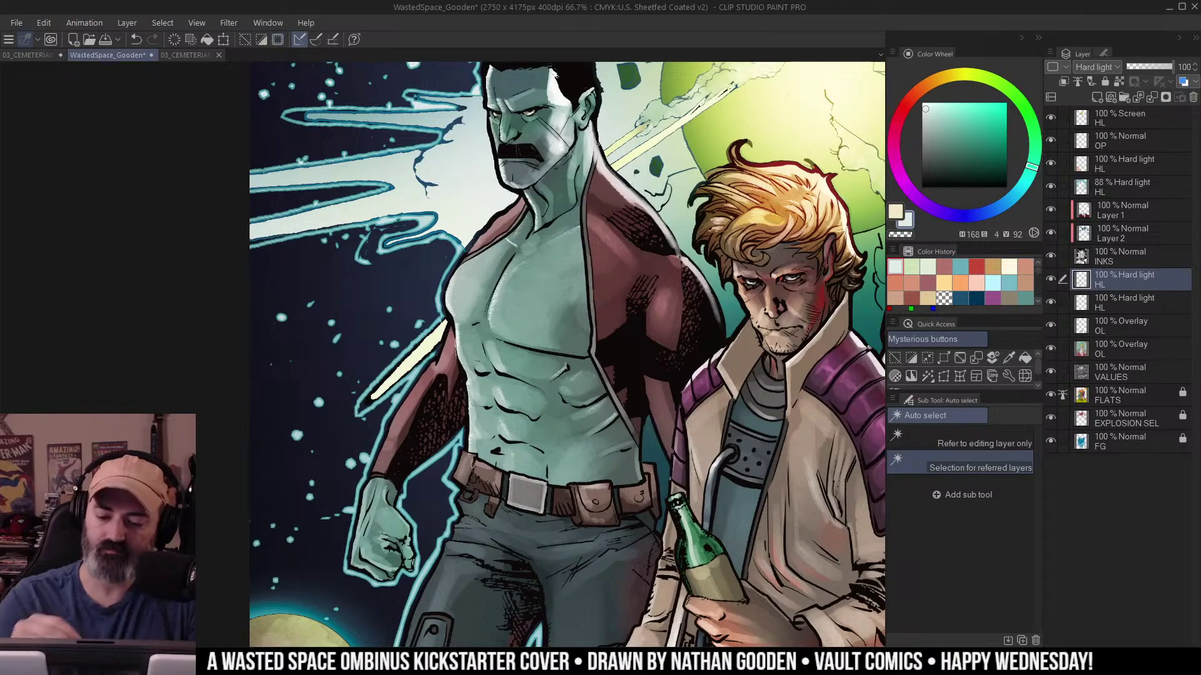
{"action": "key", "text": "b"}
{"action": "left_click_drag", "start_coordinate": [482, 236], "coordinate": [518, 201]}
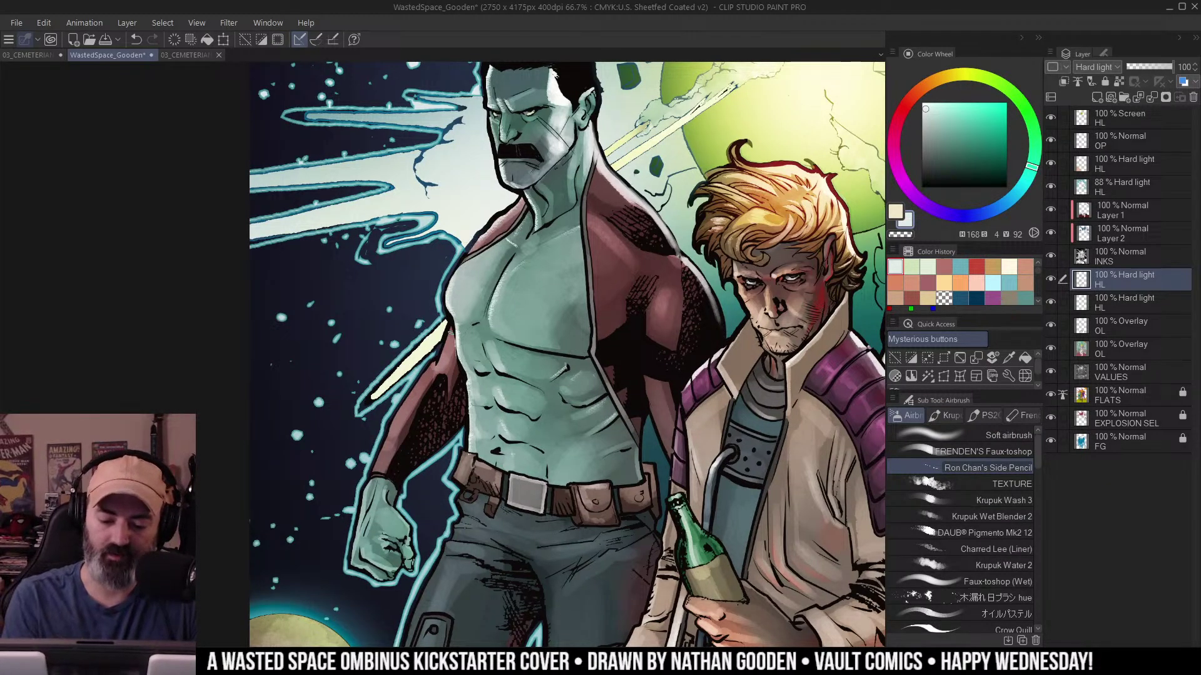
{"action": "mouse_move", "coordinate": [445, 330]}
{"action": "left_mouse_down"}
{"action": "mouse_move", "coordinate": [438, 375]}
{"action": "mouse_move", "coordinate": [386, 432]}
{"action": "mouse_move", "coordinate": [374, 467]}
{"action": "left_mouse_up"}
Examine the lighting on all three characters across the full cover.
{"action": "key", "text": "ctrl+space"}
{"action": "left_click", "coordinate": [481, 357], "text": "alt"}
{"action": "left_click", "coordinate": [481, 357], "text": "alt"}
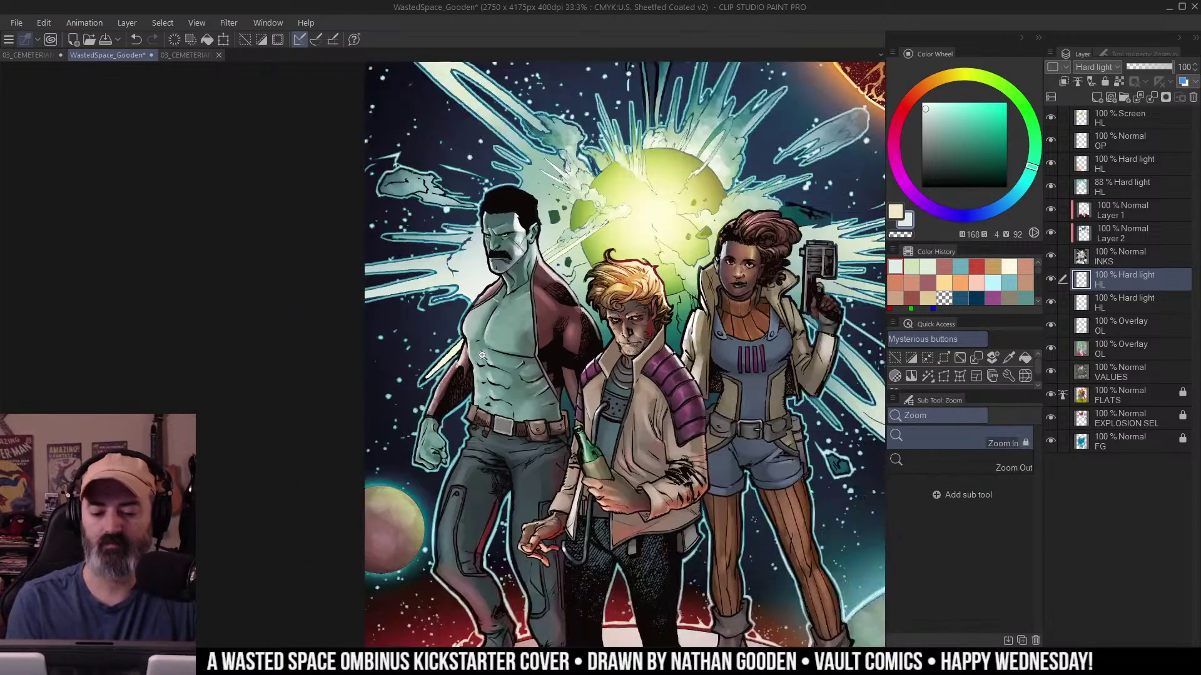
{"action": "left_click_drag", "start_coordinate": [664, 332], "coordinate": [631, 287]}
{"action": "key", "text": "ctrl+minus"}
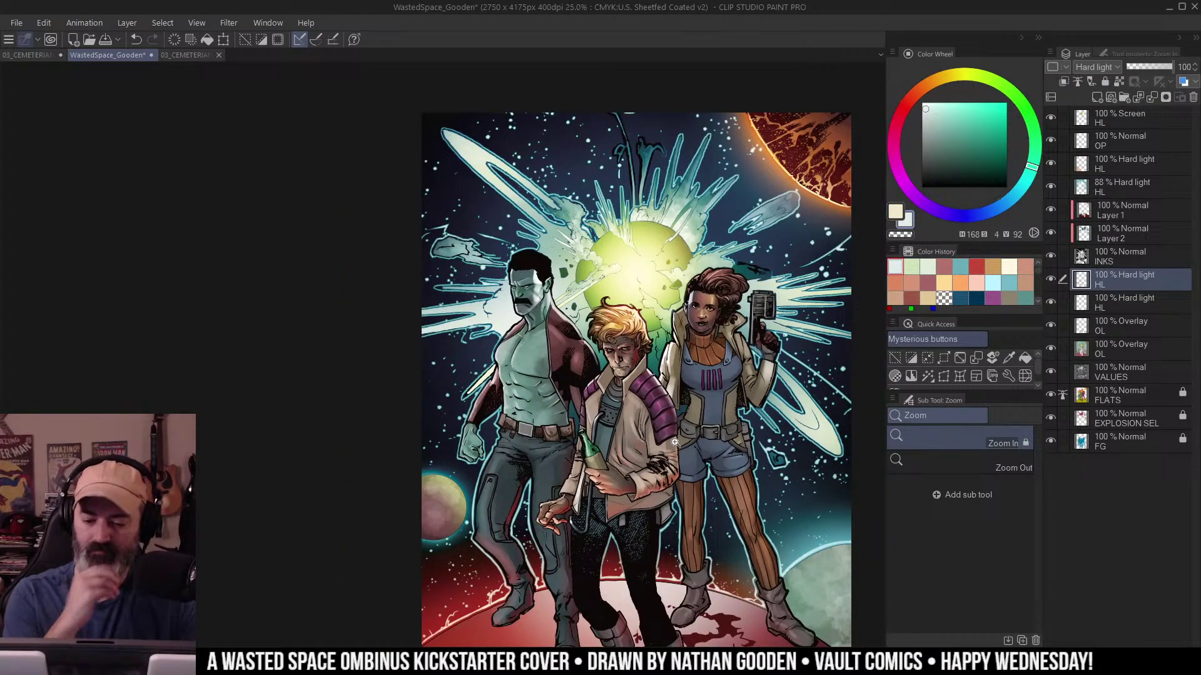
{"action": "left_click_drag", "start_coordinate": [674, 442], "coordinate": [622, 384]}
{"action": "left_click_drag", "start_coordinate": [715, 393], "coordinate": [717, 363]}
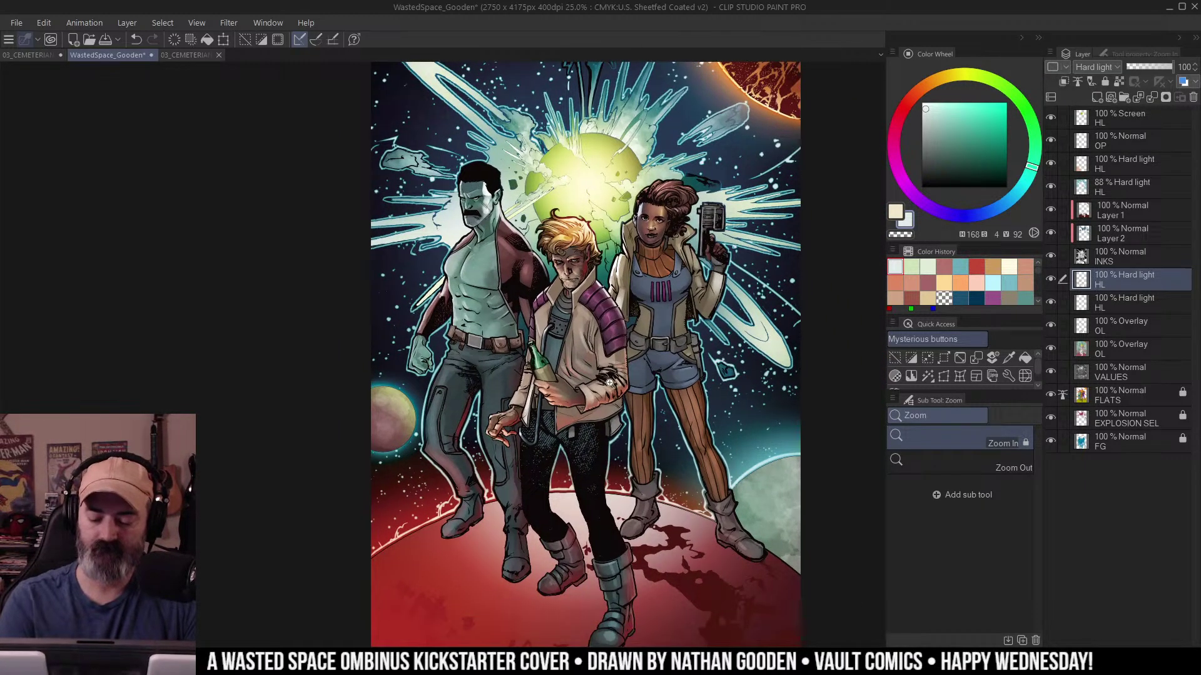
Examine the blond man's jacket and the lighting on the two figures beside him.
{"action": "left_click", "coordinate": [610, 383]}
{"action": "left_click", "coordinate": [610, 383]}
{"action": "left_click_drag", "start_coordinate": [634, 324], "coordinate": [670, 418]}
{"action": "left_click", "coordinate": [672, 418]}
{"action": "left_click_drag", "start_coordinate": [703, 337], "coordinate": [706, 357]}
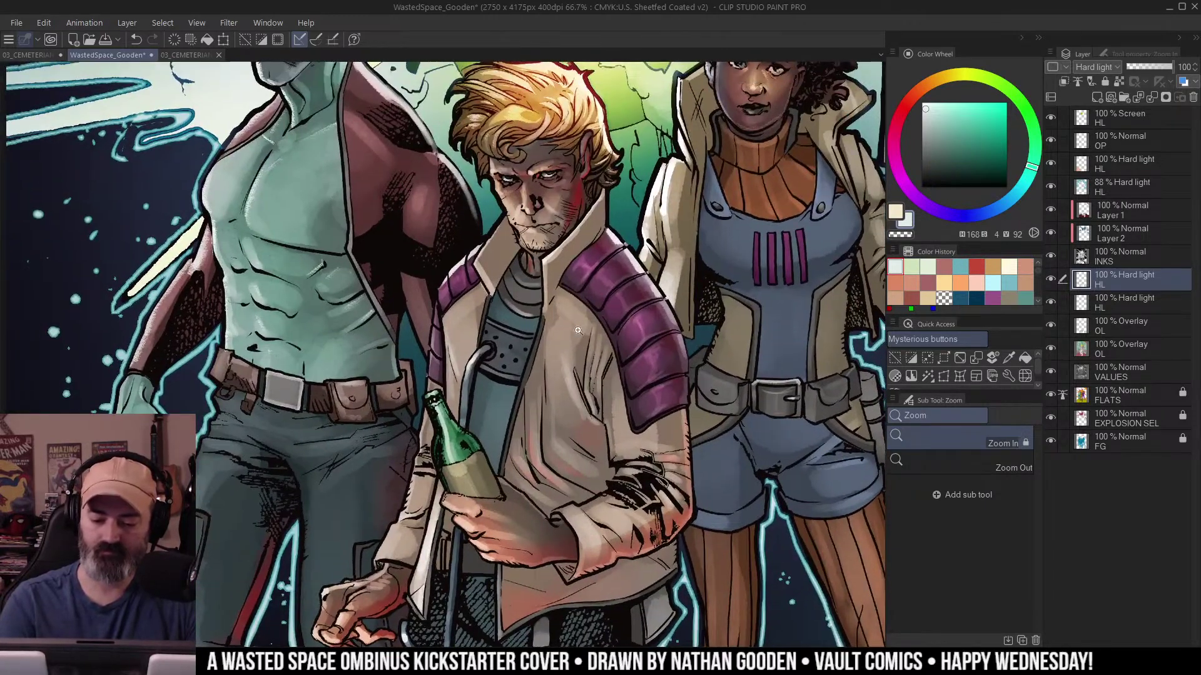
{"action": "key", "text": "m"}
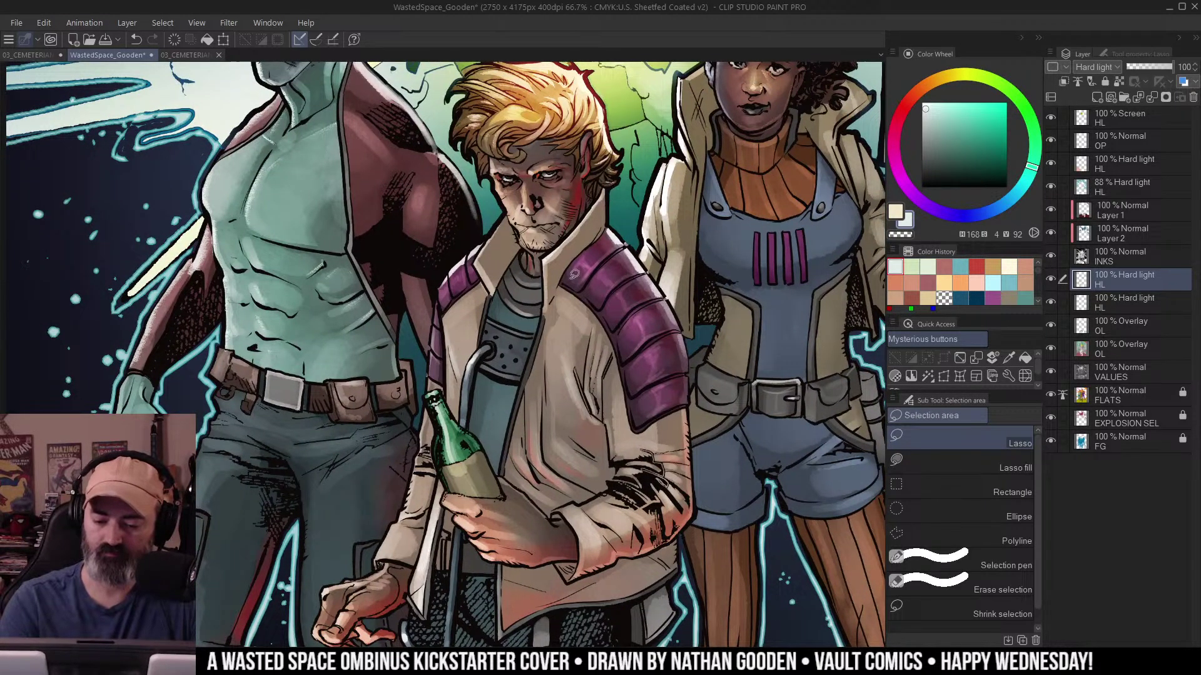
{"action": "scroll", "coordinate": [650, 356], "scroll_direction": "down", "scroll_amount": 1}
{"action": "scroll", "coordinate": [642, 324], "scroll_direction": "down", "scroll_amount": 1}
{"action": "left_click_drag", "start_coordinate": [649, 315], "coordinate": [711, 360]}
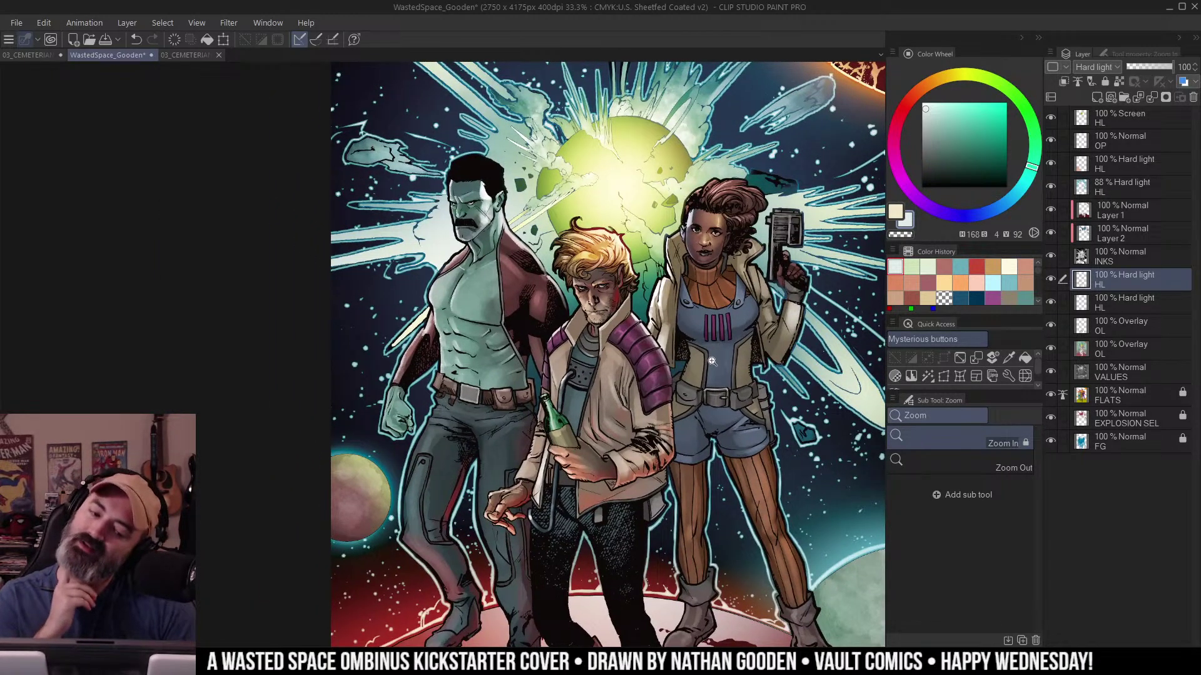
{"action": "scroll", "coordinate": [713, 375], "scroll_direction": "up", "scroll_amount": 1}
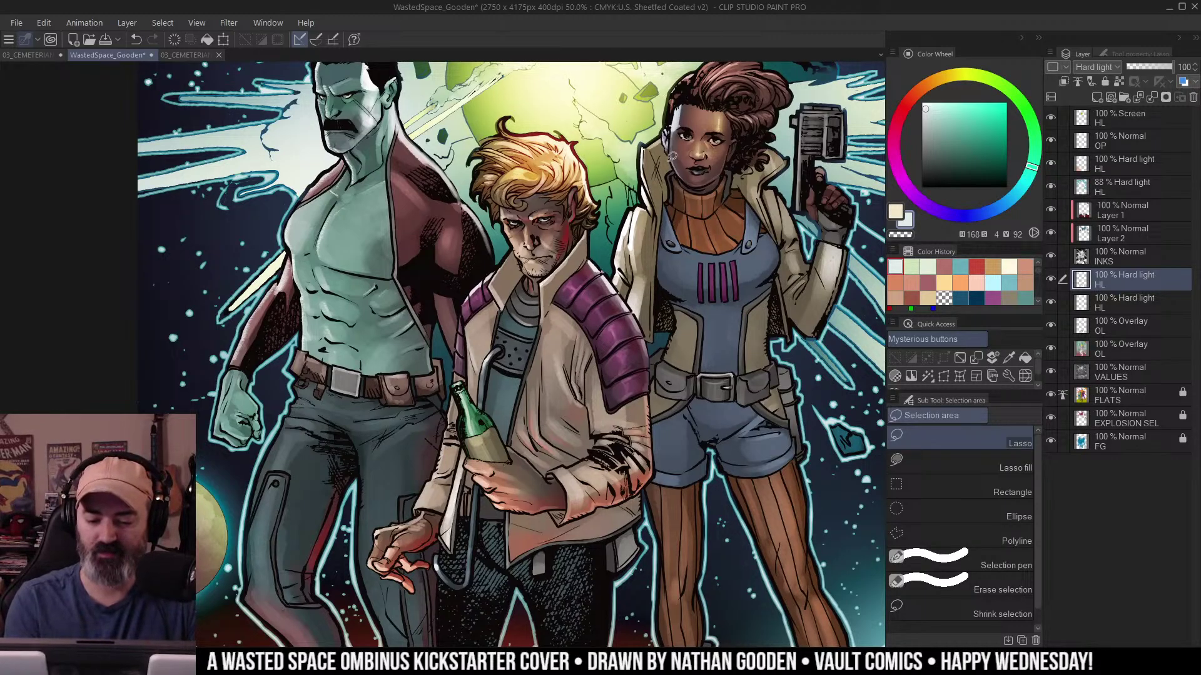
Select the flat color area of the blond man's jacket collar on the side facing the green man.
{"action": "scroll", "coordinate": [574, 264], "scroll_direction": "up", "scroll_amount": 1}
{"action": "key", "text": "w"}
{"action": "left_click", "coordinate": [496, 279]}
{"action": "key", "text": "ctrl+d"}
{"action": "key", "text": "m"}
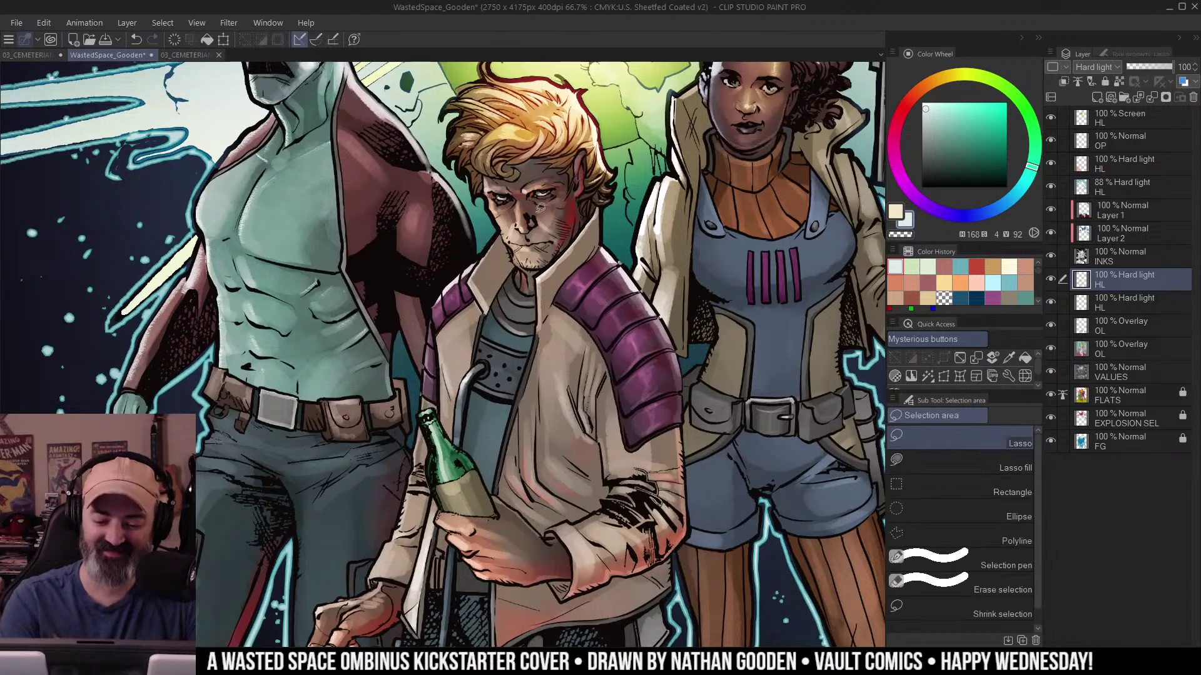
{"action": "key", "text": "w"}
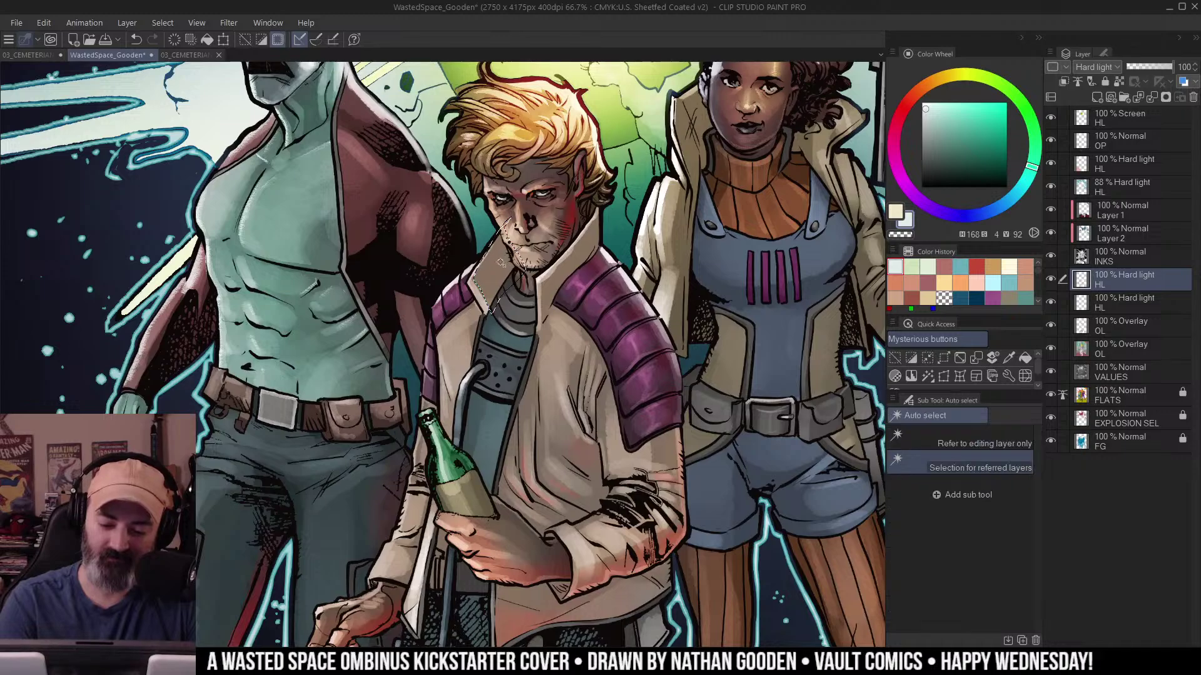
Sample a dark red and paint red reflected light over the selected collar with the Soft airbrush.
{"action": "key", "text": "b"}
{"action": "left_click", "coordinate": [577, 178], "text": "alt"}
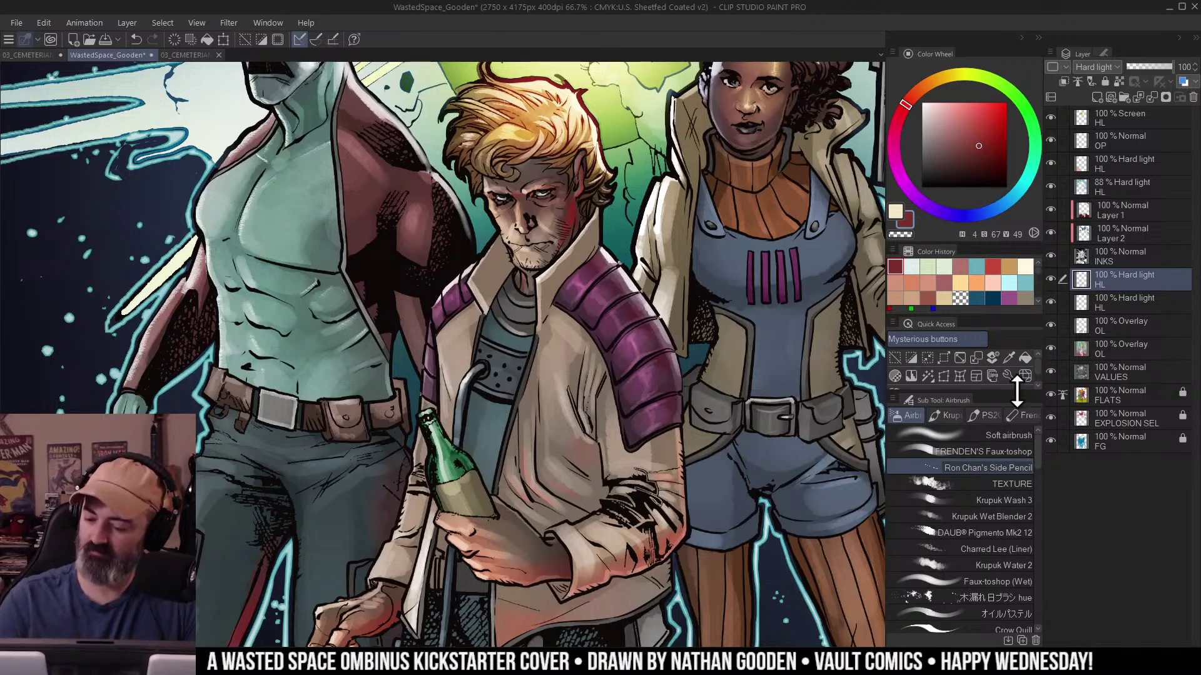
{"action": "left_click", "coordinate": [979, 435]}
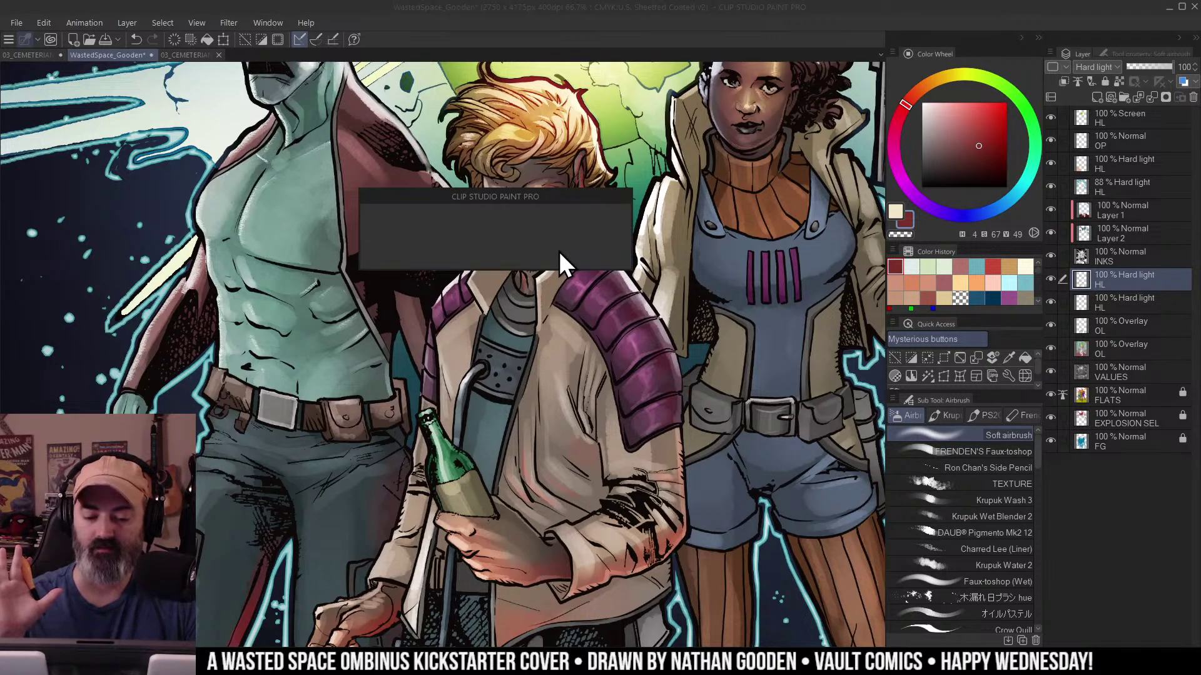
{"action": "key", "text": "]"}
{"action": "mouse_move", "coordinate": [484, 299]}
{"action": "left_mouse_down"}
{"action": "mouse_move", "coordinate": [478, 341]}
{"action": "mouse_move", "coordinate": [494, 319]}
{"action": "left_mouse_up"}
{"action": "key", "text": "ctrl+space"}
{"action": "left_click_drag", "start_coordinate": [631, 338], "coordinate": [581, 380]}
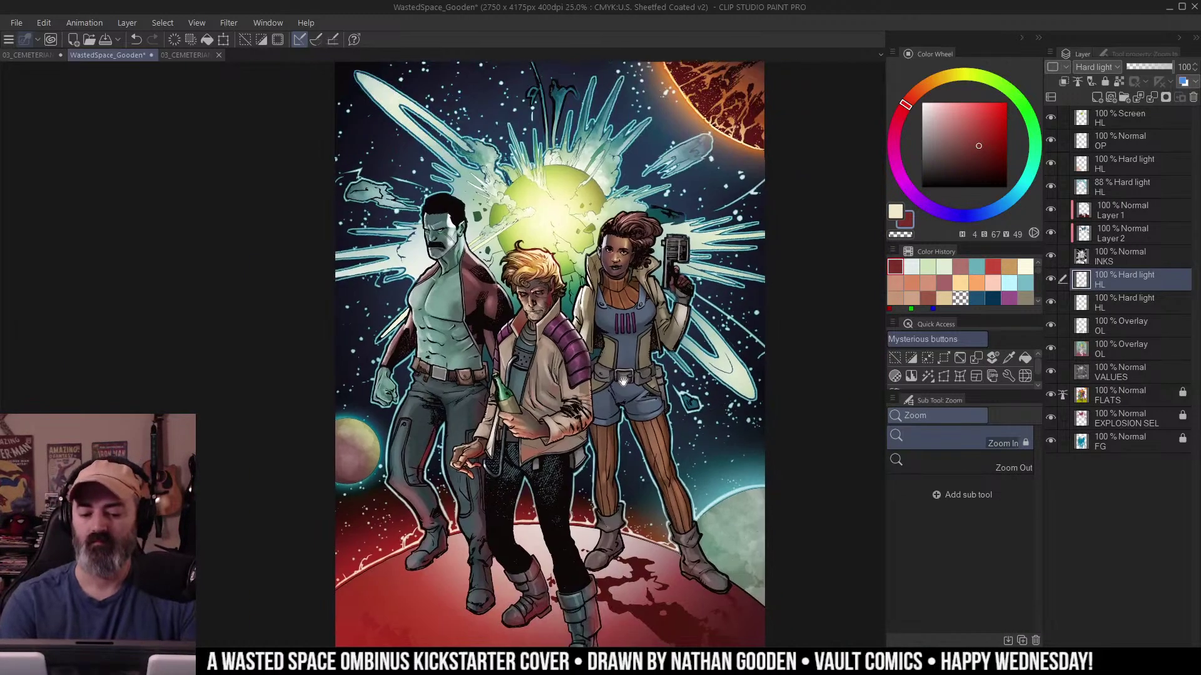
{"action": "key", "text": "ctrl+z"}
{"action": "key", "text": "ctrl+y"}
Examine the whole cover at reduced size with the interface panels hidden.
{"action": "key", "text": "ctrl+space"}
{"action": "mouse_move", "coordinate": [602, 336]}
{"action": "left_mouse_down"}
{"action": "mouse_move", "coordinate": [576, 334]}
{"action": "mouse_move", "coordinate": [608, 325]}
{"action": "left_mouse_up"}
{"action": "key", "text": "space"}
{"action": "left_click_drag", "start_coordinate": [617, 314], "coordinate": [662, 350]}
{"action": "left_click_drag", "start_coordinate": [729, 302], "coordinate": [721, 283]}
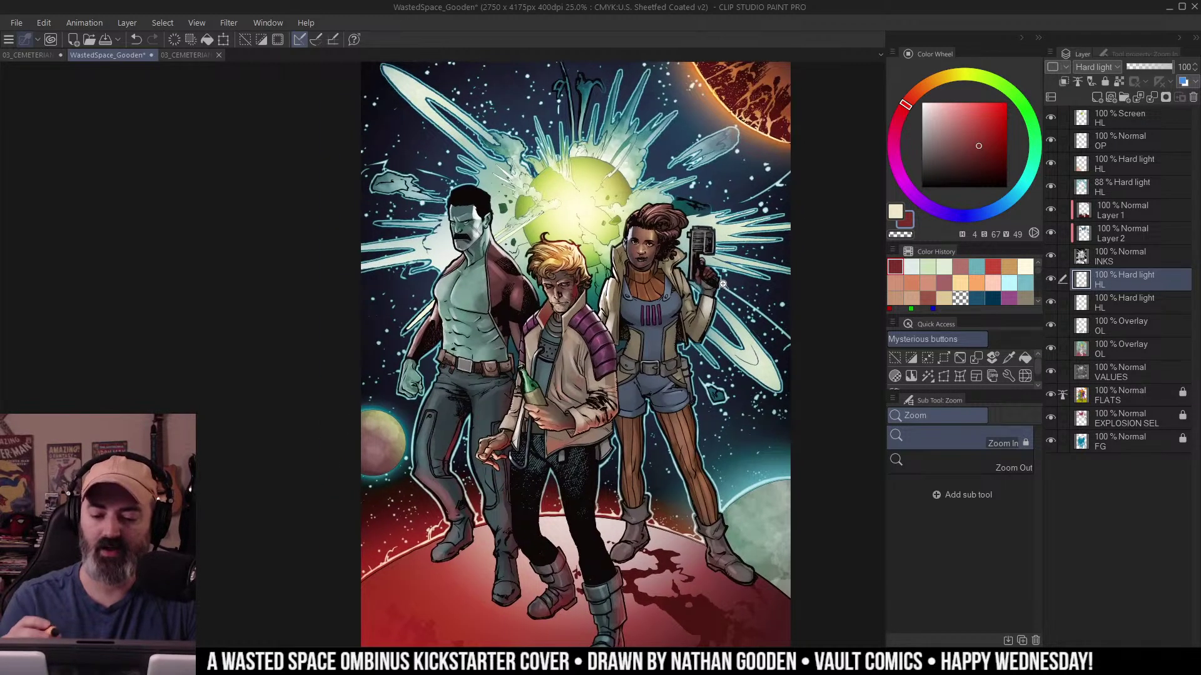
{"action": "left_click", "coordinate": [928, 357]}
{"action": "left_click", "coordinate": [757, 270]}
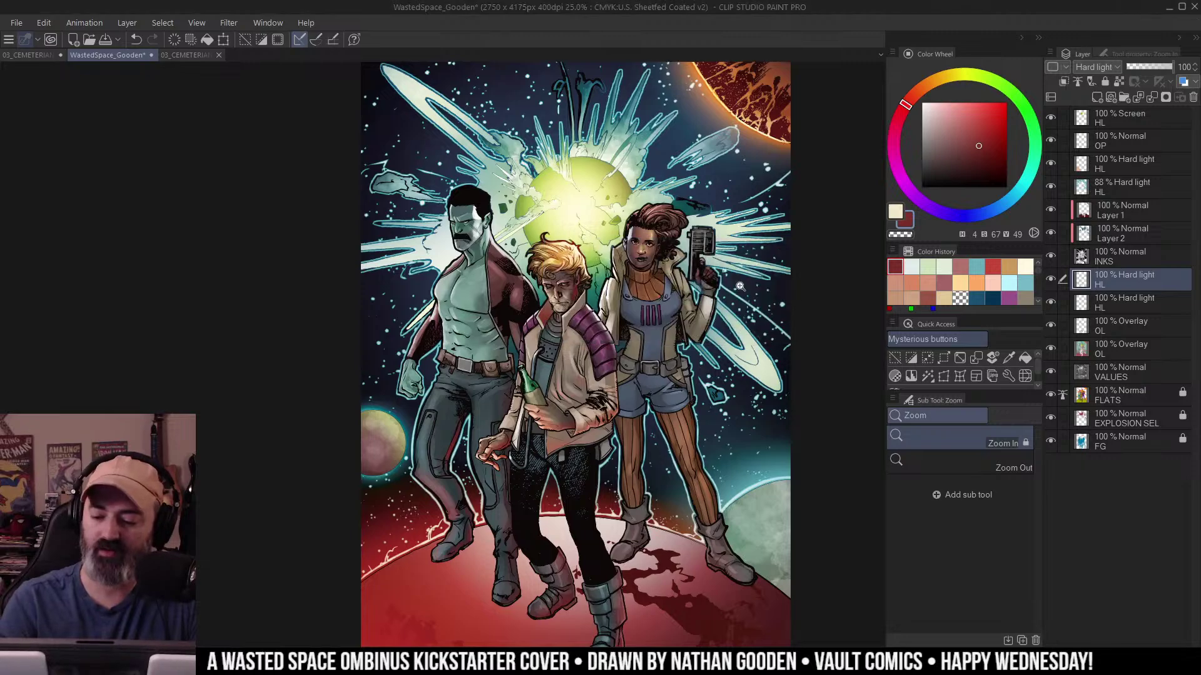
{"action": "key", "text": "ctrl+0"}
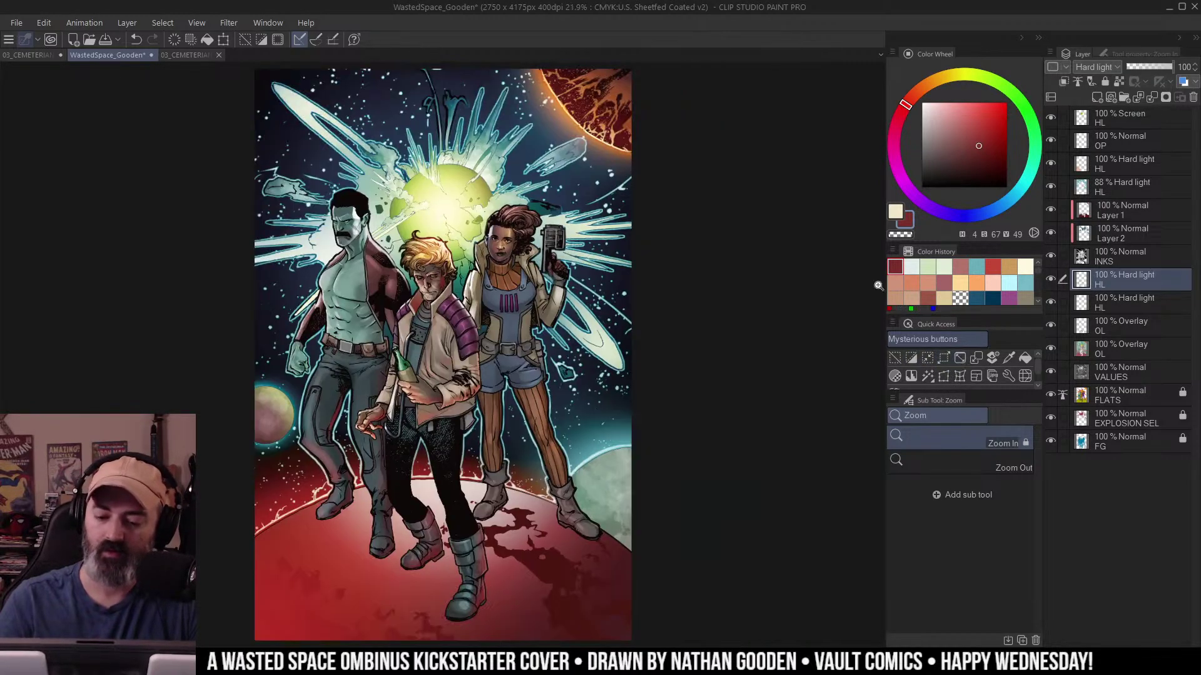
{"action": "left_click_drag", "start_coordinate": [677, 284], "coordinate": [711, 306]}
{"action": "key", "text": "Tab"}
{"action": "scroll", "coordinate": [777, 328], "scroll_direction": "up", "scroll_amount": 1}
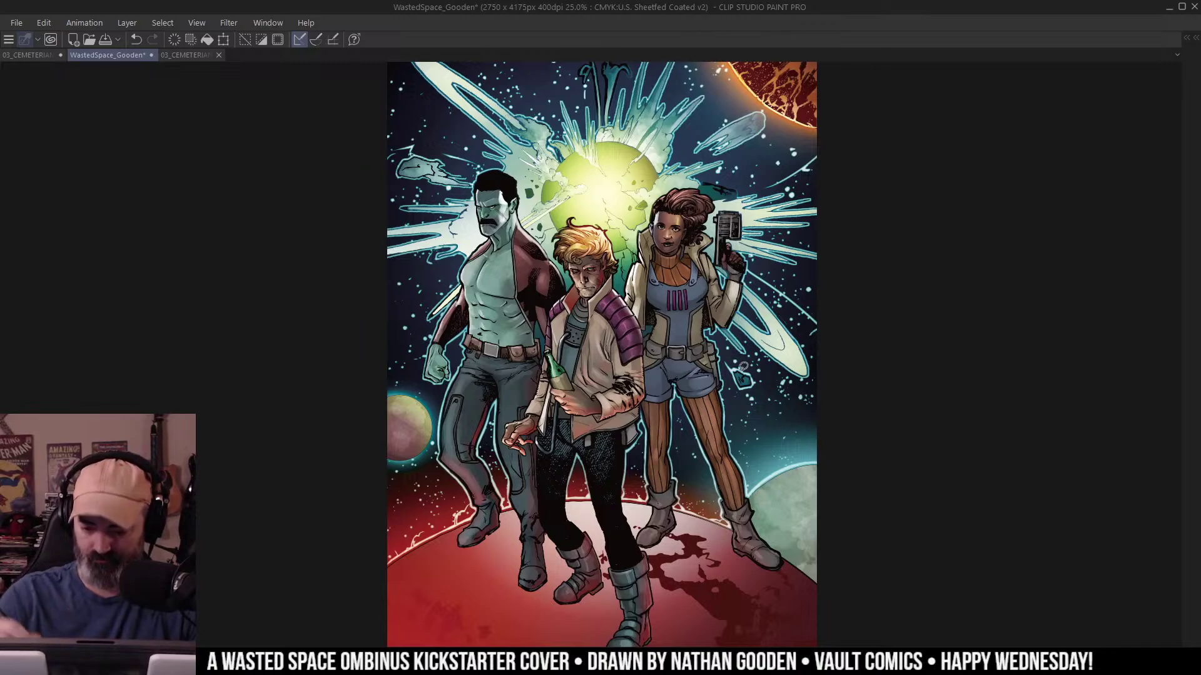
{"action": "scroll", "coordinate": [678, 328], "scroll_direction": "down", "scroll_amount": 1}
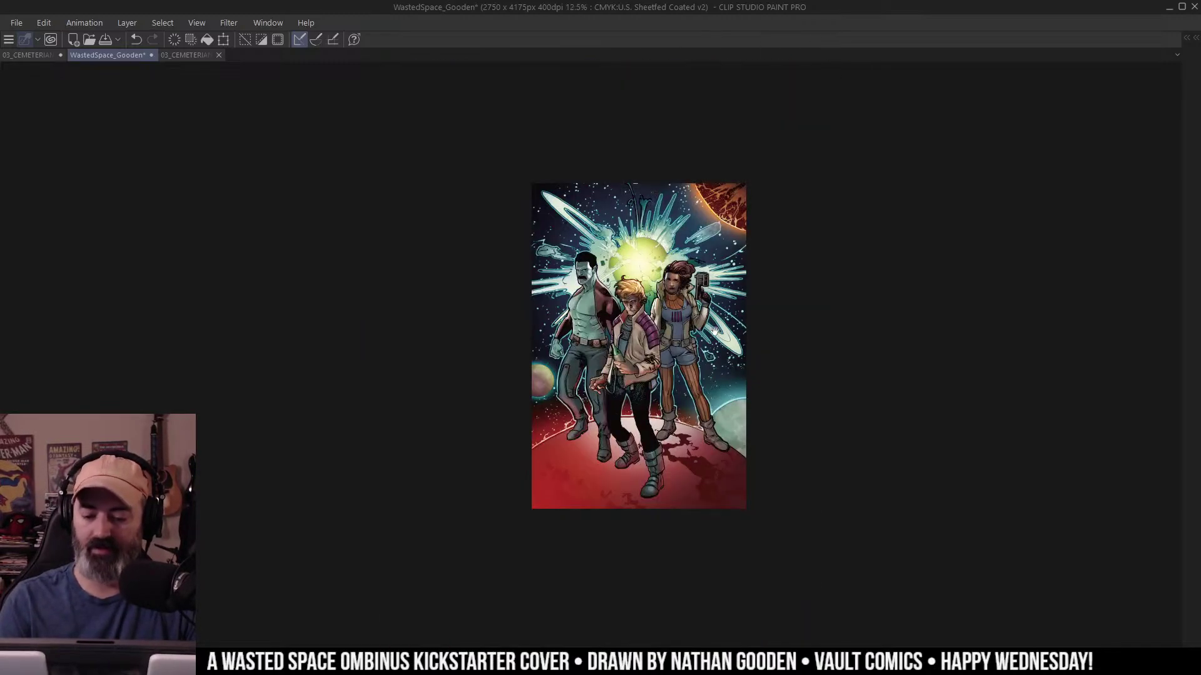
{"action": "left_click_drag", "start_coordinate": [714, 331], "coordinate": [700, 337]}
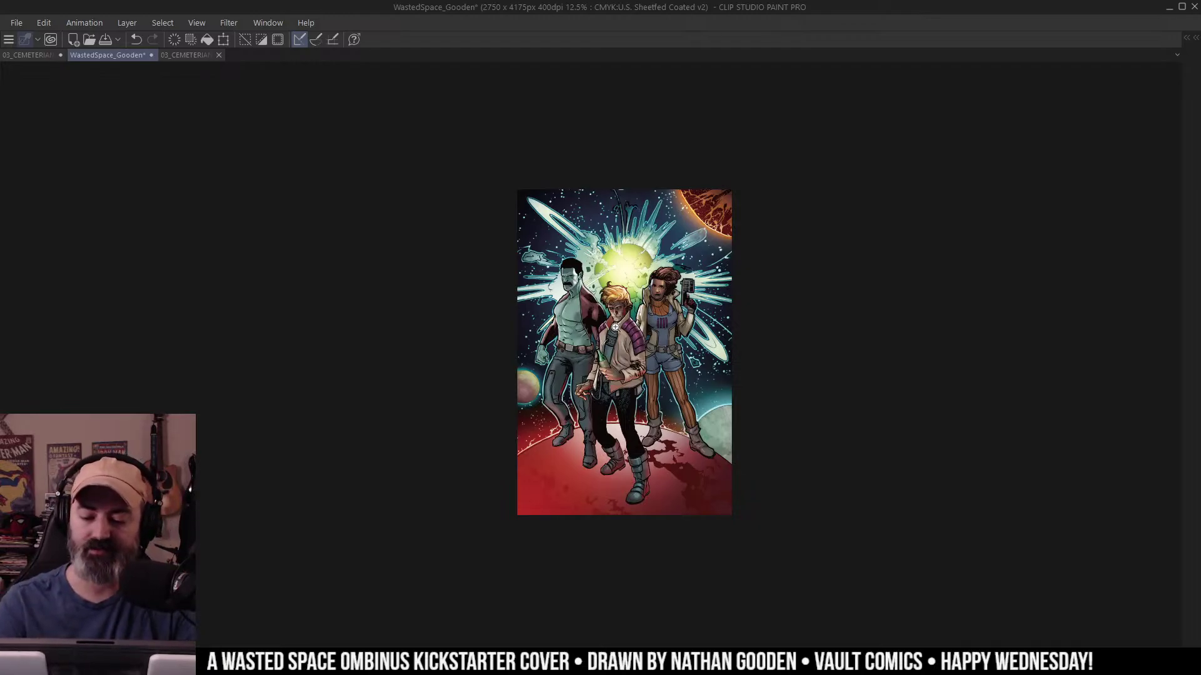
{"action": "scroll", "coordinate": [616, 328], "scroll_direction": "up", "scroll_amount": 4}
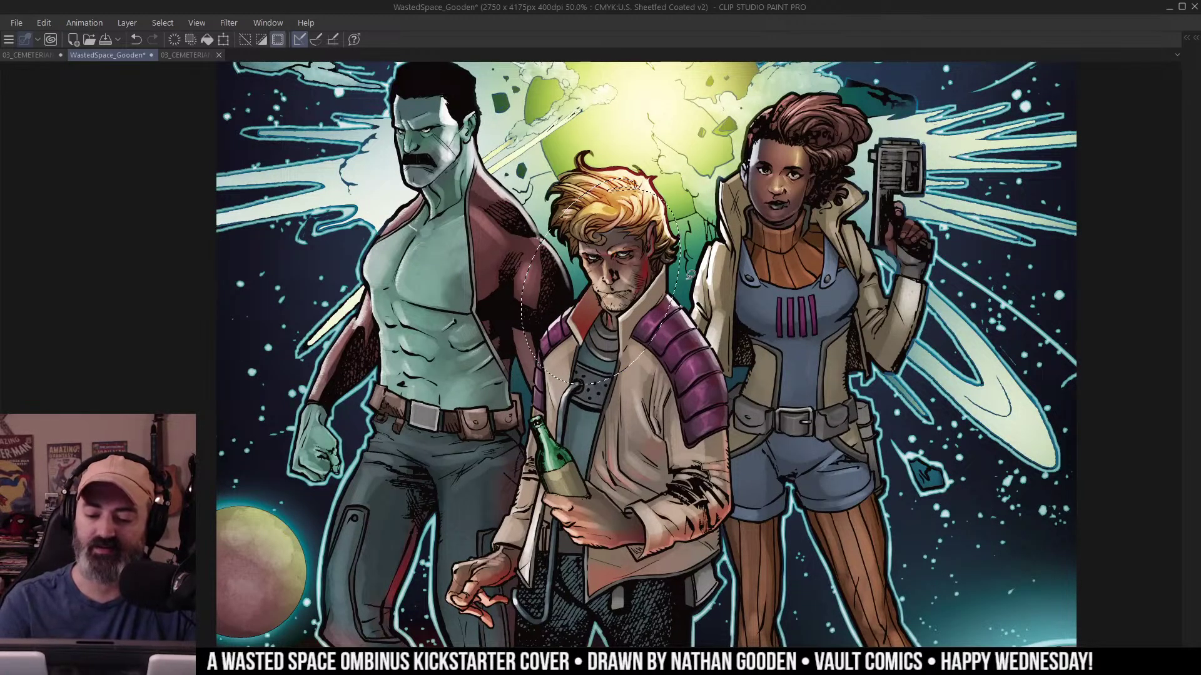
{"action": "scroll", "coordinate": [685, 269], "scroll_direction": "down", "scroll_amount": 2}
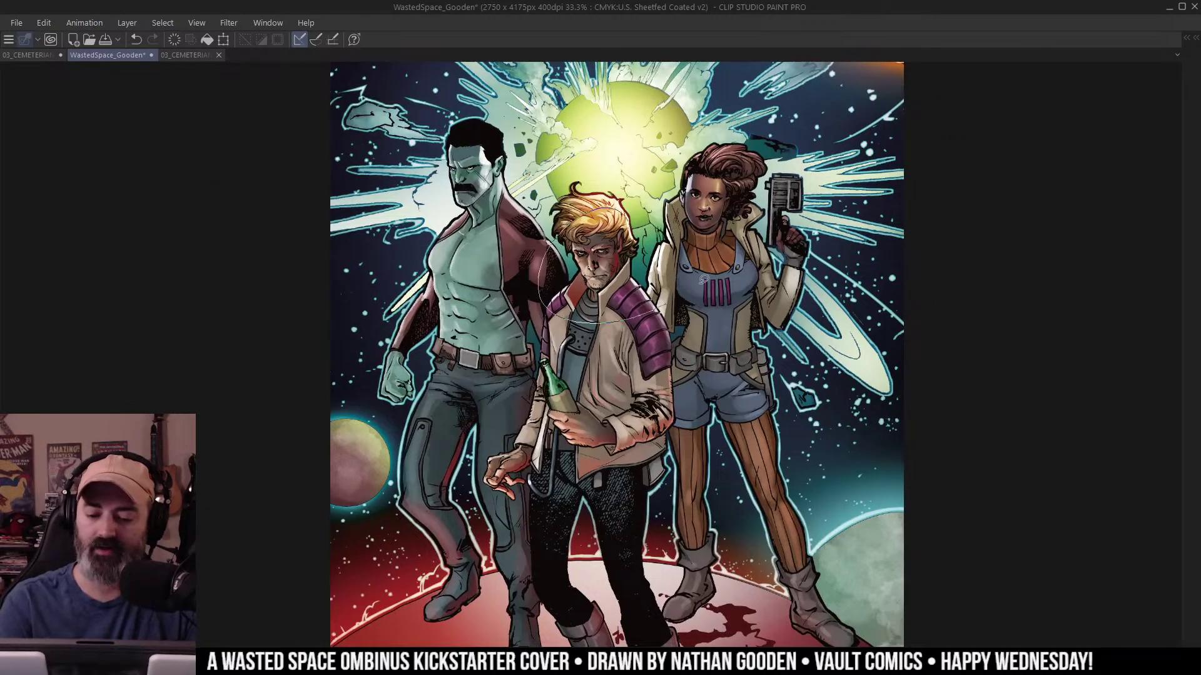
{"action": "mouse_move", "coordinate": [798, 169]}
{"action": "left_mouse_down"}
{"action": "mouse_move", "coordinate": [403, 311]}
{"action": "mouse_move", "coordinate": [500, 112]}
{"action": "mouse_move", "coordinate": [414, 149]}
{"action": "left_mouse_up"}
{"action": "mouse_move", "coordinate": [499, 108]}
{"action": "left_mouse_down"}
{"action": "mouse_move", "coordinate": [782, 375]}
{"action": "mouse_move", "coordinate": [826, 131]}
{"action": "left_mouse_up"}
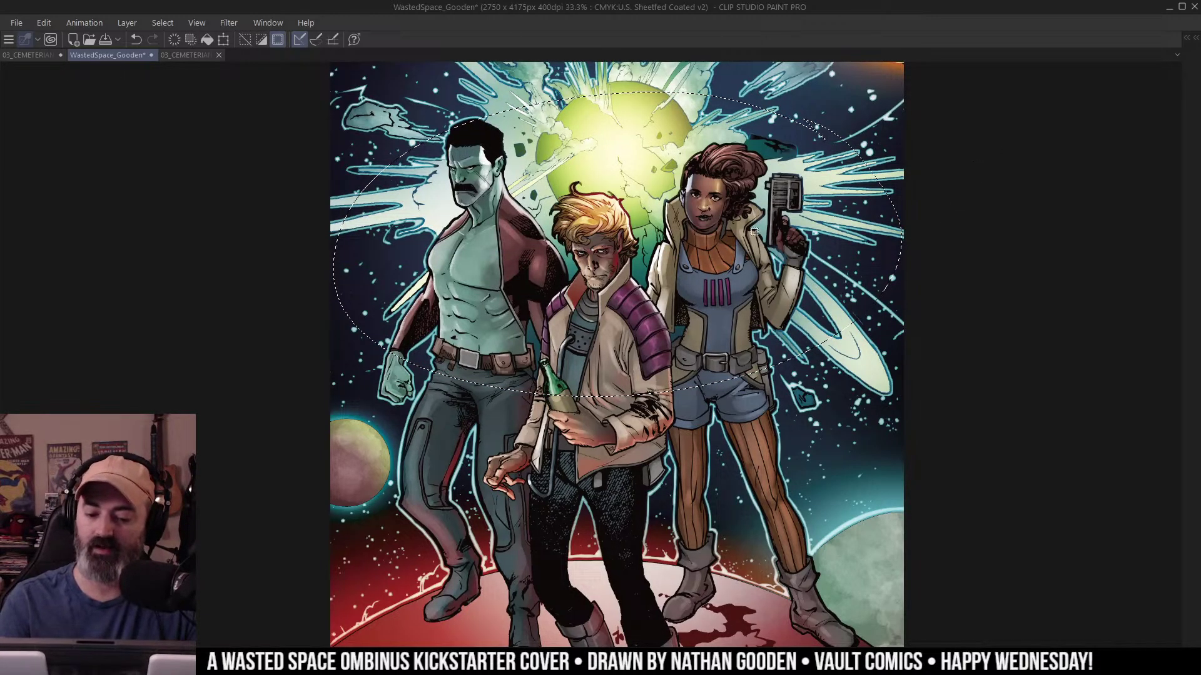
{"action": "key", "text": "ctrl+d"}
{"action": "key", "text": "b"}
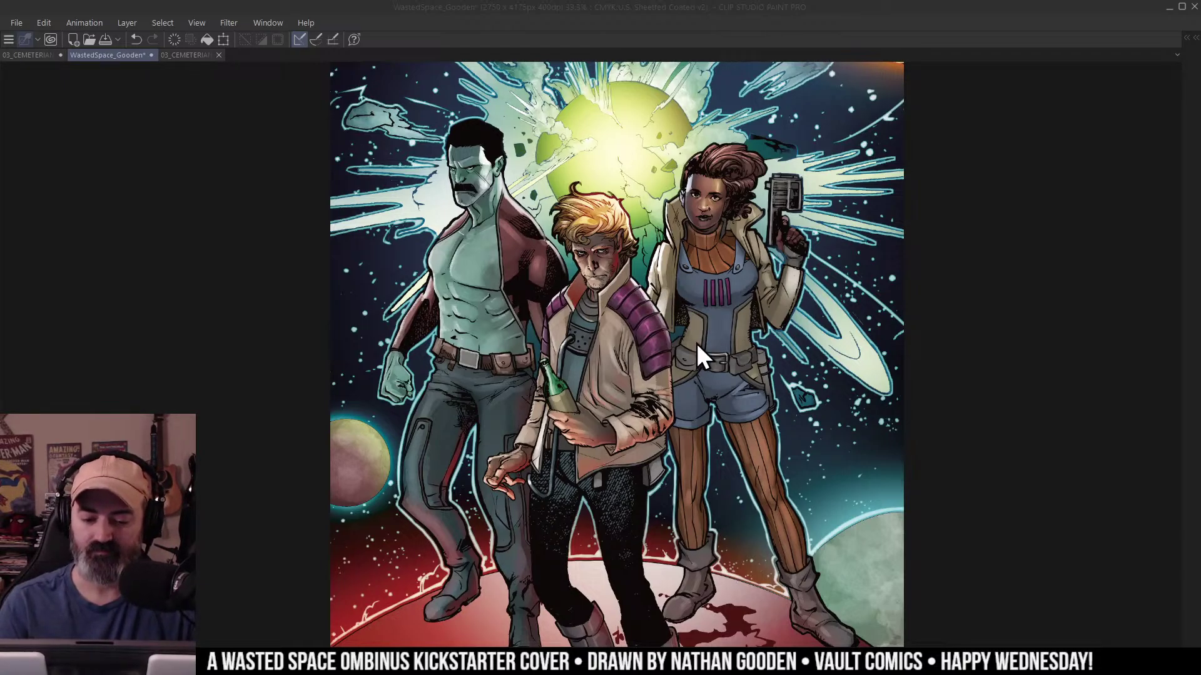
Examine the balance between the figures, the explosion and the background, and restore the interface panels.
{"action": "left_click_drag", "start_coordinate": [597, 201], "coordinate": [668, 257]}
{"action": "left_click", "coordinate": [733, 301]}
{"action": "scroll", "coordinate": [756, 282], "scroll_direction": "down", "scroll_amount": 2}
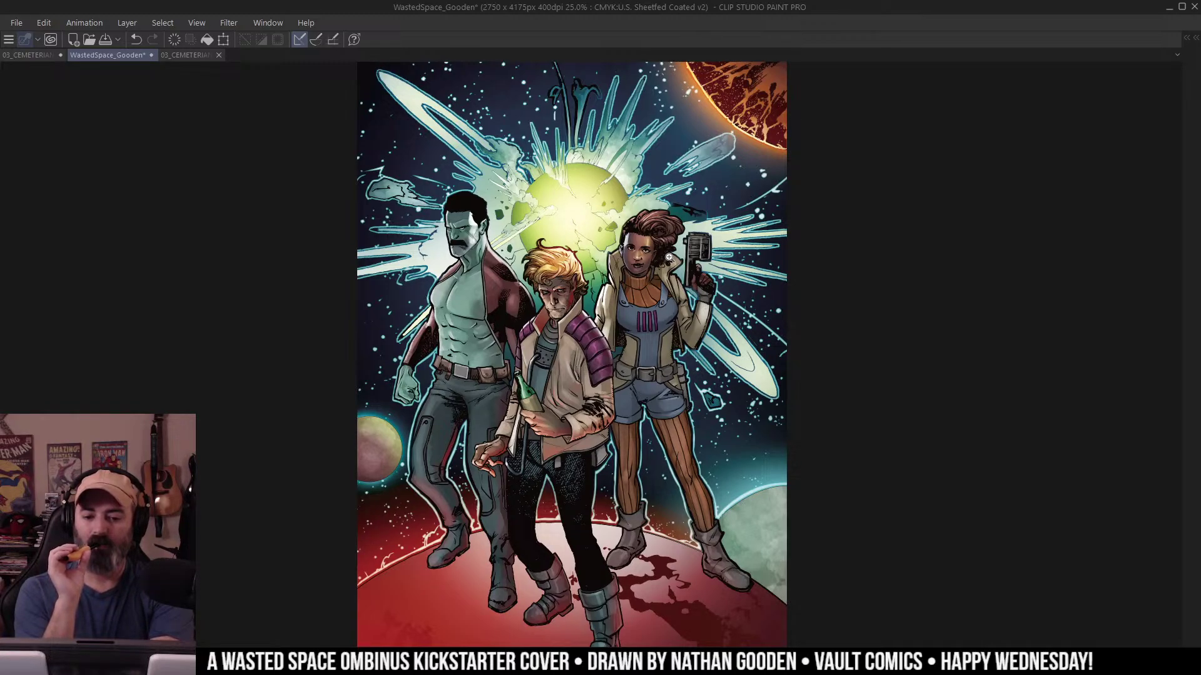
{"action": "left_click", "coordinate": [653, 227]}
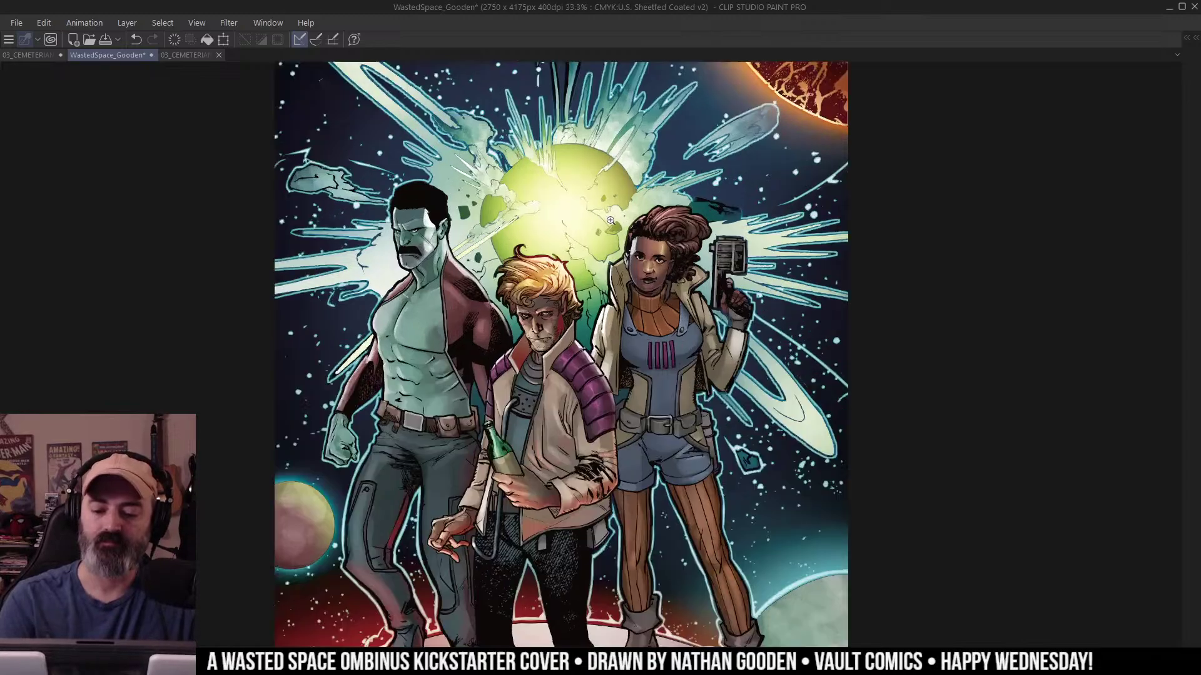
{"action": "left_click", "coordinate": [650, 253], "text": "alt"}
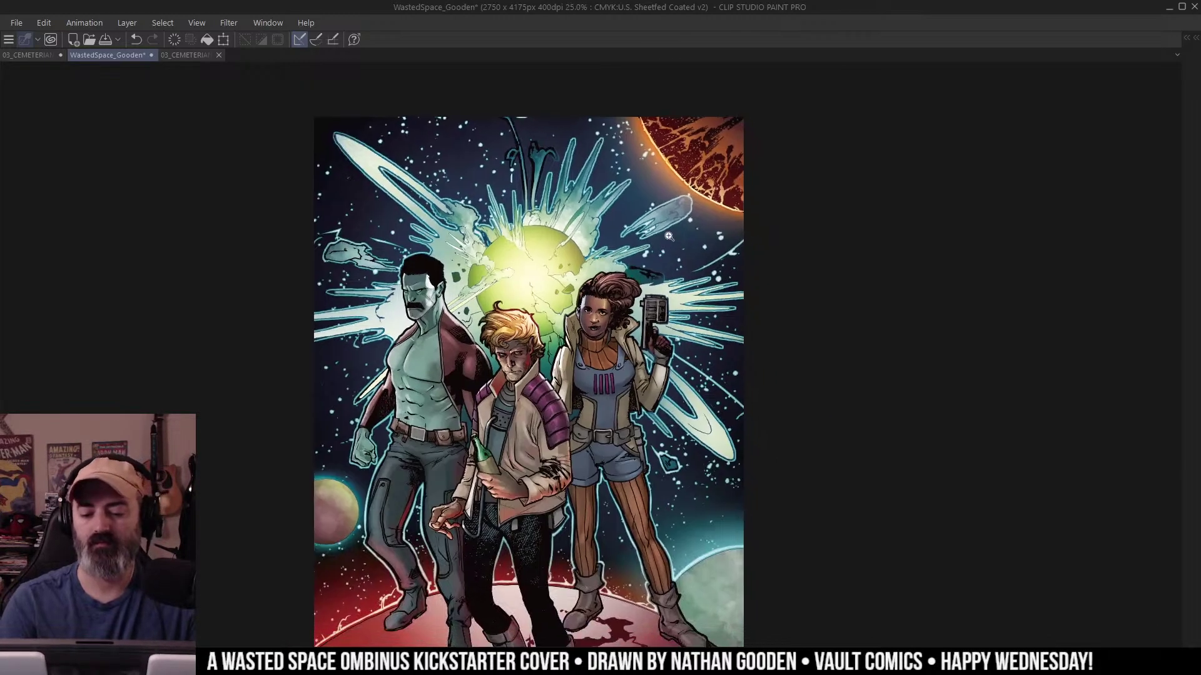
{"action": "left_click", "coordinate": [626, 340], "text": "alt"}
{"action": "left_click", "coordinate": [628, 365]}
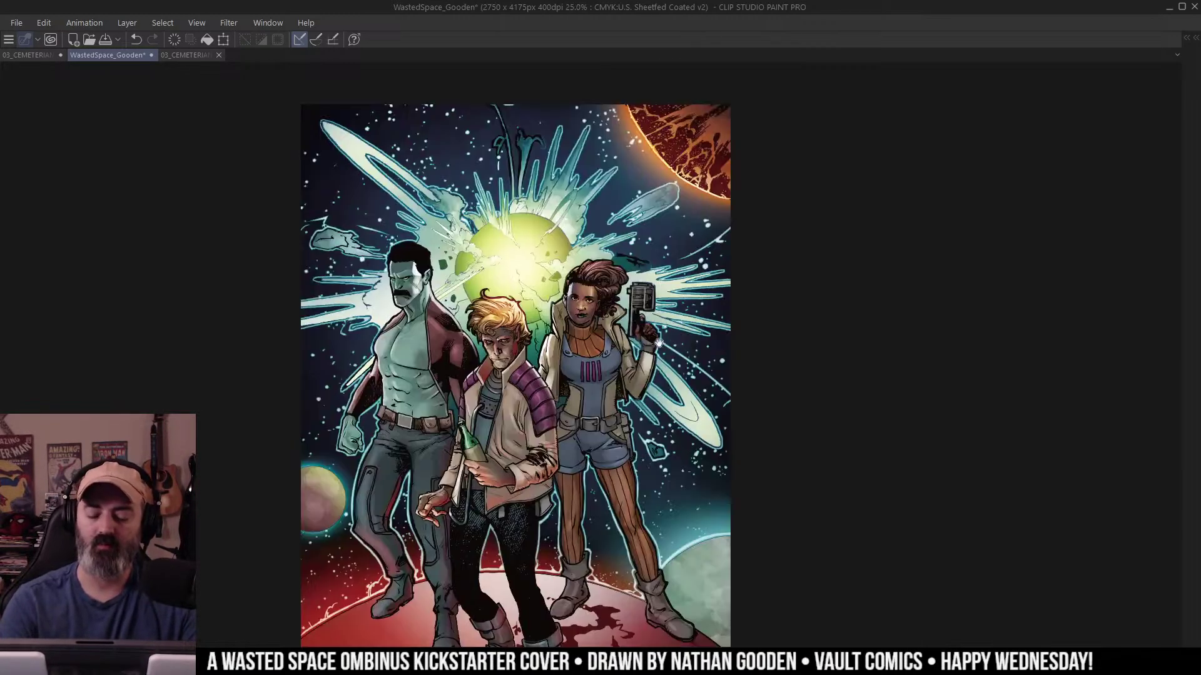
{"action": "key", "text": "Tab"}
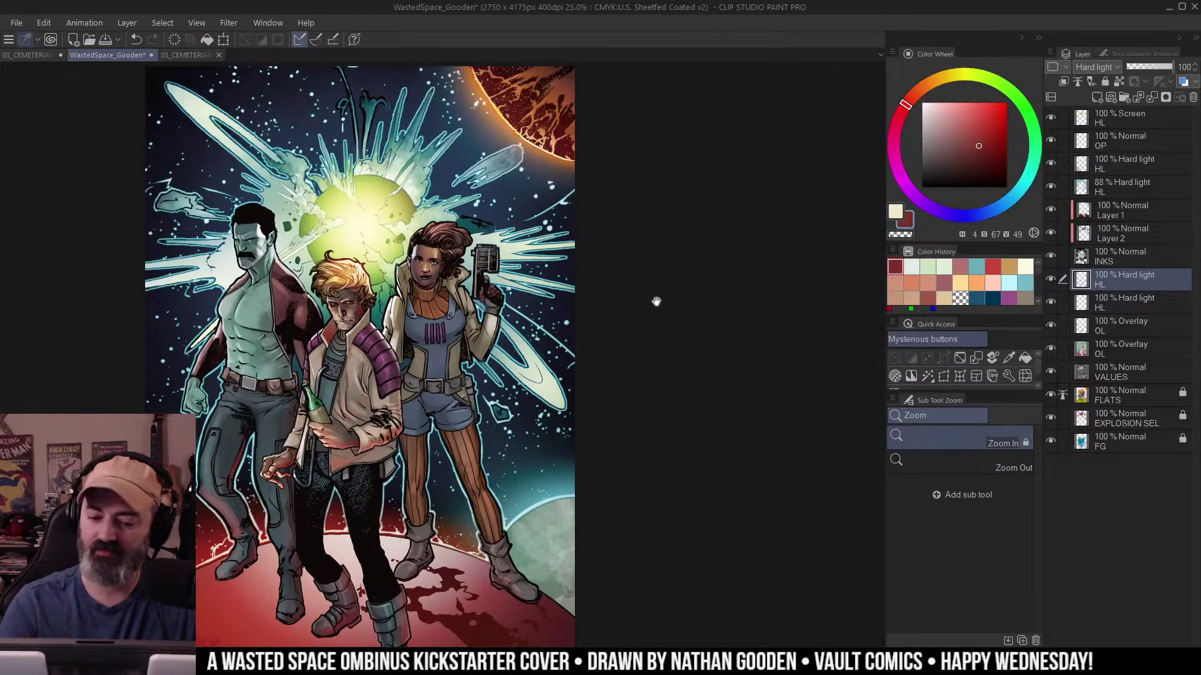
{"action": "left_click_drag", "start_coordinate": [656, 301], "coordinate": [863, 304]}
Load the explosion shapes from the EXPLOSION SEL layer as a selection.
{"action": "key", "text": "m"}
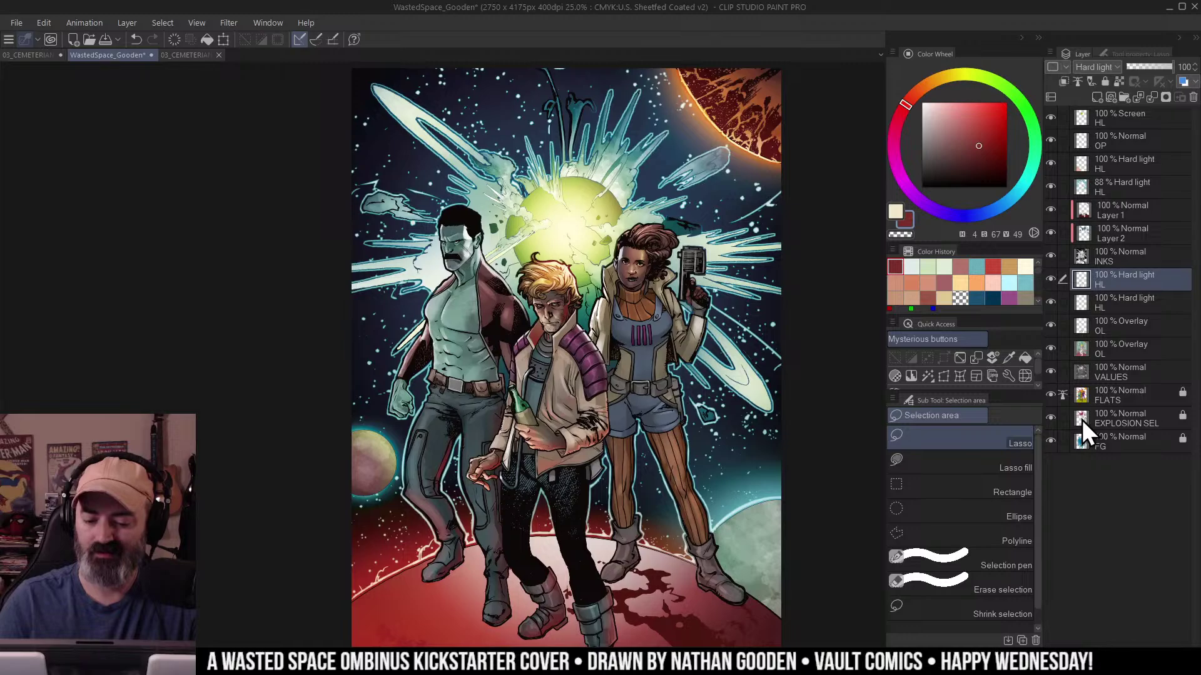
{"action": "left_click", "coordinate": [1082, 422], "text": "ctrl"}
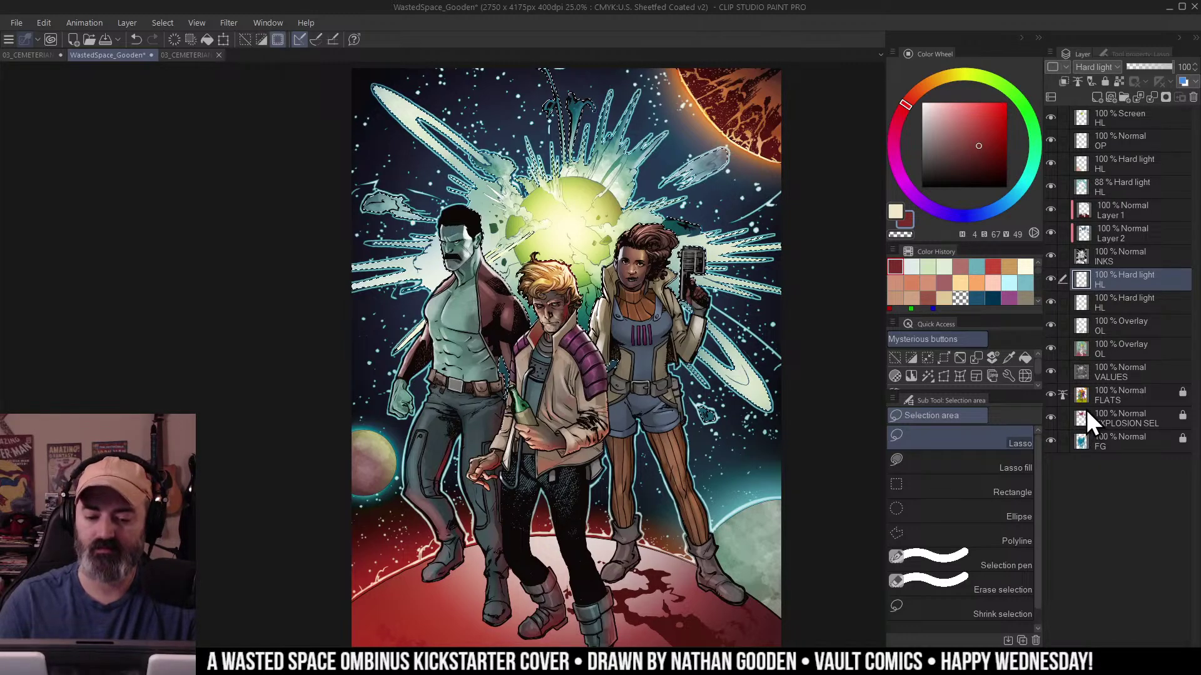
{"action": "key", "text": "ctrl+m"}
{"action": "key", "text": "ctrl+m"}
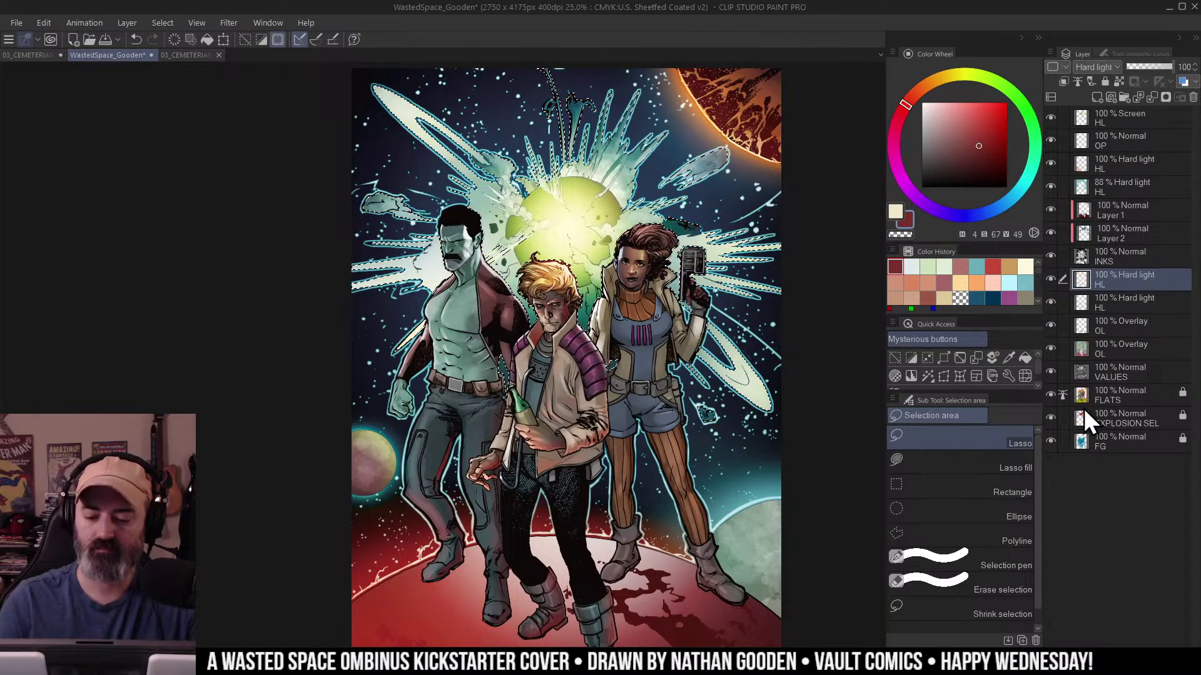
{"action": "key", "text": "b"}
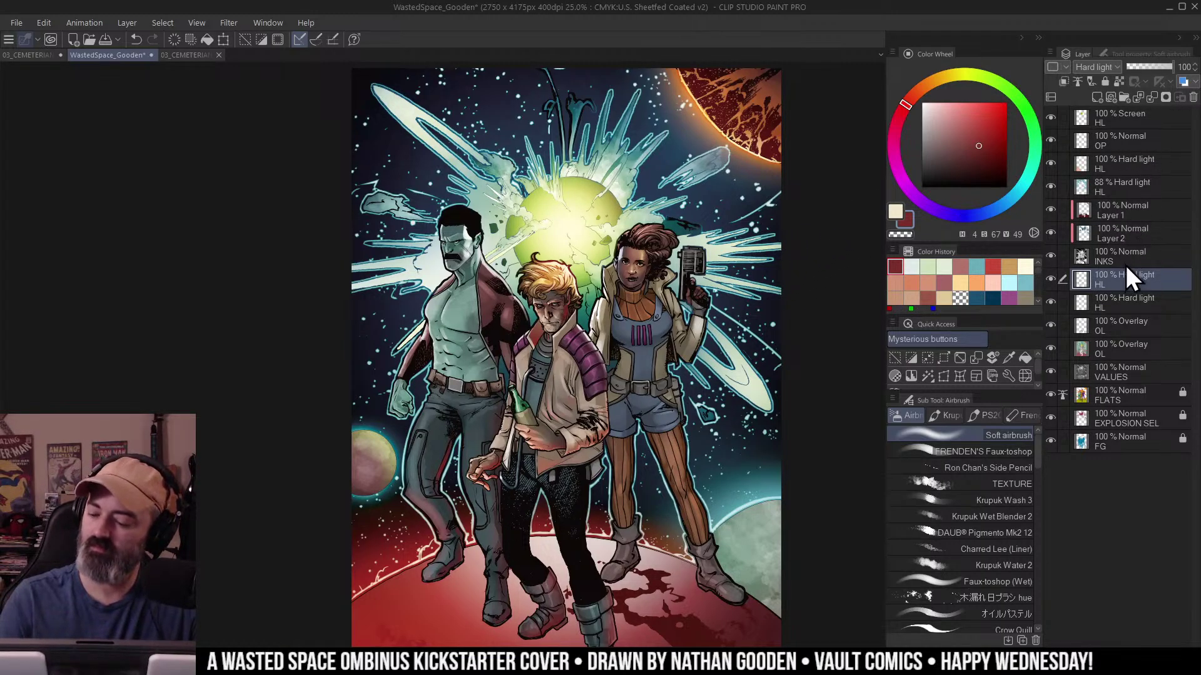
{"action": "key", "text": "ctrl+m"}
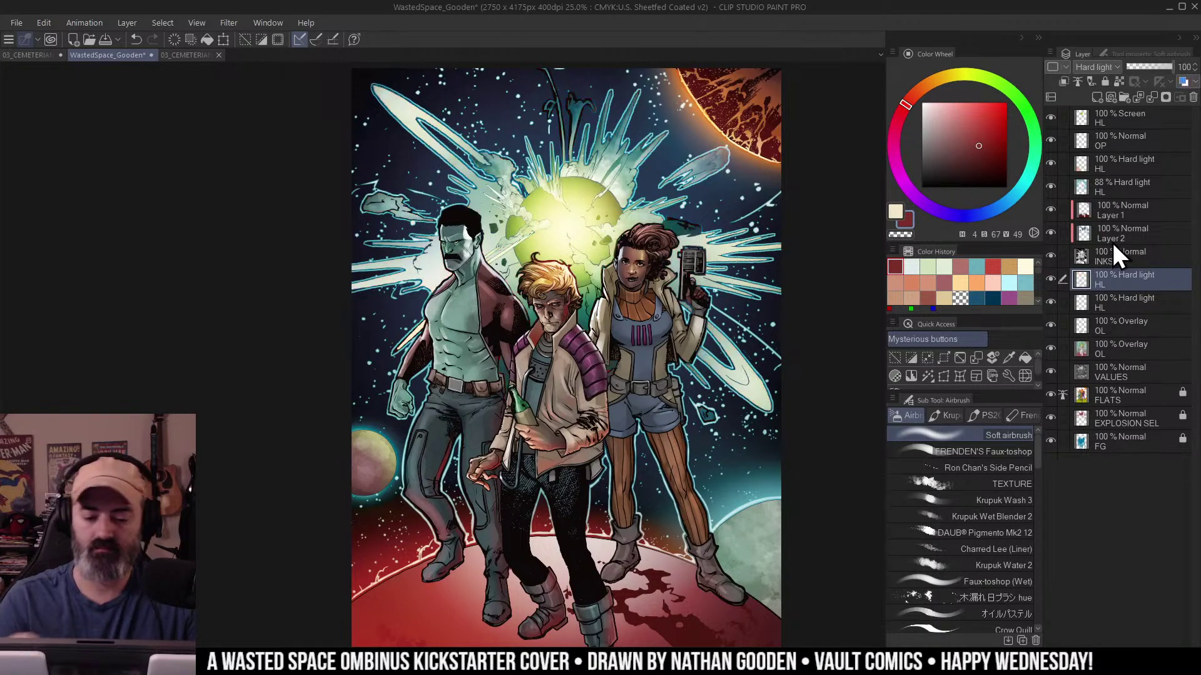
Add the starry sky to the explosion selection and check the selected area with Quick Mask.
{"action": "key", "text": "w"}
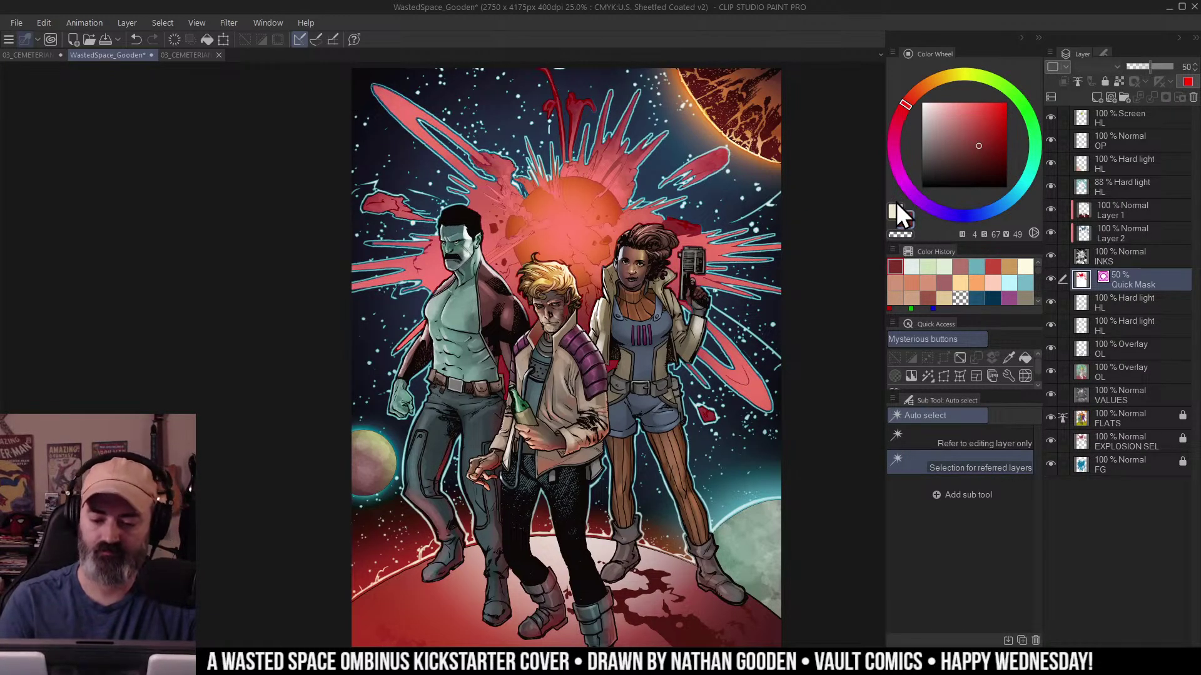
{"action": "key", "text": "q"}
{"action": "left_click", "coordinate": [678, 160], "text": "shift"}
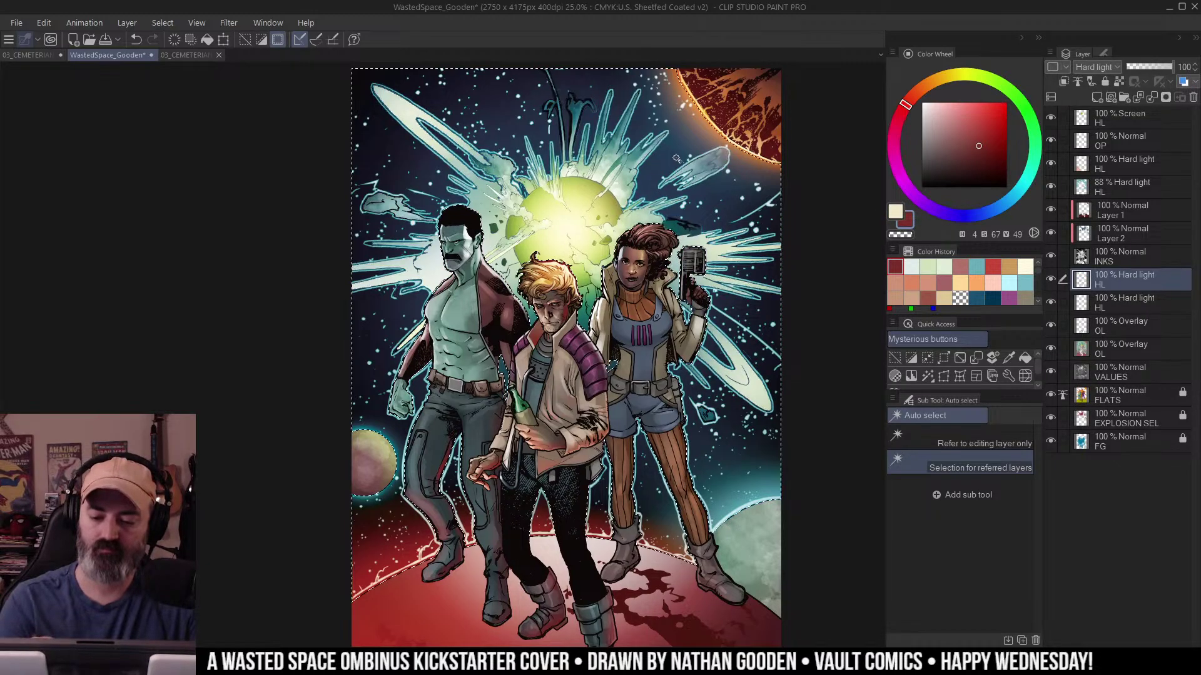
{"action": "key", "text": "q"}
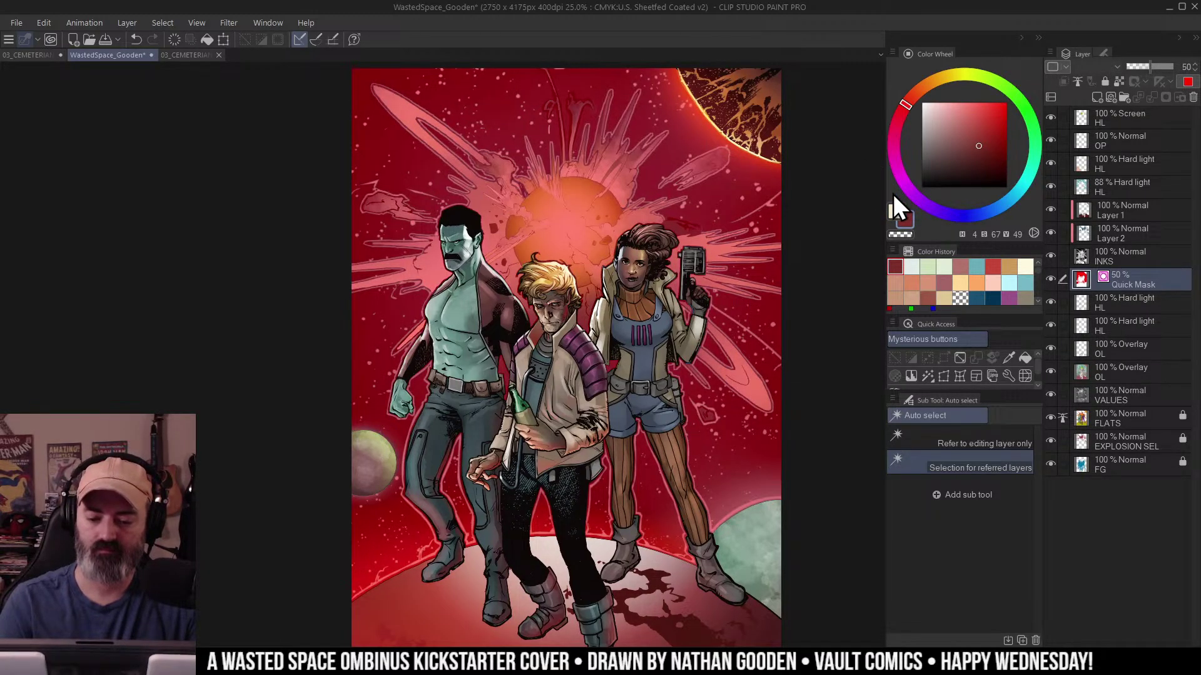
{"action": "key", "text": "q"}
Leave the Quick Mask view, check the whole cover at reduced size and clear the explosion and sky selection.
{"action": "key", "text": "ctrl+space"}
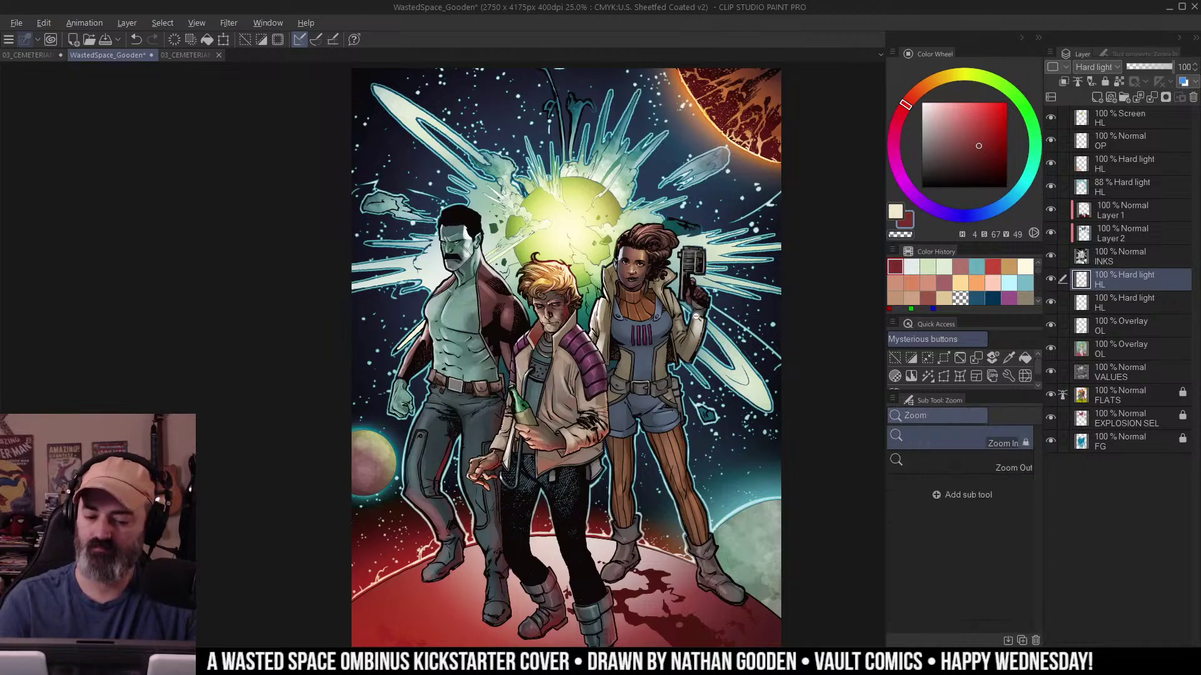
{"action": "left_click", "coordinate": [675, 315], "text": "alt"}
{"action": "left_click_drag", "start_coordinate": [733, 309], "coordinate": [713, 309]}
{"action": "key", "text": "b"}
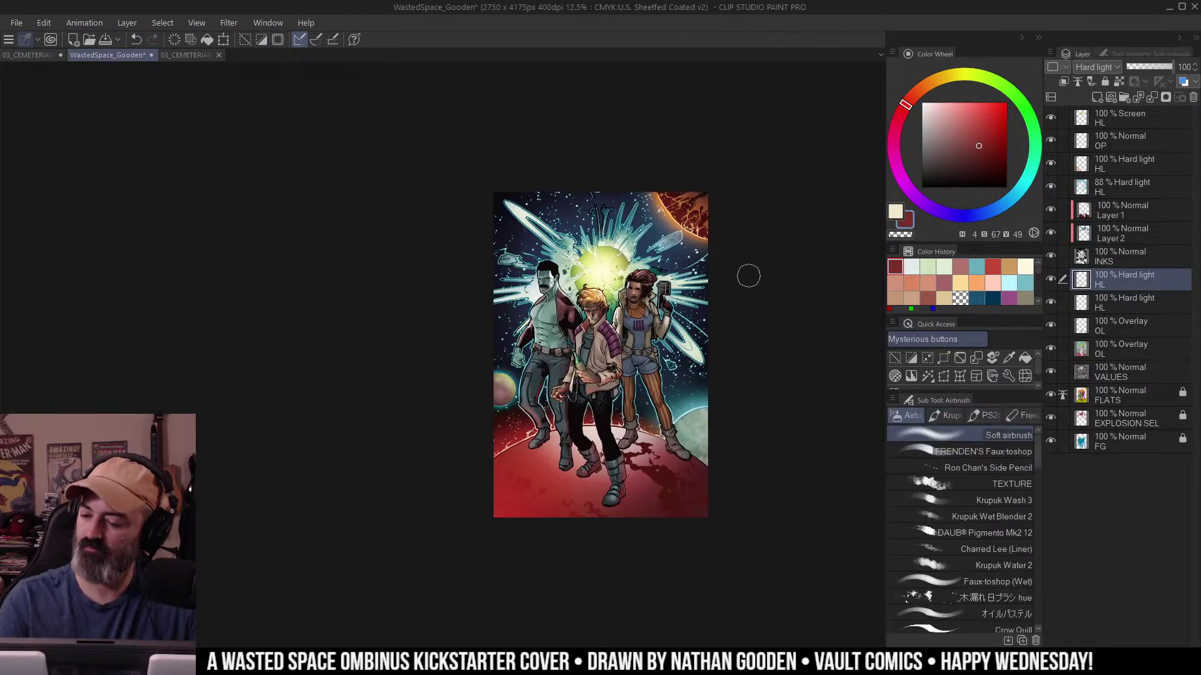
{"action": "right_click", "coordinate": [1116, 277]}
{"action": "mouse_move", "coordinate": [1113, 305]}
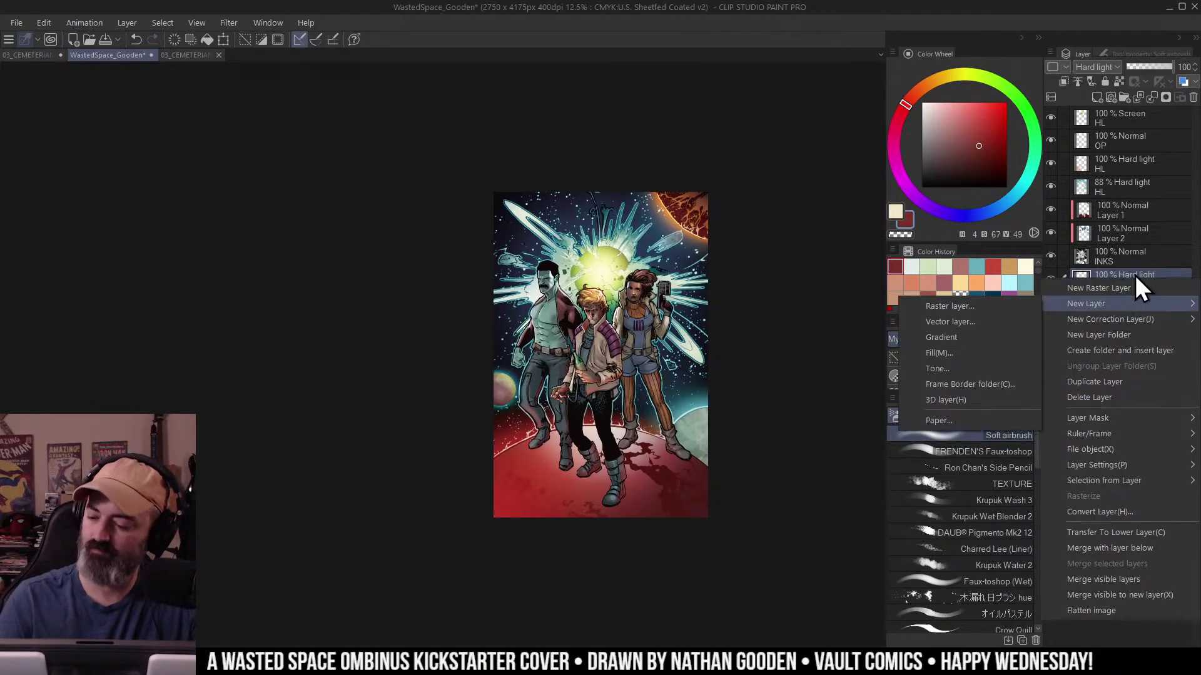
{"action": "left_click", "coordinate": [1135, 275]}
{"action": "key", "text": "ctrl+shift+d"}
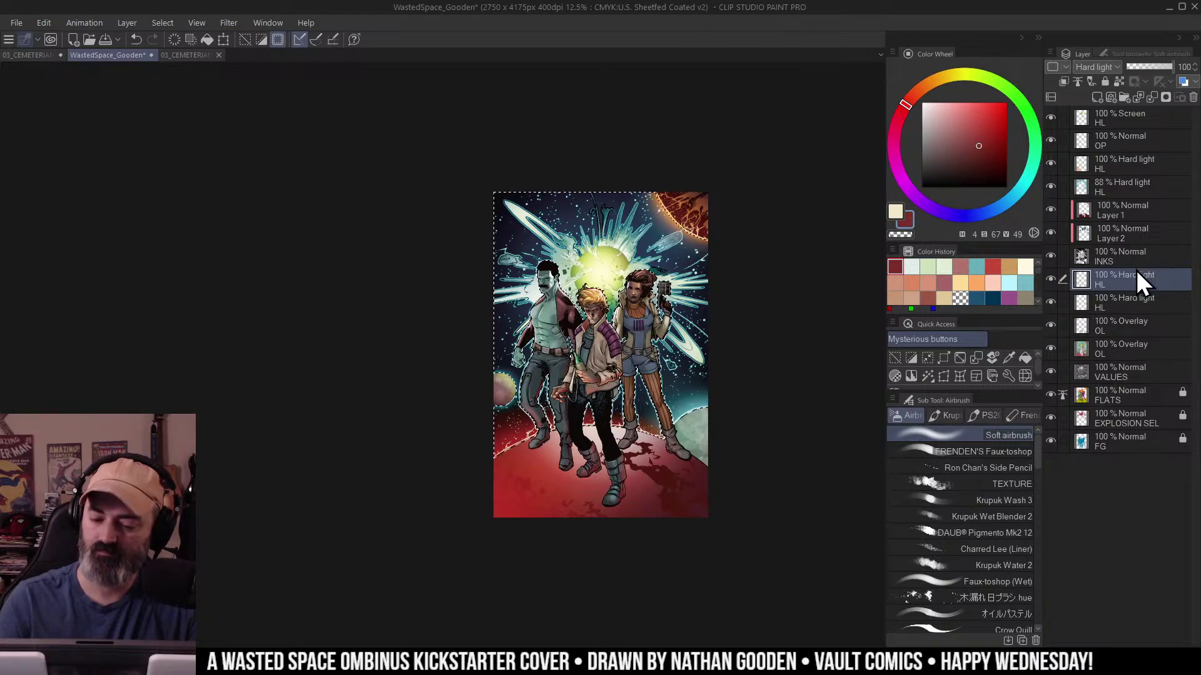
{"action": "key", "text": "ctrl+d"}
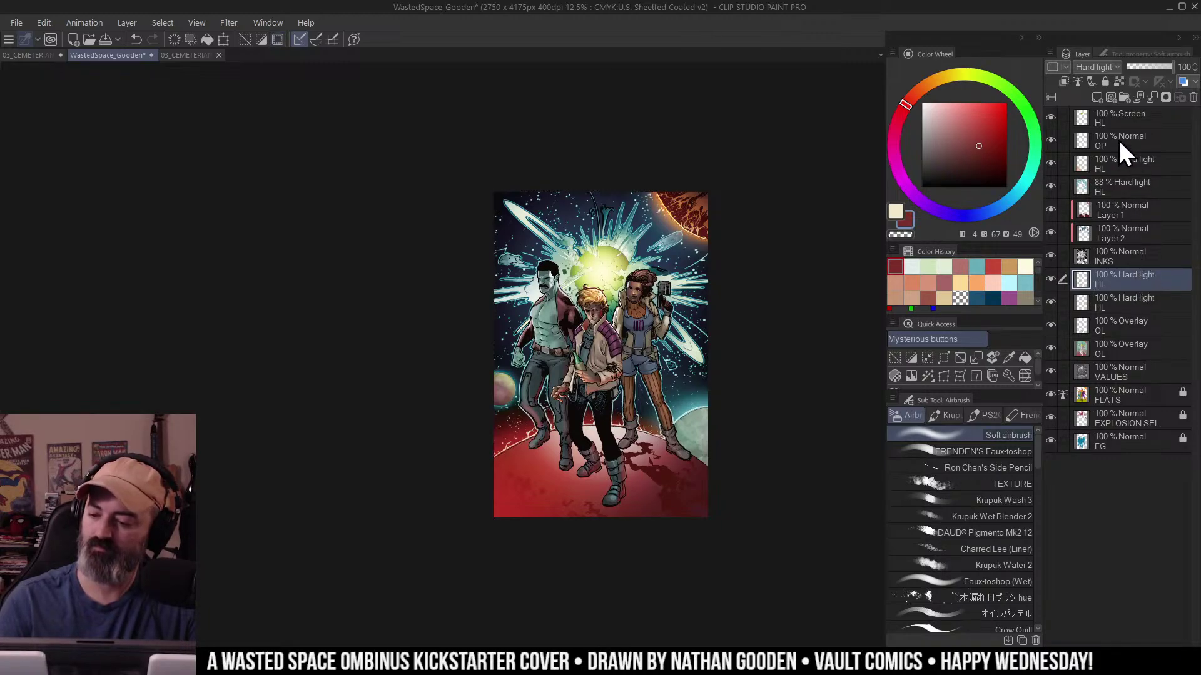
Activate the Screen HL layer and set the drawing color to a muted golden yellow (hue 44, saturation 42, value 80).
{"action": "left_click", "coordinate": [1139, 117]}
{"action": "key", "text": "ctrl+space"}
{"action": "left_click", "coordinate": [652, 285]}
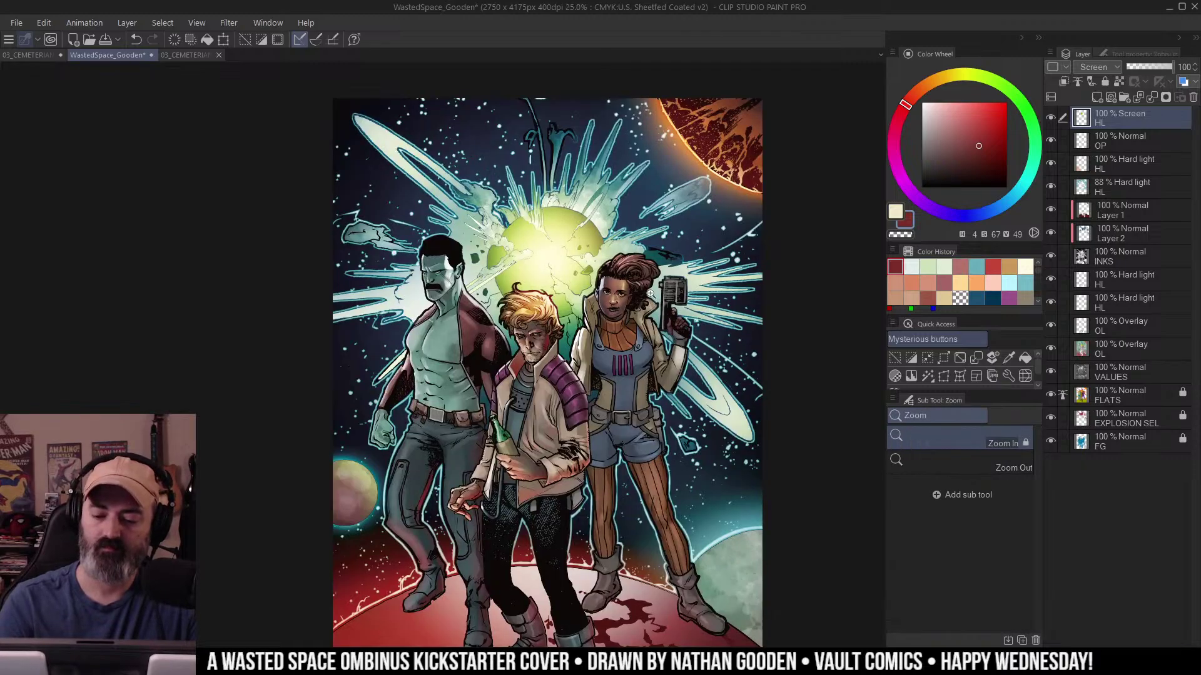
{"action": "left_click_drag", "start_coordinate": [627, 253], "coordinate": [658, 304]}
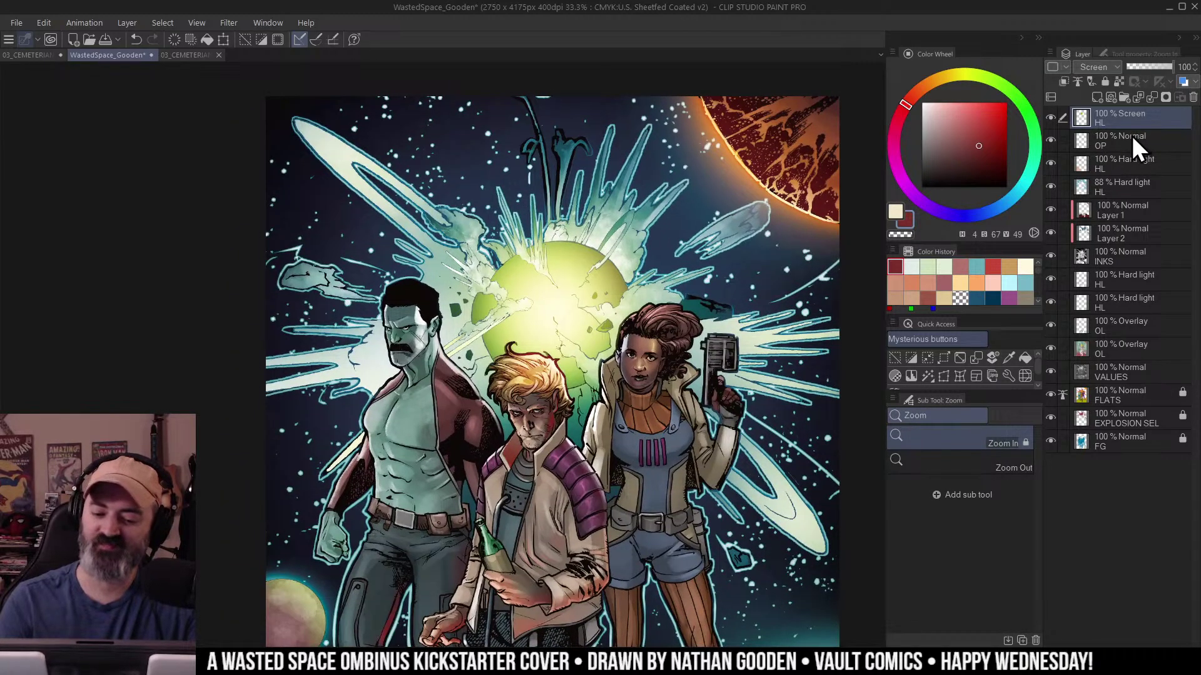
{"action": "key", "text": "ctrl+minus"}
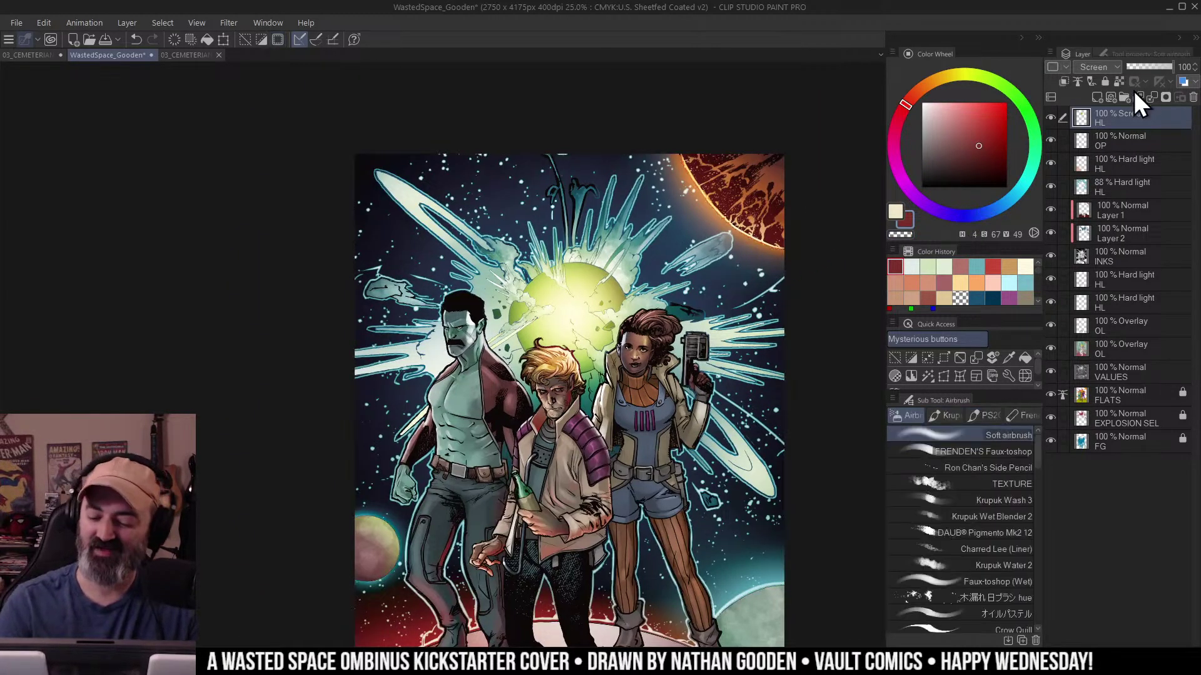
{"action": "left_click", "coordinate": [960, 124]}
{"action": "left_click", "coordinate": [958, 75]}
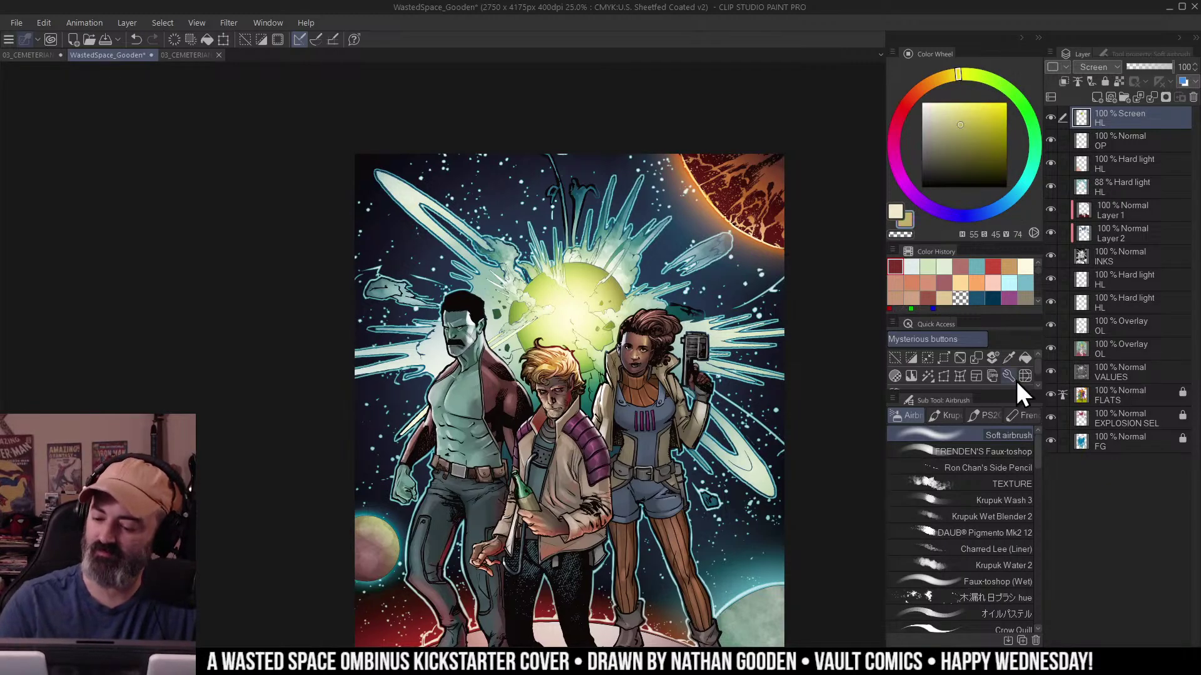
{"action": "left_click", "coordinate": [946, 77]}
{"action": "left_click", "coordinate": [957, 119]}
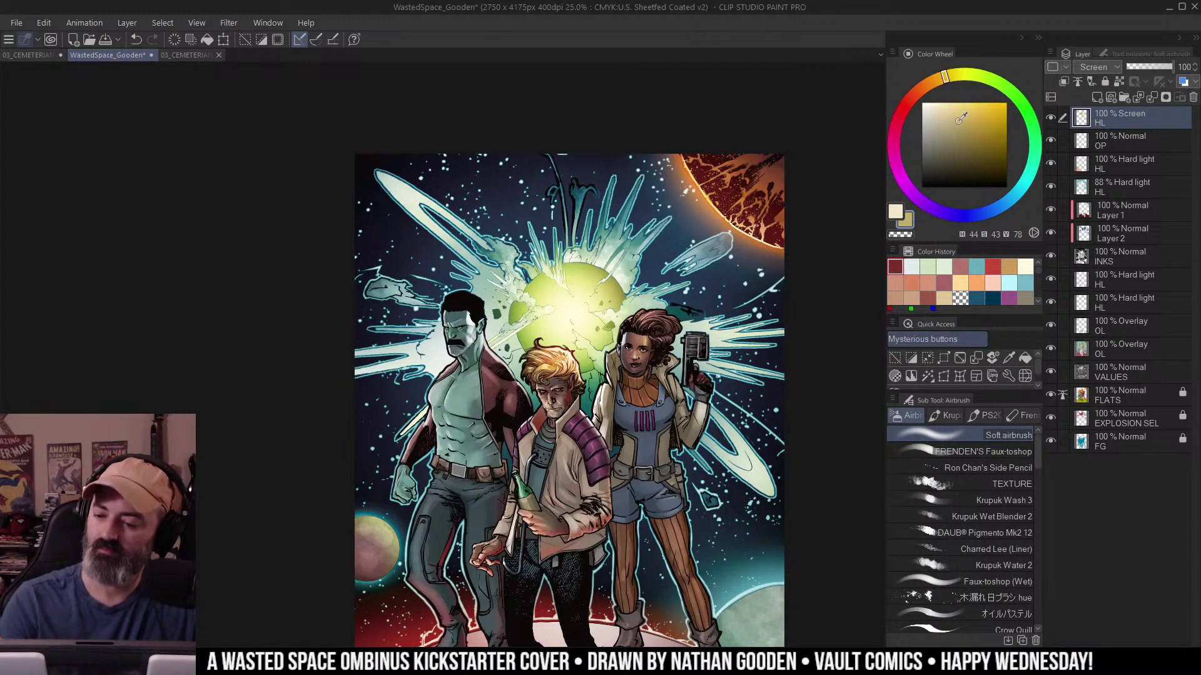
Build up a soft golden glow over the exploding planet with a large Soft airbrush.
{"action": "key", "text": "]"}
{"action": "left_click", "coordinate": [527, 294]}
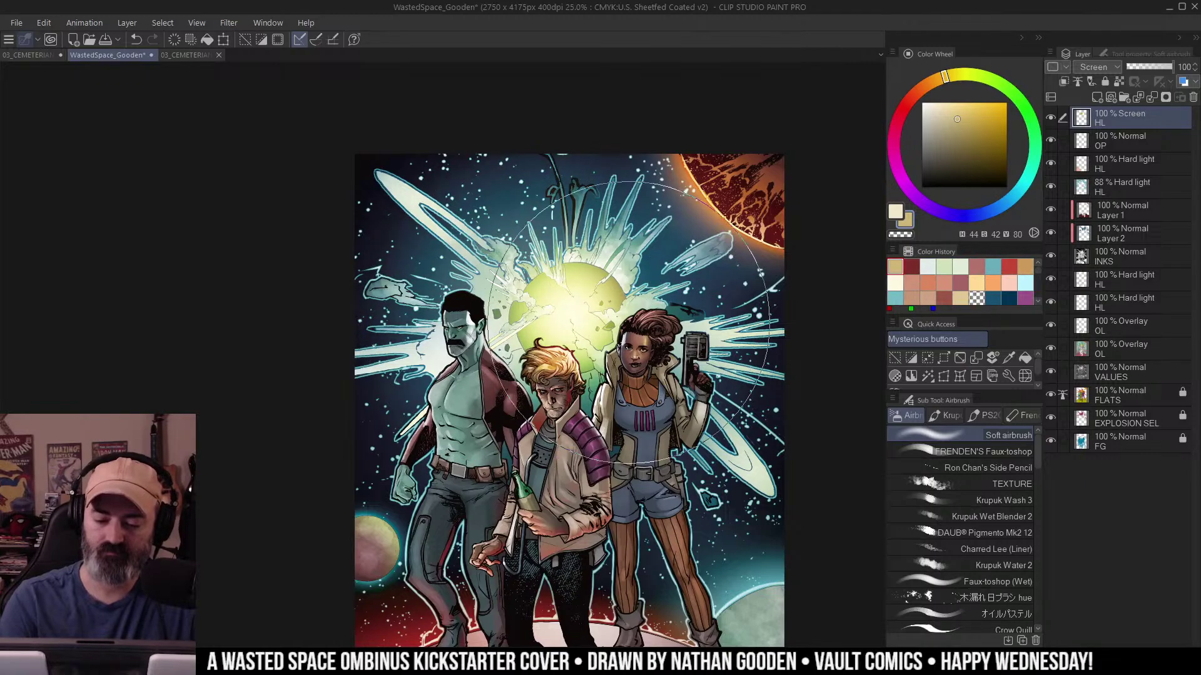
{"action": "key", "text": "ctrl+z"}
{"action": "left_click", "coordinate": [581, 306]}
{"action": "key", "text": "]"}
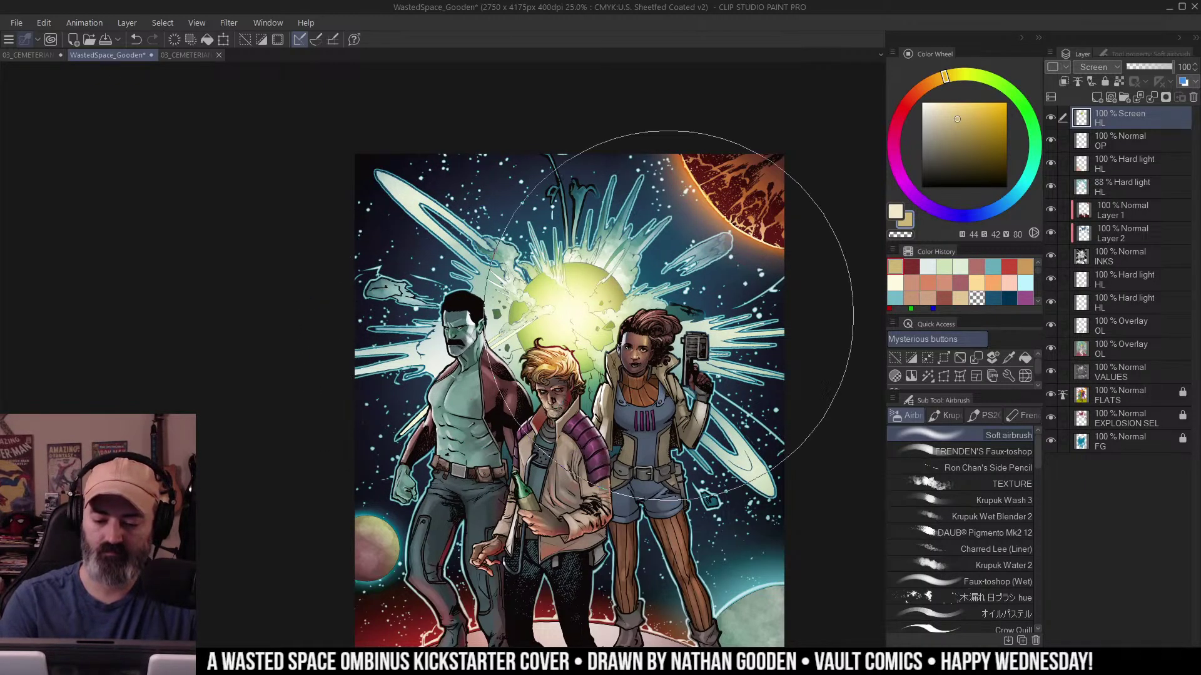
{"action": "left_click_drag", "start_coordinate": [651, 302], "coordinate": [560, 350]}
{"action": "left_click_drag", "start_coordinate": [529, 299], "coordinate": [496, 319]}
Undo the last glow strokes and repaint the glow around the explosion's left side with a smaller airbrush.
{"action": "left_click", "coordinate": [605, 347], "text": "ctrl+alt"}
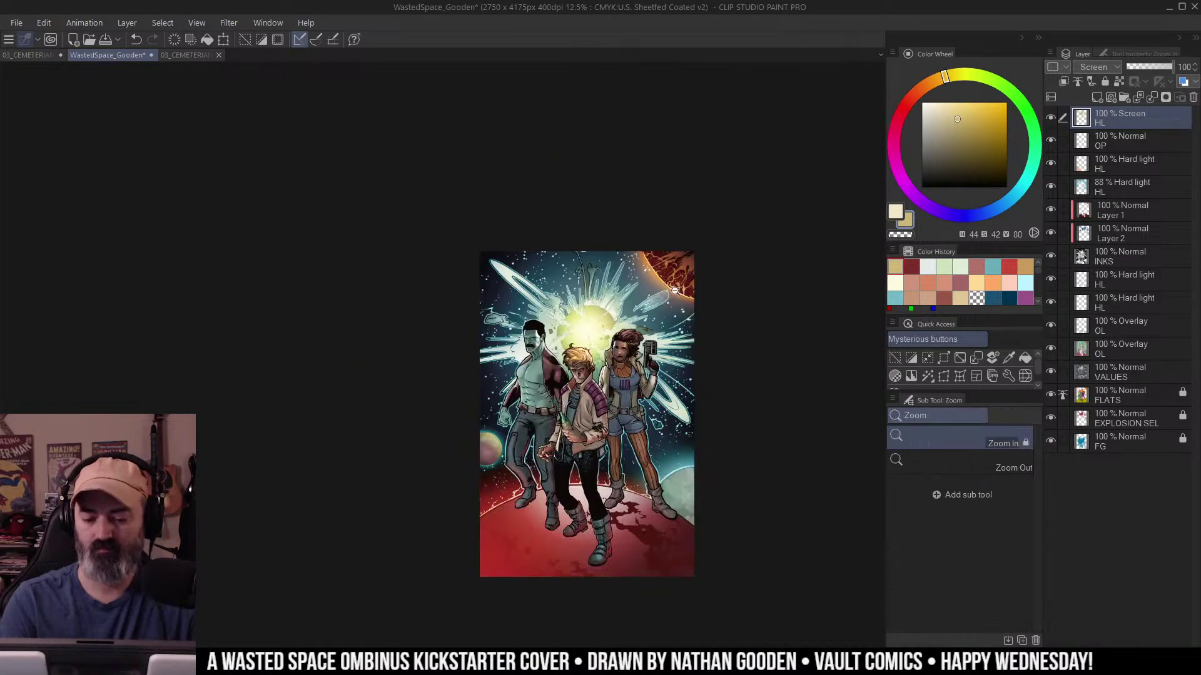
{"action": "left_click", "coordinate": [638, 378], "text": "ctrl"}
{"action": "key", "text": "ctrl+z"}
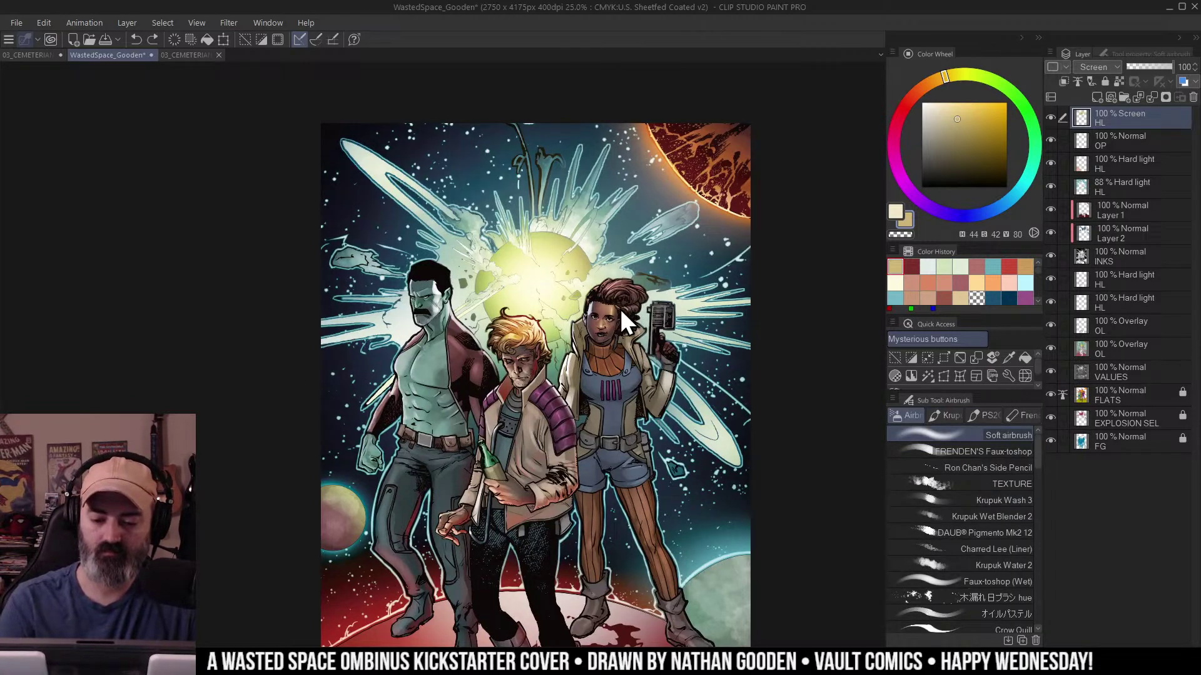
{"action": "key", "text": "ctrl+z"}
{"action": "mouse_move", "coordinate": [465, 310]}
{"action": "left_mouse_down"}
{"action": "mouse_move", "coordinate": [429, 332]}
{"action": "mouse_move", "coordinate": [464, 344]}
{"action": "left_mouse_up"}
{"action": "key", "text": "["}
{"action": "key", "text": "["}
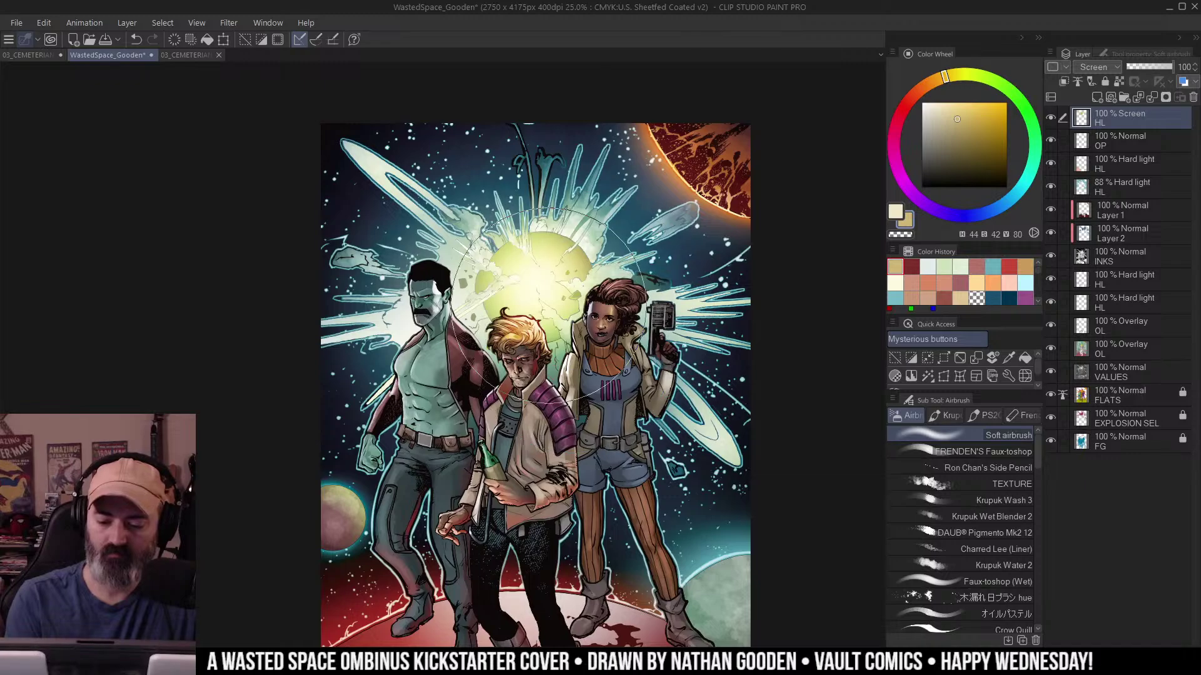
{"action": "left_click_drag", "start_coordinate": [632, 323], "coordinate": [669, 340], "text": "ctrl+alt"}
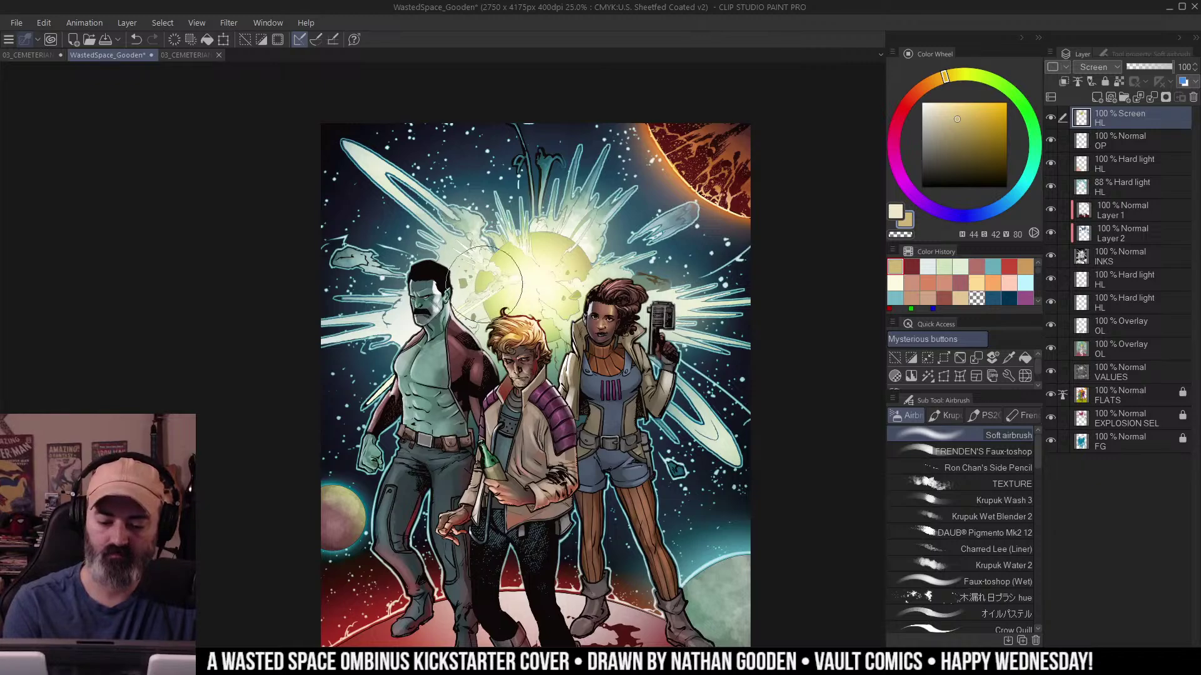
Examine the golden explosion glow against the figures at reduced size and up close.
{"action": "key", "text": "ctrl+space"}
{"action": "left_click", "coordinate": [637, 240], "text": "alt"}
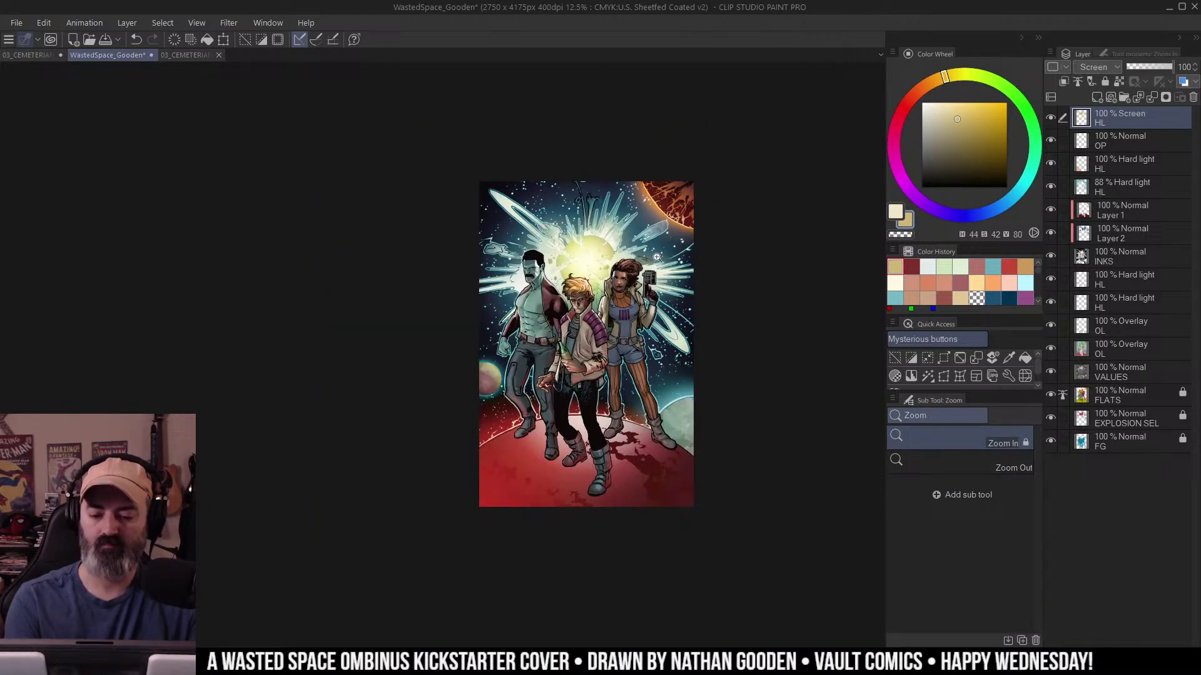
{"action": "left_click", "coordinate": [625, 294]}
{"action": "key", "text": "ctrl+space"}
{"action": "left_click", "coordinate": [642, 303], "text": "alt"}
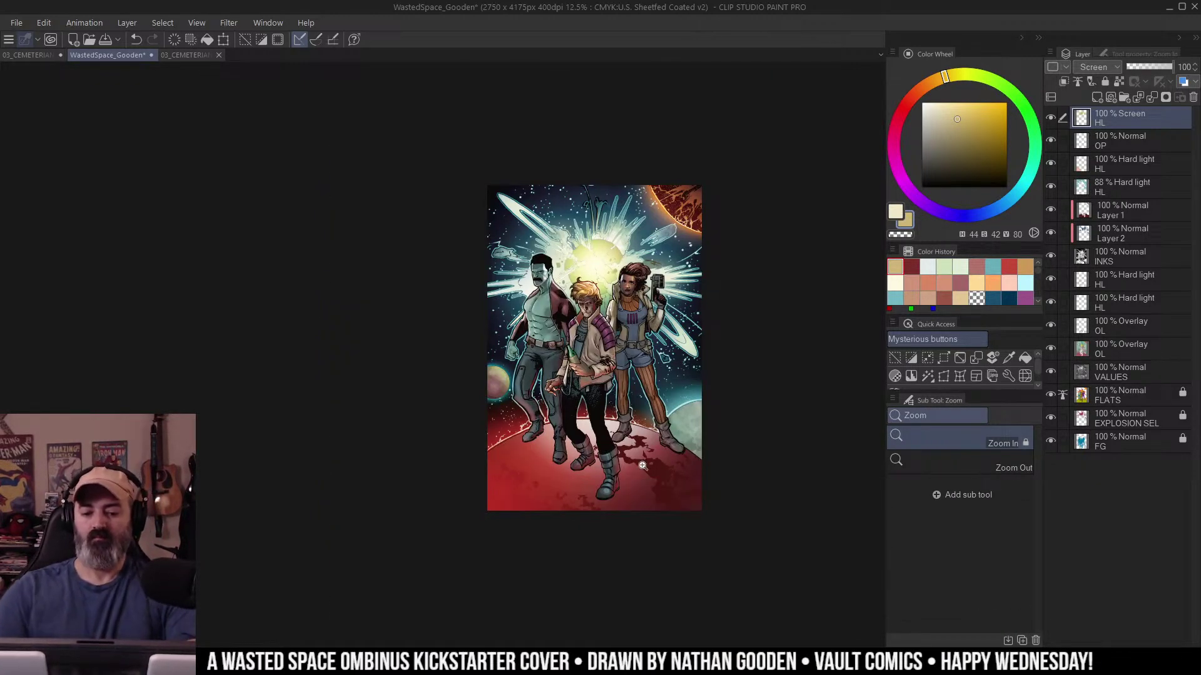
{"action": "left_click", "coordinate": [615, 313]}
{"action": "left_click", "coordinate": [619, 294]}
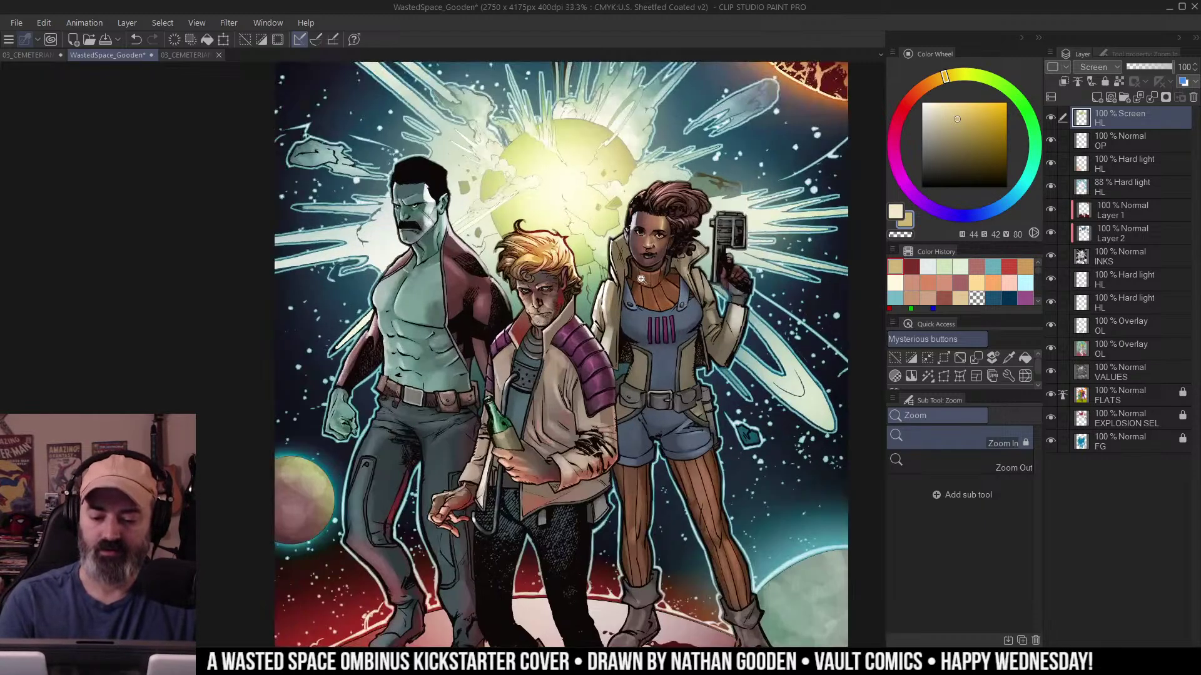
Lasso an area across the three figures and add a Level Correction layer beneath INKS with the white input lowered to brighten it.
{"action": "left_click_drag", "start_coordinate": [642, 279], "coordinate": [702, 315]}
{"action": "left_click", "coordinate": [604, 305]}
{"action": "key", "text": "m"}
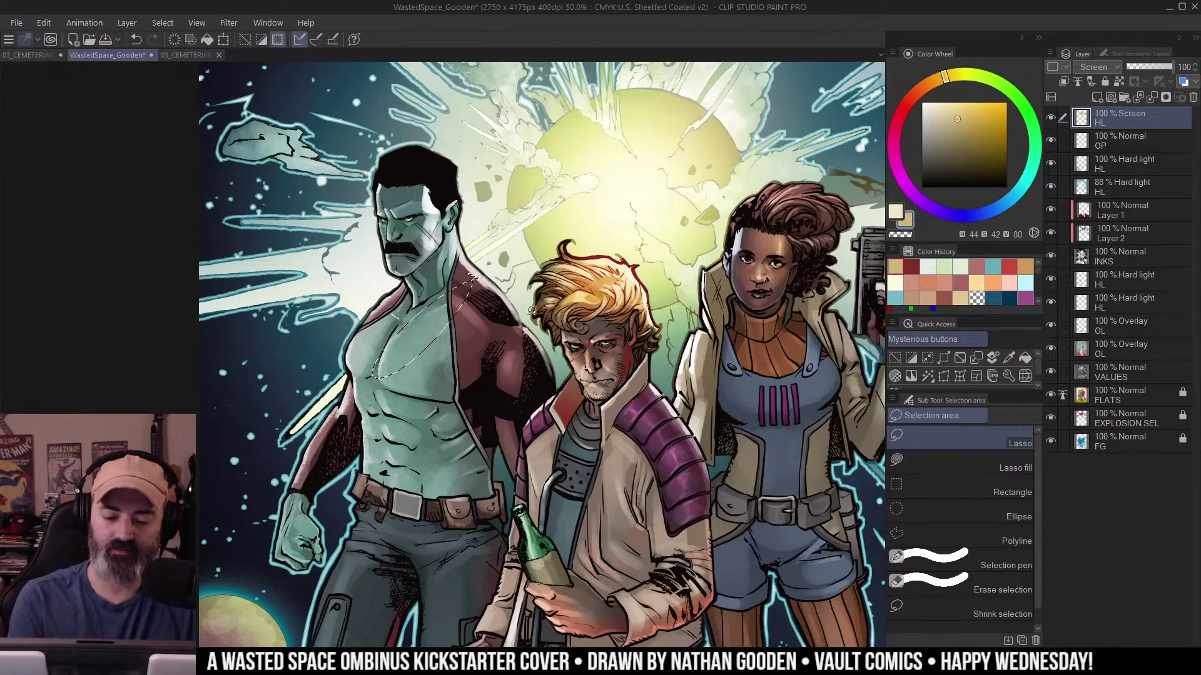
{"action": "right_click", "coordinate": [1121, 278]}
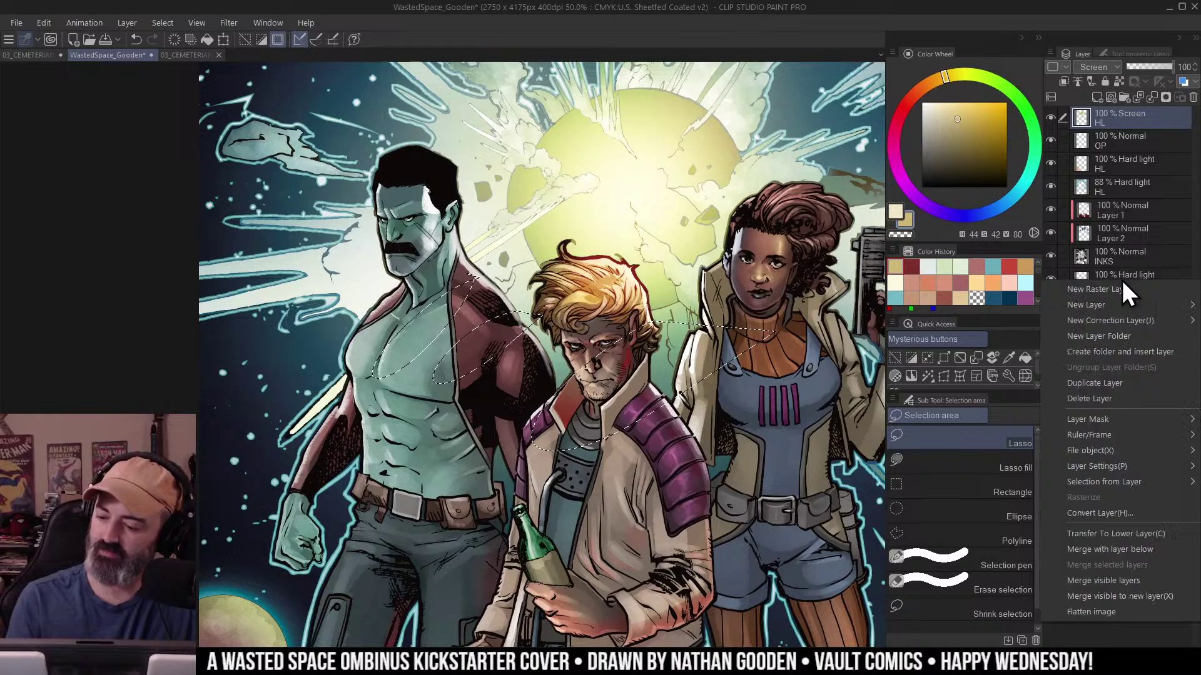
{"action": "mouse_move", "coordinate": [1124, 322]}
{"action": "left_click", "coordinate": [946, 384]}
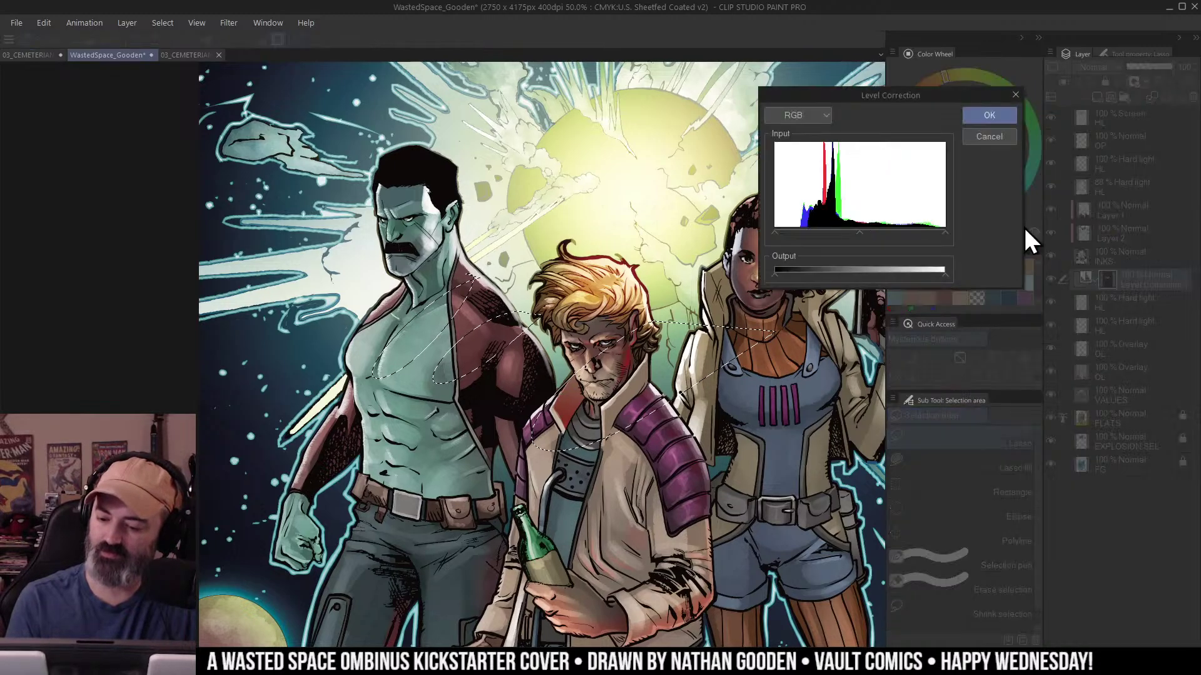
{"action": "left_click_drag", "start_coordinate": [939, 231], "coordinate": [899, 242]}
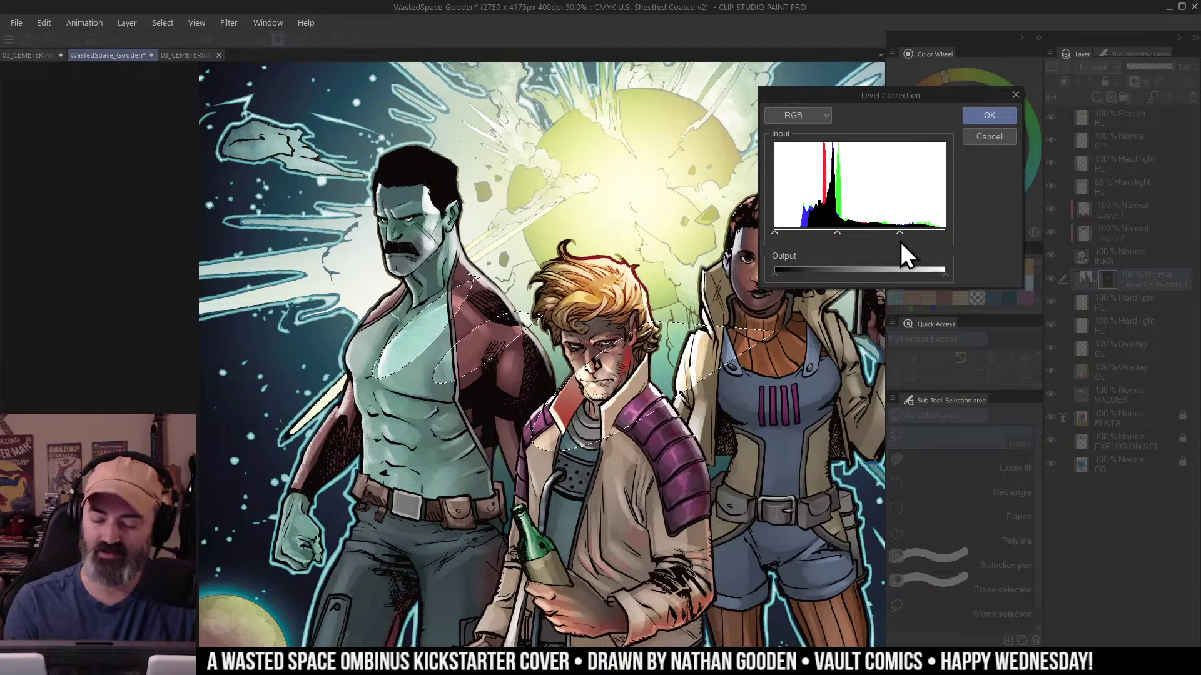
{"action": "key", "text": "Return"}
Fill the Level Correction layer's mask with transparency so the brightening is hidden, and clear the selection.
{"action": "key", "text": "g"}
{"action": "key", "text": "c"}
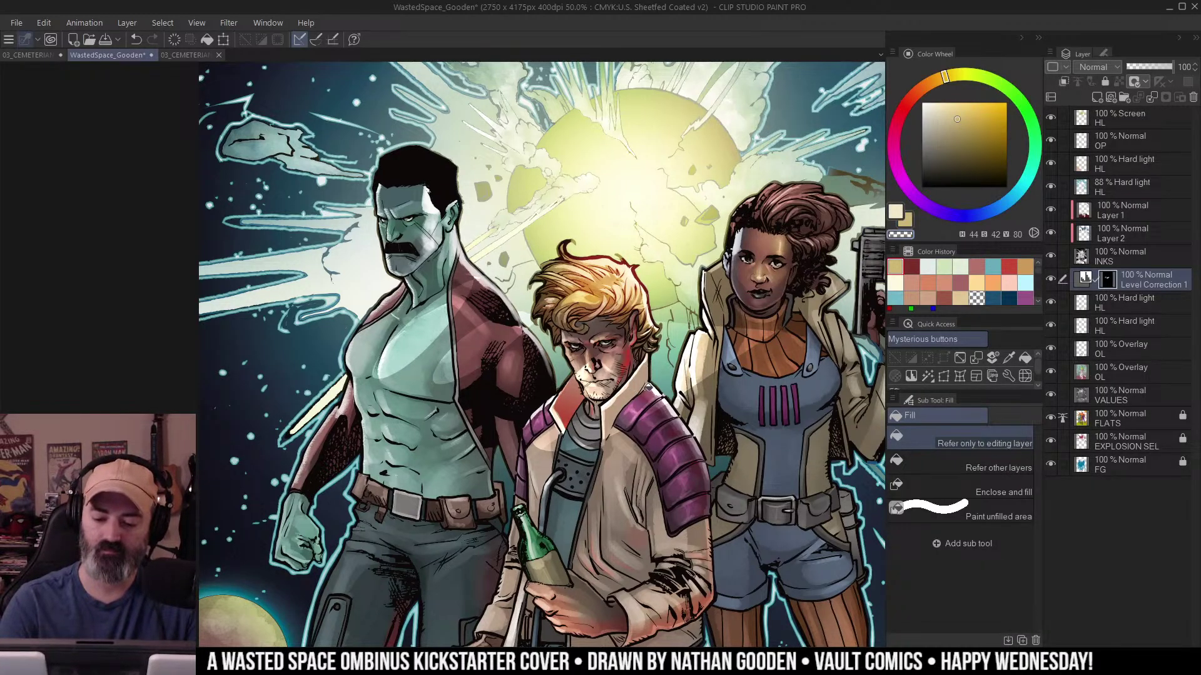
{"action": "left_click", "coordinate": [644, 384]}
{"action": "key", "text": "ctrl+d"}
{"action": "left_click", "coordinate": [657, 399], "text": "ctrl+alt"}
{"action": "scroll", "coordinate": [663, 392], "scroll_direction": "down", "scroll_amount": 1}
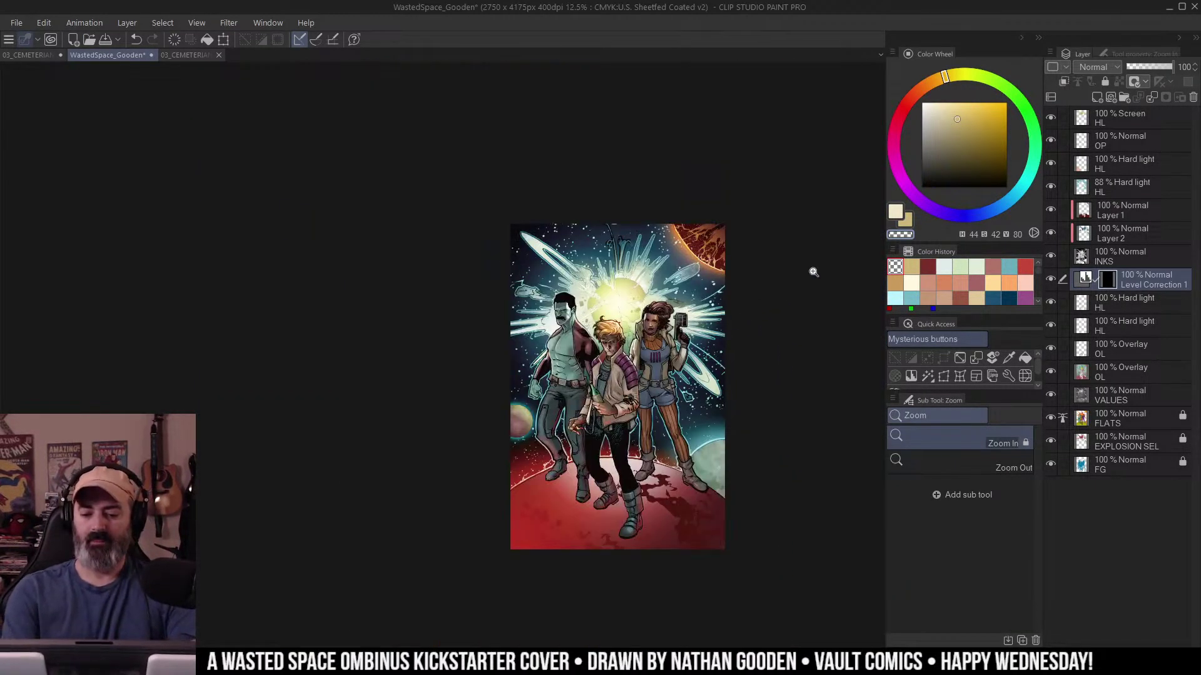
{"action": "scroll", "coordinate": [650, 336], "scroll_direction": "up", "scroll_amount": 2}
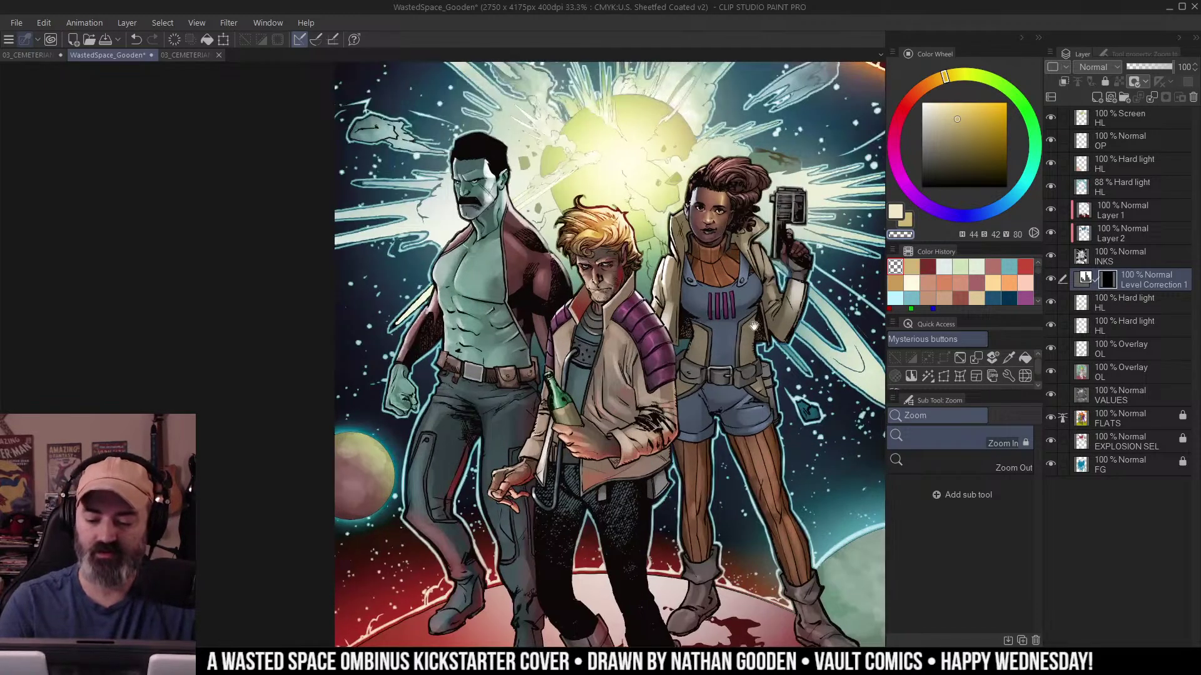
Select the purple shoulder padding on the blond man's jacket with Auto select and hide the selection outline.
{"action": "left_click_drag", "start_coordinate": [754, 326], "coordinate": [708, 323]}
{"action": "scroll", "coordinate": [613, 363], "scroll_direction": "up", "scroll_amount": 1}
{"action": "key", "text": "w"}
{"action": "left_click", "coordinate": [627, 356]}
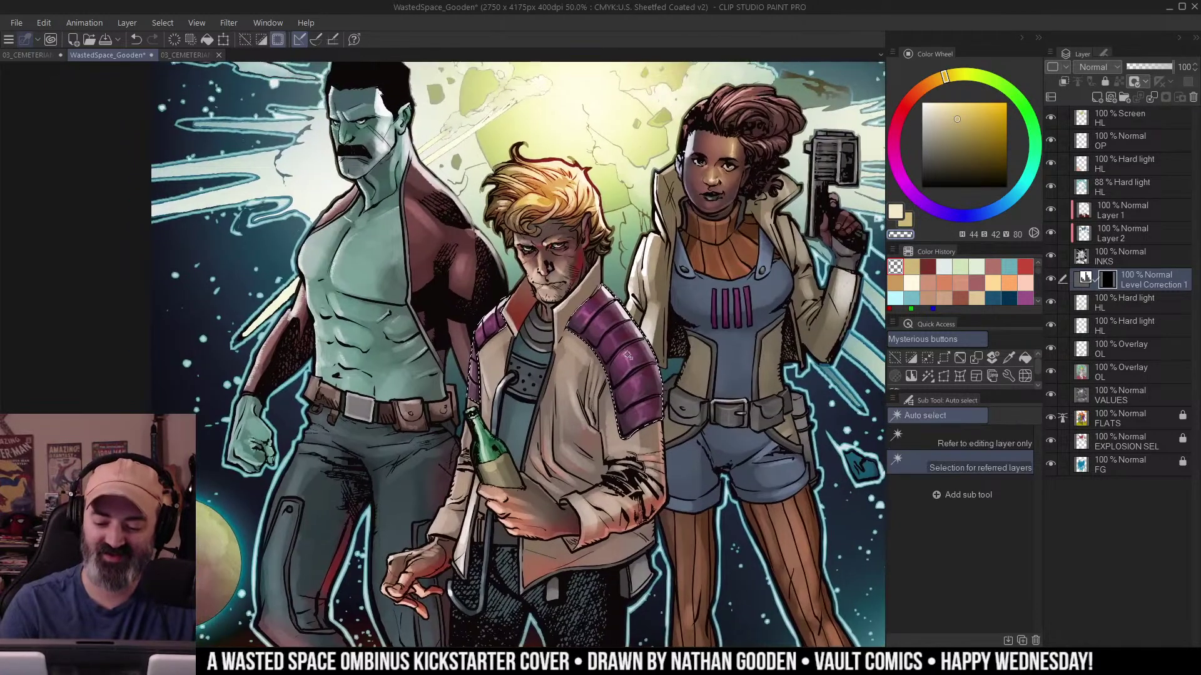
{"action": "key", "text": "ctrl+h"}
Paint the Level Correction mask with the Soft airbrush to brighten the upper part of the purple shoulder padding.
{"action": "key", "text": "b"}
{"action": "left_click", "coordinate": [1023, 436]}
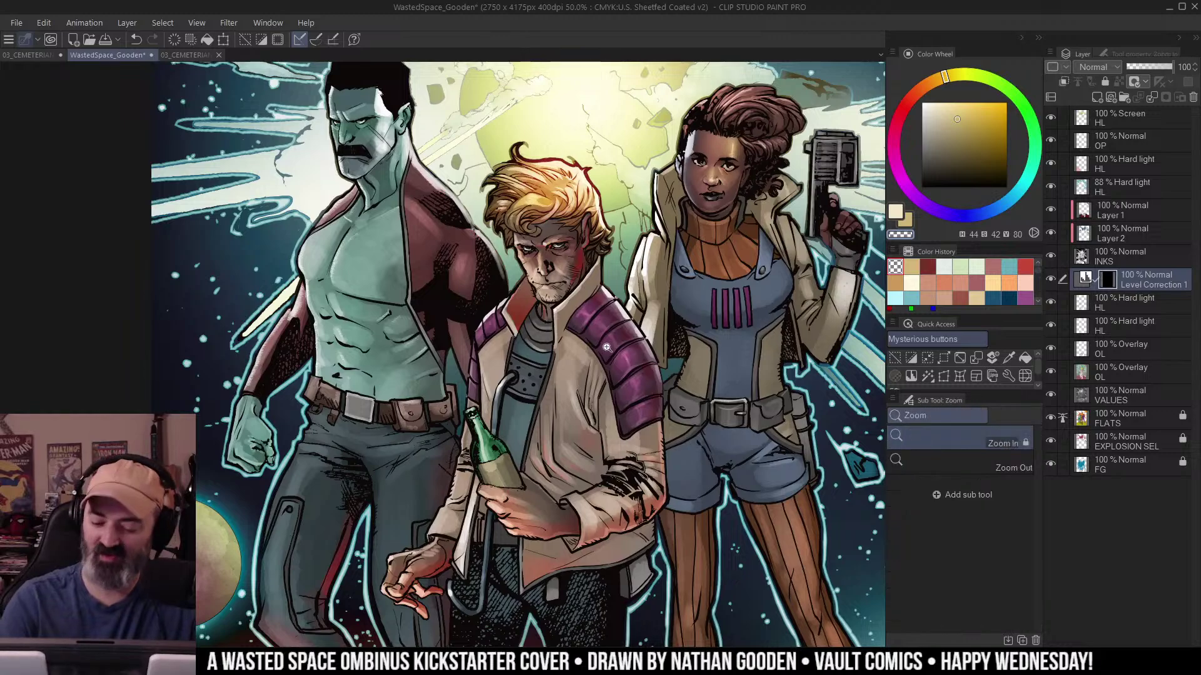
{"action": "scroll", "coordinate": [629, 342], "scroll_direction": "up", "scroll_amount": 1}
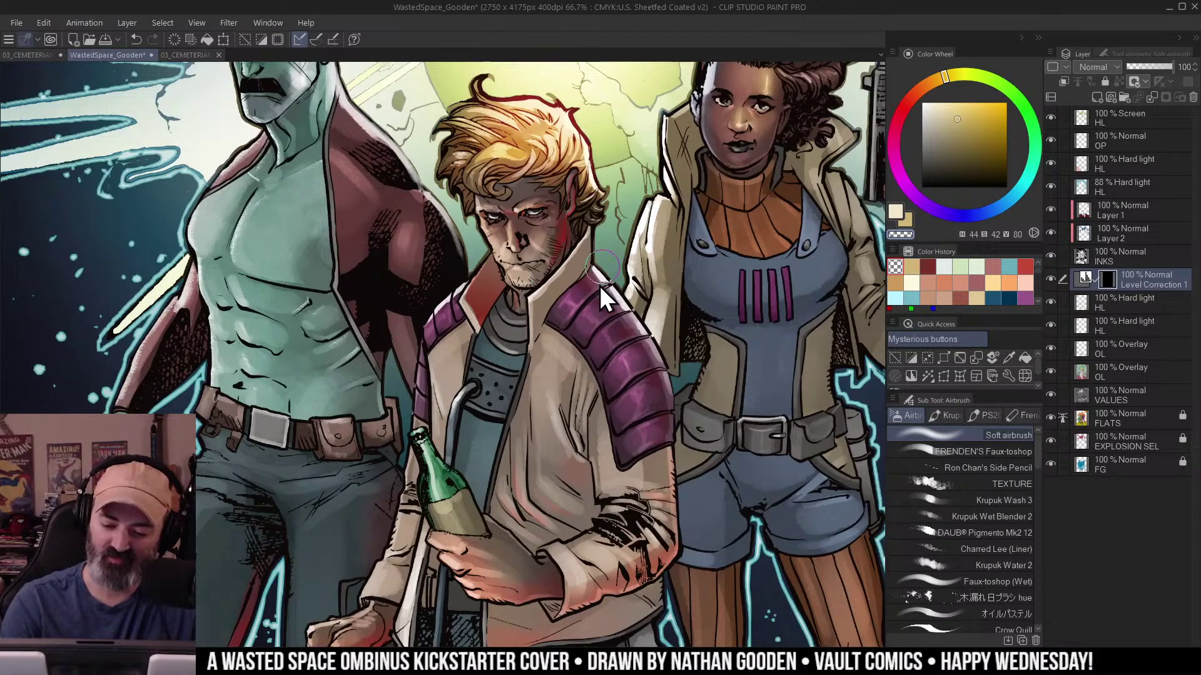
{"action": "key", "text": "ctrl+z"}
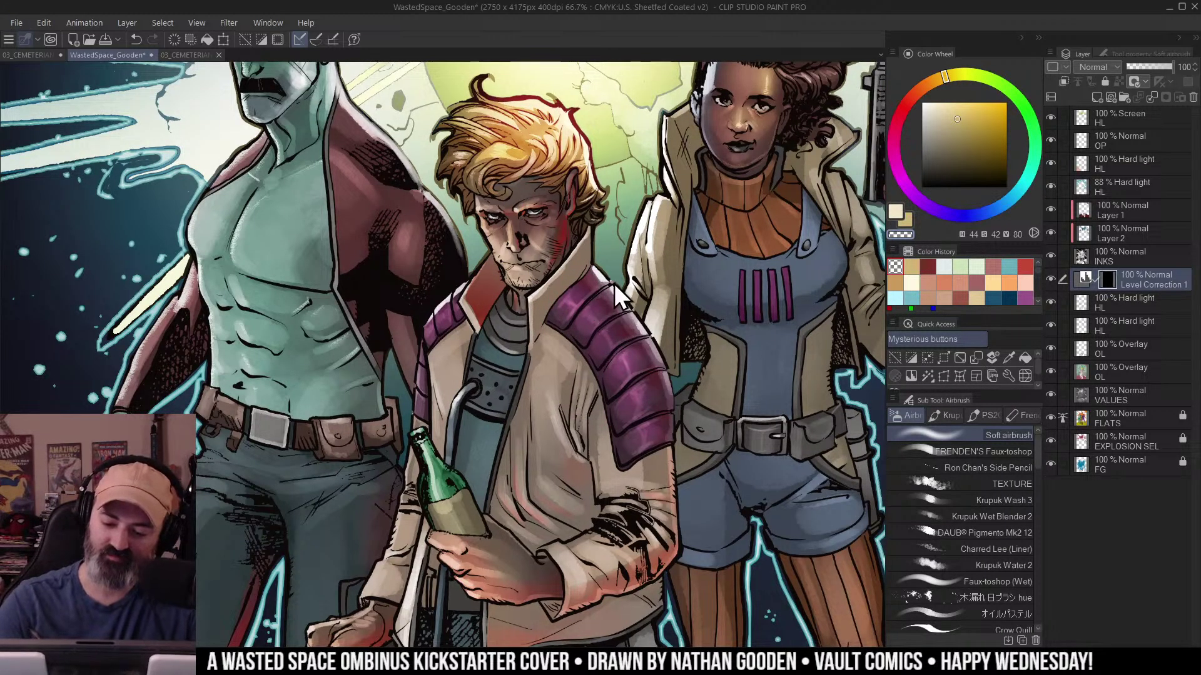
{"action": "key", "text": "c"}
{"action": "mouse_move", "coordinate": [581, 301]}
{"action": "left_mouse_down"}
{"action": "mouse_move", "coordinate": [632, 382]}
{"action": "mouse_move", "coordinate": [599, 316]}
{"action": "mouse_move", "coordinate": [615, 346]}
{"action": "mouse_move", "coordinate": [581, 308]}
{"action": "mouse_move", "coordinate": [624, 355]}
{"action": "mouse_move", "coordinate": [637, 413]}
{"action": "mouse_move", "coordinate": [638, 383]}
{"action": "mouse_move", "coordinate": [581, 291]}
{"action": "mouse_move", "coordinate": [632, 385]}
{"action": "mouse_move", "coordinate": [637, 335]}
{"action": "mouse_move", "coordinate": [617, 352]}
{"action": "mouse_move", "coordinate": [644, 309]}
{"action": "left_mouse_up"}
{"action": "key", "text": "]"}
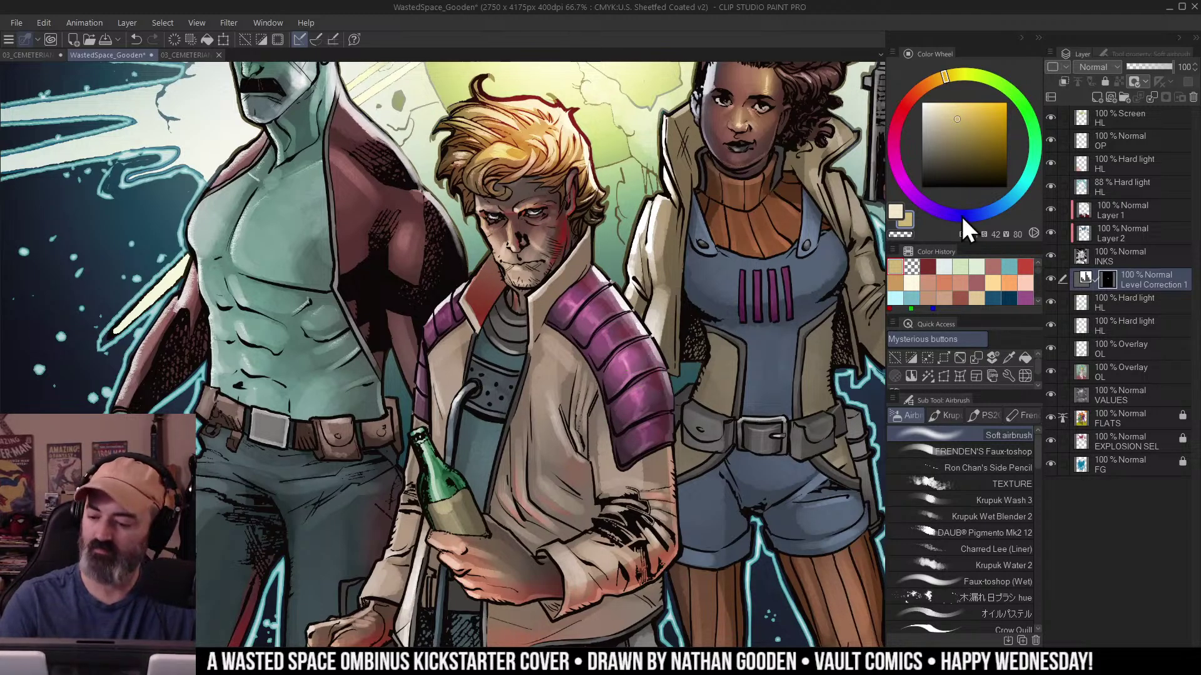
Compare the shoulder padding with the Level Correction layer hidden and shown.
{"action": "left_click", "coordinate": [1052, 277]}
{"action": "left_click", "coordinate": [1052, 279]}
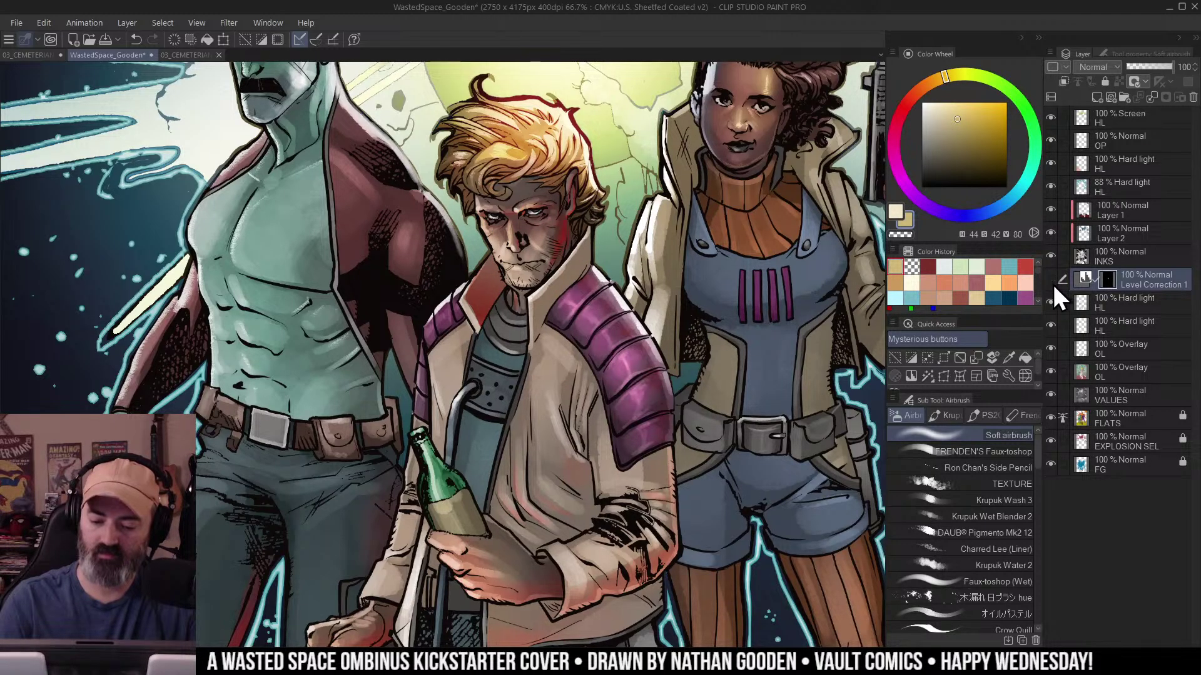
{"action": "left_click", "coordinate": [1052, 283]}
{"action": "left_click", "coordinate": [1051, 282]}
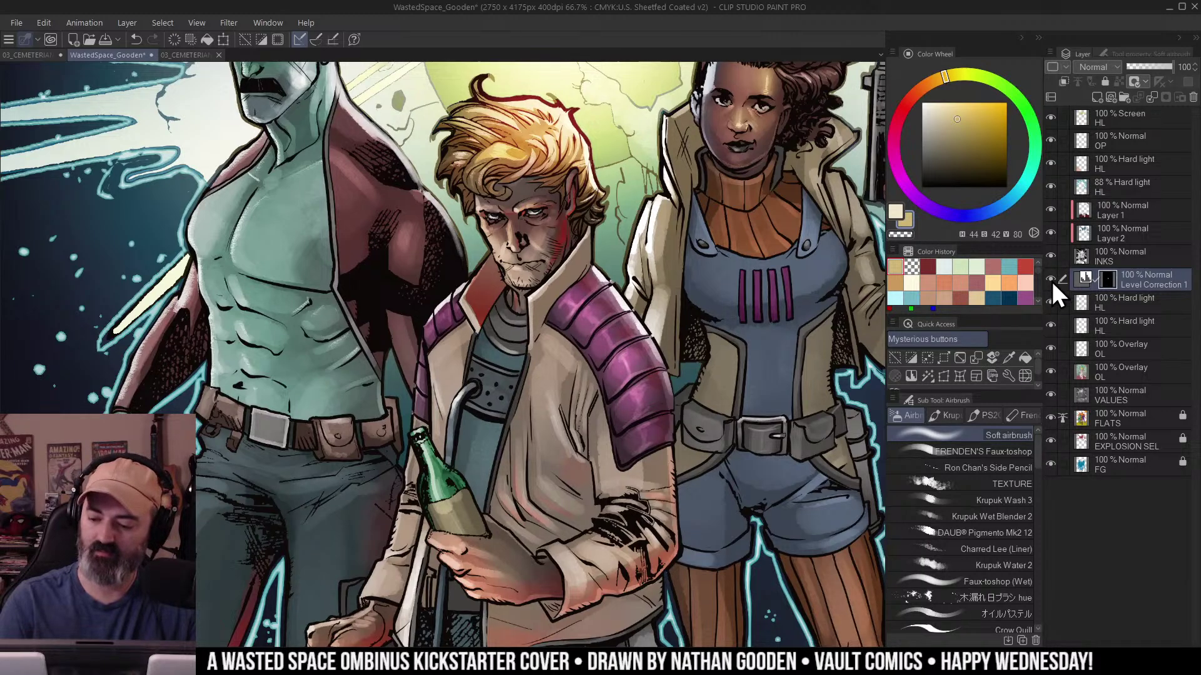
{"action": "left_click", "coordinate": [1051, 277]}
{"action": "left_click", "coordinate": [1052, 279]}
Select the blond man's tan jacket and brighten its sleeve, shoulders and chest with the Soft airbrush on the Level Correction mask.
{"action": "key", "text": "w"}
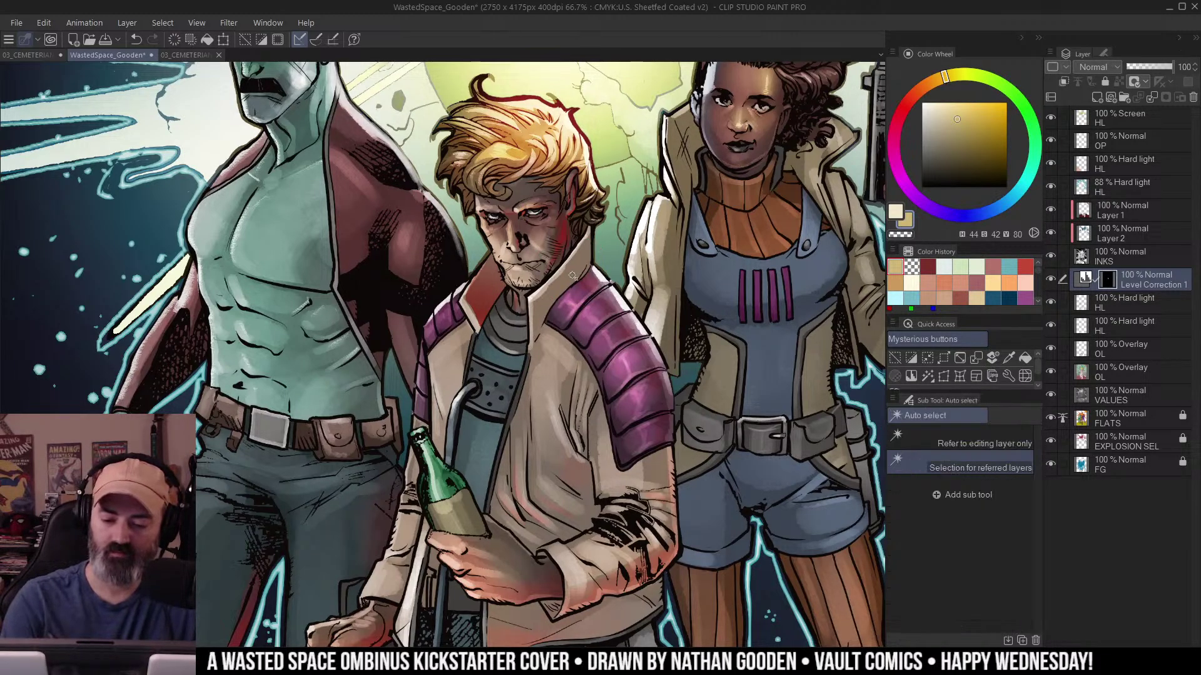
{"action": "key", "text": "b"}
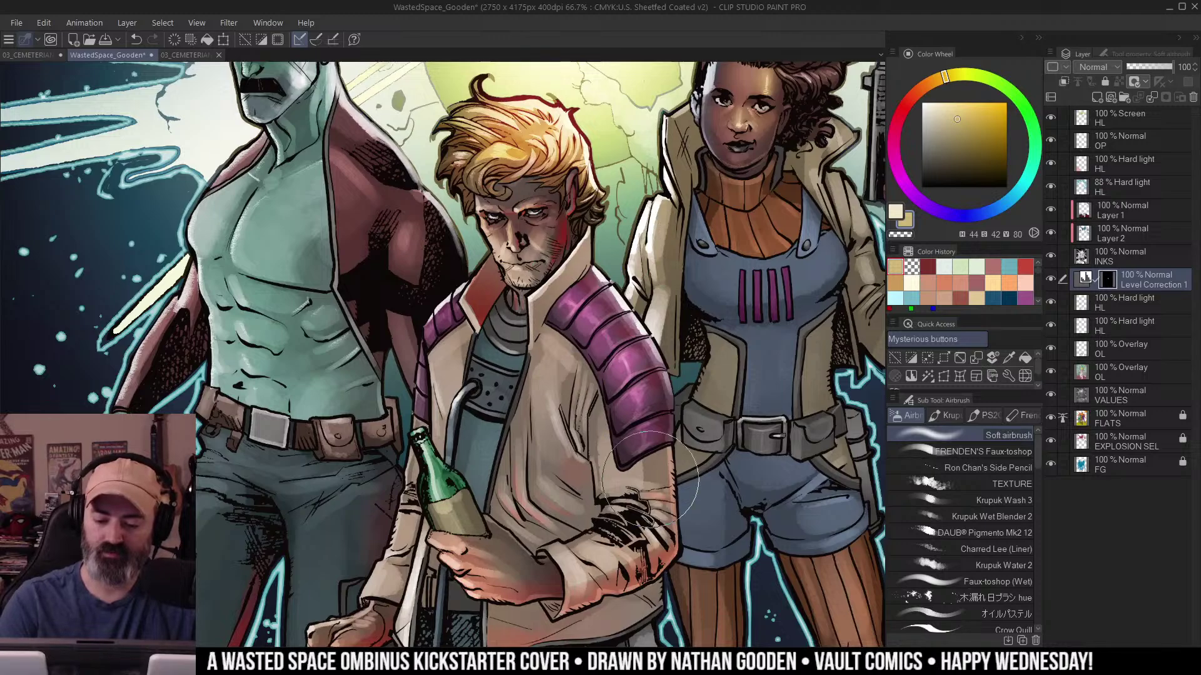
{"action": "left_click_drag", "start_coordinate": [650, 479], "coordinate": [688, 366]}
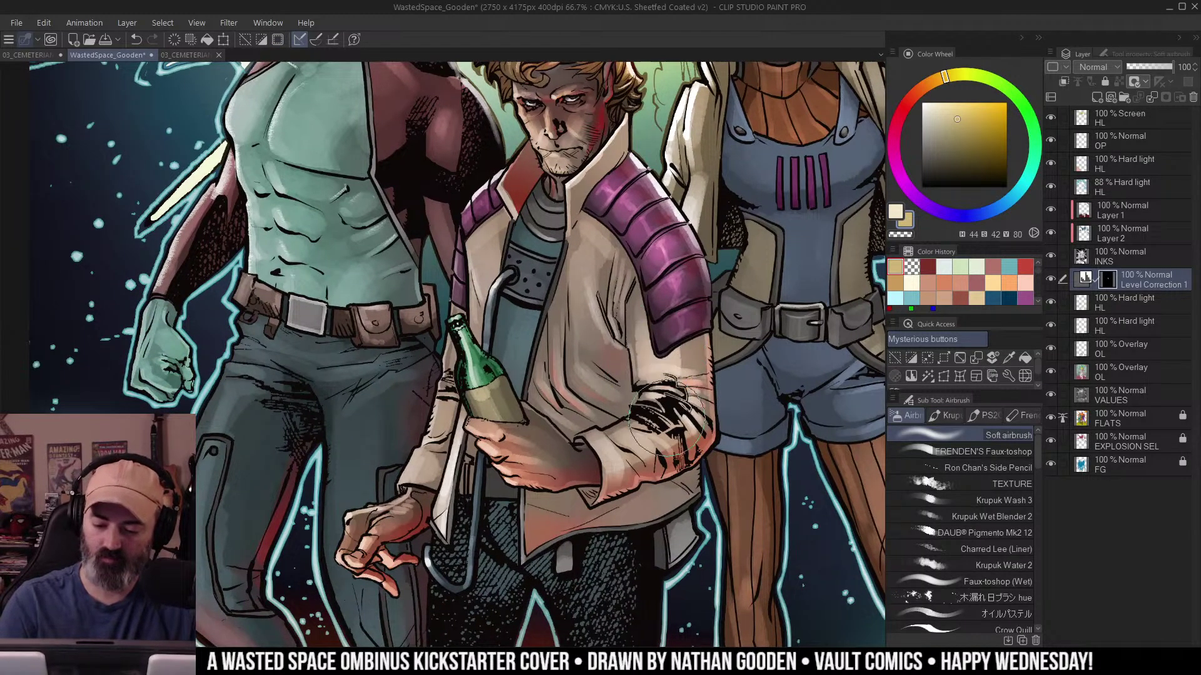
{"action": "left_click_drag", "start_coordinate": [655, 421], "coordinate": [615, 454]}
{"action": "left_click_drag", "start_coordinate": [626, 258], "coordinate": [688, 297]}
{"action": "mouse_move", "coordinate": [619, 250]}
{"action": "left_mouse_down"}
{"action": "mouse_move", "coordinate": [646, 252]}
{"action": "mouse_move", "coordinate": [627, 313]}
{"action": "mouse_move", "coordinate": [664, 214]}
{"action": "mouse_move", "coordinate": [614, 312]}
{"action": "mouse_move", "coordinate": [640, 271]}
{"action": "mouse_move", "coordinate": [648, 339]}
{"action": "mouse_move", "coordinate": [674, 213]}
{"action": "left_mouse_up"}
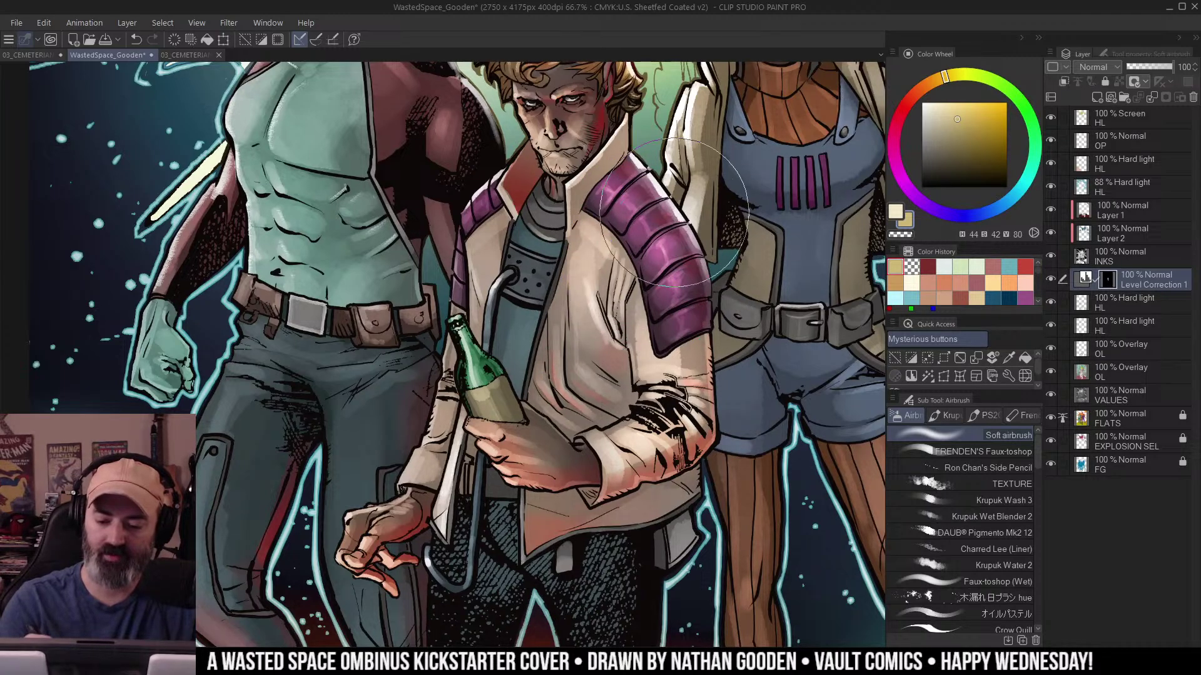
{"action": "left_click_drag", "start_coordinate": [531, 234], "coordinate": [467, 231]}
{"action": "left_click", "coordinate": [673, 273], "text": "ctrl+alt"}
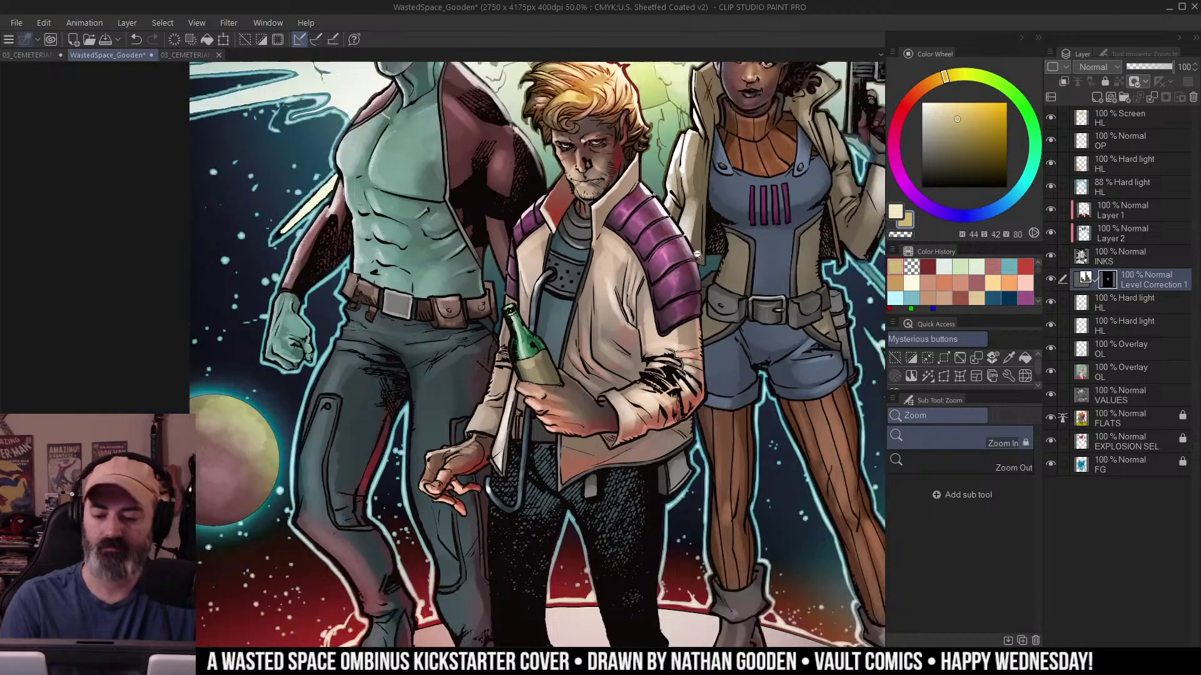
{"action": "left_click", "coordinate": [678, 335], "text": "alt"}
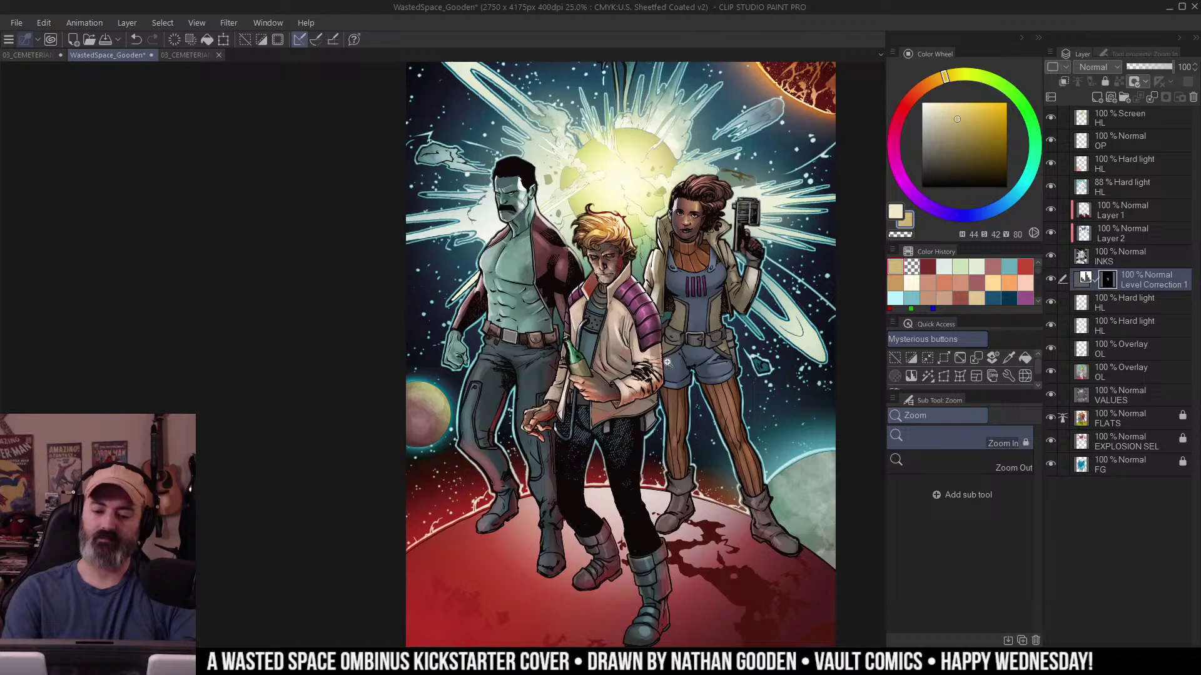
{"action": "left_click", "coordinate": [654, 357]}
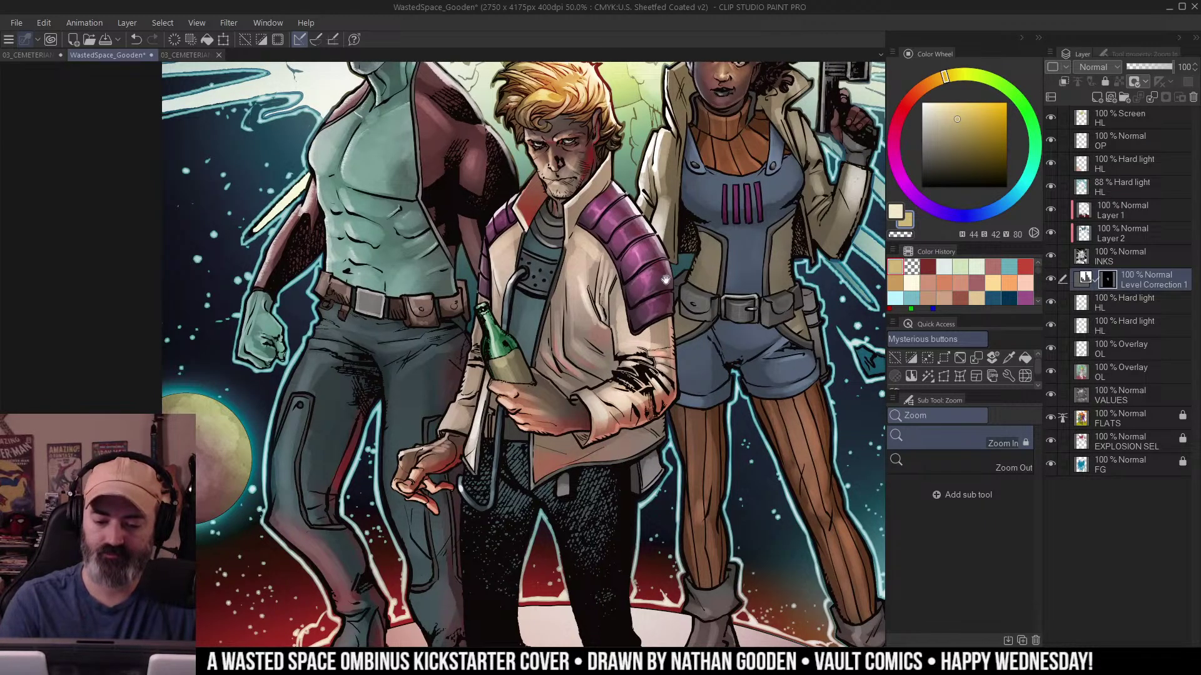
{"action": "mouse_move", "coordinate": [667, 280]}
{"action": "left_mouse_down"}
{"action": "mouse_move", "coordinate": [661, 308]}
{"action": "mouse_move", "coordinate": [672, 275]}
{"action": "left_mouse_up"}
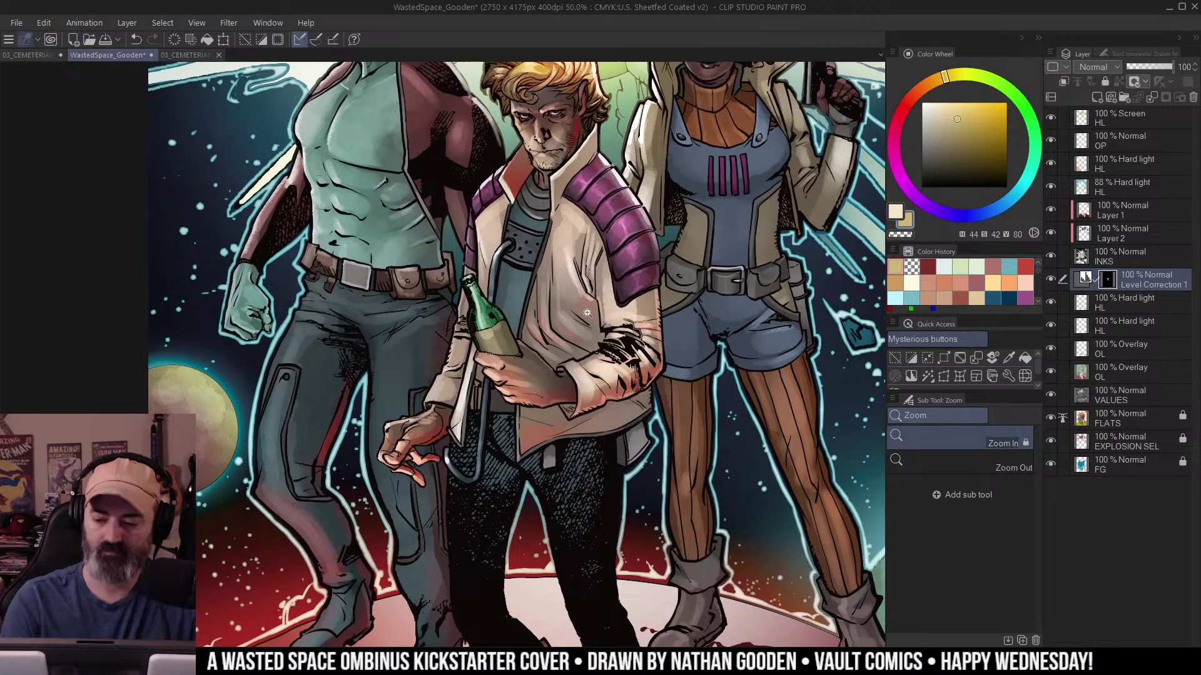
Select the blond man's boots with Auto select, hide the outline, and airbrush the Level Correction mask to brighten both boots.
{"action": "key", "text": "b"}
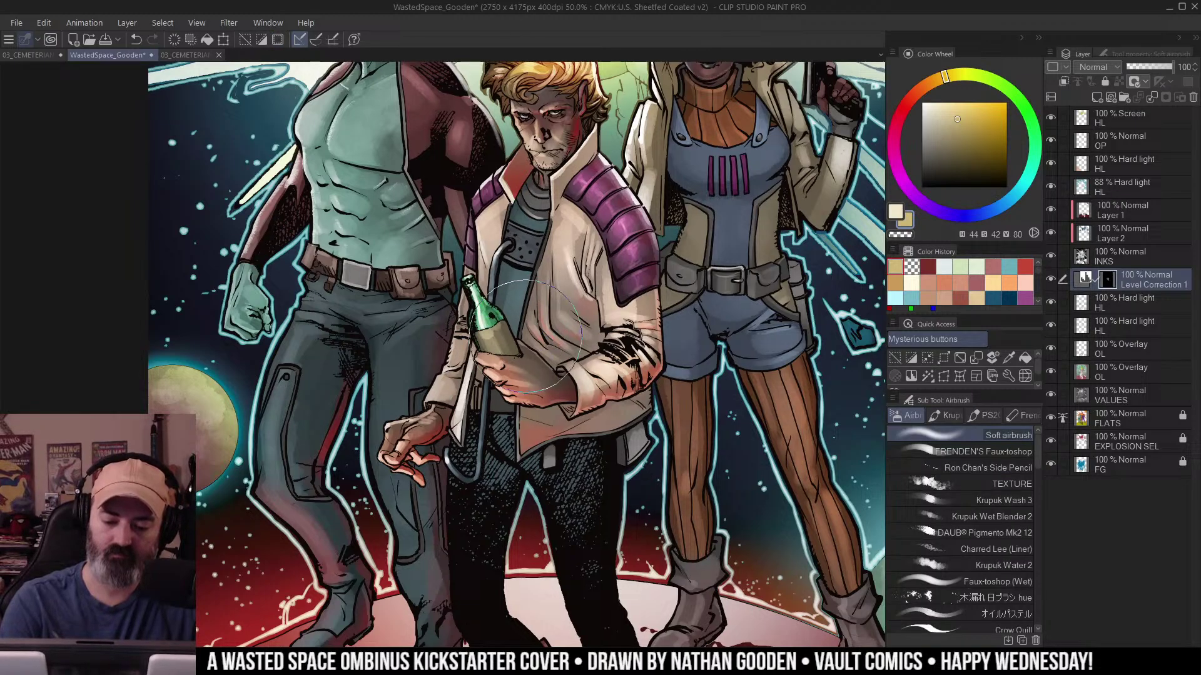
{"action": "scroll", "coordinate": [687, 344], "scroll_direction": "down", "scroll_amount": 5}
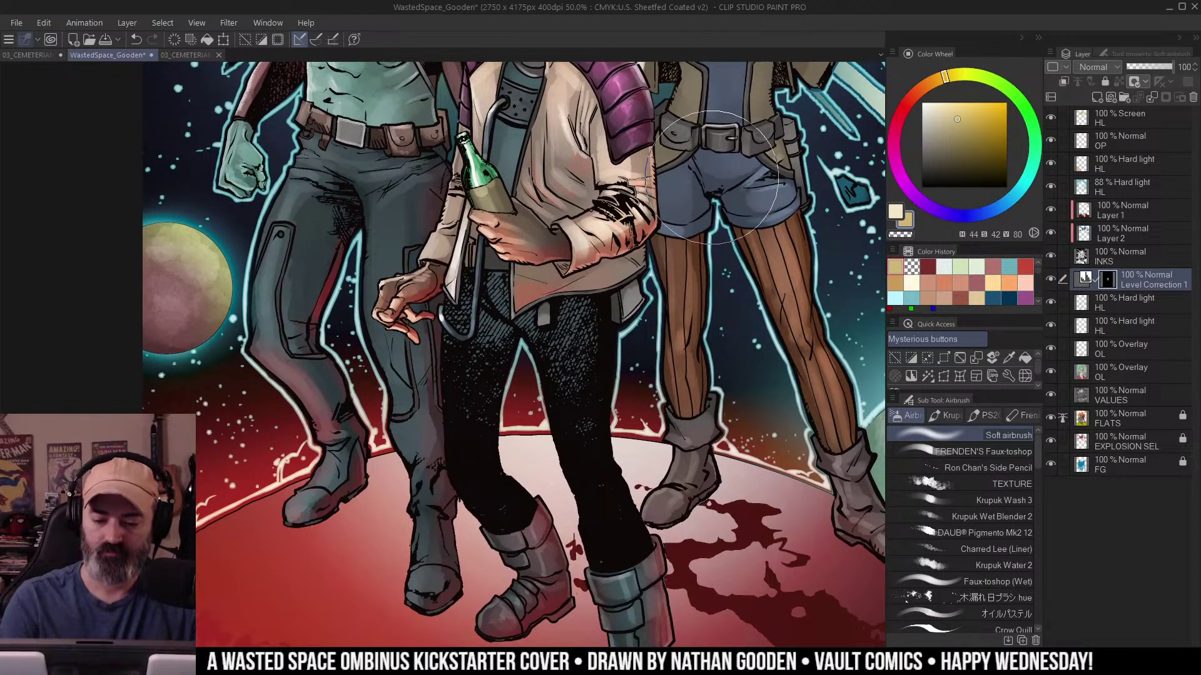
{"action": "scroll", "coordinate": [699, 326], "scroll_direction": "down", "scroll_amount": 5}
{"action": "key", "text": "w"}
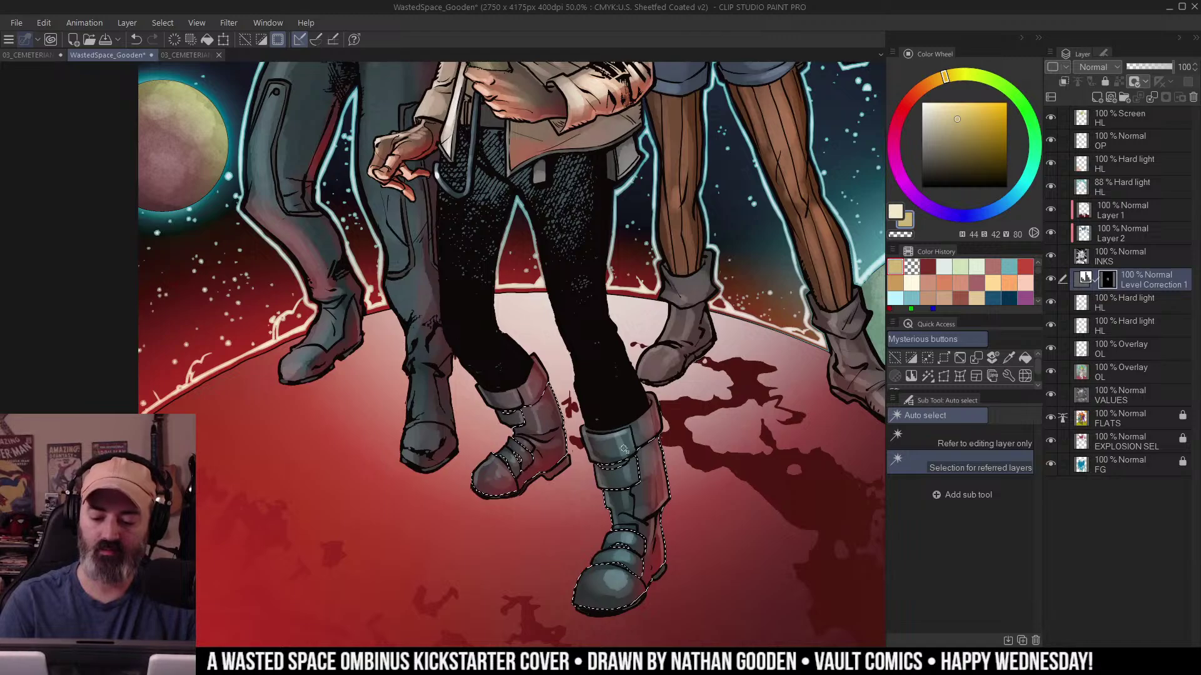
{"action": "key", "text": "ctrl+h"}
{"action": "key", "text": "b"}
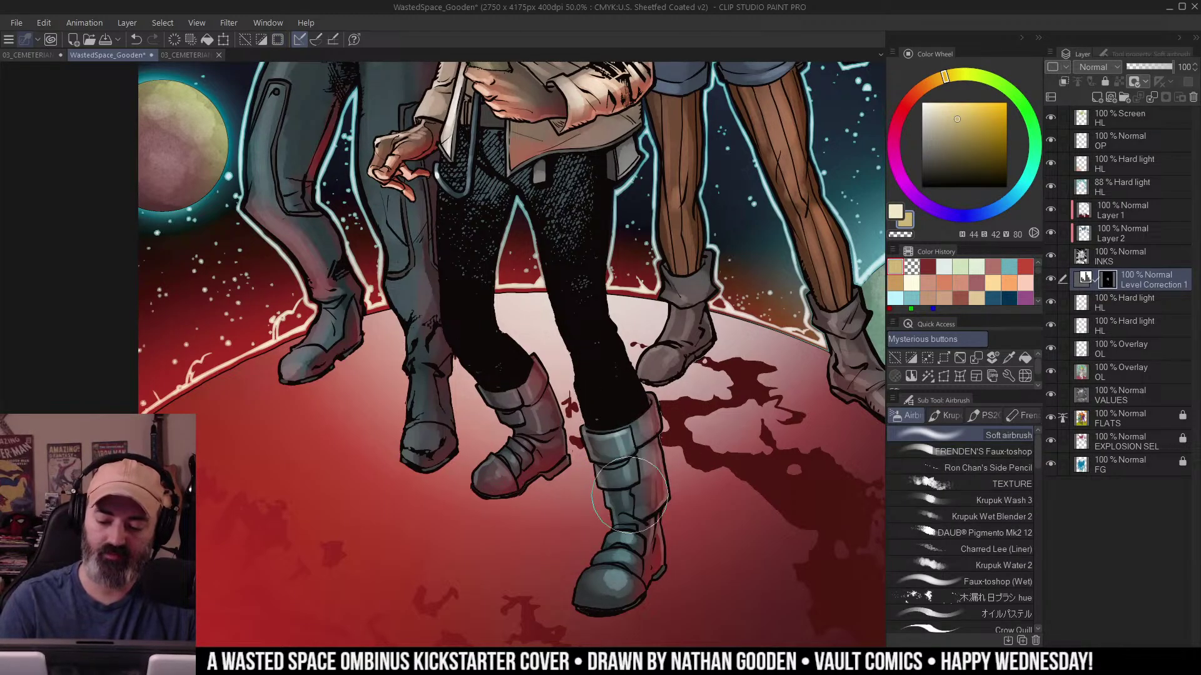
{"action": "mouse_move", "coordinate": [629, 494]}
{"action": "left_mouse_down"}
{"action": "mouse_move", "coordinate": [624, 443]}
{"action": "mouse_move", "coordinate": [631, 514]}
{"action": "mouse_move", "coordinate": [639, 477]}
{"action": "mouse_move", "coordinate": [635, 539]}
{"action": "left_mouse_up"}
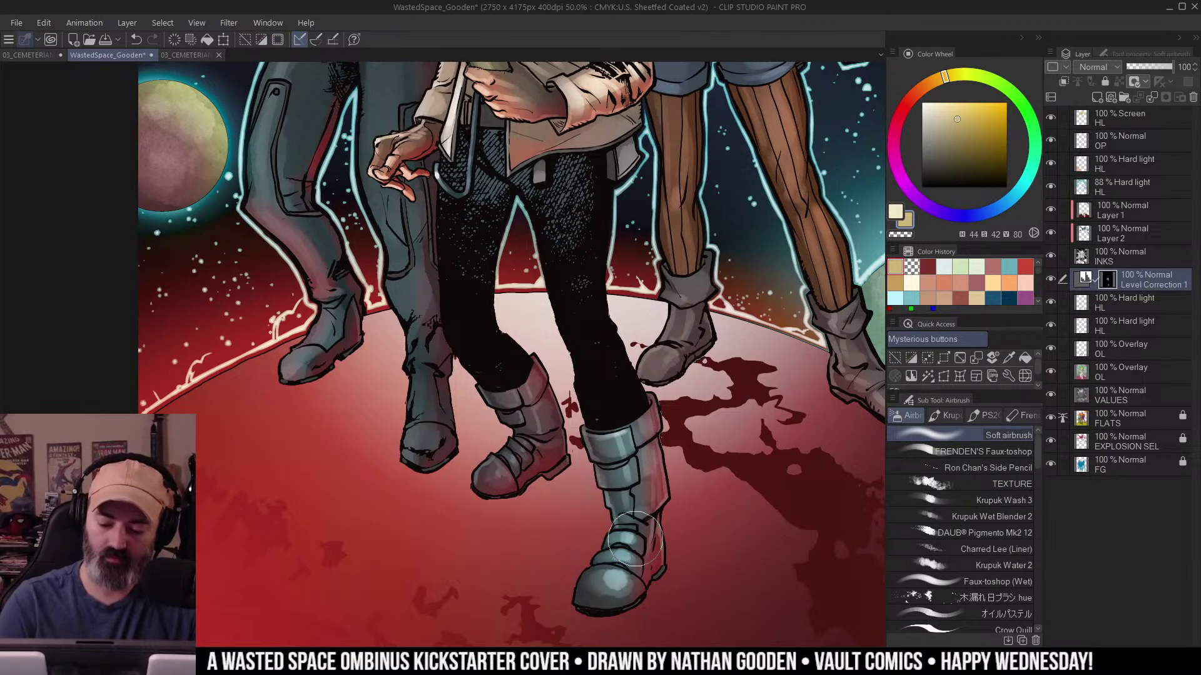
{"action": "mouse_move", "coordinate": [538, 385]}
{"action": "left_mouse_down"}
{"action": "mouse_move", "coordinate": [510, 383]}
{"action": "mouse_move", "coordinate": [534, 440]}
{"action": "mouse_move", "coordinate": [482, 523]}
{"action": "left_mouse_up"}
{"action": "left_click", "coordinate": [631, 392], "text": "ctrl+alt"}
{"action": "left_click_drag", "start_coordinate": [711, 298], "coordinate": [692, 347]}
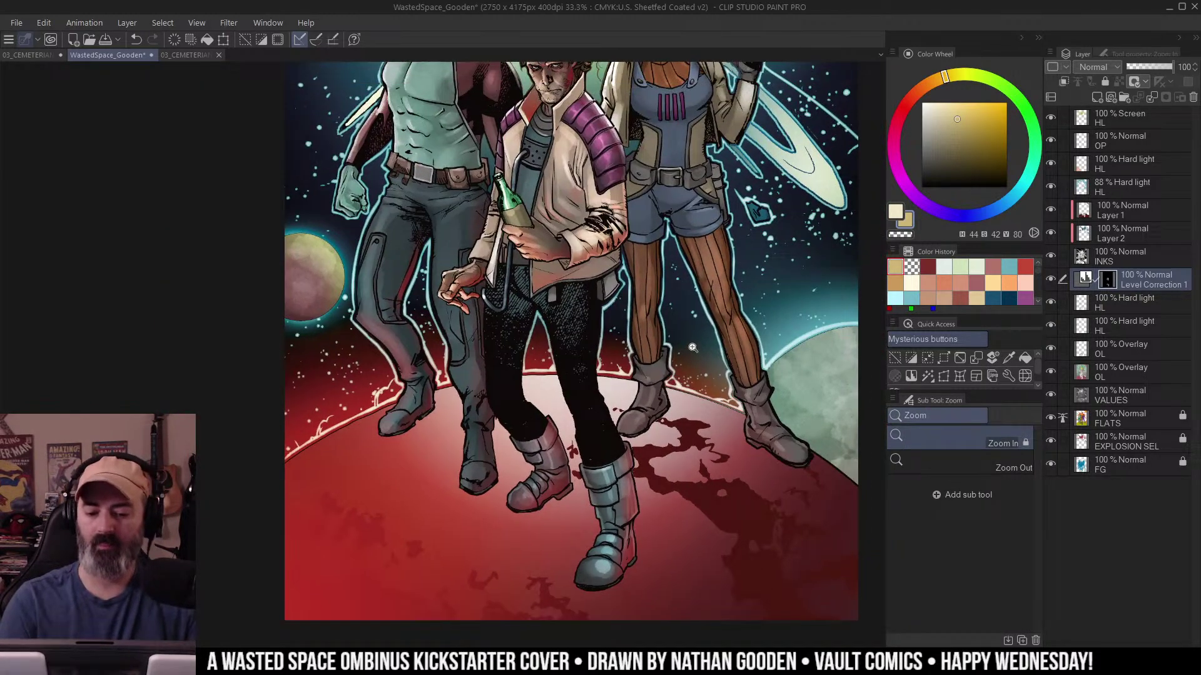
{"action": "left_click", "coordinate": [674, 399], "text": "alt"}
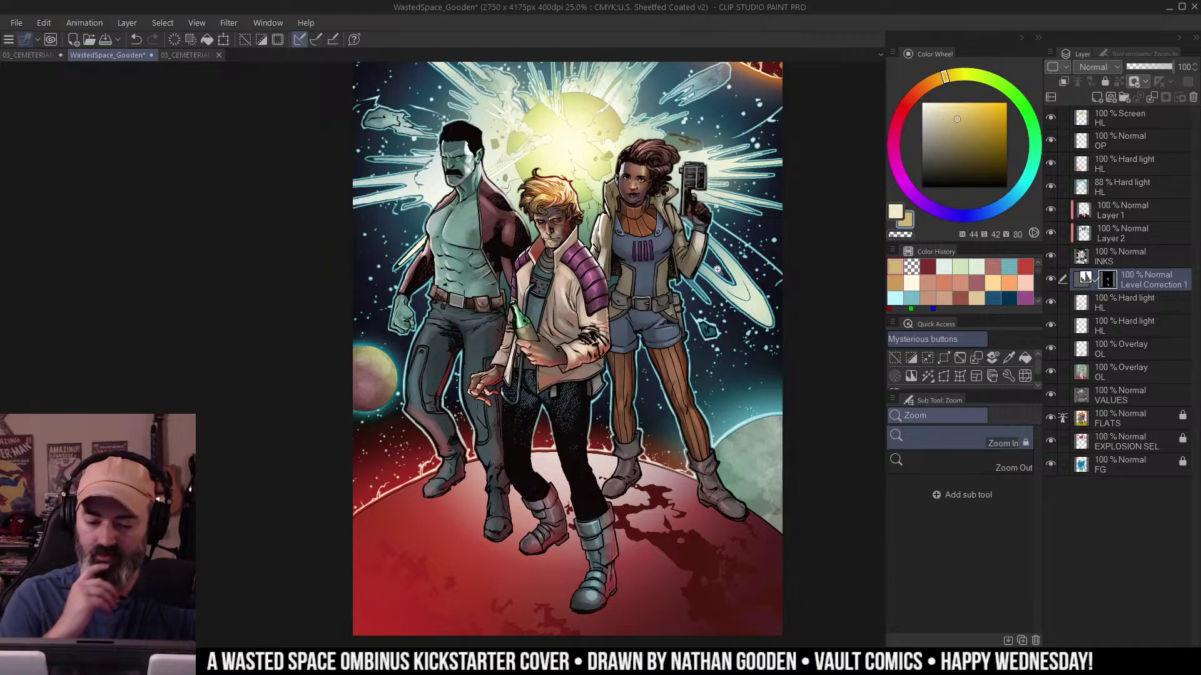
Use Auto select and the Soft airbrush on the Level Correction mask to brighten the woman's face and hair.
{"action": "left_click", "coordinate": [677, 318]}
{"action": "left_click_drag", "start_coordinate": [677, 318], "coordinate": [668, 400]}
{"action": "left_click", "coordinate": [668, 178]}
{"action": "left_click_drag", "start_coordinate": [668, 178], "coordinate": [701, 201]}
{"action": "key", "text": "w"}
{"action": "left_click", "coordinate": [601, 253]}
{"action": "key", "text": "ctrl+h"}
{"action": "key", "text": "b"}
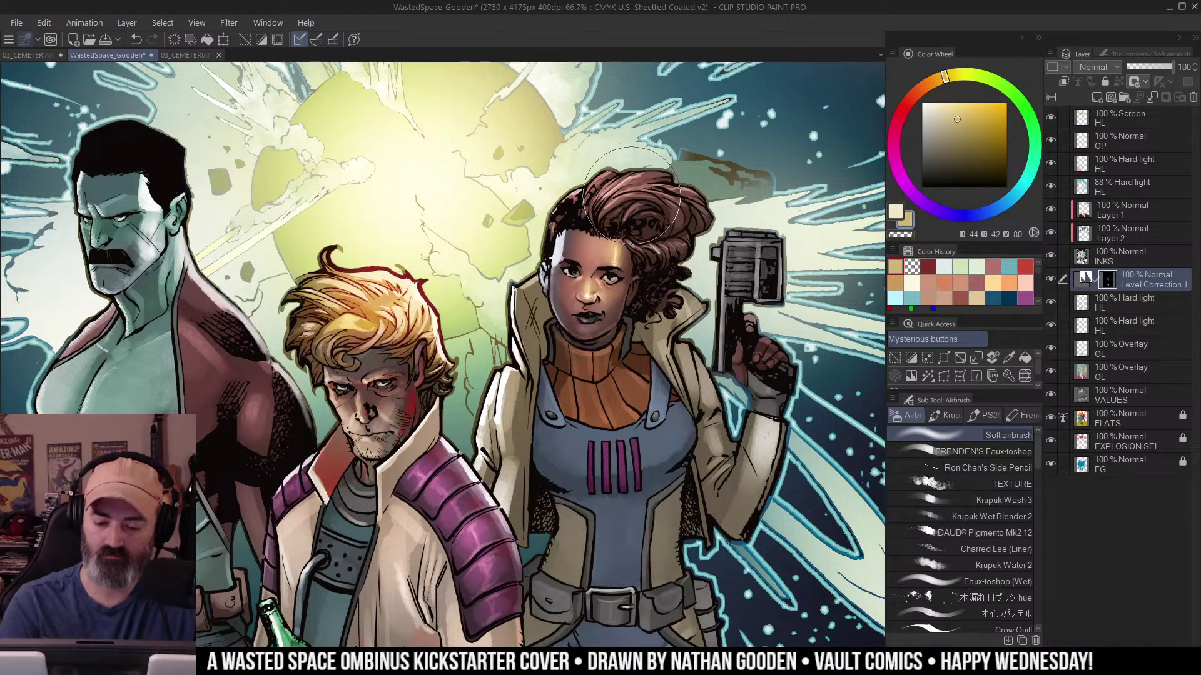
{"action": "key", "text": "slash"}
{"action": "left_click", "coordinate": [691, 272], "text": "alt"}
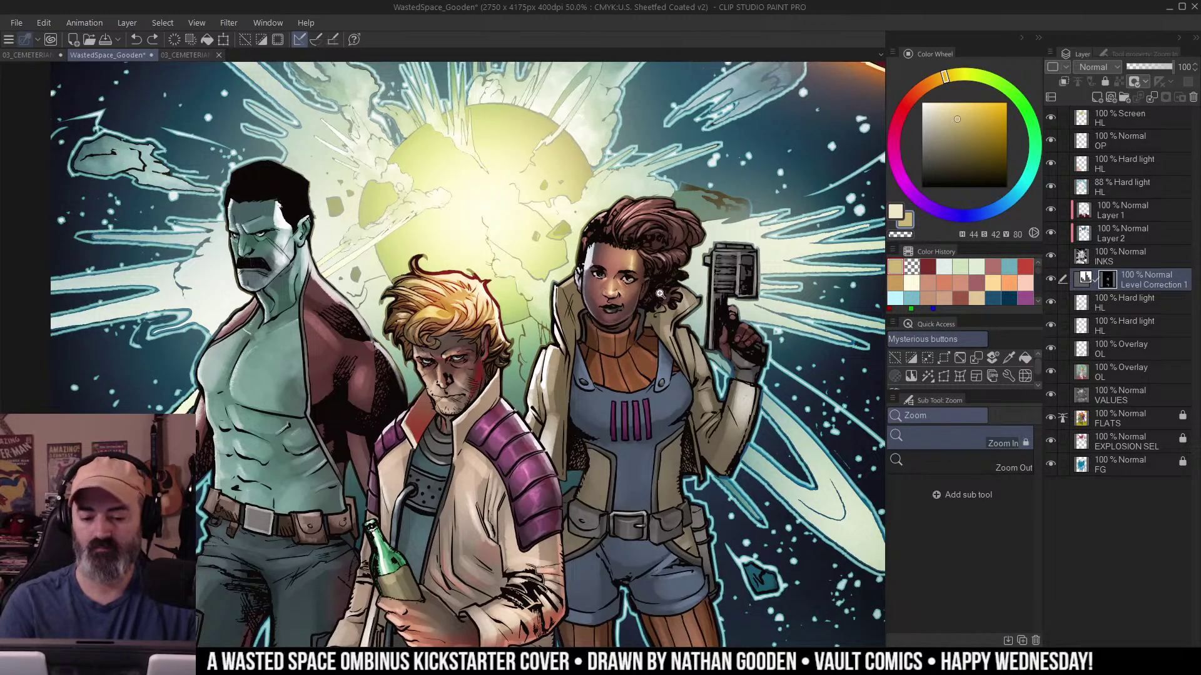
{"action": "key", "text": "ctrl+h"}
Select the woman's orange turtleneck and brighten it with the Soft airbrush on the Level Correction mask.
{"action": "left_click", "coordinate": [650, 305]}
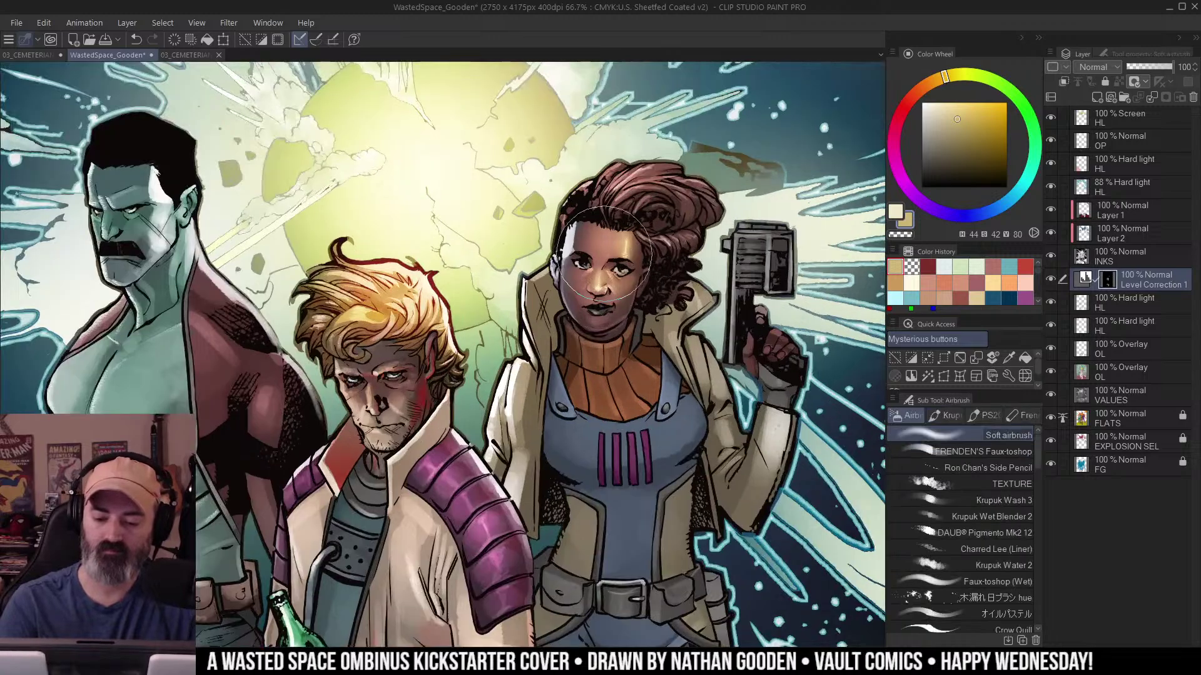
{"action": "key", "text": "w"}
{"action": "key", "text": "b"}
{"action": "left_click_drag", "start_coordinate": [653, 369], "coordinate": [604, 454]}
{"action": "left_click", "coordinate": [636, 299], "text": "ctrl+alt"}
{"action": "scroll", "coordinate": [672, 351], "scroll_direction": "down", "scroll_amount": 2}
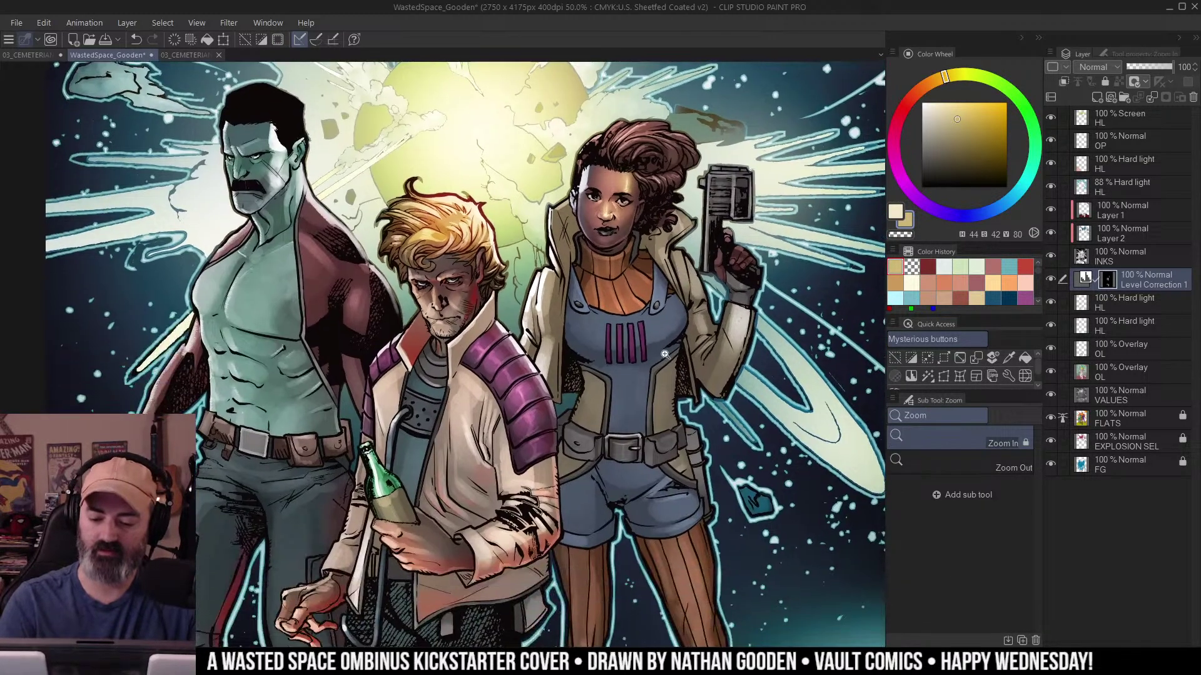
Select the woman's striped orange tights and brighten both legs with a smaller Soft airbrush, redoing the strokes on the leg nearest the blond man.
{"action": "mouse_move", "coordinate": [674, 531]}
{"action": "left_mouse_down"}
{"action": "mouse_move", "coordinate": [644, 289]}
{"action": "mouse_move", "coordinate": [666, 315]}
{"action": "mouse_move", "coordinate": [644, 296]}
{"action": "mouse_move", "coordinate": [713, 518]}
{"action": "left_mouse_up"}
{"action": "key", "text": "w"}
{"action": "key", "text": "b"}
{"action": "key", "text": "["}
{"action": "key", "text": "["}
{"action": "key", "text": "["}
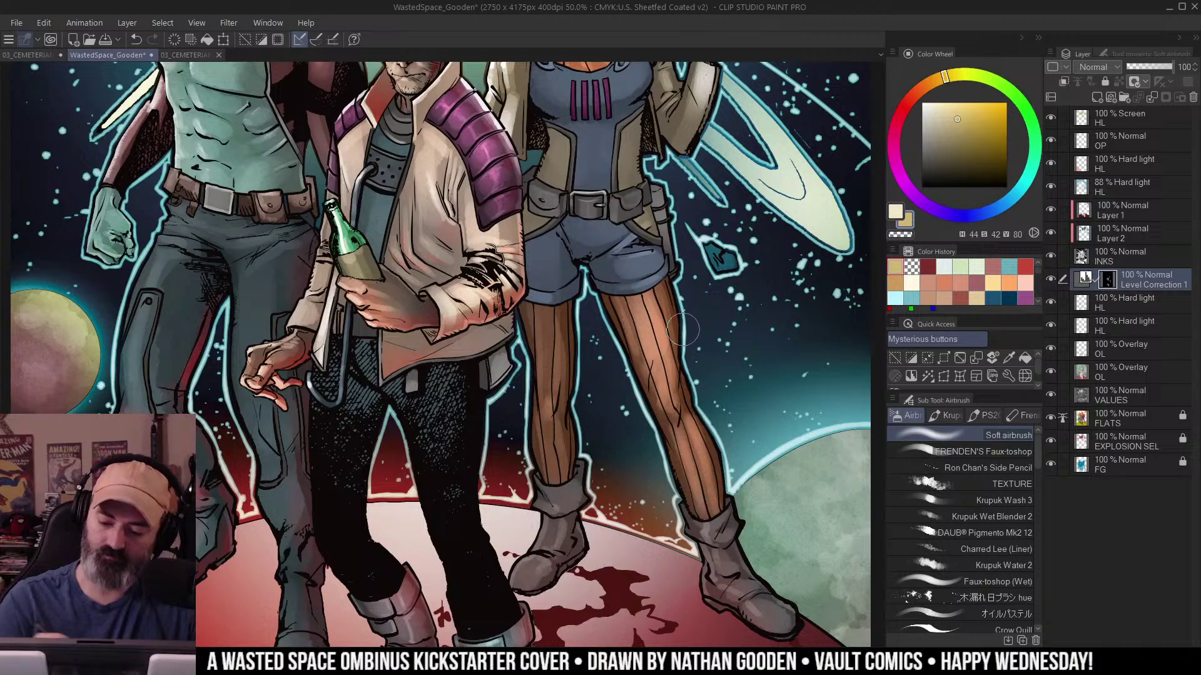
{"action": "left_click_drag", "start_coordinate": [540, 298], "coordinate": [554, 395]}
{"action": "key", "text": "ctrl+z"}
{"action": "key", "text": "ctrl+z"}
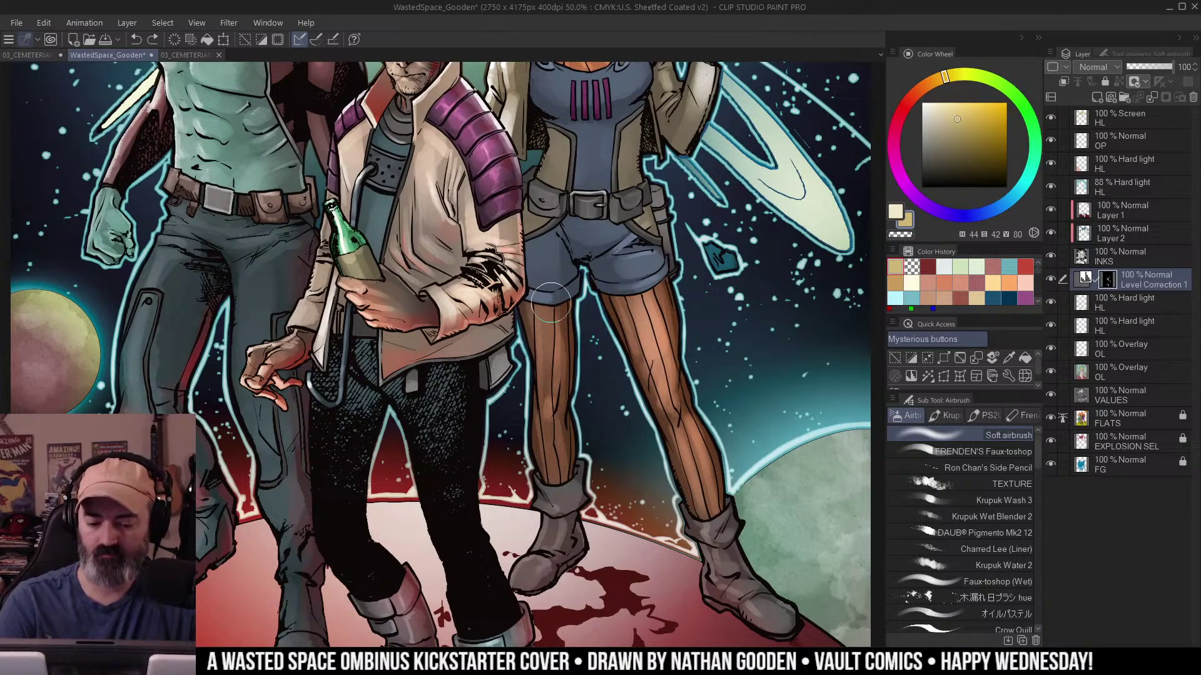
{"action": "key", "text": "ctrl+z"}
{"action": "left_click_drag", "start_coordinate": [549, 313], "coordinate": [555, 455]}
{"action": "left_click", "coordinate": [639, 488], "text": "ctrl+alt"}
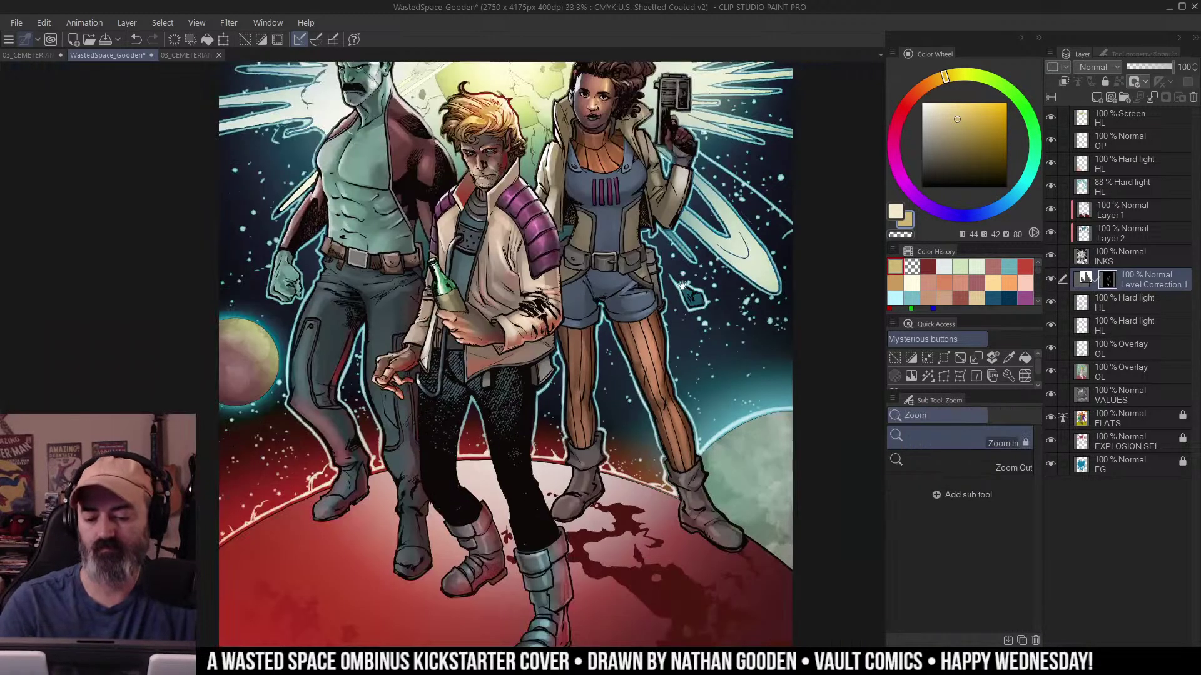
Select the woman's tan coat, airbrush it brighter on the Level Correction mask, and undo the last strokes.
{"action": "left_click_drag", "start_coordinate": [688, 319], "coordinate": [674, 430]}
{"action": "left_click", "coordinate": [634, 338], "text": "ctrl"}
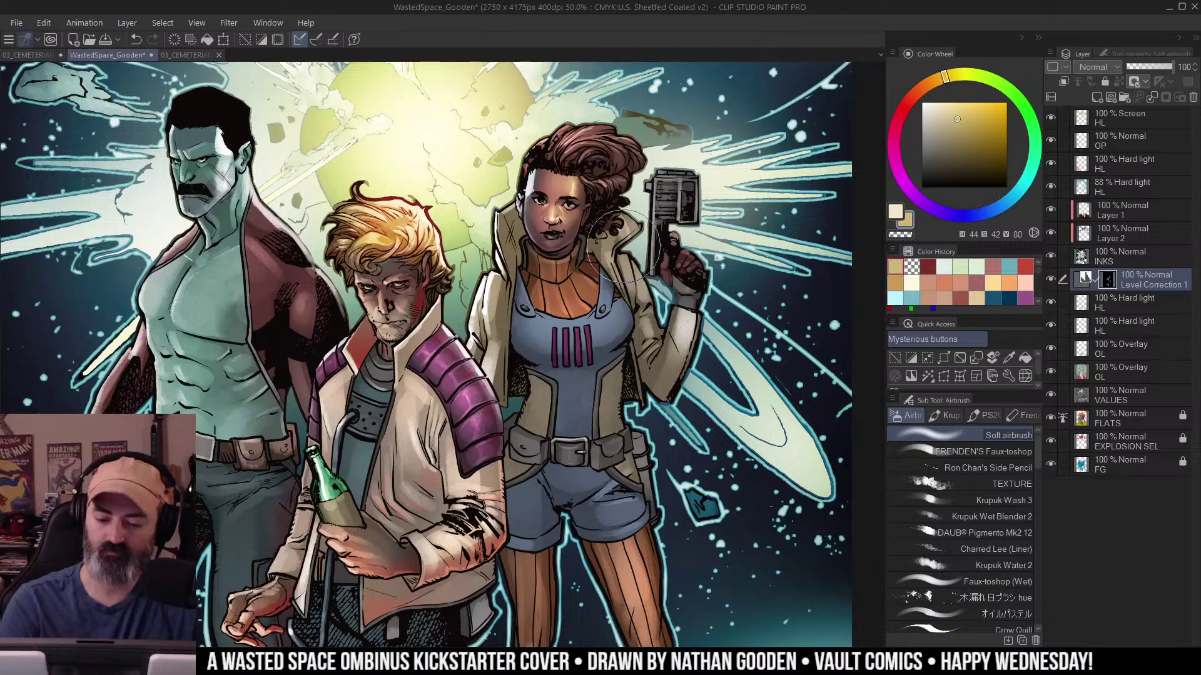
{"action": "key", "text": "w"}
{"action": "left_click", "coordinate": [674, 344]}
{"action": "key", "text": "b"}
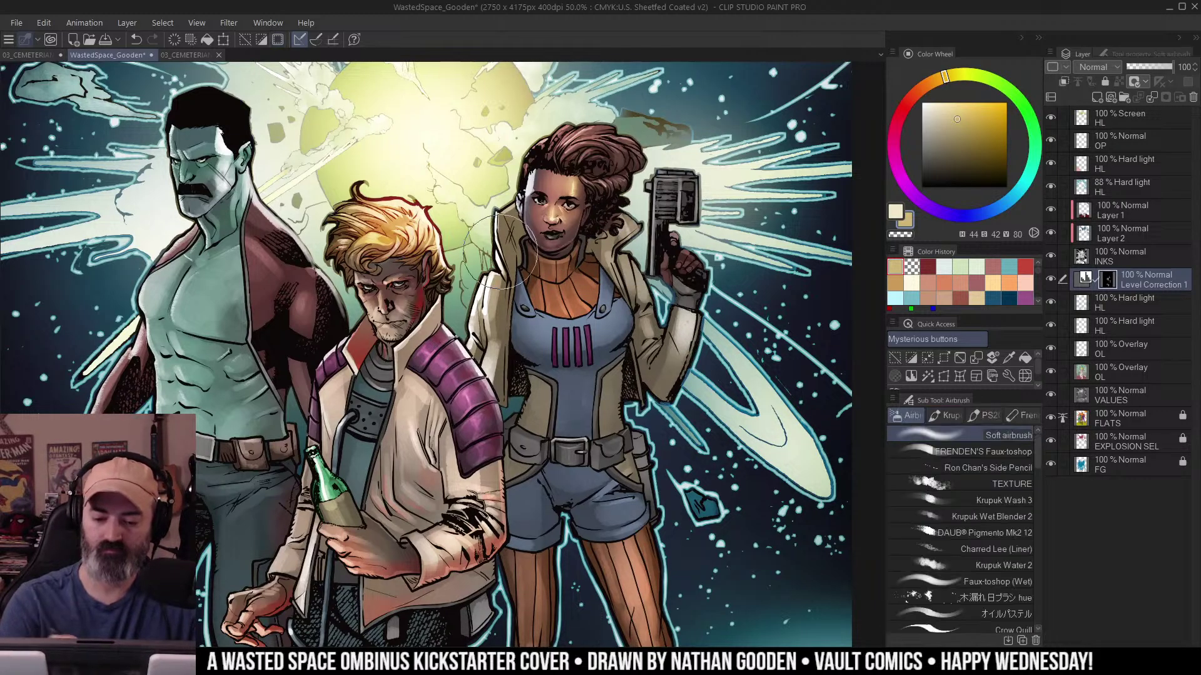
{"action": "mouse_move", "coordinate": [699, 327]}
{"action": "left_mouse_down"}
{"action": "mouse_move", "coordinate": [702, 361]}
{"action": "mouse_move", "coordinate": [713, 349]}
{"action": "left_mouse_up"}
{"action": "key", "text": "z"}
{"action": "key", "text": "ctrl+z"}
{"action": "key", "text": "ctrl+z"}
{"action": "left_click", "coordinate": [654, 375], "text": "alt"}
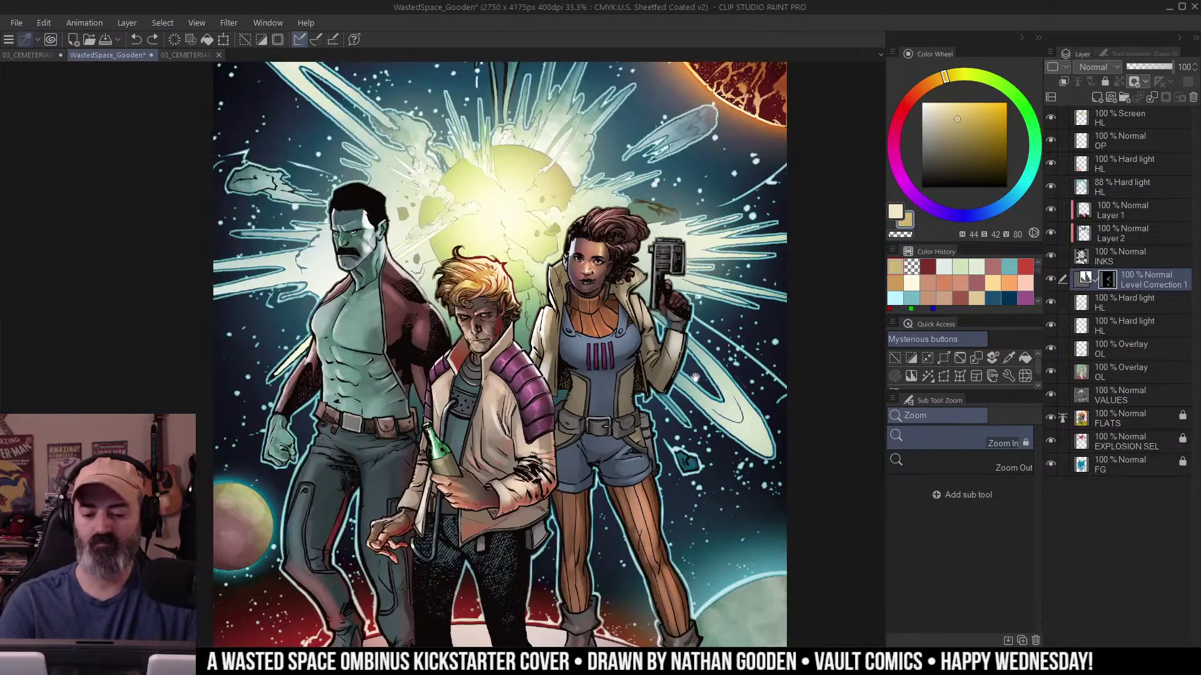
Select the woman's blue overalls, hide the outline, and brighten them with the Soft airbrush on the Level Correction mask.
{"action": "left_click", "coordinate": [681, 396]}
{"action": "key", "text": "w"}
{"action": "left_click", "coordinate": [596, 363]}
{"action": "key", "text": "ctrl+h"}
{"action": "key", "text": "b"}
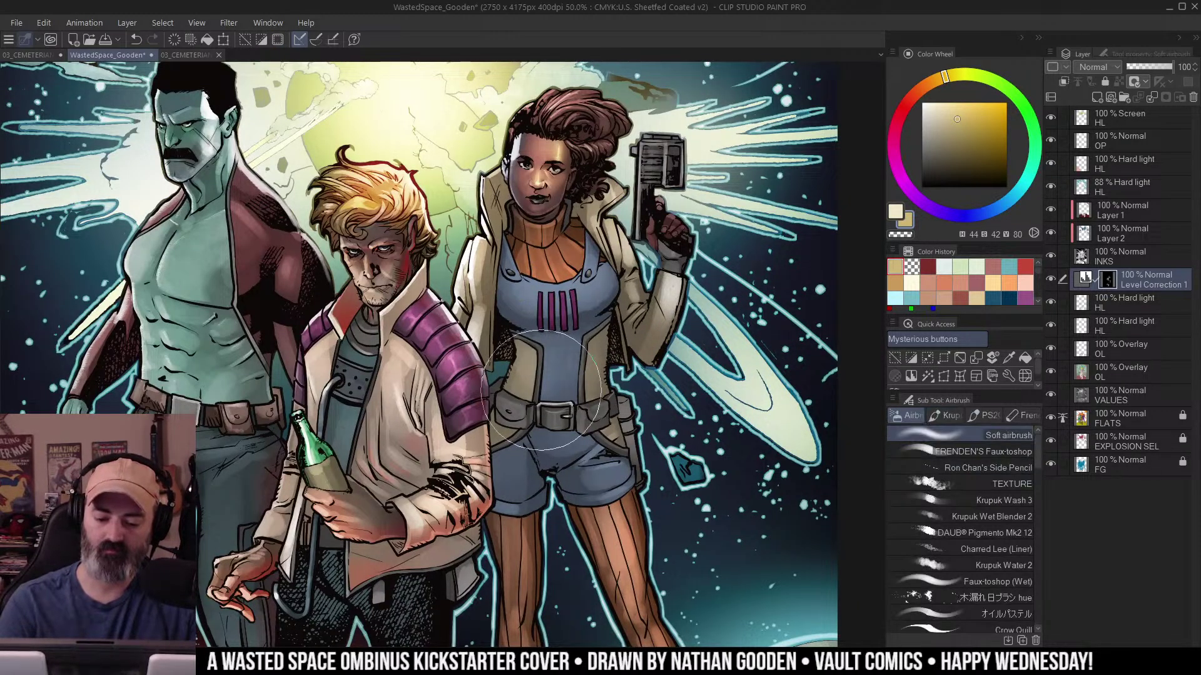
{"action": "key", "text": "ctrl+space"}
{"action": "scroll", "coordinate": [735, 341], "scroll_direction": "down", "scroll_amount": 2}
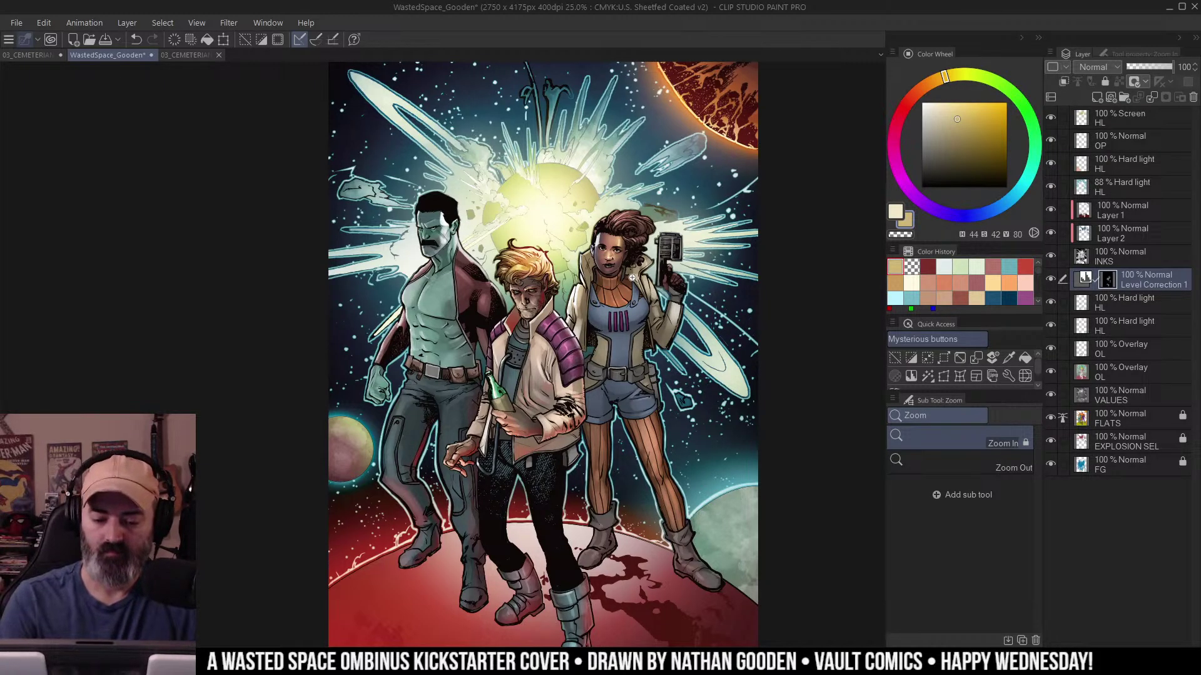
Sample the red from the isolated upper Hard light HL layer, restore the other layers' visibility, and make that HL layer active.
{"action": "scroll", "coordinate": [625, 285], "scroll_direction": "up", "scroll_amount": 3}
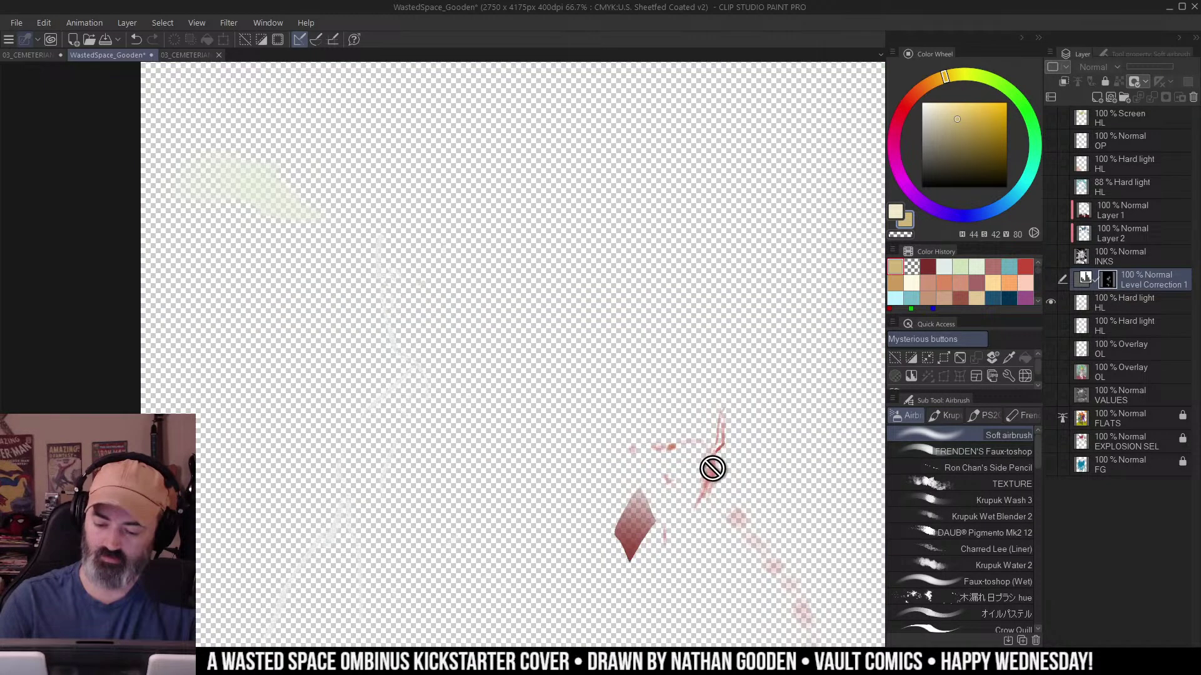
{"action": "right_click", "coordinate": [711, 470]}
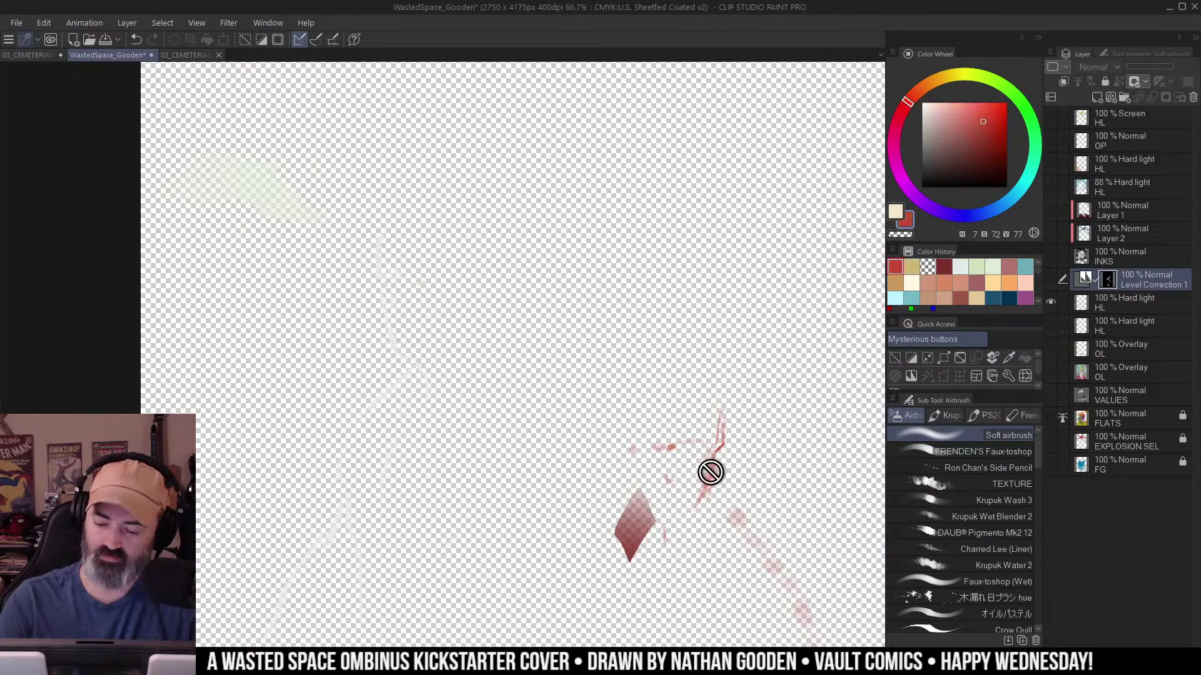
{"action": "key", "text": "alt+h"}
{"action": "left_click", "coordinate": [1096, 299]}
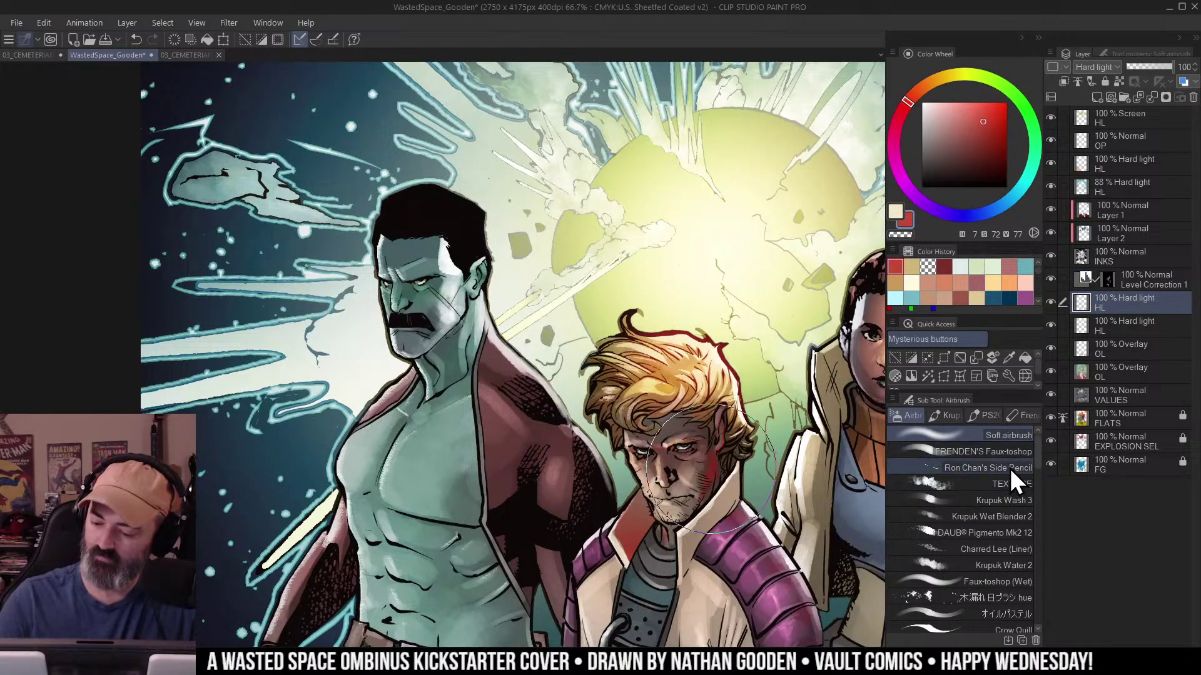
Clear the selection, choose the FRENDEN's Faux-toshop brush, try red on the mustached man's nose, and undo it.
{"action": "left_click", "coordinate": [1009, 468]}
{"action": "left_click_drag", "start_coordinate": [752, 305], "coordinate": [716, 283]}
{"action": "key", "text": "m"}
{"action": "key", "text": "ctrl+d"}
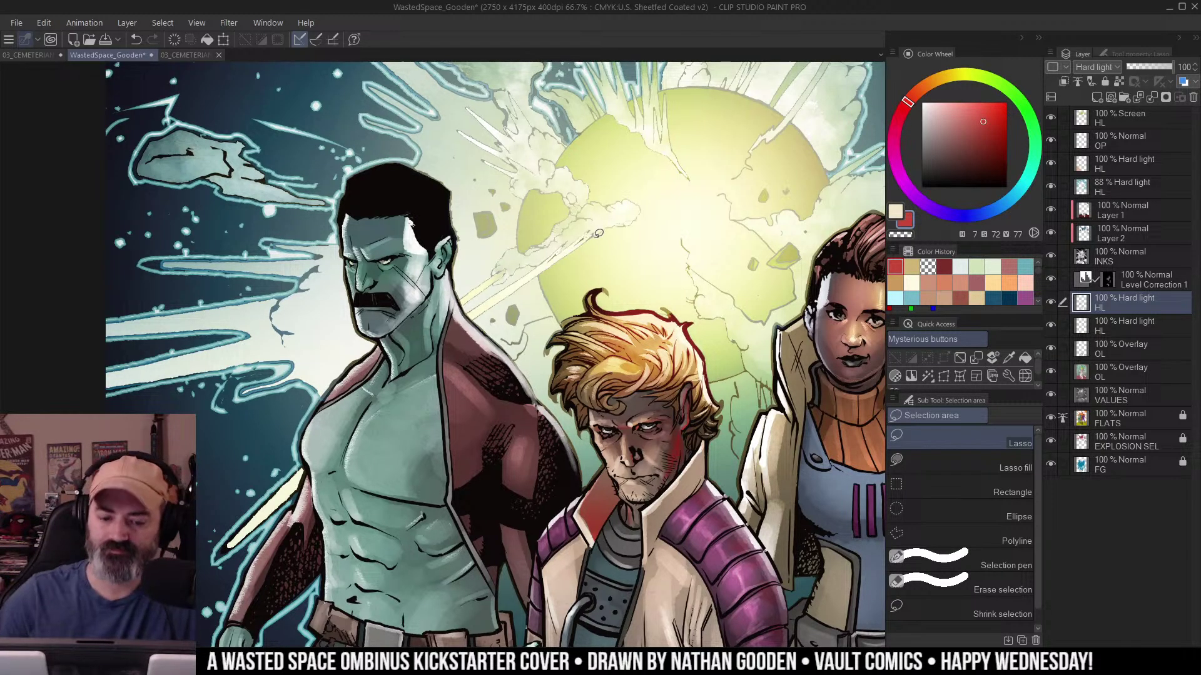
{"action": "key", "text": "ctrl+plus"}
{"action": "mouse_move", "coordinate": [598, 233]}
{"action": "left_mouse_down"}
{"action": "mouse_move", "coordinate": [596, 271]}
{"action": "mouse_move", "coordinate": [666, 263]}
{"action": "left_mouse_up"}
{"action": "key", "text": "b"}
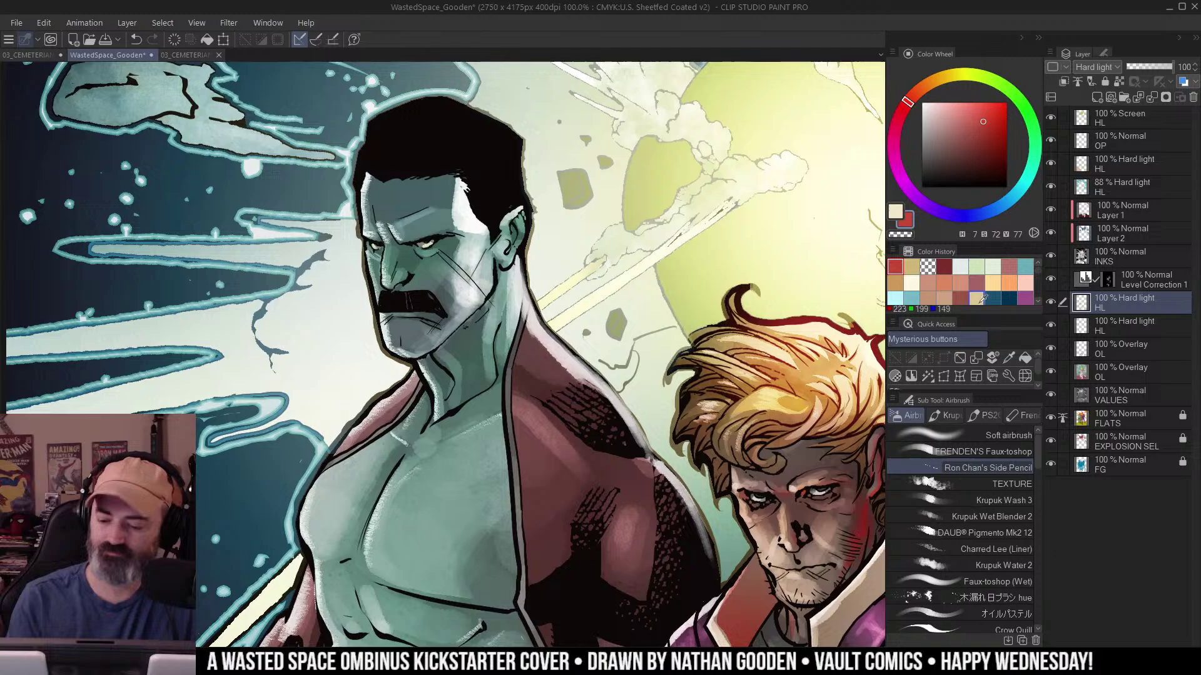
{"action": "left_click", "coordinate": [1008, 454]}
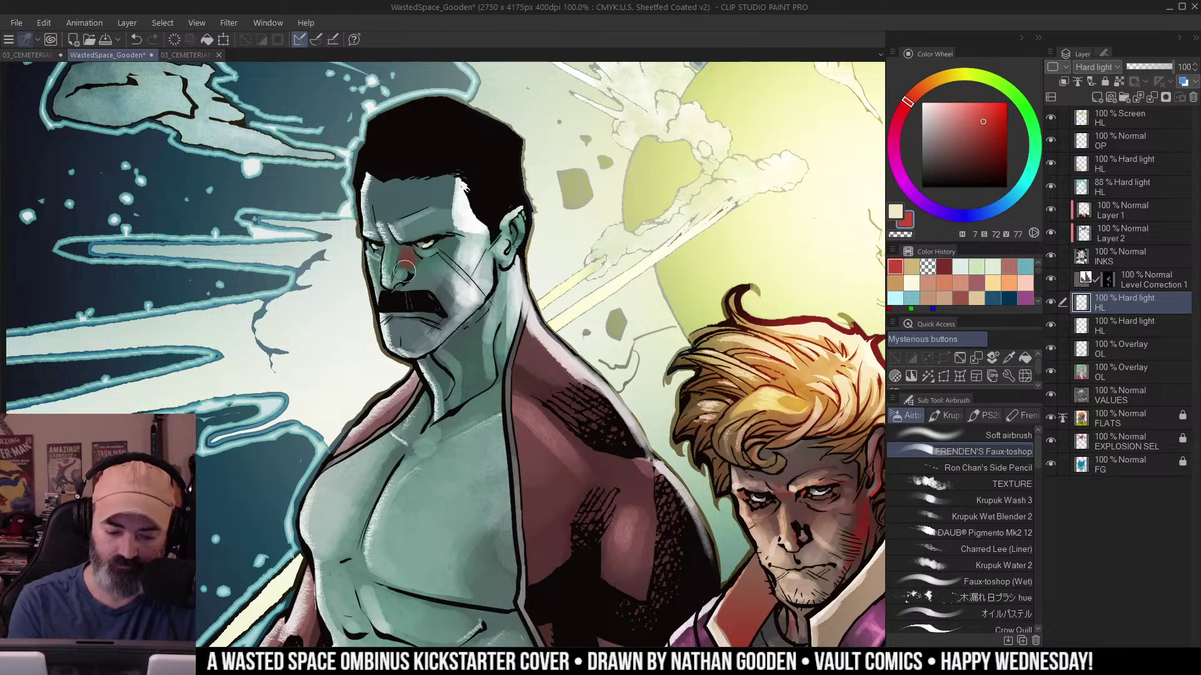
{"action": "key", "text": "ctrl+z"}
Lasso the shadowed side of the mustached man's nose, hide the outline, brush red into it, and clear the selection.
{"action": "key", "text": "m"}
{"action": "key", "text": "ctrl+space"}
{"action": "left_click_drag", "start_coordinate": [286, 232], "coordinate": [357, 232]}
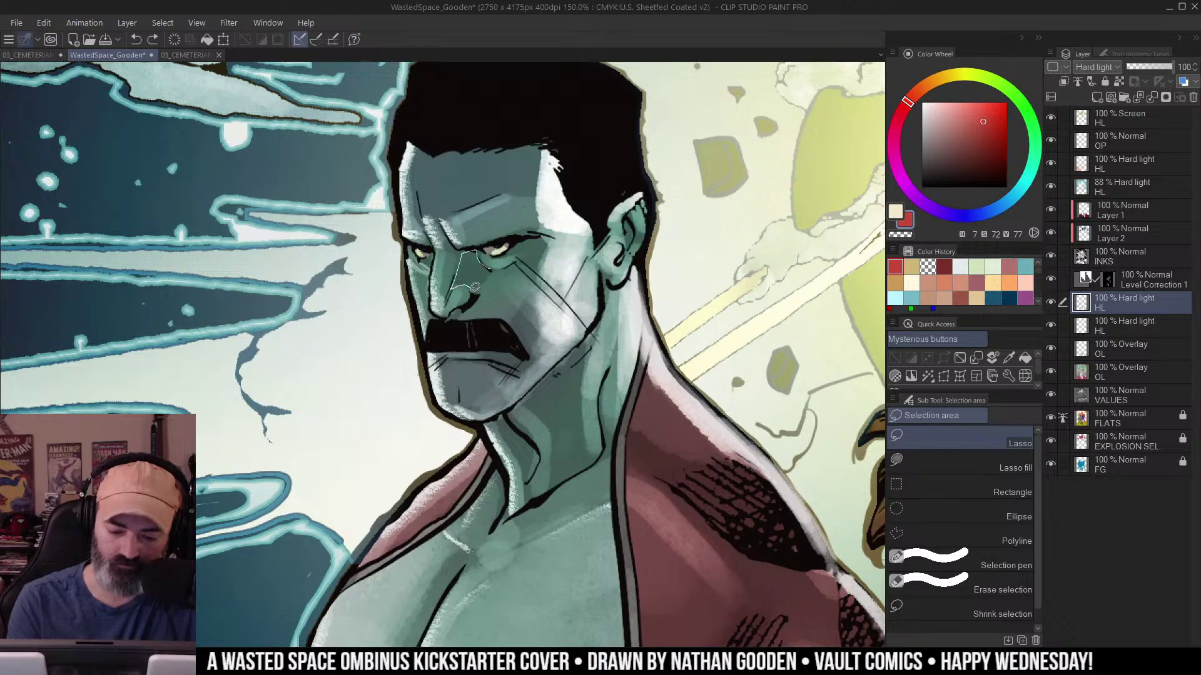
{"action": "mouse_move", "coordinate": [475, 286]}
{"action": "left_mouse_down"}
{"action": "mouse_move", "coordinate": [502, 253]}
{"action": "mouse_move", "coordinate": [489, 300]}
{"action": "mouse_move", "coordinate": [476, 295]}
{"action": "mouse_move", "coordinate": [462, 321]}
{"action": "mouse_move", "coordinate": [472, 280]}
{"action": "left_mouse_up"}
{"action": "key", "text": "ctrl+h"}
{"action": "key", "text": "b"}
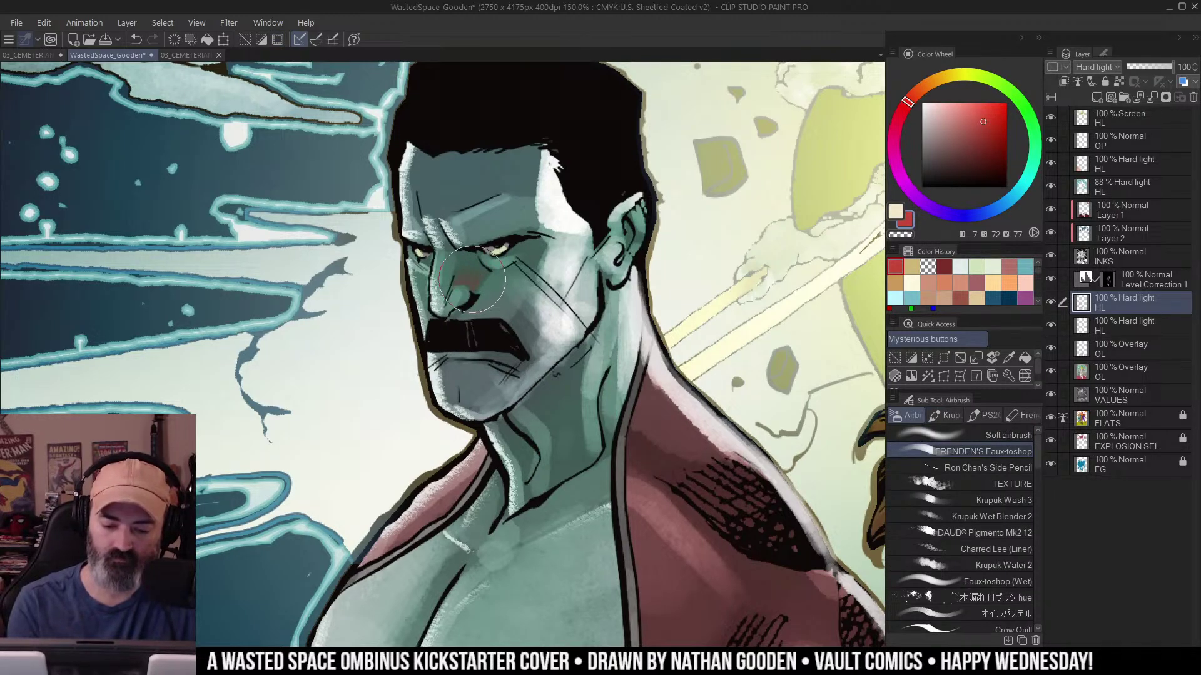
{"action": "key", "text": "m"}
{"action": "key", "text": "ctrl+d"}
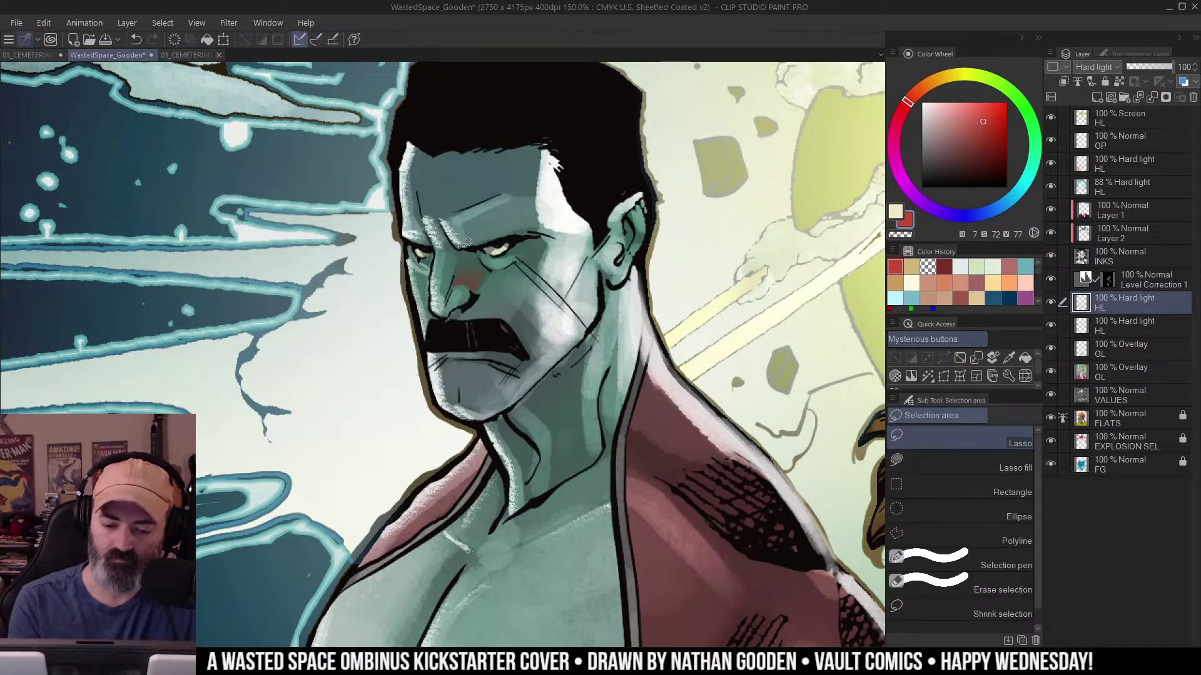
Lasso and brush red reflected light onto the mustached man's eyelid and inside his ear, clearing the selection when done.
{"action": "mouse_move", "coordinate": [479, 239]}
{"action": "left_mouse_down"}
{"action": "mouse_move", "coordinate": [459, 246]}
{"action": "mouse_move", "coordinate": [537, 236]}
{"action": "mouse_move", "coordinate": [461, 295]}
{"action": "mouse_move", "coordinate": [506, 268]}
{"action": "left_mouse_up"}
{"action": "key", "text": "b"}
{"action": "key", "text": "ctrl+z"}
{"action": "key", "text": "m"}
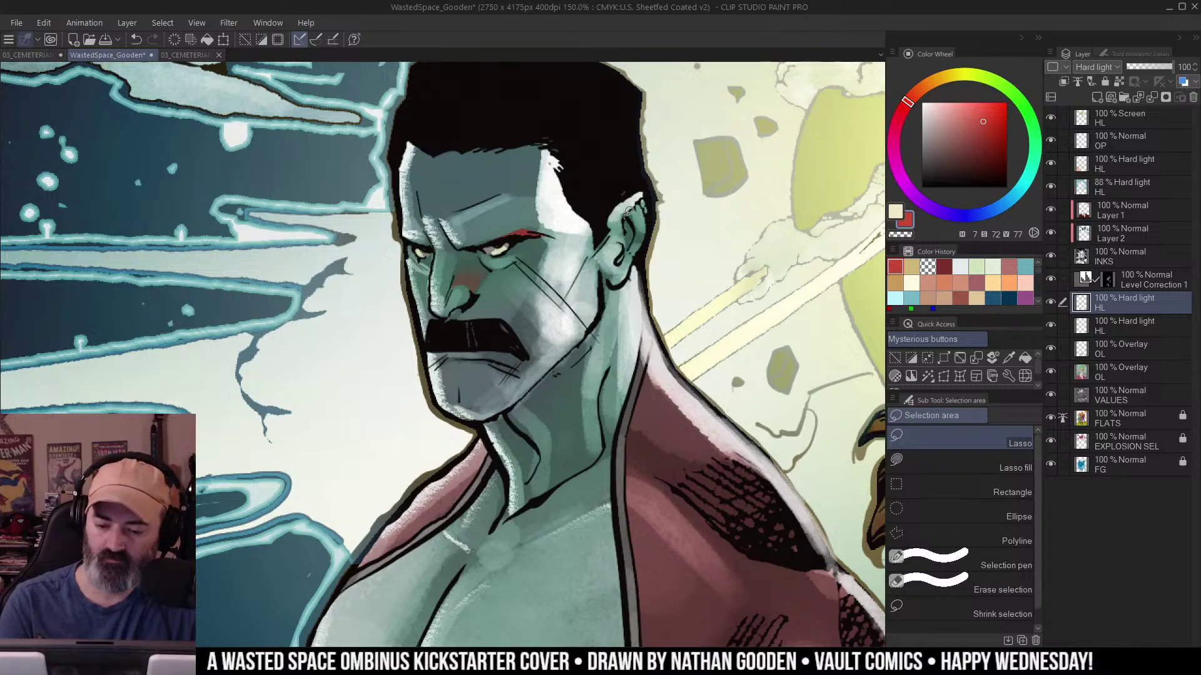
{"action": "key", "text": "b"}
{"action": "left_click_drag", "start_coordinate": [631, 239], "coordinate": [629, 234]}
{"action": "key", "text": "m"}
{"action": "key", "text": "ctrl+d"}
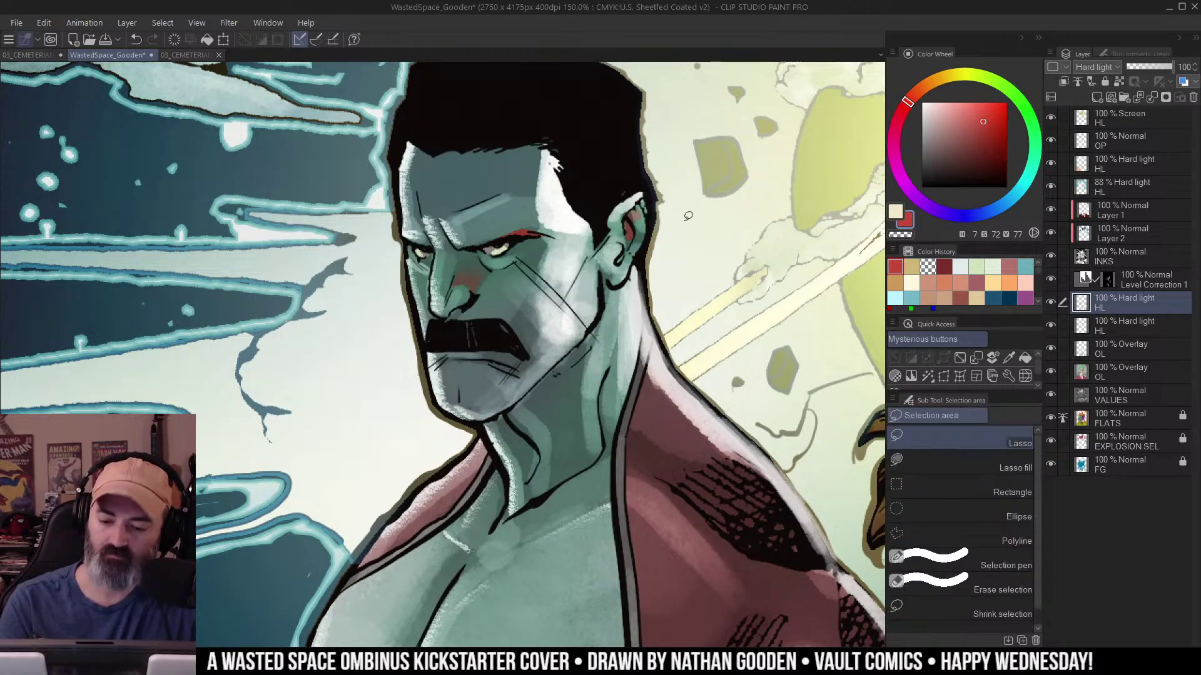
Lasso the shadow under the mustached man's jaw and neck, hide the outline, and brush red into it.
{"action": "key", "text": "ctrl+space"}
{"action": "left_click_drag", "start_coordinate": [546, 242], "coordinate": [469, 254]}
{"action": "left_click_drag", "start_coordinate": [665, 288], "coordinate": [607, 252]}
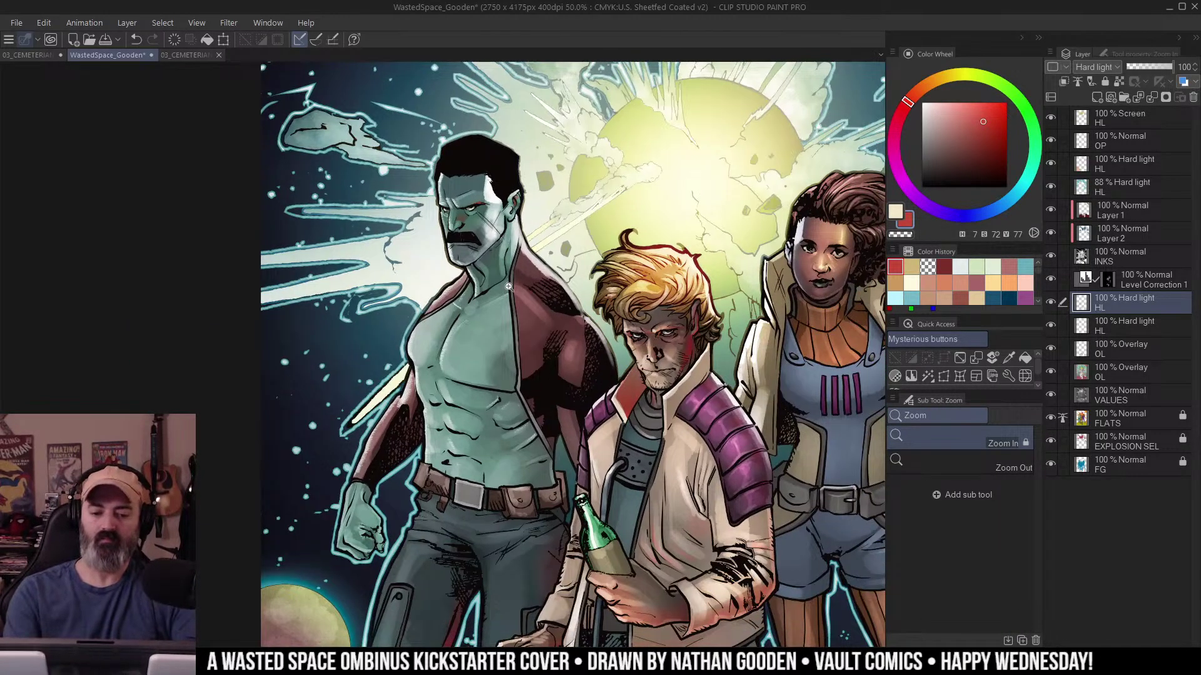
{"action": "scroll", "coordinate": [508, 286], "scroll_direction": "up", "scroll_amount": 3}
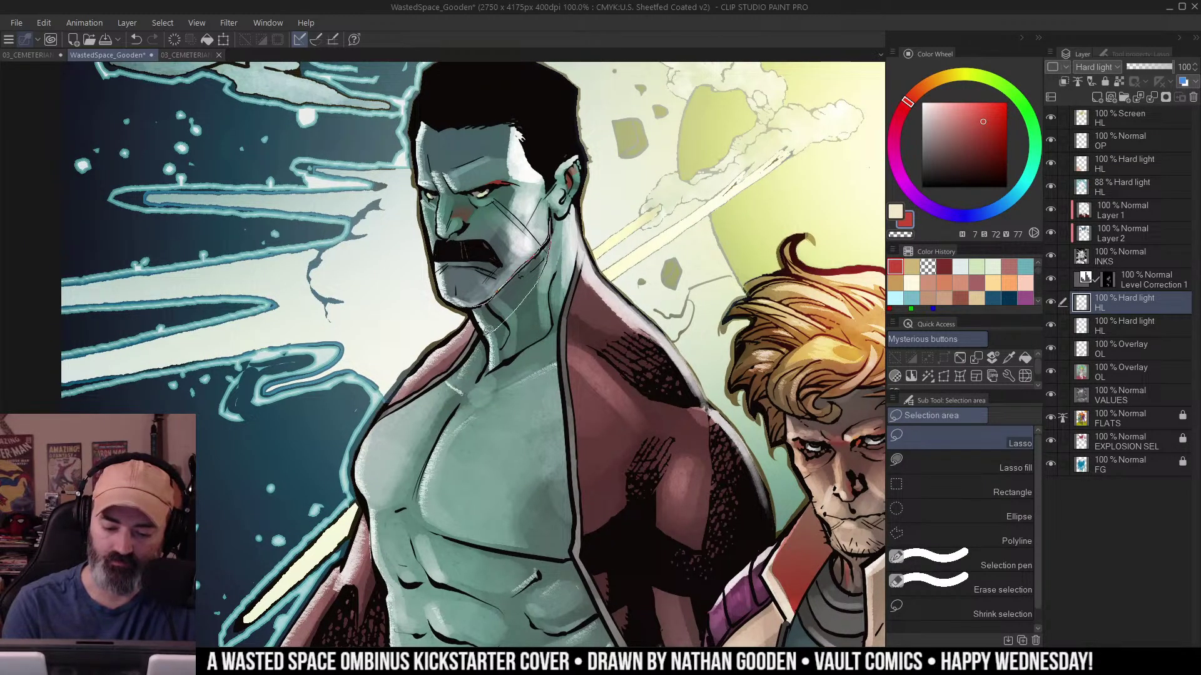
{"action": "left_click_drag", "start_coordinate": [489, 331], "coordinate": [497, 291]}
{"action": "key", "text": "ctrl+h"}
{"action": "key", "text": "b"}
{"action": "left_click_drag", "start_coordinate": [582, 348], "coordinate": [503, 390]}
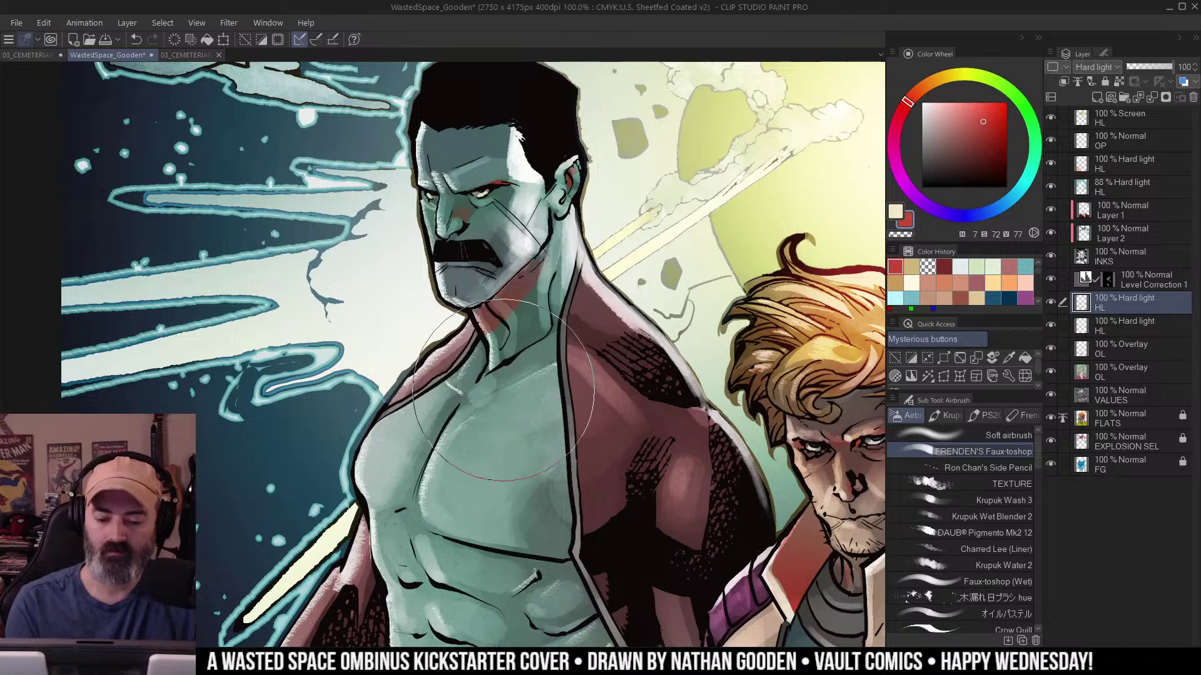
Set the painting color back to the saturated red from the color history.
{"action": "scroll", "coordinate": [504, 390], "scroll_direction": "down", "scroll_amount": 3}
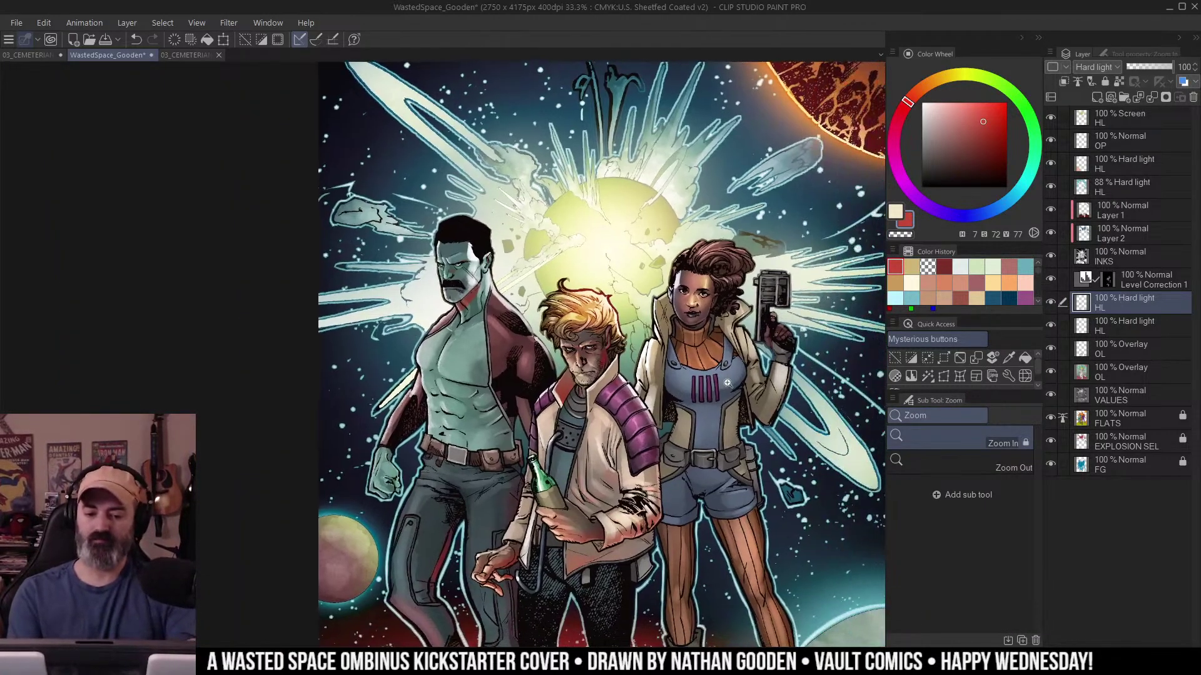
{"action": "left_click", "coordinate": [490, 319]}
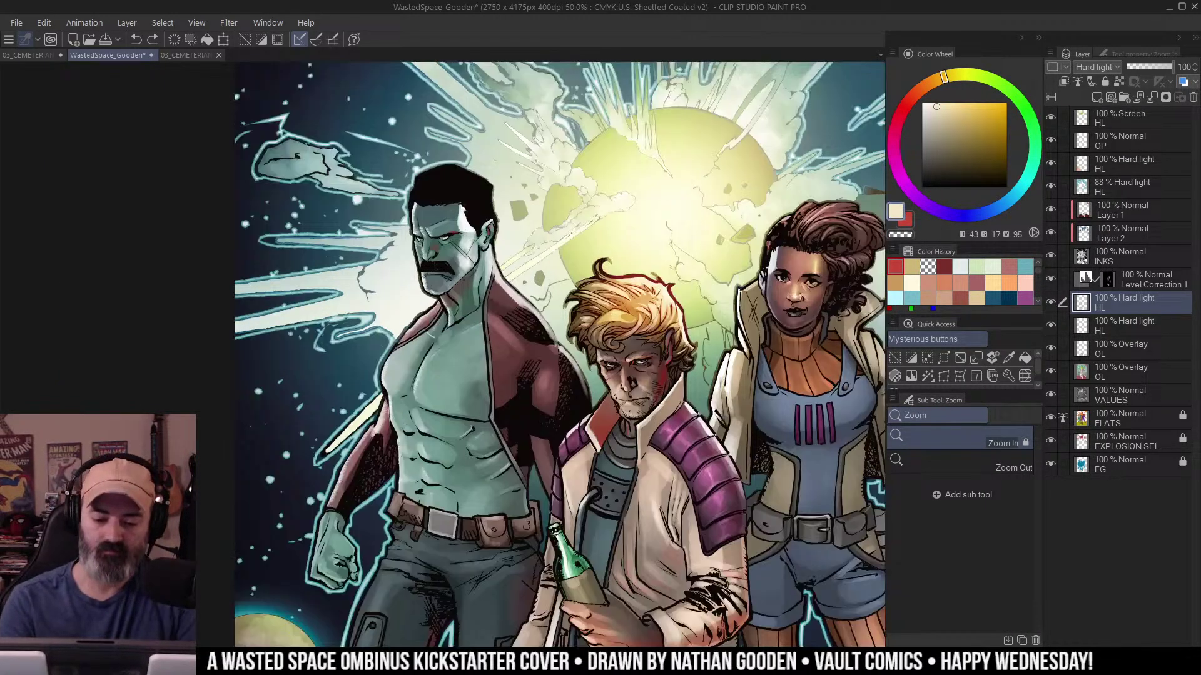
{"action": "key", "text": "b"}
{"action": "left_click", "coordinate": [913, 266]}
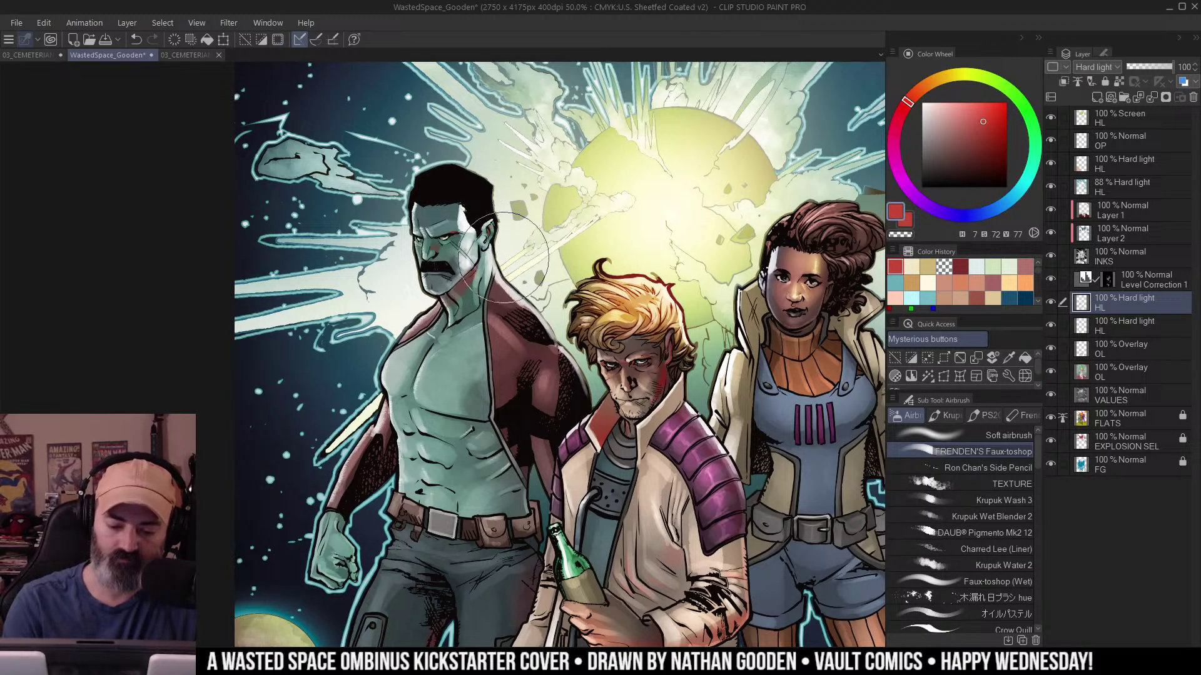
{"action": "left_click", "coordinate": [545, 324], "text": "alt"}
{"action": "left_click", "coordinate": [532, 349]}
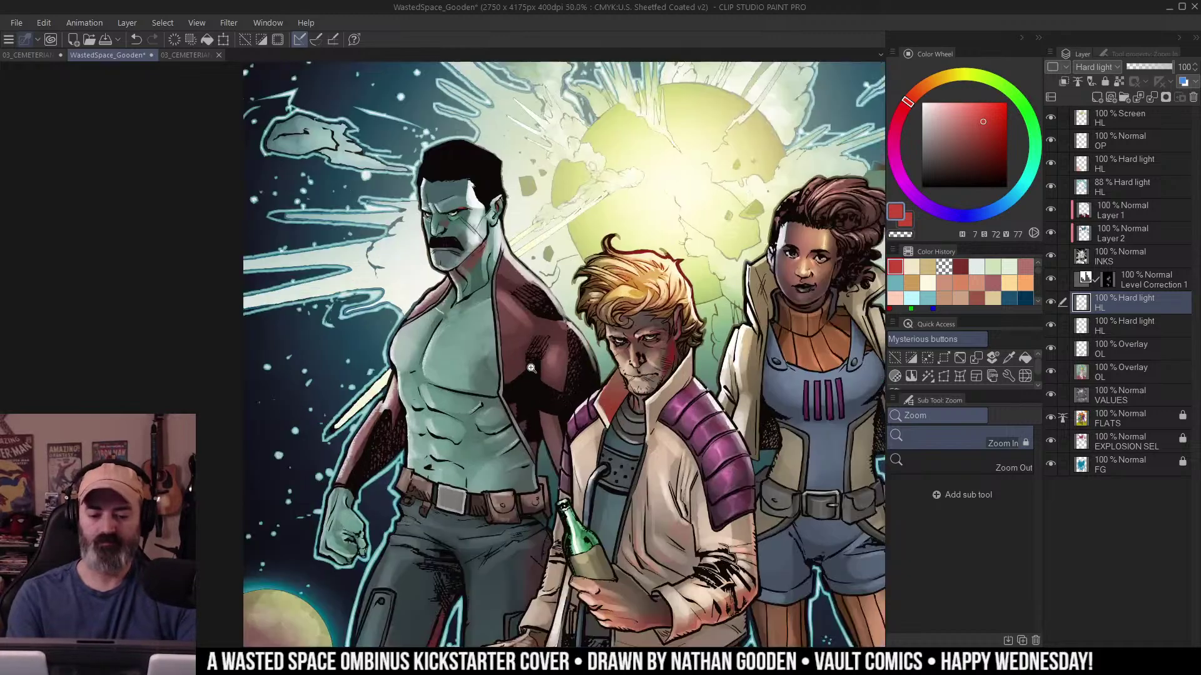
{"action": "left_click", "coordinate": [532, 349]}
{"action": "left_click_drag", "start_coordinate": [585, 327], "coordinate": [647, 308]}
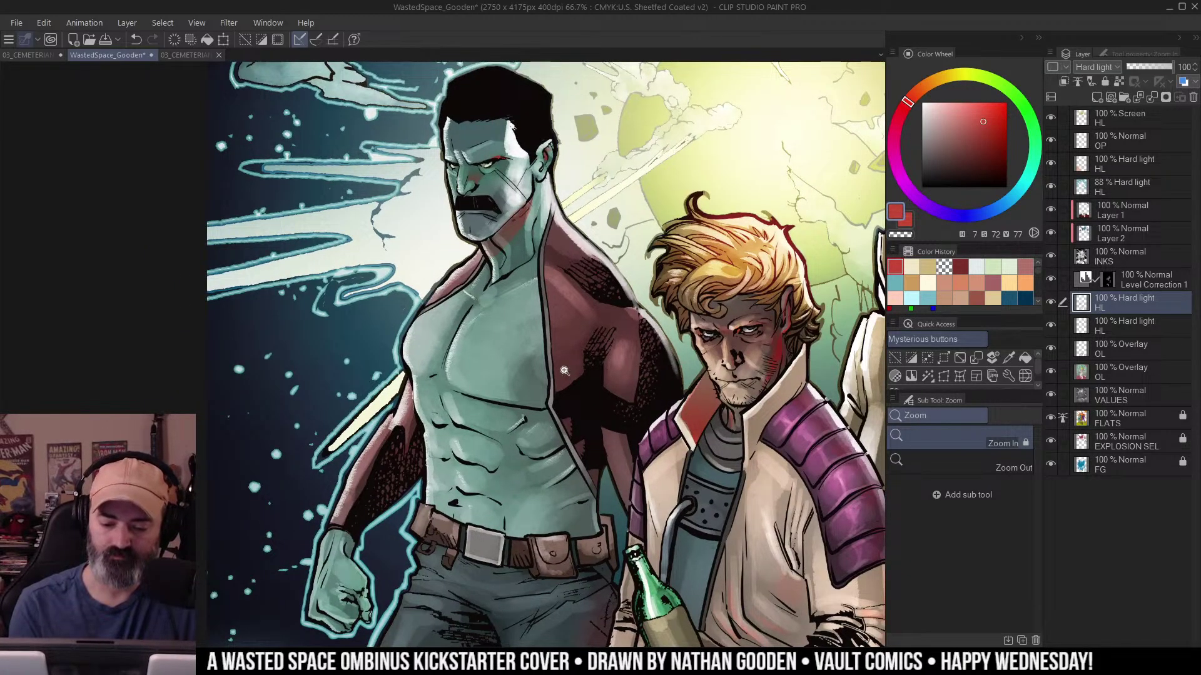
Lasso the mustached man's chest along the lower pectoral line, trim it to the skin, and add red there with the Soft airbrush.
{"action": "key", "text": "m"}
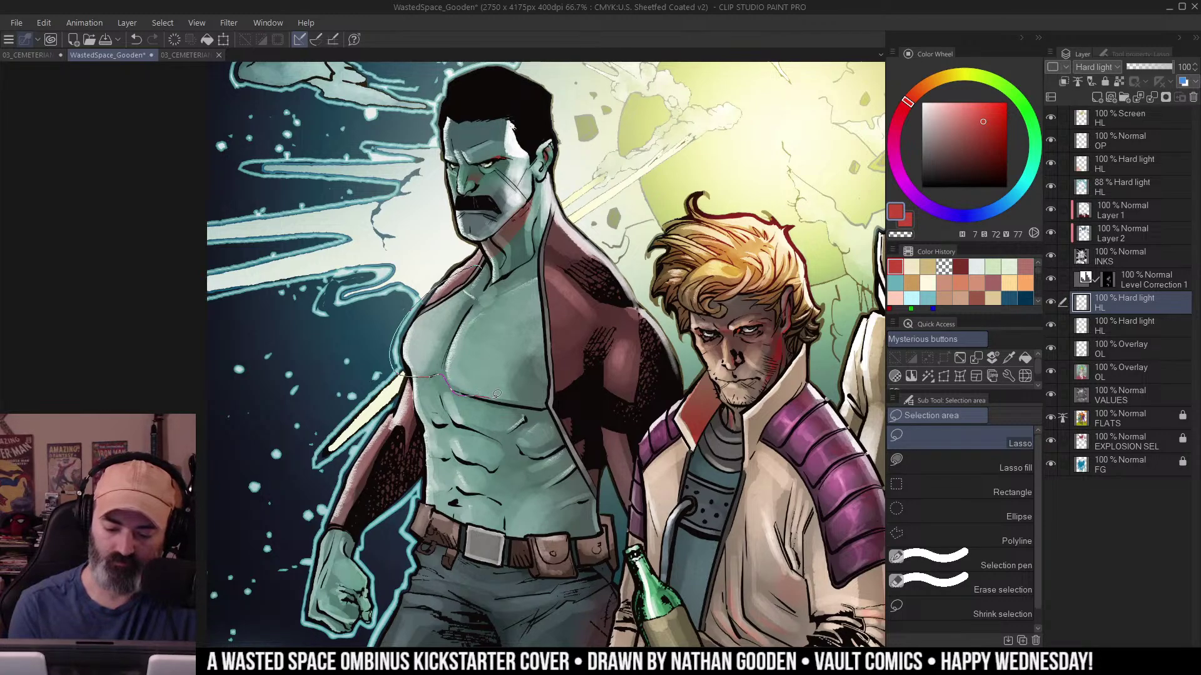
{"action": "left_click_drag", "start_coordinate": [549, 404], "coordinate": [594, 382]}
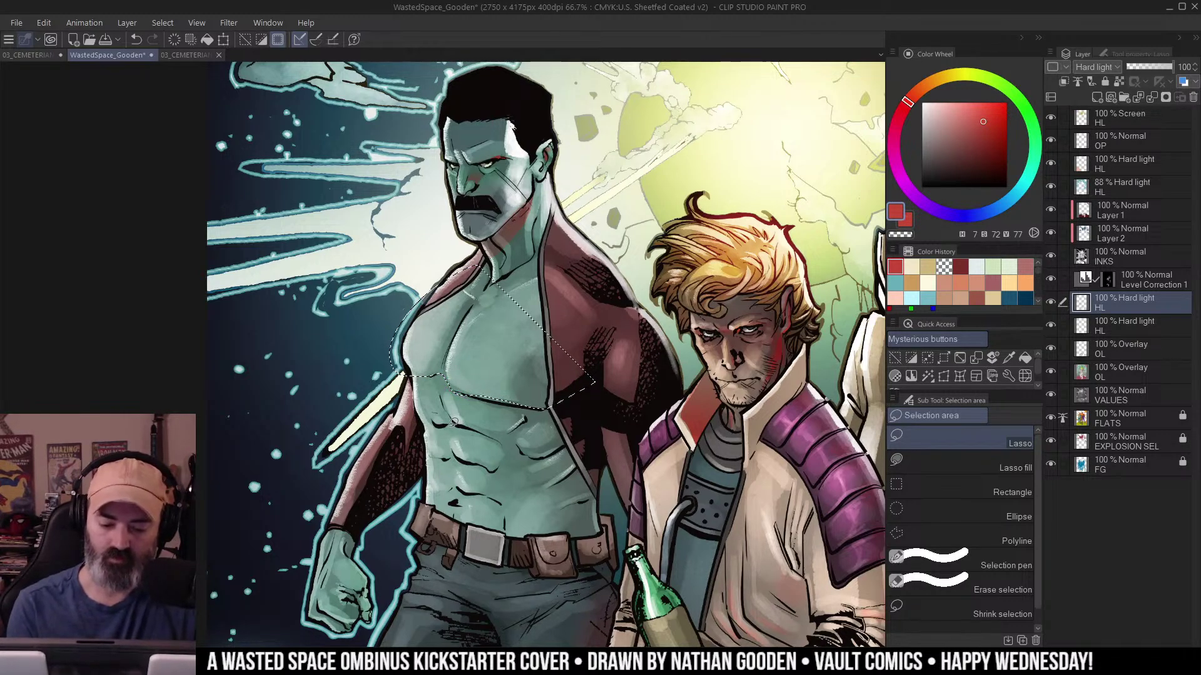
{"action": "key", "text": "ctrl+d"}
{"action": "key", "text": "ctrl+z"}
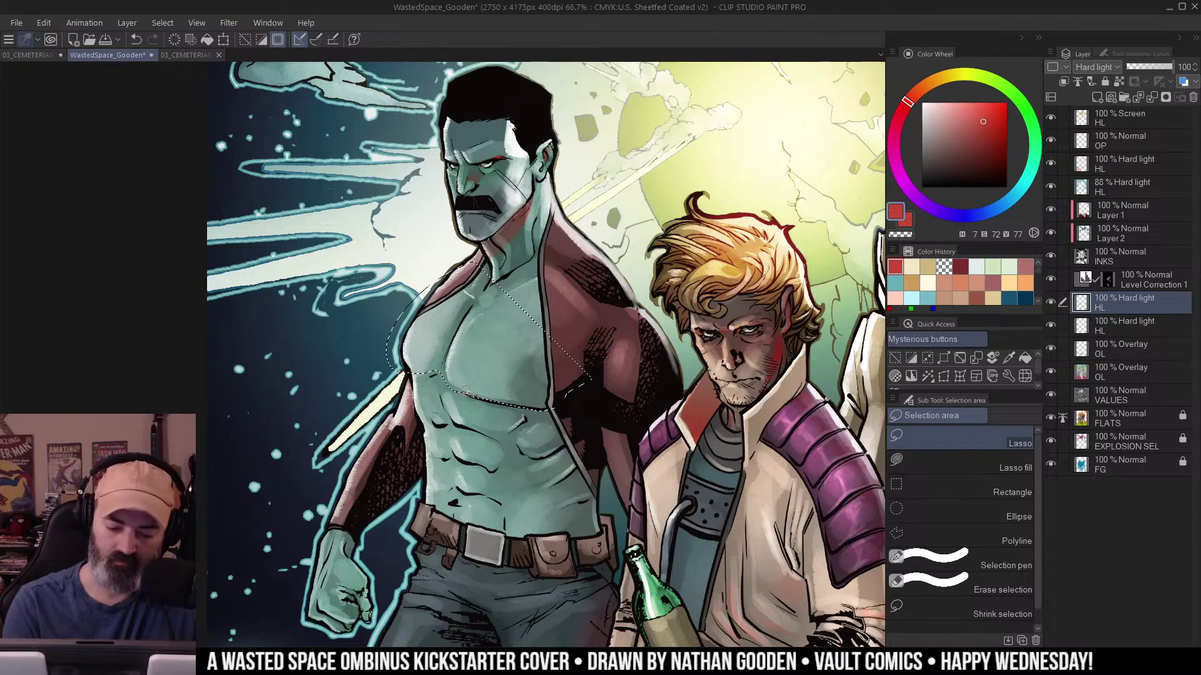
{"action": "key", "text": "w"}
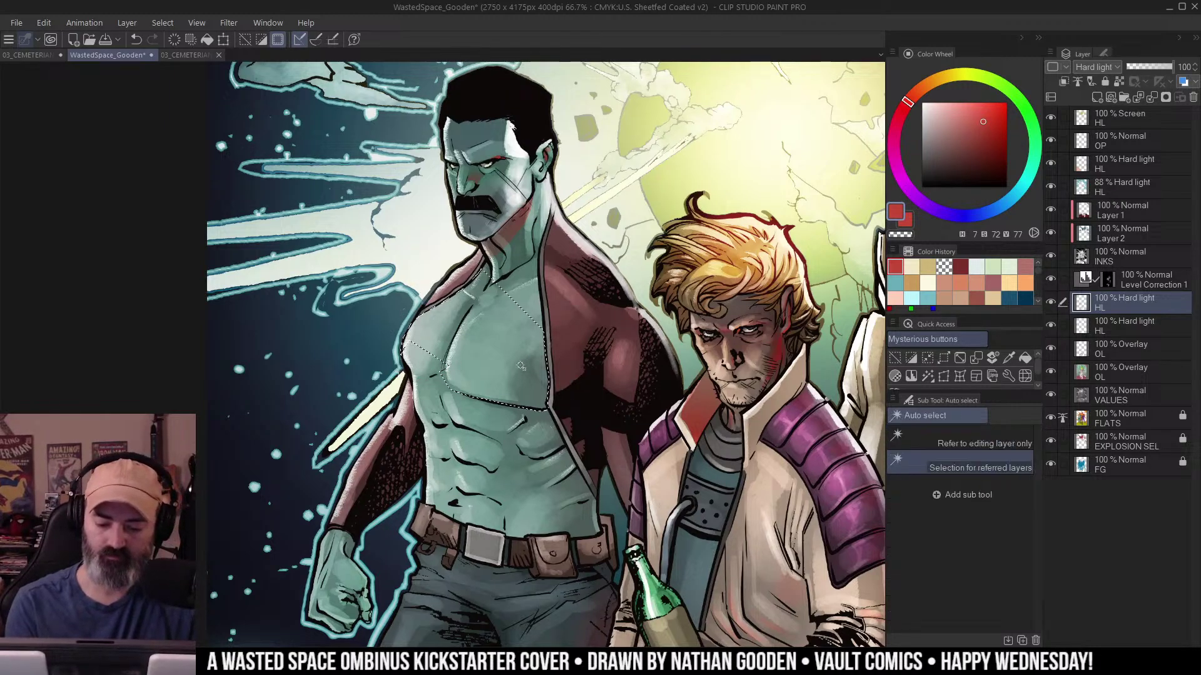
{"action": "key", "text": "ctrl+z"}
{"action": "key", "text": "m"}
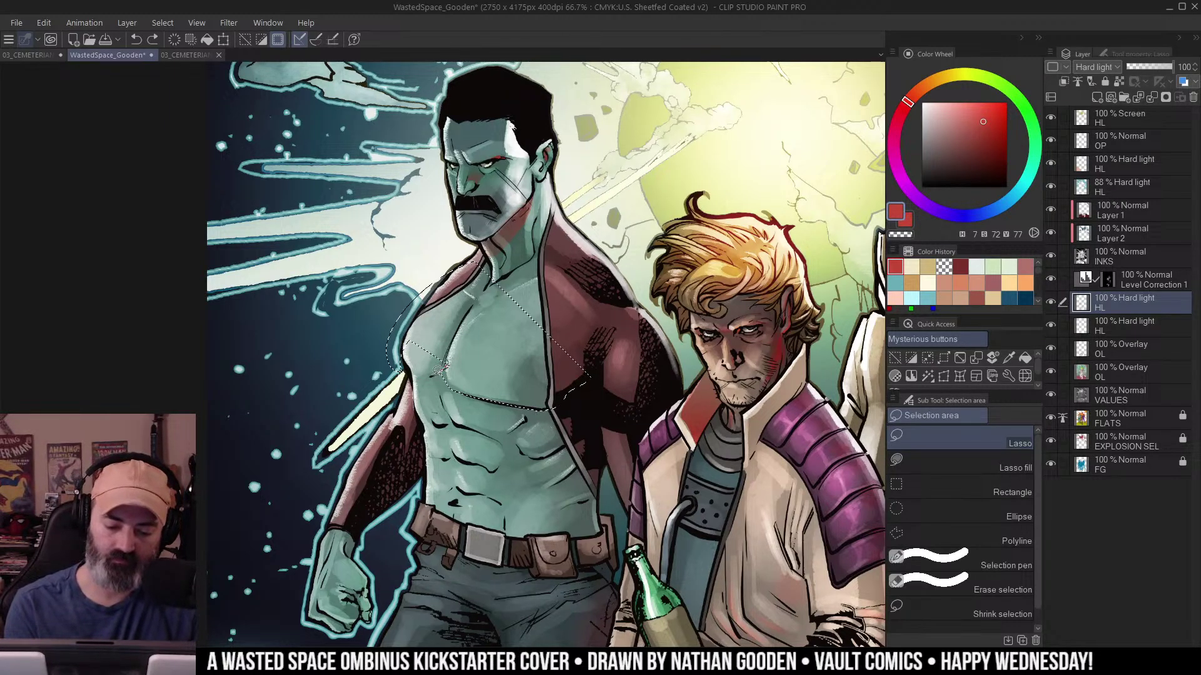
{"action": "left_click_drag", "start_coordinate": [405, 325], "coordinate": [446, 368]}
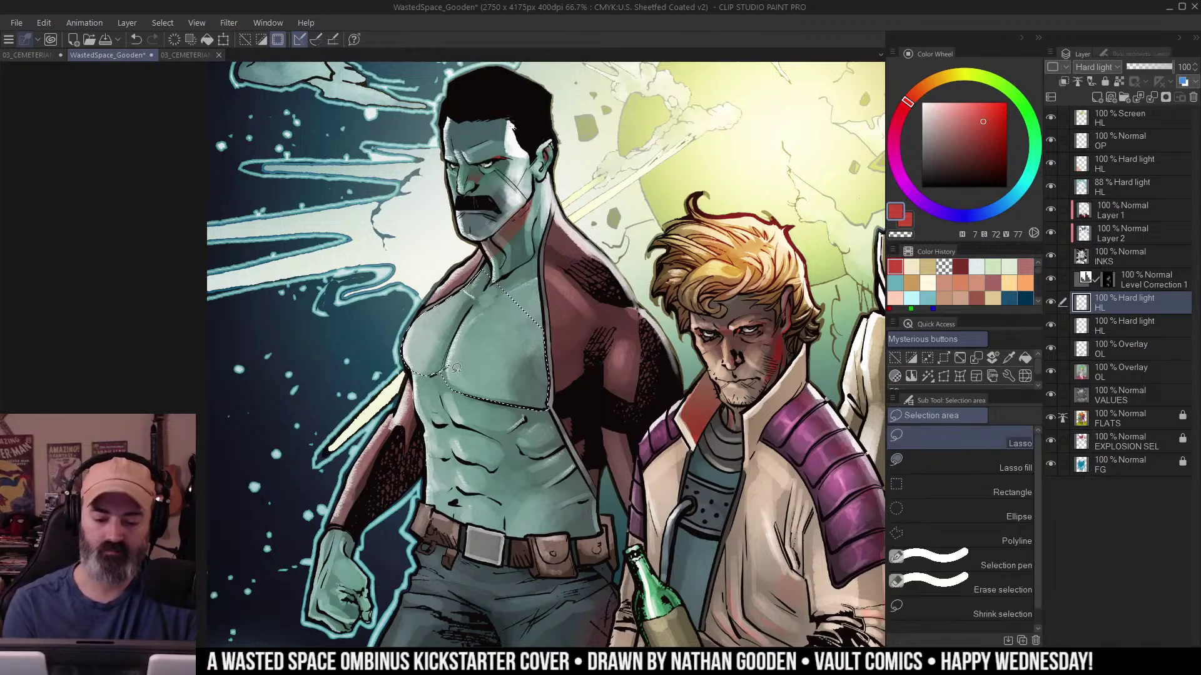
{"action": "key", "text": "ctrl+h"}
{"action": "key", "text": "b"}
{"action": "left_click", "coordinate": [963, 435]}
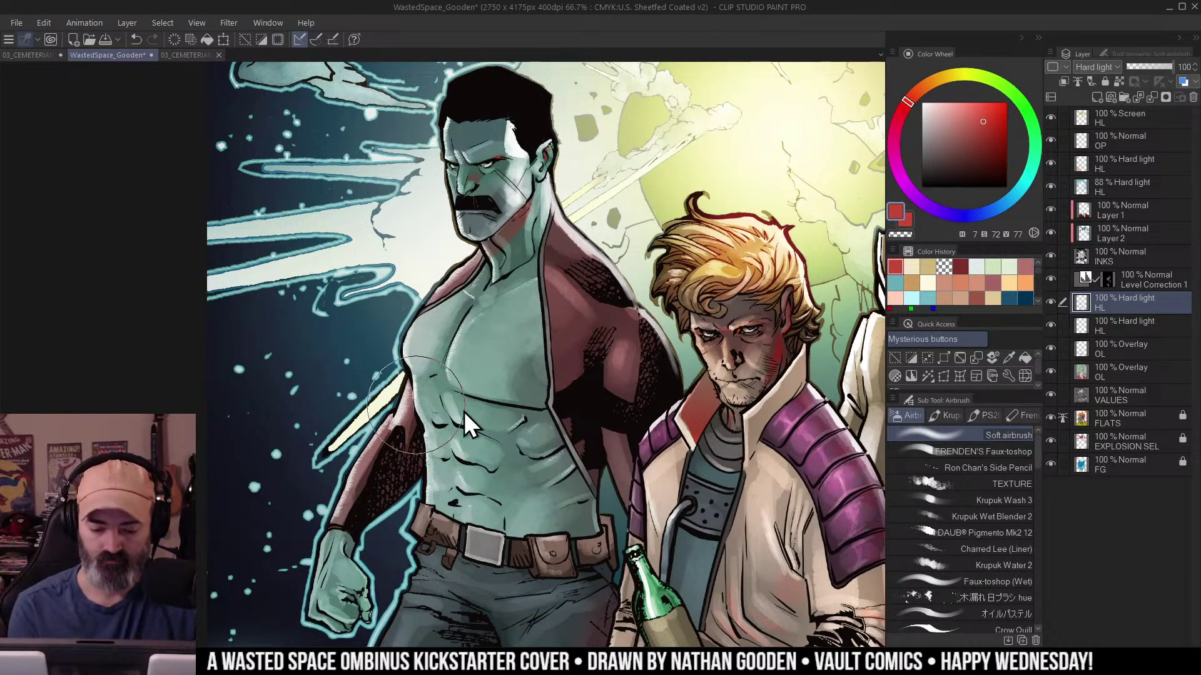
{"action": "mouse_move", "coordinate": [392, 398]}
{"action": "left_mouse_down"}
{"action": "mouse_move", "coordinate": [579, 450]}
{"action": "mouse_move", "coordinate": [419, 416]}
{"action": "mouse_move", "coordinate": [473, 440]}
{"action": "mouse_move", "coordinate": [391, 413]}
{"action": "left_mouse_up"}
Select the mustached man's torso skin and paint red on his abdomen with the Soft airbrush and Krupuk Wash 3.
{"action": "scroll", "coordinate": [533, 403], "scroll_direction": "down", "scroll_amount": 1}
{"action": "left_click_drag", "start_coordinate": [532, 403], "coordinate": [483, 356]}
{"action": "scroll", "coordinate": [482, 355], "scroll_direction": "up", "scroll_amount": 1}
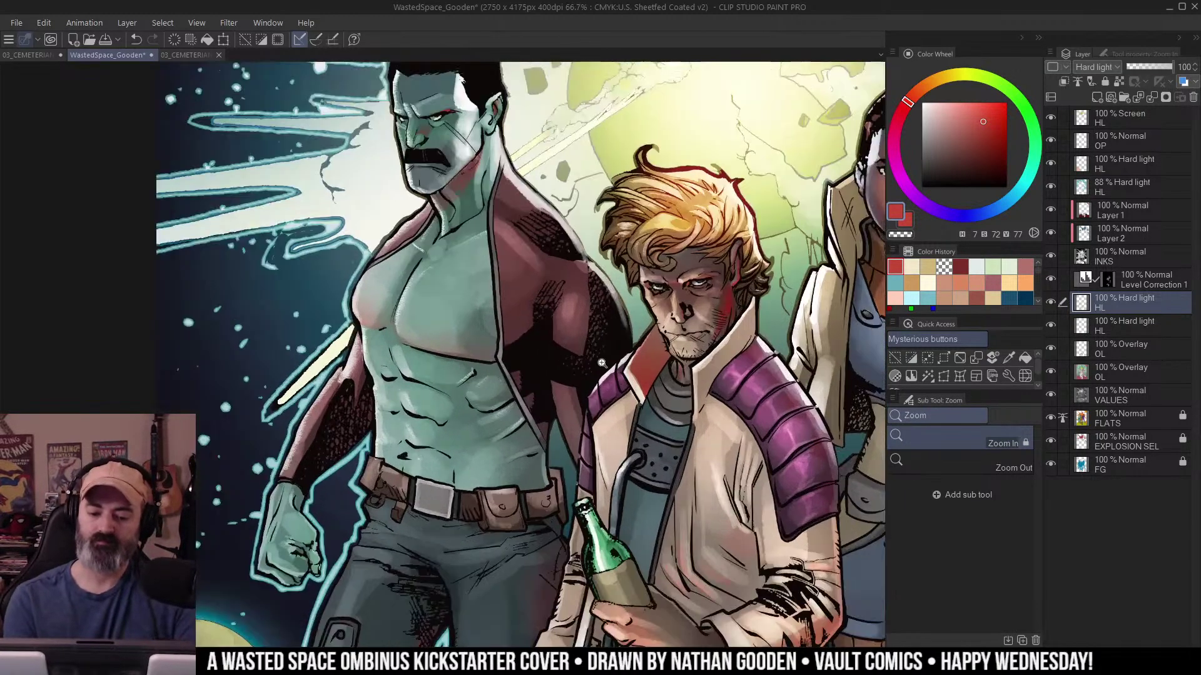
{"action": "key", "text": "w"}
{"action": "key", "text": "m"}
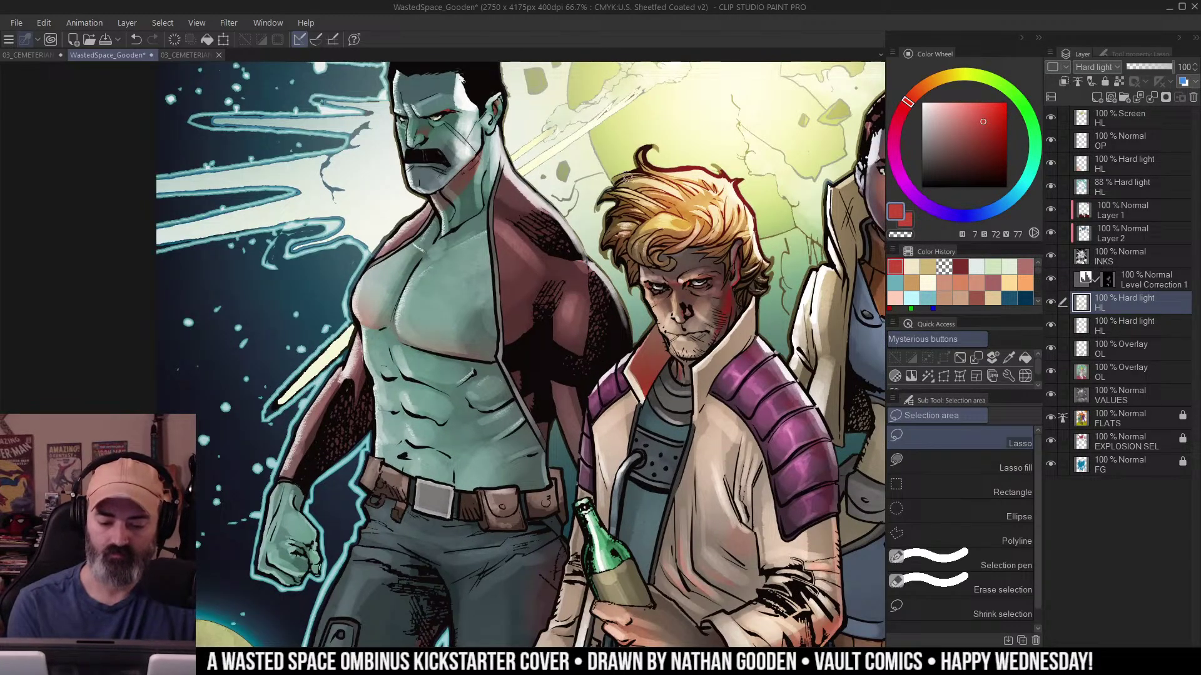
{"action": "key", "text": "w"}
{"action": "left_click", "coordinate": [441, 375]}
{"action": "key", "text": "ctrl+d"}
{"action": "key", "text": "b"}
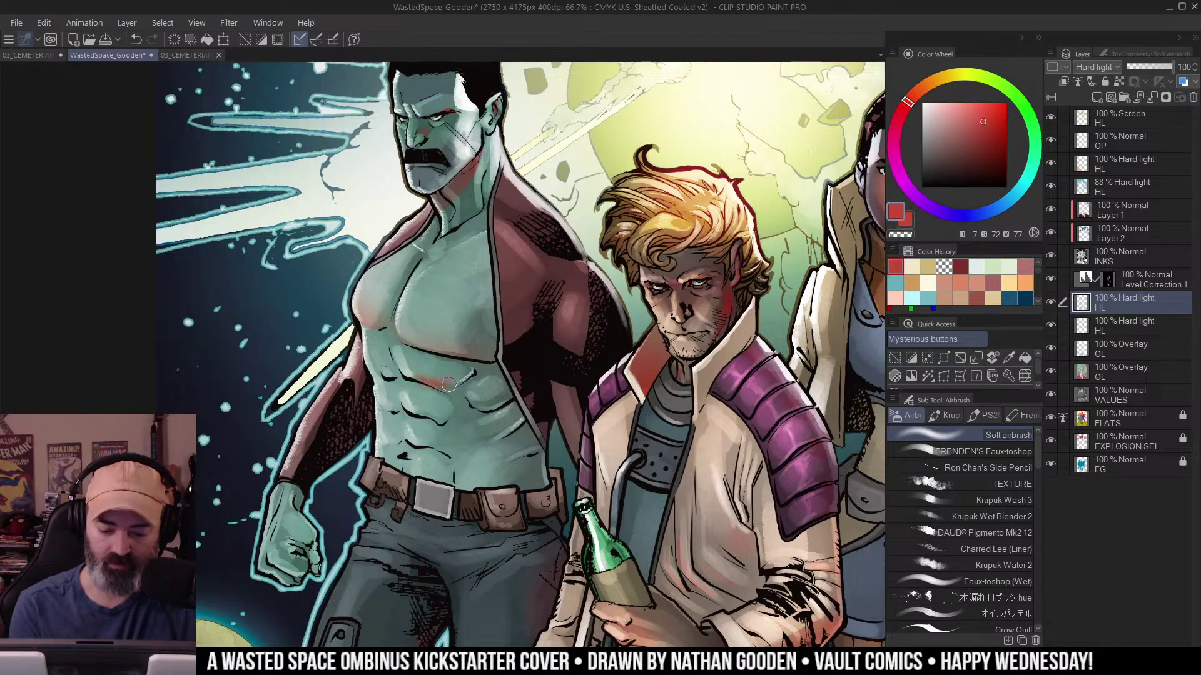
{"action": "left_click", "coordinate": [1004, 501]}
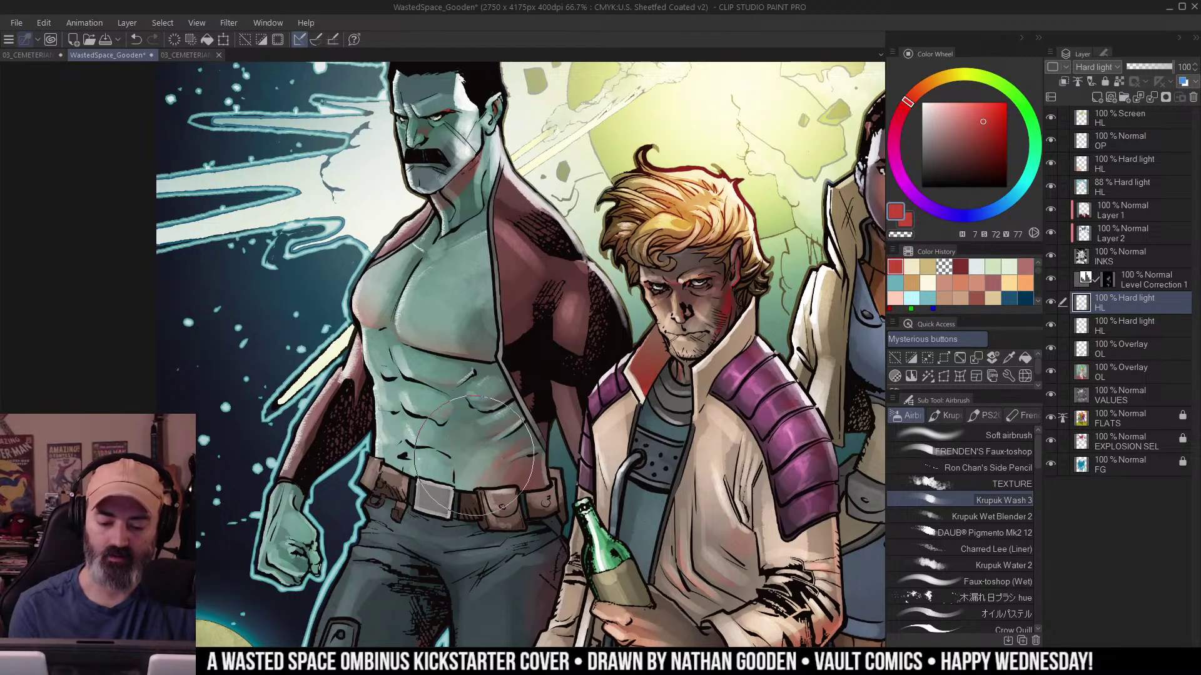
Examine the red reflected light on the three characters at full-cover and closer view.
{"action": "key", "text": "ctrl+space"}
{"action": "mouse_move", "coordinate": [567, 388]}
{"action": "left_mouse_down"}
{"action": "mouse_move", "coordinate": [531, 400]}
{"action": "mouse_move", "coordinate": [561, 410]}
{"action": "left_mouse_up"}
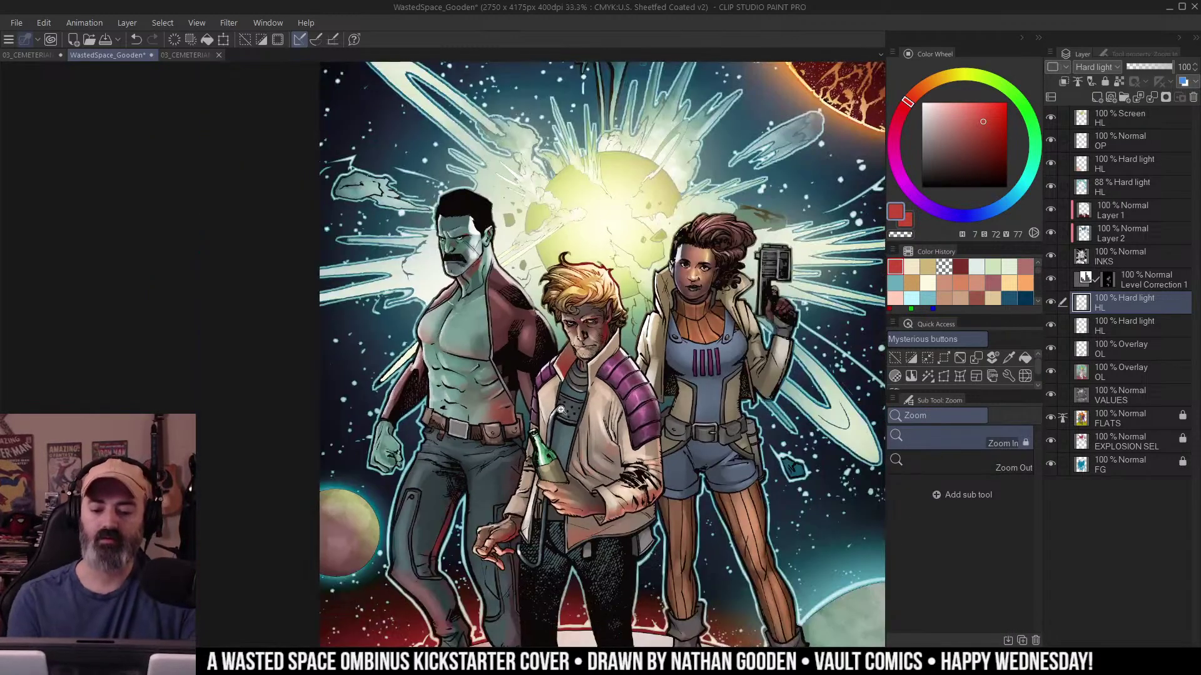
{"action": "left_click_drag", "start_coordinate": [729, 377], "coordinate": [719, 351]}
{"action": "left_click_drag", "start_coordinate": [534, 305], "coordinate": [556, 326]}
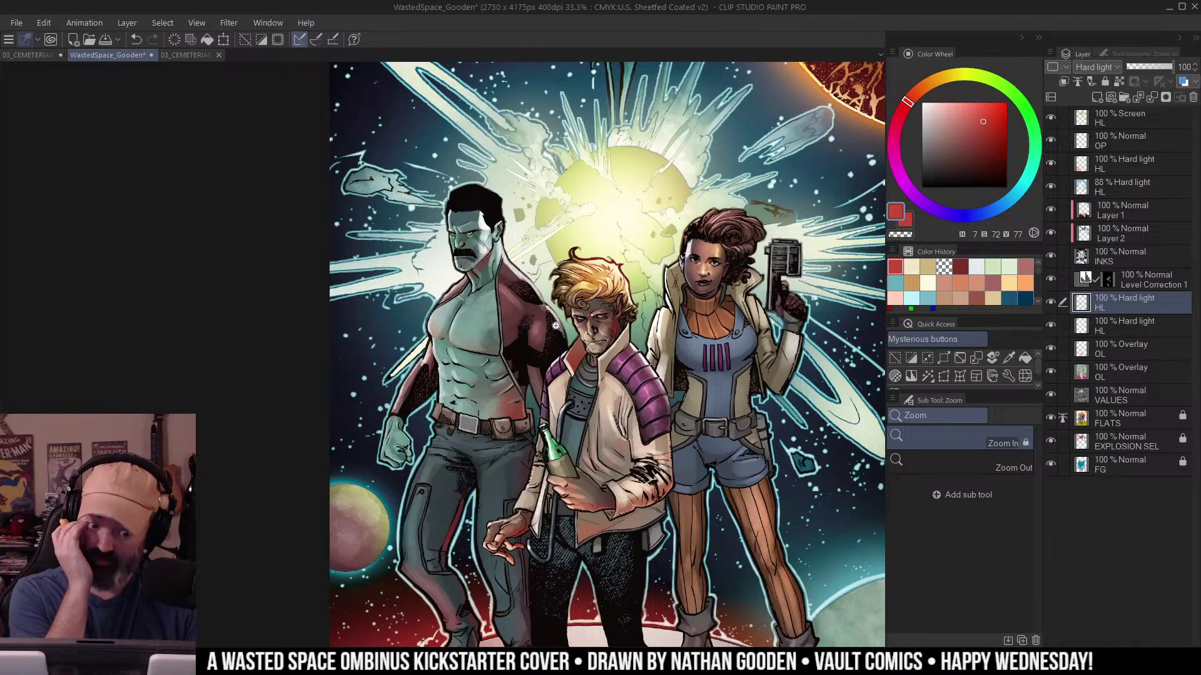
{"action": "left_click", "coordinate": [528, 326], "text": "alt"}
{"action": "left_click_drag", "start_coordinate": [617, 361], "coordinate": [600, 313]}
{"action": "left_click", "coordinate": [514, 349]}
{"action": "left_click_drag", "start_coordinate": [469, 341], "coordinate": [541, 404]}
{"action": "left_click", "coordinate": [541, 404]}
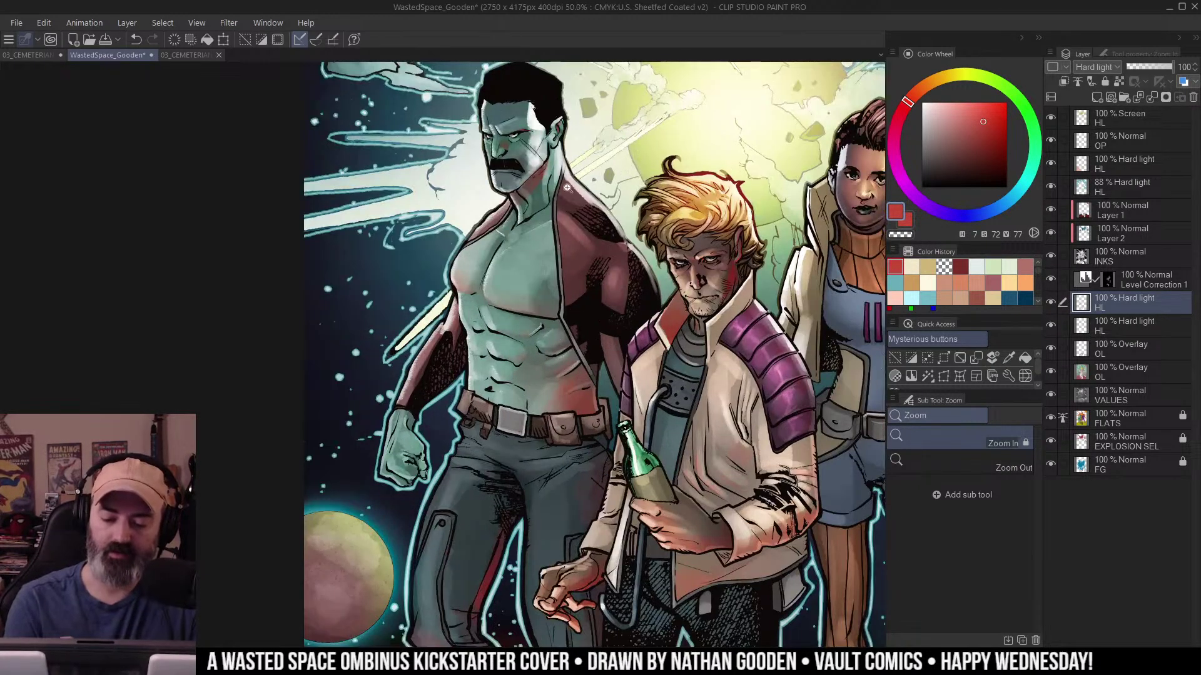
Select the mustached man's pants and boots, hide the outline, and paint red reflected light on the lower legs and boots.
{"action": "left_click_drag", "start_coordinate": [631, 319], "coordinate": [570, 89]}
{"action": "key", "text": "w"}
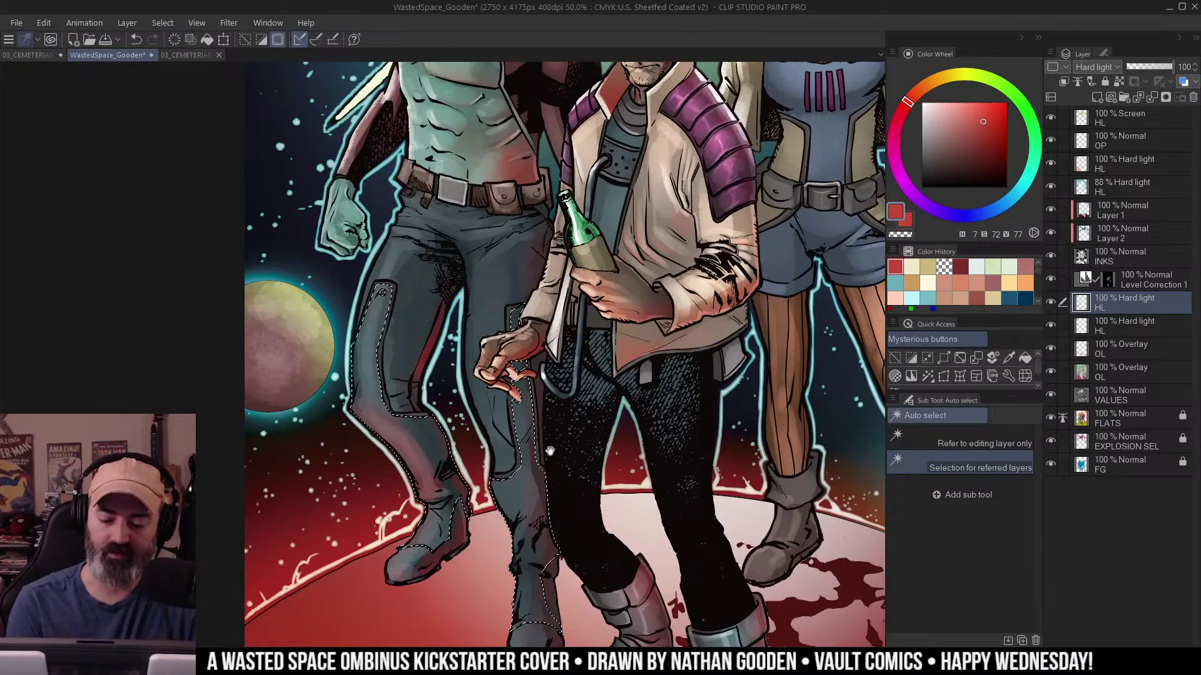
{"action": "left_click_drag", "start_coordinate": [549, 451], "coordinate": [575, 355]}
{"action": "left_click", "coordinate": [560, 414]}
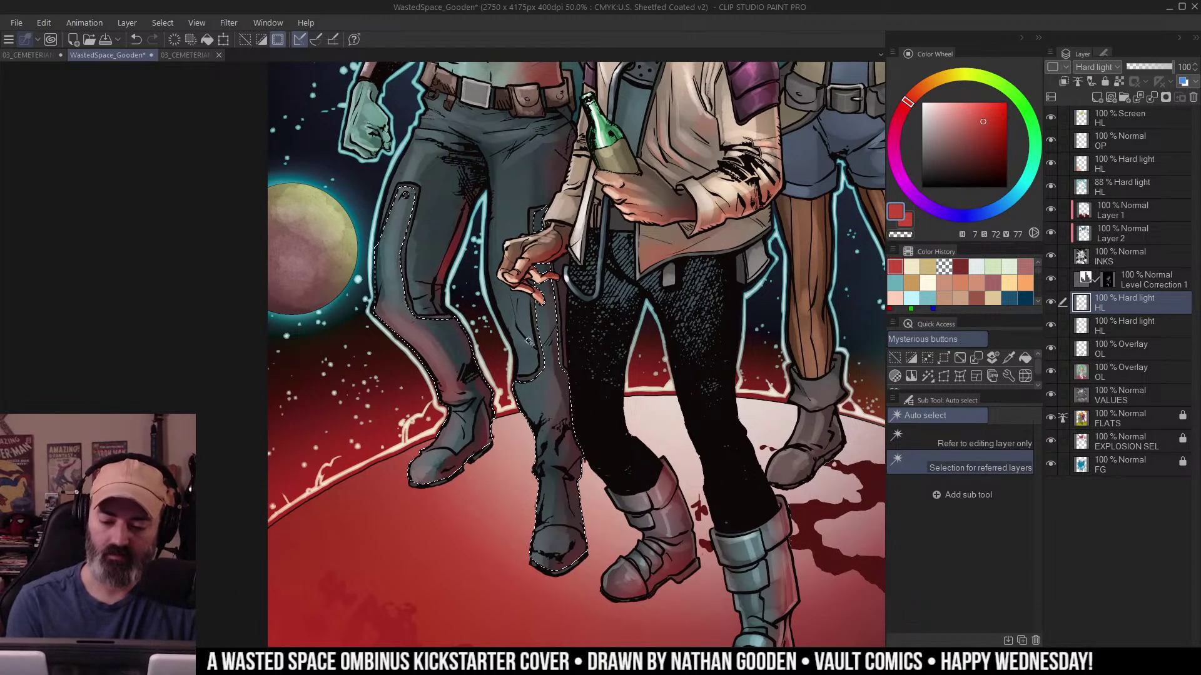
{"action": "left_click", "coordinate": [537, 359], "text": "shift"}
{"action": "scroll", "coordinate": [551, 369], "scroll_direction": "down", "scroll_amount": 1}
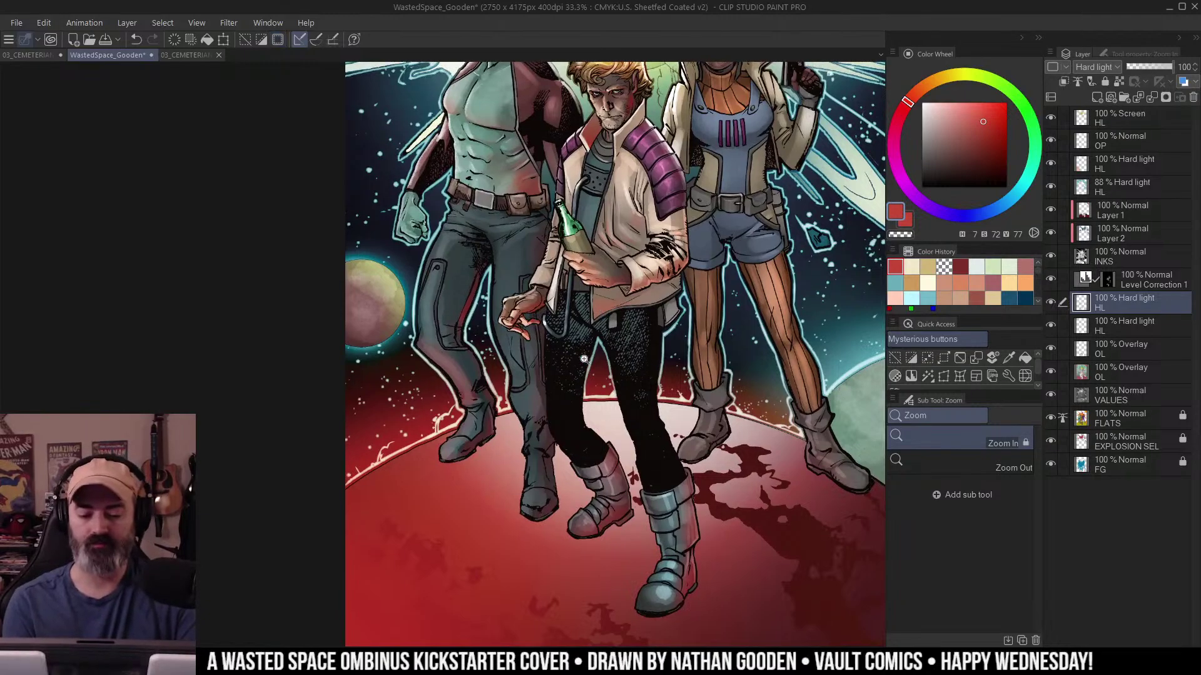
{"action": "key", "text": "b"}
{"action": "mouse_move", "coordinate": [541, 487]}
{"action": "left_mouse_down"}
{"action": "mouse_move", "coordinate": [557, 378]}
{"action": "mouse_move", "coordinate": [469, 454]}
{"action": "mouse_move", "coordinate": [541, 525]}
{"action": "left_mouse_up"}
Select the mustached man's teal skin, try filling it with red, and undo the fill.
{"action": "left_click", "coordinate": [574, 466], "text": "ctrl+alt"}
{"action": "left_click_drag", "start_coordinate": [636, 347], "coordinate": [597, 388]}
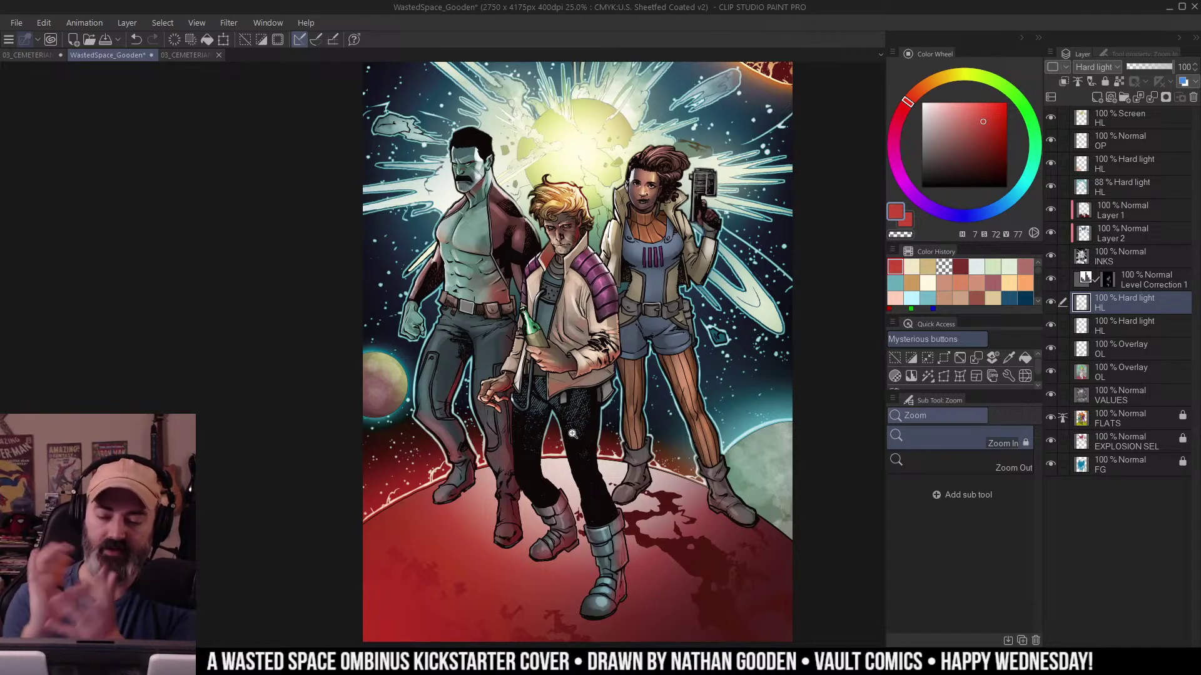
{"action": "left_click_drag", "start_coordinate": [585, 212], "coordinate": [601, 196]}
{"action": "left_click_drag", "start_coordinate": [691, 260], "coordinate": [676, 257]}
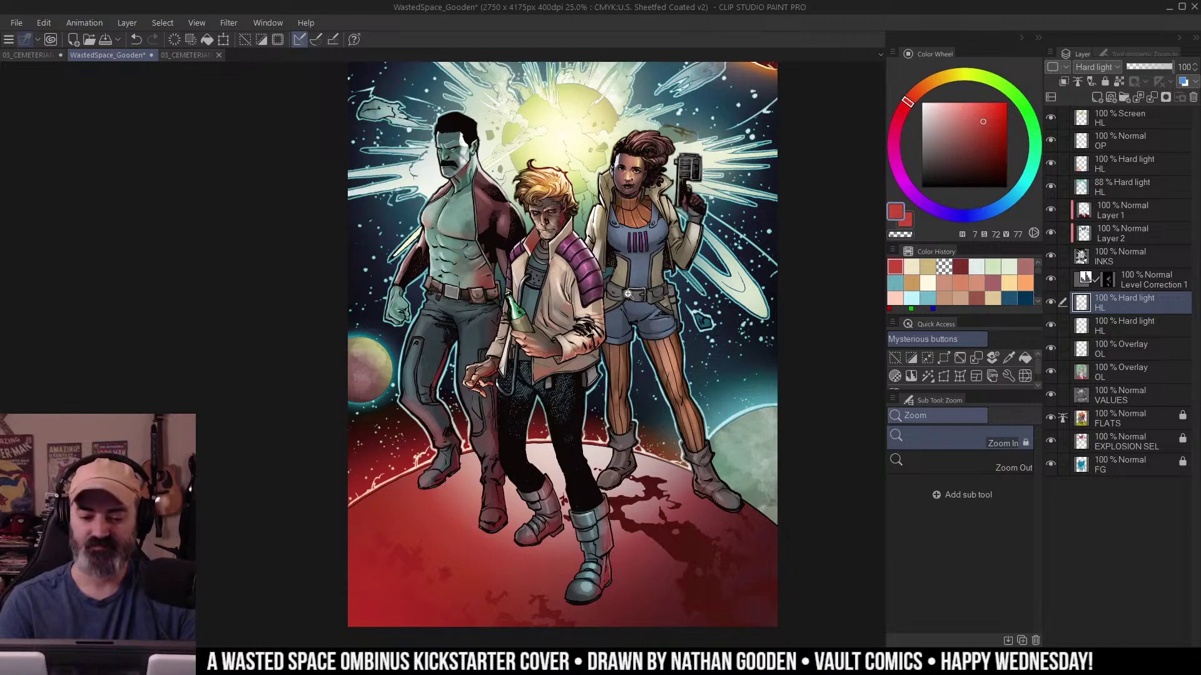
{"action": "left_click_drag", "start_coordinate": [628, 294], "coordinate": [607, 360]}
{"action": "key", "text": "w"}
{"action": "left_click", "coordinate": [432, 291]}
{"action": "key", "text": "alt+Delete"}
{"action": "key", "text": "ctrl+z"}
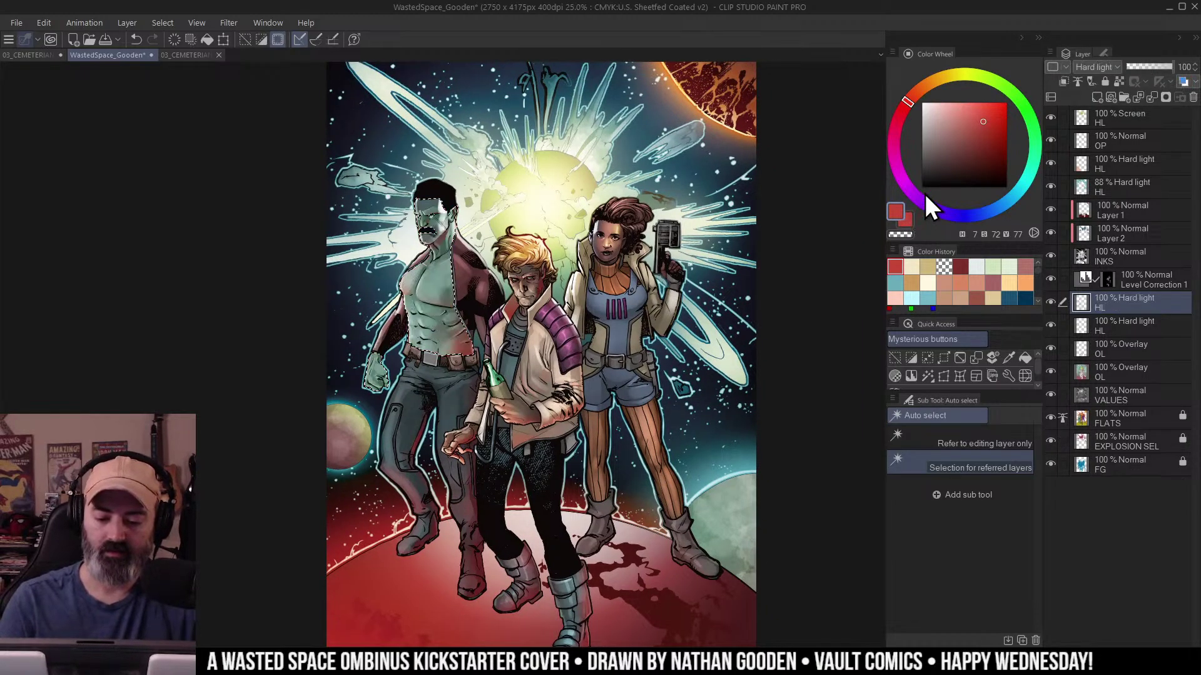
Adjust the mustached man's selected skin on the lower Overlay layer to hue 12 and saturation 18.
{"action": "left_click", "coordinate": [1051, 371], "text": "alt"}
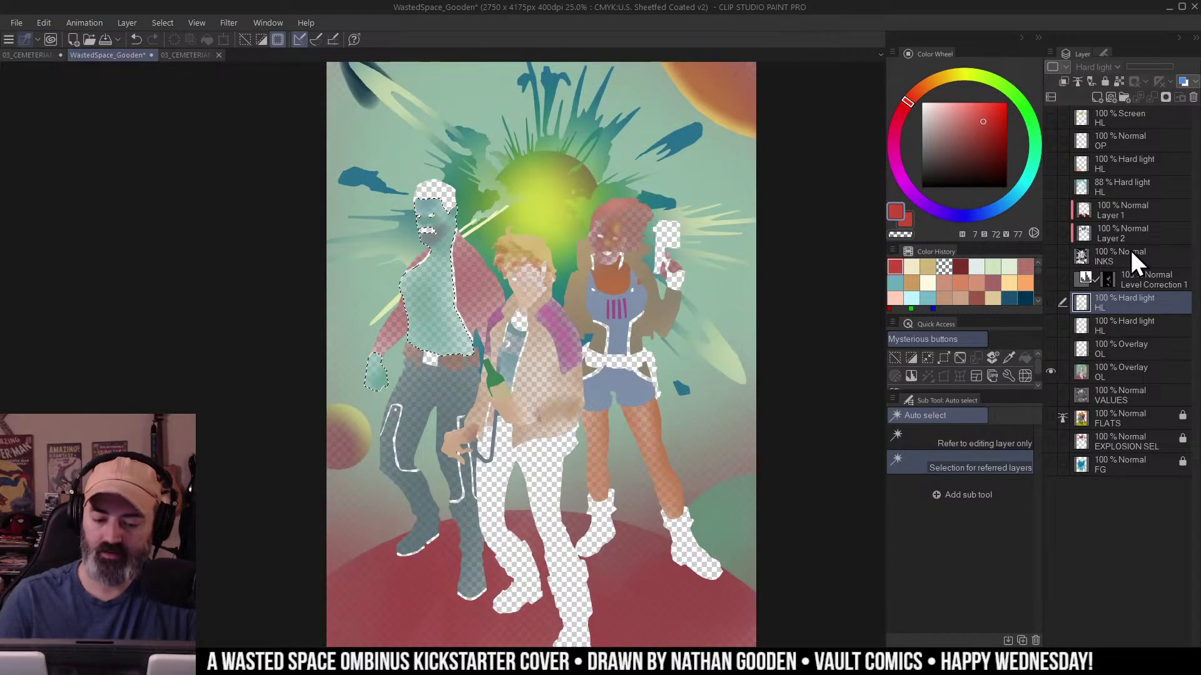
{"action": "left_click", "coordinate": [1051, 371], "text": "alt"}
{"action": "left_click", "coordinate": [1082, 373]}
{"action": "key", "text": "ctrl+u"}
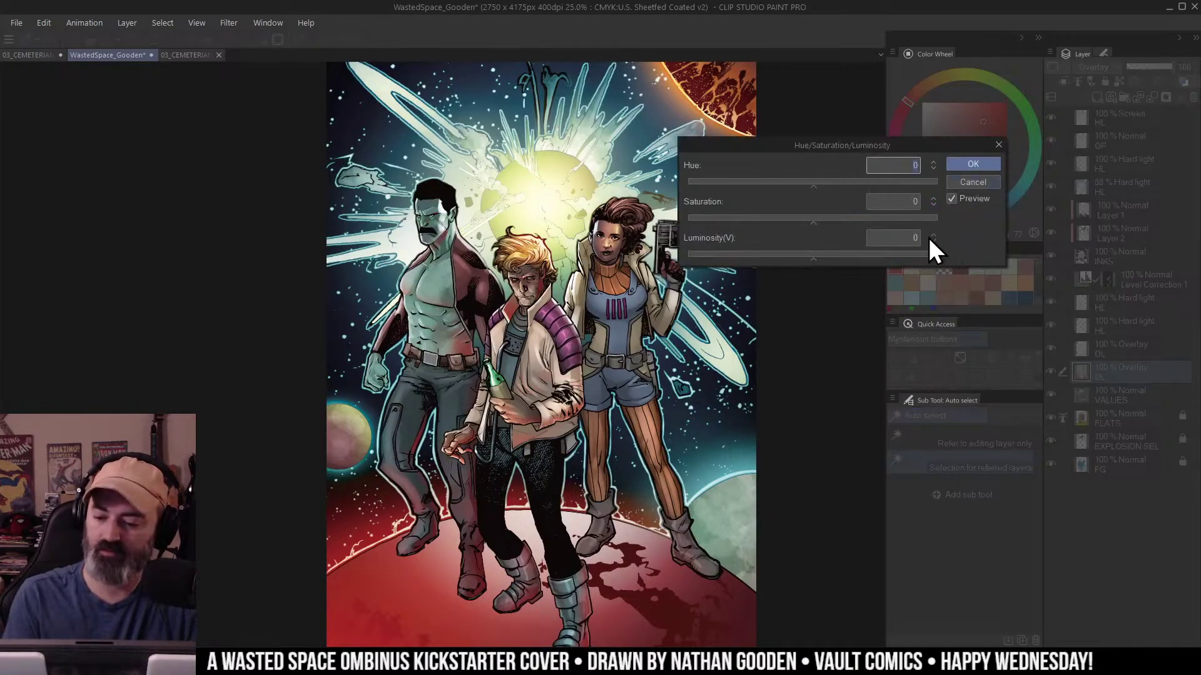
{"action": "left_click_drag", "start_coordinate": [824, 227], "coordinate": [841, 222]}
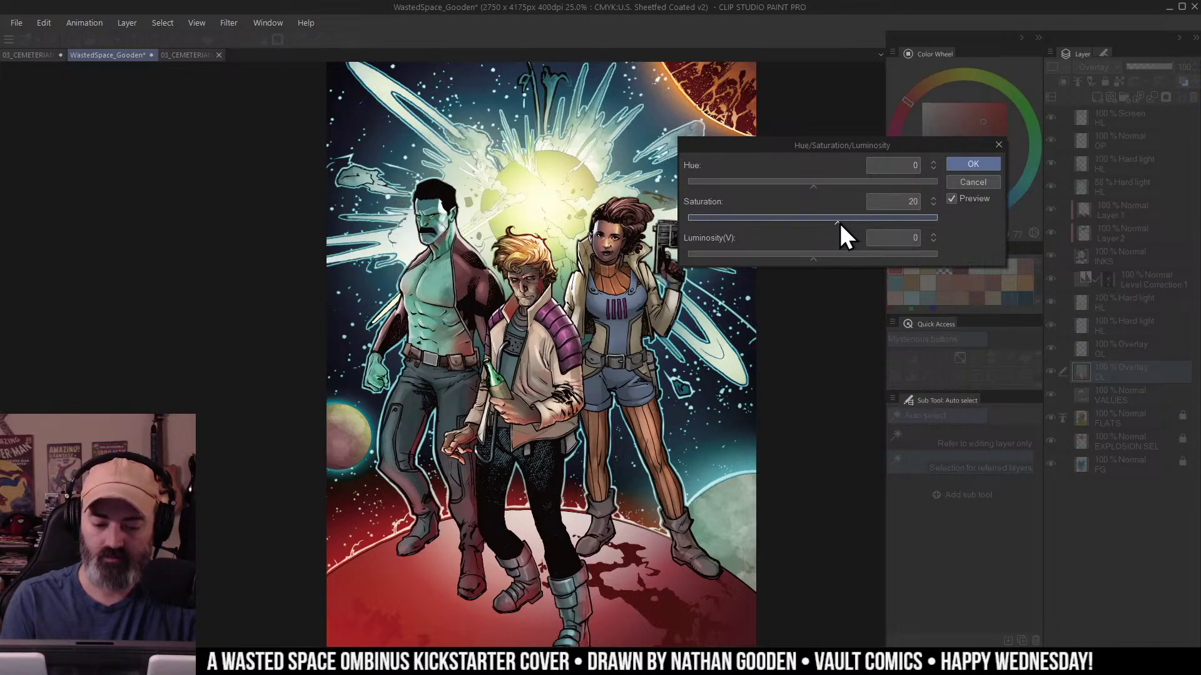
{"action": "left_click_drag", "start_coordinate": [817, 187], "coordinate": [820, 187]}
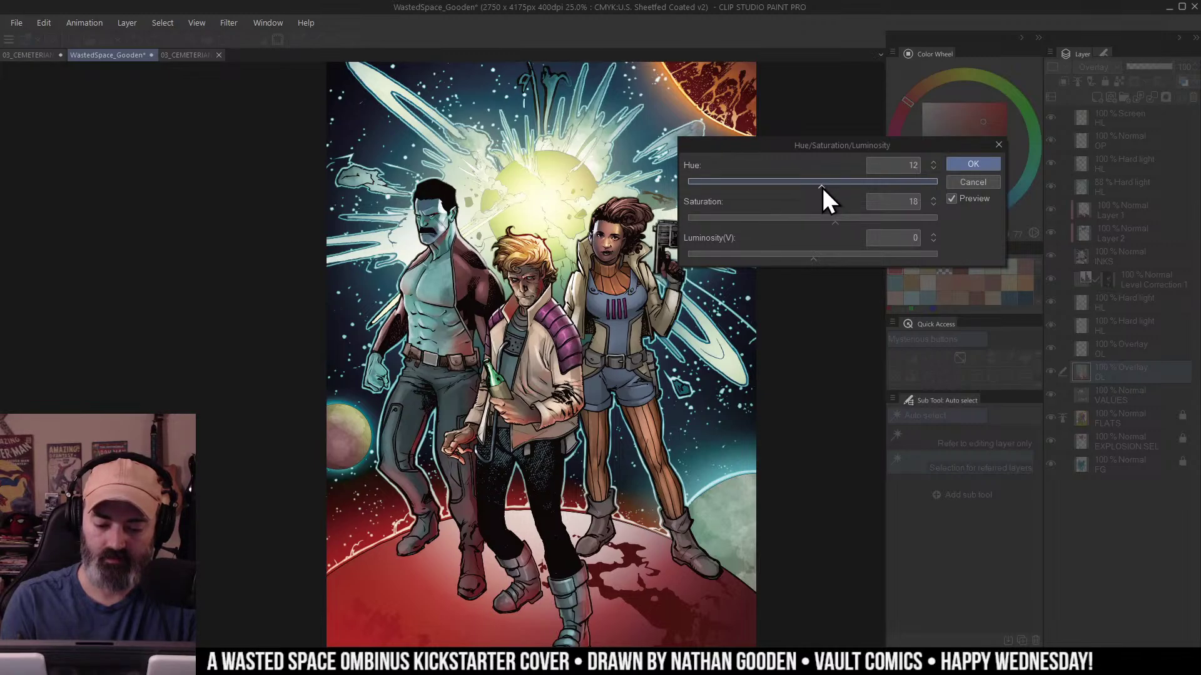
{"action": "left_click", "coordinate": [999, 145]}
Paint red reflected light on the woman's hair and the shadowed edge of her face on the upper Hard light layer with Krupuk Wash 3.
{"action": "left_click", "coordinate": [601, 315], "text": "alt"}
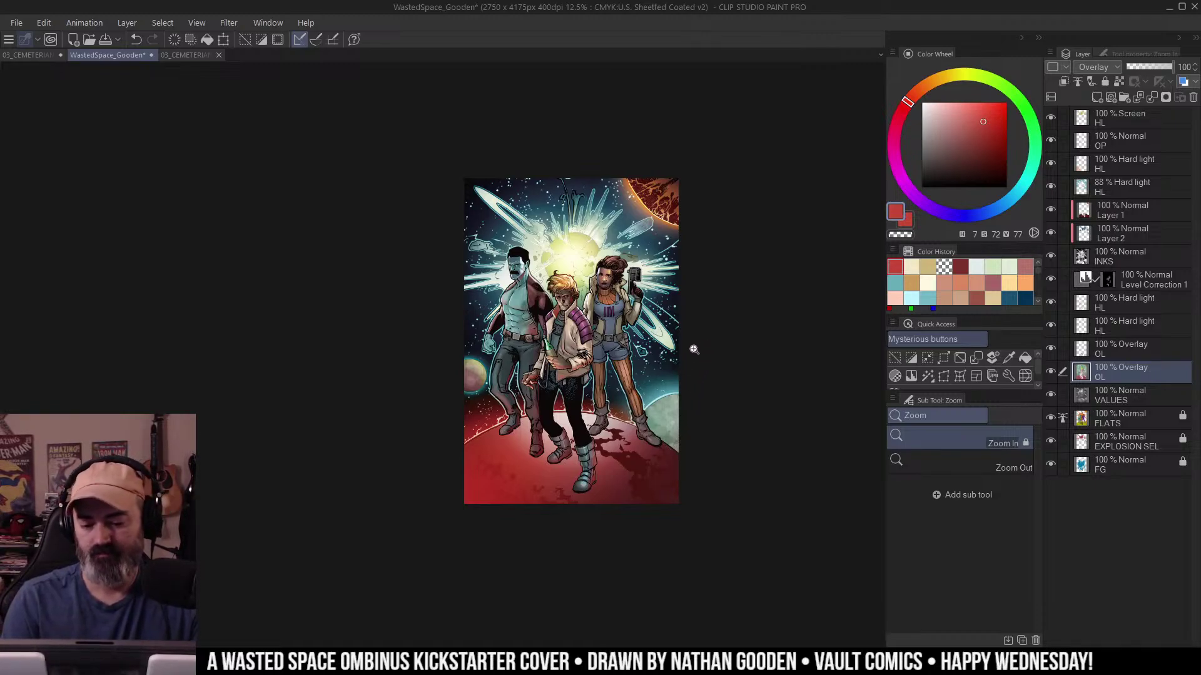
{"action": "left_click", "coordinate": [618, 346]}
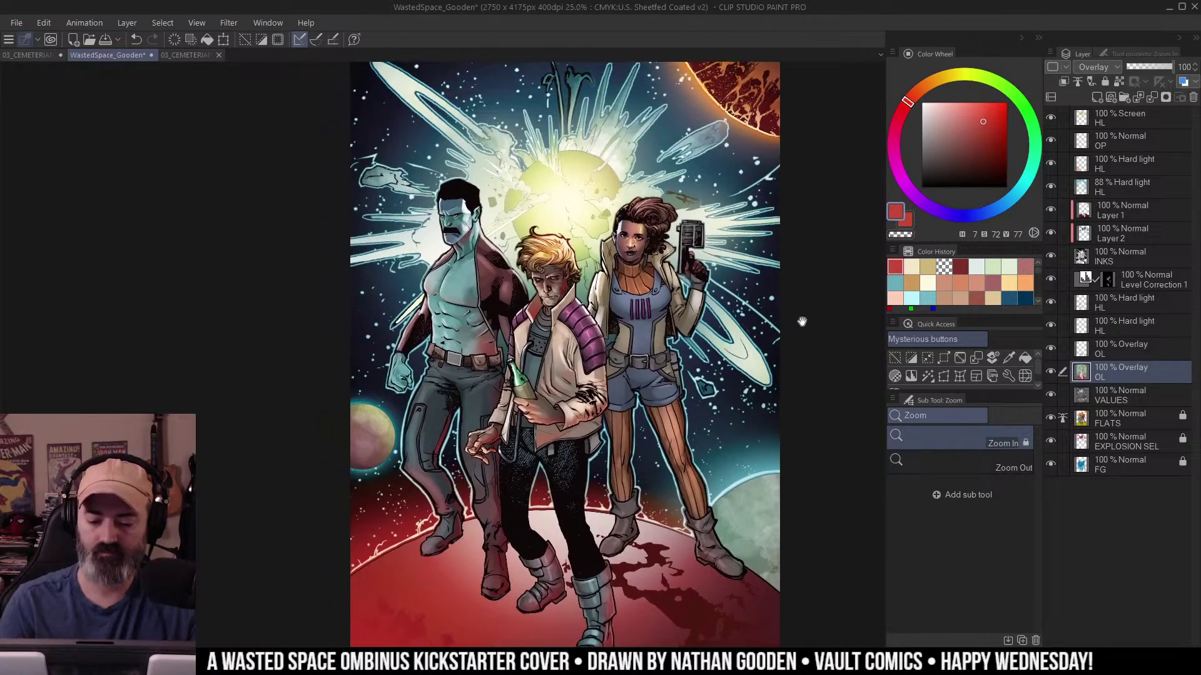
{"action": "left_click_drag", "start_coordinate": [668, 312], "coordinate": [636, 309]}
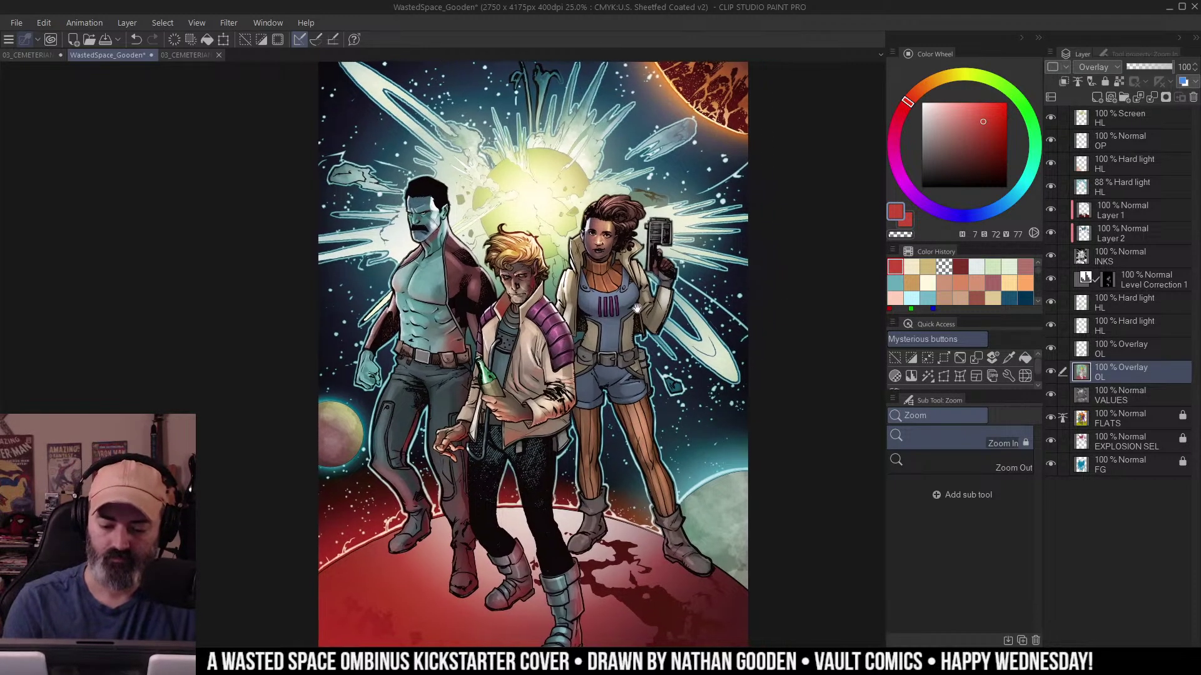
{"action": "left_click", "coordinate": [642, 305]}
{"action": "left_click", "coordinate": [645, 304]}
{"action": "left_click_drag", "start_coordinate": [603, 214], "coordinate": [627, 369]}
{"action": "left_click", "coordinate": [624, 364]}
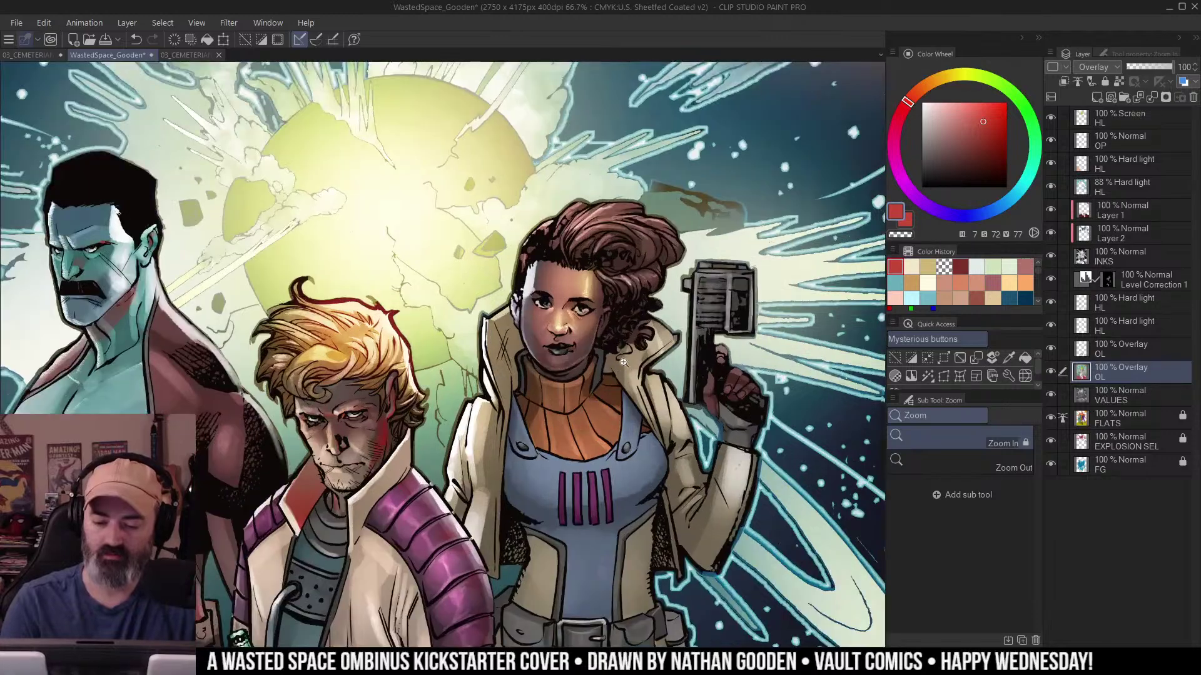
{"action": "key", "text": "b"}
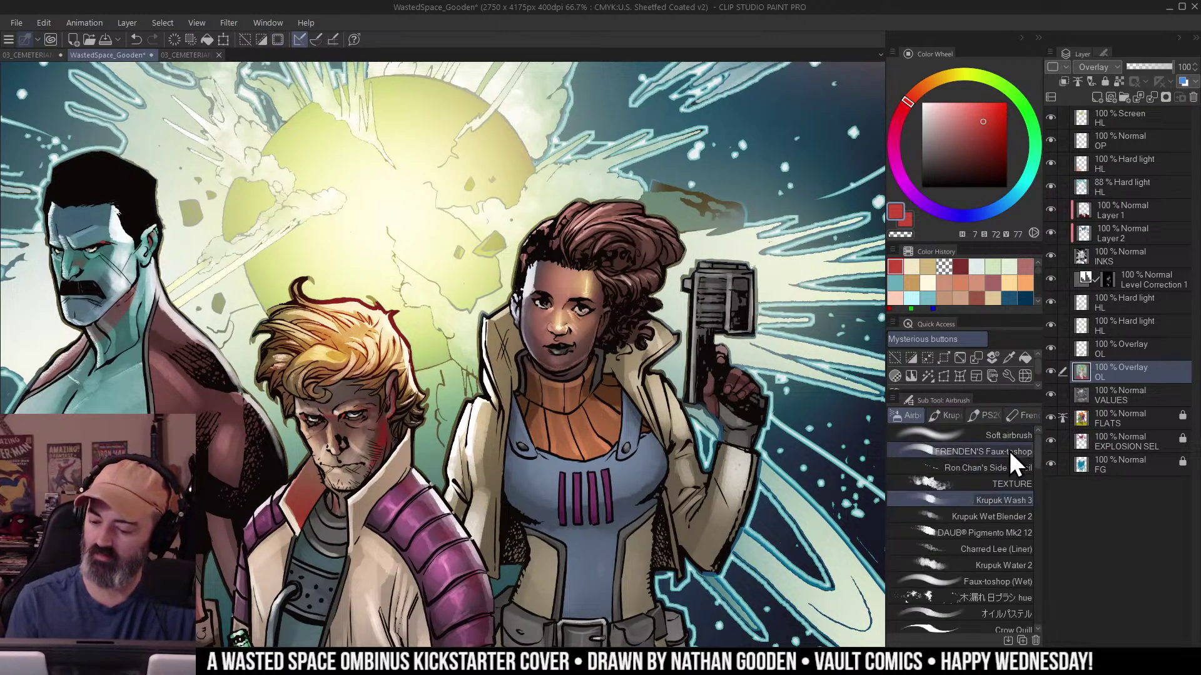
{"action": "left_click", "coordinate": [1078, 306]}
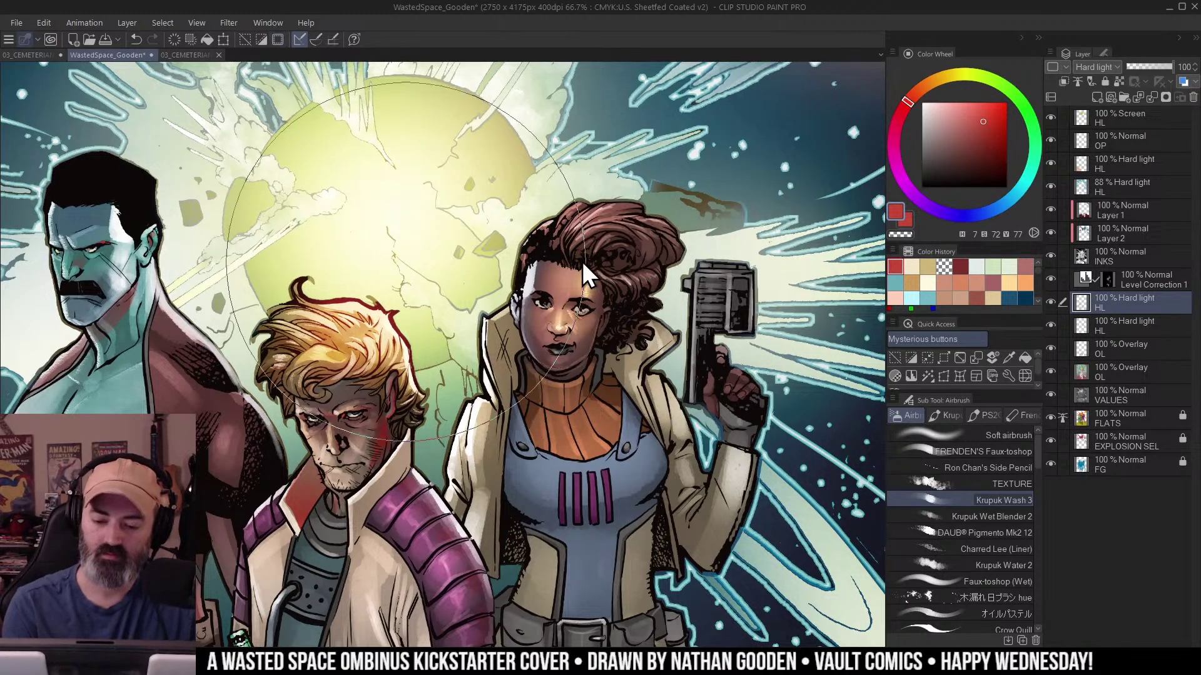
{"action": "left_click_drag", "start_coordinate": [583, 261], "coordinate": [411, 271]}
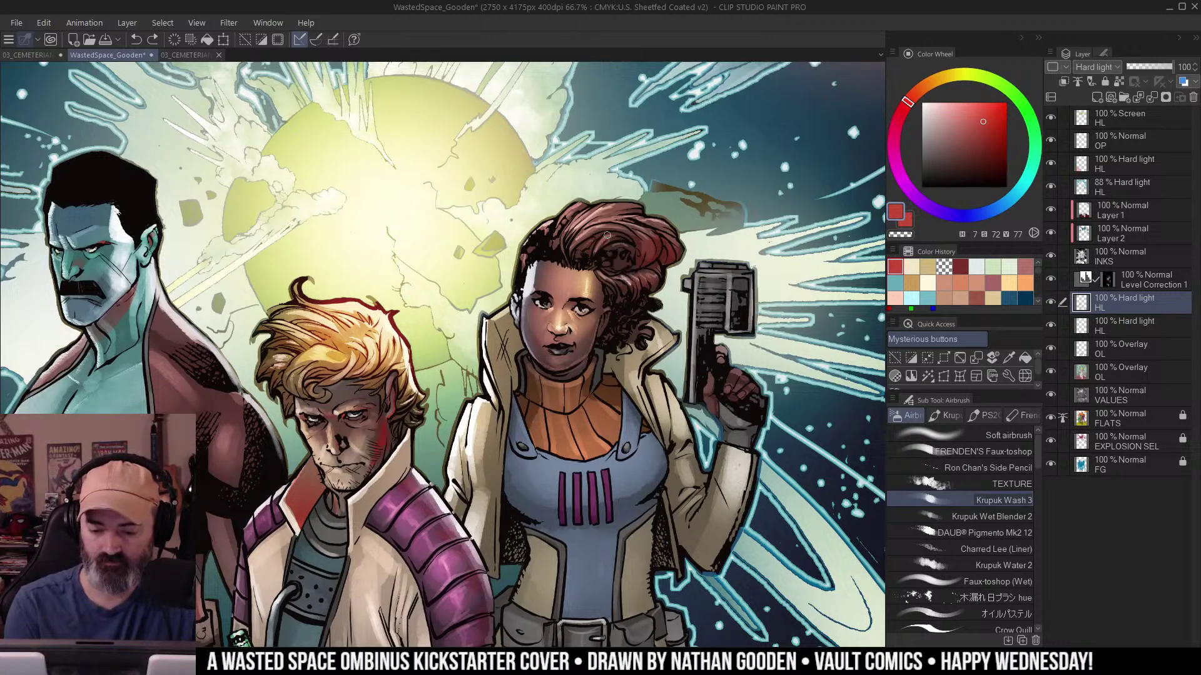
{"action": "left_click_drag", "start_coordinate": [607, 236], "coordinate": [618, 240]}
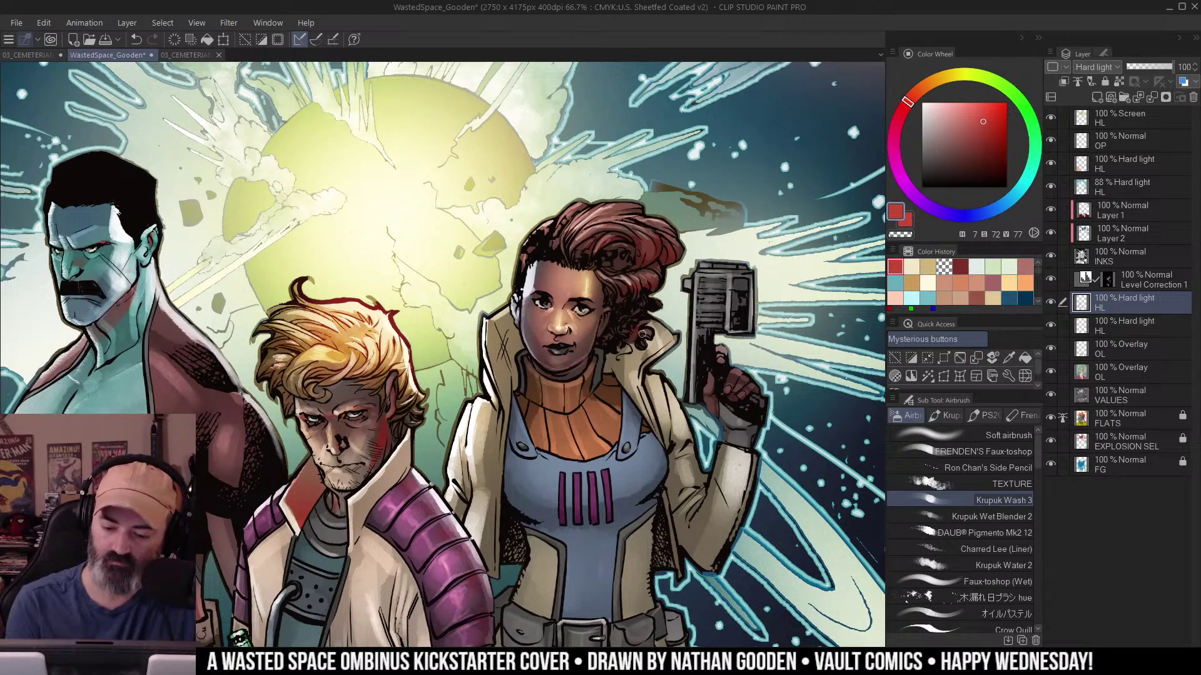
{"action": "scroll", "coordinate": [606, 334], "scroll_direction": "up", "scroll_amount": 2}
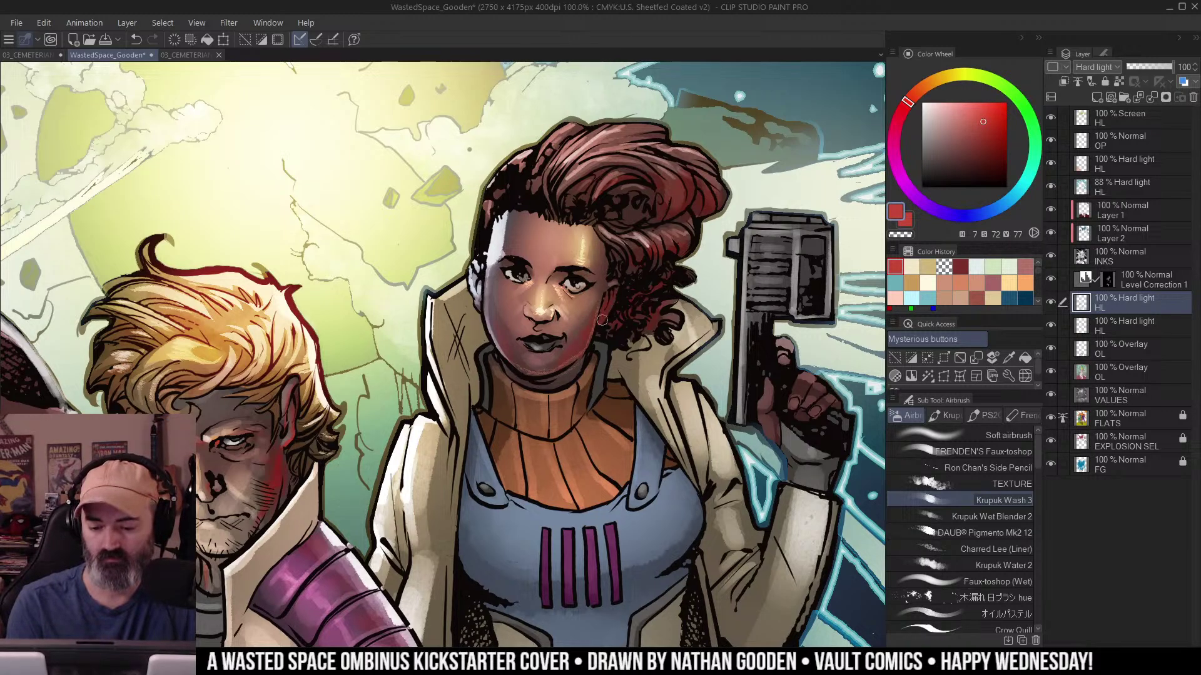
Select the woman's coat, hide the selection outline, and paint red reflected light inside the raised collar with a larger brush.
{"action": "key", "text": "w"}
{"action": "left_click", "coordinate": [479, 317]}
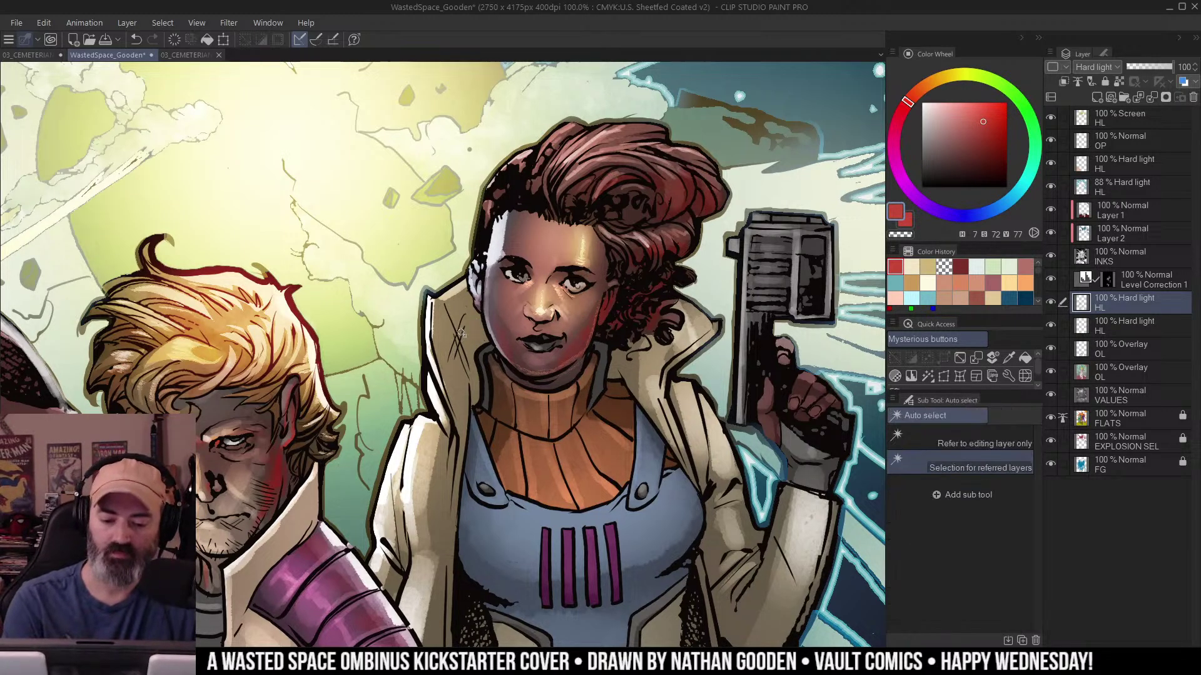
{"action": "key", "text": "ctrl+h"}
{"action": "key", "text": "b"}
{"action": "key", "text": "bracketright"}
{"action": "key", "text": "bracketright"}
{"action": "key", "text": "bracketright"}
{"action": "key", "text": "bracketright"}
{"action": "key", "text": "bracketright"}
{"action": "mouse_move", "coordinate": [470, 292]}
{"action": "left_mouse_down"}
{"action": "mouse_move", "coordinate": [455, 348]}
{"action": "mouse_move", "coordinate": [505, 227]}
{"action": "mouse_move", "coordinate": [449, 375]}
{"action": "mouse_move", "coordinate": [450, 363]}
{"action": "mouse_move", "coordinate": [449, 399]}
{"action": "mouse_move", "coordinate": [444, 341]}
{"action": "mouse_move", "coordinate": [474, 442]}
{"action": "mouse_move", "coordinate": [464, 406]}
{"action": "left_mouse_up"}
{"action": "key", "text": "bracketleft"}
Examine the red reflected light on the woman's hair, face and collar at full-figure and closer views.
{"action": "key", "text": "slash"}
{"action": "left_click", "coordinate": [507, 368], "text": "alt"}
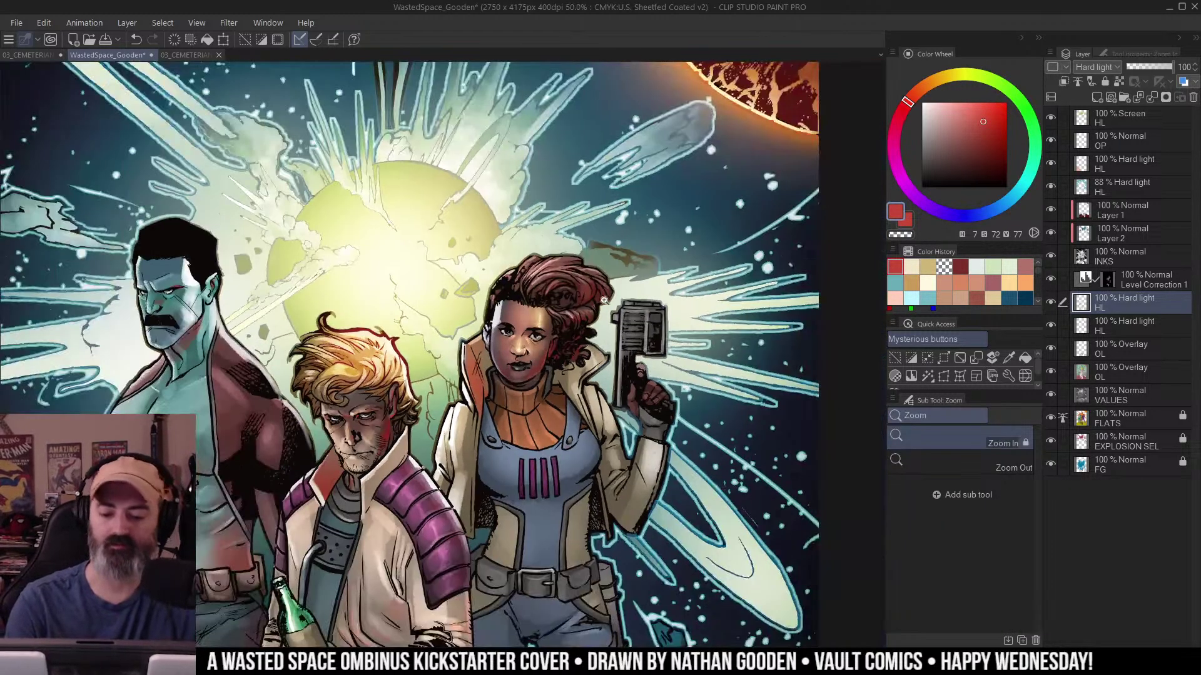
{"action": "left_click", "coordinate": [597, 306], "text": "alt"}
{"action": "left_click_drag", "start_coordinate": [568, 413], "coordinate": [631, 249]}
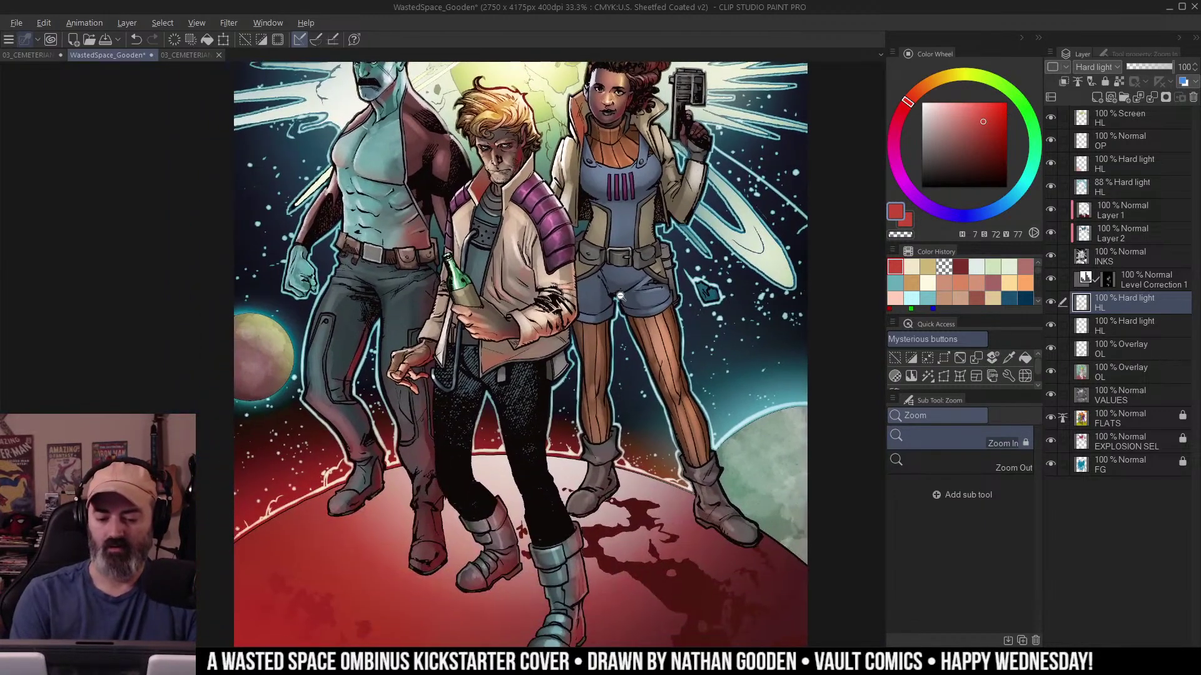
{"action": "left_click", "coordinate": [623, 296], "text": "alt"}
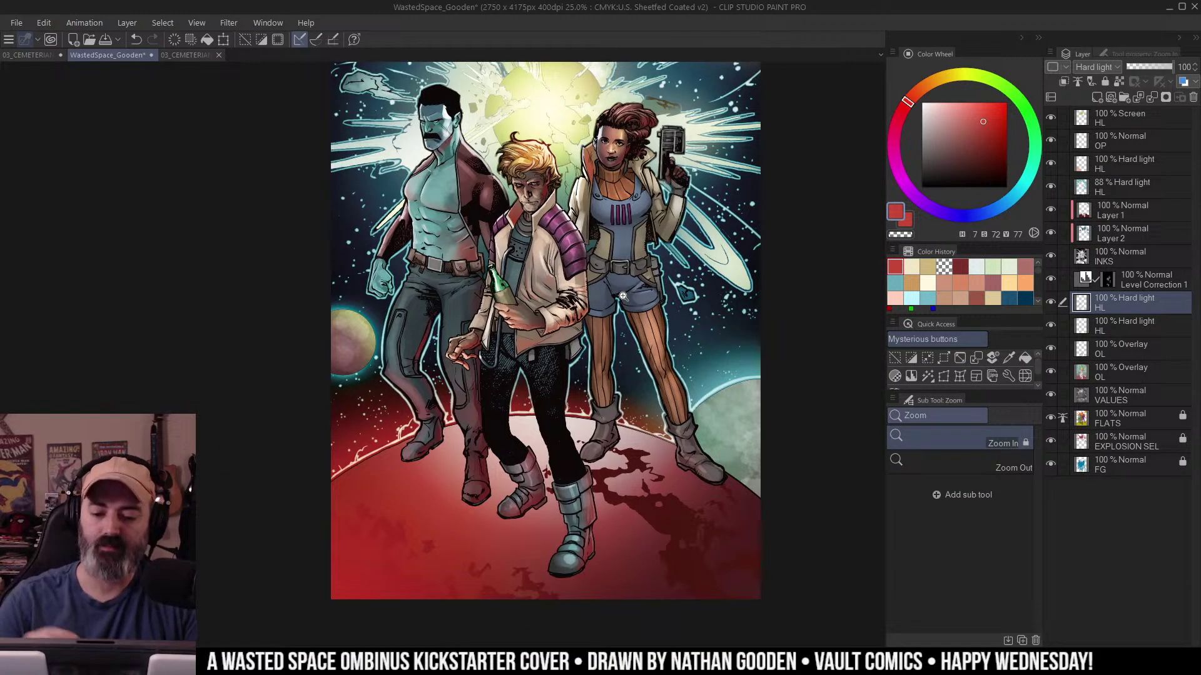
{"action": "double_click", "coordinate": [628, 161]}
{"action": "left_click_drag", "start_coordinate": [627, 157], "coordinate": [611, 310]}
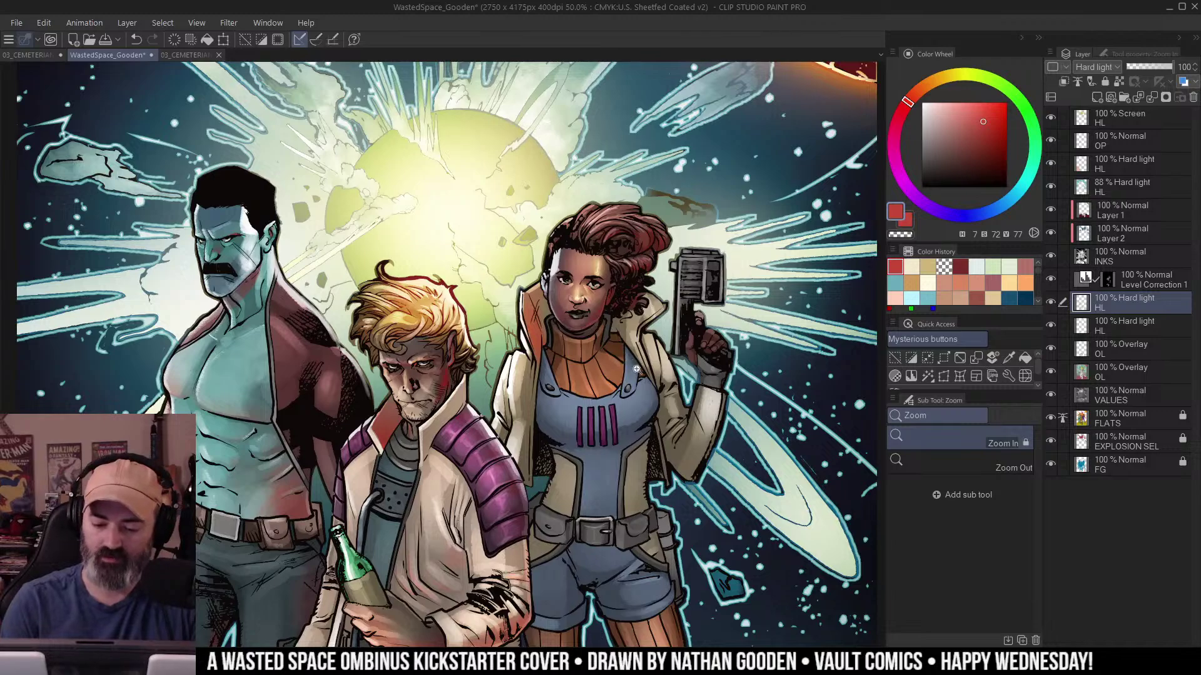
{"action": "scroll", "coordinate": [636, 369], "scroll_direction": "down", "scroll_amount": 1}
{"action": "key", "text": "ctrl+plus"}
{"action": "key", "text": "b"}
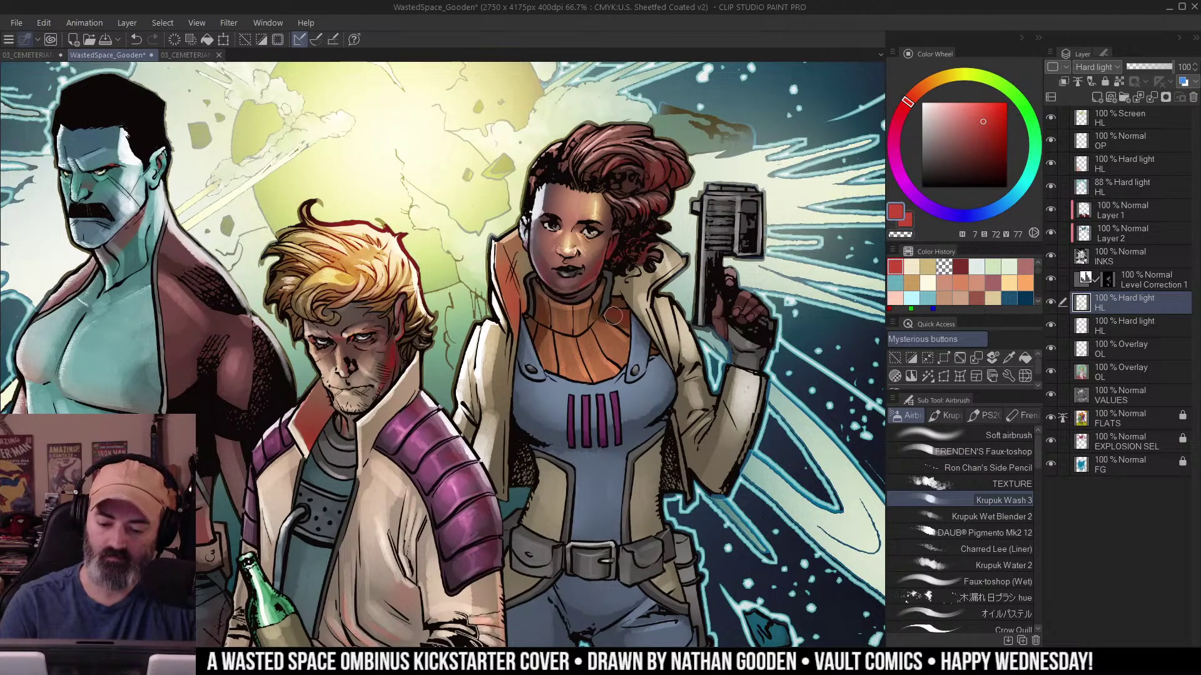
{"action": "key", "text": "slash"}
{"action": "left_click", "coordinate": [627, 344], "text": "alt"}
{"action": "left_click_drag", "start_coordinate": [696, 342], "coordinate": [691, 288]}
{"action": "key", "text": "ctrl+z"}
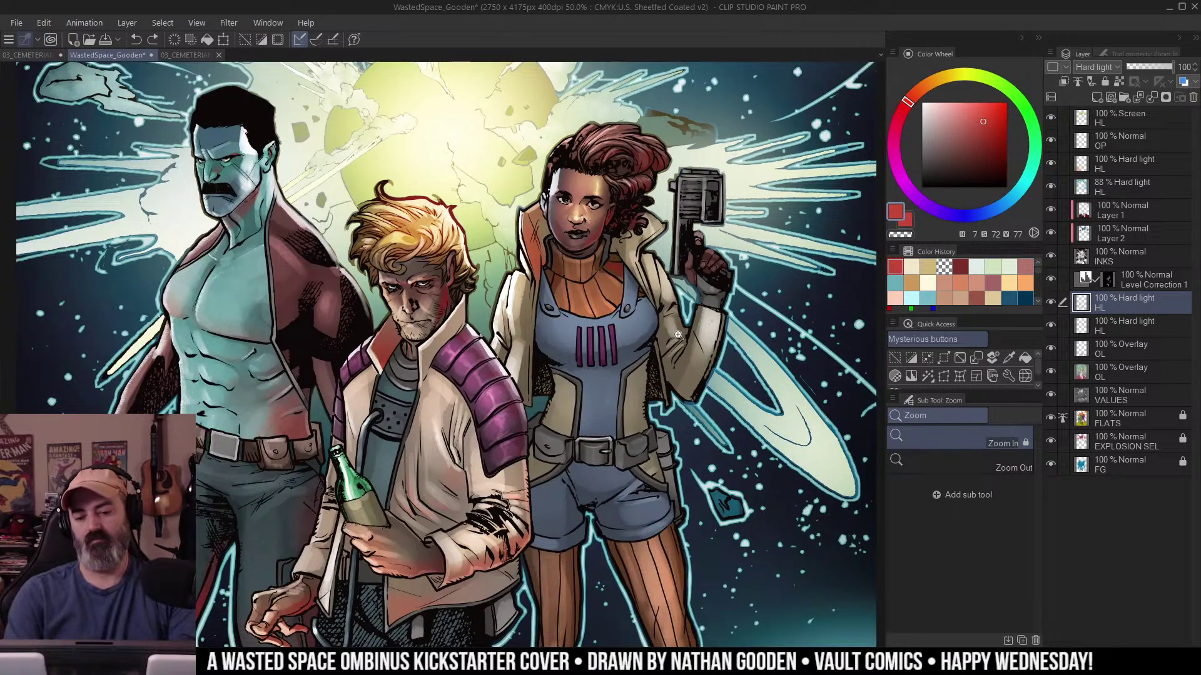
Select the woman's blue outfit, hide the selection outline, and paint red reflected light on her shorts with Krupuk Wash 3.
{"action": "key", "text": "b"}
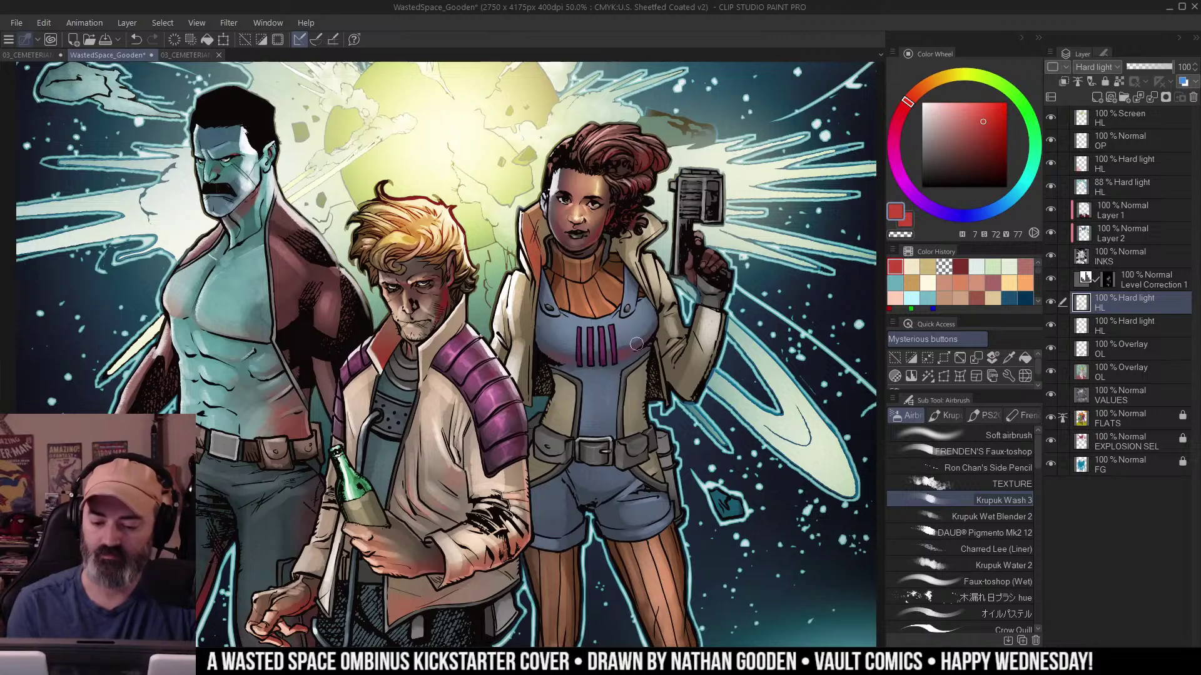
{"action": "left_click_drag", "start_coordinate": [638, 367], "coordinate": [651, 292]}
{"action": "key", "text": "w"}
{"action": "left_click", "coordinate": [661, 394]}
{"action": "key", "text": "ctrl+h"}
{"action": "key", "text": "b"}
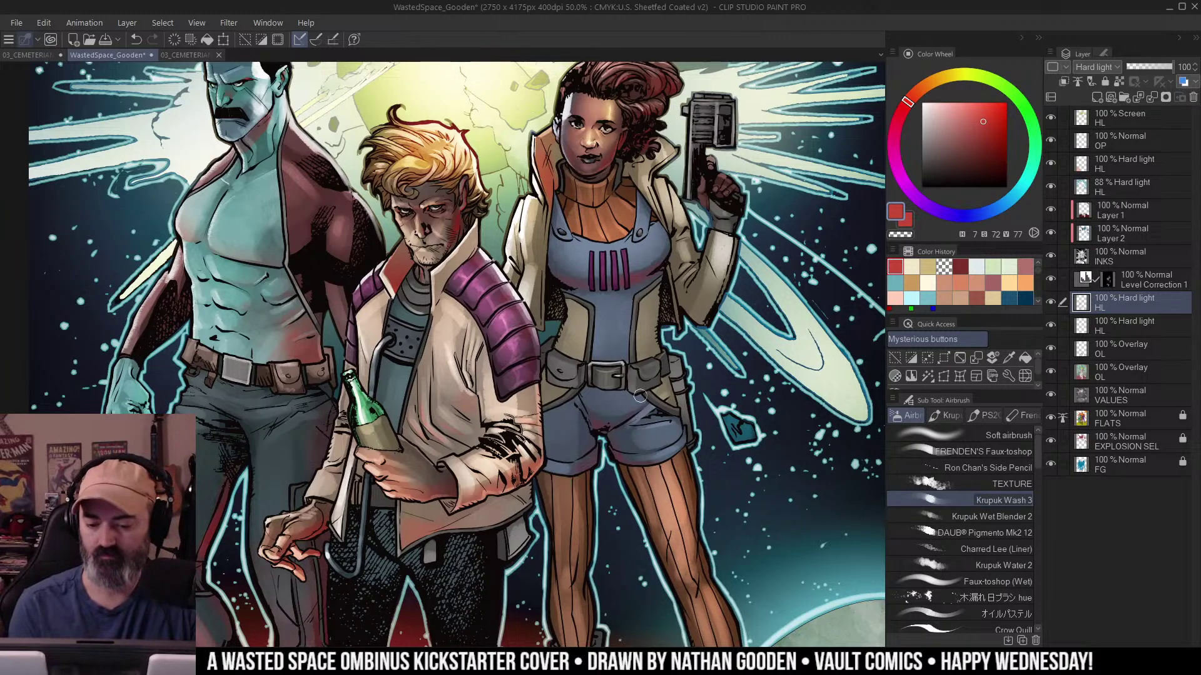
Select the woman's coat sleeve, hide the selection outline, and paint red reflected light along the underside of her raised arm.
{"action": "key", "text": "w"}
{"action": "left_click", "coordinate": [707, 289]}
{"action": "key", "text": "ctrl+h"}
{"action": "key", "text": "b"}
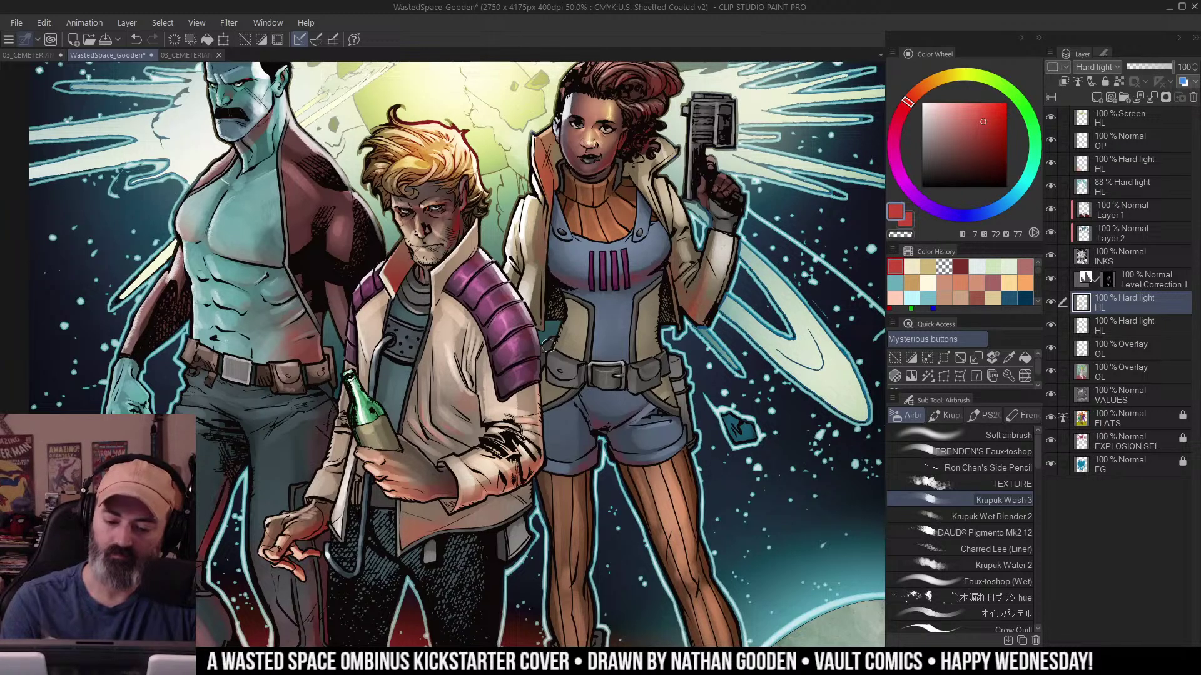
Examine the red reflected light across the full cover and clear the hidden selection.
{"action": "key", "text": "ctrl+space"}
{"action": "left_click", "coordinate": [662, 343], "text": "ctrl+alt"}
{"action": "left_click", "coordinate": [674, 343], "text": "ctrl+alt"}
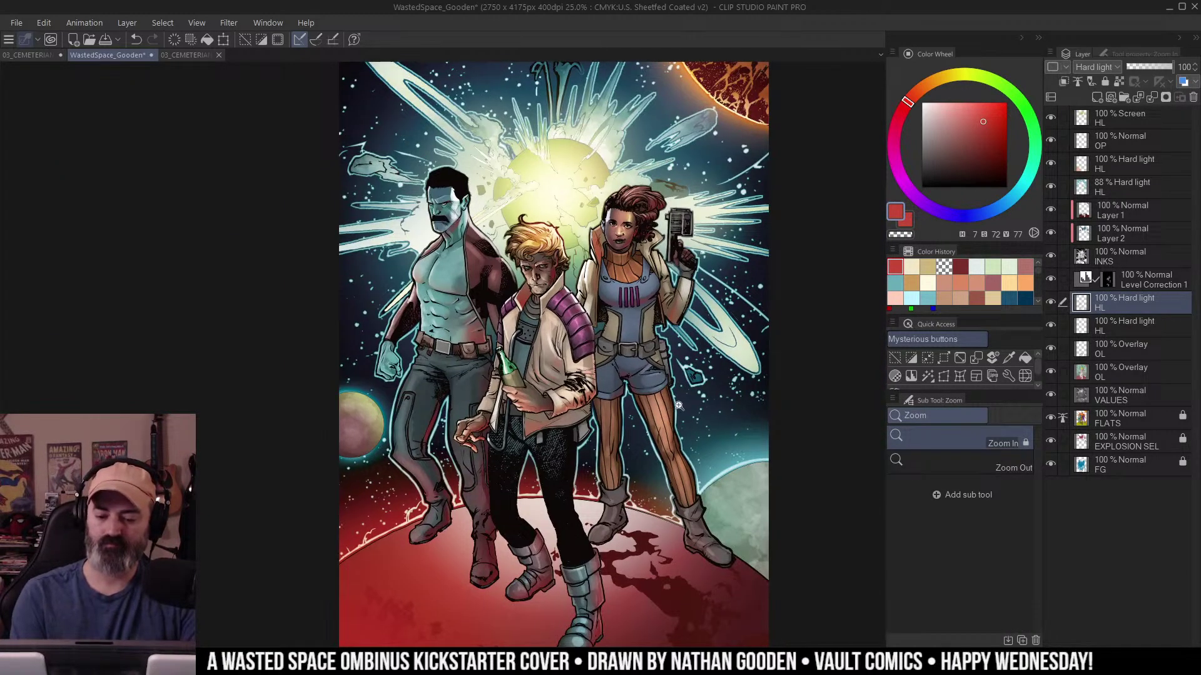
{"action": "left_click_drag", "start_coordinate": [704, 423], "coordinate": [683, 382]}
{"action": "left_click_drag", "start_coordinate": [688, 282], "coordinate": [720, 344]}
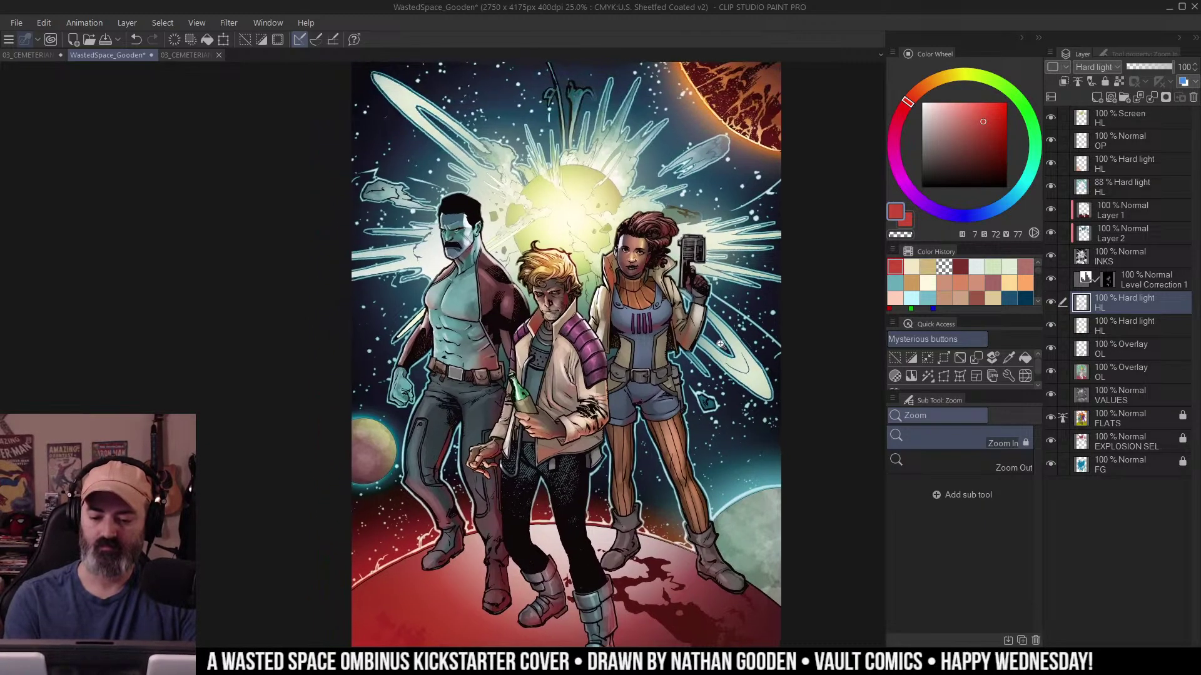
{"action": "key", "text": "m"}
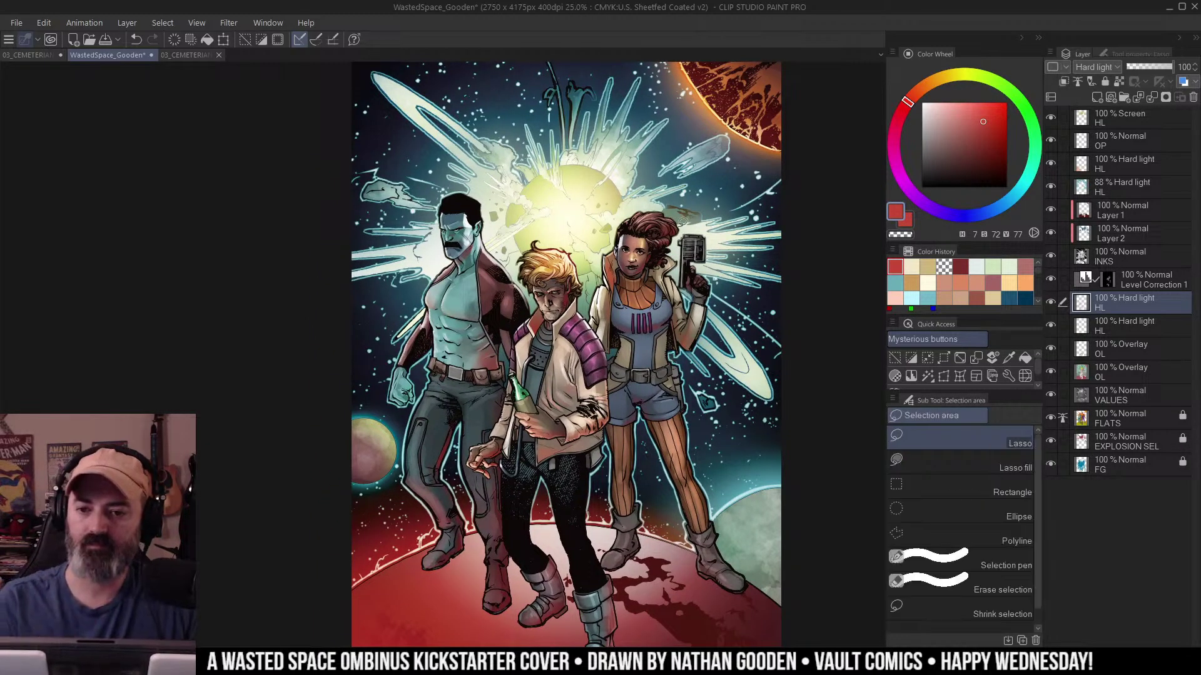
{"action": "left_click_drag", "start_coordinate": [716, 244], "coordinate": [689, 192]}
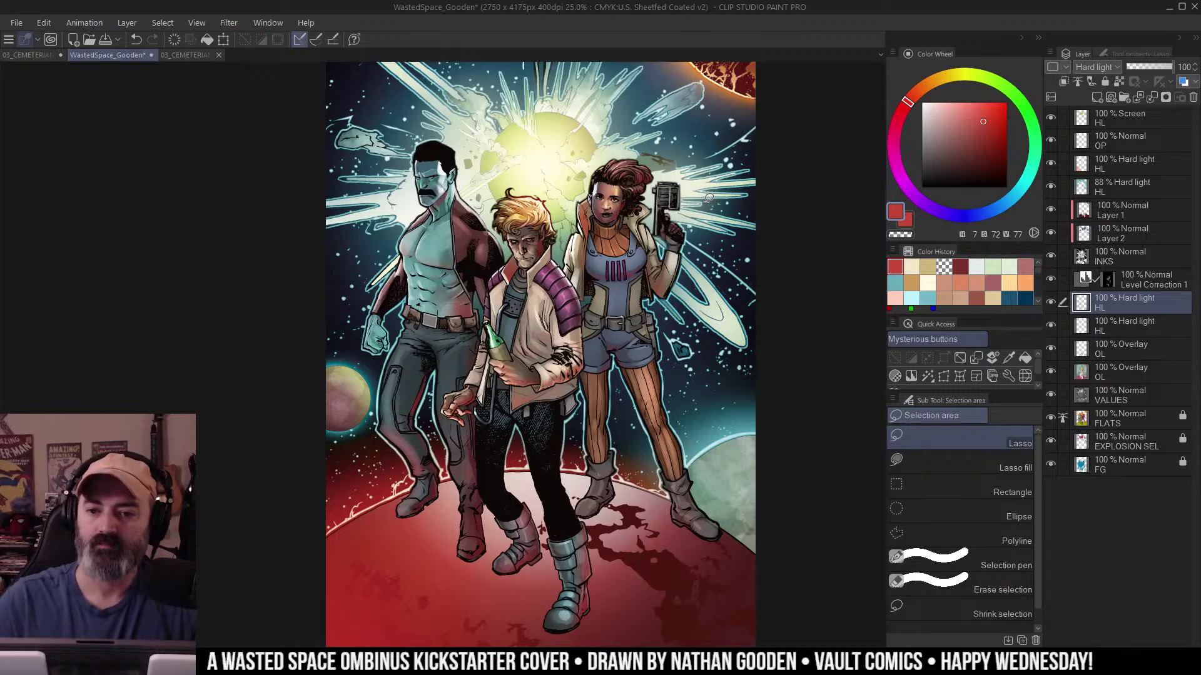
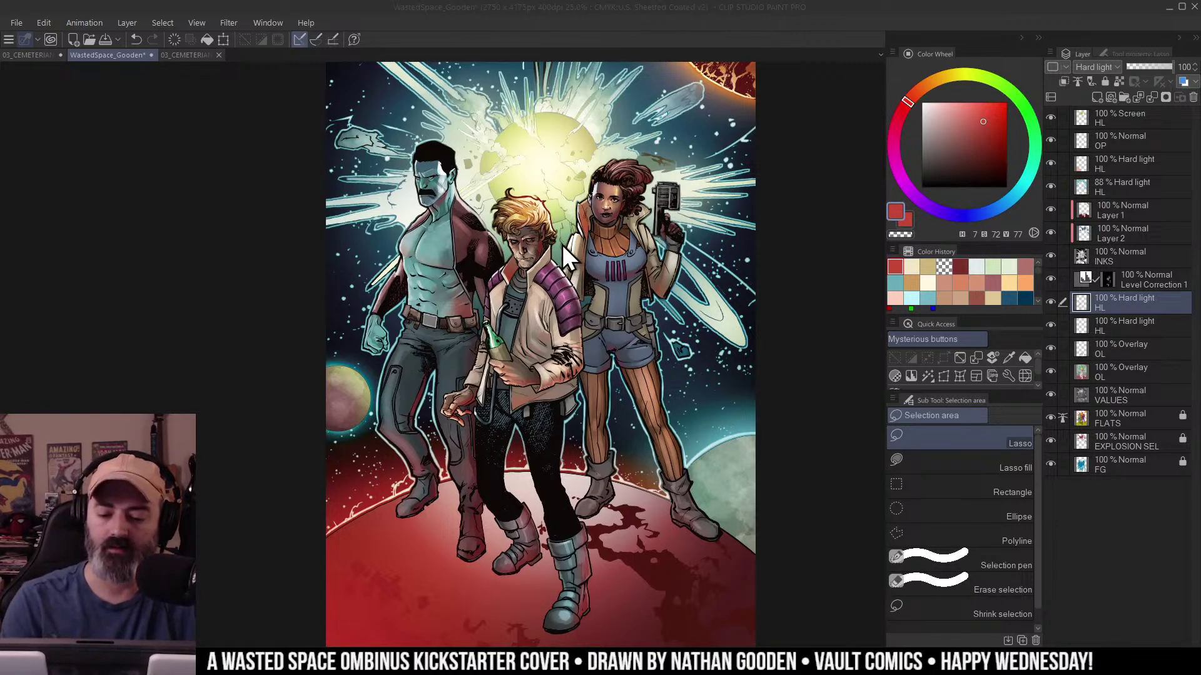
Examine the rendering of the three characters' faces and upper bodies in close and wider views.
{"action": "left_click_drag", "start_coordinate": [543, 199], "coordinate": [572, 298]}
{"action": "left_click", "coordinate": [537, 223], "text": "ctrl"}
{"action": "left_click", "coordinate": [537, 223], "text": "ctrl"}
{"action": "left_click", "coordinate": [539, 225], "text": "ctrl"}
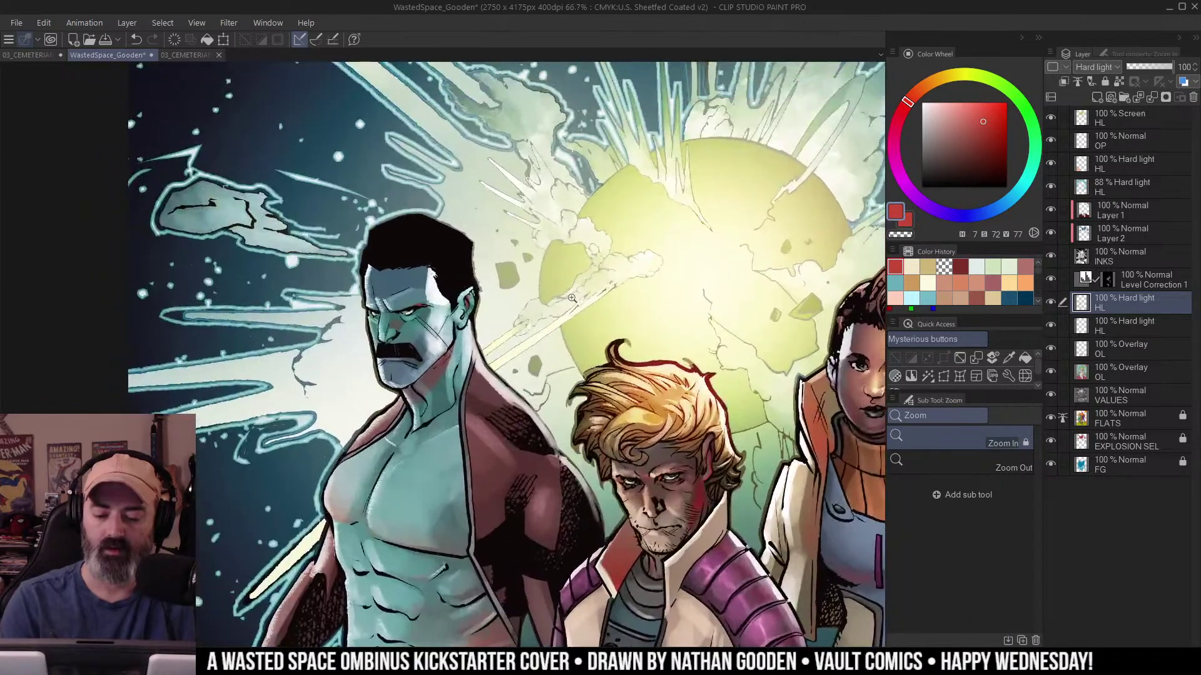
{"action": "key", "text": "b"}
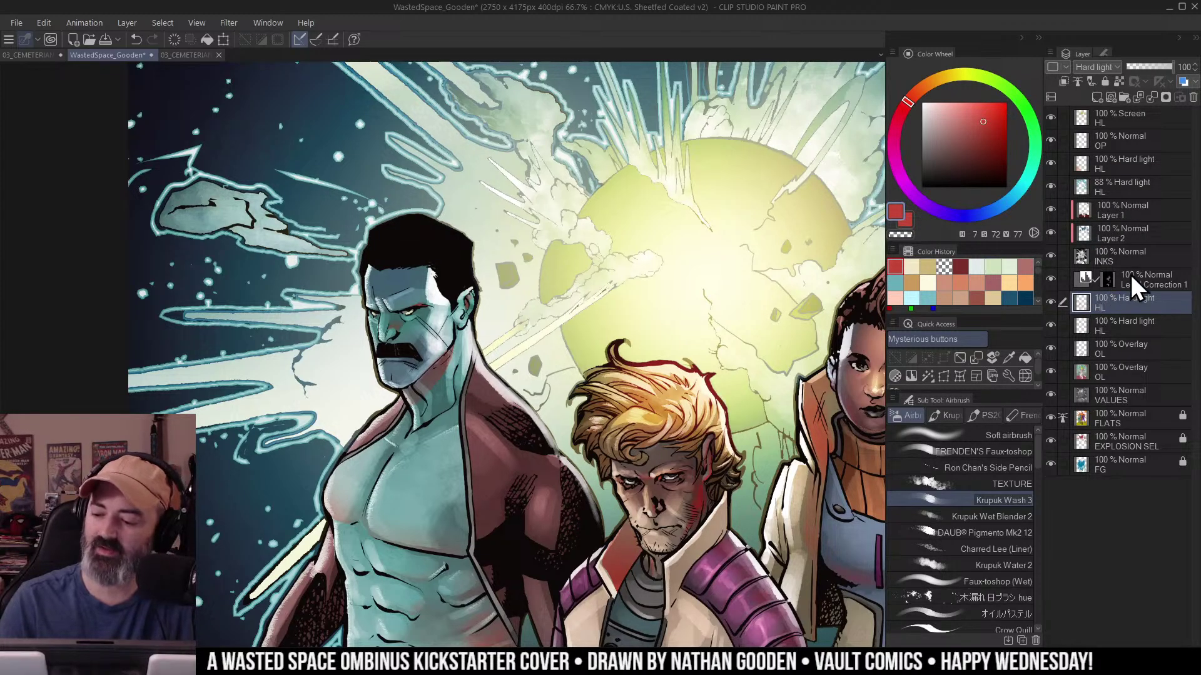
{"action": "key", "text": "ctrl+space"}
{"action": "left_click_drag", "start_coordinate": [588, 359], "coordinate": [519, 359]}
{"action": "left_click_drag", "start_coordinate": [654, 334], "coordinate": [675, 275]}
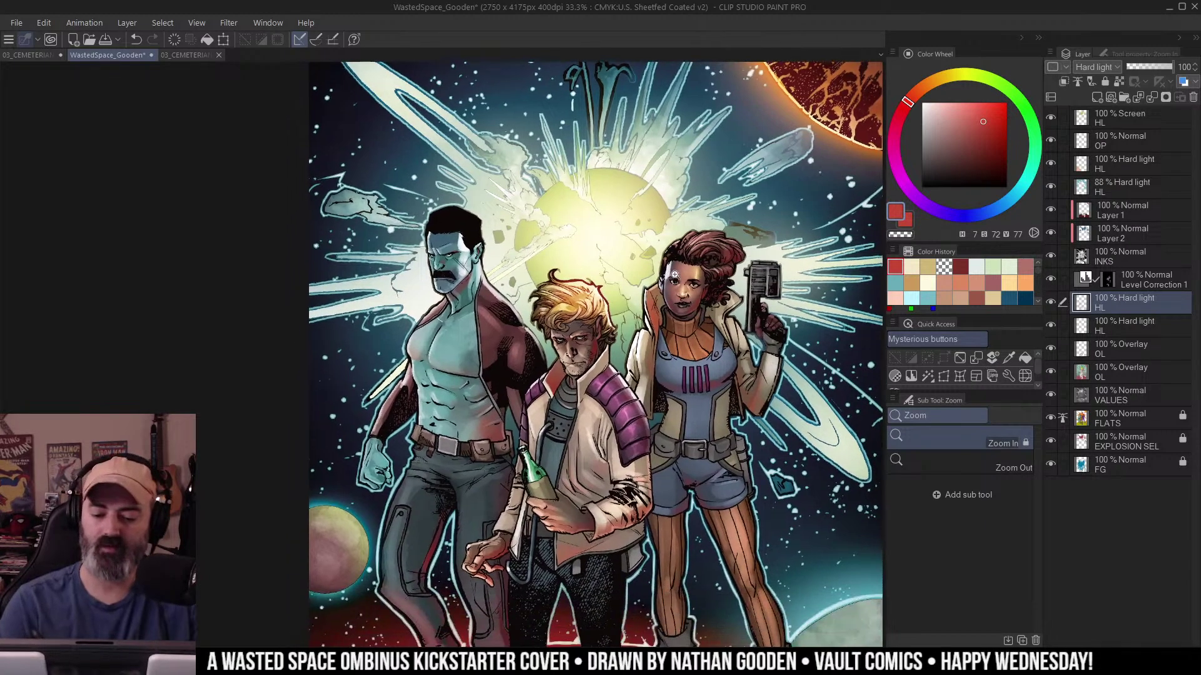
{"action": "left_click", "coordinate": [581, 375]}
{"action": "left_click", "coordinate": [580, 375]}
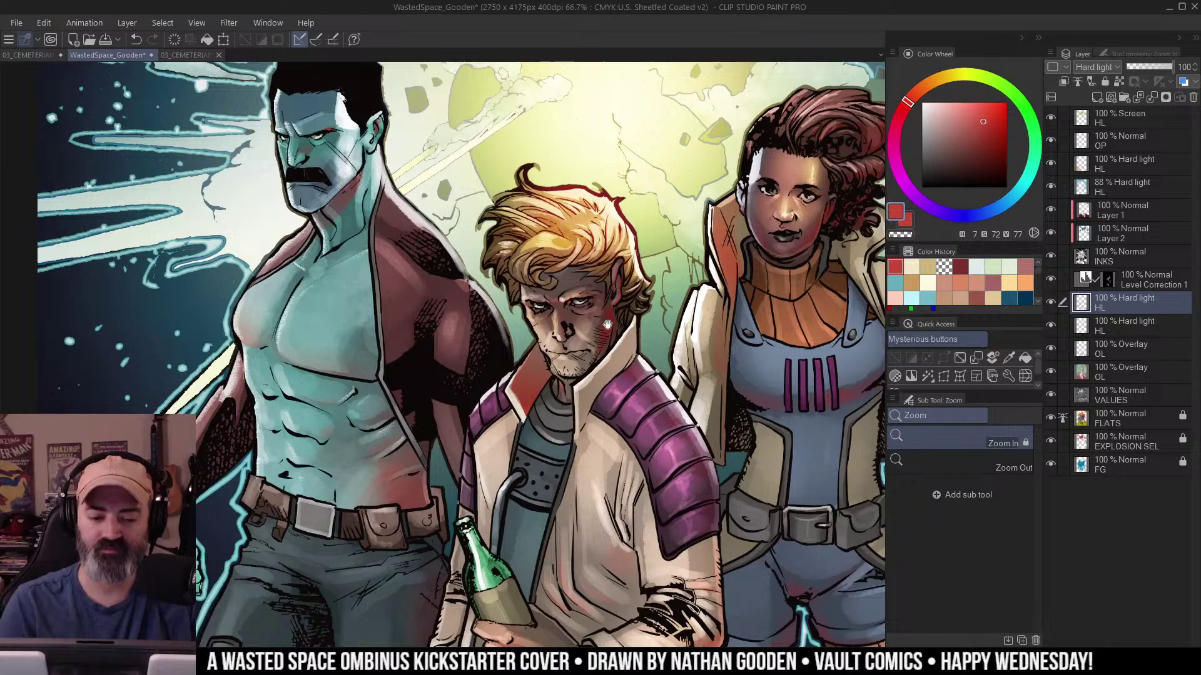
{"action": "left_click_drag", "start_coordinate": [607, 324], "coordinate": [674, 393]}
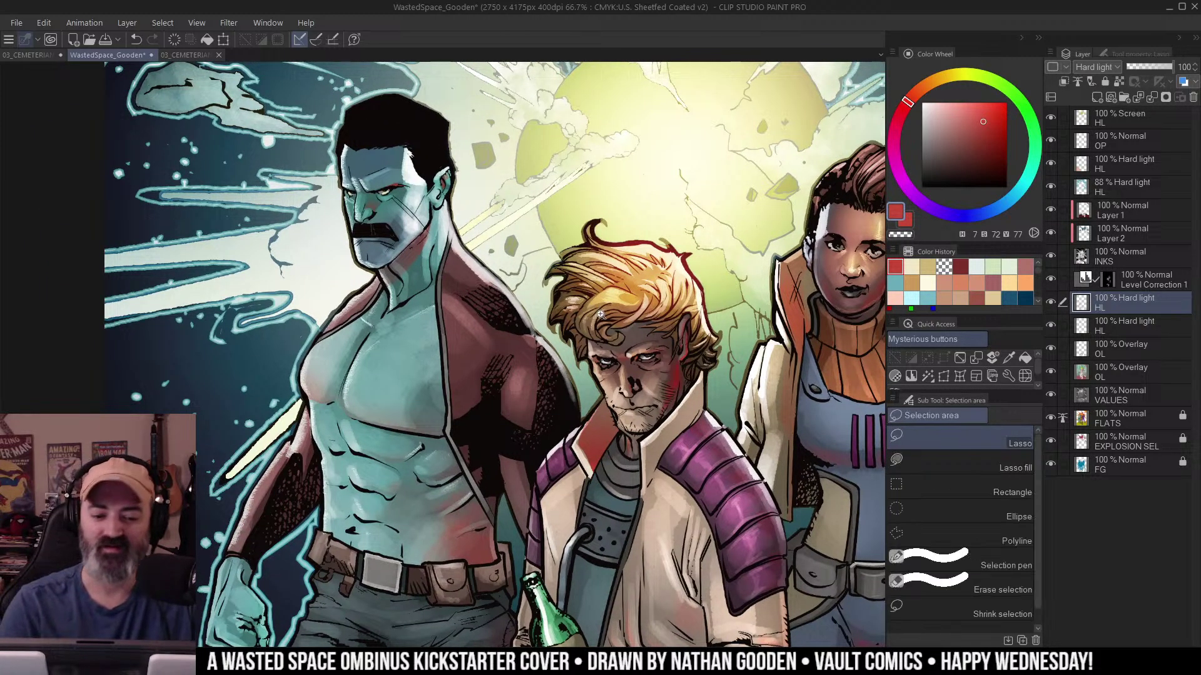
{"action": "key", "text": "ctrl+minus"}
{"action": "key", "text": "ctrl+minus"}
{"action": "left_click_drag", "start_coordinate": [698, 318], "coordinate": [725, 373]}
{"action": "key", "text": "w"}
{"action": "left_click", "coordinate": [575, 297]}
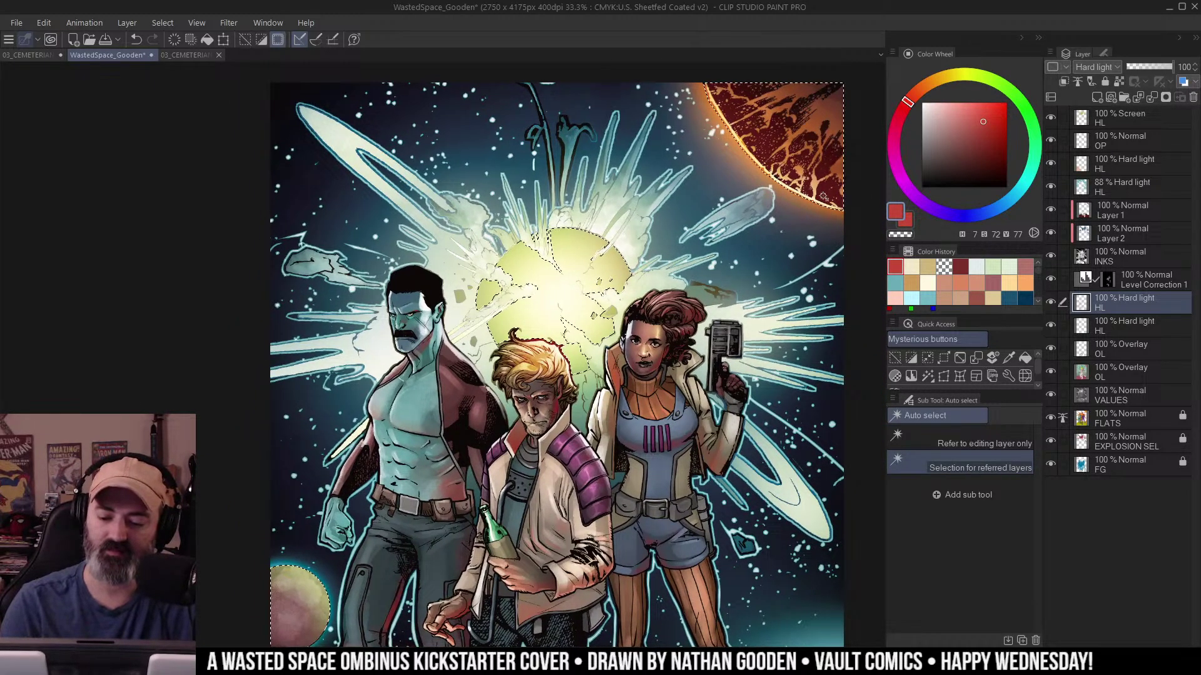
{"action": "key", "text": "ctrl+d"}
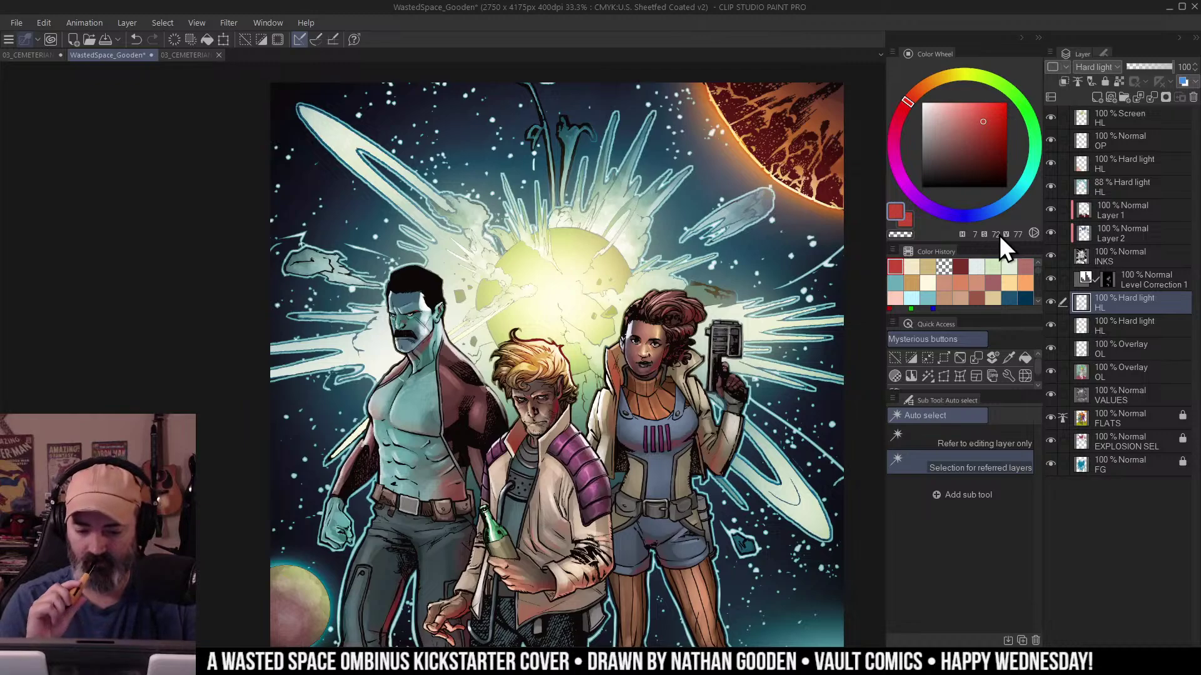
Set the painting color to a light blue with hue 196, saturation 67 and value 83 for the mustached man's skin.
{"action": "key", "text": "ctrl+minus"}
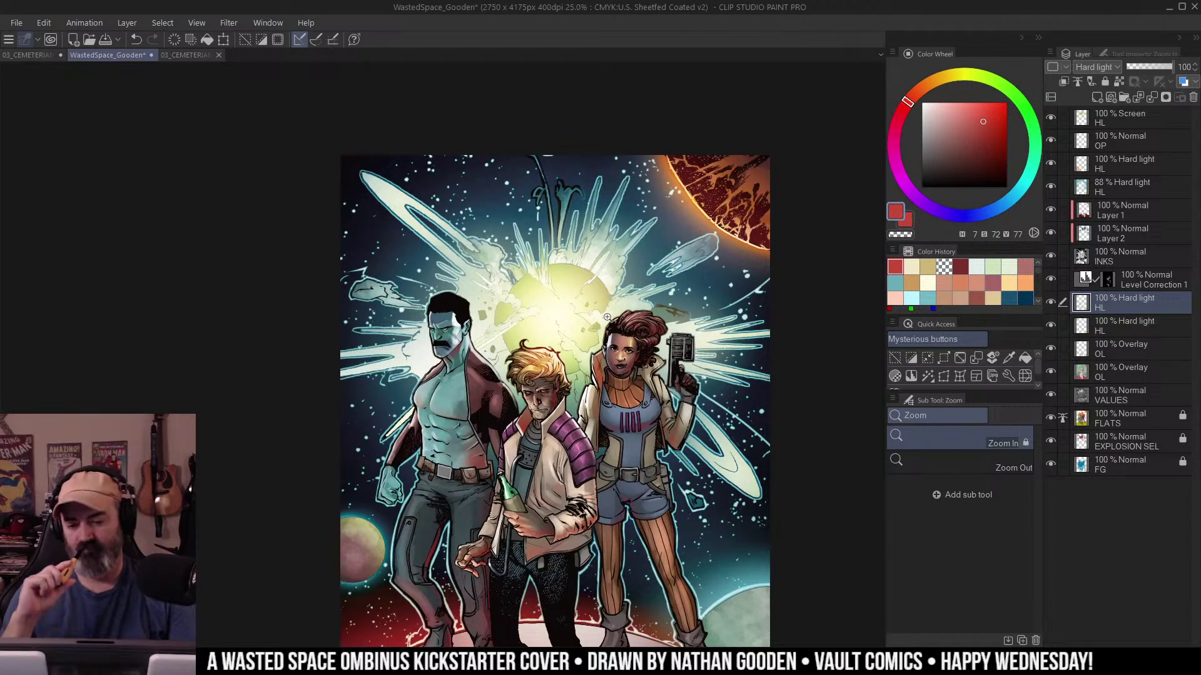
{"action": "left_click", "coordinate": [446, 344]}
{"action": "left_click", "coordinate": [445, 344]}
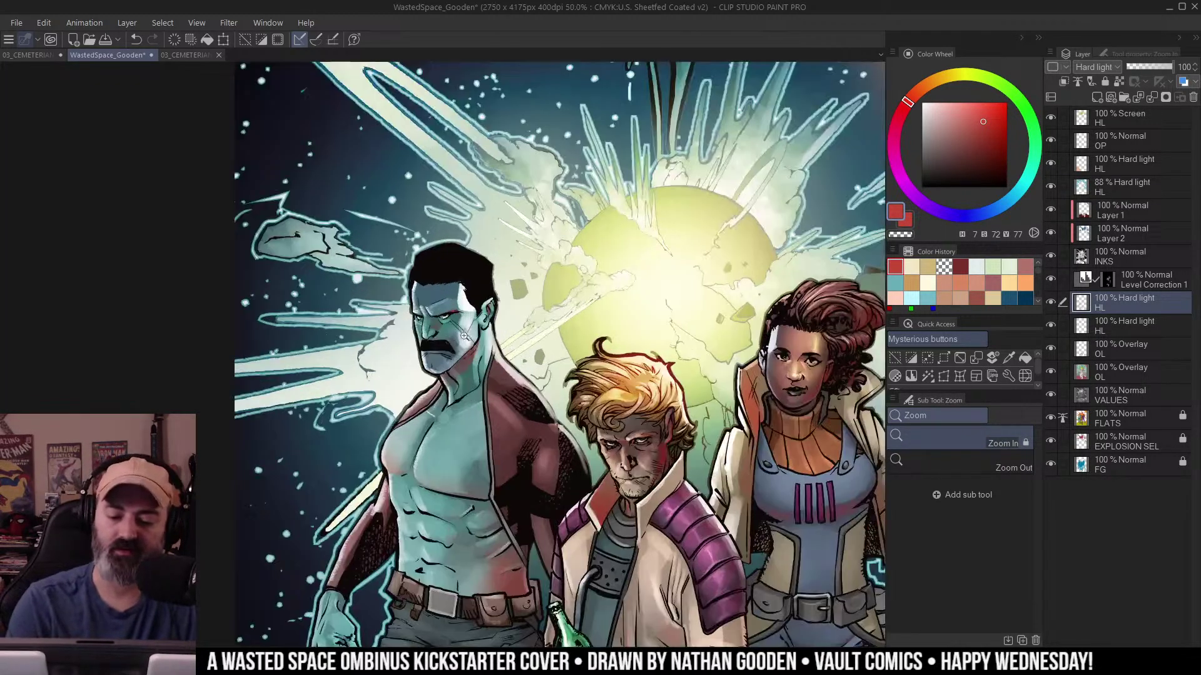
{"action": "left_click_drag", "start_coordinate": [464, 325], "coordinate": [597, 334]}
{"action": "left_click", "coordinate": [608, 321]}
{"action": "left_click", "coordinate": [611, 322]}
{"action": "mouse_move", "coordinate": [735, 293]}
{"action": "left_mouse_down"}
{"action": "mouse_move", "coordinate": [681, 254]}
{"action": "mouse_move", "coordinate": [631, 263]}
{"action": "left_mouse_up"}
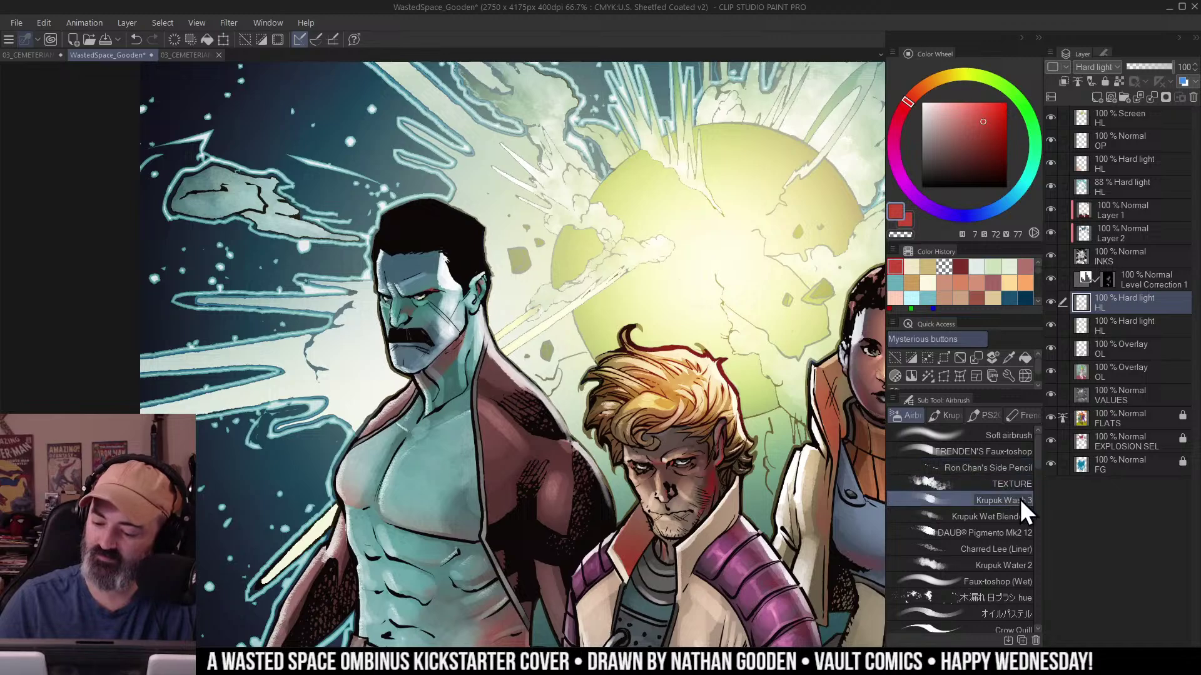
{"action": "left_click", "coordinate": [1013, 201]}
{"action": "left_click", "coordinate": [984, 112]}
{"action": "left_click", "coordinate": [1014, 197]}
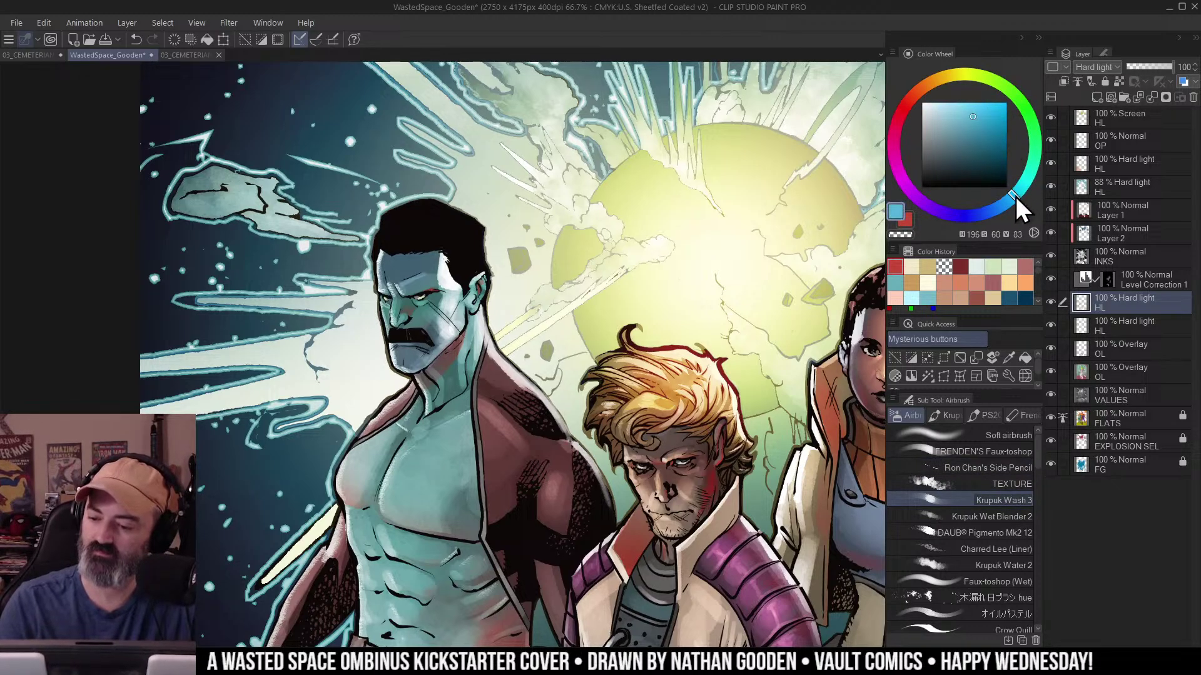
{"action": "left_click", "coordinate": [978, 116]}
Select the mustached man's skin and paint blue light over his forehead and face with Krupuk Wash 3.
{"action": "mouse_move", "coordinate": [412, 266]}
{"action": "left_mouse_down"}
{"action": "mouse_move", "coordinate": [432, 259]}
{"action": "mouse_move", "coordinate": [426, 269]}
{"action": "mouse_move", "coordinate": [408, 270]}
{"action": "mouse_move", "coordinate": [430, 252]}
{"action": "mouse_move", "coordinate": [426, 275]}
{"action": "mouse_move", "coordinate": [426, 251]}
{"action": "mouse_move", "coordinate": [446, 239]}
{"action": "left_mouse_up"}
{"action": "key", "text": "m"}
{"action": "key", "text": "w"}
{"action": "key", "text": "b"}
{"action": "scroll", "coordinate": [542, 263], "scroll_direction": "up", "scroll_amount": 3}
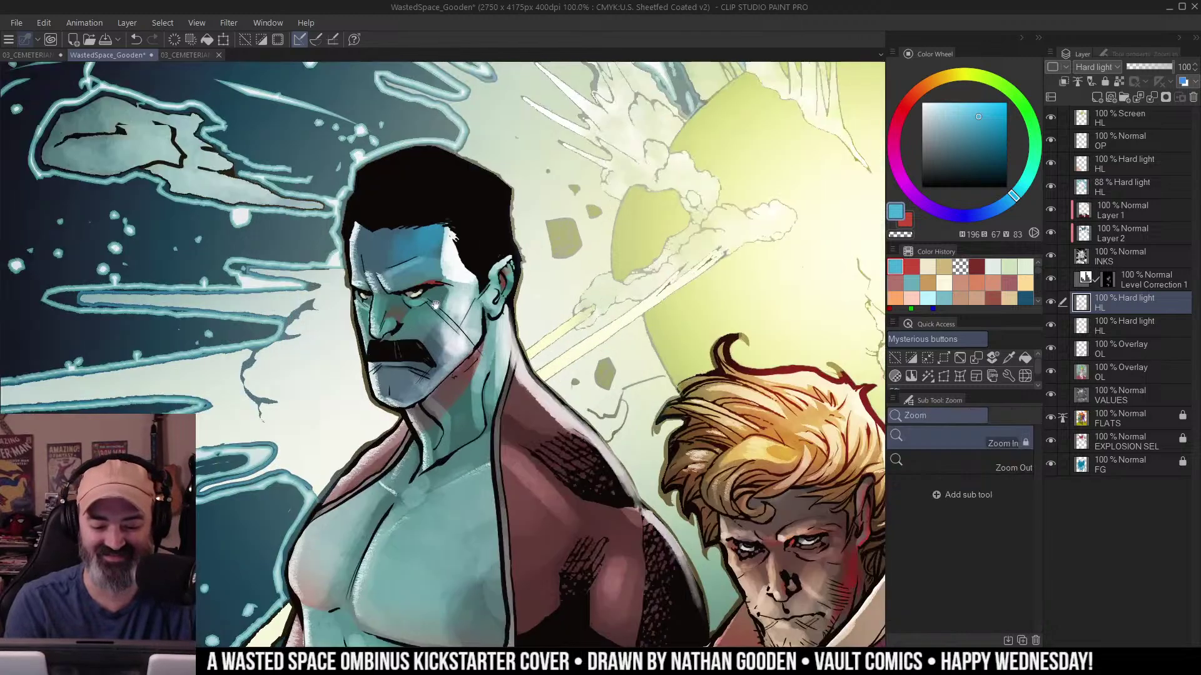
{"action": "mouse_move", "coordinate": [550, 269]}
{"action": "left_mouse_down"}
{"action": "mouse_move", "coordinate": [554, 280]}
{"action": "mouse_move", "coordinate": [530, 260]}
{"action": "mouse_move", "coordinate": [529, 273]}
{"action": "left_mouse_up"}
{"action": "key", "text": "ctrl+z"}
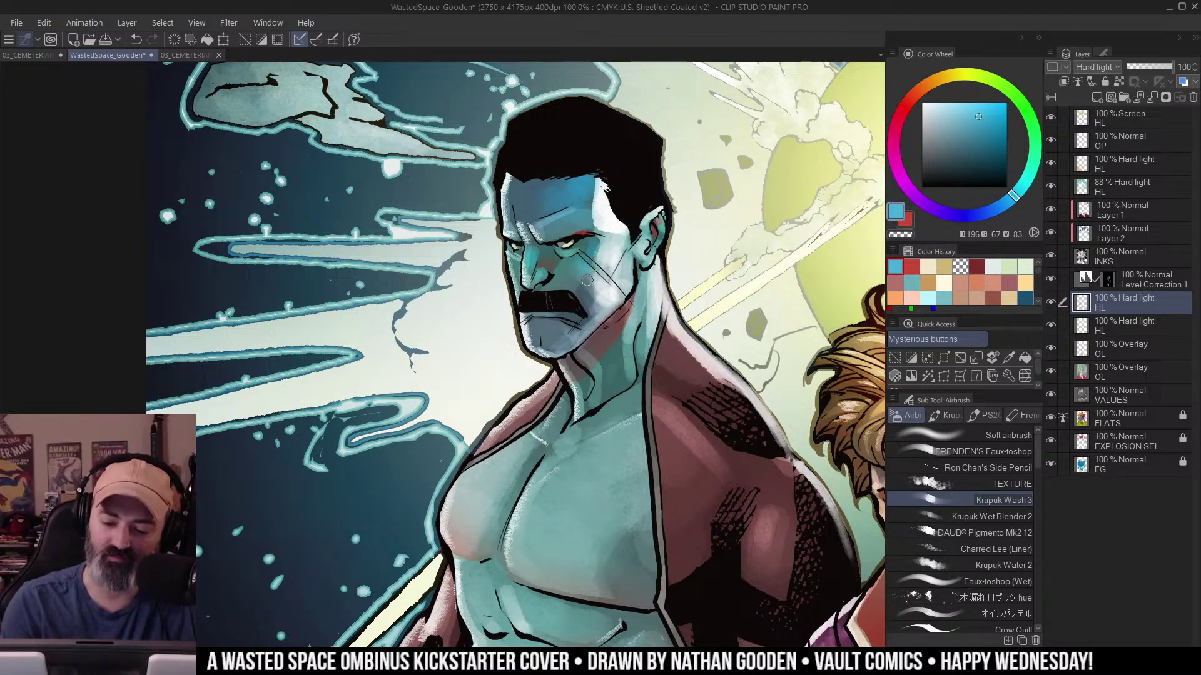
{"action": "mouse_move", "coordinate": [560, 316]}
{"action": "left_mouse_down"}
{"action": "mouse_move", "coordinate": [543, 324]}
{"action": "mouse_move", "coordinate": [624, 279]}
{"action": "mouse_move", "coordinate": [639, 231]}
{"action": "left_mouse_up"}
{"action": "key", "text": "ctrl+space"}
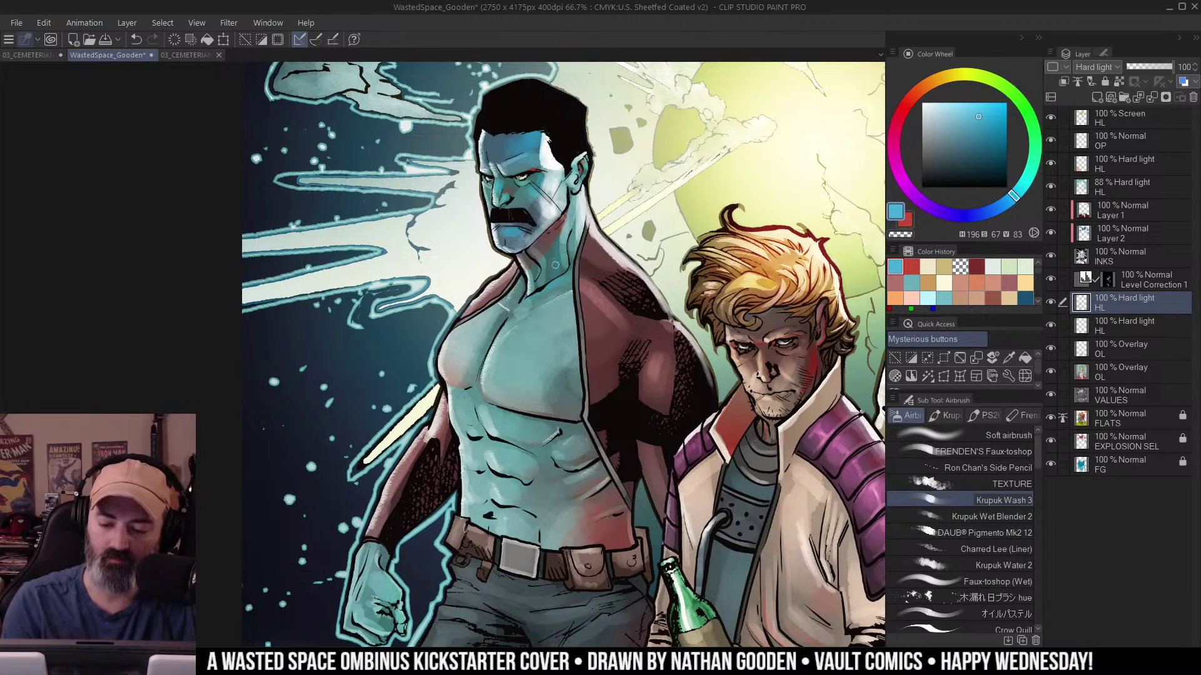
Enlarge the brush, paint blue light over the mustached man's chest and abdomen, and clear the selection.
{"action": "key", "text": "]"}
{"action": "key", "text": "]"}
{"action": "key", "text": "]"}
{"action": "key", "text": "]"}
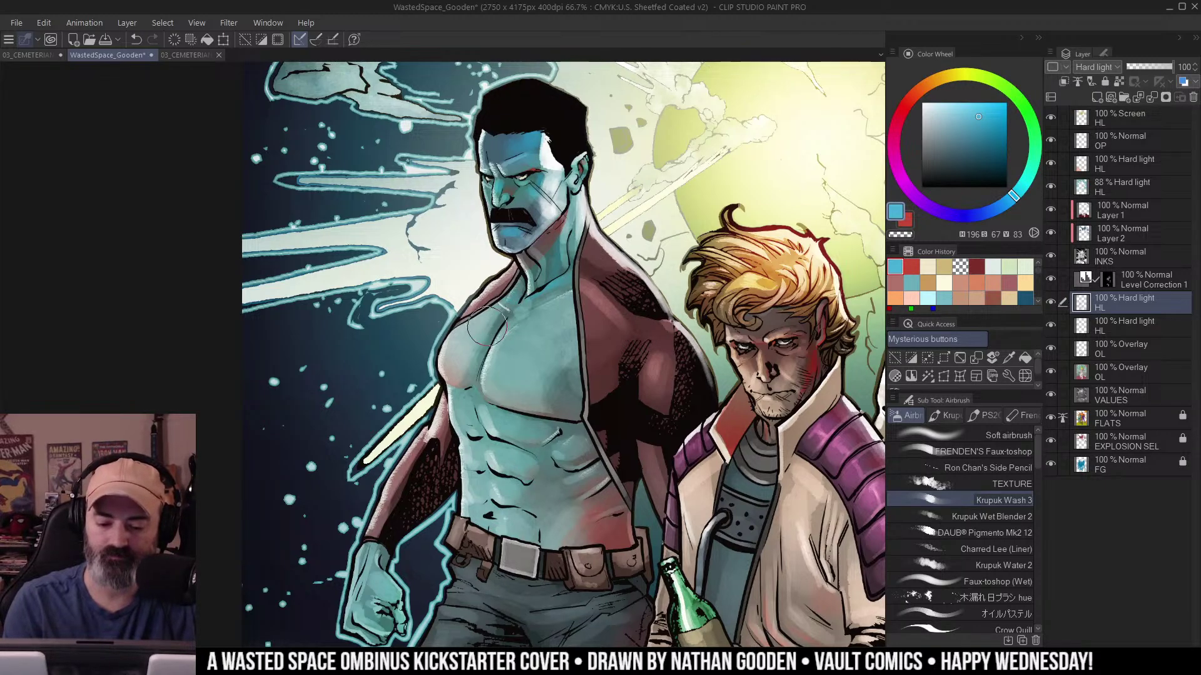
{"action": "mouse_move", "coordinate": [519, 362]}
{"action": "left_mouse_down"}
{"action": "mouse_move", "coordinate": [551, 386]}
{"action": "mouse_move", "coordinate": [556, 330]}
{"action": "mouse_move", "coordinate": [544, 355]}
{"action": "mouse_move", "coordinate": [558, 335]}
{"action": "mouse_move", "coordinate": [571, 345]}
{"action": "mouse_move", "coordinate": [551, 388]}
{"action": "left_mouse_up"}
{"action": "scroll", "coordinate": [583, 344], "scroll_direction": "down", "scroll_amount": 1}
{"action": "key", "text": "j"}
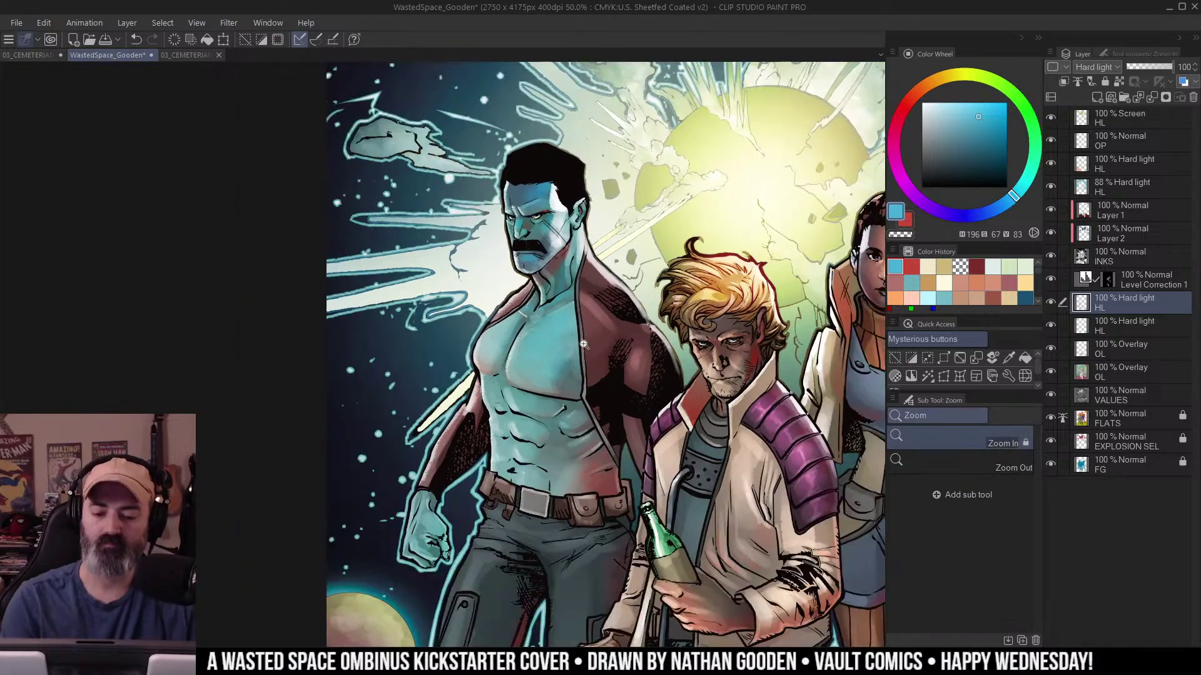
{"action": "key", "text": "j"}
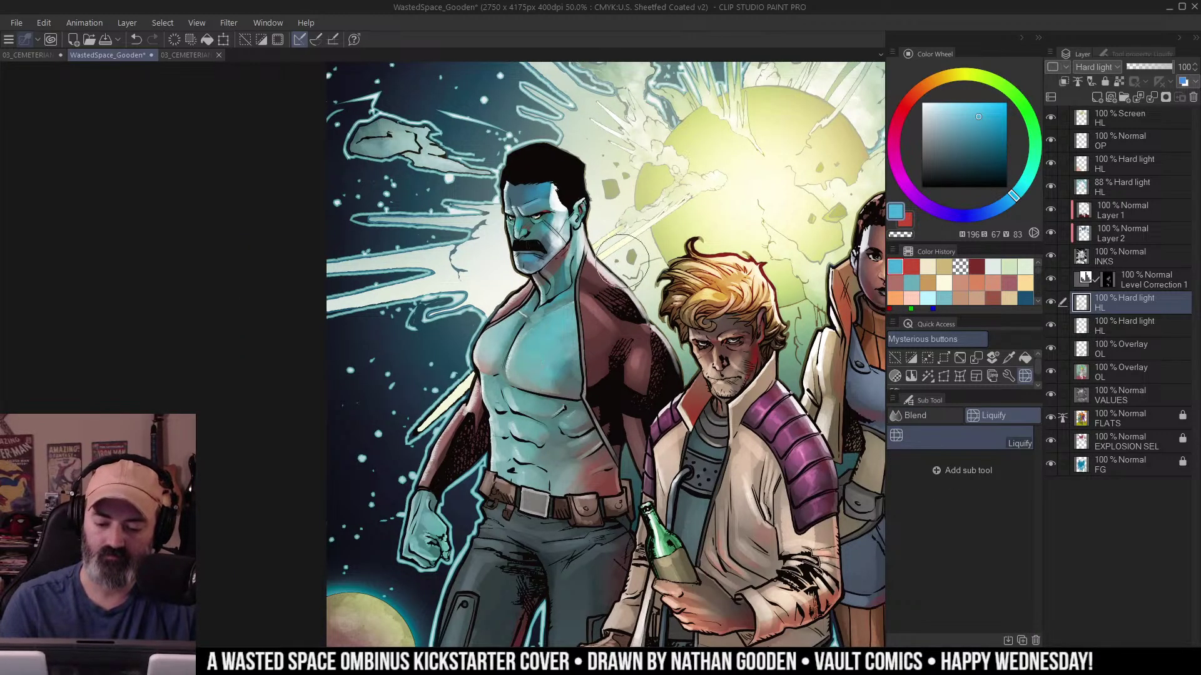
{"action": "key", "text": "/"}
{"action": "left_click", "coordinate": [594, 378], "text": "alt"}
{"action": "scroll", "coordinate": [617, 371], "scroll_direction": "up", "scroll_amount": 1}
{"action": "key", "text": "w"}
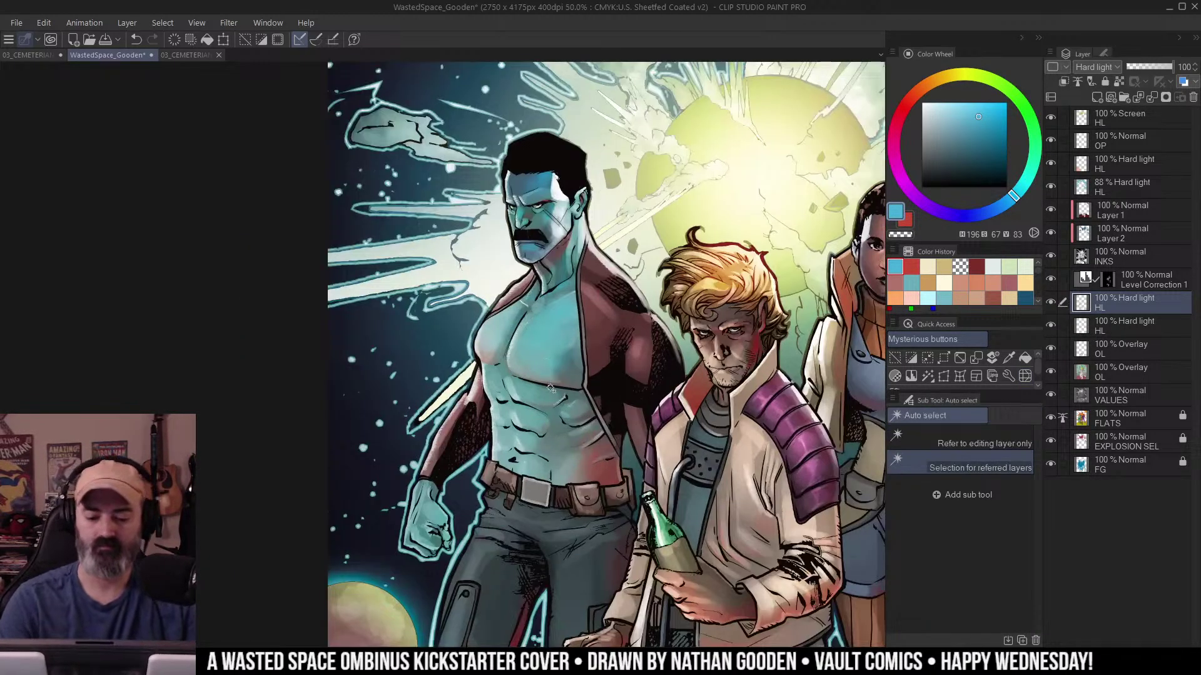
{"action": "key", "text": "b"}
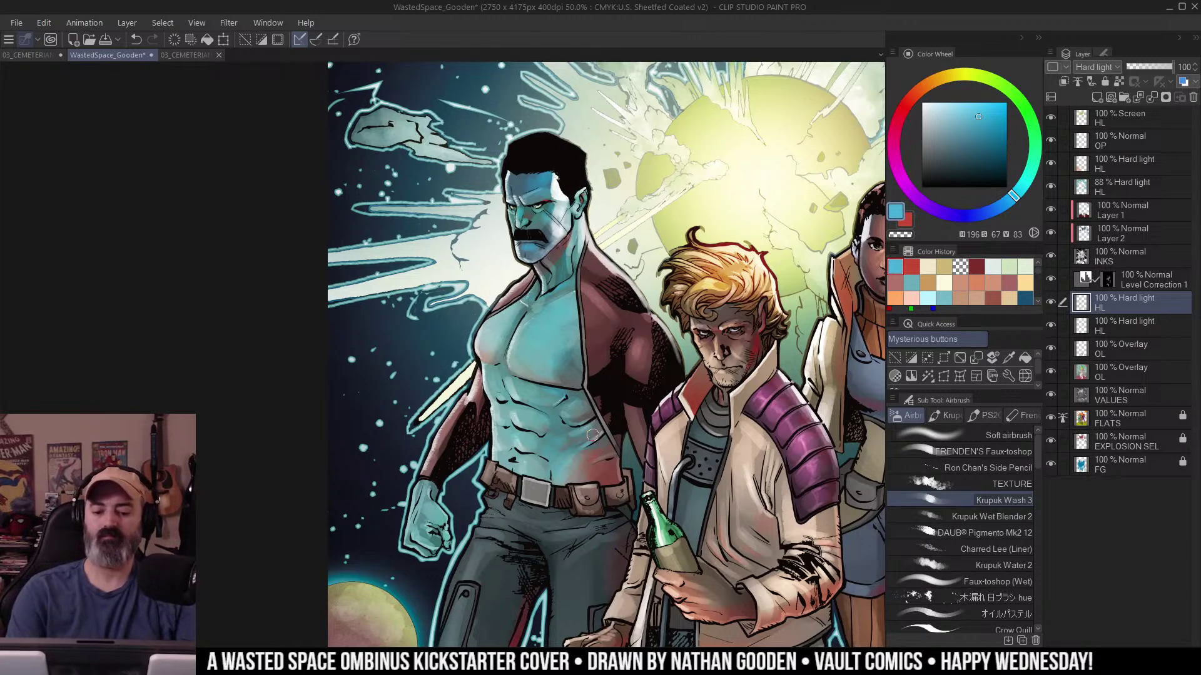
{"action": "key", "text": "m"}
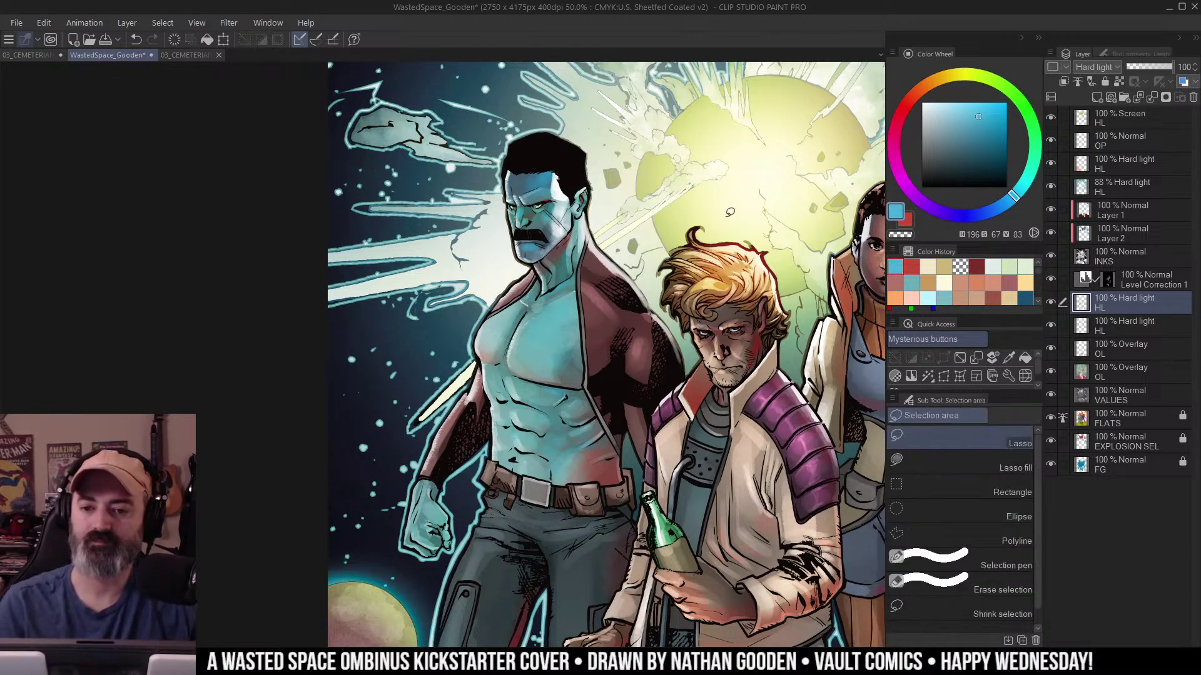
Compare the full cover with the topmost Screen highlight layer hidden and shown.
{"action": "scroll", "coordinate": [728, 222], "scroll_direction": "right", "scroll_amount": 2}
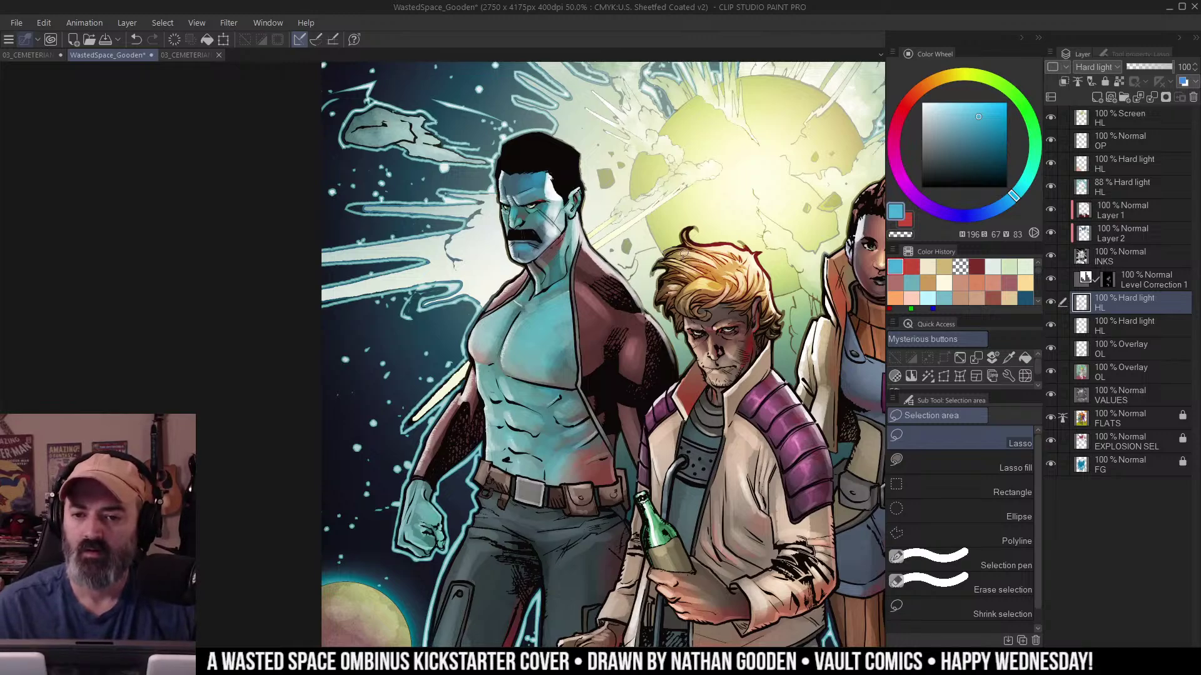
{"action": "left_click_drag", "start_coordinate": [719, 262], "coordinate": [676, 211]}
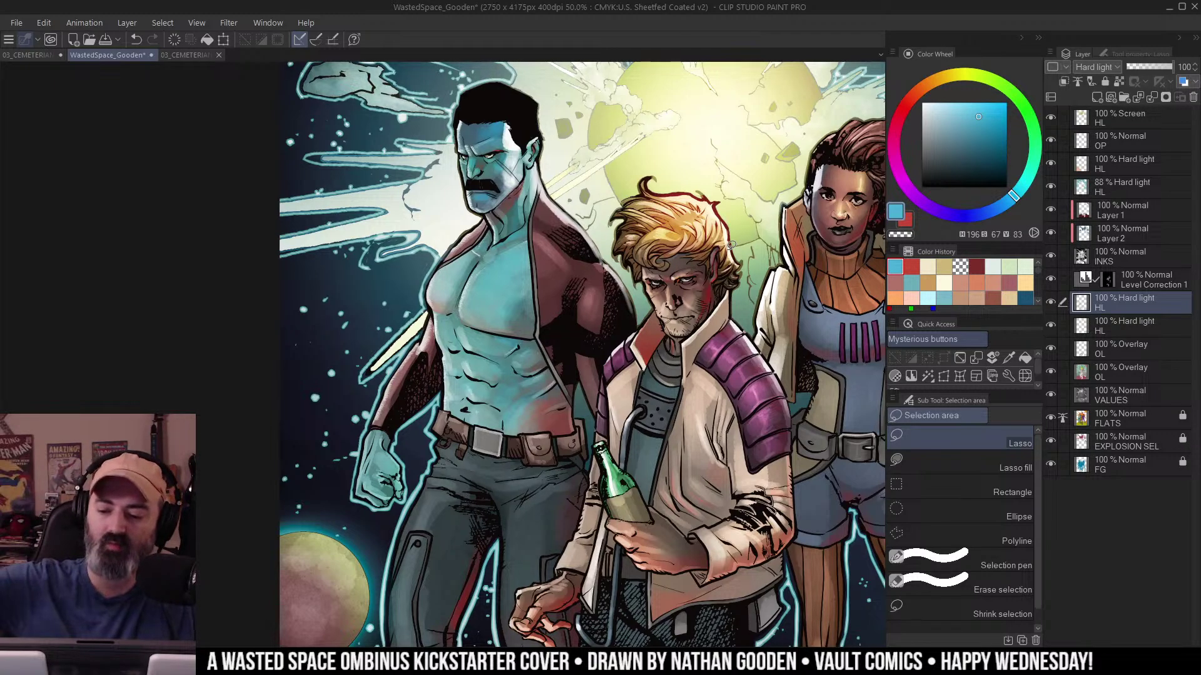
{"action": "mouse_move", "coordinate": [735, 242]}
{"action": "left_mouse_down"}
{"action": "mouse_move", "coordinate": [664, 279]}
{"action": "mouse_move", "coordinate": [725, 274]}
{"action": "mouse_move", "coordinate": [666, 279]}
{"action": "left_mouse_up"}
{"action": "left_click", "coordinate": [1051, 117]}
{"action": "left_click", "coordinate": [1051, 117]}
{"action": "key", "text": "ctrl+minus"}
{"action": "key", "text": "m"}
{"action": "left_click", "coordinate": [1051, 118]}
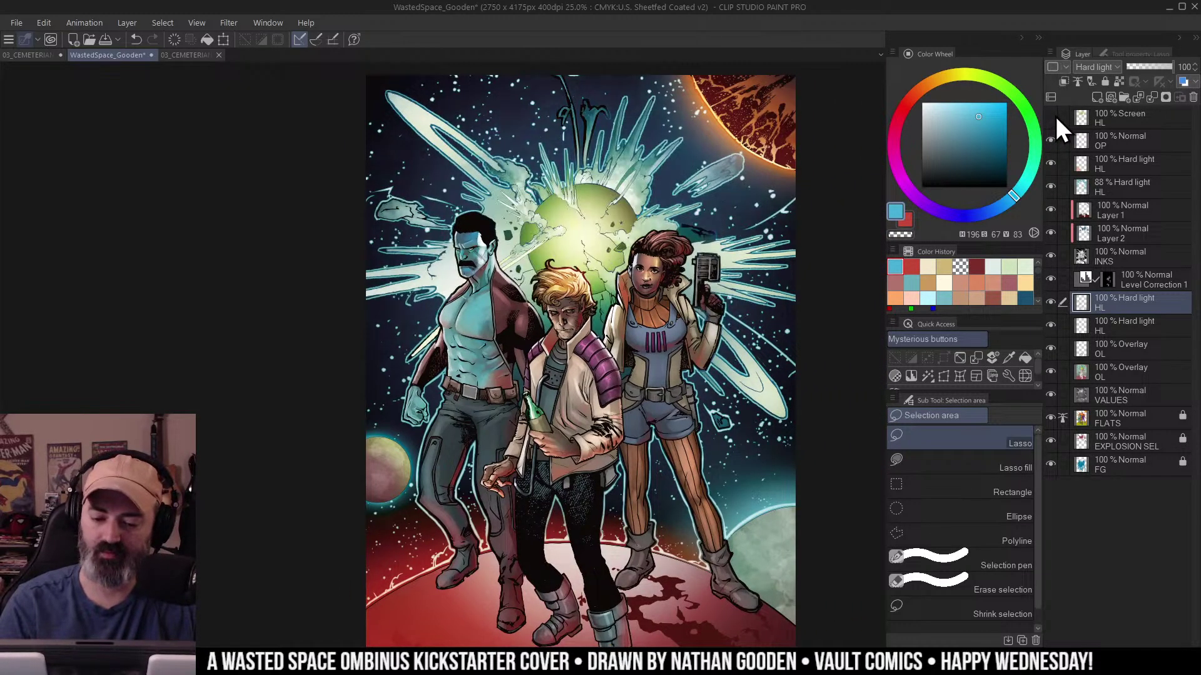
{"action": "left_click", "coordinate": [1051, 117]}
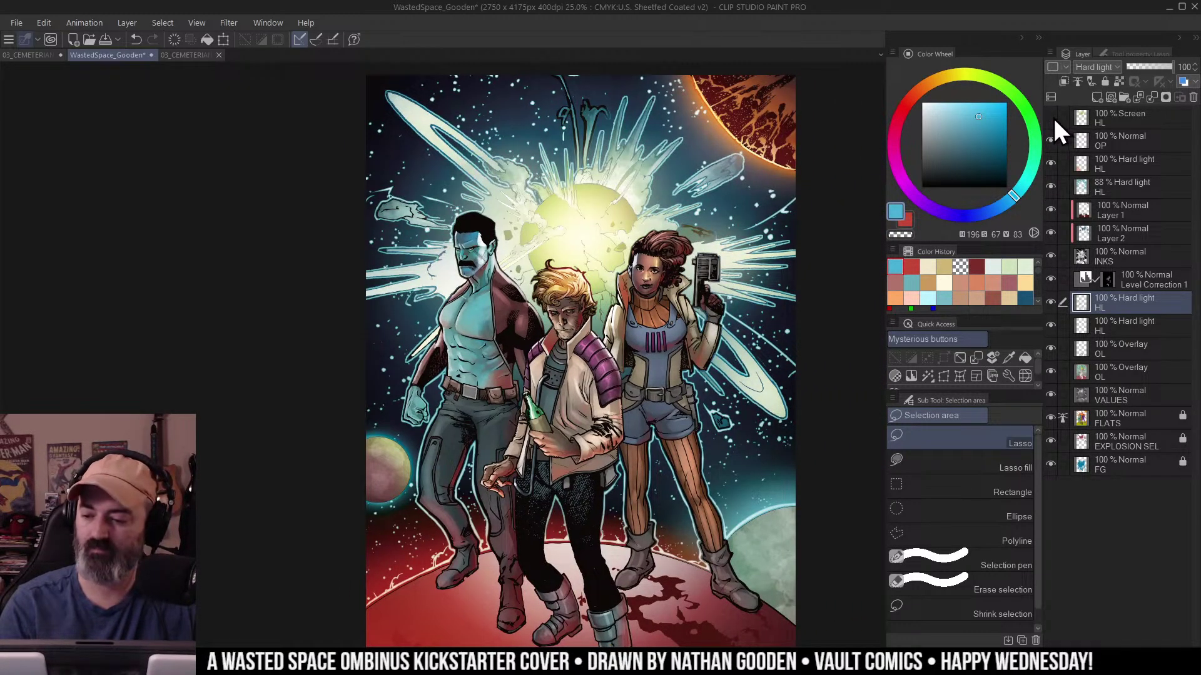
{"action": "left_click", "coordinate": [1051, 117]}
{"action": "left_click", "coordinate": [1051, 118]}
Shift the hue of the topmost Screen highlight layer to 180 to recolor the explosion glow.
{"action": "left_click", "coordinate": [1079, 118]}
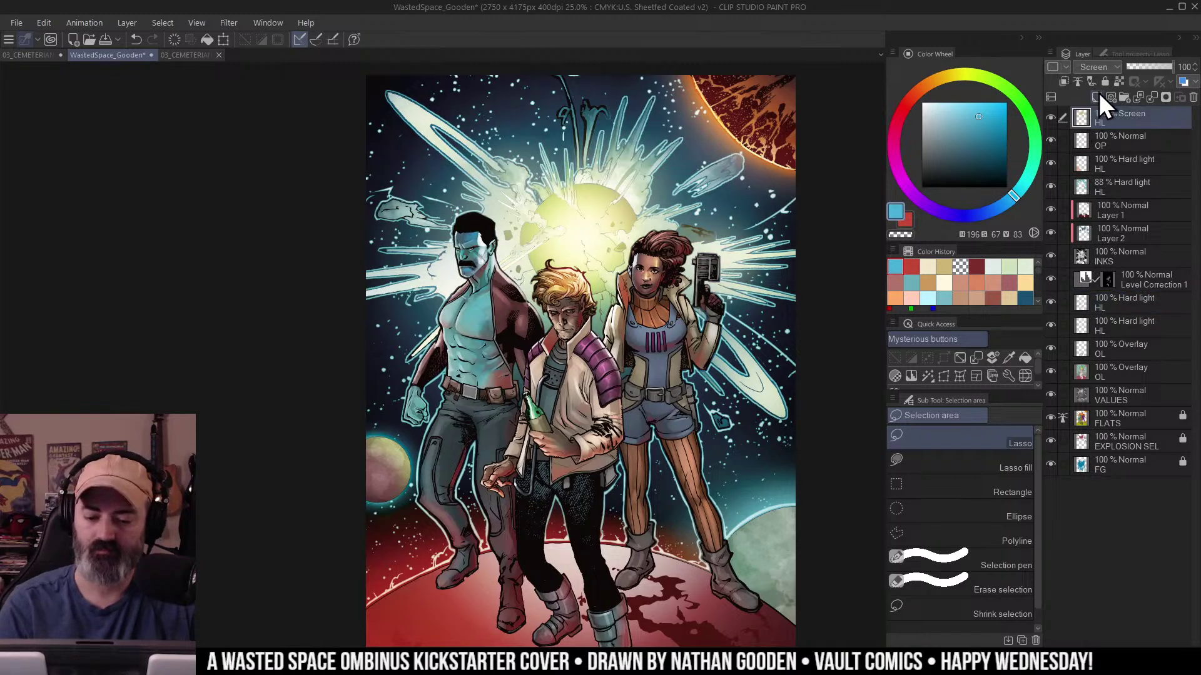
{"action": "key", "text": "ctrl+u"}
{"action": "left_click", "coordinate": [844, 182]}
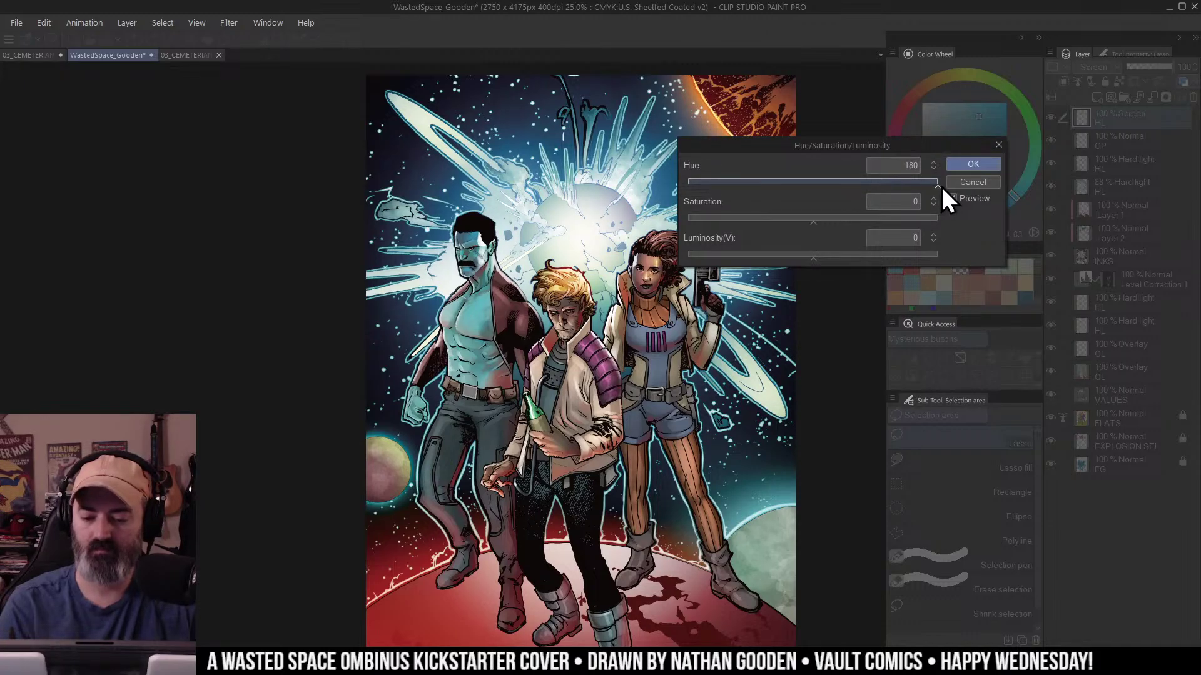
{"action": "left_click", "coordinate": [973, 163]}
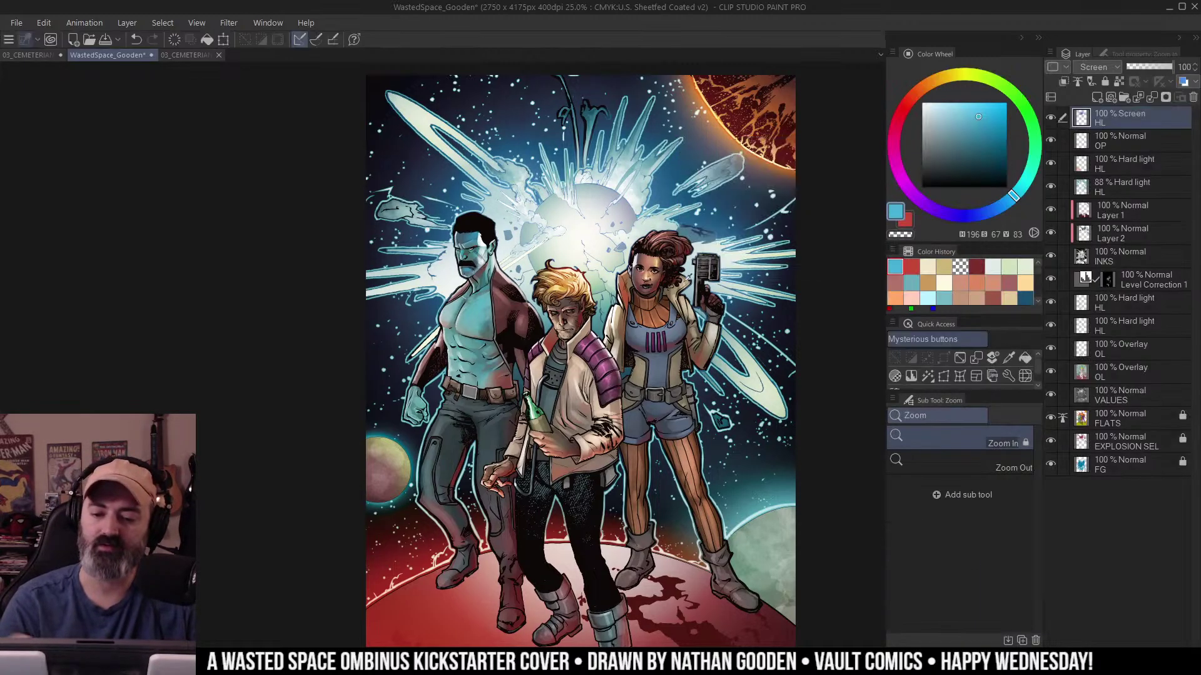
{"action": "key", "text": "ctrl+minus"}
{"action": "left_click", "coordinate": [625, 321]}
{"action": "left_click_drag", "start_coordinate": [625, 321], "coordinate": [558, 323]}
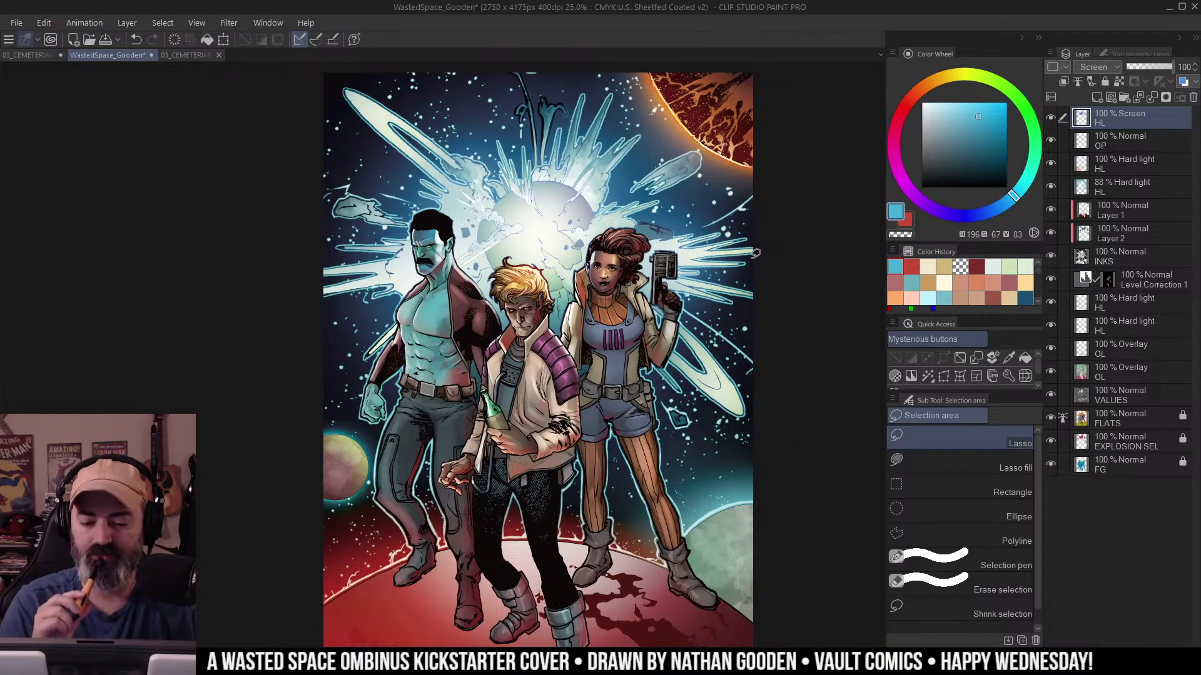
Select the mustached man's maroon jacket and set the Krupuk Wash 3 color to a muted red, hue 2, saturation 53, value 56.
{"action": "key", "text": "ctrl+space"}
{"action": "left_click", "coordinate": [534, 251]}
{"action": "left_click_drag", "start_coordinate": [533, 251], "coordinate": [647, 204]}
{"action": "left_click", "coordinate": [573, 305]}
{"action": "left_click_drag", "start_coordinate": [573, 305], "coordinate": [618, 289]}
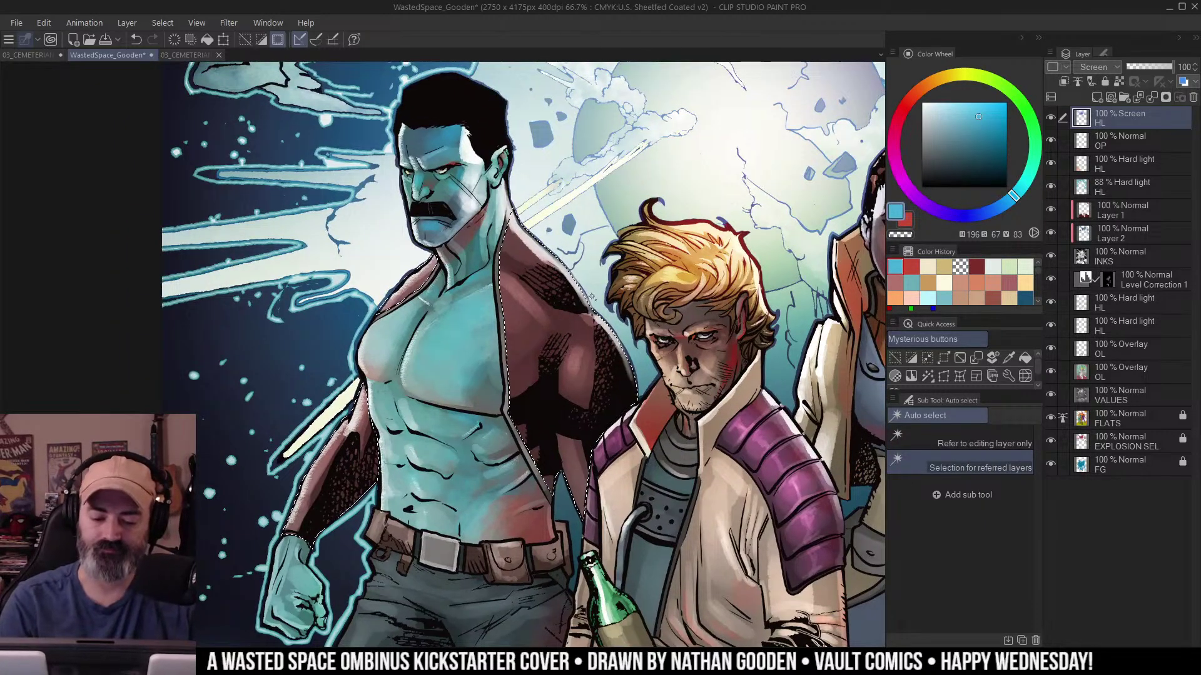
{"action": "key", "text": "b"}
{"action": "left_click", "coordinate": [586, 326], "text": "alt"}
{"action": "left_click", "coordinate": [595, 318]}
{"action": "left_click", "coordinate": [966, 140]}
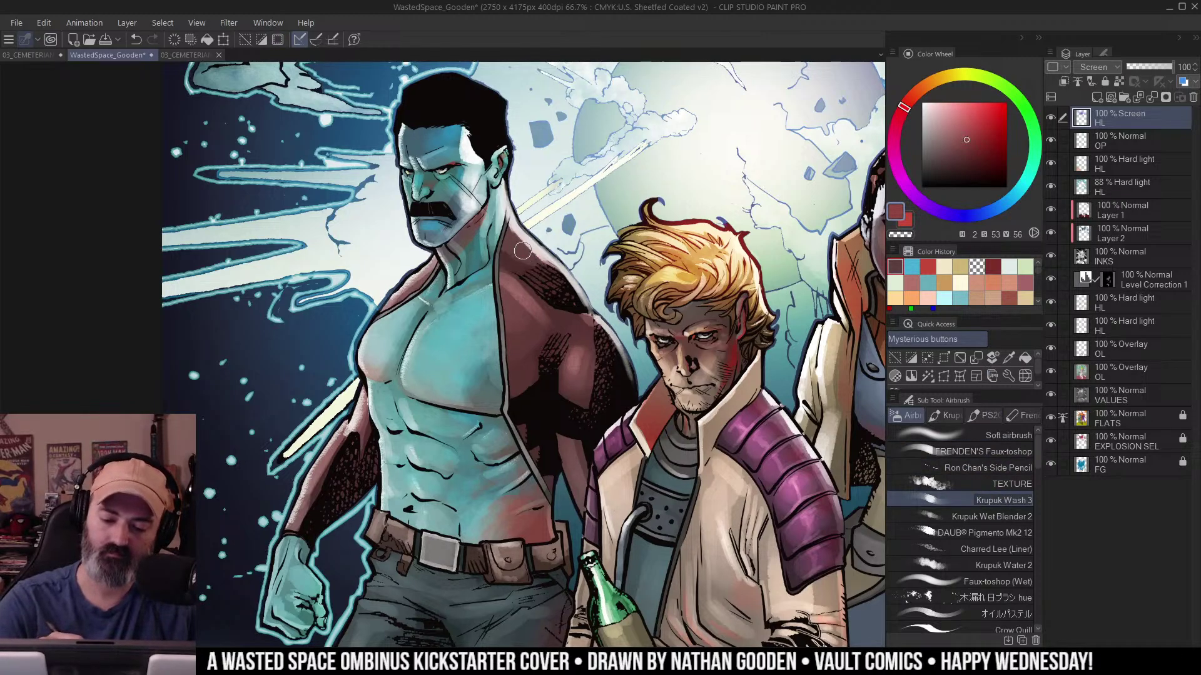
Try red strokes on the maroon jacket, change the color to hue 2, saturation 67, value 52, and undo the strokes.
{"action": "mouse_move", "coordinate": [531, 269]}
{"action": "left_mouse_down"}
{"action": "mouse_move", "coordinate": [504, 243]}
{"action": "mouse_move", "coordinate": [528, 276]}
{"action": "mouse_move", "coordinate": [547, 274]}
{"action": "mouse_move", "coordinate": [509, 274]}
{"action": "mouse_move", "coordinate": [540, 292]}
{"action": "mouse_move", "coordinate": [508, 312]}
{"action": "mouse_move", "coordinate": [534, 347]}
{"action": "mouse_move", "coordinate": [518, 387]}
{"action": "mouse_move", "coordinate": [540, 374]}
{"action": "mouse_move", "coordinate": [517, 395]}
{"action": "left_mouse_up"}
{"action": "left_click", "coordinate": [978, 142]}
{"action": "key", "text": "ctrl+z"}
{"action": "key", "text": "ctrl+z"}
{"action": "key", "text": "ctrl+z"}
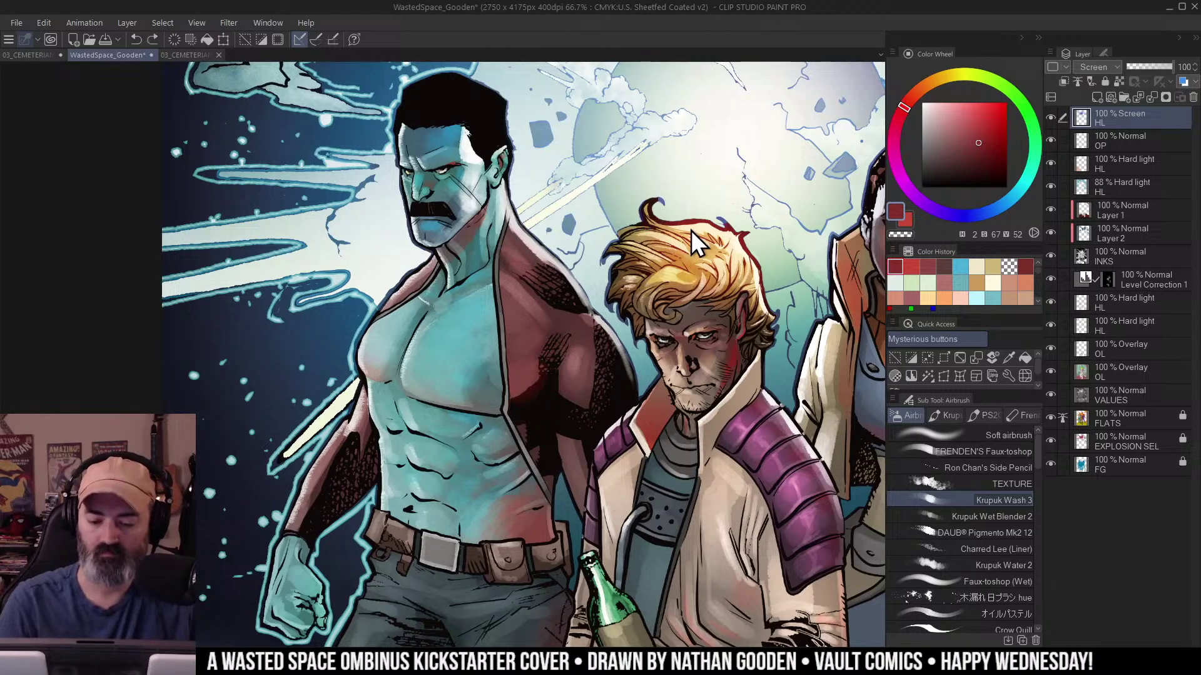
Paint deeper red over the mustached man's maroon jacket and sleeve on the upper Hard light layer below the inks.
{"action": "left_click", "coordinate": [1119, 306]}
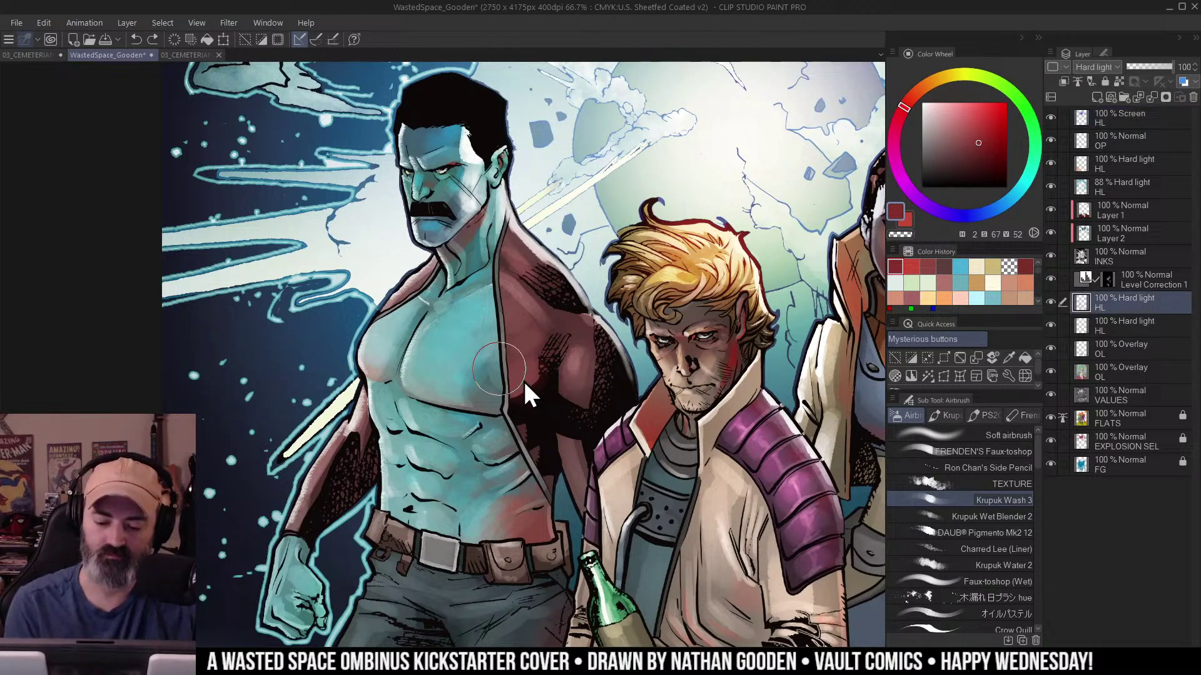
{"action": "mouse_move", "coordinate": [523, 379]}
{"action": "left_mouse_down"}
{"action": "mouse_move", "coordinate": [540, 353]}
{"action": "mouse_move", "coordinate": [571, 385]}
{"action": "mouse_move", "coordinate": [591, 413]}
{"action": "left_mouse_up"}
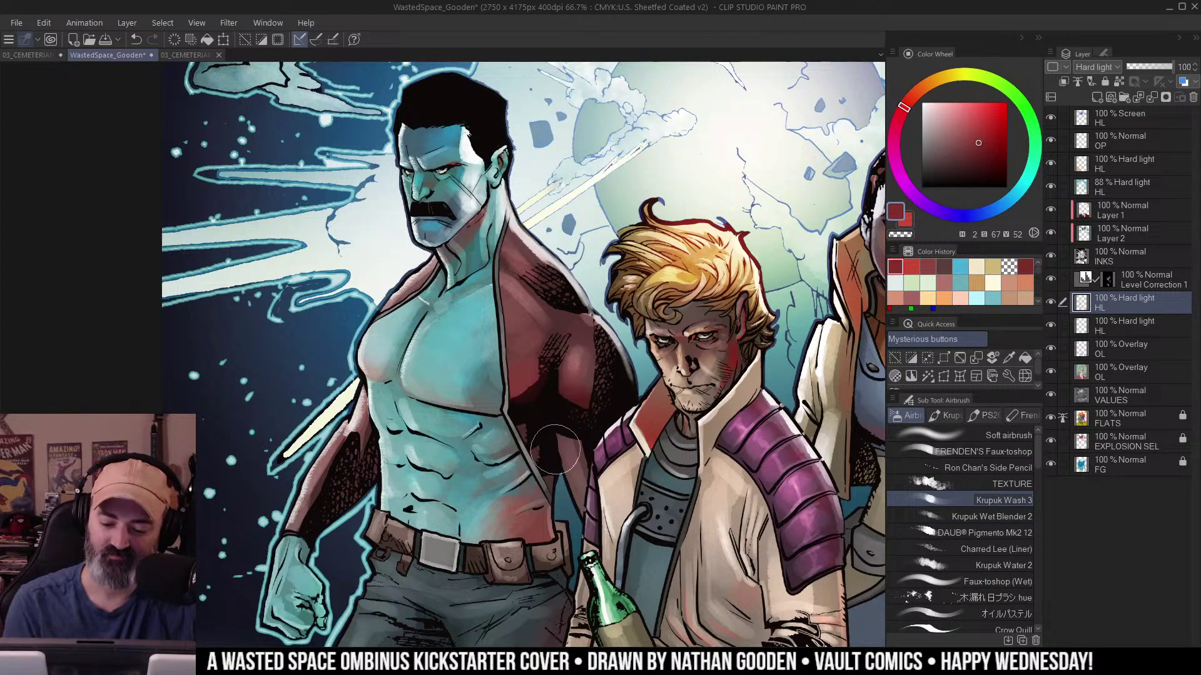
{"action": "key", "text": "ctrl+space"}
{"action": "left_click", "coordinate": [571, 439], "text": "alt"}
{"action": "left_click_drag", "start_coordinate": [599, 365], "coordinate": [596, 336]}
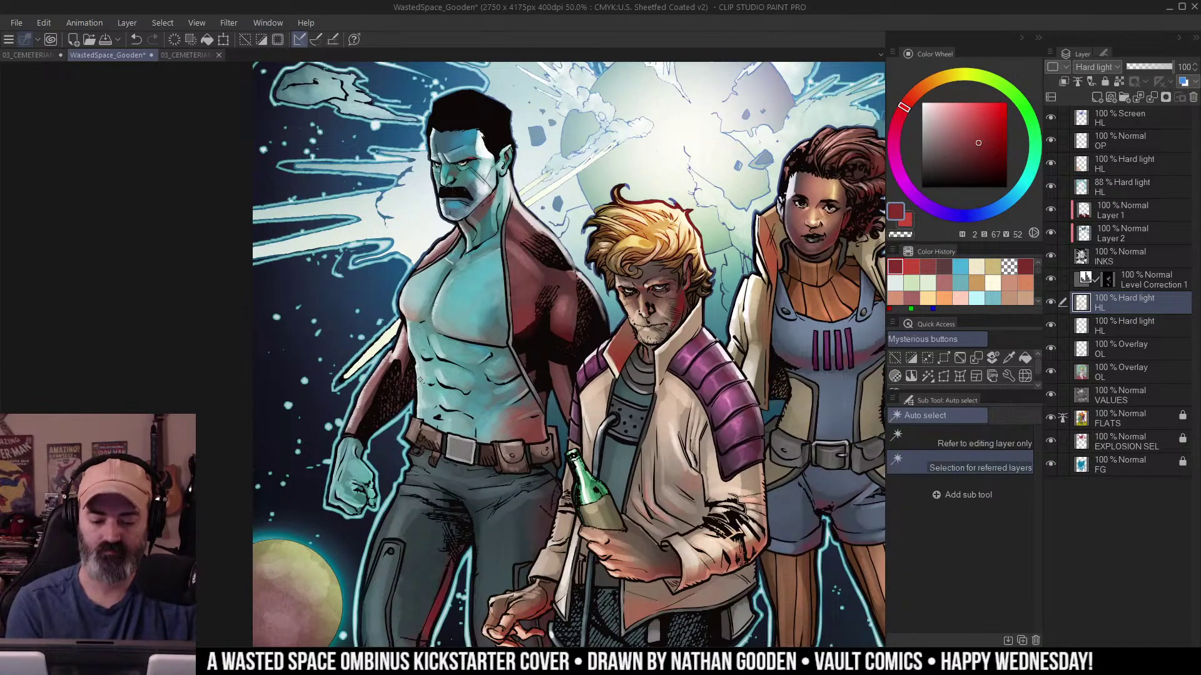
Examine the three characters and the recolored explosion in close-up and across the full cover.
{"action": "key", "text": "ctrl+space"}
{"action": "left_click", "coordinate": [550, 425], "text": "alt"}
{"action": "left_click_drag", "start_coordinate": [615, 479], "coordinate": [583, 363]}
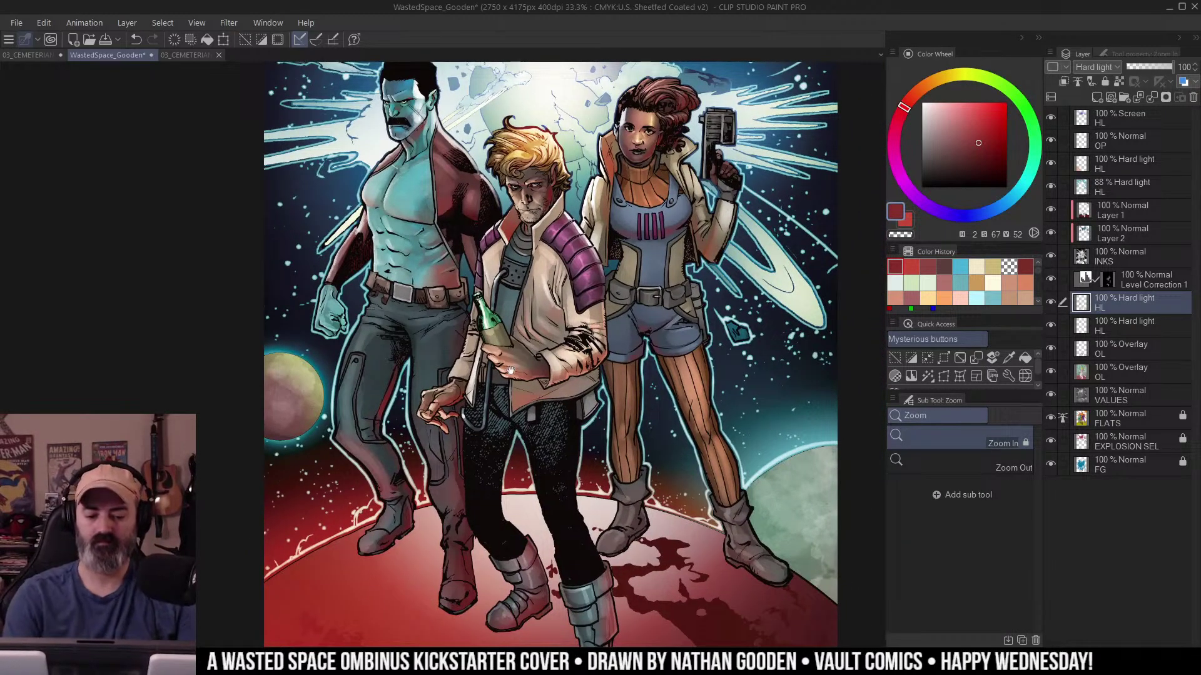
{"action": "left_click_drag", "start_coordinate": [631, 279], "coordinate": [643, 366]}
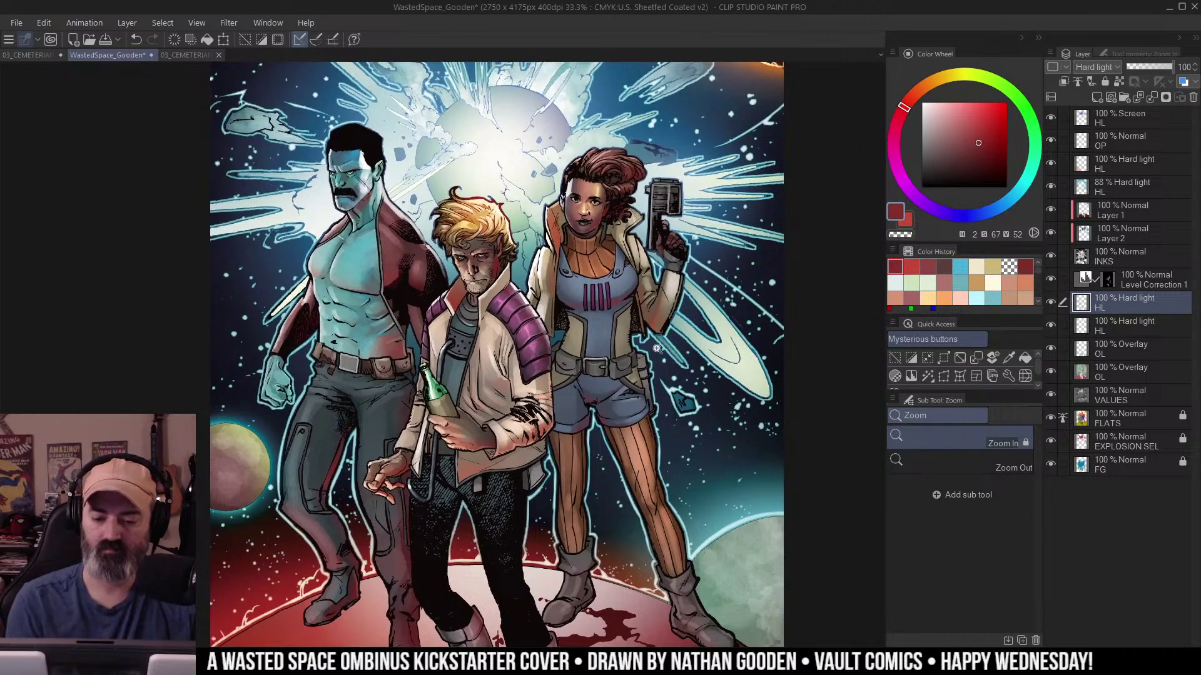
{"action": "left_click_drag", "start_coordinate": [685, 285], "coordinate": [692, 356]}
{"action": "left_click", "coordinate": [691, 359]}
{"action": "left_click", "coordinate": [711, 204]}
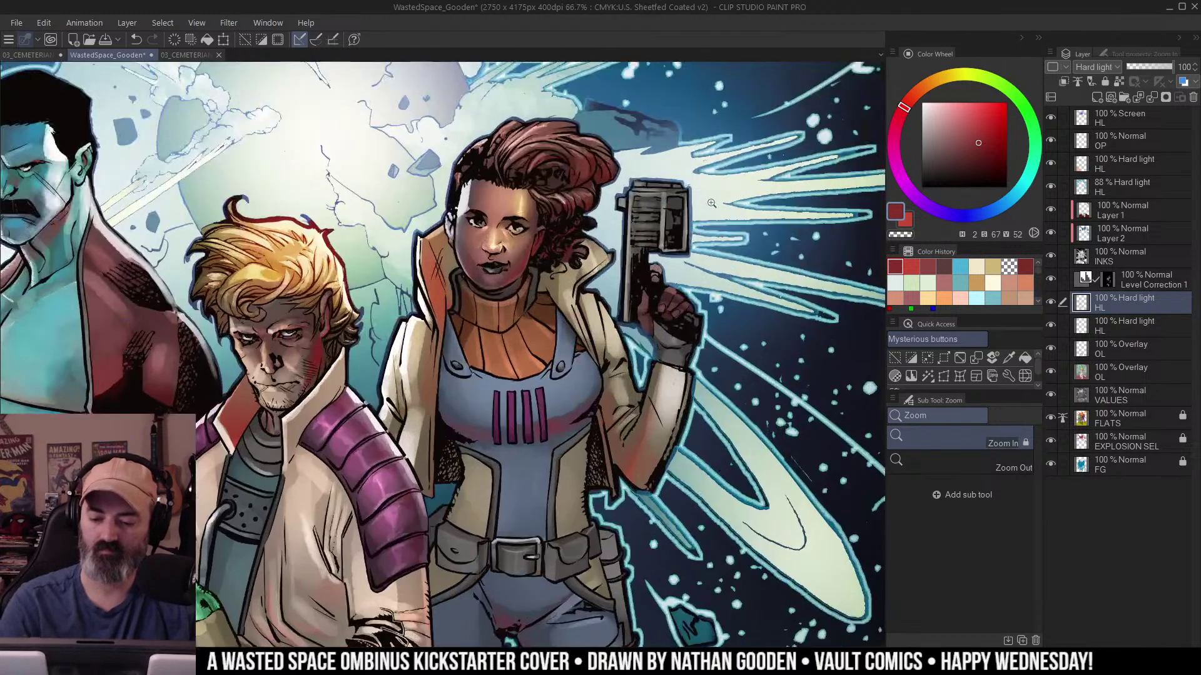
{"action": "left_click", "coordinate": [671, 290], "text": "alt"}
{"action": "left_click", "coordinate": [674, 288], "text": "alt"}
{"action": "scroll", "coordinate": [674, 288], "scroll_direction": "down", "scroll_amount": 1}
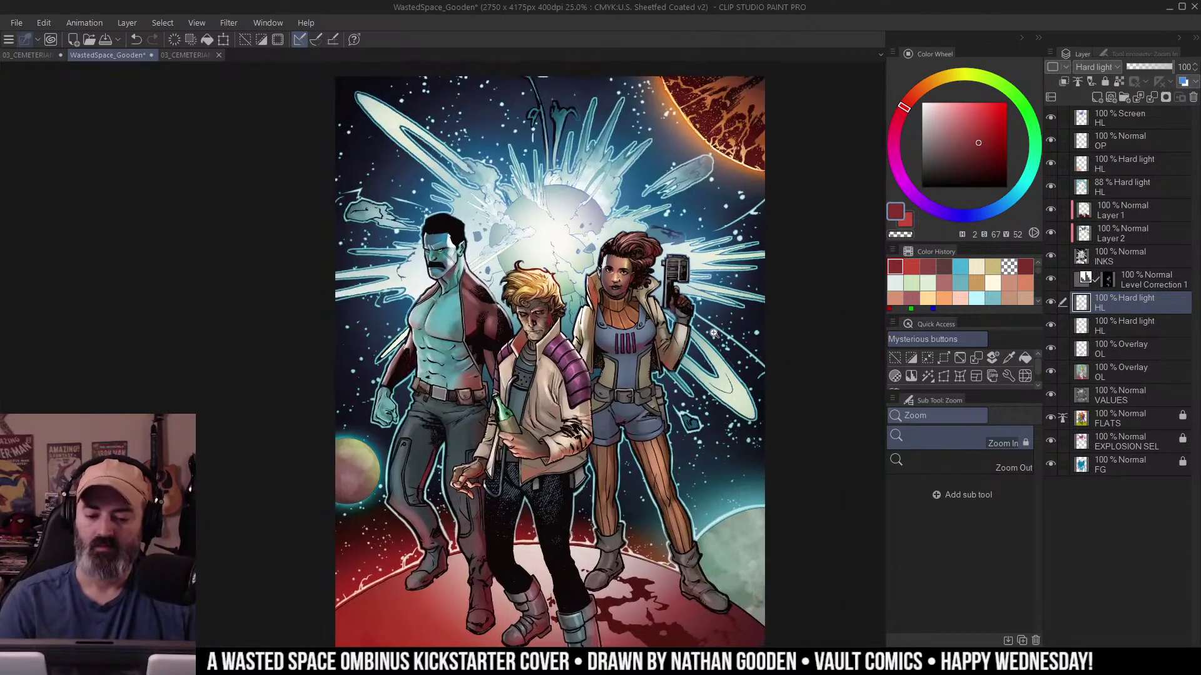
{"action": "scroll", "coordinate": [715, 321], "scroll_direction": "down", "scroll_amount": 2}
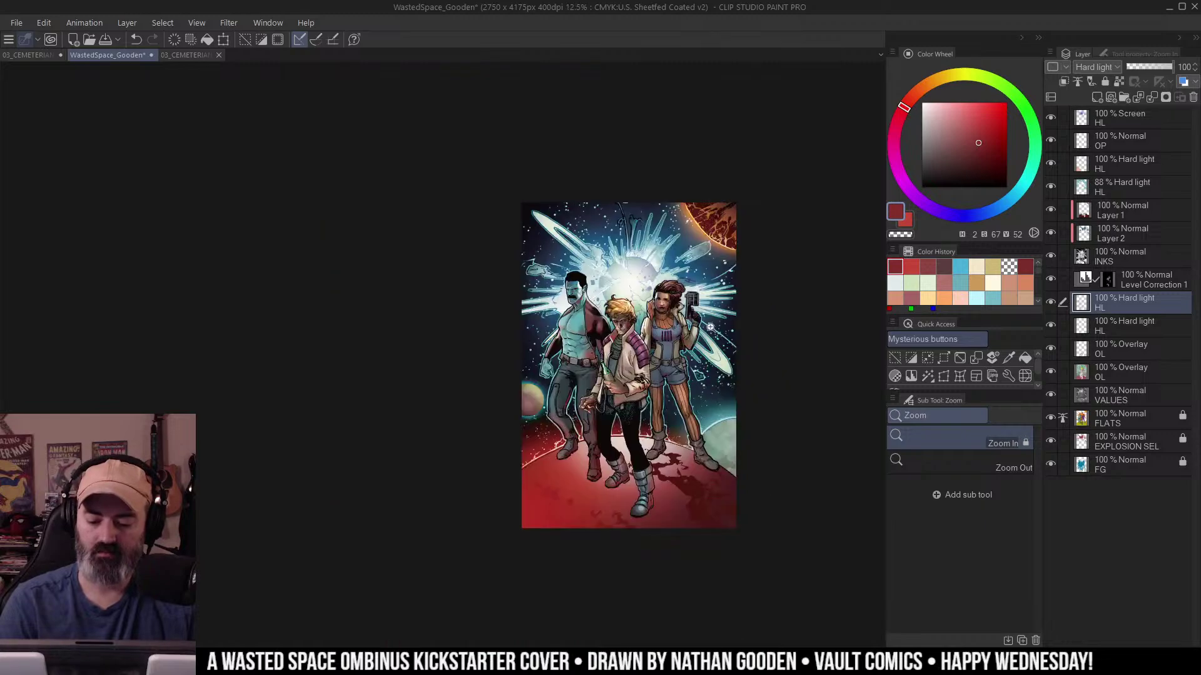
Clear the selection and save the cover file.
{"action": "key", "text": "m"}
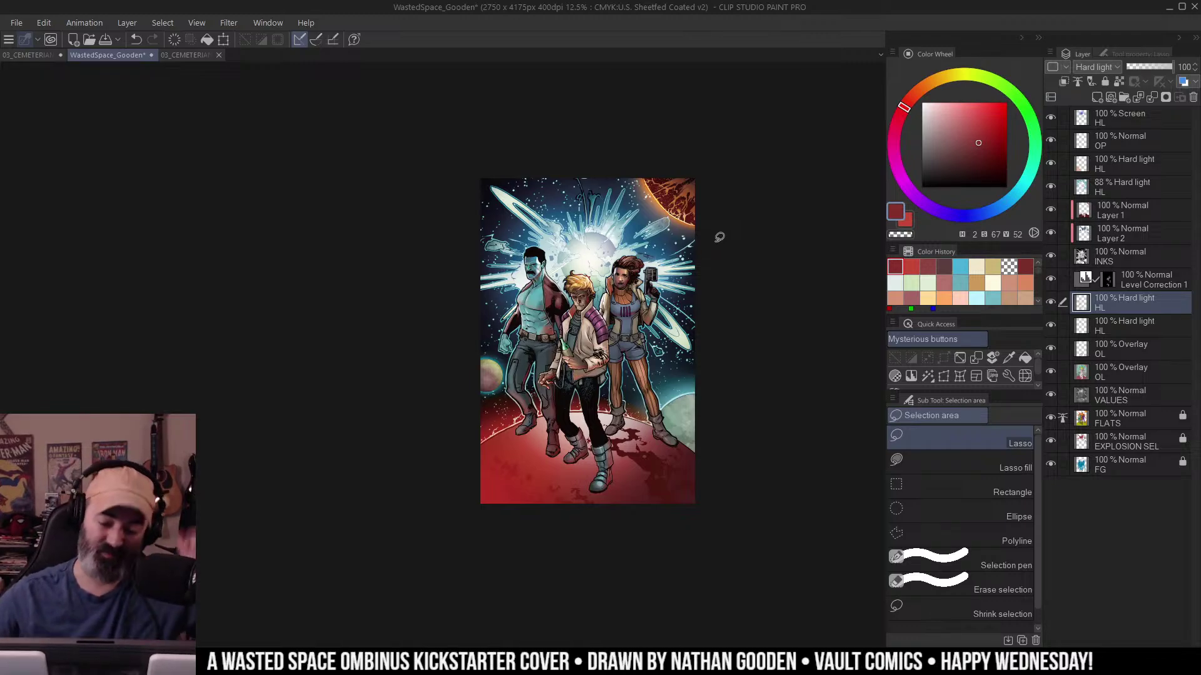
{"action": "key", "text": "ctrl+s"}
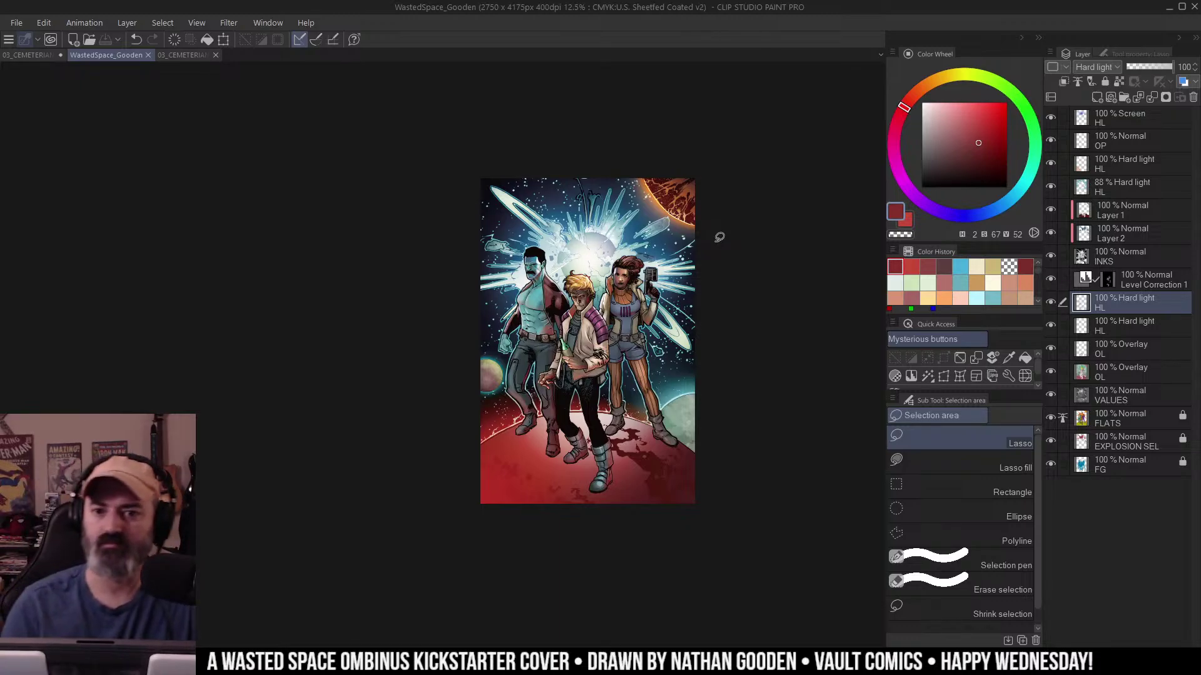
{"action": "key", "text": "ctrl+shift+s"}
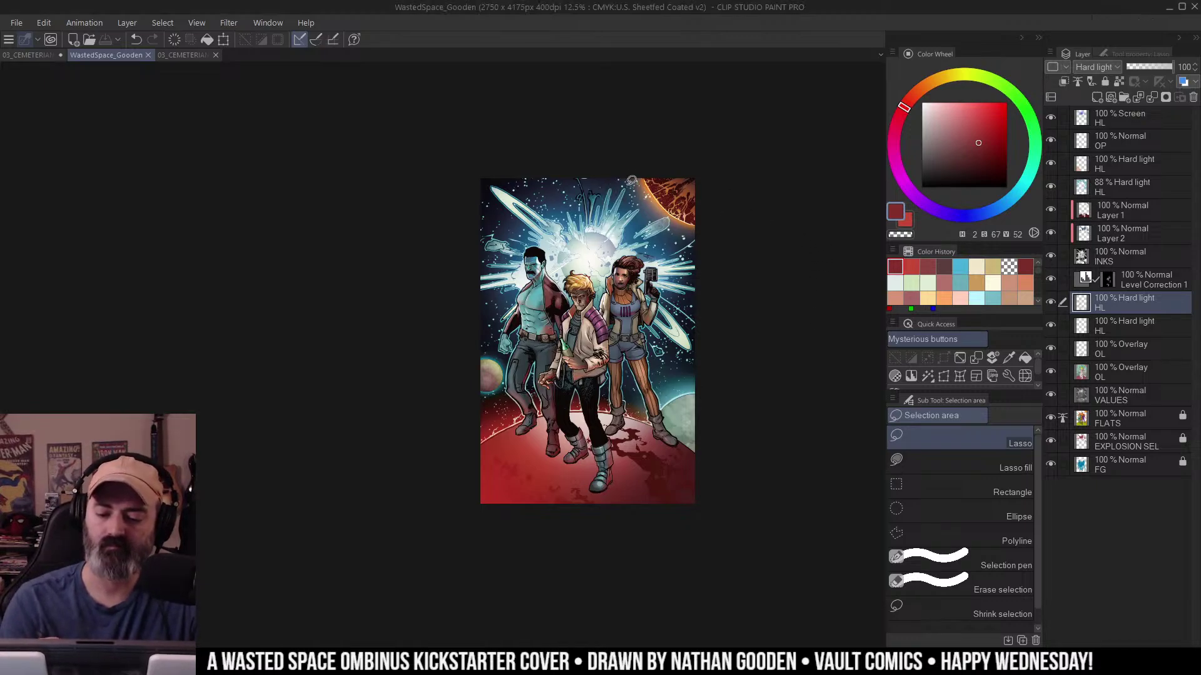
Sample dark blue (hue 204, saturation 85, value 41) from the sky and tint the thin stem's ink lines above the explosion on Layer 2.
{"action": "key", "text": "/"}
{"action": "left_click", "coordinate": [721, 207]}
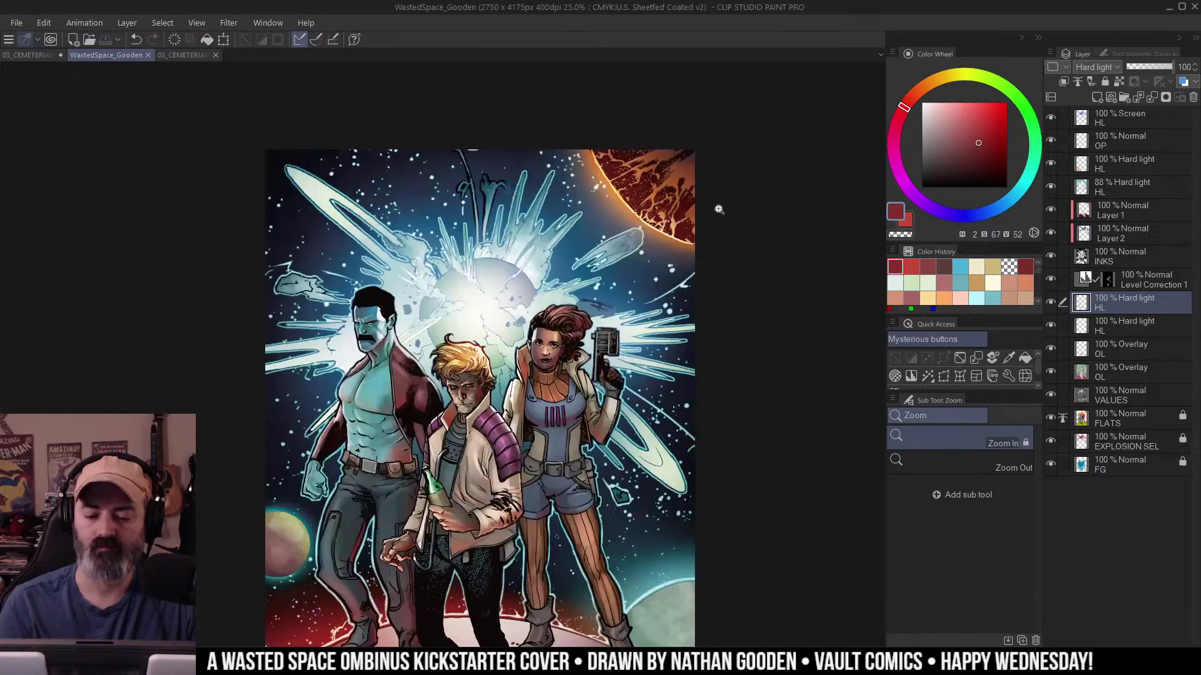
{"action": "left_click", "coordinate": [720, 205]}
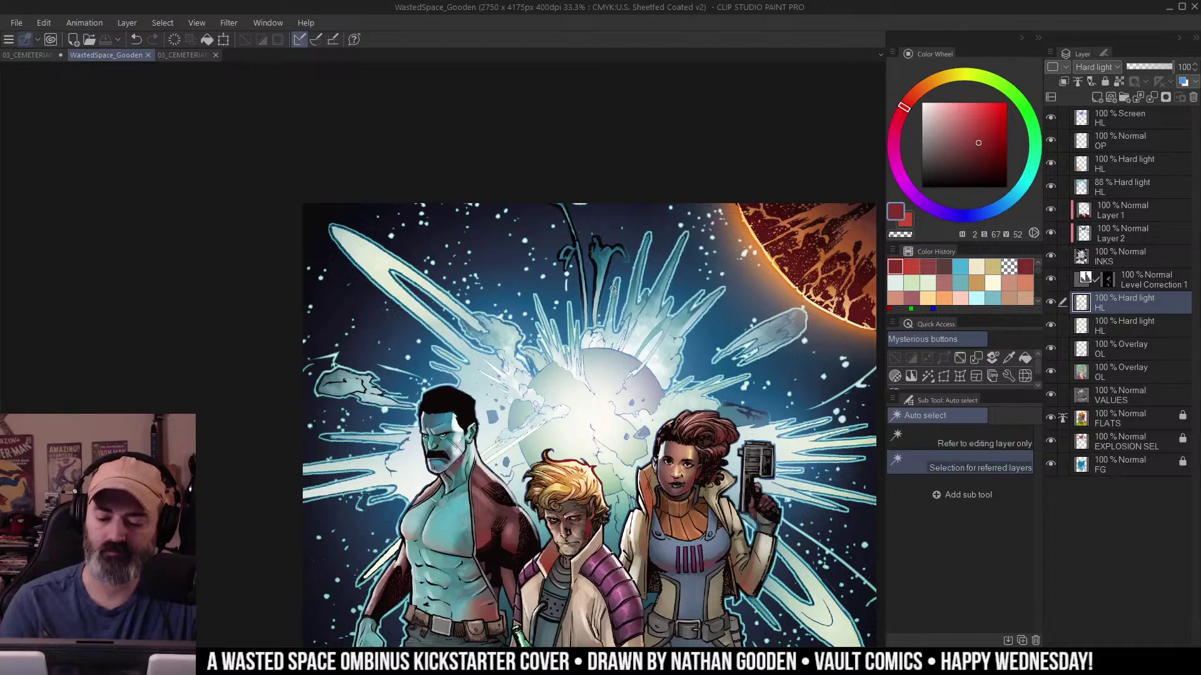
{"action": "left_click", "coordinate": [611, 294]}
{"action": "key", "text": "b"}
{"action": "left_click", "coordinate": [617, 265], "text": "alt"}
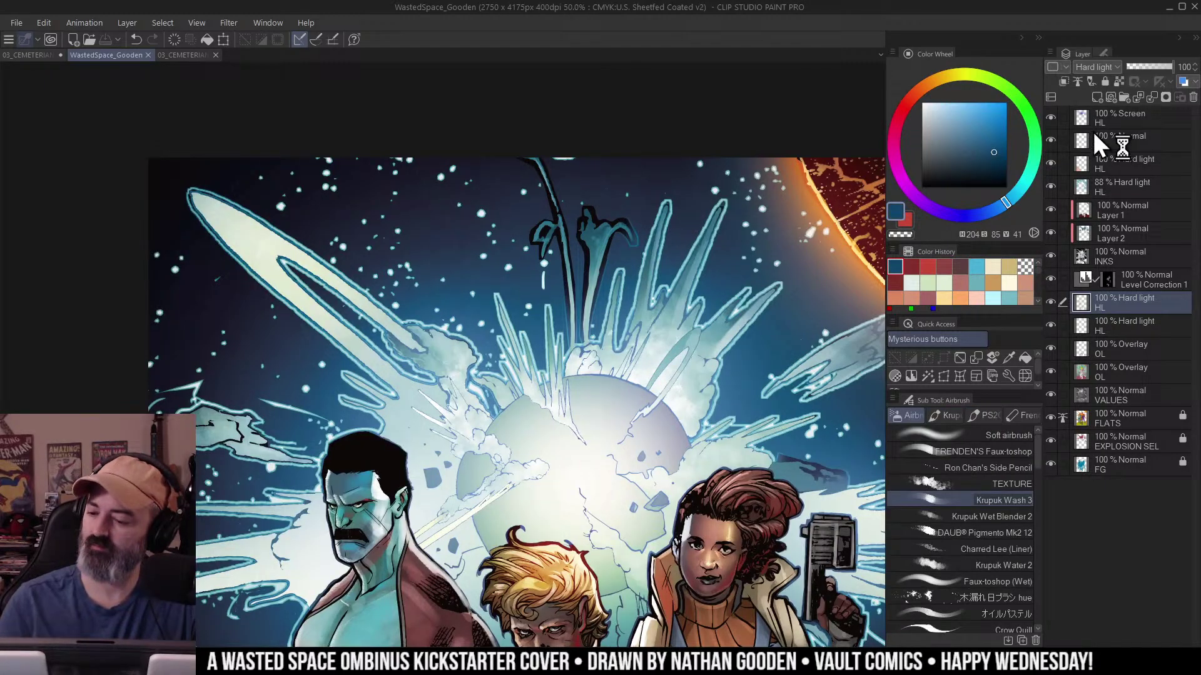
{"action": "left_click", "coordinate": [1110, 233]}
{"action": "left_click_drag", "start_coordinate": [550, 156], "coordinate": [549, 174]}
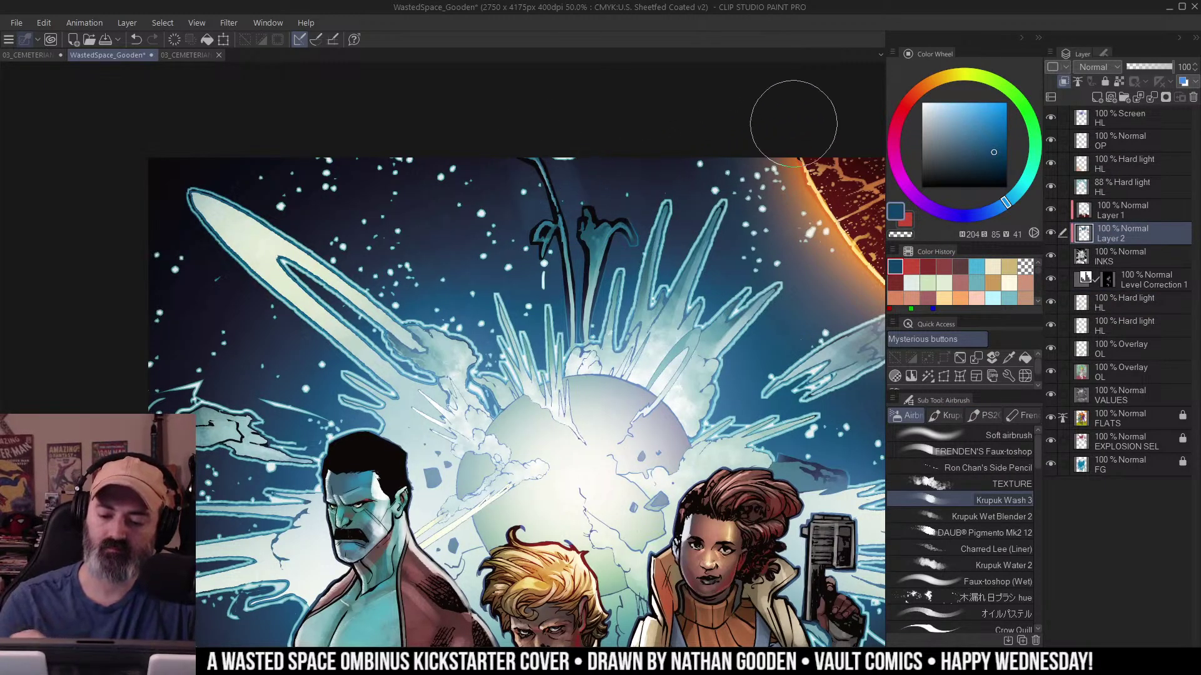
Select the area around the dark curling plume above the explosion, paint its ink lines dark blue on Layer 2, and clear the selection.
{"action": "key", "text": "w"}
{"action": "left_click", "coordinate": [599, 233]}
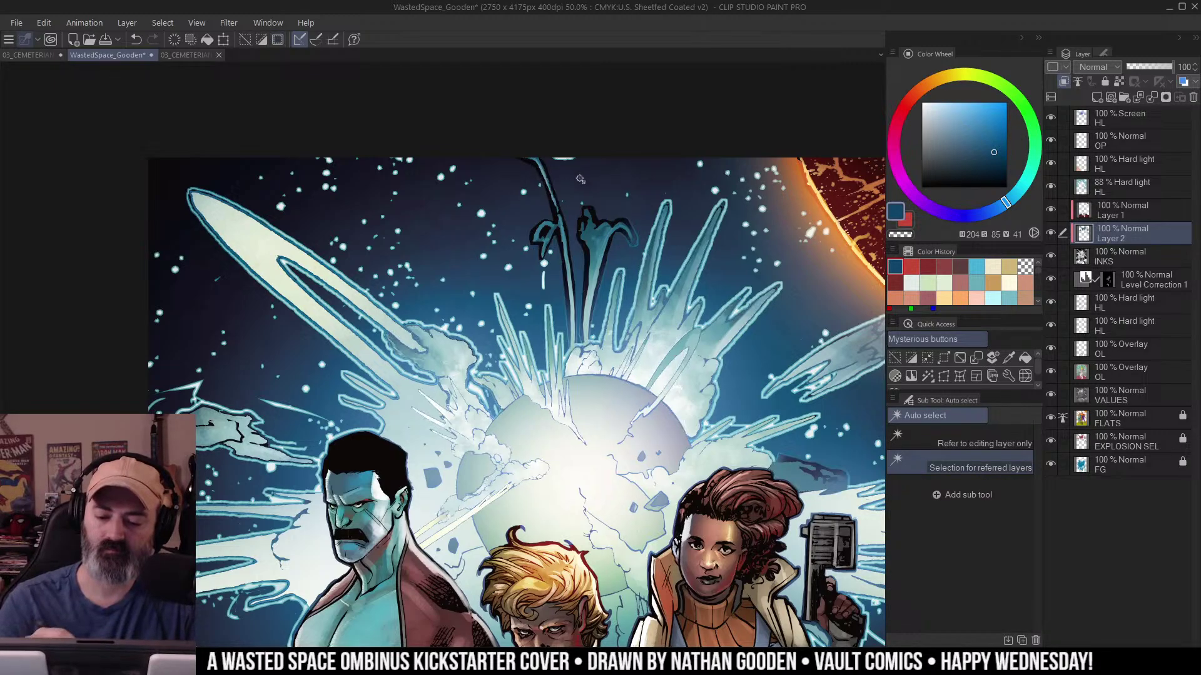
{"action": "key", "text": "b"}
{"action": "mouse_move", "coordinate": [553, 257]}
{"action": "left_mouse_down"}
{"action": "mouse_move", "coordinate": [588, 208]}
{"action": "mouse_move", "coordinate": [611, 220]}
{"action": "mouse_move", "coordinate": [616, 250]}
{"action": "left_mouse_up"}
{"action": "key", "text": "ctrl+z"}
{"action": "mouse_move", "coordinate": [578, 304]}
{"action": "left_mouse_down"}
{"action": "mouse_move", "coordinate": [606, 270]}
{"action": "mouse_move", "coordinate": [590, 207]}
{"action": "mouse_move", "coordinate": [613, 211]}
{"action": "left_mouse_up"}
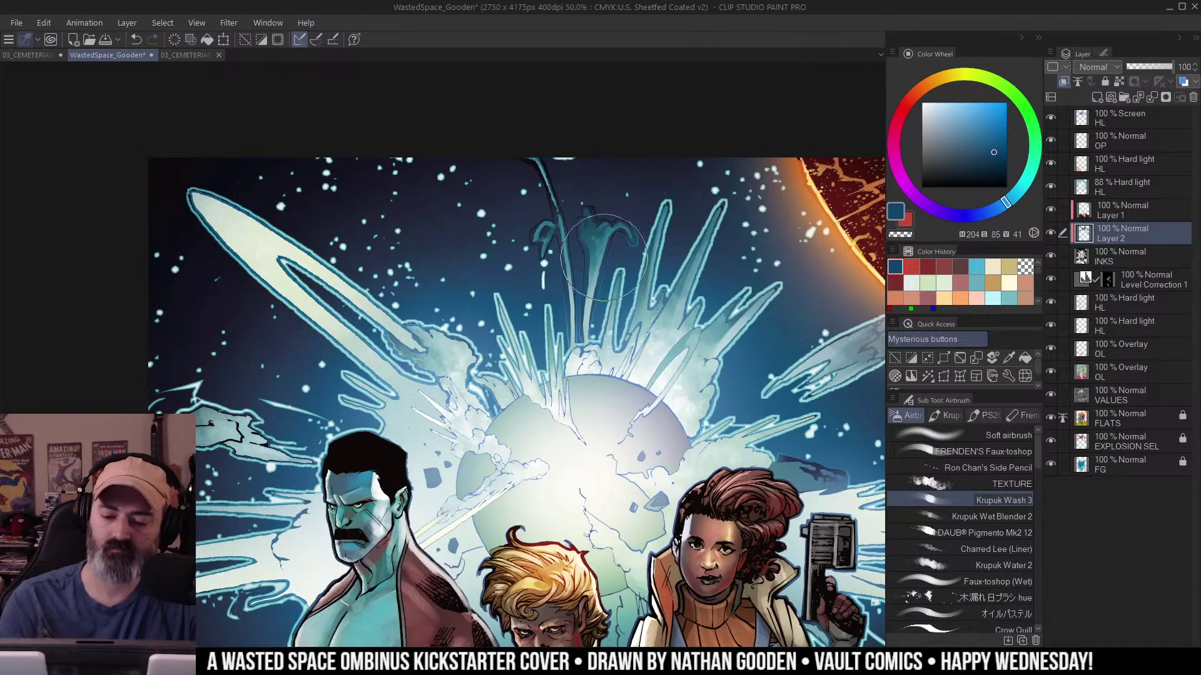
{"action": "key", "text": "ctrl+d"}
Select the curved tube at the blond man's hip and paint it red (hue 7, saturation 72, value 77) on the upper Hard light layer below the inks.
{"action": "scroll", "coordinate": [621, 298], "scroll_direction": "down", "scroll_amount": 2}
{"action": "key", "text": "m"}
{"action": "mouse_move", "coordinate": [747, 350]}
{"action": "left_mouse_down"}
{"action": "mouse_move", "coordinate": [716, 292]}
{"action": "mouse_move", "coordinate": [706, 221]}
{"action": "left_mouse_up"}
{"action": "mouse_move", "coordinate": [770, 247]}
{"action": "left_mouse_down"}
{"action": "mouse_move", "coordinate": [782, 226]}
{"action": "mouse_move", "coordinate": [769, 223]}
{"action": "left_mouse_up"}
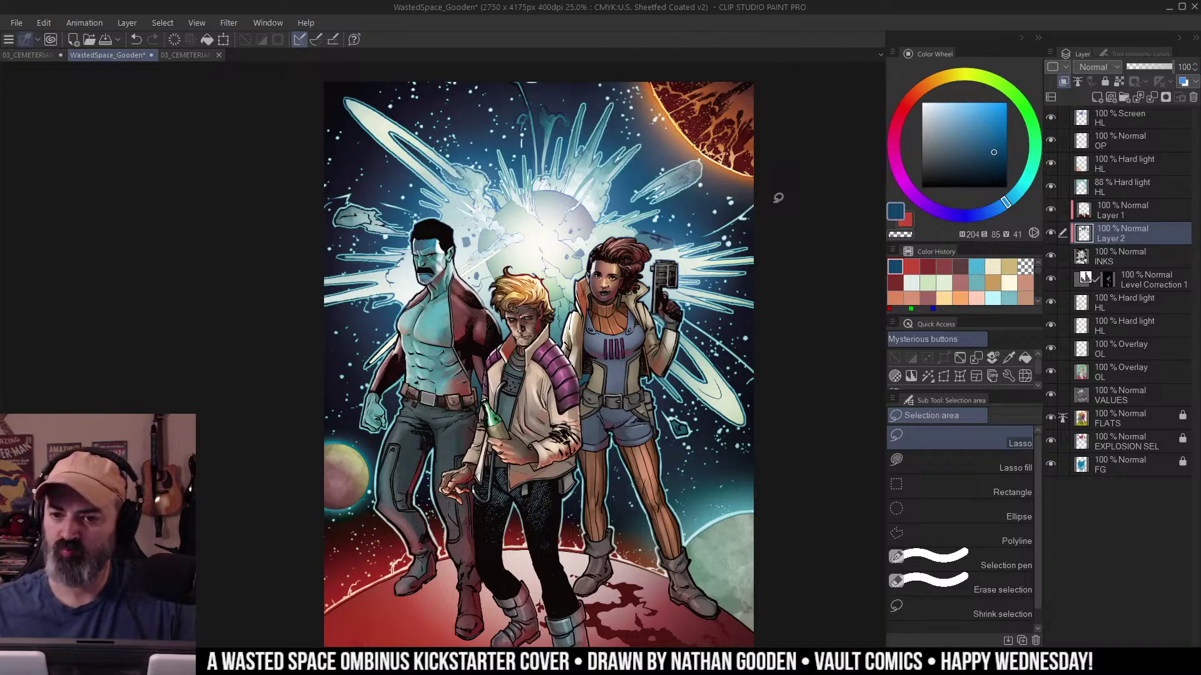
{"action": "left_click_drag", "start_coordinate": [589, 361], "coordinate": [615, 321]}
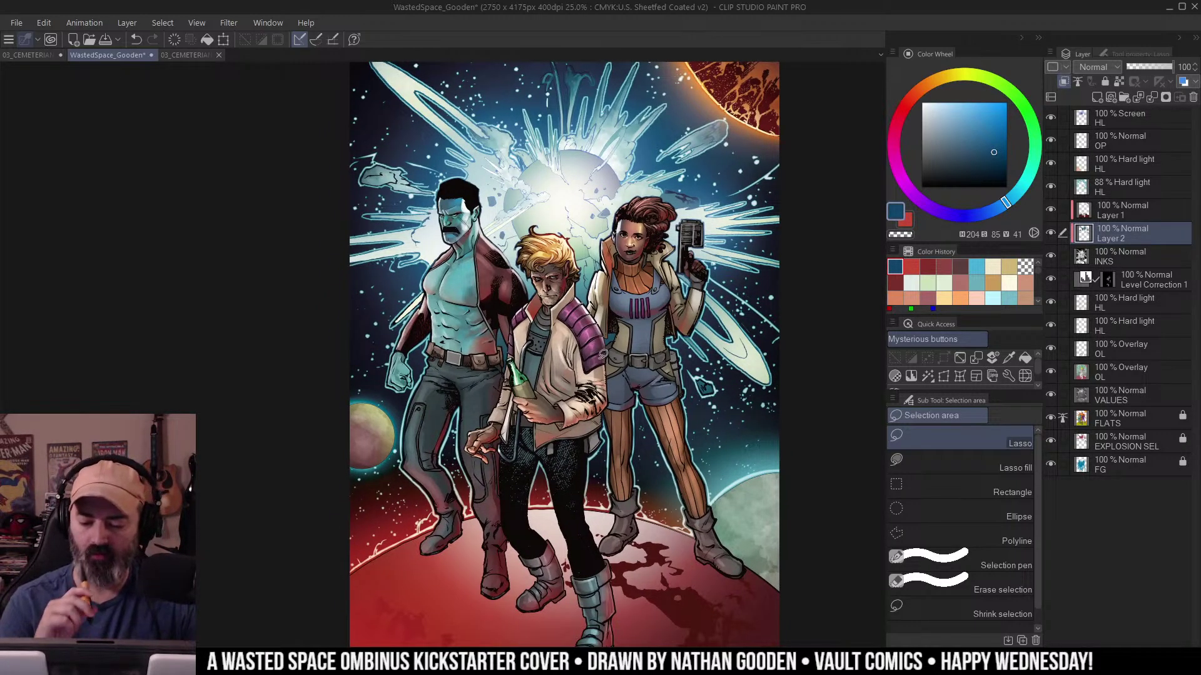
{"action": "left_click", "coordinate": [535, 456], "text": "ctrl"}
{"action": "left_click", "coordinate": [535, 457], "text": "ctrl"}
{"action": "left_click_drag", "start_coordinate": [535, 456], "coordinate": [616, 388]}
{"action": "key", "text": "w"}
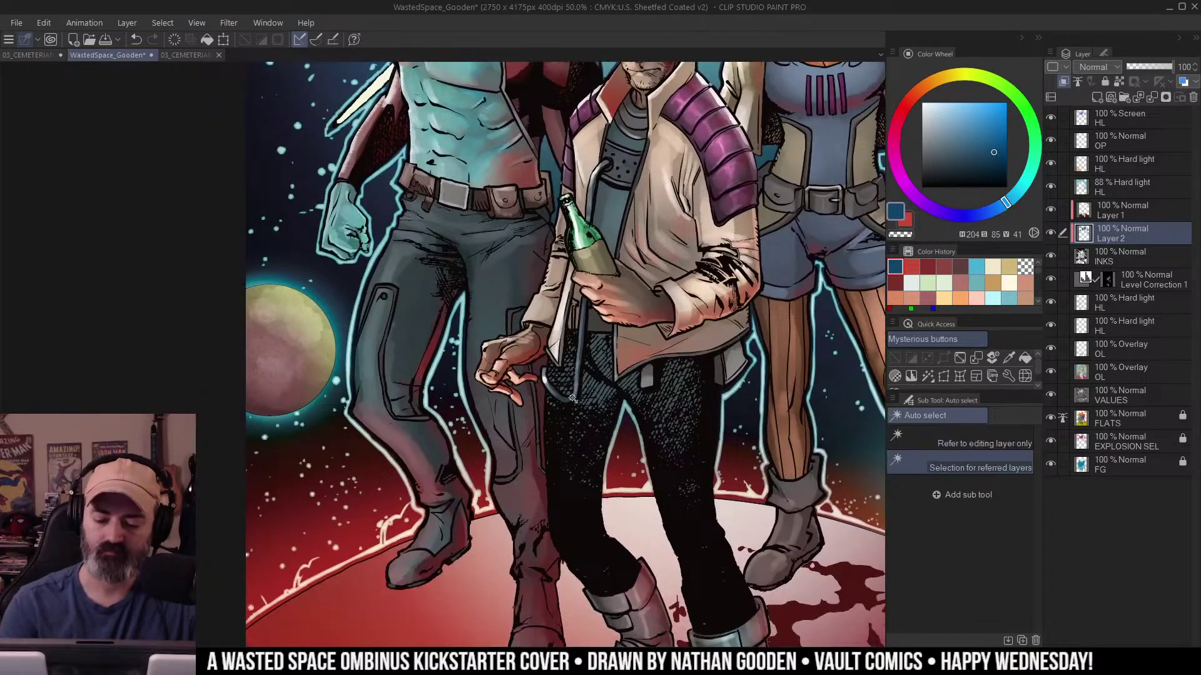
{"action": "left_click", "coordinate": [573, 394]}
{"action": "key", "text": "b"}
{"action": "left_click", "coordinate": [1013, 494]}
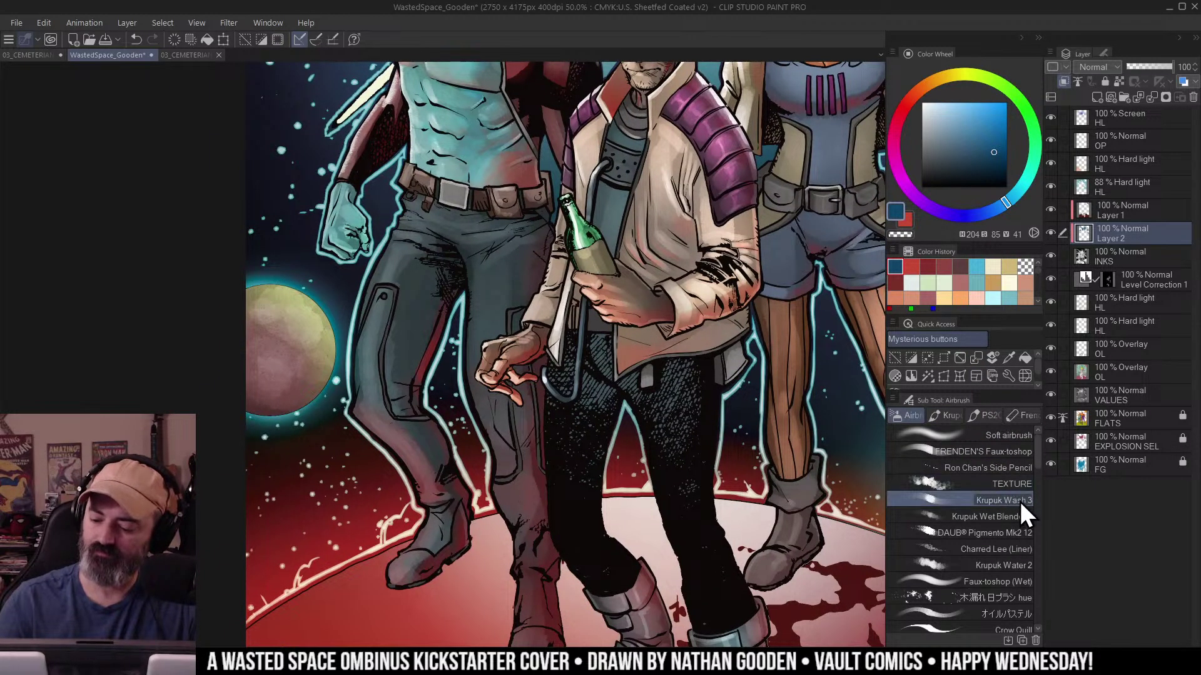
{"action": "left_click", "coordinate": [1084, 299]}
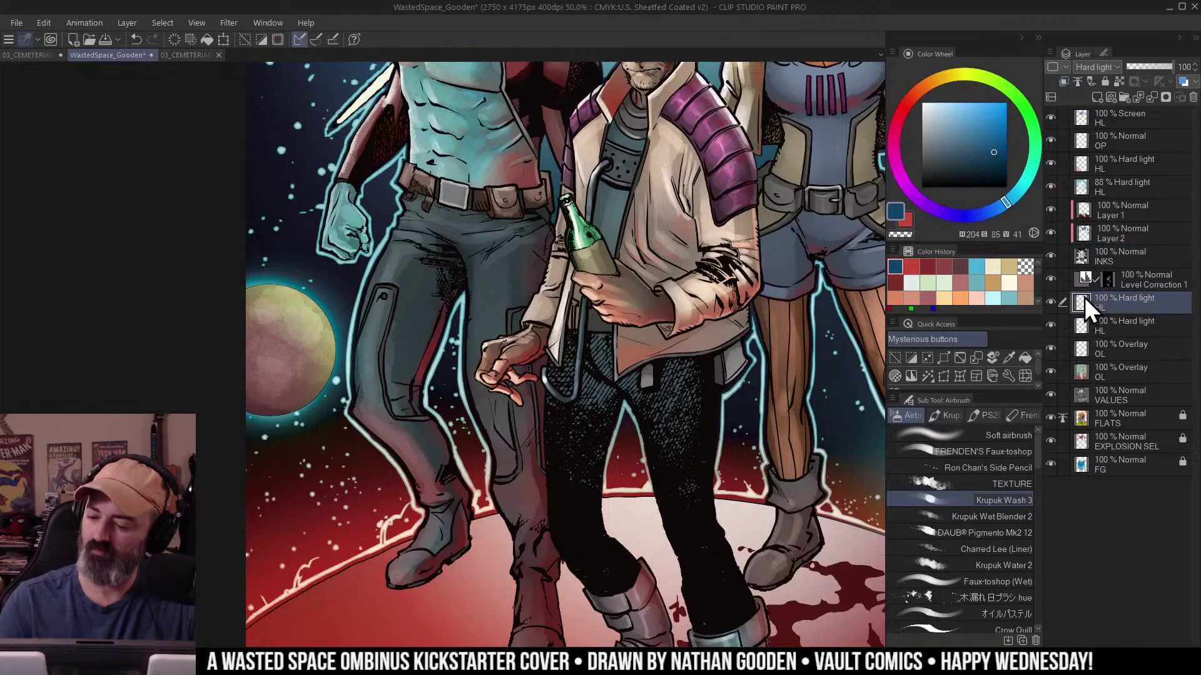
{"action": "left_click", "coordinate": [911, 266]}
{"action": "mouse_move", "coordinate": [543, 392]}
{"action": "left_mouse_down"}
{"action": "mouse_move", "coordinate": [556, 406]}
{"action": "mouse_move", "coordinate": [585, 331]}
{"action": "mouse_move", "coordinate": [575, 406]}
{"action": "mouse_move", "coordinate": [623, 365]}
{"action": "left_mouse_up"}
Export the cover's timelapse with length All as WastedSpace_Gooden.mp4.
{"action": "key", "text": "/"}
{"action": "left_click", "coordinate": [623, 365], "text": "alt"}
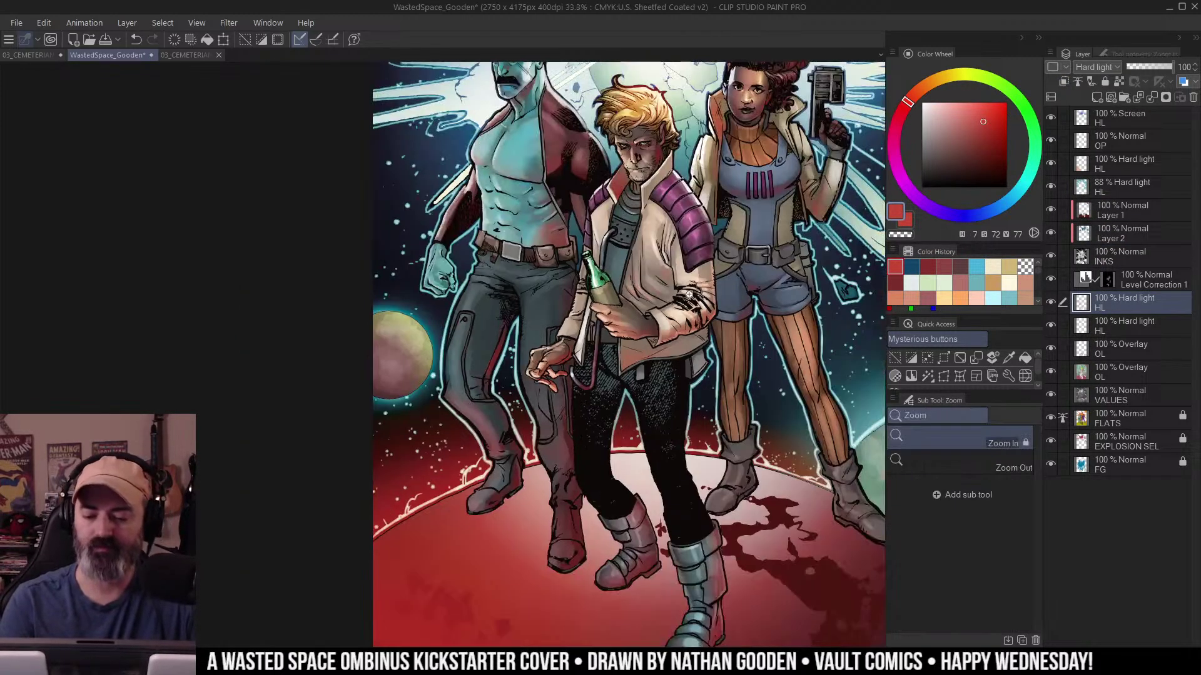
{"action": "left_click_drag", "start_coordinate": [754, 289], "coordinate": [694, 287]}
{"action": "left_click_drag", "start_coordinate": [668, 444], "coordinate": [669, 322]}
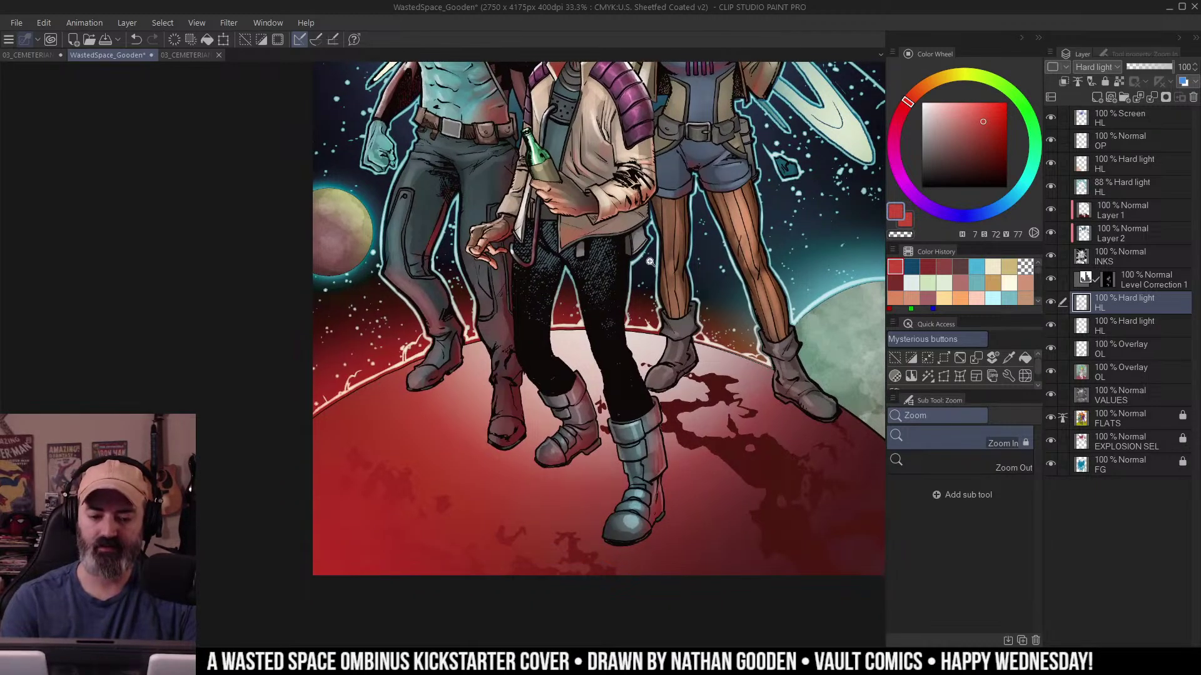
{"action": "scroll", "coordinate": [699, 322], "scroll_direction": "down", "scroll_amount": 1}
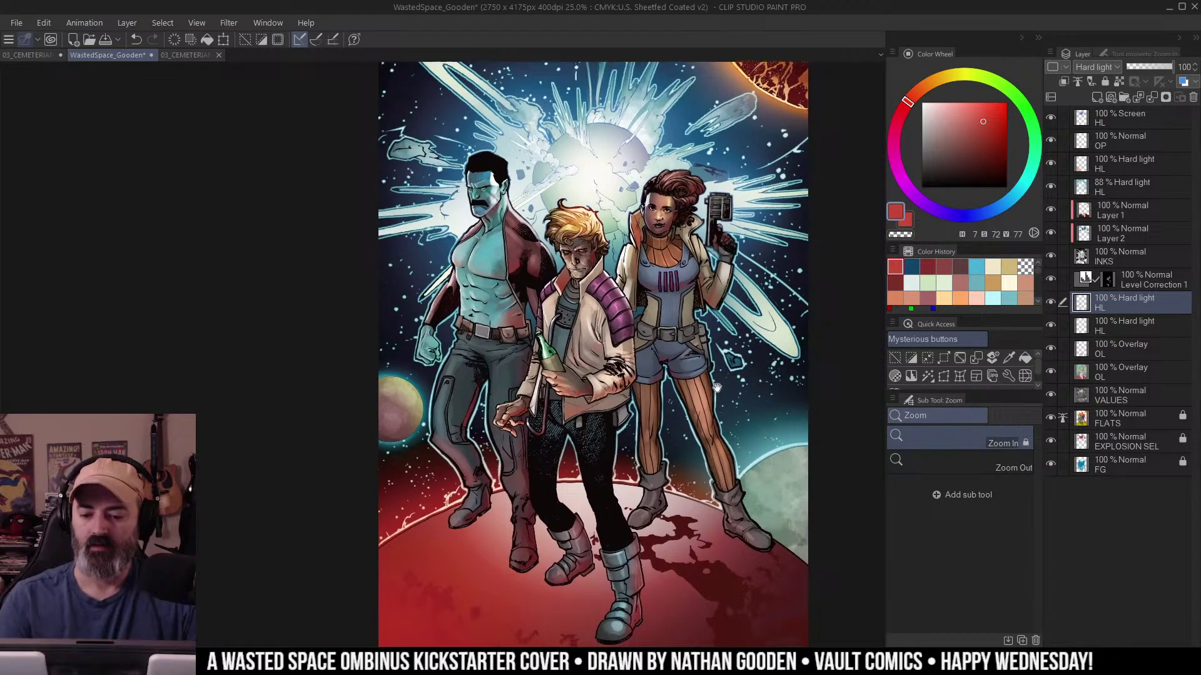
{"action": "left_click_drag", "start_coordinate": [718, 387], "coordinate": [712, 384]}
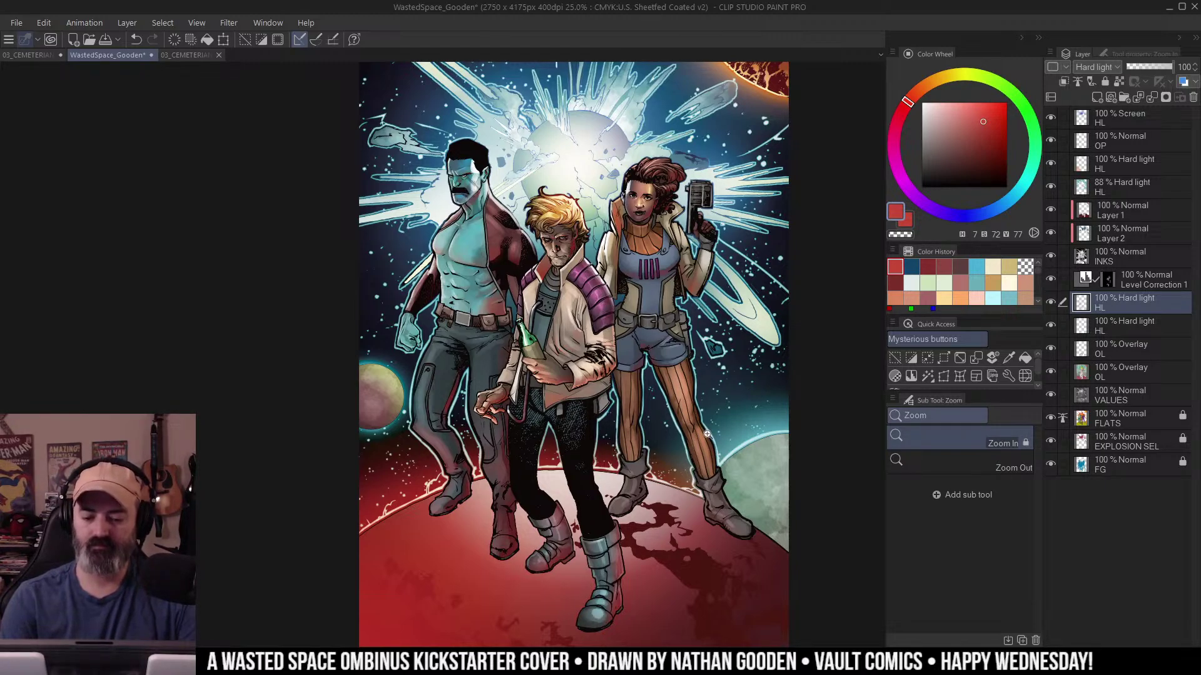
{"action": "left_click", "coordinate": [15, 23]}
{"action": "mouse_move", "coordinate": [163, 258]}
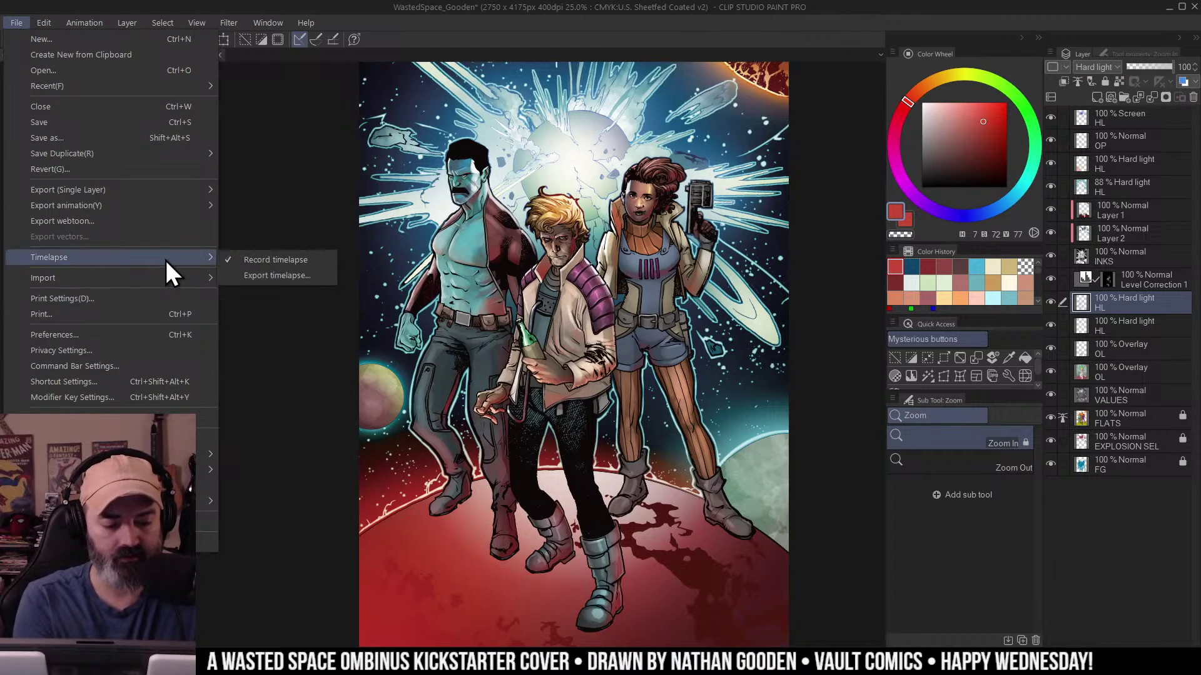
{"action": "left_click", "coordinate": [291, 276]}
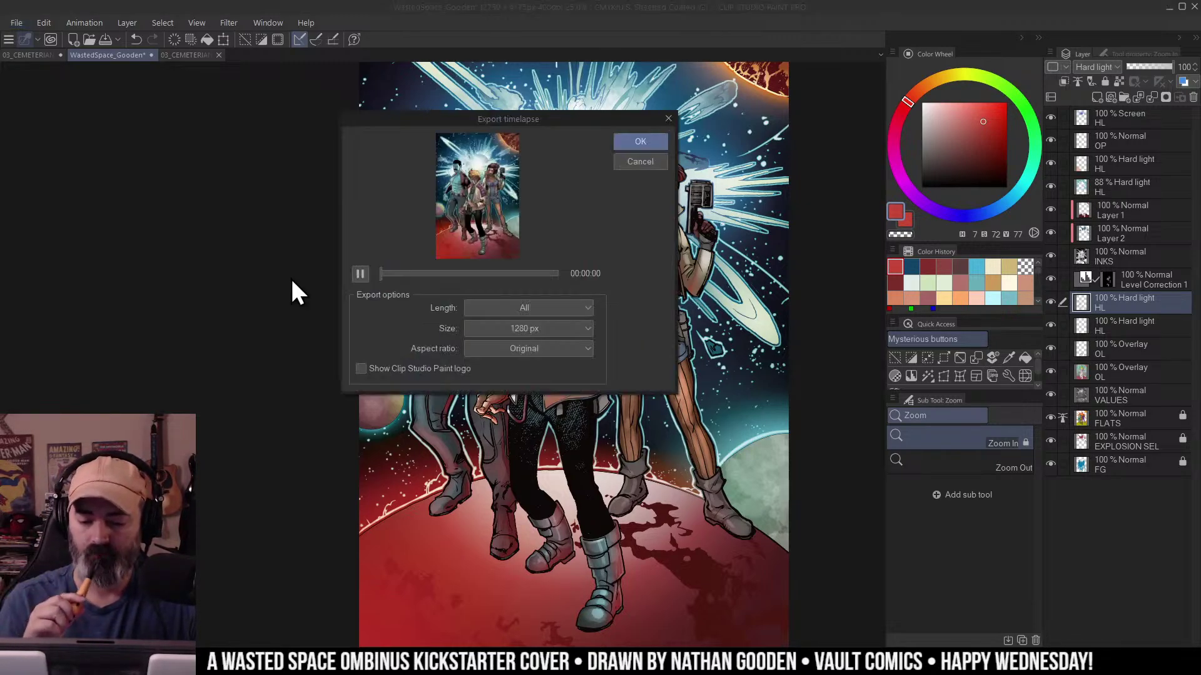
{"action": "left_click", "coordinate": [577, 324]}
{"action": "left_click", "coordinate": [579, 328]}
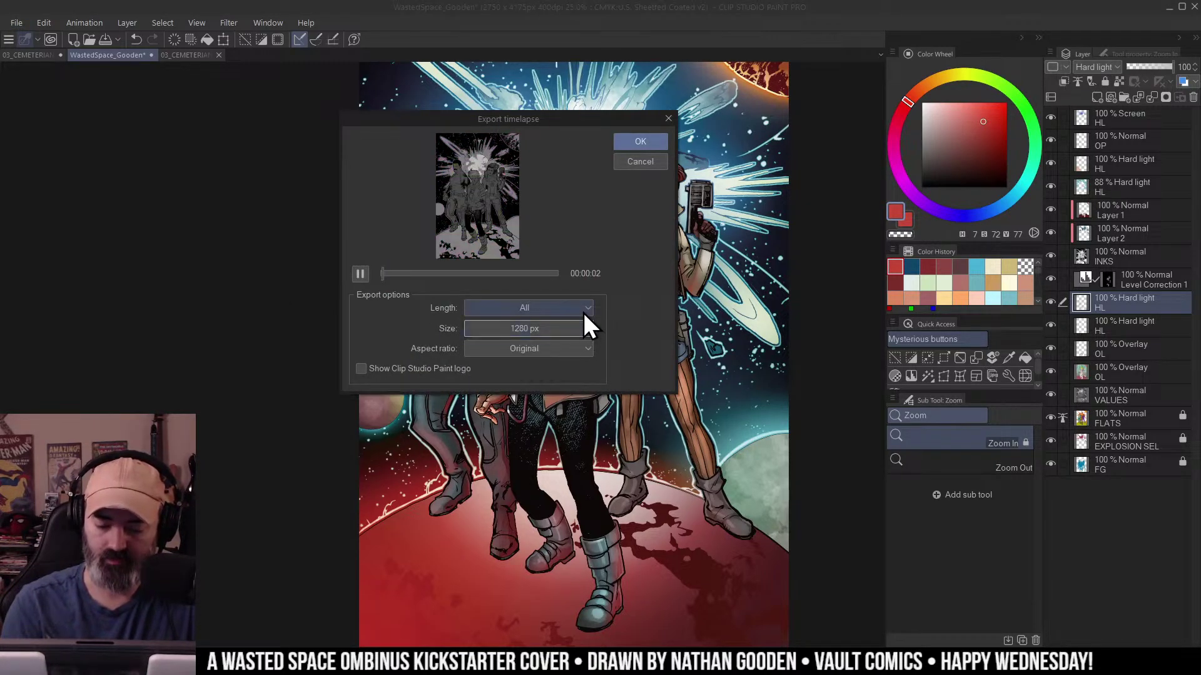
{"action": "left_click", "coordinate": [647, 160]}
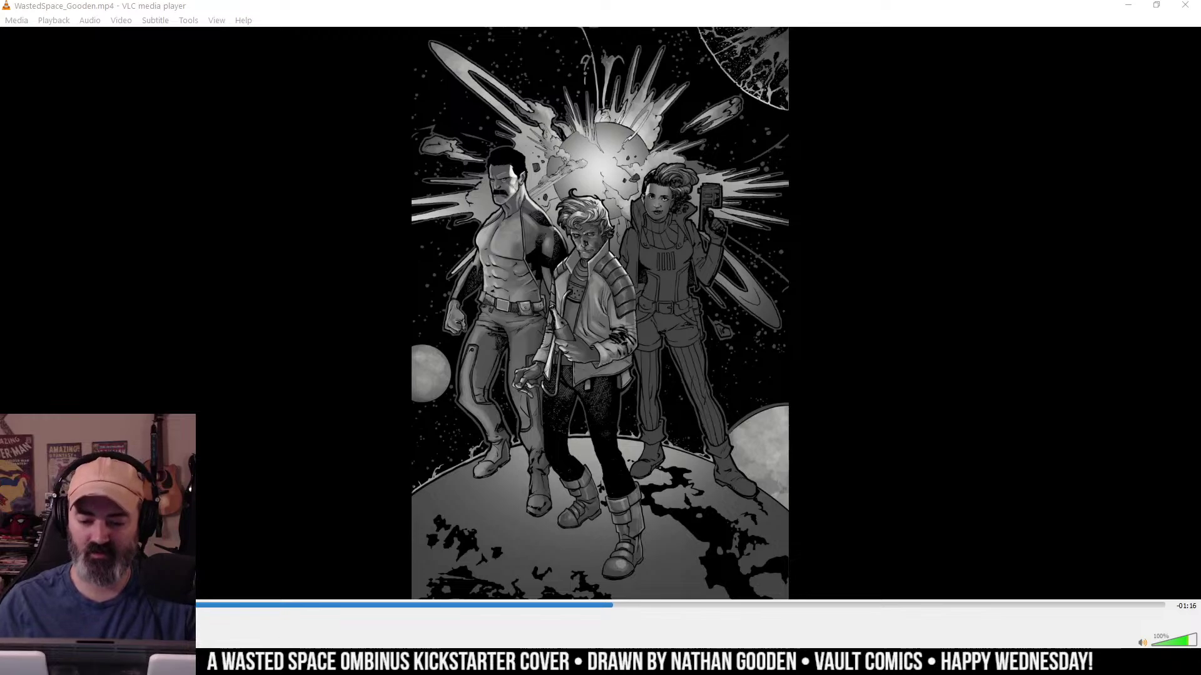
Watch the exported WastedSpace_Gooden.mp4 timelapse full screen in VLC media player and close the player.
{"action": "double_click", "coordinate": [657, 371]}
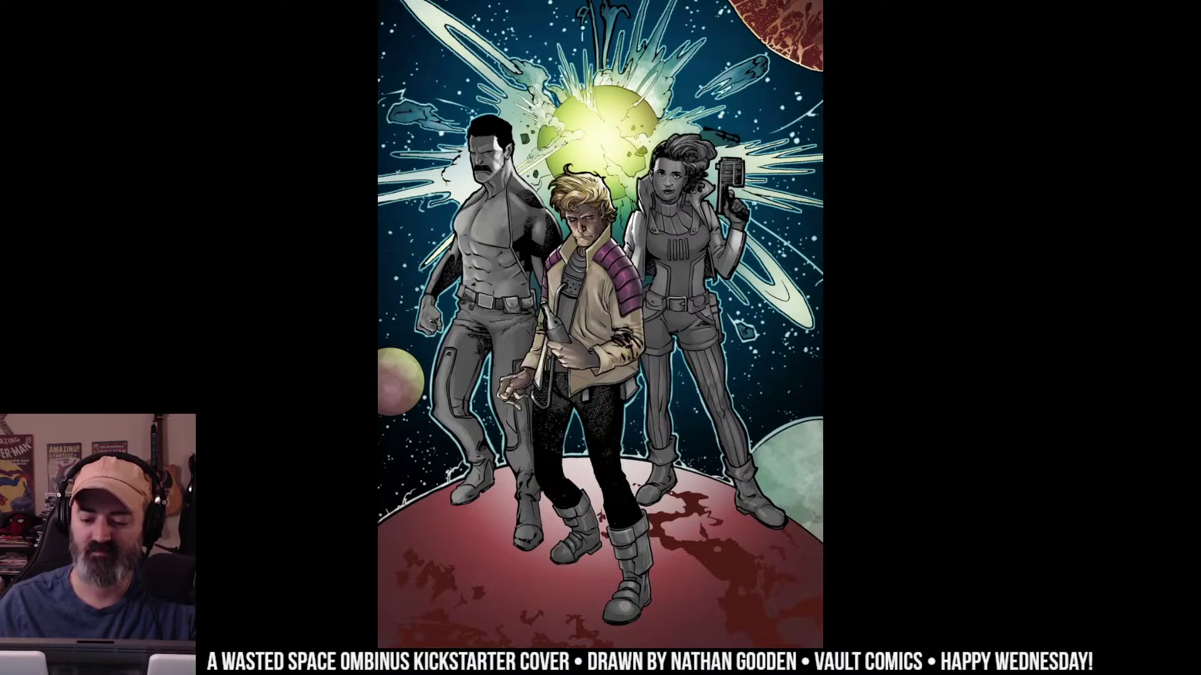
{"action": "mouse_move", "coordinate": [1086, 630]}
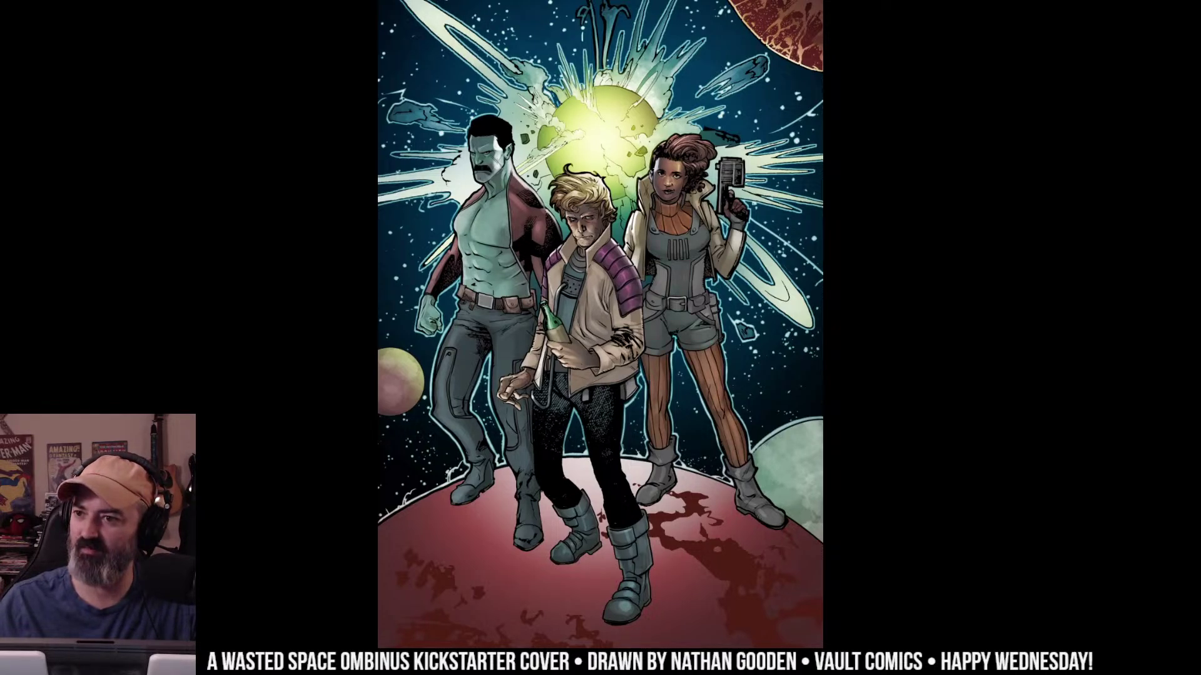
{"action": "mouse_move", "coordinate": [1034, 48]}
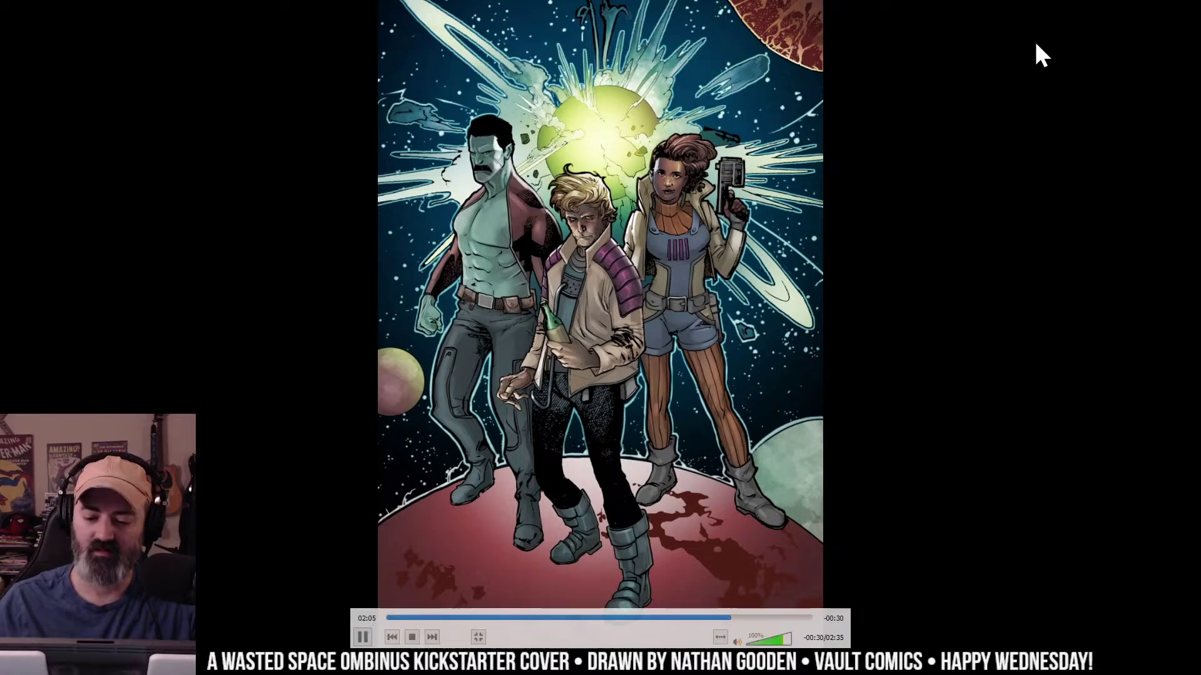
{"action": "double_click", "coordinate": [789, 132]}
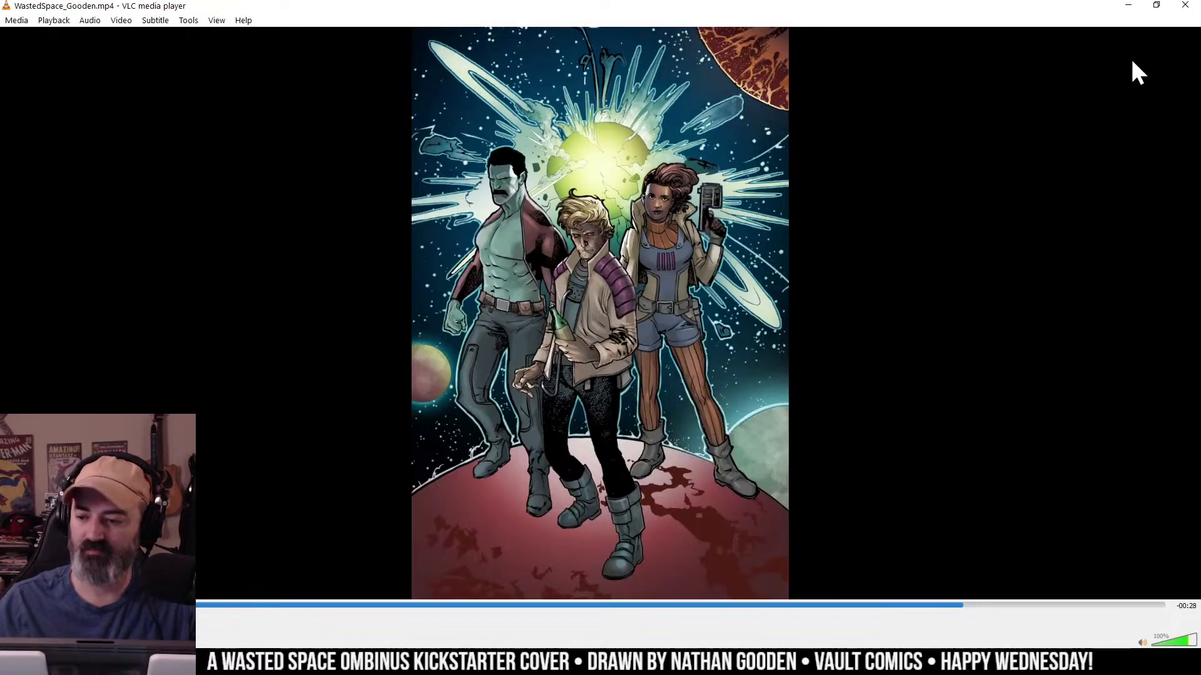
{"action": "left_click", "coordinate": [1188, 8]}
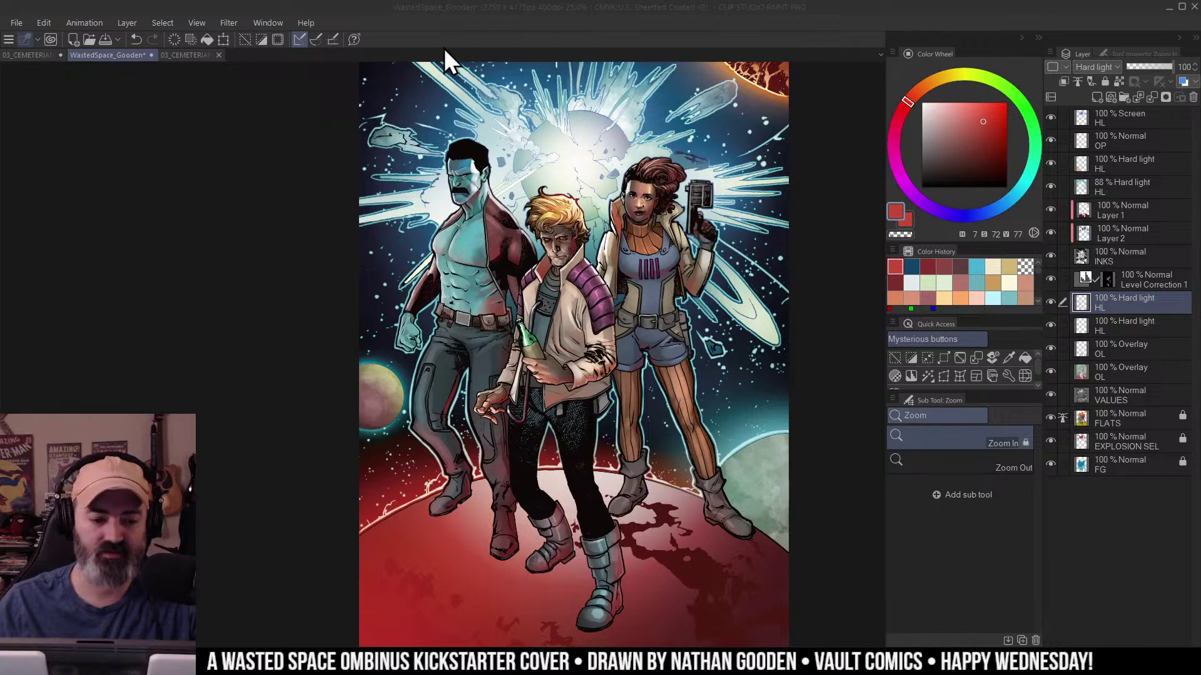
Save the cover in Clip Studio Paint and save it again as WastedSpace_Gooden.psd.
{"action": "key", "text": "alt+Tab"}
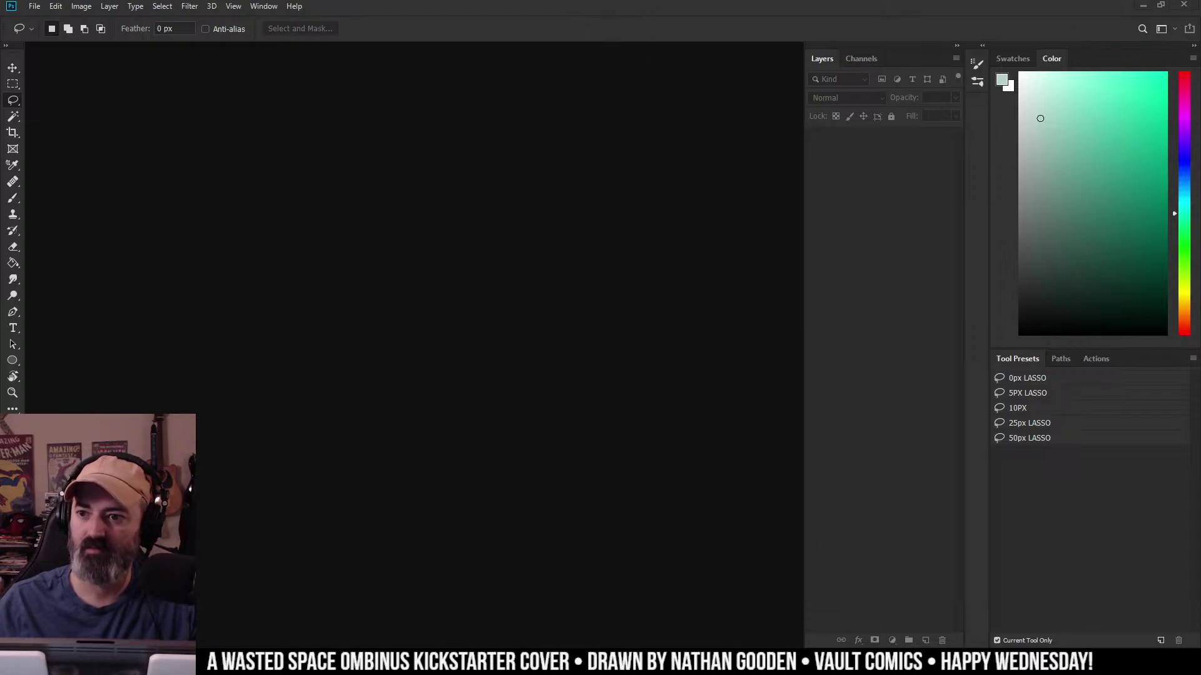
{"action": "key", "text": "alt+Tab"}
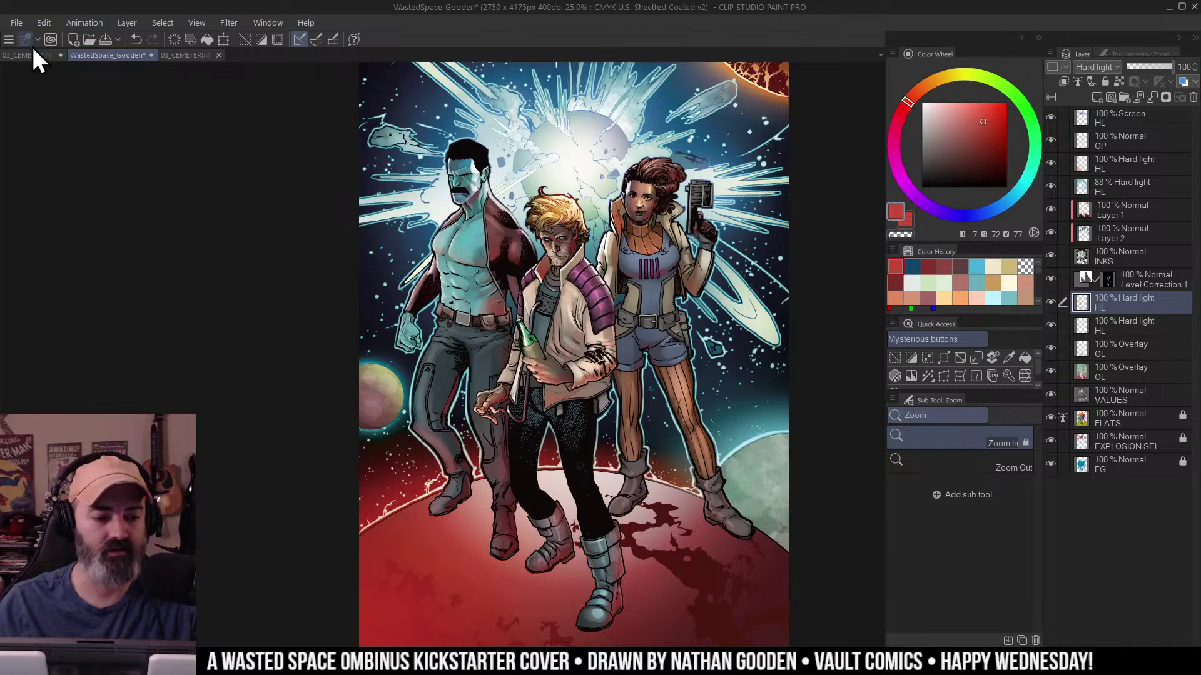
{"action": "left_click", "coordinate": [16, 23]}
{"action": "left_click", "coordinate": [34, 123]}
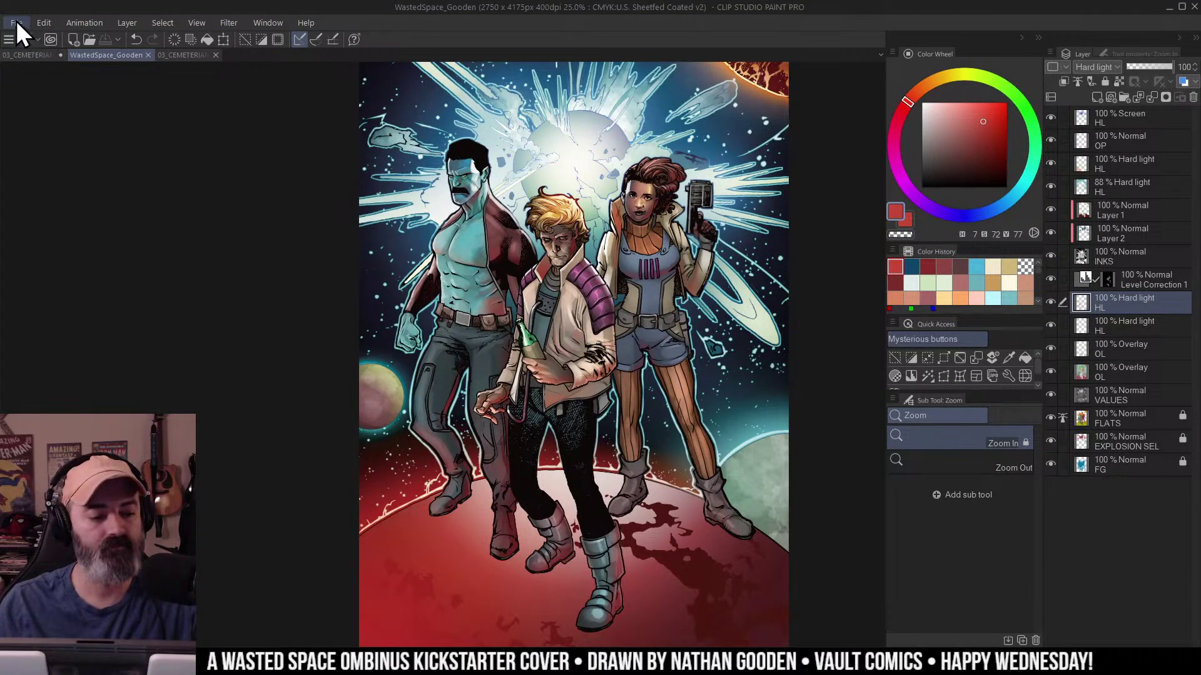
{"action": "left_click", "coordinate": [16, 23]}
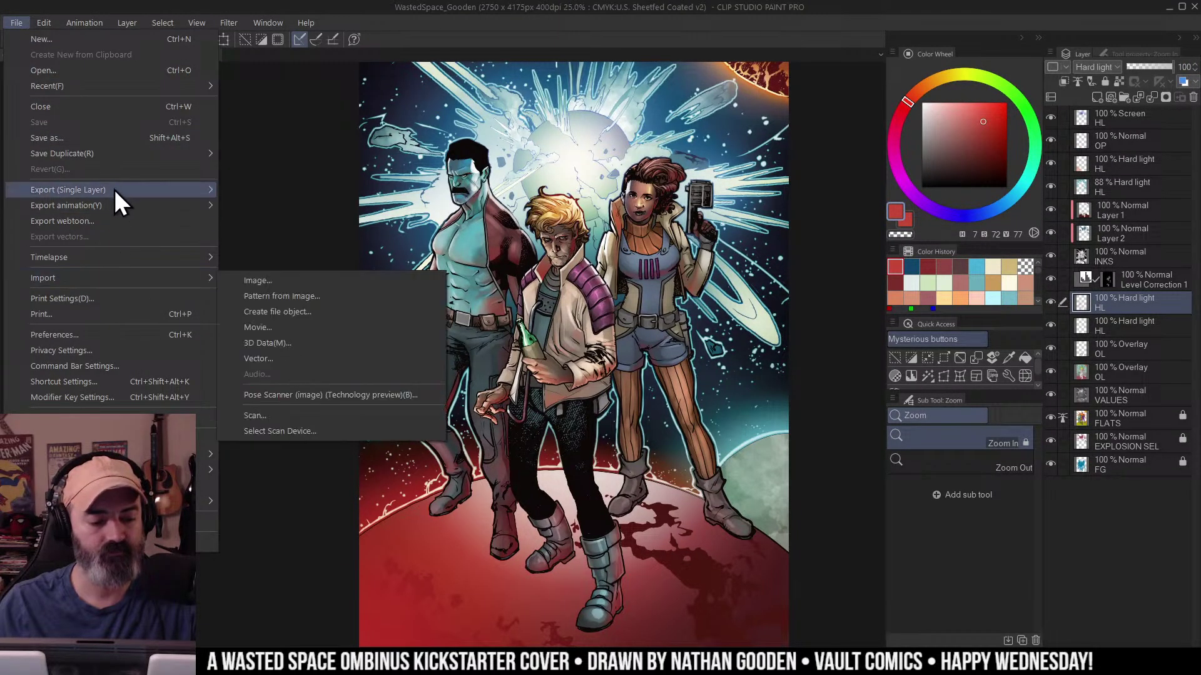
{"action": "left_click", "coordinate": [122, 141]}
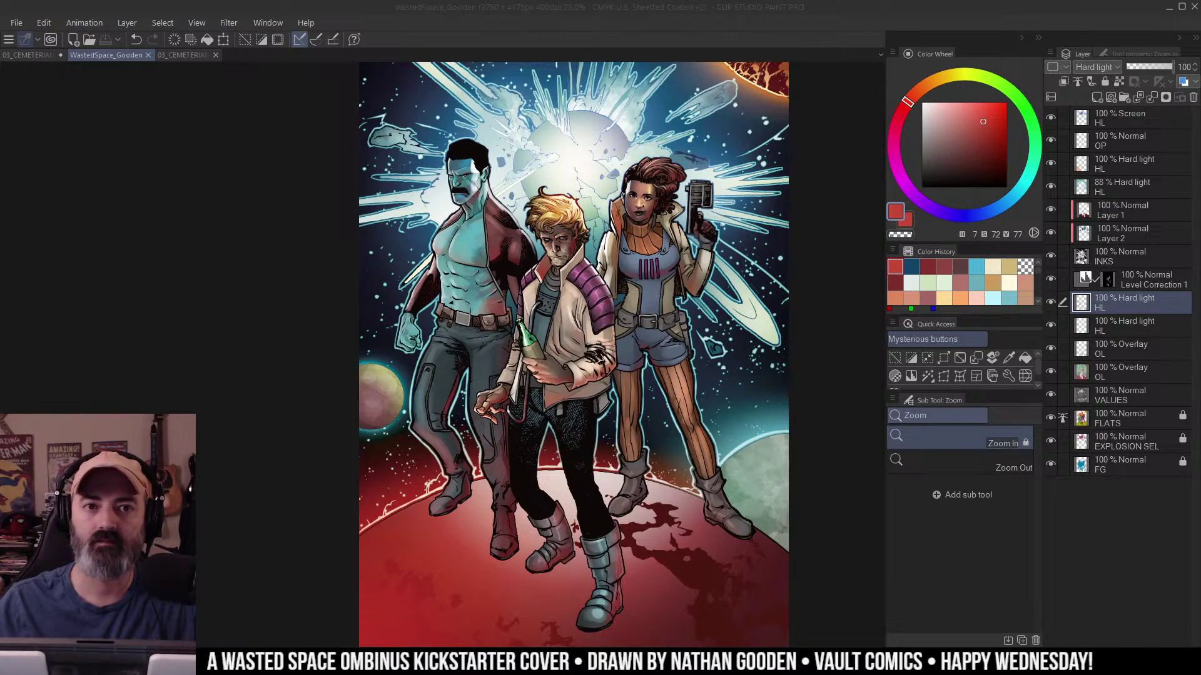
Switch to Photoshop, open WastedSpace_Gooden.psd, and compare its colors with CMYK proofing off and on.
{"action": "key", "text": "alt+Tab"}
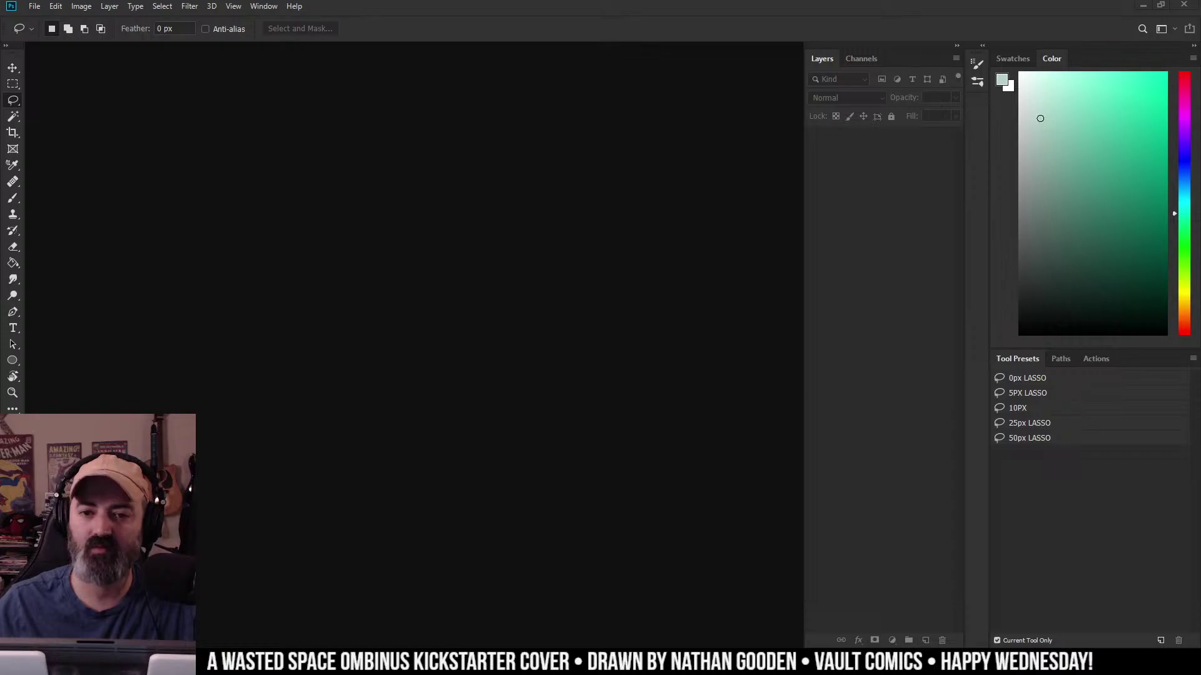
{"action": "left_click_drag", "start_coordinate": [816, 318], "coordinate": [523, 190]}
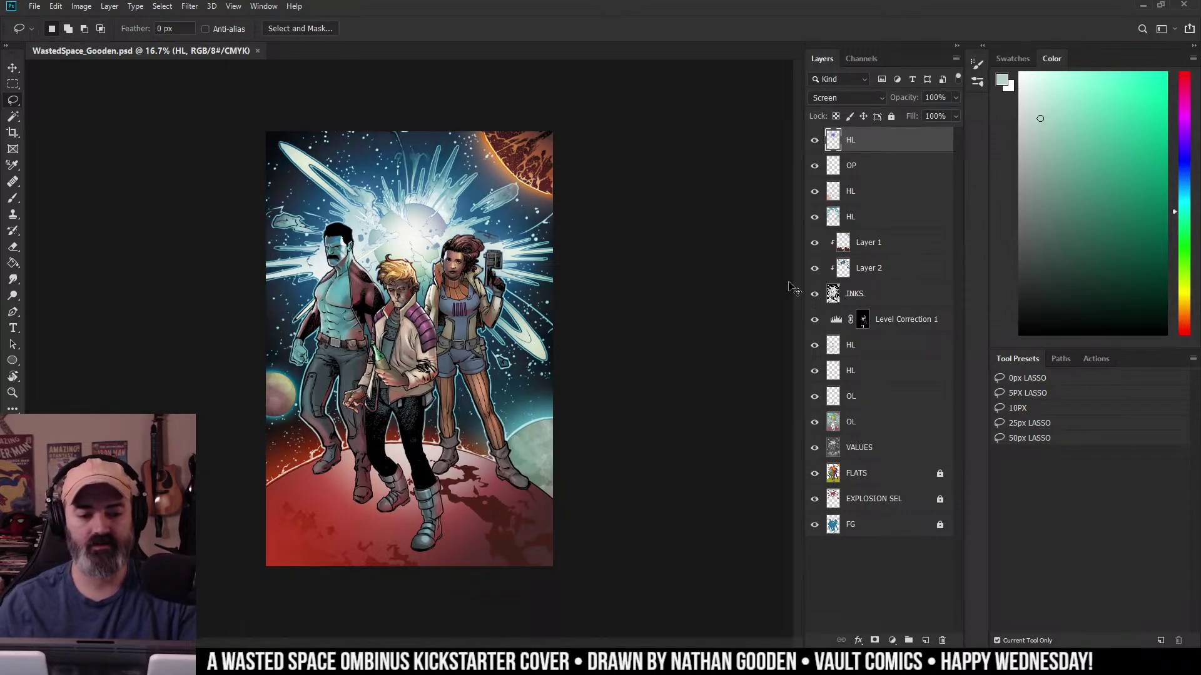
{"action": "key", "text": "ctrl+y"}
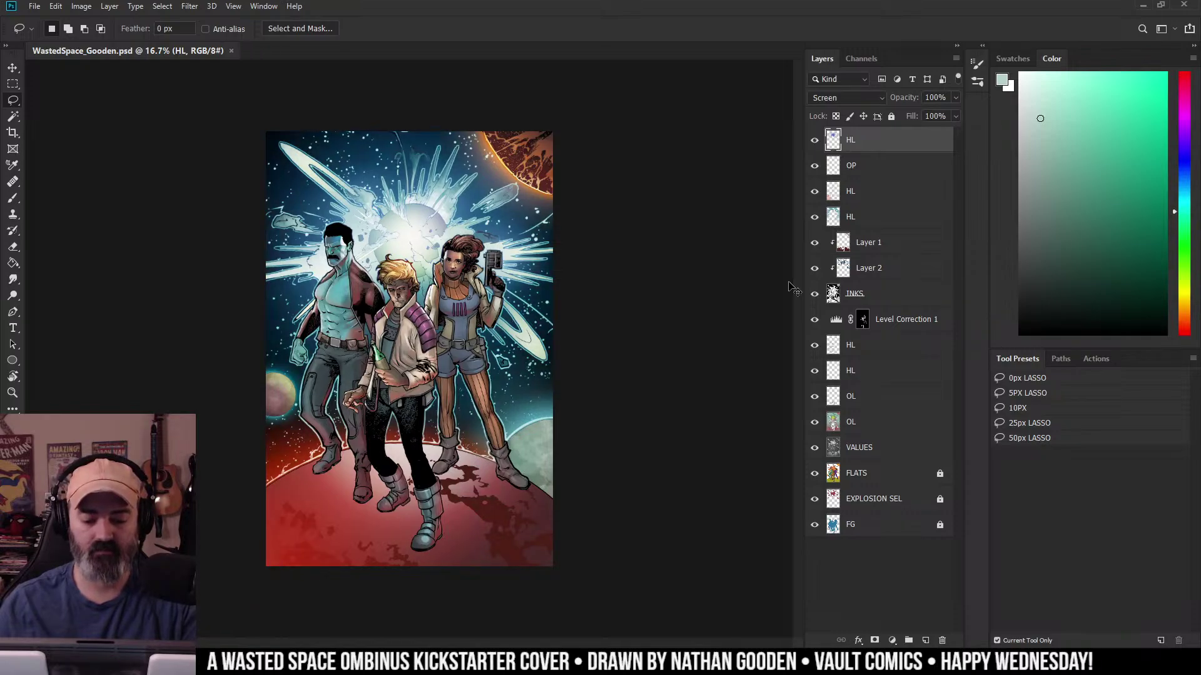
{"action": "key", "text": "ctrl+y"}
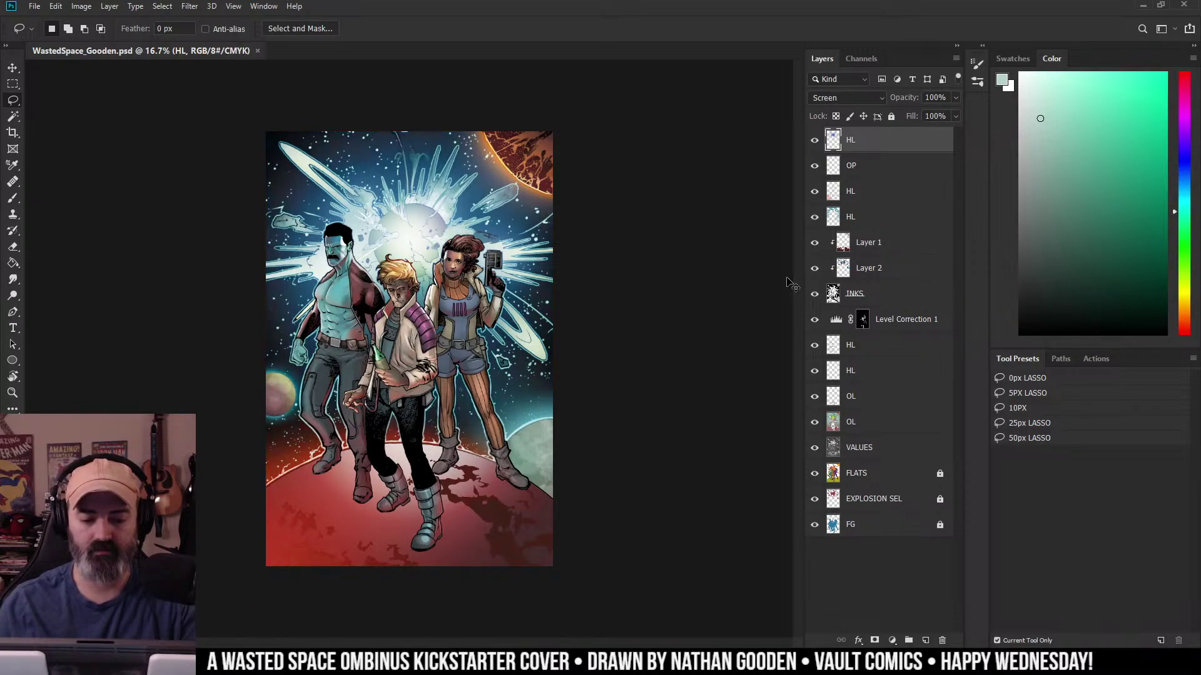
Examine the CMYK-proofed cover at 25% with the interface panels hidden.
{"action": "left_click", "coordinate": [545, 186], "text": "ctrl"}
{"action": "key", "text": "Tab"}
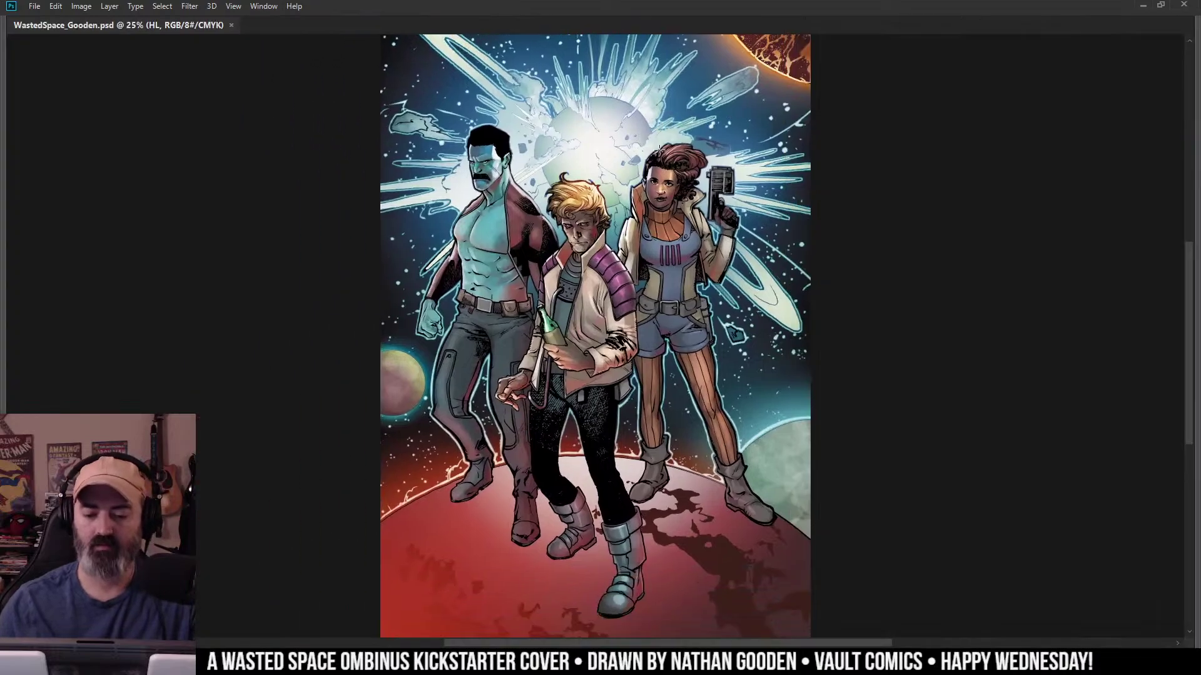
{"action": "left_click", "coordinate": [751, 214]}
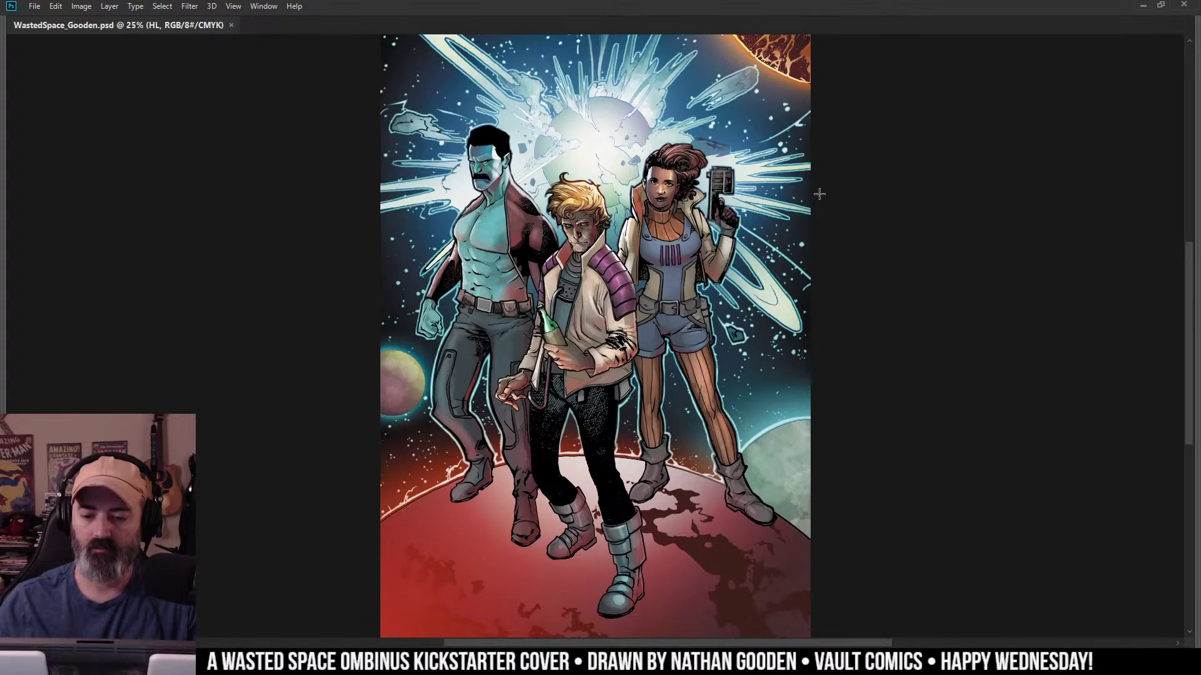
Show the interface panels again and add a Vibrance adjustment layer above the top HL layer, with vibrance set to about +48.
{"action": "key", "text": "Tab"}
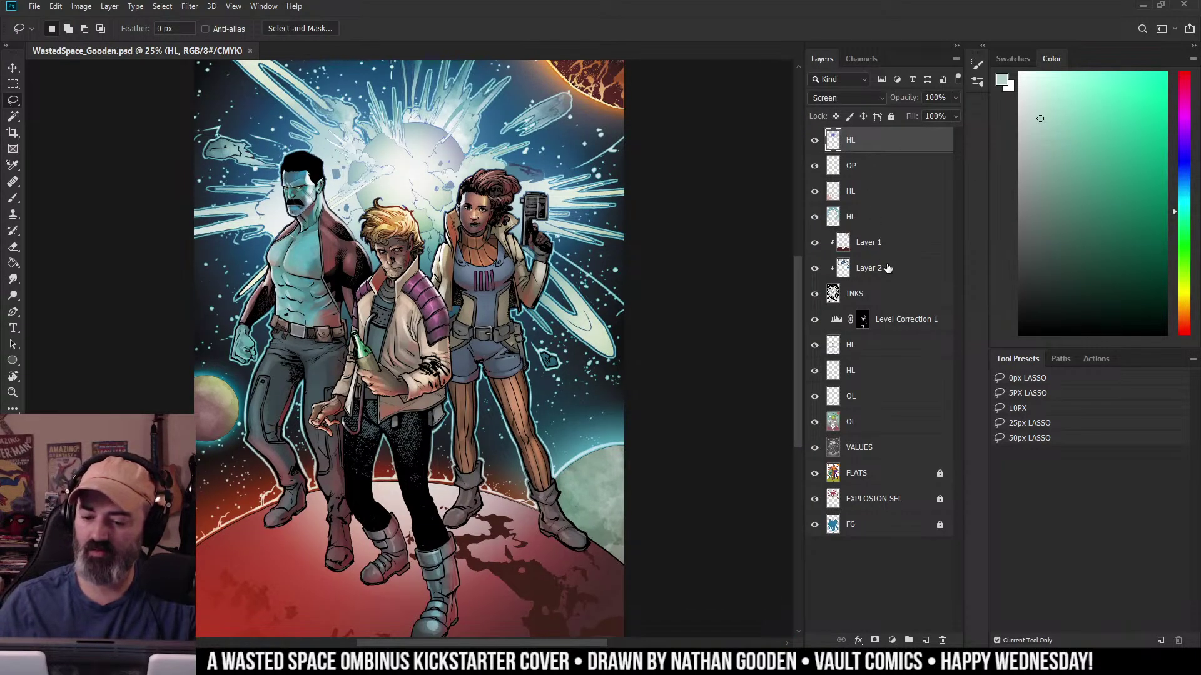
{"action": "left_click", "coordinate": [892, 641]}
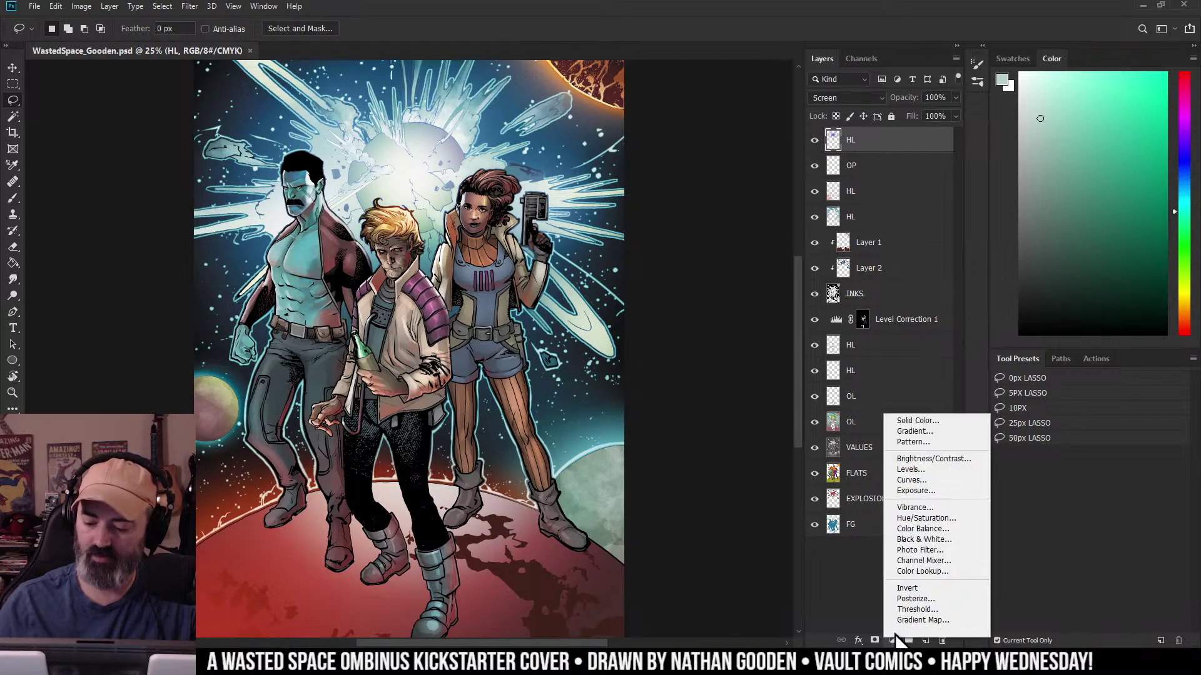
{"action": "left_click", "coordinate": [917, 511]}
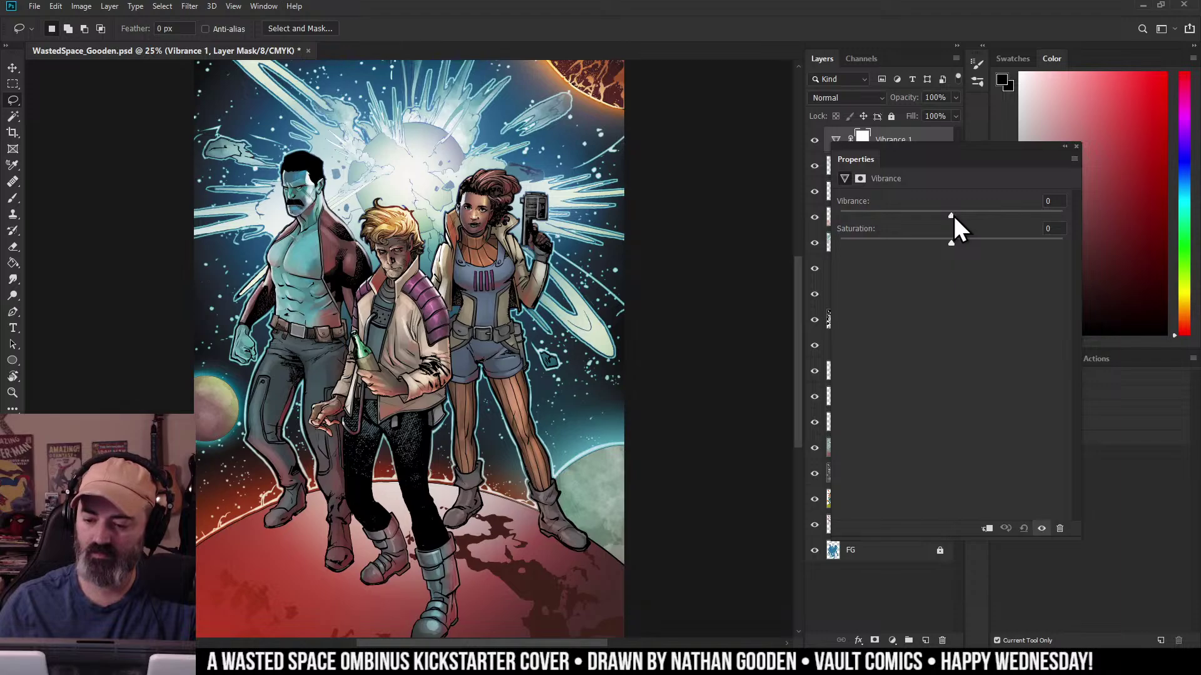
{"action": "left_click_drag", "start_coordinate": [954, 215], "coordinate": [1007, 214]}
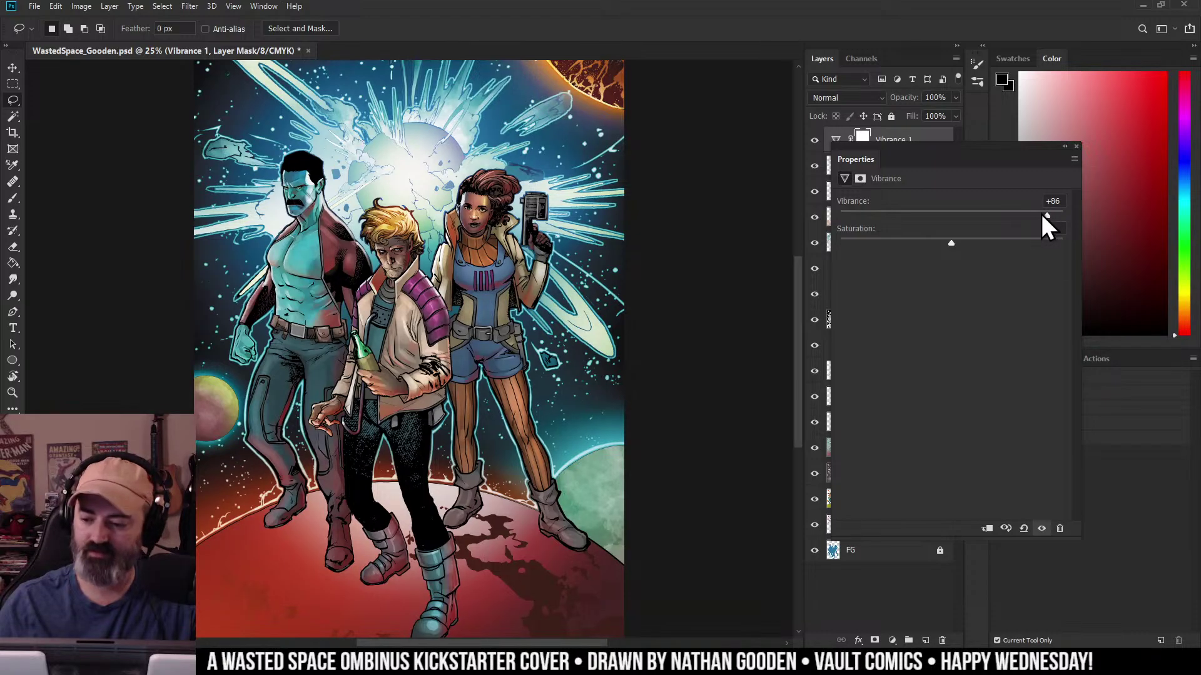
{"action": "left_click_drag", "start_coordinate": [1081, 213], "coordinate": [1025, 213]}
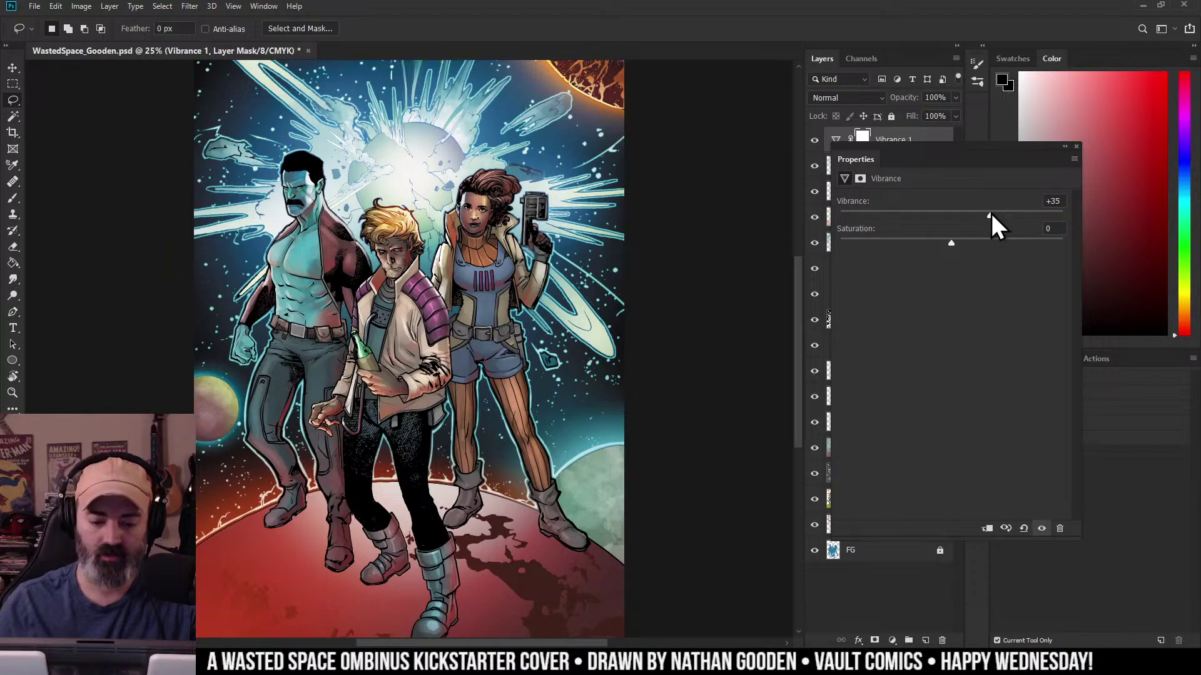
{"action": "mouse_move", "coordinate": [994, 216]}
{"action": "left_mouse_down"}
{"action": "mouse_move", "coordinate": [982, 216]}
{"action": "mouse_move", "coordinate": [1005, 216]}
{"action": "left_mouse_up"}
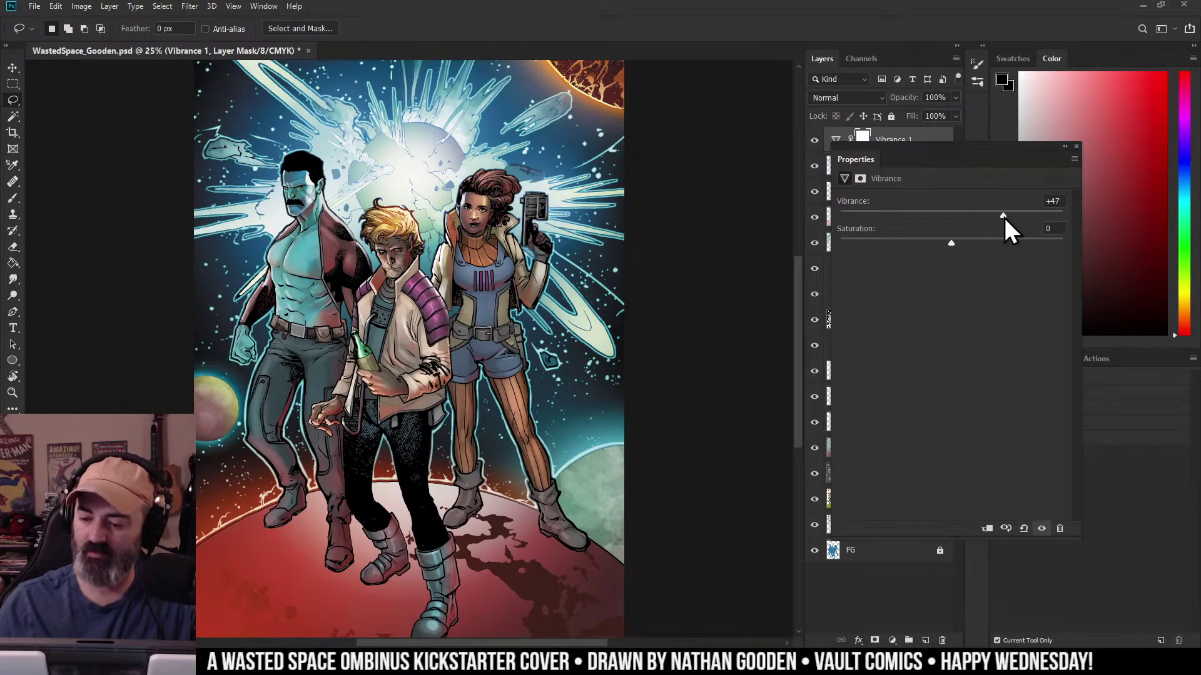
{"action": "left_click", "coordinate": [1064, 146]}
{"action": "left_click", "coordinate": [836, 140]}
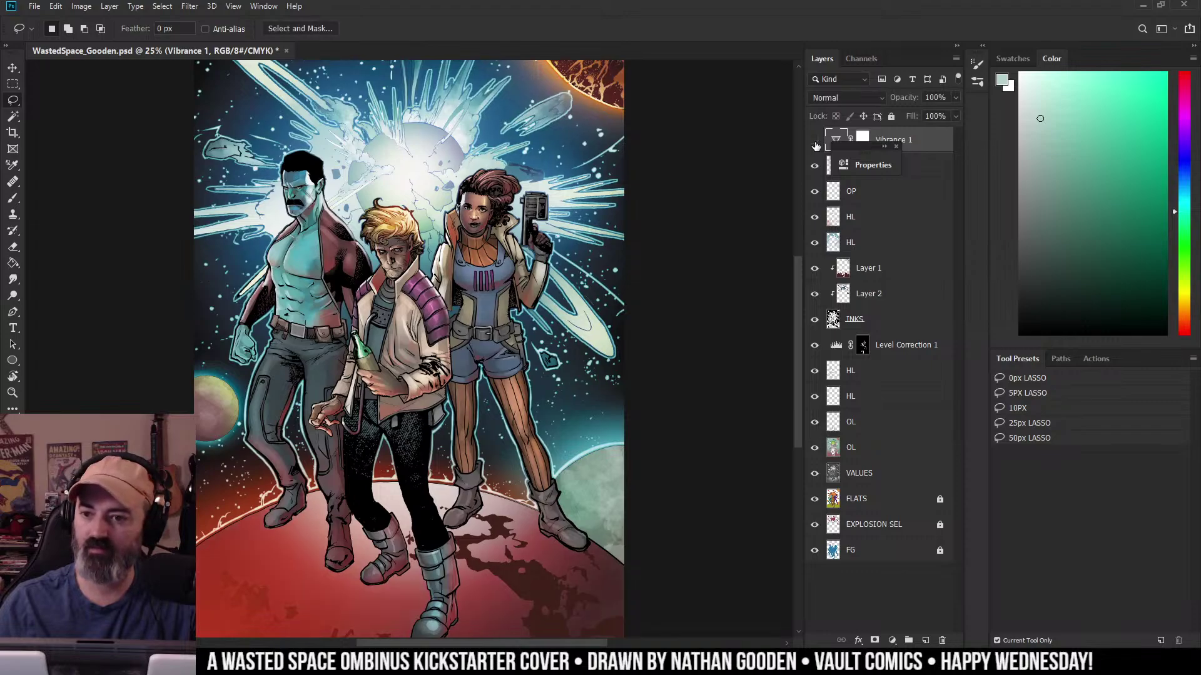
{"action": "double_click", "coordinate": [914, 139]}
{"action": "left_click", "coordinate": [637, 170]}
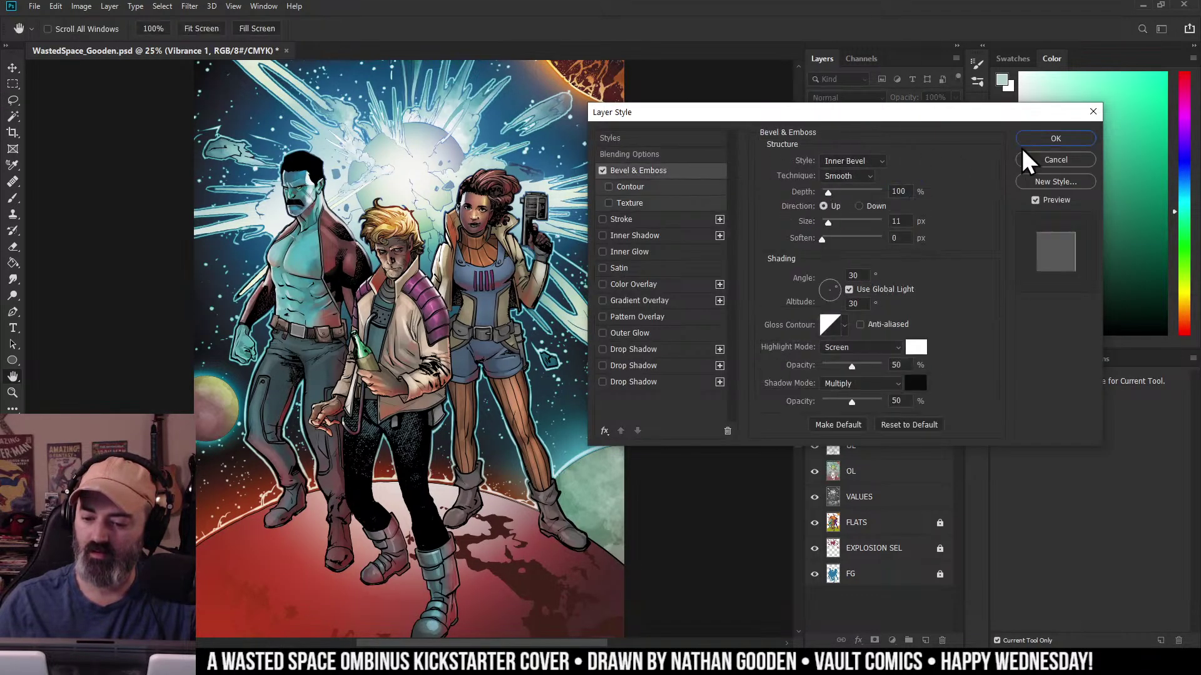
{"action": "left_click", "coordinate": [1056, 159]}
Set the Vibrance 1 adjustment layer to vibrance +78 and saturation 0.
{"action": "double_click", "coordinate": [838, 139]}
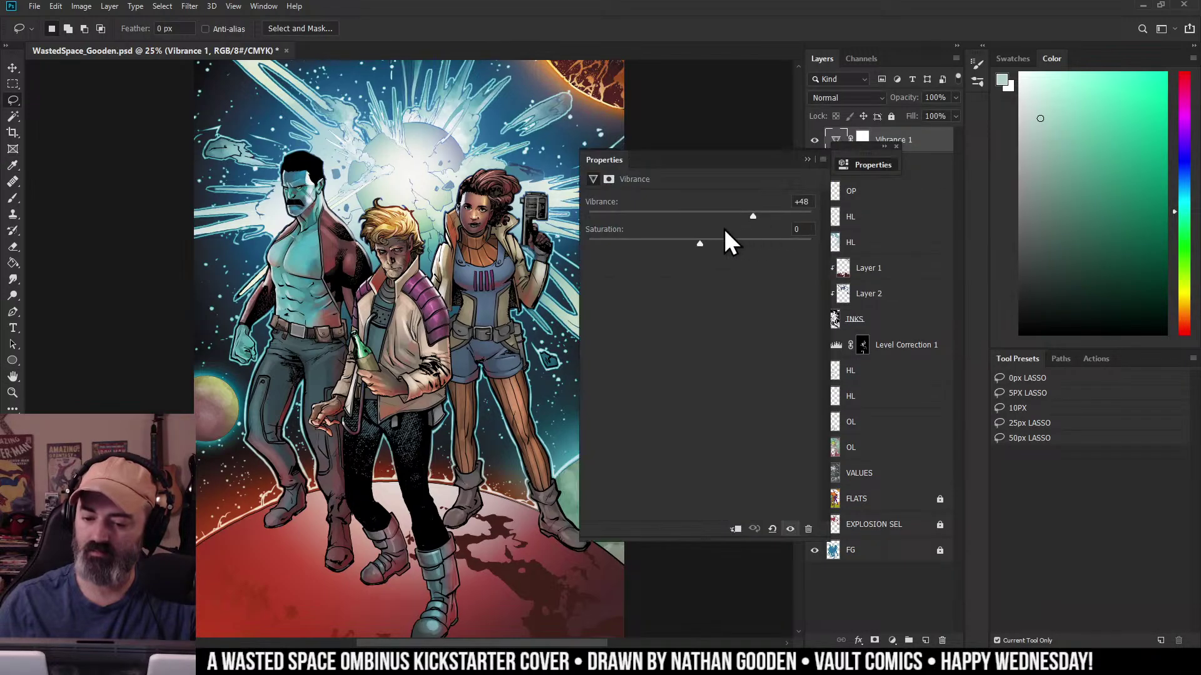
{"action": "left_click_drag", "start_coordinate": [753, 215], "coordinate": [814, 213]}
{"action": "left_click", "coordinate": [781, 215]}
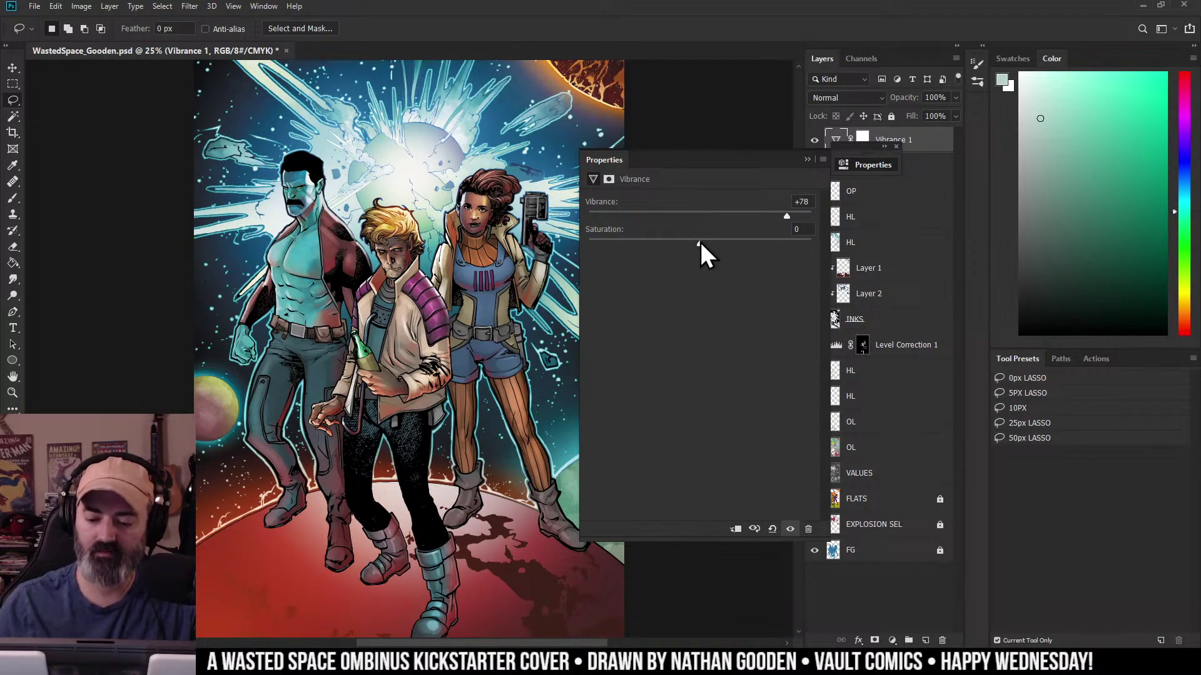
{"action": "mouse_move", "coordinate": [701, 243]}
{"action": "left_mouse_down"}
{"action": "mouse_move", "coordinate": [853, 249]}
{"action": "mouse_move", "coordinate": [628, 246]}
{"action": "mouse_move", "coordinate": [719, 249]}
{"action": "left_mouse_up"}
{"action": "left_click", "coordinate": [803, 229]}
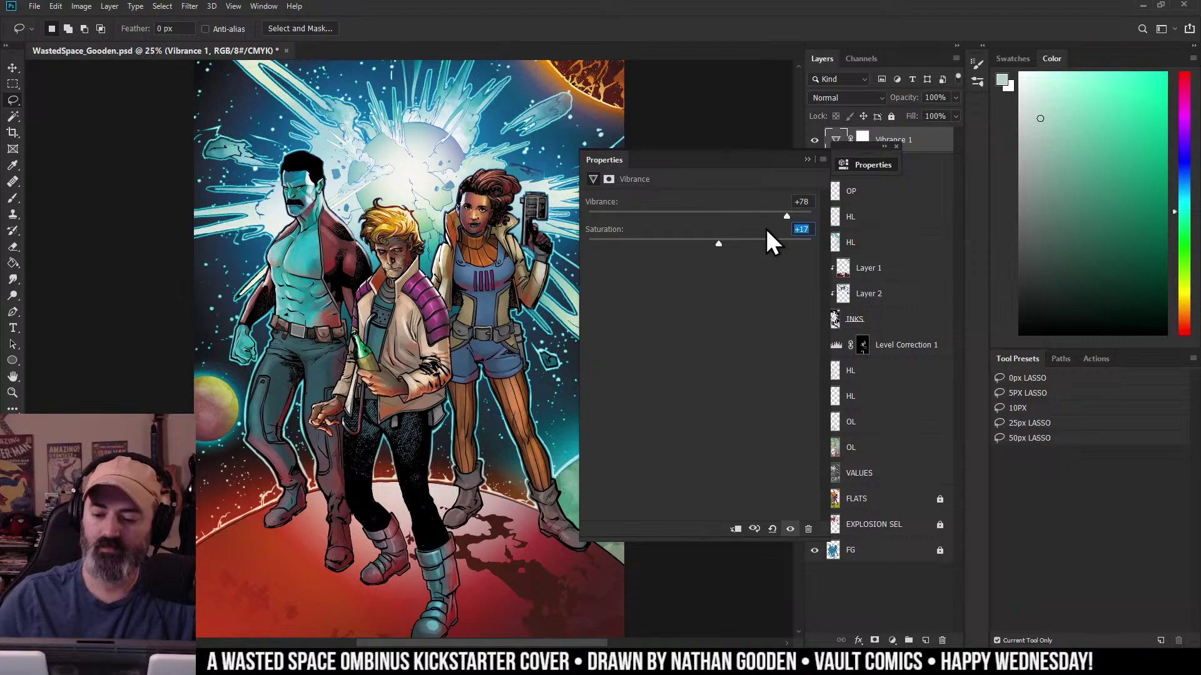
{"action": "type", "text": "0"}
{"action": "key", "text": "Return"}
{"action": "left_click", "coordinate": [733, 125]}
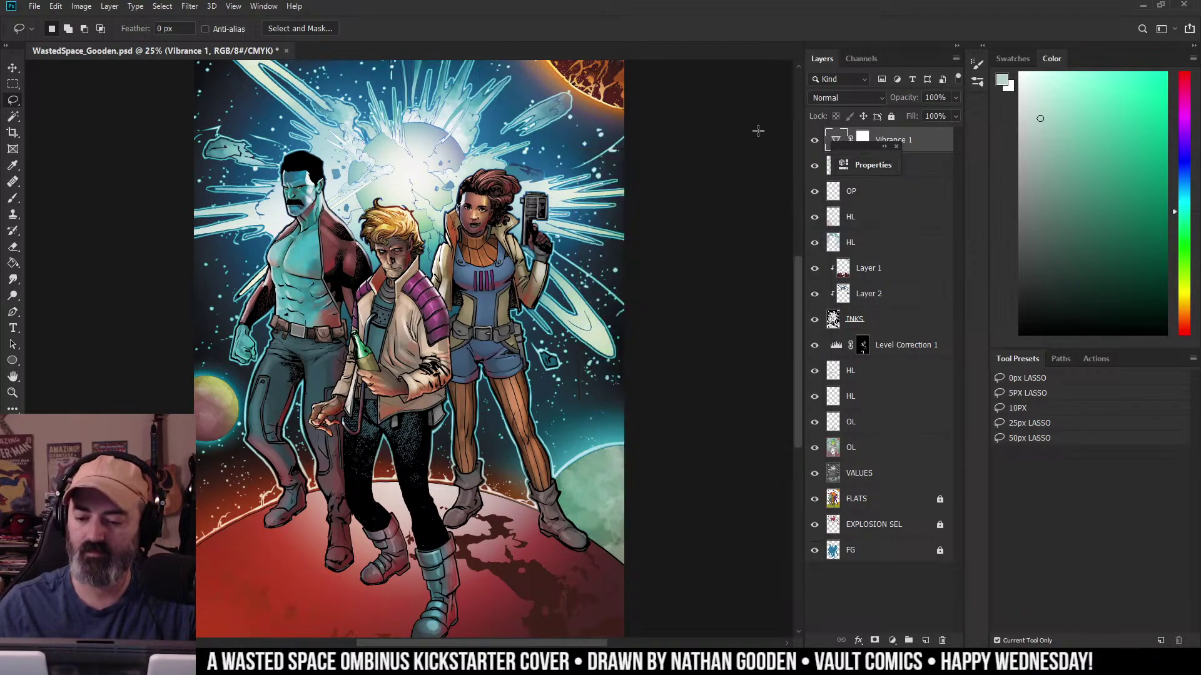
Add a Levels adjustment layer directly above Level Correction 1, below the INKS layer.
{"action": "left_click", "coordinate": [916, 161]}
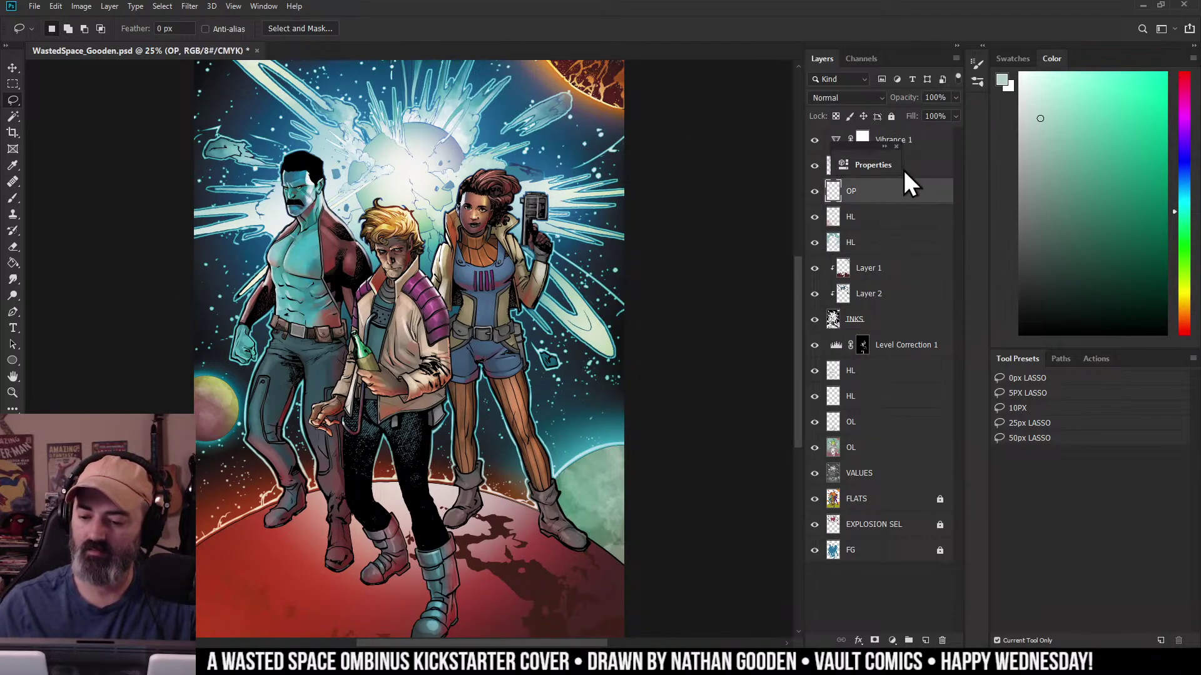
{"action": "left_click", "coordinate": [863, 344]}
{"action": "key", "text": "z"}
{"action": "left_click", "coordinate": [673, 340], "text": "alt"}
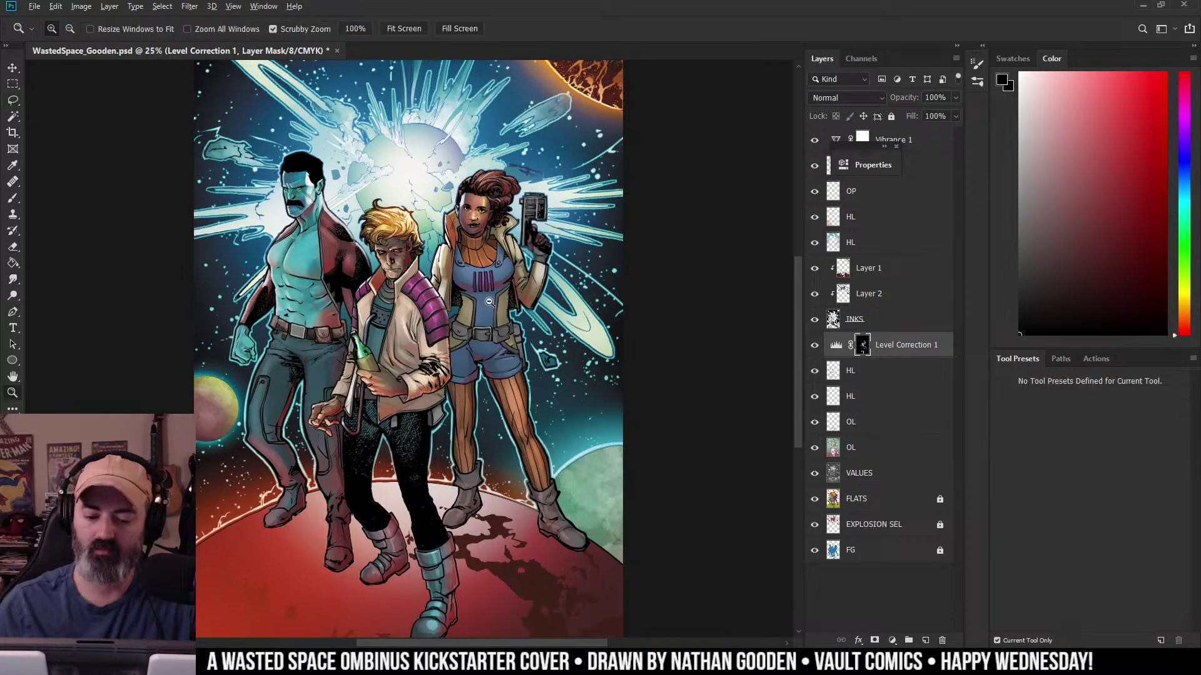
{"action": "key", "text": "l"}
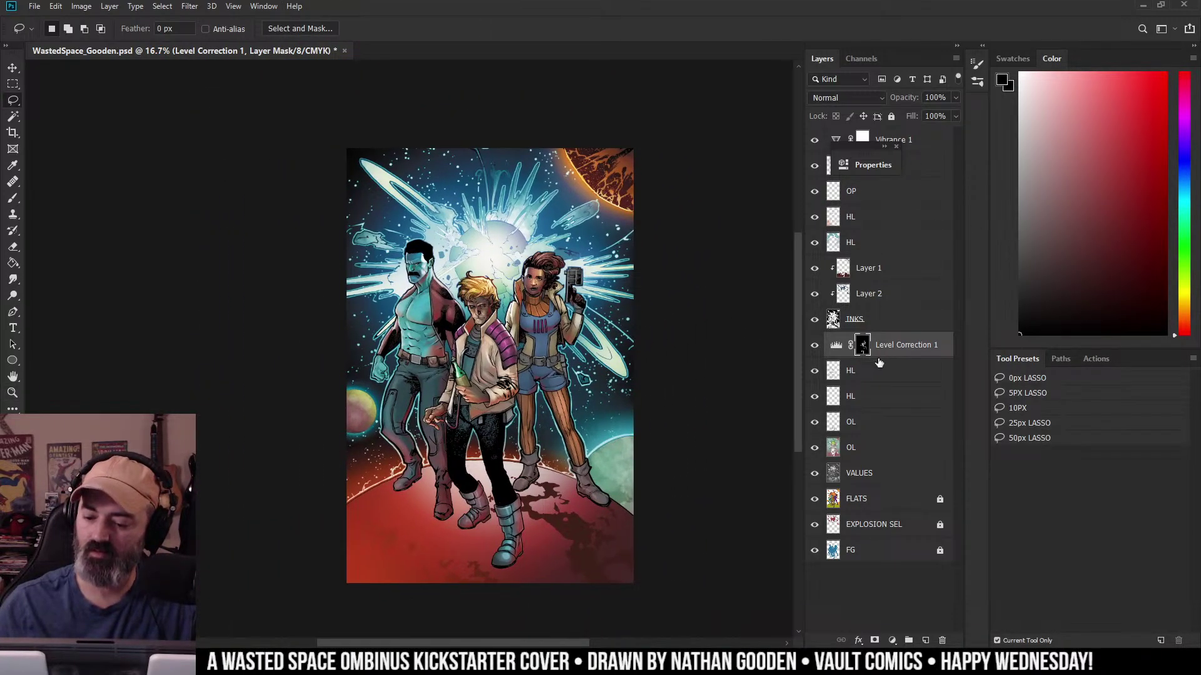
{"action": "left_click", "coordinate": [911, 347]}
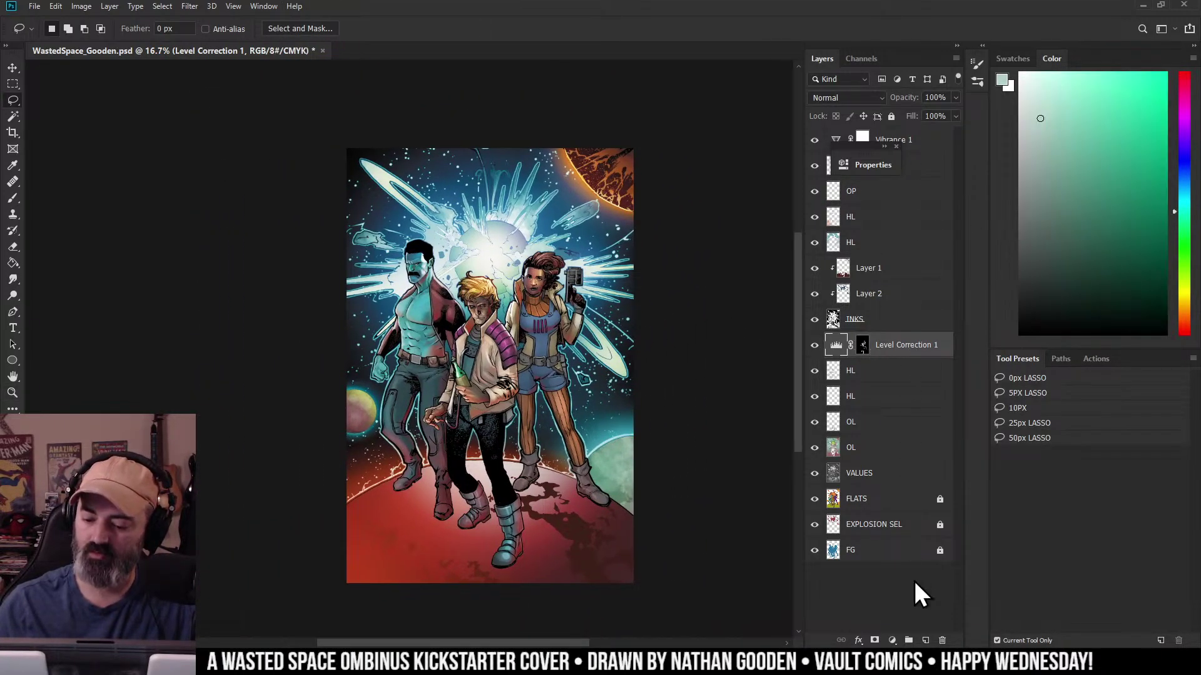
{"action": "left_click", "coordinate": [891, 640]}
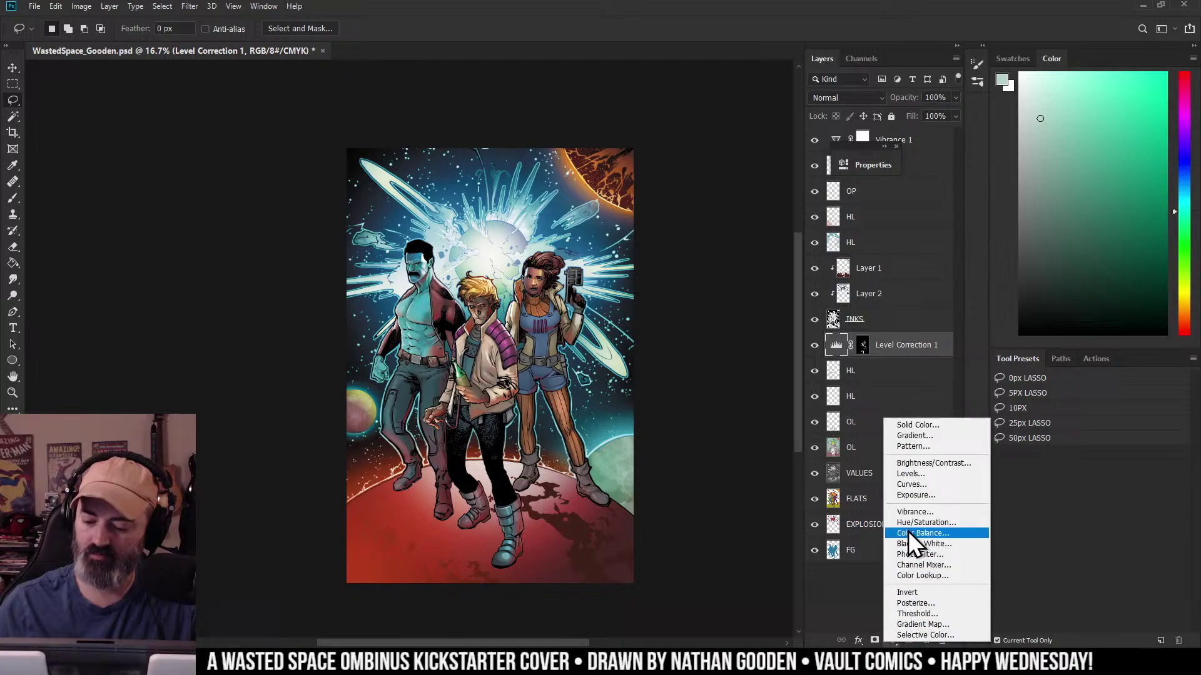
{"action": "left_click", "coordinate": [912, 474]}
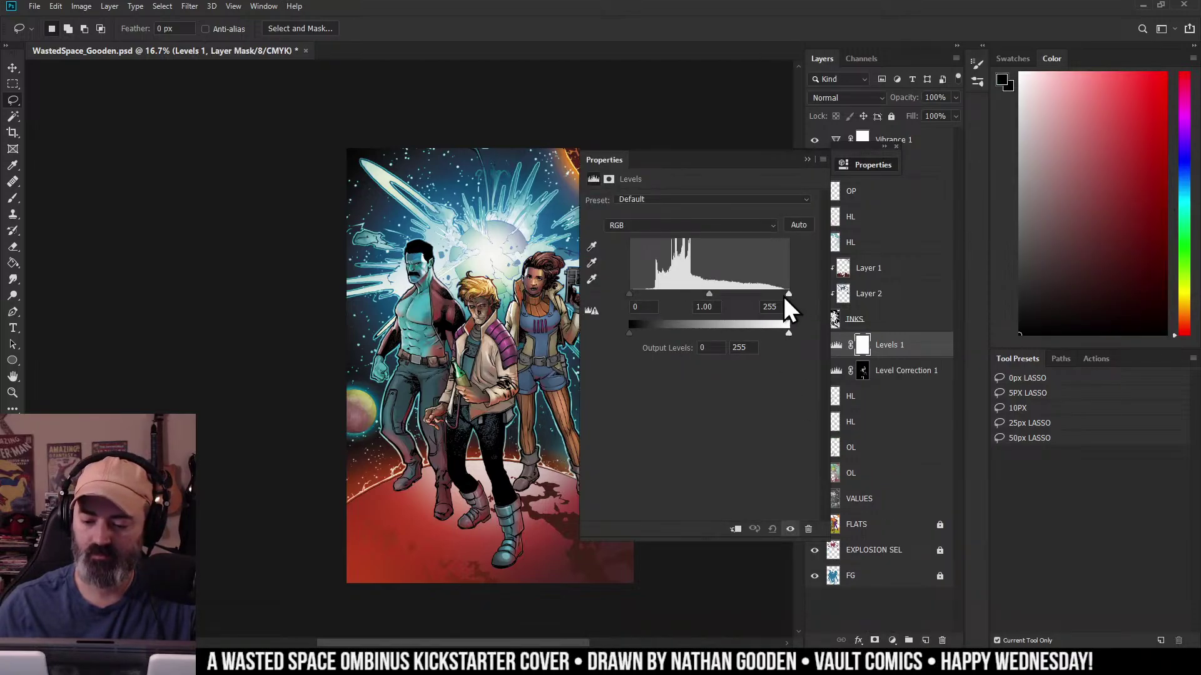
Set the new Levels adjustment's white input level to 240 and its midtone value to 0.95.
{"action": "mouse_move", "coordinate": [787, 294]}
{"action": "left_mouse_down"}
{"action": "mouse_move", "coordinate": [800, 294]}
{"action": "mouse_move", "coordinate": [762, 302]}
{"action": "mouse_move", "coordinate": [794, 297]}
{"action": "left_mouse_up"}
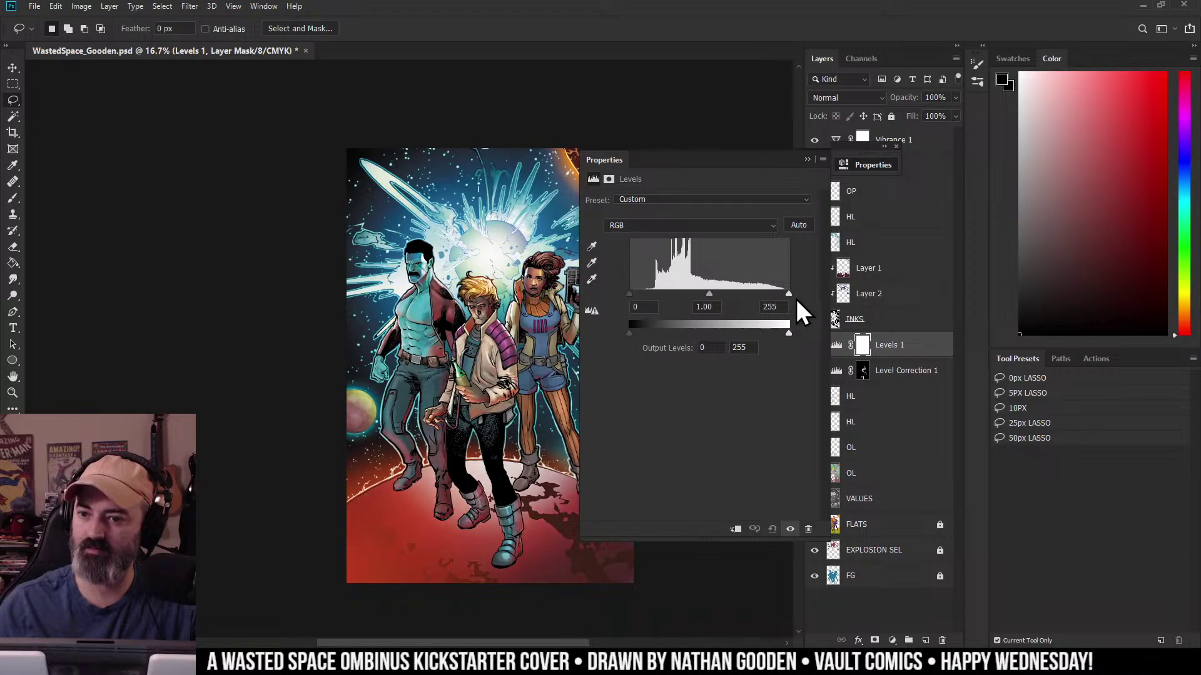
{"action": "left_click", "coordinate": [346, 327], "text": "ctrl"}
{"action": "left_click", "coordinate": [516, 304], "text": "ctrl"}
{"action": "left_click_drag", "start_coordinate": [518, 304], "coordinate": [189, 341]}
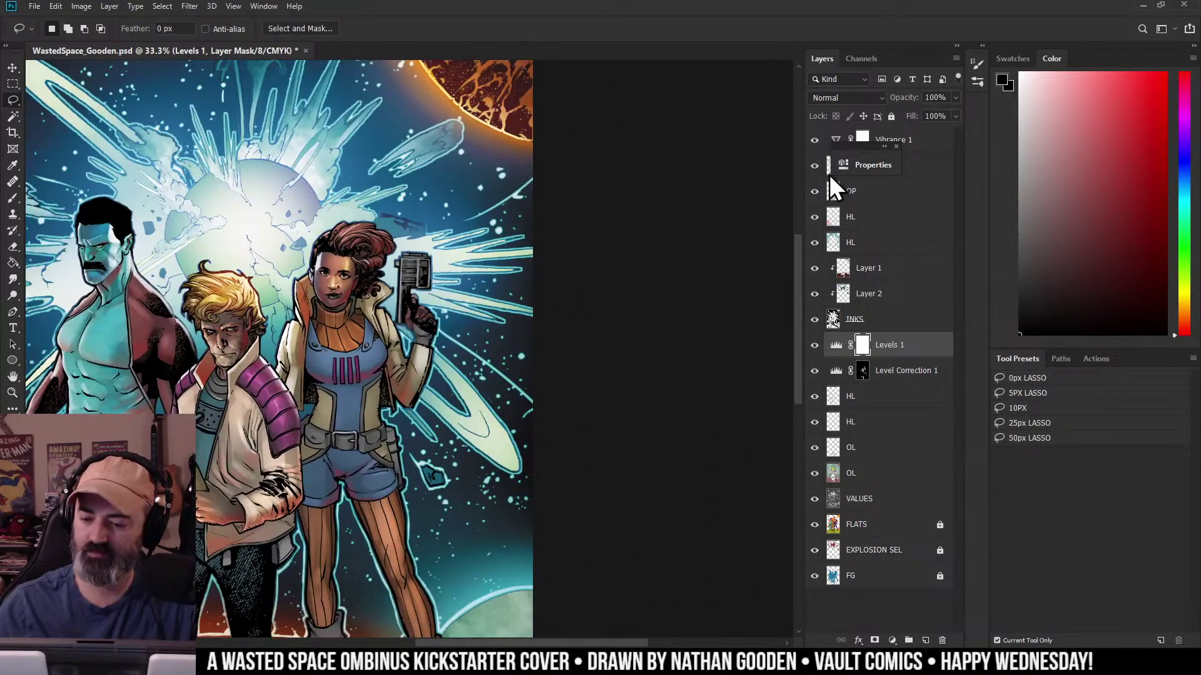
{"action": "double_click", "coordinate": [837, 345]}
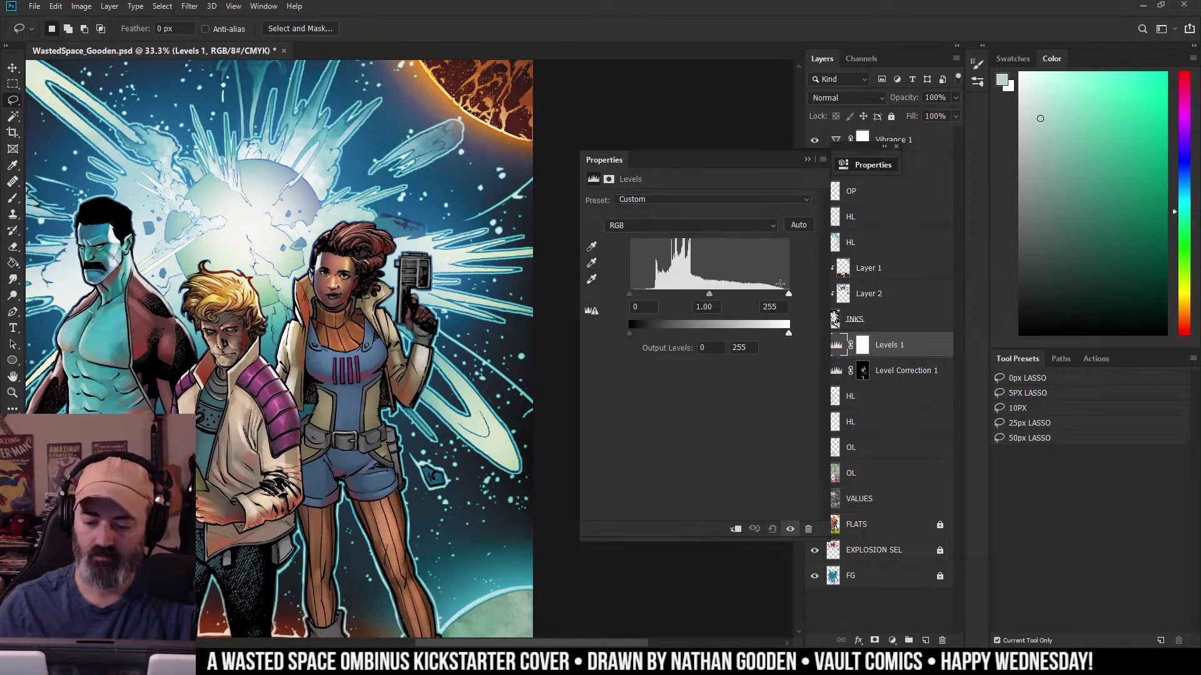
{"action": "mouse_move", "coordinate": [790, 297]}
{"action": "left_mouse_down"}
{"action": "mouse_move", "coordinate": [768, 299]}
{"action": "mouse_move", "coordinate": [797, 298]}
{"action": "mouse_move", "coordinate": [783, 299]}
{"action": "left_mouse_up"}
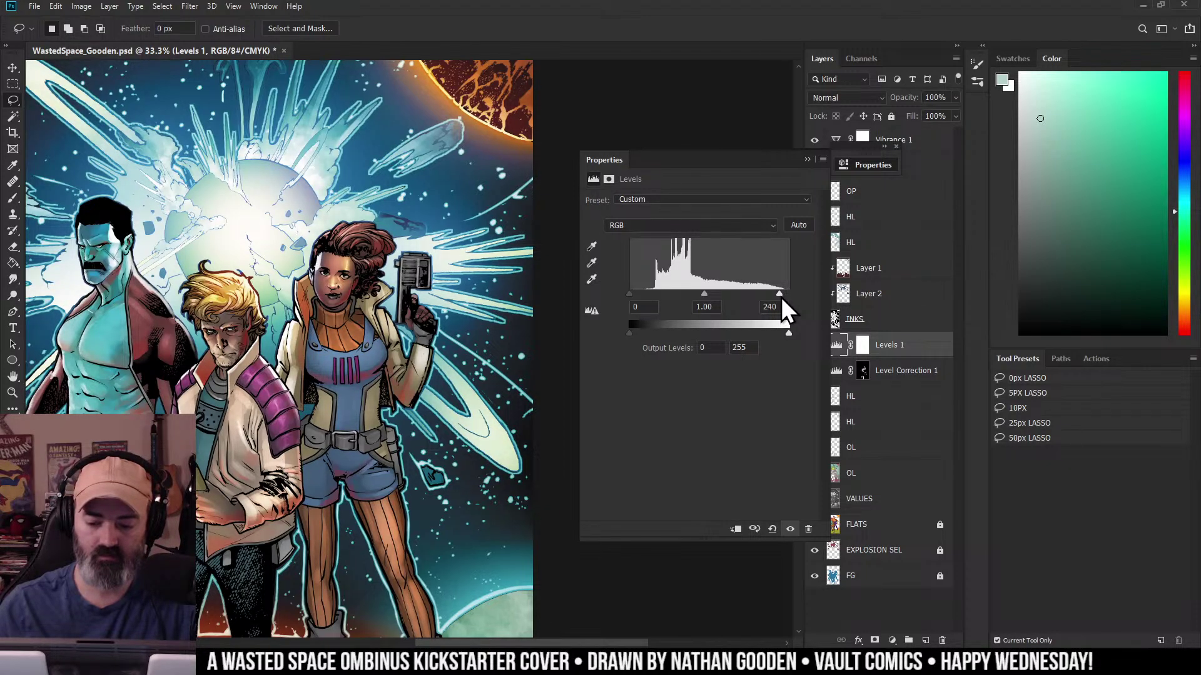
{"action": "mouse_move", "coordinate": [628, 295]}
{"action": "left_mouse_down"}
{"action": "mouse_move", "coordinate": [645, 293]}
{"action": "mouse_move", "coordinate": [610, 294]}
{"action": "mouse_move", "coordinate": [622, 296]}
{"action": "left_mouse_up"}
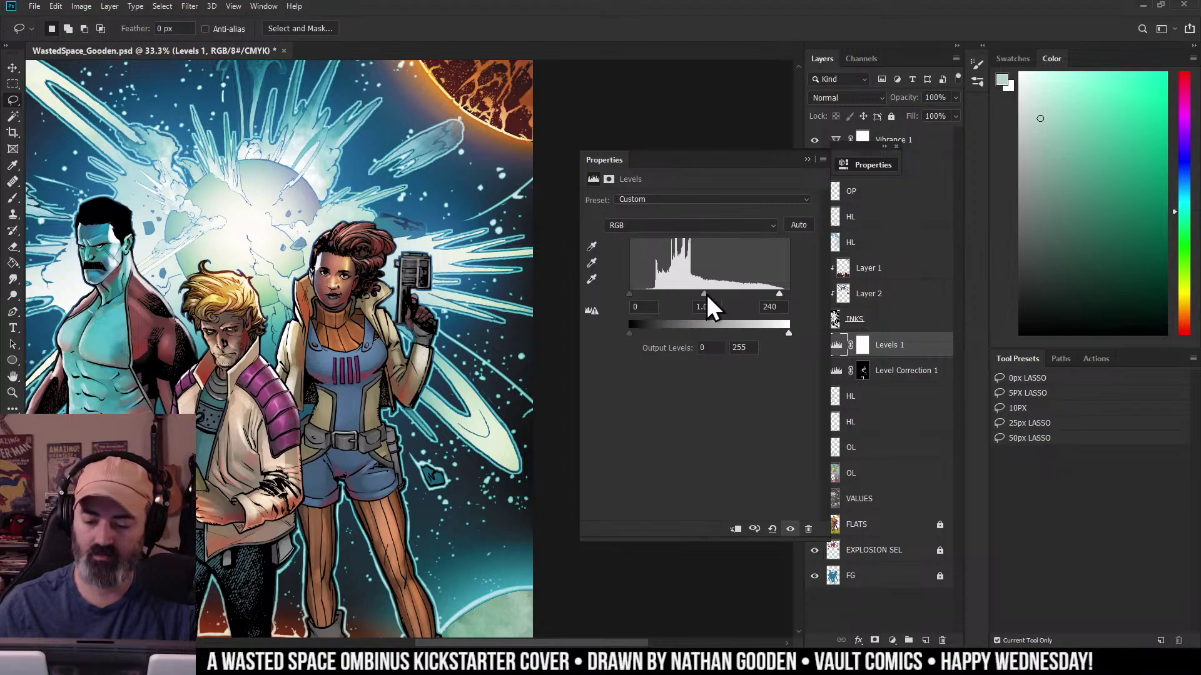
{"action": "left_click_drag", "start_coordinate": [703, 296], "coordinate": [708, 294]}
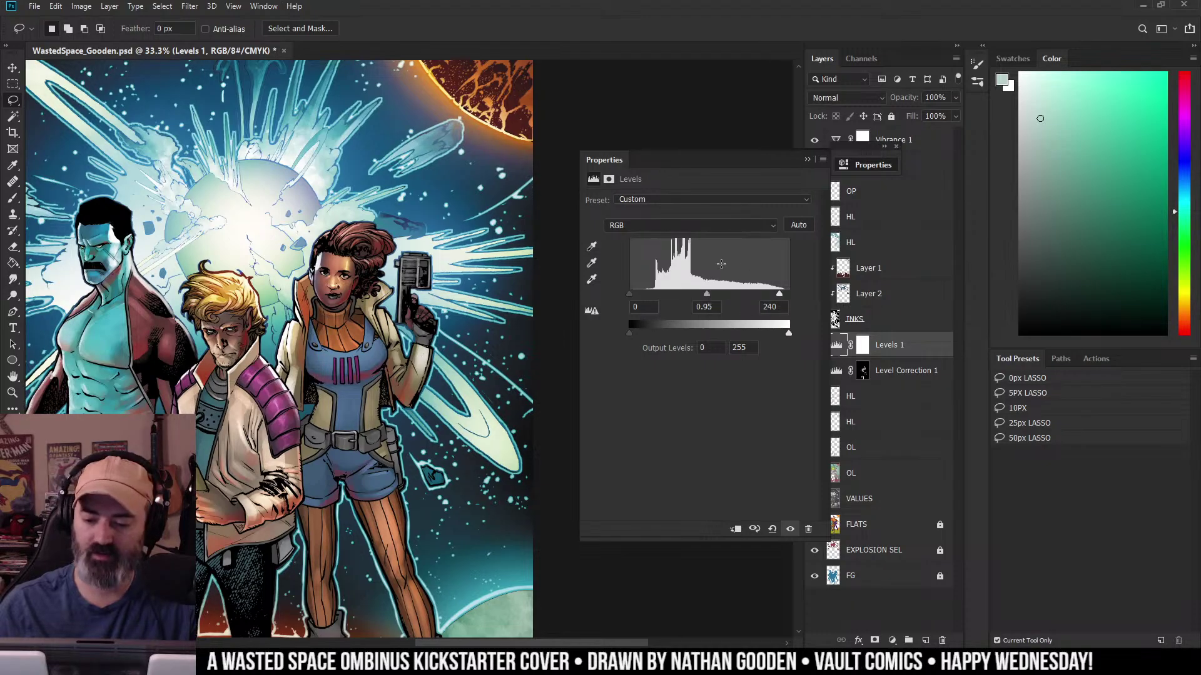
{"action": "left_click", "coordinate": [866, 165]}
Examine the whole adjusted cover fitted to the screen with the interface panels hidden.
{"action": "key", "text": "z"}
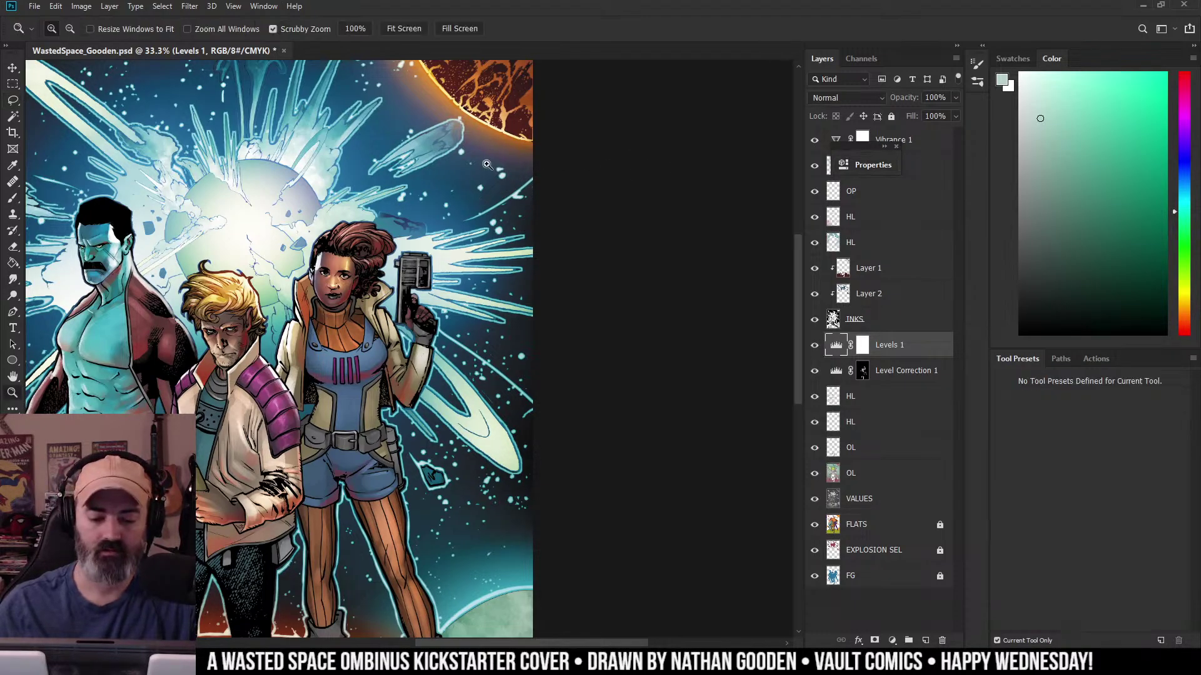
{"action": "left_click", "coordinate": [337, 269], "text": "alt"}
{"action": "left_click_drag", "start_coordinate": [337, 269], "coordinate": [646, 170]}
{"action": "left_click", "coordinate": [519, 235], "text": "alt"}
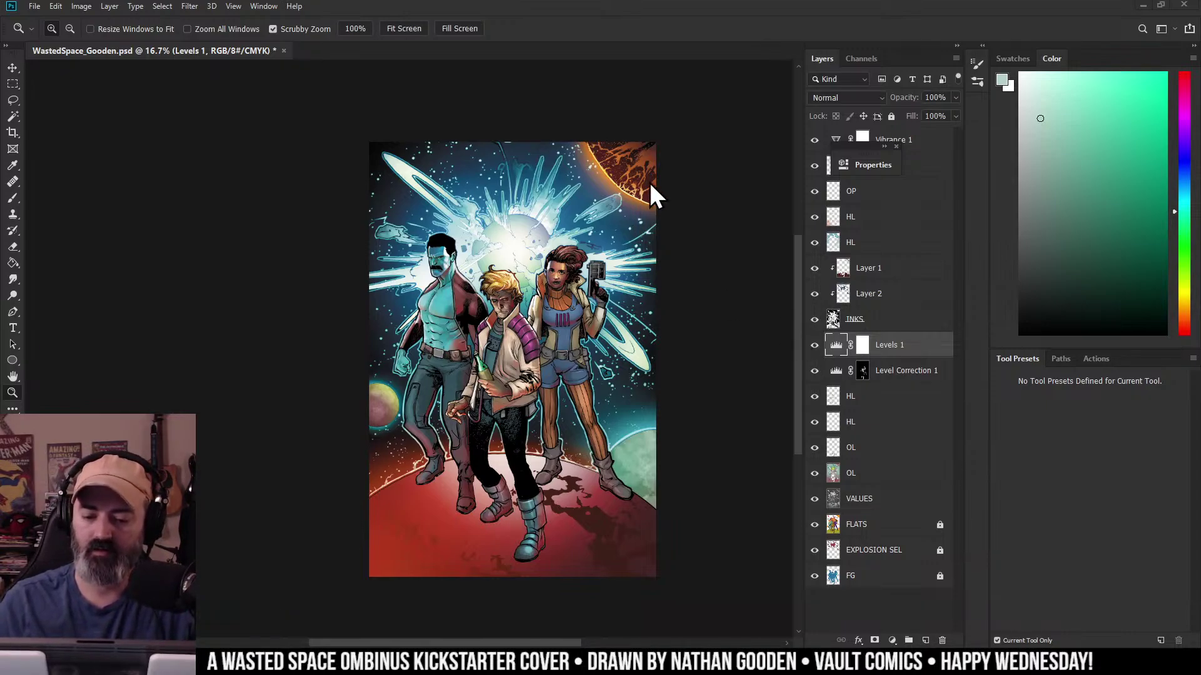
{"action": "key", "text": "Tab"}
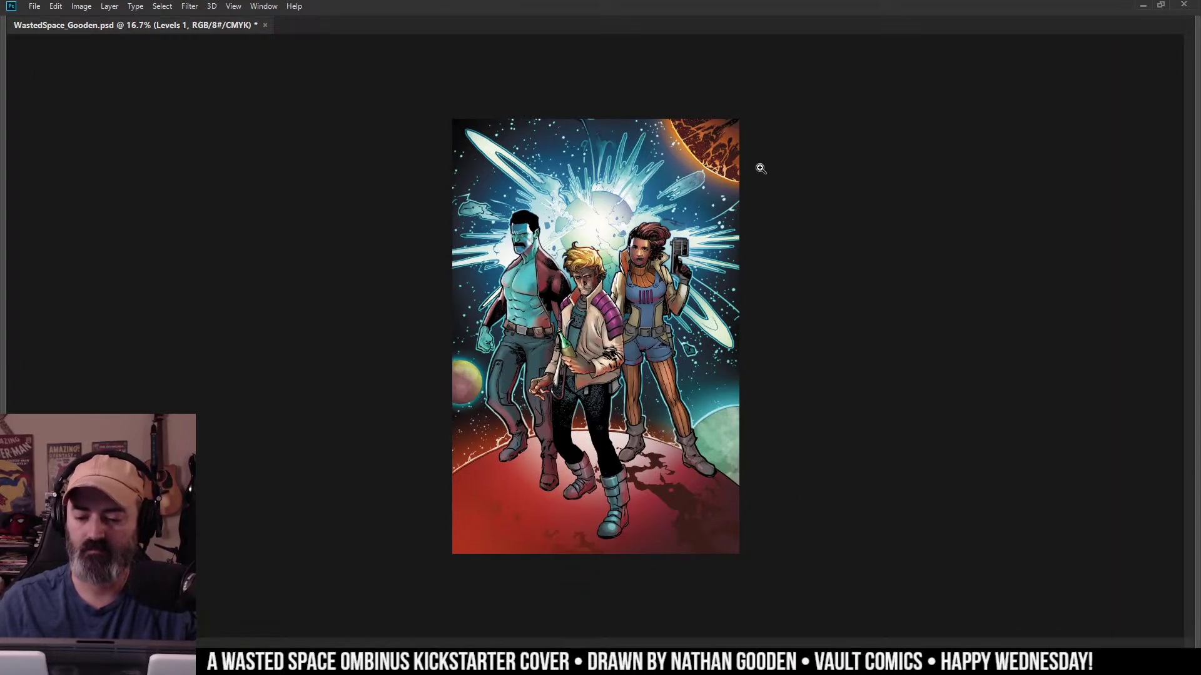
{"action": "right_click", "coordinate": [666, 165]}
{"action": "left_click", "coordinate": [724, 172]}
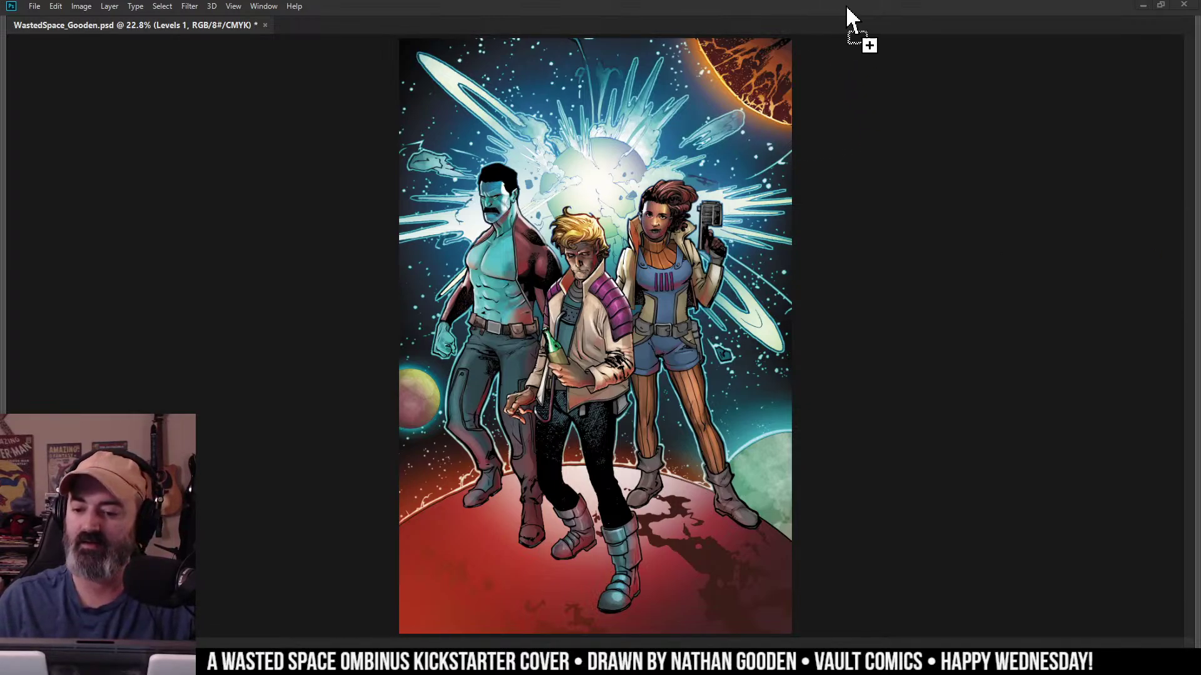
Open Wasted Space-Ltr-Clr_darickV2.psd with CMYK proofing on and examine its colors at 25% for comparison.
{"action": "left_click_drag", "start_coordinate": [846, 9], "coordinate": [852, 10]}
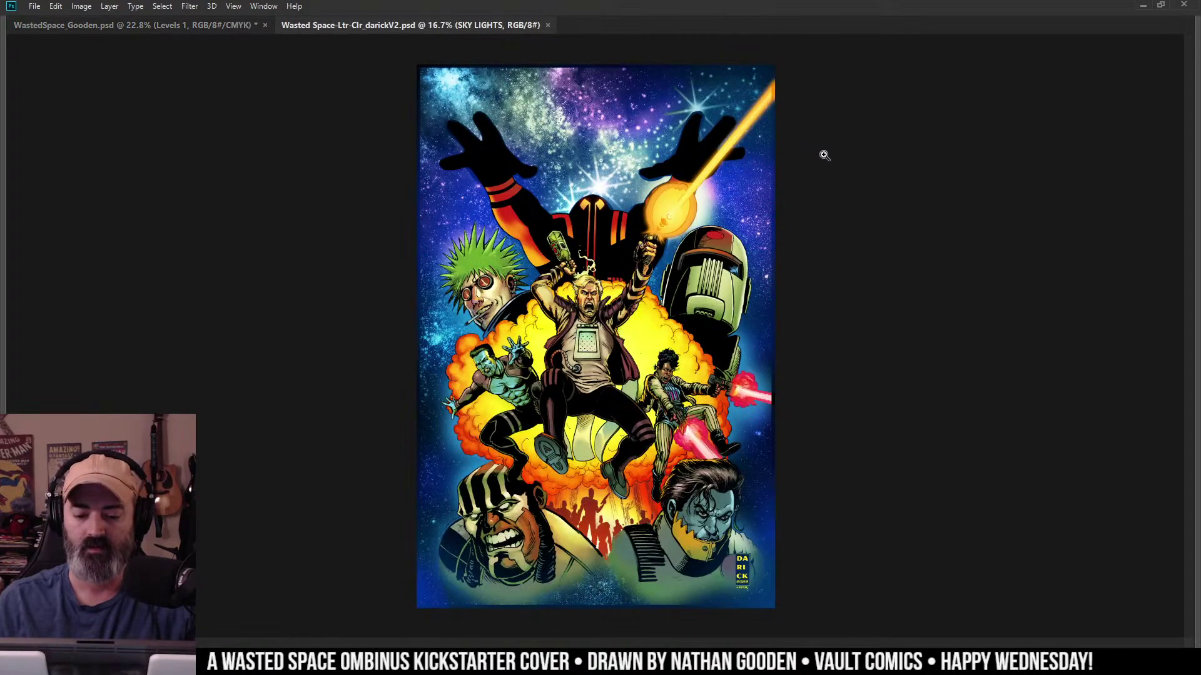
{"action": "key", "text": "ctrl+y"}
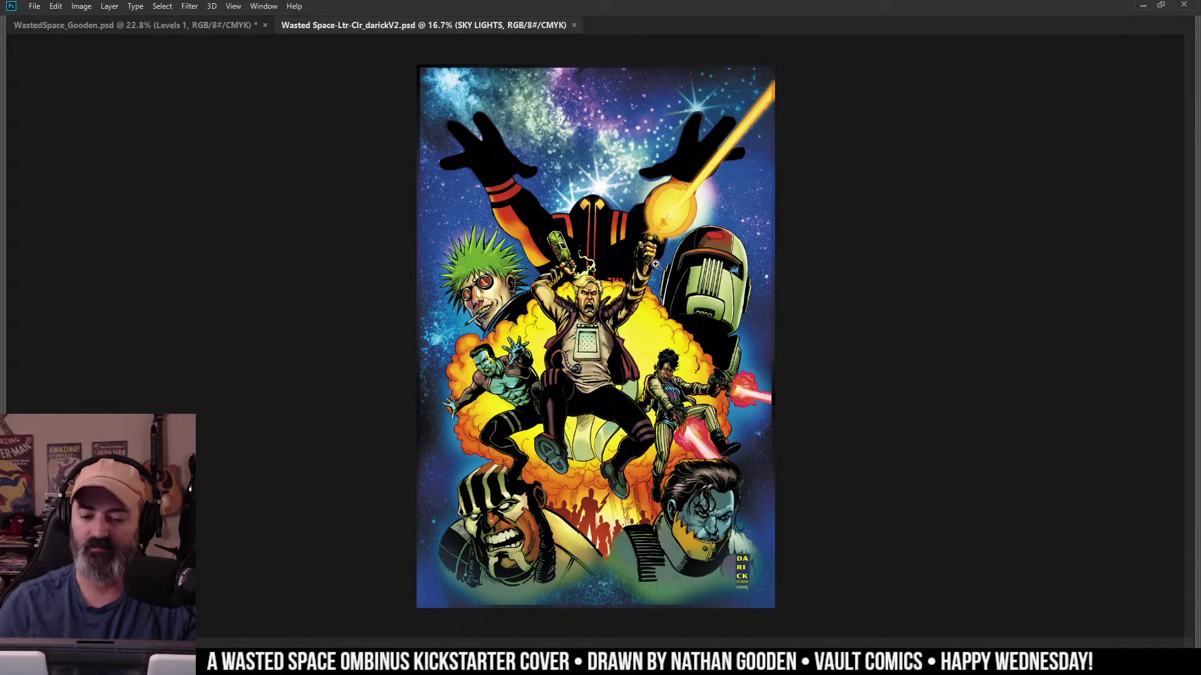
{"action": "left_click", "coordinate": [644, 287]}
{"action": "left_click_drag", "start_coordinate": [679, 303], "coordinate": [686, 246]}
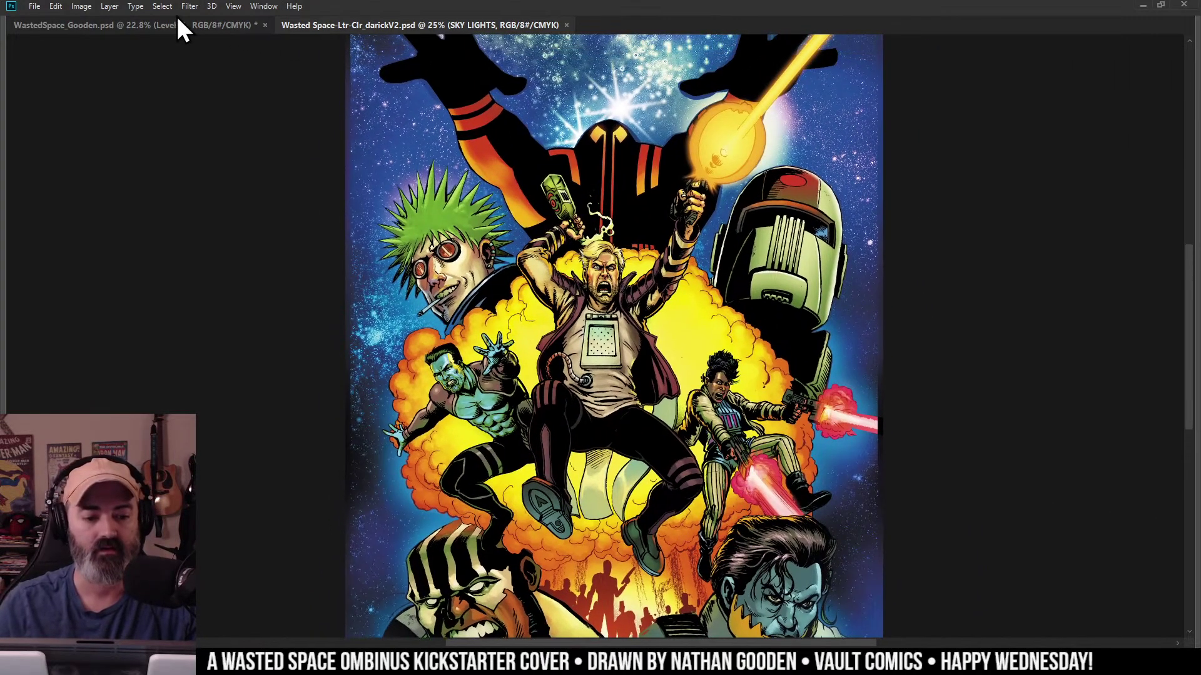
Return to WastedSpace_Gooden.psd and save the document.
{"action": "left_click", "coordinate": [225, 19]}
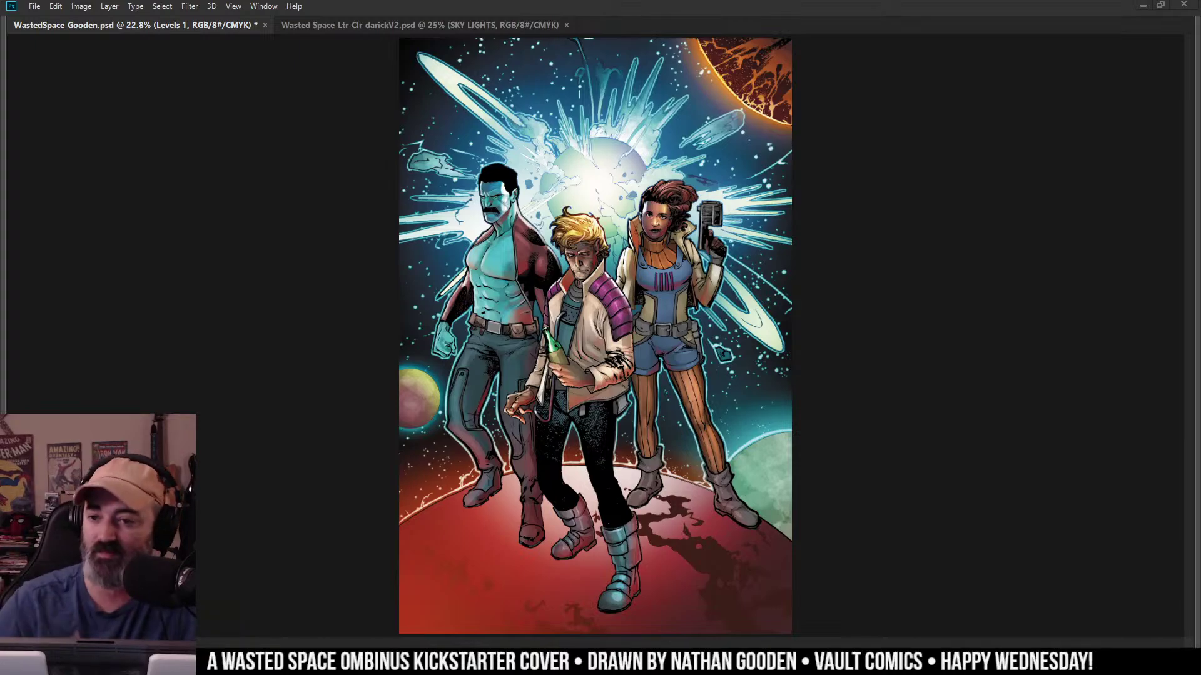
{"action": "key", "text": "ctrl+s"}
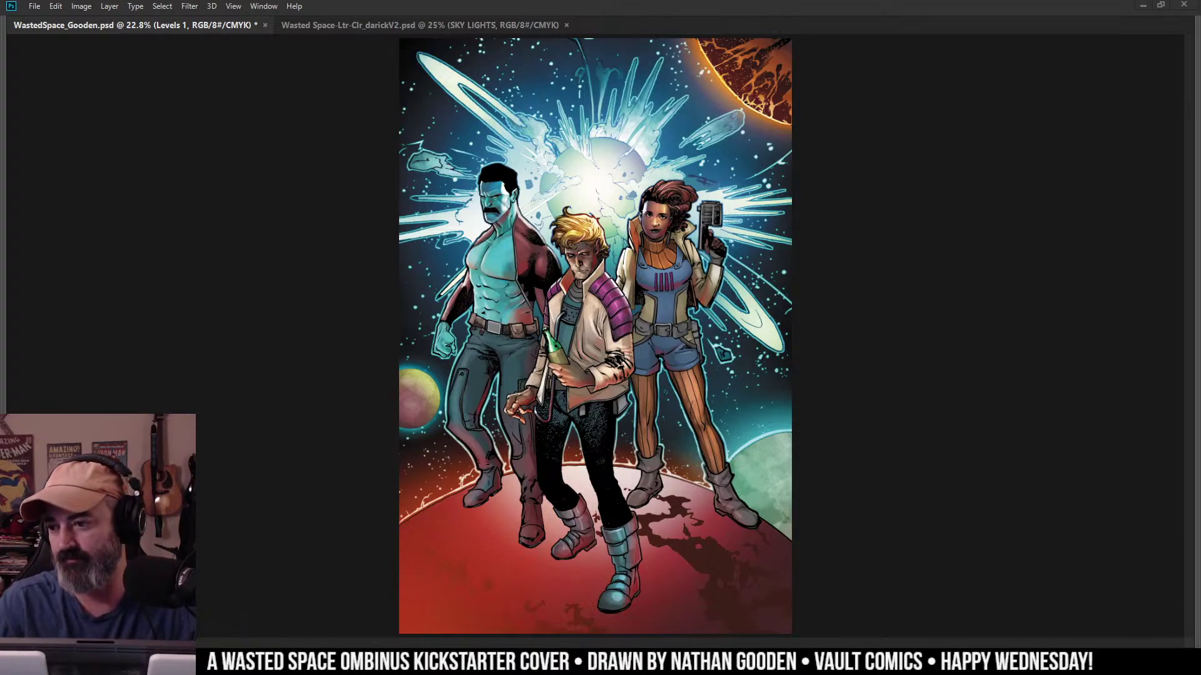